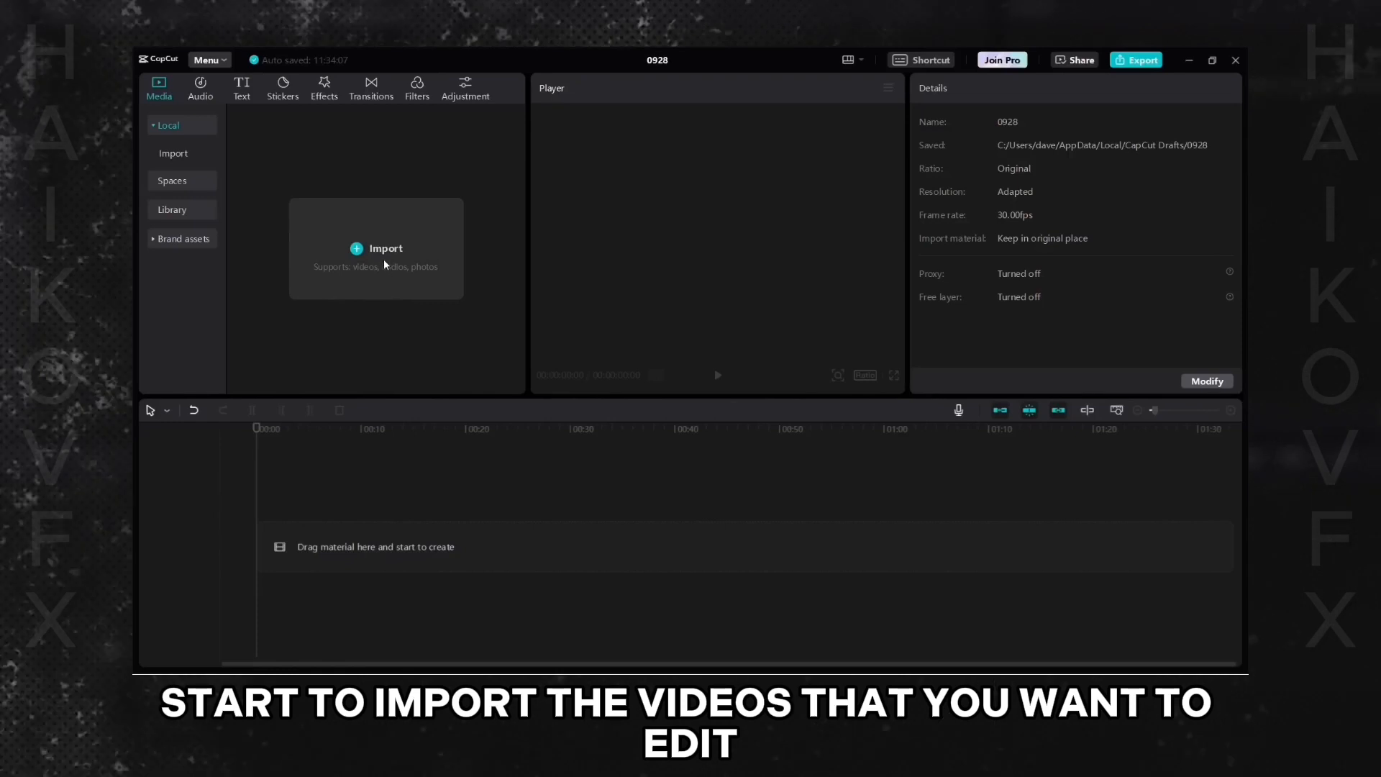
- Import the three Desktop videos akihabara 2.mp4, akihabara.mp4 and osaka.mp4 into the project media
{"action": "left_click", "coordinate": [385, 264]}
{"action": "left_click_drag", "start_coordinate": [291, 222], "coordinate": [469, 176]}
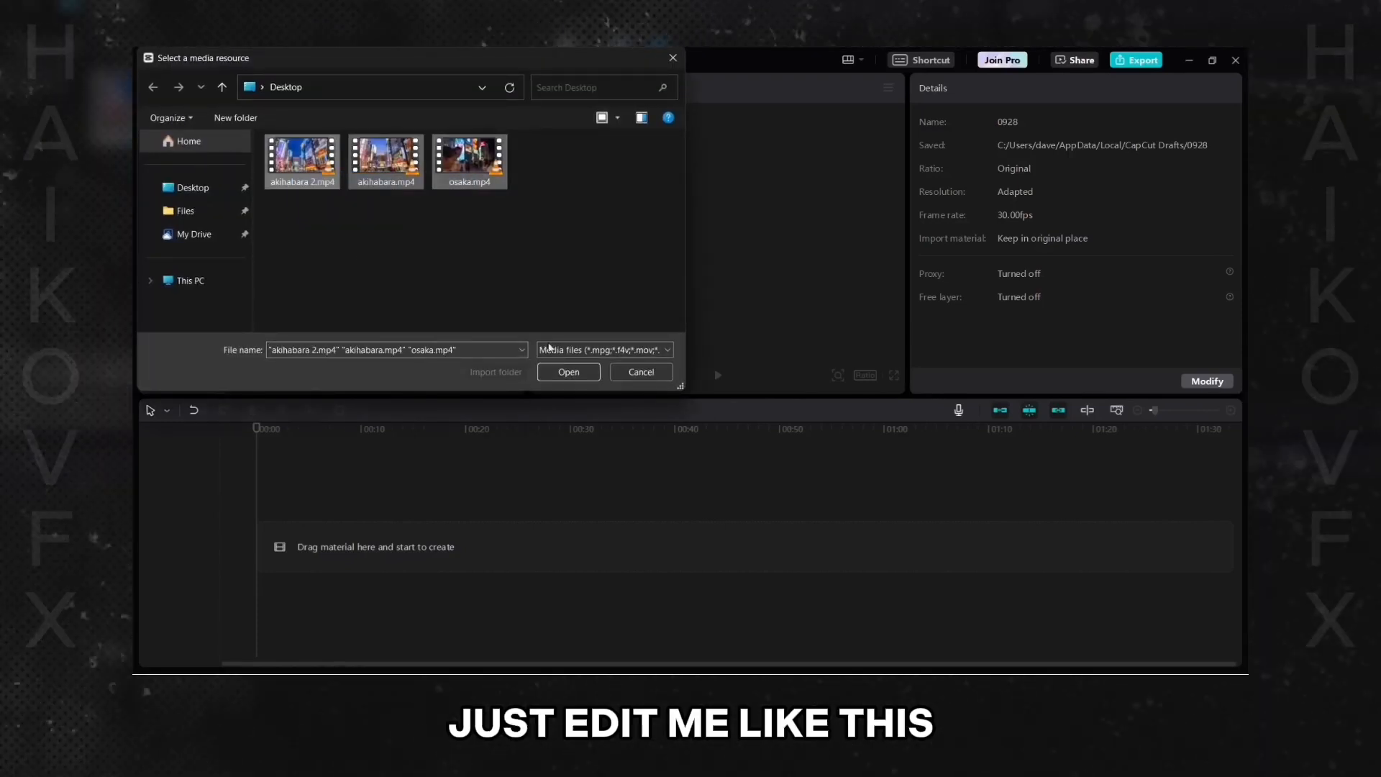
{"action": "left_click", "coordinate": [568, 372]}
- Add the imported video.mp4 clip to the timeline track
{"action": "left_click_drag", "start_coordinate": [279, 205], "coordinate": [301, 520]}
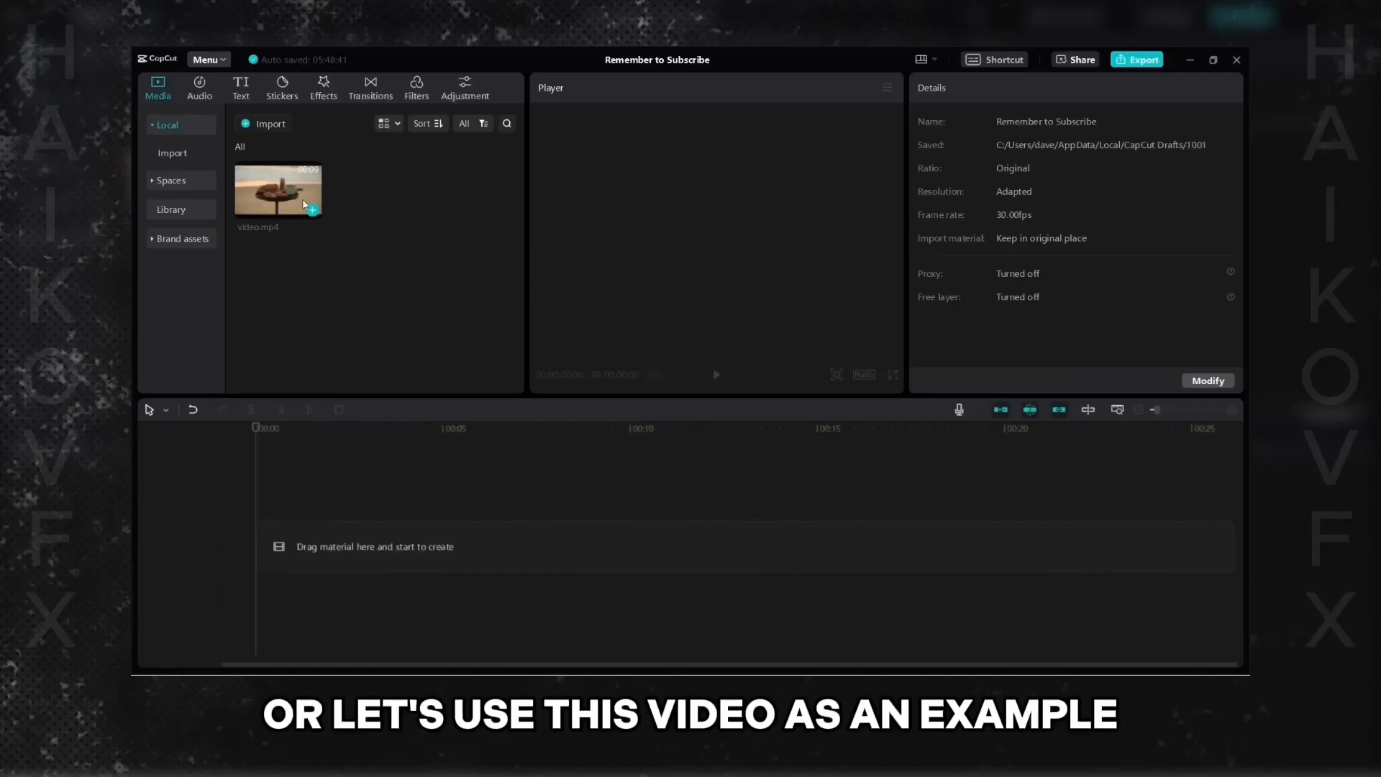
{"action": "left_click_drag", "start_coordinate": [278, 191], "coordinate": [395, 547]}
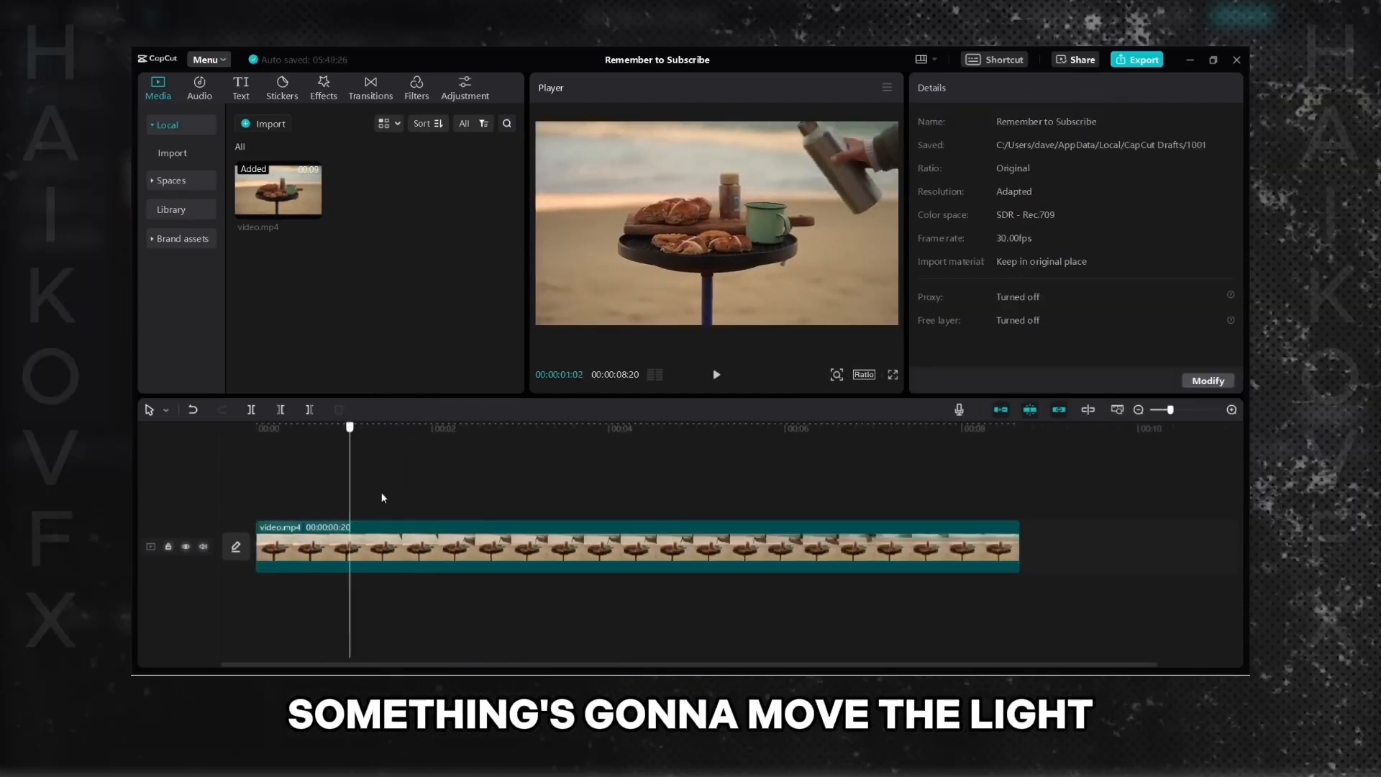
- Split the clip at about 00:00:01:25 on the timeline
{"action": "left_click", "coordinate": [423, 502]}
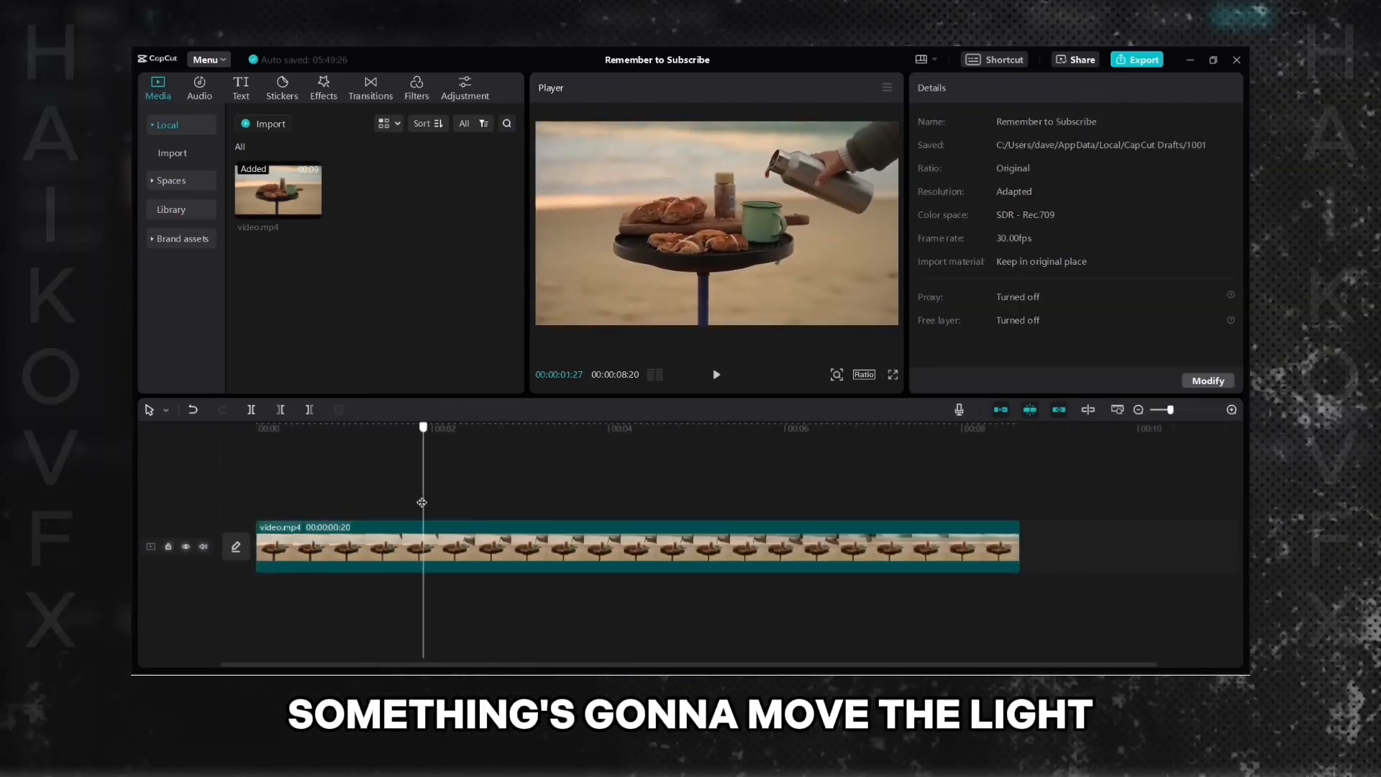
{"action": "mouse_move", "coordinate": [422, 502]}
{"action": "left_mouse_down"}
{"action": "mouse_move", "coordinate": [403, 502]}
{"action": "mouse_move", "coordinate": [420, 500]}
{"action": "left_mouse_up"}
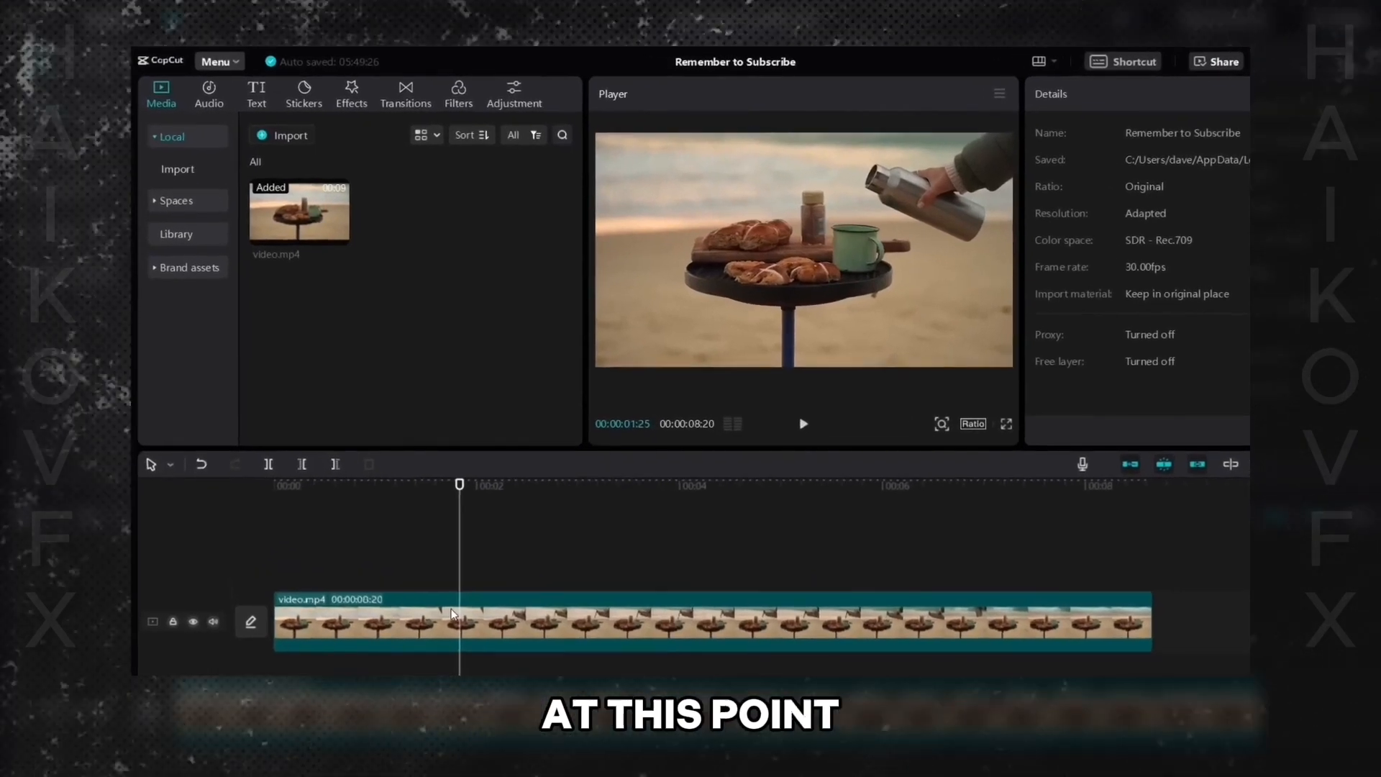
{"action": "left_click", "coordinate": [378, 527]}
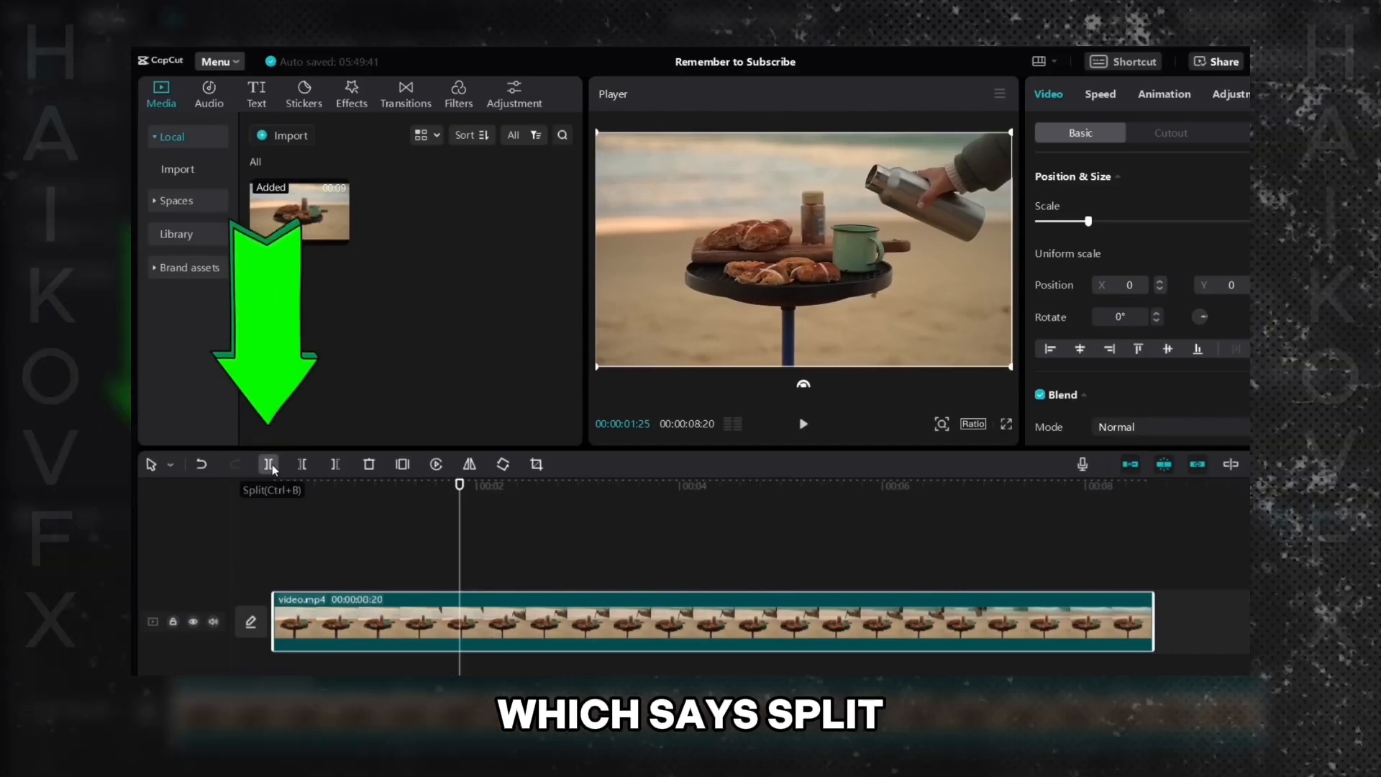
{"action": "left_click", "coordinate": [270, 464]}
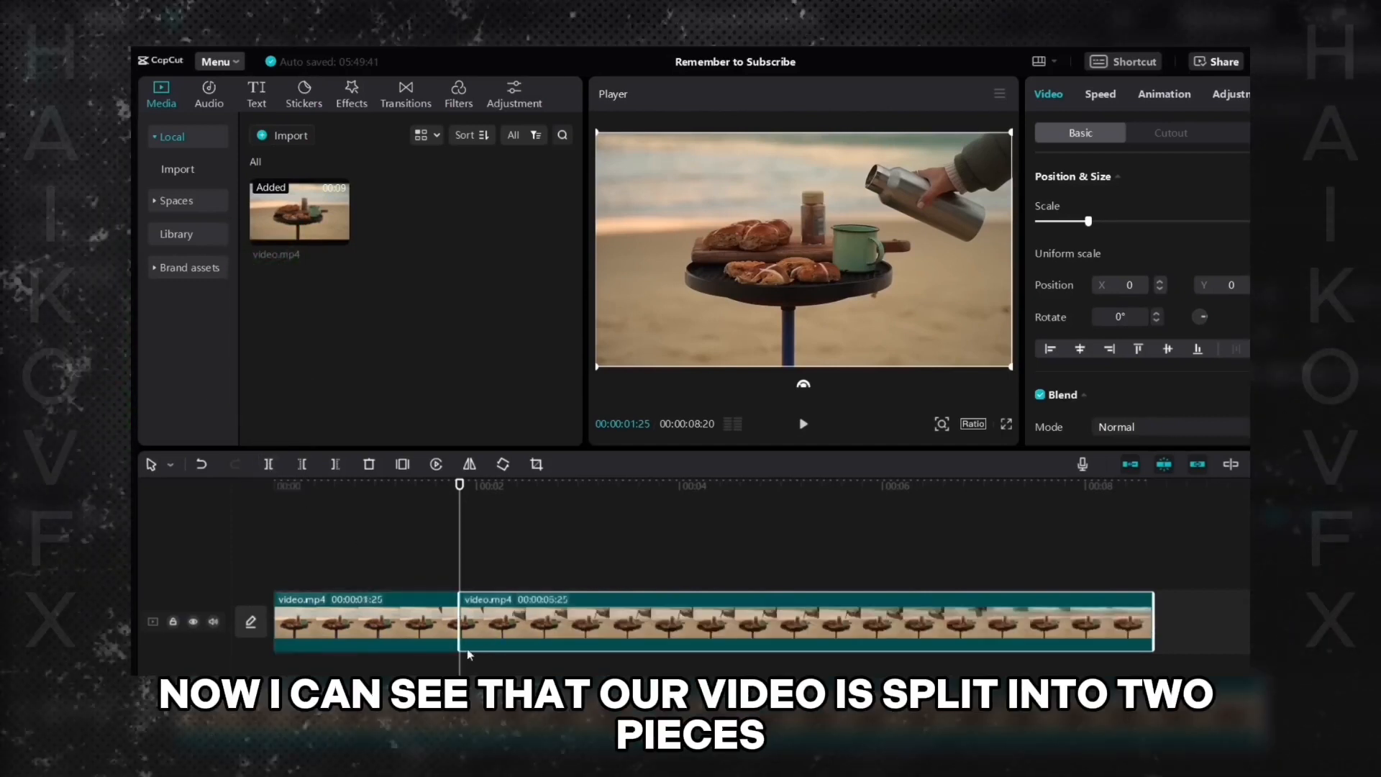
- Delete the first piece before the split to cut the start of the video
{"action": "left_click", "coordinate": [426, 627]}
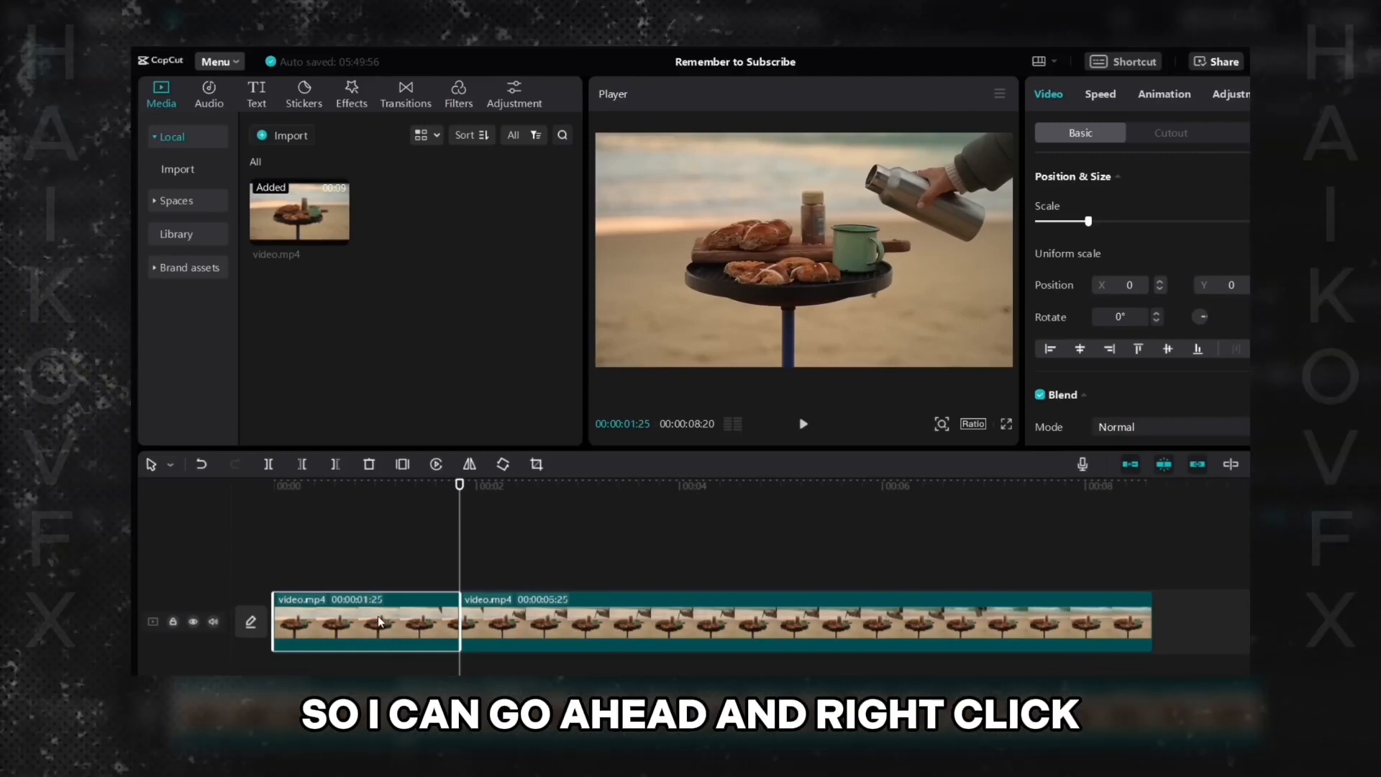
{"action": "right_click", "coordinate": [378, 615]}
{"action": "left_click", "coordinate": [472, 389]}
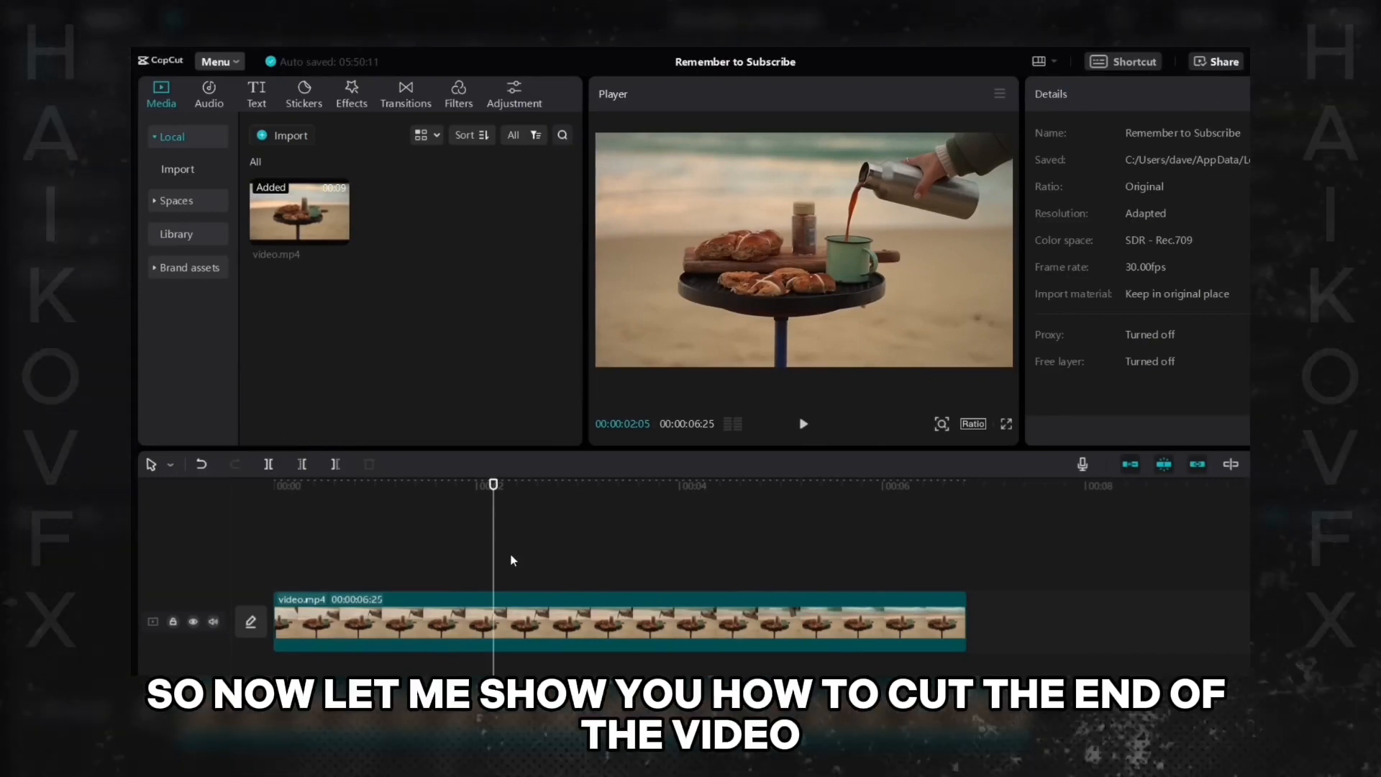
- Split the remaining clip at about 00:00:04:06
{"action": "left_click_drag", "start_coordinate": [841, 484], "coordinate": [662, 590]}
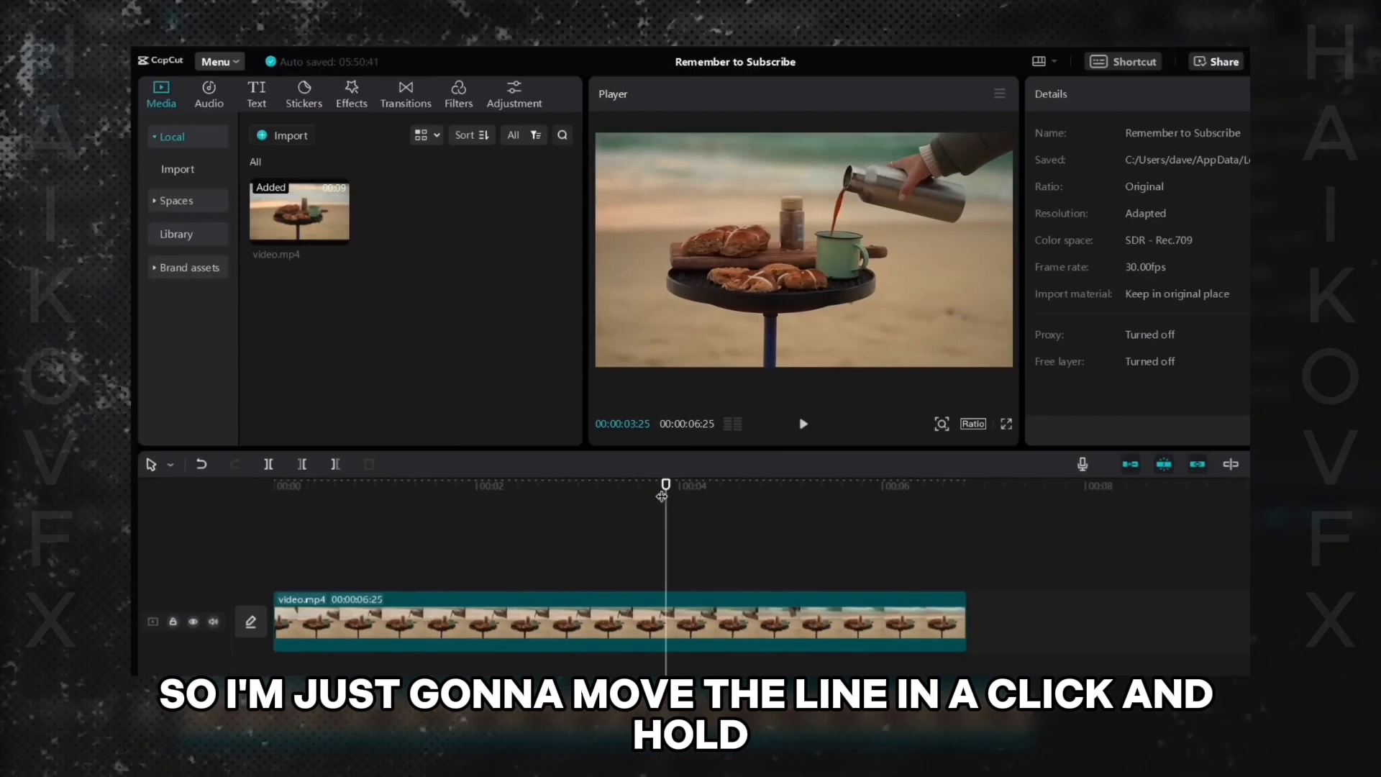
{"action": "left_click", "coordinate": [666, 486]}
{"action": "left_click_drag", "start_coordinate": [666, 486], "coordinate": [700, 545]}
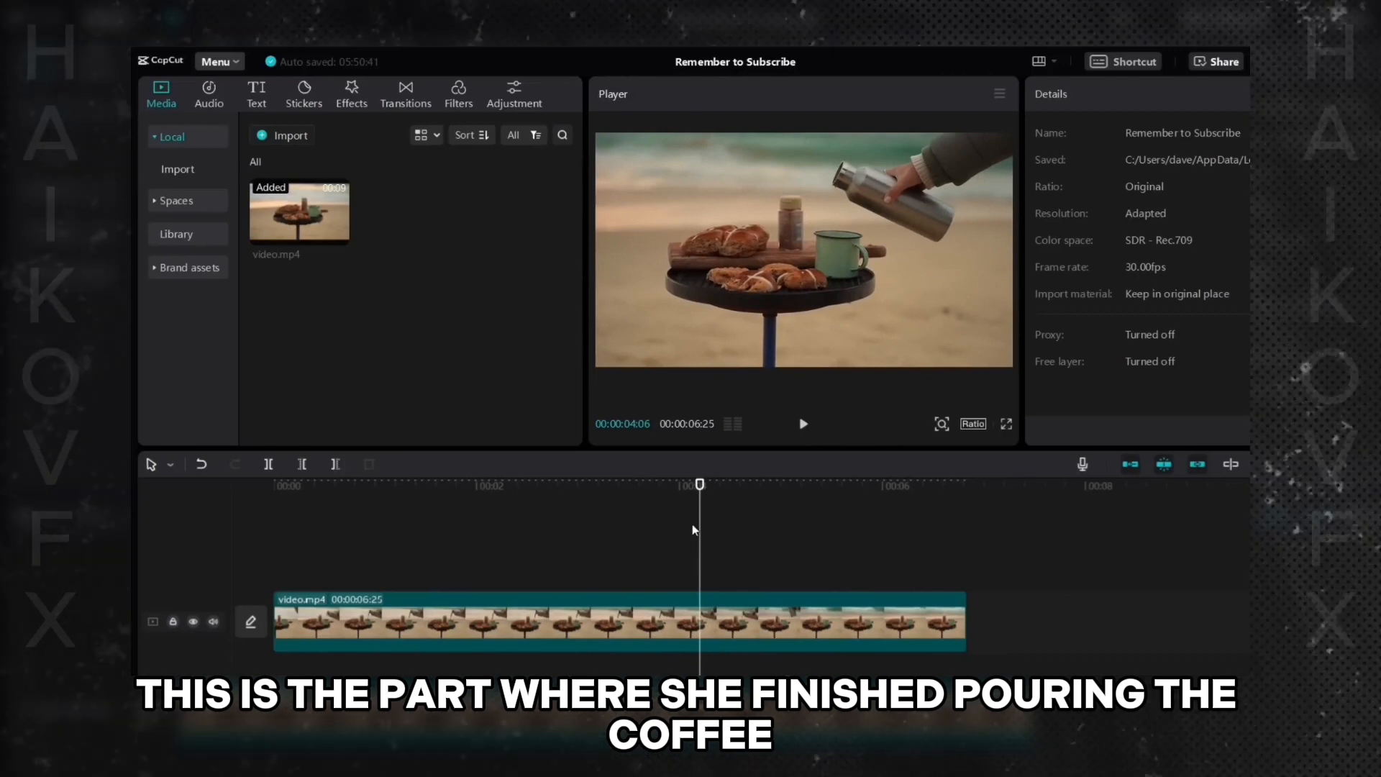
{"action": "left_click", "coordinate": [671, 624]}
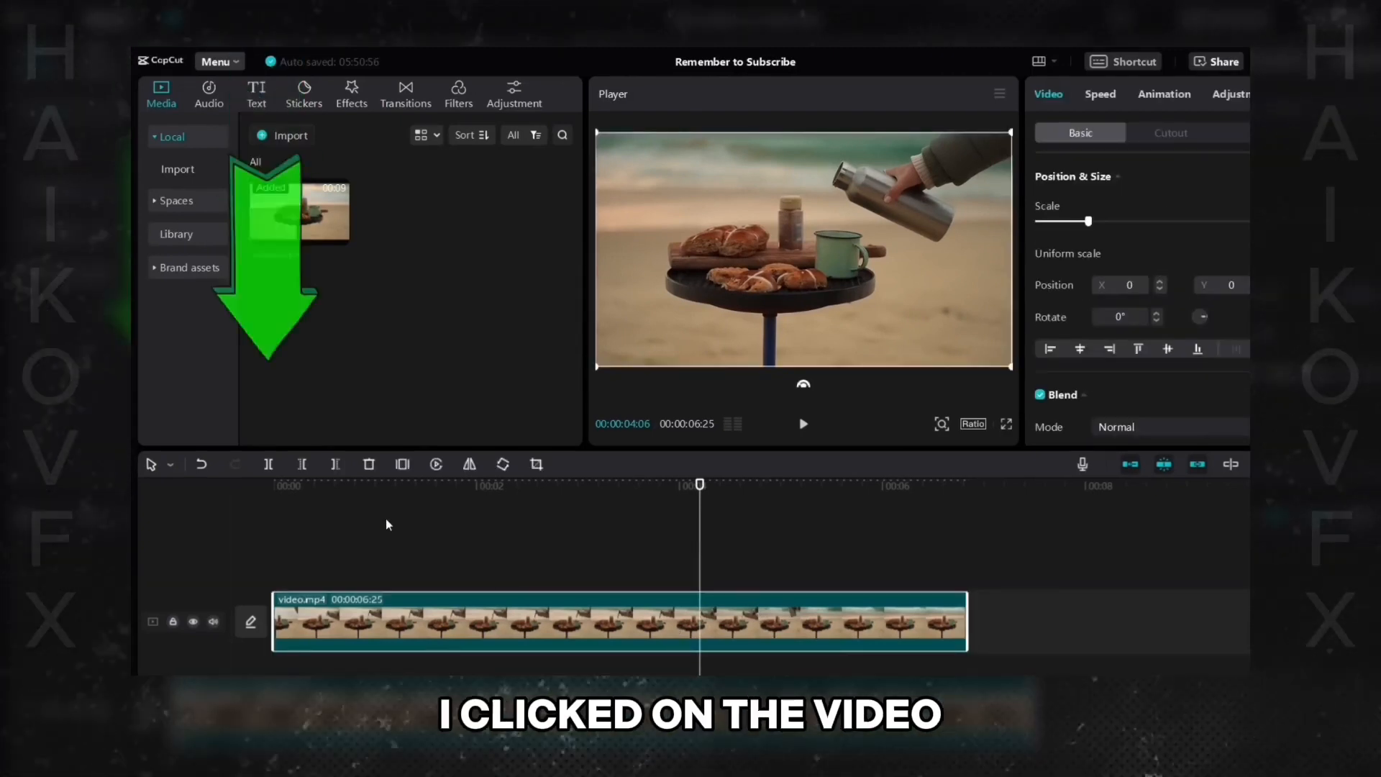
{"action": "left_click", "coordinate": [268, 464]}
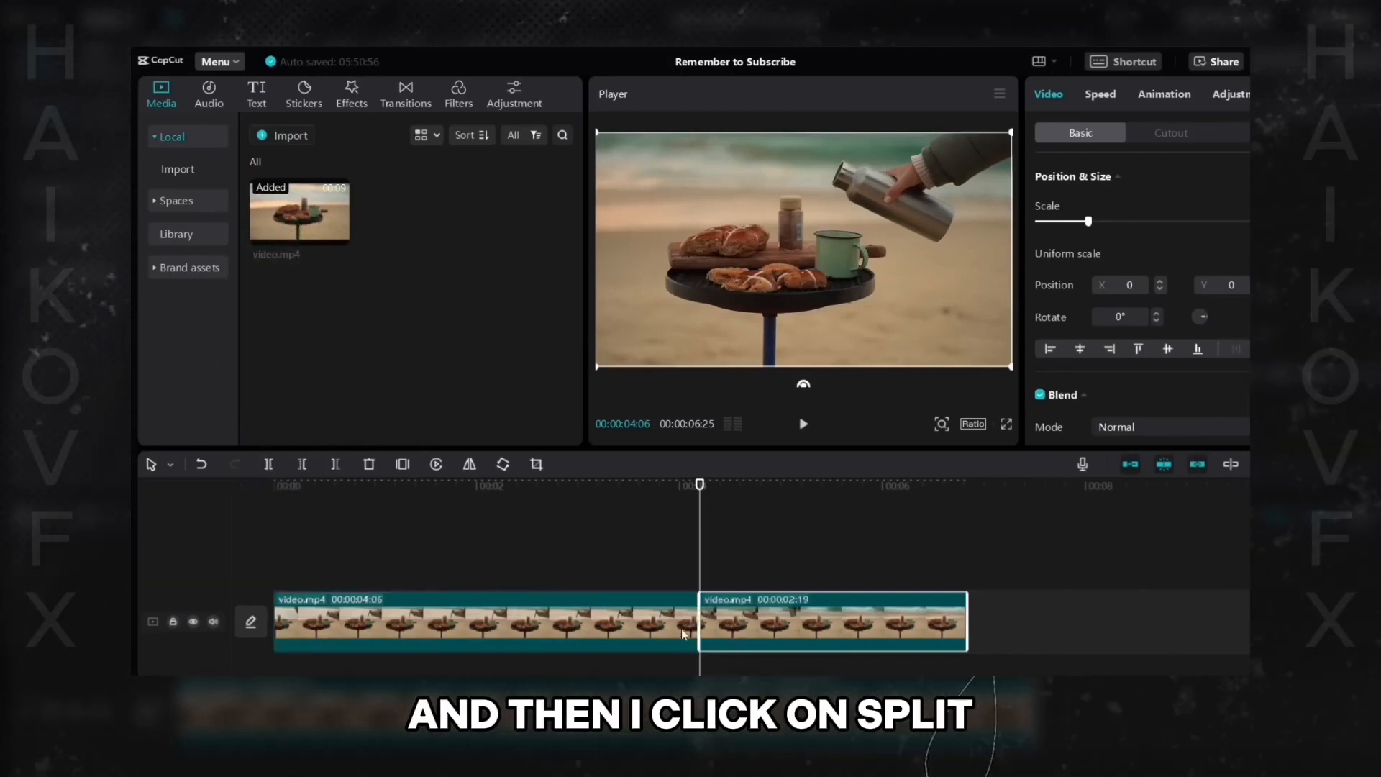
- Delete the piece after the split to trim the end of the video
{"action": "left_click", "coordinate": [748, 626]}
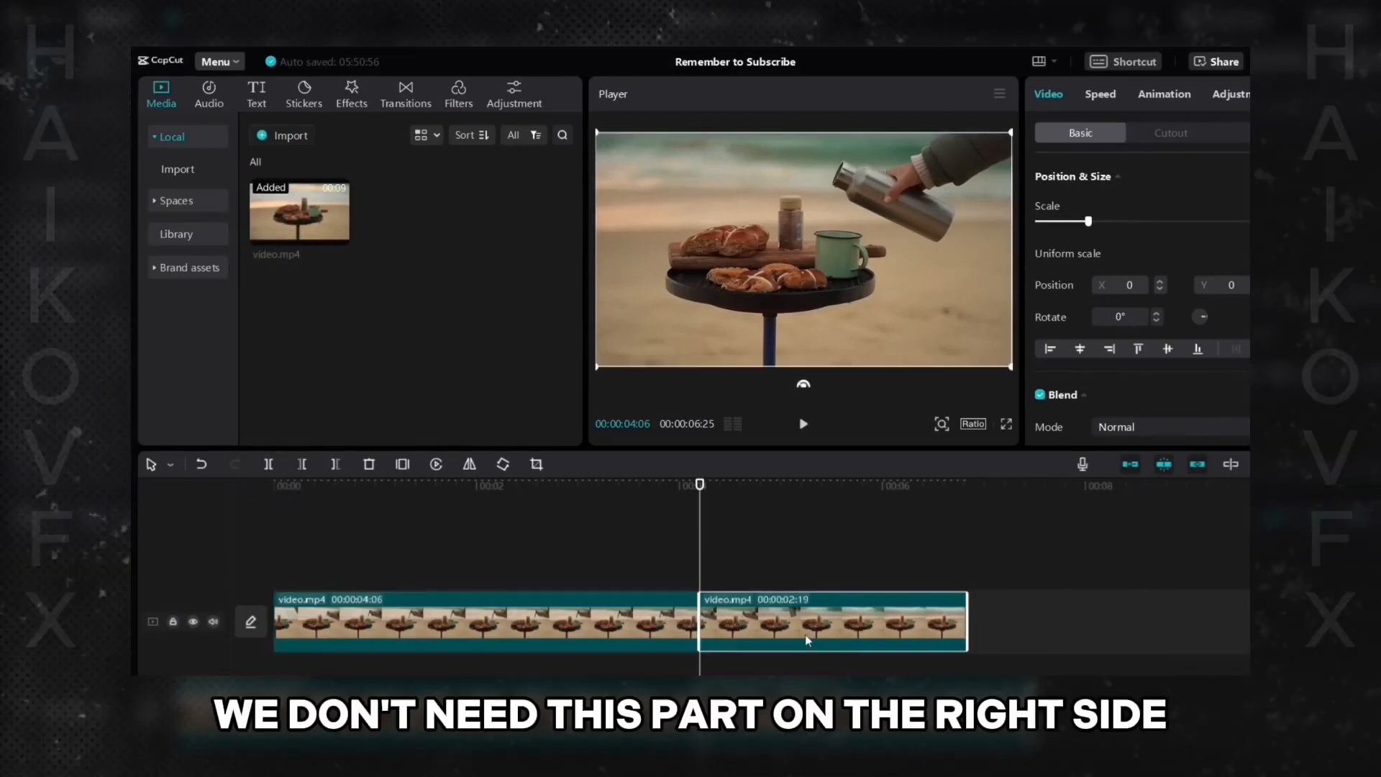
{"action": "right_click", "coordinate": [769, 618]}
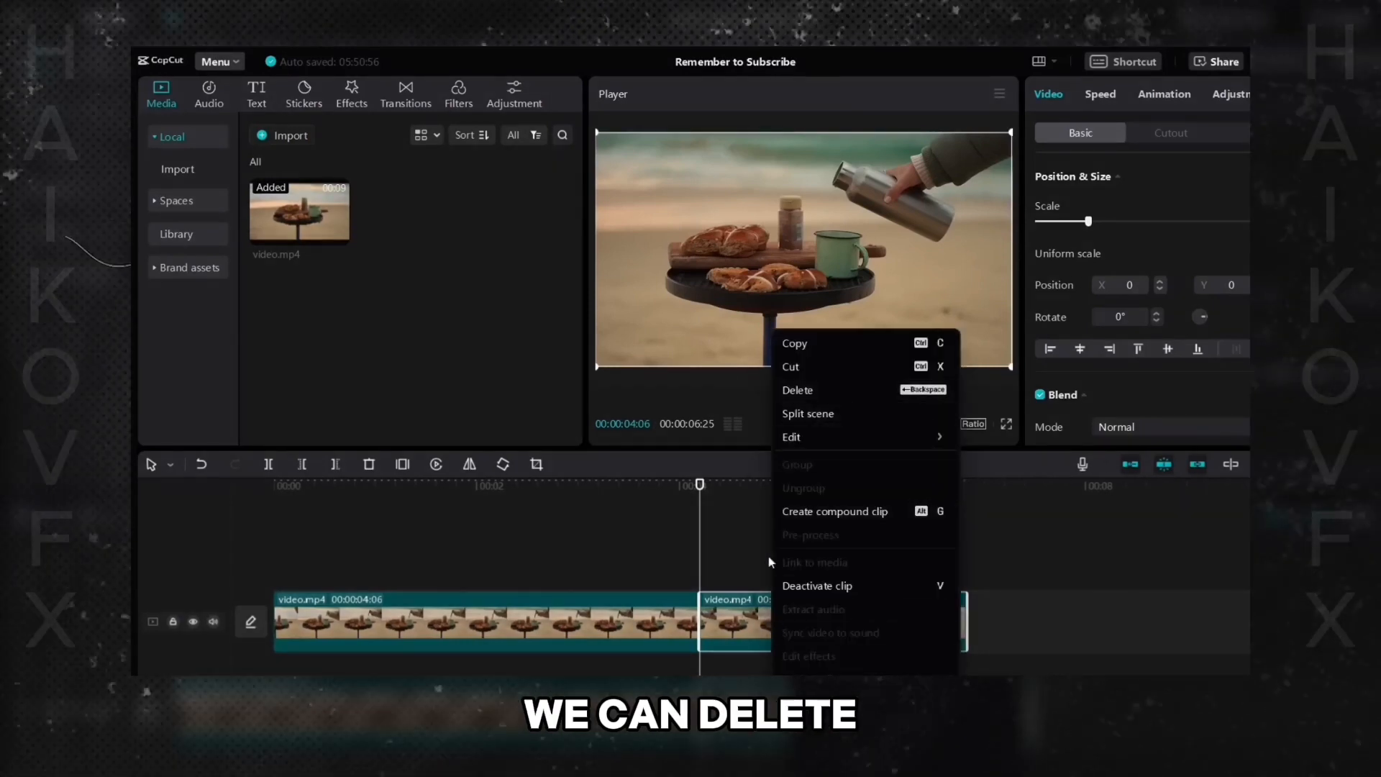
{"action": "left_click", "coordinate": [750, 608]}
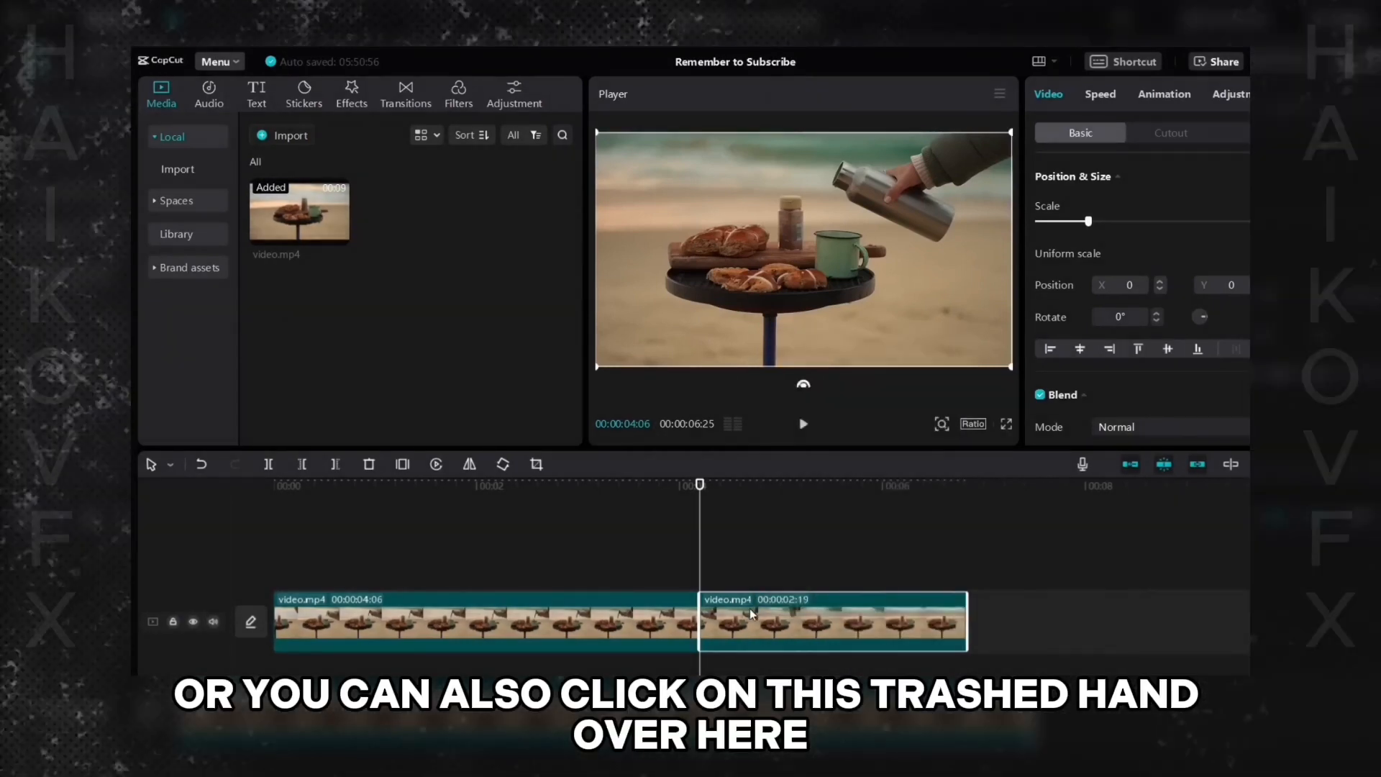
{"action": "left_click", "coordinate": [369, 464]}
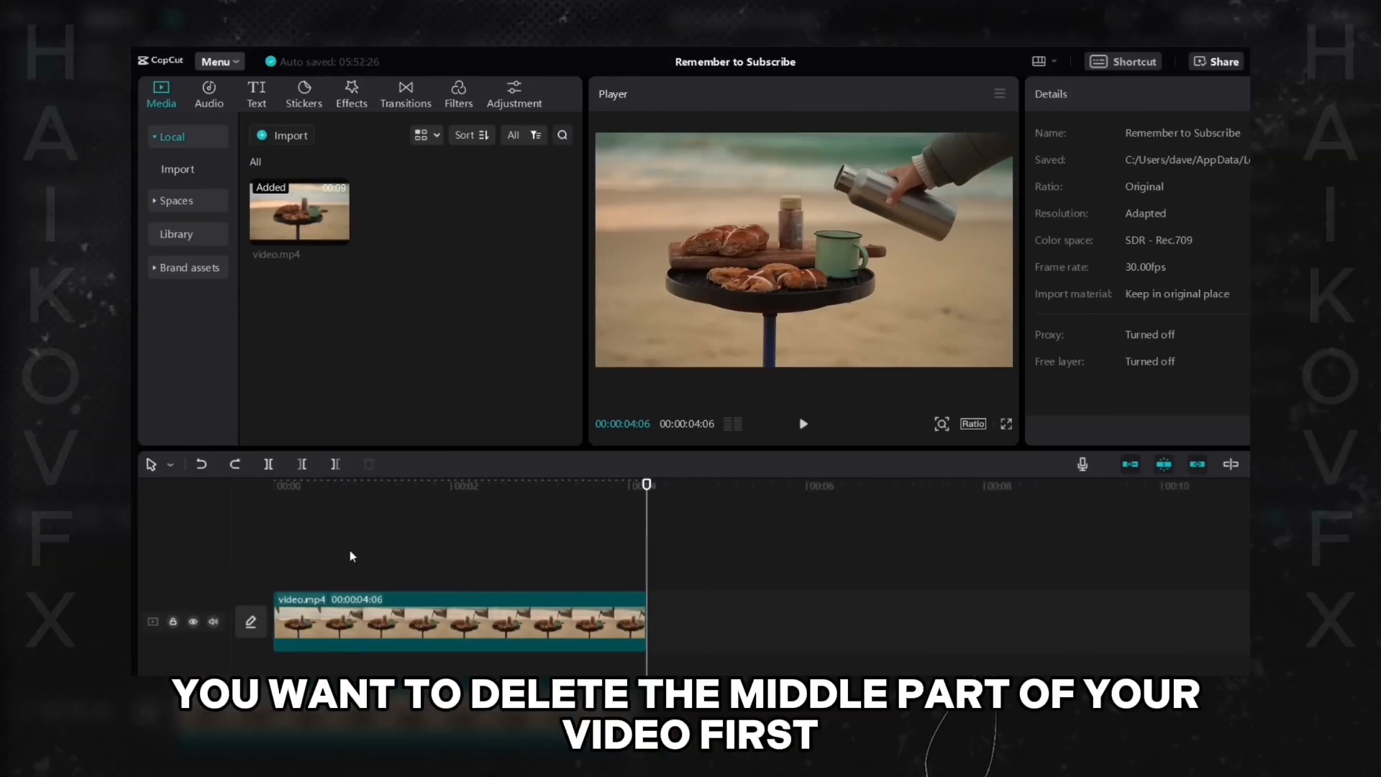
- Place a fresh full-length copy of video.mp4 on the timeline
{"action": "left_click", "coordinate": [381, 540]}
{"action": "left_click_drag", "start_coordinate": [381, 539], "coordinate": [422, 566]}
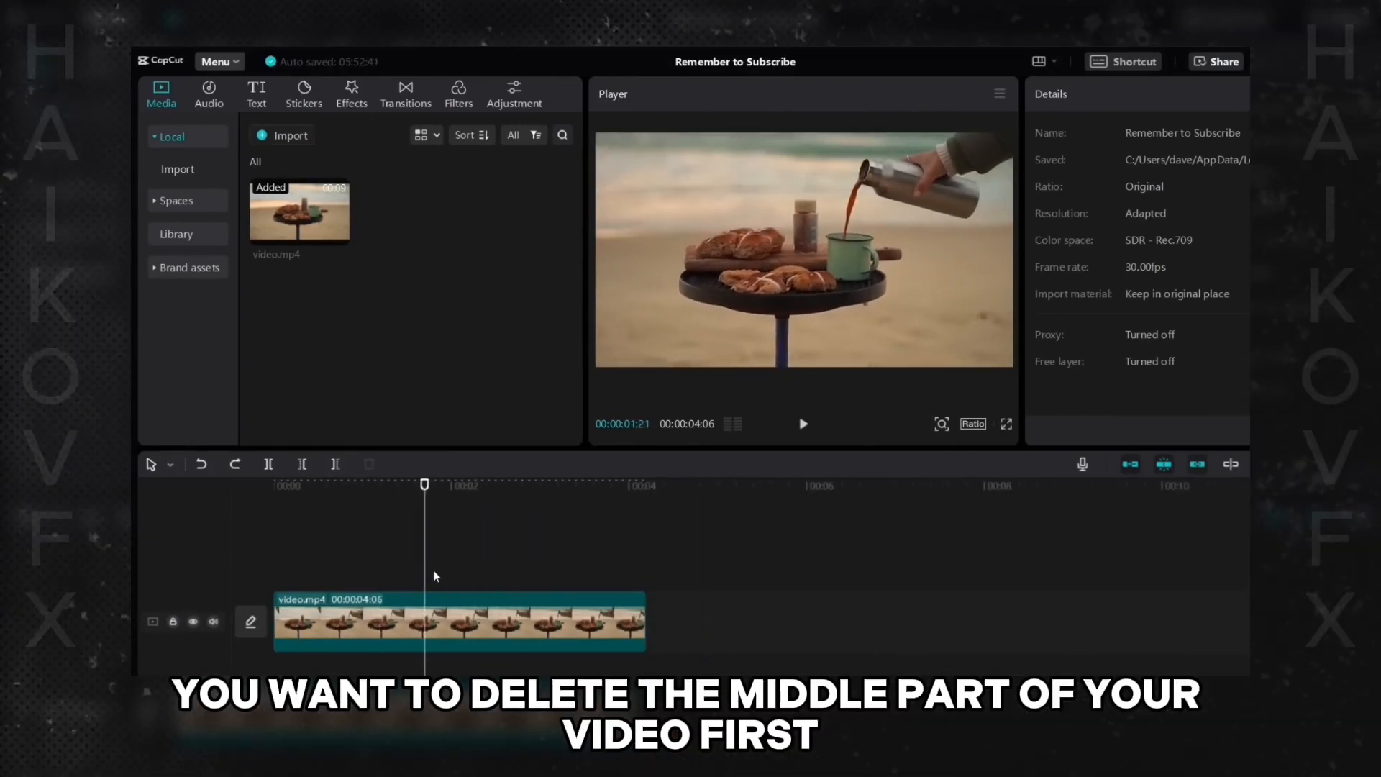
{"action": "left_click", "coordinate": [477, 598]}
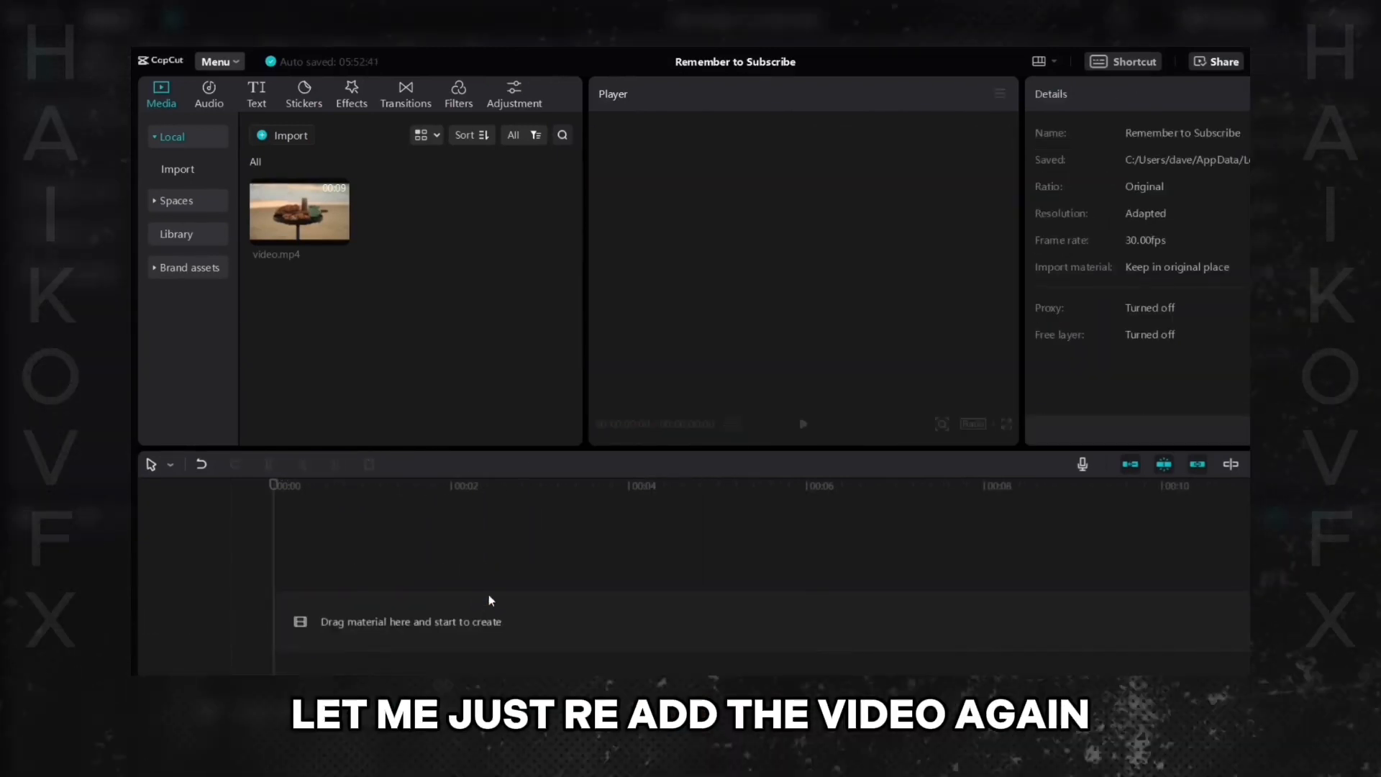
{"action": "mouse_move", "coordinate": [292, 209]}
{"action": "left_click_drag", "start_coordinate": [292, 208], "coordinate": [493, 638]}
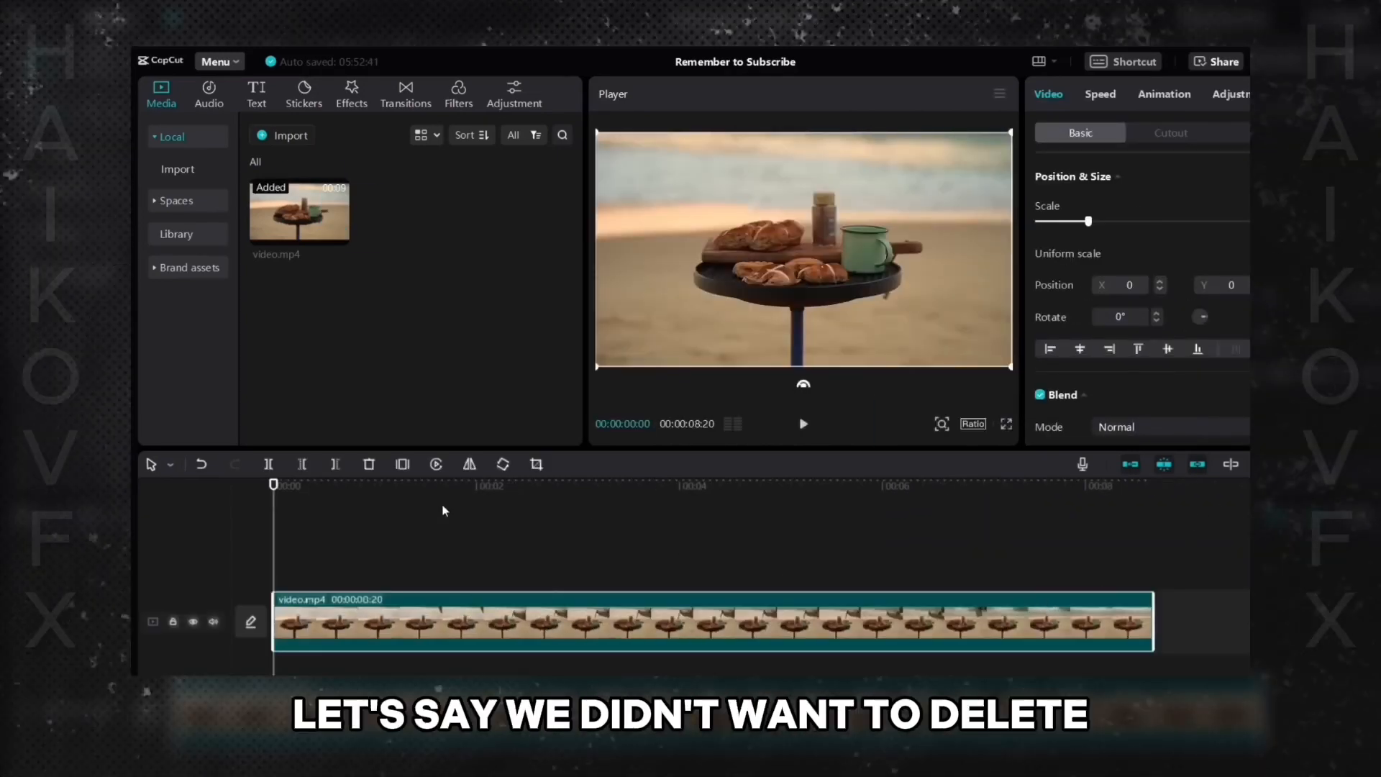
- Split the clip at about 00:00:00:17, just before the hand enters the frame
{"action": "left_click_drag", "start_coordinate": [446, 511], "coordinate": [471, 597]}
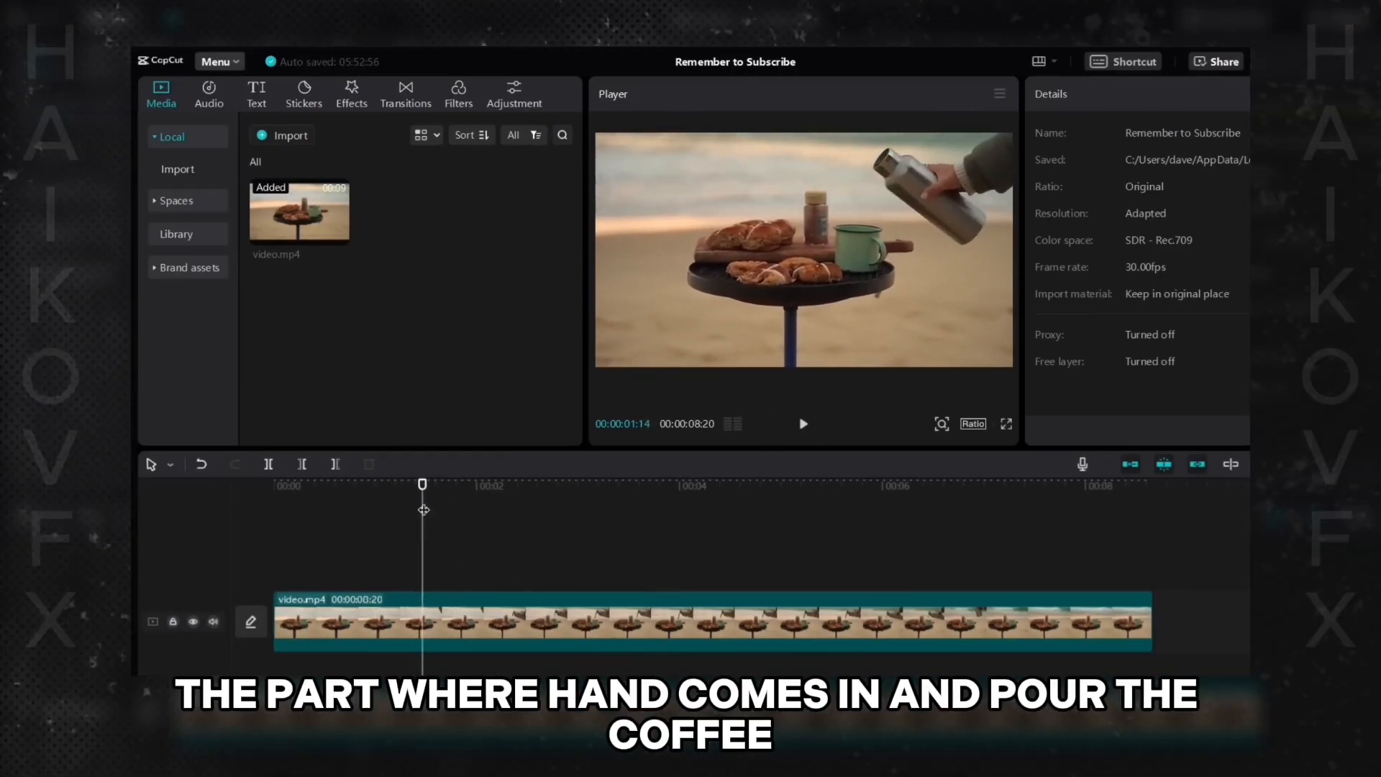
{"action": "left_click_drag", "start_coordinate": [424, 509], "coordinate": [341, 503]}
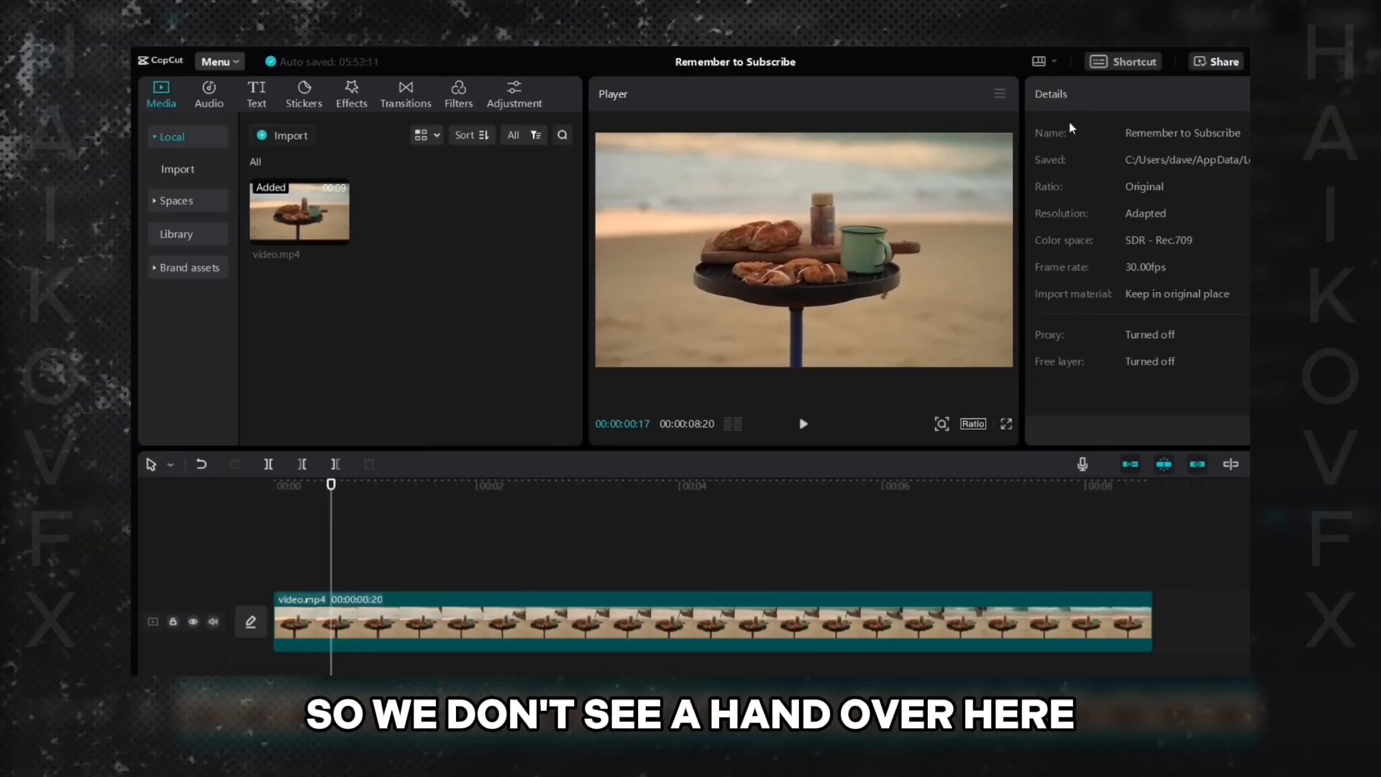
{"action": "left_click", "coordinate": [359, 636]}
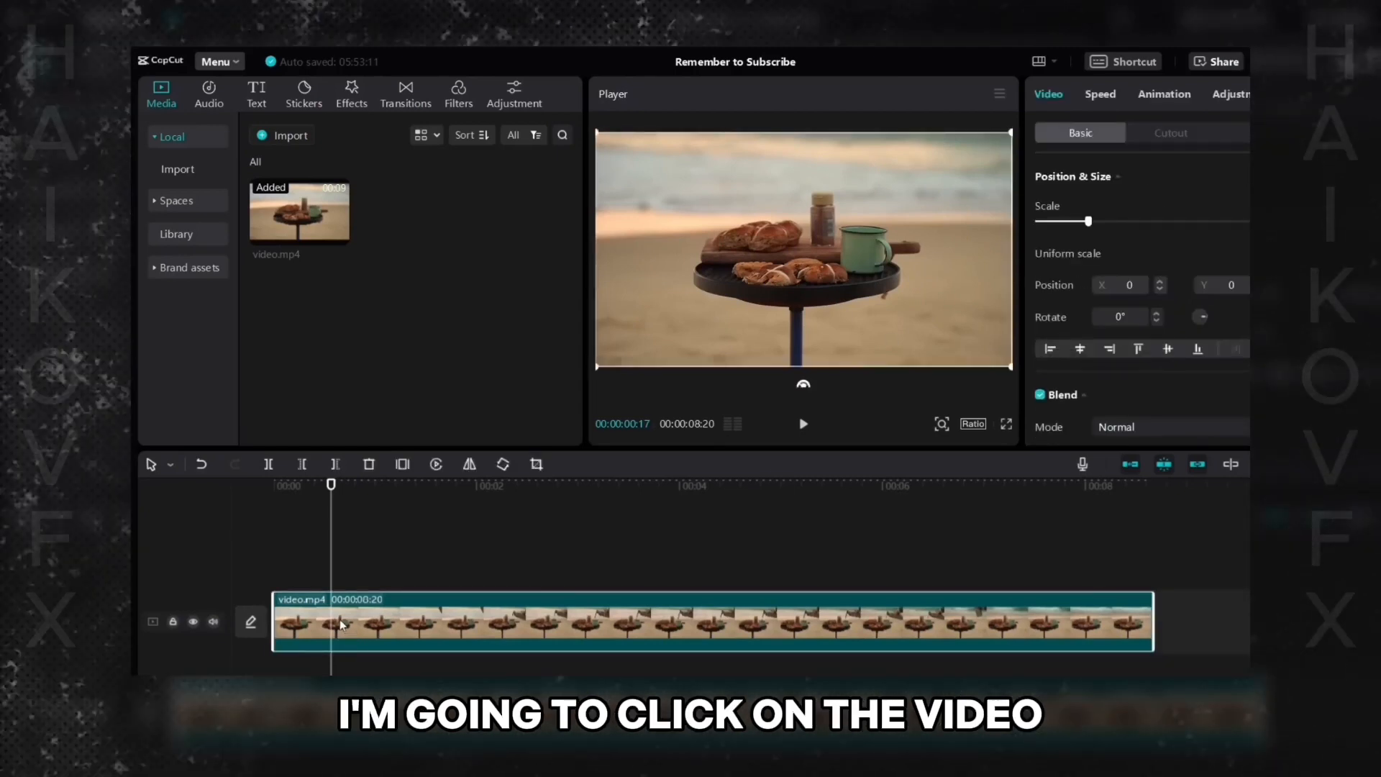
{"action": "left_click", "coordinate": [269, 465]}
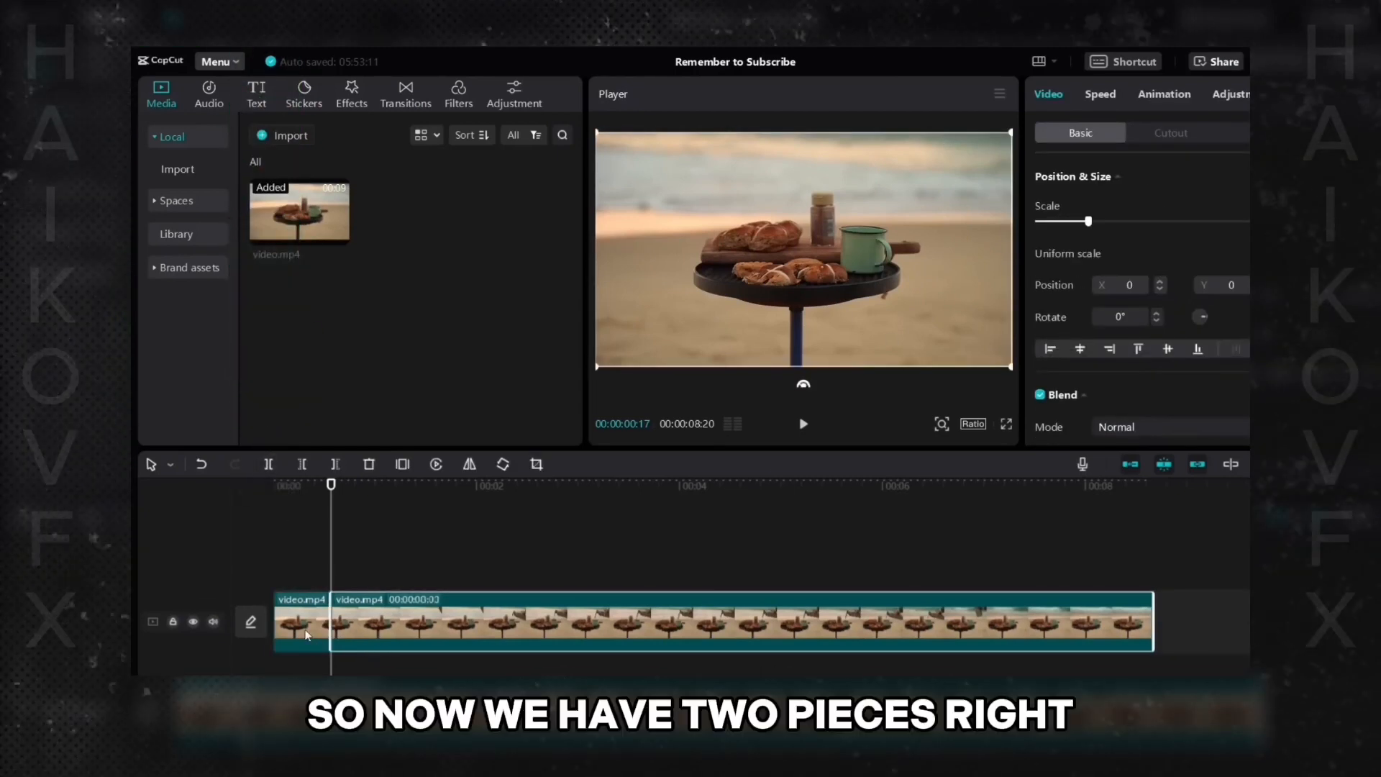
- Split the clip again at about 00:00:07:00, after the coffee pouring ends
{"action": "left_click", "coordinate": [304, 623]}
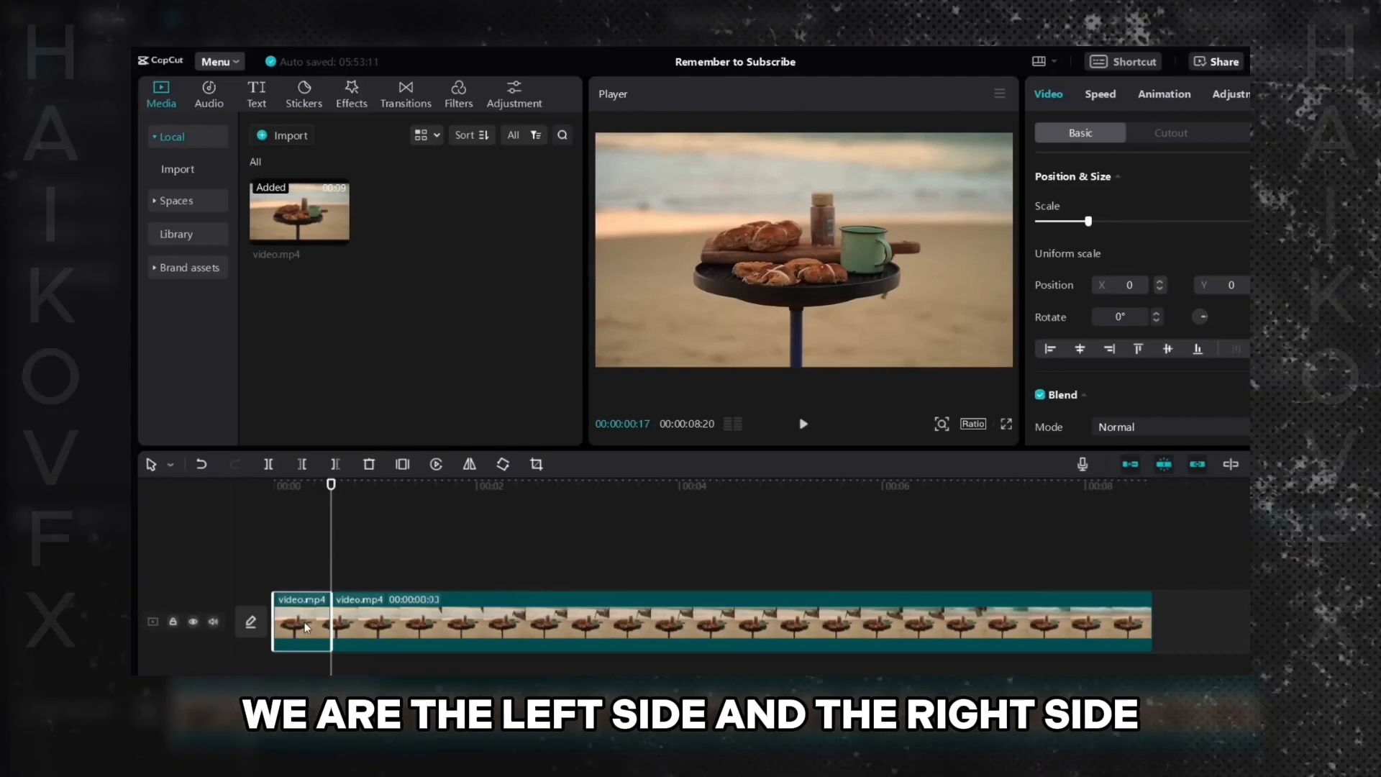
{"action": "left_click", "coordinate": [415, 627]}
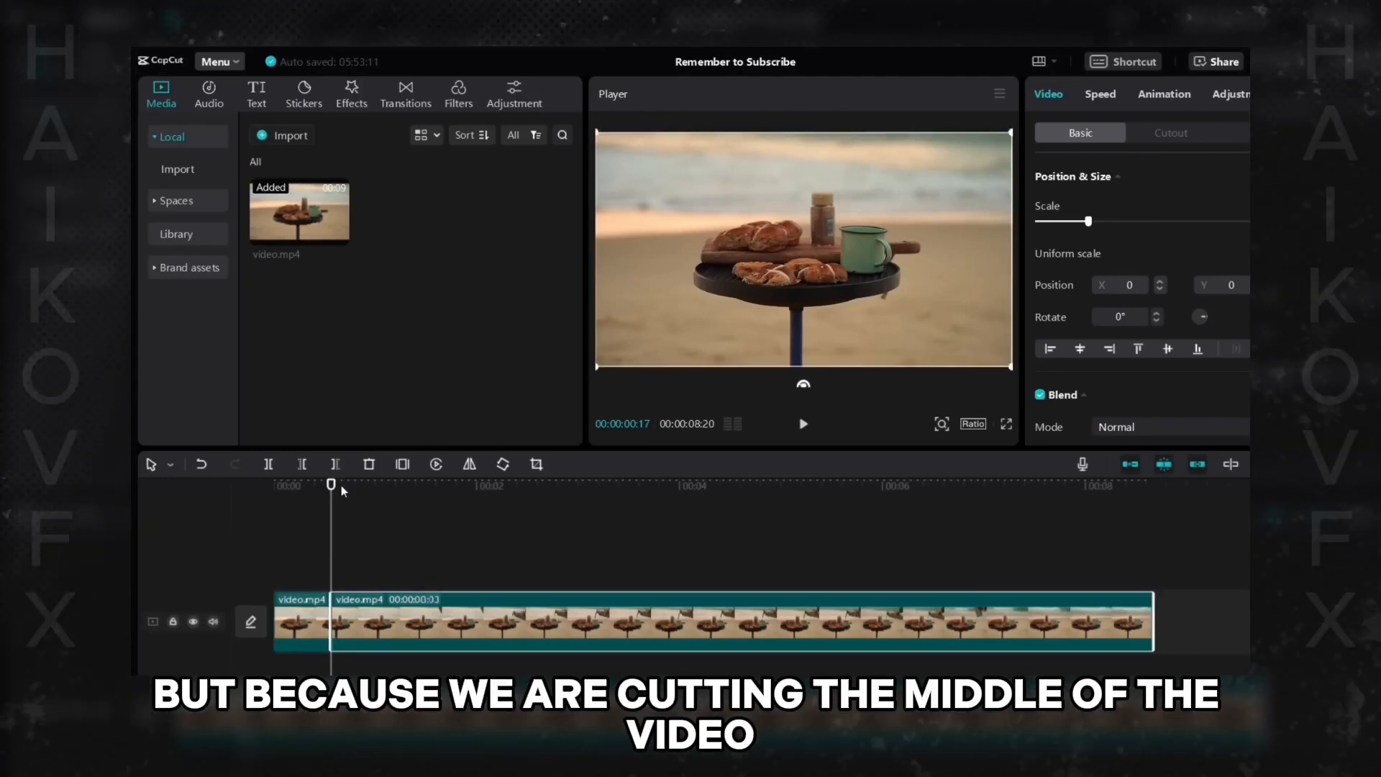
{"action": "left_click_drag", "start_coordinate": [361, 493], "coordinate": [983, 569]}
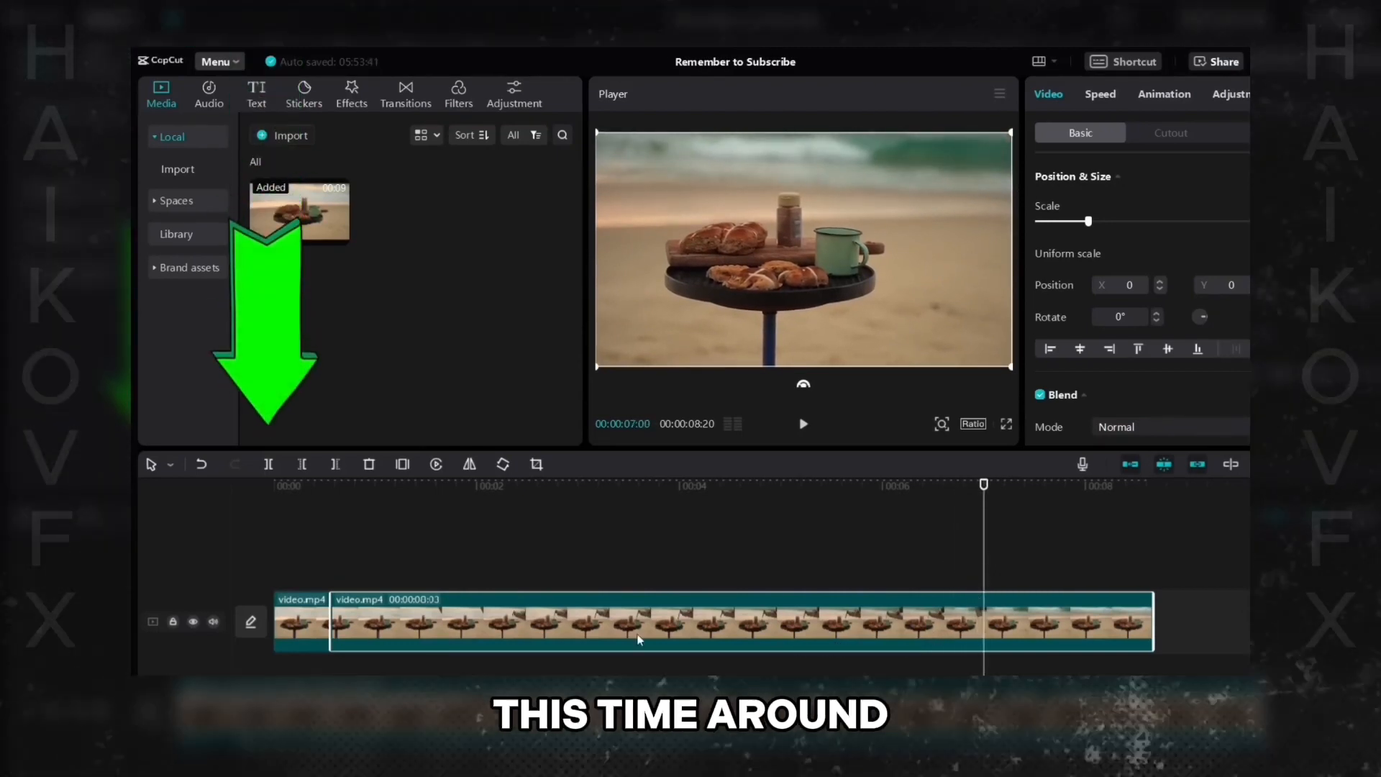
{"action": "left_click", "coordinate": [269, 464]}
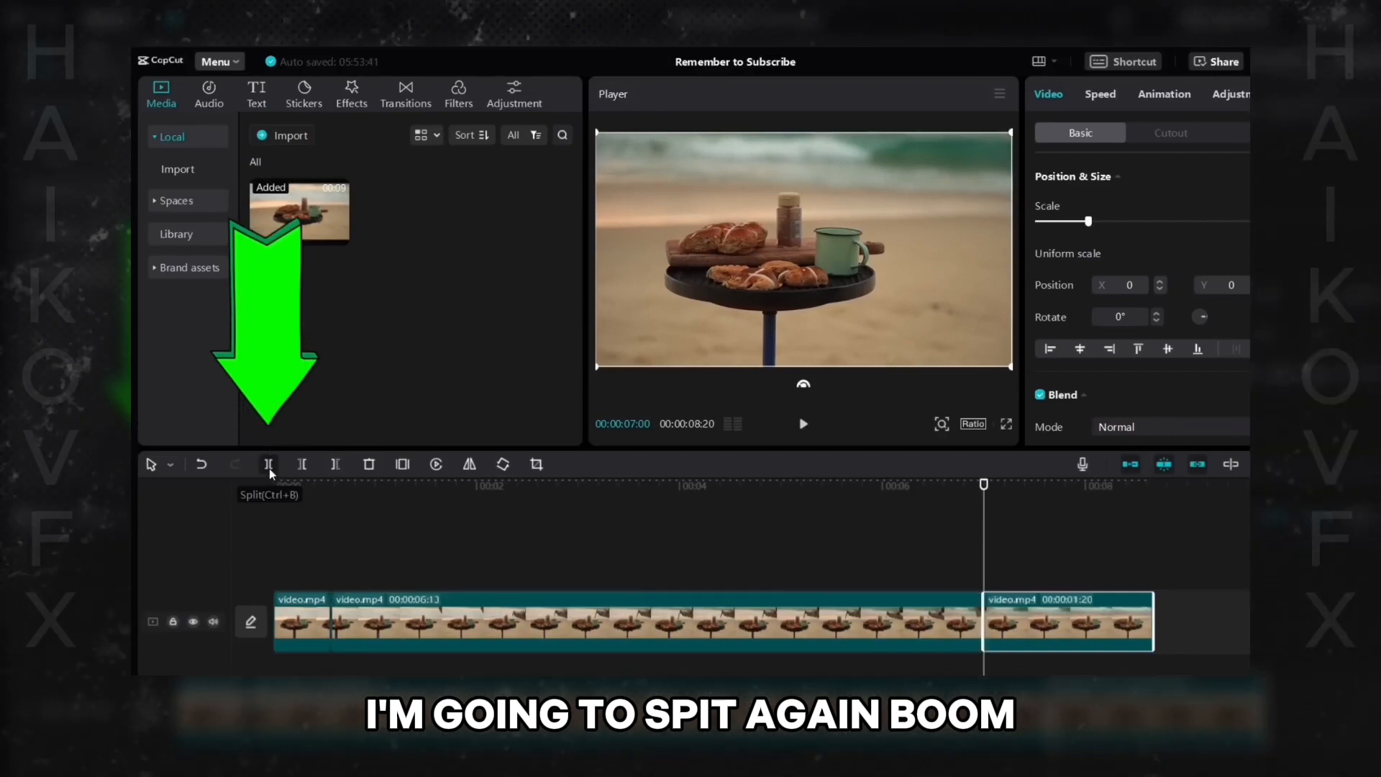
- Delete the middle segment between the two split points
{"action": "left_click", "coordinate": [304, 620]}
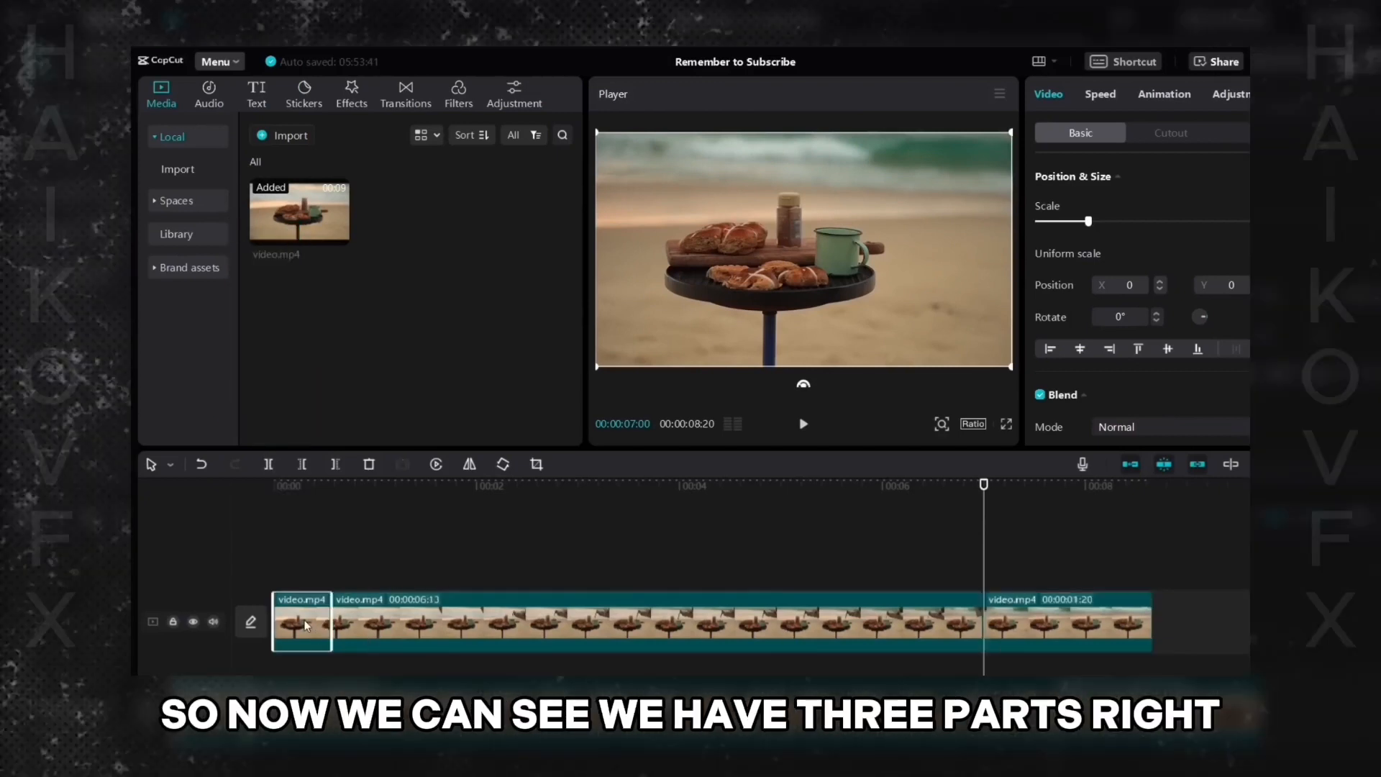
{"action": "left_click", "coordinate": [777, 617]}
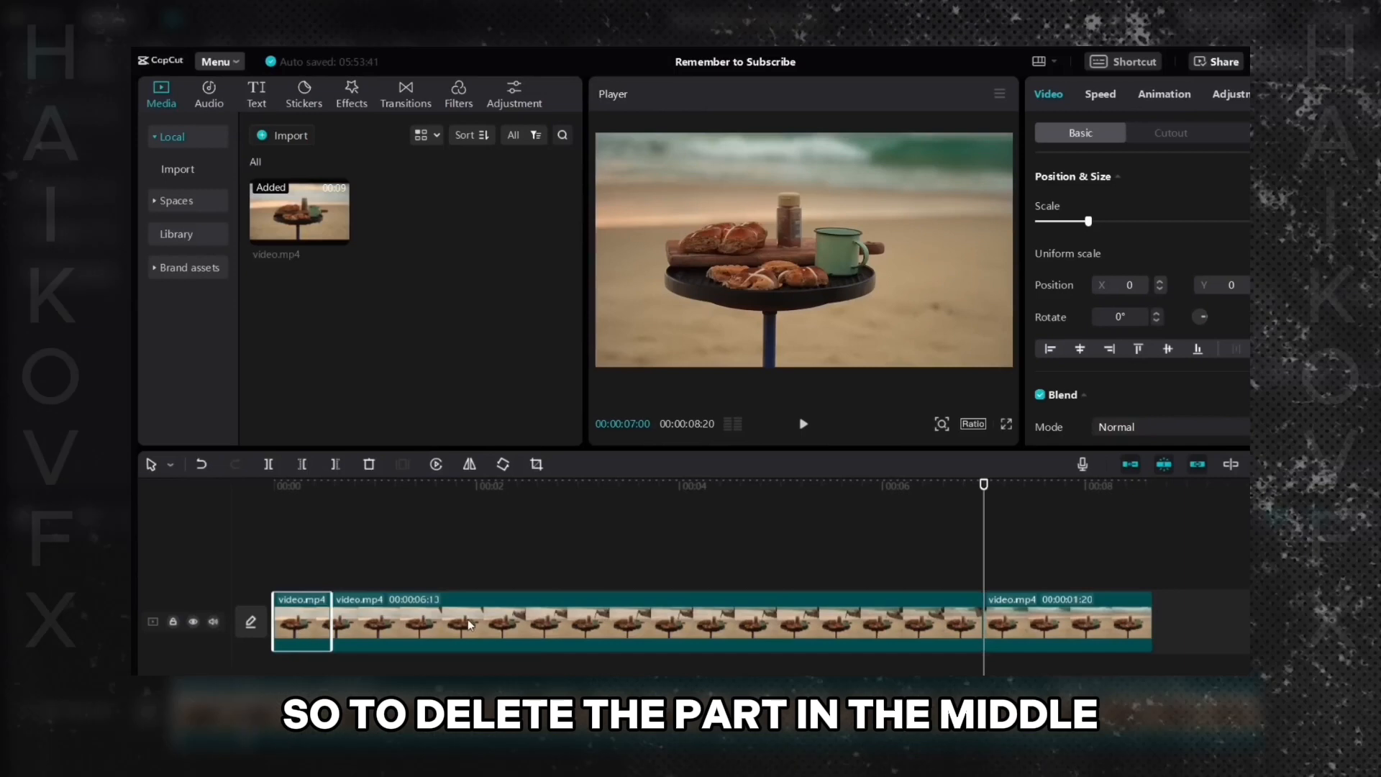
{"action": "left_click", "coordinate": [468, 622]}
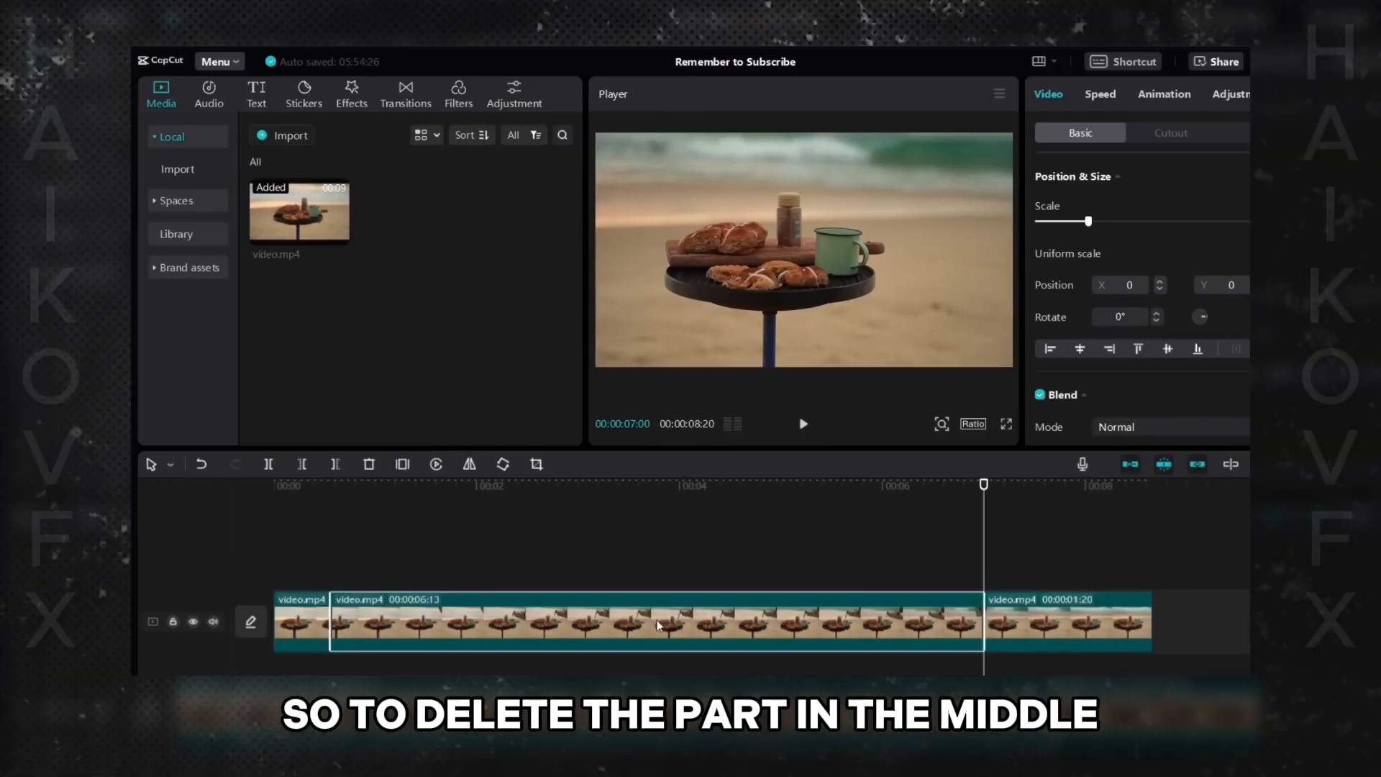
{"action": "right_click", "coordinate": [659, 624]}
{"action": "left_click", "coordinate": [713, 386]}
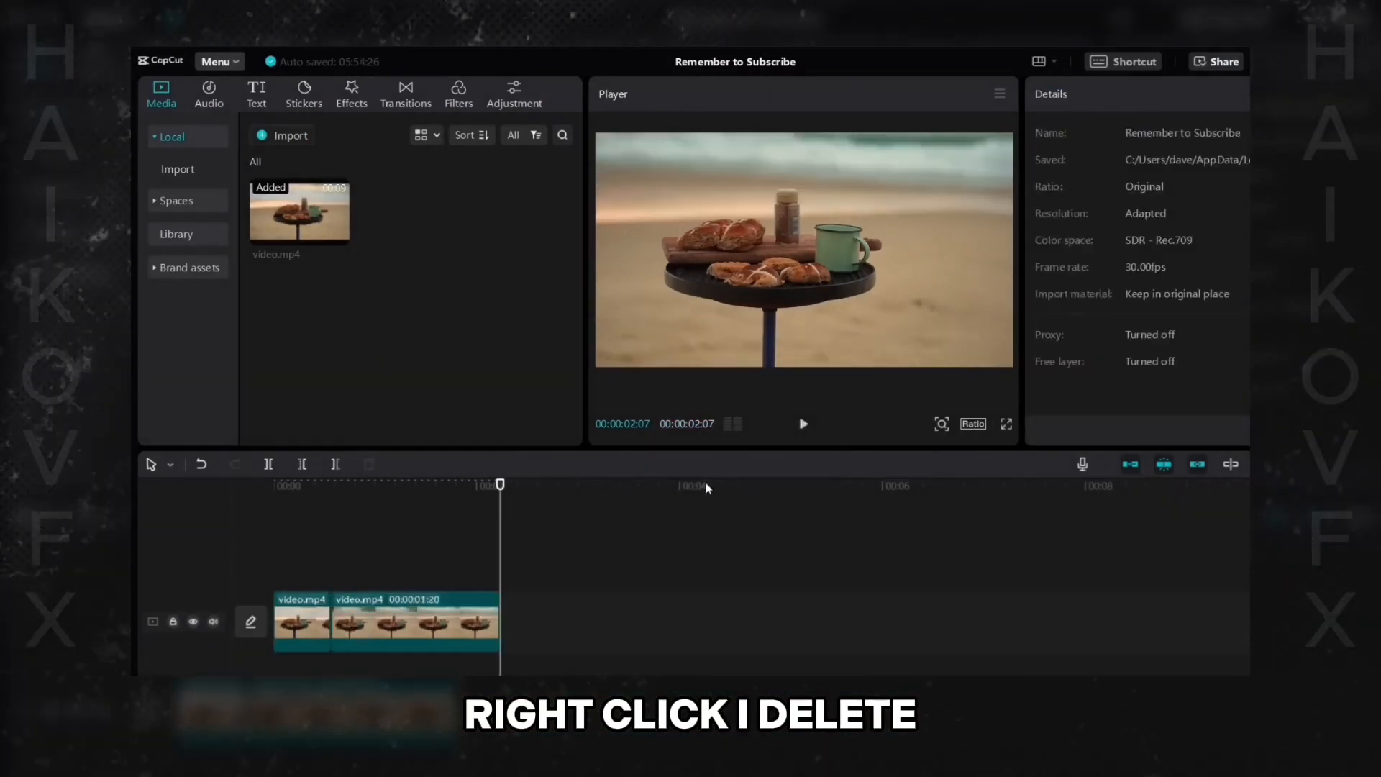
- Play the edited video from the beginning to review the cut
{"action": "left_click", "coordinate": [263, 501]}
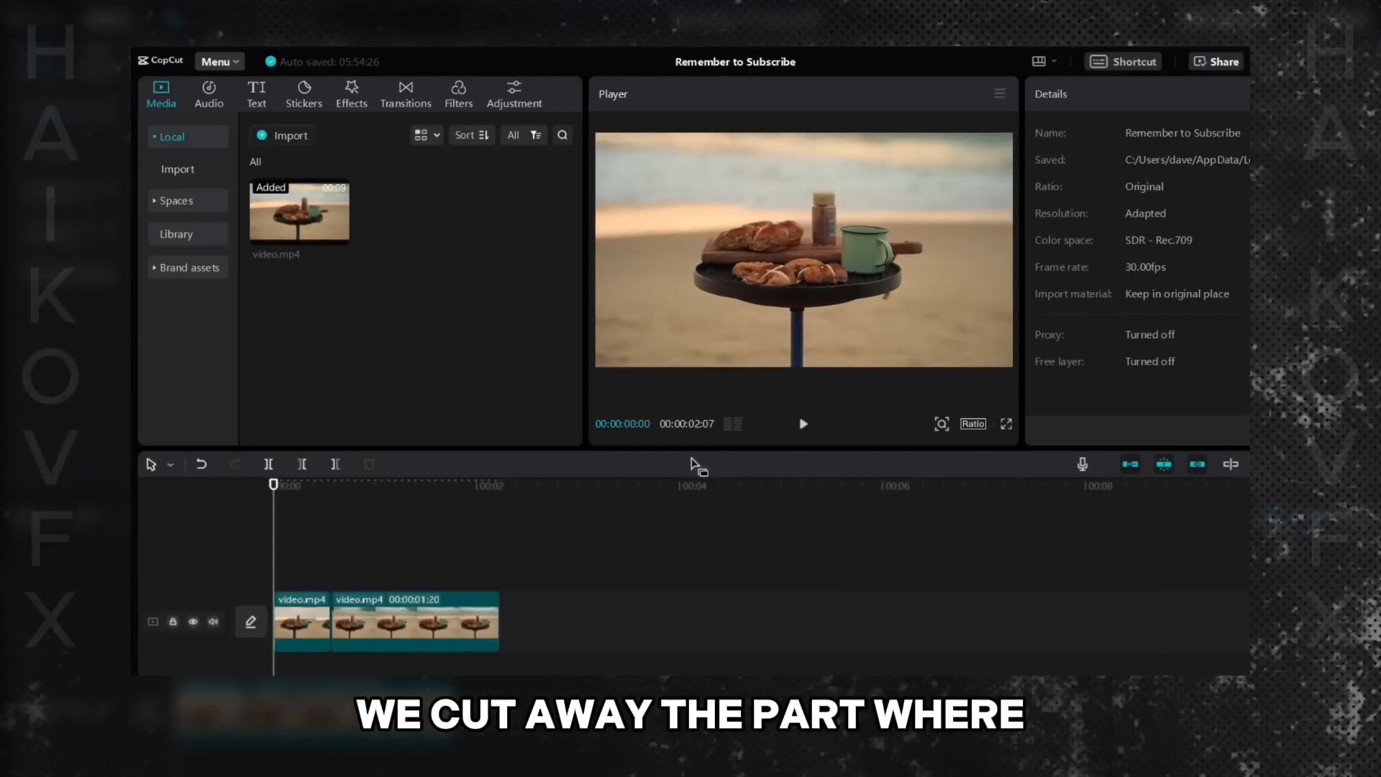
{"action": "key", "text": "space"}
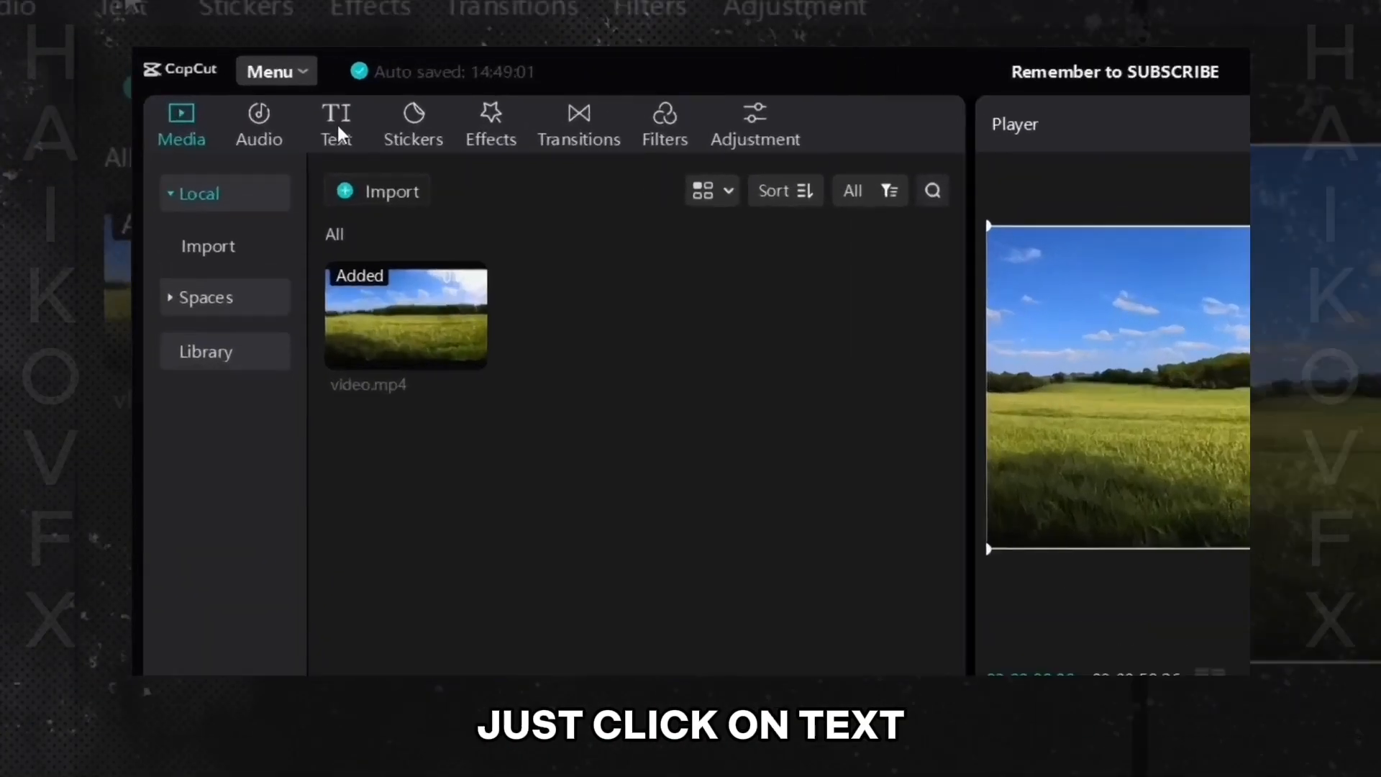
- Add a Default text layer to the timeline above the video clip
{"action": "left_click", "coordinate": [241, 88]}
{"action": "mouse_move", "coordinate": [423, 331]}
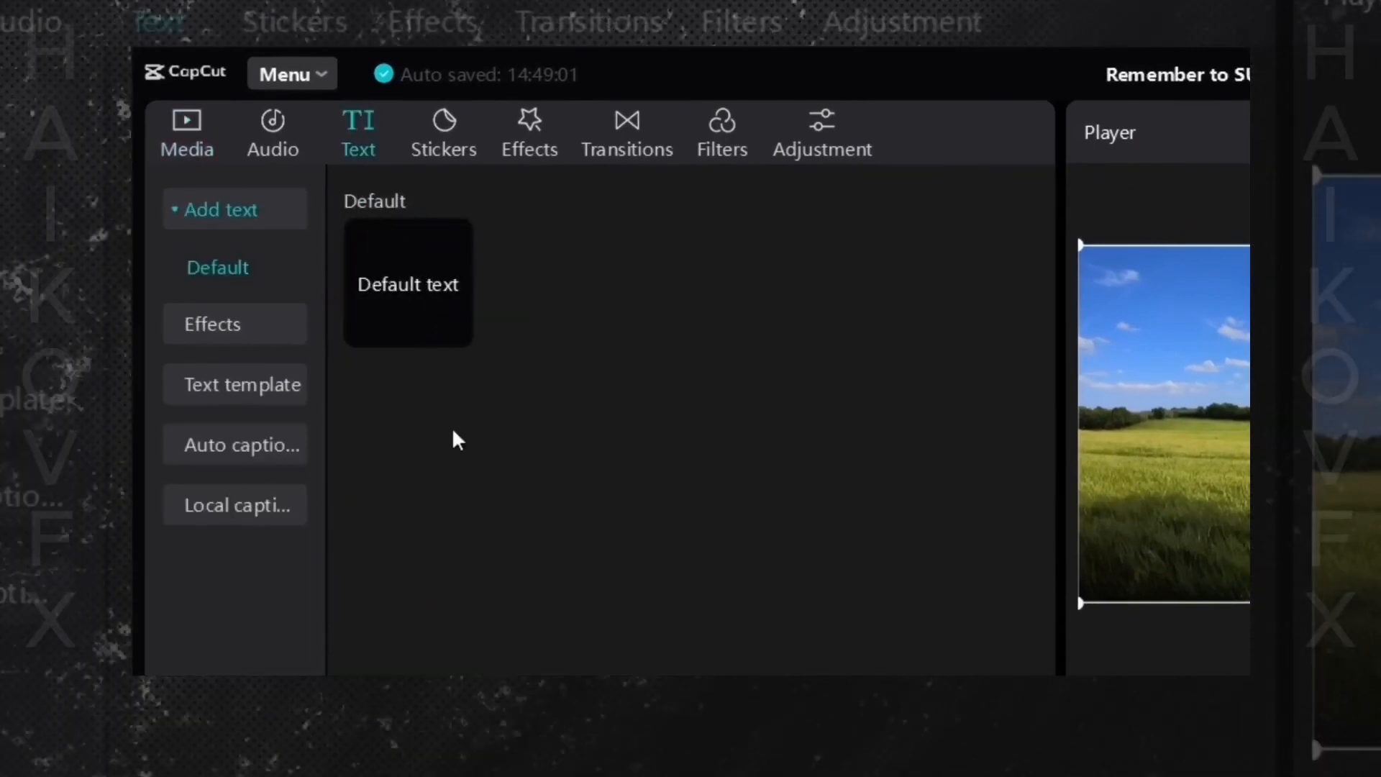
{"action": "left_click_drag", "start_coordinate": [388, 273], "coordinate": [300, 511]}
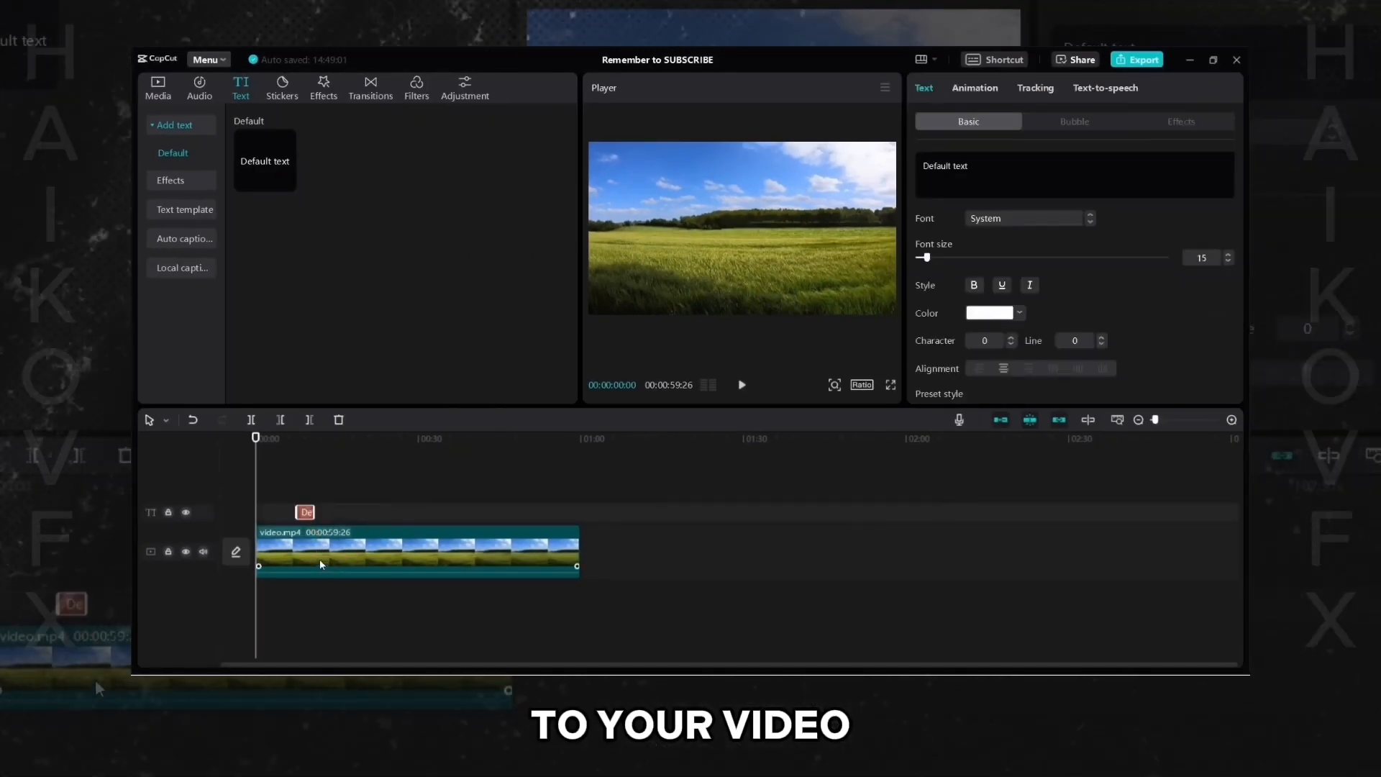
- Resize the Default text layer on its track and move it to the very start of the timeline
{"action": "left_click", "coordinate": [288, 441]}
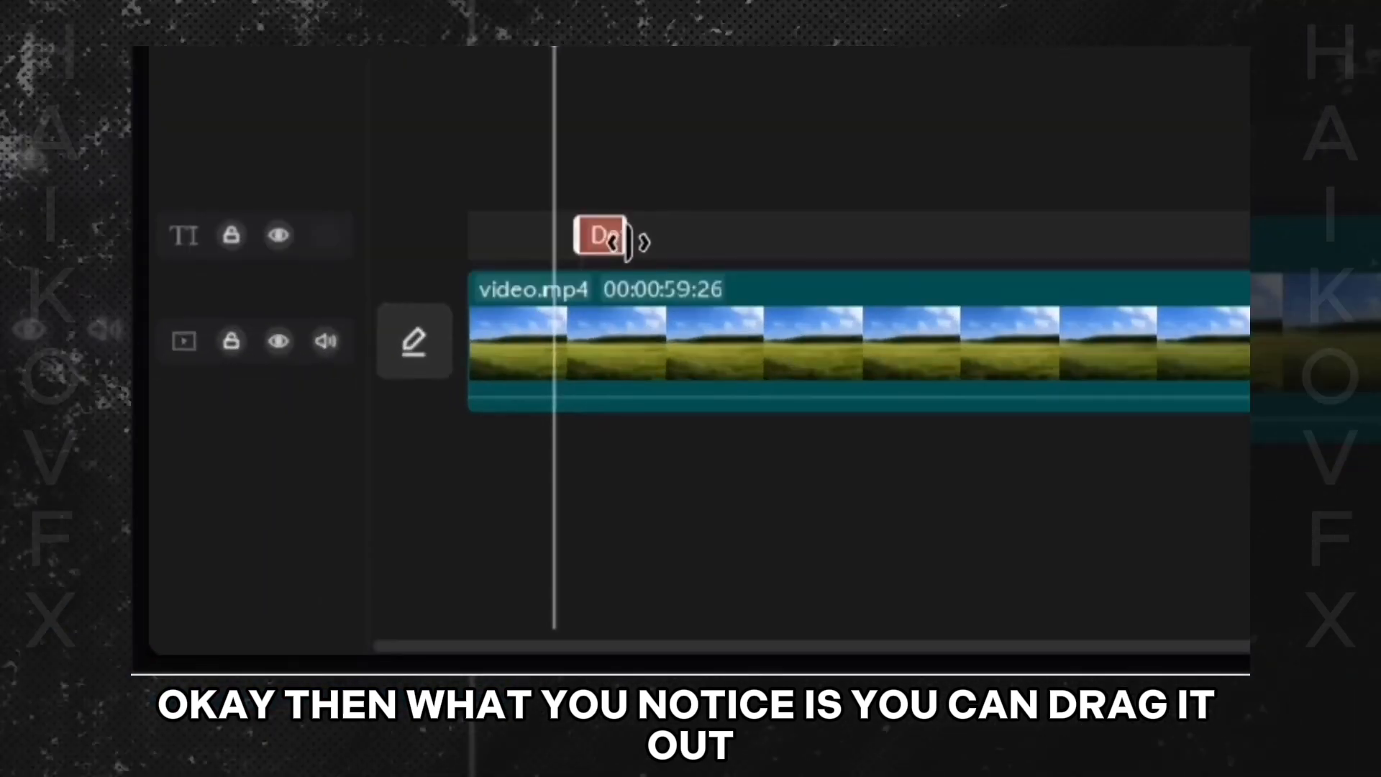
{"action": "left_click_drag", "start_coordinate": [630, 242], "coordinate": [818, 238]}
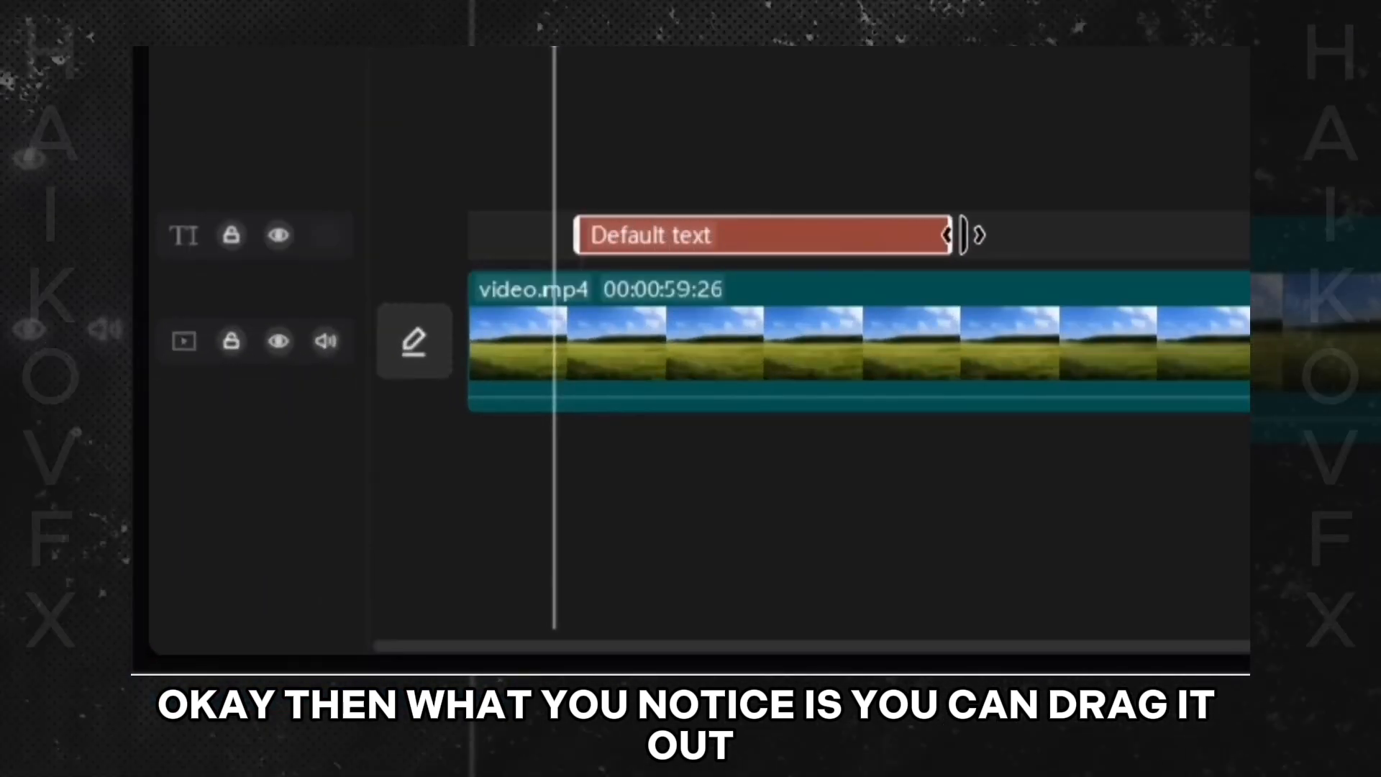
{"action": "left_click_drag", "start_coordinate": [964, 235], "coordinate": [846, 242]}
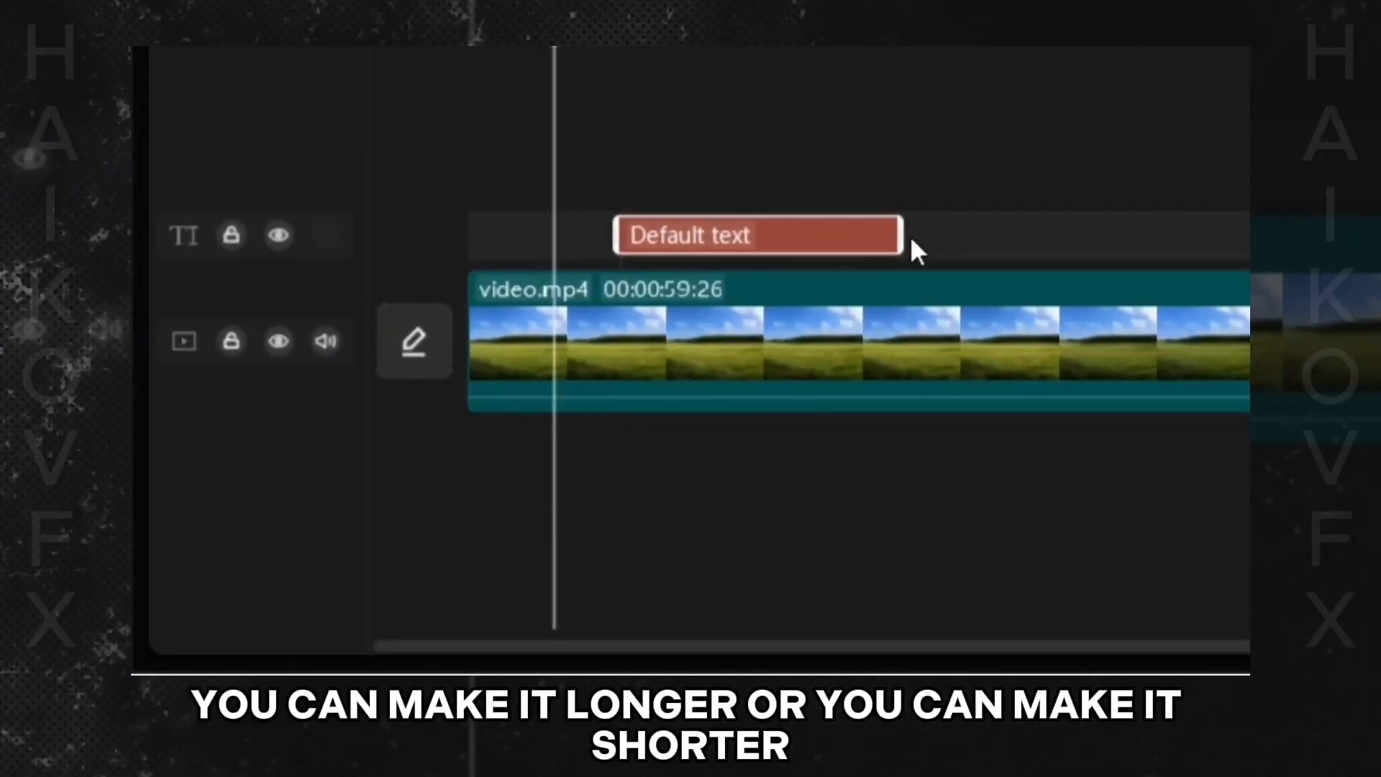
{"action": "left_click_drag", "start_coordinate": [989, 234], "coordinate": [814, 237]}
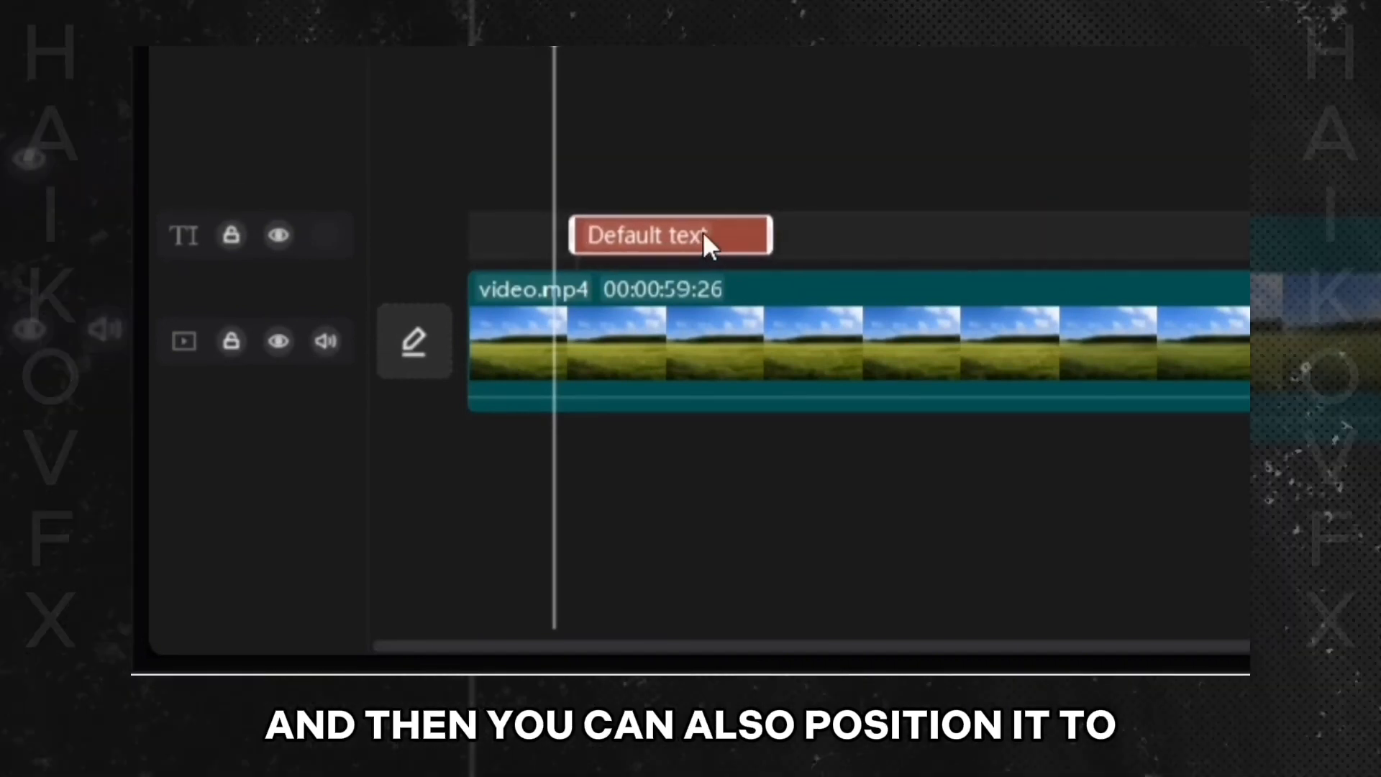
{"action": "left_click_drag", "start_coordinate": [709, 239], "coordinate": [782, 245]}
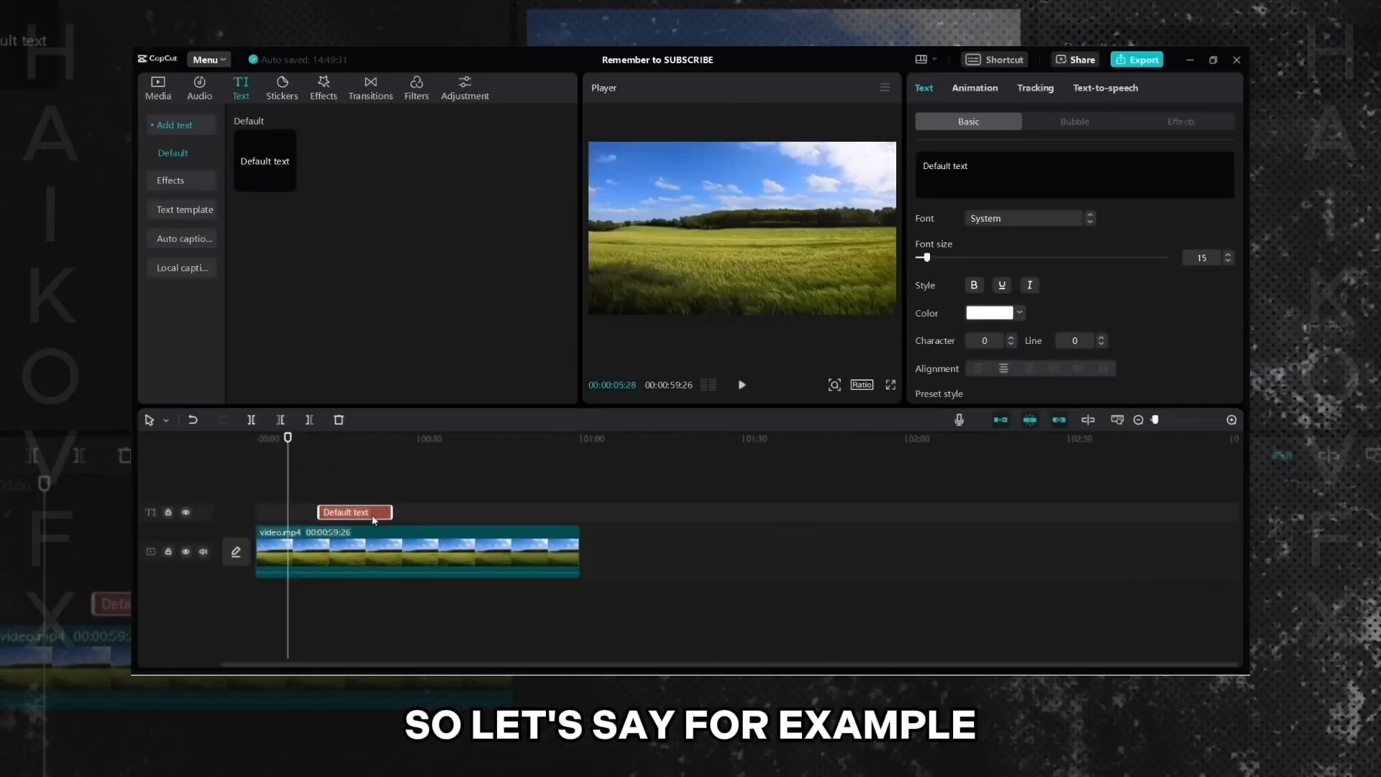
{"action": "left_click_drag", "start_coordinate": [373, 520], "coordinate": [347, 517]}
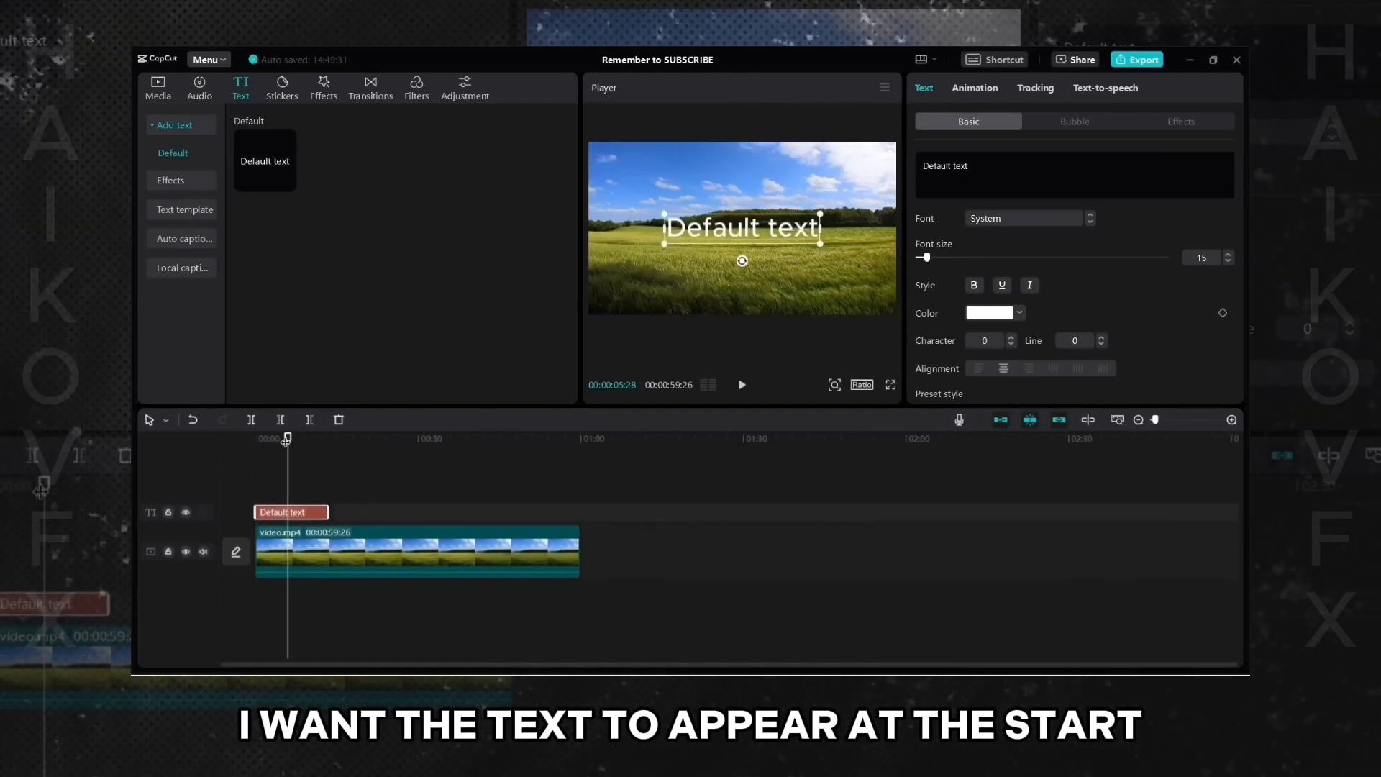
{"action": "left_click_drag", "start_coordinate": [285, 439], "coordinate": [274, 438]}
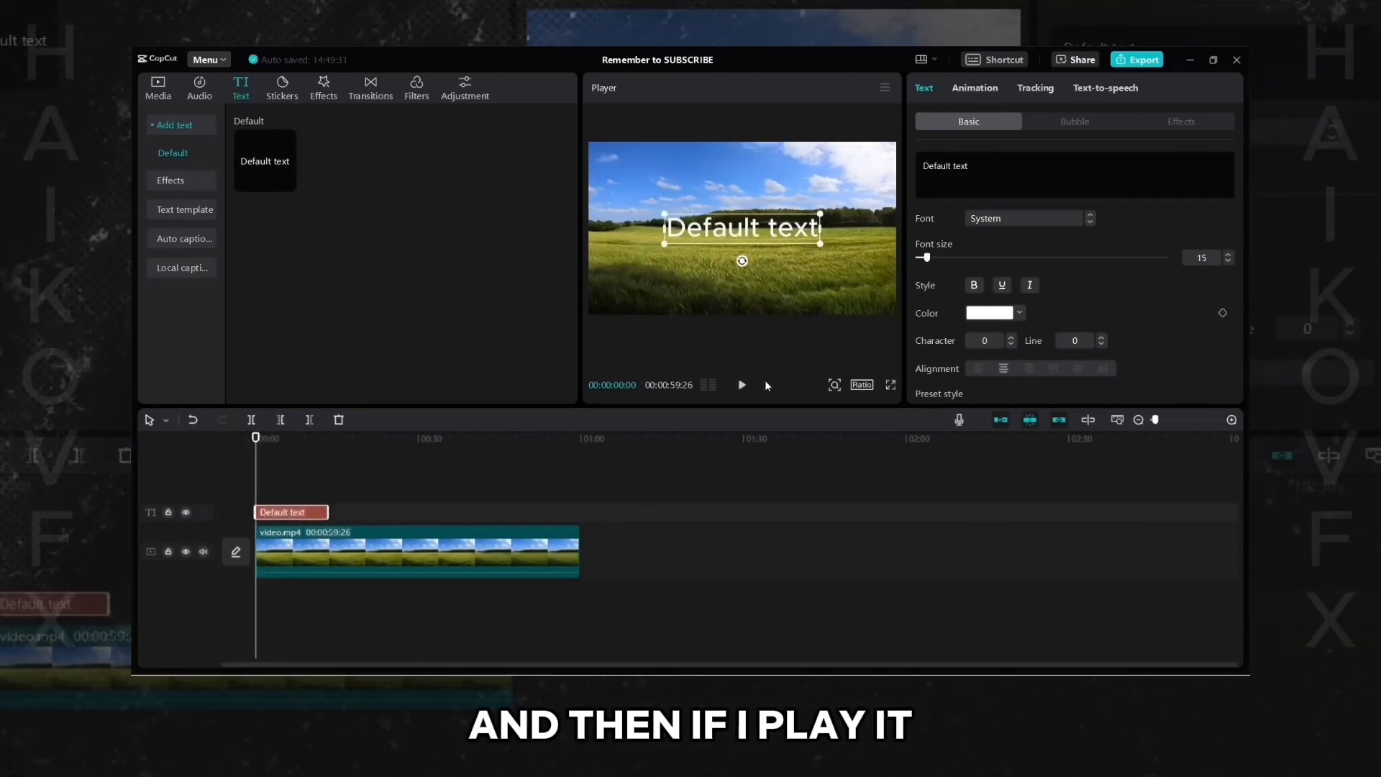
- Preview the text at the start, then shorten the text layer and return the playhead to the beginning
{"action": "left_click", "coordinate": [741, 386]}
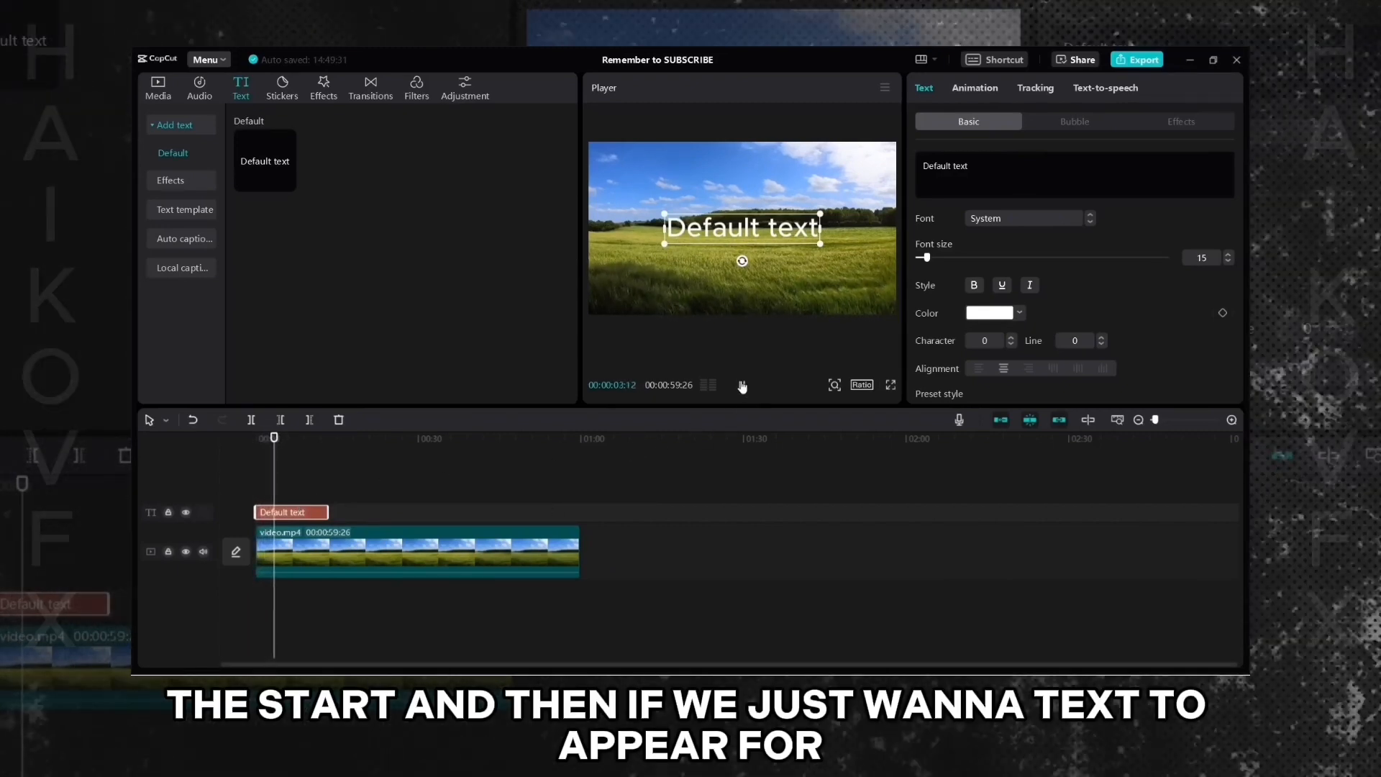
{"action": "left_click", "coordinate": [741, 387]}
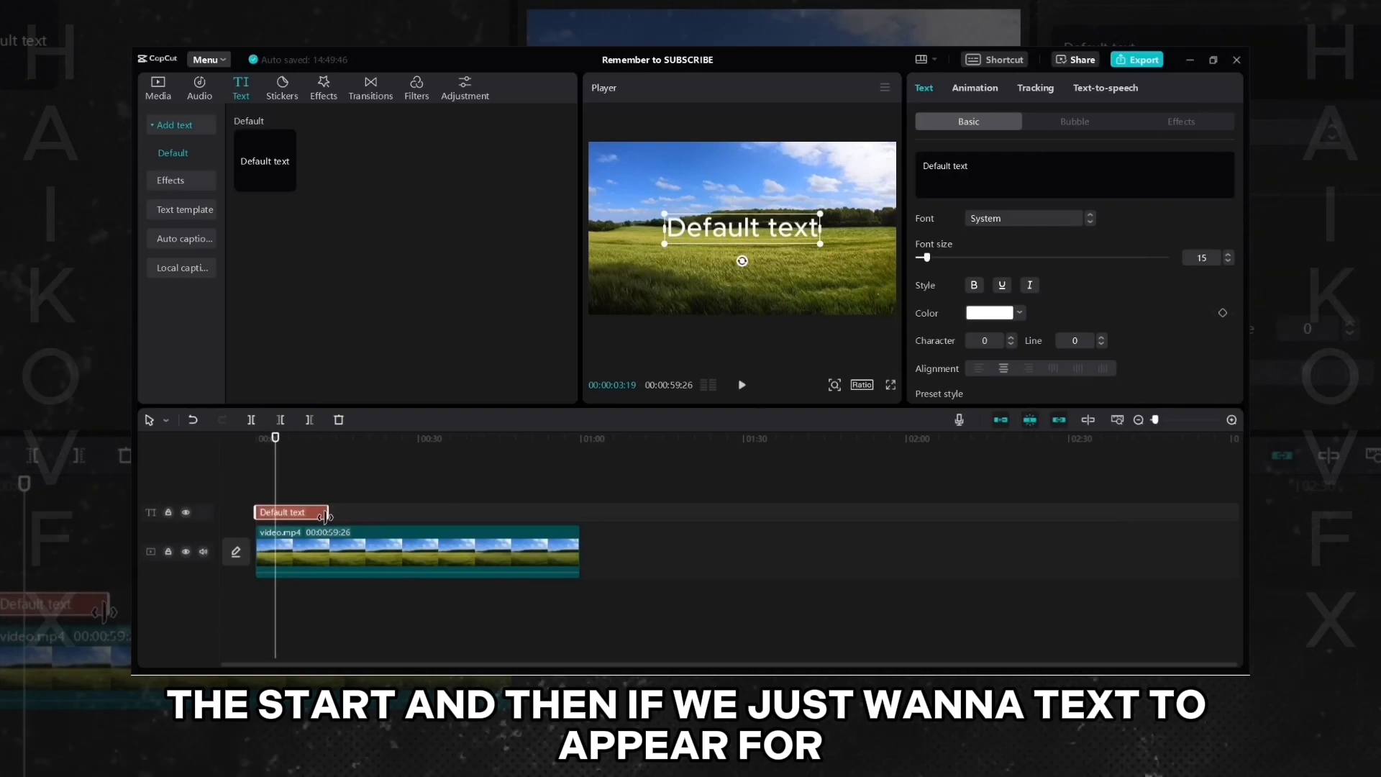
{"action": "left_click_drag", "start_coordinate": [325, 515], "coordinate": [284, 512]}
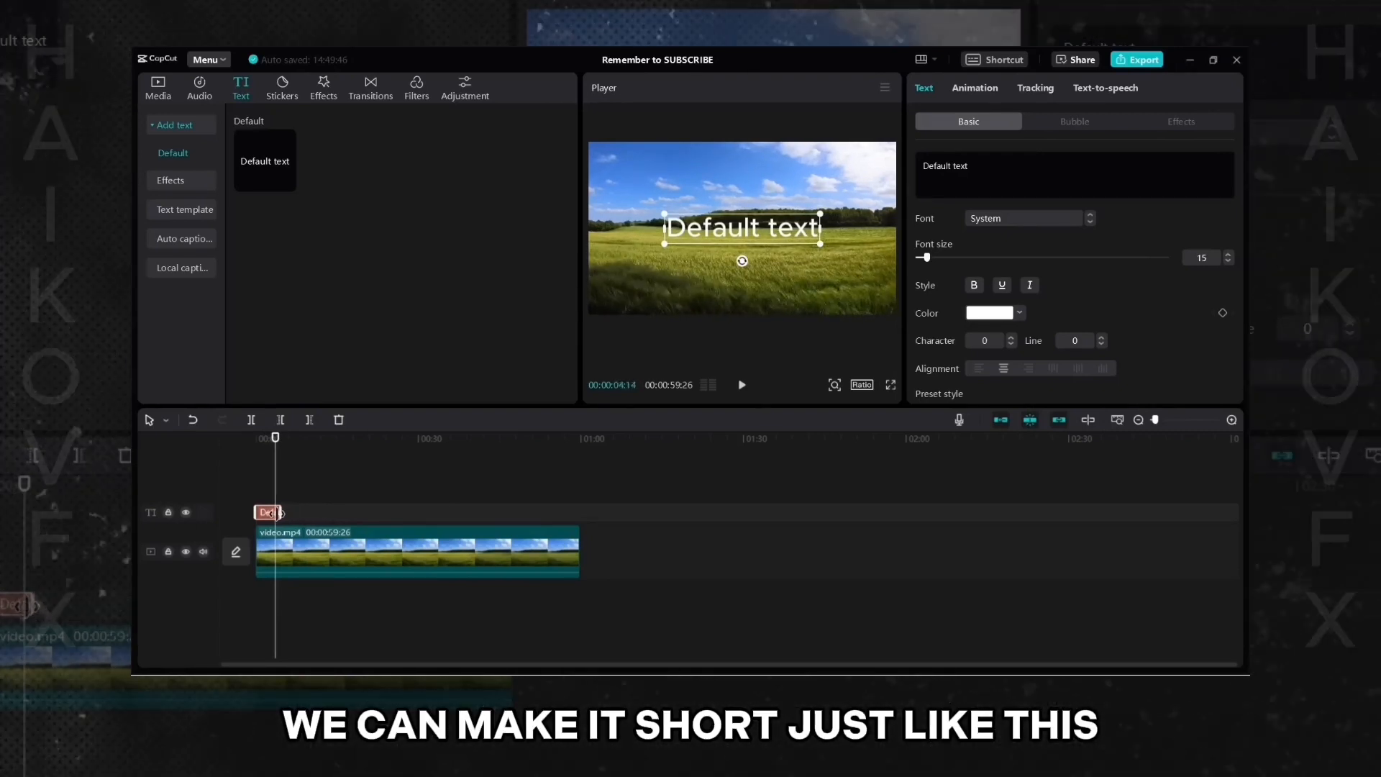
{"action": "left_click_drag", "start_coordinate": [271, 448], "coordinate": [234, 444]}
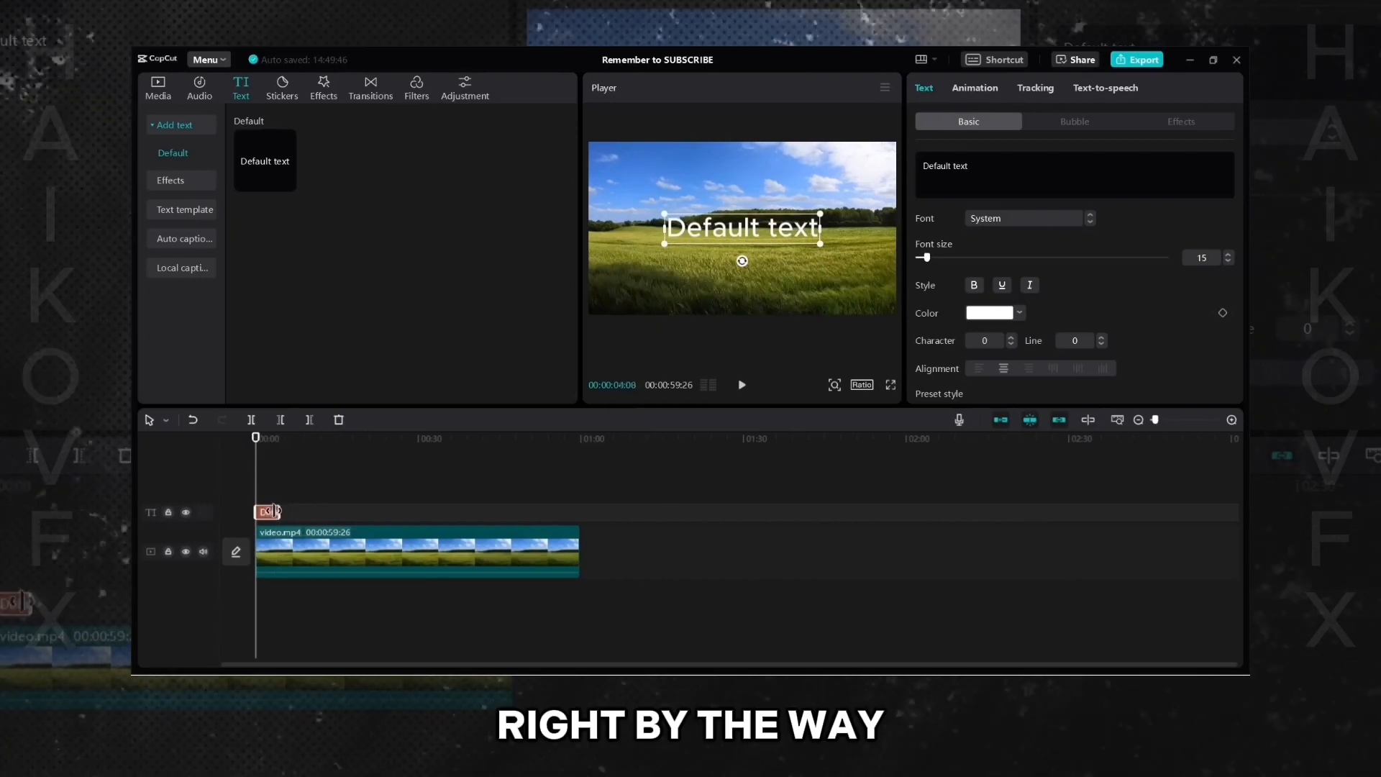
{"action": "left_click_drag", "start_coordinate": [277, 511], "coordinate": [273, 511]}
- Zoom the timeline in and shorten the text layer to about 2 seconds
{"action": "left_click", "coordinate": [1232, 420]}
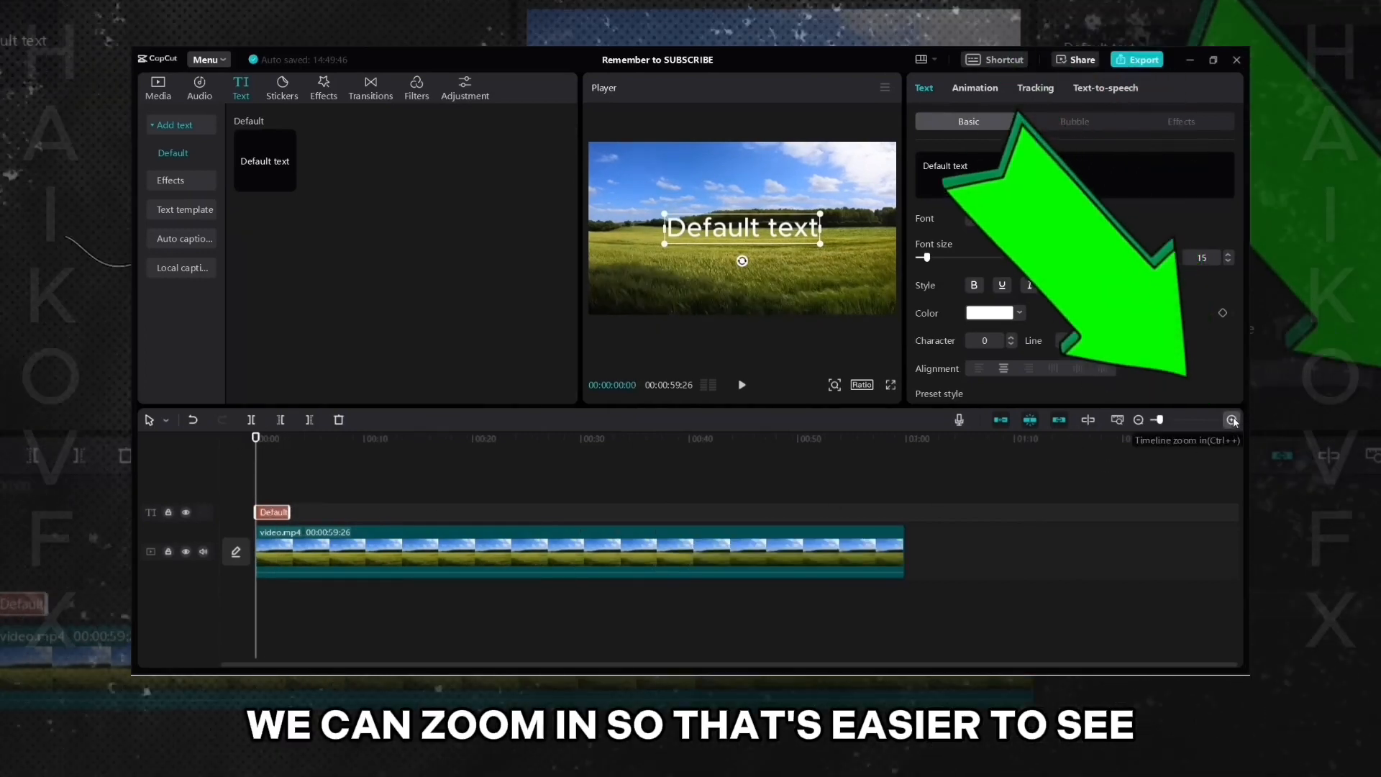
{"action": "left_click", "coordinate": [1232, 420]}
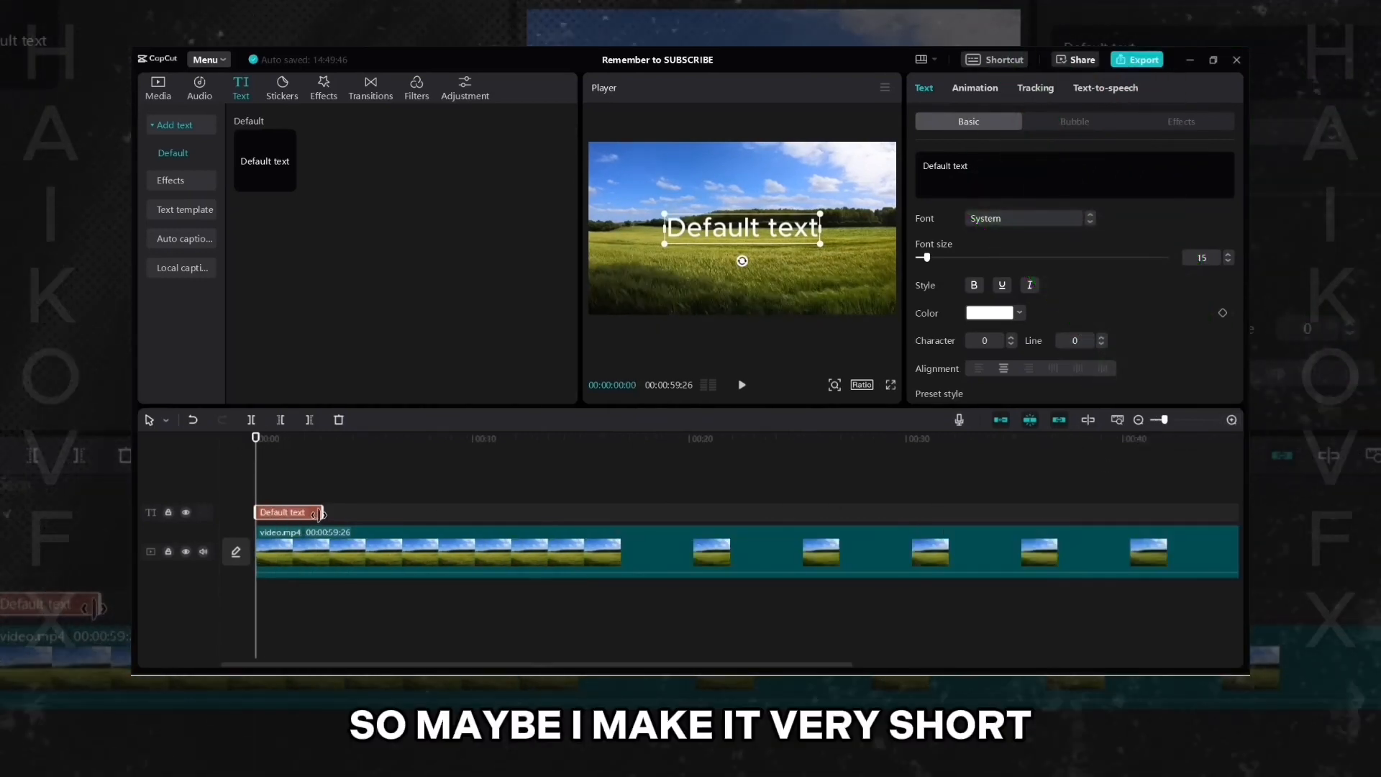
{"action": "left_click_drag", "start_coordinate": [320, 515], "coordinate": [310, 513]}
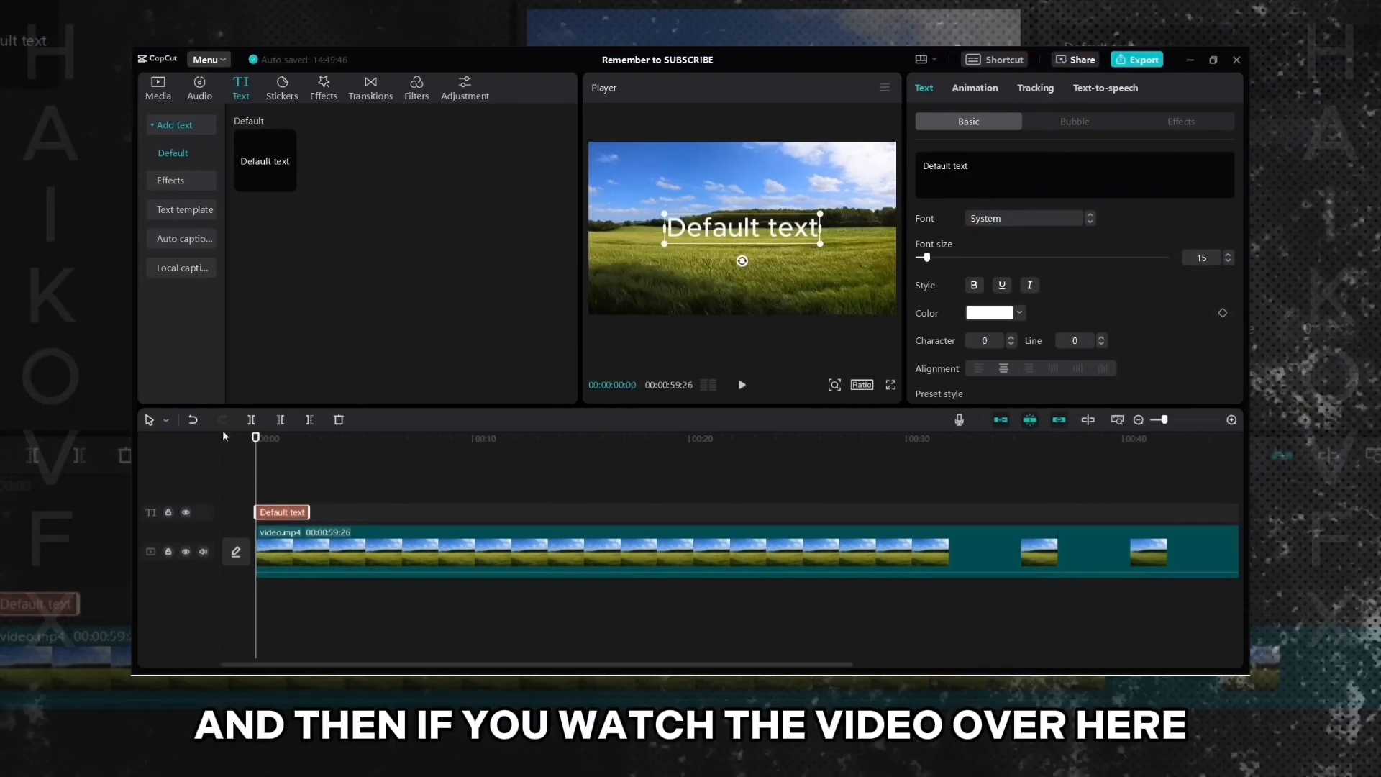
- Deselect the layer and play the video to check how long the text appears
{"action": "left_click", "coordinate": [265, 473]}
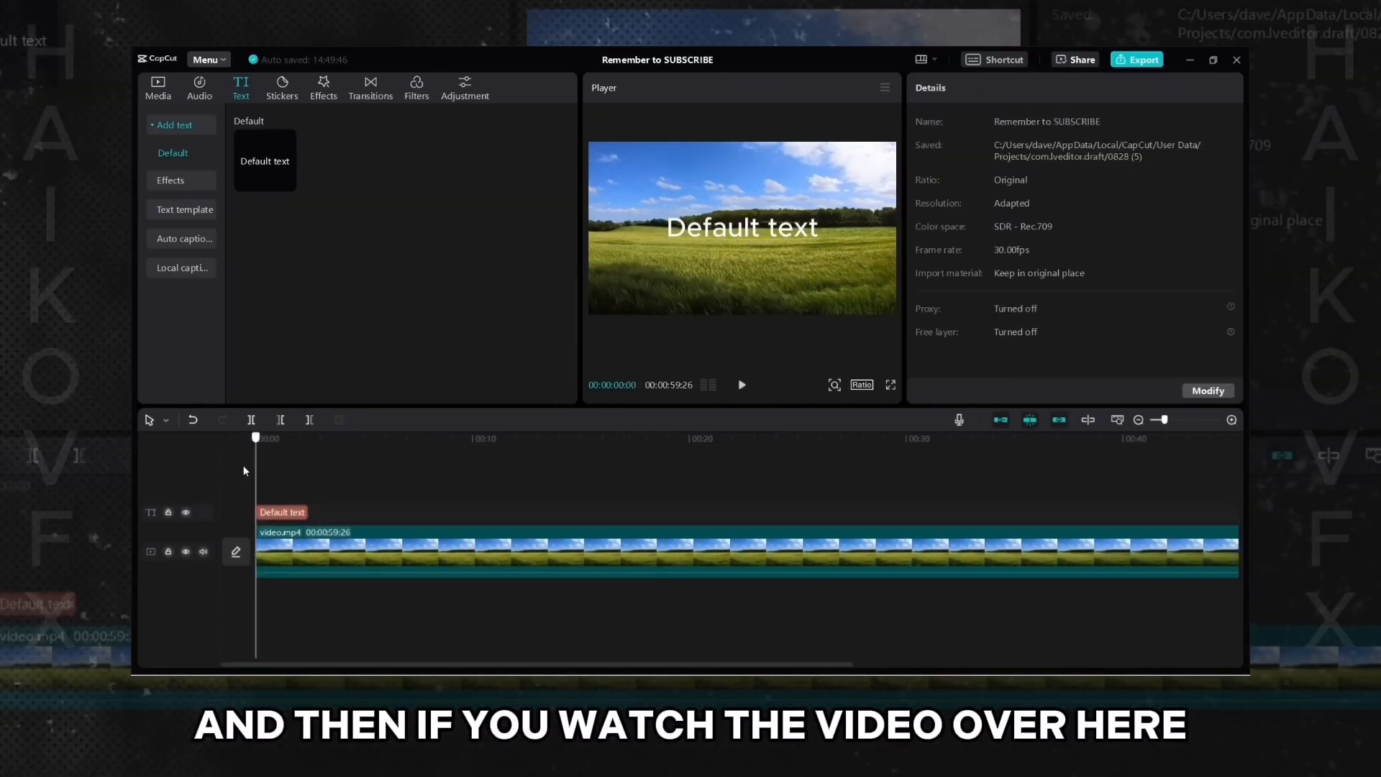
{"action": "left_click", "coordinate": [742, 386]}
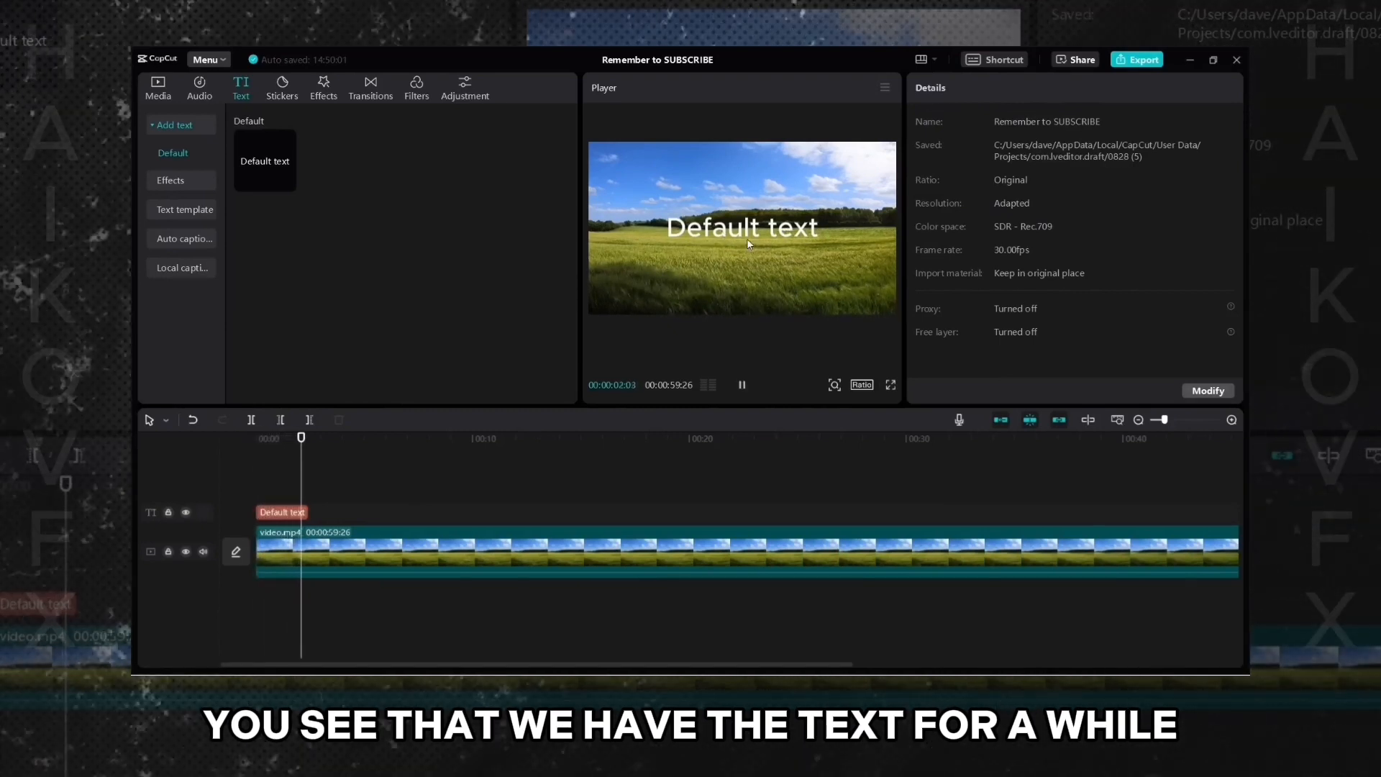
{"action": "left_click", "coordinate": [743, 386]}
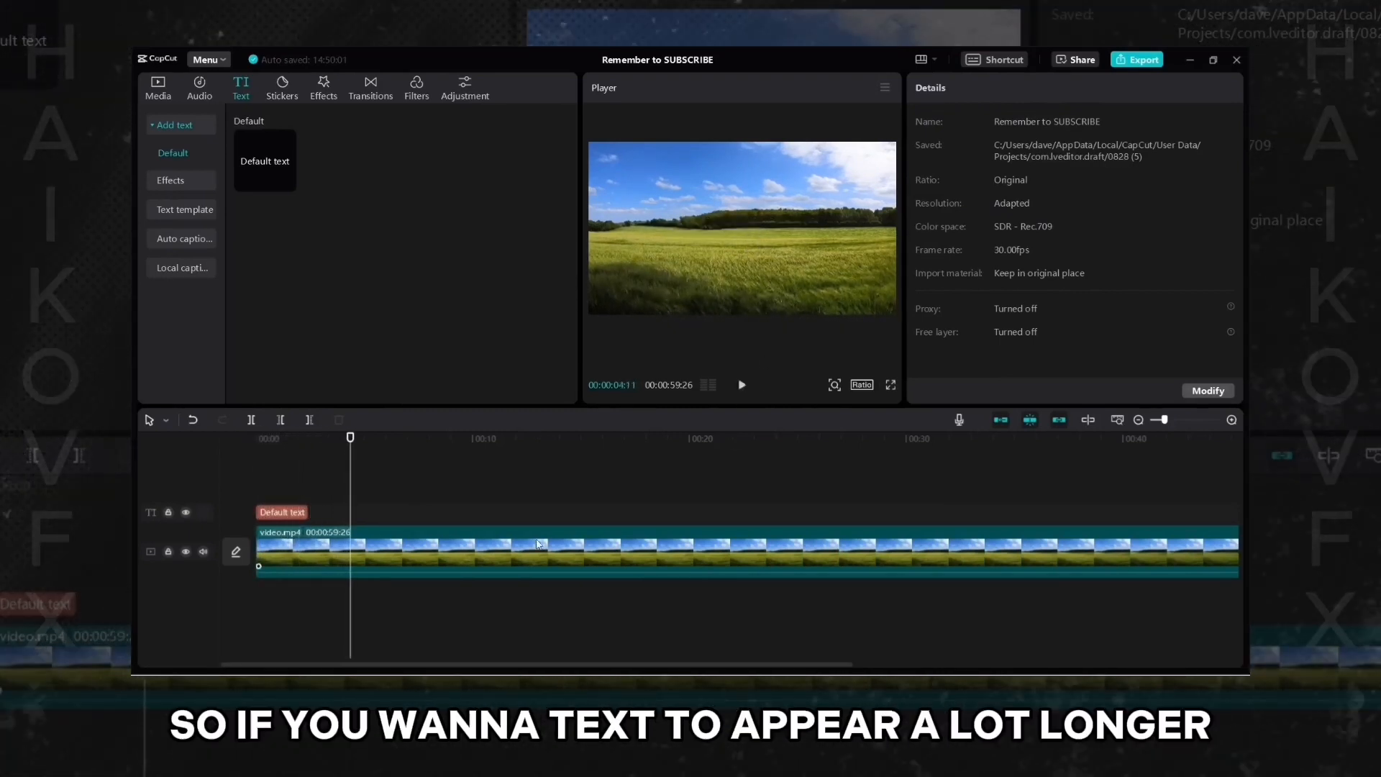
- Zoom the timeline out, stretch the text layer to the full length of the video clip and preview it
{"action": "scroll", "coordinate": [1147, 436], "scroll_direction": "down", "scroll_amount": 2}
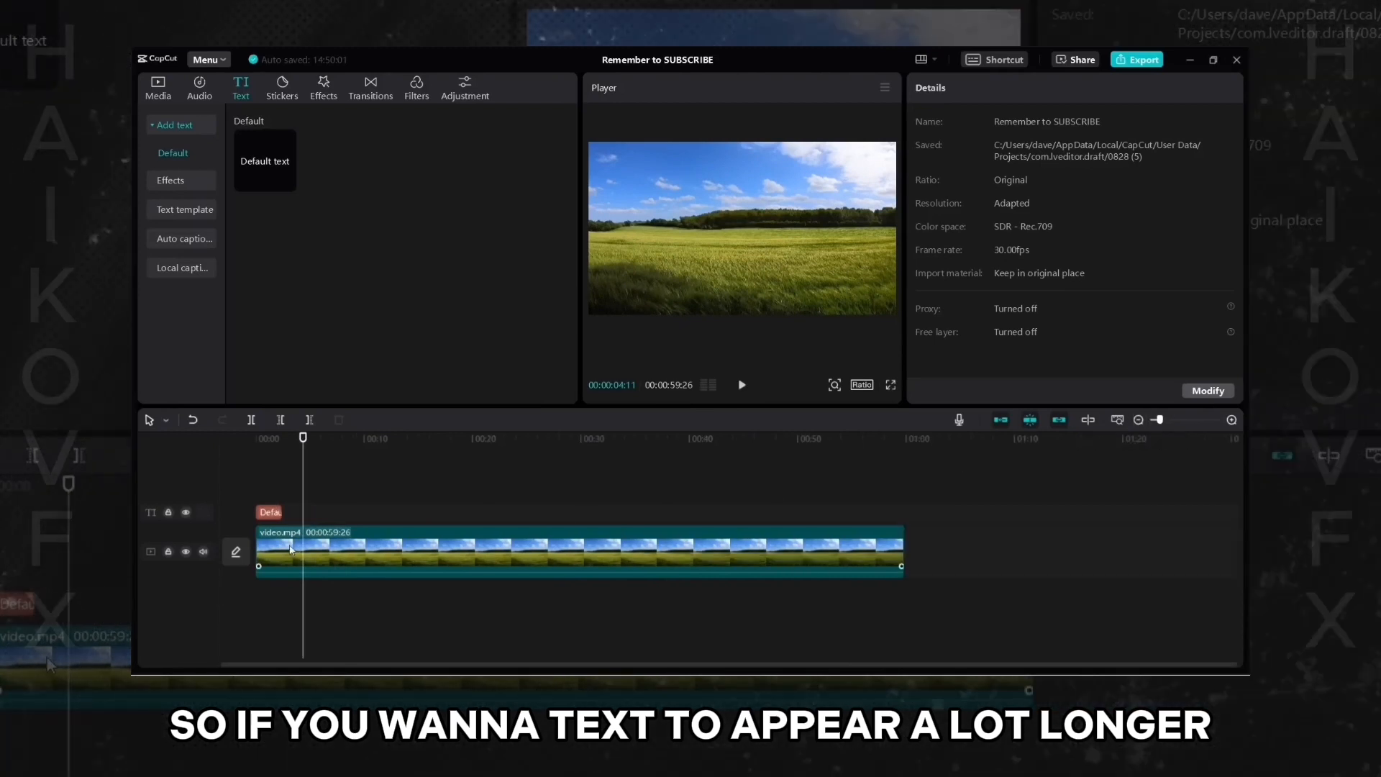
{"action": "left_click", "coordinate": [277, 511]}
{"action": "left_click_drag", "start_coordinate": [282, 512], "coordinate": [702, 498]}
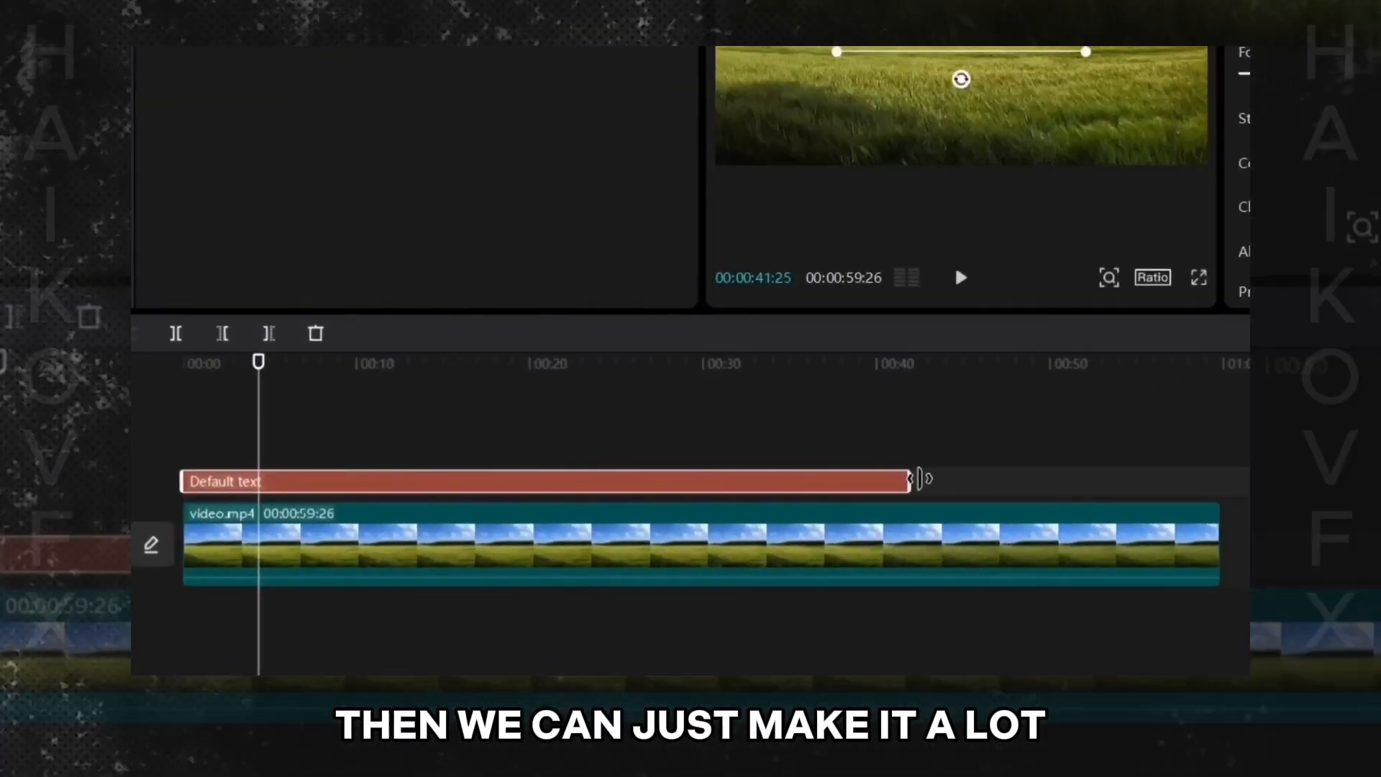
{"action": "left_click_drag", "start_coordinate": [901, 460], "coordinate": [1224, 484]}
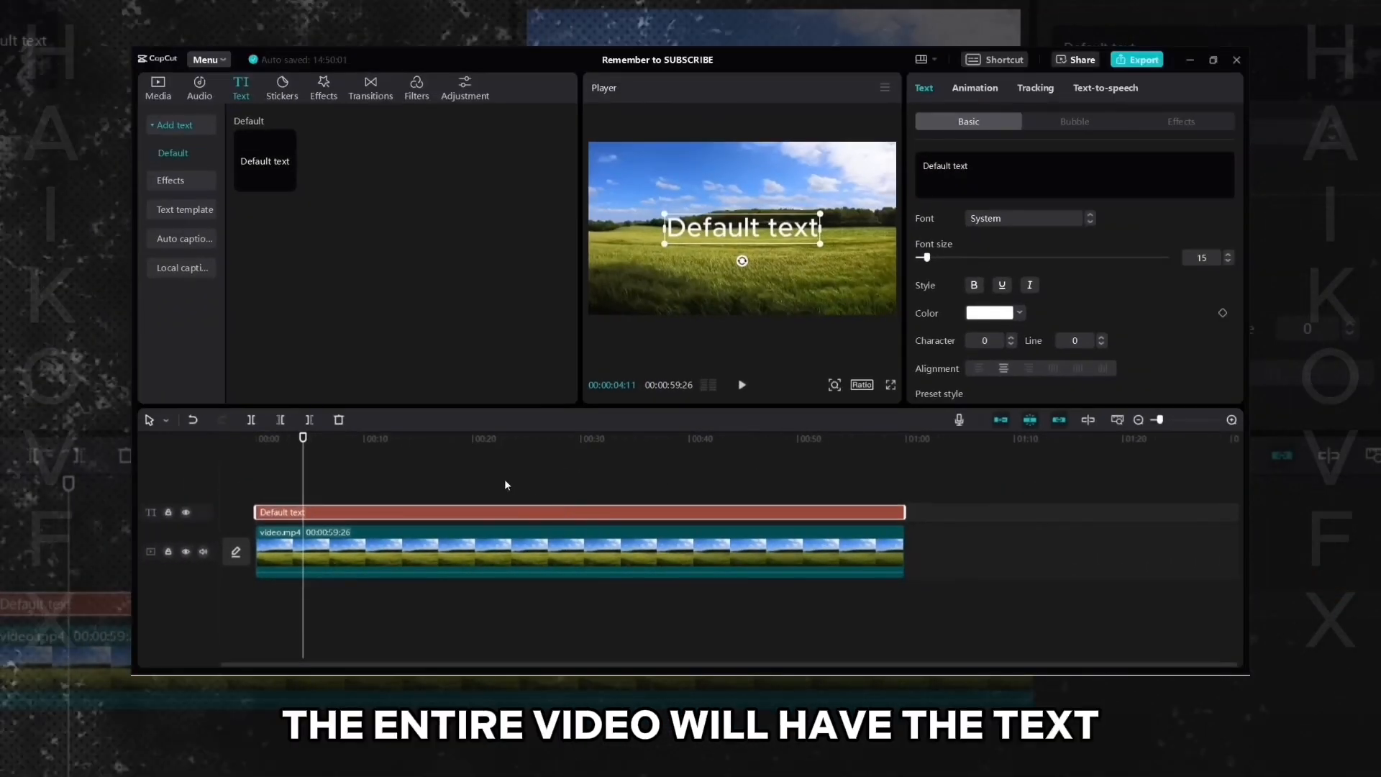
{"action": "left_click", "coordinate": [504, 479]}
{"action": "left_click", "coordinate": [740, 392]}
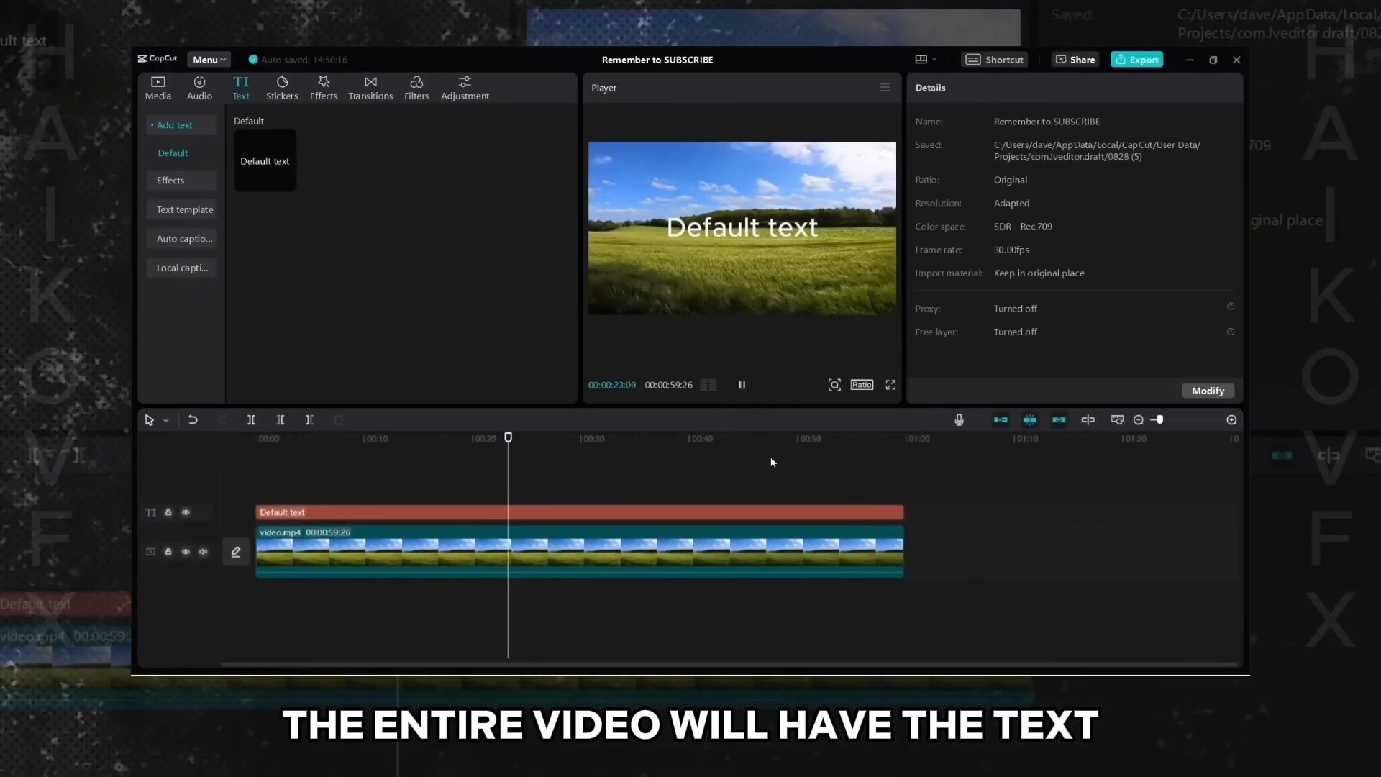
{"action": "left_click", "coordinate": [768, 510]}
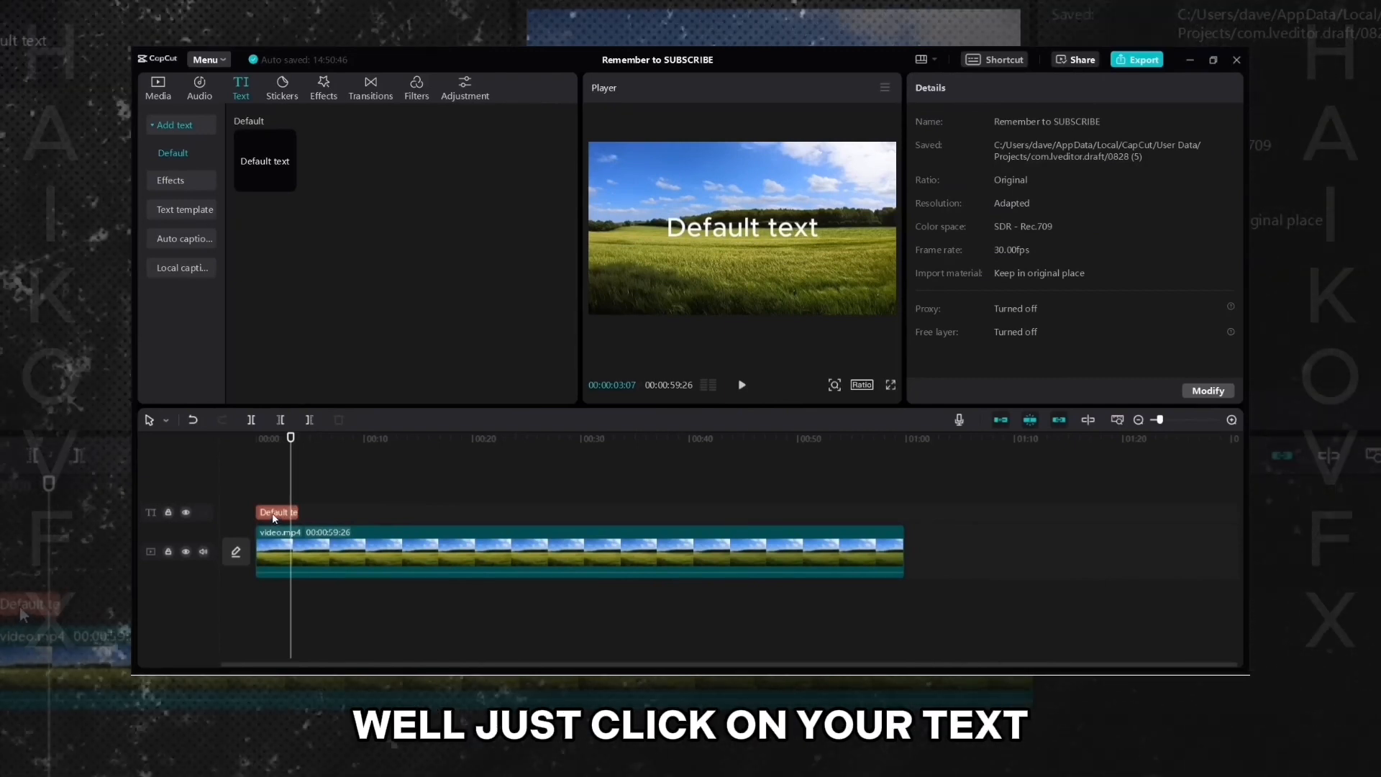
- Select the text layer and replace its content with "Your Text Here"
{"action": "left_click", "coordinate": [274, 513]}
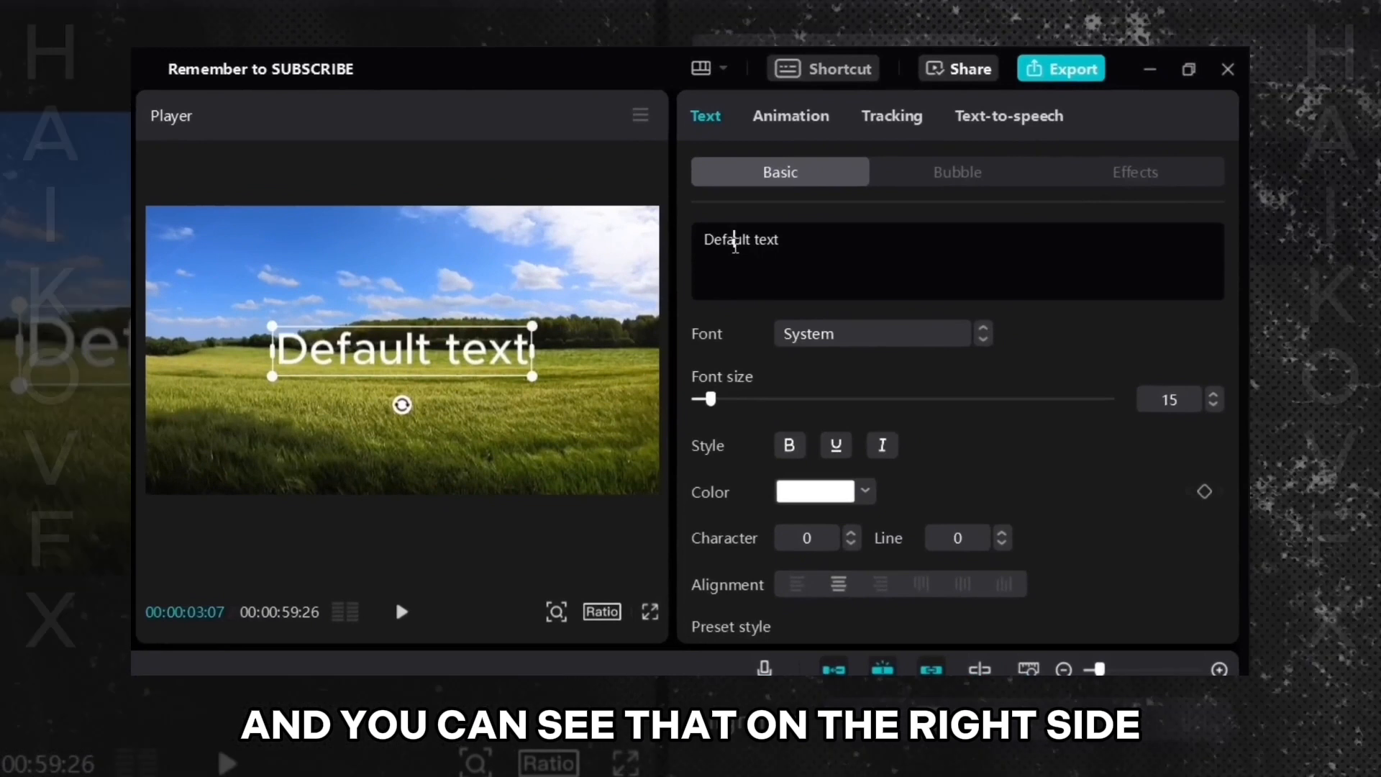
{"action": "triple_click", "coordinate": [735, 244]}
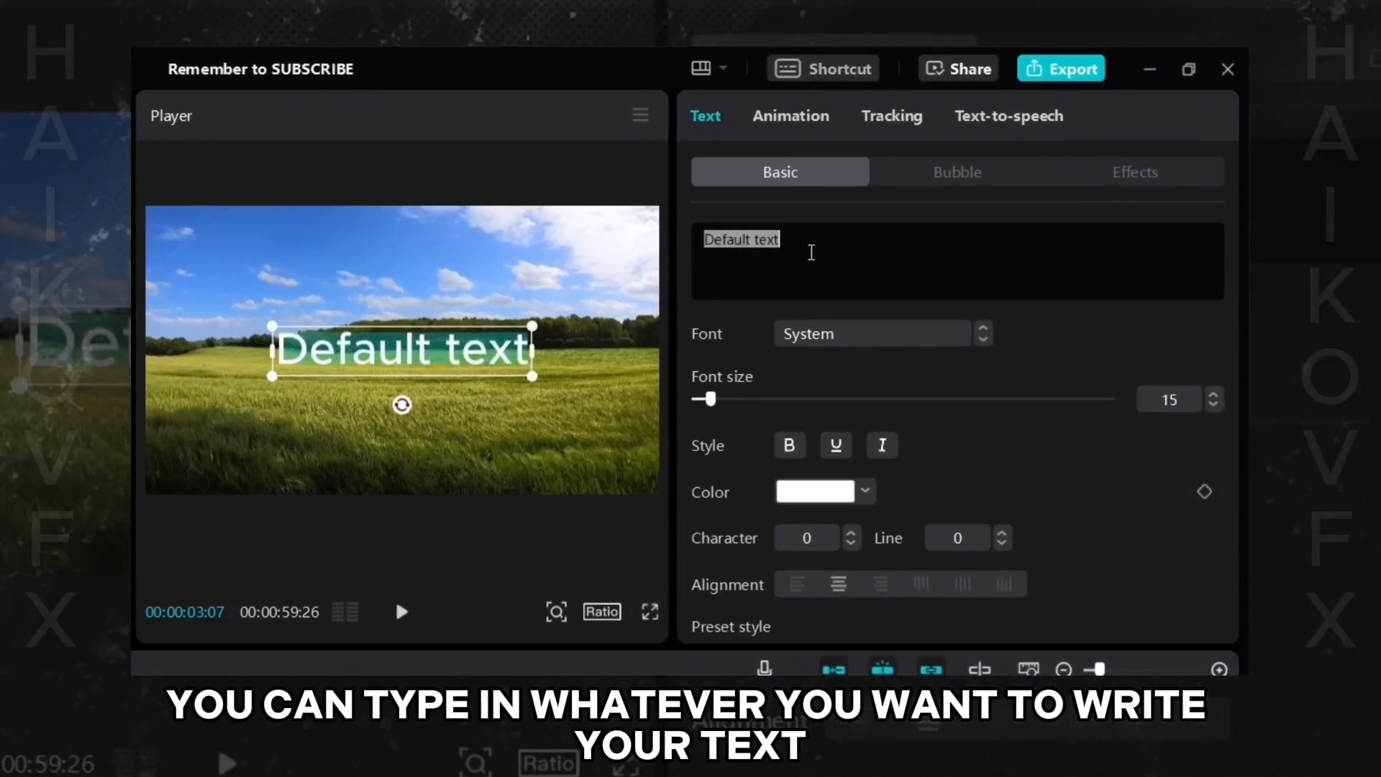
{"action": "type", "text": "Type Wh"}
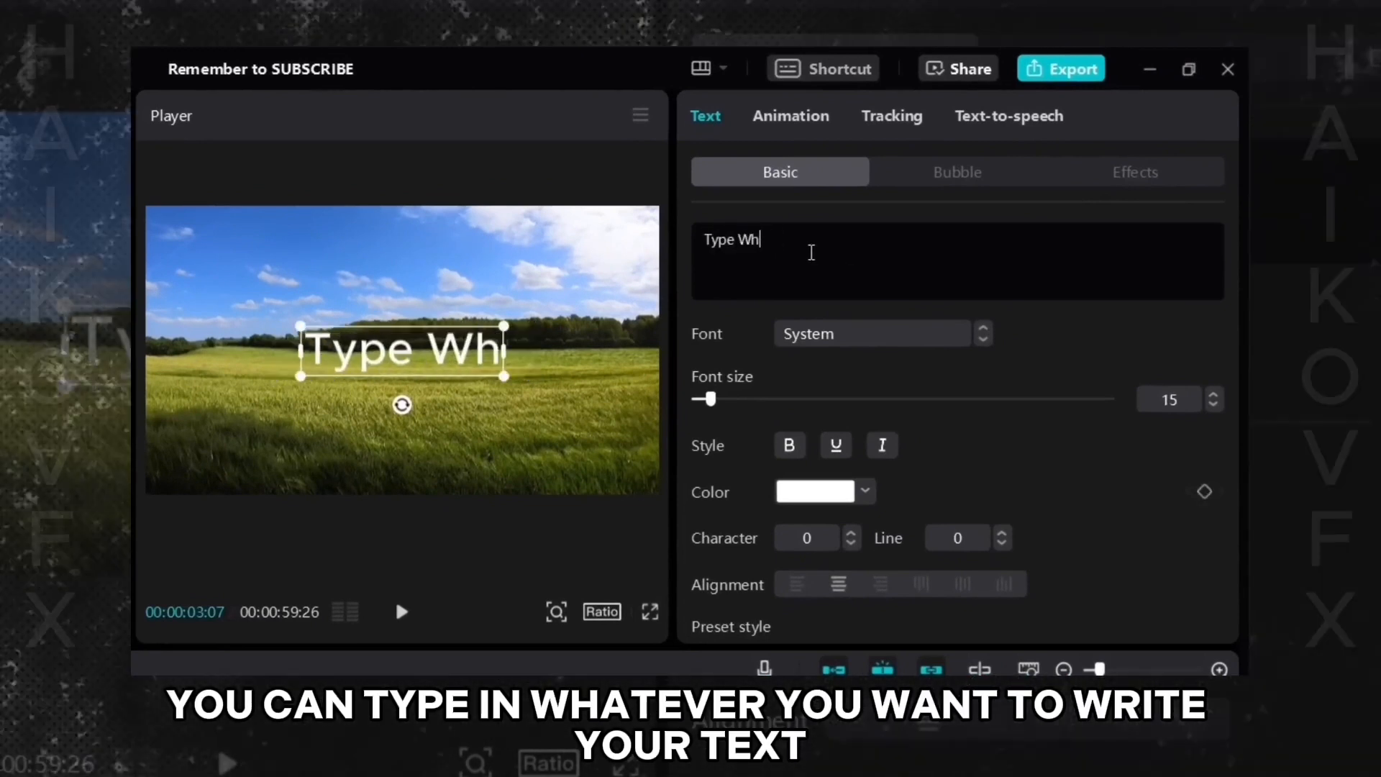
{"action": "type", "text": "ext Here"}
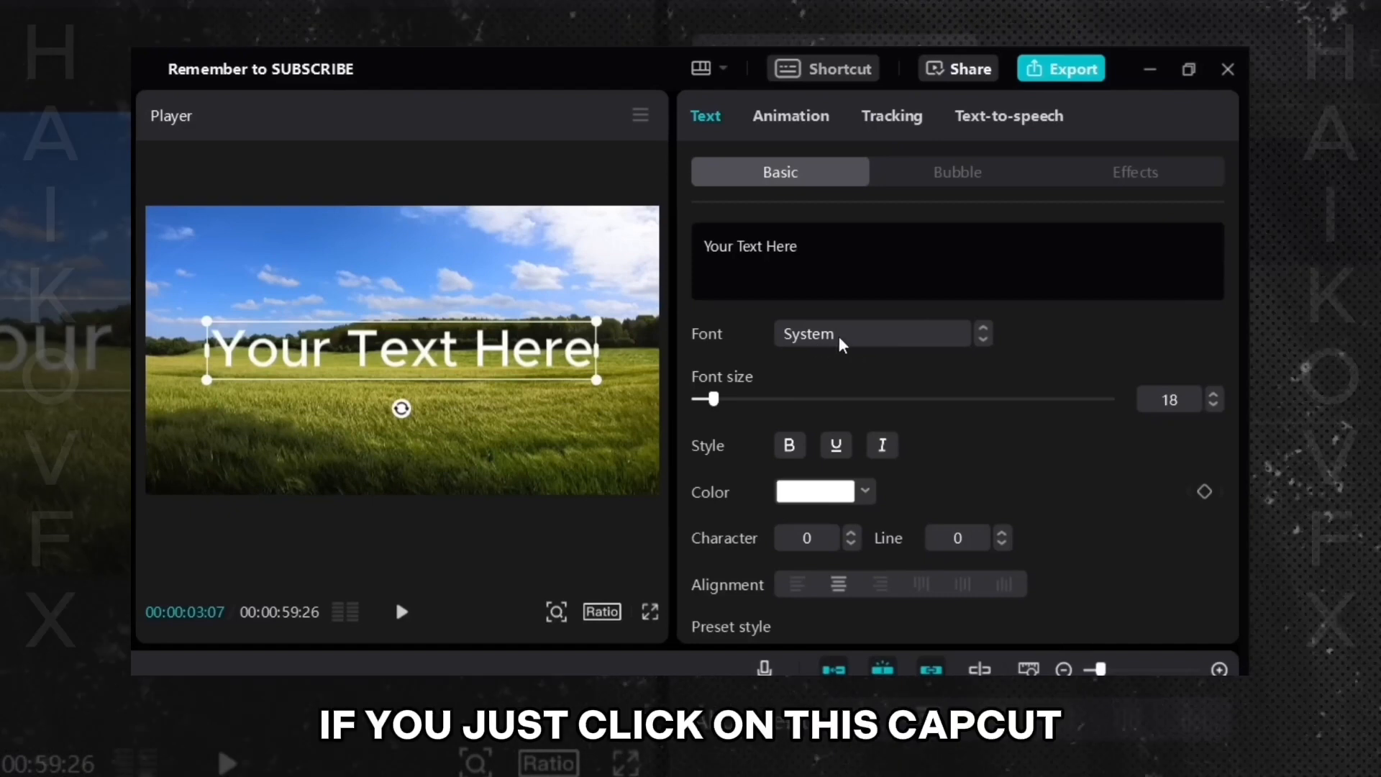
- Open the font list and try several HarmonyOS fonts on the text
{"action": "left_click", "coordinate": [839, 335]}
{"action": "scroll", "coordinate": [885, 433], "scroll_direction": "down", "scroll_amount": 10}
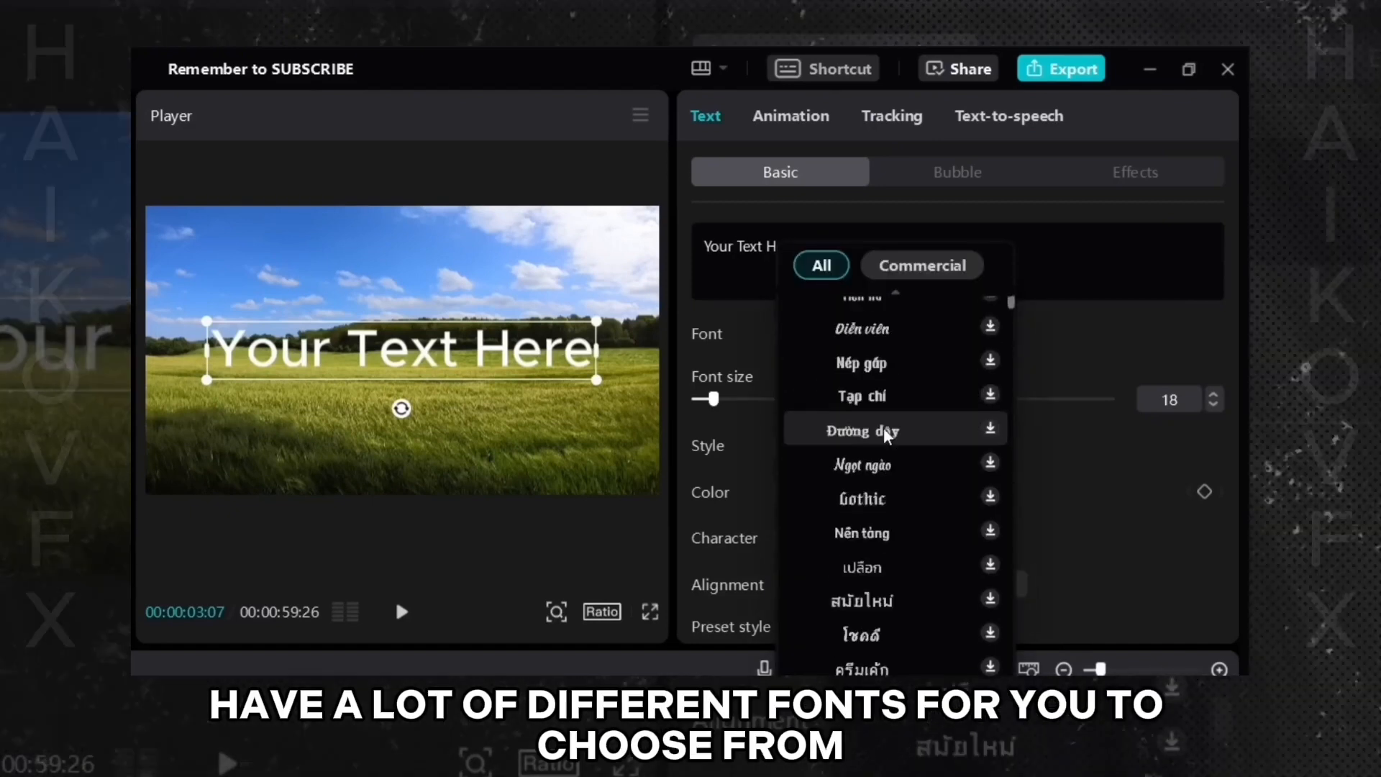
{"action": "scroll", "coordinate": [891, 450], "scroll_direction": "down", "scroll_amount": 15}
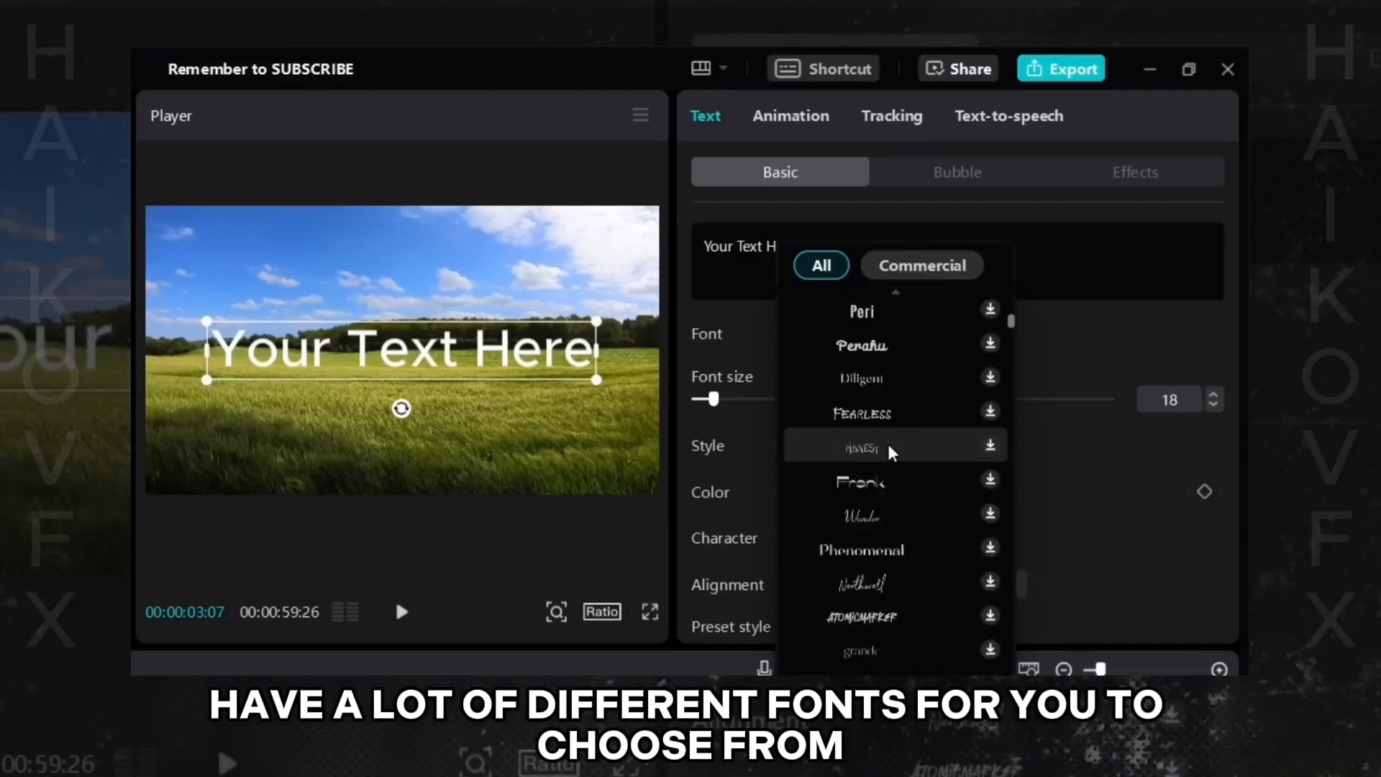
{"action": "scroll", "coordinate": [890, 453], "scroll_direction": "down", "scroll_amount": 3}
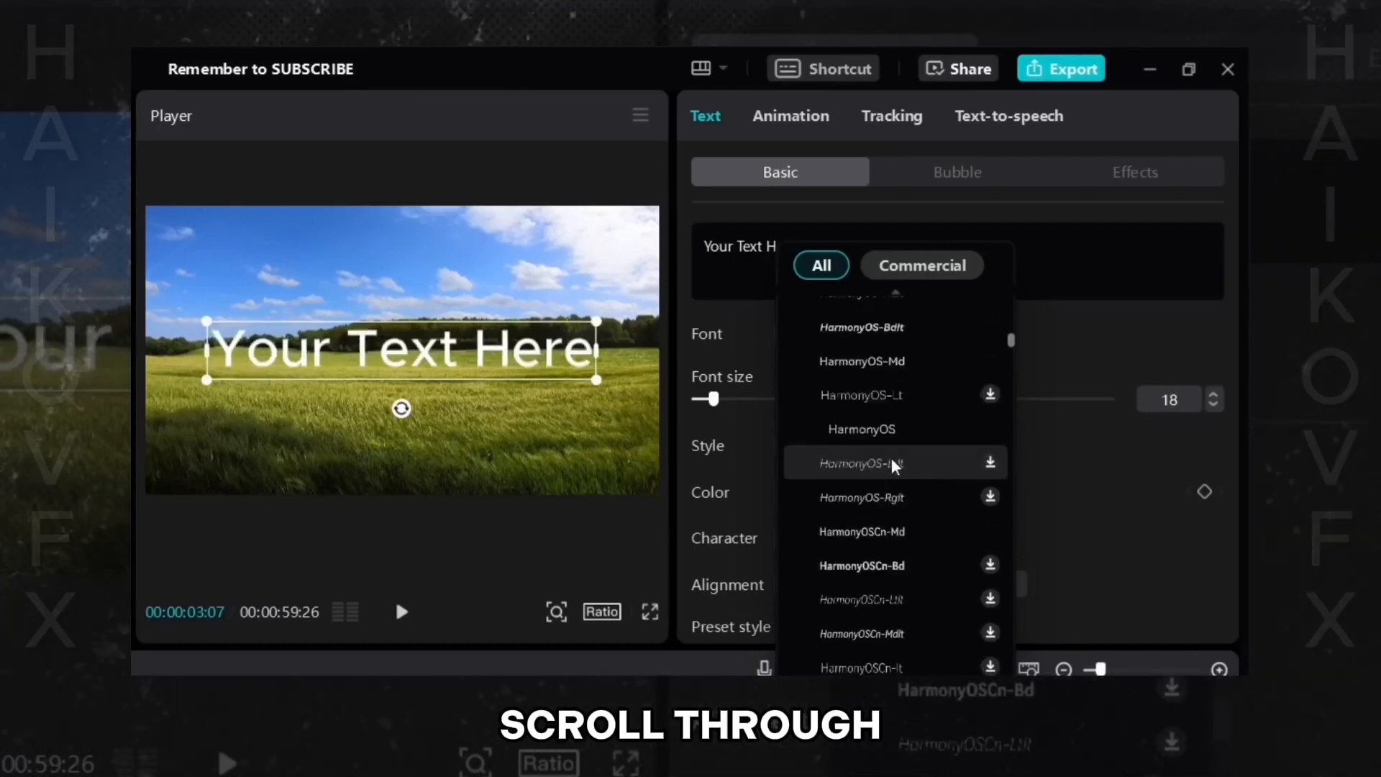
{"action": "left_click", "coordinate": [894, 531]}
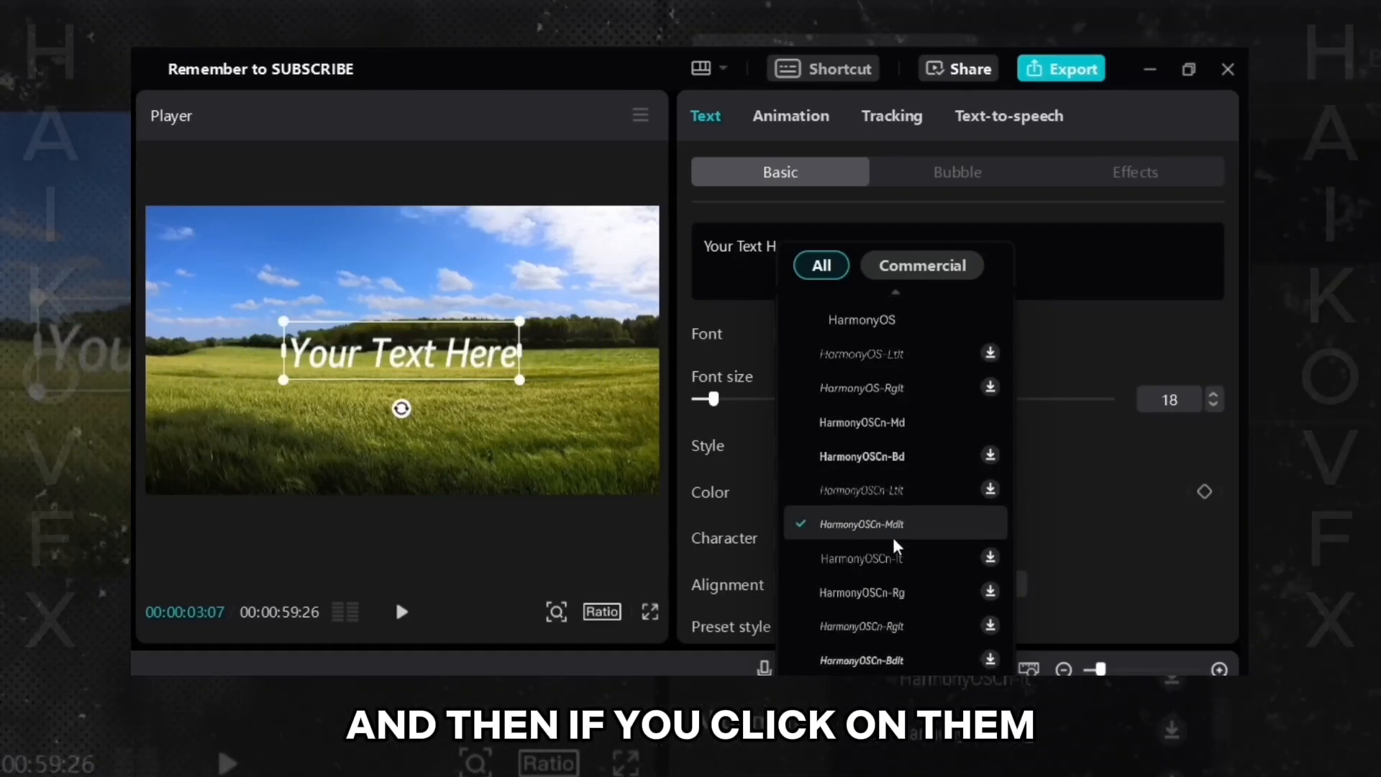
{"action": "left_click", "coordinate": [892, 559]}
{"action": "left_click", "coordinate": [885, 602]}
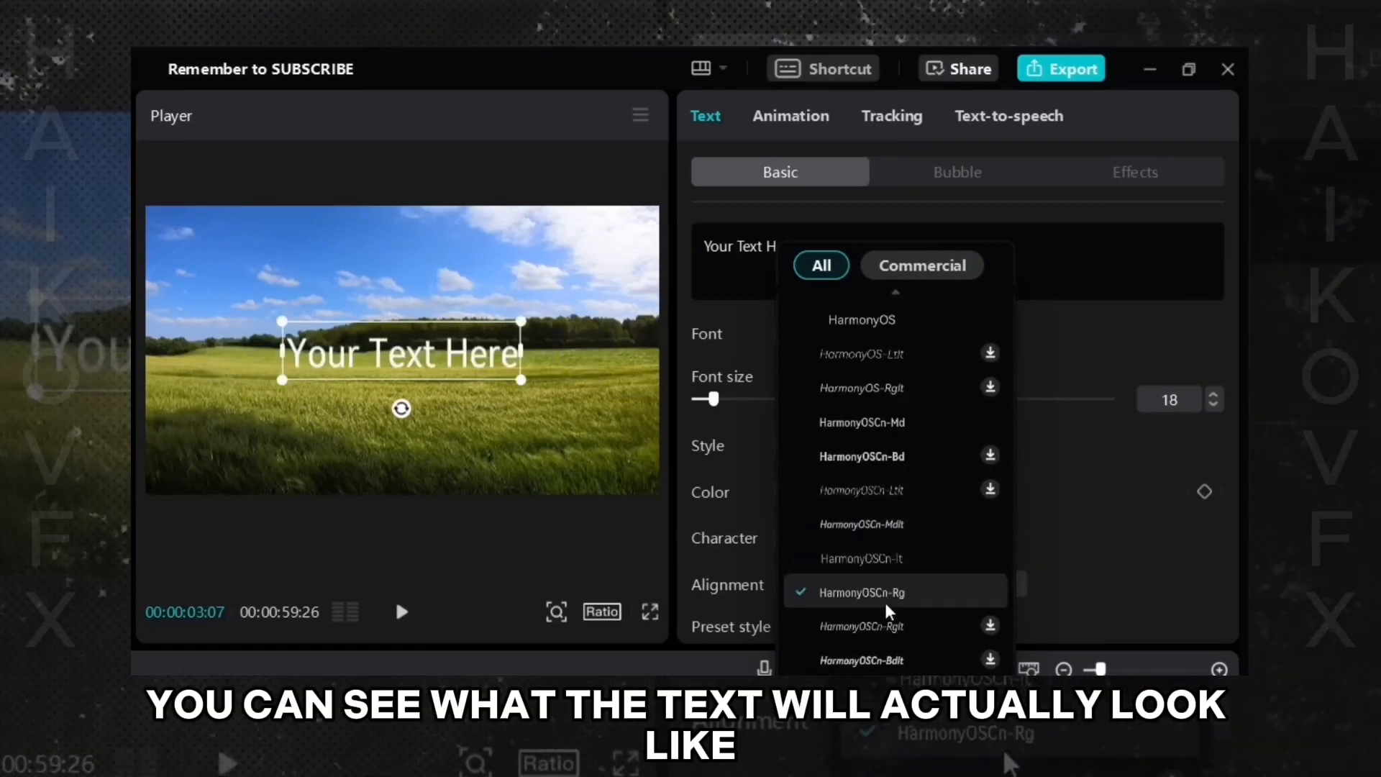
- Try decorative fonts such as JOVIAL, EVANGEL, Radiance and VERDURE on the text
{"action": "scroll", "coordinate": [885, 603], "scroll_direction": "down", "scroll_amount": 6}
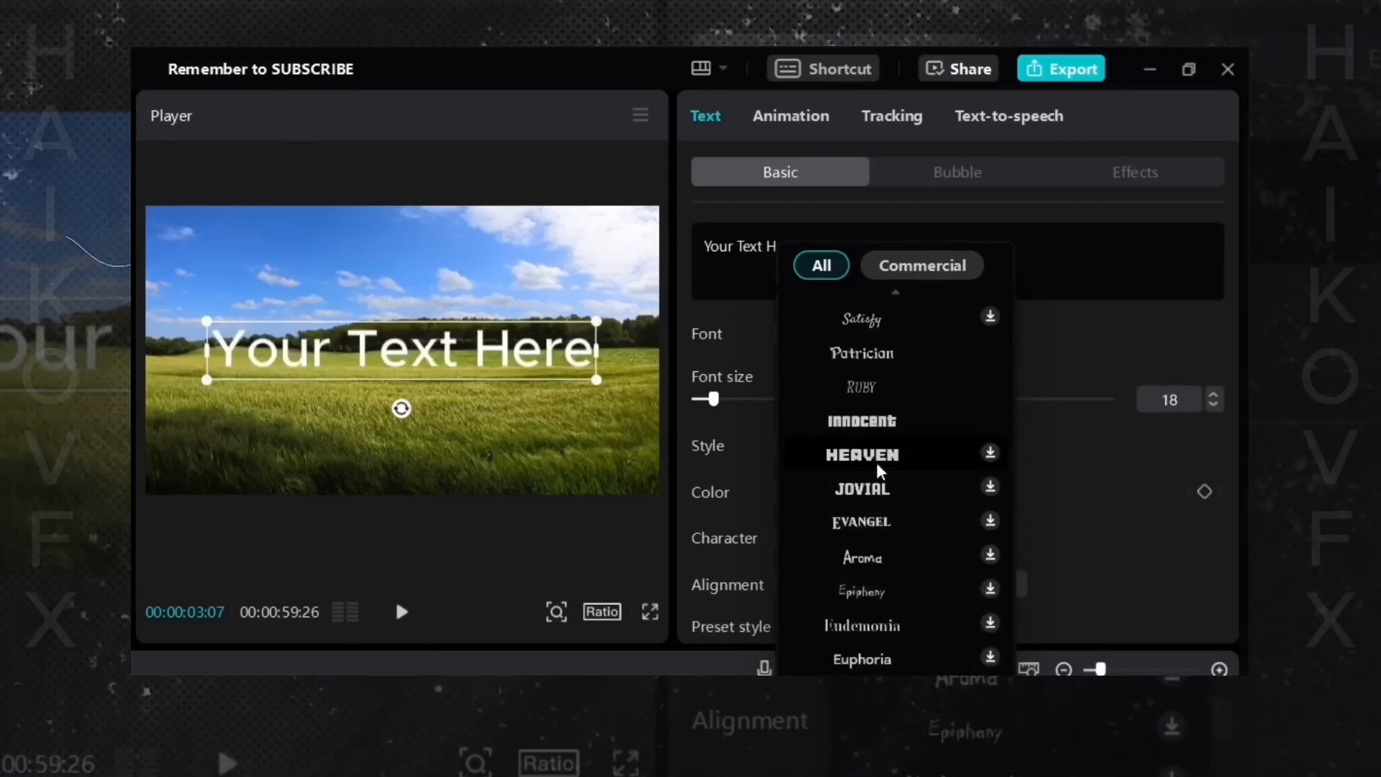
{"action": "left_click", "coordinate": [876, 460]}
{"action": "left_click", "coordinate": [879, 498]}
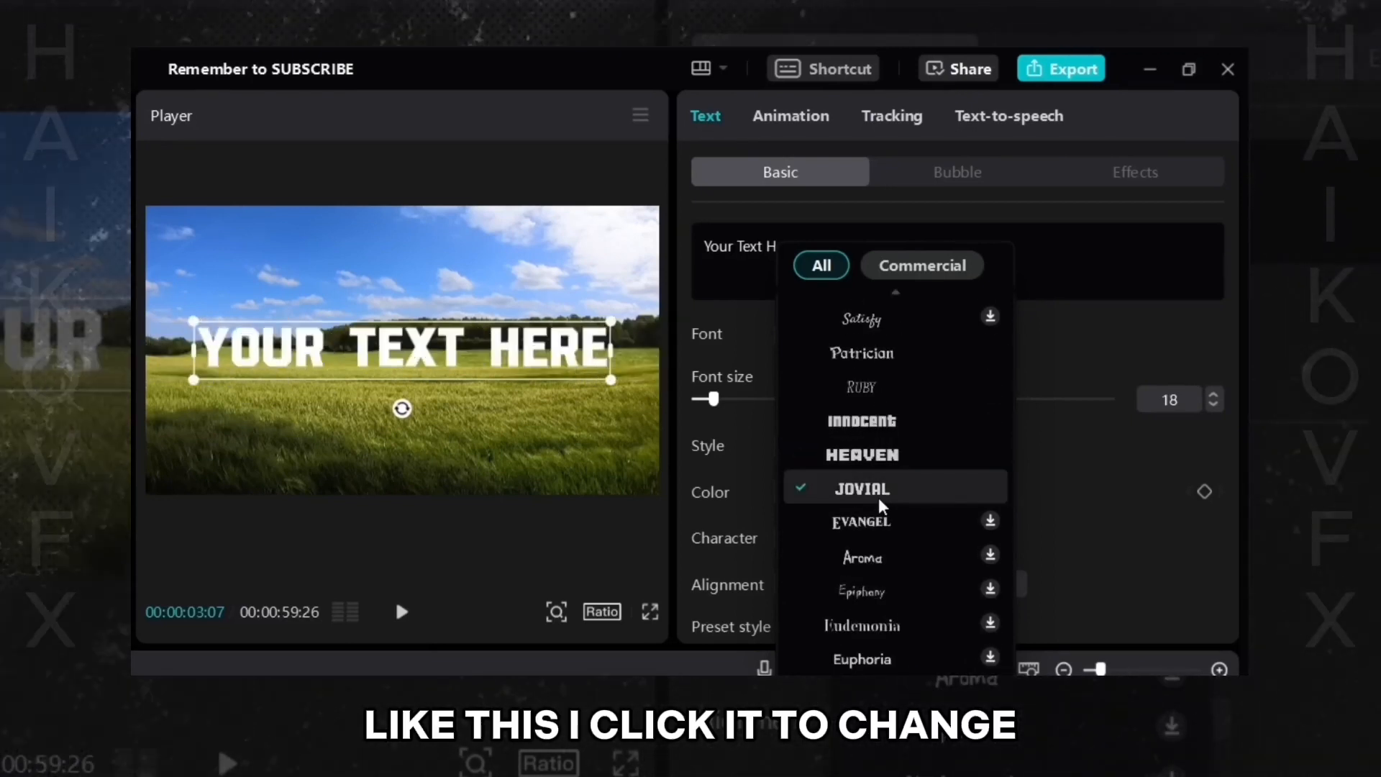
{"action": "left_click", "coordinate": [870, 527]}
{"action": "scroll", "coordinate": [869, 526], "scroll_direction": "down", "scroll_amount": 3}
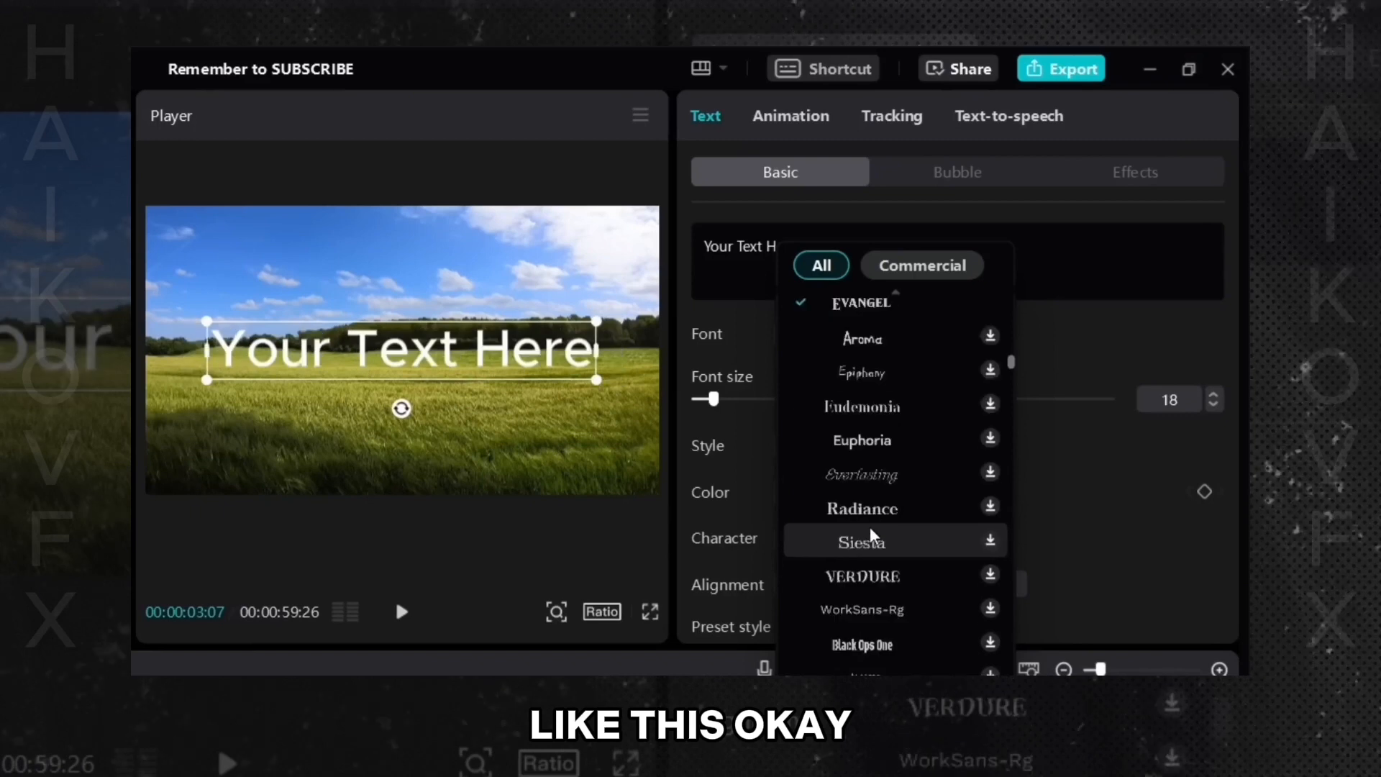
{"action": "left_click", "coordinate": [866, 507]}
{"action": "left_click", "coordinate": [882, 575]}
{"action": "scroll", "coordinate": [882, 575], "scroll_direction": "down", "scroll_amount": 3}
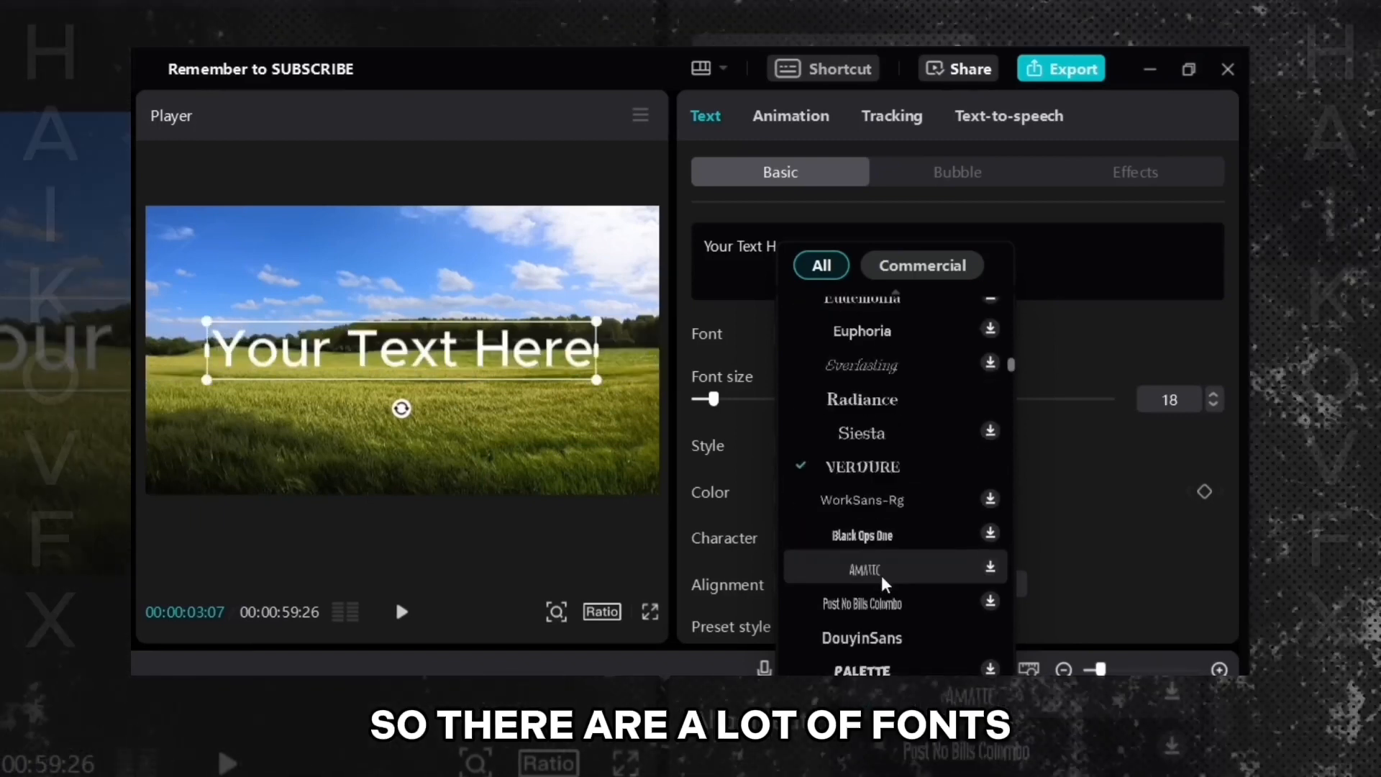
{"action": "scroll", "coordinate": [882, 573], "scroll_direction": "down", "scroll_amount": 6}
{"action": "scroll", "coordinate": [881, 590], "scroll_direction": "down", "scroll_amount": 10}
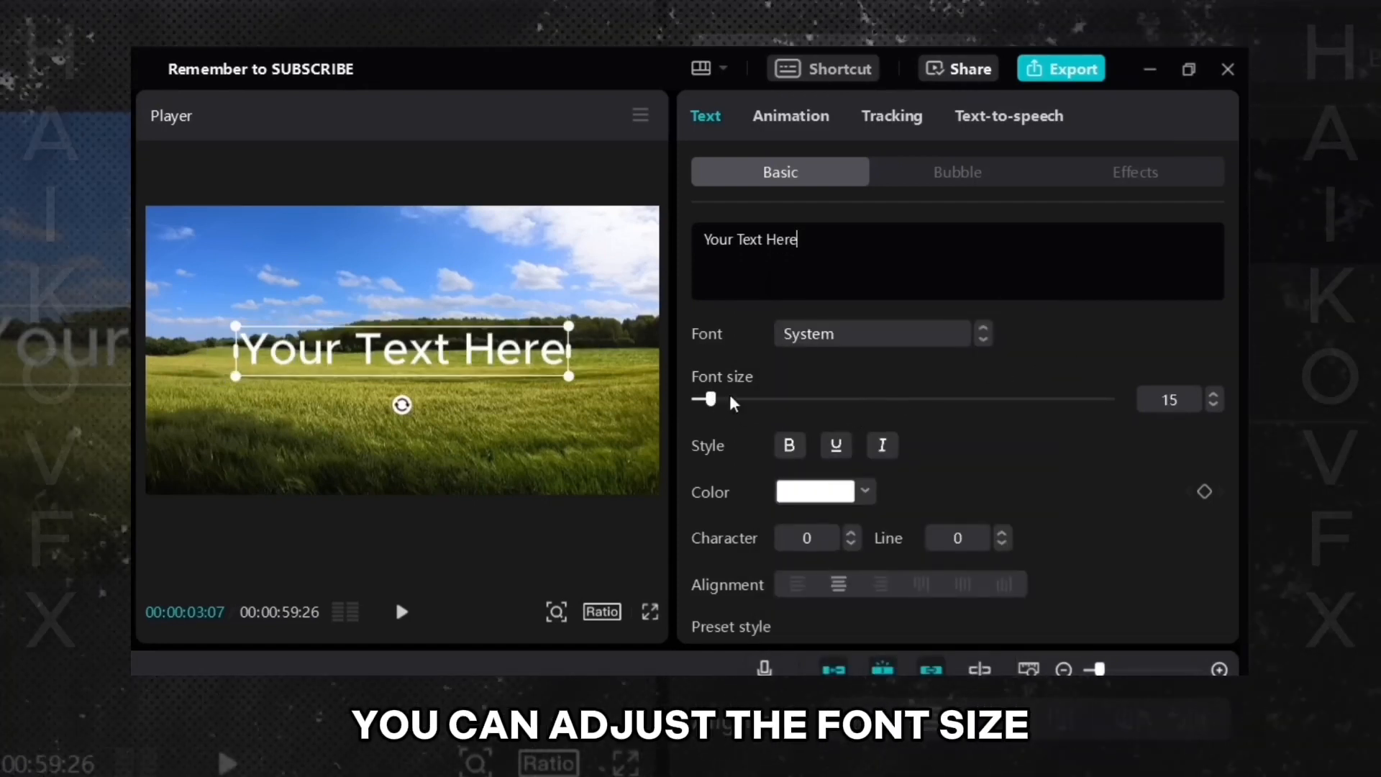
- Set the text's font size to 18
{"action": "mouse_move", "coordinate": [715, 400]}
{"action": "left_mouse_down"}
{"action": "mouse_move", "coordinate": [899, 400]}
{"action": "mouse_move", "coordinate": [714, 404]}
{"action": "left_mouse_up"}
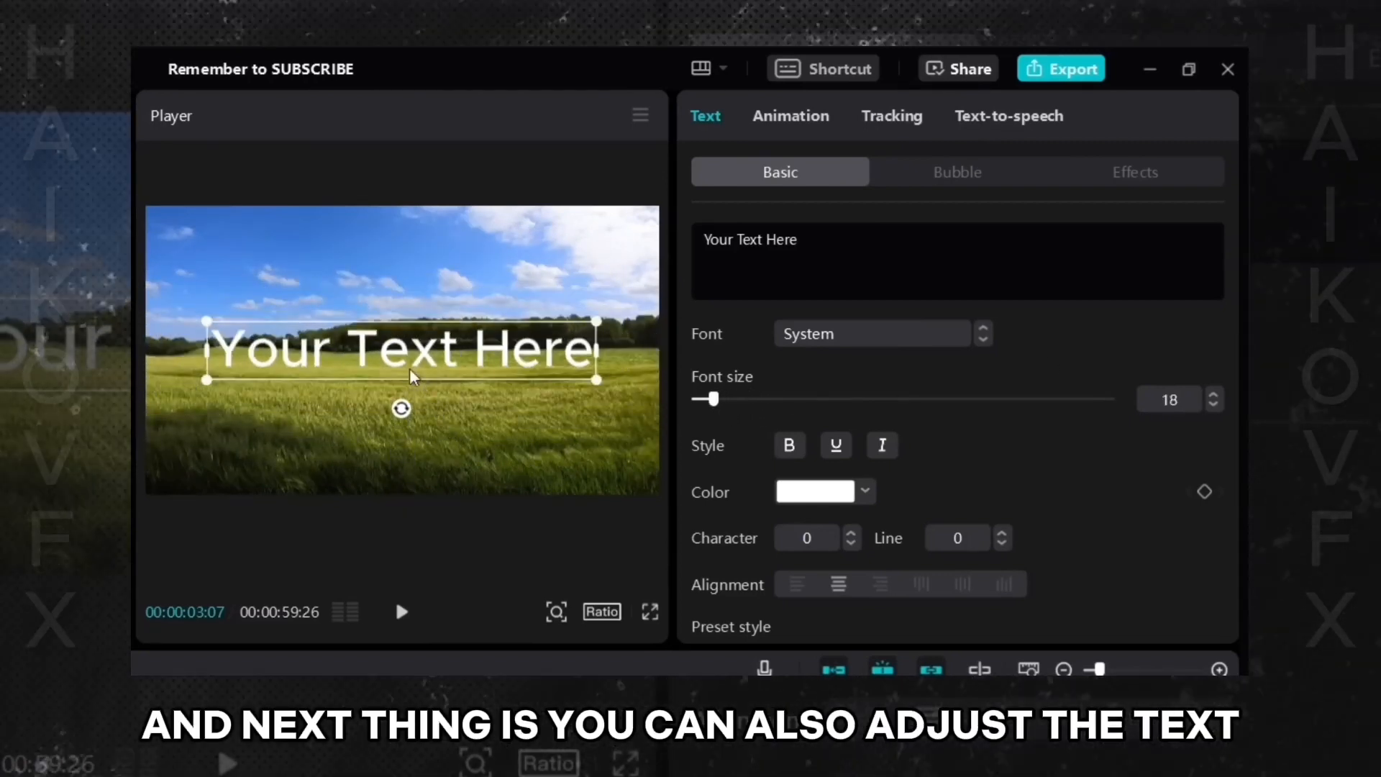
- Toggle the italic and bold styles on the selected text
{"action": "left_click_drag", "start_coordinate": [394, 352], "coordinate": [322, 335]}
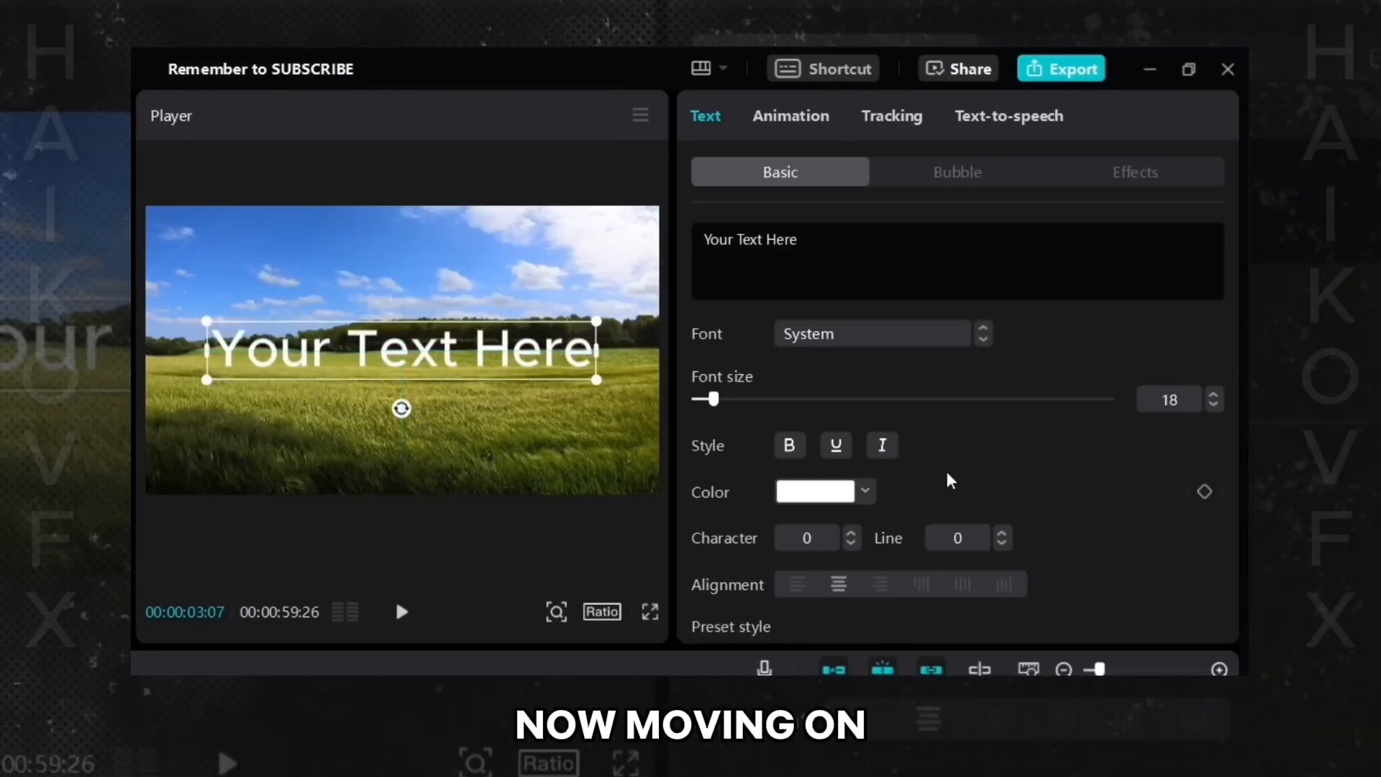
{"action": "left_click", "coordinate": [789, 445]}
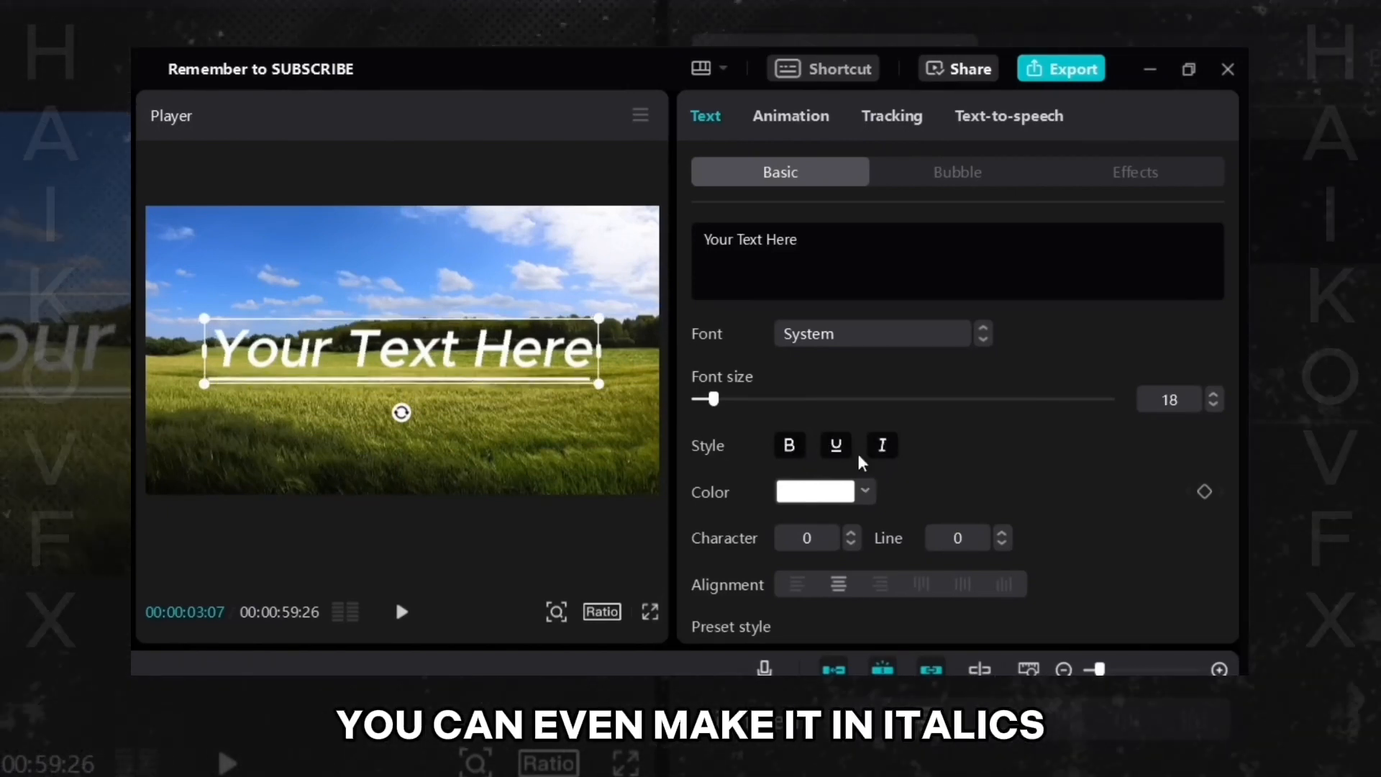
{"action": "left_click", "coordinate": [521, 541]}
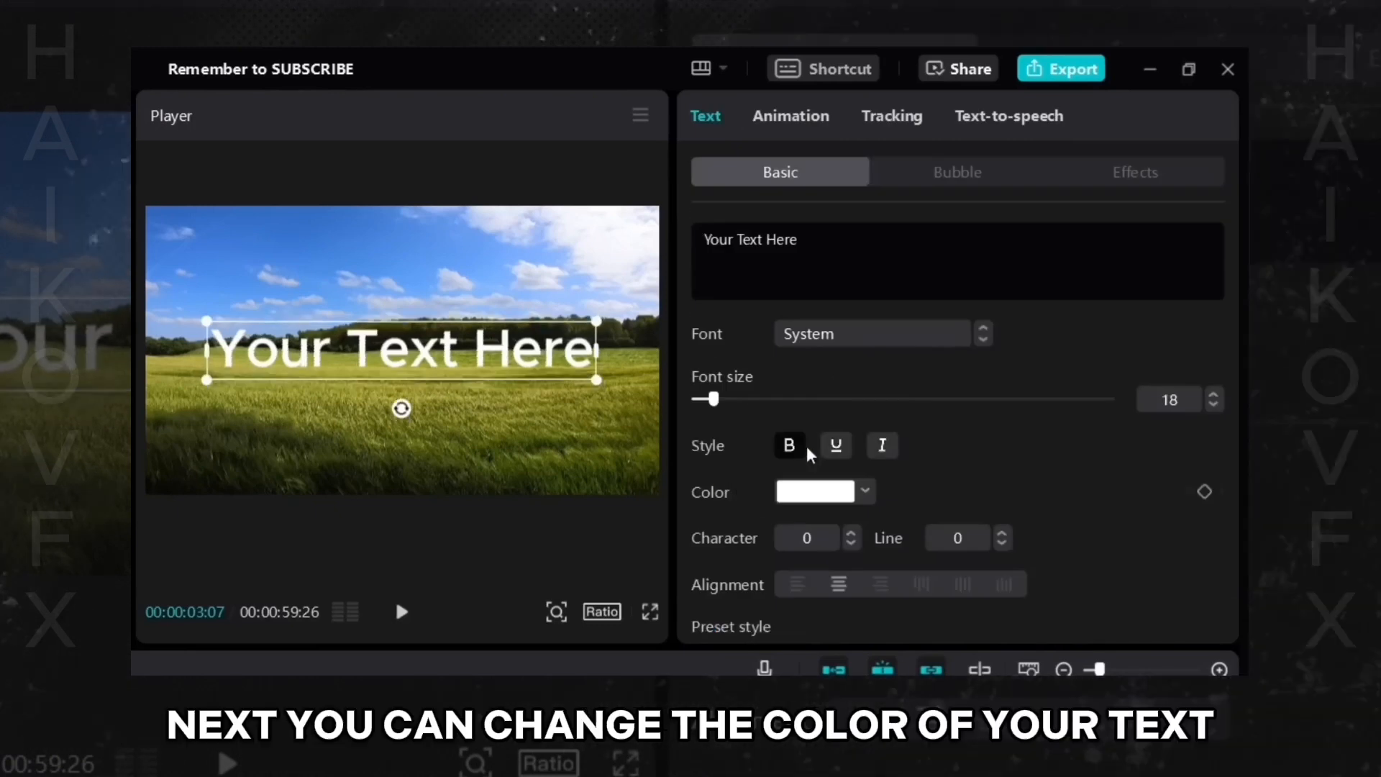
- Try a different text colour in the colour picker
{"action": "left_click", "coordinate": [864, 492]}
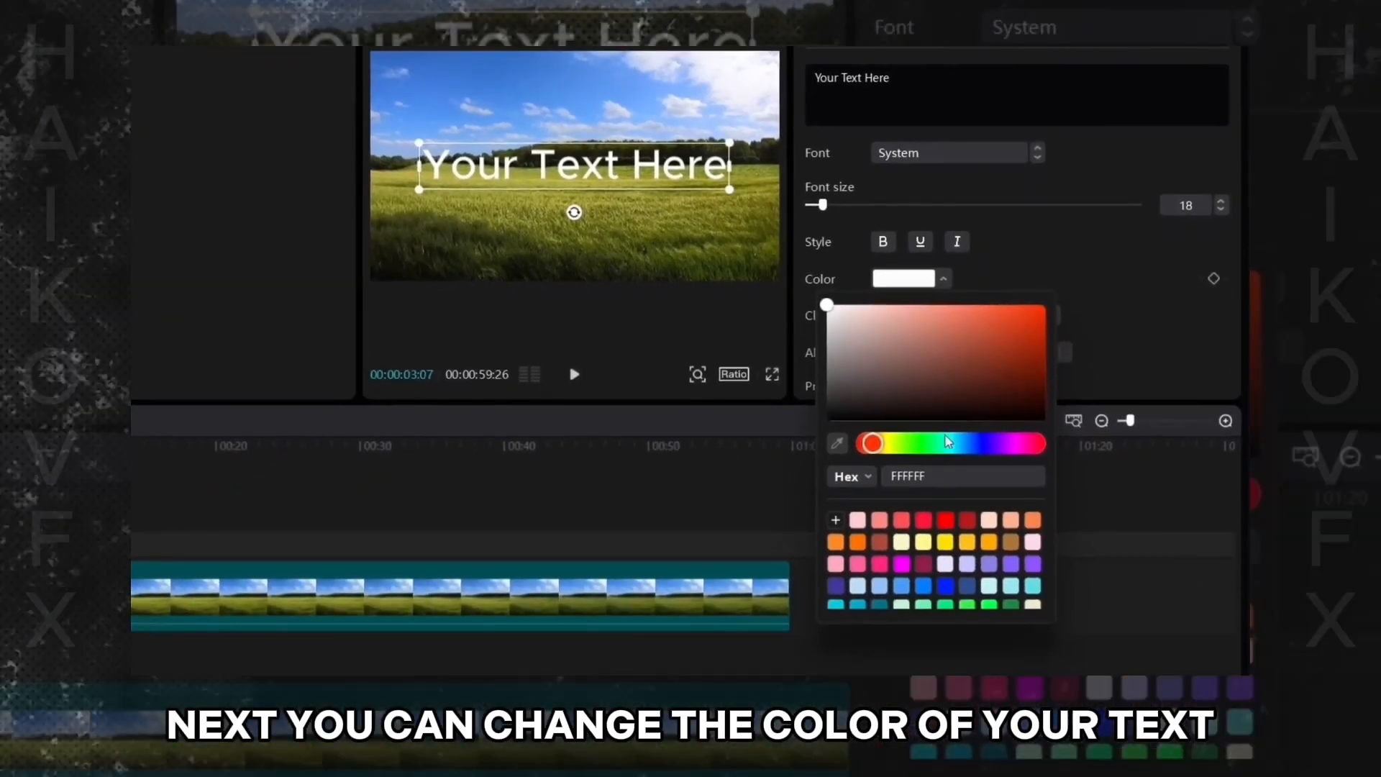
{"action": "left_click", "coordinate": [908, 444]}
{"action": "left_click", "coordinate": [968, 373]}
{"action": "left_click_drag", "start_coordinate": [968, 373], "coordinate": [1046, 305]}
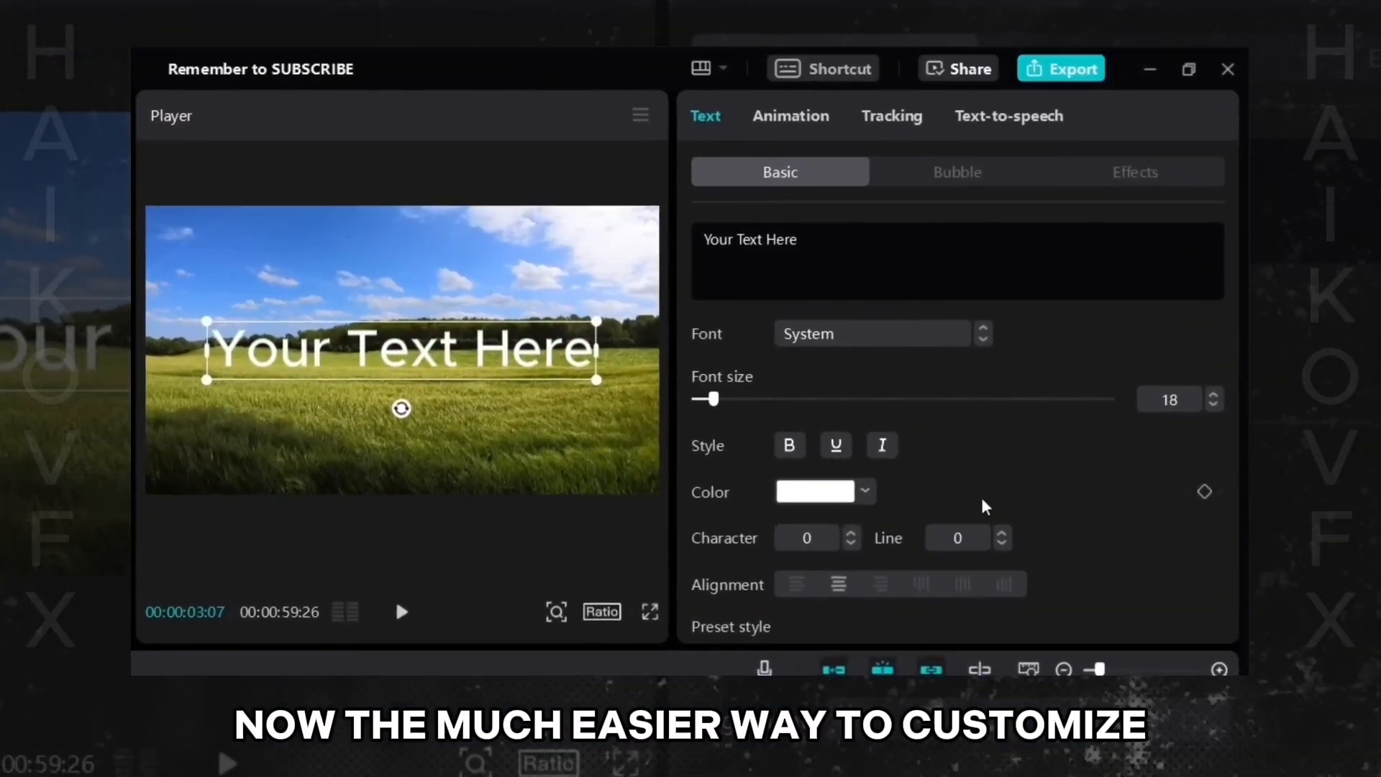
- Try several preset text styles, finishing with the white text with black outline preset
{"action": "scroll", "coordinate": [1091, 484], "scroll_direction": "down", "scroll_amount": 2}
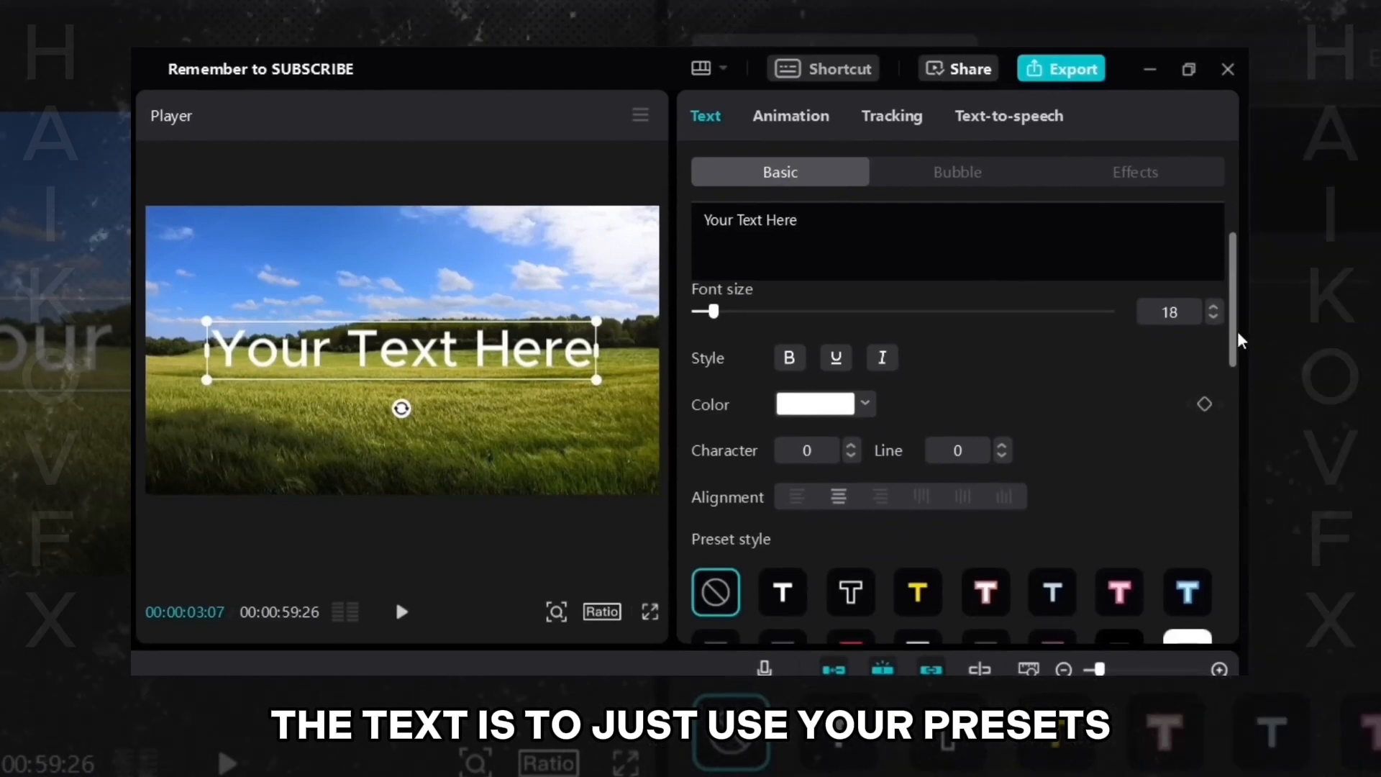
{"action": "left_click_drag", "start_coordinate": [1238, 333], "coordinate": [1227, 403]}
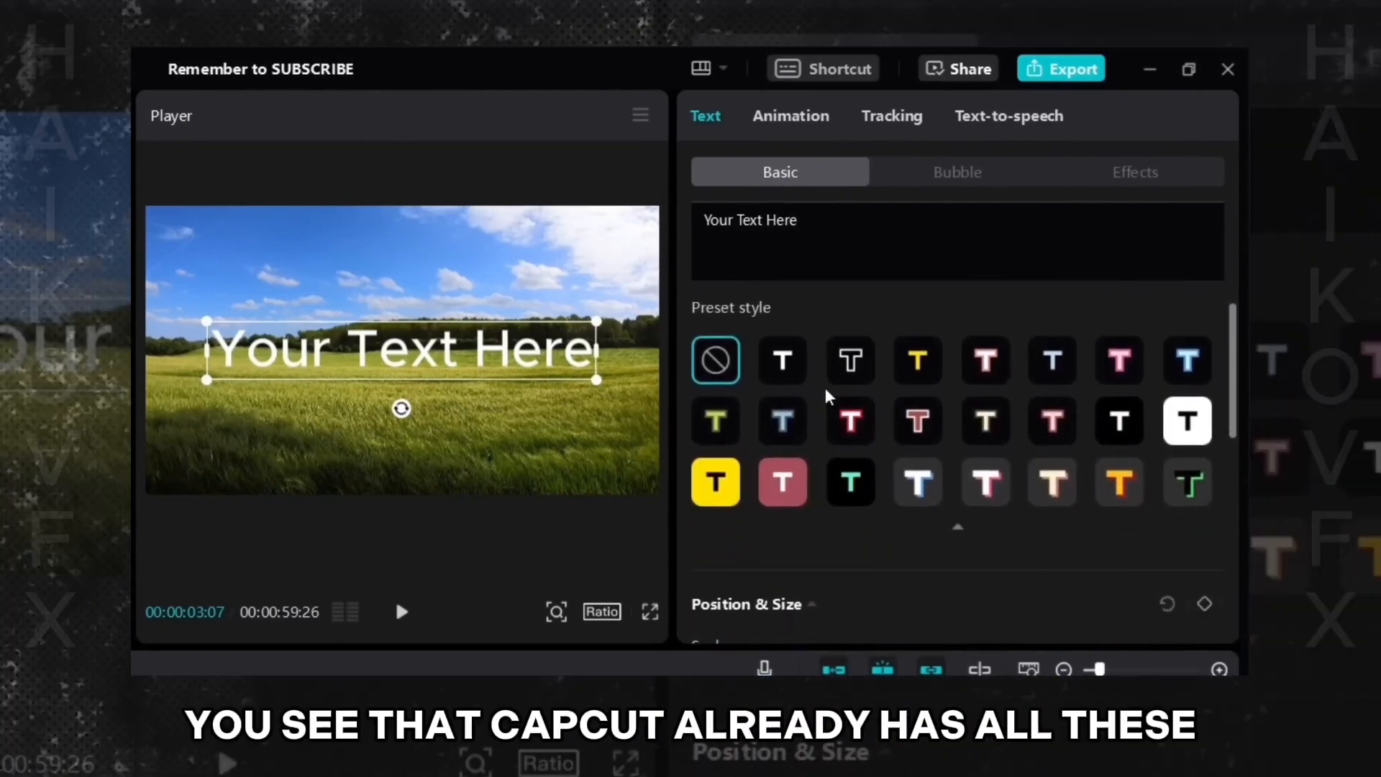
{"action": "left_click", "coordinate": [784, 357]}
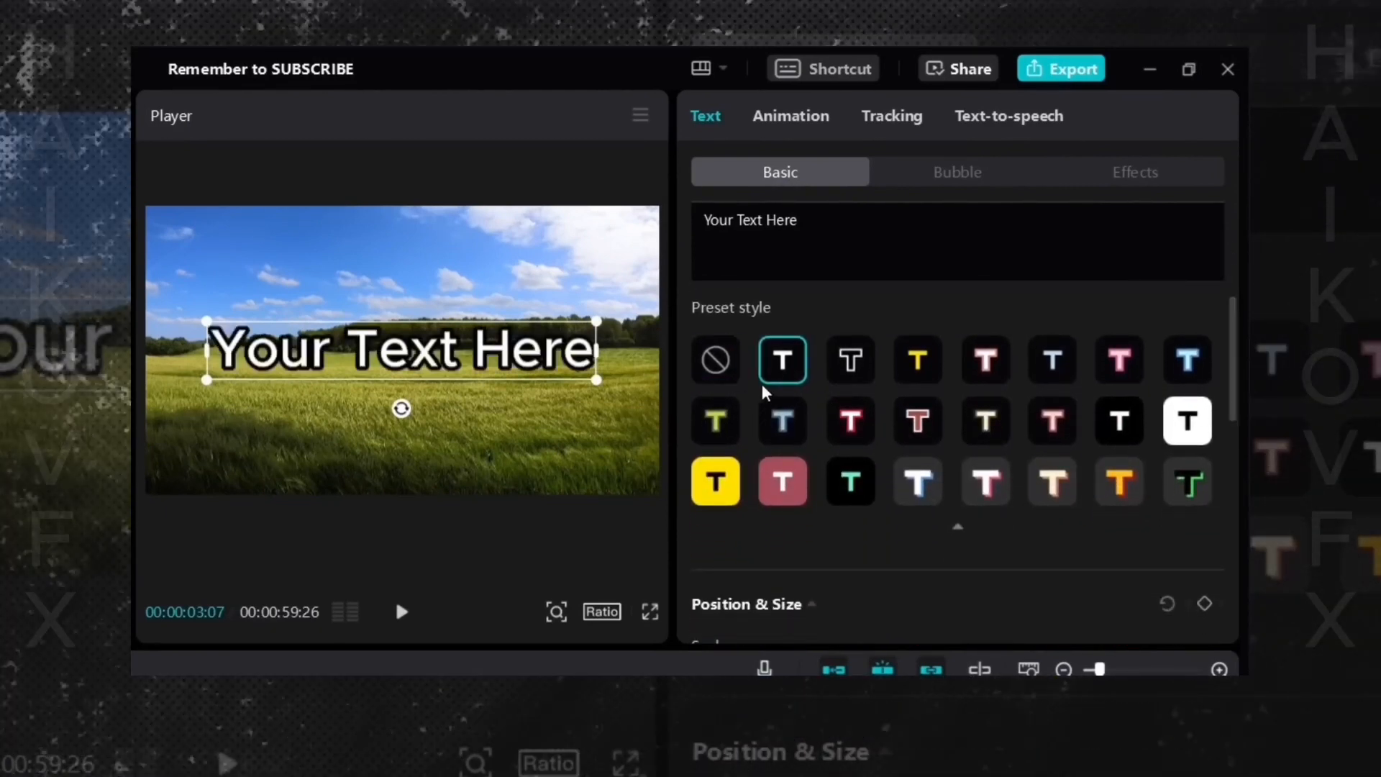
{"action": "left_click", "coordinate": [856, 361]}
{"action": "left_click", "coordinate": [917, 362]}
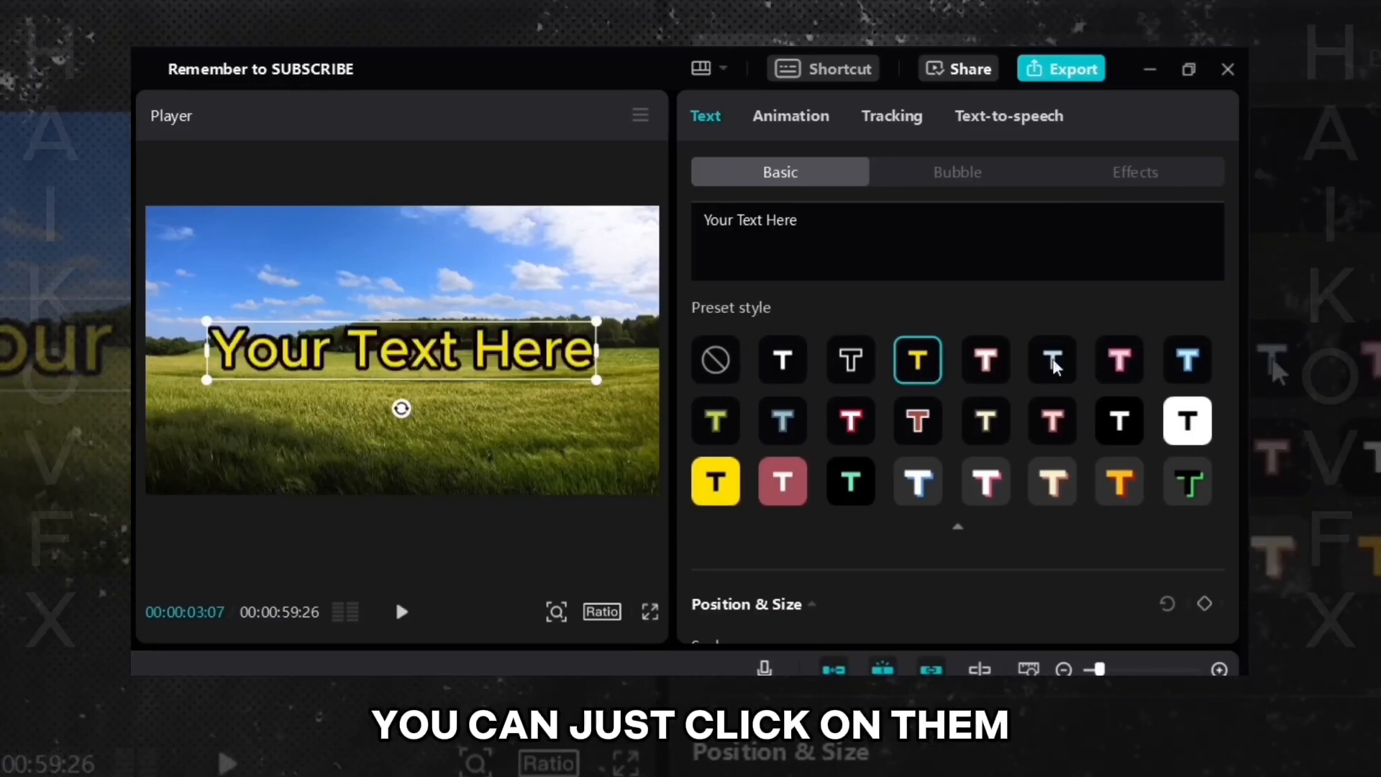
{"action": "left_click", "coordinate": [985, 359]}
{"action": "left_click", "coordinate": [1044, 358]}
{"action": "left_click", "coordinate": [1052, 421]}
{"action": "left_click", "coordinate": [1108, 482]}
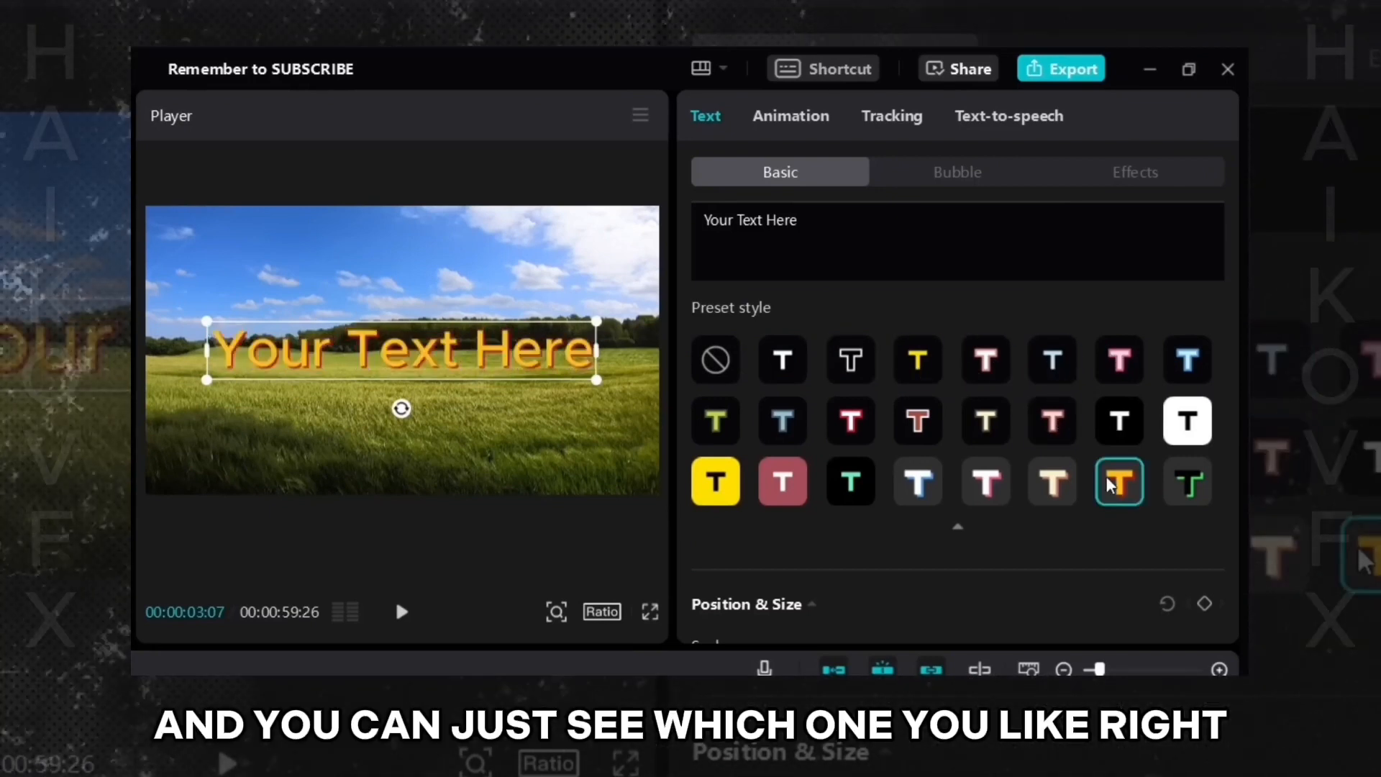
{"action": "left_click", "coordinate": [1197, 496]}
{"action": "left_click", "coordinate": [1187, 421]}
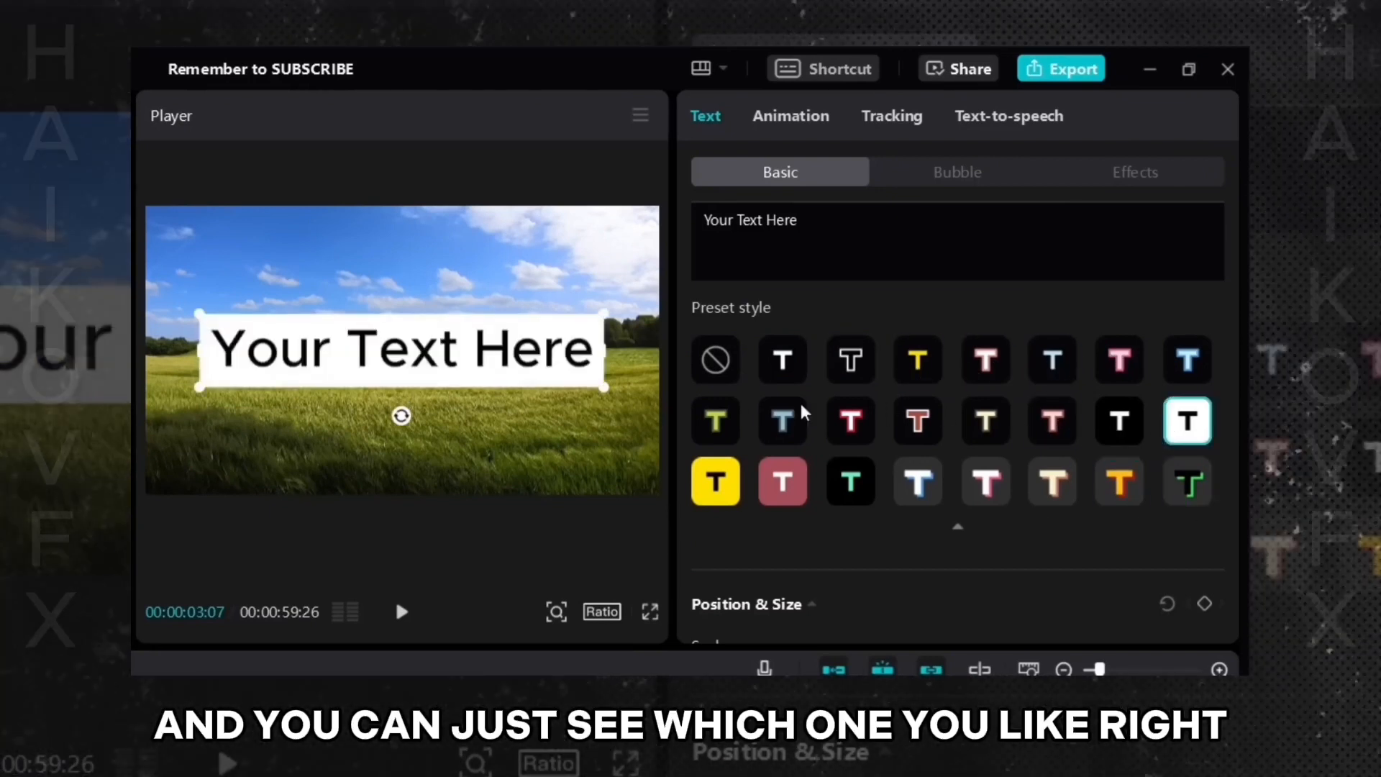
{"action": "left_click", "coordinate": [719, 482]}
{"action": "left_click", "coordinate": [783, 481]}
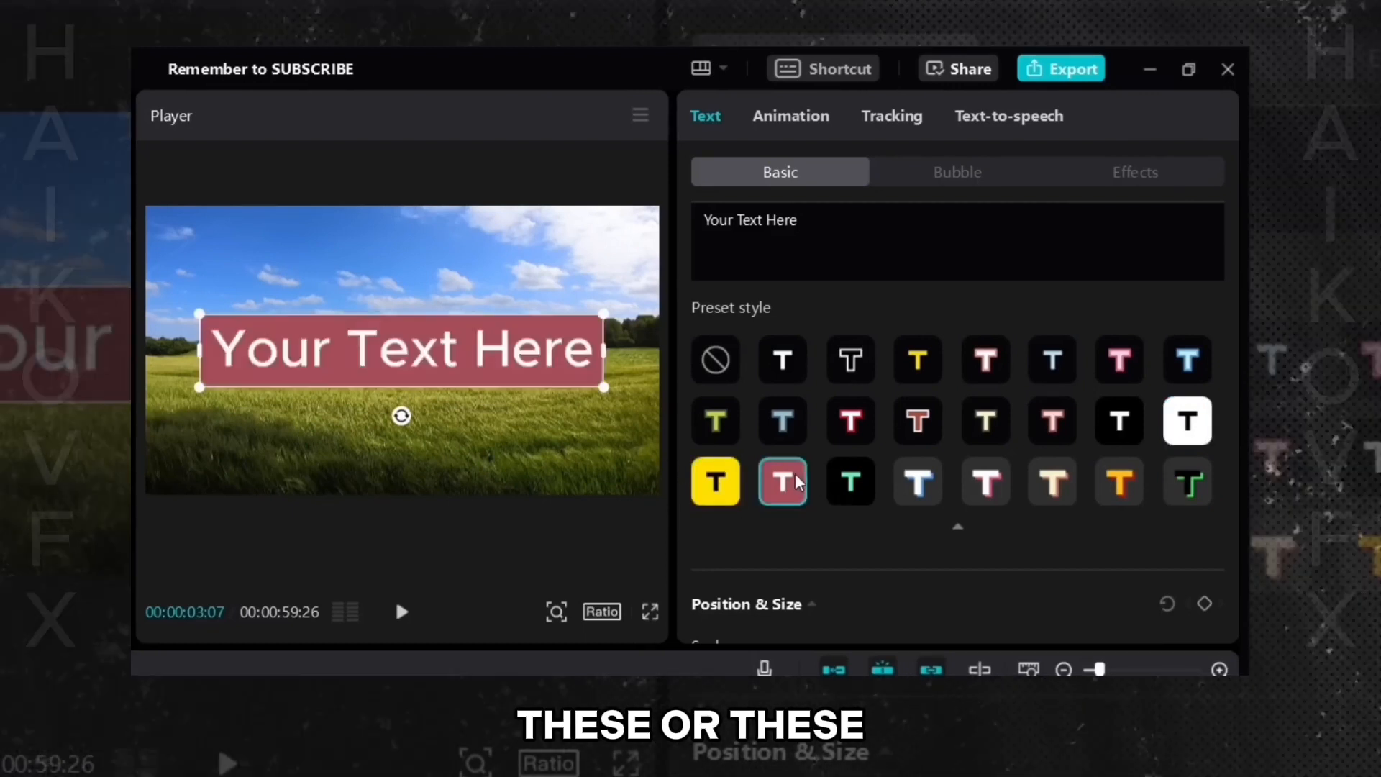
{"action": "left_click", "coordinate": [784, 359]}
- Change the text stroke colour to red and raise its thickness to 100
{"action": "left_click_drag", "start_coordinate": [1232, 328], "coordinate": [1231, 467]}
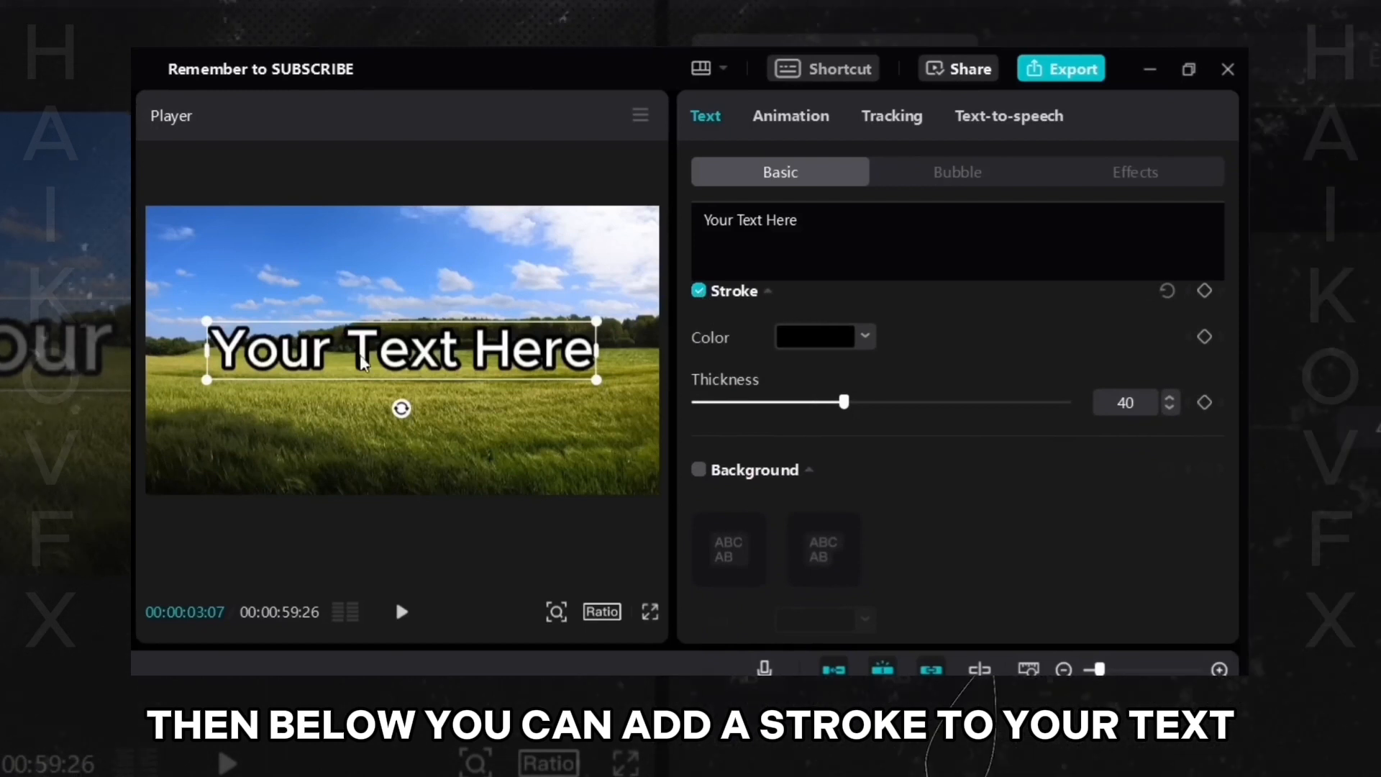
{"action": "left_click", "coordinate": [845, 338]}
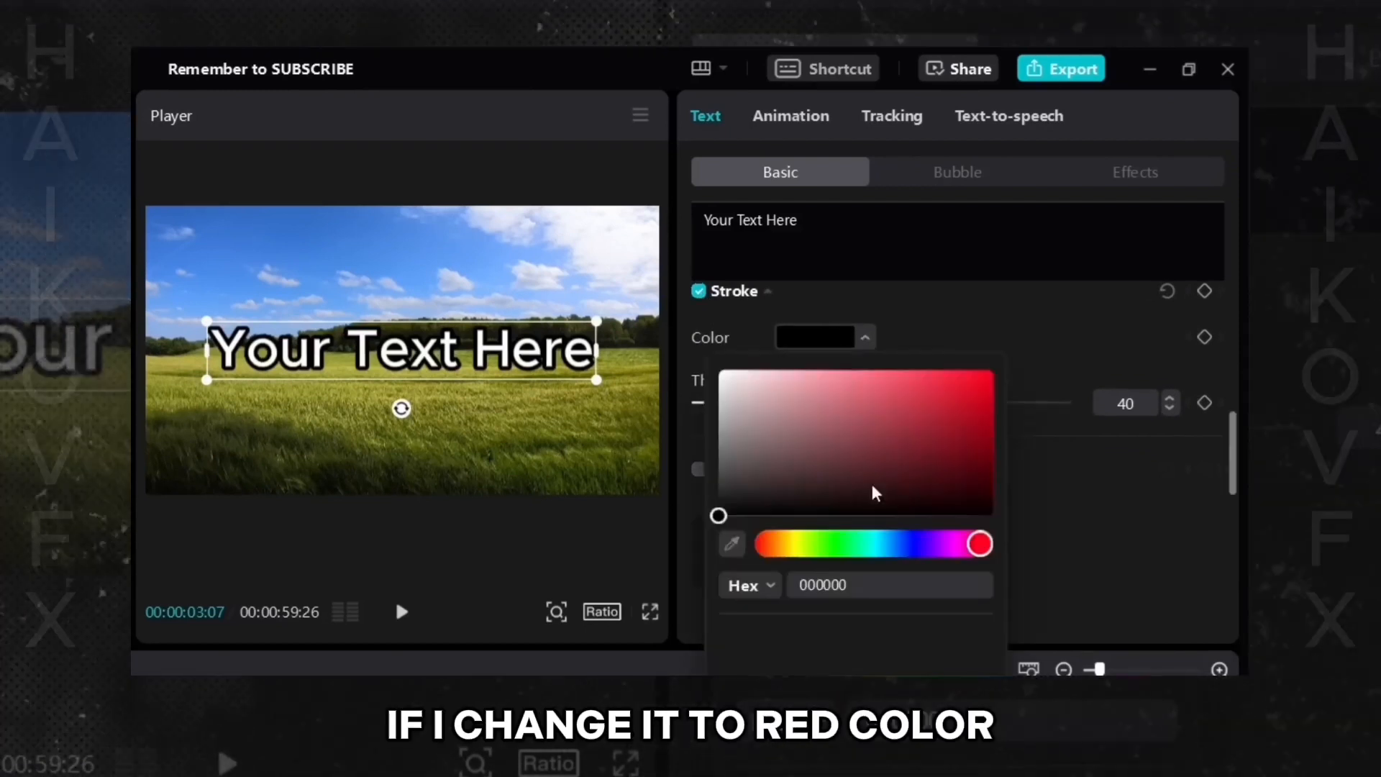
{"action": "left_click", "coordinate": [993, 372]}
{"action": "left_click", "coordinate": [995, 369]}
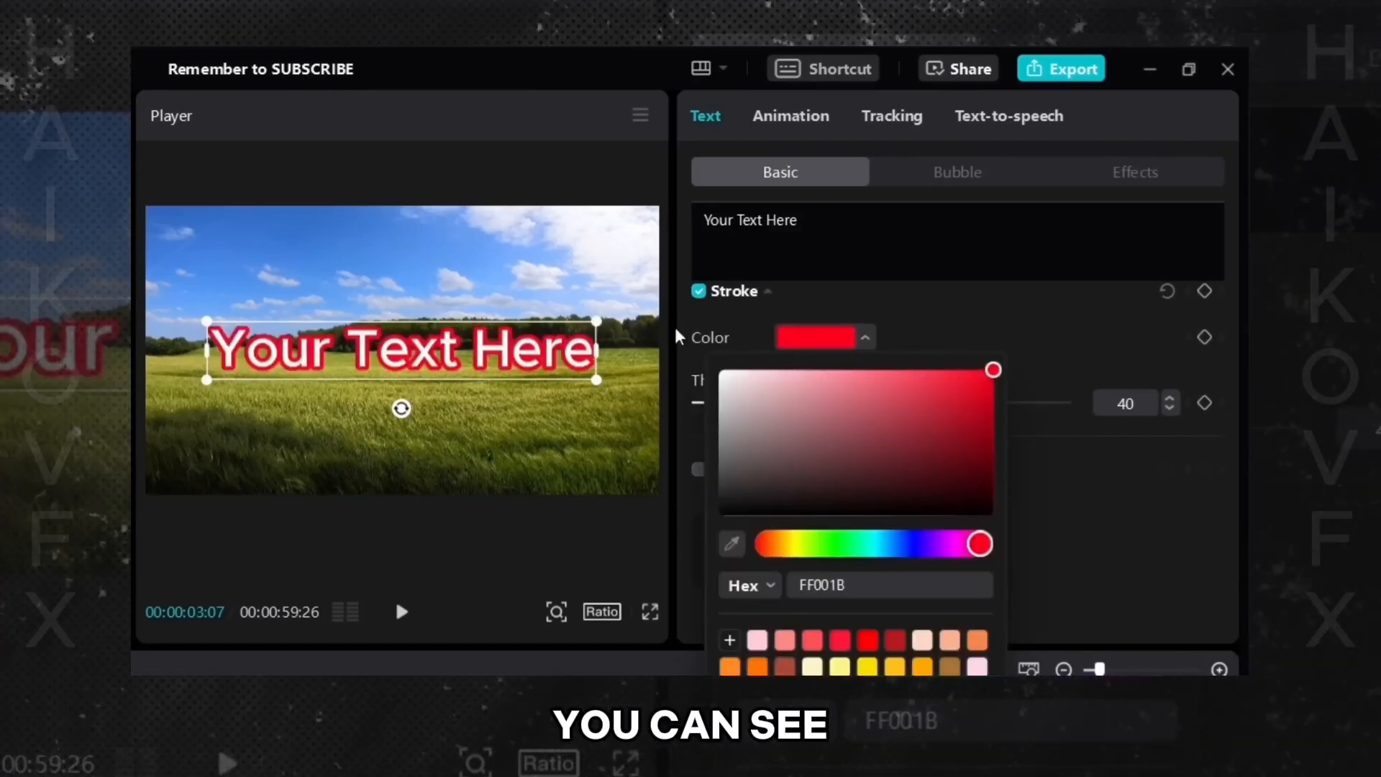
{"action": "left_click", "coordinate": [430, 374]}
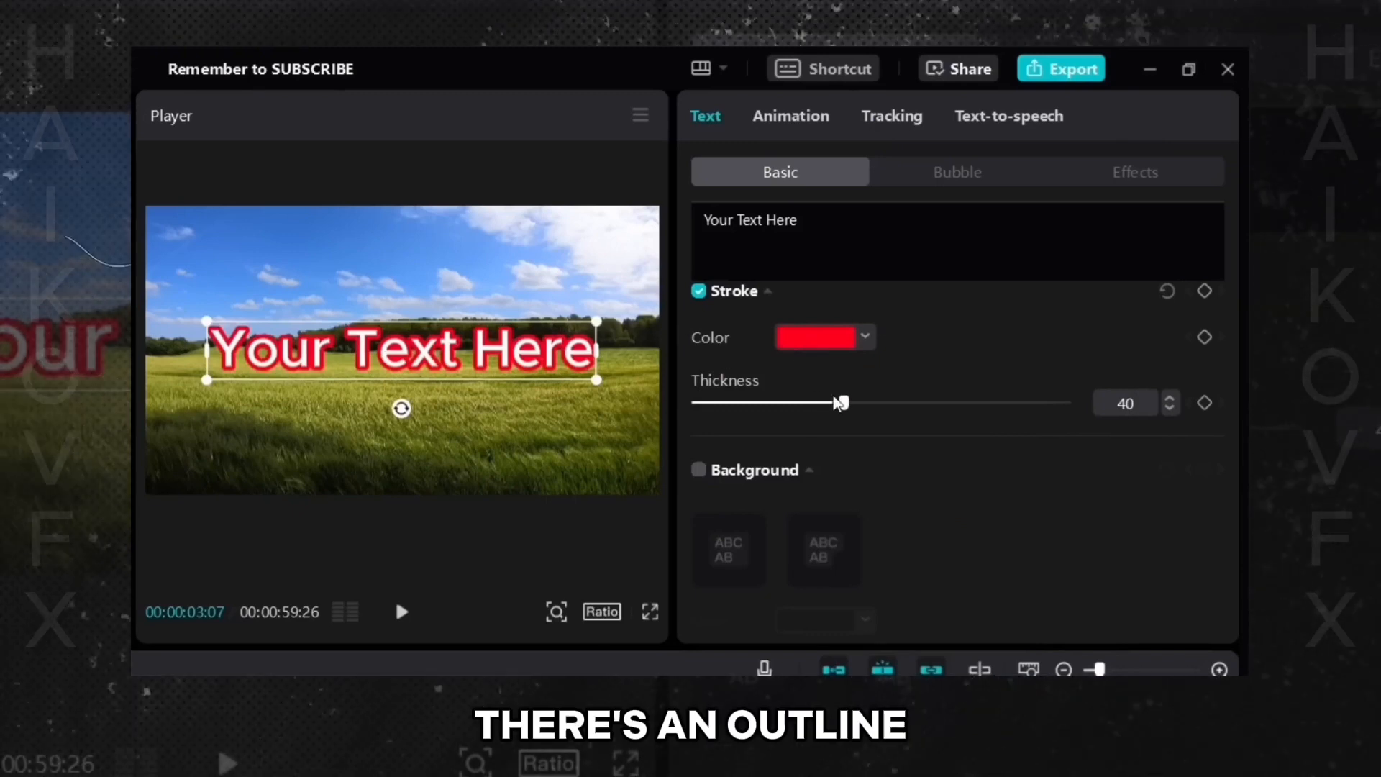
{"action": "mouse_move", "coordinate": [840, 403]}
{"action": "left_mouse_down"}
{"action": "mouse_move", "coordinate": [754, 412]}
{"action": "mouse_move", "coordinate": [792, 407]}
{"action": "mouse_move", "coordinate": [768, 415]}
{"action": "left_mouse_up"}
{"action": "left_click_drag", "start_coordinate": [885, 410], "coordinate": [1038, 418]}
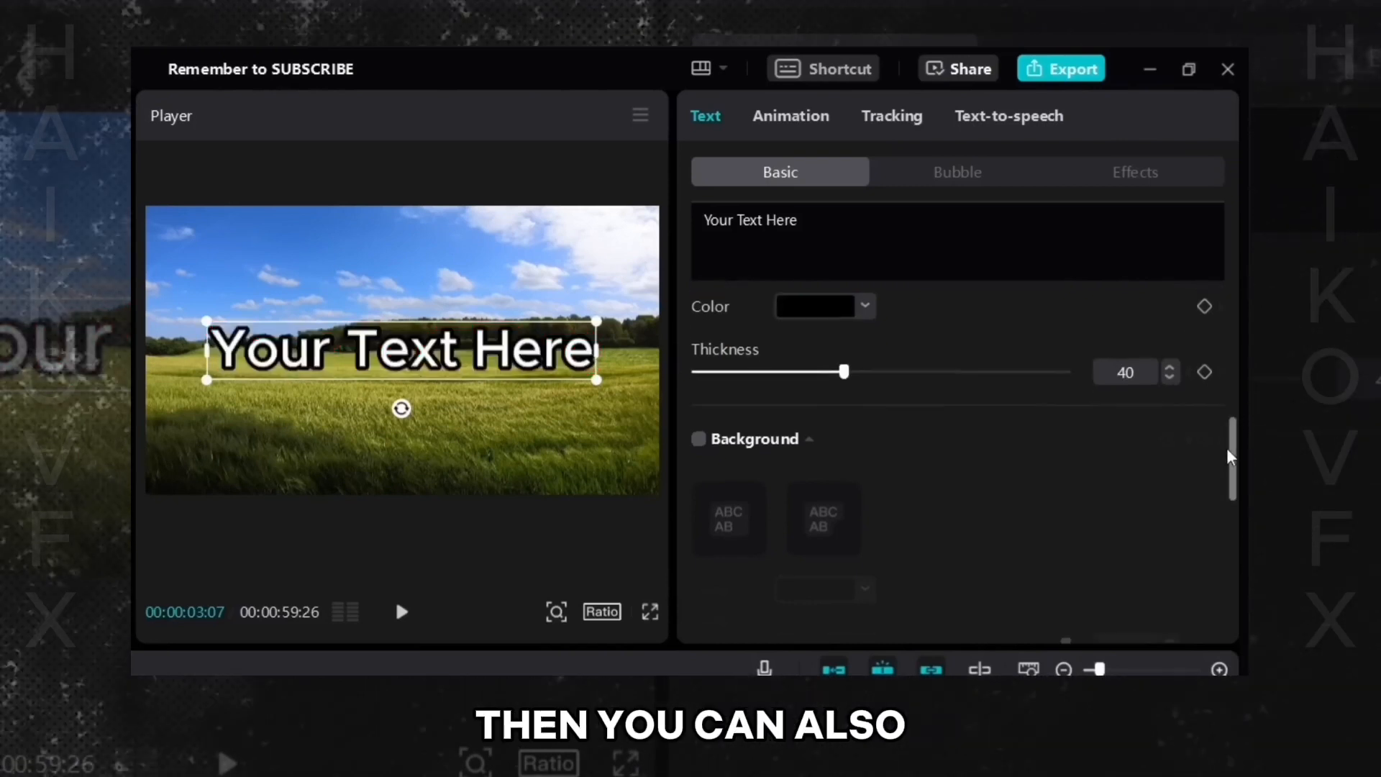
- Enable the text background and set its colour to purple
{"action": "scroll", "coordinate": [1227, 448], "scroll_direction": "down", "scroll_amount": 3}
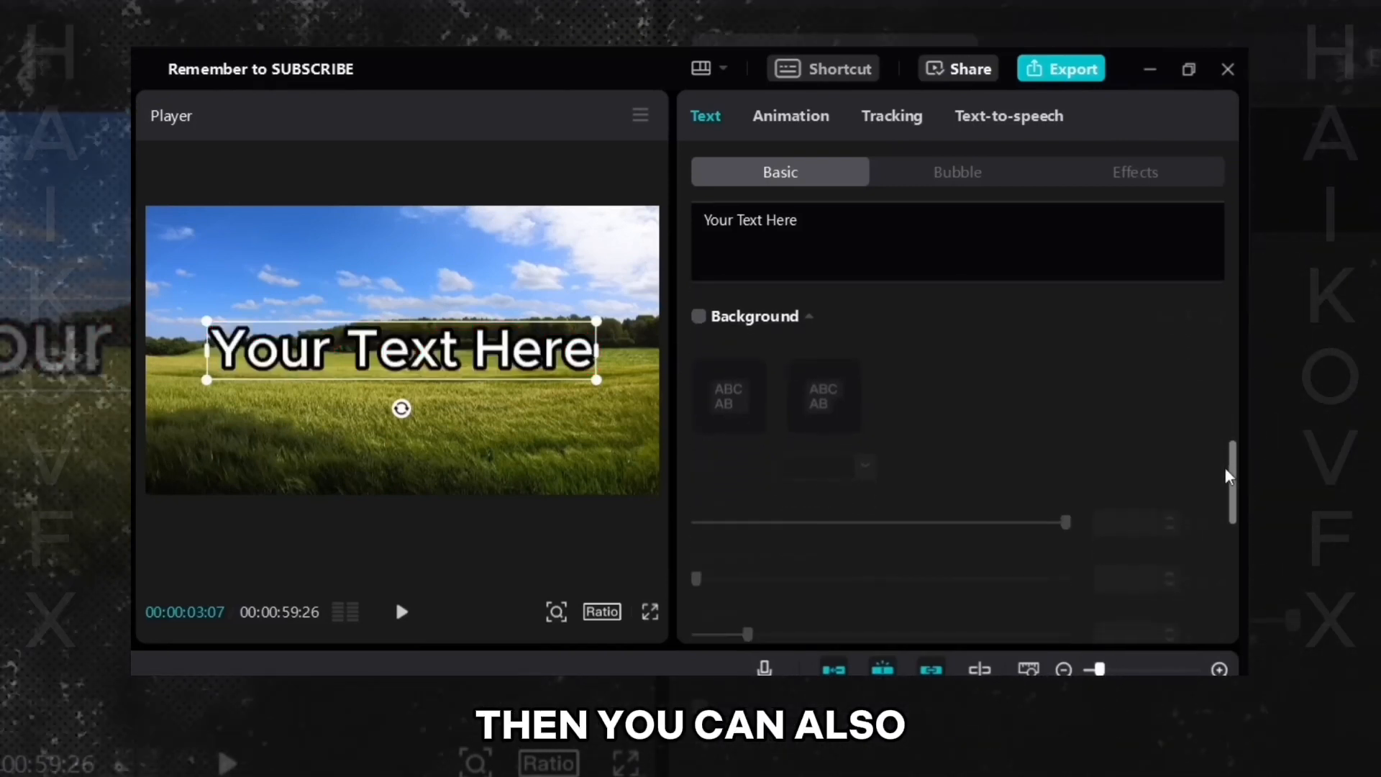
{"action": "left_click", "coordinate": [698, 316]}
{"action": "left_click", "coordinate": [799, 469]}
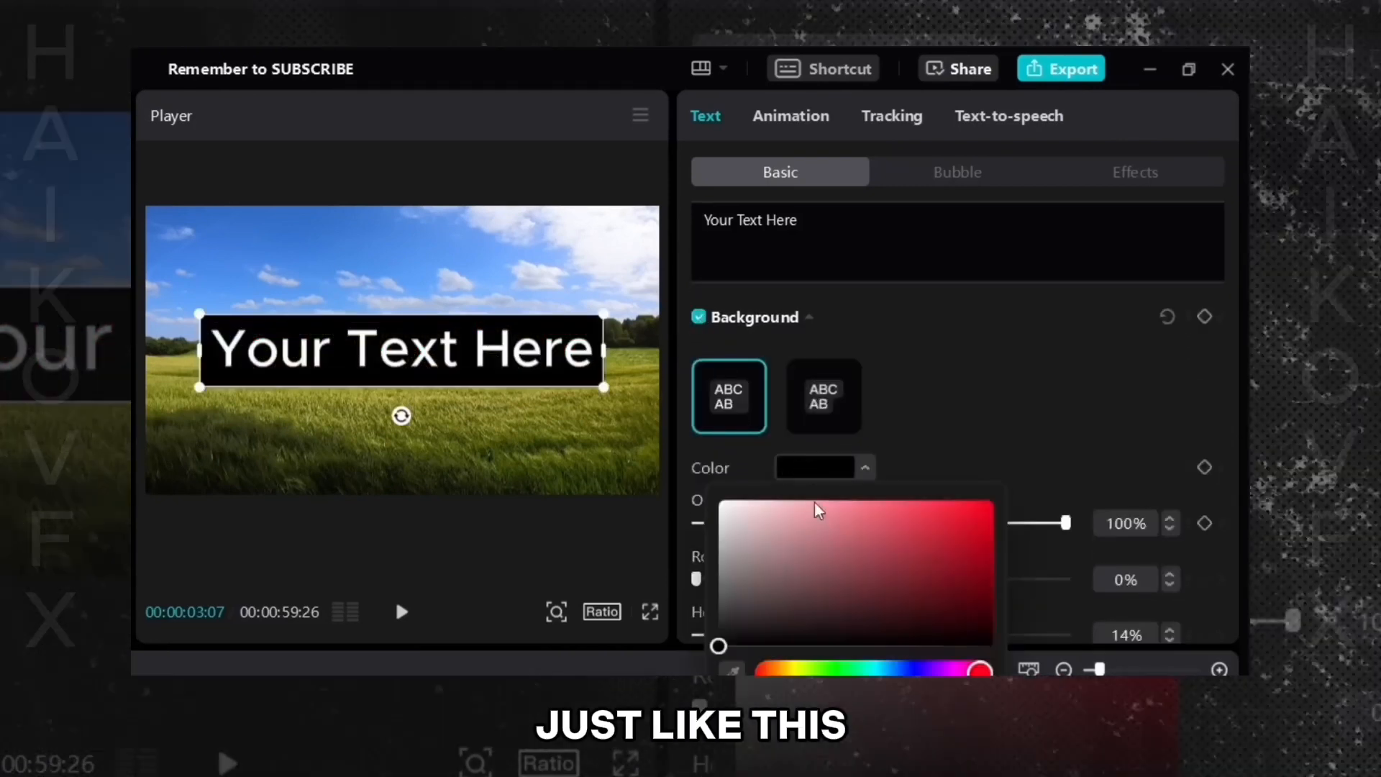
{"action": "left_click_drag", "start_coordinate": [837, 539], "coordinate": [941, 501]}
{"action": "left_click_drag", "start_coordinate": [898, 673], "coordinate": [940, 674]}
{"action": "left_click_drag", "start_coordinate": [852, 580], "coordinate": [838, 559]}
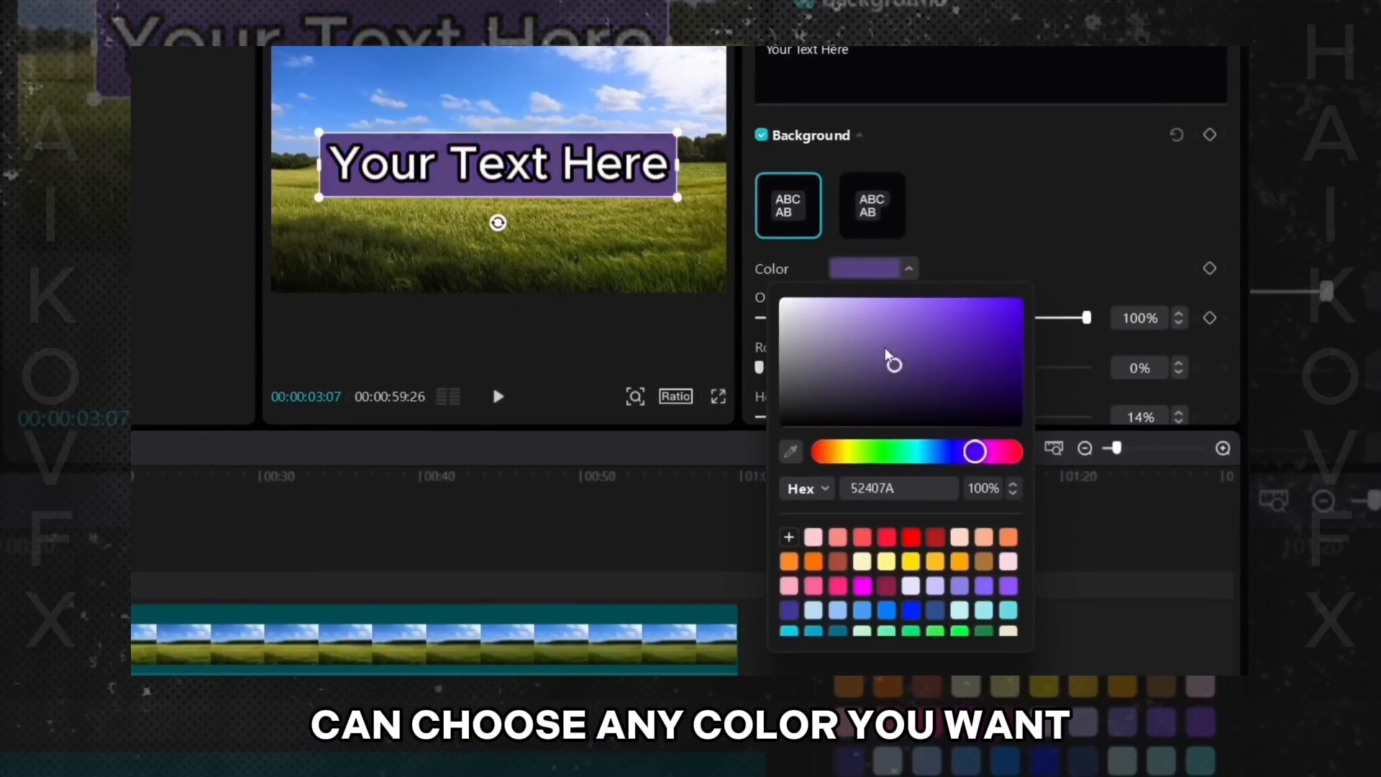
{"action": "left_click_drag", "start_coordinate": [886, 349], "coordinate": [931, 307]}
{"action": "left_click", "coordinate": [964, 207]}
- Switch the background to the second style and increase its rounded rectangle corners
{"action": "left_click", "coordinate": [870, 211]}
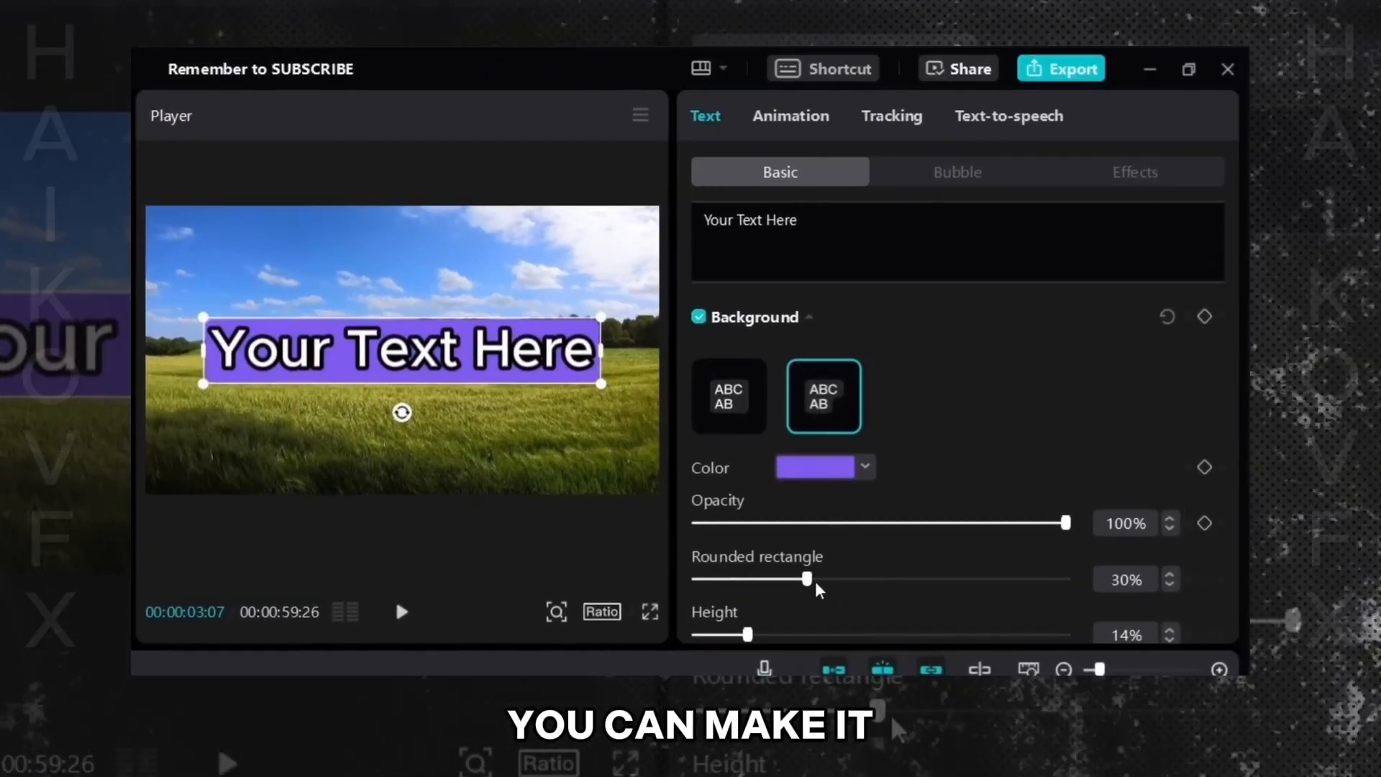
{"action": "left_click_drag", "start_coordinate": [809, 580], "coordinate": [855, 580]}
{"action": "left_click", "coordinate": [536, 400]}
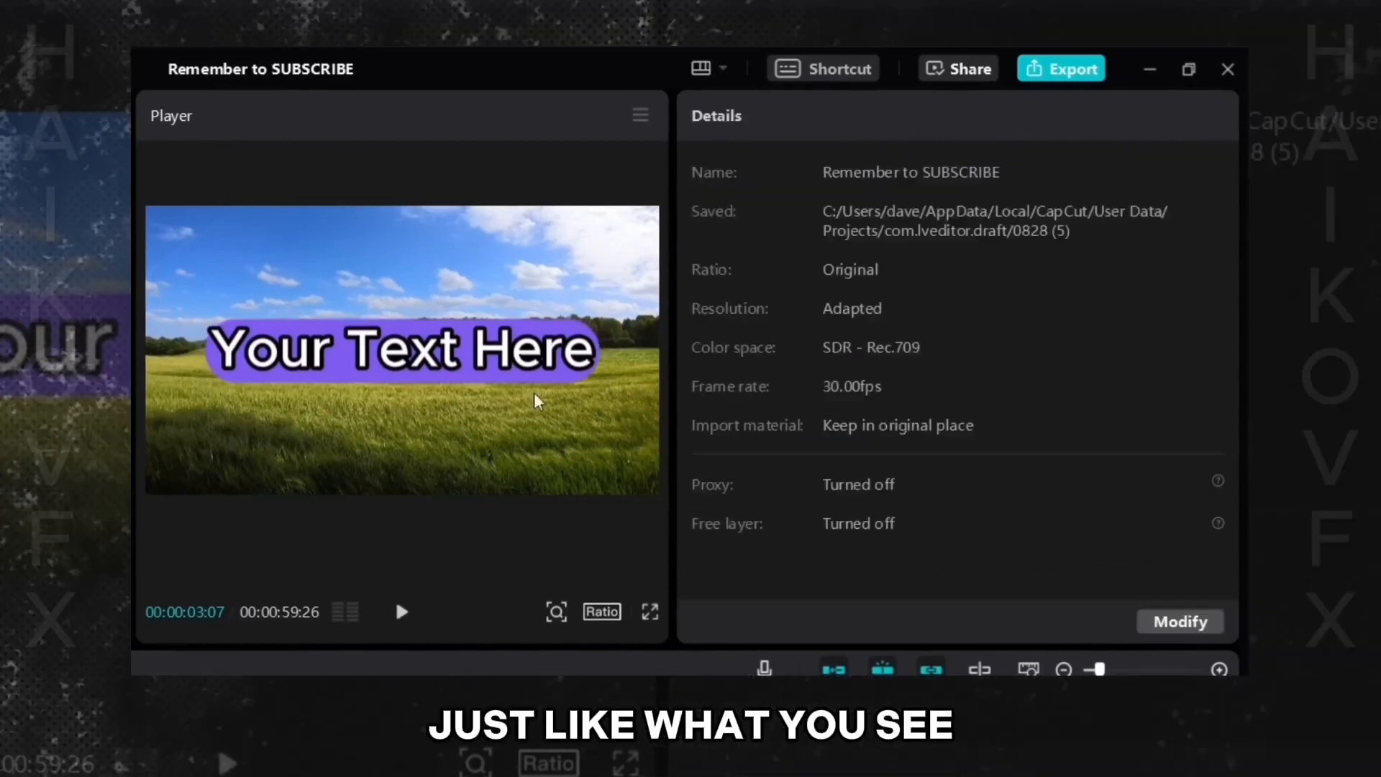
{"action": "left_click", "coordinate": [434, 377]}
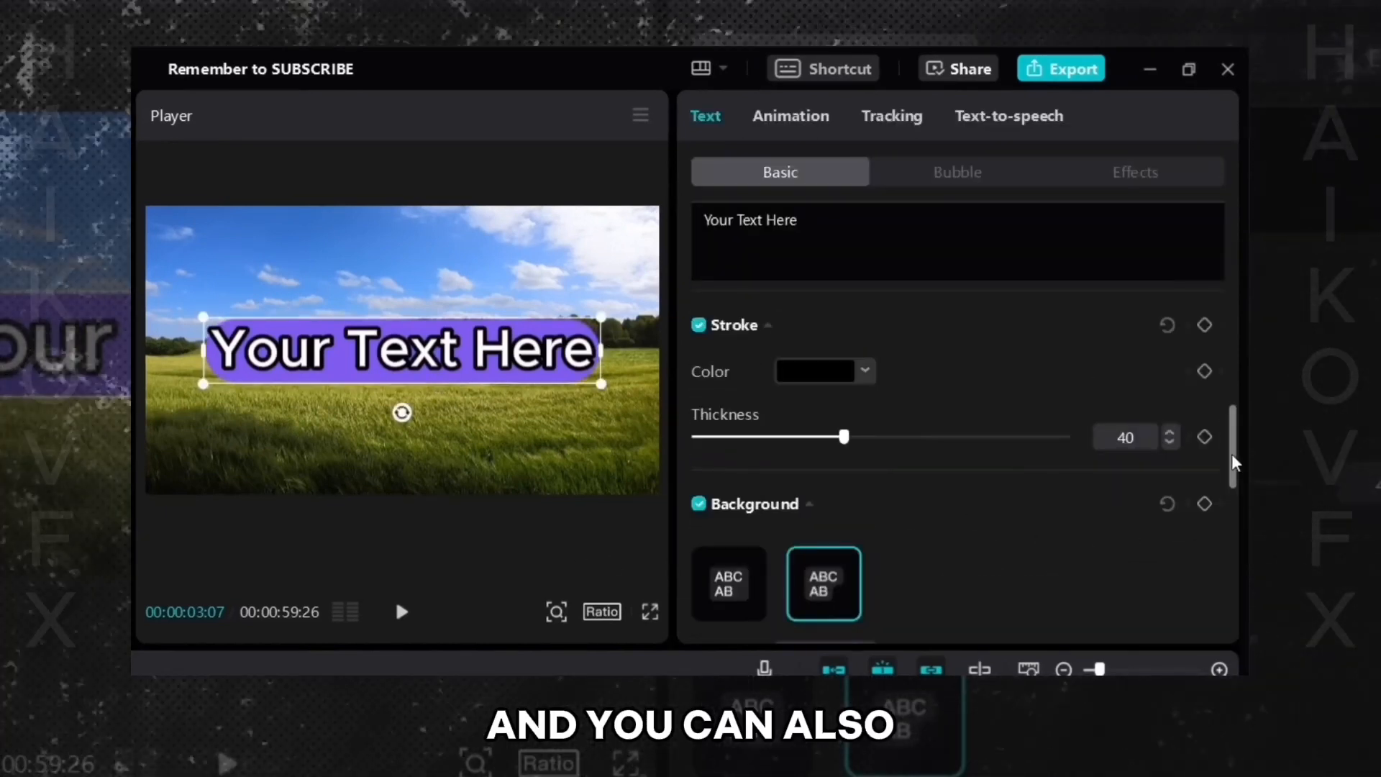
- Set the background height to 30% and increase its width
{"action": "left_click_drag", "start_coordinate": [1232, 460], "coordinate": [1227, 524]}
{"action": "left_click_drag", "start_coordinate": [748, 500], "coordinate": [852, 512]}
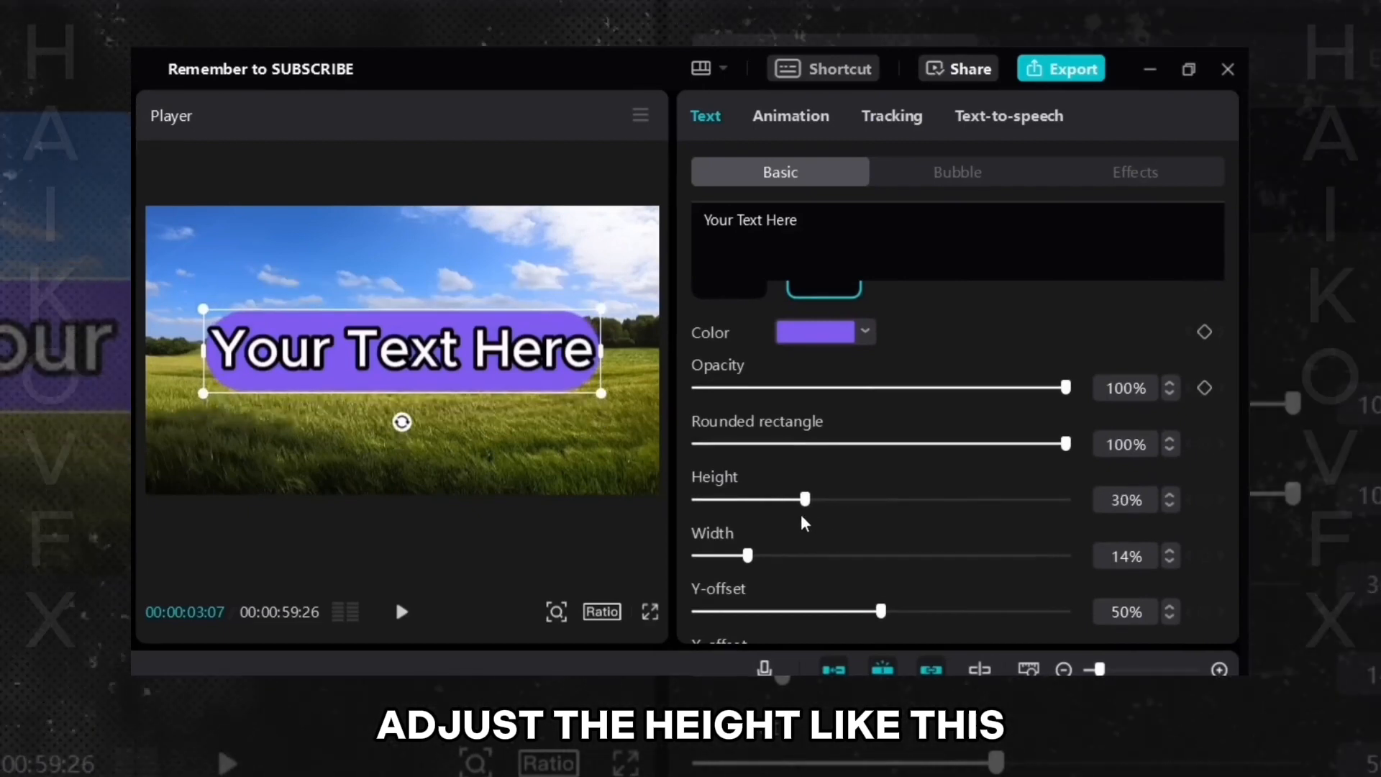
{"action": "left_click_drag", "start_coordinate": [748, 555], "coordinate": [912, 556]}
- Turn off the text background
{"action": "mouse_move", "coordinate": [1215, 450]}
{"action": "left_mouse_down"}
{"action": "mouse_move", "coordinate": [1223, 541]}
{"action": "mouse_move", "coordinate": [1225, 469]}
{"action": "left_mouse_up"}
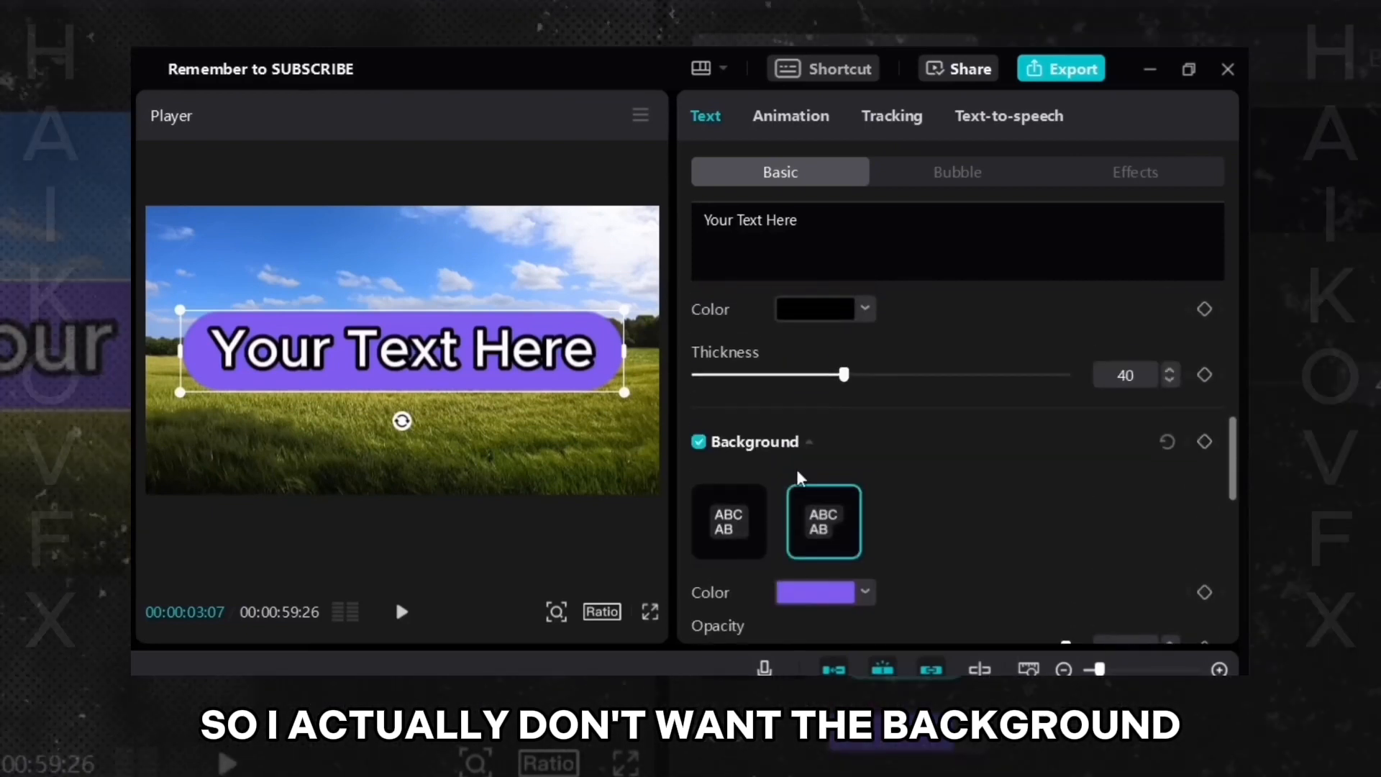
{"action": "left_click", "coordinate": [698, 442]}
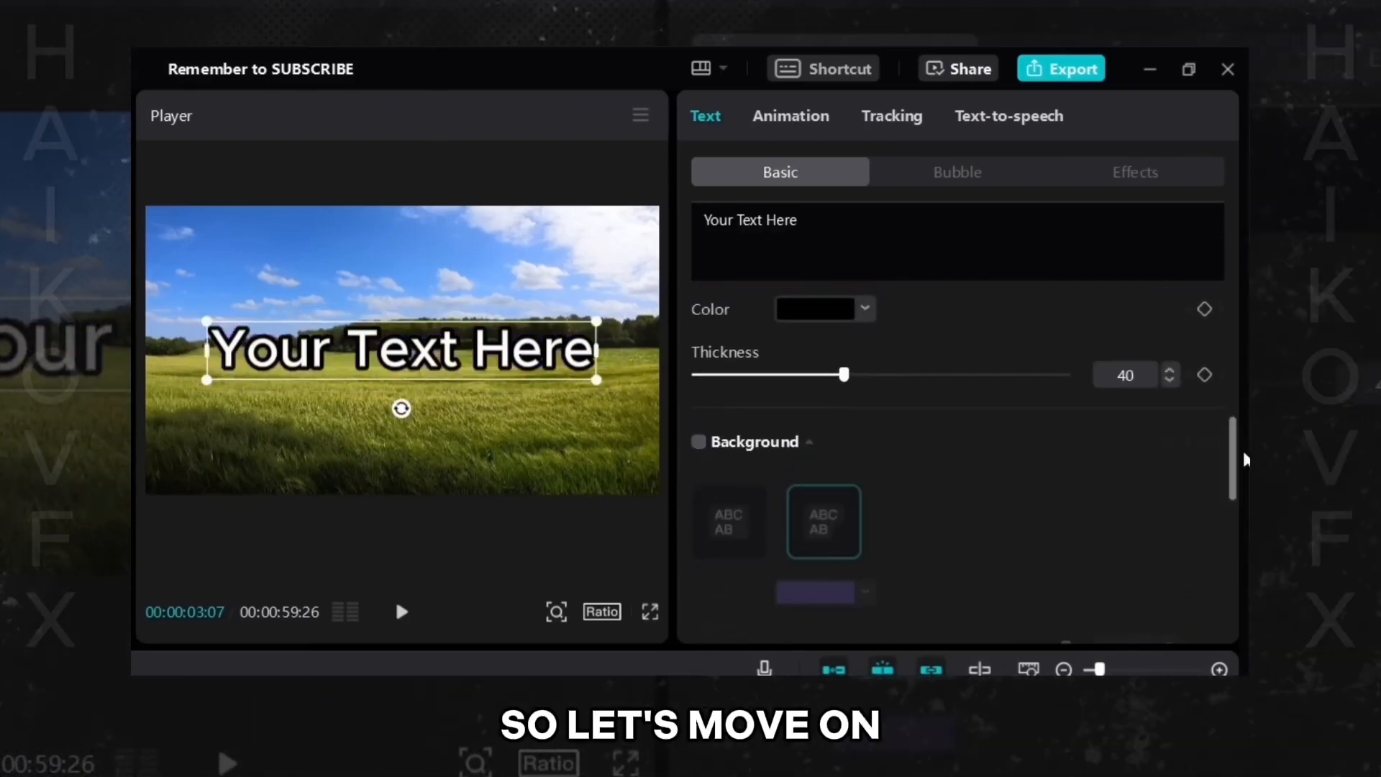
- Enable Glow on the text and set the glow colour to magenta
{"action": "left_click_drag", "start_coordinate": [1242, 456], "coordinate": [1236, 575]}
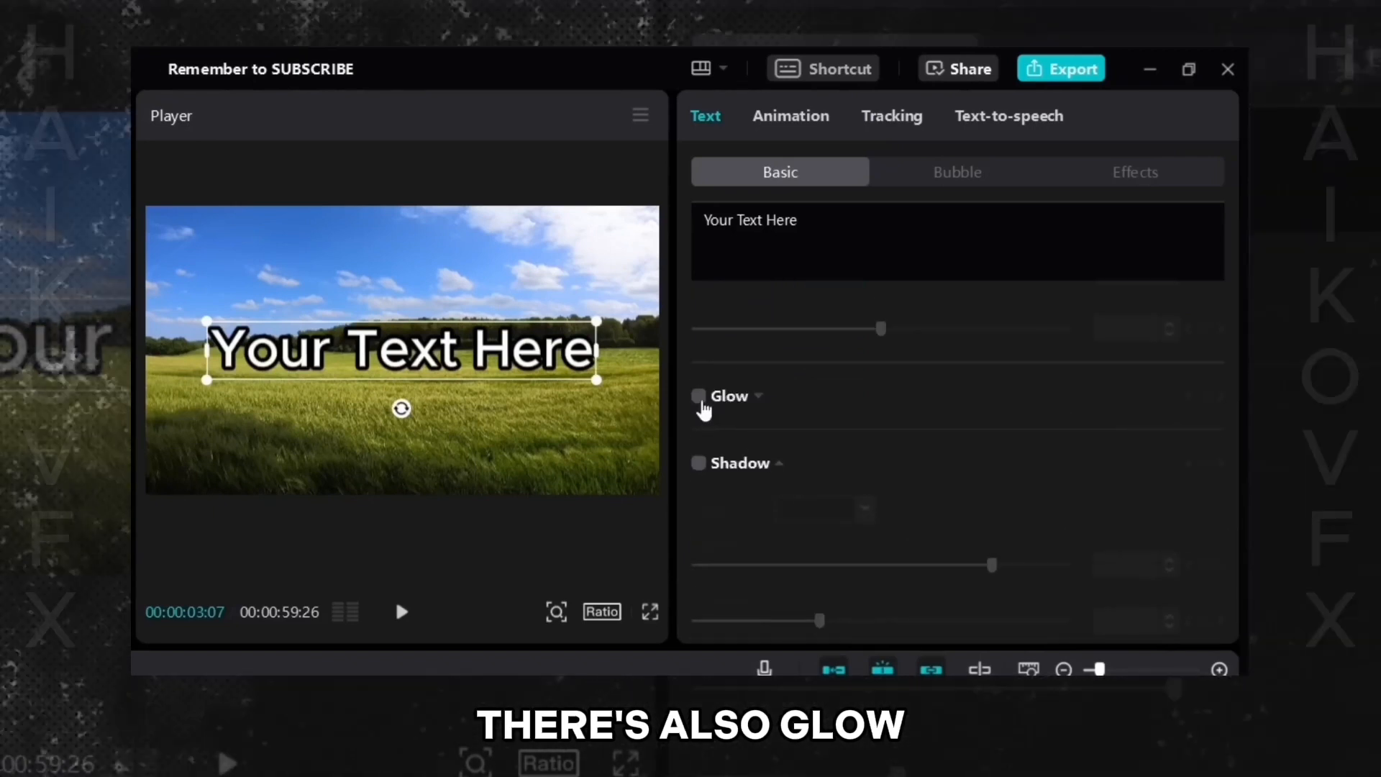
{"action": "left_click", "coordinate": [701, 400]}
{"action": "left_click", "coordinate": [813, 448]}
{"action": "left_click", "coordinate": [882, 585]}
{"action": "left_click", "coordinate": [821, 649]}
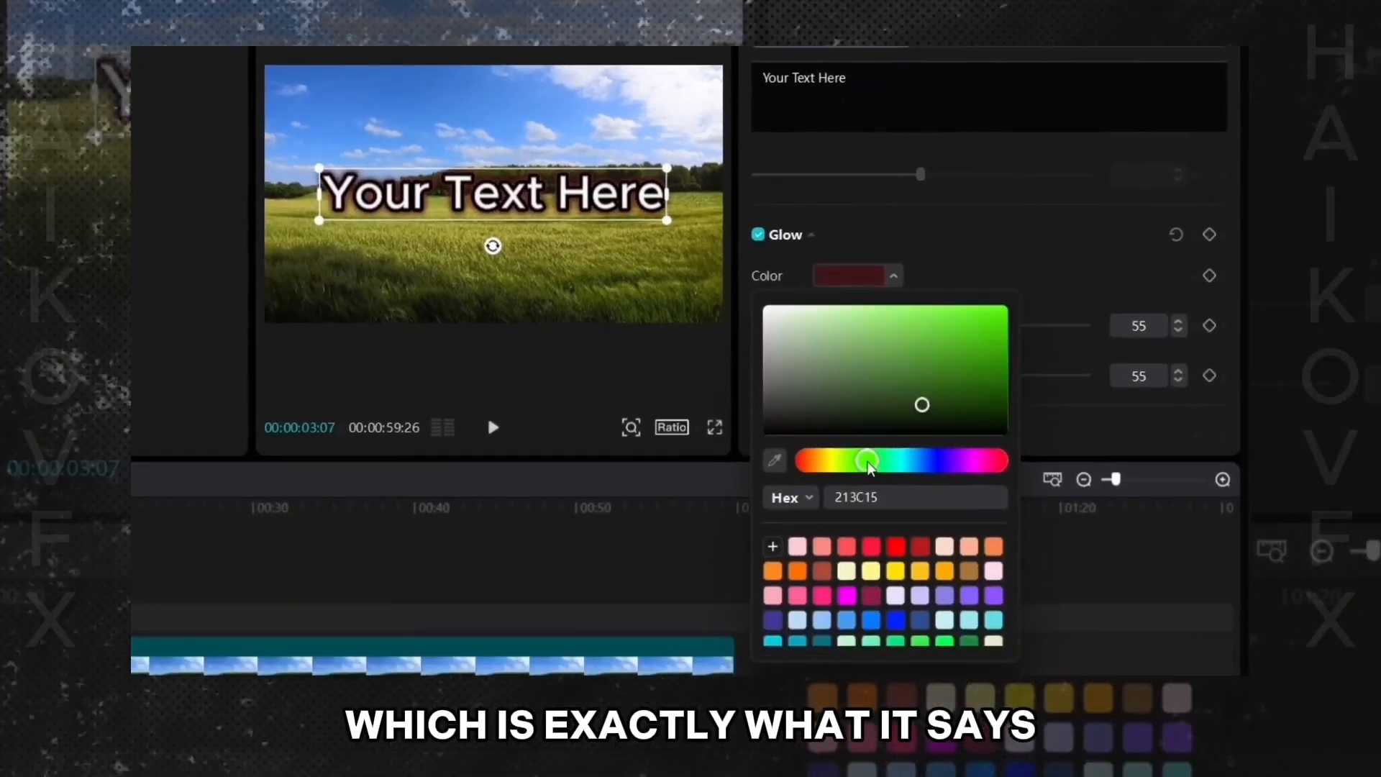
{"action": "left_click_drag", "start_coordinate": [895, 548], "coordinate": [943, 476]}
{"action": "left_click_drag", "start_coordinate": [976, 327], "coordinate": [1002, 282]}
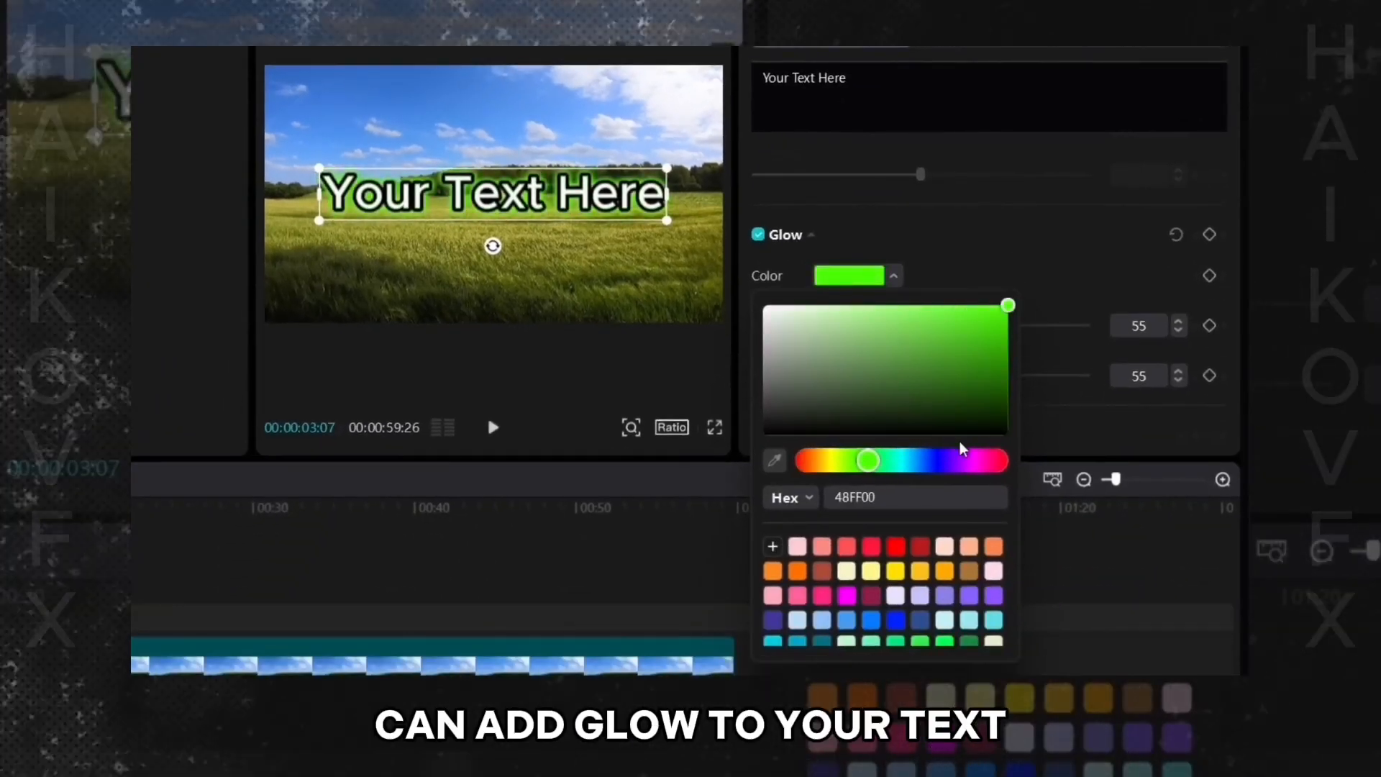
{"action": "left_click", "coordinate": [980, 460]}
{"action": "left_click", "coordinate": [993, 271]}
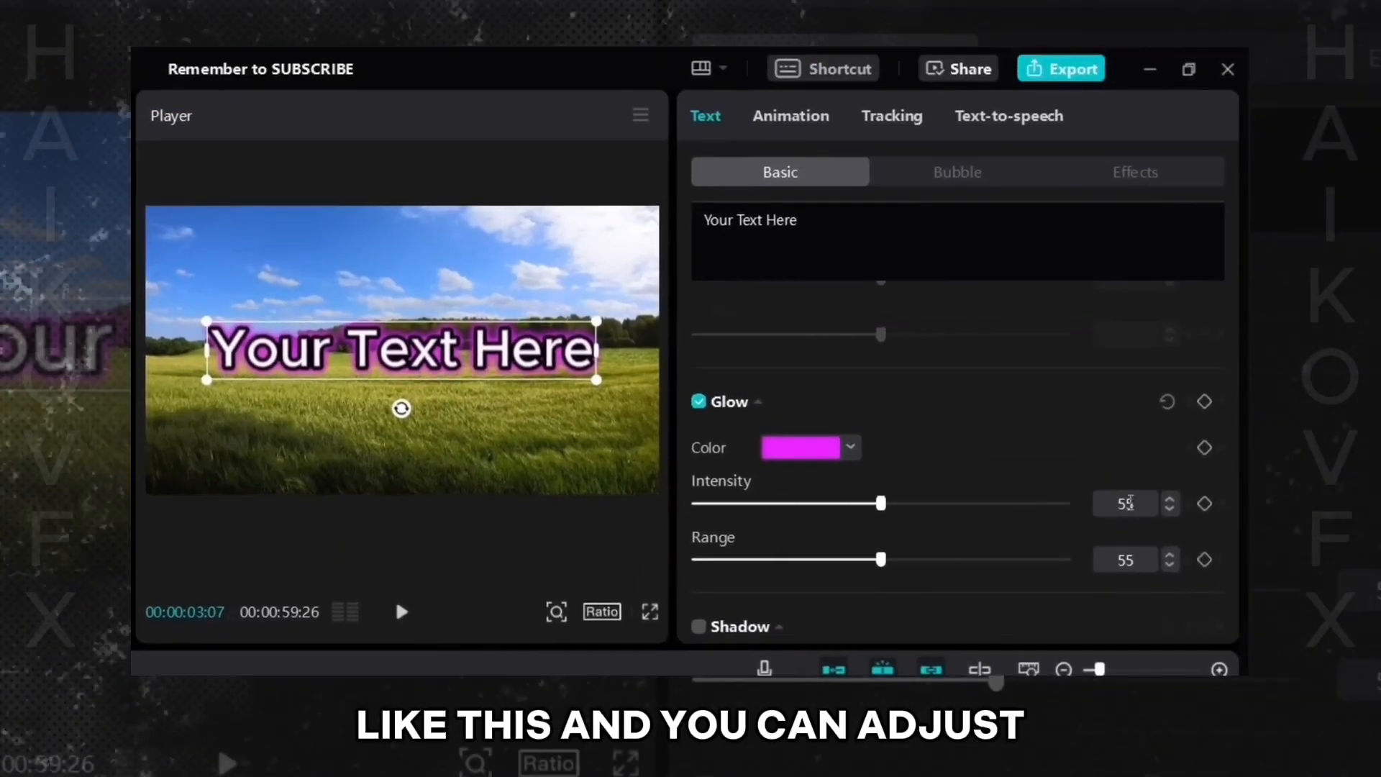
- Set glow intensity to 100, reduce the range to 49, and pick a lighter pink glow colour
{"action": "mouse_move", "coordinate": [1065, 504]}
{"action": "left_mouse_down"}
{"action": "mouse_move", "coordinate": [952, 503]}
{"action": "mouse_move", "coordinate": [1052, 503]}
{"action": "left_mouse_up"}
{"action": "mouse_move", "coordinate": [884, 564]}
{"action": "left_mouse_down"}
{"action": "mouse_move", "coordinate": [799, 565]}
{"action": "mouse_move", "coordinate": [1048, 565]}
{"action": "mouse_move", "coordinate": [859, 564]}
{"action": "left_mouse_up"}
{"action": "left_click", "coordinate": [816, 453]}
{"action": "left_click", "coordinate": [774, 497]}
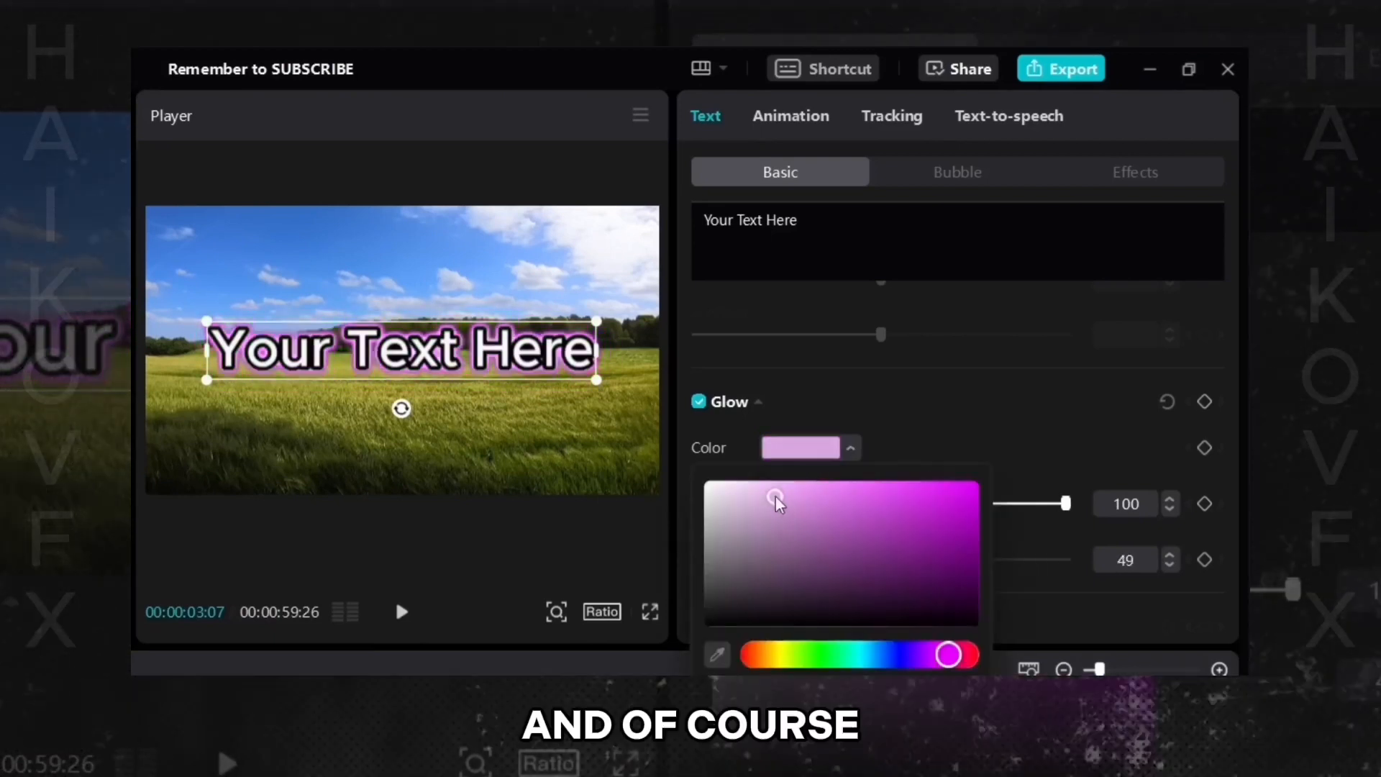
{"action": "left_click", "coordinate": [825, 654]}
- Turn off the glow effect
{"action": "left_click", "coordinate": [878, 404]}
{"action": "left_click", "coordinate": [735, 419]}
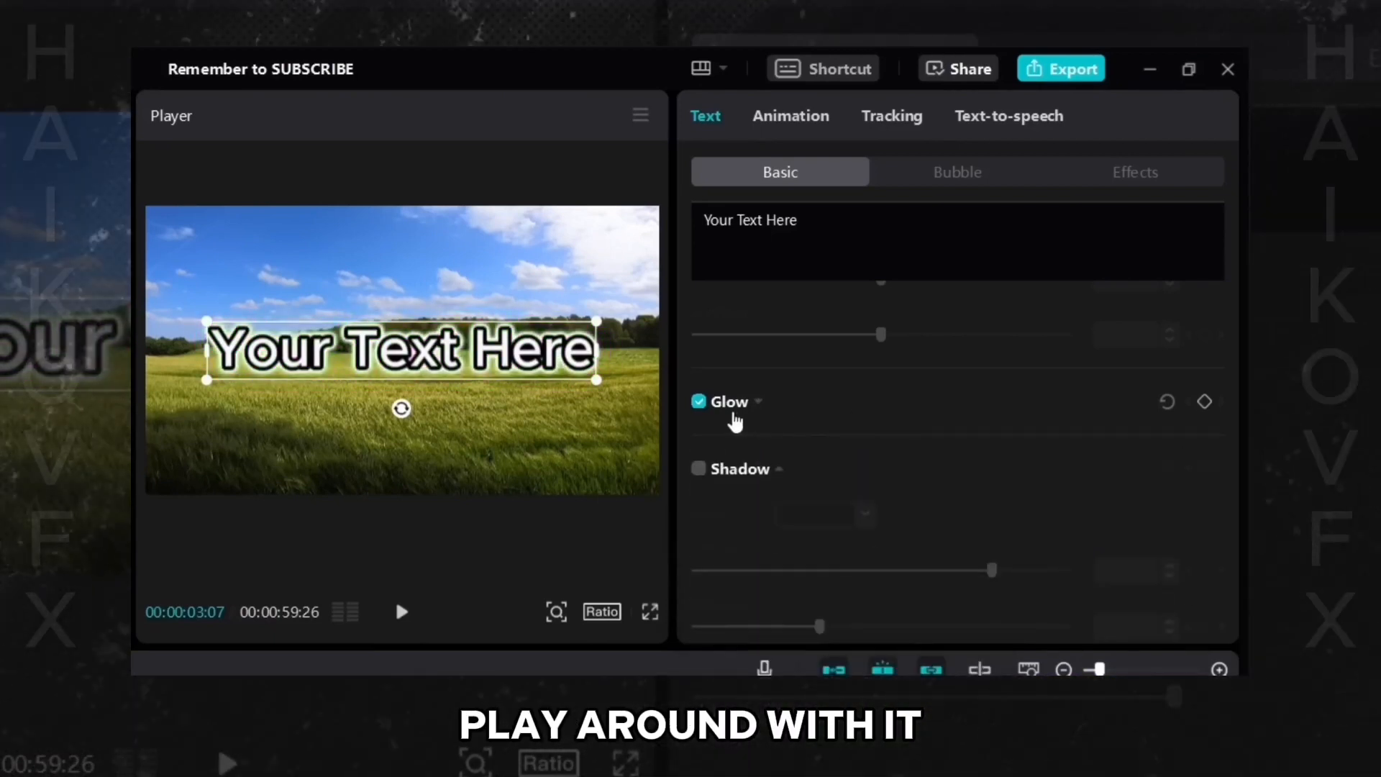
{"action": "left_click", "coordinate": [728, 416]}
{"action": "left_click", "coordinate": [701, 405]}
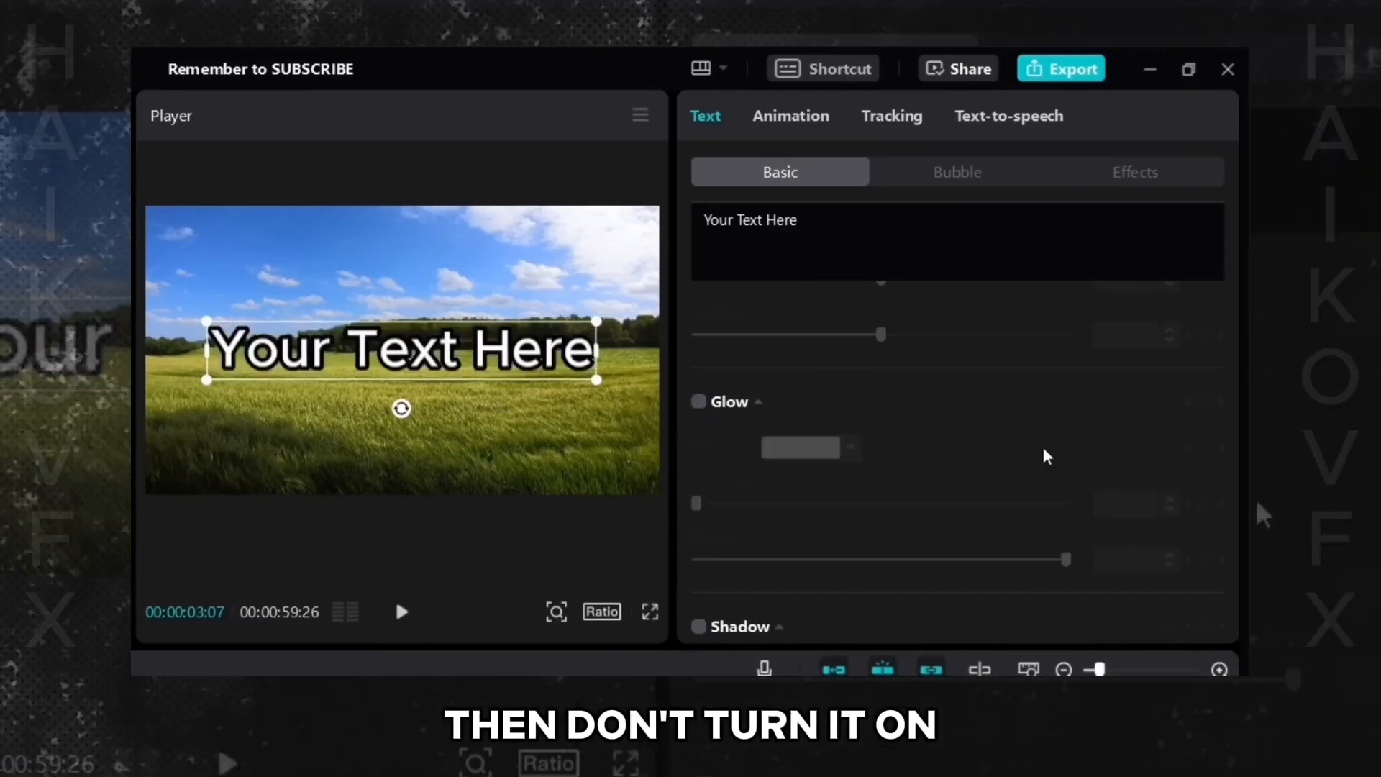
- Enable the text Shadow and set the shadow colour to red
{"action": "left_click_drag", "start_coordinate": [1237, 521], "coordinate": [1197, 598]}
{"action": "left_click", "coordinate": [698, 322]}
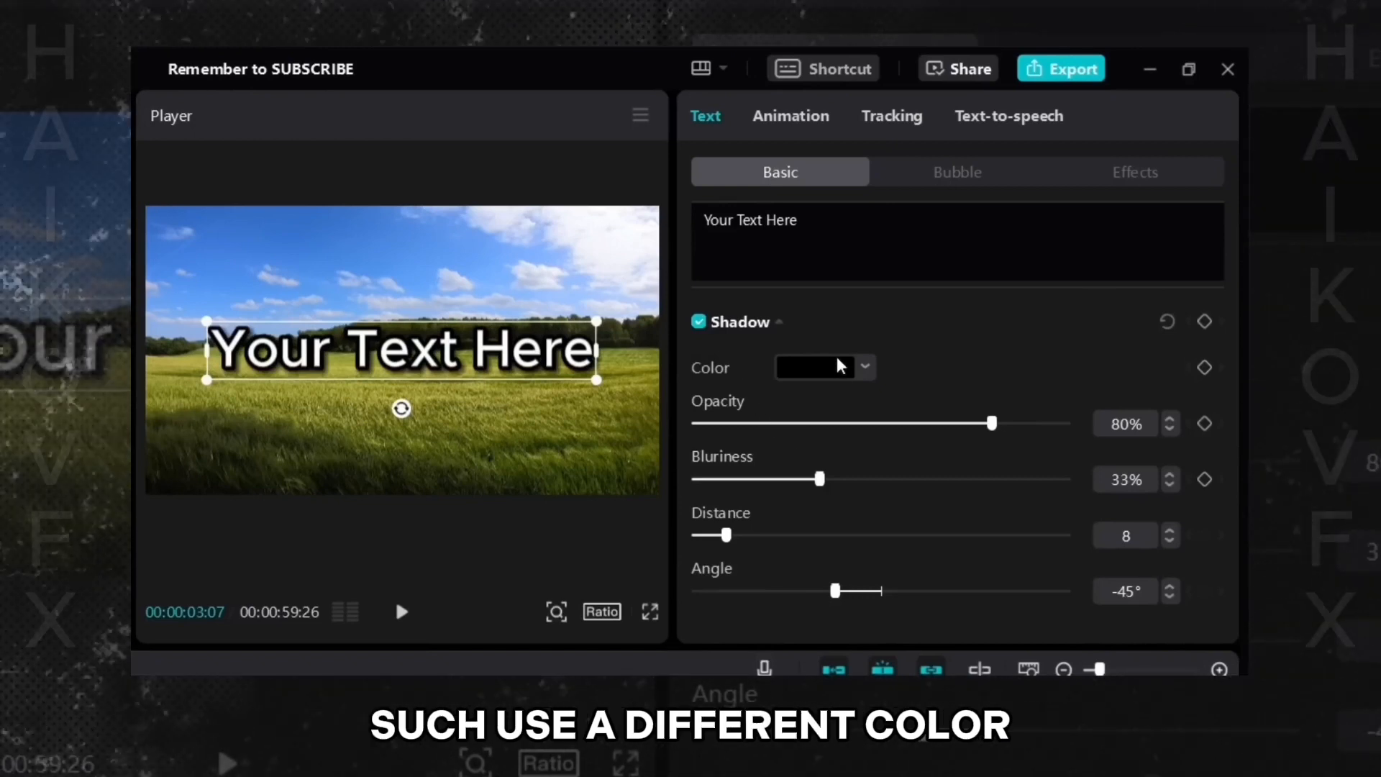
{"action": "left_click", "coordinate": [840, 367]}
{"action": "left_click", "coordinate": [771, 576]}
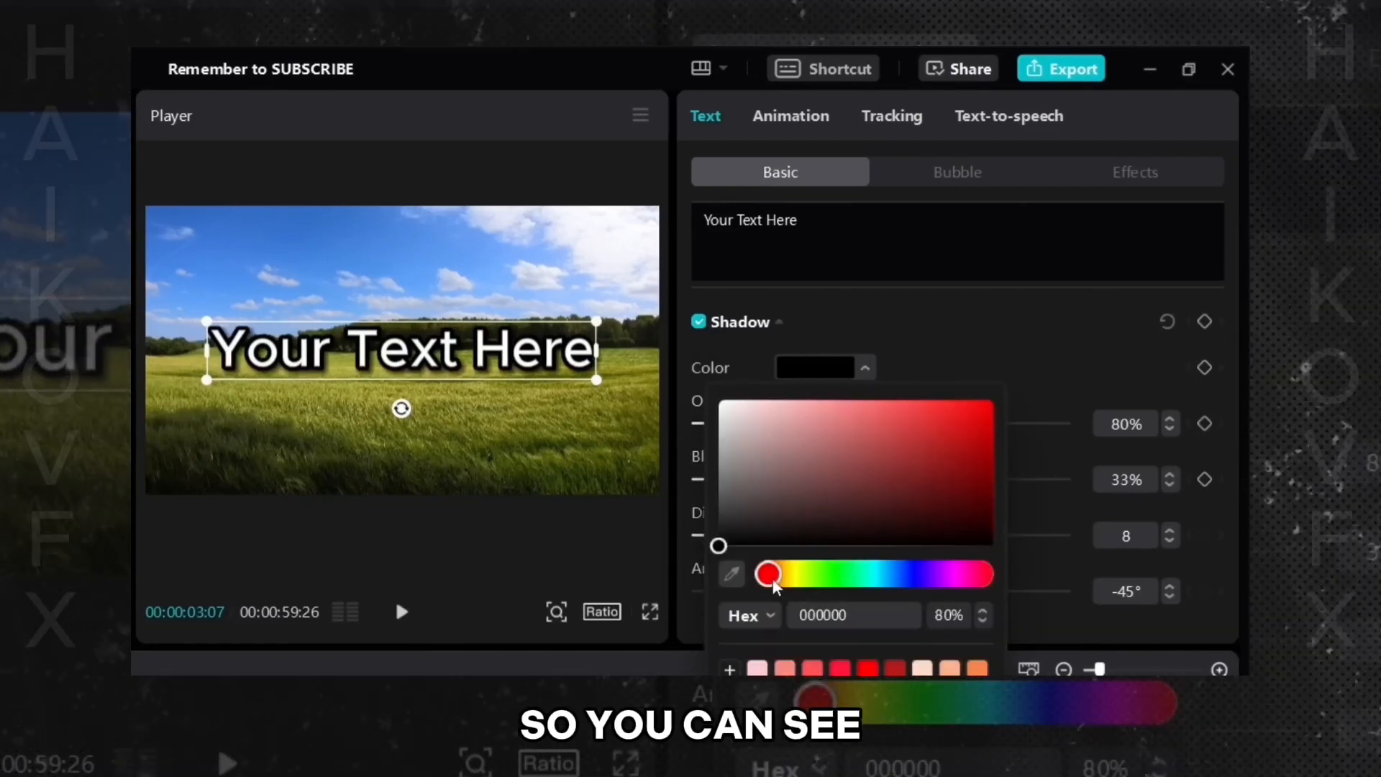
{"action": "left_click", "coordinate": [940, 469]}
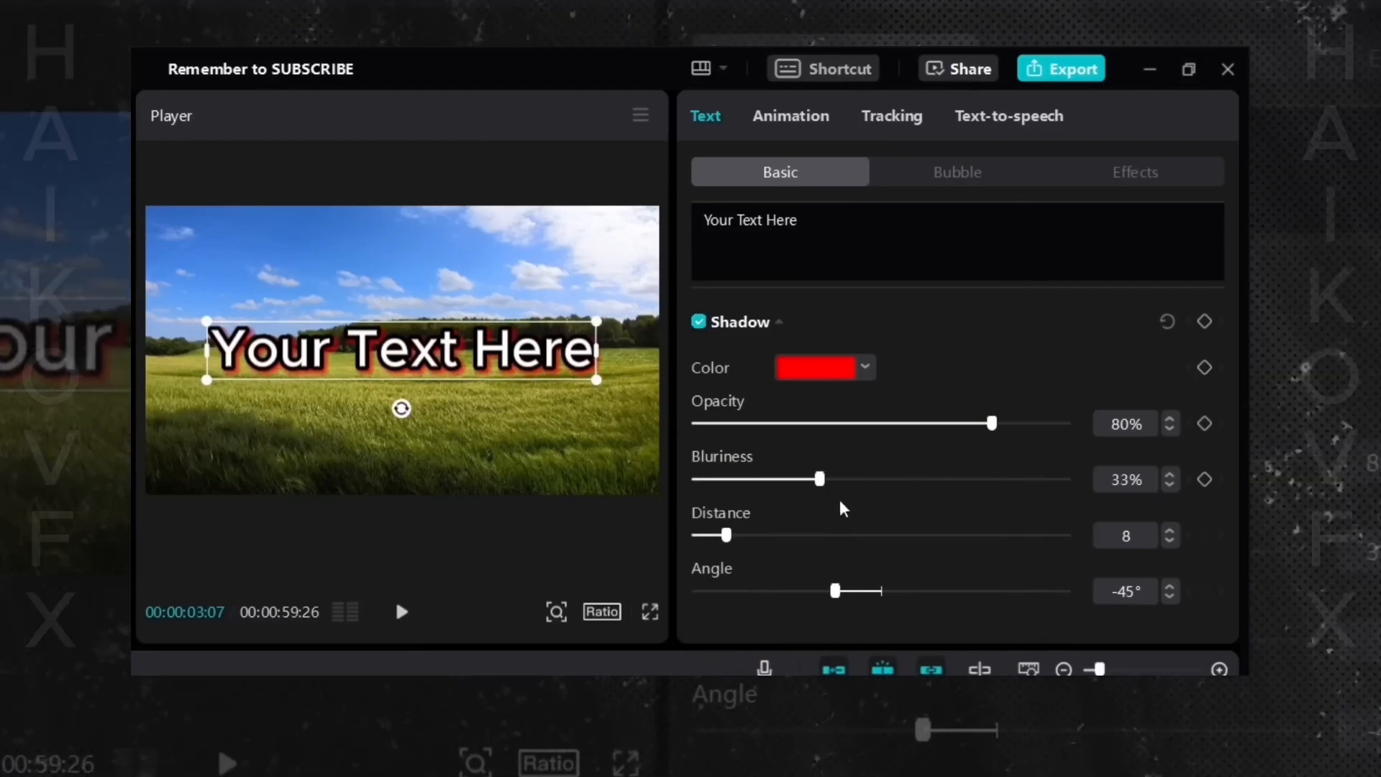
- Set shadow opacity to 100%, blurriness to 67% and distance to 36
{"action": "left_click_drag", "start_coordinate": [993, 423], "coordinate": [1190, 453]}
{"action": "left_click_drag", "start_coordinate": [819, 479], "coordinate": [768, 481]}
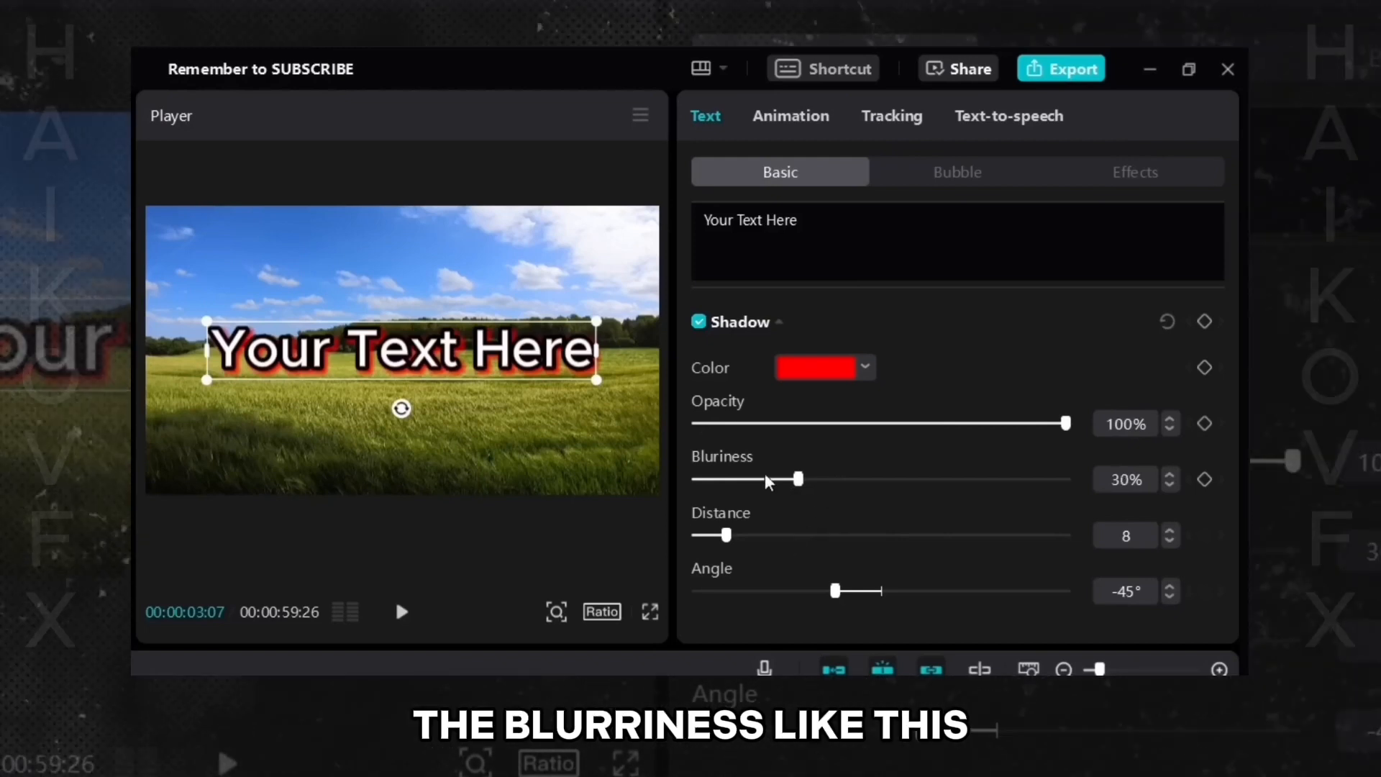
{"action": "left_click_drag", "start_coordinate": [1002, 492], "coordinate": [943, 496]}
{"action": "left_click_drag", "start_coordinate": [727, 545], "coordinate": [830, 546]}
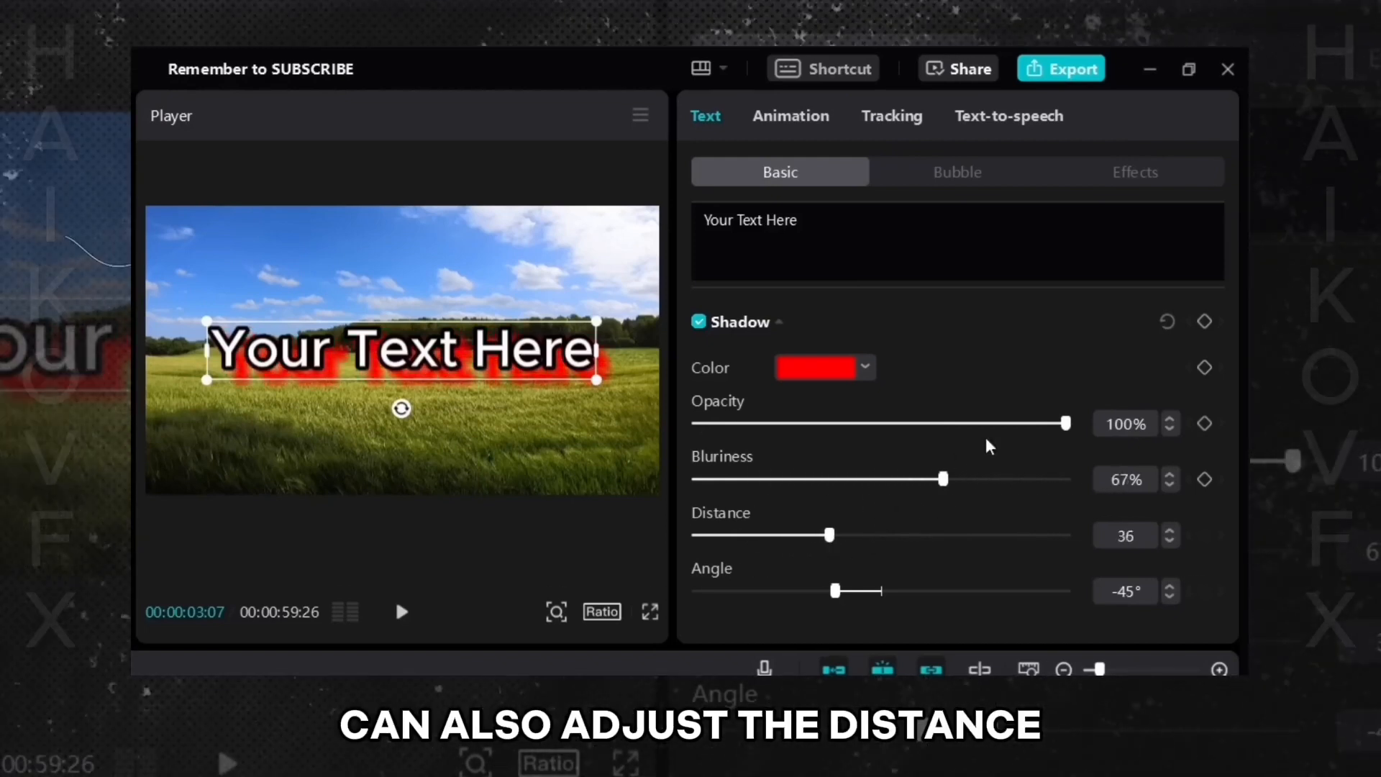
- Set the shadow colour back to black and turn its blurriness down to 0%
{"action": "left_click_drag", "start_coordinate": [932, 481], "coordinate": [822, 481]}
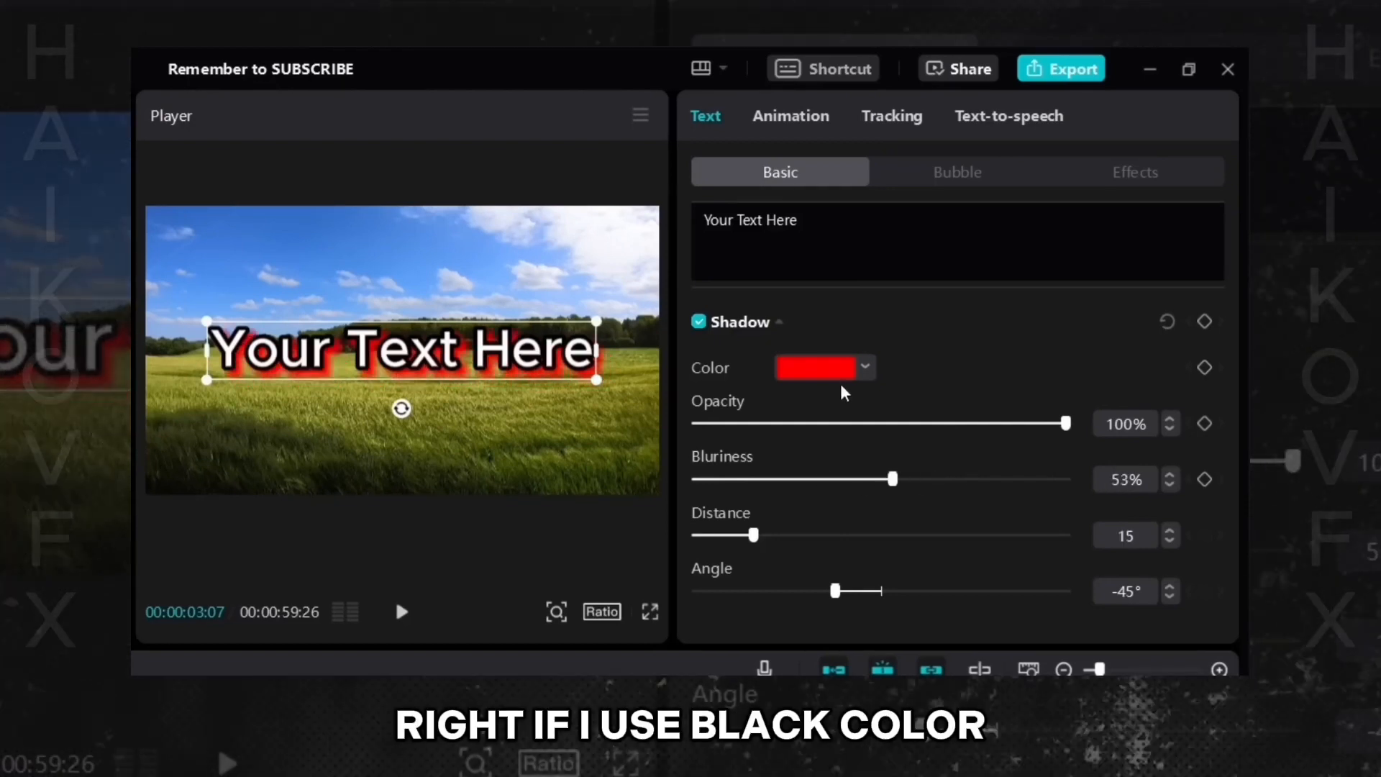
{"action": "left_click", "coordinate": [842, 370]}
{"action": "left_click_drag", "start_coordinate": [791, 432], "coordinate": [718, 545]}
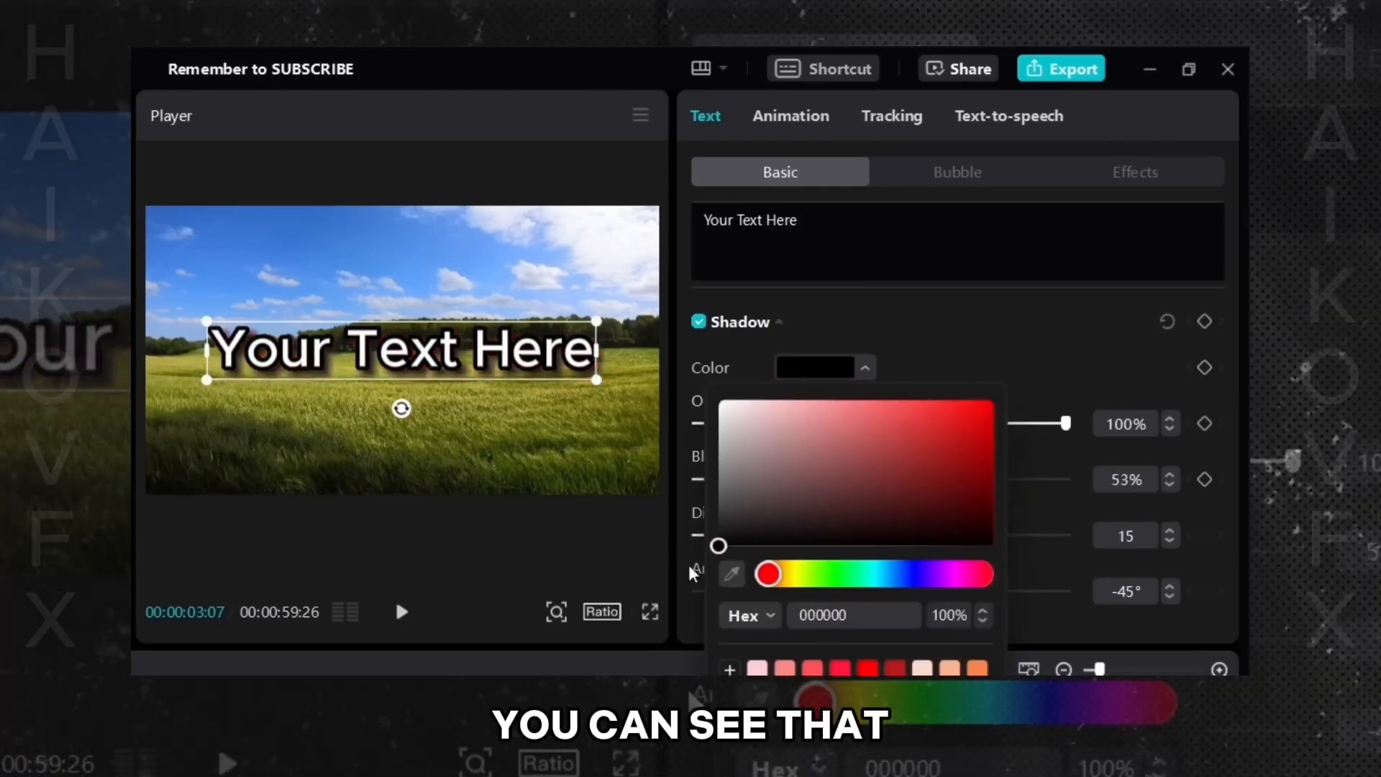
{"action": "left_click", "coordinate": [947, 354]}
{"action": "left_click_drag", "start_coordinate": [893, 481], "coordinate": [880, 482]}
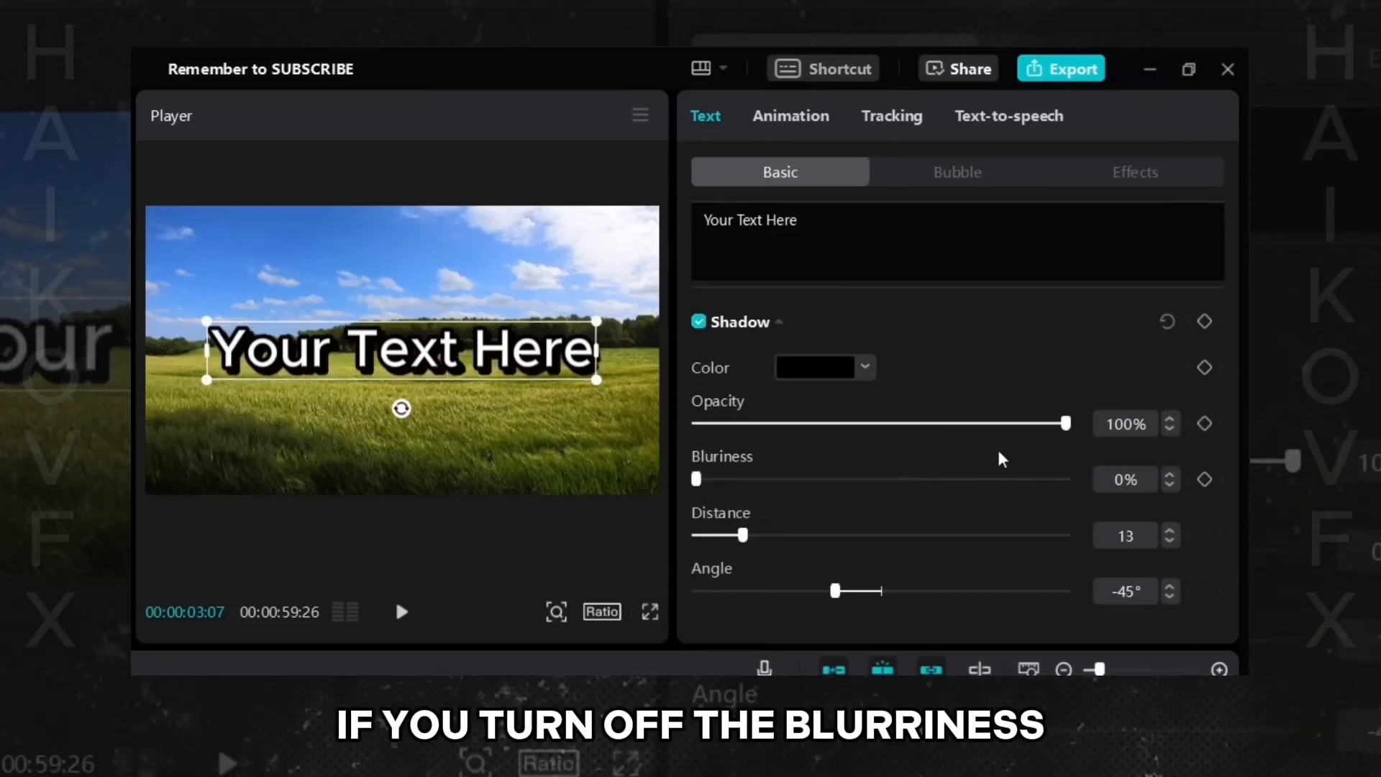
- Fine-tune the shadow distance to 13 while moving the text up and back in the preview
{"action": "left_click_drag", "start_coordinate": [743, 536], "coordinate": [746, 536]}
{"action": "left_click_drag", "start_coordinate": [399, 369], "coordinate": [371, 278]}
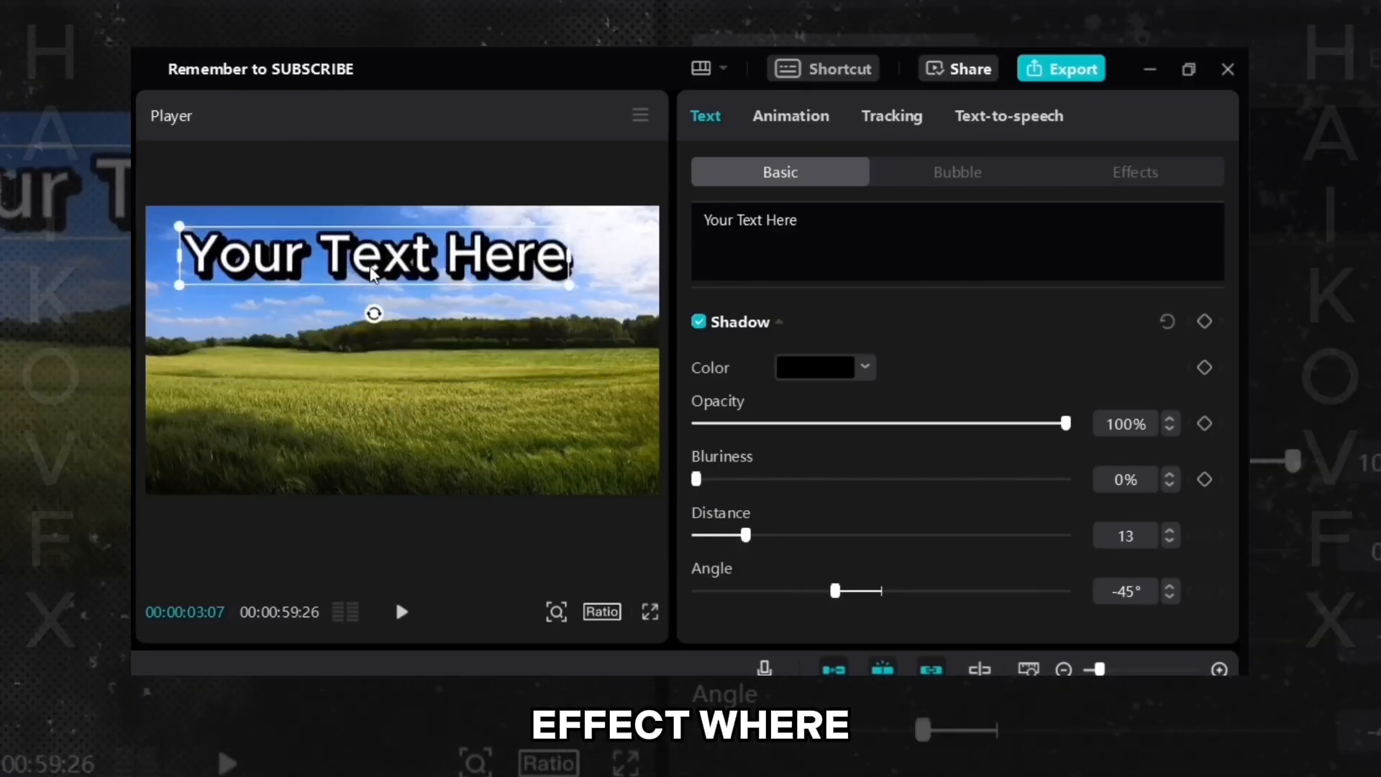
{"action": "mouse_move", "coordinate": [750, 536]}
{"action": "left_mouse_down"}
{"action": "mouse_move", "coordinate": [770, 536]}
{"action": "mouse_move", "coordinate": [745, 536]}
{"action": "left_mouse_up"}
{"action": "left_click_drag", "start_coordinate": [416, 296], "coordinate": [443, 387]}
- Try several art presets from the text Effects collection
{"action": "scroll", "coordinate": [941, 354], "scroll_direction": "up", "scroll_amount": 10}
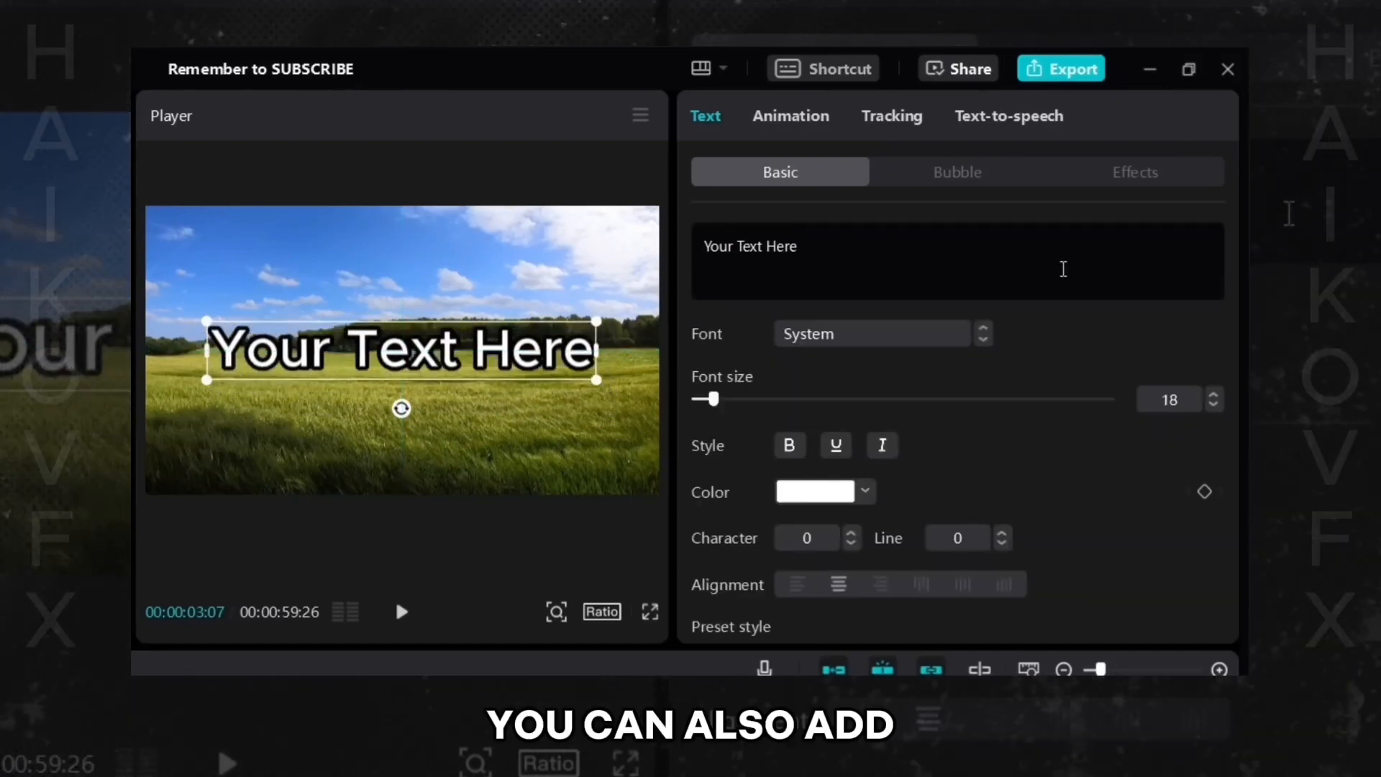
{"action": "left_click", "coordinate": [1131, 182]}
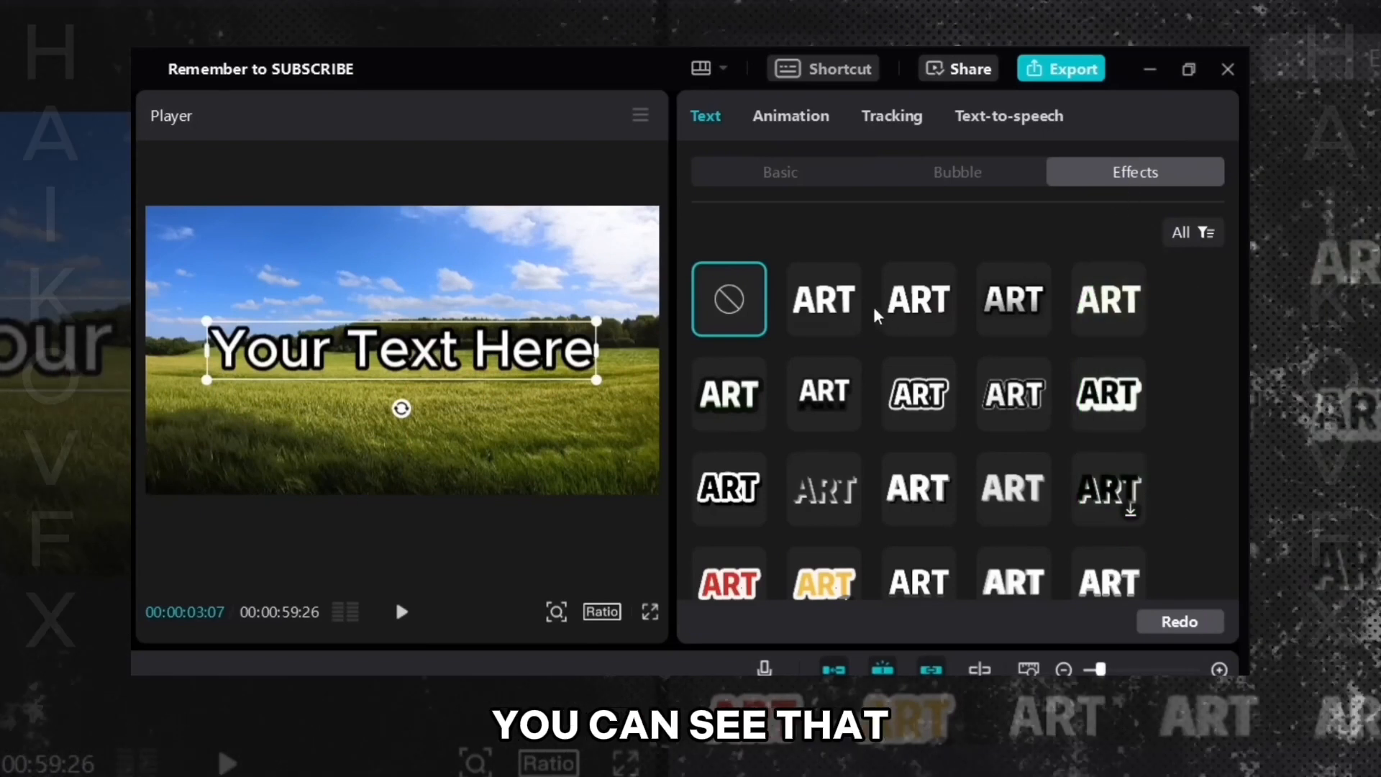
{"action": "left_click", "coordinate": [838, 316]}
{"action": "left_click", "coordinate": [920, 324]}
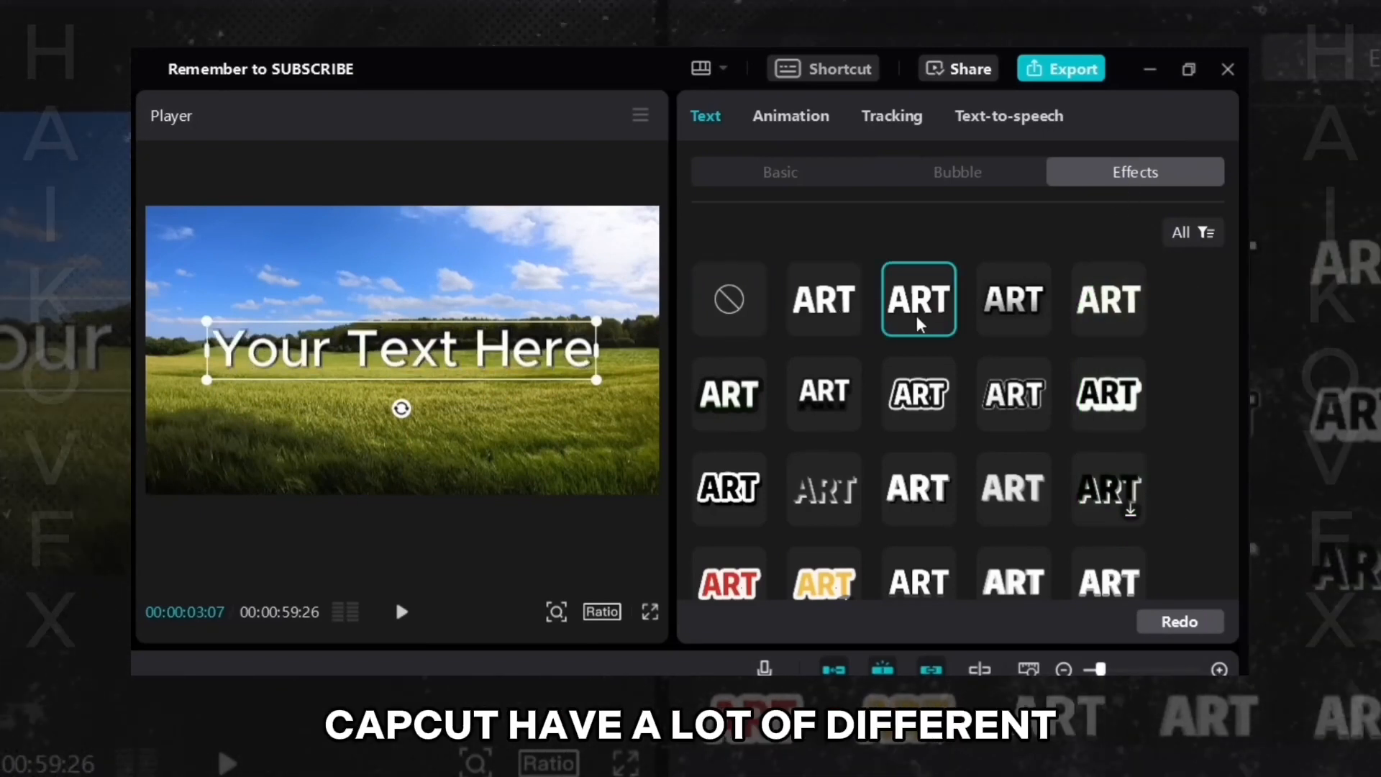
{"action": "left_click", "coordinate": [824, 392]}
- Scroll further through the Effects presets and try a blue outline style and others
{"action": "scroll", "coordinate": [950, 501], "scroll_direction": "down", "scroll_amount": 2}
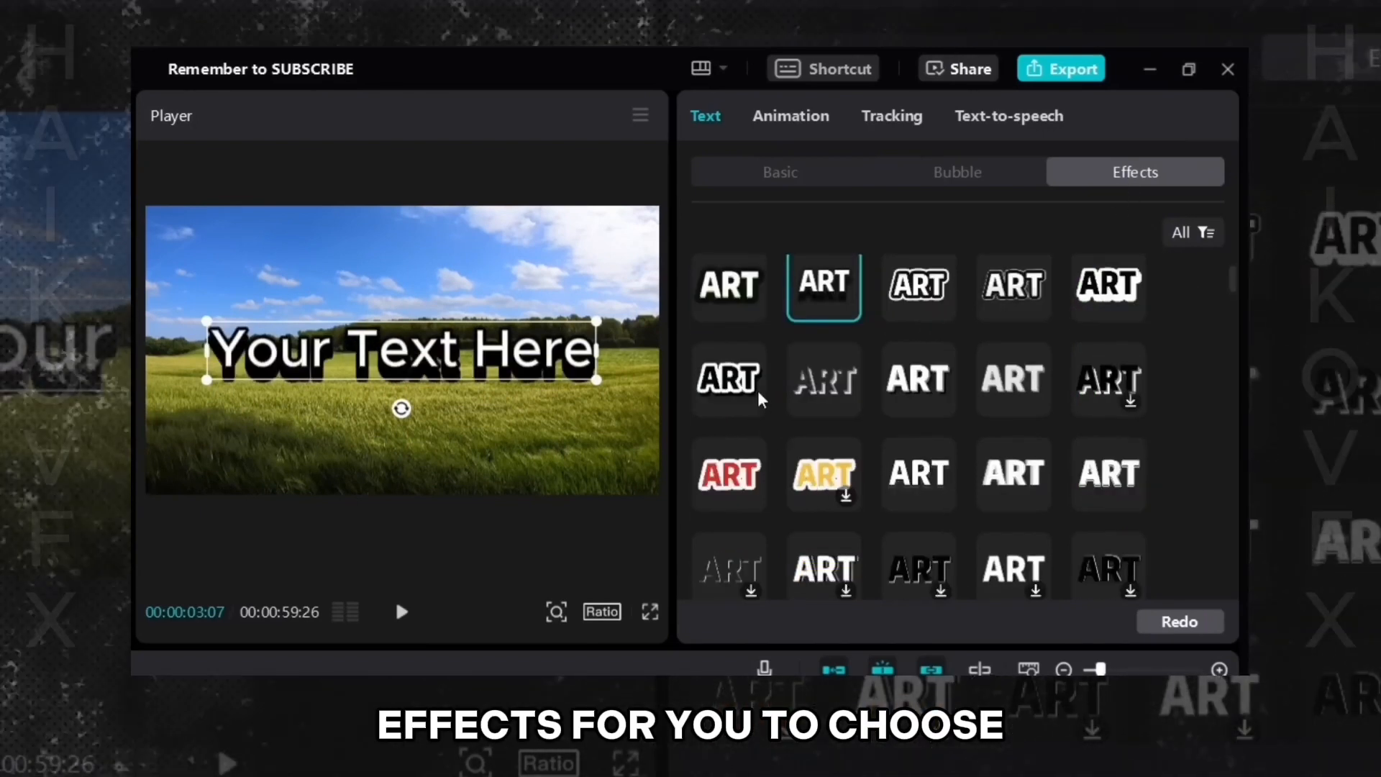
{"action": "scroll", "coordinate": [949, 501], "scroll_direction": "down", "scroll_amount": 4}
{"action": "scroll", "coordinate": [1050, 493], "scroll_direction": "down", "scroll_amount": 3}
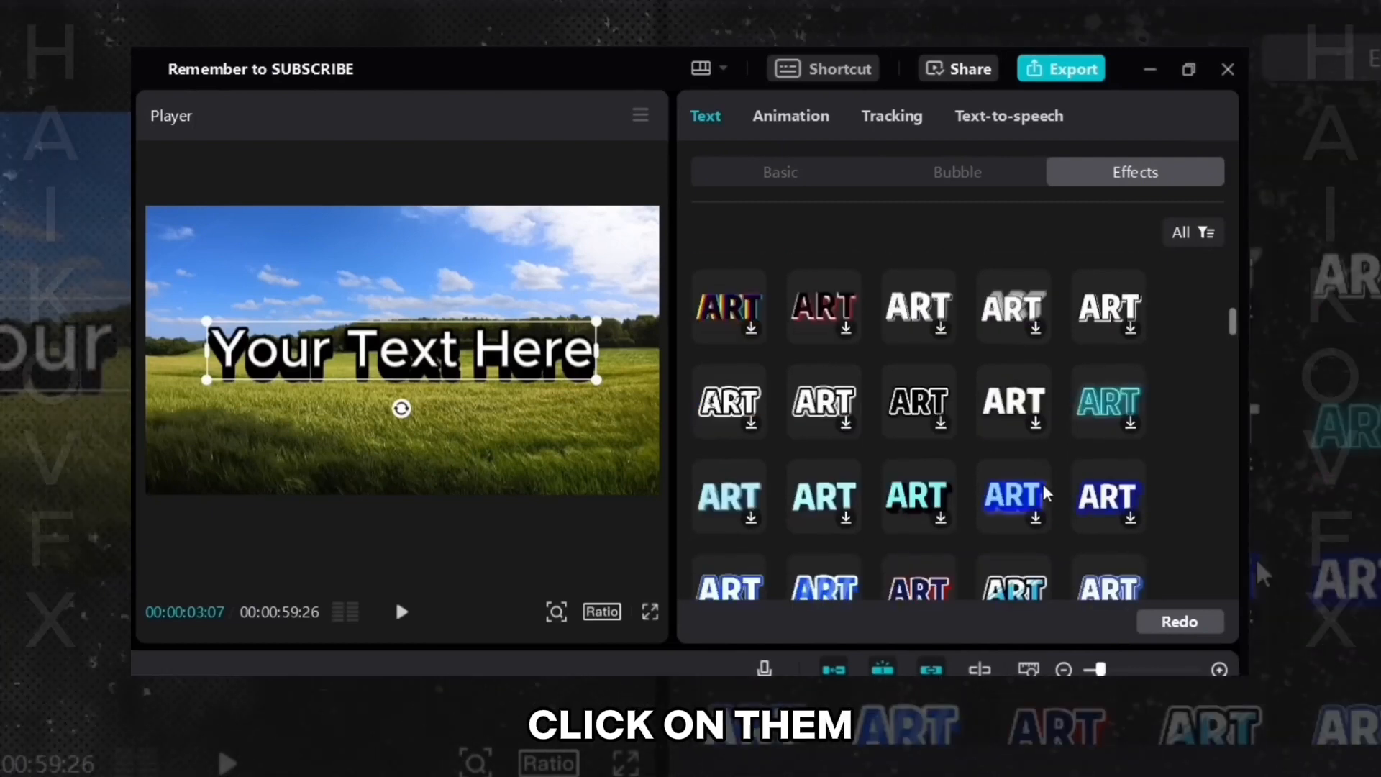
{"action": "left_click", "coordinate": [1018, 501]}
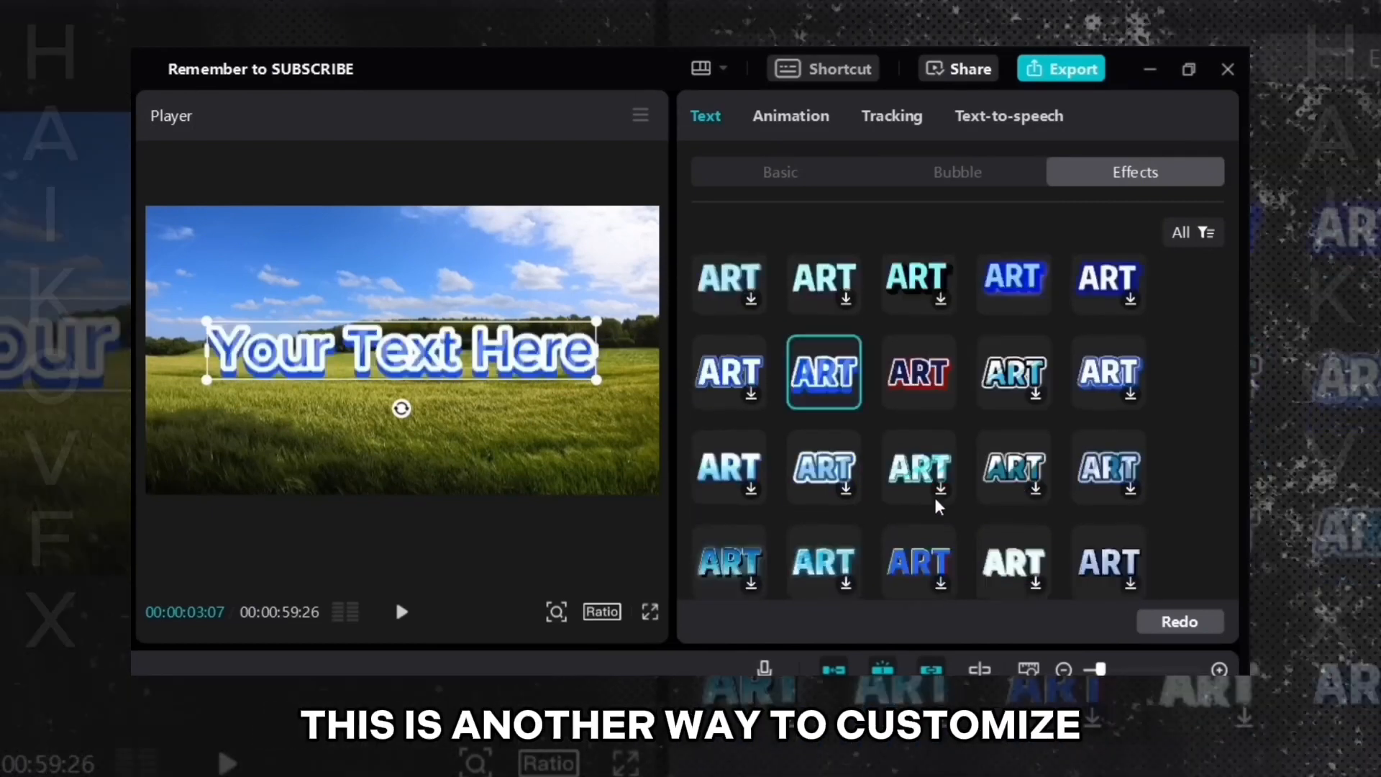
{"action": "scroll", "coordinate": [938, 496], "scroll_direction": "down", "scroll_amount": 10}
{"action": "scroll", "coordinate": [938, 497], "scroll_direction": "up", "scroll_amount": 2}
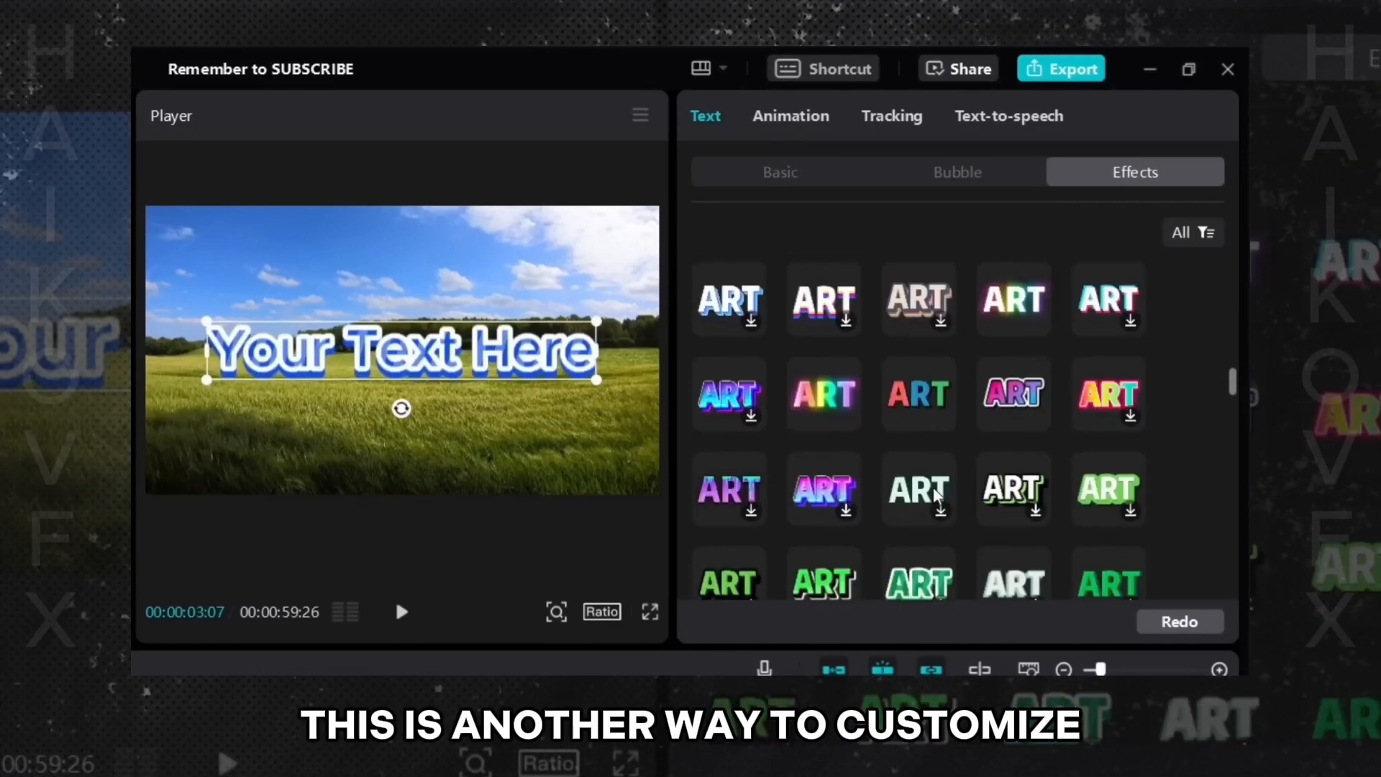
{"action": "left_click", "coordinate": [908, 416]}
{"action": "left_click", "coordinate": [827, 411]}
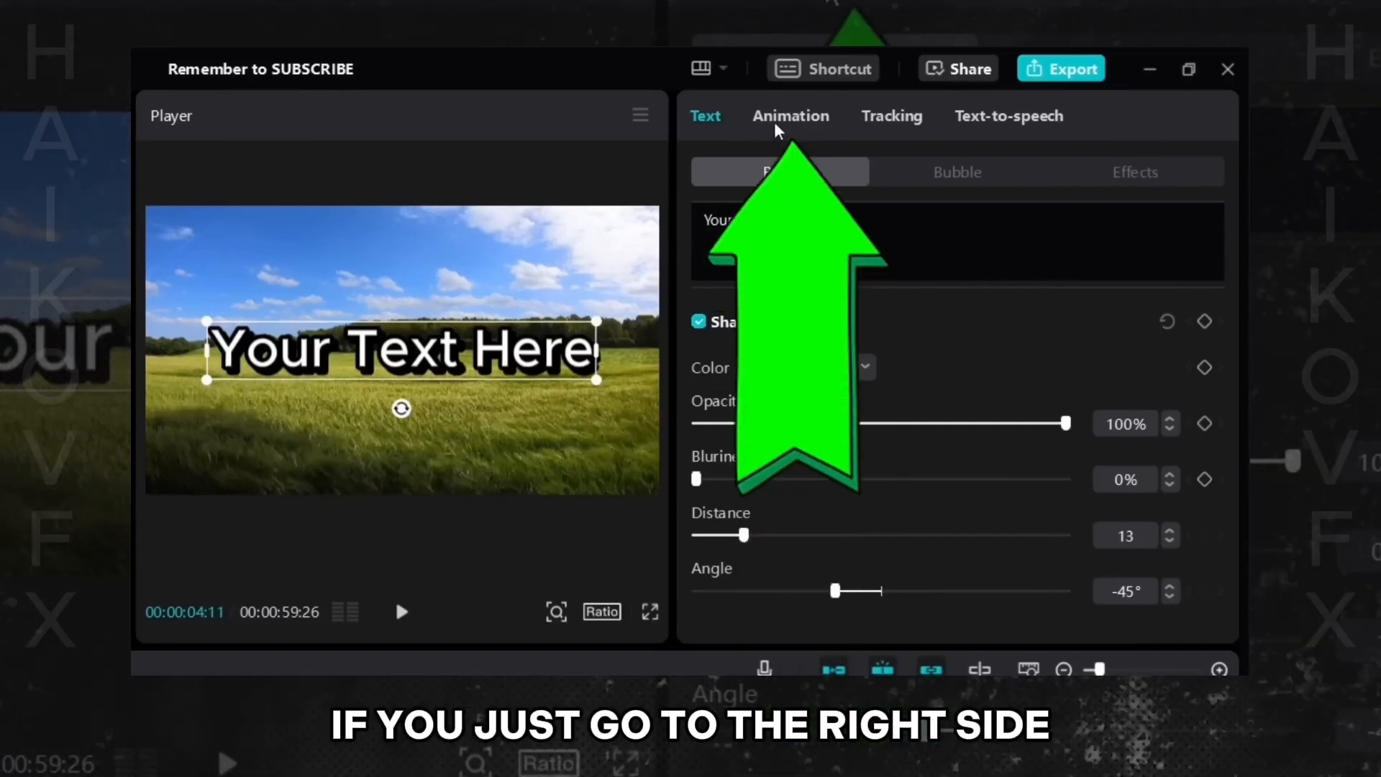
- Apply an In animation to the text, trying Trail, Fade In and Glitch before Typewriter with 1.5s duration
{"action": "left_click", "coordinate": [777, 130]}
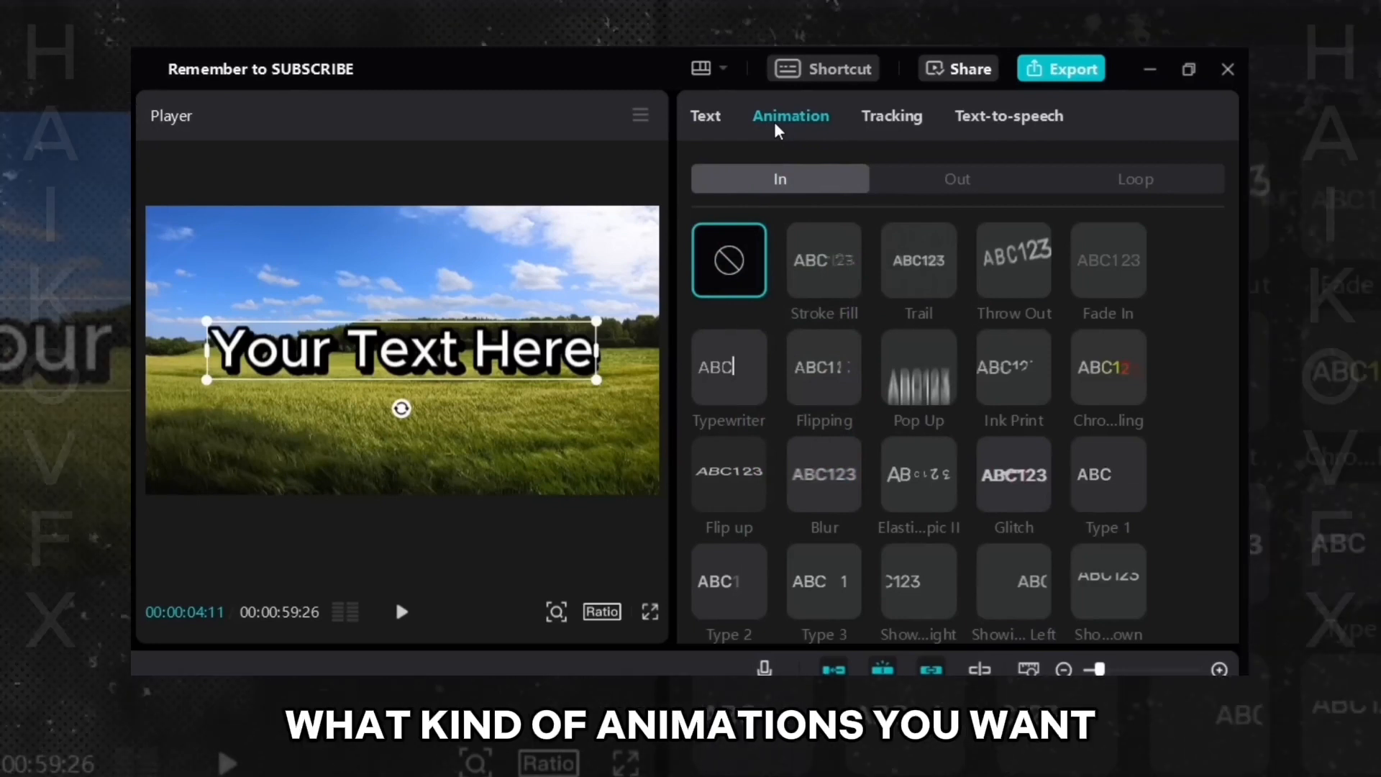
{"action": "left_click", "coordinate": [921, 292]}
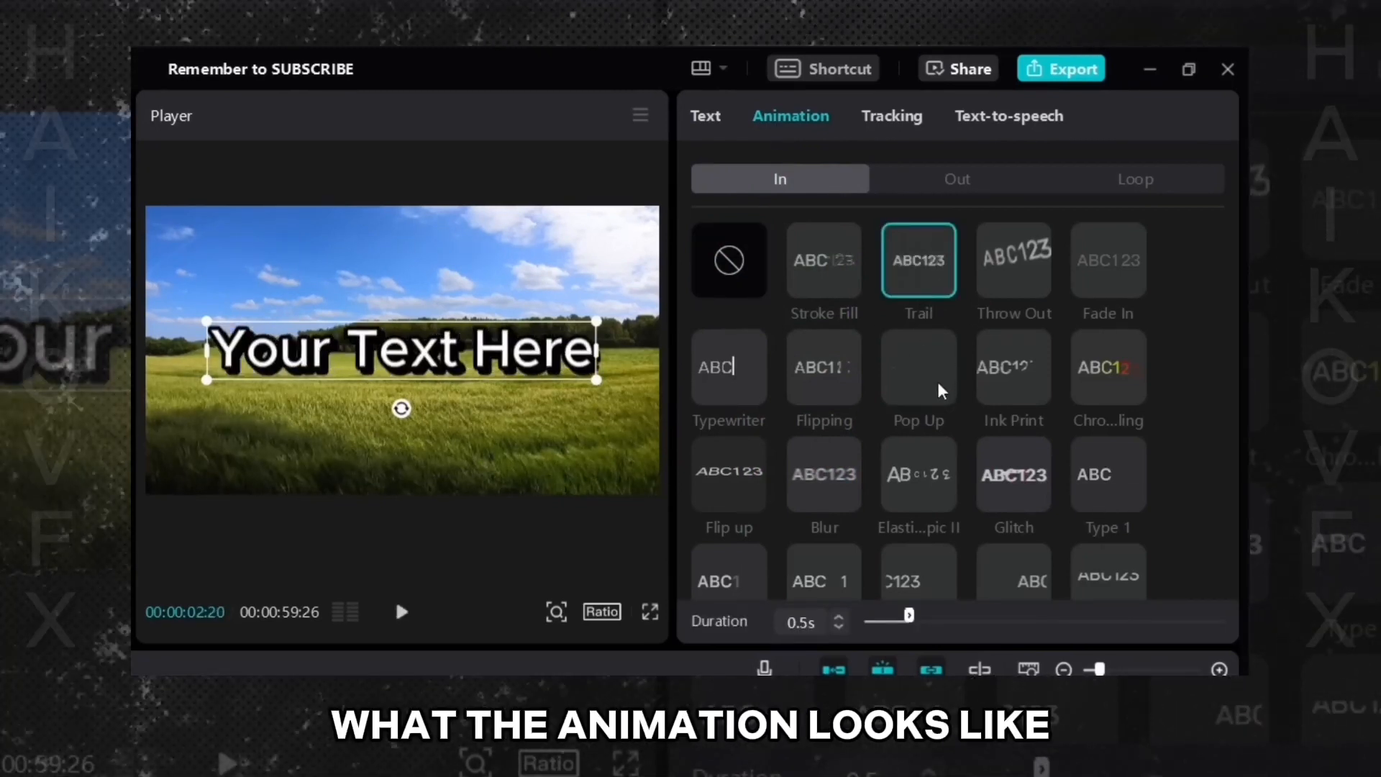
{"action": "left_click", "coordinate": [1116, 281]}
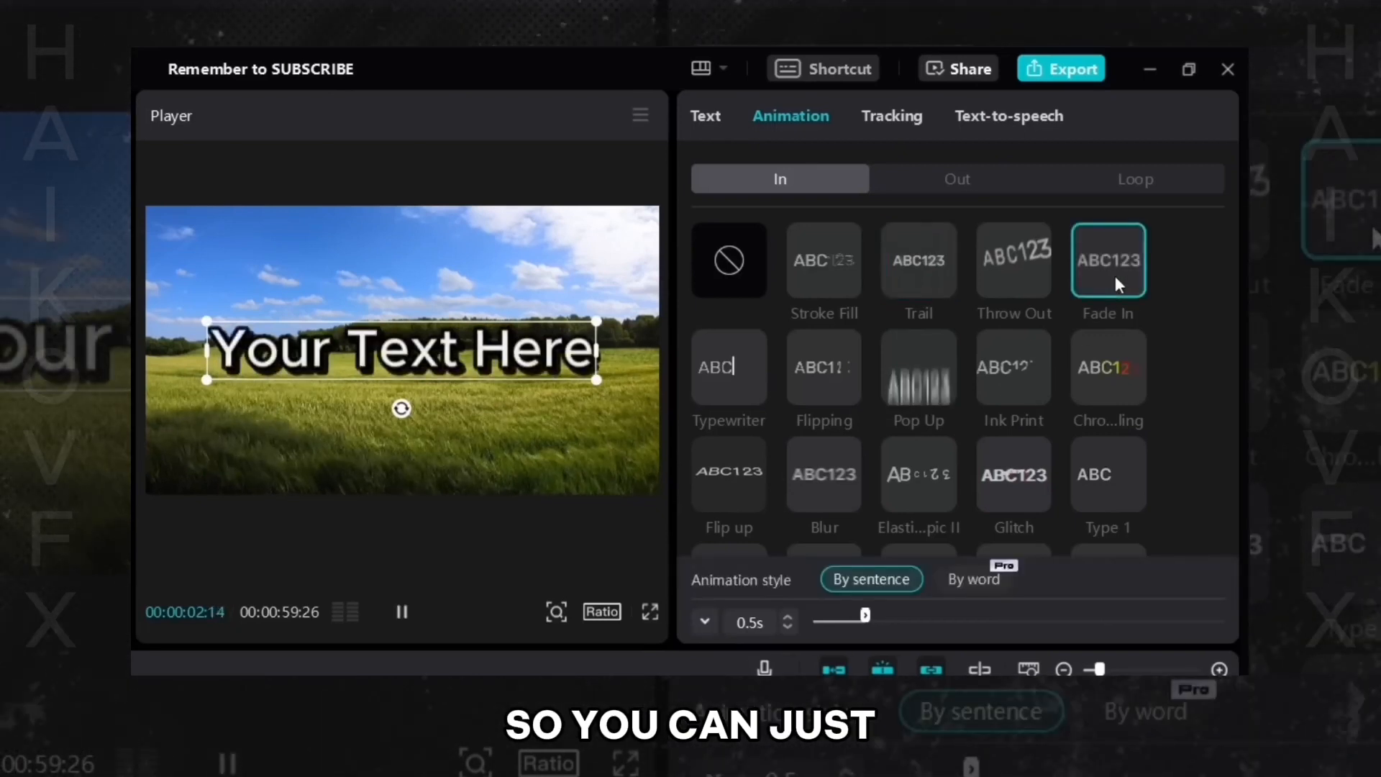
{"action": "left_click", "coordinate": [1013, 489]}
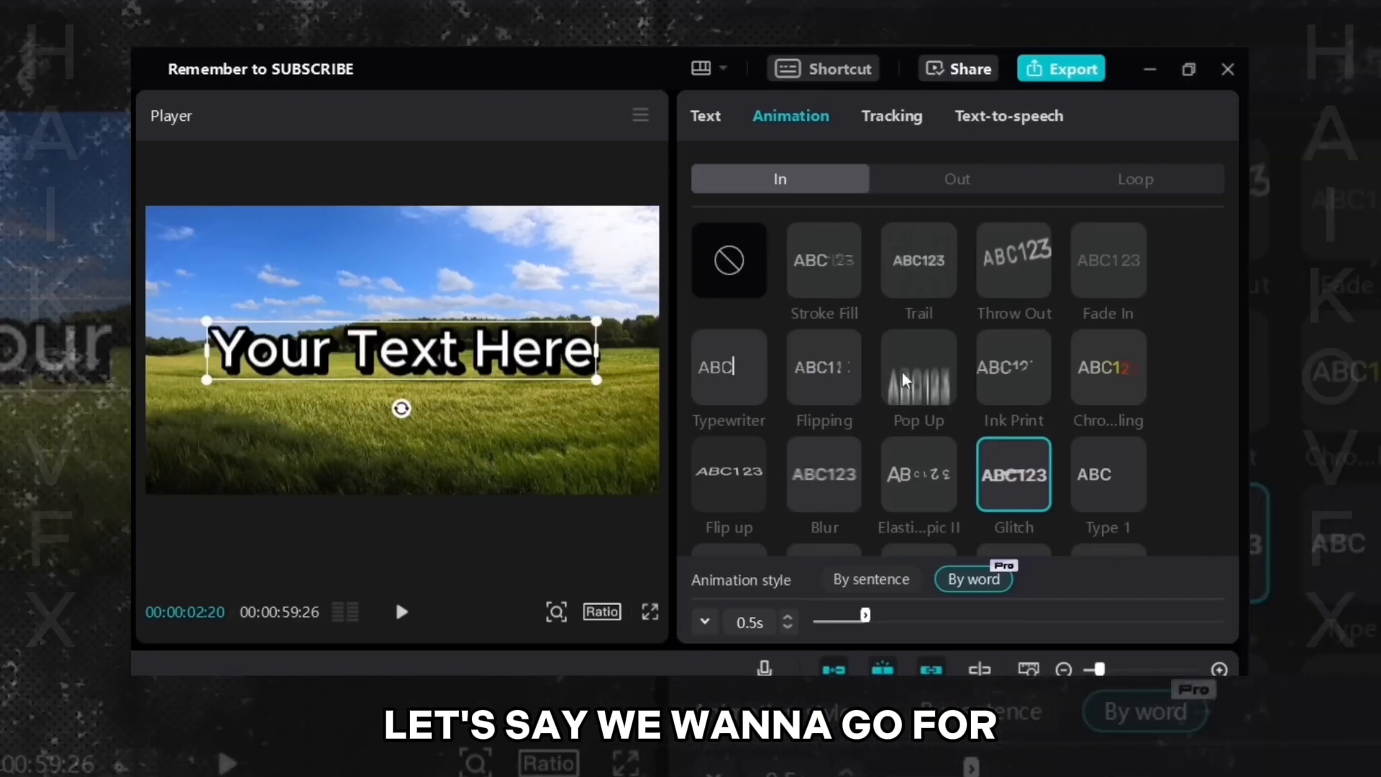
{"action": "left_click", "coordinate": [744, 394]}
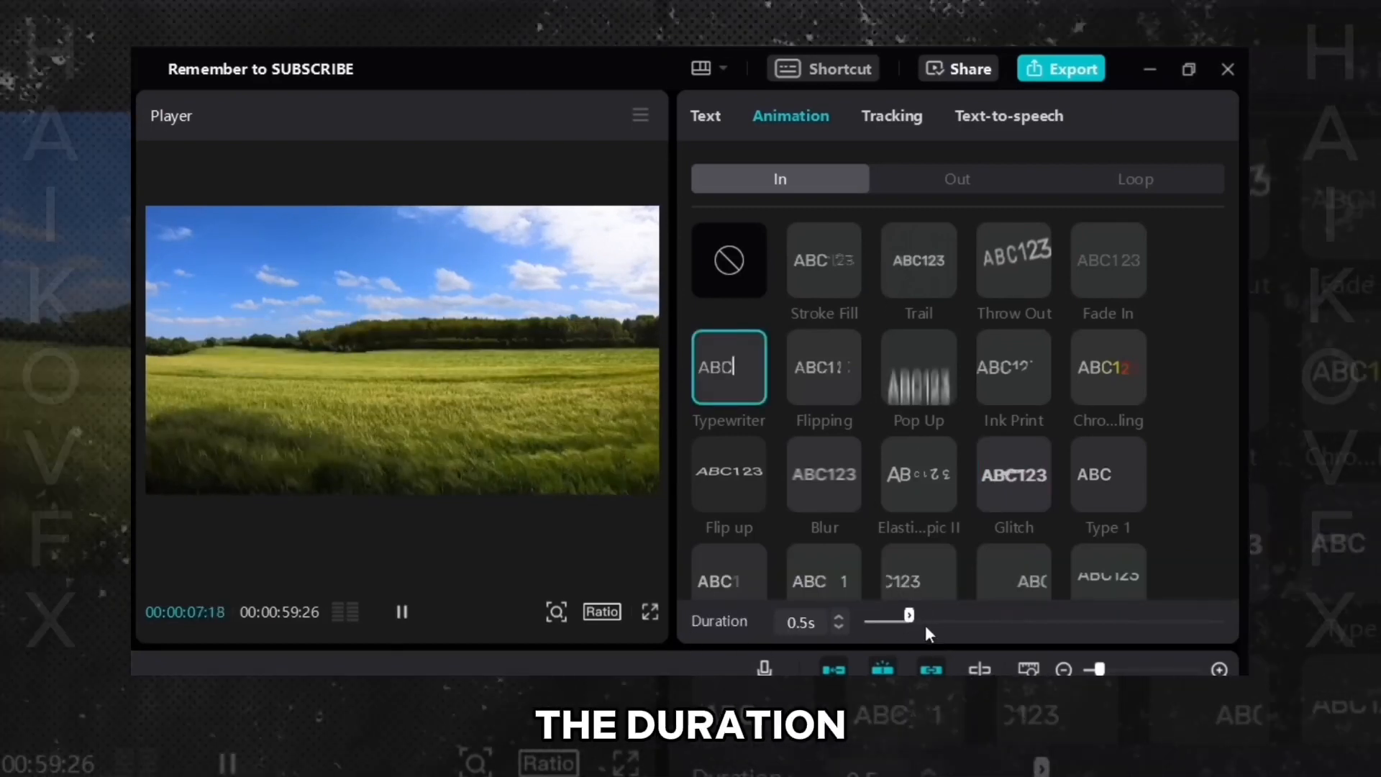
{"action": "left_click_drag", "start_coordinate": [908, 616], "coordinate": [1000, 626]}
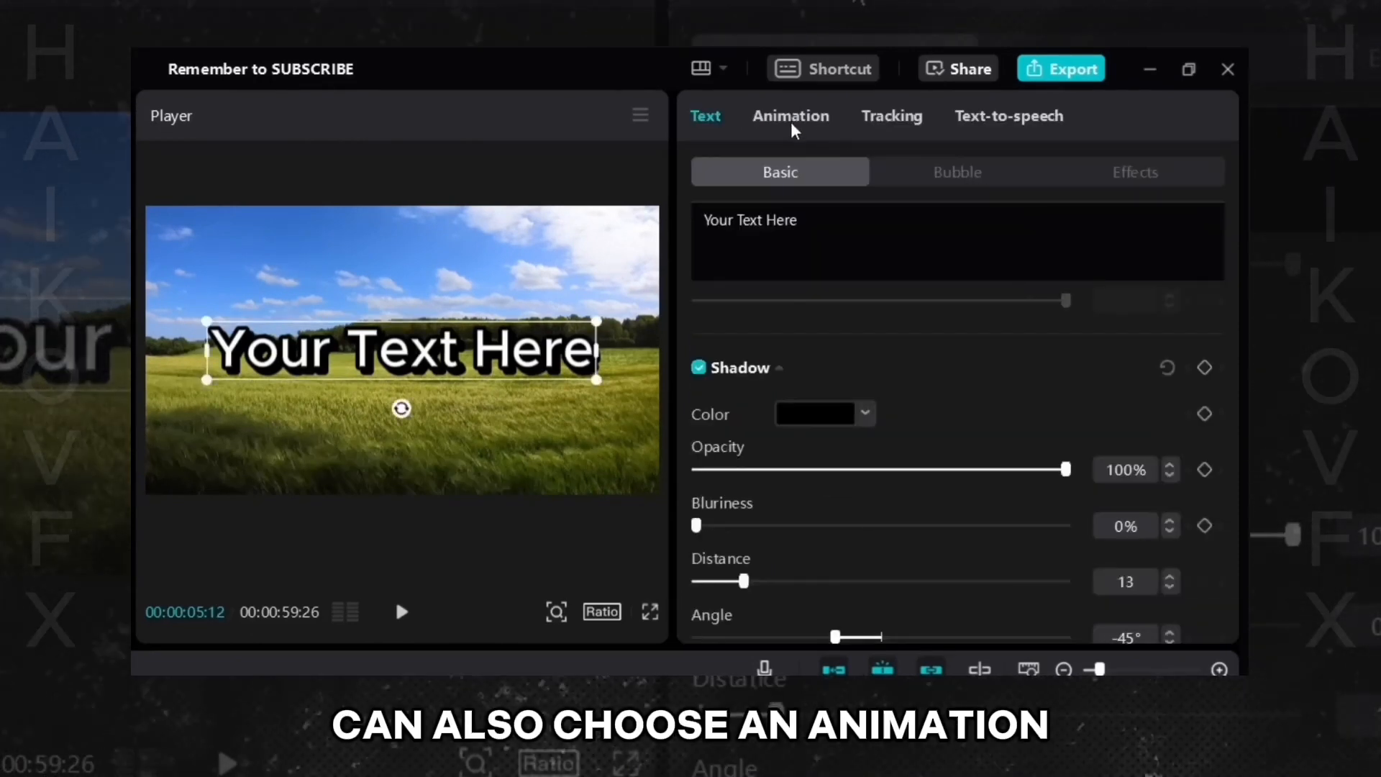
- Apply an Out animation, trying Stroke Fill, Fade Out and Flicker before Glitch, and browse the list
{"action": "left_click", "coordinate": [791, 119]}
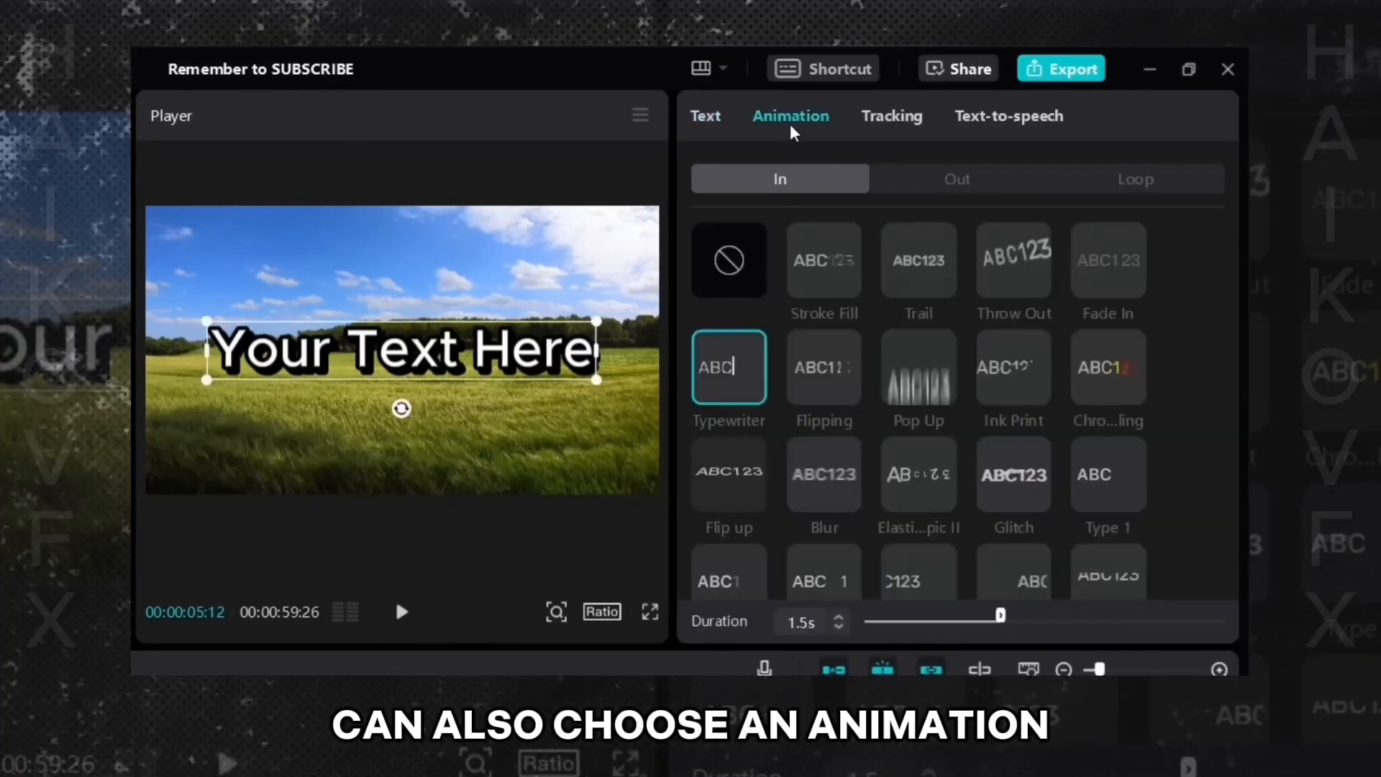
{"action": "left_click", "coordinate": [951, 183]}
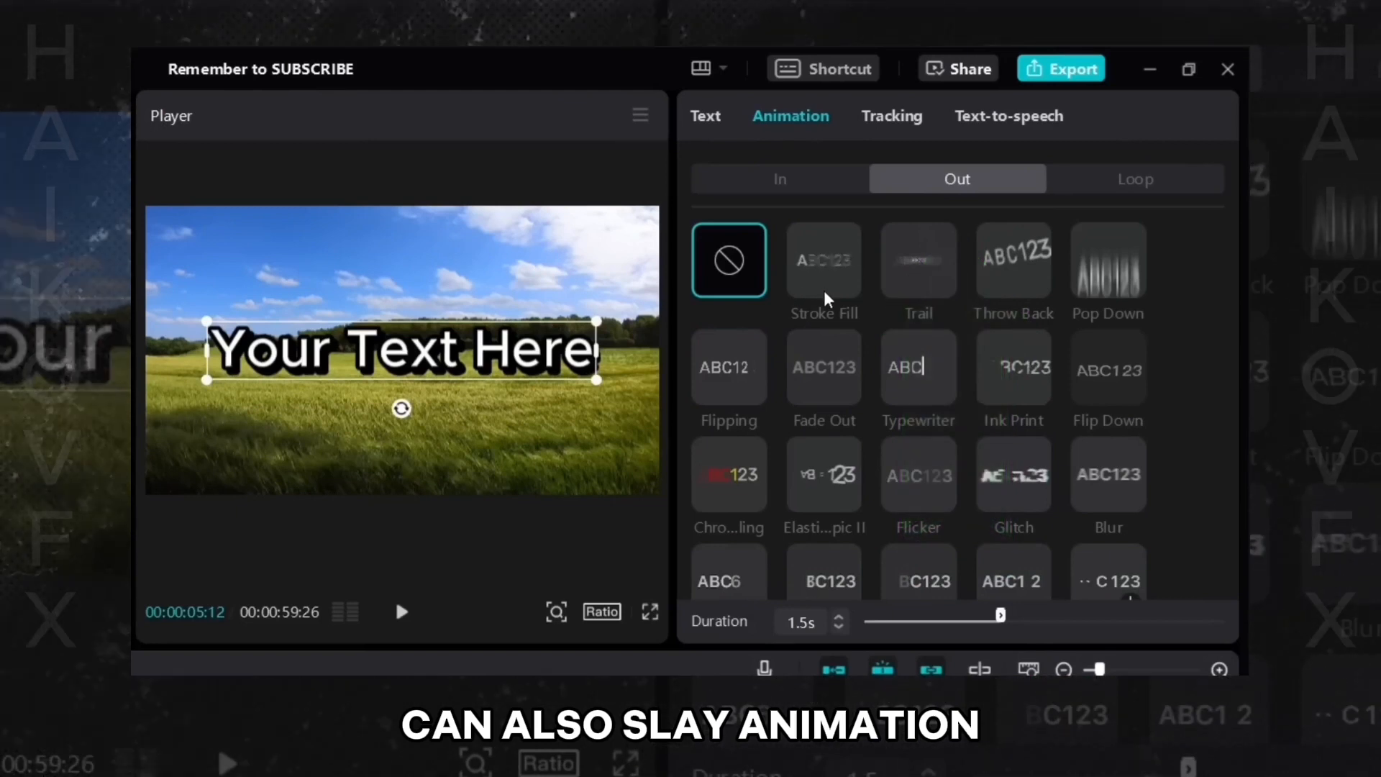
{"action": "left_click", "coordinate": [806, 272]}
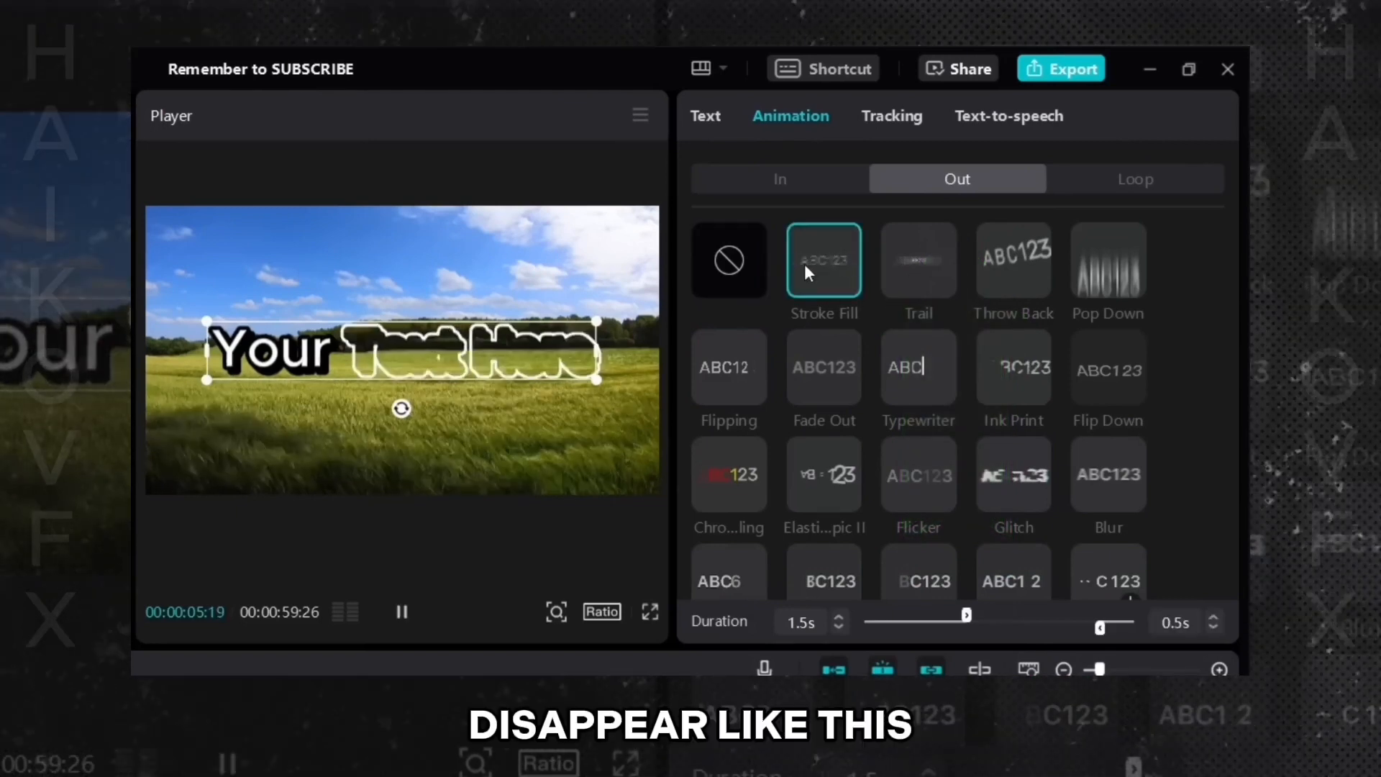
{"action": "left_click", "coordinate": [822, 341]}
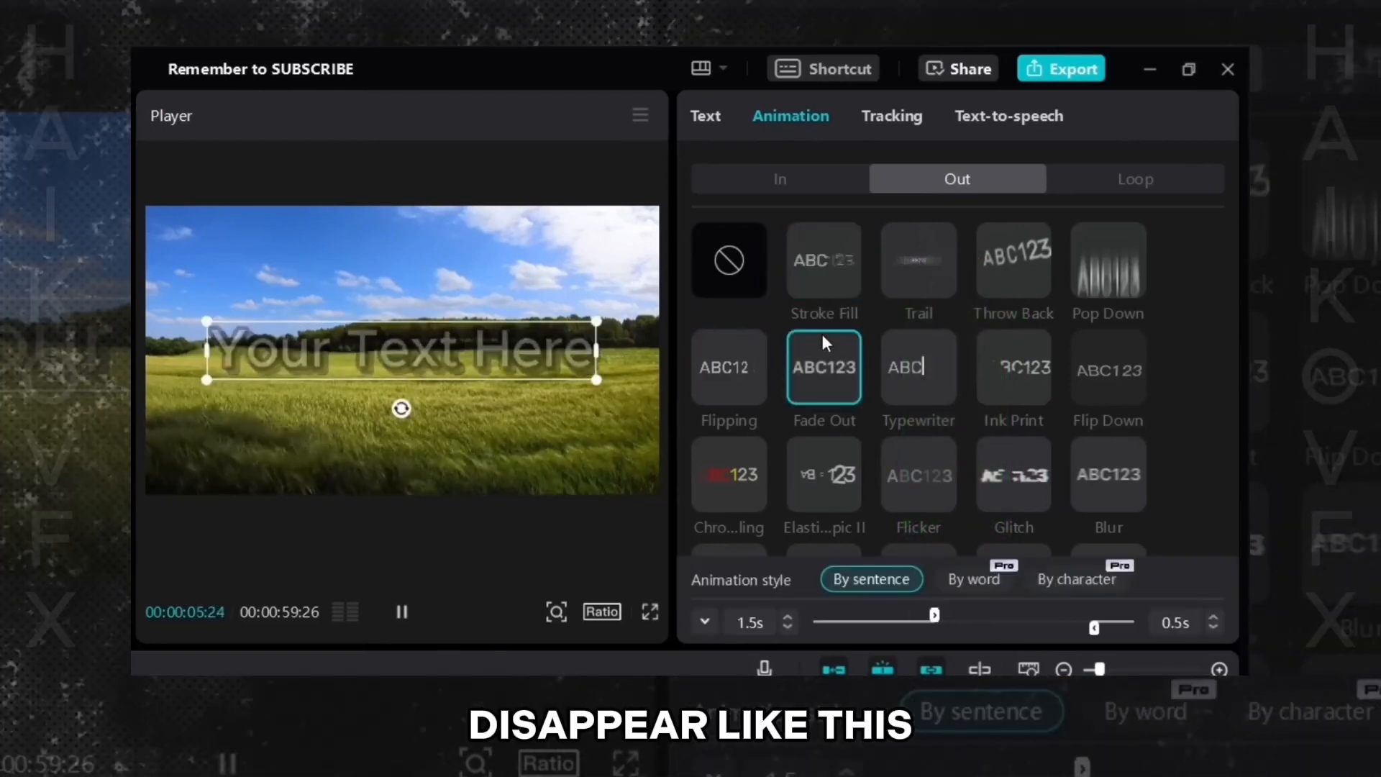
{"action": "left_click", "coordinate": [921, 464]}
{"action": "left_click", "coordinate": [1004, 489]}
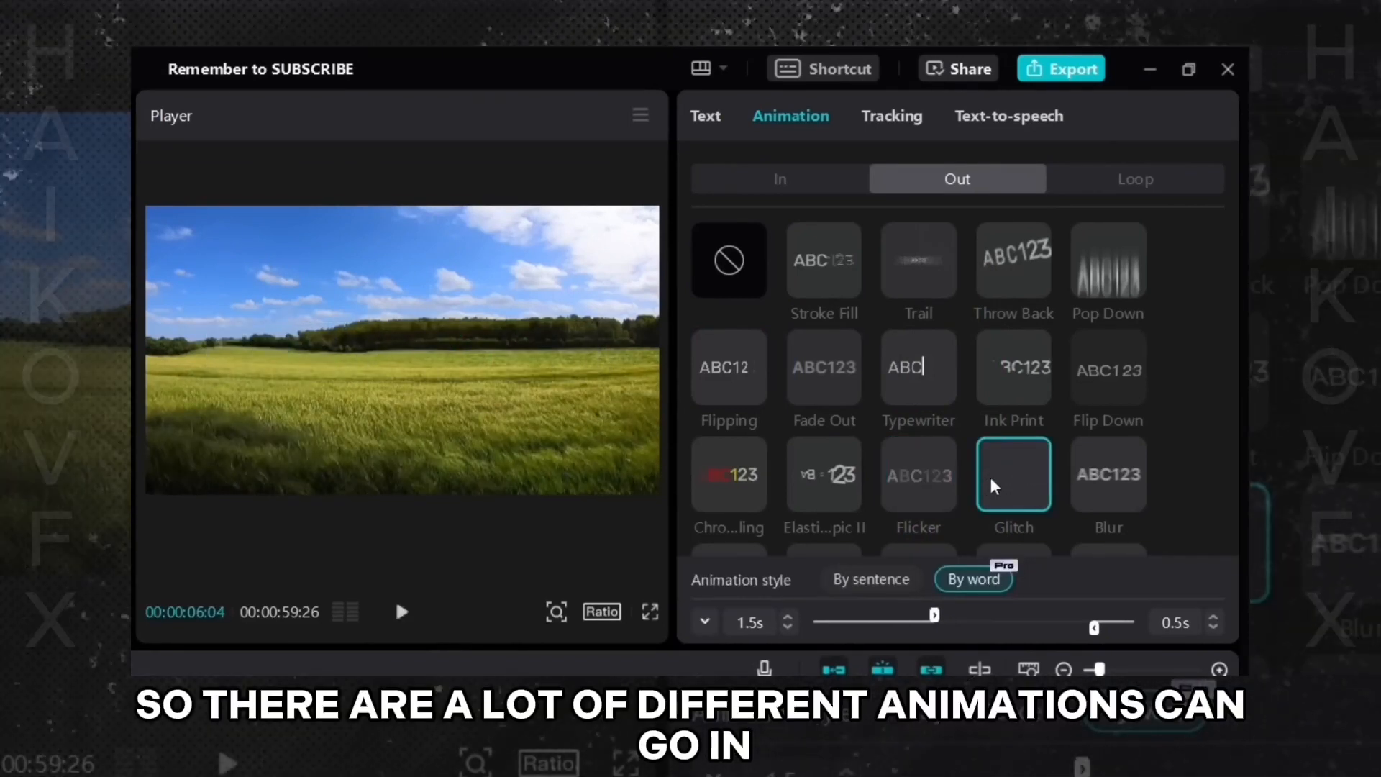
{"action": "scroll", "coordinate": [1076, 410], "scroll_direction": "down", "scroll_amount": 6}
{"action": "scroll", "coordinate": [1043, 394], "scroll_direction": "down", "scroll_amount": 3}
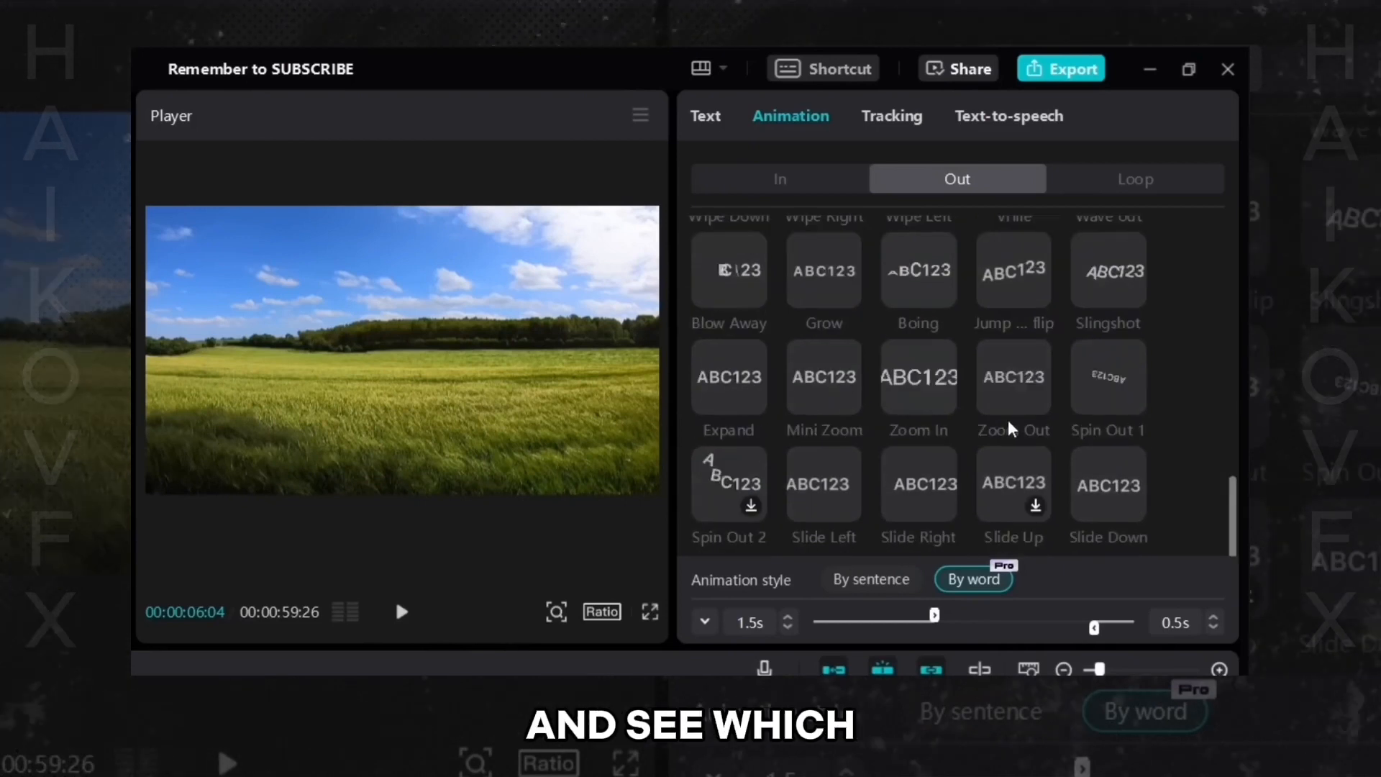
{"action": "scroll", "coordinate": [1021, 432], "scroll_direction": "up", "scroll_amount": 10}
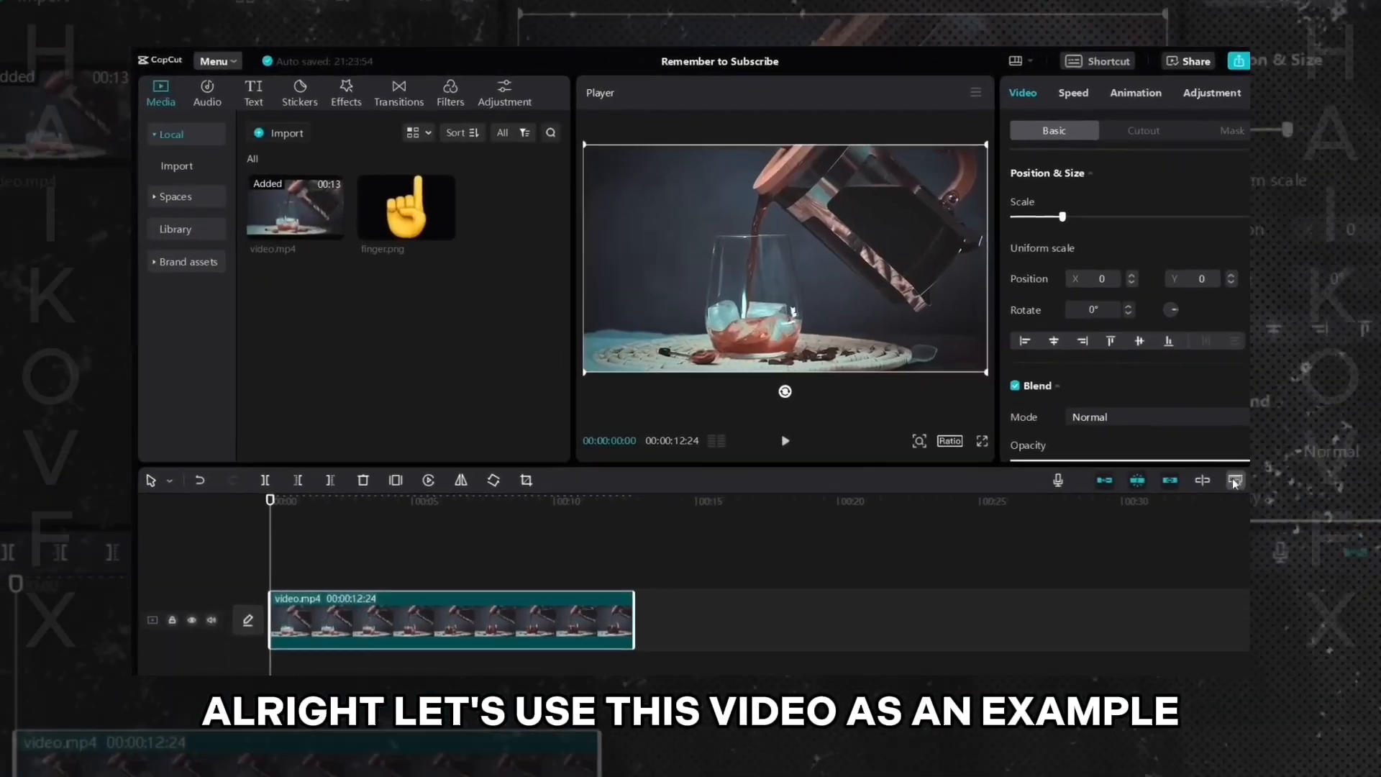
- Place the video and finger image on the timeline, scaling the finger down into the frame's upper-left corner
{"action": "left_click", "coordinate": [1117, 434]}
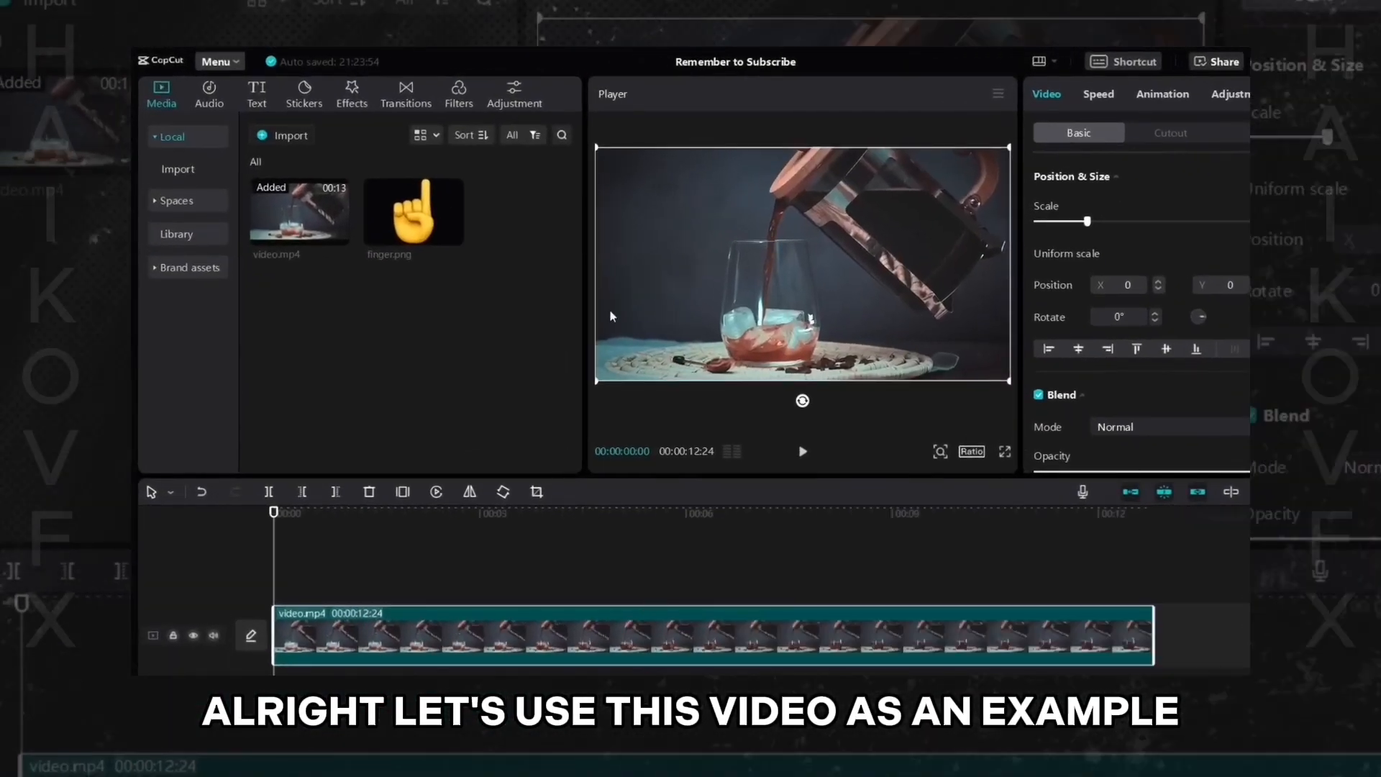
{"action": "left_click_drag", "start_coordinate": [420, 243], "coordinate": [273, 579]}
{"action": "left_click_drag", "start_coordinate": [619, 593], "coordinate": [1171, 594]}
{"action": "left_click_drag", "start_coordinate": [920, 147], "coordinate": [823, 262]}
{"action": "left_click_drag", "start_coordinate": [712, 299], "coordinate": [645, 212]}
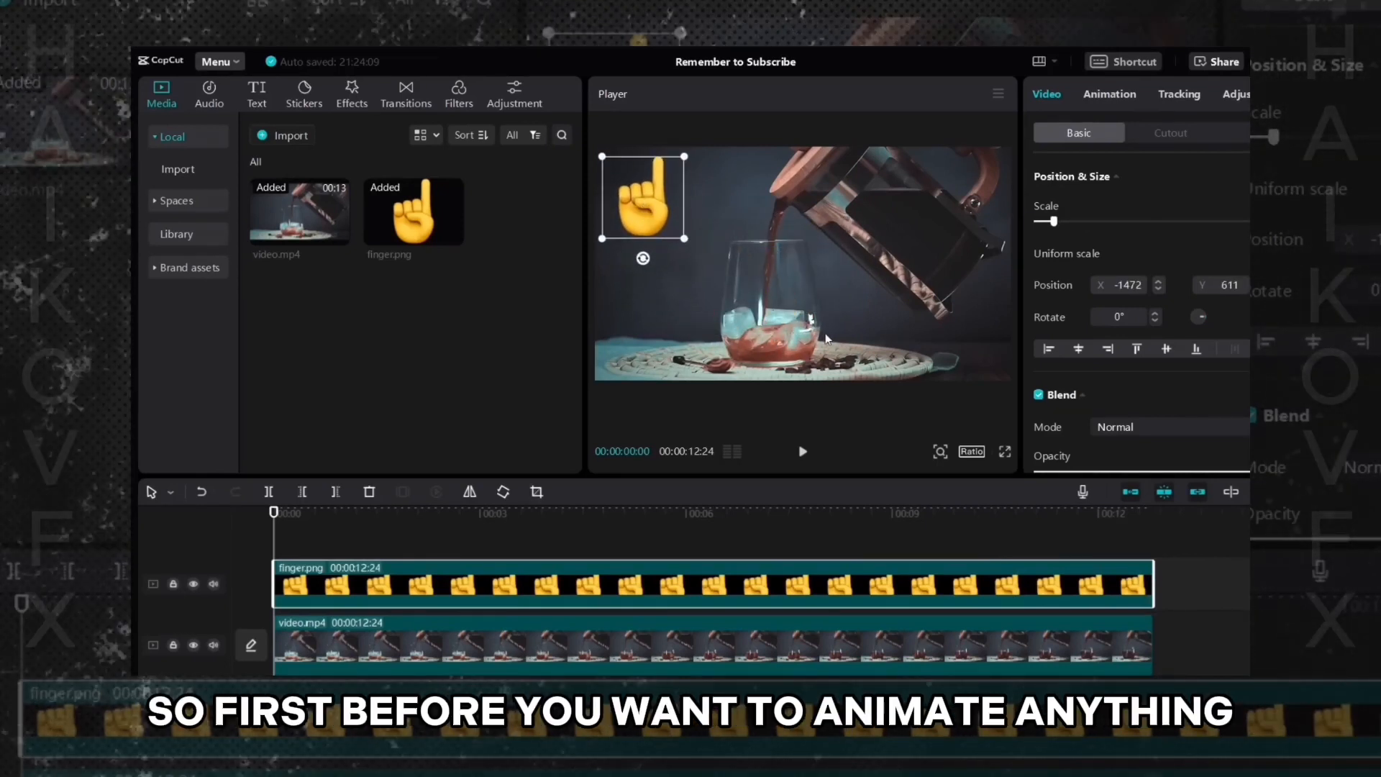
- Select the finger clip at 00:00:01:20 and add a Position & Size keyframe
{"action": "left_click_drag", "start_coordinate": [273, 540], "coordinate": [388, 562]}
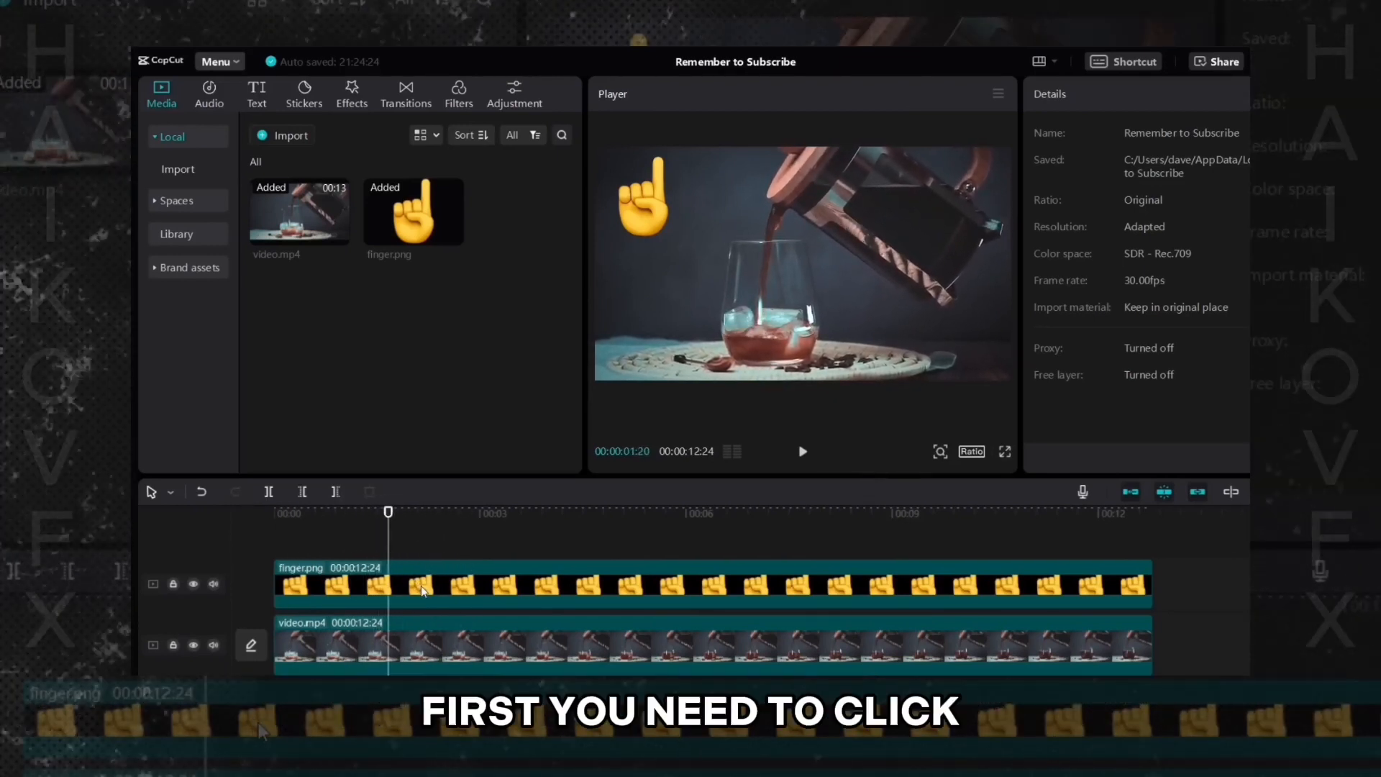
{"action": "left_click", "coordinate": [421, 585]}
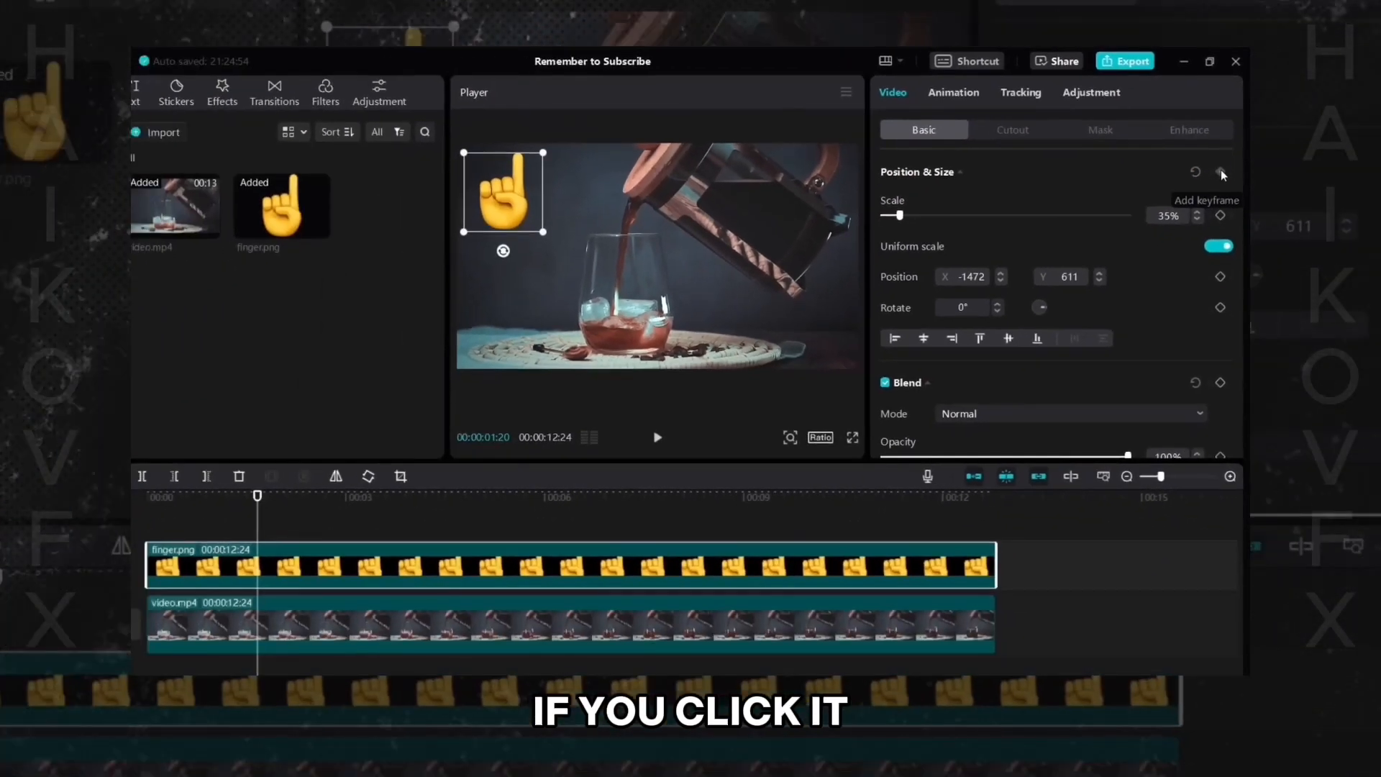
{"action": "left_click", "coordinate": [1210, 220]}
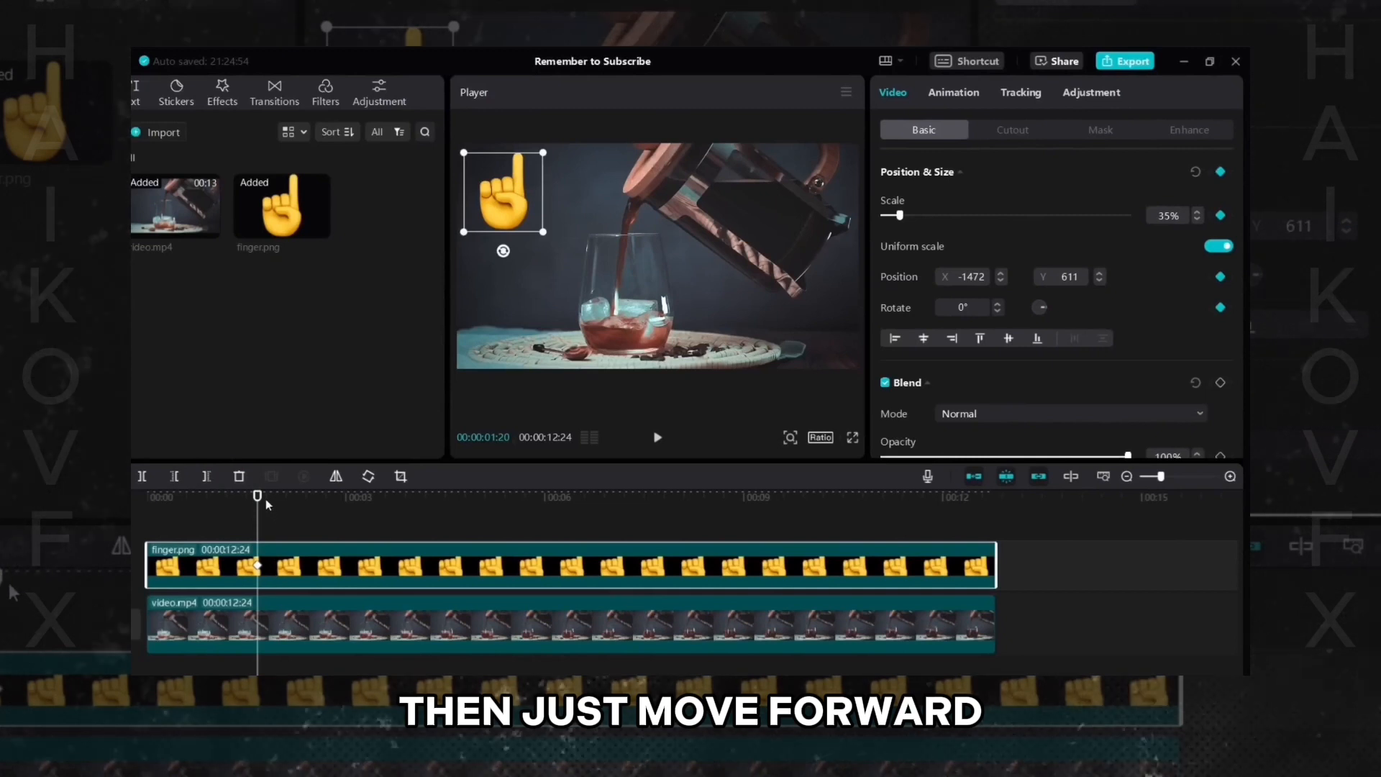
- Move the playhead to 00:00:02:13 and drag the finger to the frame's lower-right corner to set a second position keyframe
{"action": "left_click_drag", "start_coordinate": [260, 501], "coordinate": [309, 499]}
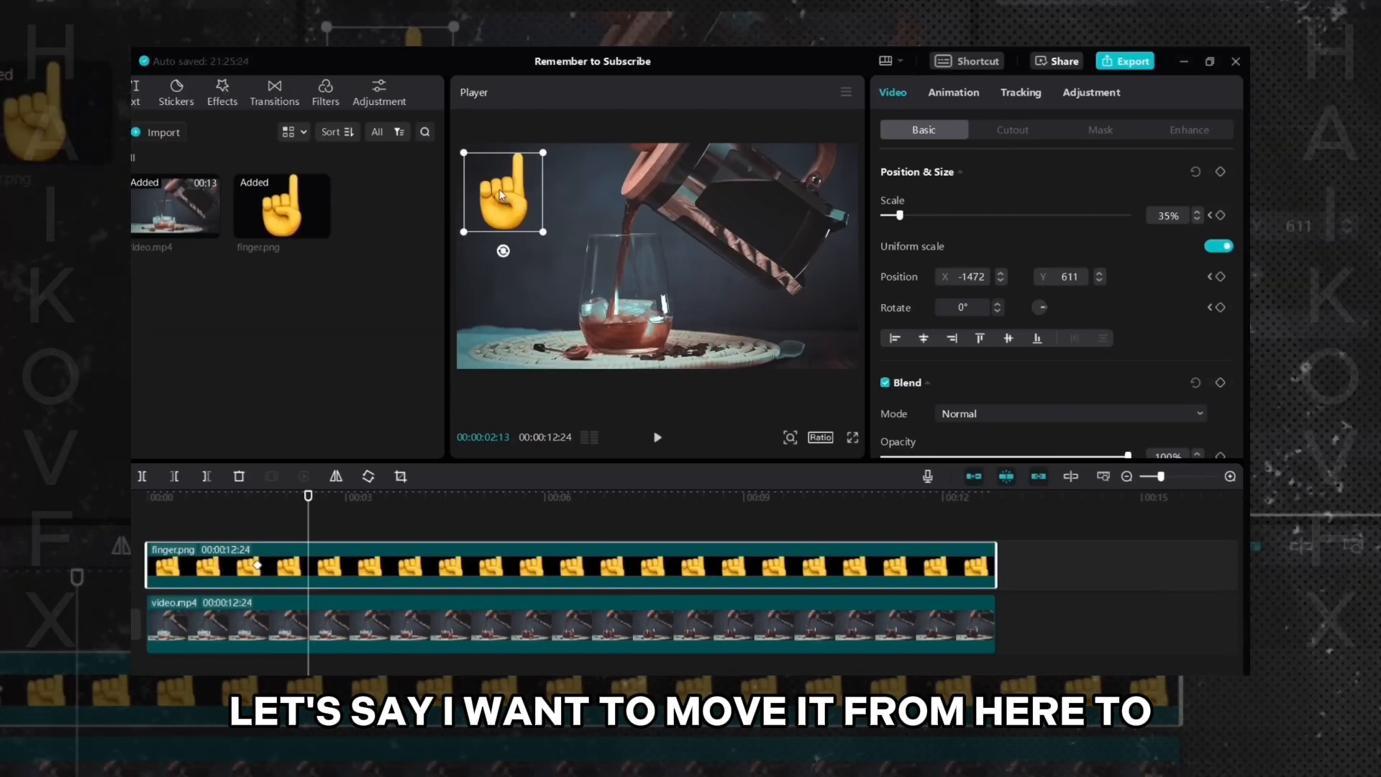
{"action": "left_click_drag", "start_coordinate": [501, 194], "coordinate": [810, 301]}
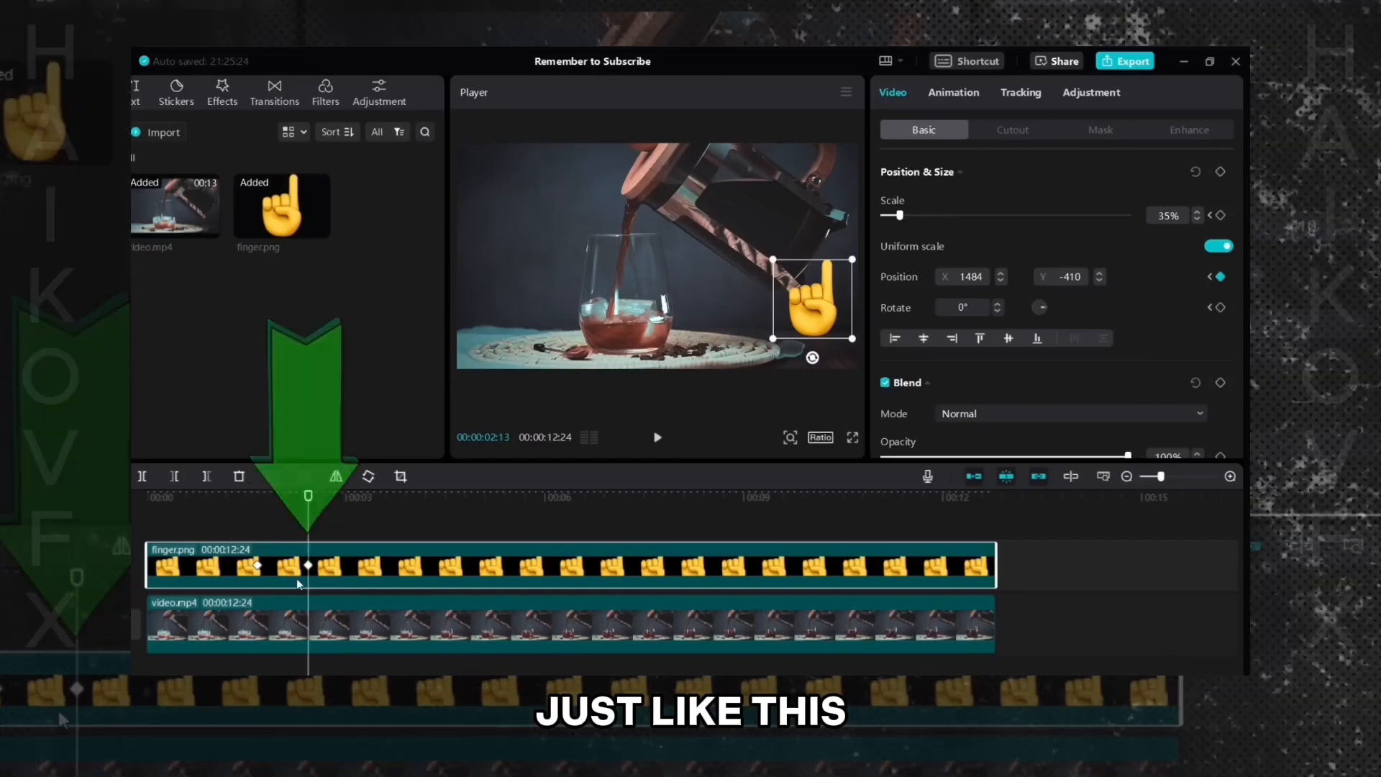
- Play the video and jump between the two keyframes to compare the finger's start and end positions
{"action": "left_click", "coordinate": [240, 515]}
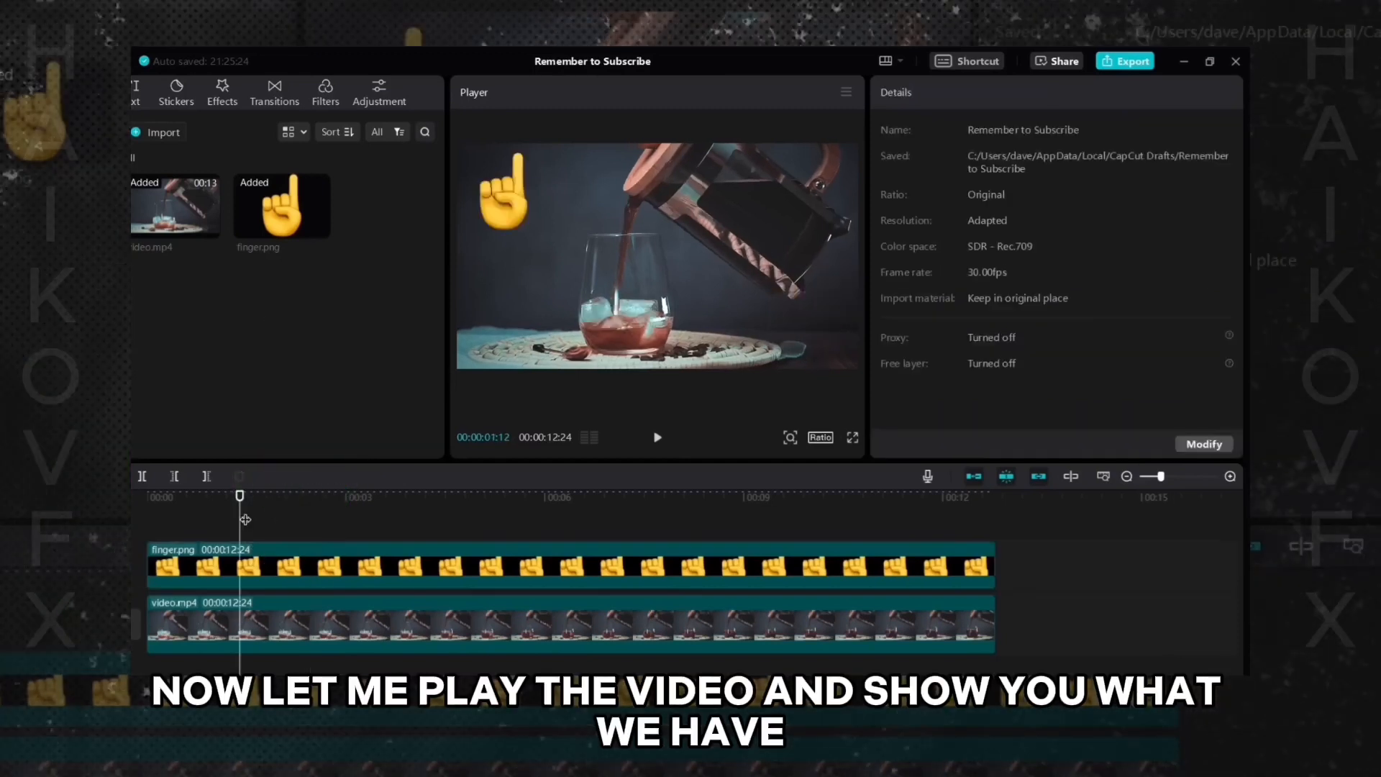
{"action": "left_click", "coordinate": [188, 506]}
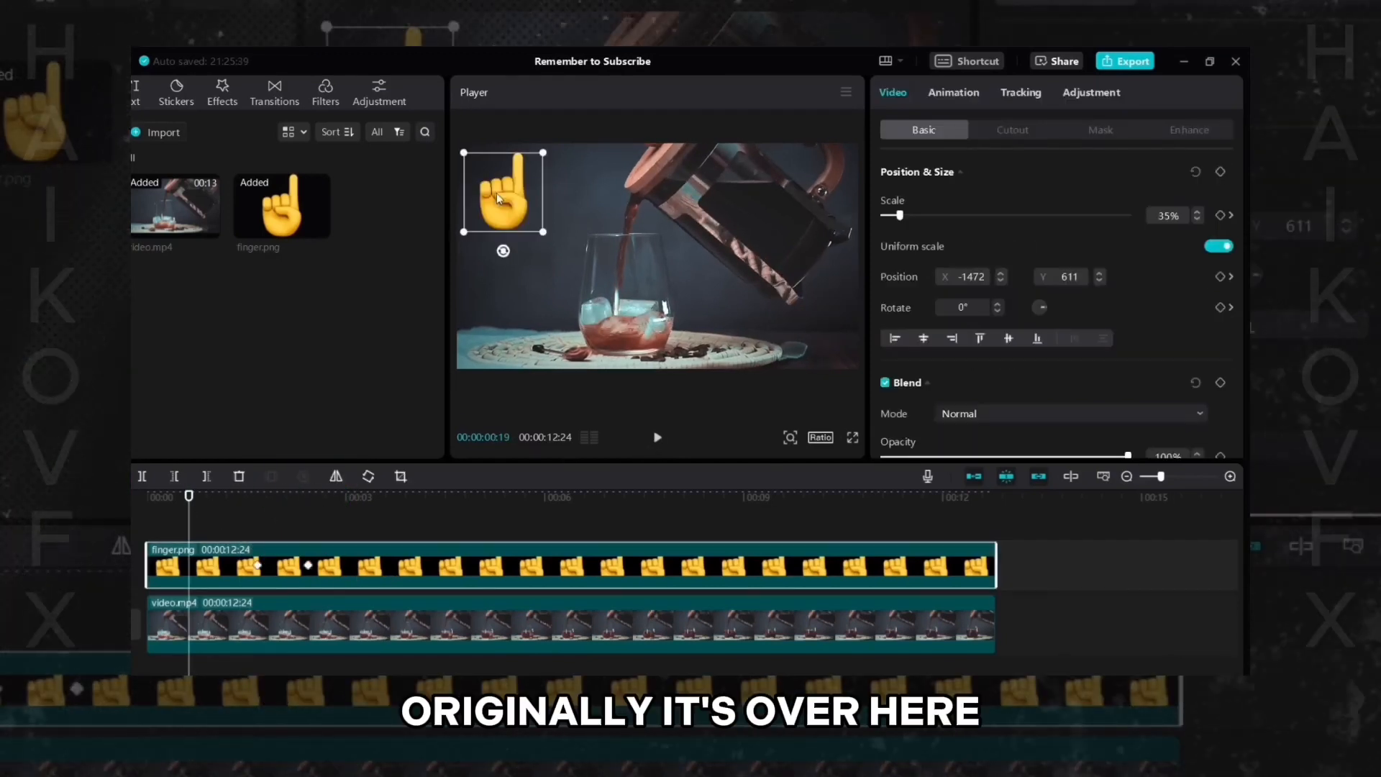
{"action": "left_click", "coordinate": [657, 436]}
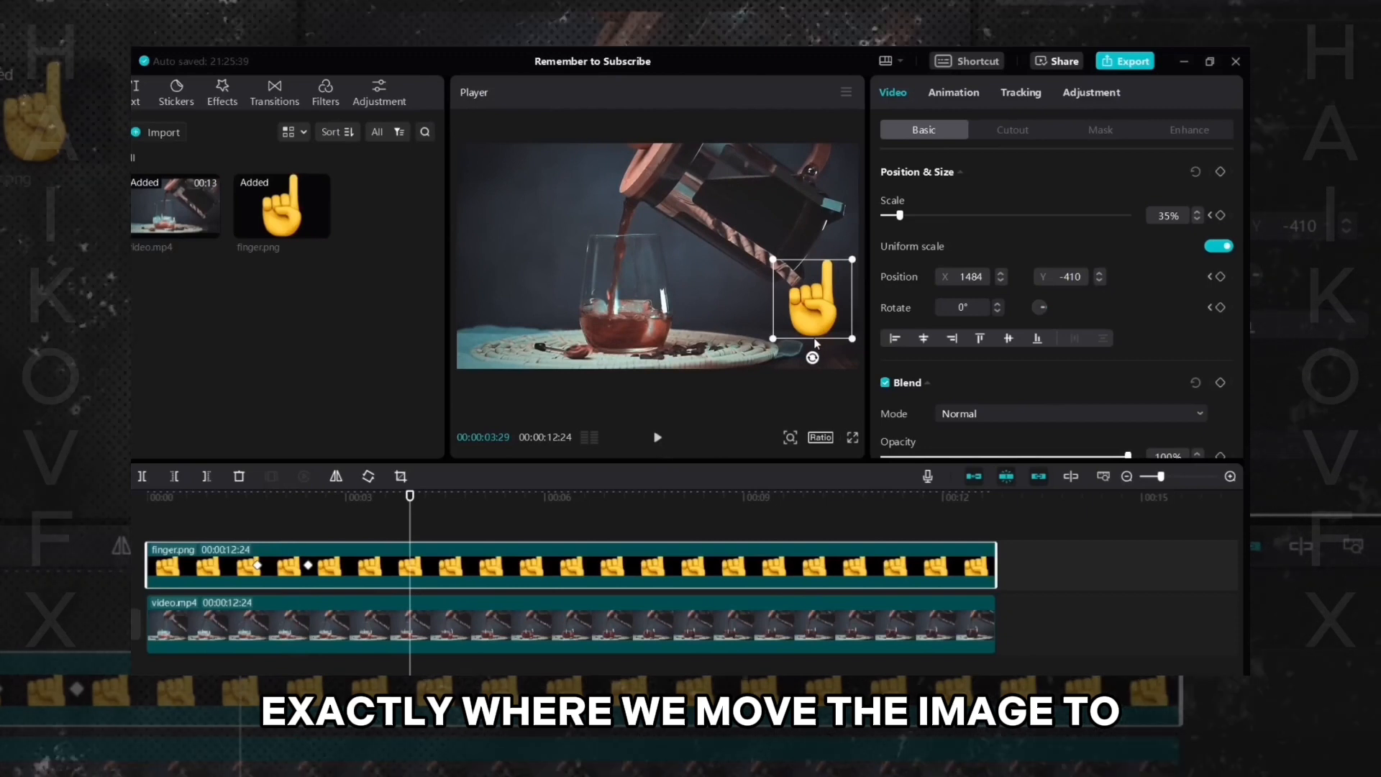
{"action": "left_click", "coordinate": [256, 566]}
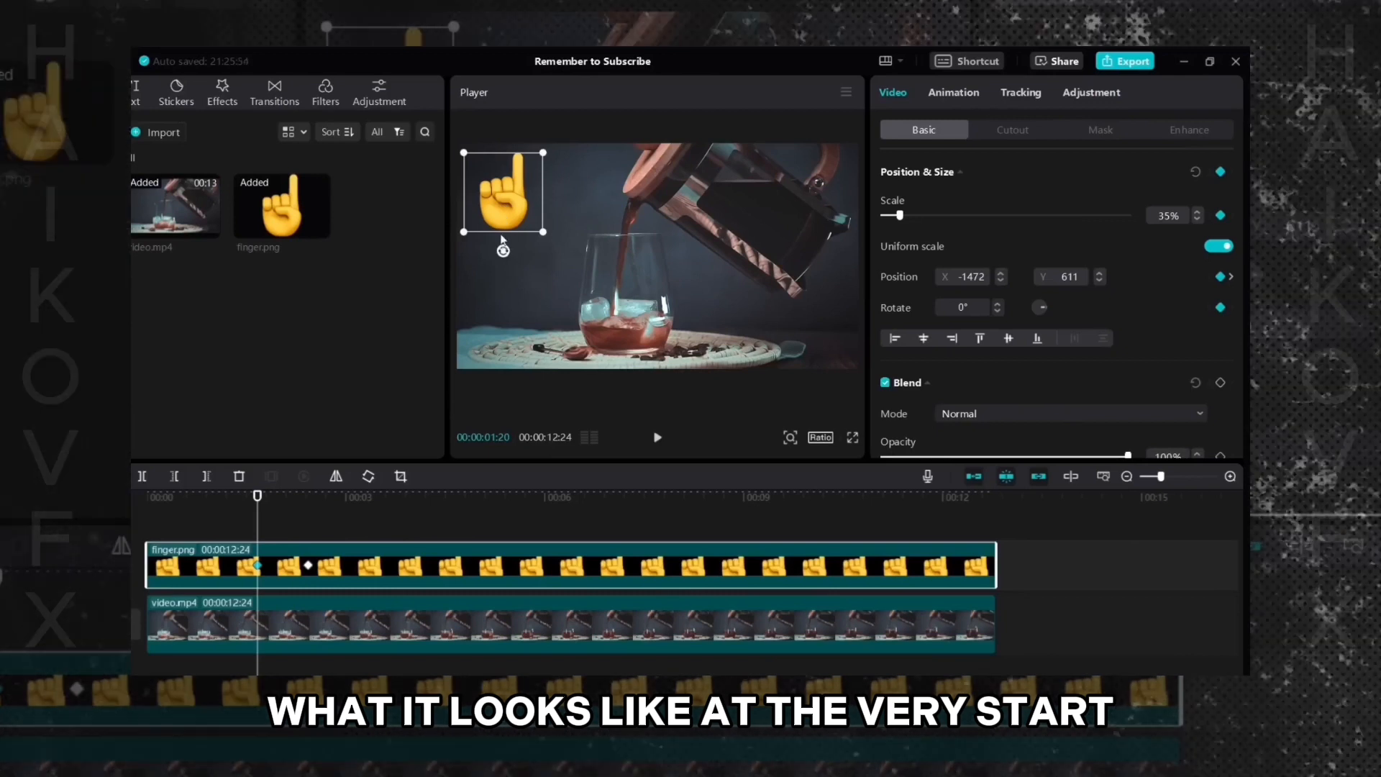
{"action": "left_click", "coordinate": [308, 568]}
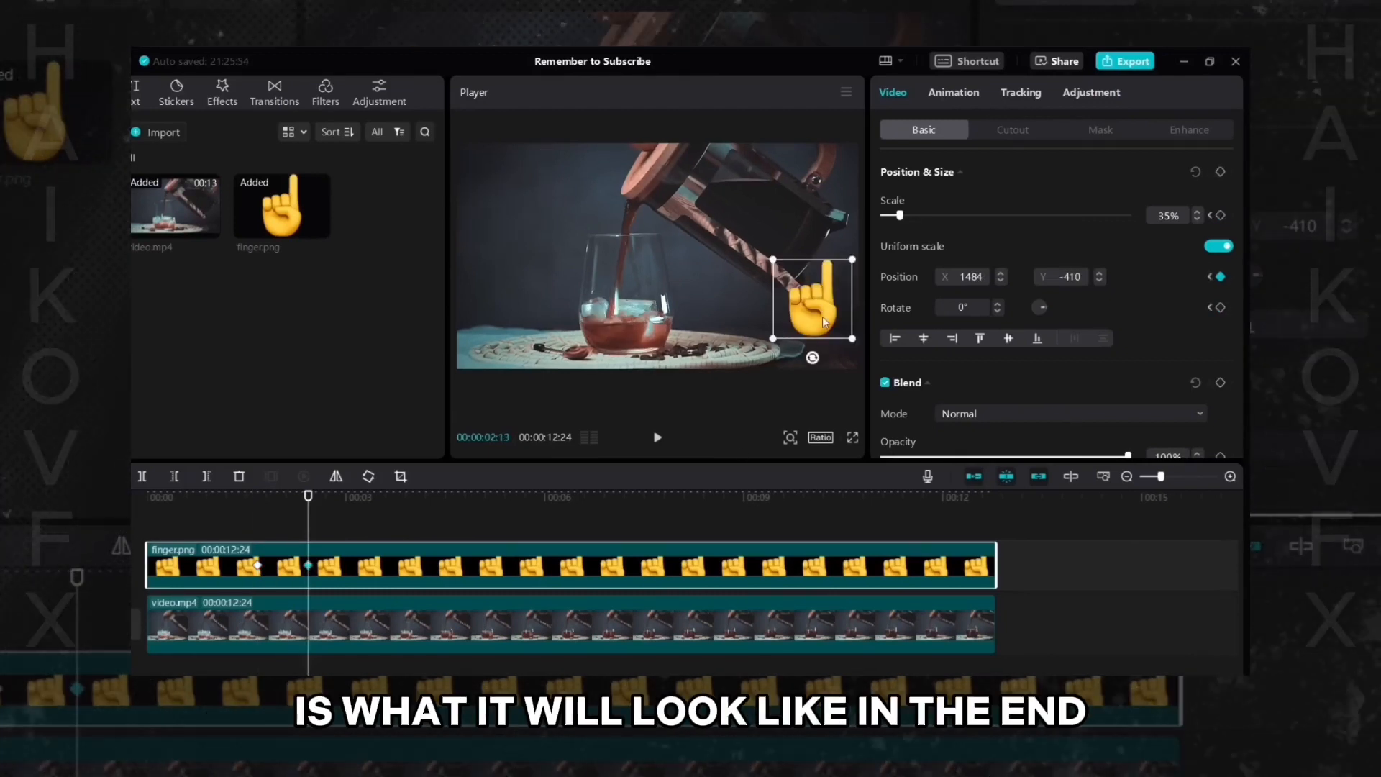
{"action": "left_click", "coordinate": [259, 566]}
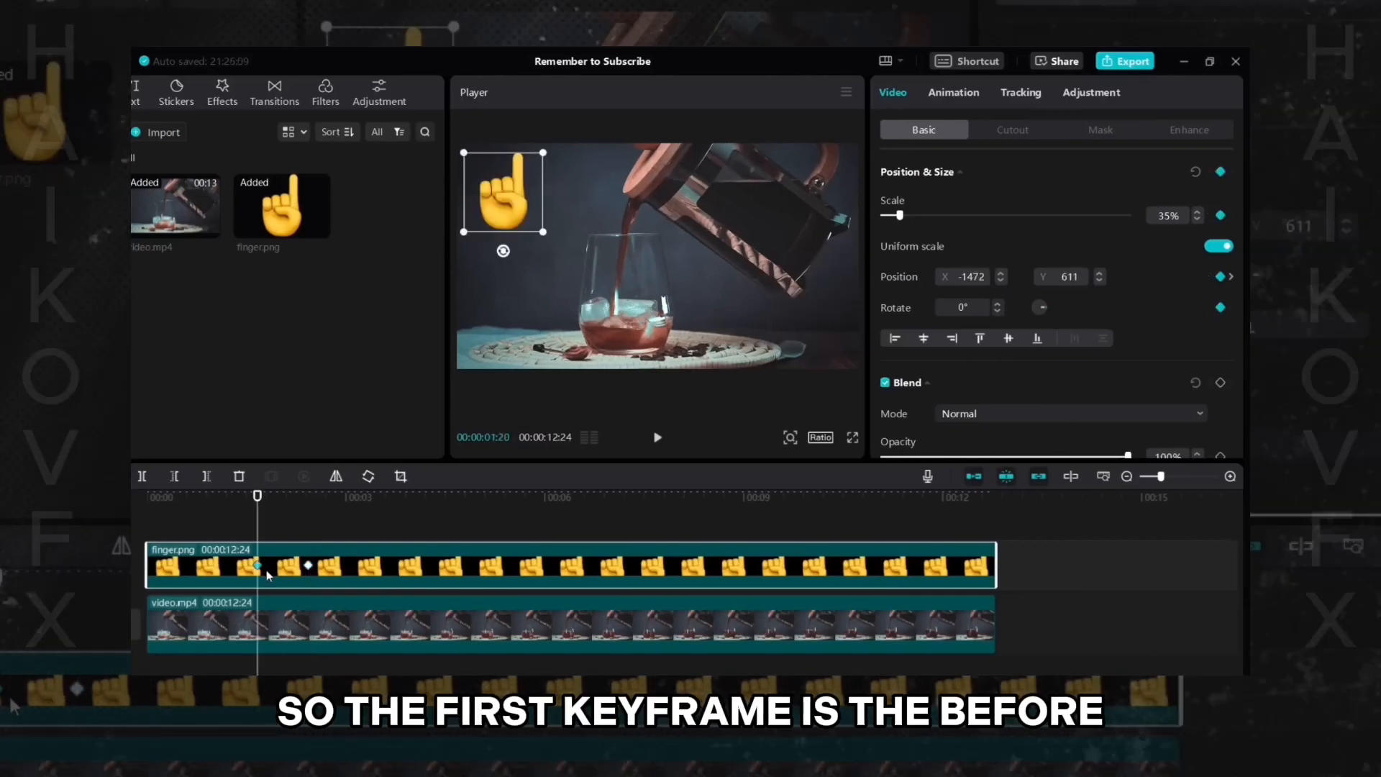
{"action": "left_click", "coordinate": [309, 567]}
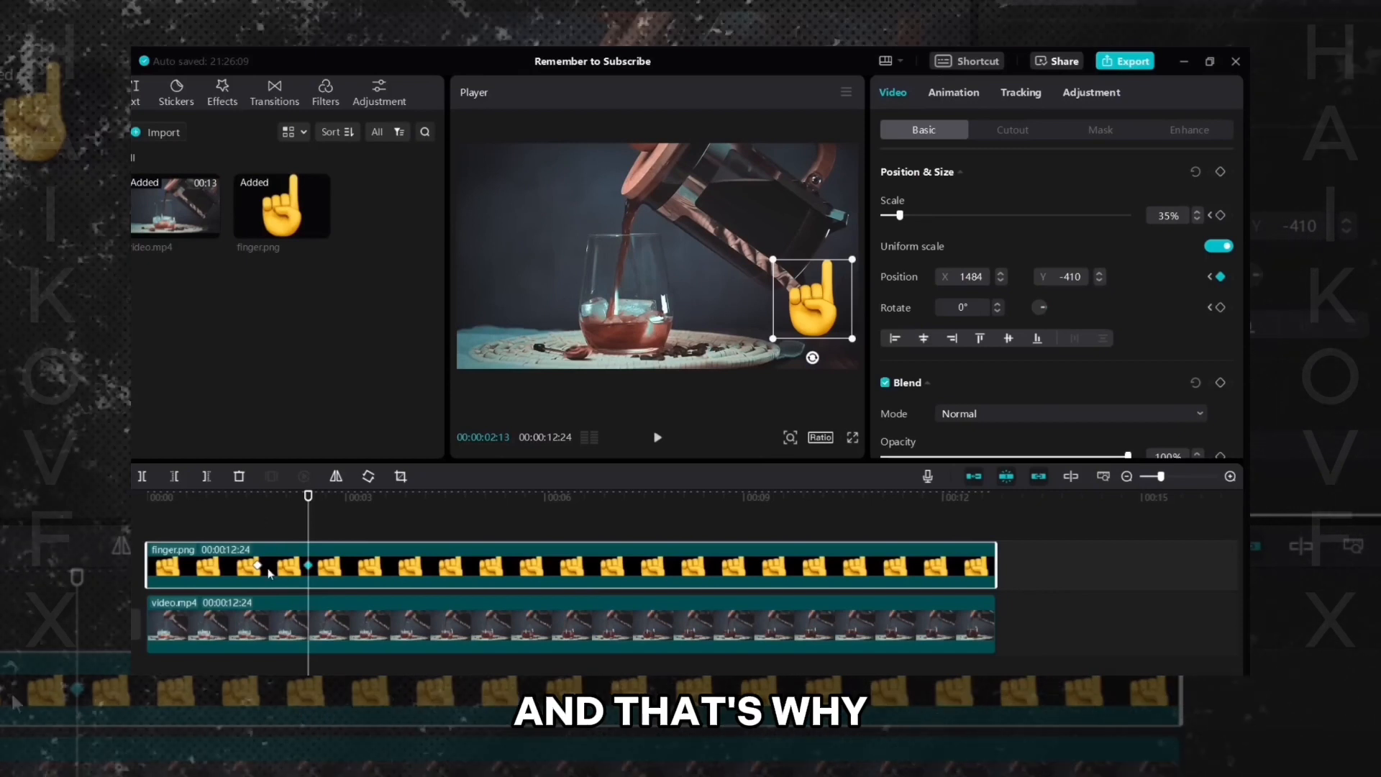
{"action": "left_click", "coordinate": [258, 566]}
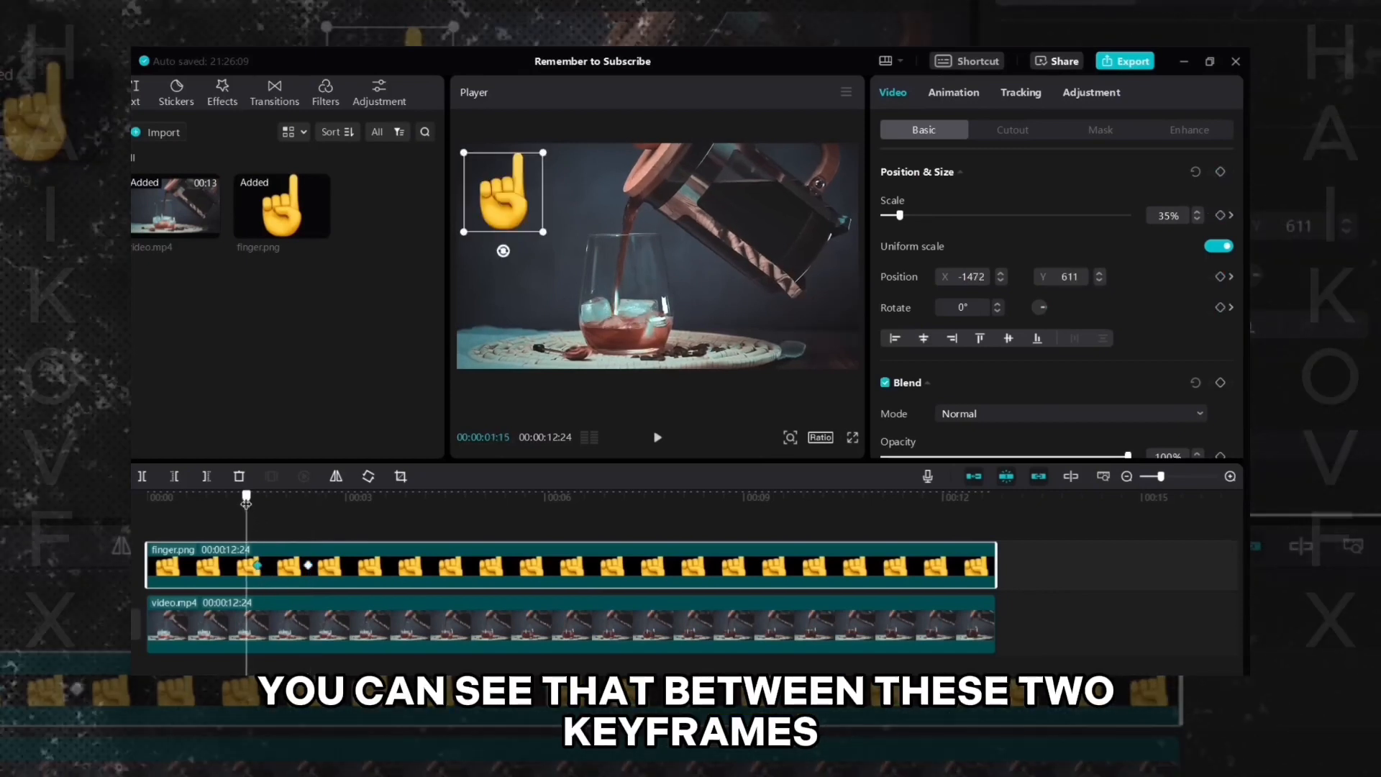
{"action": "left_click_drag", "start_coordinate": [256, 505], "coordinate": [321, 505]}
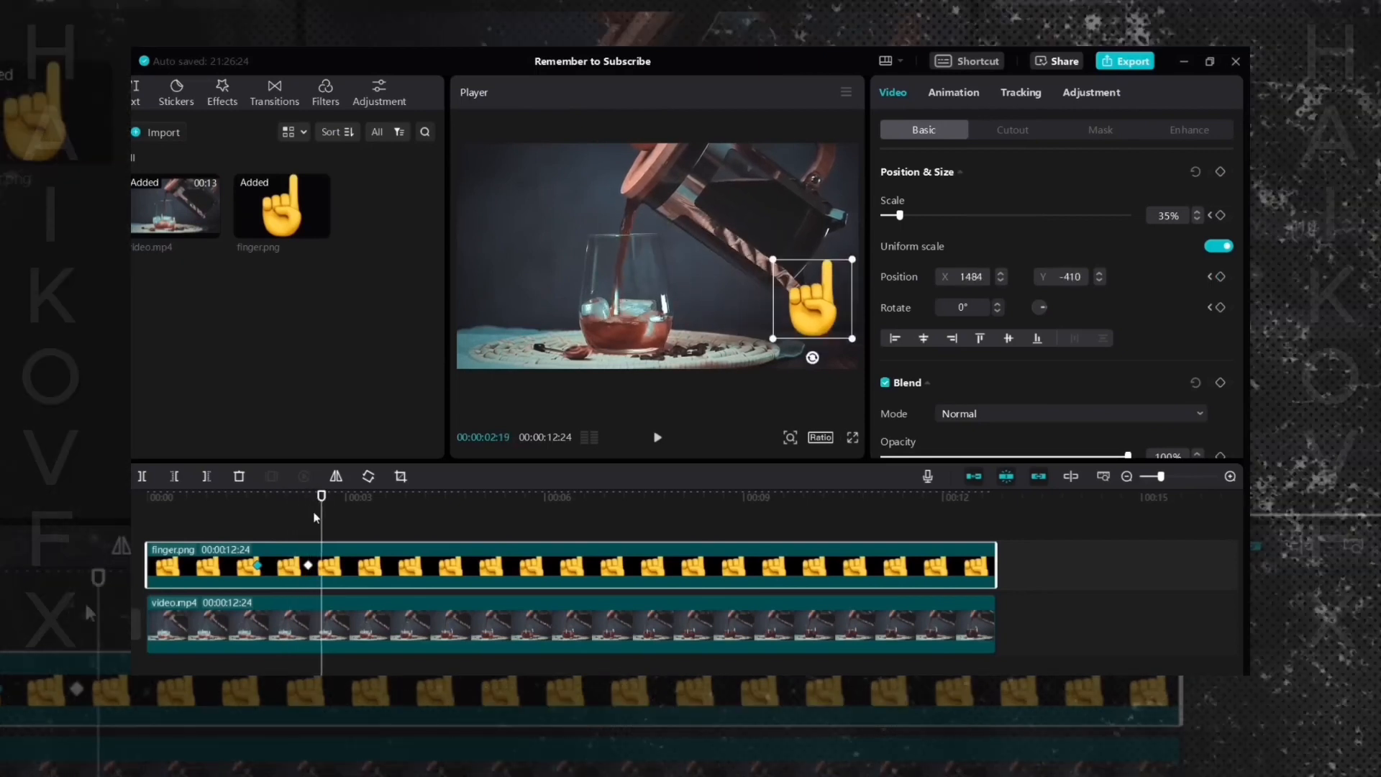
{"action": "left_click", "coordinate": [258, 566]}
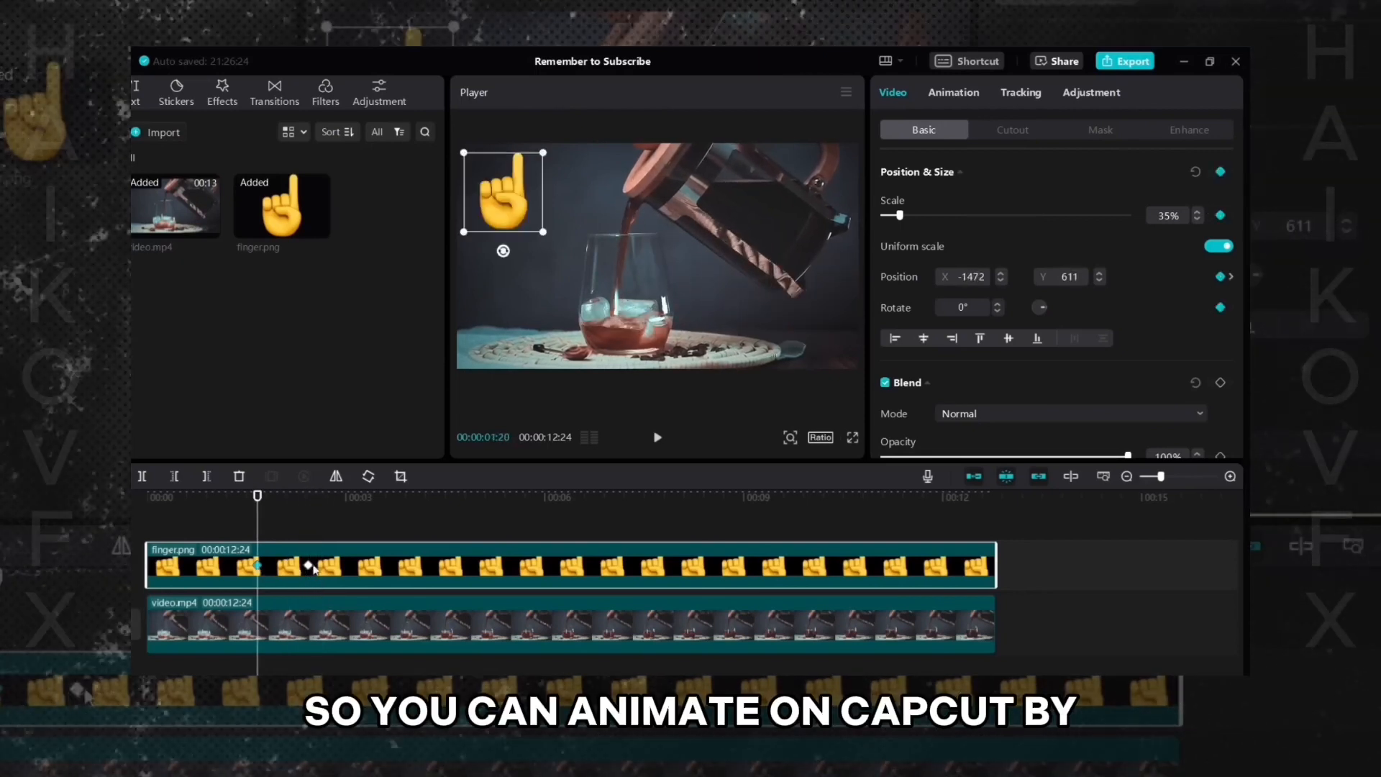
{"action": "left_click", "coordinate": [658, 440]}
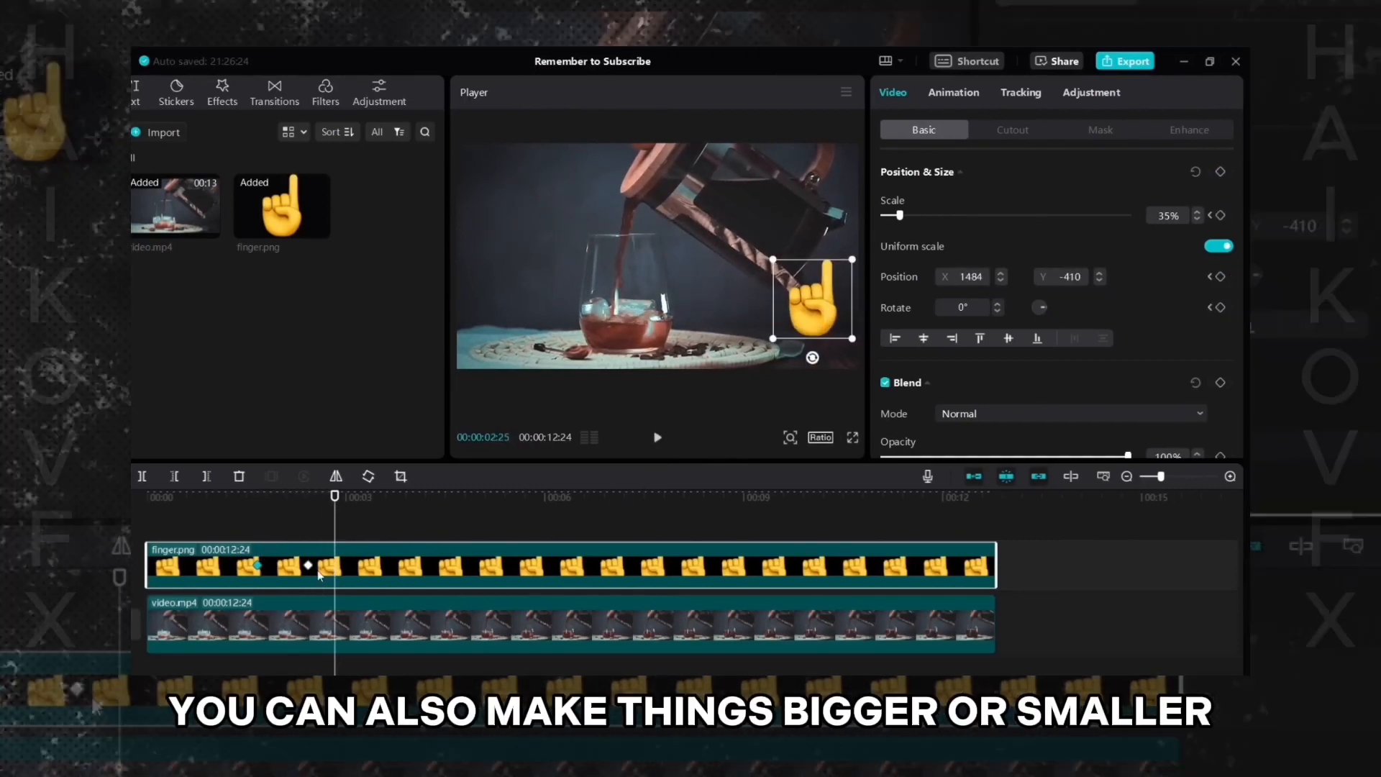
- At the second keyframe, enlarge the finger to about 82% and center it in the frame
{"action": "left_click", "coordinate": [308, 565]}
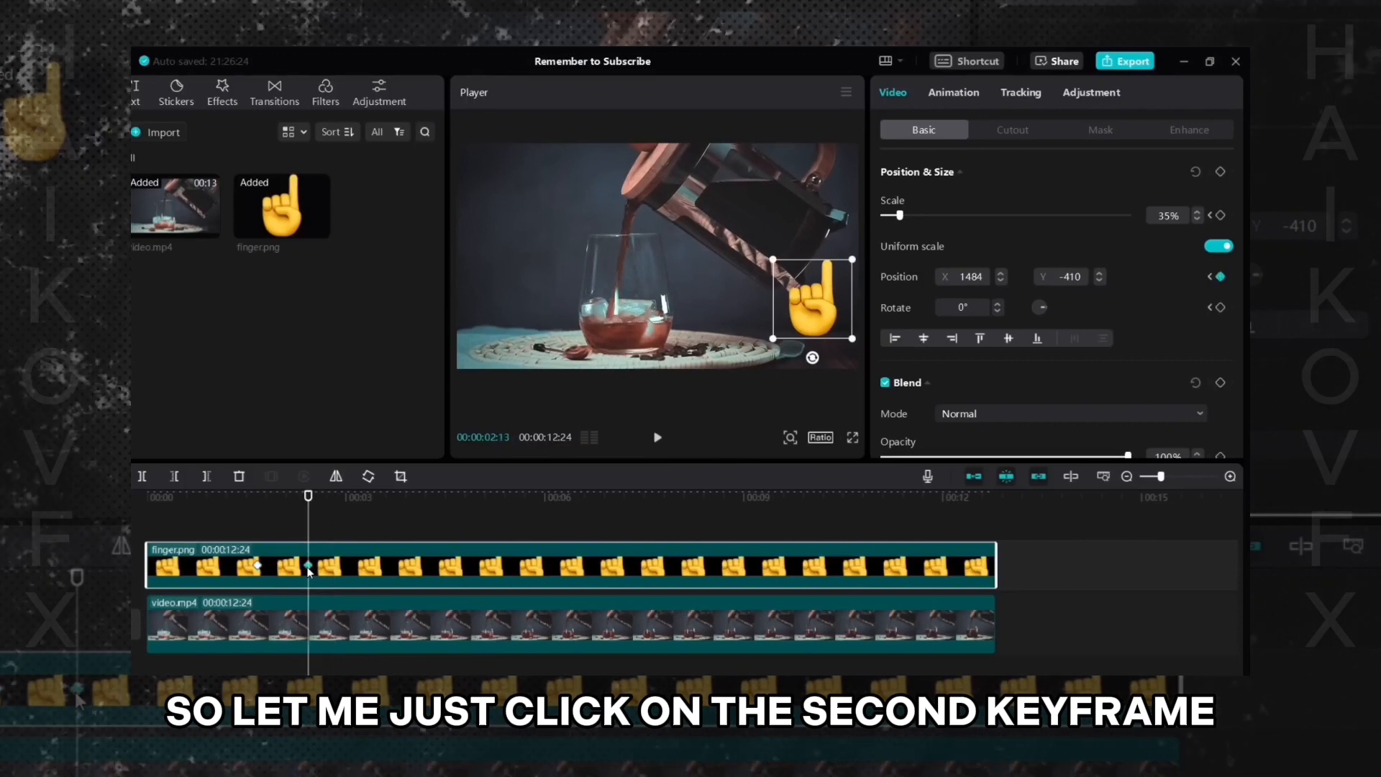
{"action": "left_click_drag", "start_coordinate": [808, 311], "coordinate": [629, 365]}
{"action": "left_click_drag", "start_coordinate": [693, 317], "coordinate": [636, 321]}
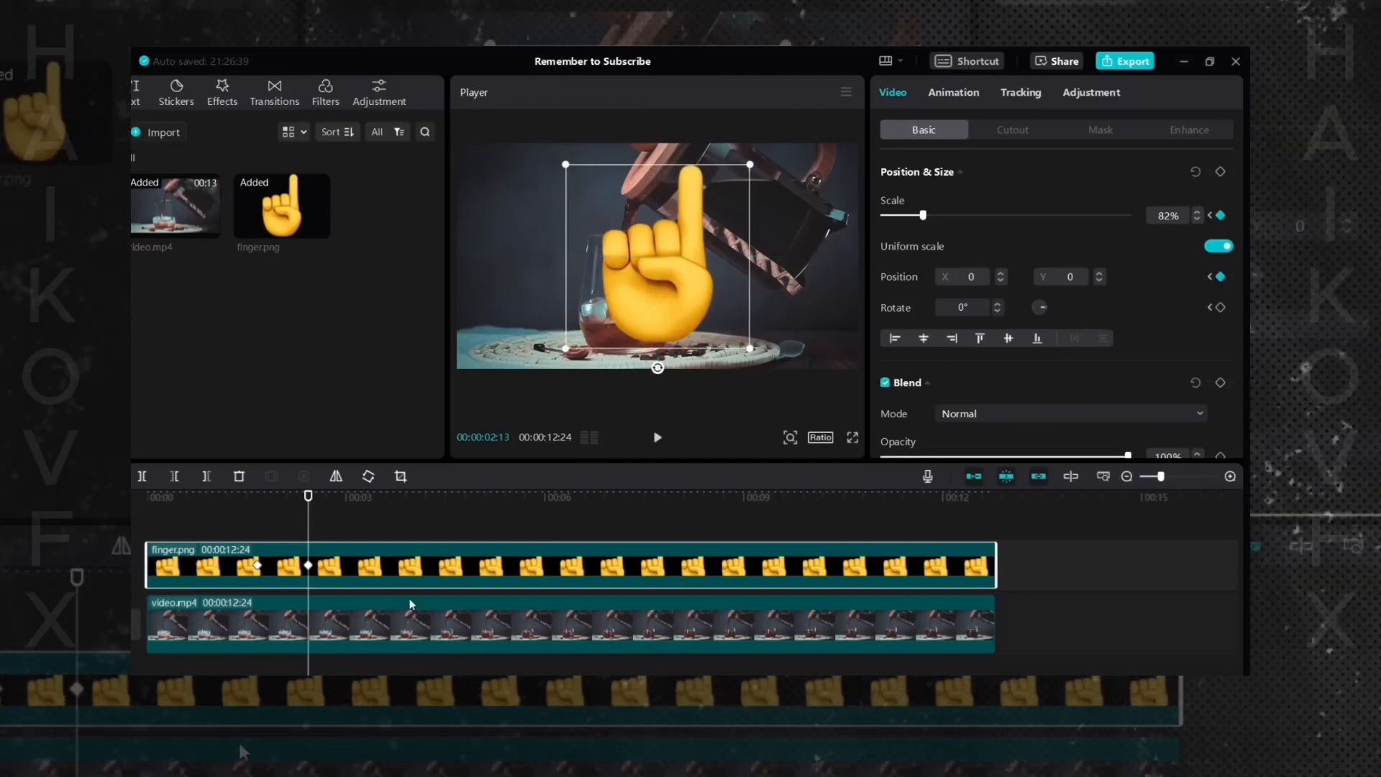
- Jump between the first two keyframes and play the video to review the move-and-grow animation
{"action": "left_click", "coordinate": [257, 565]}
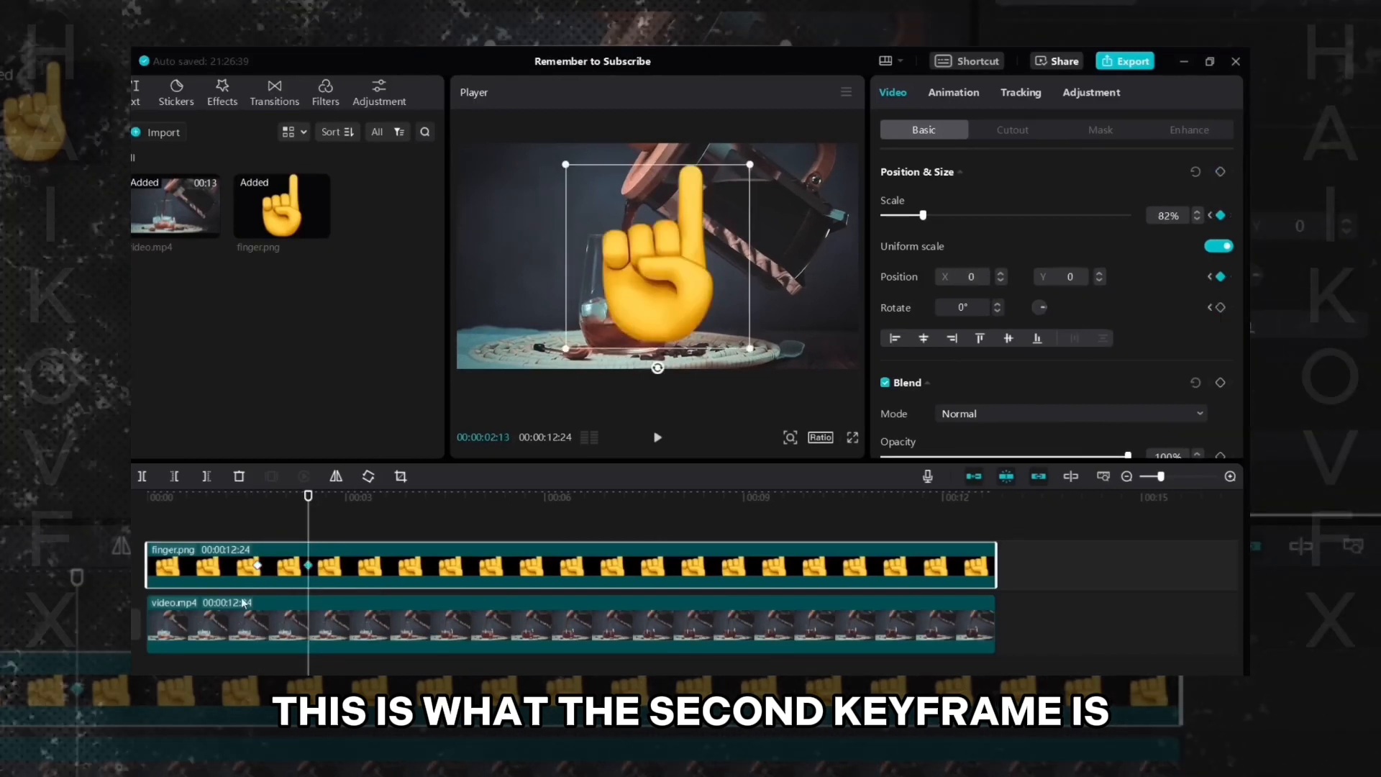
{"action": "left_click", "coordinate": [258, 565]}
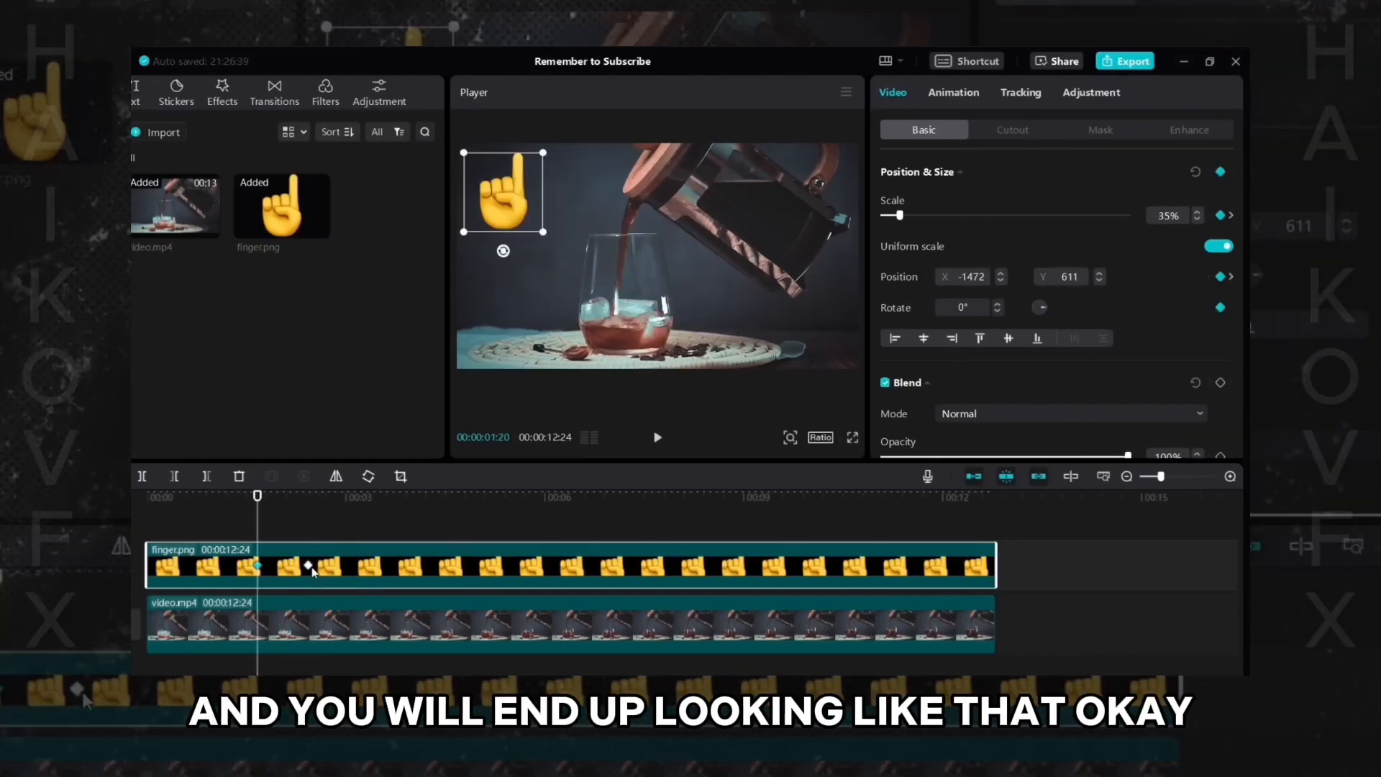
{"action": "left_click", "coordinate": [309, 566]}
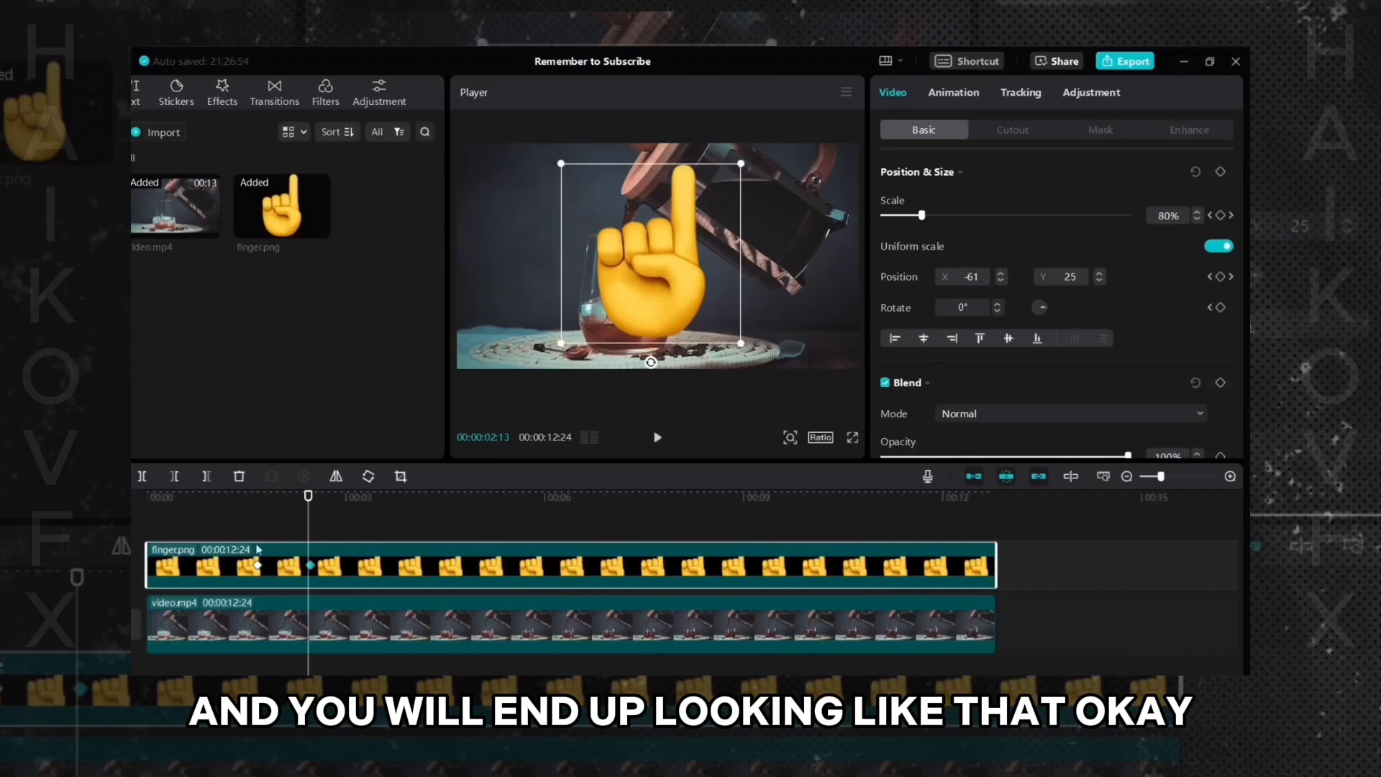
{"action": "left_click", "coordinate": [240, 509]}
{"action": "left_click", "coordinate": [449, 570]}
{"action": "left_click", "coordinate": [657, 438]}
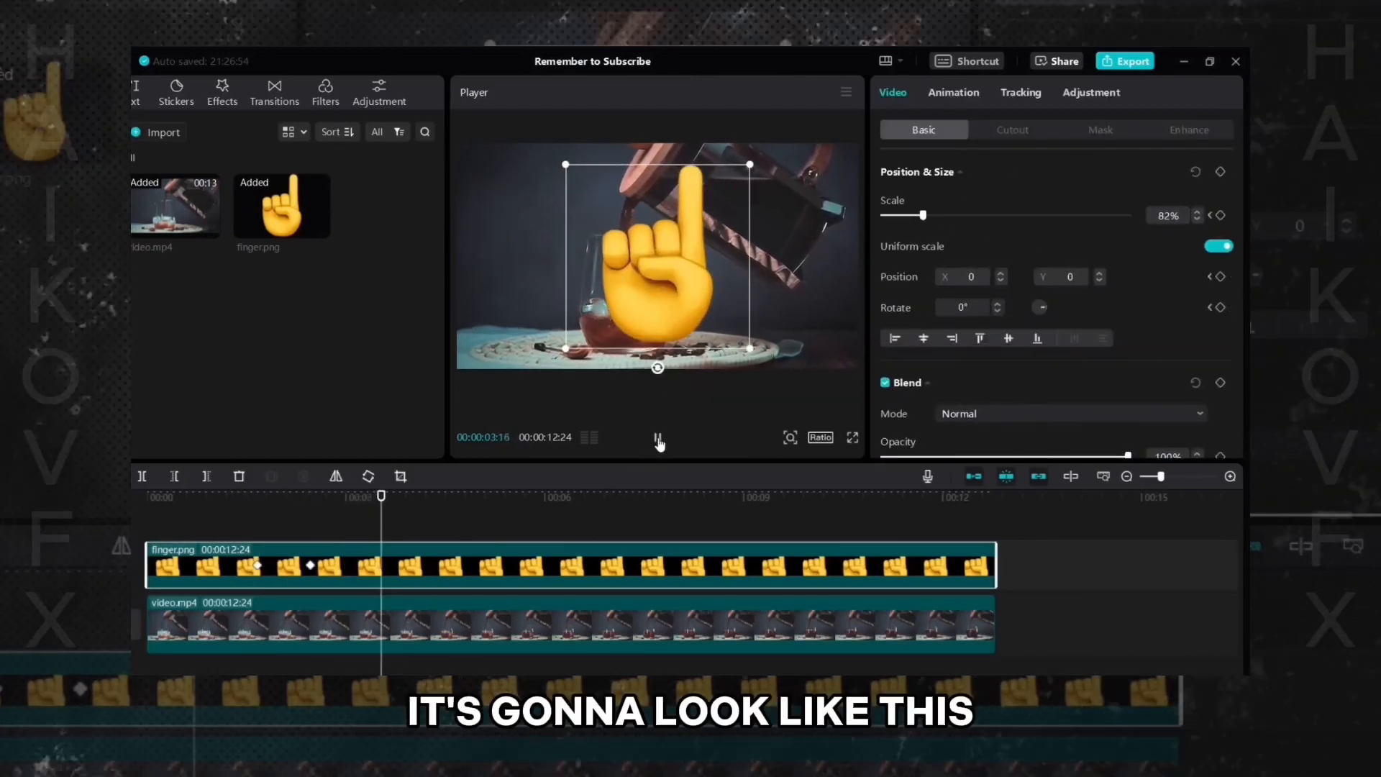
{"action": "left_click", "coordinate": [656, 437]}
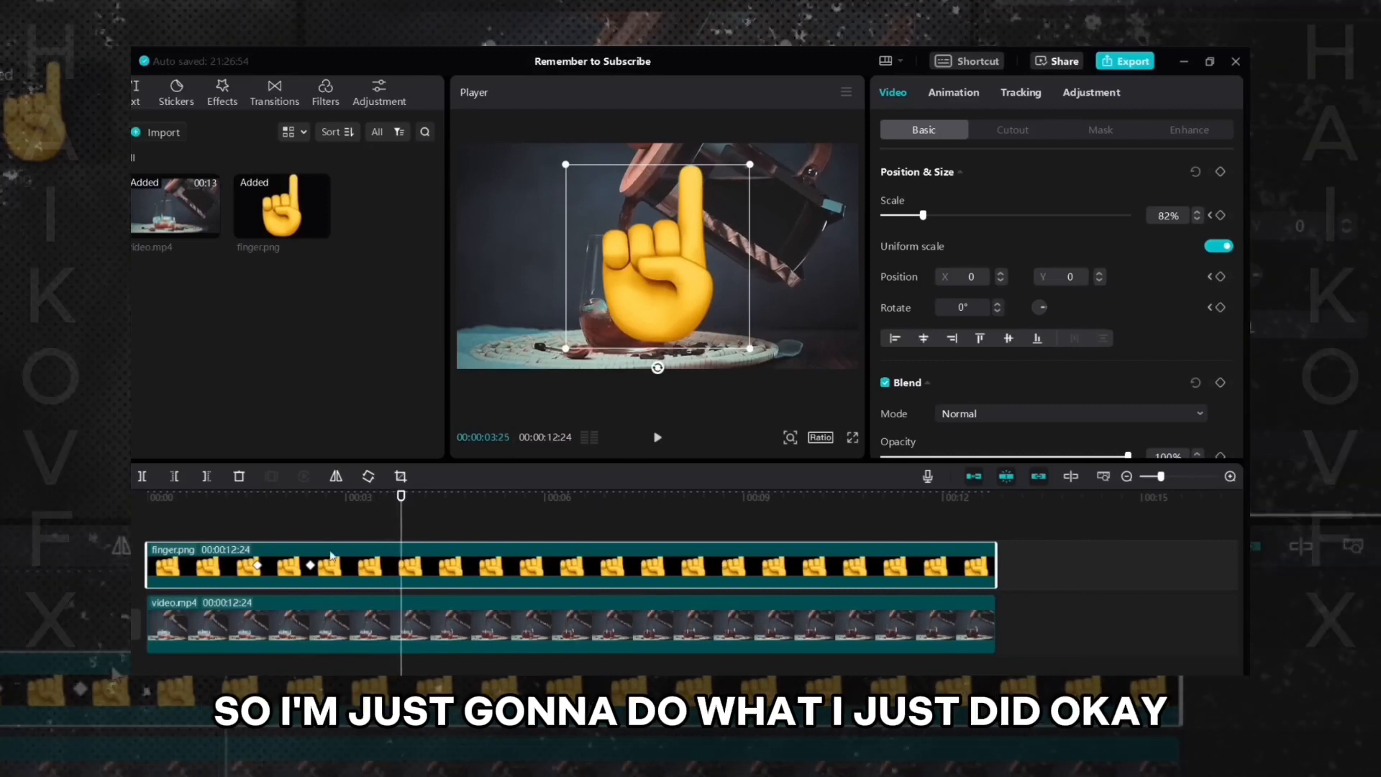
- Add a Position & Size keyframe on the finger clip at 00:00:04:17
{"action": "left_click", "coordinate": [454, 496]}
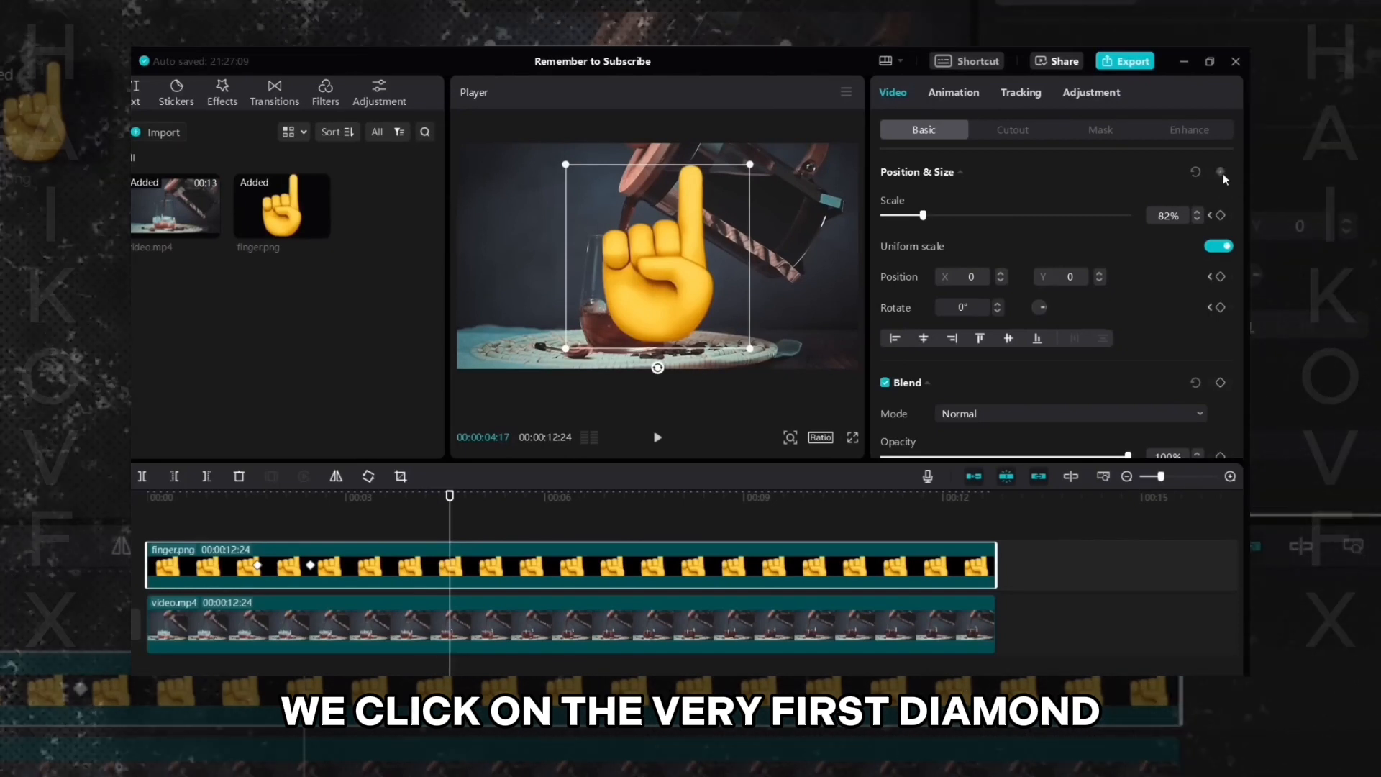
{"action": "left_click", "coordinate": [1220, 173]}
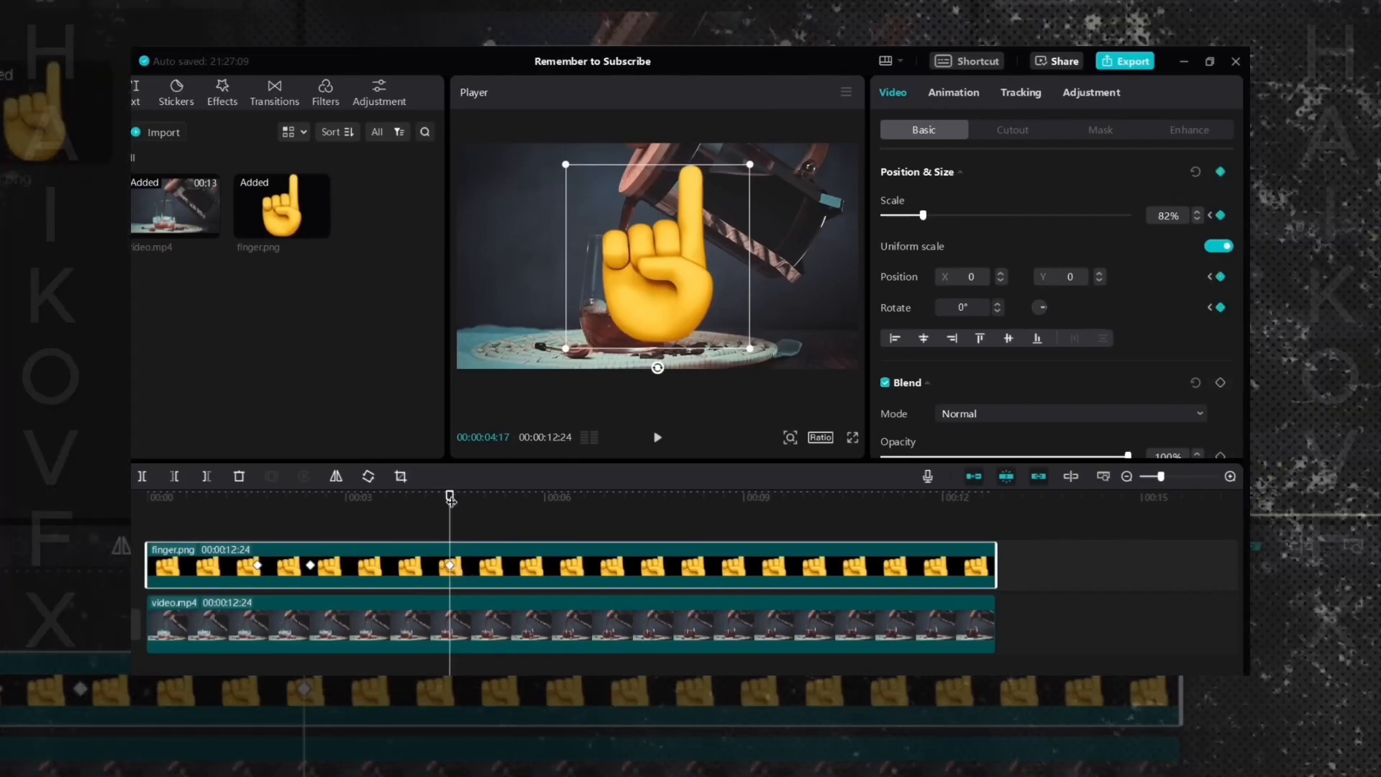
- At 00:00:05:05, shrink the finger to 35%, move it left of the glass and rotate it to -90°
{"action": "left_click_drag", "start_coordinate": [452, 498], "coordinate": [489, 499]}
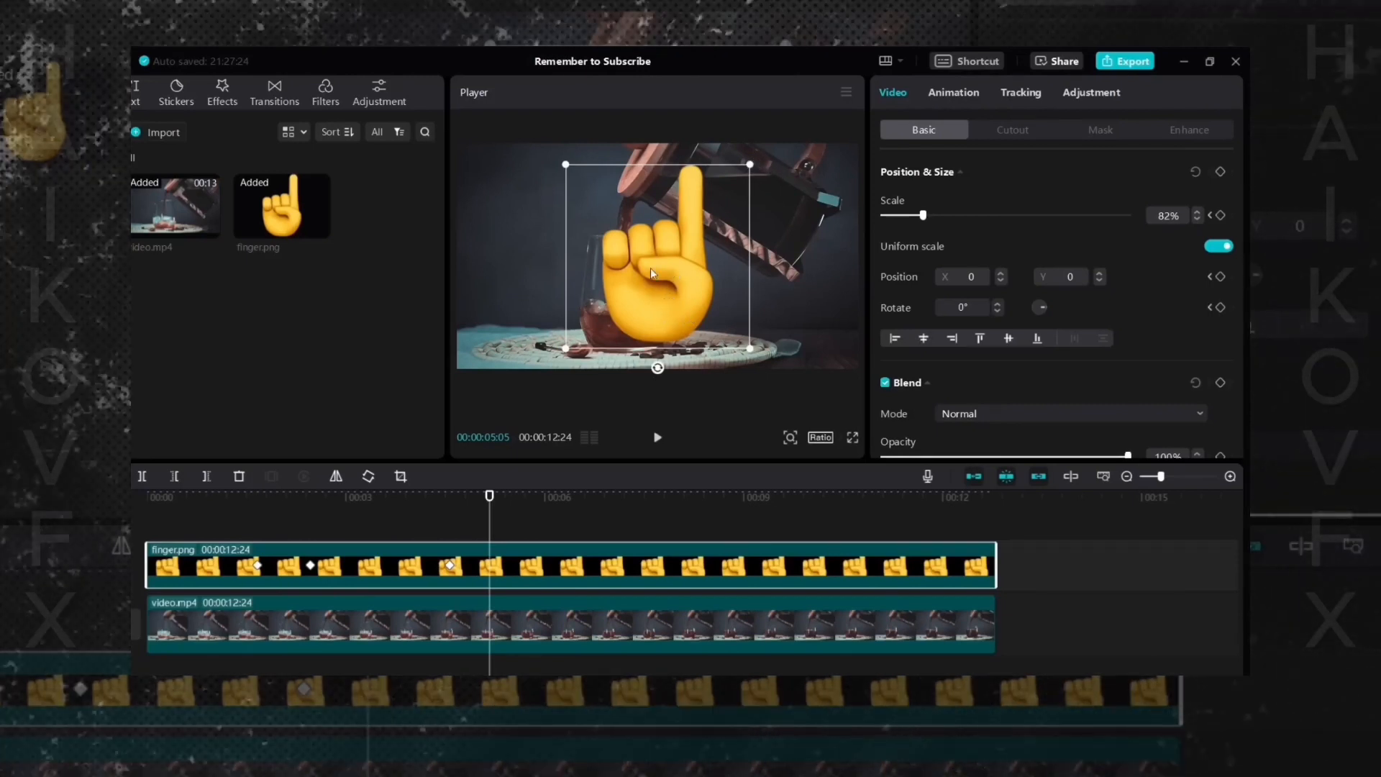
{"action": "left_click_drag", "start_coordinate": [651, 268], "coordinate": [550, 264]}
{"action": "left_click_drag", "start_coordinate": [626, 164], "coordinate": [563, 242]}
{"action": "left_click_drag", "start_coordinate": [534, 316], "coordinate": [536, 320]}
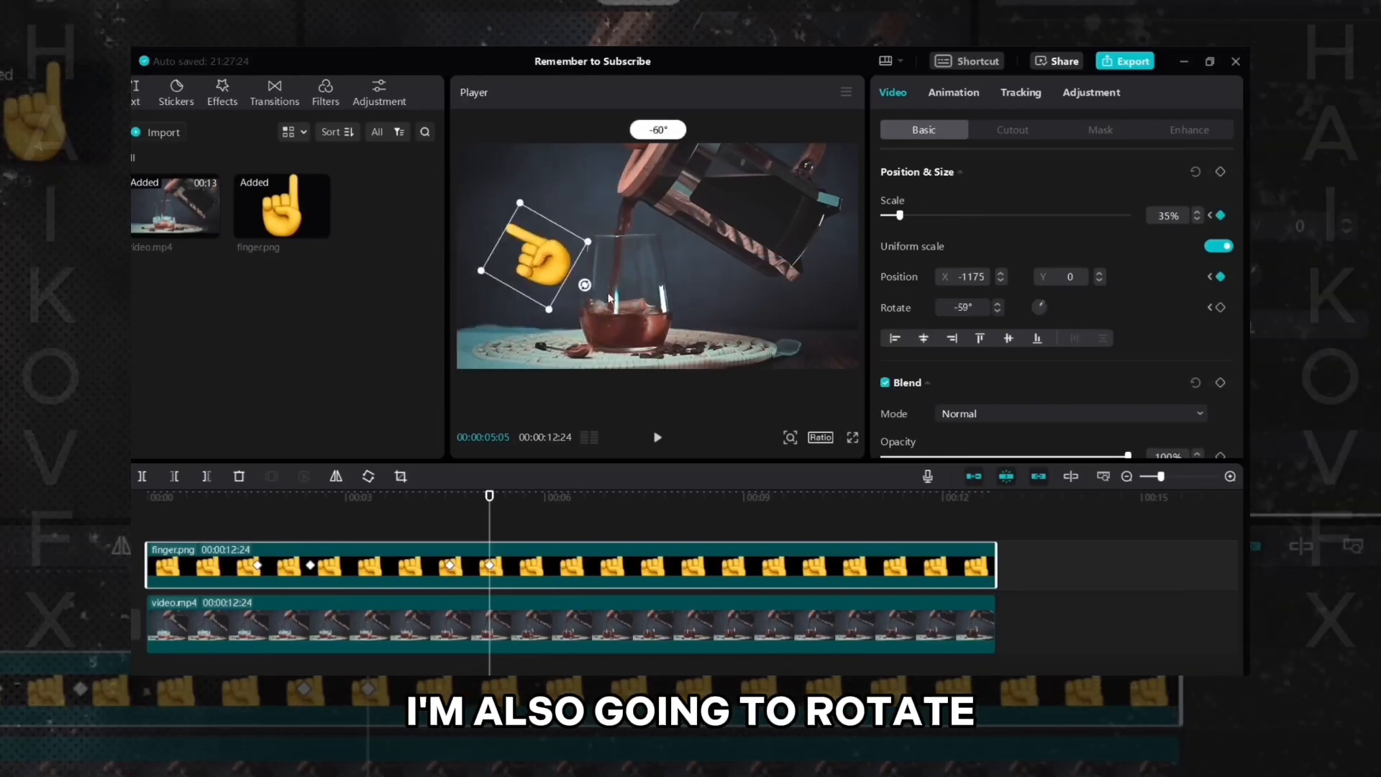
{"action": "left_click_drag", "start_coordinate": [630, 278], "coordinate": [633, 262]}
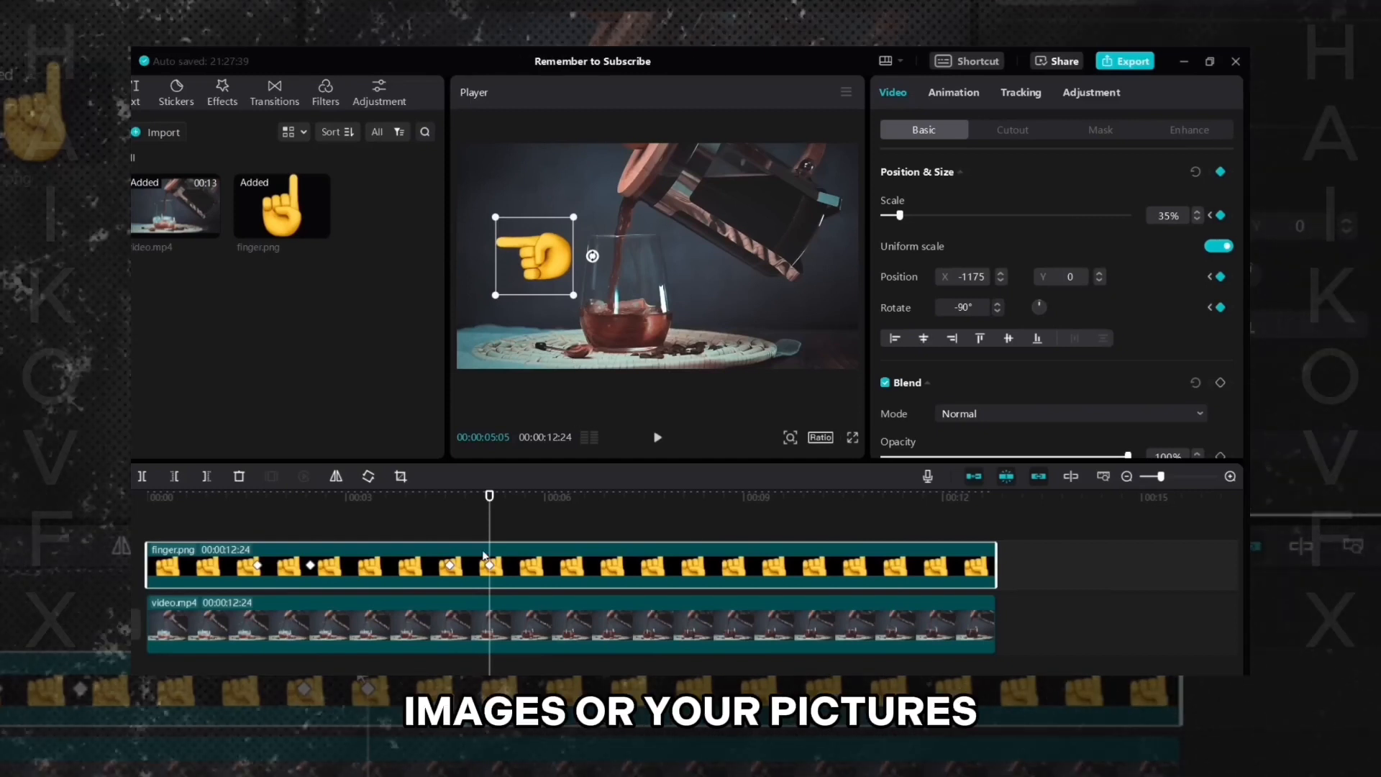
- Jump between the two newest keyframes and play the video to preview the shrink-and-rotate animation
{"action": "left_click", "coordinate": [450, 566]}
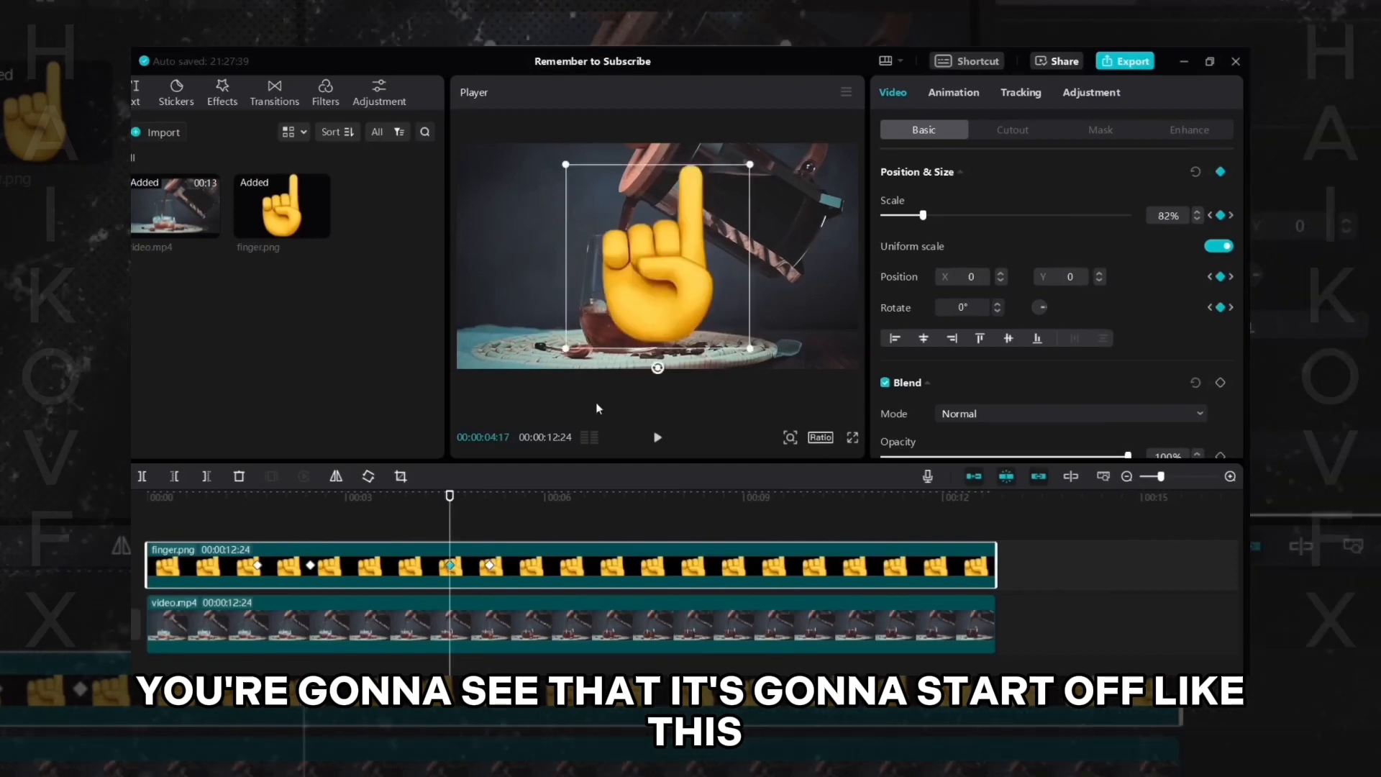
{"action": "left_click", "coordinate": [491, 566]}
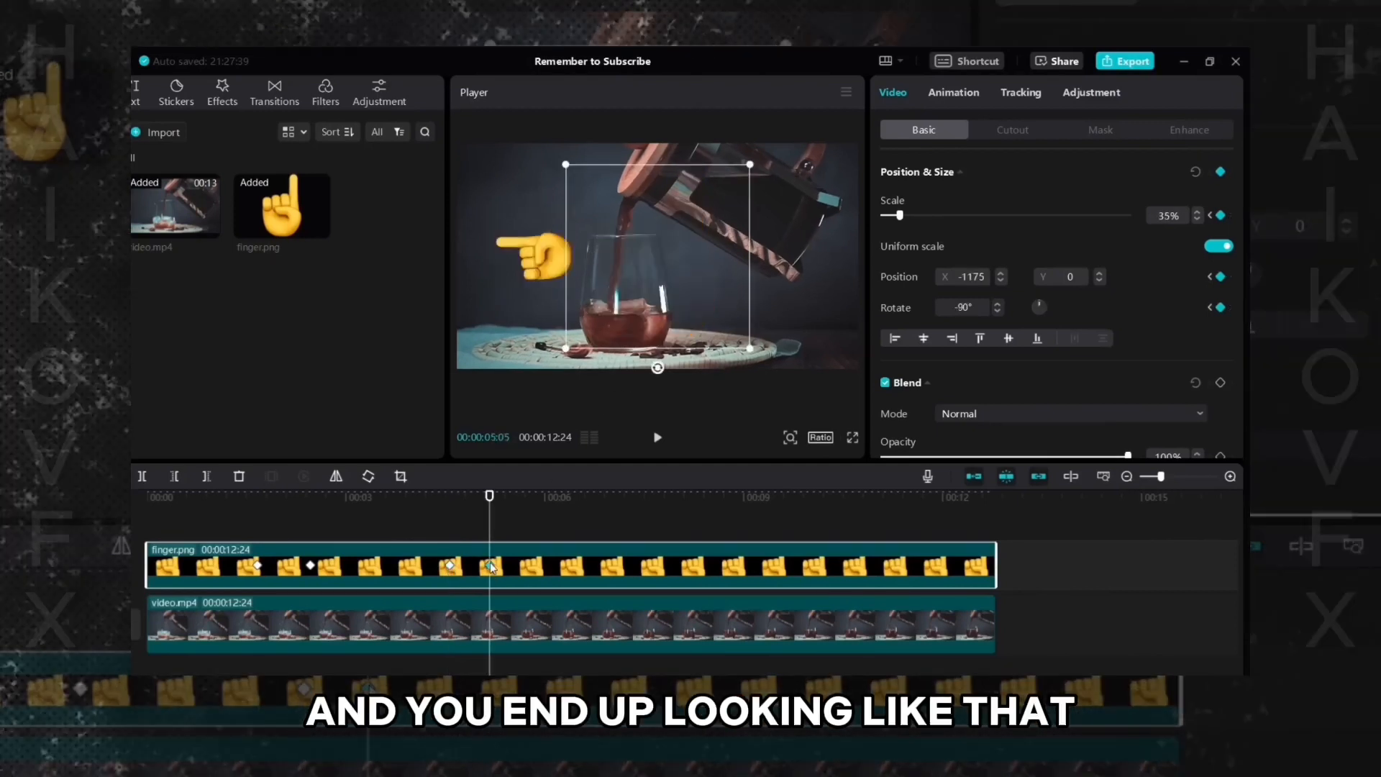
{"action": "left_click", "coordinate": [446, 533]}
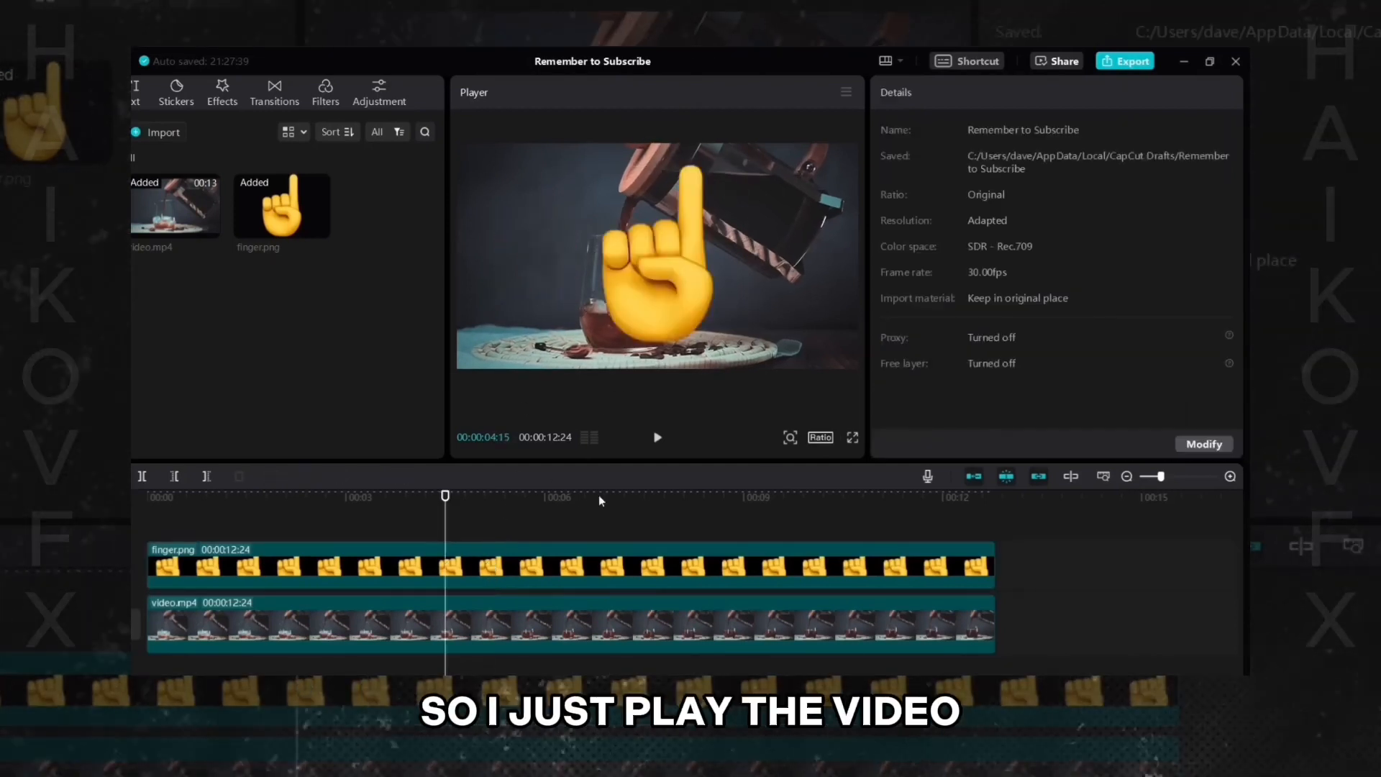
{"action": "left_click", "coordinate": [656, 439]}
{"action": "left_click", "coordinate": [514, 587]}
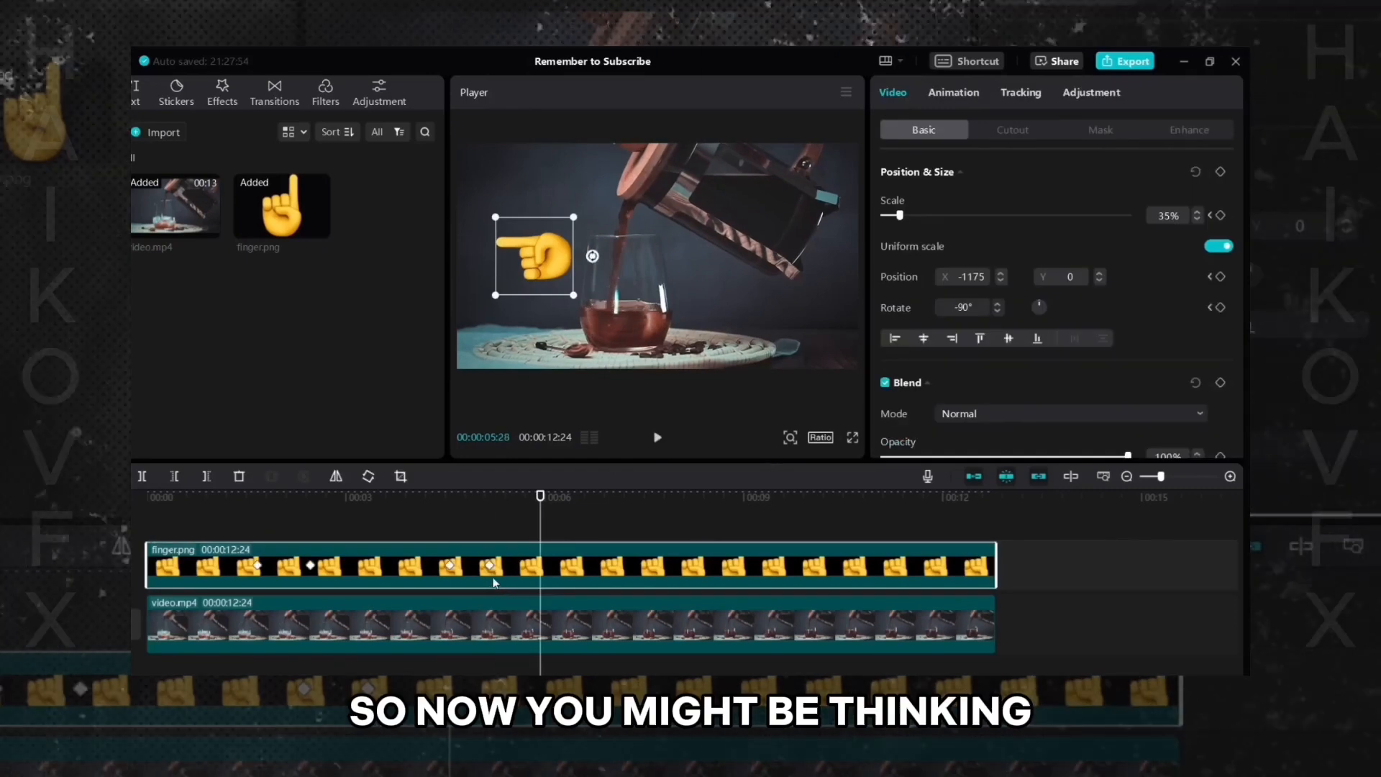
- Step back and forth between the keyframes at 00:00:04:17 and 00:00:05:05 to examine their spacing
{"action": "left_click", "coordinate": [450, 567]}
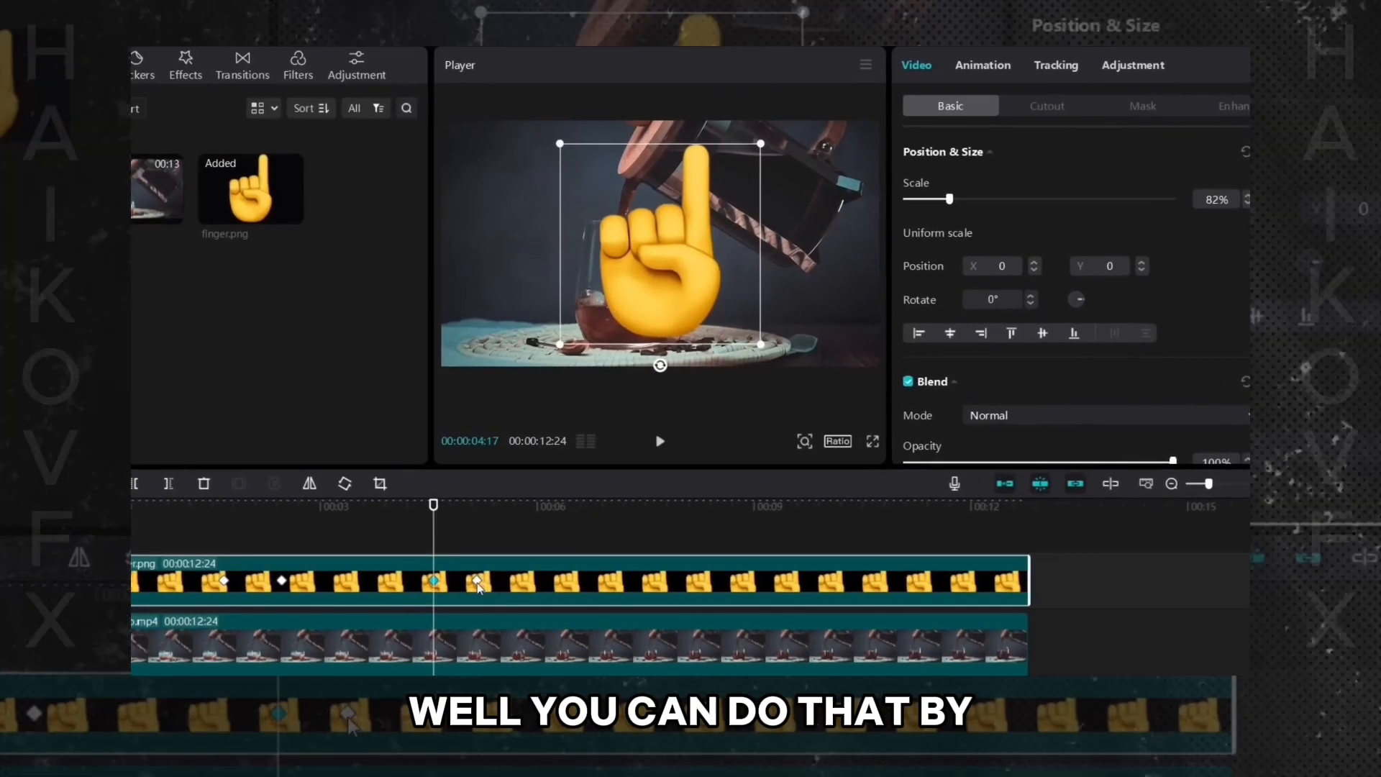
{"action": "left_click", "coordinate": [489, 565]}
{"action": "left_click", "coordinate": [434, 581]}
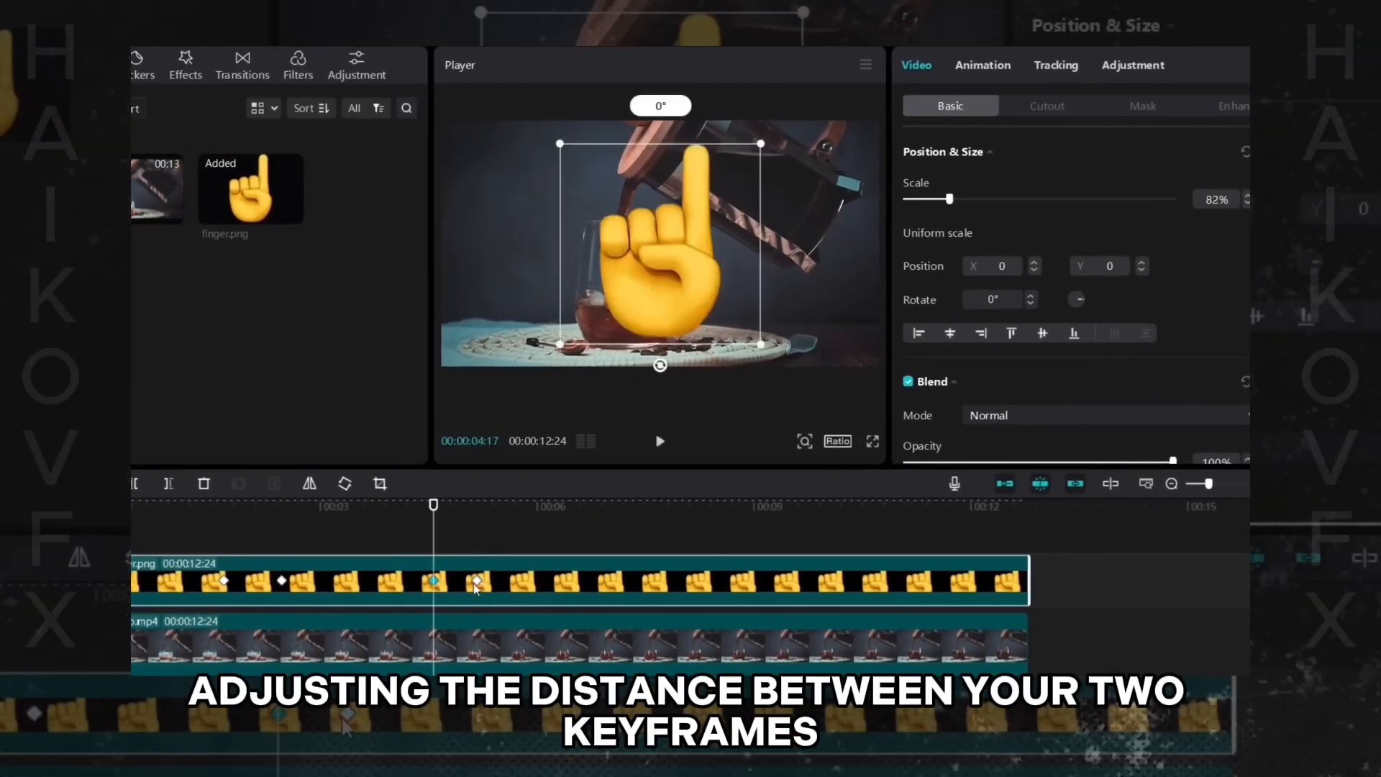
{"action": "left_click", "coordinate": [475, 581]}
{"action": "left_click", "coordinate": [434, 579]}
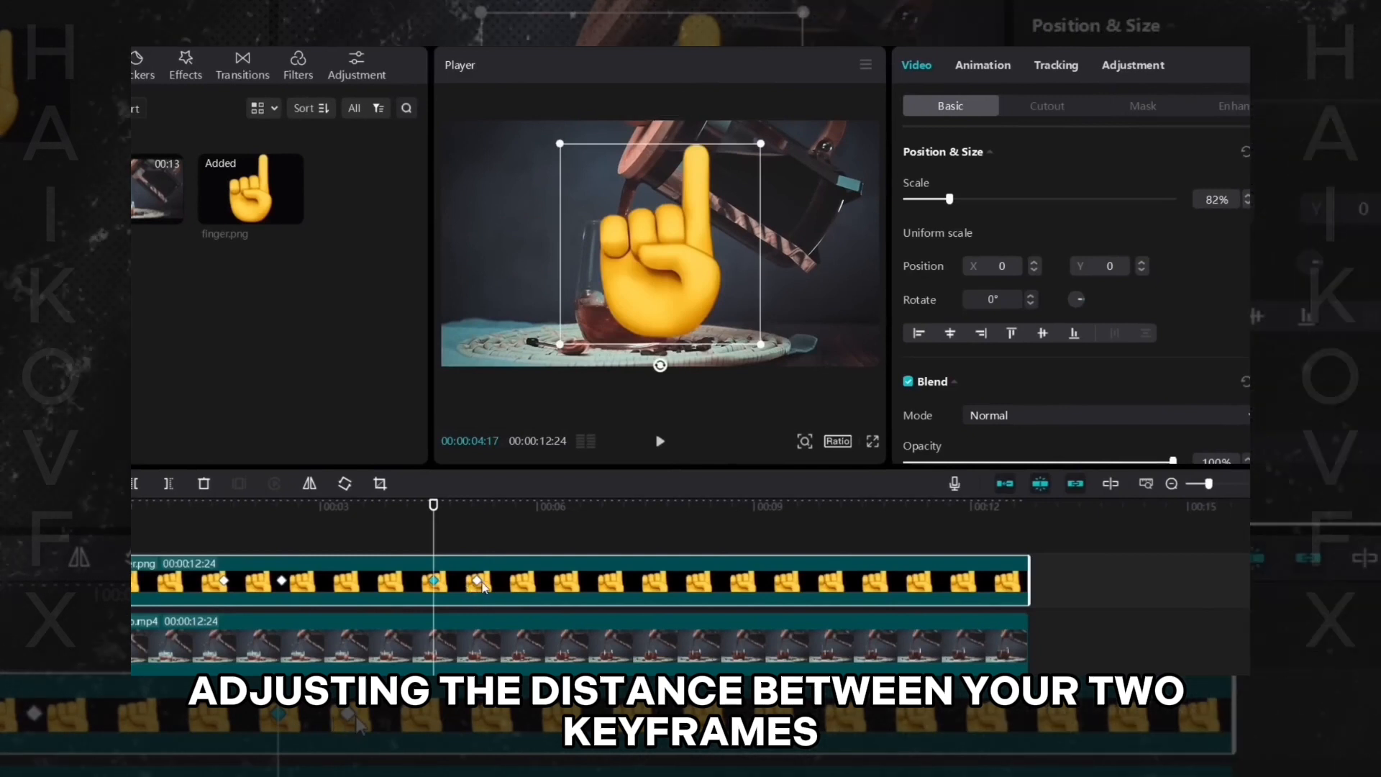
{"action": "left_click", "coordinate": [477, 581]}
{"action": "left_click", "coordinate": [434, 582]}
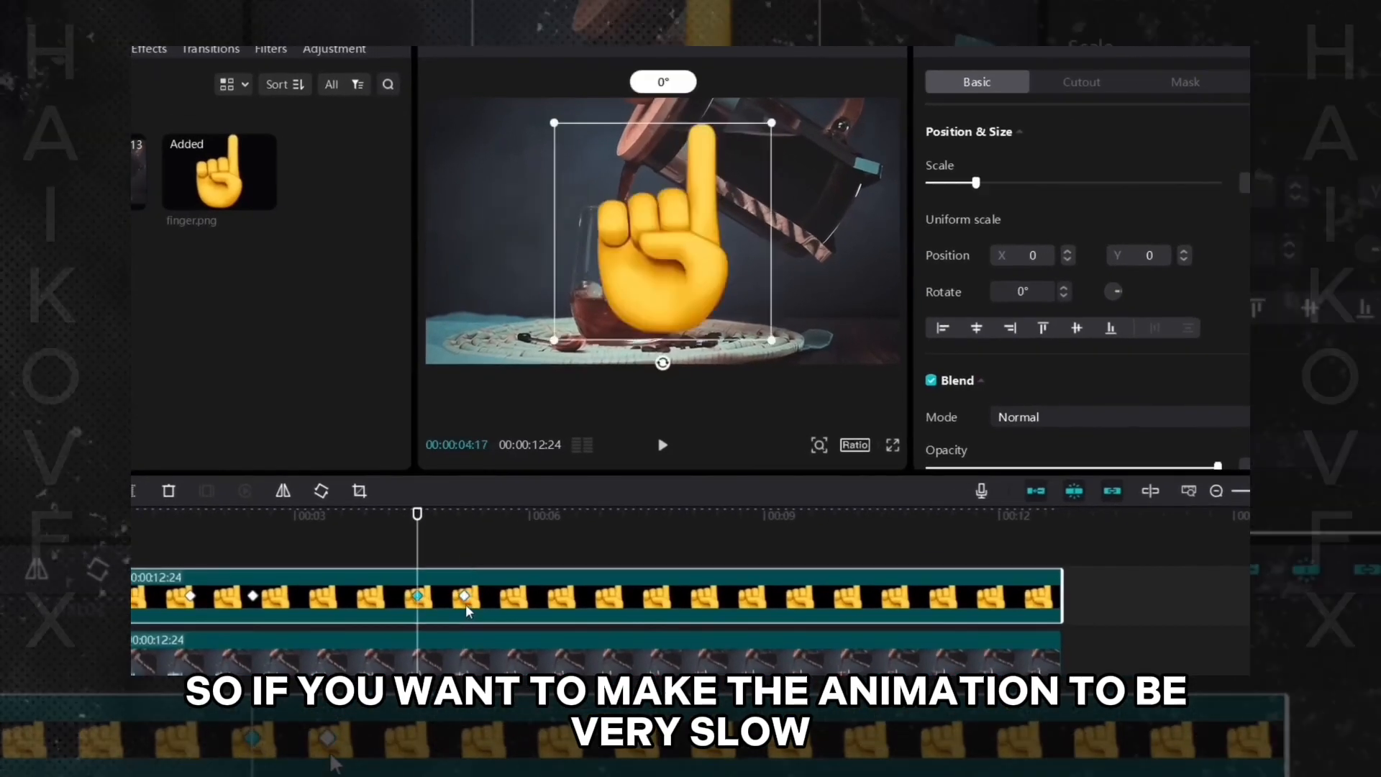
{"action": "left_click", "coordinate": [464, 595]}
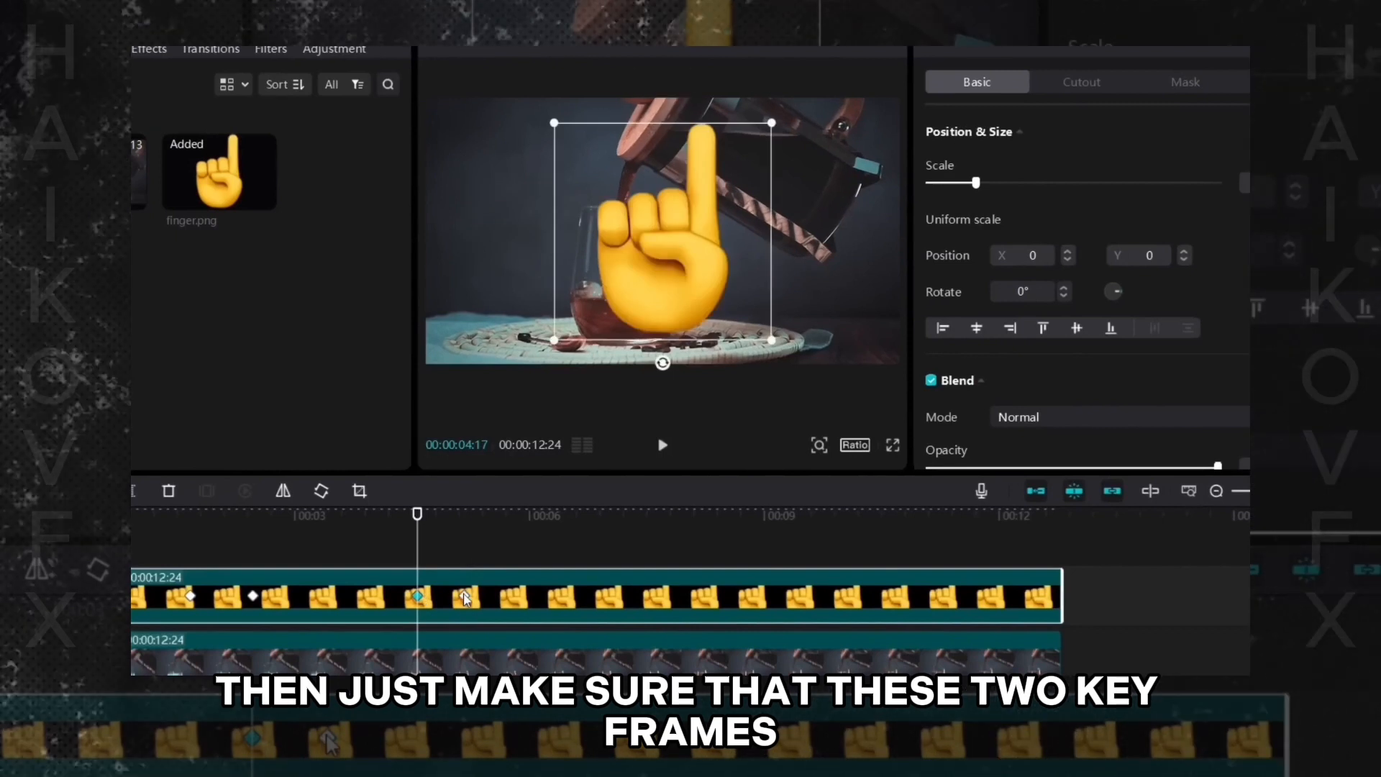
{"action": "left_click", "coordinate": [465, 596]}
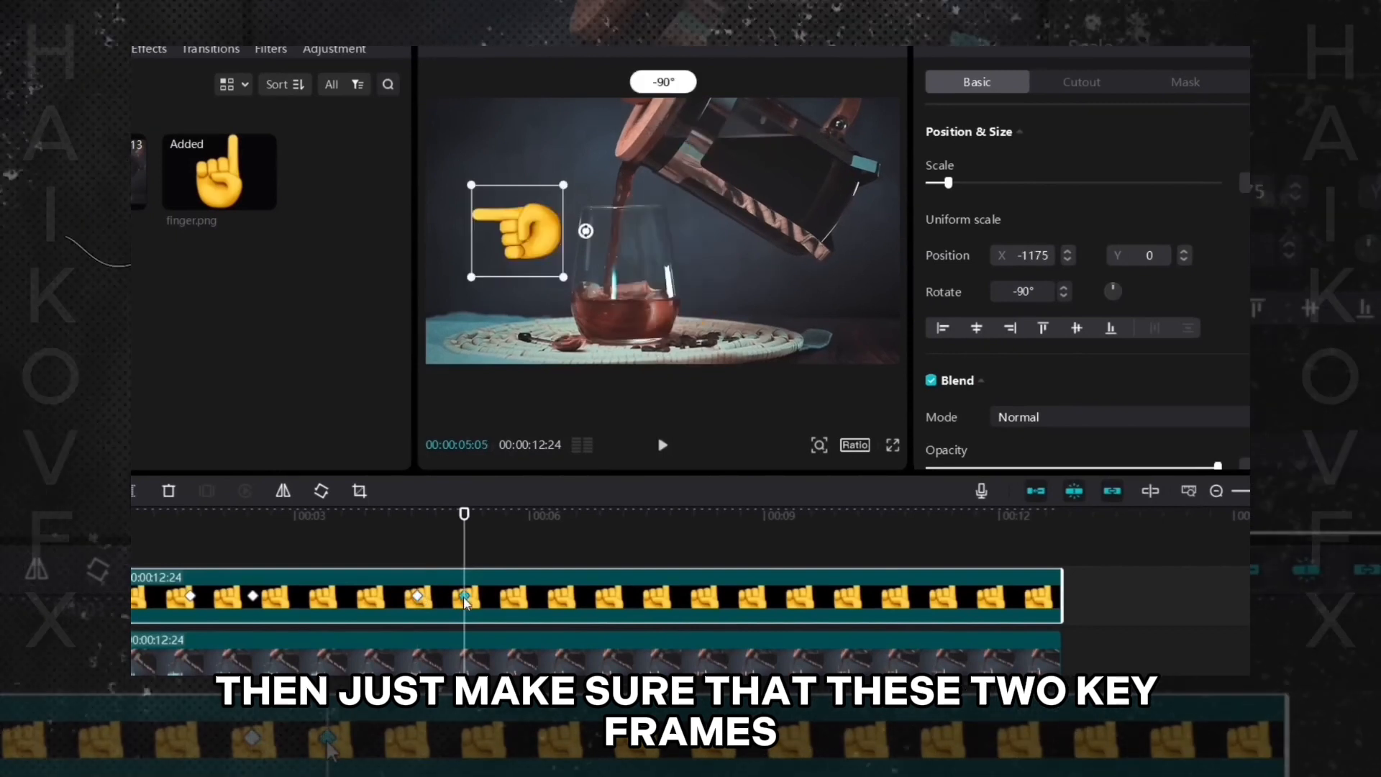
- Drag the finger's second keyframe much farther from the first and play the video to preview the slower animation
{"action": "left_click_drag", "start_coordinate": [625, 597], "coordinate": [673, 597]}
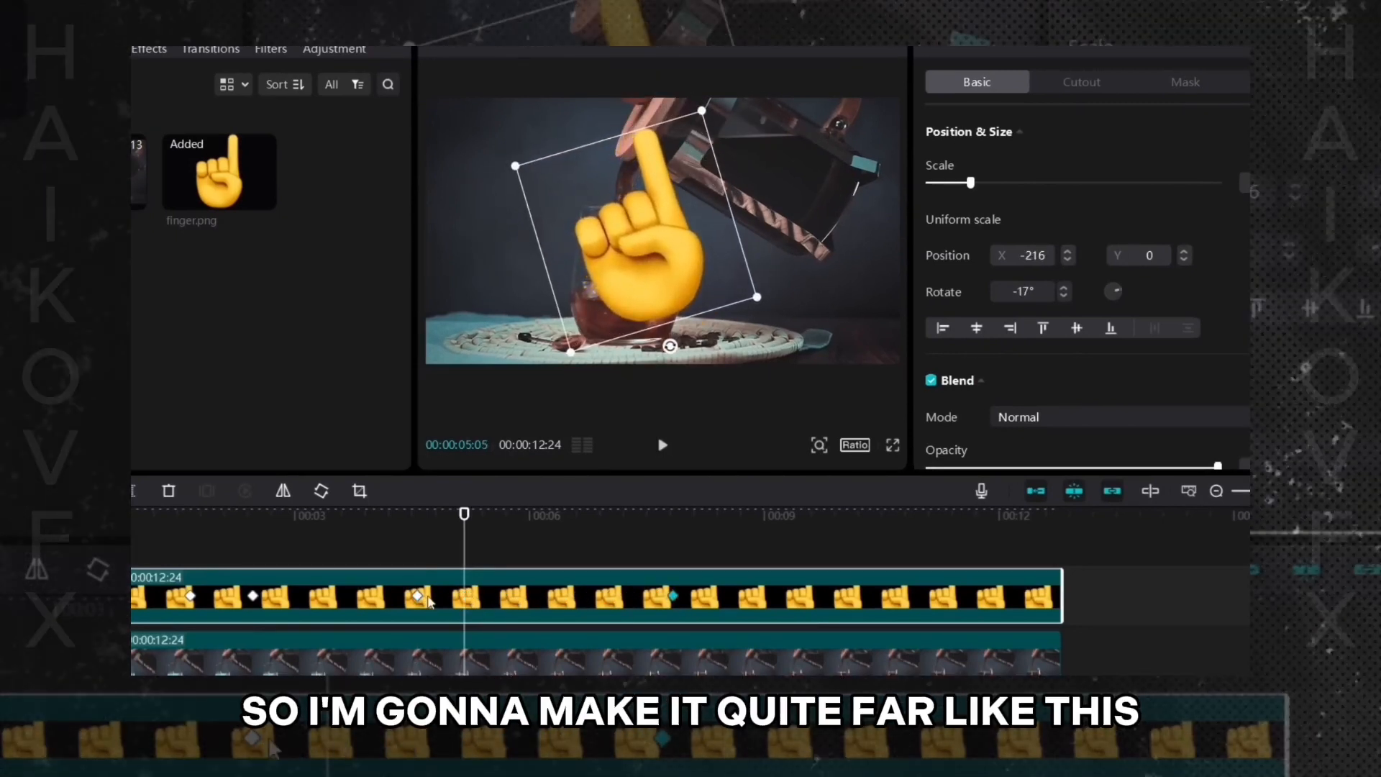
{"action": "left_click", "coordinate": [394, 547]}
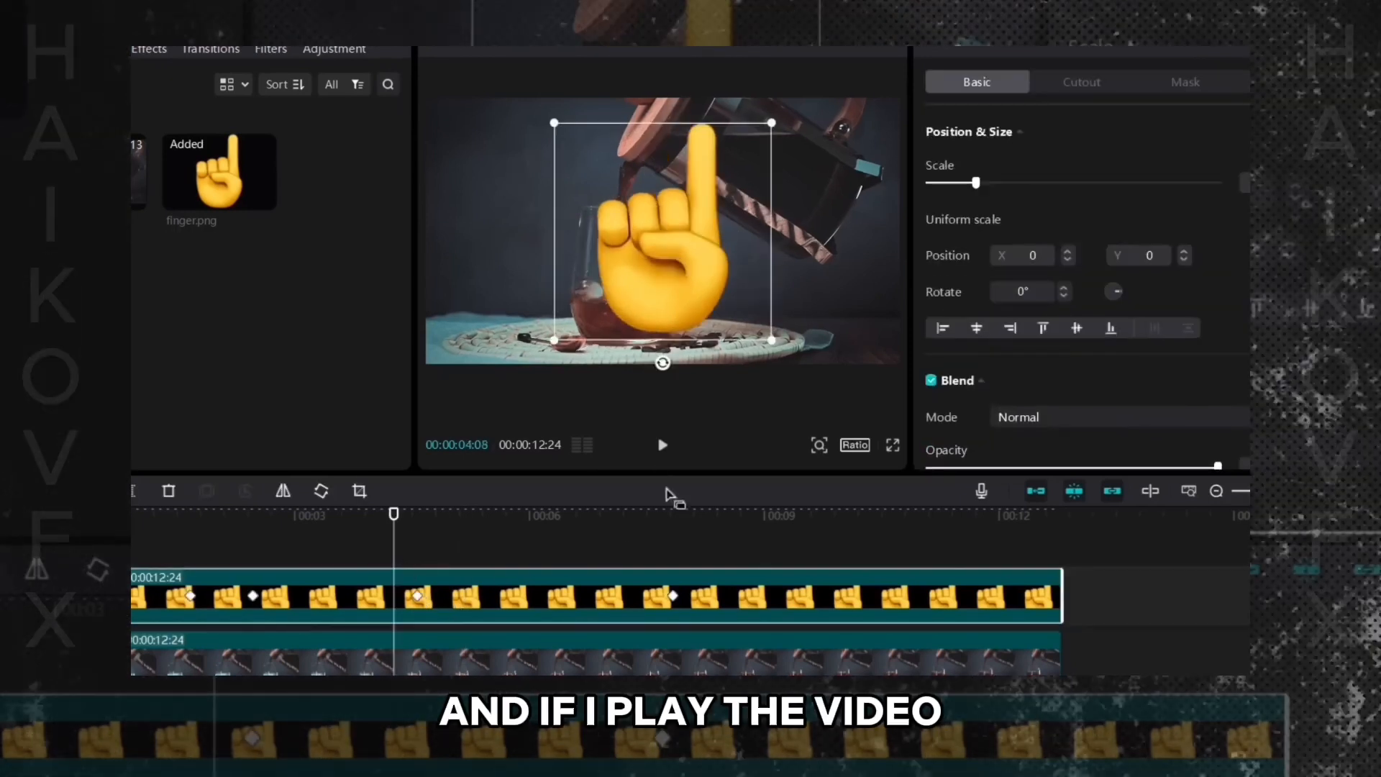
{"action": "left_click", "coordinate": [663, 444]}
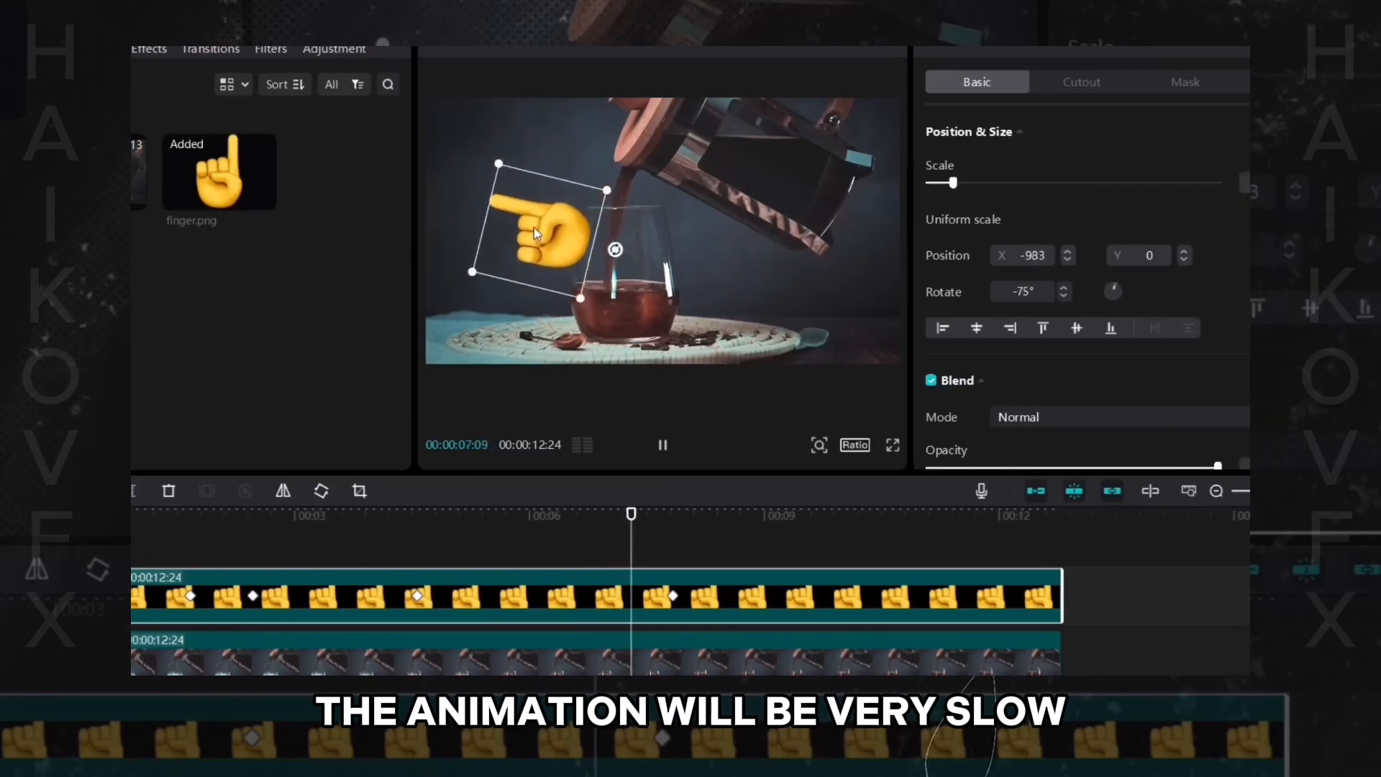
{"action": "left_click", "coordinate": [663, 445]}
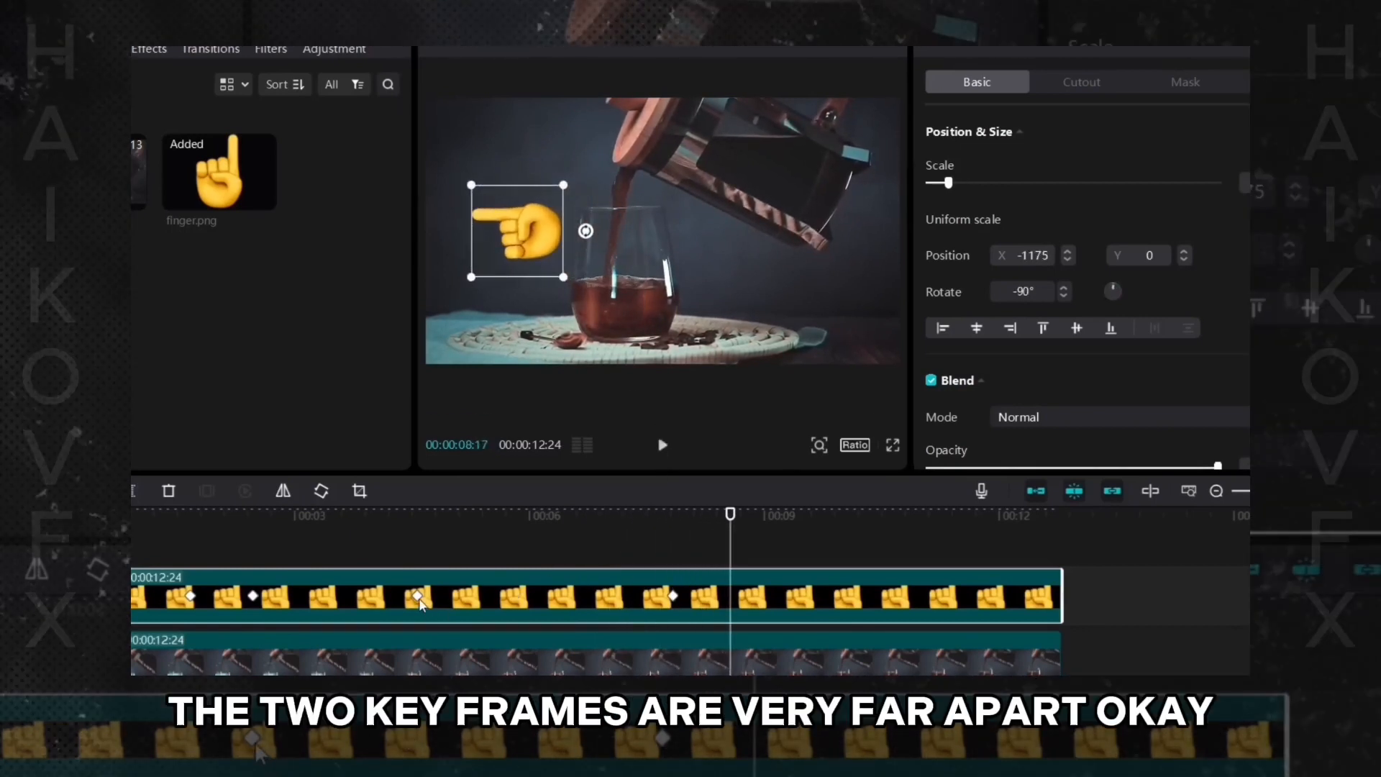
{"action": "left_click", "coordinate": [419, 596]}
{"action": "left_click", "coordinate": [672, 596]}
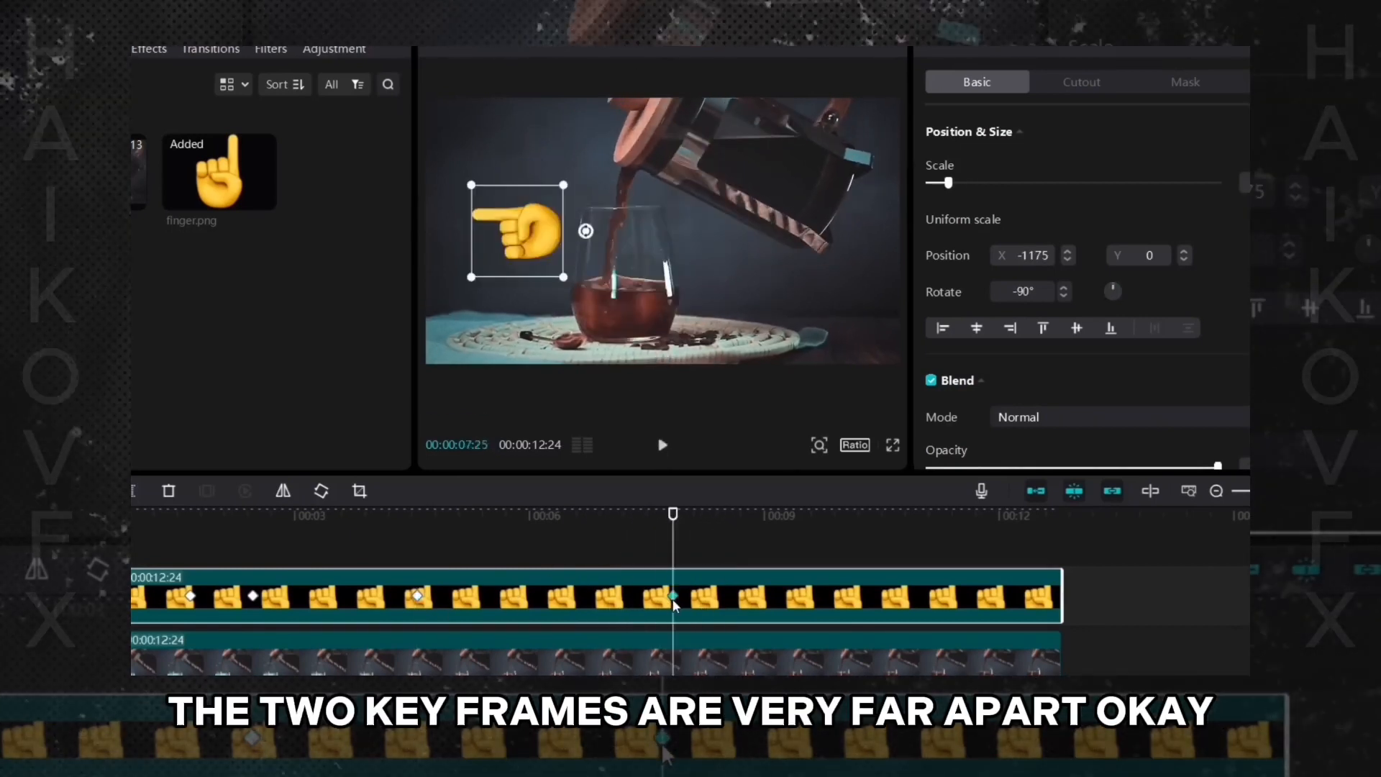
- Move the finger's second keyframe close to the first, preview the animation, then nudge it even closer and play again
{"action": "left_click_drag", "start_coordinate": [670, 597], "coordinate": [480, 600]}
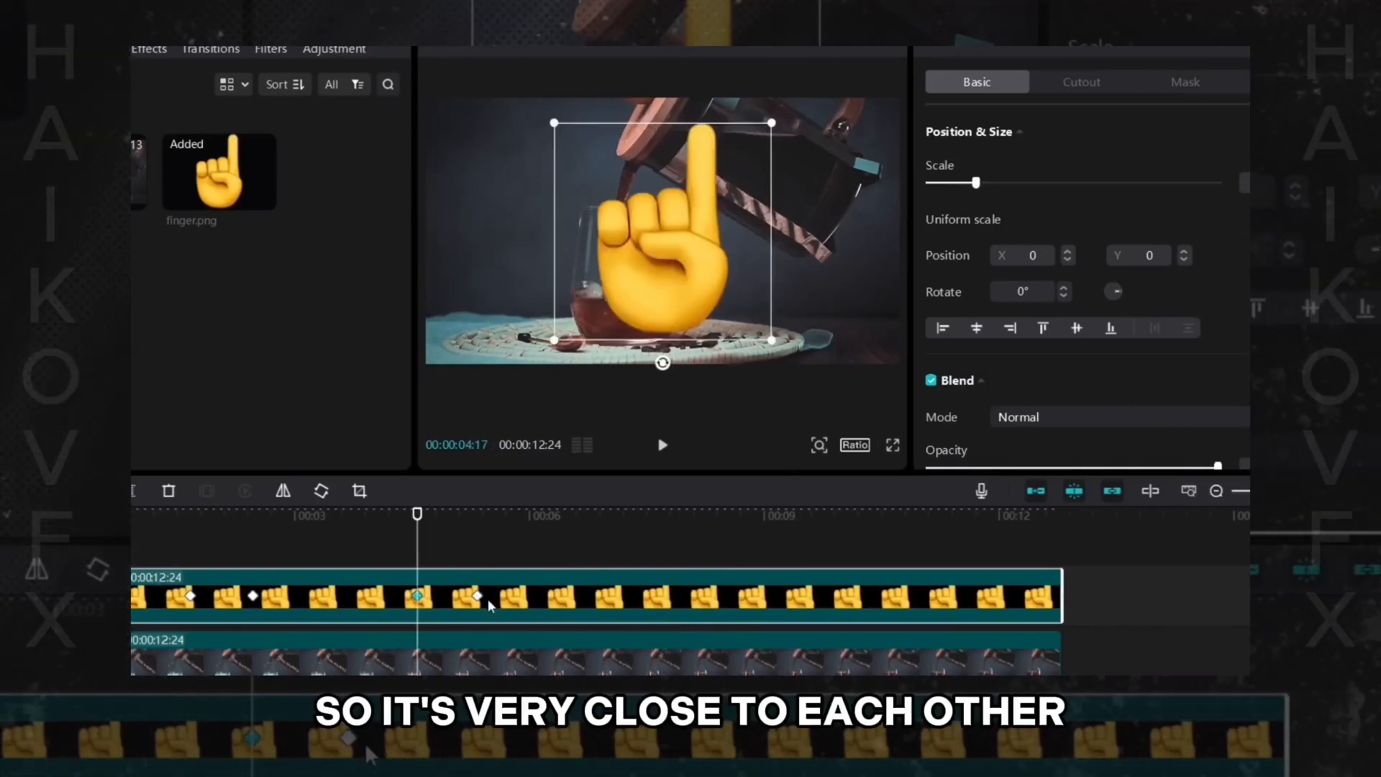
{"action": "left_click", "coordinate": [477, 595]}
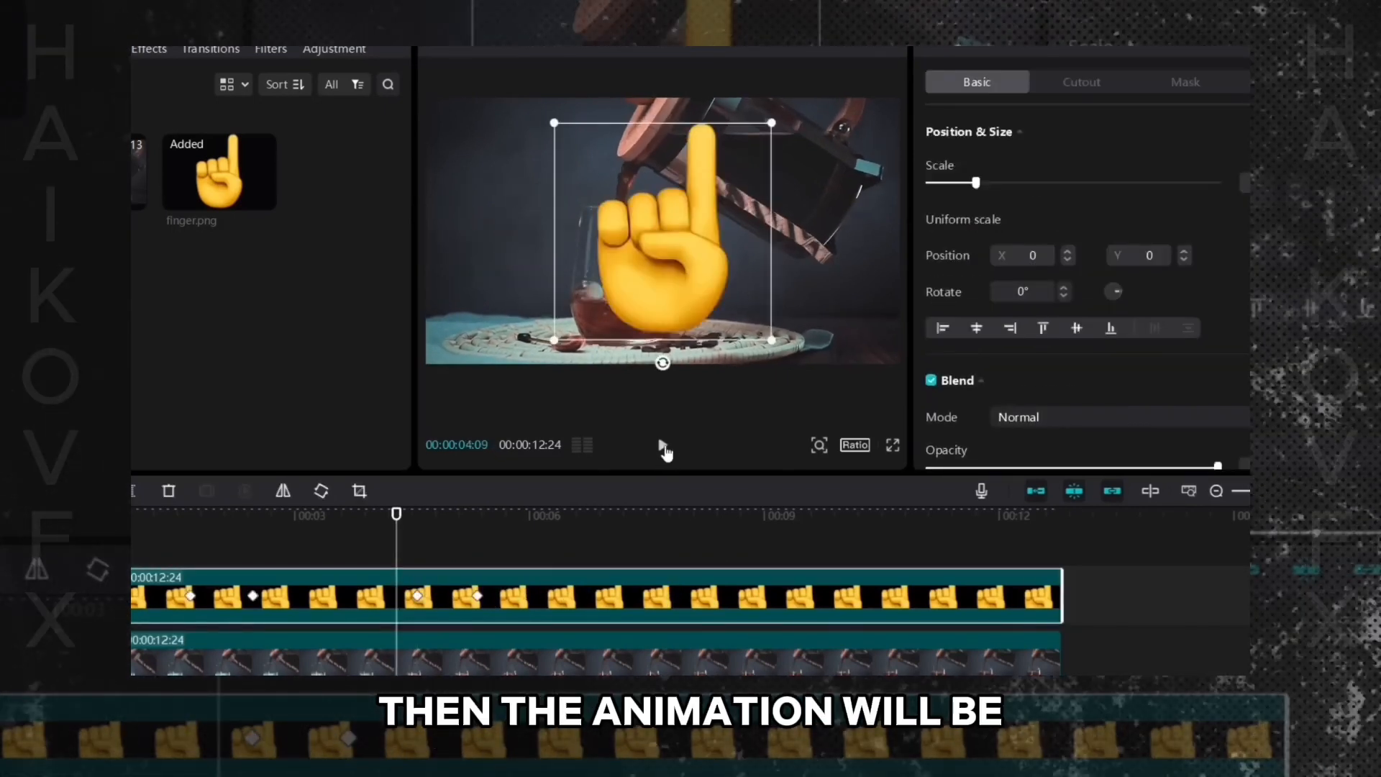
{"action": "left_click", "coordinate": [662, 446]}
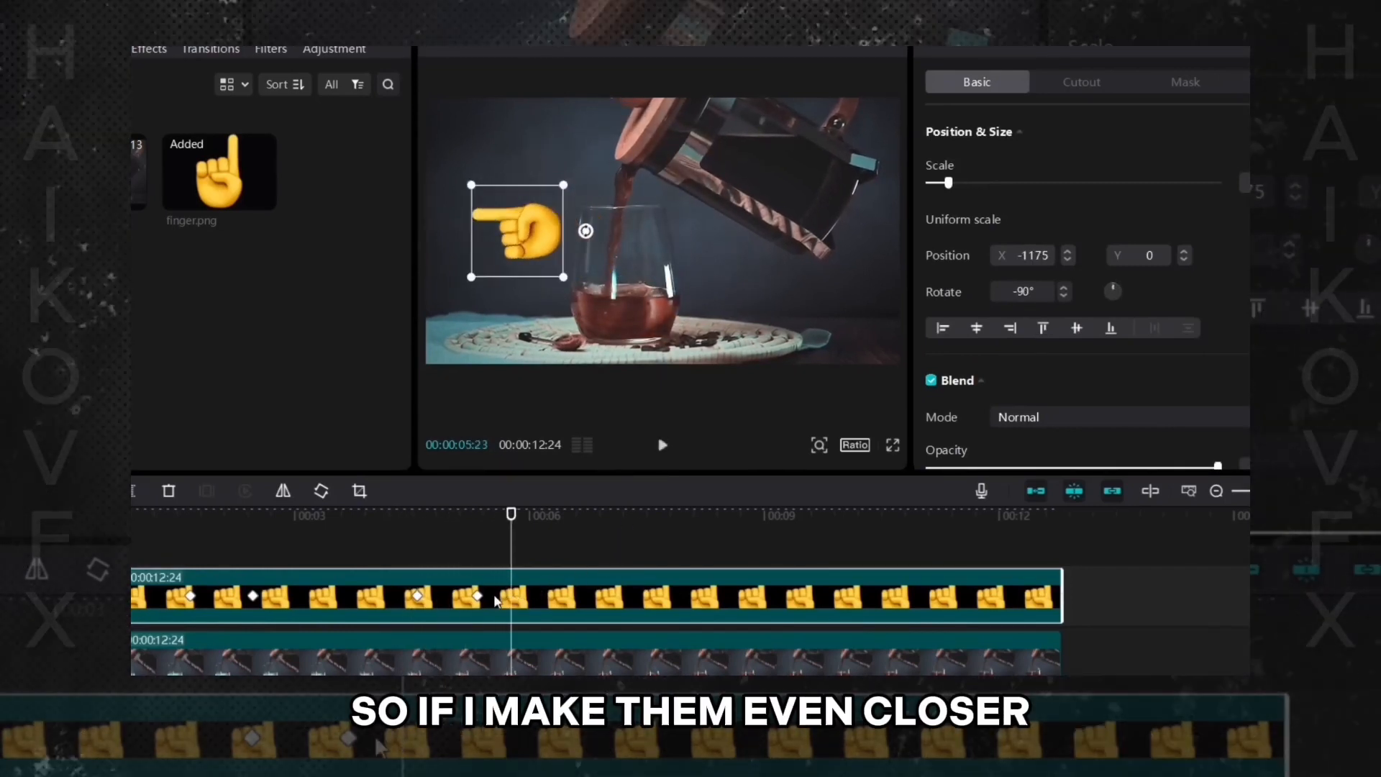
{"action": "left_click_drag", "start_coordinate": [477, 595], "coordinate": [454, 597]}
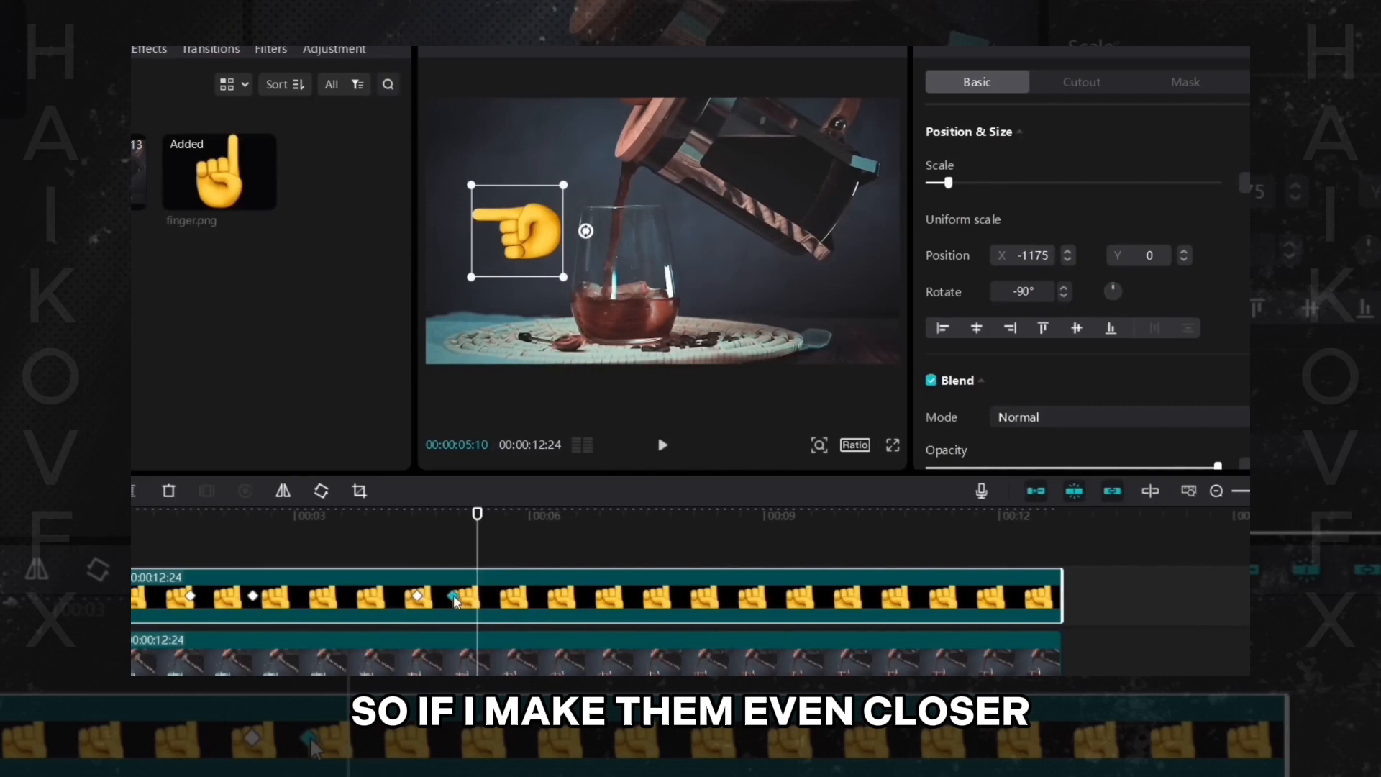
{"action": "left_click", "coordinate": [403, 546]}
{"action": "left_click", "coordinate": [663, 446]}
{"action": "left_click", "coordinate": [663, 446]}
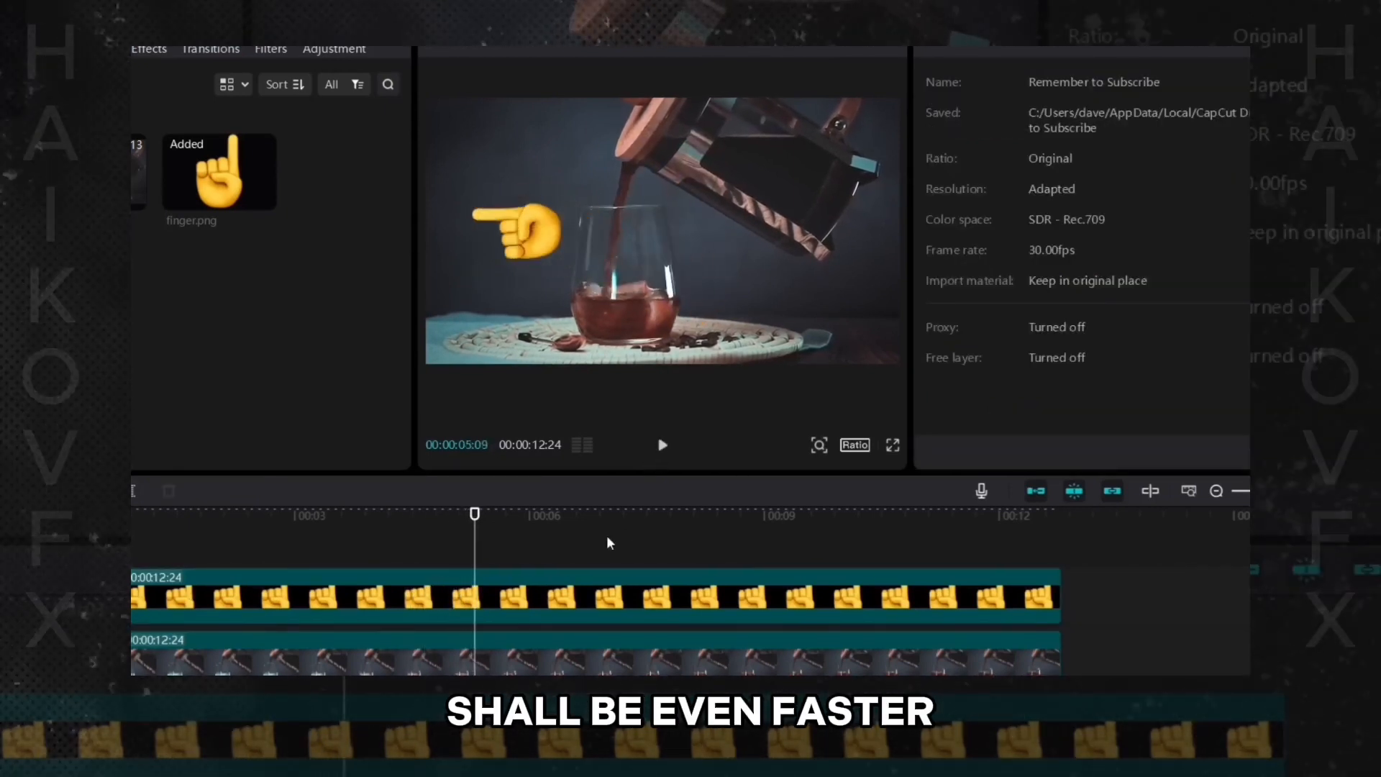
- Select the finger clip and shift its second keyframe slightly closer to the first keyframe
{"action": "left_click", "coordinate": [575, 597]}
{"action": "left_click", "coordinate": [452, 597]}
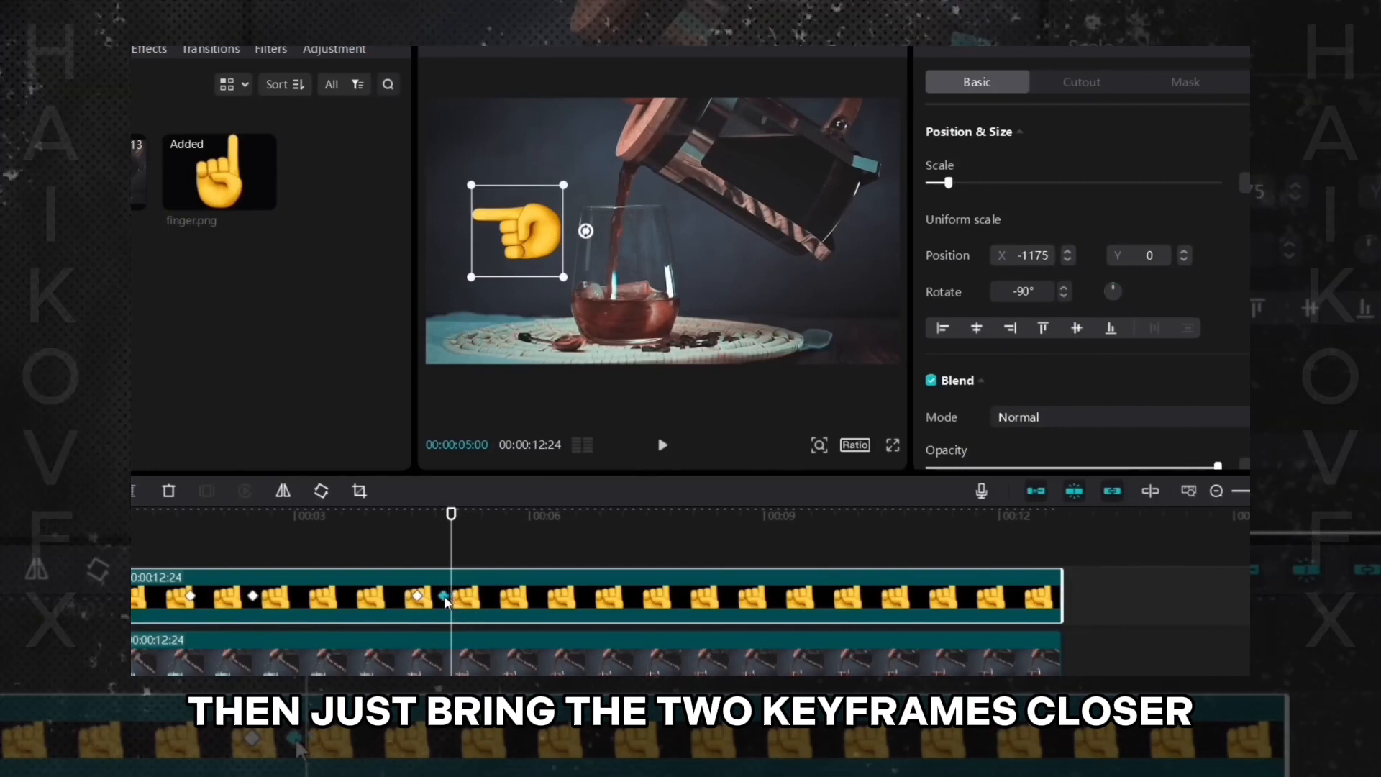
{"action": "left_click_drag", "start_coordinate": [444, 596], "coordinate": [438, 597]}
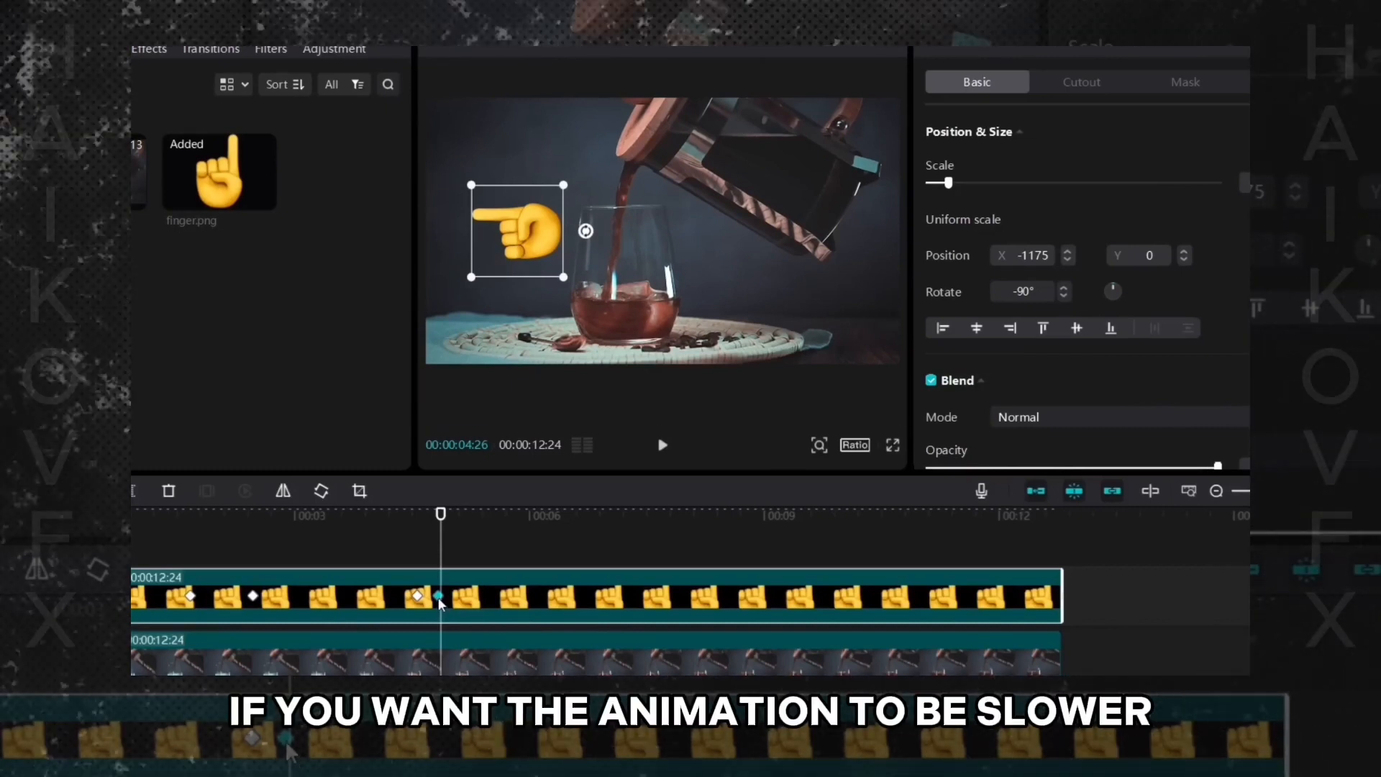
- Drag the finger's second keyframe far along the clip, about 00:00:08:08, and play to preview the slow motion
{"action": "left_click_drag", "start_coordinate": [442, 597], "coordinate": [706, 598]}
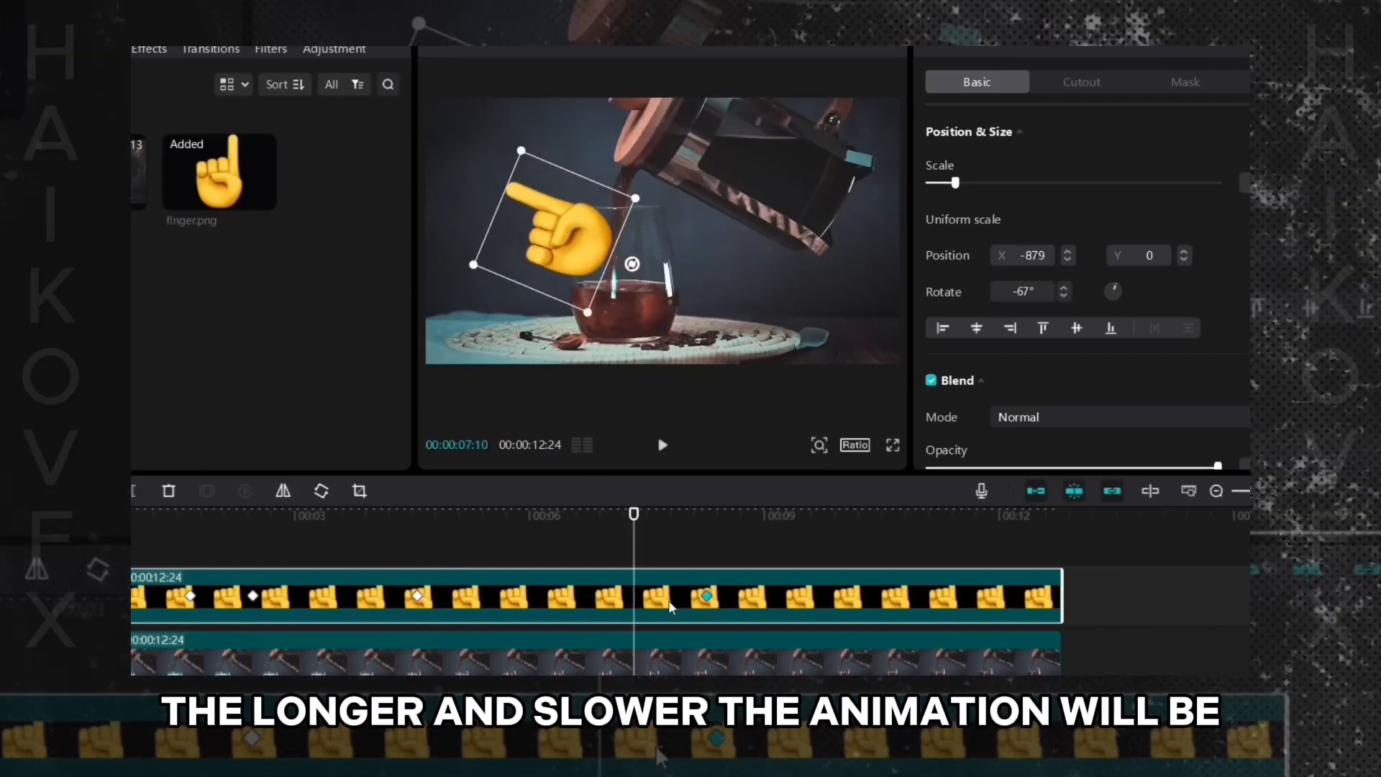
{"action": "left_click_drag", "start_coordinate": [706, 597], "coordinate": [745, 599]}
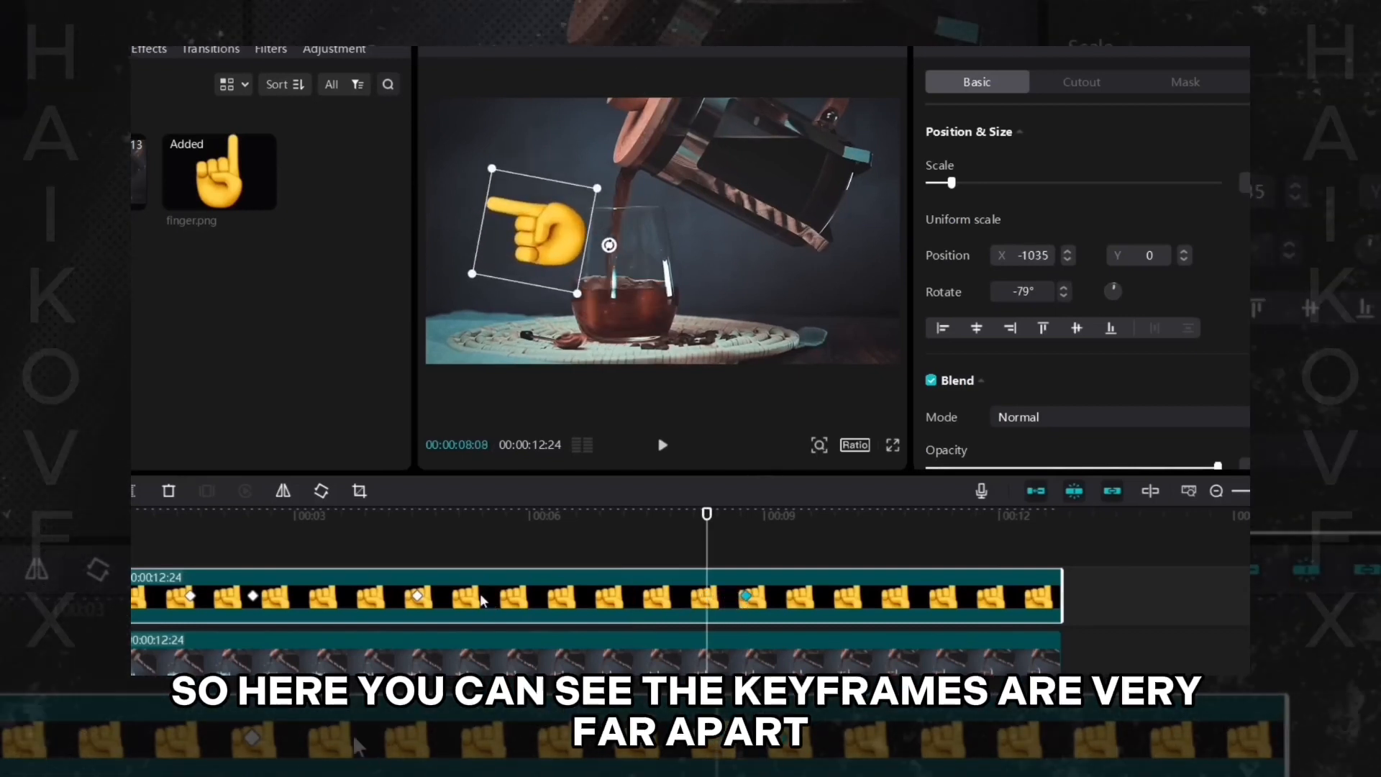
{"action": "left_click", "coordinate": [399, 564]}
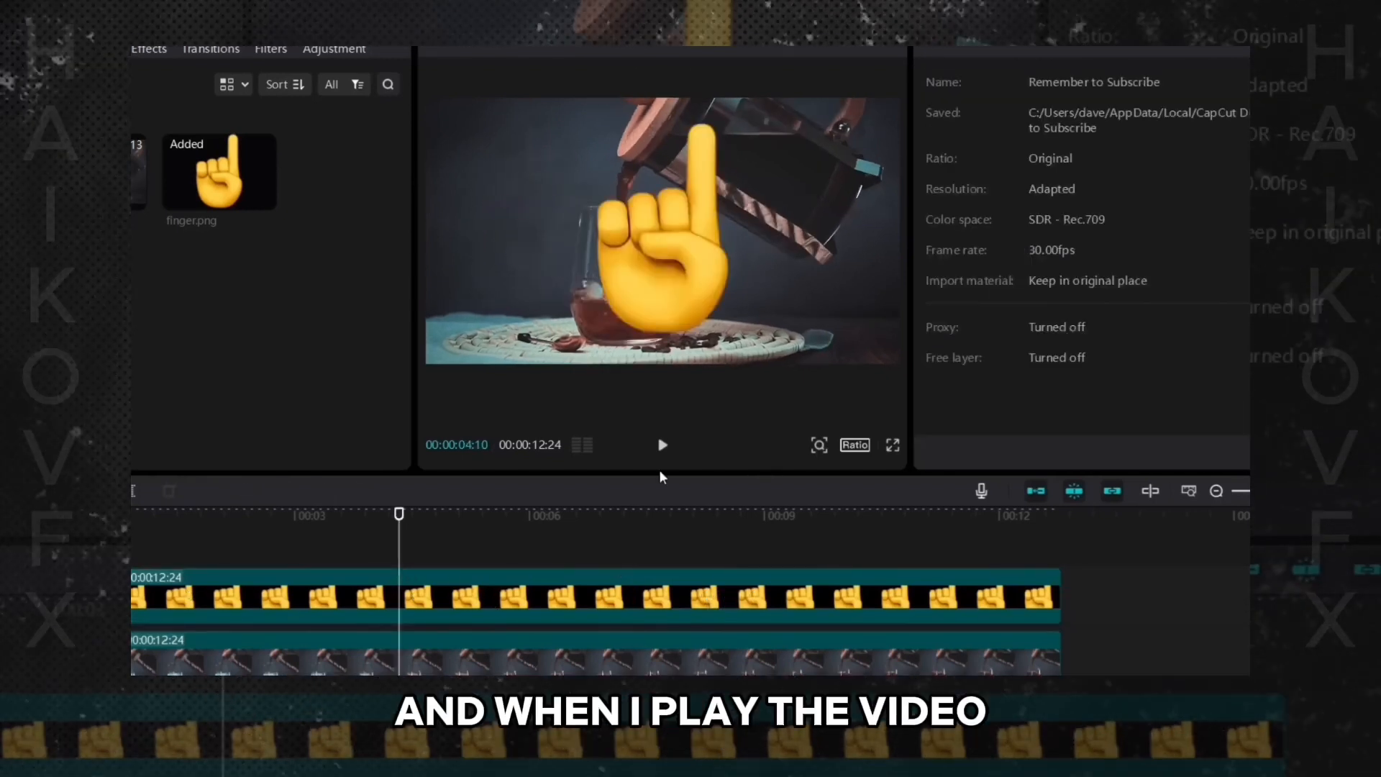
{"action": "left_click", "coordinate": [662, 444]}
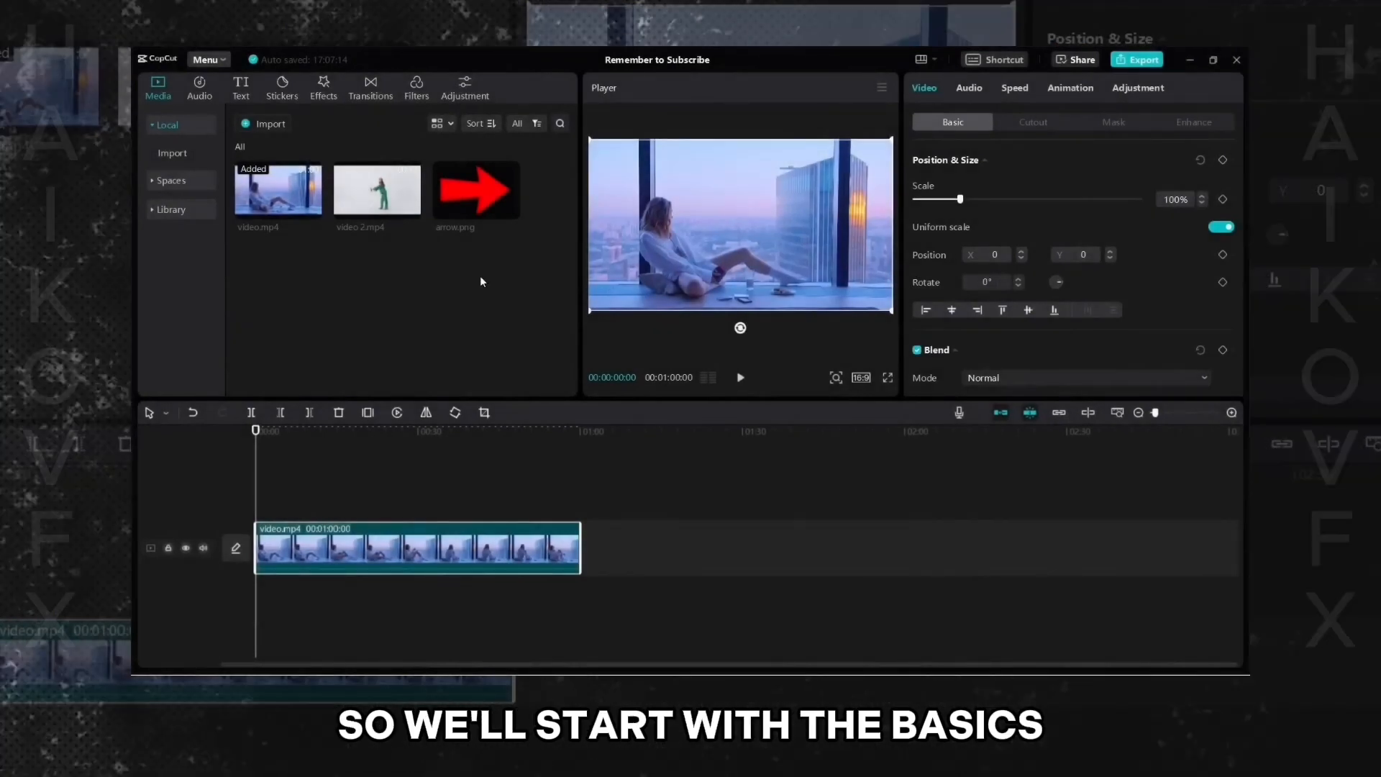
- In a new example project, add arrow.png to a track above video.mp4
{"action": "left_click_drag", "start_coordinate": [279, 189], "coordinate": [484, 240]}
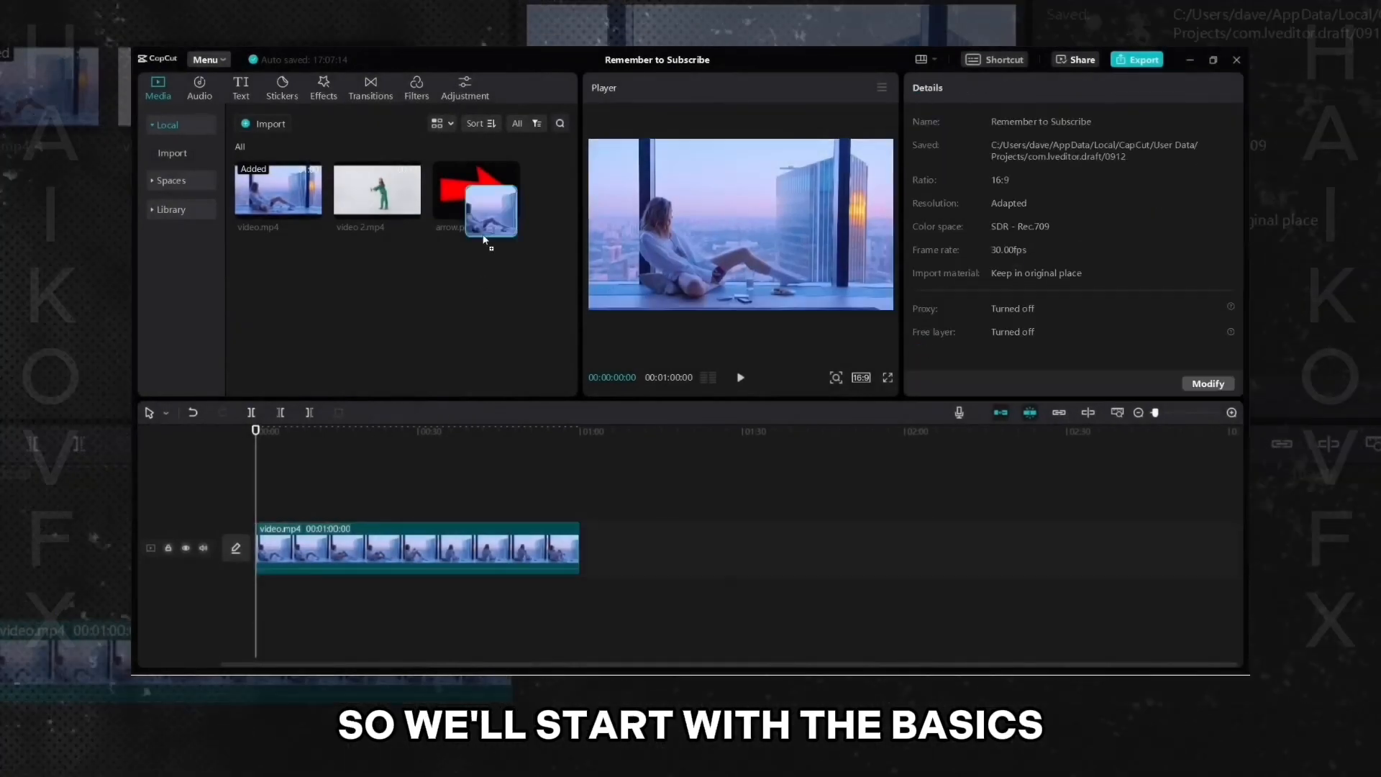
{"action": "left_click_drag", "start_coordinate": [360, 481], "coordinate": [577, 505]}
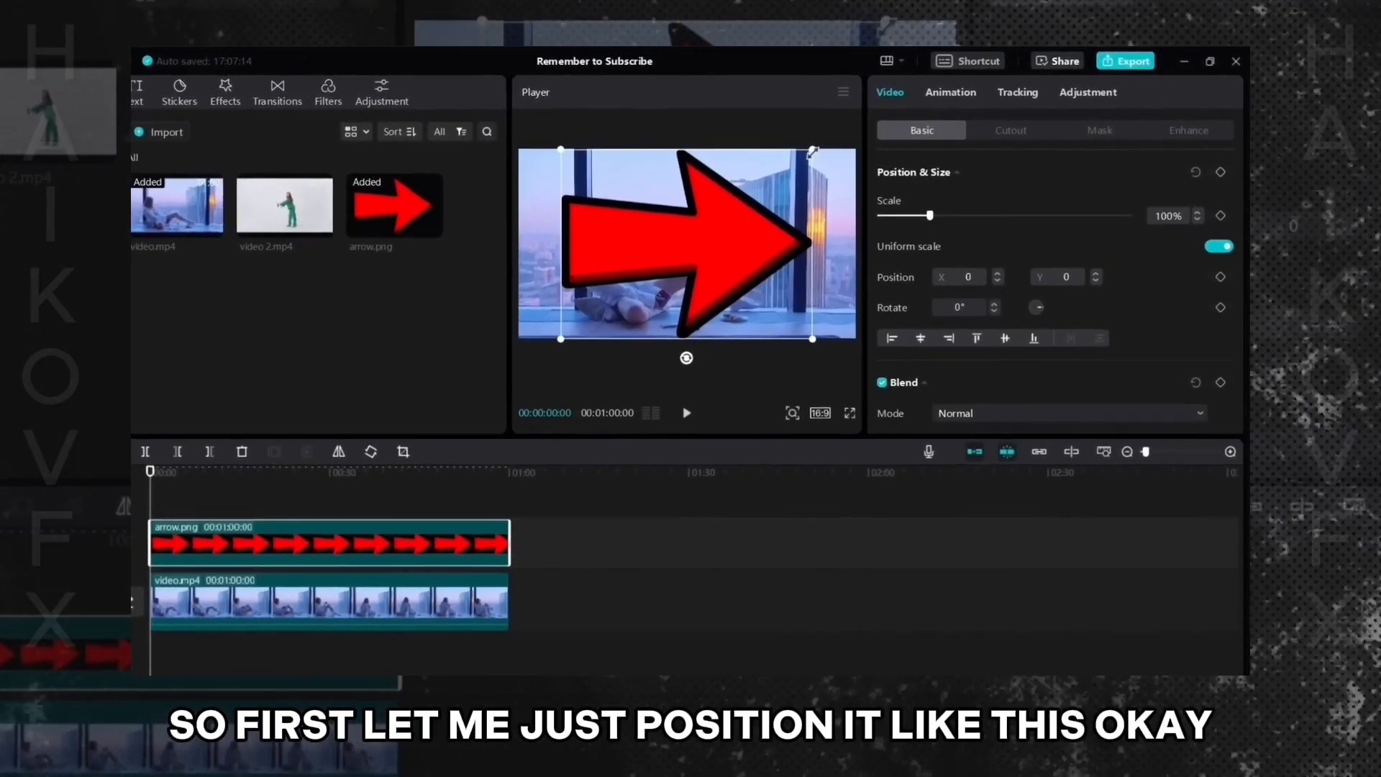
- Shrink the arrow to about 24%, move it above the video's centre, and add a Position & Size keyframe at 00:00:04:07
{"action": "left_click_drag", "start_coordinate": [832, 145], "coordinate": [692, 212]}
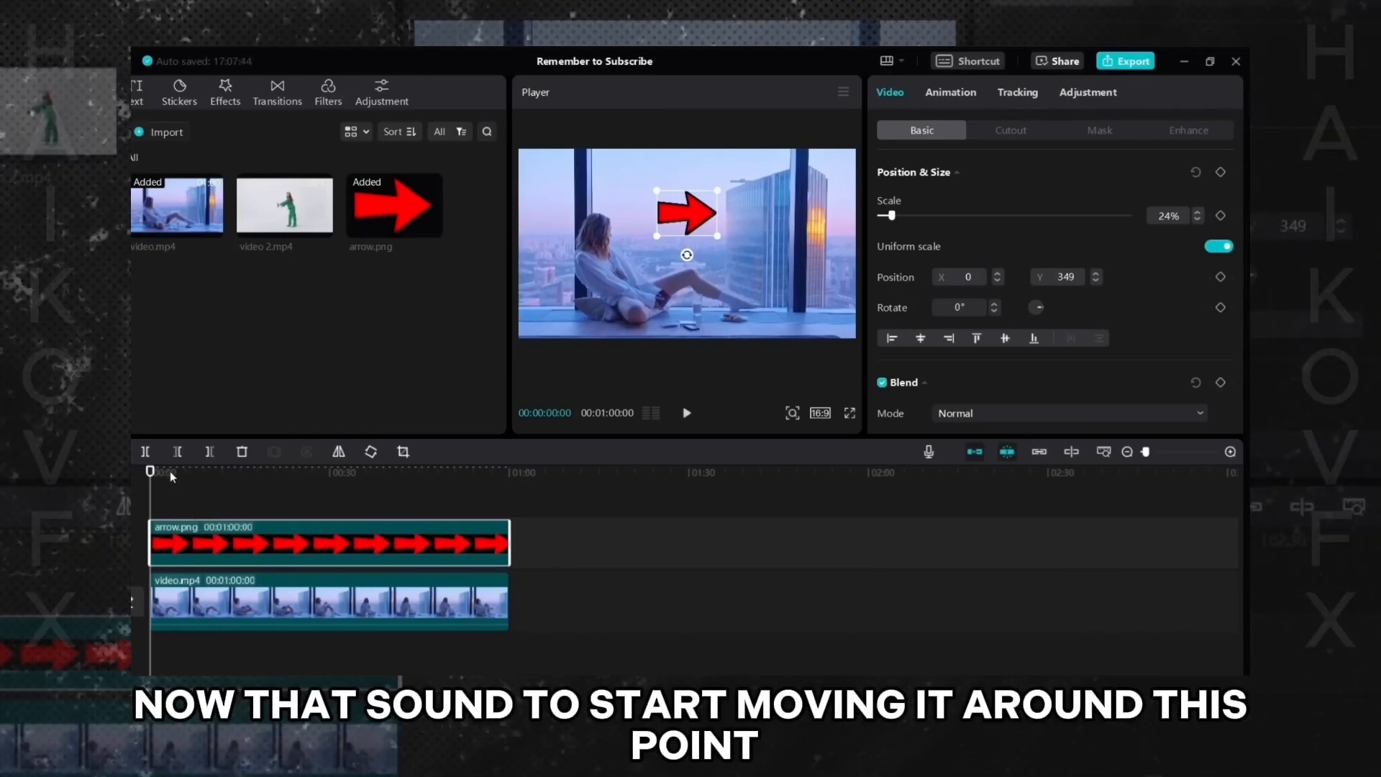
{"action": "mouse_move", "coordinate": [173, 477]}
{"action": "left_mouse_down"}
{"action": "mouse_move", "coordinate": [146, 475]}
{"action": "mouse_move", "coordinate": [180, 479]}
{"action": "left_mouse_up"}
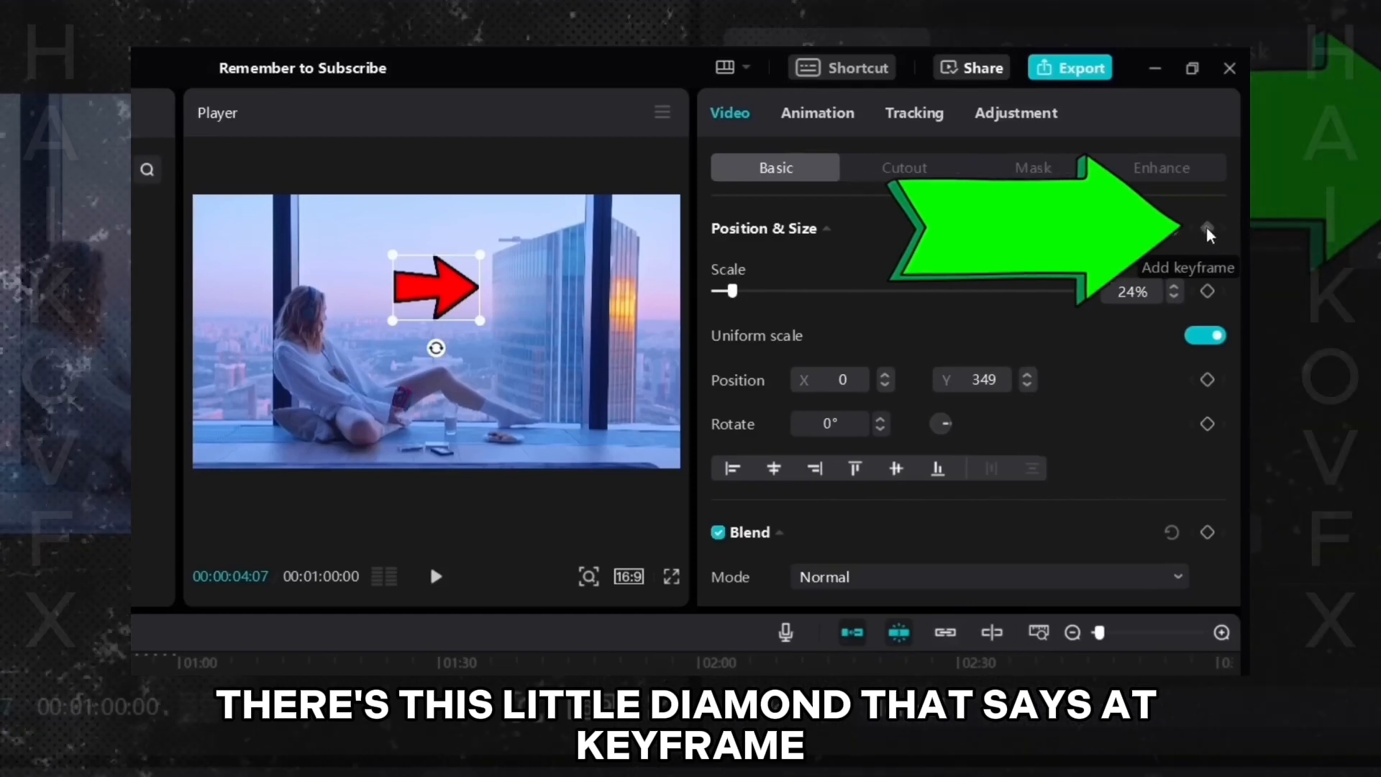
{"action": "left_click", "coordinate": [1208, 230]}
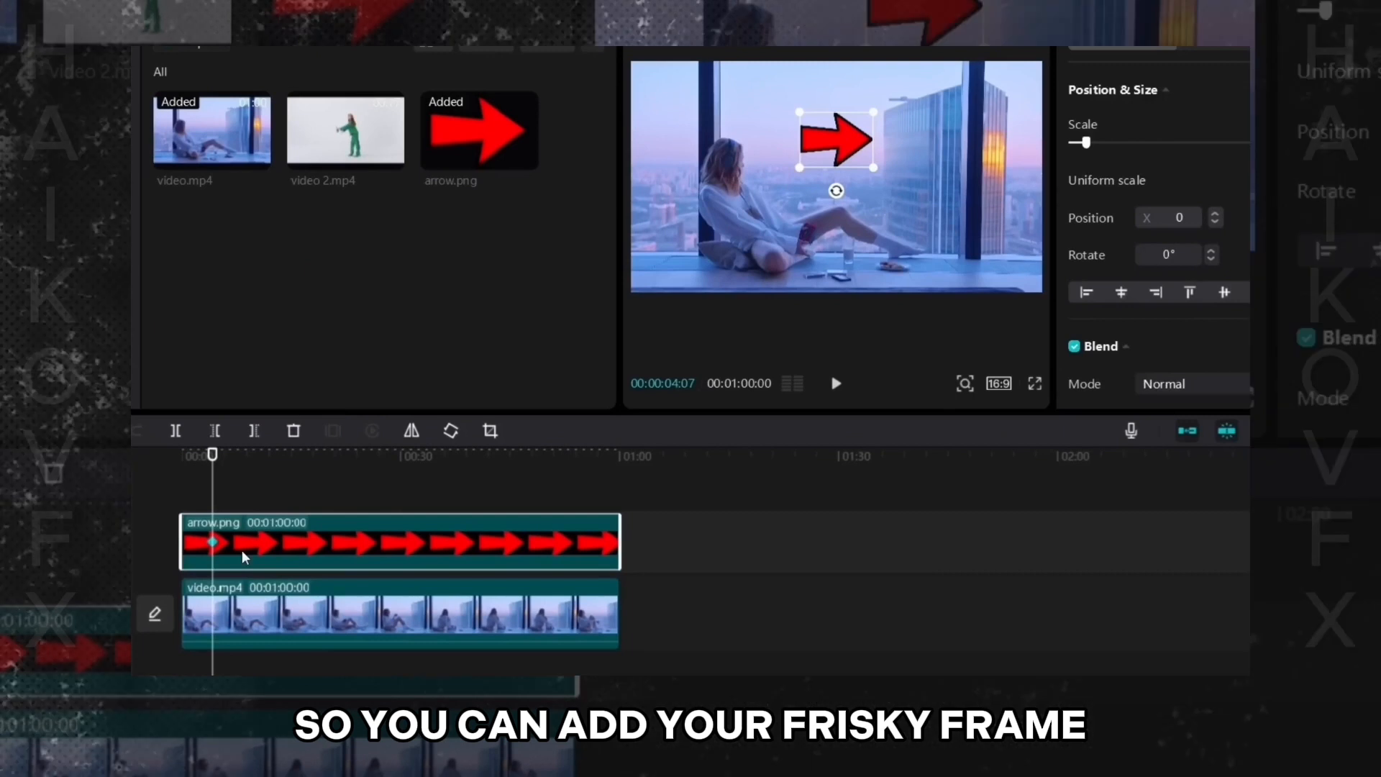
- At 00:00:10:08, move the arrow to the video's upper-left corner to create a second keyframe
{"action": "left_click", "coordinate": [254, 469]}
{"action": "left_click", "coordinate": [256, 469]}
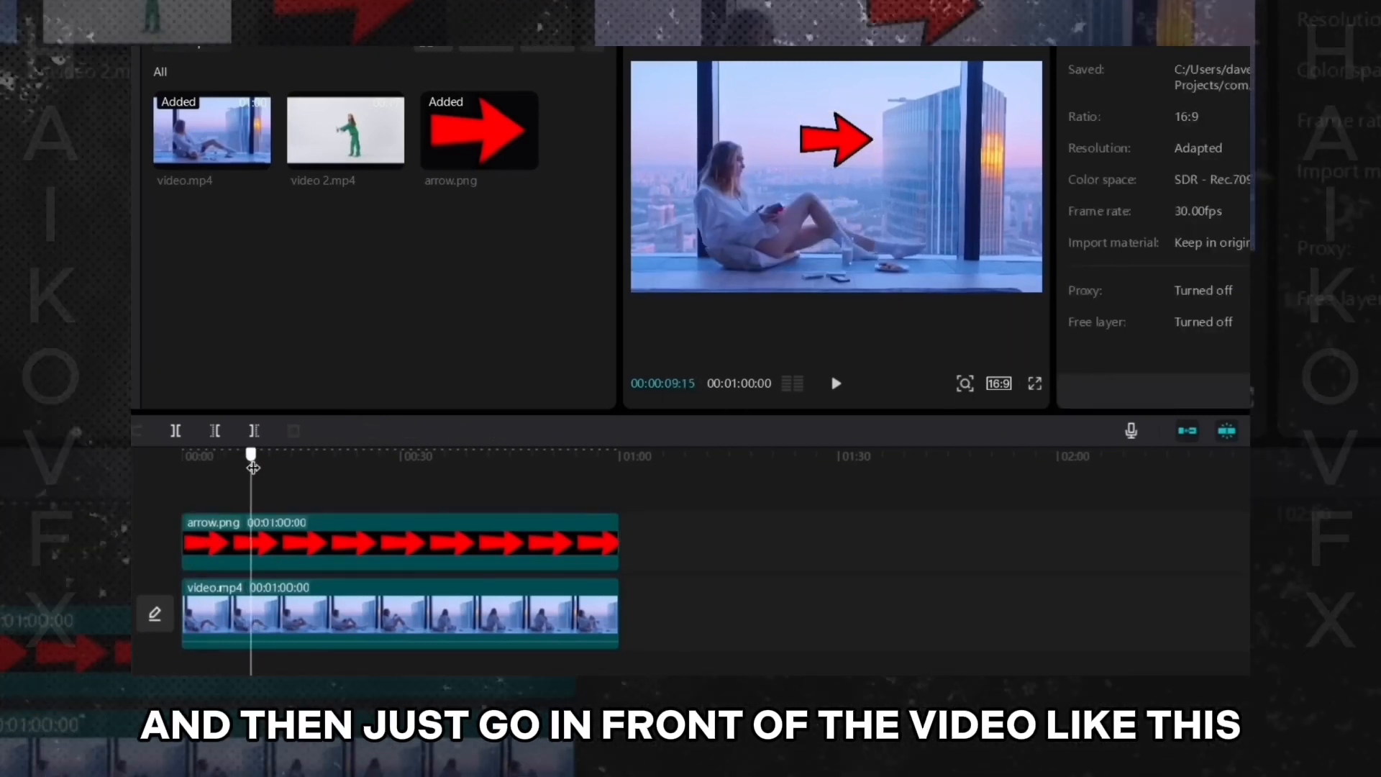
{"action": "left_click", "coordinate": [248, 470]}
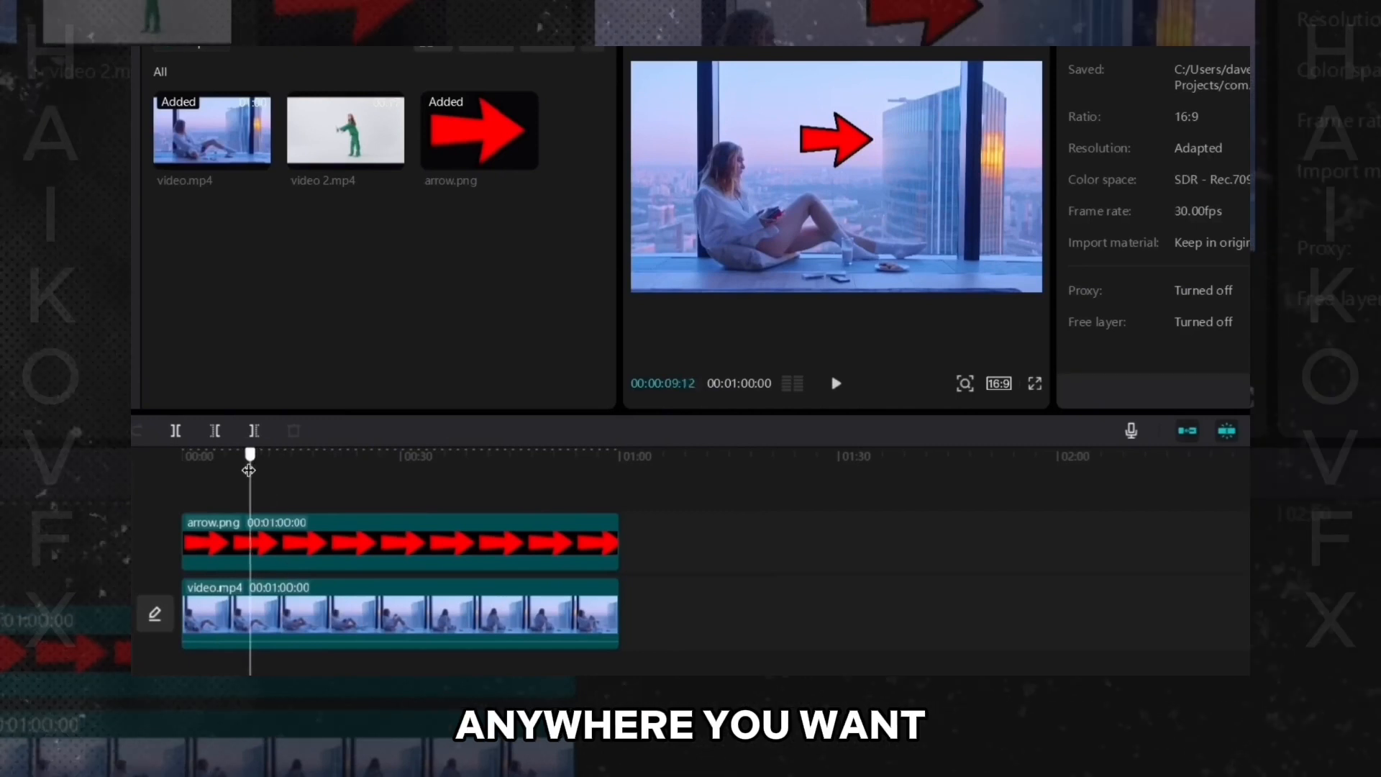
{"action": "left_click", "coordinate": [302, 564]}
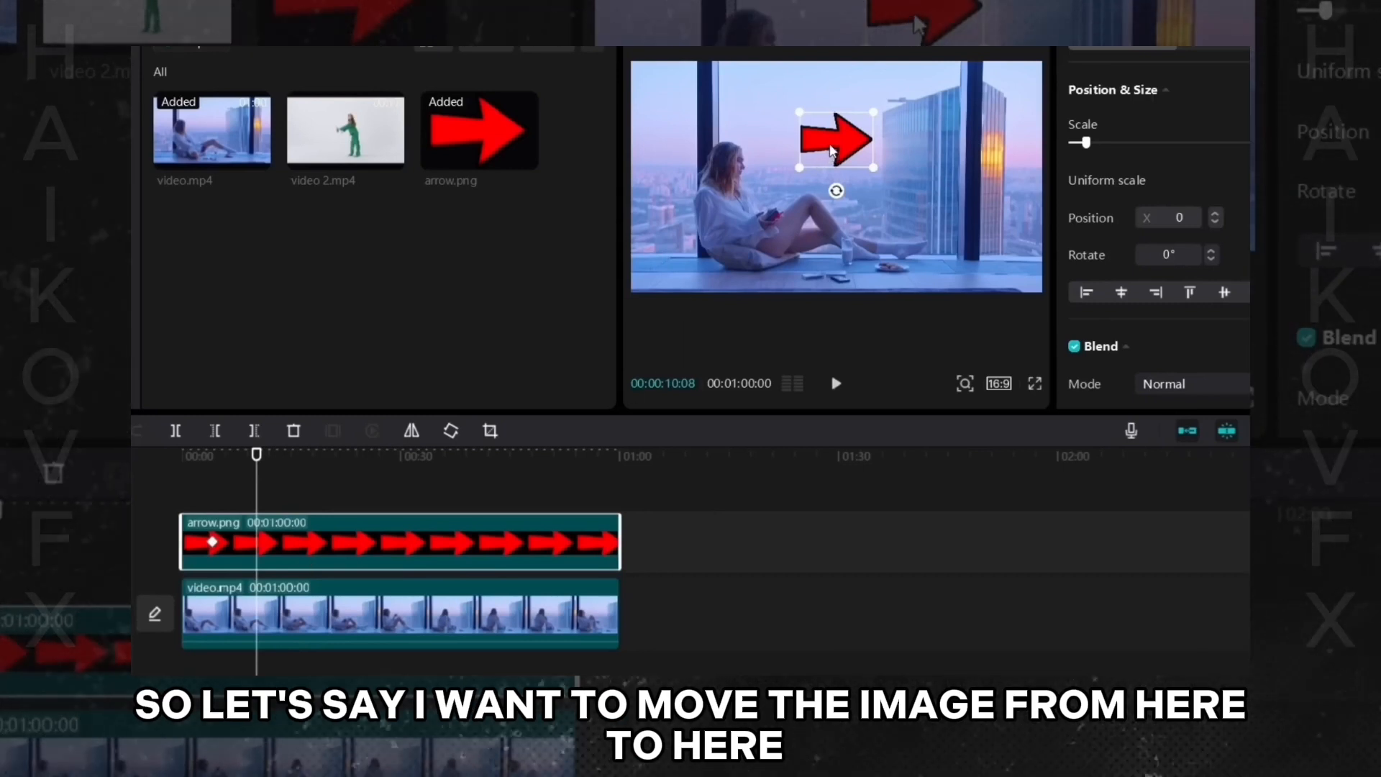
{"action": "left_click_drag", "start_coordinate": [832, 154], "coordinate": [671, 121]}
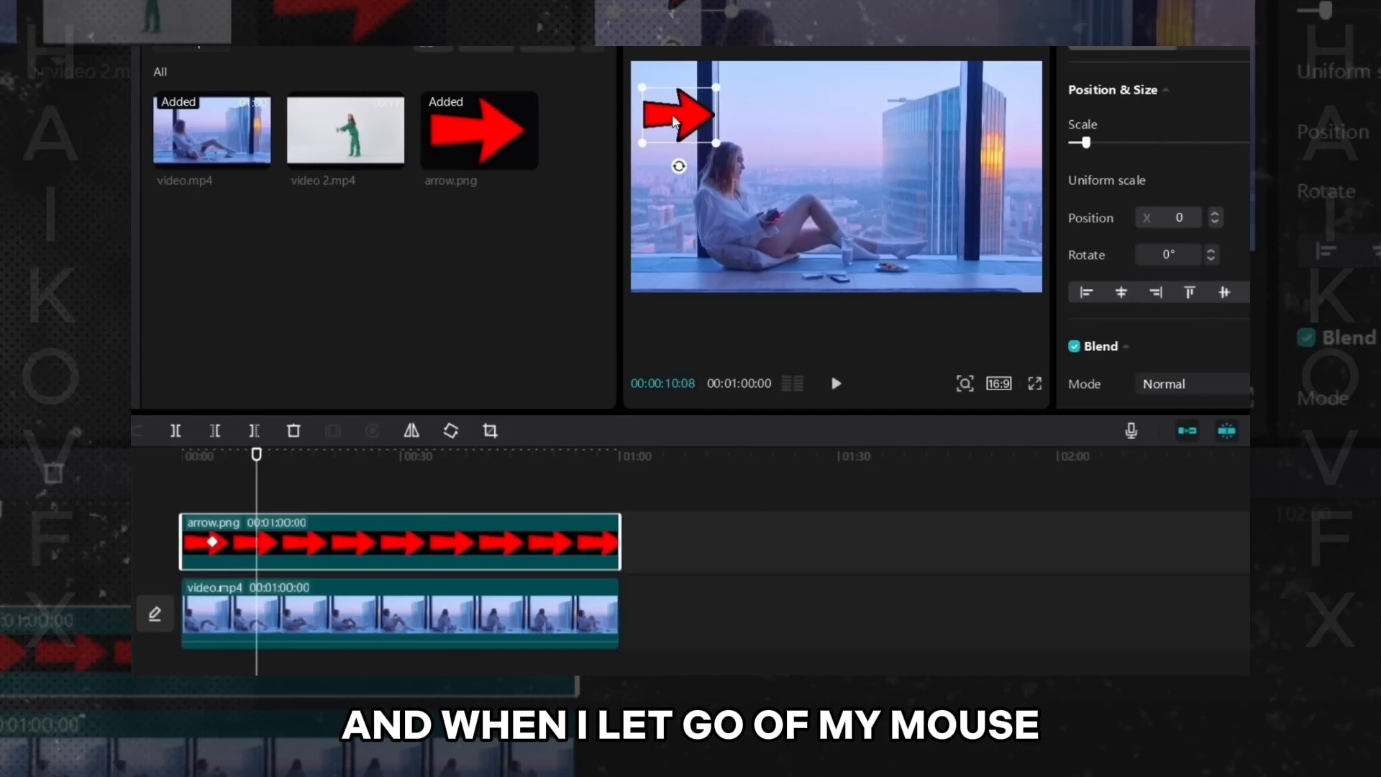
{"action": "left_click_drag", "start_coordinate": [674, 121], "coordinate": [674, 120]}
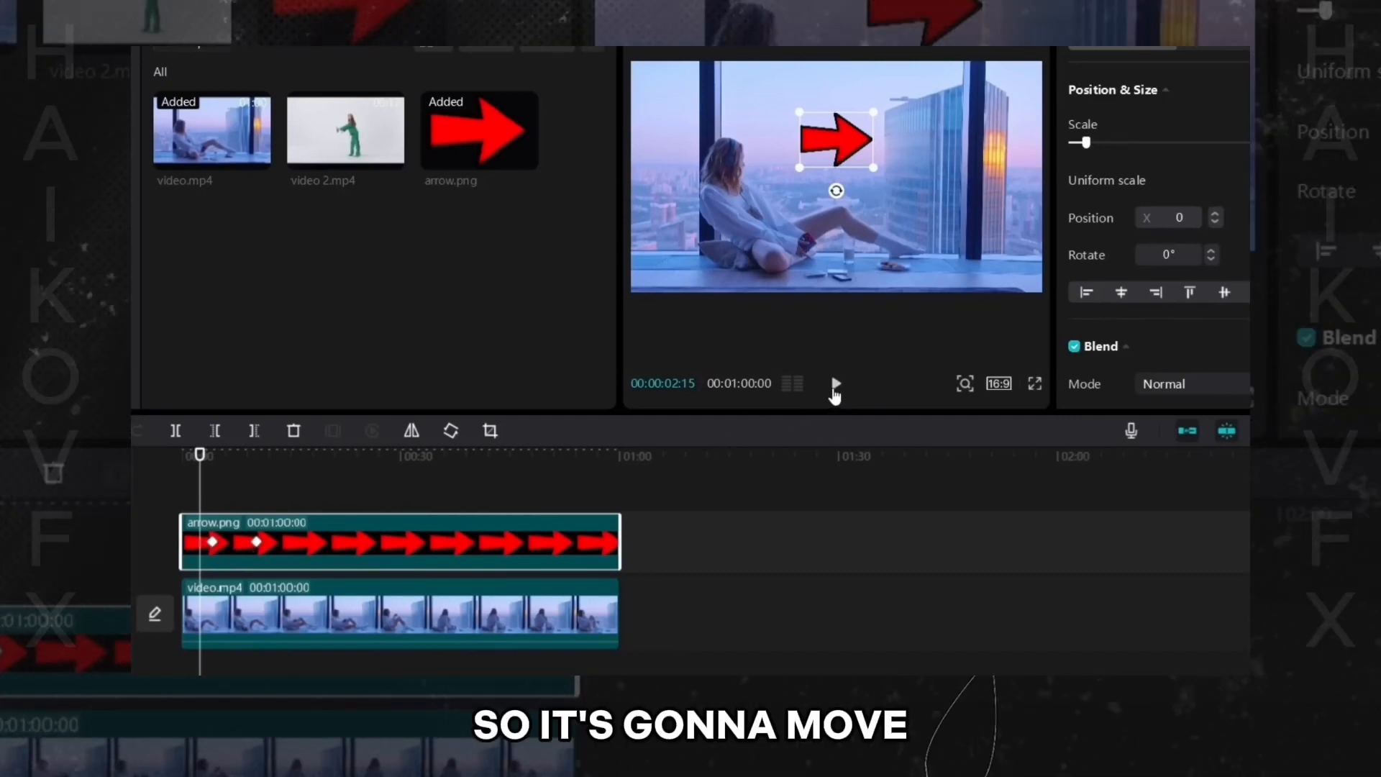
- Play the arrow animation, then drag its second keyframe closer to the first and play the preview again
{"action": "left_click", "coordinate": [835, 384]}
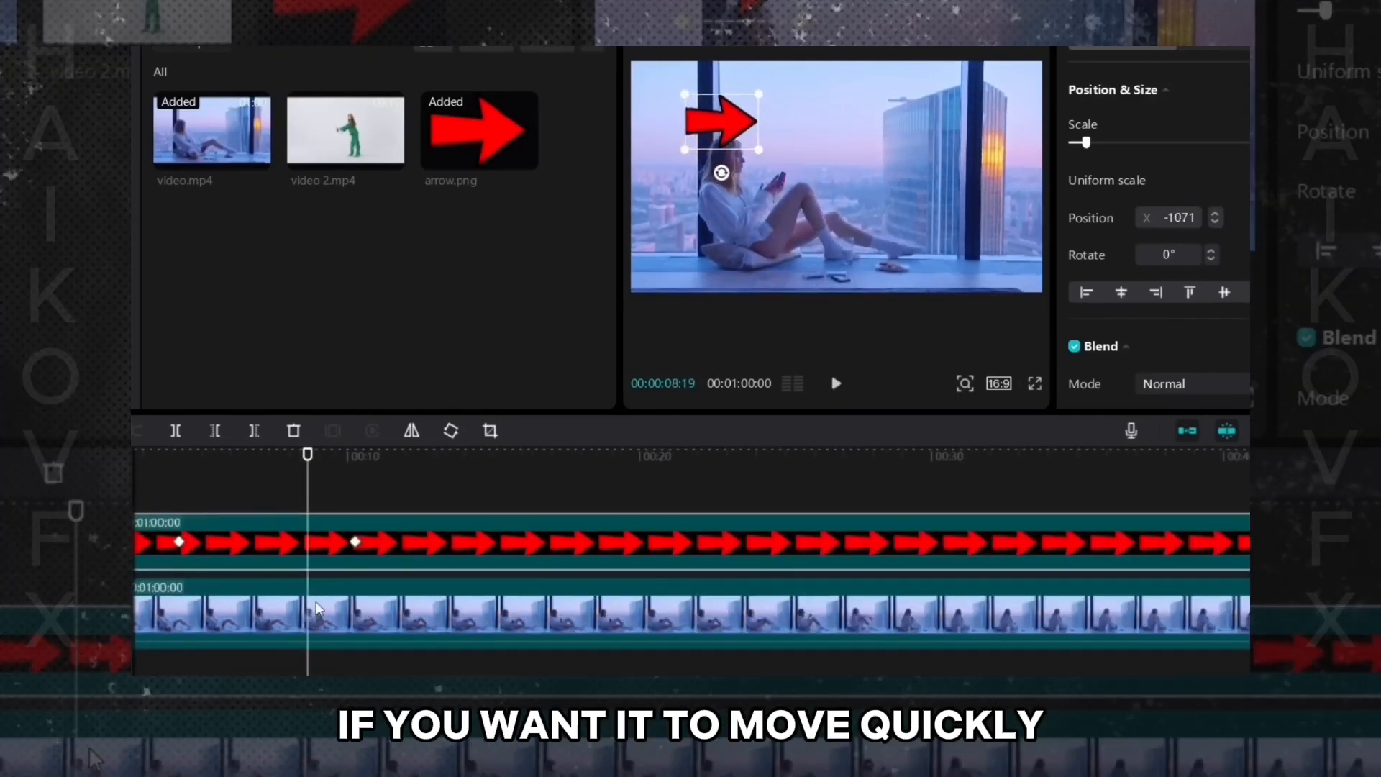
{"action": "left_click", "coordinate": [355, 541]}
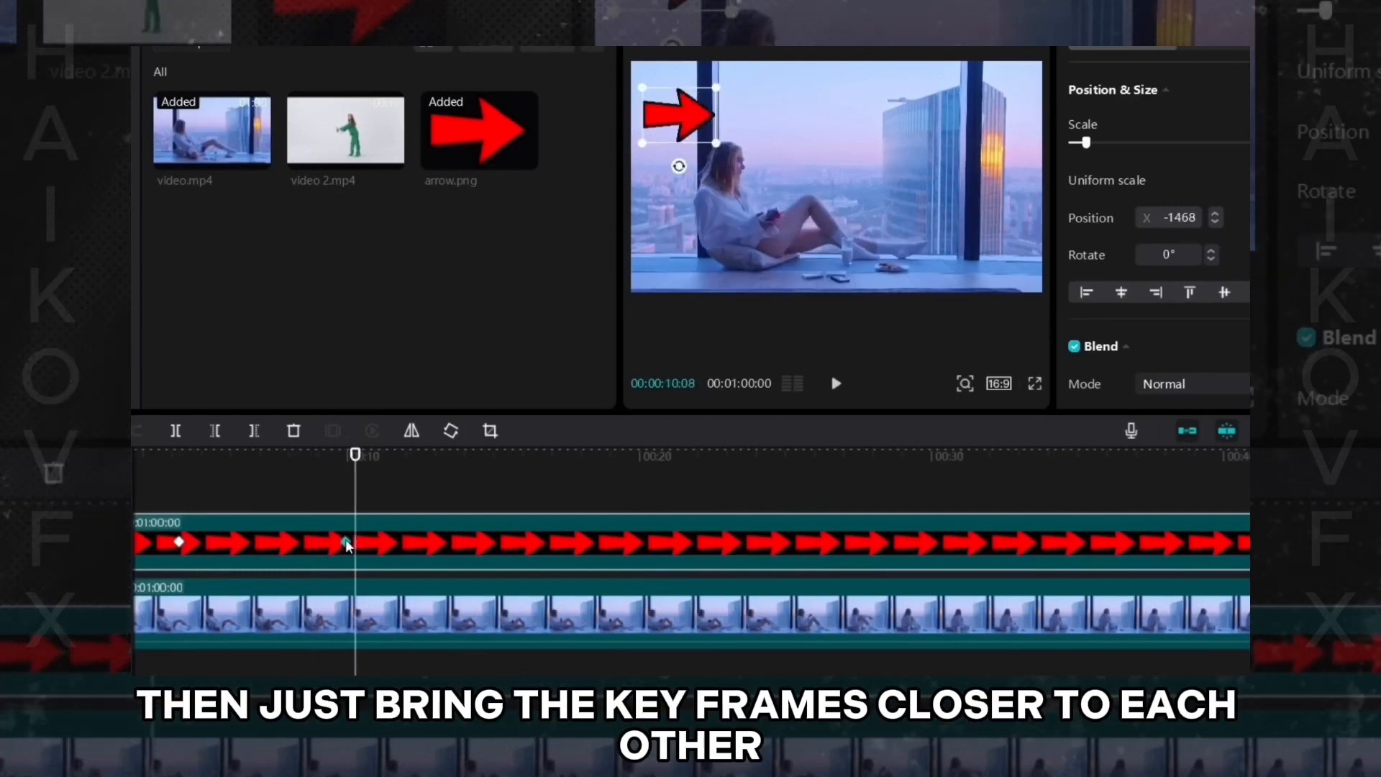
{"action": "left_click_drag", "start_coordinate": [356, 541], "coordinate": [230, 543]}
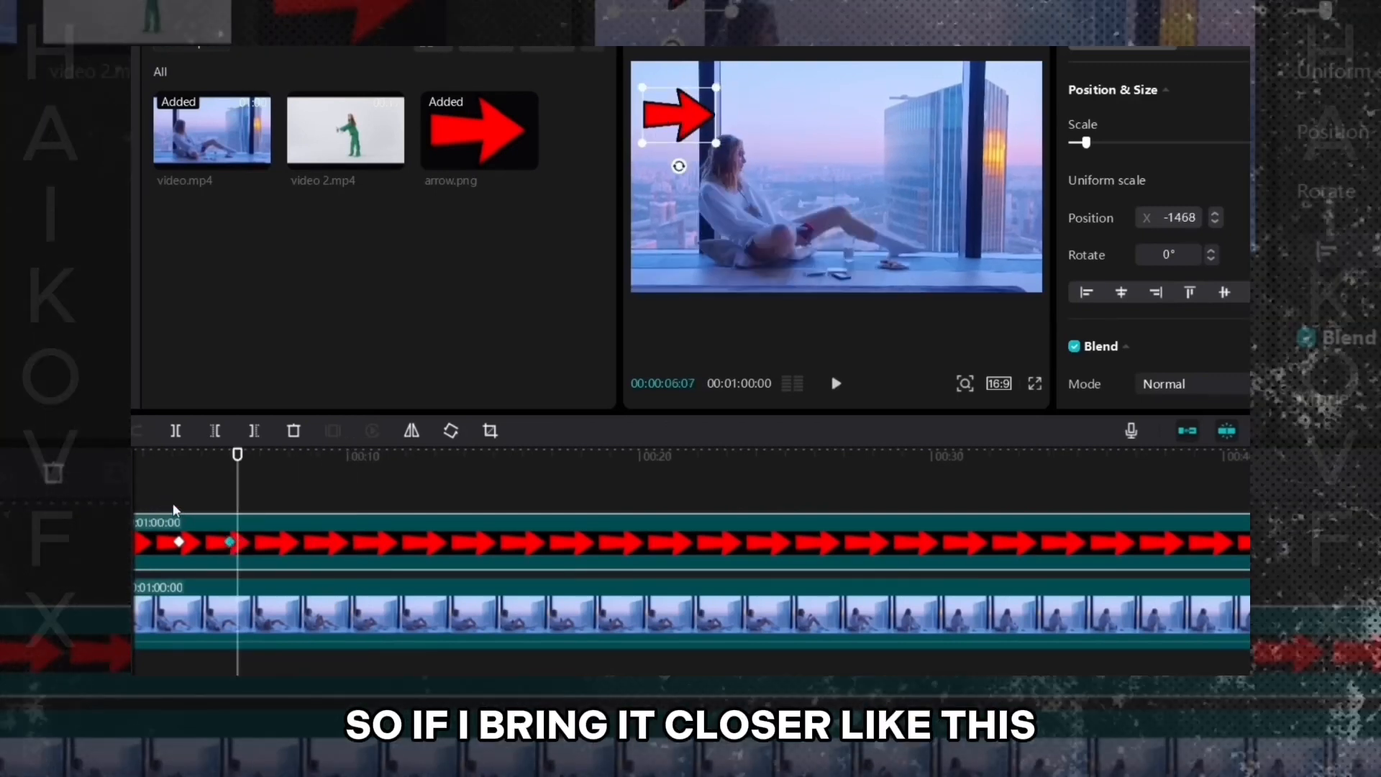
{"action": "left_click", "coordinate": [171, 508]}
{"action": "left_click", "coordinate": [836, 385]}
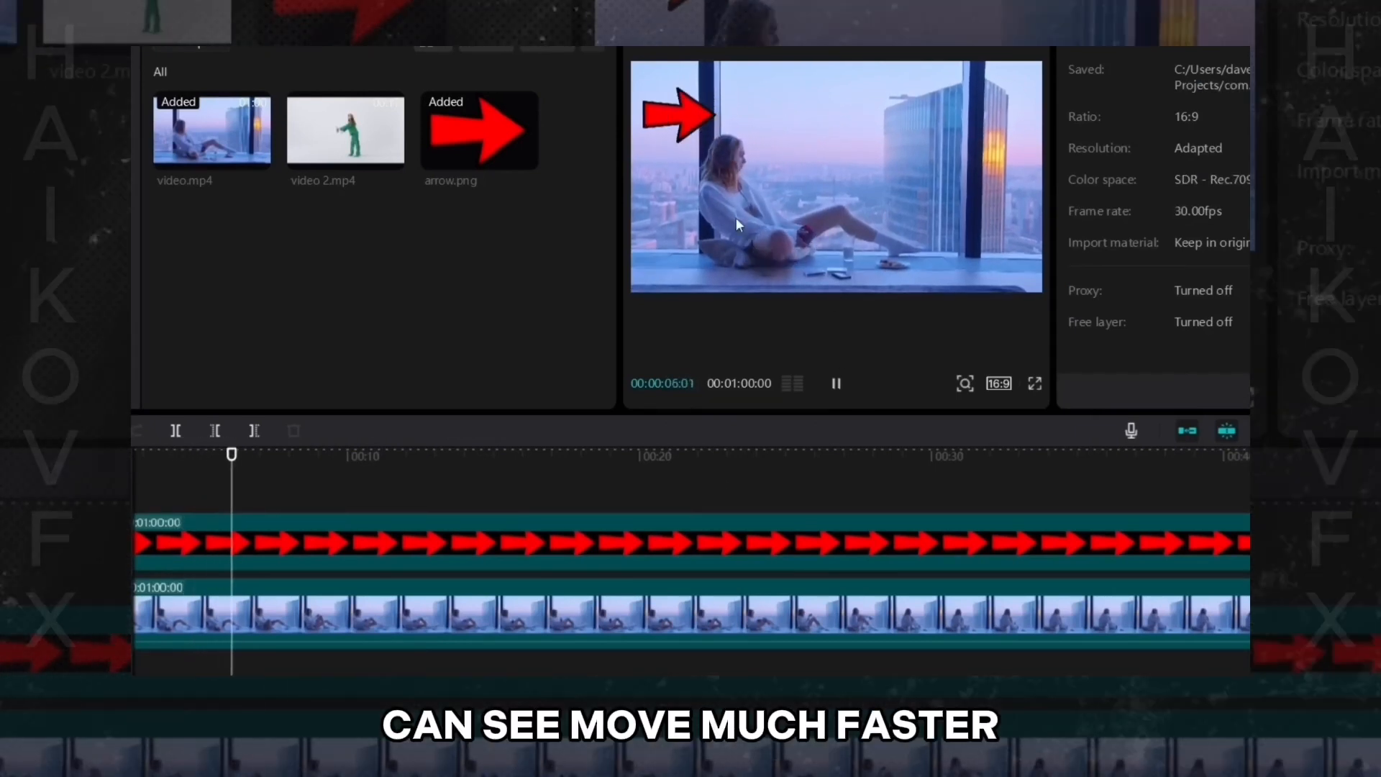
{"action": "left_click", "coordinate": [835, 384]}
- Move the arrow's second keyframe even closer to the first and play to preview the faster movement
{"action": "left_click", "coordinate": [237, 548]}
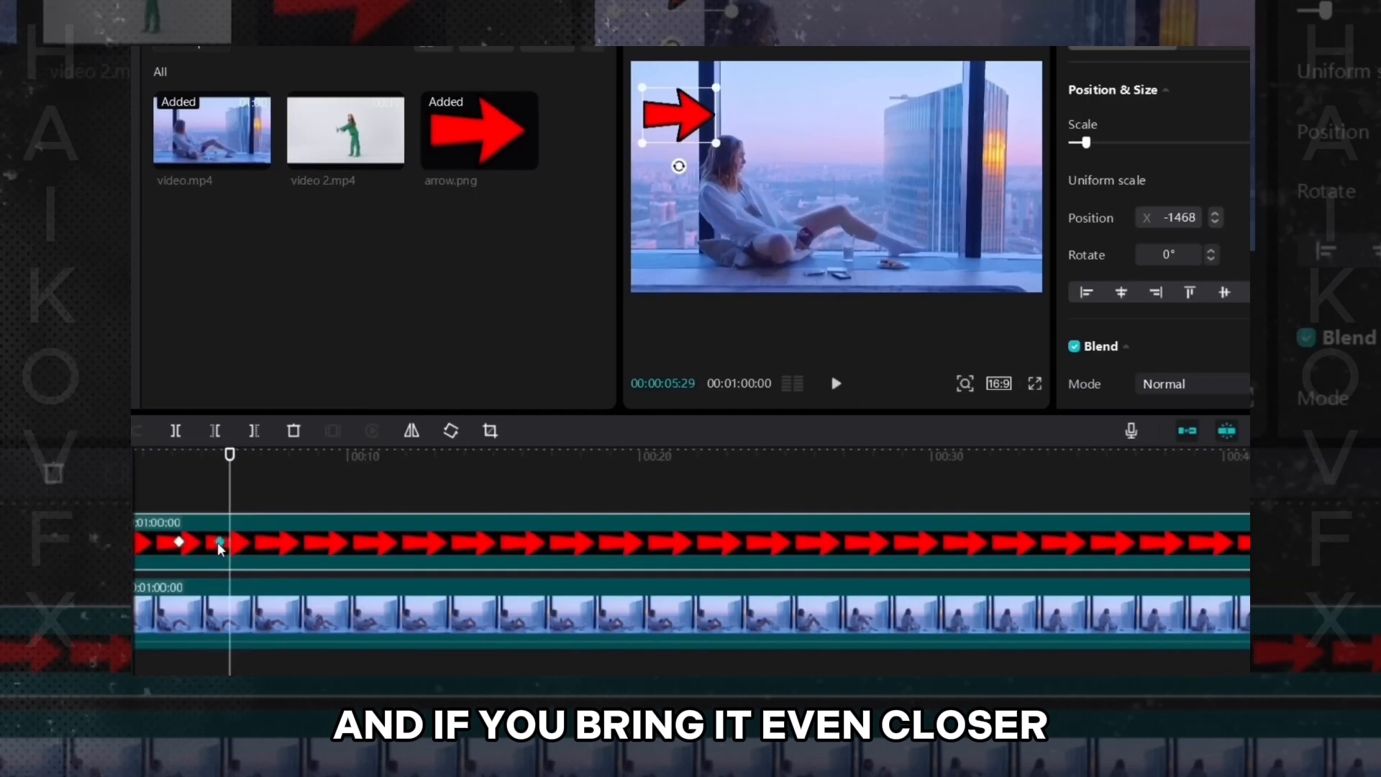
{"action": "left_click", "coordinate": [160, 504]}
{"action": "left_click", "coordinate": [829, 383]}
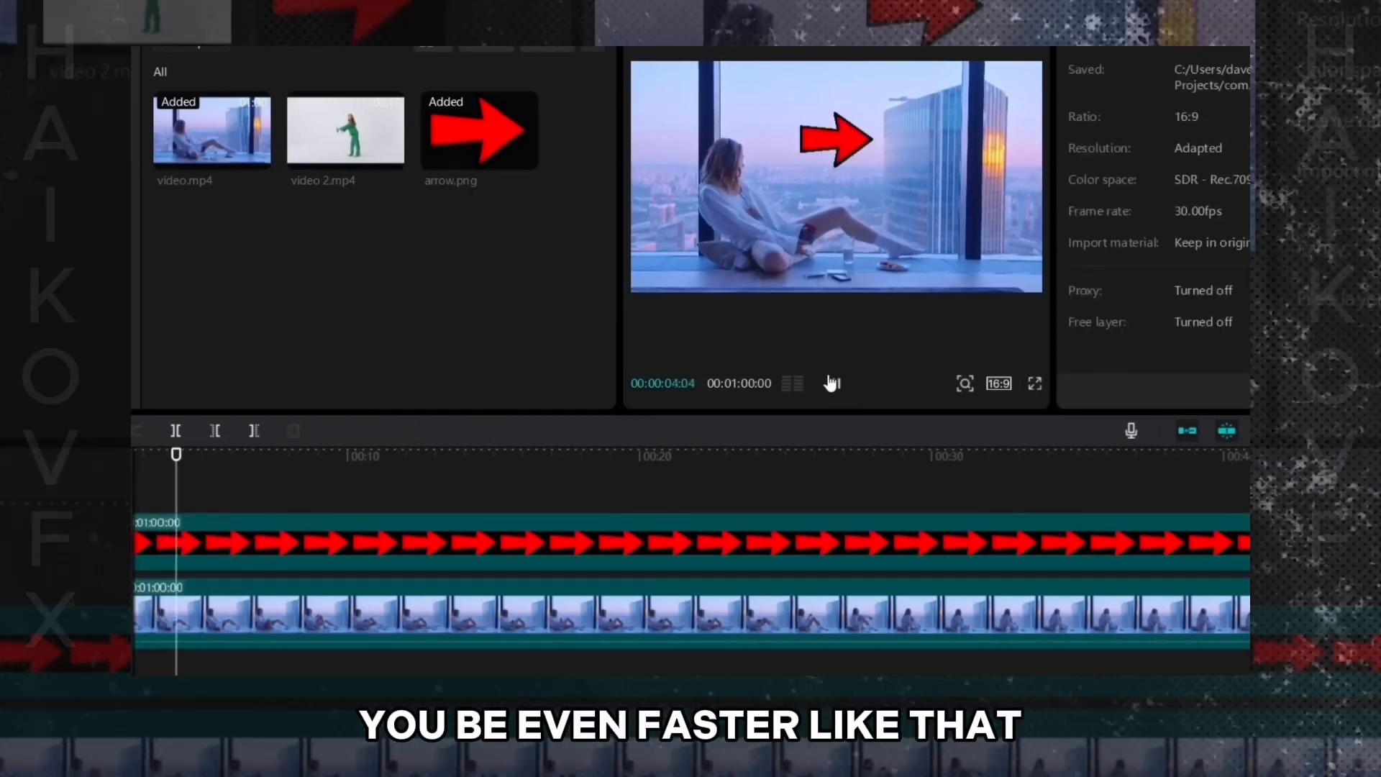
{"action": "left_click", "coordinate": [833, 383]}
- Drag the arrow's second keyframe farther away and back beside the first, then select the first keyframe
{"action": "left_click", "coordinate": [248, 550]}
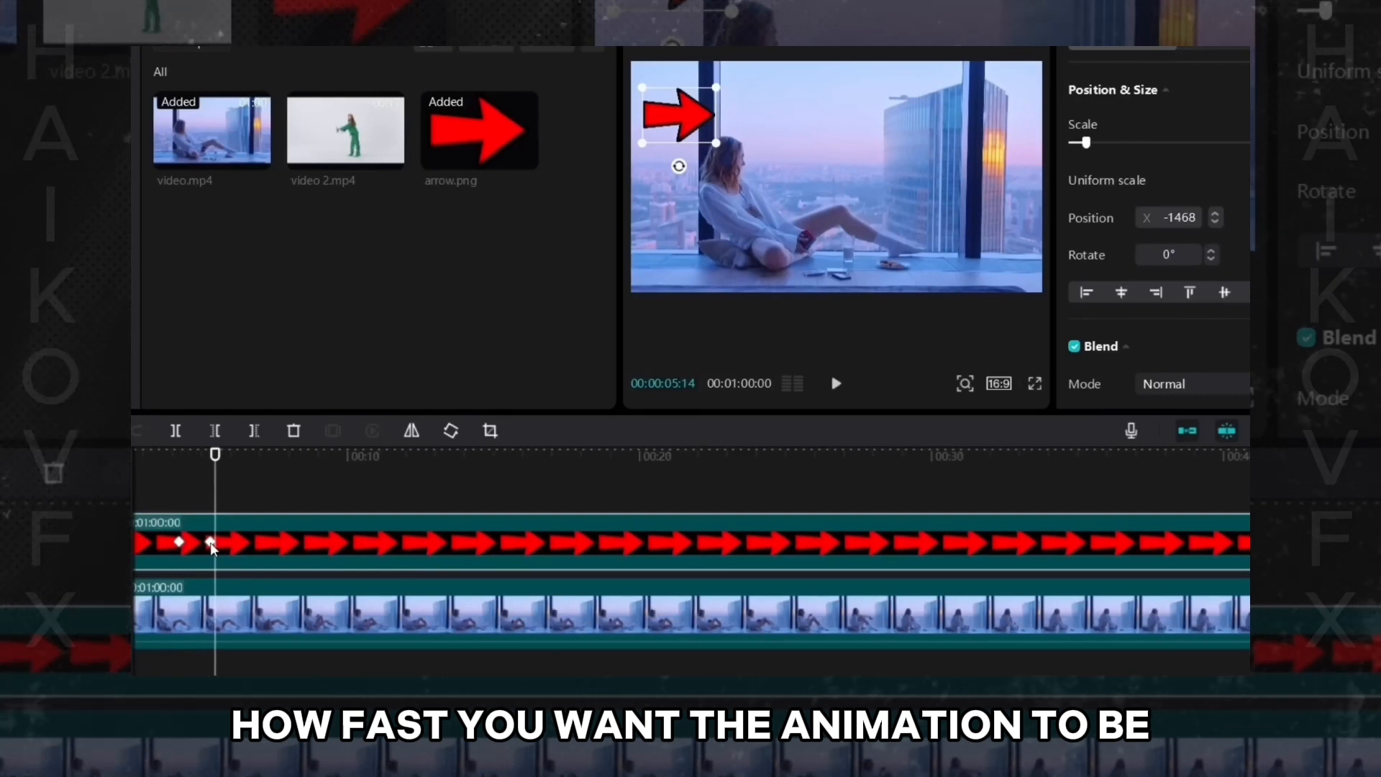
{"action": "left_click_drag", "start_coordinate": [211, 543], "coordinate": [278, 543]}
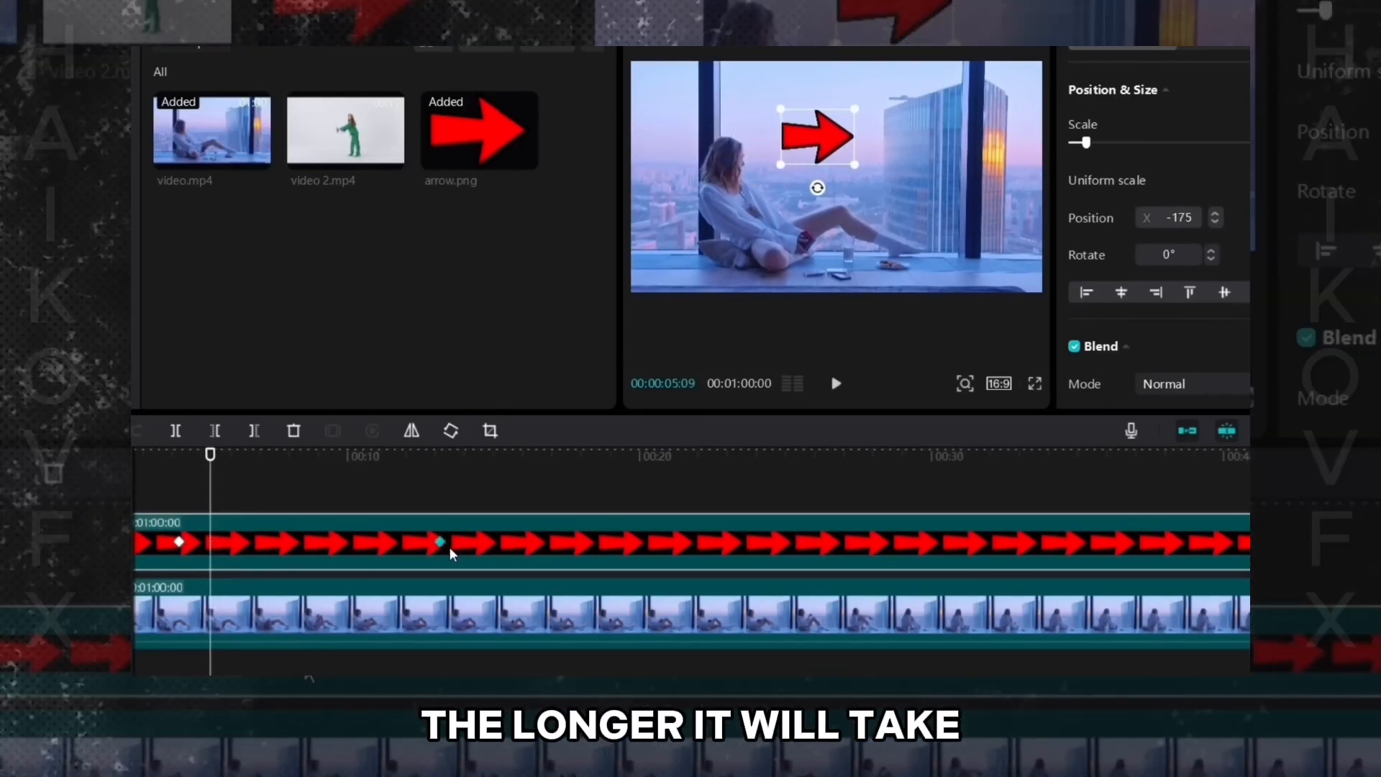
{"action": "left_click_drag", "start_coordinate": [440, 543], "coordinate": [213, 552]}
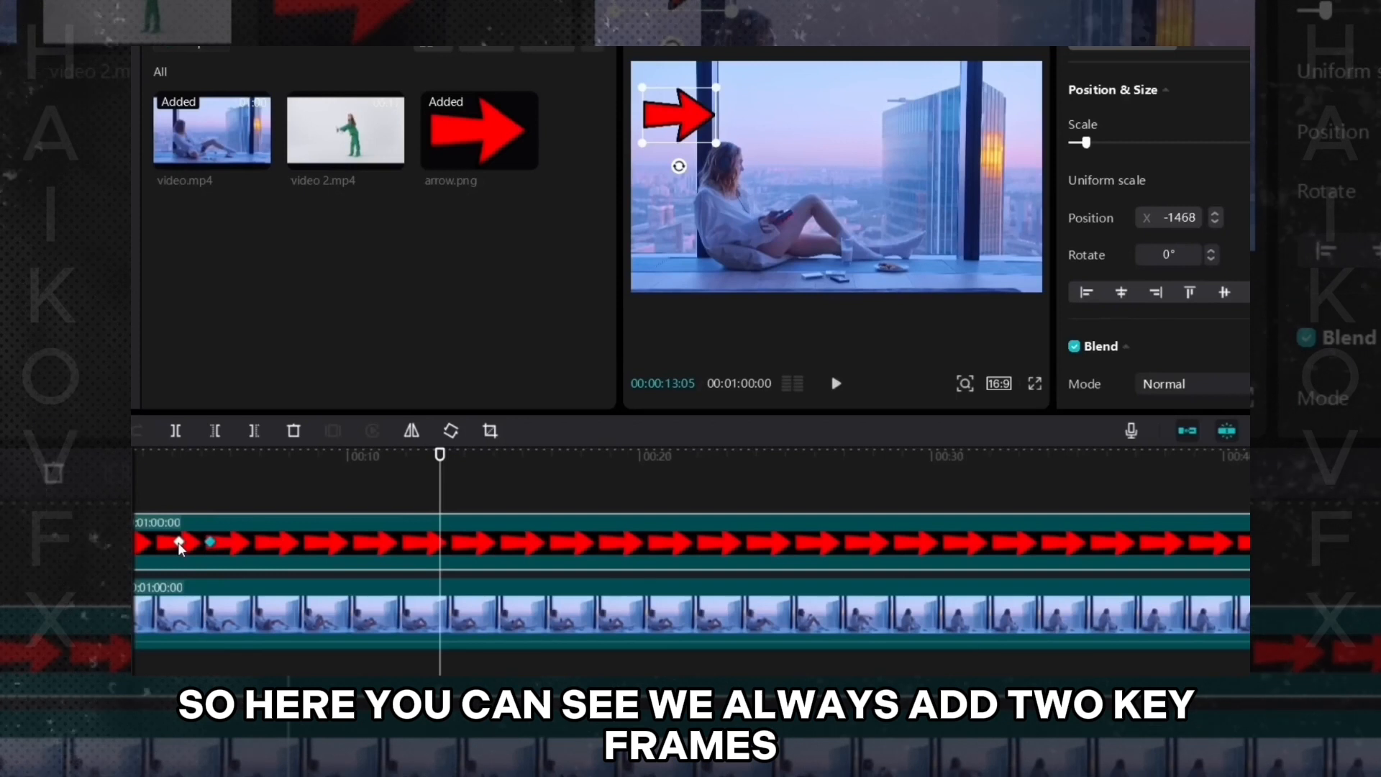
{"action": "left_click", "coordinate": [179, 544]}
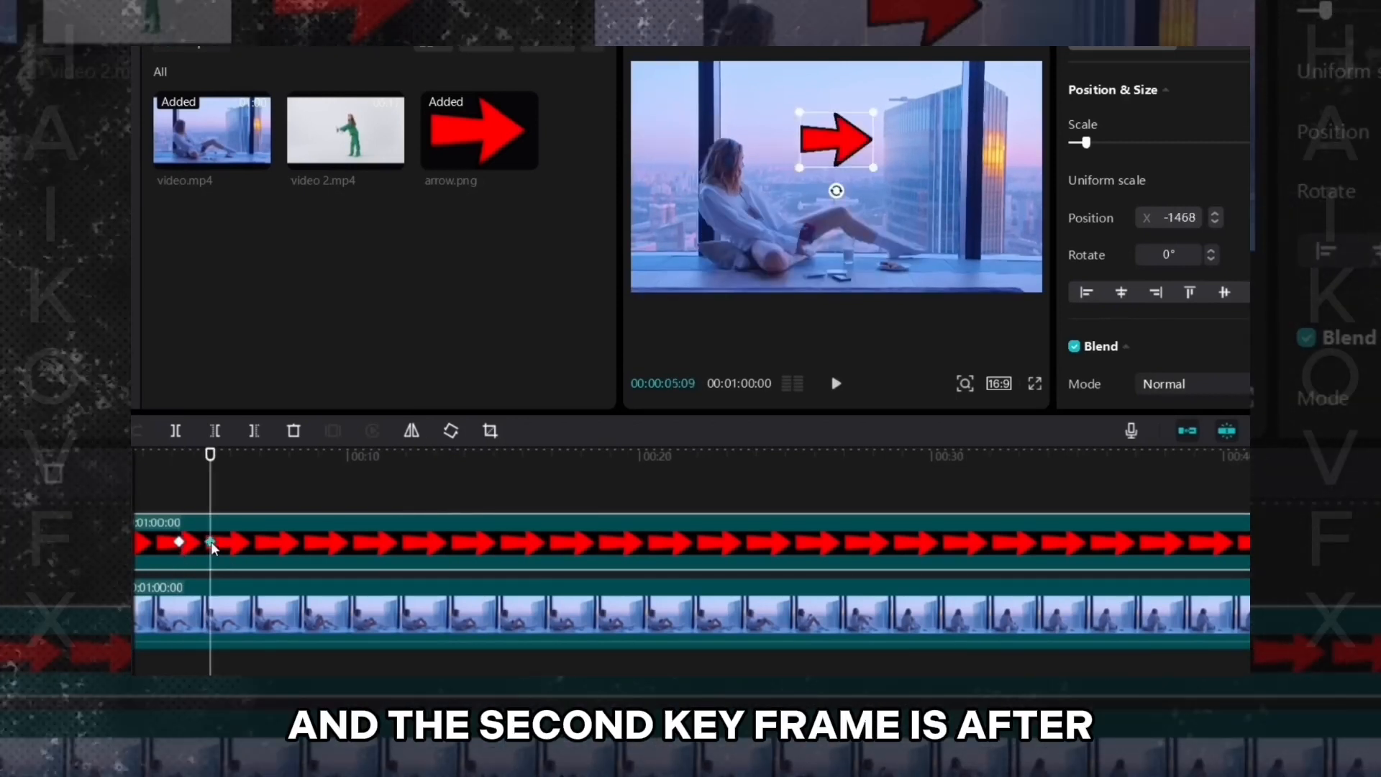
- Select the arrow's first and second keyframes in turn to compare its start and end positions
{"action": "left_click", "coordinate": [210, 543]}
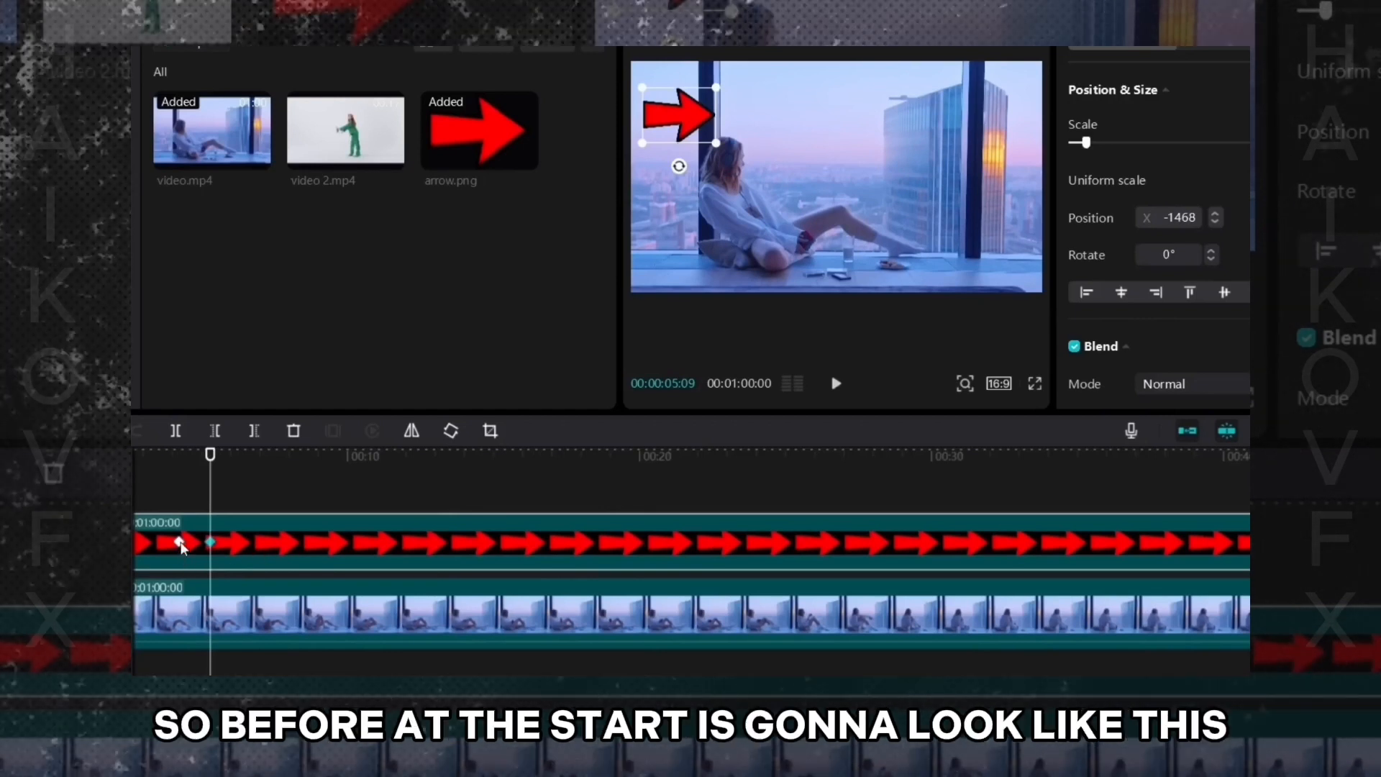
{"action": "left_click", "coordinate": [180, 543]}
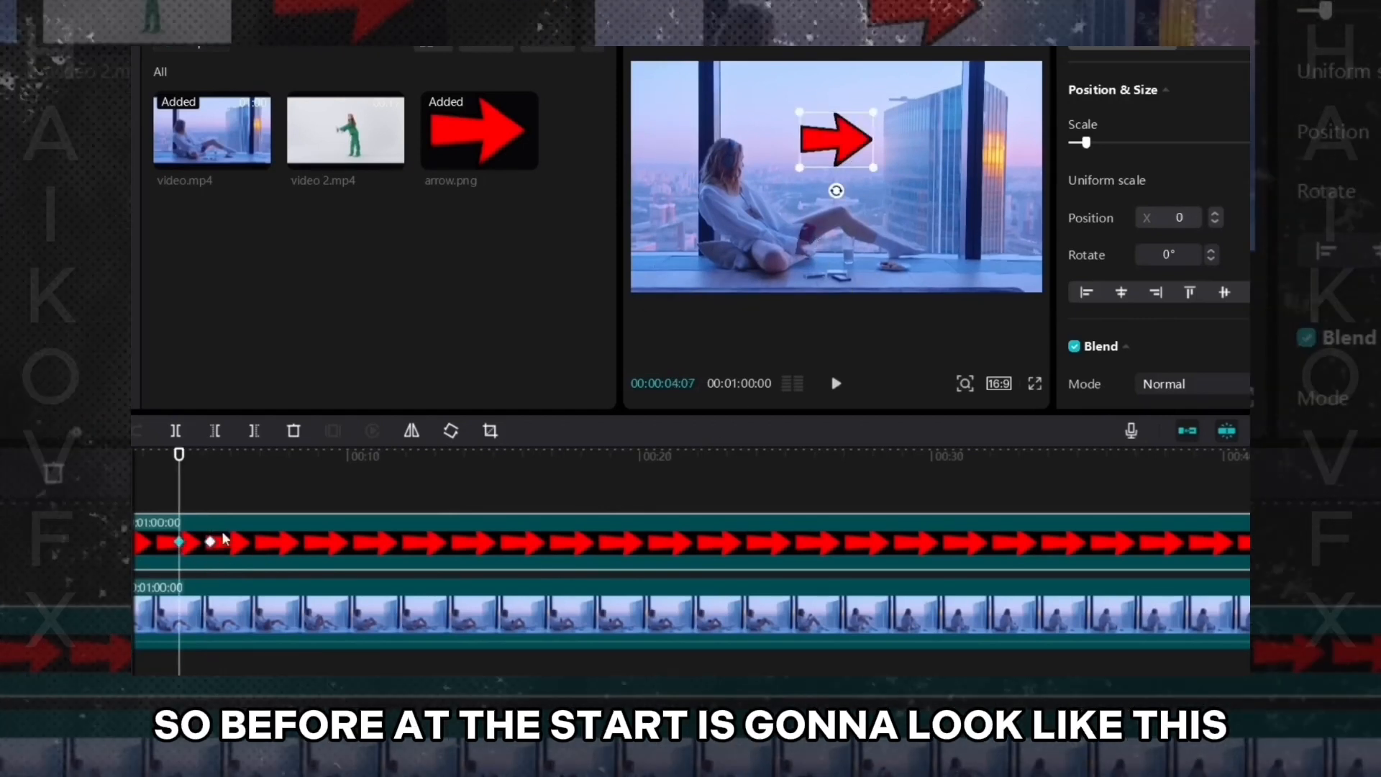
{"action": "left_click", "coordinate": [210, 541]}
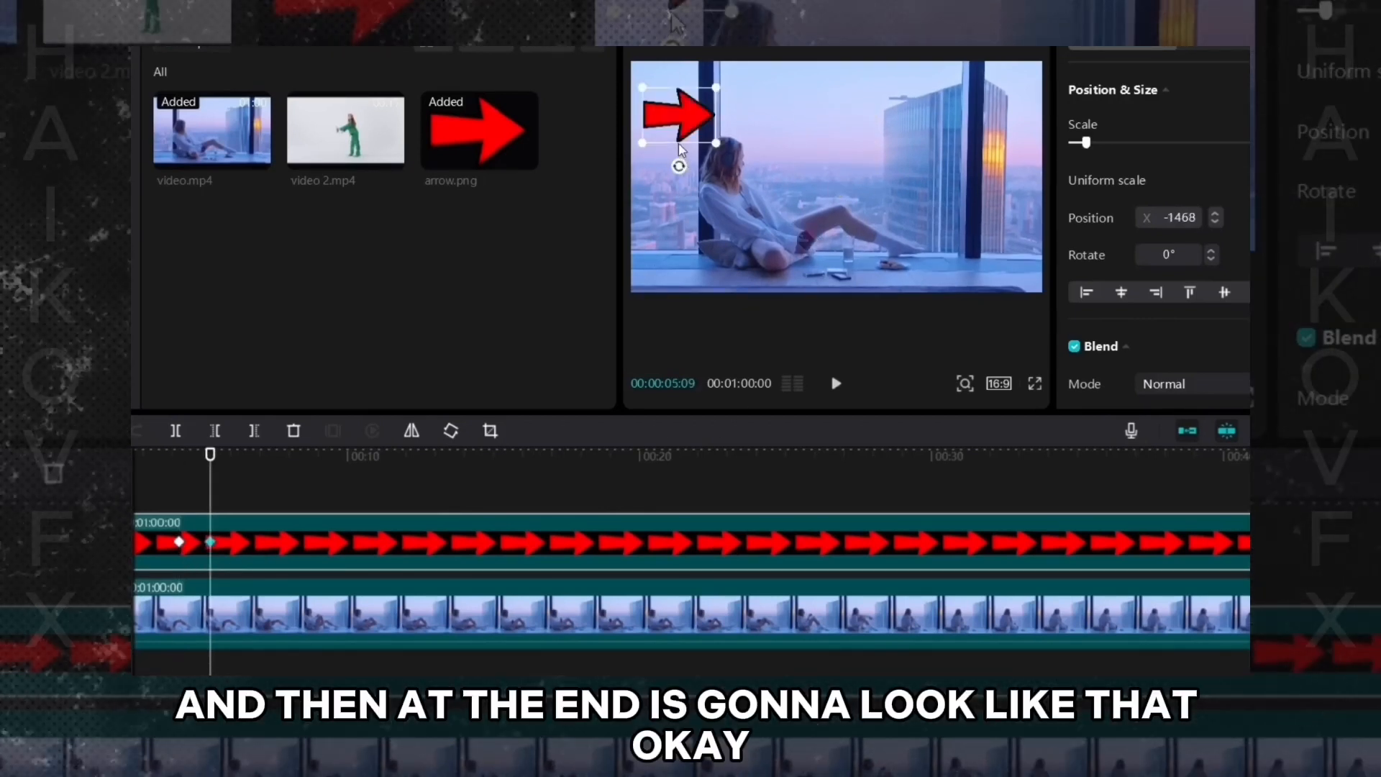
{"action": "left_click", "coordinate": [163, 502]}
{"action": "left_click", "coordinate": [429, 546]}
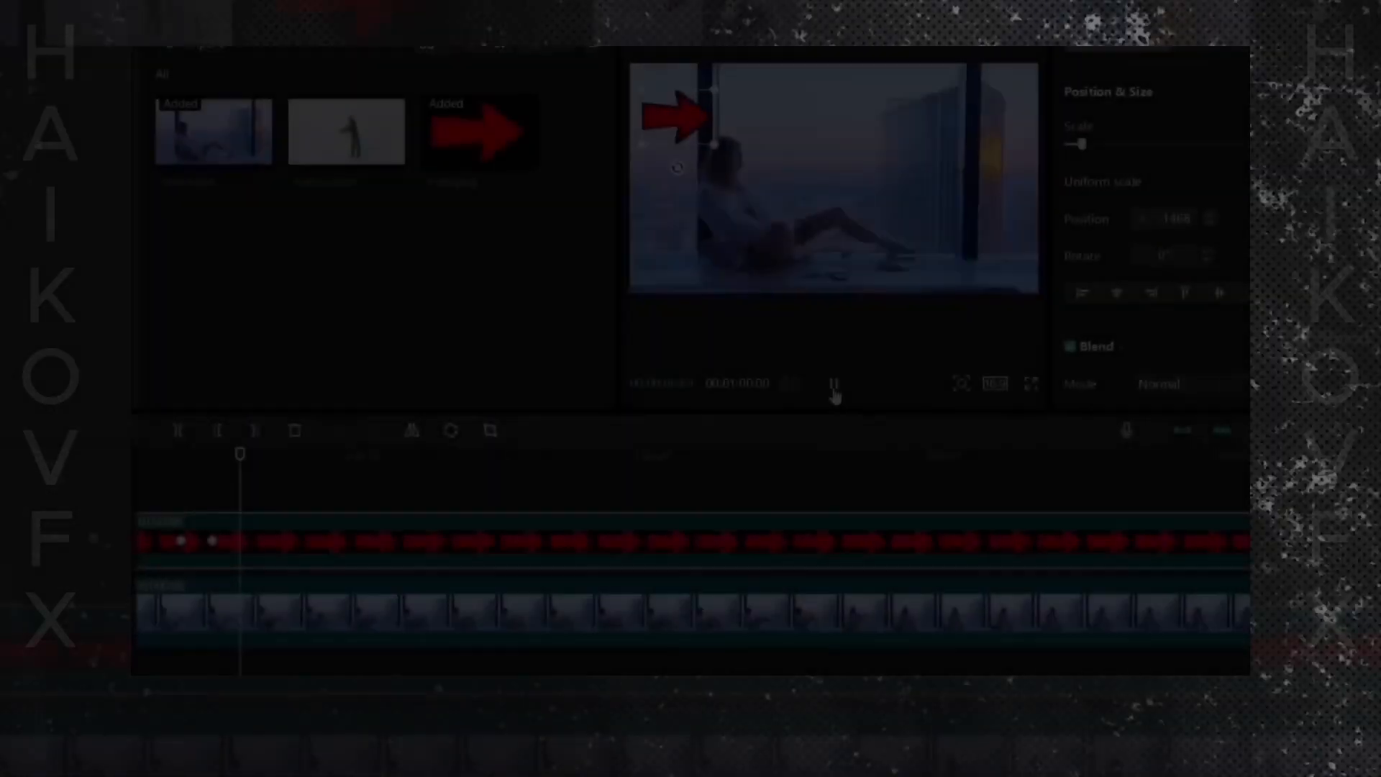
{"action": "left_click", "coordinate": [833, 389]}
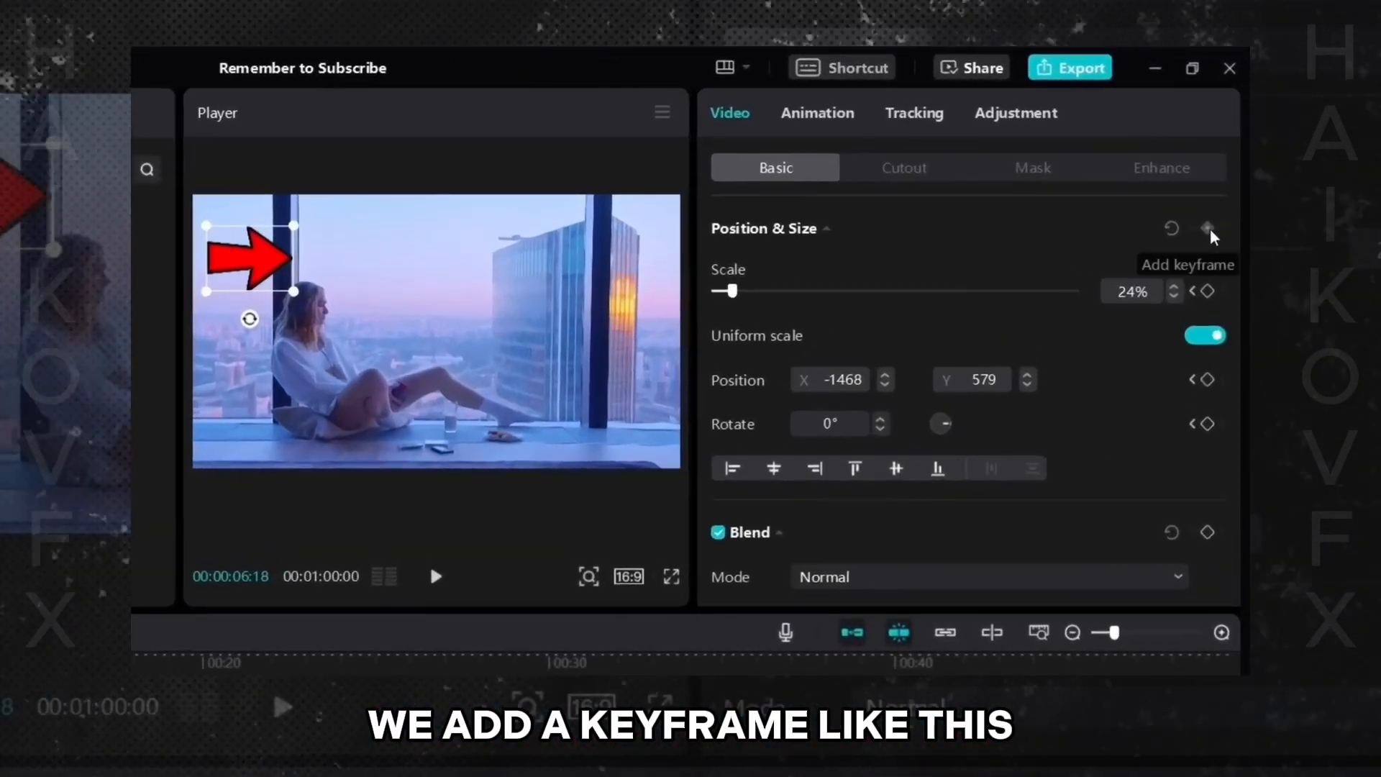
- Add a Position & Size keyframe at 00:00:06:18, then rotate the arrow to 42° at 00:00:07:19
{"action": "left_click", "coordinate": [1208, 229]}
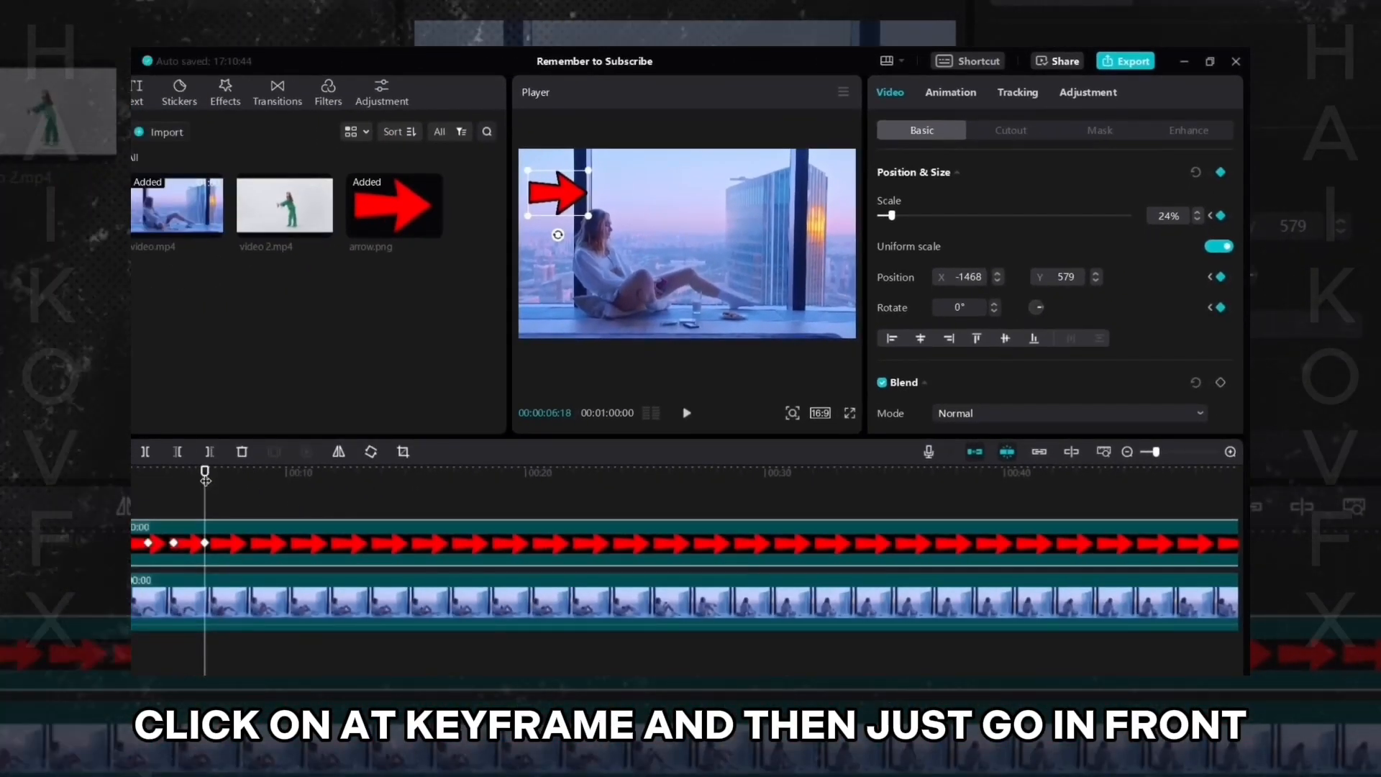
{"action": "left_click_drag", "start_coordinate": [204, 471], "coordinate": [230, 471]}
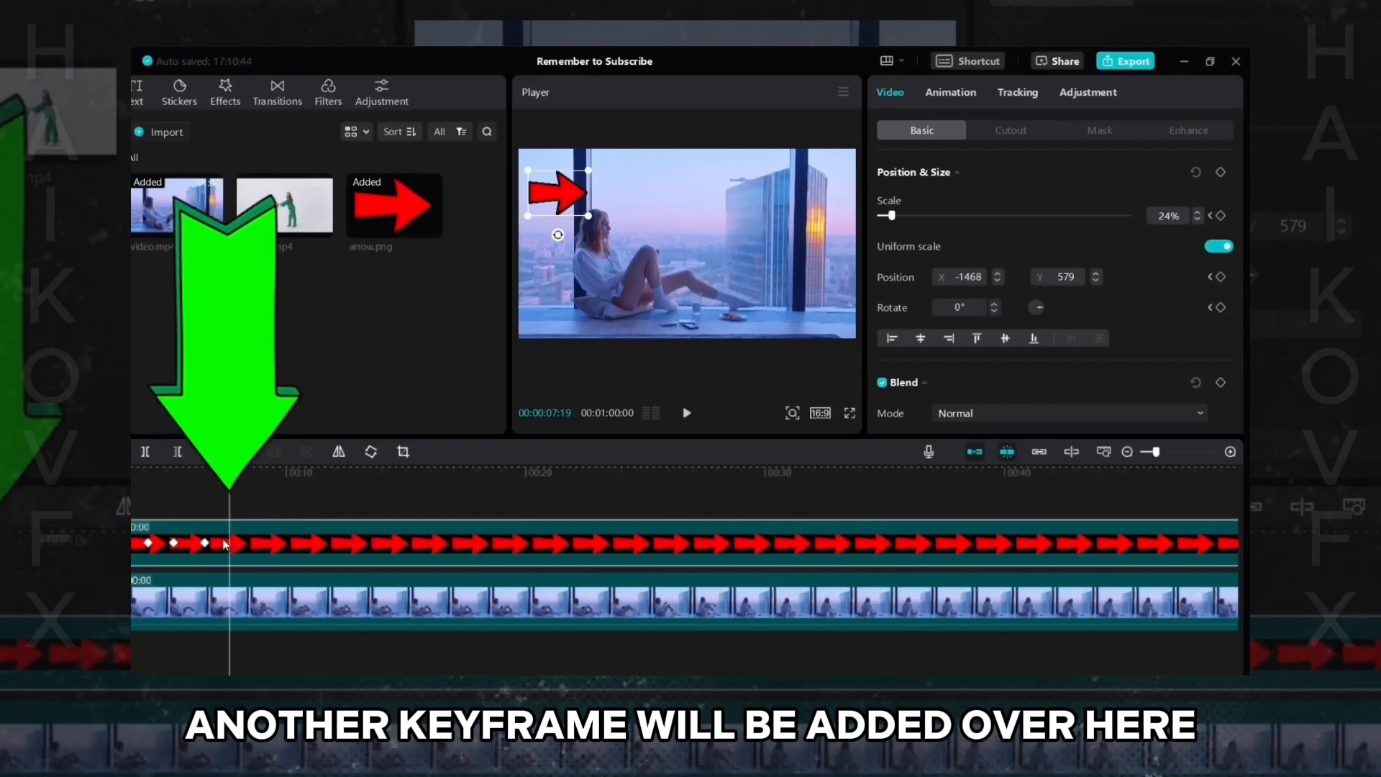
{"action": "left_click_drag", "start_coordinate": [558, 235], "coordinate": [530, 224]}
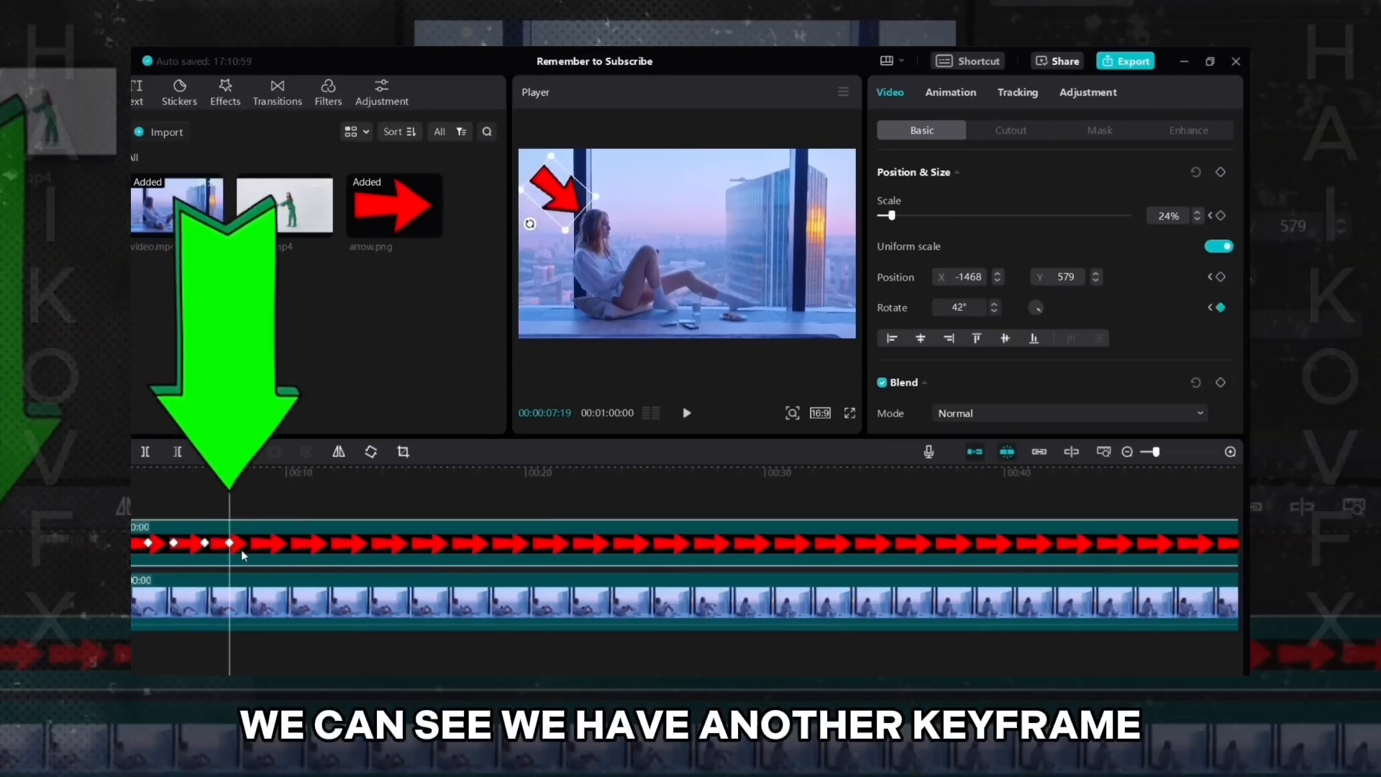
- Move the playhead back before the rotation keyframes and play the preview
{"action": "left_click", "coordinate": [194, 505]}
{"action": "left_click", "coordinate": [239, 543]}
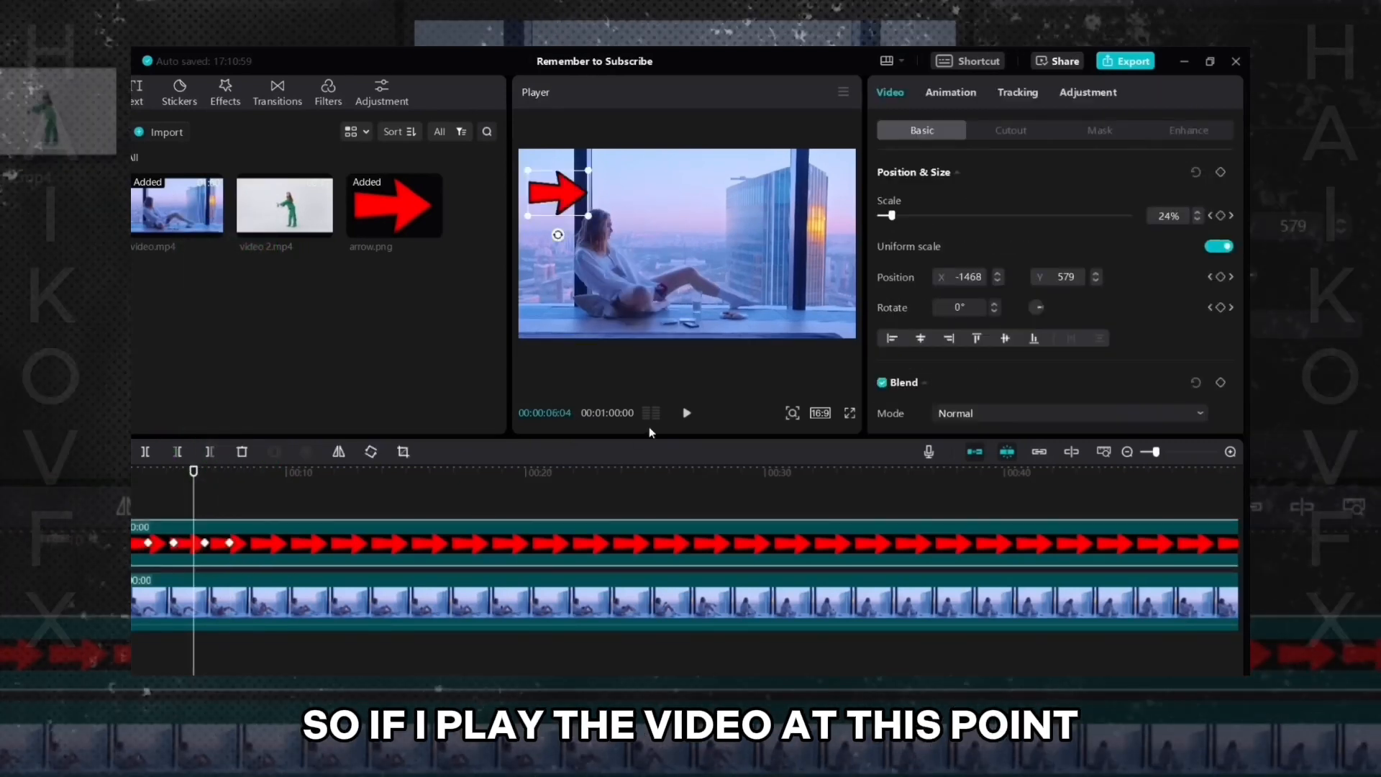
{"action": "left_click", "coordinate": [686, 412]}
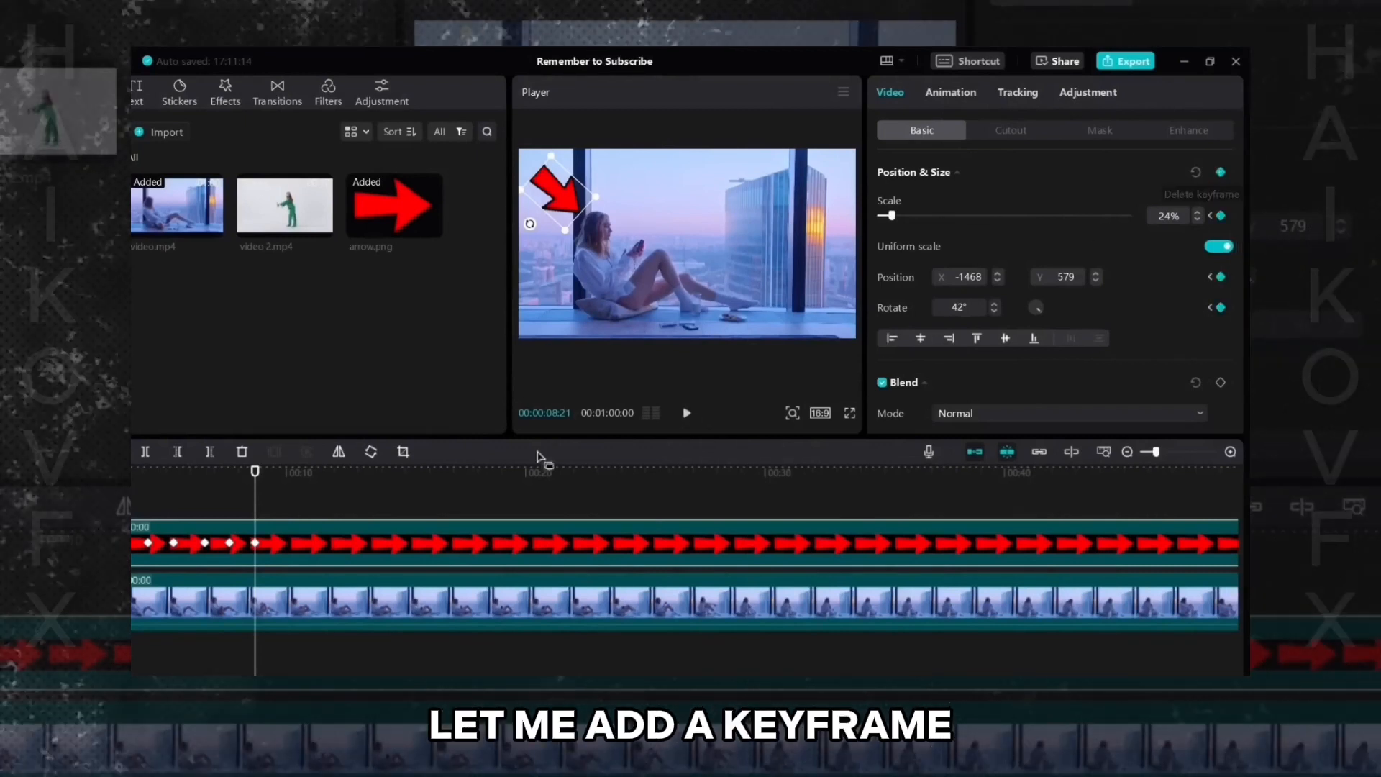
- At 00:00:09:13, shrink the arrow to about 14% scale and play the preview
{"action": "left_click", "coordinate": [269, 473]}
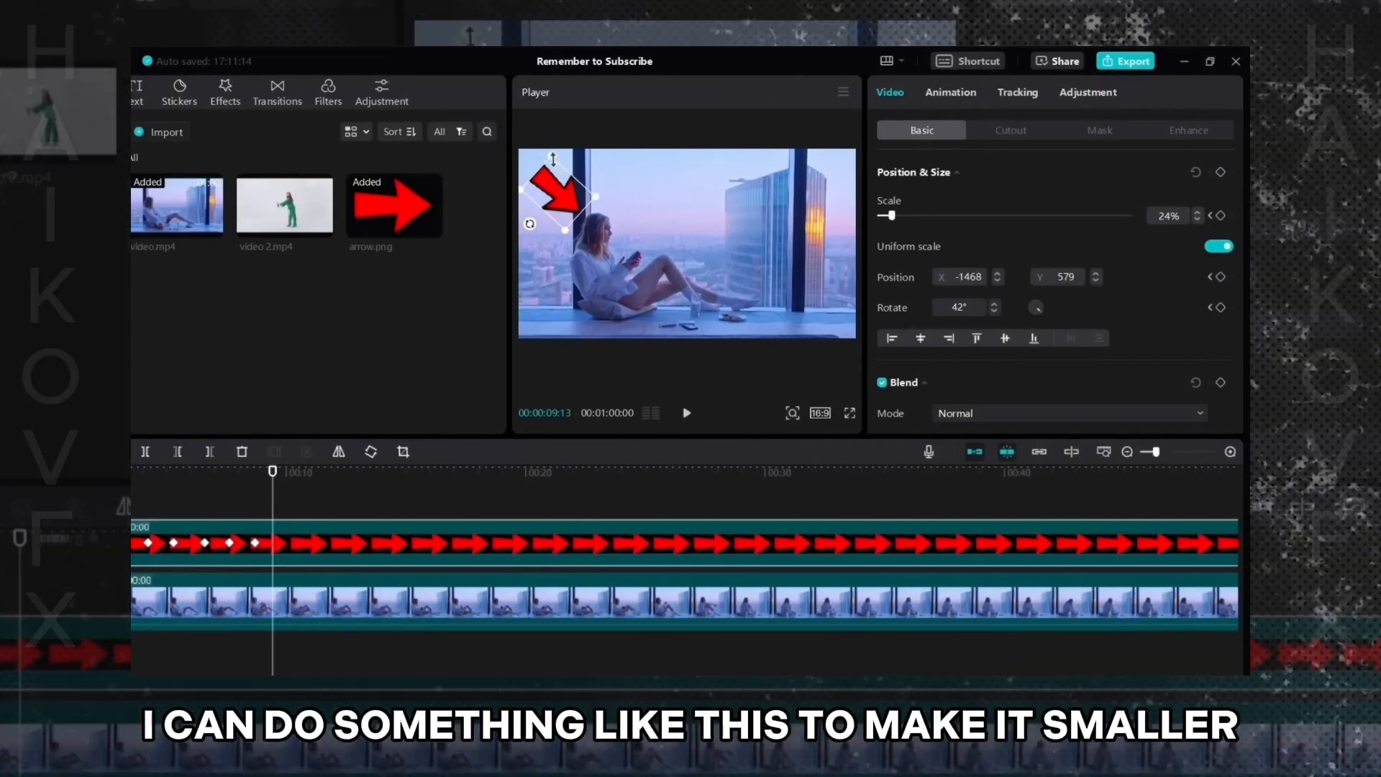
{"action": "left_click_drag", "start_coordinate": [553, 158], "coordinate": [554, 173]}
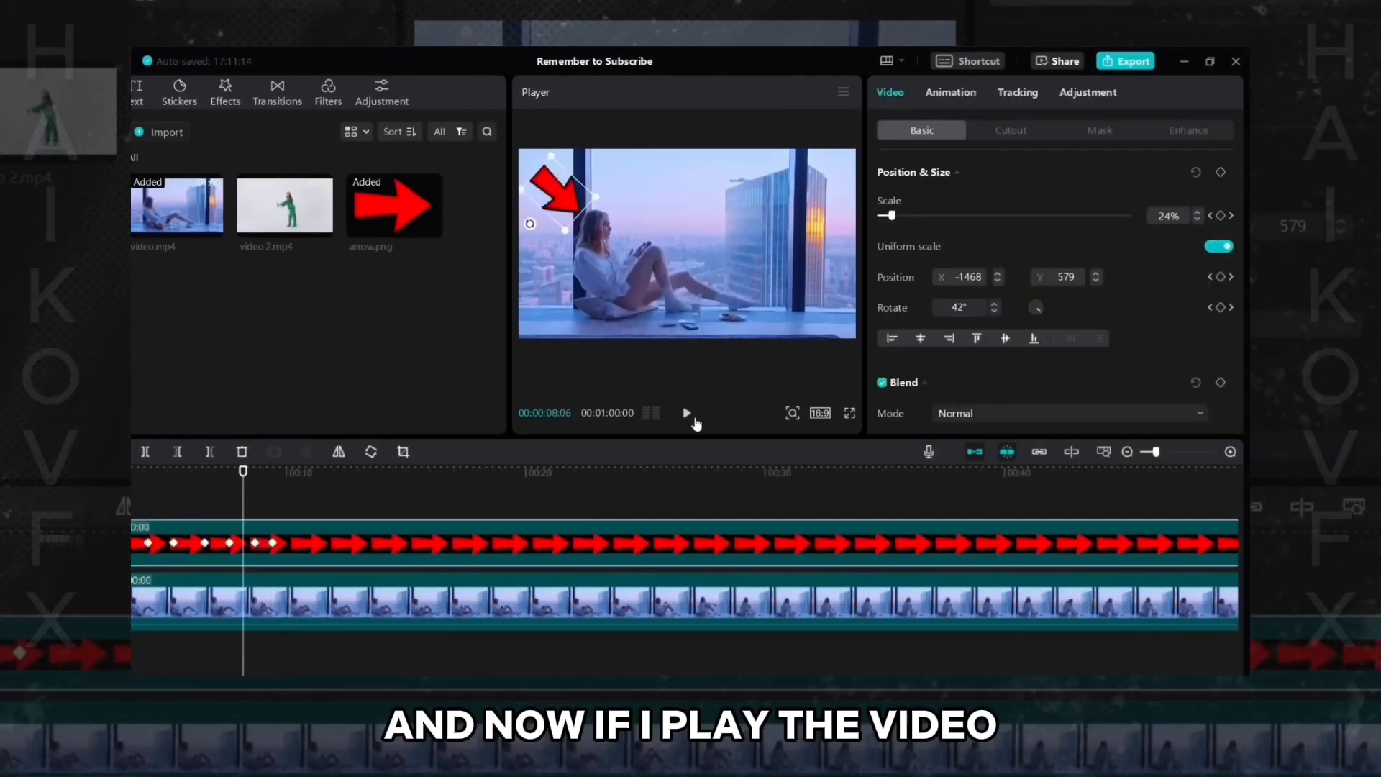
{"action": "left_click", "coordinate": [687, 413]}
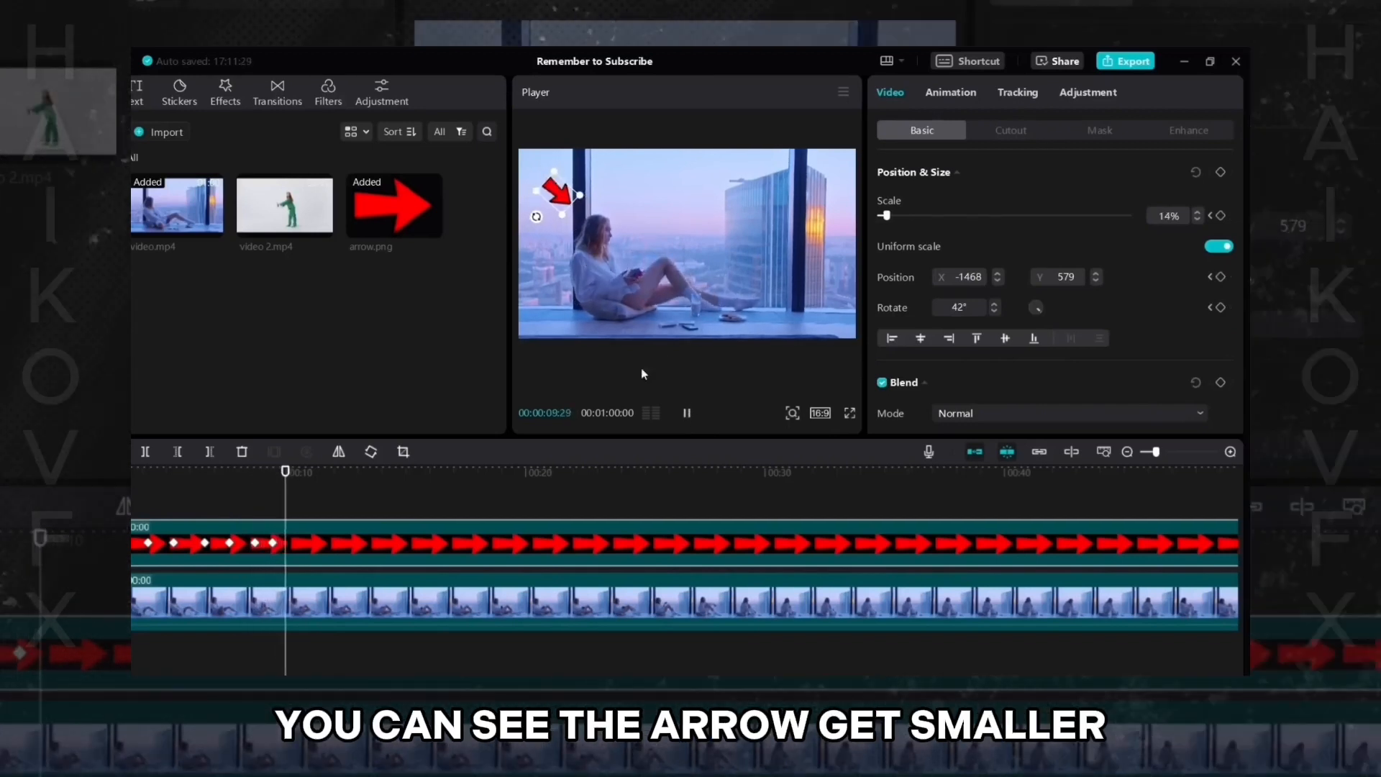
{"action": "left_click", "coordinate": [687, 413]}
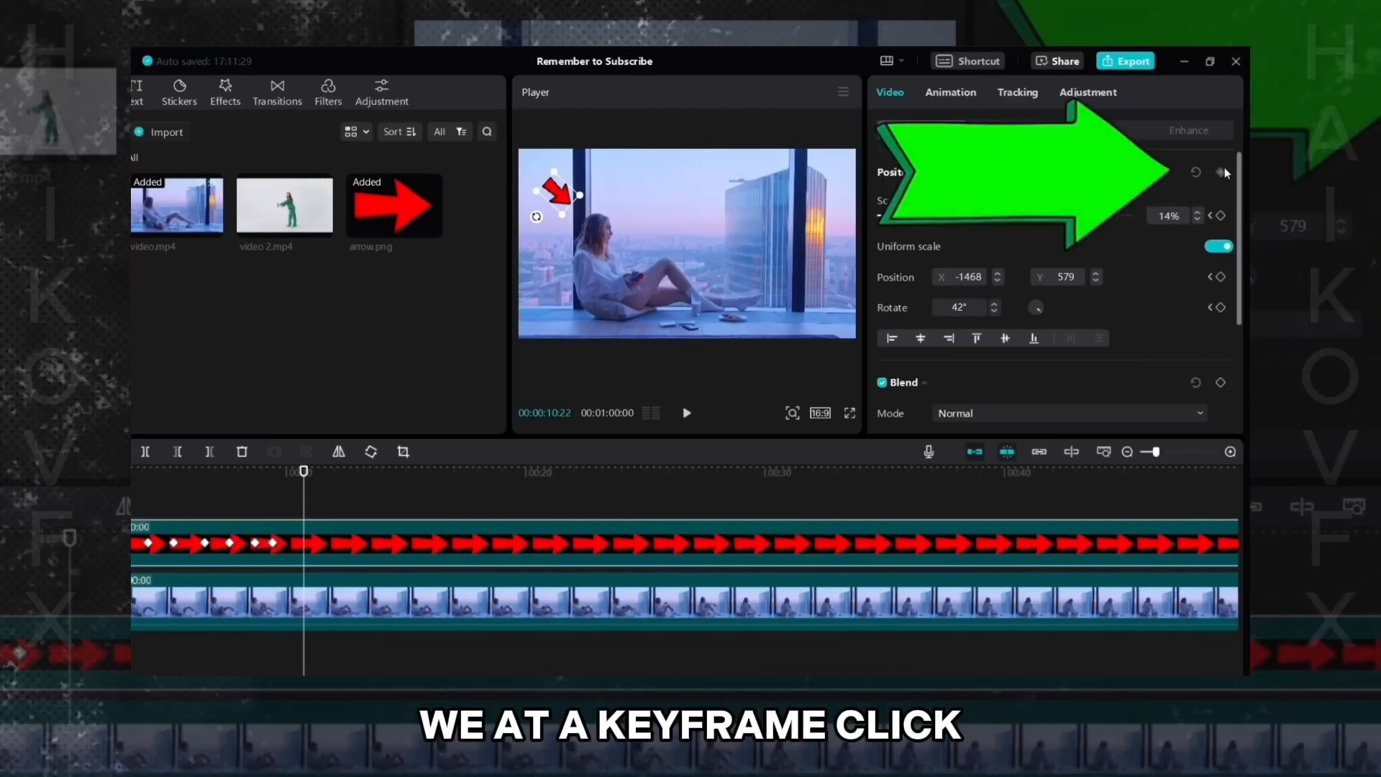
- Add a Position & Size keyframe at 00:00:10:22, then set the arrow's scale to 22% at 00:00:11:08
{"action": "left_click", "coordinate": [1223, 172]}
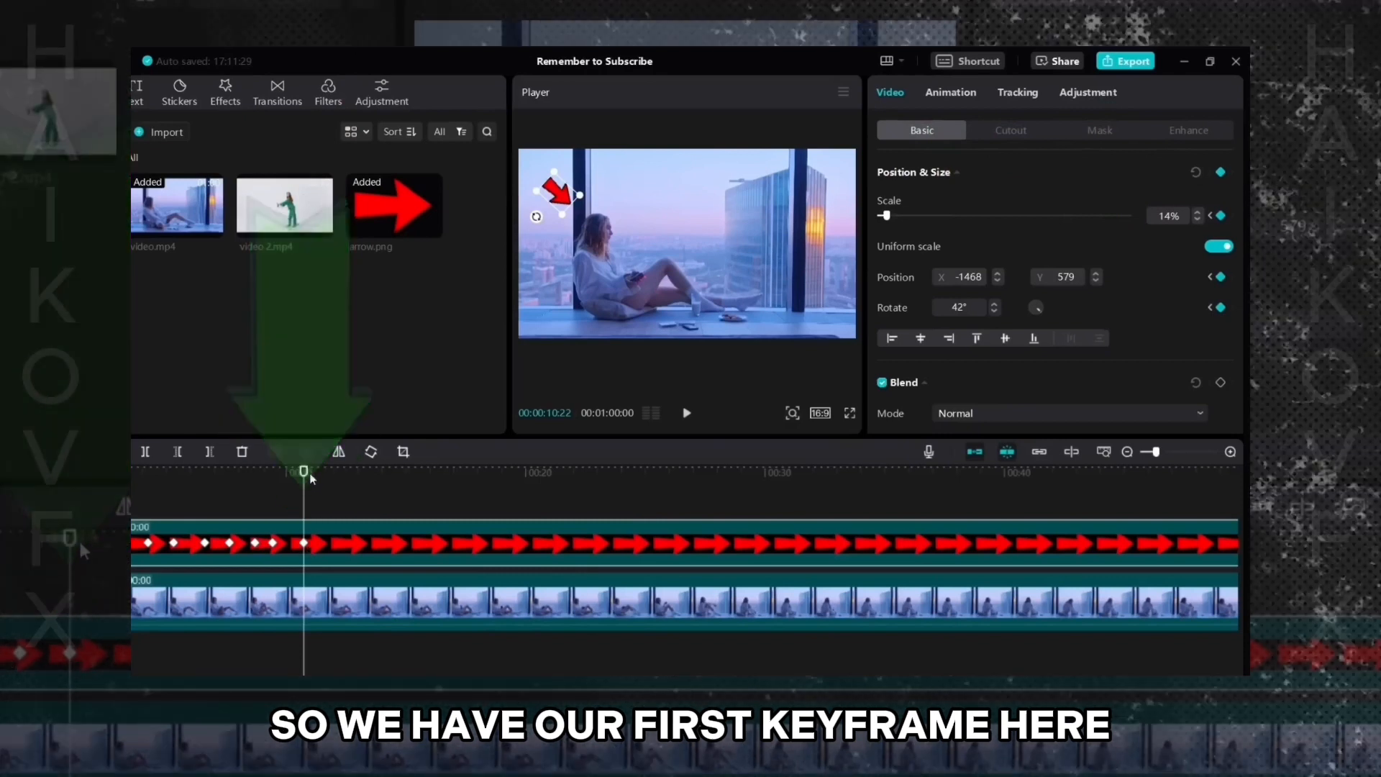
{"action": "left_click_drag", "start_coordinate": [303, 471], "coordinate": [317, 474]}
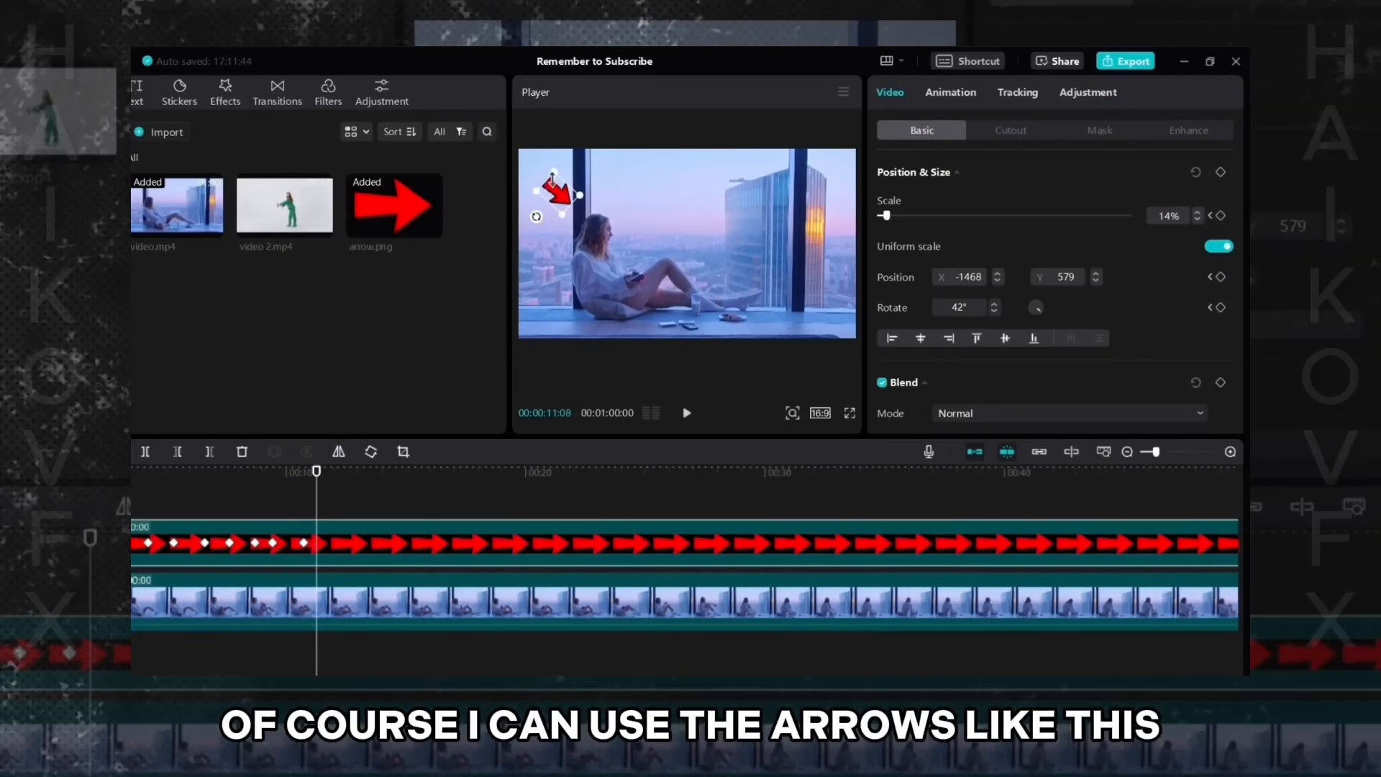
{"action": "left_click_drag", "start_coordinate": [886, 216], "coordinate": [890, 213]}
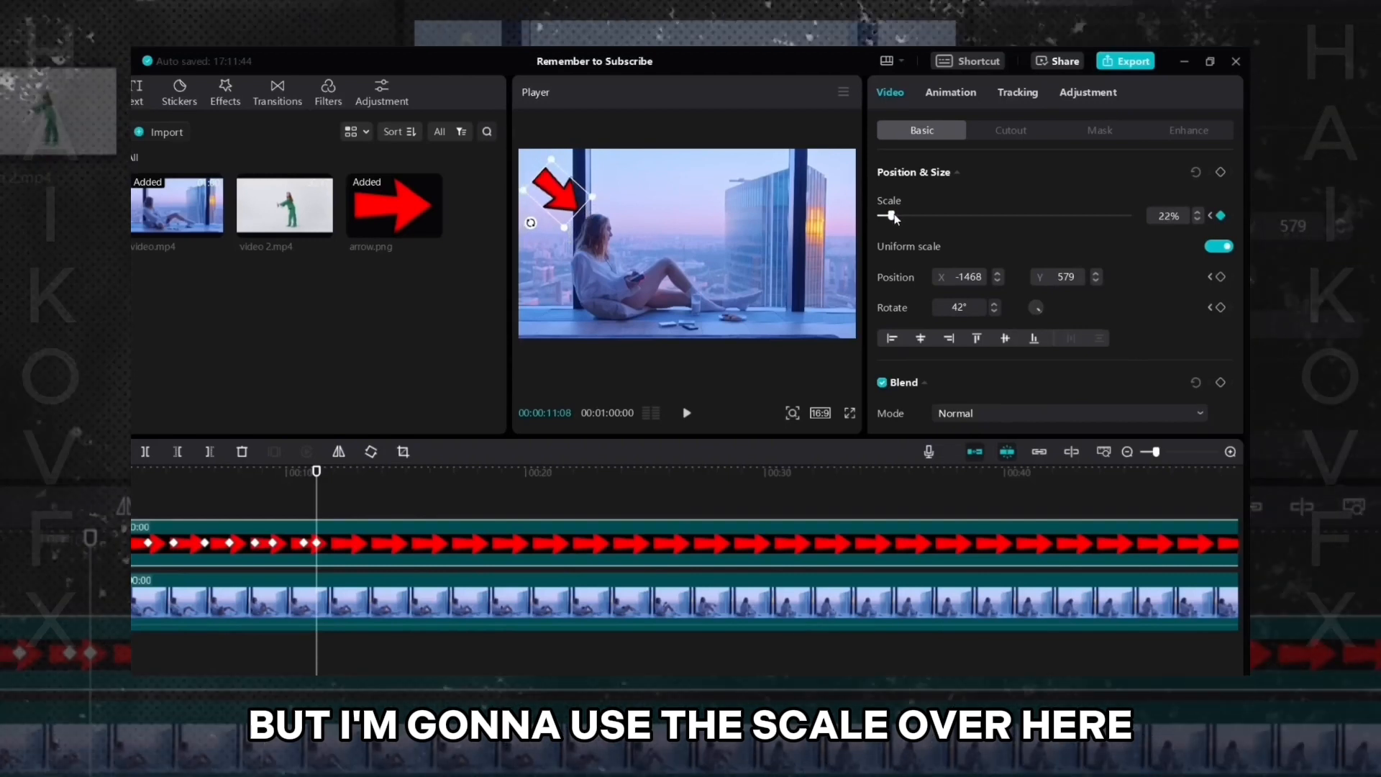
- Play the arrow animation and select its keyframes to compare the before and after states
{"action": "left_click", "coordinate": [296, 471]}
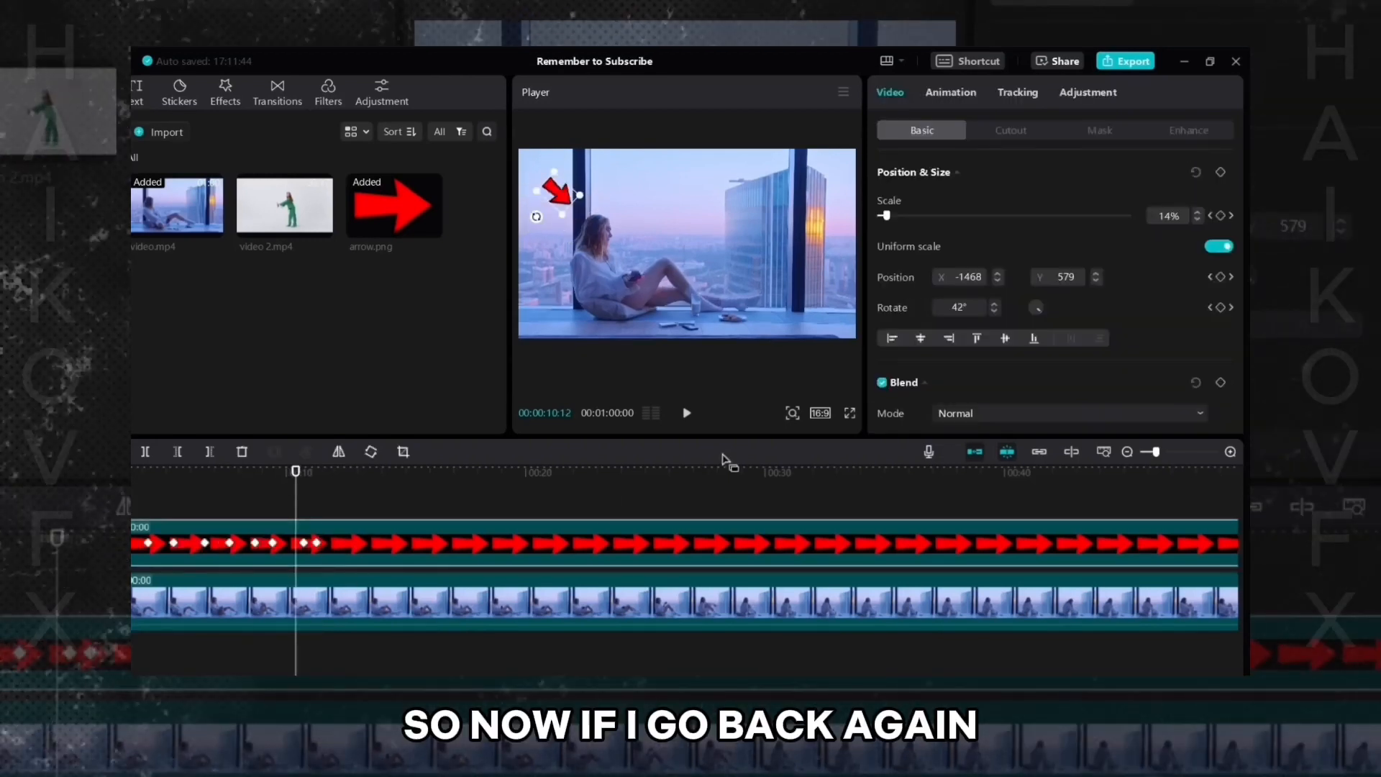
{"action": "left_click", "coordinate": [687, 413]}
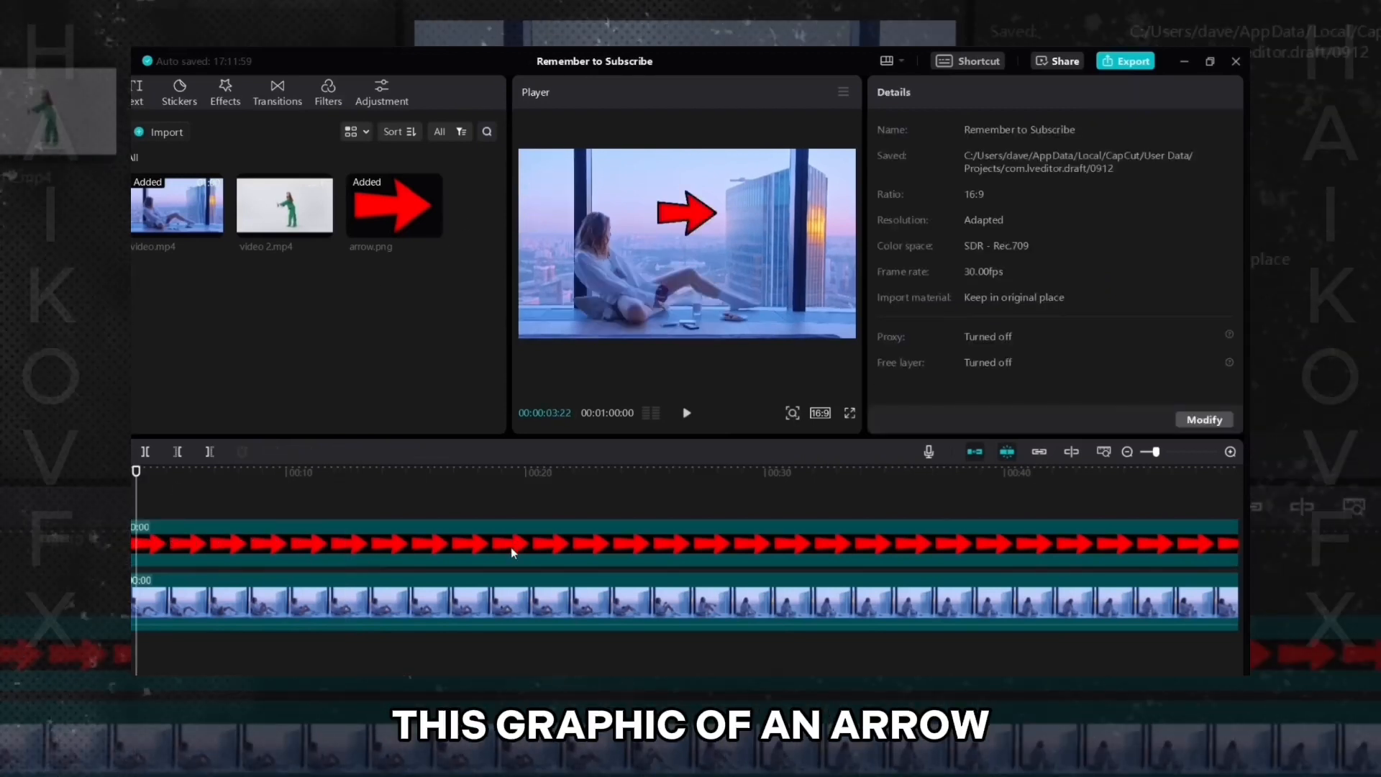
{"action": "left_click", "coordinate": [511, 546]}
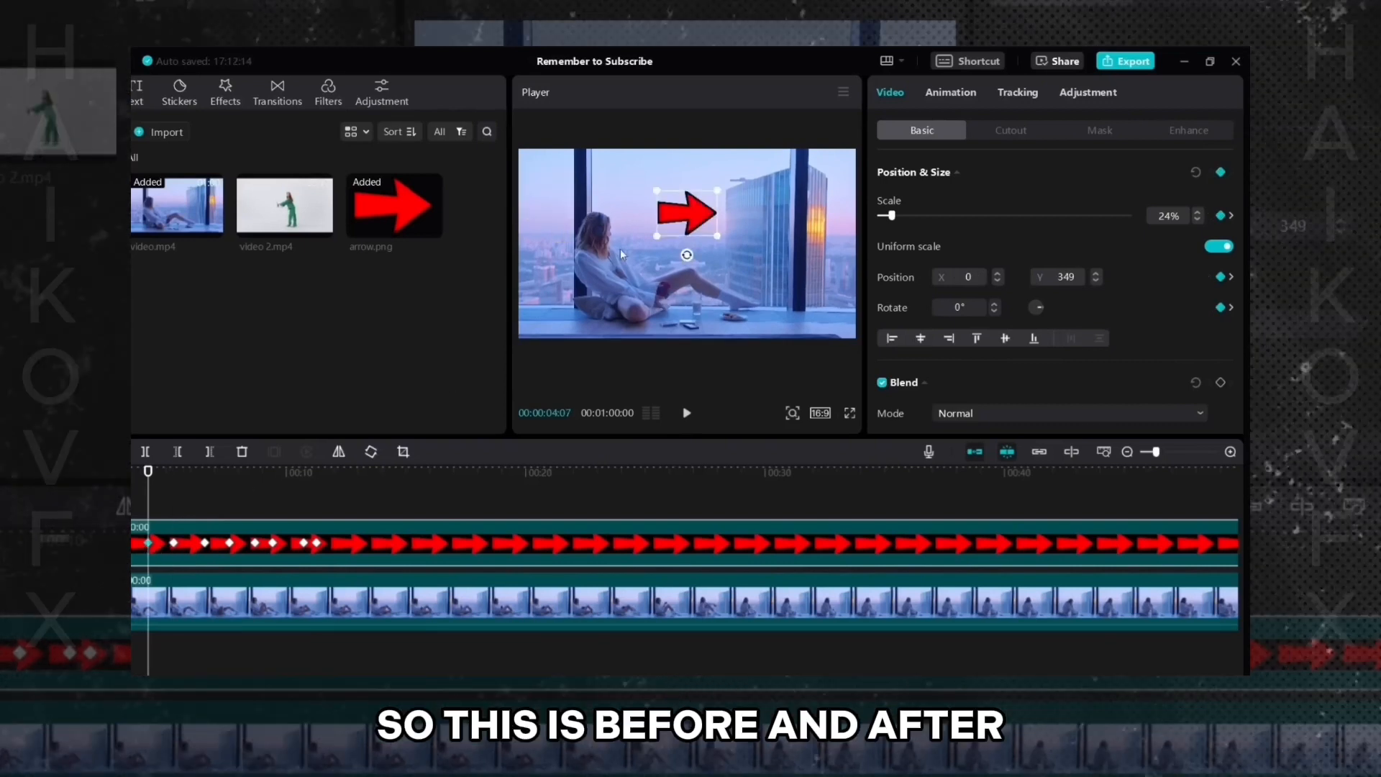
{"action": "left_click", "coordinate": [173, 543]}
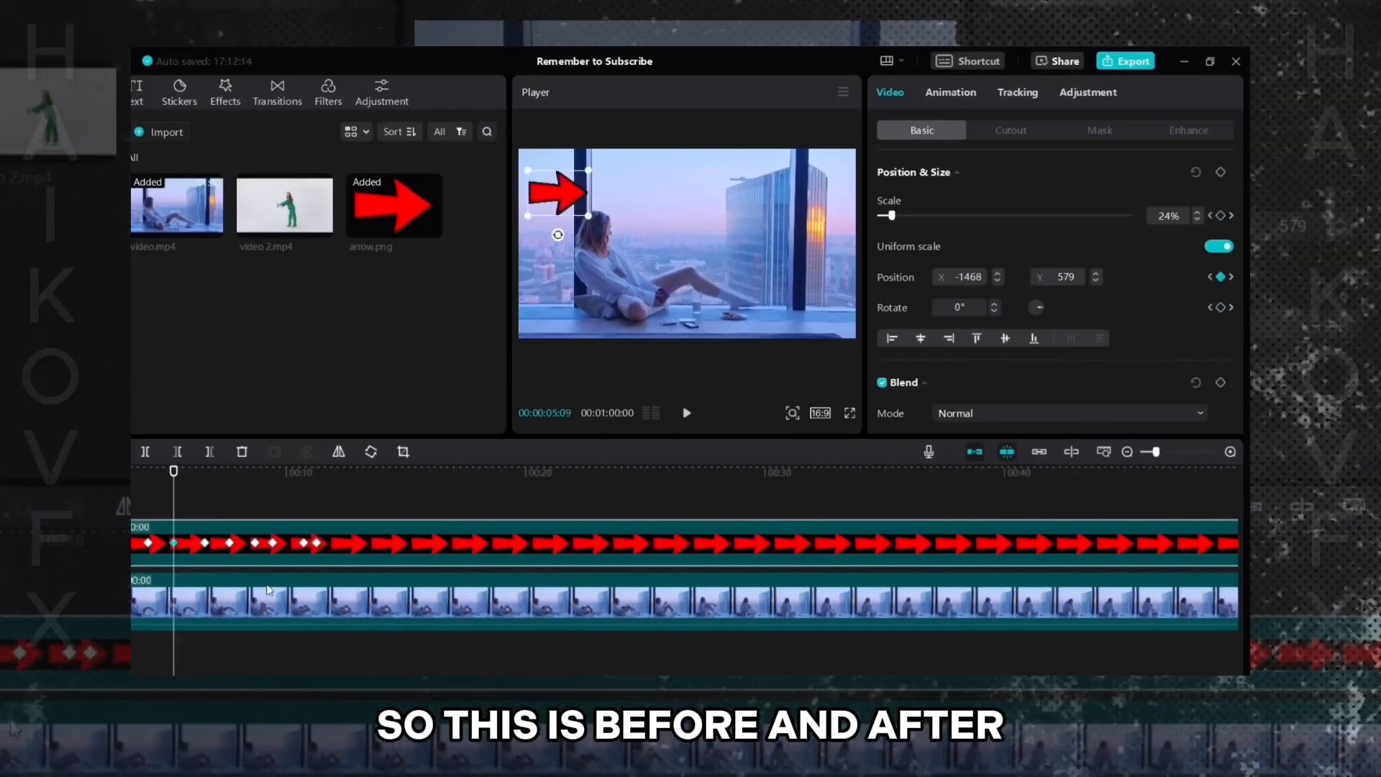
{"action": "left_click", "coordinate": [232, 543]}
{"action": "left_click", "coordinate": [137, 505]}
{"action": "left_click", "coordinate": [557, 570]}
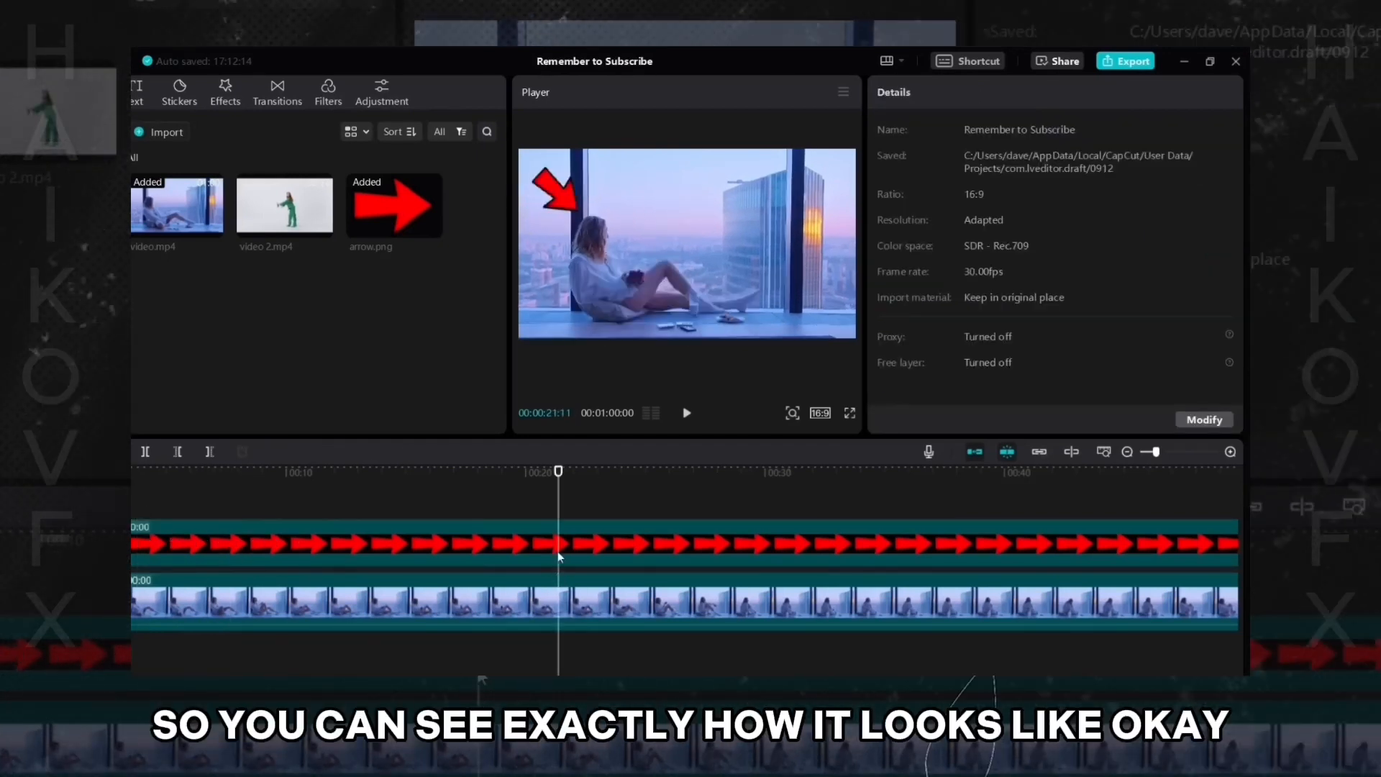
{"action": "left_click", "coordinate": [558, 551]}
{"action": "left_click", "coordinate": [133, 504]}
{"action": "left_click", "coordinate": [490, 550]}
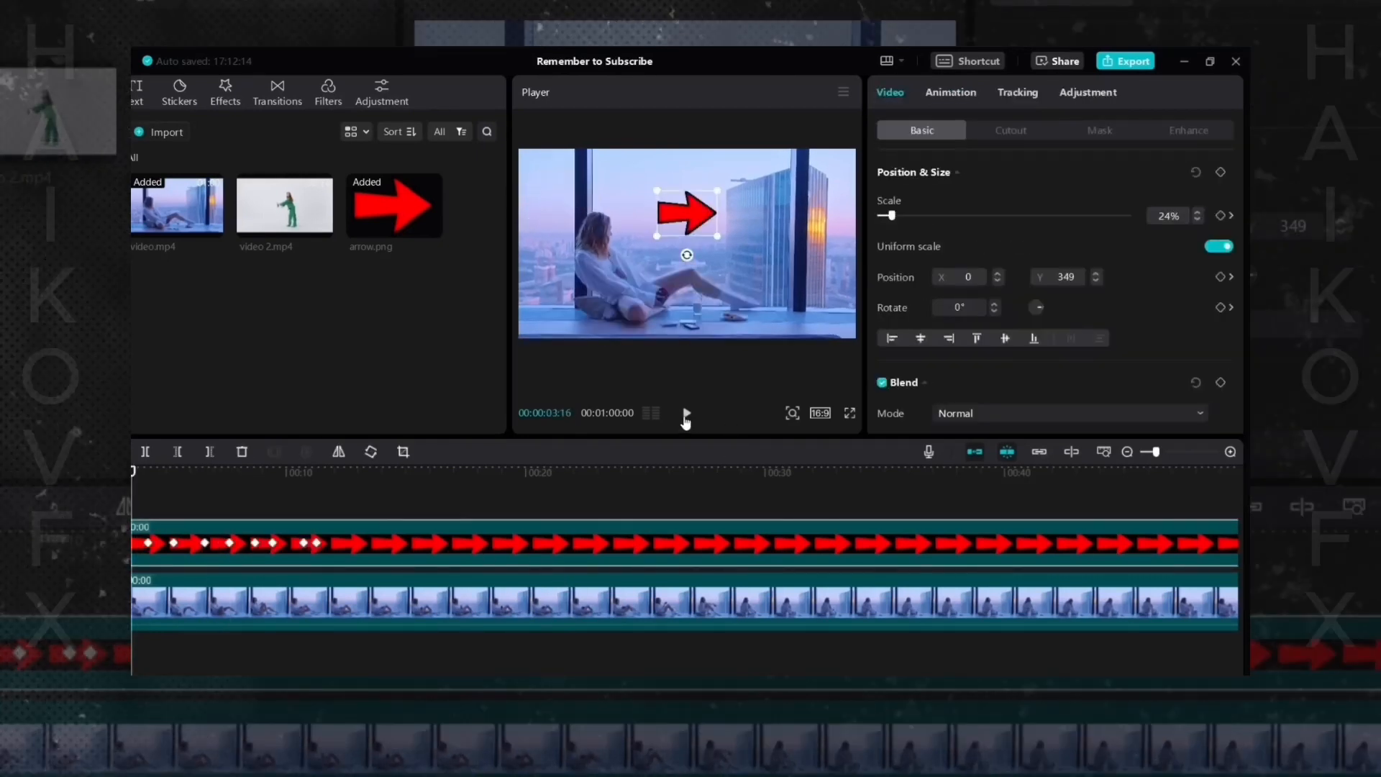
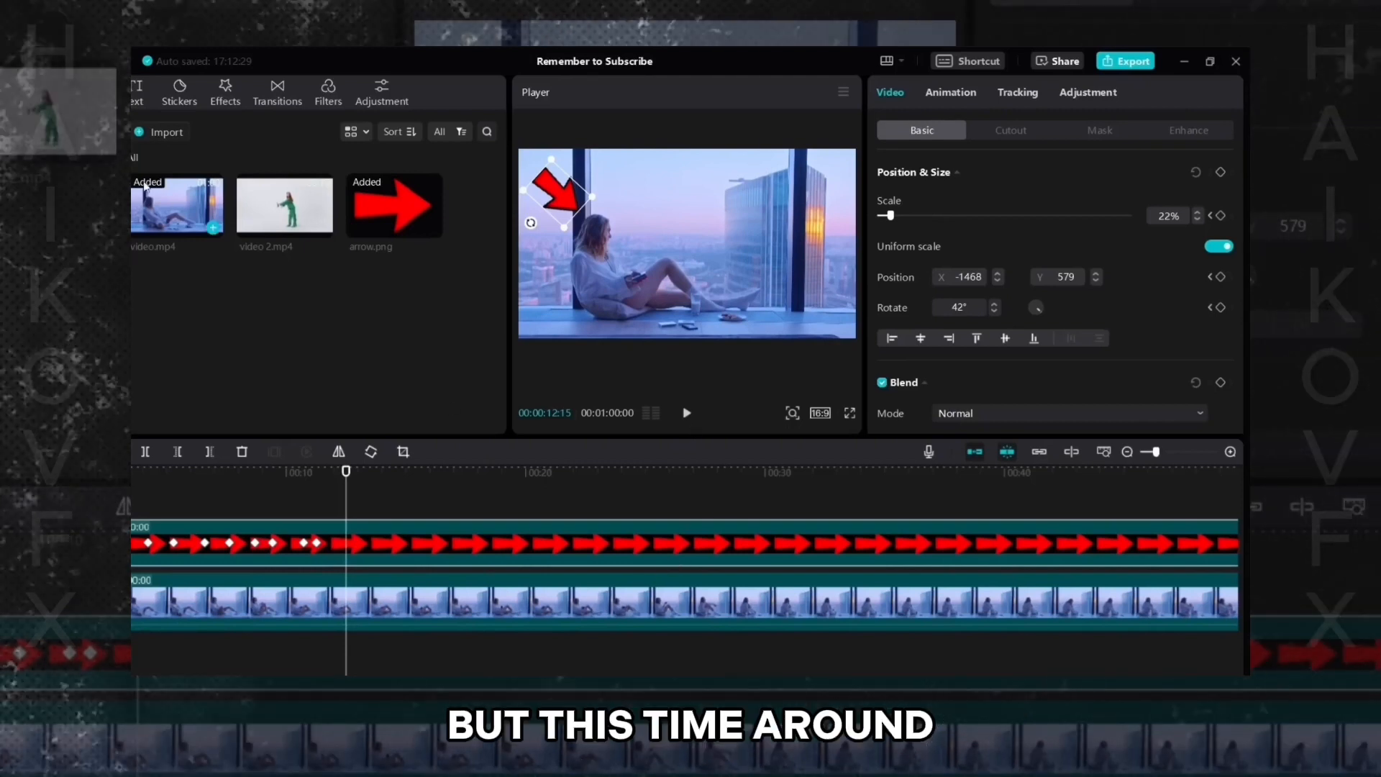
- Add a default text clip at the playhead above the arrow track and change its text to "subscribe"
{"action": "left_click", "coordinate": [138, 101]}
{"action": "left_click_drag", "start_coordinate": [172, 189], "coordinate": [283, 309]}
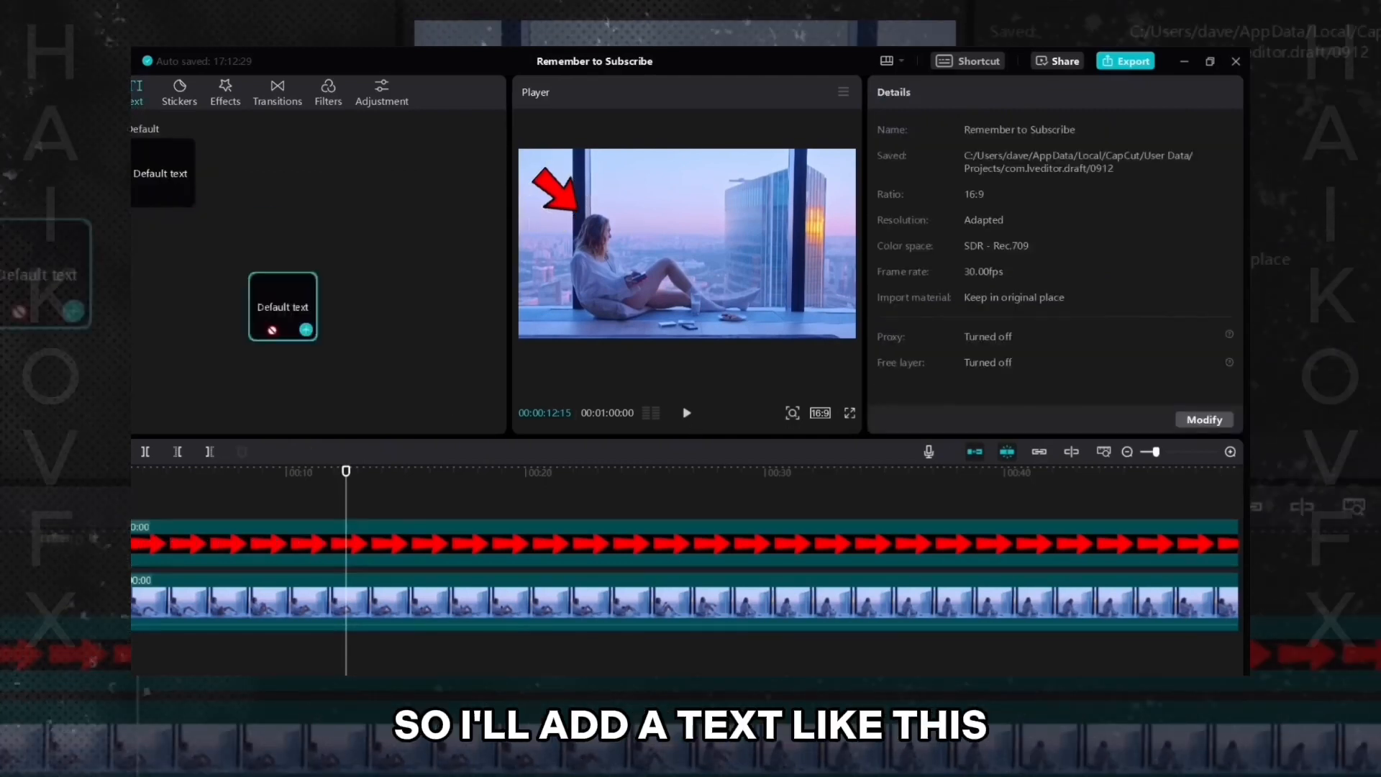
{"action": "left_click_drag", "start_coordinate": [361, 502], "coordinate": [428, 520]}
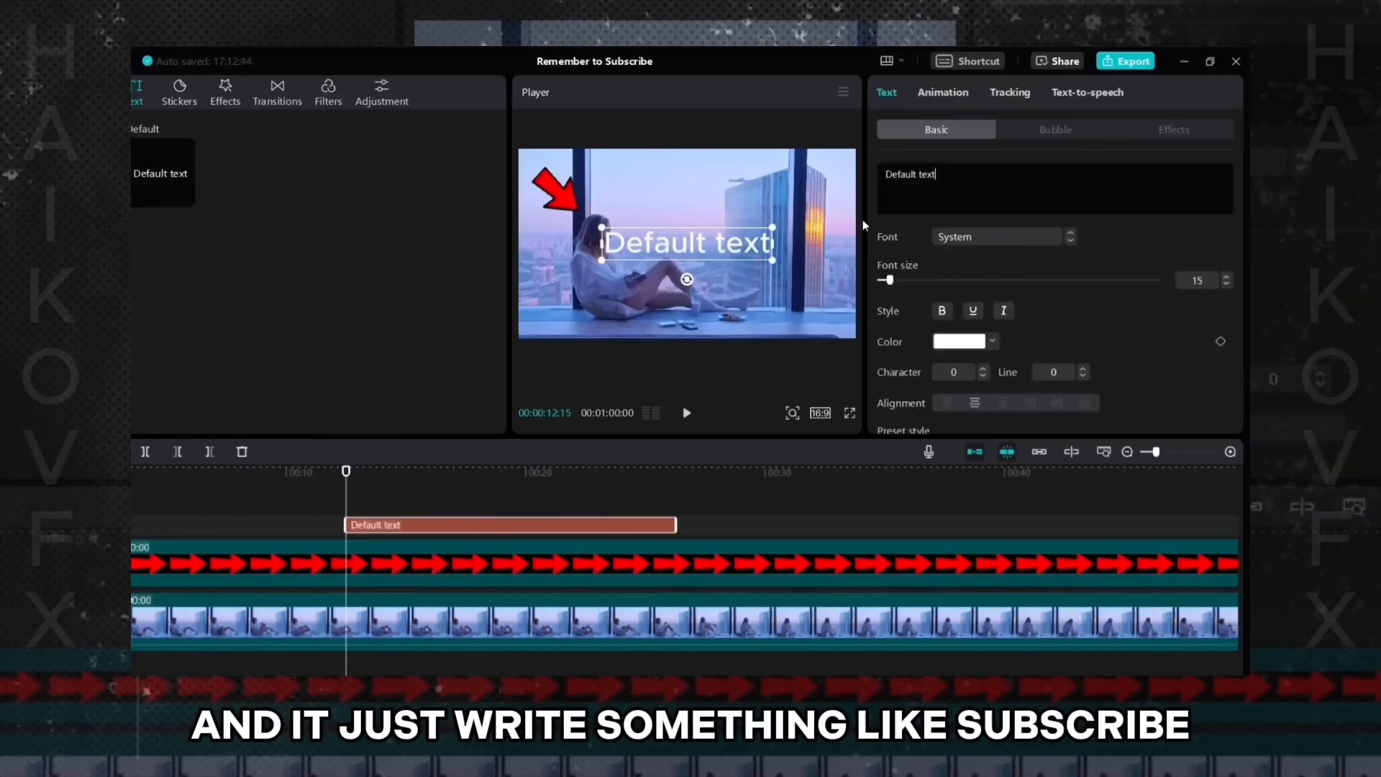
{"action": "type", "text": "subscribe"}
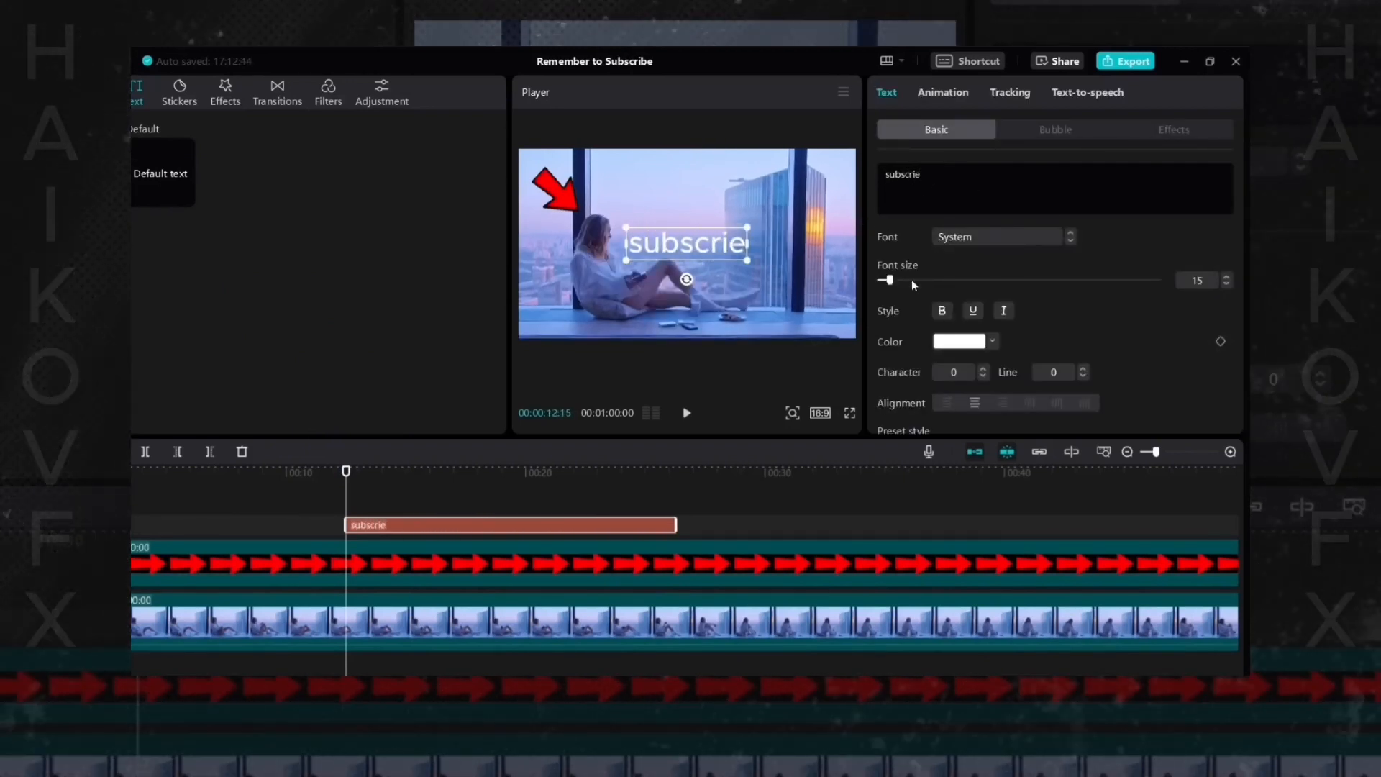
- Add a Position & Size keyframe to the subscribe text at 00:00:12:15
{"action": "scroll", "coordinate": [948, 412], "scroll_direction": "down", "scroll_amount": 2}
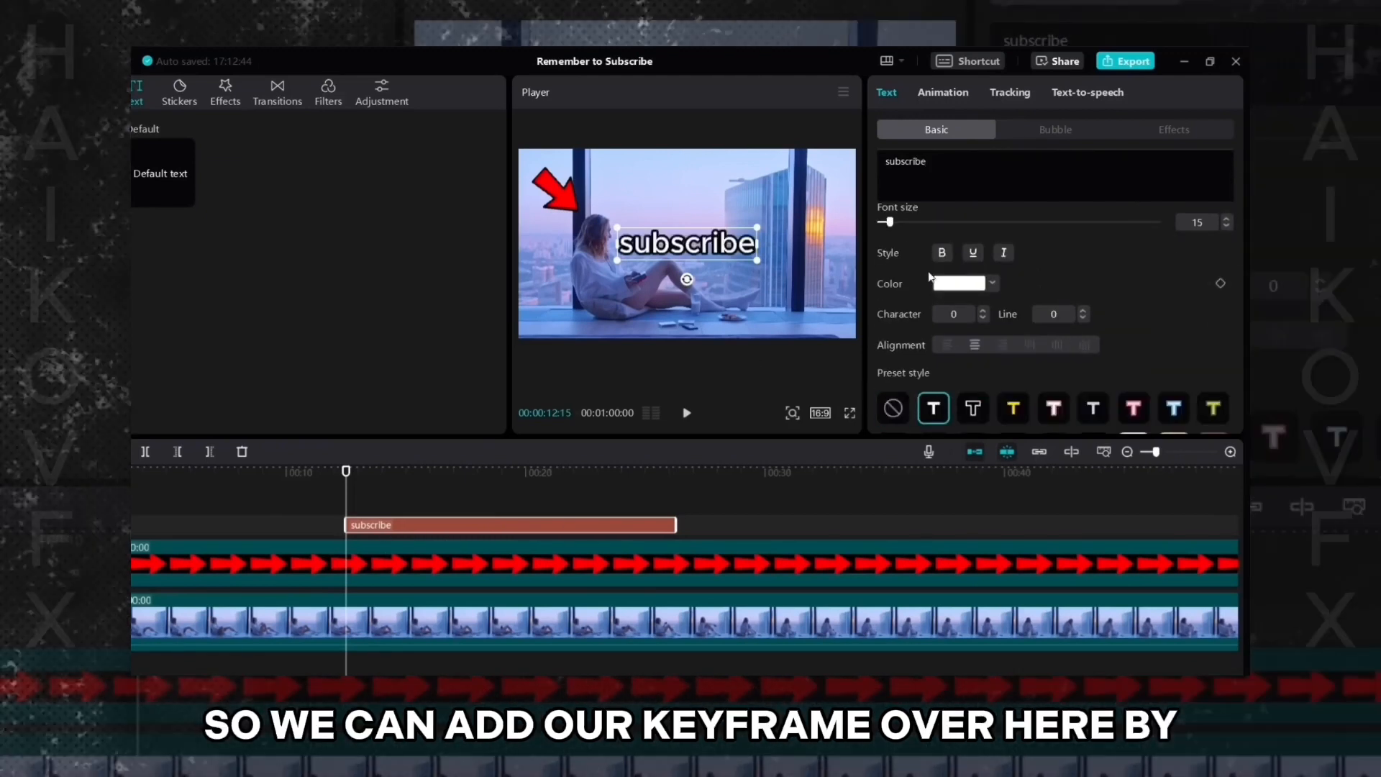
{"action": "left_click_drag", "start_coordinate": [1239, 203], "coordinate": [1016, 285]}
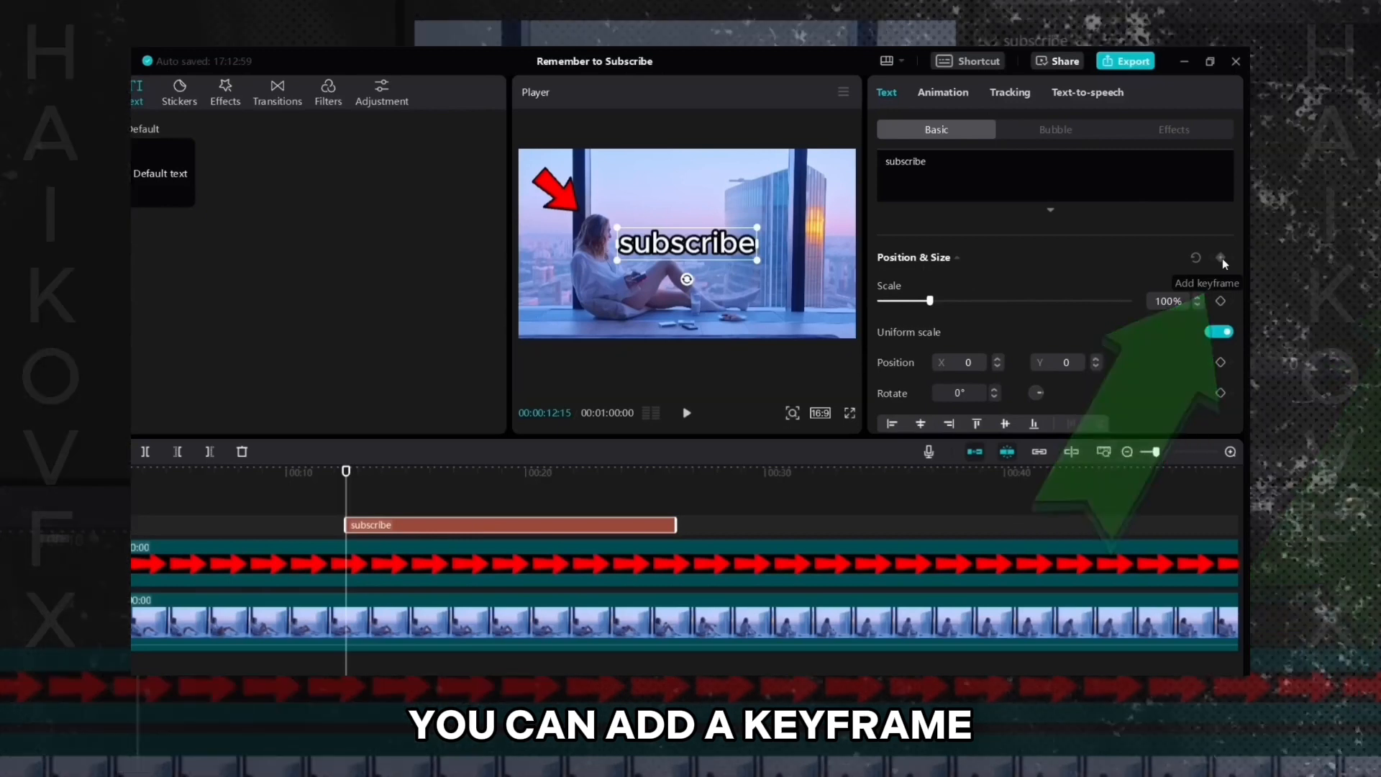
{"action": "left_click", "coordinate": [1221, 258]}
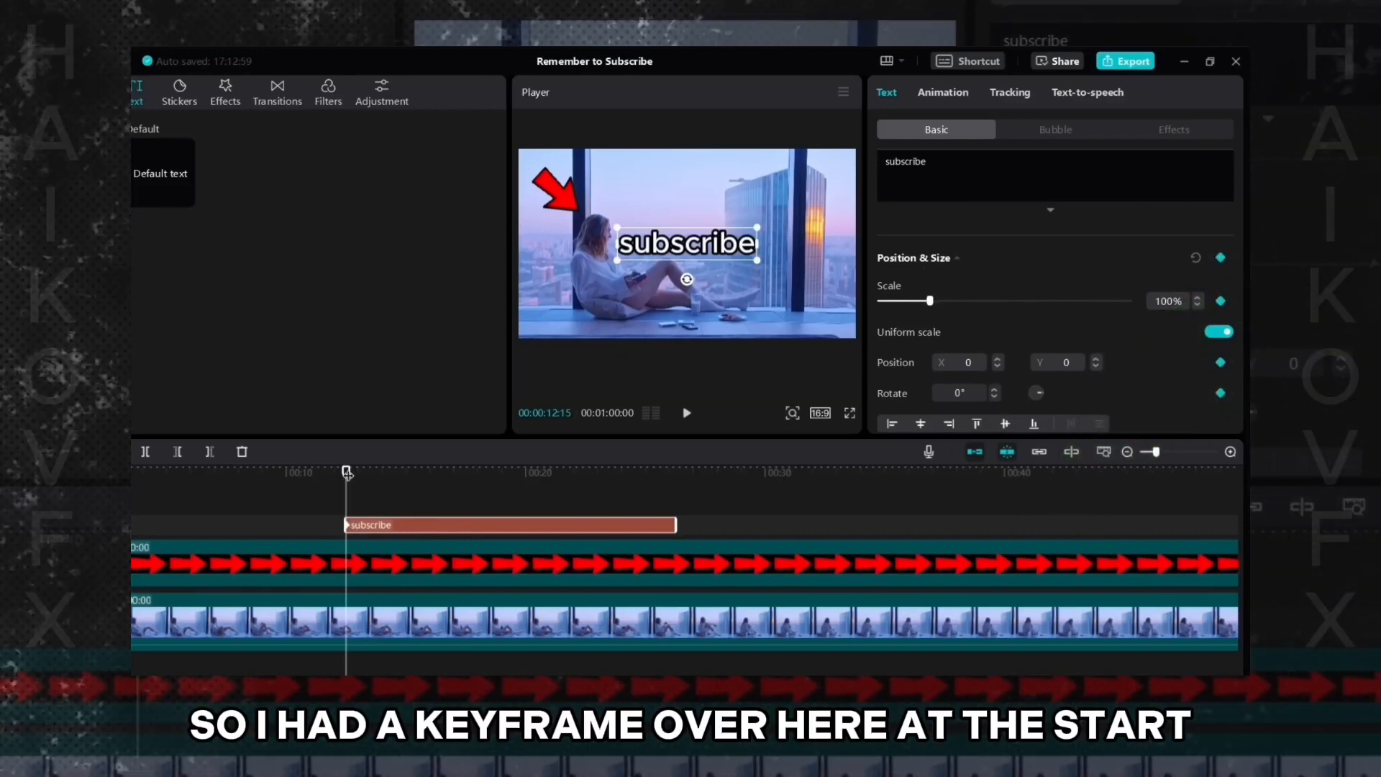
- At 00:00:15:04, move the text to the upper right, rotate it 12° and scale it down to about 80%
{"action": "left_click_drag", "start_coordinate": [347, 473], "coordinate": [408, 472]}
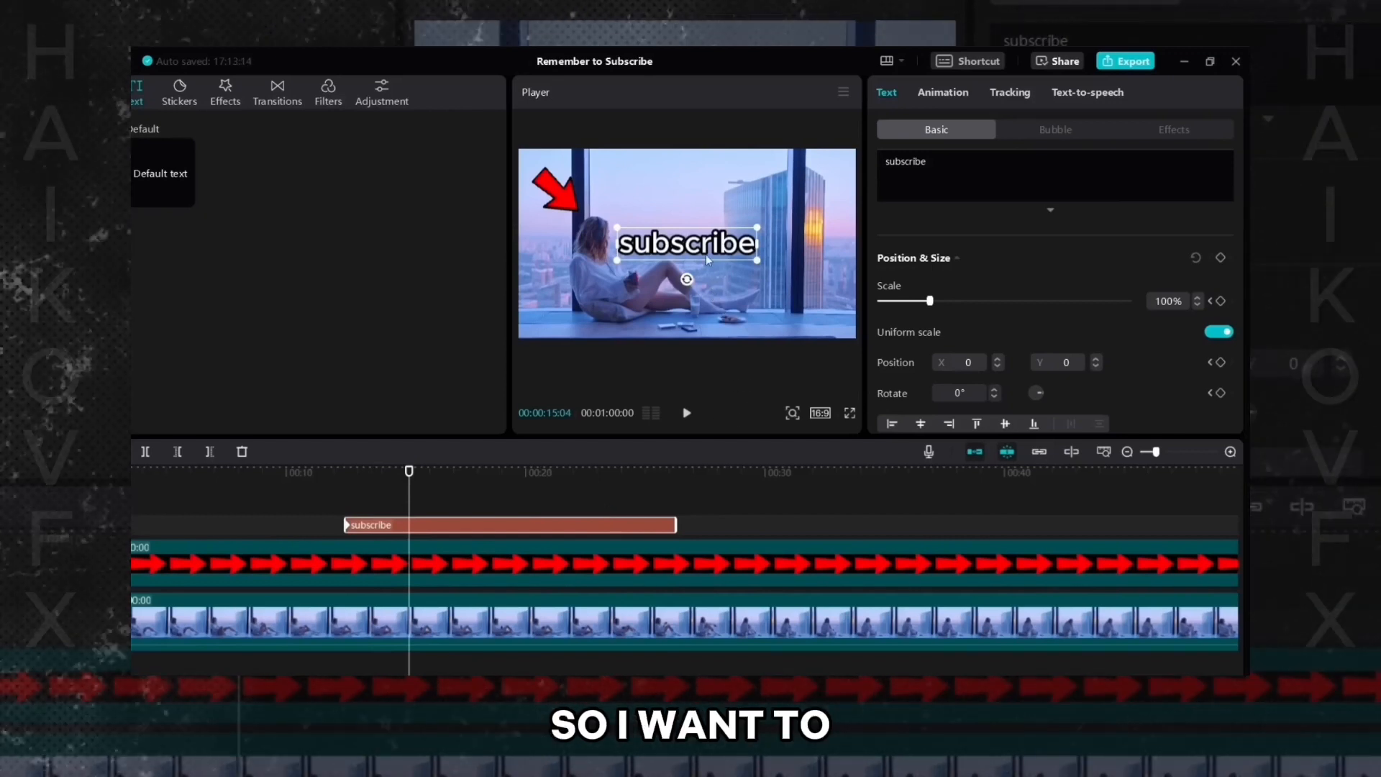
{"action": "left_click_drag", "start_coordinate": [706, 253], "coordinate": [765, 208]}
{"action": "left_click_drag", "start_coordinate": [709, 141], "coordinate": [720, 149]}
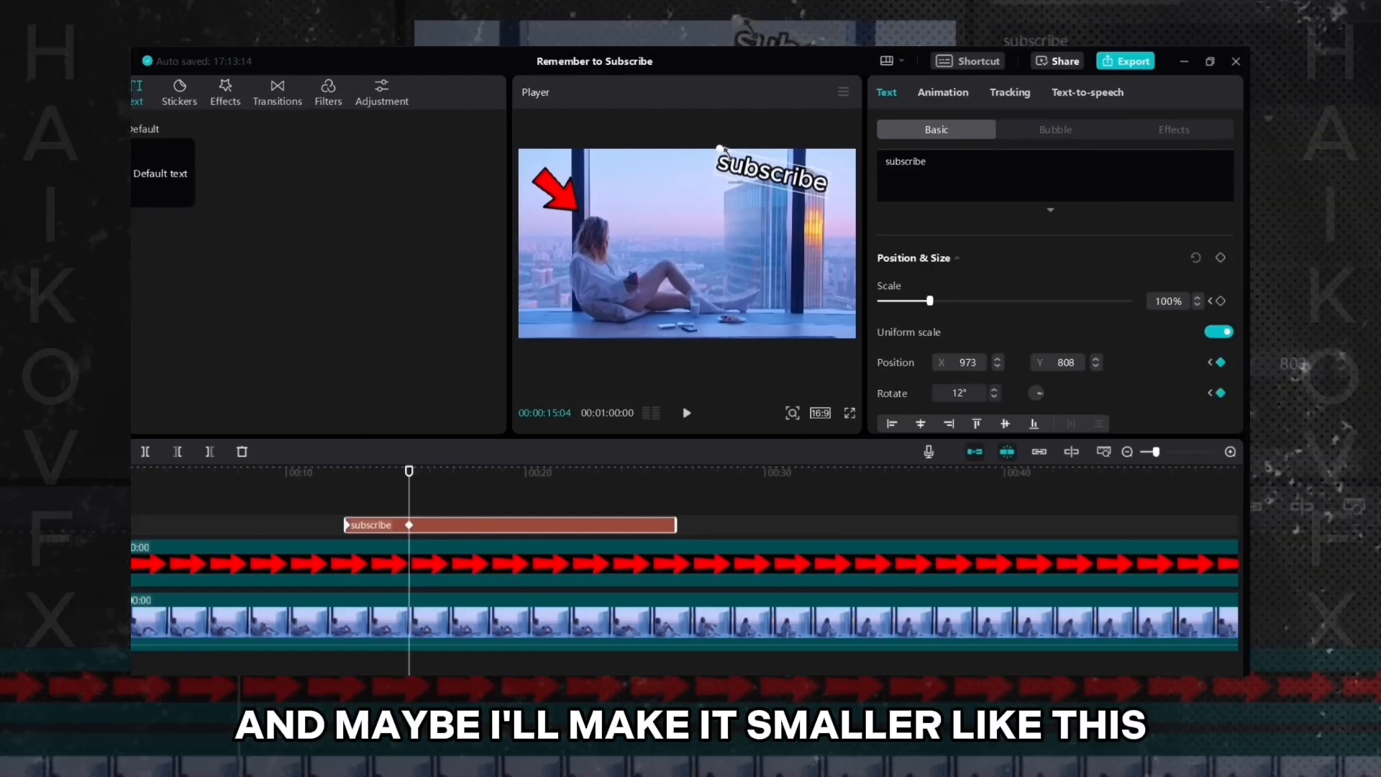
{"action": "left_click_drag", "start_coordinate": [796, 170], "coordinate": [796, 171]}
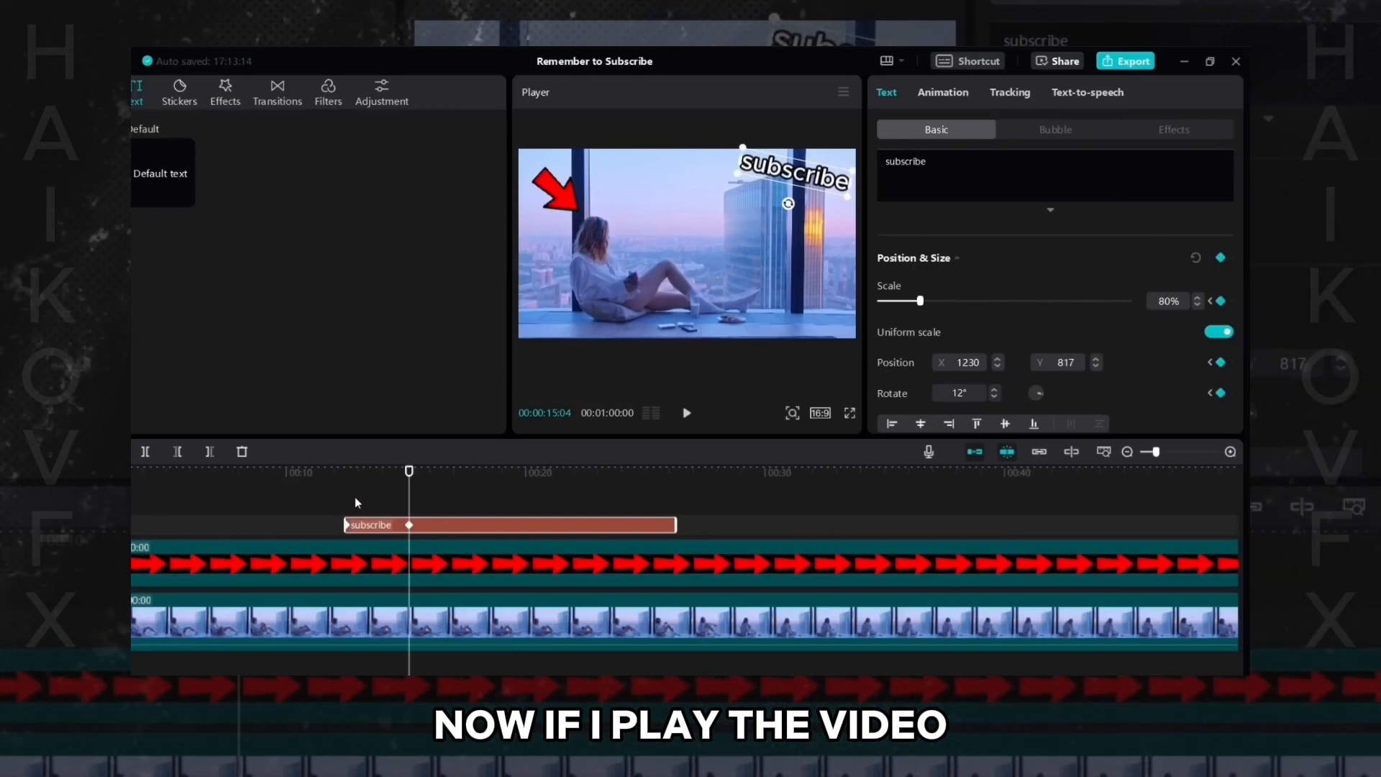
- Scrub between the two text keyframes and play the preview to review the text animation
{"action": "left_click", "coordinate": [345, 472]}
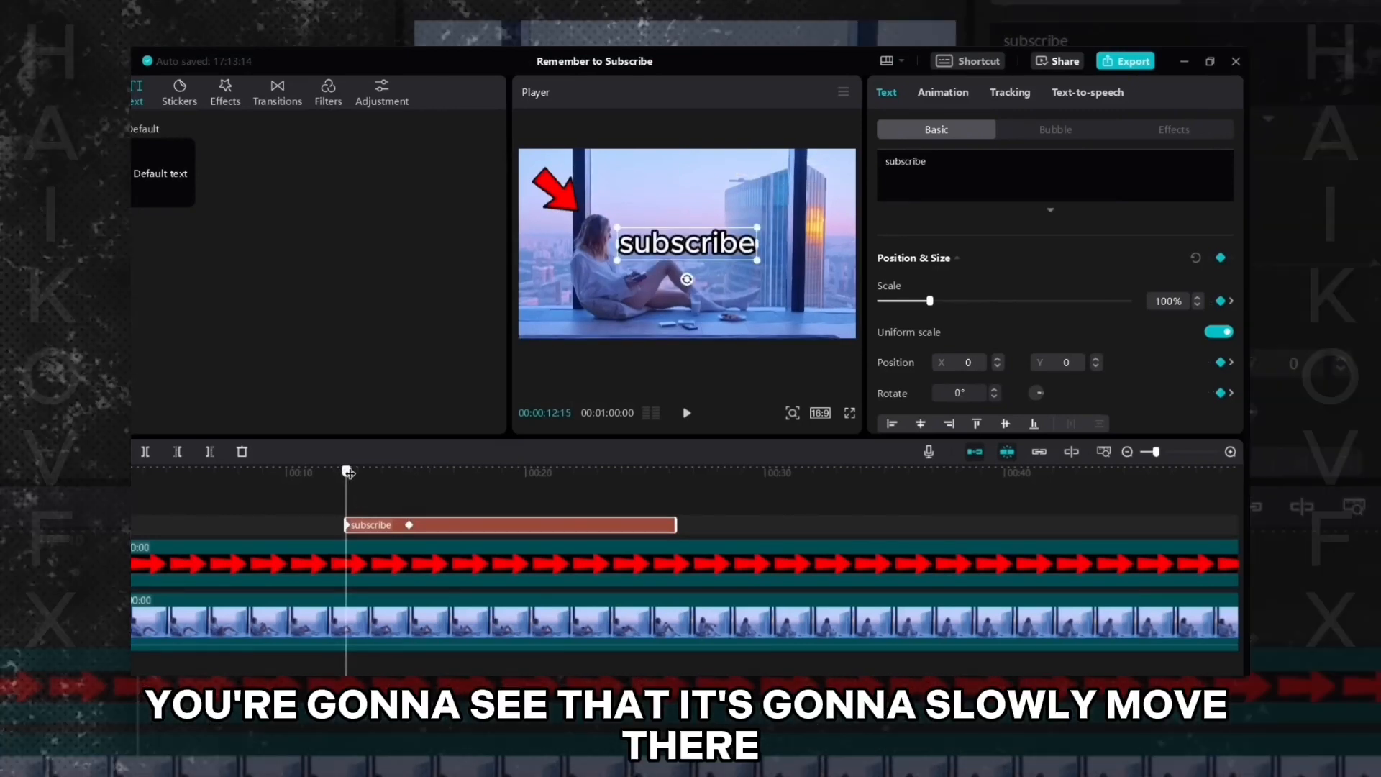
{"action": "left_click_drag", "start_coordinate": [368, 472], "coordinate": [406, 476]}
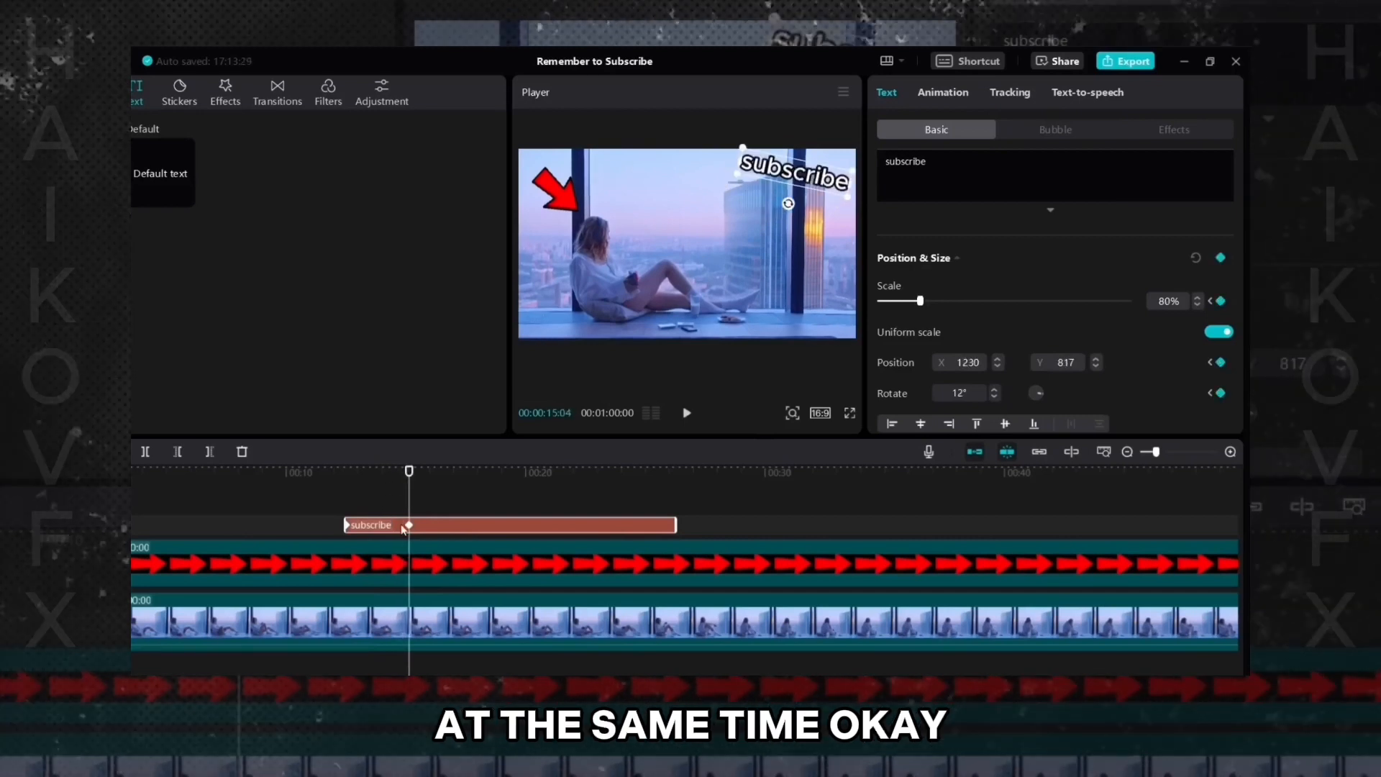
{"action": "left_click", "coordinate": [306, 511]}
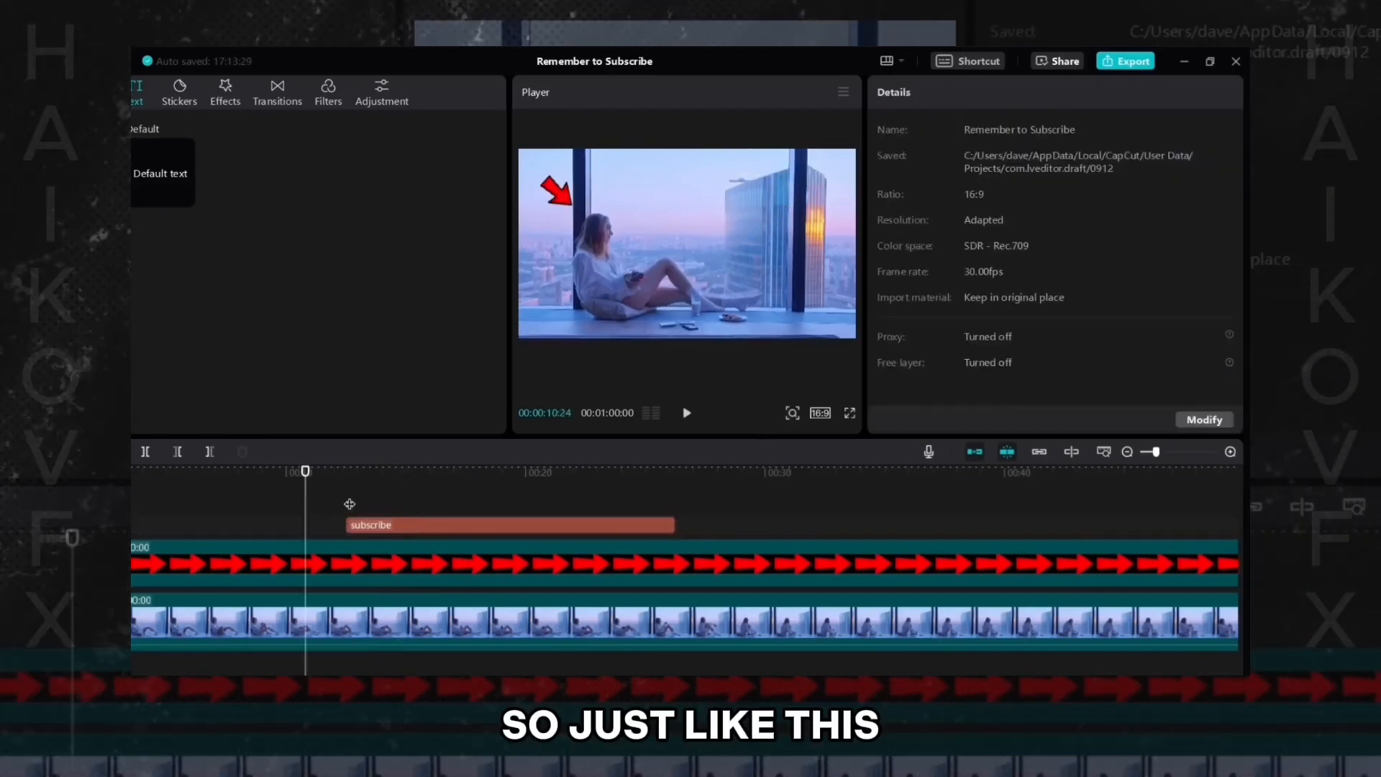
{"action": "left_click", "coordinate": [687, 413]}
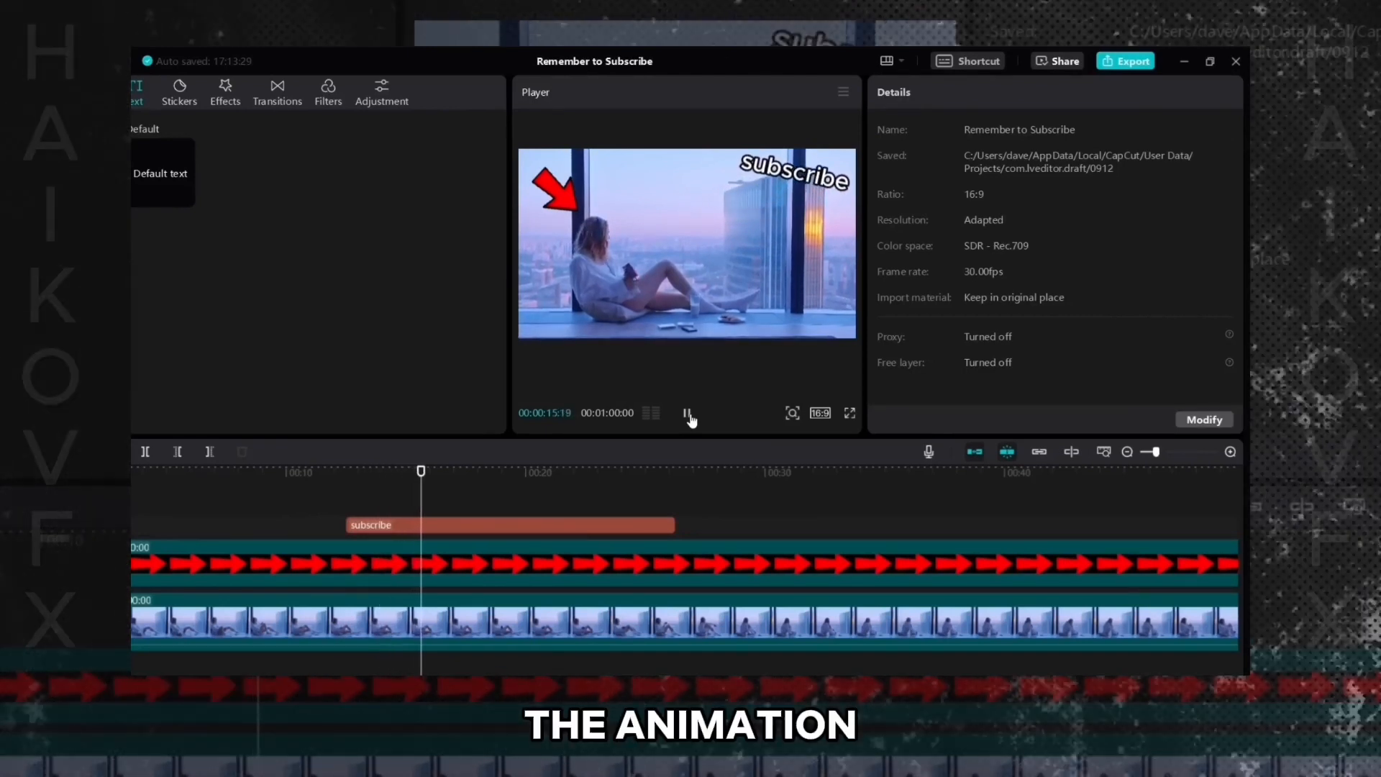
{"action": "left_click", "coordinate": [688, 413]}
{"action": "left_click", "coordinate": [523, 529]}
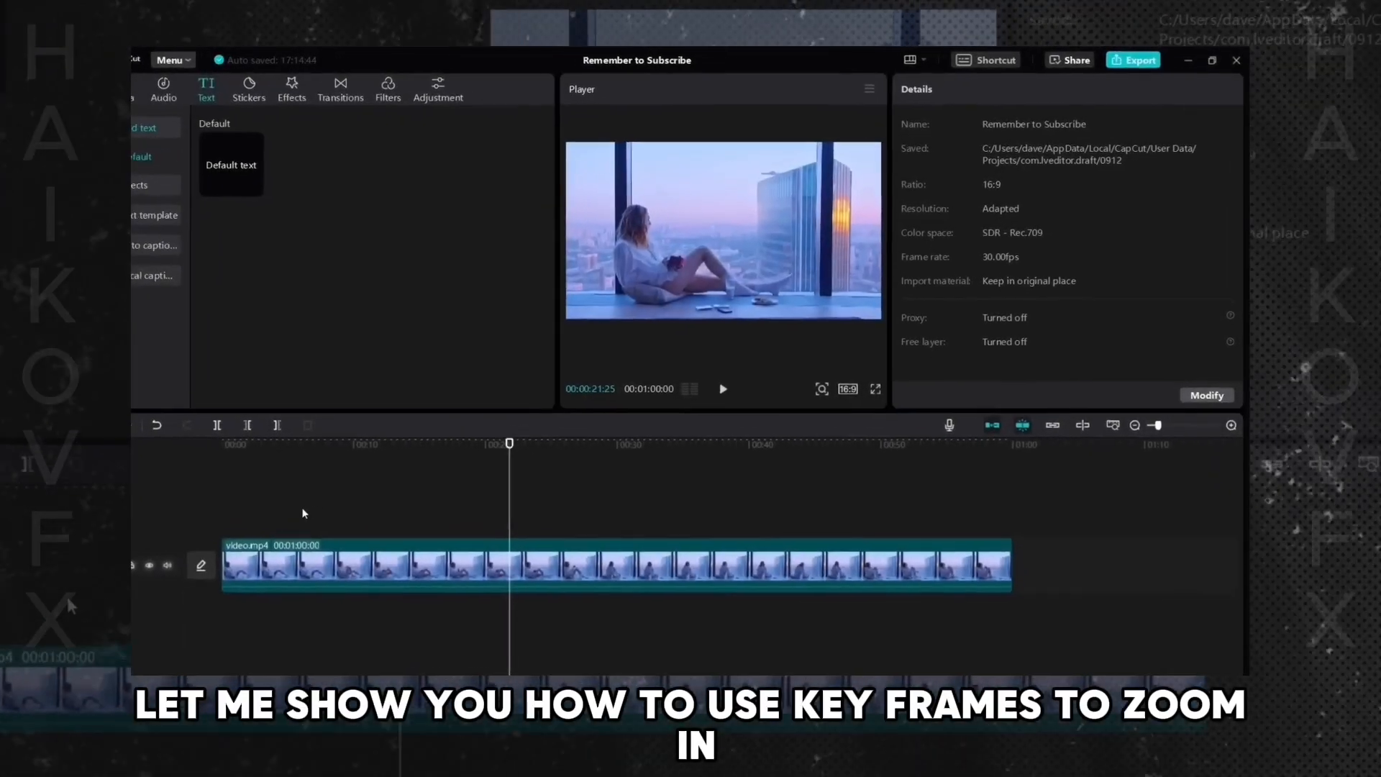
- Move the playhead to the start of the video clip and add a Position & Size keyframe to it
{"action": "left_click", "coordinate": [262, 517]}
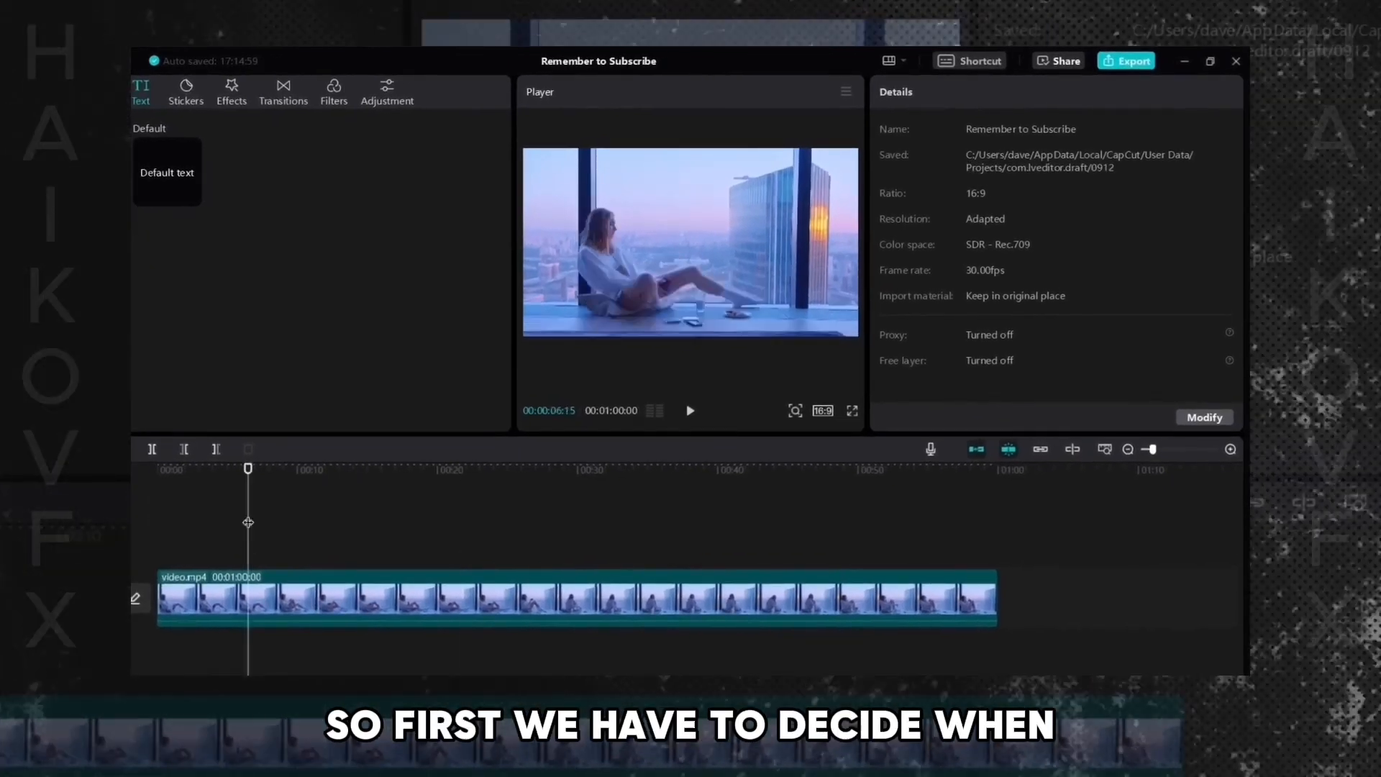
{"action": "left_click", "coordinate": [178, 505]}
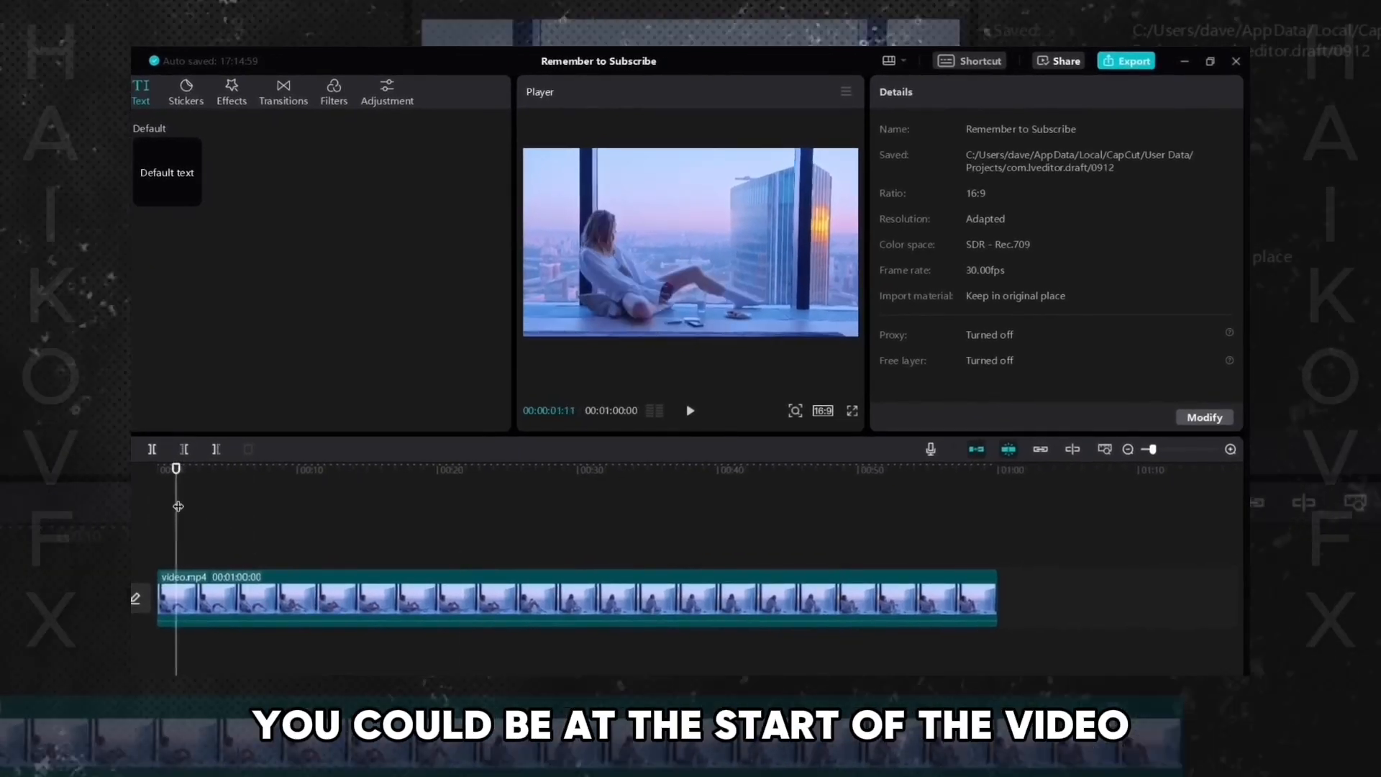
{"action": "left_click_drag", "start_coordinate": [177, 505], "coordinate": [156, 506]}
{"action": "left_click_drag", "start_coordinate": [243, 473], "coordinate": [159, 508]}
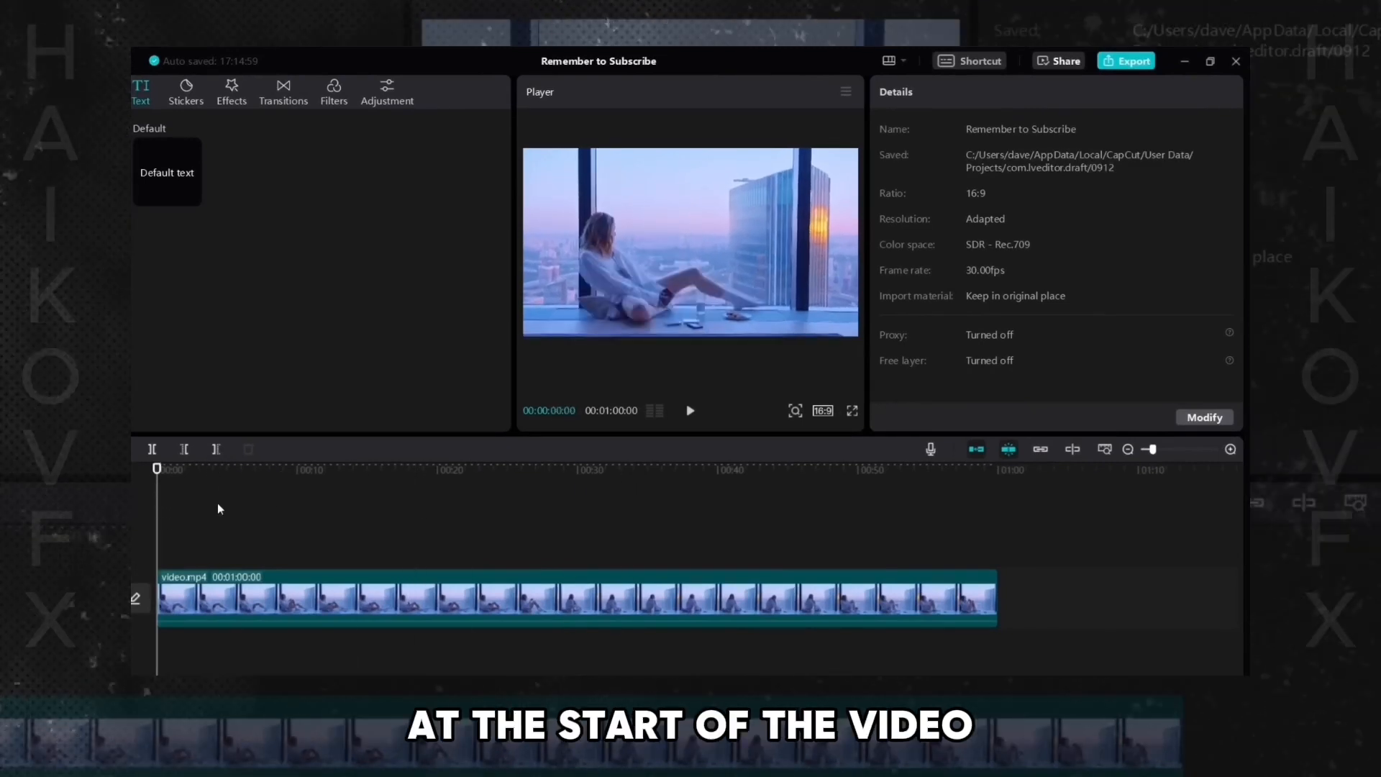
{"action": "left_click", "coordinate": [216, 606]}
{"action": "left_click", "coordinate": [216, 607]}
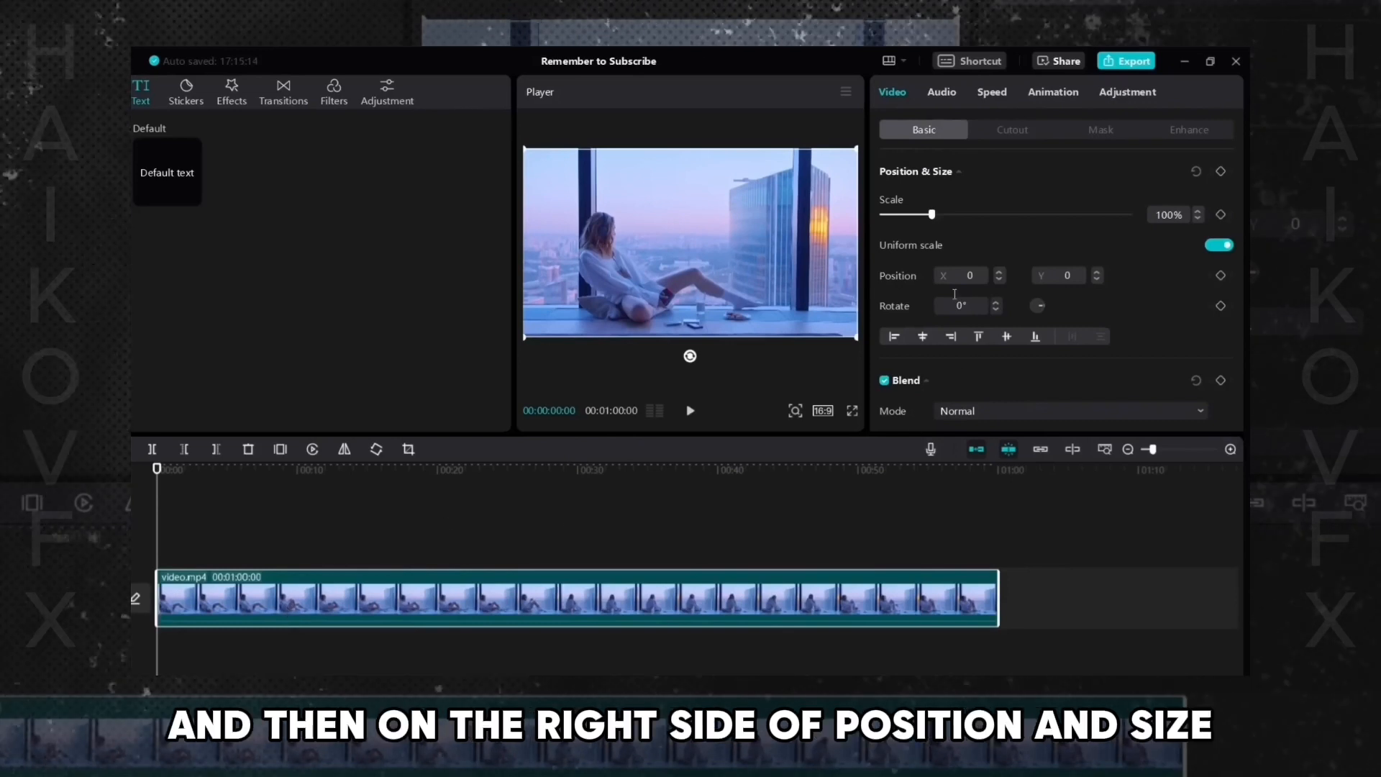
{"action": "left_click", "coordinate": [1220, 171]}
- At 00:00:04:13, increase the video's scale to zoom in and shift its framing in the preview
{"action": "left_click_drag", "start_coordinate": [159, 471], "coordinate": [218, 471]}
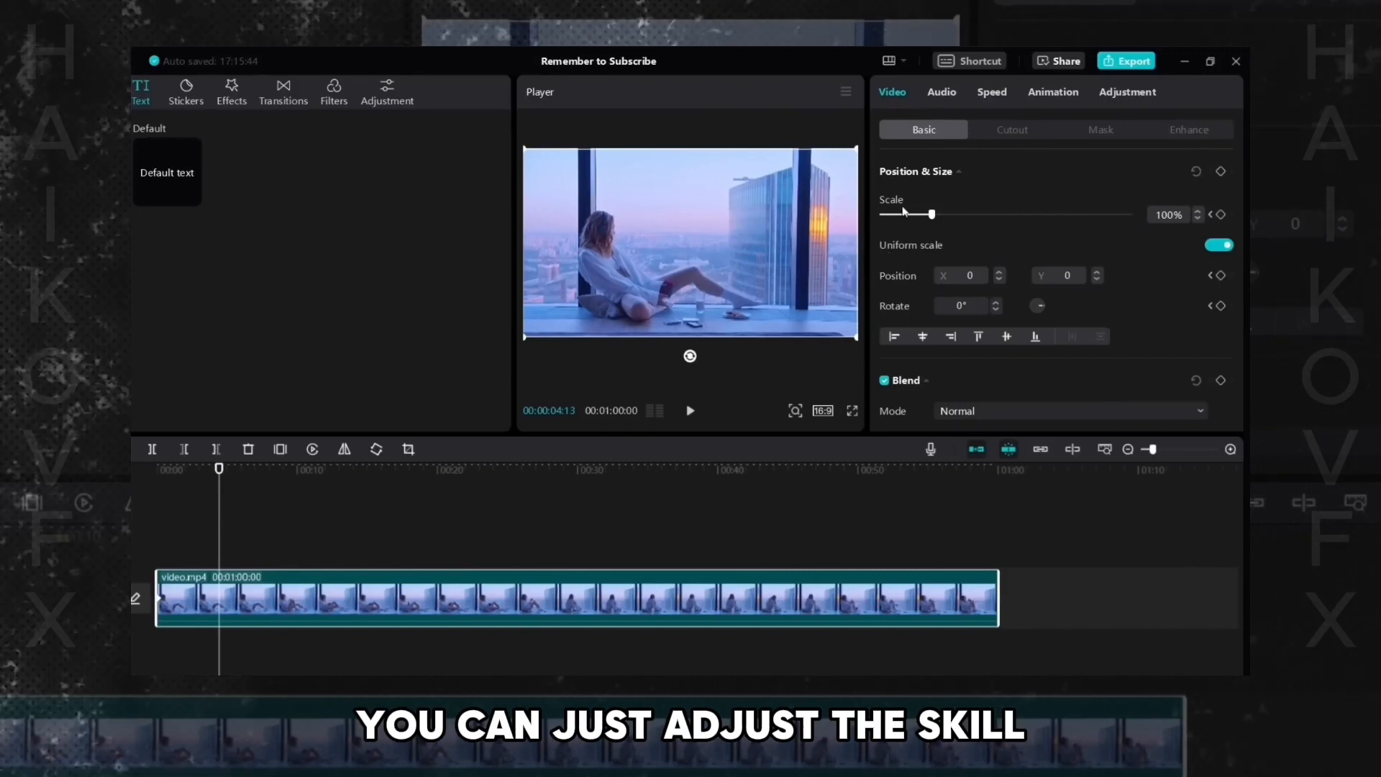
{"action": "mouse_move", "coordinate": [933, 218]}
{"action": "left_mouse_down"}
{"action": "mouse_move", "coordinate": [959, 223]}
{"action": "mouse_move", "coordinate": [948, 218]}
{"action": "left_mouse_up"}
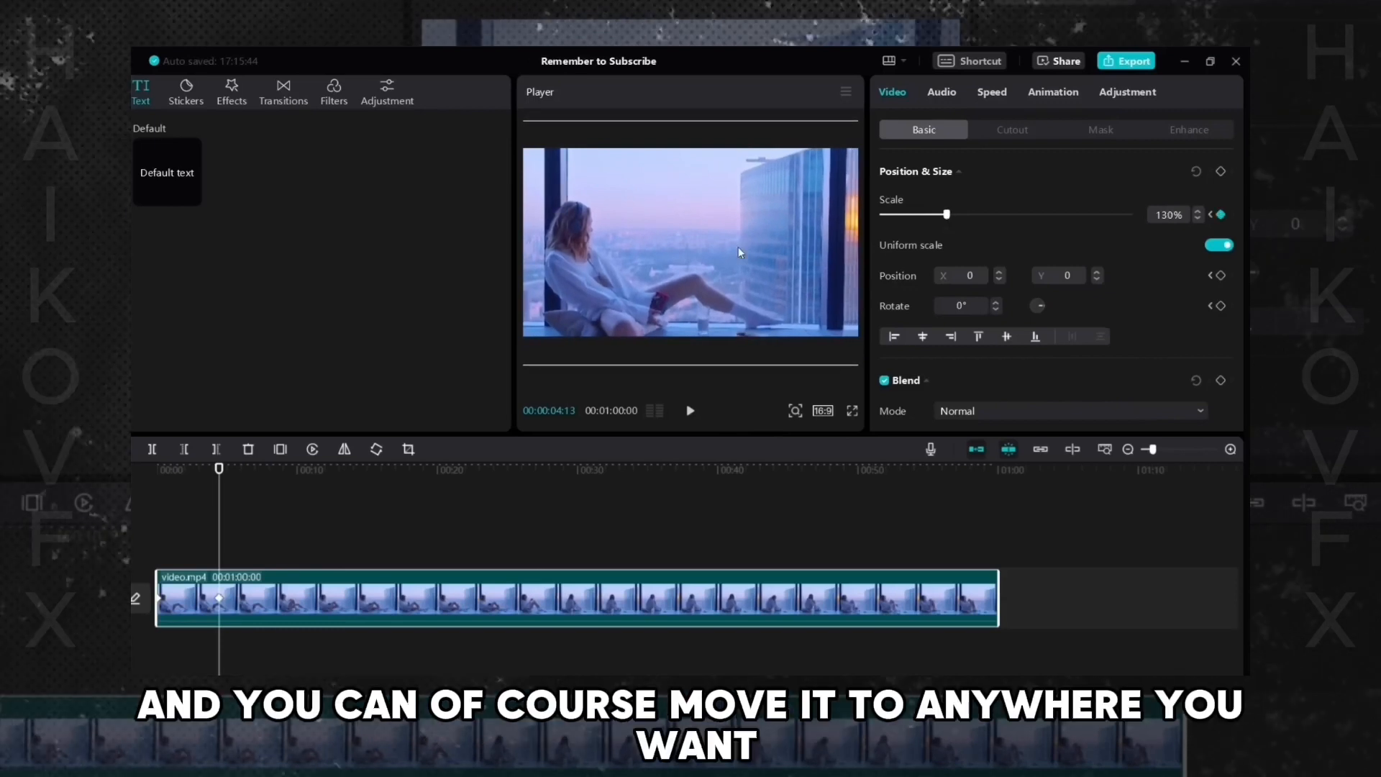
{"action": "left_click_drag", "start_coordinate": [738, 247], "coordinate": [675, 239]}
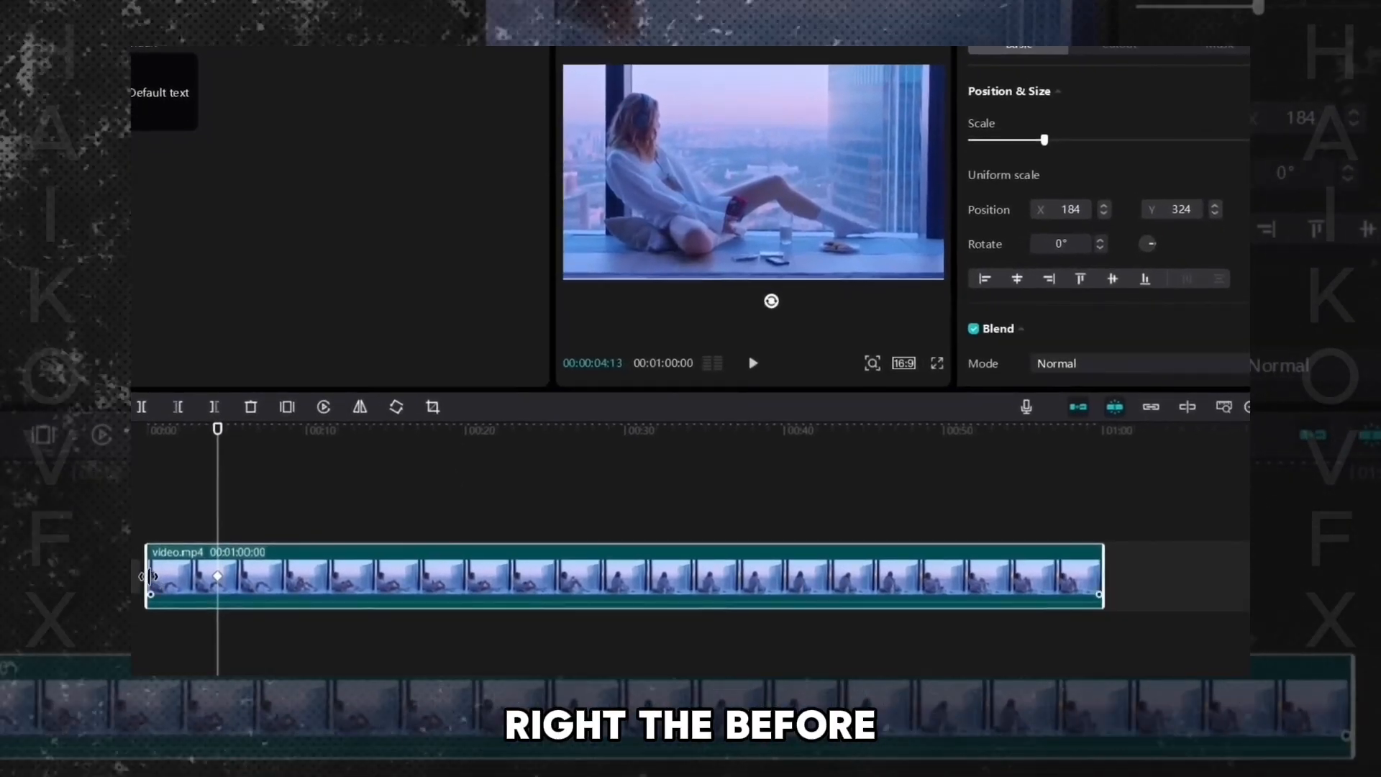
- Select the start and end keyframes to compare, then reposition the zoomed video to X 64, Y 191
{"action": "left_click", "coordinate": [151, 577]}
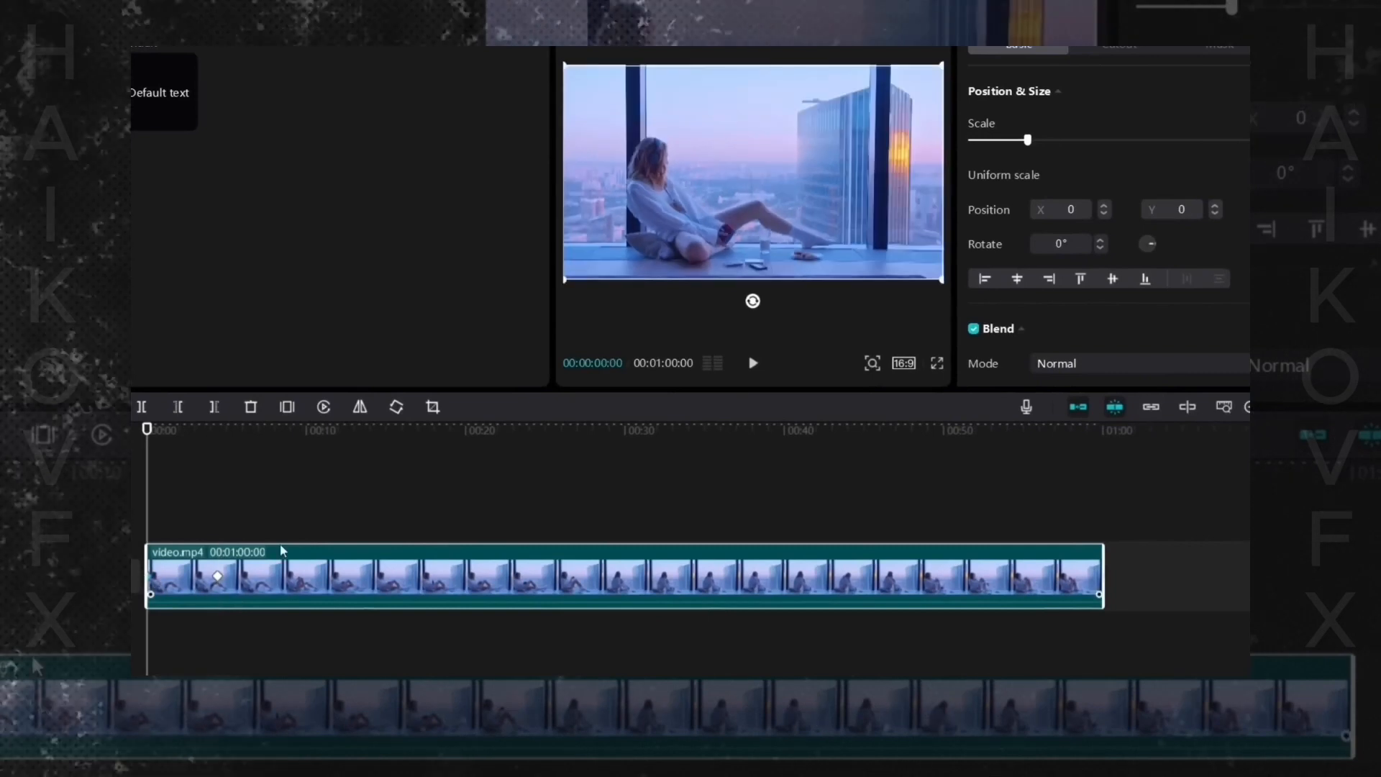
{"action": "left_click", "coordinate": [218, 577]}
{"action": "key", "text": "Up"}
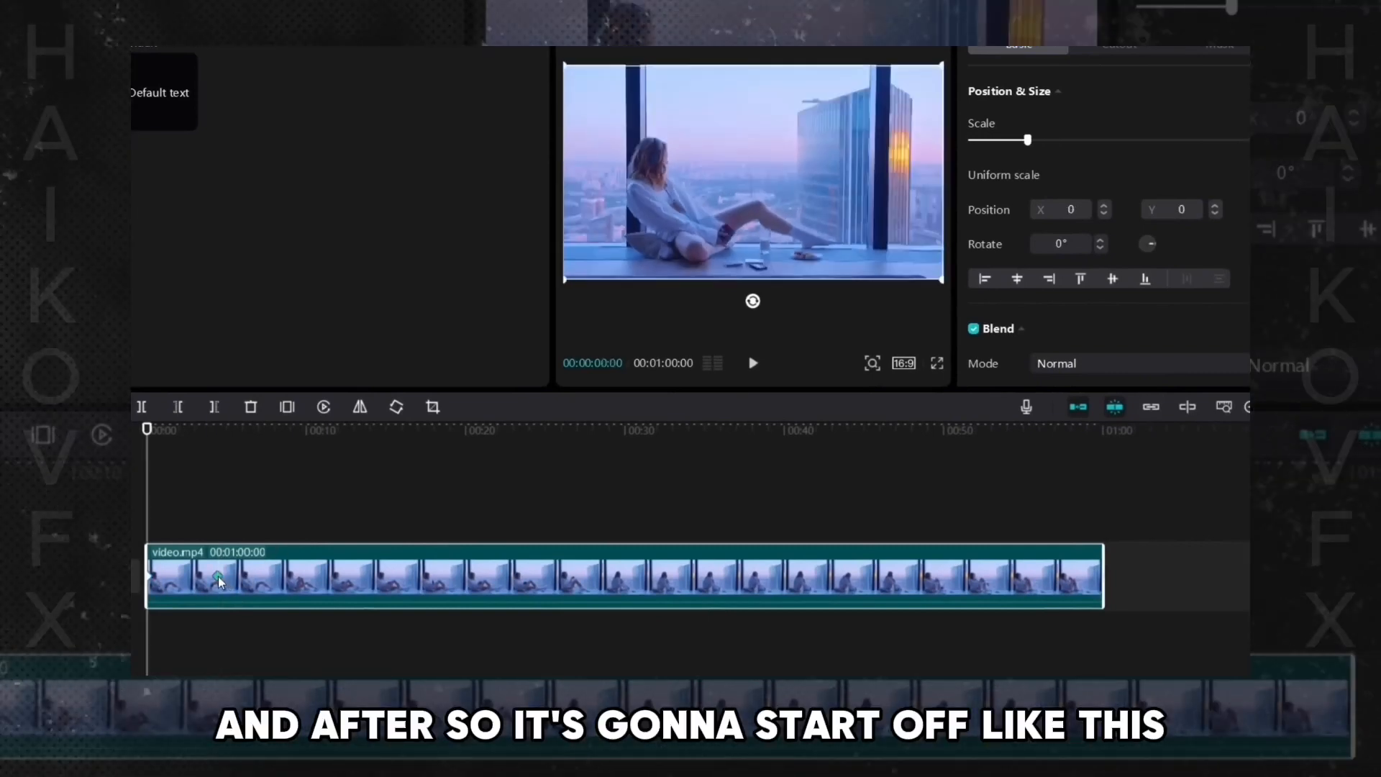
{"action": "left_click", "coordinate": [218, 576]}
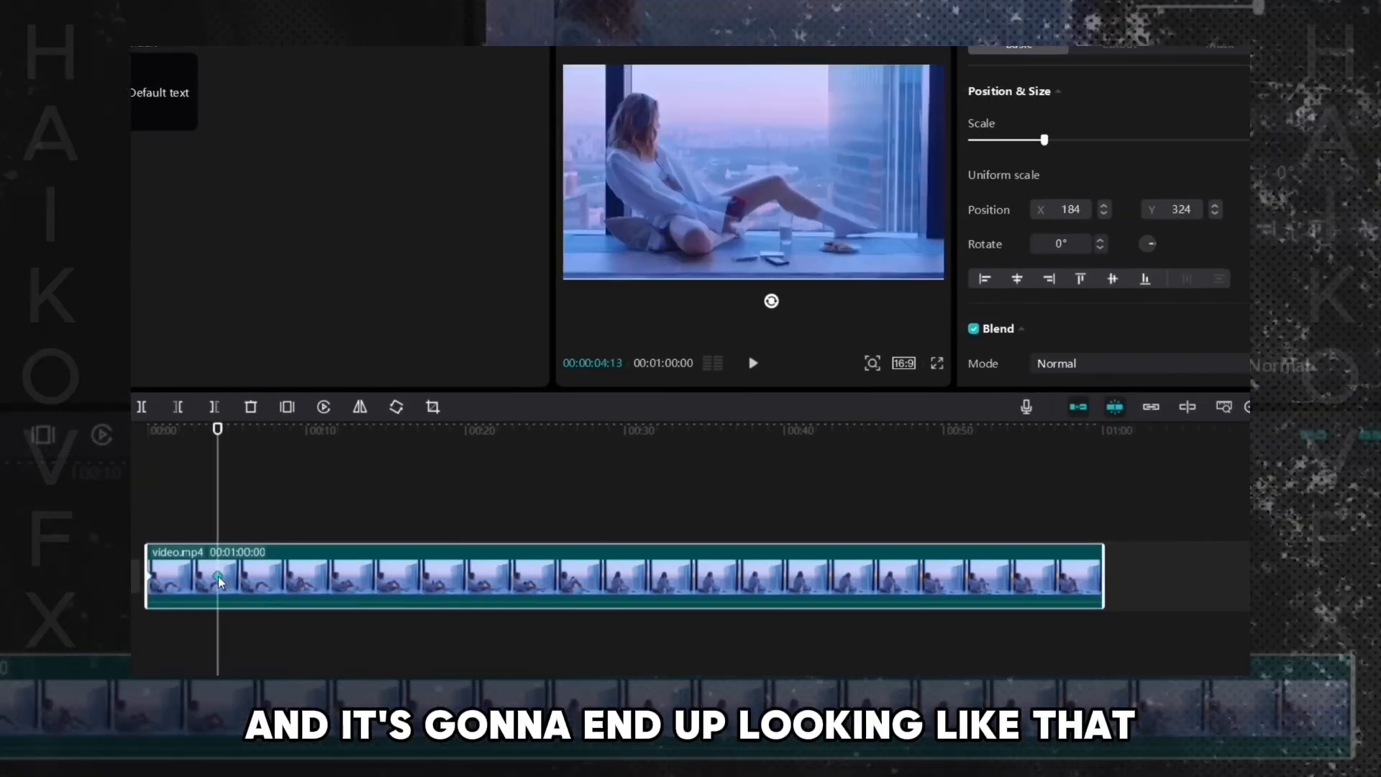
{"action": "left_click_drag", "start_coordinate": [713, 198], "coordinate": [701, 210]}
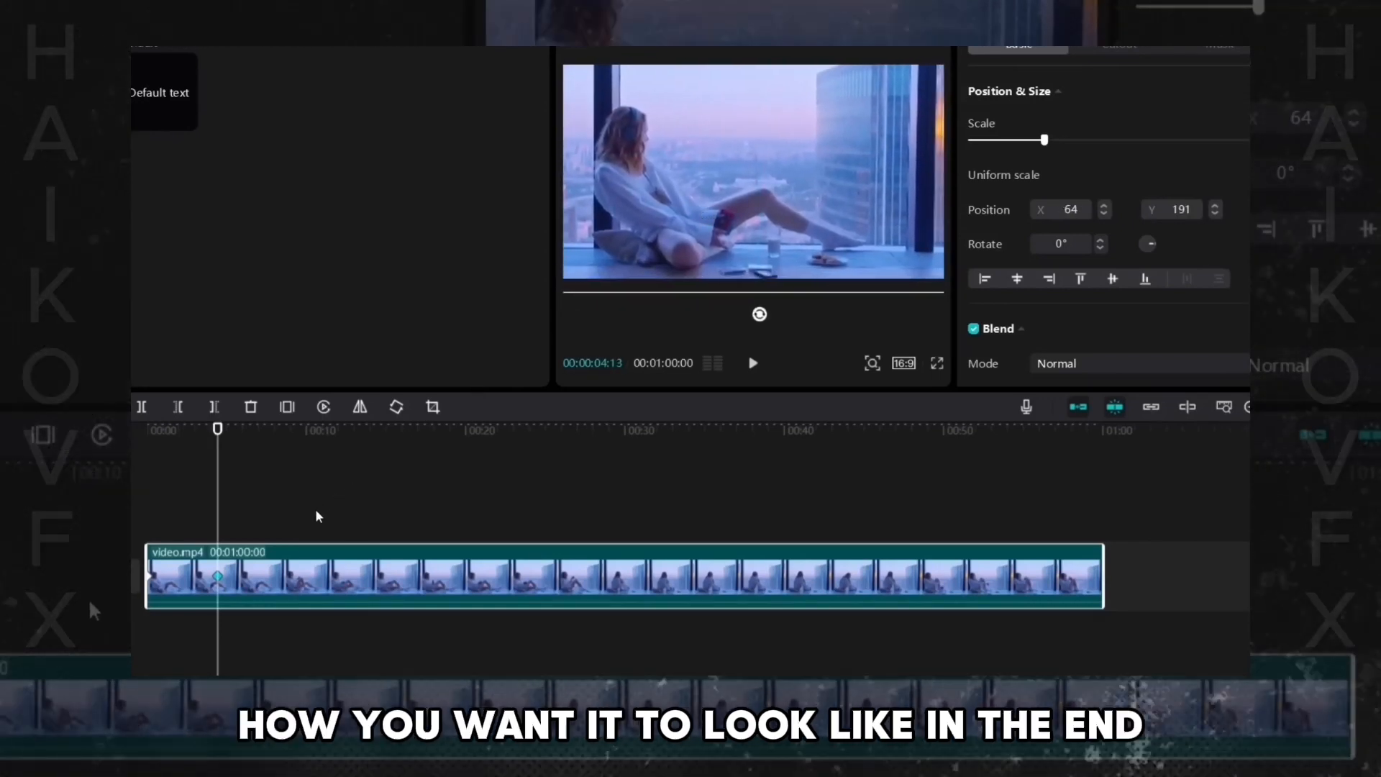
- Play the zoom-in animation from the start of the clip
{"action": "left_click", "coordinate": [133, 505]}
{"action": "key", "text": "space"}
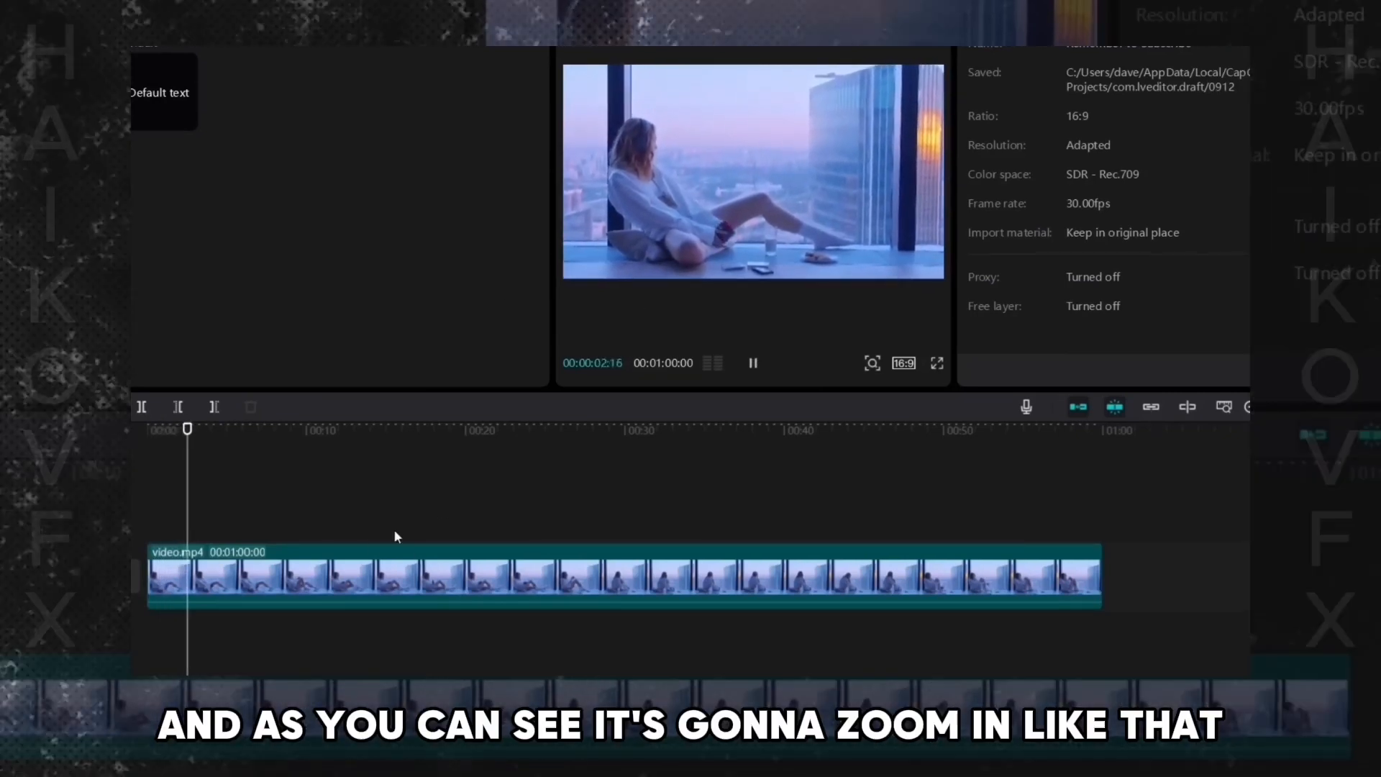
- Drag the end keyframe much closer to the start keyframe to speed up the zoom
{"action": "left_click", "coordinate": [235, 588]}
{"action": "key", "text": "space"}
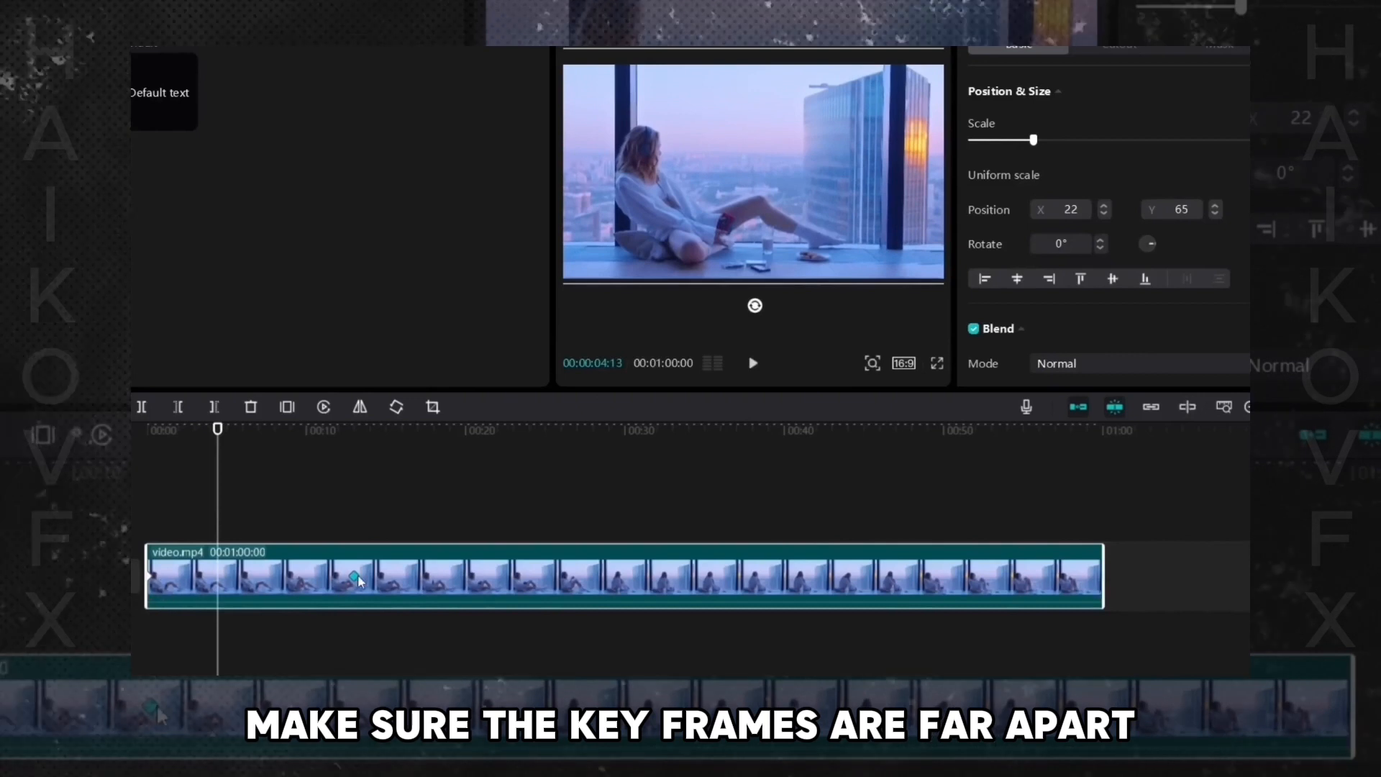
{"action": "mouse_move", "coordinate": [355, 577]}
{"action": "left_mouse_down"}
{"action": "mouse_move", "coordinate": [381, 580]}
{"action": "mouse_move", "coordinate": [309, 580]}
{"action": "mouse_move", "coordinate": [442, 577]}
{"action": "mouse_move", "coordinate": [342, 580]}
{"action": "left_mouse_up"}
{"action": "left_click_drag", "start_coordinate": [212, 590], "coordinate": [176, 584]}
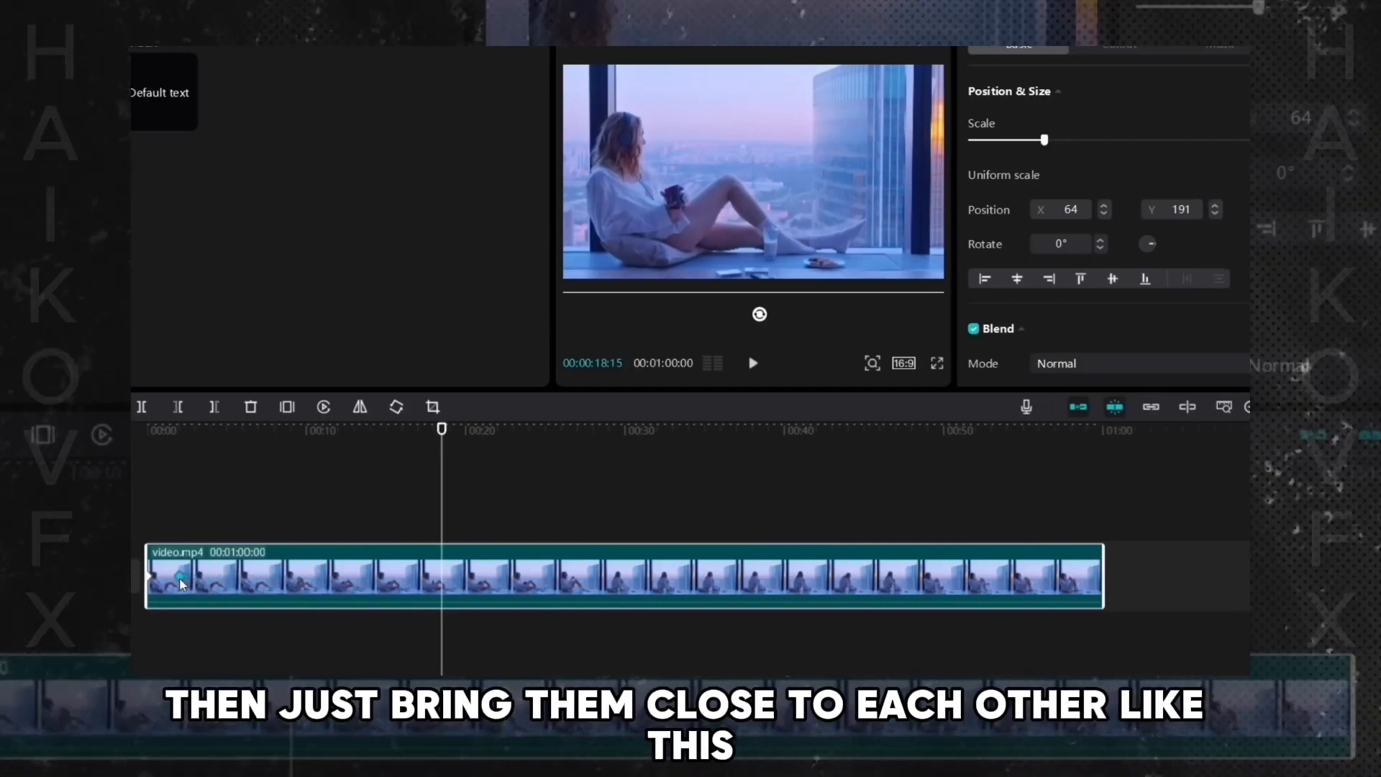
- Play the faster zoom from the start and select the end keyframe to check it
{"action": "left_click", "coordinate": [144, 525]}
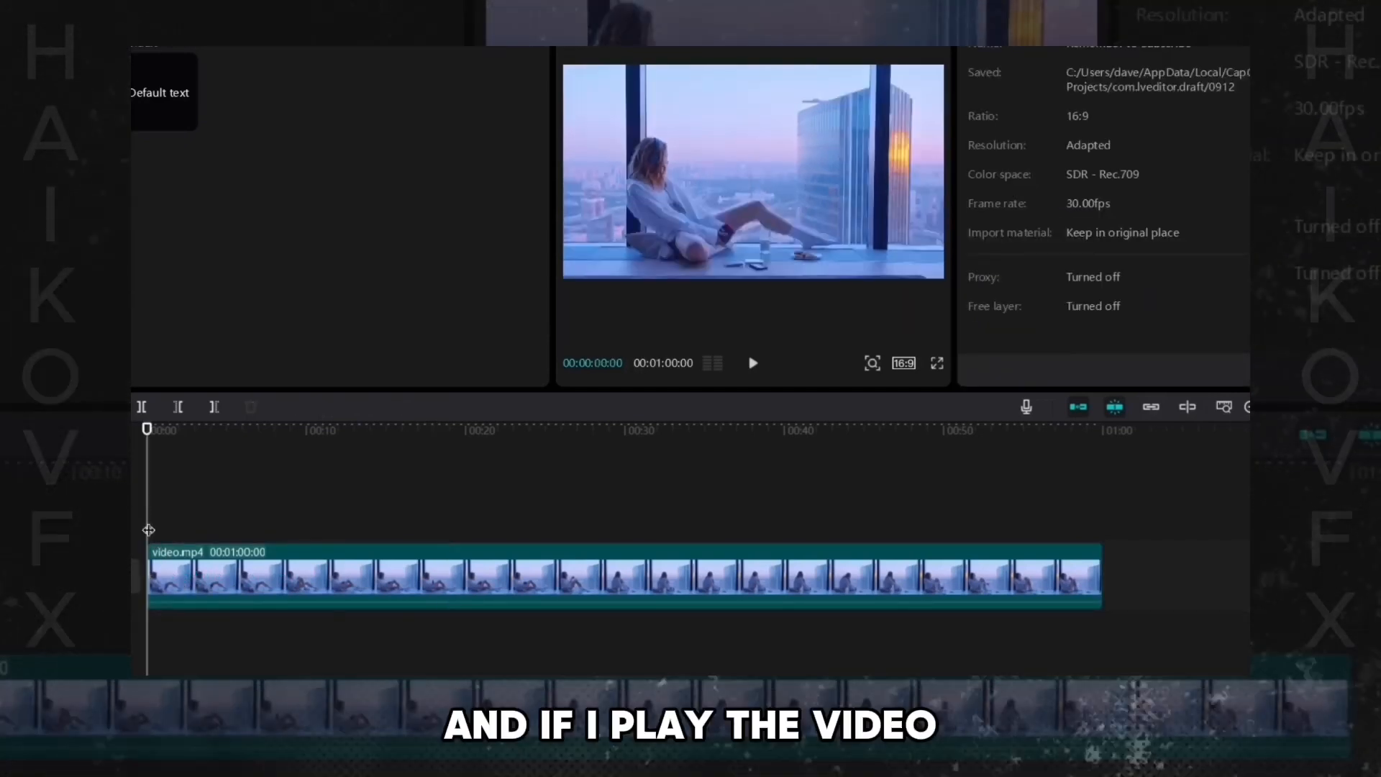
{"action": "key", "text": "space"}
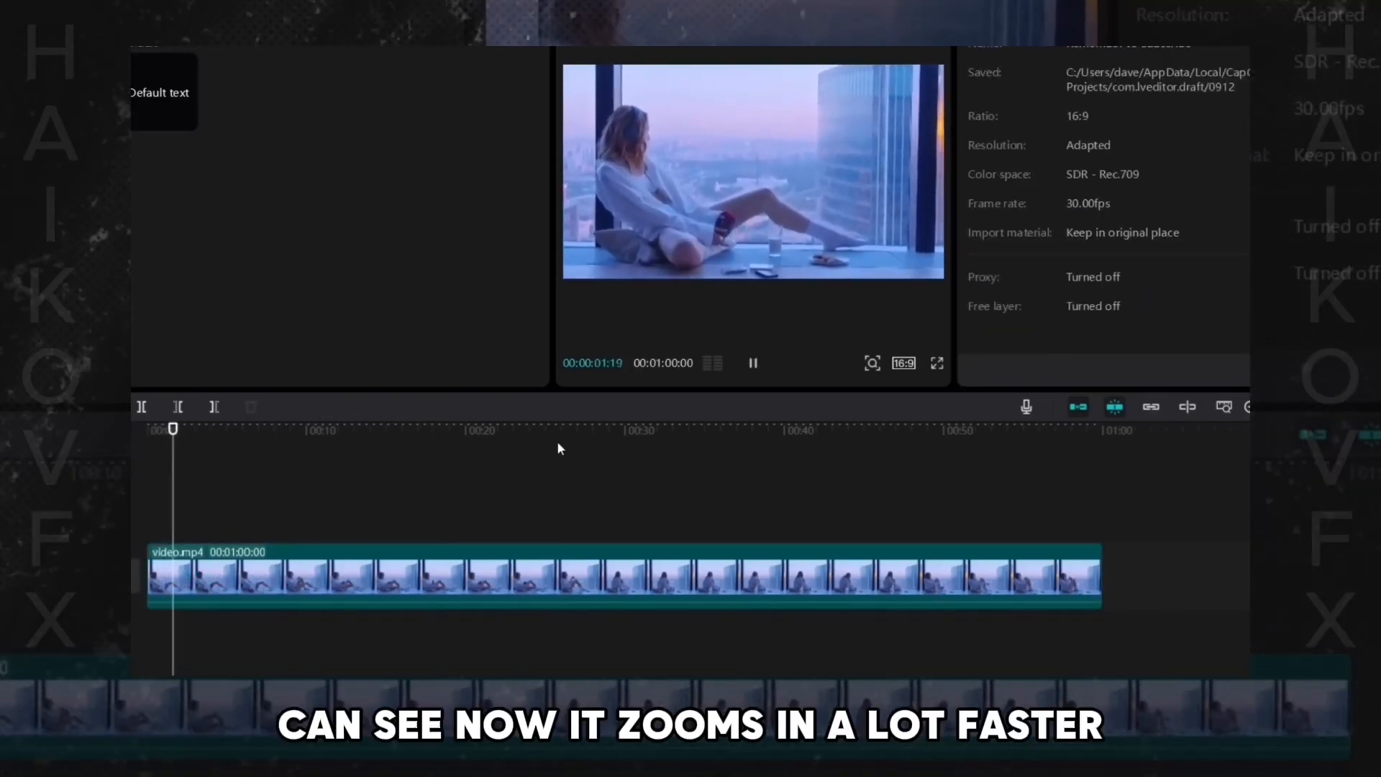
{"action": "left_click", "coordinate": [165, 579]}
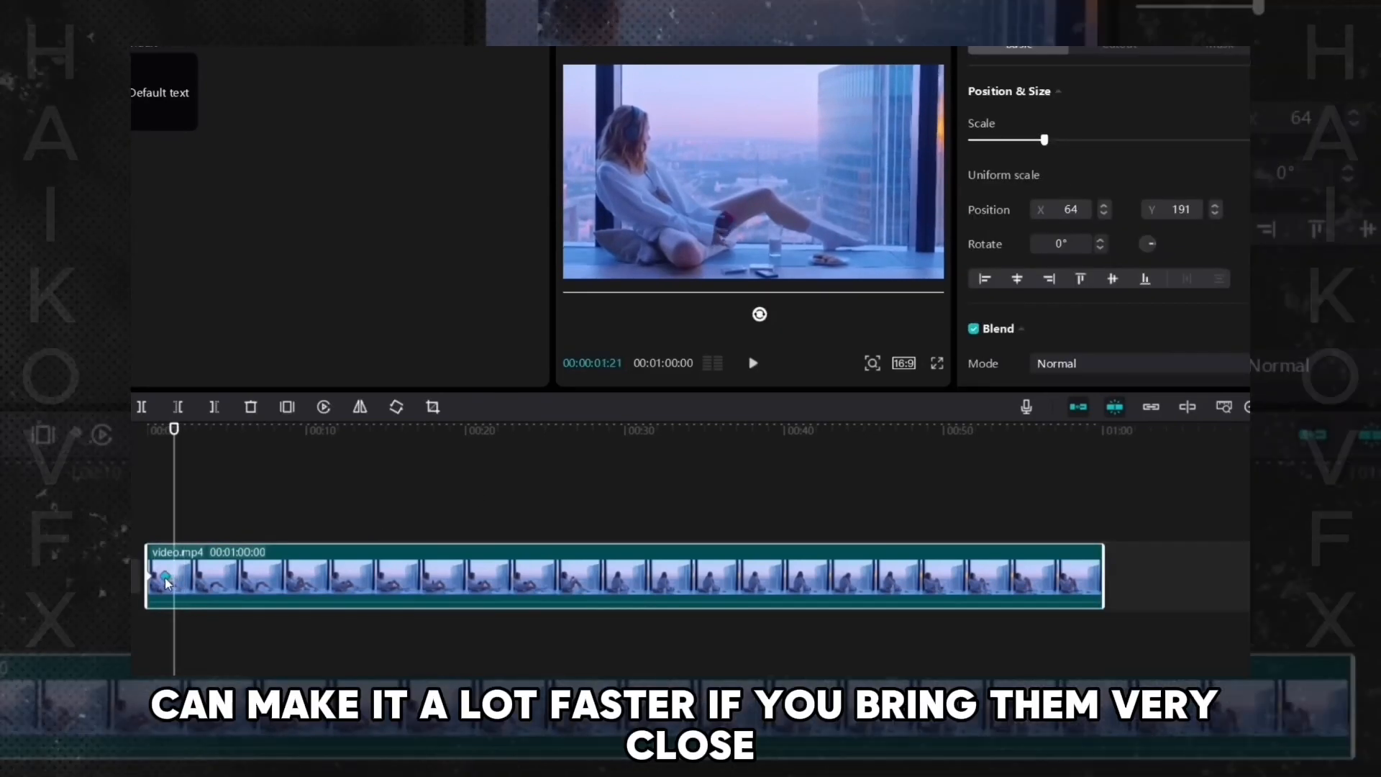
{"action": "left_click", "coordinate": [131, 519]}
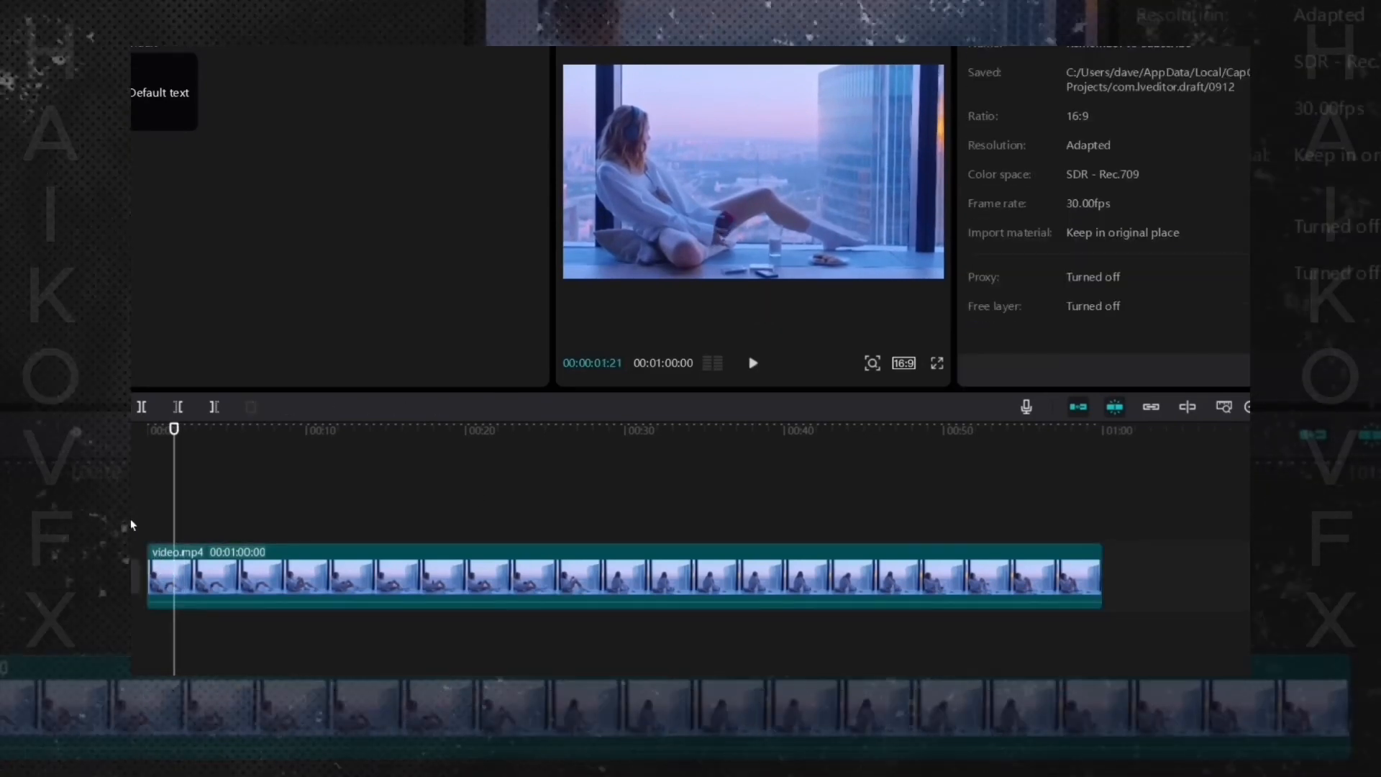
{"action": "key", "text": "space"}
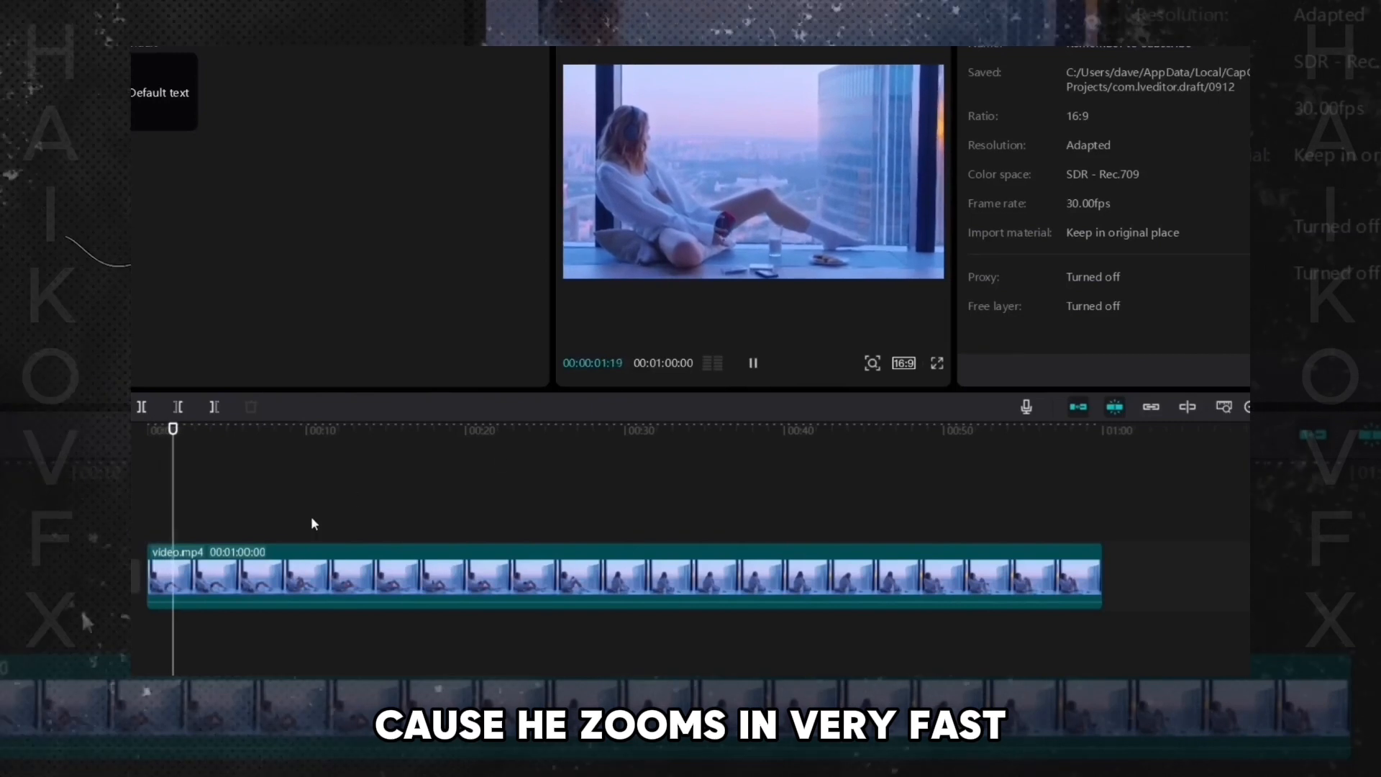
- Drag the end keyframe along the clip and play the zoom preview again
{"action": "left_click", "coordinate": [165, 579]}
{"action": "left_click_drag", "start_coordinate": [164, 577], "coordinate": [380, 579]}
{"action": "left_click", "coordinate": [137, 522]}
{"action": "key", "text": "space"}
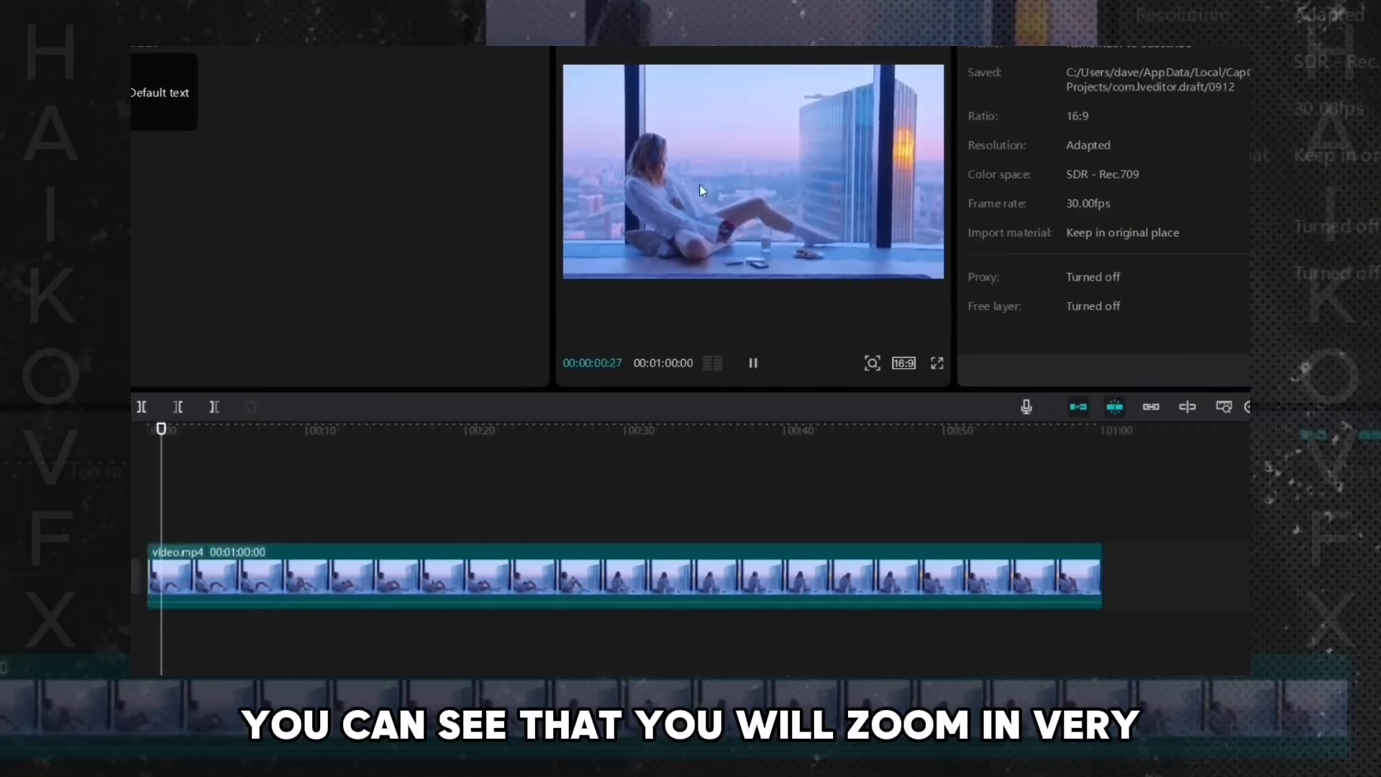
{"action": "left_click", "coordinate": [403, 572]}
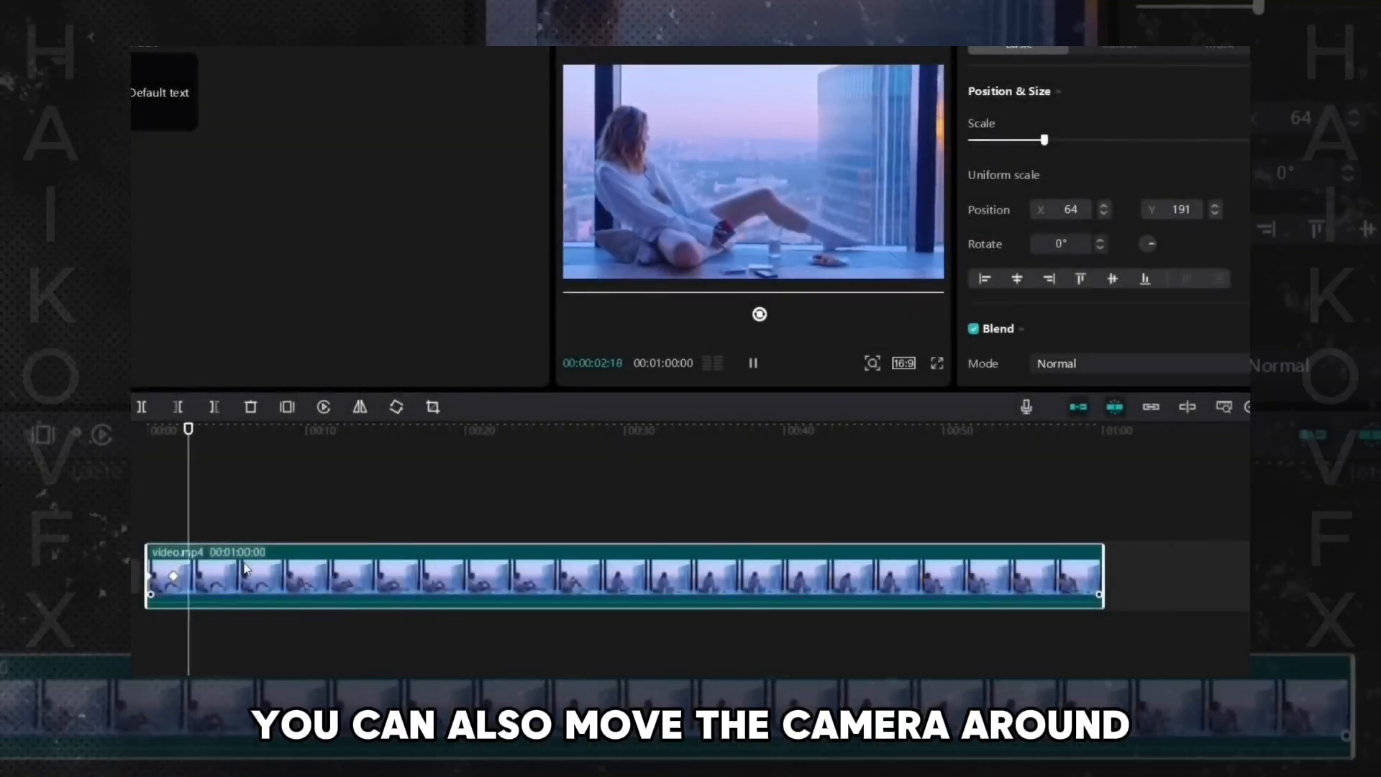
{"action": "key", "text": "space"}
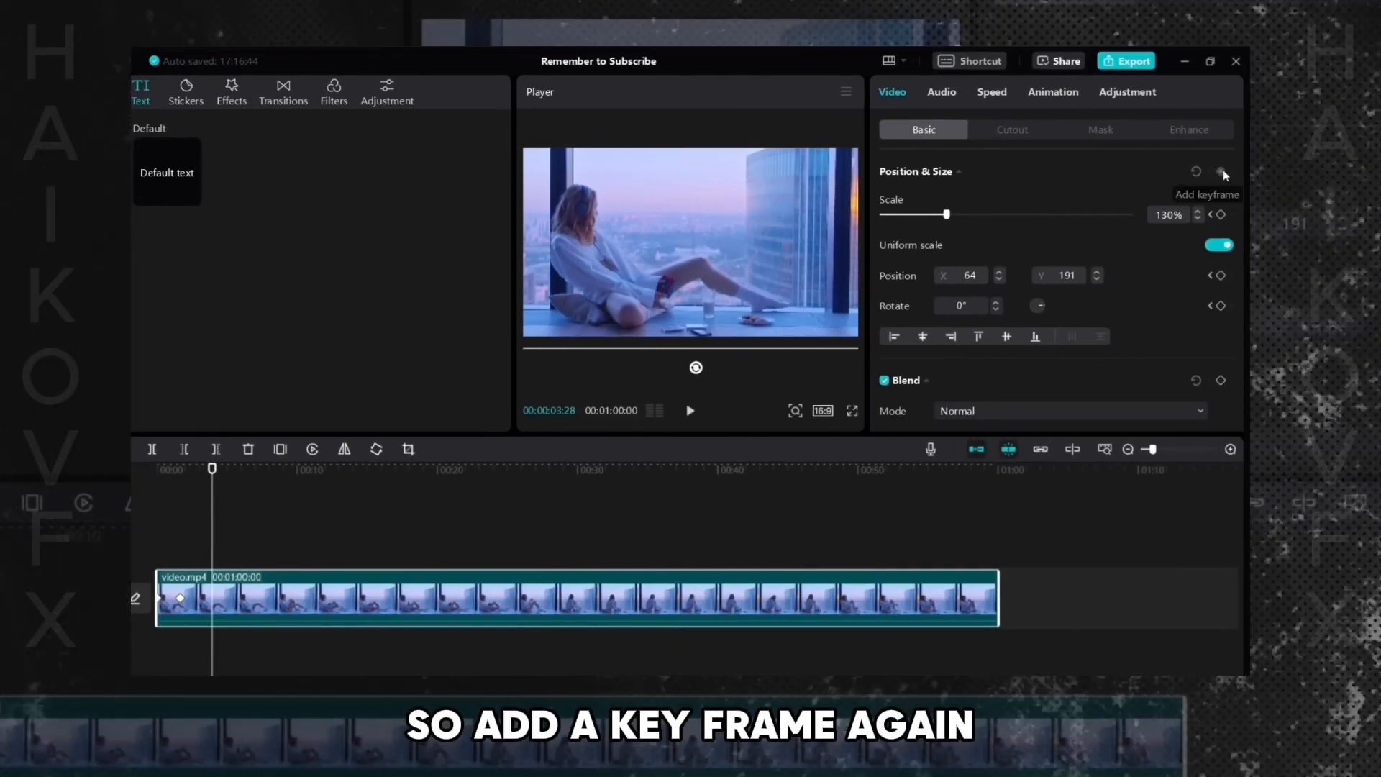
- Add a position and size keyframe, move the playhead slightly ahead, and pan the video toward the upper left
{"action": "left_click", "coordinate": [1221, 171]}
{"action": "left_click_drag", "start_coordinate": [212, 470], "coordinate": [233, 469]}
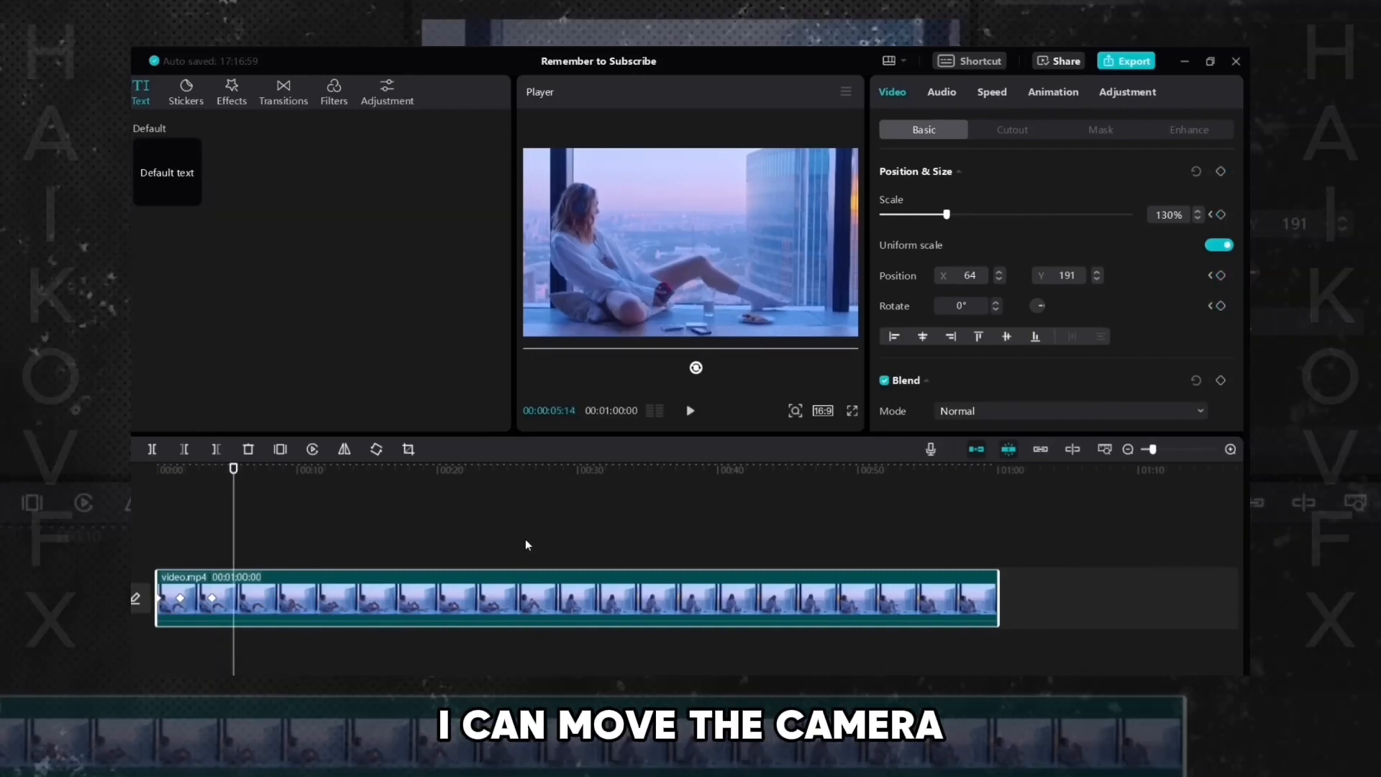
{"action": "left_click_drag", "start_coordinate": [725, 235], "coordinate": [671, 280]}
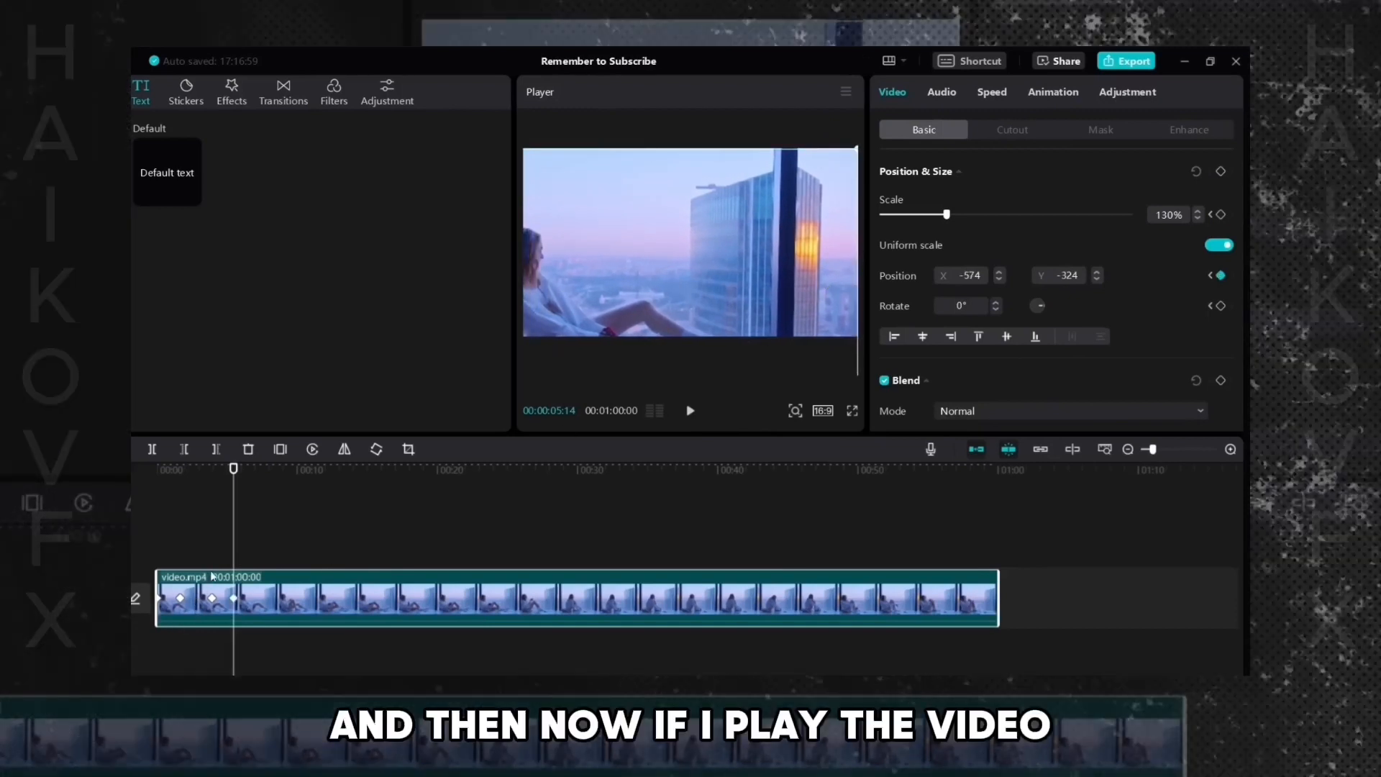
- Play the pan animation from the beginning of the clip
{"action": "left_click", "coordinate": [259, 590]}
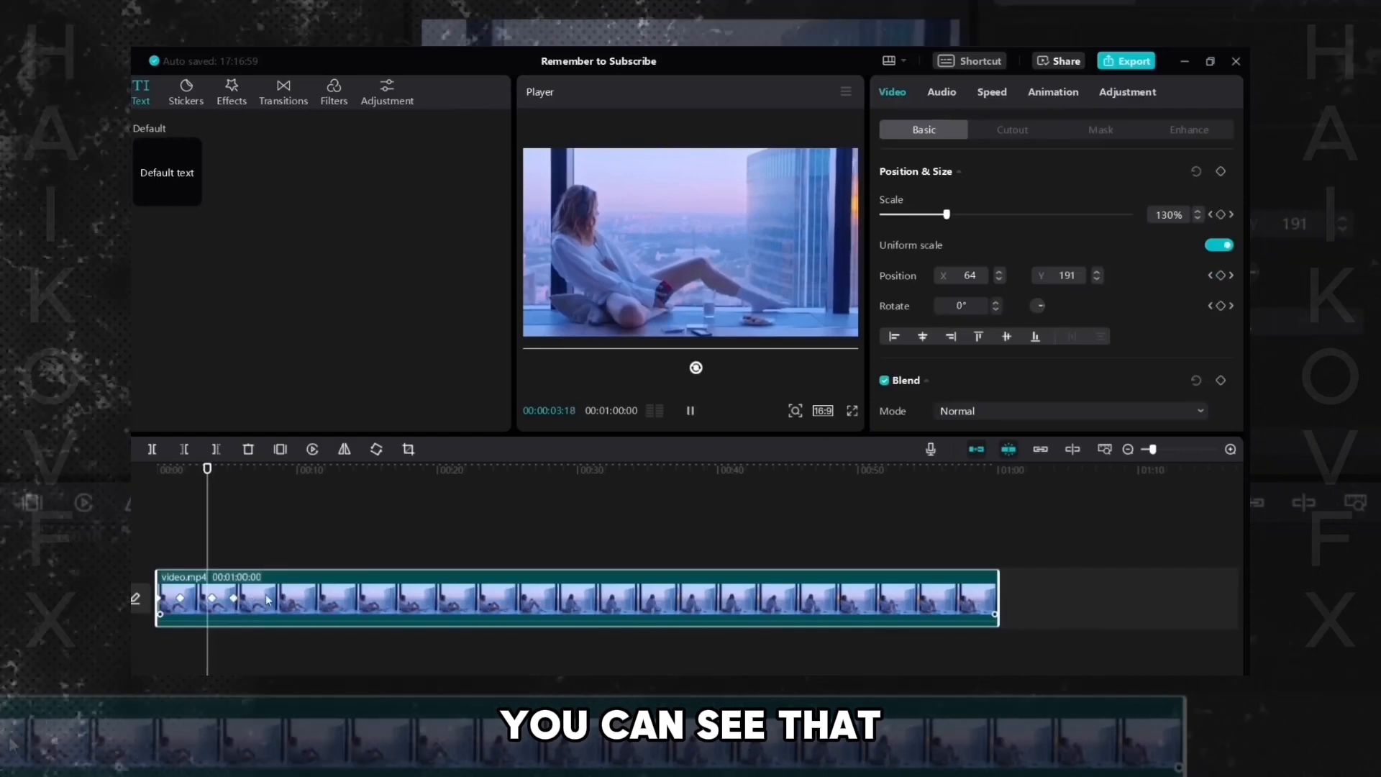
{"action": "key", "text": "space"}
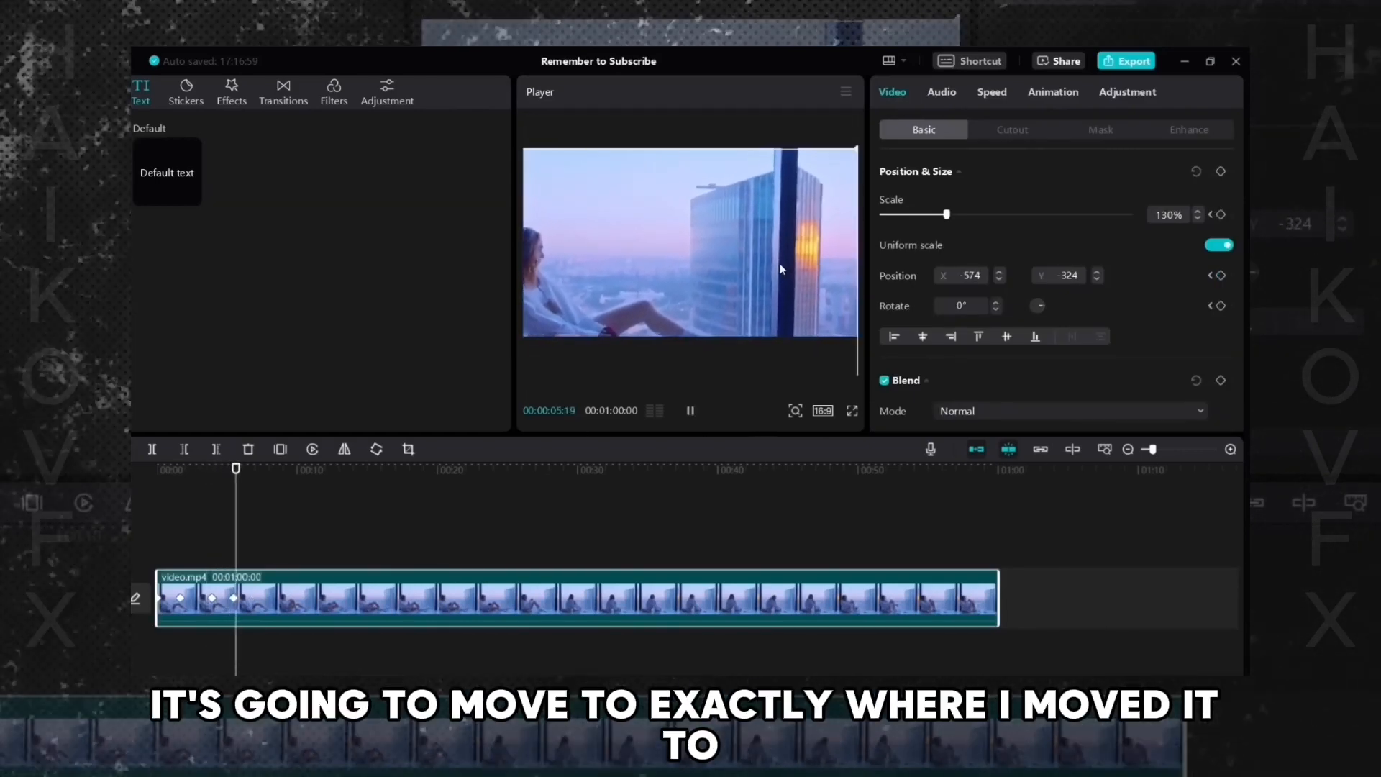
{"action": "key", "text": "space"}
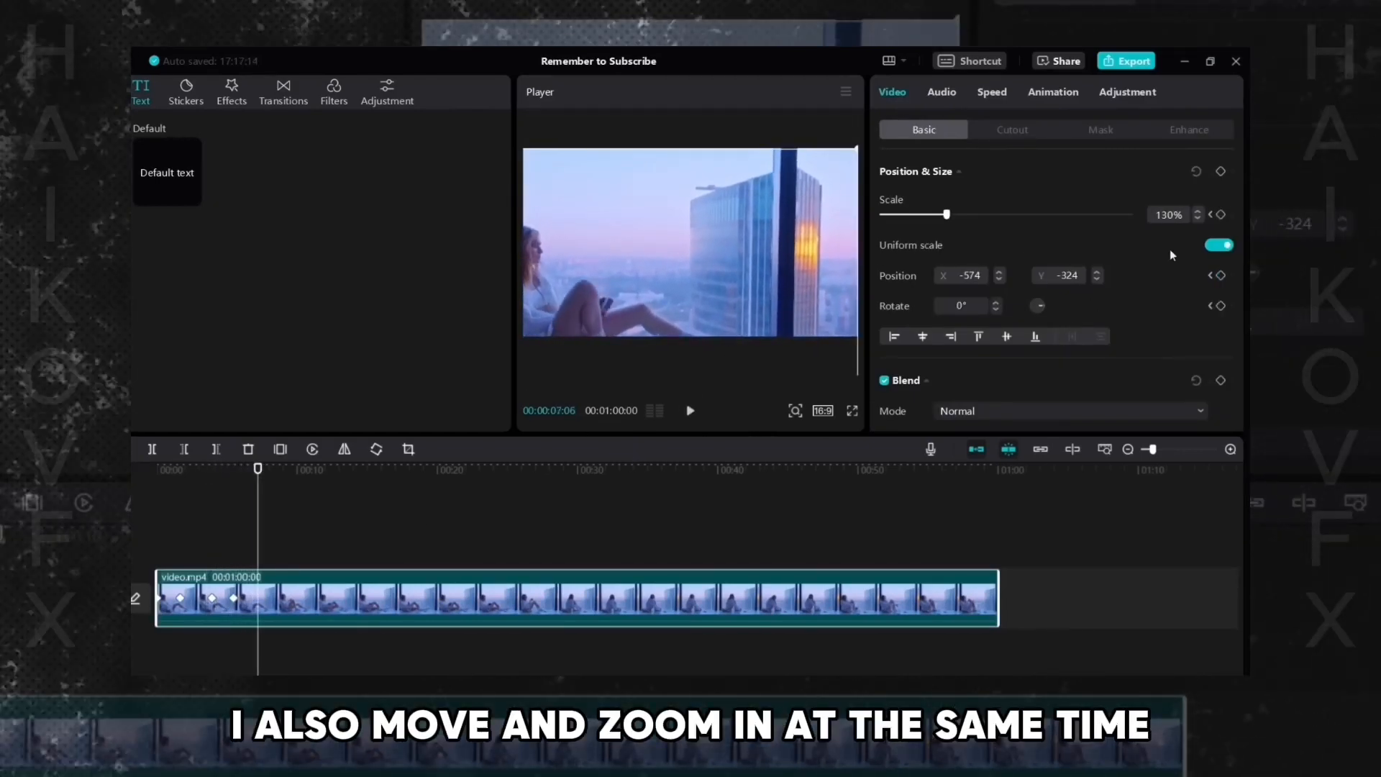
- Add another keyframe, move the playhead a little further, pan the video the other way and scale it to 178%
{"action": "left_click", "coordinate": [1220, 173]}
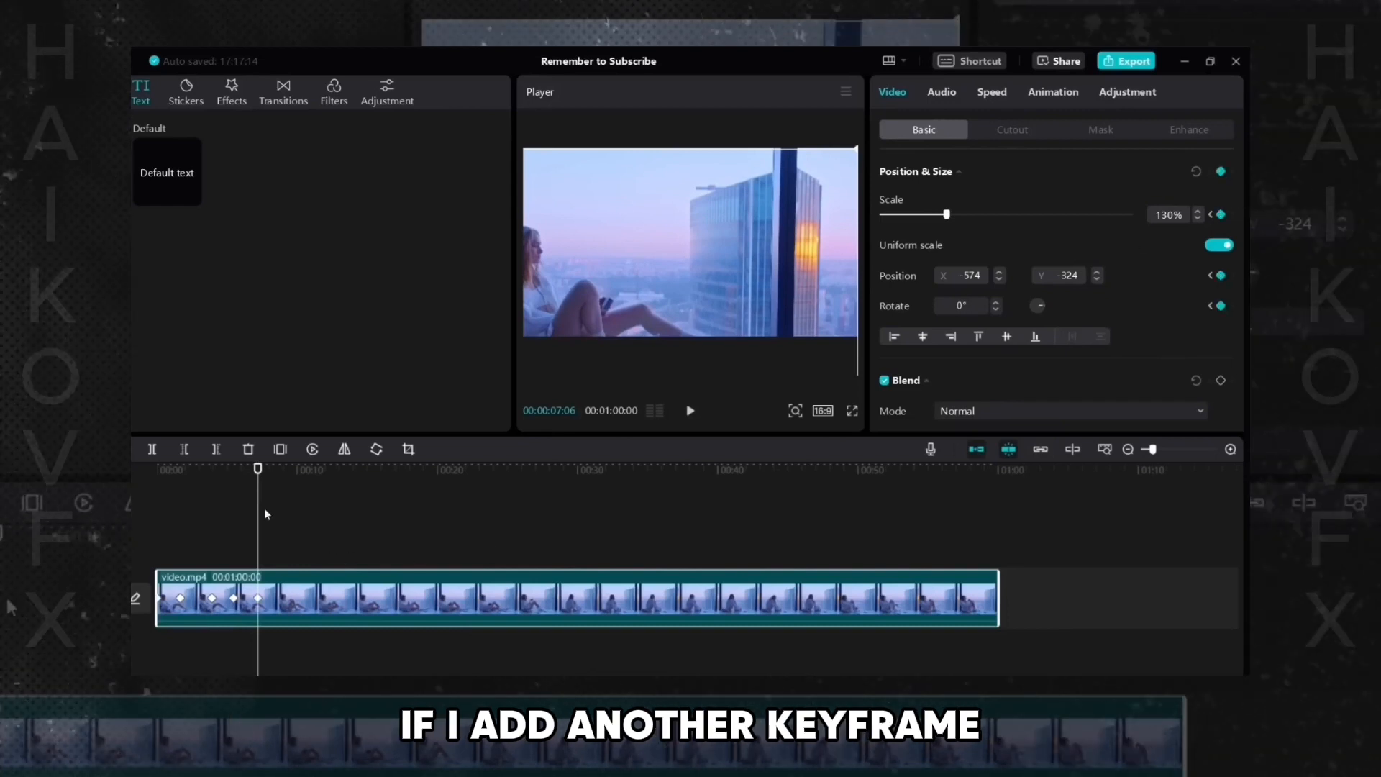
{"action": "left_click_drag", "start_coordinate": [259, 468], "coordinate": [272, 469]}
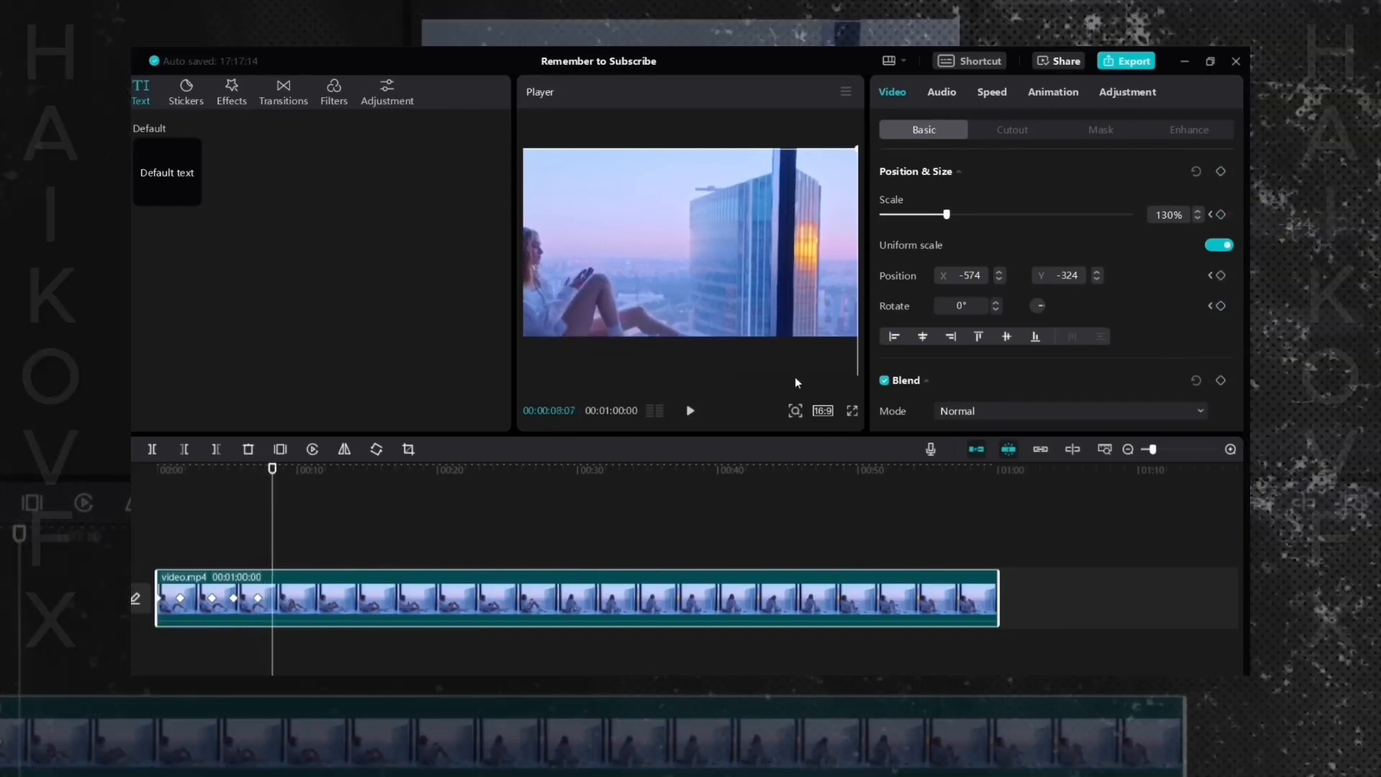
{"action": "left_click_drag", "start_coordinate": [672, 241], "coordinate": [777, 234]}
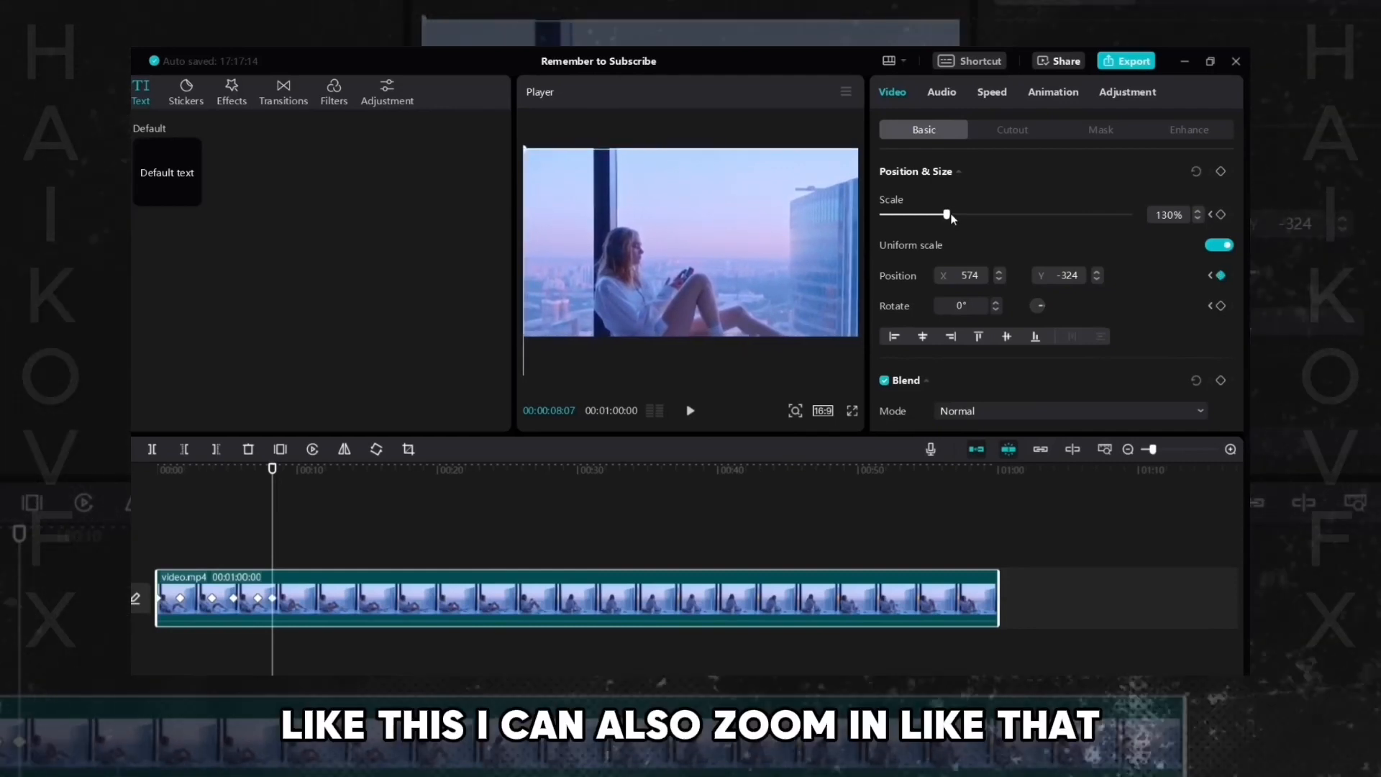
{"action": "left_click_drag", "start_coordinate": [946, 214], "coordinate": [970, 214]}
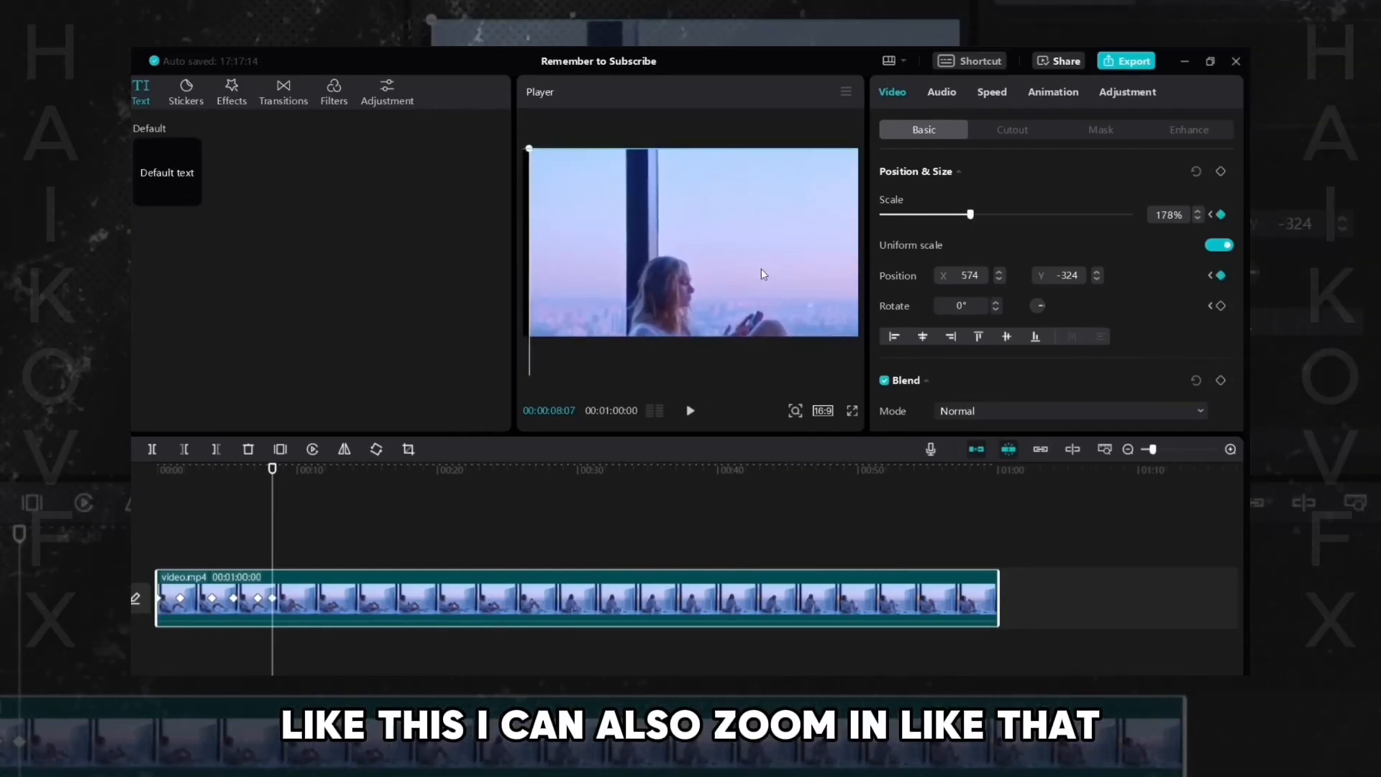
- Play the combined pan and zoom, then step between the last two keyframes to compare them
{"action": "left_click", "coordinate": [251, 555]}
{"action": "left_click", "coordinate": [809, 196]}
{"action": "key", "text": "space"}
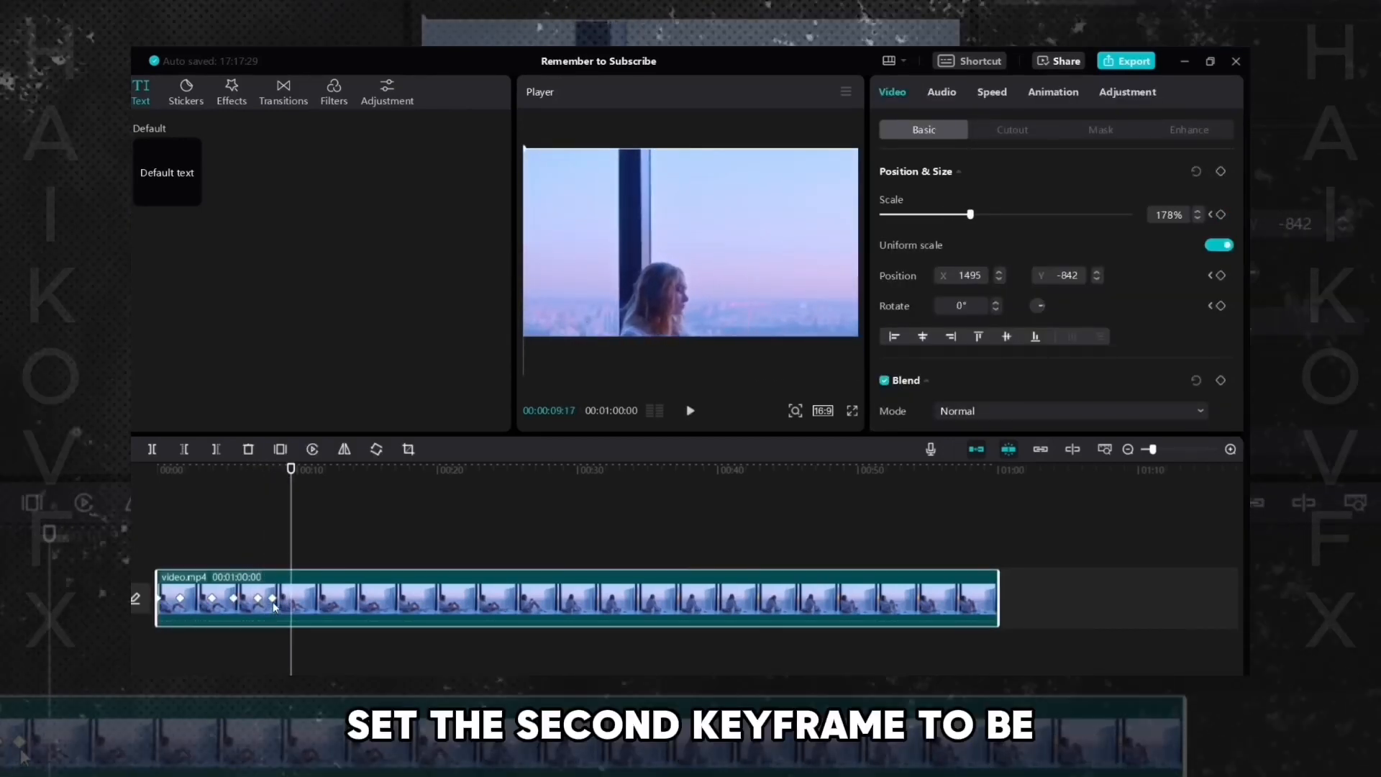
{"action": "left_click", "coordinate": [273, 601]}
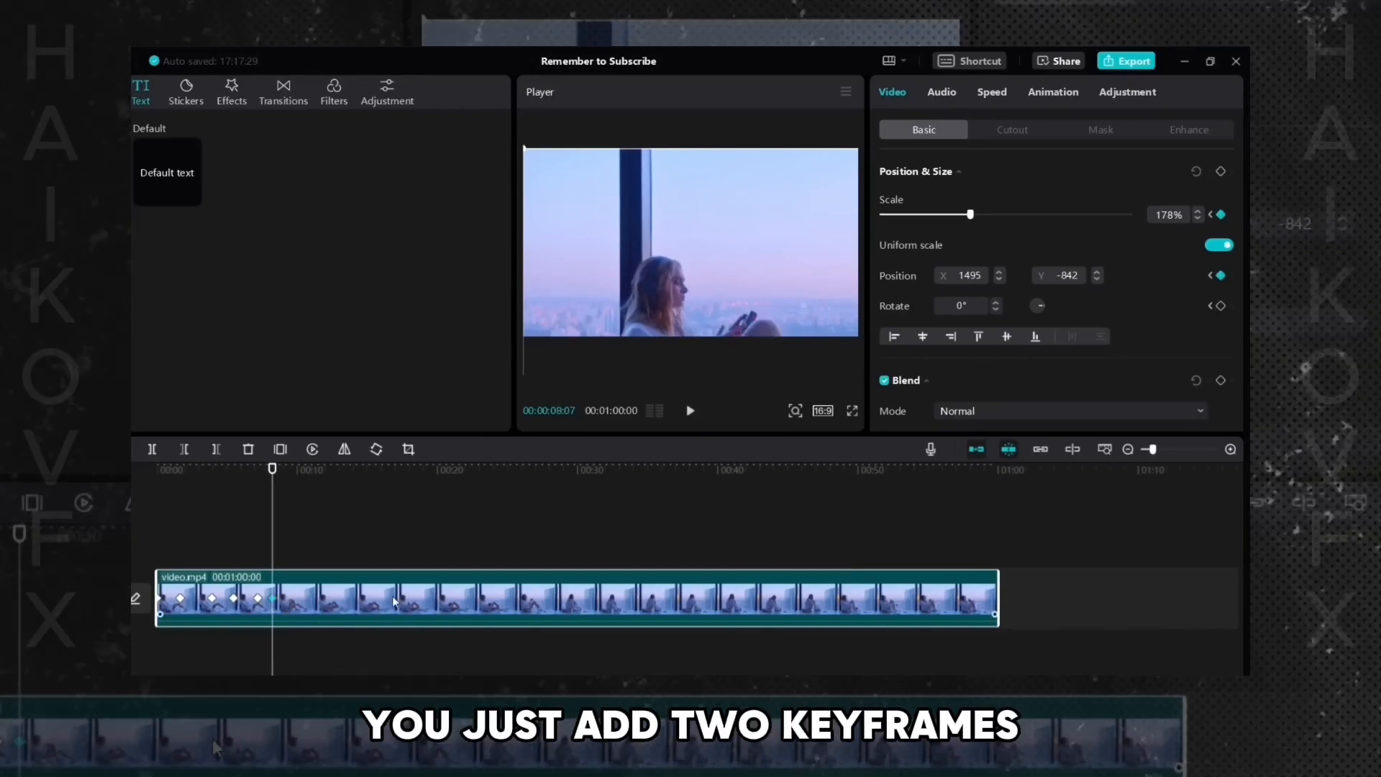
{"action": "left_click", "coordinate": [258, 599]}
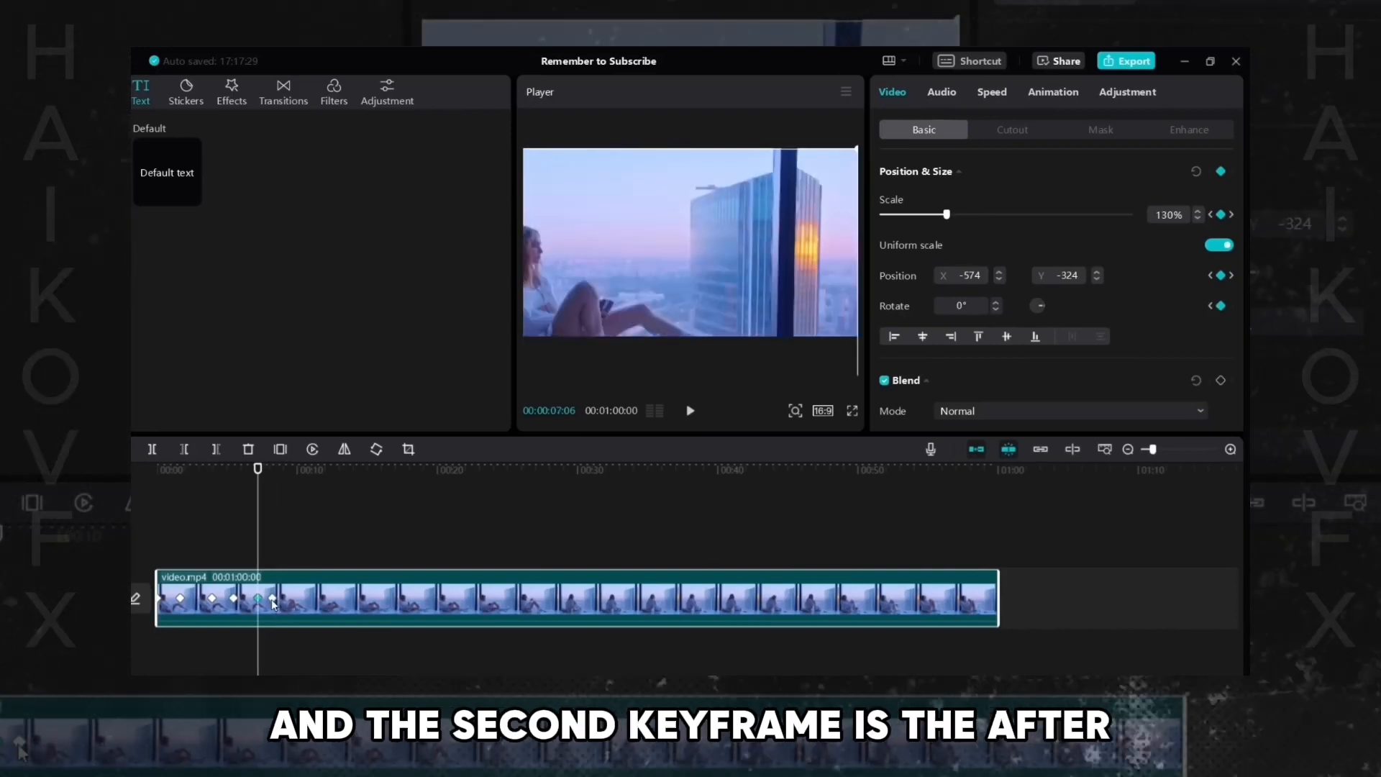
{"action": "left_click", "coordinate": [273, 599]}
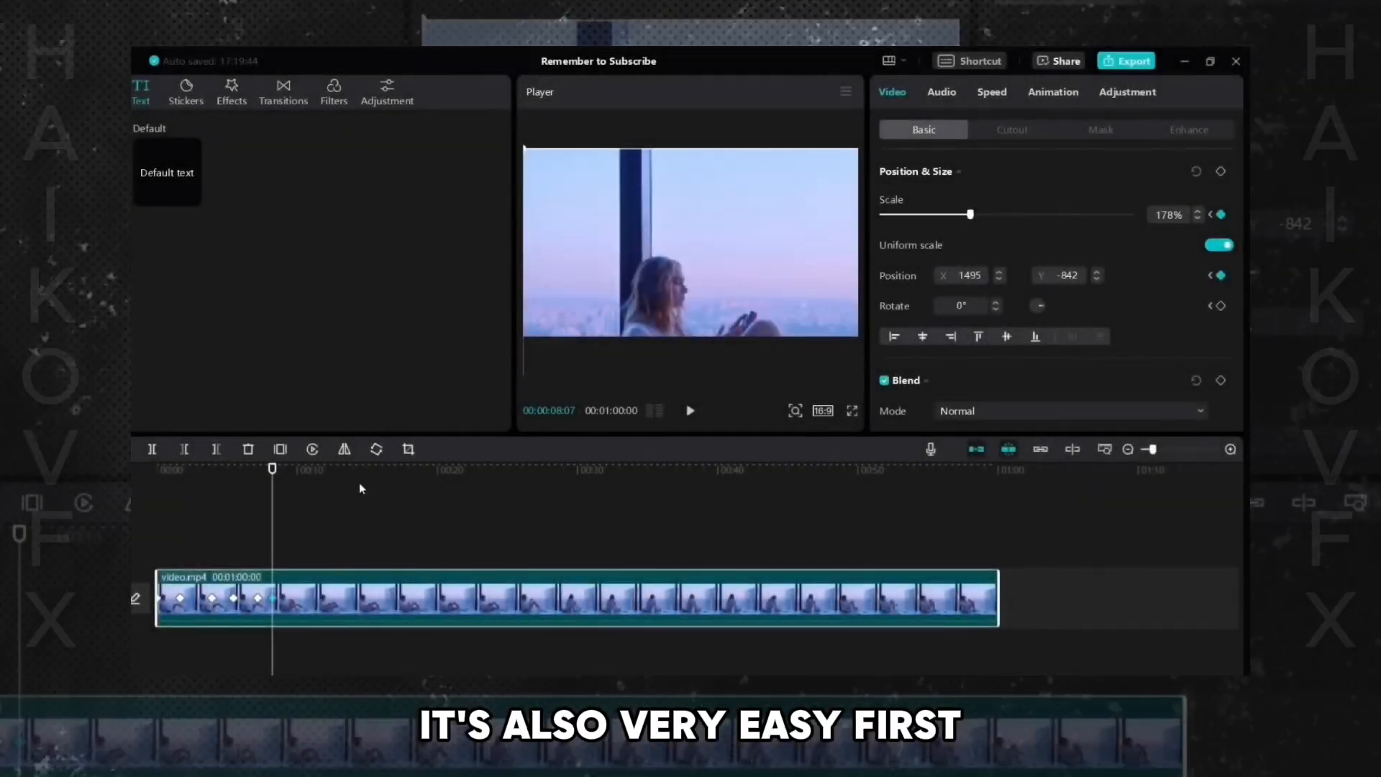
- Move the playhead a bit past the last keyframe and set the video's scale to 100%
{"action": "left_click_drag", "start_coordinate": [354, 488], "coordinate": [410, 488]}
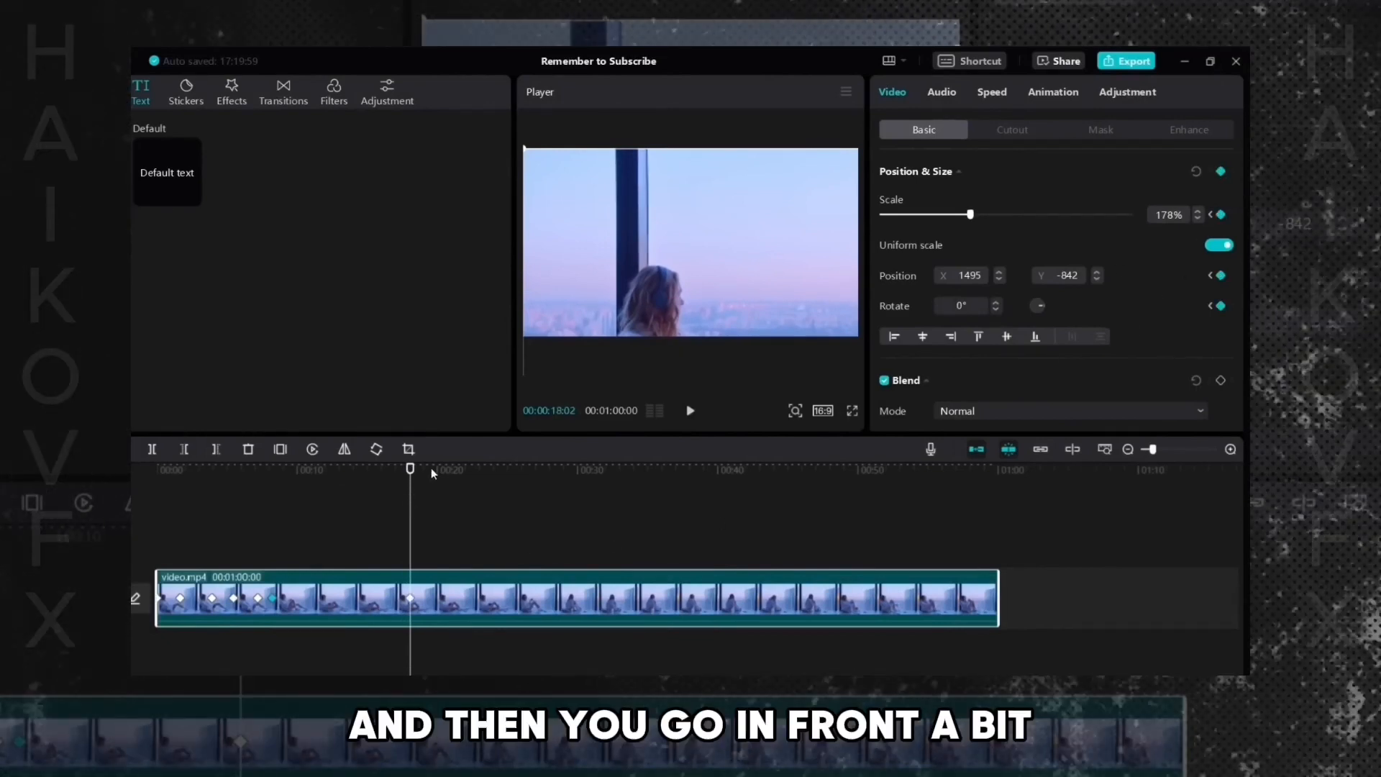
{"action": "left_click", "coordinate": [430, 469]}
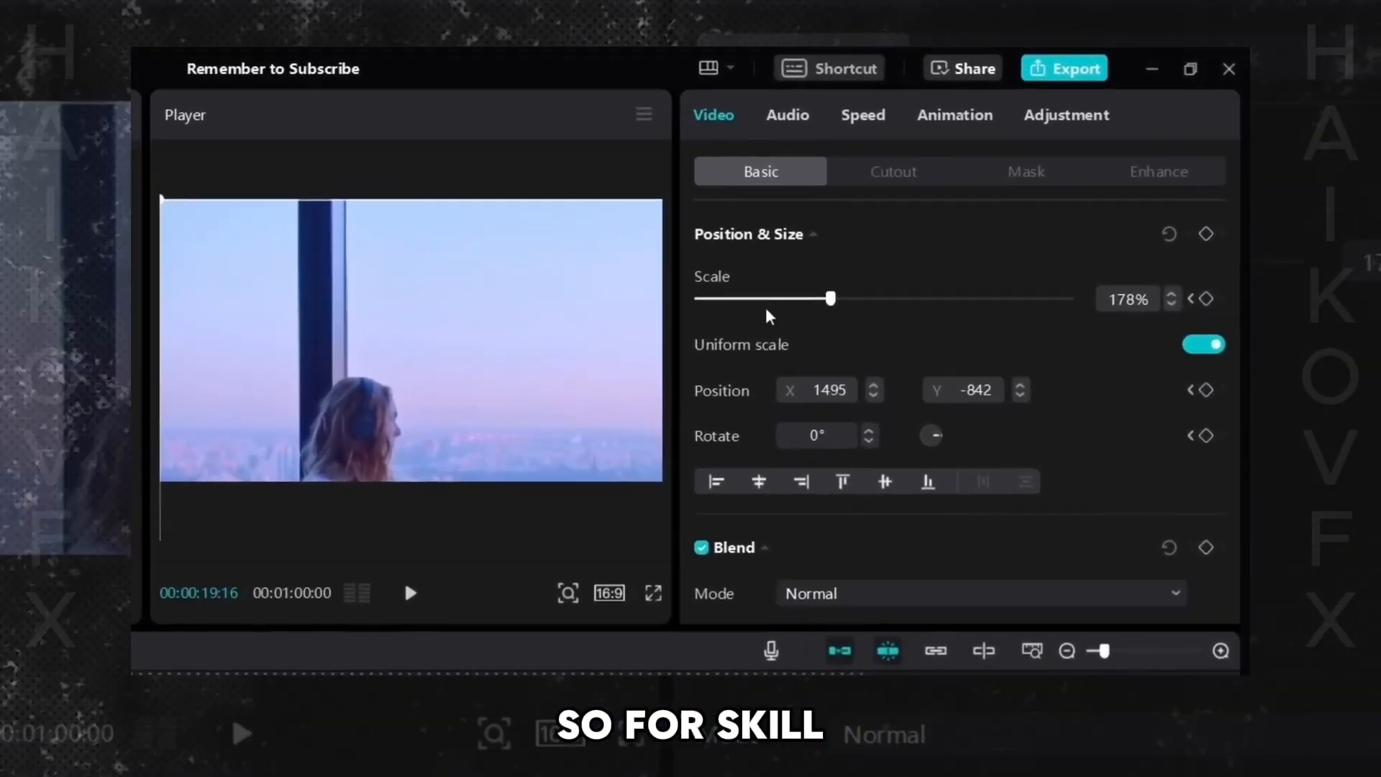
{"action": "left_click_drag", "start_coordinate": [831, 300], "coordinate": [795, 299]}
{"action": "left_click", "coordinate": [1129, 298]}
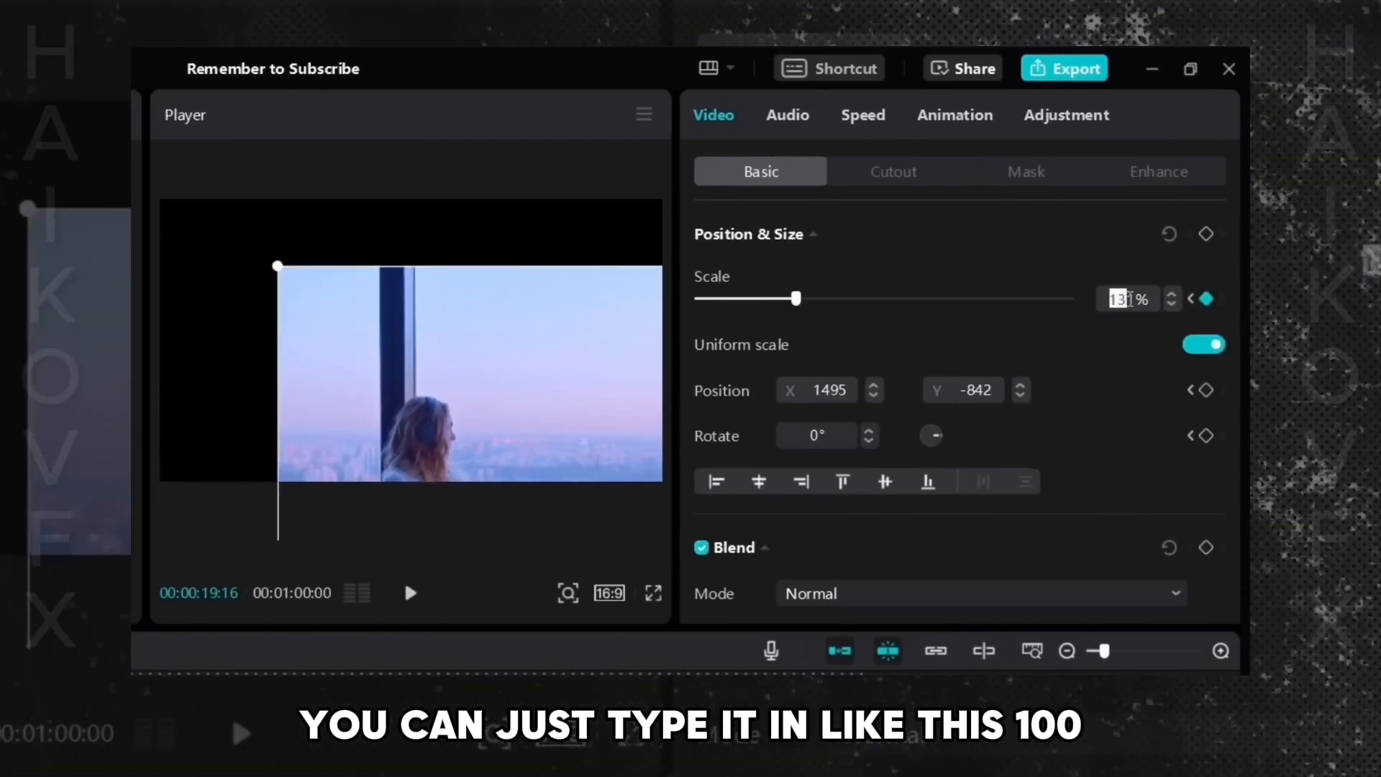
{"action": "type", "text": "100"}
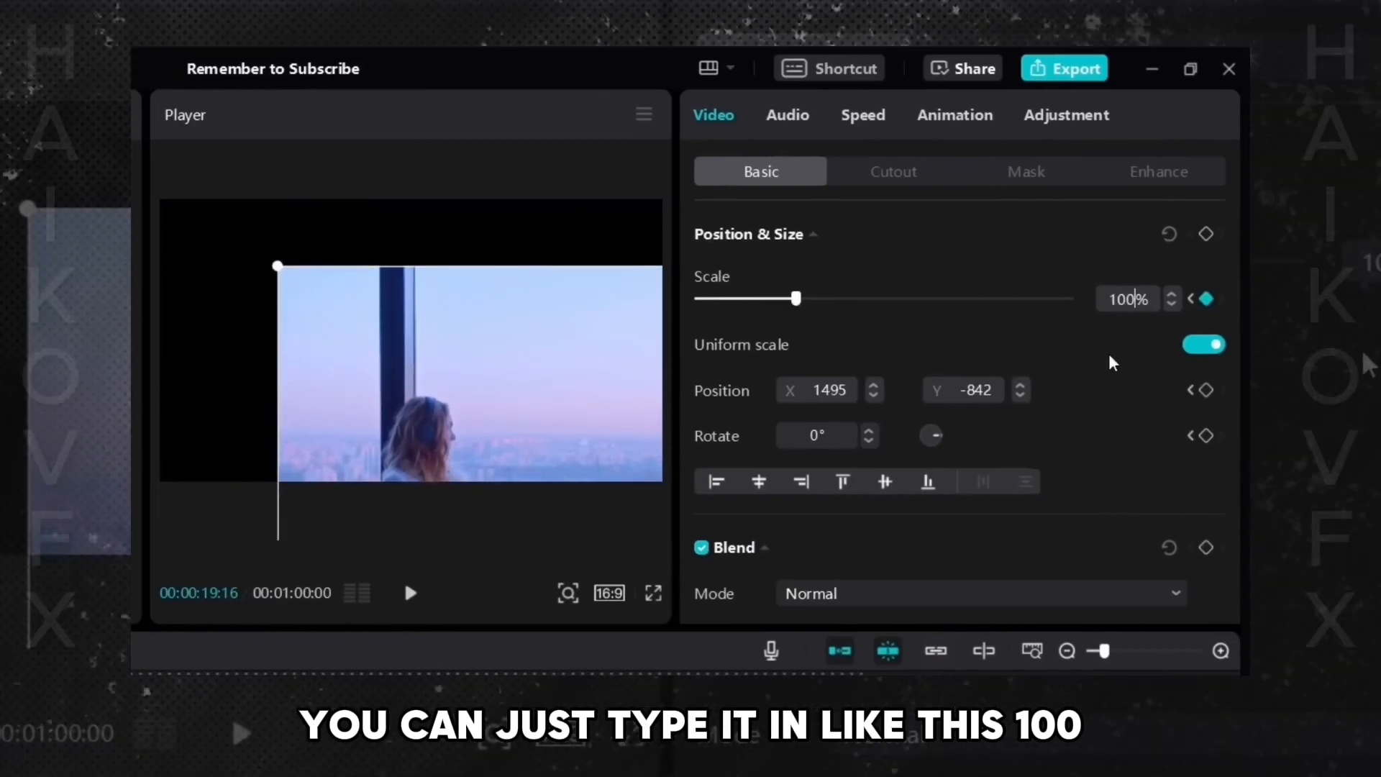
{"action": "key", "text": "Return"}
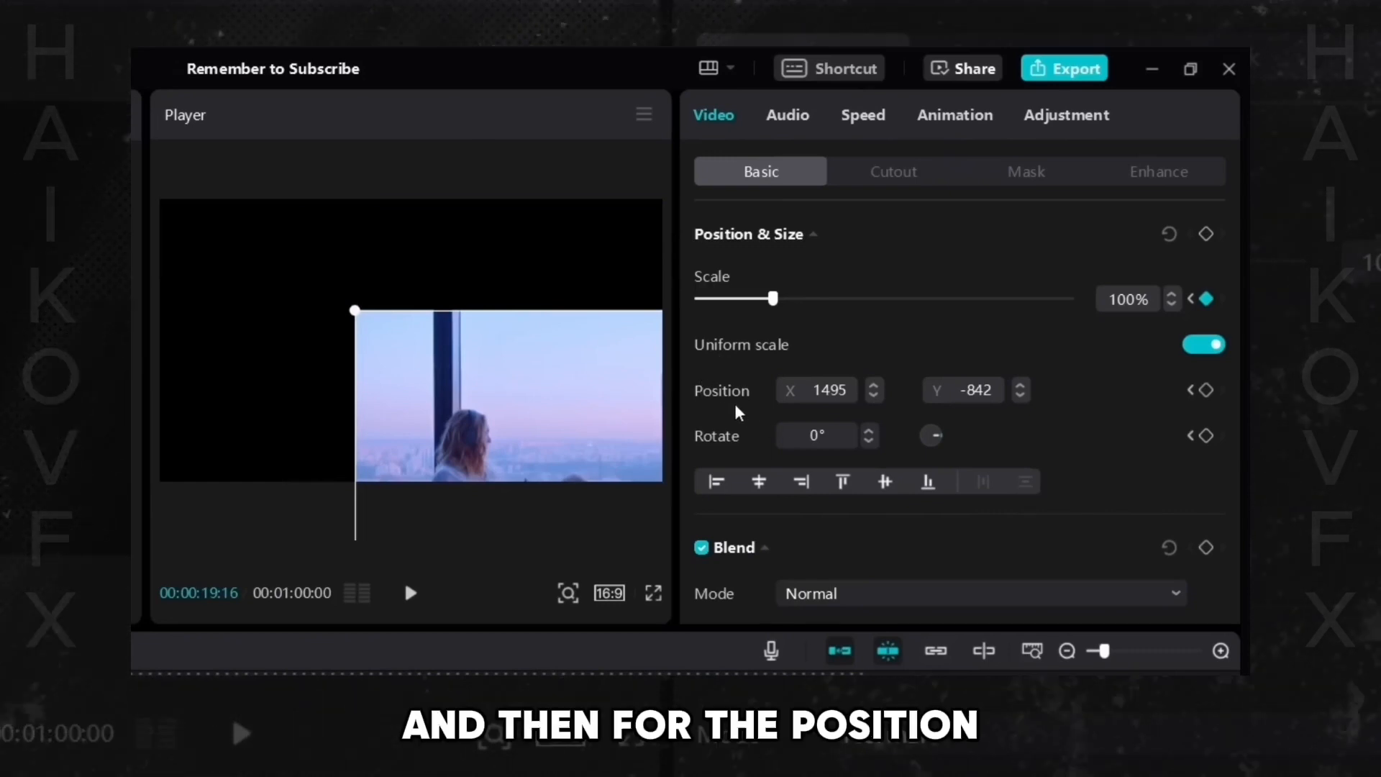
- Set the video's position X and Y both to 0
{"action": "double_click", "coordinate": [828, 390]}
{"action": "type", "text": "0"}
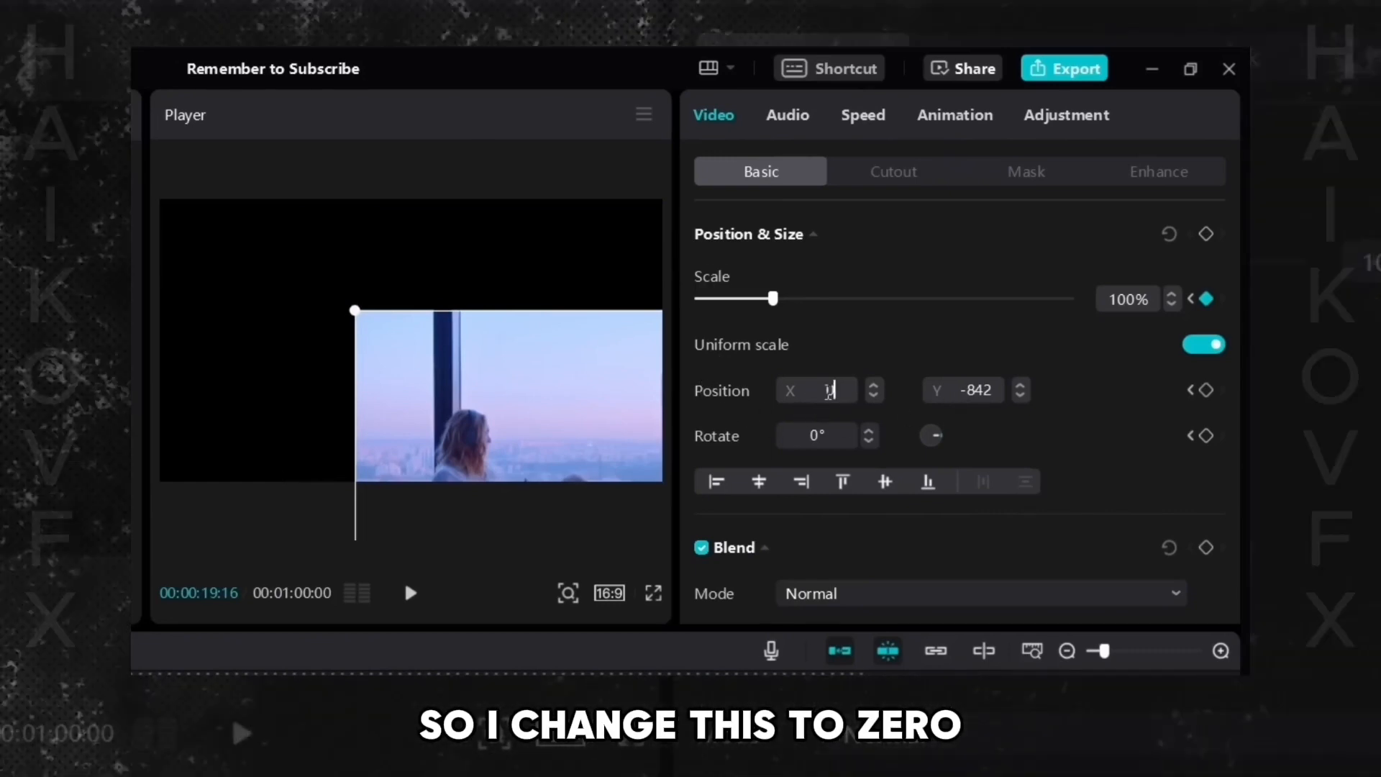
{"action": "key", "text": "Return"}
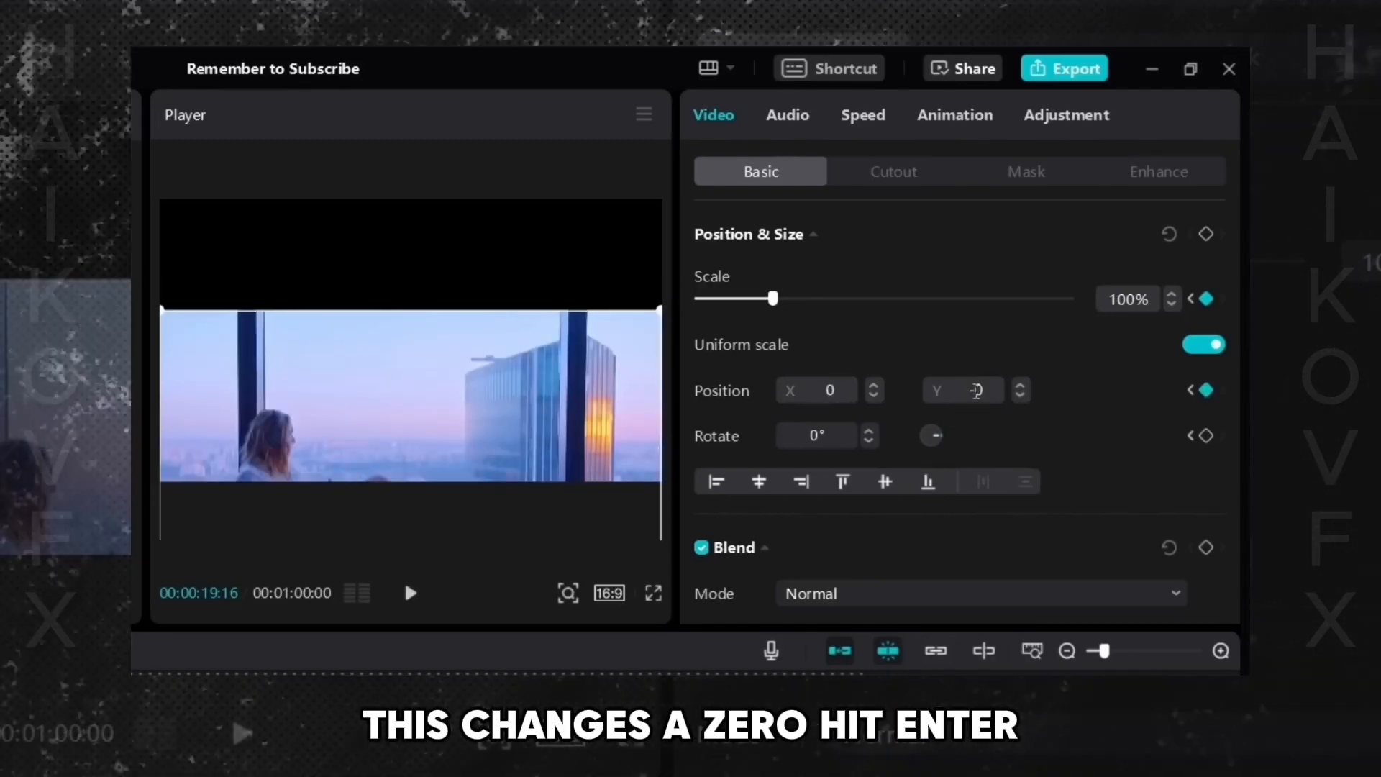
{"action": "double_click", "coordinate": [976, 390]}
{"action": "type", "text": "0"}
{"action": "key", "text": "Return"}
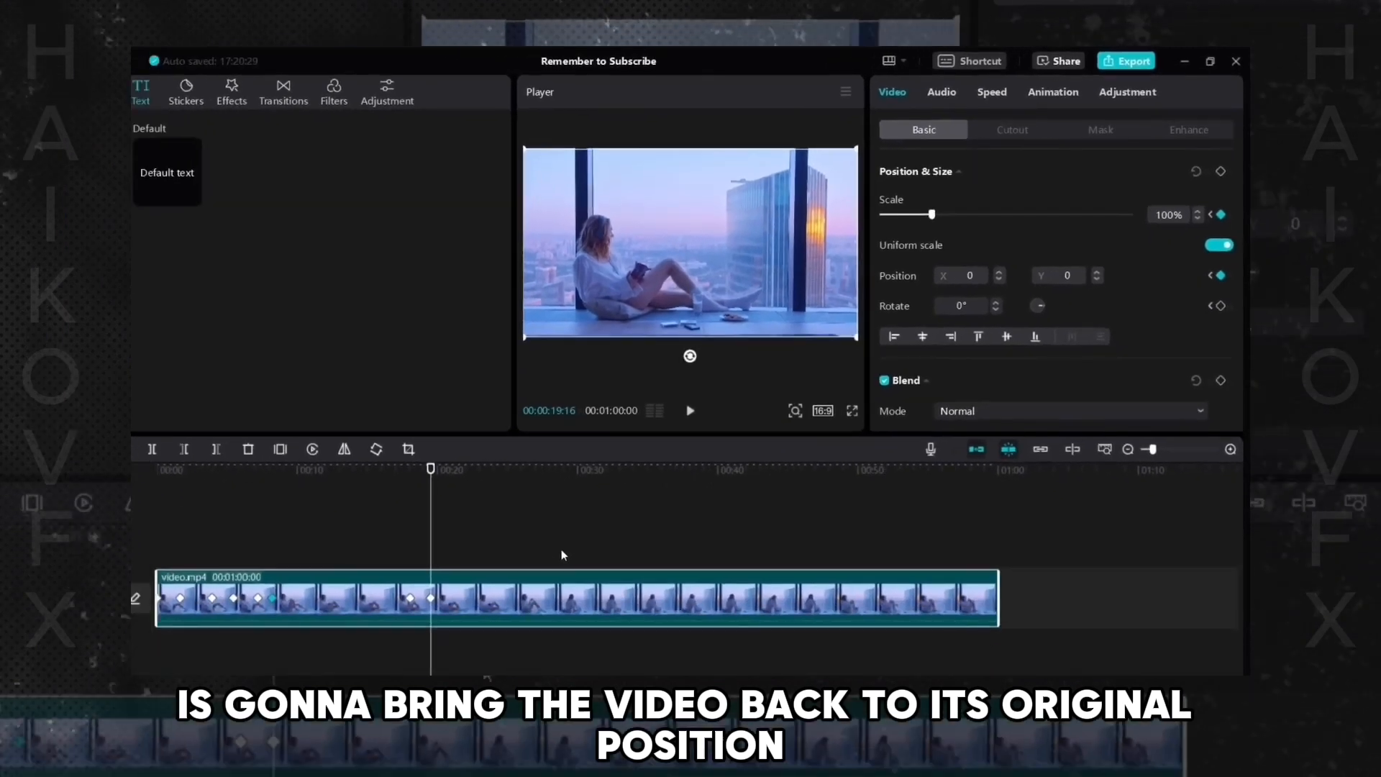
- Select the zoom-out start and end keyframes to compare them, then play the zoom-out
{"action": "left_click", "coordinate": [411, 599]}
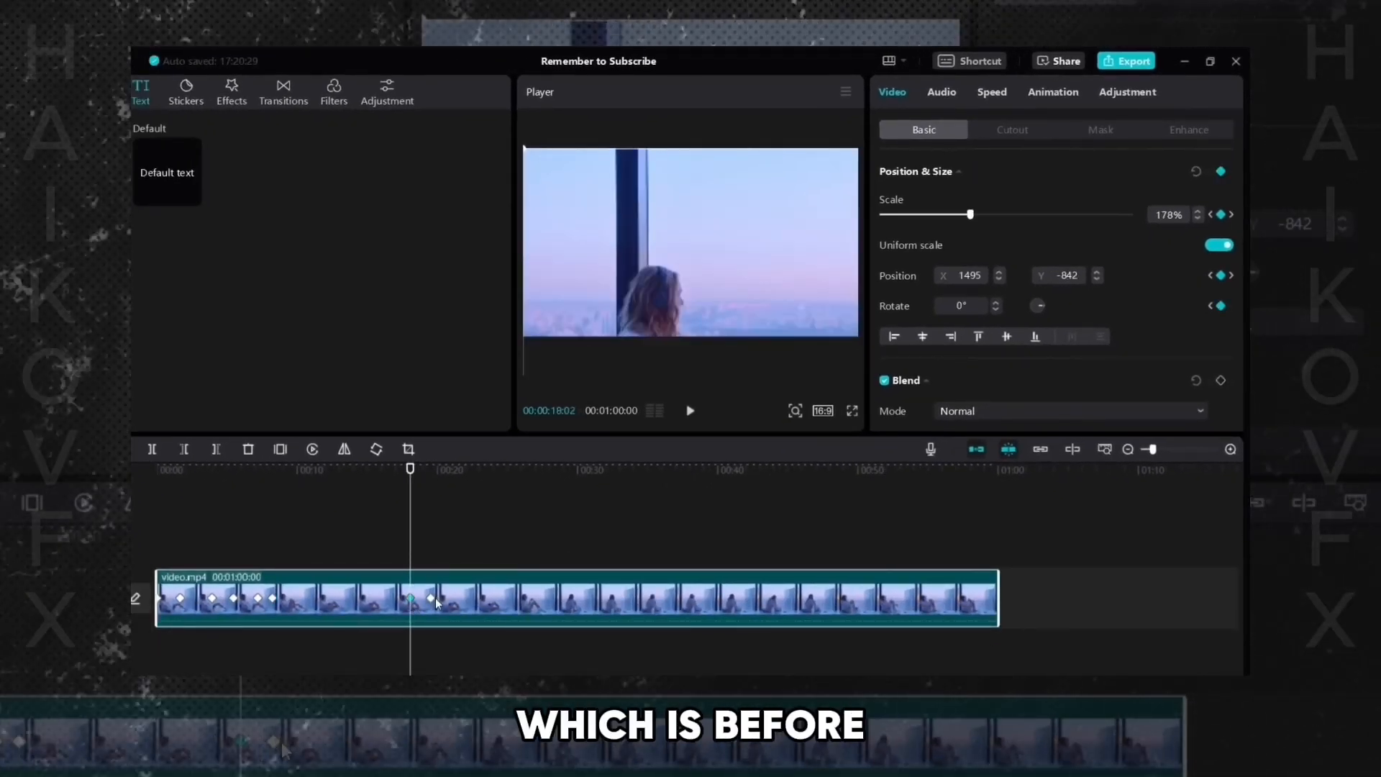
{"action": "left_click", "coordinate": [432, 599]}
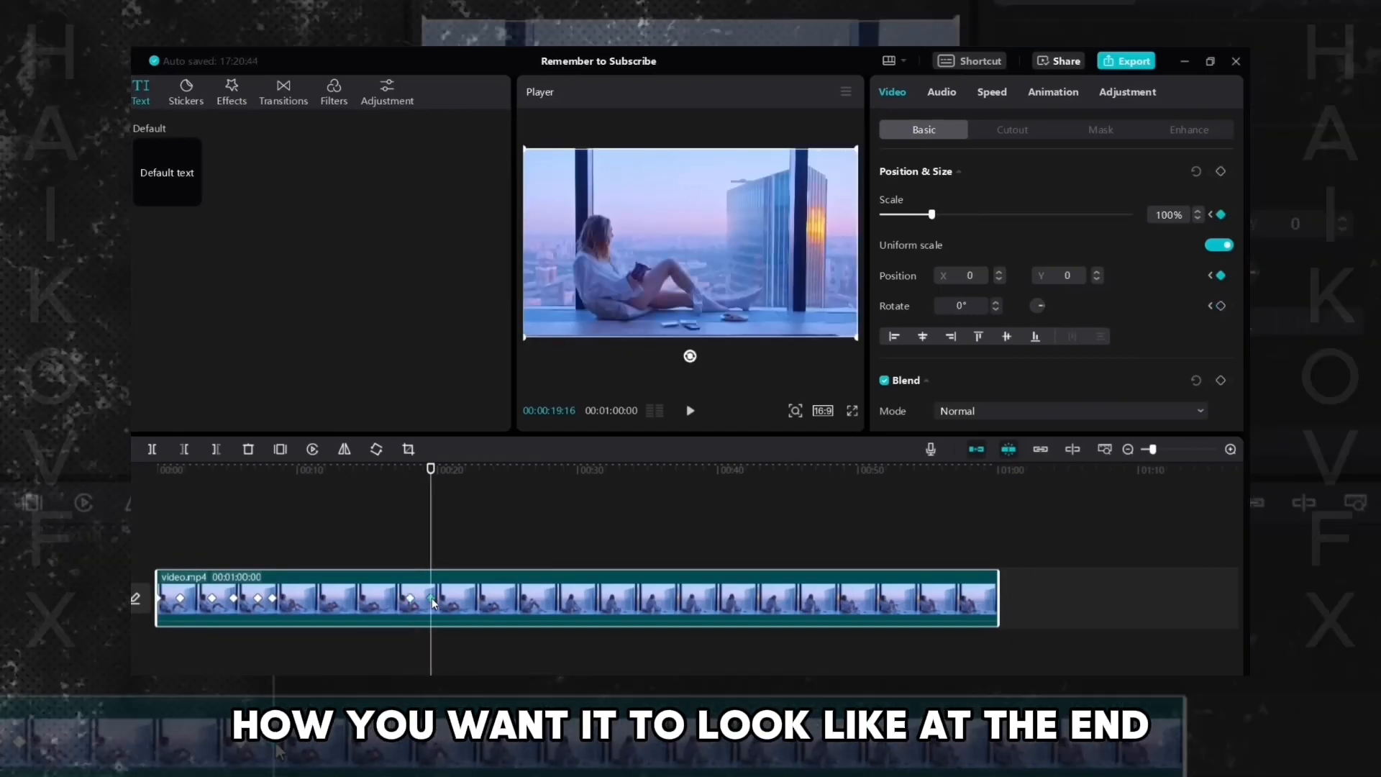
{"action": "left_click", "coordinate": [395, 561]}
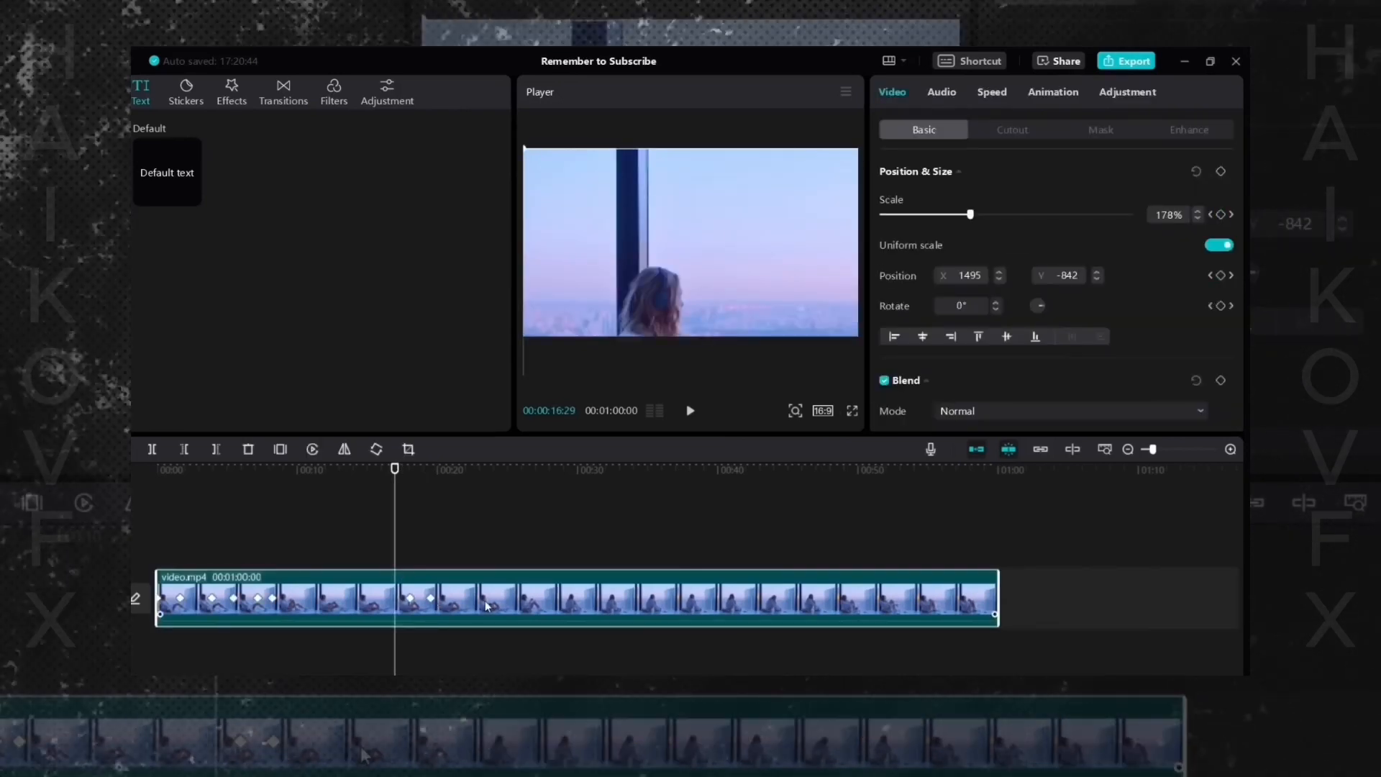
{"action": "key", "text": "space"}
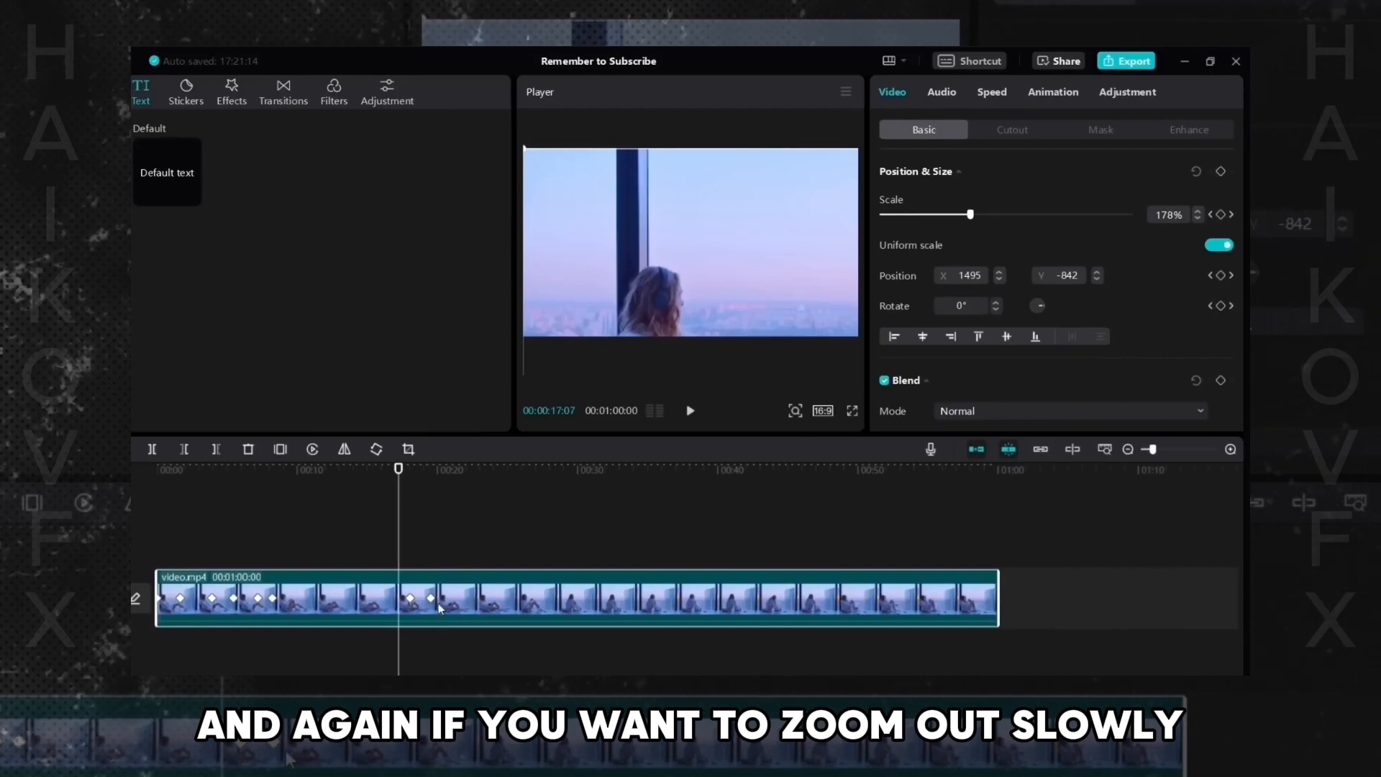
- Drag the zoom-out end keyframe much farther along the clip and play the slower zoom-out
{"action": "left_click_drag", "start_coordinate": [432, 601], "coordinate": [551, 598]}
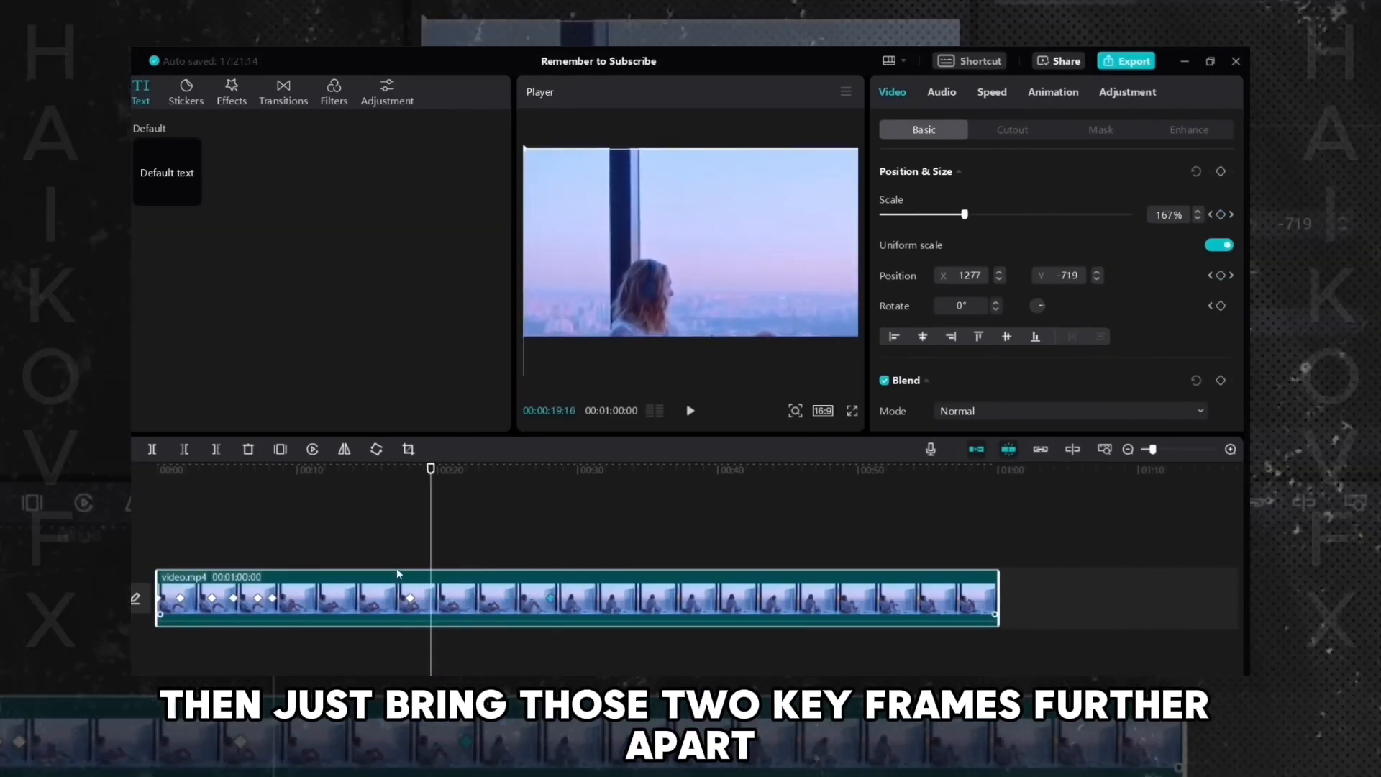
{"action": "left_click", "coordinate": [392, 540]}
{"action": "left_click", "coordinate": [474, 597]}
{"action": "key", "text": "space"}
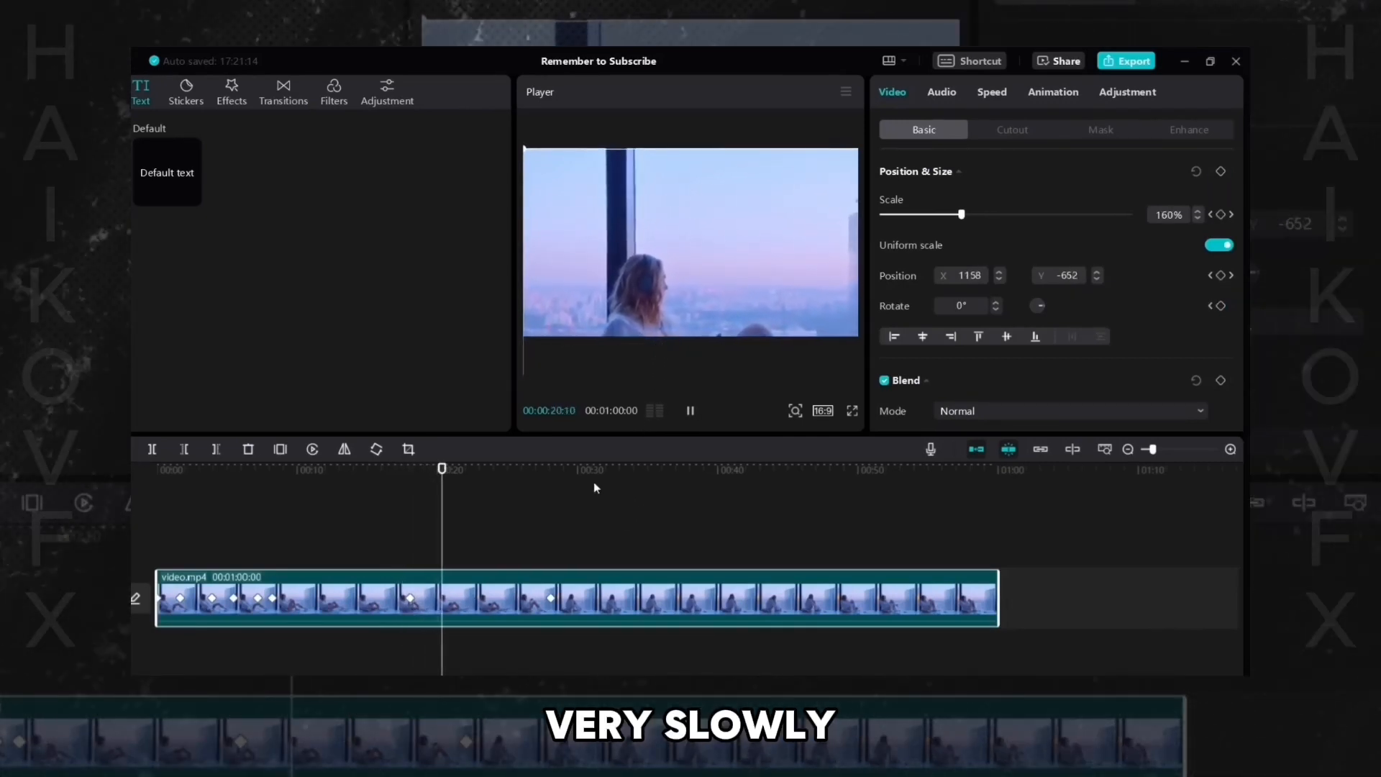
{"action": "key", "text": "space"}
- Drag the zoom-out end keyframe back closer to its start keyframe and play the result
{"action": "left_click_drag", "start_coordinate": [552, 597], "coordinate": [480, 604]}
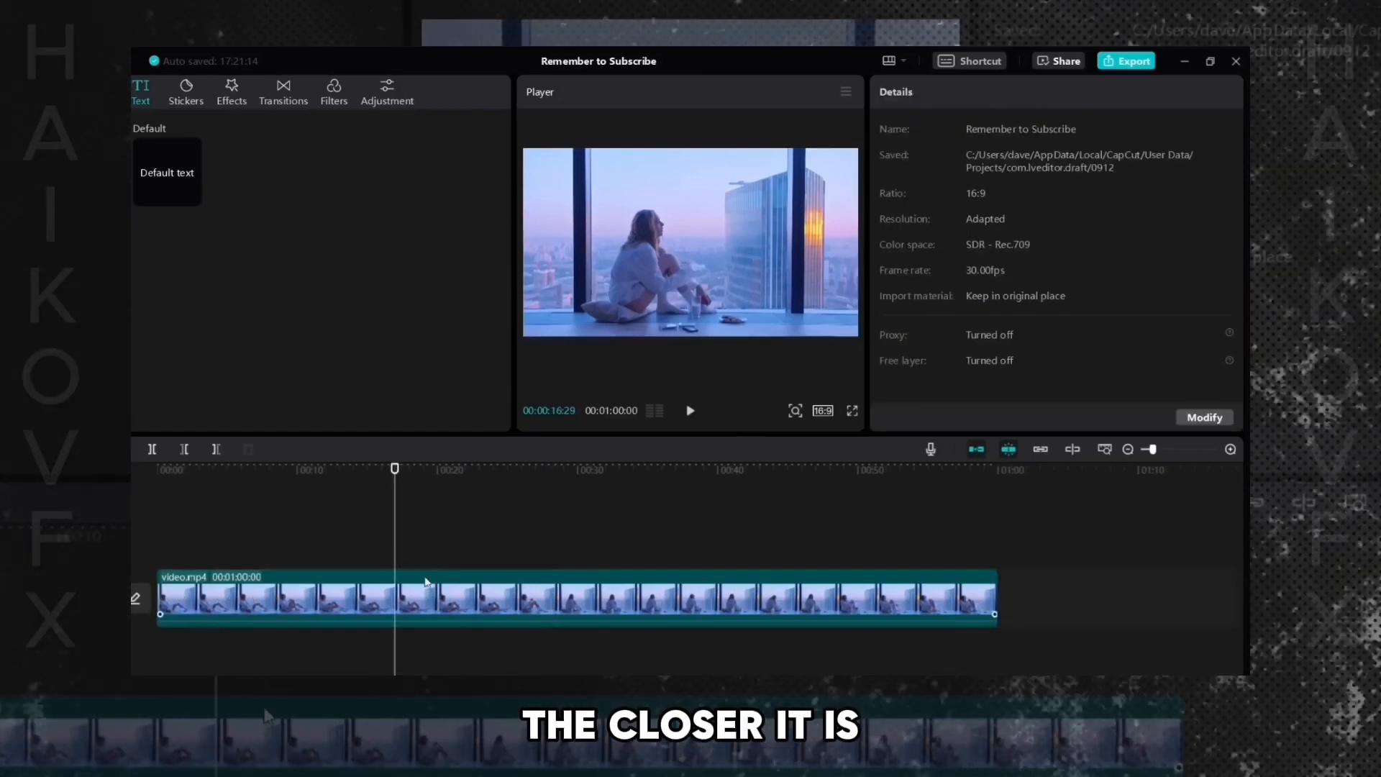
{"action": "left_click", "coordinate": [431, 584]}
{"action": "key", "text": "space"}
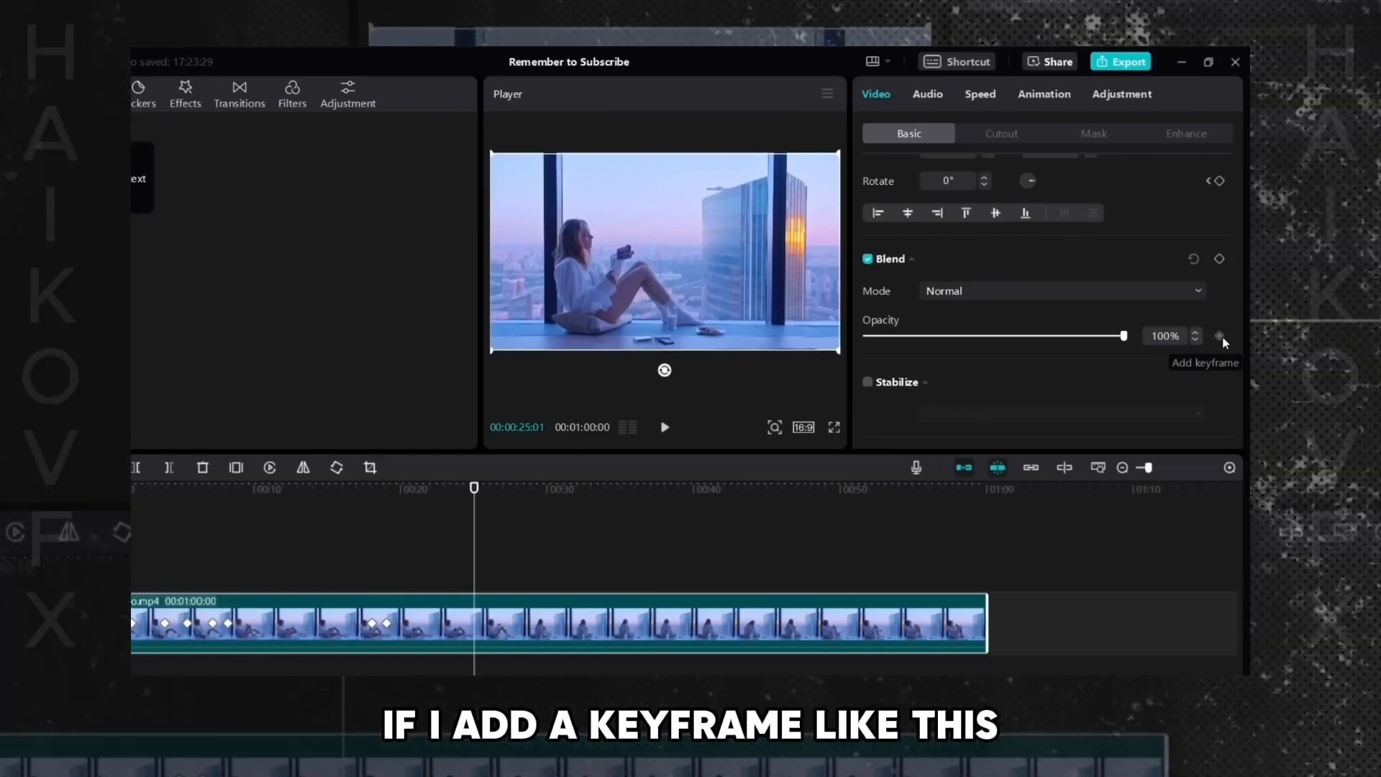
- Add an opacity keyframe, move the playhead slightly ahead, and lower the opacity to 0%
{"action": "left_click", "coordinate": [1219, 336]}
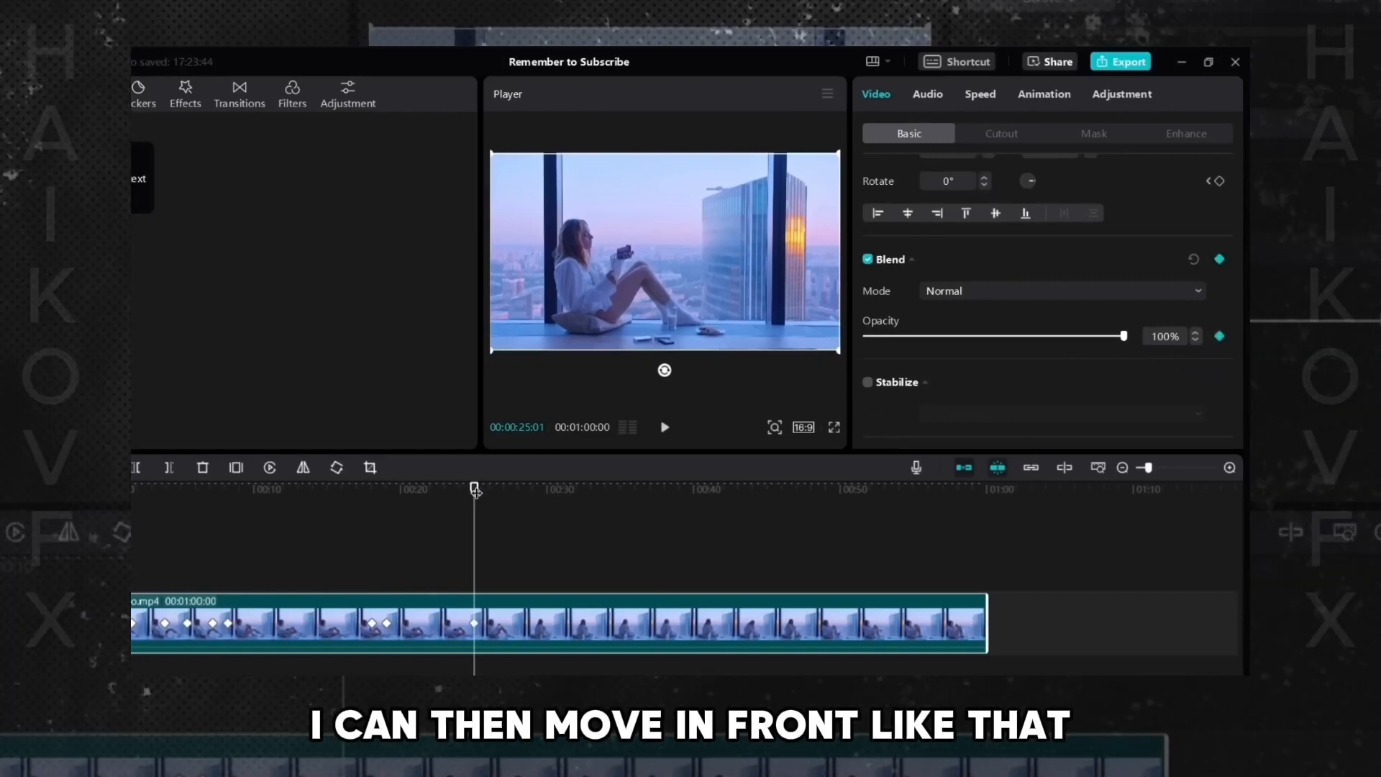
{"action": "left_click_drag", "start_coordinate": [474, 490], "coordinate": [508, 488]}
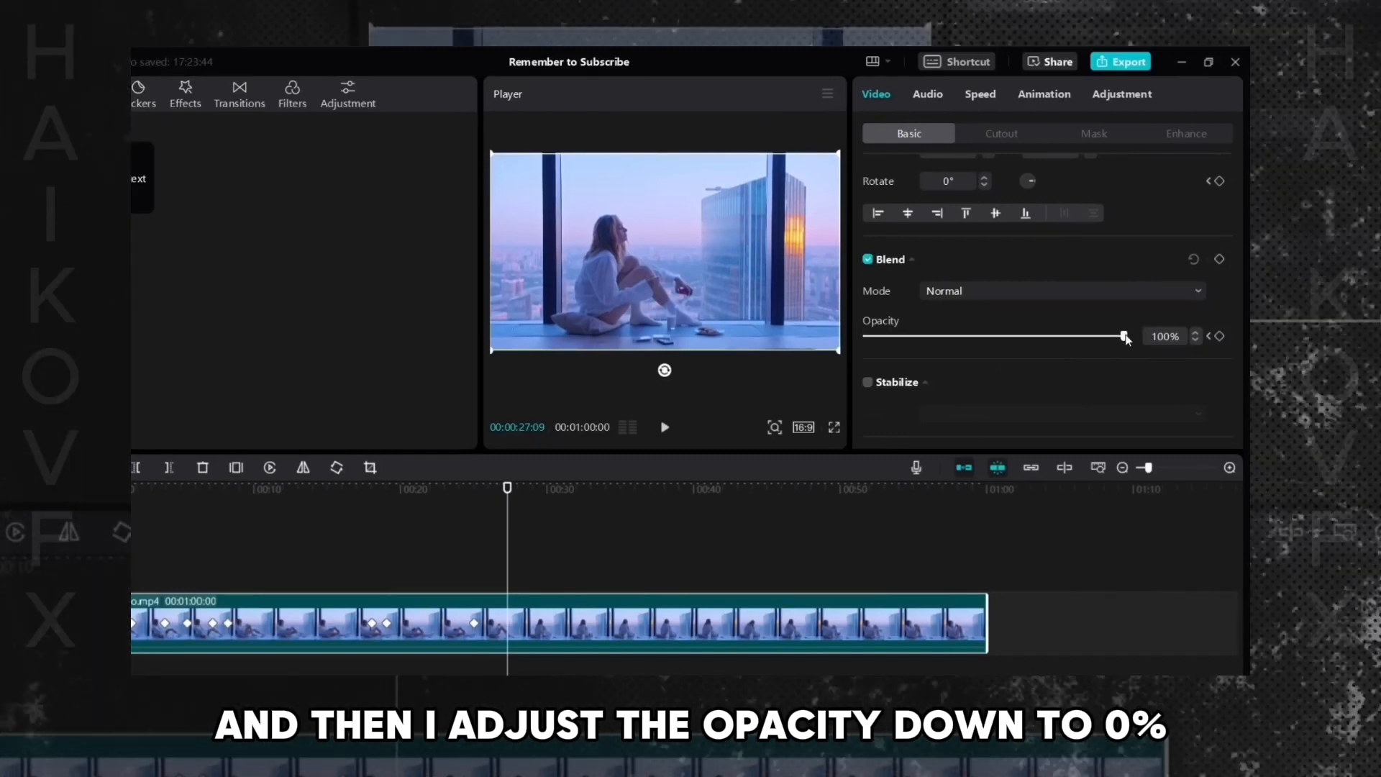
{"action": "left_click_drag", "start_coordinate": [1124, 337], "coordinate": [865, 344]}
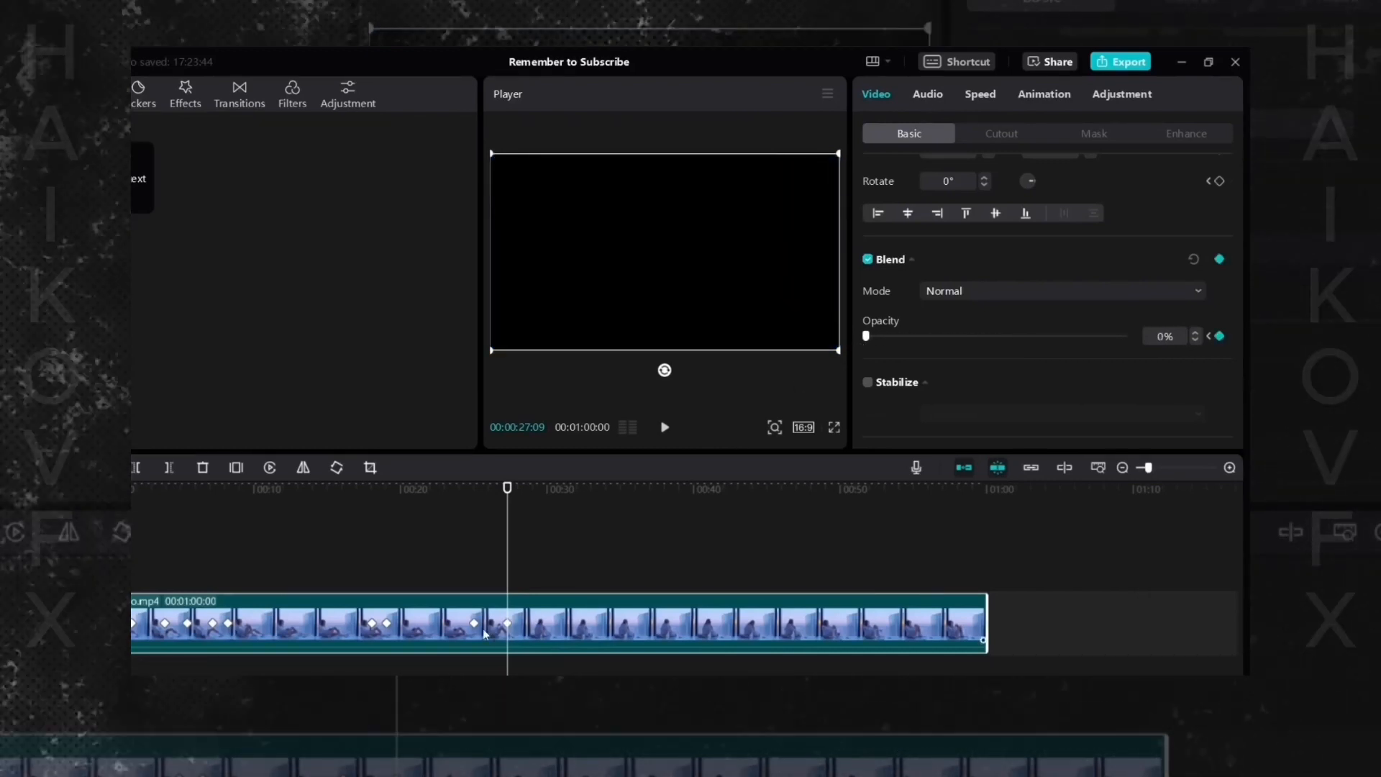
- Select the two opacity keyframes in turn to compare the fade's start and end
{"action": "left_click", "coordinate": [464, 582]}
{"action": "left_click", "coordinate": [478, 630]}
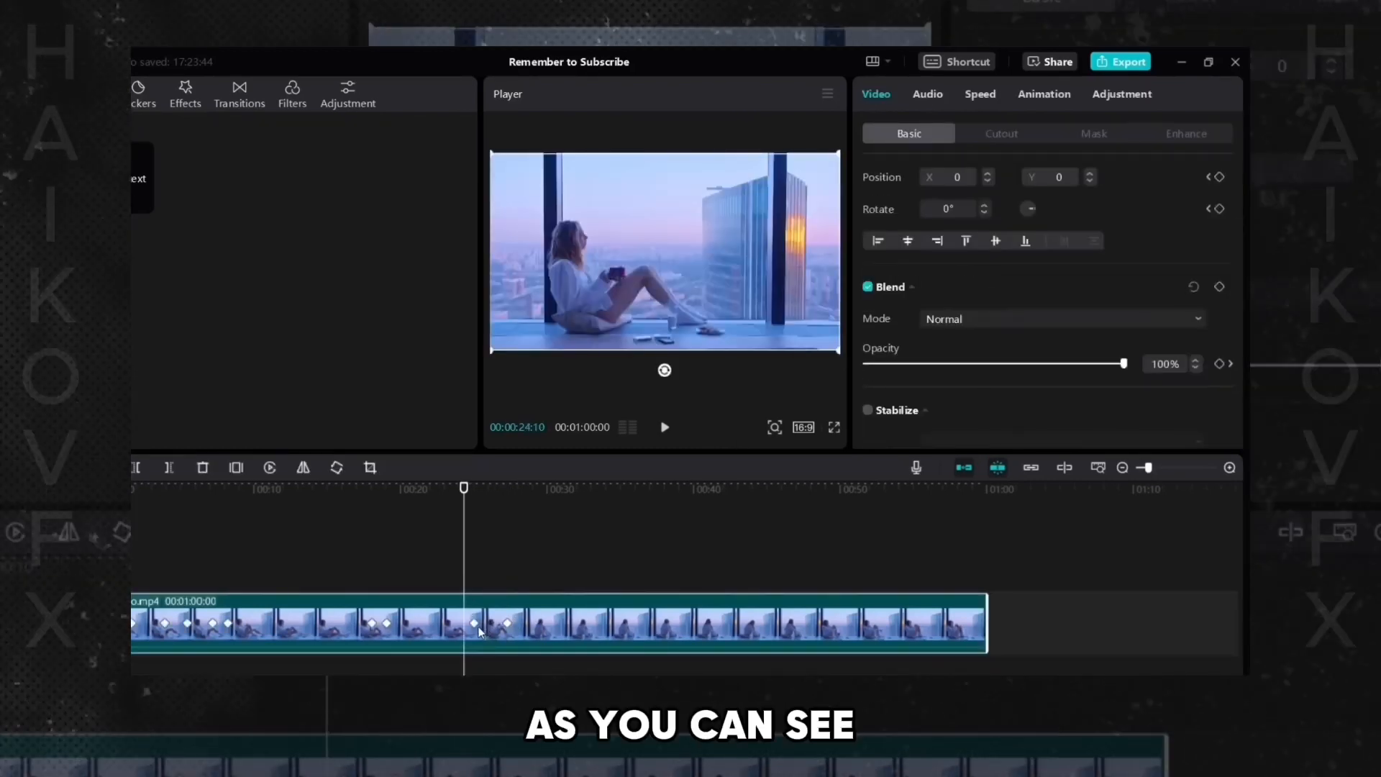
{"action": "left_click", "coordinate": [475, 624]}
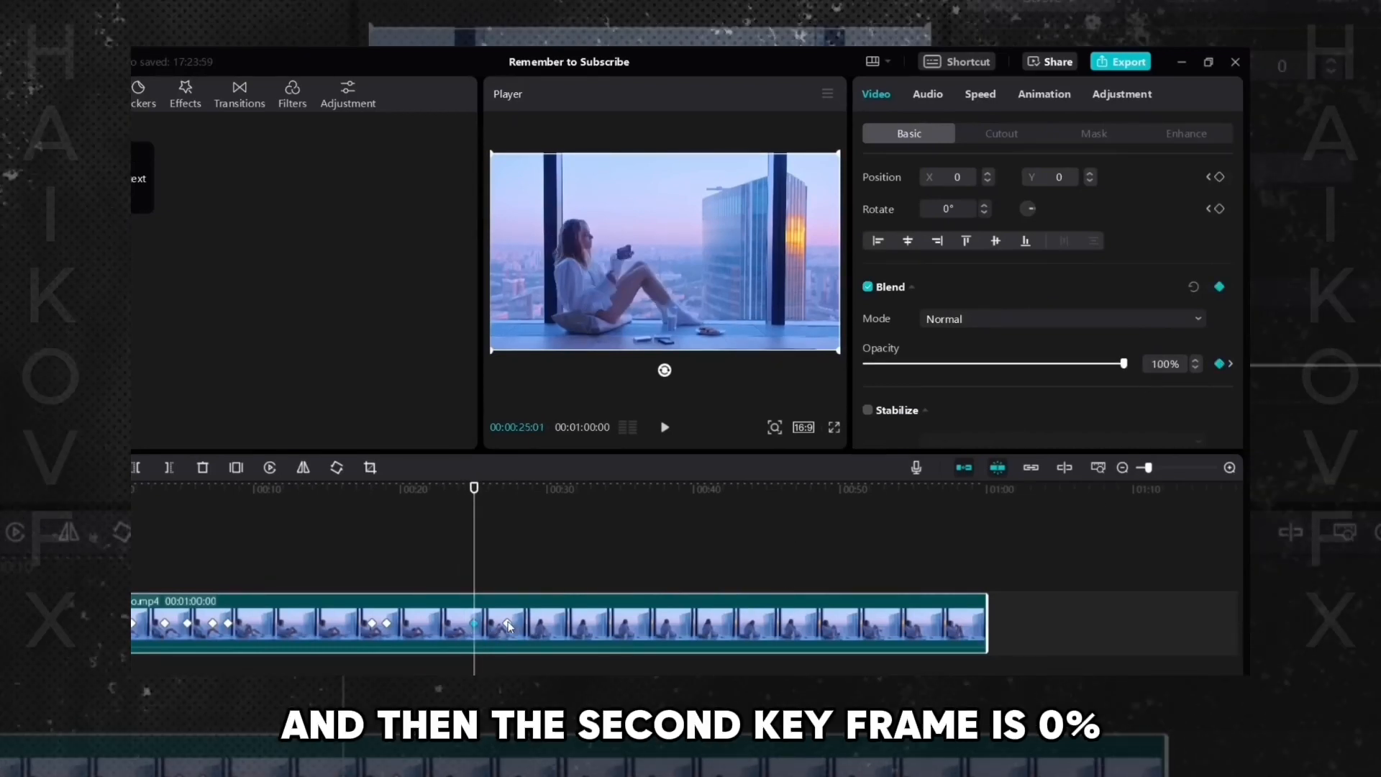
{"action": "left_click", "coordinate": [508, 623]}
{"action": "left_click", "coordinate": [474, 624]}
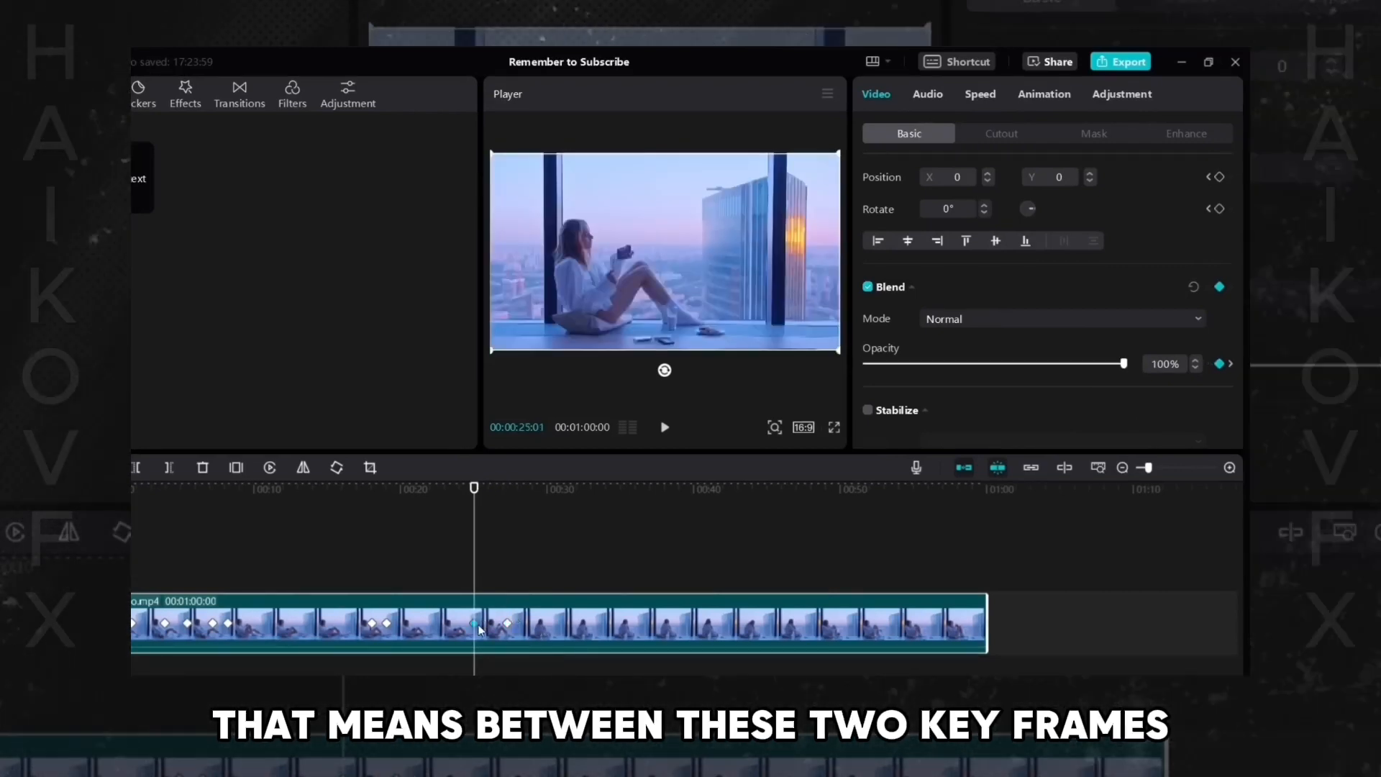
- Play the clip from just before the opacity keyframes through the fade to black
{"action": "key", "text": "Right"}
{"action": "key", "text": "Right"}
{"action": "left_click_drag", "start_coordinate": [477, 489], "coordinate": [508, 496]}
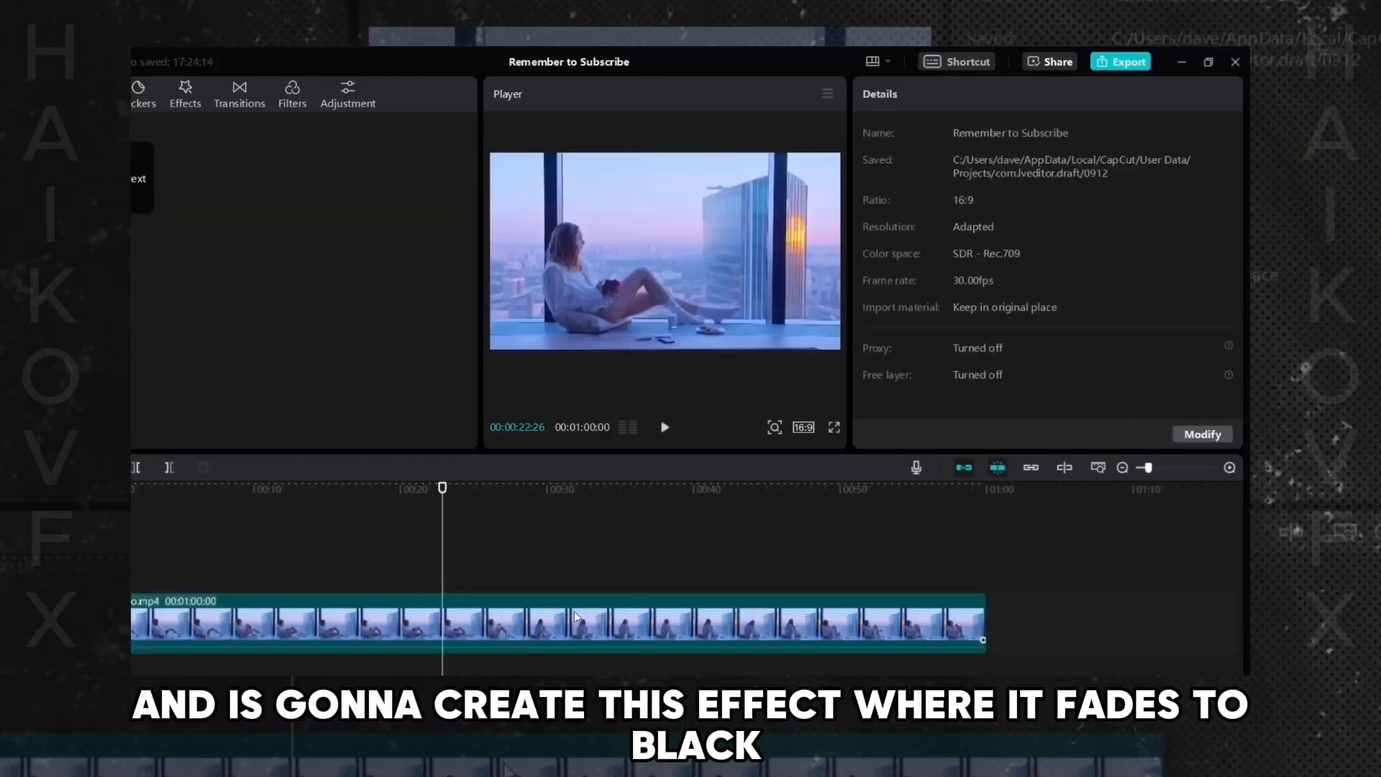
{"action": "left_click", "coordinate": [574, 610]}
{"action": "key", "text": "space"}
{"action": "left_click", "coordinate": [460, 576]}
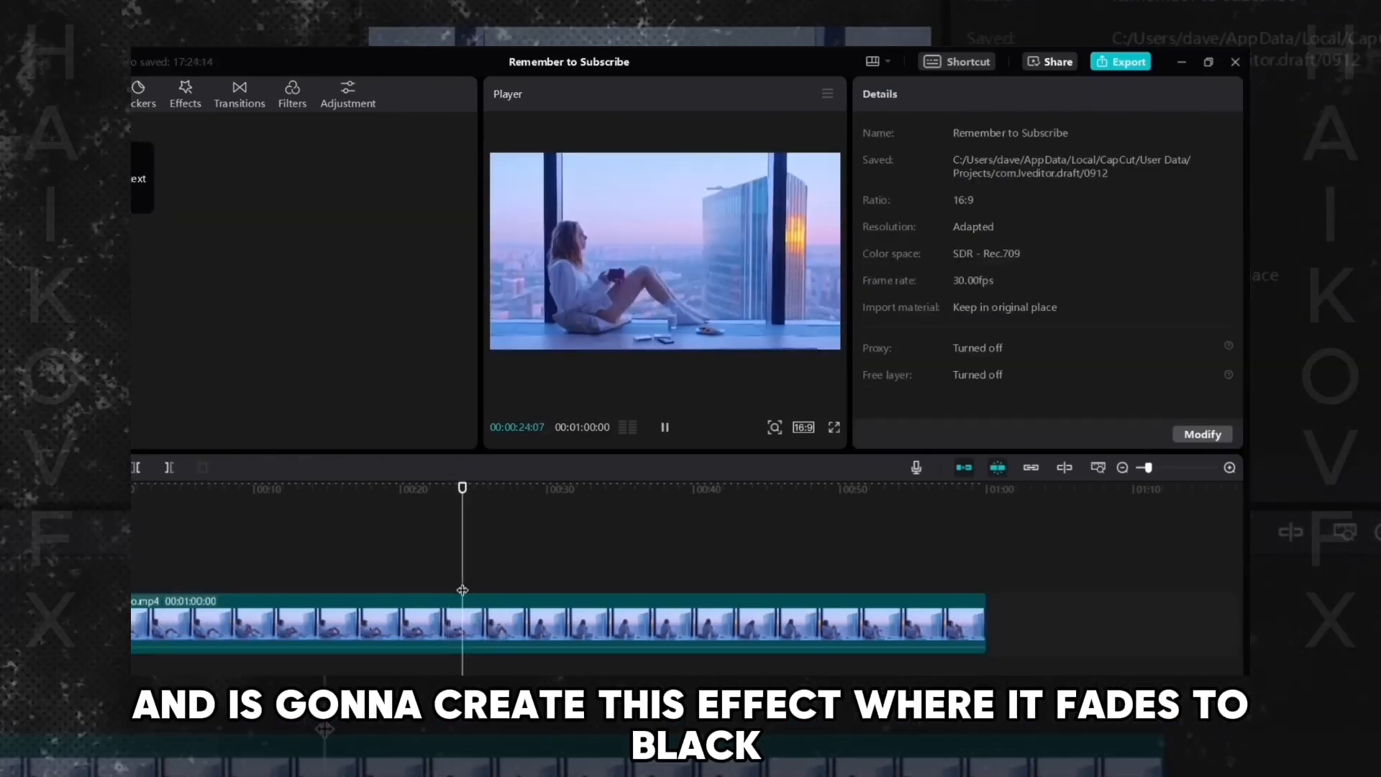
- Add an opacity keyframe at 0% on the clip, move slightly ahead, and raise the opacity to 100%
{"action": "left_click", "coordinate": [536, 614]}
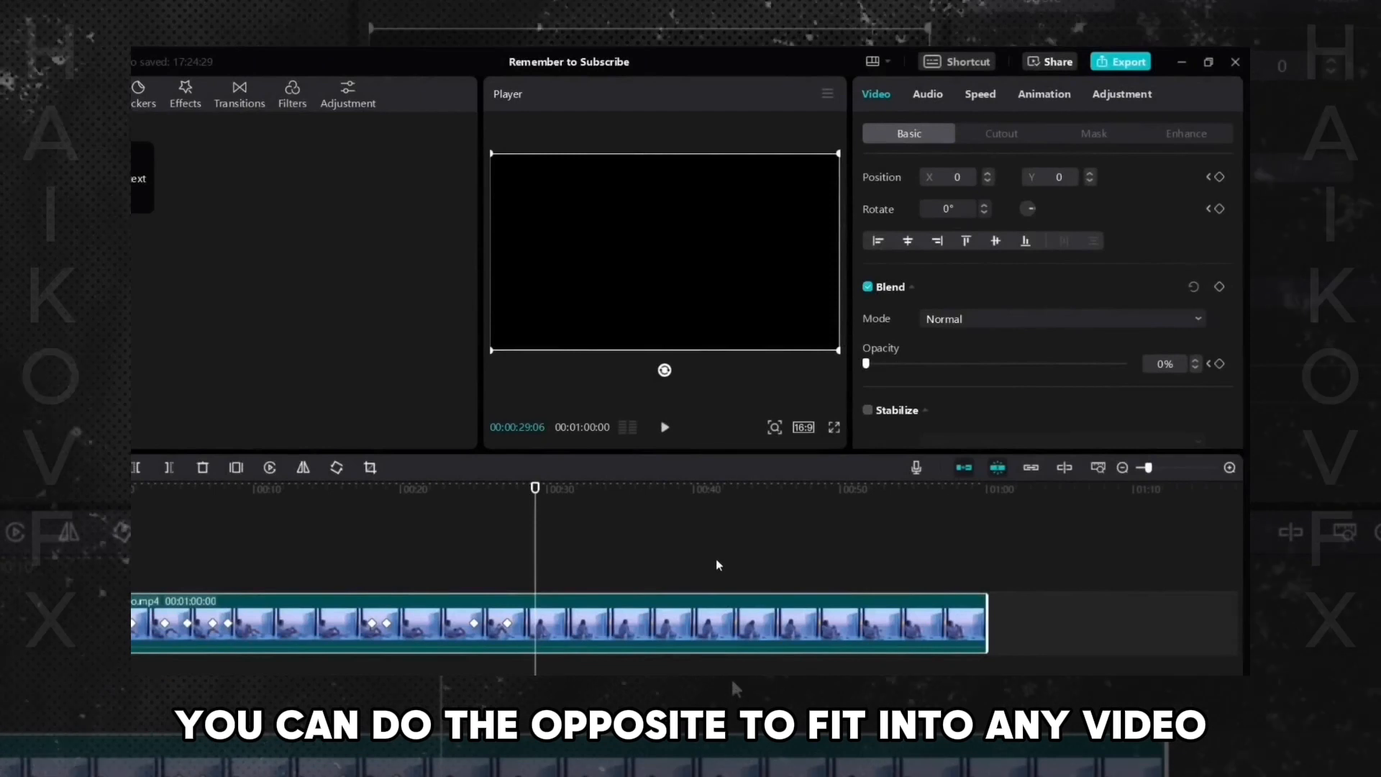
{"action": "left_click", "coordinate": [1219, 363]}
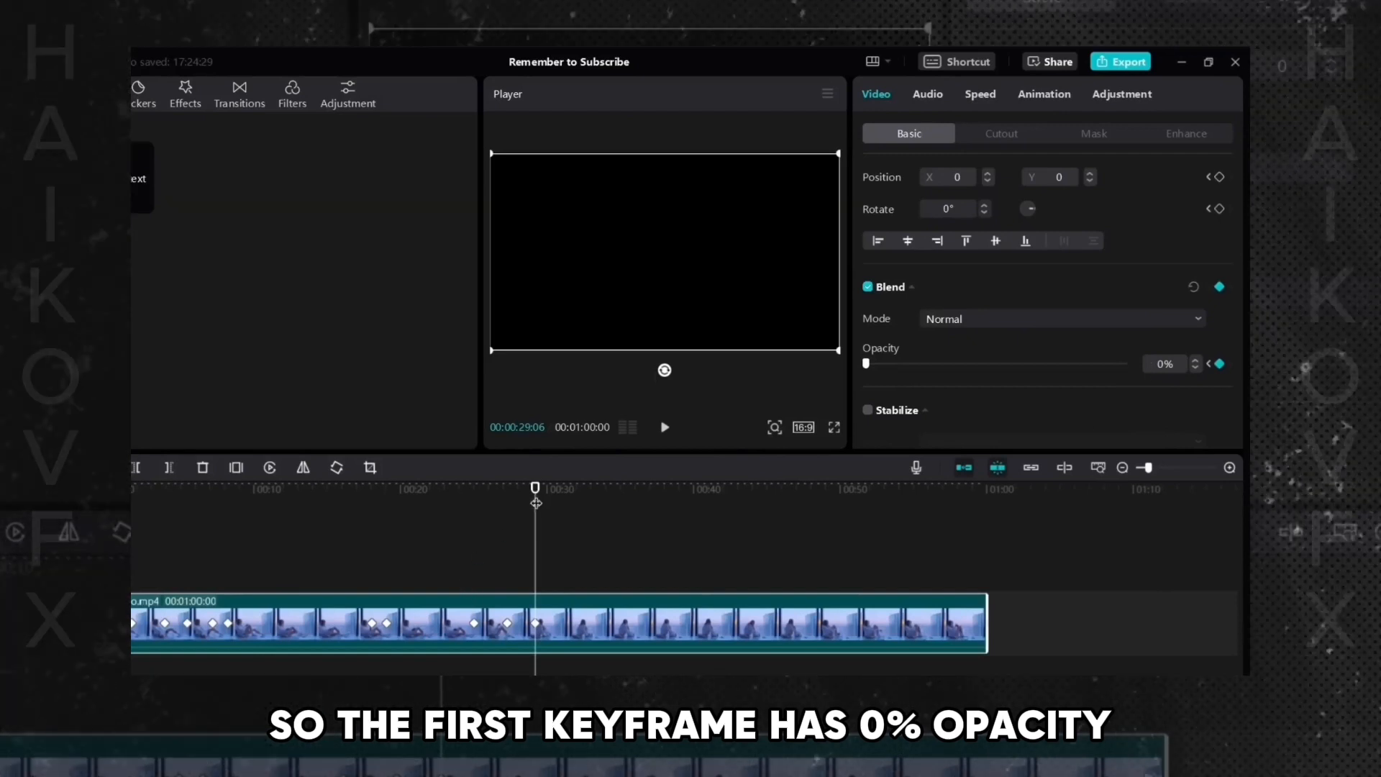
{"action": "left_click_drag", "start_coordinate": [535, 503], "coordinate": [543, 489]}
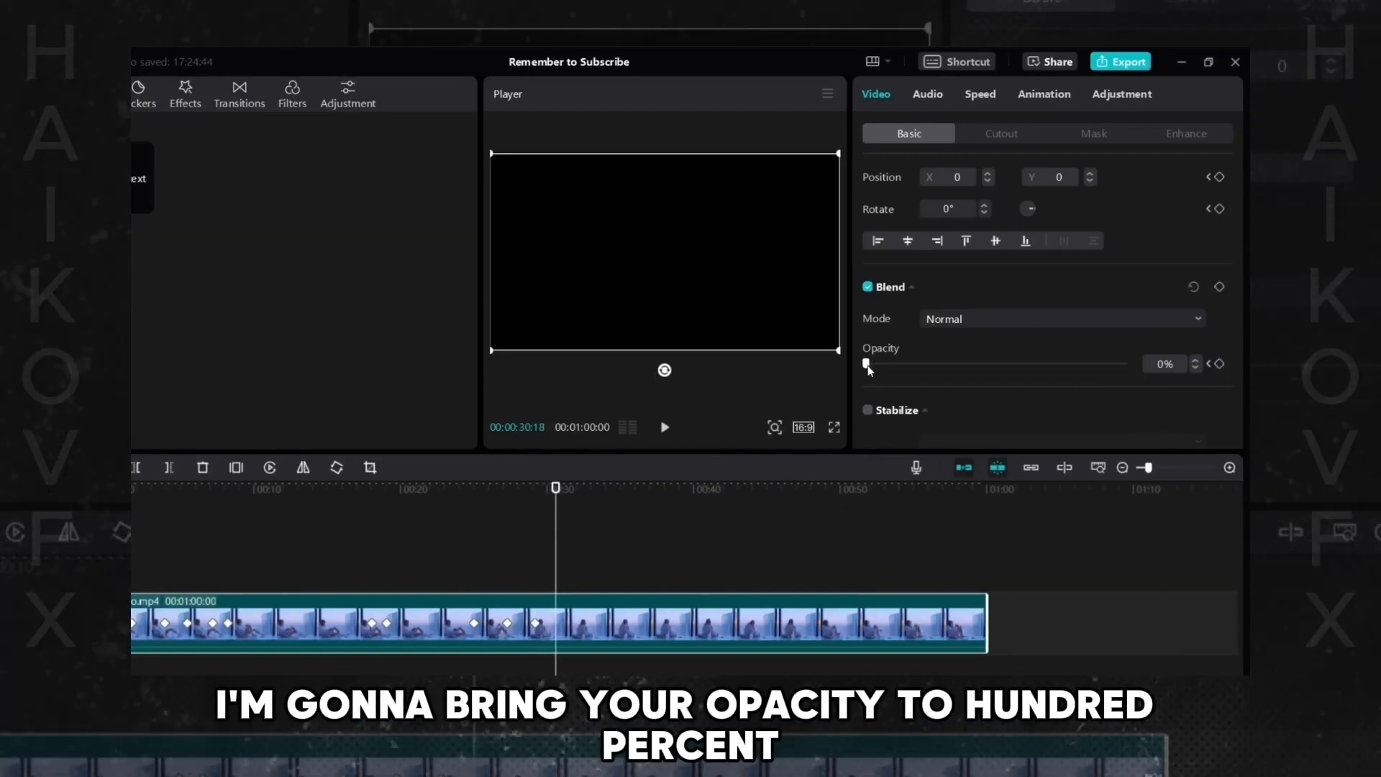
{"action": "left_click_drag", "start_coordinate": [868, 367], "coordinate": [1145, 365]}
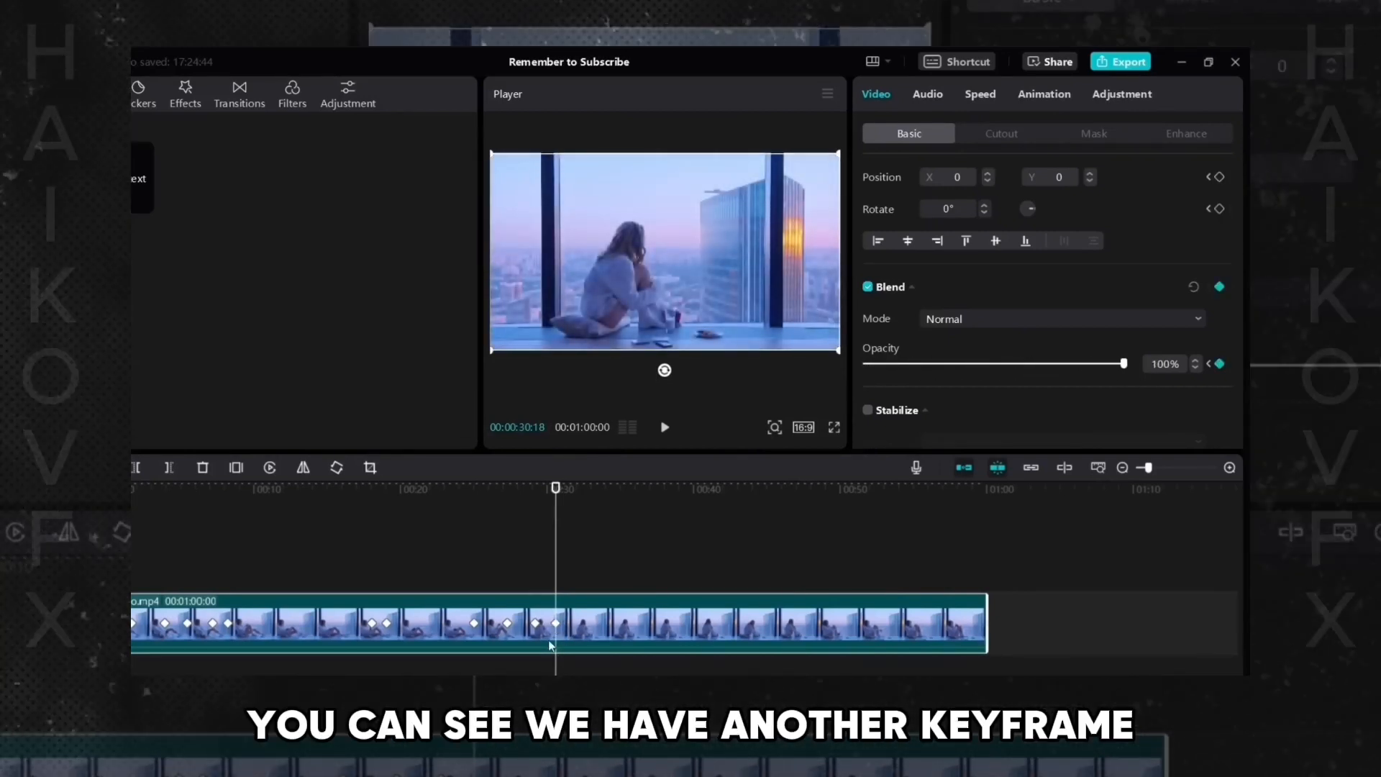
- Play back the fade from black to full opacity and review the clip's keyframe properties
{"action": "left_click", "coordinate": [519, 584]}
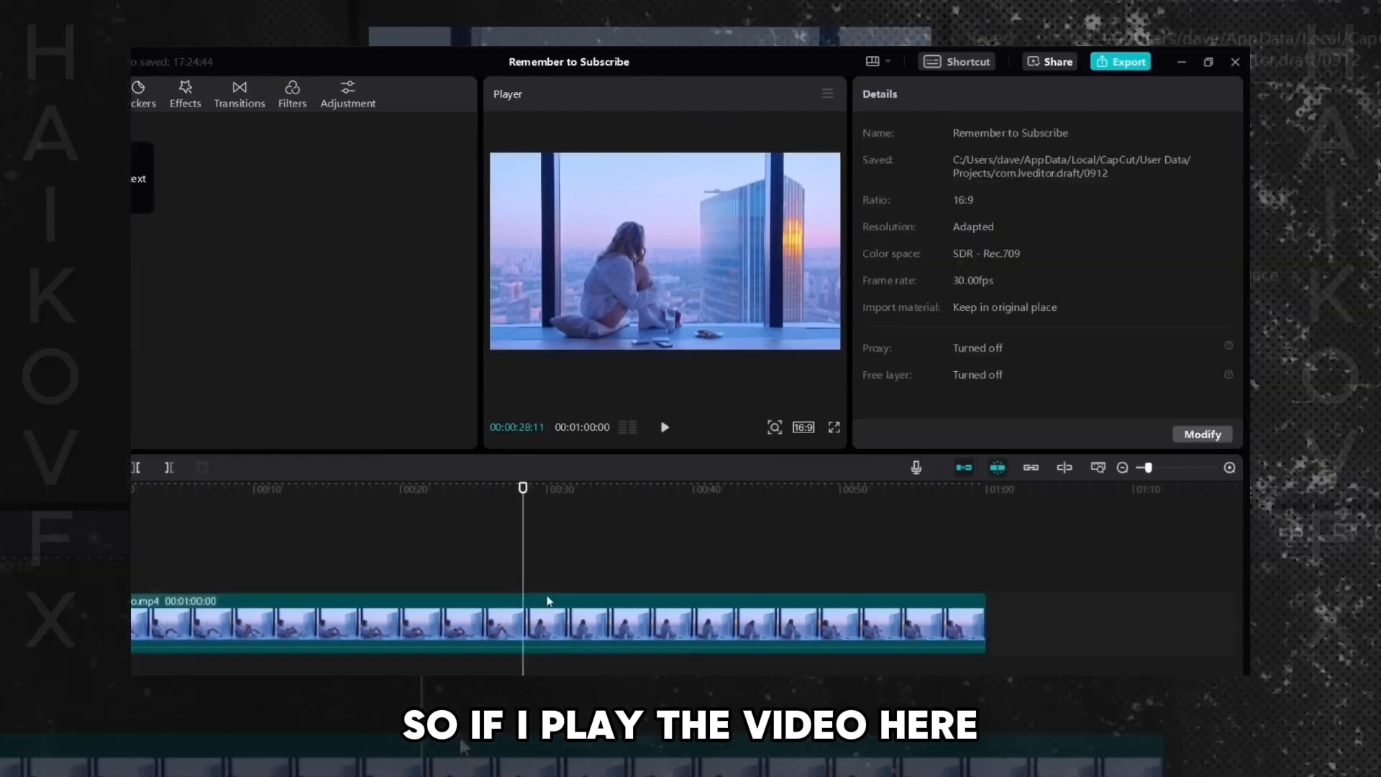
{"action": "left_click", "coordinate": [617, 628]}
{"action": "key", "text": "space"}
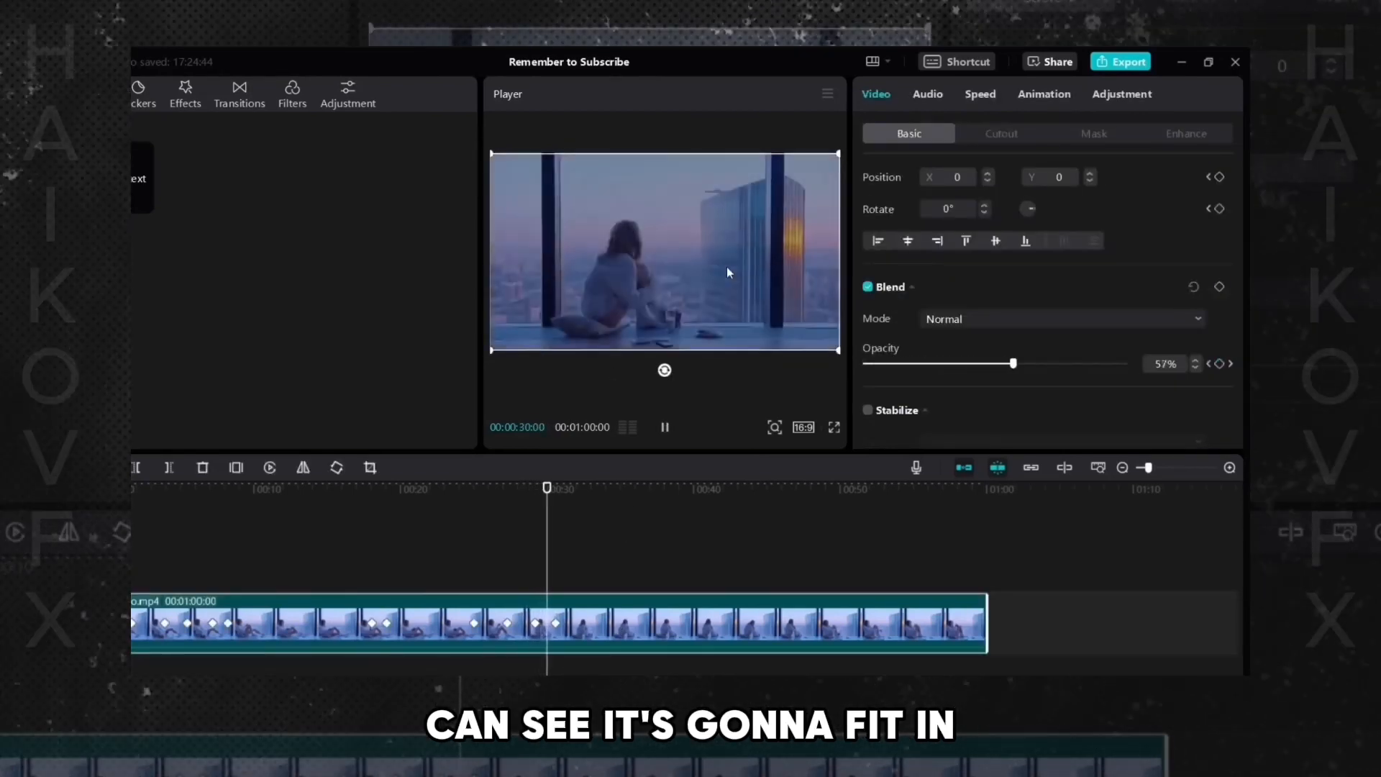
{"action": "key", "text": "space"}
{"action": "scroll", "coordinate": [1219, 315], "scroll_direction": "up", "scroll_amount": 3}
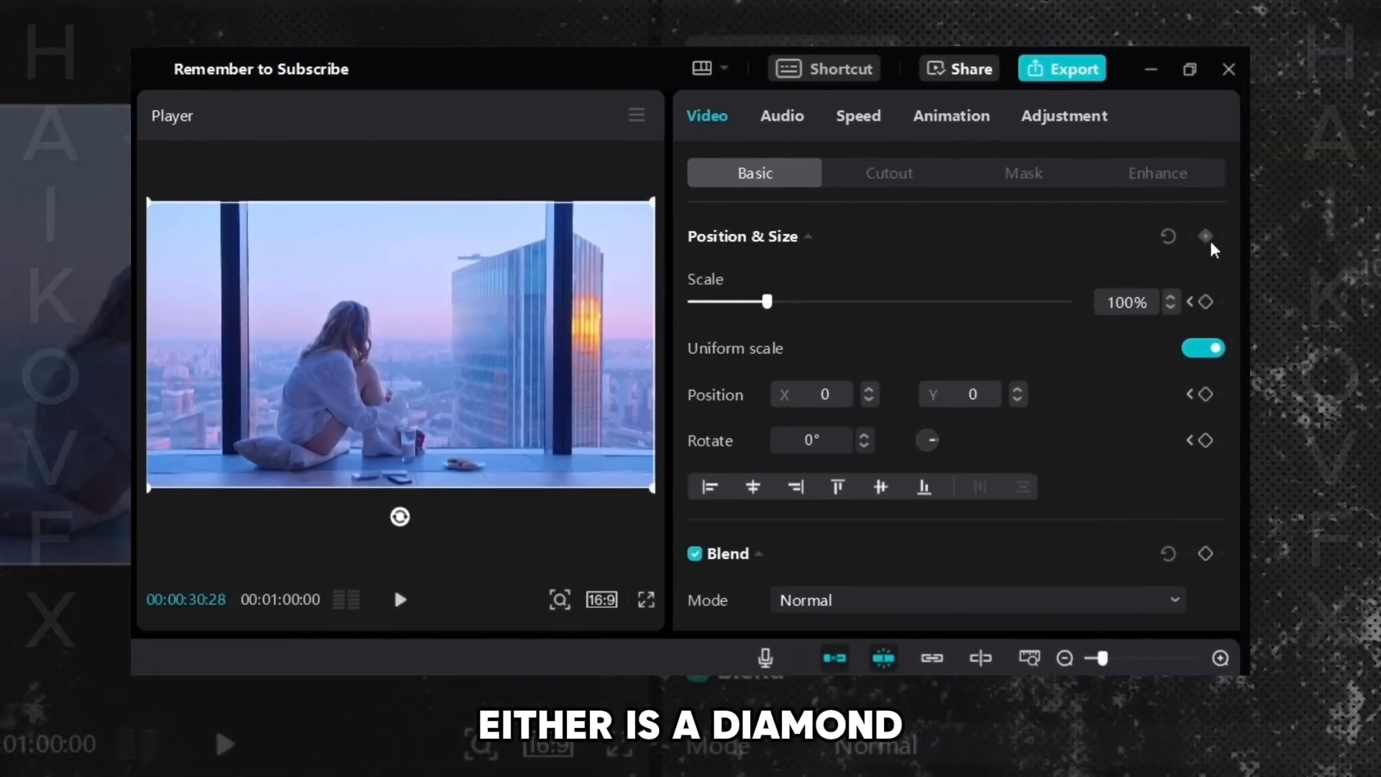
{"action": "scroll", "coordinate": [1238, 256], "scroll_direction": "down", "scroll_amount": 4}
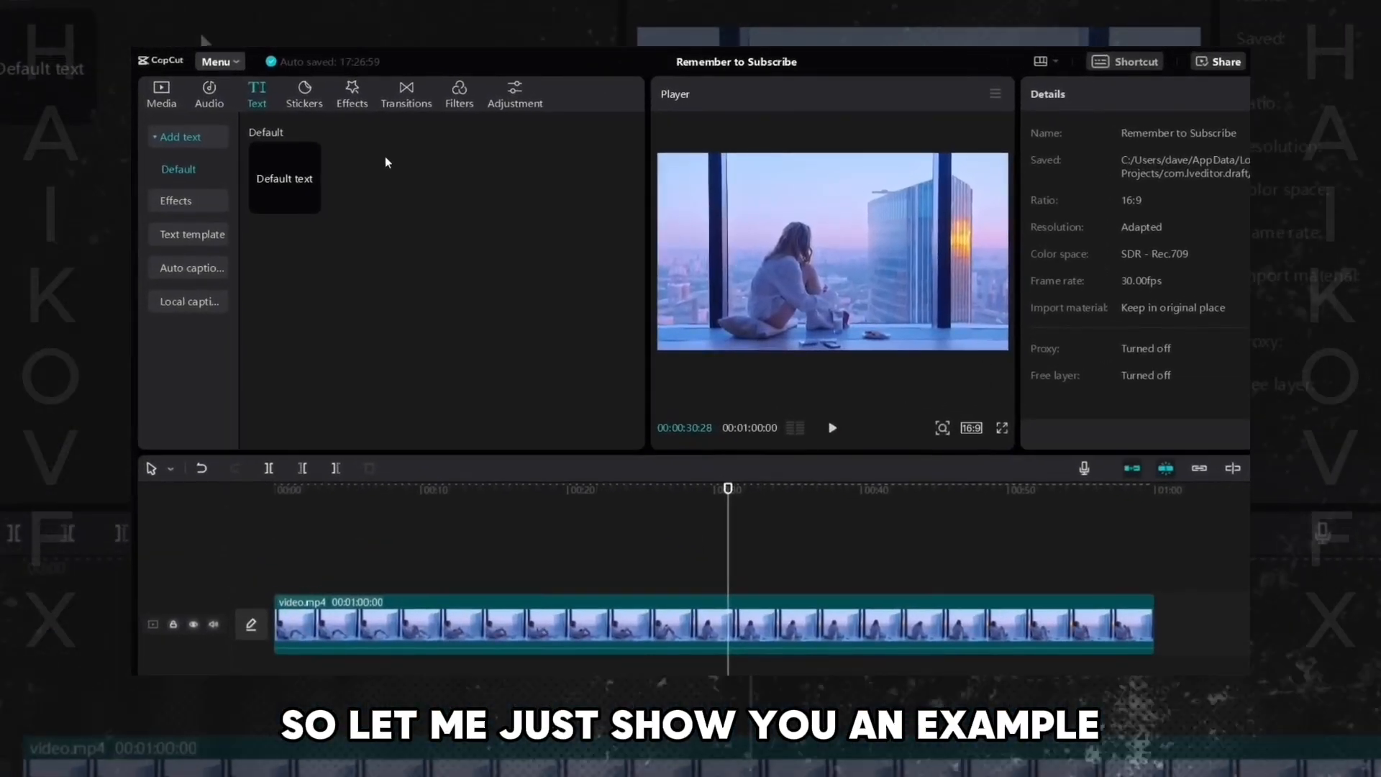
- Add the Blur effect from the Lens video effects onto the track above the clip near 00:40
{"action": "left_click", "coordinate": [353, 104]}
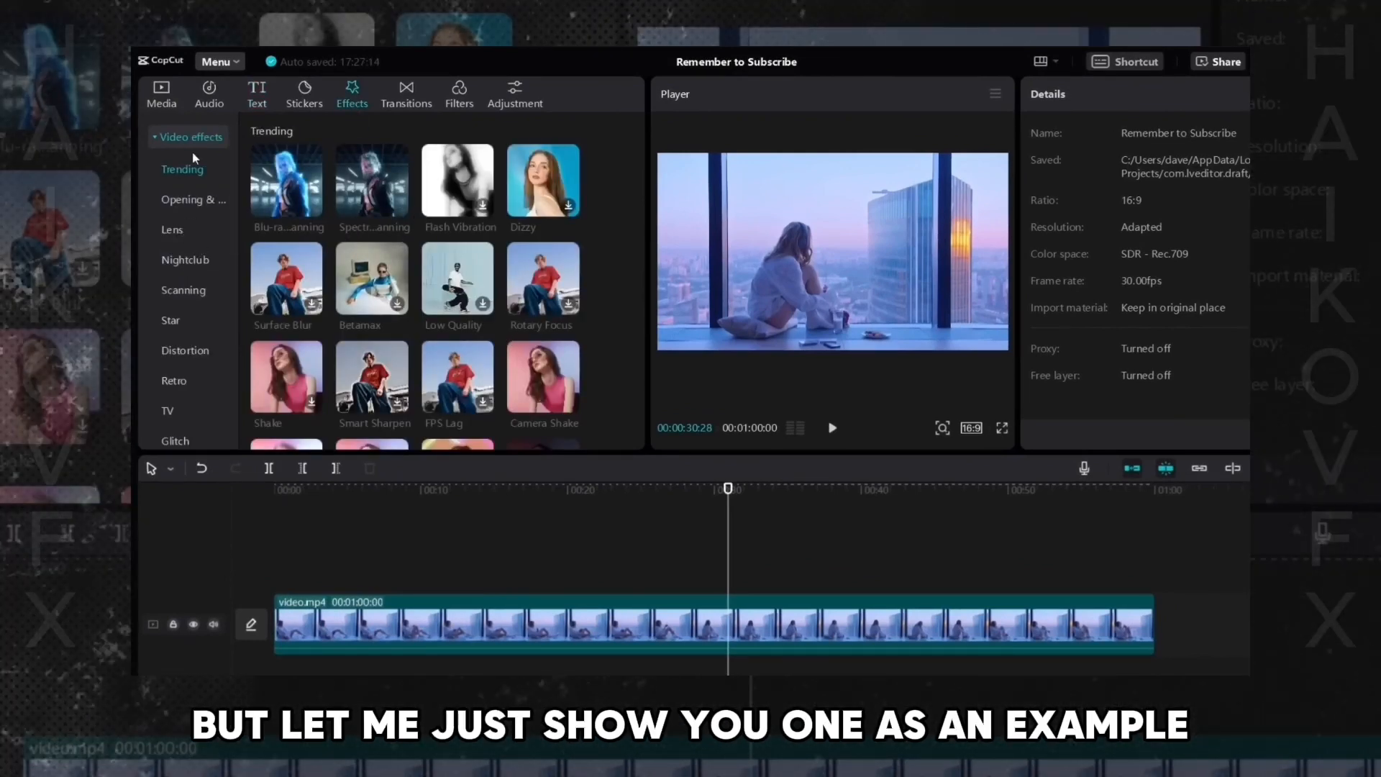
{"action": "left_click", "coordinate": [172, 230]}
{"action": "scroll", "coordinate": [568, 288], "scroll_direction": "down", "scroll_amount": 2}
{"action": "scroll", "coordinate": [566, 293], "scroll_direction": "down", "scroll_amount": 2}
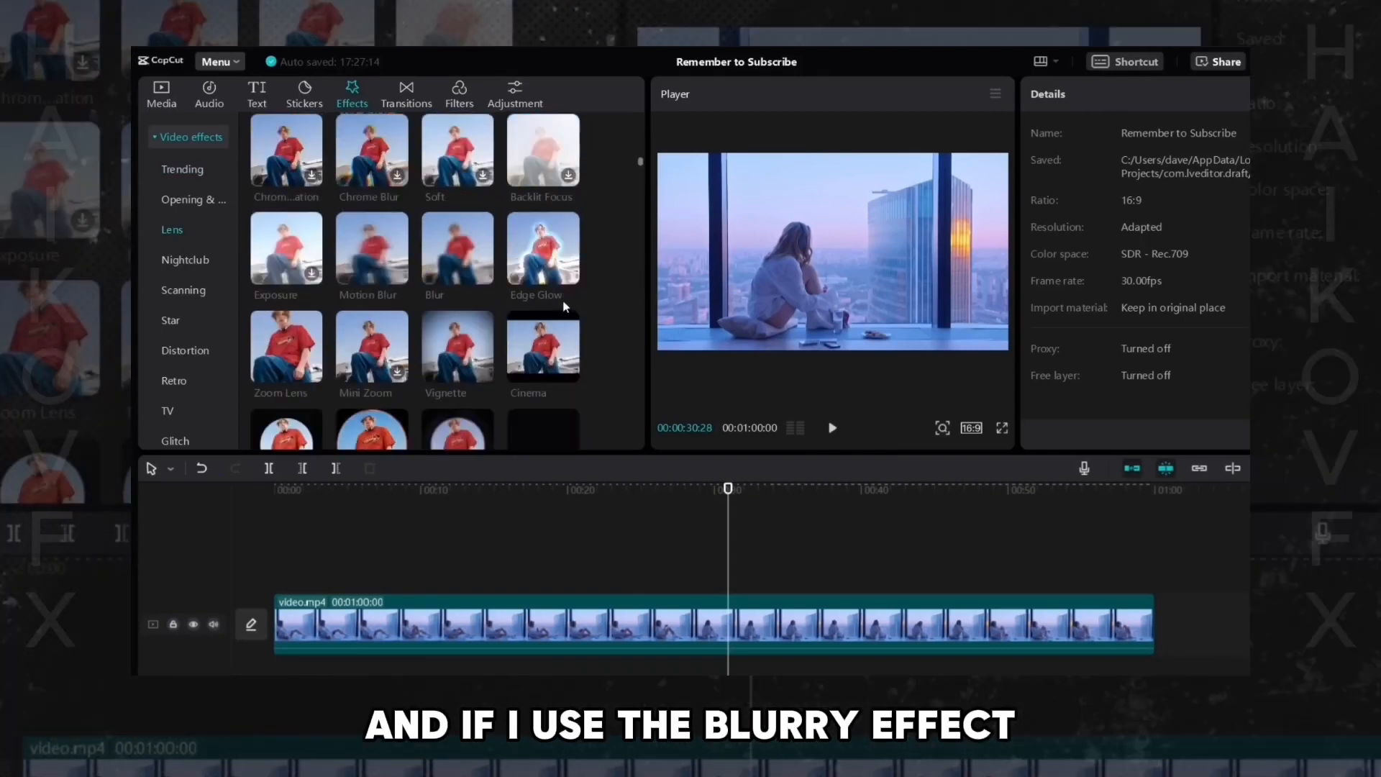
{"action": "left_click_drag", "start_coordinate": [460, 252], "coordinate": [881, 586]}
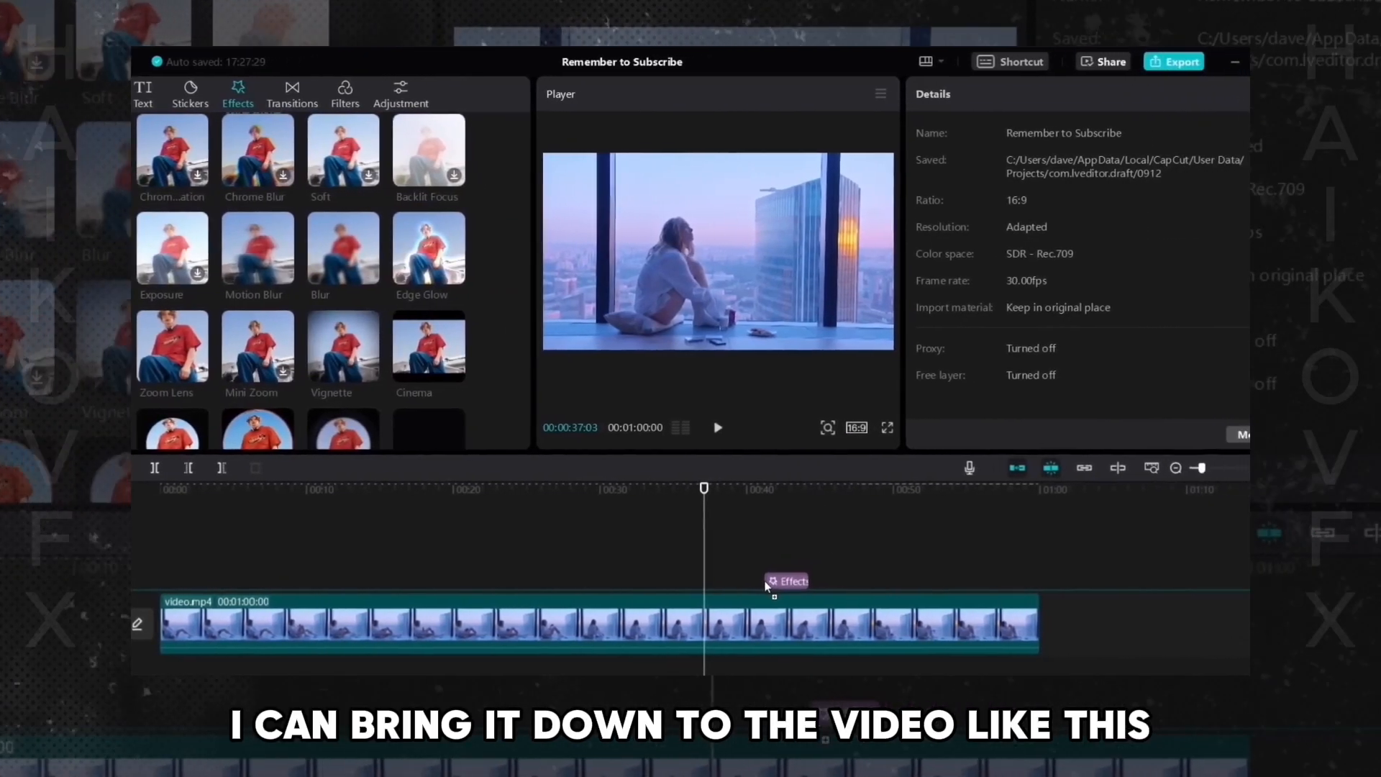
{"action": "left_click_drag", "start_coordinate": [766, 586], "coordinate": [768, 585]}
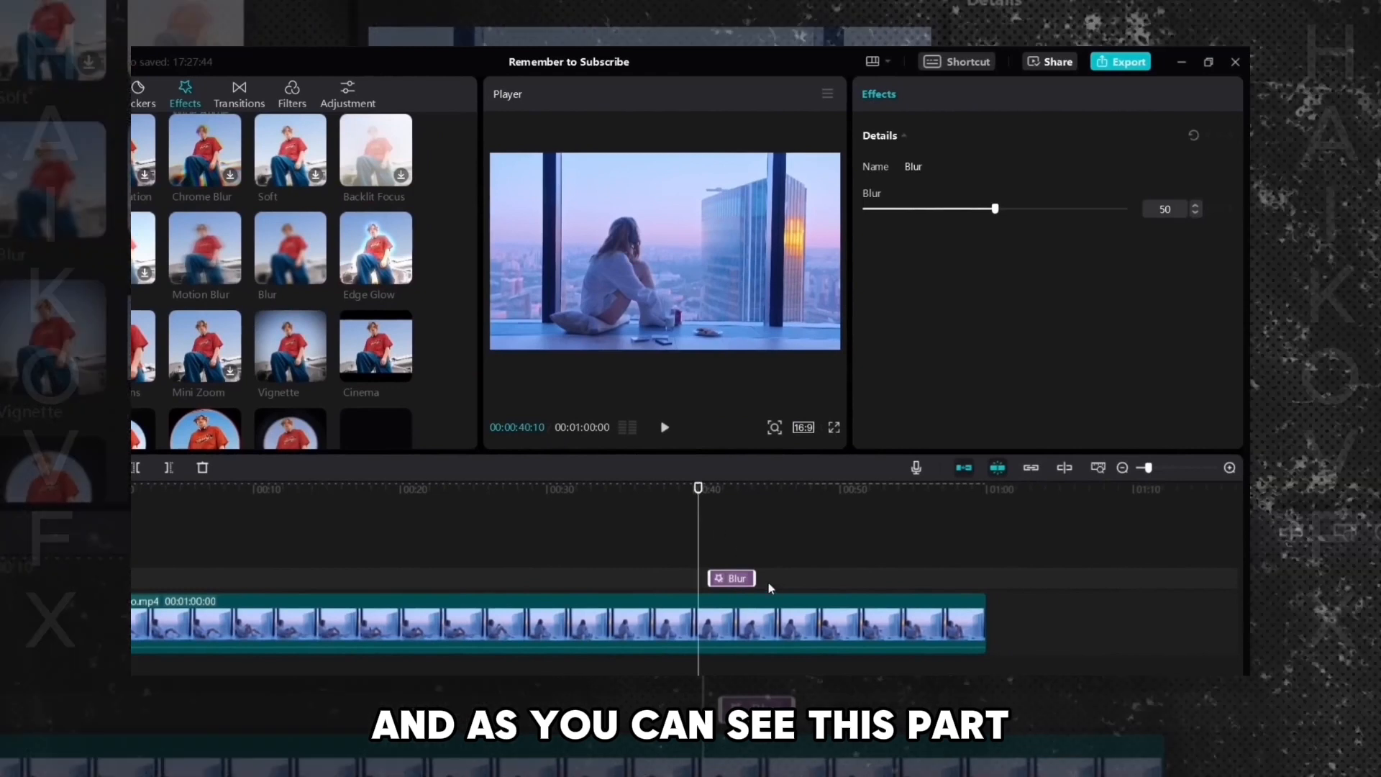
- Lengthen the Blur effect on its track and play through its start
{"action": "left_click", "coordinate": [720, 491]}
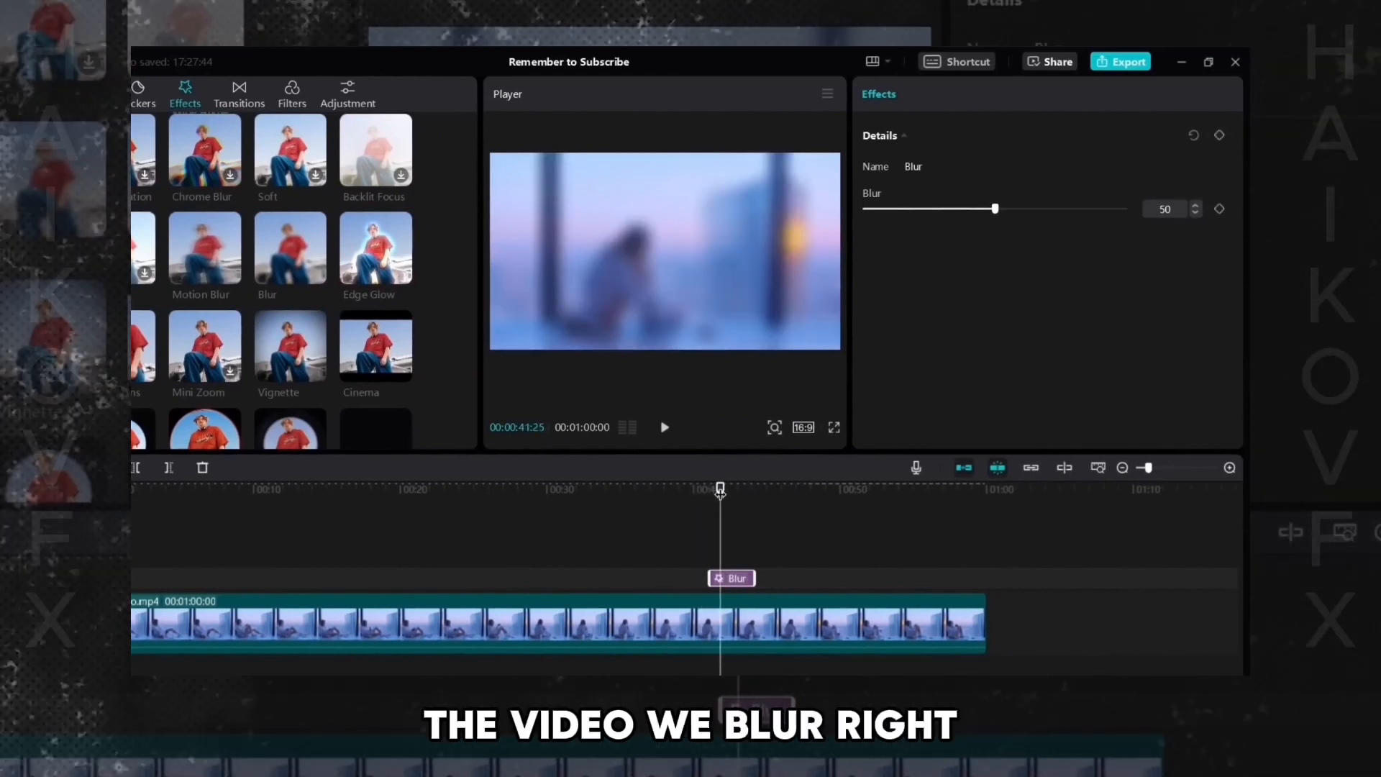
{"action": "left_click_drag", "start_coordinate": [754, 578], "coordinate": [825, 577]}
{"action": "left_click", "coordinate": [696, 491]}
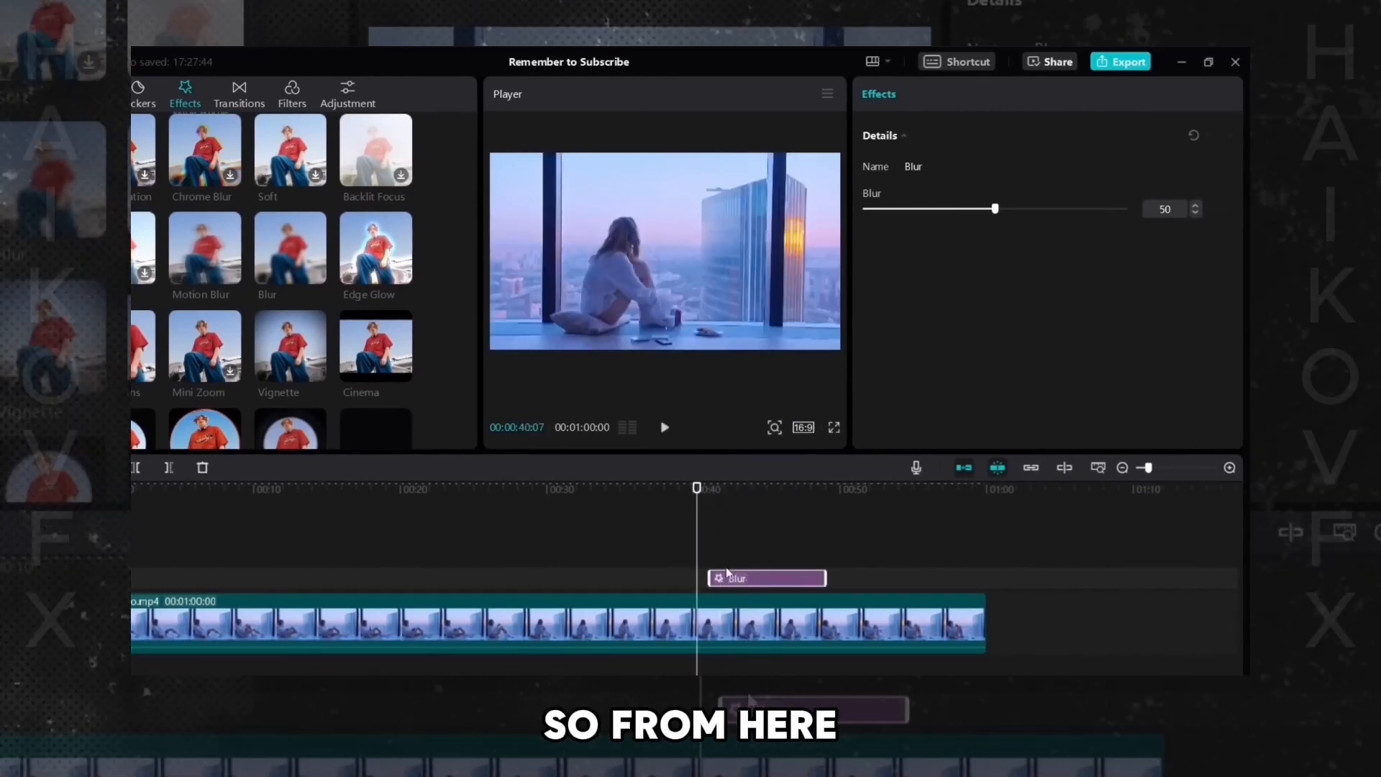
{"action": "left_click", "coordinate": [660, 429]}
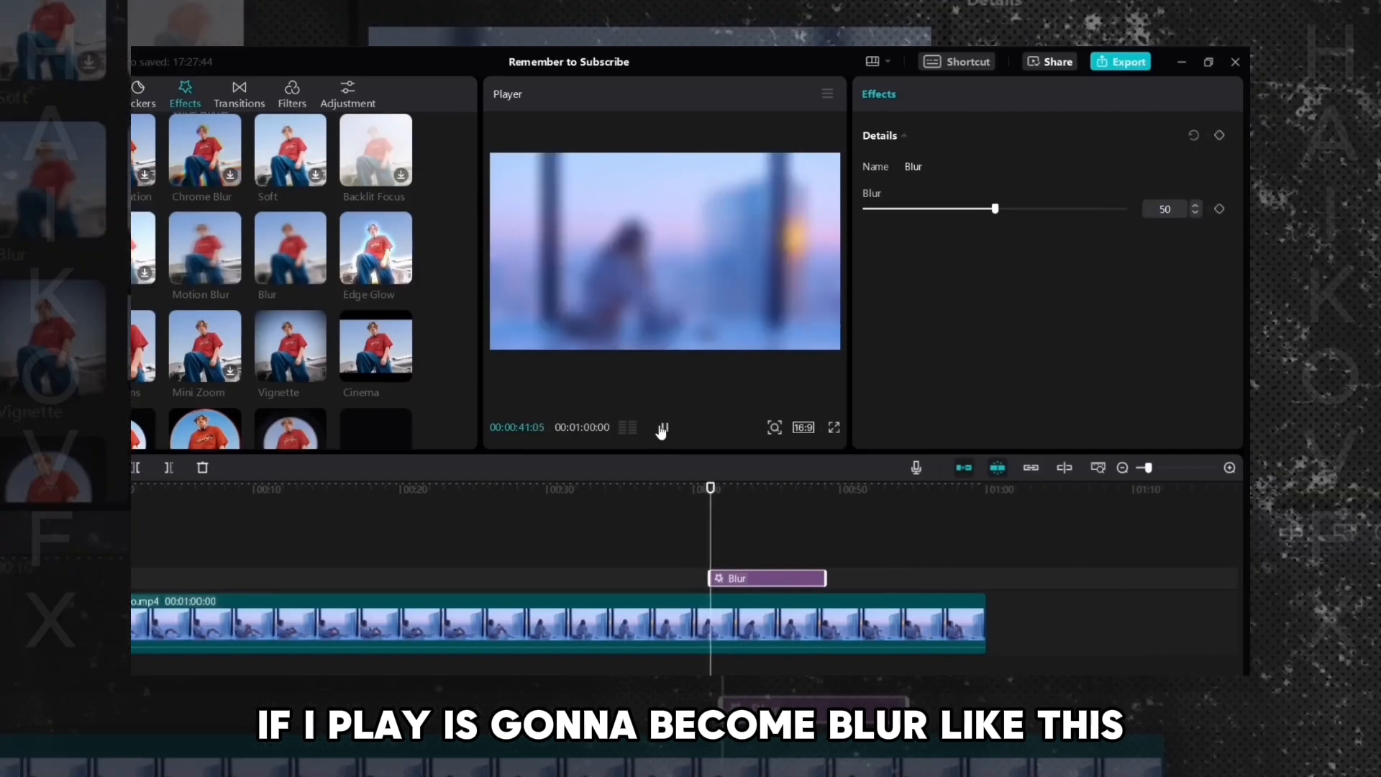
{"action": "left_click", "coordinate": [661, 428]}
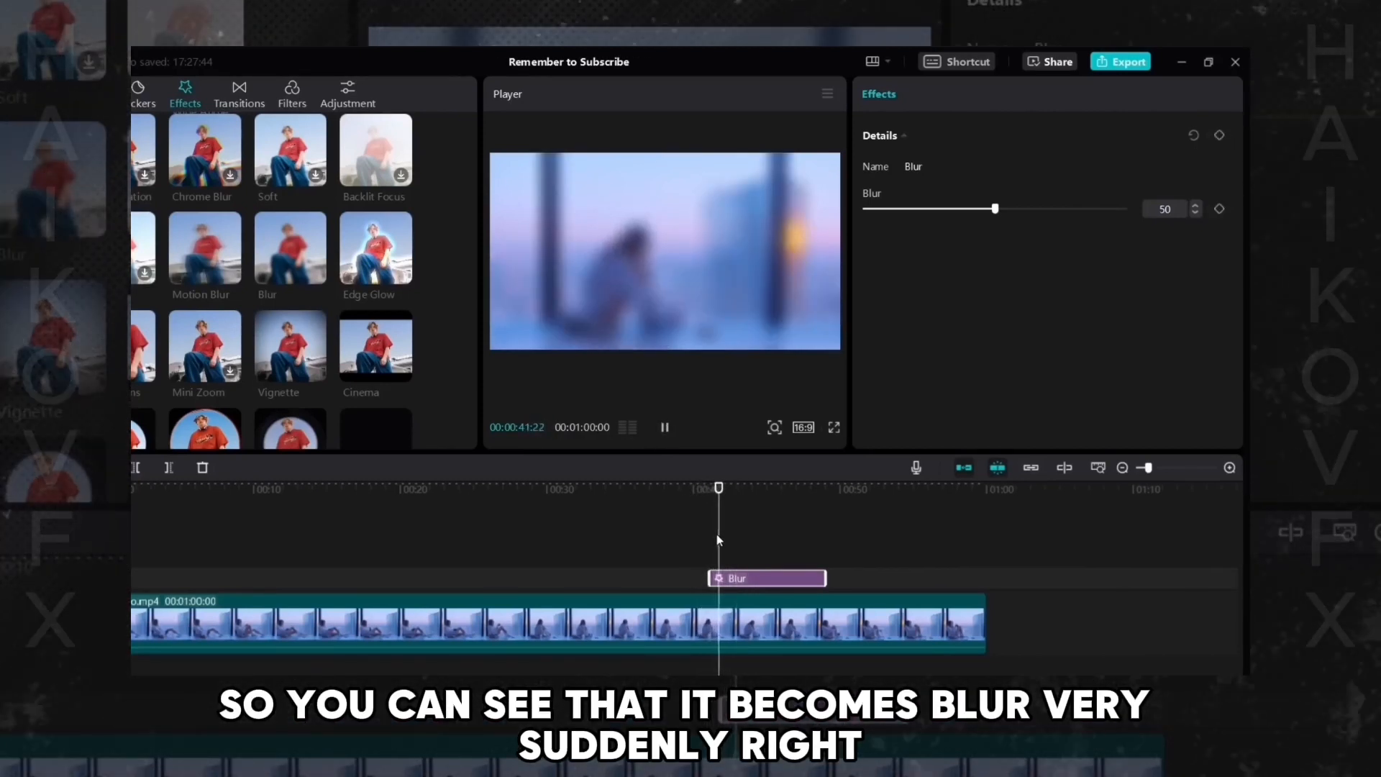
{"action": "key", "text": "space"}
{"action": "left_click", "coordinate": [703, 492]}
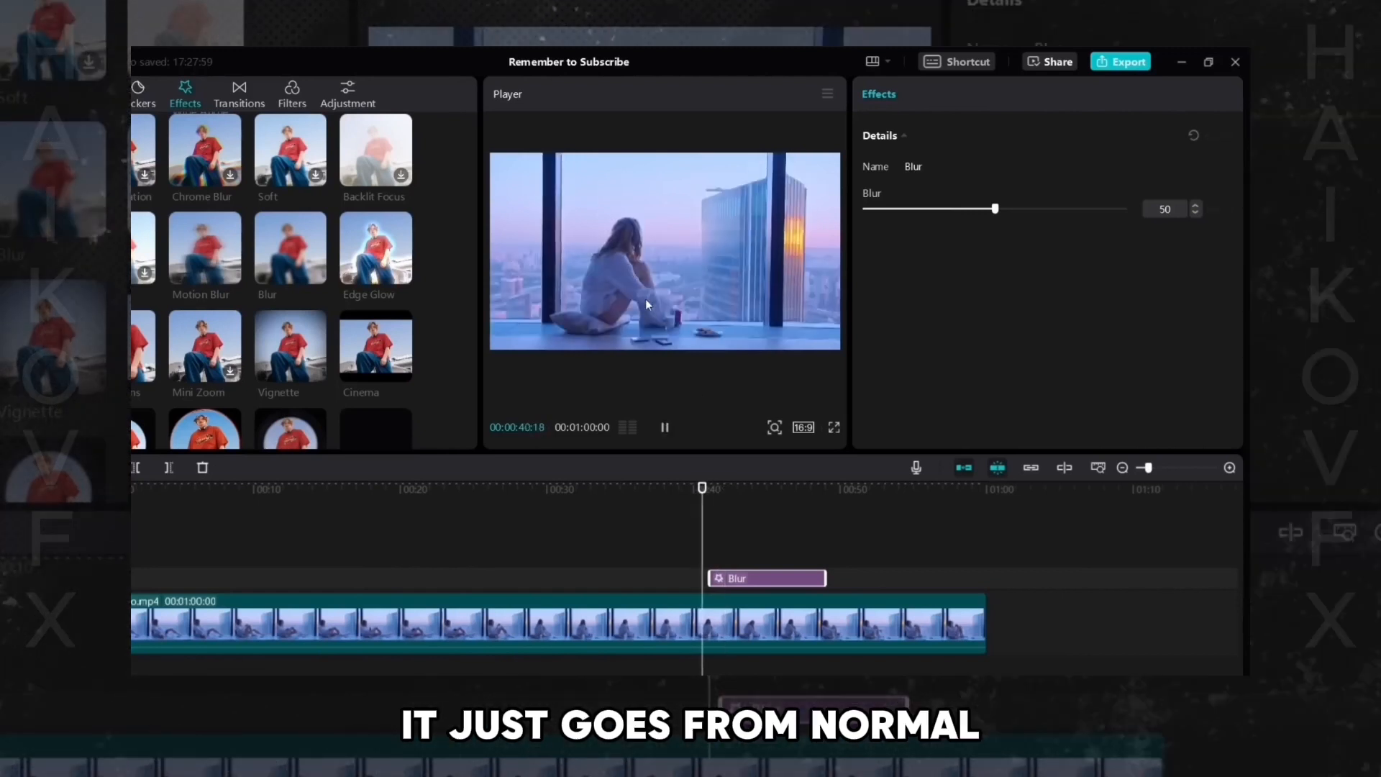
{"action": "key", "text": "space"}
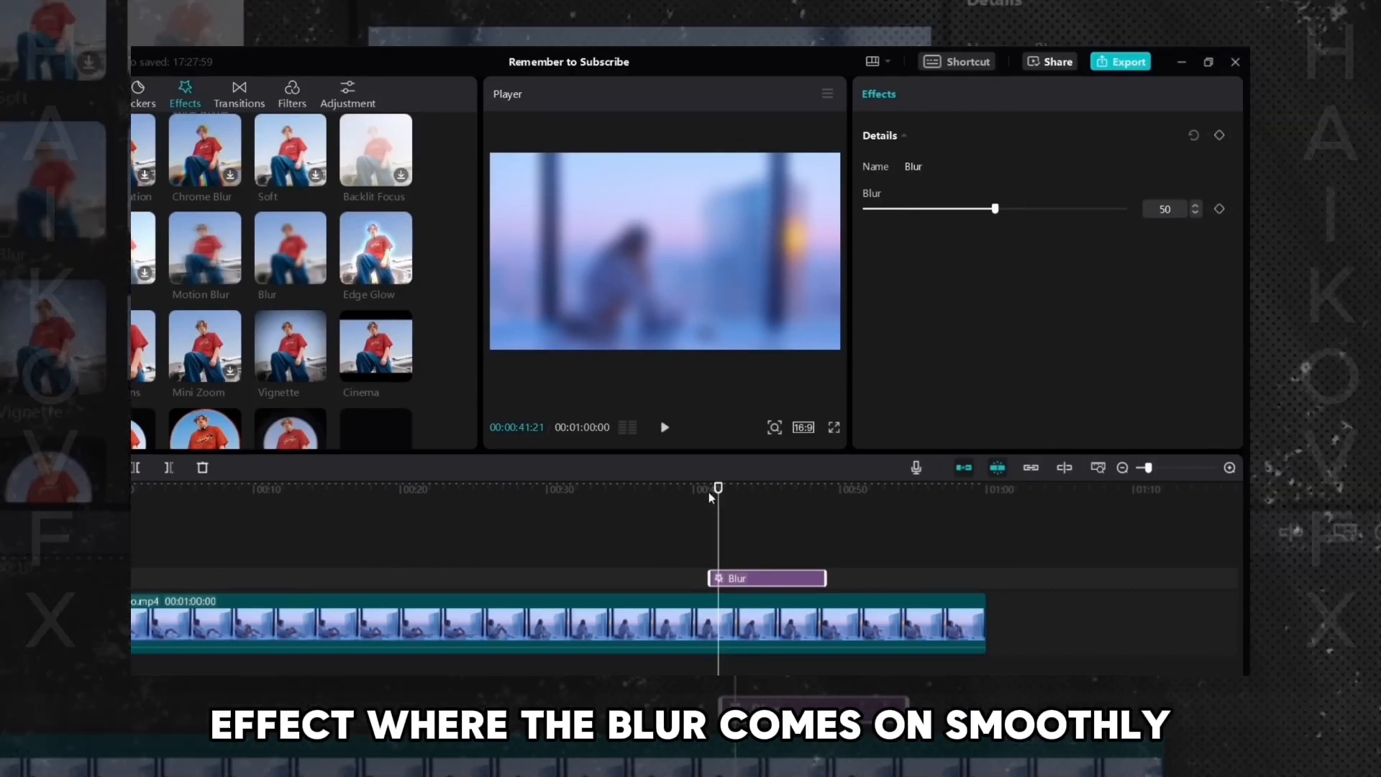
- Add a Blur keyframe at the effect's start set to 0, then slightly later raise the Blur to 30
{"action": "mouse_move", "coordinate": [717, 489]}
{"action": "left_mouse_down"}
{"action": "mouse_move", "coordinate": [704, 488]}
{"action": "mouse_move", "coordinate": [738, 499]}
{"action": "left_mouse_up"}
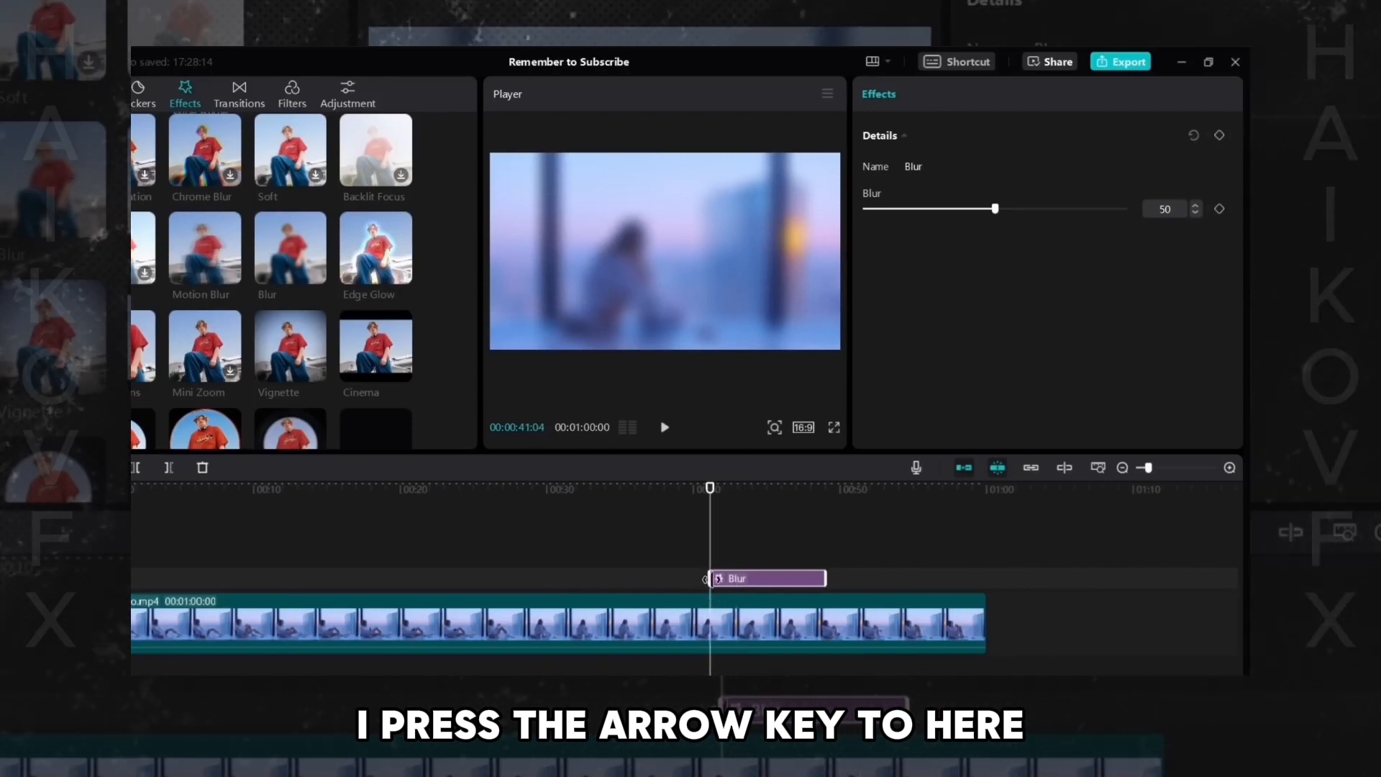
{"action": "left_click", "coordinate": [1219, 210]}
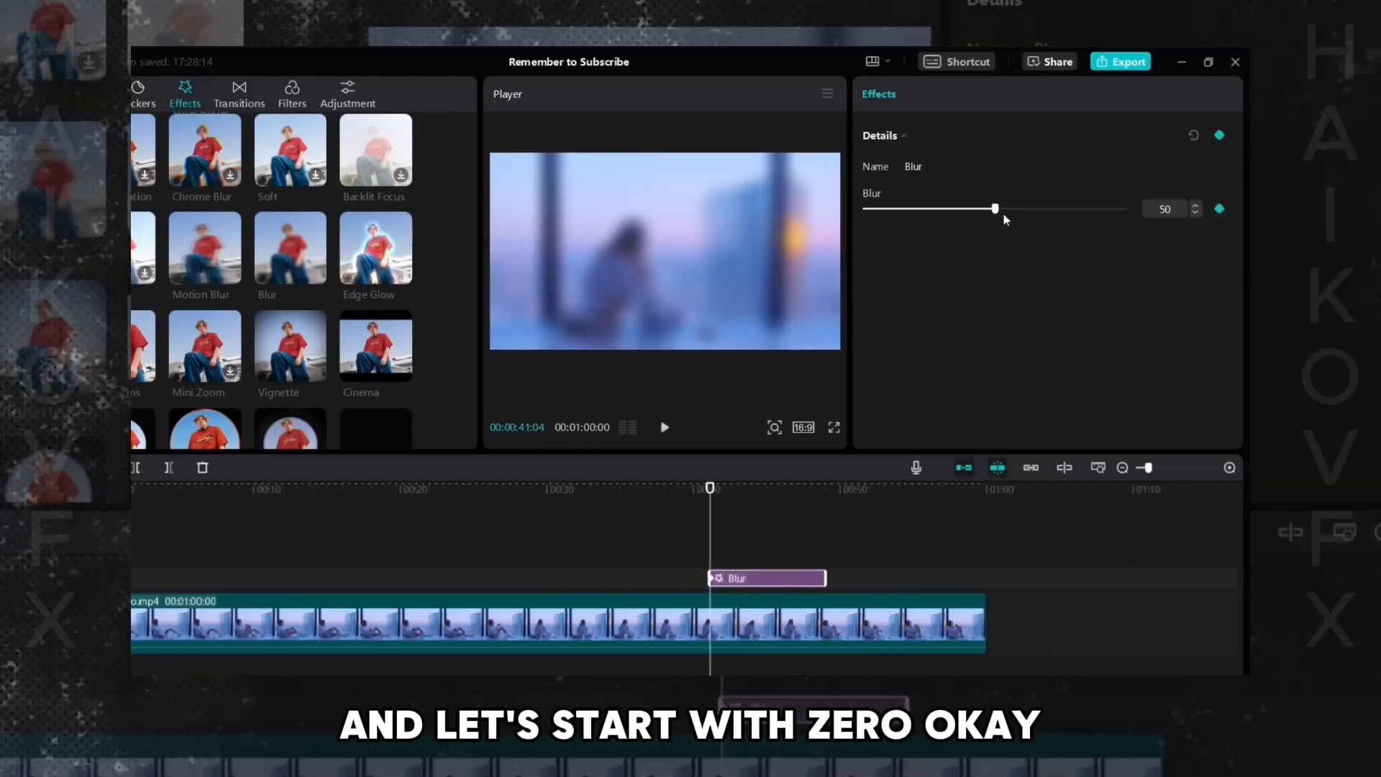
{"action": "left_click_drag", "start_coordinate": [996, 210], "coordinate": [861, 214]}
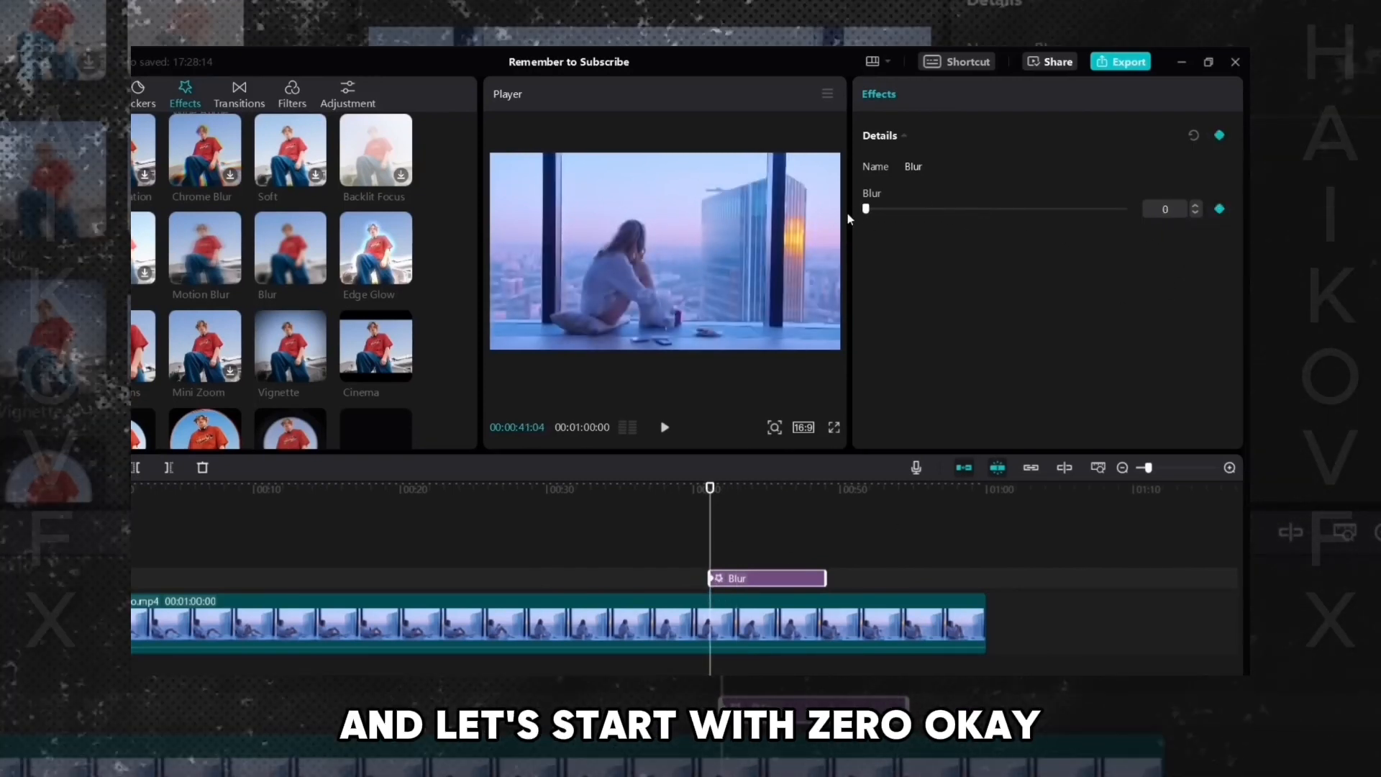
{"action": "left_click_drag", "start_coordinate": [711, 490], "coordinate": [734, 490]}
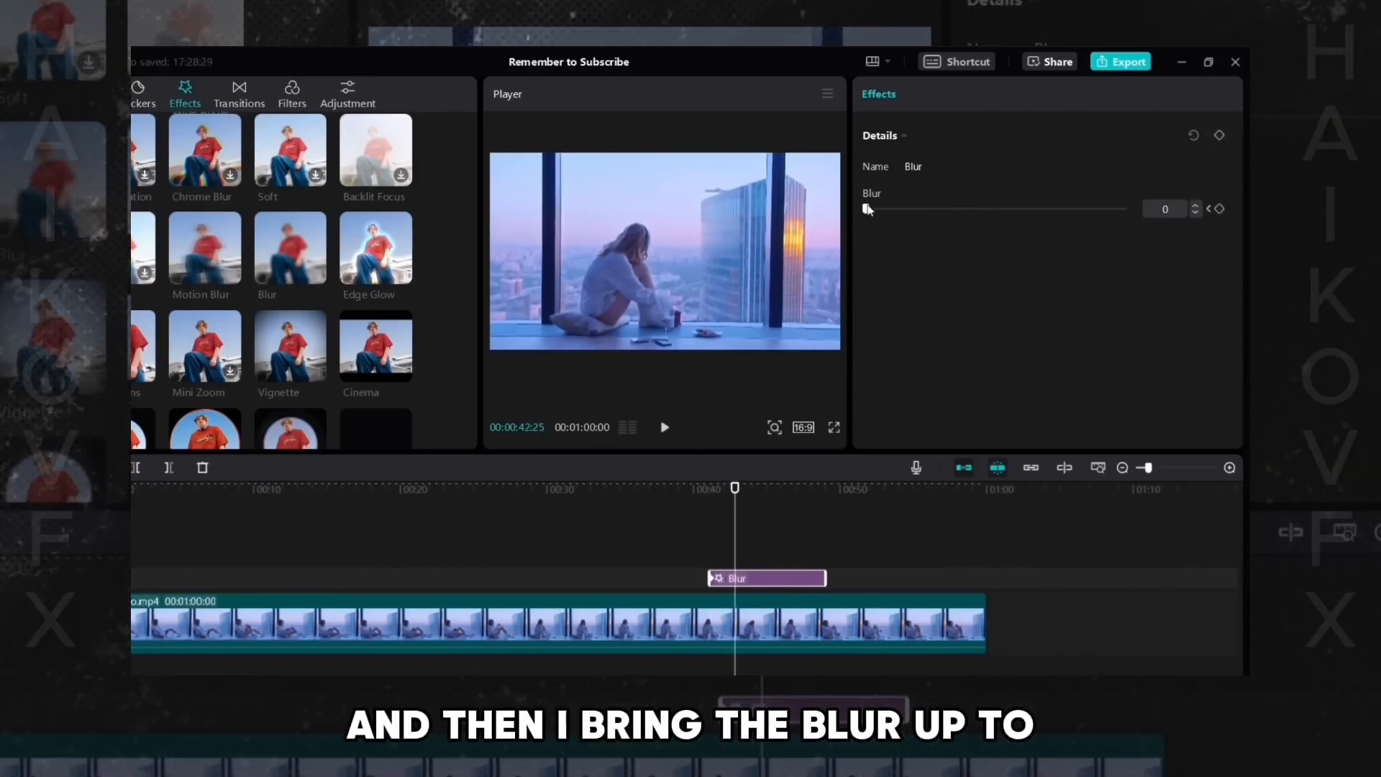
{"action": "left_click_drag", "start_coordinate": [867, 210], "coordinate": [944, 236]}
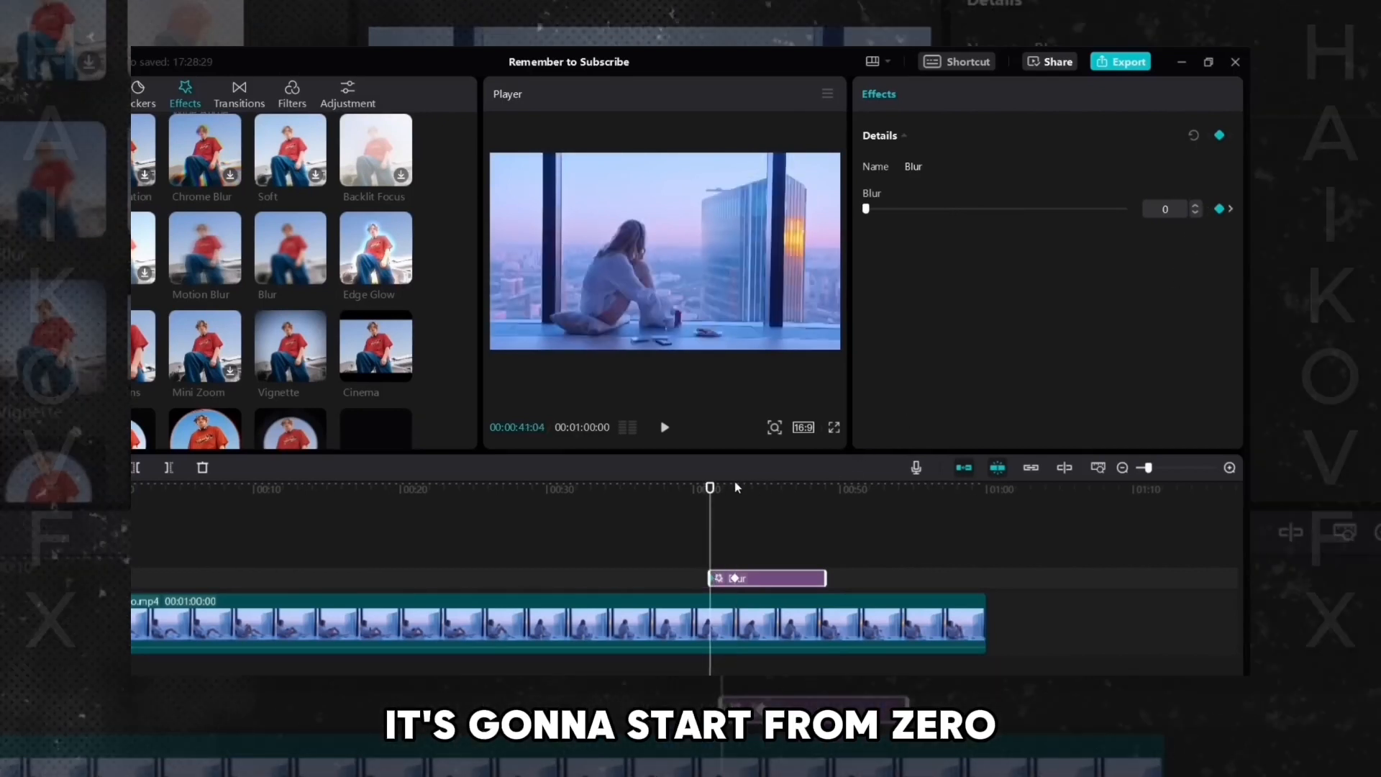
- Step the playhead between the two Blur keyframes to inspect the intermediate blur amount
{"action": "left_click_drag", "start_coordinate": [707, 499], "coordinate": [724, 487]}
{"action": "key", "text": "Right"}
{"action": "key", "text": "Right"}
{"action": "key", "text": "Right"}
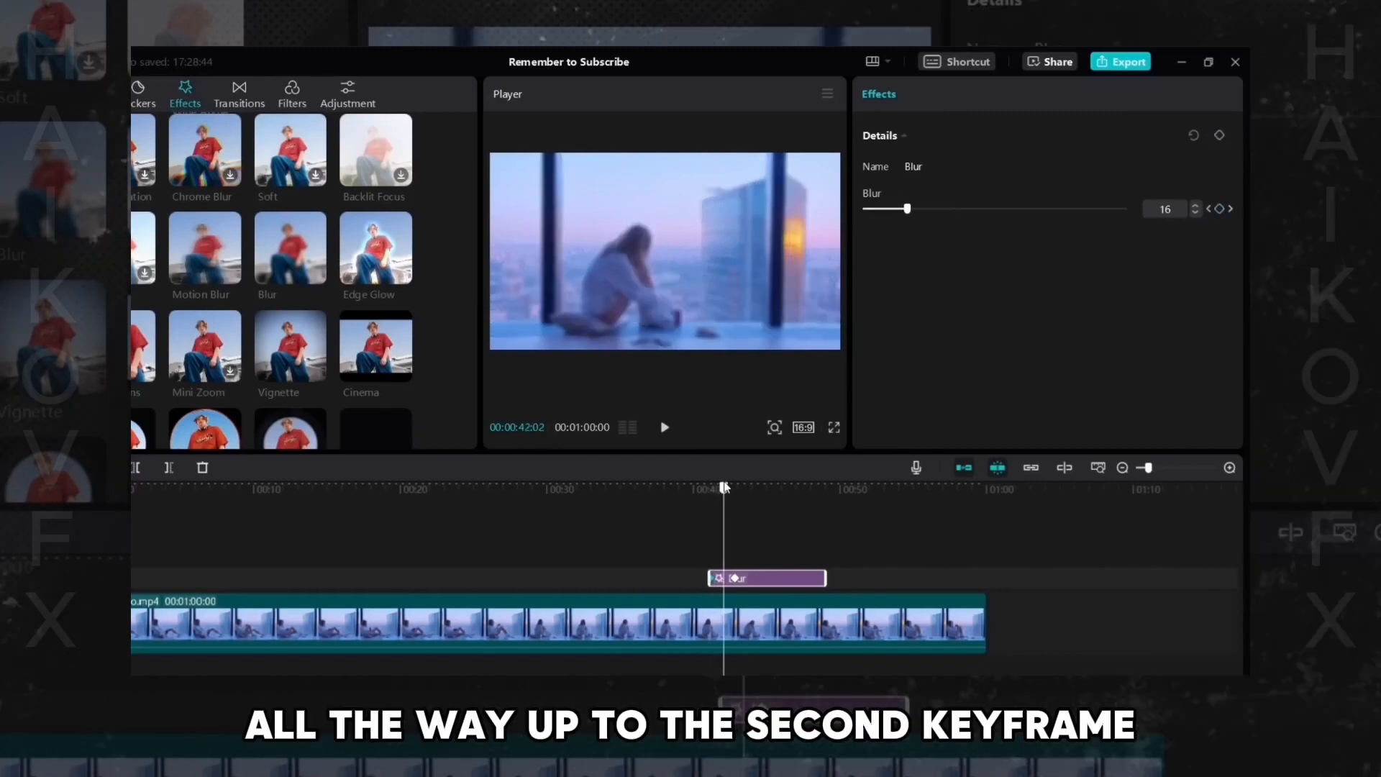
{"action": "left_click", "coordinate": [734, 580]}
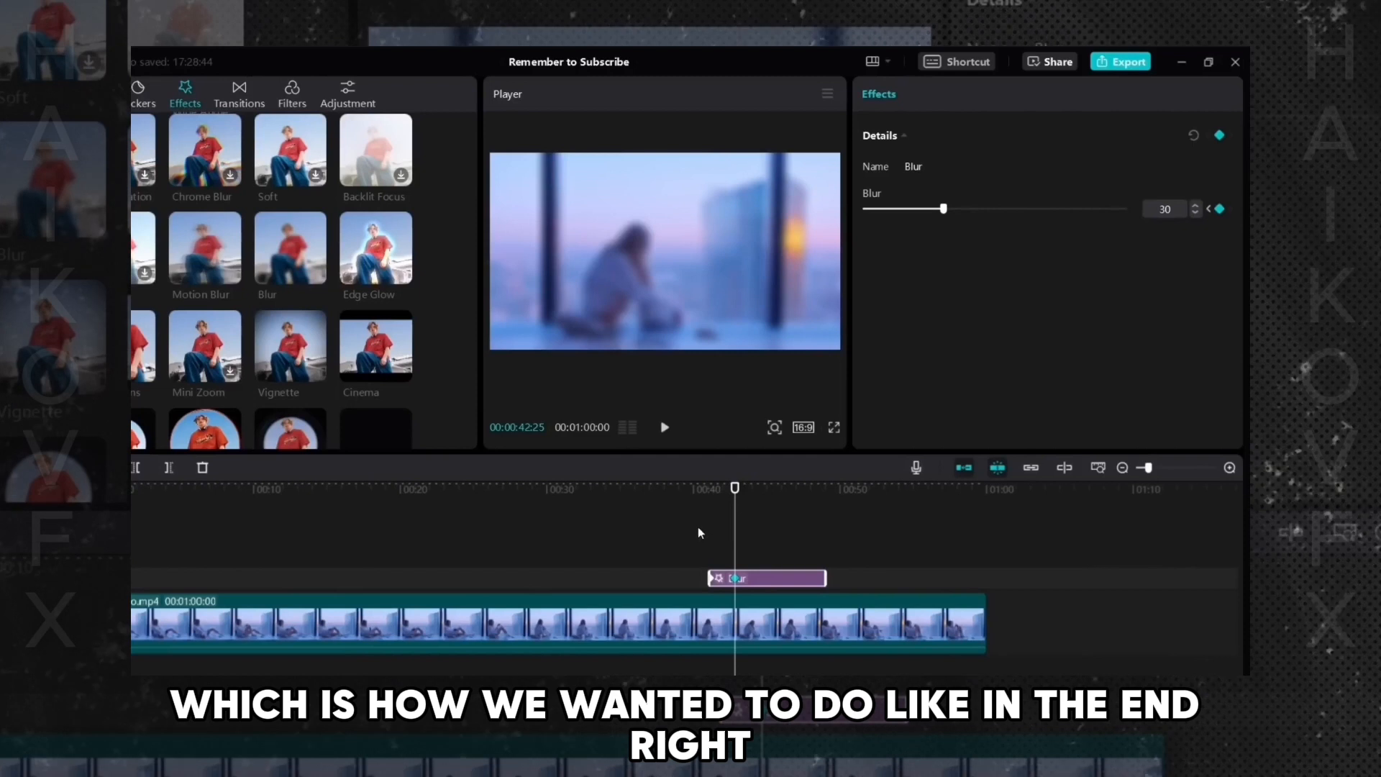
- Play the gradual blur transition from before the effect starts
{"action": "left_click", "coordinate": [697, 533]}
{"action": "key", "text": "space"}
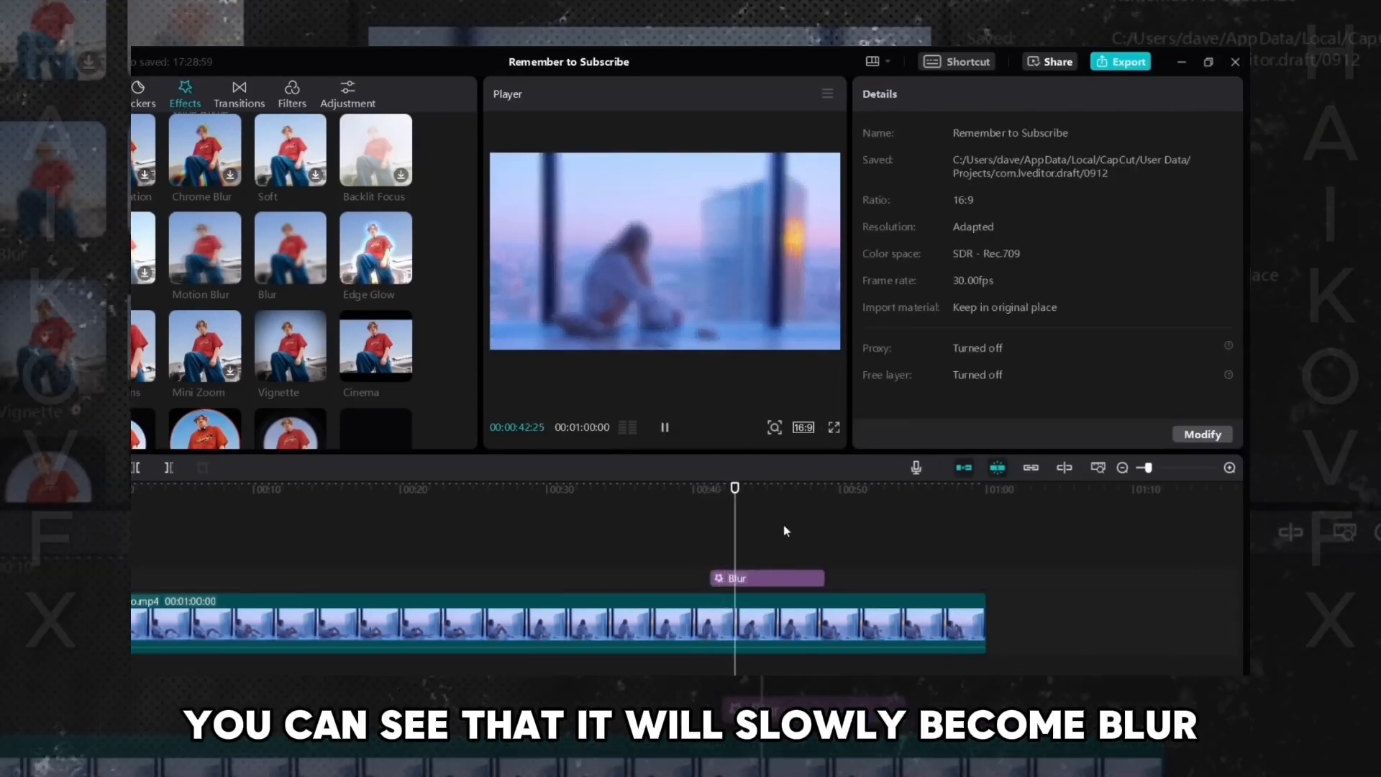
{"action": "key", "text": "space"}
{"action": "left_click", "coordinate": [791, 579]}
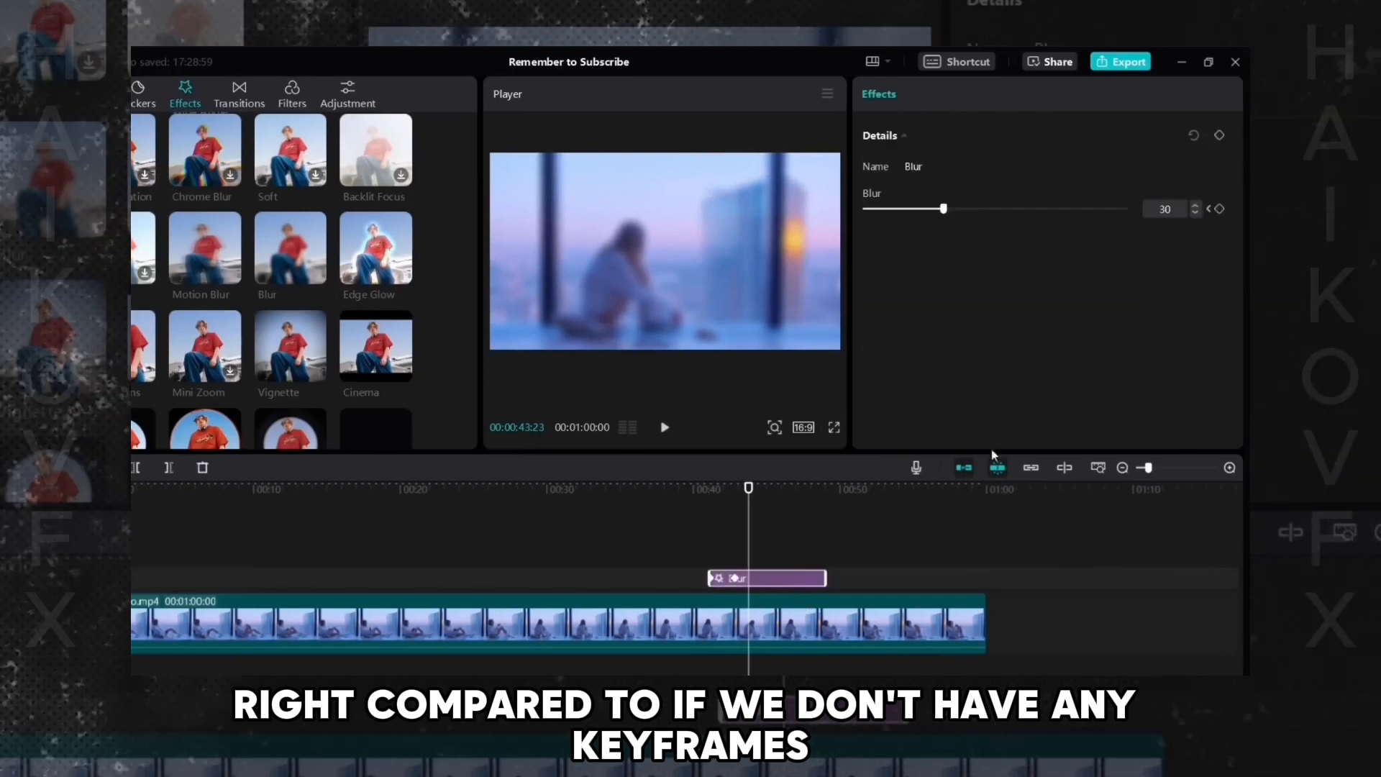
{"action": "left_click", "coordinate": [703, 555]}
{"action": "key", "text": "space"}
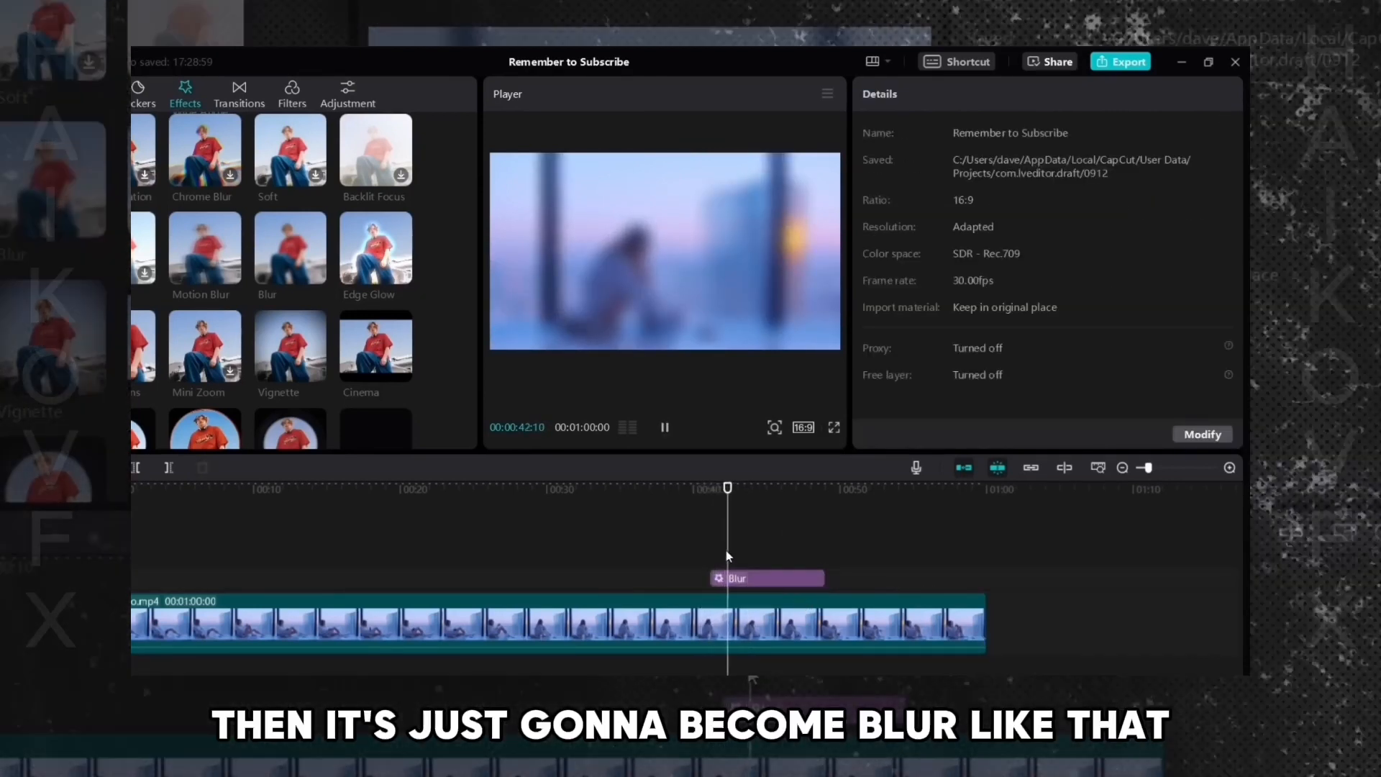
{"action": "key", "text": "space"}
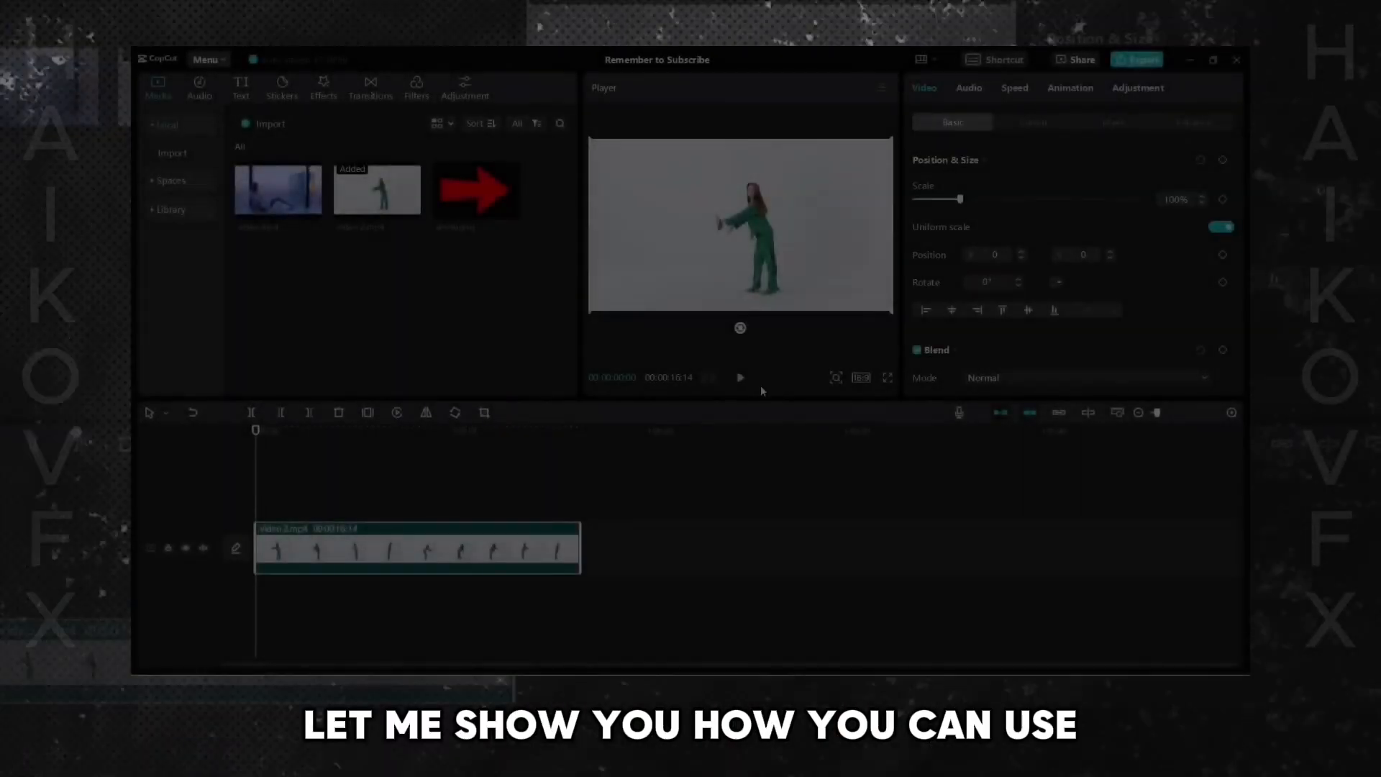
- Add a Position & Size keyframe at the start of video 2.mp4, then just after raise the scale to 153%
{"action": "left_click", "coordinate": [743, 380]}
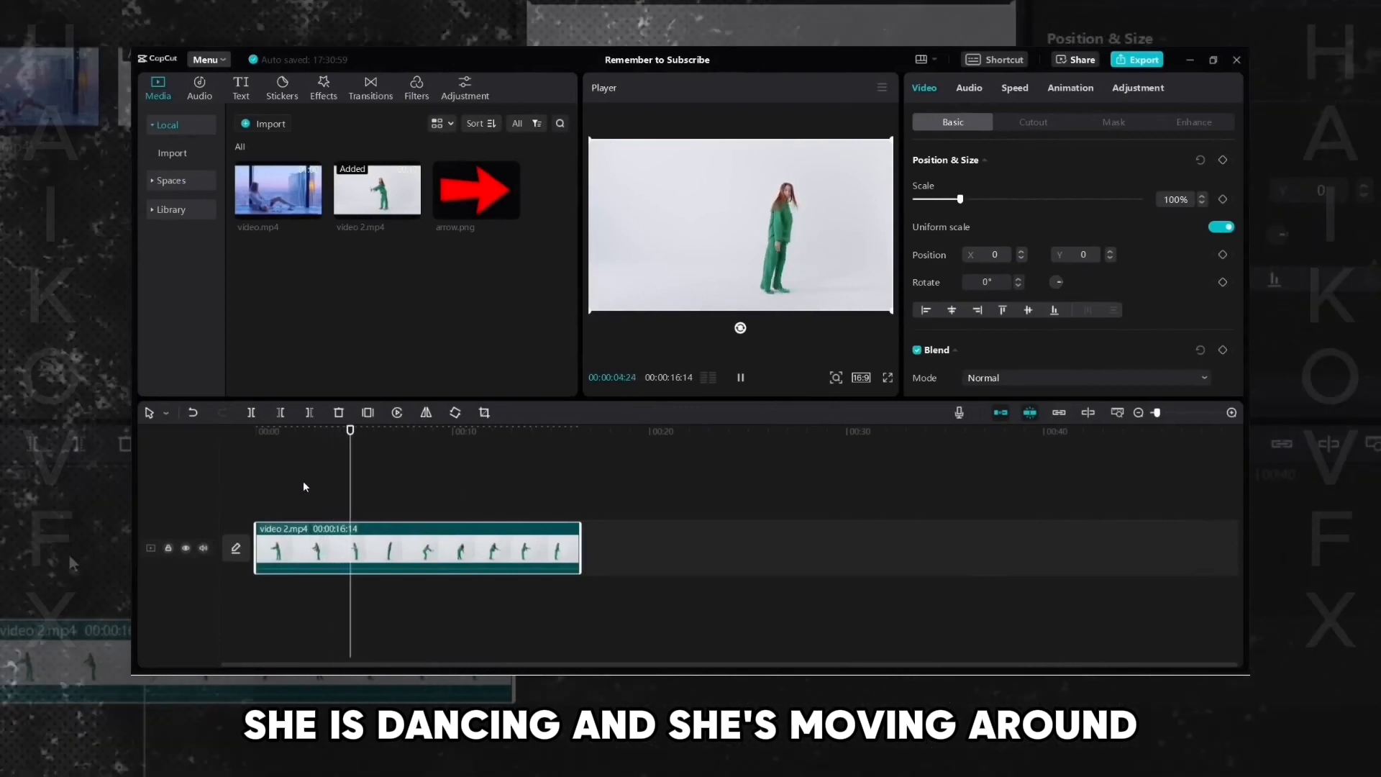
{"action": "key", "text": "Home"}
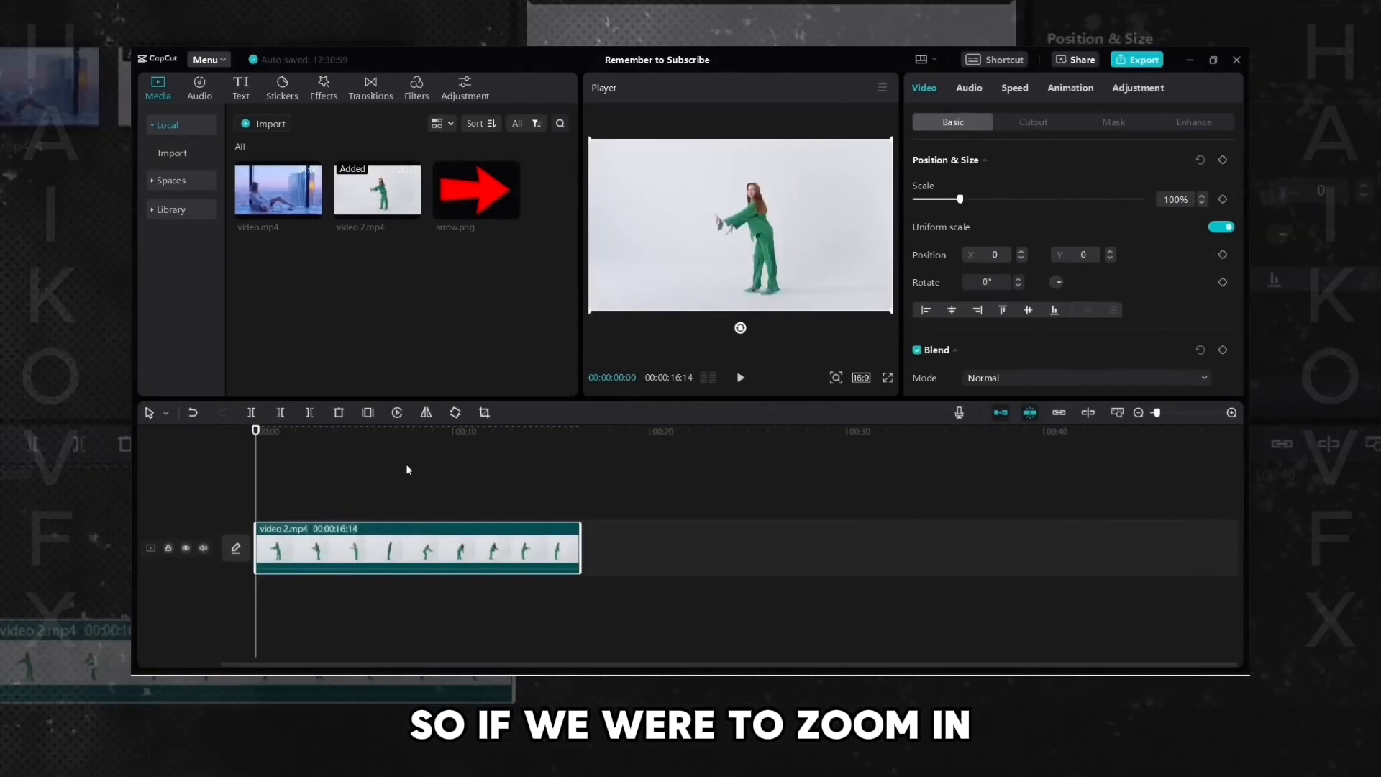
{"action": "left_click", "coordinate": [1224, 159]}
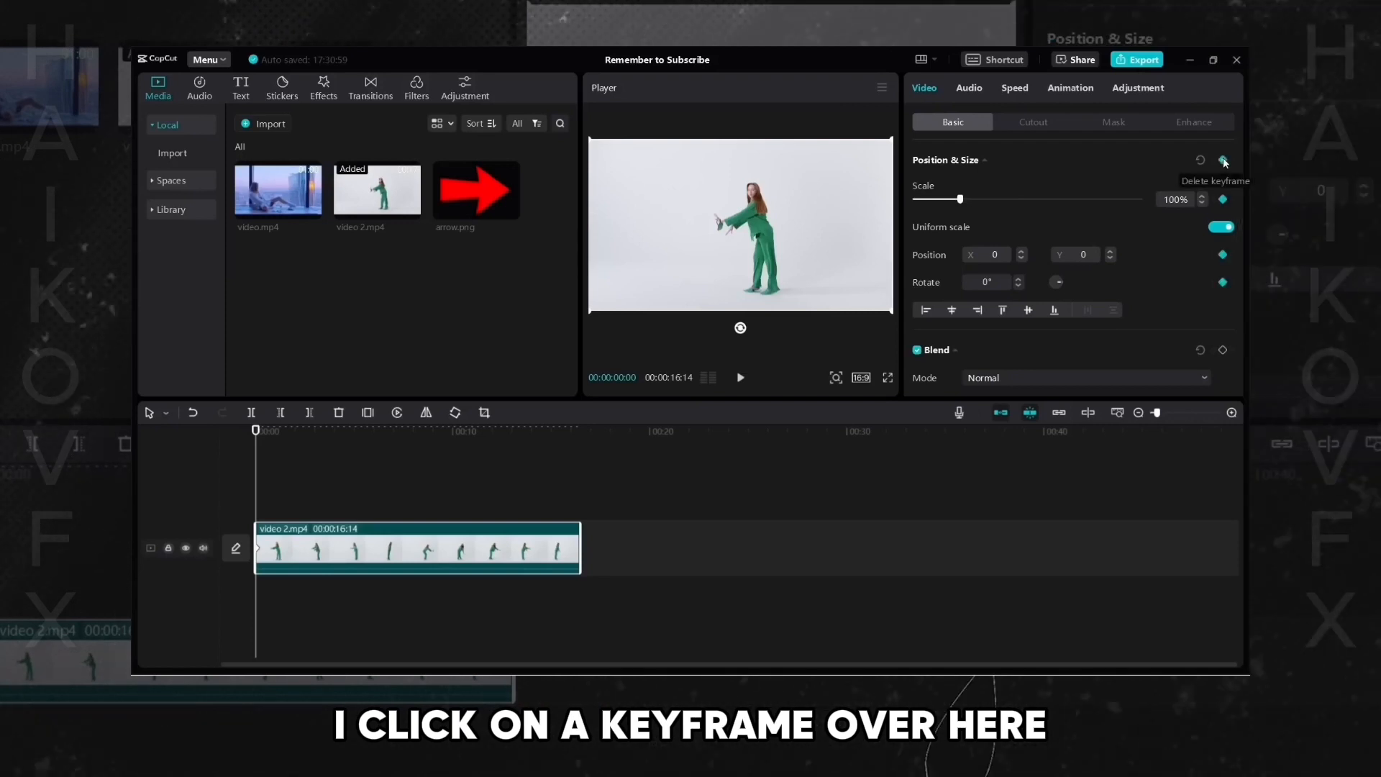
{"action": "left_click", "coordinate": [265, 430]}
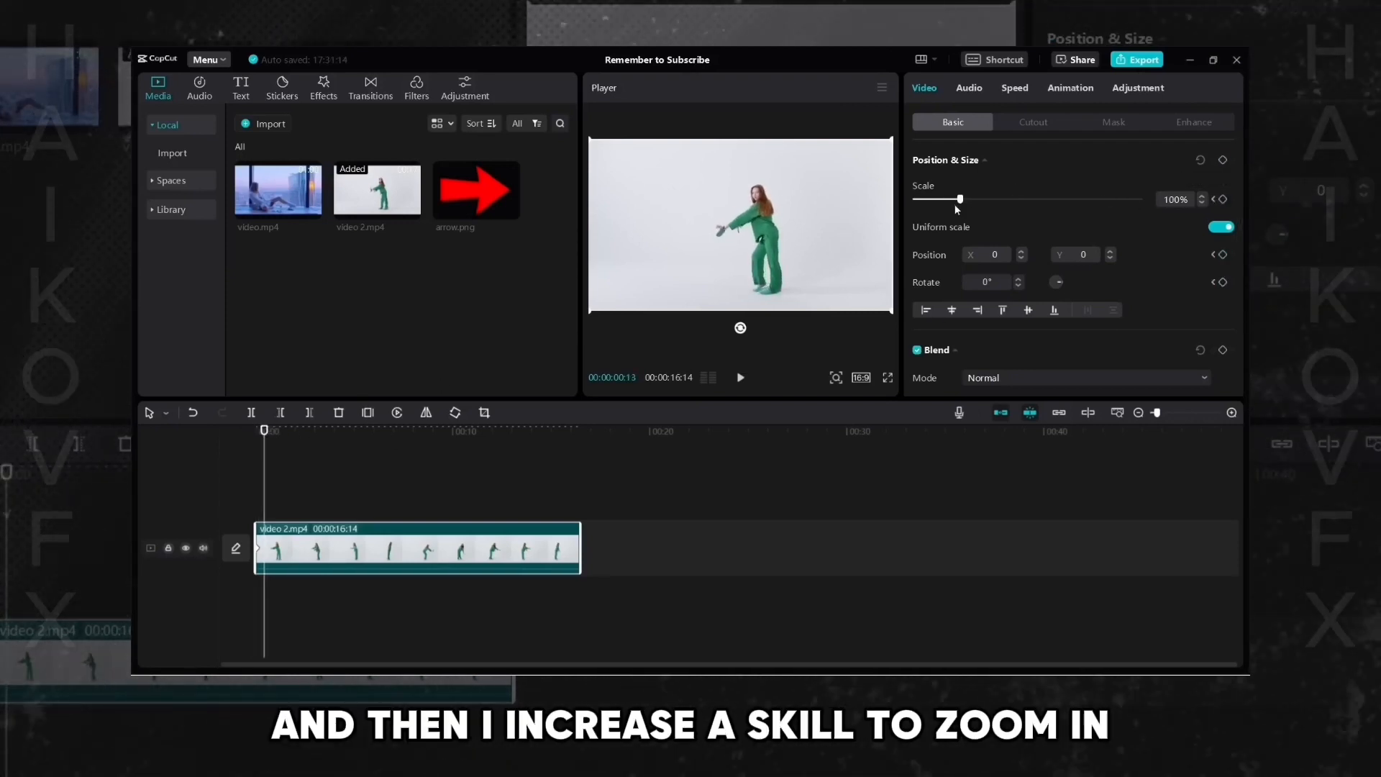
{"action": "left_click_drag", "start_coordinate": [984, 204], "coordinate": [977, 206]}
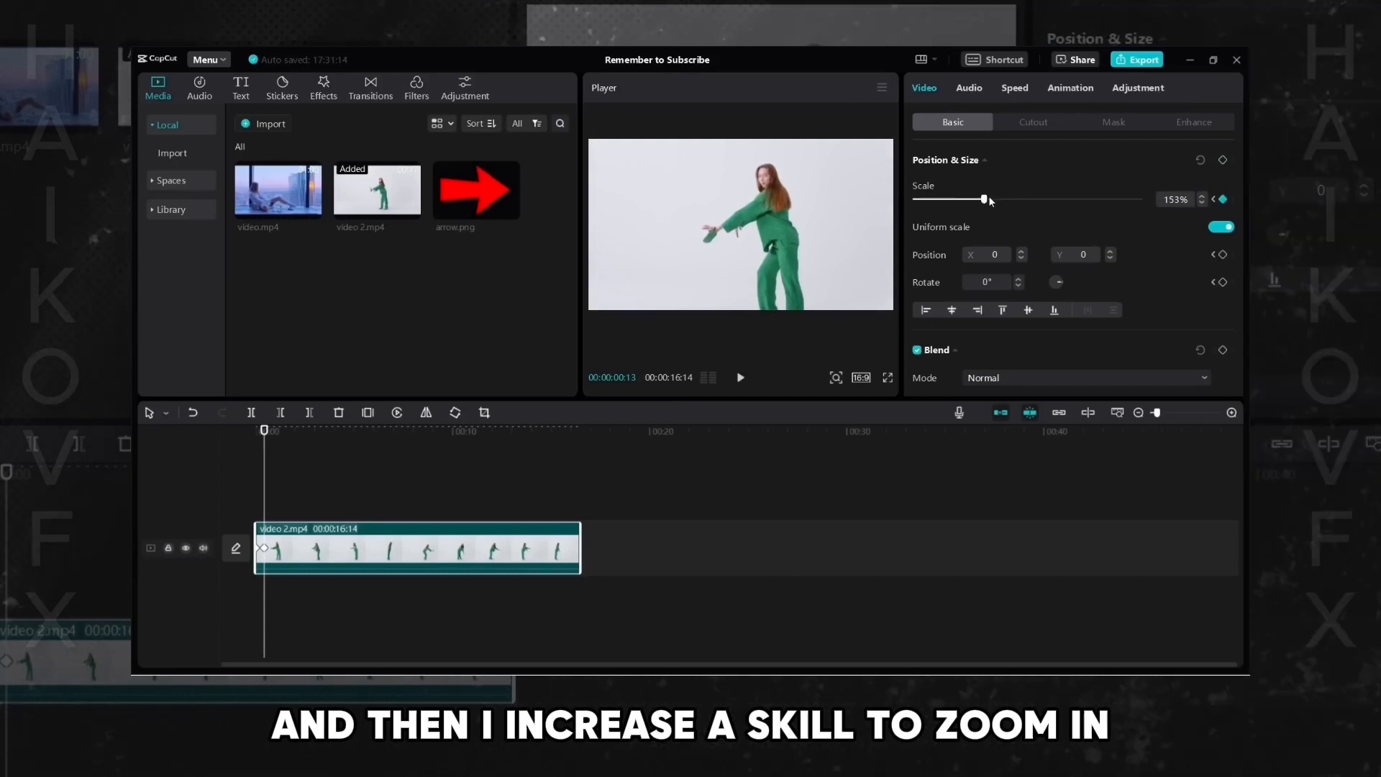
- Drag the zoomed video in the player to recentre the dancer, then play the clip
{"action": "left_click_drag", "start_coordinate": [866, 221], "coordinate": [842, 214]}
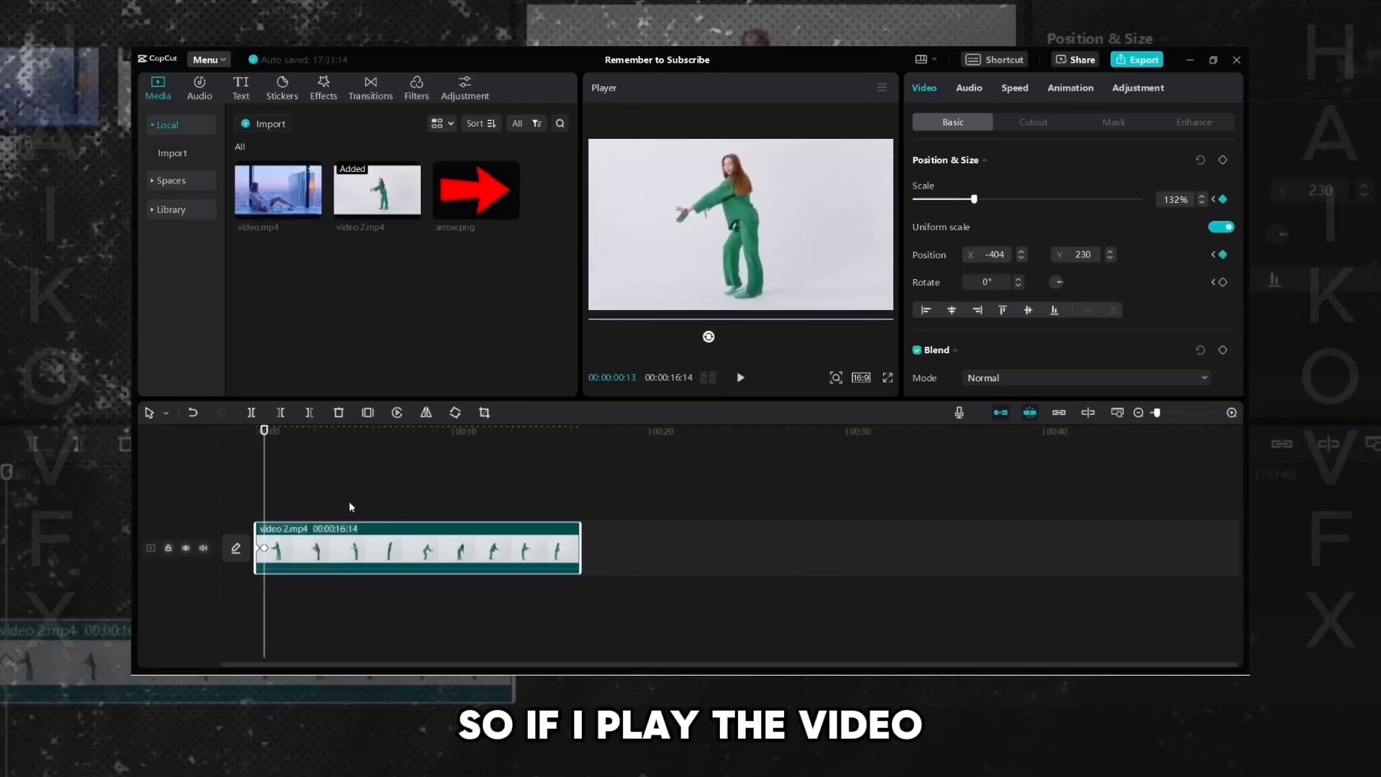
{"action": "left_click", "coordinate": [247, 482]}
{"action": "key", "text": "space"}
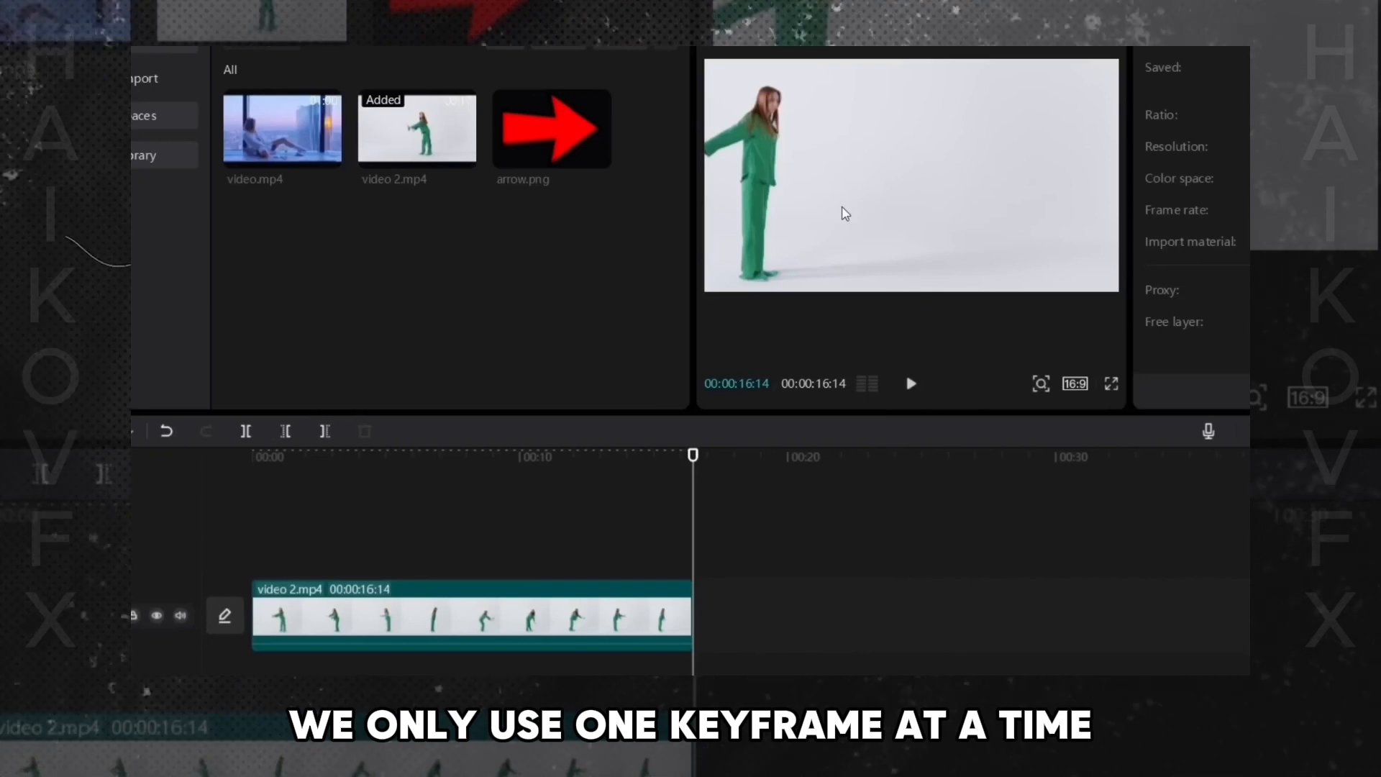
- Play the zoomed clip from its start to check where the dancer drifts away from the centre
{"action": "left_click", "coordinate": [845, 213]}
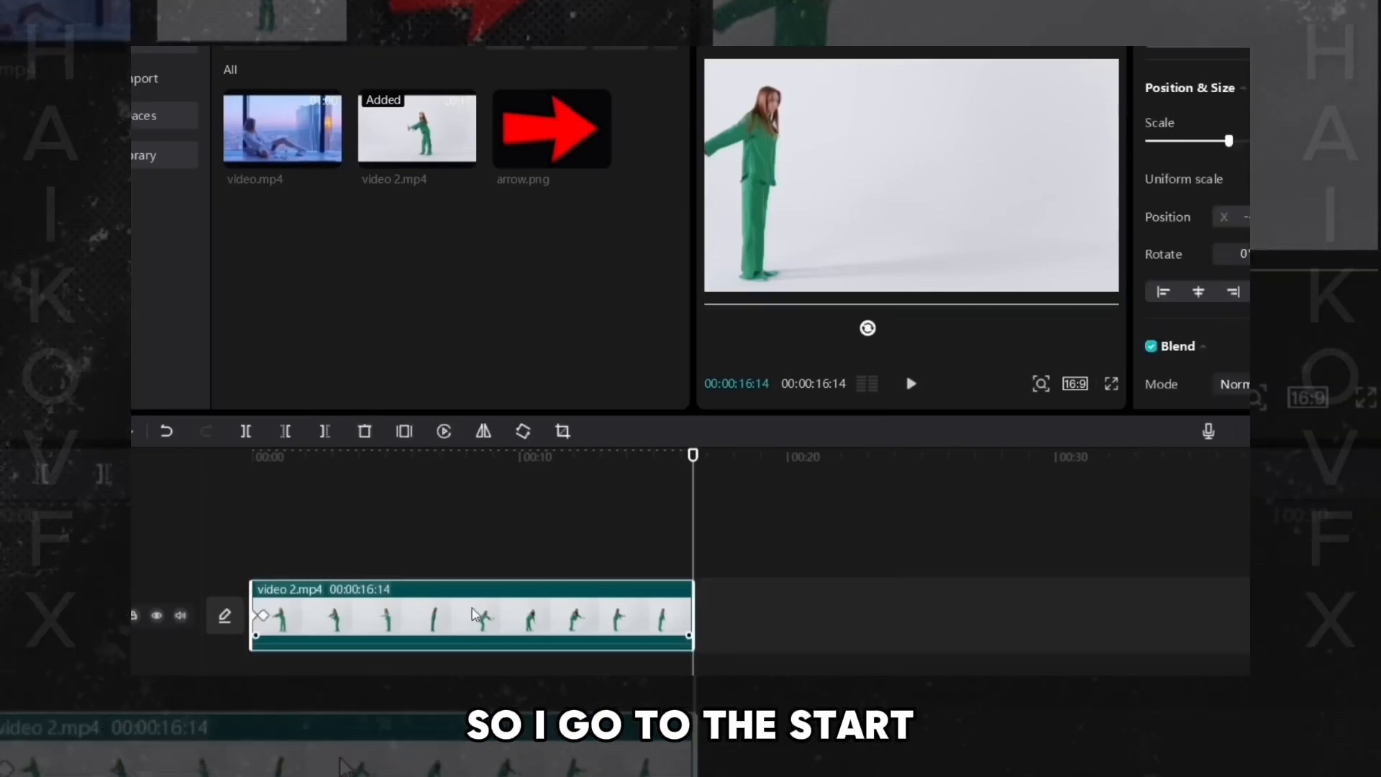
{"action": "key", "text": "Home"}
{"action": "key", "text": "space"}
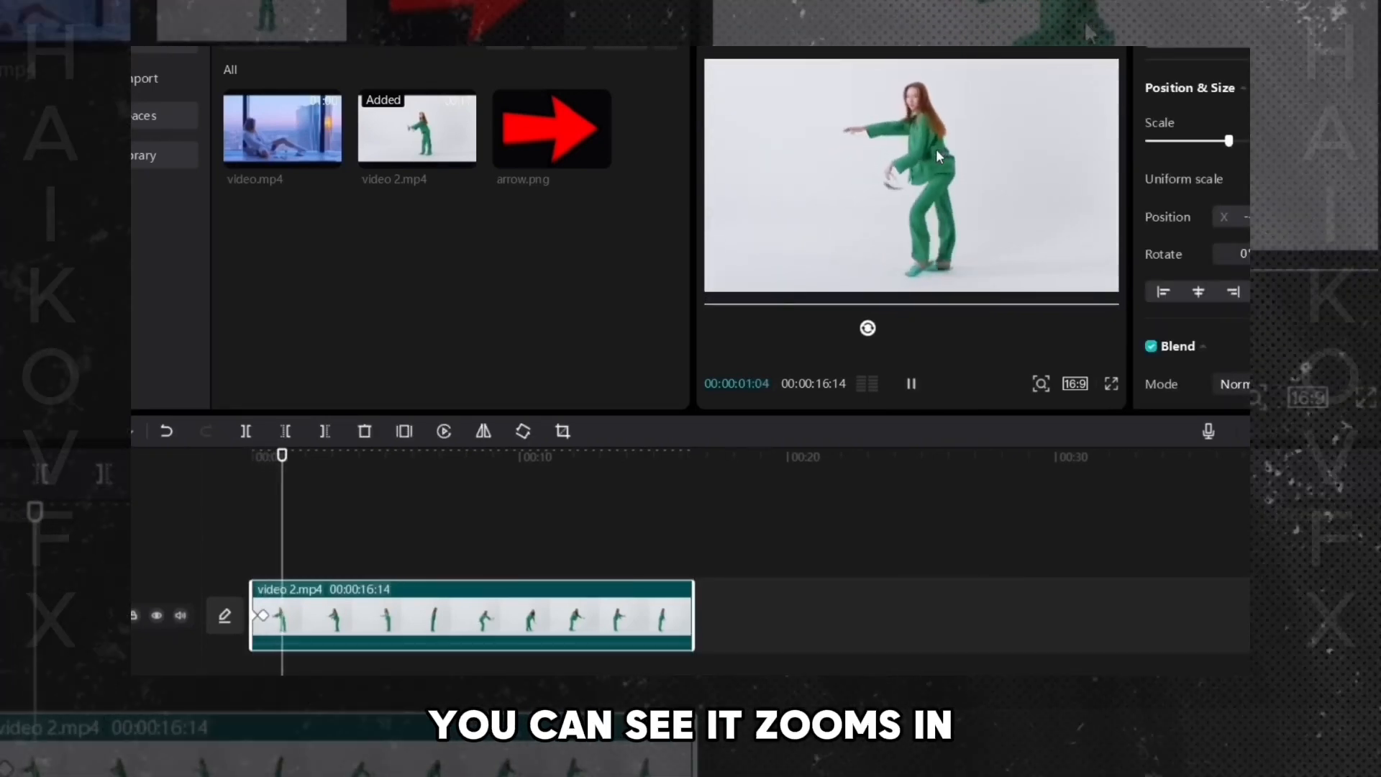
{"action": "key", "text": "space"}
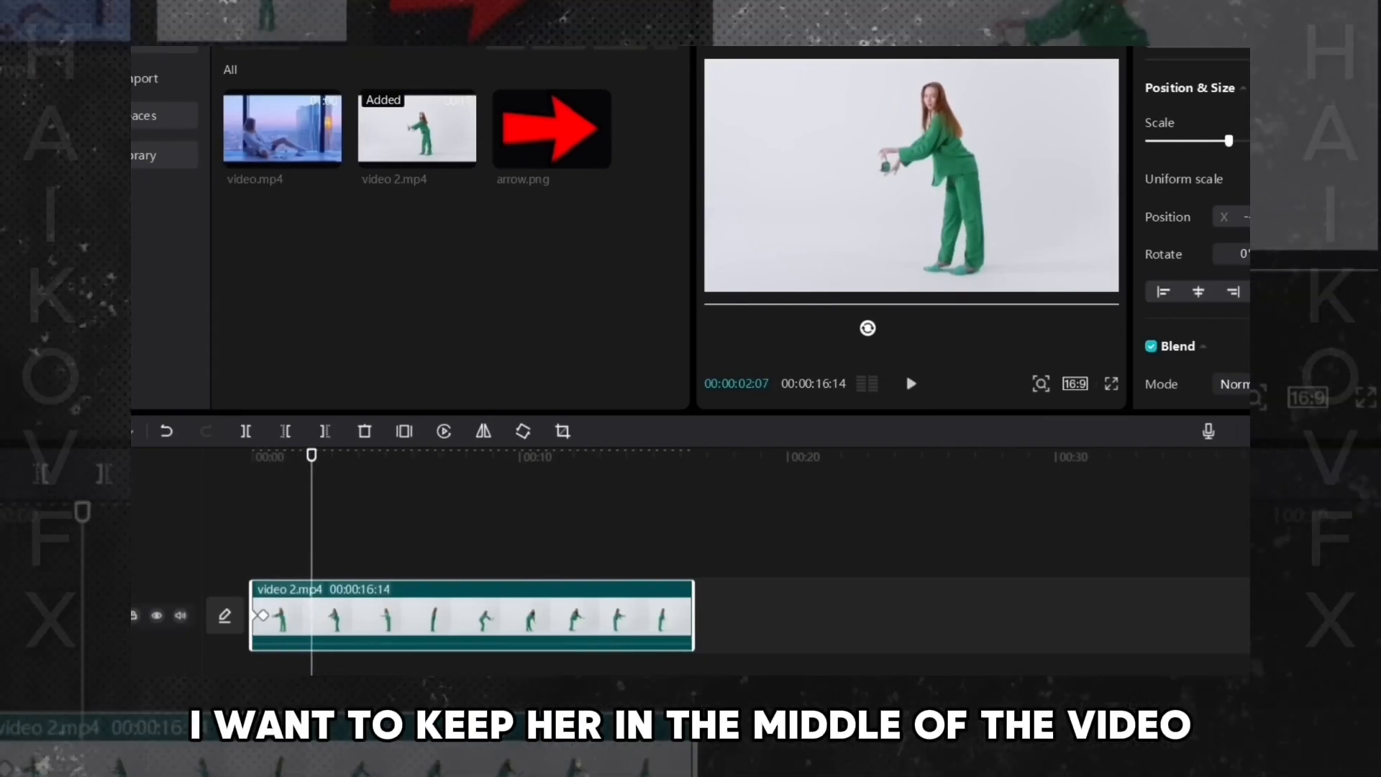
{"action": "left_click", "coordinate": [227, 560]}
{"action": "key", "text": "space"}
{"action": "key", "text": "space"}
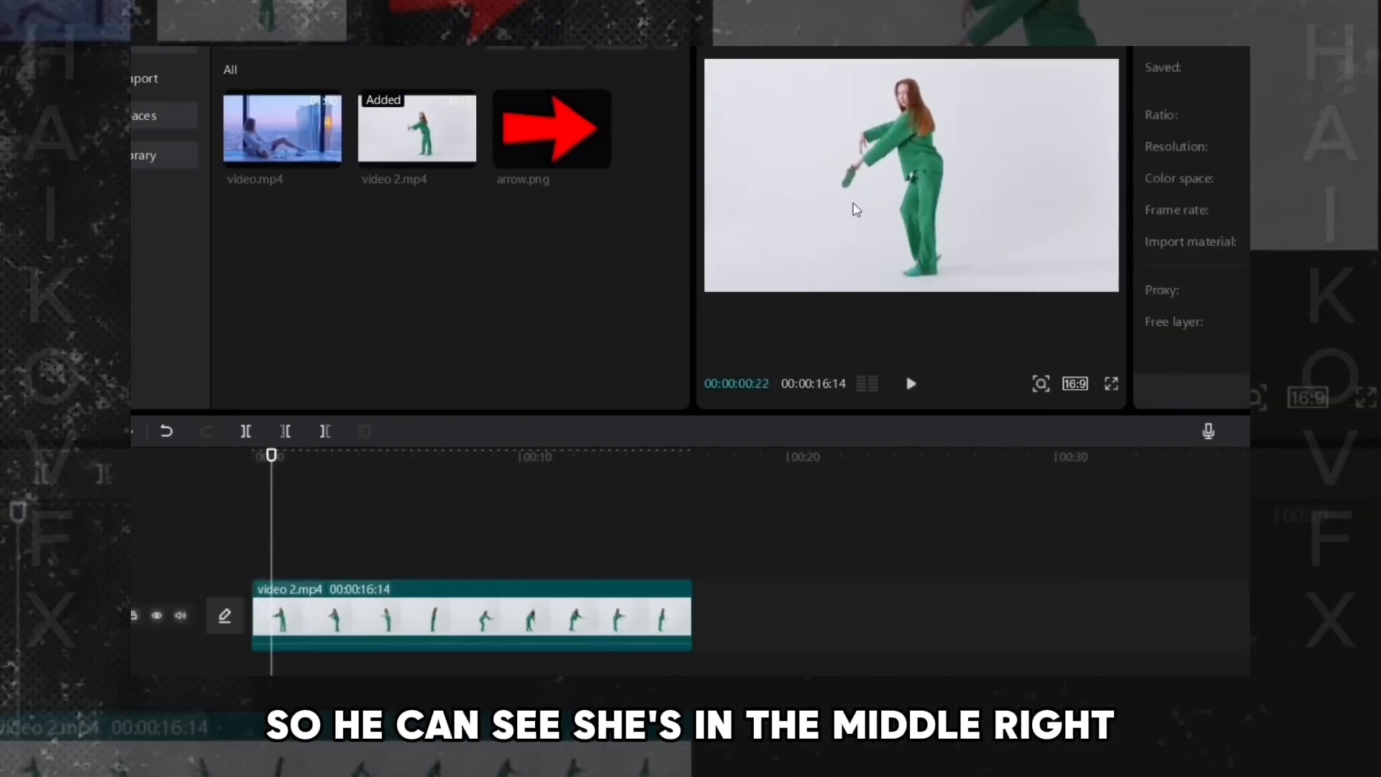
- At about 1 second 10 frames, move the video in the player to recentre the dancer, adding a position keyframe
{"action": "left_click", "coordinate": [922, 173]}
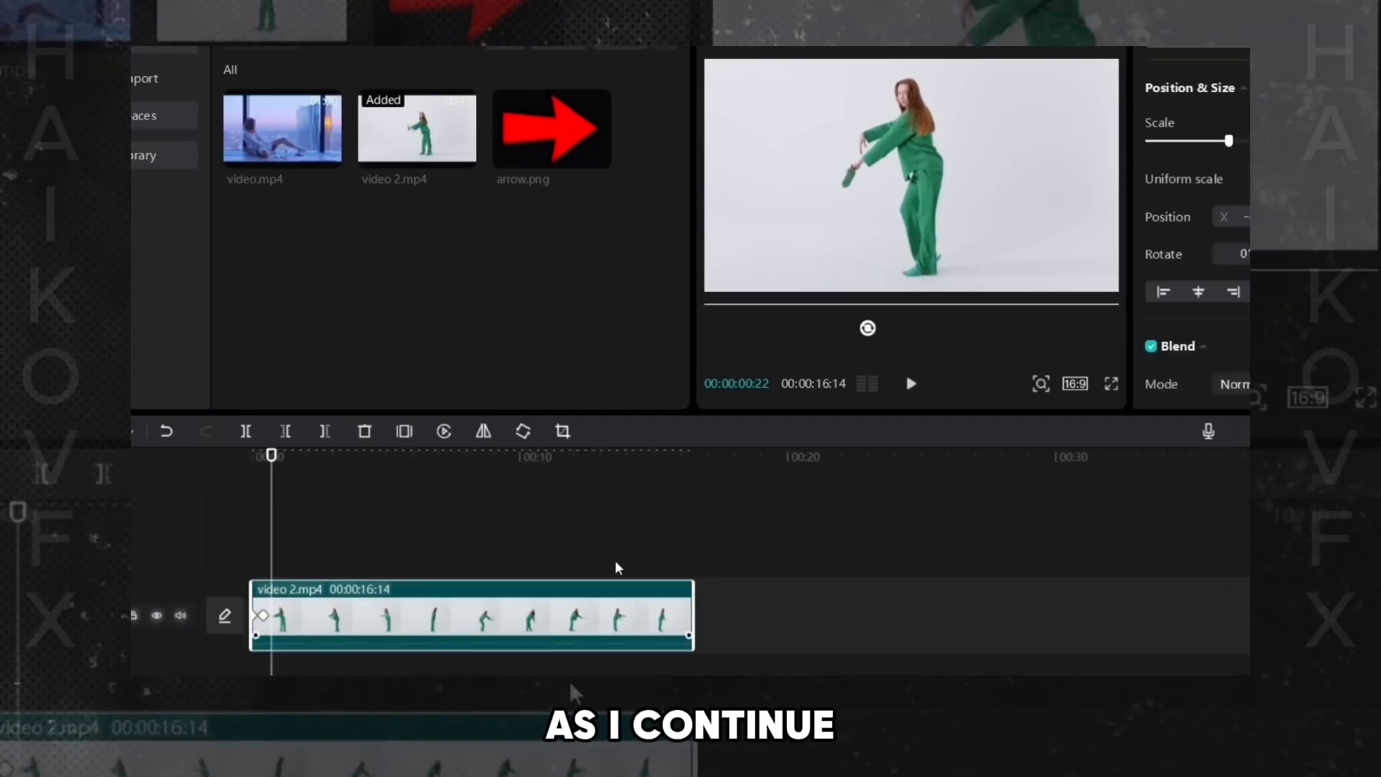
{"action": "key", "text": "space"}
{"action": "key", "text": "space"}
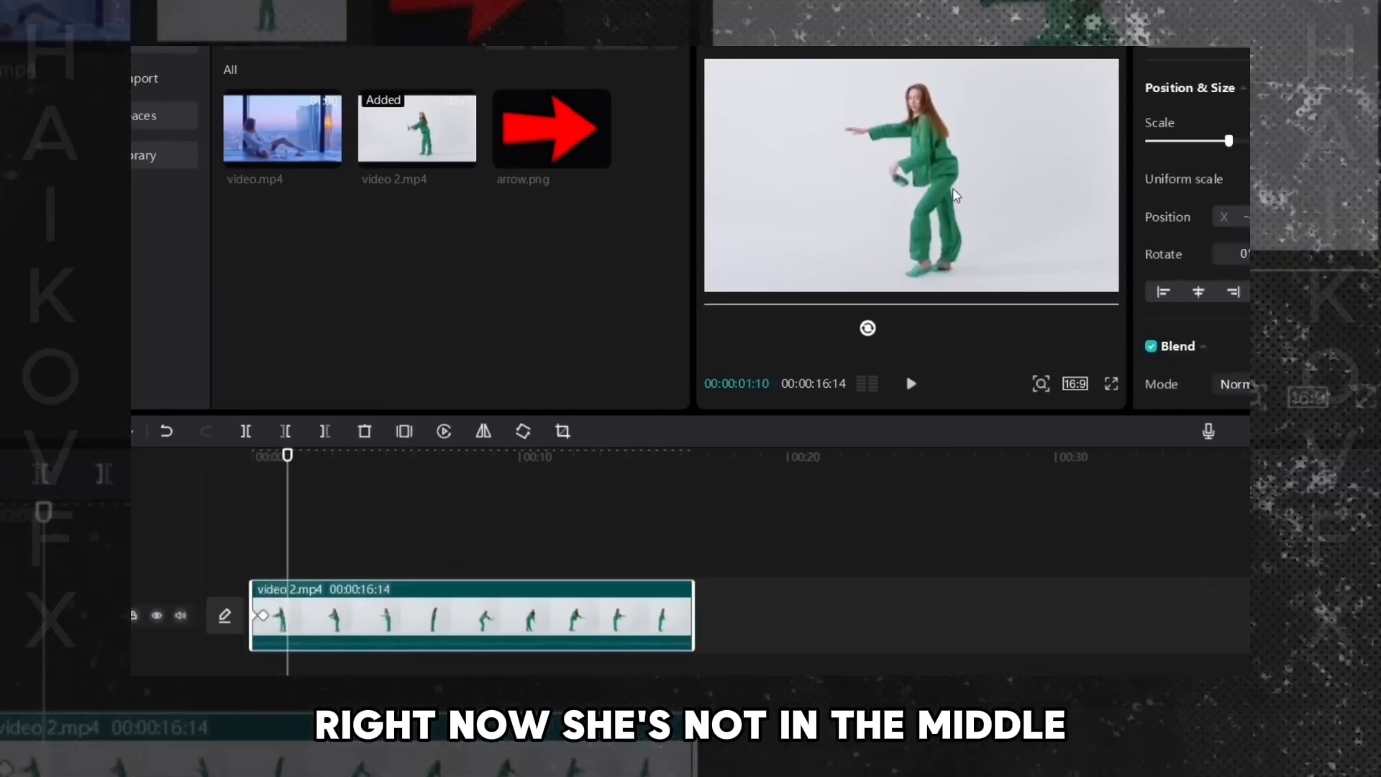
{"action": "left_click_drag", "start_coordinate": [950, 194], "coordinate": [926, 188]}
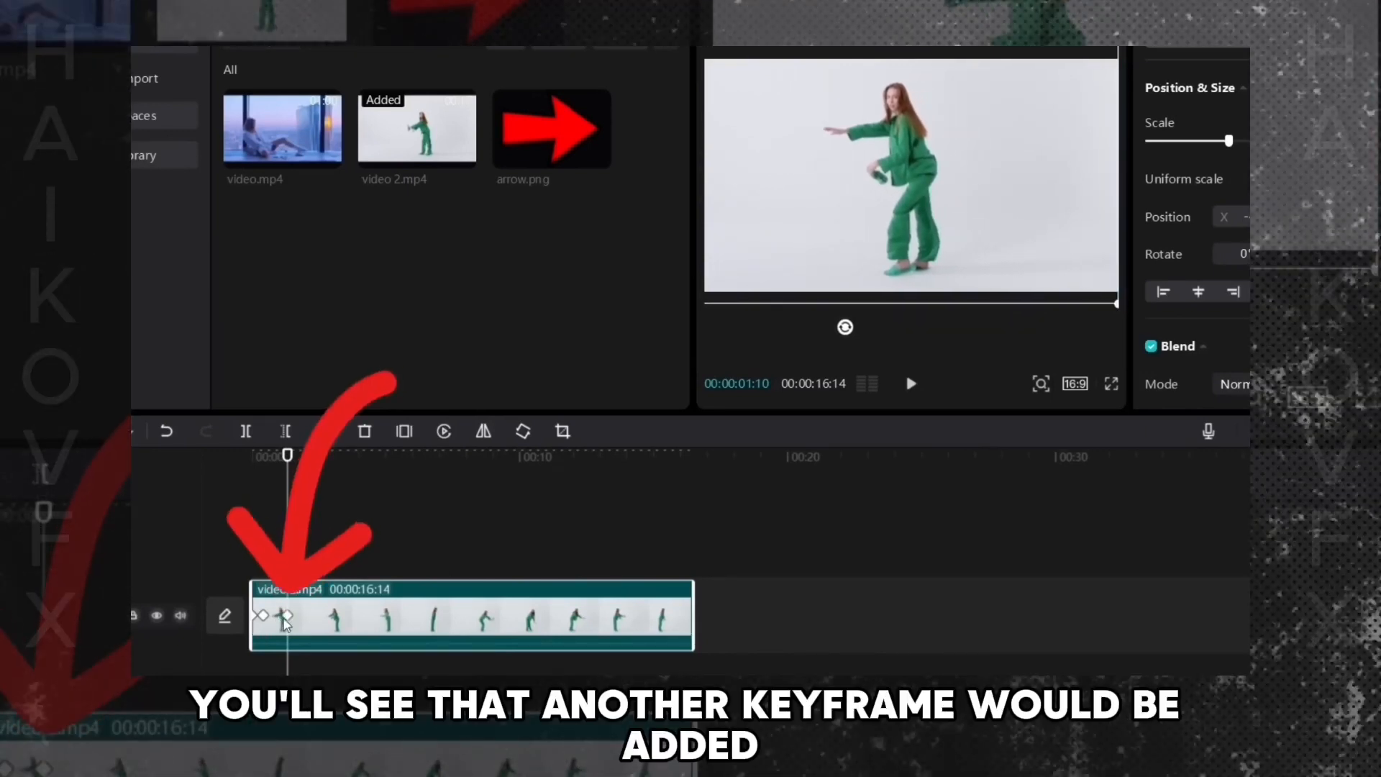
- Play ahead and reposition the video at about 9 s 12 f and 11 s 9 f to keep the dancer centred
{"action": "key", "text": "space"}
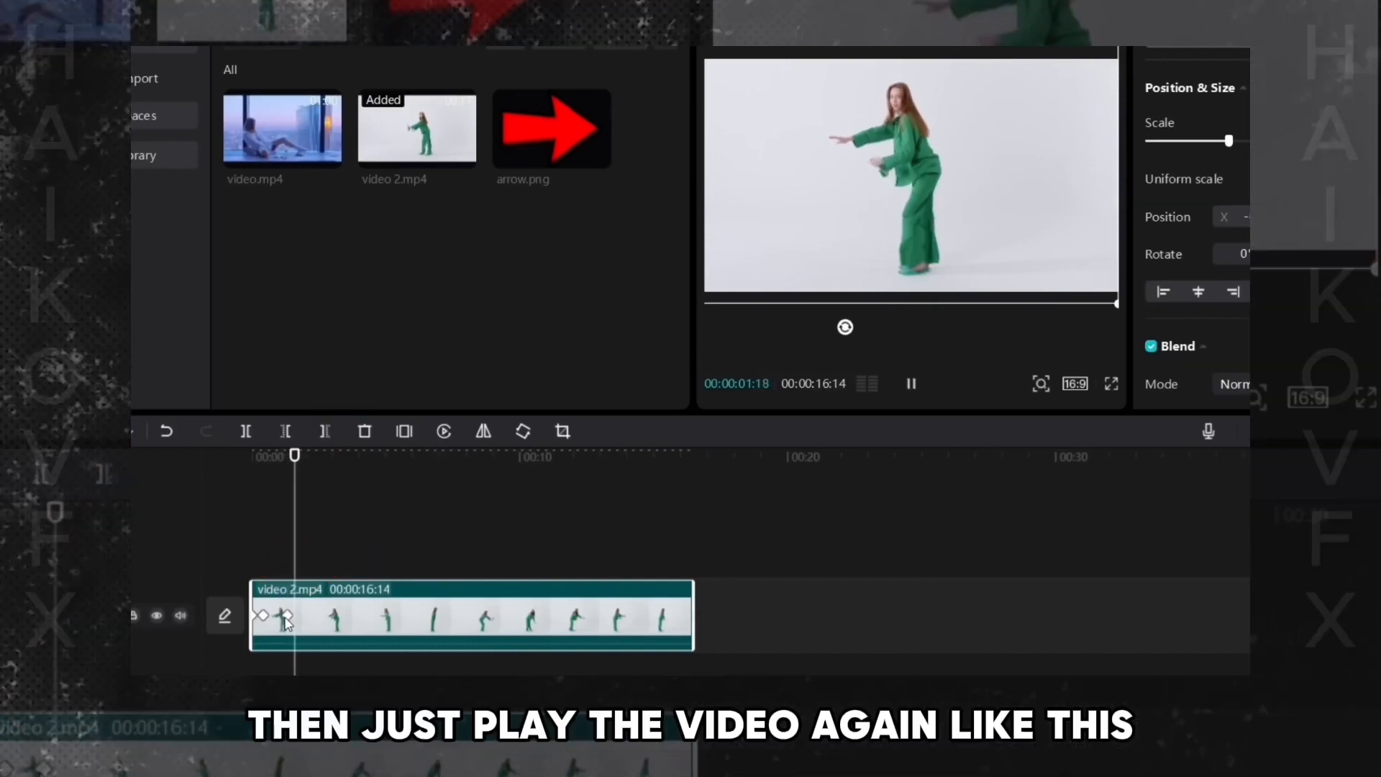
{"action": "key", "text": "space"}
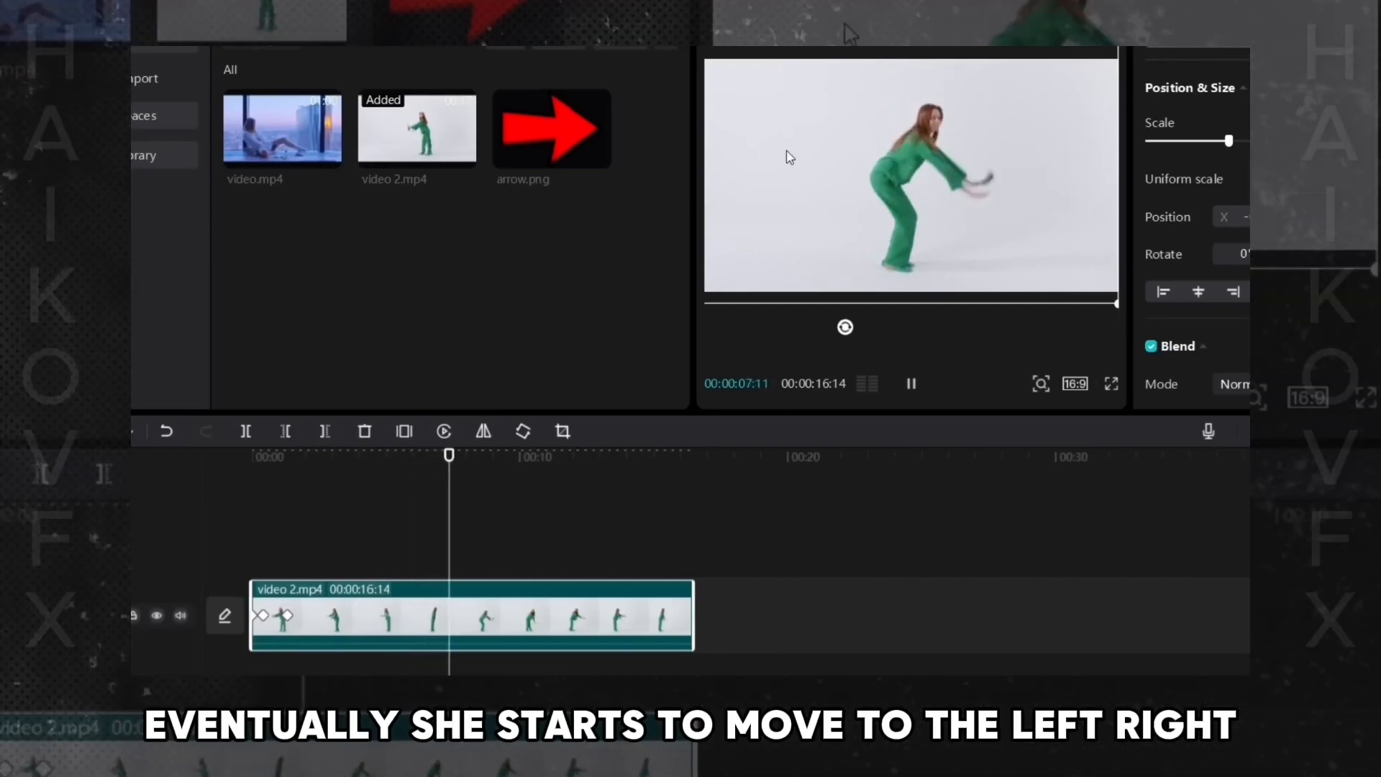
{"action": "key", "text": "space"}
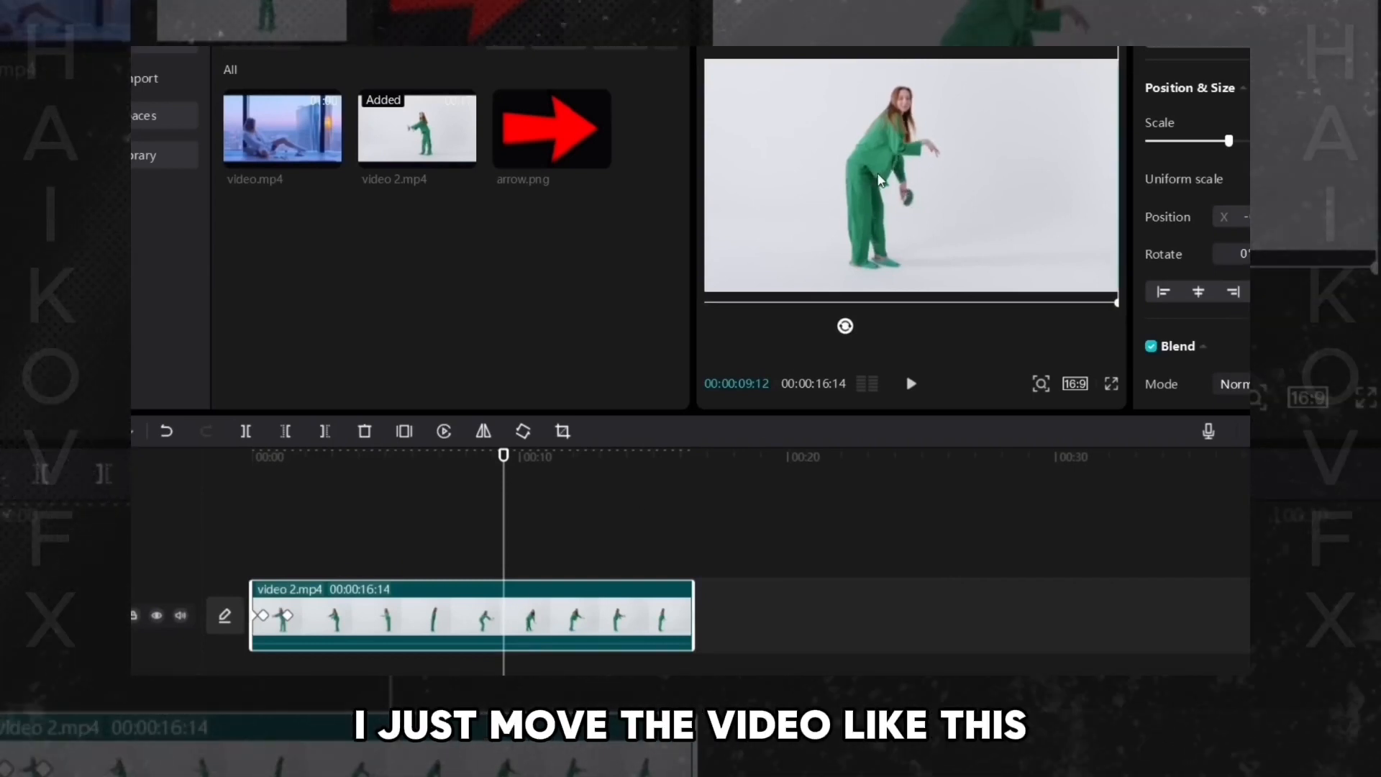
{"action": "left_click_drag", "start_coordinate": [879, 180], "coordinate": [900, 184]}
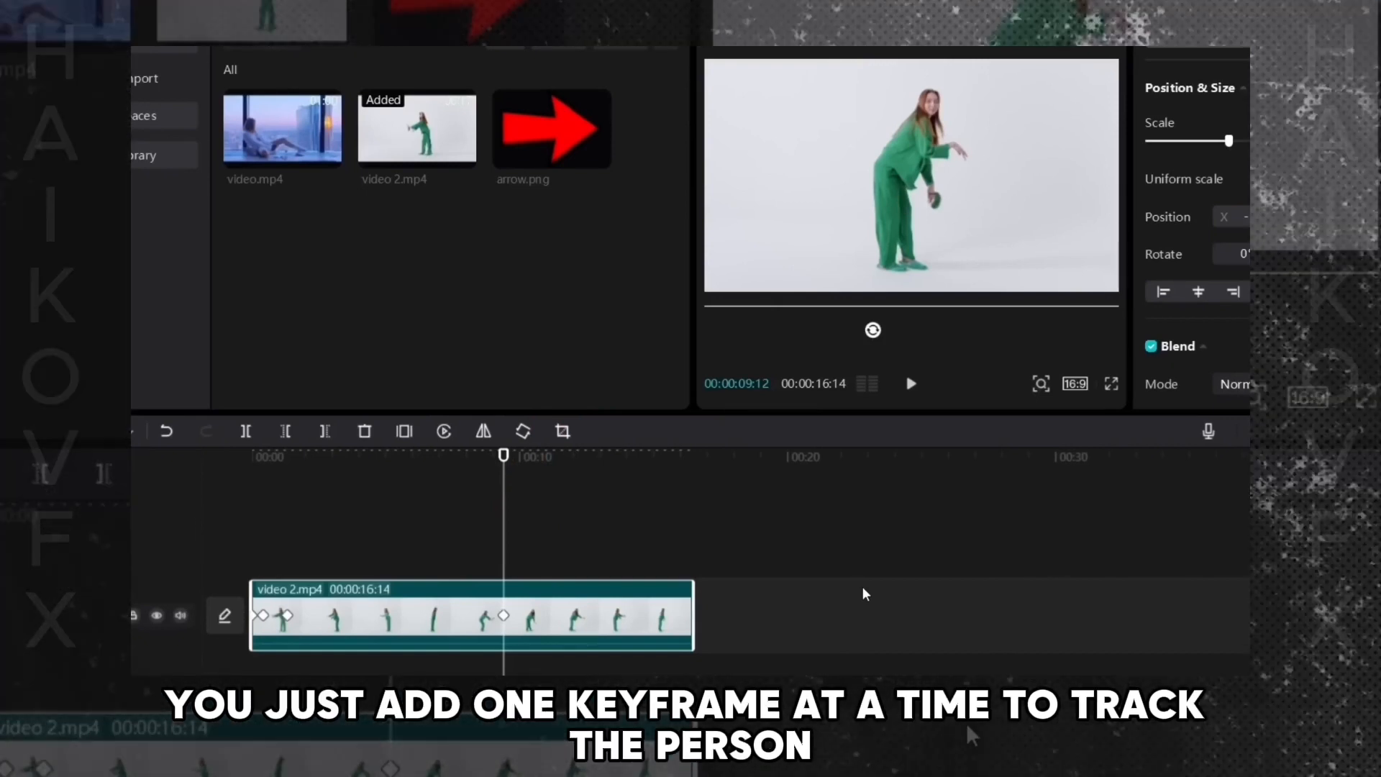
{"action": "key", "text": "space"}
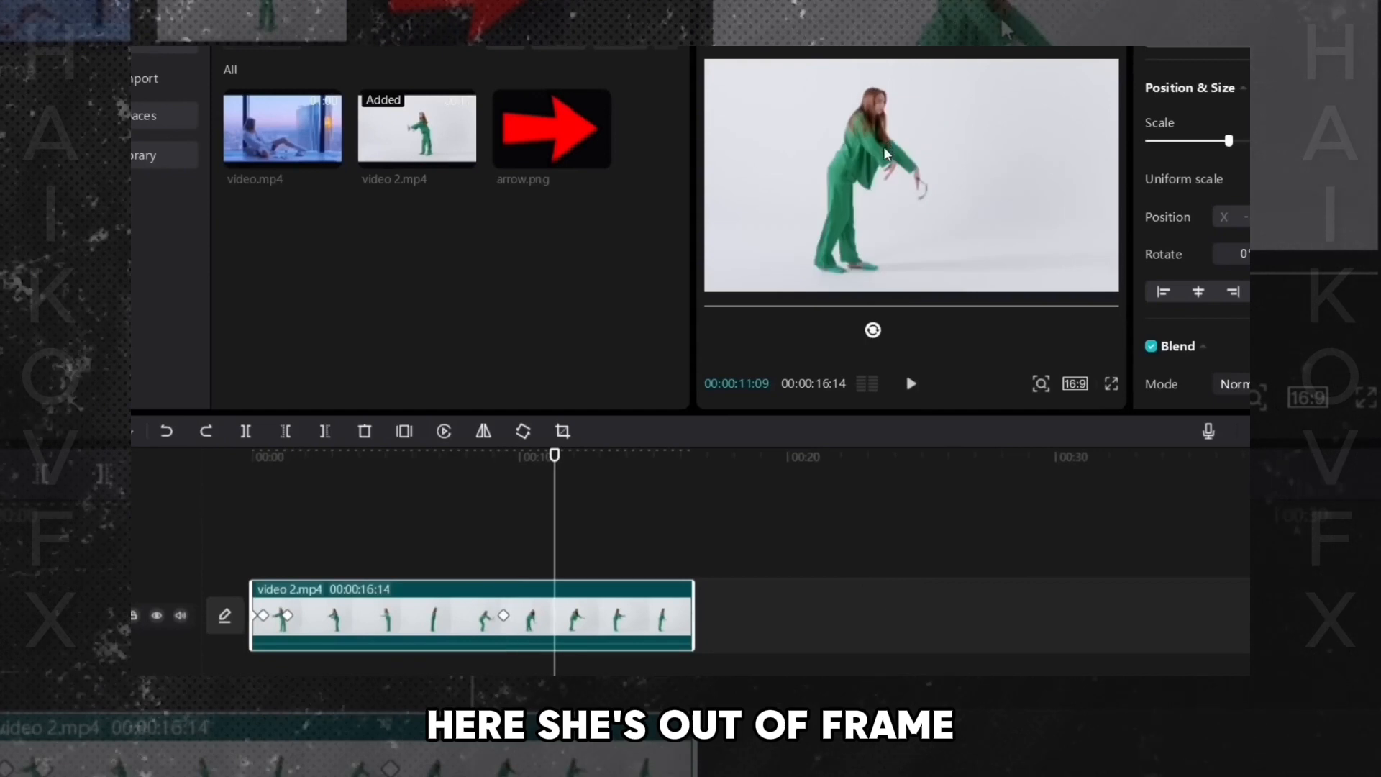
{"action": "left_click_drag", "start_coordinate": [884, 178], "coordinate": [922, 180]}
- Reposition the video at about 12 s 22 f to recentre the dancer, then play back the tracking result
{"action": "key", "text": "space"}
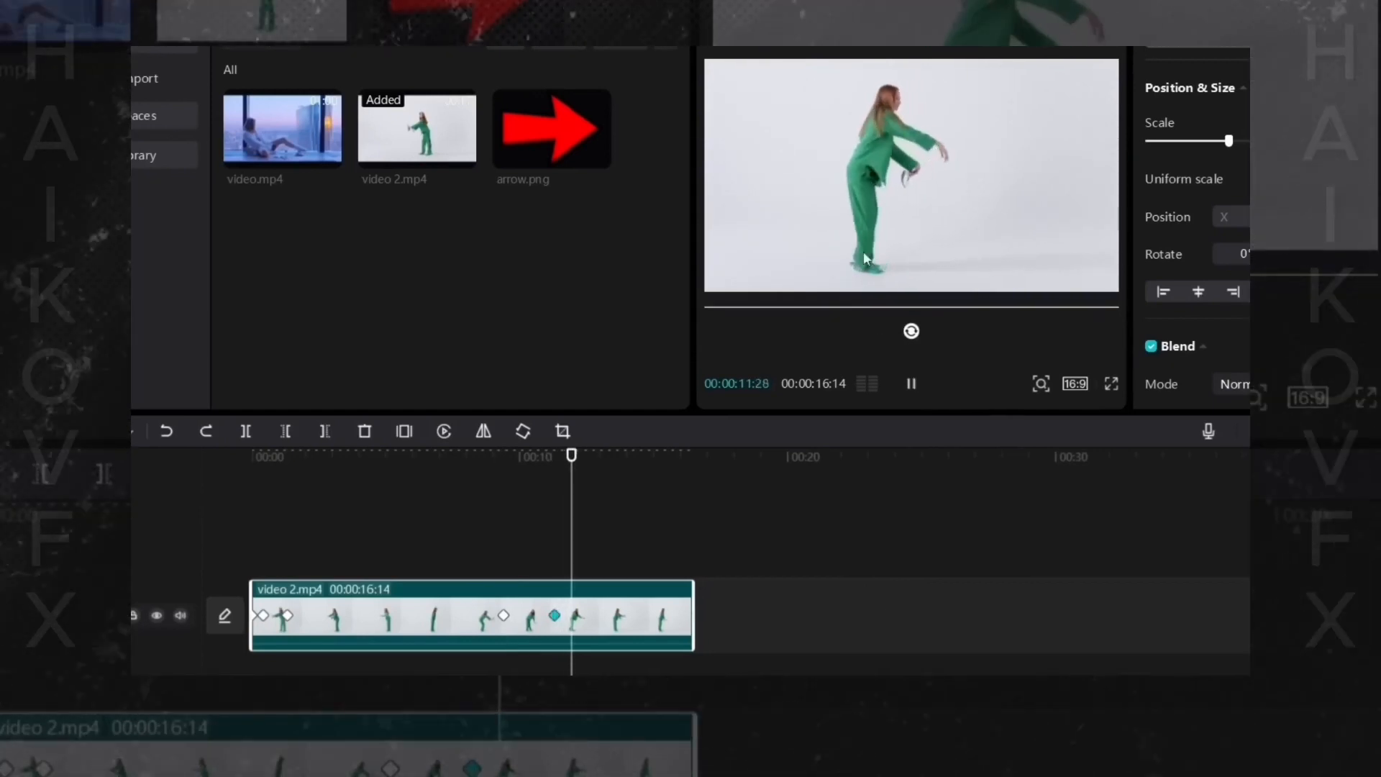
{"action": "key", "text": "space"}
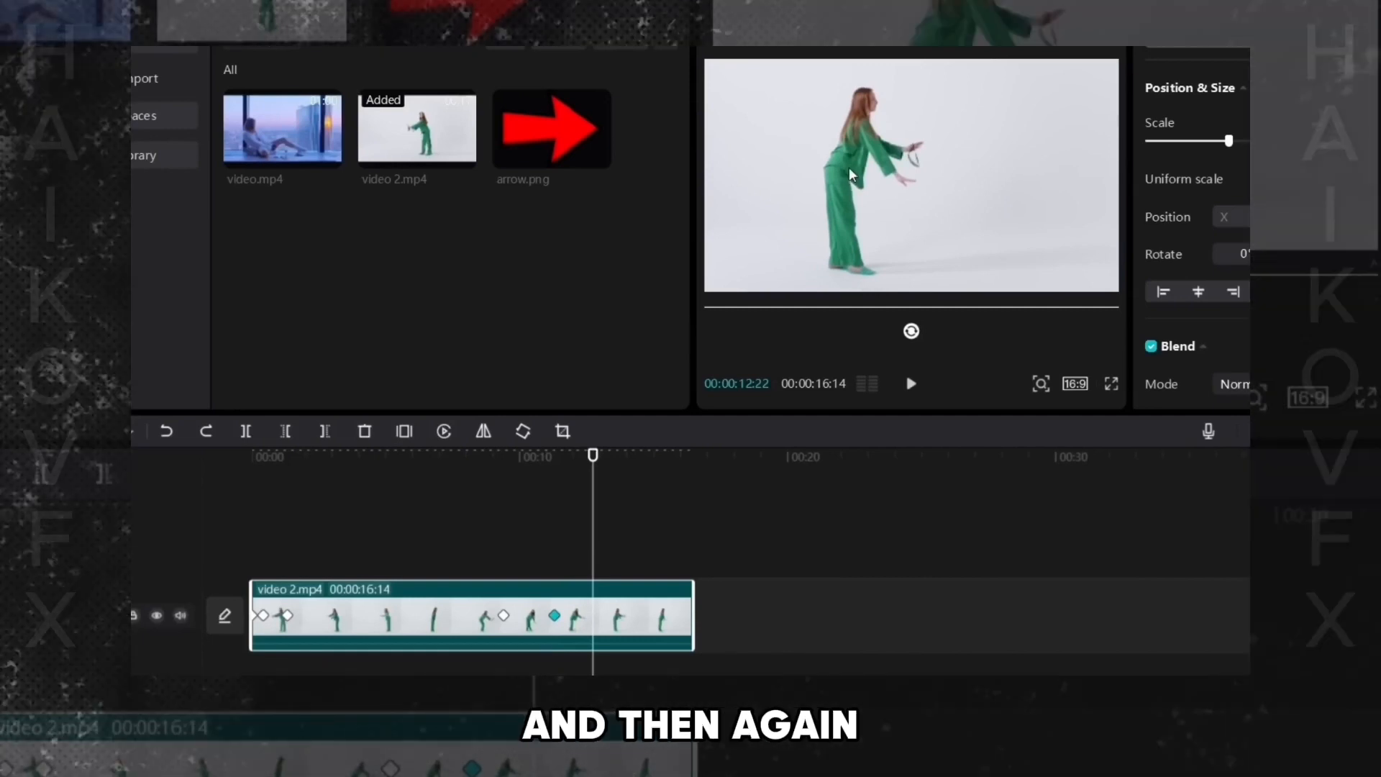
{"action": "left_click_drag", "start_coordinate": [860, 175], "coordinate": [892, 174]}
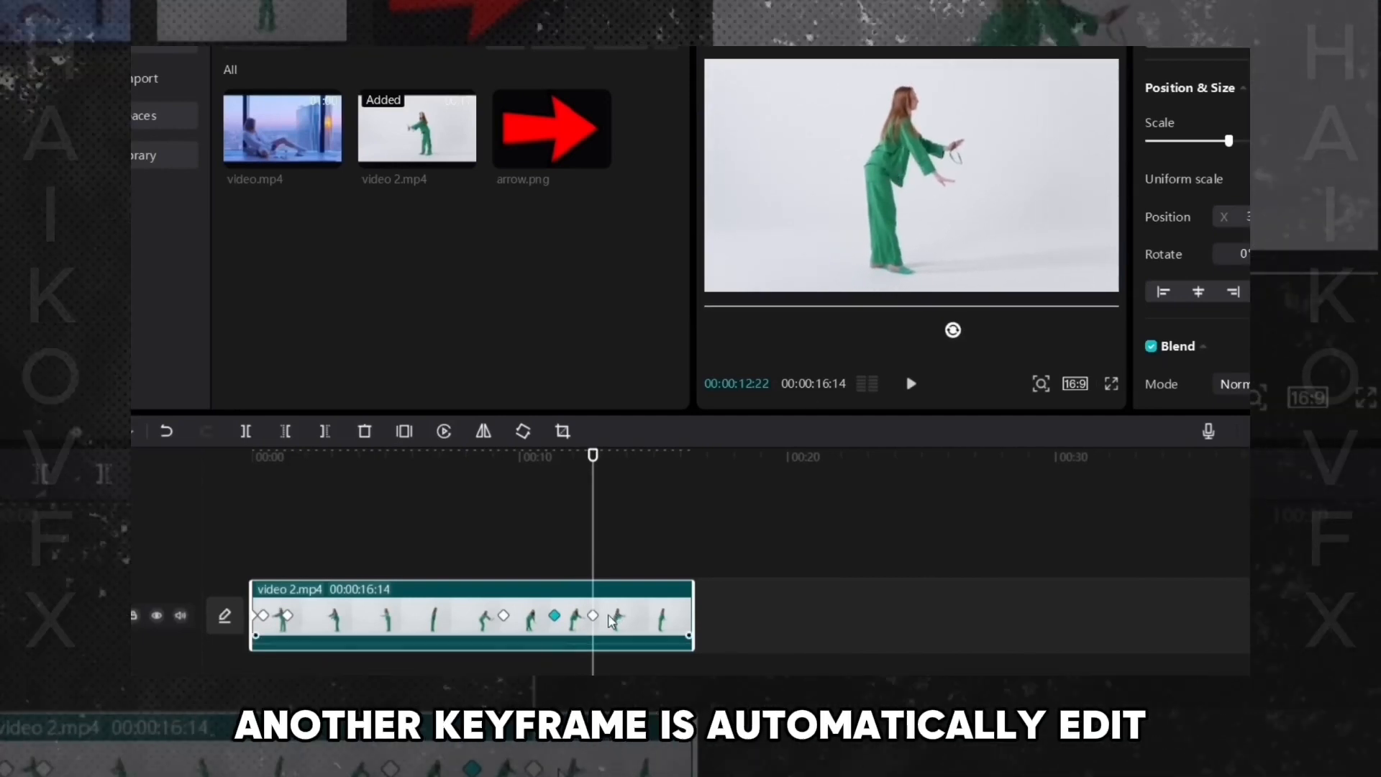
{"action": "key", "text": "space"}
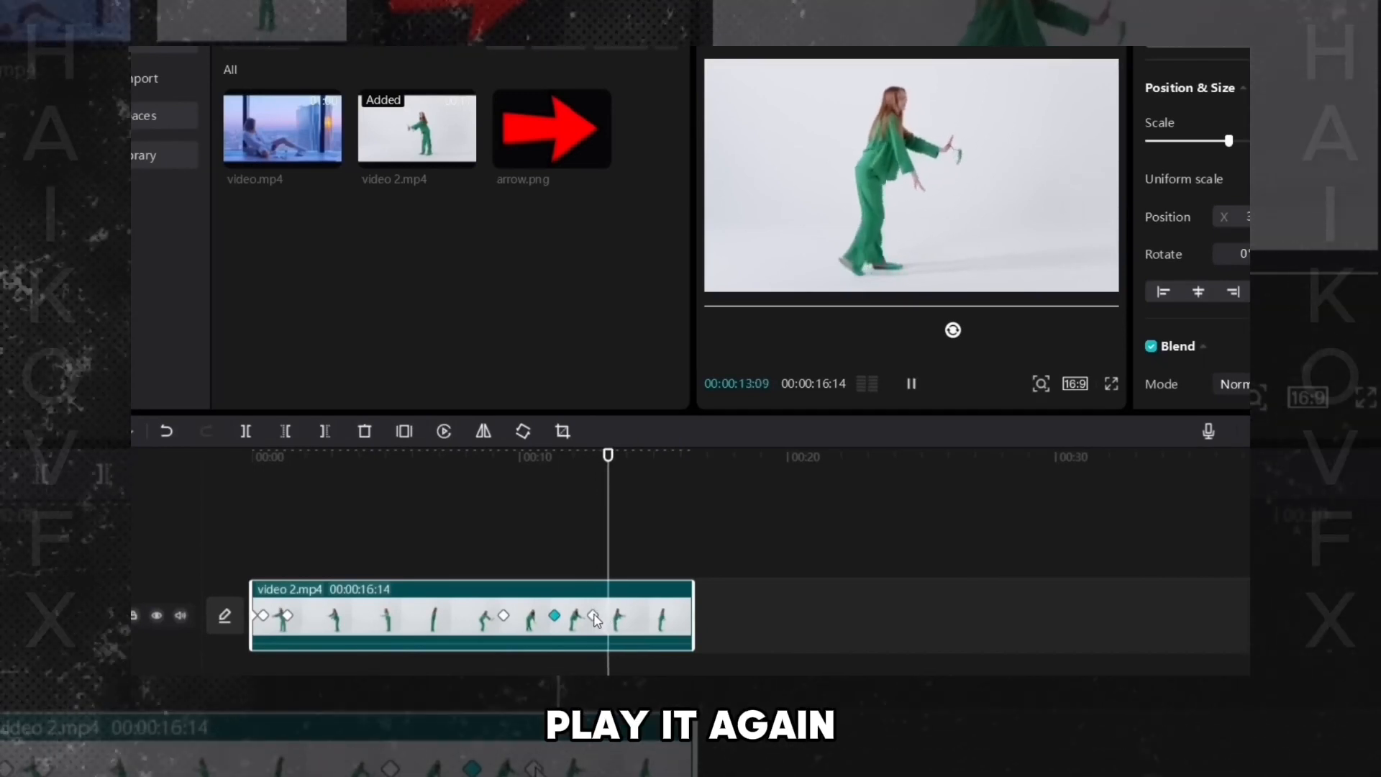
{"action": "key", "text": "space"}
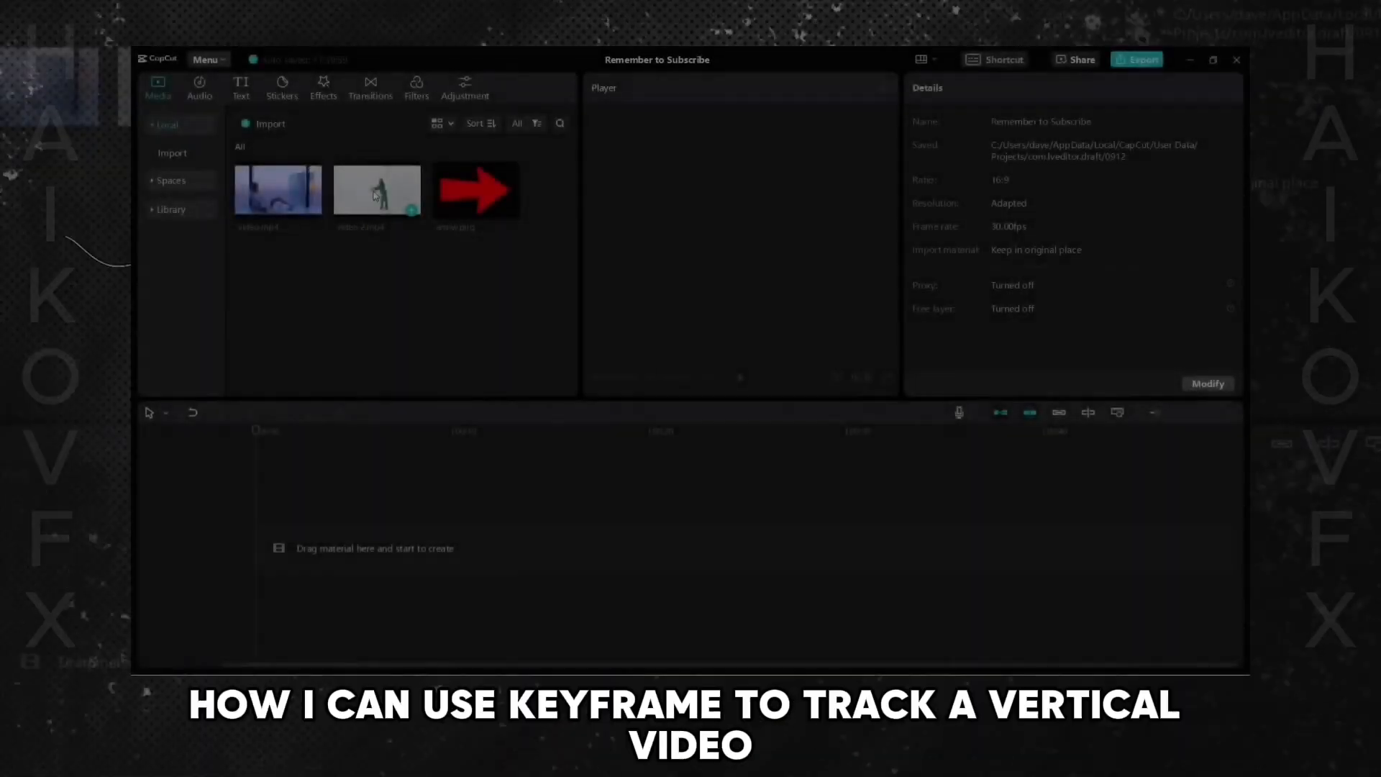
- Add video 2.mp4 to the timeline of an empty project and preview it
{"action": "left_click_drag", "start_coordinate": [377, 190], "coordinate": [311, 534]}
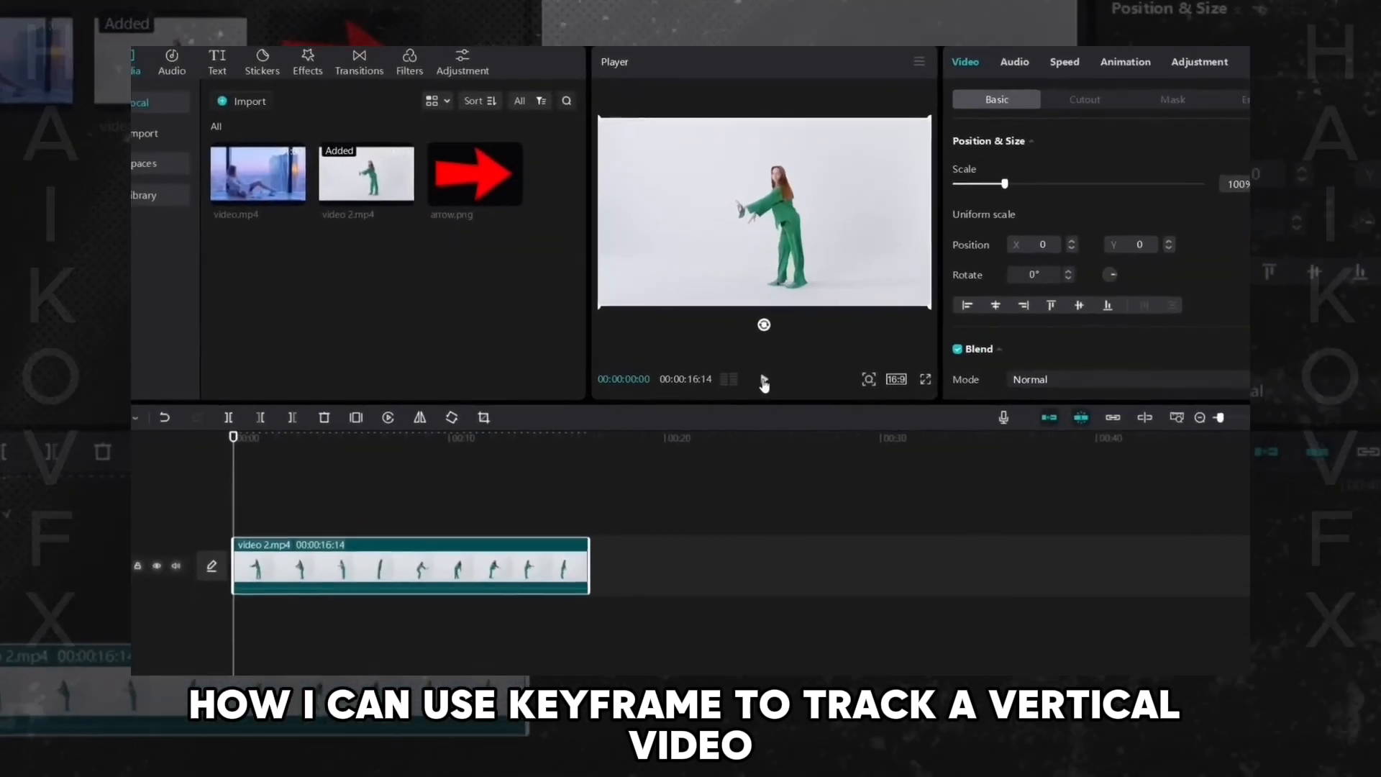
{"action": "left_click", "coordinate": [740, 377]}
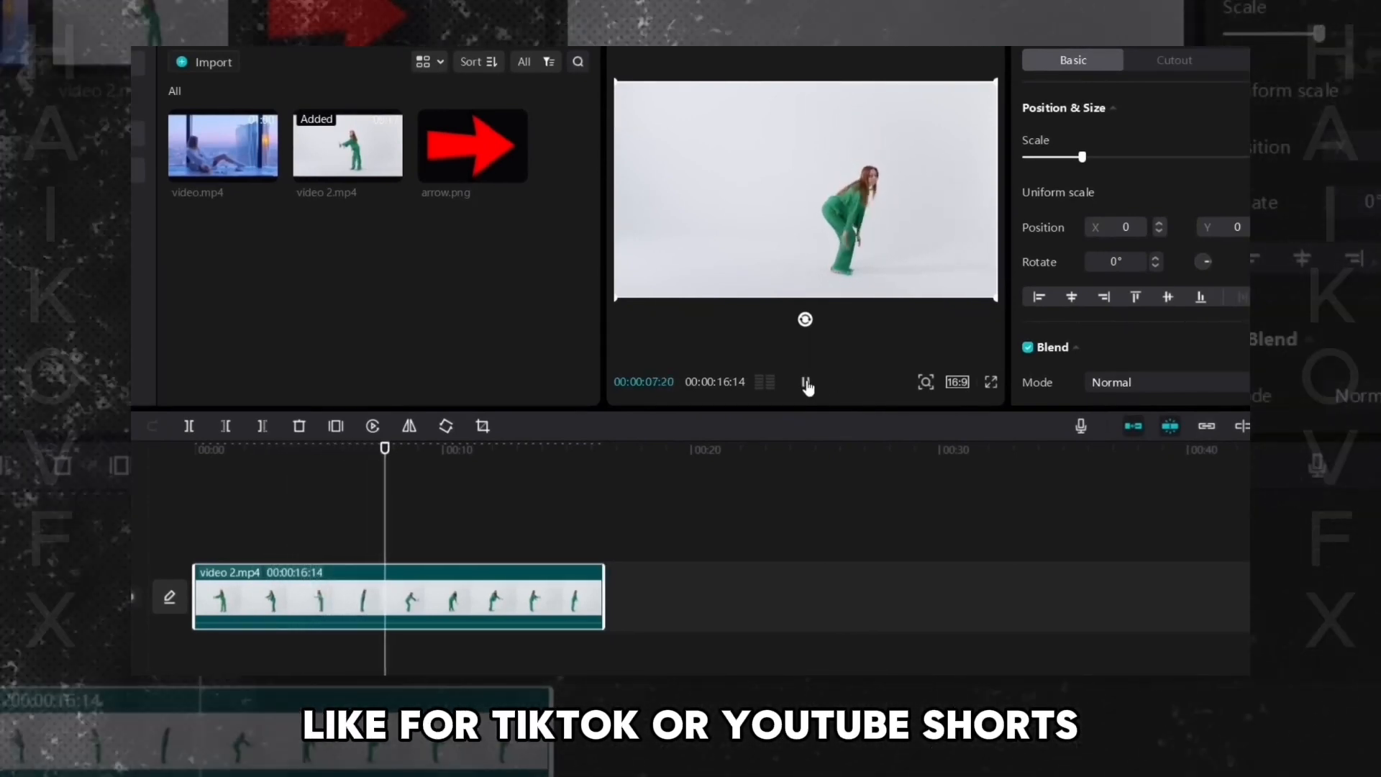
{"action": "left_click", "coordinate": [807, 383]}
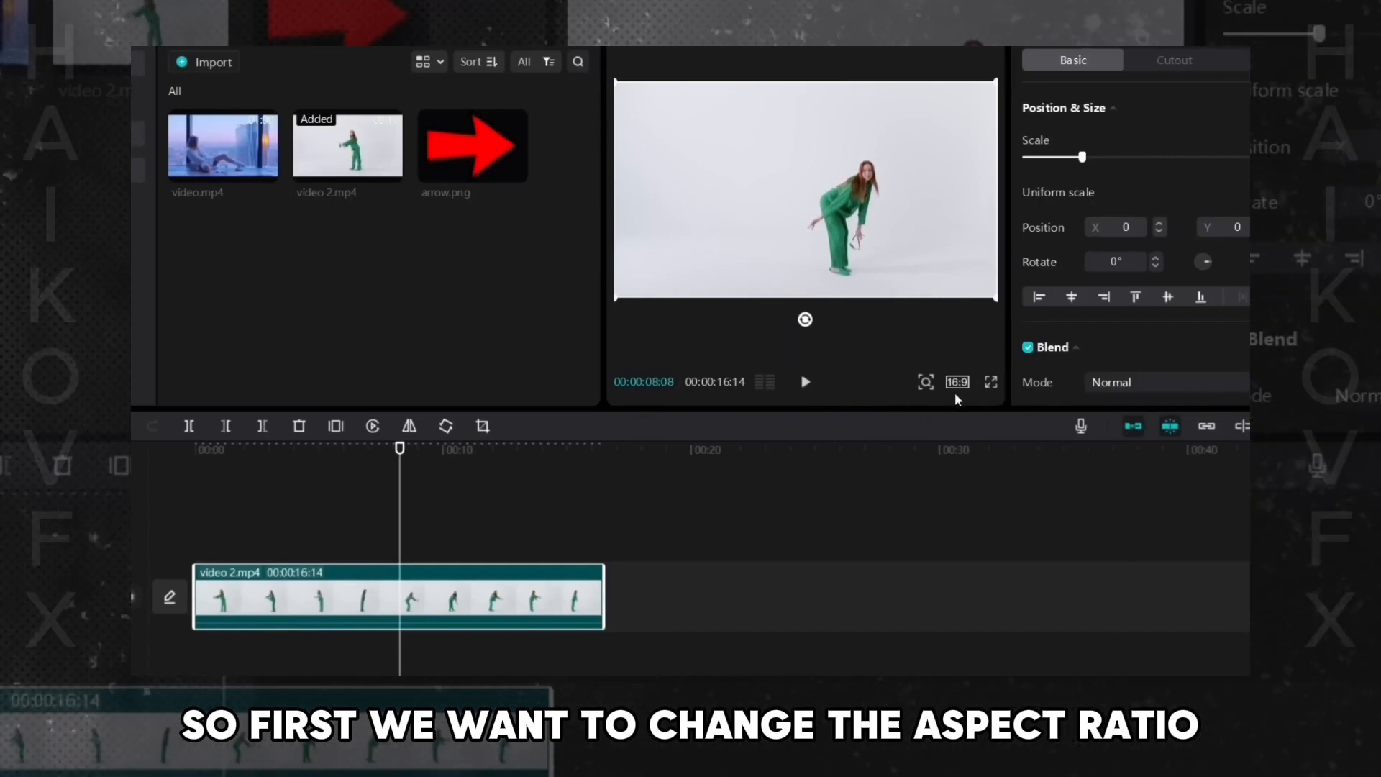
- Change the project's aspect ratio to 9:16 and return the playhead to the start
{"action": "left_click", "coordinate": [957, 381]}
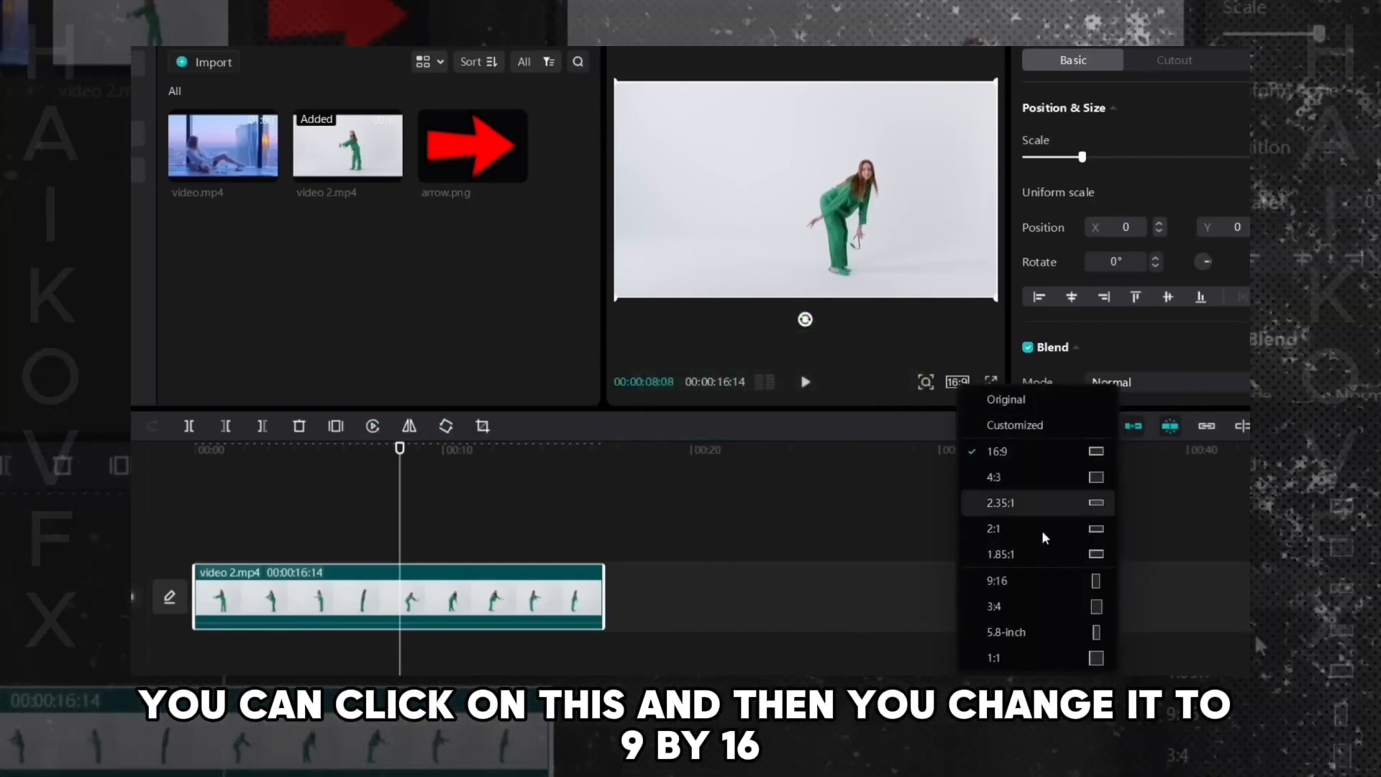
{"action": "left_click", "coordinate": [1018, 581]}
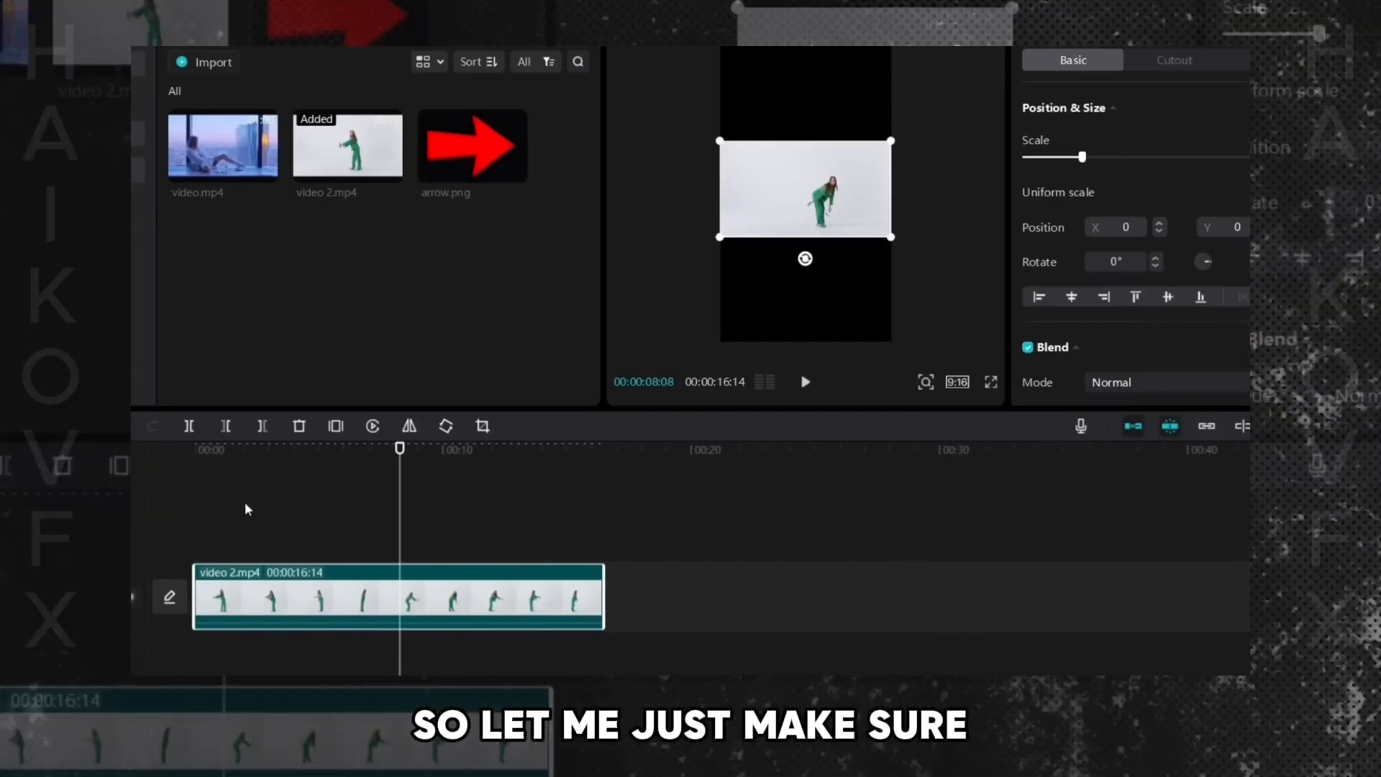
{"action": "left_click_drag", "start_coordinate": [400, 450], "coordinate": [351, 455]}
{"action": "left_click_drag", "start_coordinate": [225, 459], "coordinate": [132, 468]}
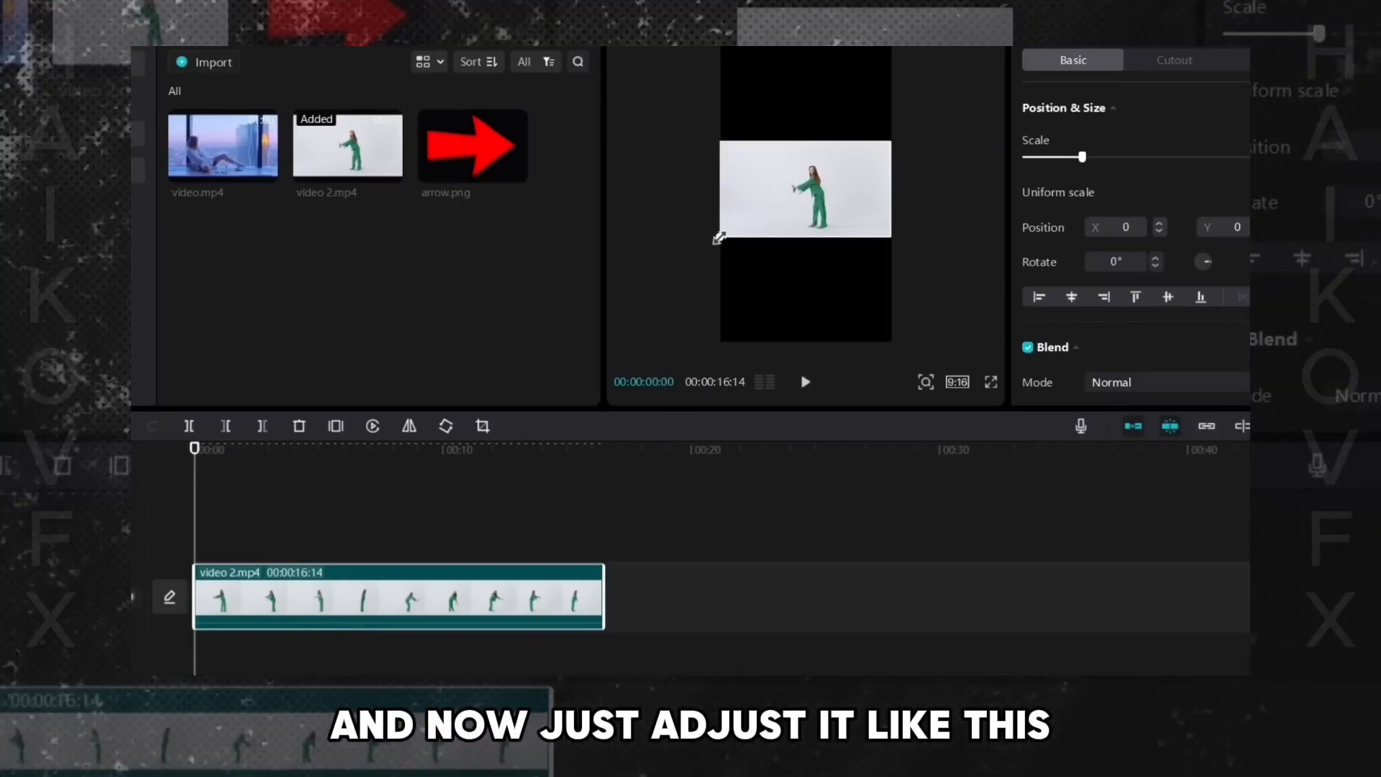
- Enlarge the video to fill the vertical frame and shift it so the dancer is framed
{"action": "left_click_drag", "start_coordinate": [719, 237], "coordinate": [487, 440]}
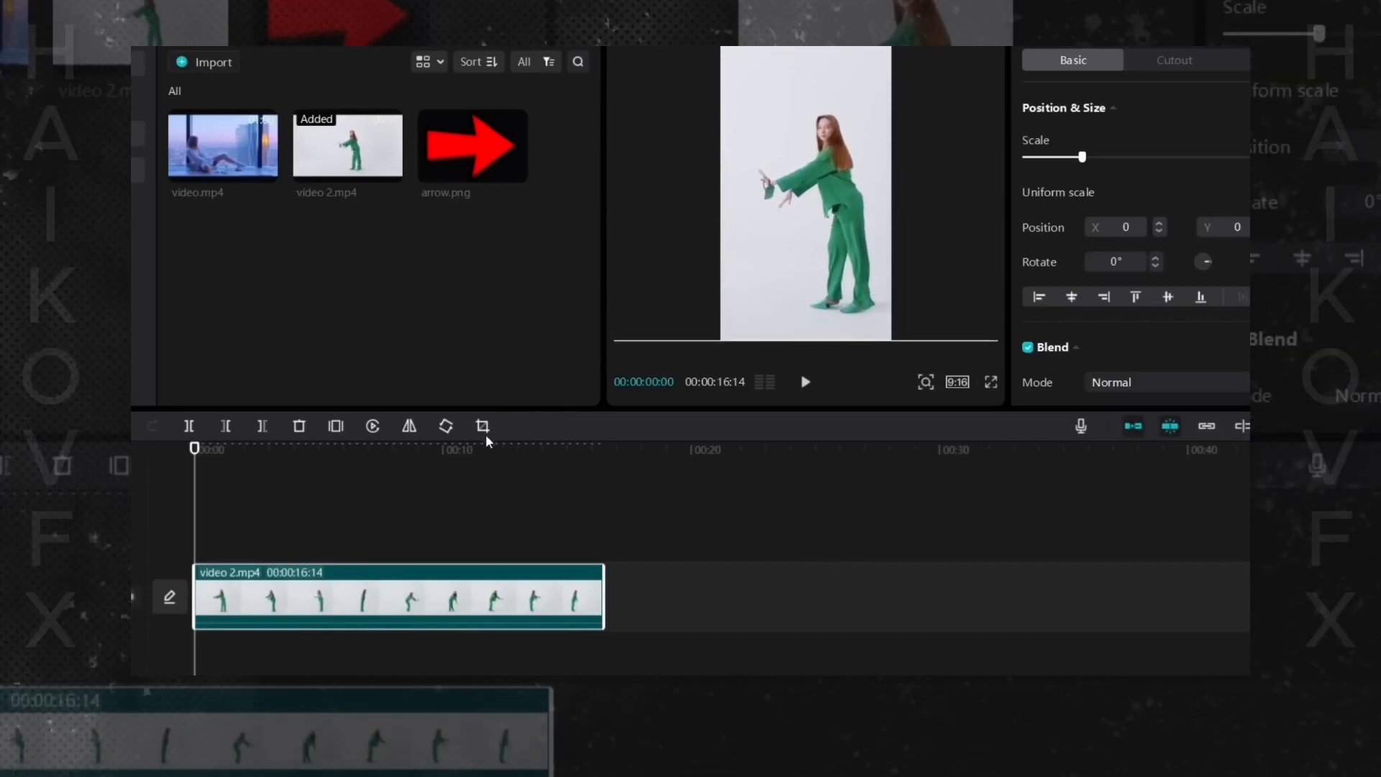
{"action": "left_click_drag", "start_coordinate": [856, 257], "coordinate": [834, 254]}
{"action": "left_click", "coordinate": [758, 432]}
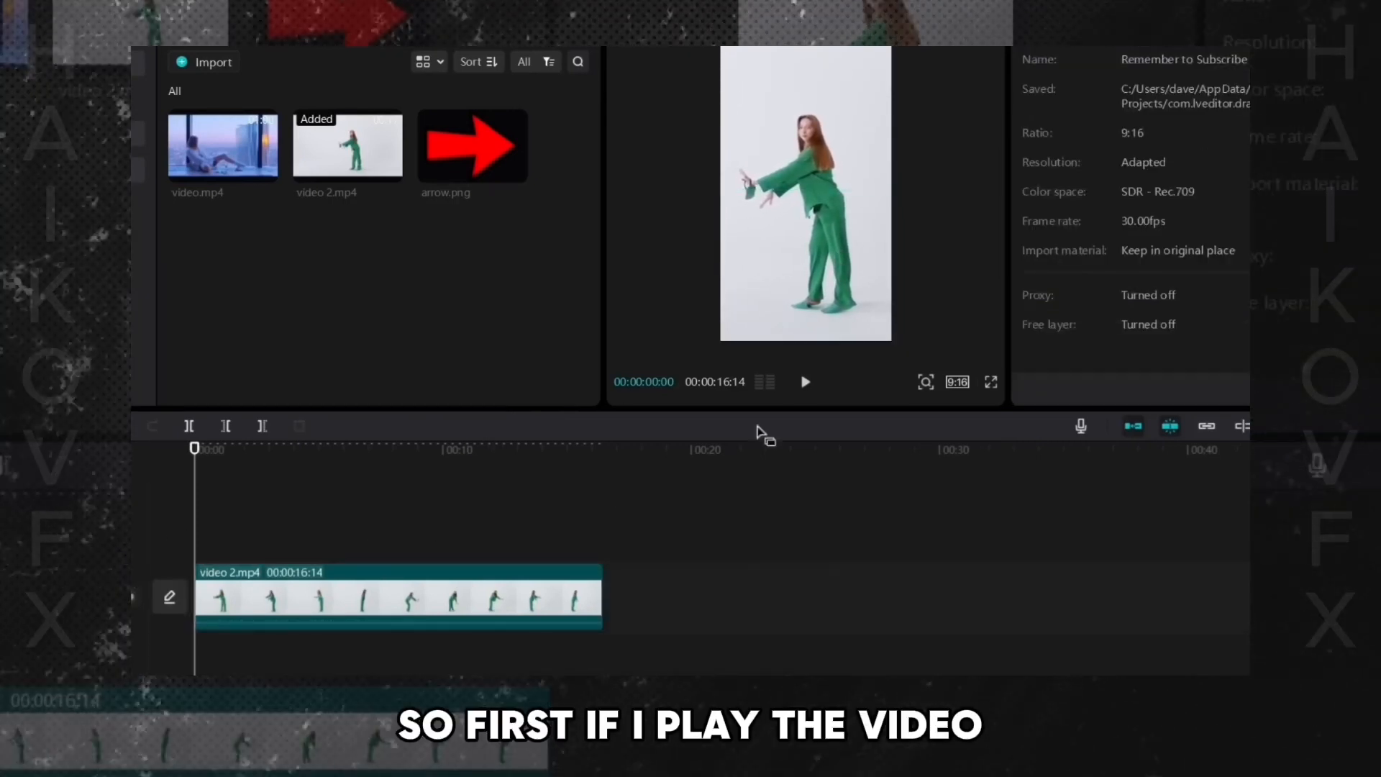
- Play the vertical video to check where the dancer leaves the frame
{"action": "left_click", "coordinate": [809, 382]}
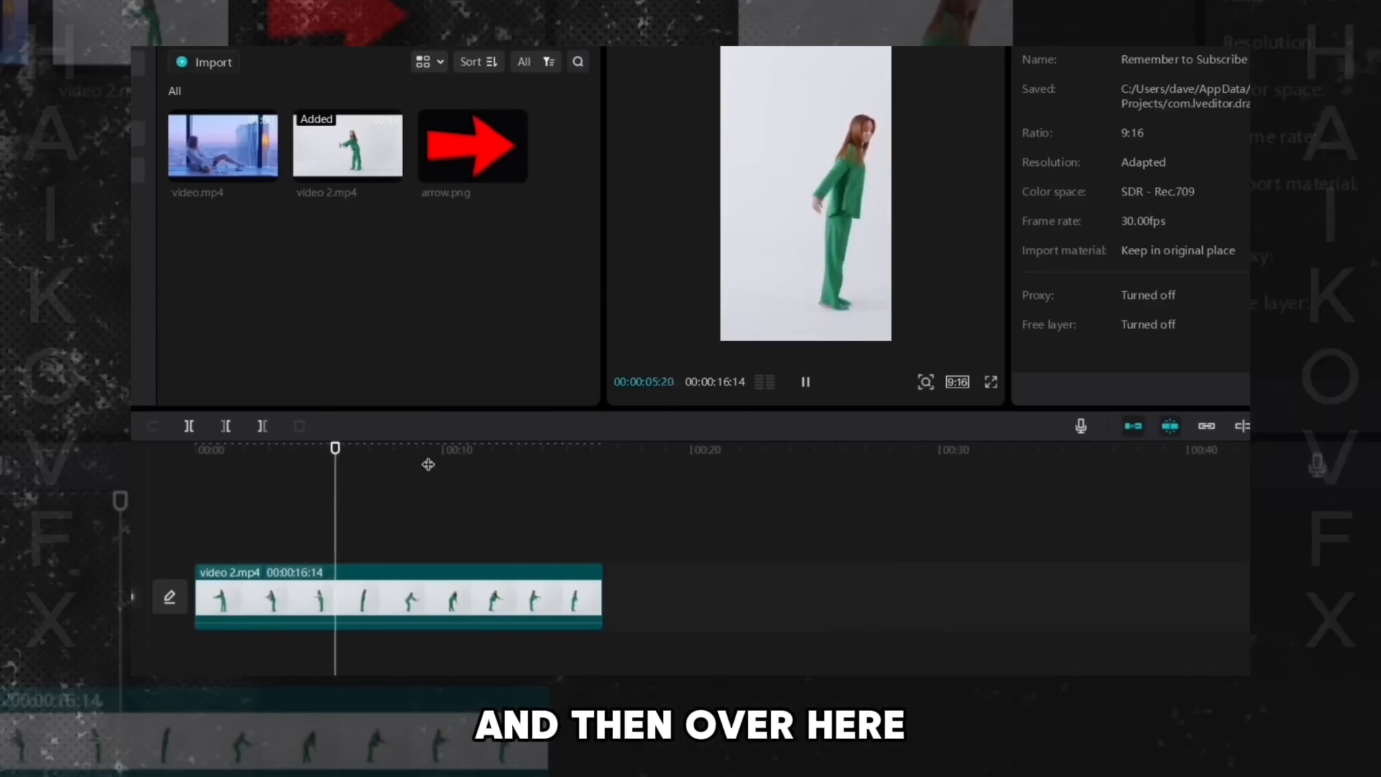
{"action": "left_click_drag", "start_coordinate": [434, 462], "coordinate": [476, 463]}
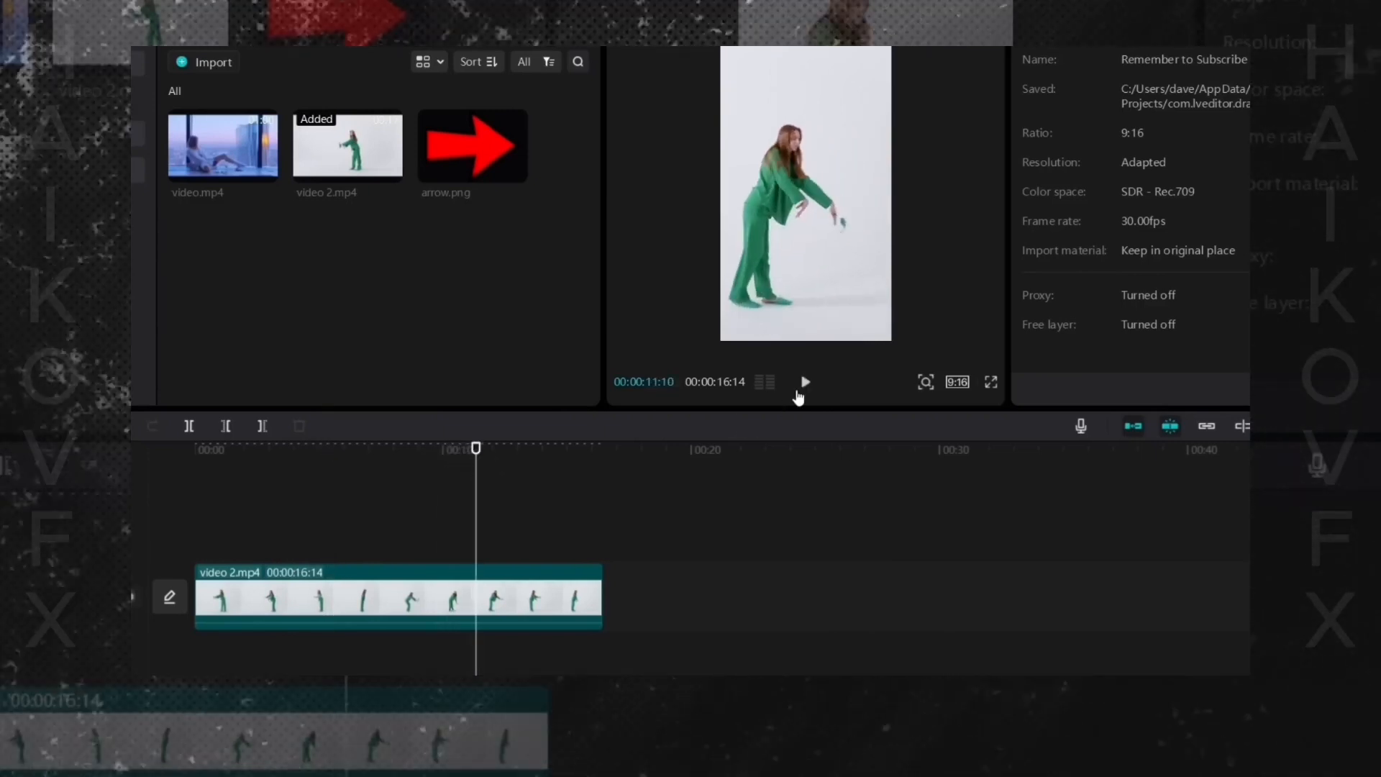
{"action": "left_click", "coordinate": [806, 382]}
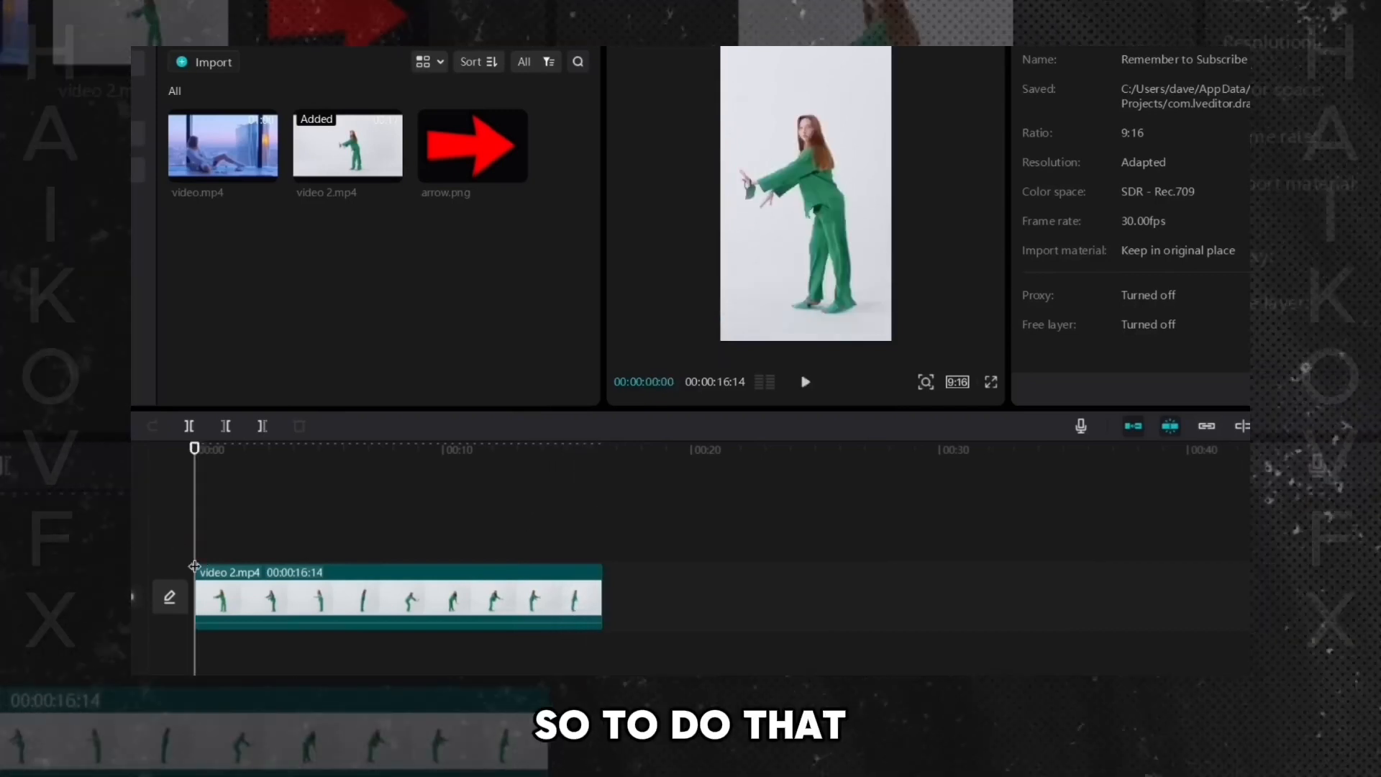
- Add a Position & Size keyframe at the start of video 2.mp4
{"action": "left_click", "coordinate": [282, 600]}
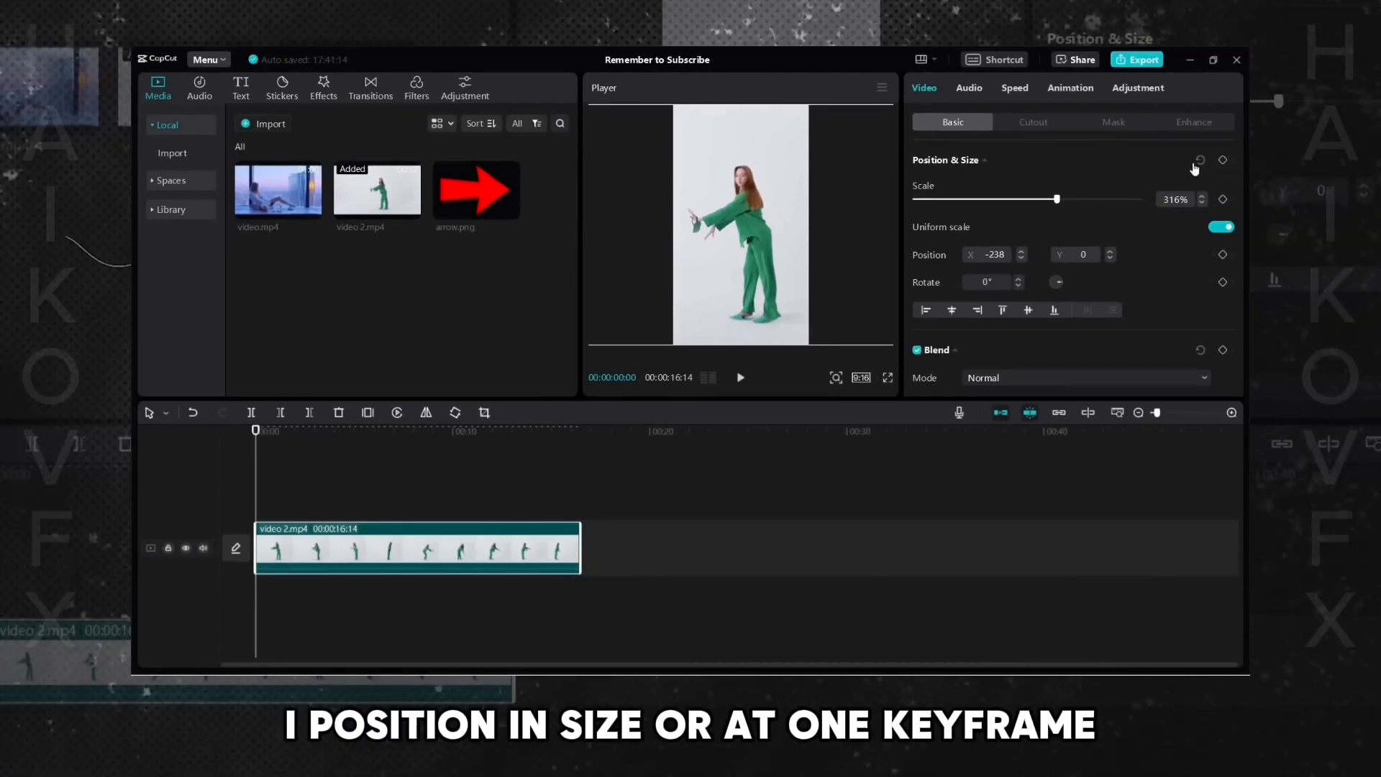
{"action": "left_click", "coordinate": [1222, 160]}
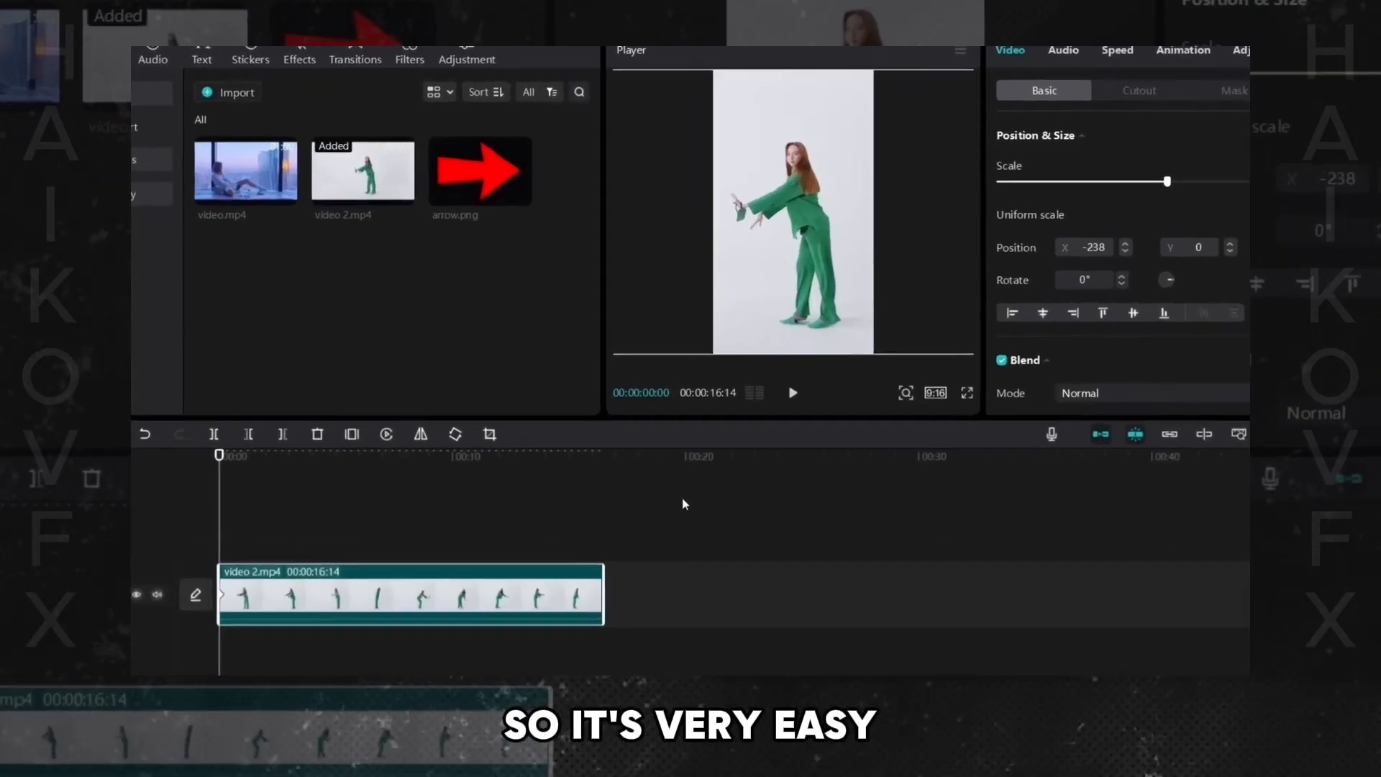
- At about 1 second 24 frames, move the video to recentre the dancer, adding a keyframe, and resume playback
{"action": "left_click", "coordinate": [804, 396]}
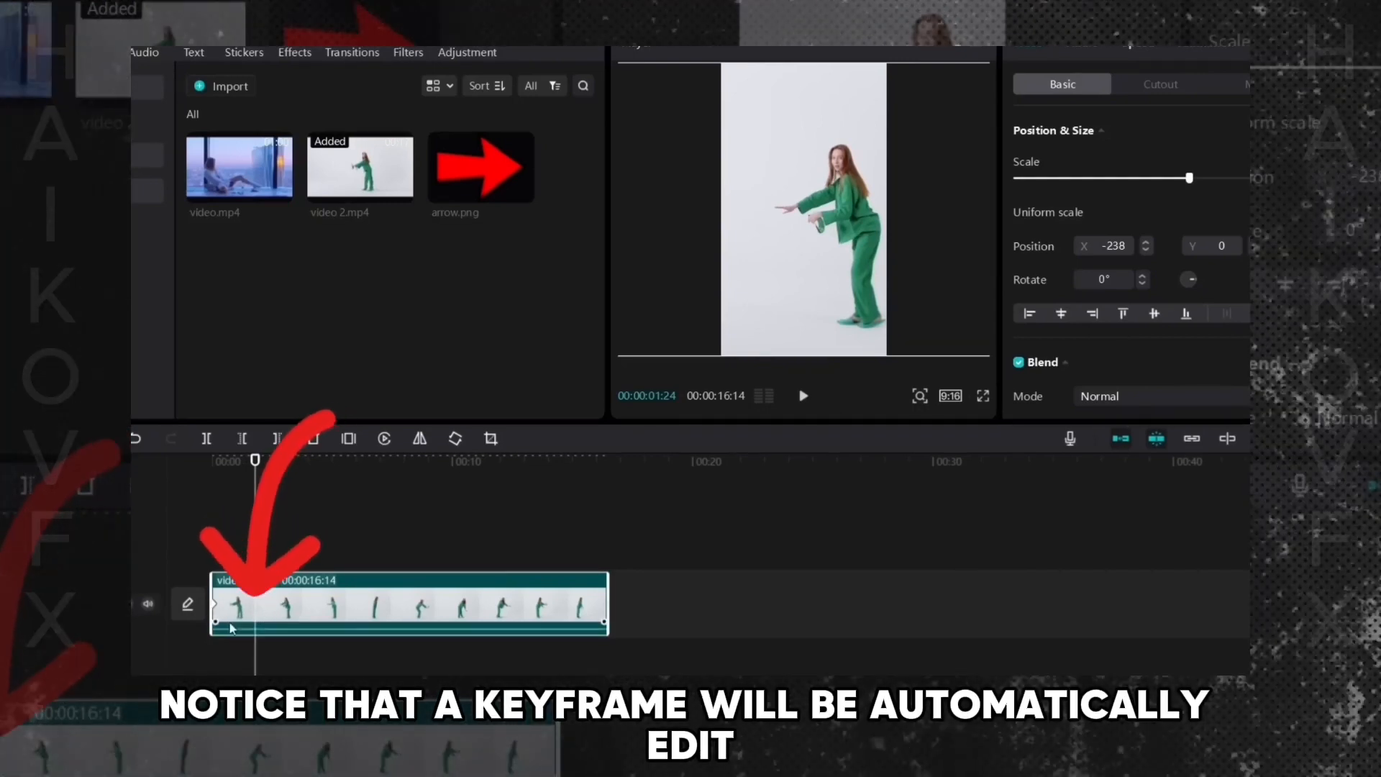
{"action": "left_click_drag", "start_coordinate": [833, 211], "coordinate": [805, 208]}
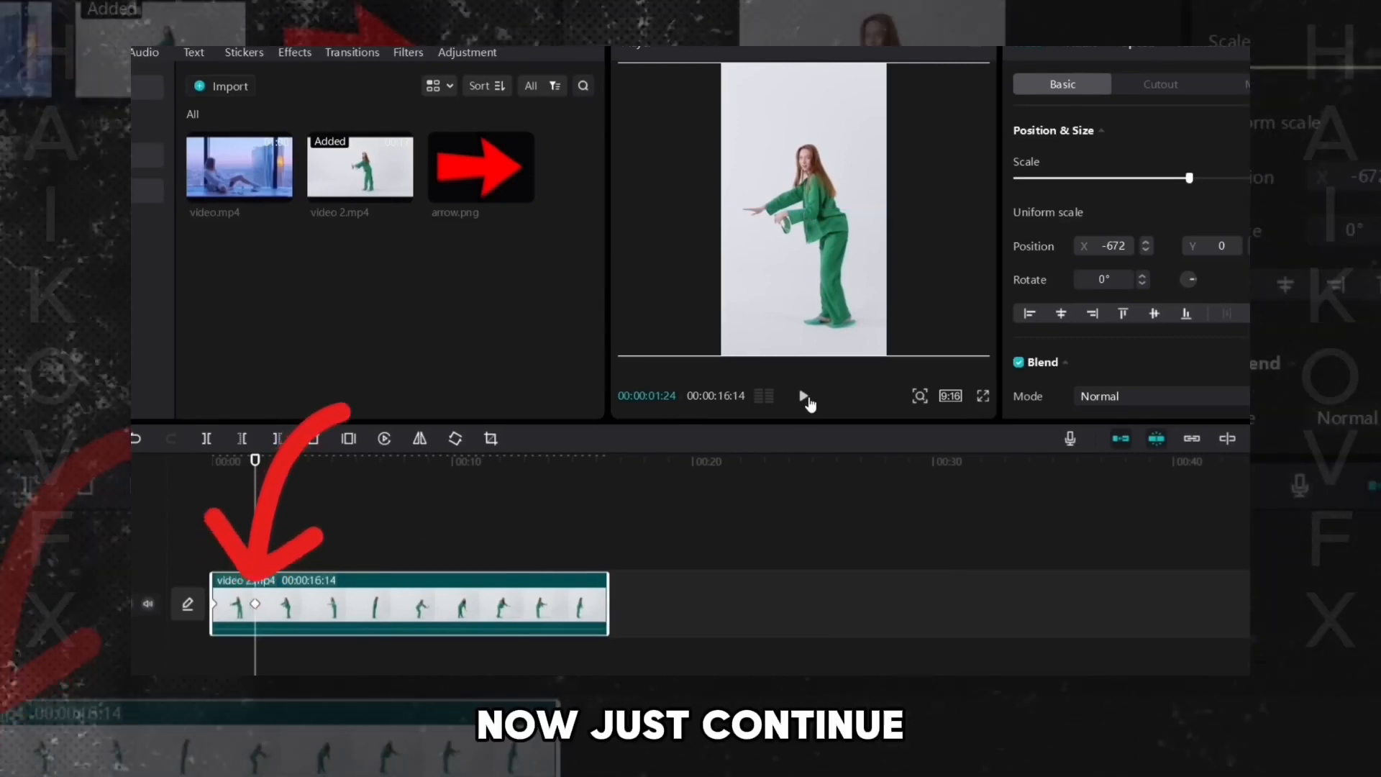
{"action": "left_click", "coordinate": [806, 398]}
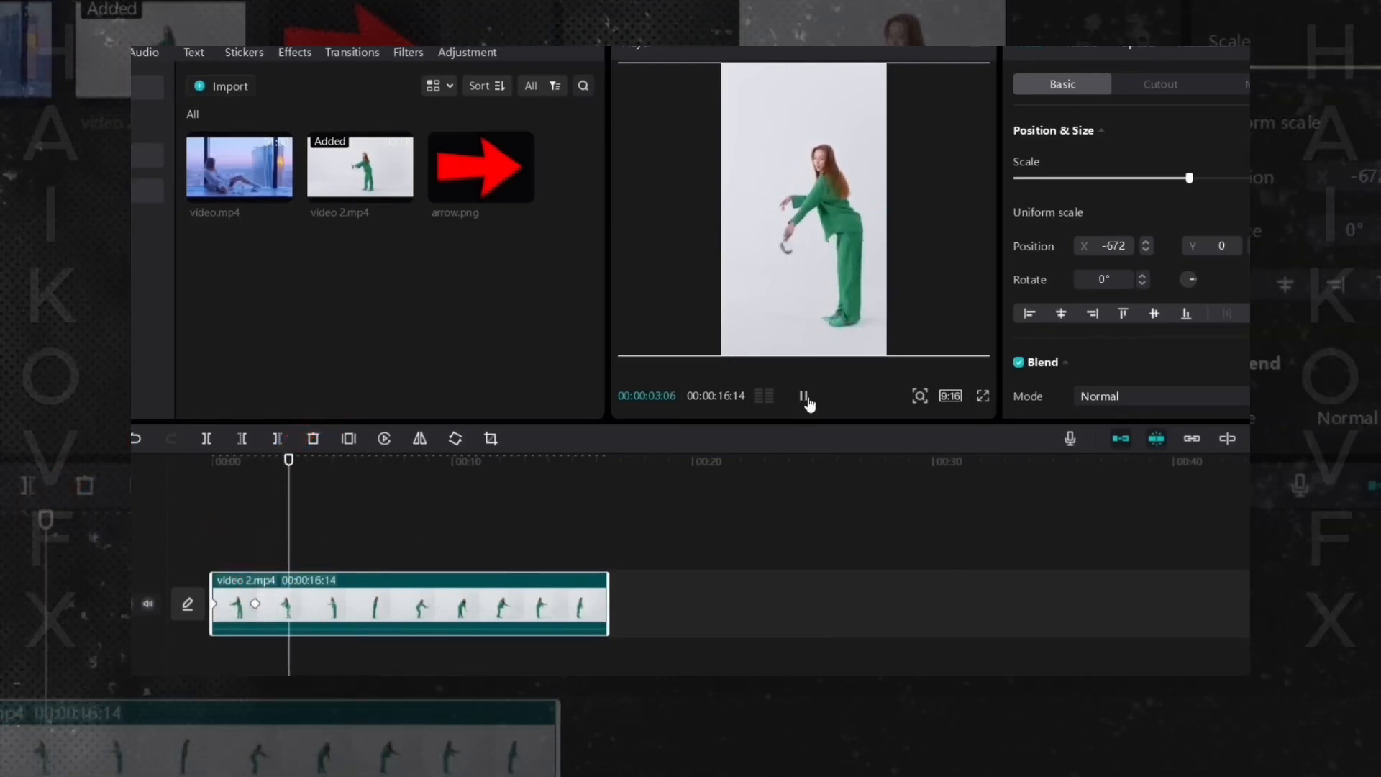
- Pause playback at about 3 seconds and shift the video to keep the dancer centred, adding a position keyframe
{"action": "left_click", "coordinate": [806, 397]}
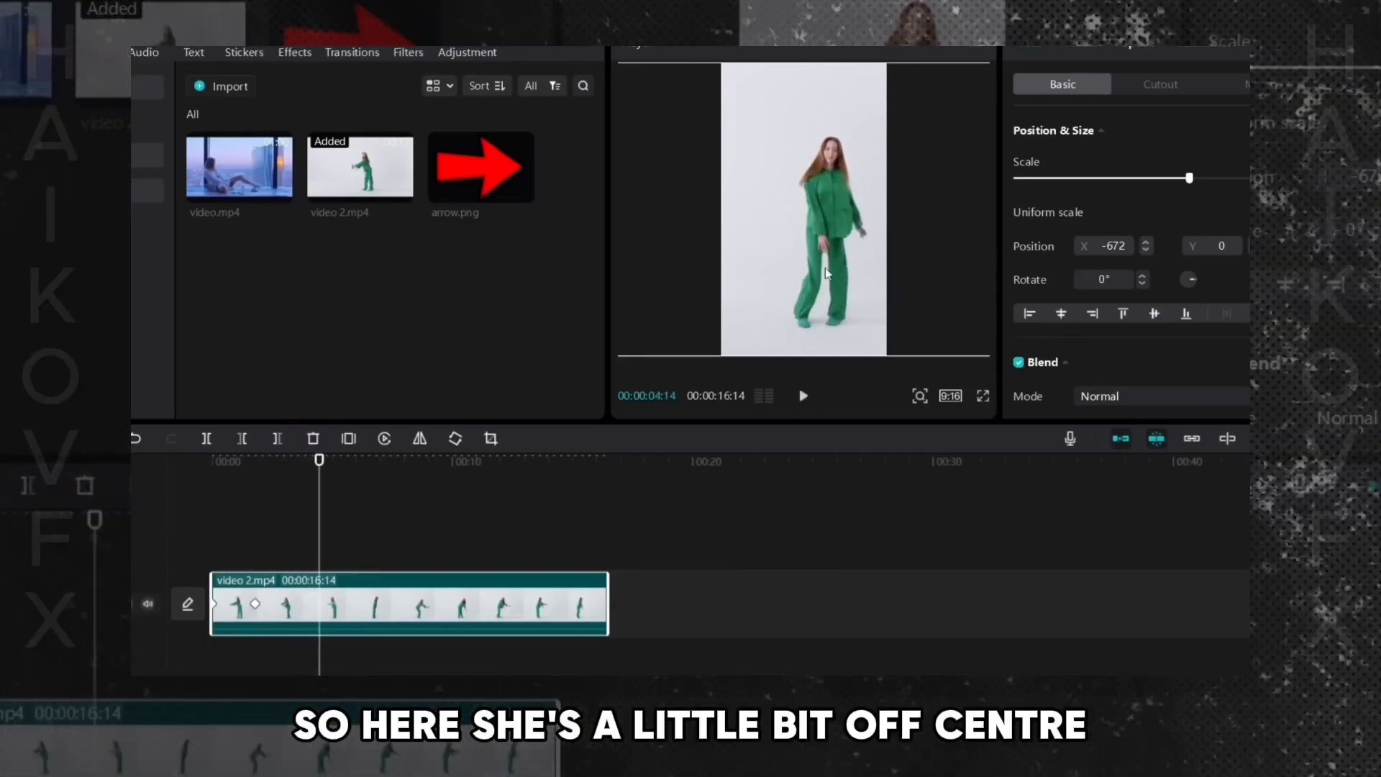
{"action": "left_click_drag", "start_coordinate": [831, 230], "coordinate": [813, 227]}
- Replay from the start, select the clip and at about 7 seconds 21 frames shift the video to recentre the dancer
{"action": "left_click", "coordinate": [205, 534]}
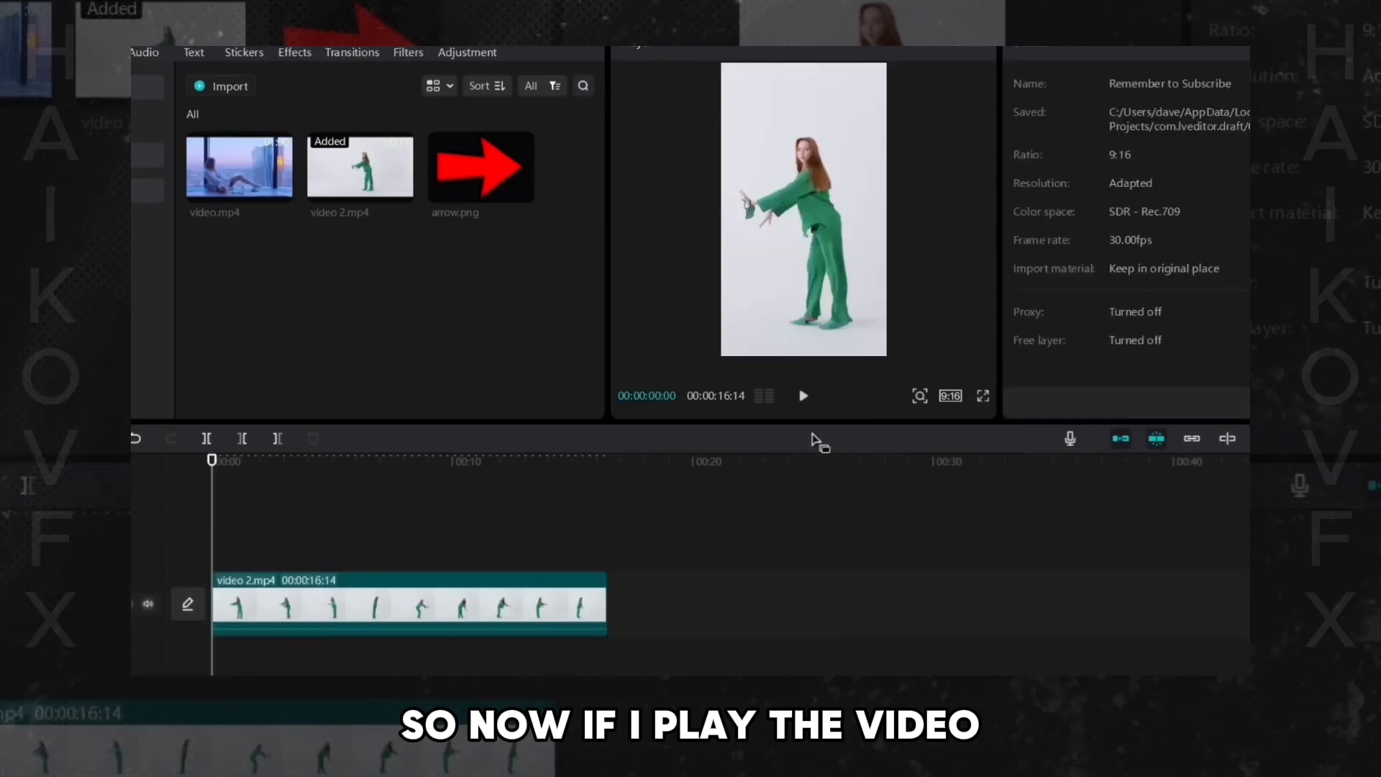
{"action": "key", "text": "space"}
{"action": "left_click", "coordinate": [363, 615]}
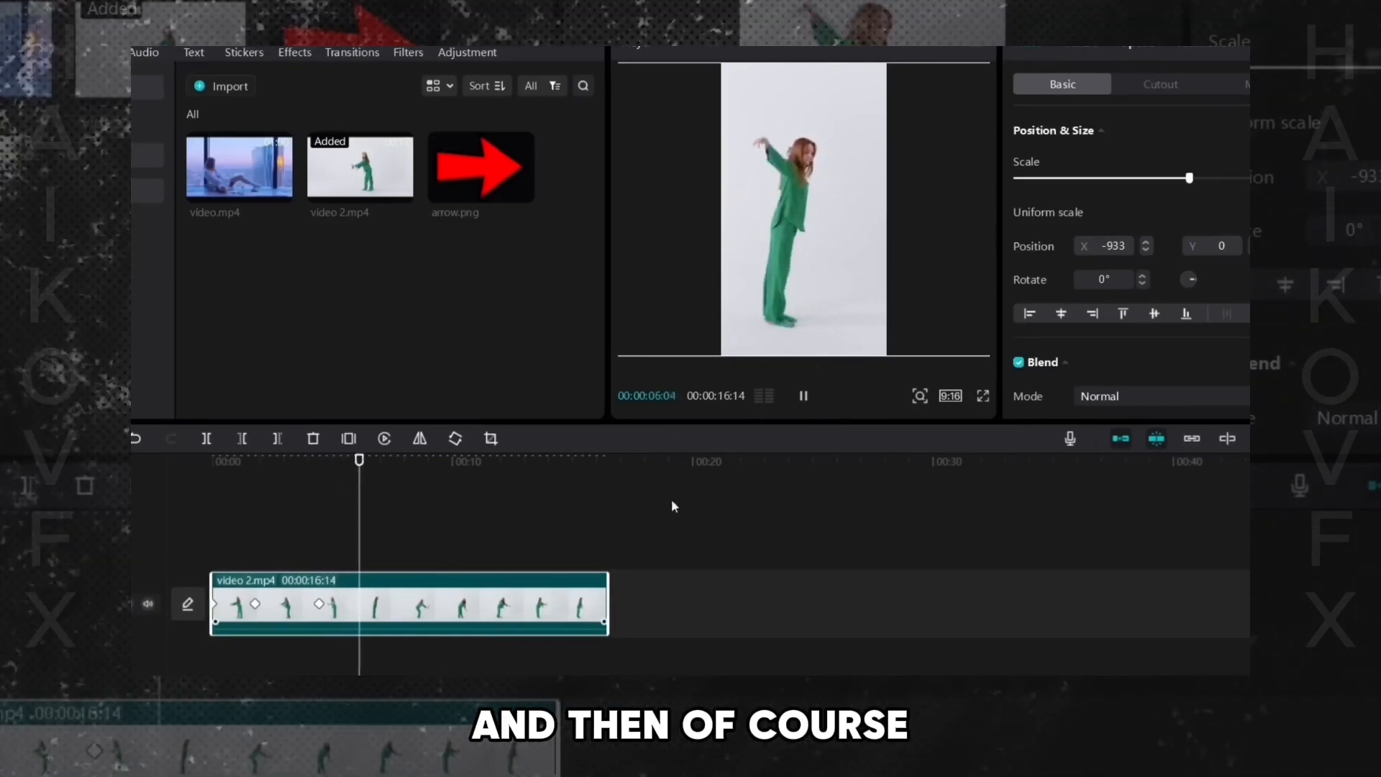
{"action": "left_click", "coordinate": [803, 396]}
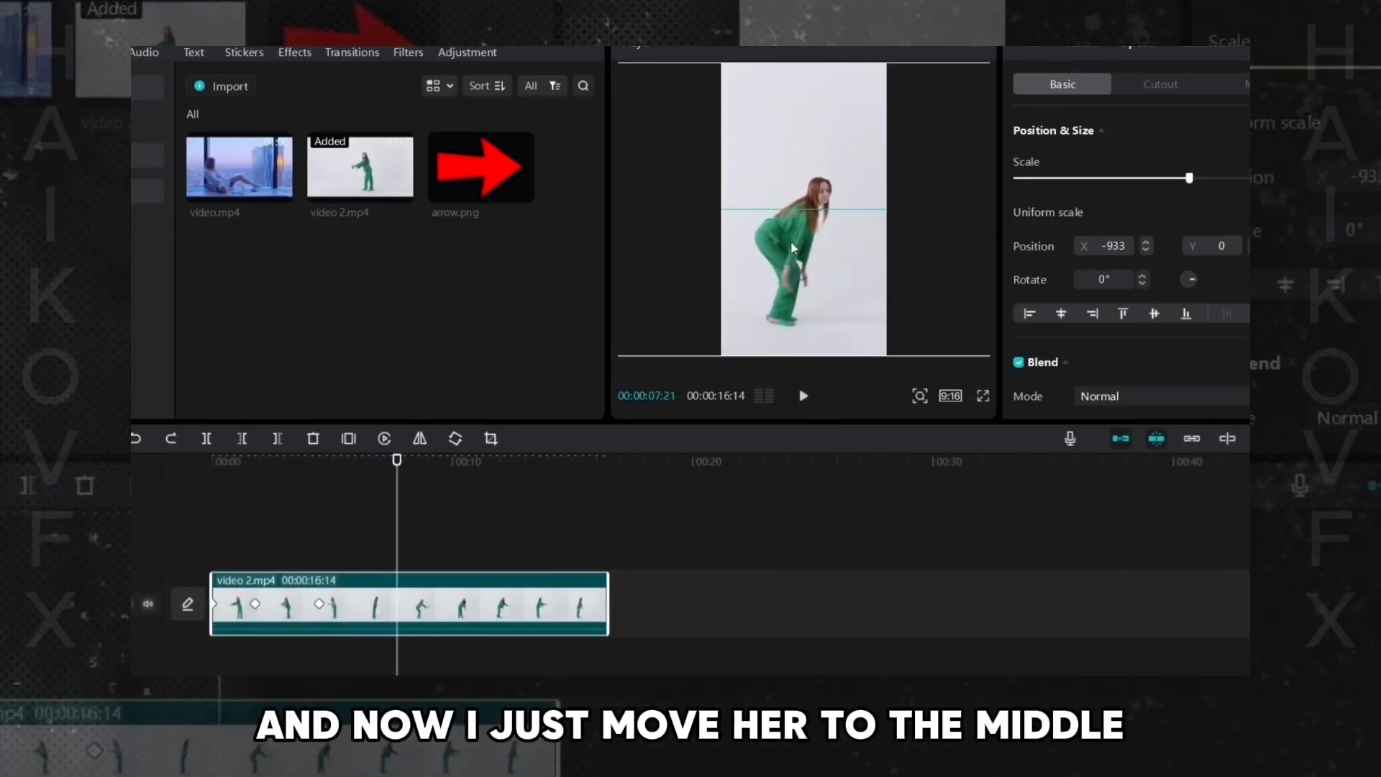
{"action": "left_click_drag", "start_coordinate": [791, 240], "coordinate": [800, 240]}
- Continue playing and pausing, shifting the video to recentre the dancer at about 9 seconds 5 frames and 10 seconds 19 frames
{"action": "left_click", "coordinate": [803, 395]}
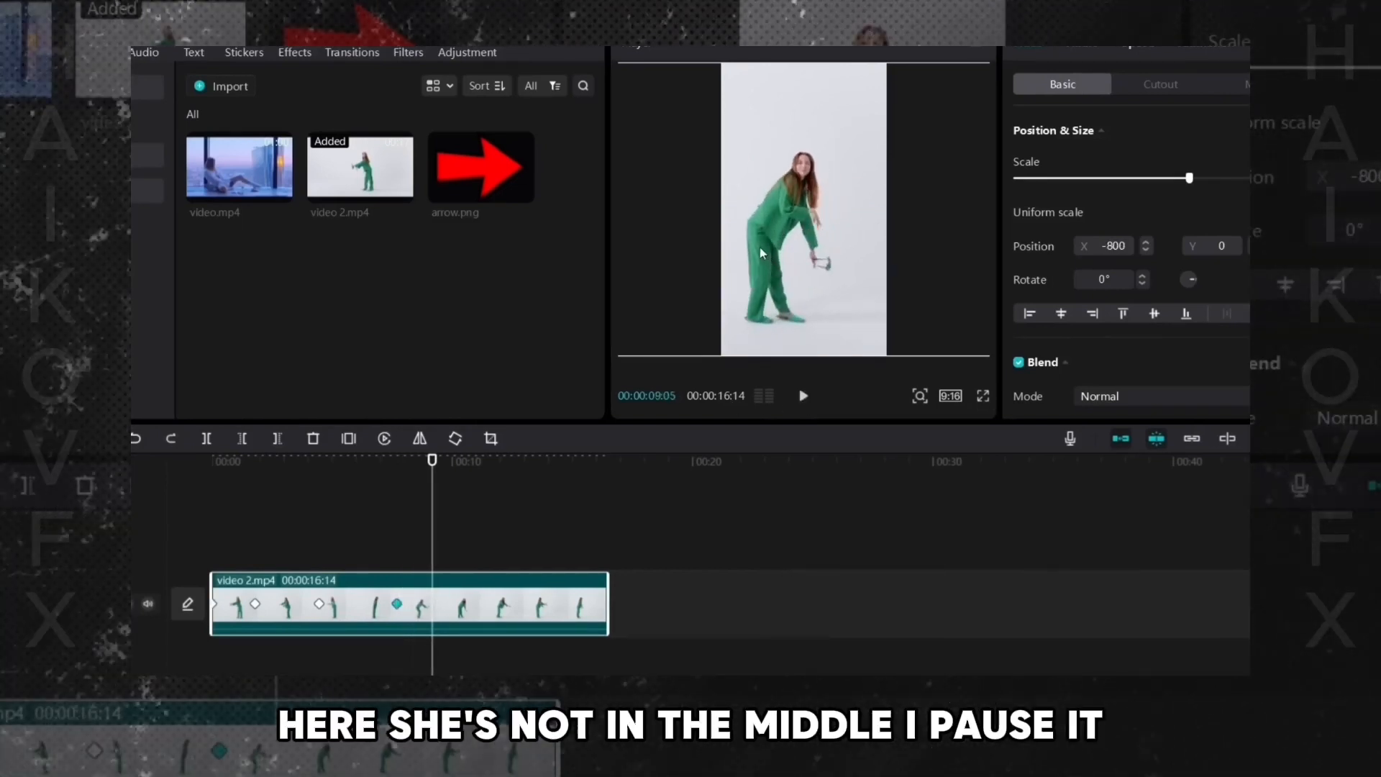
{"action": "left_click_drag", "start_coordinate": [761, 253], "coordinate": [786, 245]}
{"action": "left_click", "coordinate": [805, 393]}
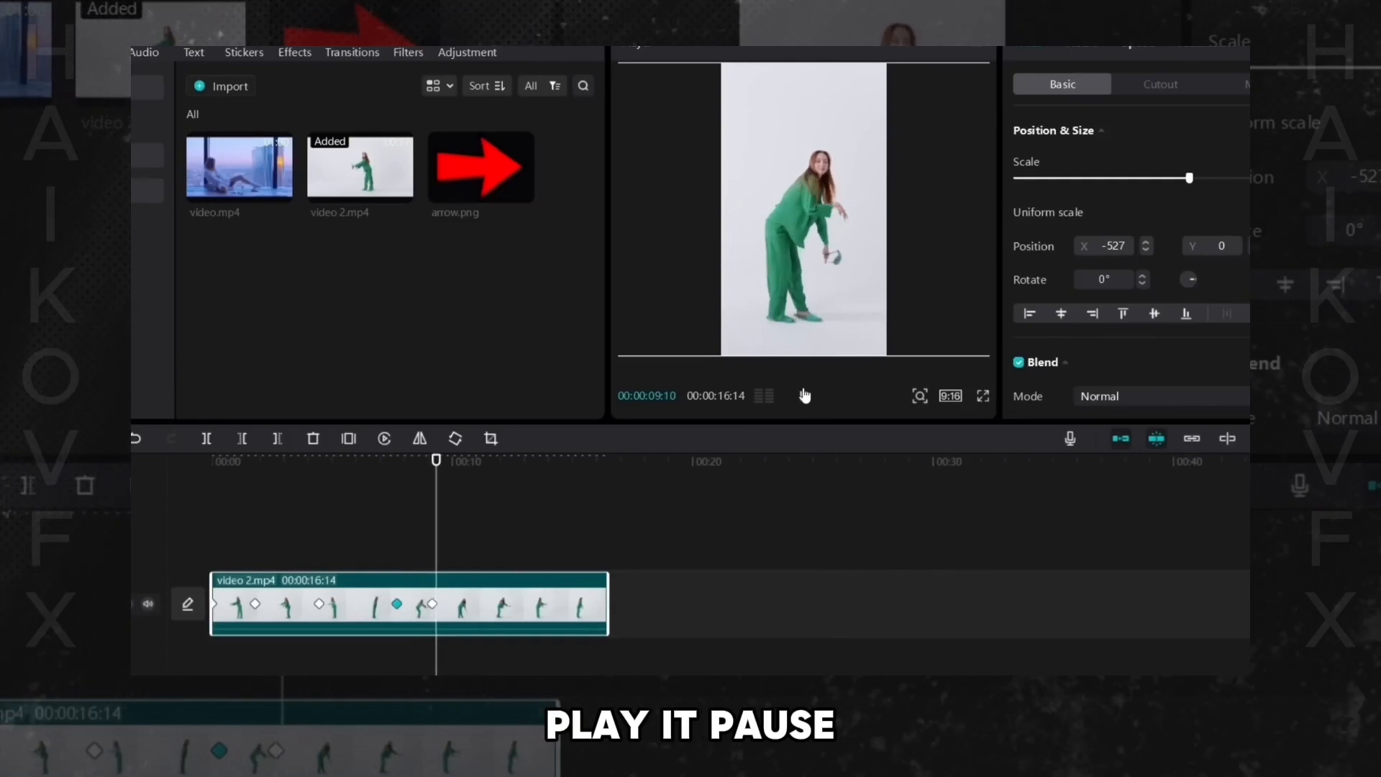
{"action": "left_click", "coordinate": [805, 395]}
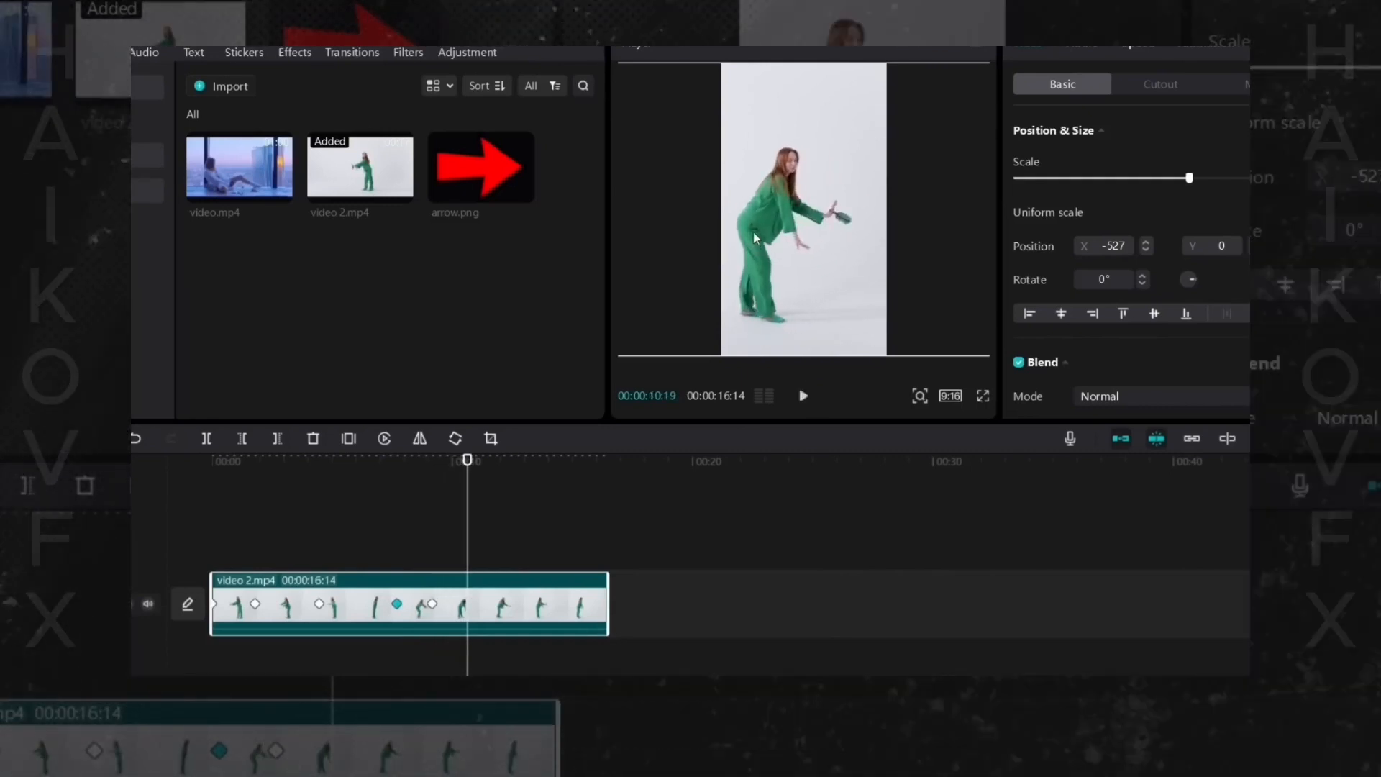
{"action": "left_click_drag", "start_coordinate": [777, 241], "coordinate": [779, 239]}
- Keep playing and pausing, shifting the video to recentre the dancer at about 11 and 12 seconds
{"action": "left_click", "coordinate": [803, 396]}
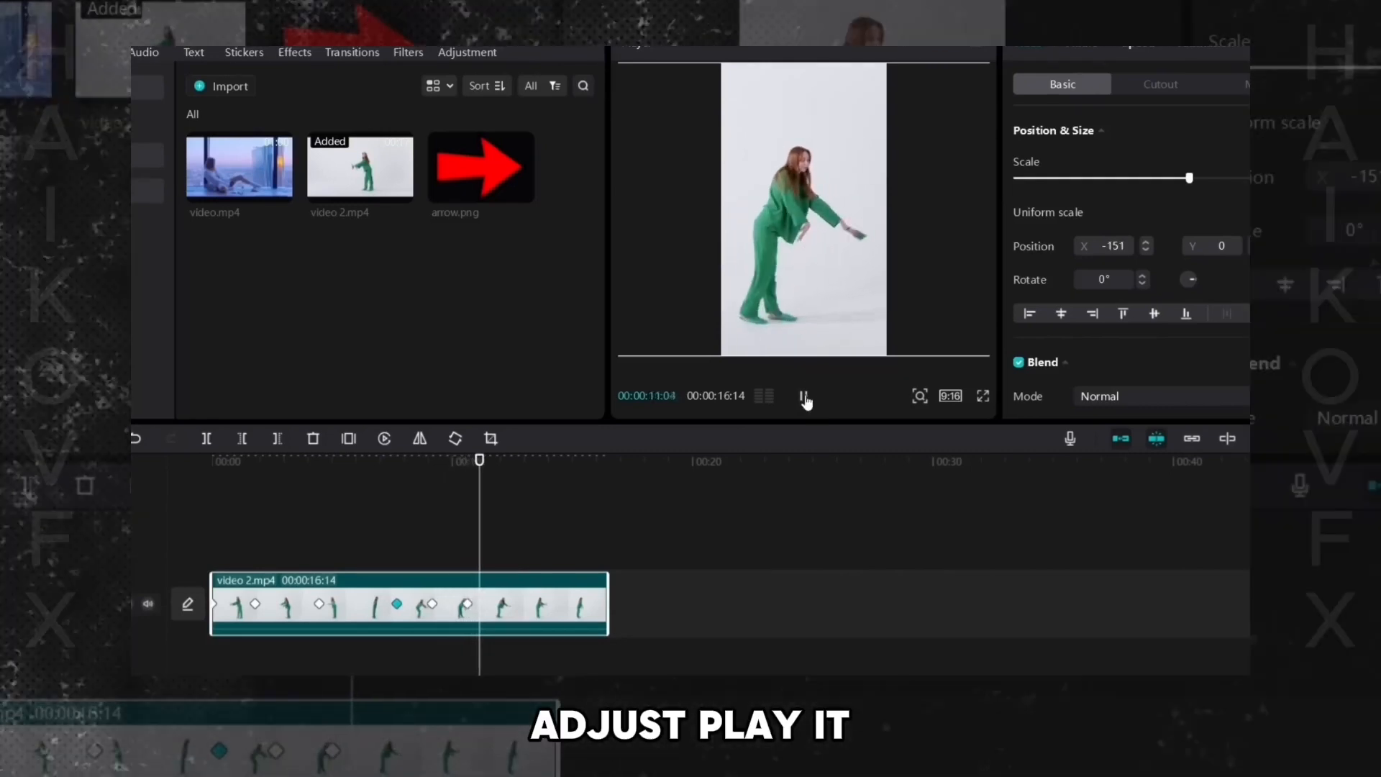
{"action": "left_click", "coordinate": [802, 396]}
{"action": "left_click_drag", "start_coordinate": [774, 254], "coordinate": [780, 253]}
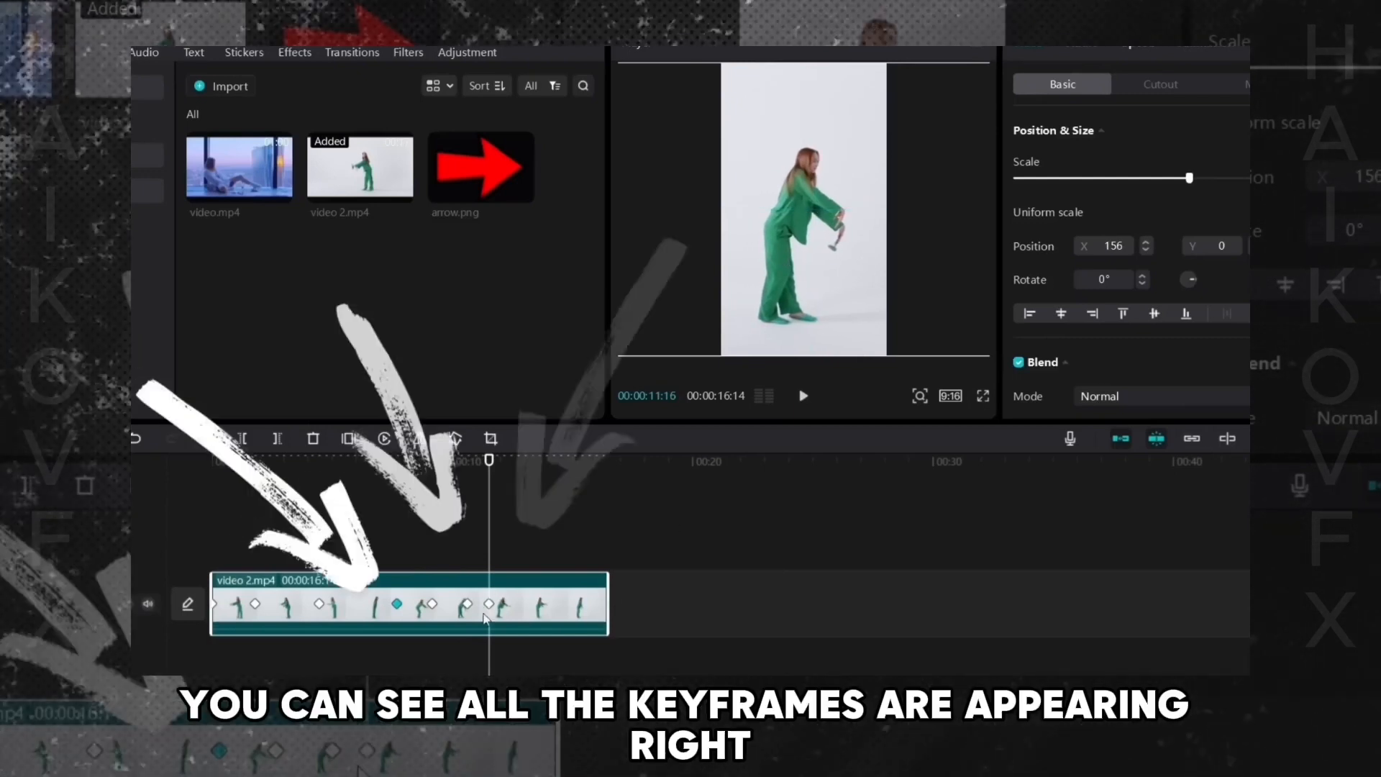
{"action": "left_click", "coordinate": [802, 395]}
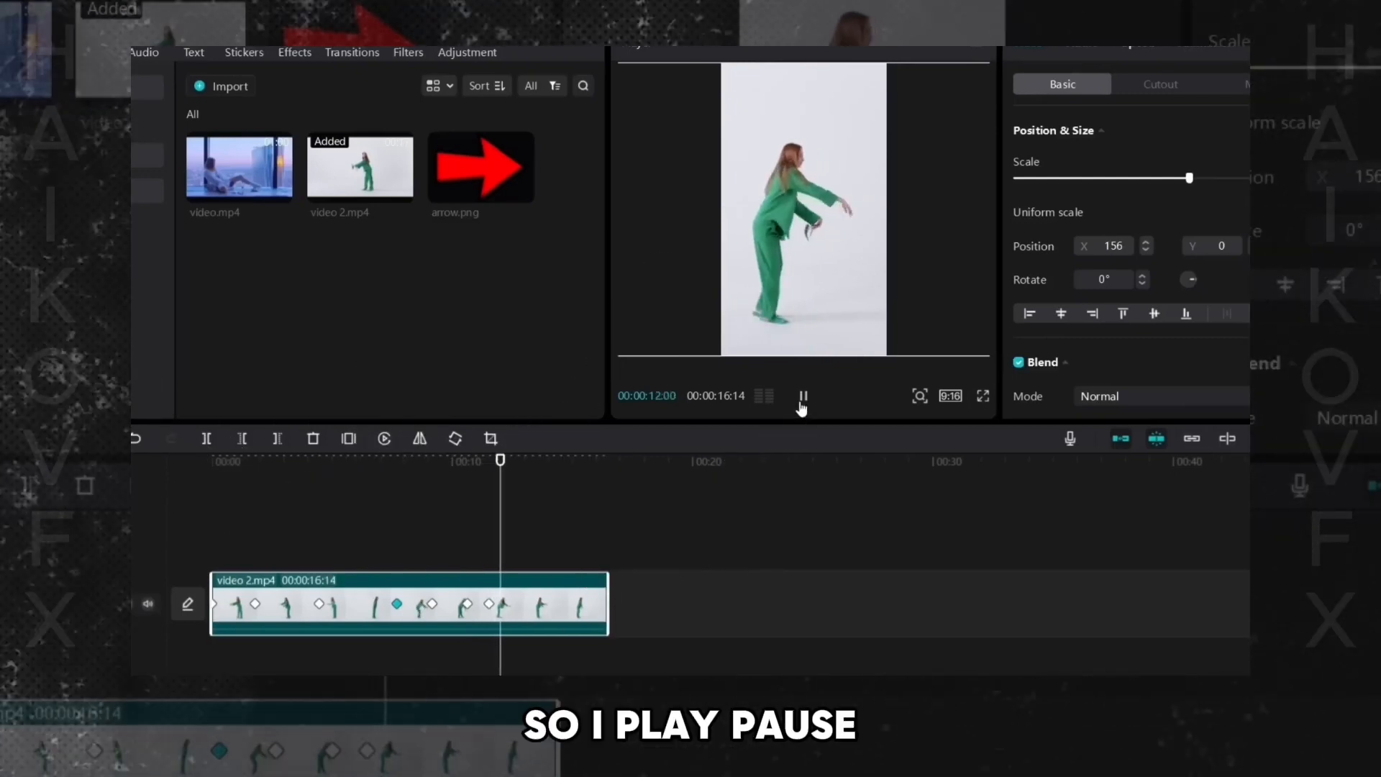
{"action": "left_click", "coordinate": [803, 396]}
{"action": "left_click_drag", "start_coordinate": [779, 260], "coordinate": [788, 264]}
- Near the end at about 16 seconds, move the video to keep the dancer centred, adding the final keyframe
{"action": "left_click", "coordinate": [801, 396]}
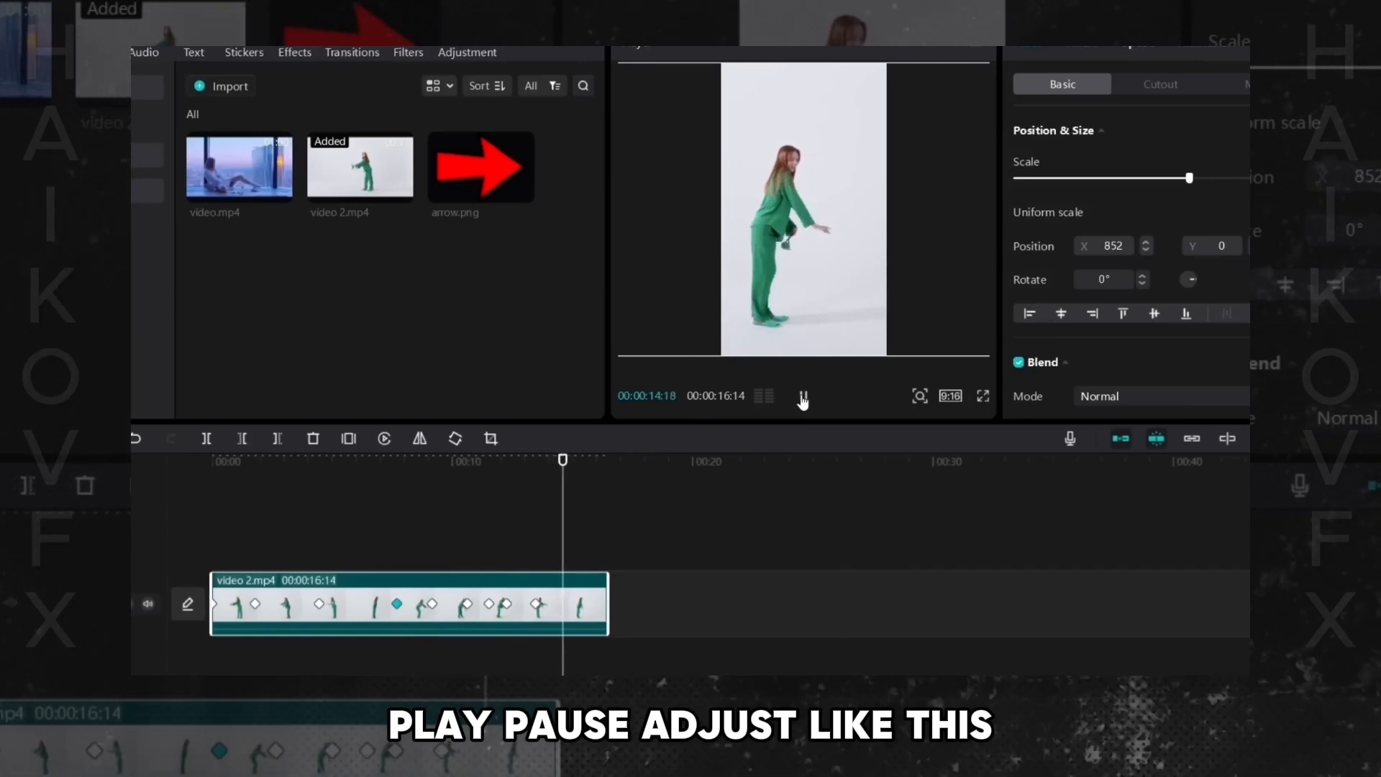
{"action": "left_click_drag", "start_coordinate": [788, 281], "coordinate": [812, 279]}
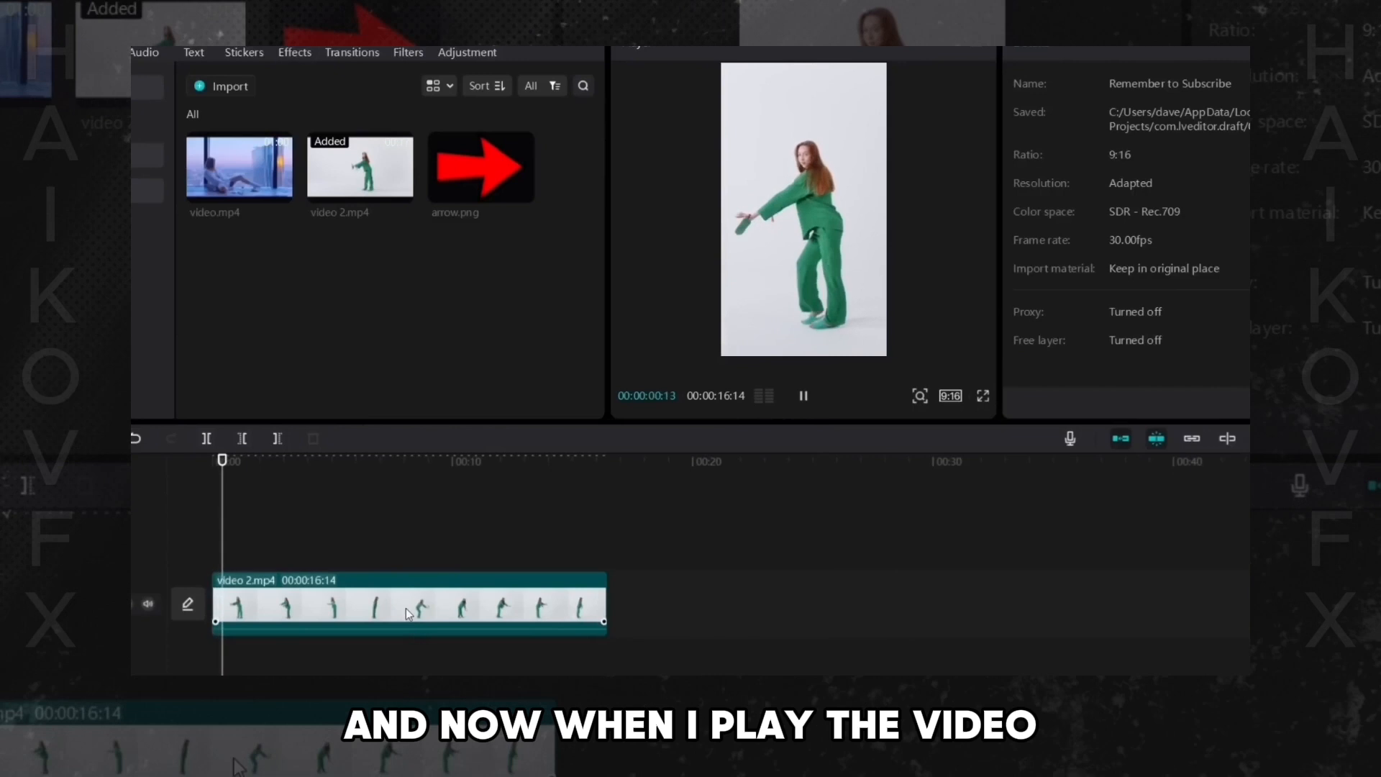
{"action": "left_click", "coordinate": [406, 607]}
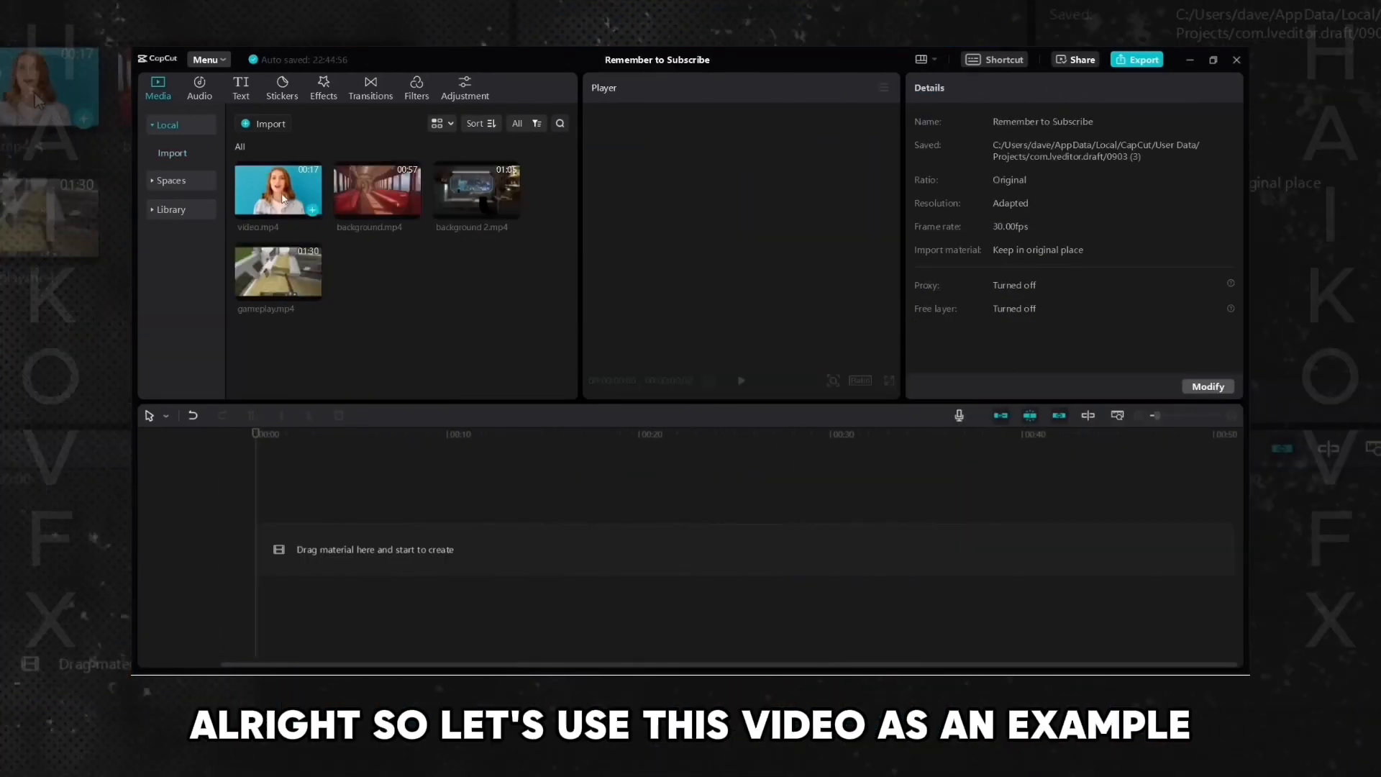
- Add video.mp4 to the timeline of a new project, select it and apply Auto cutout to remove its background
{"action": "left_click_drag", "start_coordinate": [366, 318], "coordinate": [296, 558]}
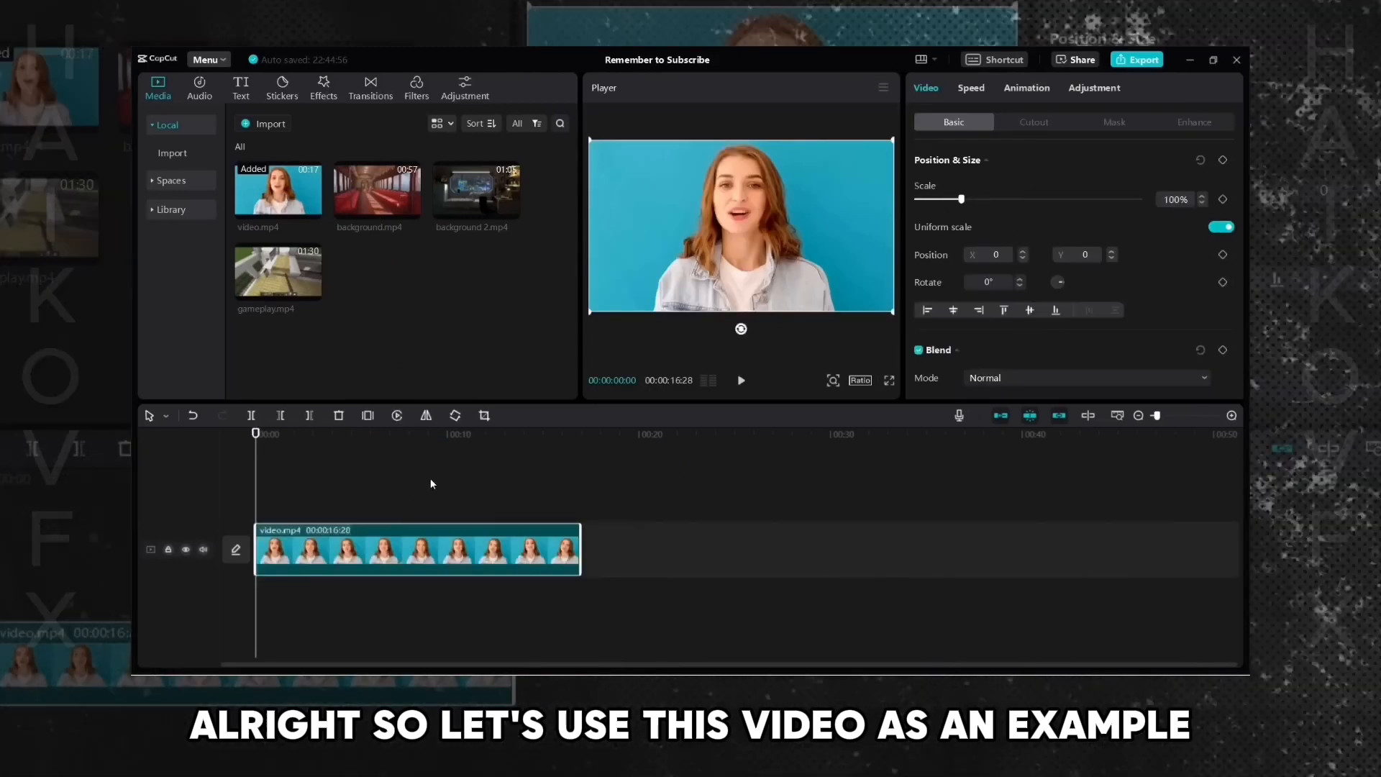
{"action": "left_click", "coordinate": [432, 483]}
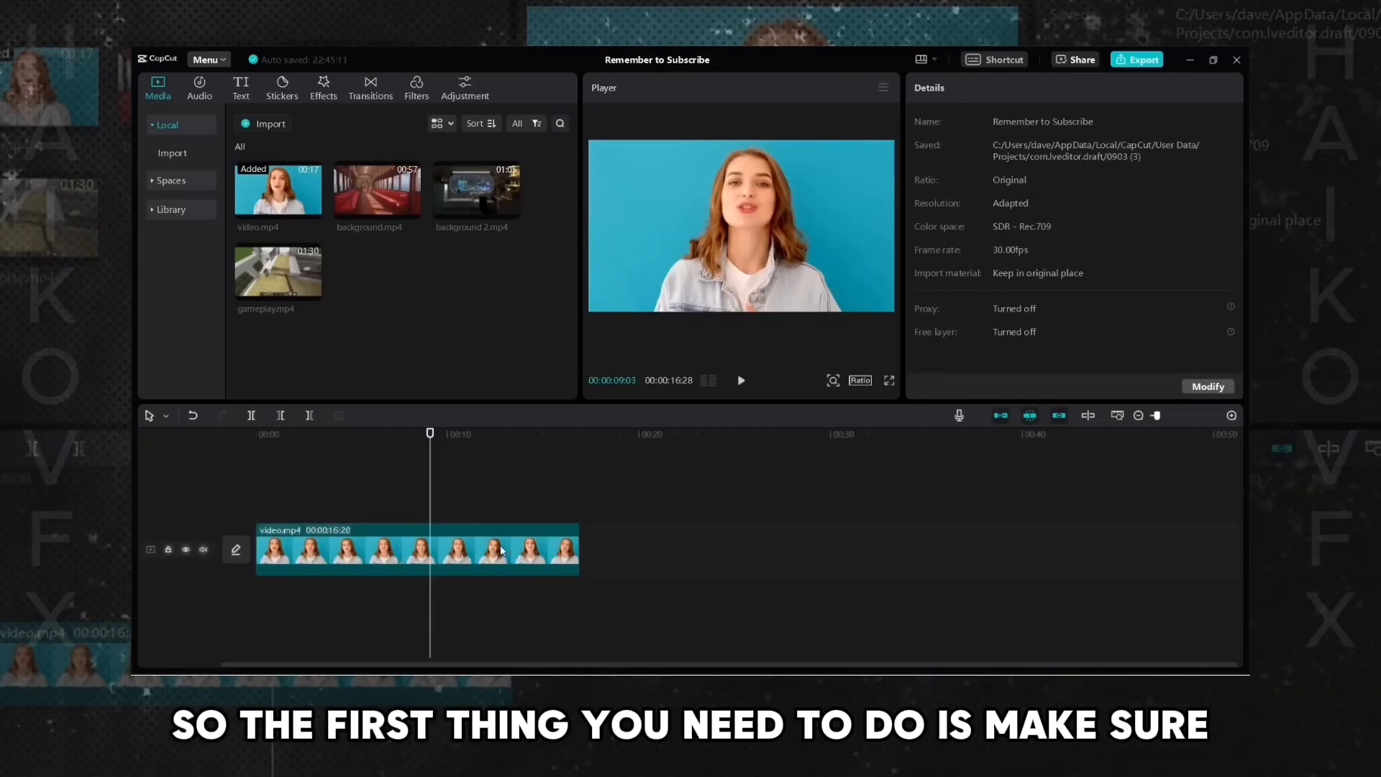
{"action": "left_click", "coordinate": [497, 551]}
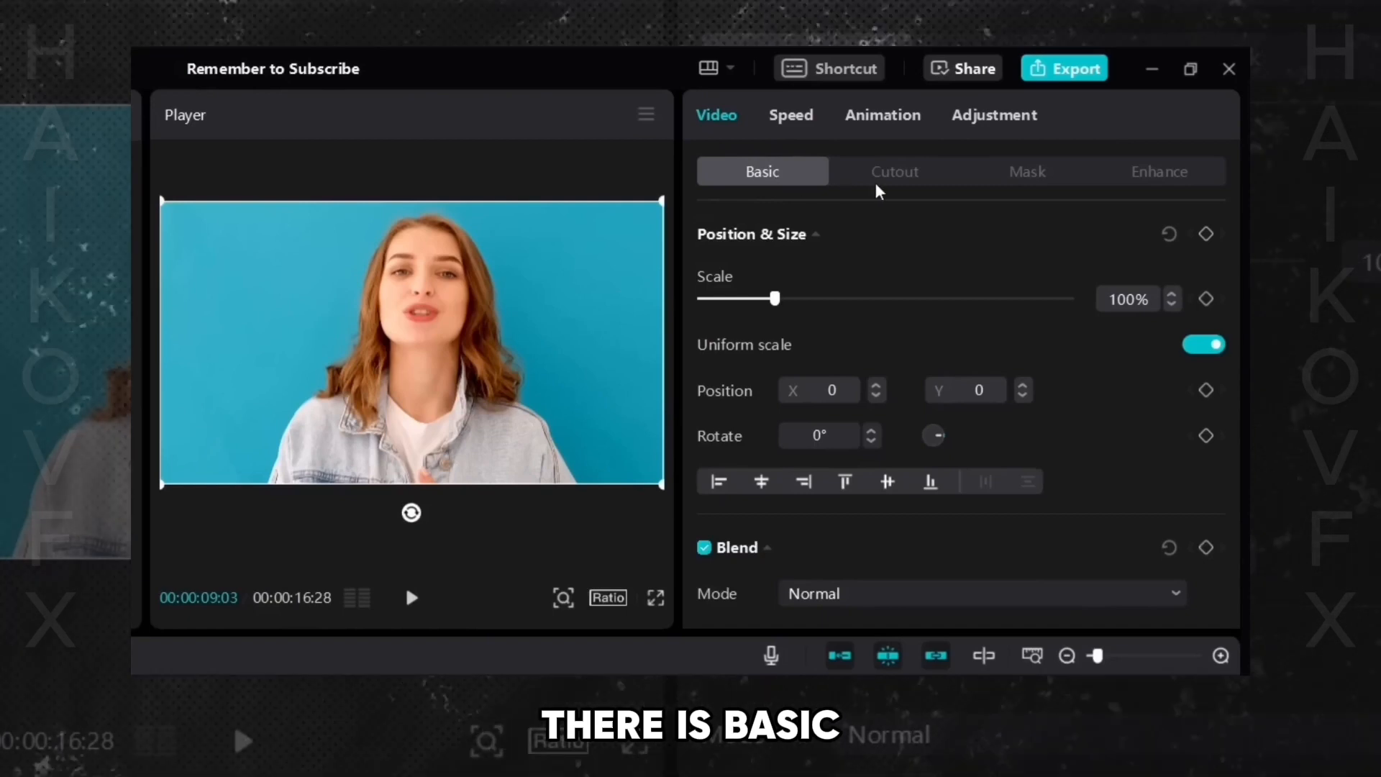
{"action": "left_click", "coordinate": [909, 185]}
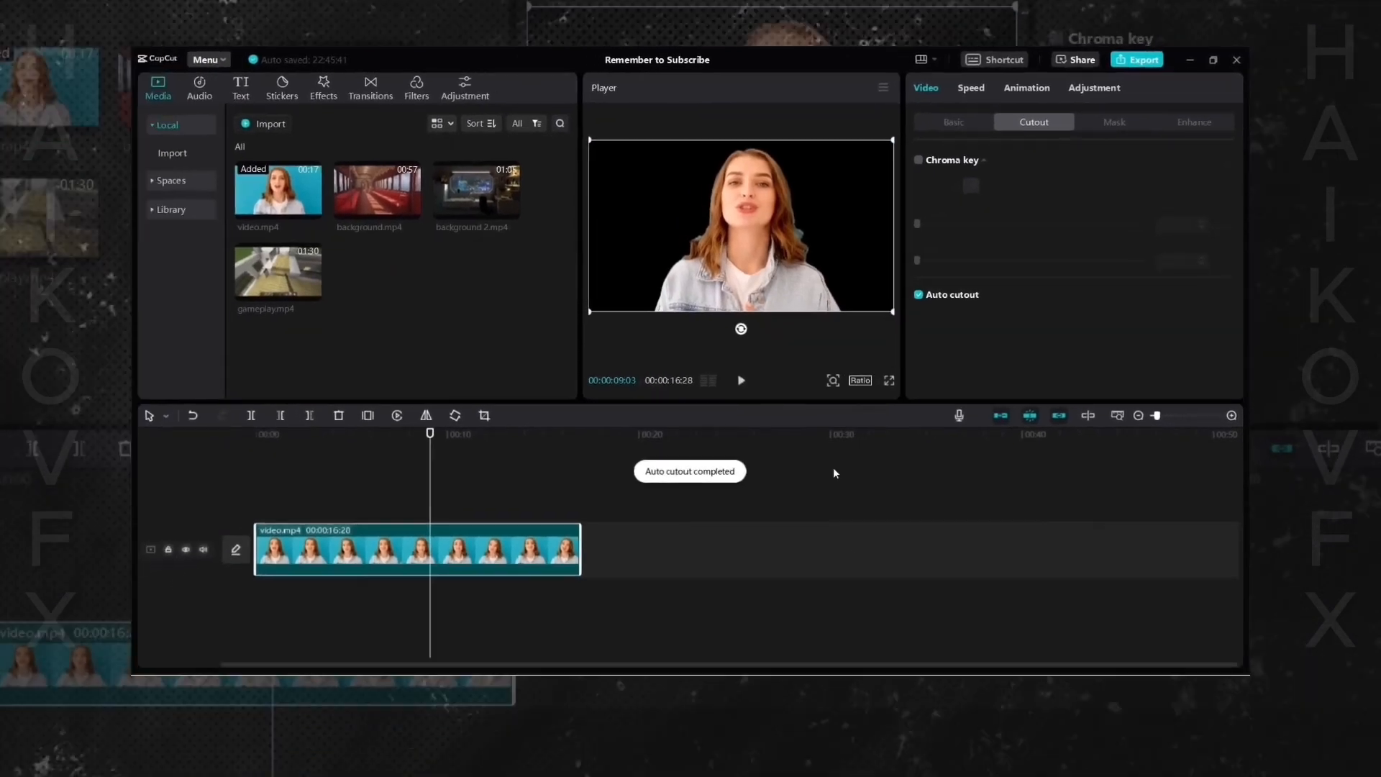
- Play the cut-out clip from the start to check it, then preview background.mp4 in the media library
{"action": "left_click", "coordinate": [297, 478]}
{"action": "left_click_drag", "start_coordinate": [297, 478], "coordinate": [187, 475]}
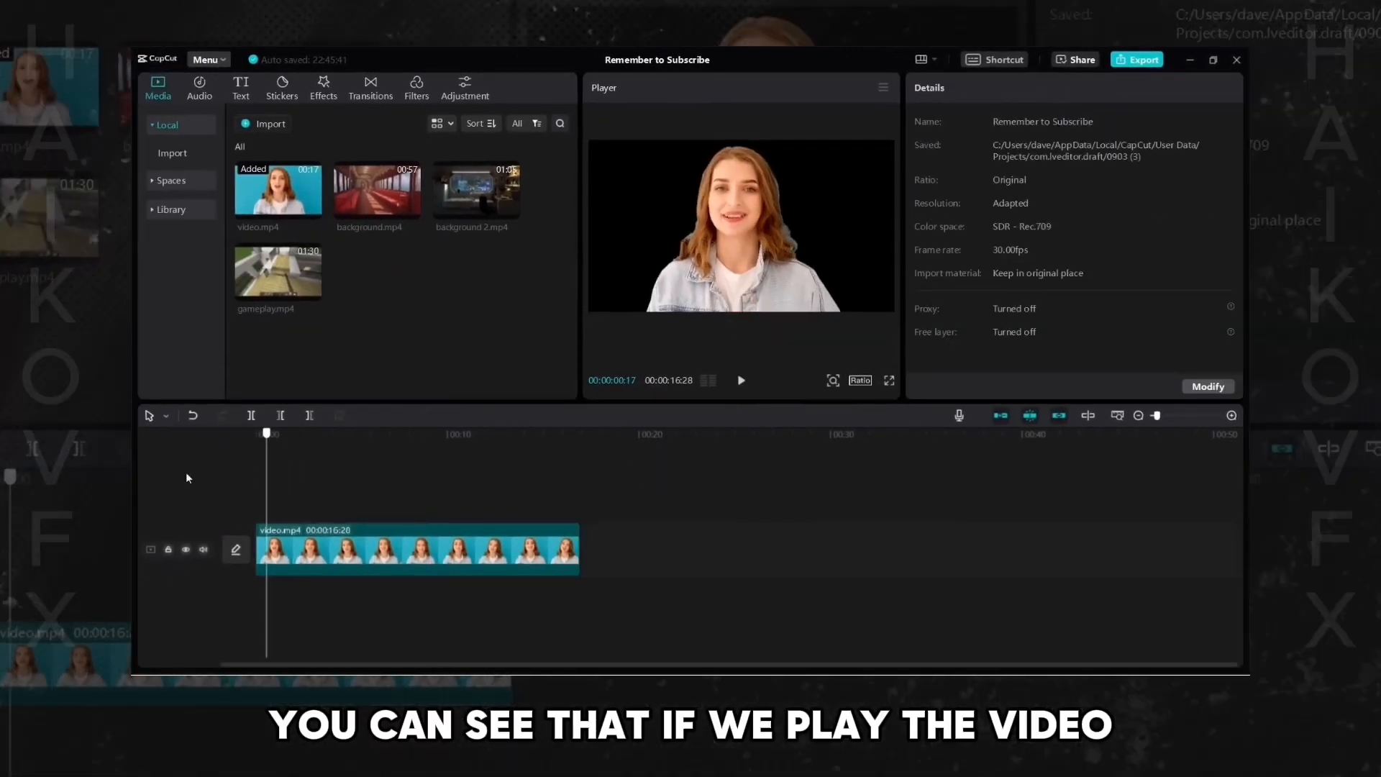
{"action": "key", "text": "space"}
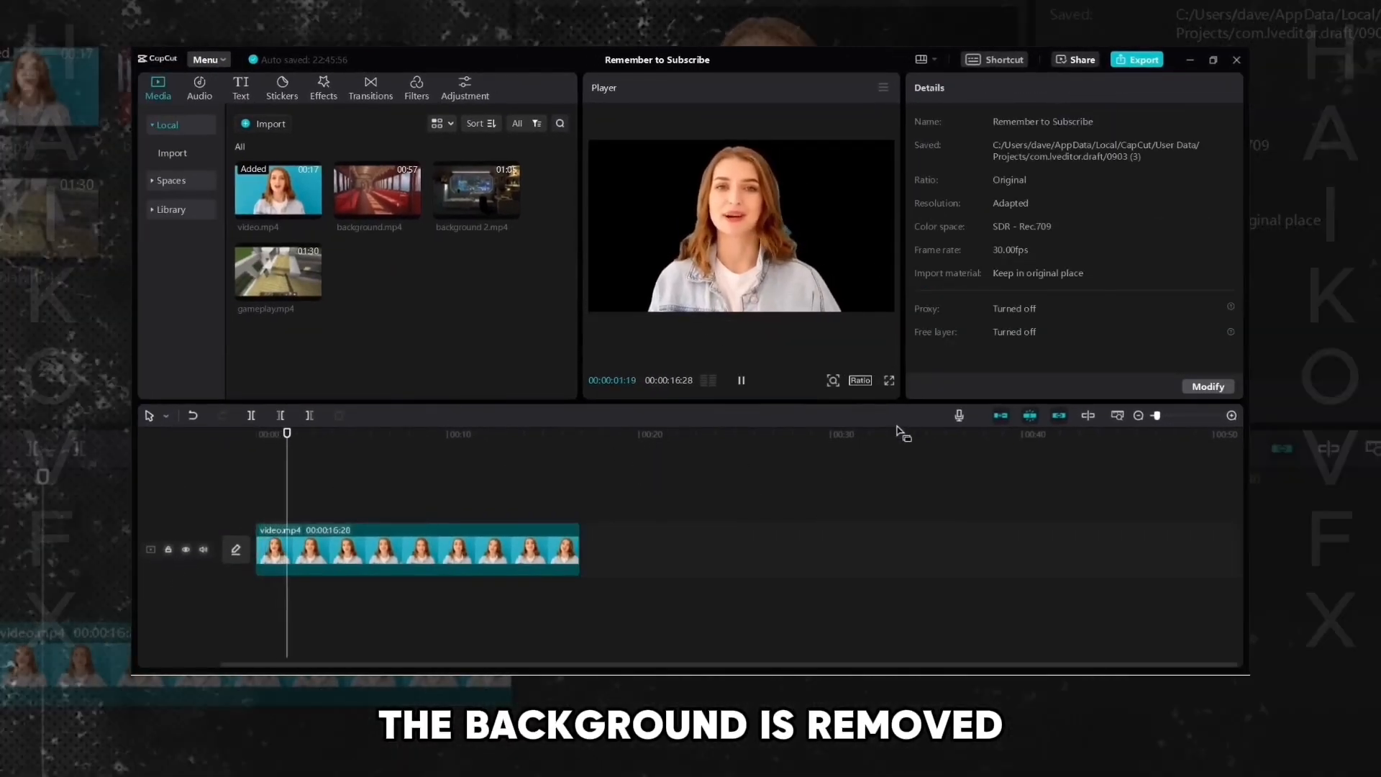
{"action": "key", "text": "space"}
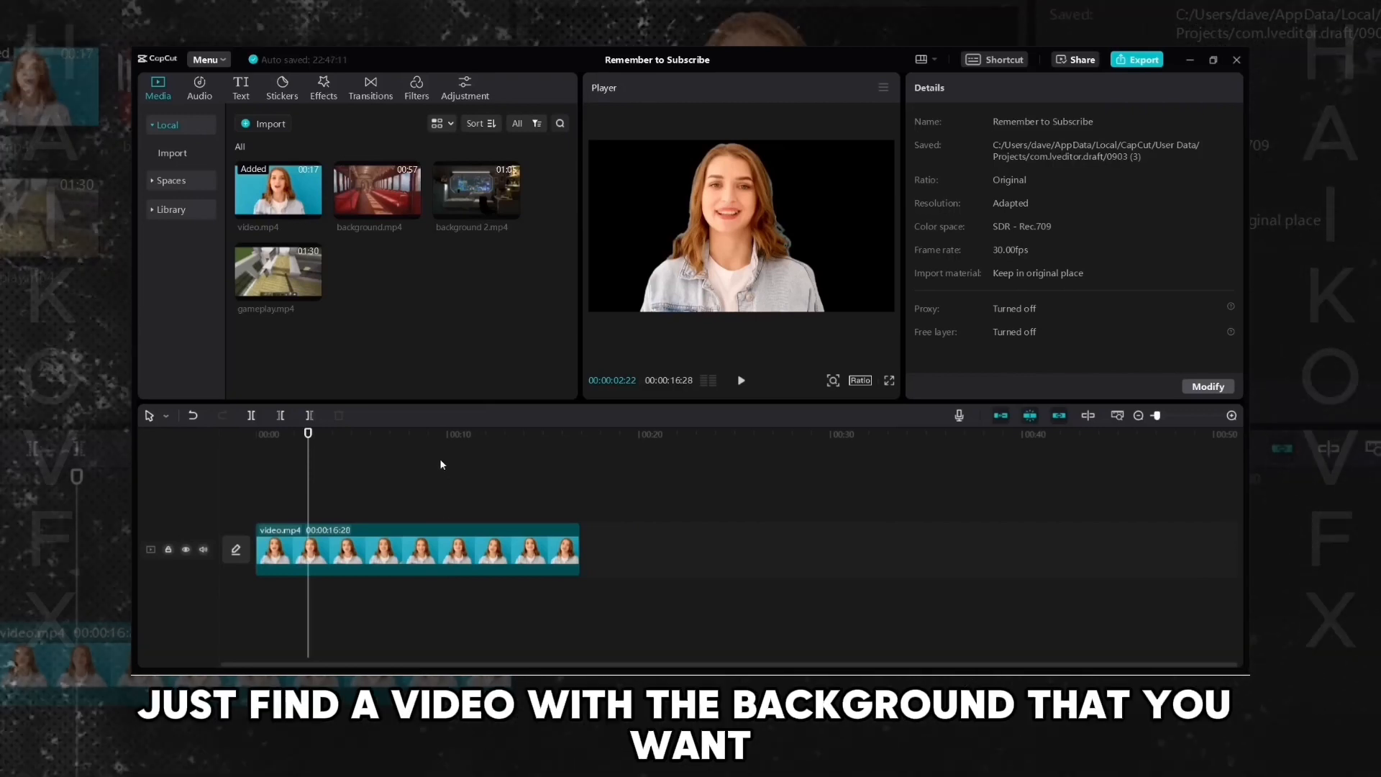
{"action": "left_click", "coordinate": [383, 205]}
{"action": "key", "text": "space"}
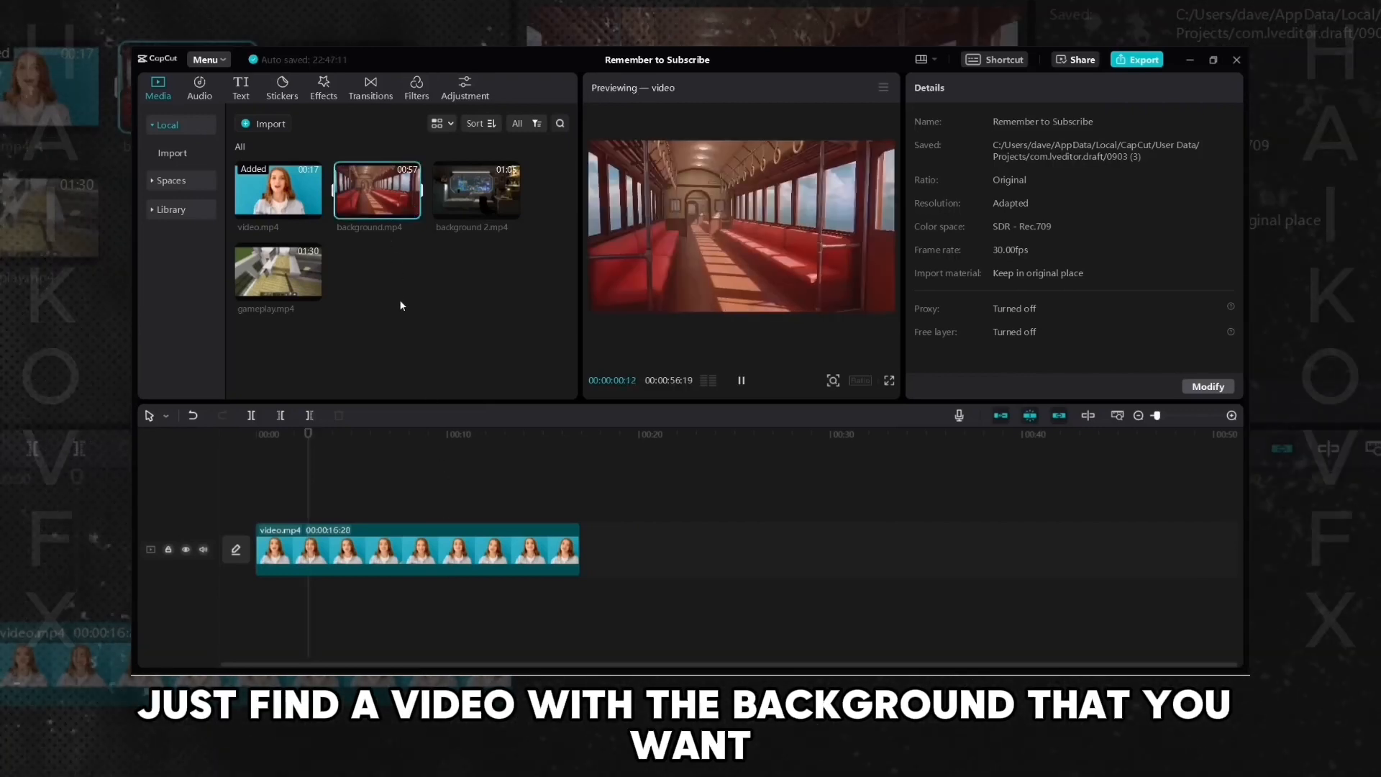
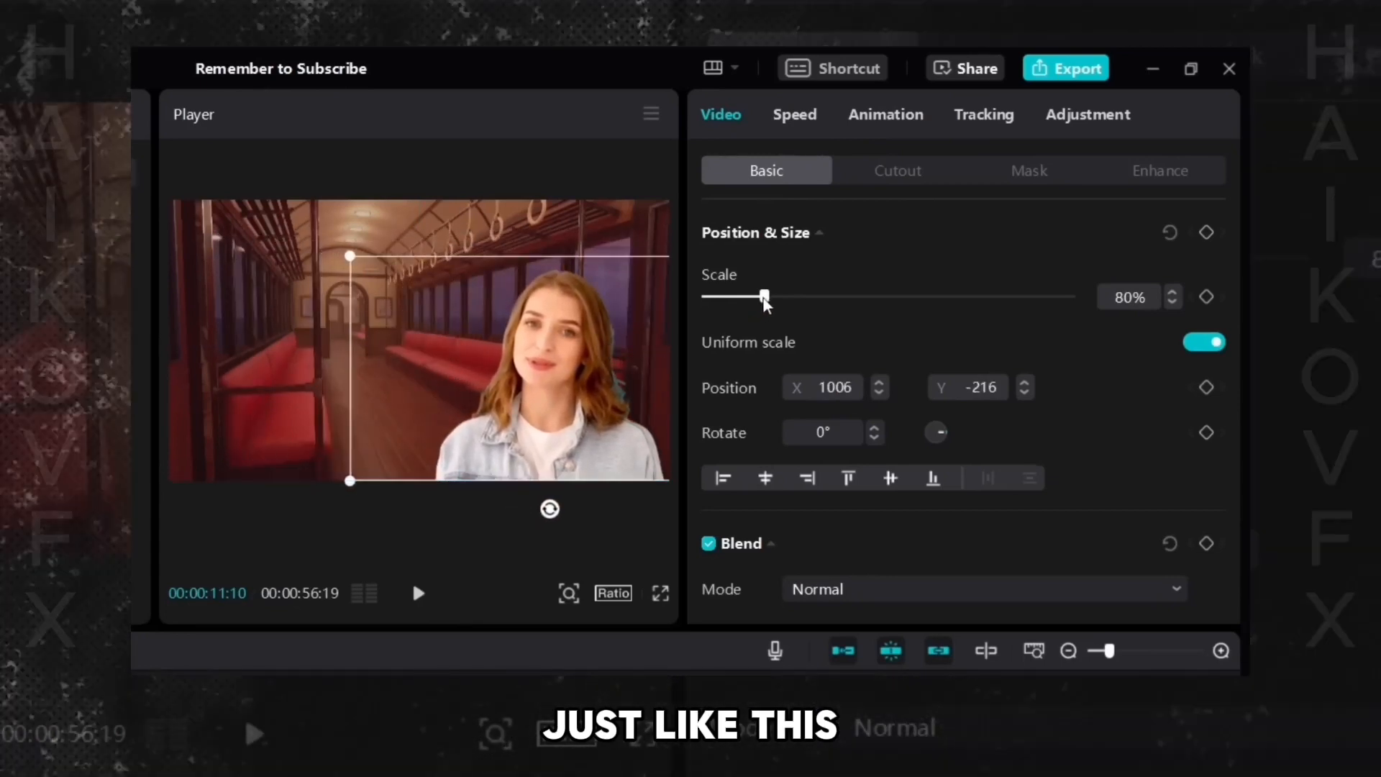
- Scale the cut-out video down to about 73% and move it toward the lower right of the frame
{"action": "left_click_drag", "start_coordinate": [764, 297], "coordinate": [758, 297]}
{"action": "left_click_drag", "start_coordinate": [617, 366], "coordinate": [633, 354]}
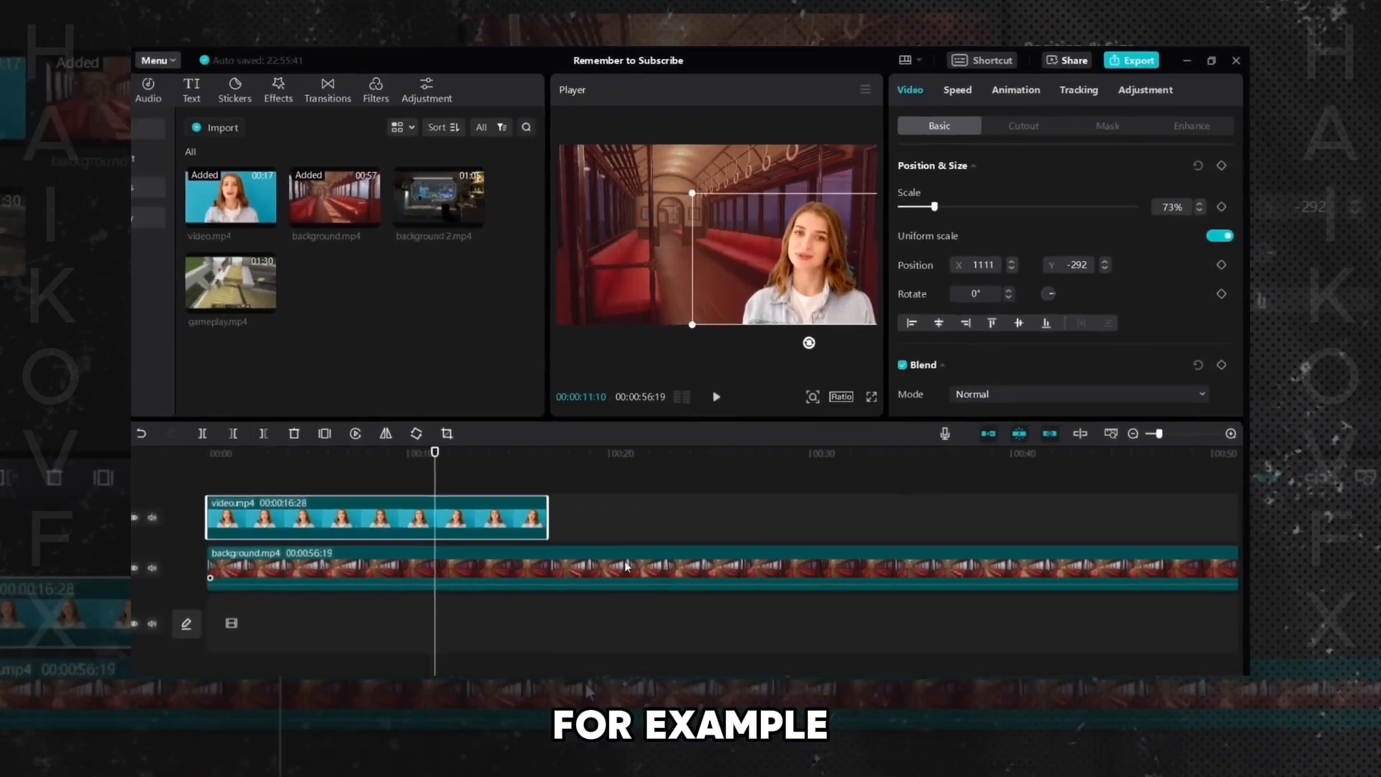
- Delete background.mp4 from the timeline and place gameplay.mp4 underneath the cut-out video as the new background
{"action": "left_click", "coordinate": [653, 541]}
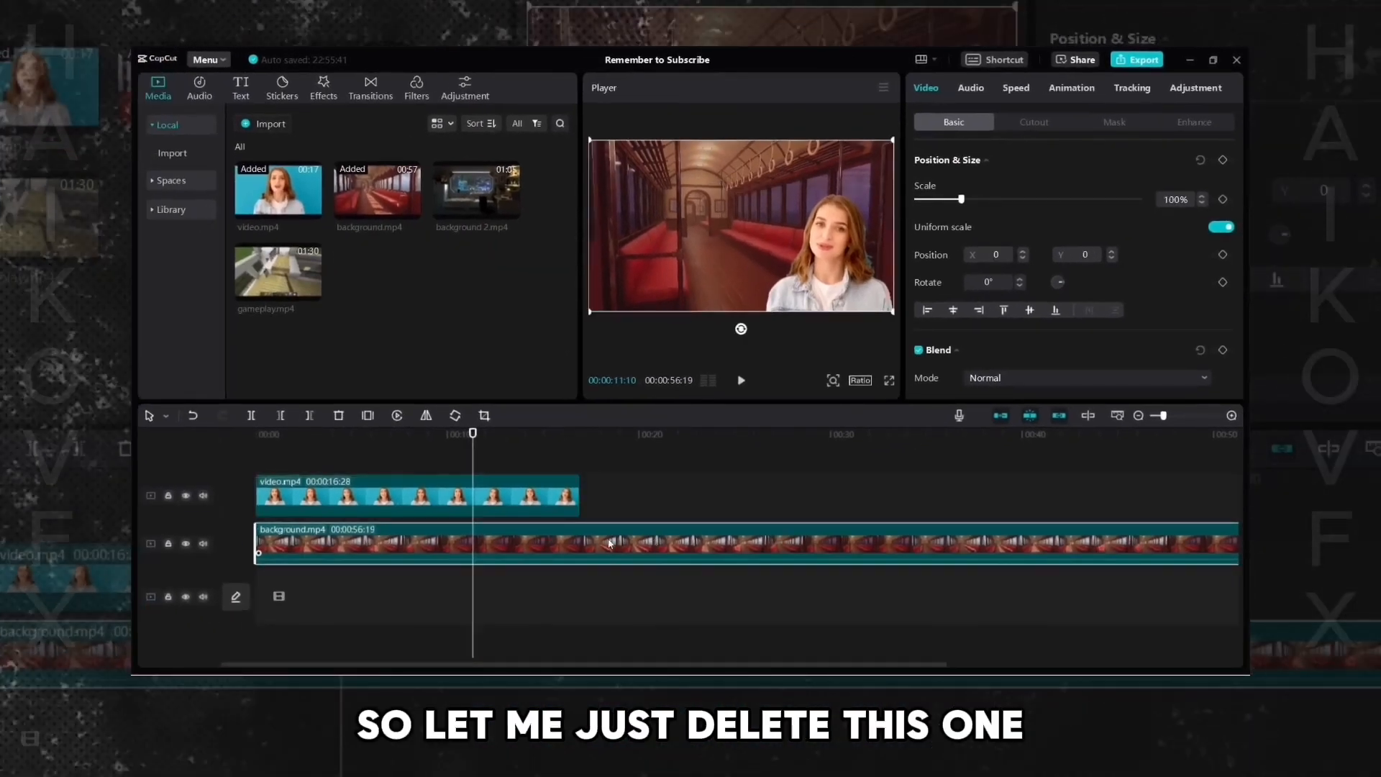
{"action": "right_click", "coordinate": [653, 538]}
{"action": "left_click", "coordinate": [633, 369]}
{"action": "left_click_drag", "start_coordinate": [314, 305], "coordinate": [406, 555]}
{"action": "left_click", "coordinate": [381, 611]}
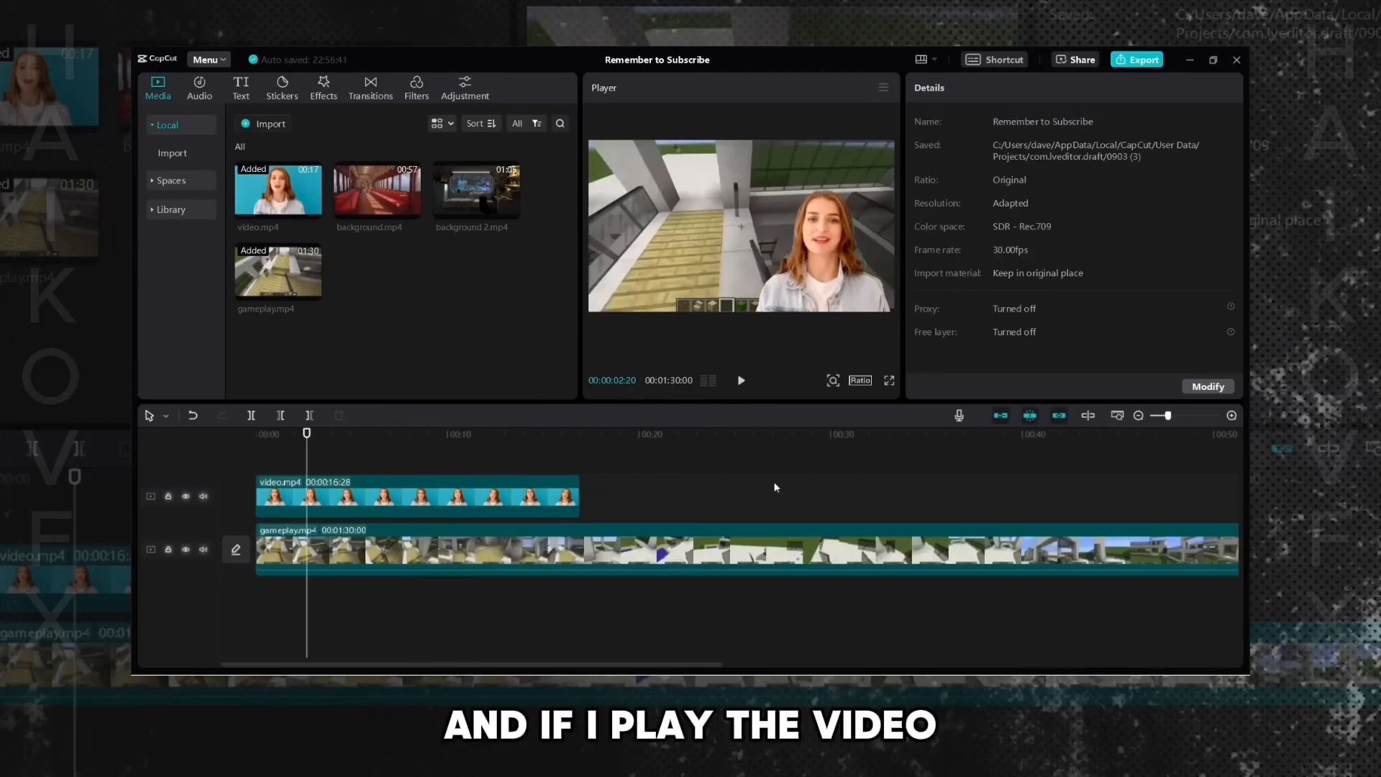
- Play the composite, then preview background.mp4 and background 2.mp4 in the media library
{"action": "key", "text": "space"}
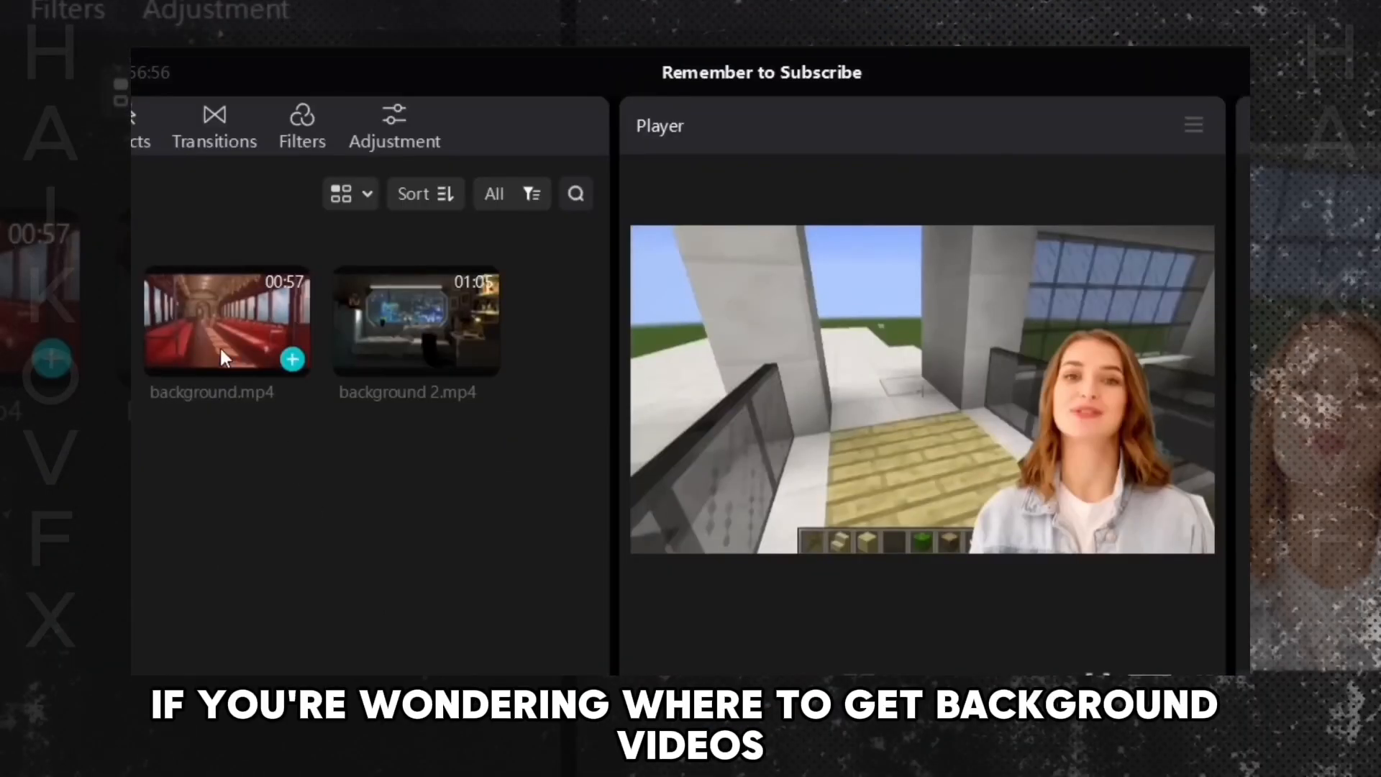
{"action": "left_click", "coordinate": [223, 338]}
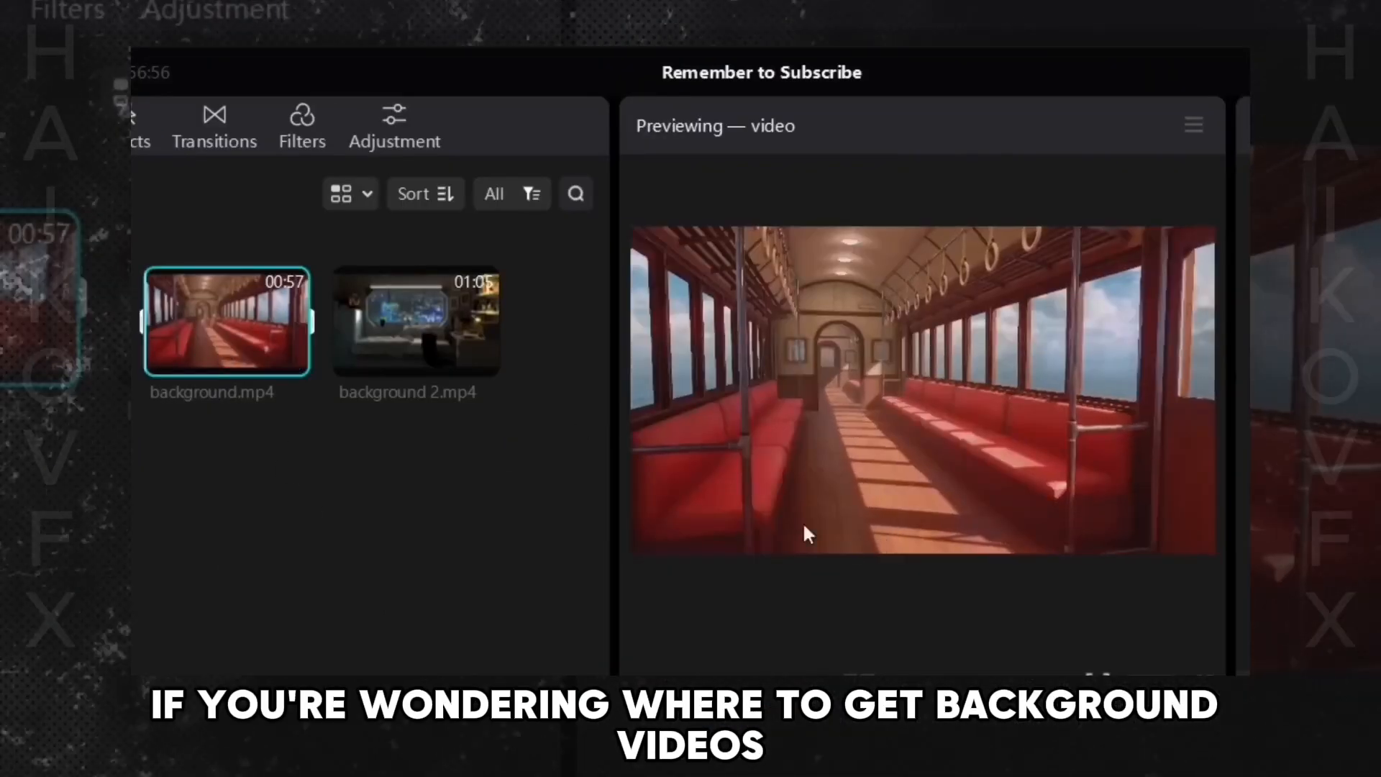
{"action": "left_click", "coordinate": [425, 372]}
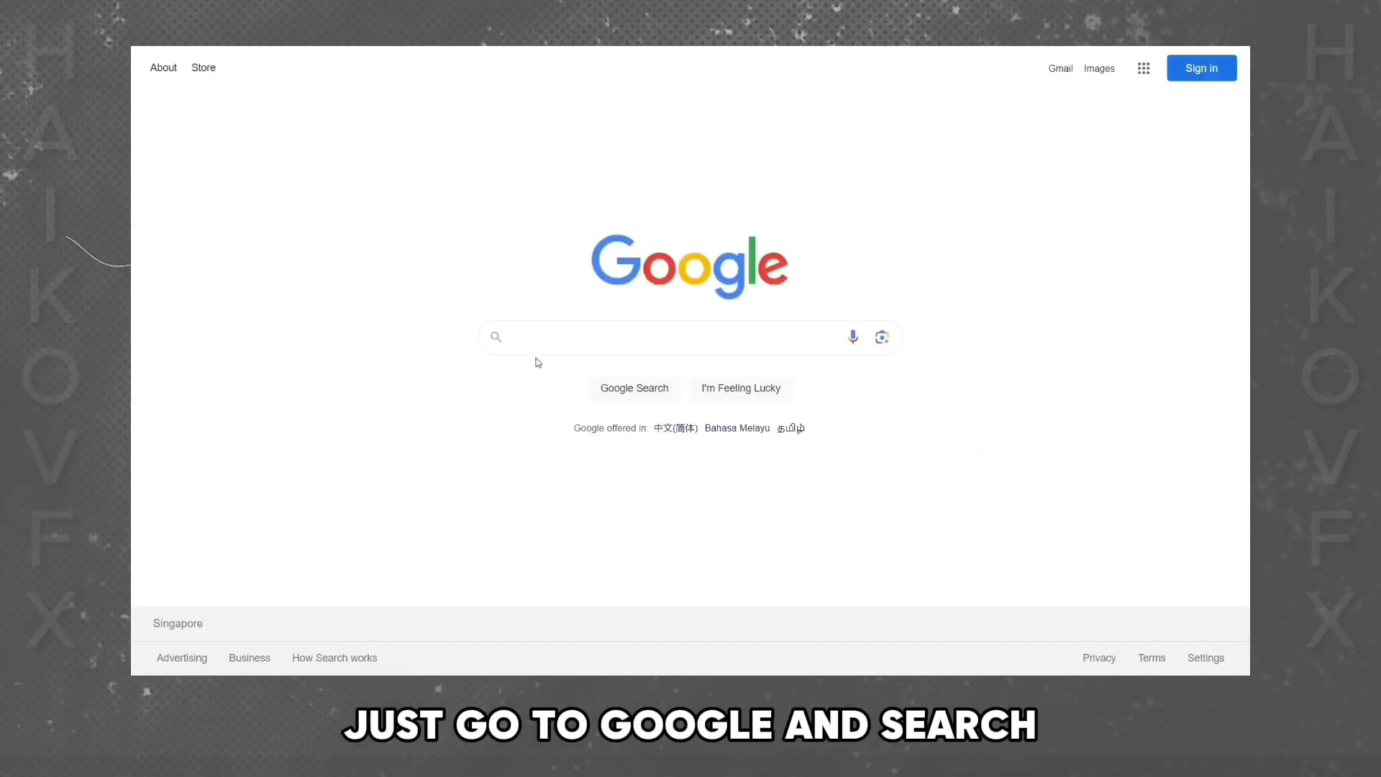
- Switch to the browser and search Google for live wallpaper computer
{"action": "left_click", "coordinate": [541, 339]}
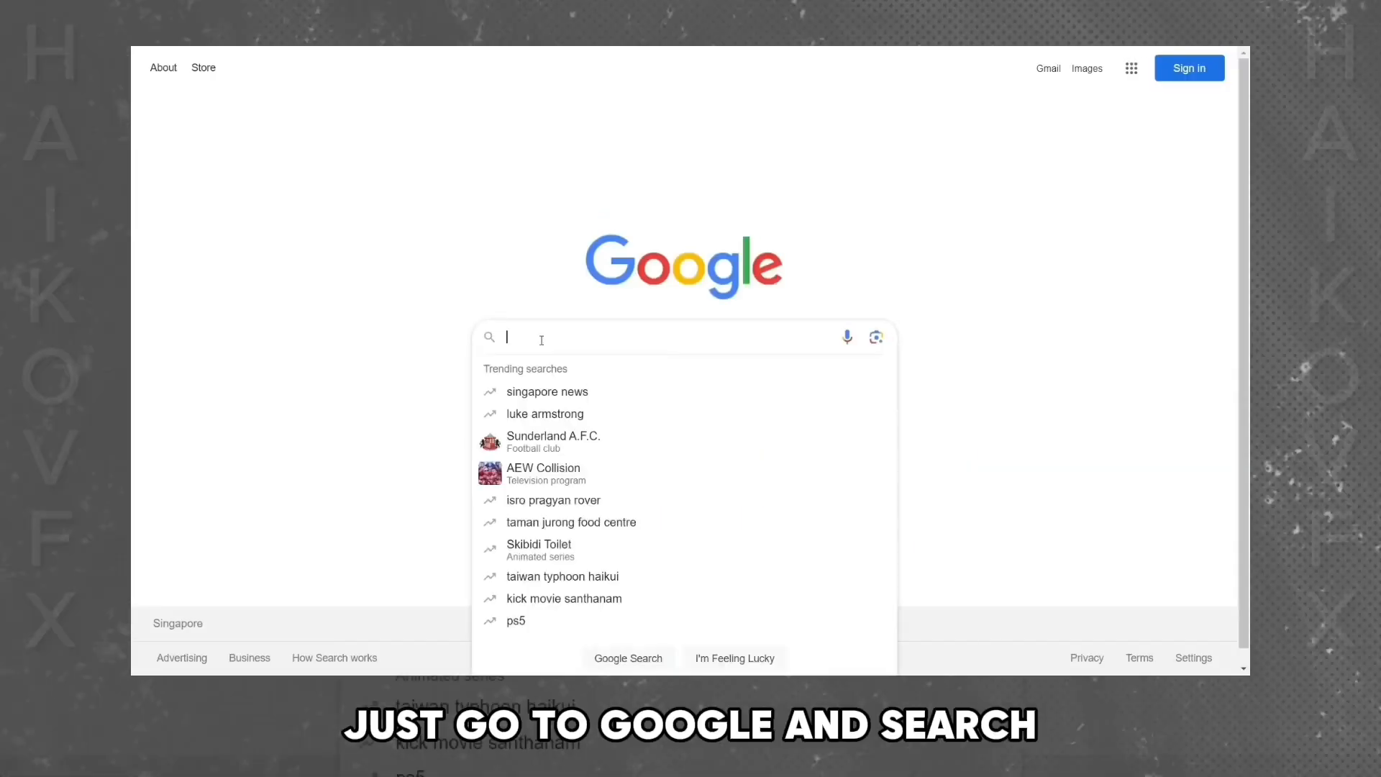
{"action": "type", "text": "live wallpap"}
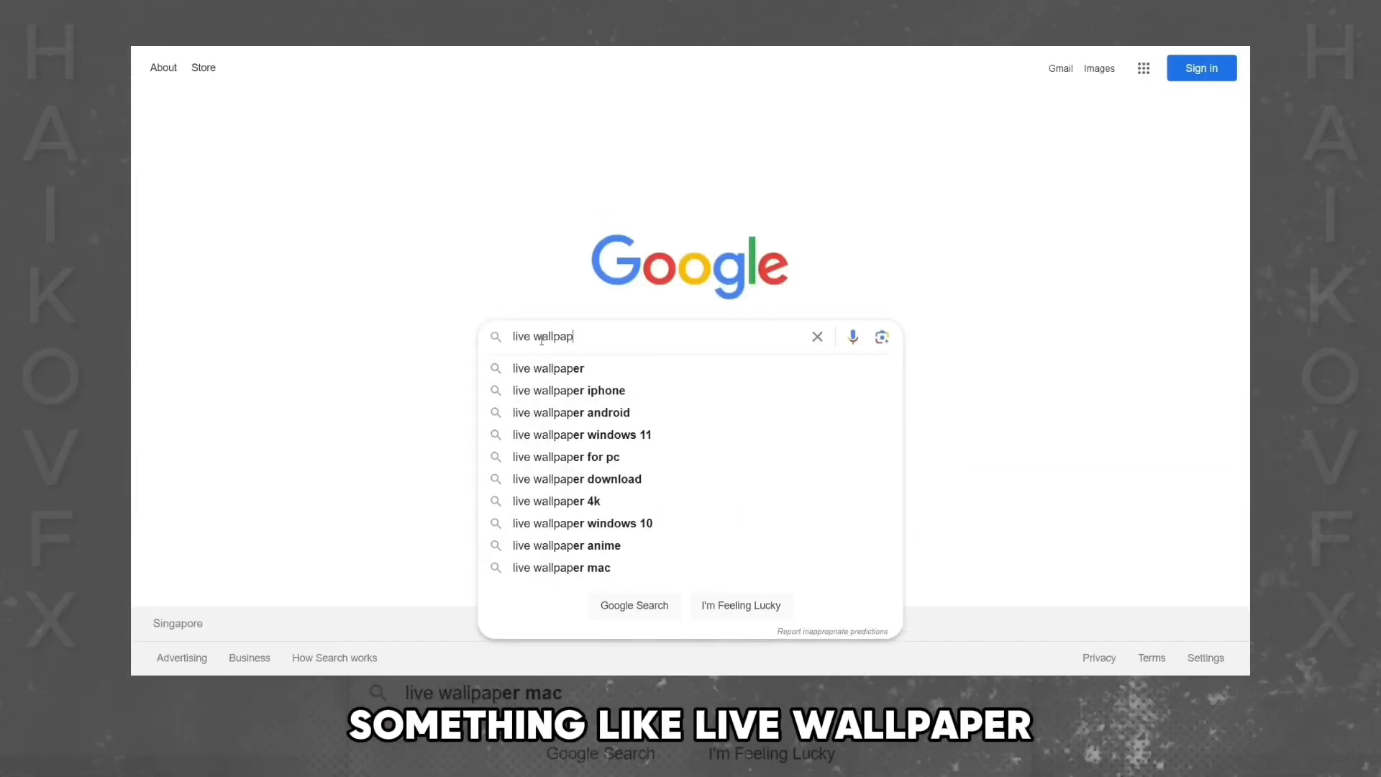
{"action": "type", "text": "er computer"}
{"action": "key", "text": "Return"}
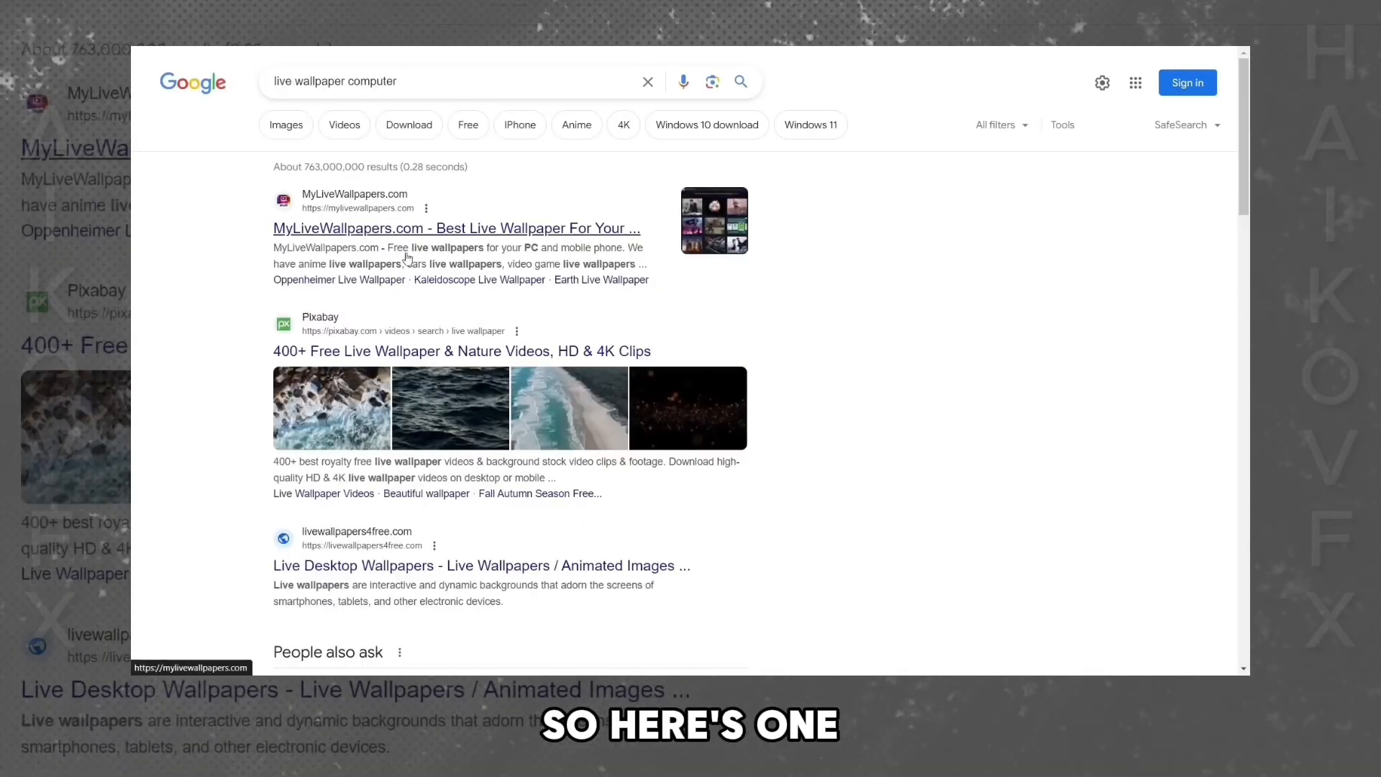
- Open the MoeWalls Lifestyle category and scroll through its live wallpapers
{"action": "scroll", "coordinate": [1023, 432], "scroll_direction": "down", "scroll_amount": 20}
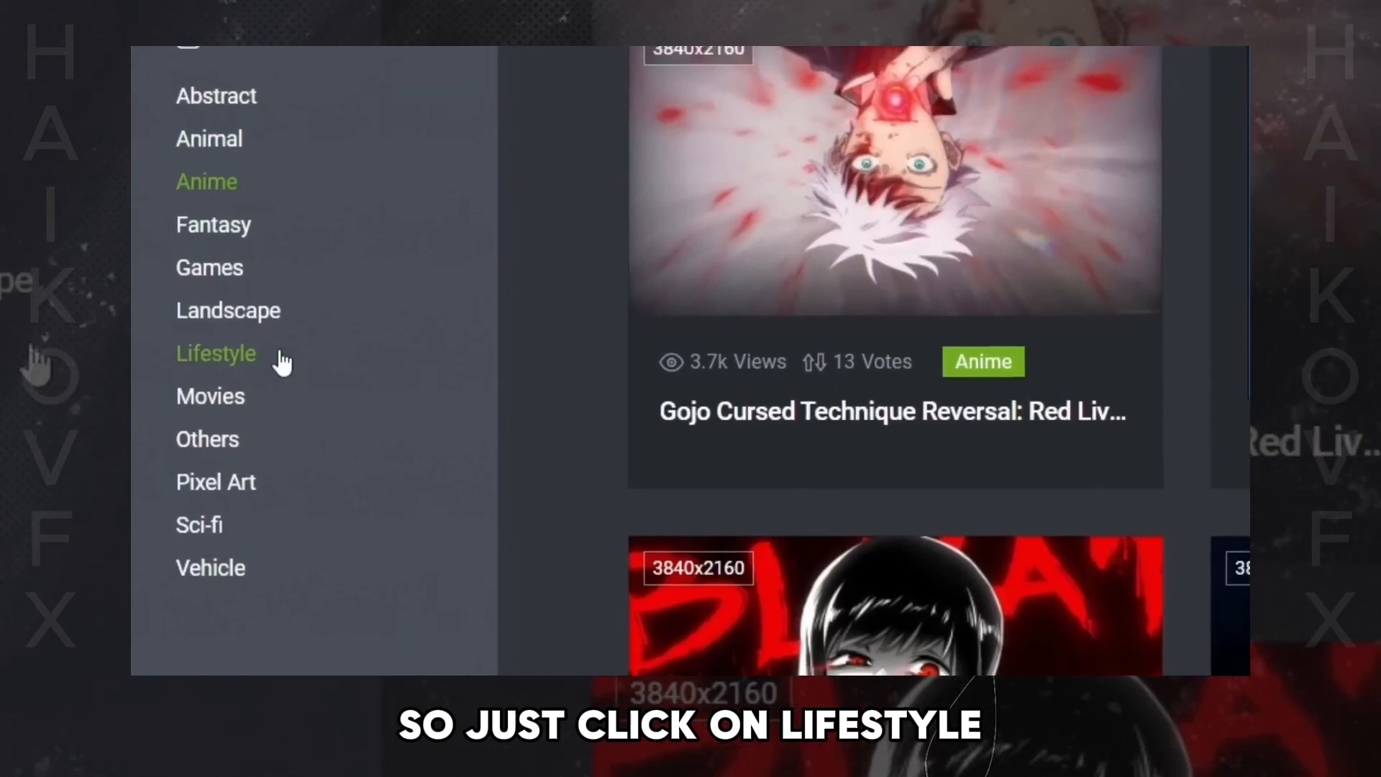
{"action": "left_click", "coordinate": [279, 360]}
{"action": "scroll", "coordinate": [853, 437], "scroll_direction": "down", "scroll_amount": 2}
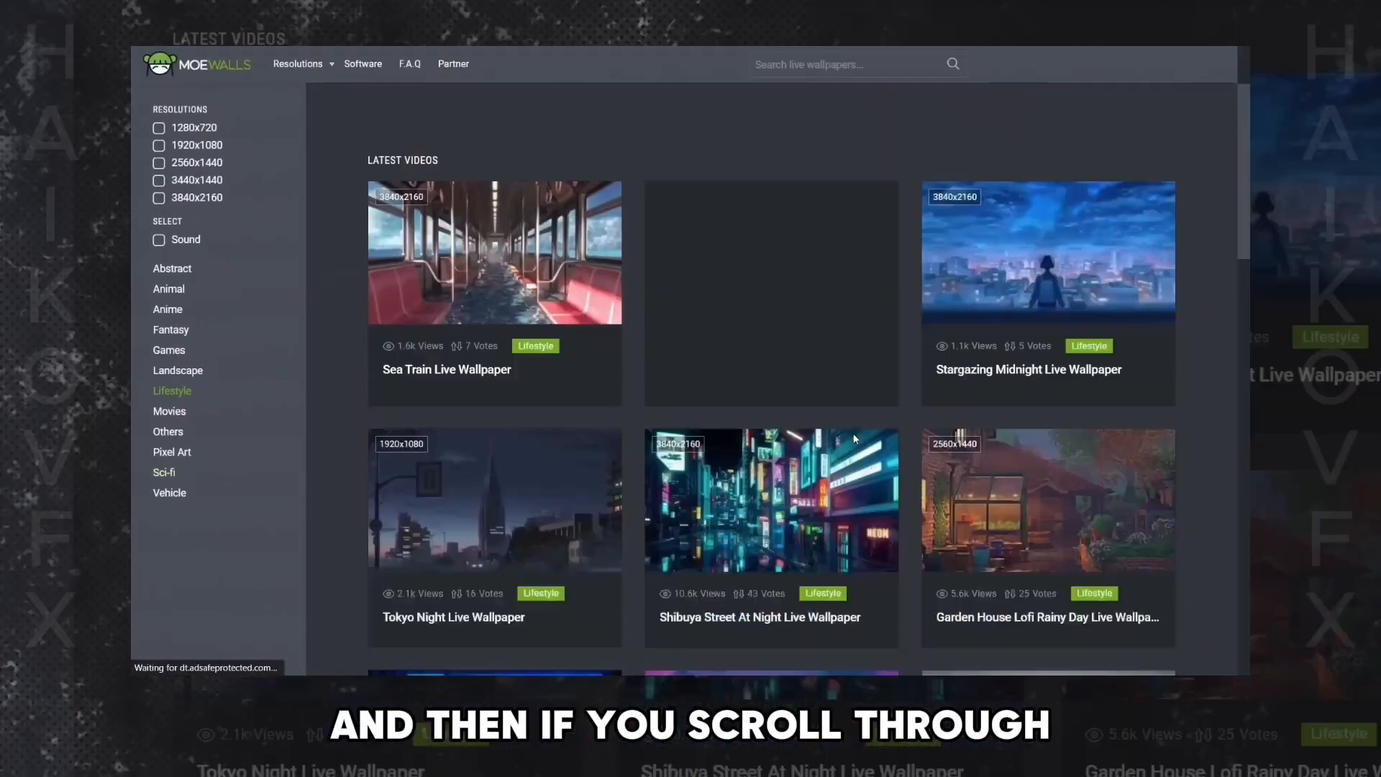
{"action": "scroll", "coordinate": [853, 433], "scroll_direction": "down", "scroll_amount": 5}
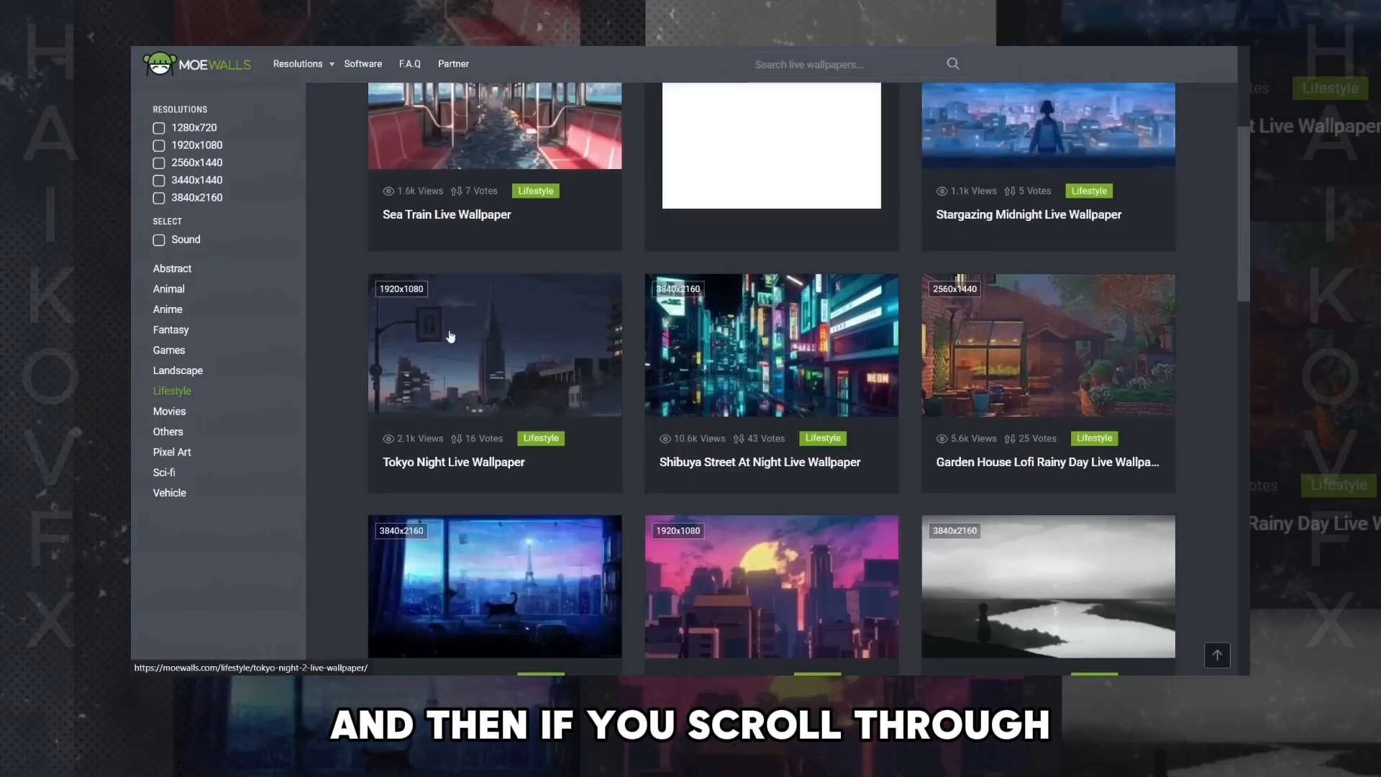
{"action": "scroll", "coordinate": [827, 499], "scroll_direction": "down", "scroll_amount": 4}
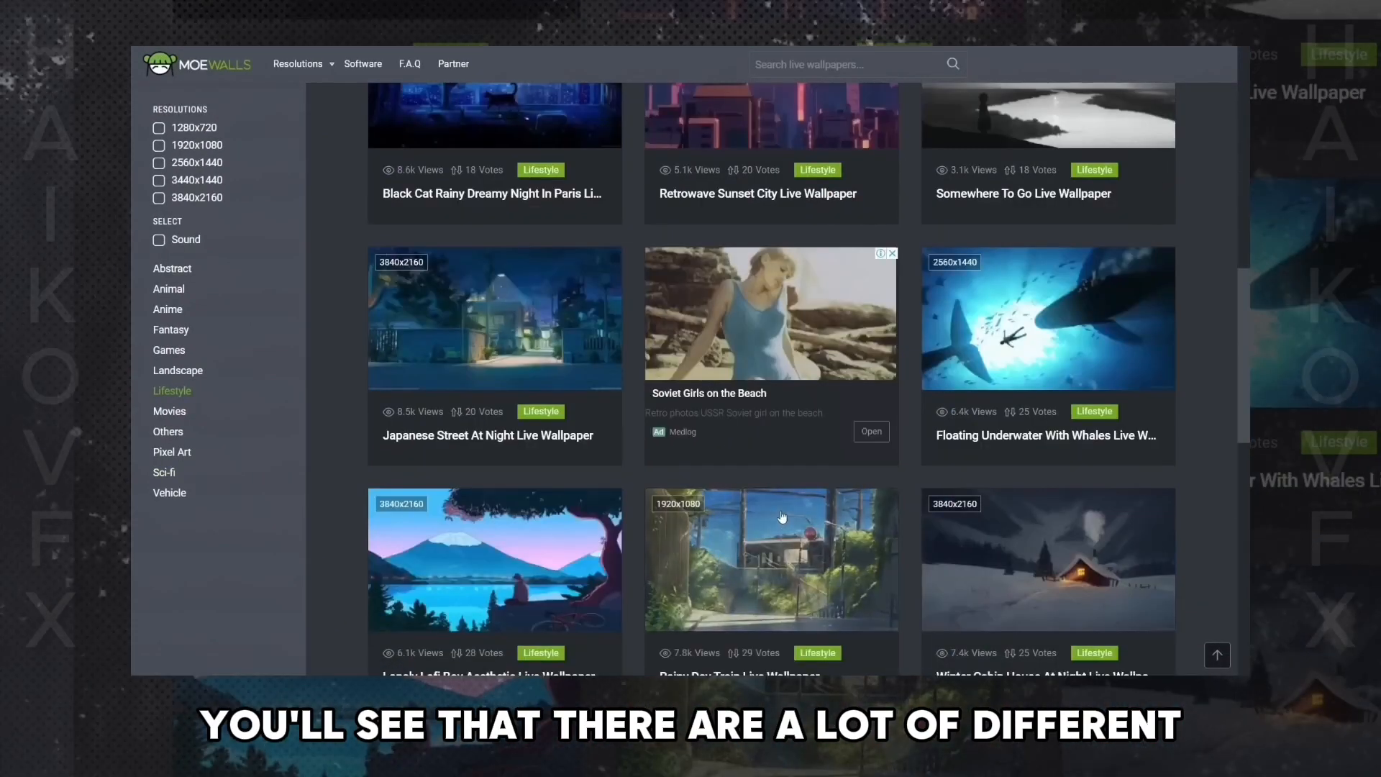
{"action": "scroll", "coordinate": [790, 493], "scroll_direction": "down", "scroll_amount": 3}
{"action": "scroll", "coordinate": [791, 494], "scroll_direction": "down", "scroll_amount": 3}
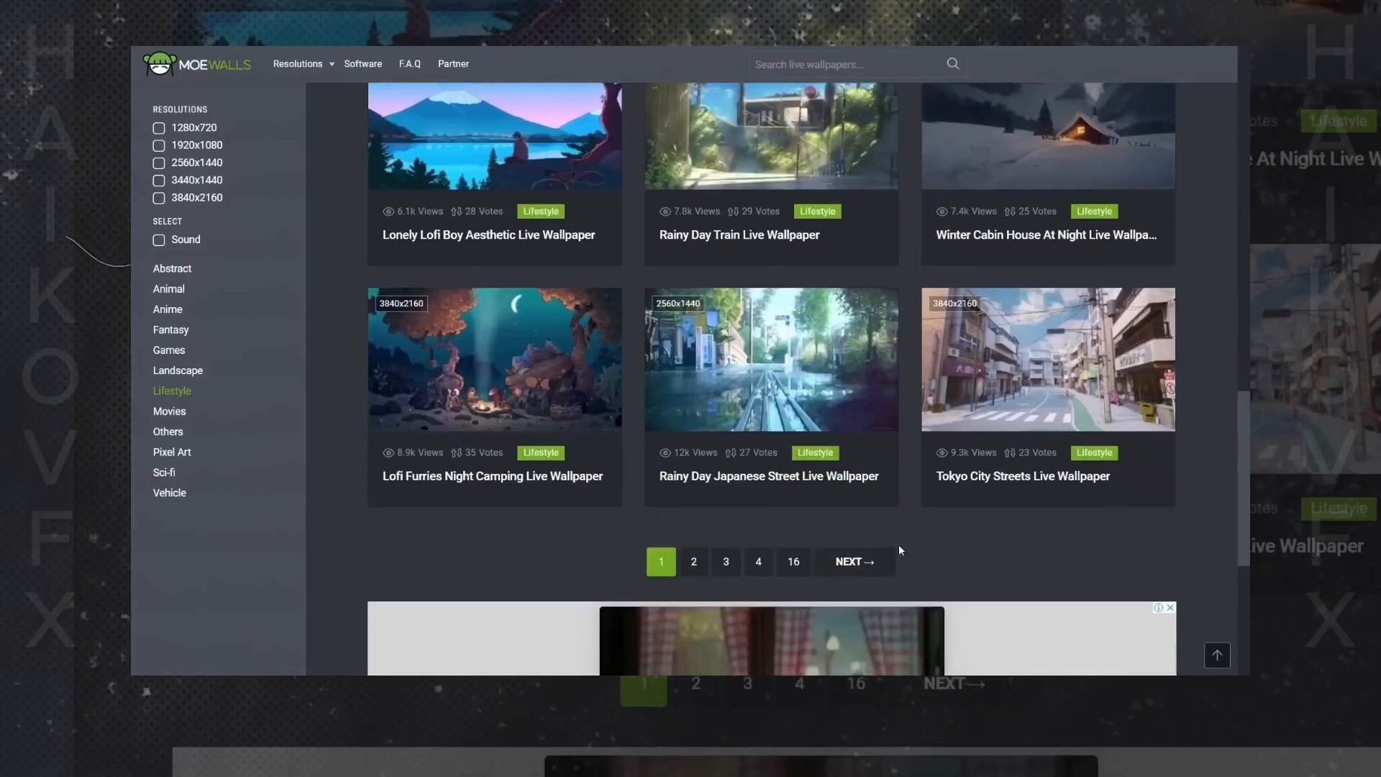
- Open the Tokyo City Streets Live Wallpaper page and play its preview video
{"action": "left_click", "coordinate": [1013, 474]}
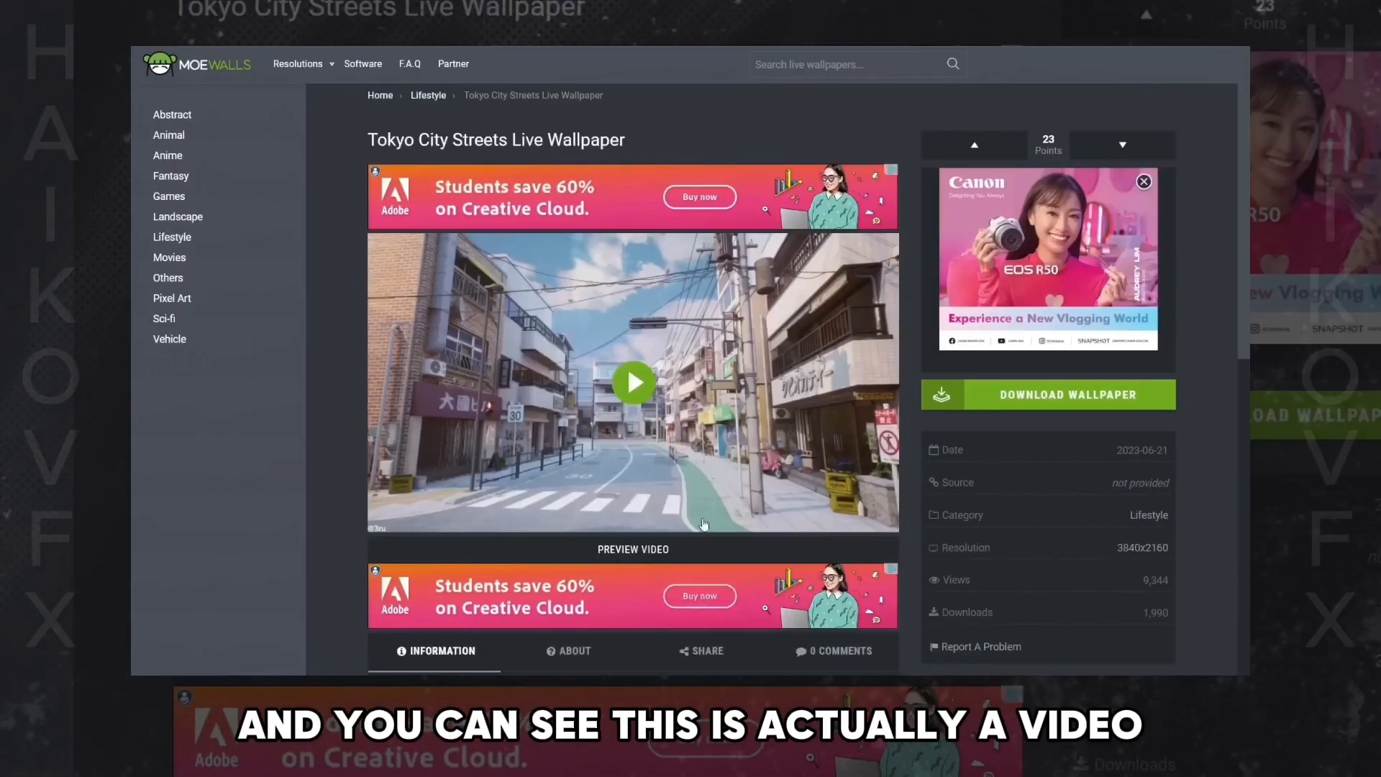
{"action": "left_click", "coordinate": [656, 389]}
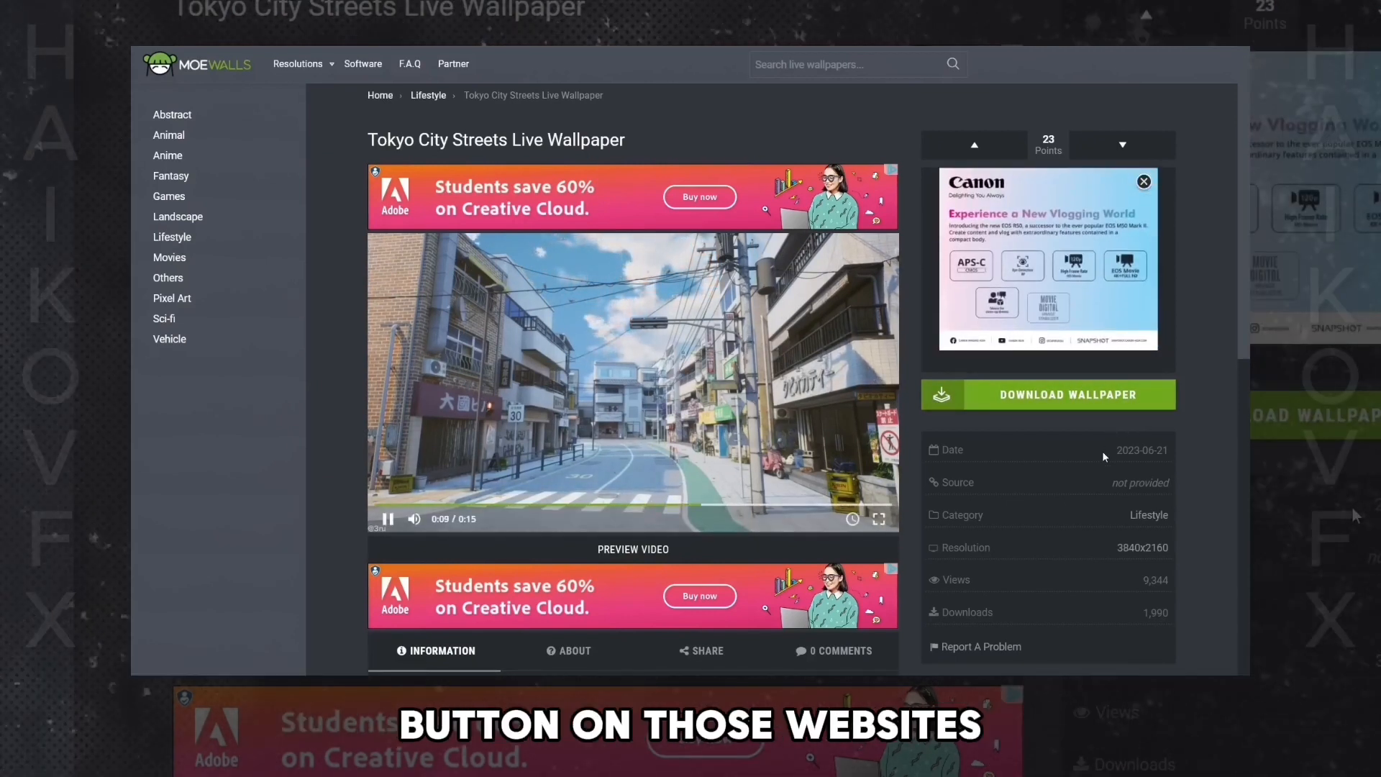
{"action": "scroll", "coordinate": [1107, 439], "scroll_direction": "down", "scroll_amount": 3}
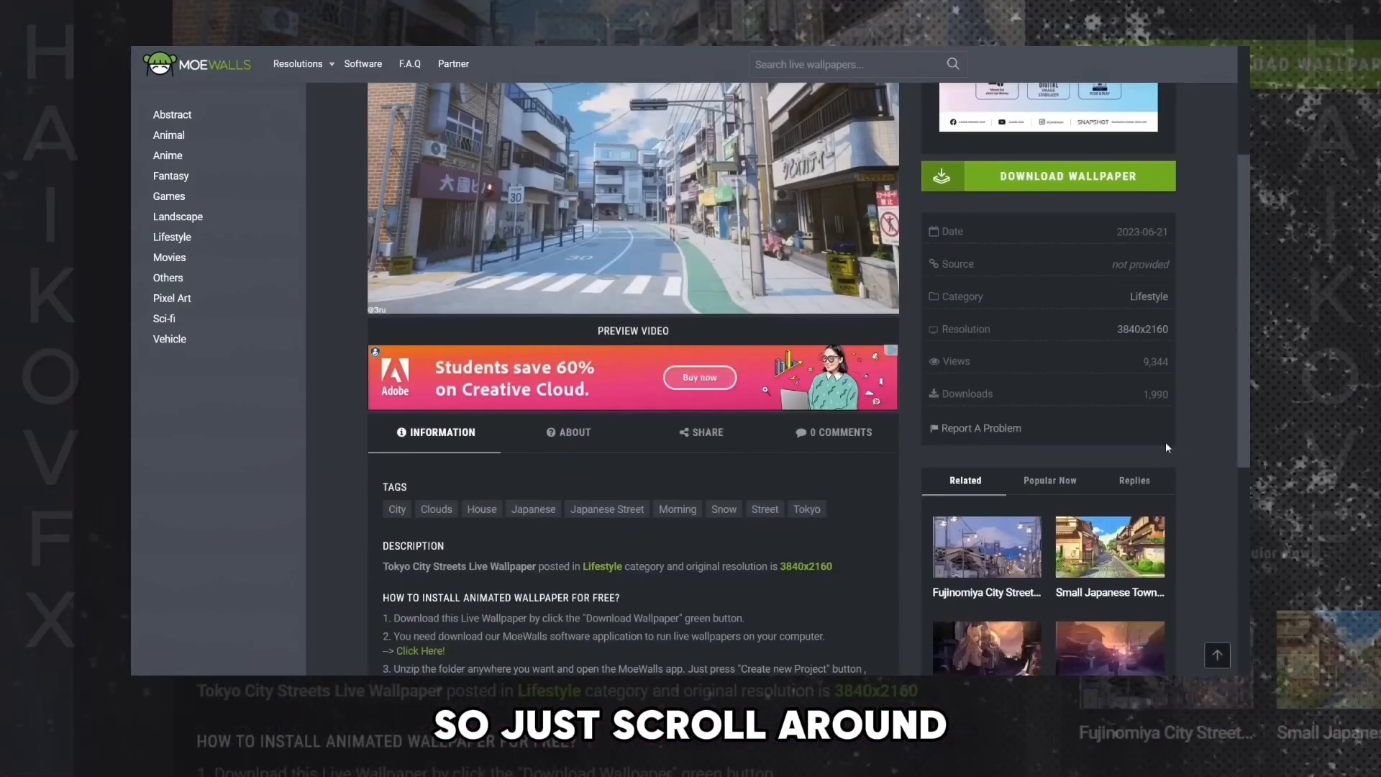
{"action": "scroll", "coordinate": [1151, 435], "scroll_direction": "up", "scroll_amount": 3}
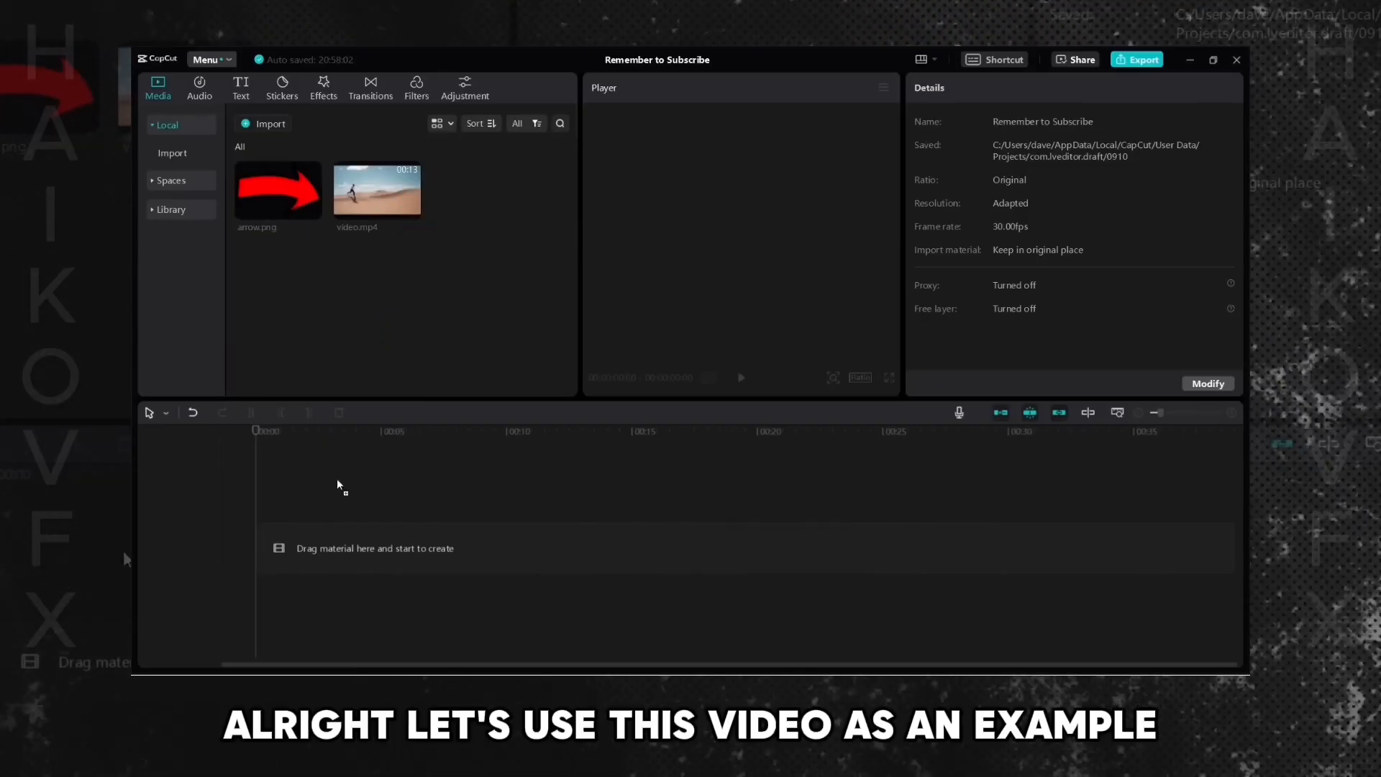
- In a new project, add video.mp4 of the desert runner to the timeline and play it
{"action": "left_click_drag", "start_coordinate": [338, 487], "coordinate": [598, 468]}
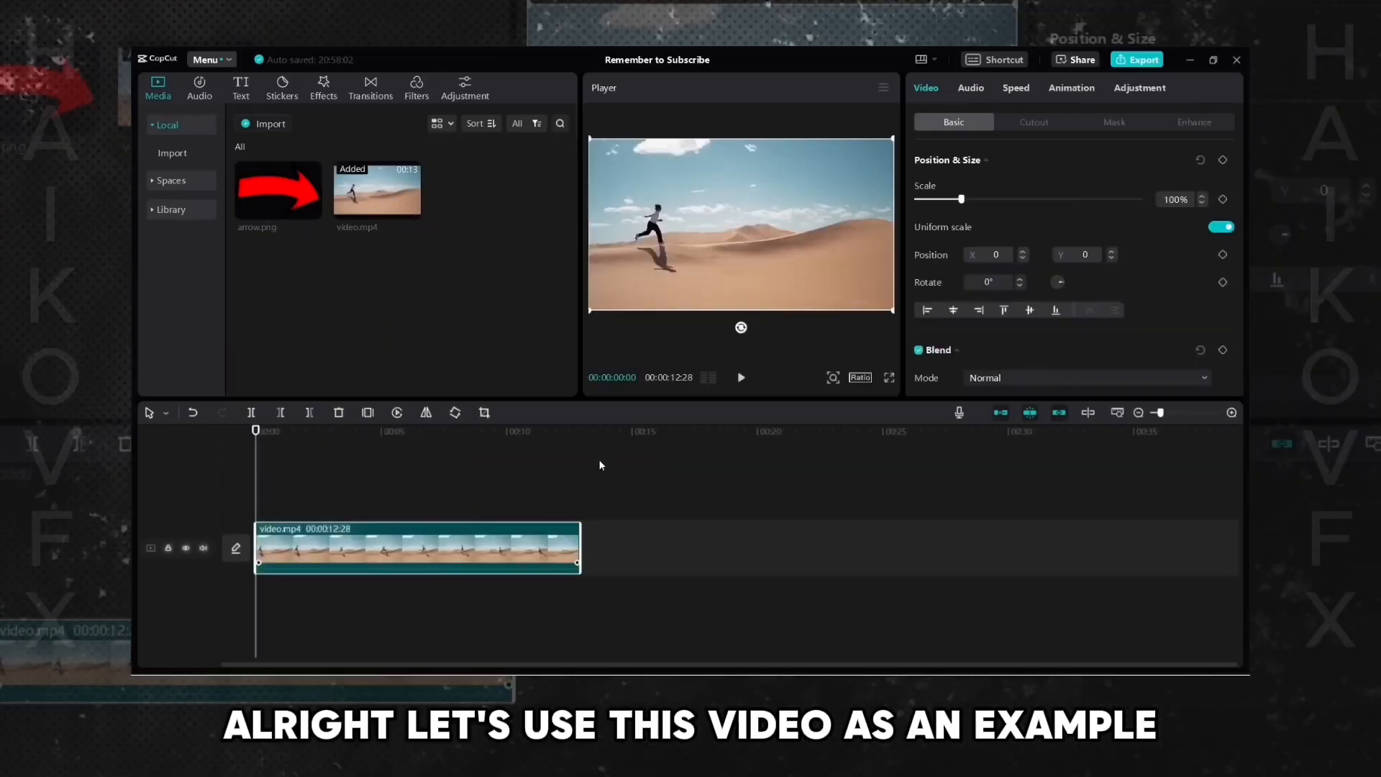
{"action": "key", "text": "space"}
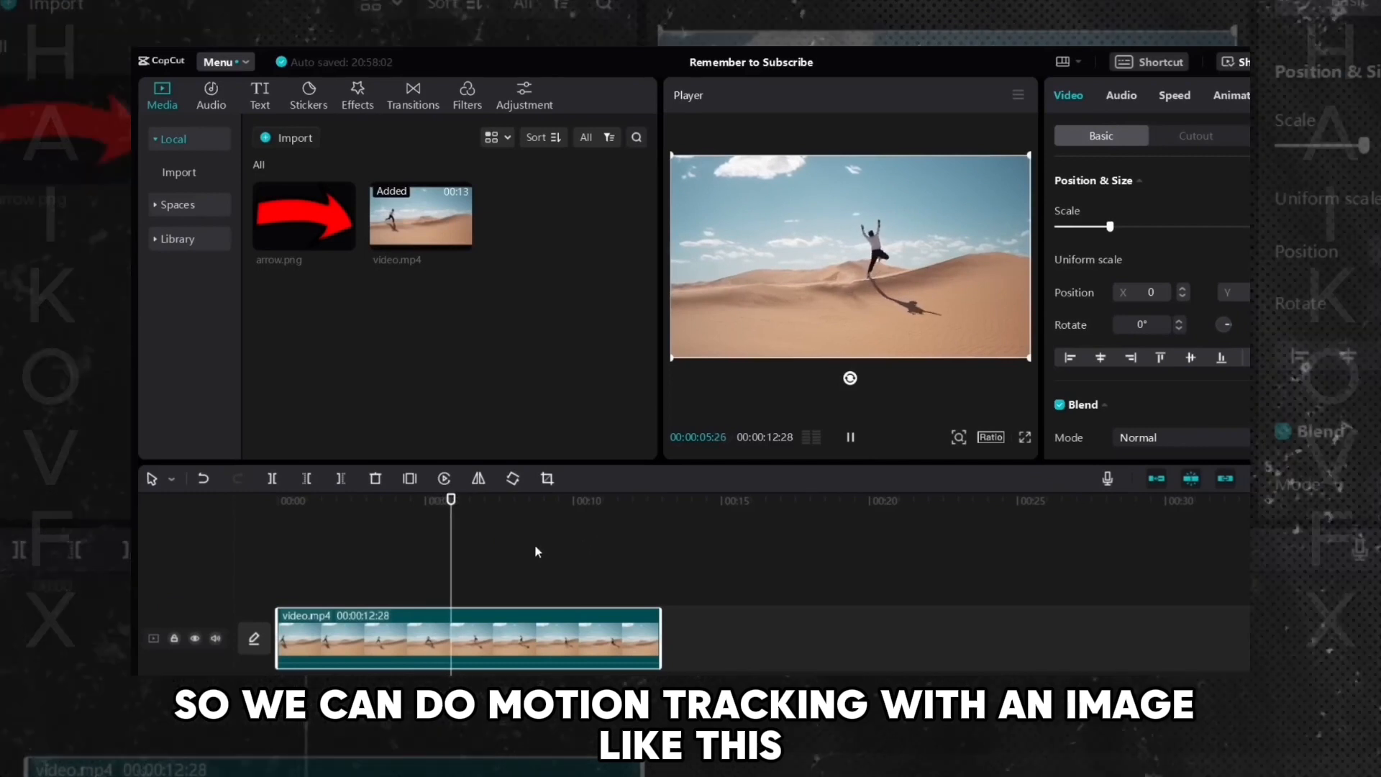
- Add arrow.png on a track above the video and extend it to the video's full length
{"action": "left_click", "coordinate": [260, 530]}
{"action": "left_click_drag", "start_coordinate": [300, 586], "coordinate": [261, 587]}
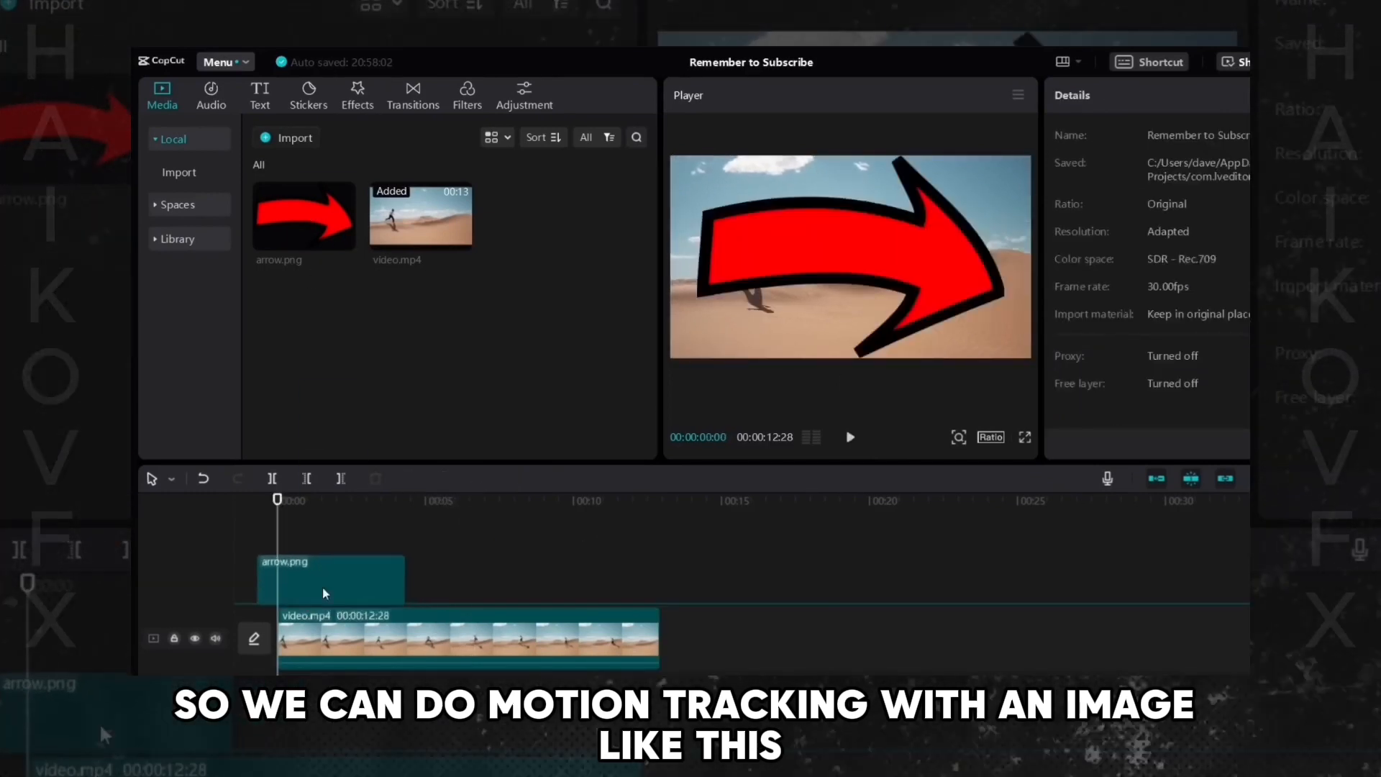
{"action": "left_click_drag", "start_coordinate": [426, 581], "coordinate": [663, 583]}
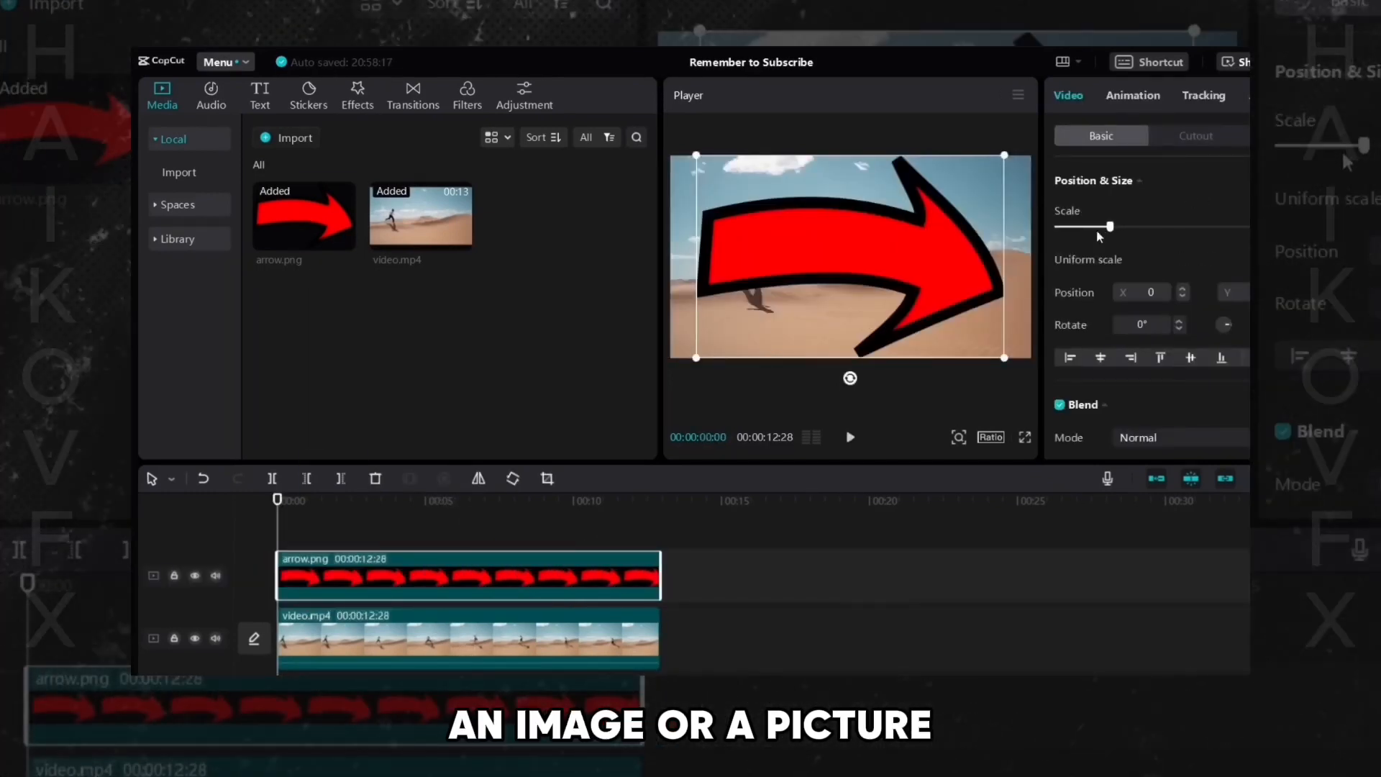
- Scale the arrow down and move it to the upper left of the frame above the runner
{"action": "left_click_drag", "start_coordinate": [1108, 228], "coordinate": [1078, 228]}
{"action": "left_click_drag", "start_coordinate": [810, 257], "coordinate": [731, 218]}
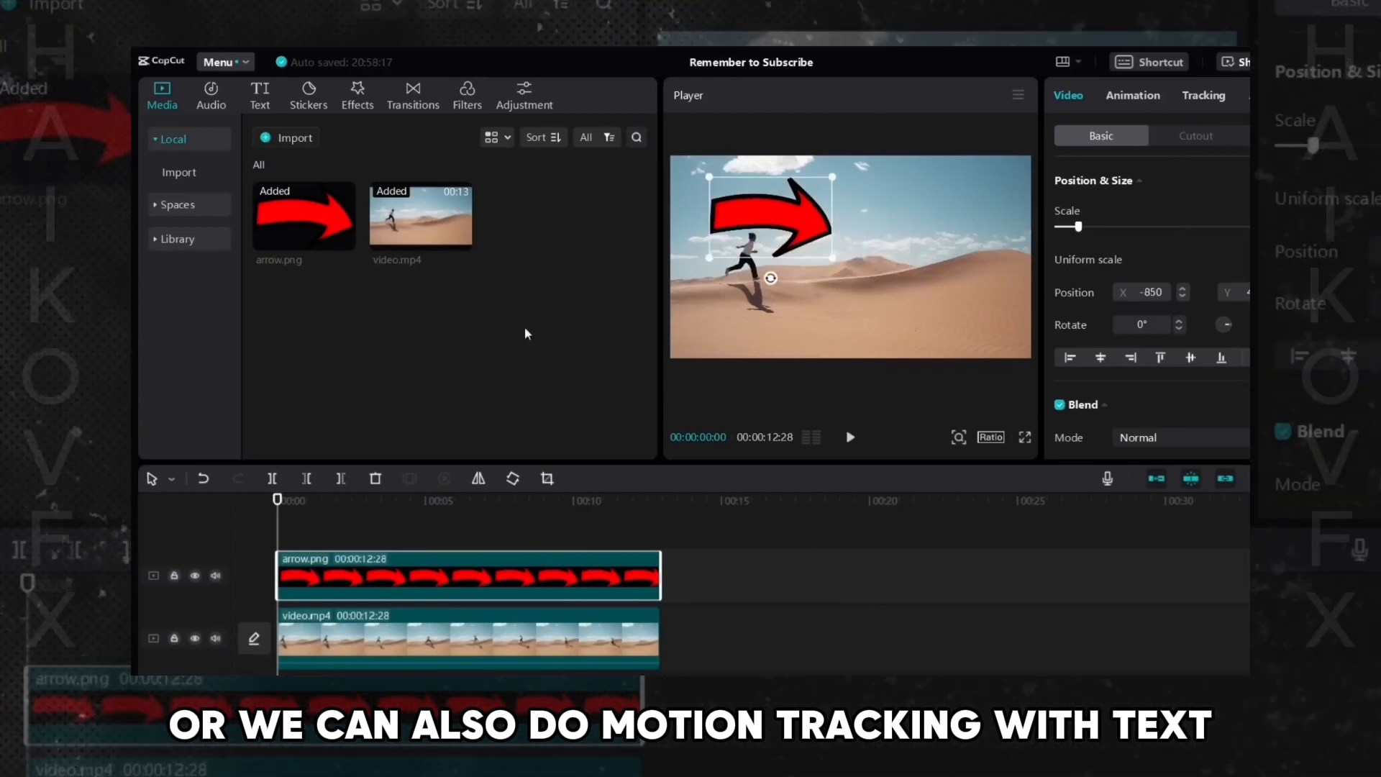
- Add a Default text clip above the arrow and extend it across the entire video
{"action": "left_click", "coordinate": [259, 99]}
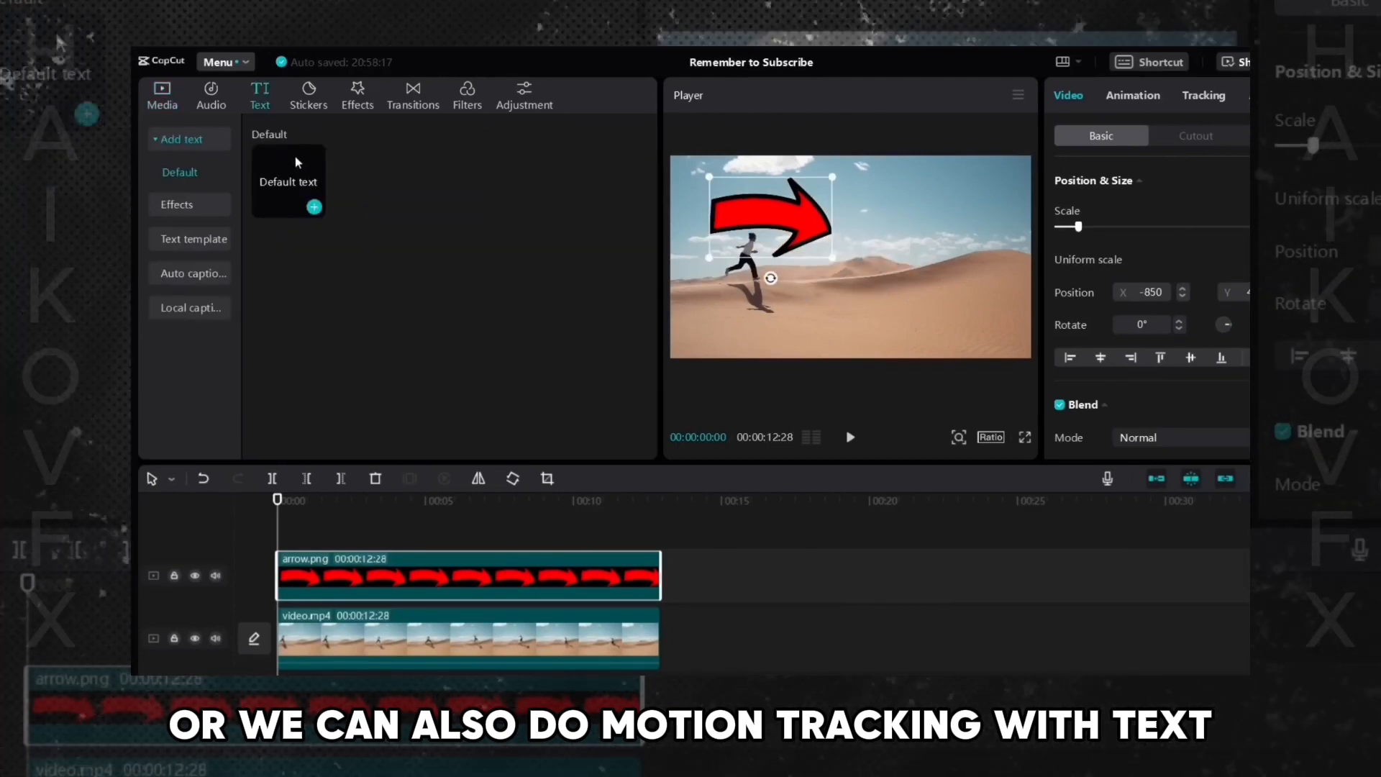
{"action": "left_click_drag", "start_coordinate": [296, 162], "coordinate": [662, 553]}
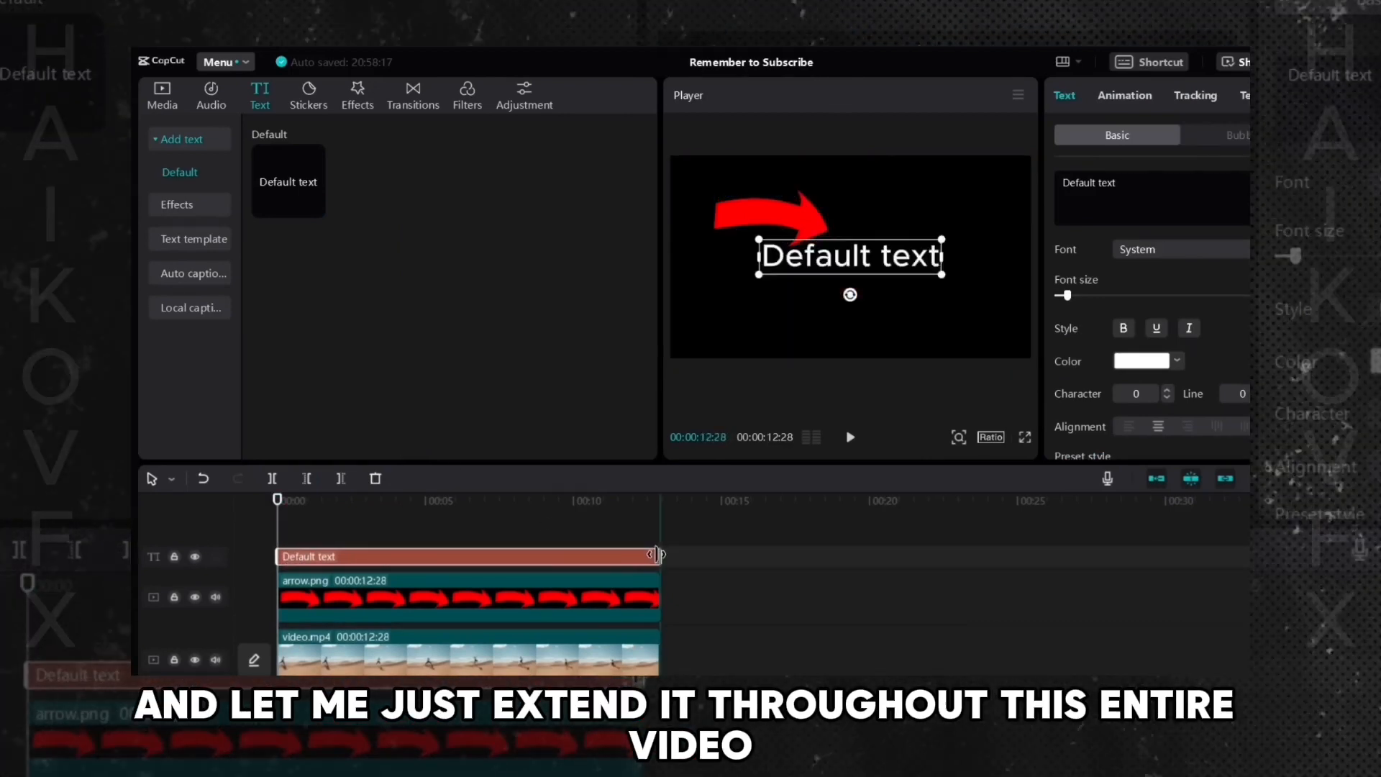
{"action": "left_click_drag", "start_coordinate": [752, 228], "coordinate": [827, 269]}
{"action": "left_click", "coordinate": [848, 267]}
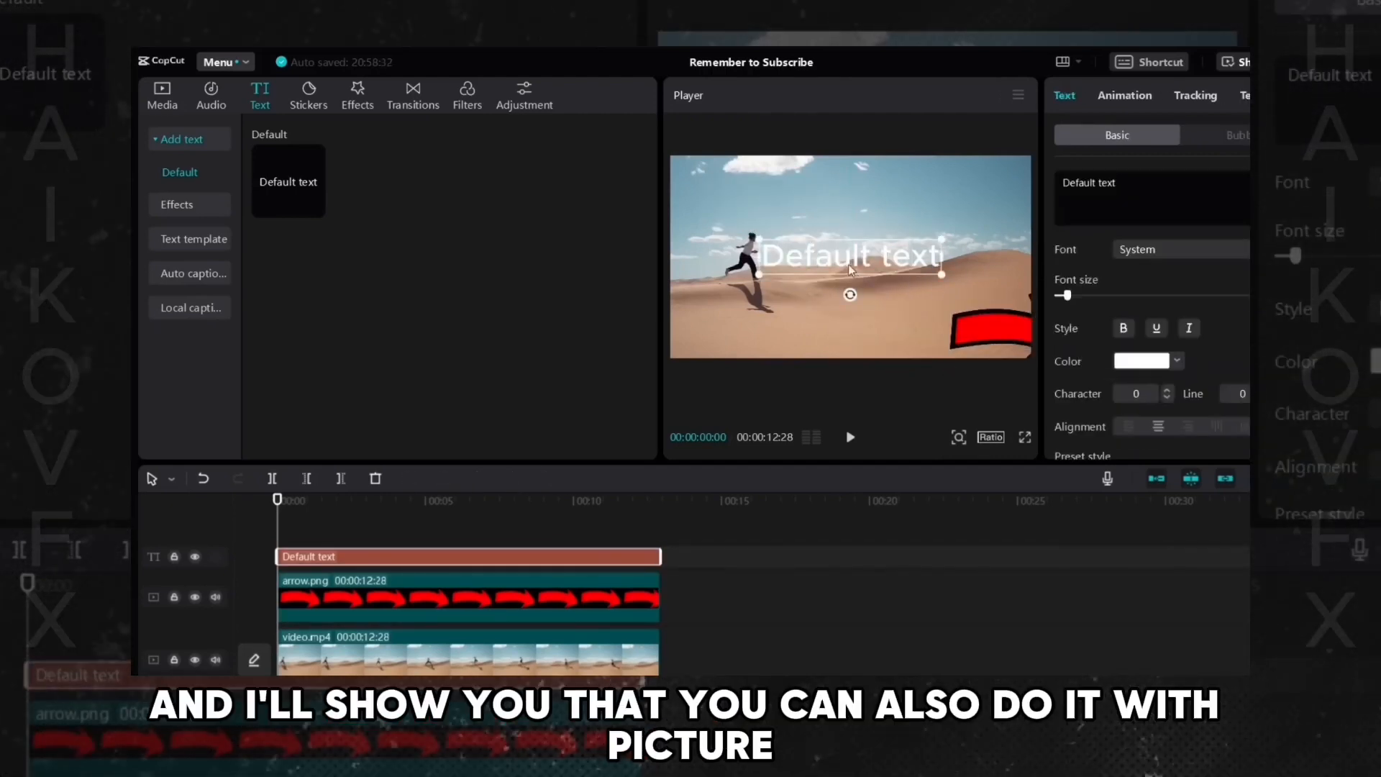
- Reposition the text toward the upper left and the arrow to the lower right of the frame
{"action": "left_click_drag", "start_coordinate": [776, 217], "coordinate": [788, 208]}
{"action": "left_click_drag", "start_coordinate": [992, 333], "coordinate": [919, 307]}
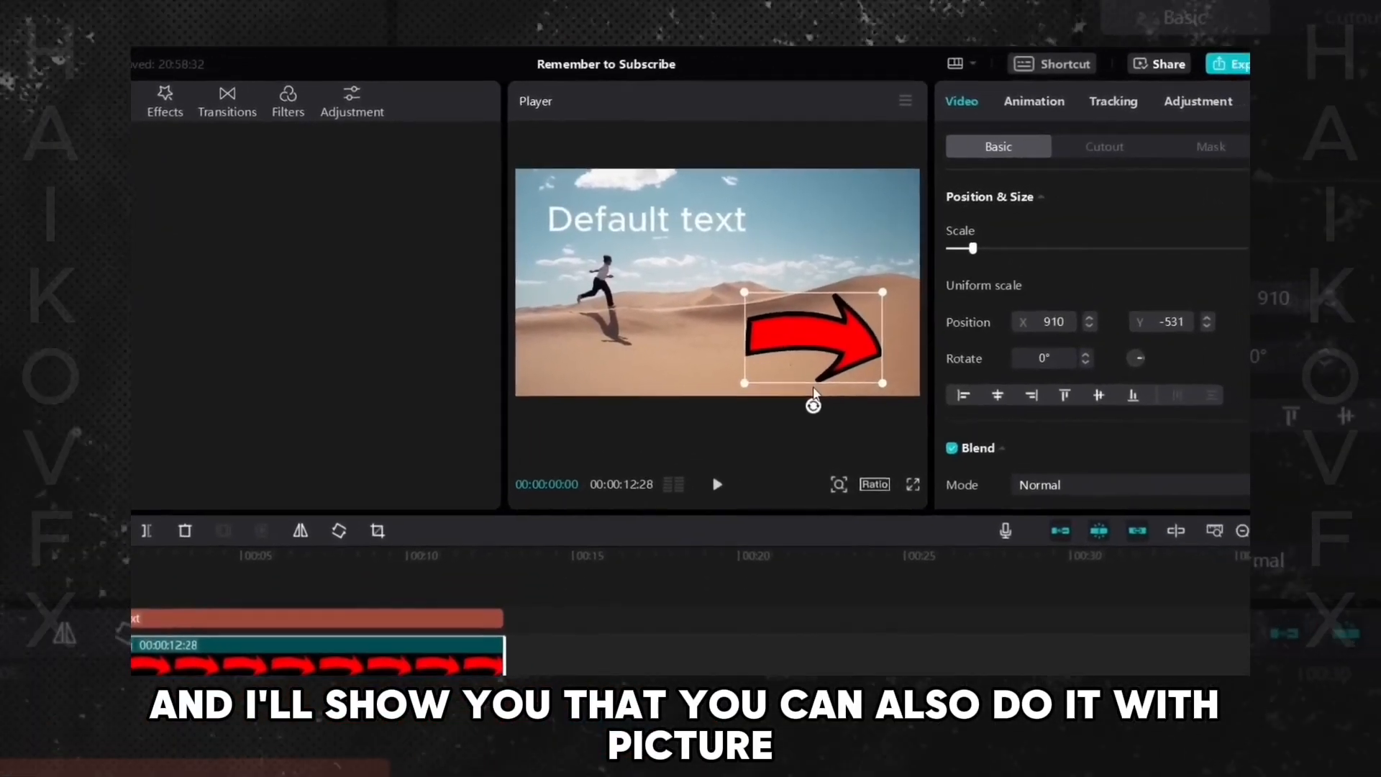
- Change the text to subscribe and nudge it slightly in the player
{"action": "left_click", "coordinate": [647, 218]}
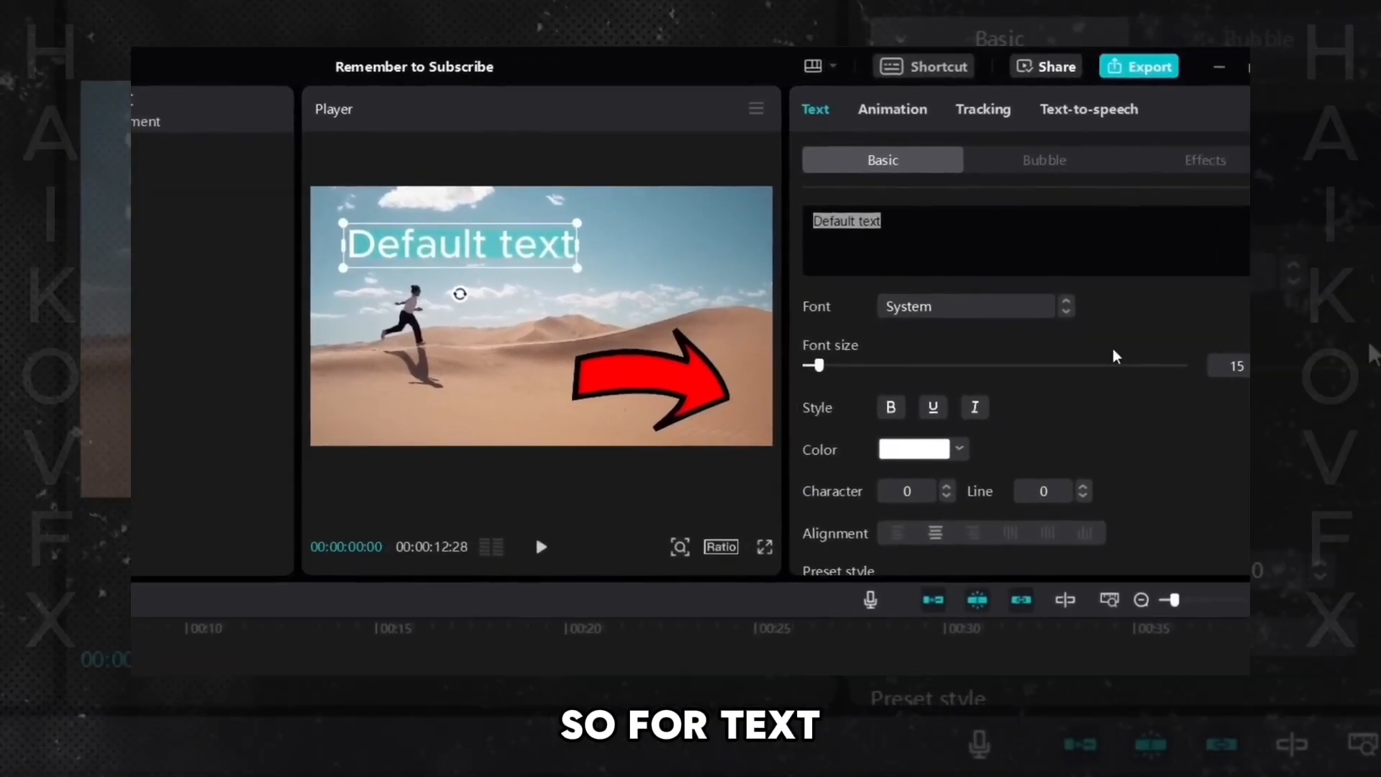
{"action": "type", "text": "subscribe"}
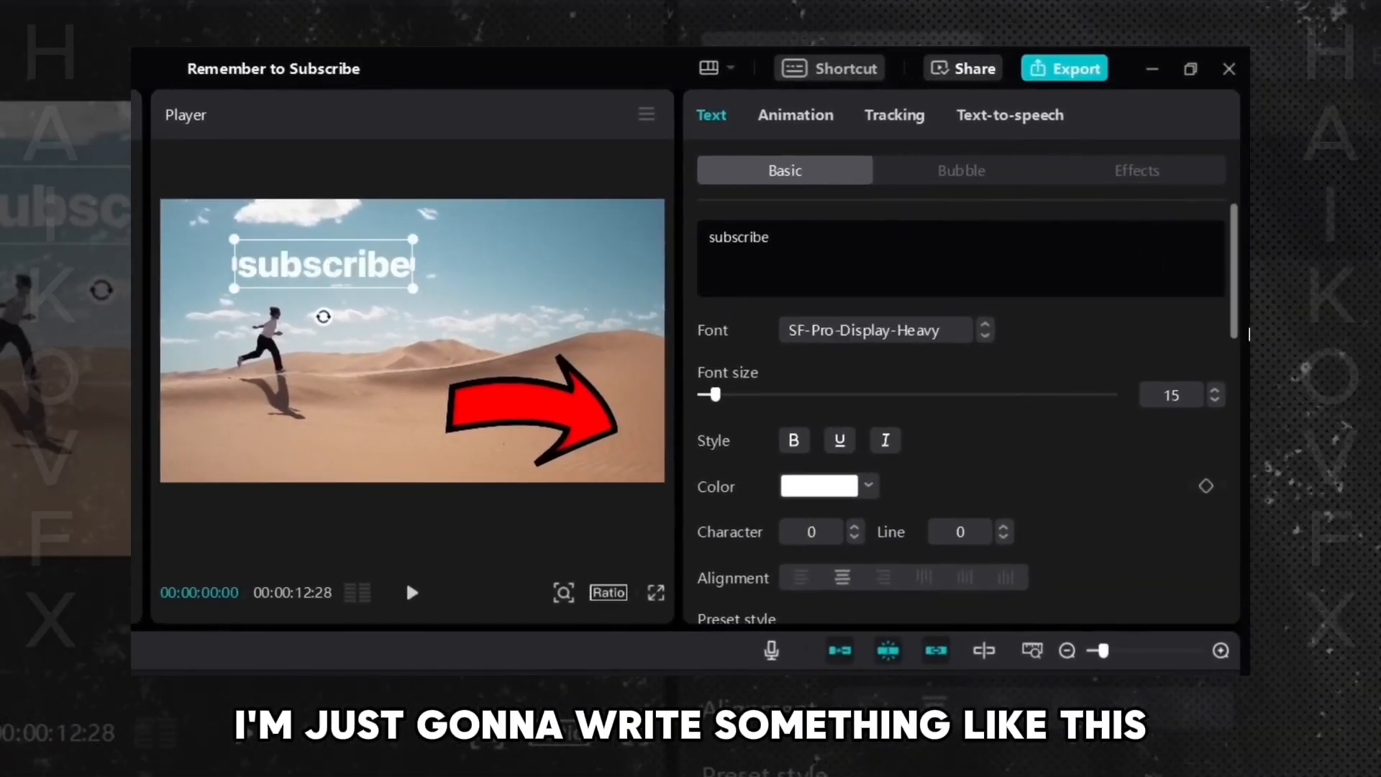
{"action": "scroll", "coordinate": [1233, 363], "scroll_direction": "down", "scroll_amount": 3}
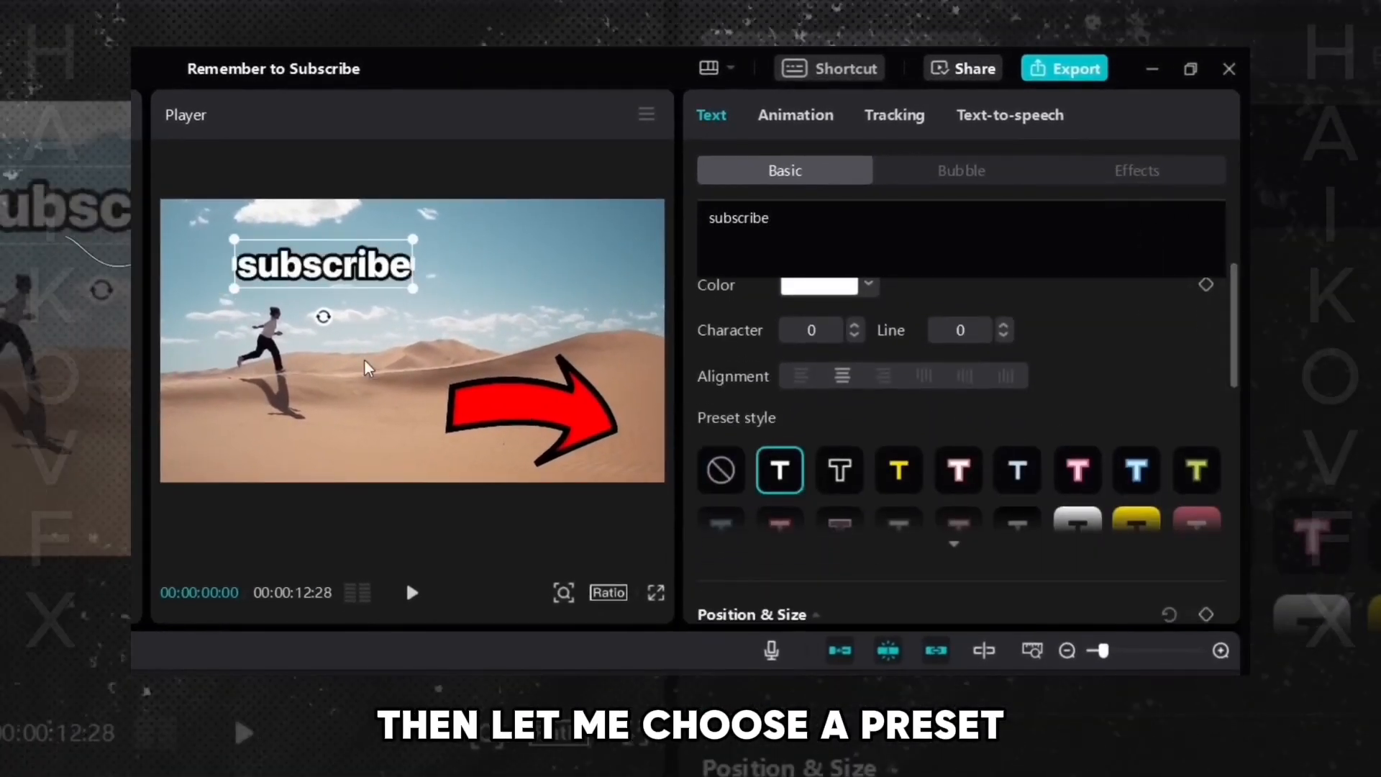
{"action": "mouse_move", "coordinate": [296, 274]}
{"action": "left_mouse_down"}
{"action": "mouse_move", "coordinate": [274, 277]}
{"action": "mouse_move", "coordinate": [348, 283]}
{"action": "mouse_move", "coordinate": [353, 322]}
{"action": "mouse_move", "coordinate": [407, 295]}
{"action": "mouse_move", "coordinate": [348, 415]}
{"action": "mouse_move", "coordinate": [263, 403]}
{"action": "mouse_move", "coordinate": [321, 400]}
{"action": "mouse_move", "coordinate": [391, 334]}
{"action": "mouse_move", "coordinate": [167, 299]}
{"action": "mouse_move", "coordinate": [284, 384]}
{"action": "mouse_move", "coordinate": [294, 271]}
{"action": "left_mouse_up"}
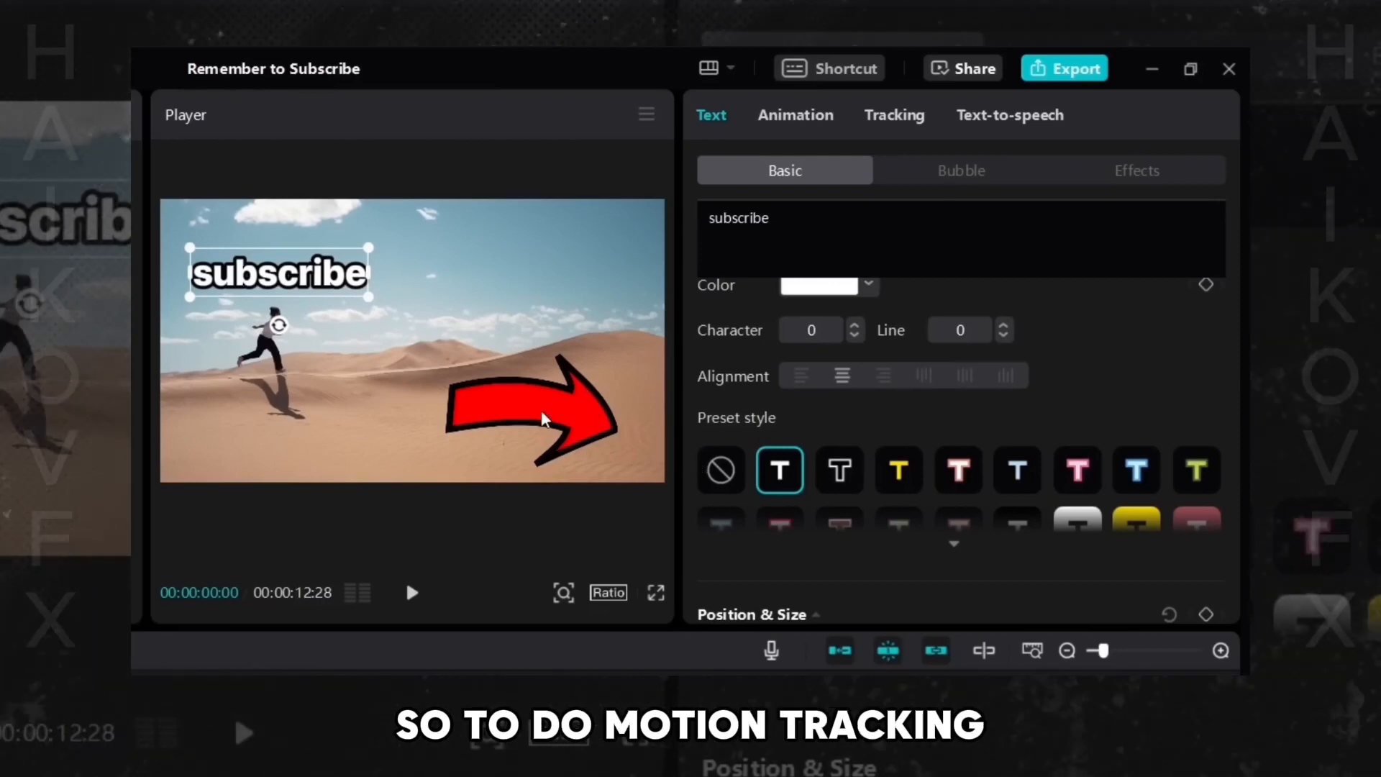
- Enable Motion tracking for the text and move the yellow tracking box onto the runner
{"action": "left_click", "coordinate": [877, 115]}
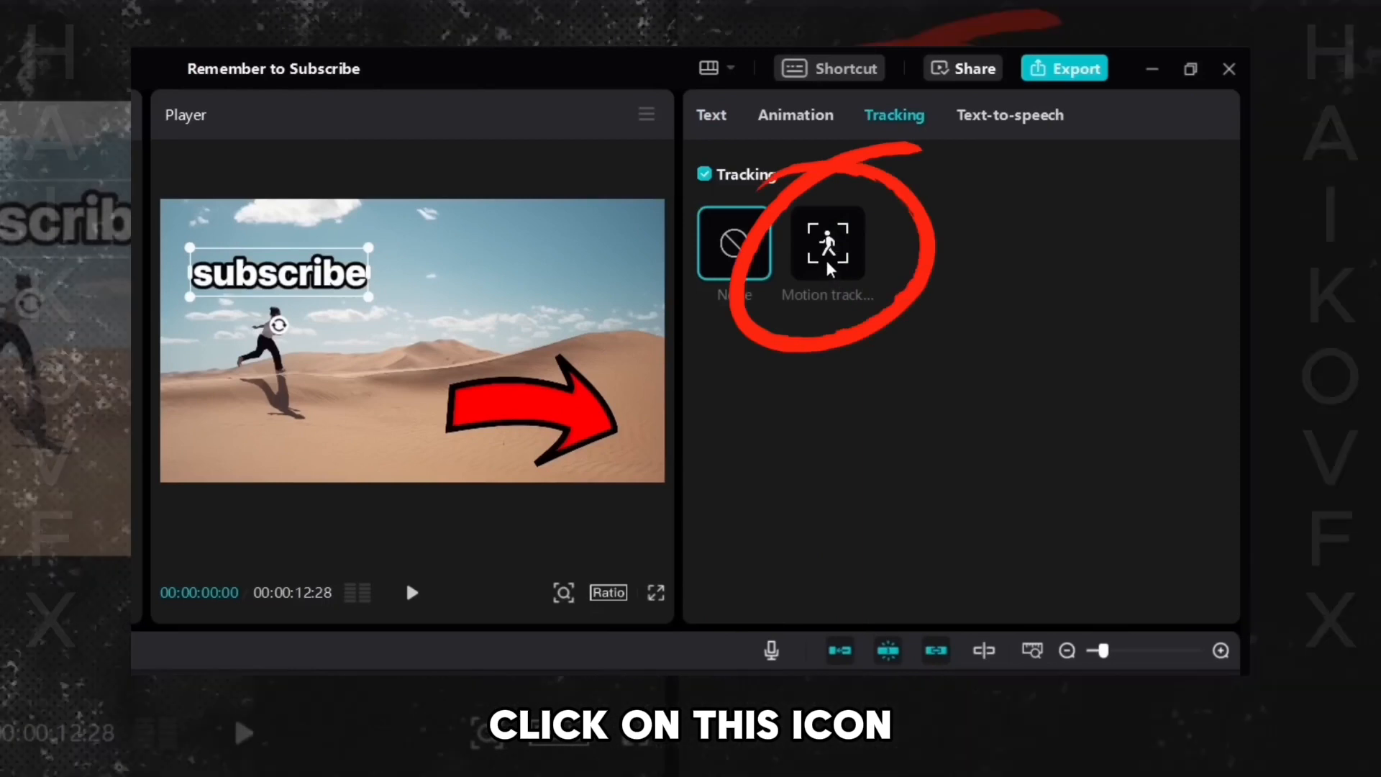
{"action": "left_click", "coordinate": [827, 257]}
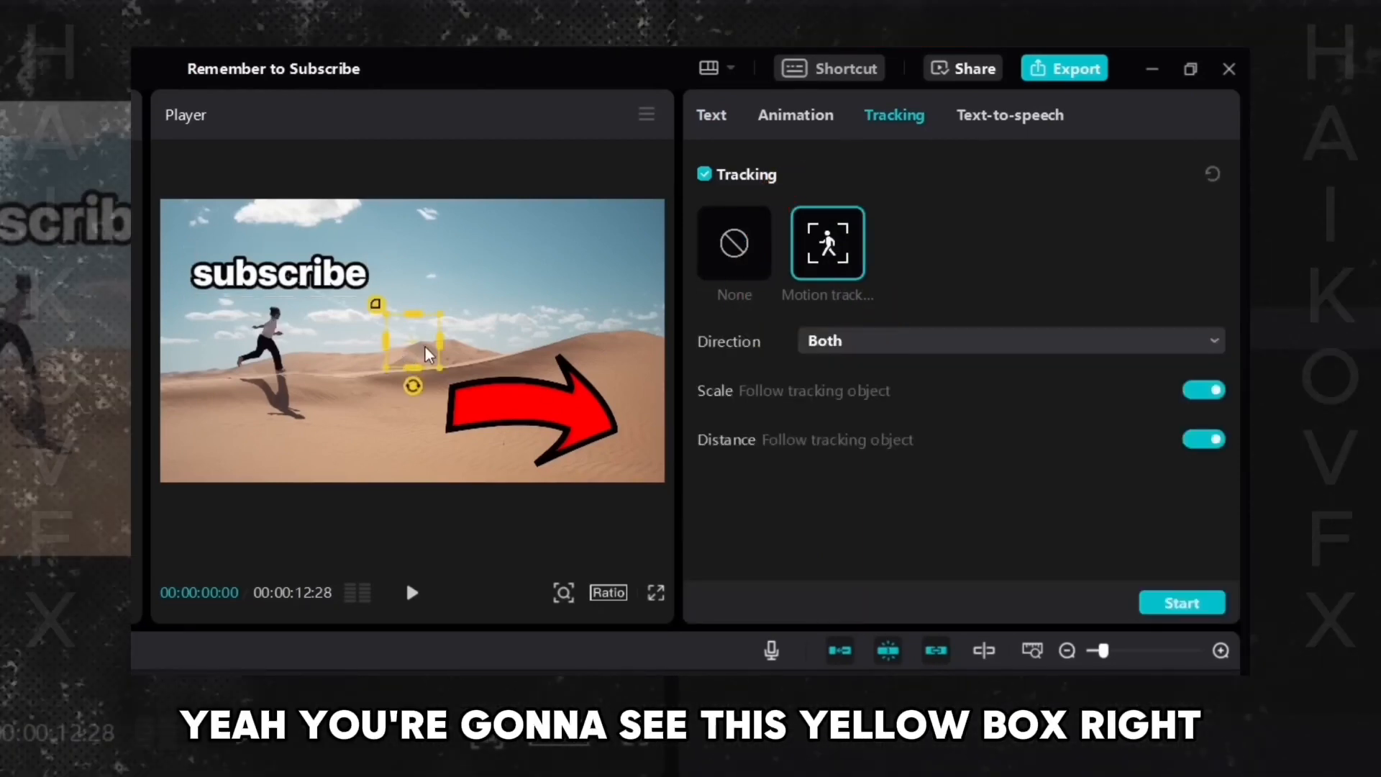
{"action": "mouse_move", "coordinate": [425, 349]}
{"action": "left_mouse_down"}
{"action": "mouse_move", "coordinate": [414, 341]}
{"action": "mouse_move", "coordinate": [394, 412]}
{"action": "mouse_move", "coordinate": [428, 335]}
{"action": "left_mouse_up"}
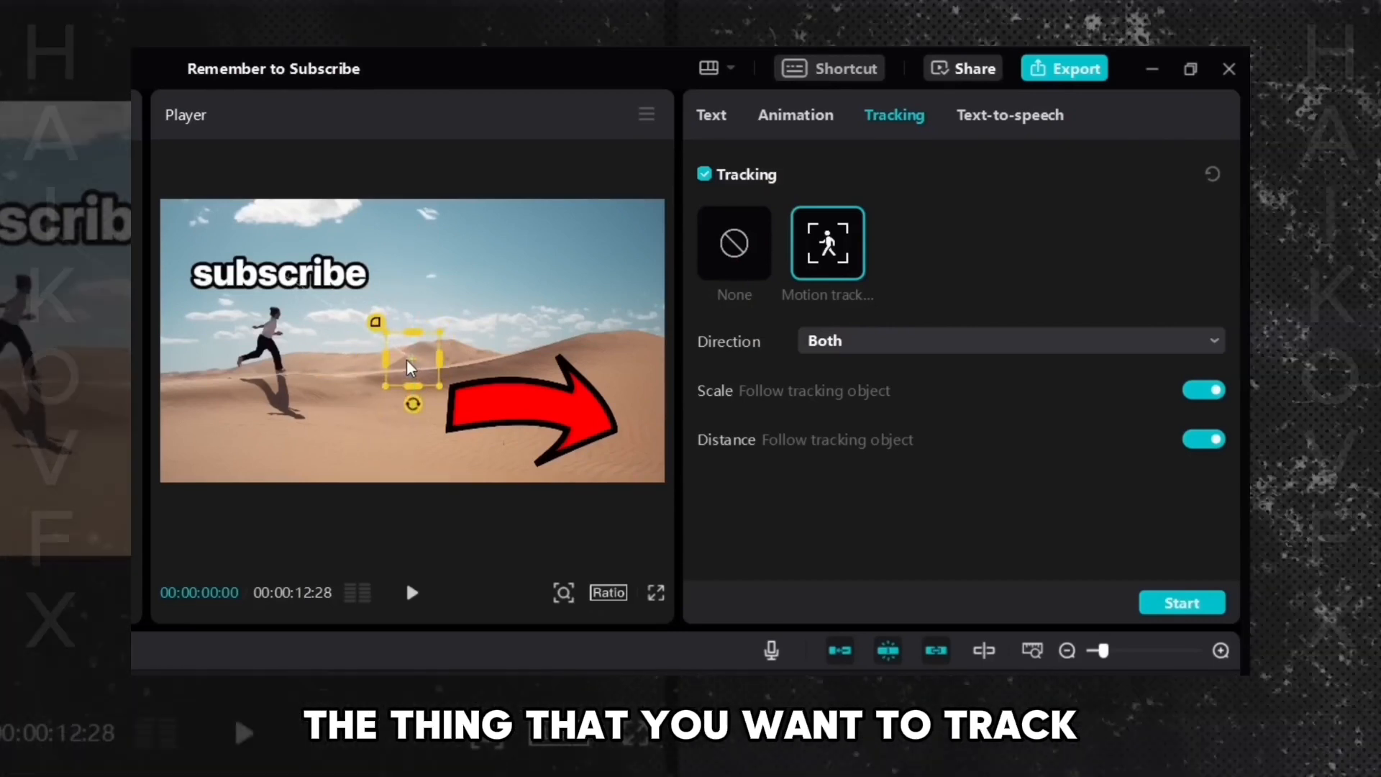
{"action": "left_click_drag", "start_coordinate": [410, 366], "coordinate": [268, 334]}
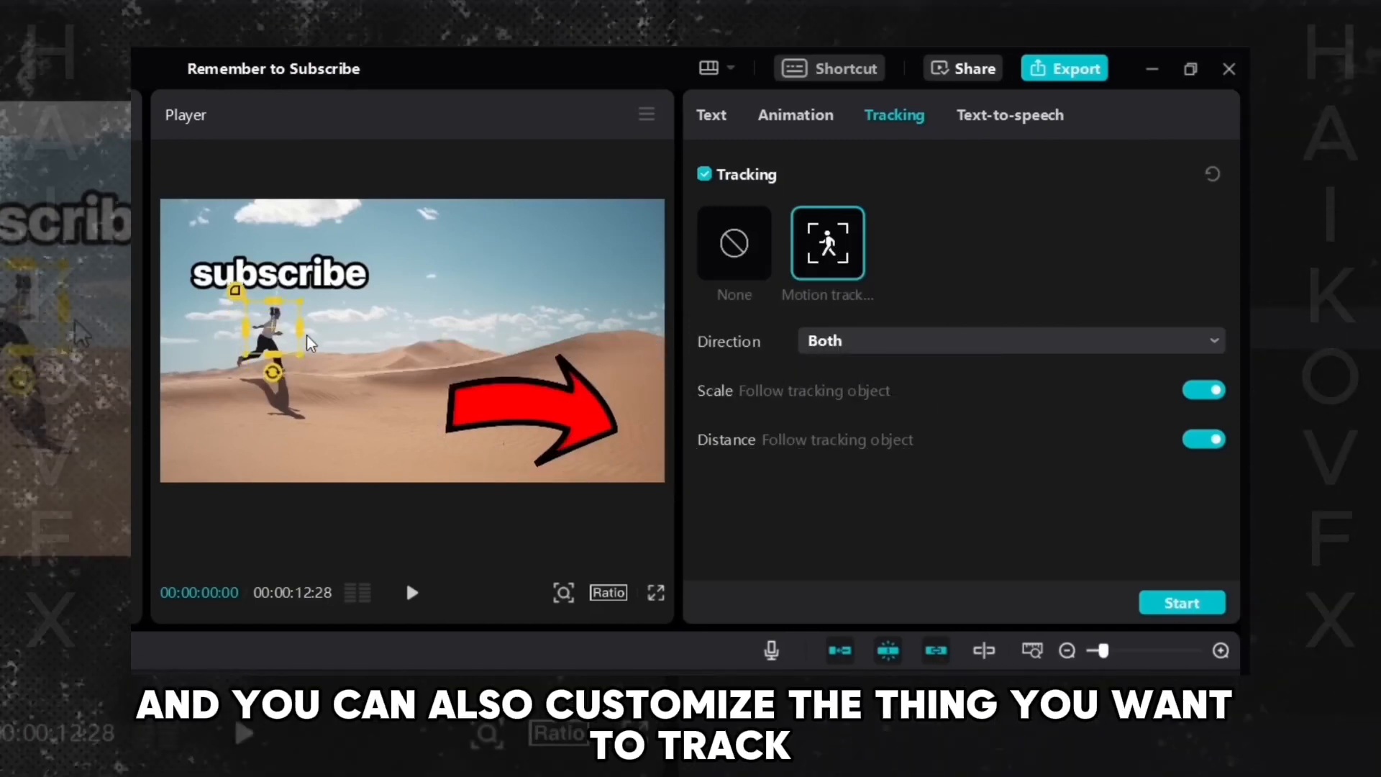
- Stretch and resize the text's tracking box to different sizes across the frame
{"action": "left_click_drag", "start_coordinate": [300, 332], "coordinate": [276, 436]}
{"action": "left_click_drag", "start_coordinate": [427, 378], "coordinate": [295, 365]}
{"action": "left_click_drag", "start_coordinate": [345, 342], "coordinate": [551, 360]}
{"action": "mouse_move", "coordinate": [416, 456]}
{"action": "left_mouse_down"}
{"action": "mouse_move", "coordinate": [413, 386]}
{"action": "mouse_move", "coordinate": [412, 441]}
{"action": "left_mouse_up"}
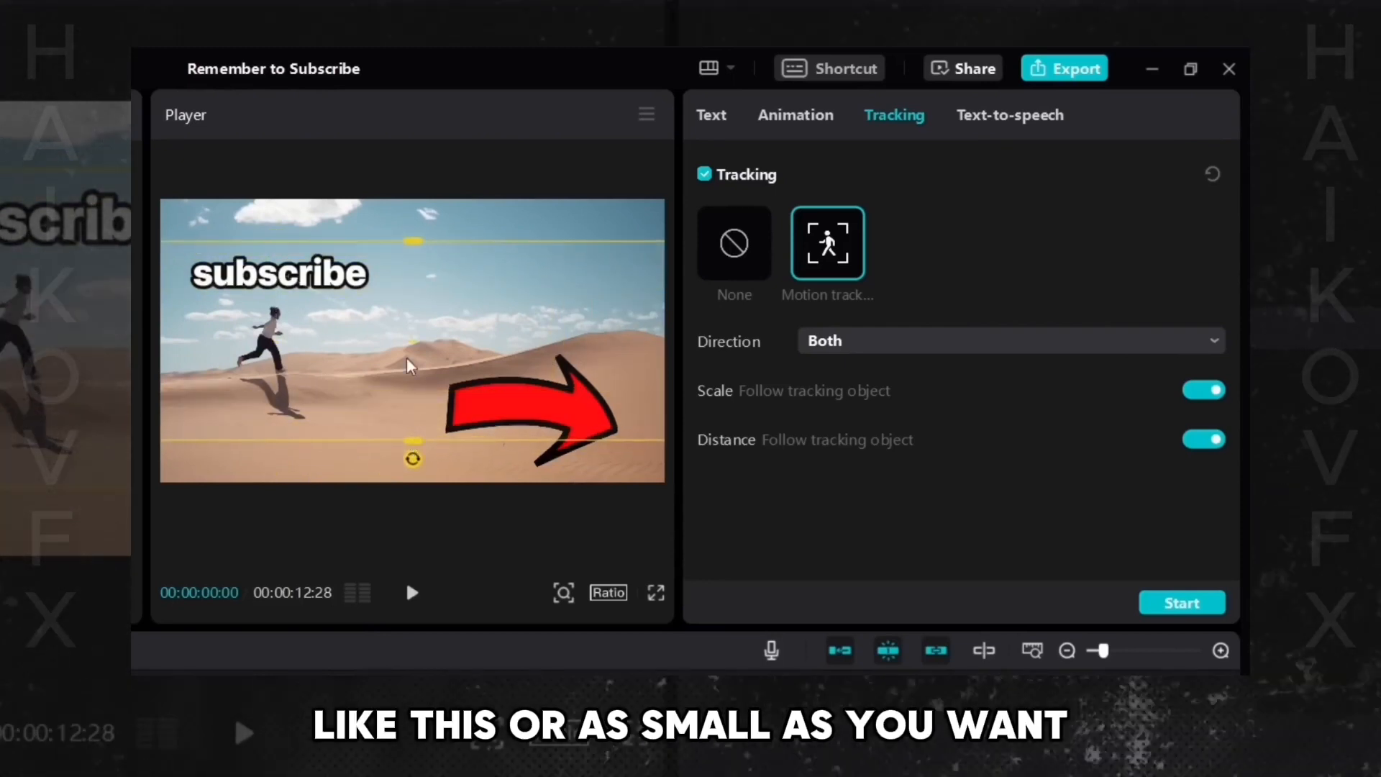
{"action": "left_click_drag", "start_coordinate": [407, 357], "coordinate": [550, 397]}
{"action": "left_click_drag", "start_coordinate": [274, 383], "coordinate": [572, 408]}
{"action": "left_click_drag", "start_coordinate": [560, 314], "coordinate": [229, 290]}
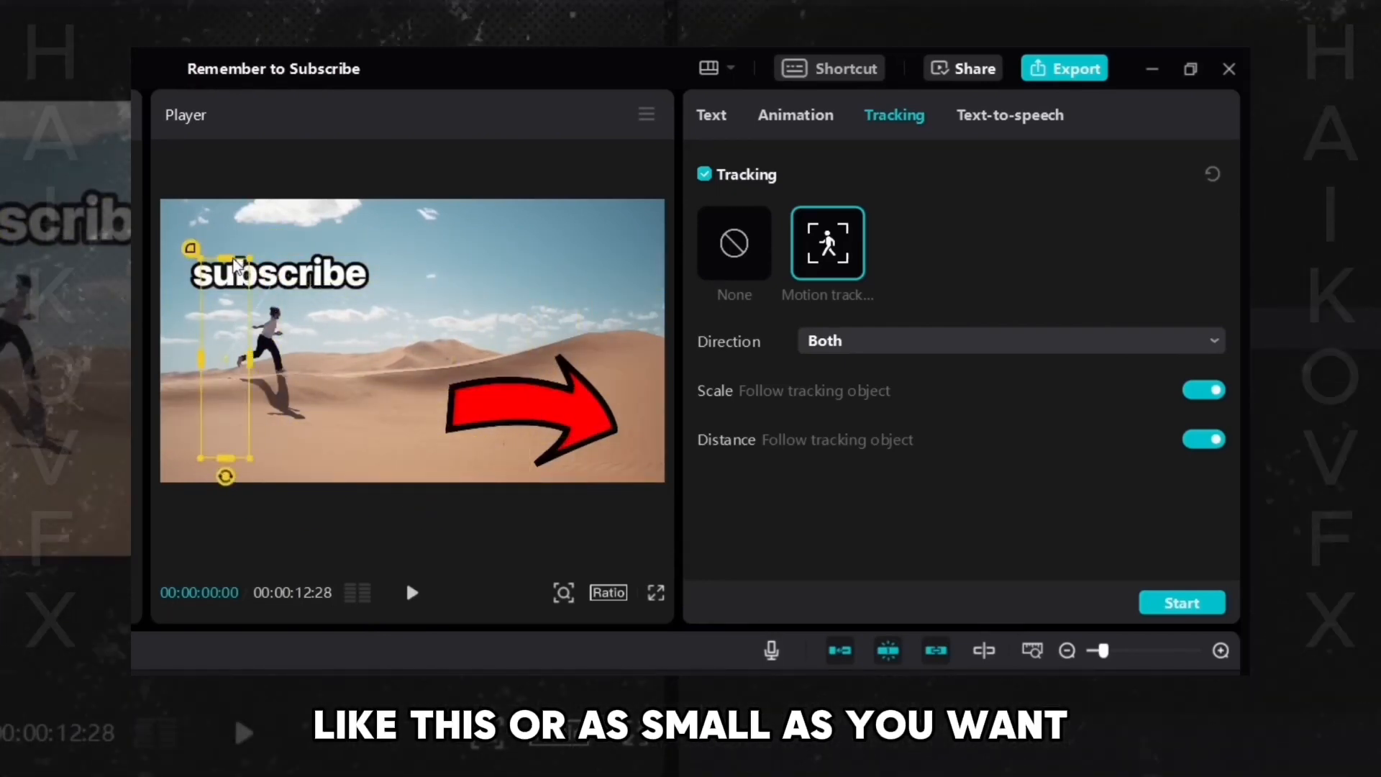
{"action": "left_click_drag", "start_coordinate": [225, 458], "coordinate": [387, 386]}
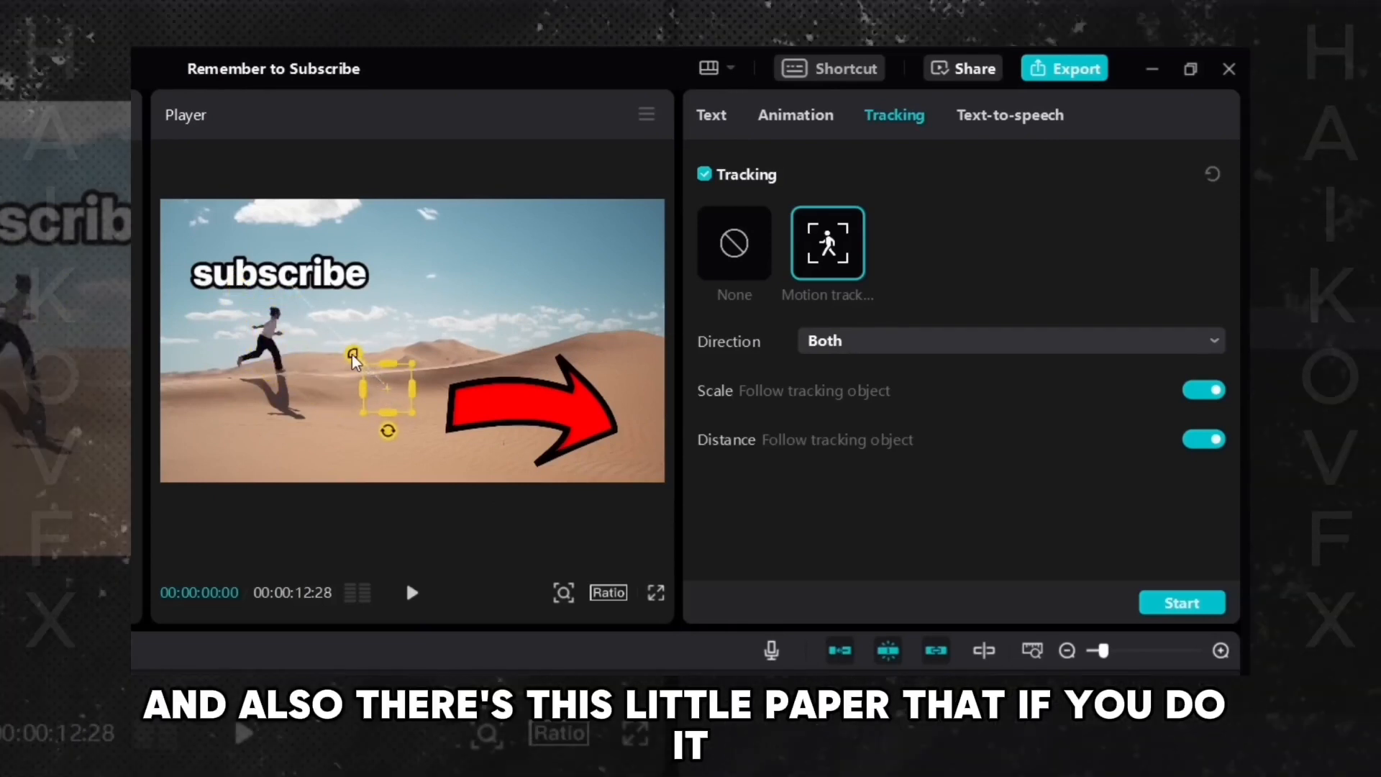
- Round the tracking box into a circle, then fit it back tightly around the runner
{"action": "left_click_drag", "start_coordinate": [326, 339], "coordinate": [255, 286]}
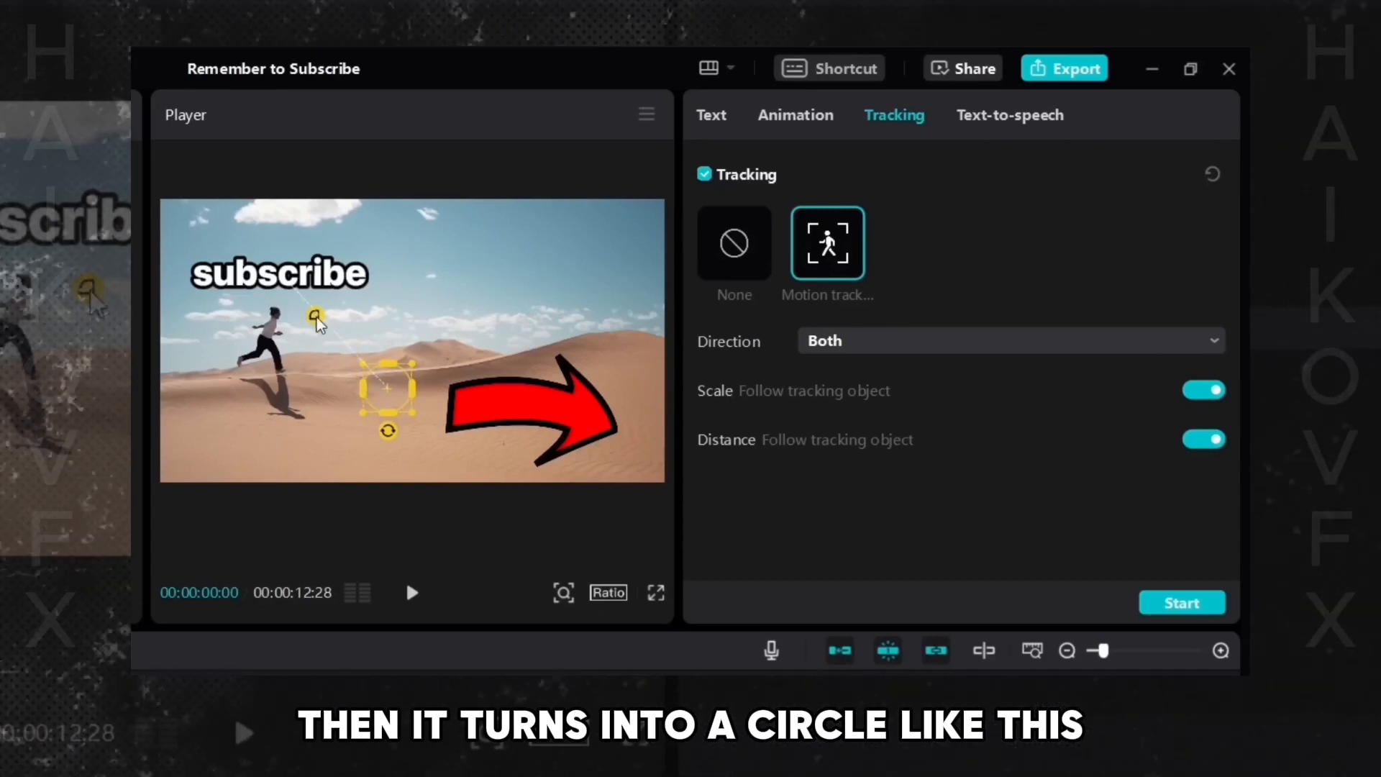
{"action": "left_click_drag", "start_coordinate": [345, 348], "coordinate": [239, 281]}
{"action": "left_click_drag", "start_coordinate": [321, 337], "coordinate": [356, 359]}
{"action": "left_click_drag", "start_coordinate": [386, 388], "coordinate": [374, 452]}
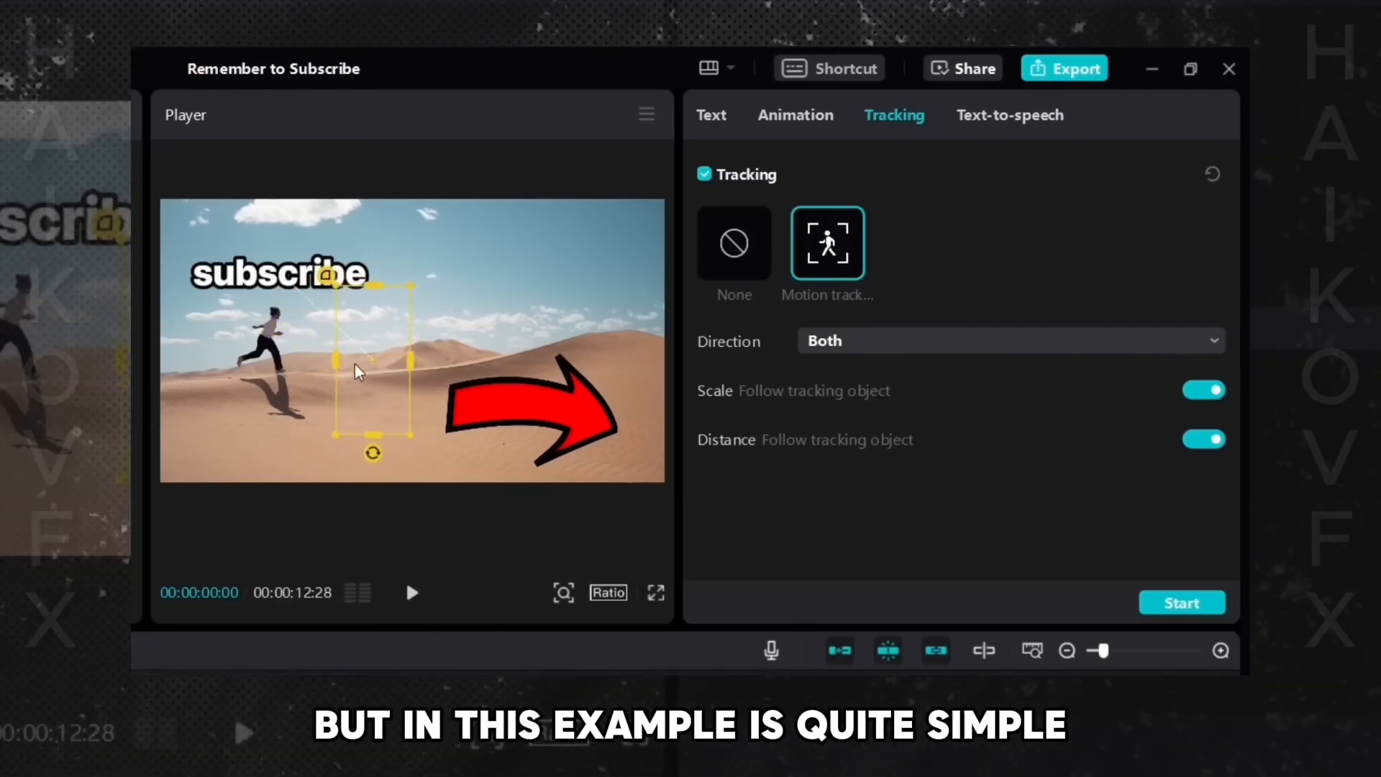
{"action": "left_click_drag", "start_coordinate": [355, 363], "coordinate": [253, 282]}
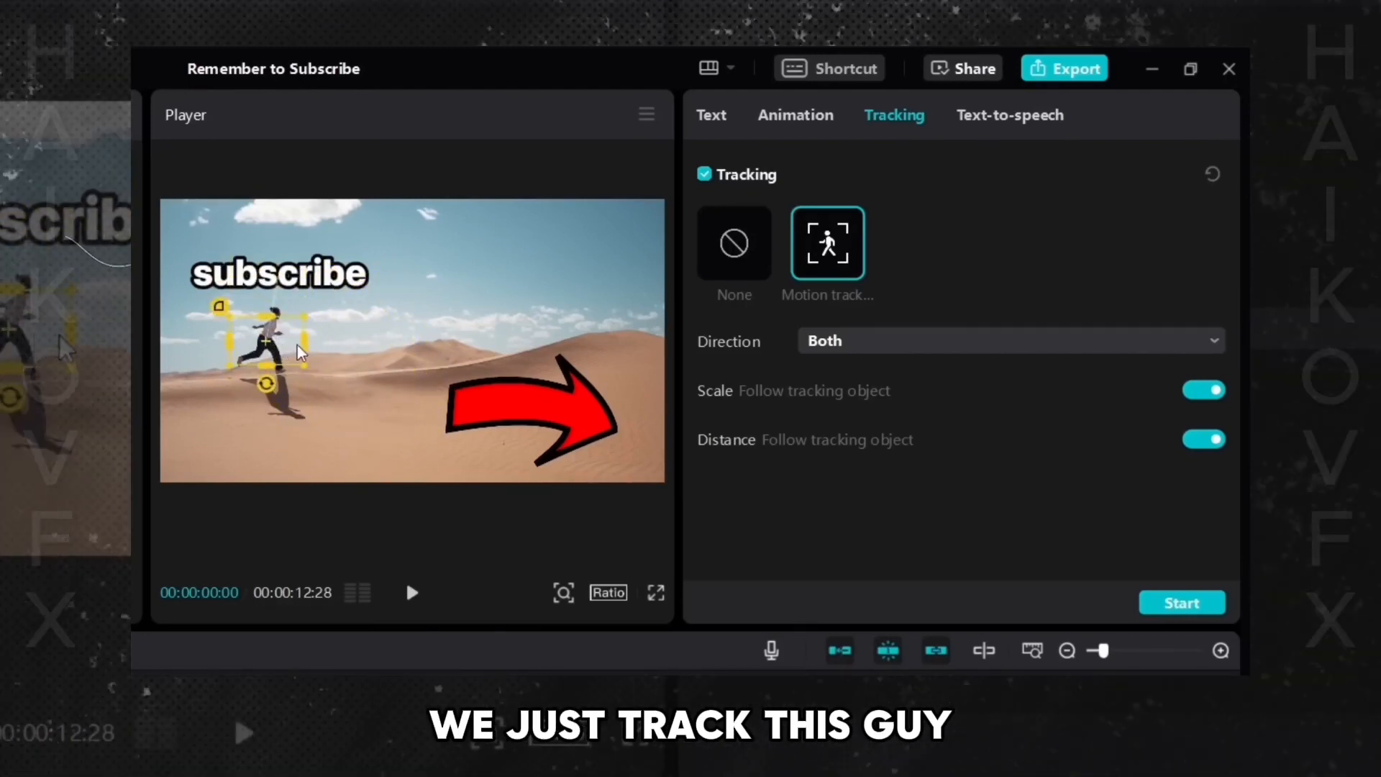
{"action": "mouse_move", "coordinate": [299, 352]}
{"action": "left_mouse_down"}
{"action": "mouse_move", "coordinate": [291, 338]}
{"action": "mouse_move", "coordinate": [275, 346]}
{"action": "left_mouse_up"}
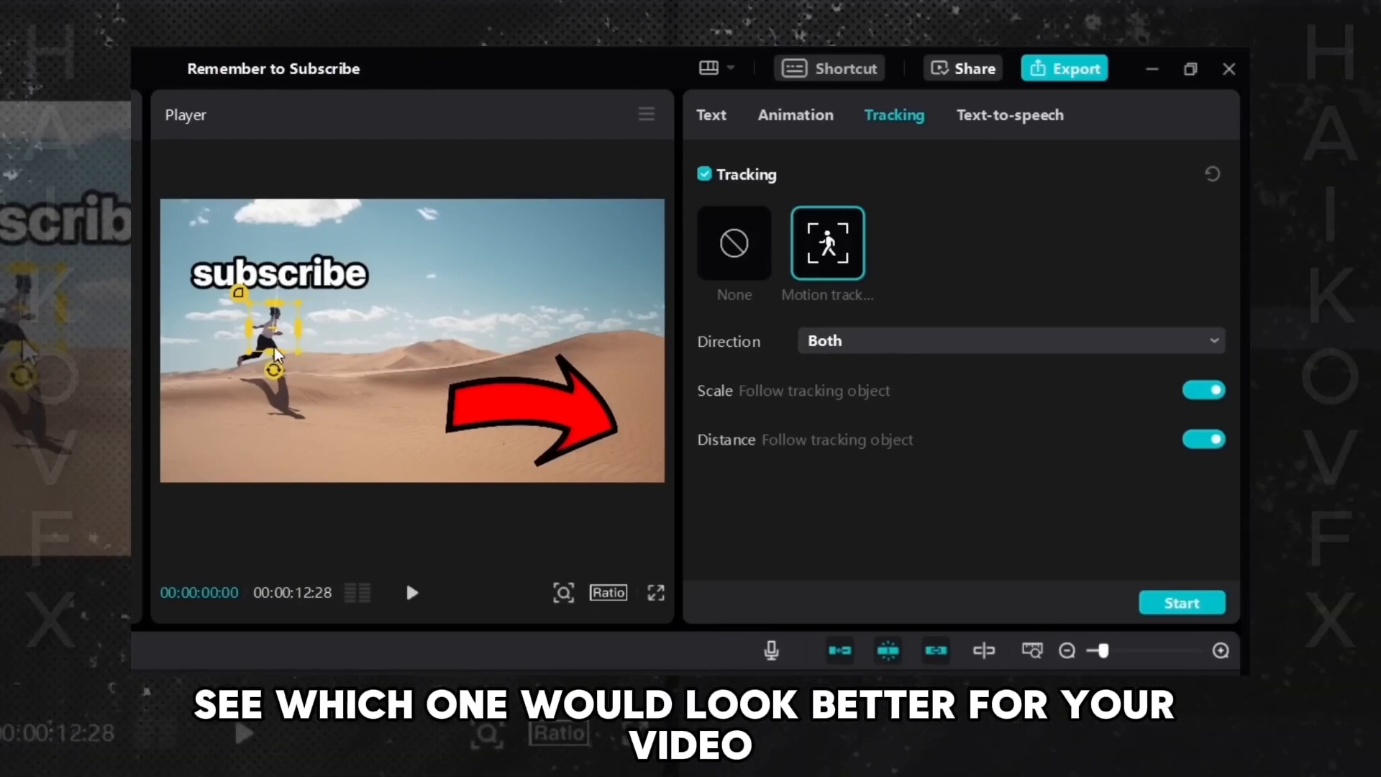
- Turn off Scale and Distance following, start motion tracking for the text, and play back the result
{"action": "left_click", "coordinate": [1200, 394]}
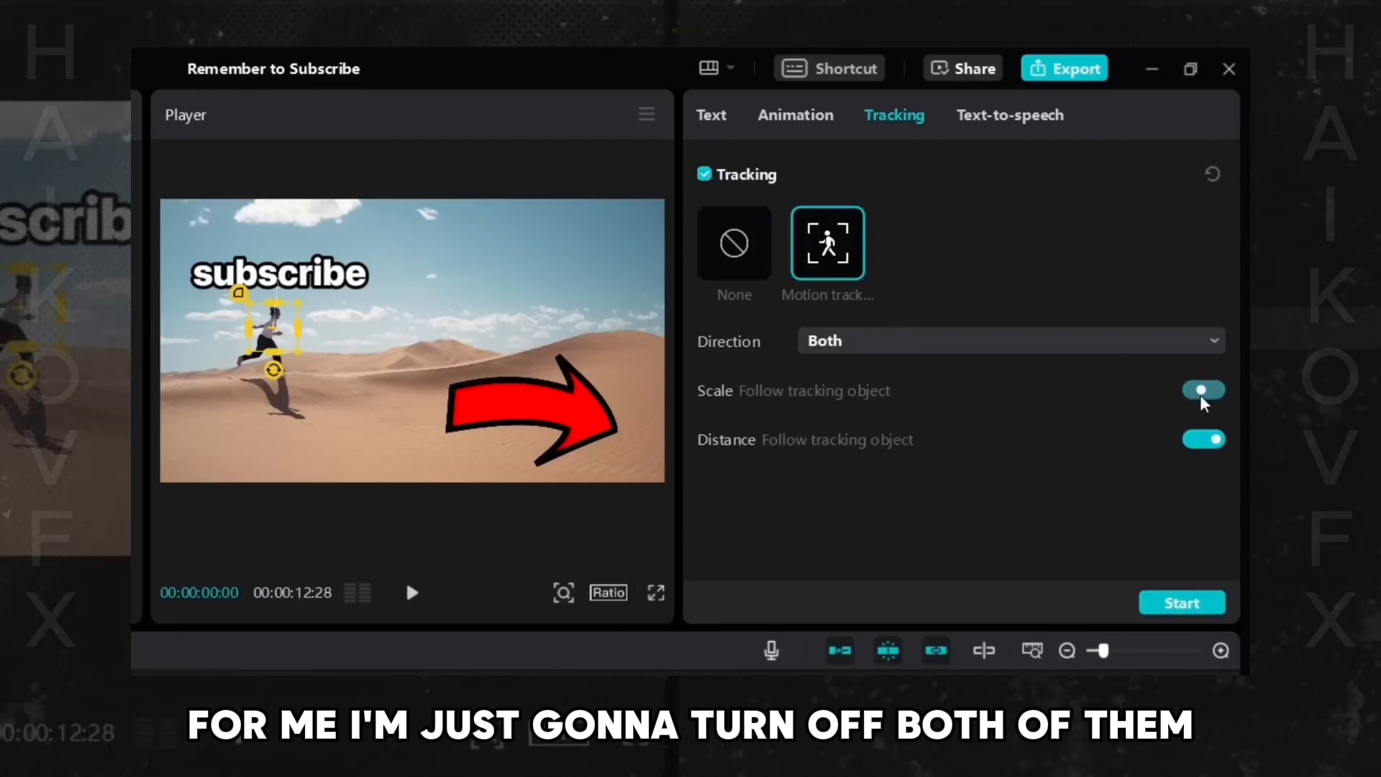
{"action": "left_click", "coordinate": [1207, 442]}
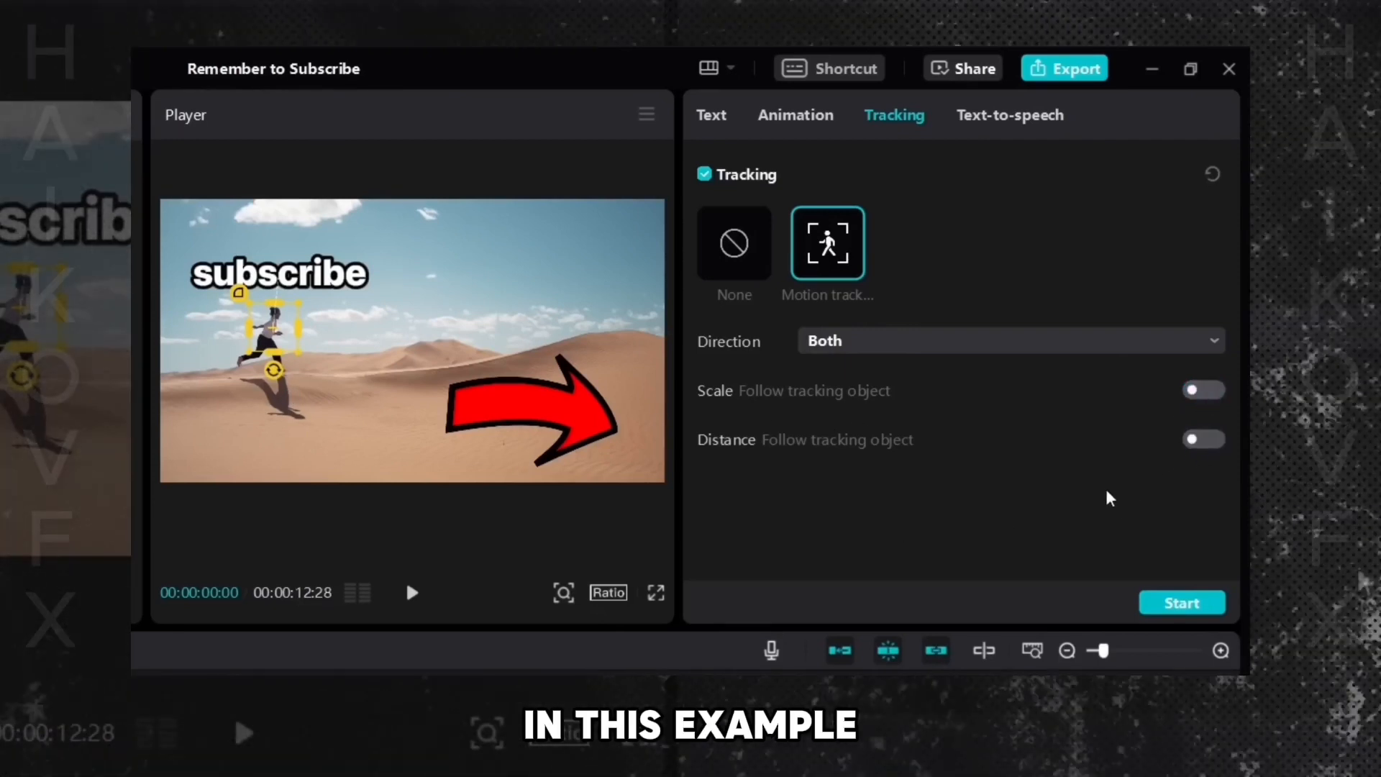
{"action": "left_click", "coordinate": [1182, 604]}
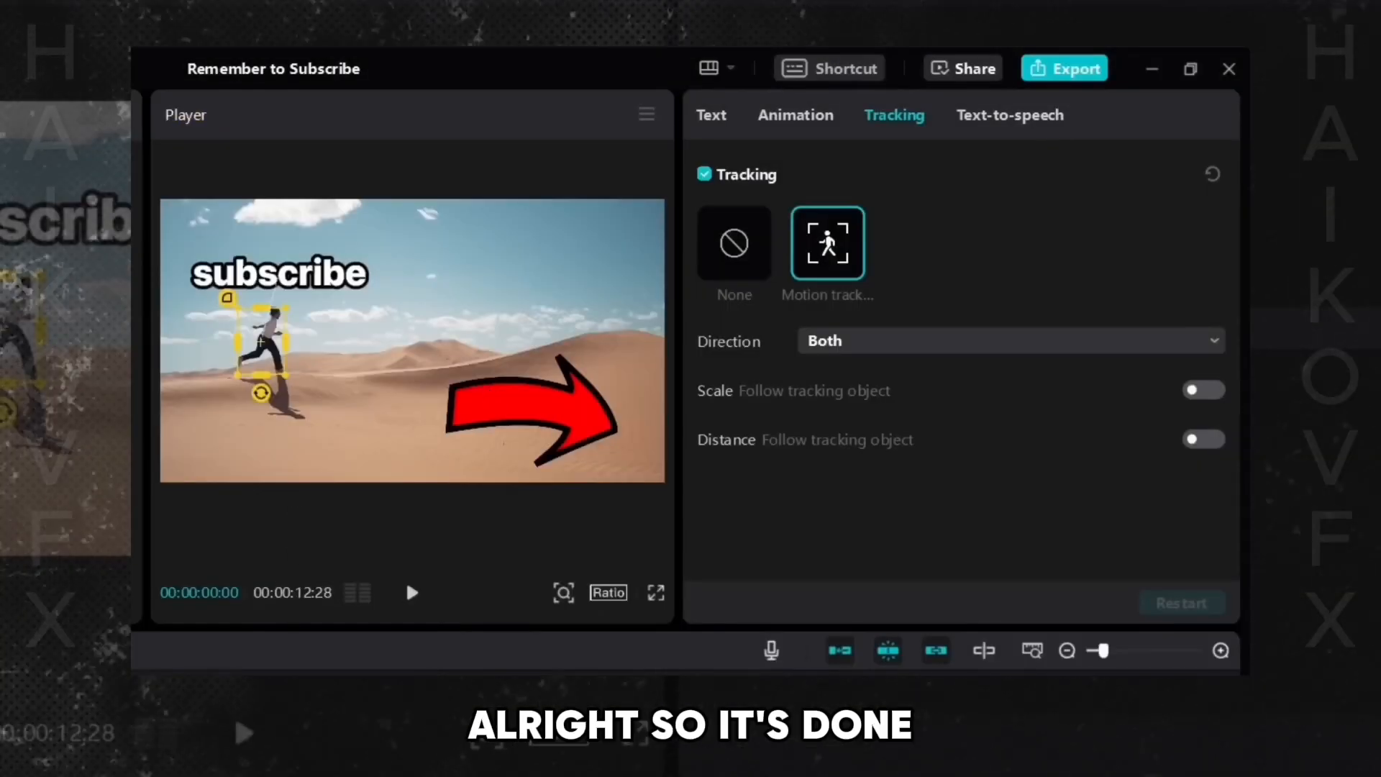
{"action": "left_click", "coordinate": [405, 580]}
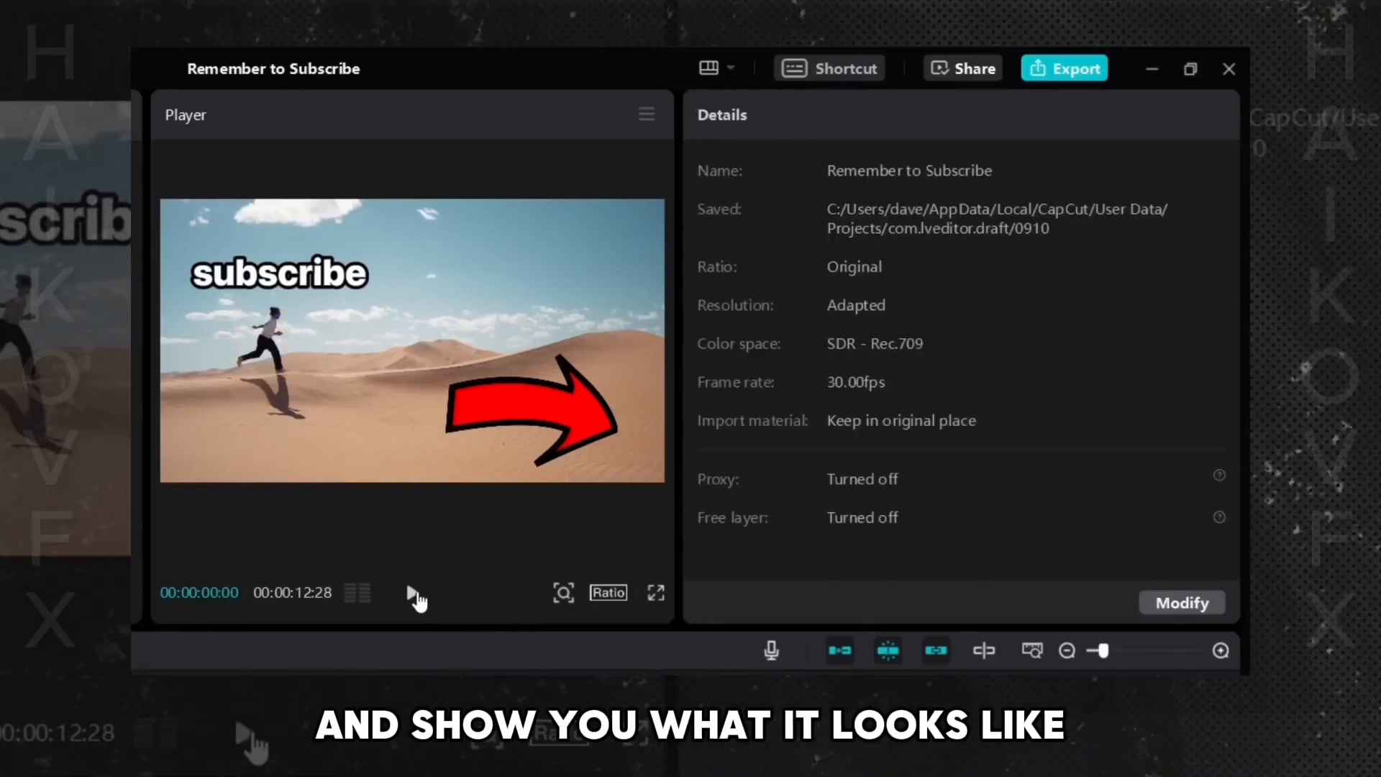
{"action": "left_click", "coordinate": [412, 593]}
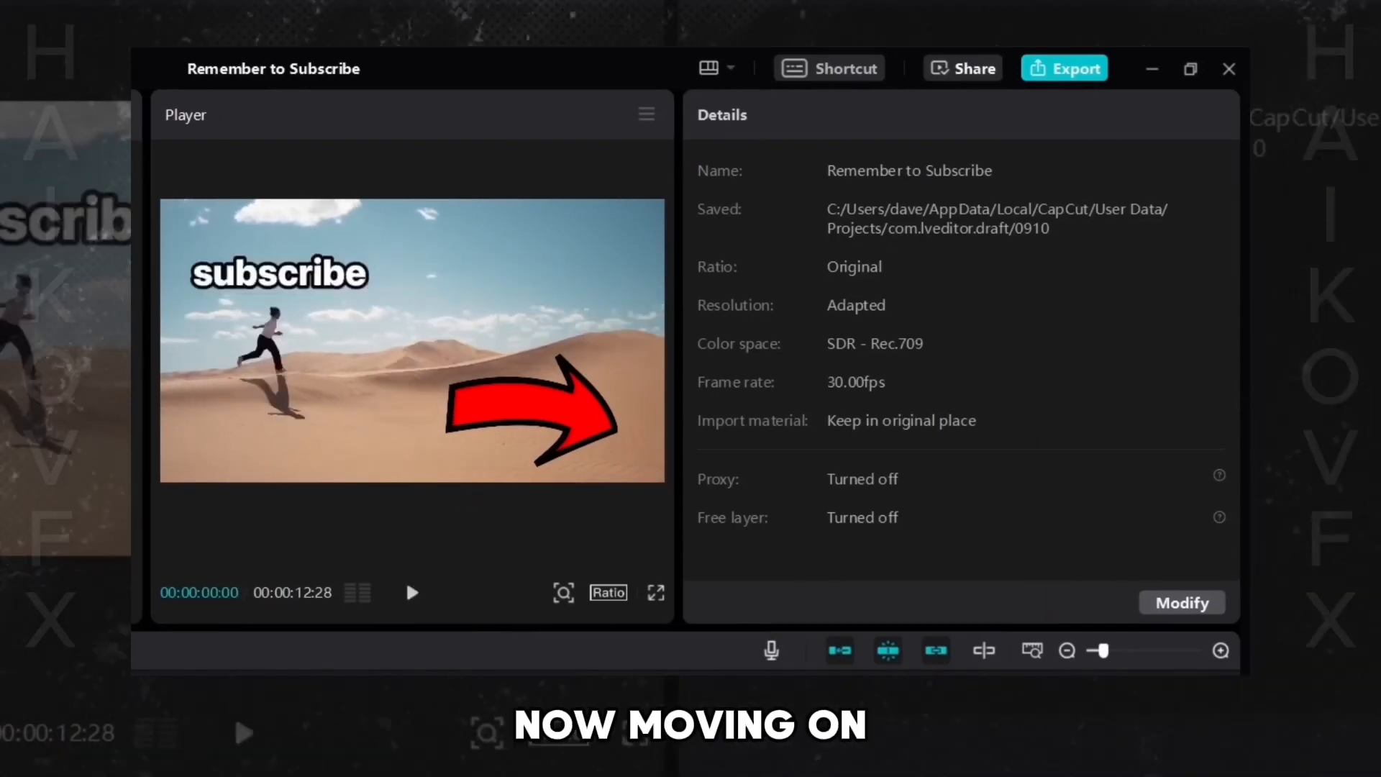
- Move the red arrow next to the runner, pointing at him and tilted about -8°
{"action": "left_click", "coordinate": [528, 414]}
{"action": "left_click_drag", "start_coordinate": [527, 414], "coordinate": [400, 329]}
{"action": "left_click_drag", "start_coordinate": [302, 397], "coordinate": [253, 328]}
{"action": "left_click_drag", "start_coordinate": [259, 387], "coordinate": [219, 367]}
{"action": "left_click_drag", "start_coordinate": [258, 325], "coordinate": [230, 334]}
{"action": "left_click_drag", "start_coordinate": [245, 393], "coordinate": [240, 393]}
{"action": "left_click_drag", "start_coordinate": [234, 327], "coordinate": [193, 321]}
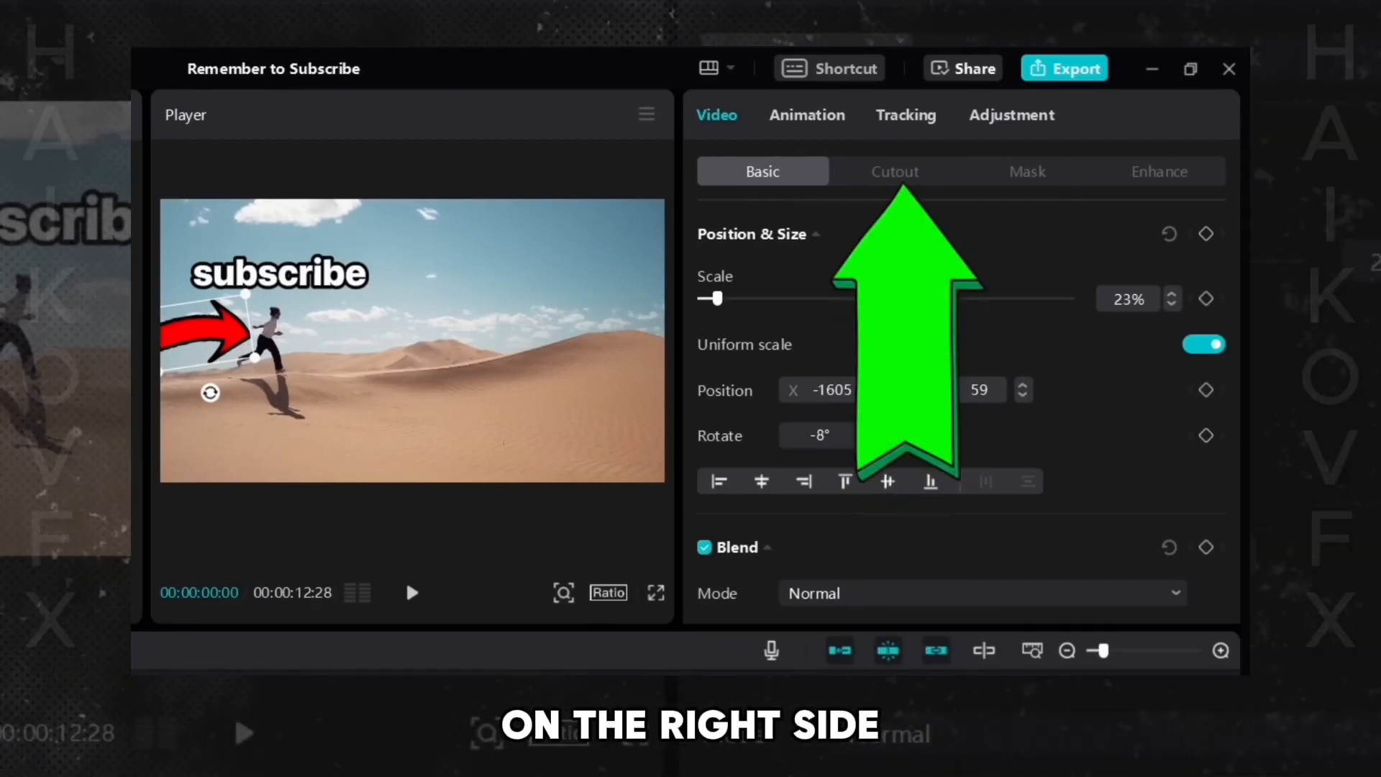
- Enable Motion tracking for the arrow and move the tracking box onto the runner
{"action": "left_click", "coordinate": [899, 123]}
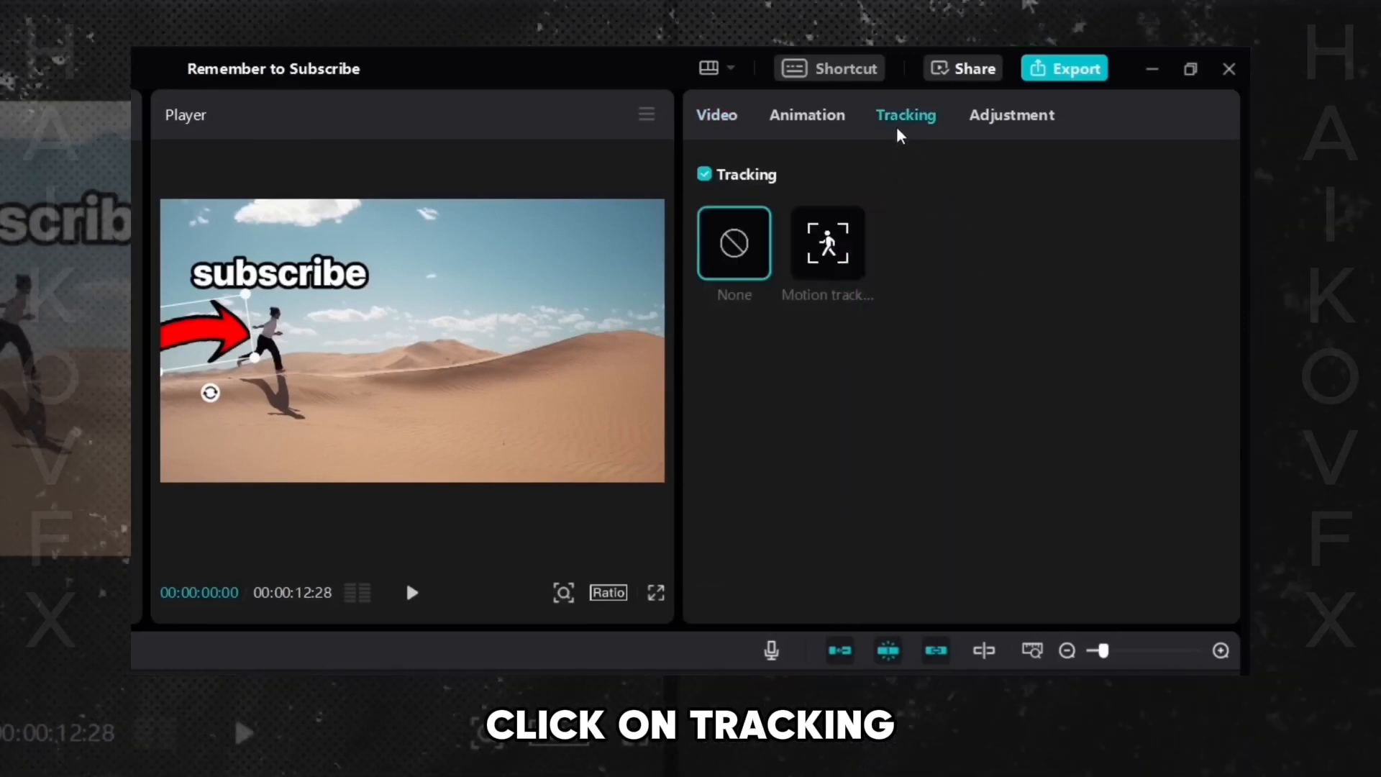
{"action": "left_click", "coordinate": [830, 264]}
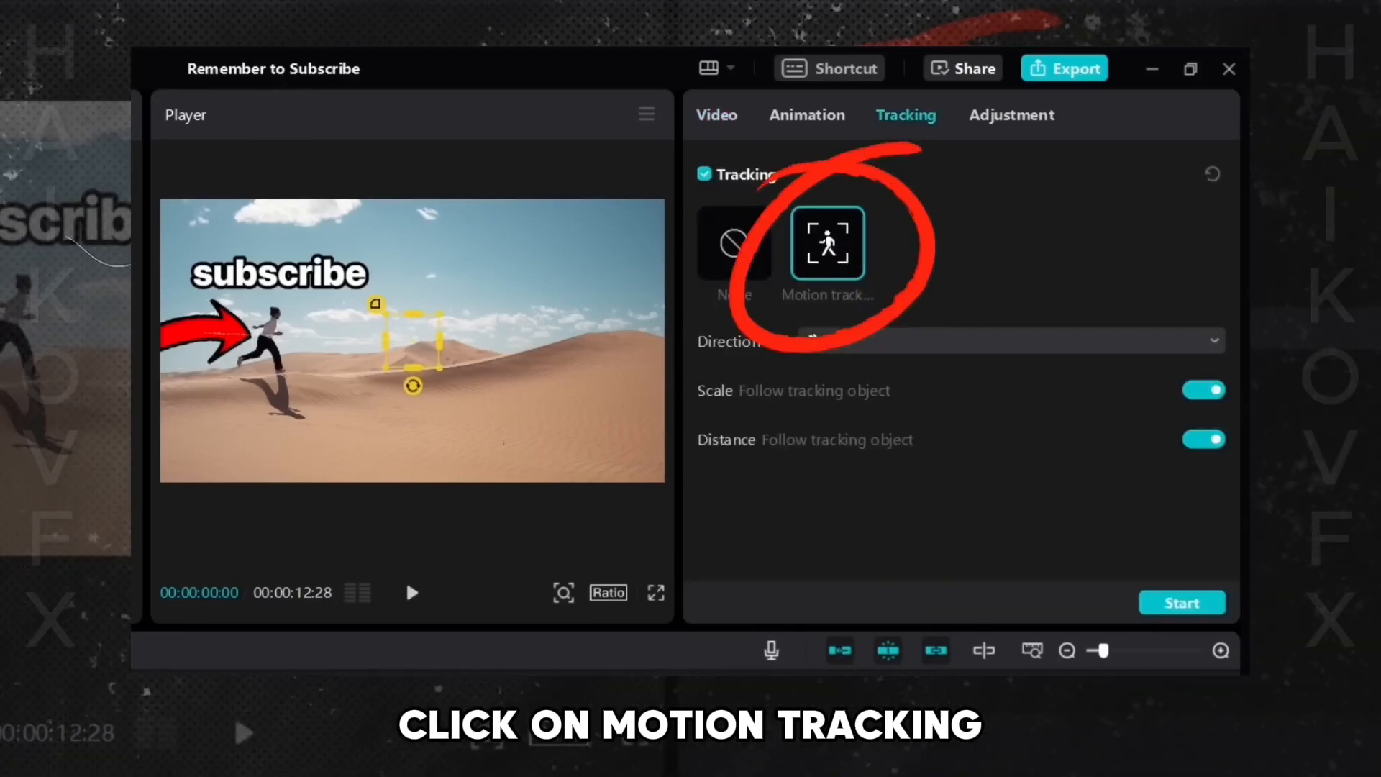
{"action": "mouse_move", "coordinate": [413, 345]}
{"action": "left_mouse_down"}
{"action": "mouse_move", "coordinate": [370, 320]}
{"action": "mouse_move", "coordinate": [389, 351]}
{"action": "mouse_move", "coordinate": [323, 404]}
{"action": "mouse_move", "coordinate": [257, 336]}
{"action": "mouse_move", "coordinate": [272, 329]}
{"action": "left_mouse_up"}
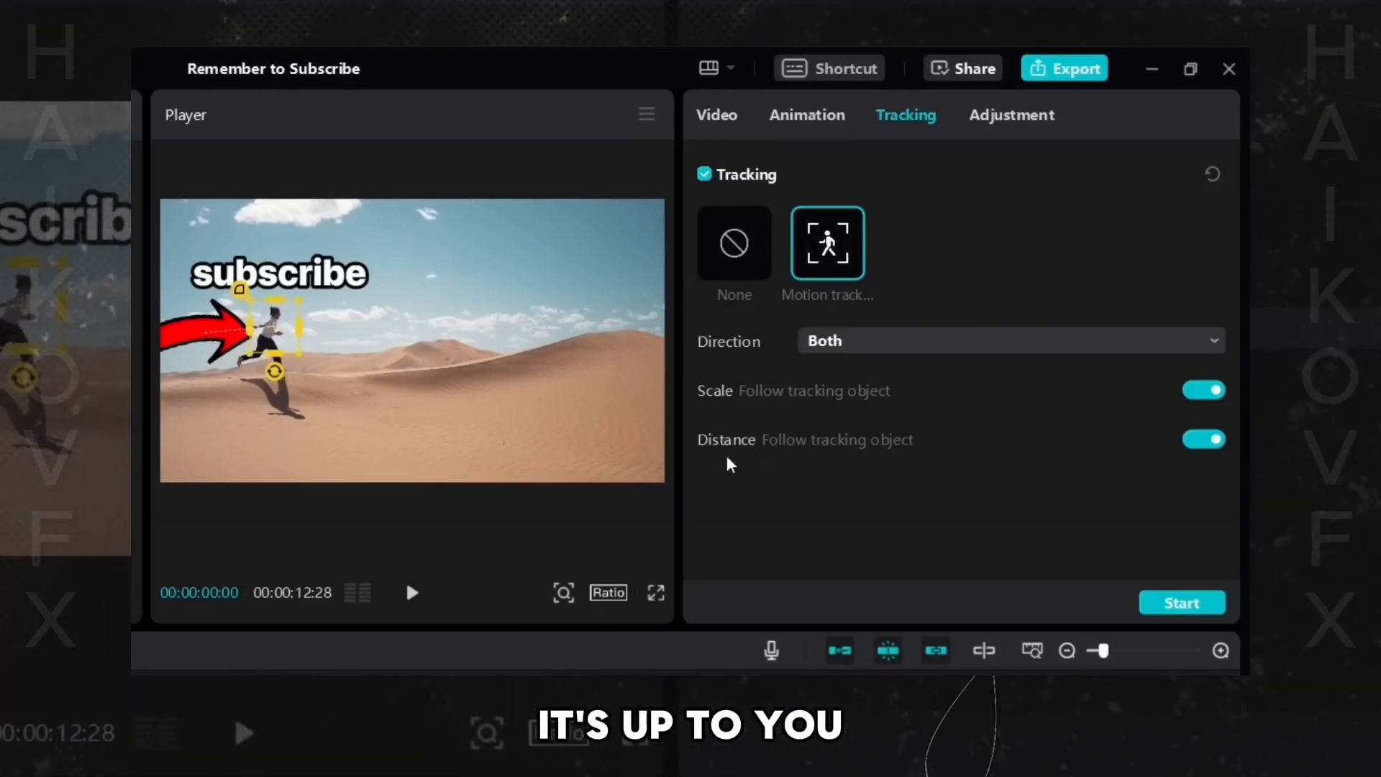
- Turn off Scale and Distance following, start tracking the arrow, and play back the result
{"action": "left_click", "coordinate": [1203, 390]}
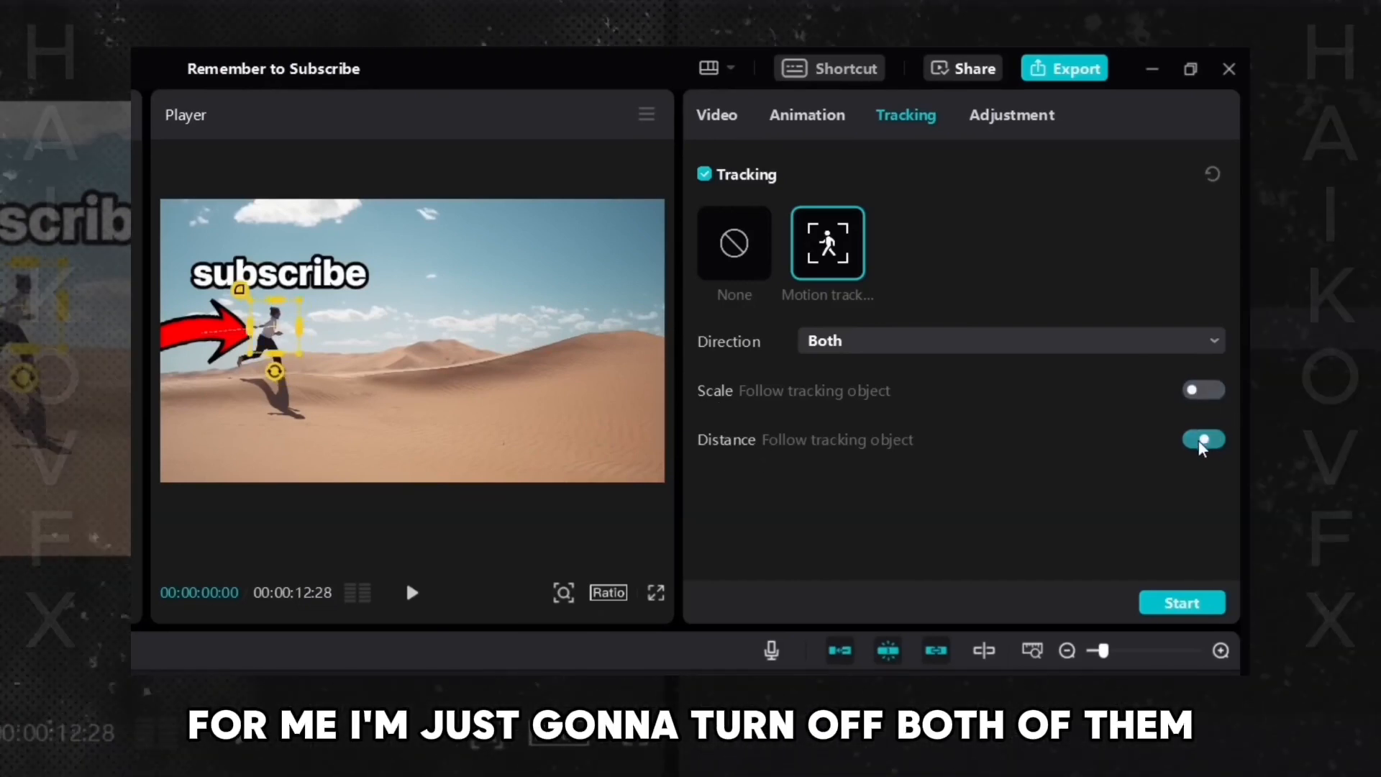
{"action": "left_click", "coordinate": [1203, 439]}
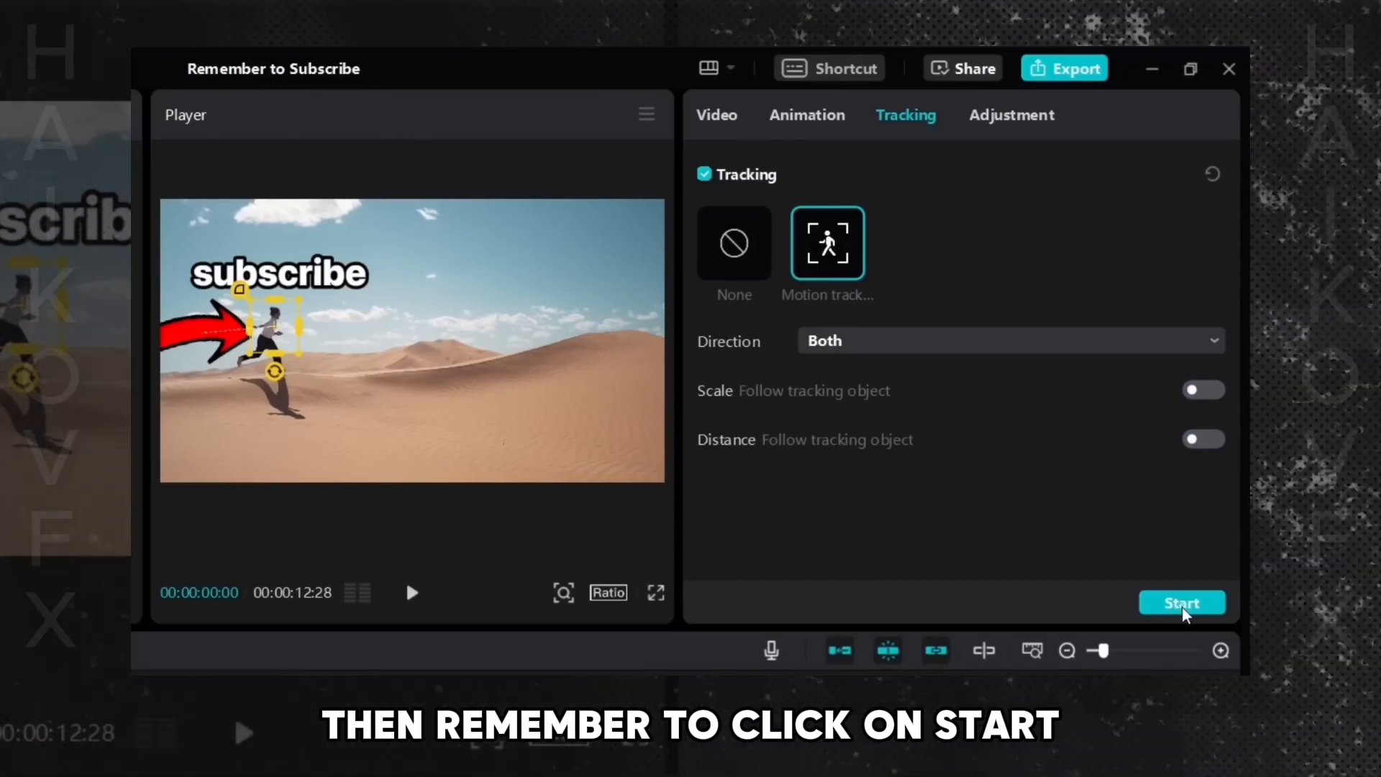
{"action": "left_click", "coordinate": [1183, 609]}
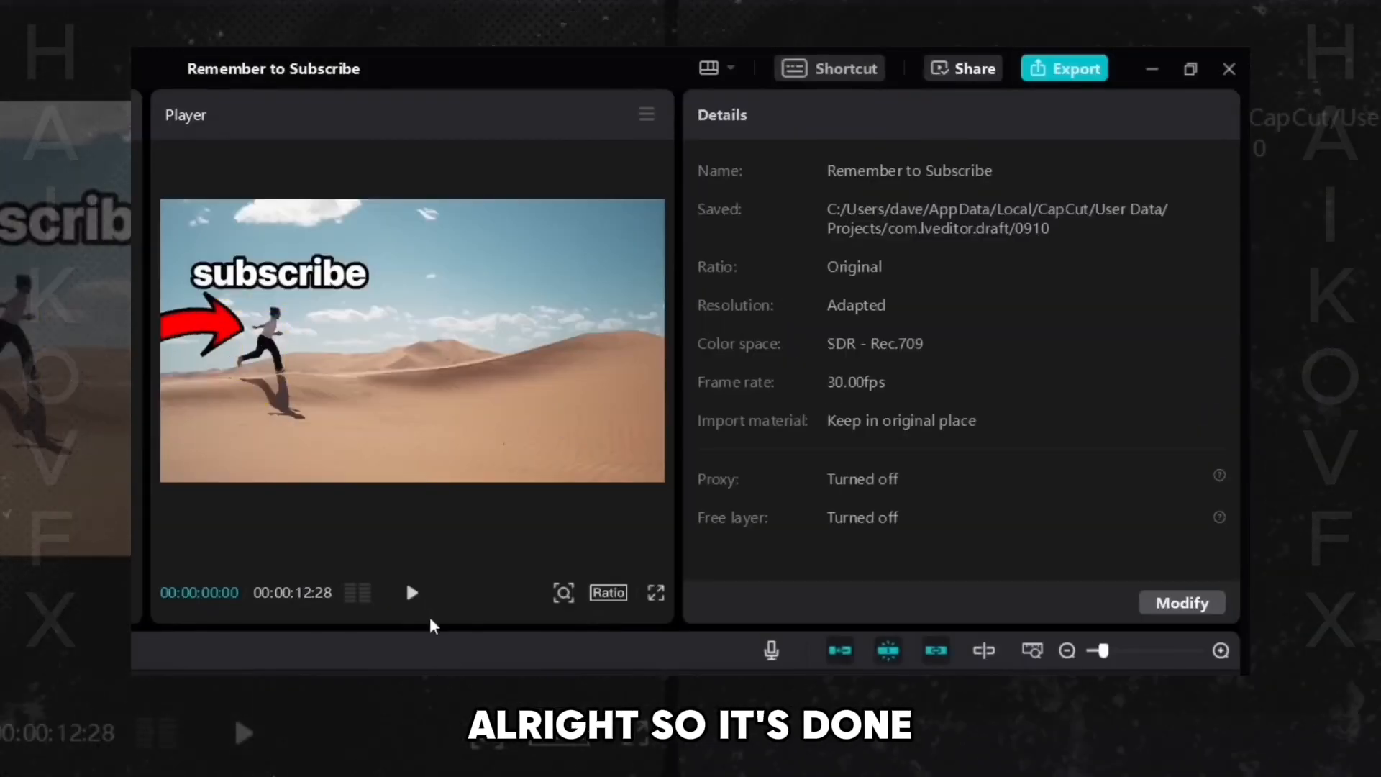
{"action": "left_click", "coordinate": [411, 592]}
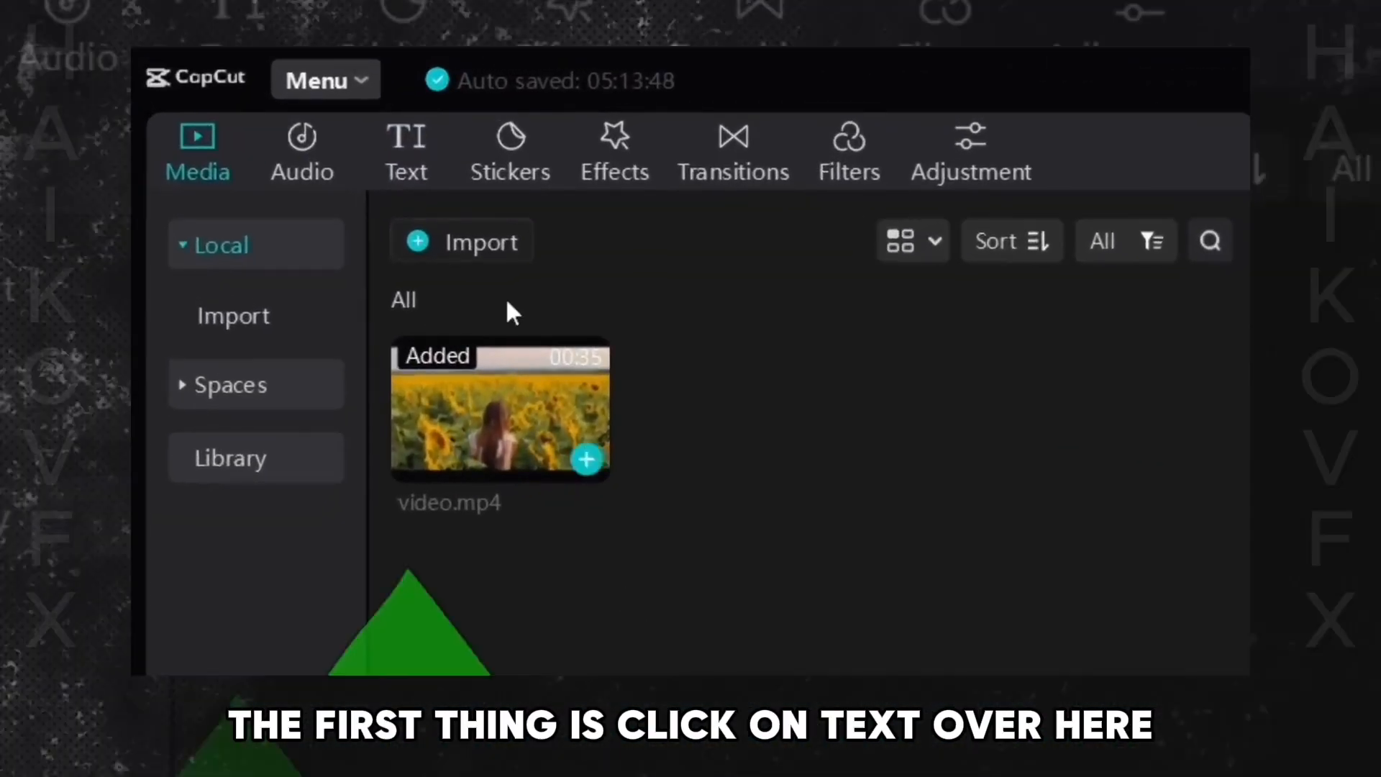
- Add a Default text clip to the sunflower video's timeline and move it to the start
{"action": "left_click", "coordinate": [419, 178]}
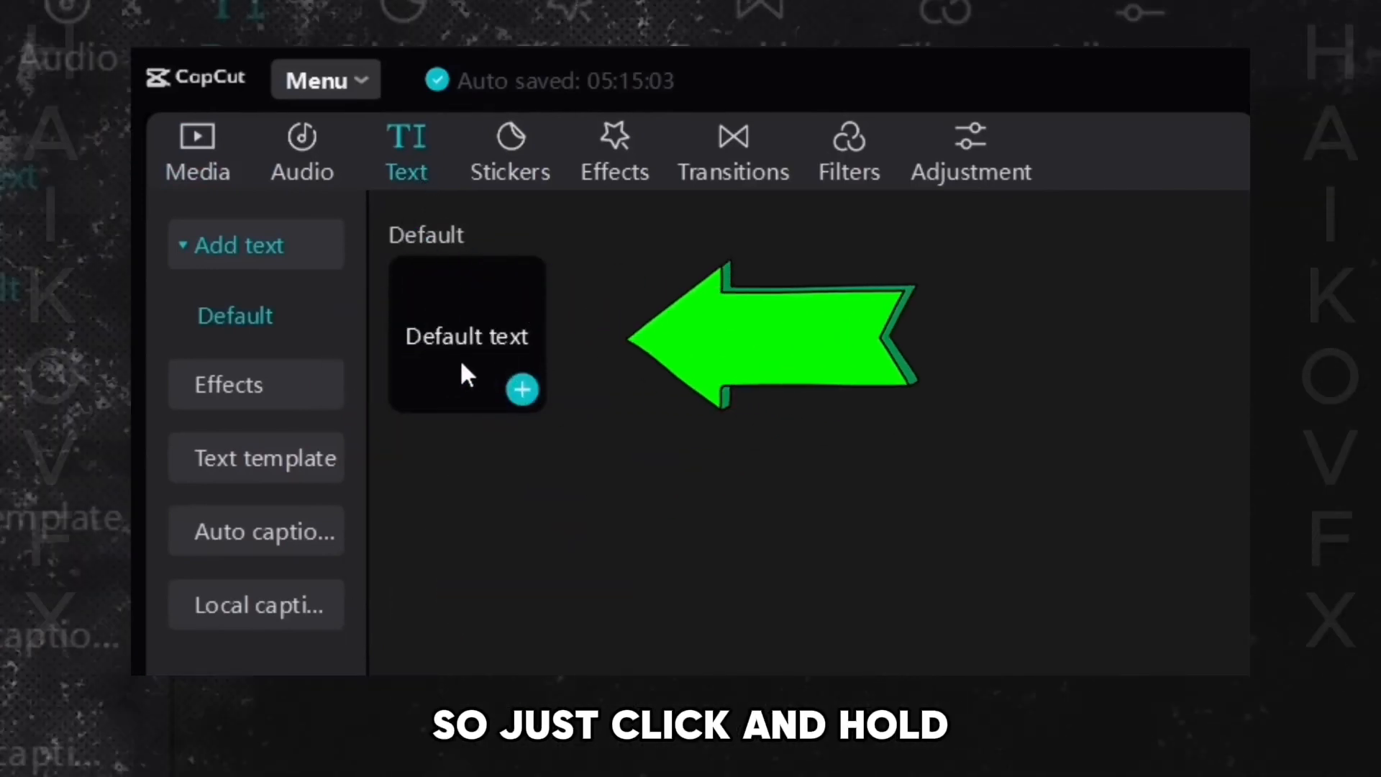
{"action": "left_click_drag", "start_coordinate": [464, 368], "coordinate": [687, 776]}
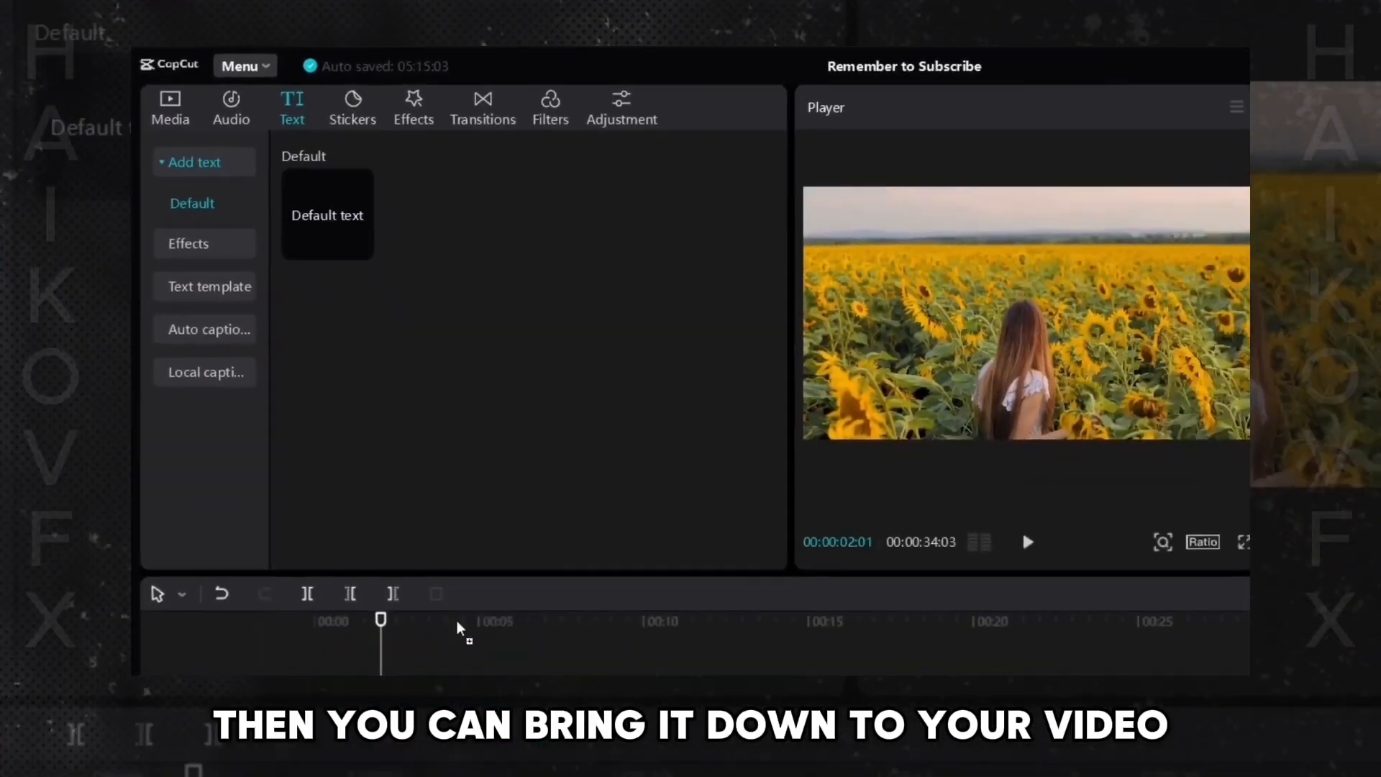
{"action": "left_click_drag", "start_coordinate": [456, 627], "coordinate": [389, 718]}
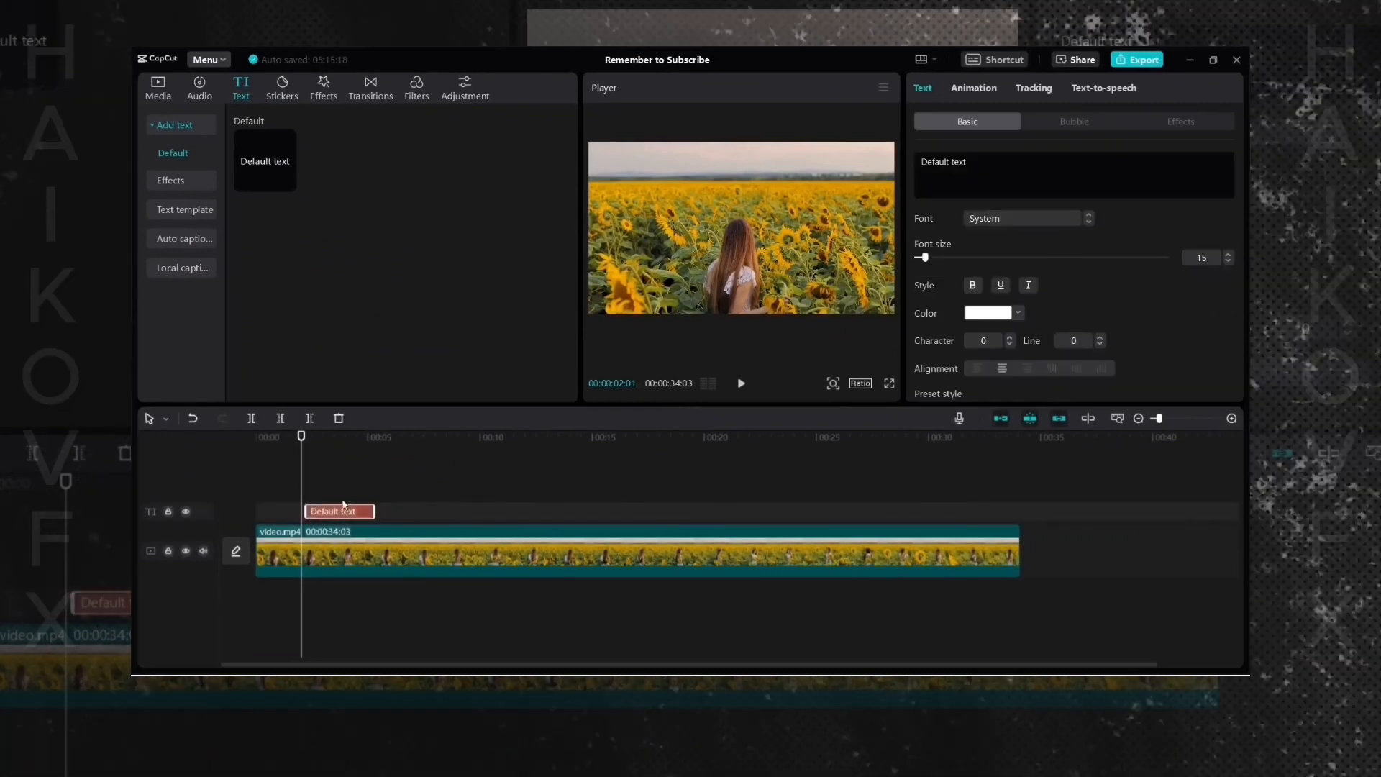
{"action": "left_click_drag", "start_coordinate": [349, 511], "coordinate": [477, 515]}
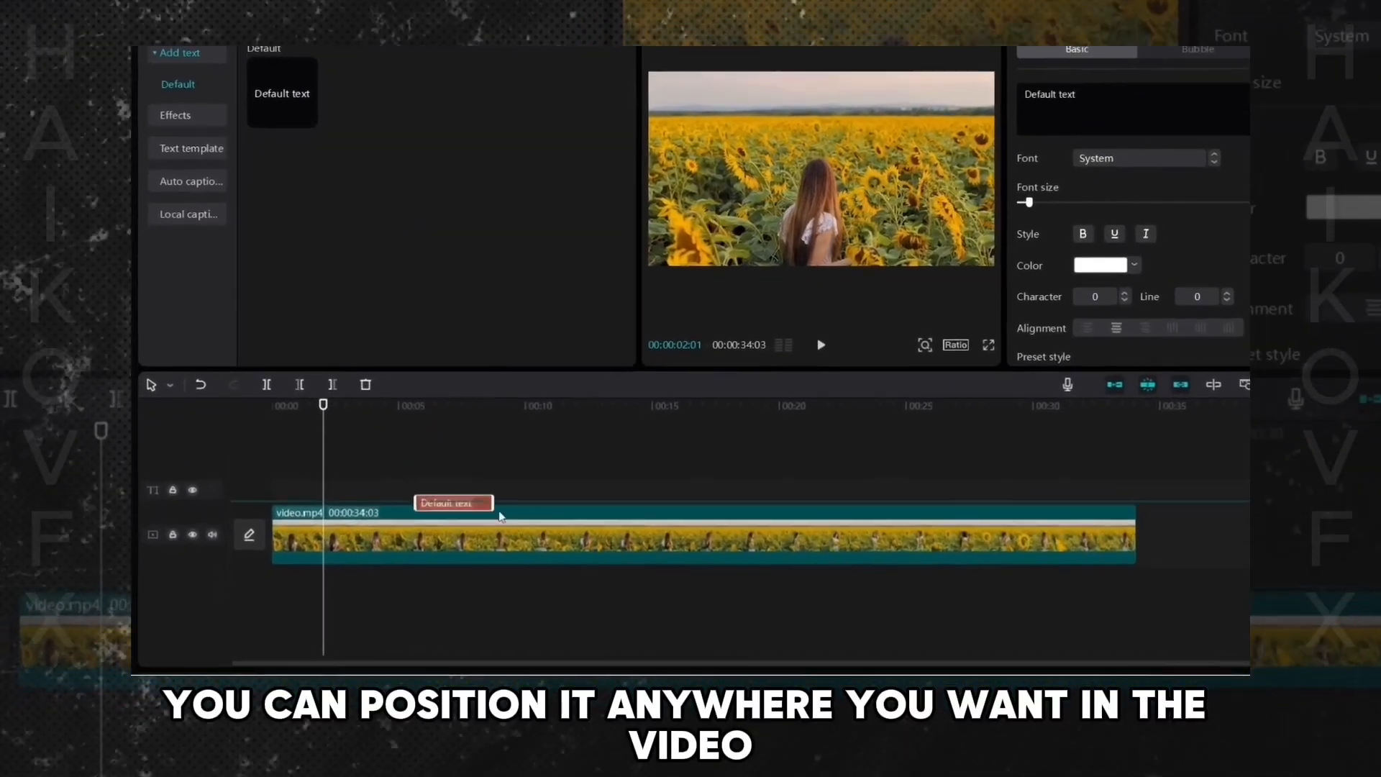
{"action": "left_click_drag", "start_coordinate": [560, 483], "coordinate": [697, 481]}
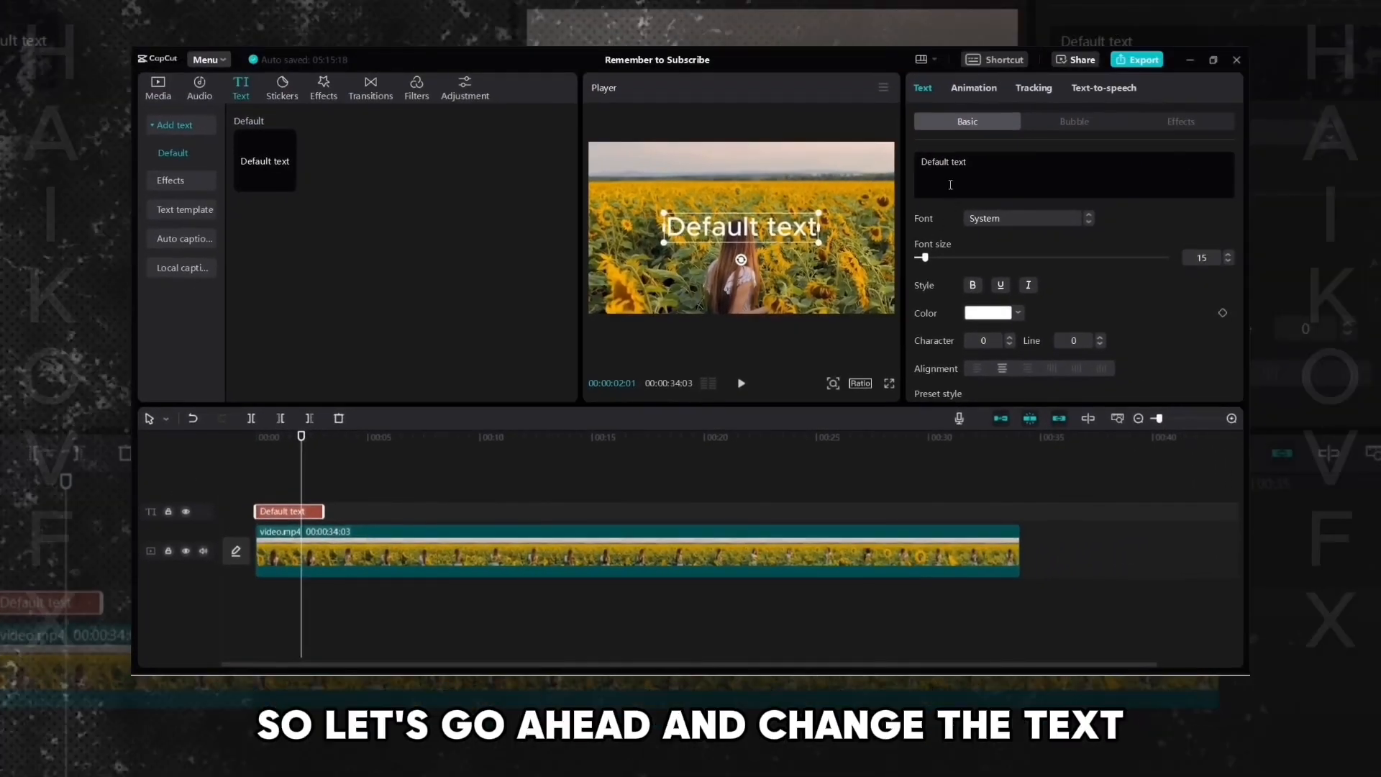
- Change the text to If You Want To Learn
{"action": "triple_click", "coordinate": [934, 161]}
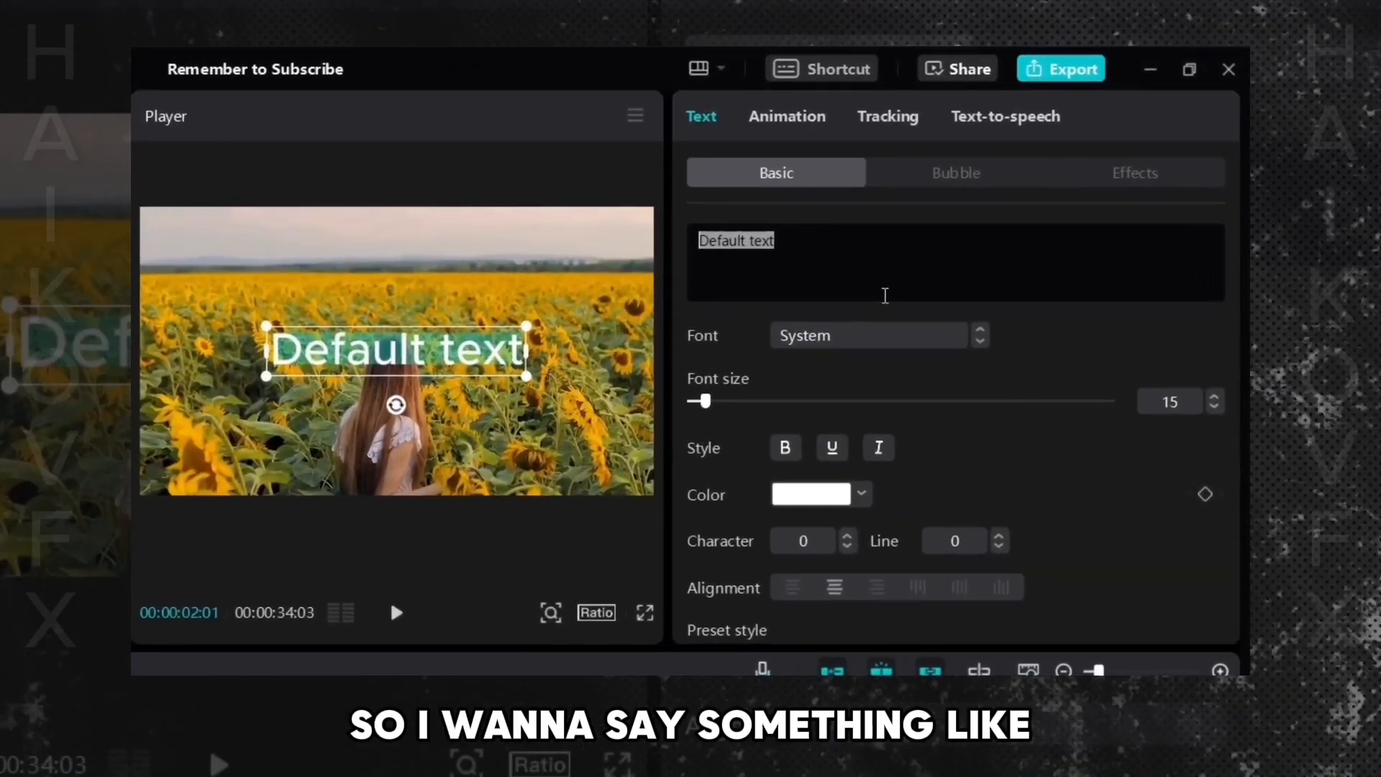
{"action": "type", "text": "If Y"}
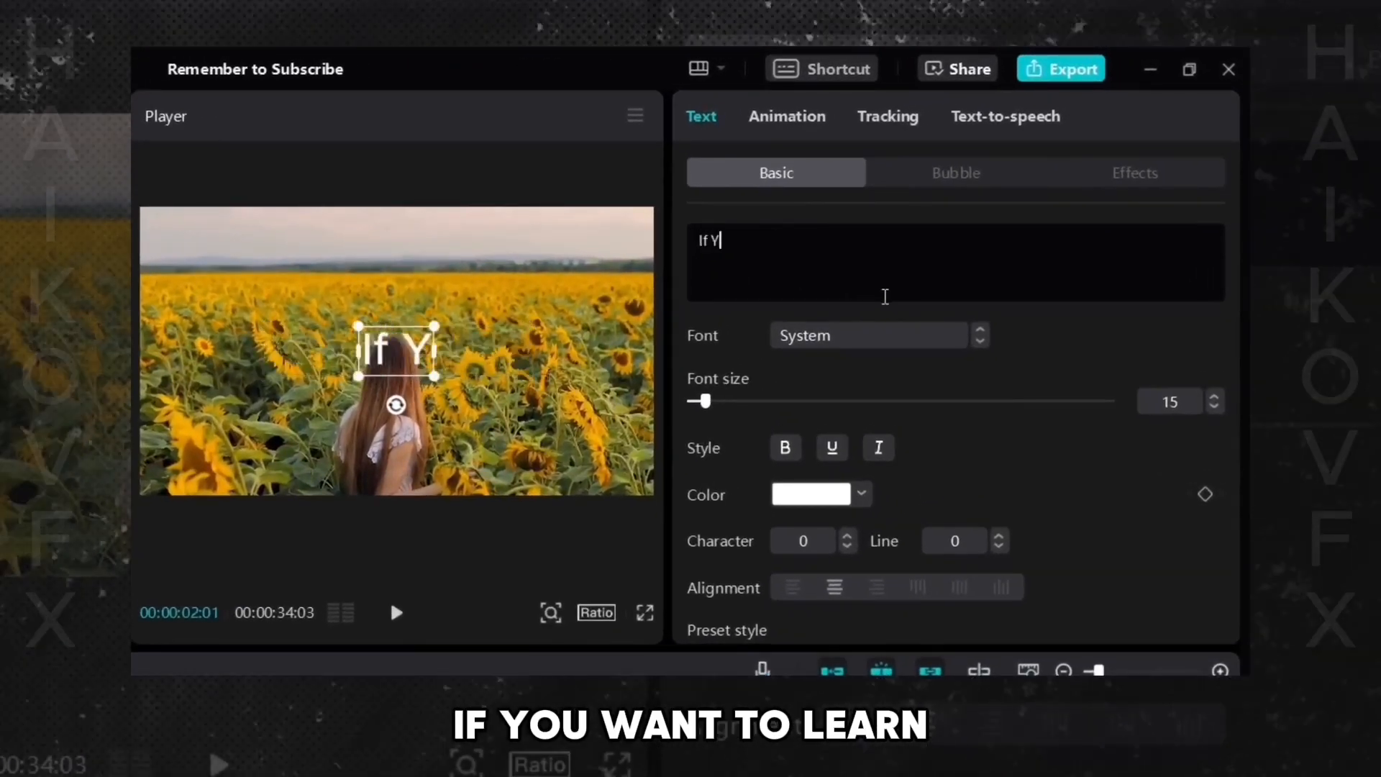
{"action": "type", "text": "ou Want To Learn"}
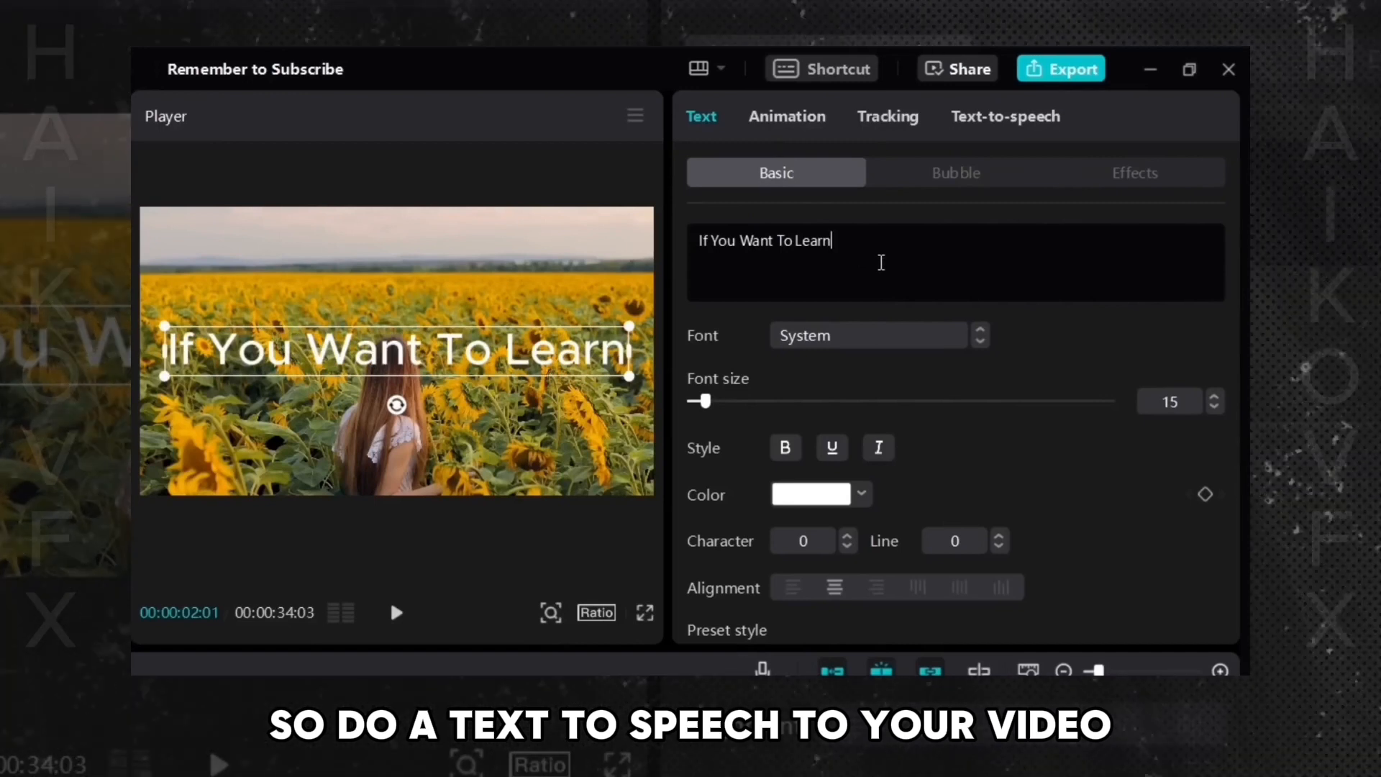
- Open Text-to-speech and audition several voices, settling on Empathetic Female
{"action": "left_click", "coordinate": [989, 125]}
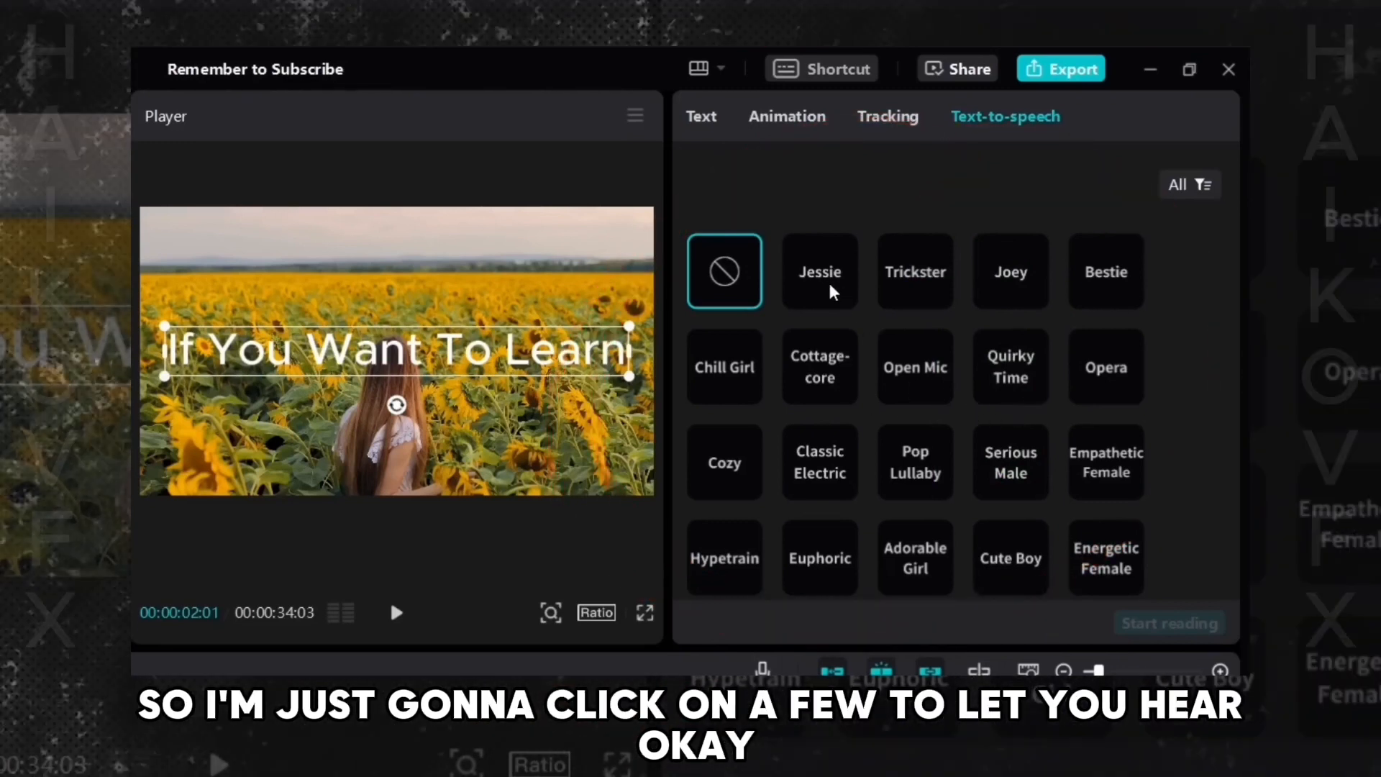
{"action": "left_click", "coordinate": [831, 289]}
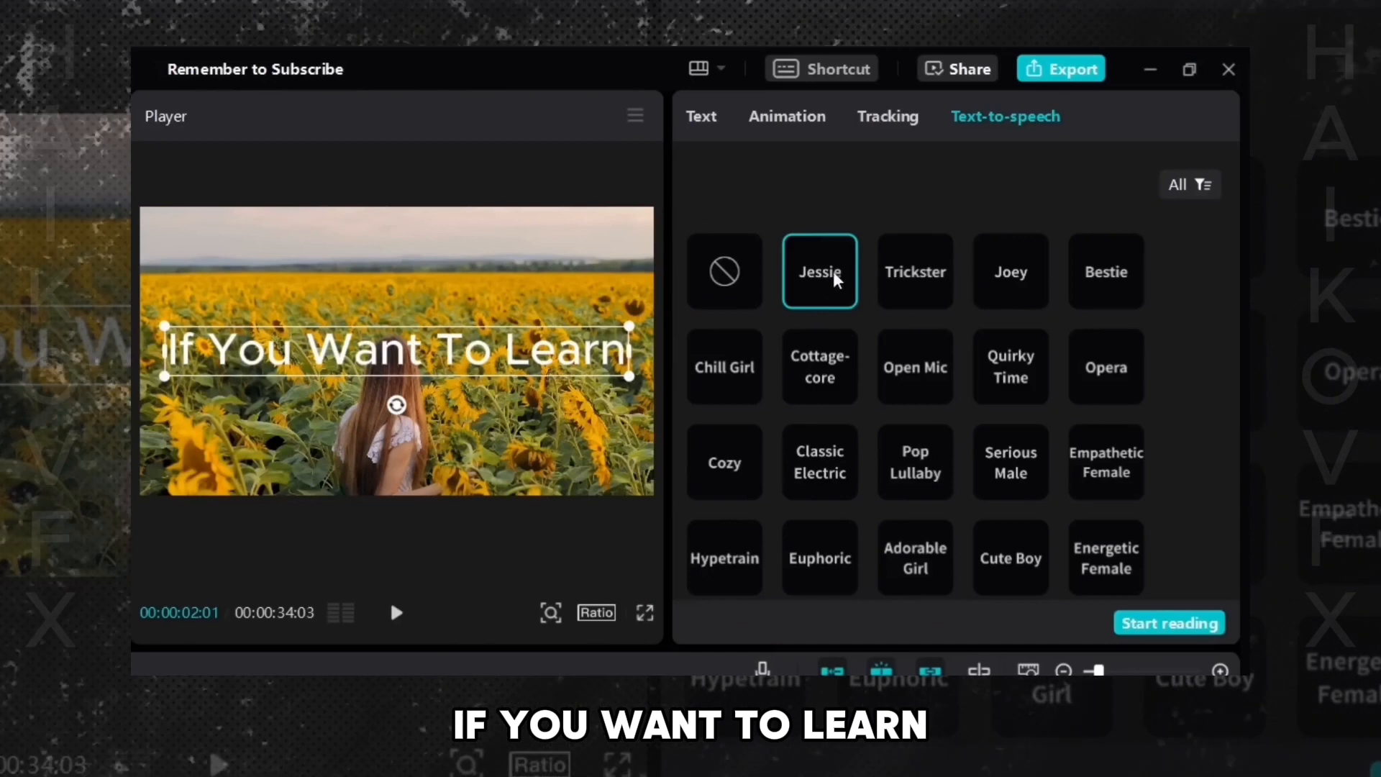
{"action": "left_click", "coordinate": [1010, 460]}
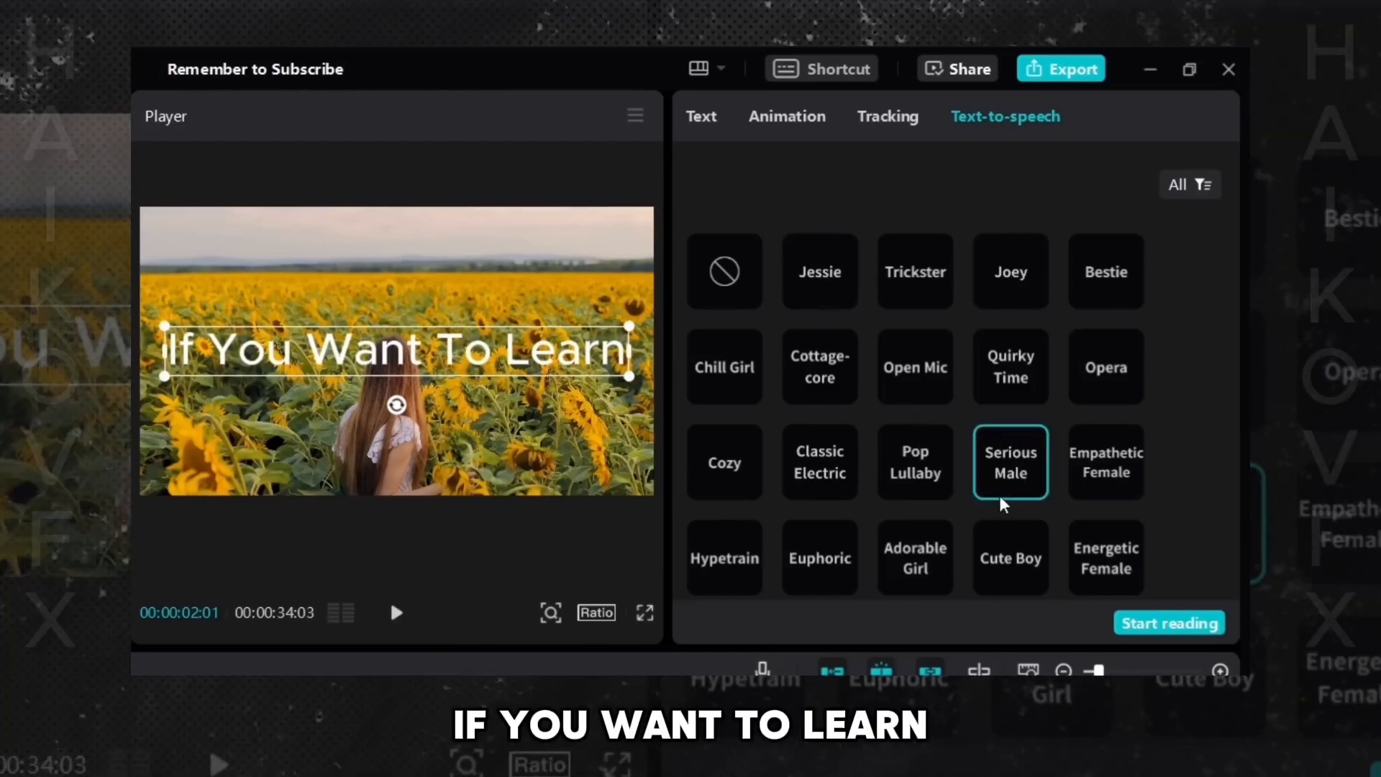
{"action": "left_click", "coordinate": [1087, 280]}
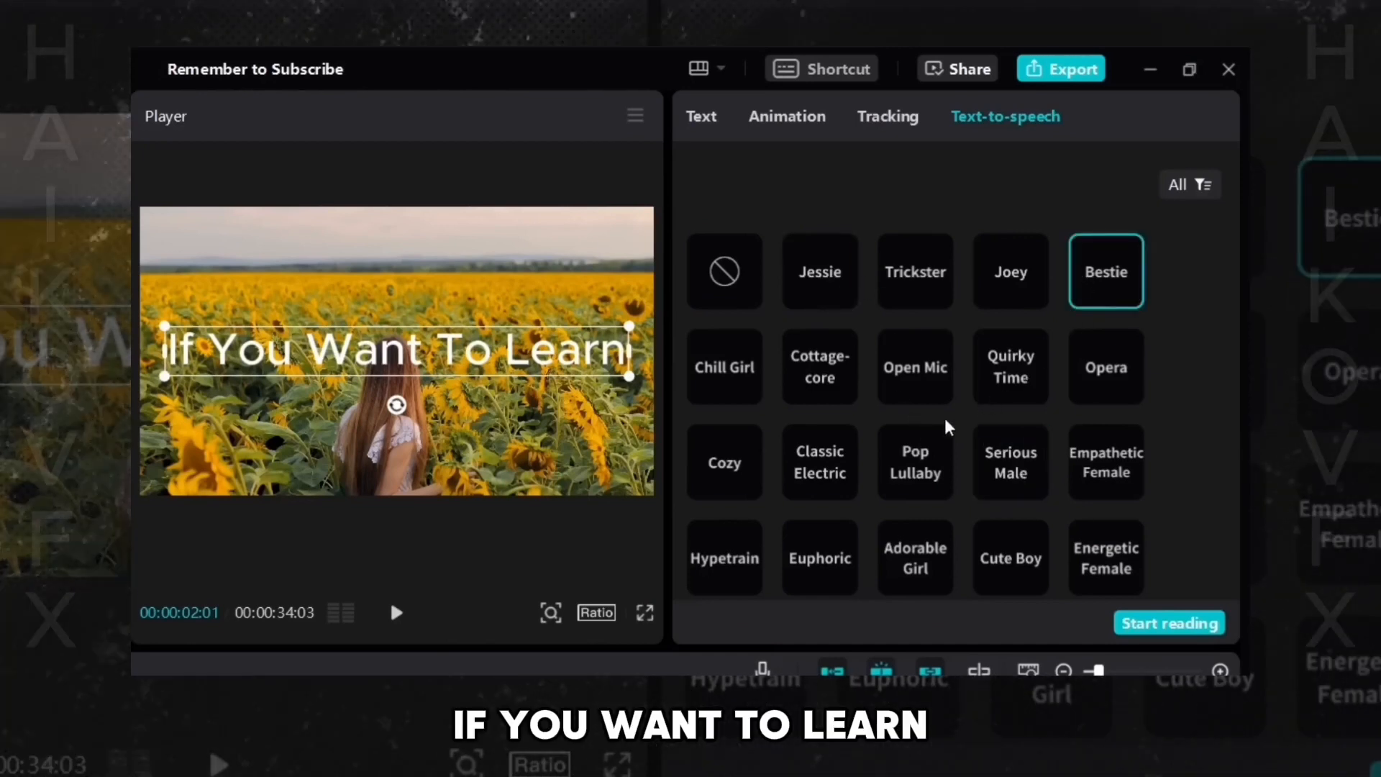
{"action": "left_click", "coordinate": [724, 374]}
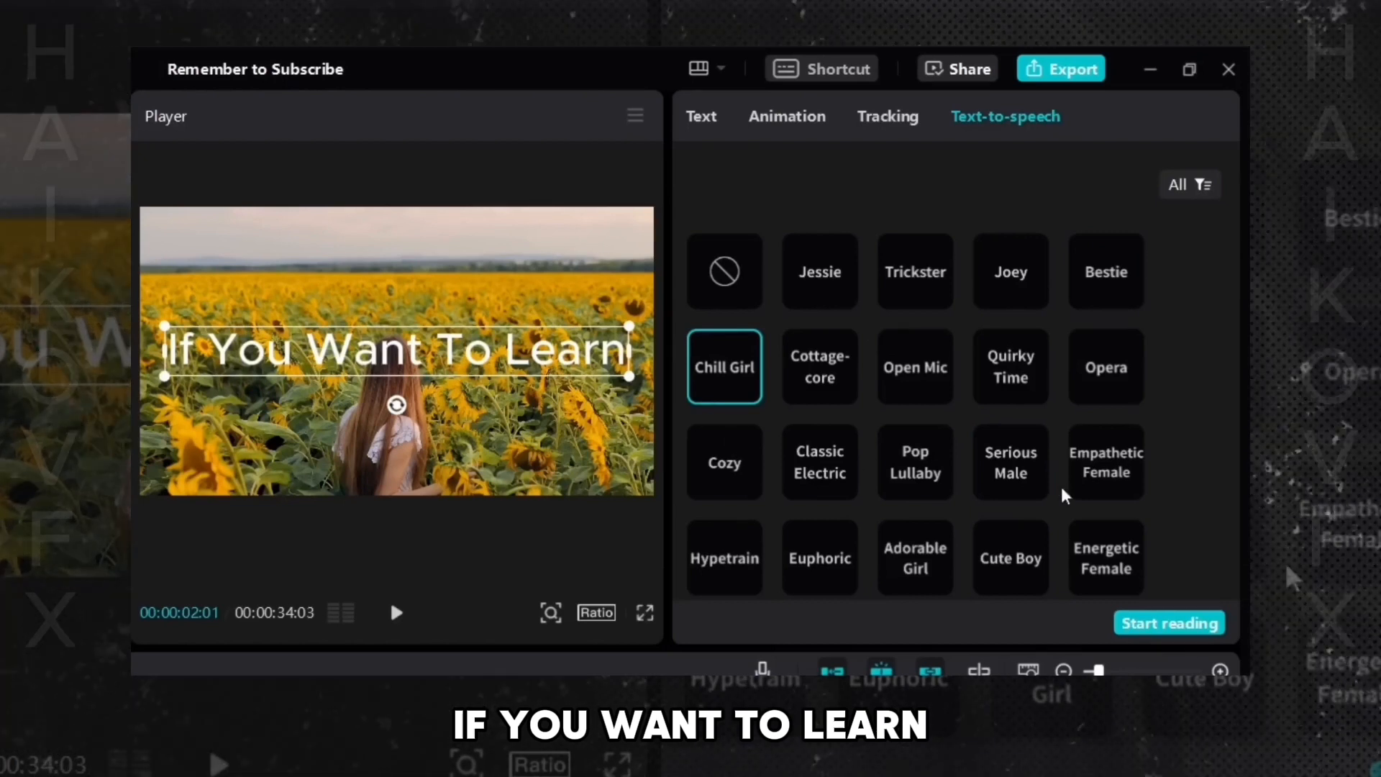
{"action": "left_click", "coordinate": [1070, 493]}
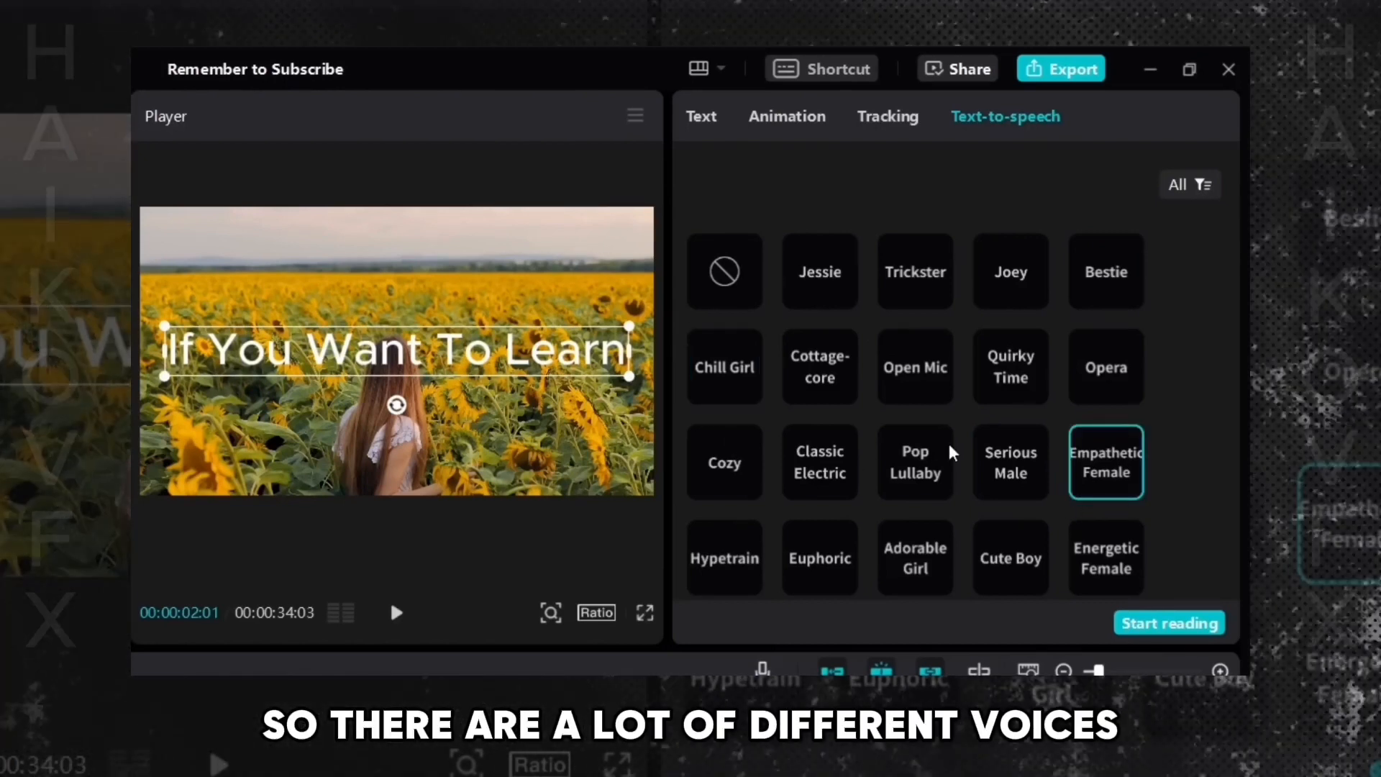
{"action": "scroll", "coordinate": [950, 452], "scroll_direction": "down", "scroll_amount": 3}
{"action": "scroll", "coordinate": [820, 386], "scroll_direction": "down", "scroll_amount": 3}
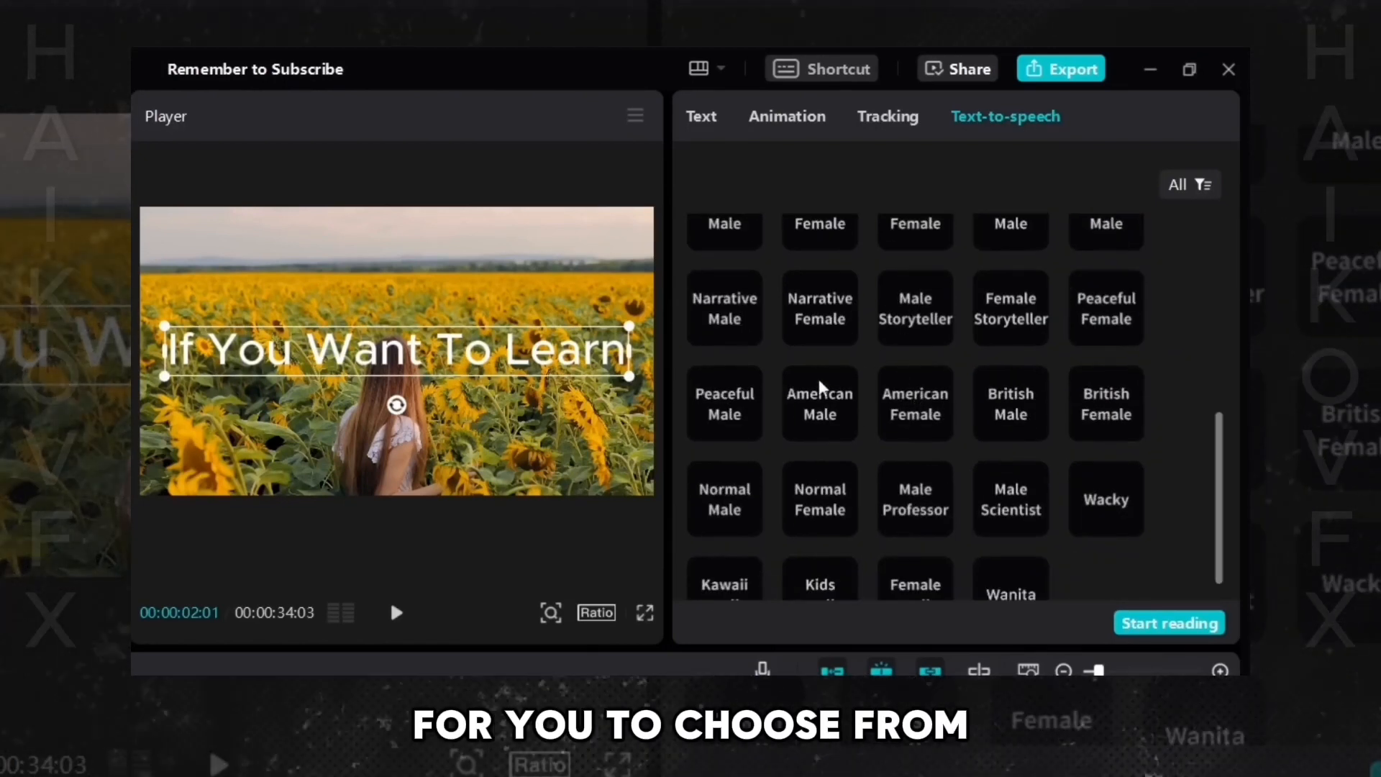
{"action": "scroll", "coordinate": [820, 387], "scroll_direction": "down", "scroll_amount": 1}
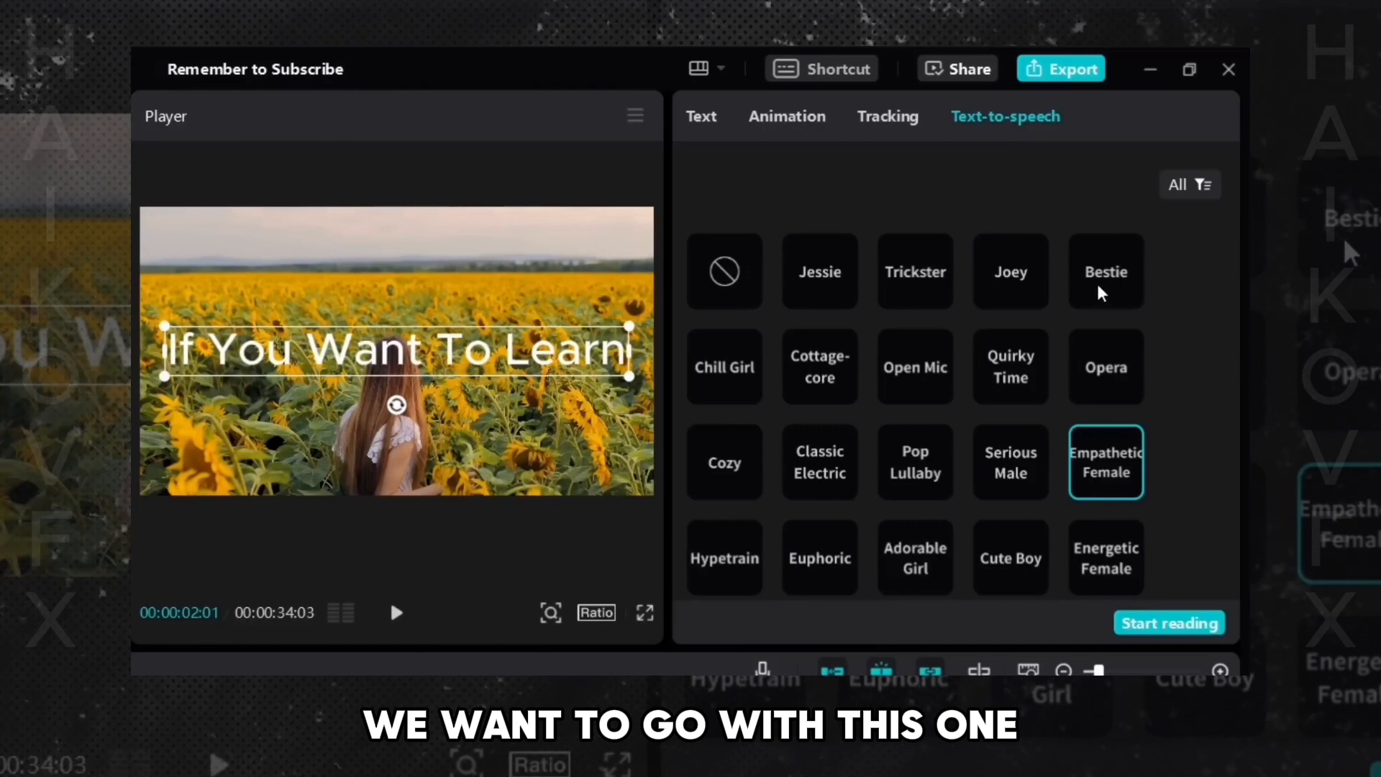
- Generate a Bestie text-to-speech voiceover for the text clip and play it back from the start
{"action": "left_click", "coordinate": [1105, 296]}
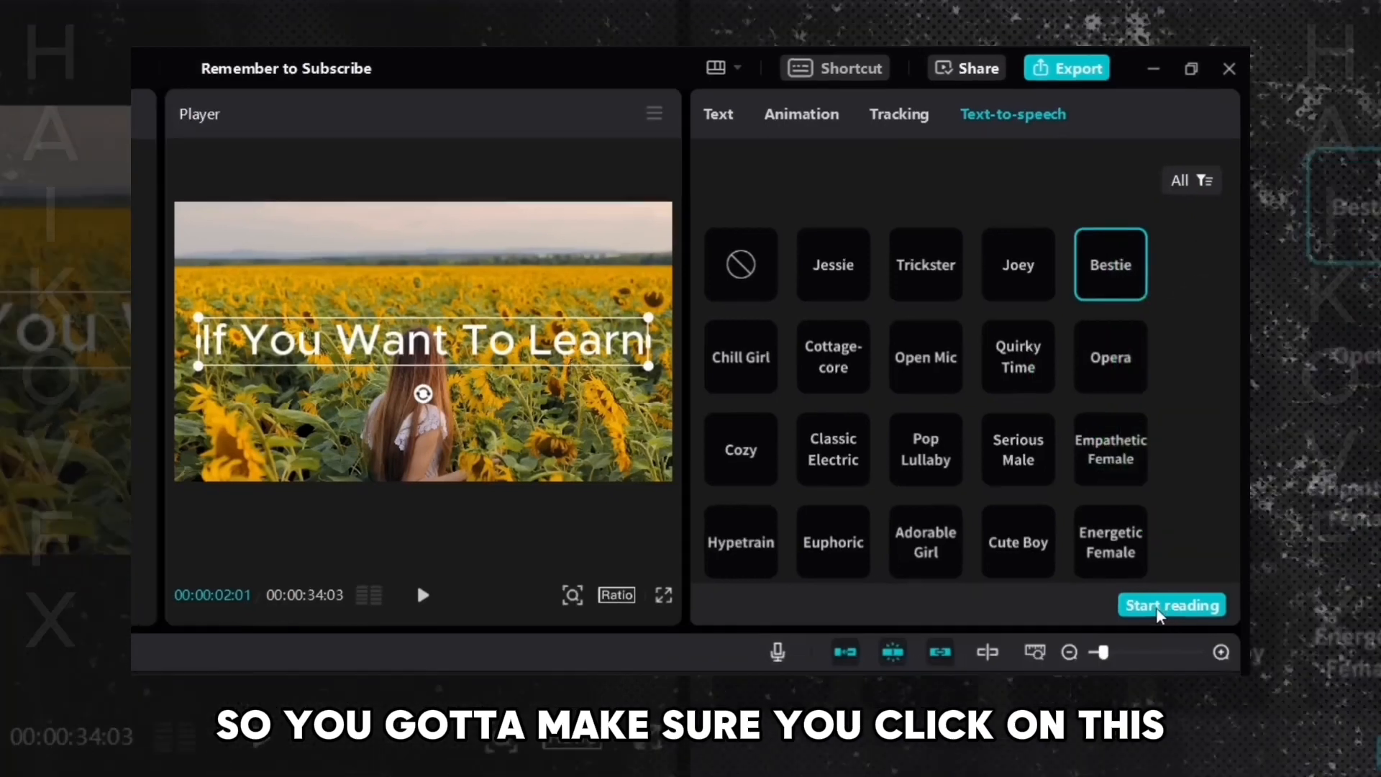
{"action": "left_click", "coordinate": [1160, 607]}
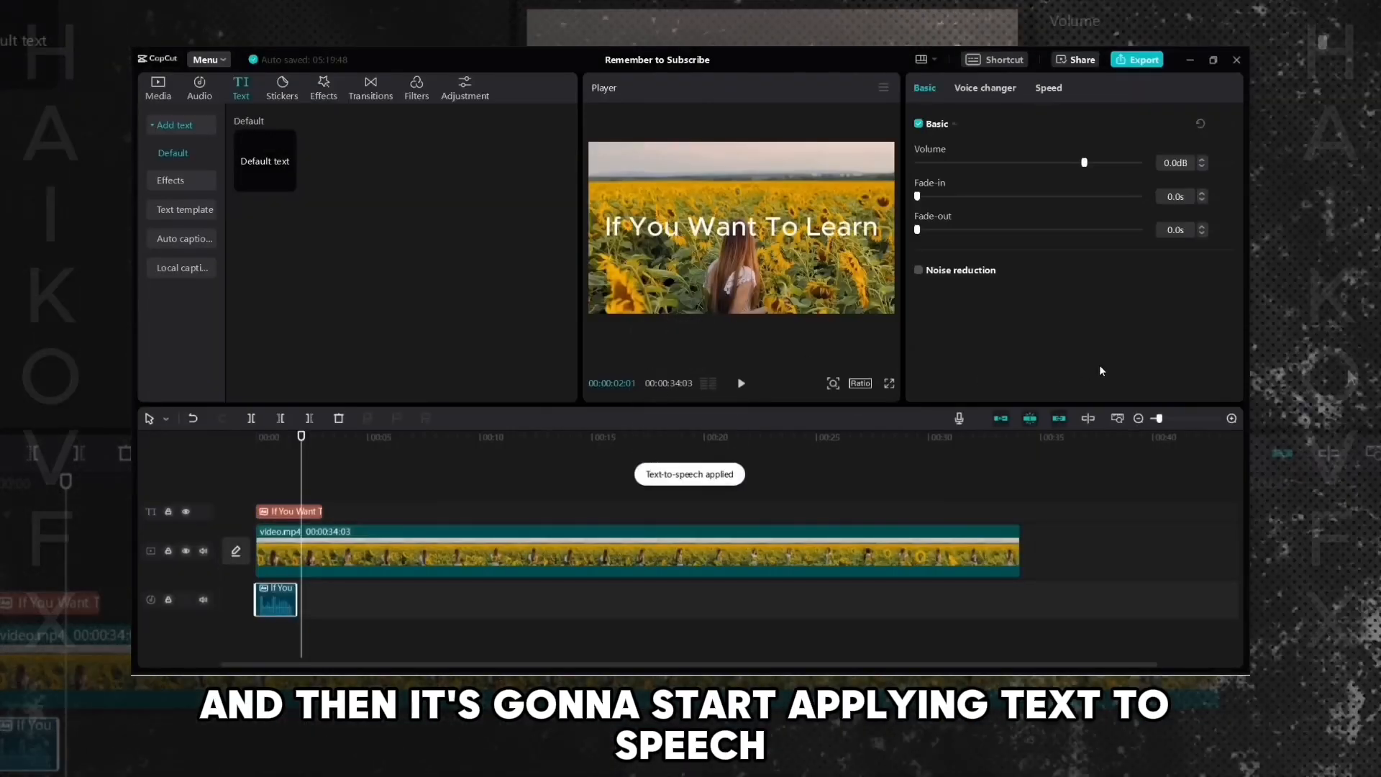
{"action": "left_click_drag", "start_coordinate": [302, 437], "coordinate": [171, 450]}
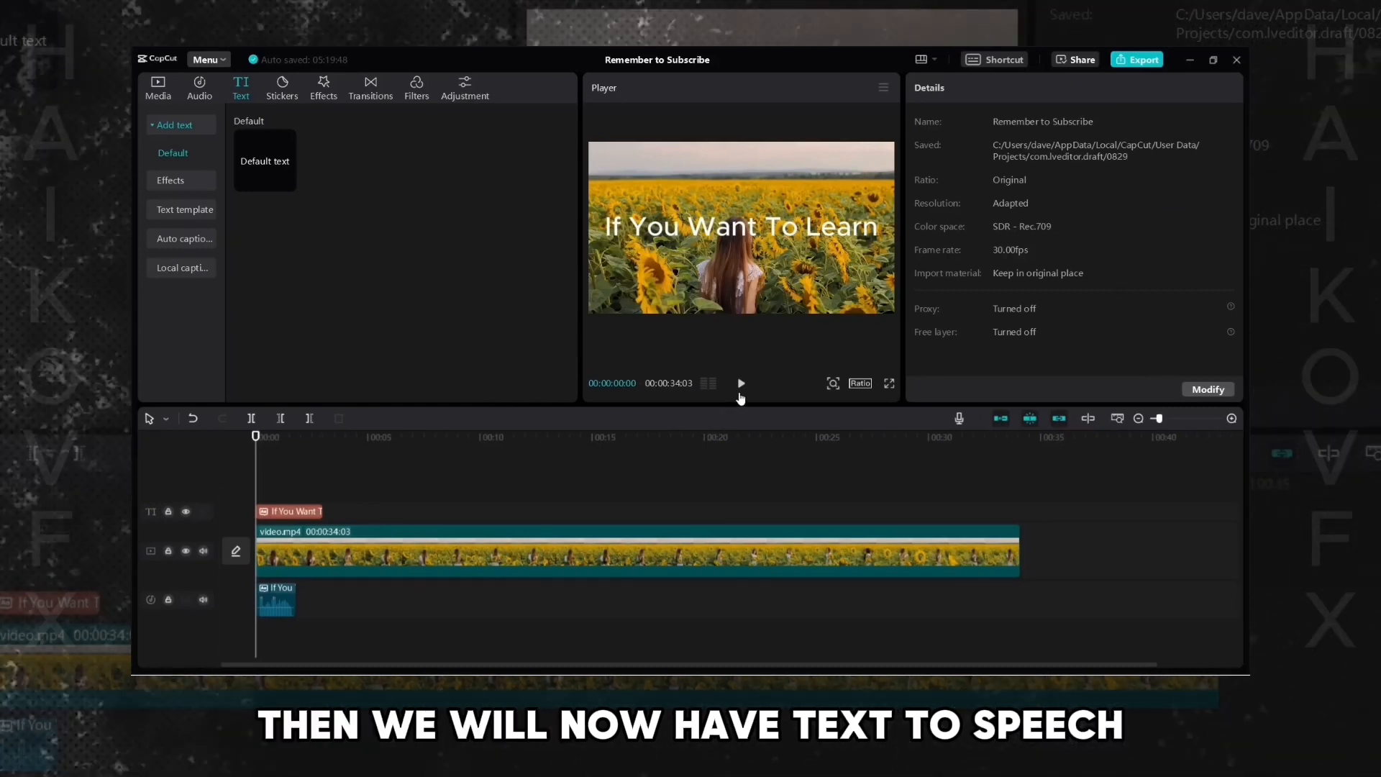
{"action": "left_click", "coordinate": [741, 388]}
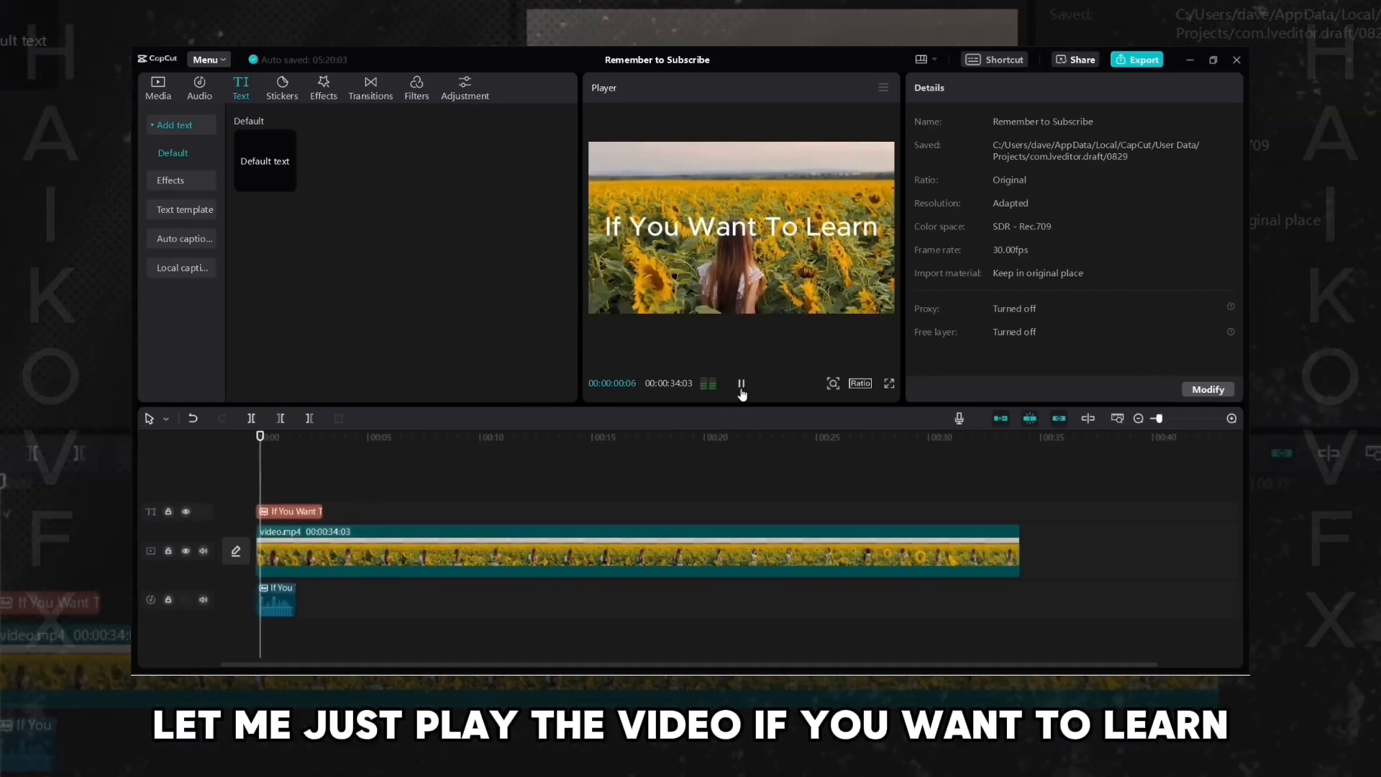
{"action": "left_click", "coordinate": [741, 389]}
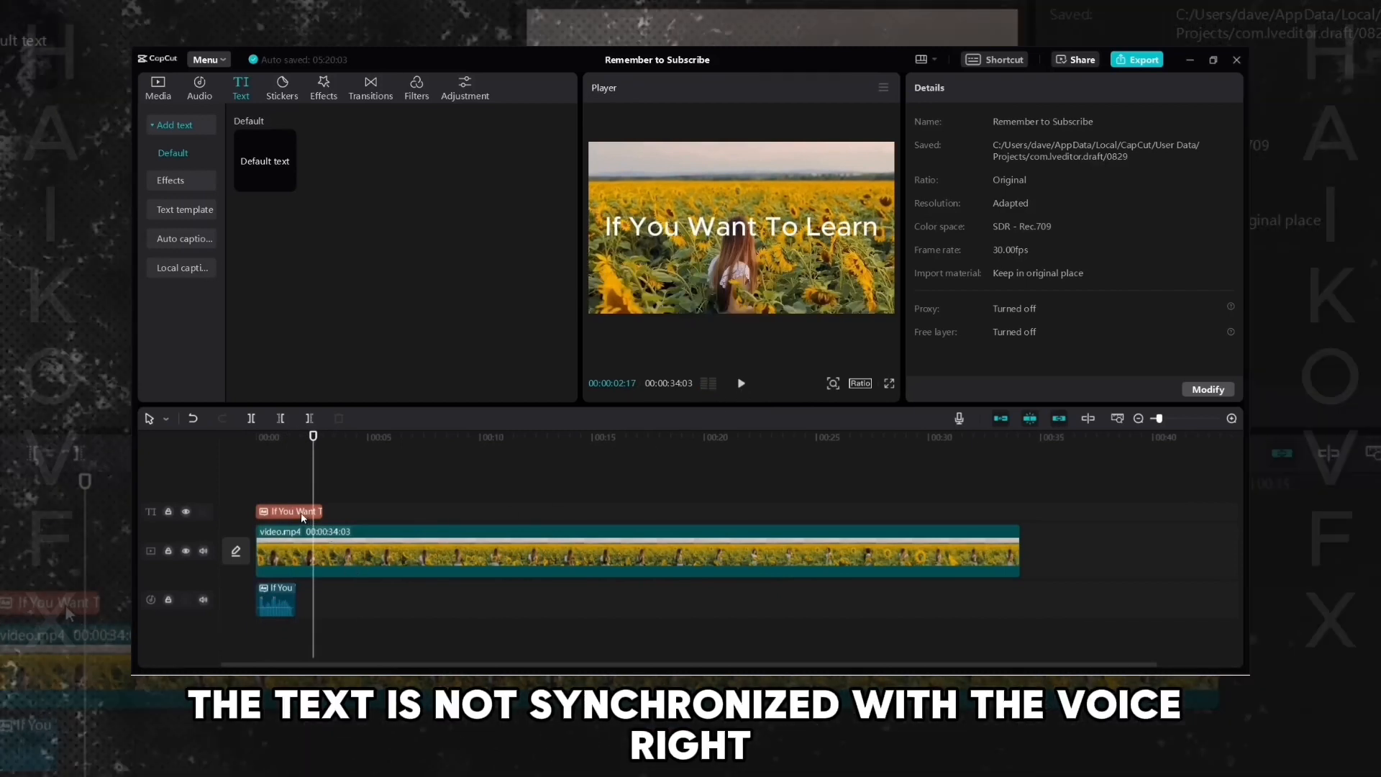
- Trim the If You Want To Learn text clip so it ends with its voiceover clip
{"action": "left_click", "coordinate": [280, 453]}
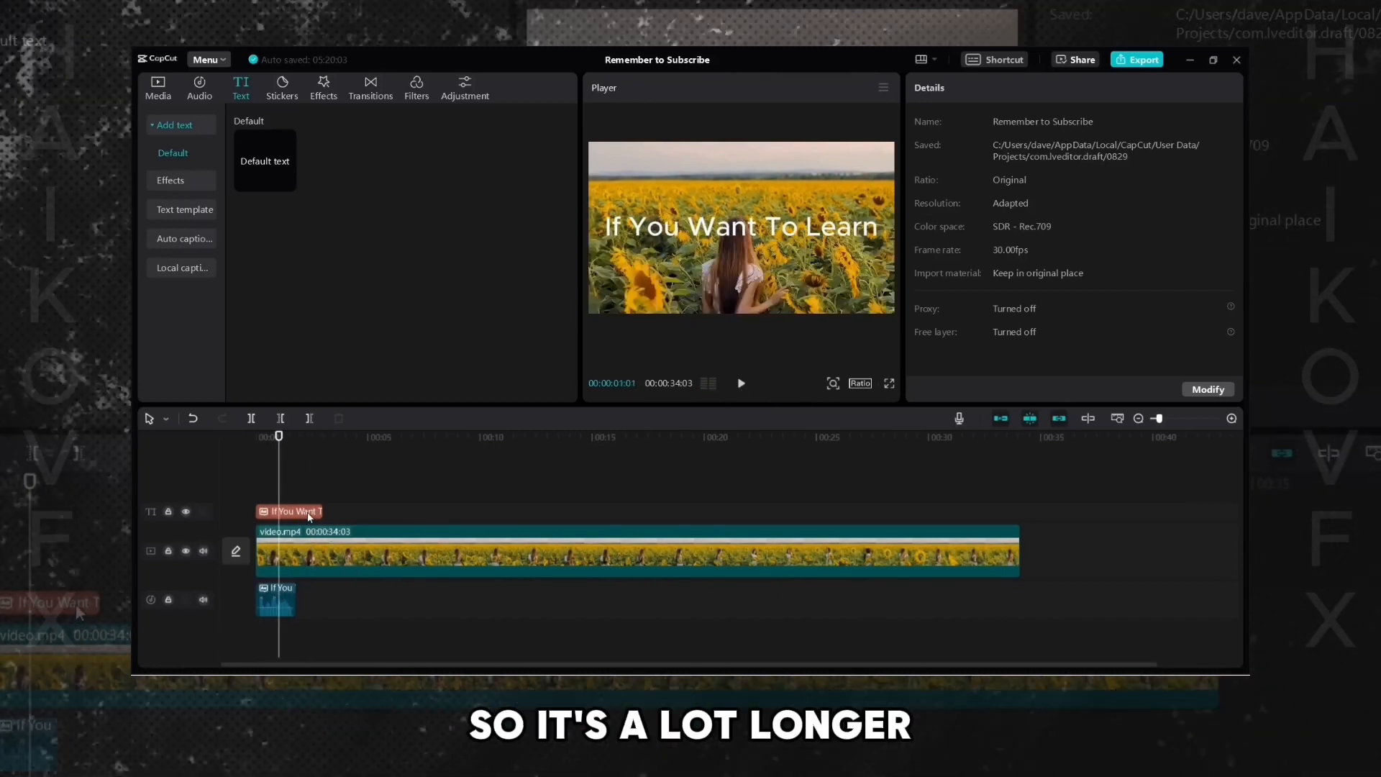
{"action": "left_click", "coordinate": [316, 512]}
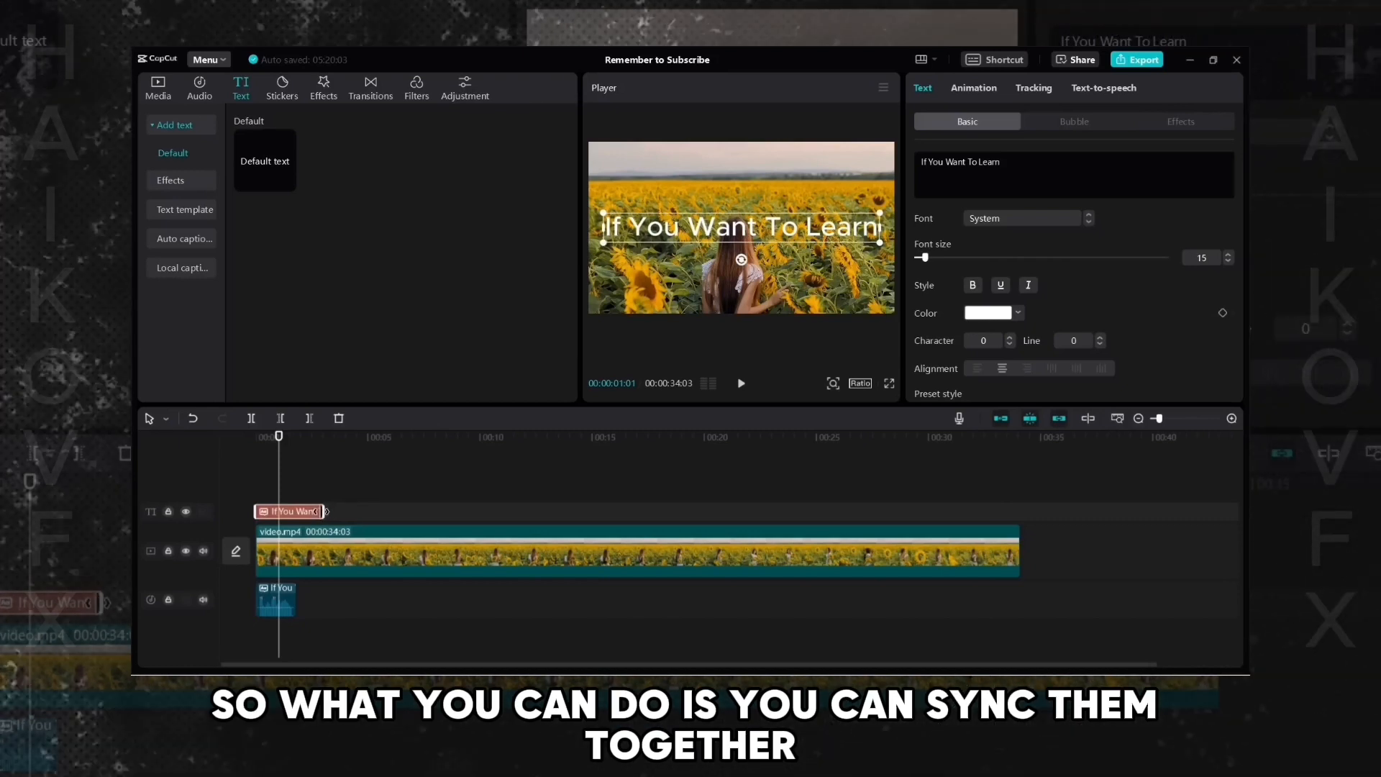
{"action": "scroll", "coordinate": [444, 625], "scroll_direction": "up", "scroll_amount": 3}
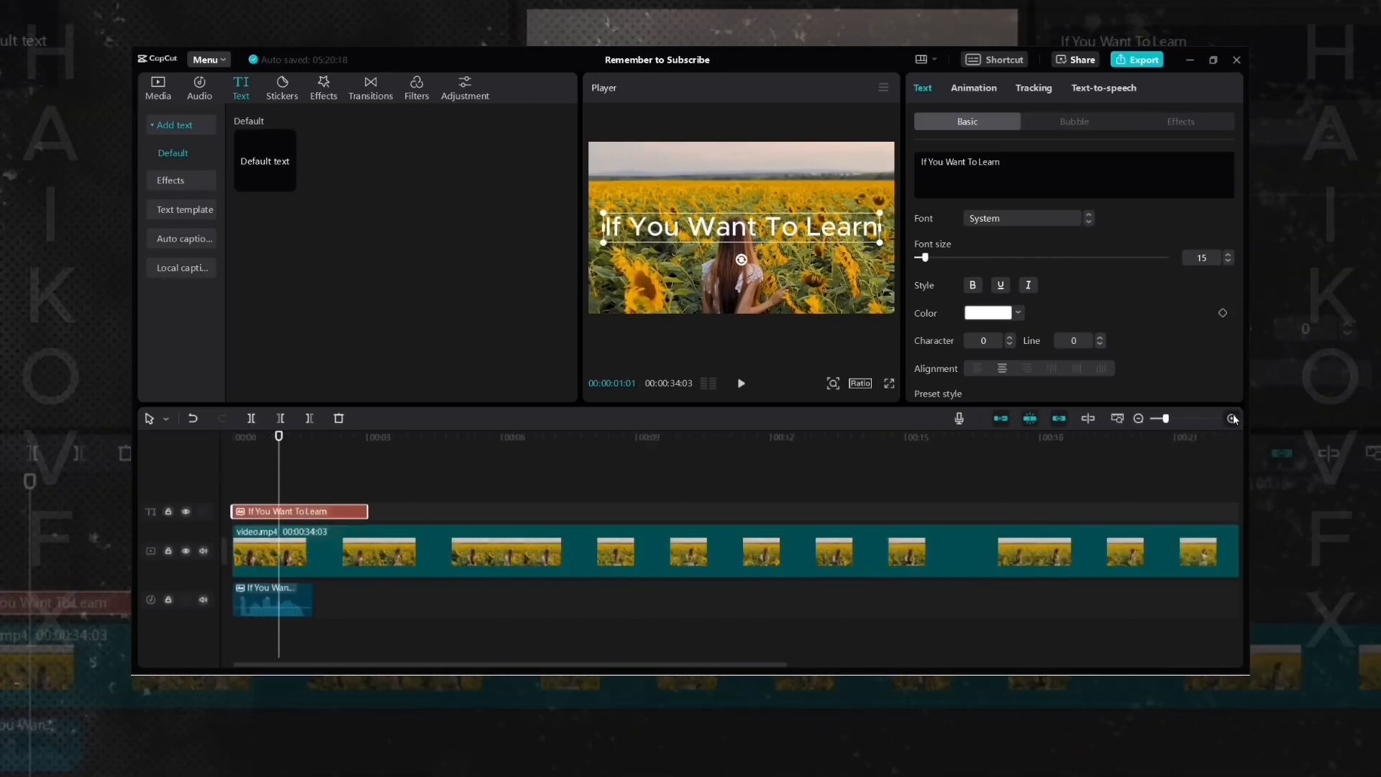
{"action": "scroll", "coordinate": [444, 625], "scroll_direction": "up", "scroll_amount": 2}
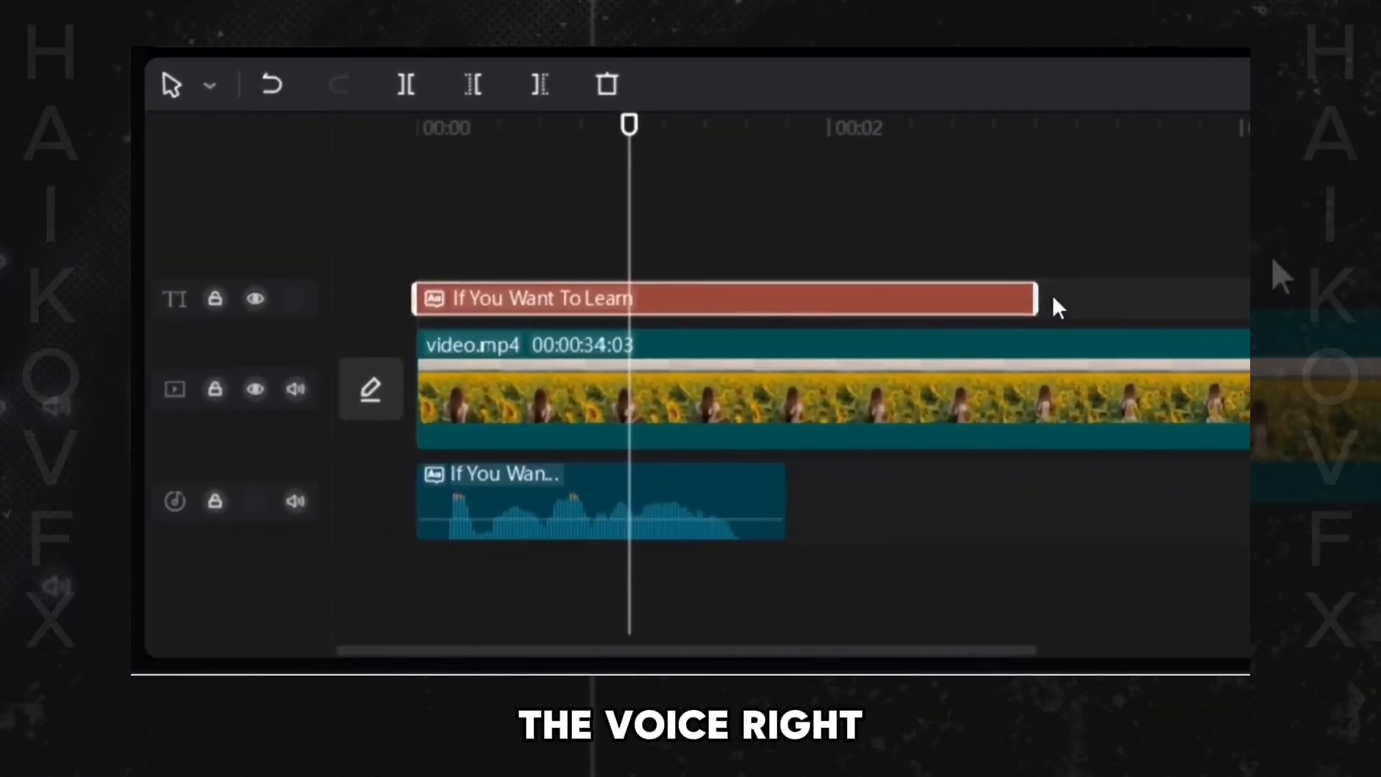
{"action": "left_click_drag", "start_coordinate": [1037, 295], "coordinate": [986, 298]}
{"action": "left_click_drag", "start_coordinate": [884, 301], "coordinate": [789, 311]}
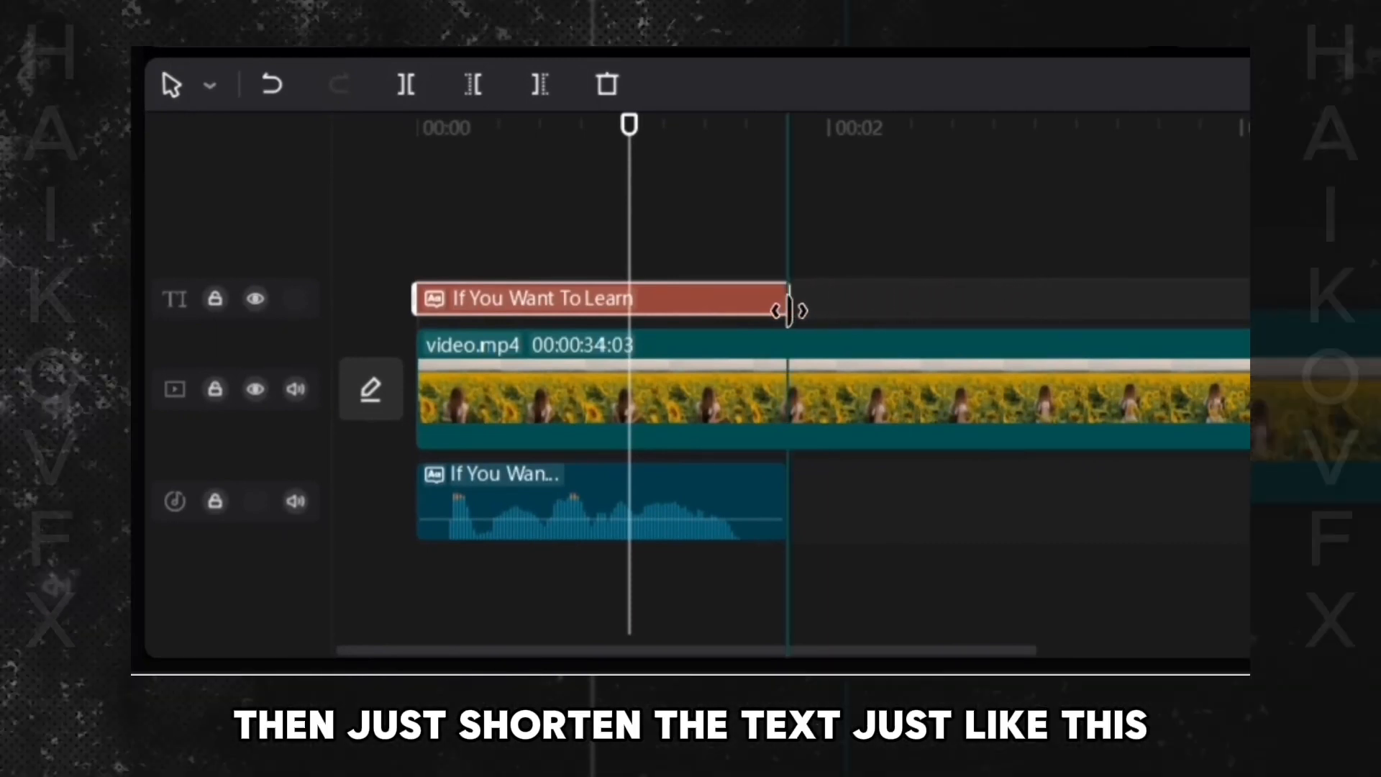
- Play the timeline back from the start to check the text against the voice
{"action": "left_click_drag", "start_coordinate": [628, 126], "coordinate": [323, 123]}
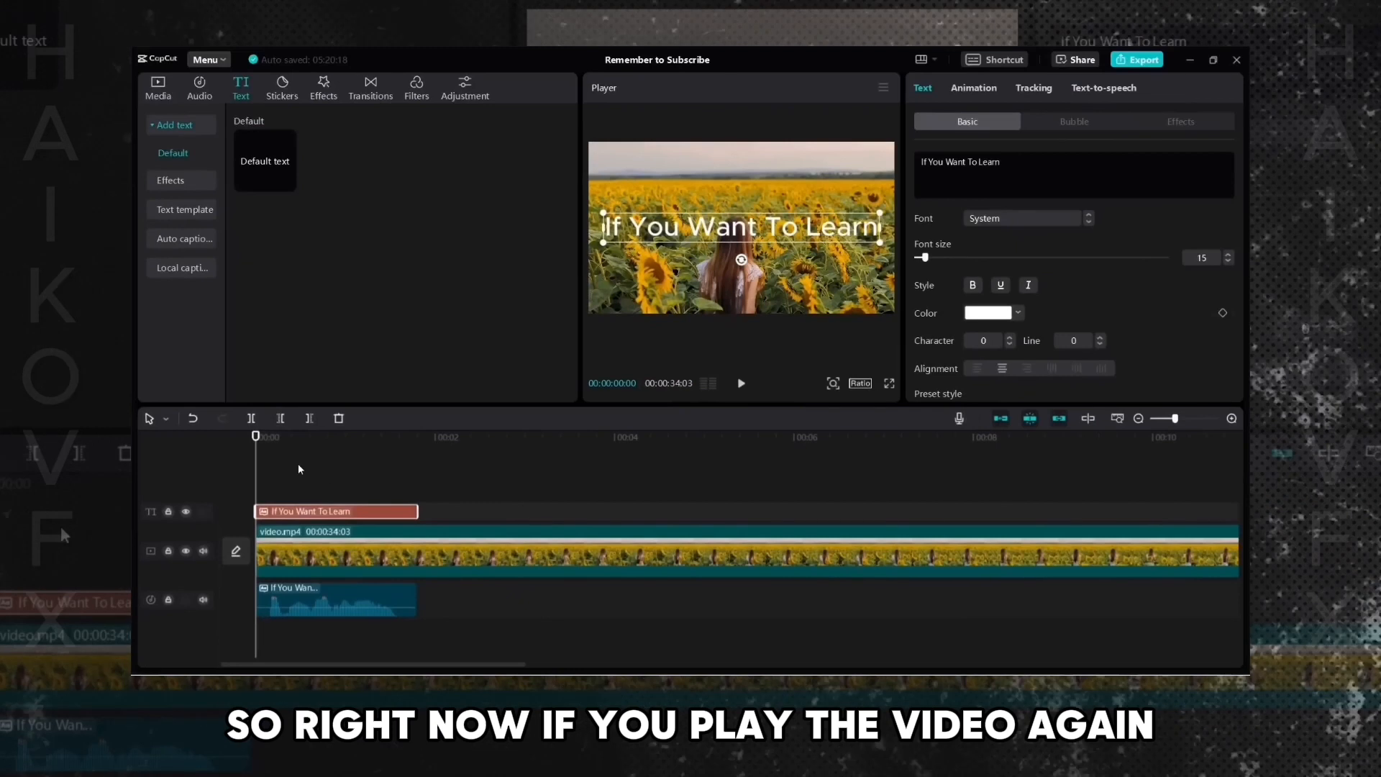
{"action": "left_click", "coordinate": [300, 469]}
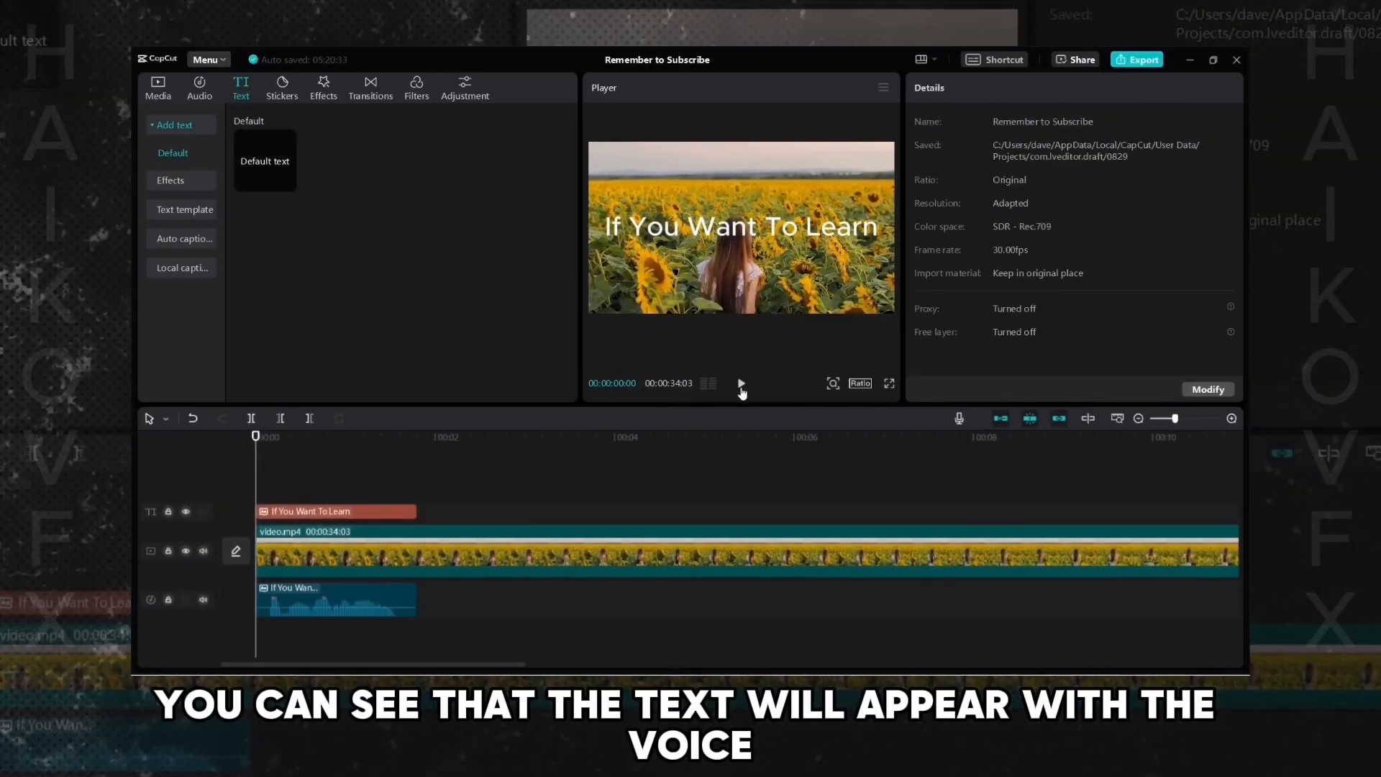
{"action": "left_click", "coordinate": [741, 388]}
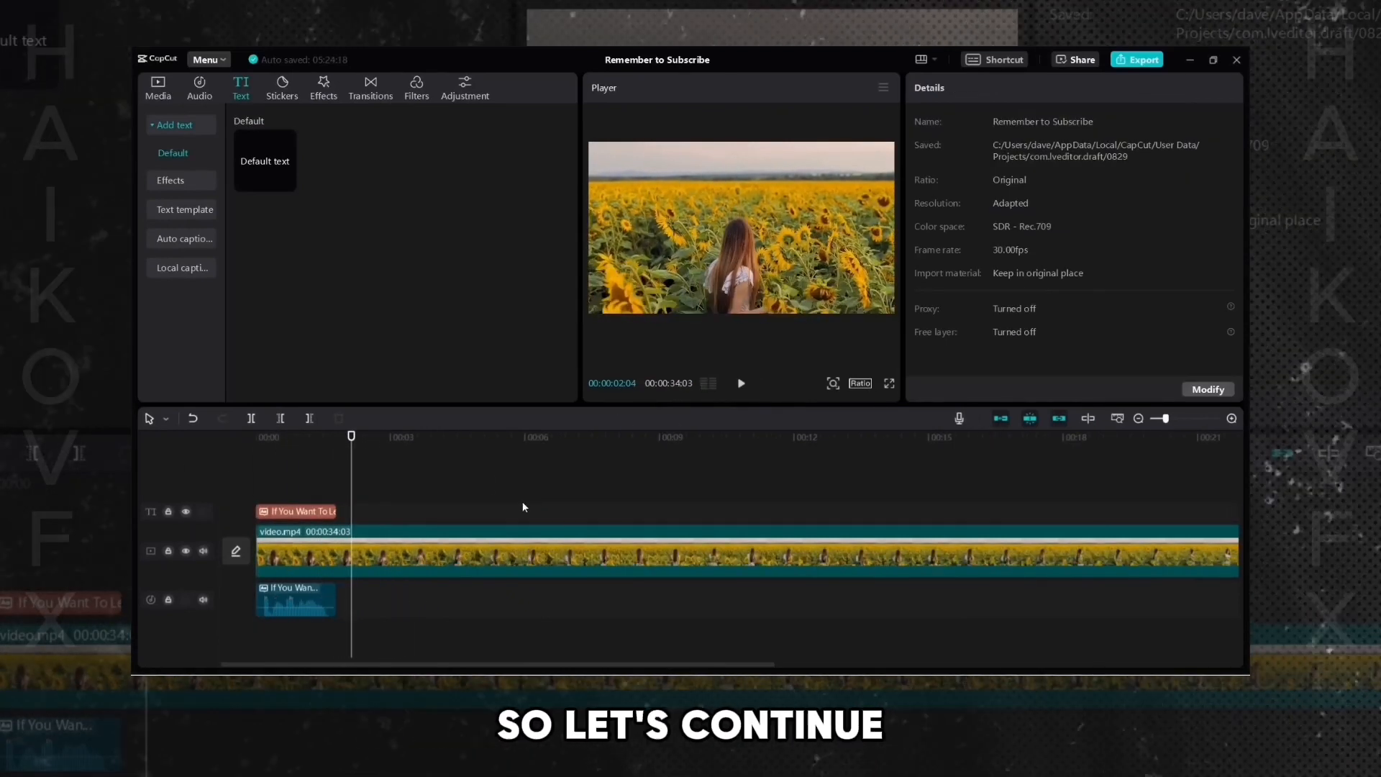
- Add another Default text clip to the timeline right after the first text clip
{"action": "mouse_move", "coordinate": [281, 187]}
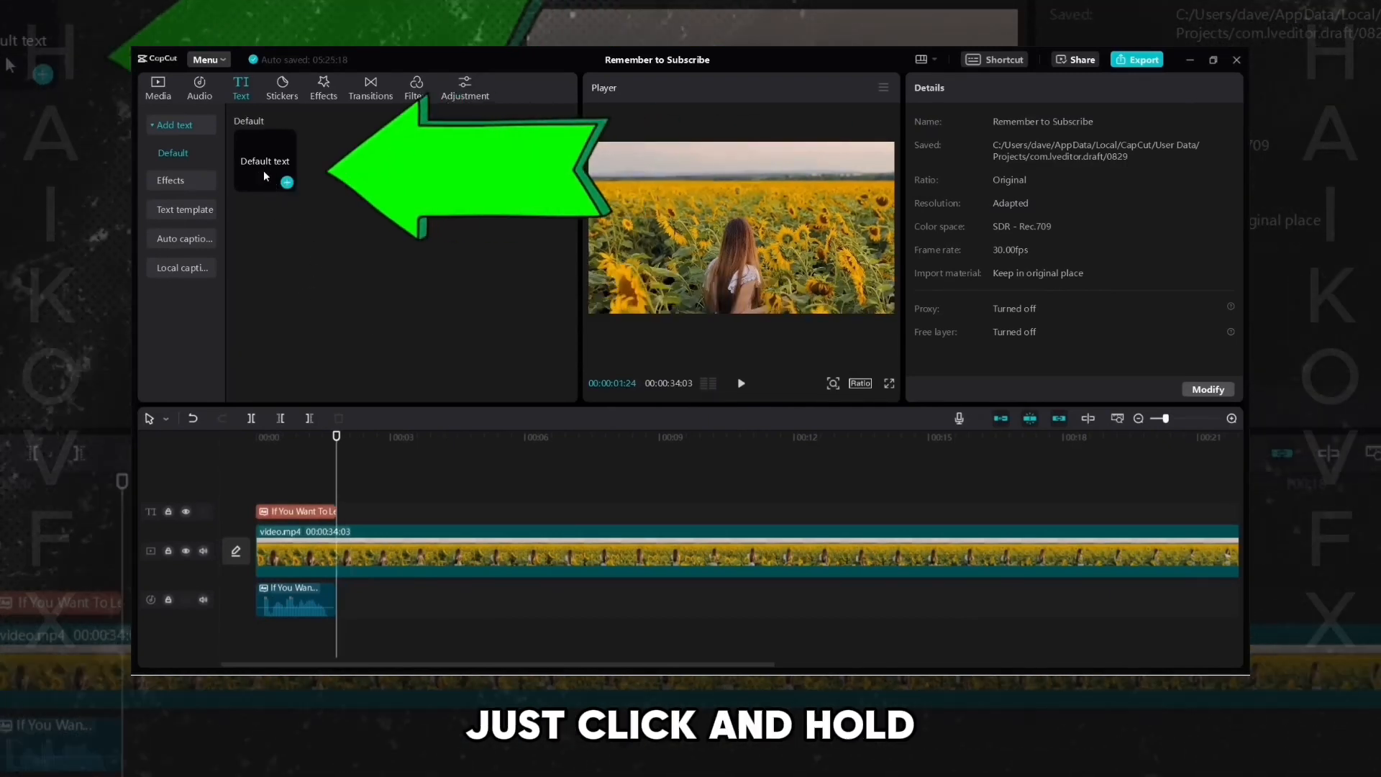
{"action": "left_click_drag", "start_coordinate": [265, 175], "coordinate": [389, 396]}
{"action": "left_click_drag", "start_coordinate": [358, 501], "coordinate": [336, 511]}
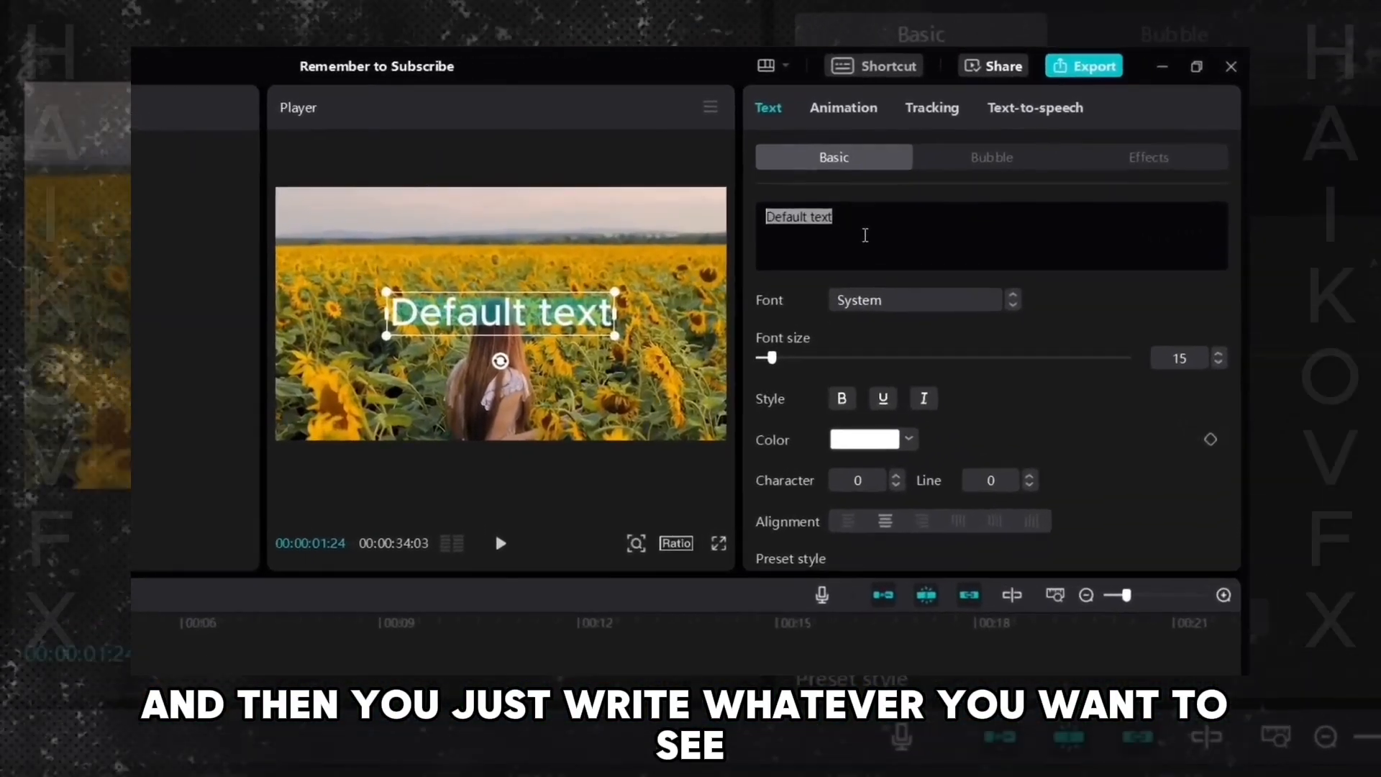
- Change the new text to How To Add Text to Speech and set its font size to 10
{"action": "type", "text": "How To"}
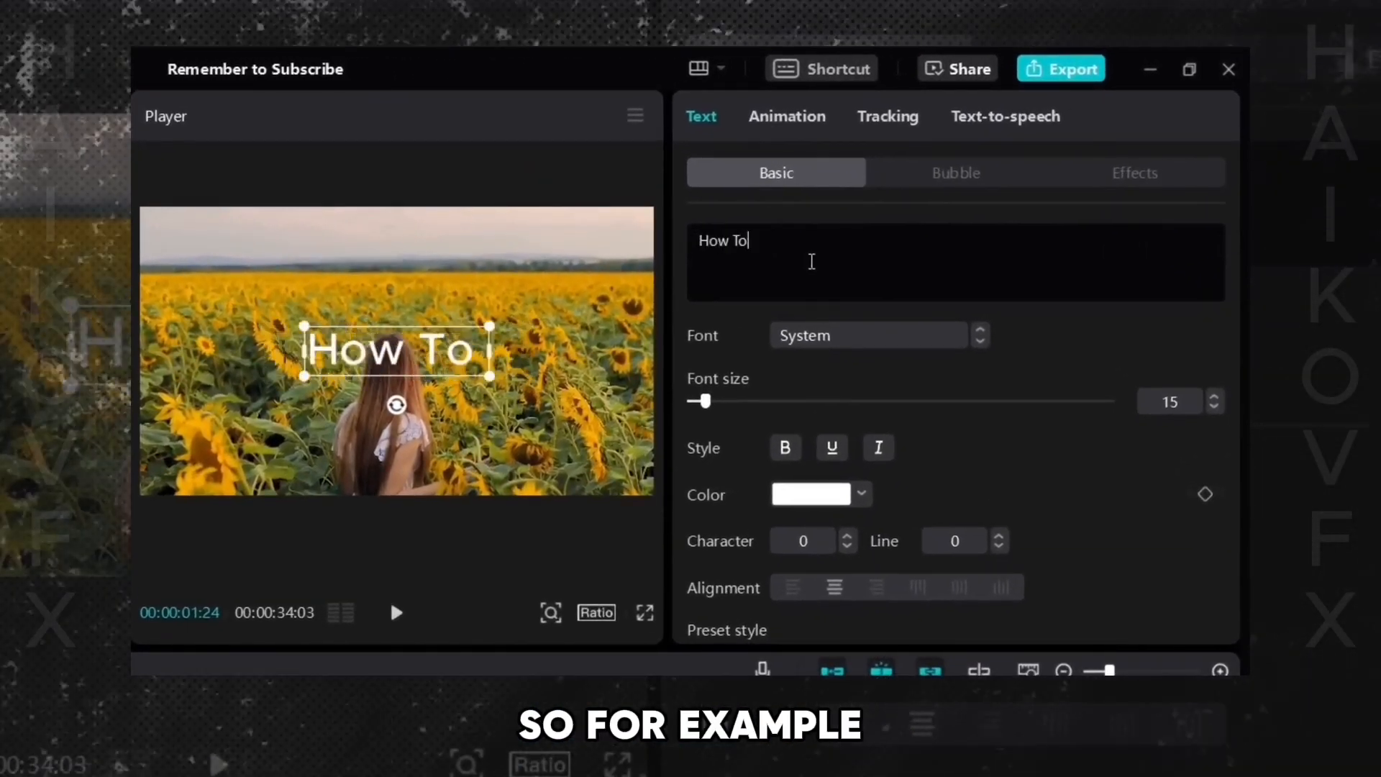
{"action": "type", "text": " Add Text to Speech"}
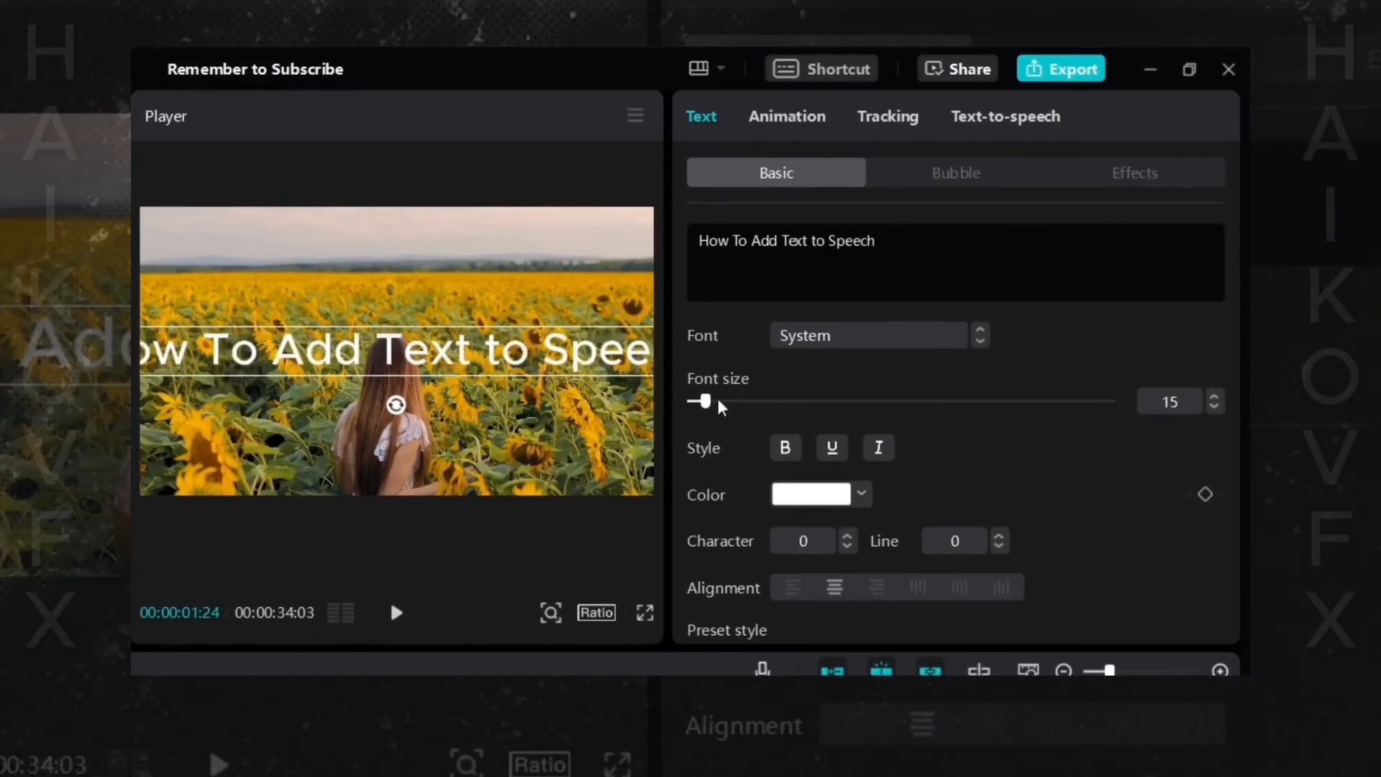
{"action": "scroll", "coordinate": [721, 403], "scroll_direction": "down", "scroll_amount": 5}
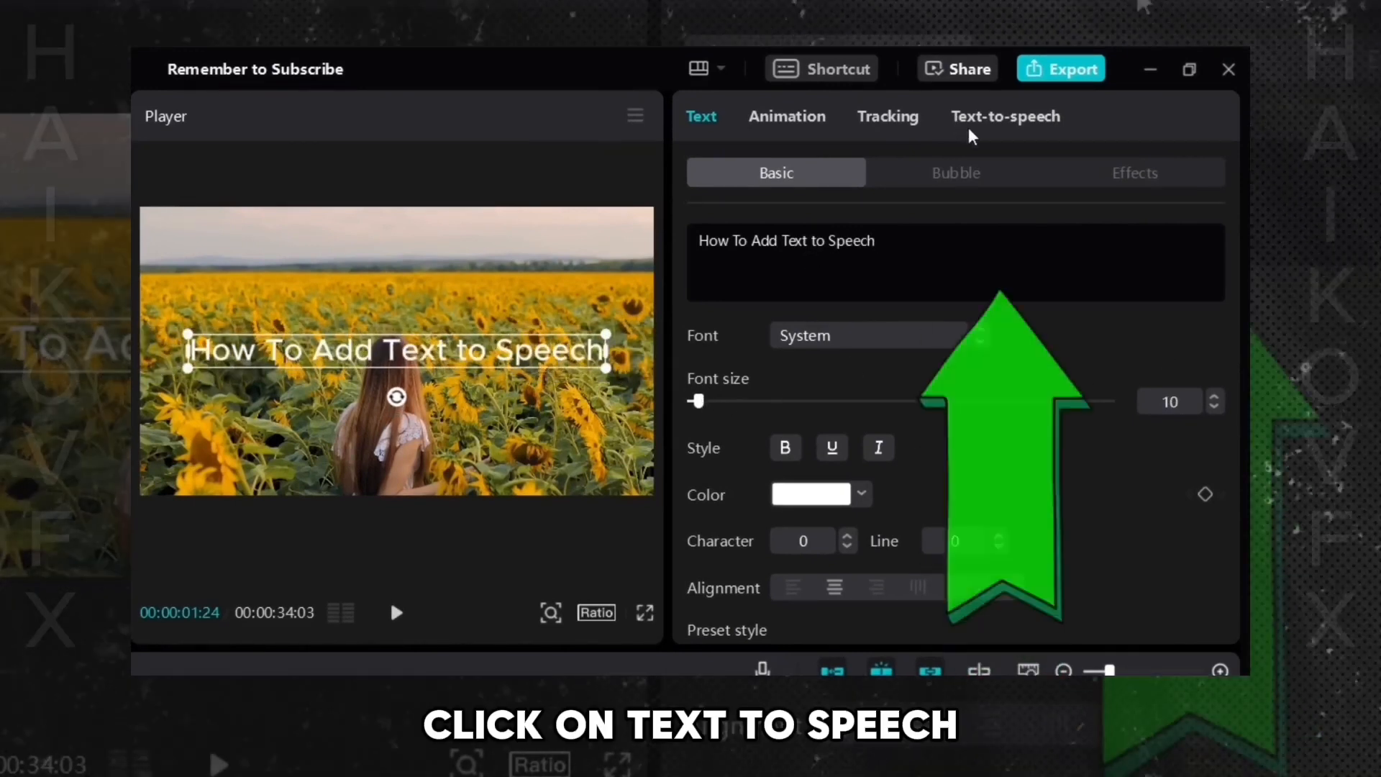
- Generate a Bestie voiceover for the new text and trim its text clip to end with the voiceover
{"action": "left_click", "coordinate": [991, 131]}
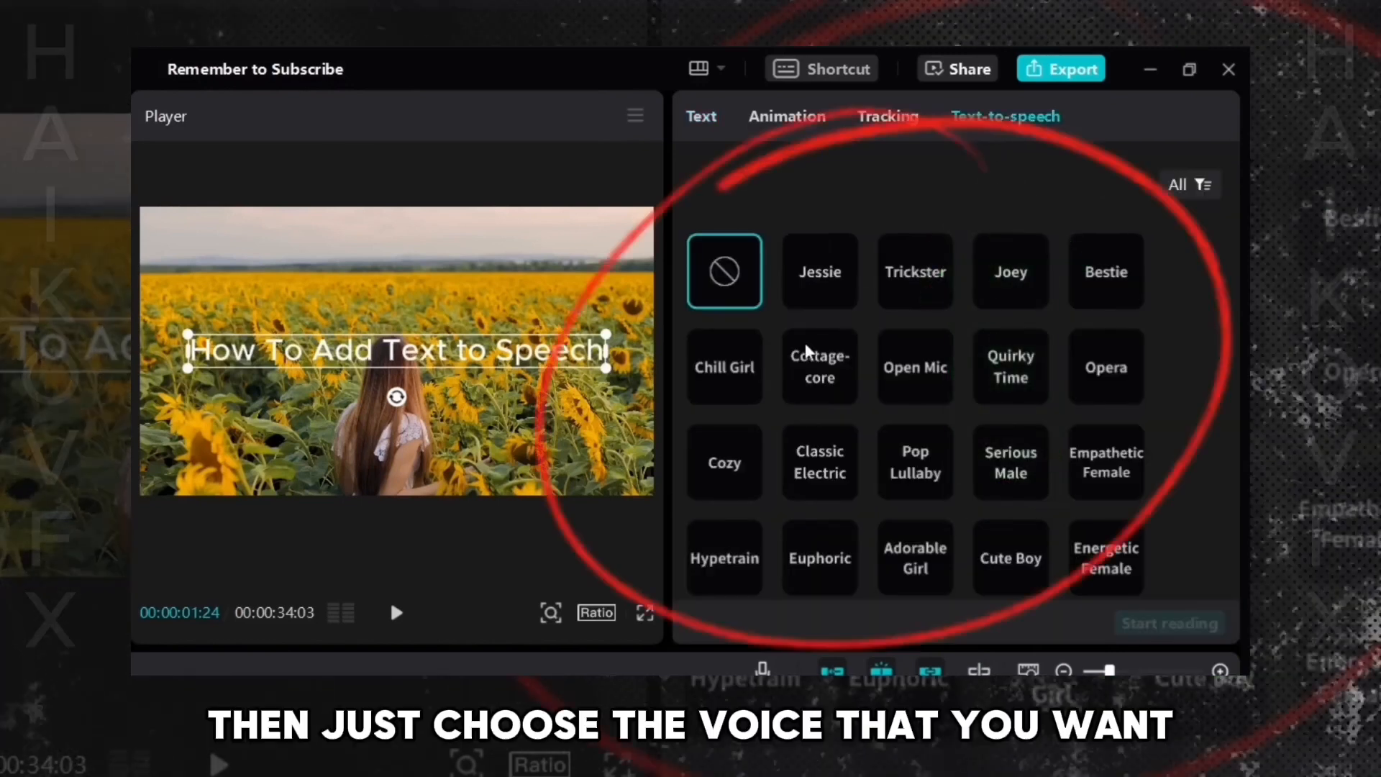
{"action": "left_click", "coordinate": [1140, 301]}
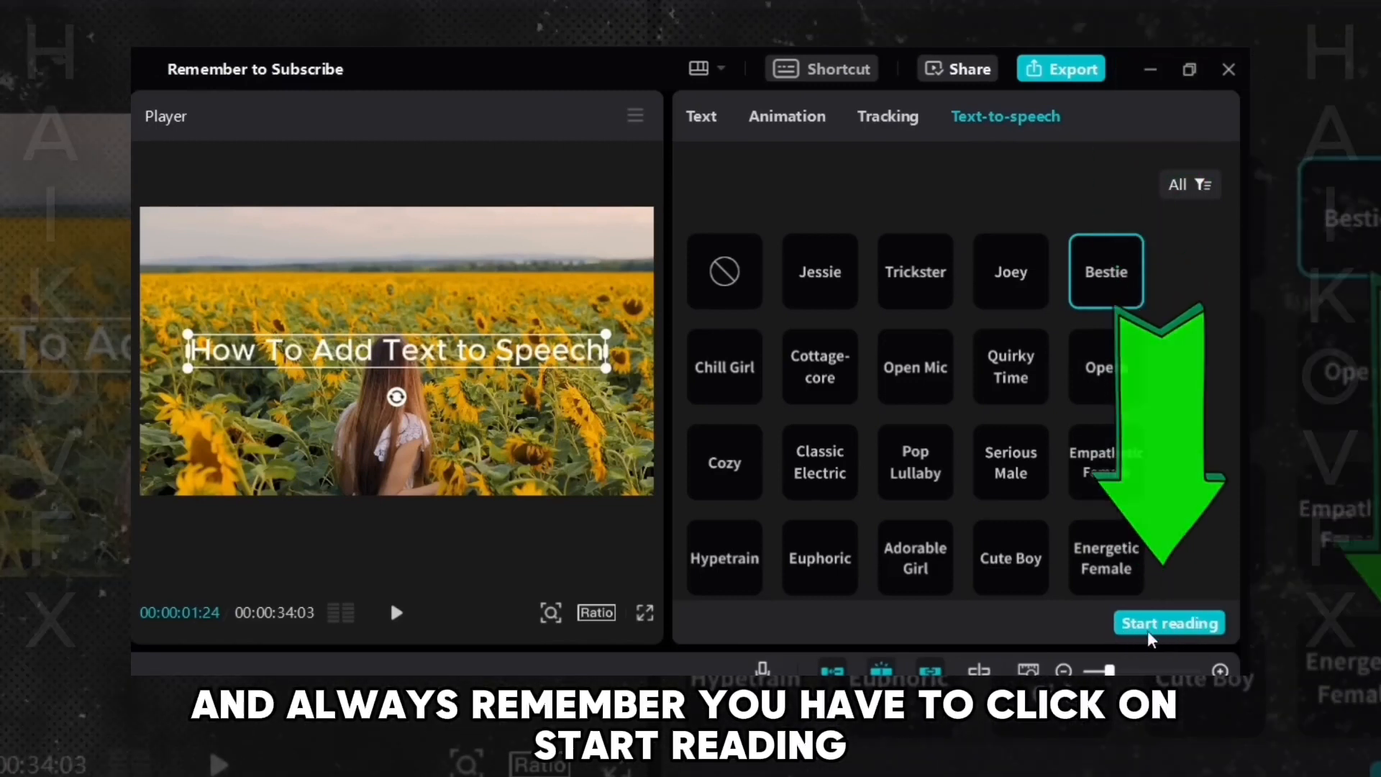
{"action": "left_click", "coordinate": [1141, 624]}
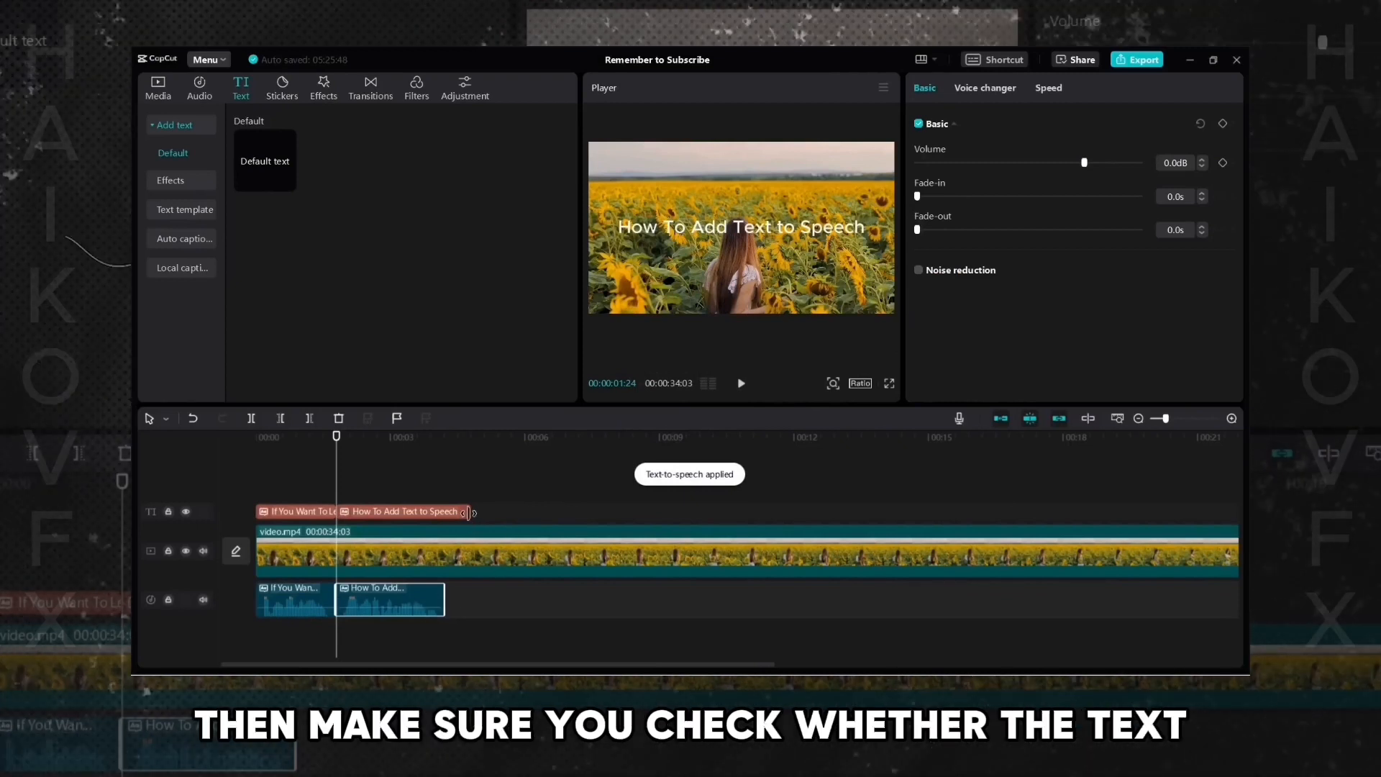
{"action": "left_click_drag", "start_coordinate": [468, 511], "coordinate": [444, 512]}
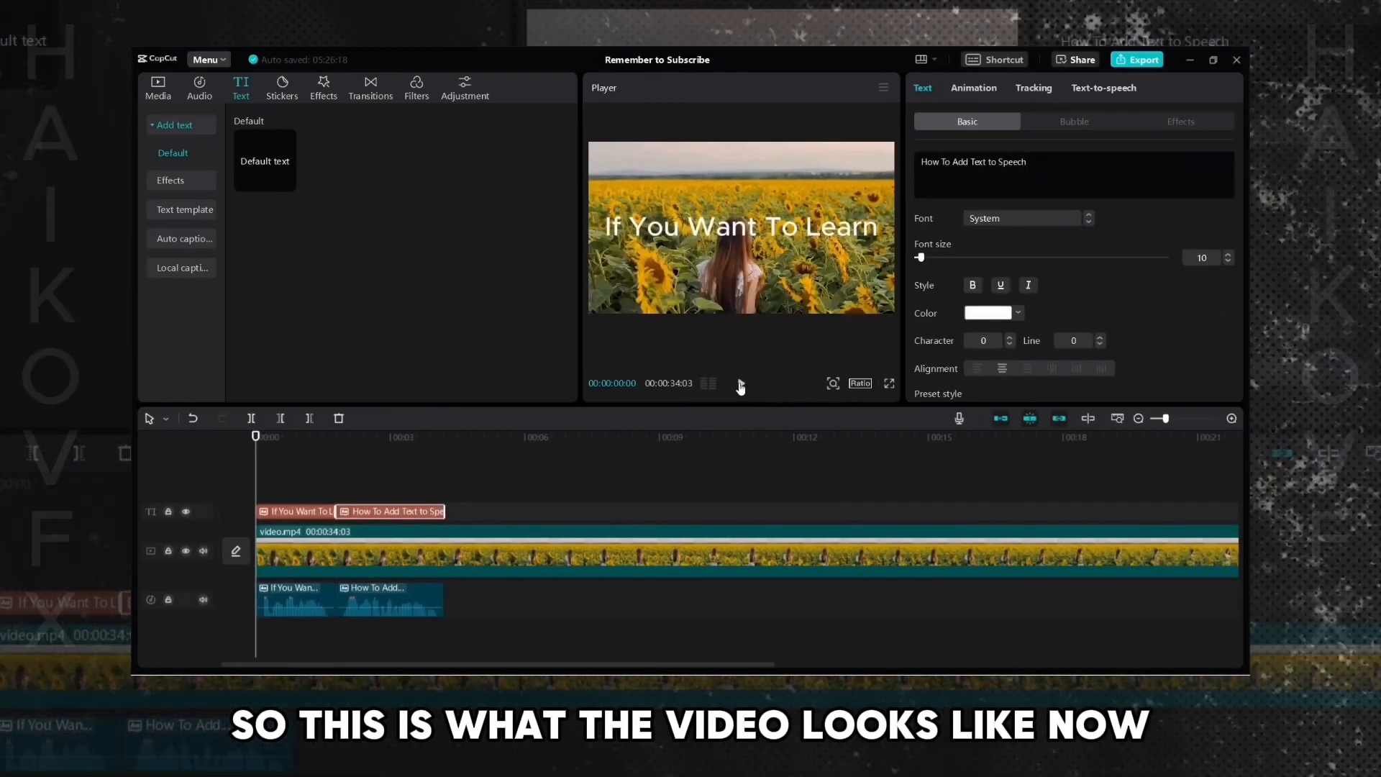
- Delete both text clips while keeping their voiceovers, and play the video back
{"action": "left_click", "coordinate": [740, 385]}
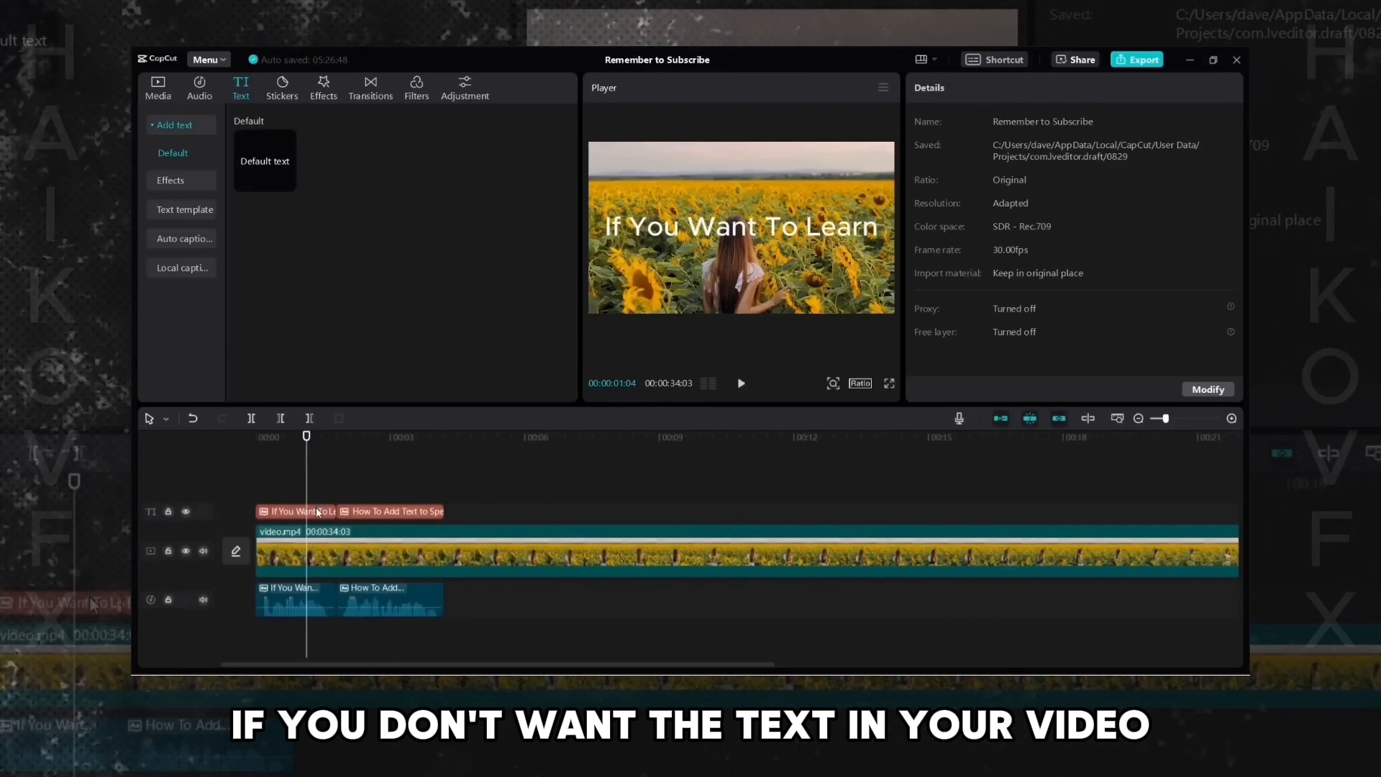
{"action": "left_click", "coordinate": [317, 512]}
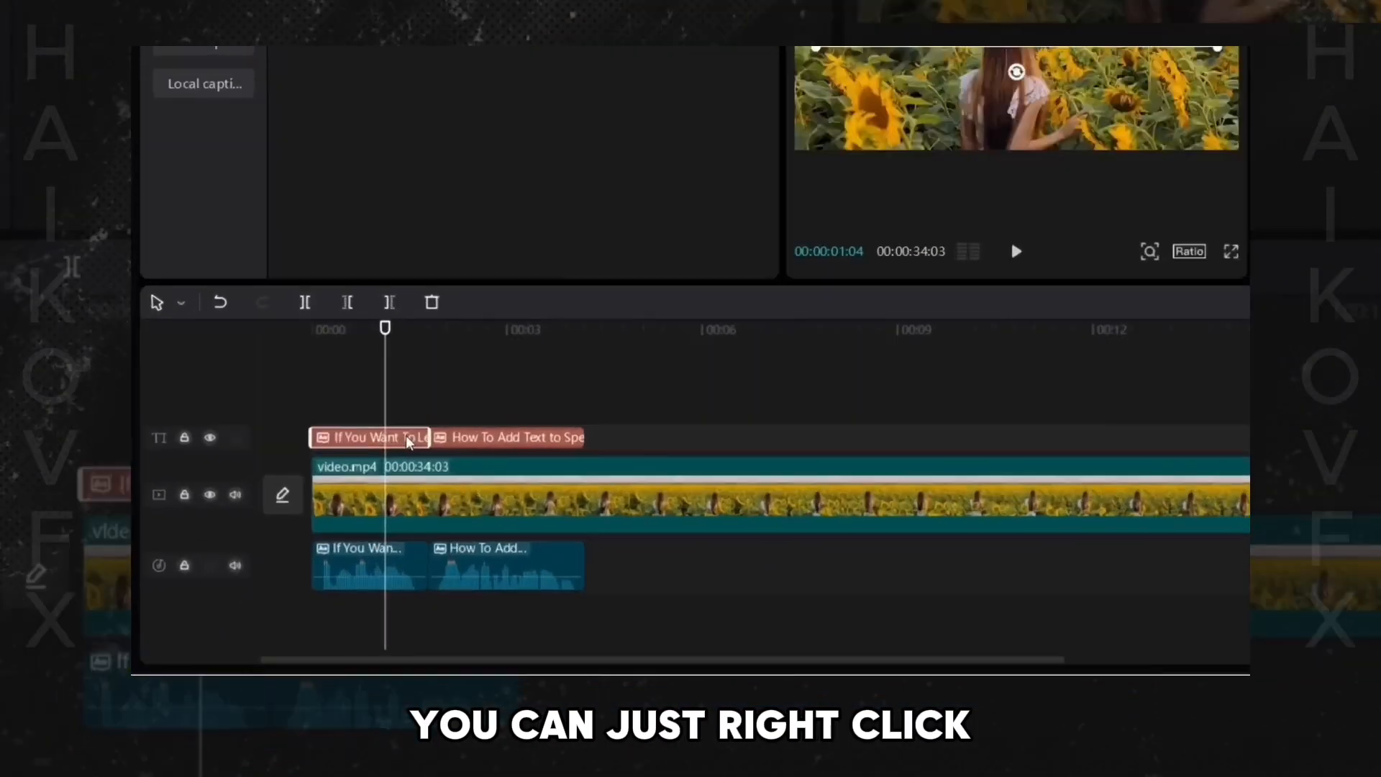
{"action": "right_click", "coordinate": [321, 511]}
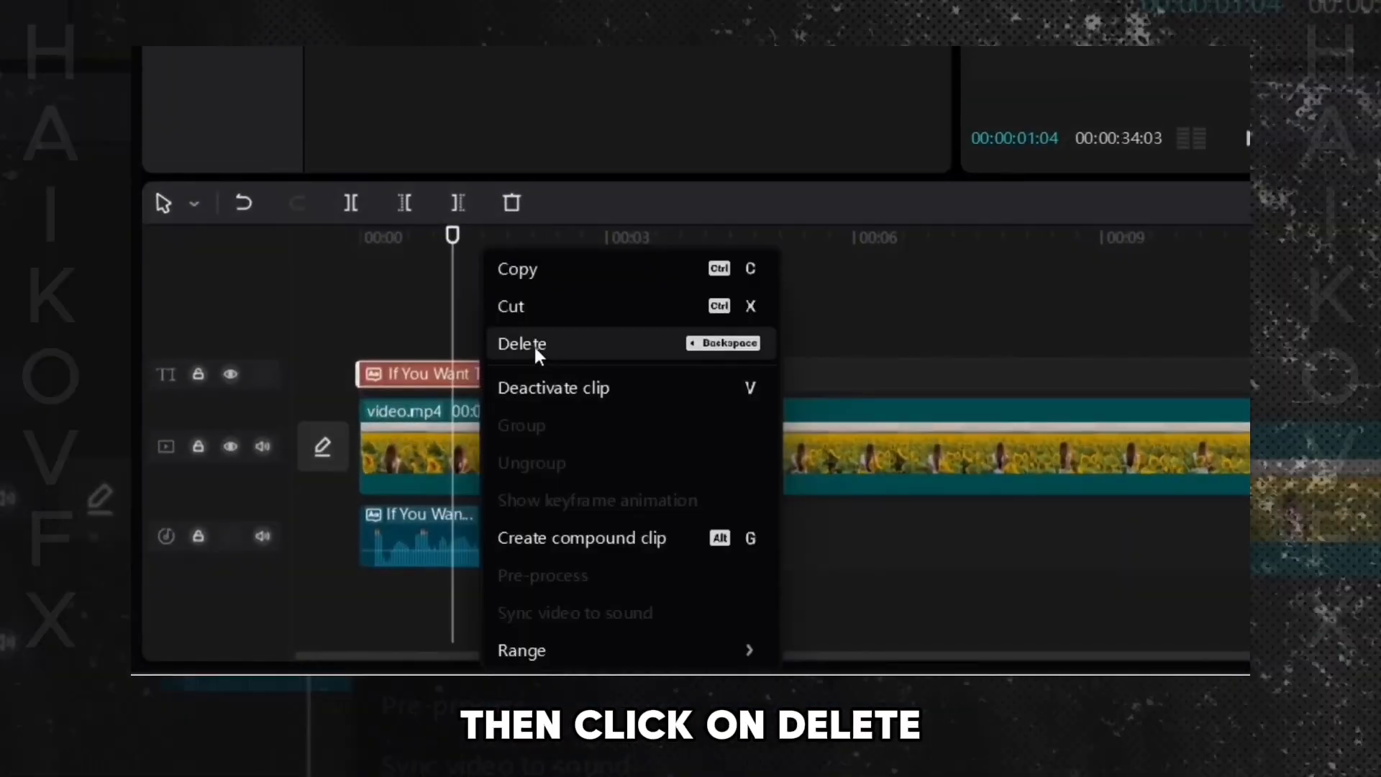
{"action": "left_click", "coordinate": [534, 344]}
{"action": "right_click", "coordinate": [579, 375]}
{"action": "left_click", "coordinate": [637, 341]}
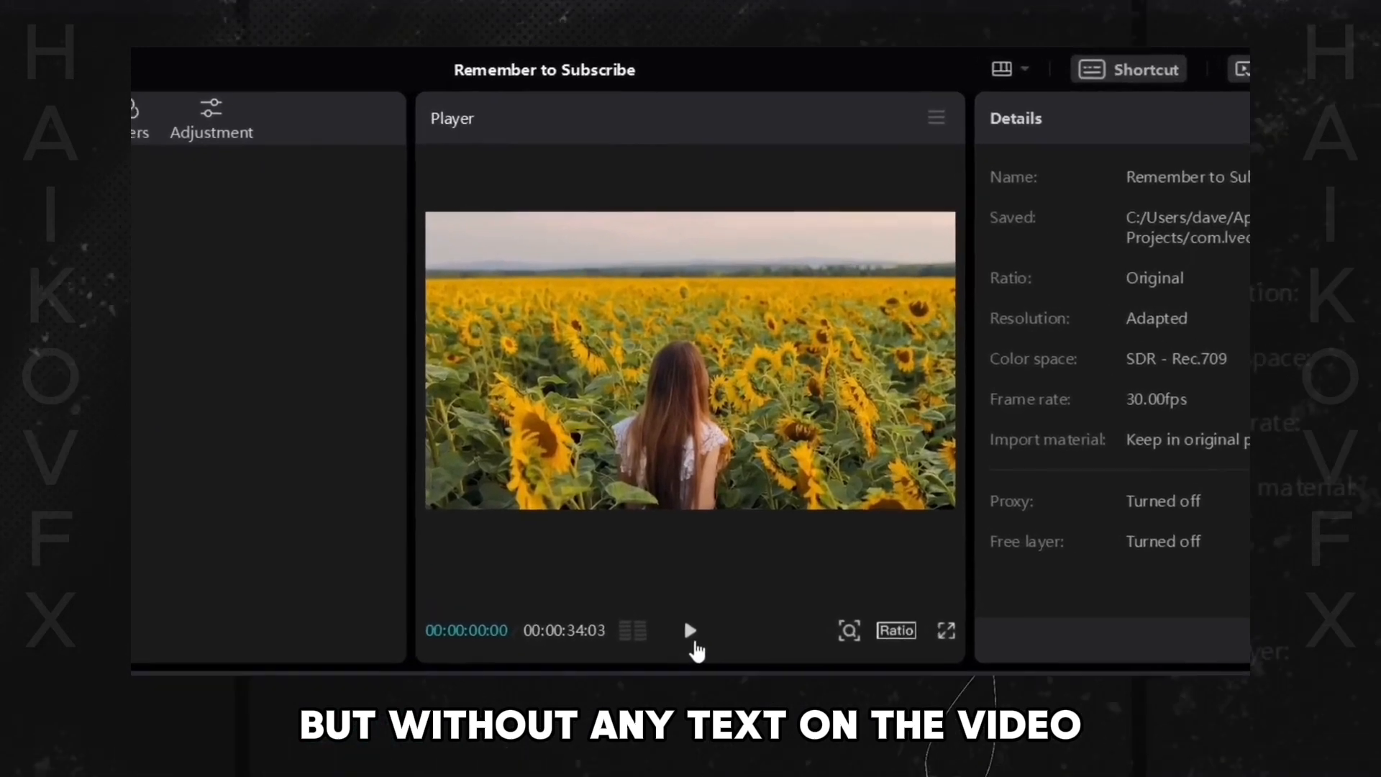
{"action": "left_click", "coordinate": [692, 638]}
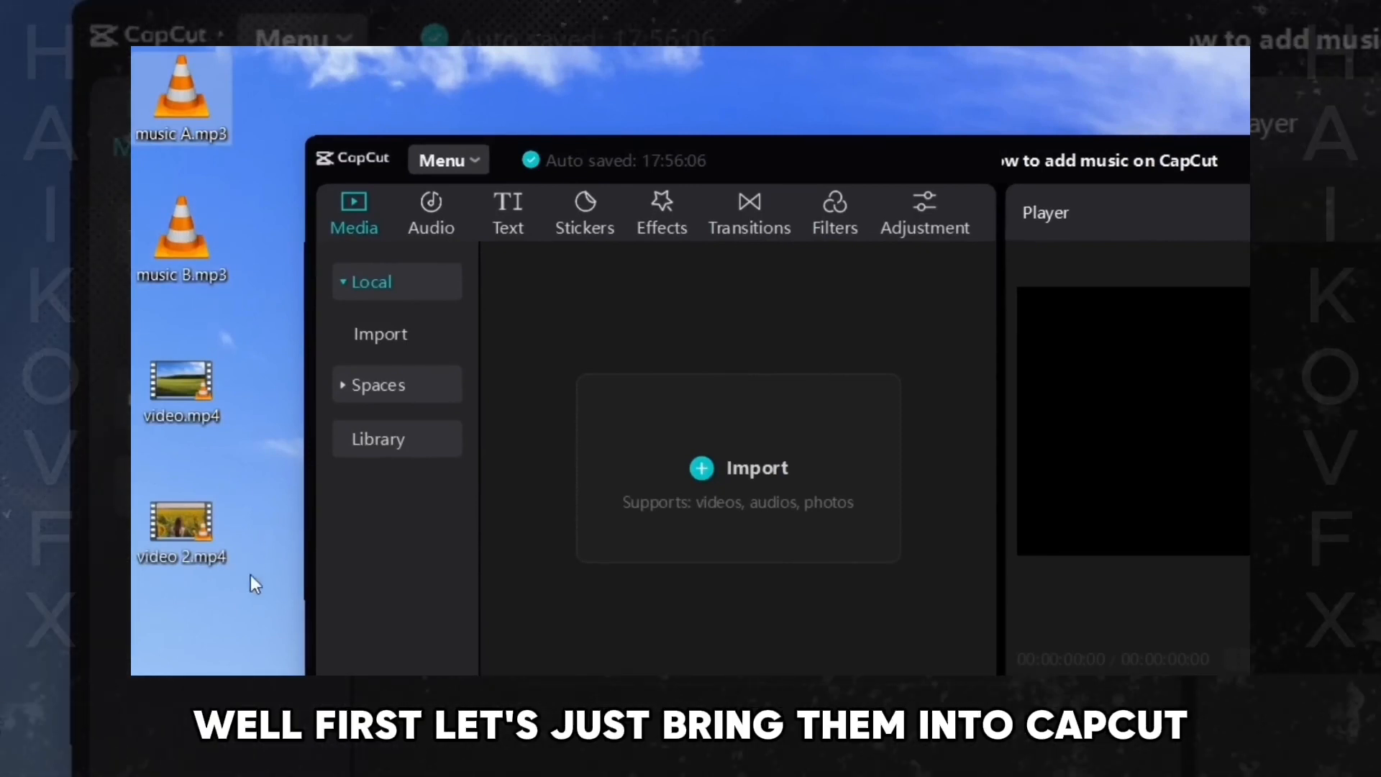
- Import music A.mp3, music B.mp3, video.mp4 and video 2.mp4 from the desktop into the media panel
{"action": "left_click_drag", "start_coordinate": [212, 649], "coordinate": [154, 71]}
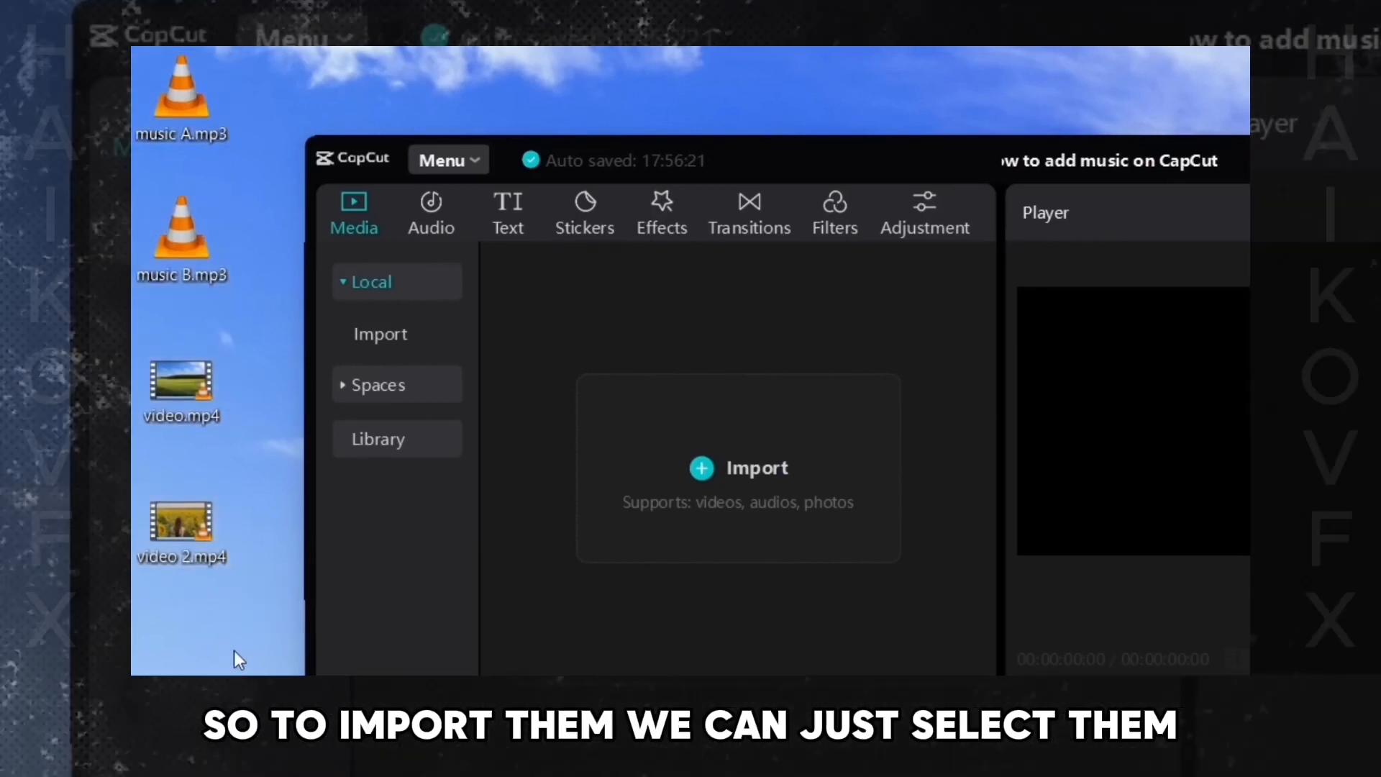
{"action": "left_click_drag", "start_coordinate": [233, 647], "coordinate": [132, 51]}
{"action": "left_click_drag", "start_coordinate": [184, 532], "coordinate": [700, 477]}
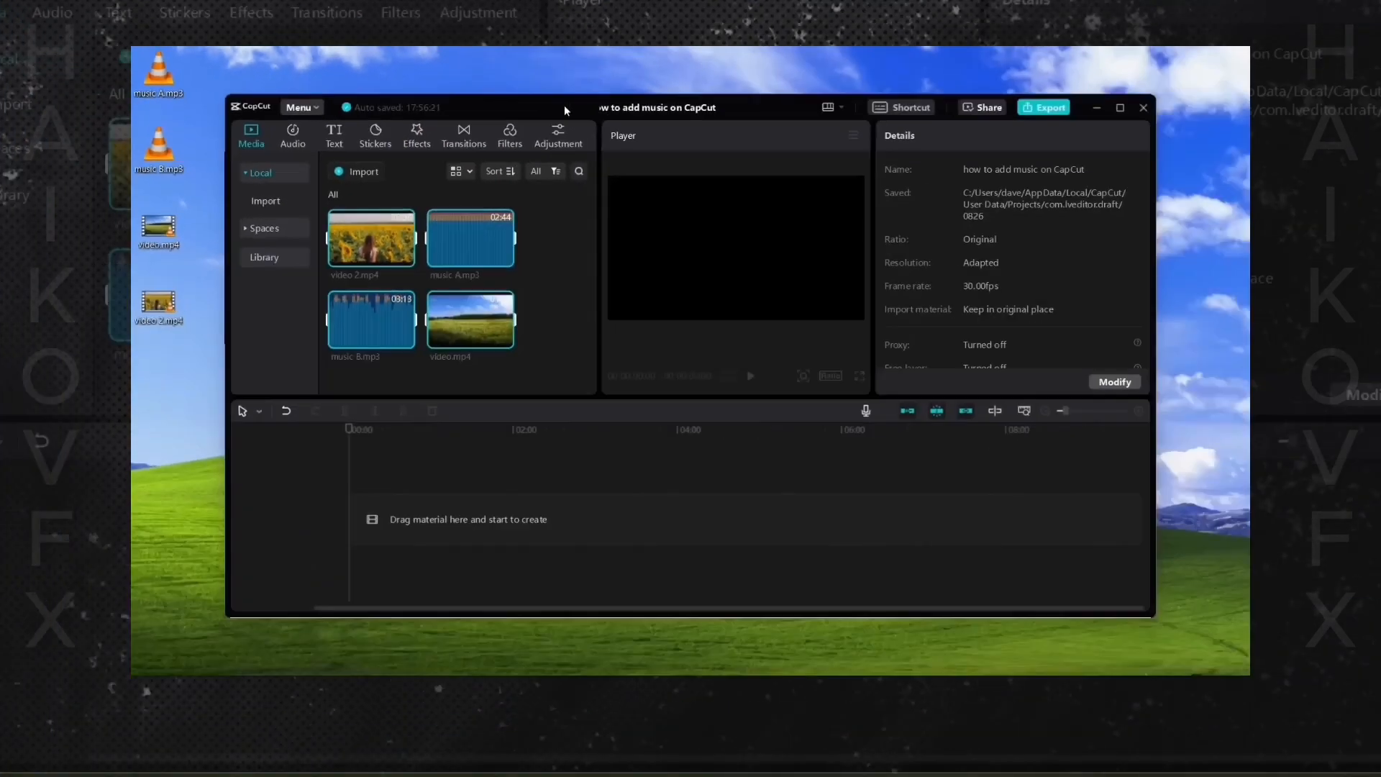
- Add video.mp4 to the timeline and play it briefly
{"action": "double_click", "coordinate": [563, 105]}
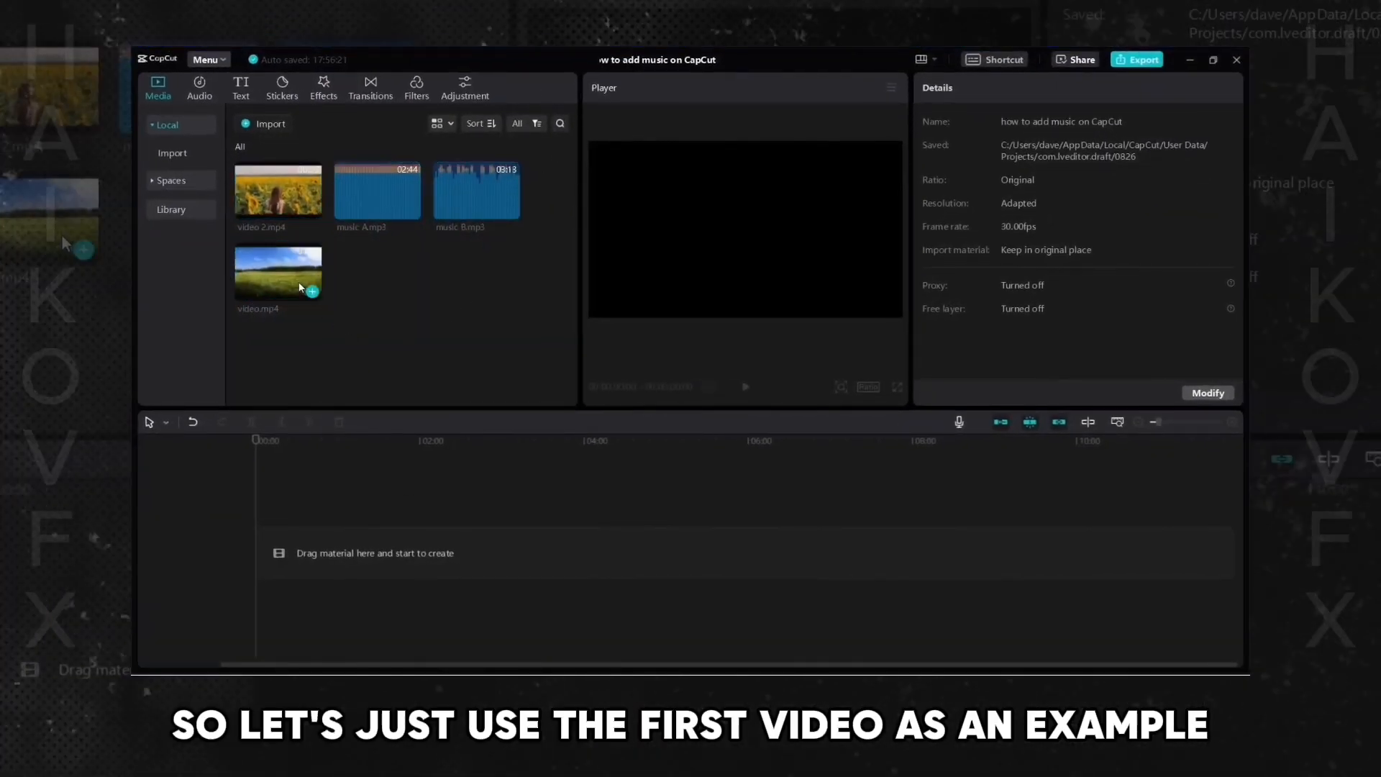
{"action": "left_click_drag", "start_coordinate": [277, 275], "coordinate": [273, 550]}
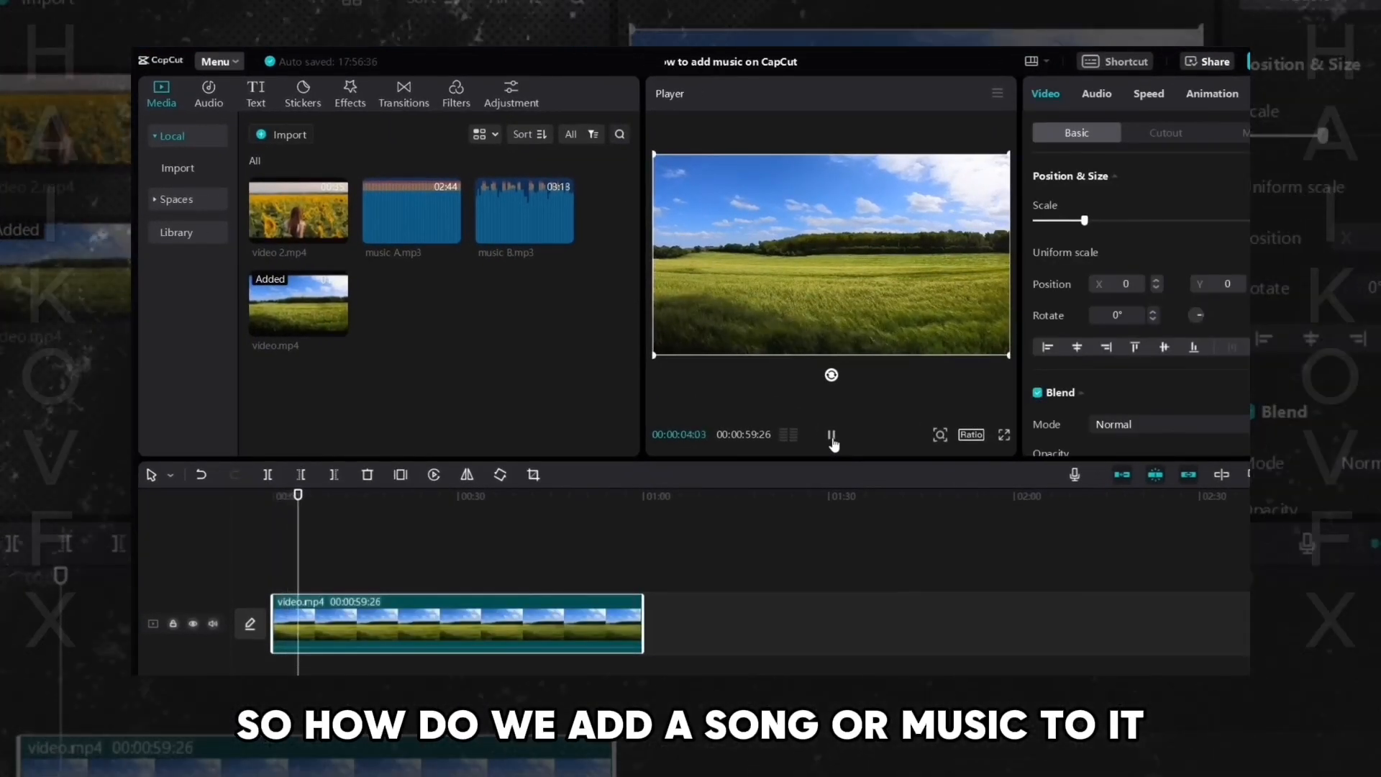
{"action": "left_click", "coordinate": [831, 436]}
{"action": "left_click", "coordinate": [410, 317]}
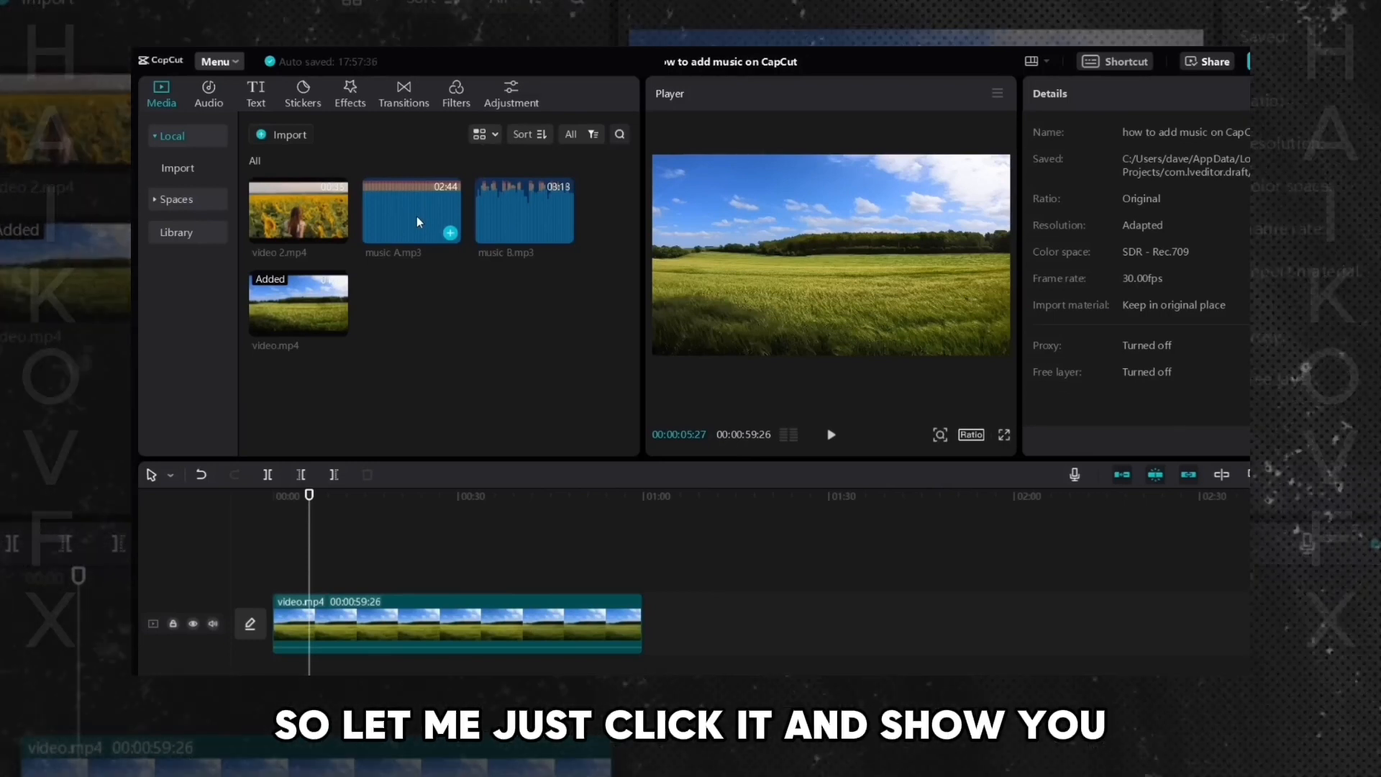
- Preview music A.mp3 and music B.mp3 from the media panel
{"action": "left_click", "coordinate": [417, 216]}
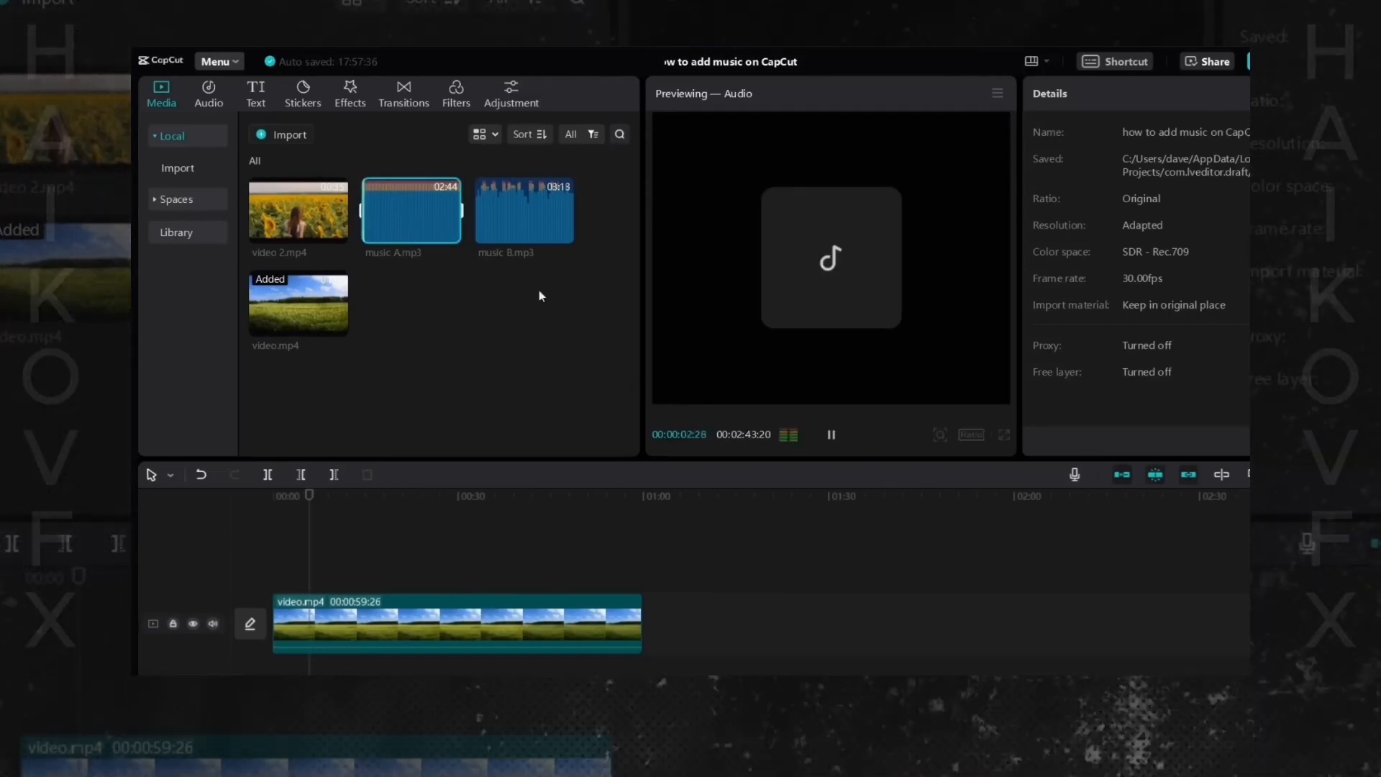
{"action": "left_click", "coordinate": [832, 436]}
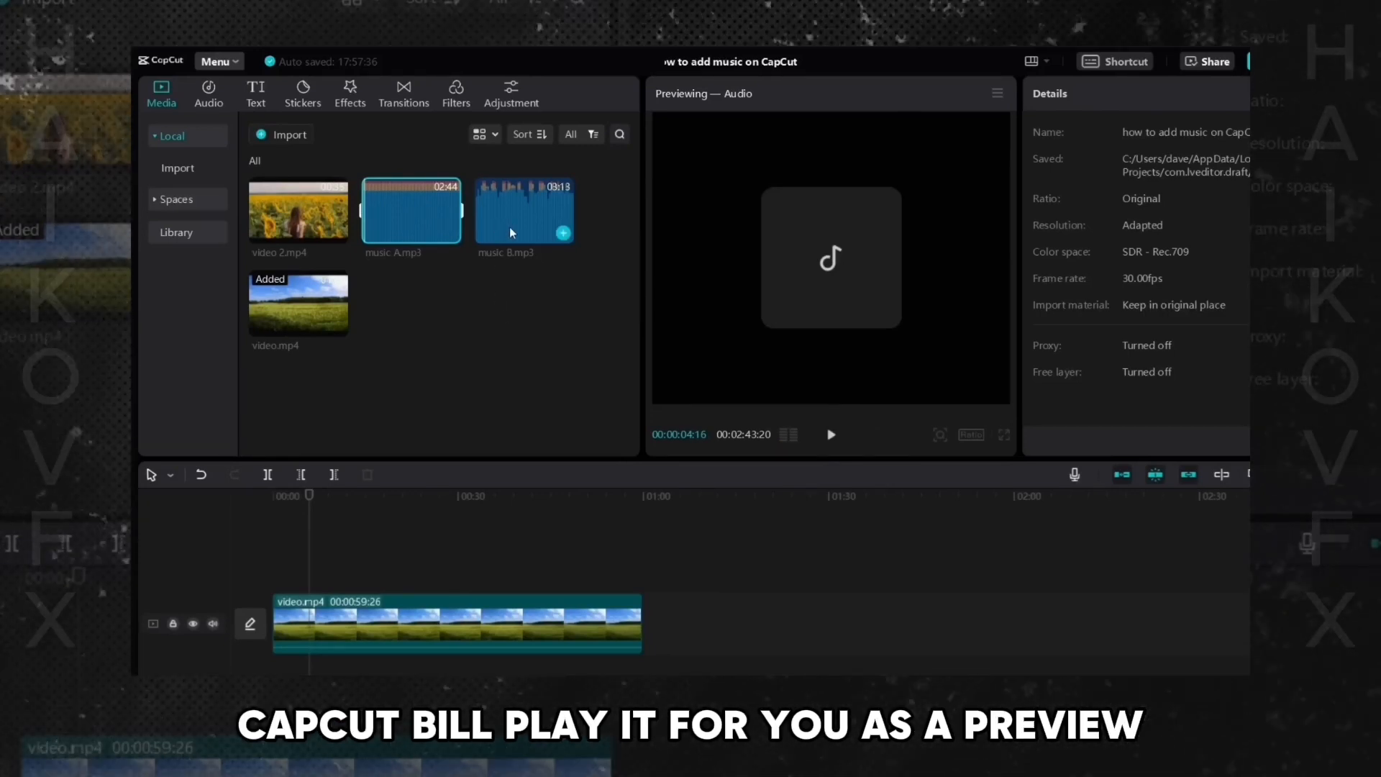
{"action": "left_click", "coordinate": [510, 231]}
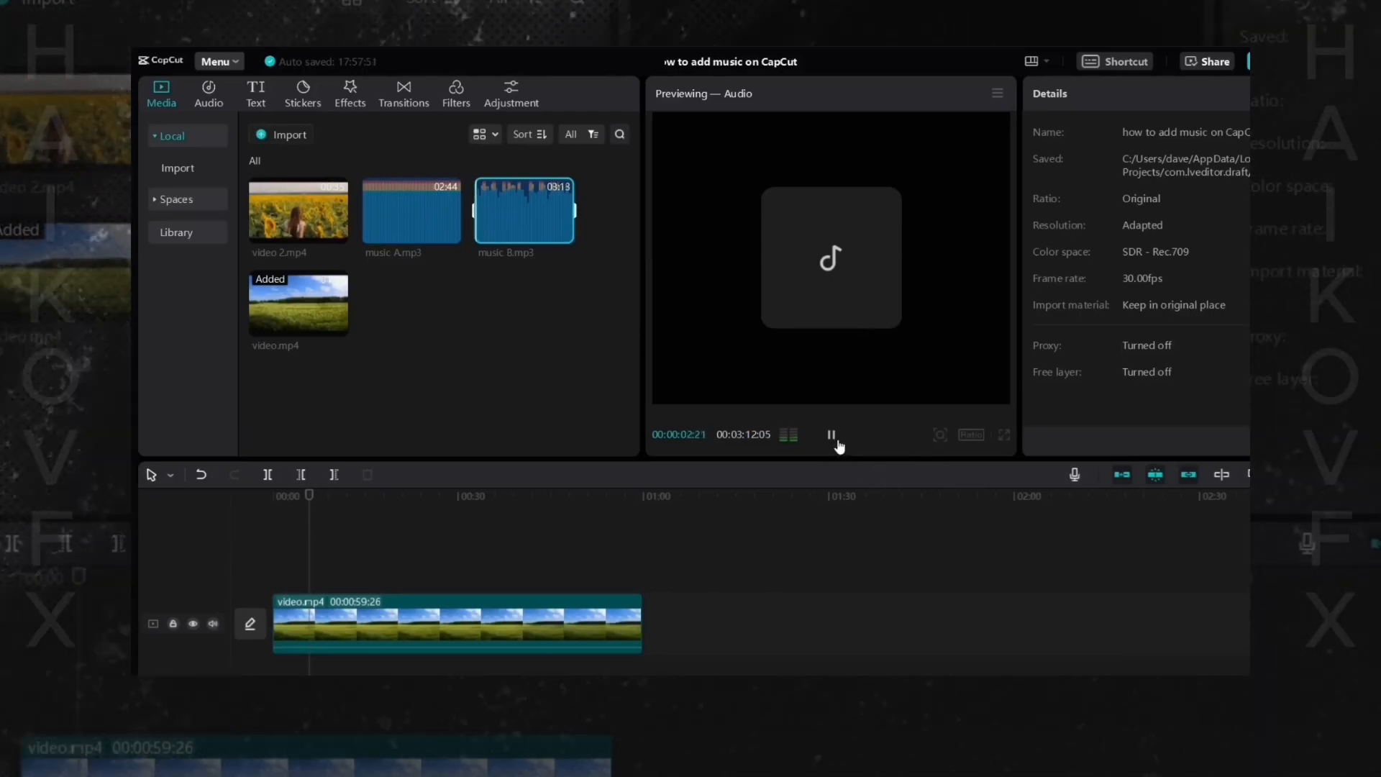
{"action": "left_click", "coordinate": [836, 441]}
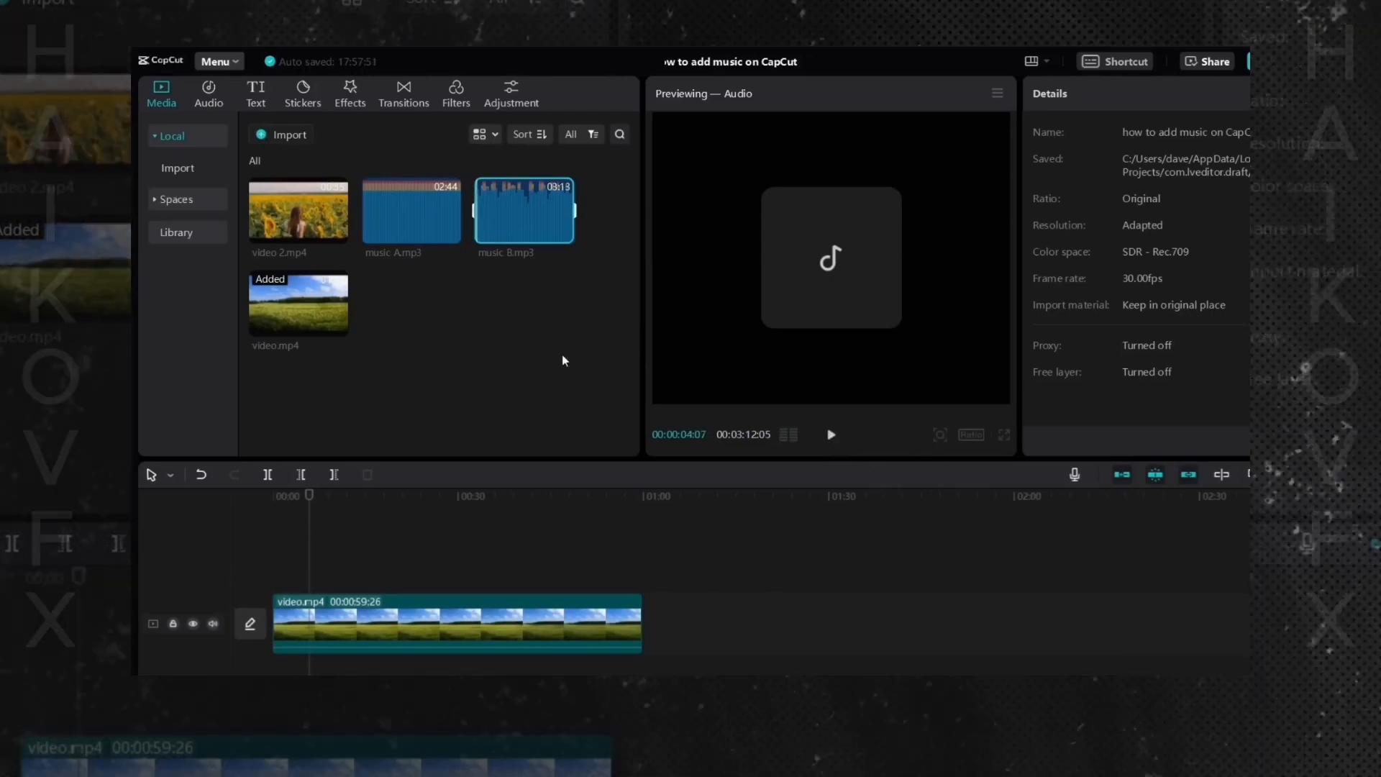
- Add music A.mp3 to the audio track and align its start with the start of video.mp4
{"action": "left_click", "coordinate": [480, 341]}
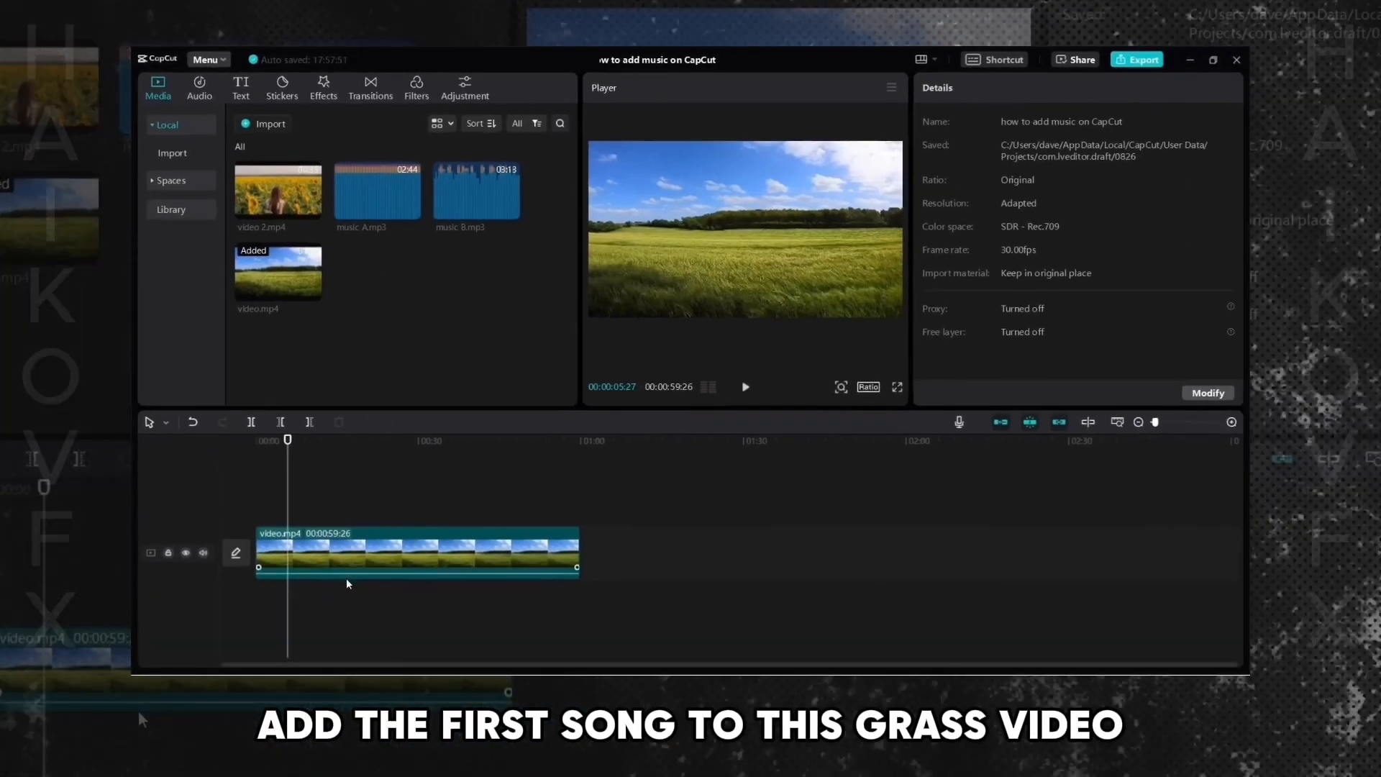
{"action": "left_click_drag", "start_coordinate": [364, 189], "coordinate": [384, 248]}
{"action": "left_click_drag", "start_coordinate": [429, 369], "coordinate": [335, 619]}
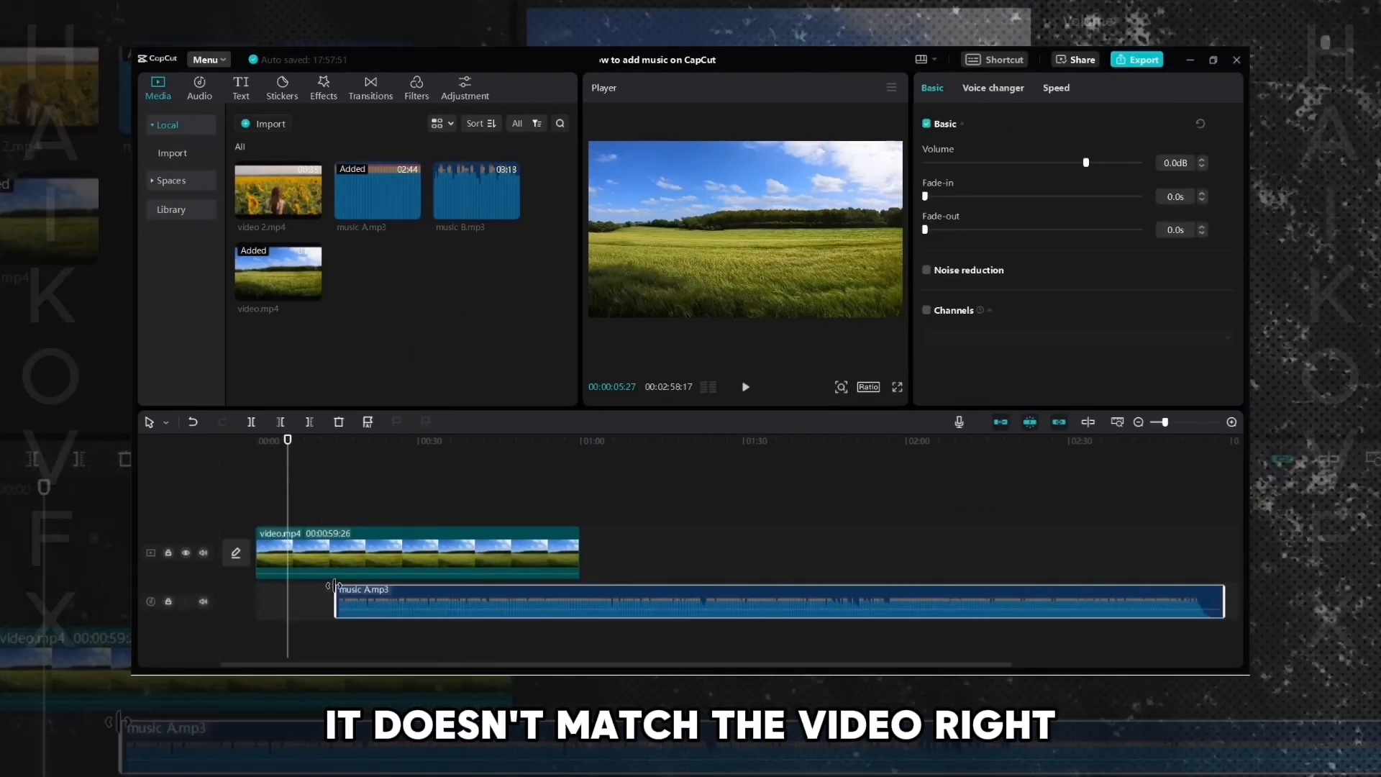
{"action": "left_click", "coordinate": [320, 443]}
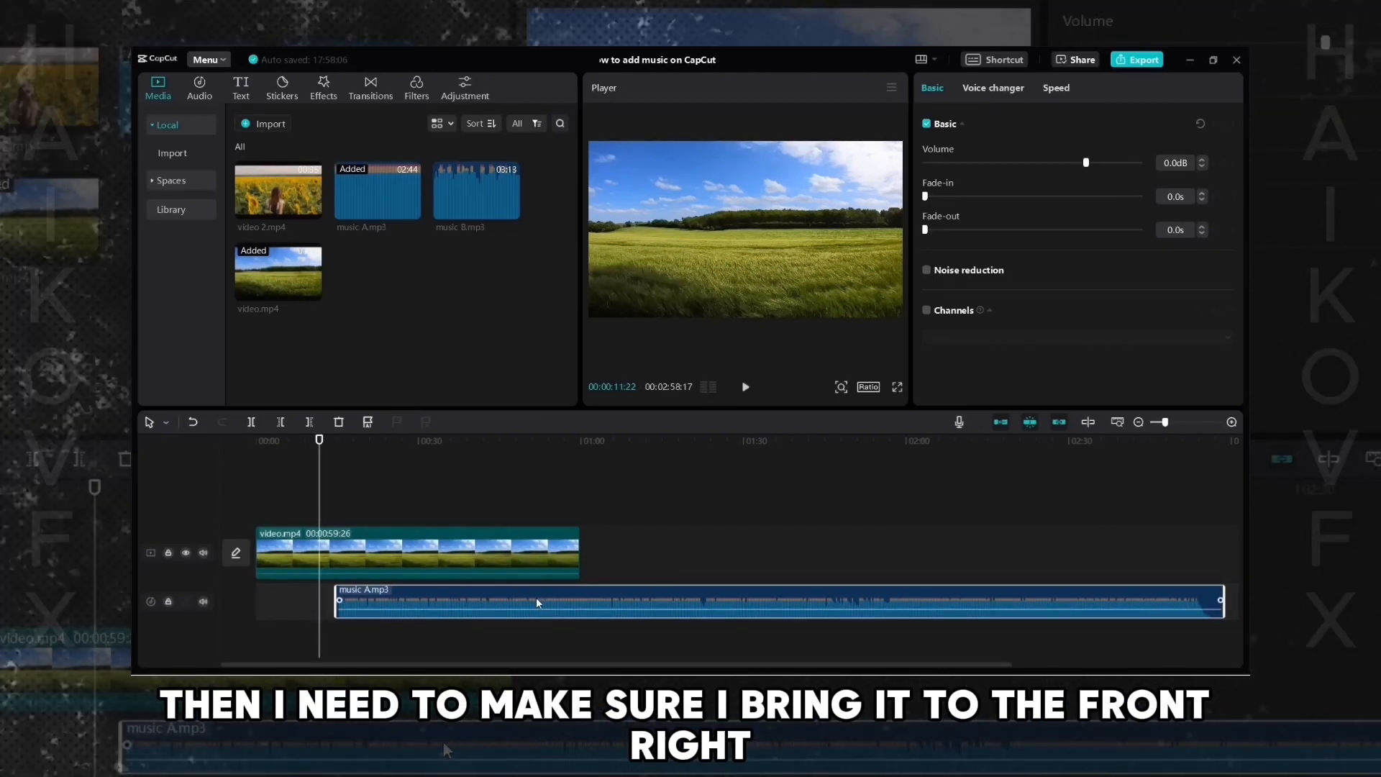
{"action": "left_click_drag", "start_coordinate": [537, 603], "coordinate": [440, 597]}
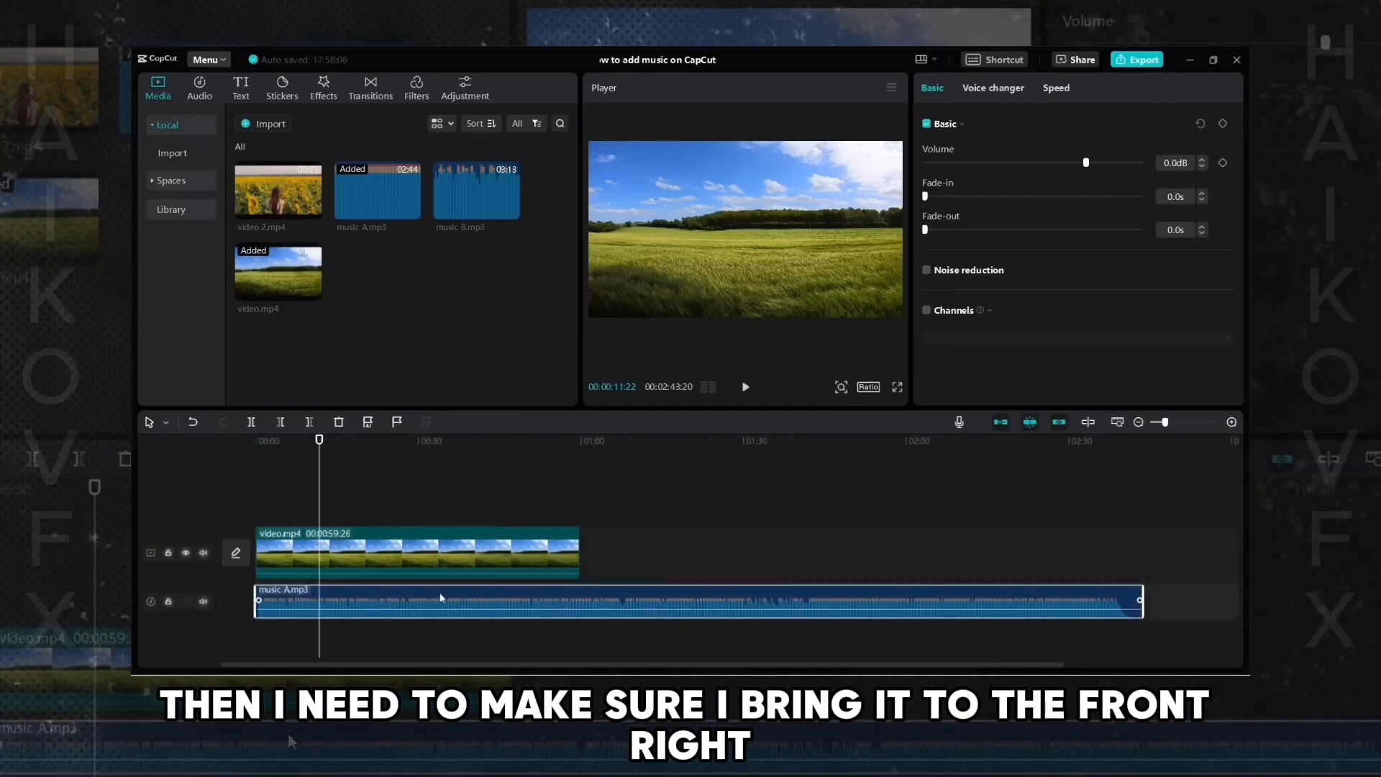
{"action": "left_click", "coordinate": [290, 444]}
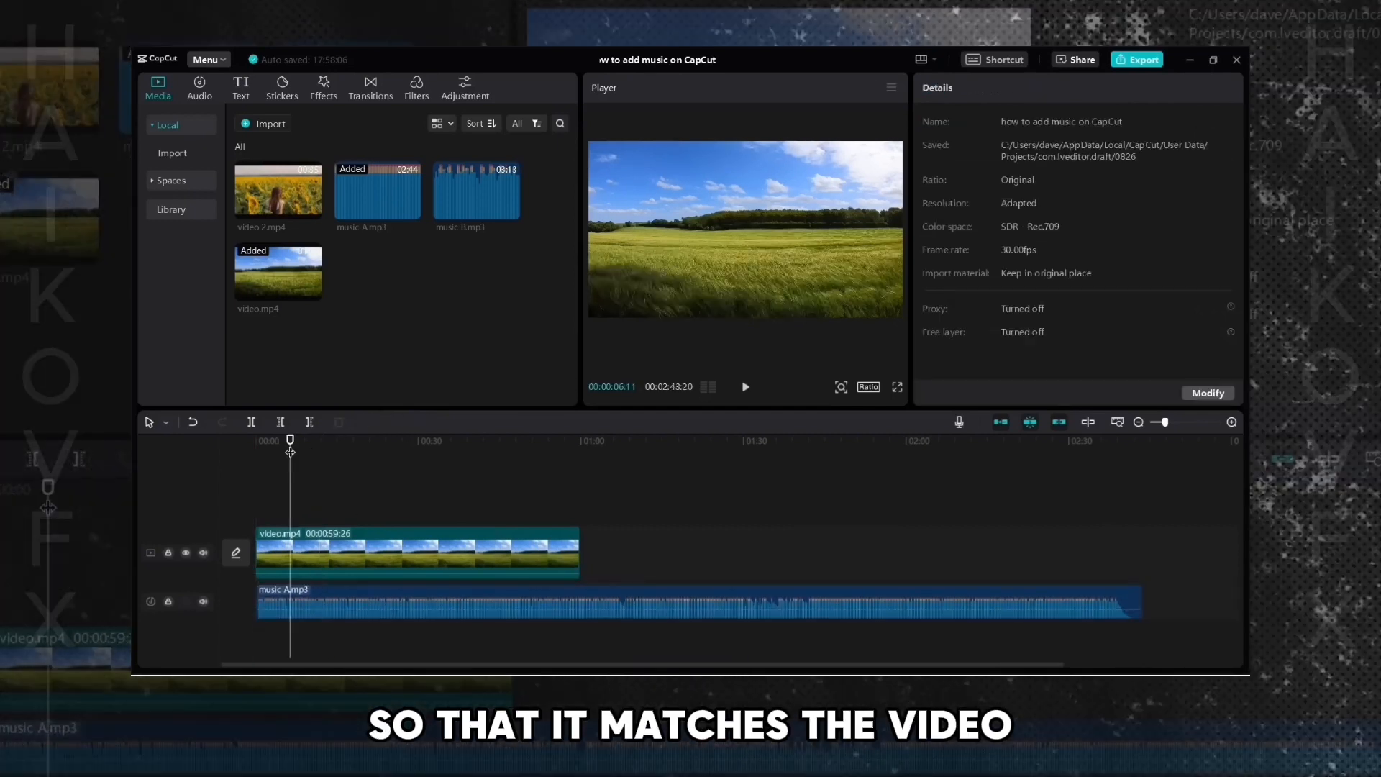
{"action": "left_click_drag", "start_coordinate": [291, 445], "coordinate": [184, 442]}
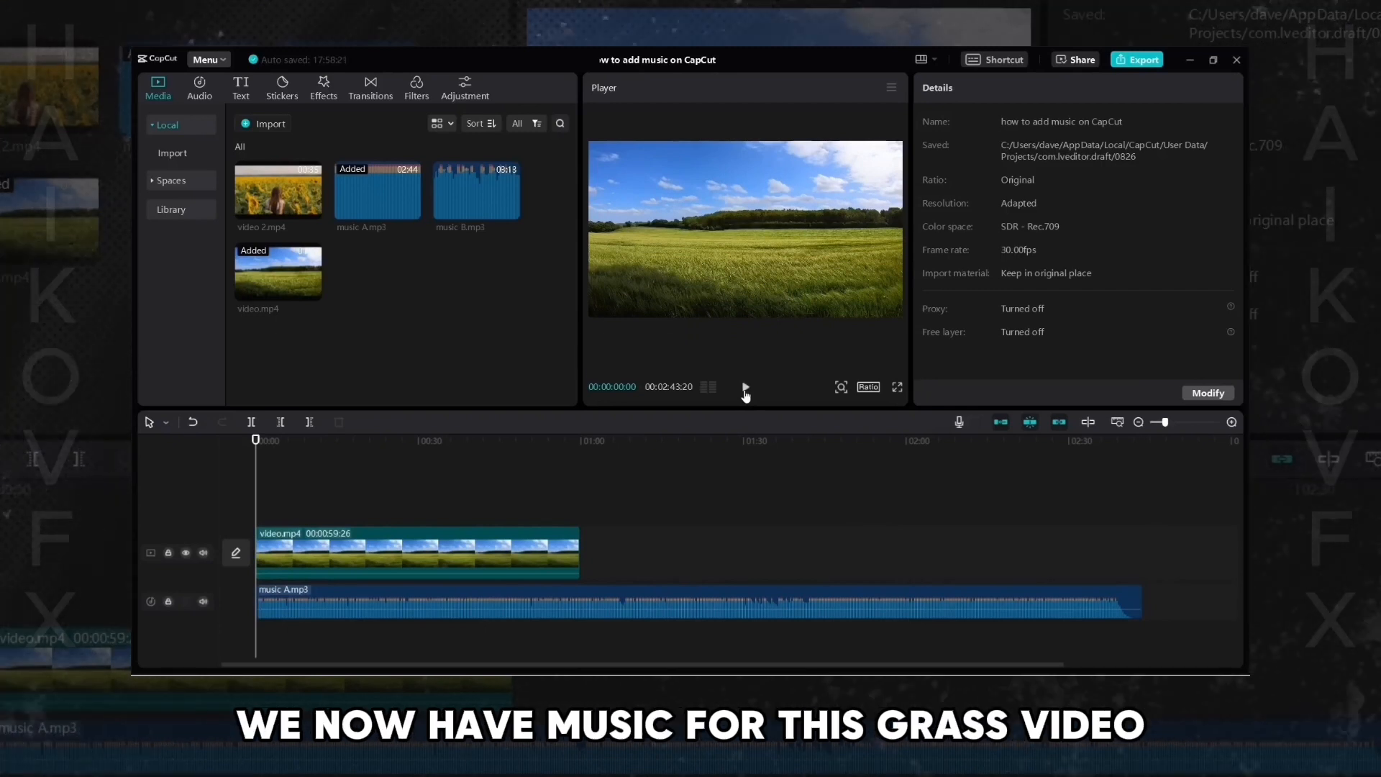
- Play back the video with the music, checking the section past the end of video.mp4
{"action": "left_click", "coordinate": [745, 388]}
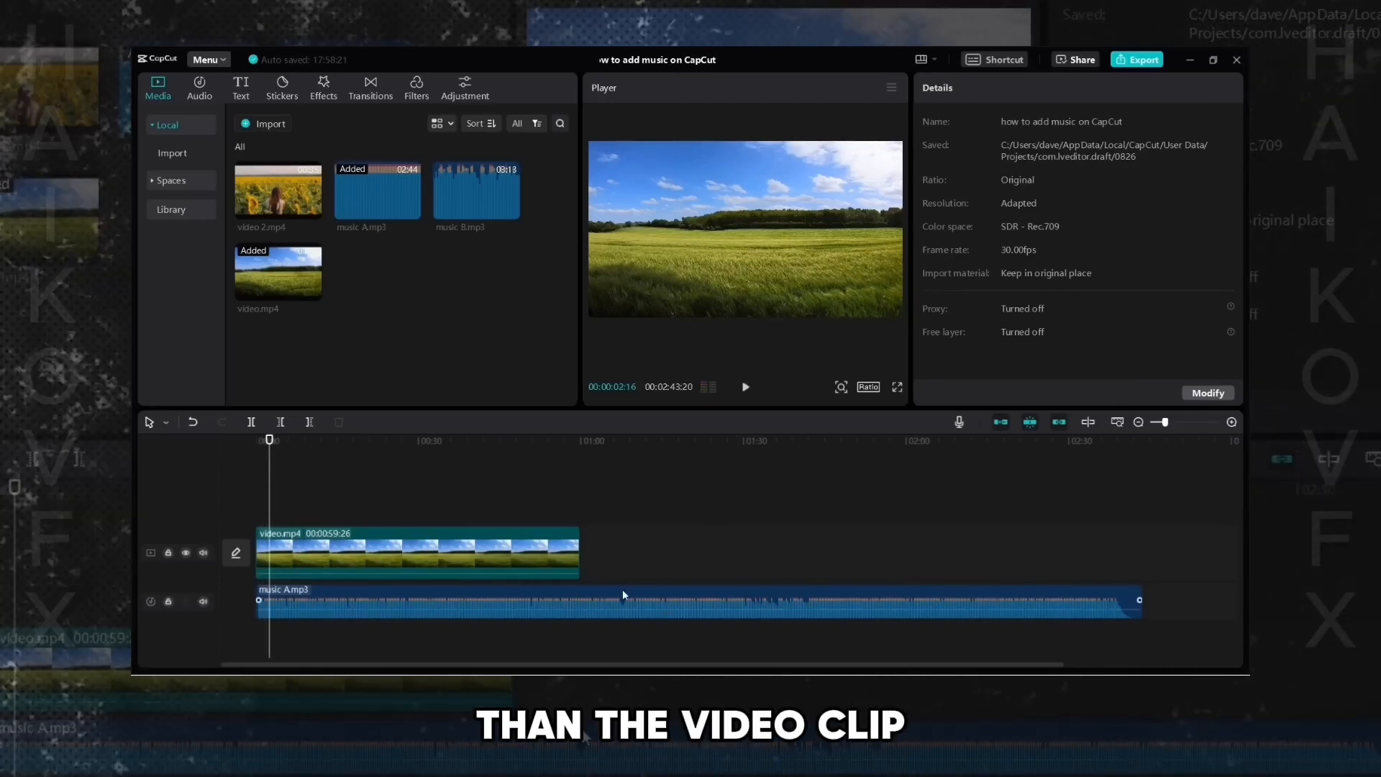
{"action": "left_click", "coordinate": [573, 440]}
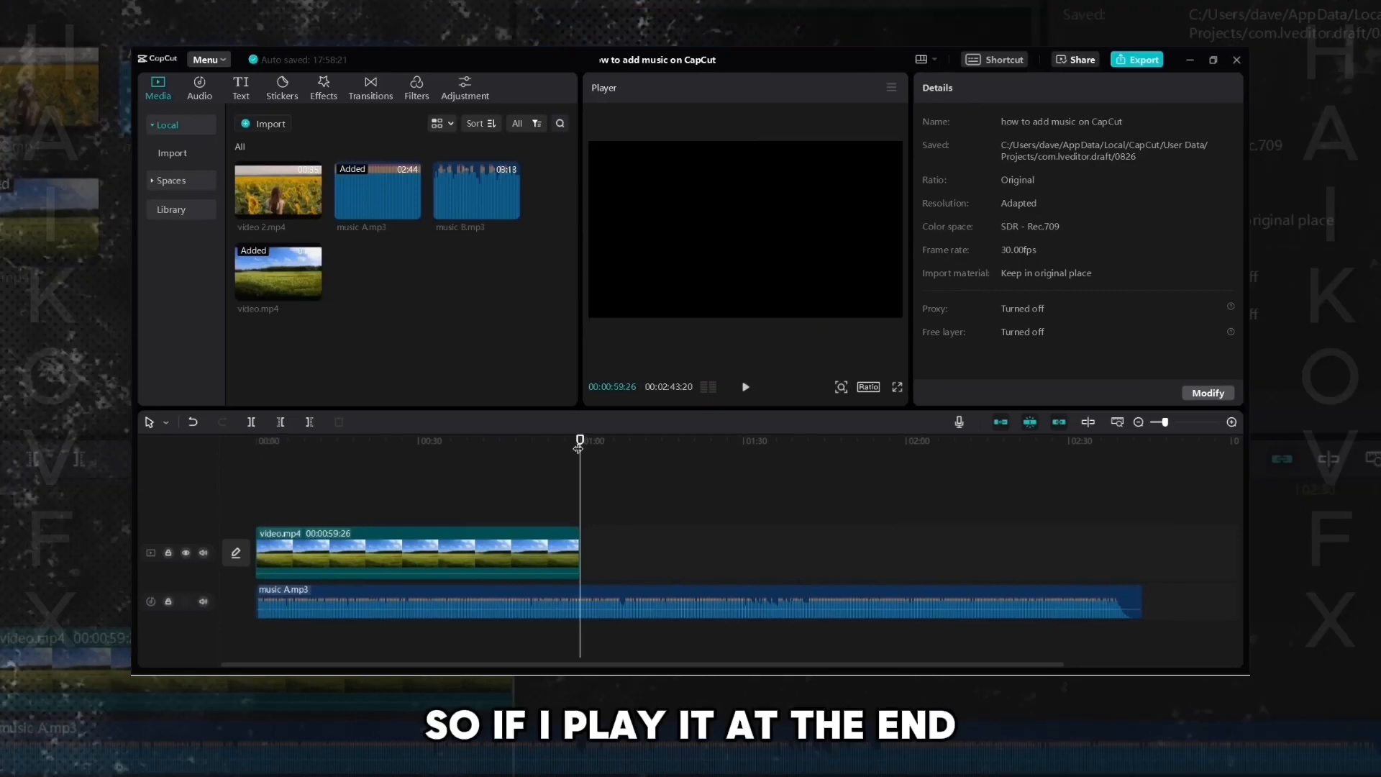
{"action": "left_click", "coordinate": [745, 389]}
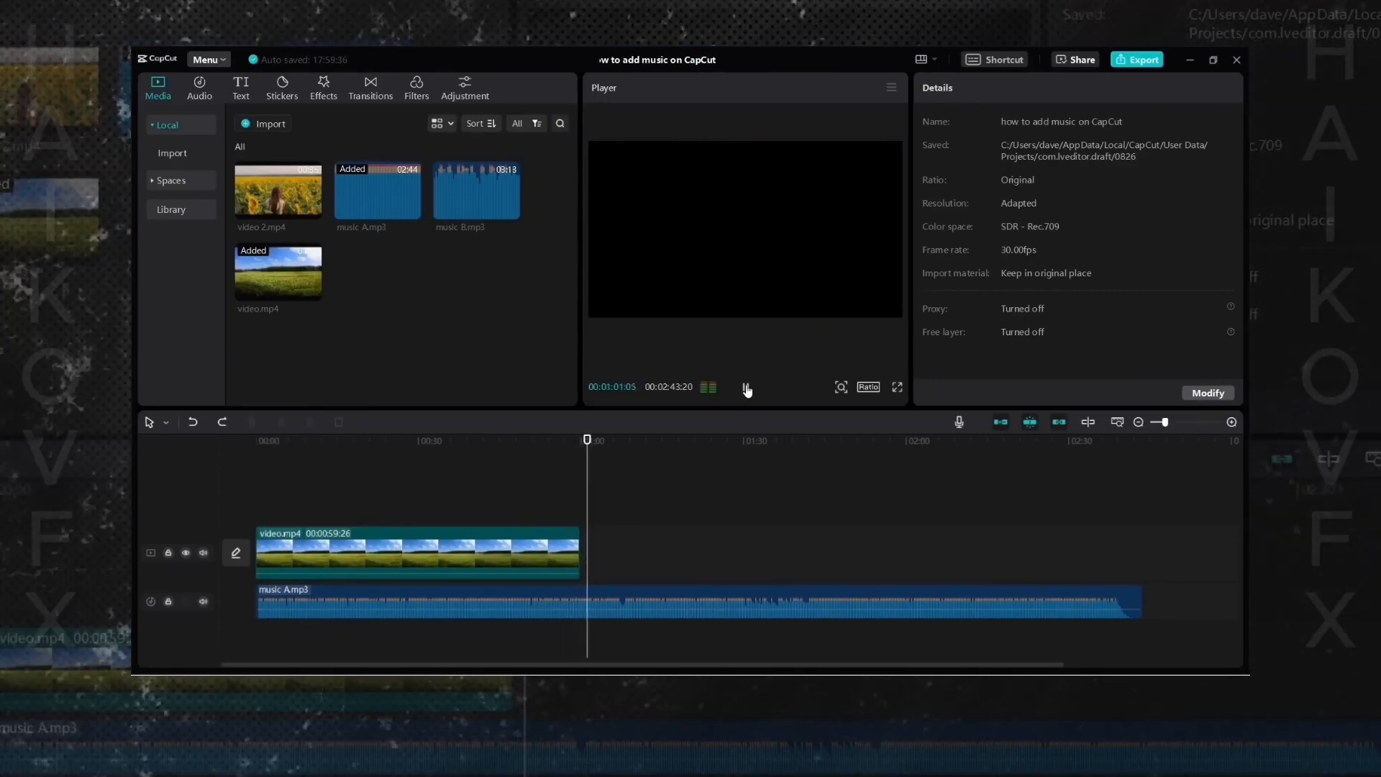
{"action": "left_click", "coordinate": [746, 388]}
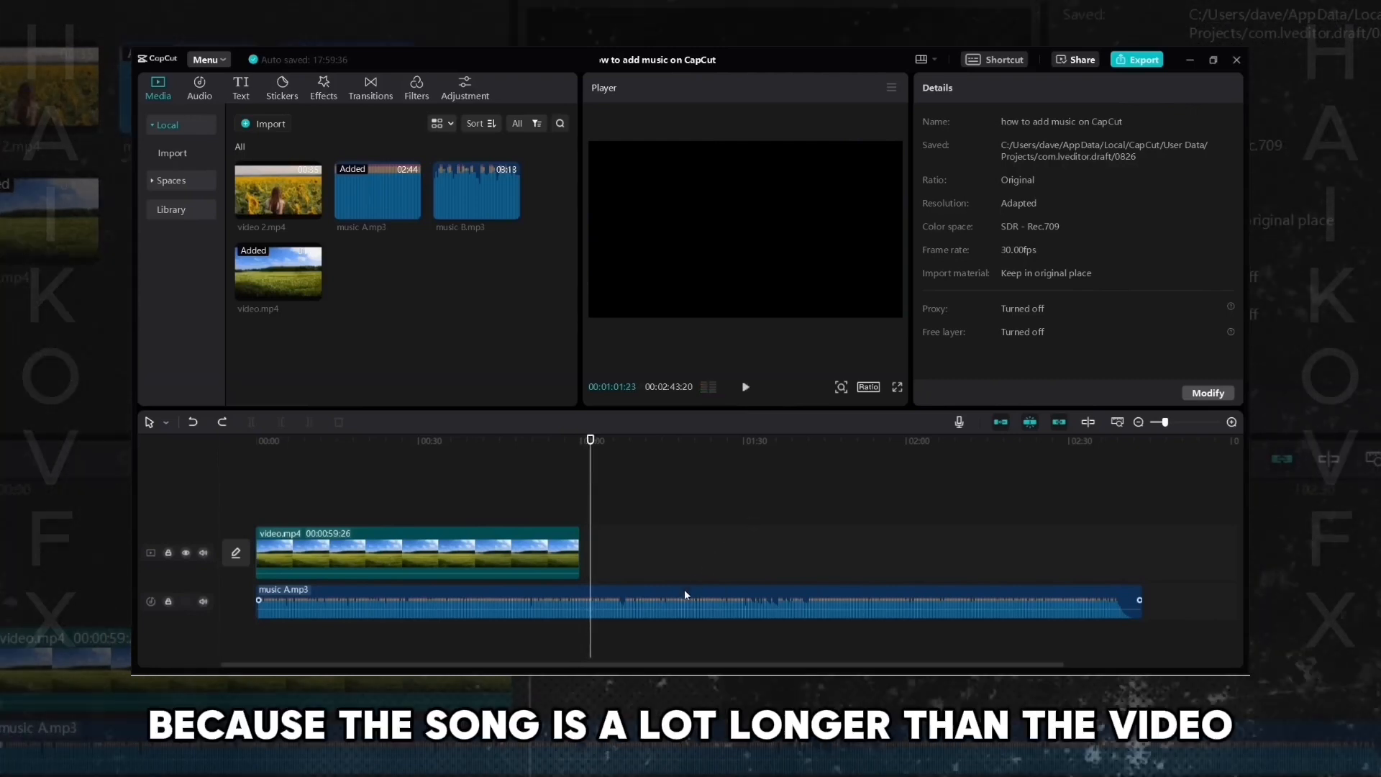
{"action": "left_click", "coordinate": [564, 552]}
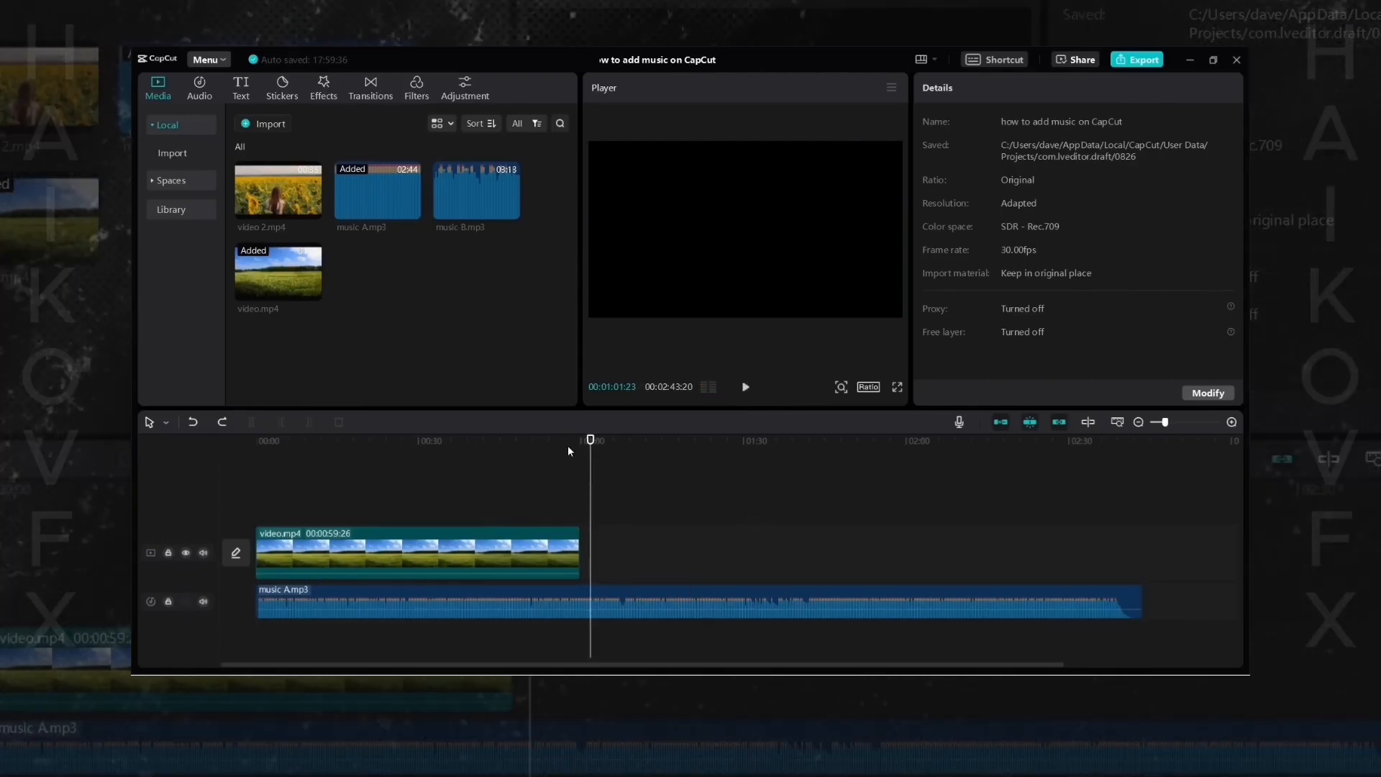
{"action": "left_click", "coordinate": [573, 441]}
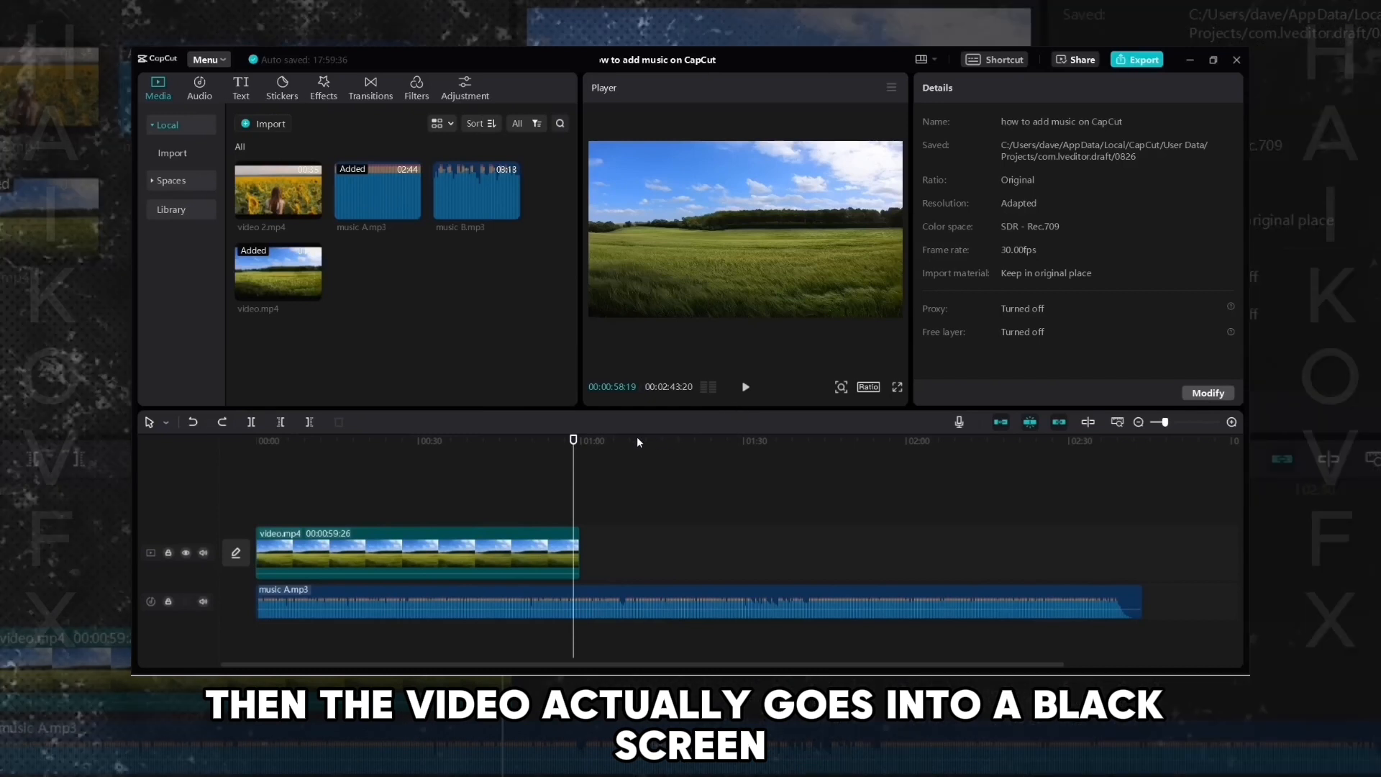
{"action": "left_click", "coordinate": [621, 440]}
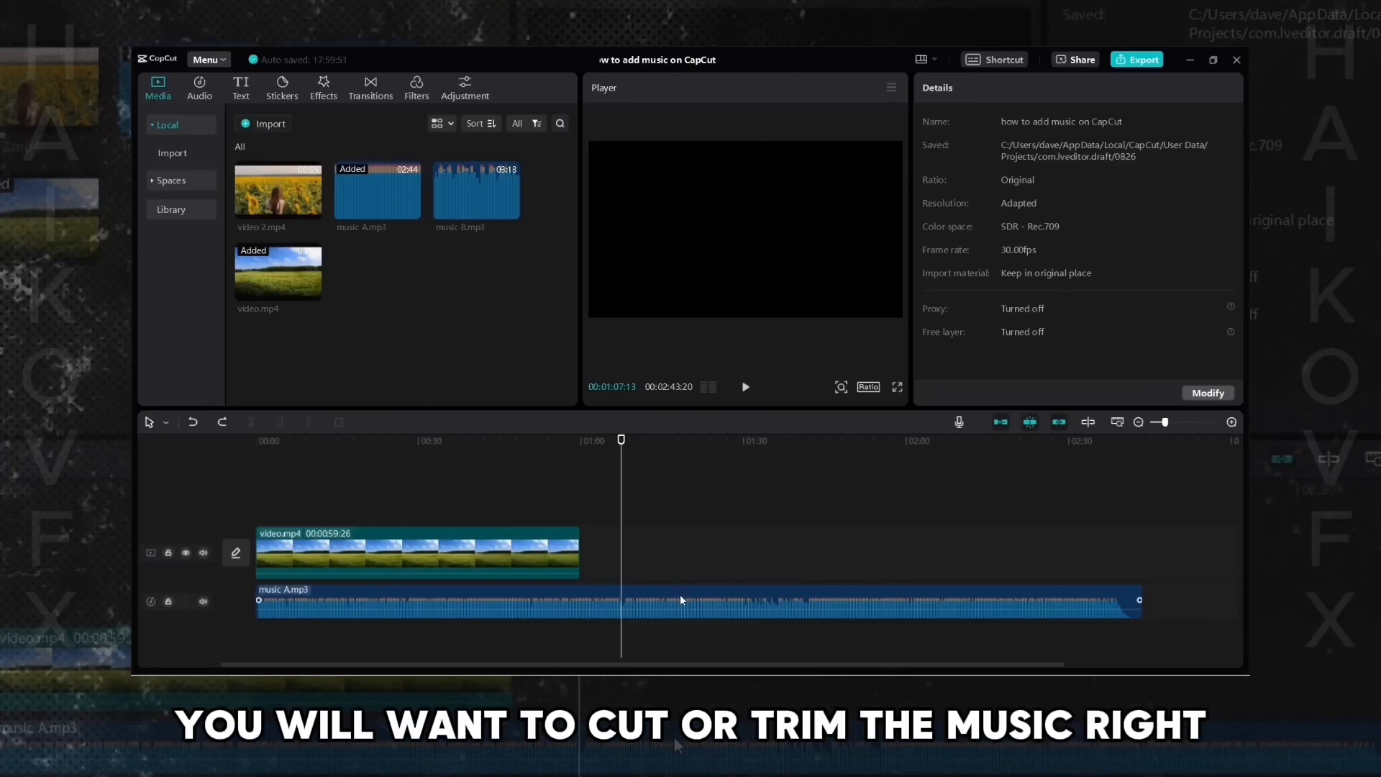
- Trim the end of music A.mp3 to match the end of video.mp4 and play the ending
{"action": "left_click", "coordinate": [681, 600]}
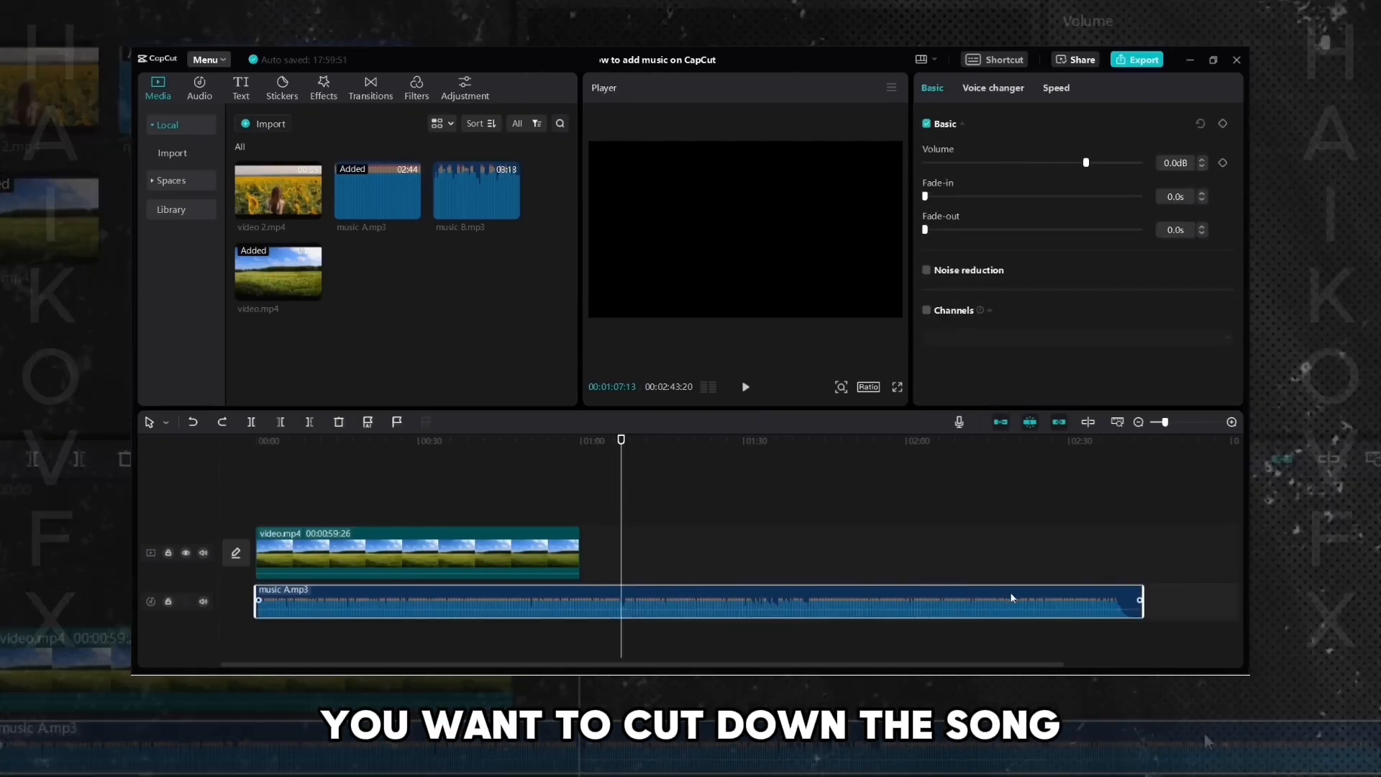
{"action": "left_click", "coordinate": [992, 566]}
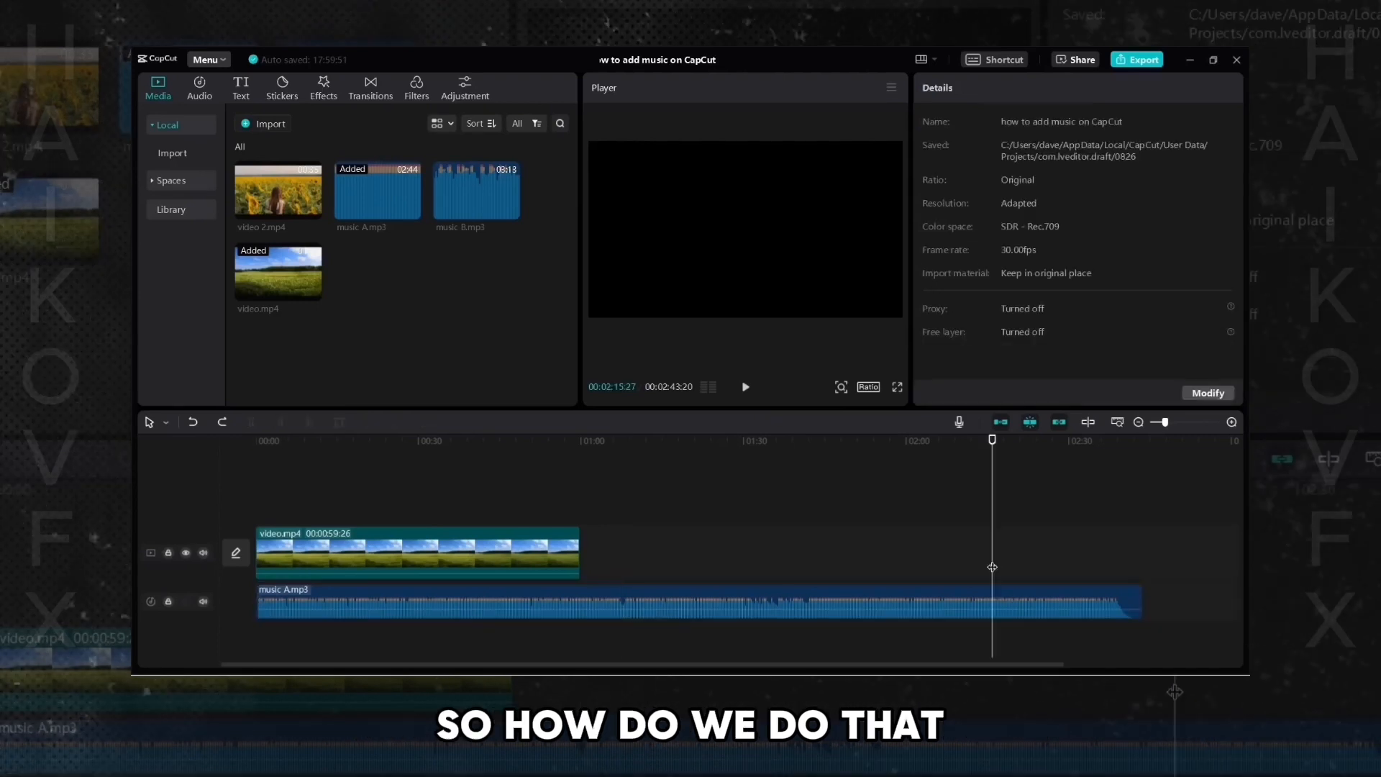
{"action": "left_click", "coordinate": [1073, 599]}
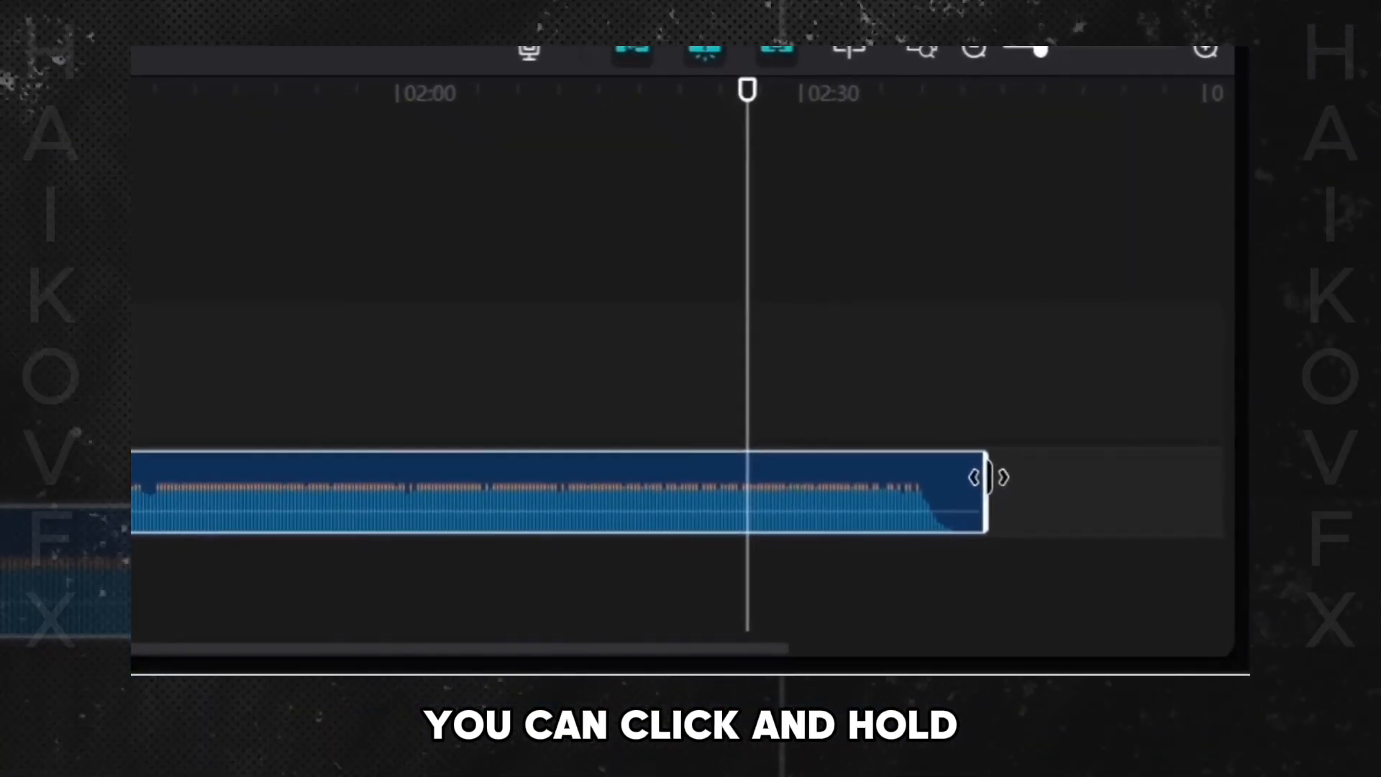
{"action": "left_click_drag", "start_coordinate": [944, 488], "coordinate": [3, 537]}
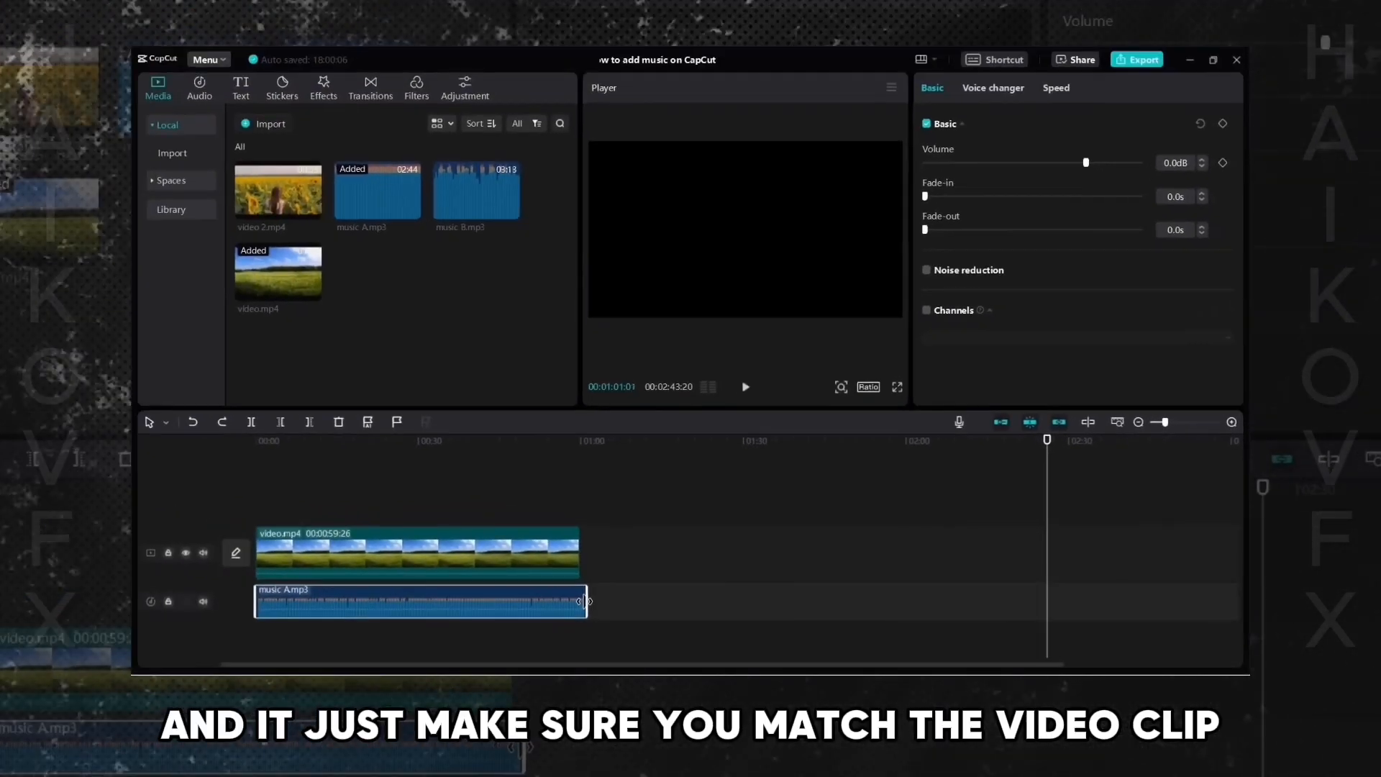
{"action": "left_click_drag", "start_coordinate": [584, 601], "coordinate": [581, 601]}
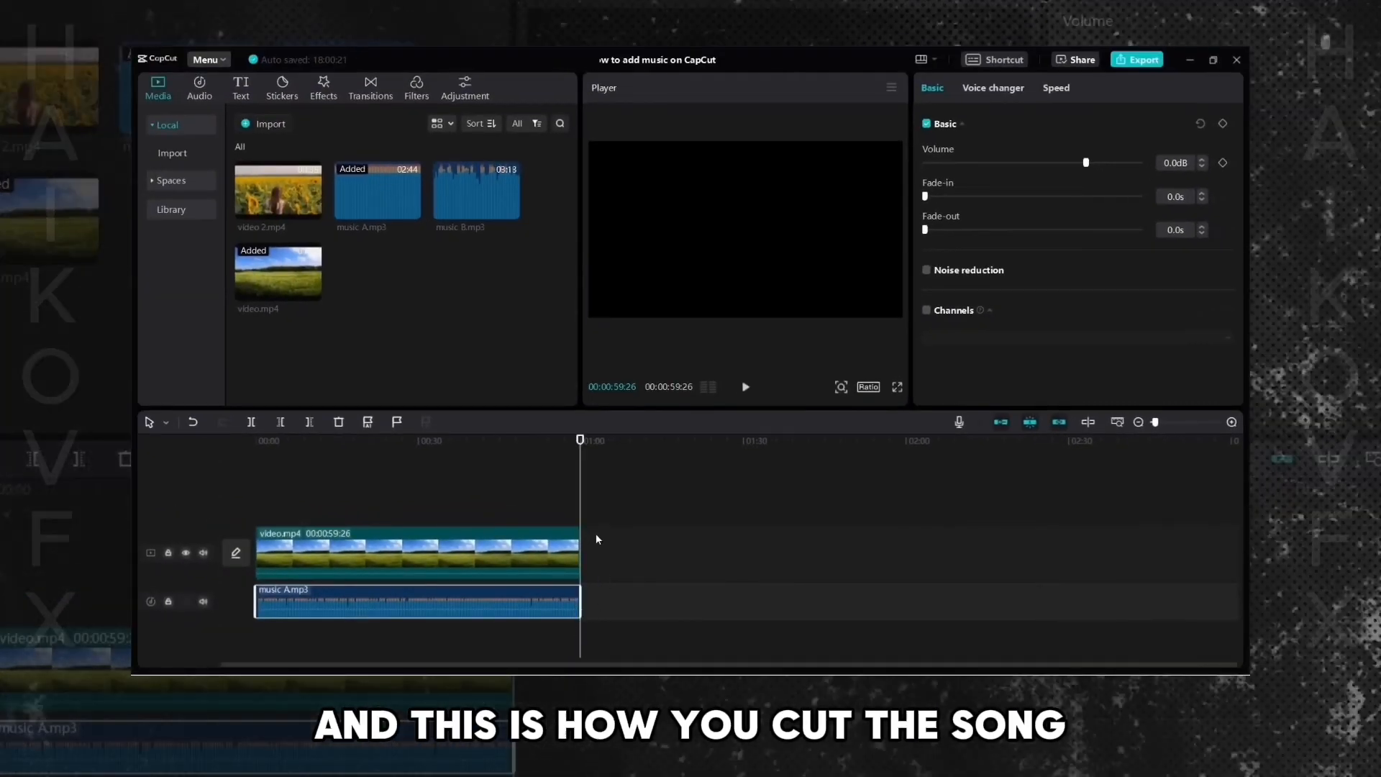
{"action": "left_click", "coordinate": [567, 446]}
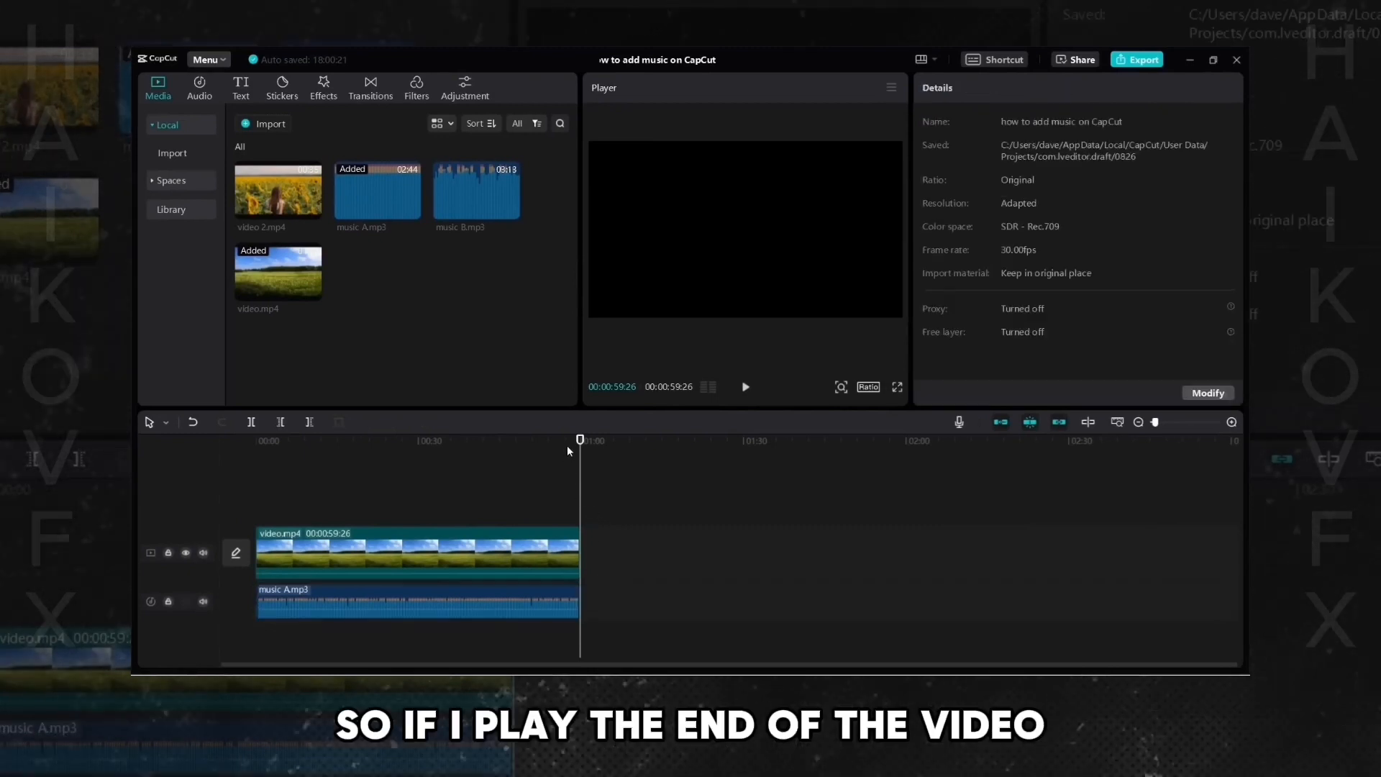
{"action": "left_click", "coordinate": [746, 388]}
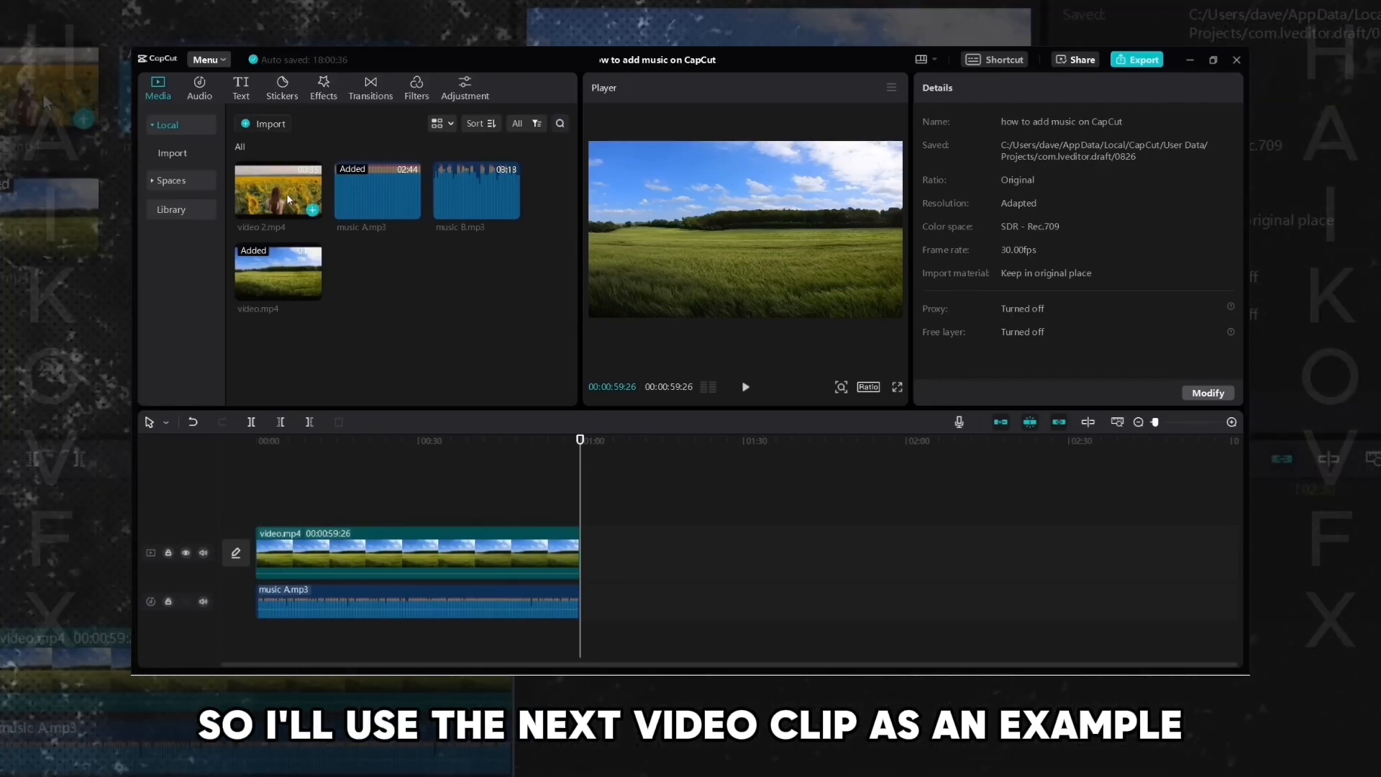
- Append video 2.mp4 to the timeline after video.mp4
{"action": "left_click_drag", "start_coordinate": [286, 193], "coordinate": [614, 558]}
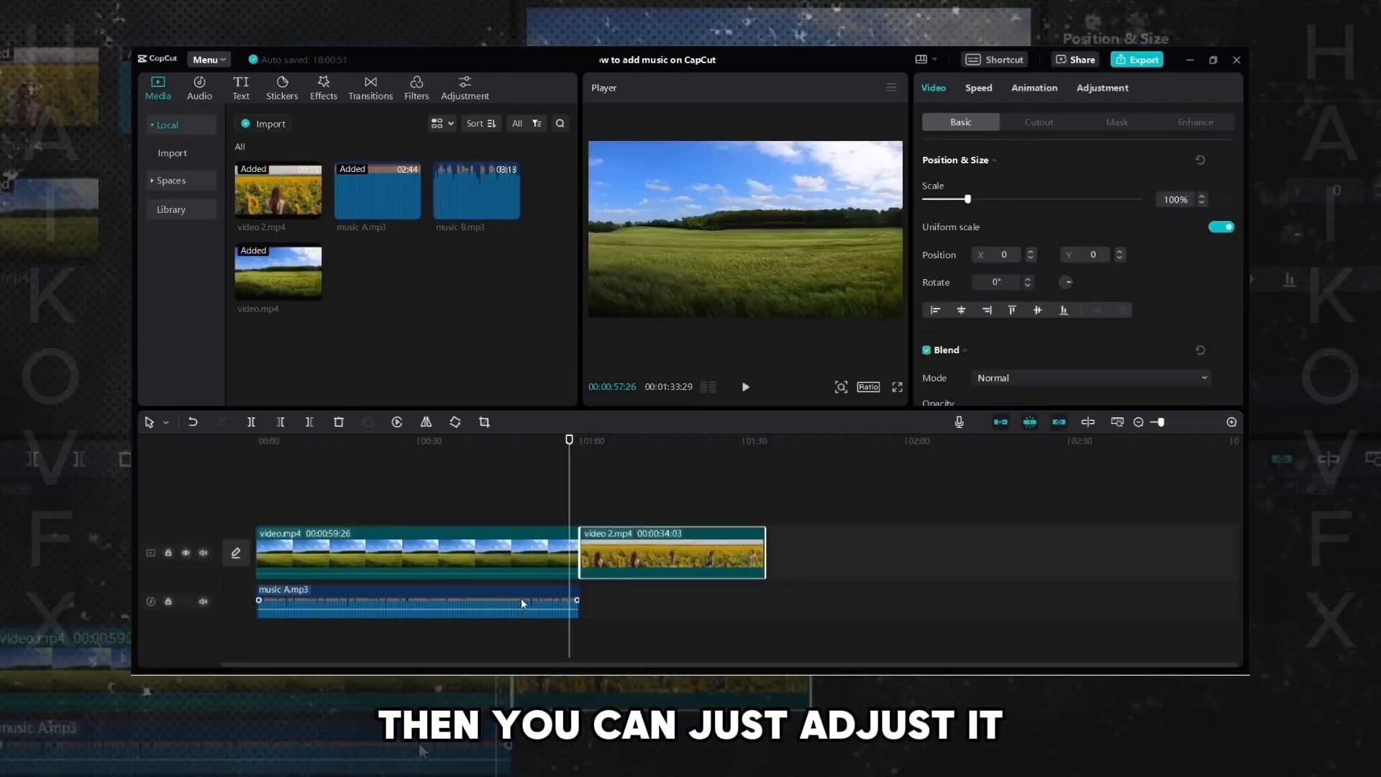
- Extend music A.mp3 to the end of video 2.mp4 and play across the cut
{"action": "left_click", "coordinate": [522, 600]}
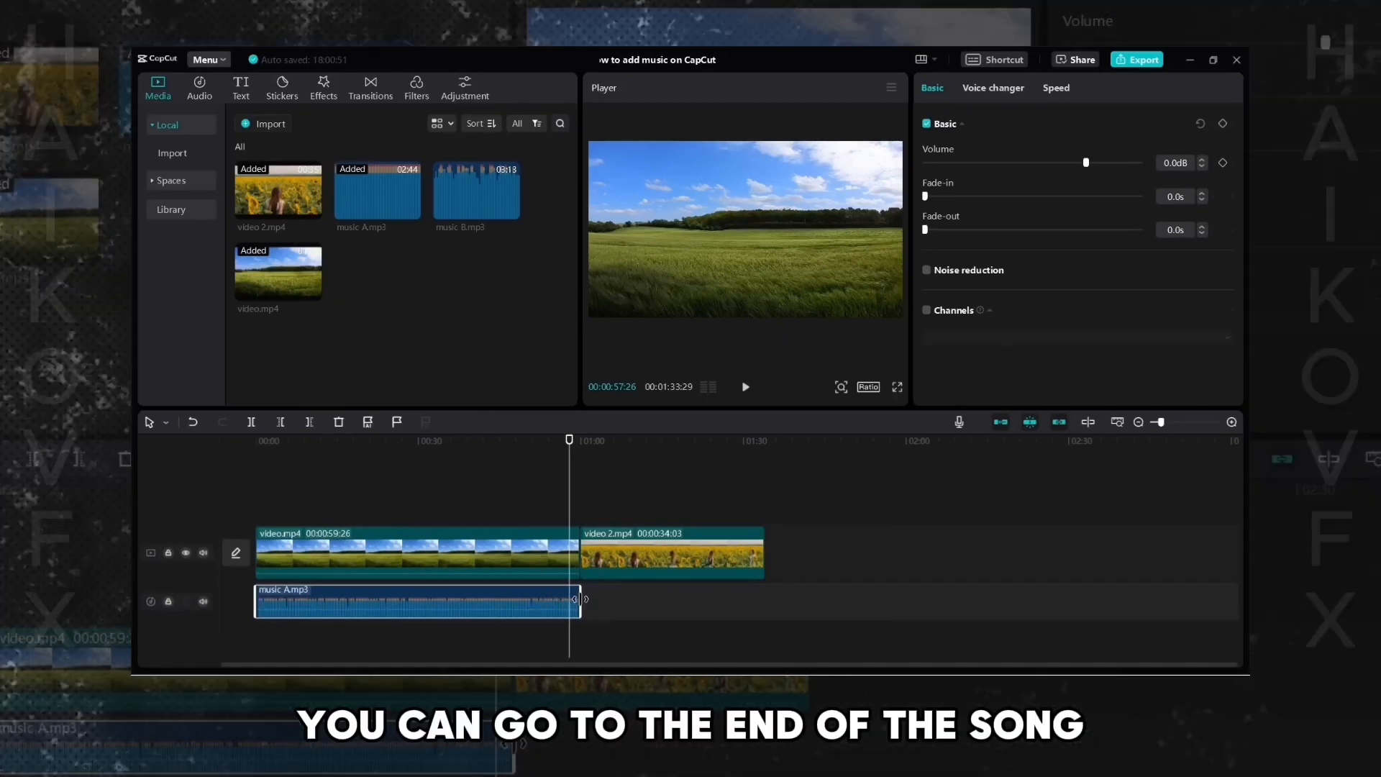
{"action": "left_click", "coordinate": [581, 599]}
{"action": "left_click_drag", "start_coordinate": [583, 601], "coordinate": [765, 600]}
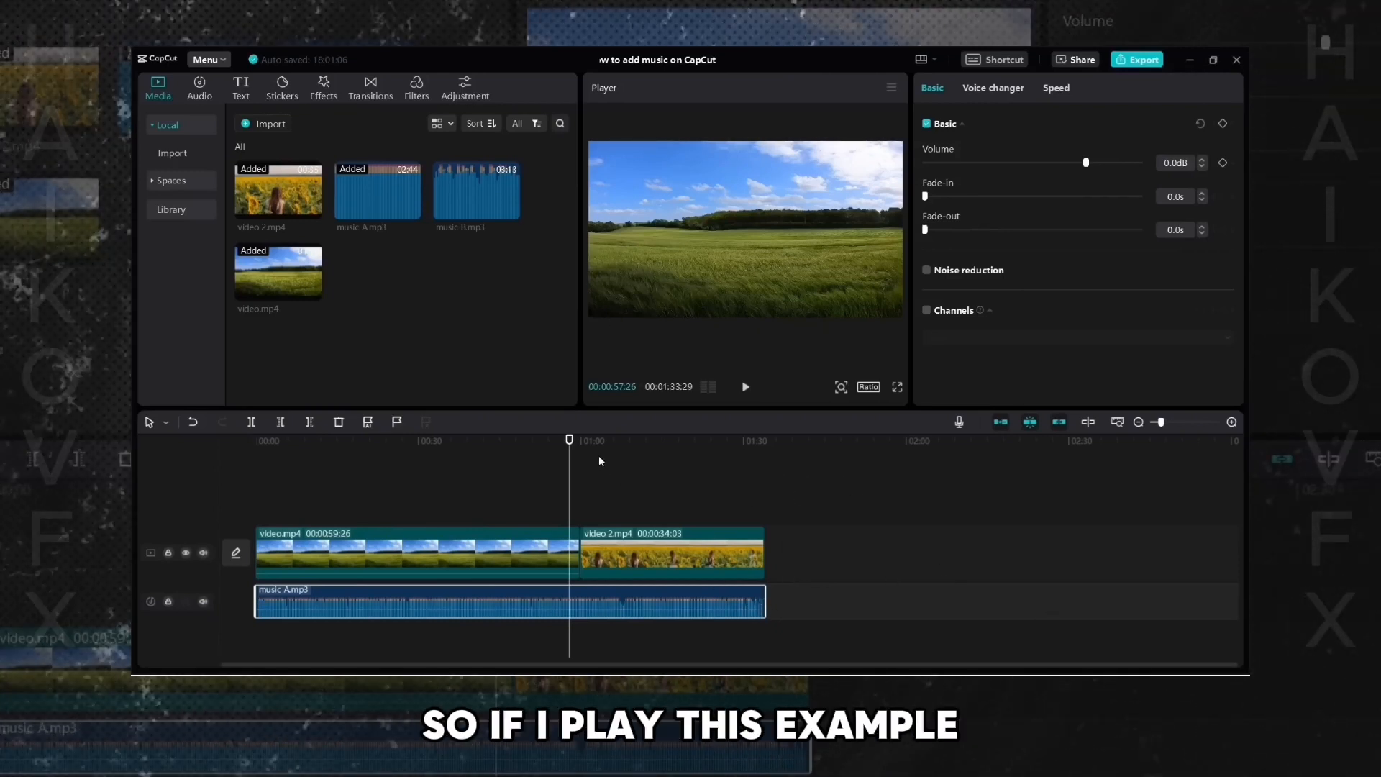
{"action": "left_click", "coordinate": [580, 441]}
{"action": "left_click_drag", "start_coordinate": [576, 441], "coordinate": [573, 441]}
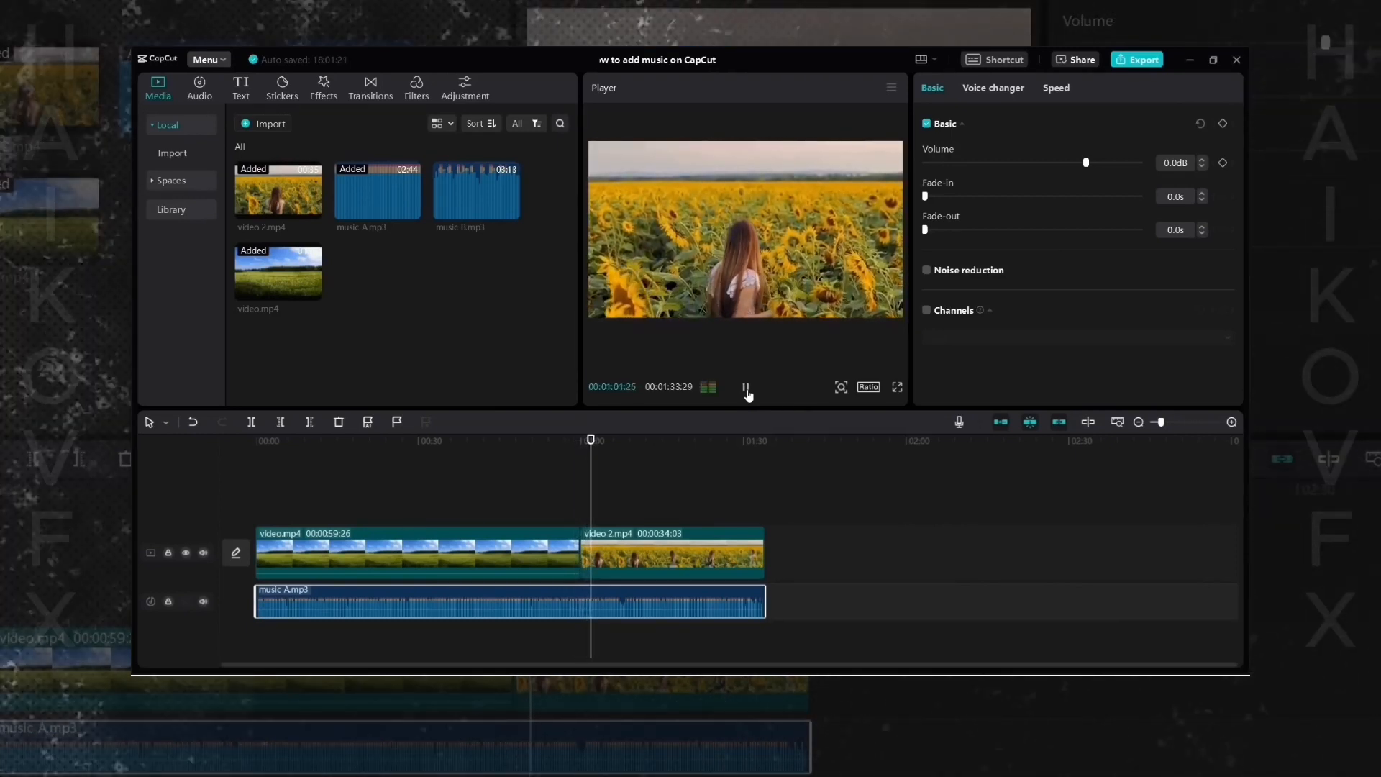
{"action": "left_click", "coordinate": [746, 388]}
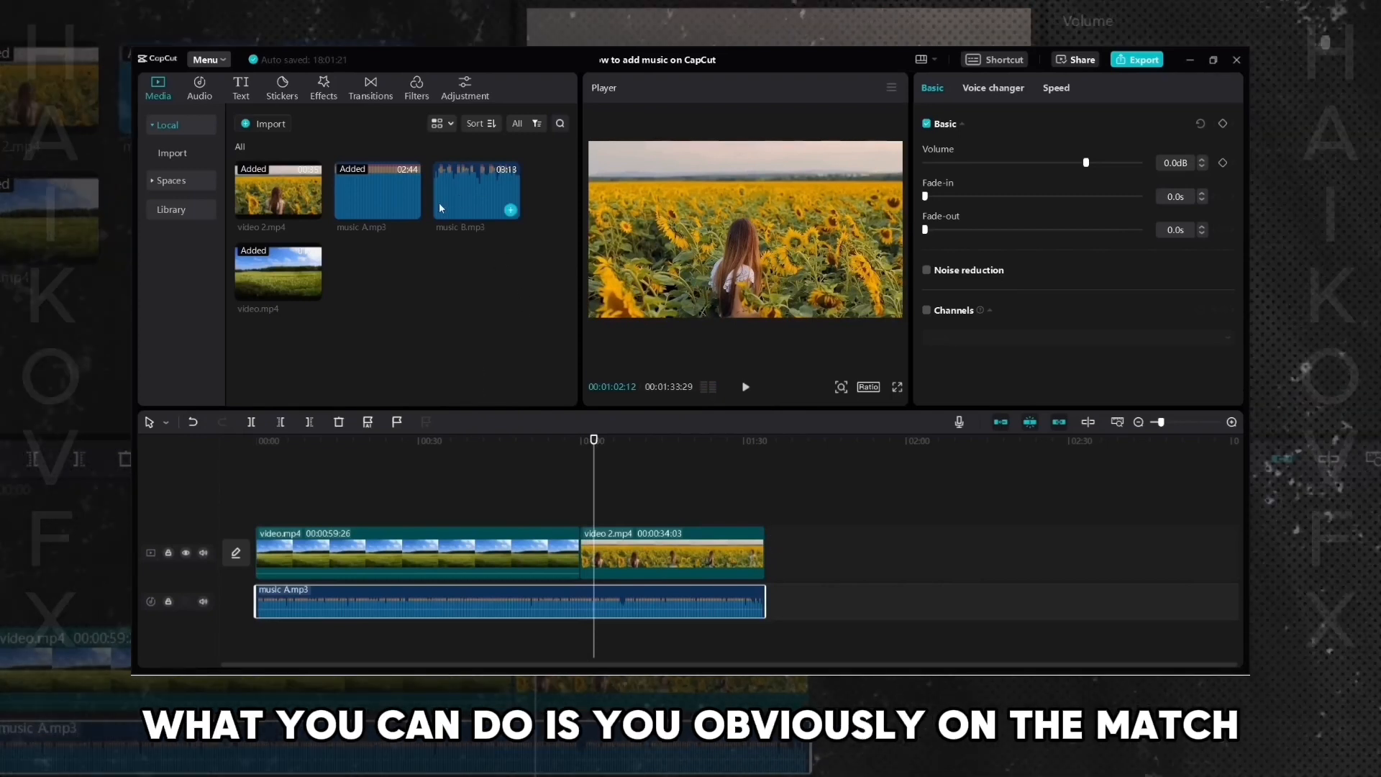
- Trim music A.mp3 back to the end of video.mp4 and place music B.mp3 right after it
{"action": "left_click_drag", "start_coordinate": [764, 602], "coordinate": [578, 603]}
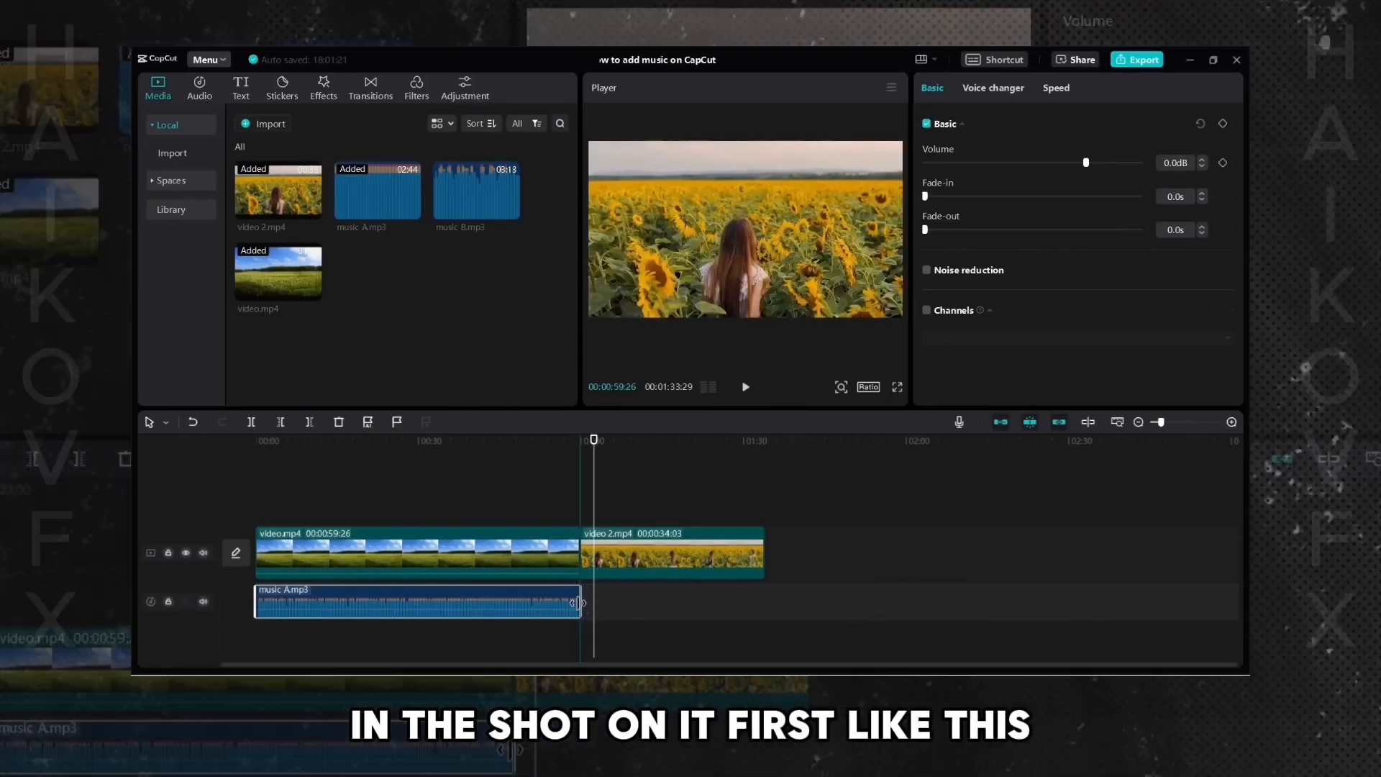
{"action": "left_click", "coordinate": [676, 441]}
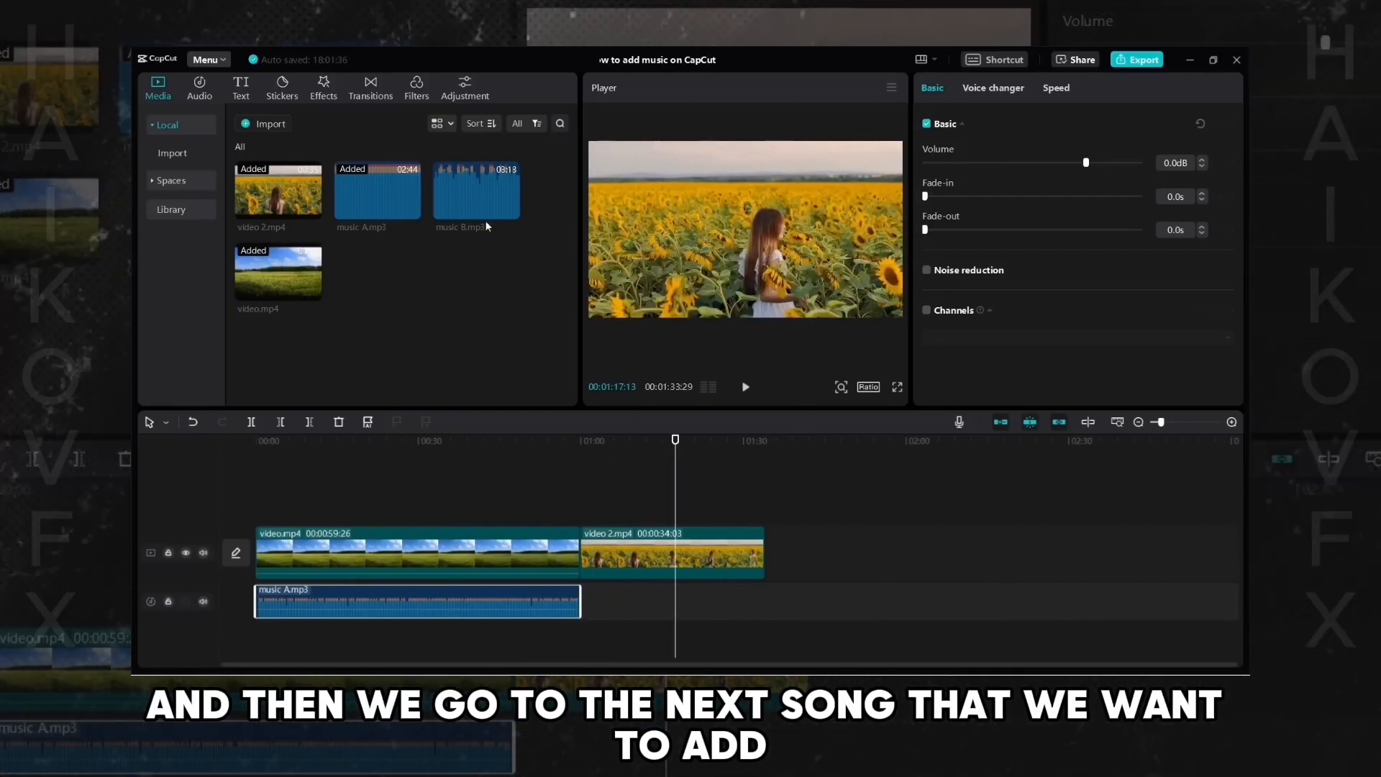
{"action": "left_click", "coordinate": [481, 196]}
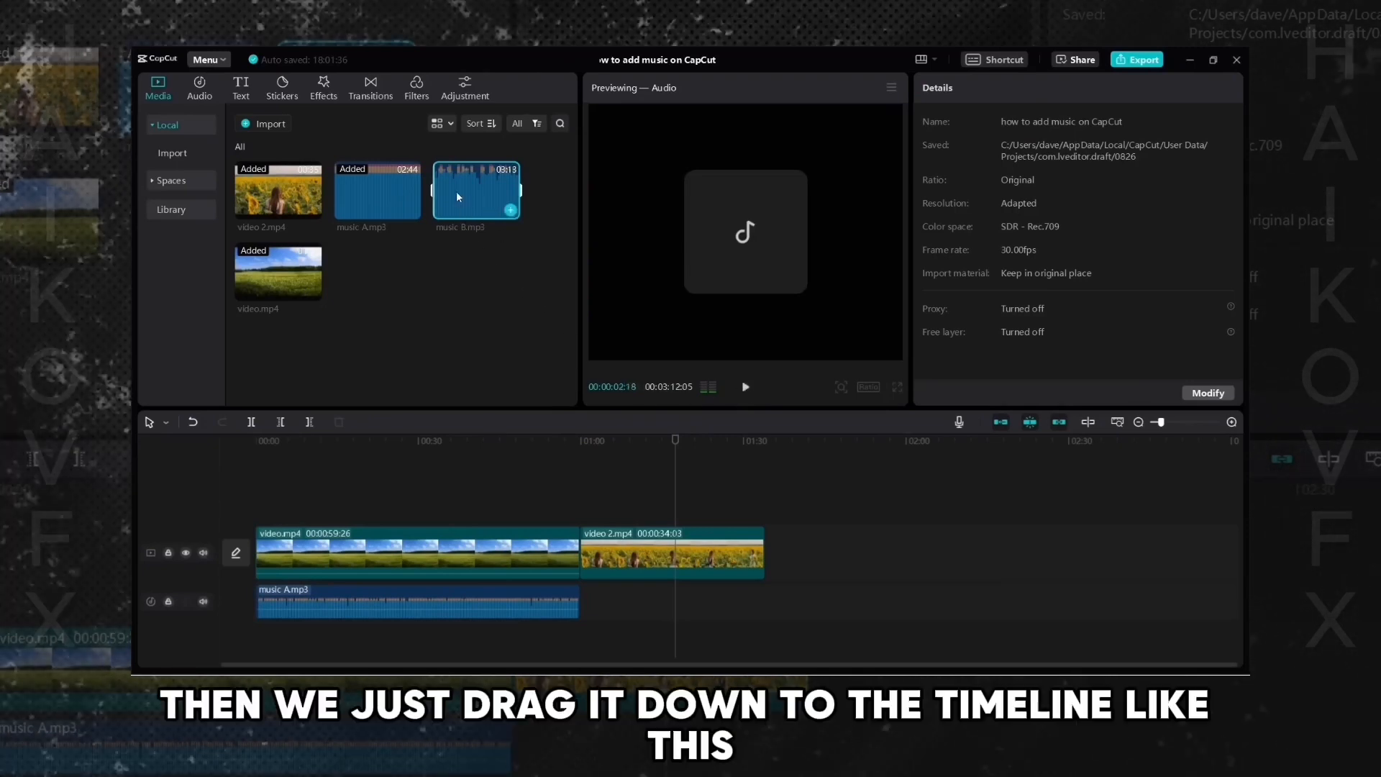
{"action": "left_click_drag", "start_coordinate": [458, 192], "coordinate": [584, 606]}
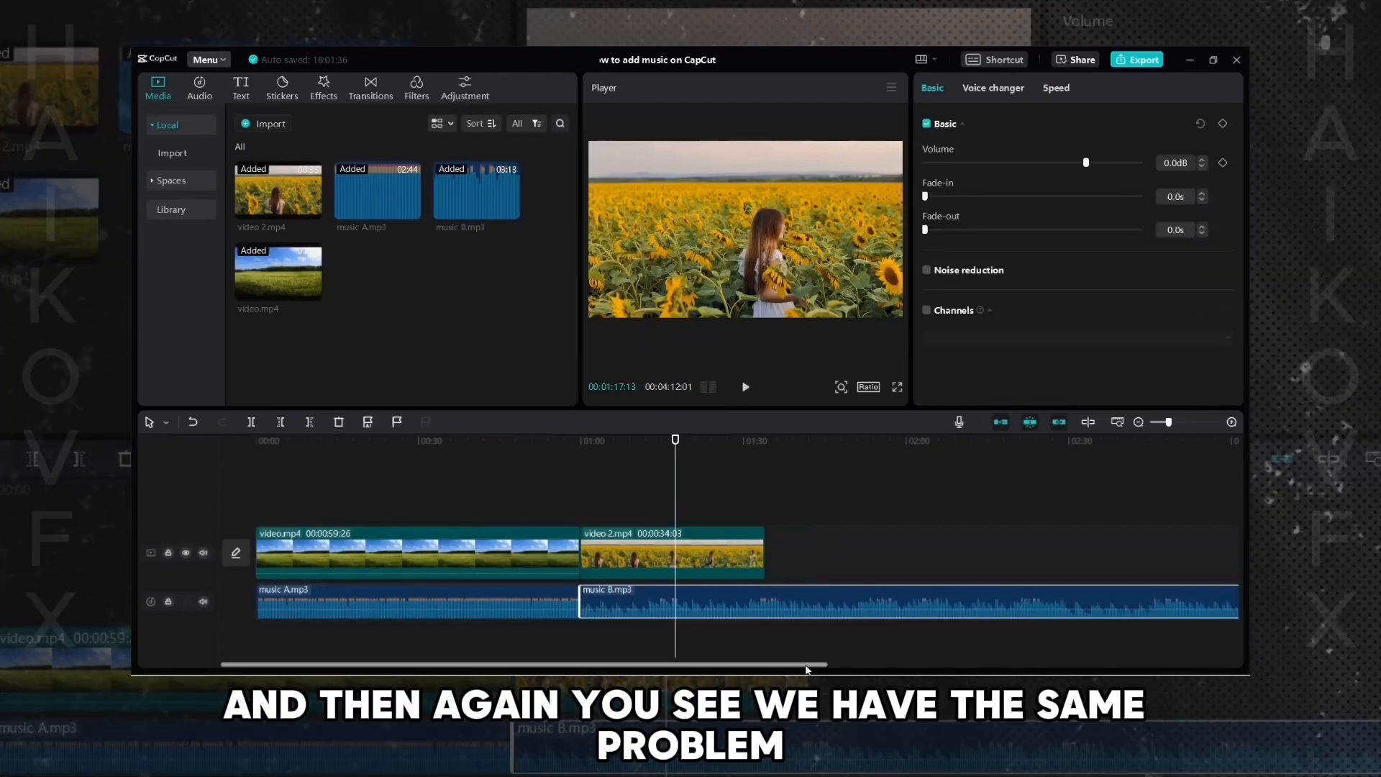
- Trim the end of music B.mp3 to match the end of video 2.mp4
{"action": "scroll", "coordinate": [689, 595], "scroll_direction": "right", "scroll_amount": 3}
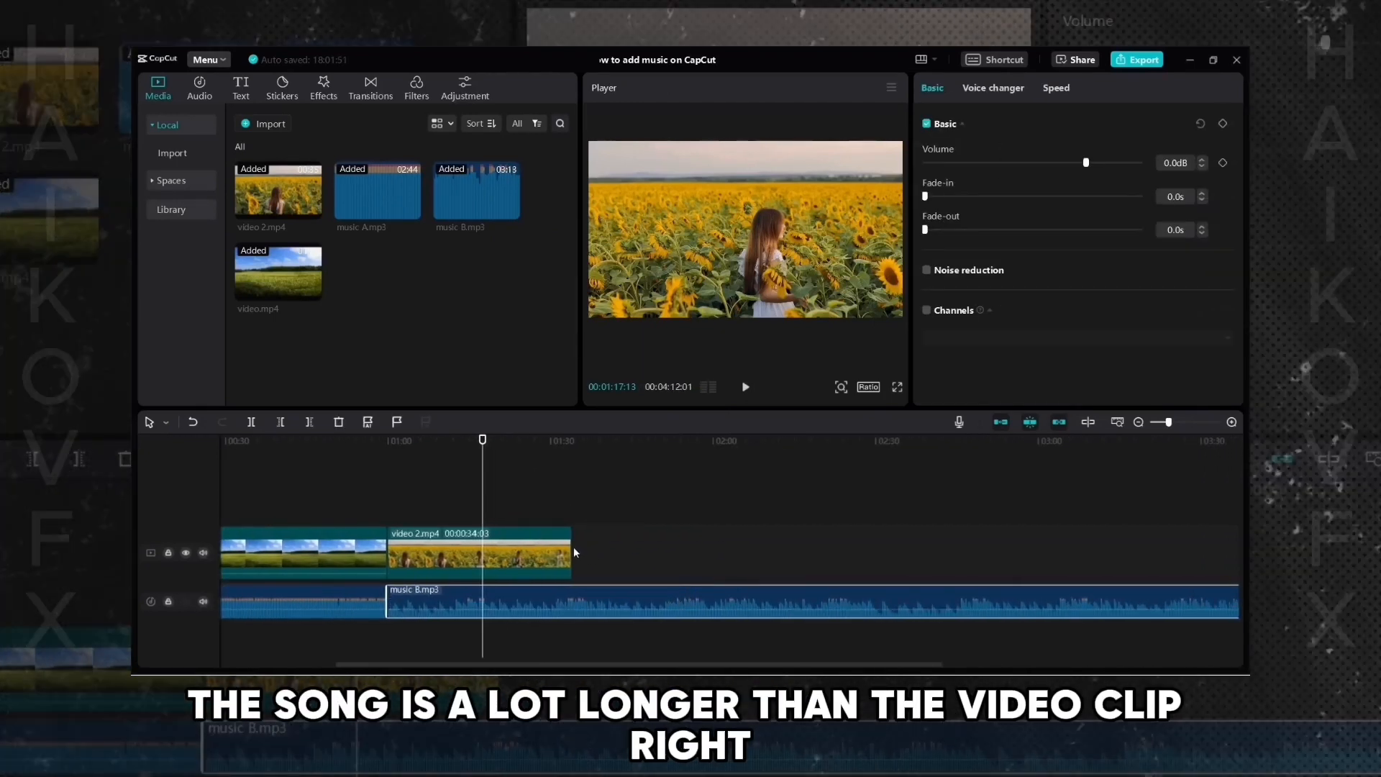
{"action": "left_click", "coordinate": [747, 388]}
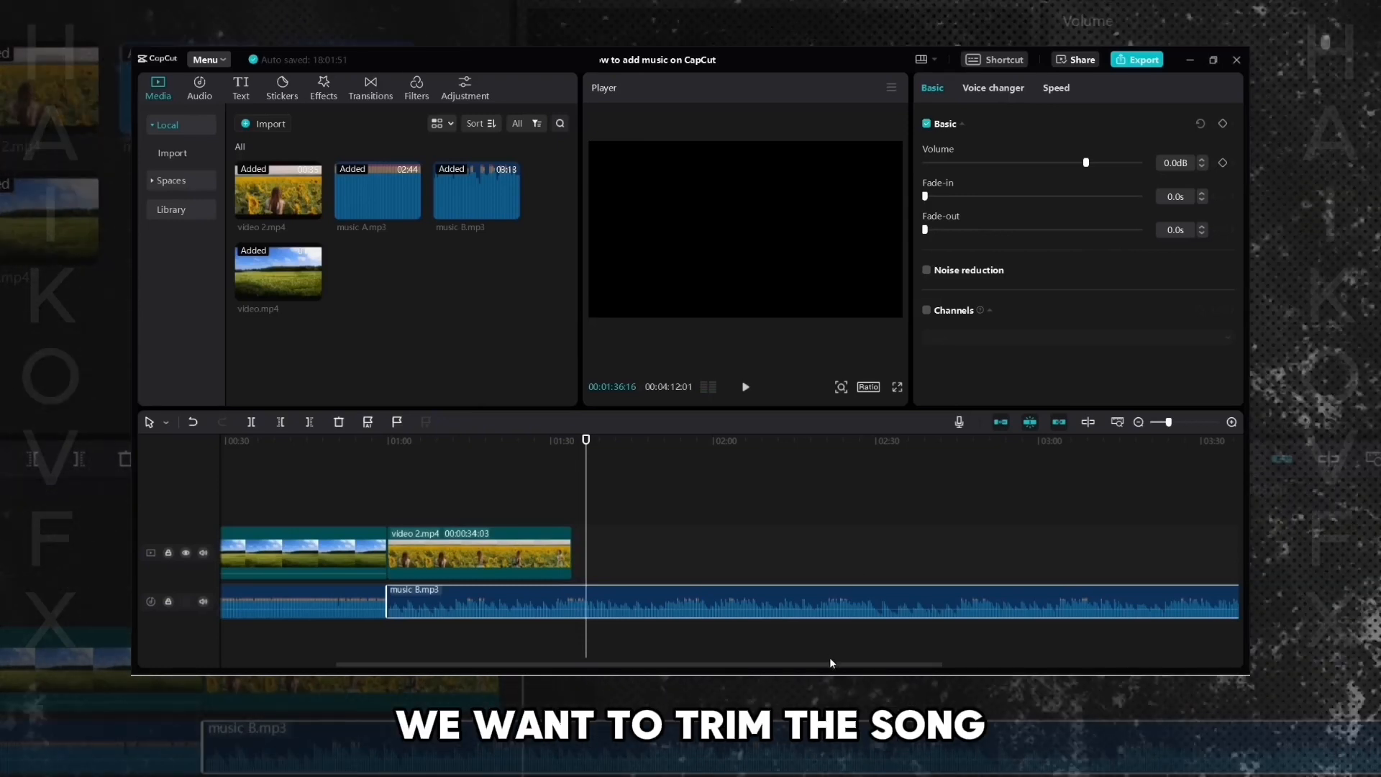
{"action": "left_click_drag", "start_coordinate": [830, 663], "coordinate": [1111, 651]}
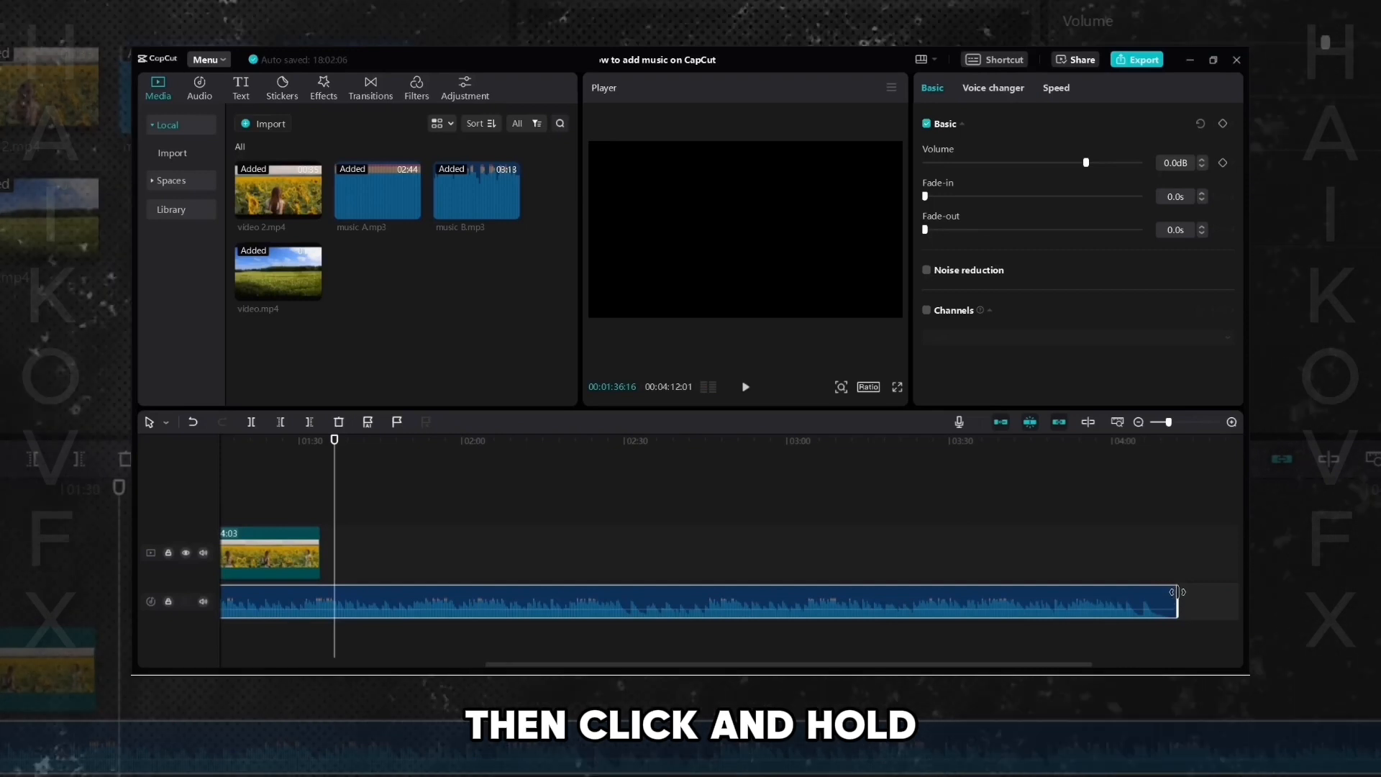
{"action": "left_click_drag", "start_coordinate": [1120, 595], "coordinate": [500, 595]}
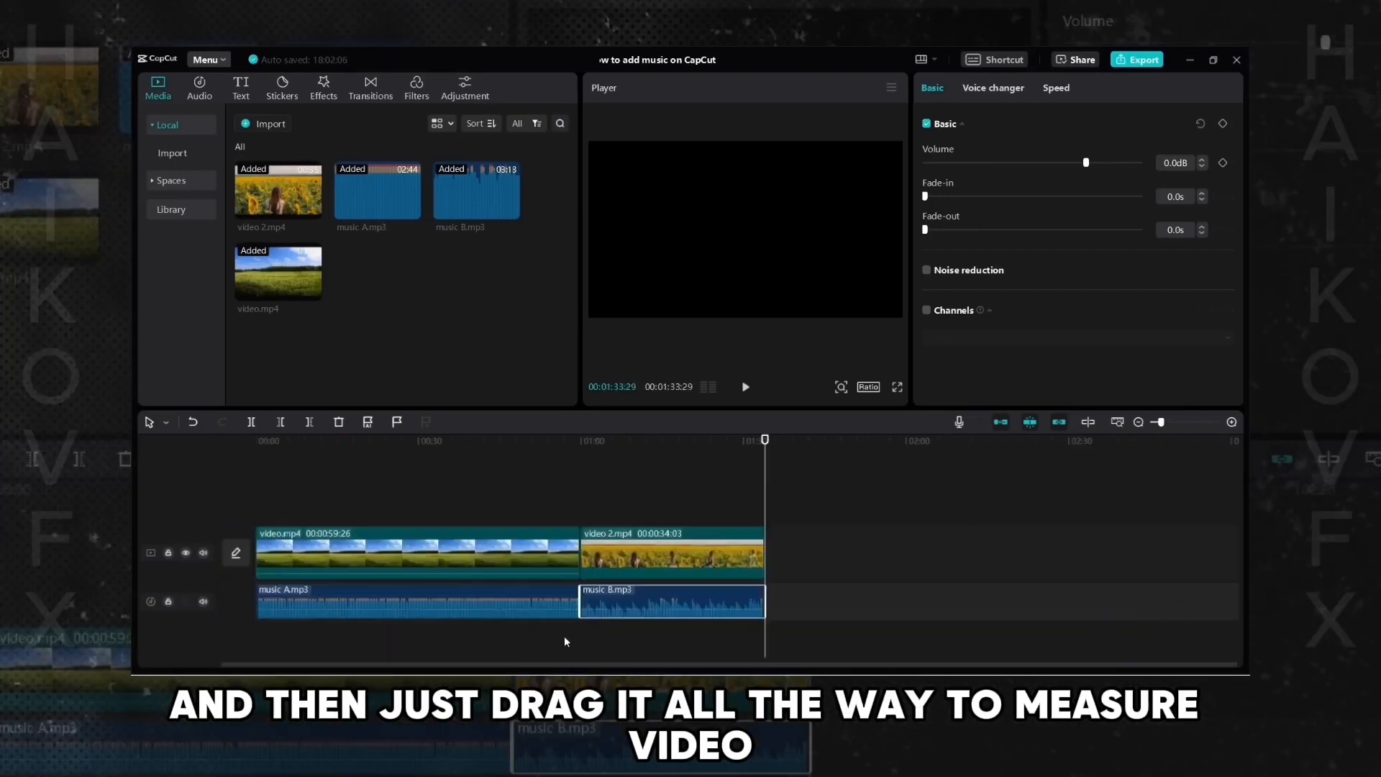
{"action": "left_click", "coordinate": [570, 464]}
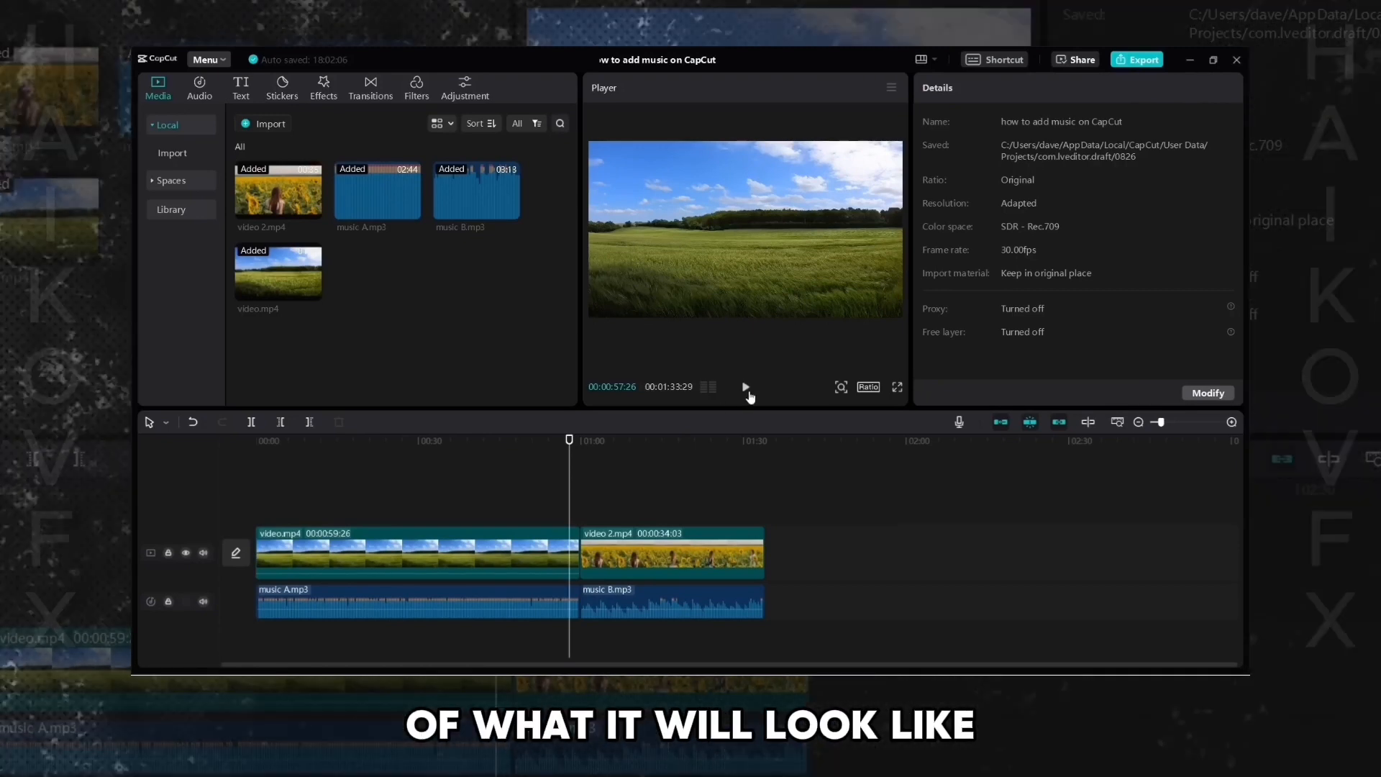
- Play across the cut, select music B.mp3, and try raising its volume to 18.6 dB before returning it to 0.0 dB
{"action": "left_click", "coordinate": [746, 388]}
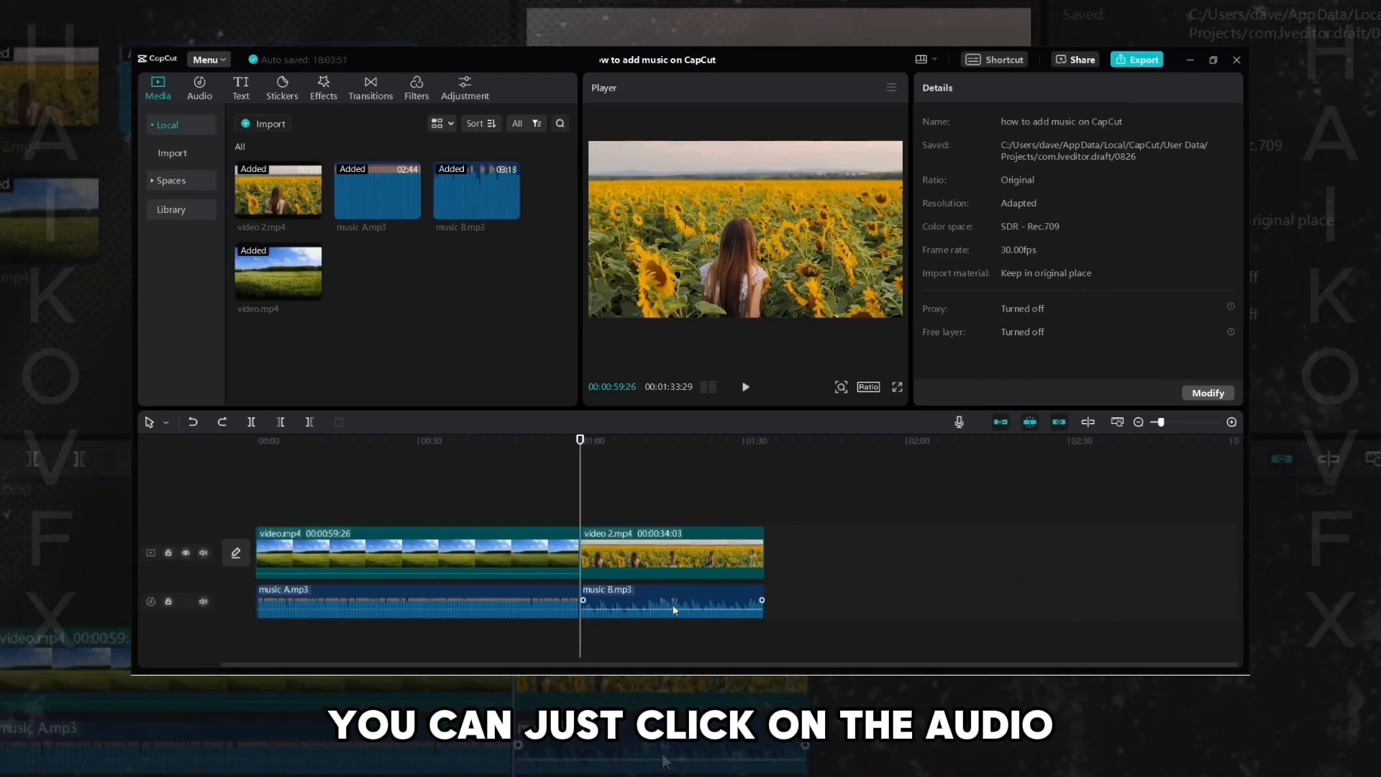
{"action": "left_click", "coordinate": [625, 598]}
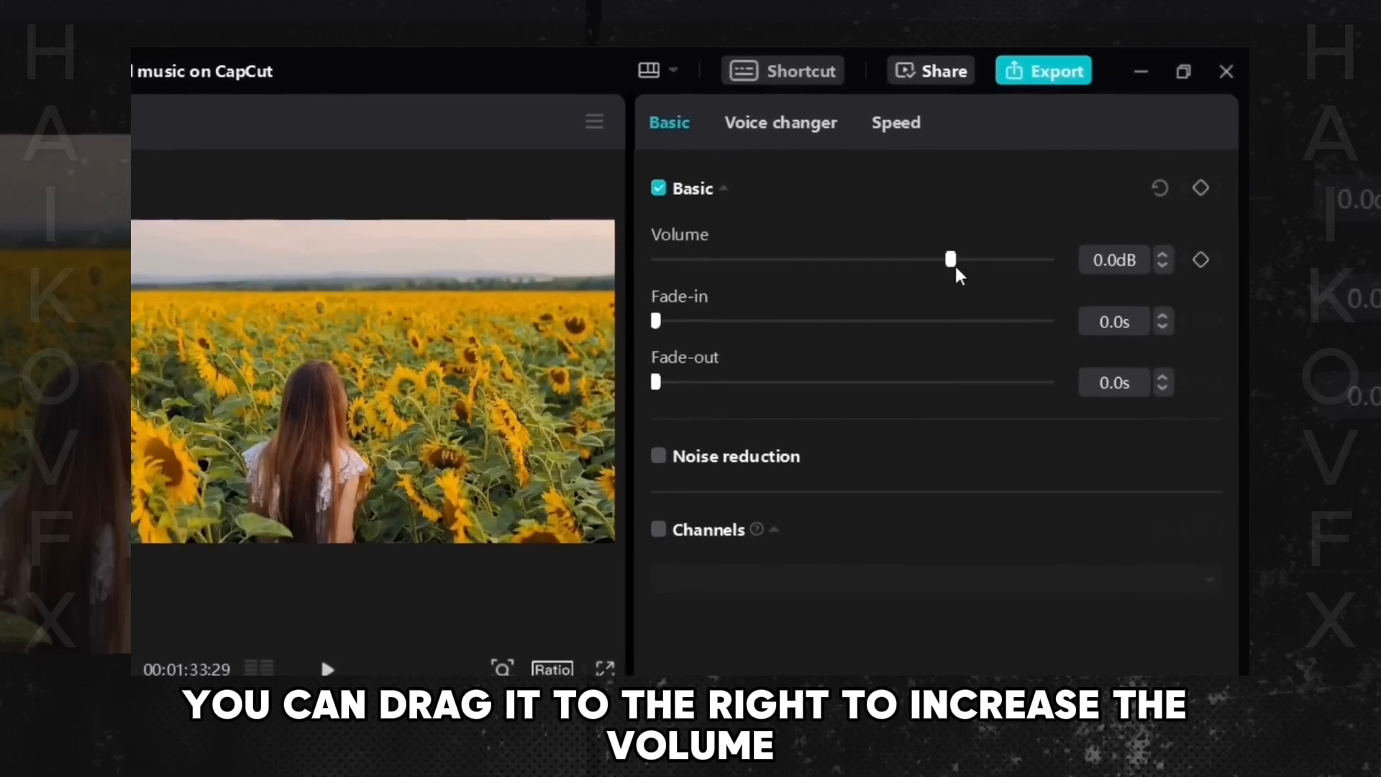
{"action": "left_click_drag", "start_coordinate": [952, 264], "coordinate": [980, 271]}
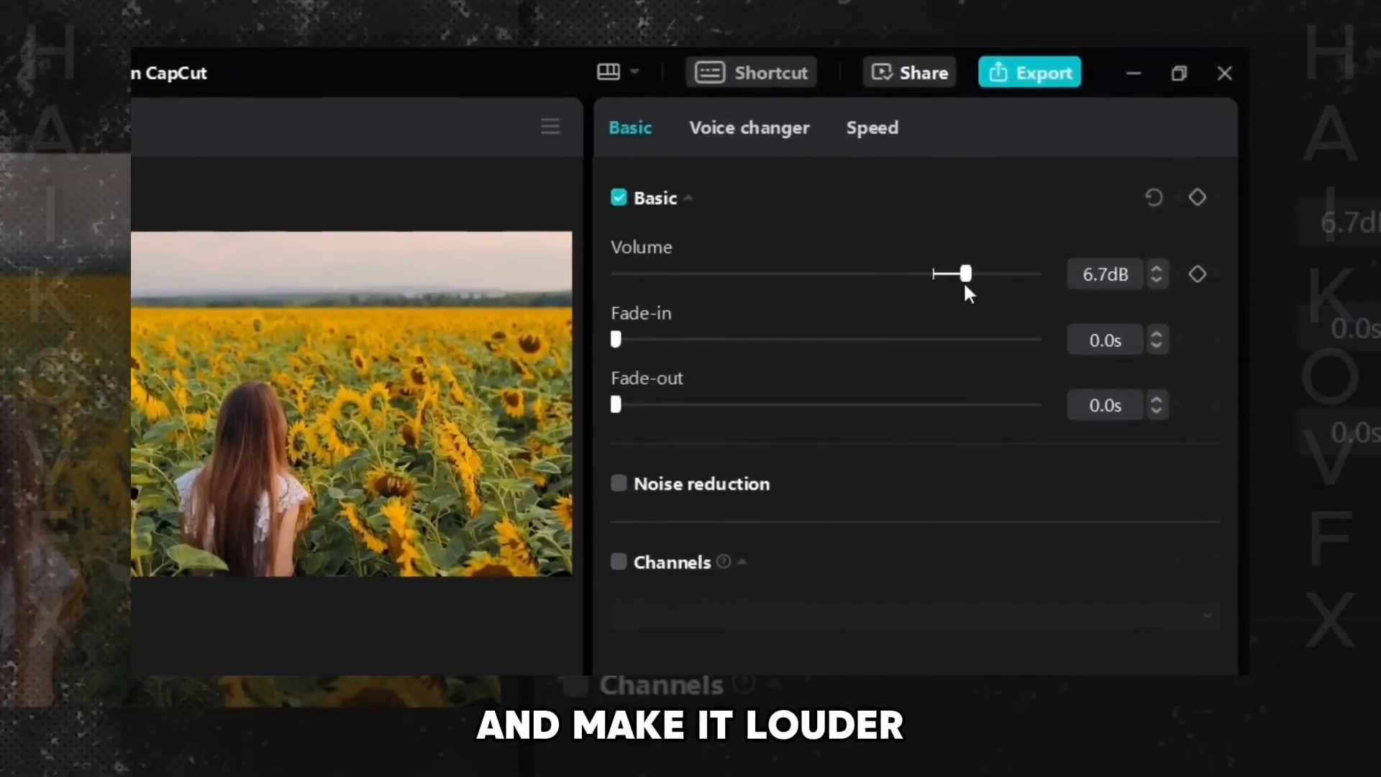
{"action": "left_click_drag", "start_coordinate": [964, 278], "coordinate": [1025, 277]}
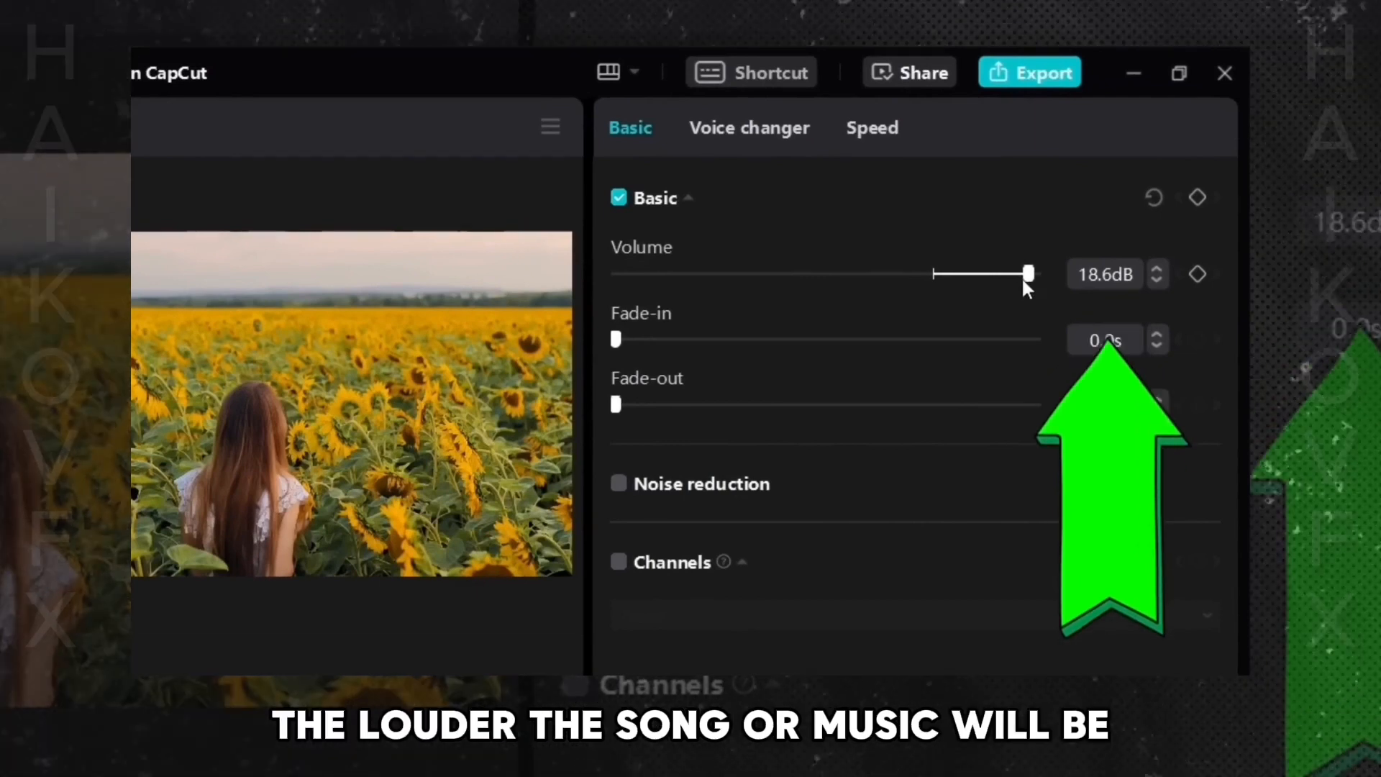
{"action": "left_click_drag", "start_coordinate": [1018, 280], "coordinate": [930, 277]}
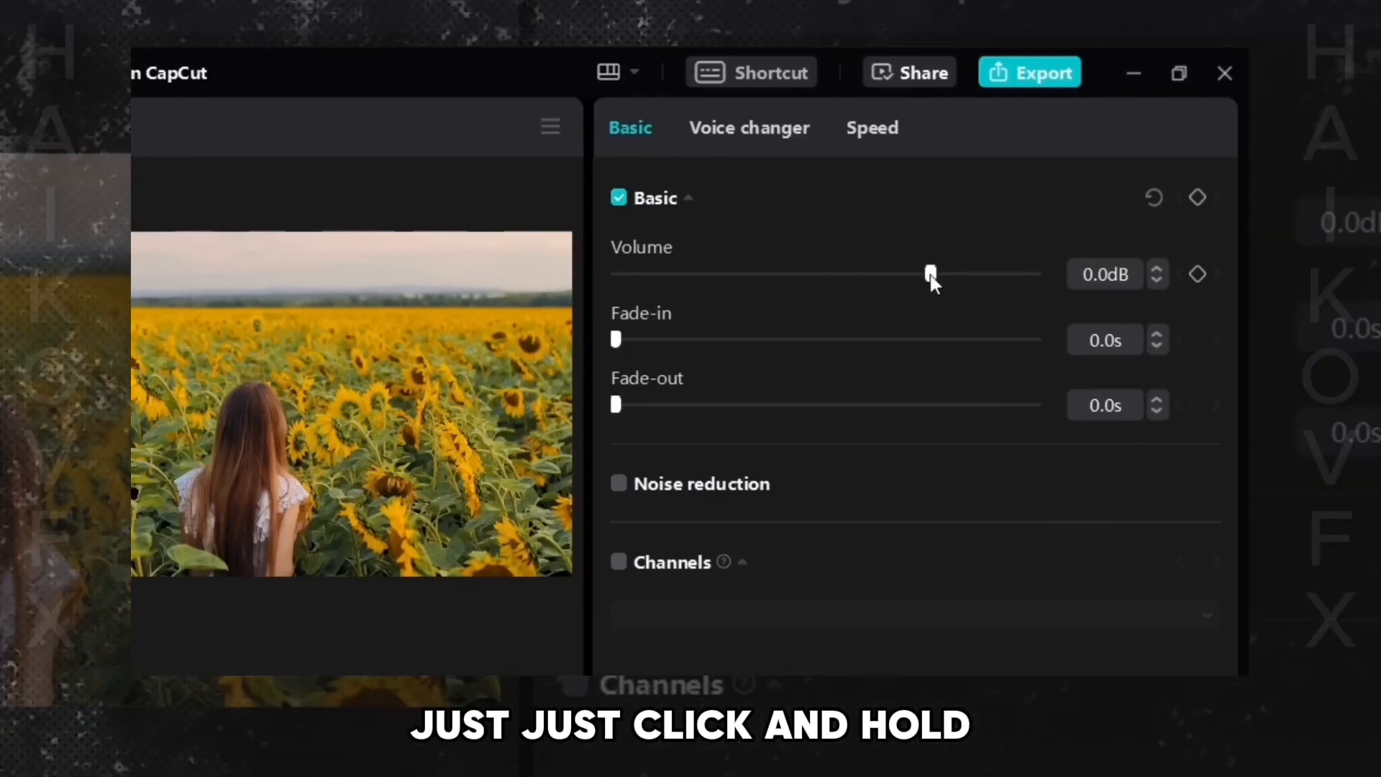
- Set music B.mp3's volume to -38.8 dB and add a 0.2 s fade-in plus a fade-out
{"action": "left_click_drag", "start_coordinate": [913, 280], "coordinate": [727, 312]}
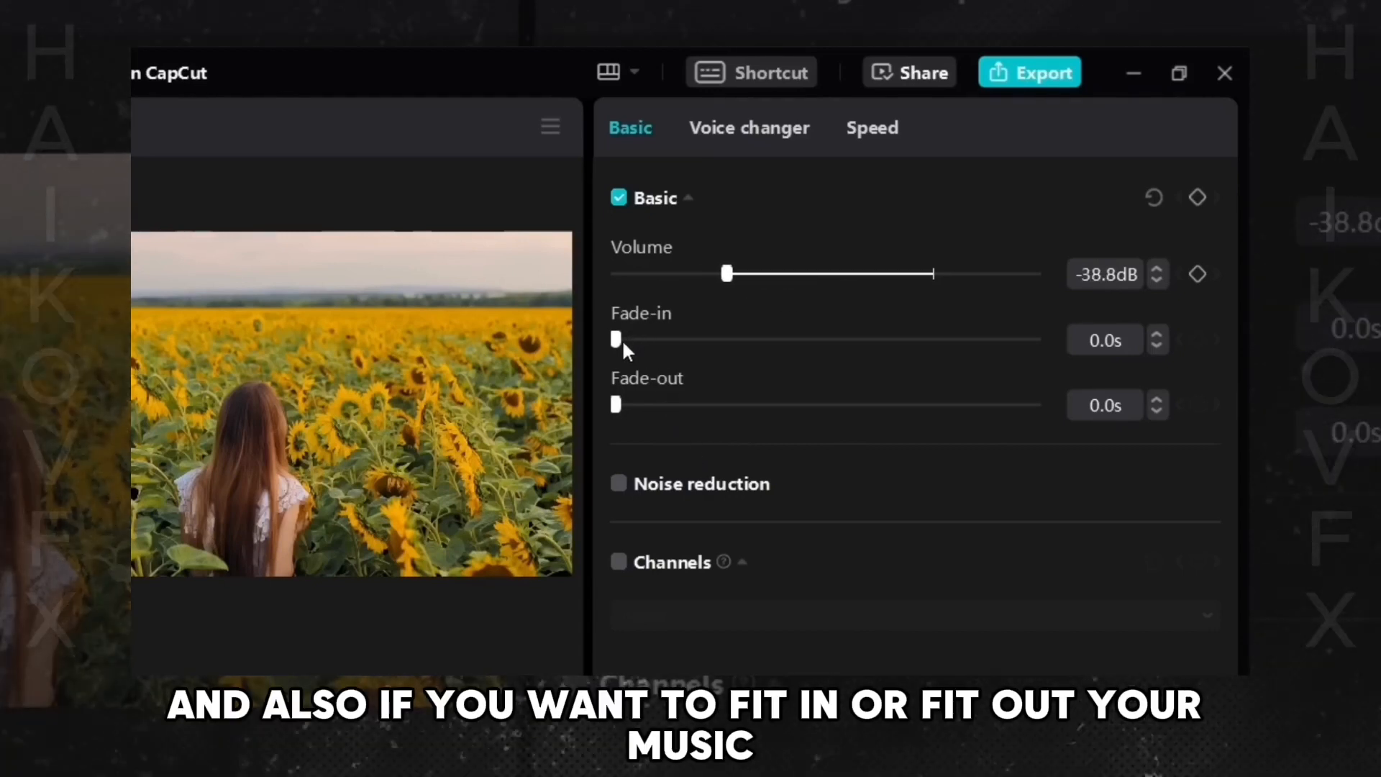
{"action": "left_click_drag", "start_coordinate": [617, 341], "coordinate": [640, 348]}
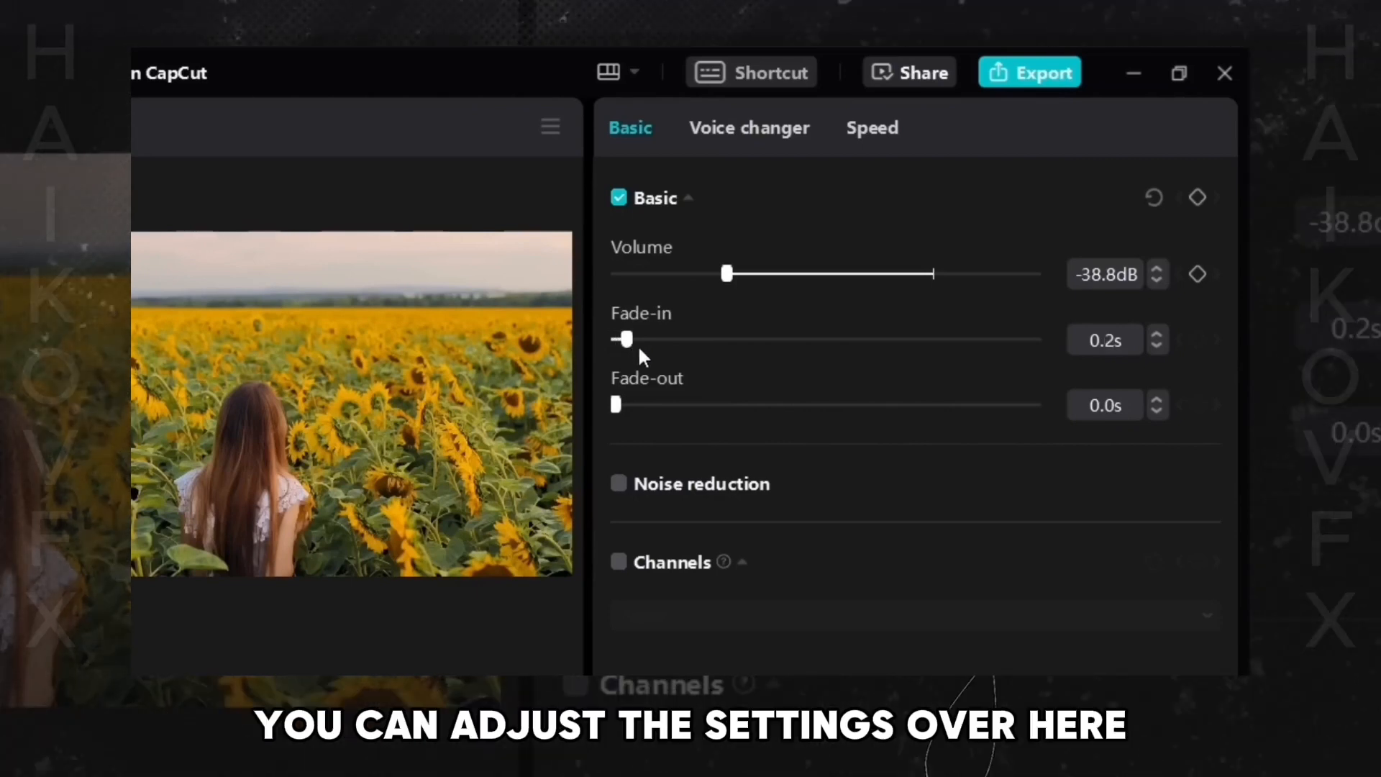
{"action": "left_click_drag", "start_coordinate": [635, 405], "coordinate": [664, 407]}
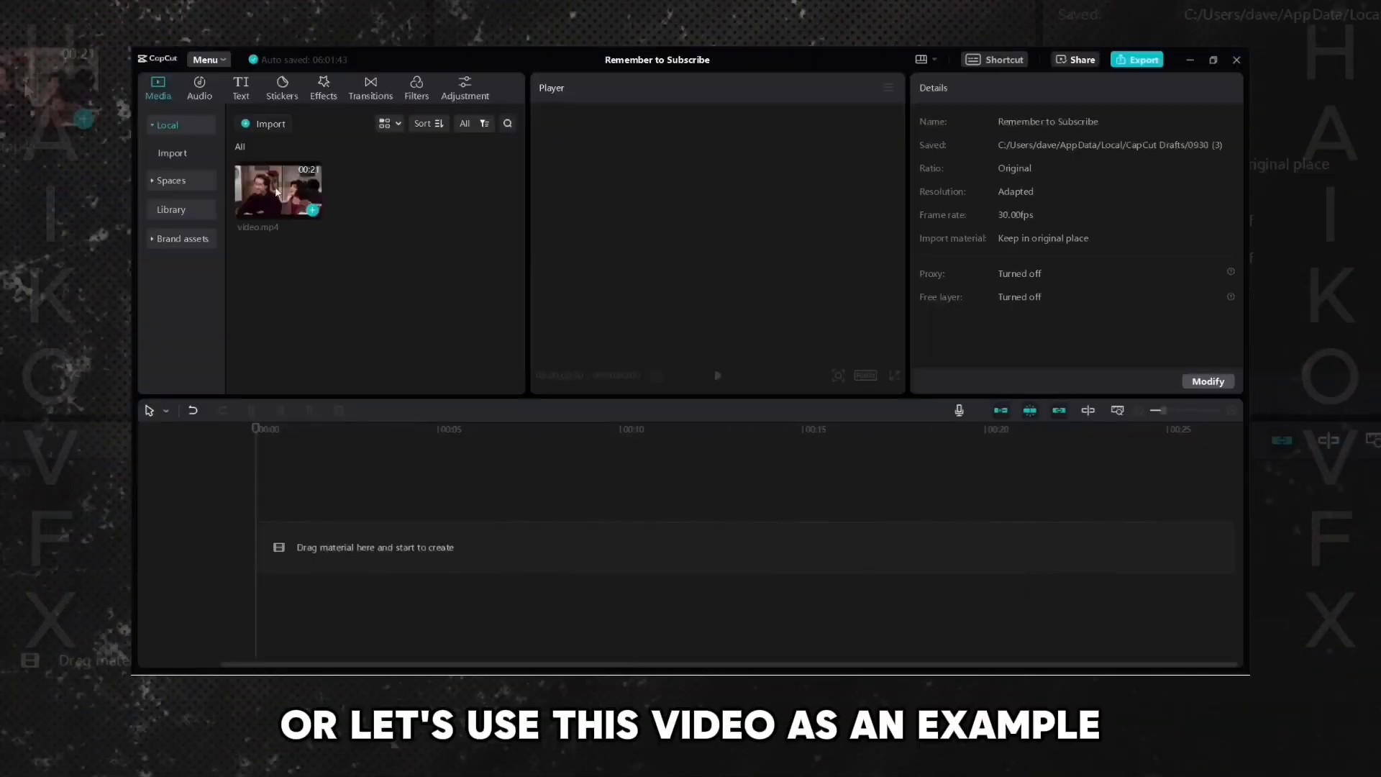
{"action": "left_click_drag", "start_coordinate": [277, 191], "coordinate": [324, 547]}
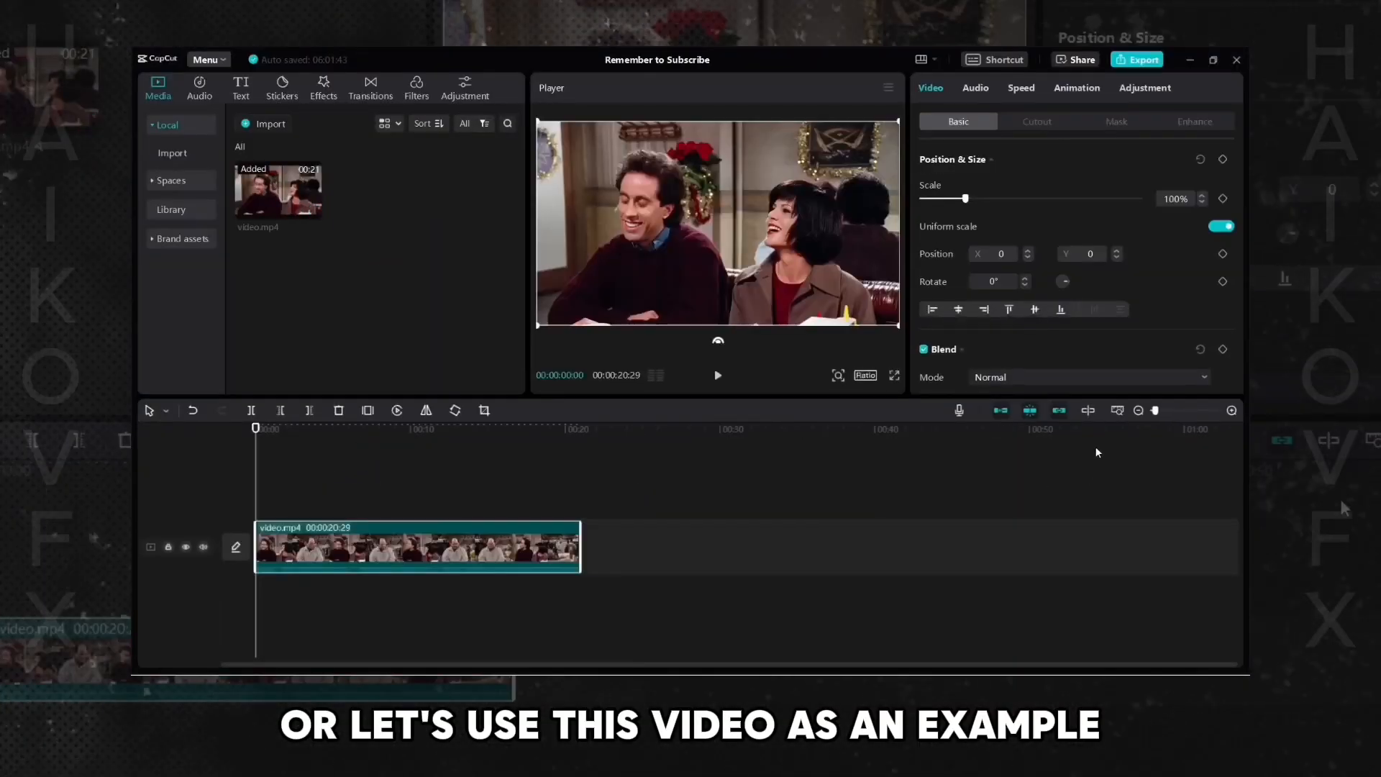
{"action": "left_click", "coordinate": [1117, 413]}
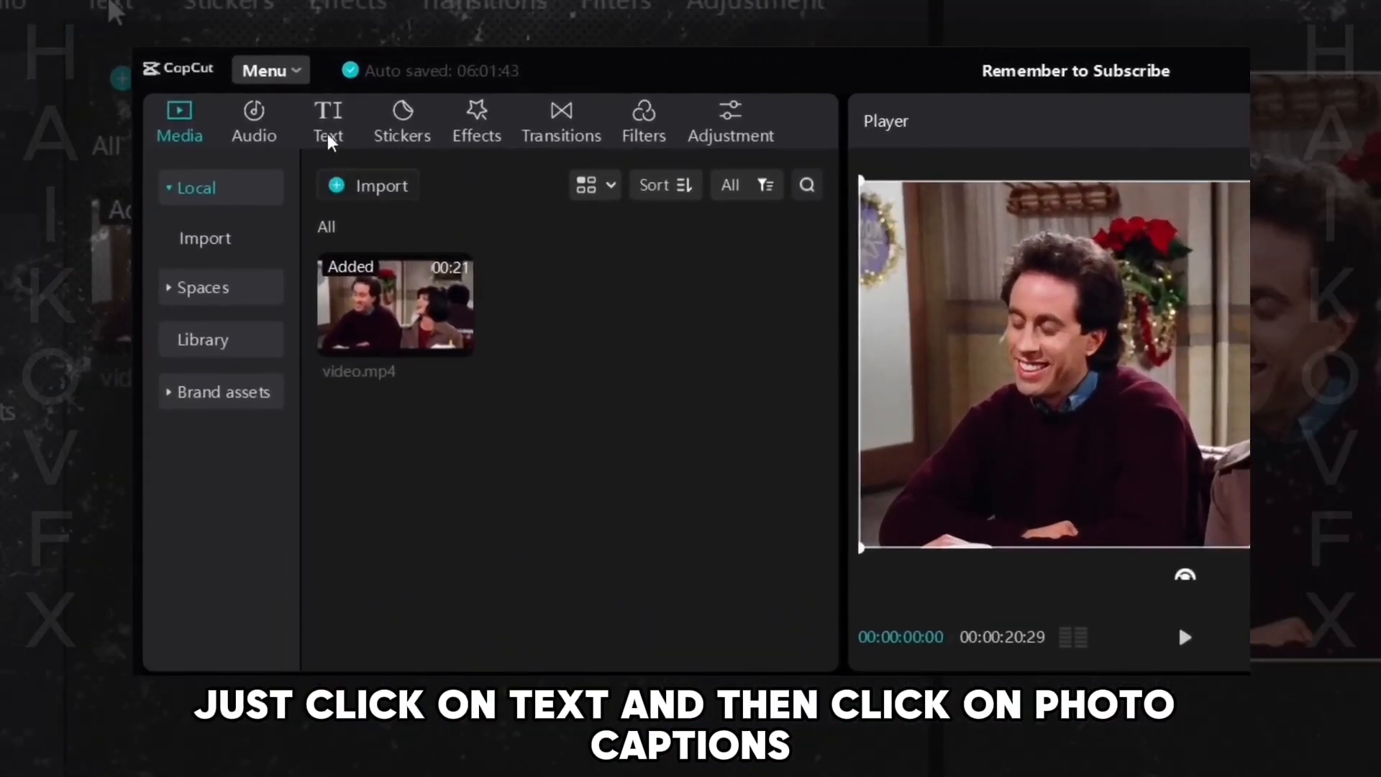
- Open Auto captions, choose English as the caption language, and create captions from the video's speech
{"action": "left_click", "coordinate": [241, 96]}
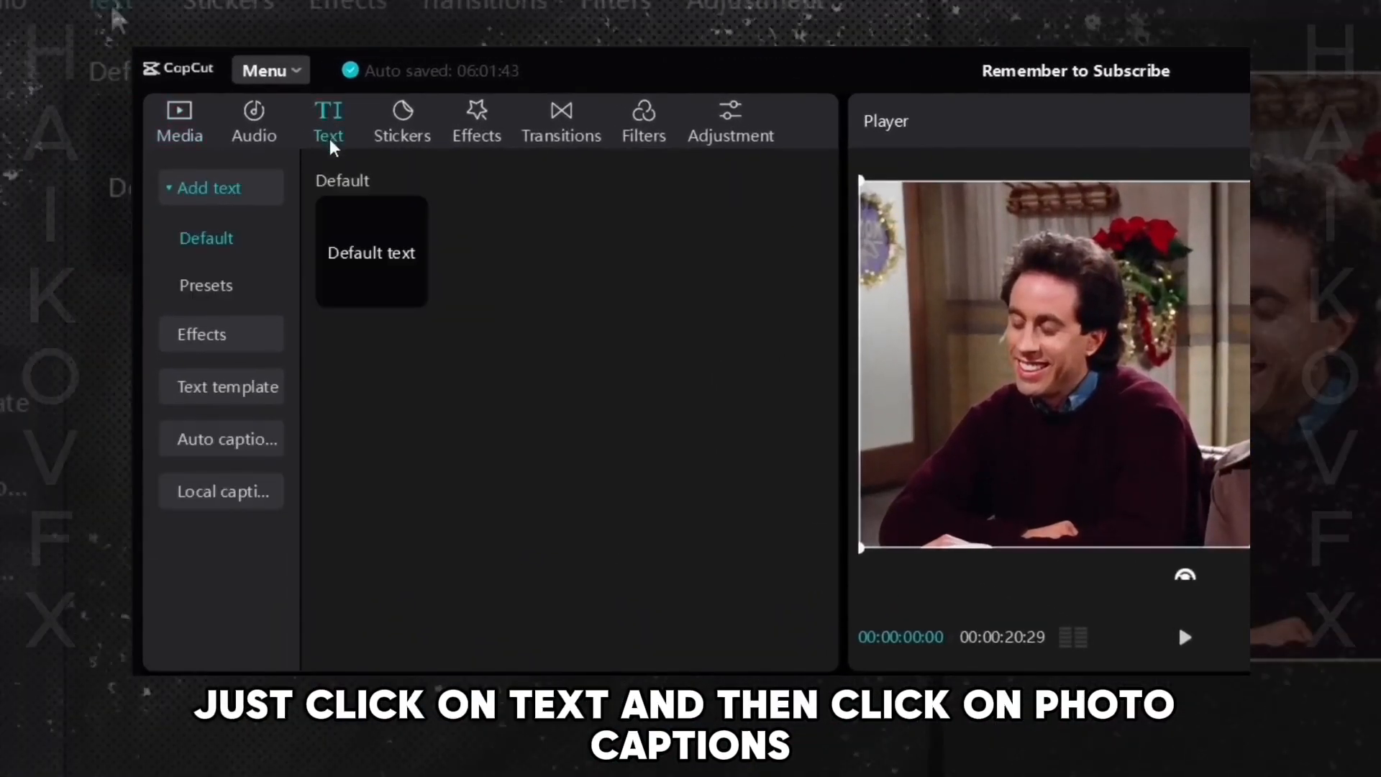
{"action": "left_click", "coordinate": [193, 446]}
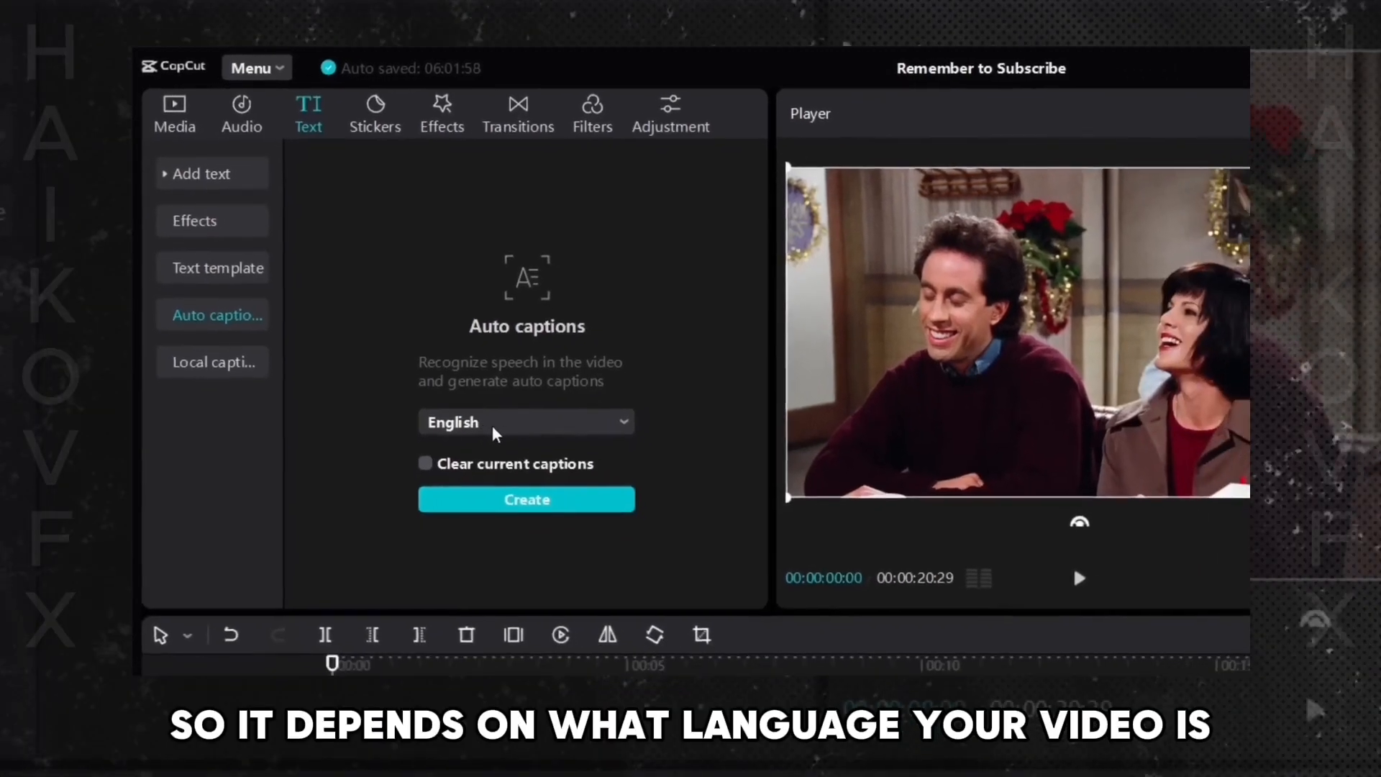
{"action": "left_click", "coordinate": [545, 464]}
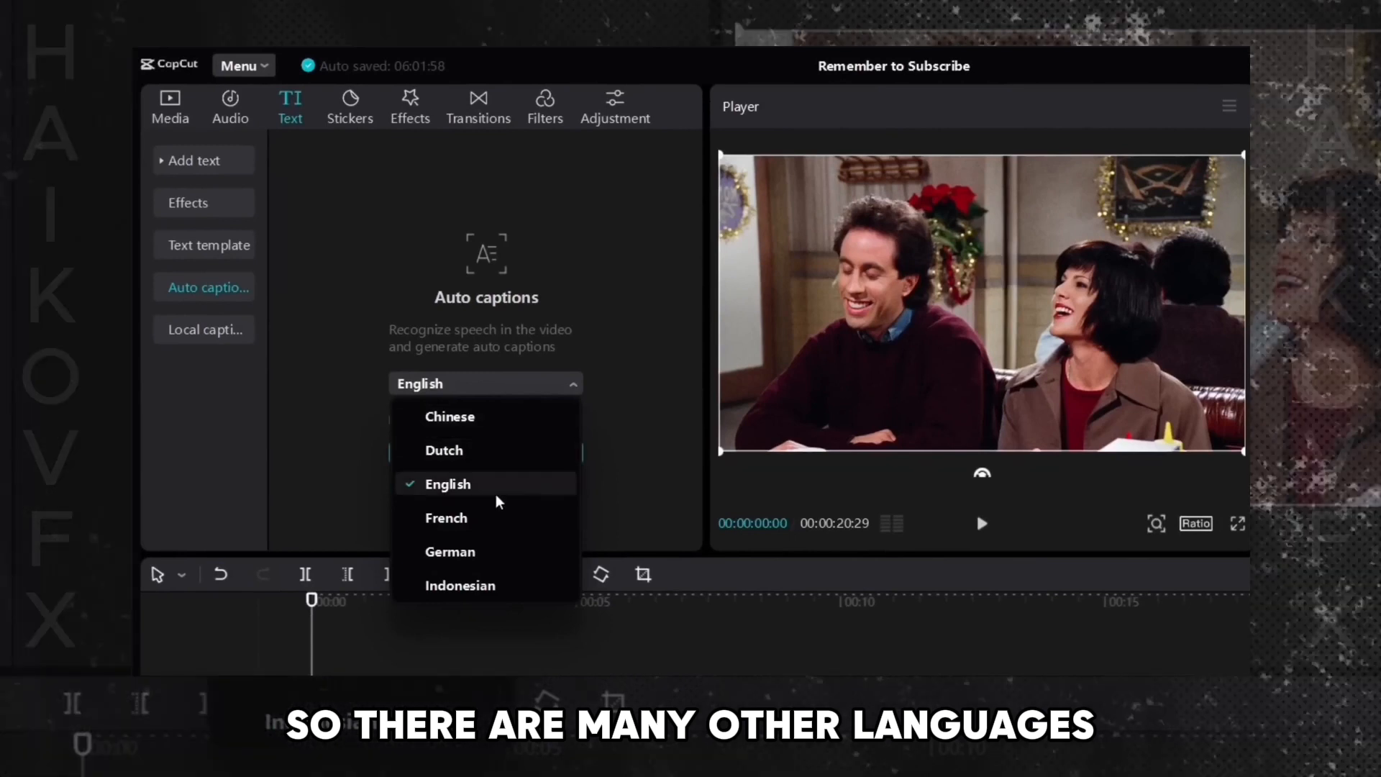
{"action": "scroll", "coordinate": [518, 496], "scroll_direction": "down", "scroll_amount": 1}
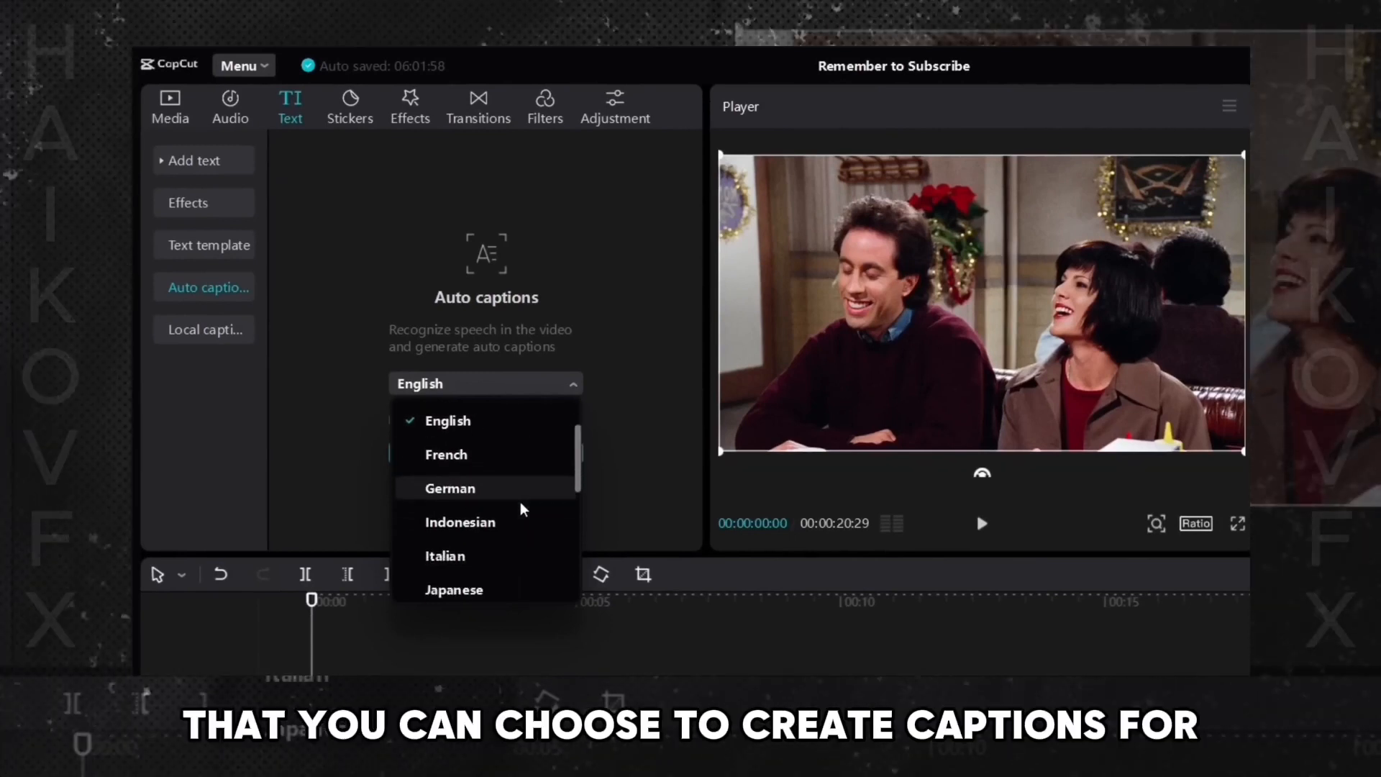
{"action": "scroll", "coordinate": [503, 496], "scroll_direction": "down", "scroll_amount": 1}
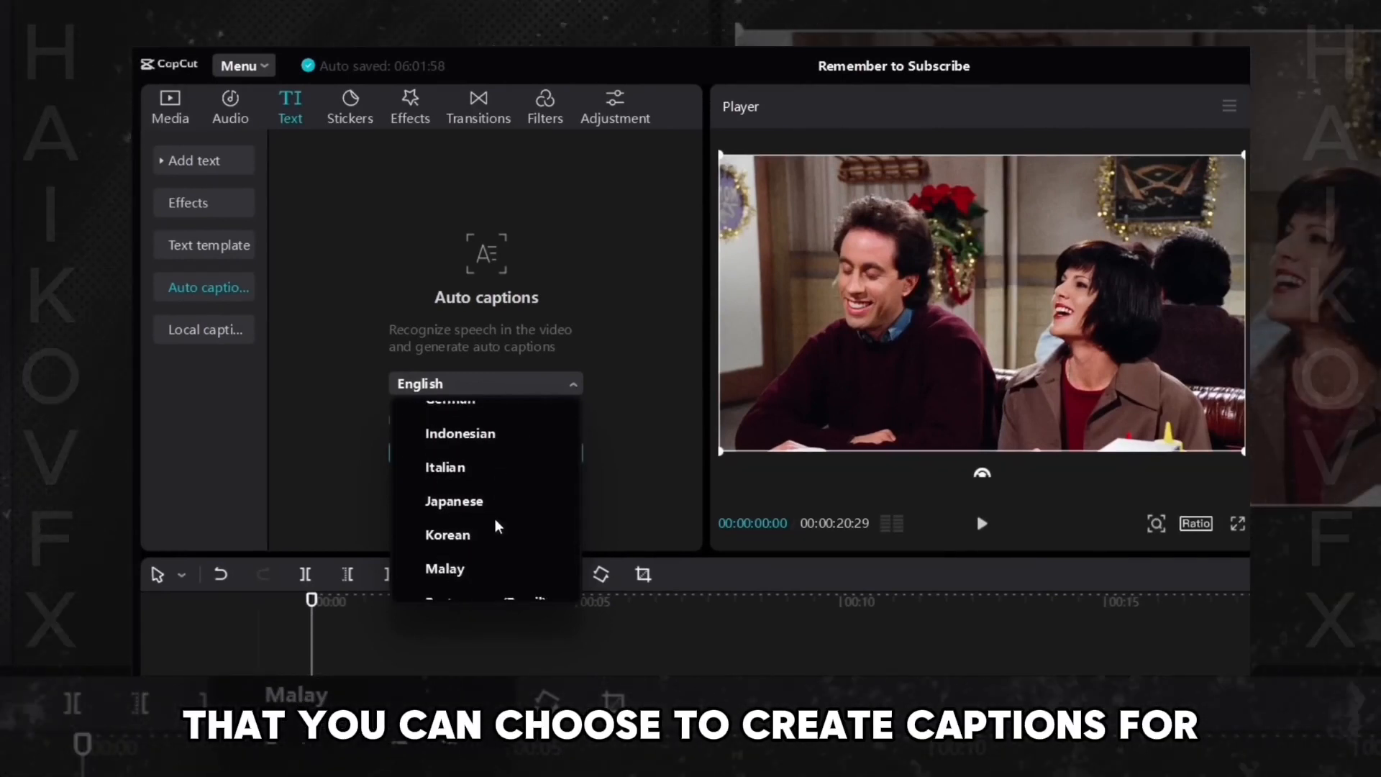
{"action": "scroll", "coordinate": [496, 536], "scroll_direction": "down", "scroll_amount": 3}
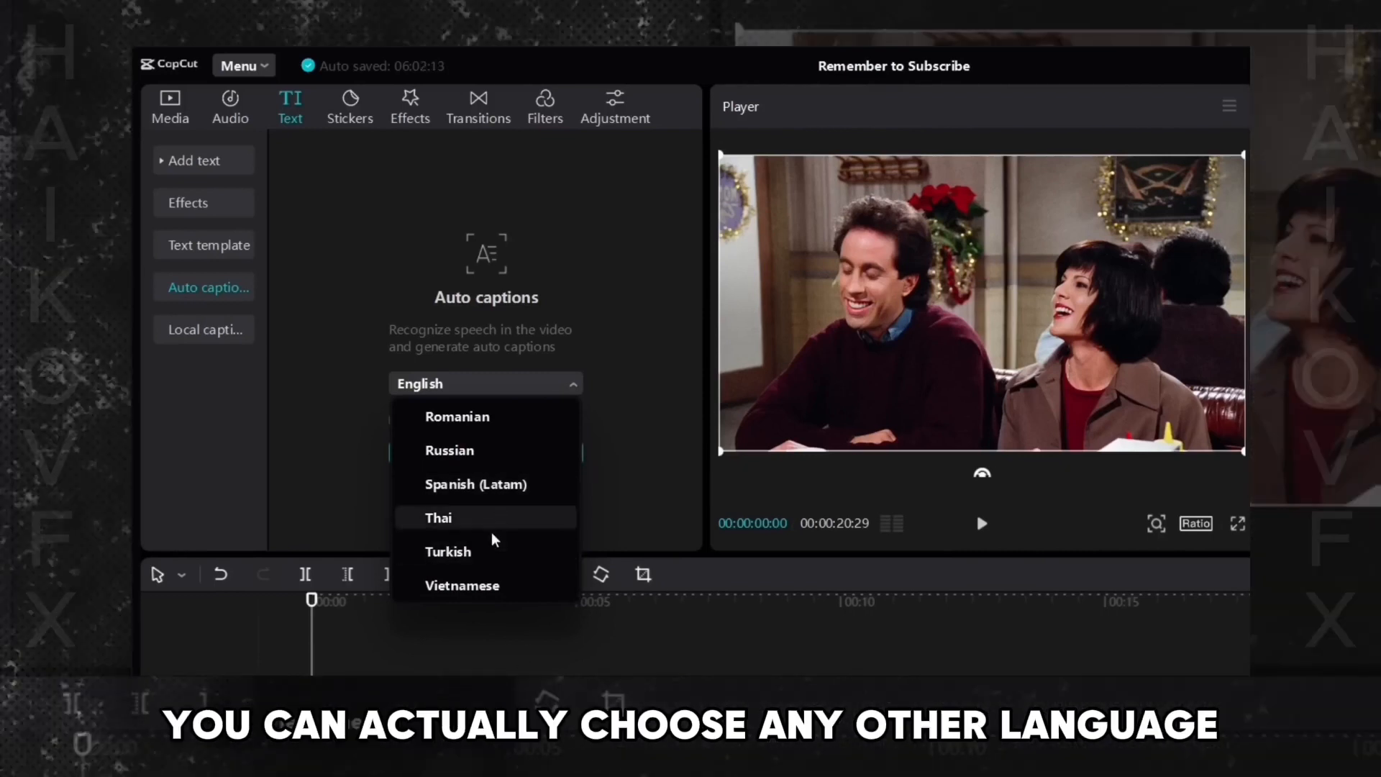
{"action": "scroll", "coordinate": [496, 568], "scroll_direction": "up", "scroll_amount": 6}
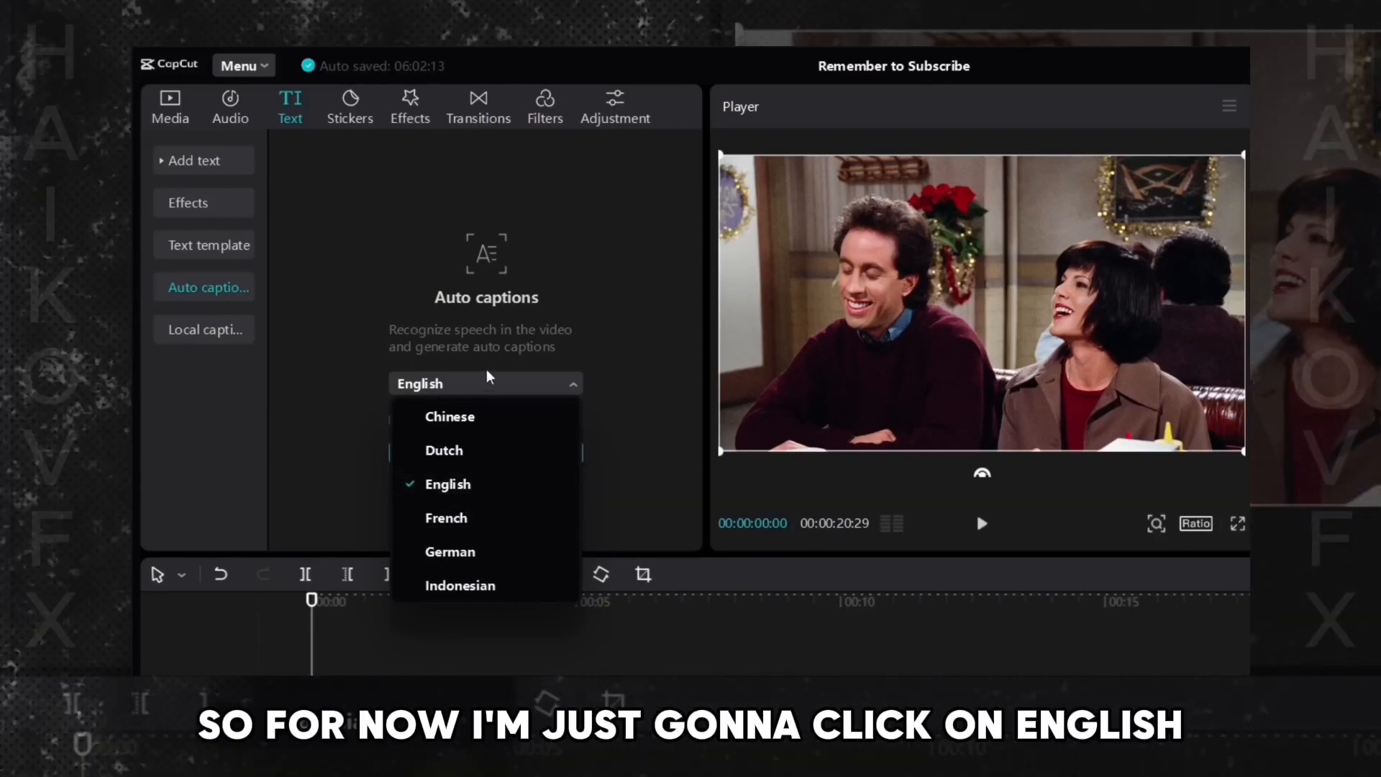
{"action": "left_click", "coordinate": [450, 486]}
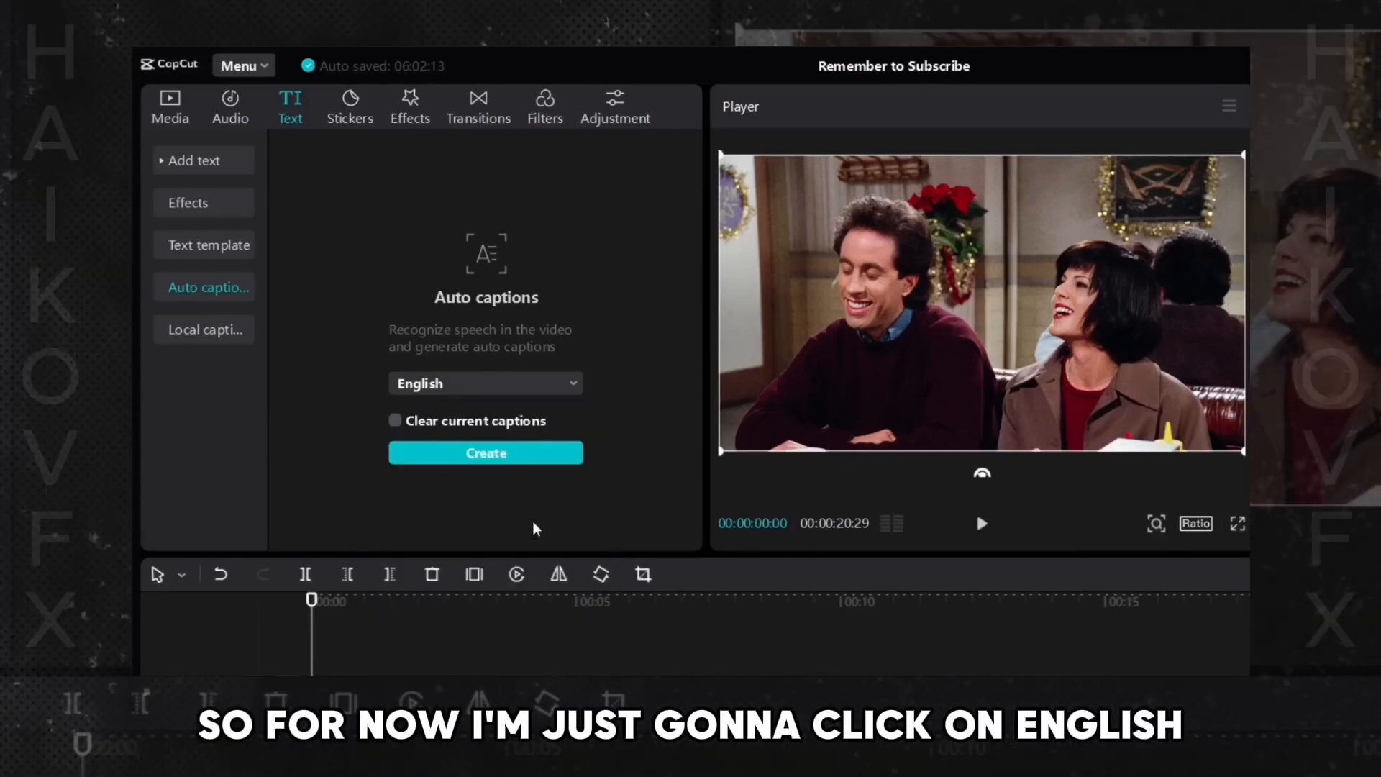
{"action": "left_click", "coordinate": [487, 457]}
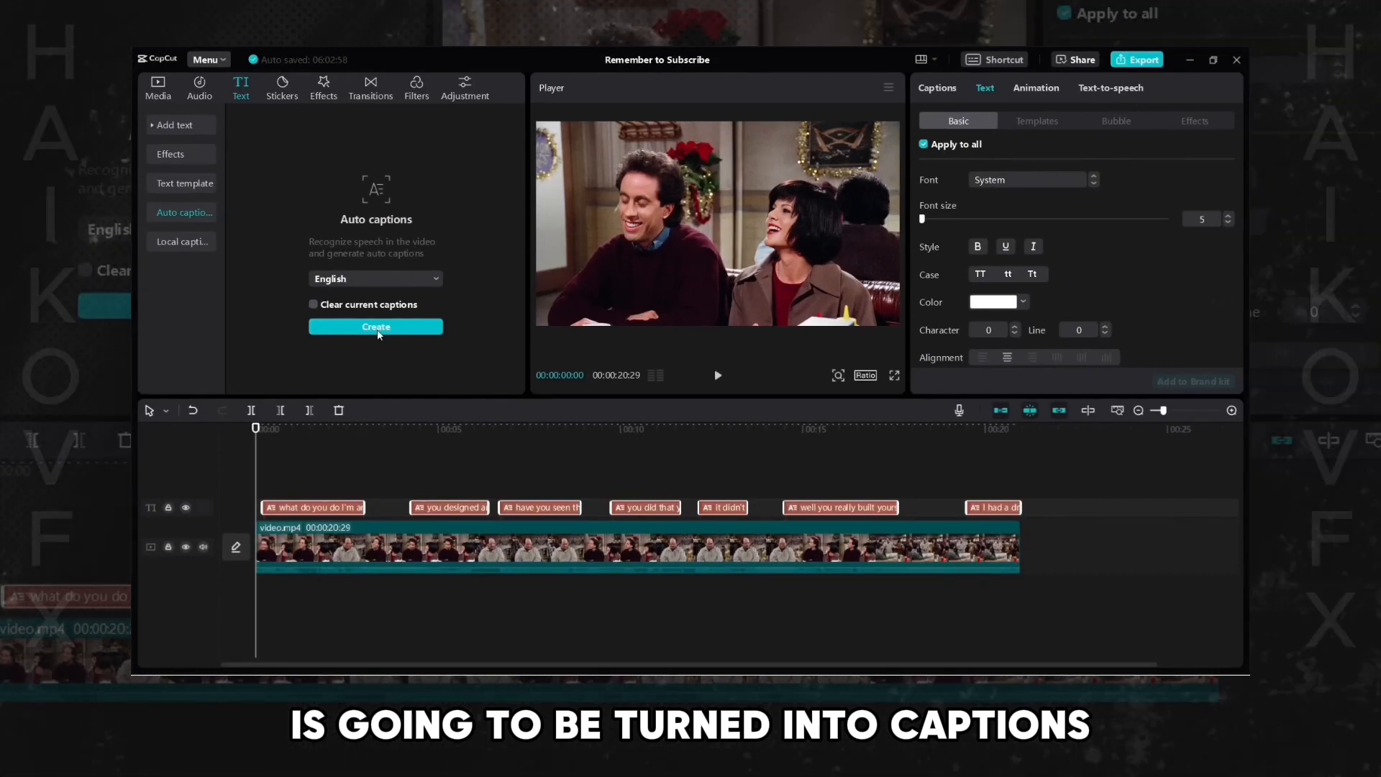
- Play the start of the video to preview the generated captions
{"action": "left_click", "coordinate": [240, 474]}
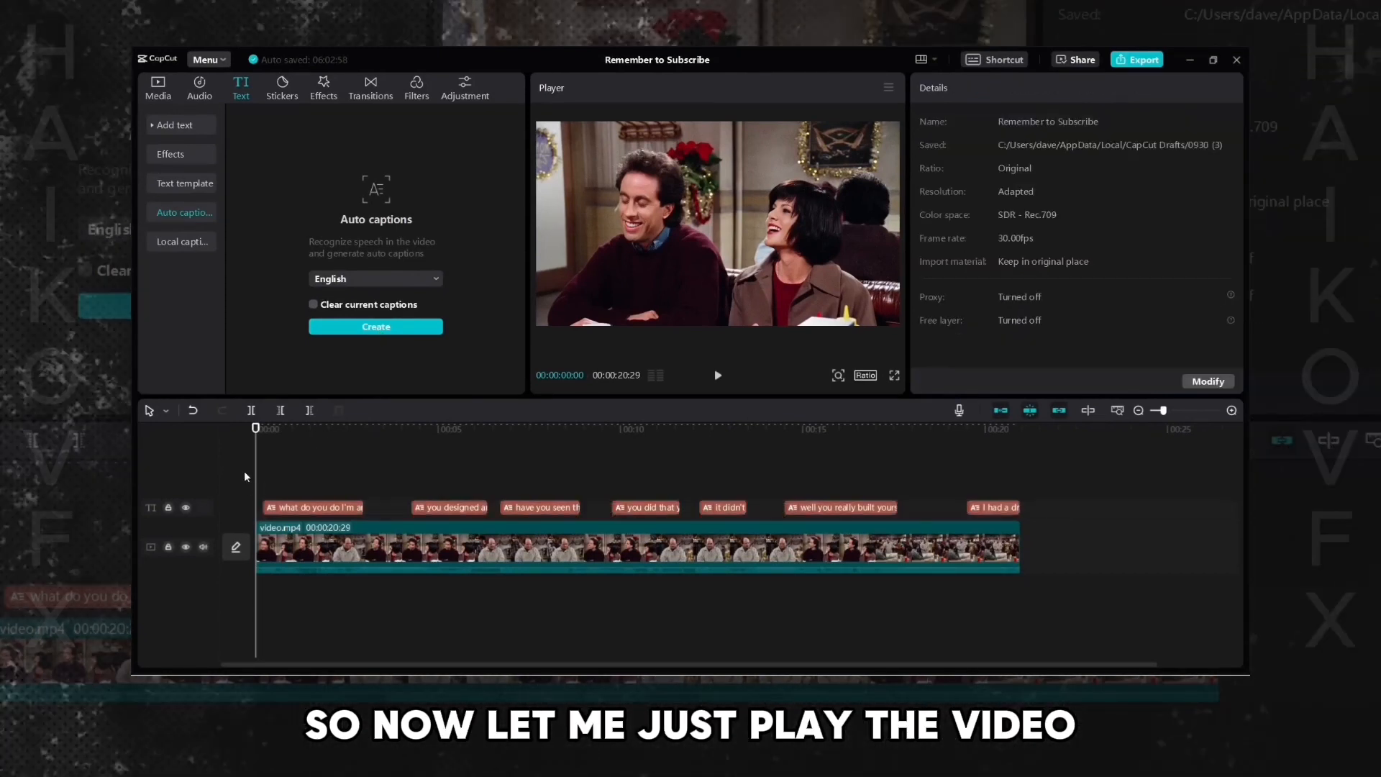
{"action": "left_click", "coordinate": [717, 374]}
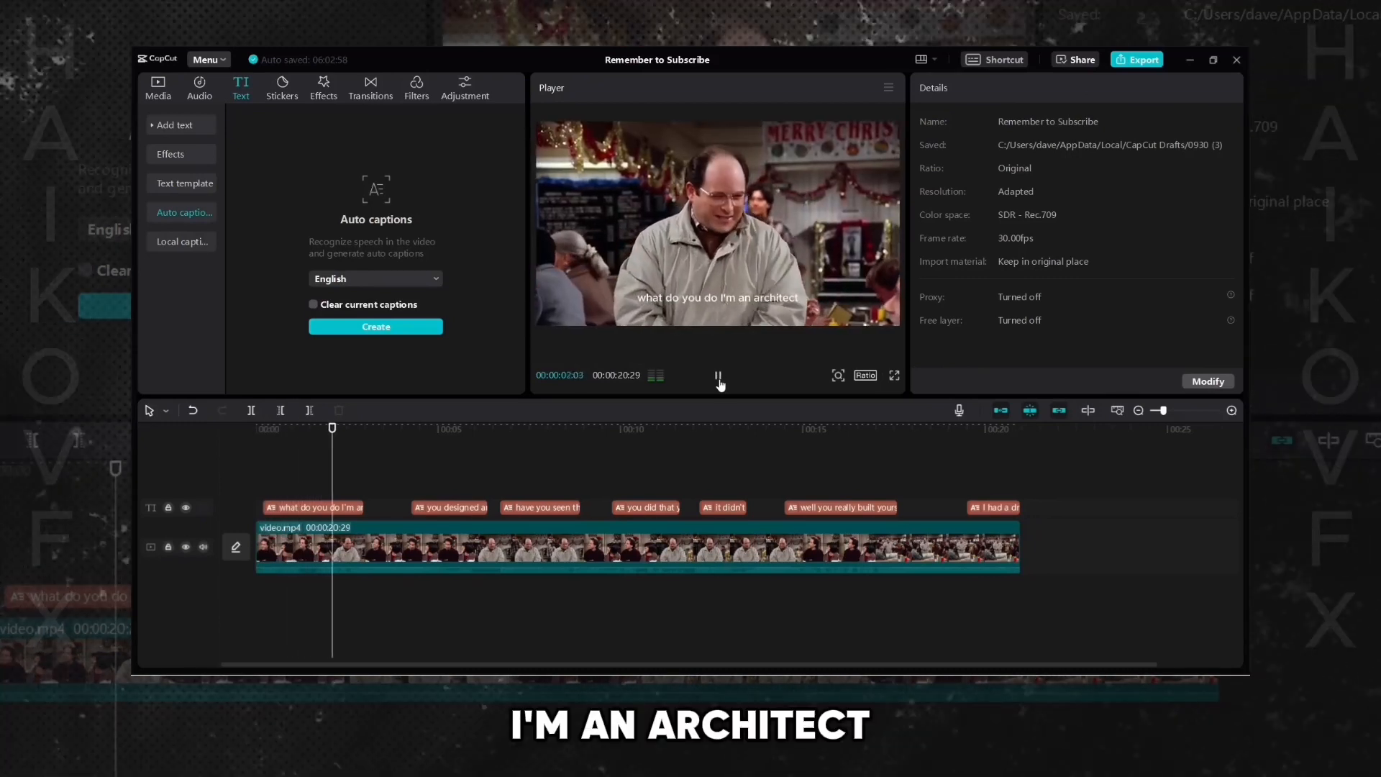
{"action": "left_click", "coordinate": [725, 381]}
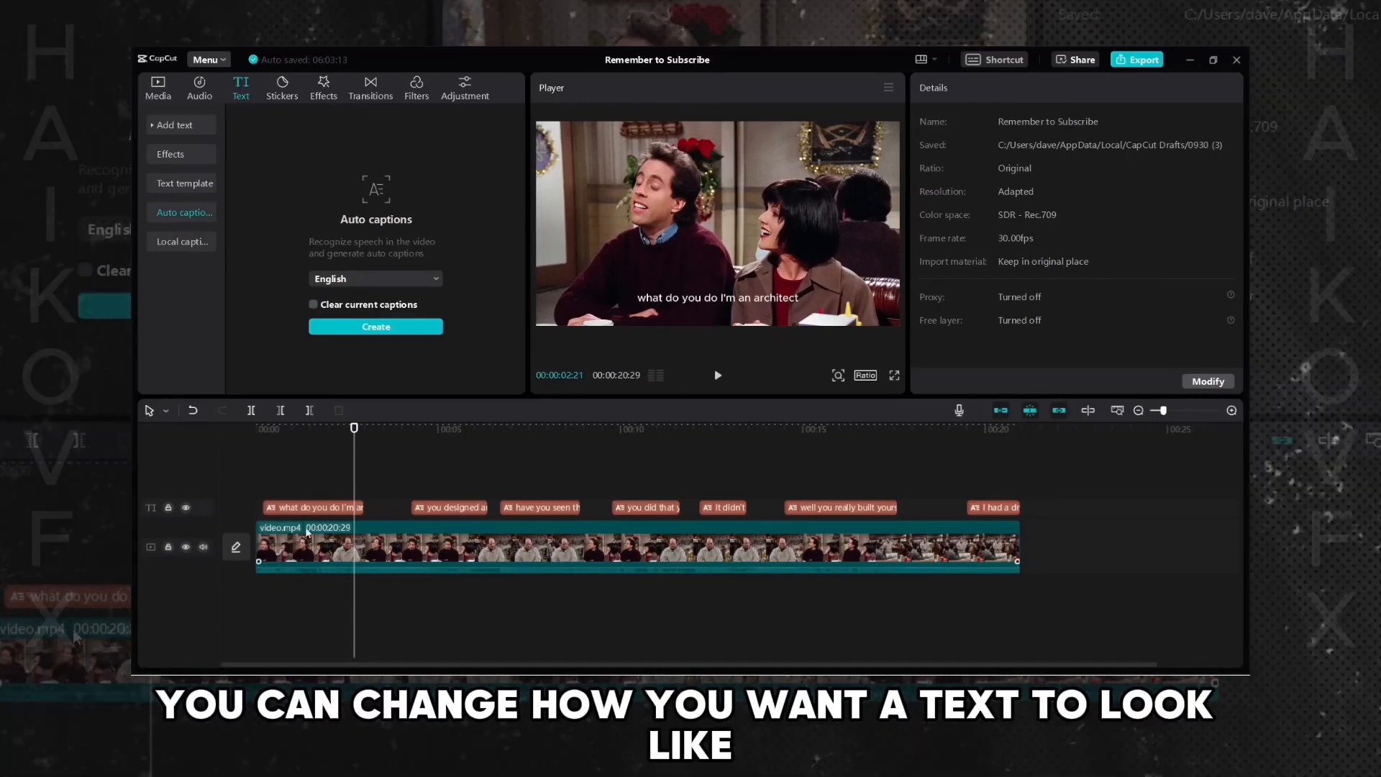
- Select the first caption and change the caption color to yellow FFFF00
{"action": "left_click", "coordinate": [322, 511]}
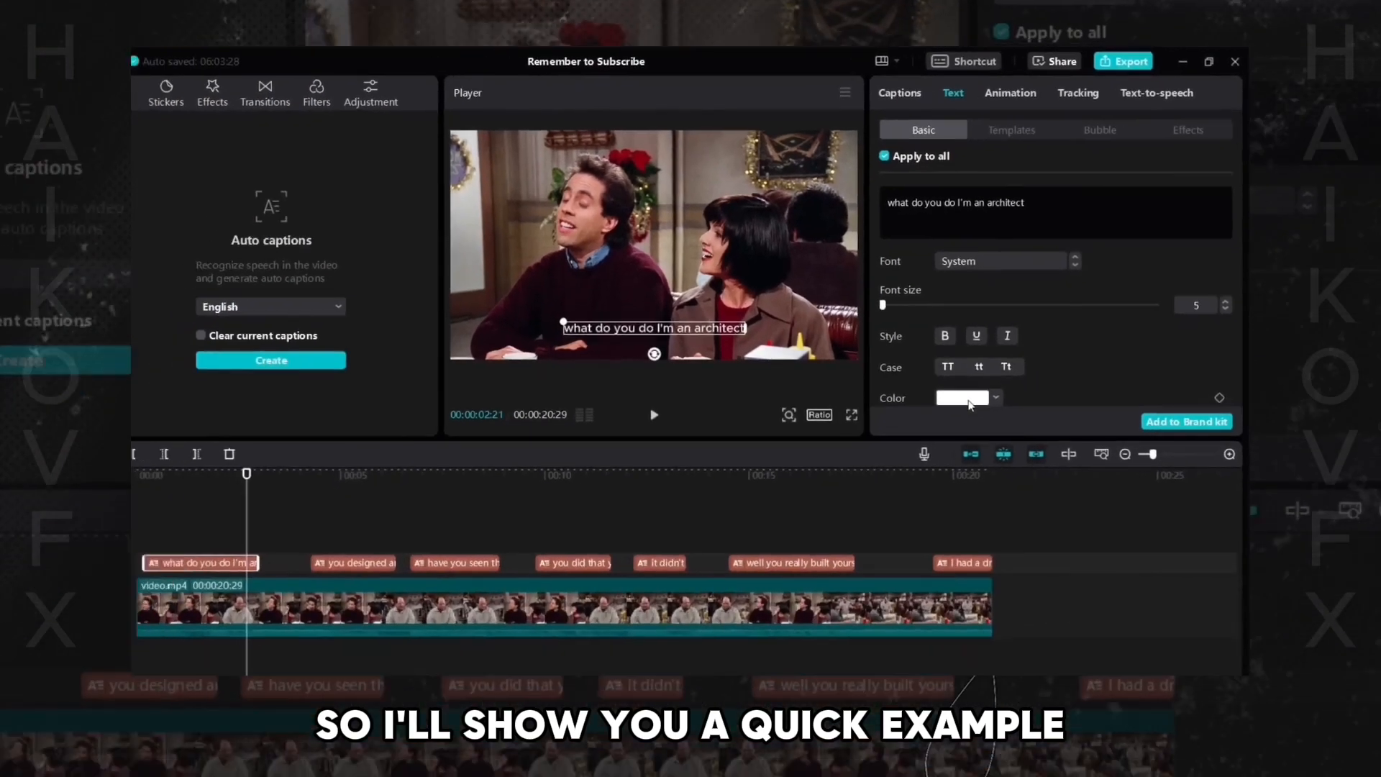
{"action": "left_click", "coordinate": [933, 485]}
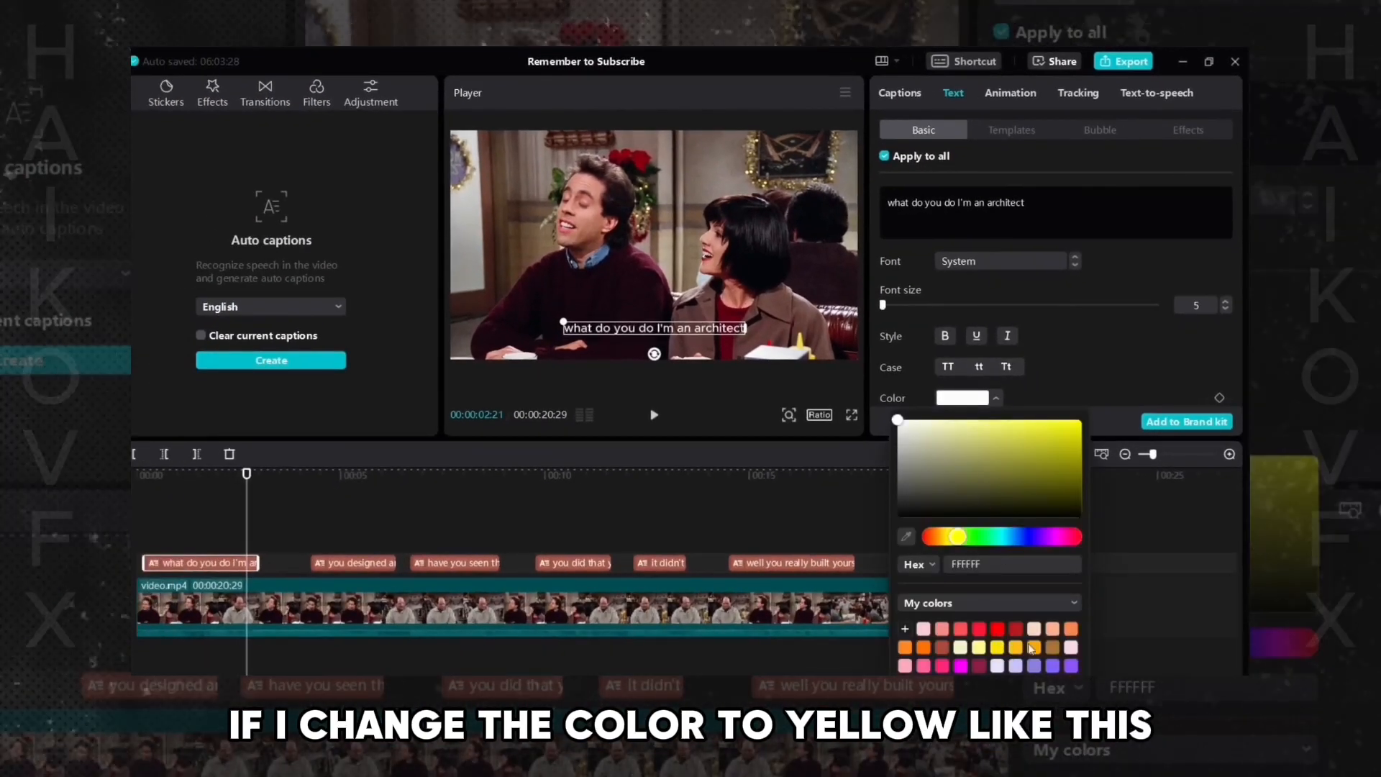
{"action": "left_click_drag", "start_coordinate": [1004, 486], "coordinate": [1107, 377]}
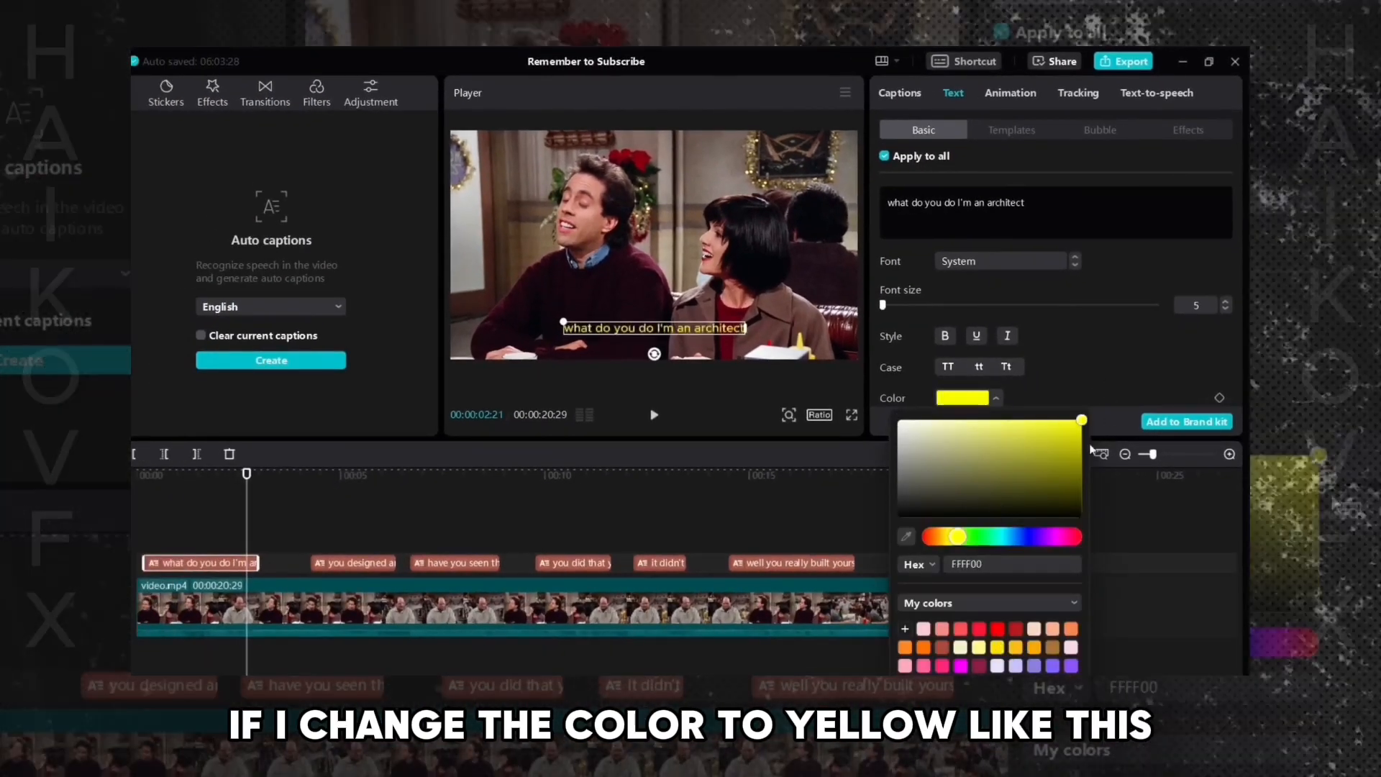
{"action": "left_click", "coordinate": [1096, 356]}
- Scrub through the timeline to check the caption color on the other captions
{"action": "left_click", "coordinate": [210, 566]}
{"action": "left_click", "coordinate": [213, 566]}
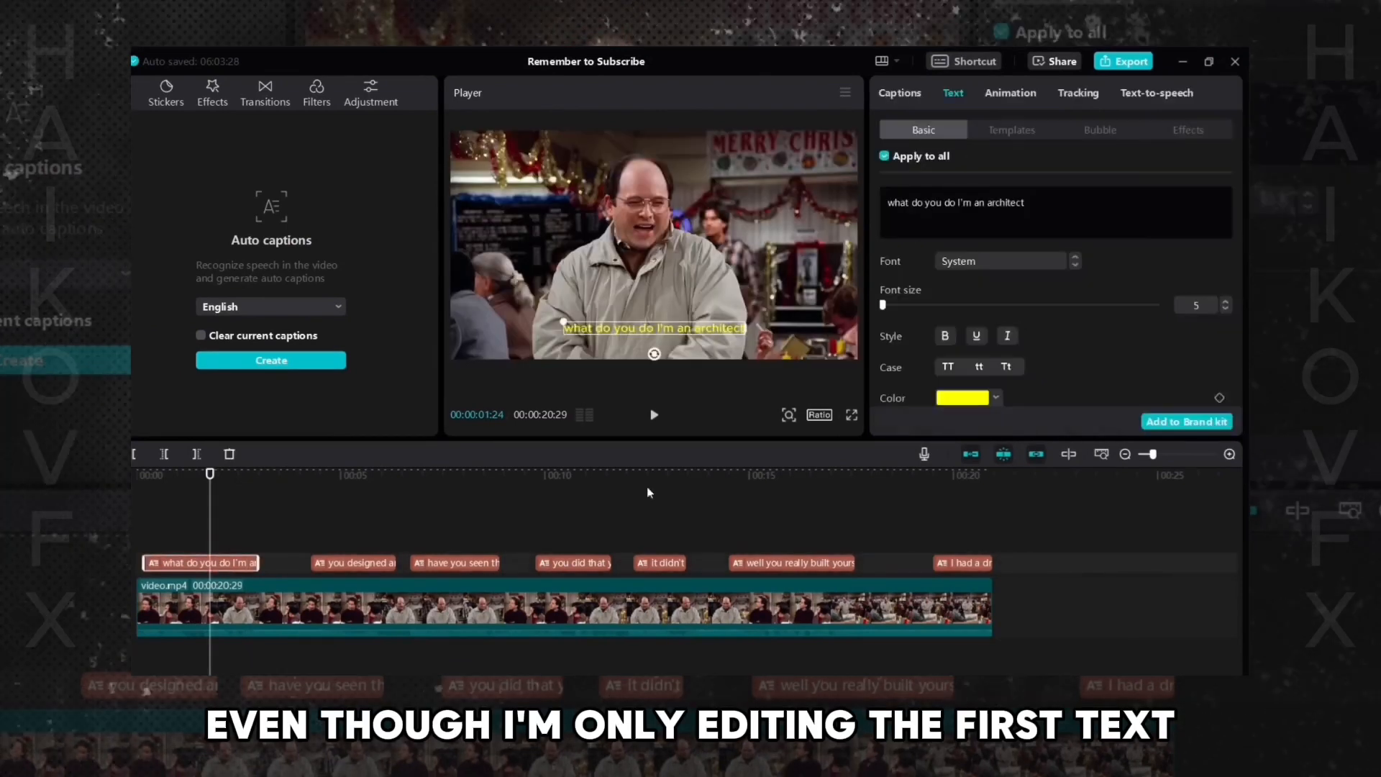
{"action": "left_click", "coordinate": [352, 478]}
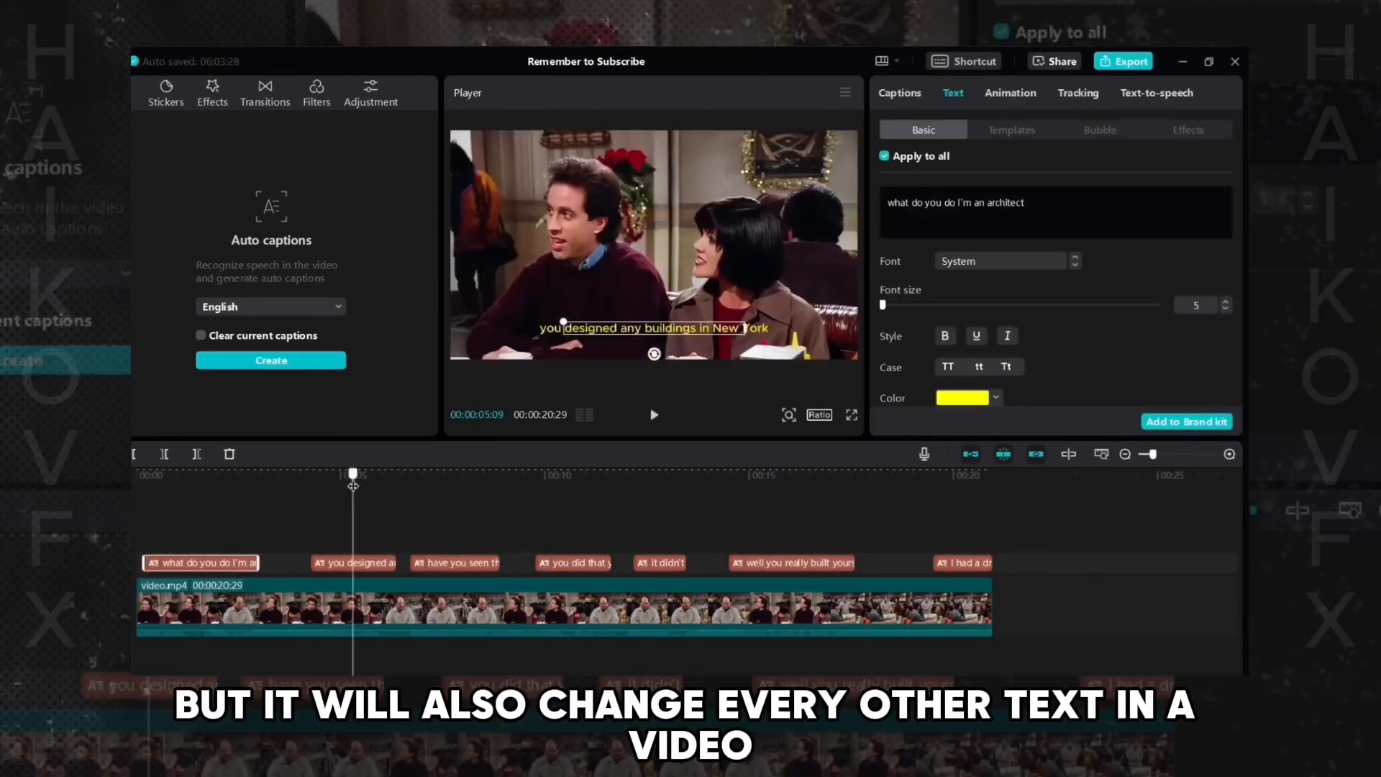
{"action": "left_click", "coordinate": [446, 484]}
{"action": "left_click", "coordinate": [564, 478]}
{"action": "left_click", "coordinate": [650, 478]}
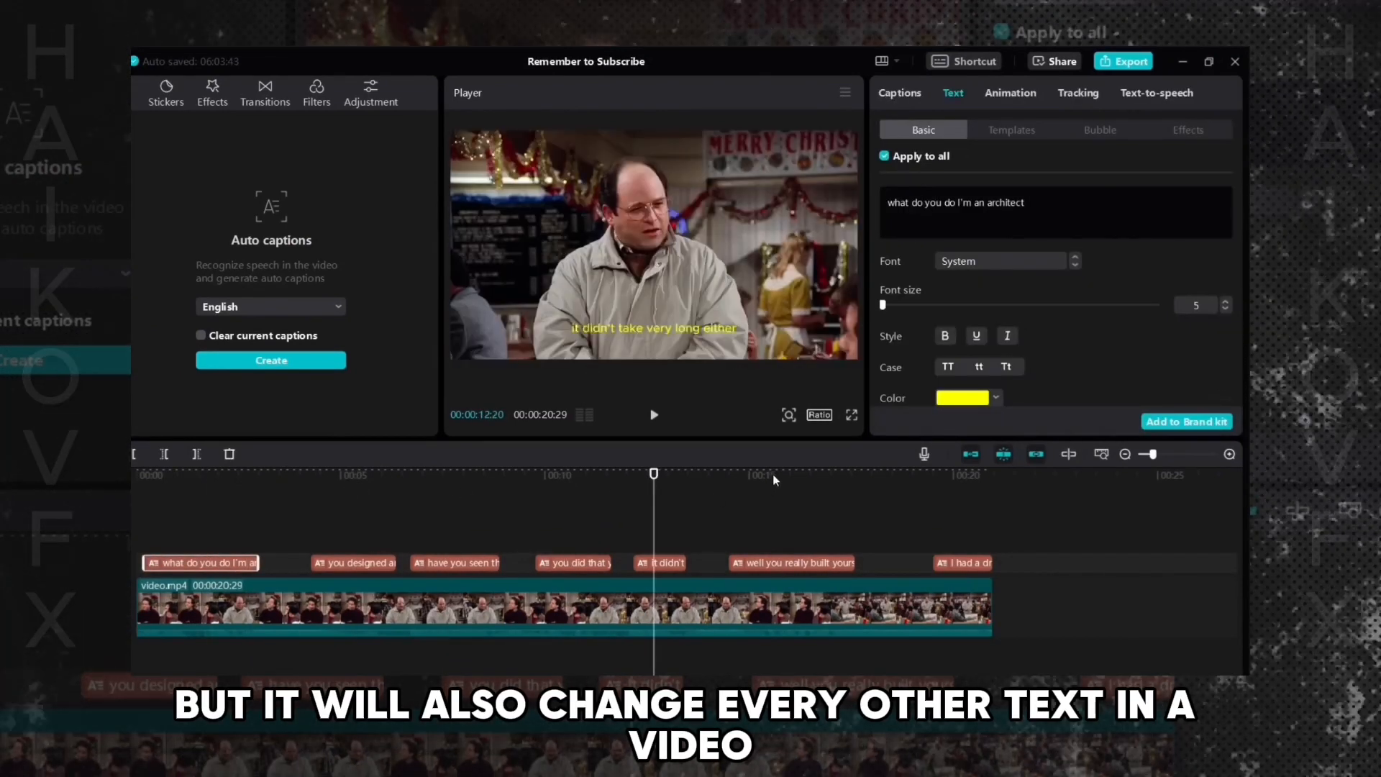
{"action": "left_click", "coordinate": [771, 478]}
{"action": "left_click", "coordinate": [955, 480]}
- Change the caption color back to white FFFFFF
{"action": "left_click", "coordinate": [210, 480]}
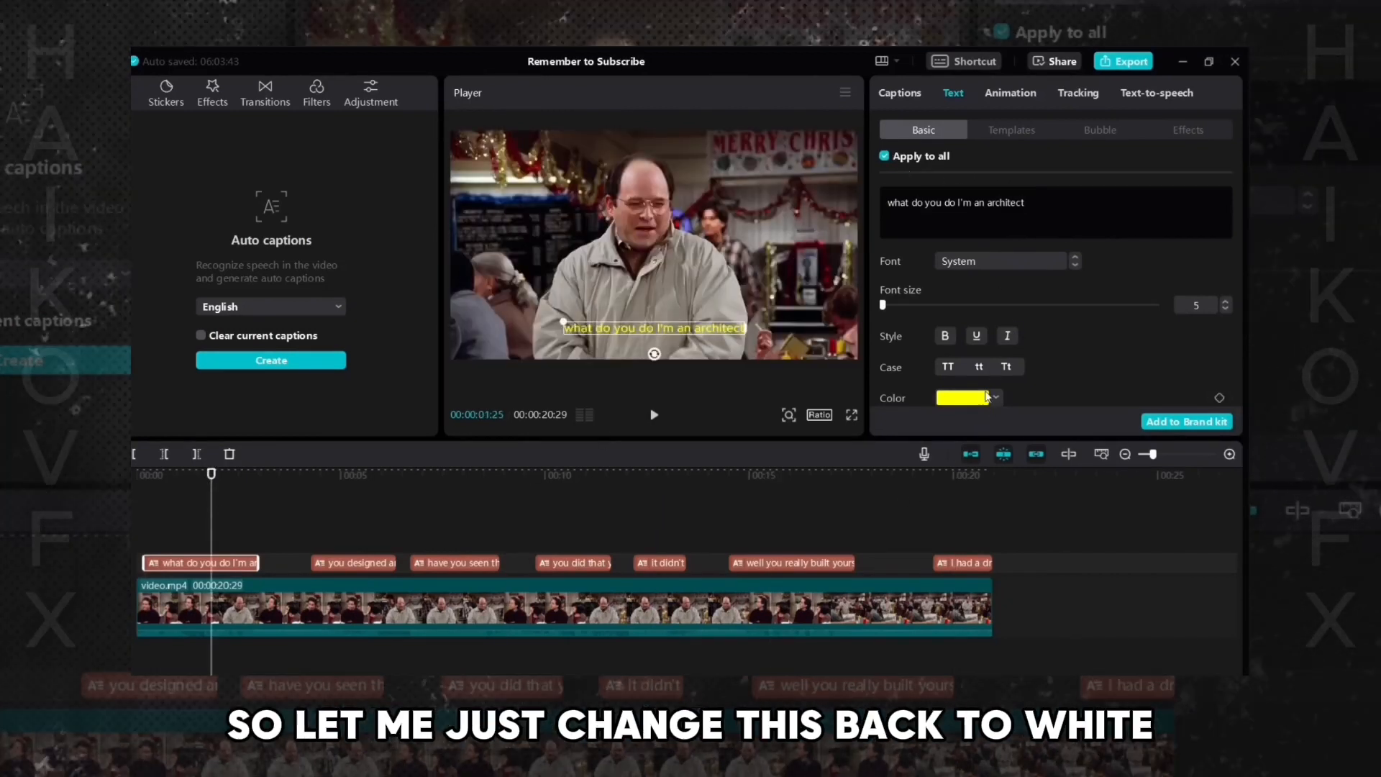
{"action": "left_click", "coordinate": [964, 397]}
{"action": "left_click_drag", "start_coordinate": [978, 486], "coordinate": [884, 413]}
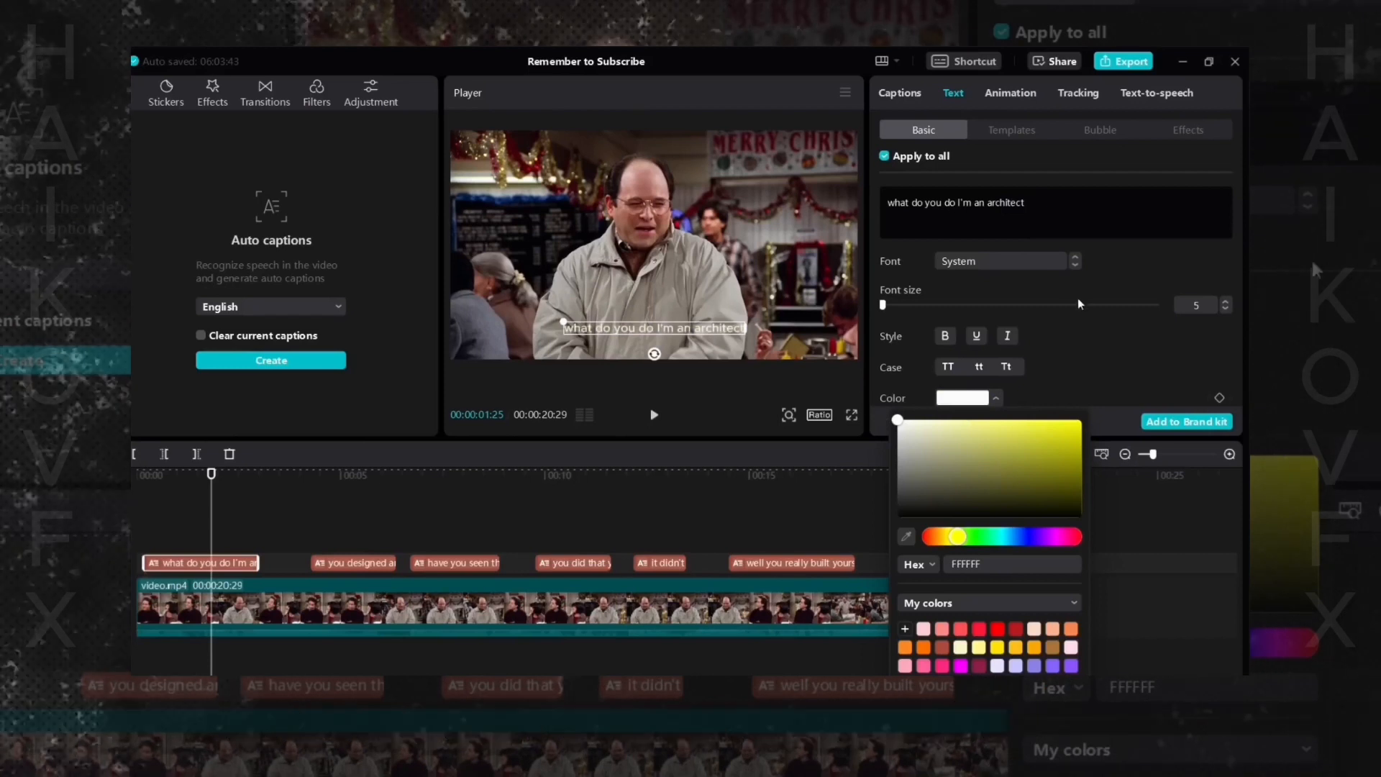
{"action": "left_click", "coordinate": [1103, 251]}
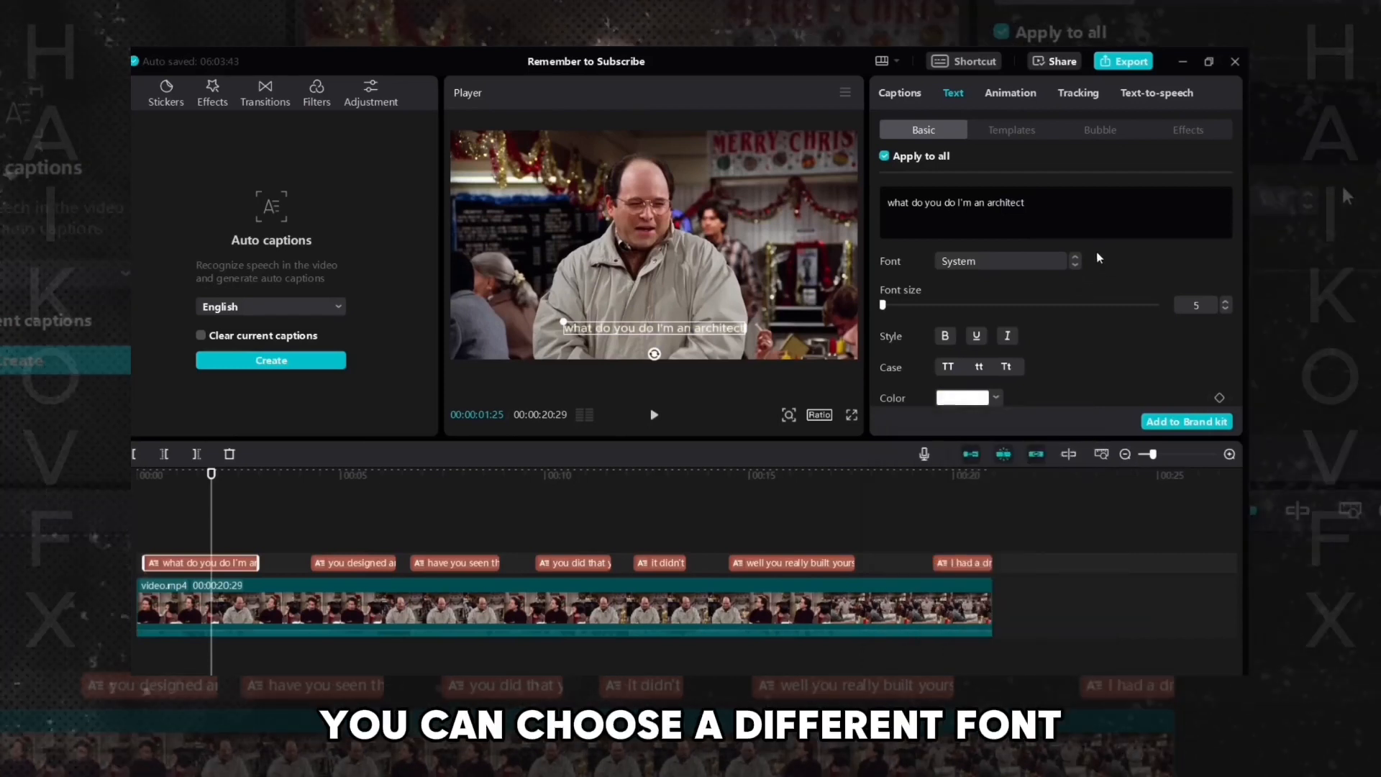
- Change the caption font to NetflixSans-Medium.otf and increase the font size to 7
{"action": "left_click", "coordinate": [1046, 260]}
{"action": "scroll", "coordinate": [1032, 418], "scroll_direction": "down", "scroll_amount": 6}
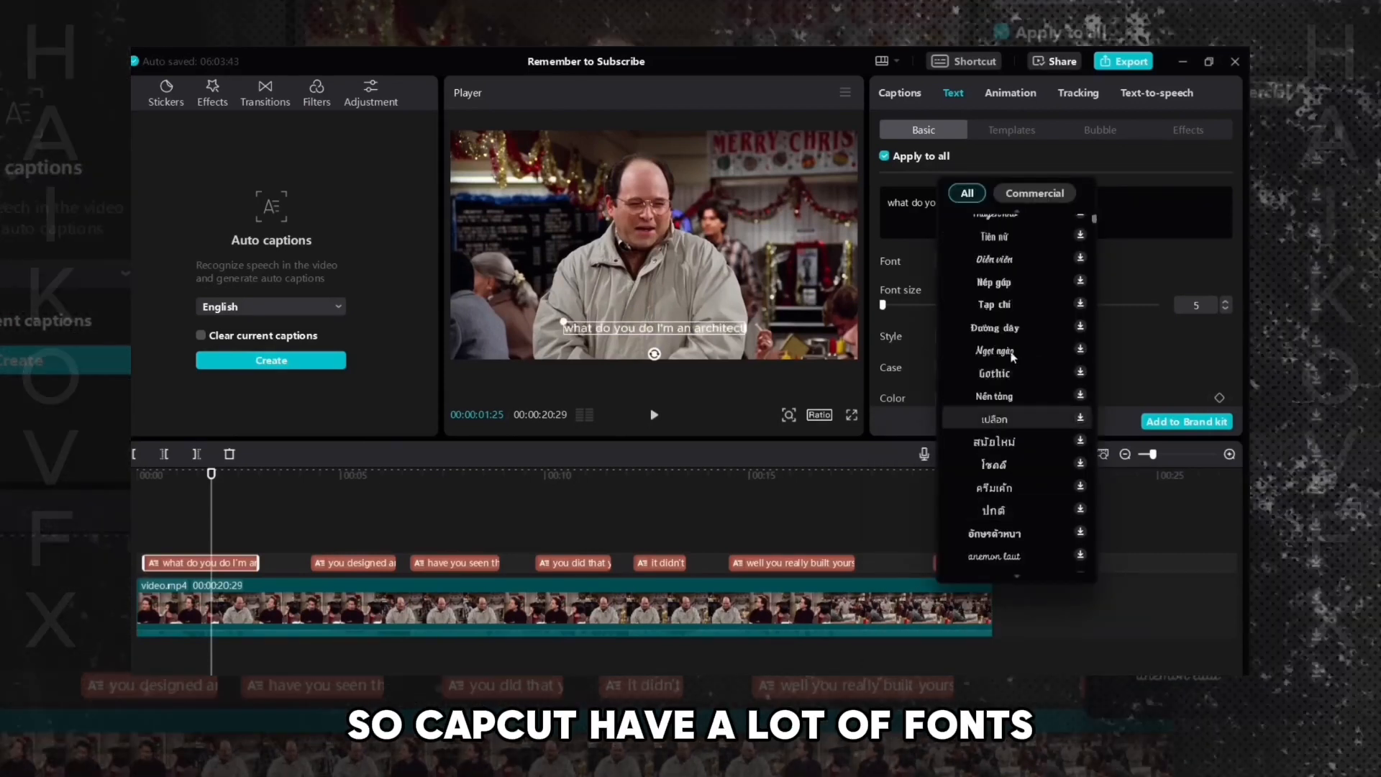
{"action": "scroll", "coordinate": [1008, 464], "scroll_direction": "up", "scroll_amount": 10}
{"action": "scroll", "coordinate": [1043, 374], "scroll_direction": "up", "scroll_amount": 3}
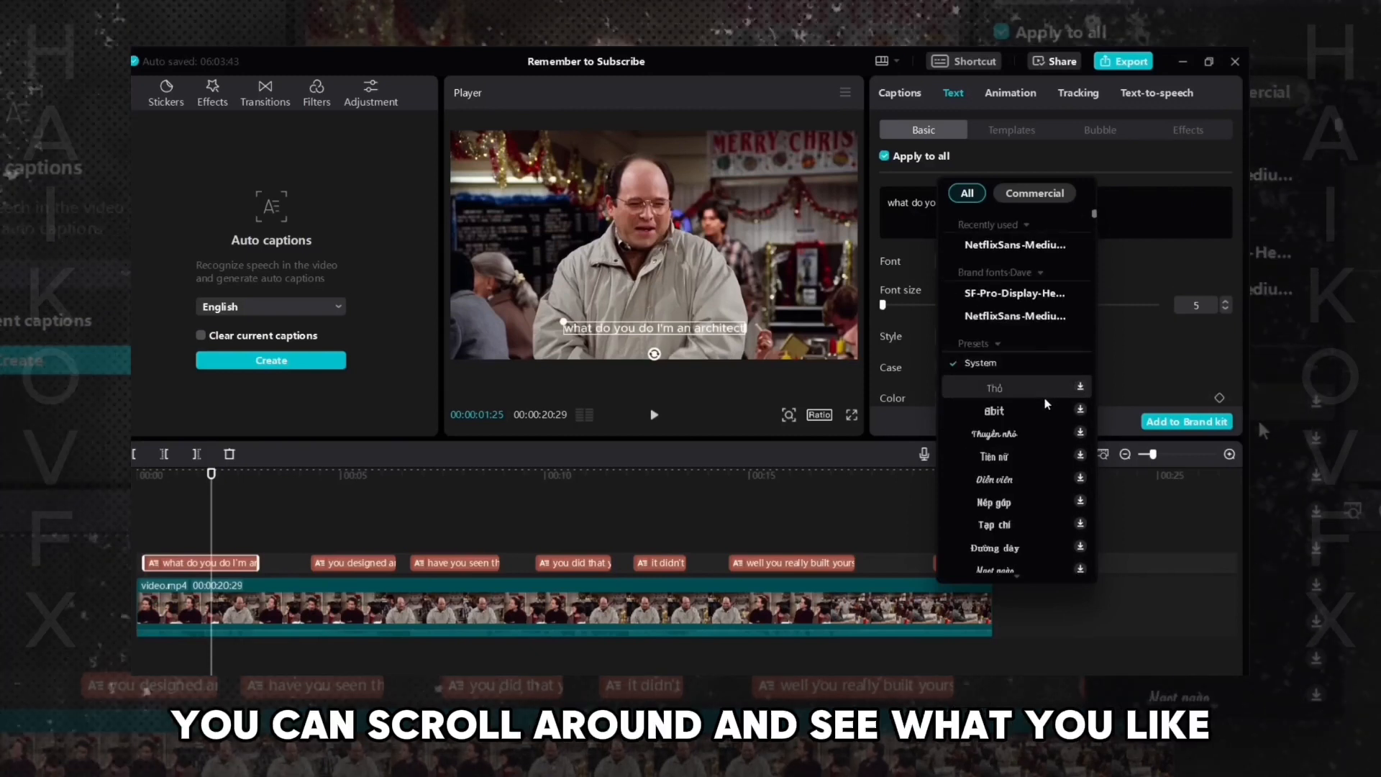
{"action": "left_click", "coordinate": [1008, 253]}
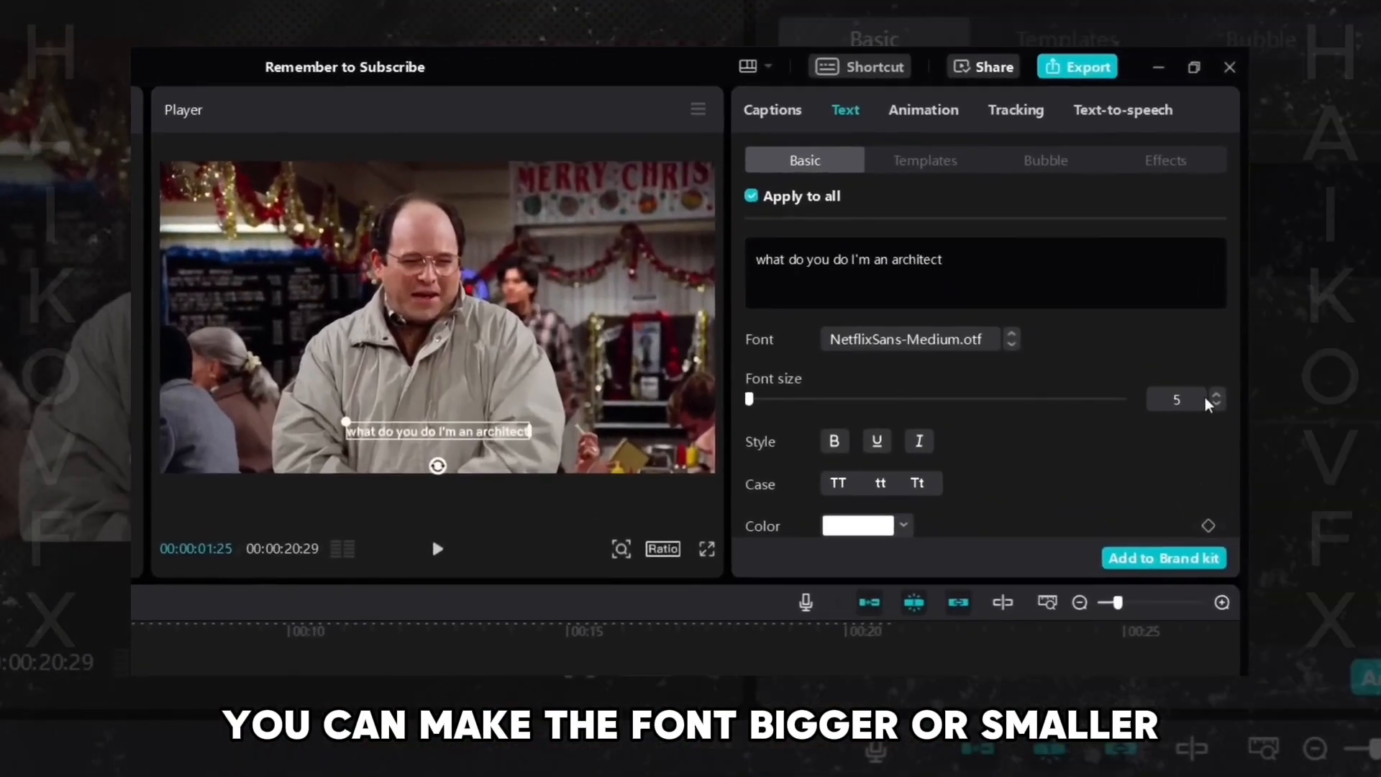
{"action": "left_click", "coordinate": [1216, 395]}
{"action": "left_click", "coordinate": [1217, 395]}
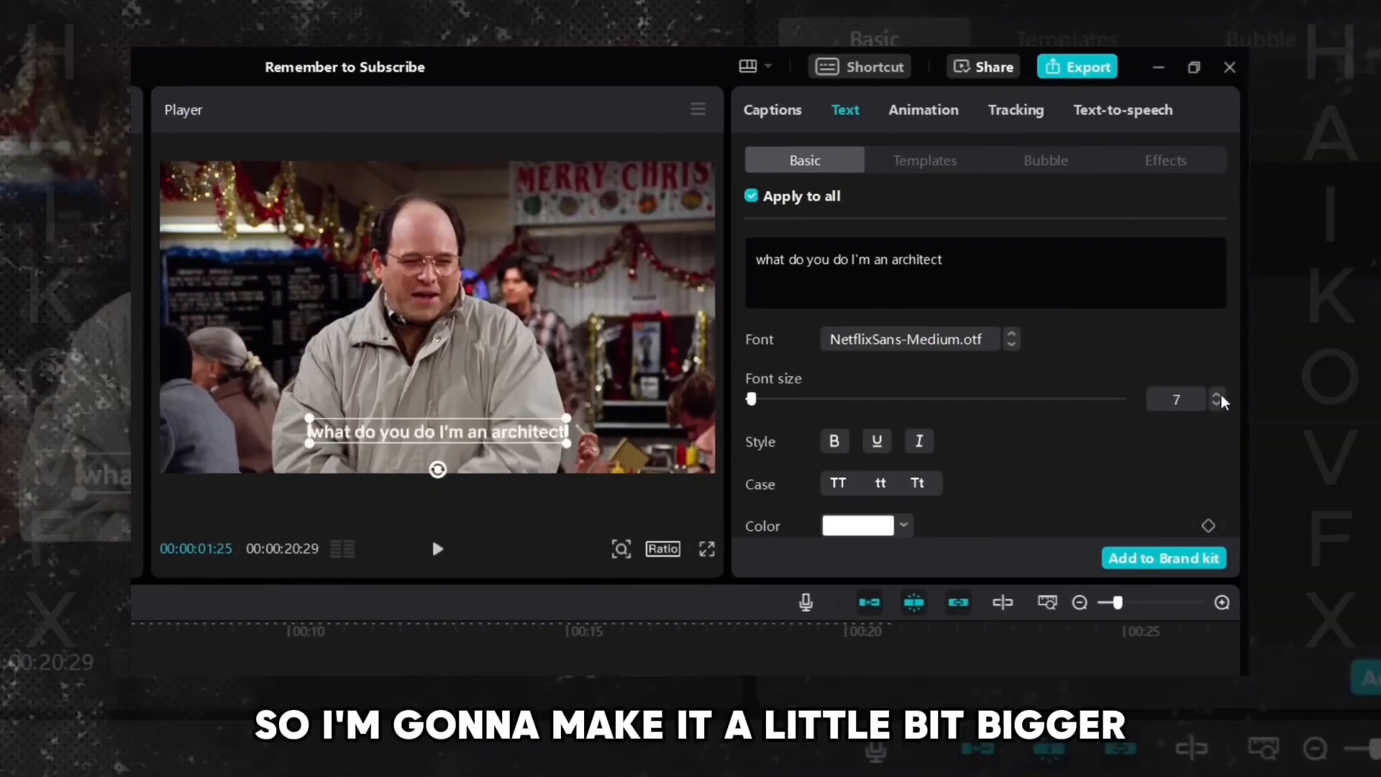
- Expand the caption preset styles and apply the plain white outlined text preset to all captions
{"action": "left_click", "coordinate": [1218, 395]}
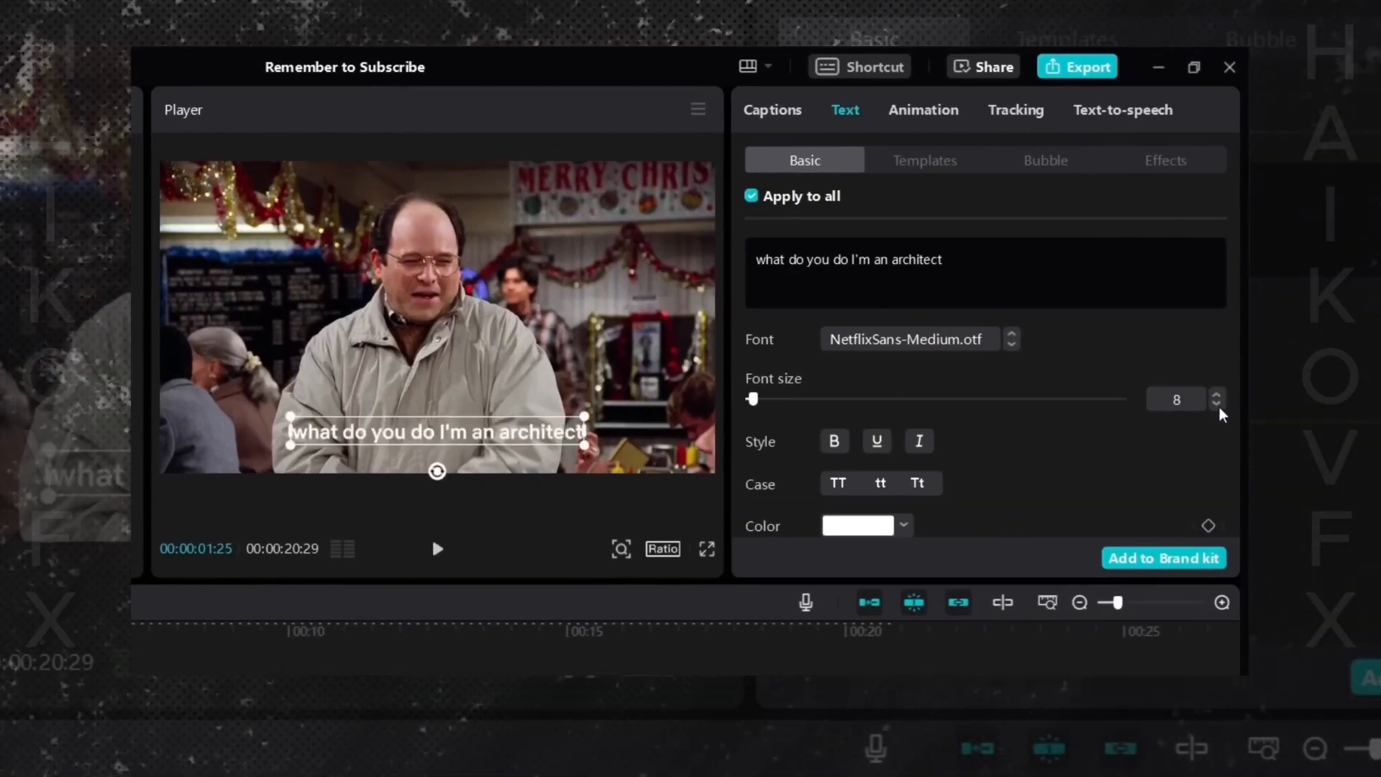
{"action": "left_click", "coordinate": [1217, 404]}
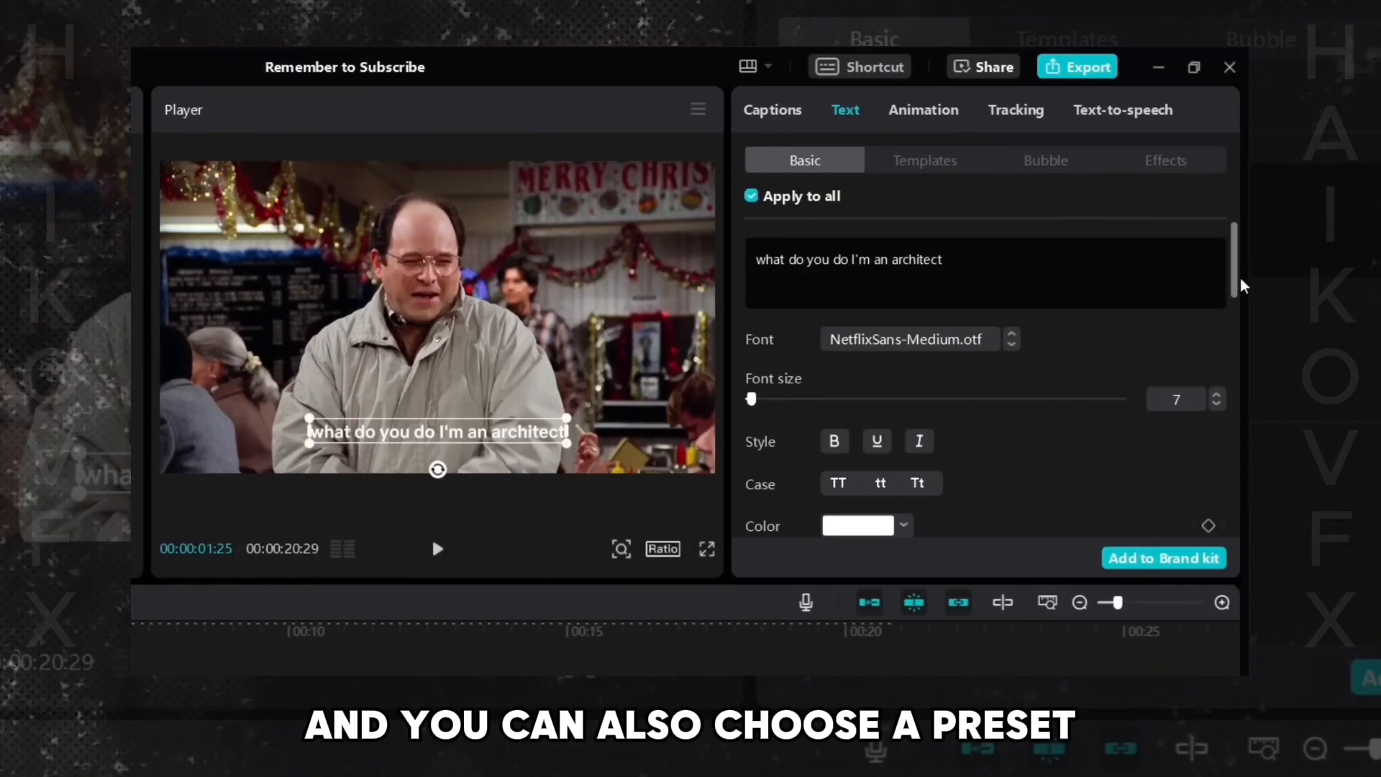
{"action": "left_click_drag", "start_coordinate": [1242, 280], "coordinate": [1246, 374]}
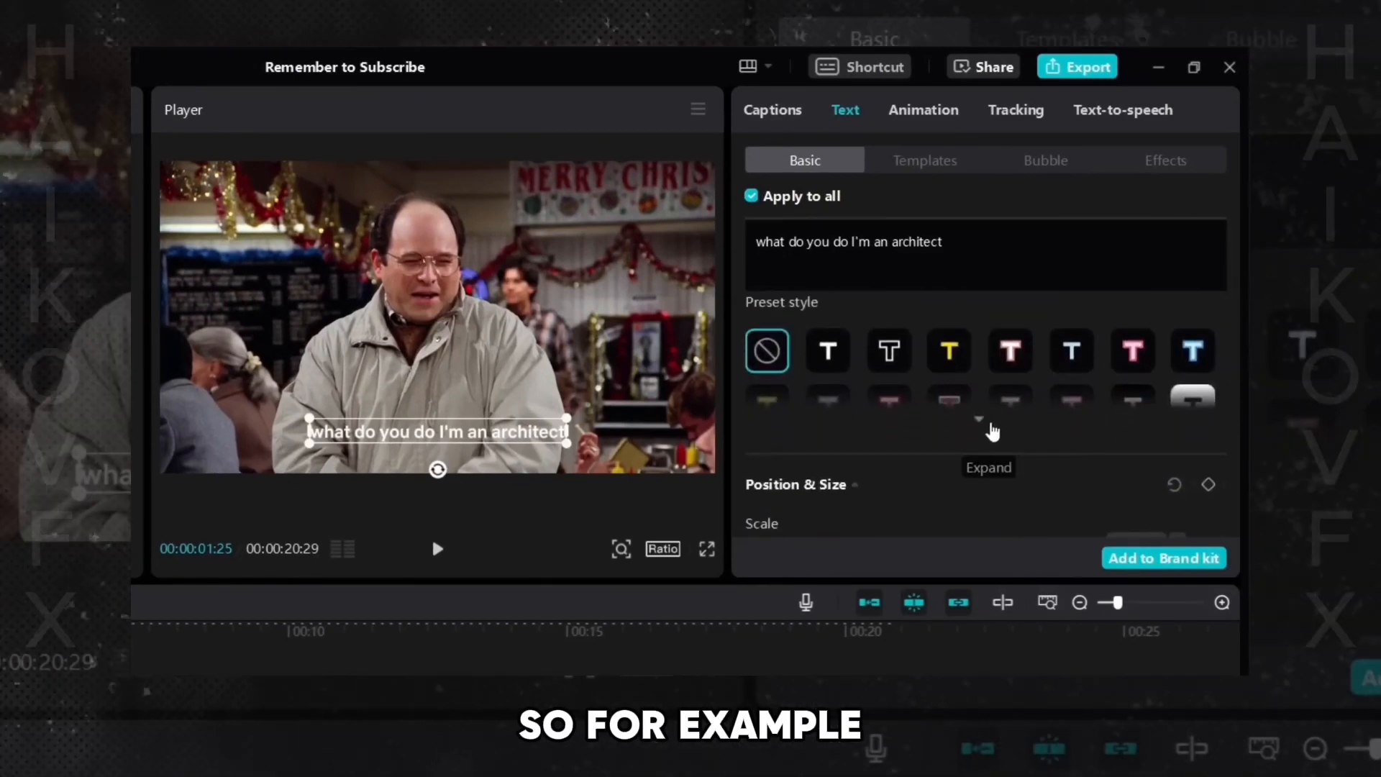
{"action": "left_click", "coordinate": [986, 427]}
{"action": "left_click", "coordinate": [766, 461]}
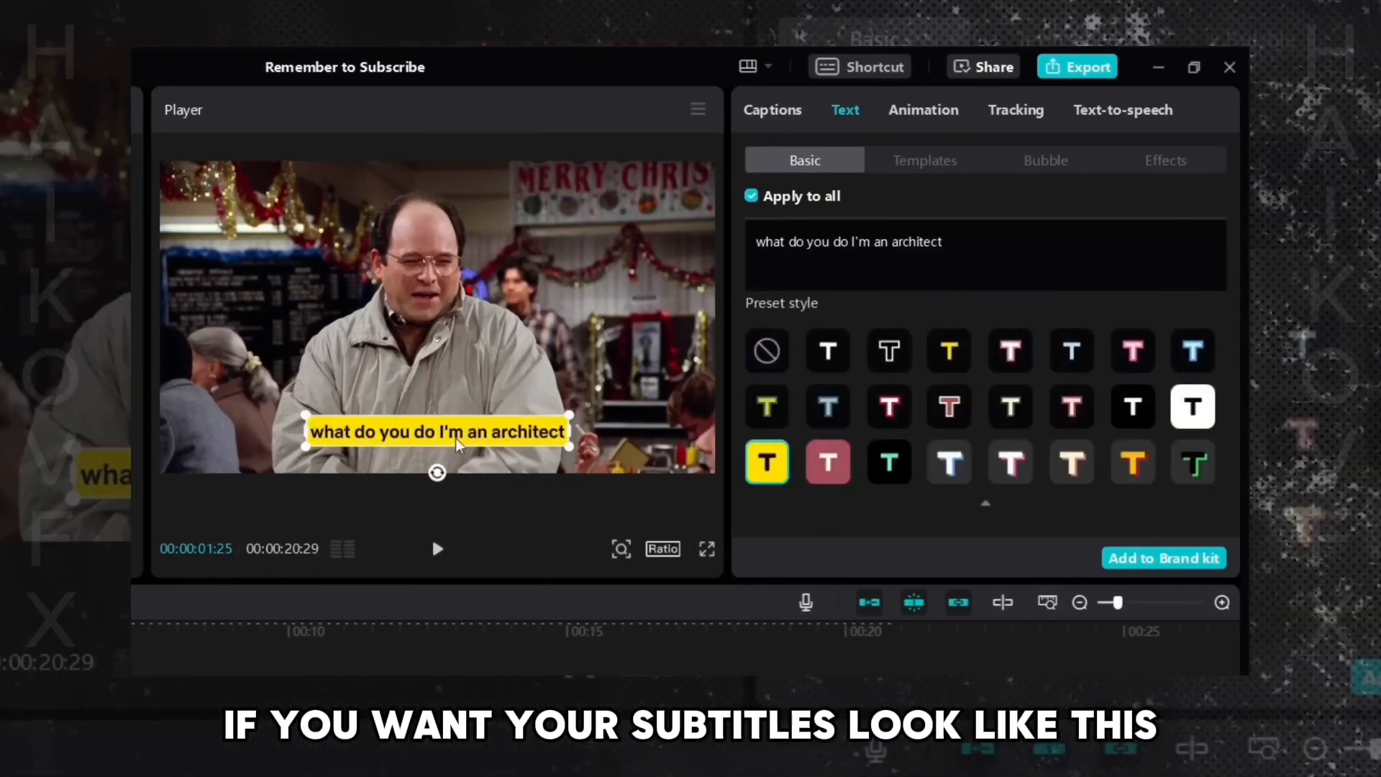
{"action": "left_click", "coordinate": [1193, 407]}
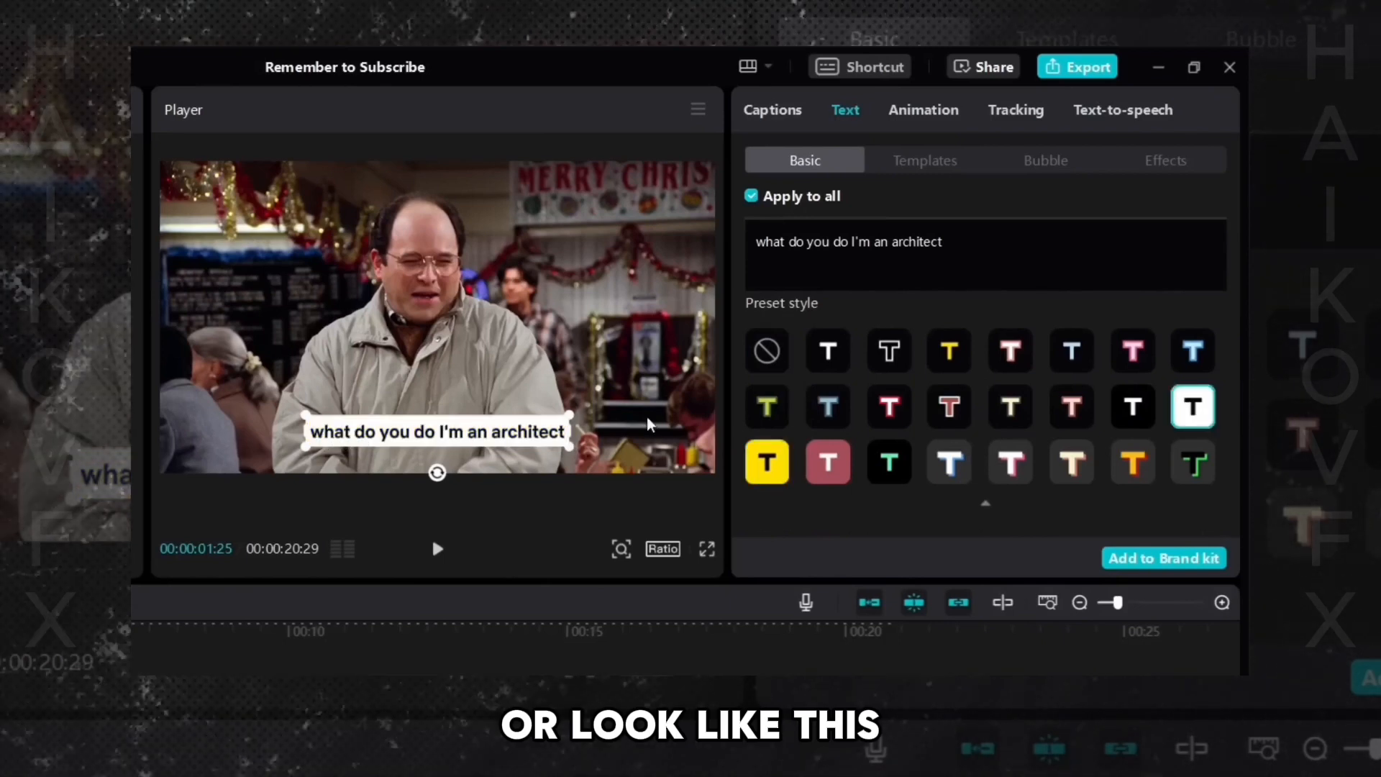
{"action": "left_click", "coordinate": [828, 350]}
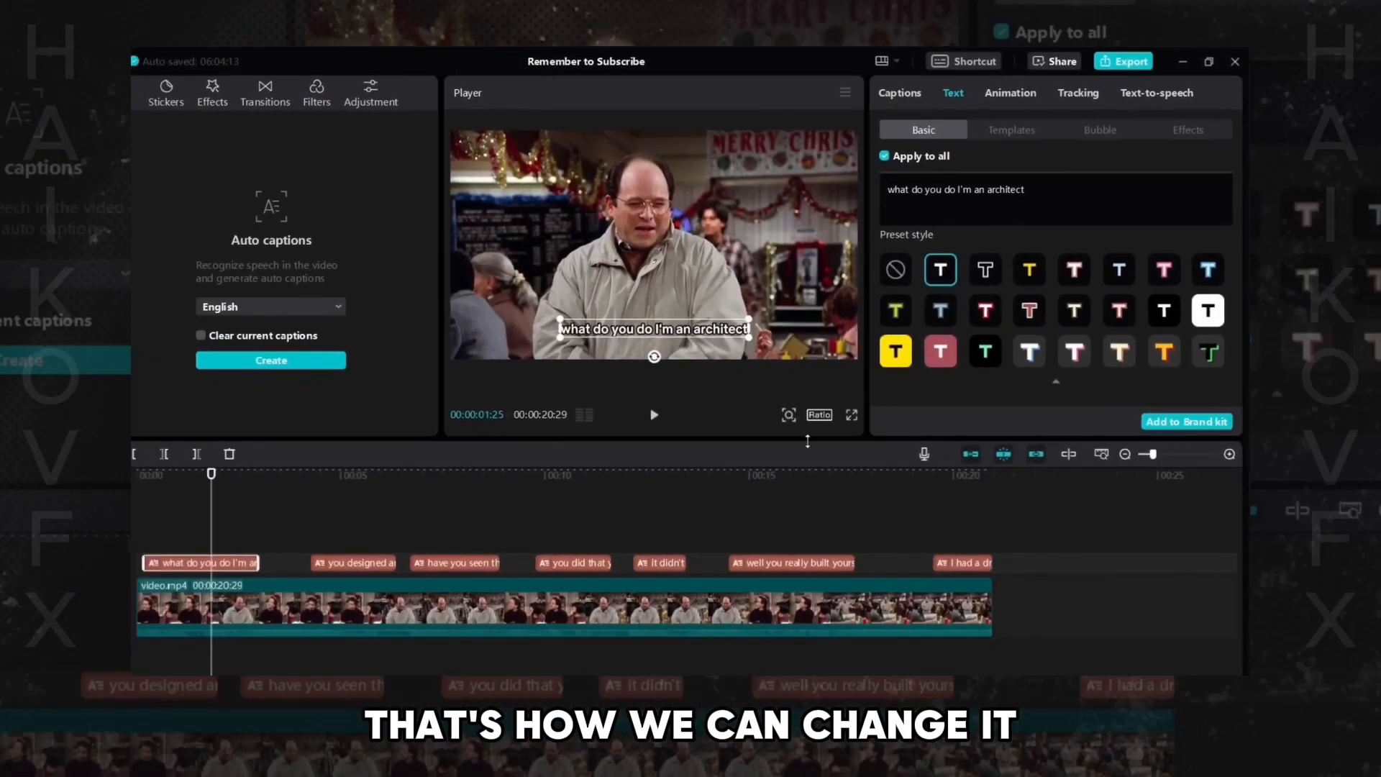
- Scrub through the timeline to check the new preset style on the other captions
{"action": "left_click", "coordinate": [352, 477]}
{"action": "left_click", "coordinate": [443, 478]}
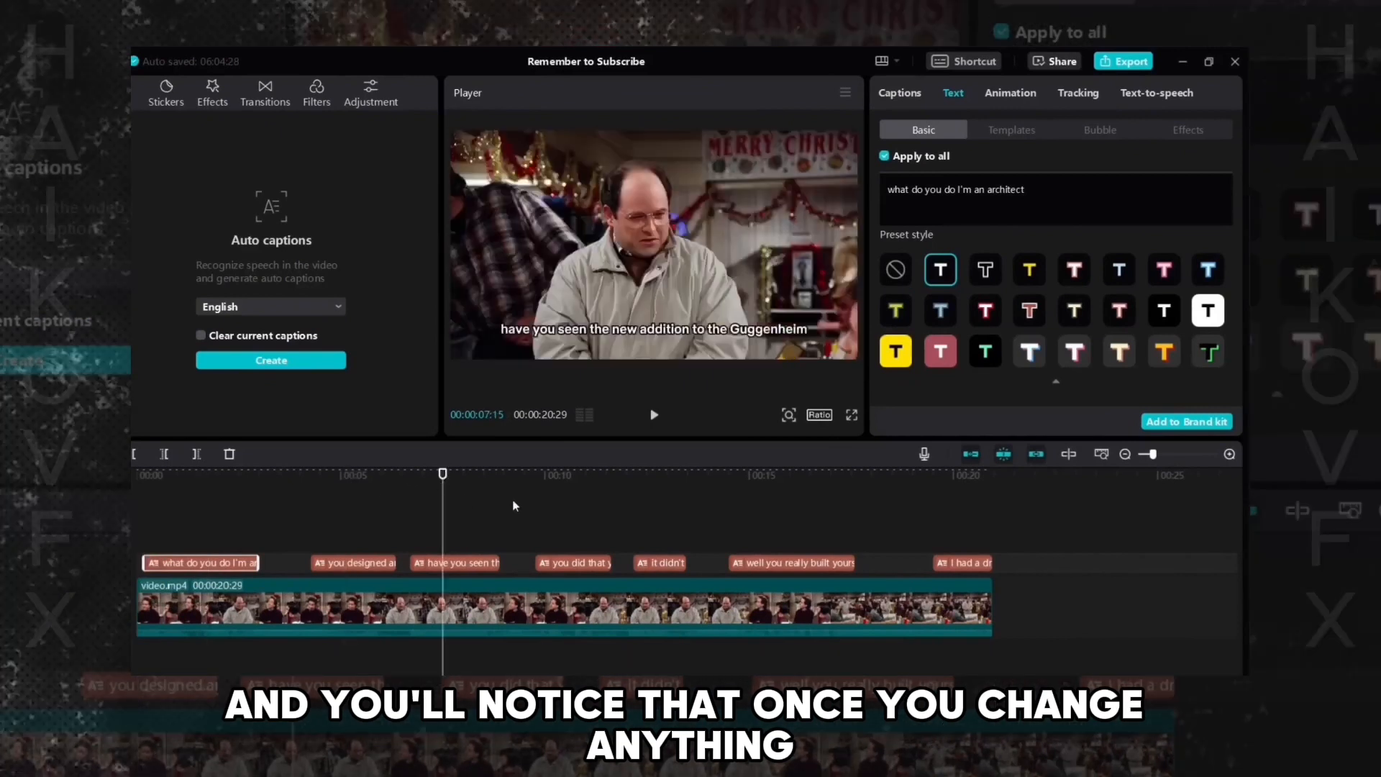
{"action": "left_click", "coordinate": [564, 476]}
{"action": "left_click", "coordinate": [653, 480]}
{"action": "left_click", "coordinate": [782, 478]}
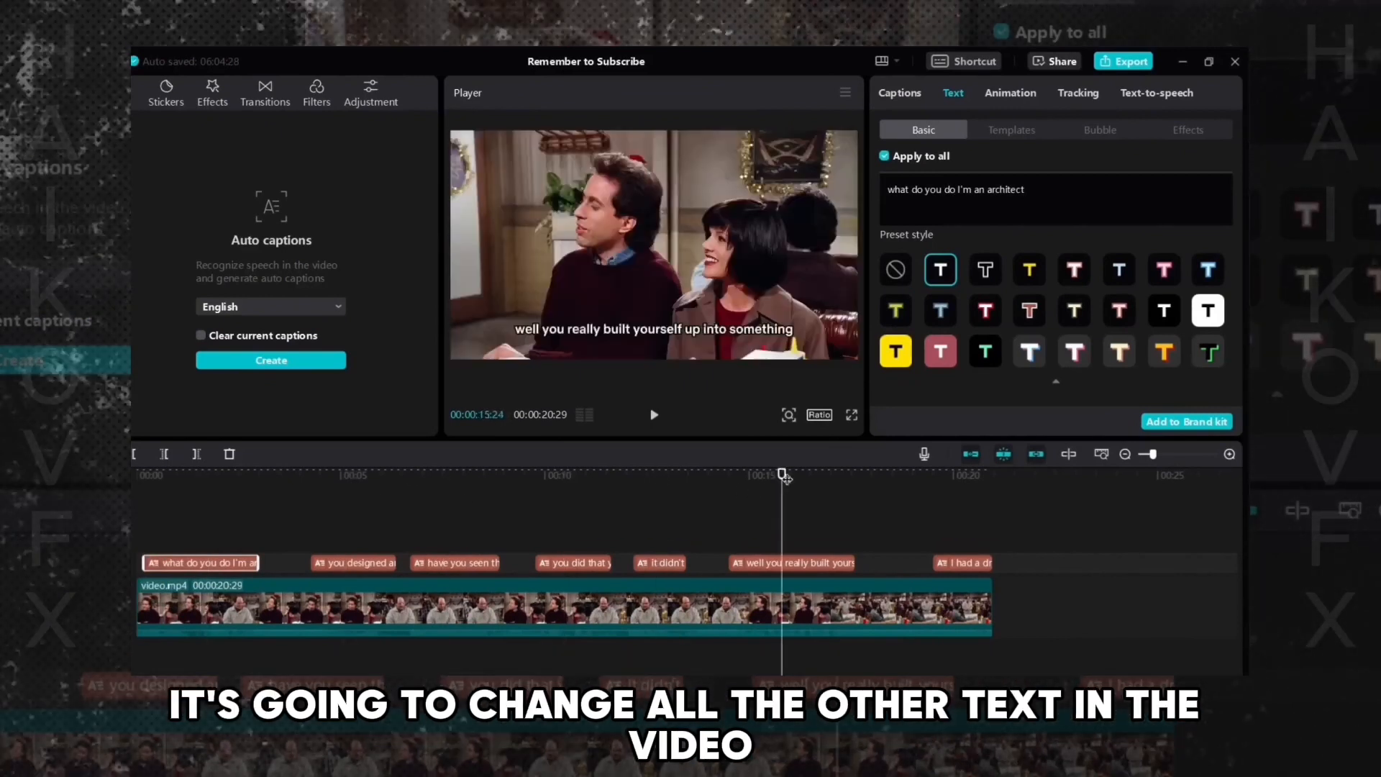
{"action": "left_click", "coordinate": [971, 486]}
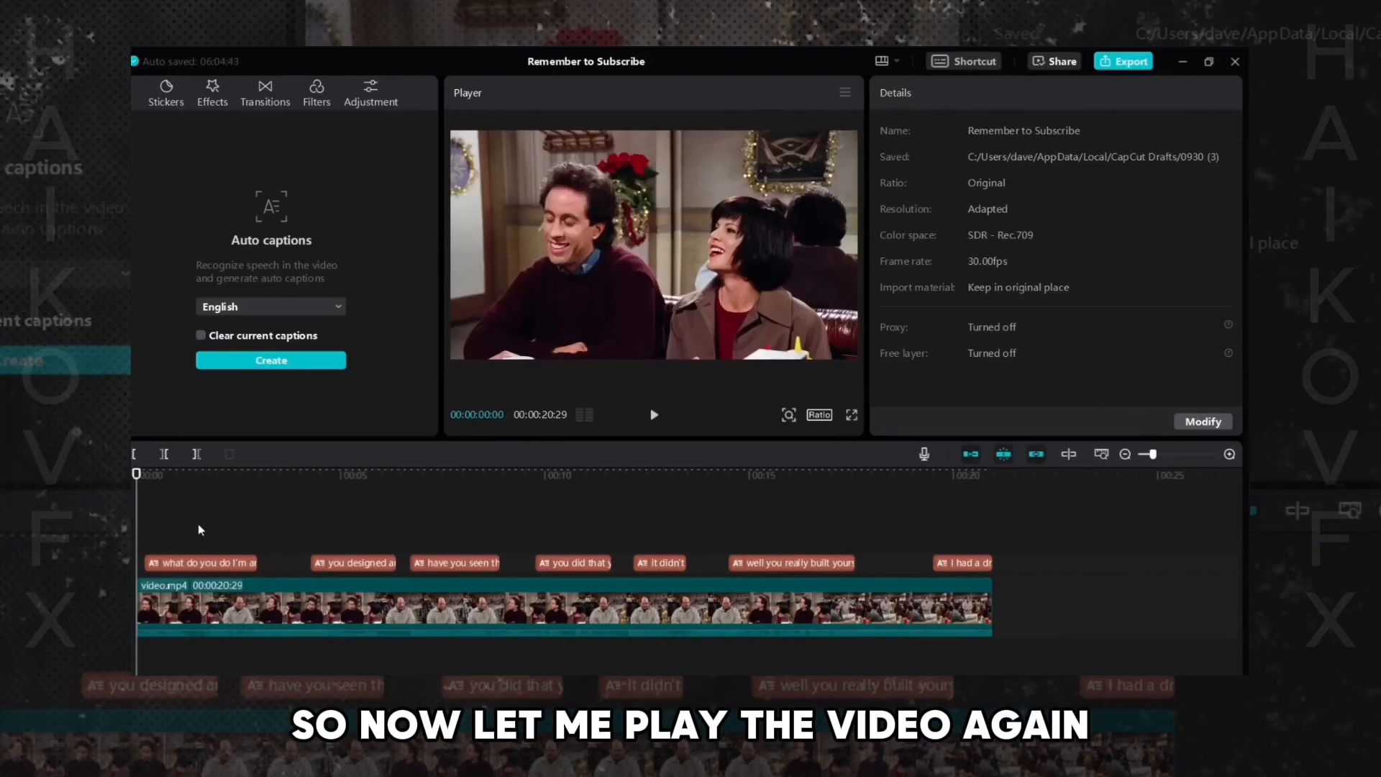
- Split the first caption into "what do you do" and "I'm an architect" by breaking its text after "do"
{"action": "key", "text": "space"}
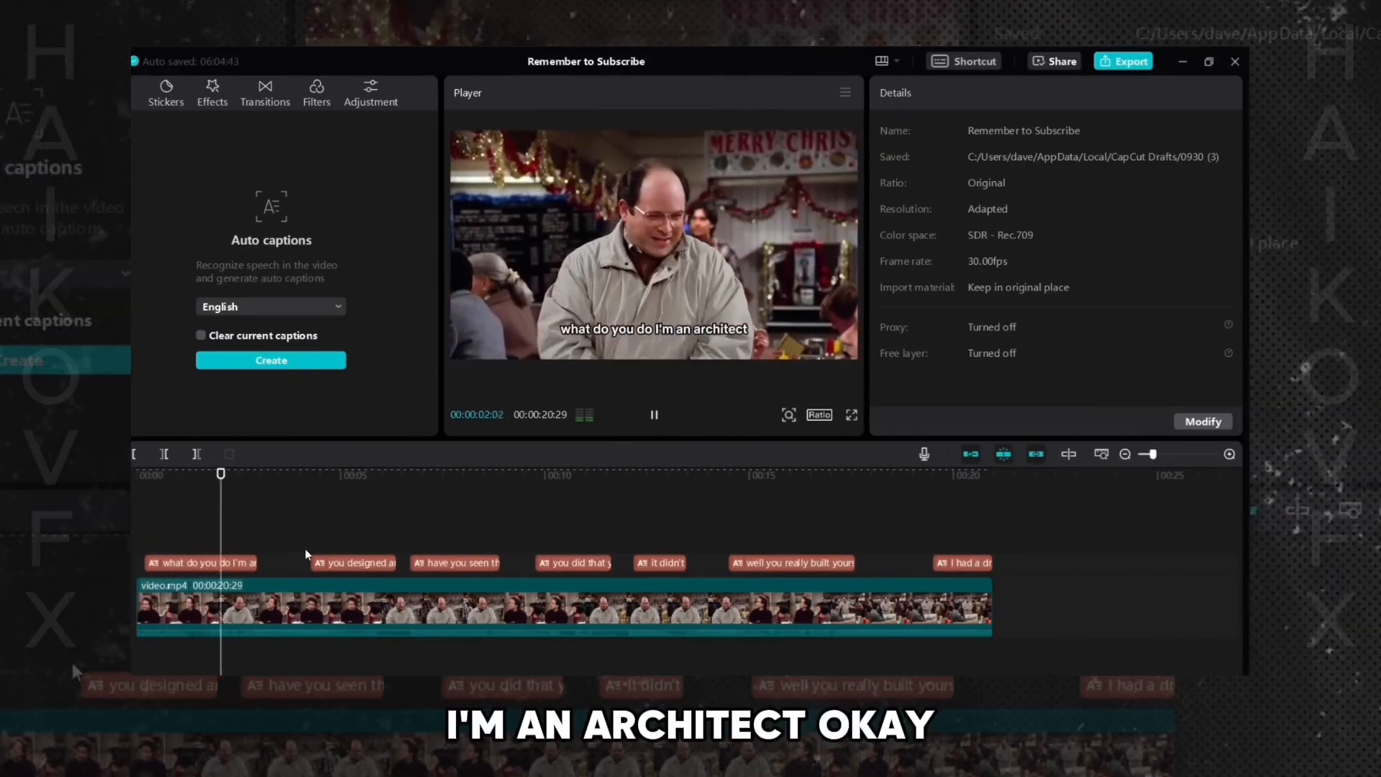
{"action": "key", "text": "space"}
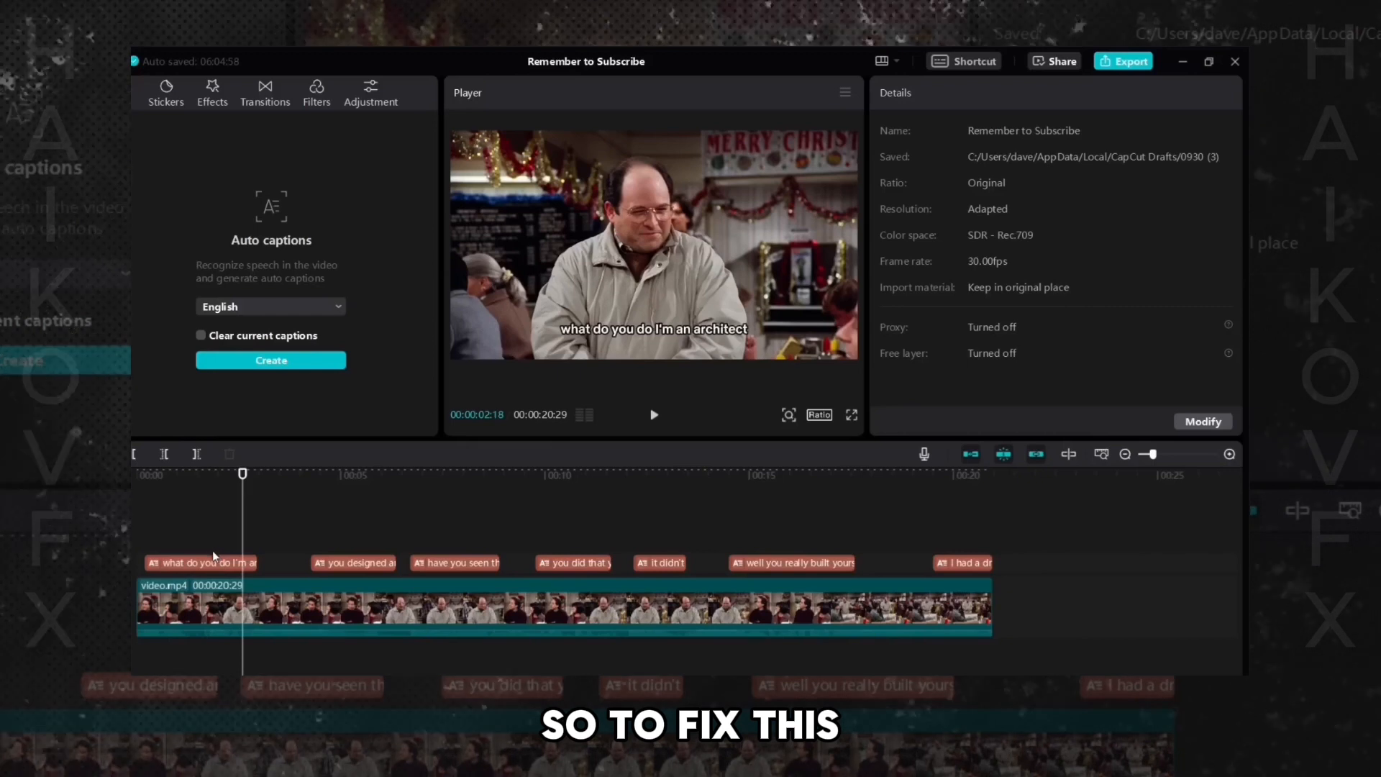
{"action": "left_click", "coordinate": [204, 563]}
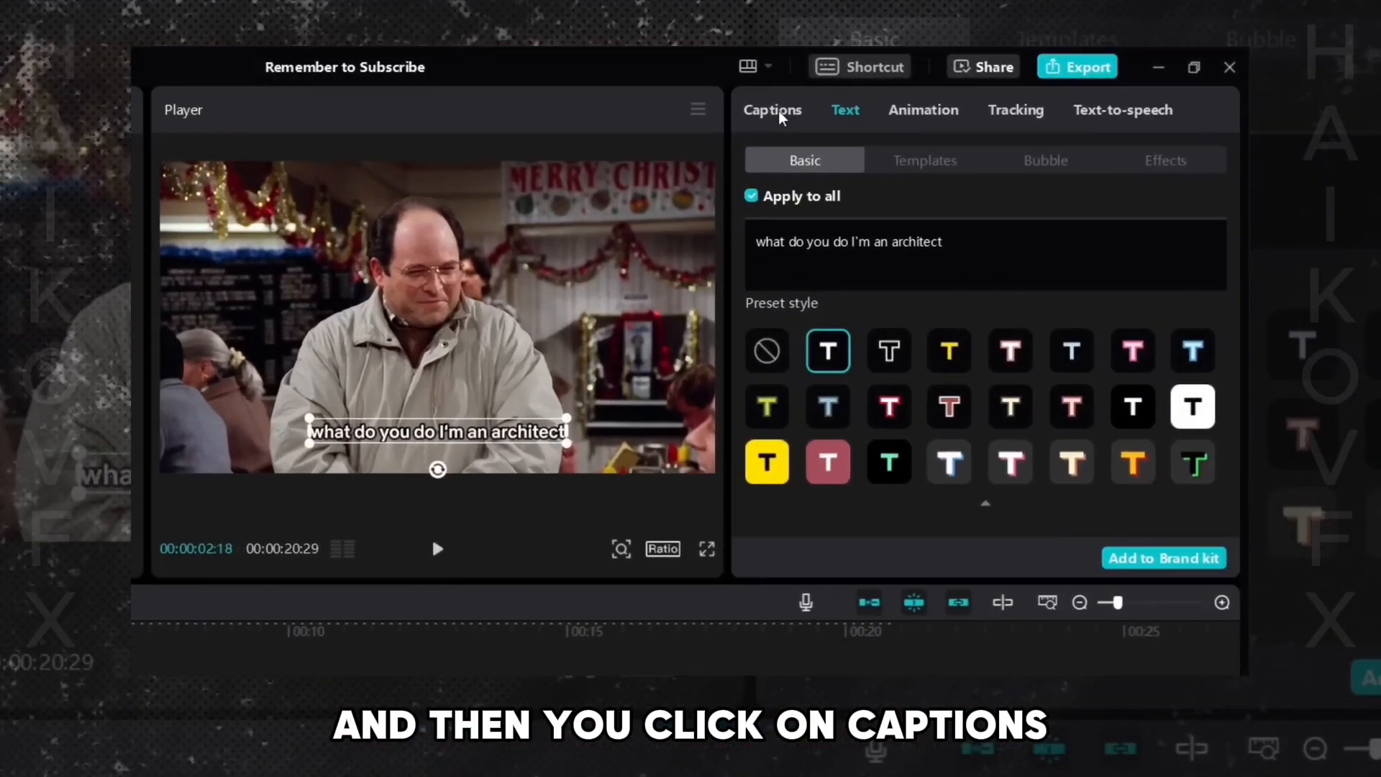
{"action": "left_click", "coordinate": [899, 93]}
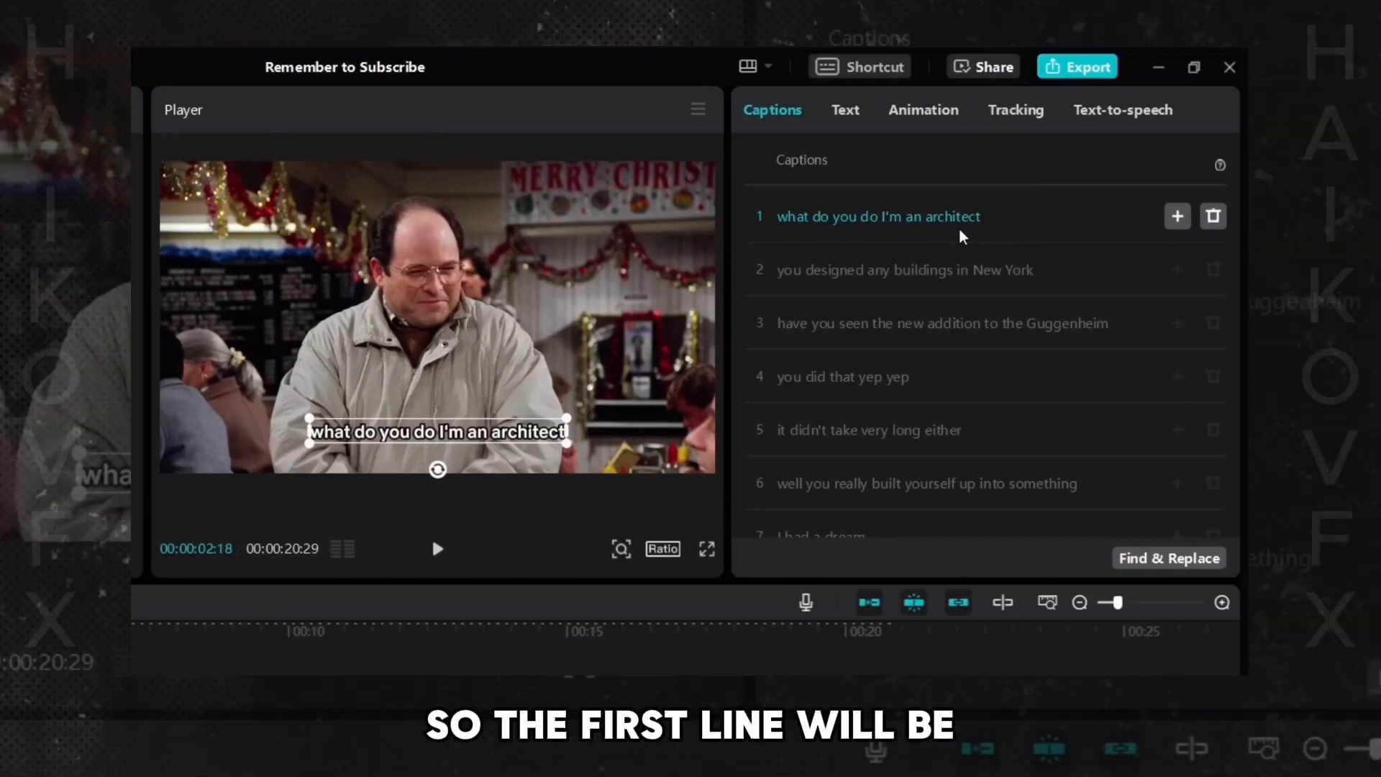
{"action": "left_click", "coordinate": [884, 227]}
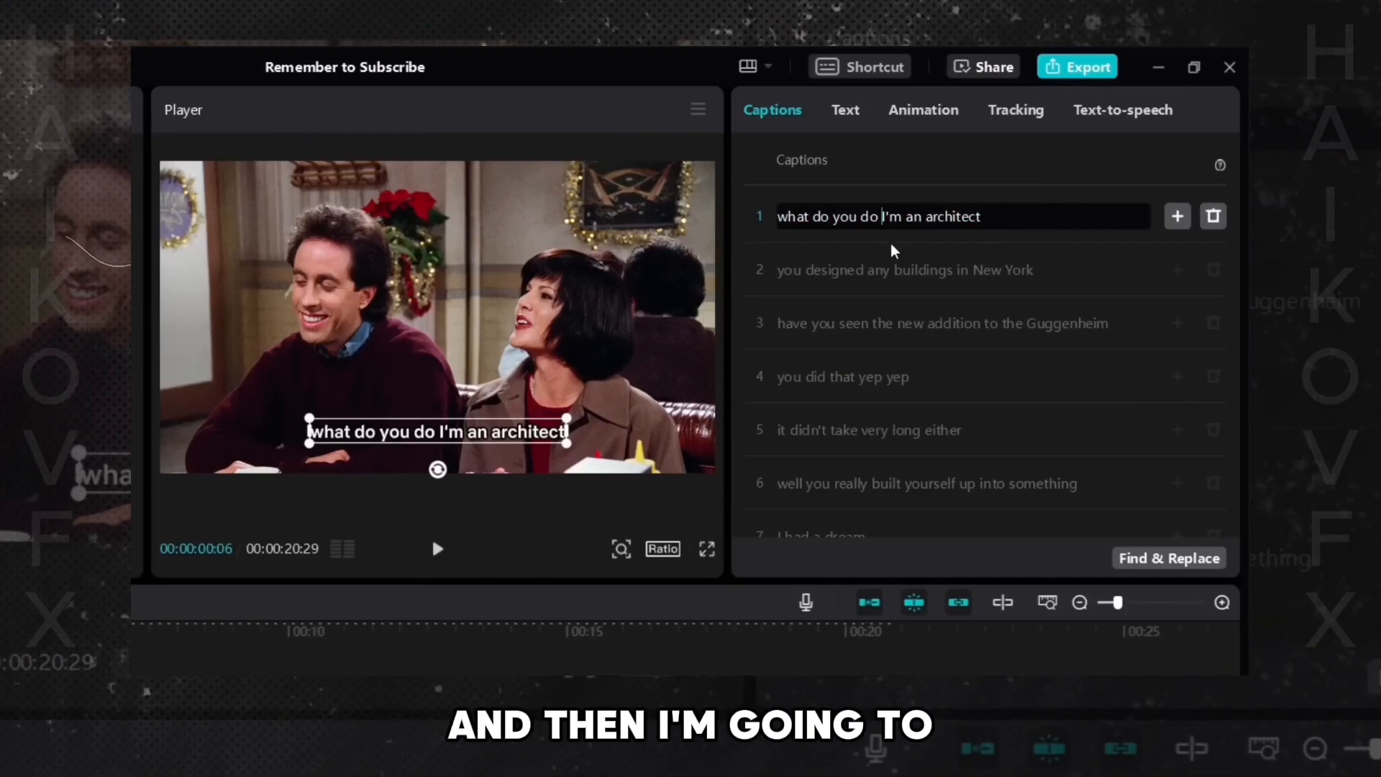
{"action": "key", "text": "BackSpace"}
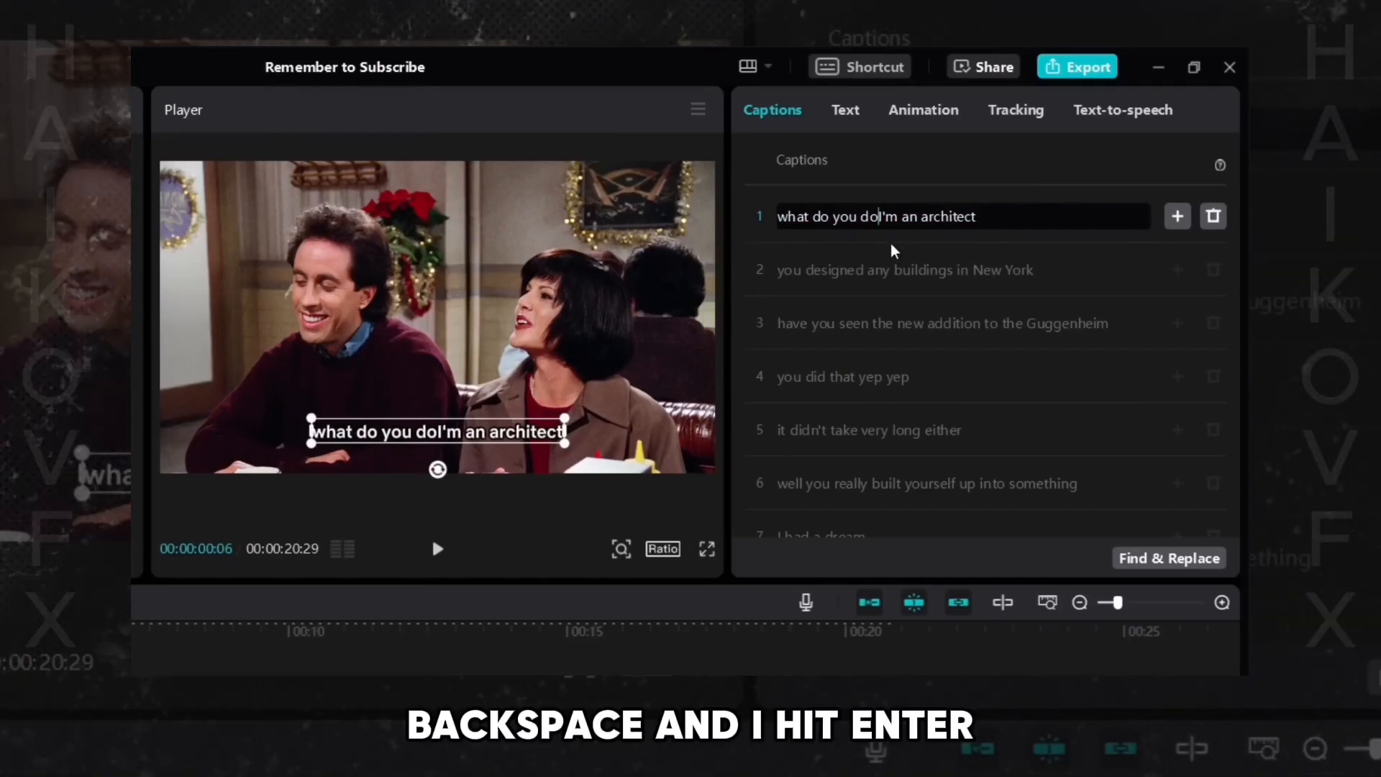
{"action": "key", "text": "Return"}
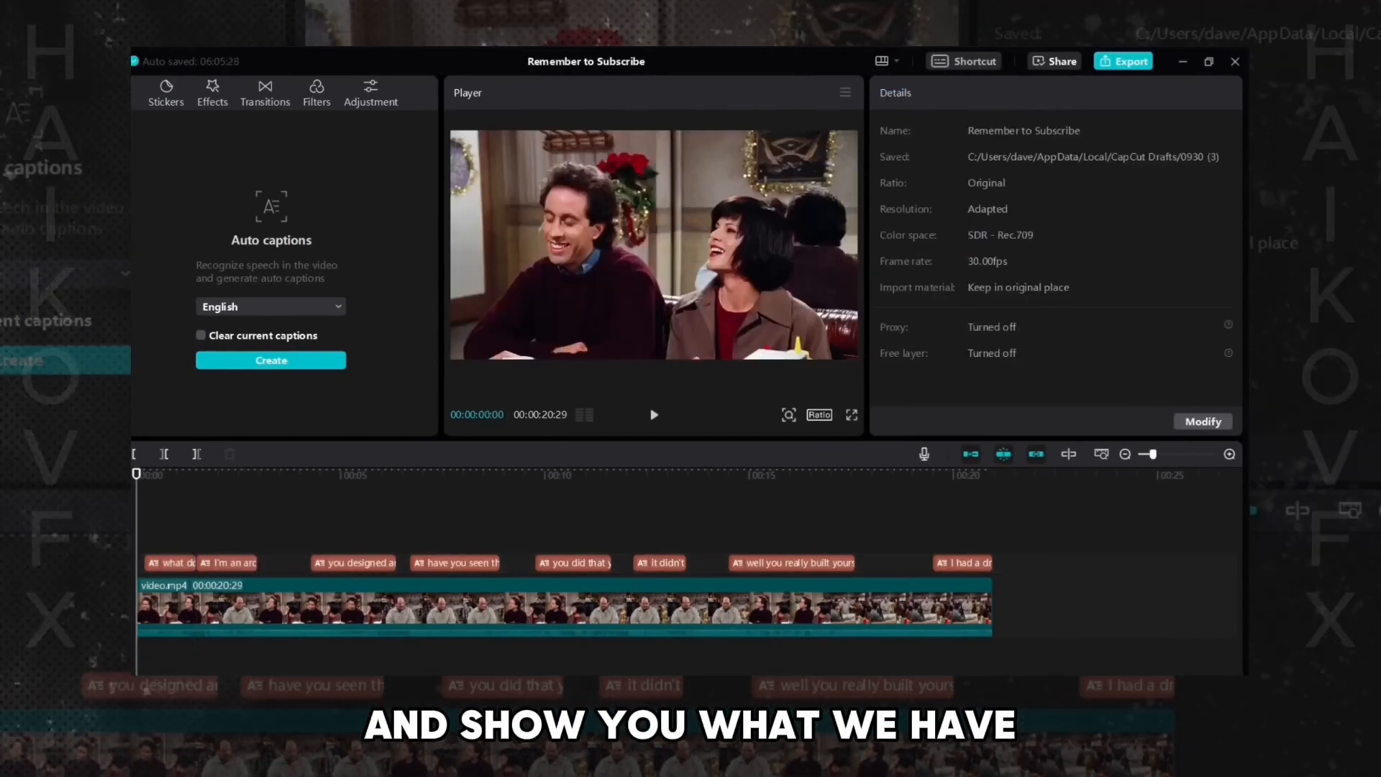
- Play back the start of the video to review the split captions
{"action": "key", "text": "space"}
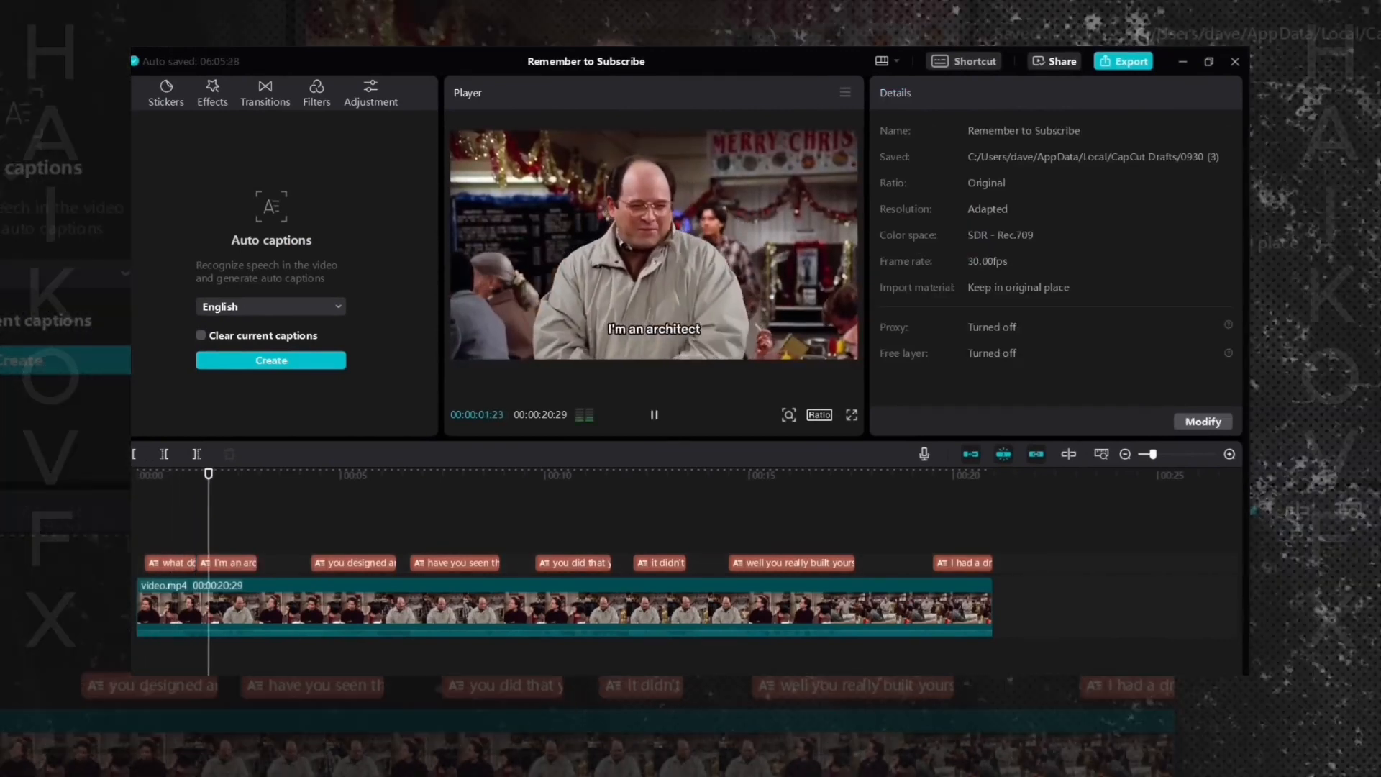
{"action": "key", "text": "space"}
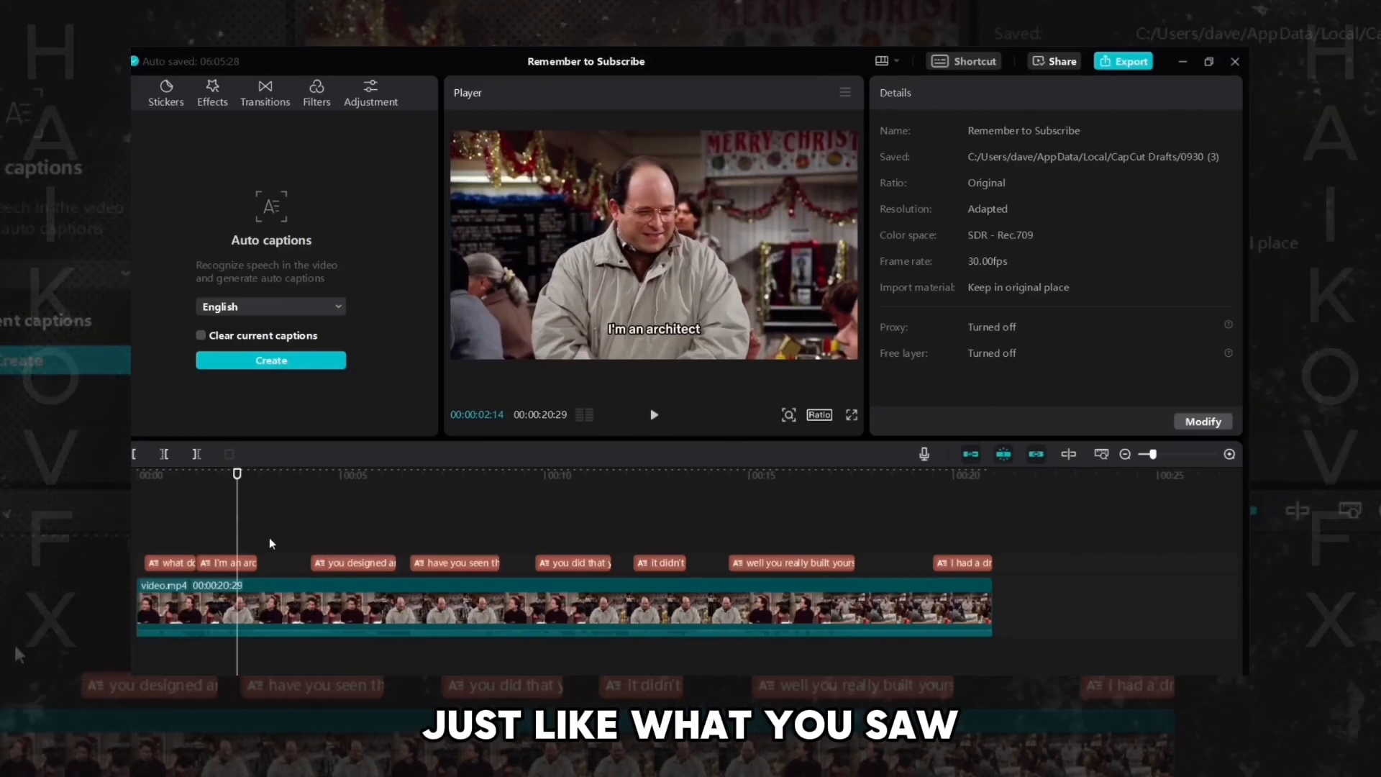
{"action": "left_click", "coordinate": [299, 537]}
{"action": "key", "text": "space"}
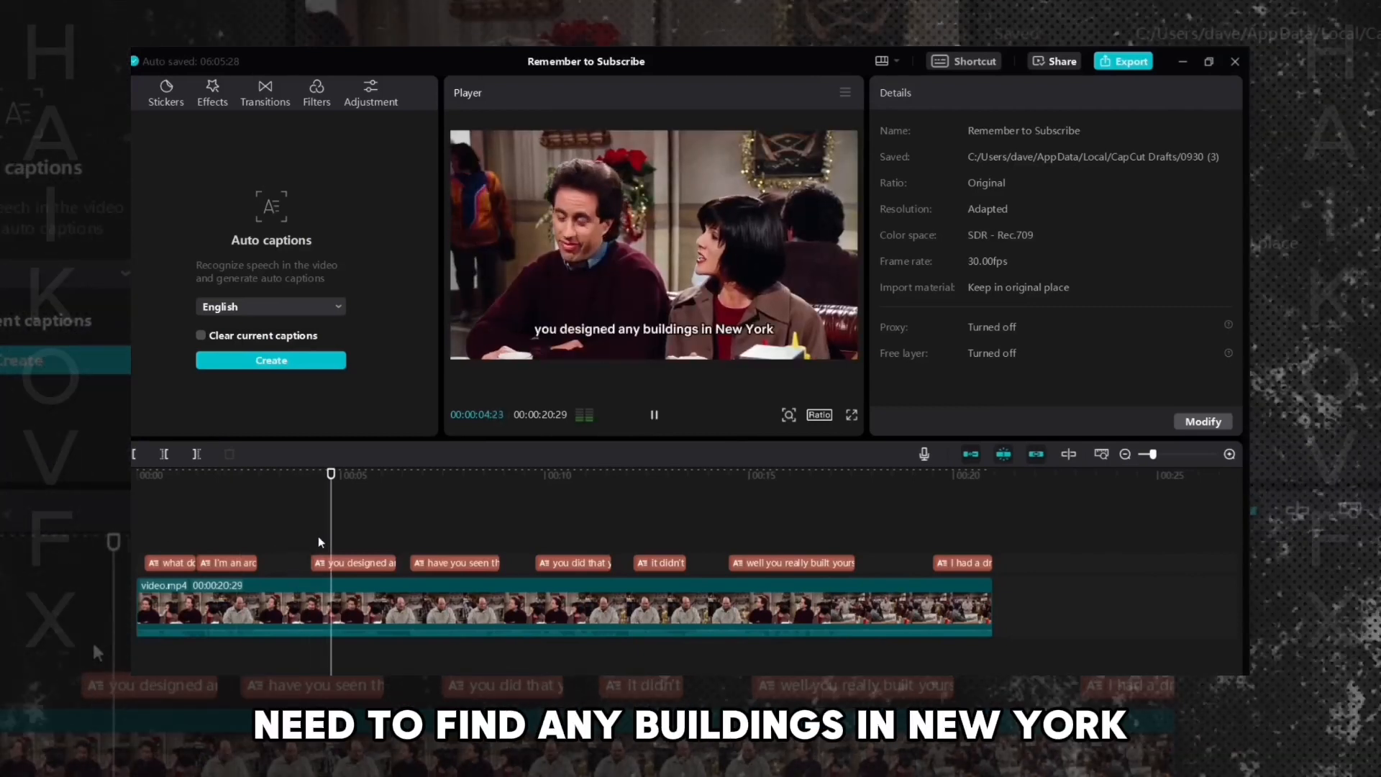
{"action": "key", "text": "space"}
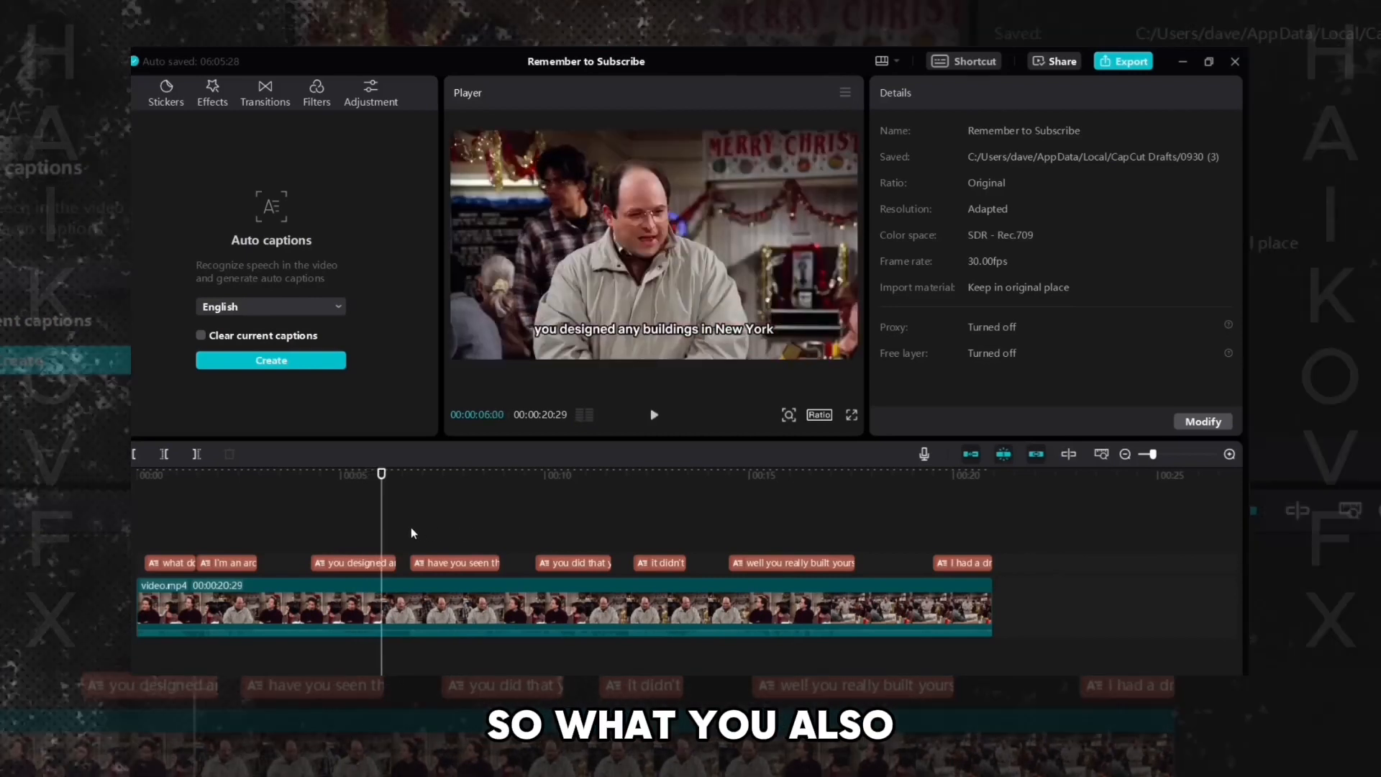
{"action": "left_click", "coordinate": [411, 529]}
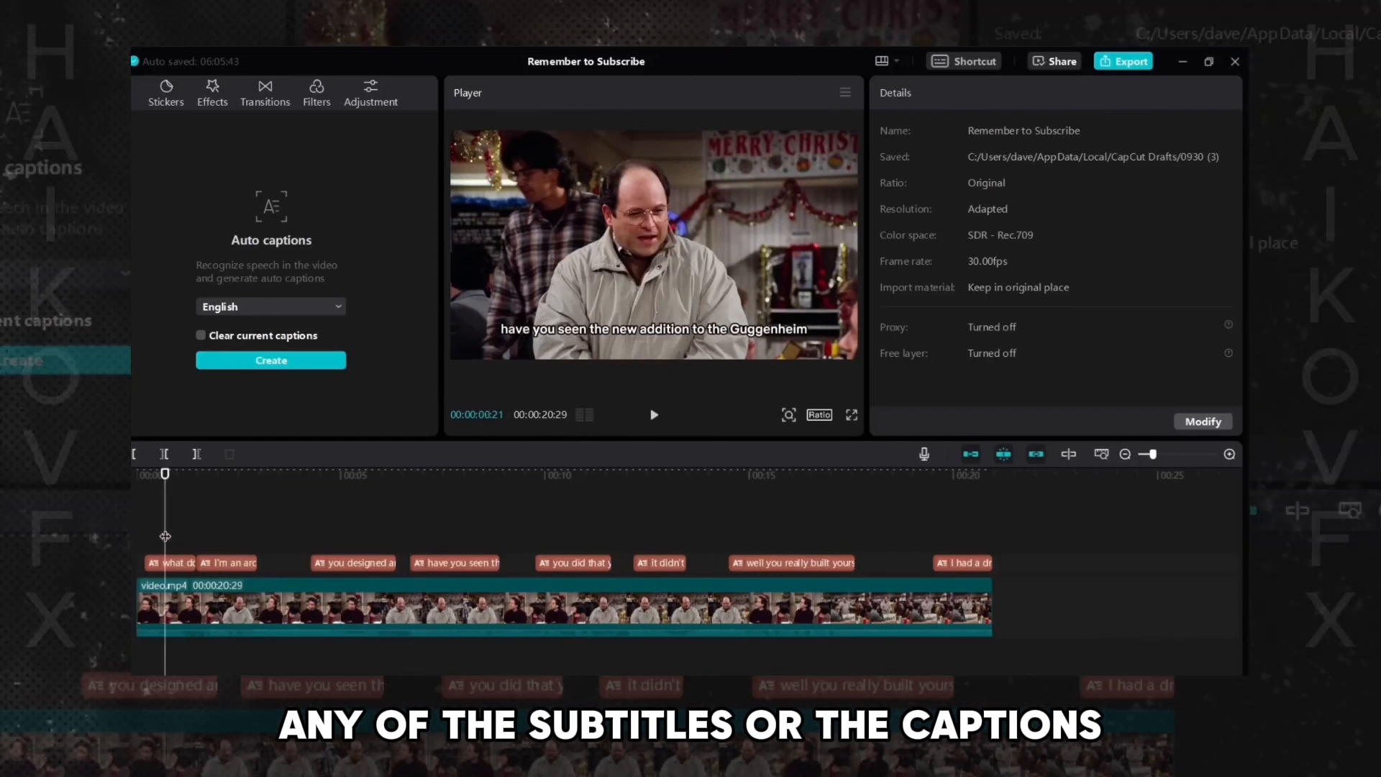
- Edit the first caption to read "What do you do?" with a capital W and question mark
{"action": "left_click", "coordinate": [172, 563]}
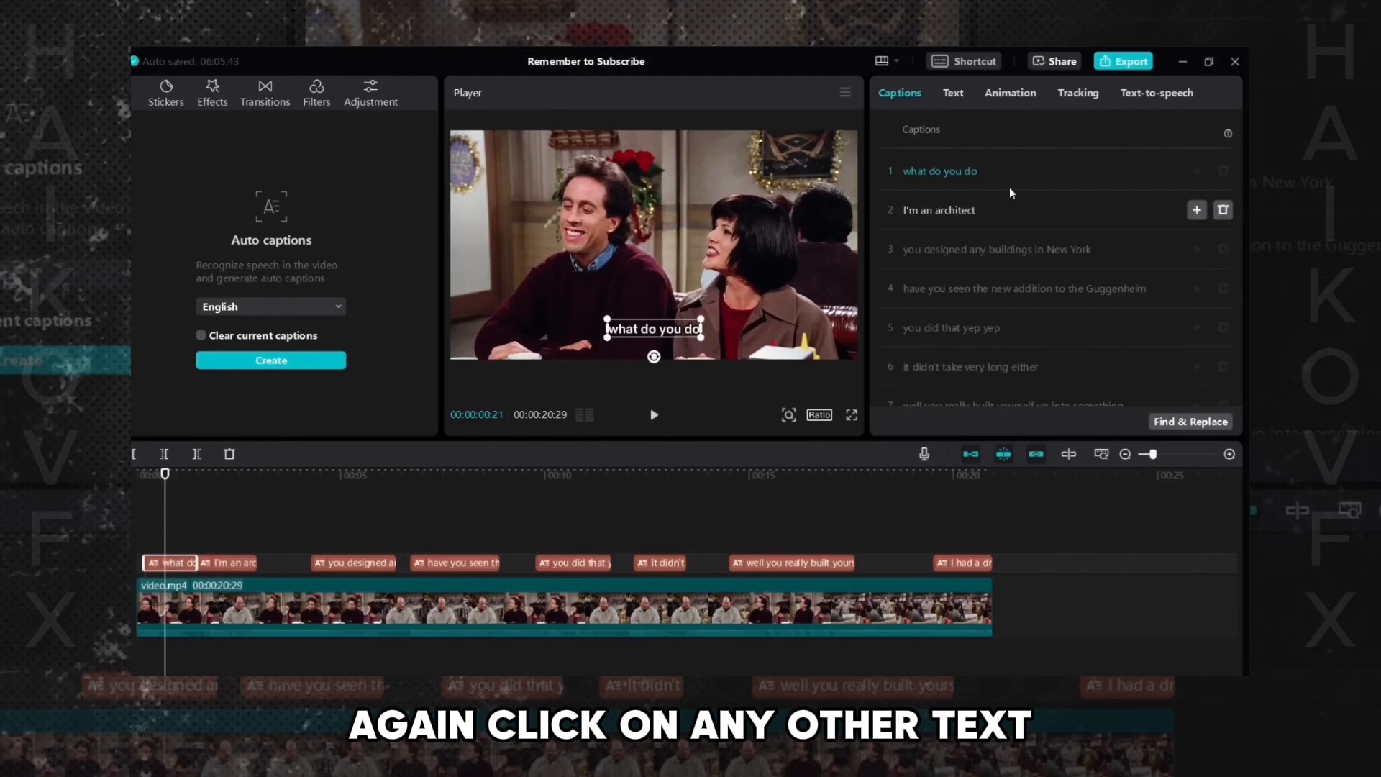
{"action": "left_click", "coordinate": [912, 173]}
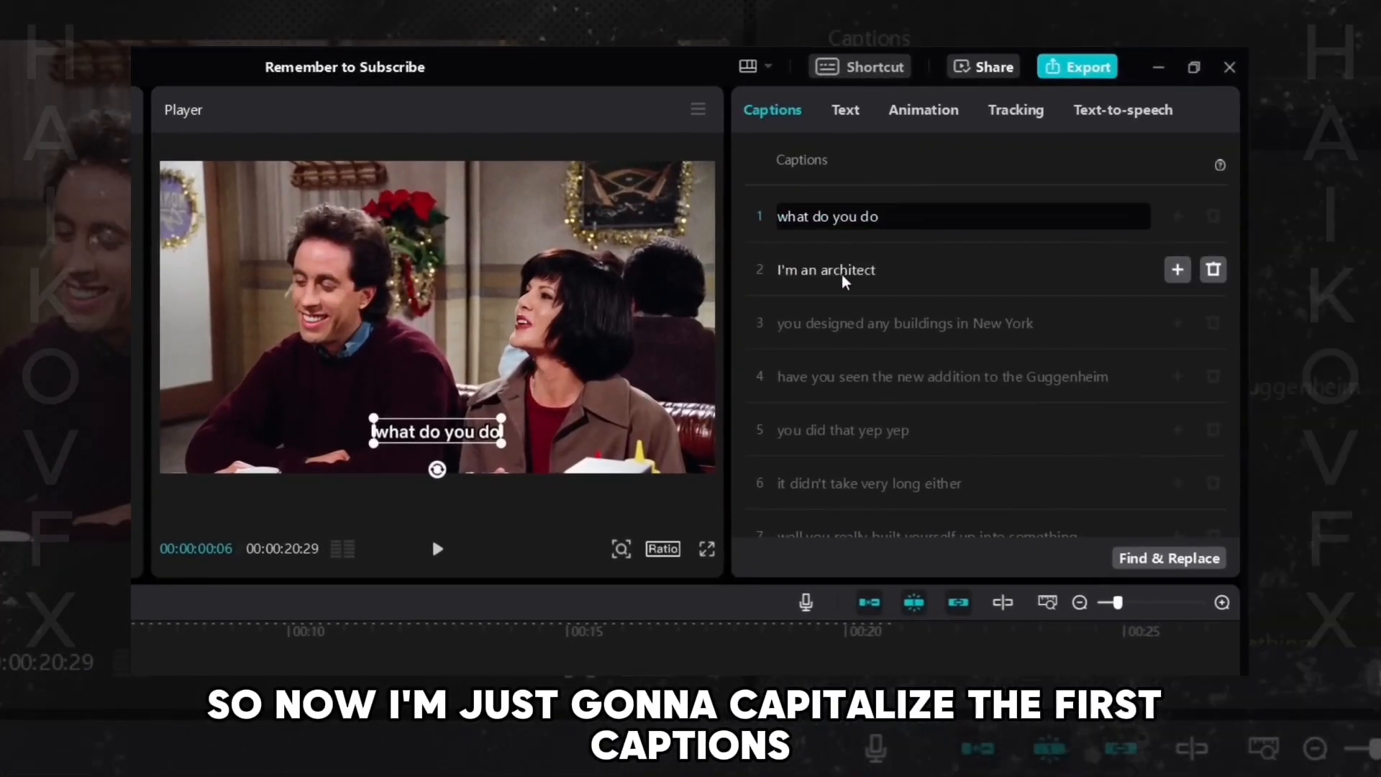
{"action": "key", "text": "BackSpace"}
{"action": "type", "text": "W"}
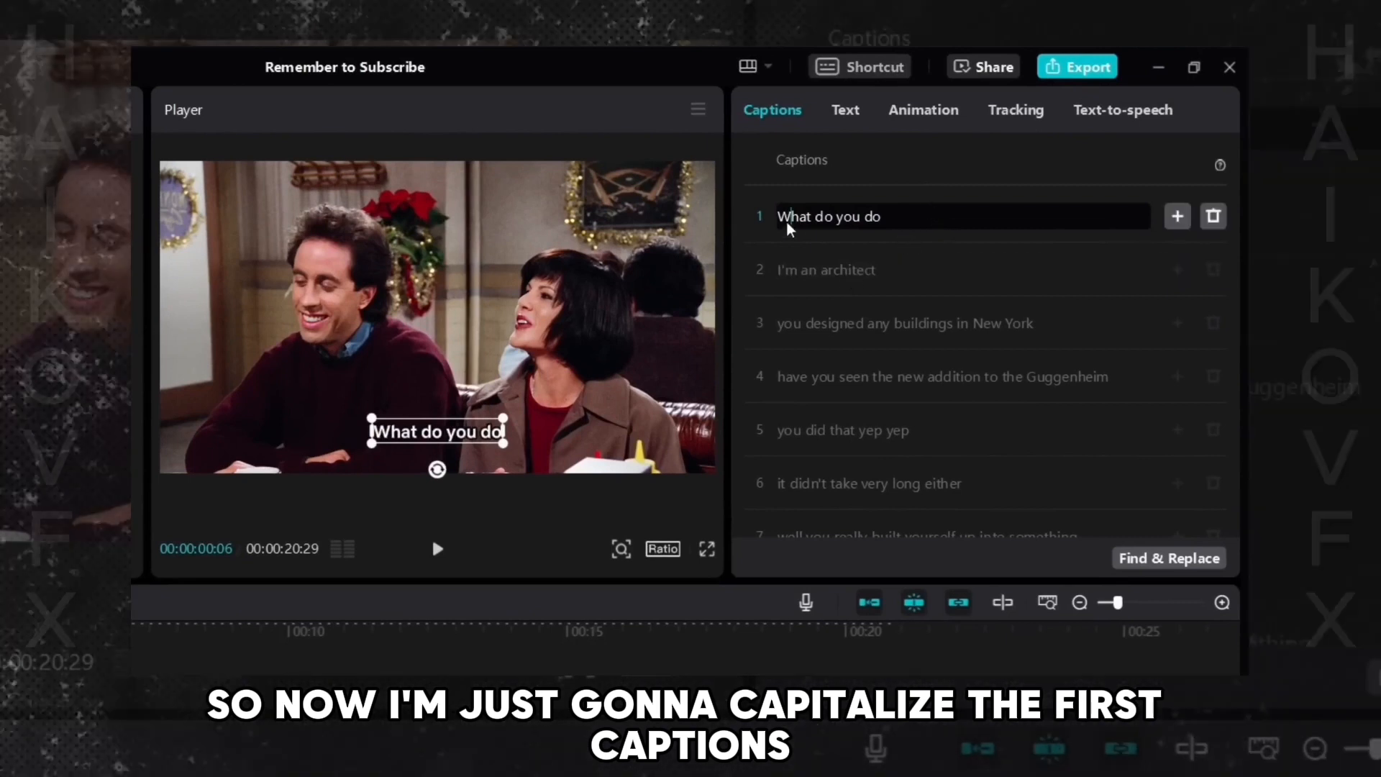
{"action": "left_click", "coordinate": [924, 224]}
{"action": "type", "text": "?"}
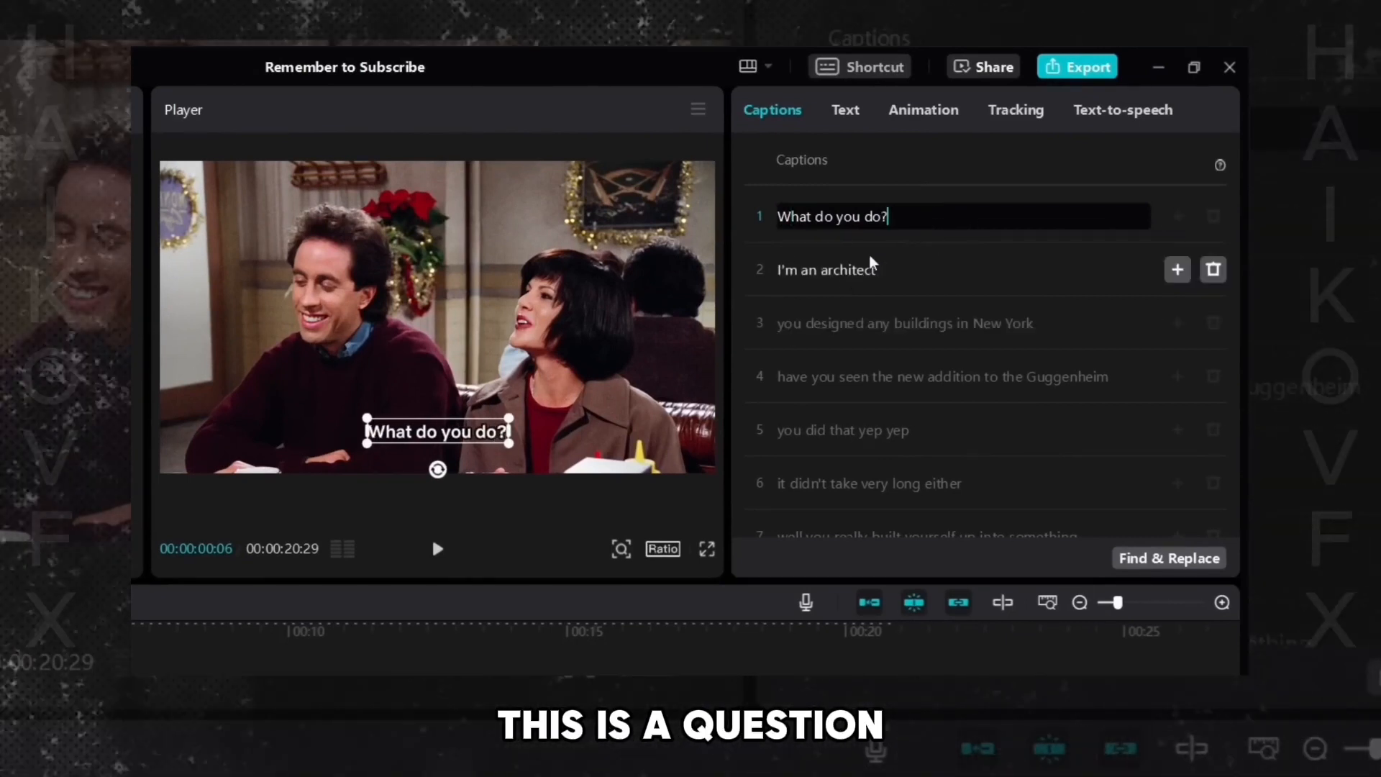
- Edit the third caption to read "You designed any buildings in New York?"
{"action": "left_click", "coordinate": [785, 325]}
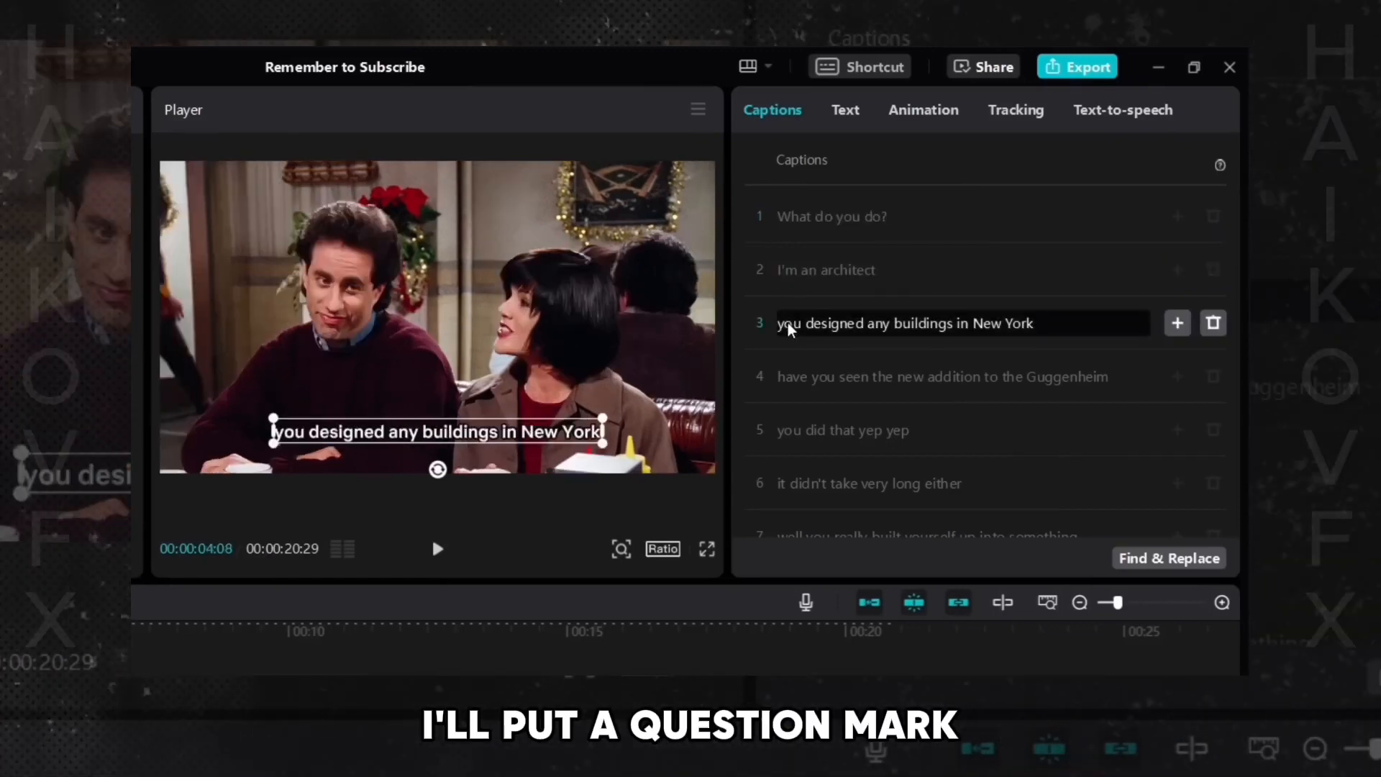
{"action": "key", "text": "BackSpace"}
{"action": "type", "text": "Y"}
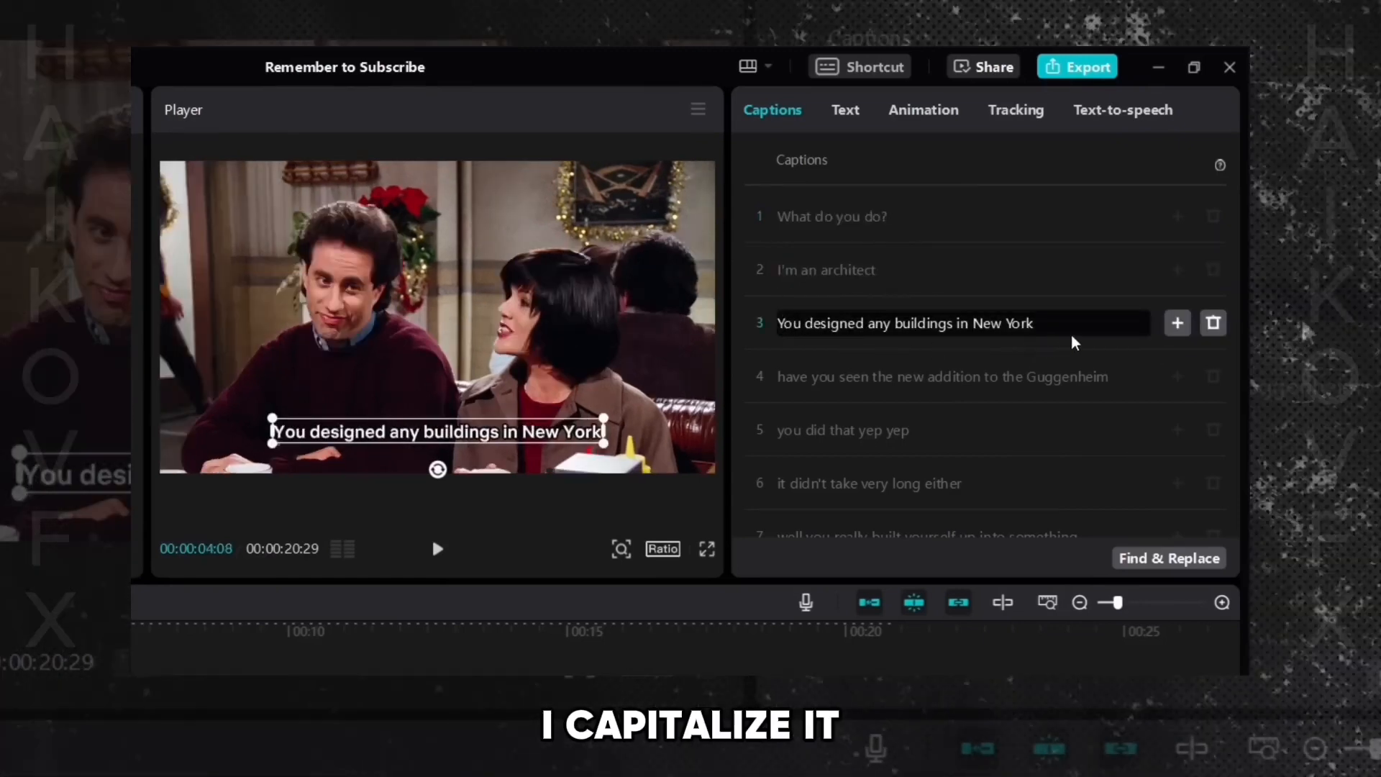
{"action": "left_click", "coordinate": [1070, 332]}
{"action": "type", "text": "?"}
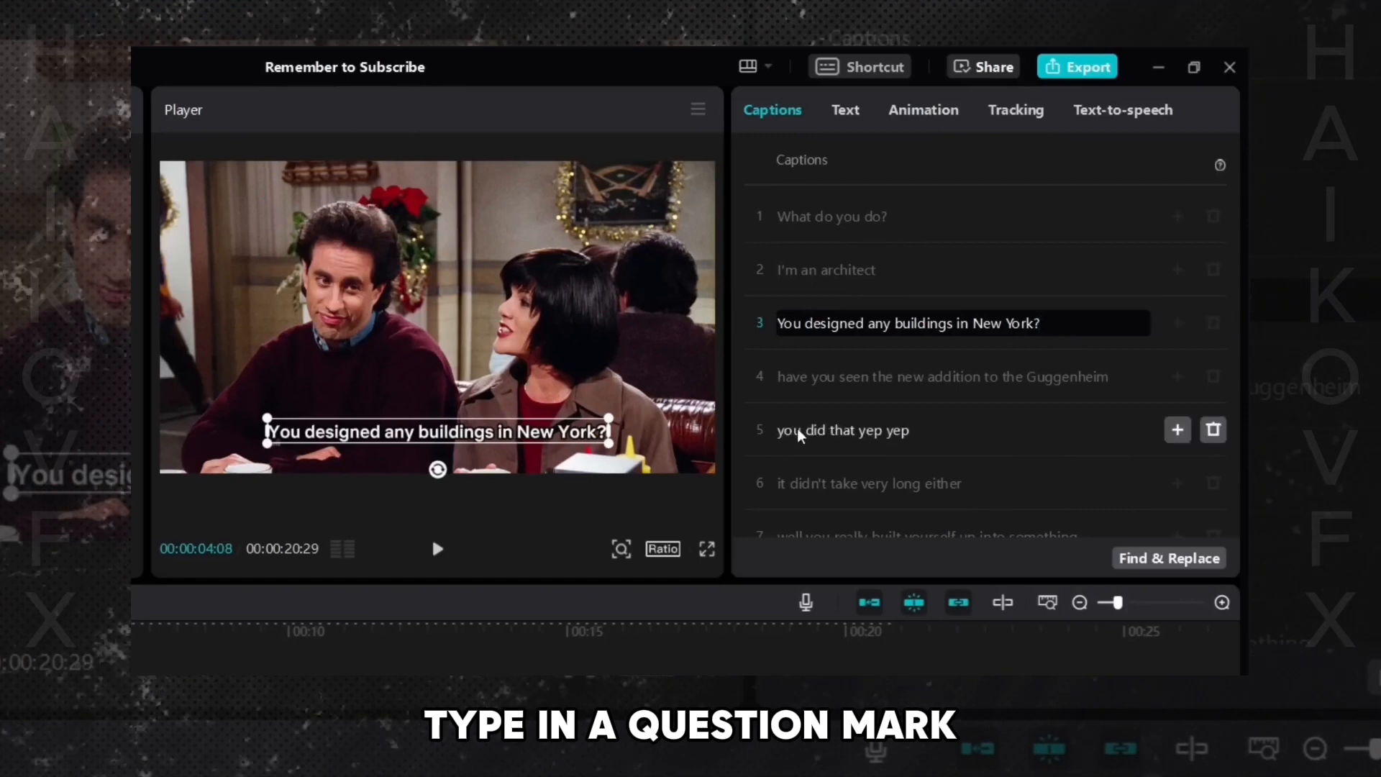
- Edit the fourth caption to read "Have you seen the new addition to the Guggenheim?"
{"action": "left_click", "coordinate": [784, 383]}
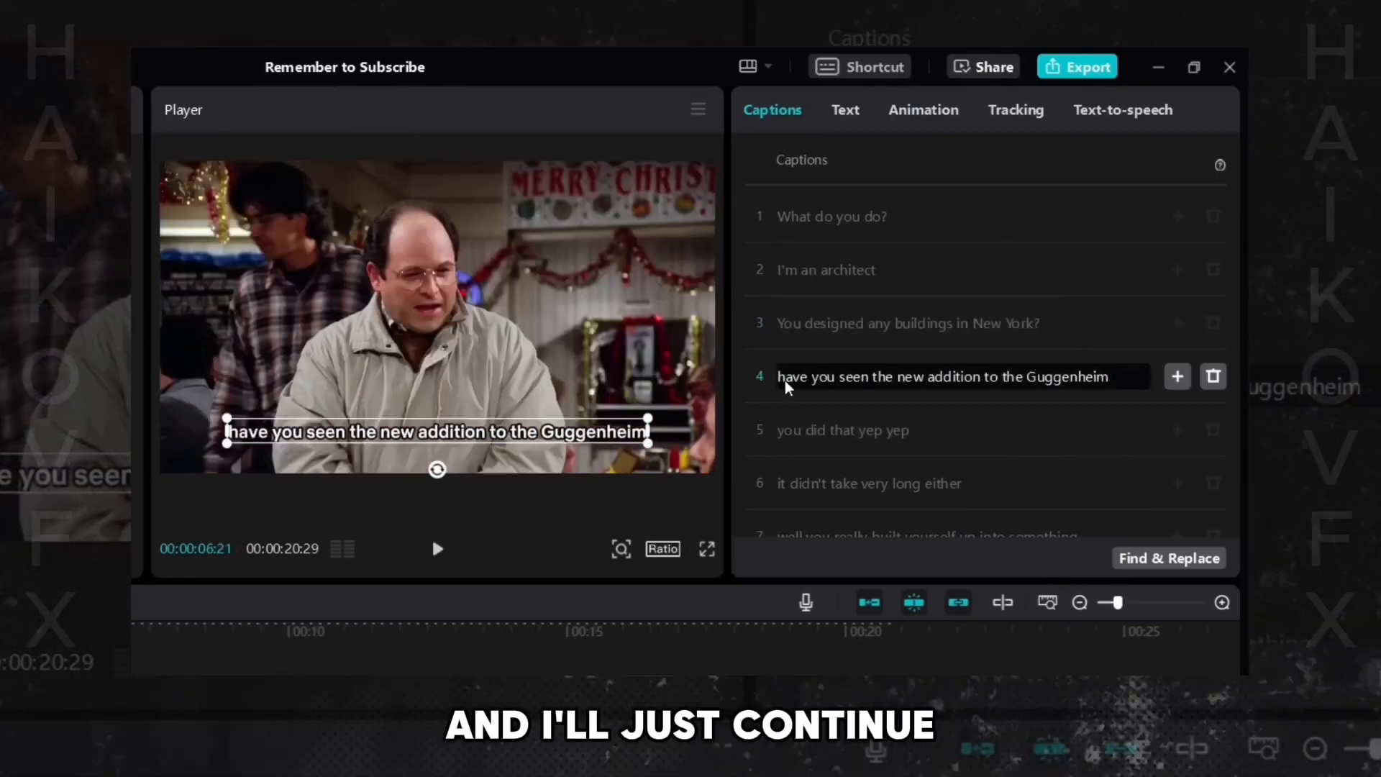
{"action": "type", "text": "H"}
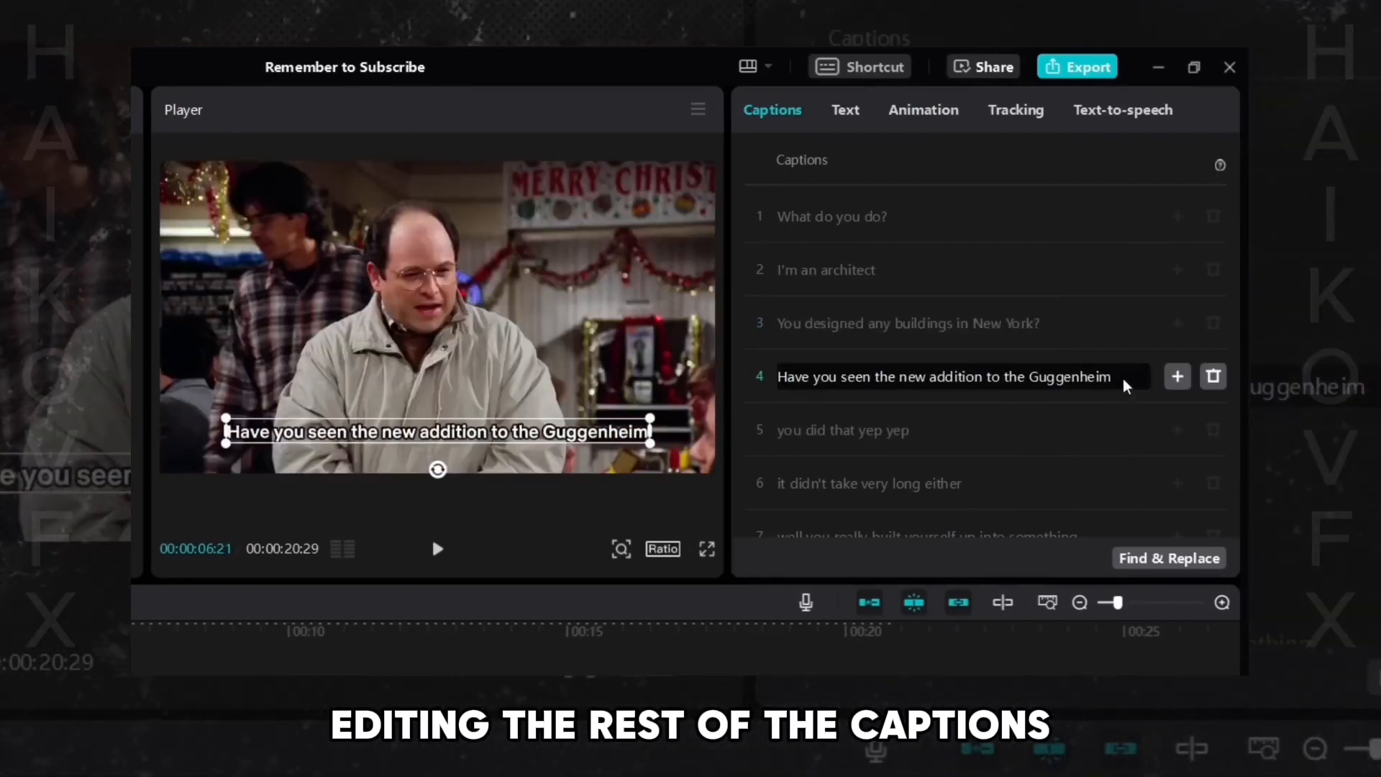
{"action": "left_click", "coordinate": [1114, 379]}
{"action": "type", "text": "?"}
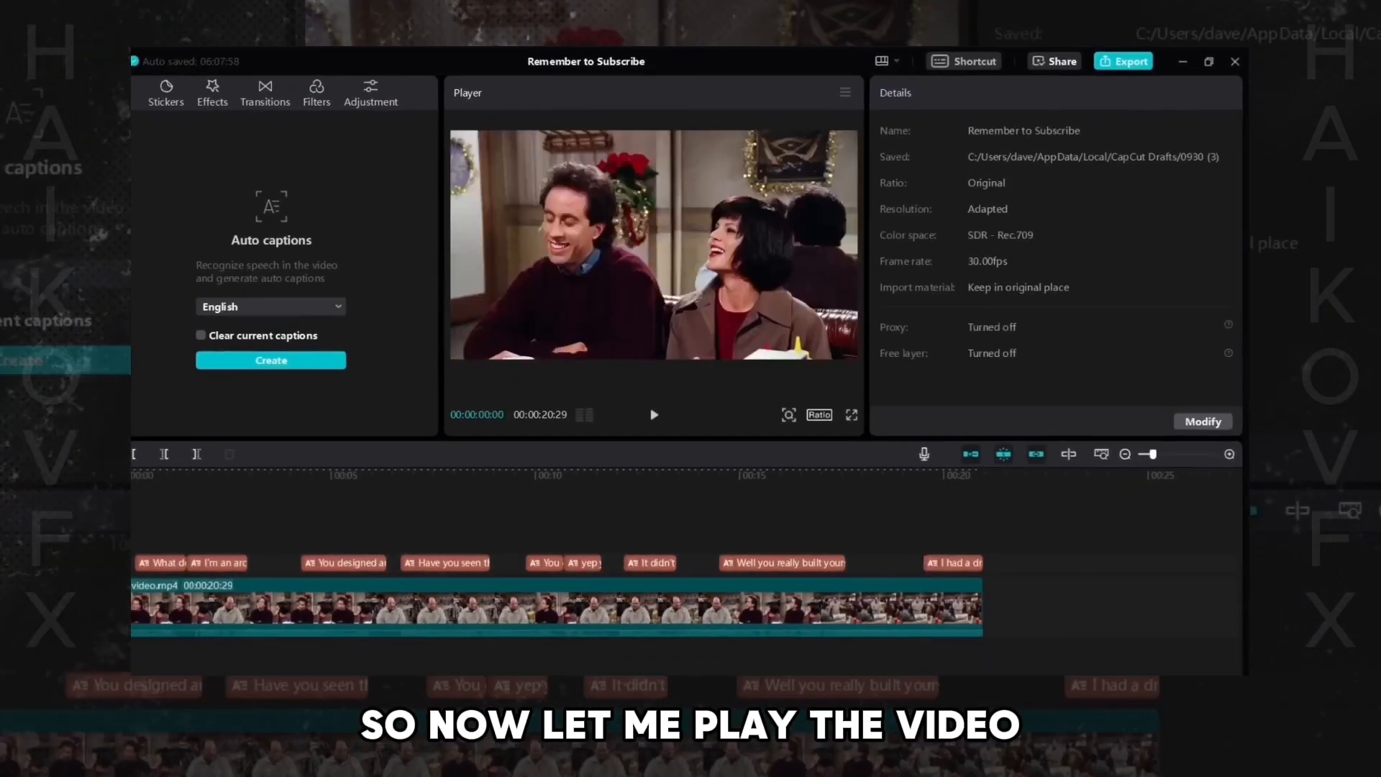
- Break the third caption onto two lines so that "in New York?" starts the second line
{"action": "key", "text": "space"}
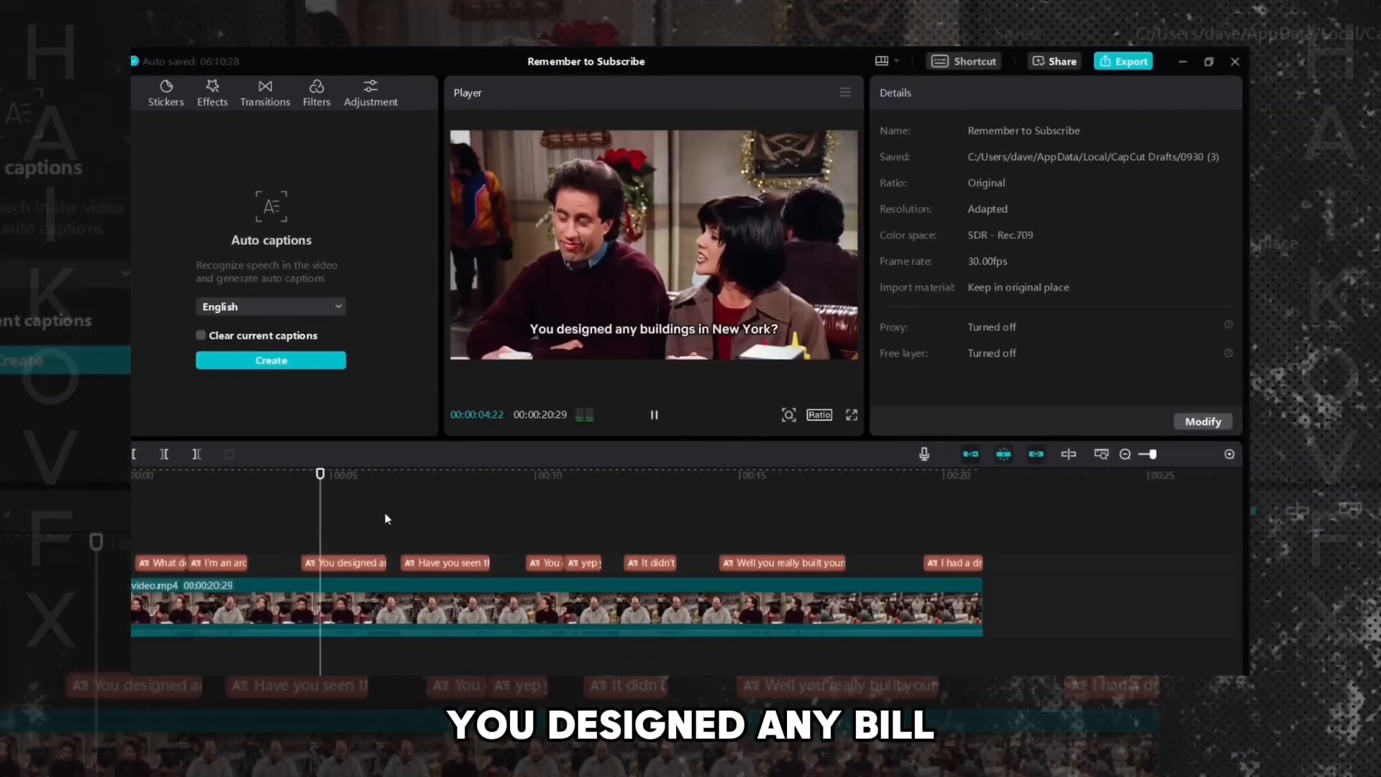
{"action": "key", "text": "space"}
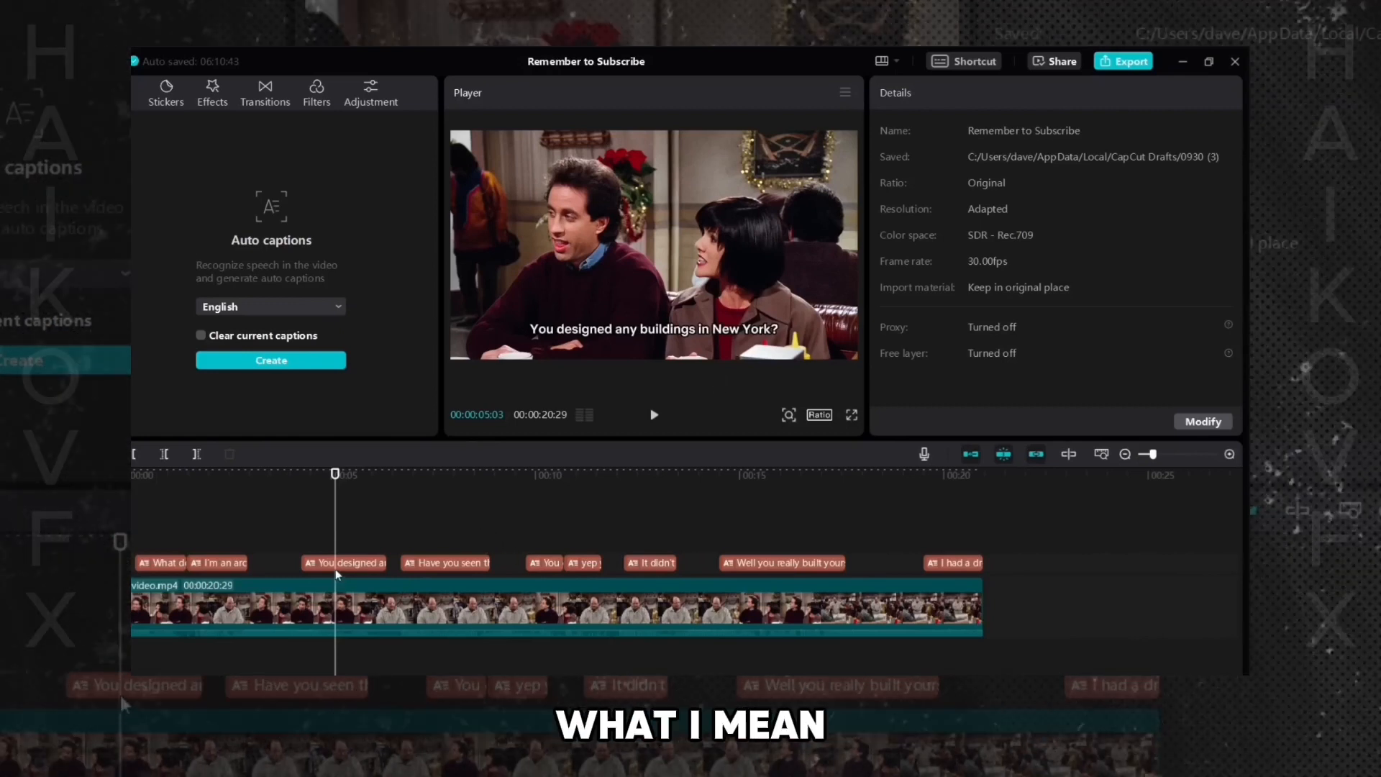
{"action": "left_click", "coordinate": [331, 562]}
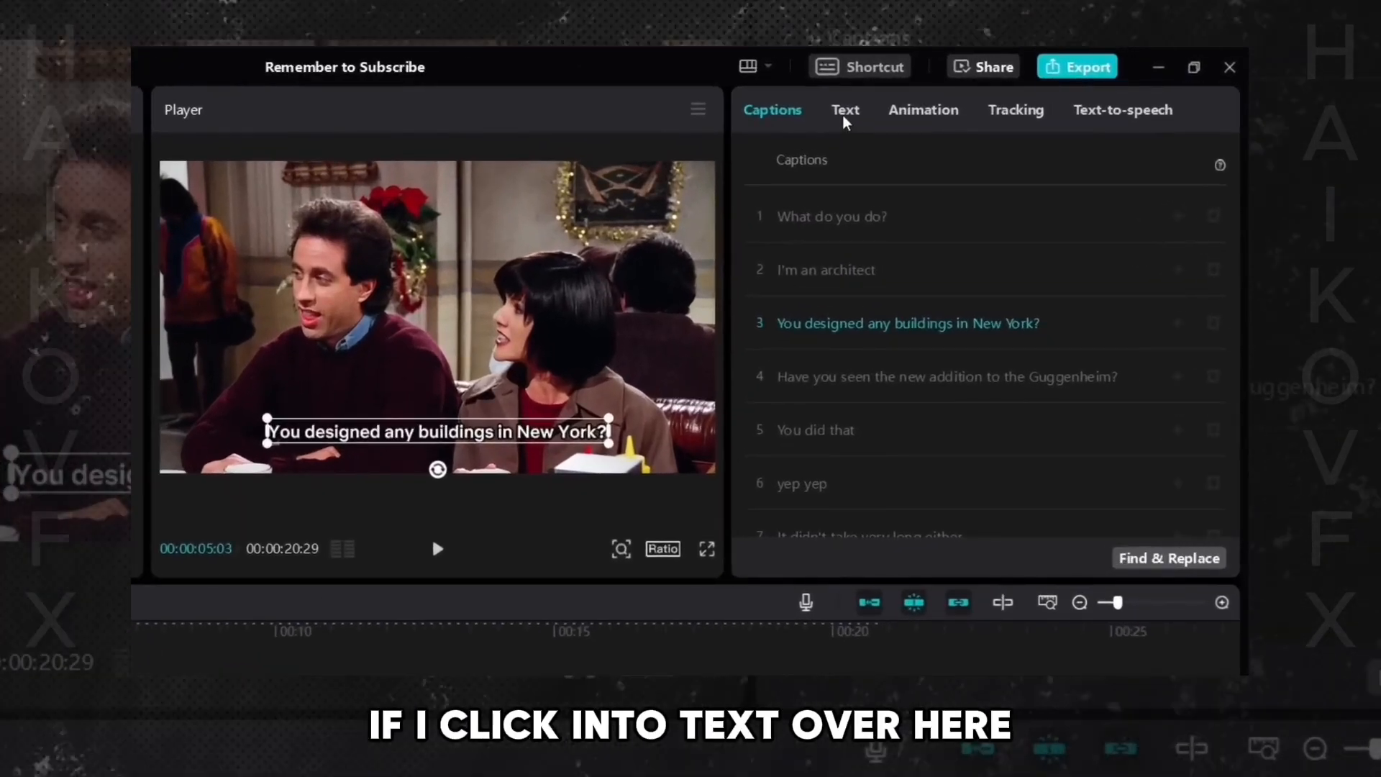
{"action": "left_click", "coordinate": [845, 115]}
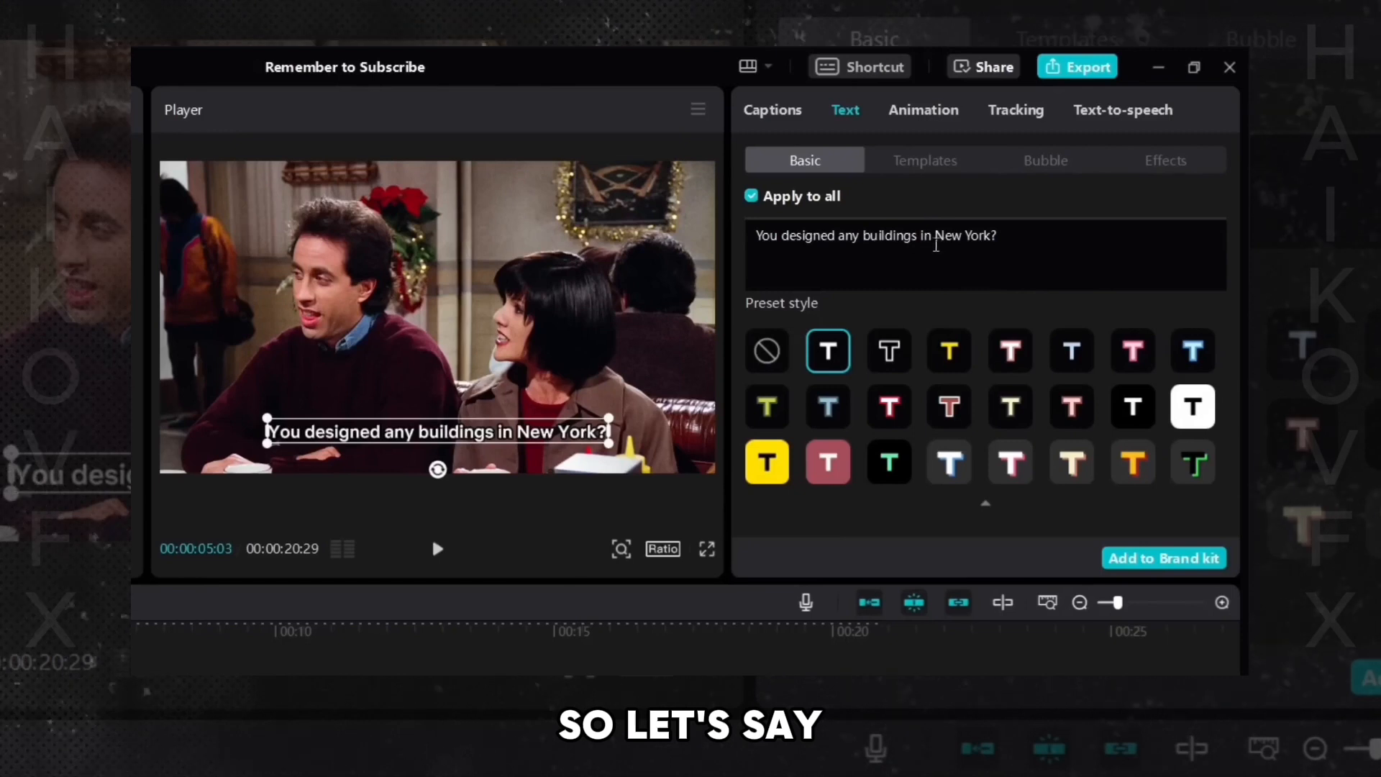
{"action": "left_click", "coordinate": [923, 237]}
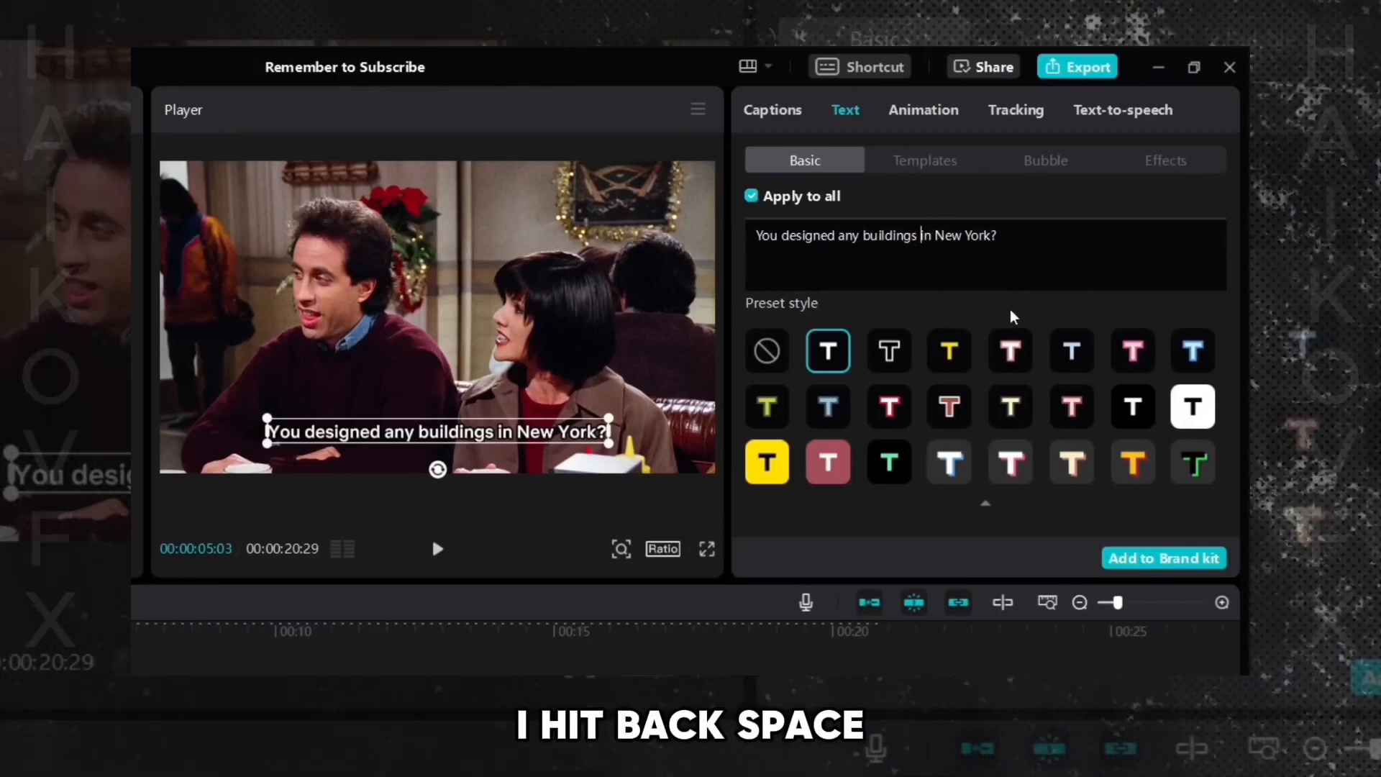
{"action": "key", "text": "BackSpace"}
{"action": "key", "text": "Return"}
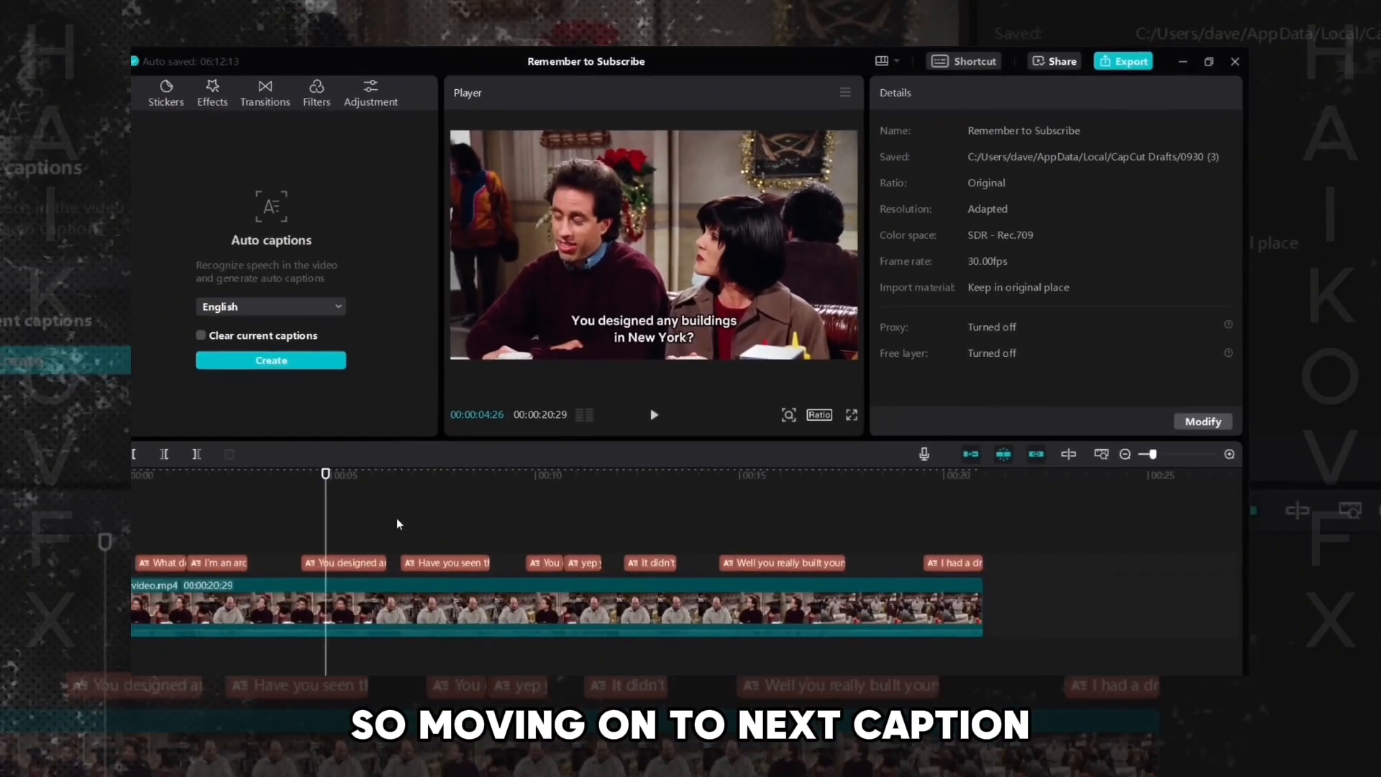
- Insert a line break in the fourth caption after "addition"
{"action": "key", "text": "space"}
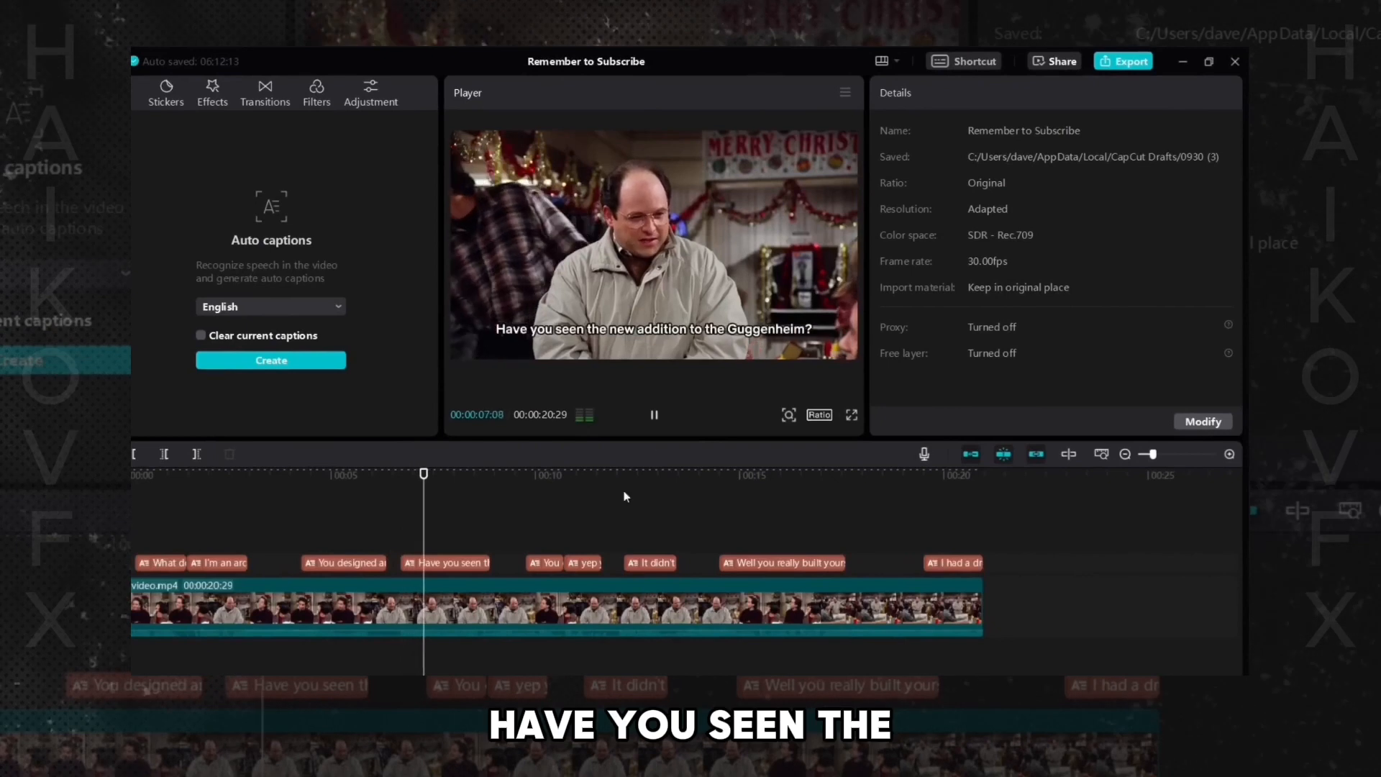
{"action": "key", "text": "space"}
{"action": "left_click", "coordinate": [455, 564]}
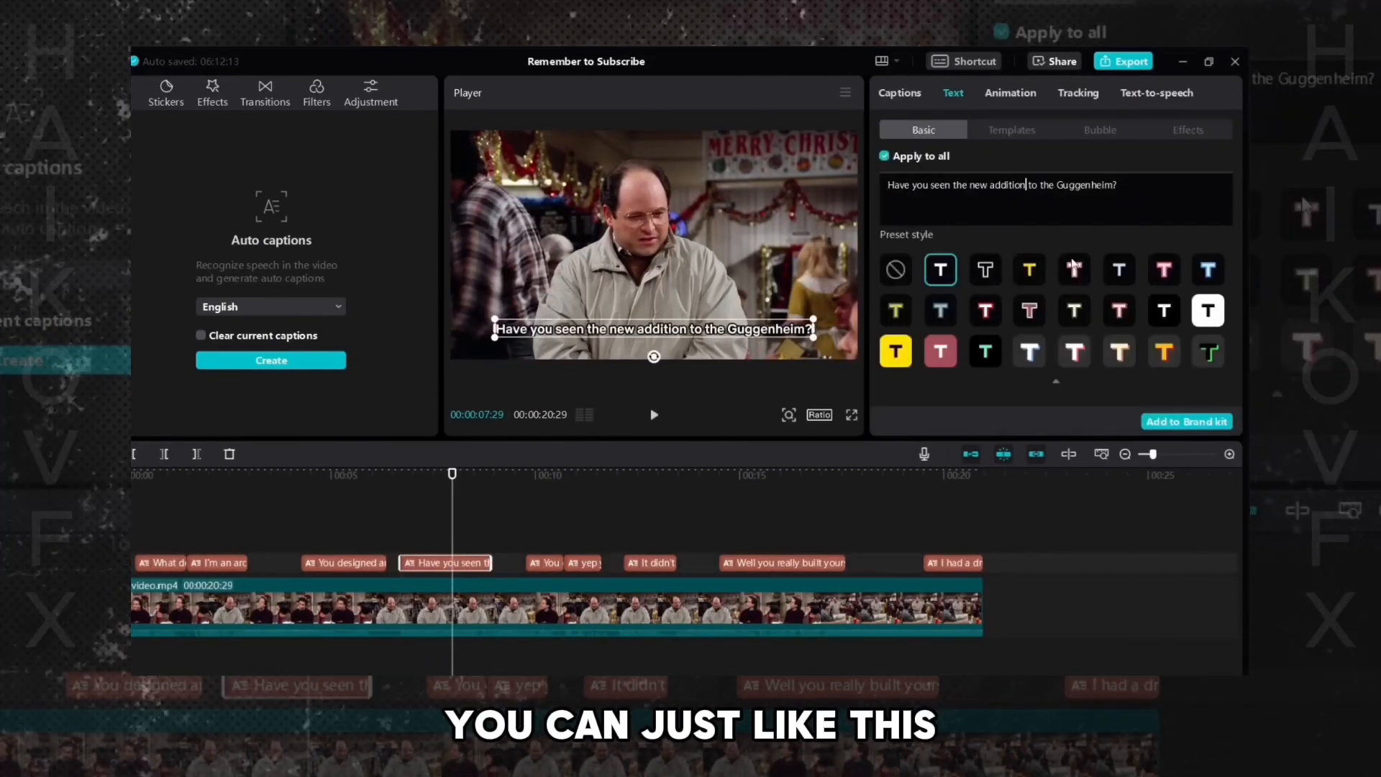
{"action": "key", "text": "Return"}
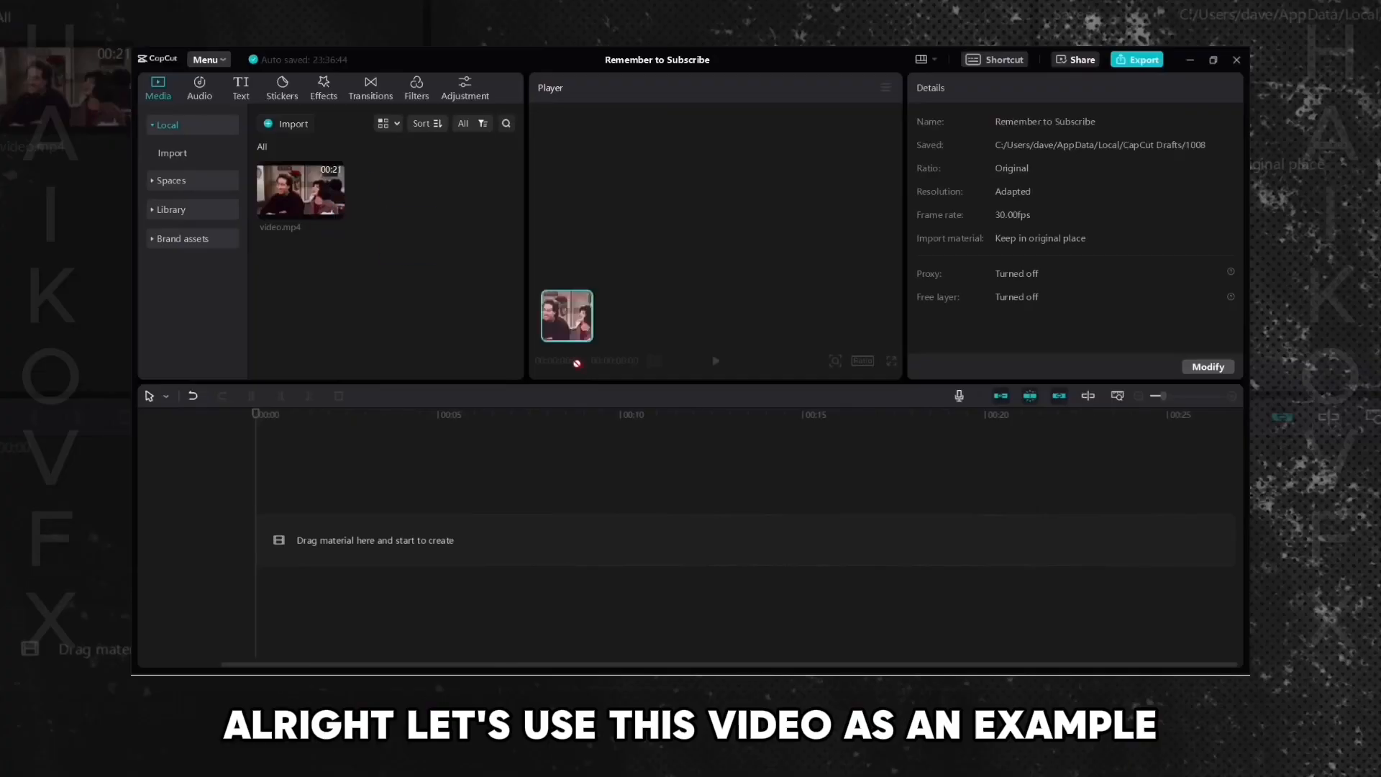
{"action": "left_click_drag", "start_coordinate": [568, 320], "coordinate": [809, 516]}
{"action": "left_click", "coordinate": [1116, 397]}
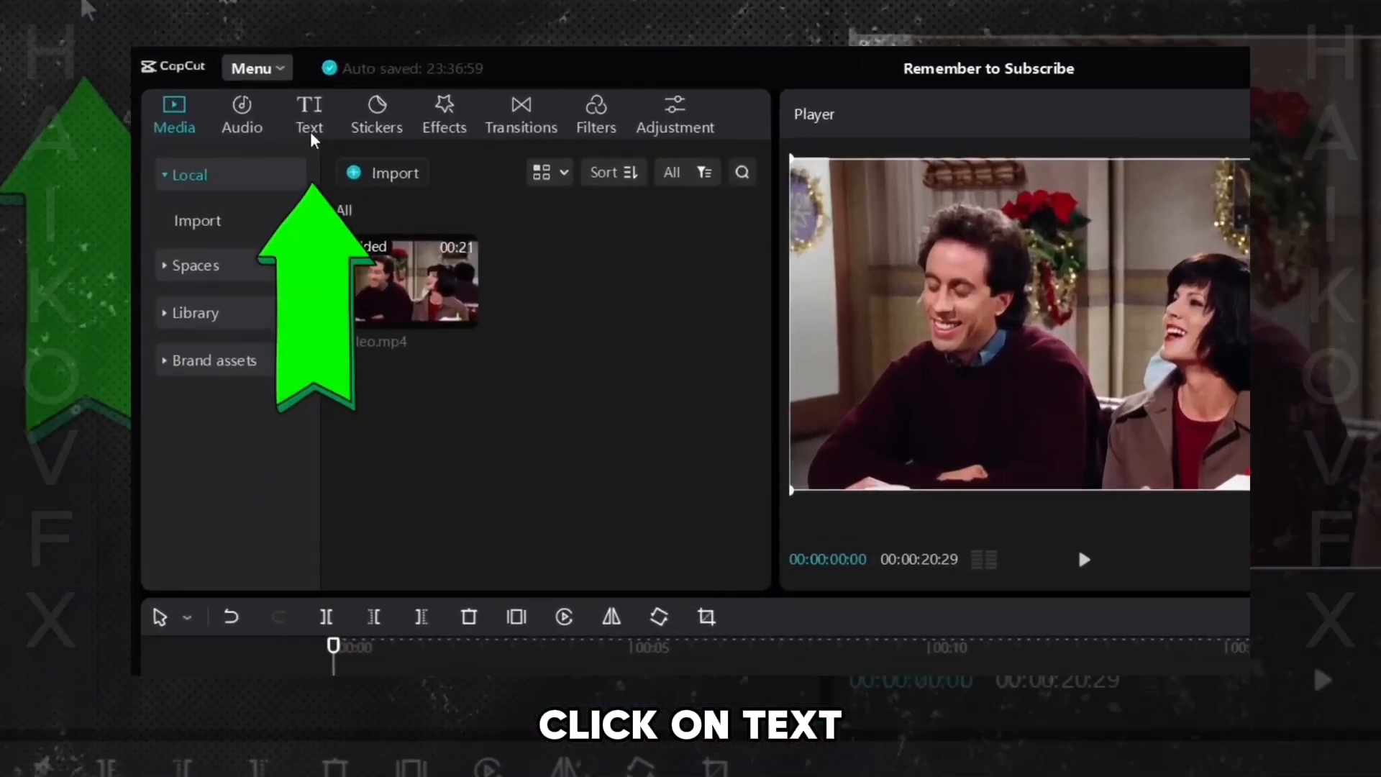
- Import the local caption file subtitles.srt and add it to the timeline
{"action": "left_click", "coordinate": [254, 95]}
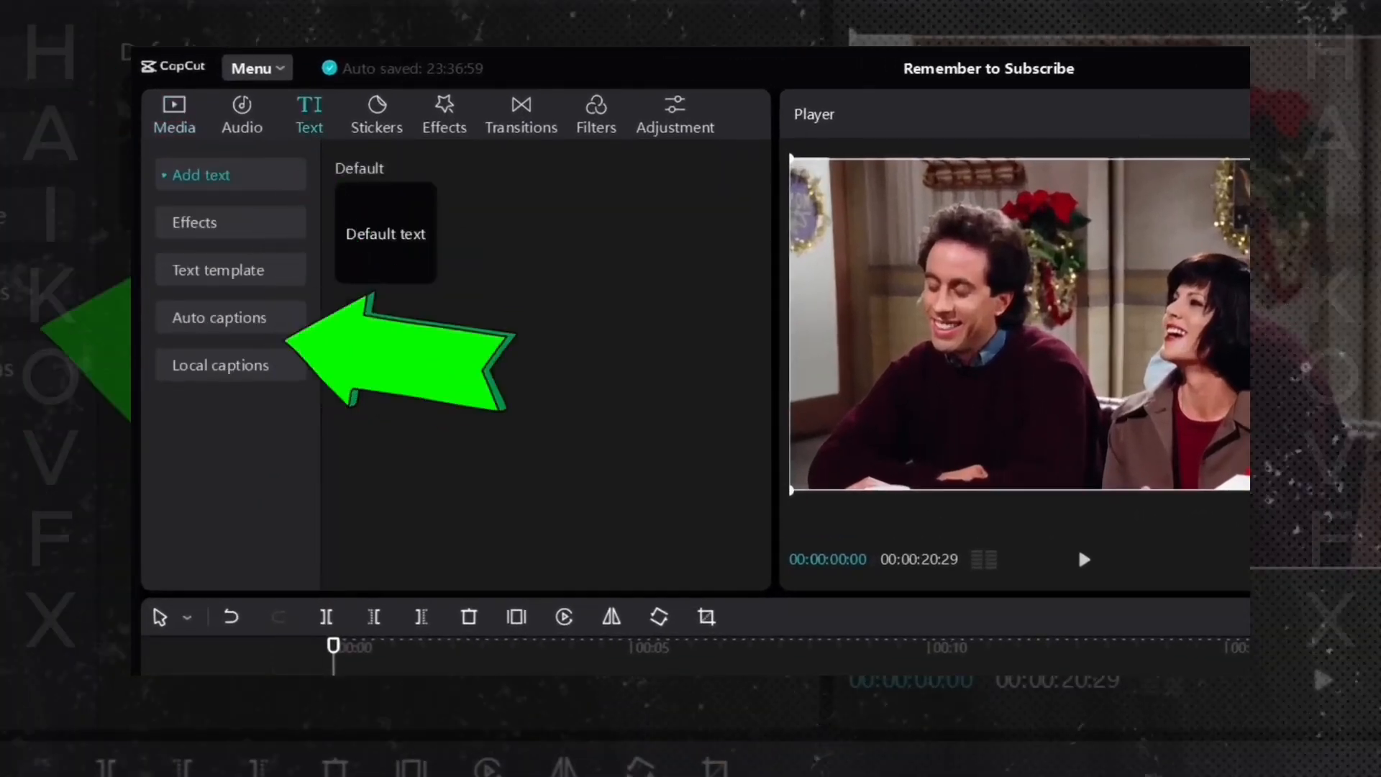
{"action": "left_click", "coordinate": [210, 378]}
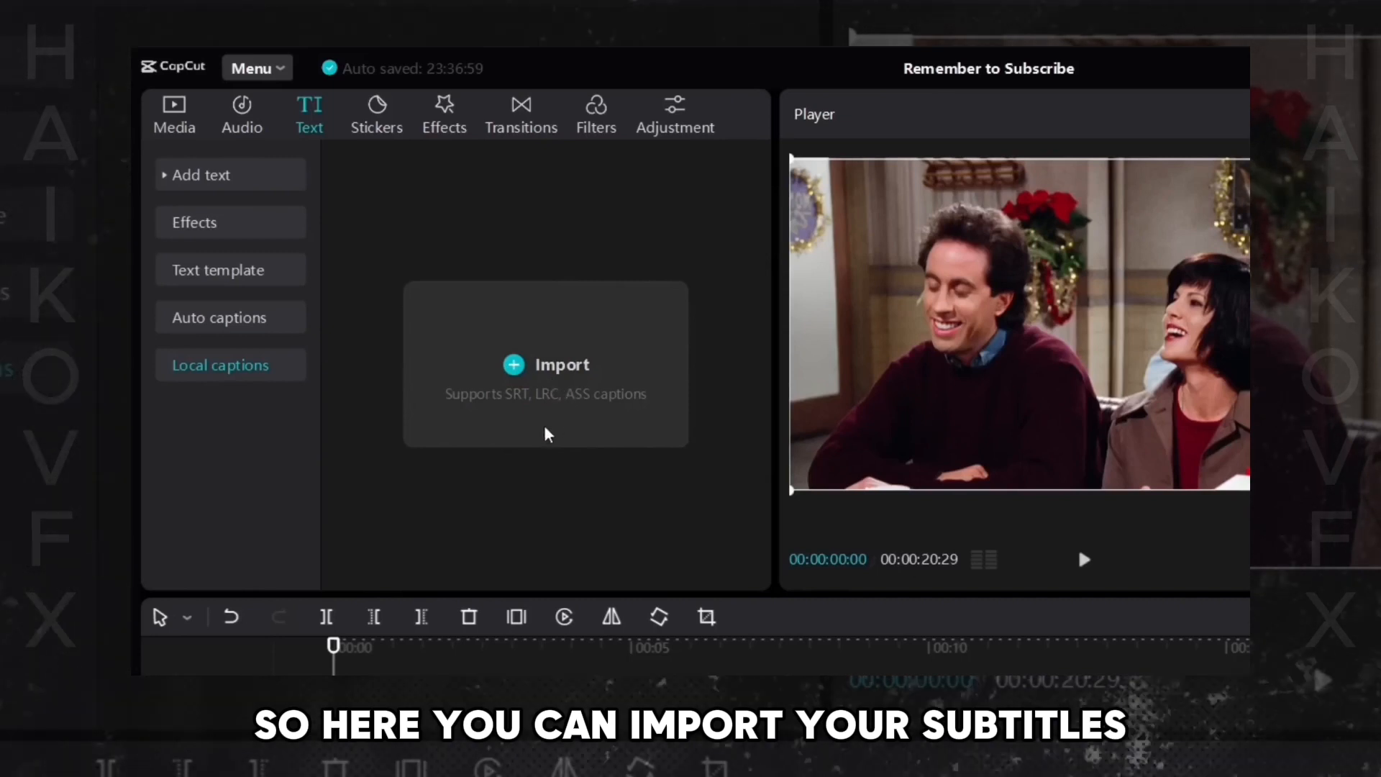
{"action": "left_click", "coordinate": [548, 401]}
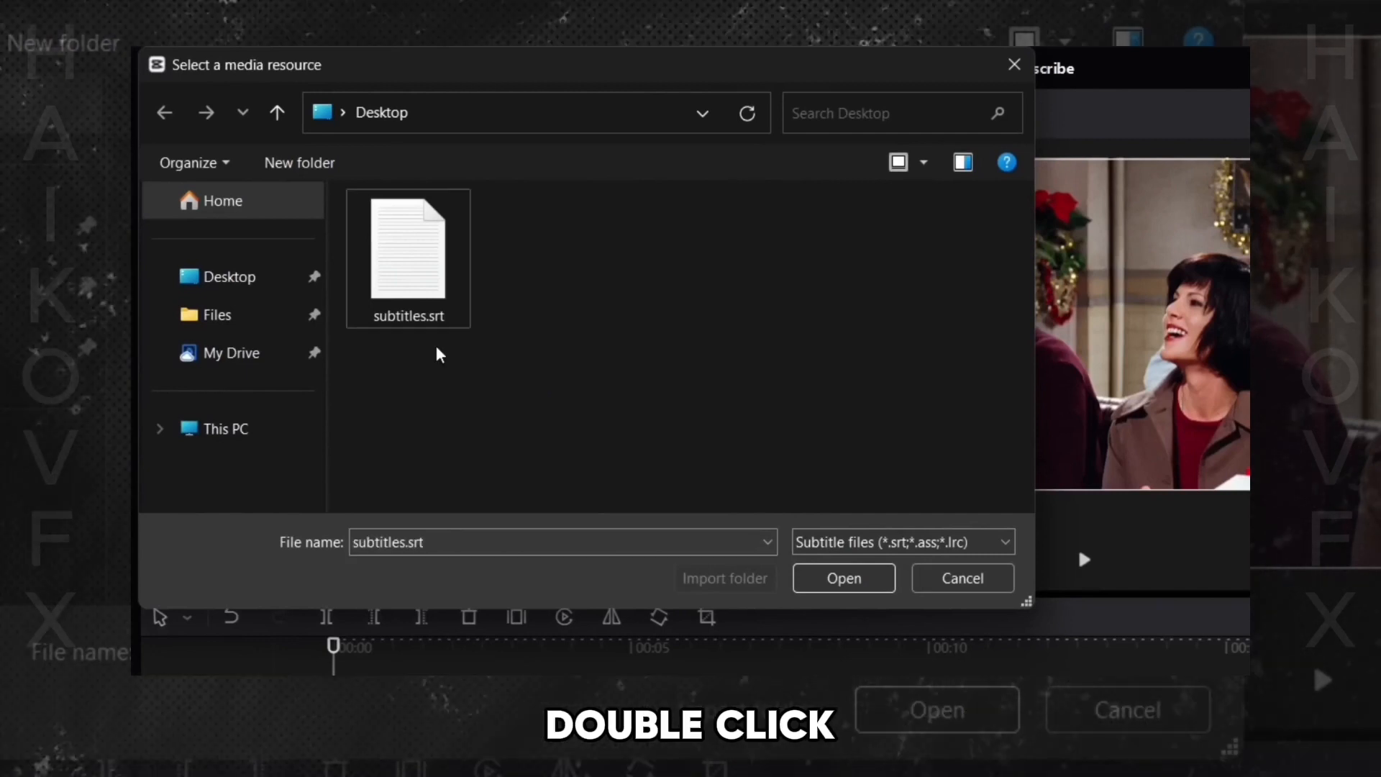
{"action": "double_click", "coordinate": [422, 302]}
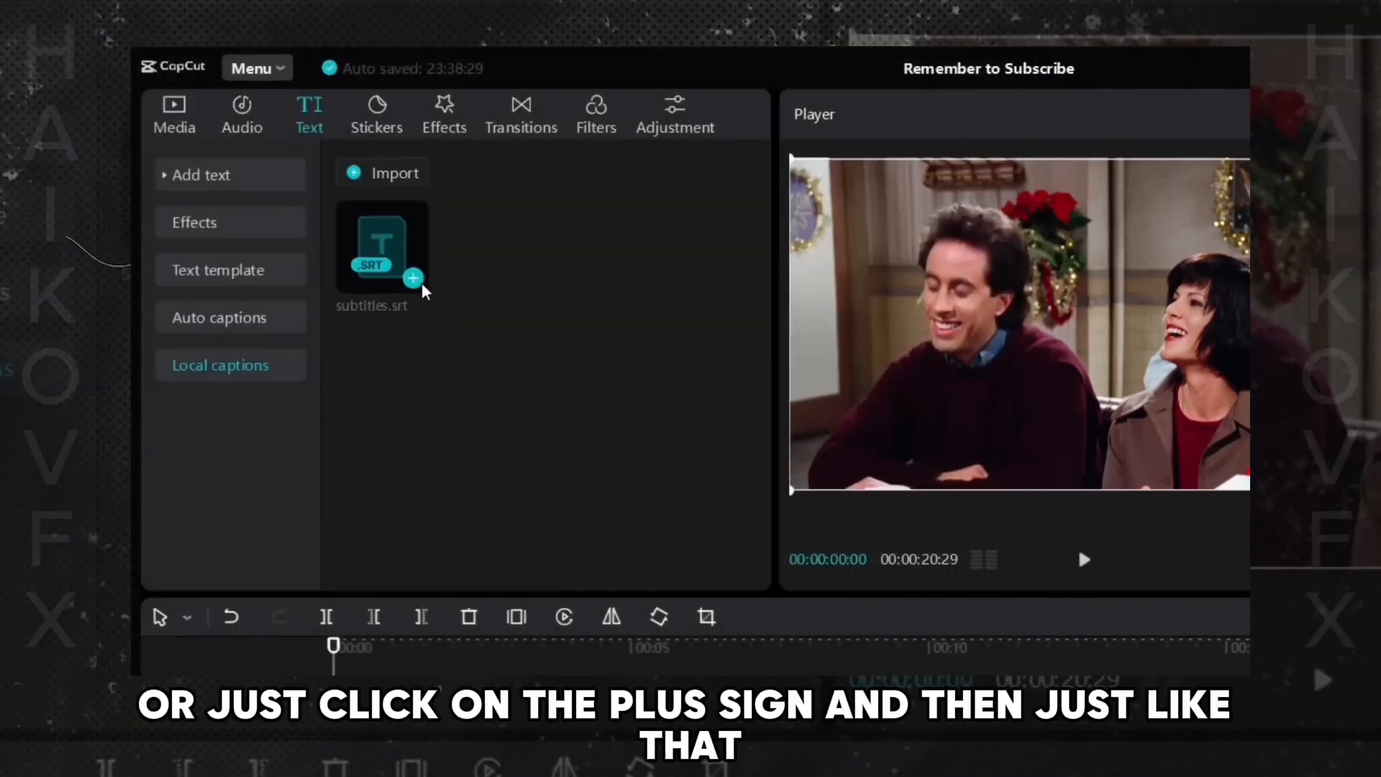
{"action": "left_click", "coordinate": [414, 283]}
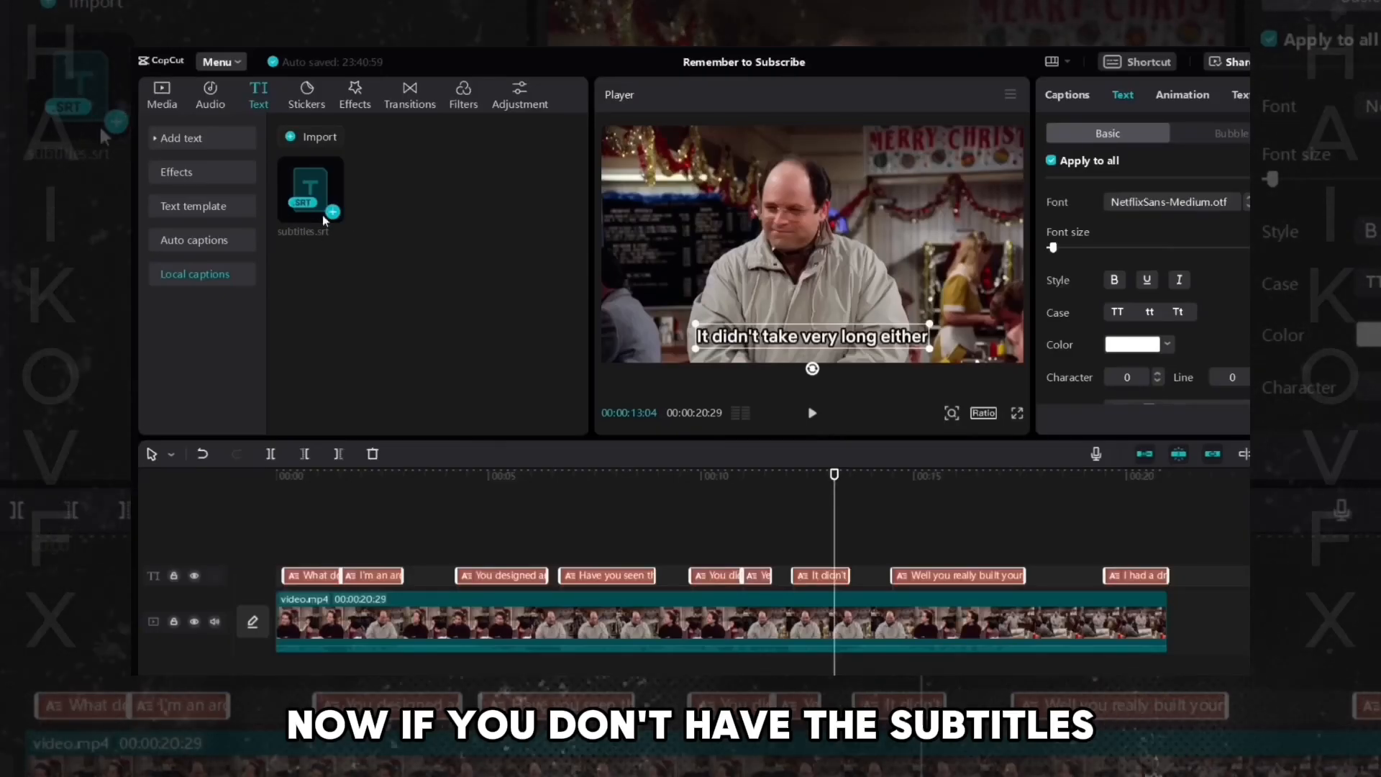
- Generate auto captions for the video in English
{"action": "left_click", "coordinate": [1138, 543]}
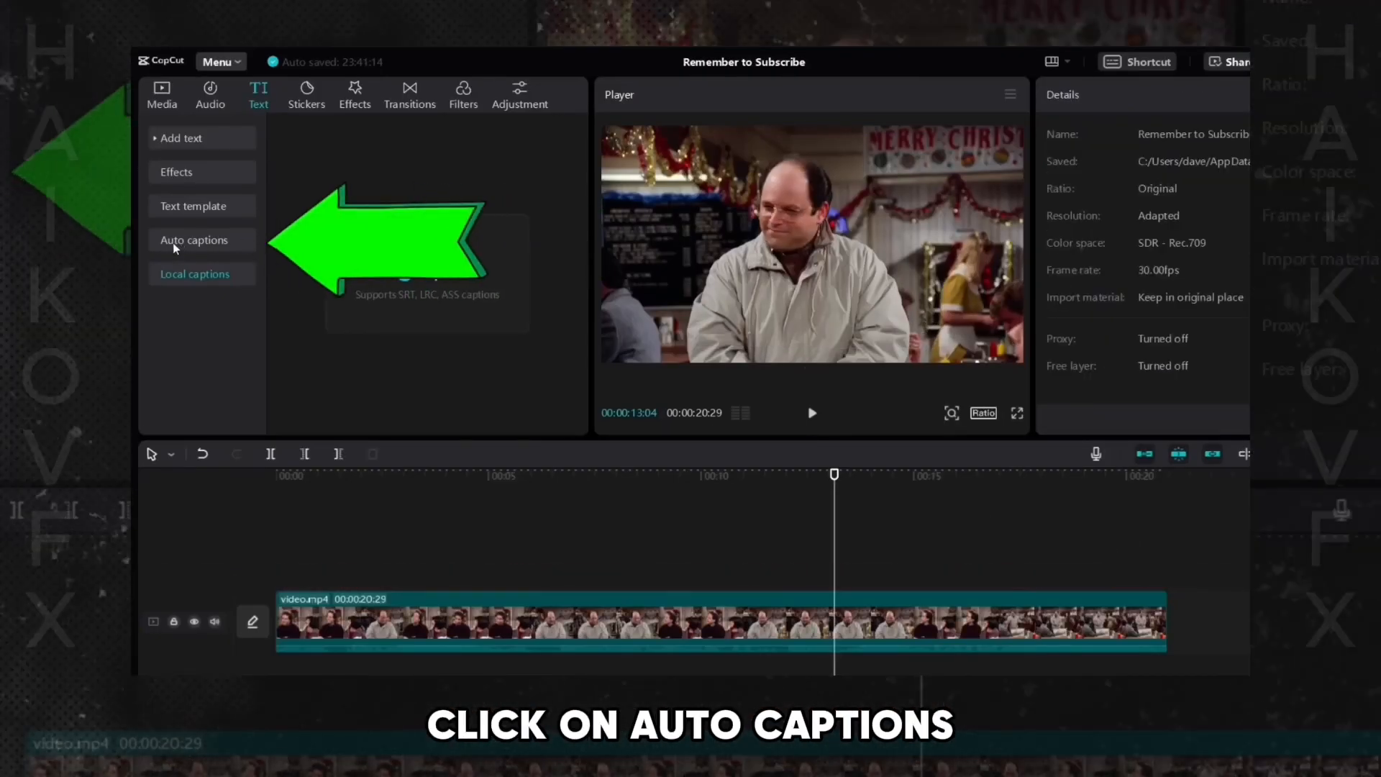
{"action": "left_click", "coordinate": [172, 243]}
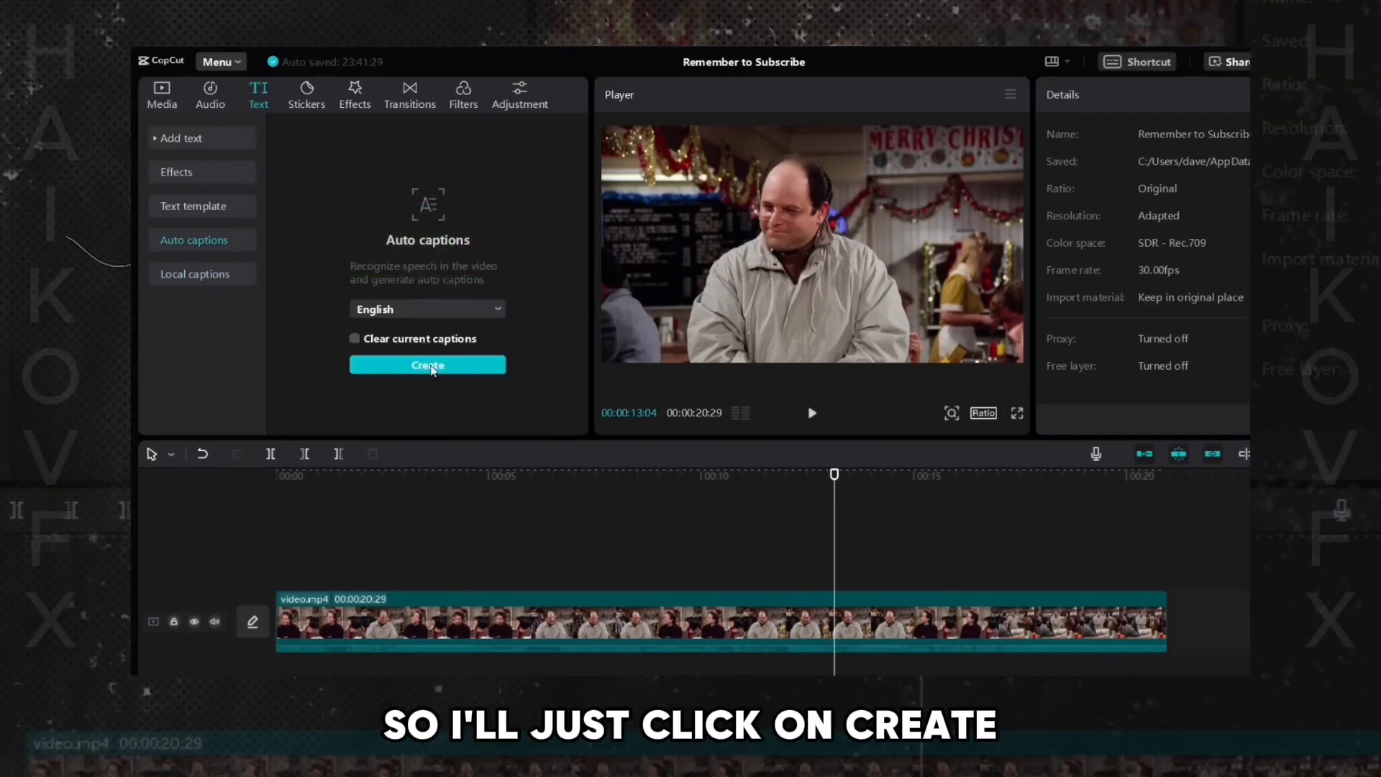
{"action": "left_click", "coordinate": [431, 366]}
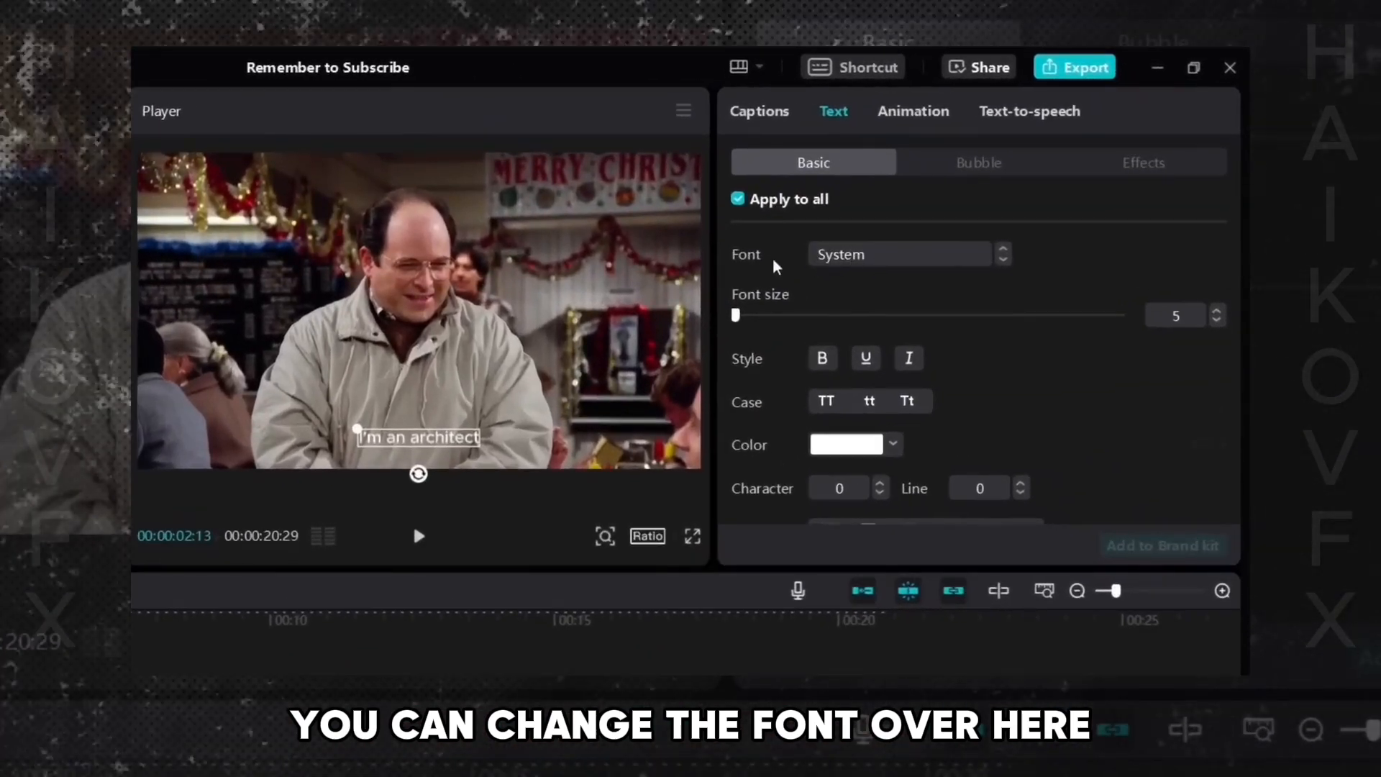
- Set the captions' font to NetflixSans-Medium and raise the font size to 10
{"action": "left_click", "coordinate": [906, 231]}
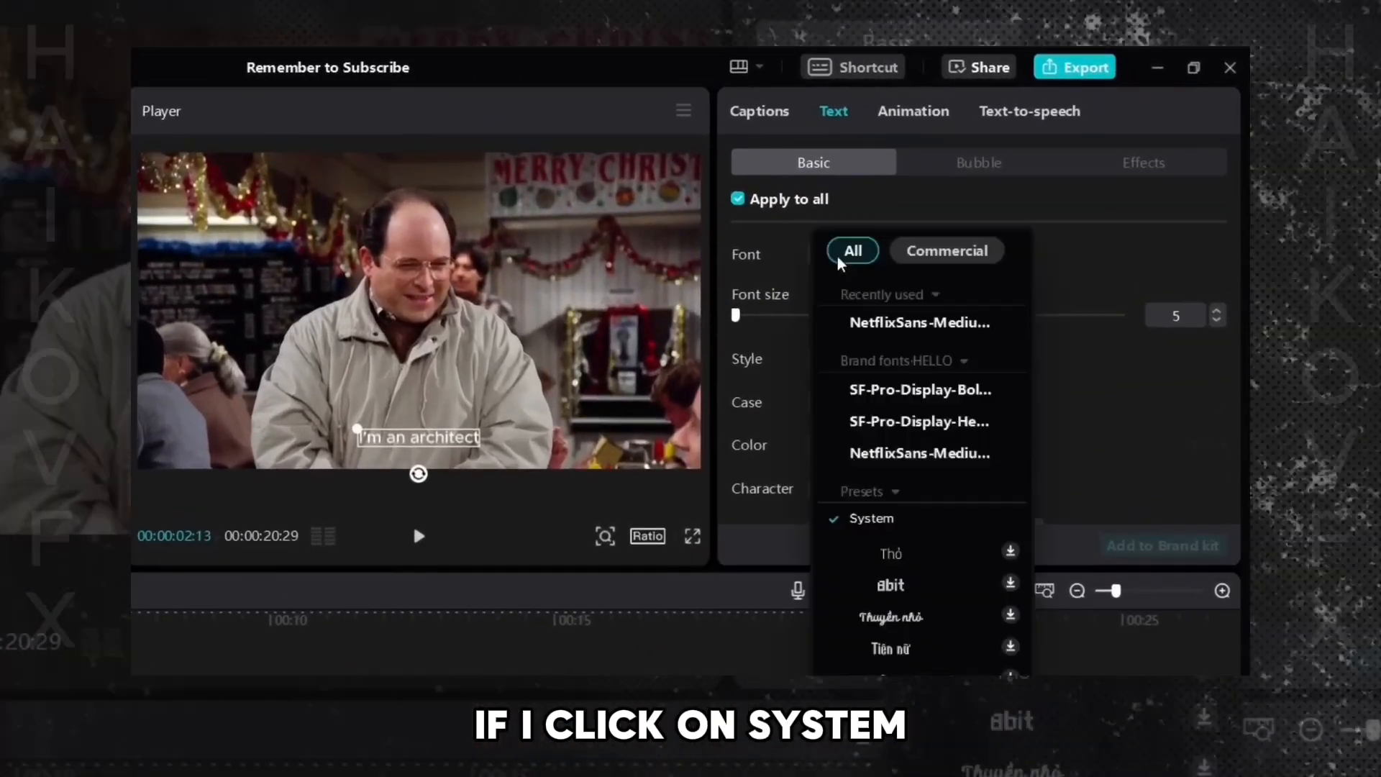
{"action": "left_click", "coordinate": [920, 322]}
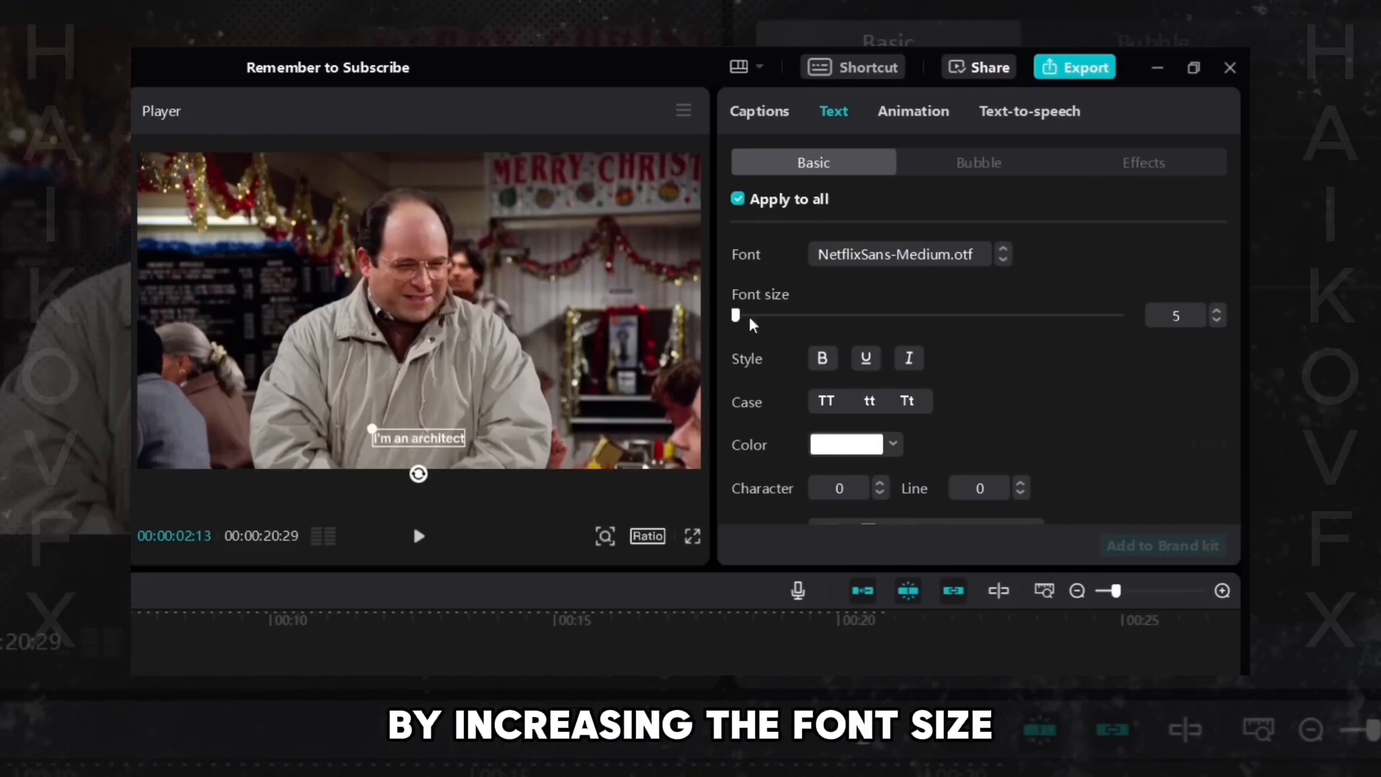
{"action": "left_click", "coordinate": [1216, 313]}
{"action": "left_click", "coordinate": [1216, 314]}
{"action": "left_click", "coordinate": [1216, 314]}
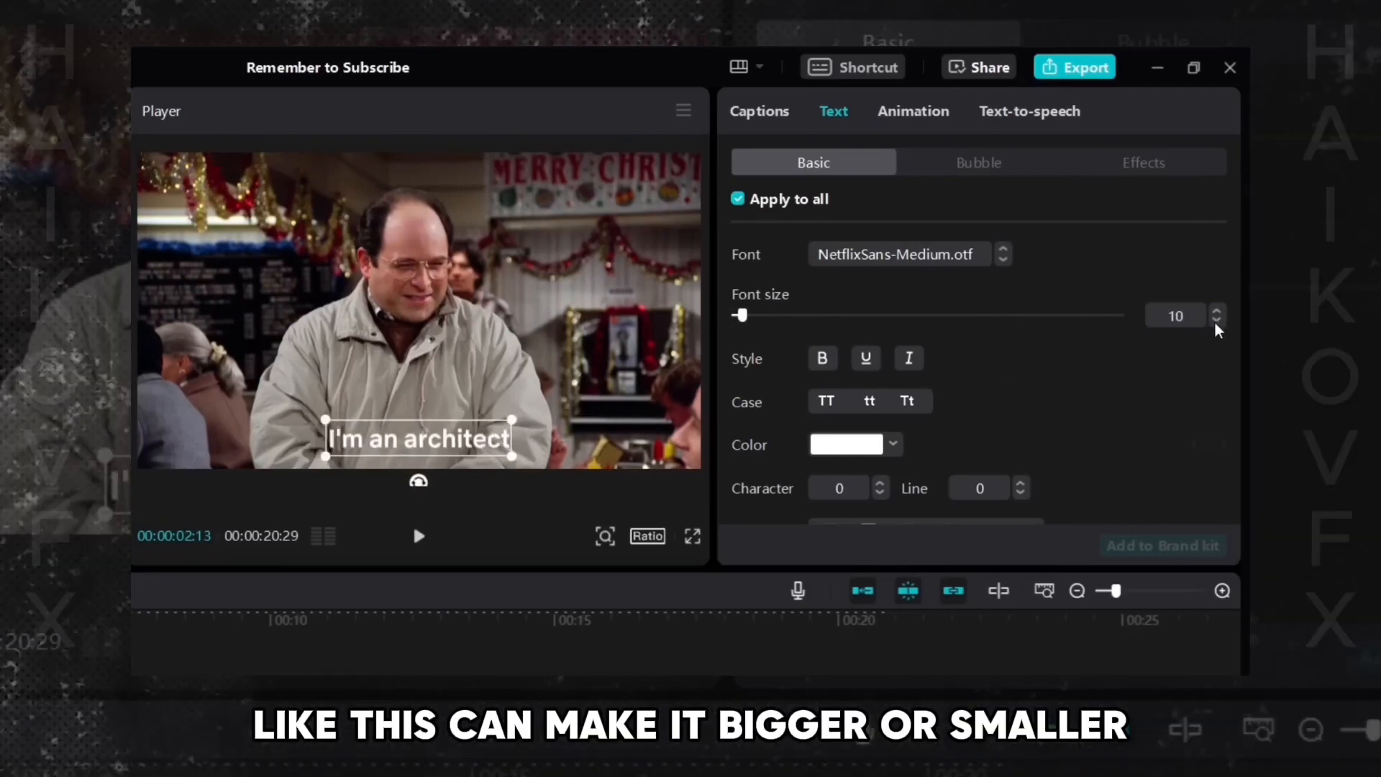
- Nudge the caption slightly upward in the player and adjust its font size to 10
{"action": "mouse_move", "coordinate": [746, 317]}
{"action": "left_mouse_down"}
{"action": "mouse_move", "coordinate": [804, 318]}
{"action": "mouse_move", "coordinate": [748, 331]}
{"action": "left_mouse_up"}
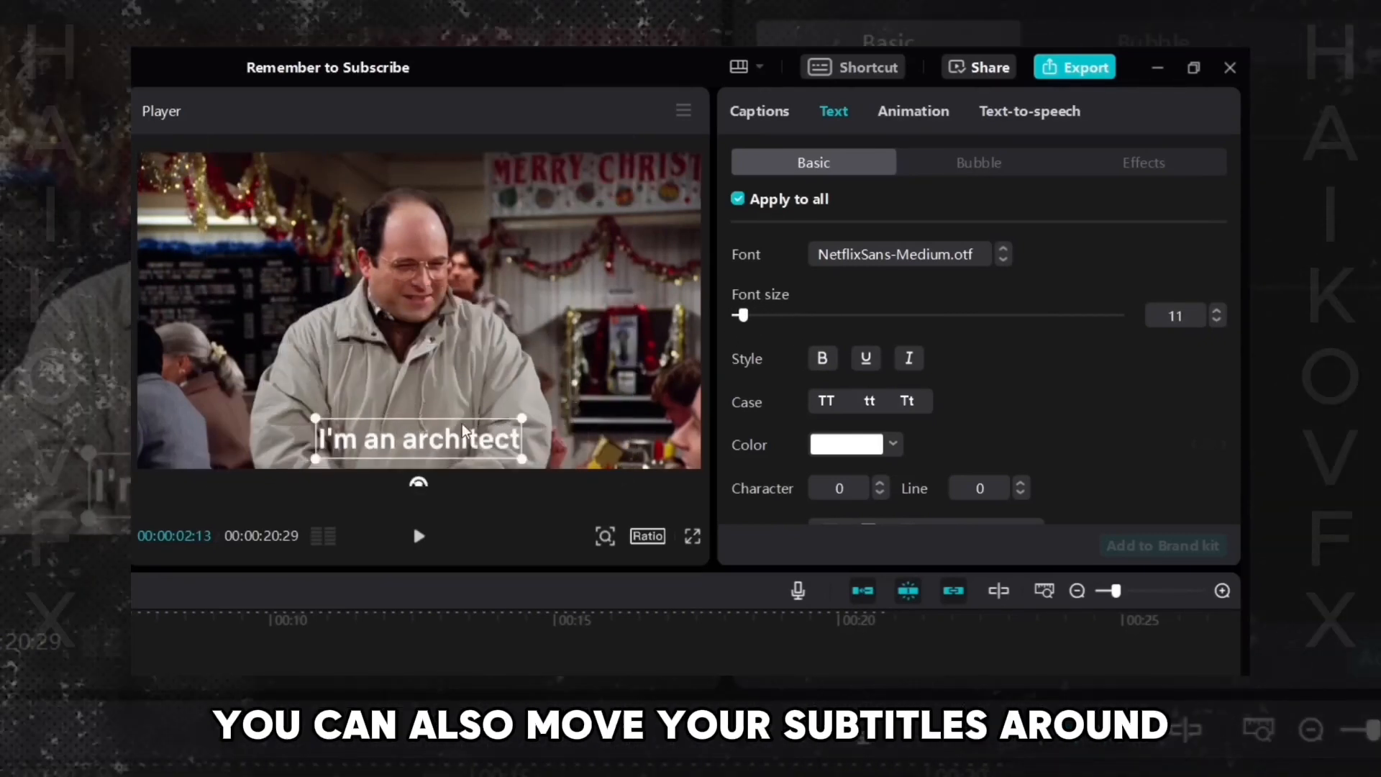
{"action": "mouse_move", "coordinate": [446, 440]}
{"action": "left_mouse_down"}
{"action": "mouse_move", "coordinate": [441, 340]}
{"action": "mouse_move", "coordinate": [440, 420]}
{"action": "mouse_move", "coordinate": [299, 443]}
{"action": "mouse_move", "coordinate": [568, 442]}
{"action": "mouse_move", "coordinate": [566, 260]}
{"action": "mouse_move", "coordinate": [521, 180]}
{"action": "mouse_move", "coordinate": [432, 264]}
{"action": "mouse_move", "coordinate": [421, 411]}
{"action": "mouse_move", "coordinate": [434, 428]}
{"action": "mouse_move", "coordinate": [435, 408]}
{"action": "mouse_move", "coordinate": [435, 437]}
{"action": "left_mouse_up"}
{"action": "left_click", "coordinate": [1216, 321]}
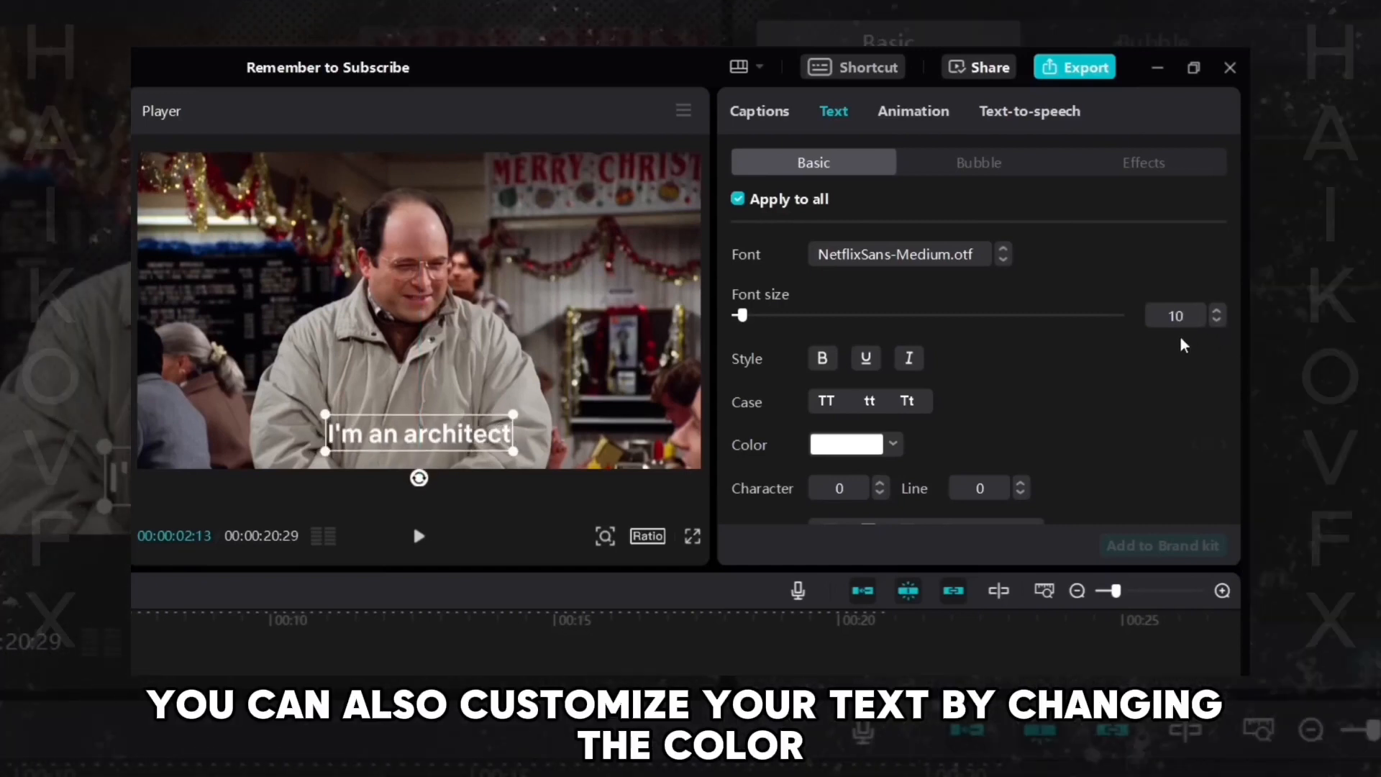
- Open the caption text color picker to view the color options
{"action": "scroll", "coordinate": [1238, 252], "scroll_direction": "down", "scroll_amount": 1}
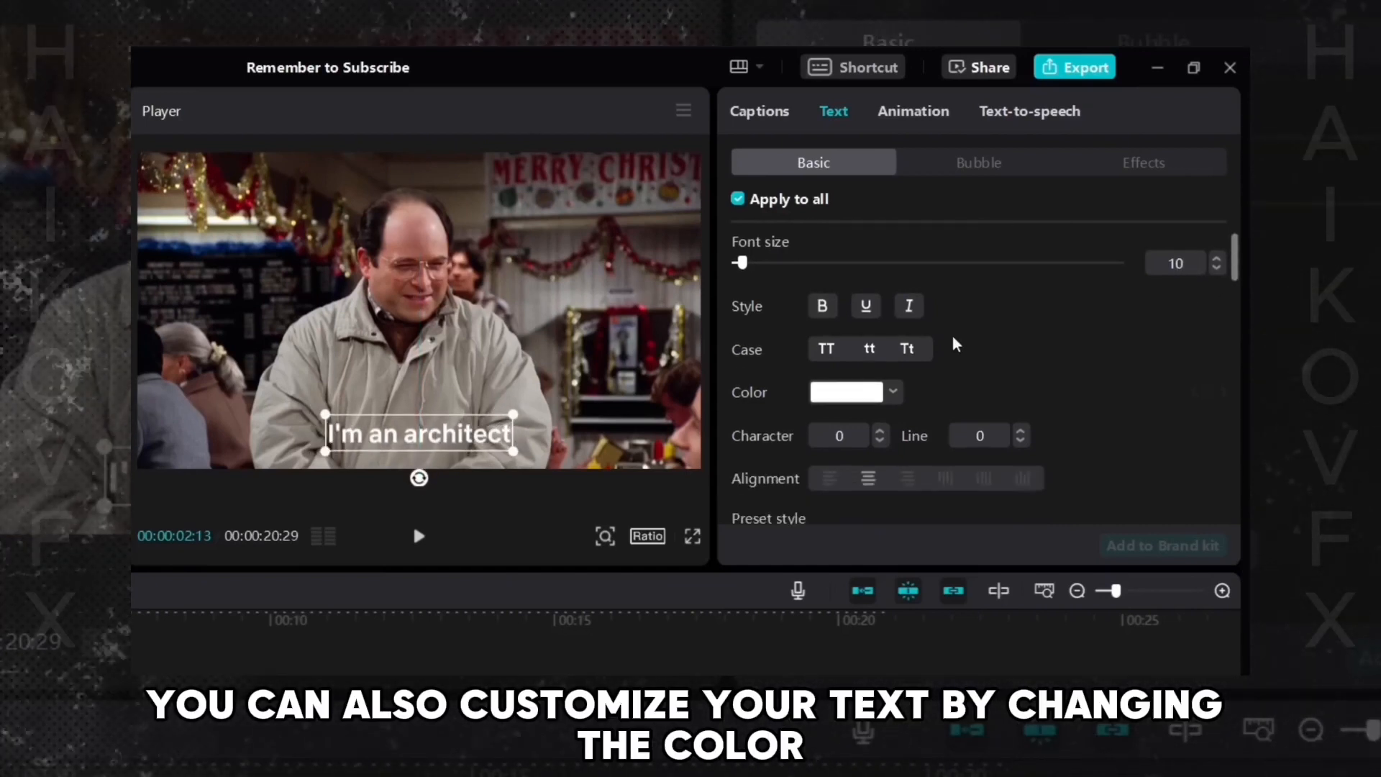
{"action": "left_click", "coordinate": [870, 392]}
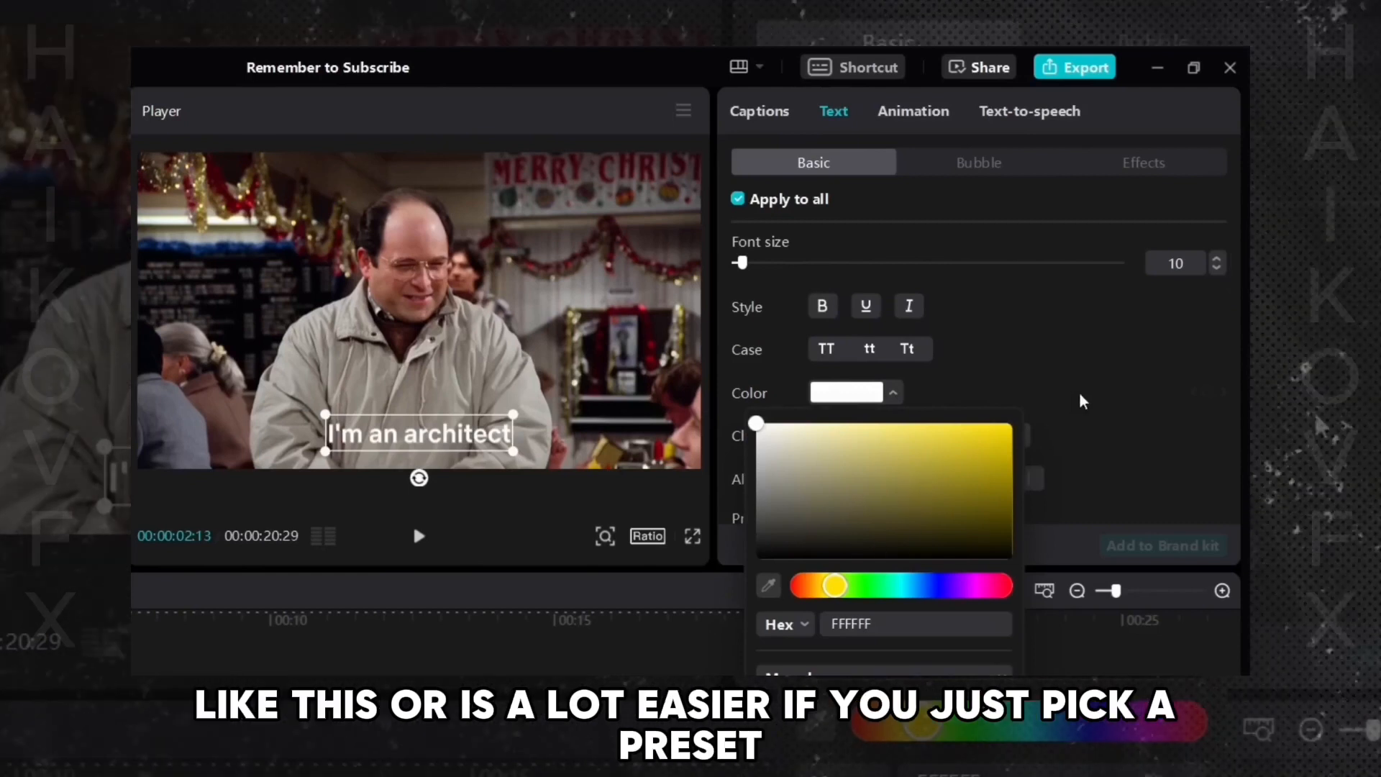
{"action": "left_click", "coordinate": [1079, 398]}
- Try several caption preset styles, including outlined, yellow-text and yellow-box presets
{"action": "scroll", "coordinate": [1232, 317], "scroll_direction": "down", "scroll_amount": 3}
{"action": "scroll", "coordinate": [1232, 317], "scroll_direction": "down", "scroll_amount": 1}
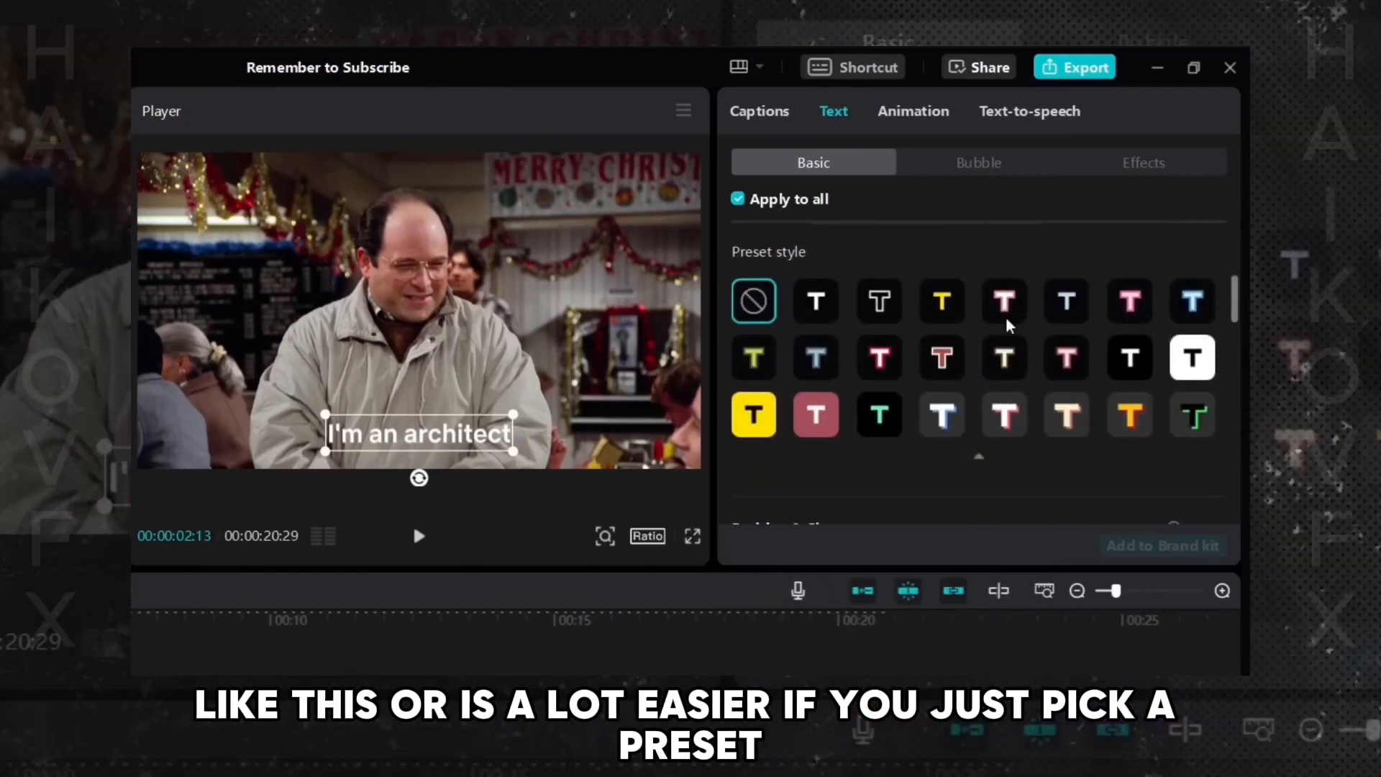
{"action": "left_click", "coordinate": [817, 305]}
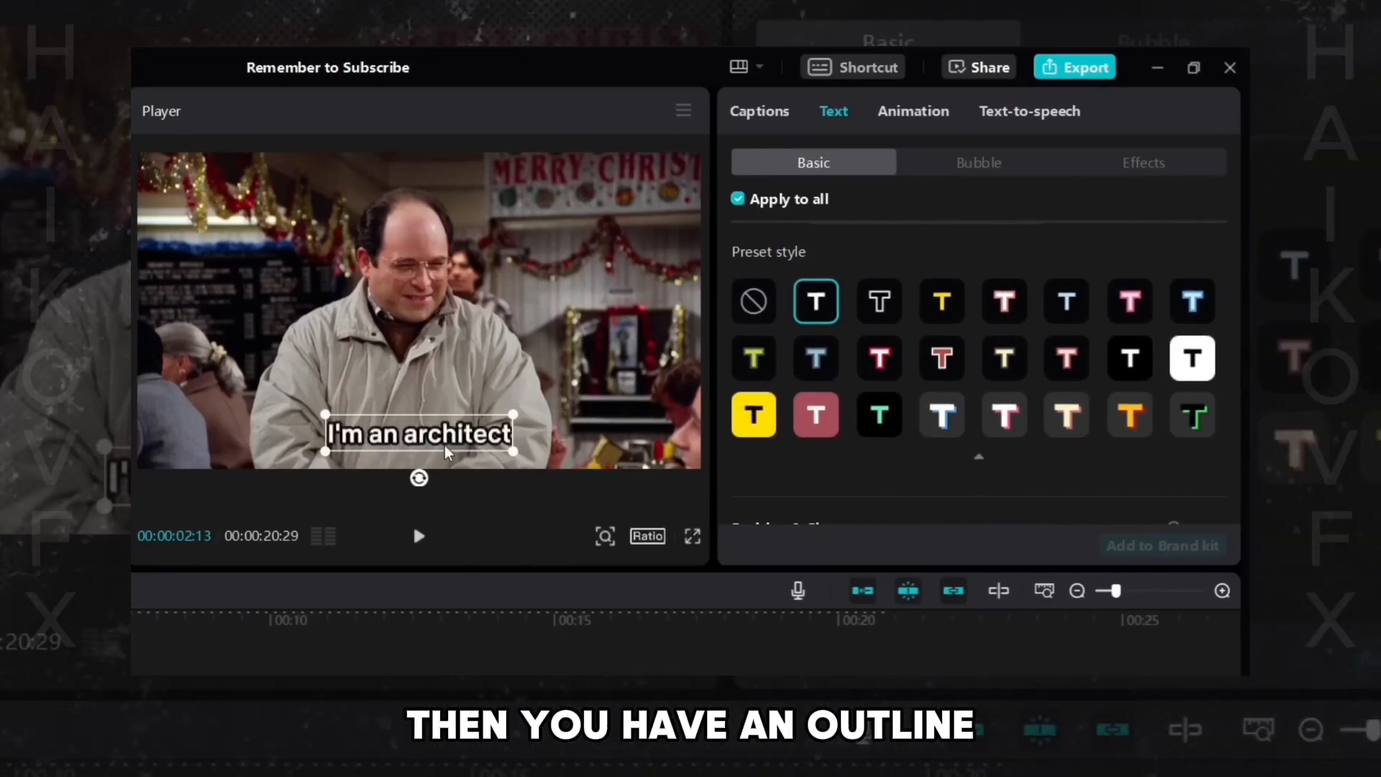
{"action": "left_click", "coordinate": [950, 308]}
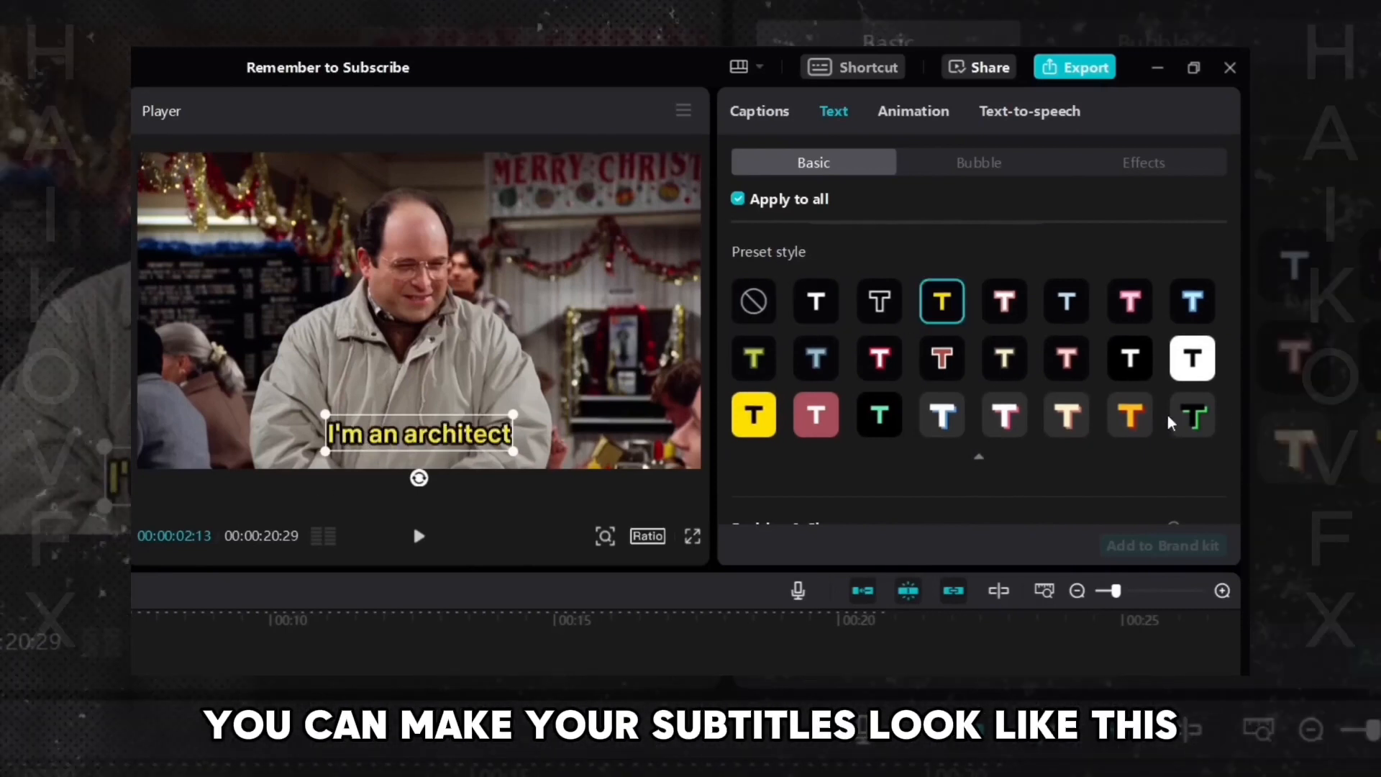
{"action": "left_click", "coordinate": [1192, 370]}
{"action": "left_click", "coordinate": [754, 415]}
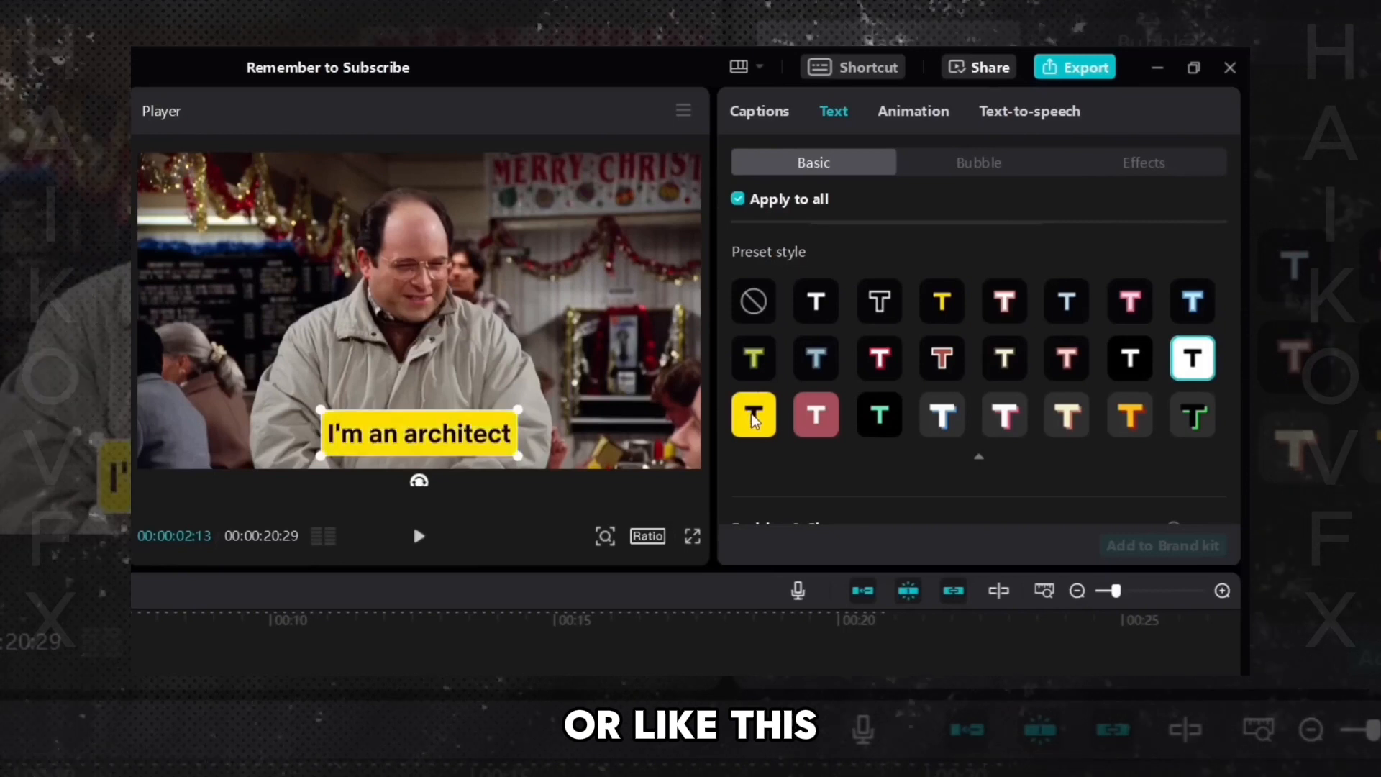
{"action": "left_click", "coordinate": [816, 302]}
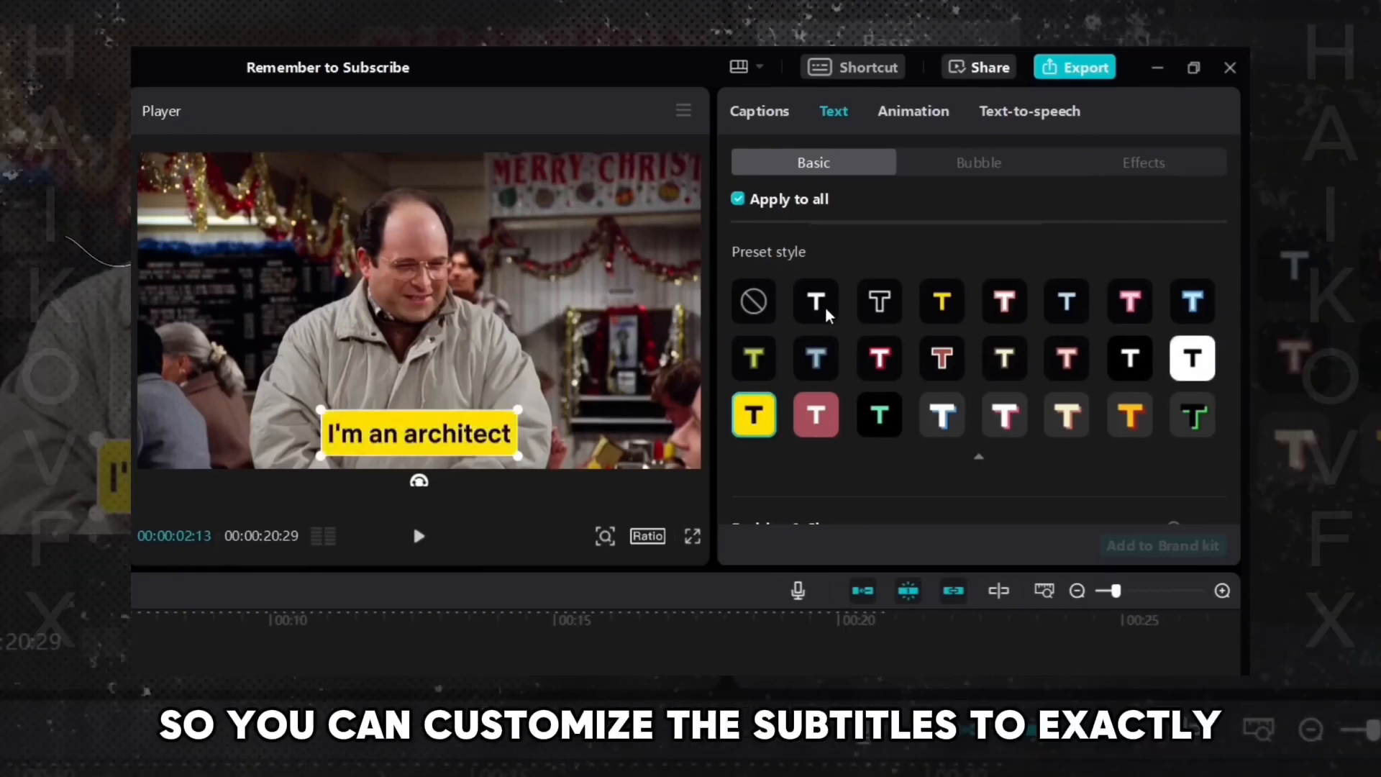
- Play the video from near the middle to review the styled captions
{"action": "left_click_drag", "start_coordinate": [1236, 313], "coordinate": [1232, 219]}
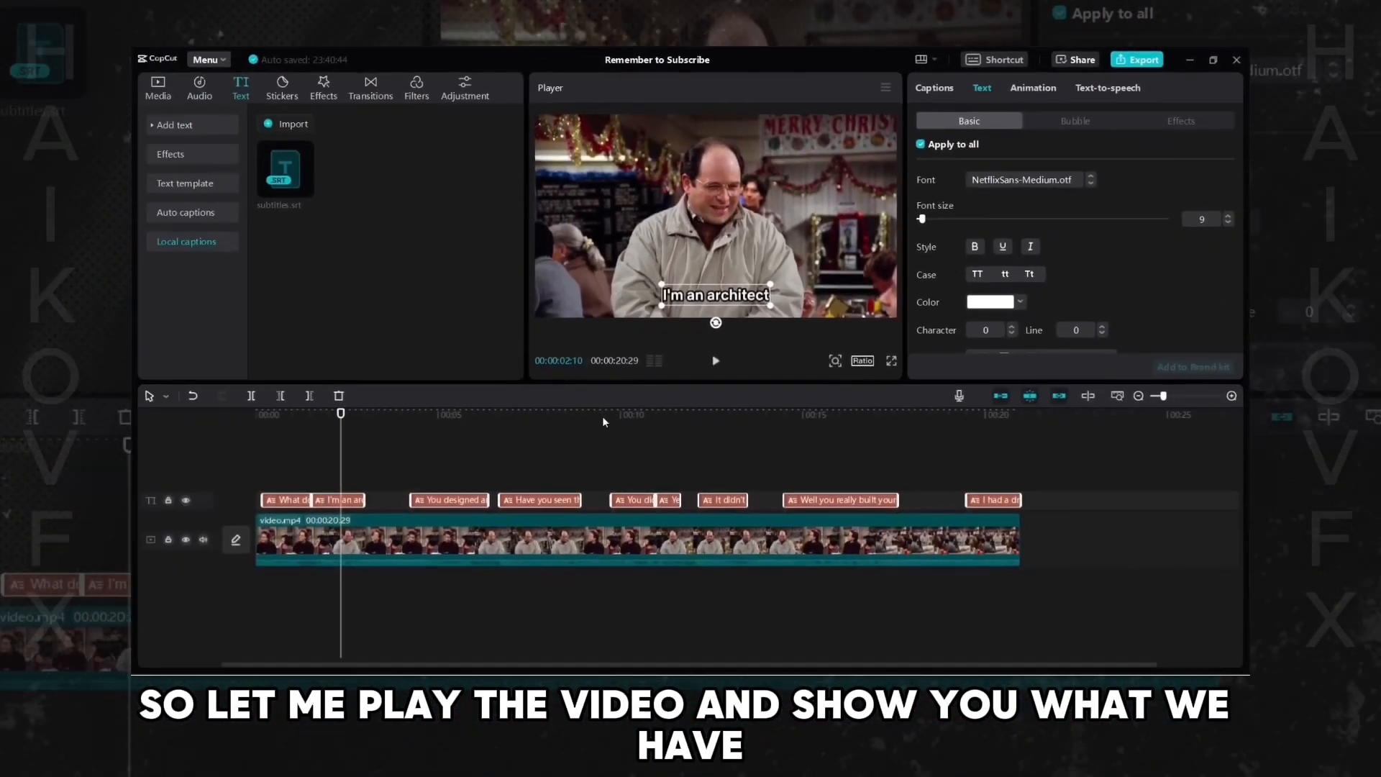
{"action": "left_click", "coordinate": [602, 419]}
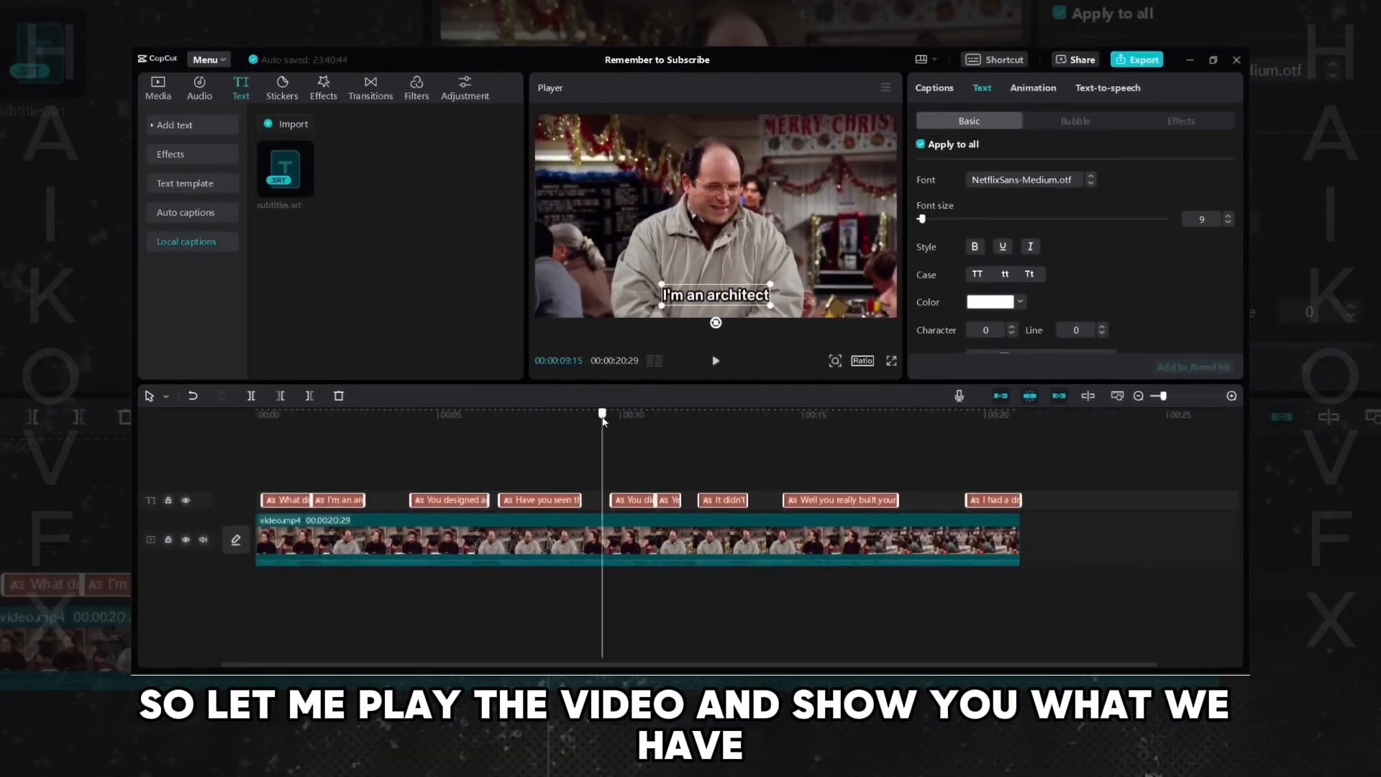
{"action": "left_click", "coordinate": [716, 361]}
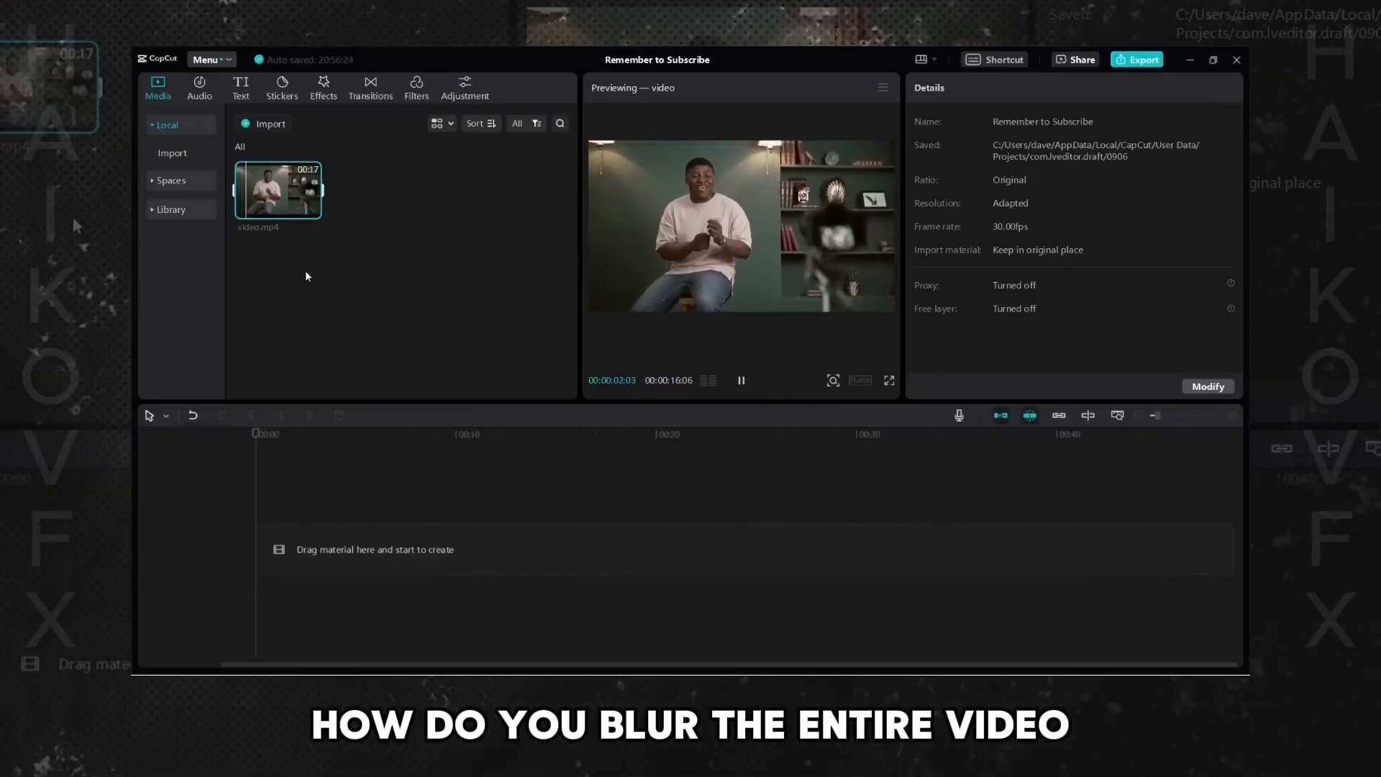
- Place video.mp4 on the timeline and apply the Lens Blur effect over the whole clip
{"action": "left_click_drag", "start_coordinate": [281, 196], "coordinate": [325, 546]}
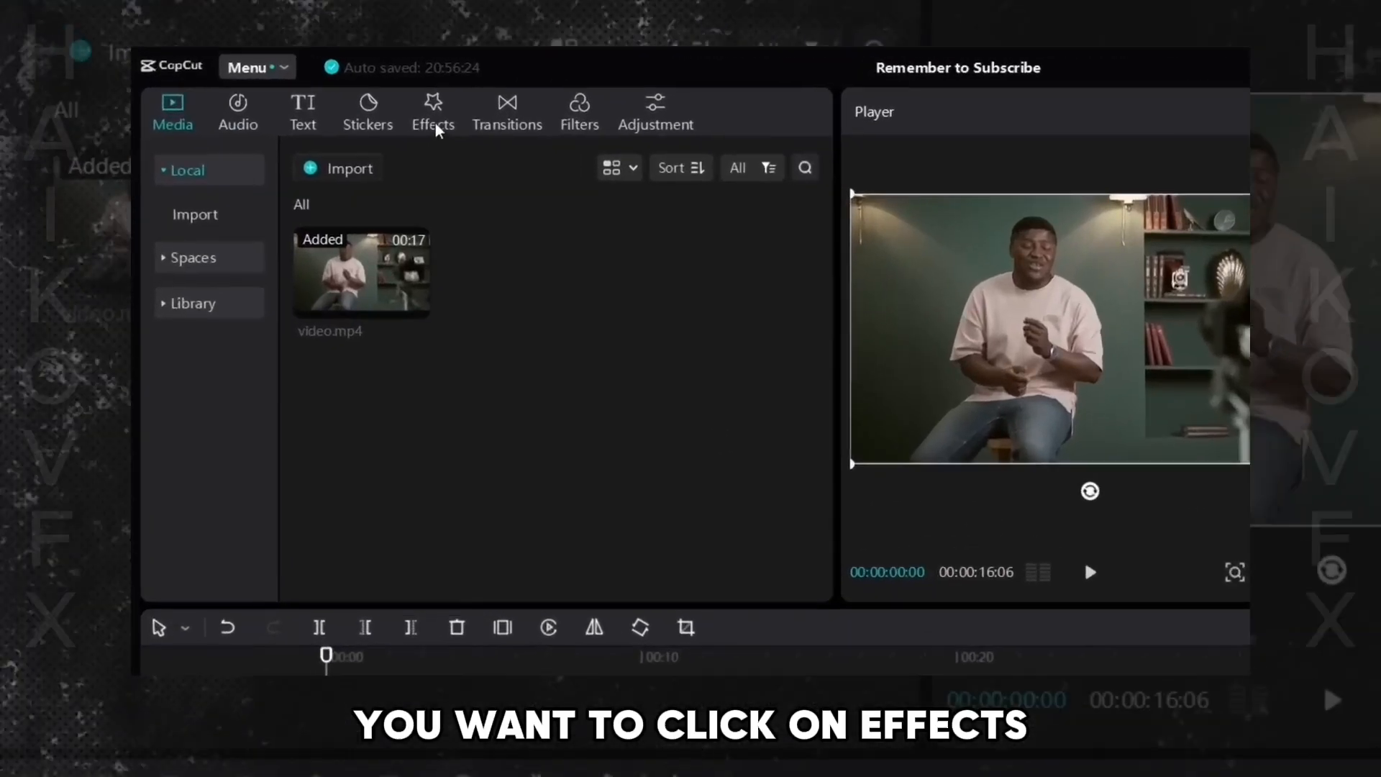
{"action": "left_click", "coordinate": [323, 88]}
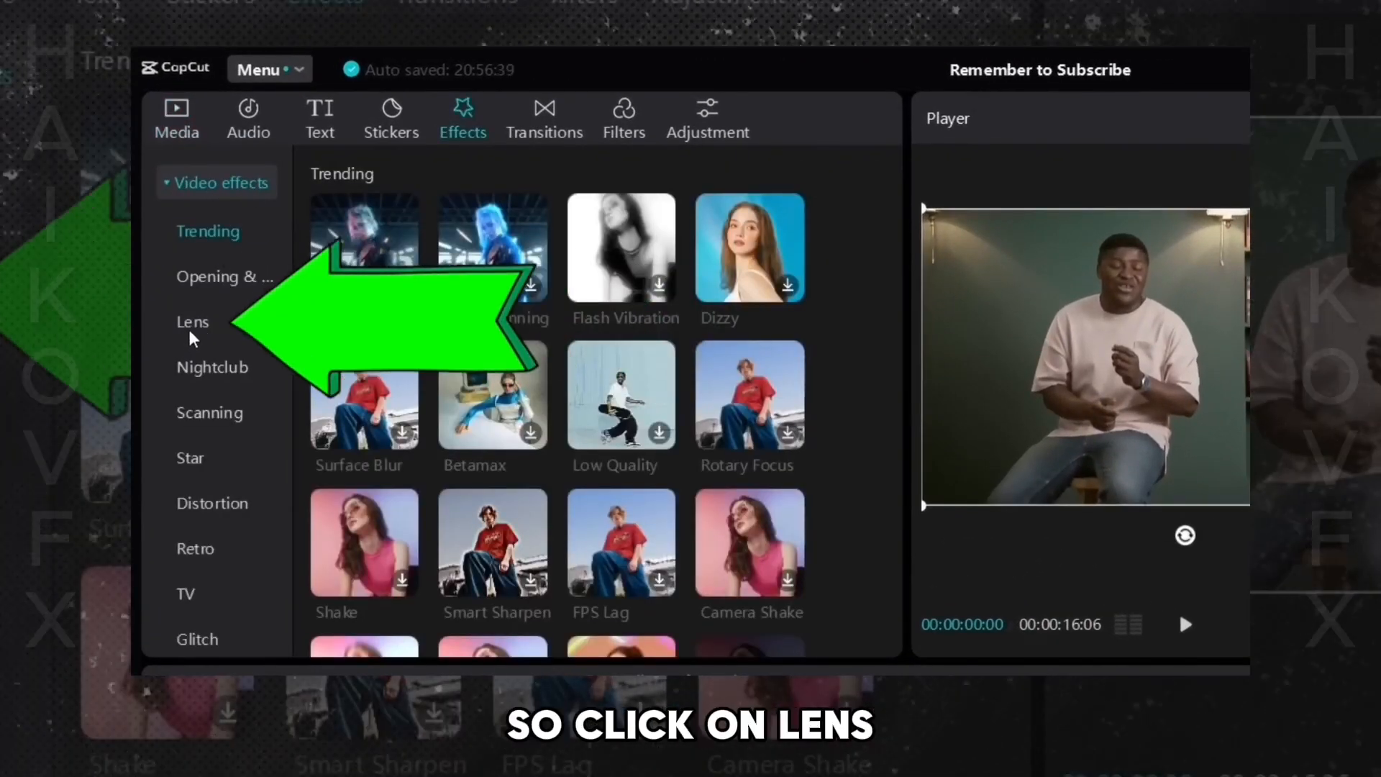
{"action": "left_click", "coordinate": [191, 331]}
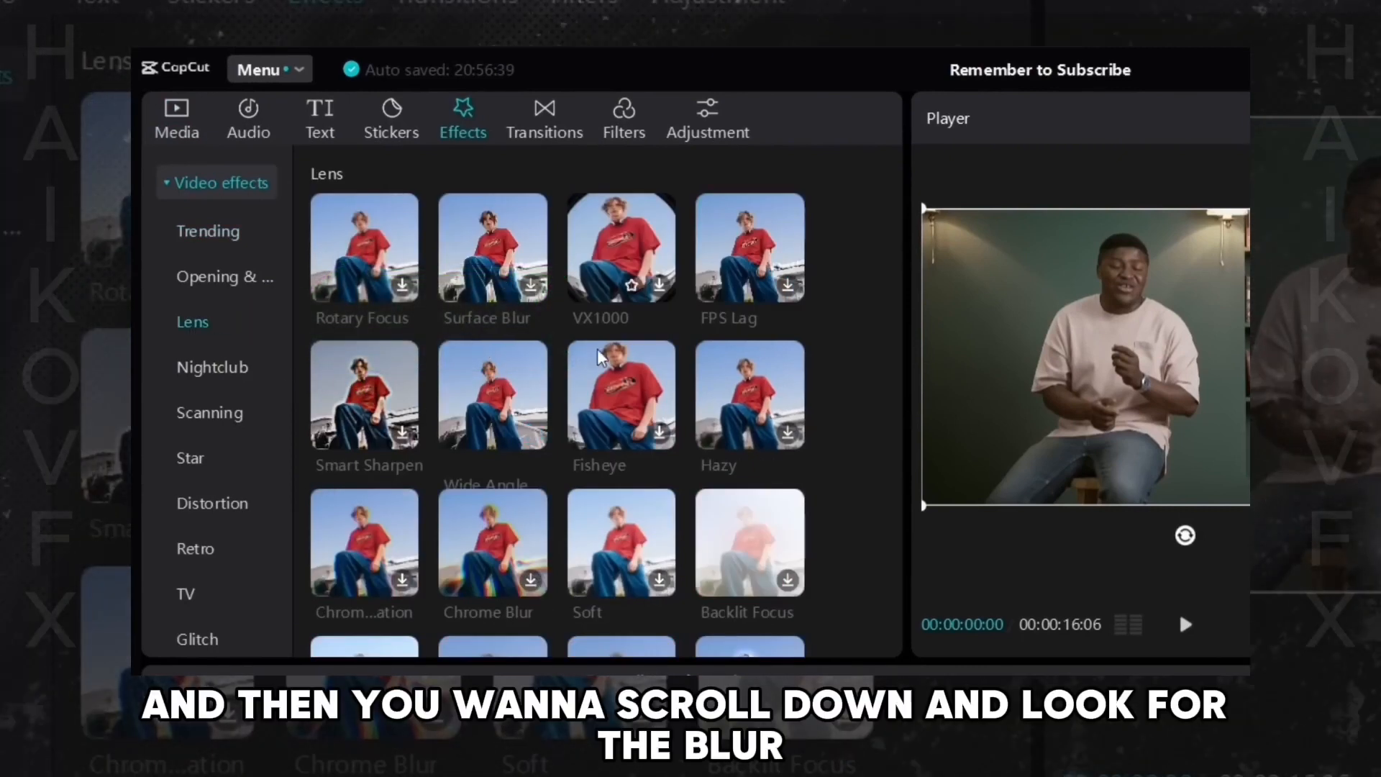
{"action": "scroll", "coordinate": [641, 487], "scroll_direction": "down", "scroll_amount": 3}
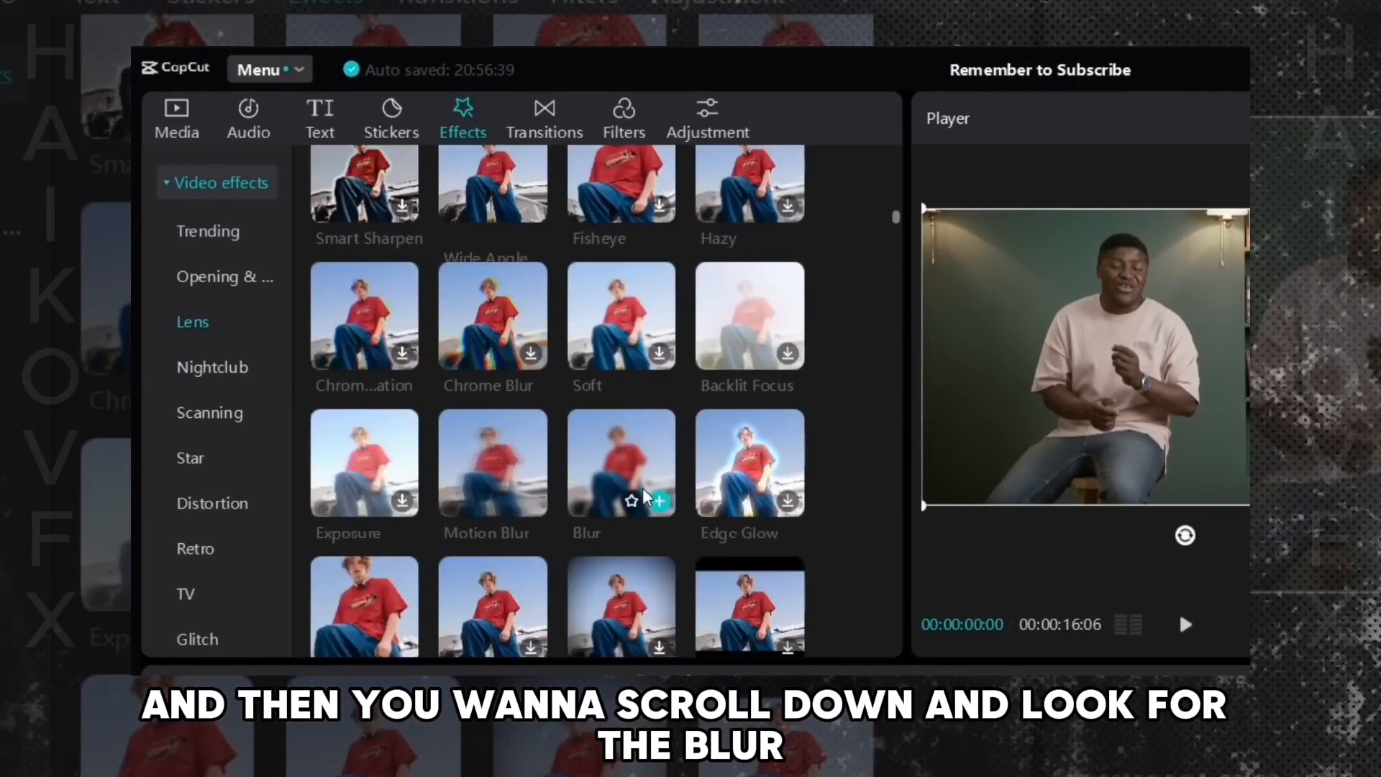
{"action": "left_click", "coordinate": [645, 497]}
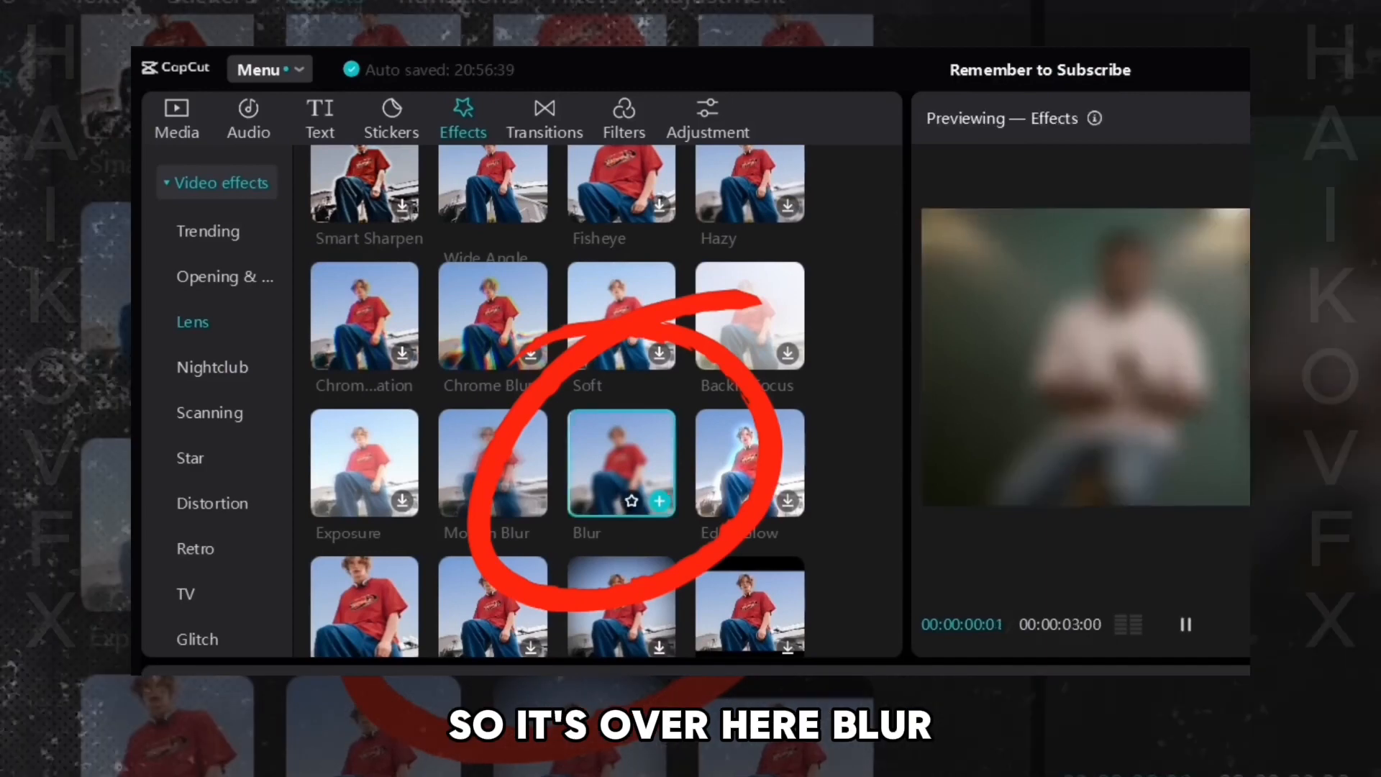
{"action": "left_click_drag", "start_coordinate": [645, 496], "coordinate": [402, 550]}
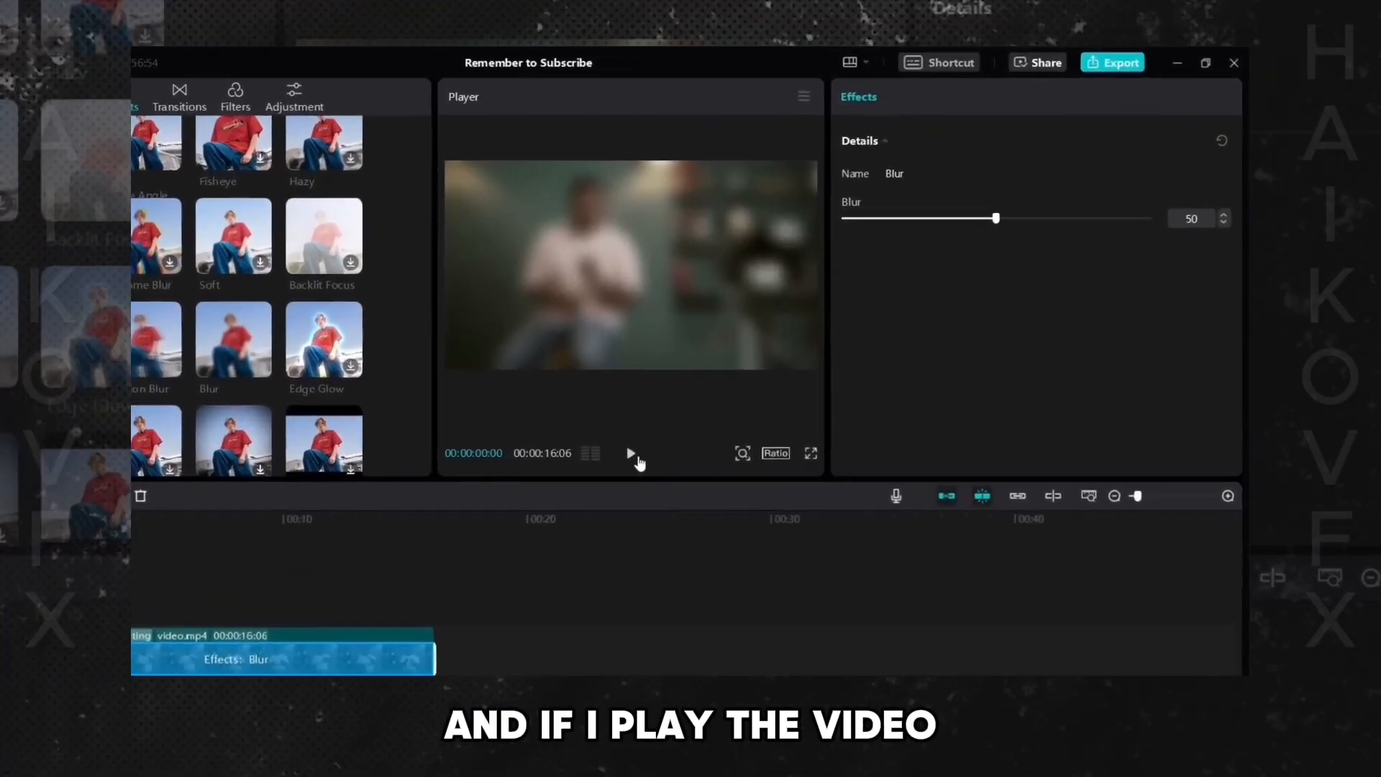
- Raise the Blur effect's strength to 100 and play back the blurred video
{"action": "left_click", "coordinate": [740, 380]}
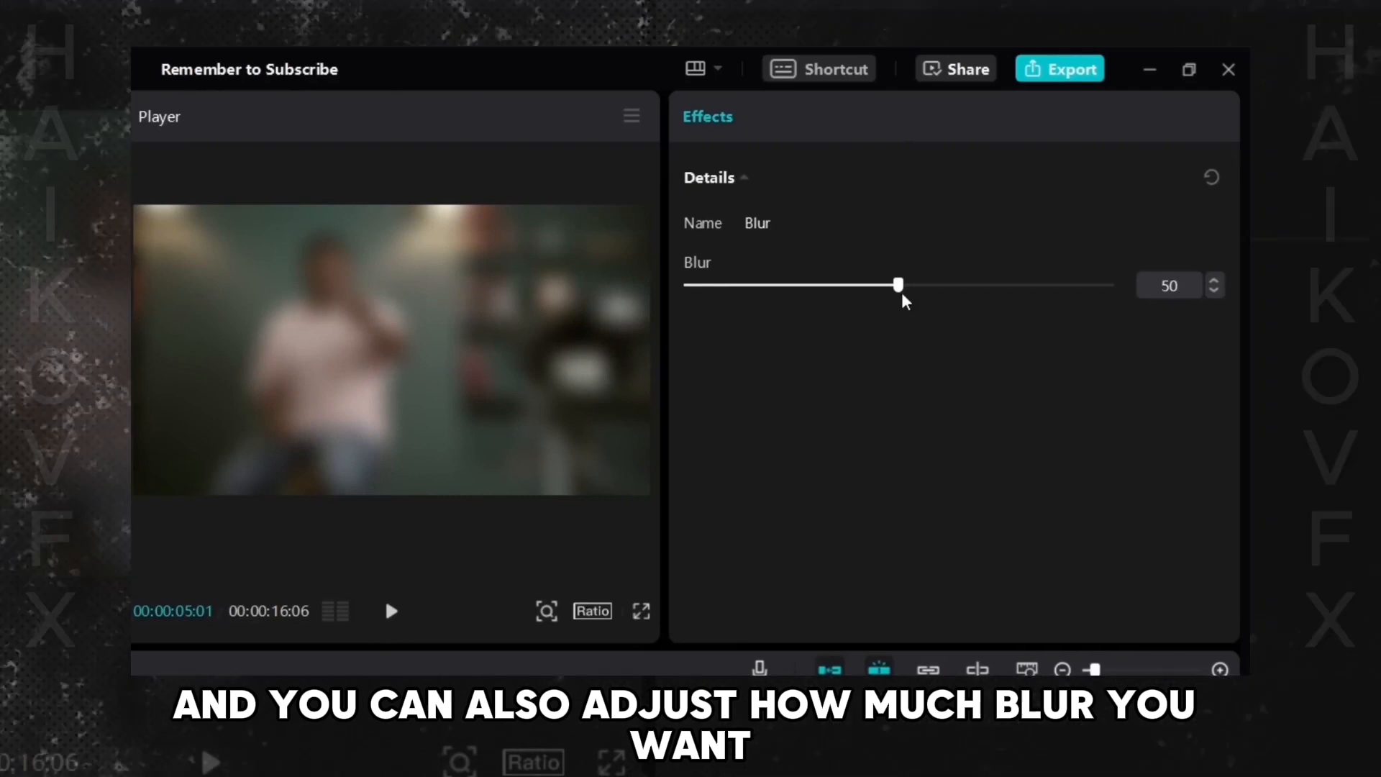
{"action": "left_click_drag", "start_coordinate": [904, 292], "coordinate": [1117, 297]}
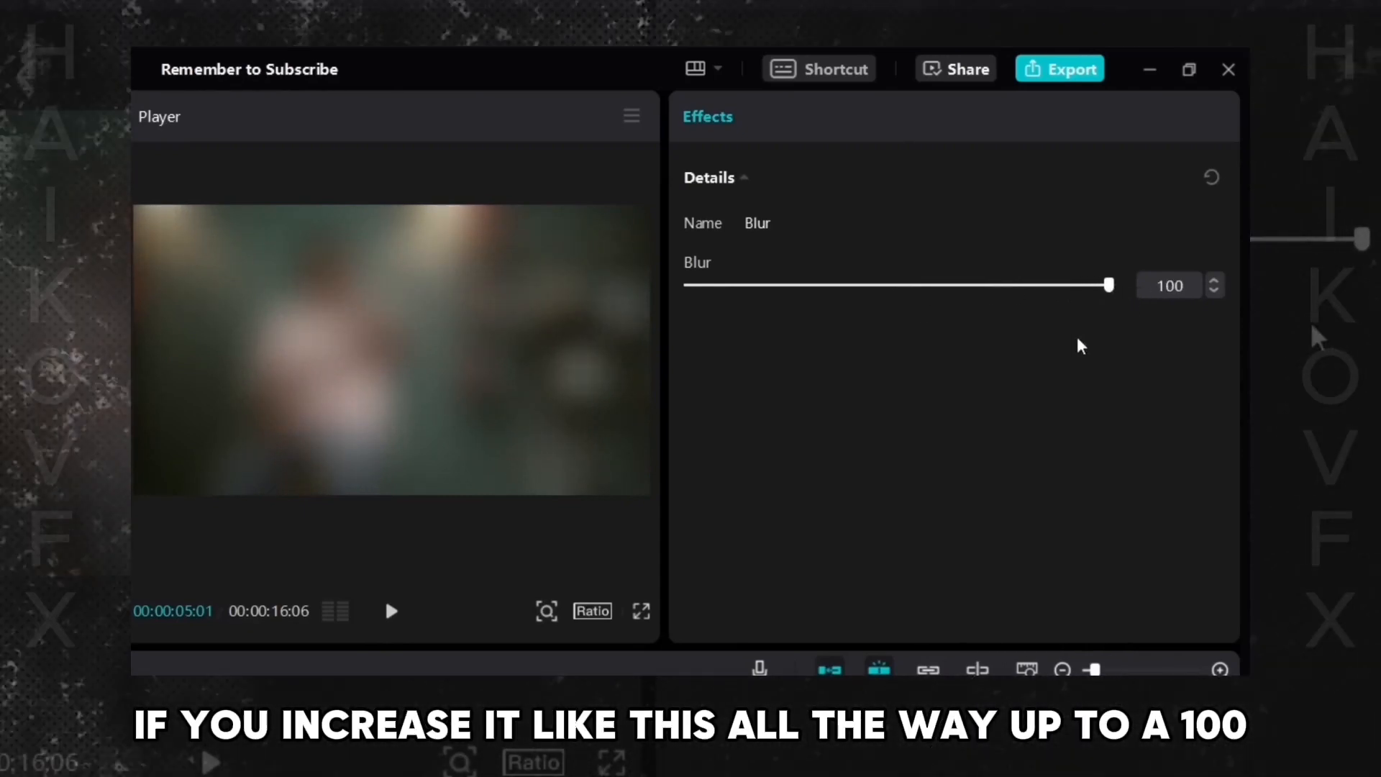
{"action": "left_click", "coordinate": [394, 615]}
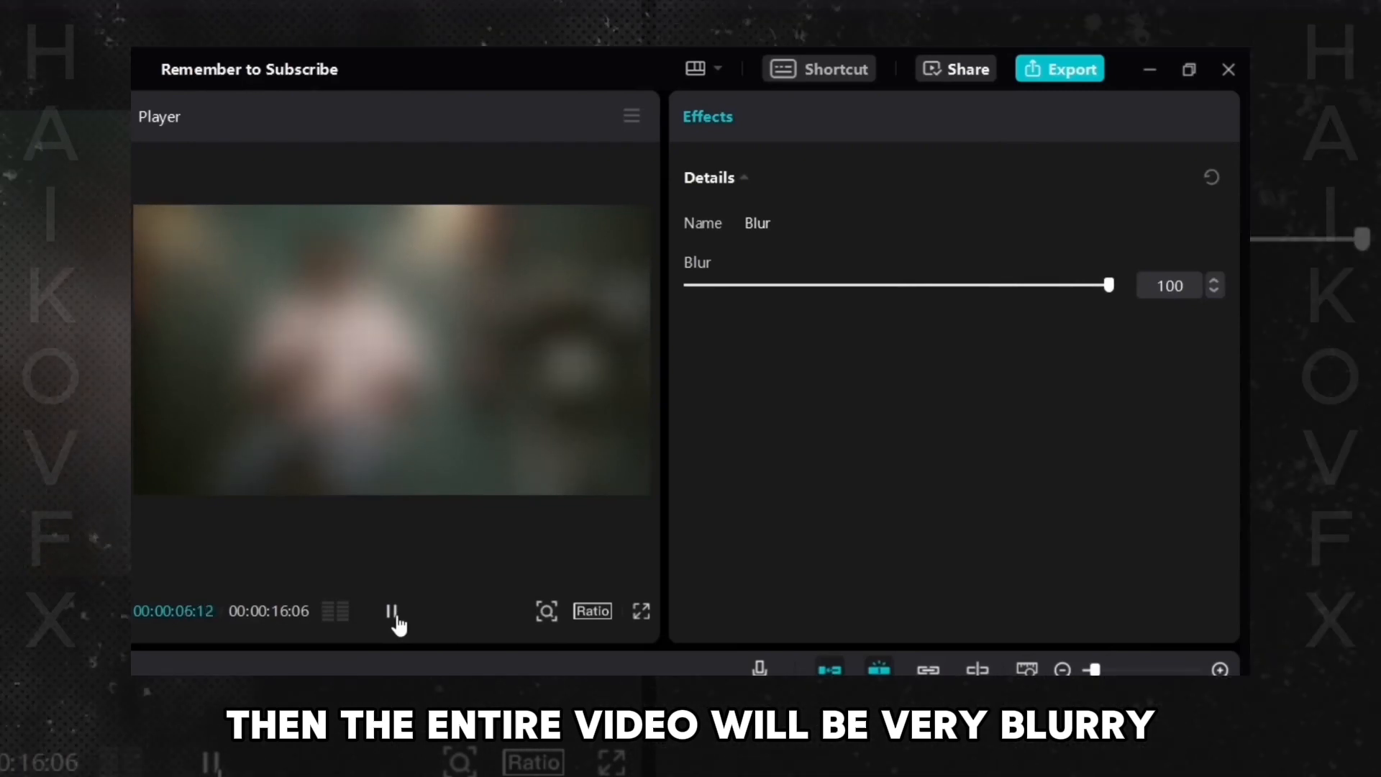
{"action": "left_click", "coordinate": [395, 617]}
- Lower the Blur effect's strength to 18 and play the video to review it
{"action": "left_click_drag", "start_coordinate": [1109, 285], "coordinate": [770, 299]}
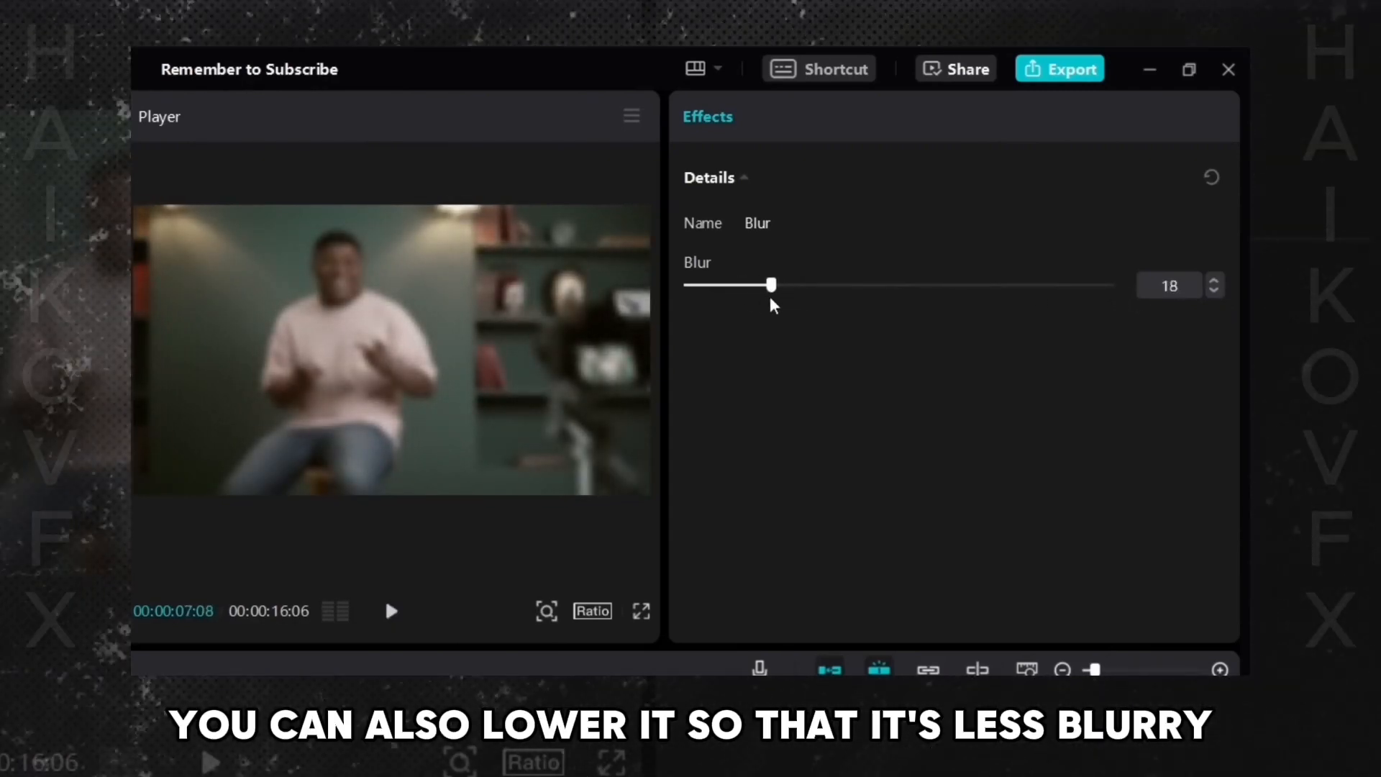
{"action": "left_click", "coordinate": [391, 611]}
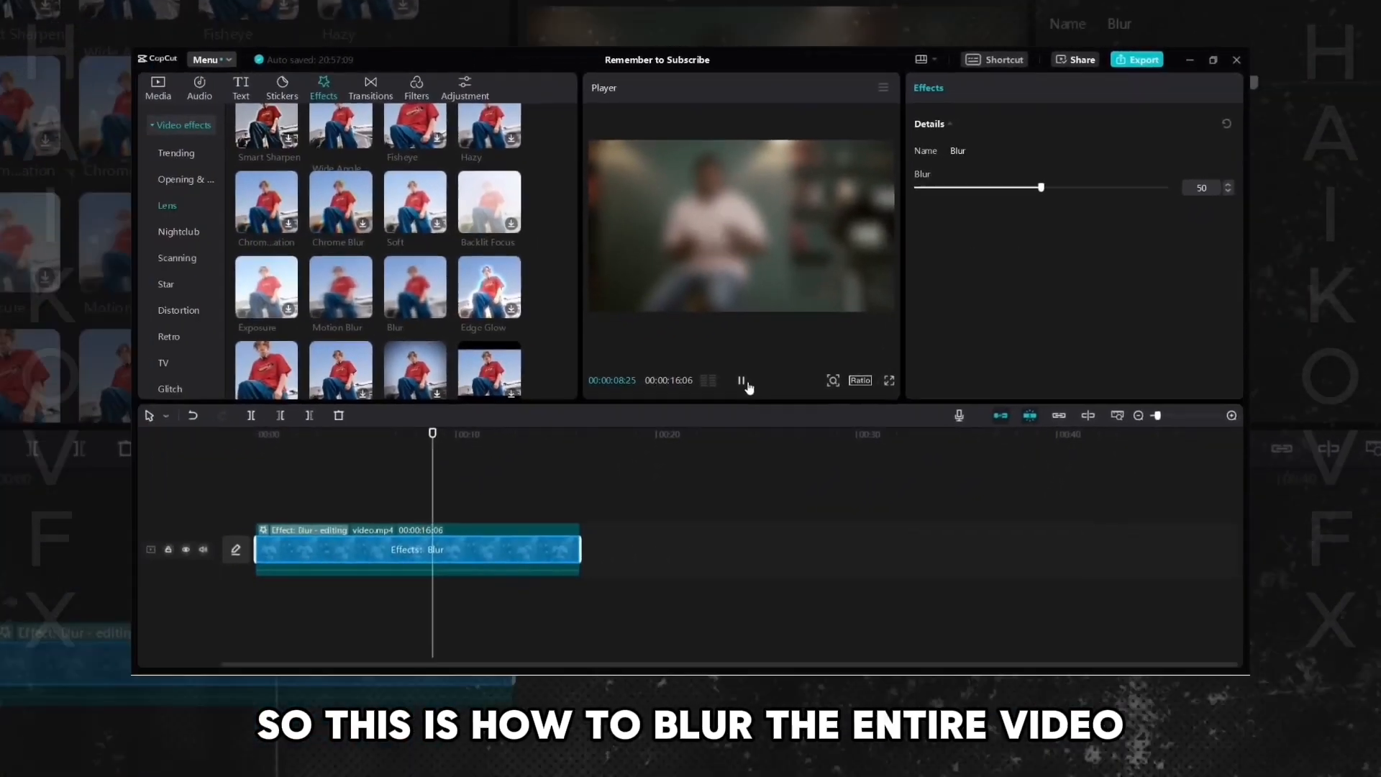
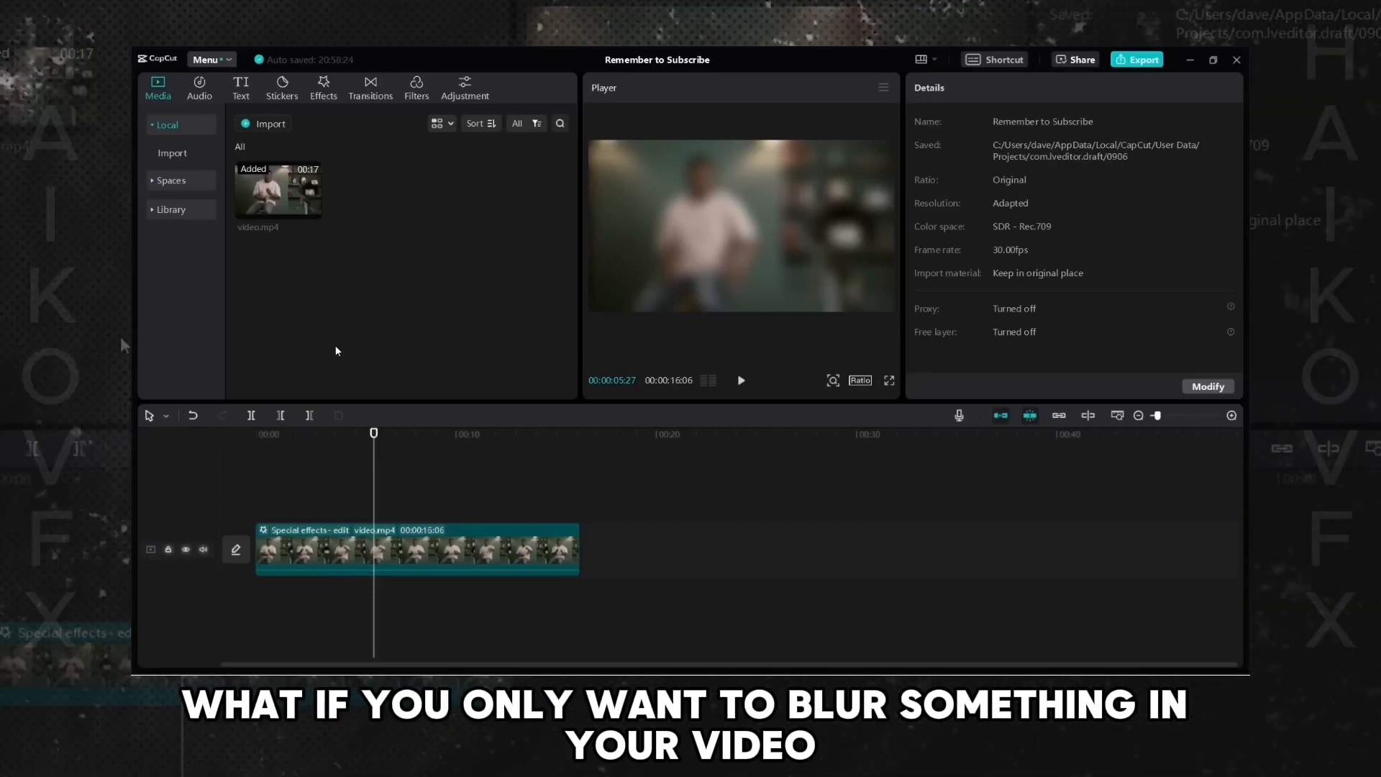
- Add video.mp4 again onto a new track above the blurred clip, aligned at the start
{"action": "left_click", "coordinate": [432, 553]}
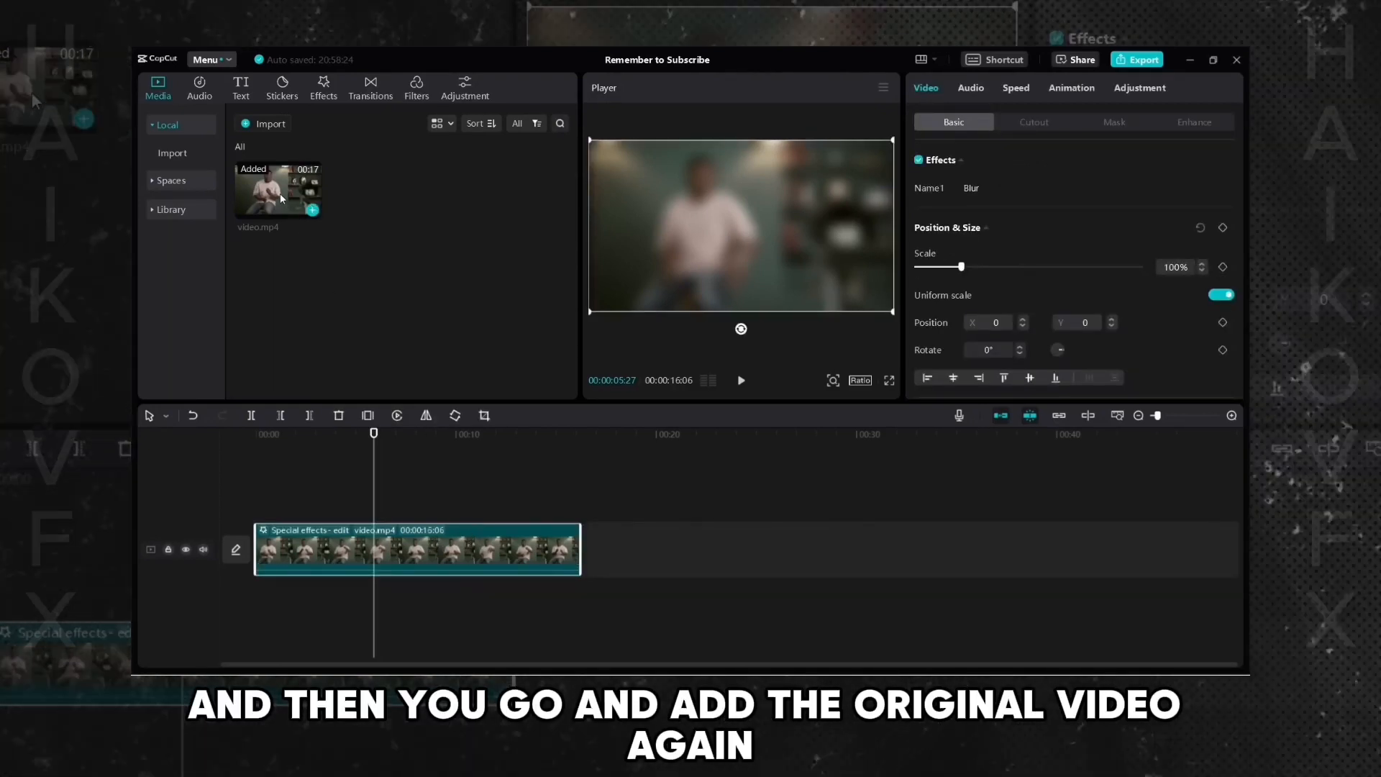
{"action": "left_click_drag", "start_coordinate": [291, 210], "coordinate": [286, 204]}
{"action": "left_click_drag", "start_coordinate": [376, 311], "coordinate": [256, 500]}
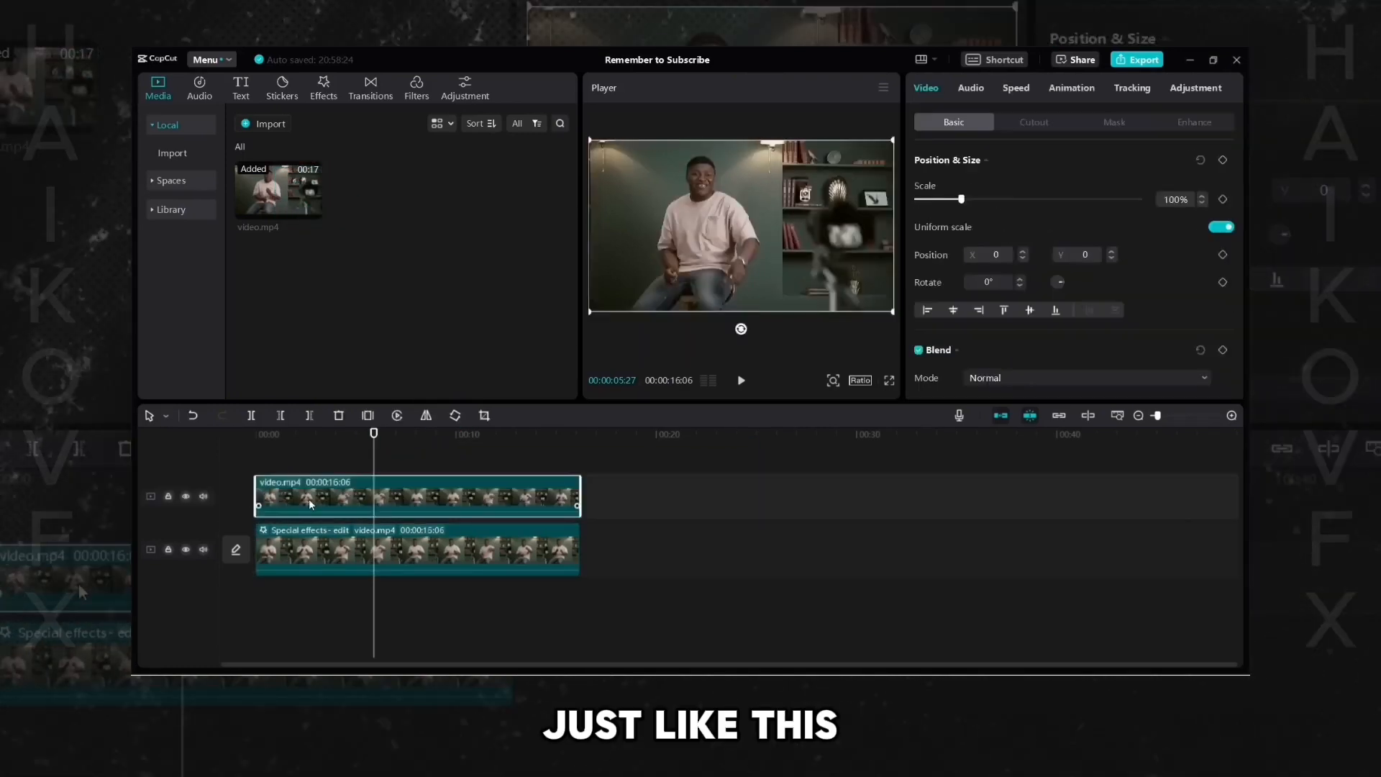
- Move the top video.mp4 clip aside along the timeline and back so it aligns with the blurred clip
{"action": "left_click", "coordinate": [388, 550]}
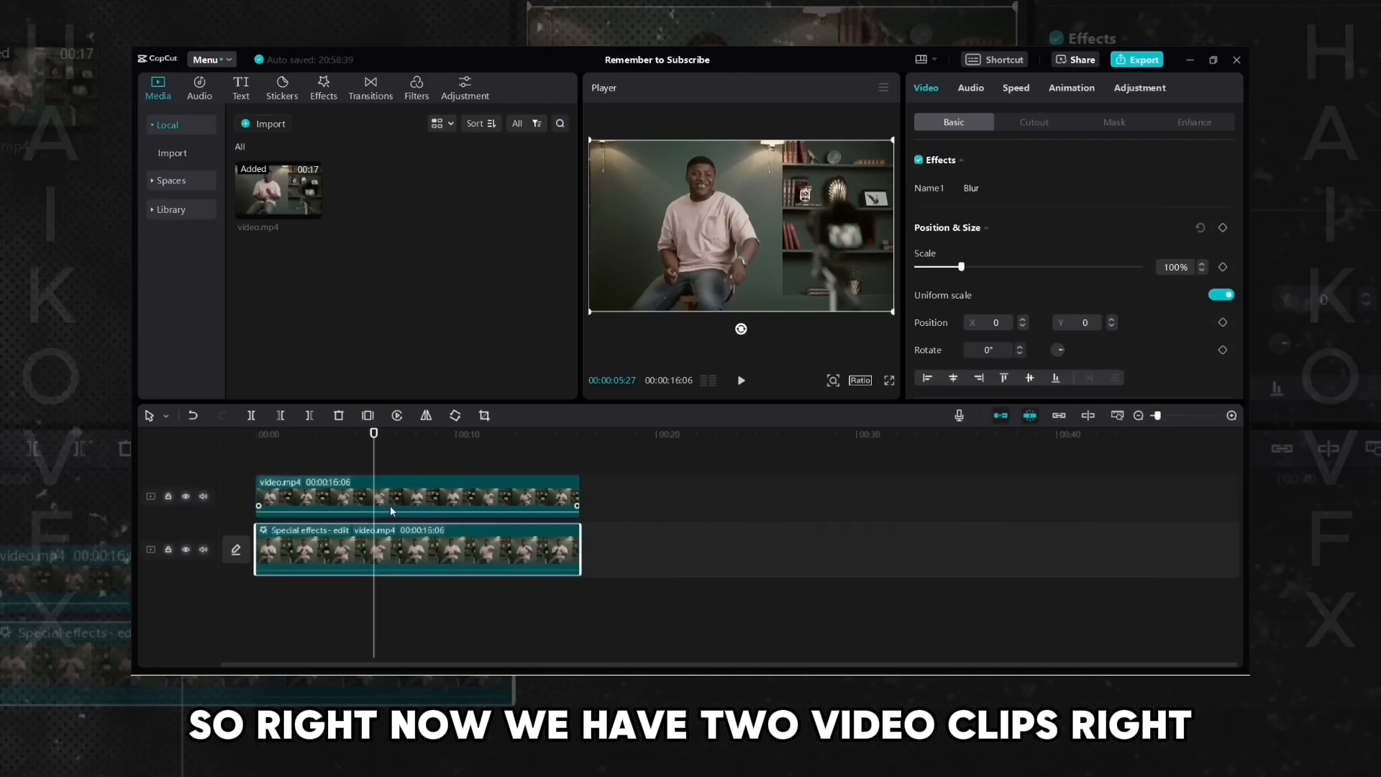
{"action": "left_click", "coordinate": [392, 504]}
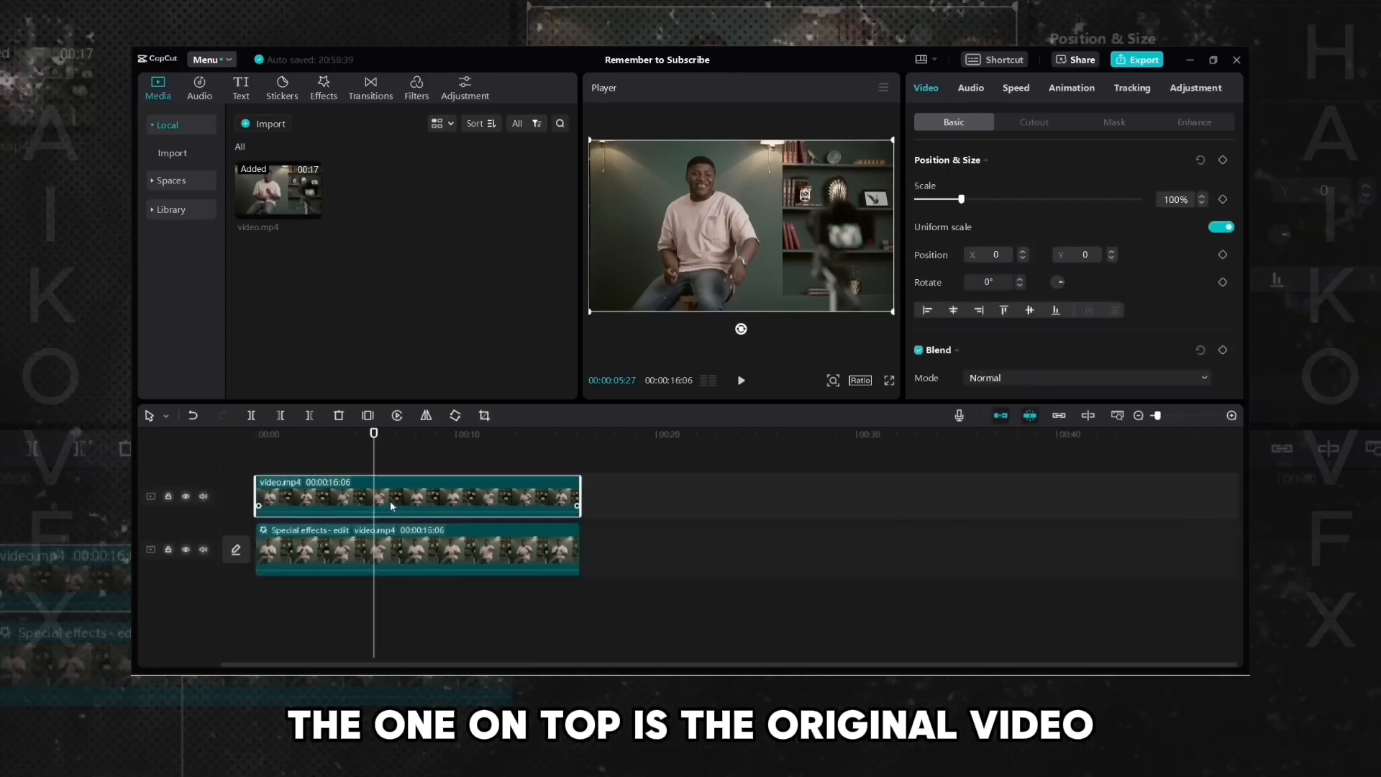
{"action": "left_click_drag", "start_coordinate": [392, 506], "coordinate": [759, 506]}
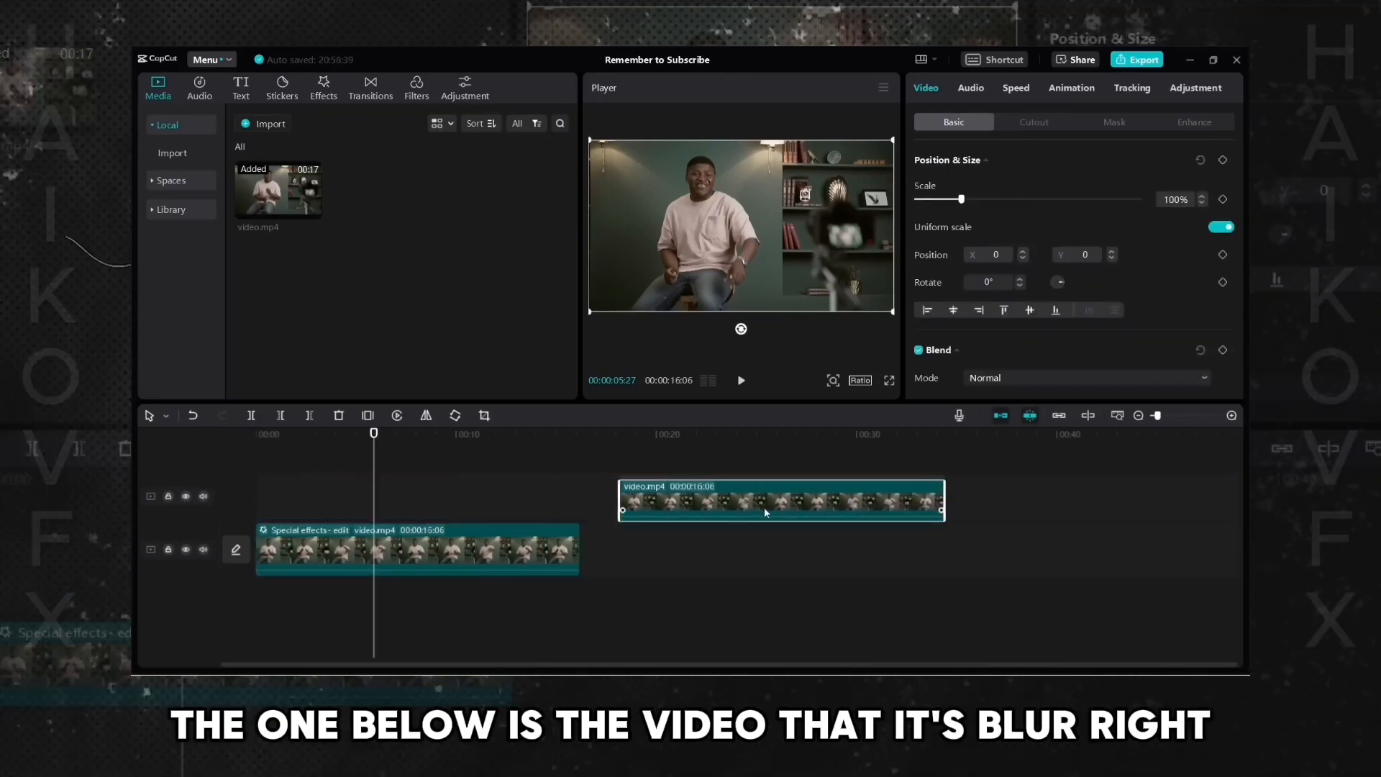
{"action": "left_click", "coordinate": [571, 548]}
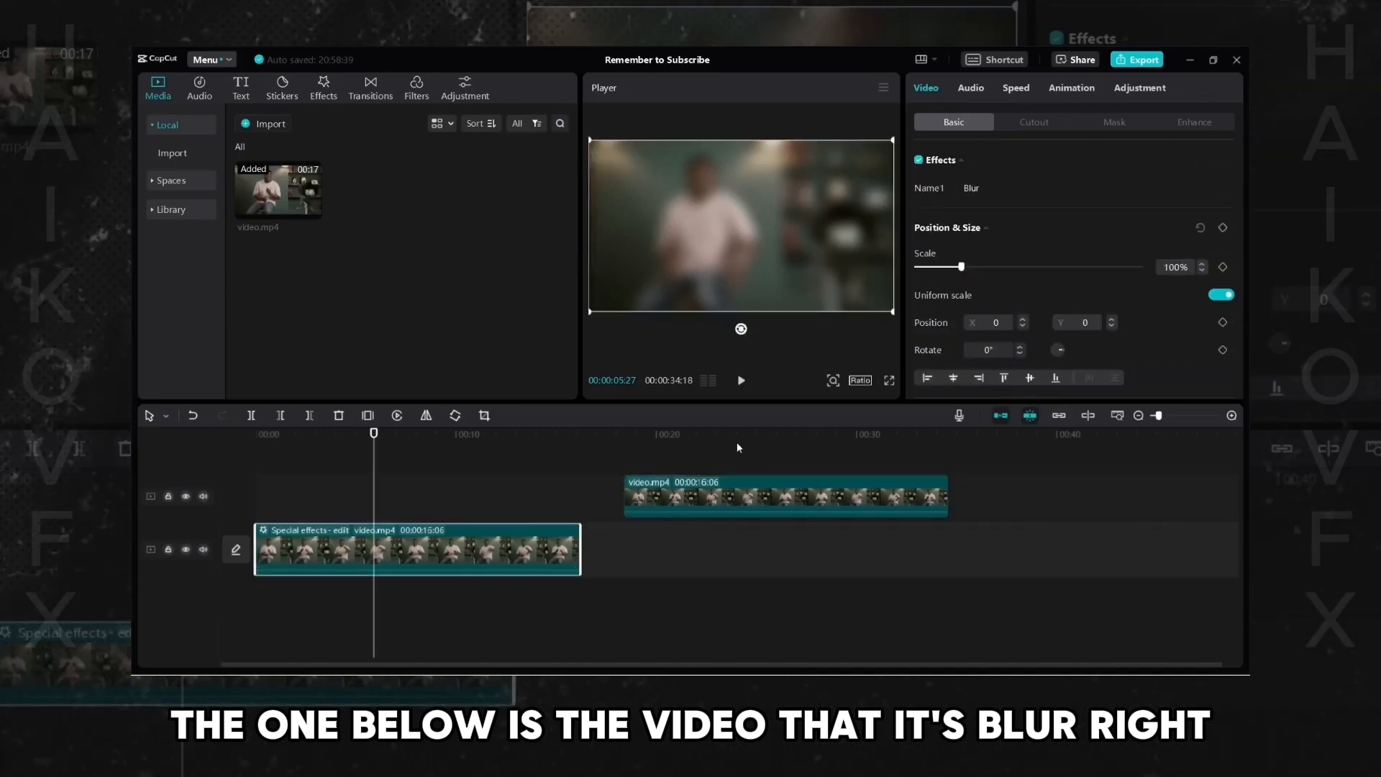
{"action": "left_click_drag", "start_coordinate": [712, 497], "coordinate": [344, 493]}
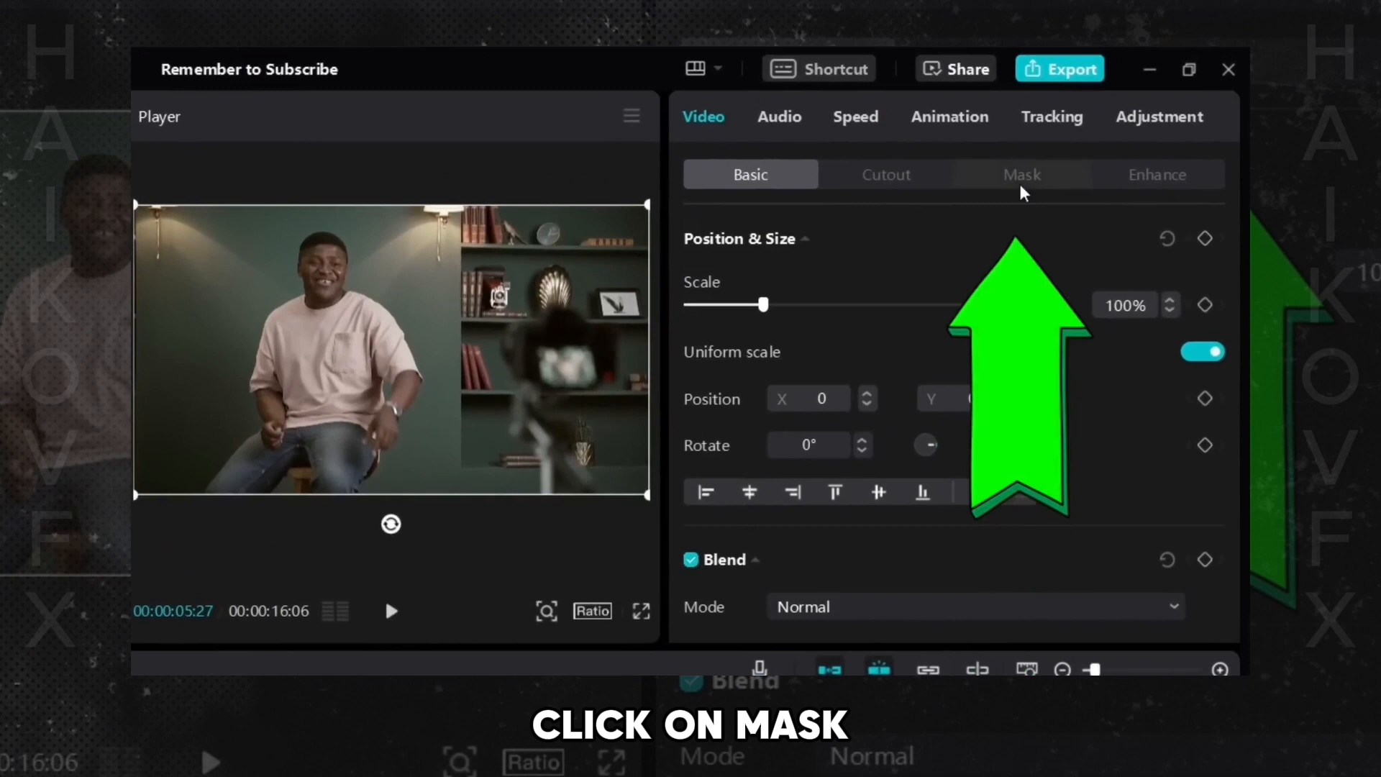
- Apply a Rectangle mask to the top clip and move and resize it over the person
{"action": "left_click", "coordinate": [1040, 164]}
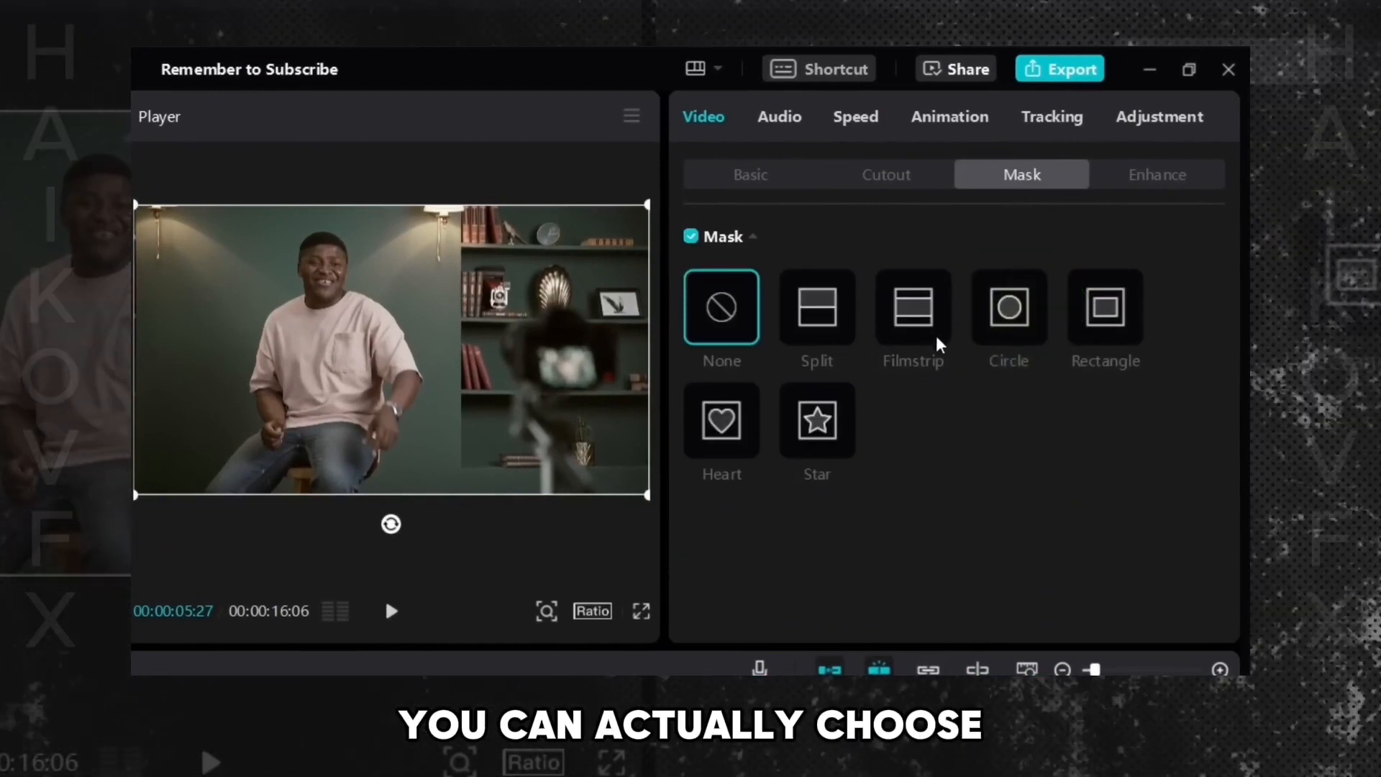
{"action": "left_click", "coordinate": [1013, 330]}
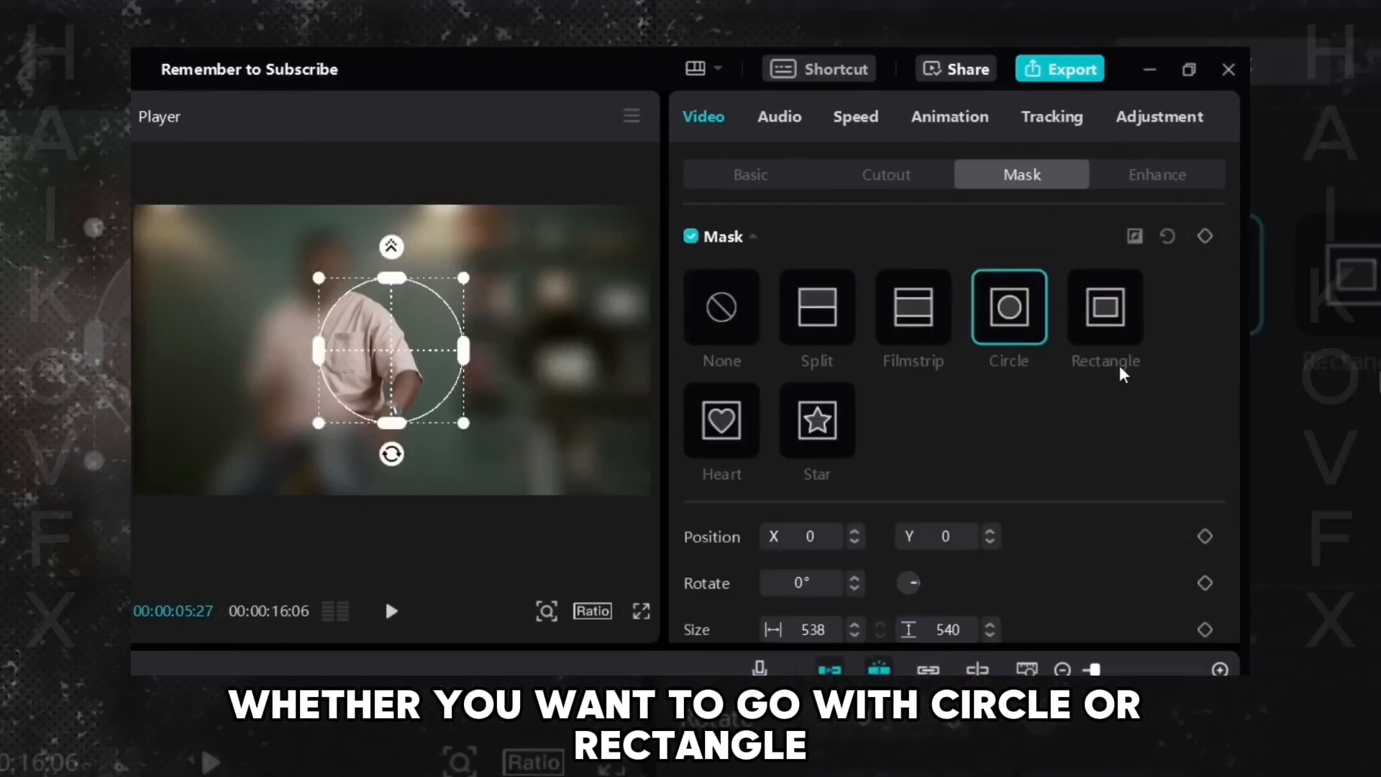
{"action": "left_click", "coordinate": [1119, 333]}
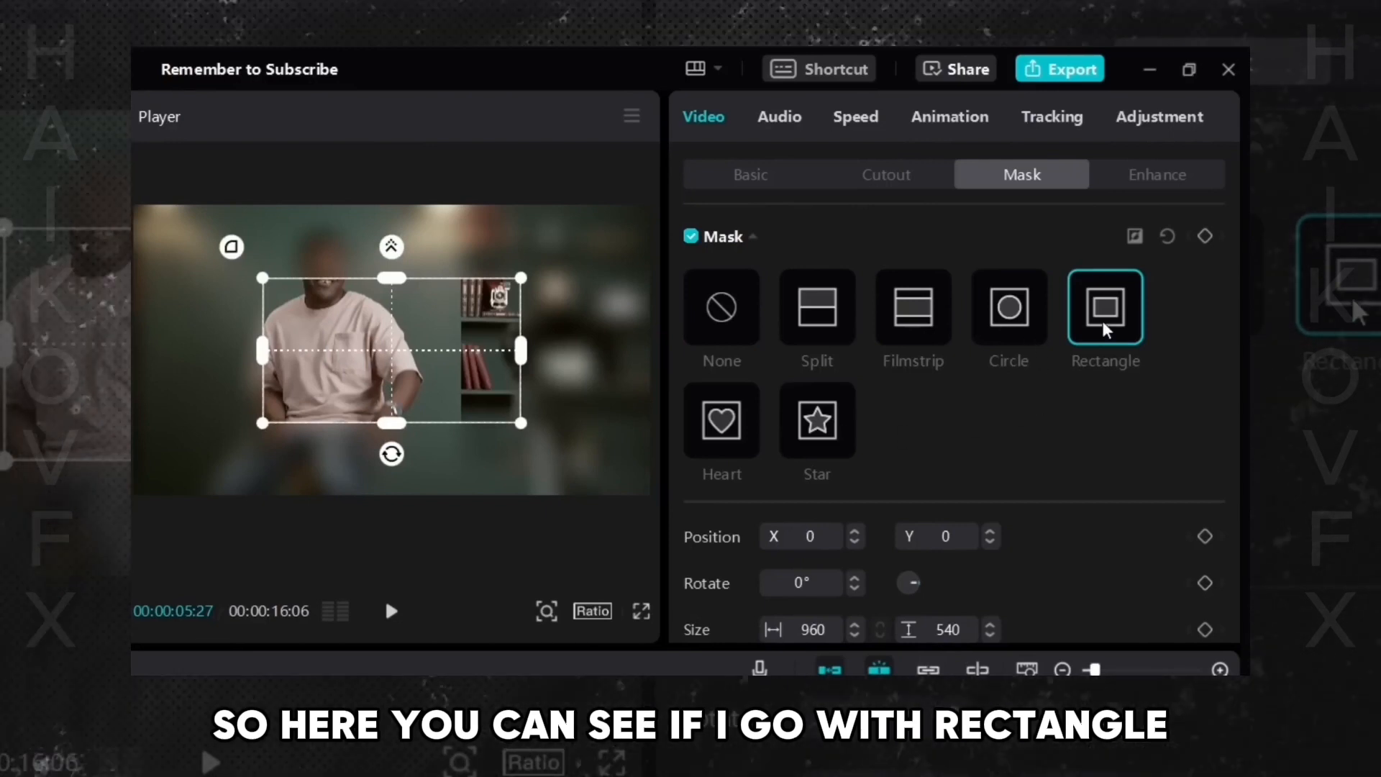
{"action": "left_click_drag", "start_coordinate": [401, 388], "coordinate": [419, 363]}
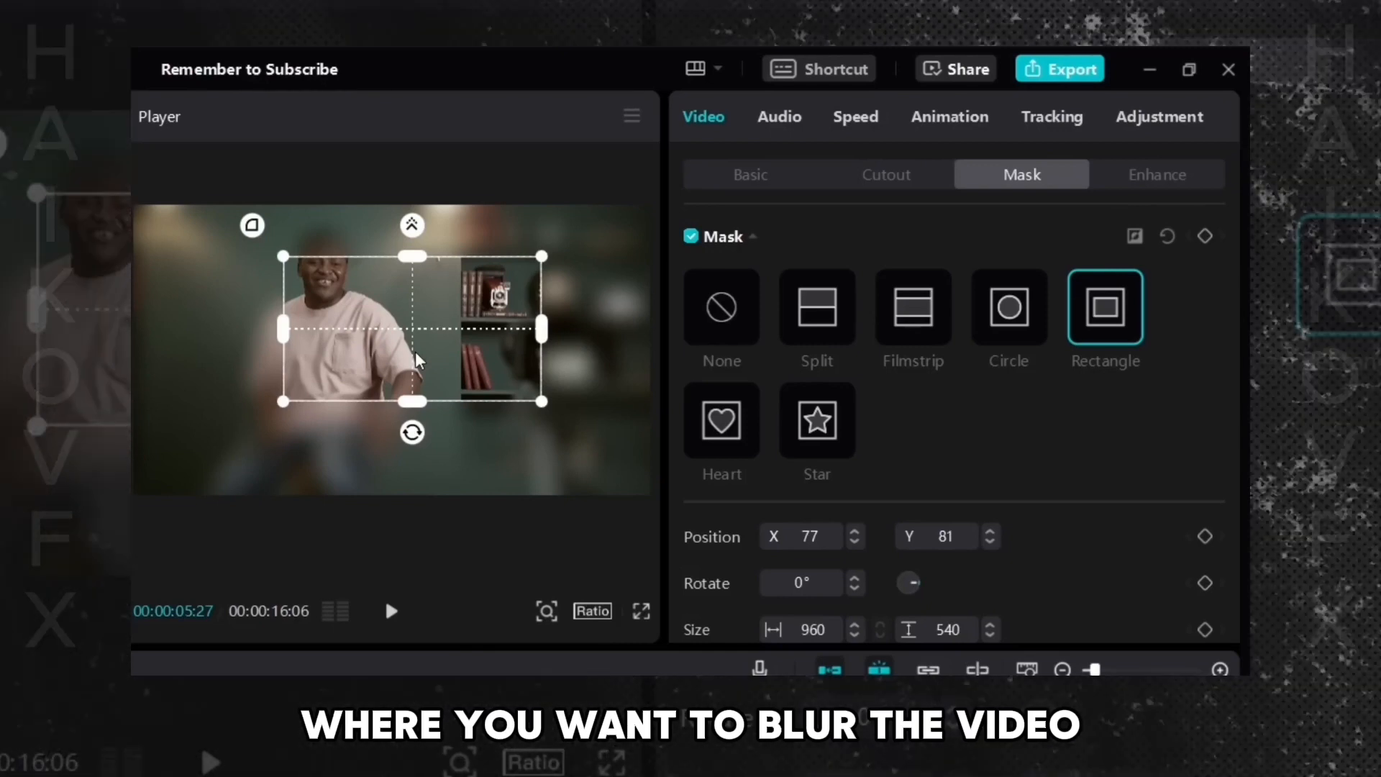
{"action": "left_click_drag", "start_coordinate": [417, 359], "coordinate": [342, 325]}
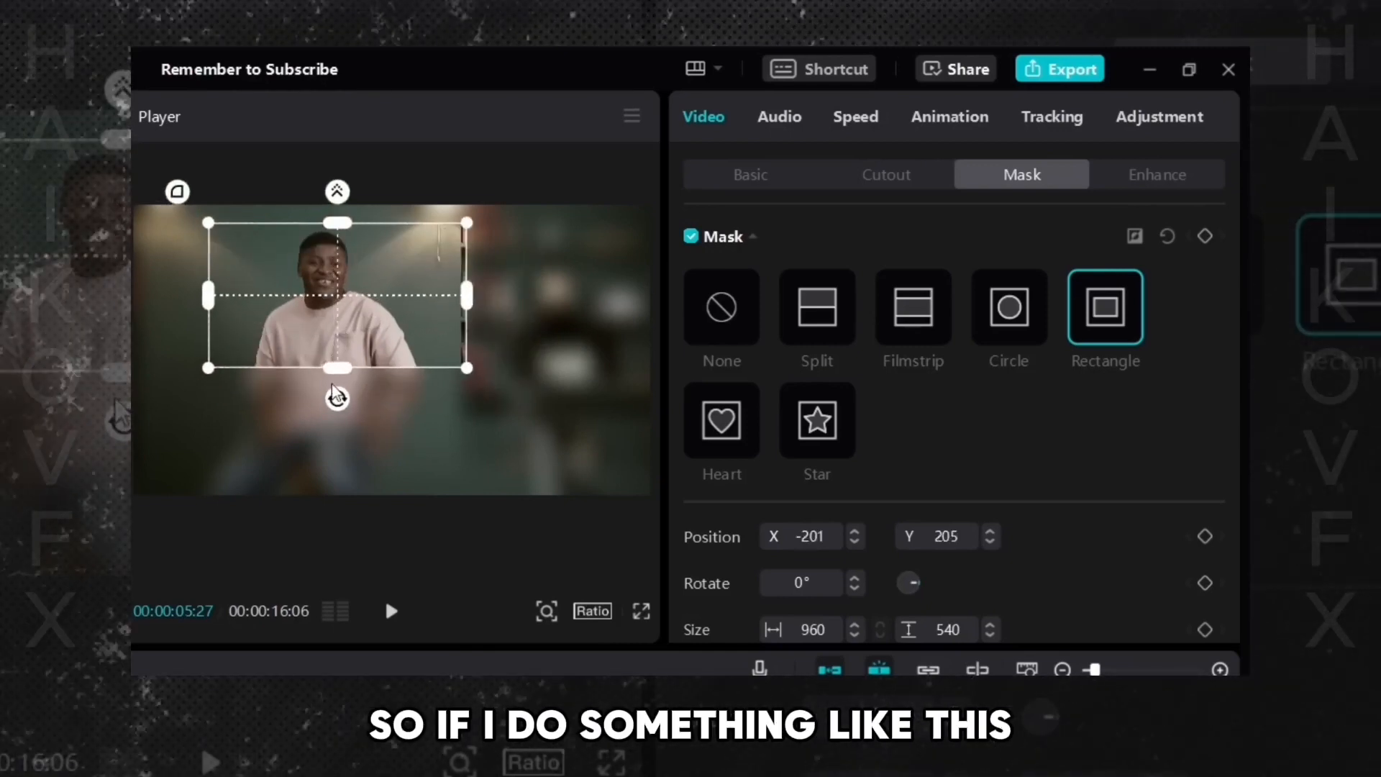
{"action": "mouse_move", "coordinate": [333, 392]}
{"action": "left_mouse_down"}
{"action": "mouse_move", "coordinate": [335, 432]}
{"action": "mouse_move", "coordinate": [358, 392]}
{"action": "left_mouse_up"}
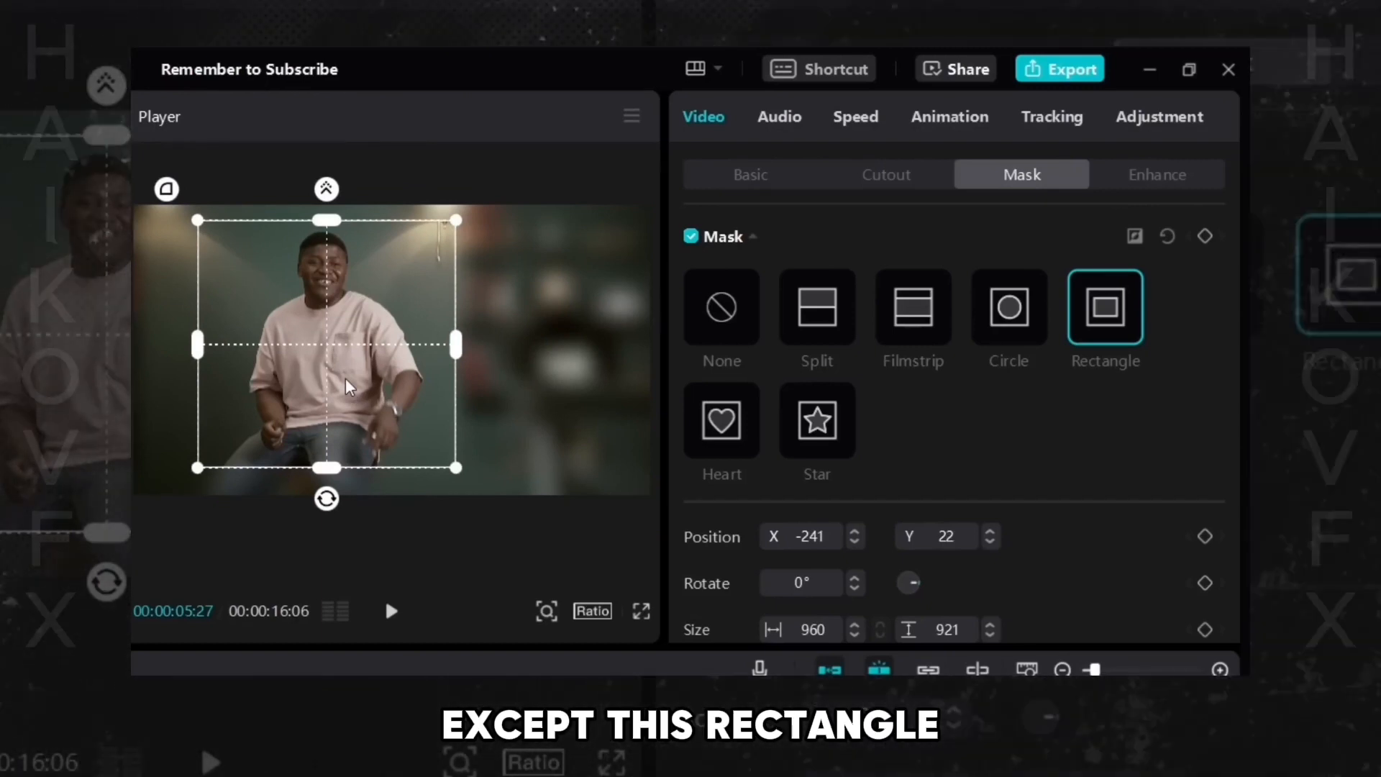
- Switch to a reversed Circle mask and move it over the shirt, then over the camera
{"action": "left_click", "coordinate": [1016, 328]}
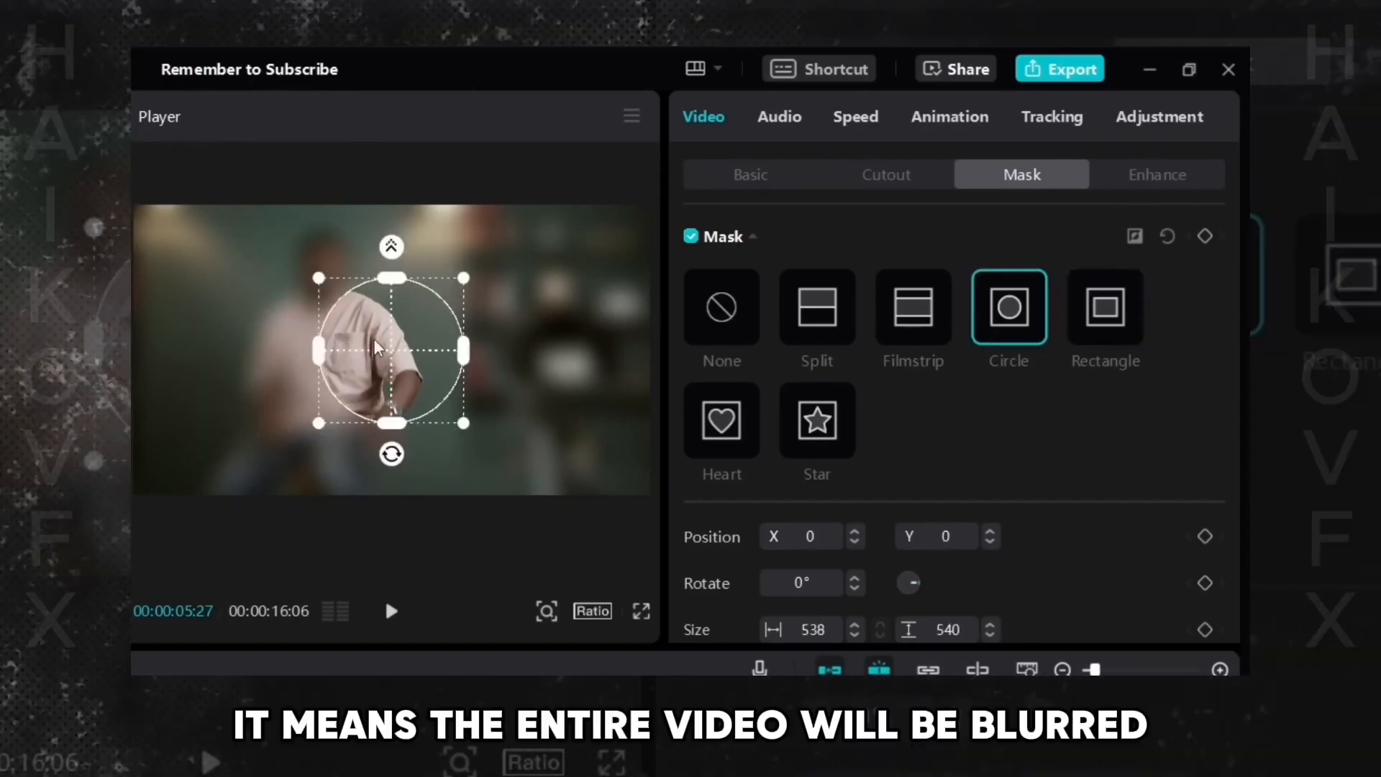
{"action": "left_click_drag", "start_coordinate": [385, 342], "coordinate": [314, 379]}
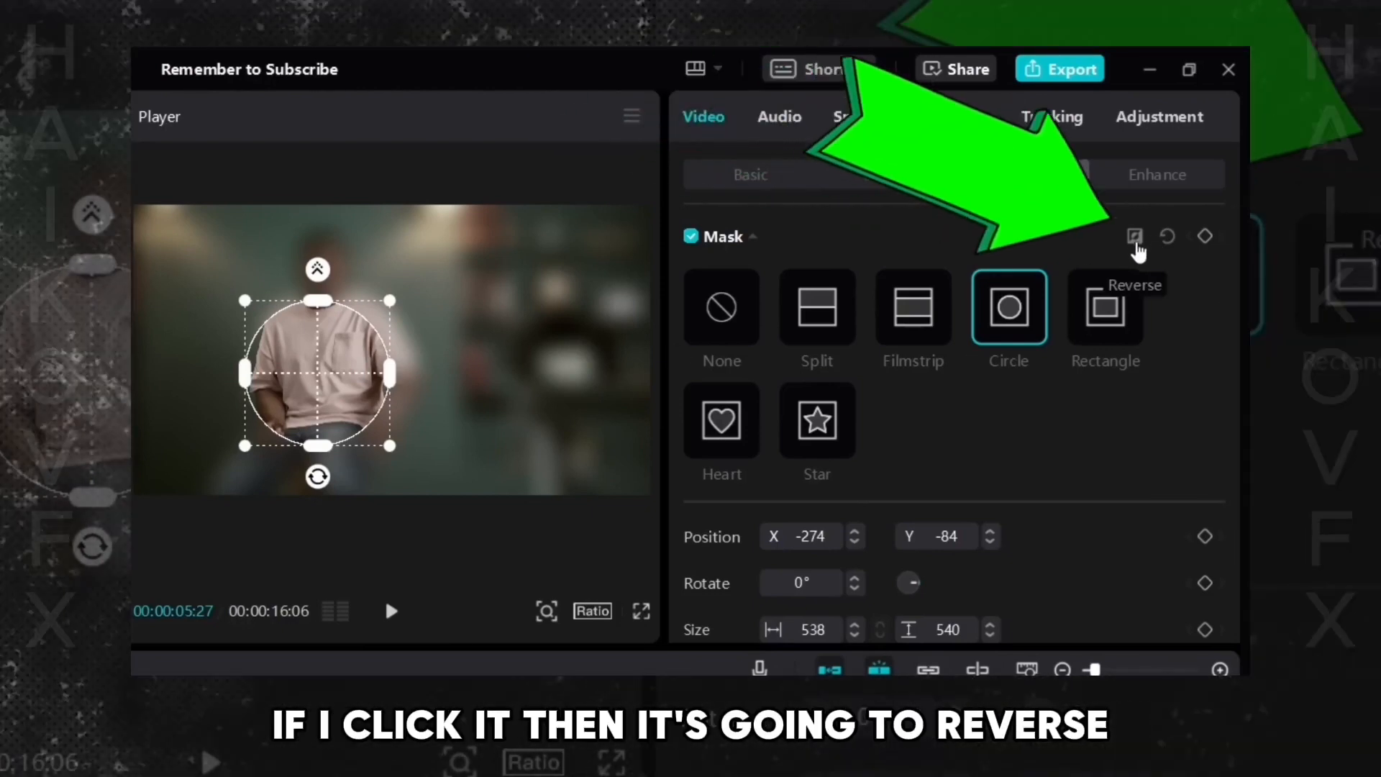
{"action": "left_click", "coordinate": [1136, 244]}
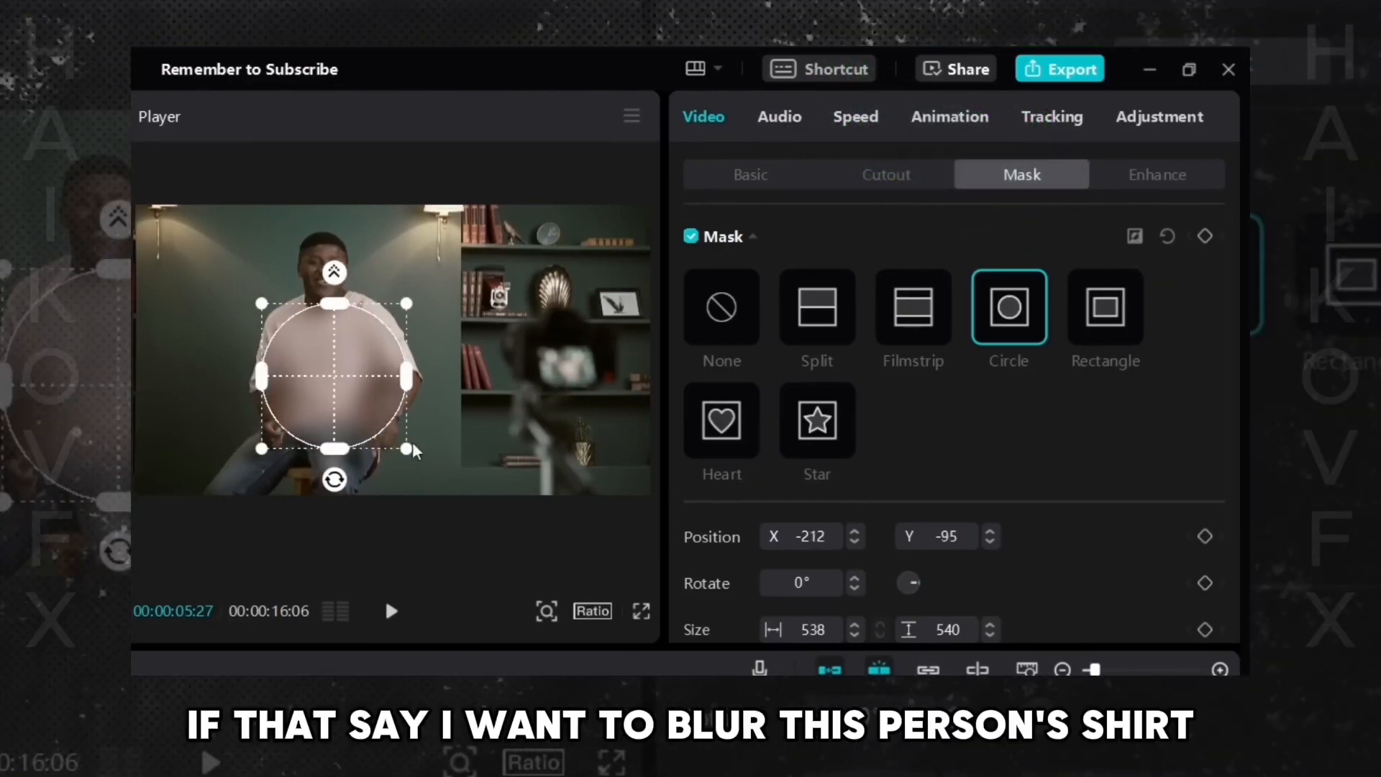
{"action": "left_click_drag", "start_coordinate": [367, 381], "coordinate": [596, 355]}
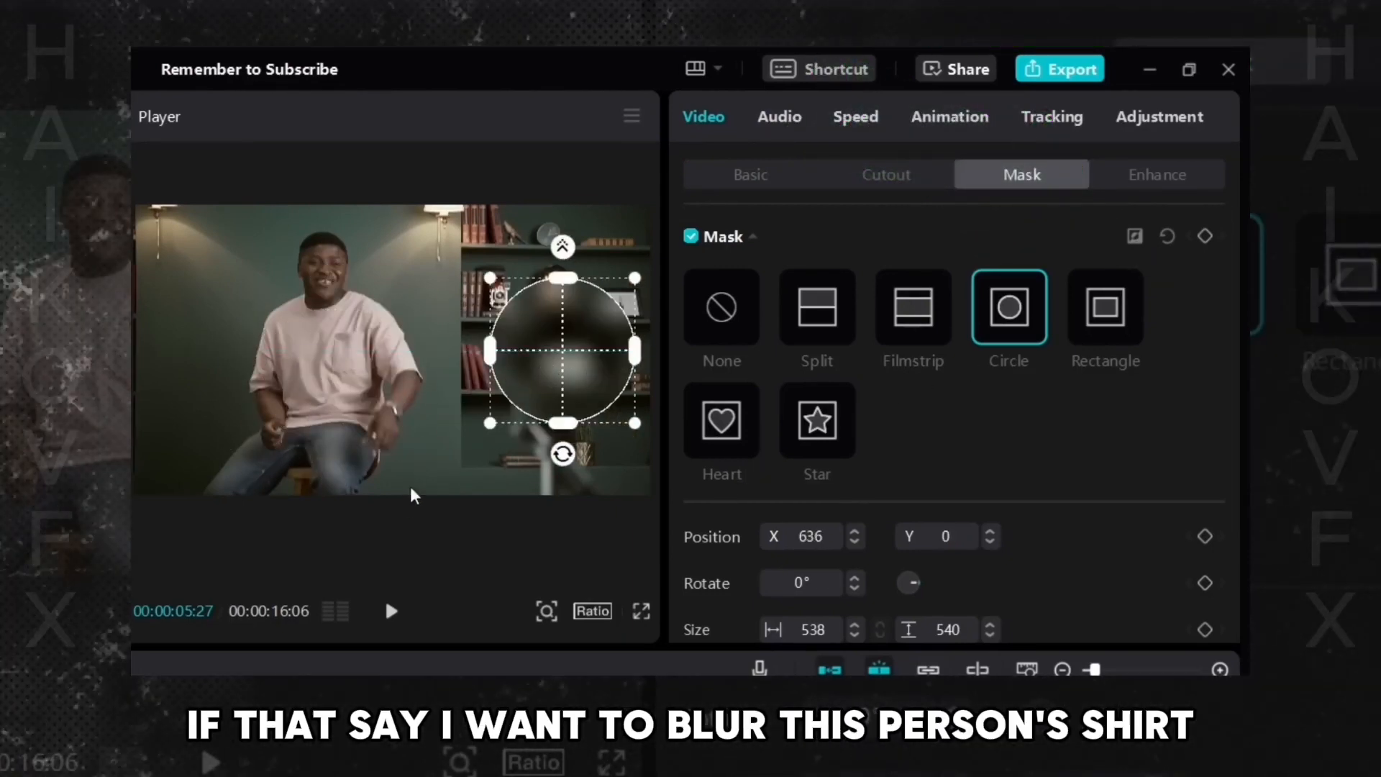
- Switch to a reversed Rectangle mask, resize it over the person's body, and move it over the camera
{"action": "left_click", "coordinate": [1103, 315]}
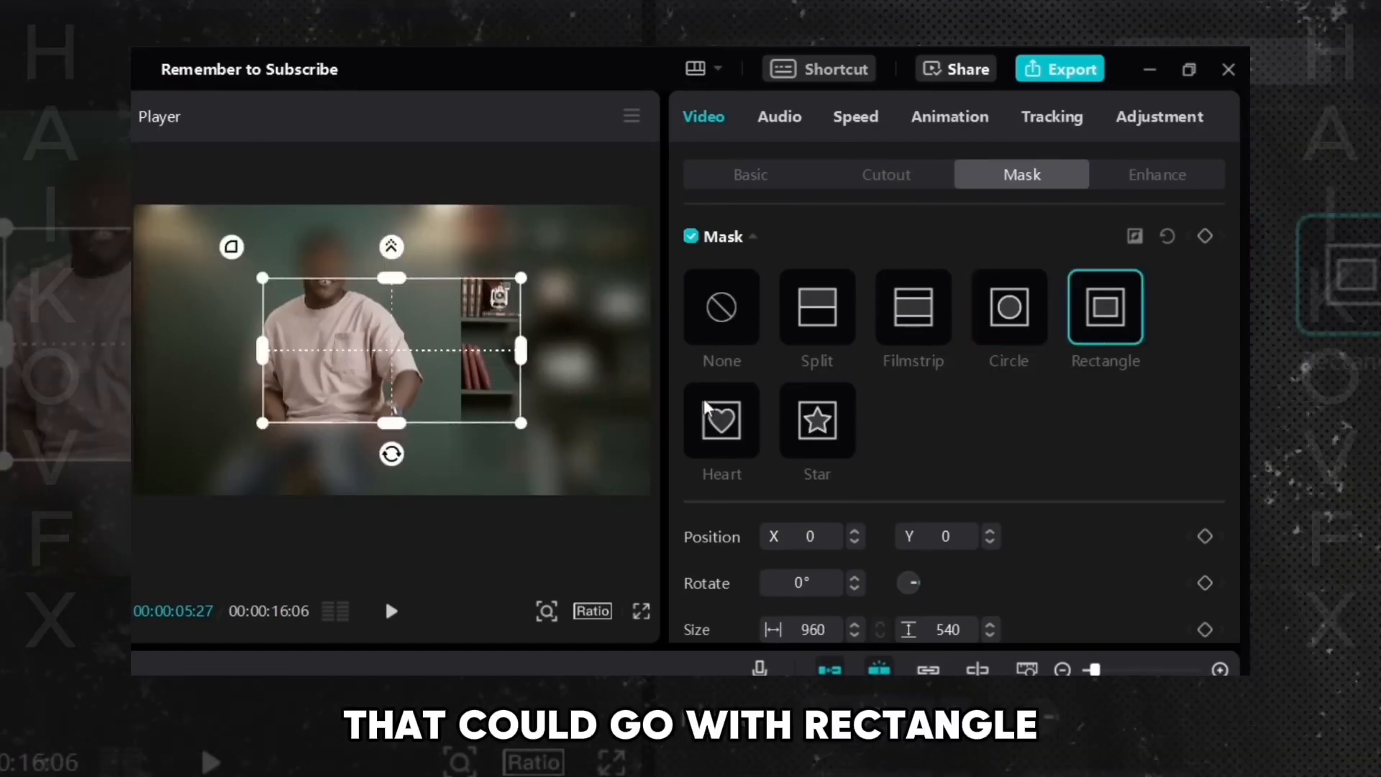
{"action": "left_click", "coordinate": [1134, 236]}
{"action": "left_click_drag", "start_coordinate": [446, 392], "coordinate": [348, 442]}
{"action": "left_click_drag", "start_coordinate": [330, 380], "coordinate": [334, 406]}
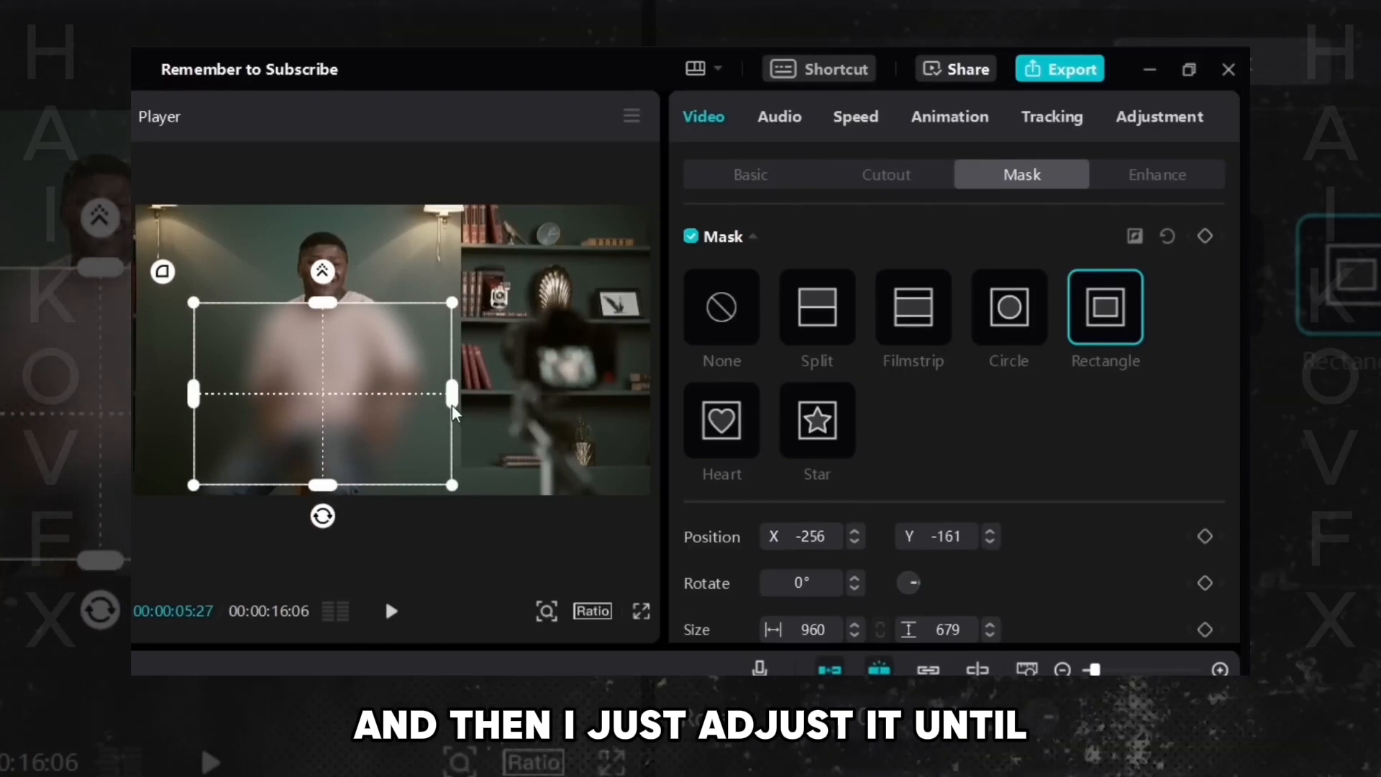
{"action": "left_click_drag", "start_coordinate": [451, 403], "coordinate": [433, 401]}
{"action": "left_click_drag", "start_coordinate": [355, 378], "coordinate": [344, 374]}
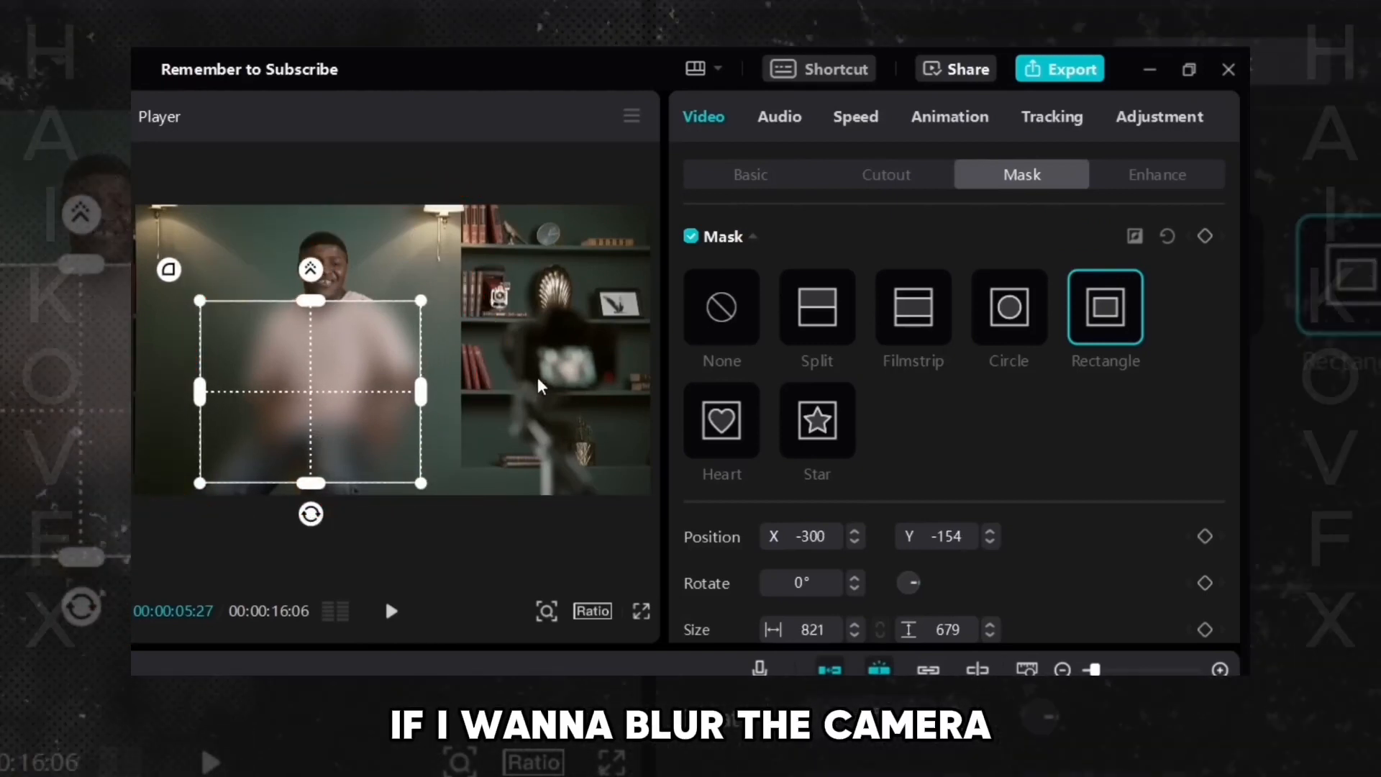
{"action": "left_click_drag", "start_coordinate": [366, 390], "coordinate": [577, 384]}
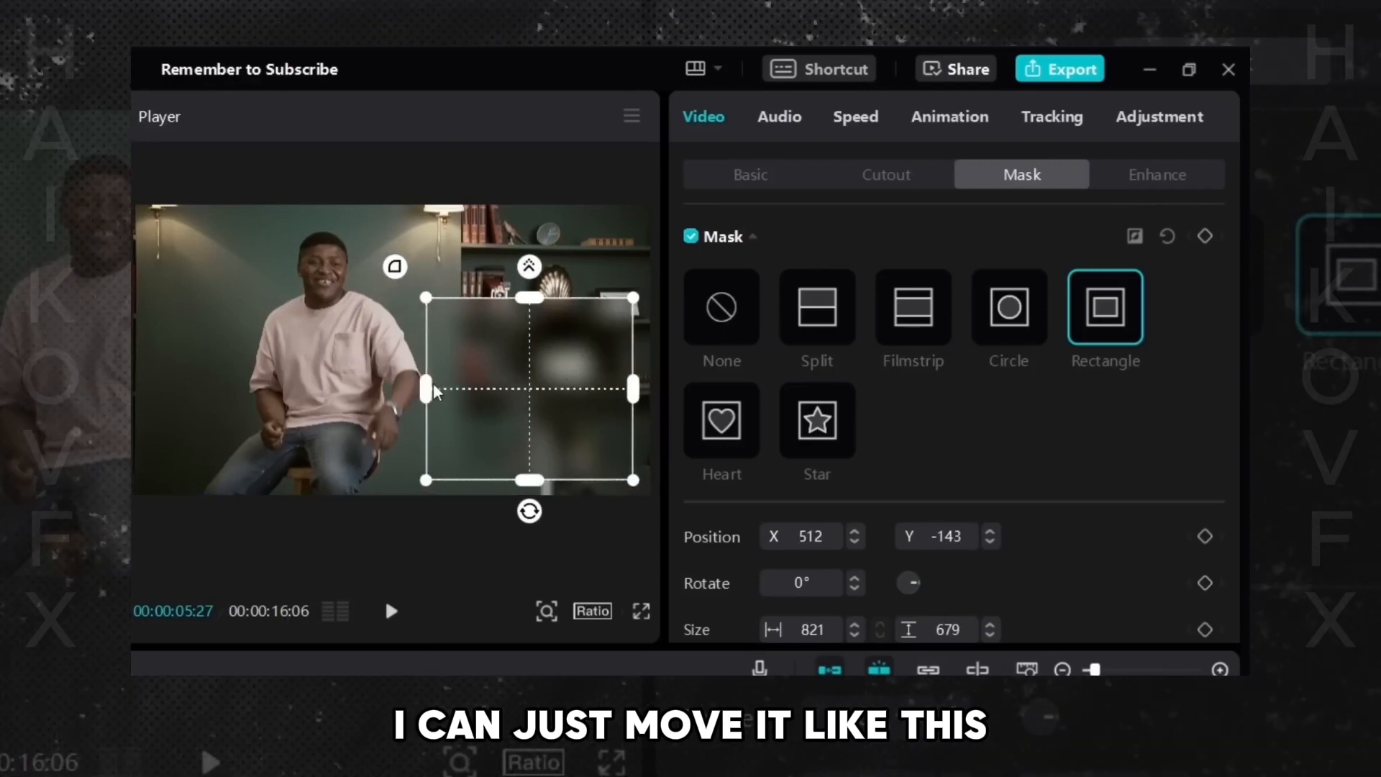
{"action": "left_click_drag", "start_coordinate": [433, 386], "coordinate": [364, 340]}
- Switch to a reversed Circle mask and resize it over the person's upper body
{"action": "left_click", "coordinate": [1009, 307]}
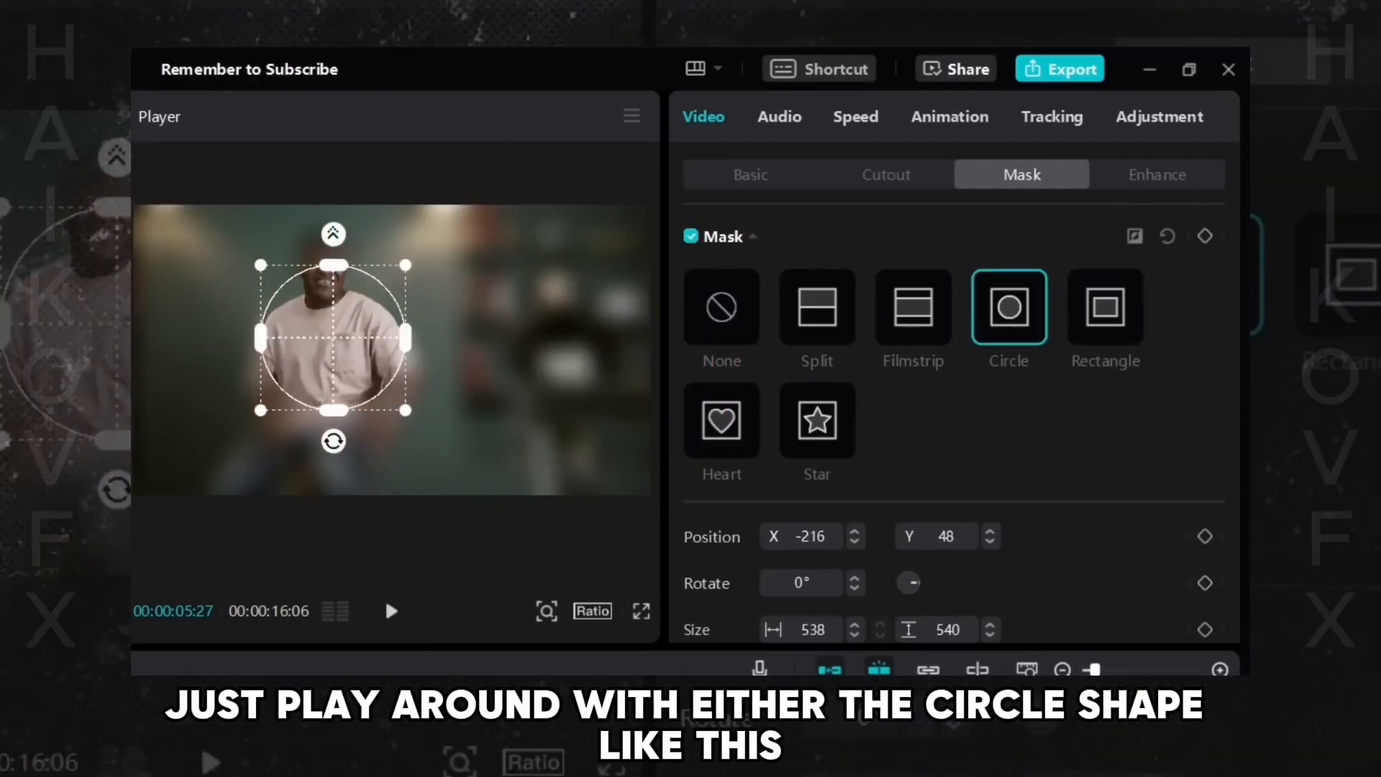
{"action": "left_click", "coordinate": [1134, 236]}
{"action": "left_click_drag", "start_coordinate": [279, 379], "coordinate": [382, 459]}
{"action": "left_click_drag", "start_coordinate": [357, 330], "coordinate": [387, 421]}
- Switch to a reversed Rectangle mask and move it over the person's torso
{"action": "left_click", "coordinate": [1116, 309]}
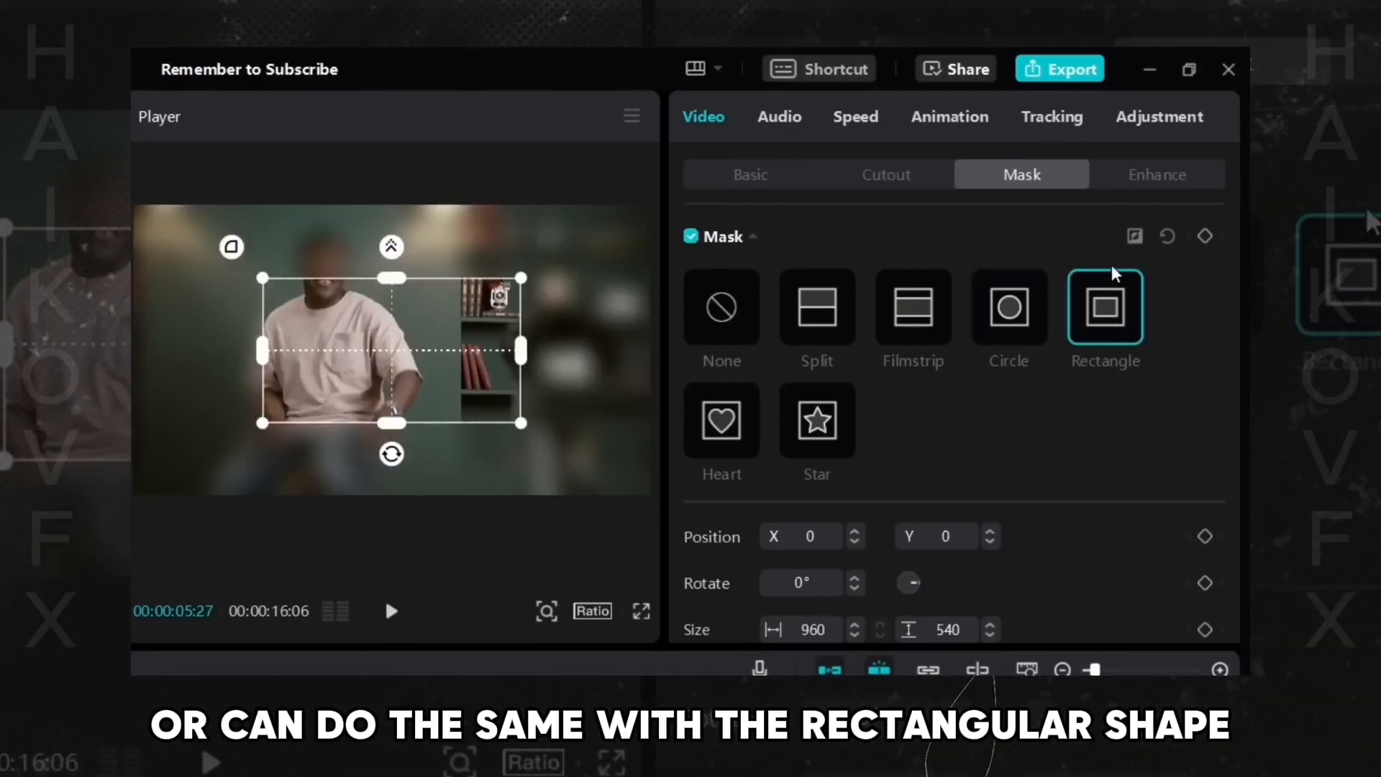
{"action": "left_click", "coordinate": [1134, 237]}
{"action": "left_click_drag", "start_coordinate": [343, 390], "coordinate": [325, 416]}
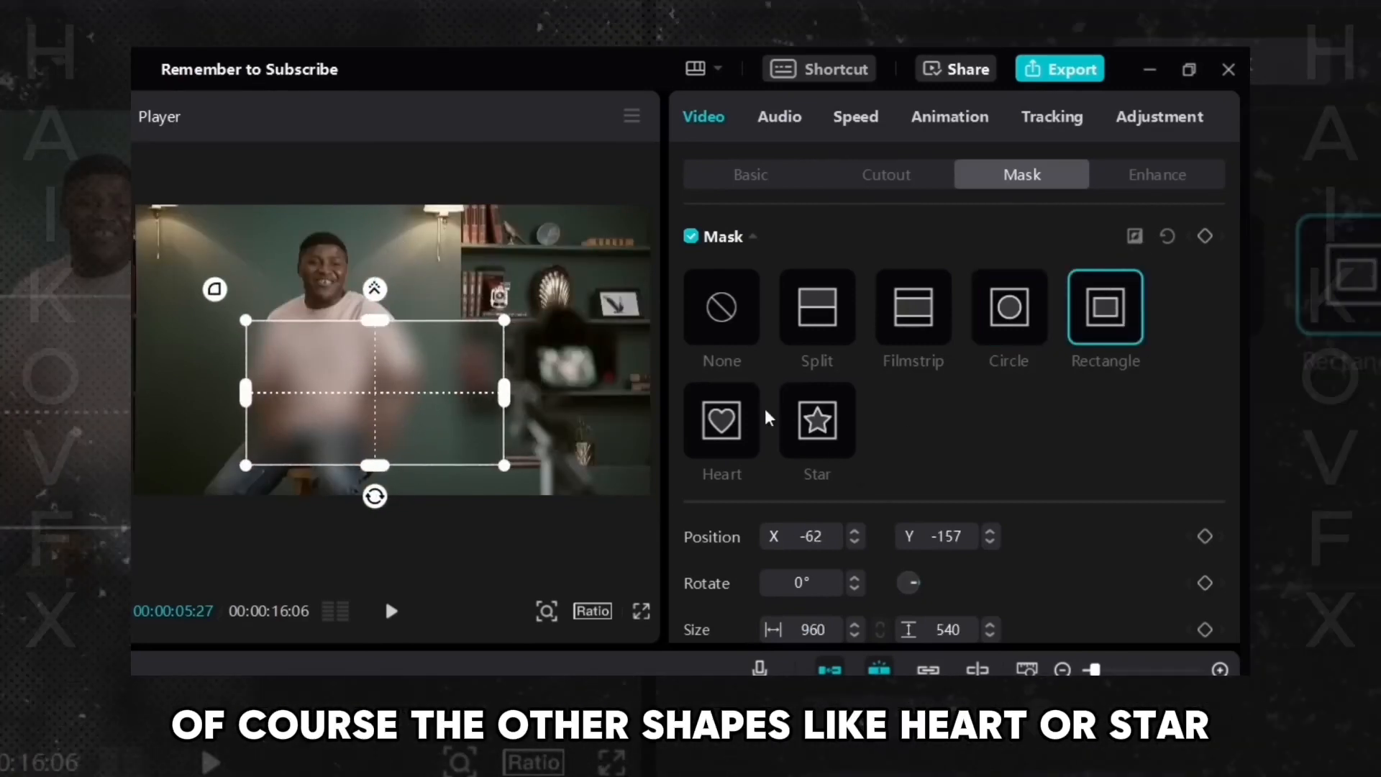
- Try the Heart and Star mask shapes, then return to a reversed Rectangle mask
{"action": "left_click", "coordinate": [714, 433]}
{"action": "left_click_drag", "start_coordinate": [392, 380], "coordinate": [306, 334]}
{"action": "left_click", "coordinate": [817, 421]}
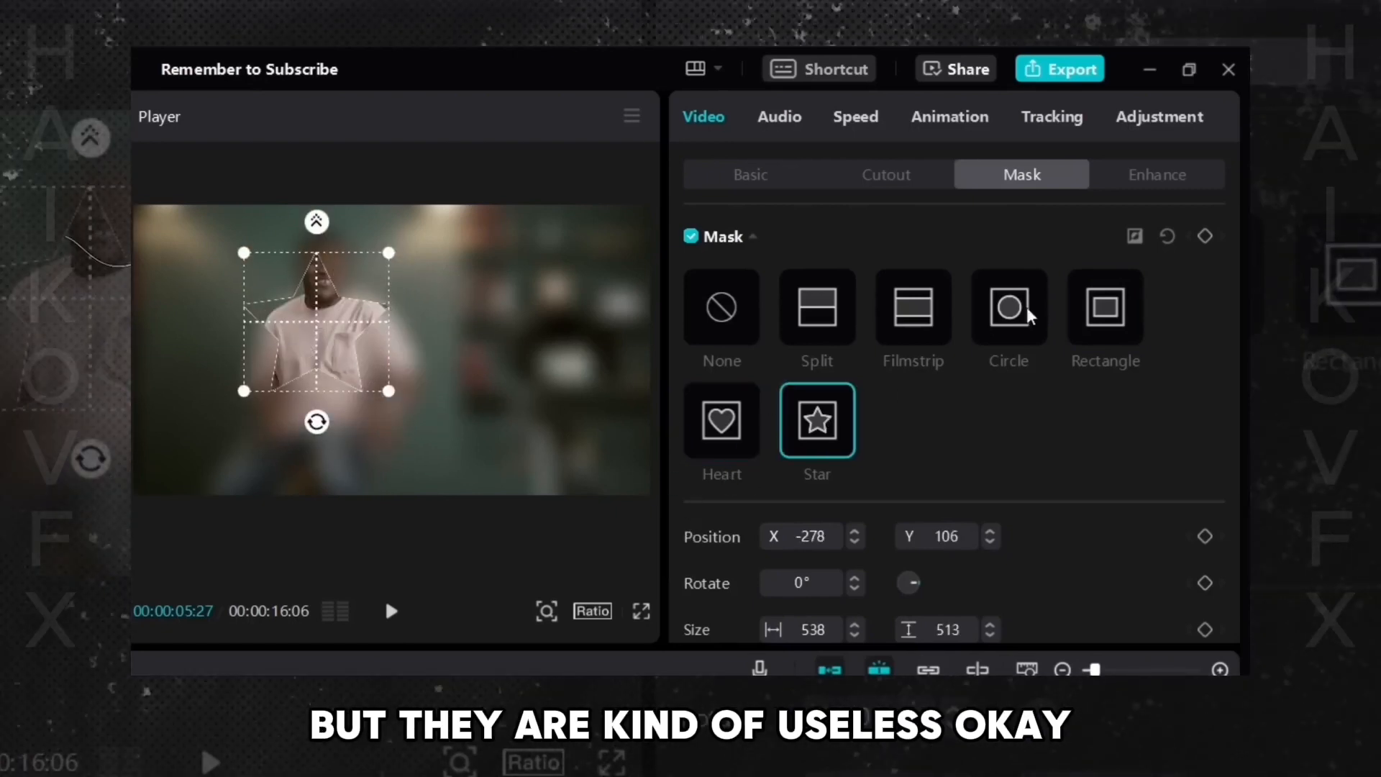
{"action": "left_click", "coordinate": [1094, 301]}
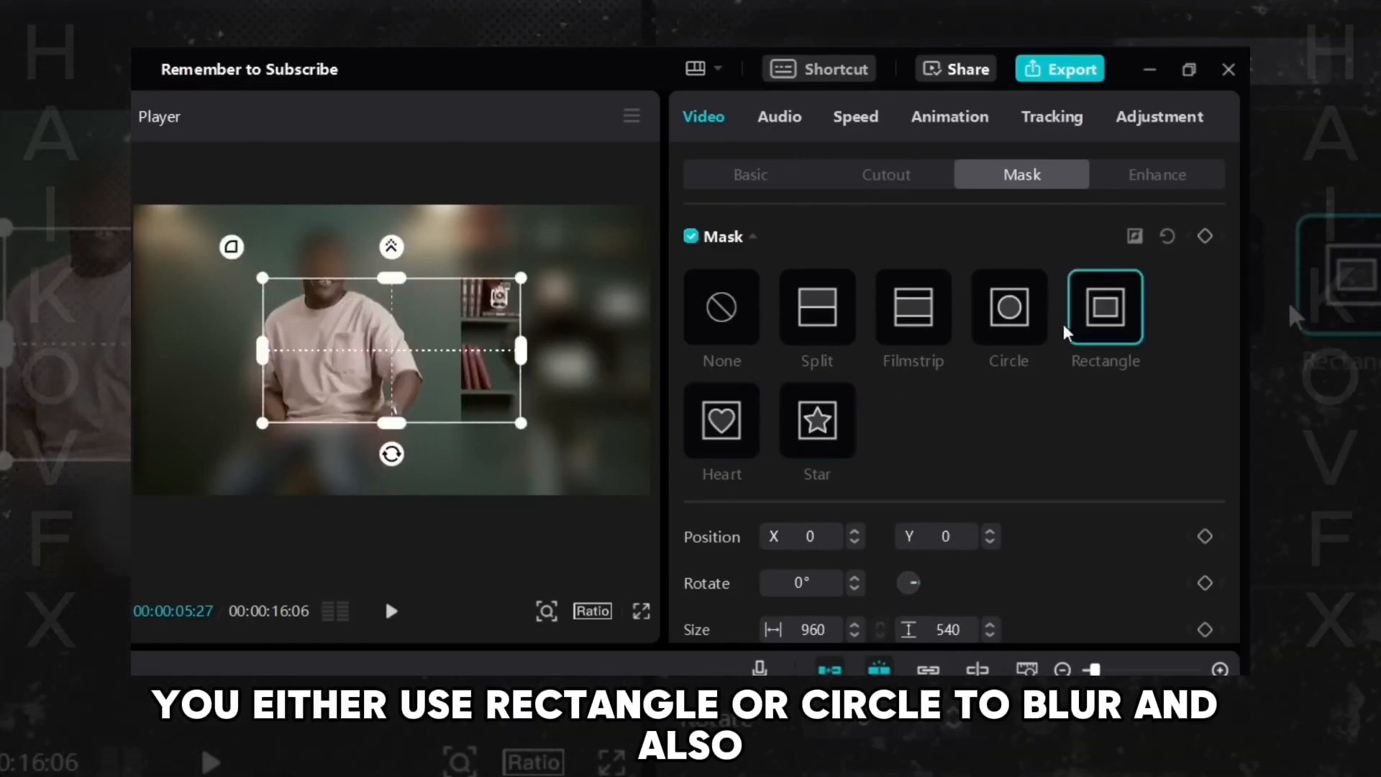
{"action": "left_click", "coordinate": [1134, 236]}
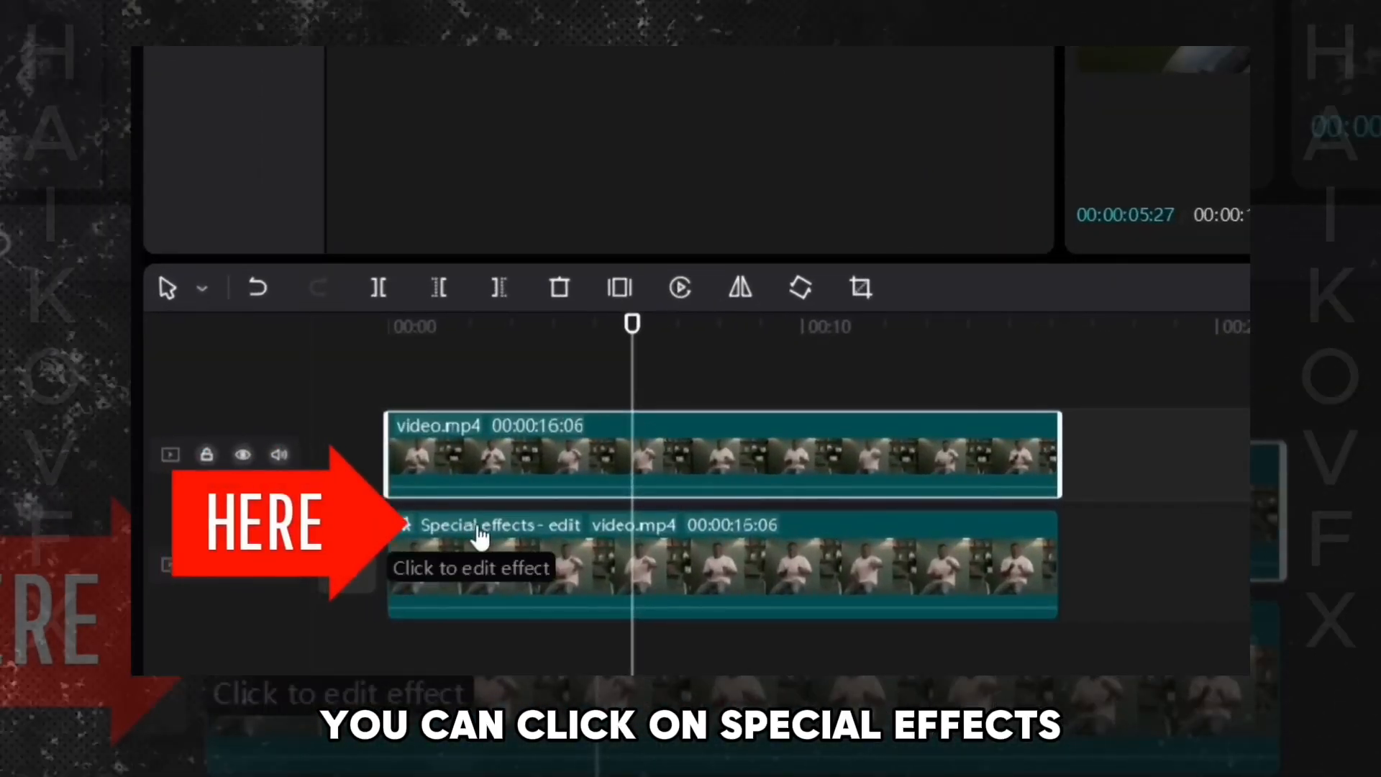
- Open the lower clip's Blur special effect settings and lower its Blur strength
{"action": "left_click", "coordinate": [479, 530]}
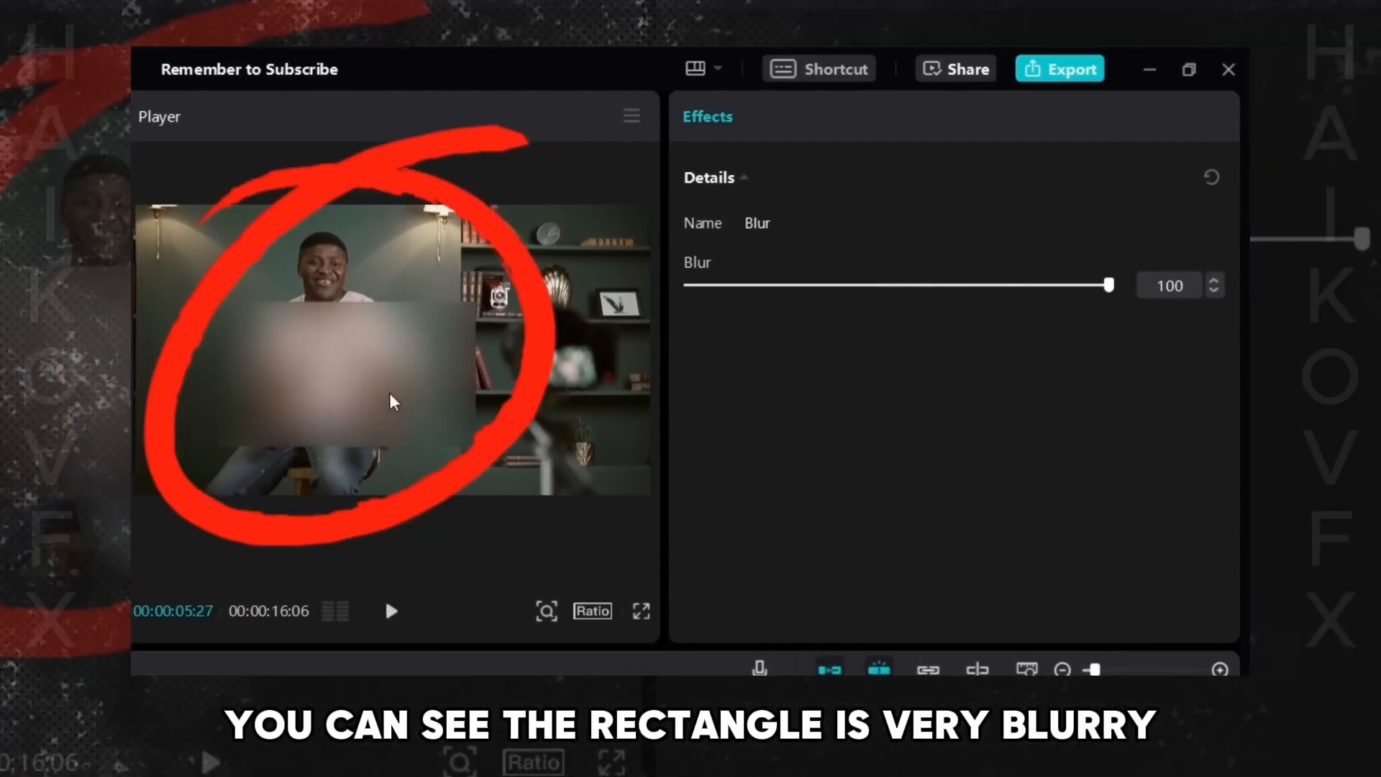
{"action": "left_click_drag", "start_coordinate": [1116, 295], "coordinate": [964, 299]}
{"action": "left_click_drag", "start_coordinate": [877, 306], "coordinate": [845, 391]}
{"action": "left_click_drag", "start_coordinate": [1040, 418], "coordinate": [1103, 456]}
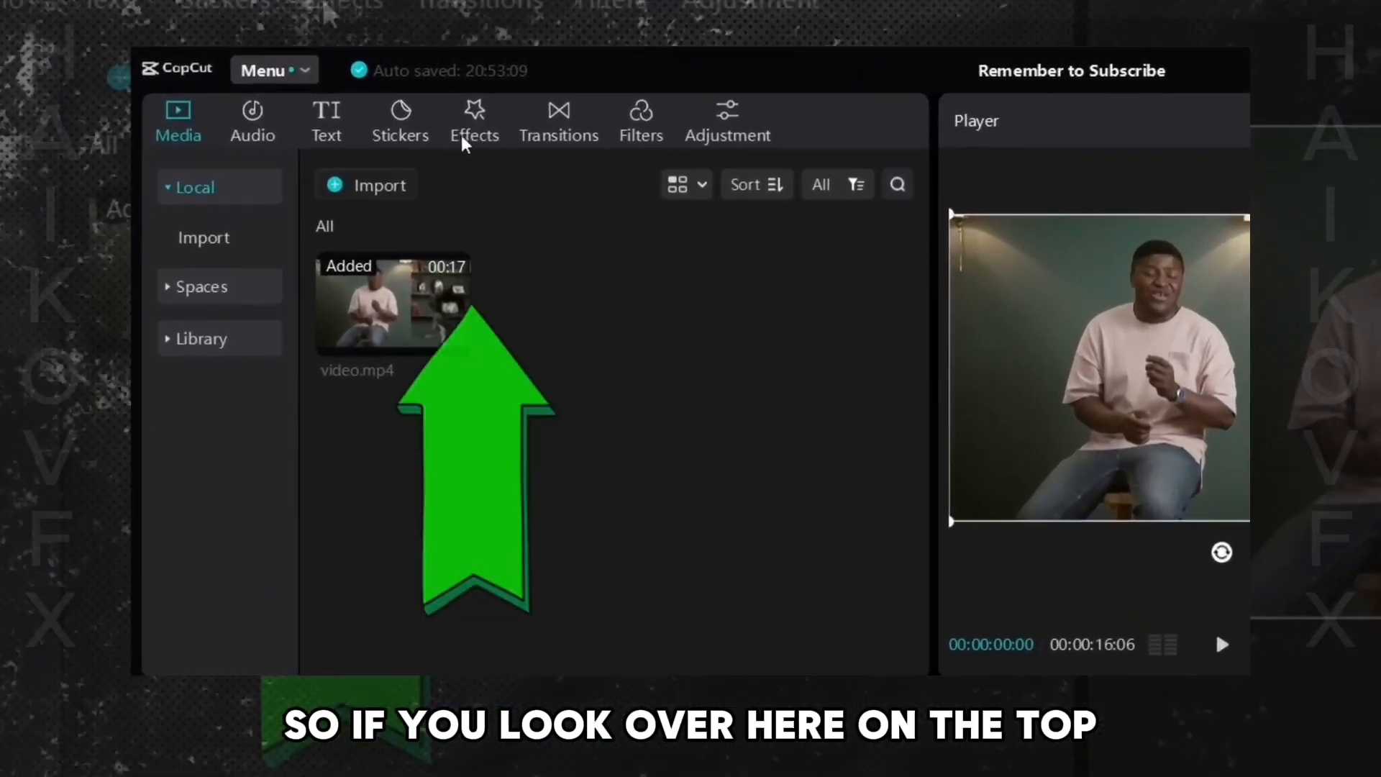
- Apply the Face Mosaic body effect to the video and play it back
{"action": "left_click", "coordinate": [473, 142]}
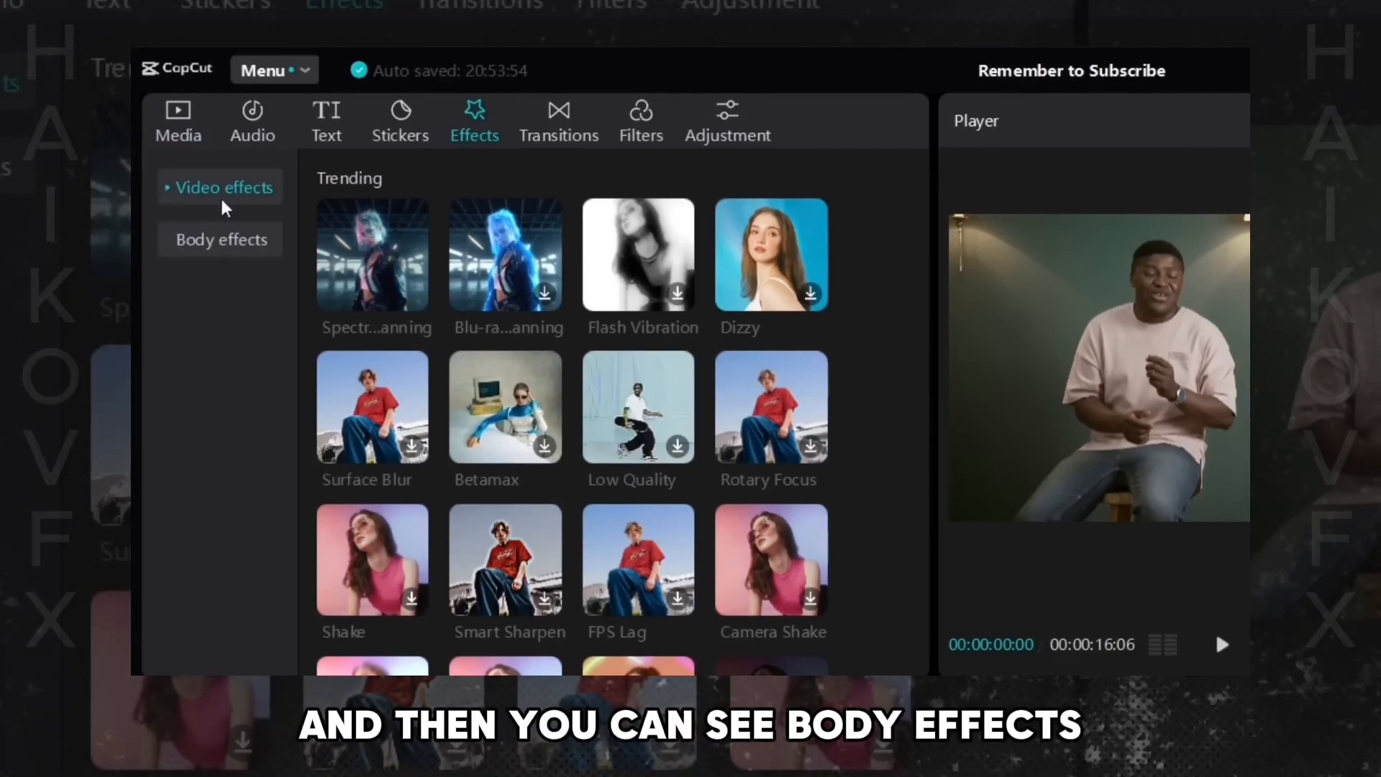
{"action": "left_click", "coordinate": [210, 253]}
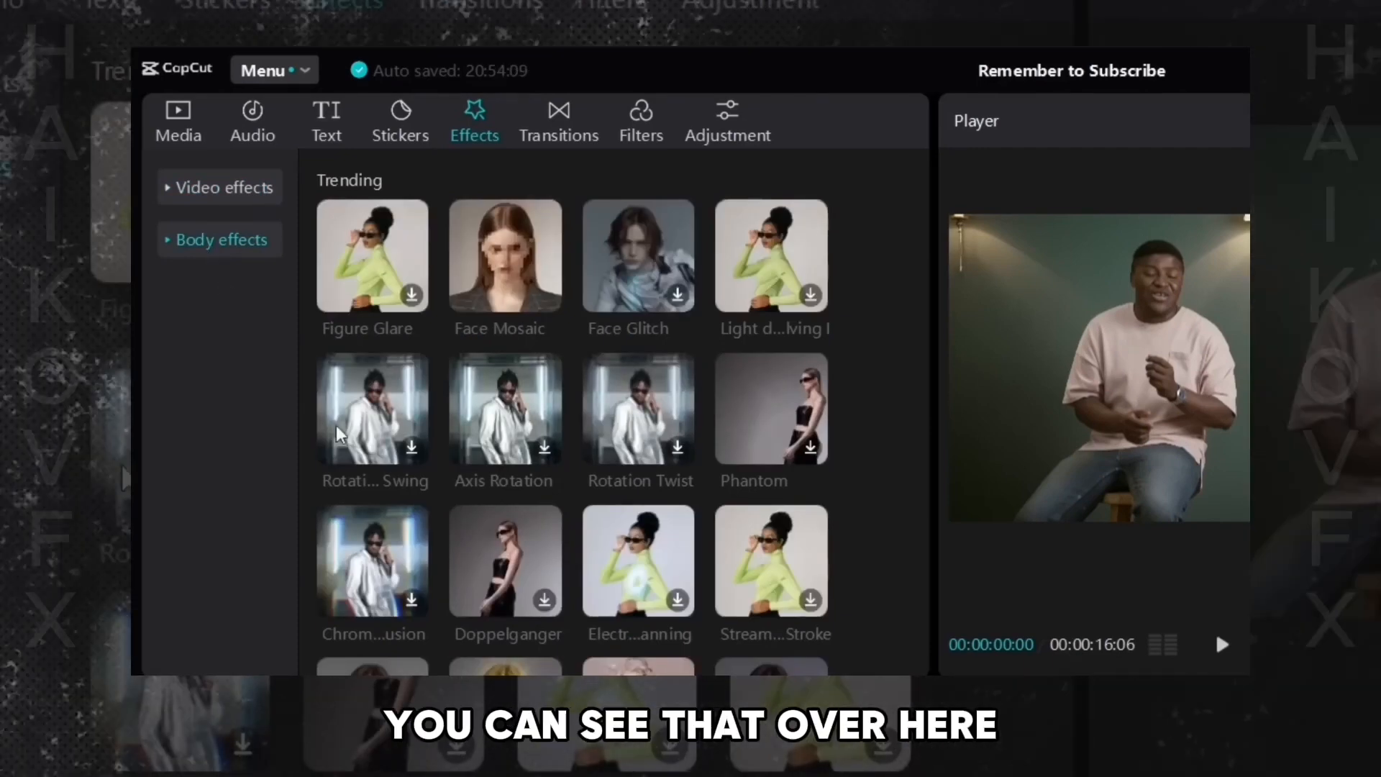
{"action": "mouse_move", "coordinate": [466, 262]}
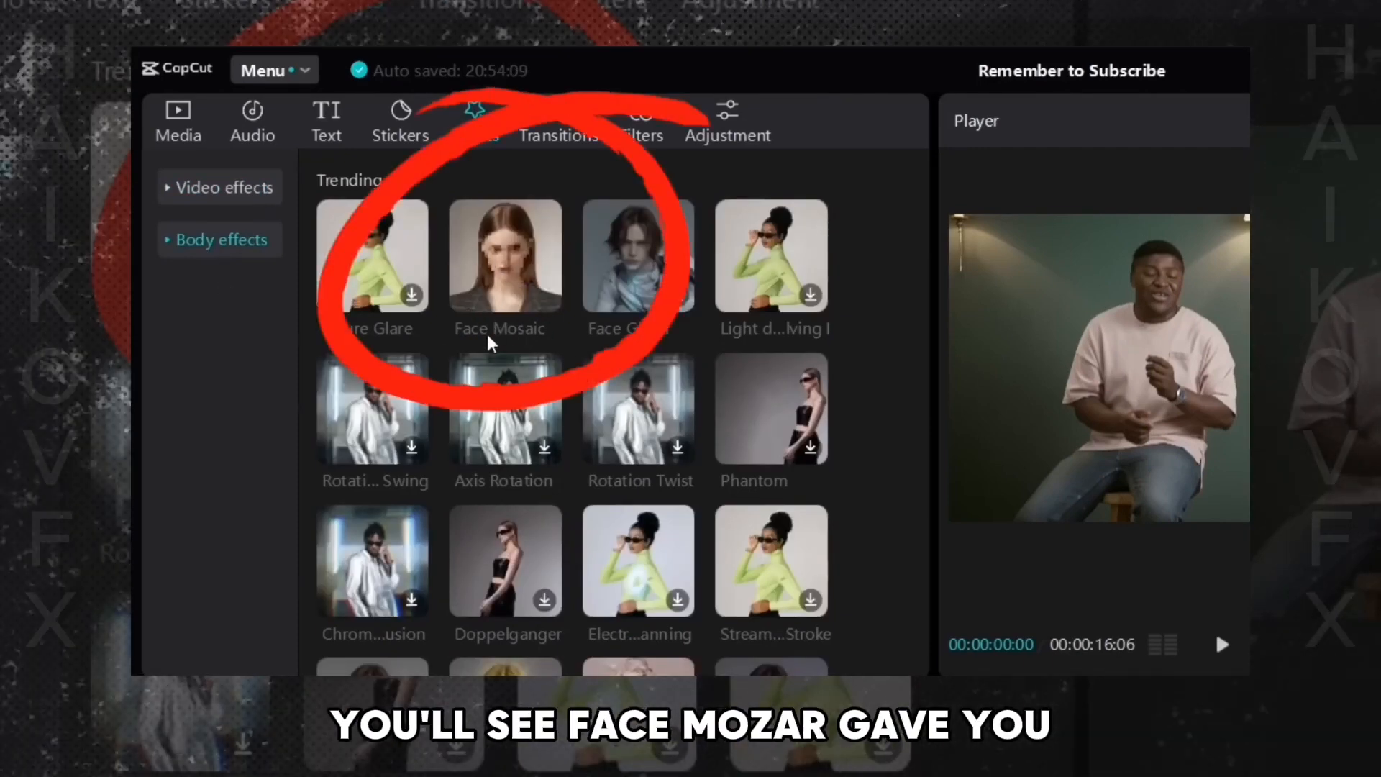
{"action": "left_click_drag", "start_coordinate": [490, 293], "coordinate": [412, 560]}
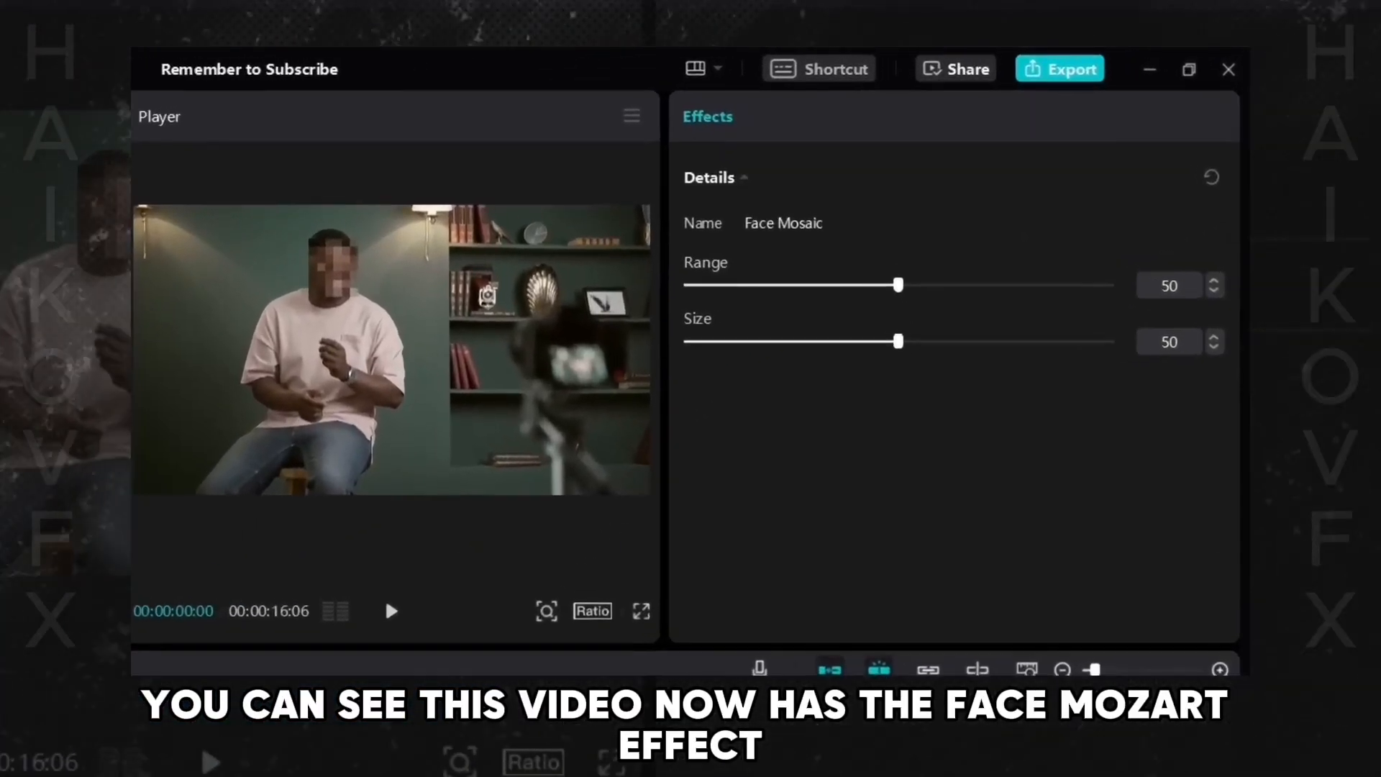
{"action": "left_click", "coordinate": [407, 621]}
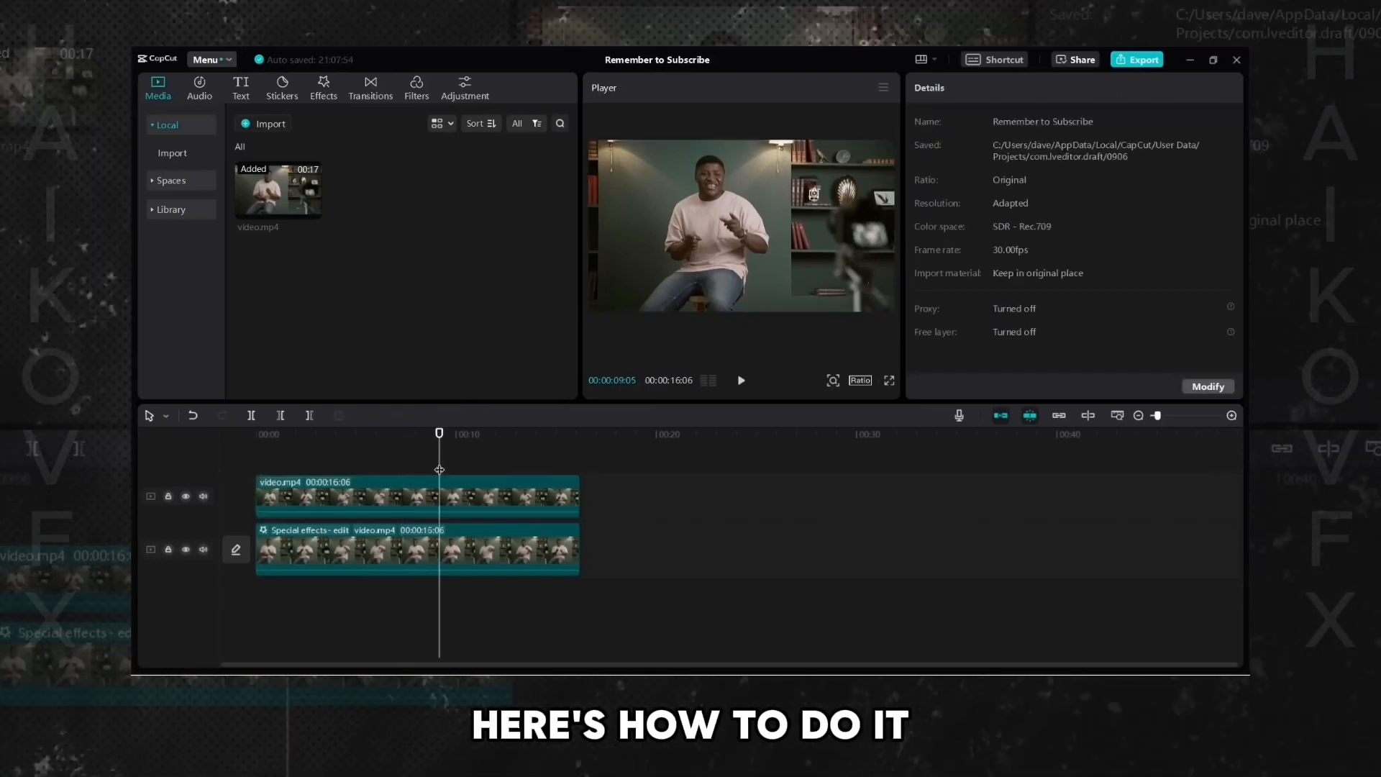
- Enable Auto cutout on the upper video clip and play the result
{"action": "left_click", "coordinate": [373, 504]}
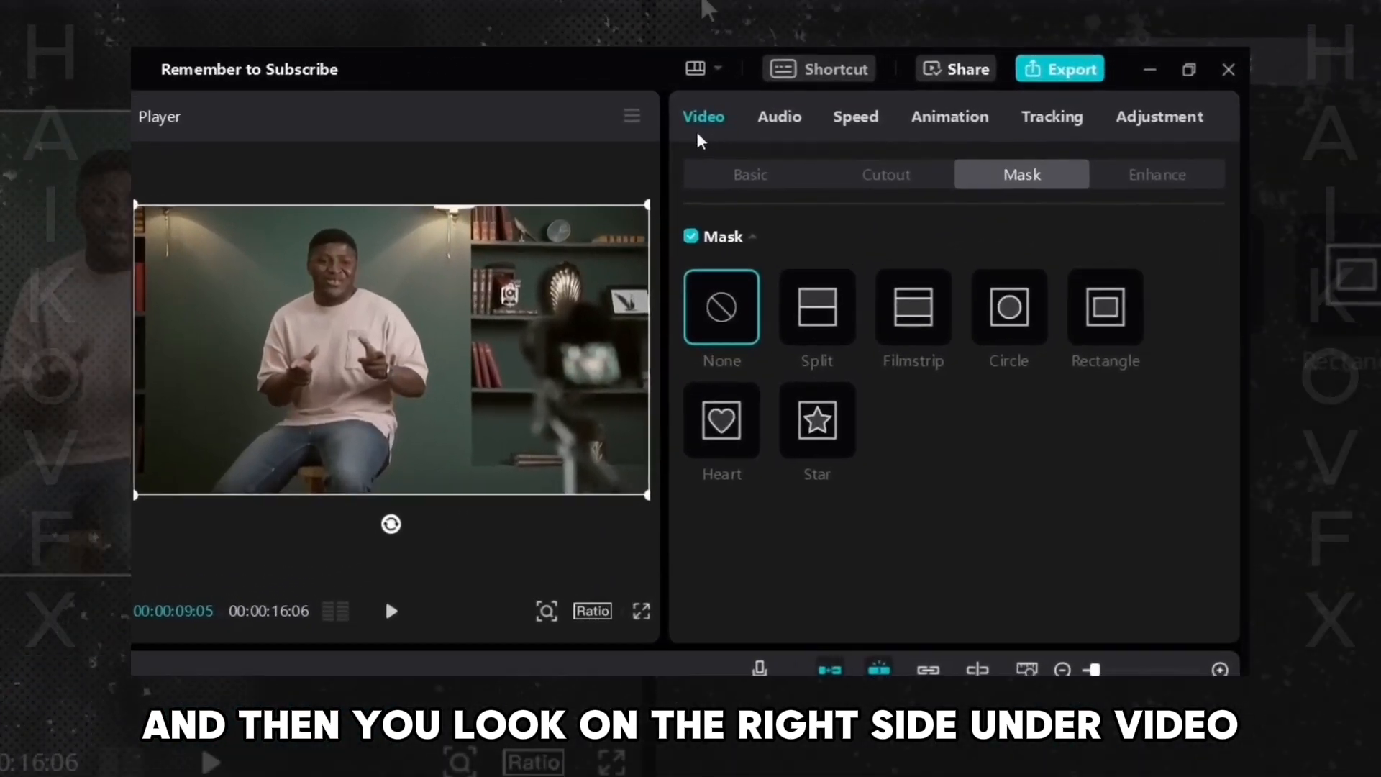
{"action": "left_click", "coordinate": [886, 184]}
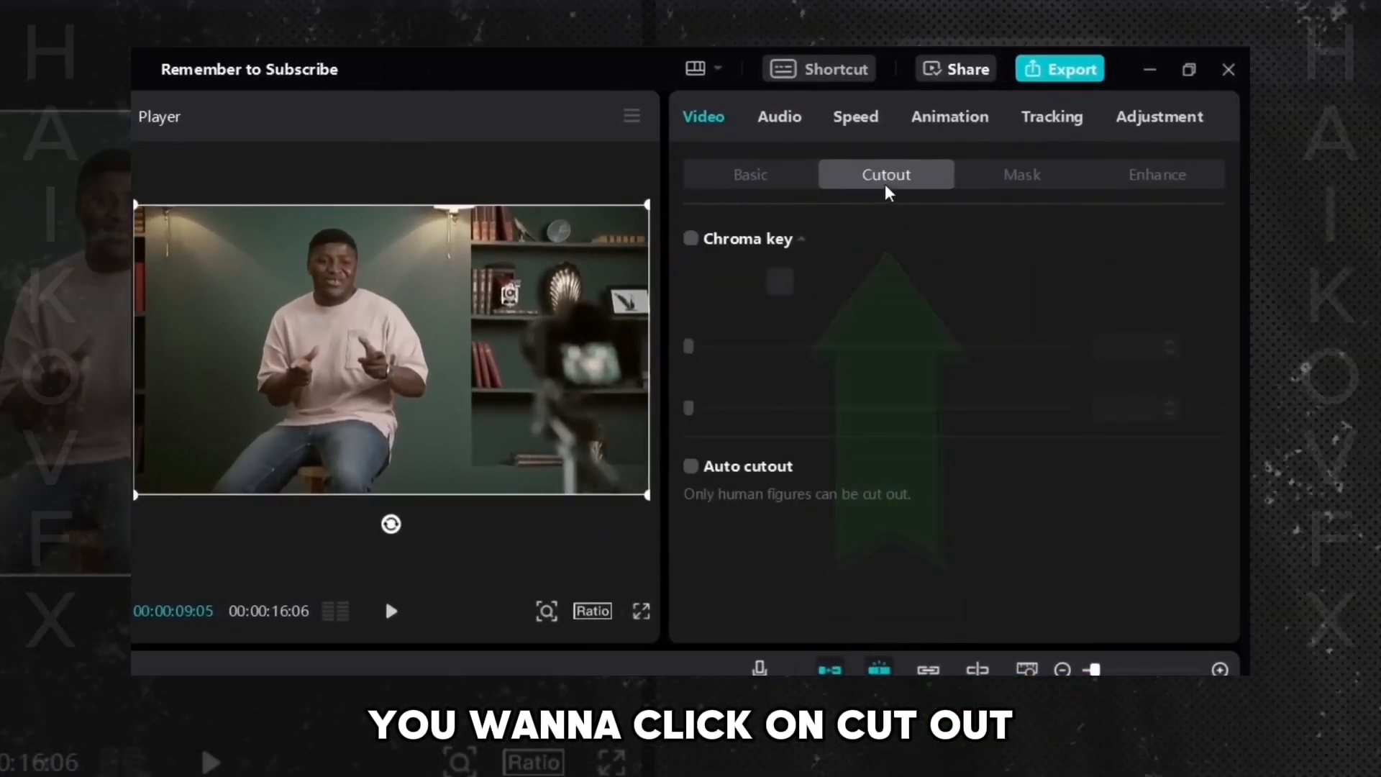
{"action": "left_click", "coordinate": [690, 467]}
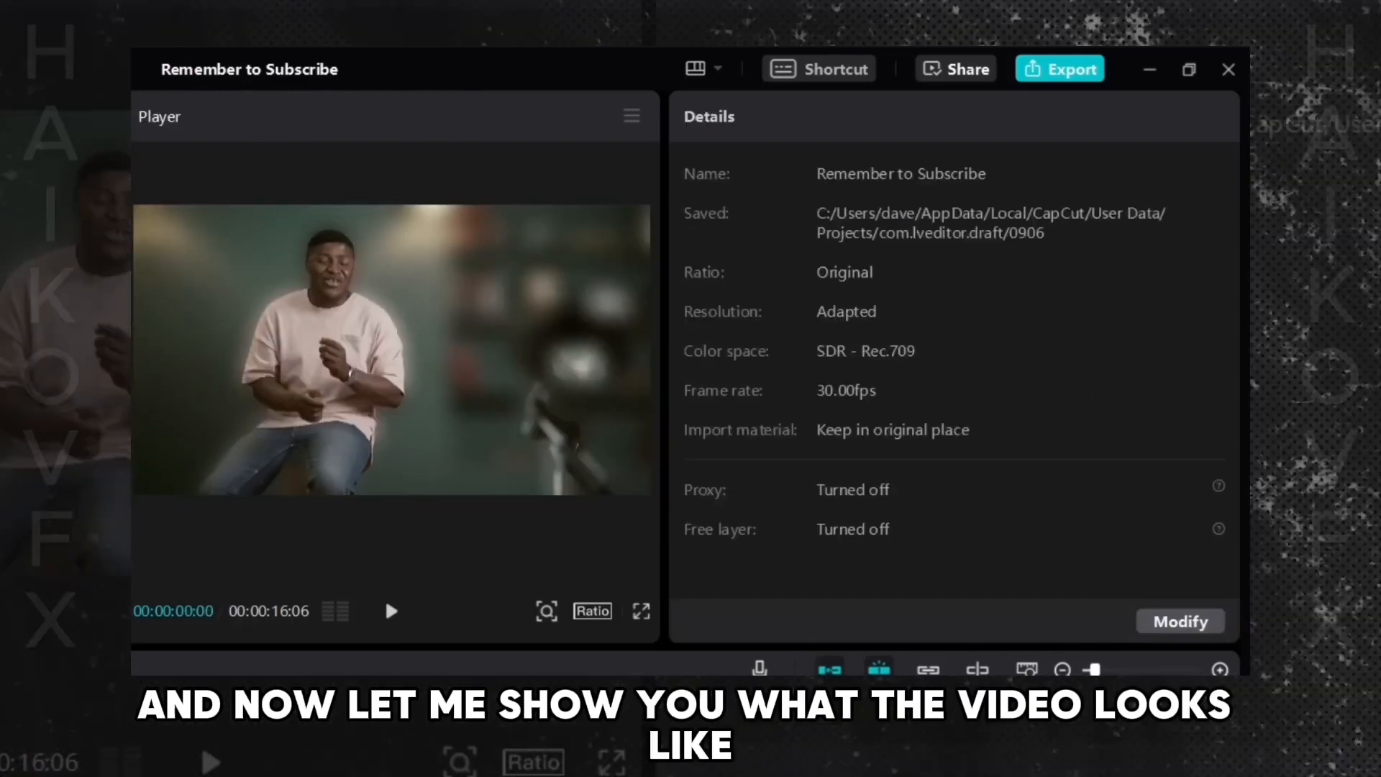
{"action": "key", "text": "space"}
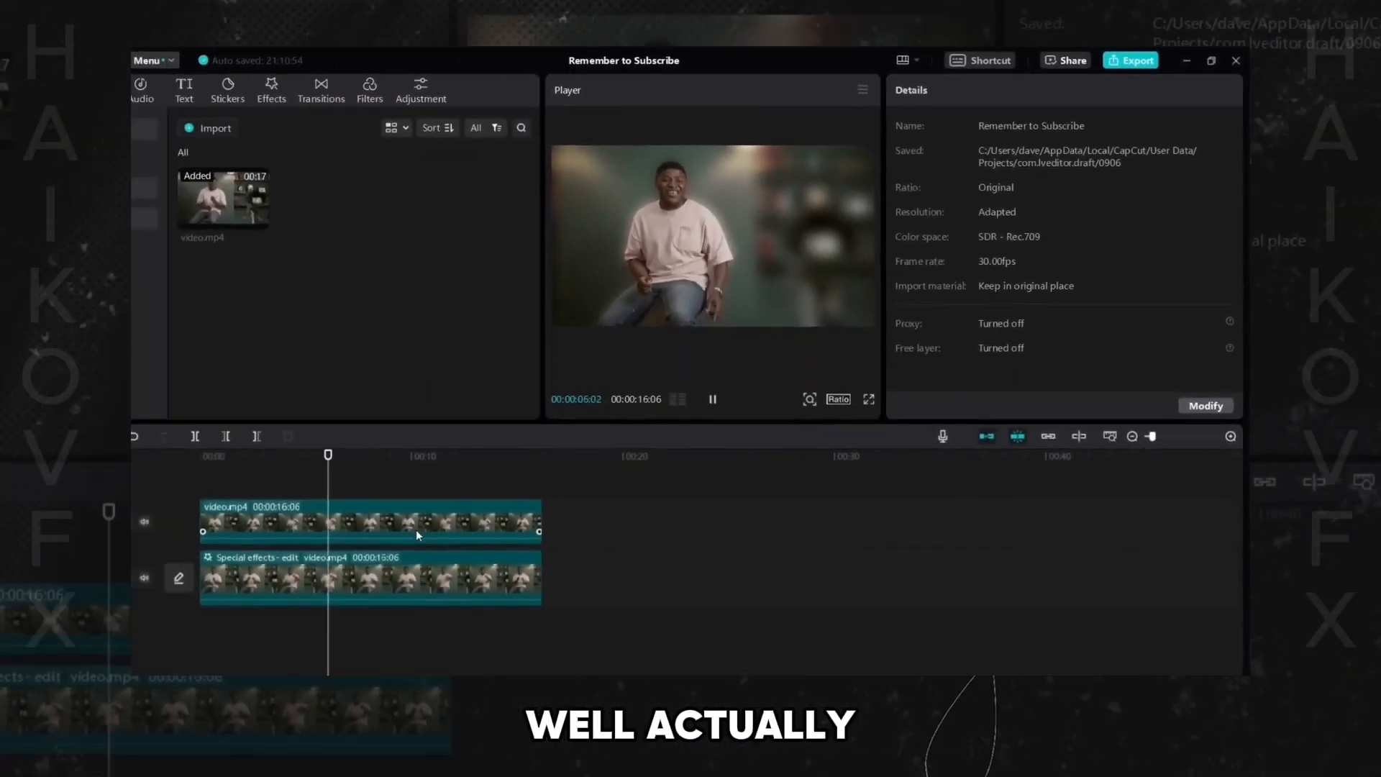
{"action": "left_click", "coordinate": [392, 522]}
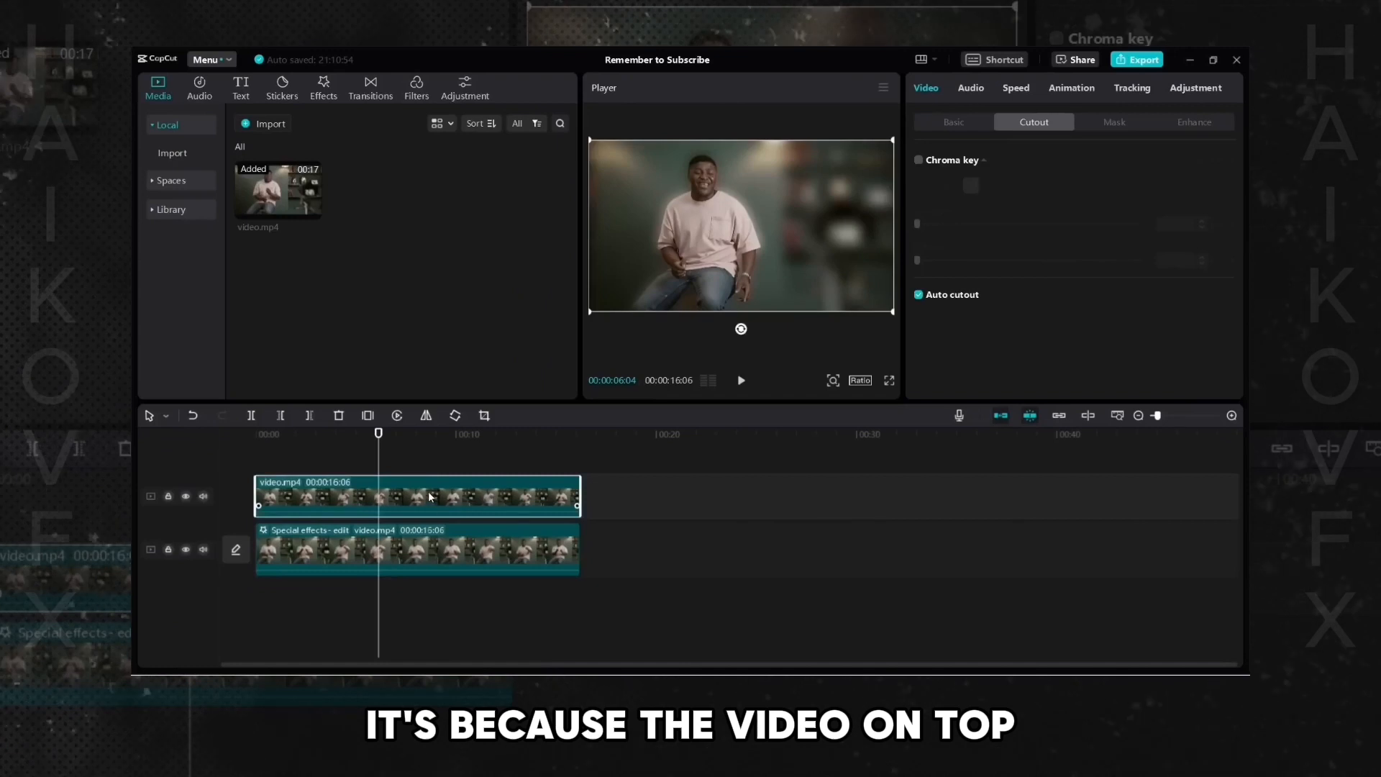
- Slide the upper clip later on the timeline and play each layer on its own to compare
{"action": "left_click_drag", "start_coordinate": [430, 496], "coordinate": [791, 496]}
{"action": "left_click", "coordinate": [627, 460]}
{"action": "key", "text": "space"}
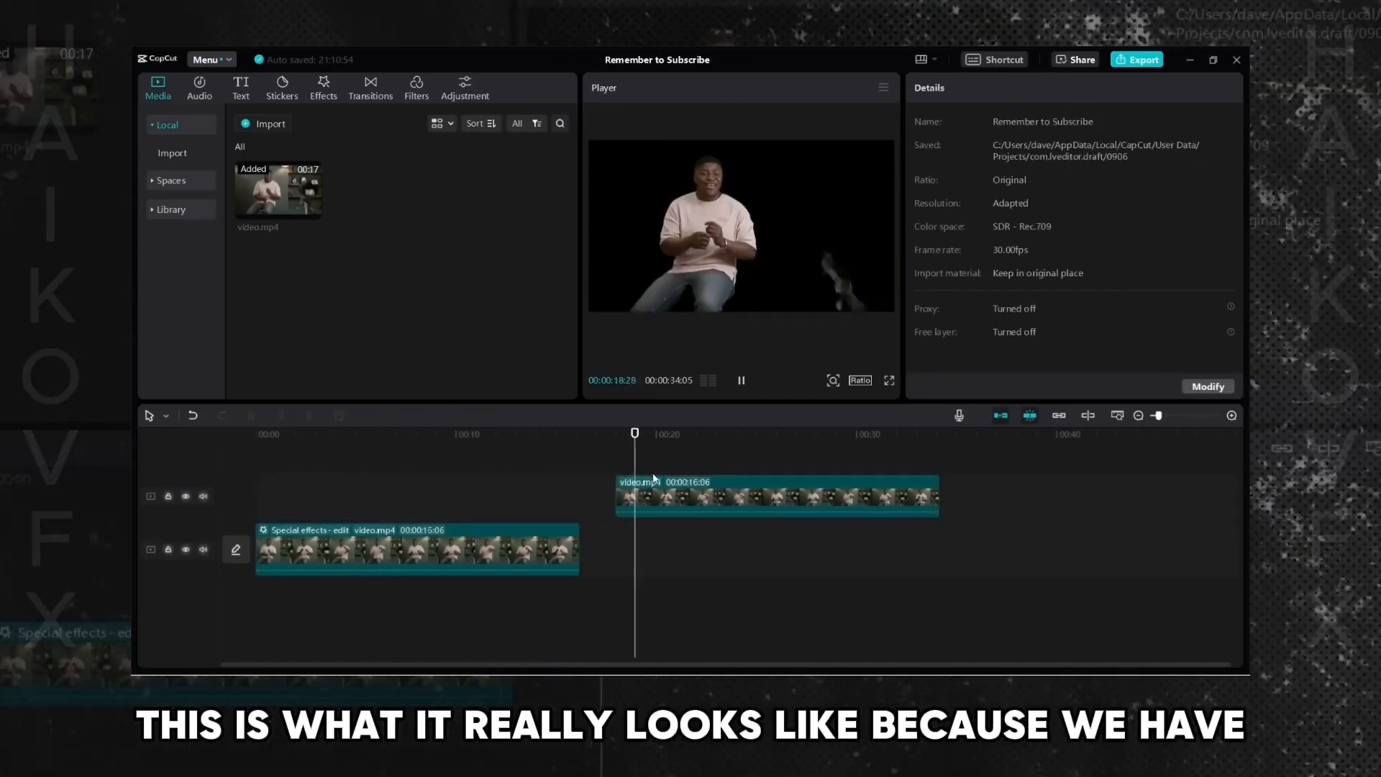
{"action": "left_click", "coordinate": [666, 484]}
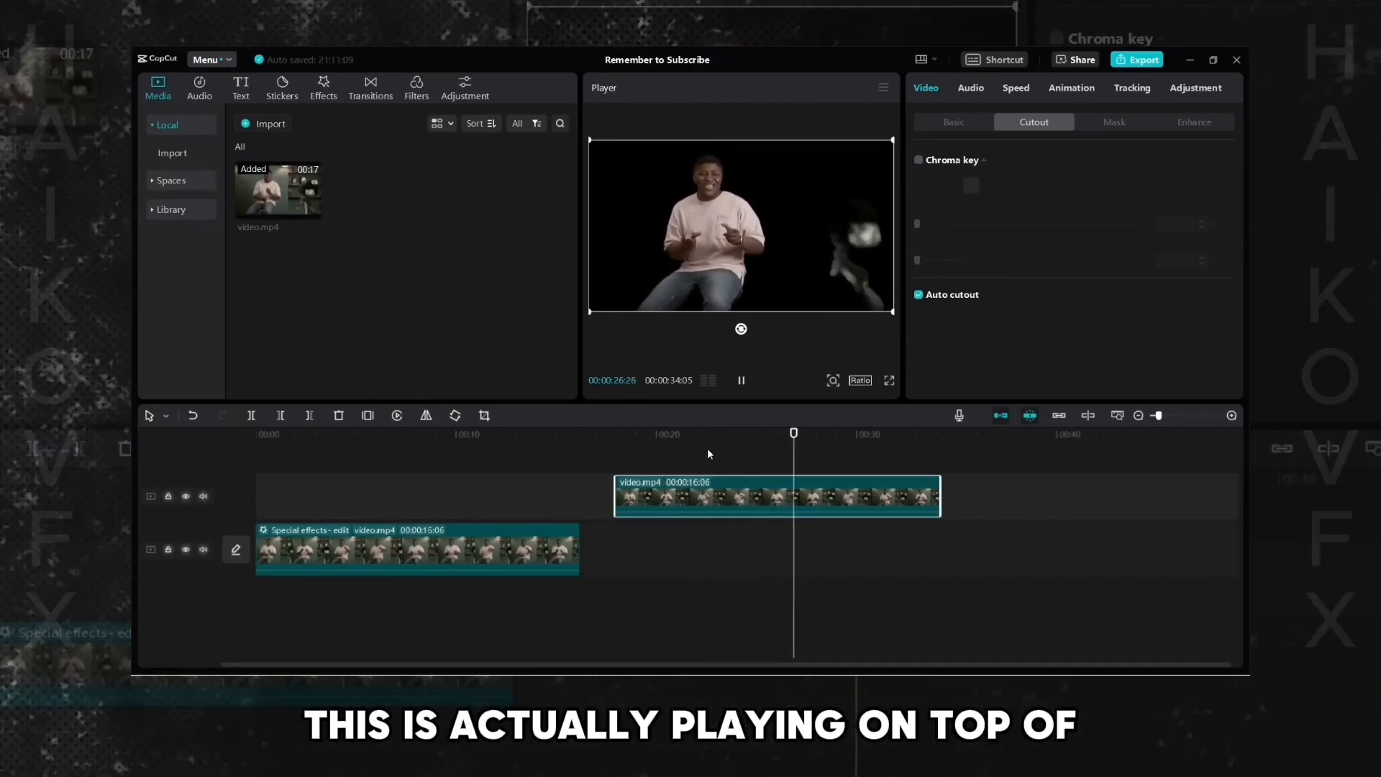
{"action": "left_click", "coordinate": [341, 459]}
{"action": "left_click", "coordinate": [371, 550]}
{"action": "key", "text": "space"}
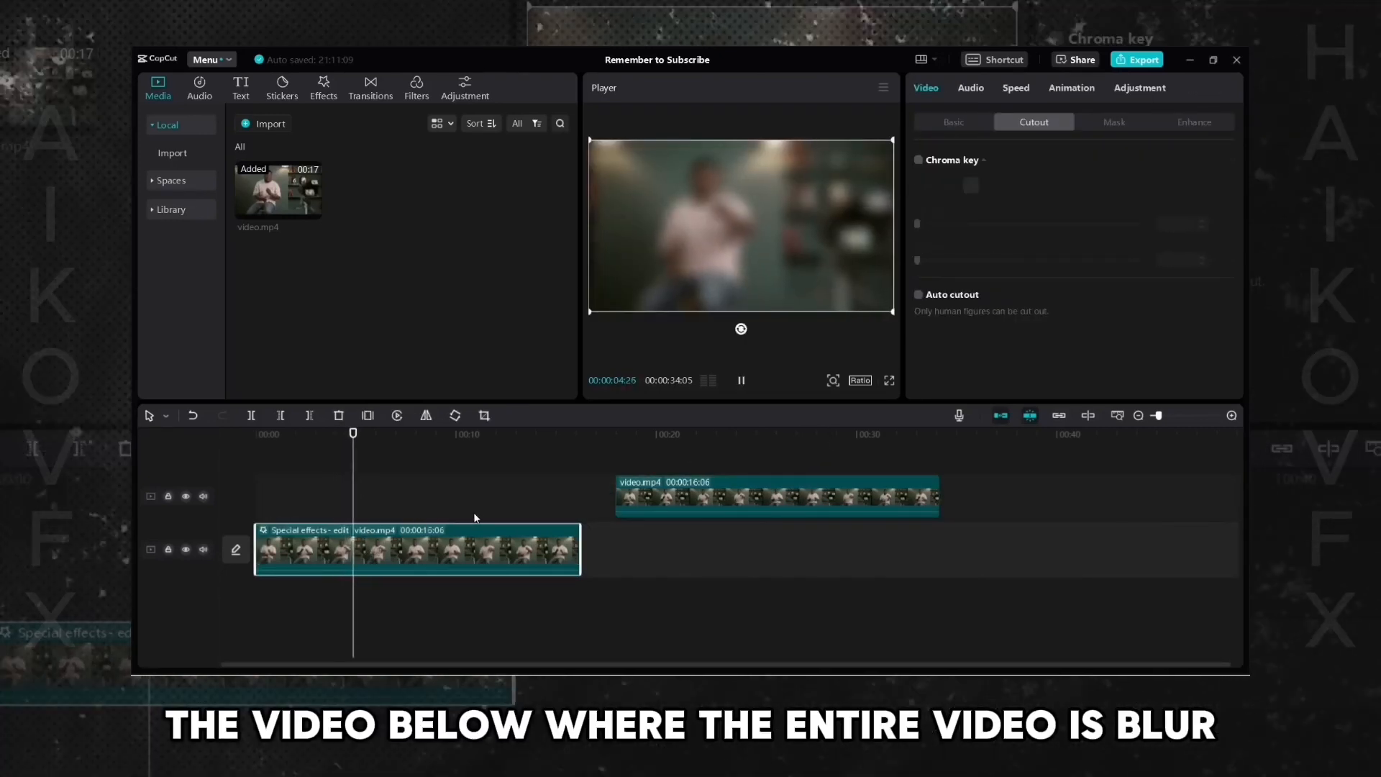
{"action": "key", "text": "space"}
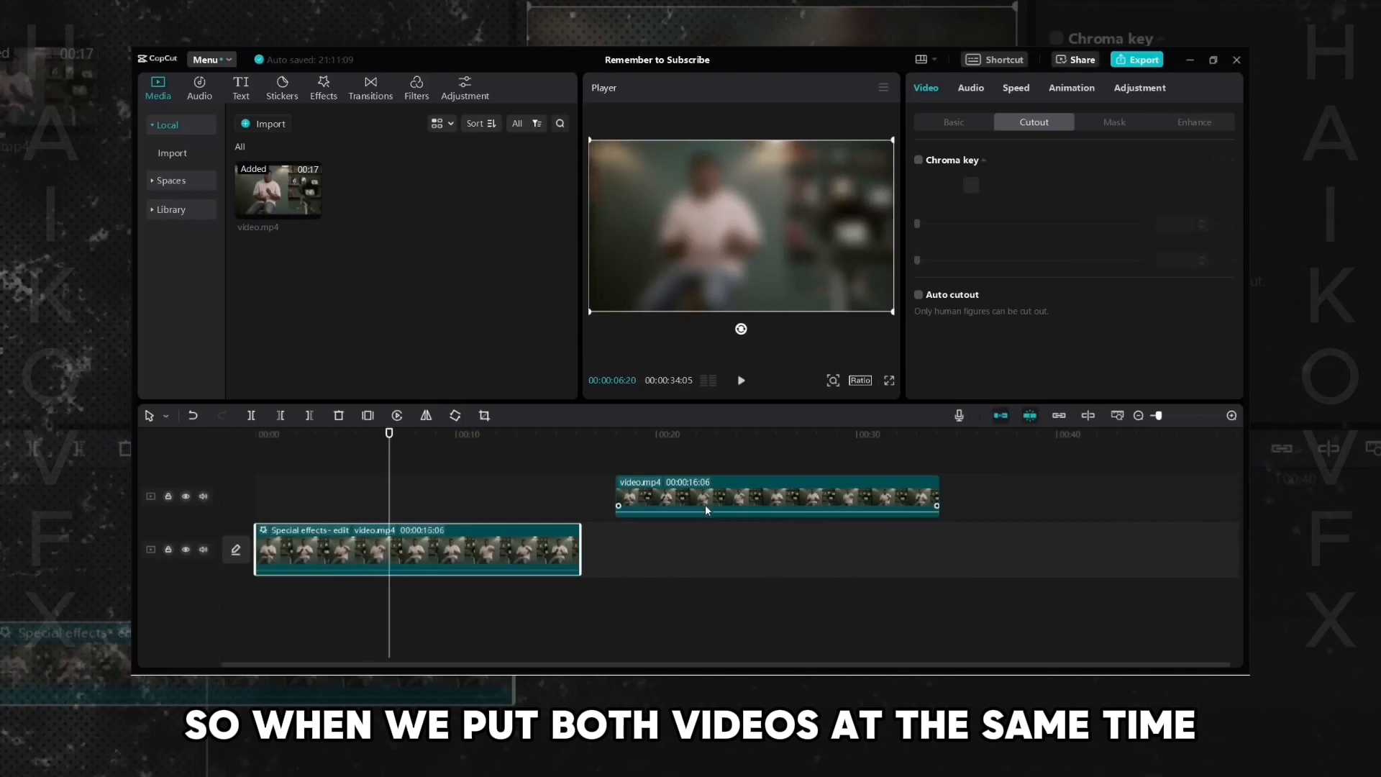
- Return the upper clip to the start of the timeline and play both layers together
{"action": "left_click_drag", "start_coordinate": [705, 504], "coordinate": [345, 504]}
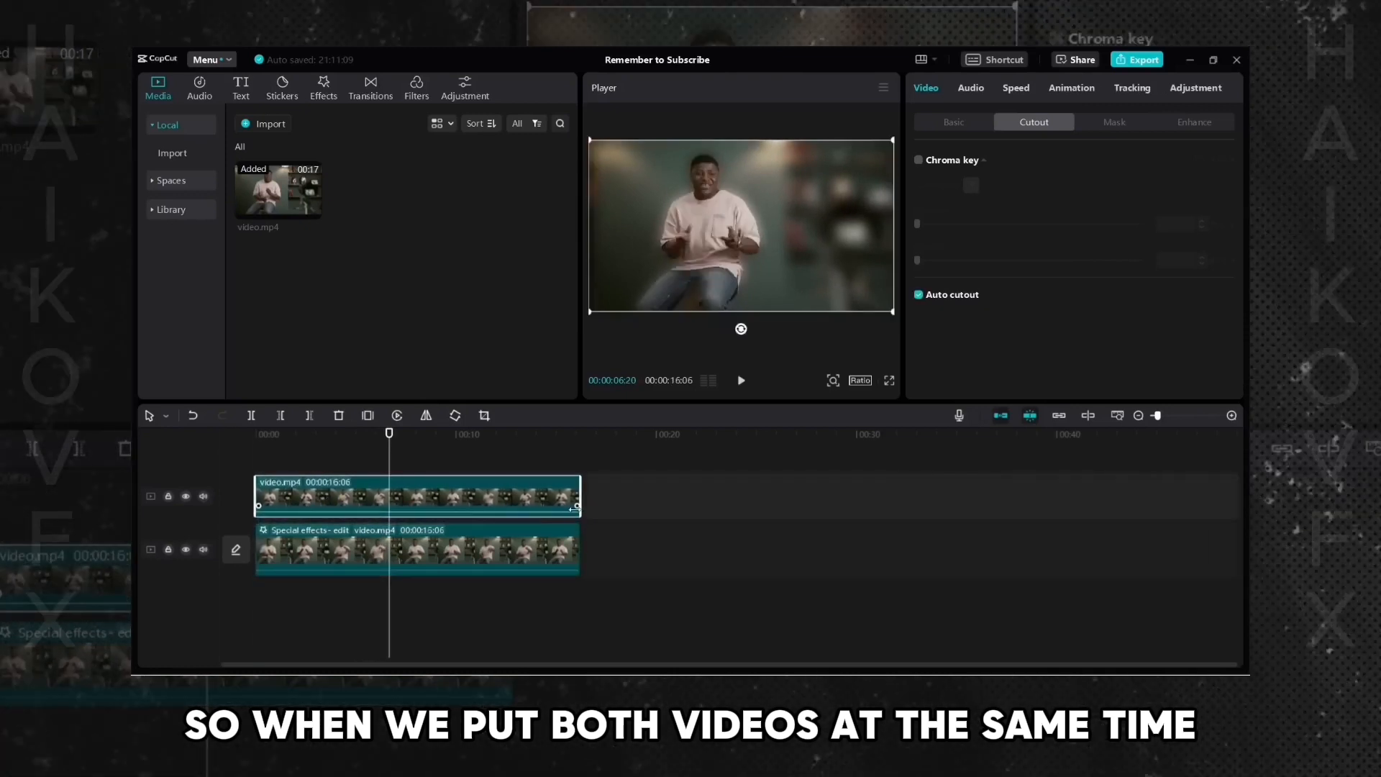
{"action": "left_click", "coordinate": [379, 469]}
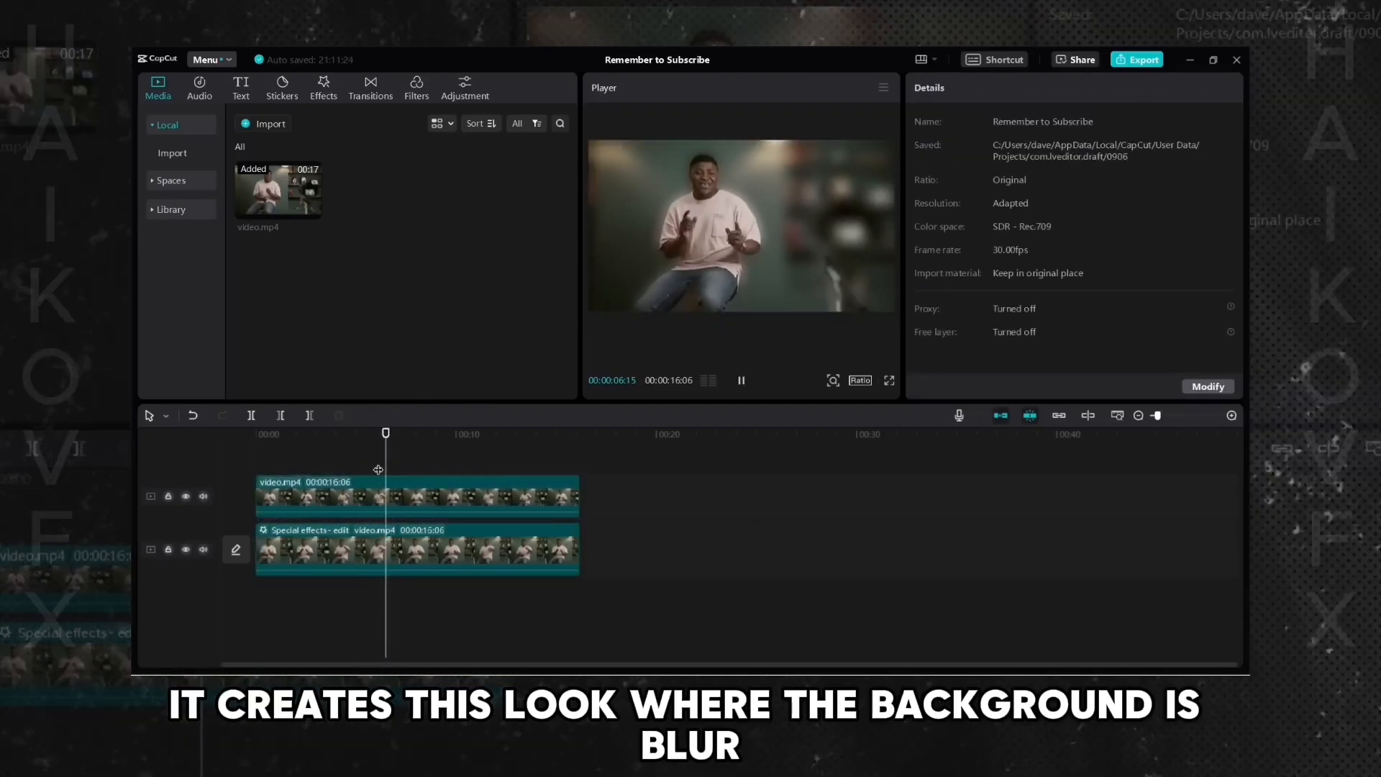
{"action": "key", "text": "space"}
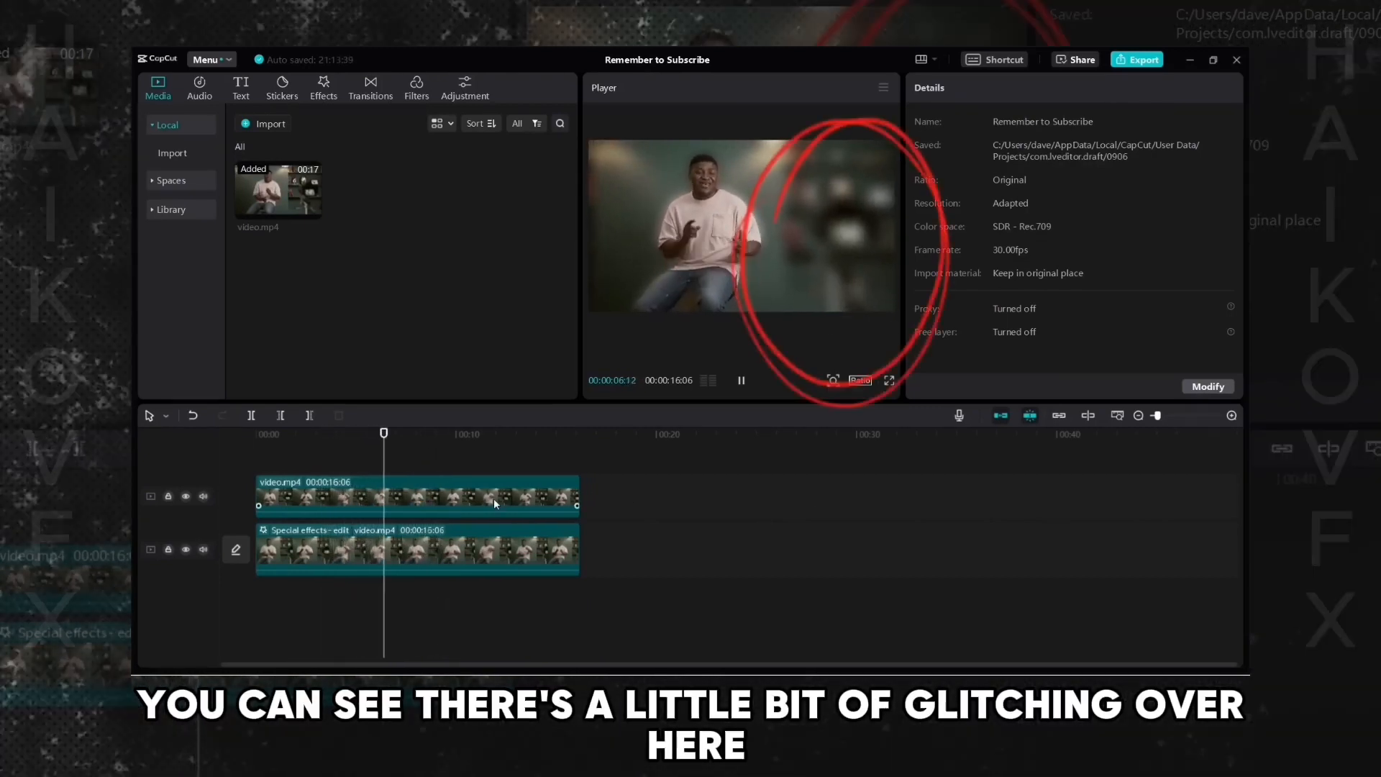
- Slide the upper clip to the right again and play the cut-out layer by itself
{"action": "left_click_drag", "start_coordinate": [494, 498], "coordinate": [849, 503]}
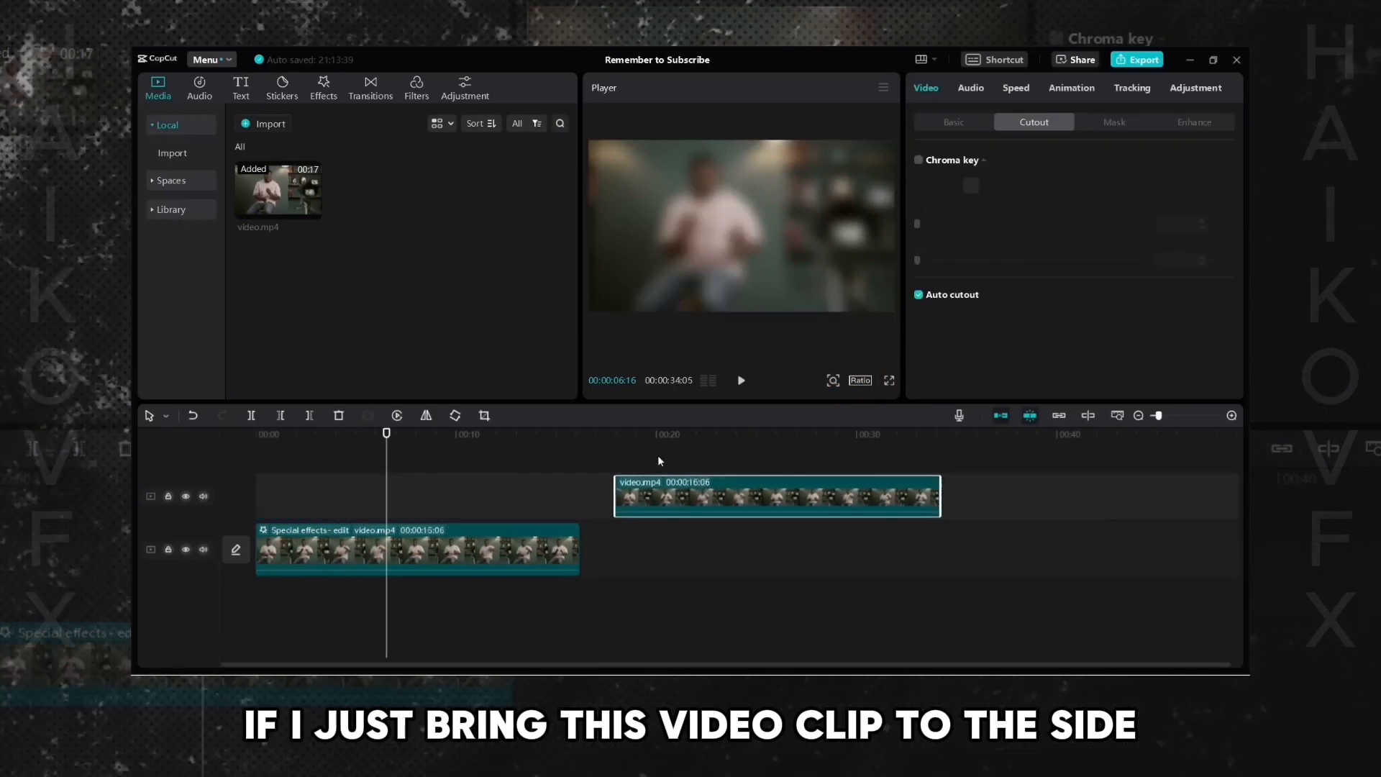
{"action": "left_click", "coordinate": [619, 437]}
{"action": "key", "text": "space"}
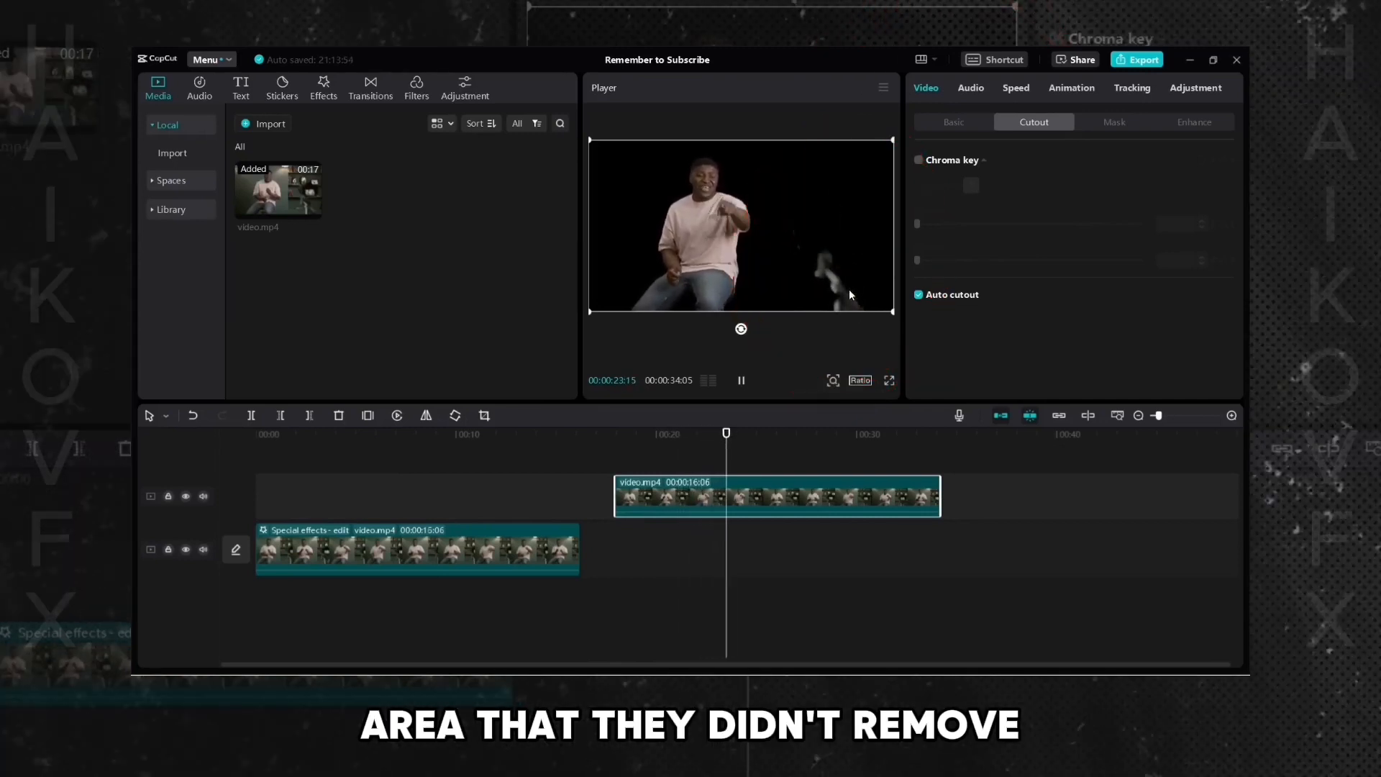
- Apply a Rectangle mask to the upper clip and fit it around the person, about 916 by 1080
{"action": "left_click", "coordinate": [671, 498]}
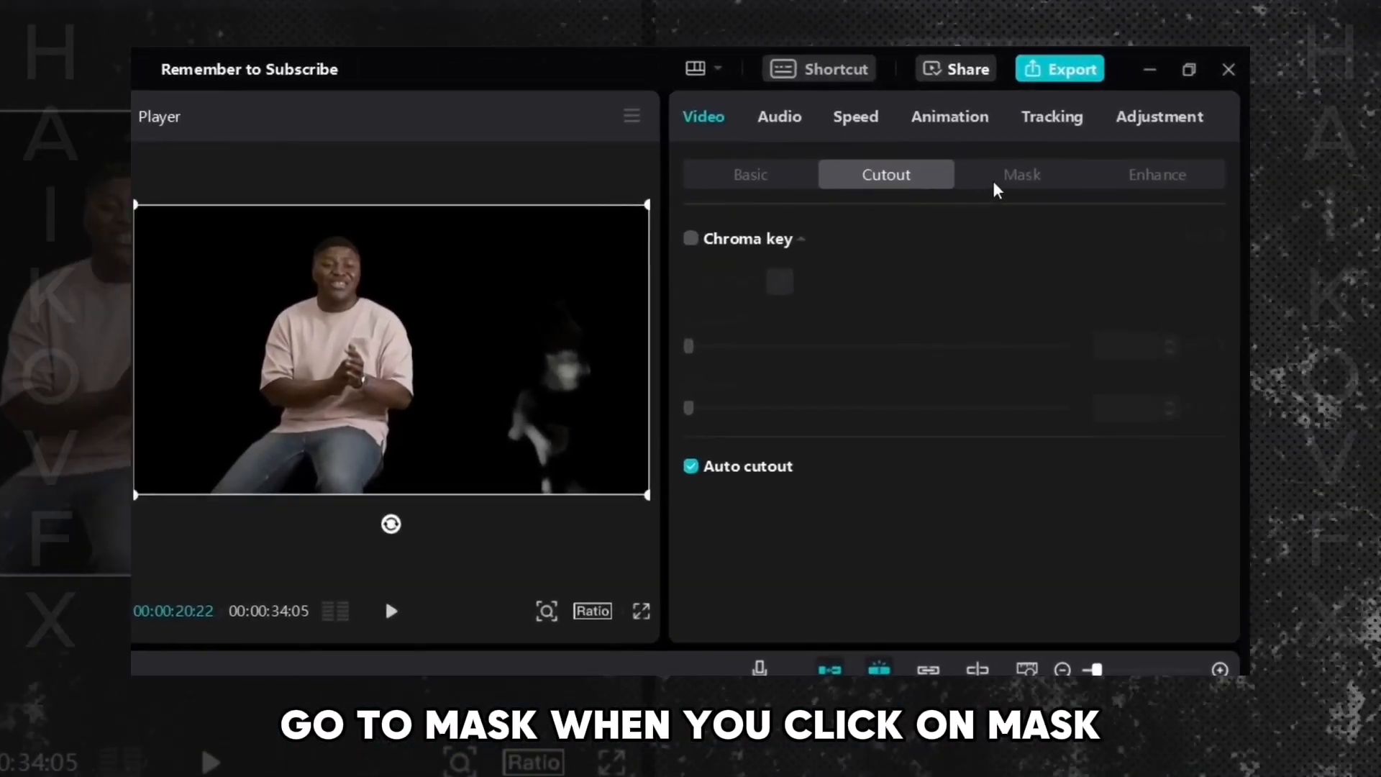
{"action": "left_click", "coordinate": [1001, 184]}
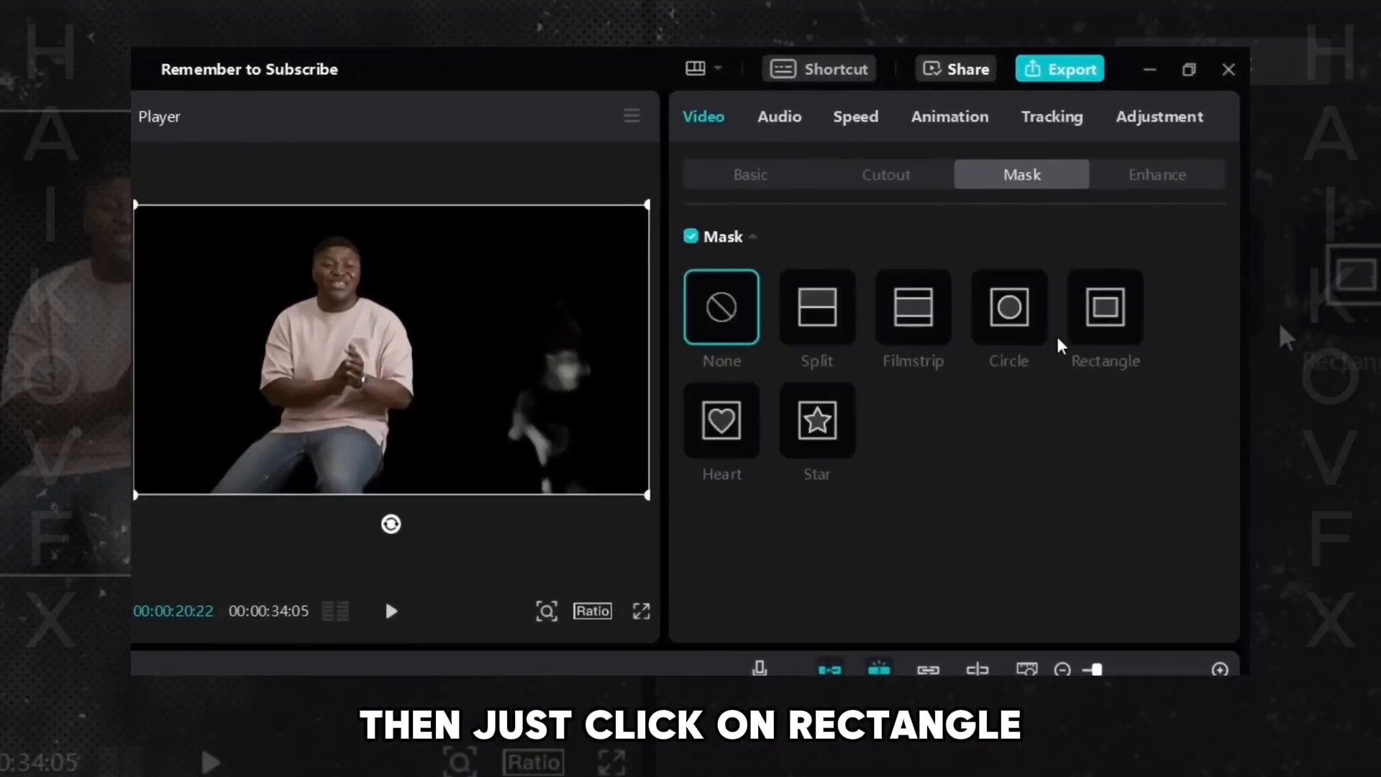
{"action": "left_click", "coordinate": [1104, 328]}
{"action": "left_click_drag", "start_coordinate": [424, 374], "coordinate": [367, 374]}
{"action": "left_click_drag", "start_coordinate": [345, 422], "coordinate": [339, 464]}
{"action": "left_click_drag", "start_coordinate": [361, 379], "coordinate": [351, 380]}
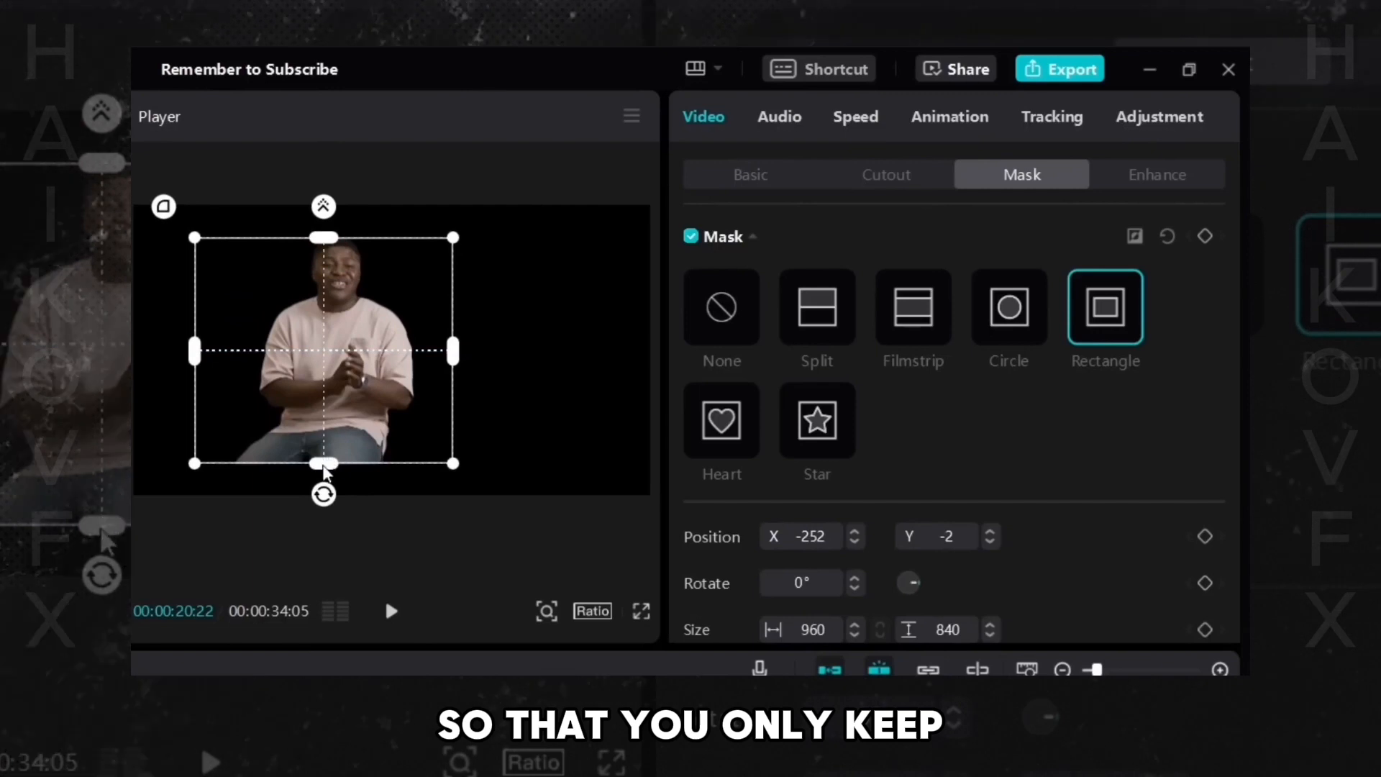
{"action": "mouse_move", "coordinate": [324, 463]}
{"action": "left_mouse_down"}
{"action": "mouse_move", "coordinate": [324, 494]}
{"action": "mouse_move", "coordinate": [315, 452]}
{"action": "left_mouse_up"}
{"action": "left_click_drag", "start_coordinate": [458, 368], "coordinate": [443, 362]}
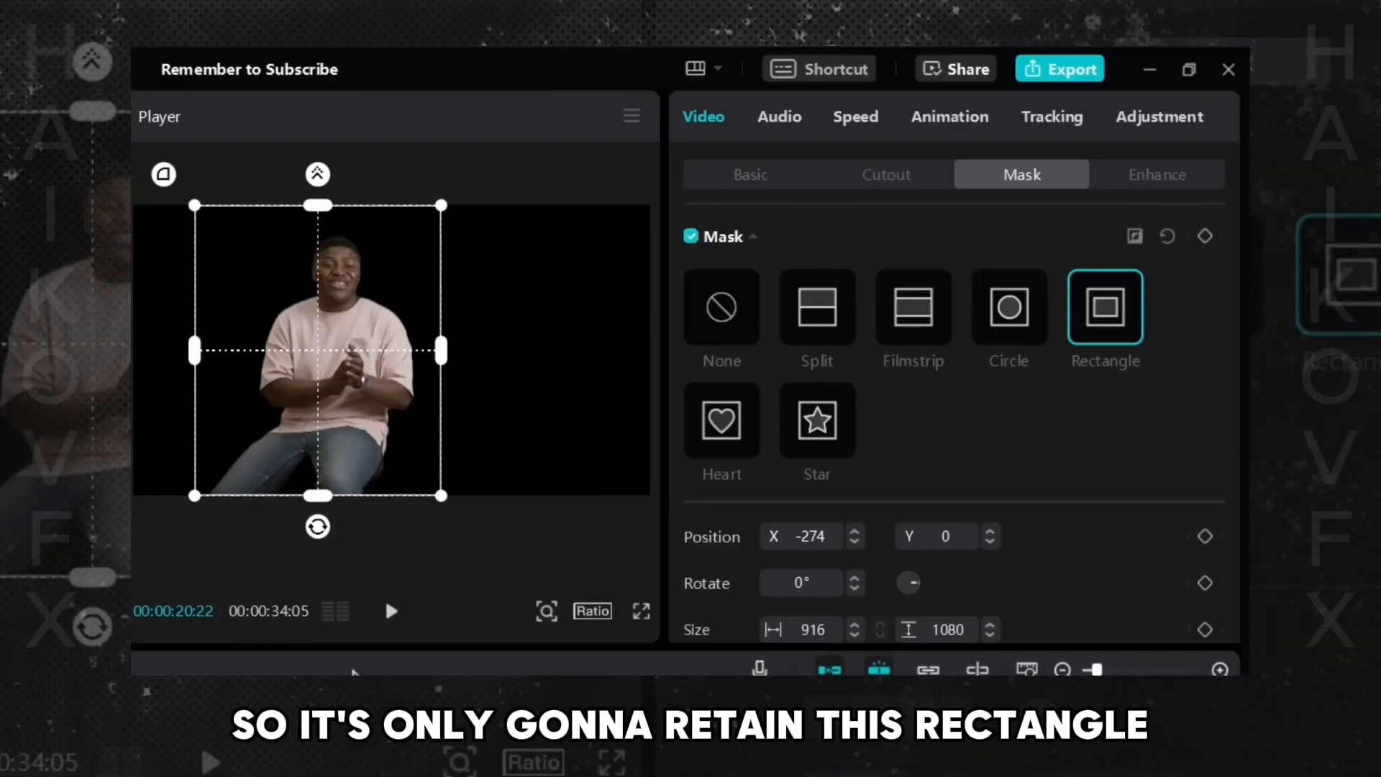
- Shift the rectangle mask across the frame and back over the person while playing the clip
{"action": "left_click", "coordinate": [391, 611]}
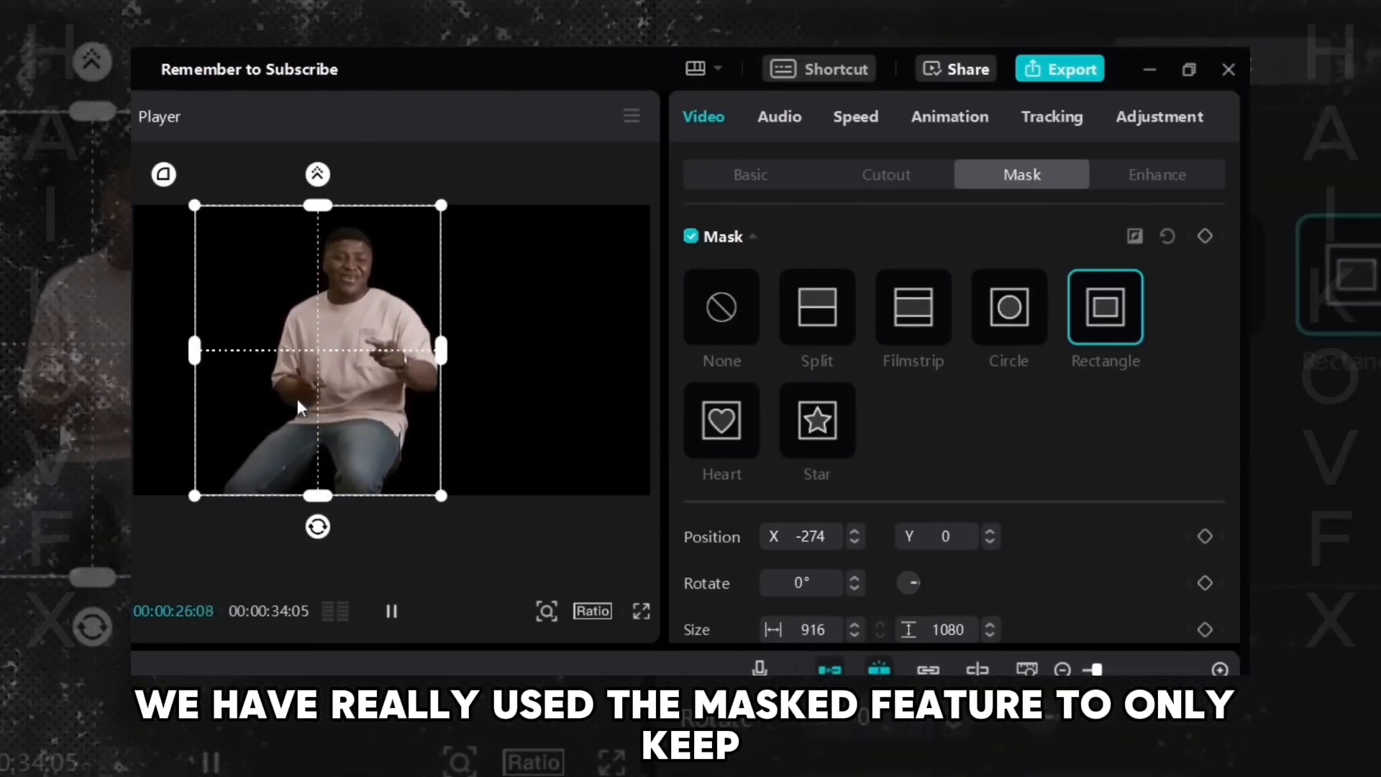
{"action": "left_click_drag", "start_coordinate": [393, 318], "coordinate": [401, 316]}
{"action": "left_click_drag", "start_coordinate": [350, 369], "coordinate": [558, 373]}
{"action": "key", "text": "space"}
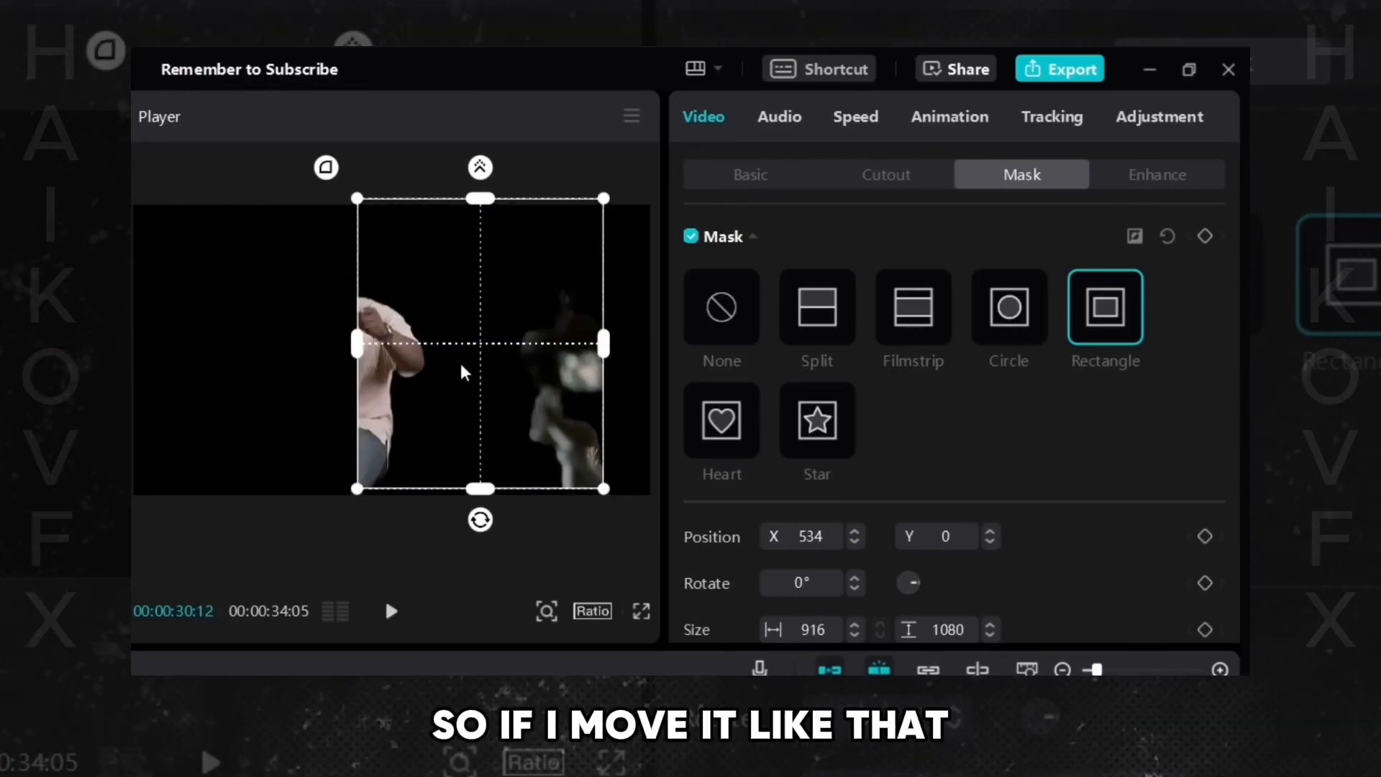
{"action": "left_click_drag", "start_coordinate": [463, 370], "coordinate": [318, 370]}
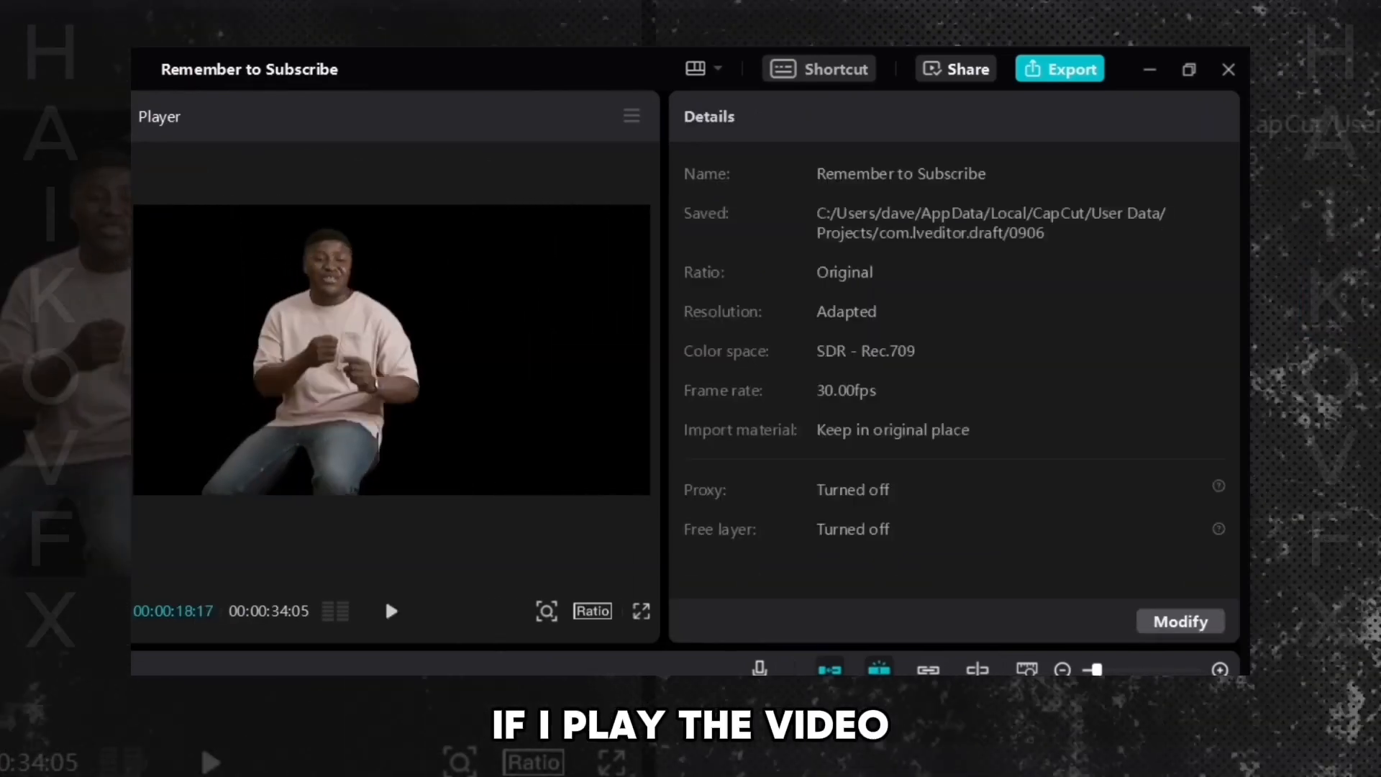
{"action": "left_click", "coordinate": [391, 610]}
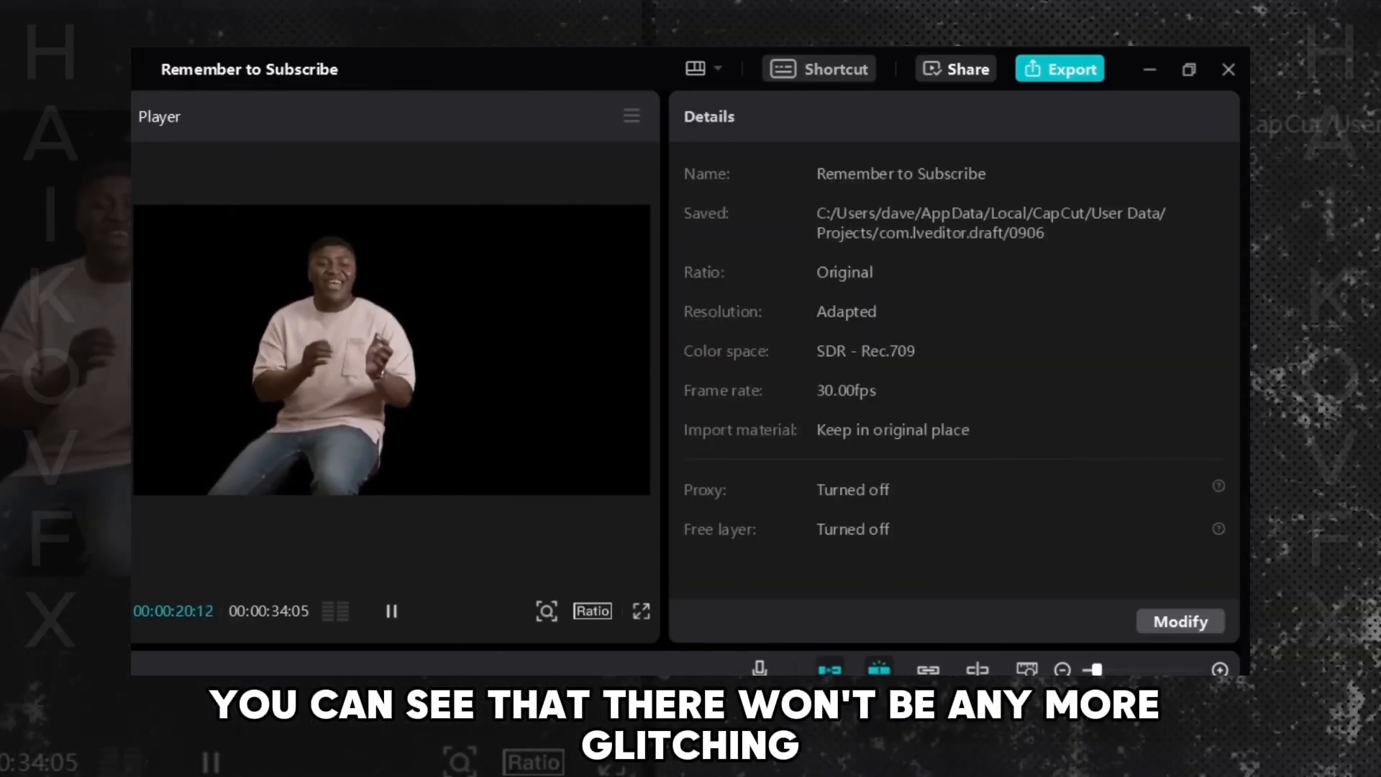
{"action": "left_click", "coordinate": [694, 516]}
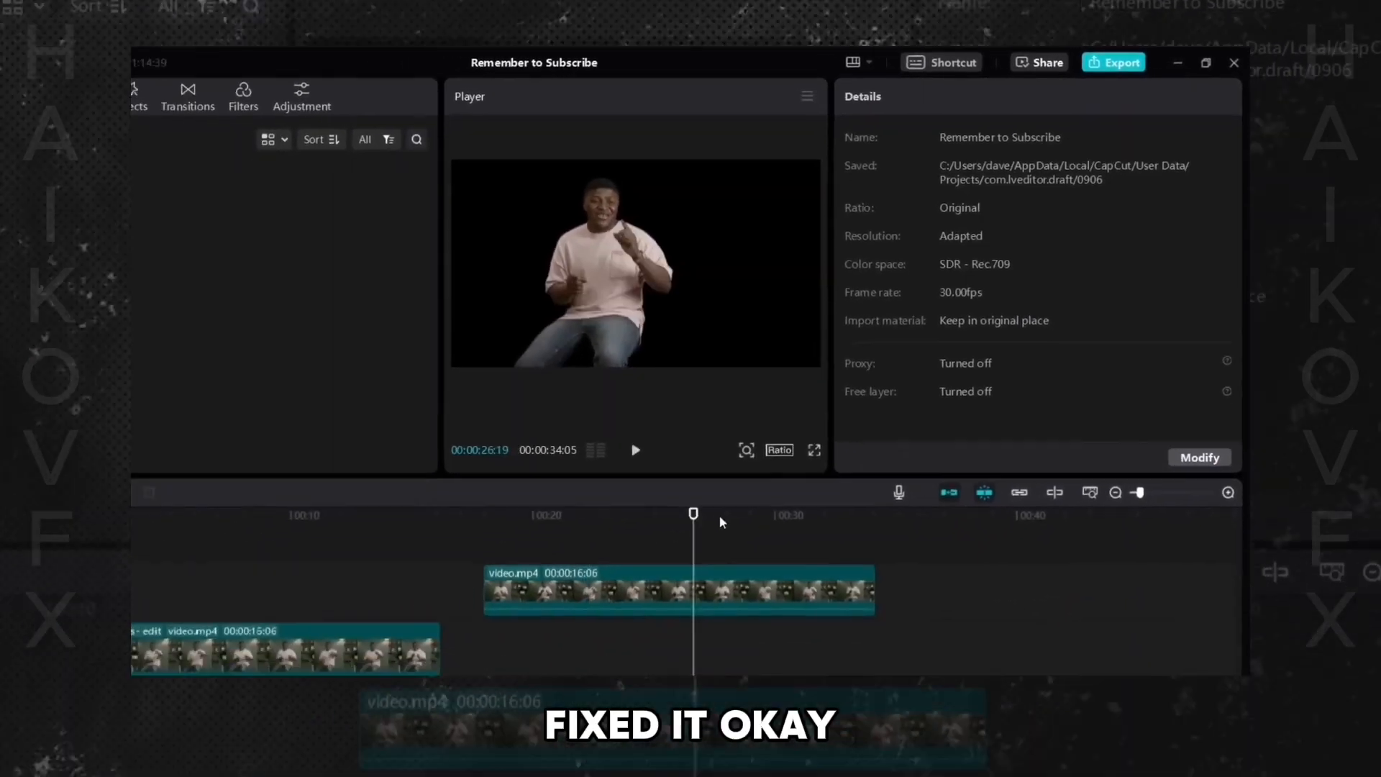
{"action": "left_click", "coordinate": [589, 587]}
{"action": "left_click_drag", "start_coordinate": [590, 587], "coordinate": [153, 586]}
{"action": "left_click", "coordinate": [340, 438]}
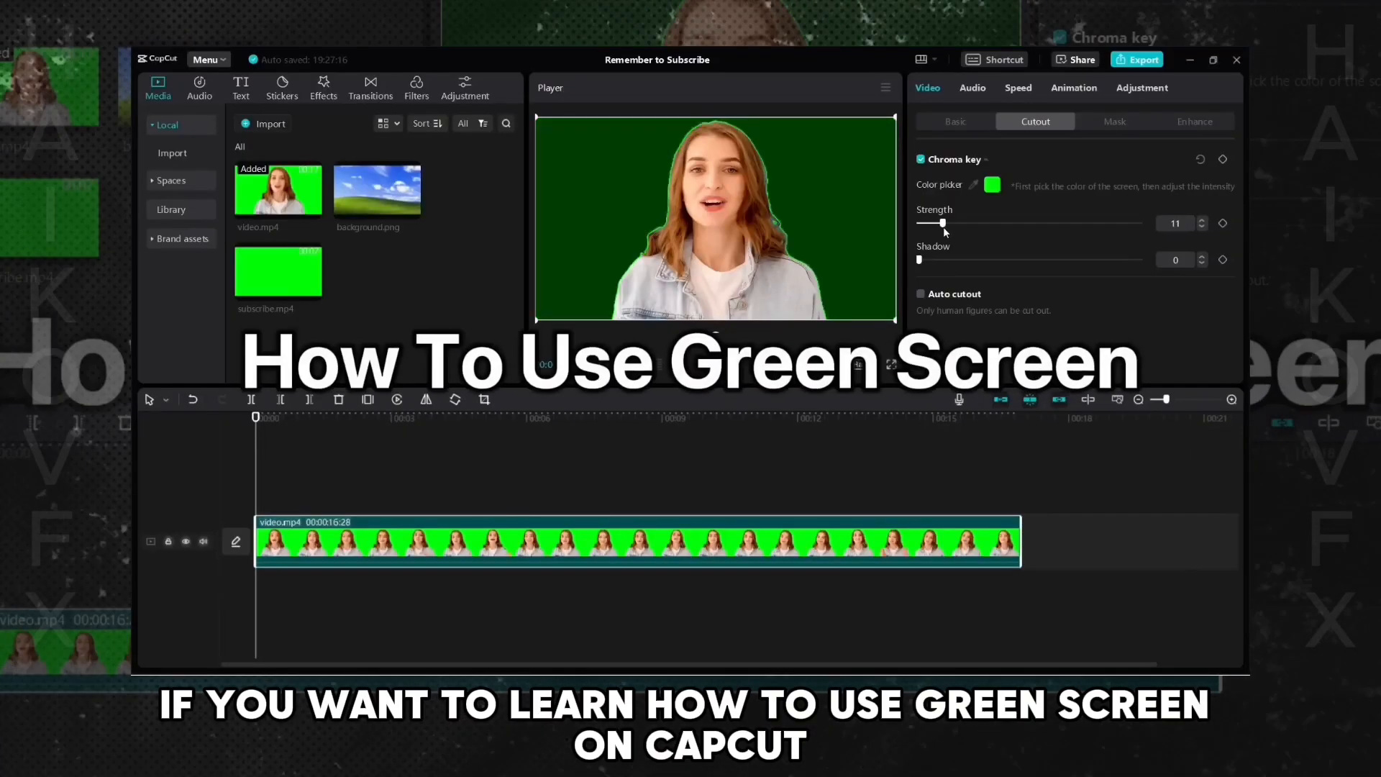
{"action": "left_click_drag", "start_coordinate": [943, 226], "coordinate": [956, 226]}
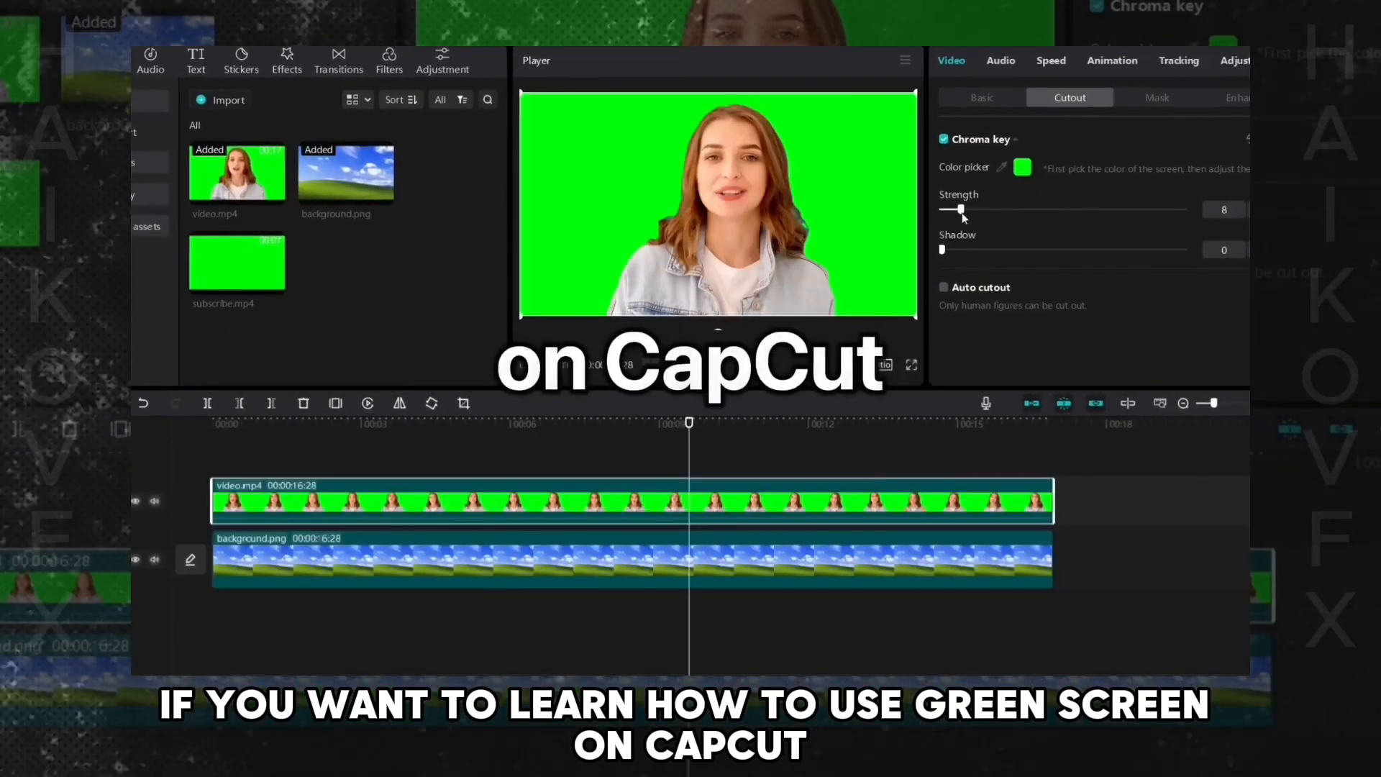
{"action": "left_click_drag", "start_coordinate": [956, 216], "coordinate": [977, 215]}
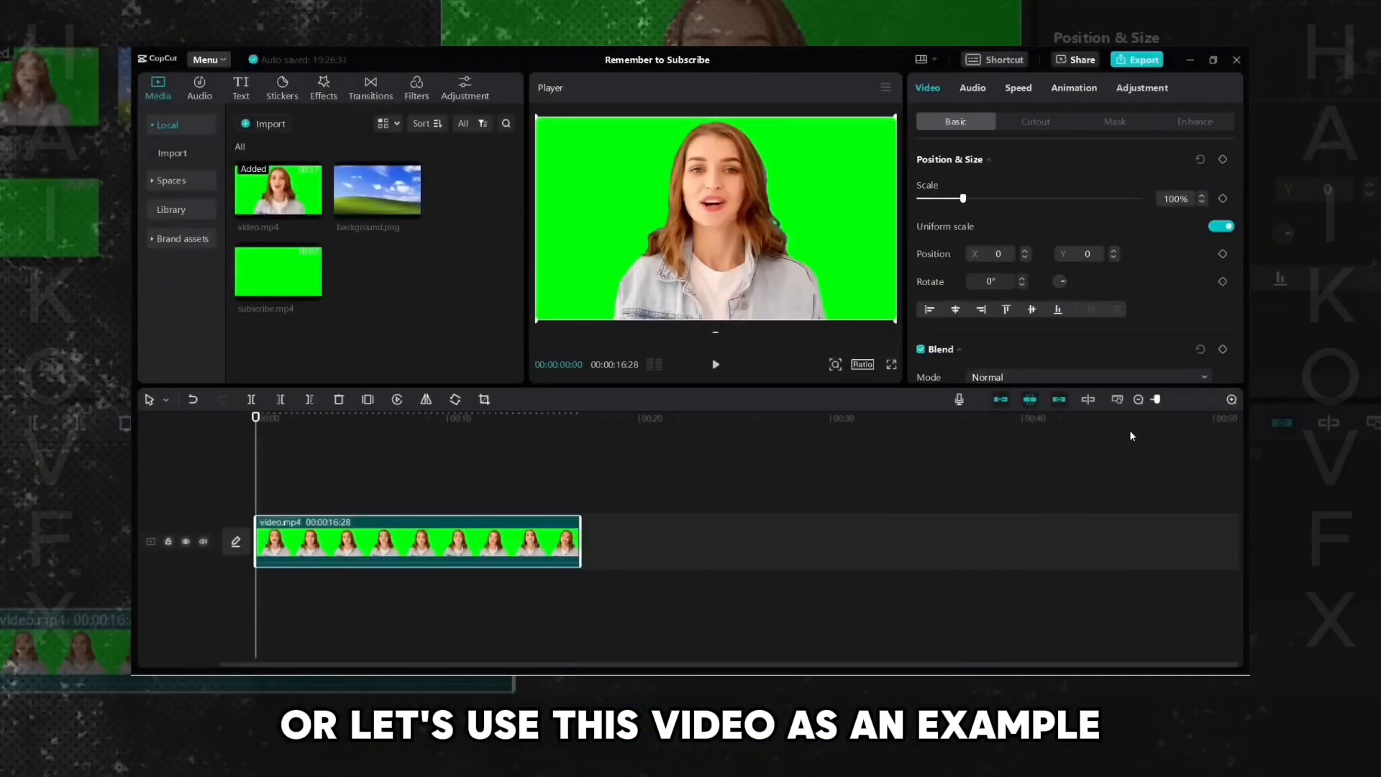
- Play the green screen clip to review it
{"action": "left_click", "coordinate": [1118, 402]}
{"action": "left_click", "coordinate": [716, 364]}
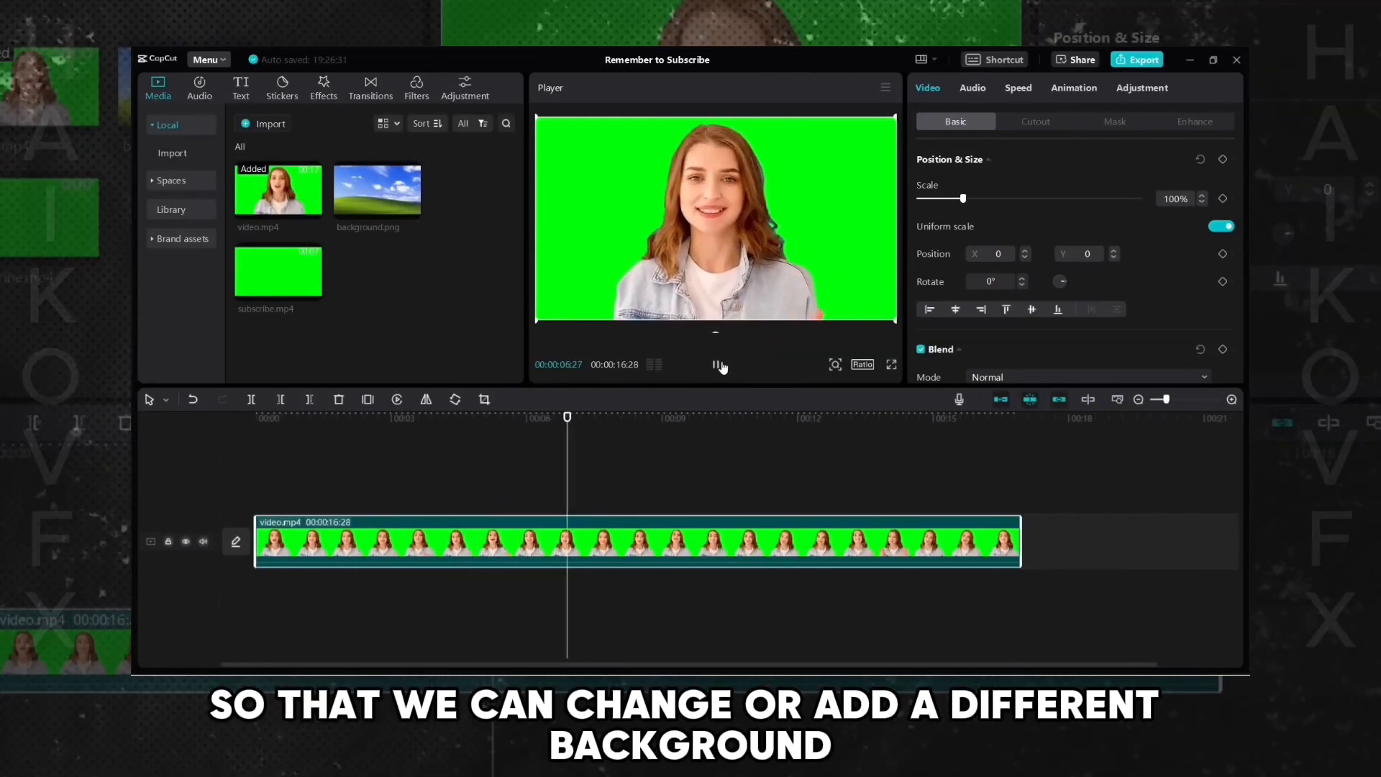
{"action": "left_click", "coordinate": [716, 365]}
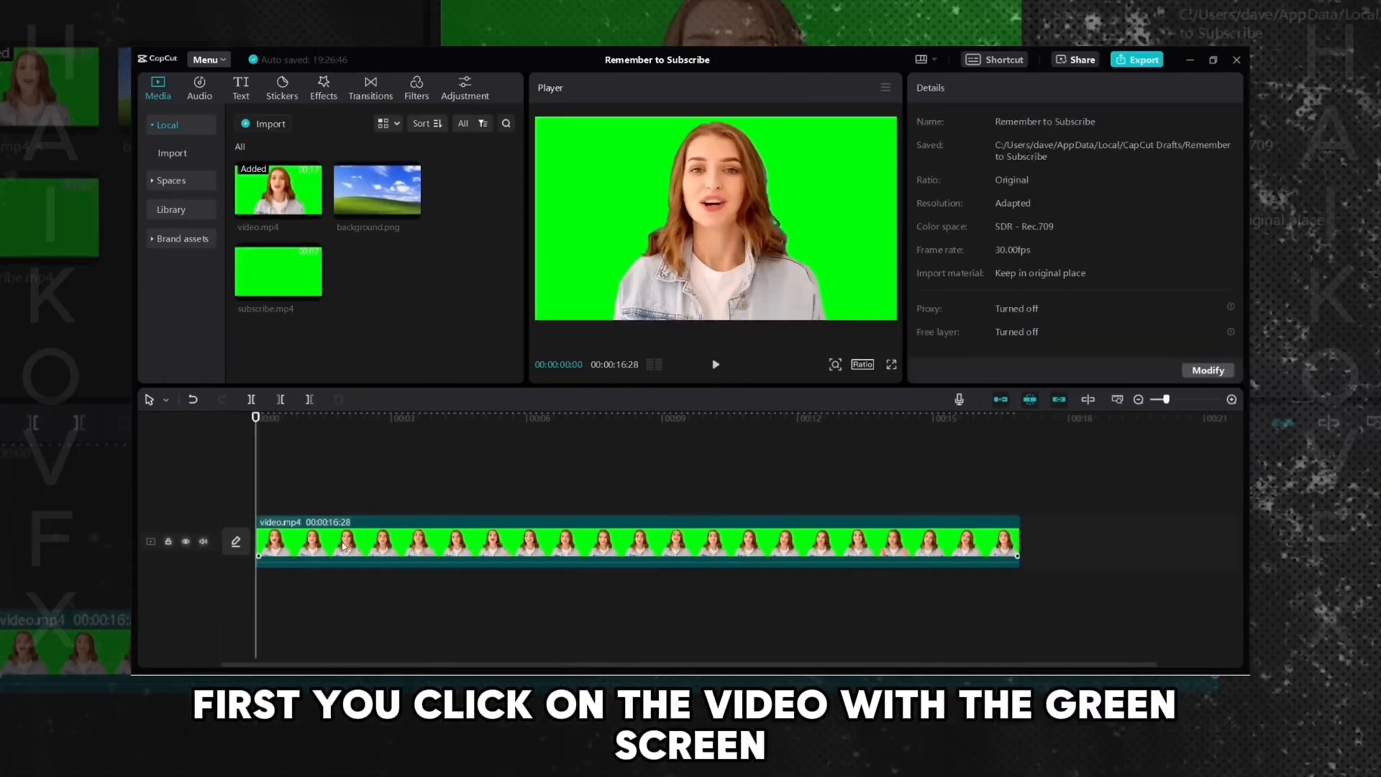
- Enable Chroma key on the green screen clip, pick the green background colour and set Strength to 100
{"action": "left_click", "coordinate": [344, 548]}
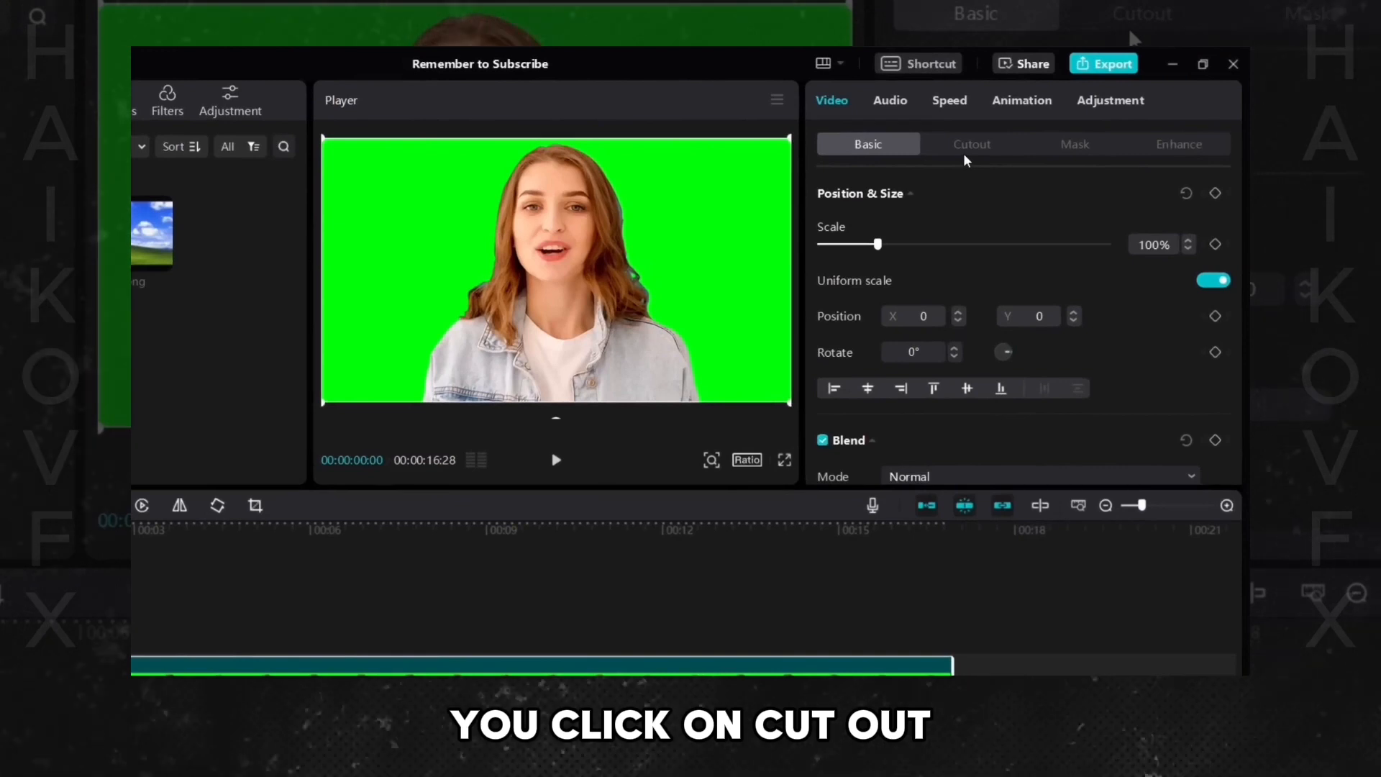
{"action": "left_click", "coordinate": [1004, 140]}
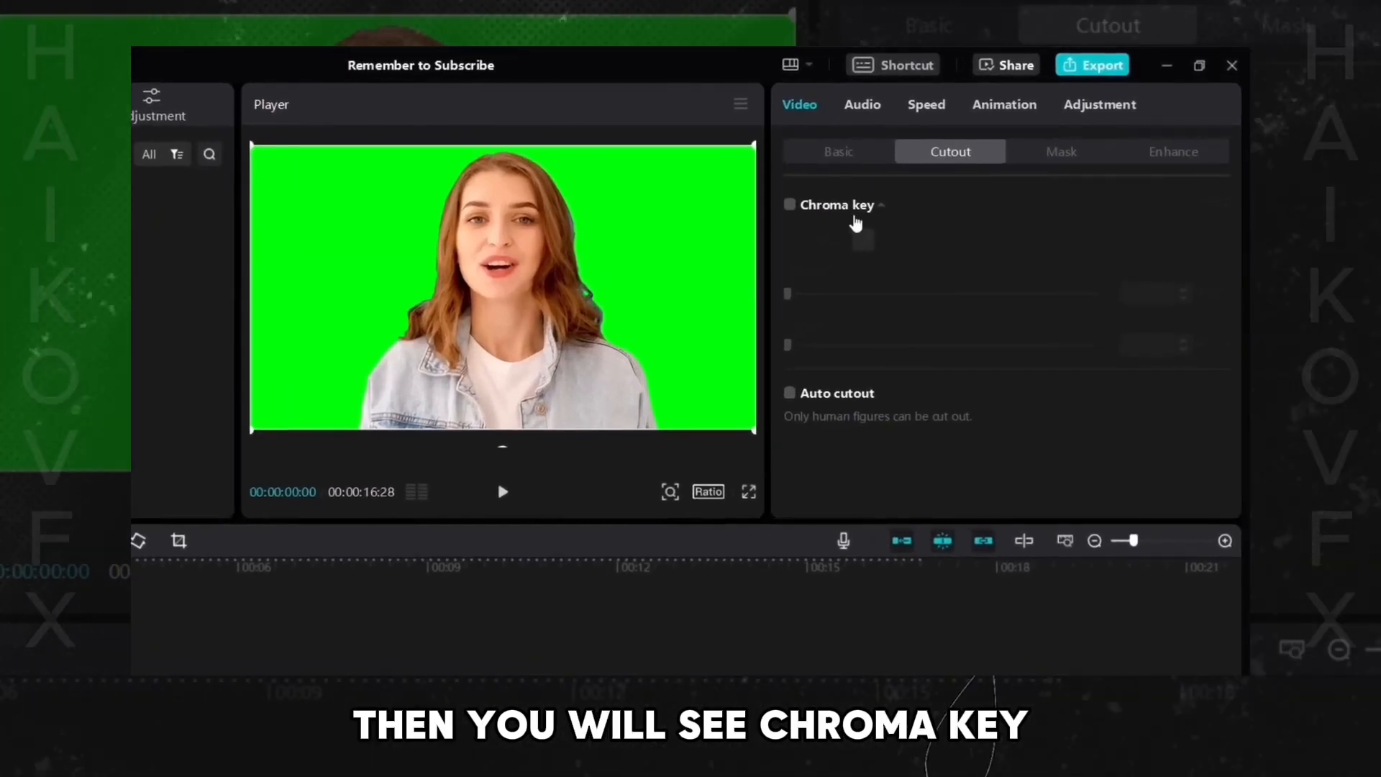
{"action": "left_click", "coordinate": [789, 205]}
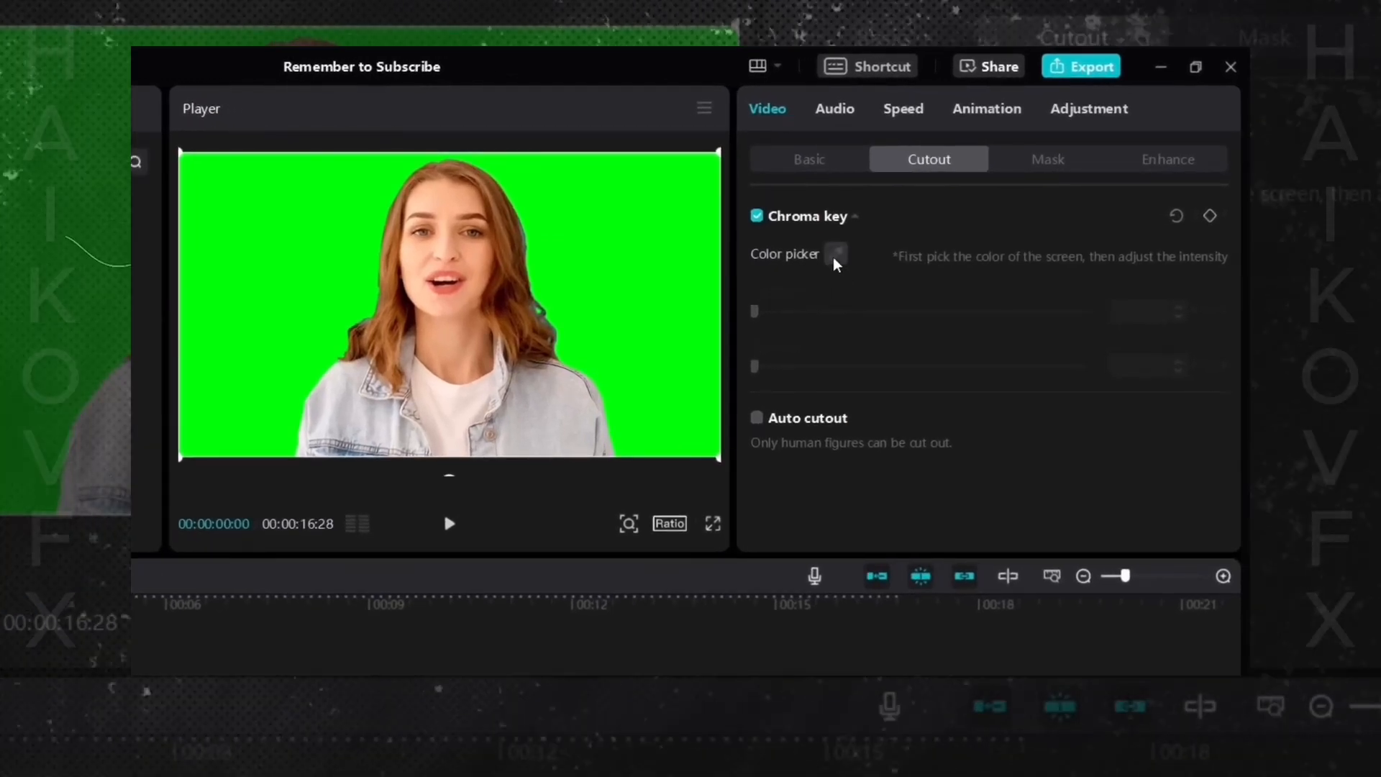
{"action": "left_click", "coordinate": [835, 256]}
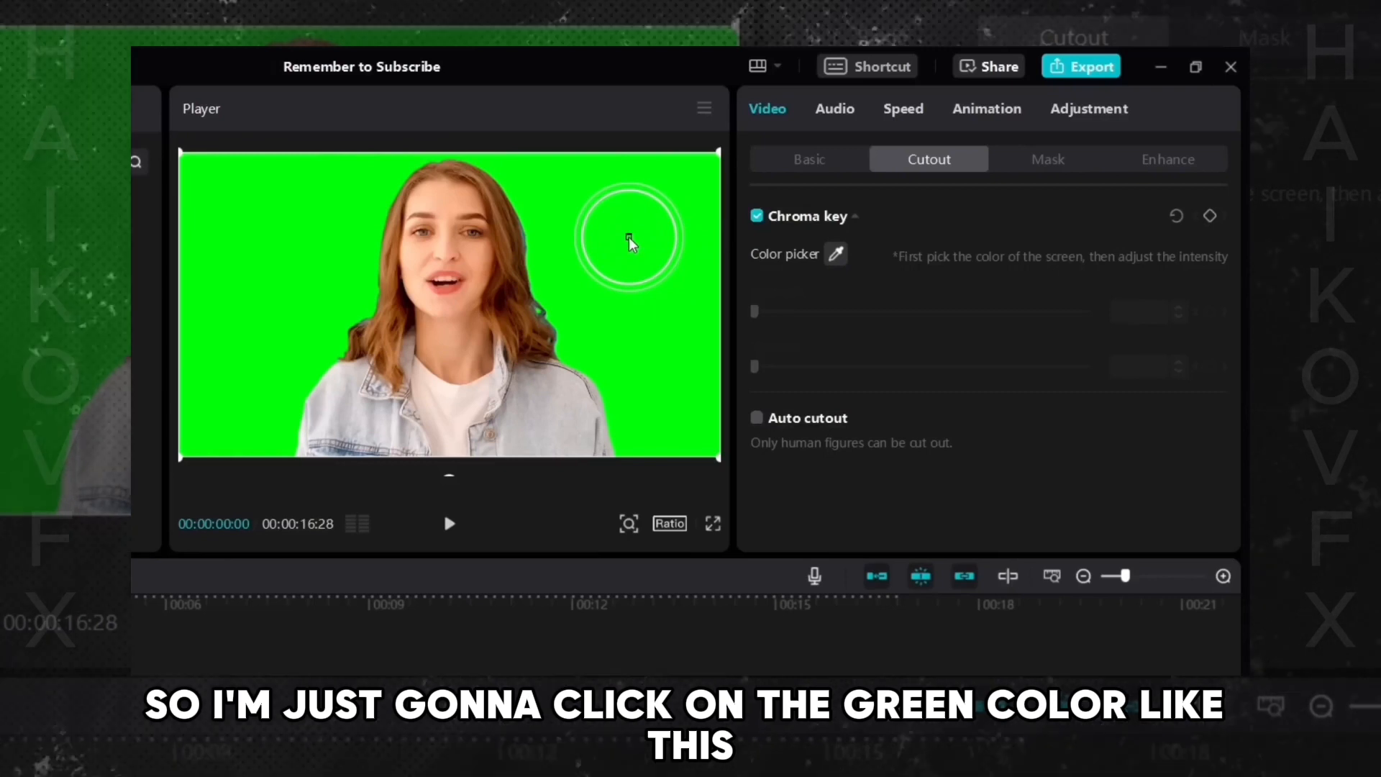
{"action": "left_click", "coordinate": [630, 241]}
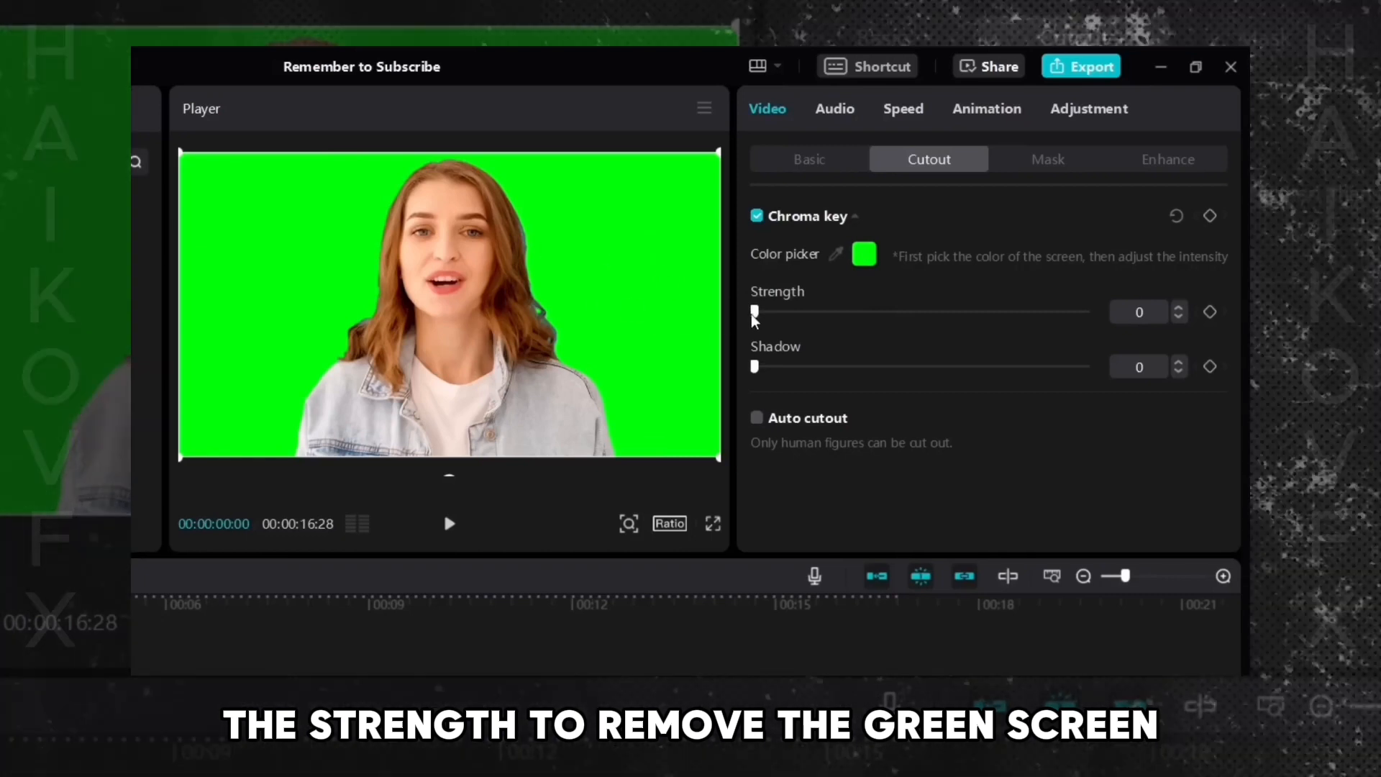
{"action": "left_click_drag", "start_coordinate": [755, 316], "coordinate": [1088, 333]}
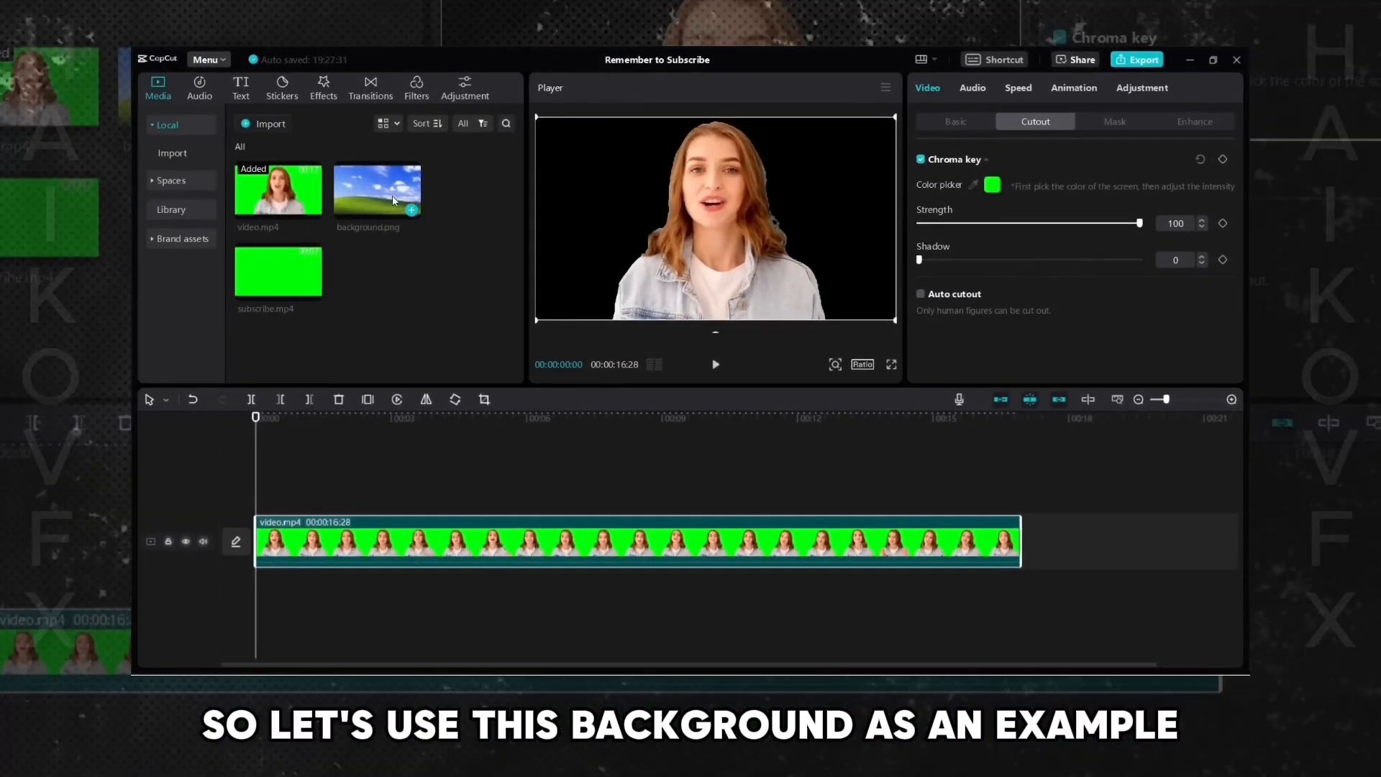
- Add background.png to a track above the green screen video and extend it to the video's full length
{"action": "left_click", "coordinate": [394, 201]}
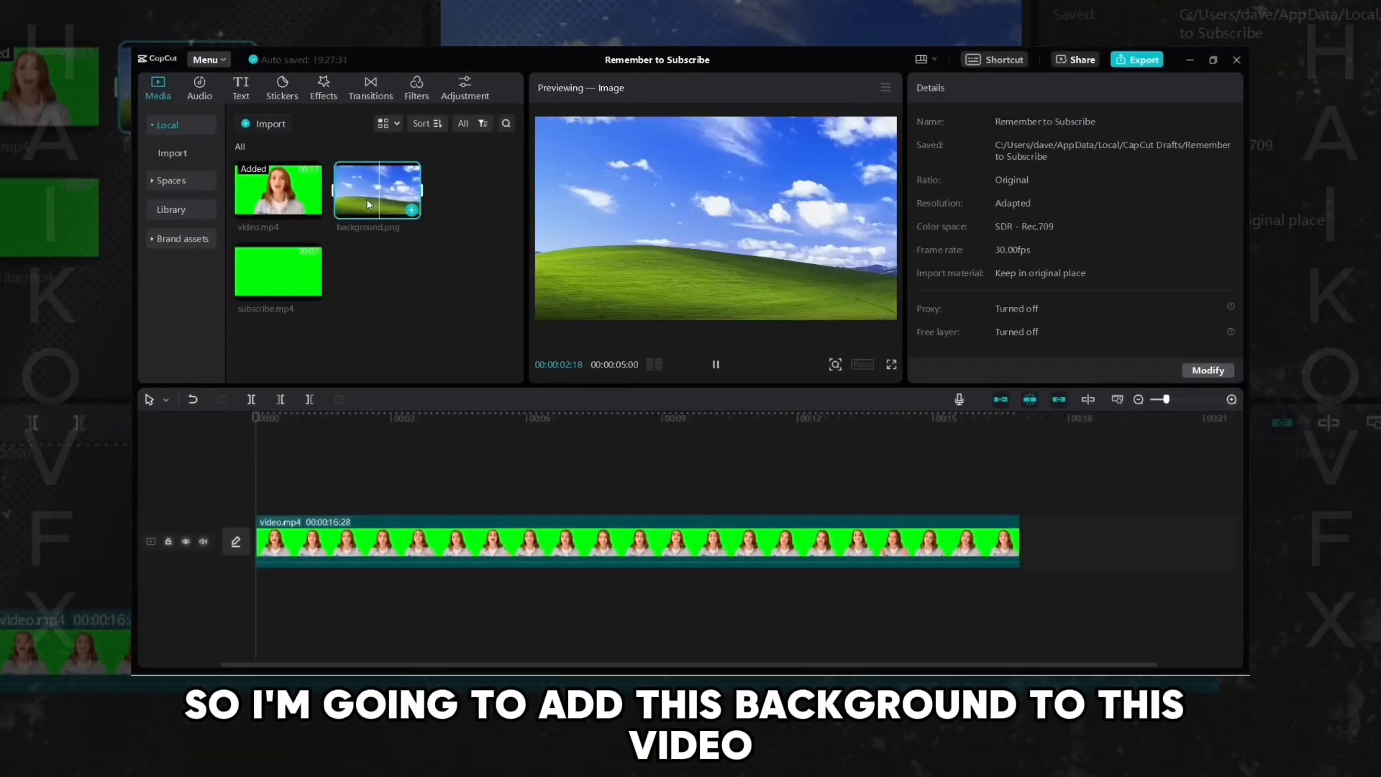
{"action": "left_click_drag", "start_coordinate": [368, 204], "coordinate": [405, 325]}
{"action": "left_click_drag", "start_coordinate": [315, 441], "coordinate": [250, 486]}
{"action": "left_click_drag", "start_coordinate": [478, 500], "coordinate": [533, 495]}
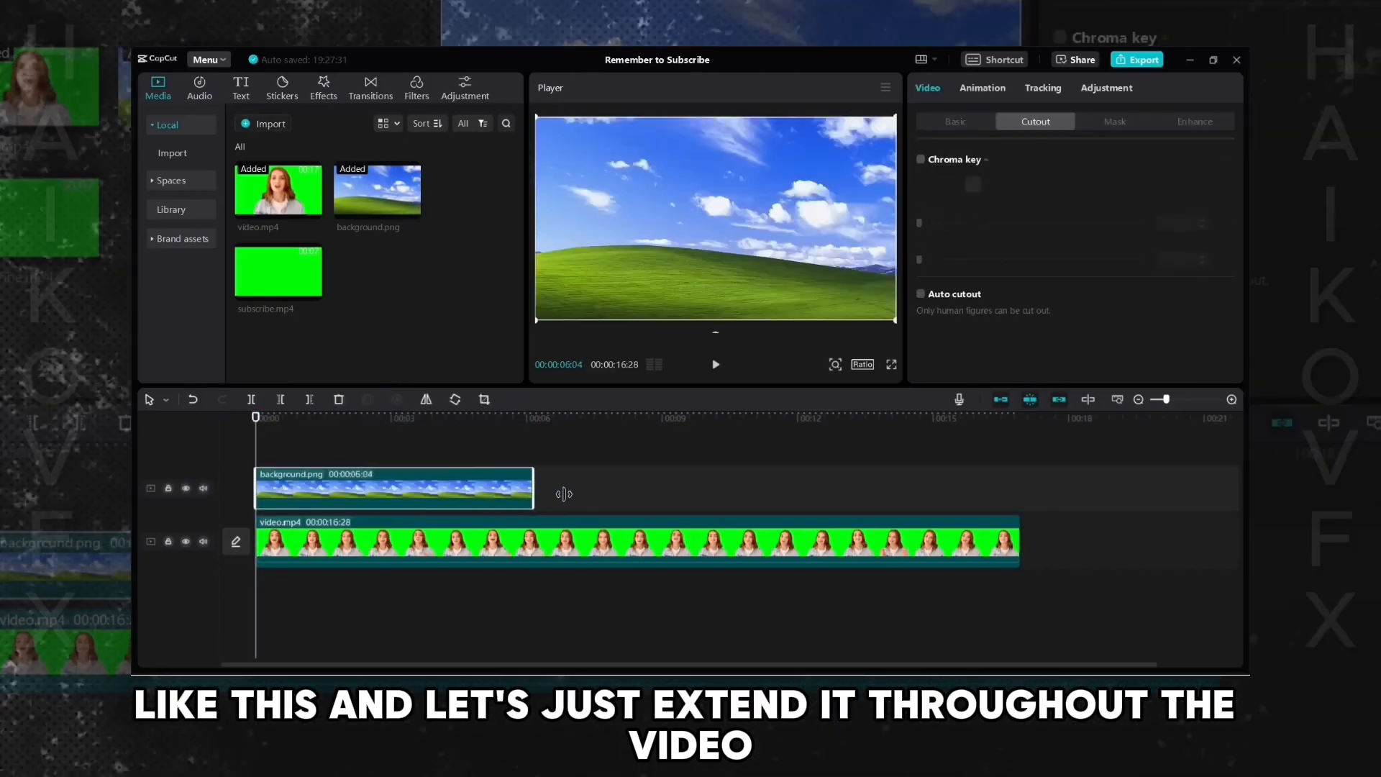
{"action": "left_click_drag", "start_coordinate": [911, 495], "coordinate": [1020, 496]}
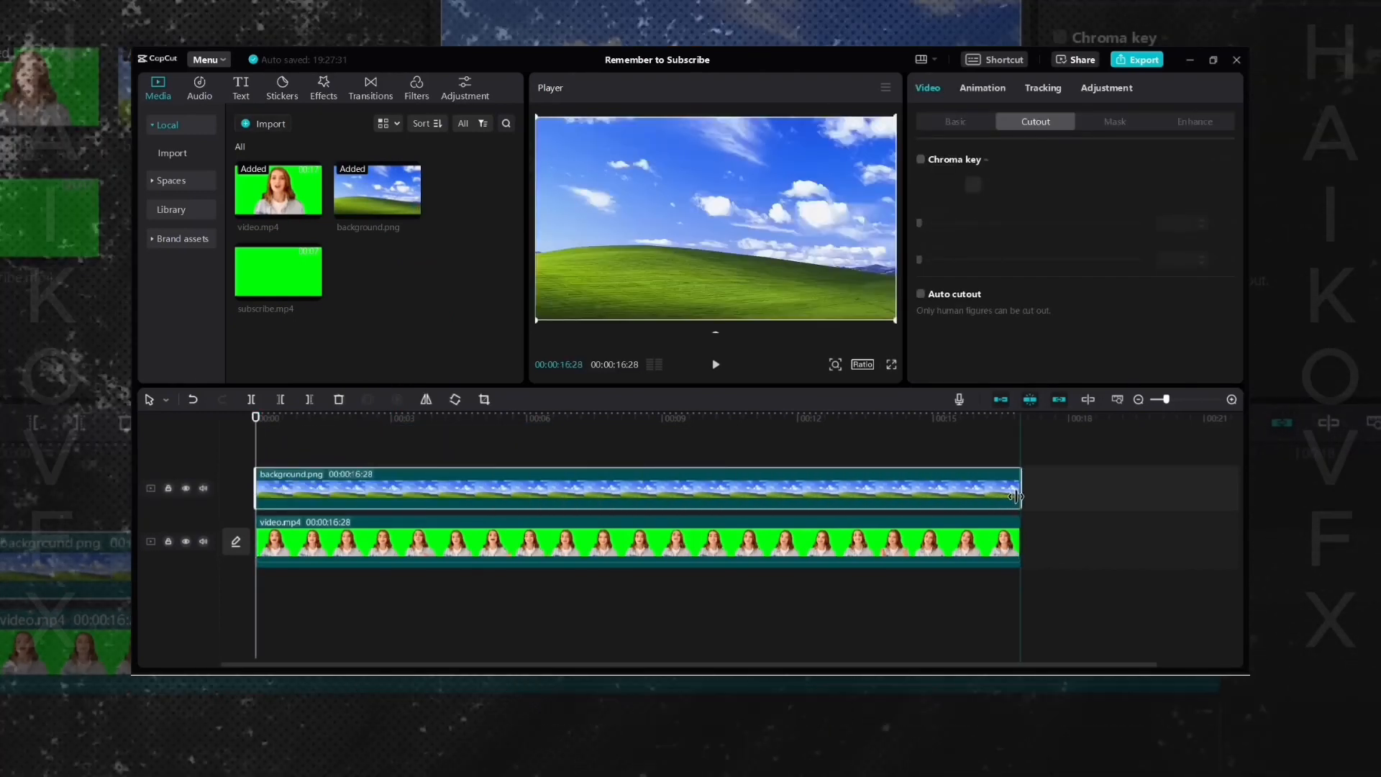
- Reorder the tracks so the green screen video sits above the background image
{"action": "left_click", "coordinate": [666, 398]}
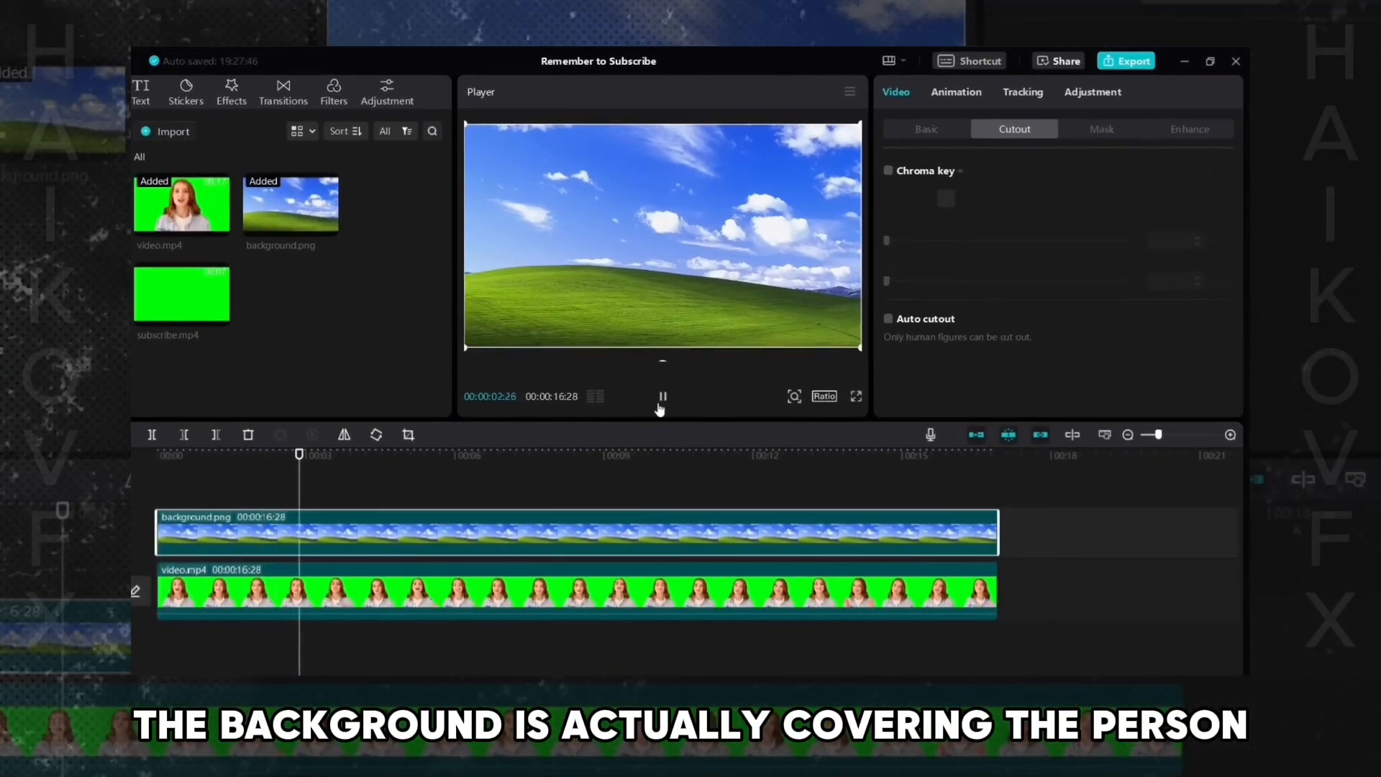
{"action": "left_click", "coordinate": [661, 397]}
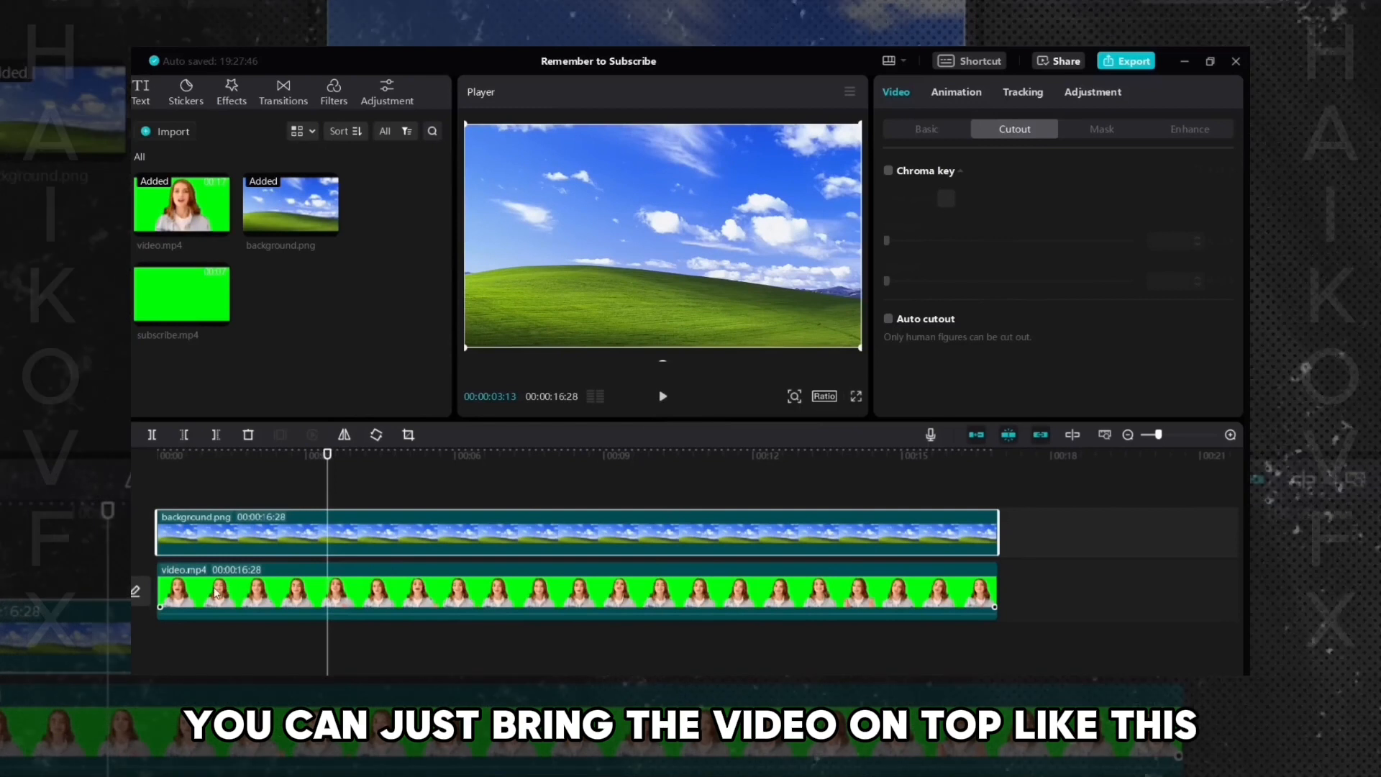
{"action": "left_click", "coordinate": [216, 592]}
{"action": "left_click_drag", "start_coordinate": [210, 591], "coordinate": [205, 486]}
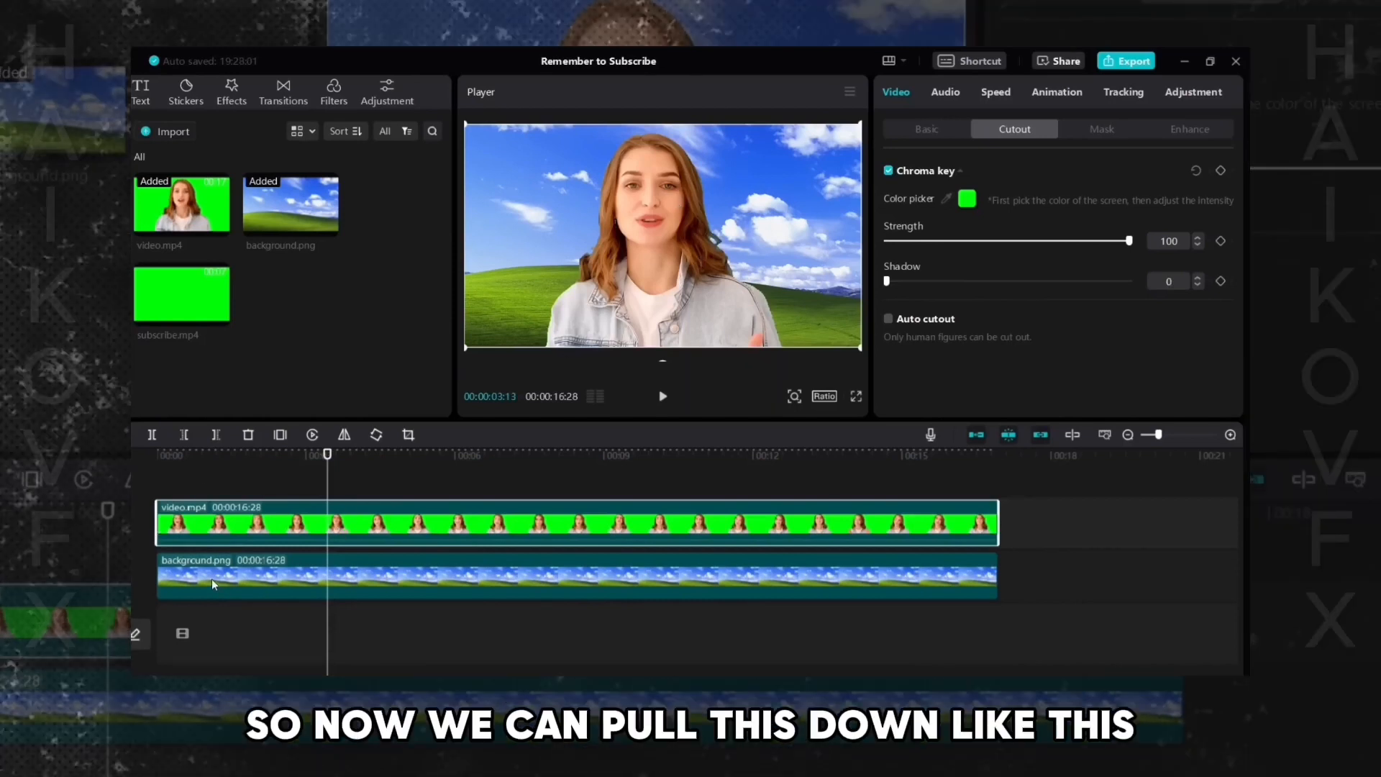
{"action": "left_click_drag", "start_coordinate": [202, 579], "coordinate": [191, 624]}
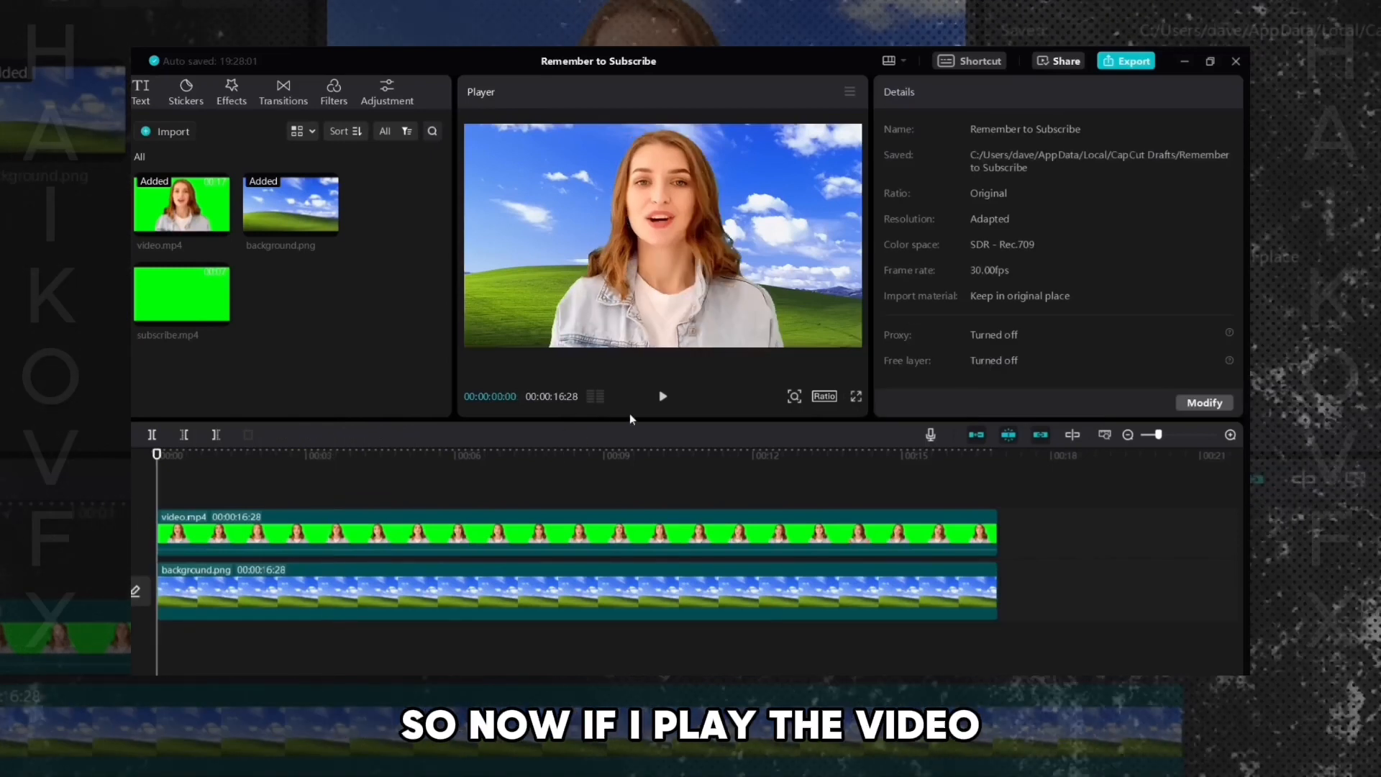
- Play the composite to review the keyed person over the new background
{"action": "left_click", "coordinate": [663, 397]}
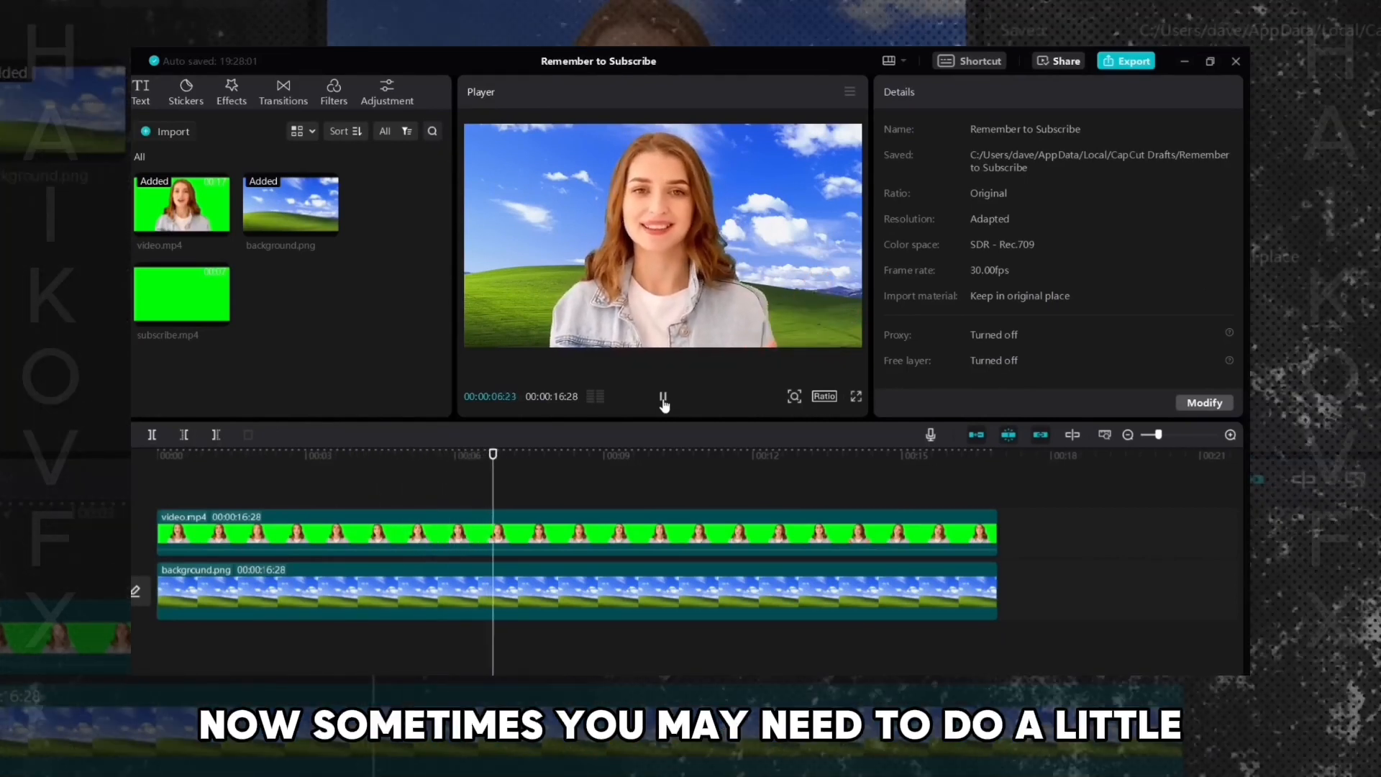
{"action": "left_click", "coordinate": [662, 397]}
{"action": "left_click", "coordinate": [662, 398]}
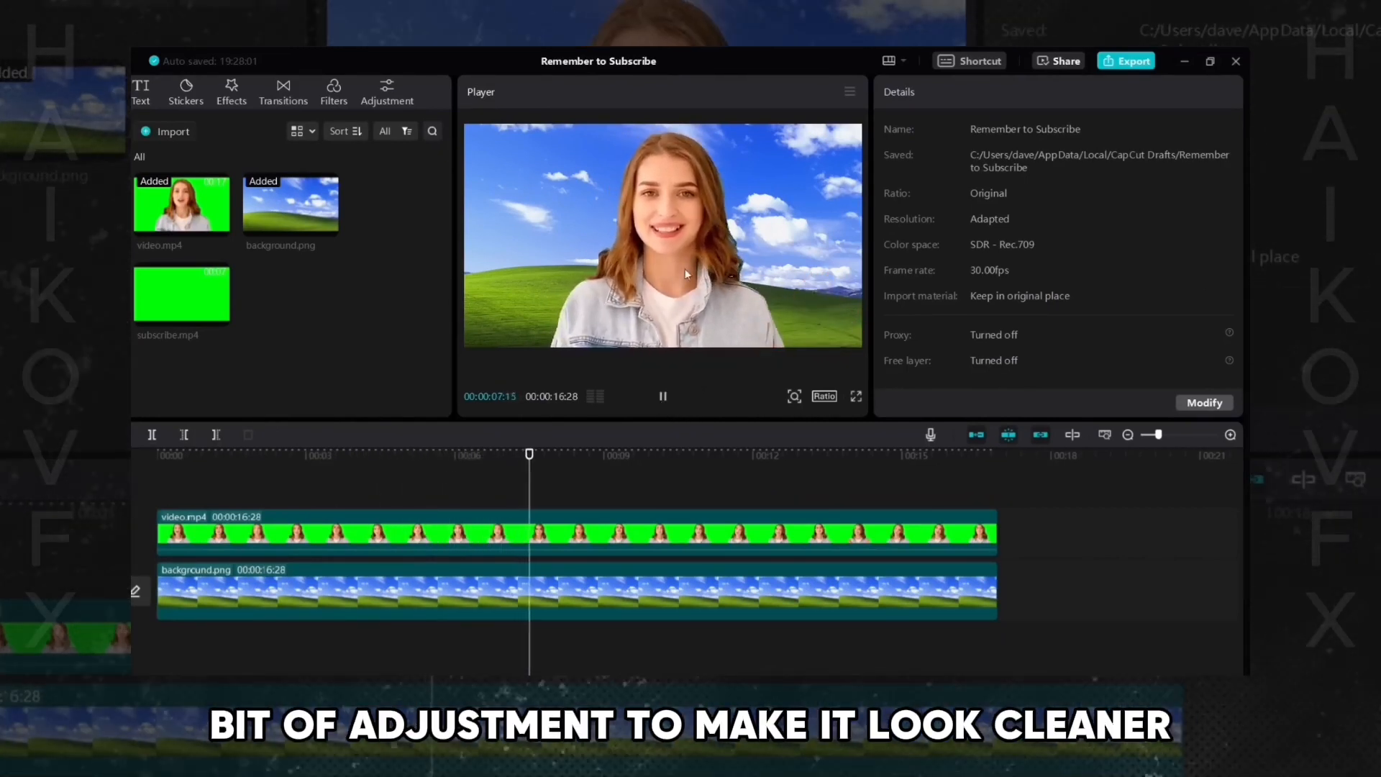
{"action": "left_click", "coordinate": [663, 397]}
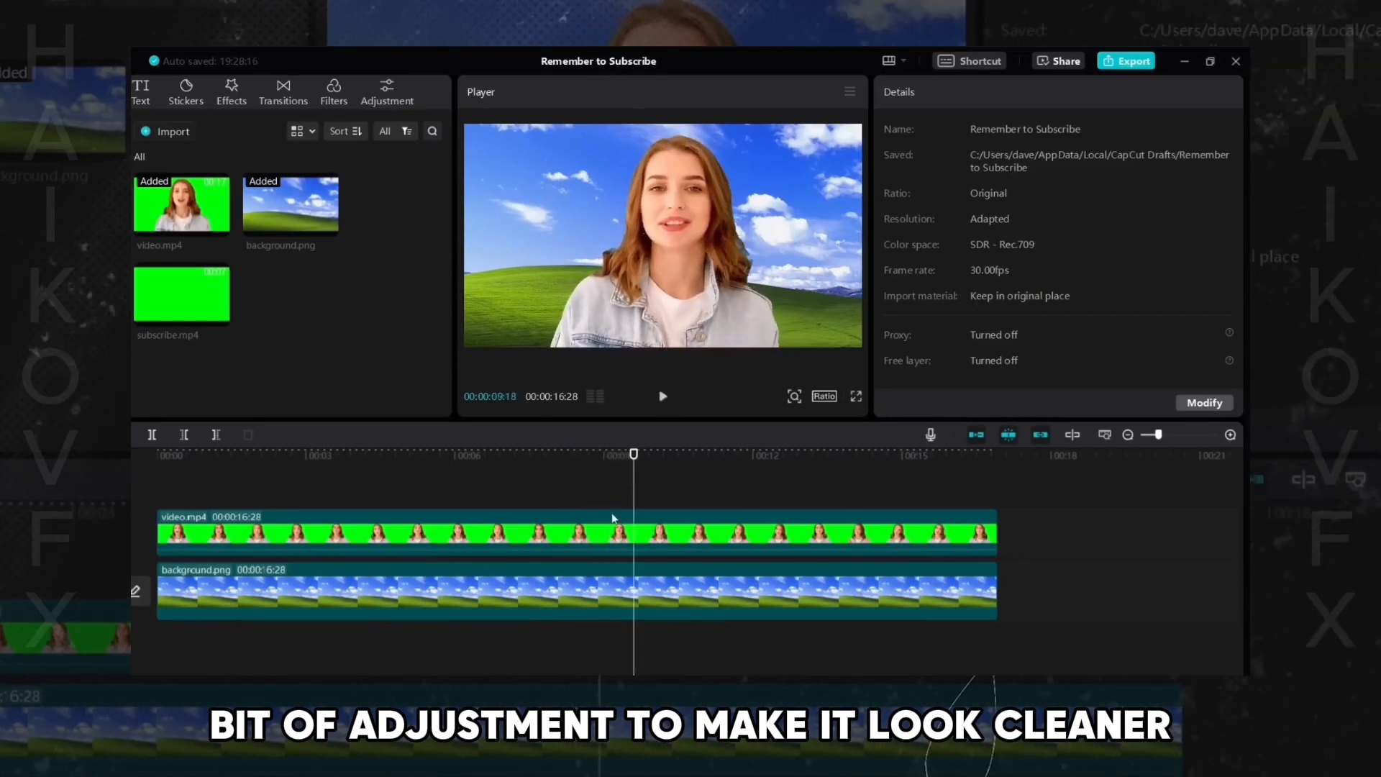
- Lower the video clip's chroma key Strength to 72 and raise its Shadow slightly
{"action": "left_click", "coordinate": [635, 544]}
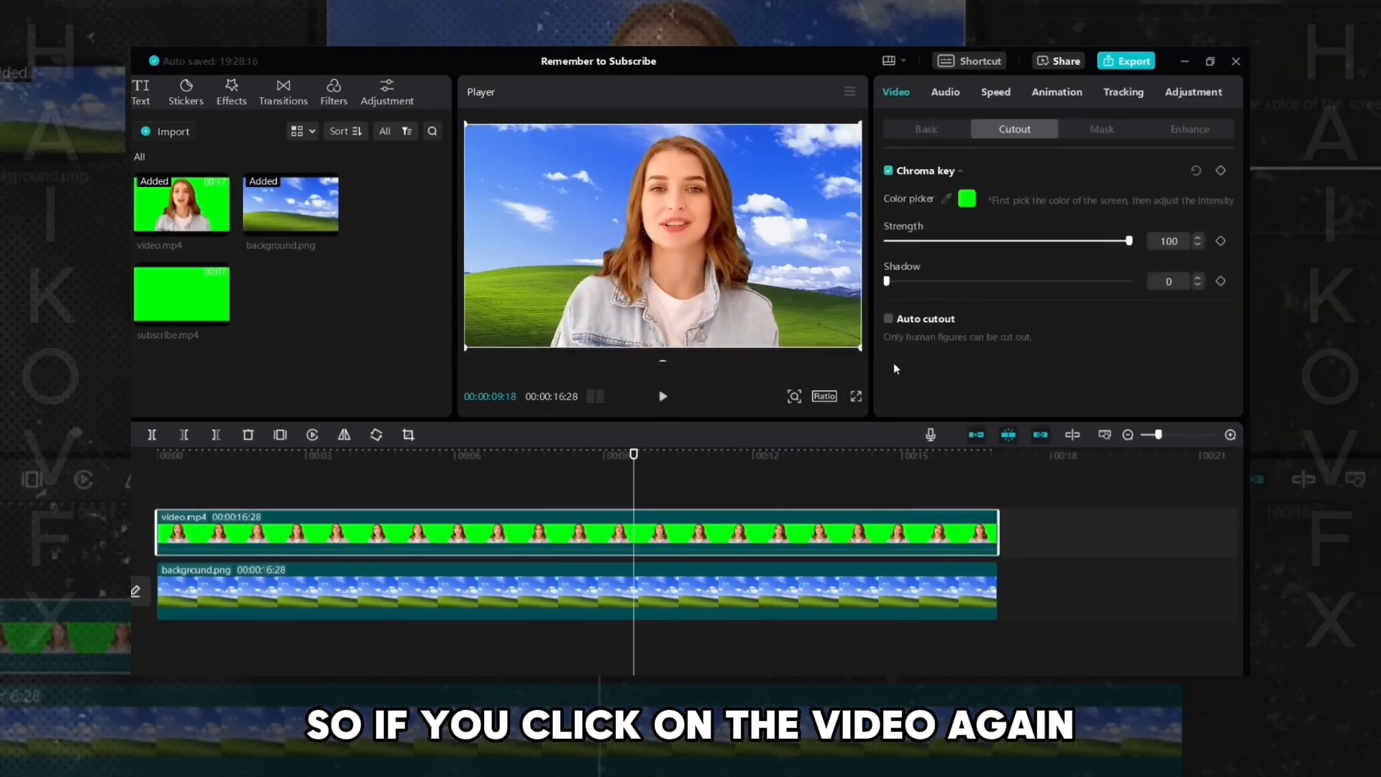
{"action": "left_click_drag", "start_coordinate": [936, 241], "coordinate": [1157, 255]}
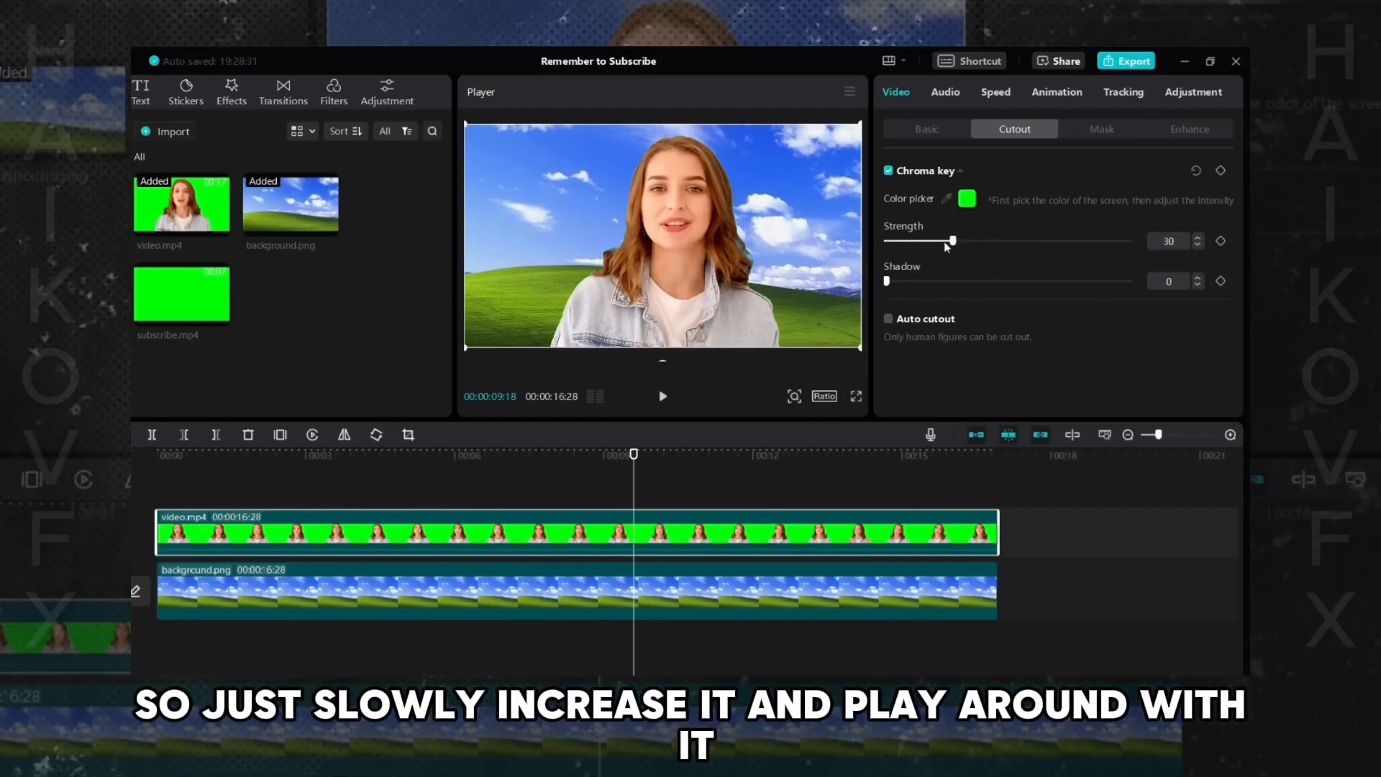
{"action": "left_click_drag", "start_coordinate": [894, 244], "coordinate": [1063, 255]}
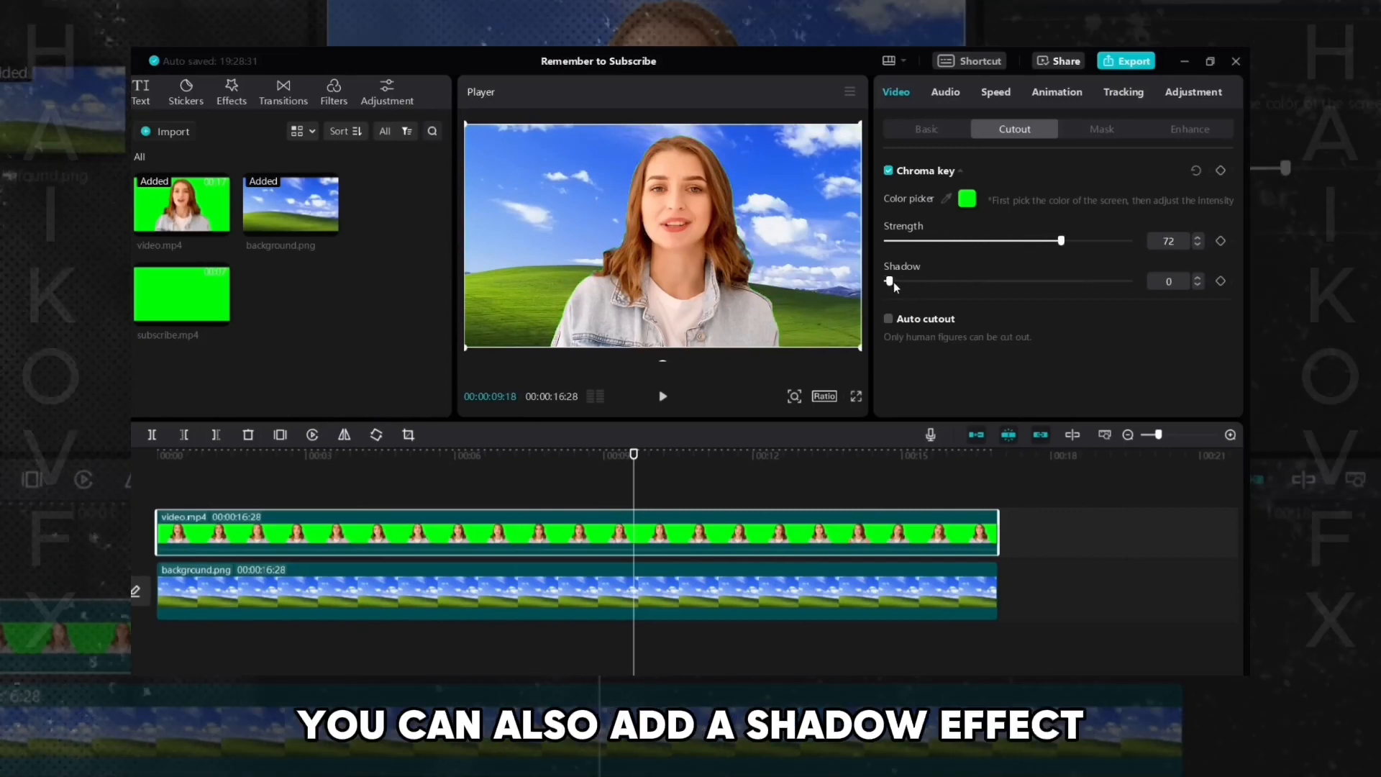
{"action": "left_click_drag", "start_coordinate": [947, 287], "coordinate": [976, 286]}
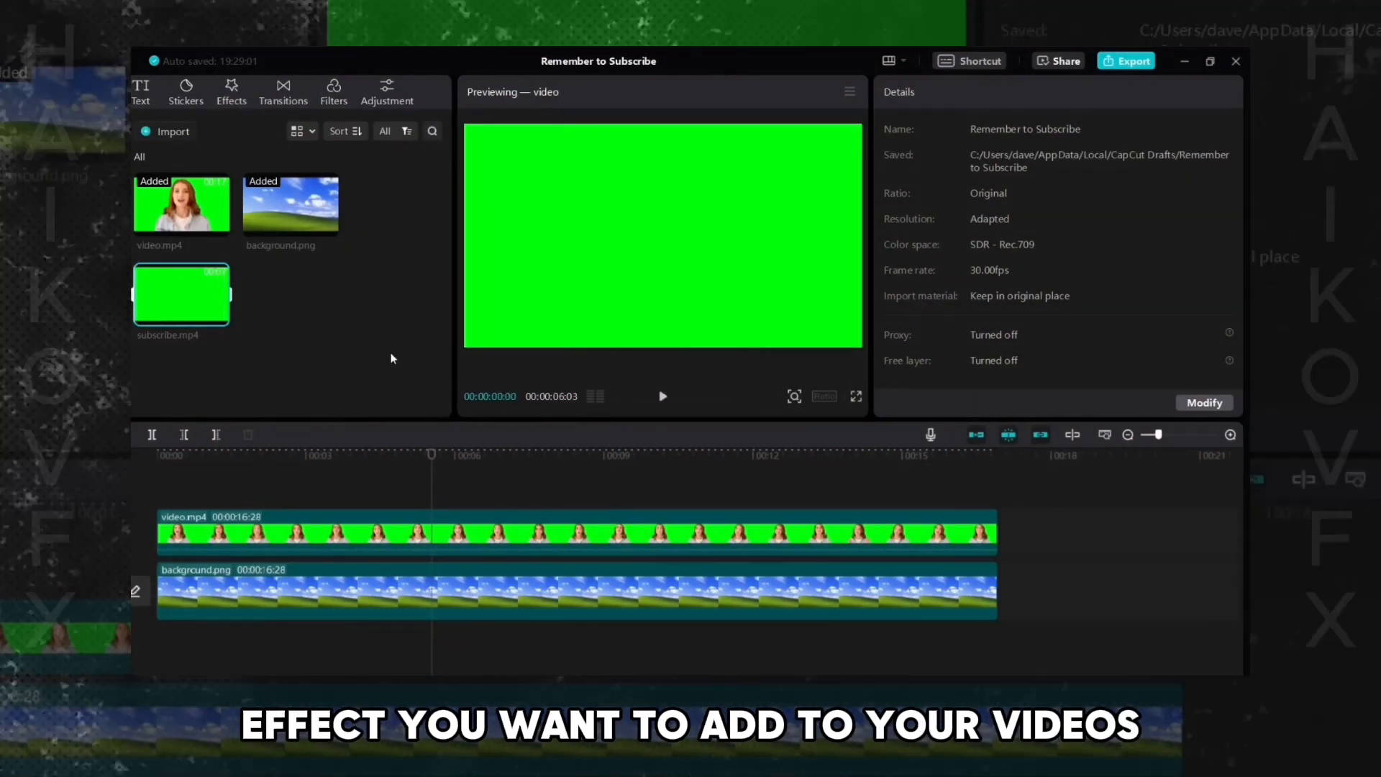
- Add subscribe.mp4 to a track above the video at about 5 seconds and play it
{"action": "left_click_drag", "start_coordinate": [185, 300], "coordinate": [211, 312]}
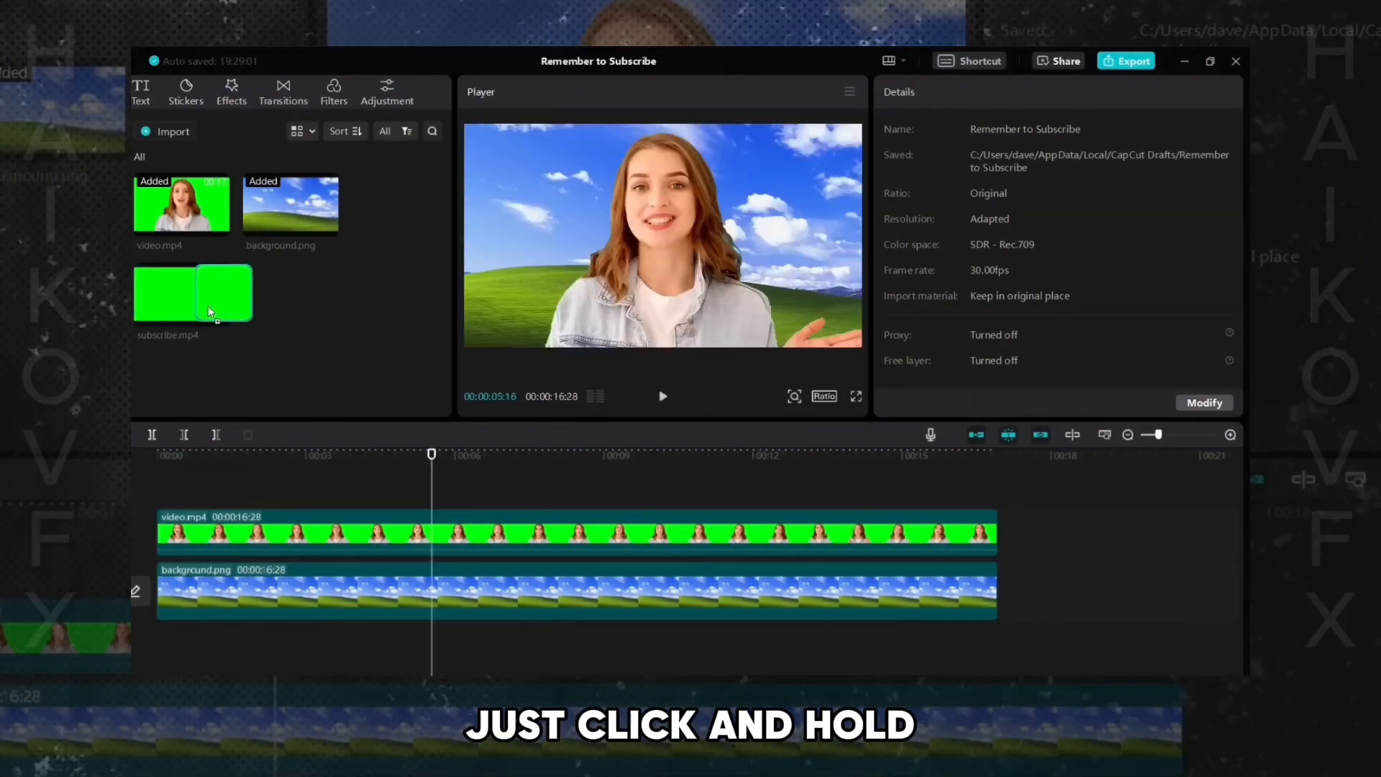
{"action": "left_click_drag", "start_coordinate": [317, 310], "coordinate": [446, 495]}
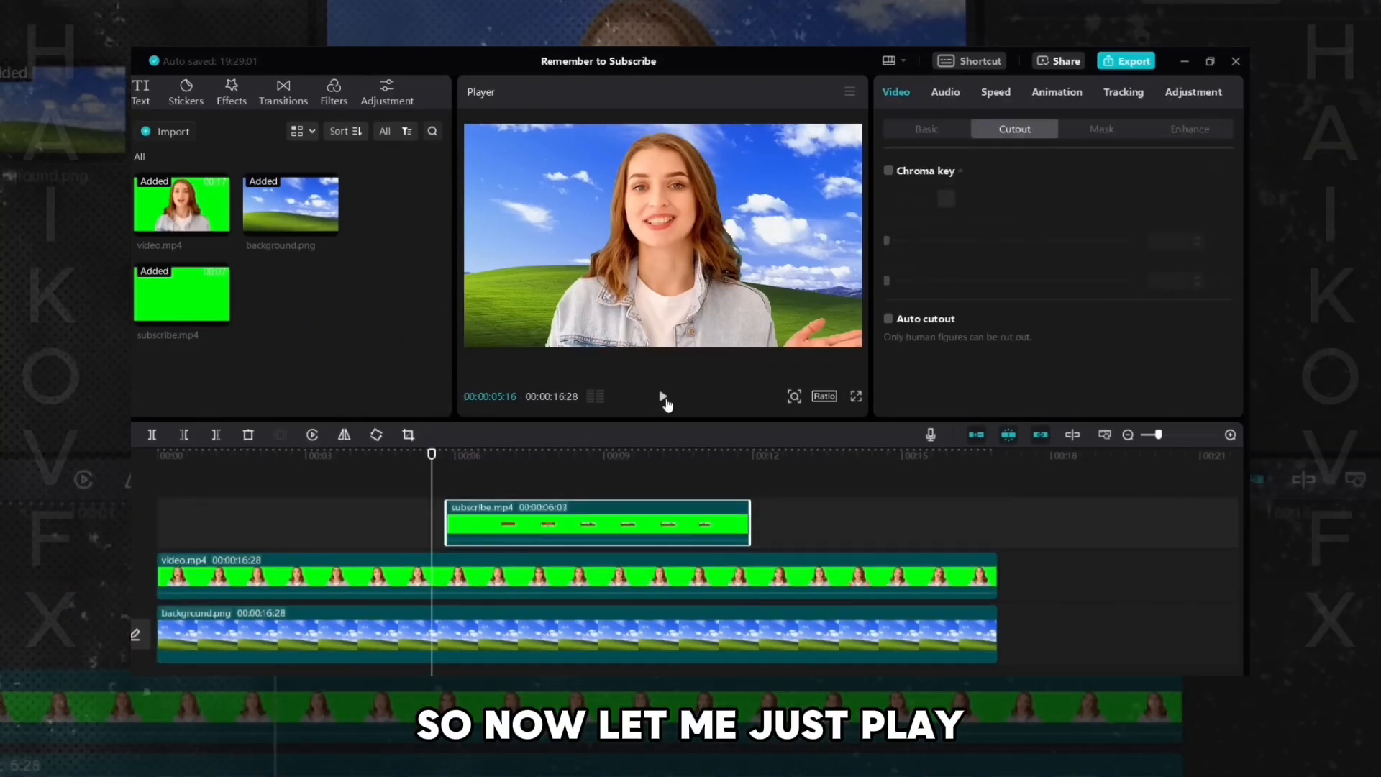
{"action": "left_click", "coordinate": [663, 397]}
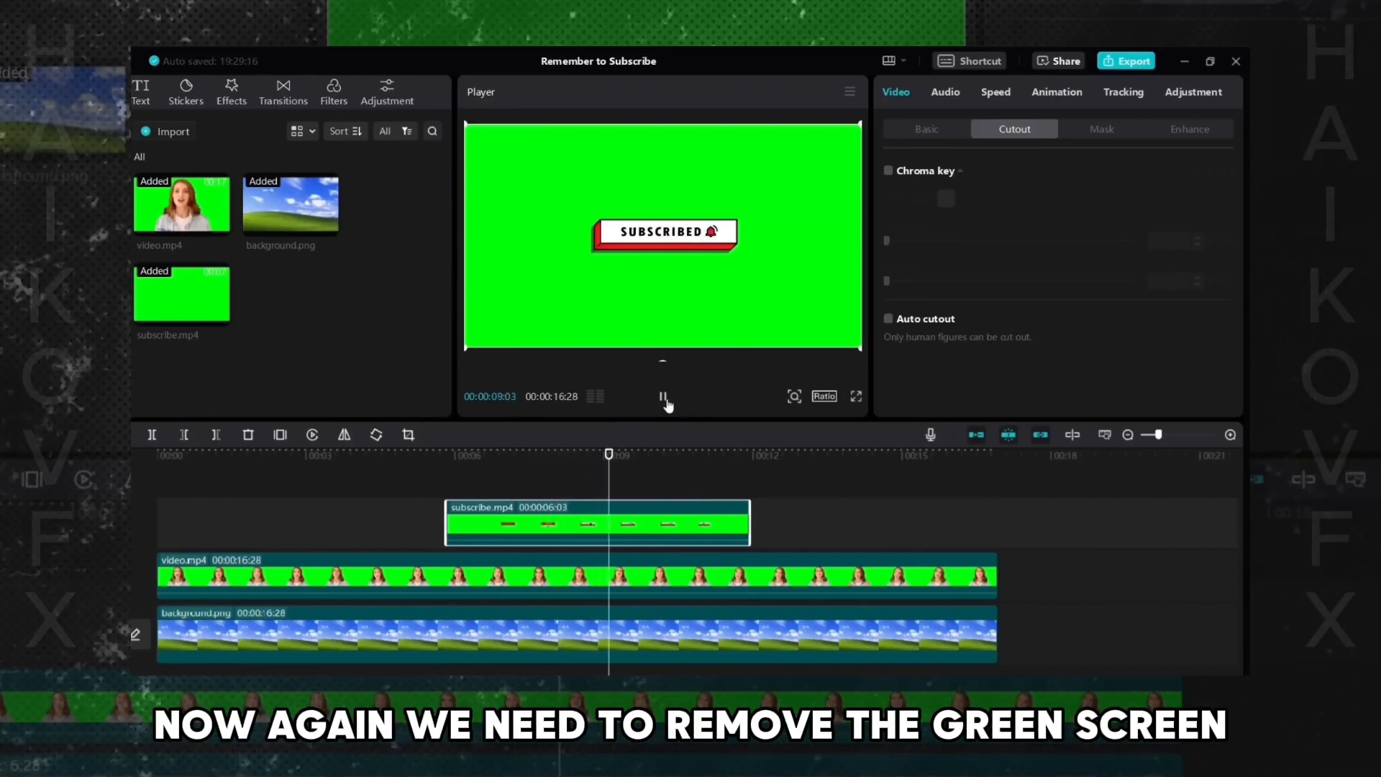
{"action": "left_click", "coordinate": [663, 397]}
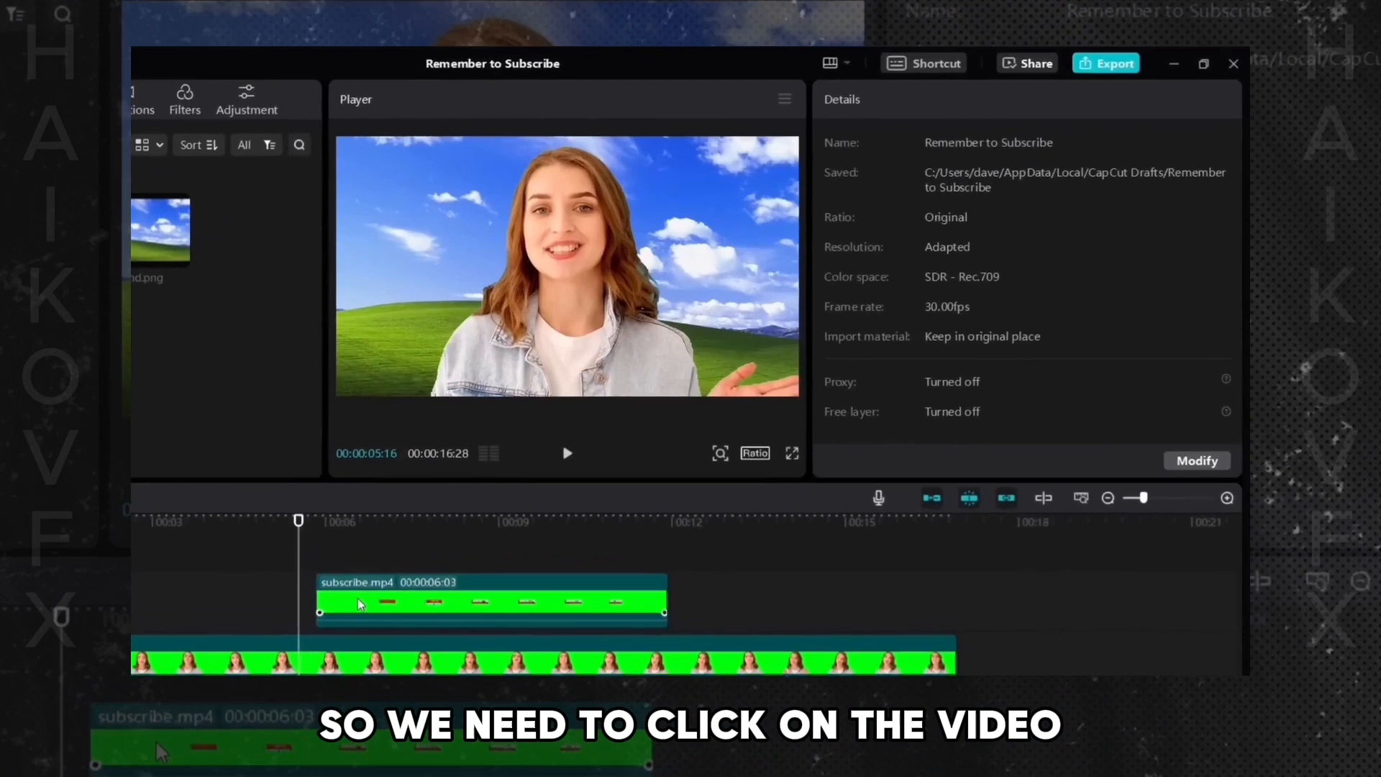
- Enable Chroma key on the subscribe clip, pick its green colour and raise the Strength
{"action": "left_click", "coordinate": [484, 525]}
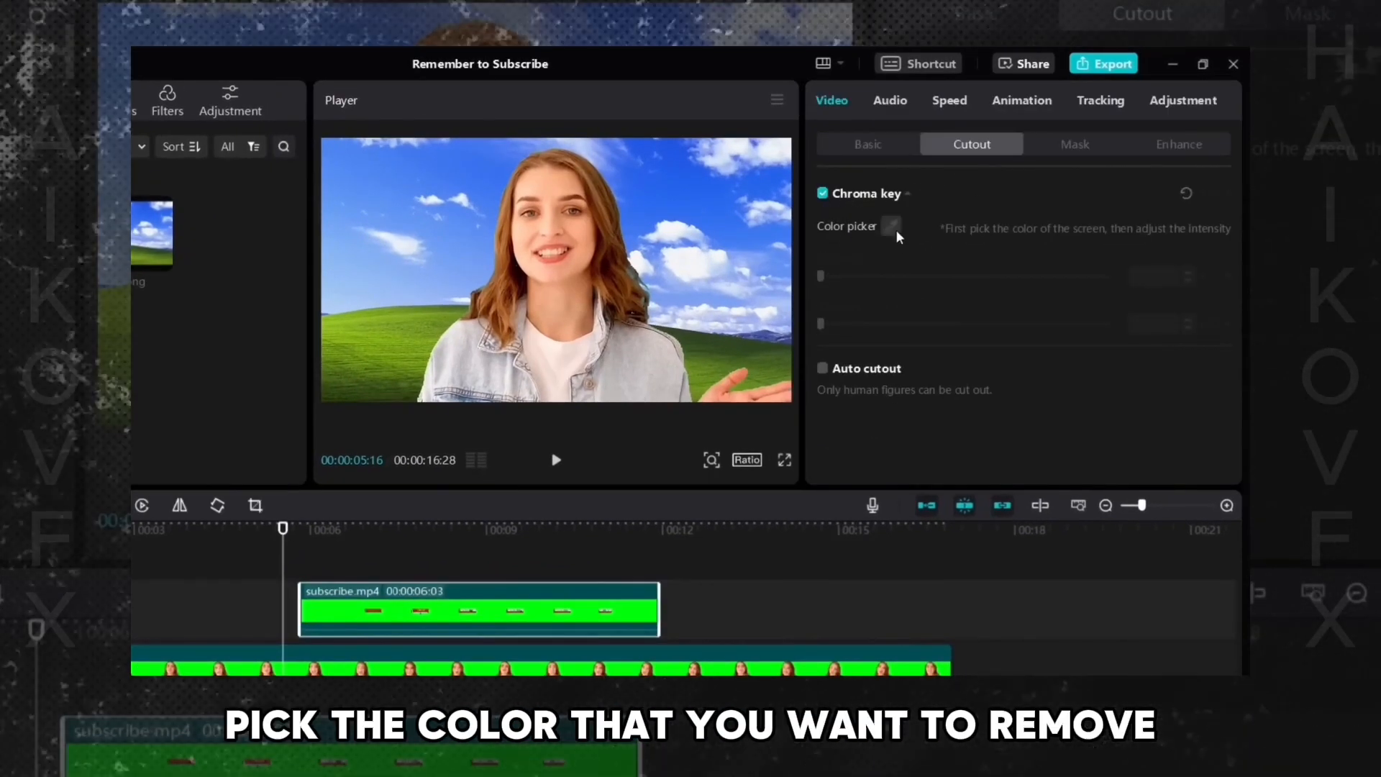
{"action": "left_click", "coordinate": [336, 530]}
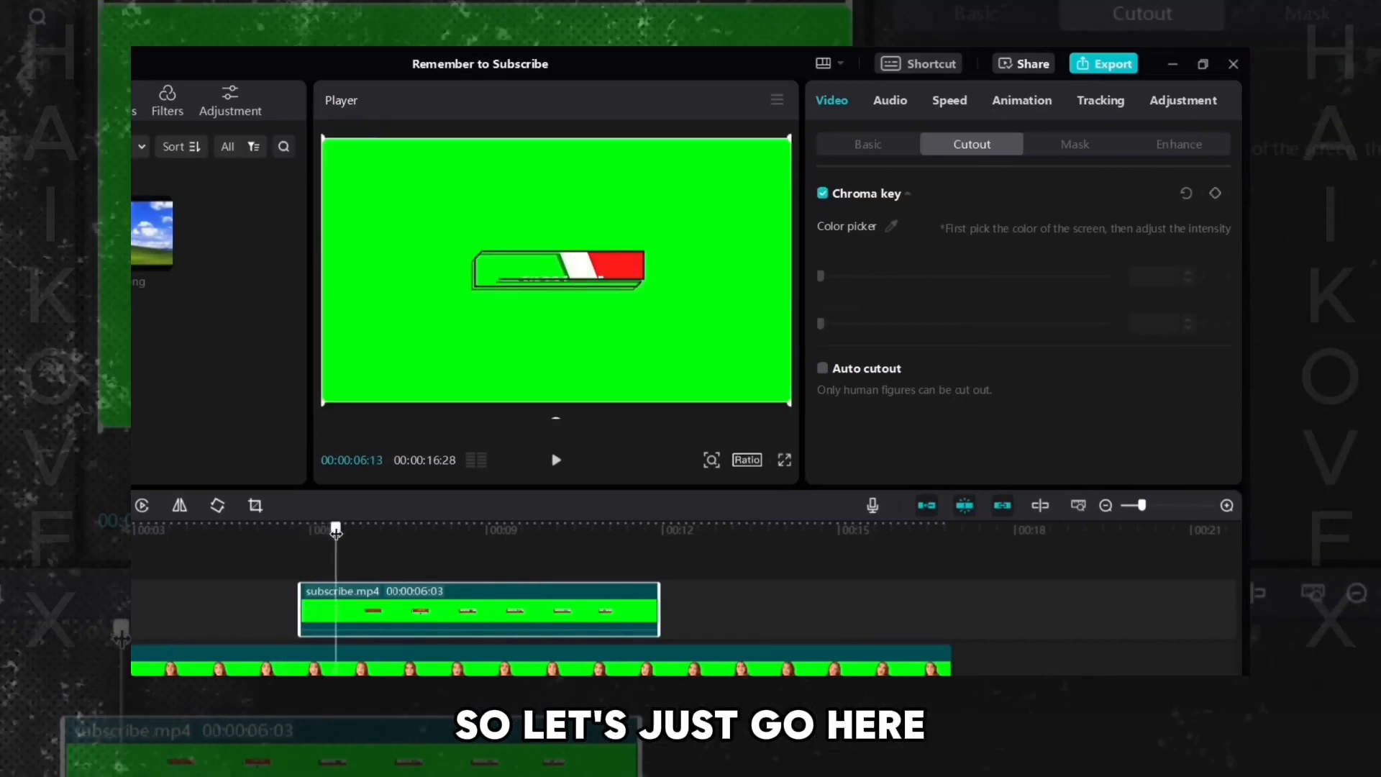
{"action": "left_click", "coordinate": [892, 227]}
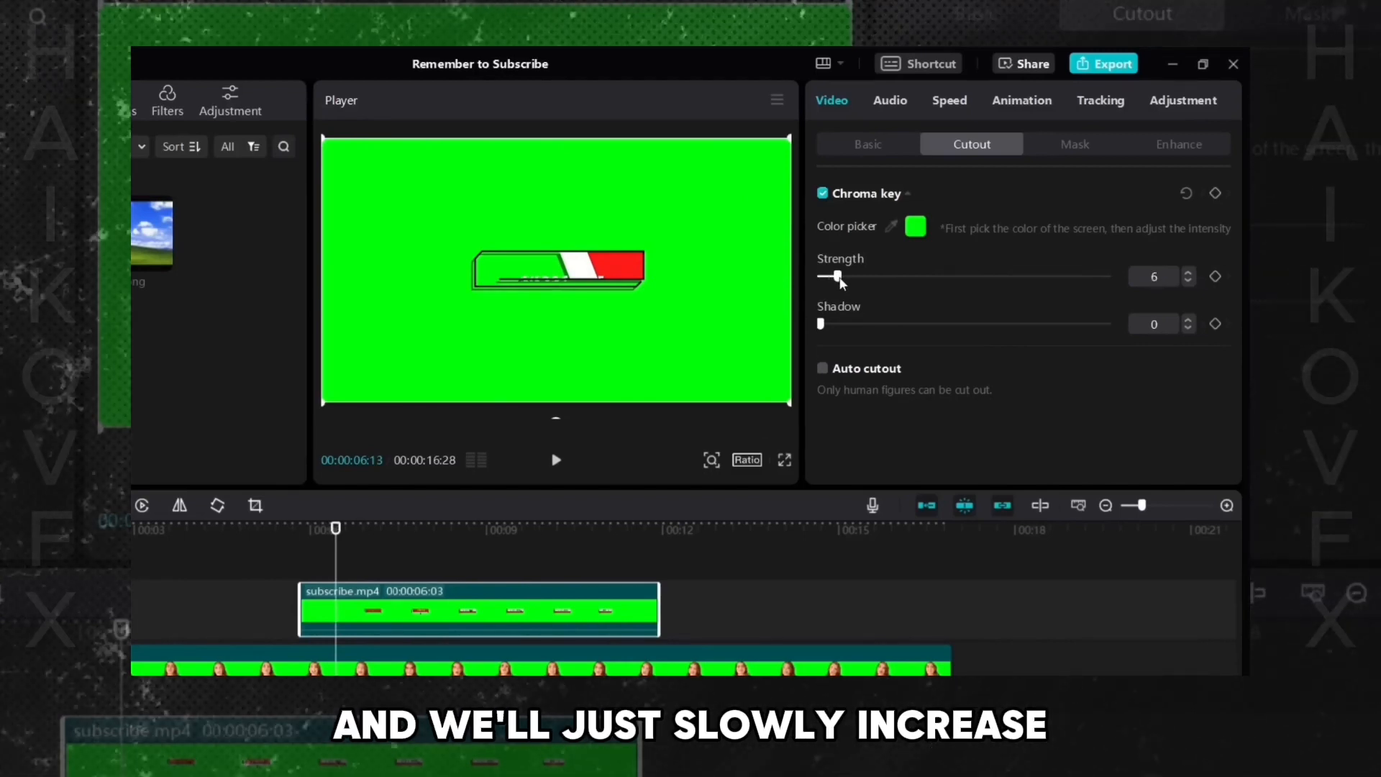
{"action": "left_click_drag", "start_coordinate": [841, 280], "coordinate": [909, 286]}
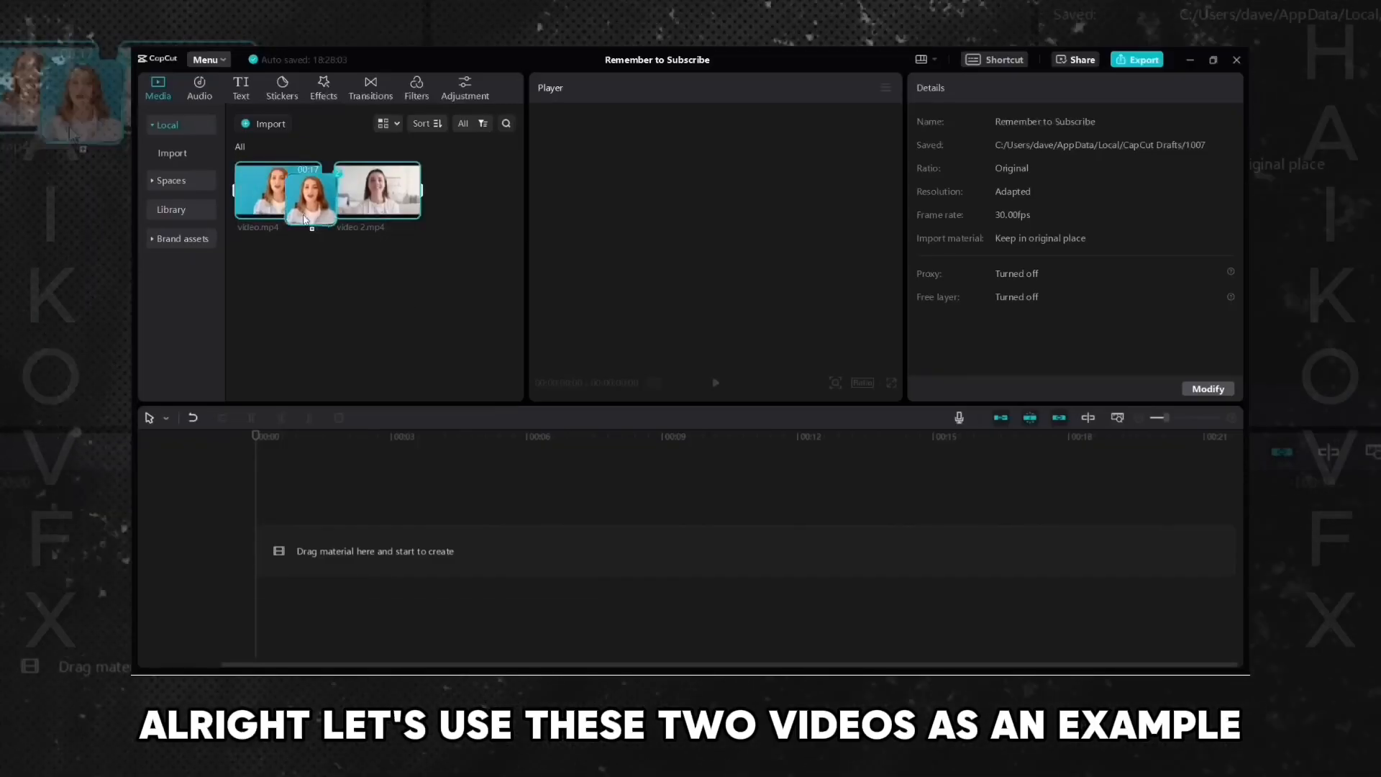
- Add video.mp4 and video 2.mp4 to the empty timeline
{"action": "left_click_drag", "start_coordinate": [304, 220], "coordinate": [310, 527]}
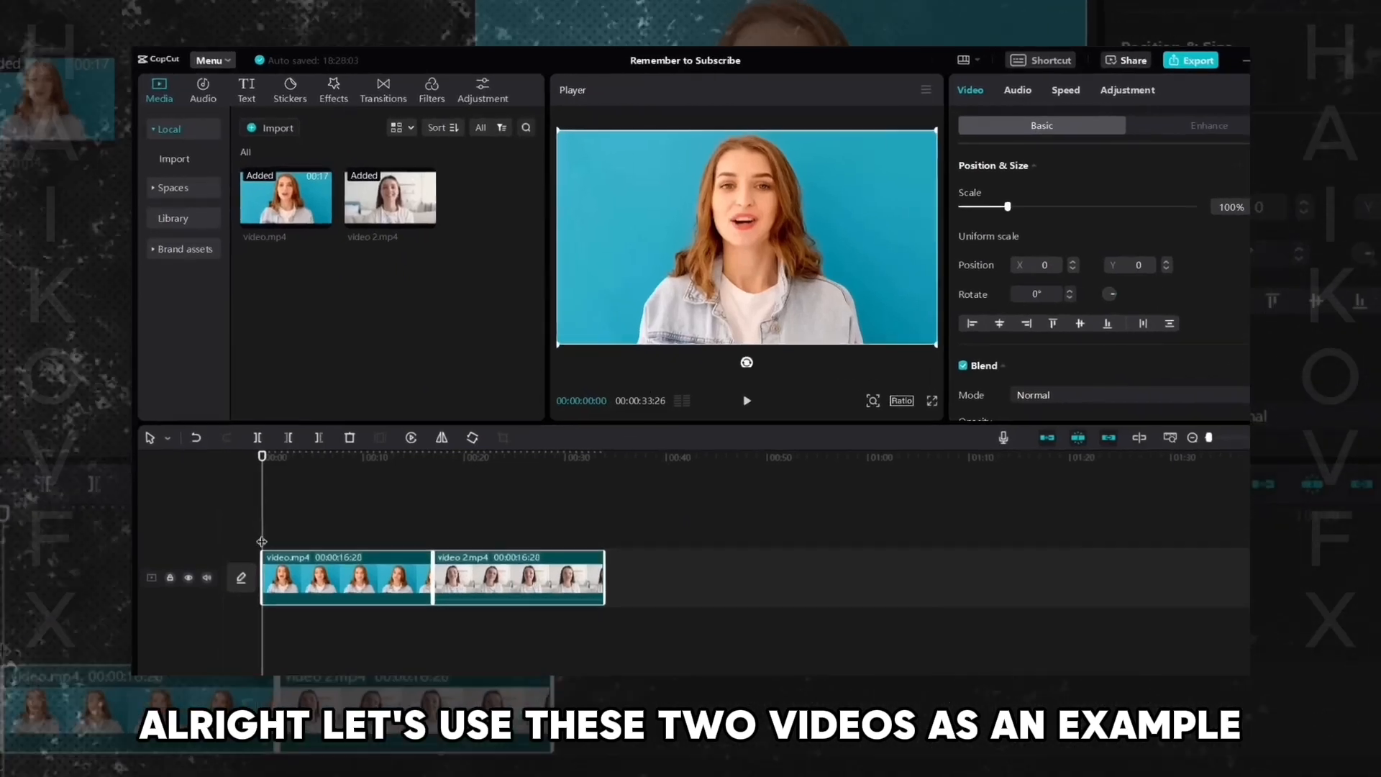
{"action": "left_click", "coordinate": [305, 500]}
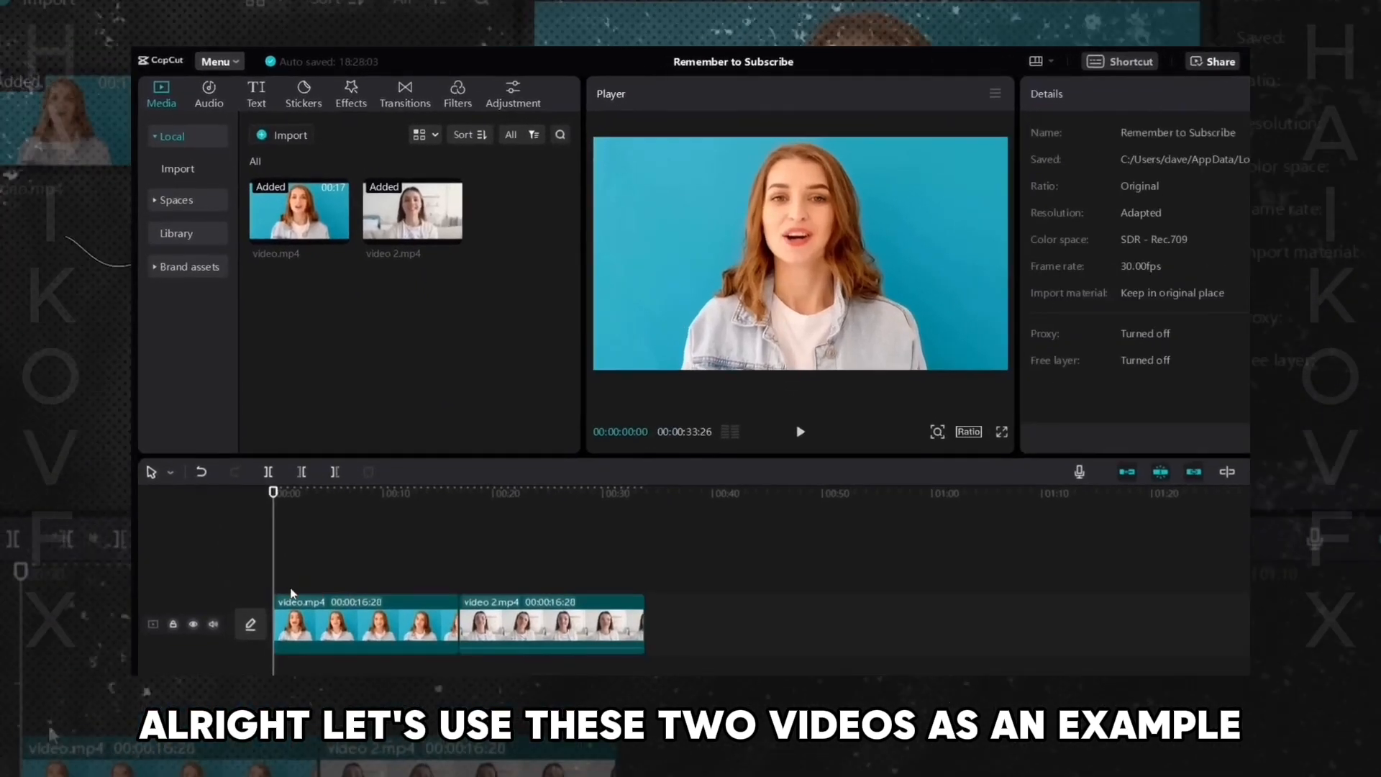
- Stack video 2.mp4 on a track above video.mp4, both starting at the beginning
{"action": "left_click", "coordinate": [538, 637]}
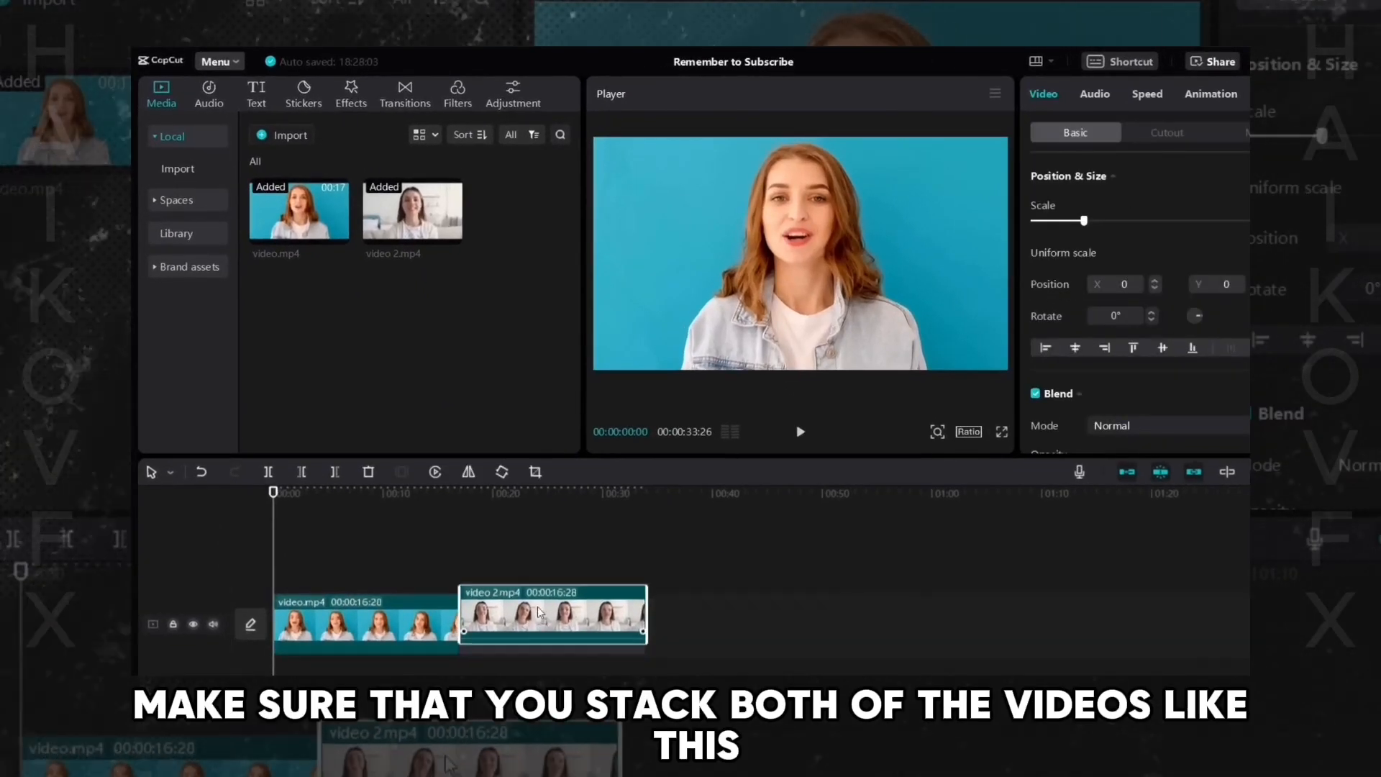
{"action": "left_click_drag", "start_coordinate": [541, 612], "coordinate": [457, 553]}
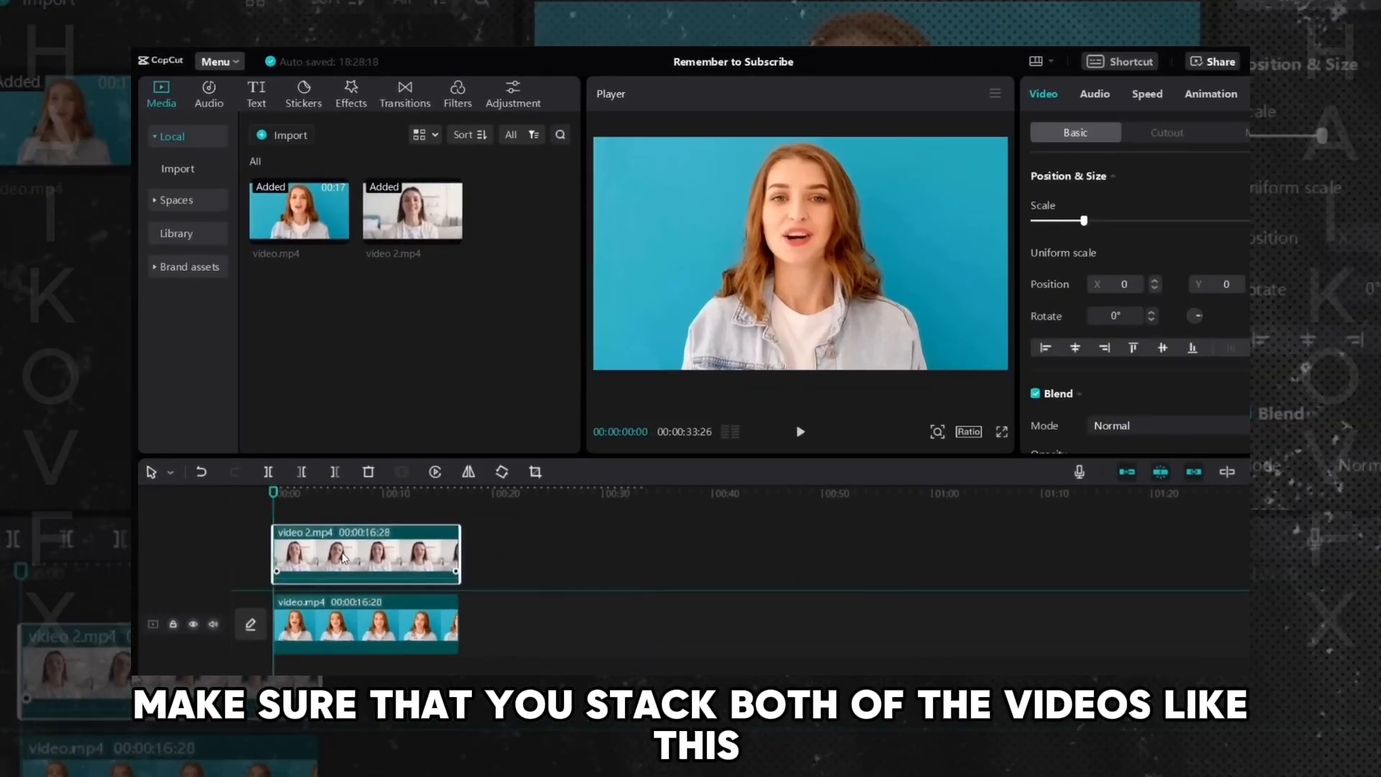
{"action": "left_click_drag", "start_coordinate": [338, 557], "coordinate": [338, 560]}
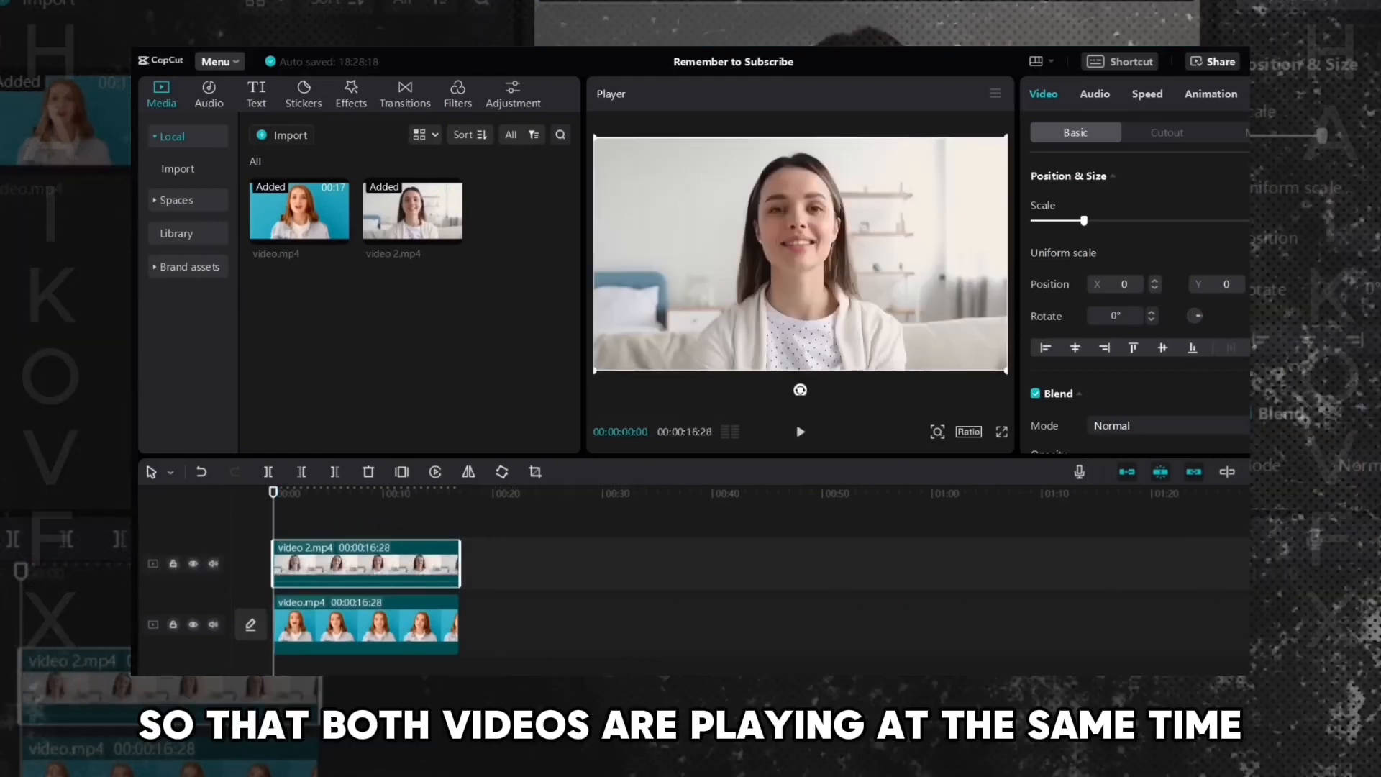
- Shift video 2.mp4 left in the frame to X position -831
{"action": "left_click", "coordinate": [1291, 472]}
{"action": "left_click", "coordinate": [260, 543]}
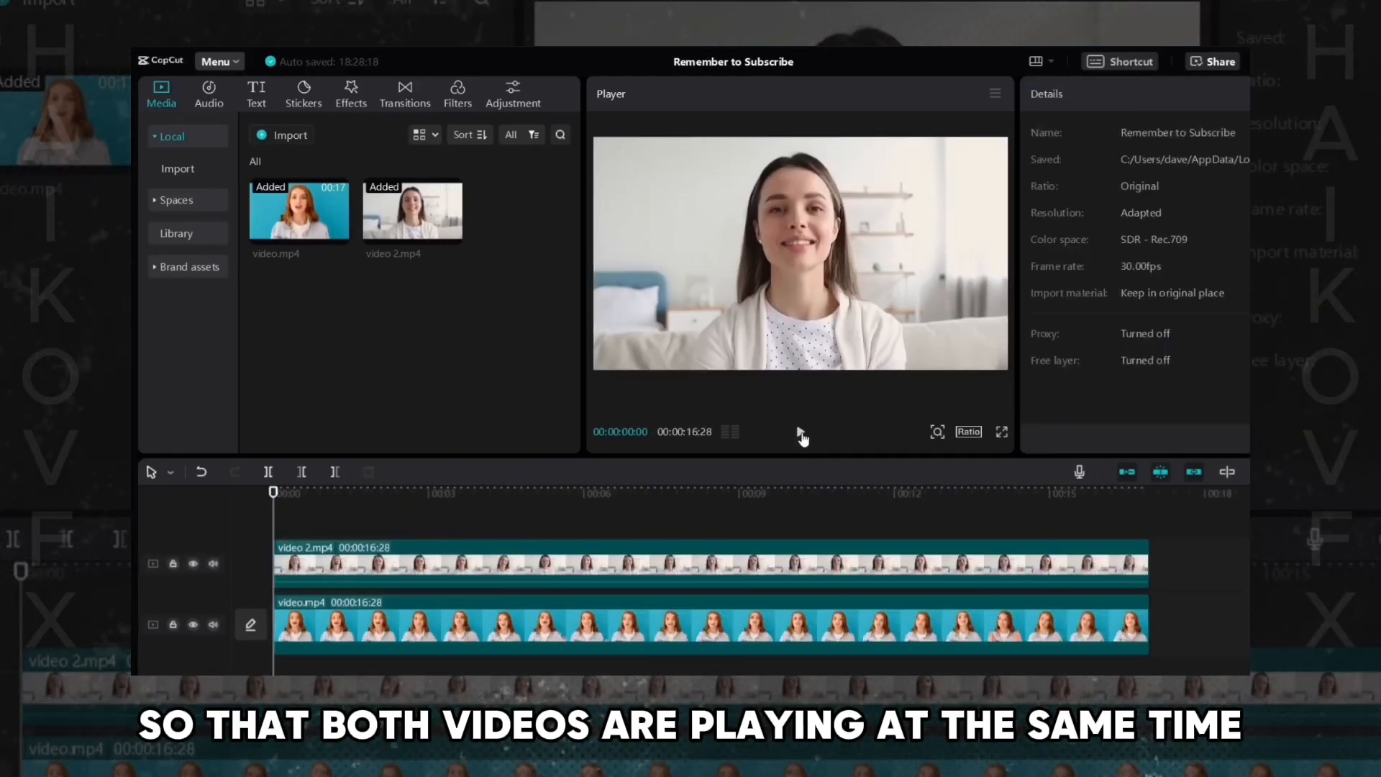
{"action": "left_click", "coordinate": [802, 432]}
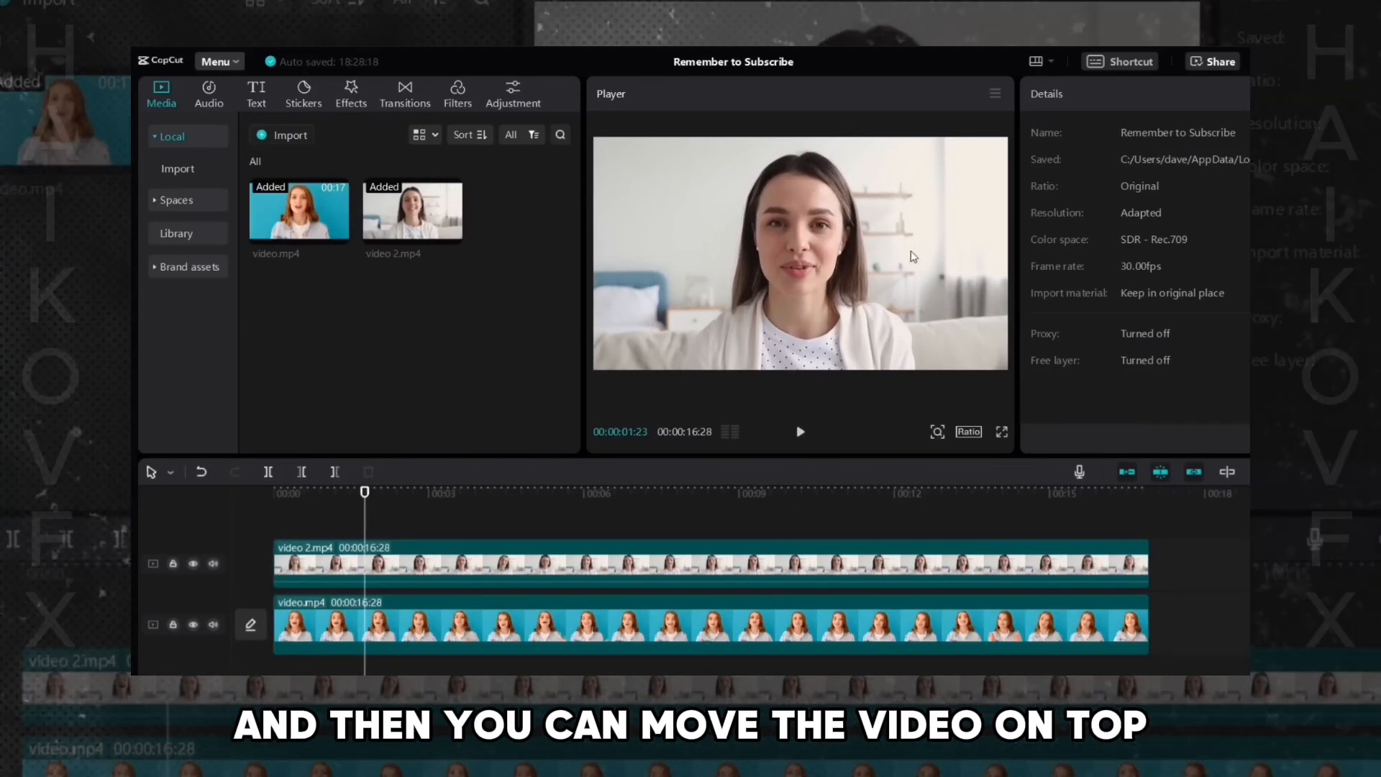
{"action": "left_click", "coordinate": [792, 254]}
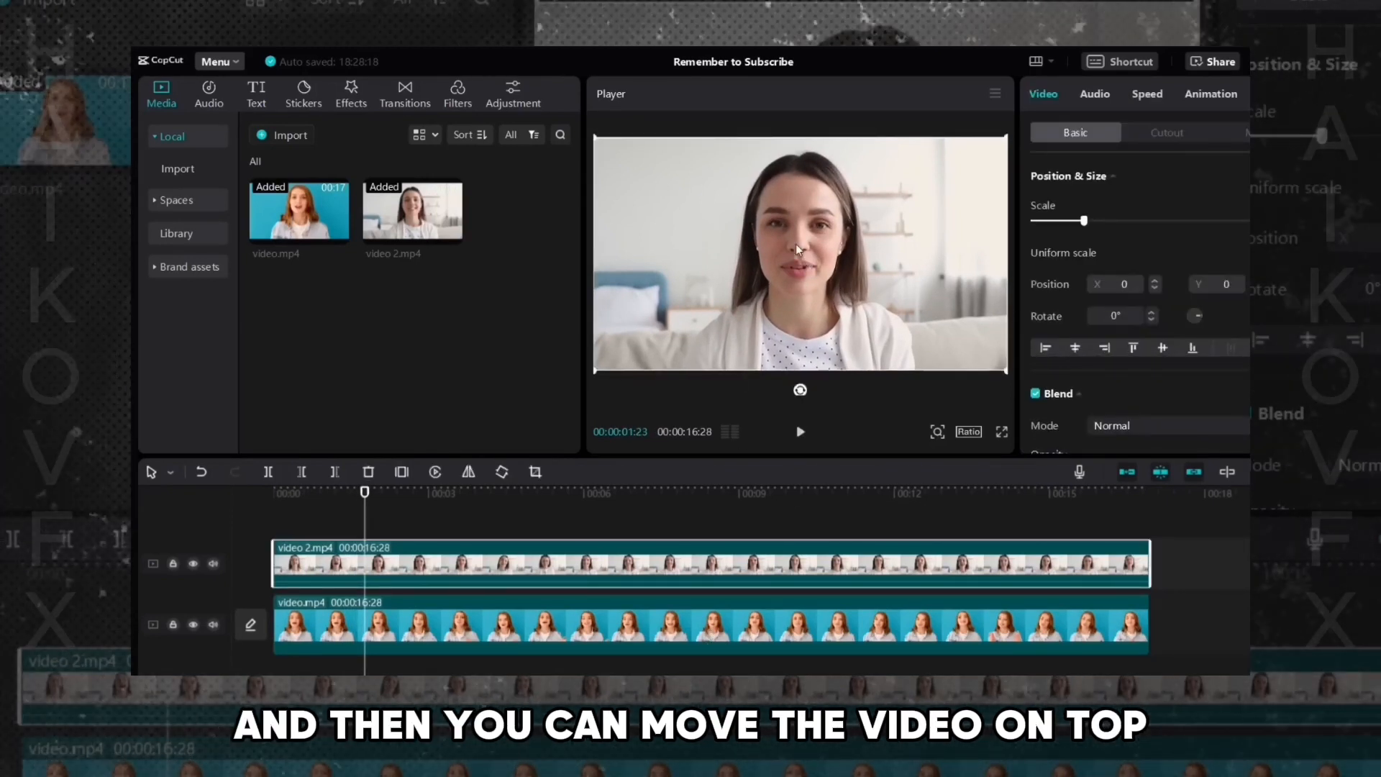
{"action": "left_click_drag", "start_coordinate": [817, 268], "coordinate": [722, 261]}
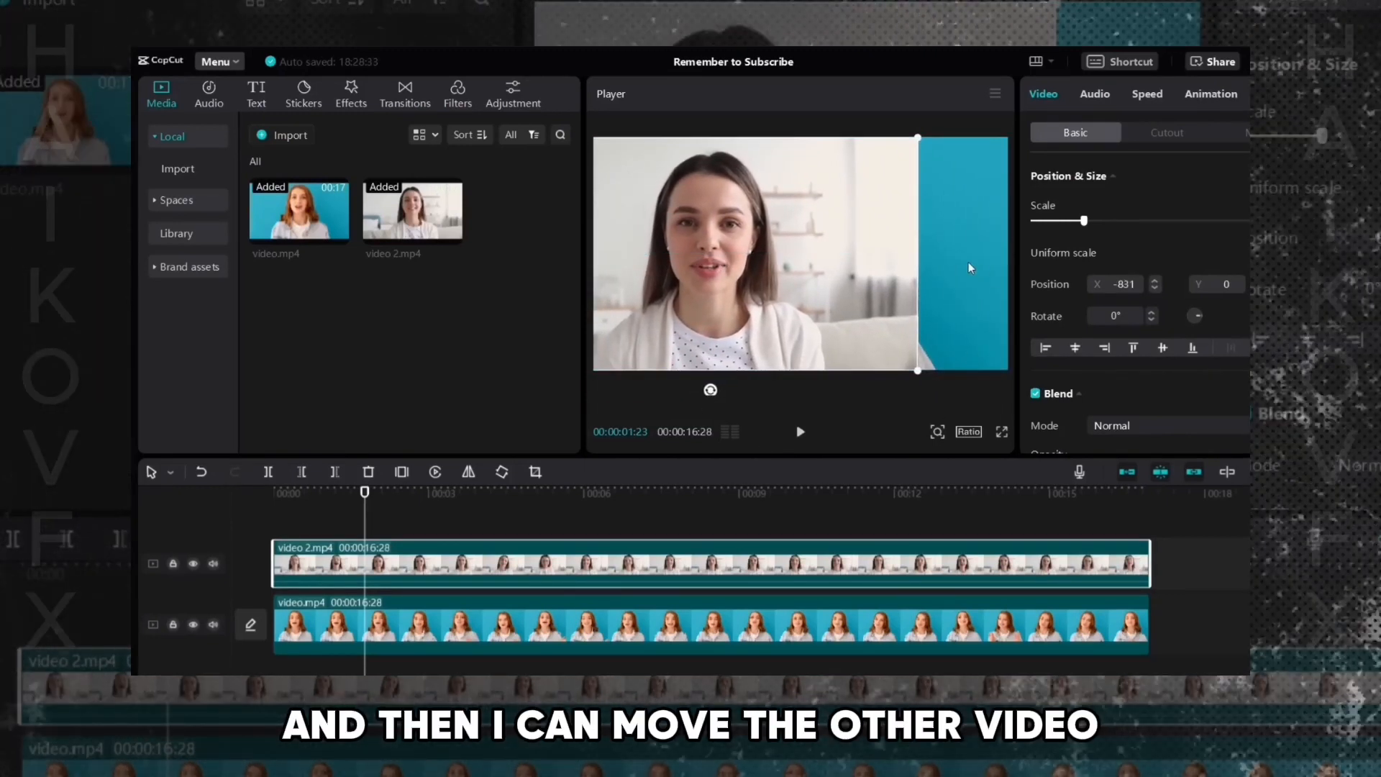
- Shift video.mp4 right in the frame to X position 955
{"action": "left_click", "coordinate": [968, 301]}
{"action": "left_click_drag", "start_coordinate": [958, 277], "coordinate": [992, 268]}
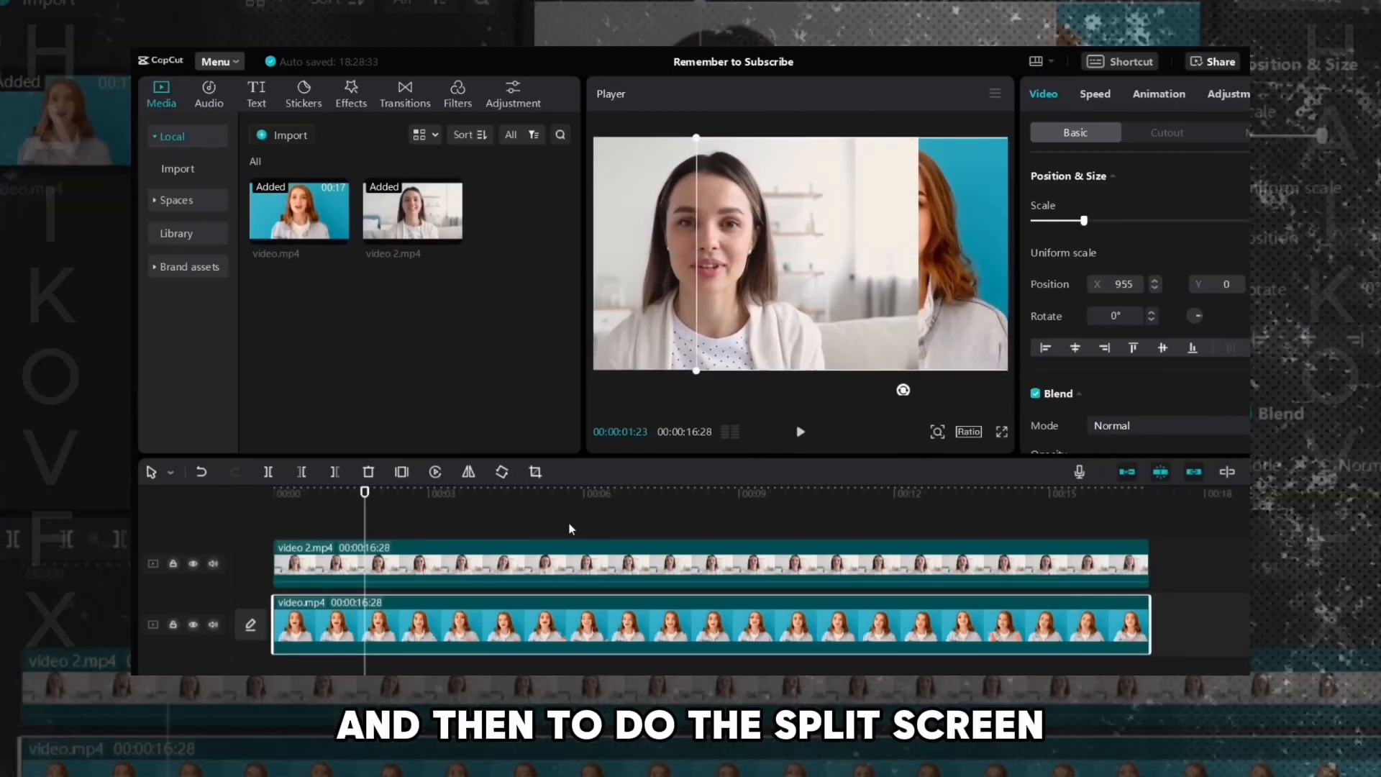
- Apply a Split mask to video 2.mp4 and rotate it to -90° for a vertical split
{"action": "left_click", "coordinate": [422, 570]}
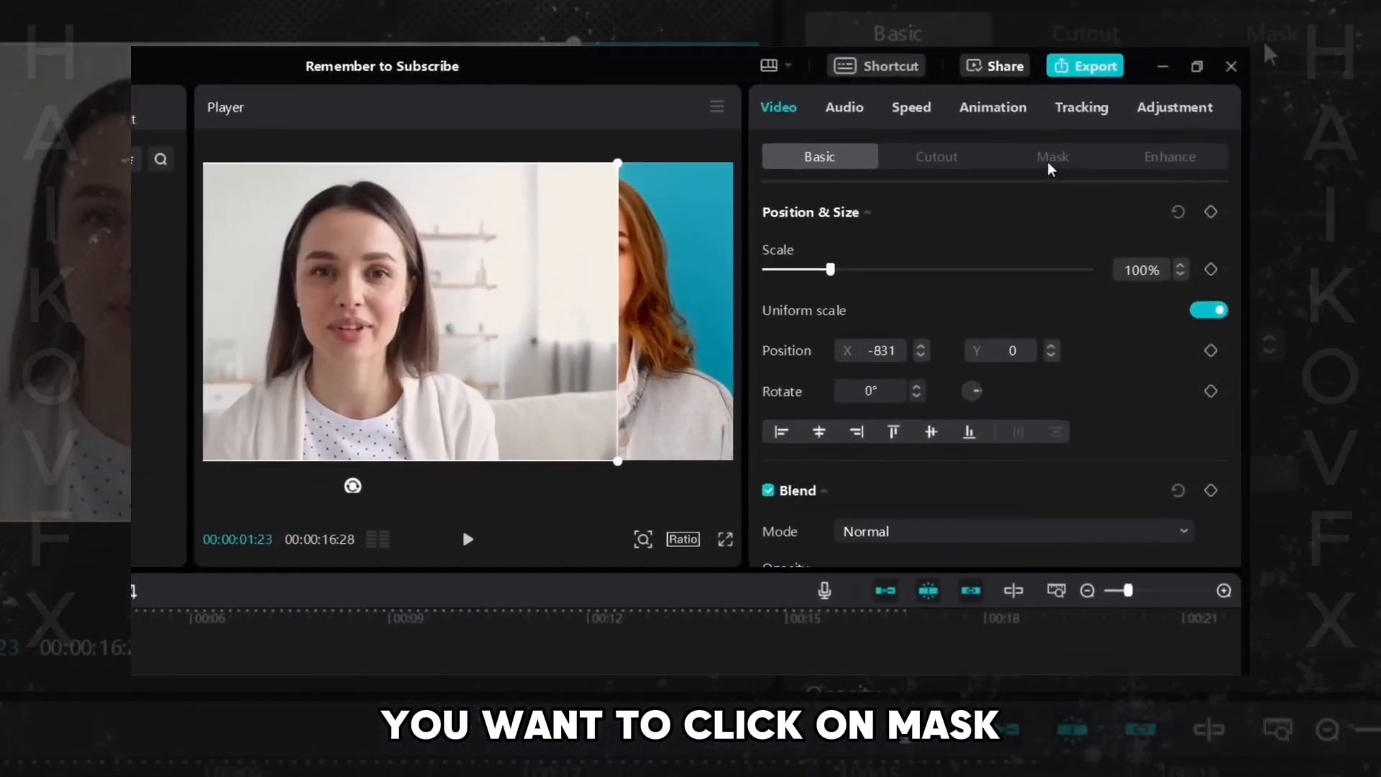
{"action": "left_click", "coordinate": [1052, 159]}
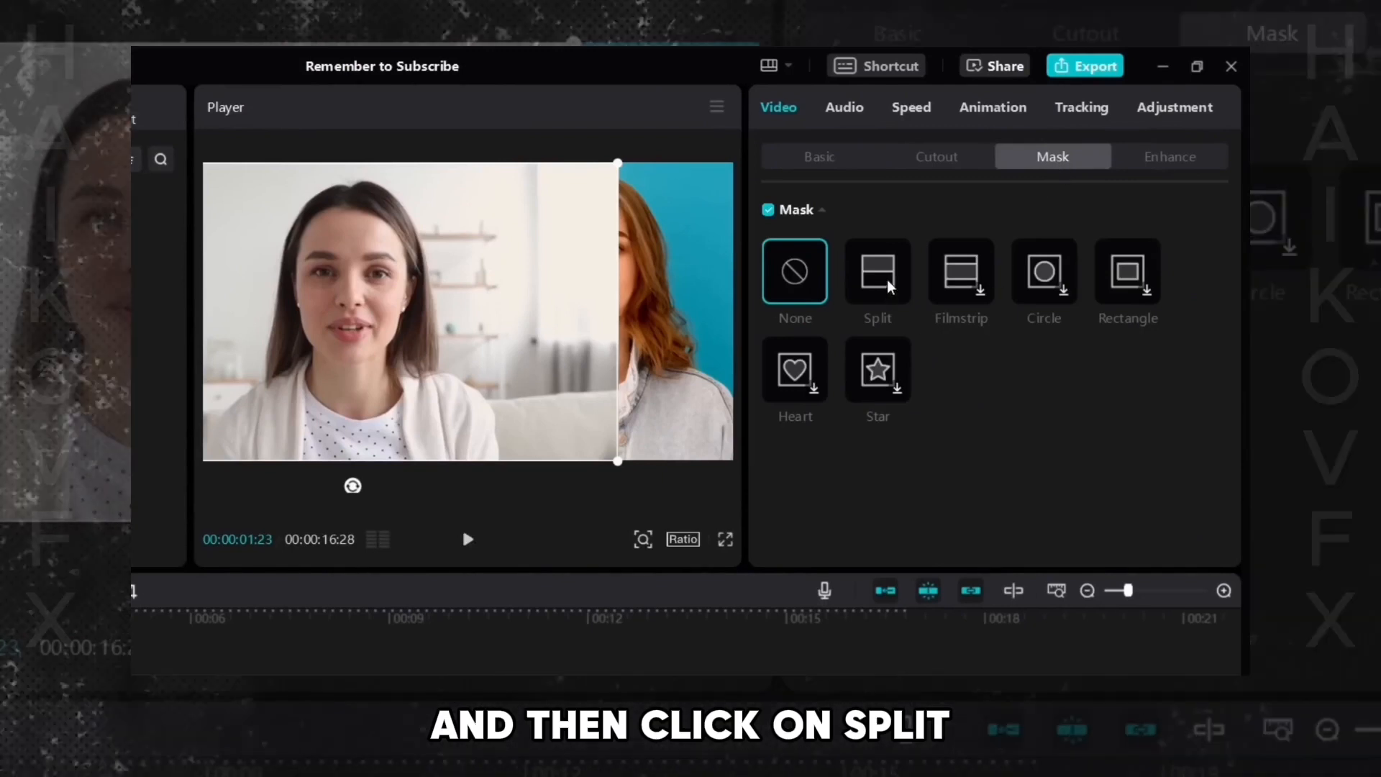
{"action": "left_click", "coordinate": [887, 289]}
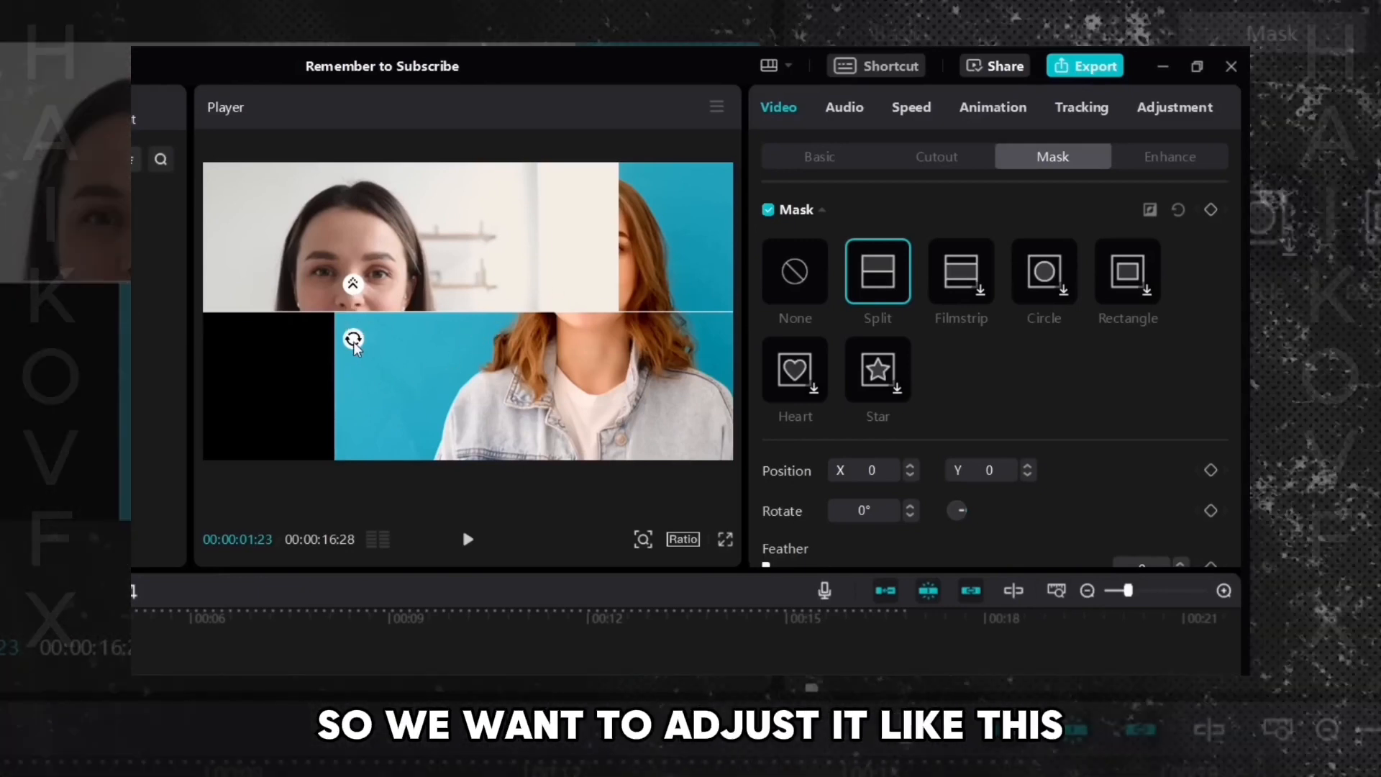
{"action": "left_click_drag", "start_coordinate": [353, 344], "coordinate": [441, 327]}
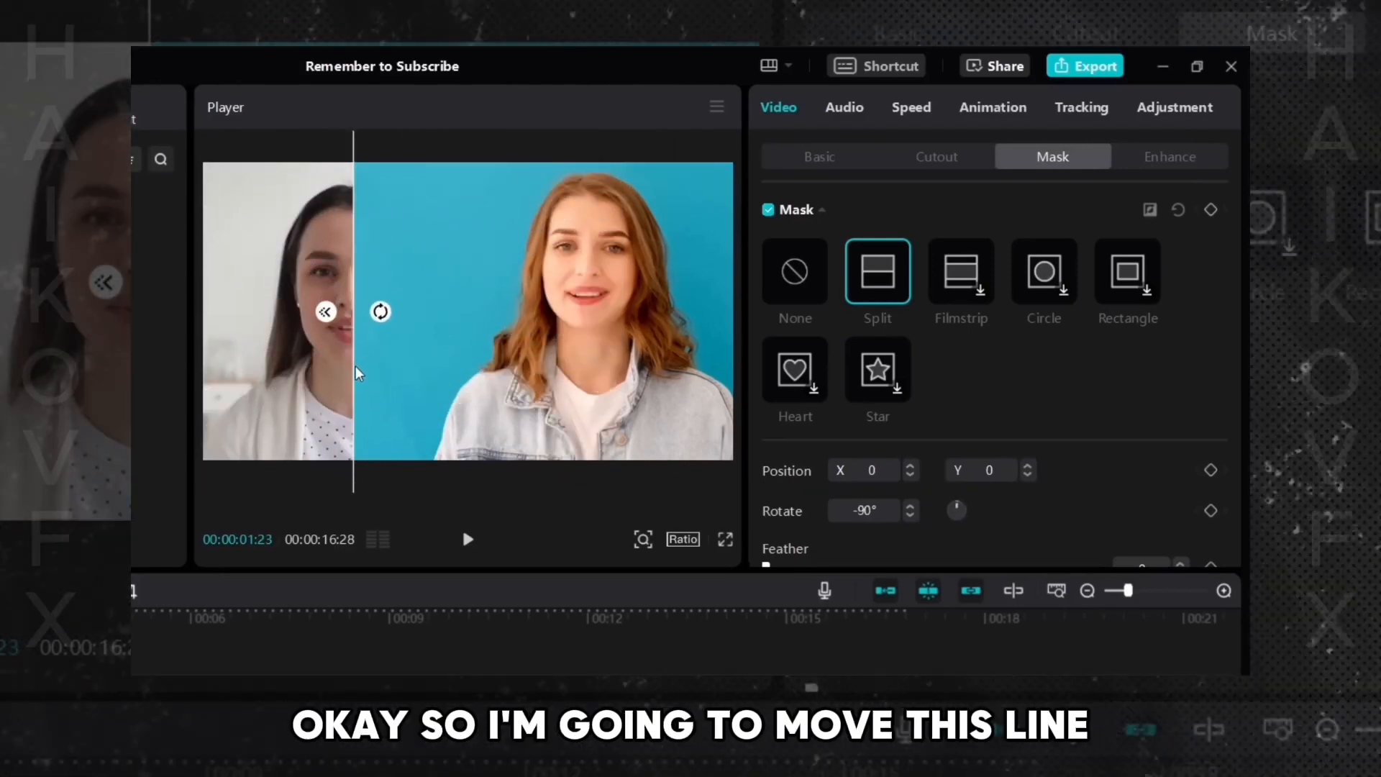
- Move the vertical split mask line to the centre of the frame and play back the split-screen result
{"action": "left_click_drag", "start_coordinate": [354, 372], "coordinate": [472, 413]}
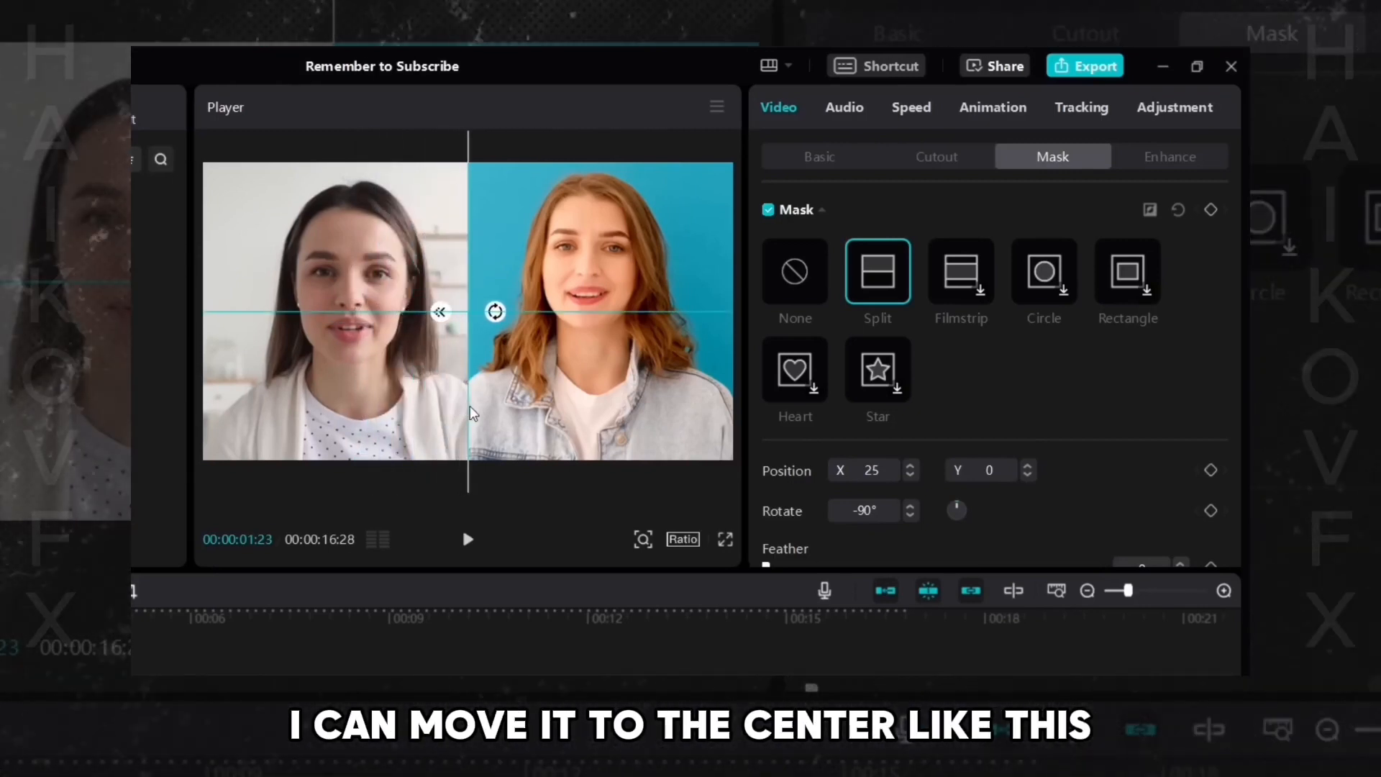
{"action": "left_click", "coordinate": [462, 525]}
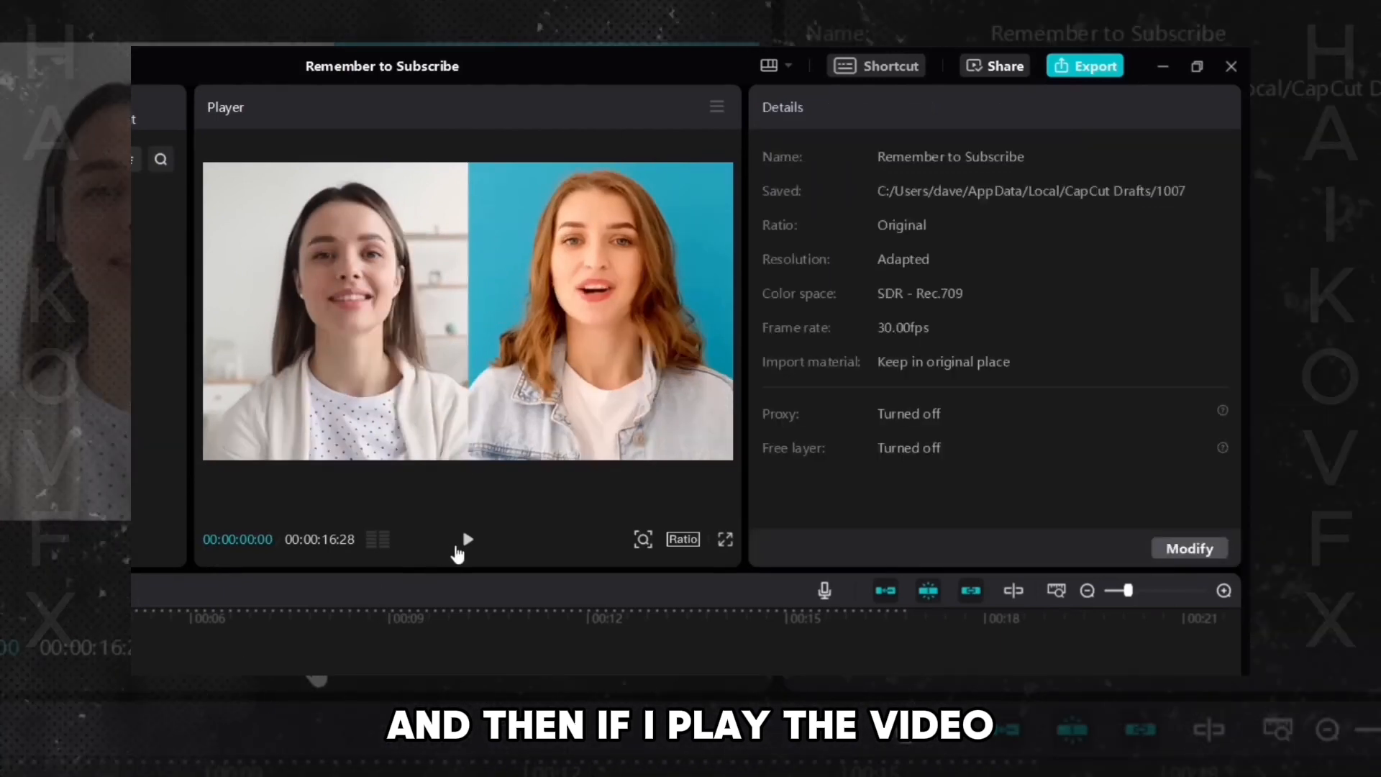
{"action": "left_click", "coordinate": [467, 538]}
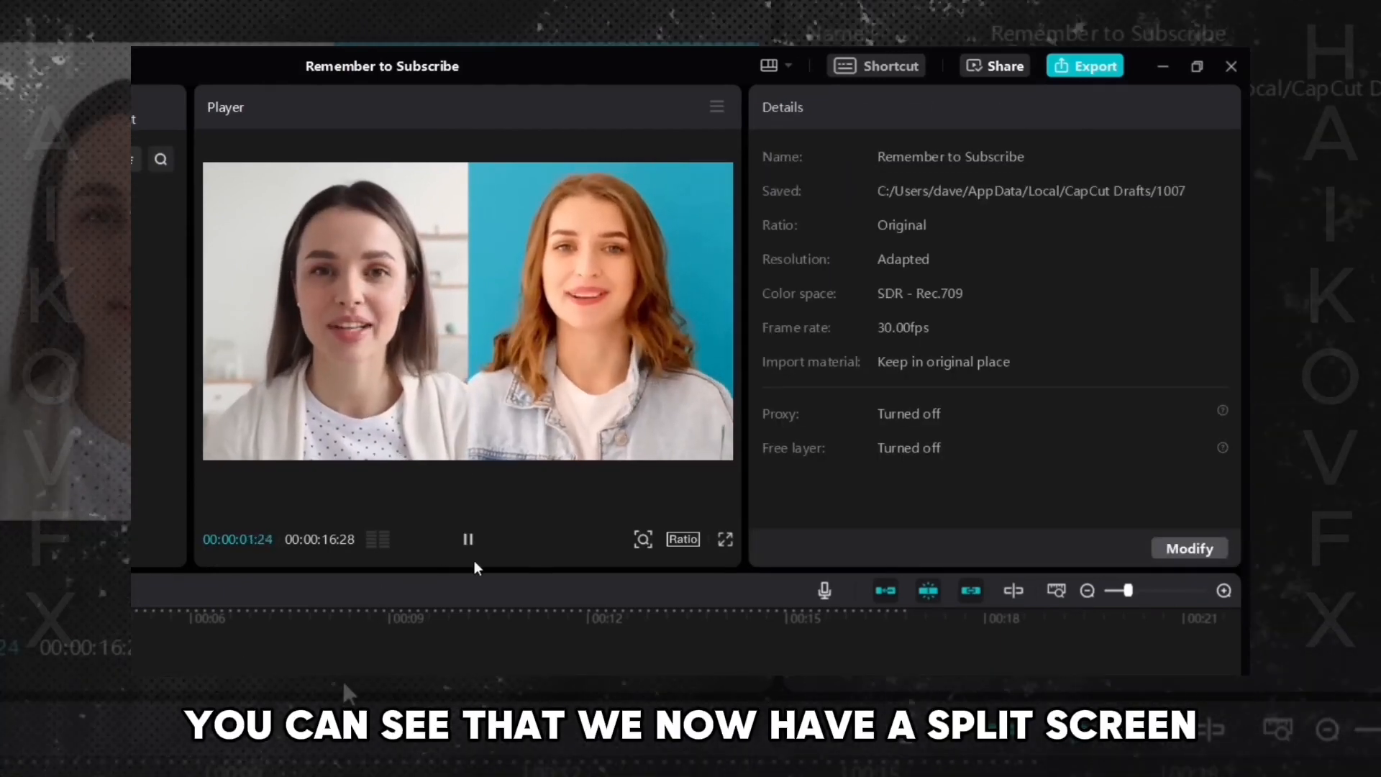
{"action": "left_click", "coordinate": [468, 542]}
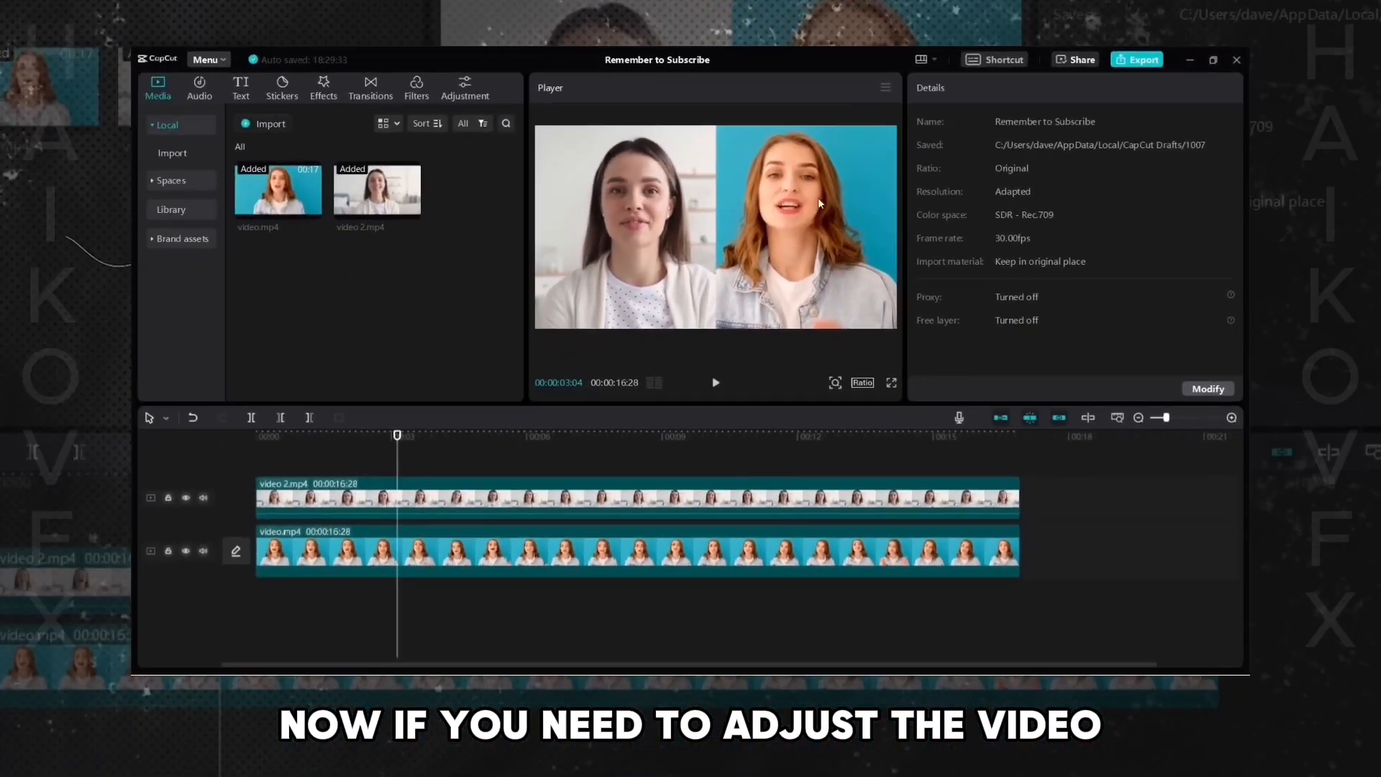
- Shift video 2.mp4 rightward in the frame to X position about -587
{"action": "left_click", "coordinate": [409, 505]}
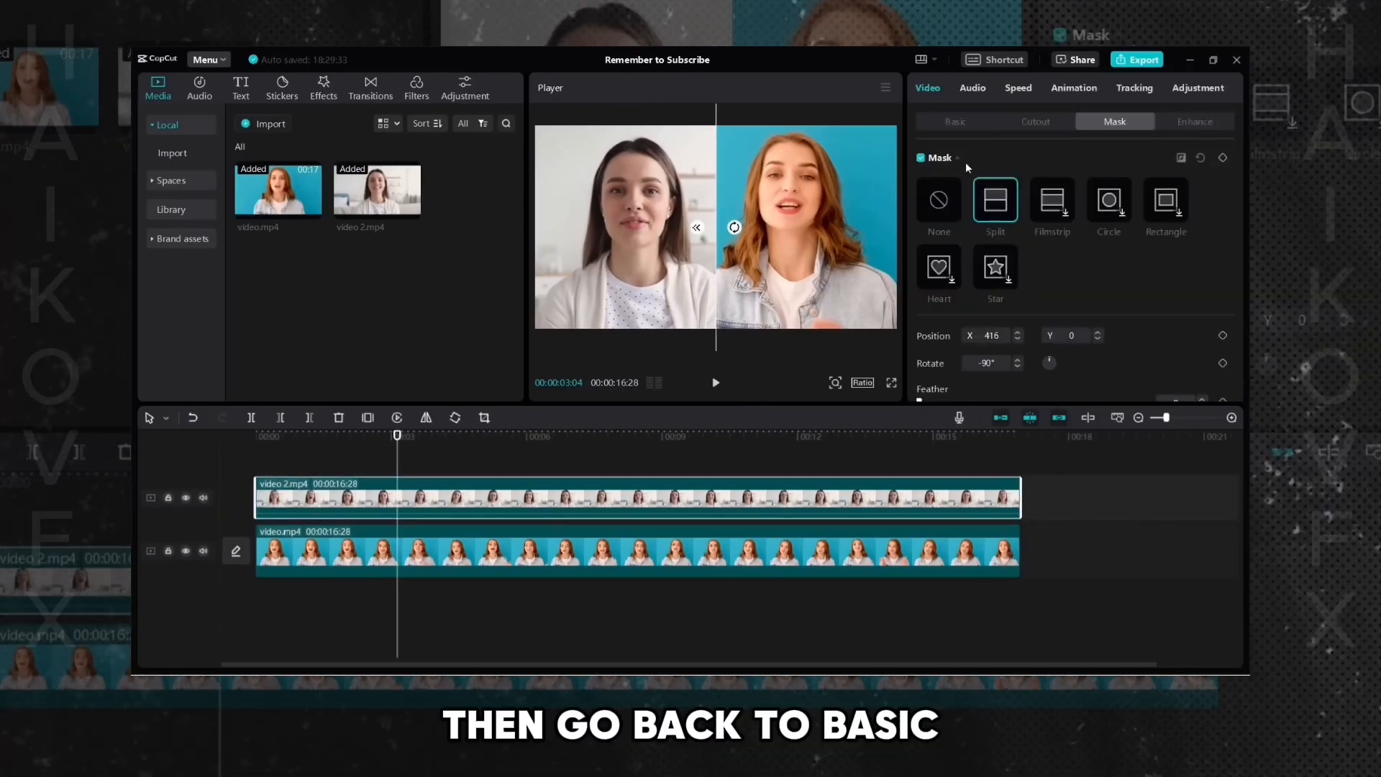
{"action": "left_click", "coordinate": [955, 122]}
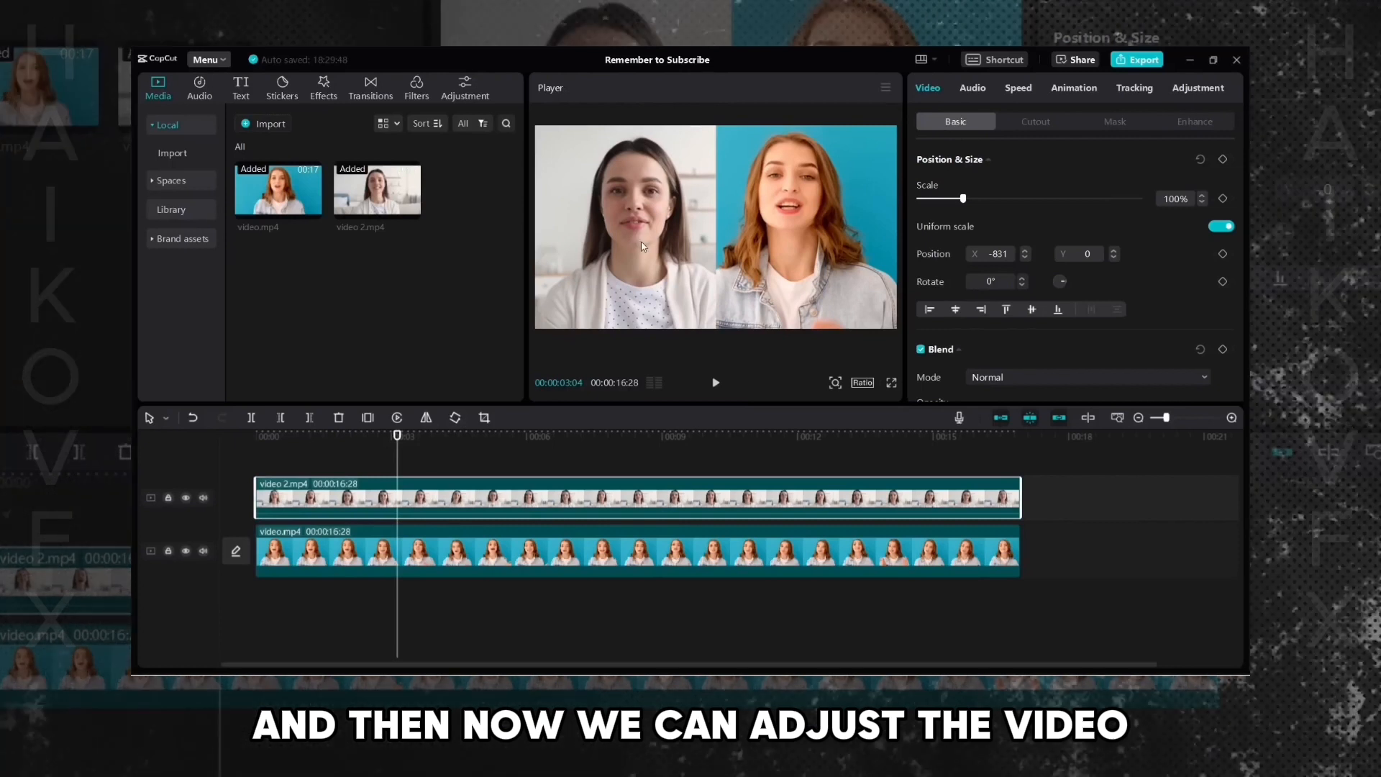
{"action": "left_click", "coordinate": [643, 246]}
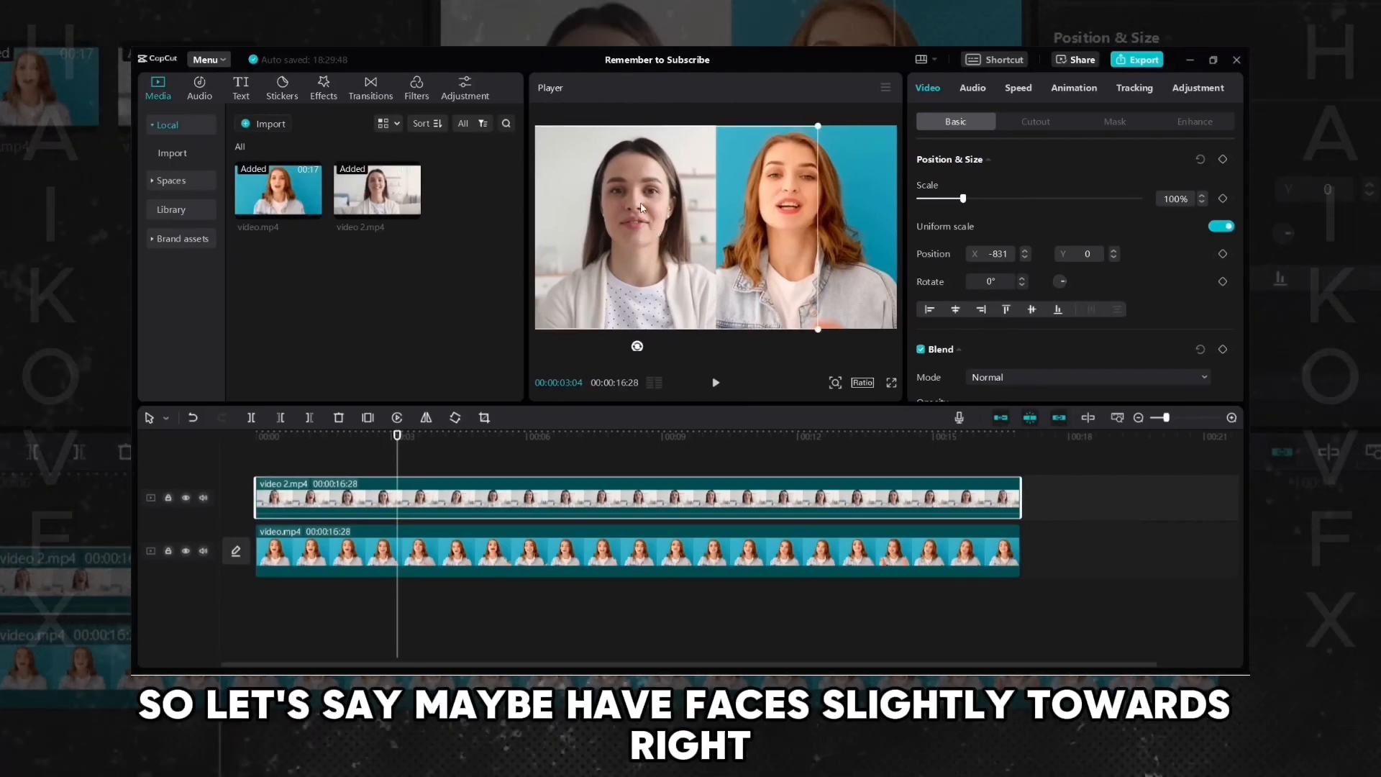
{"action": "mouse_move", "coordinate": [650, 225]}
{"action": "left_mouse_down"}
{"action": "mouse_move", "coordinate": [673, 225]}
{"action": "mouse_move", "coordinate": [620, 231]}
{"action": "mouse_move", "coordinate": [632, 232]}
{"action": "left_mouse_up"}
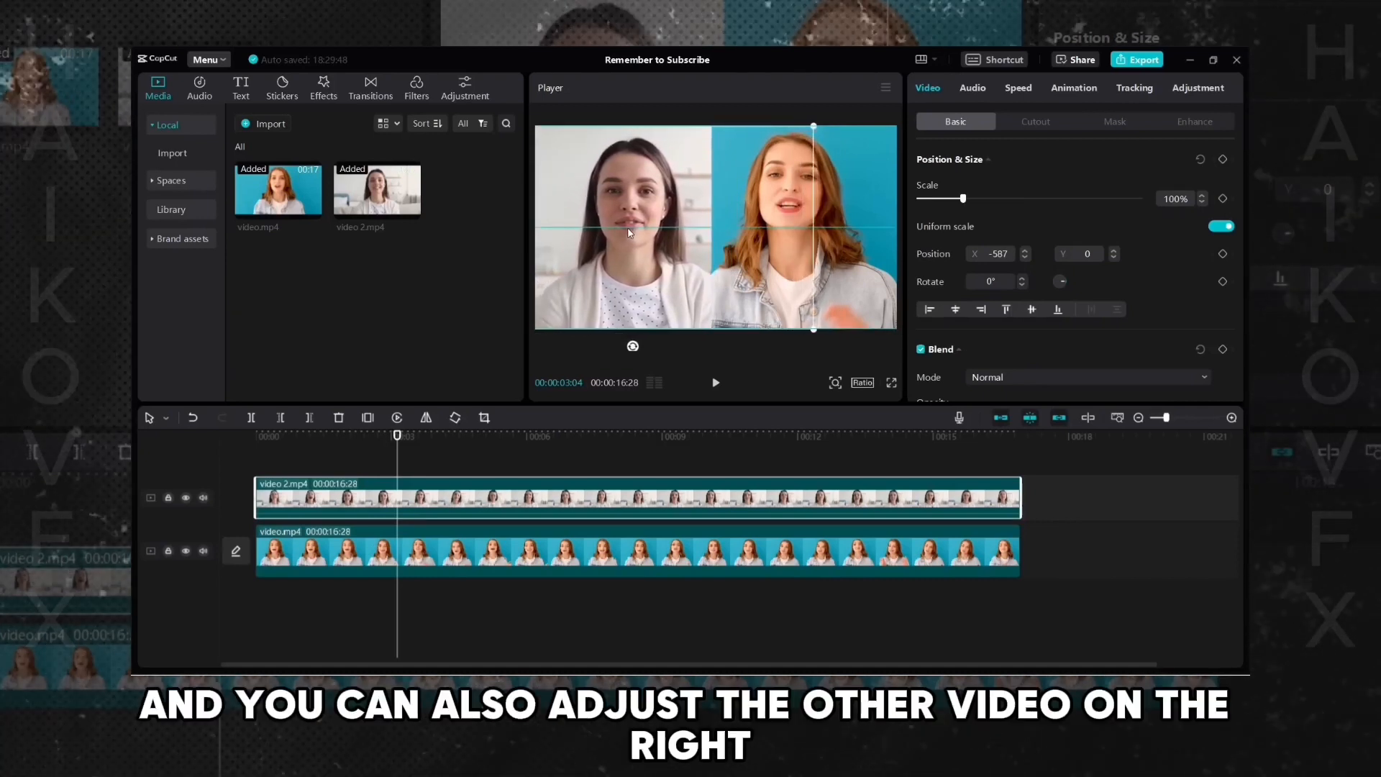
- Nudge video.mp4 slightly within the frame
{"action": "left_click", "coordinate": [411, 542]}
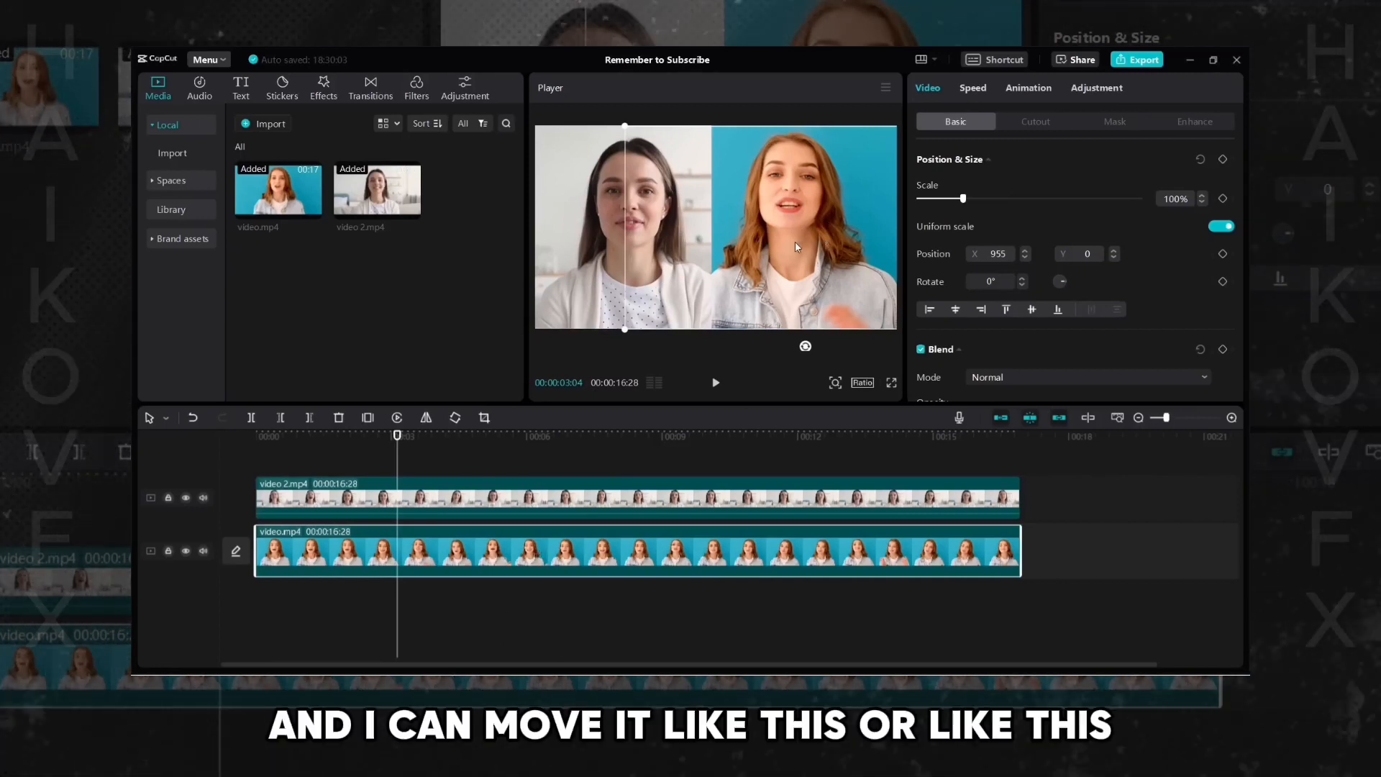
{"action": "left_click_drag", "start_coordinate": [822, 240], "coordinate": [809, 238]}
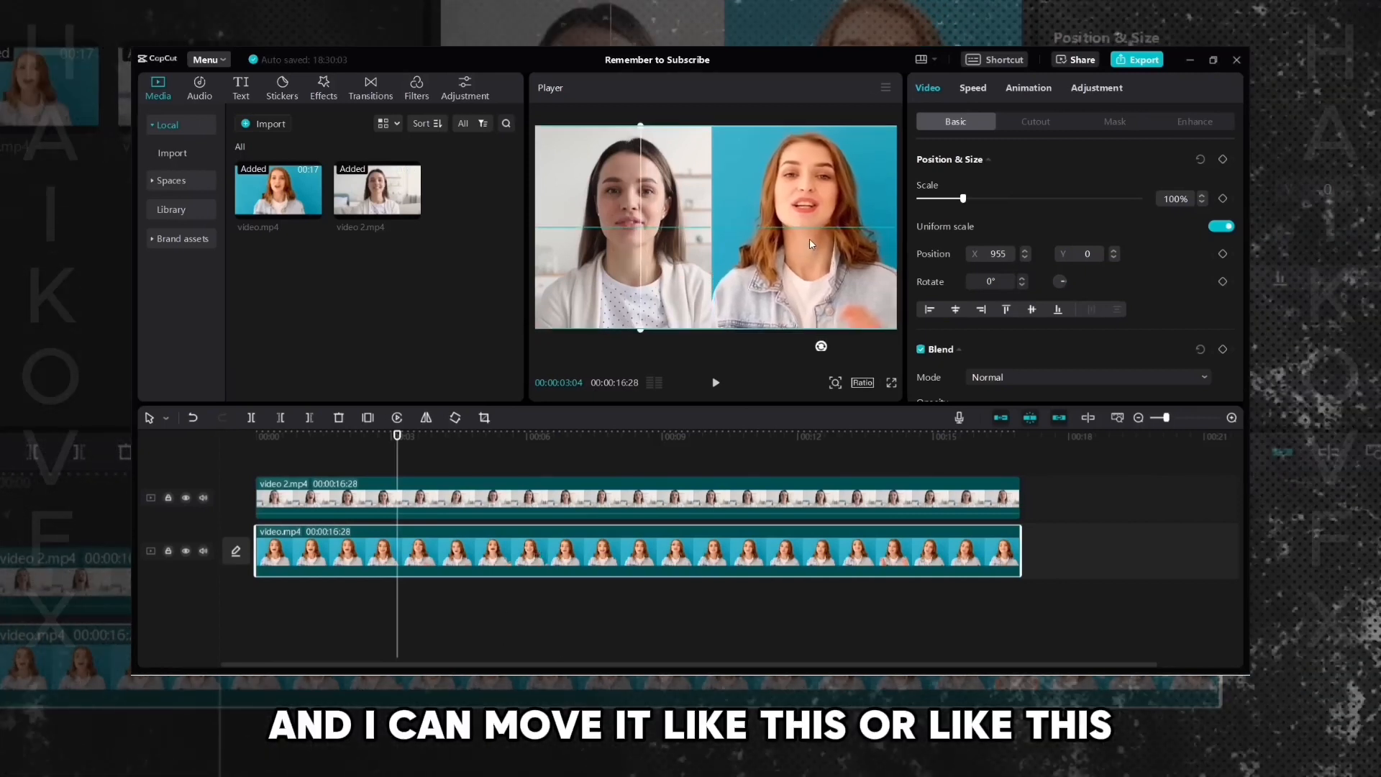
- Reposition video 2.mp4's split mask and rotate it to a diagonal angle of about -63°
{"action": "left_click", "coordinate": [495, 496]}
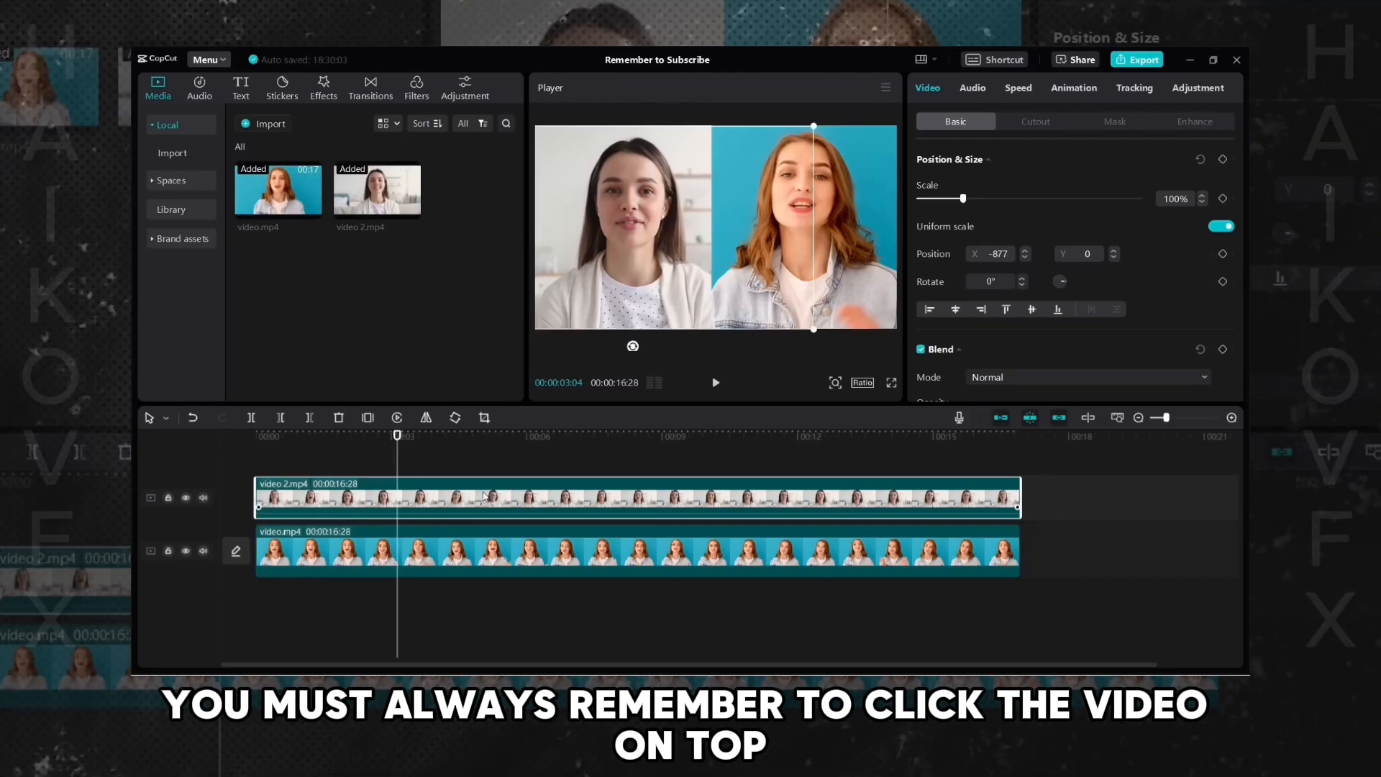
{"action": "left_click", "coordinate": [1117, 122]}
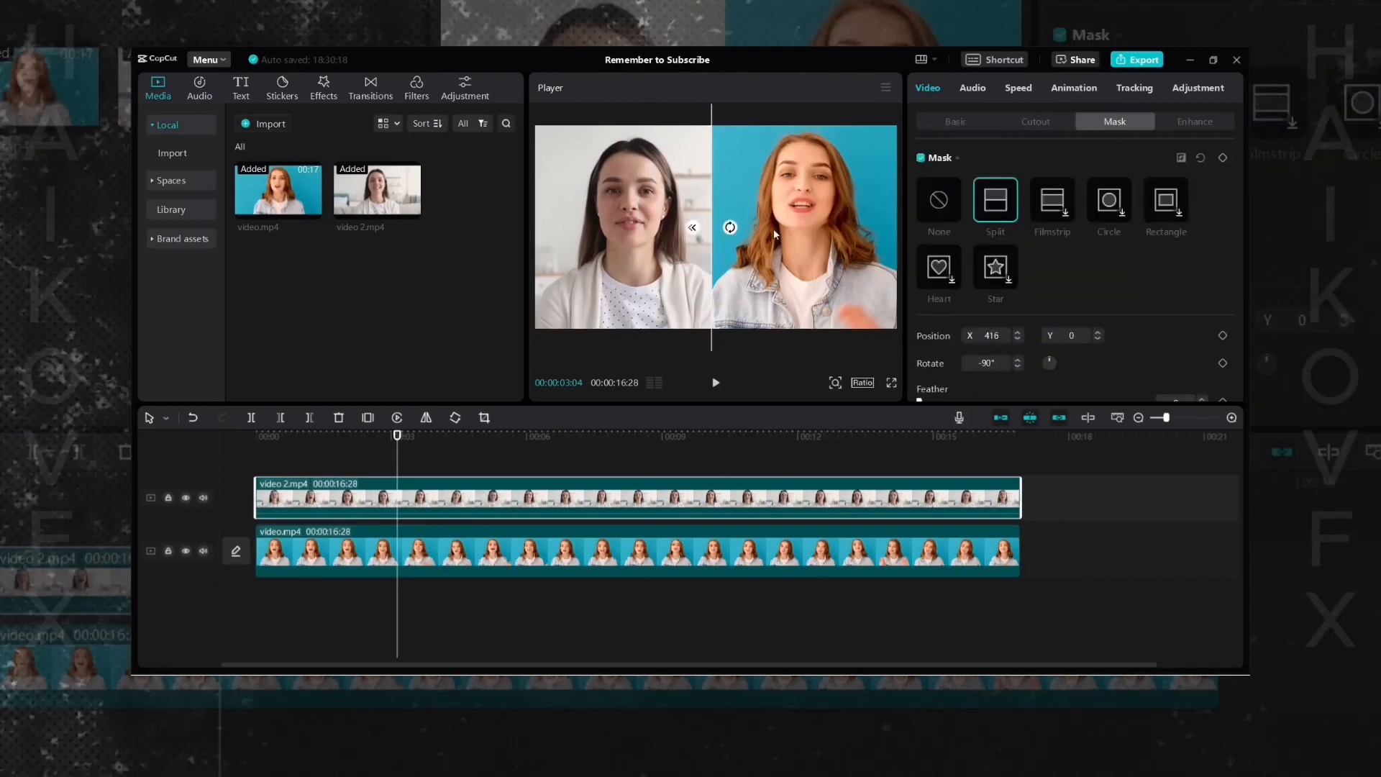
{"action": "mouse_move", "coordinate": [712, 201]}
{"action": "left_mouse_down"}
{"action": "mouse_move", "coordinate": [692, 198]}
{"action": "mouse_move", "coordinate": [718, 194]}
{"action": "left_mouse_up"}
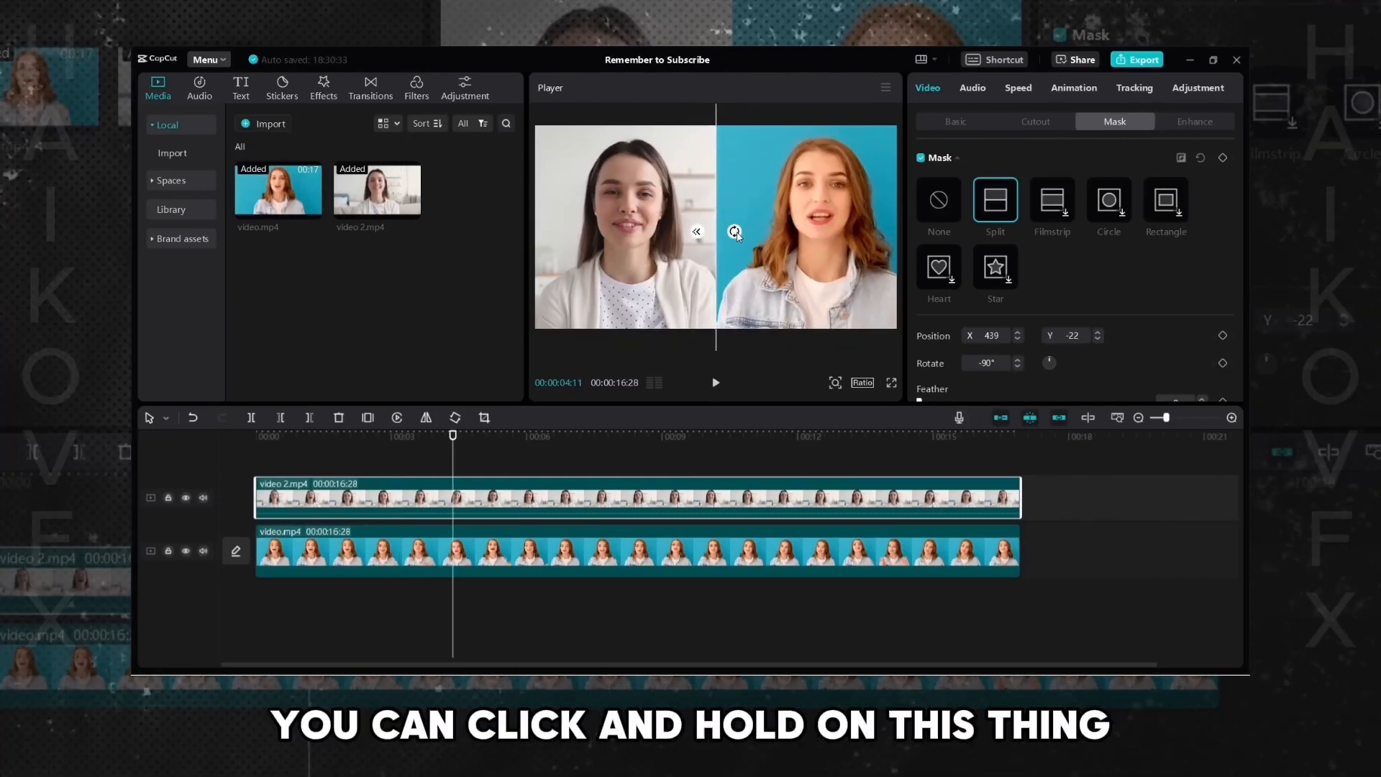
{"action": "left_click_drag", "start_coordinate": [736, 231], "coordinate": [734, 243]}
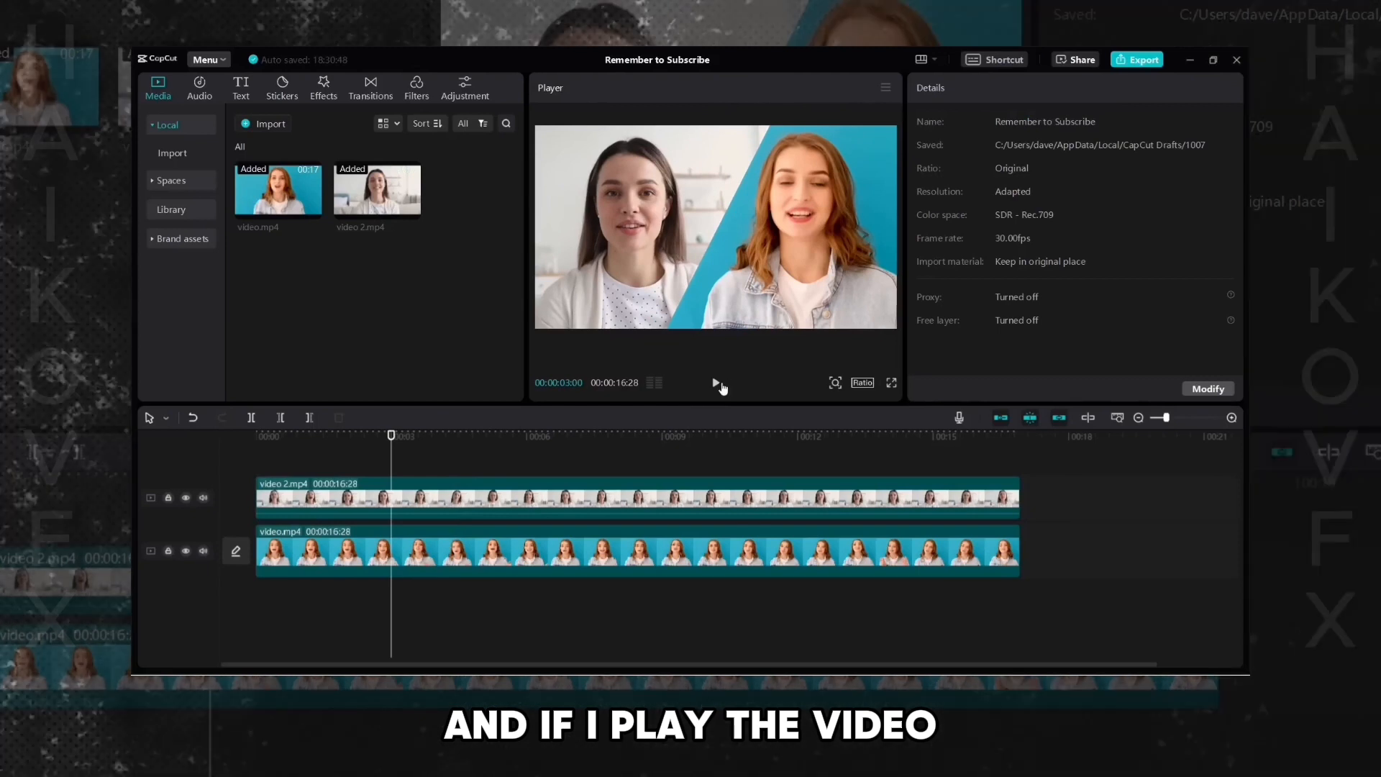
- Play back the diagonal split-screen and inspect the mask settings on video 2.mp4
{"action": "left_click", "coordinate": [717, 384]}
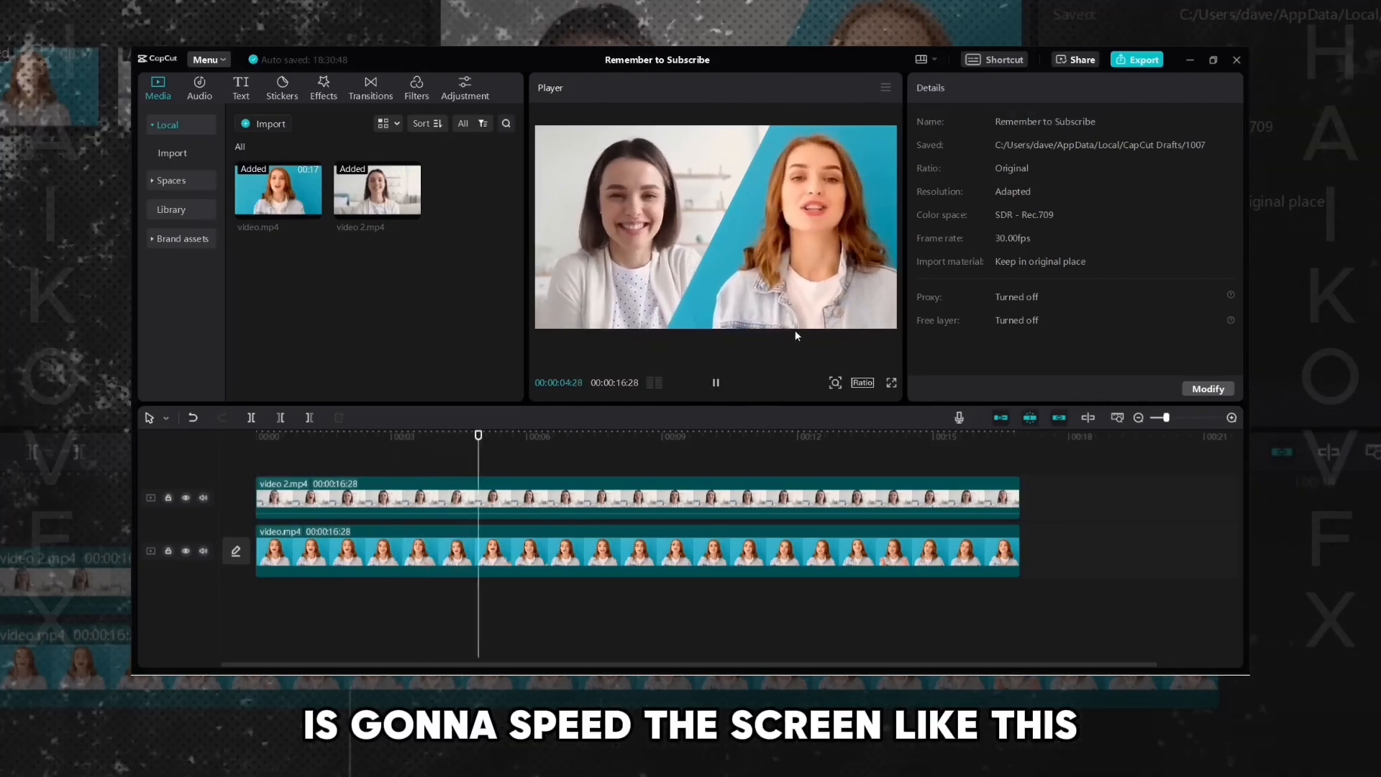
{"action": "left_click", "coordinate": [678, 498]}
{"action": "left_click", "coordinate": [716, 382]}
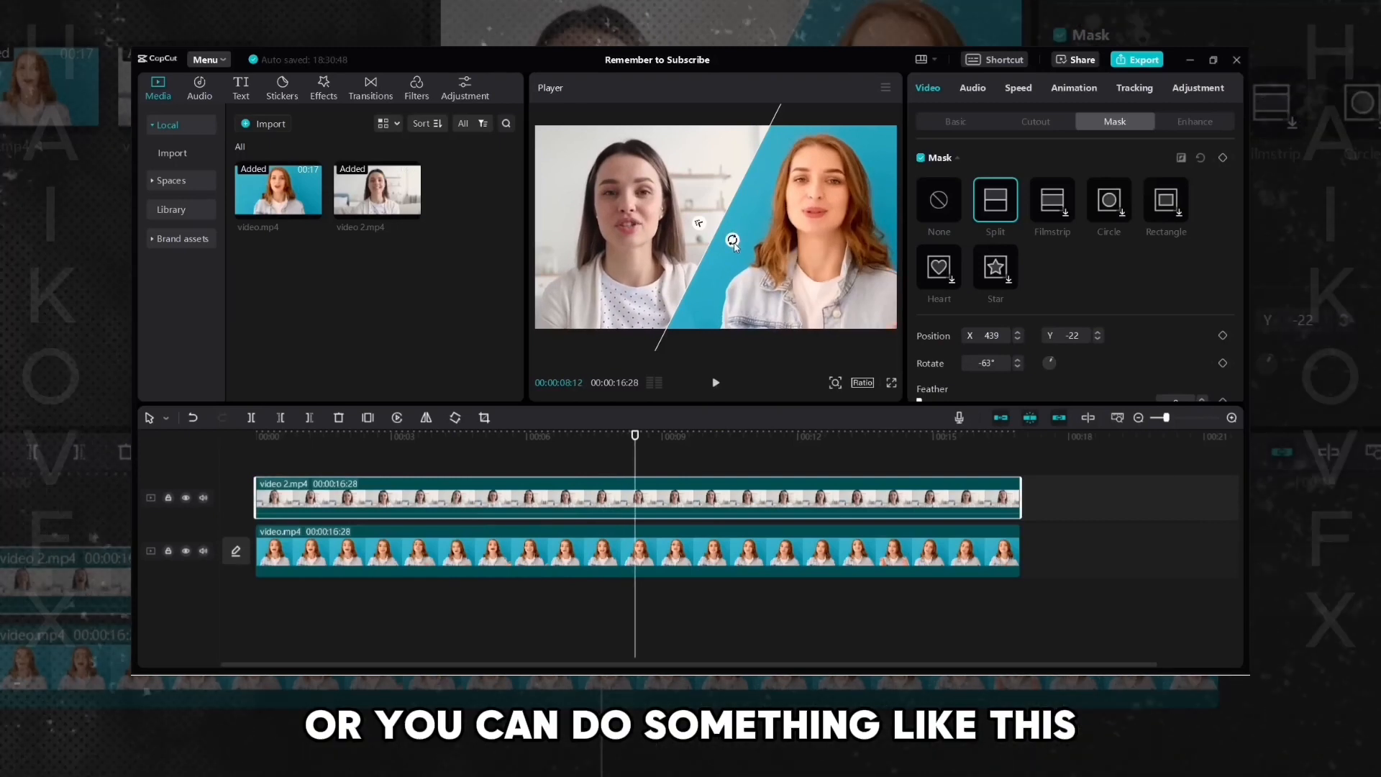
{"action": "left_click", "coordinate": [716, 382]}
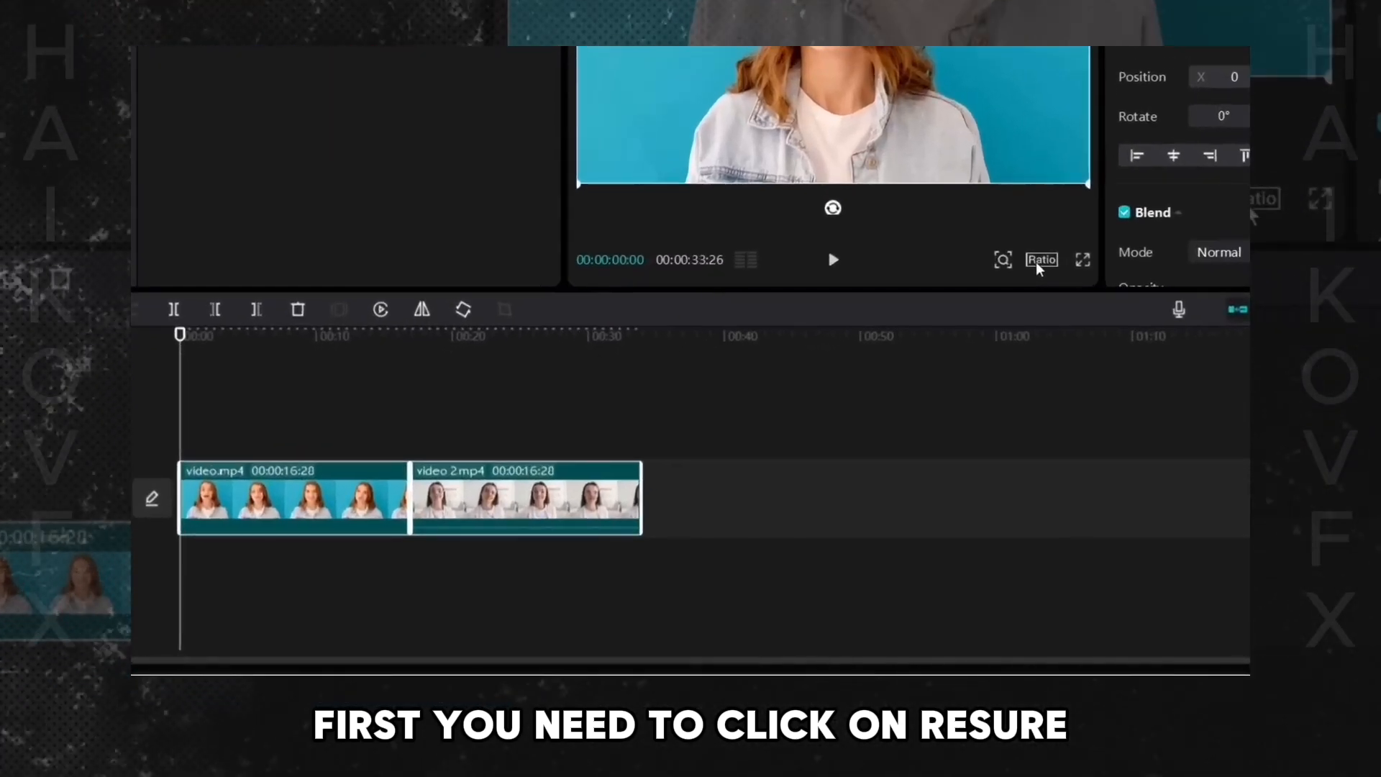
- Change the project aspect ratio to 9:16
{"action": "left_click", "coordinate": [1040, 260]}
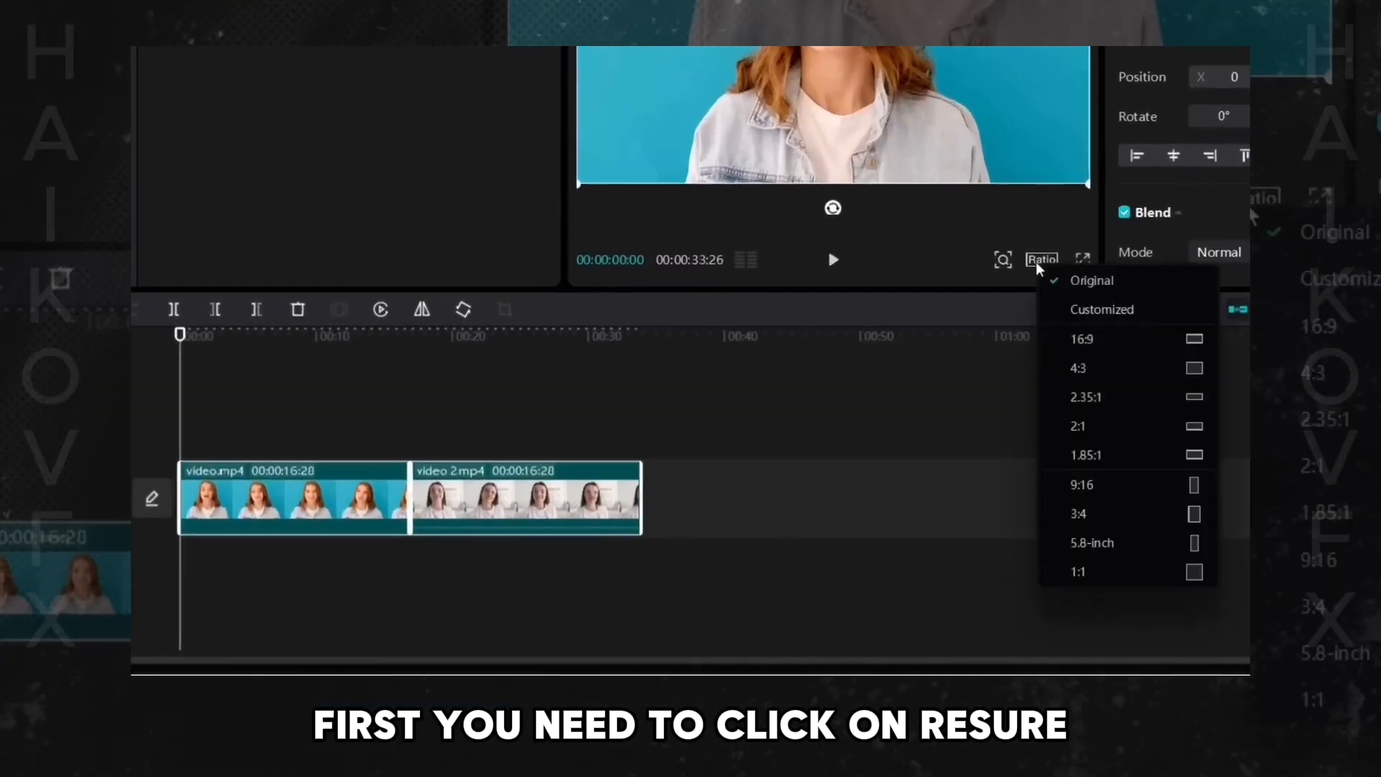
{"action": "left_click", "coordinate": [1083, 487]}
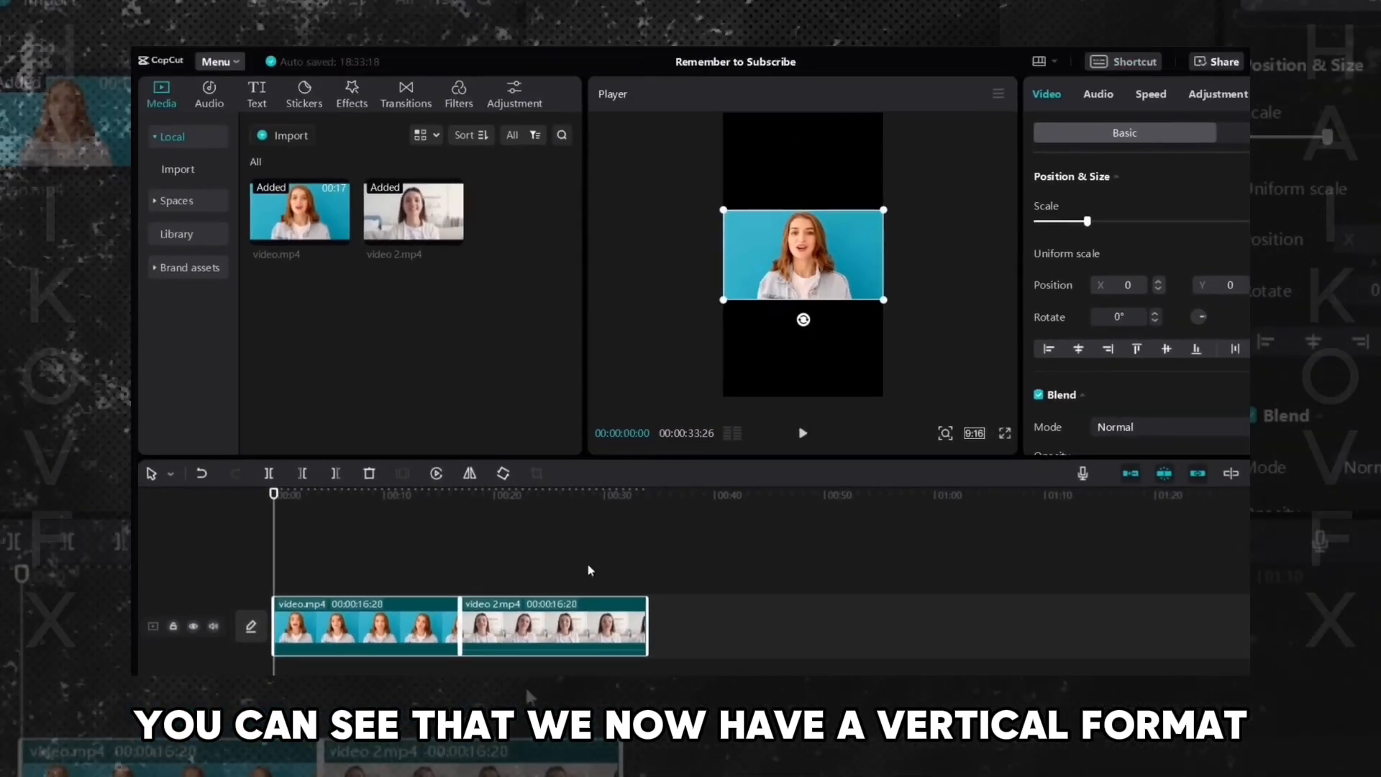
- Stack video 2.mp4 on a track above video.mp4, both starting at the beginning
{"action": "left_click", "coordinate": [303, 666]}
{"action": "left_click_drag", "start_coordinate": [509, 631], "coordinate": [359, 557]}
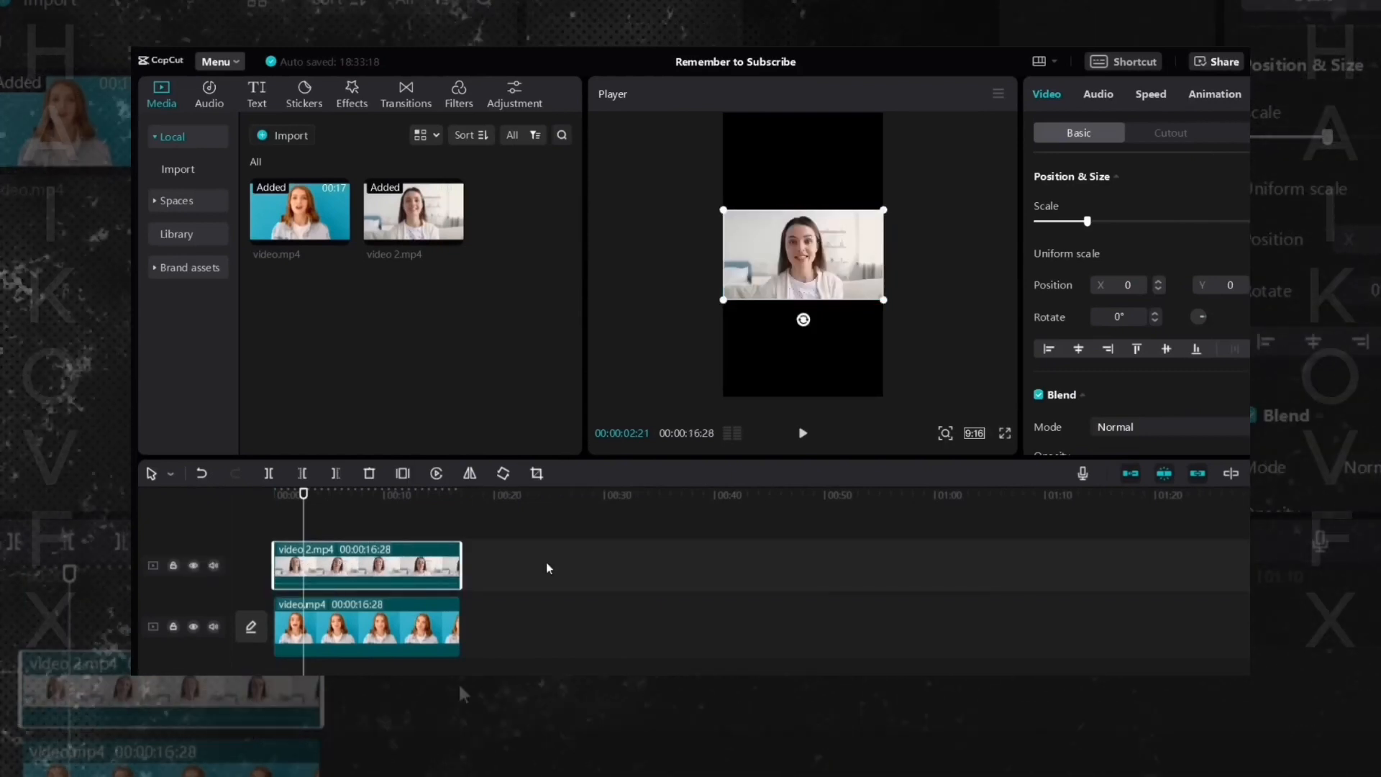
{"action": "left_click", "coordinate": [371, 529]}
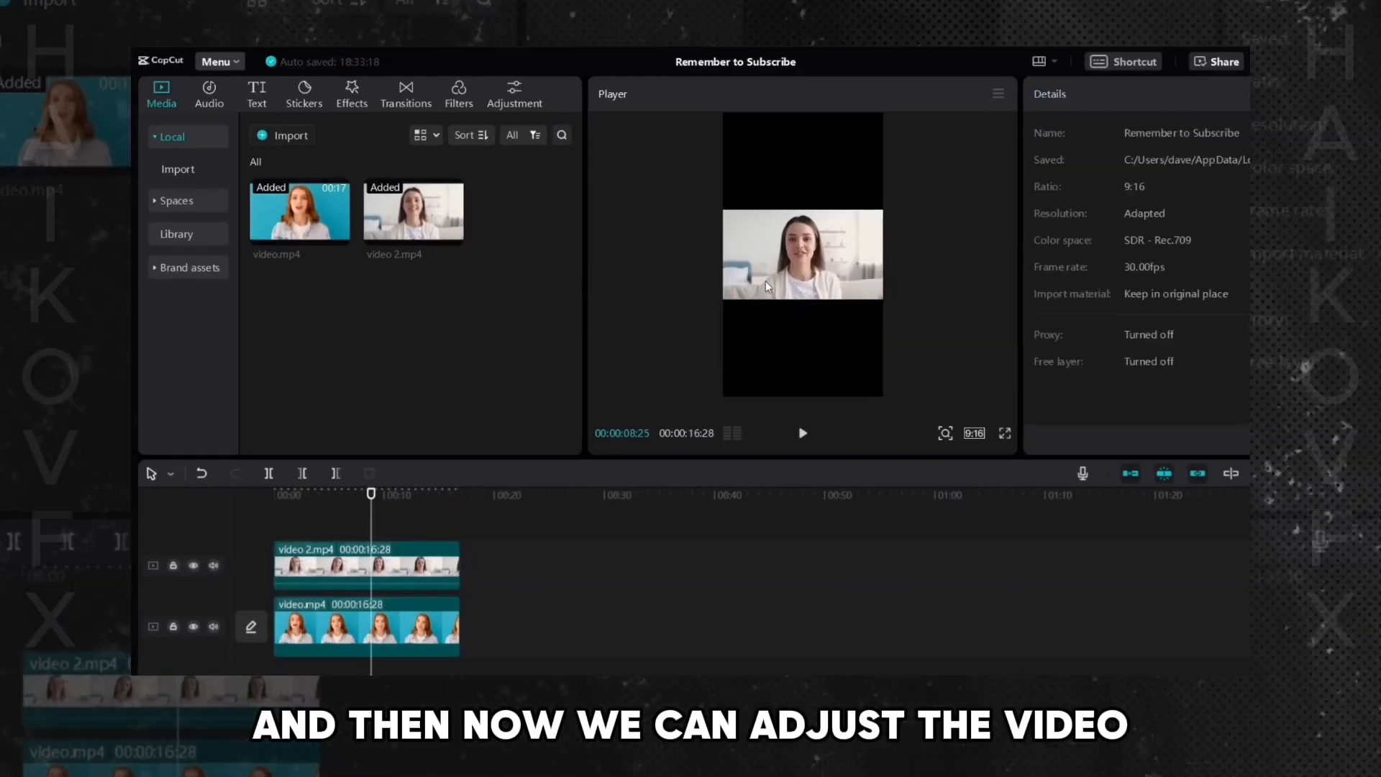
- Place video 2.mp4 in the upper half and video.mp4 in the lower half of the vertical frame
{"action": "left_click", "coordinate": [804, 262]}
{"action": "left_click_drag", "start_coordinate": [804, 263], "coordinate": [802, 188]}
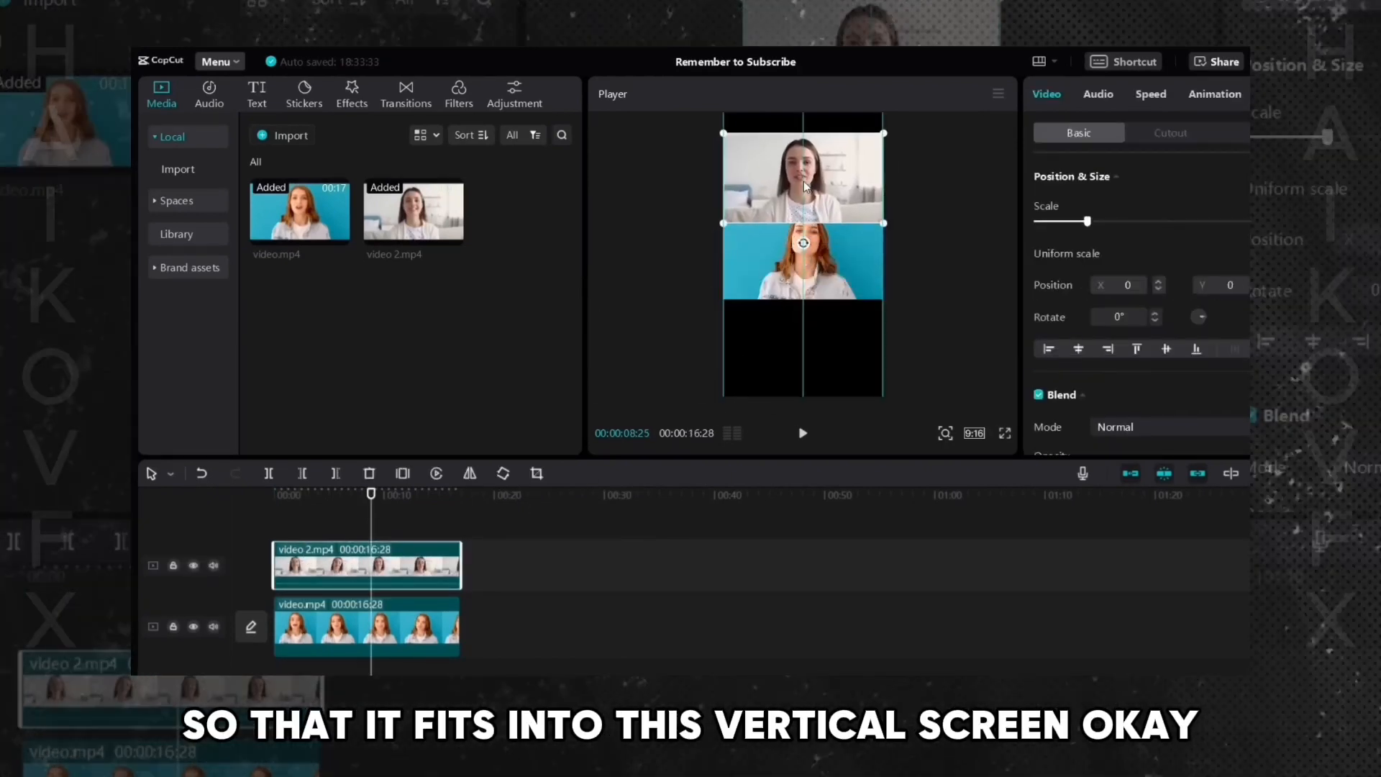
{"action": "left_click_drag", "start_coordinate": [827, 267], "coordinate": [829, 321]}
{"action": "left_click_drag", "start_coordinate": [838, 218], "coordinate": [796, 214]}
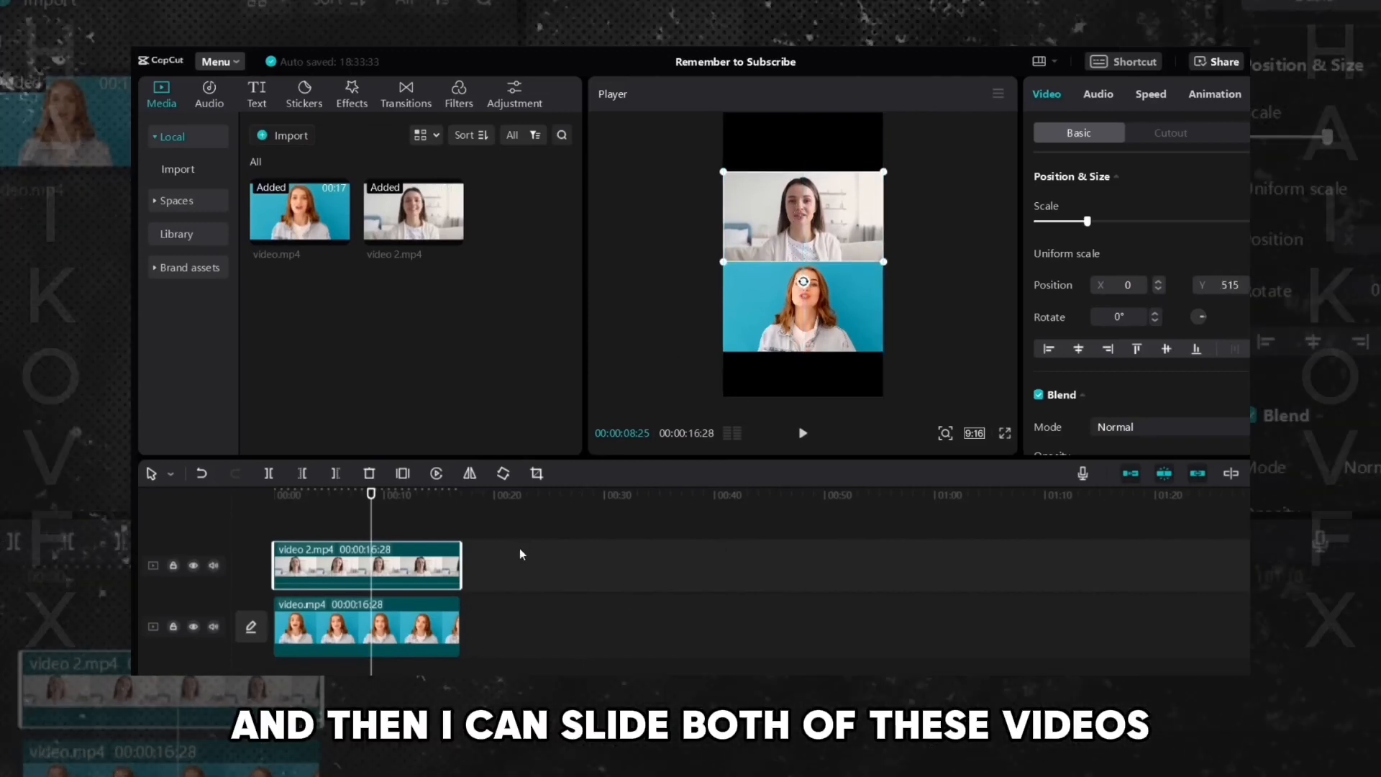
- Select both clips and scale them up together until they fill the vertical frame's width
{"action": "left_click_drag", "start_coordinate": [533, 554], "coordinate": [408, 632]}
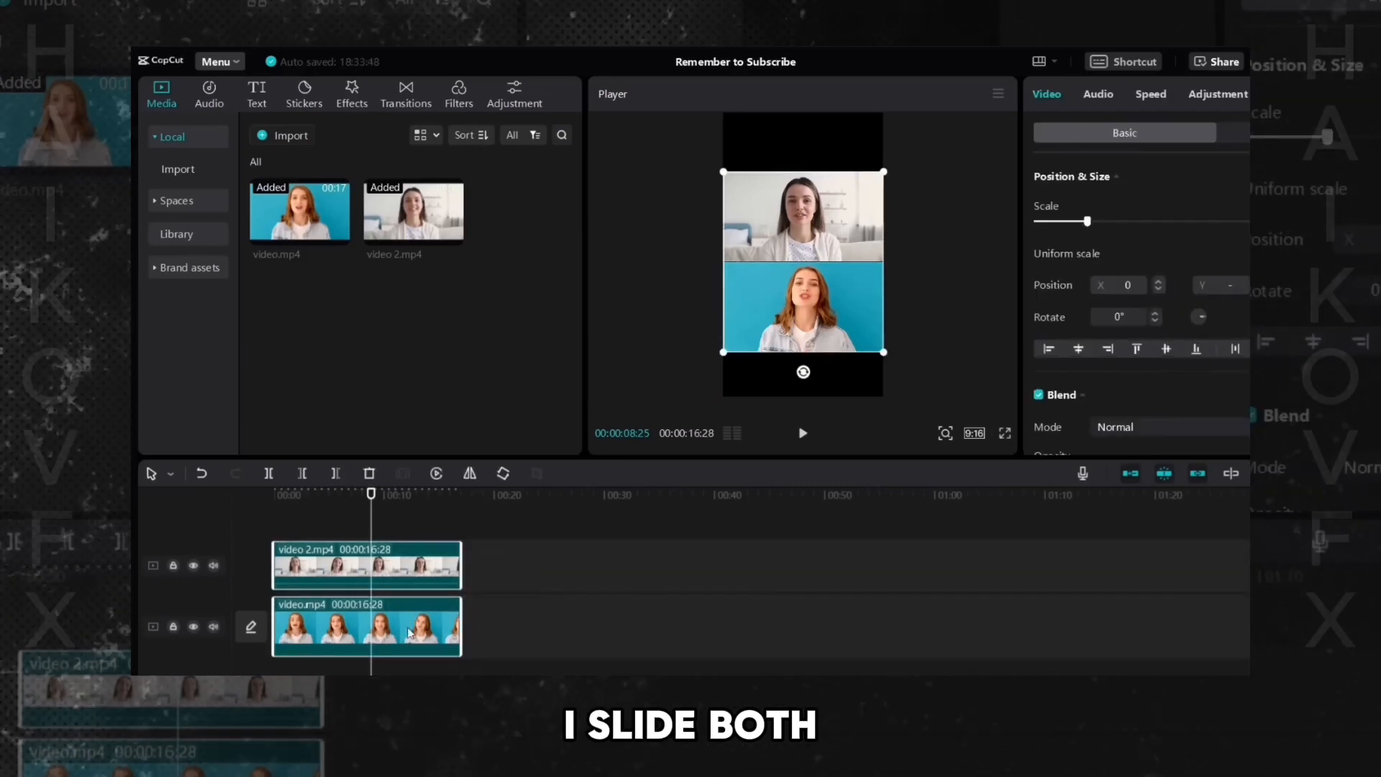
{"action": "left_click", "coordinate": [536, 559]}
{"action": "left_click_drag", "start_coordinate": [543, 548], "coordinate": [384, 641]}
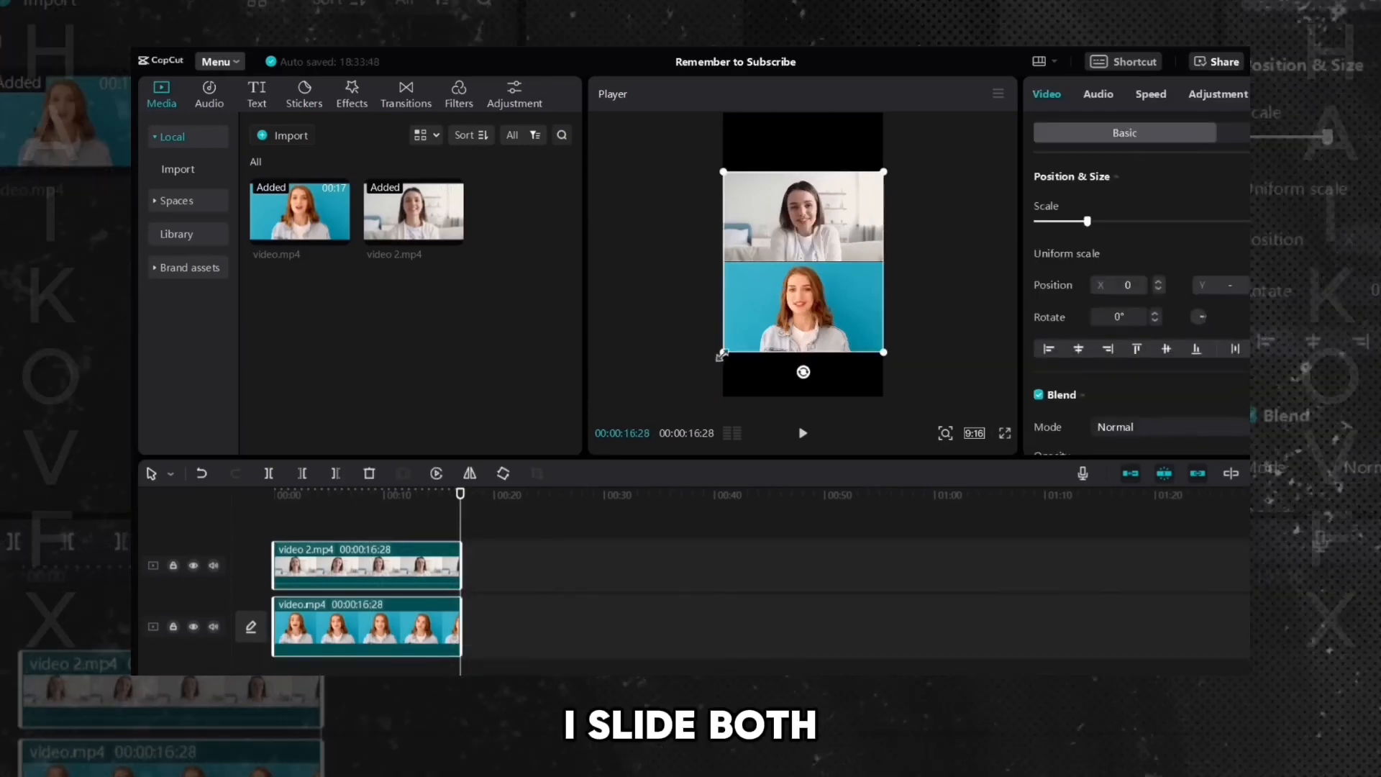
{"action": "mouse_move", "coordinate": [826, 309]}
{"action": "left_mouse_down"}
{"action": "mouse_move", "coordinate": [767, 337]}
{"action": "mouse_move", "coordinate": [826, 307]}
{"action": "left_mouse_up"}
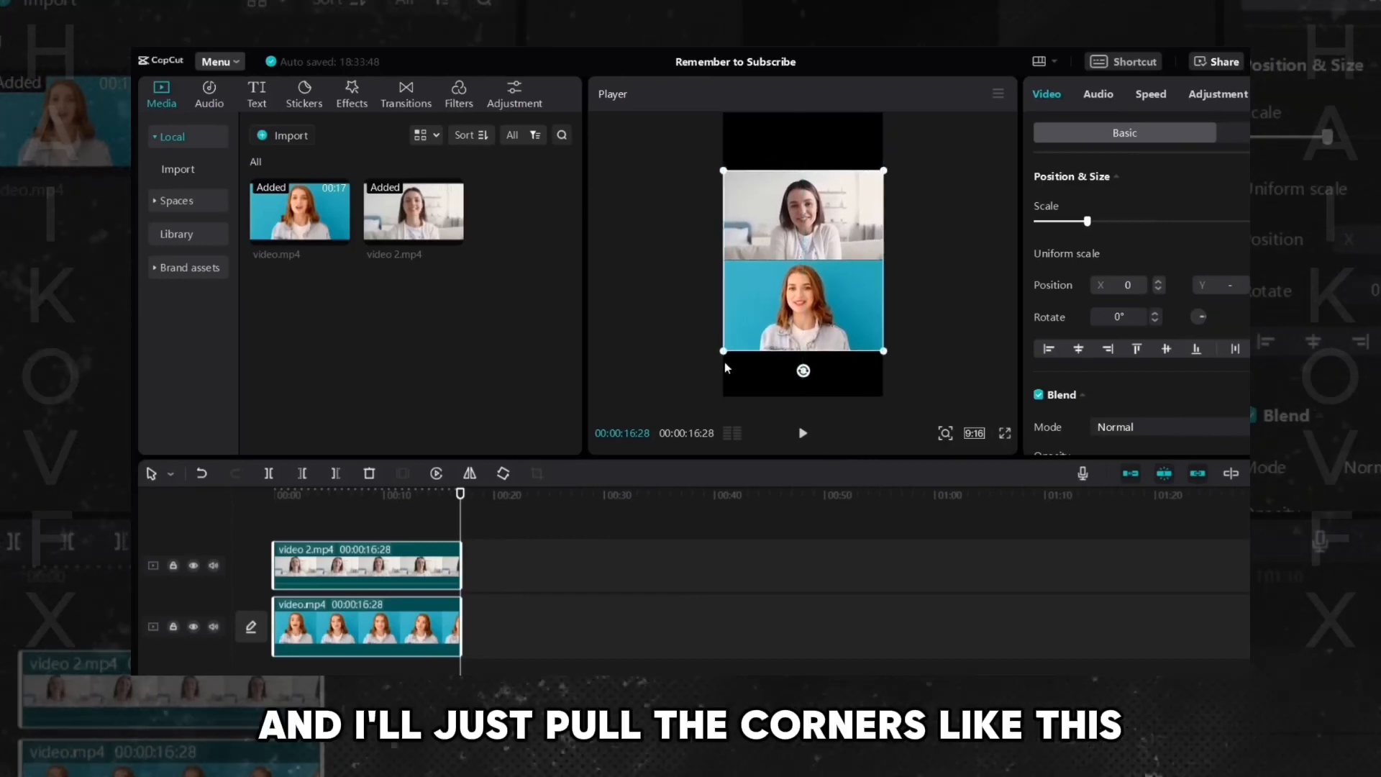
{"action": "left_click_drag", "start_coordinate": [723, 354], "coordinate": [637, 404]}
{"action": "left_click_drag", "start_coordinate": [751, 335], "coordinate": [754, 329]}
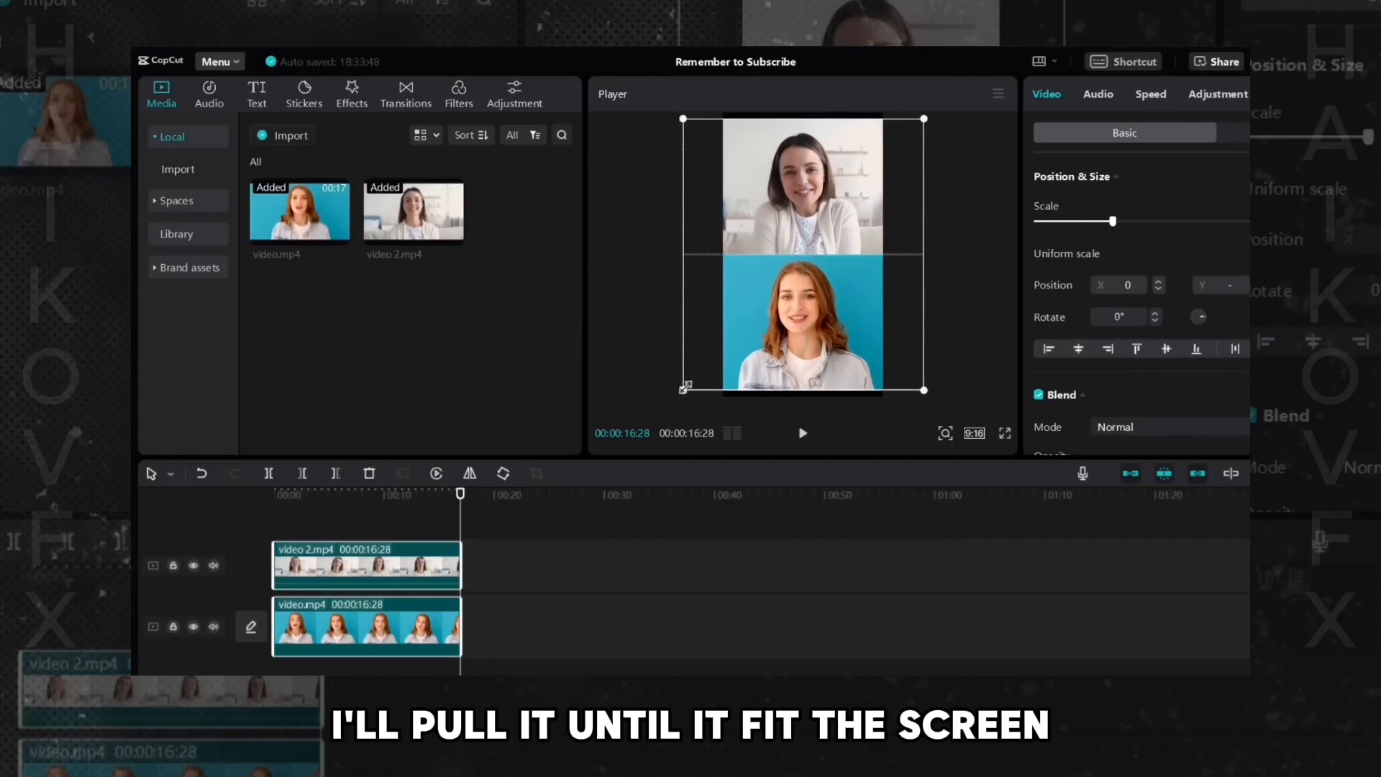
{"action": "left_click_drag", "start_coordinate": [683, 389], "coordinate": [675, 393]}
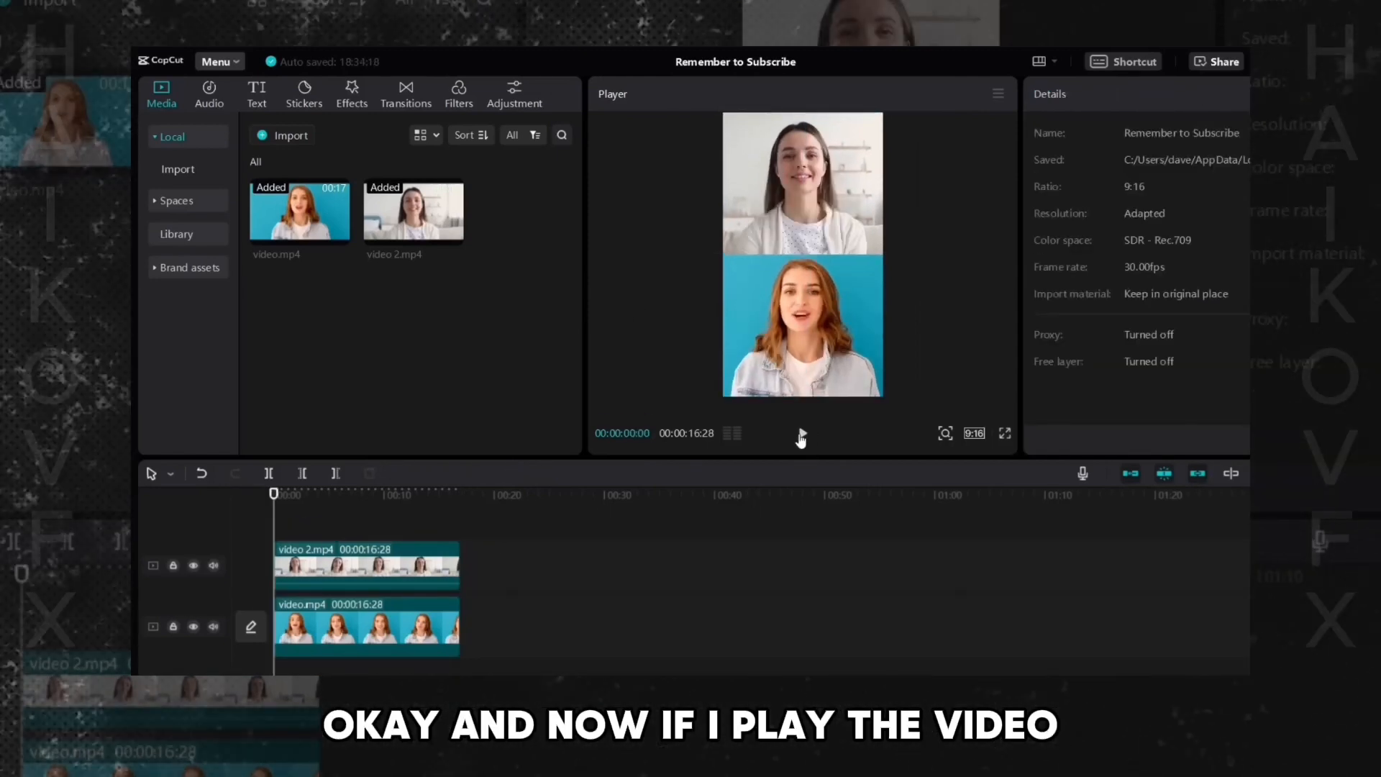
- Play back the vertical split-screen video
{"action": "left_click", "coordinate": [802, 434]}
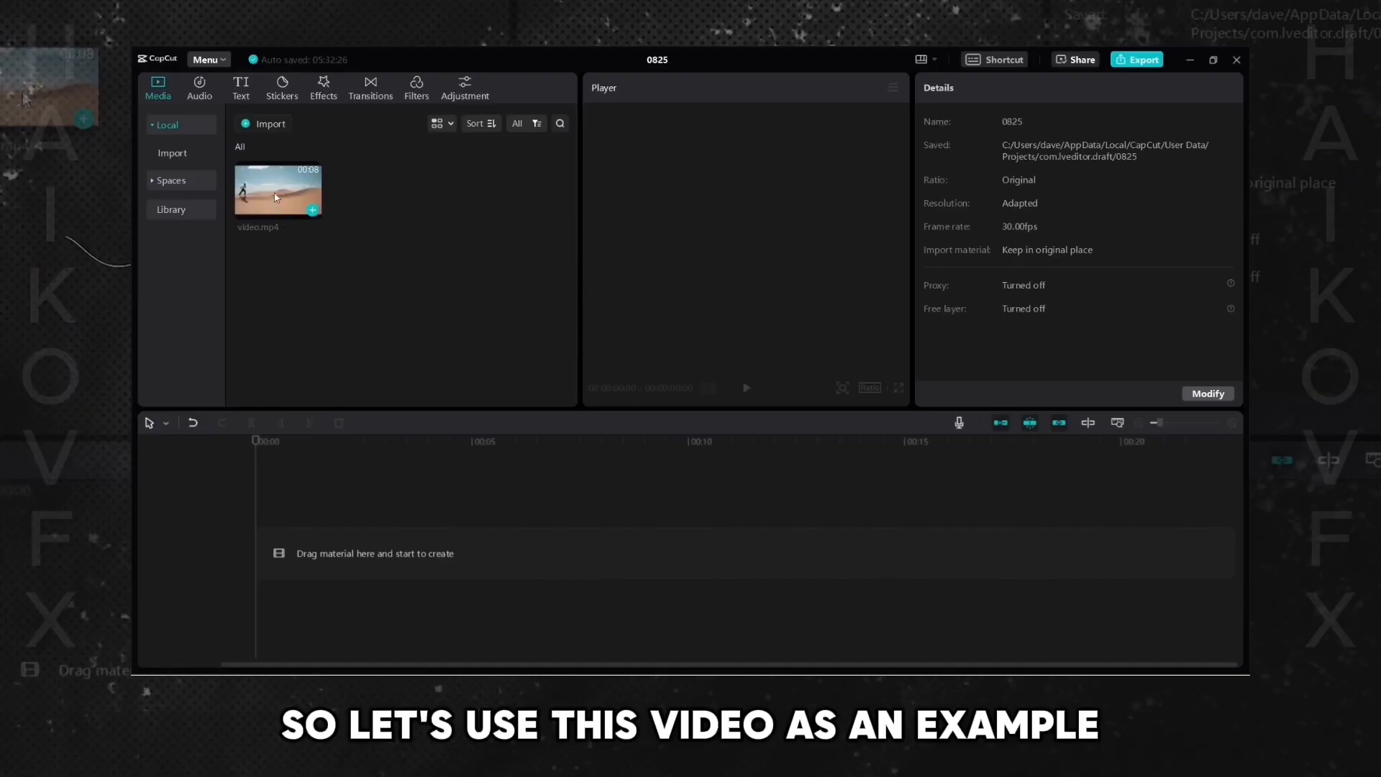
{"action": "left_click_drag", "start_coordinate": [276, 196], "coordinate": [265, 541]}
{"action": "left_click", "coordinate": [589, 473]}
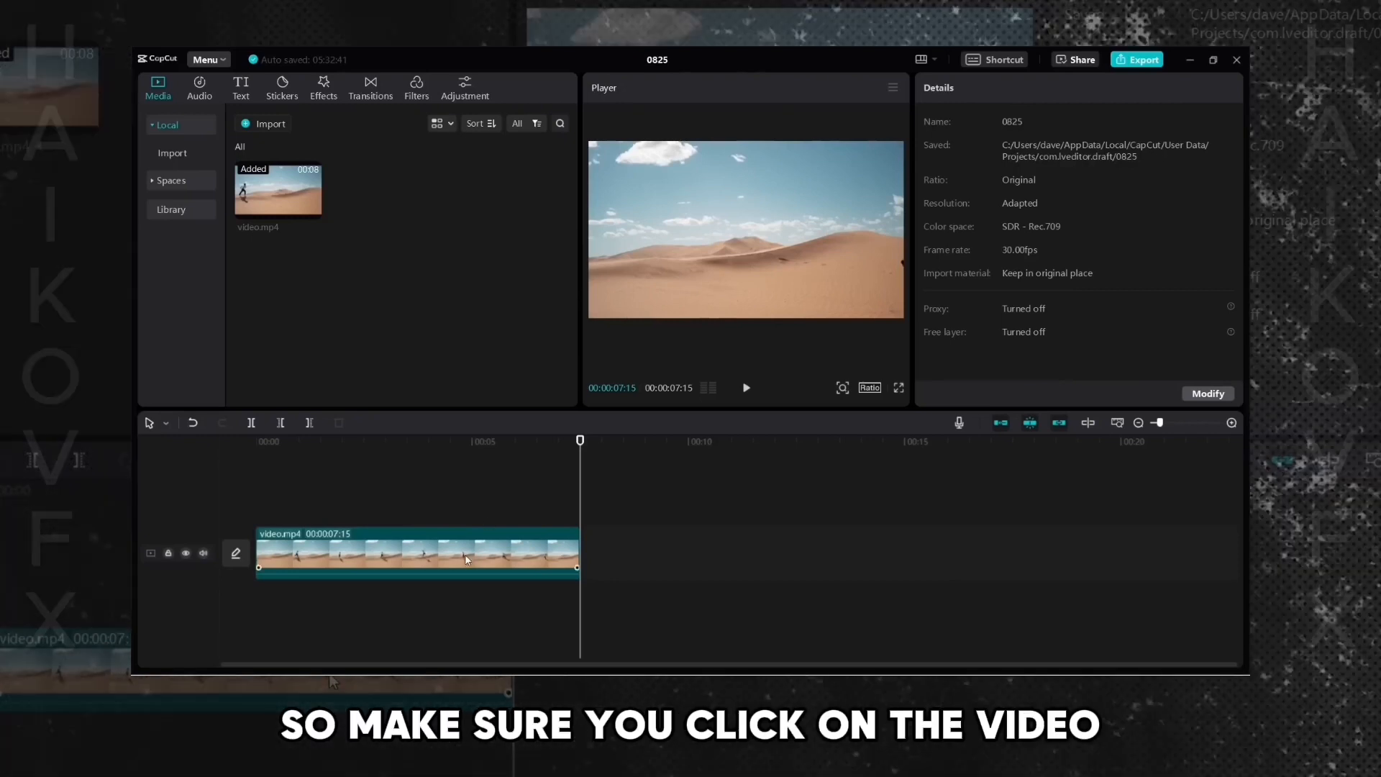
- Set the desert clip's playback speed to 2.0x and preview the result
{"action": "left_click", "coordinate": [464, 553]}
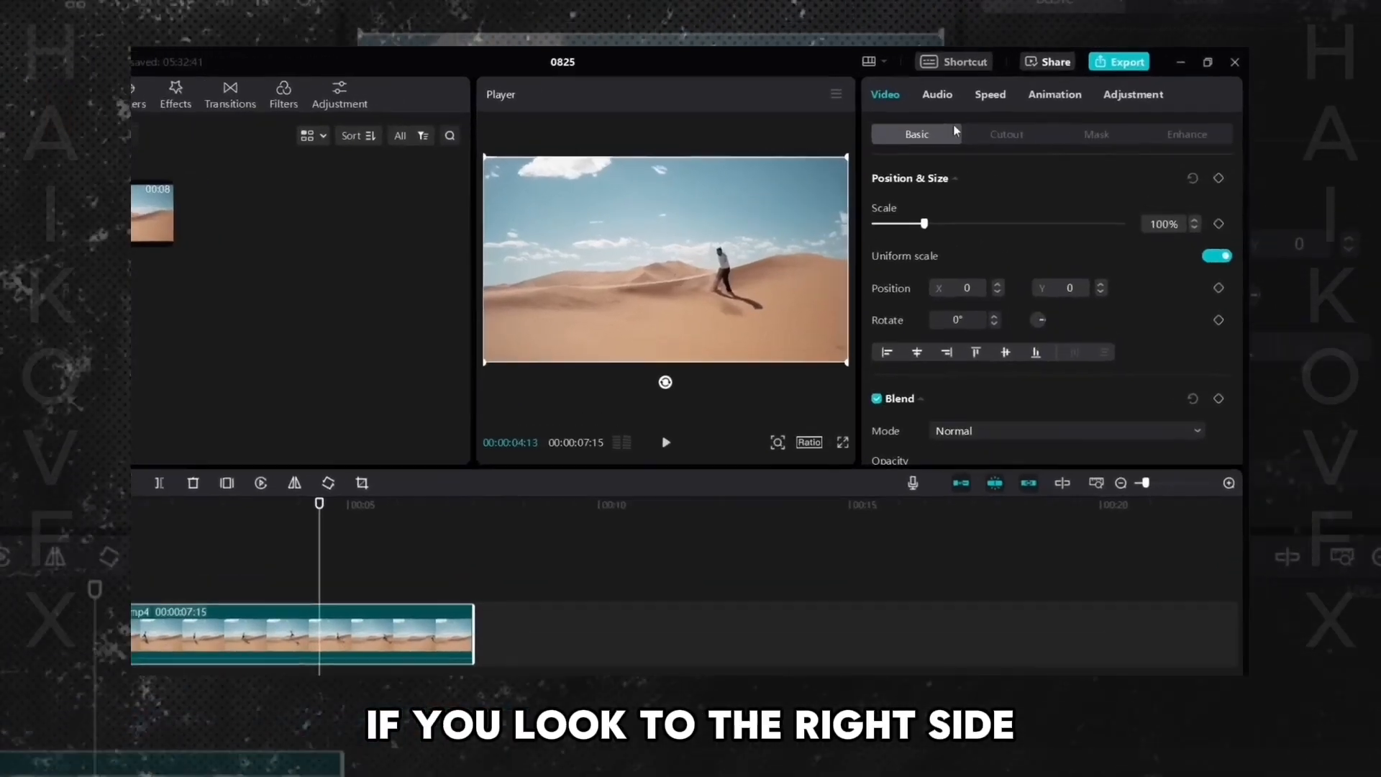
{"action": "left_click", "coordinate": [938, 96]}
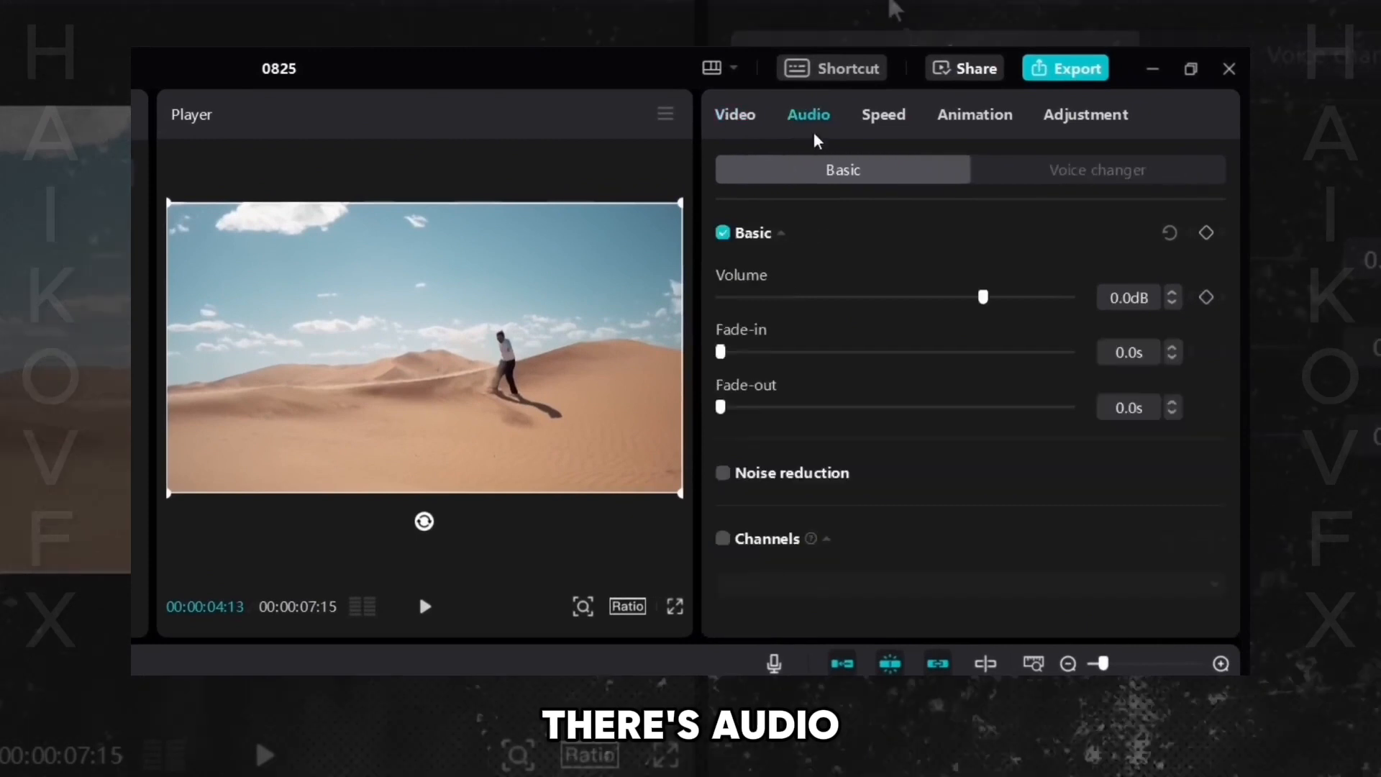
{"action": "left_click", "coordinate": [899, 118]}
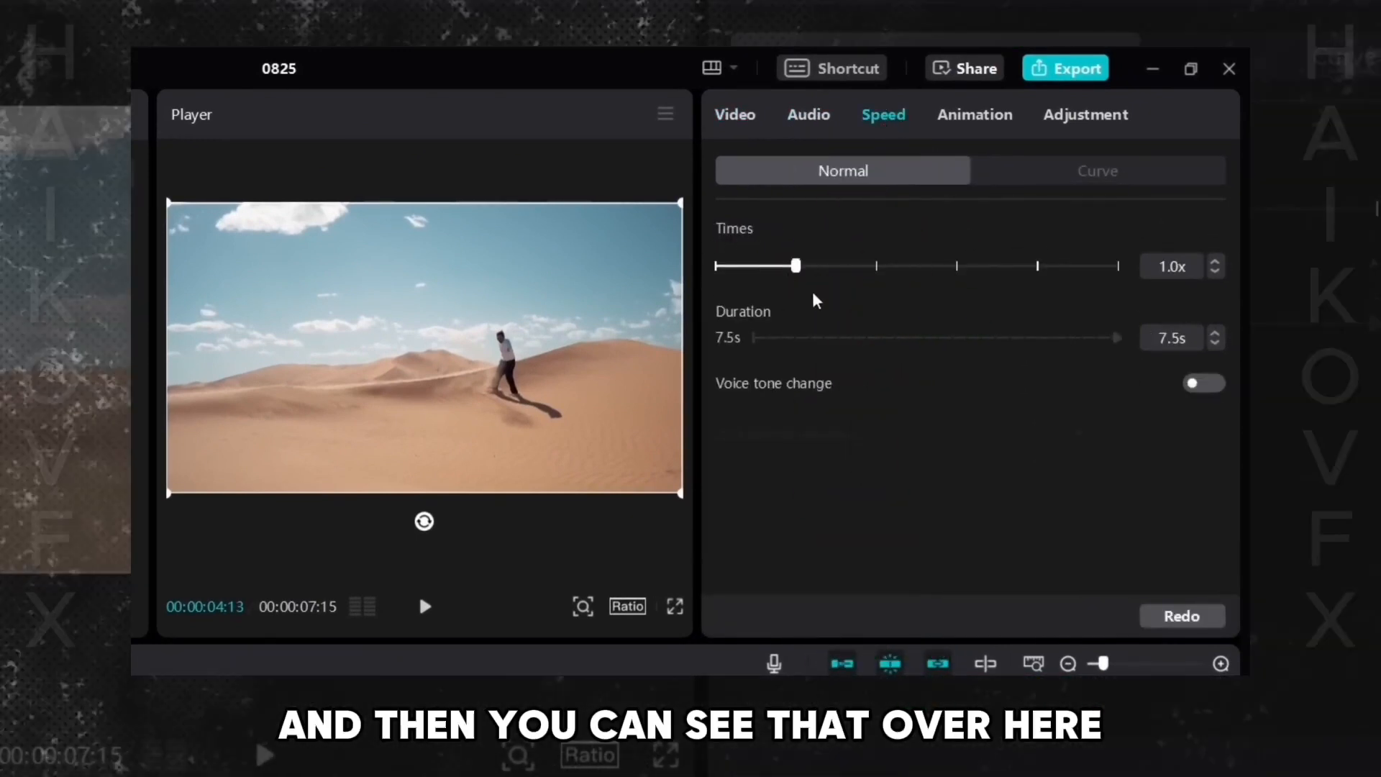
{"action": "left_click_drag", "start_coordinate": [797, 268], "coordinate": [877, 268]}
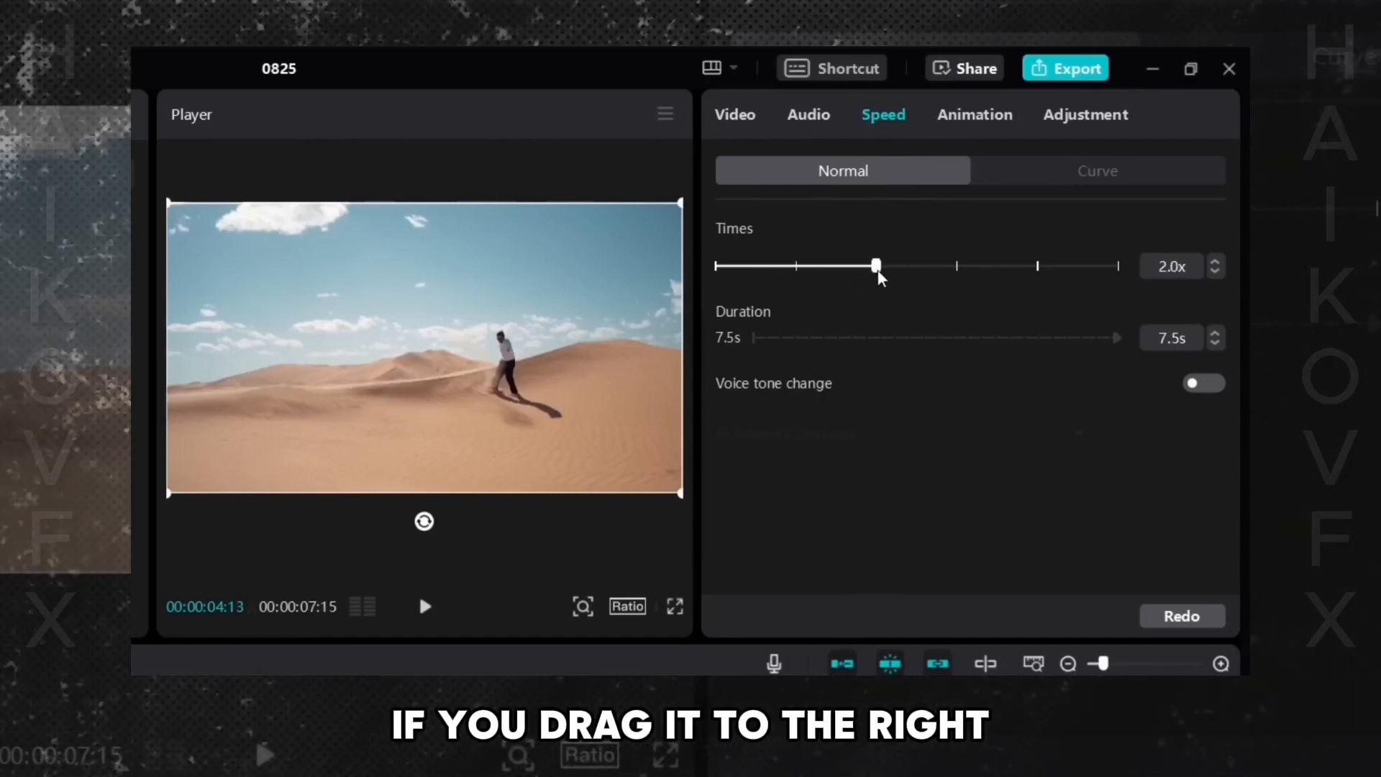
{"action": "left_click", "coordinate": [425, 607]}
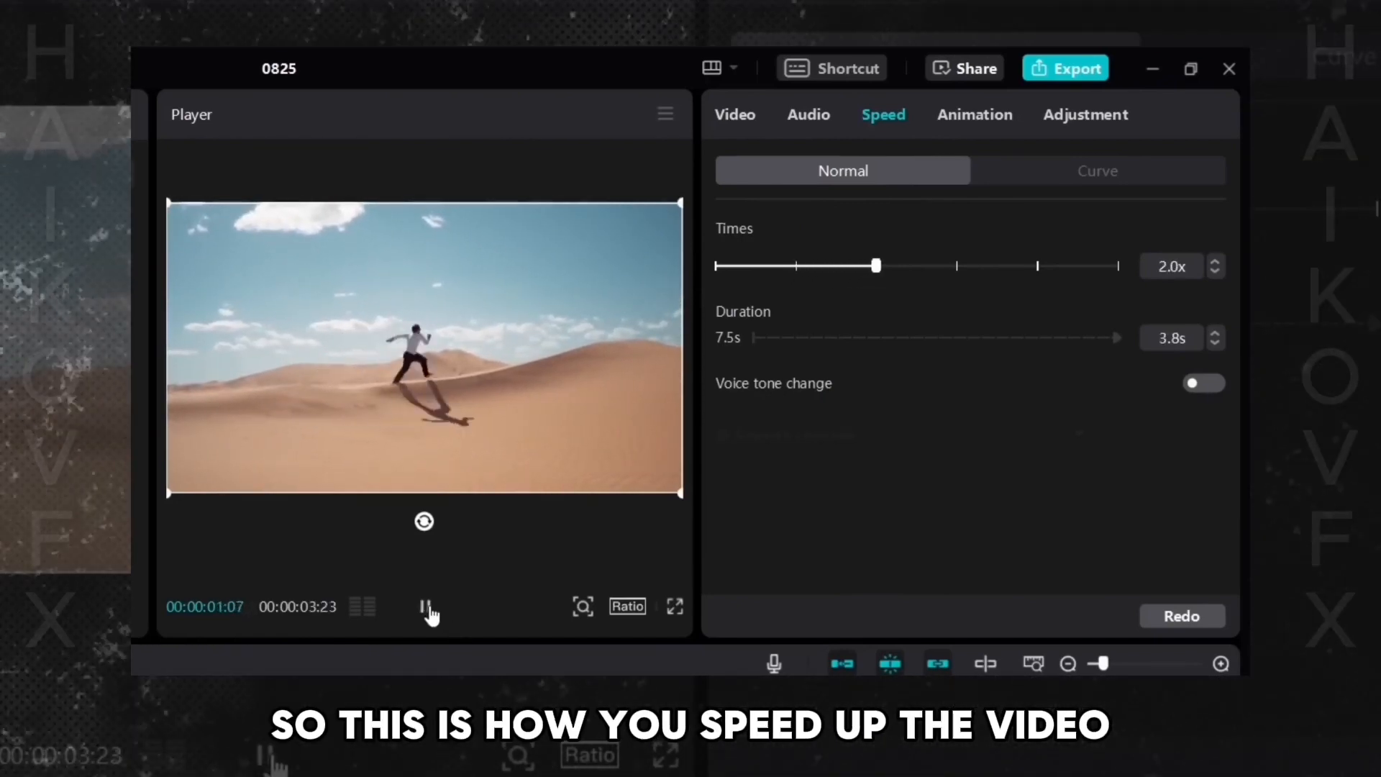
- Set the desert clip's speed to 0.5x and play it back in slow motion
{"action": "left_click", "coordinate": [429, 611]}
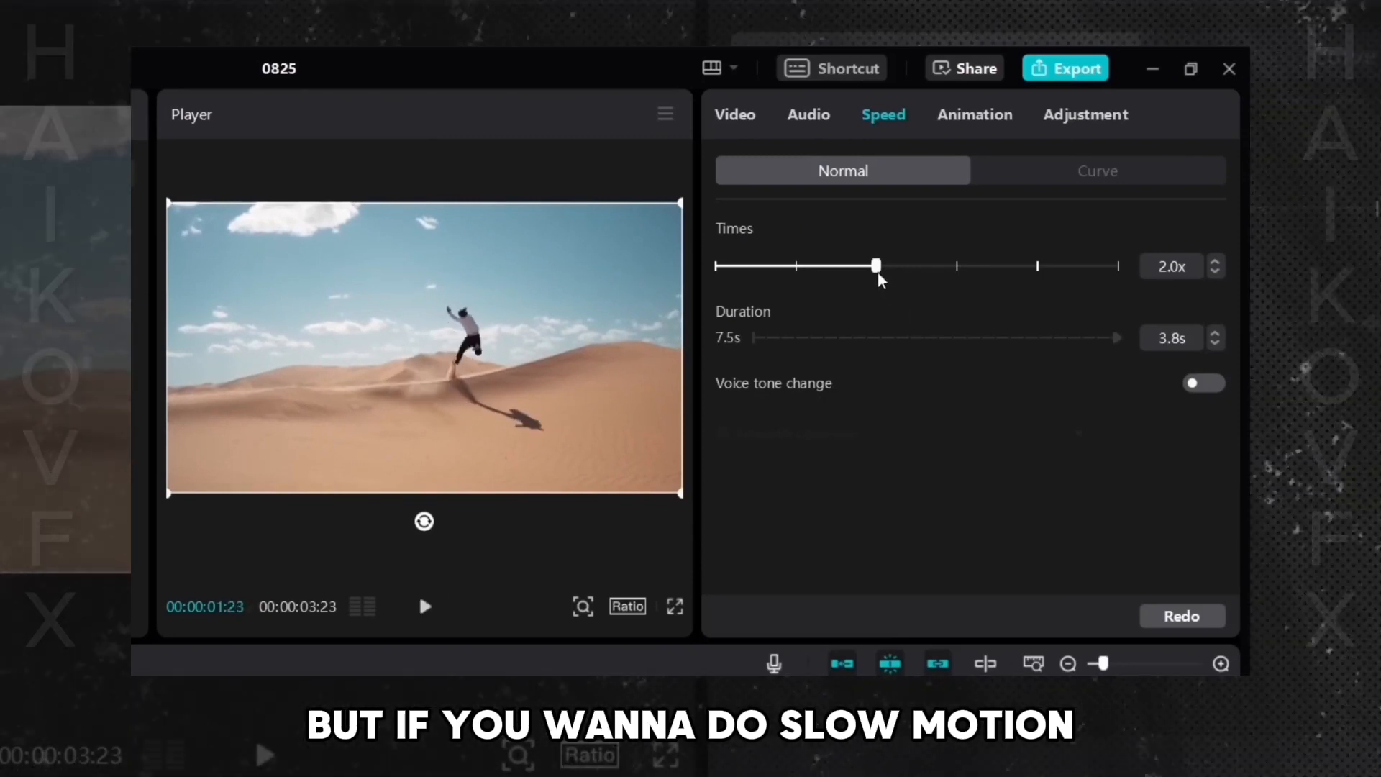
{"action": "left_click_drag", "start_coordinate": [877, 272], "coordinate": [801, 272]}
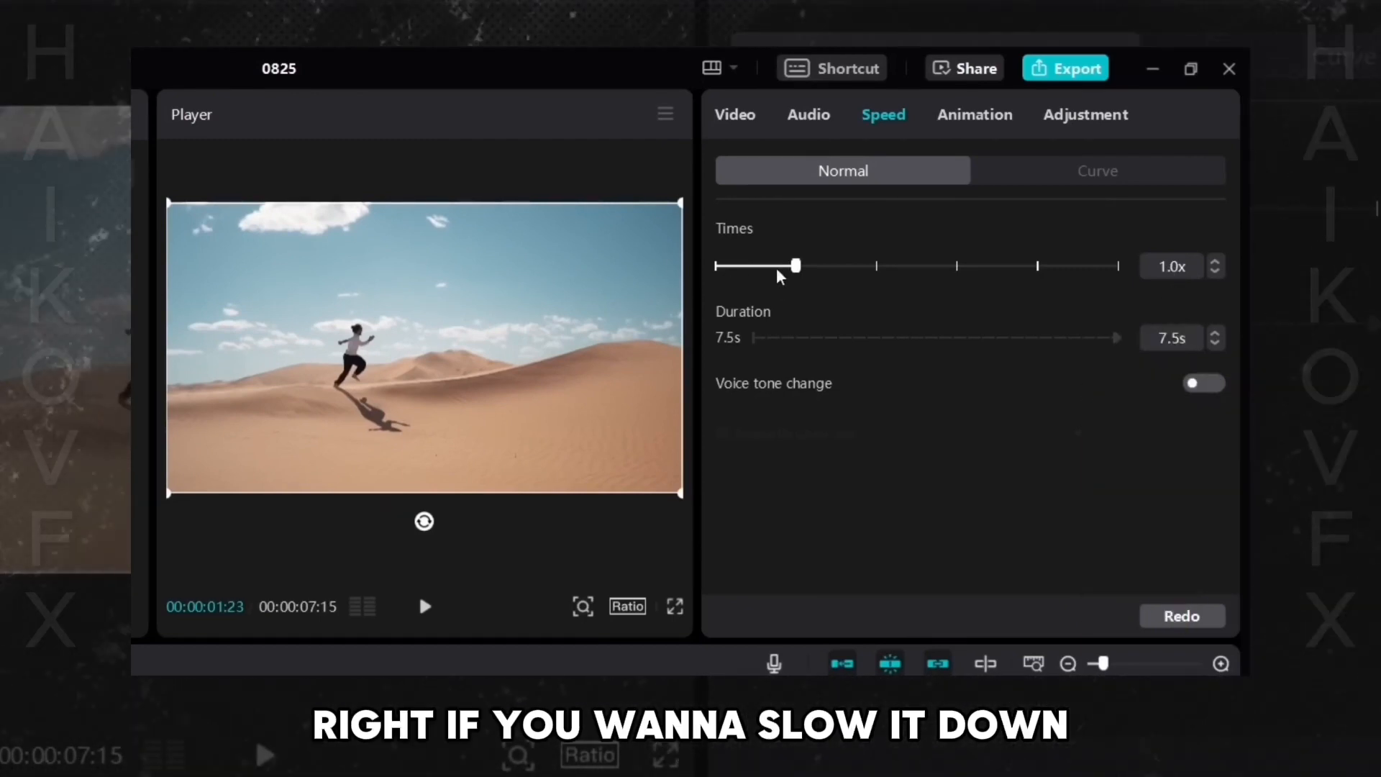
{"action": "left_click_drag", "start_coordinate": [796, 268], "coordinate": [751, 268]}
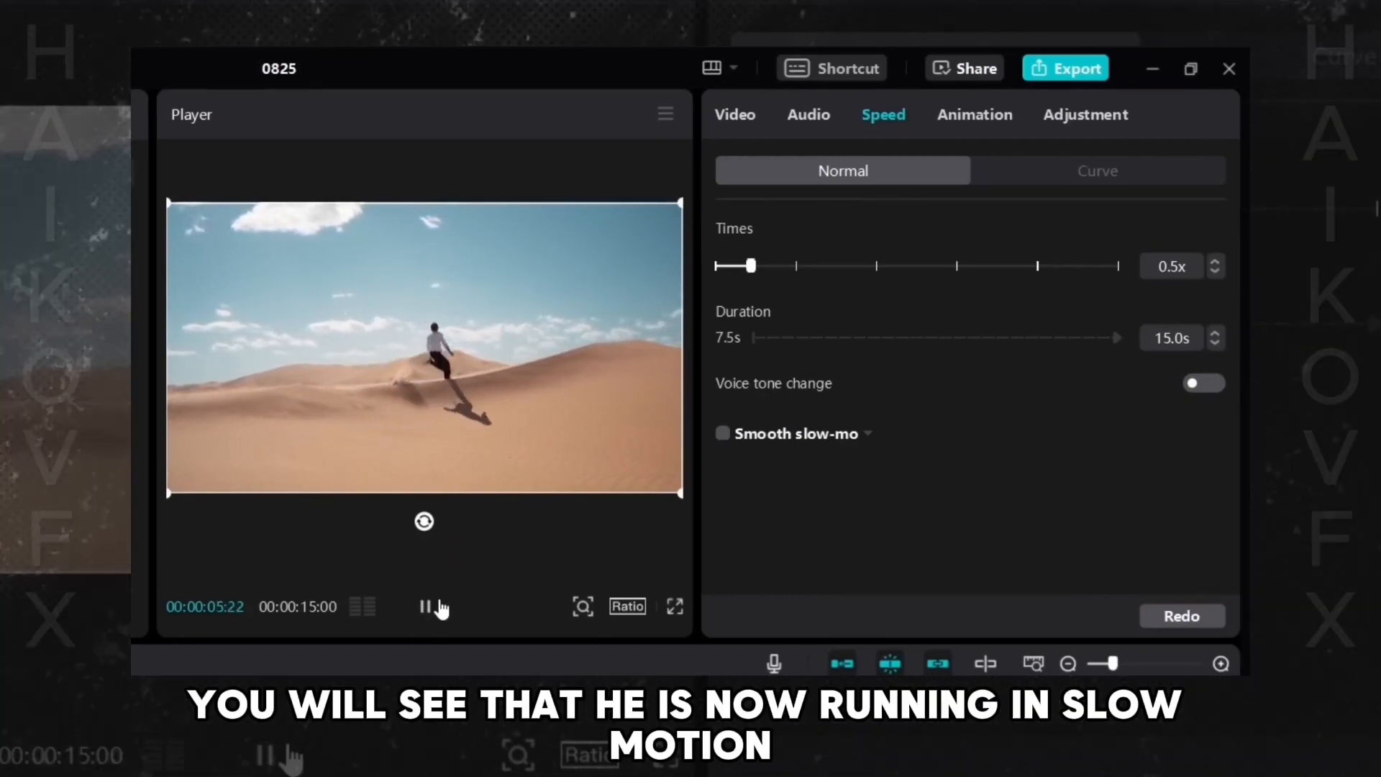
{"action": "left_click", "coordinate": [425, 606]}
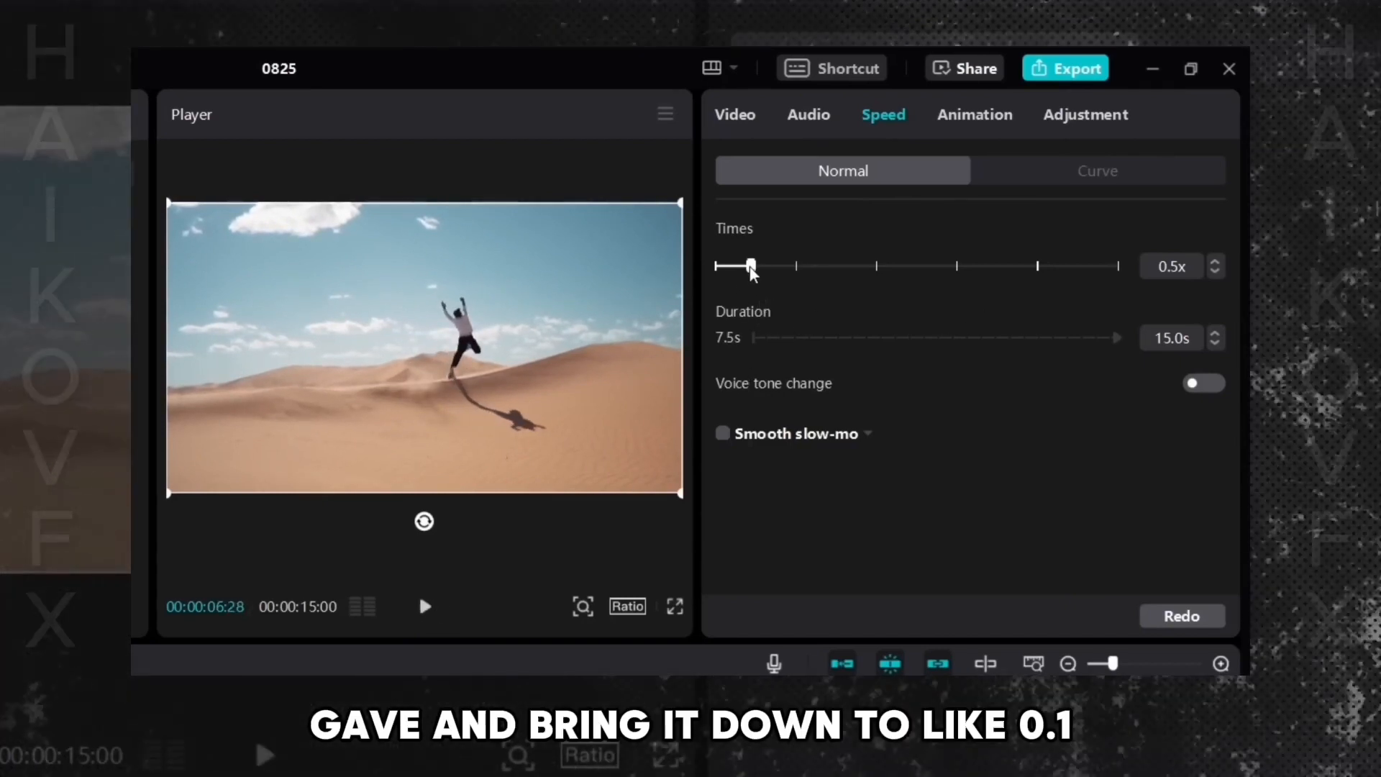
- Set the clip's speed to 0.1x and preview the very slow motion
{"action": "left_click_drag", "start_coordinate": [750, 266], "coordinate": [718, 261]}
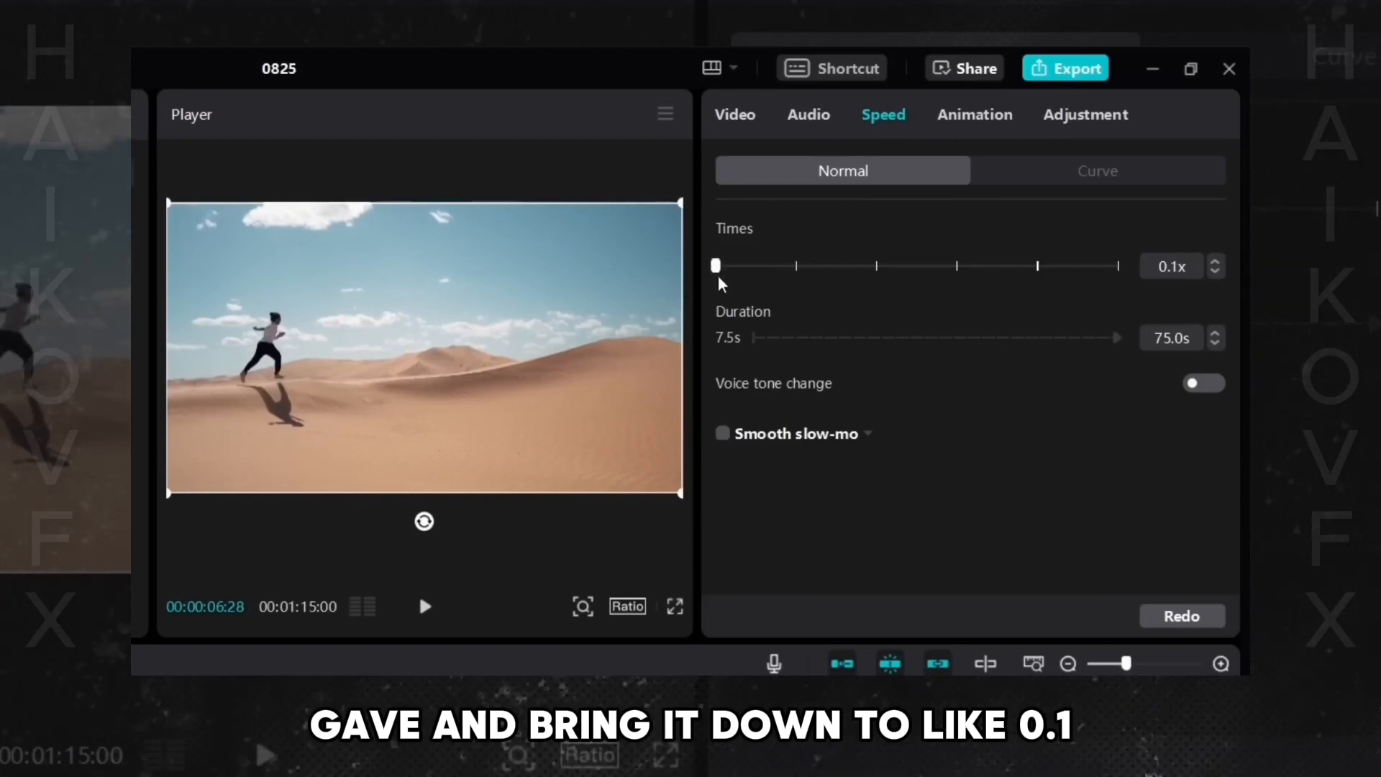
{"action": "left_click", "coordinate": [425, 607]}
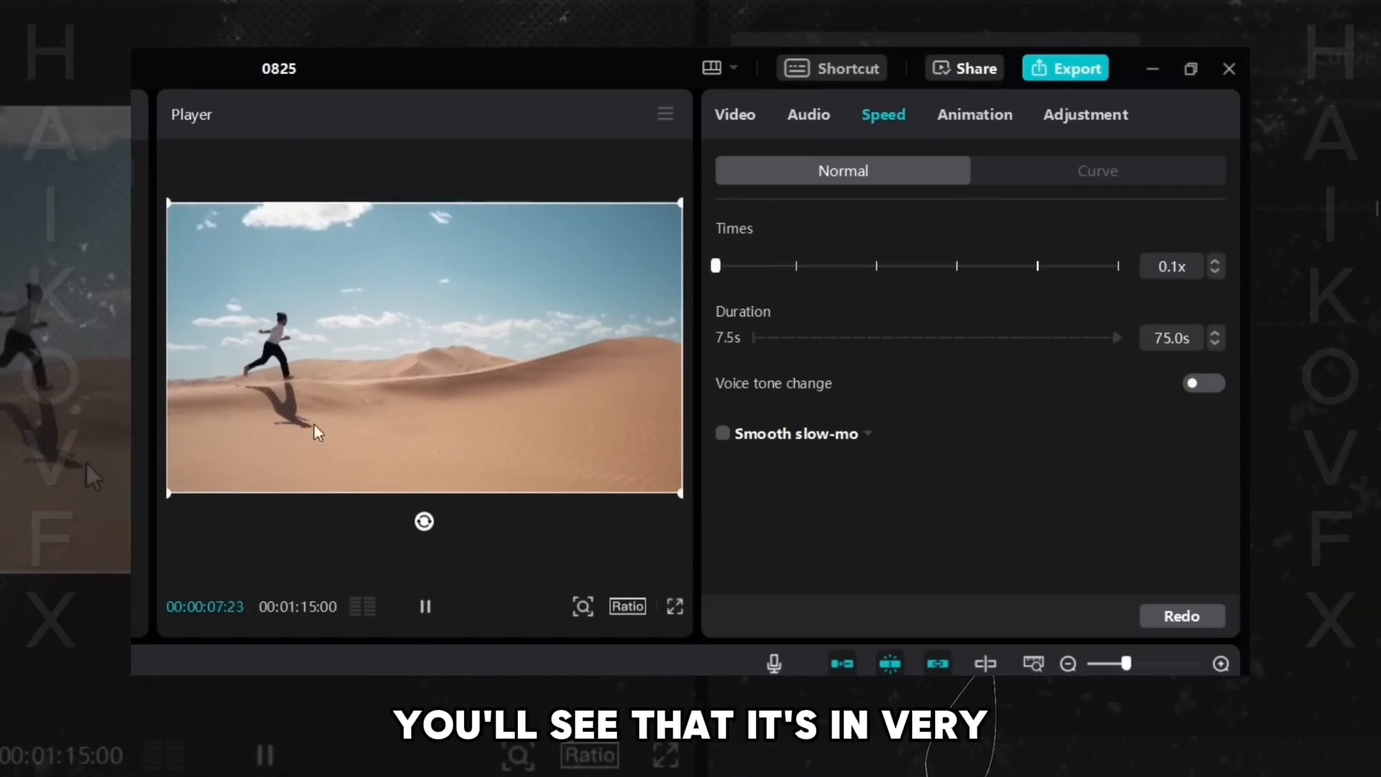
{"action": "left_click", "coordinate": [425, 610]}
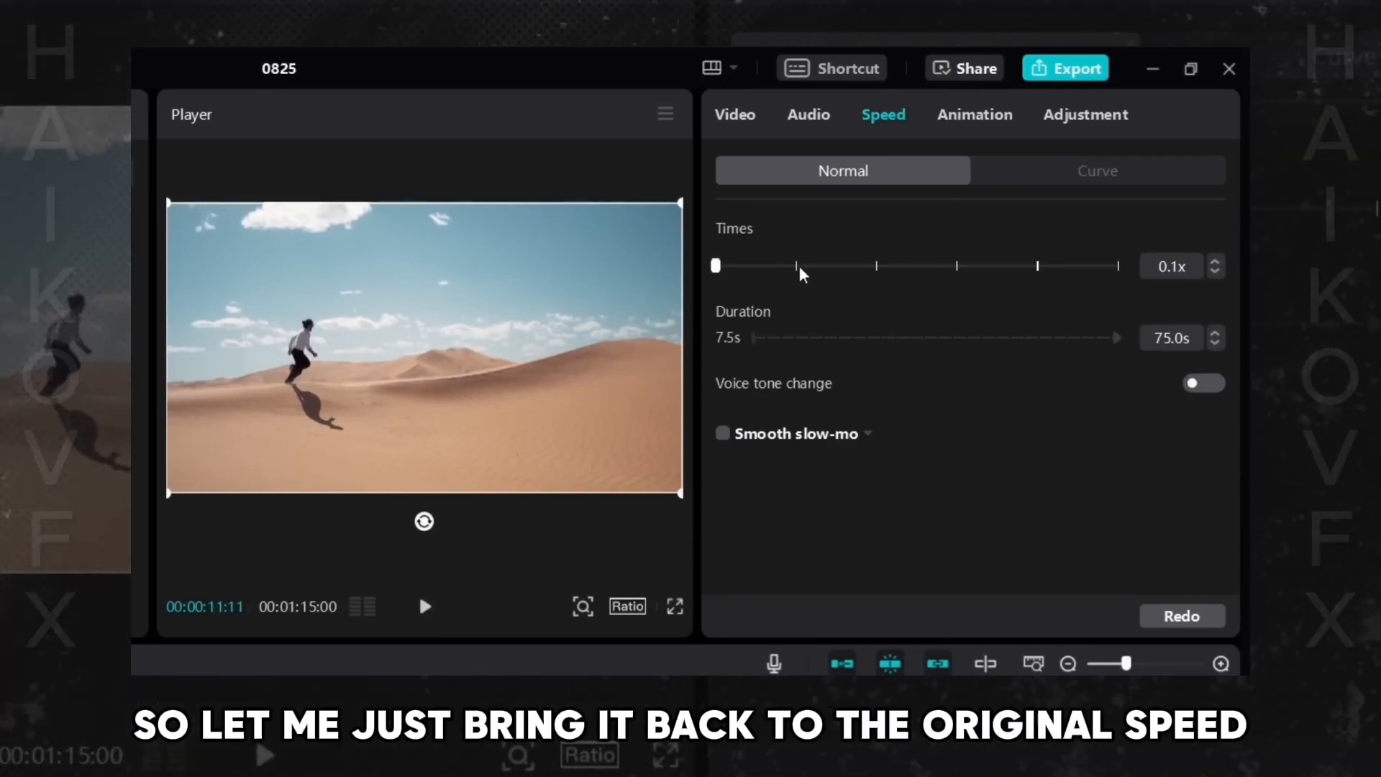
- Reset the speed to 1.0x, play the clip, and step the duration up to 8.8 s
{"action": "left_click", "coordinate": [799, 265]}
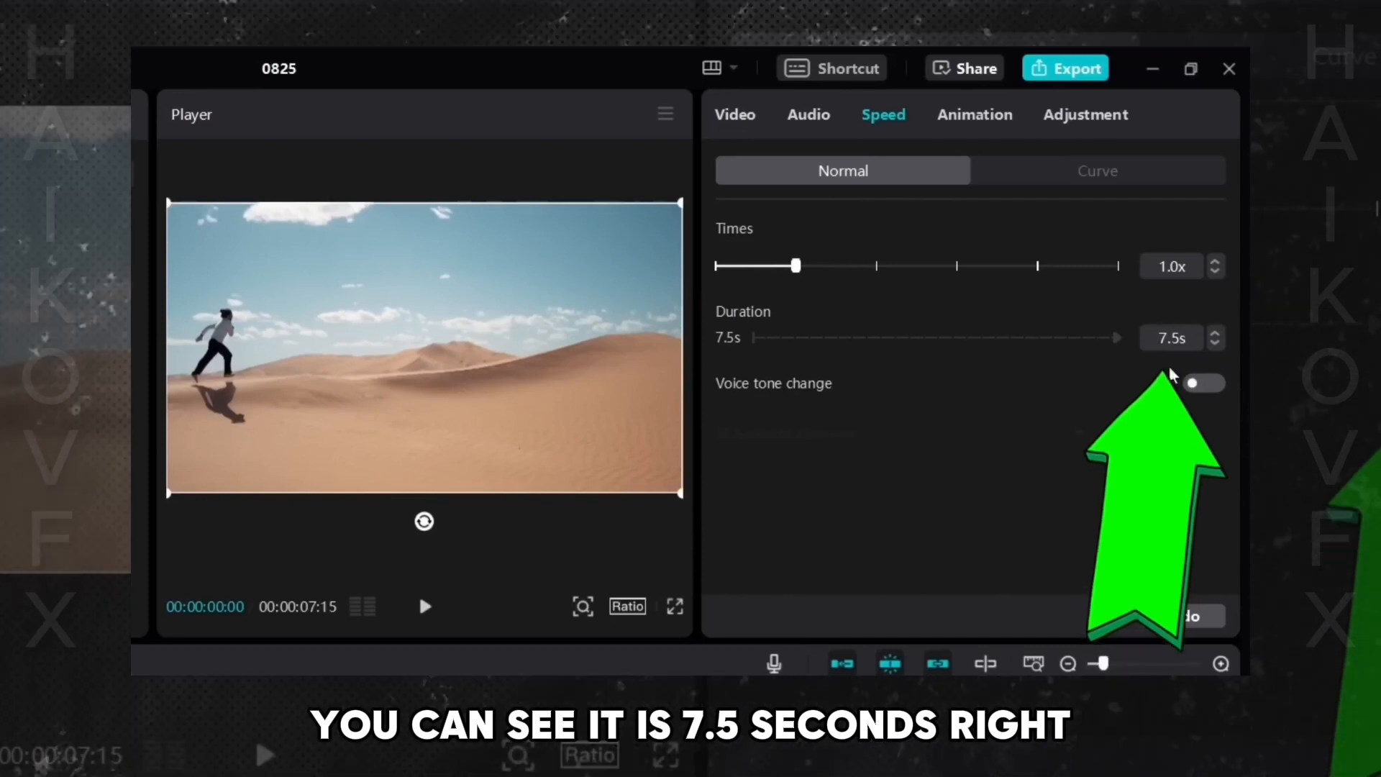
{"action": "left_click", "coordinate": [425, 606]}
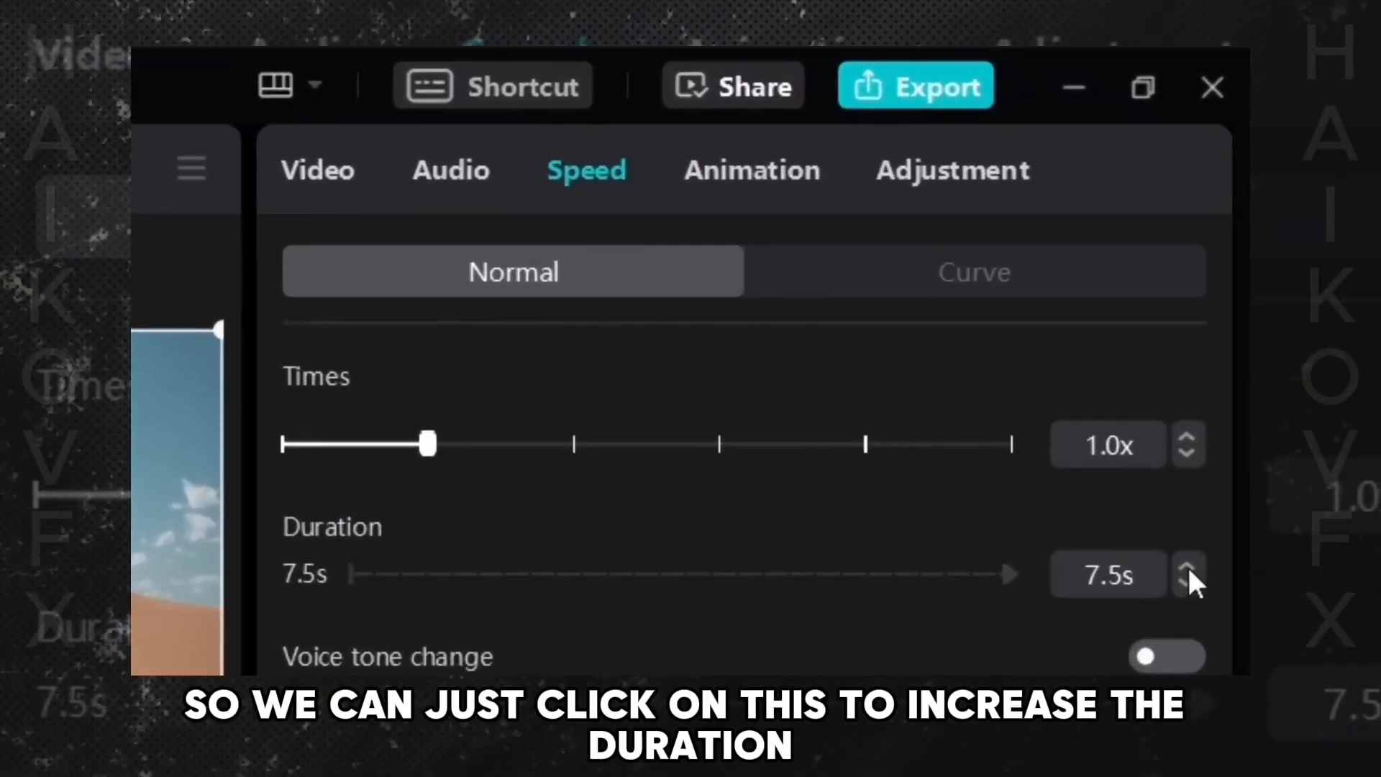
{"action": "left_click", "coordinate": [1186, 566]}
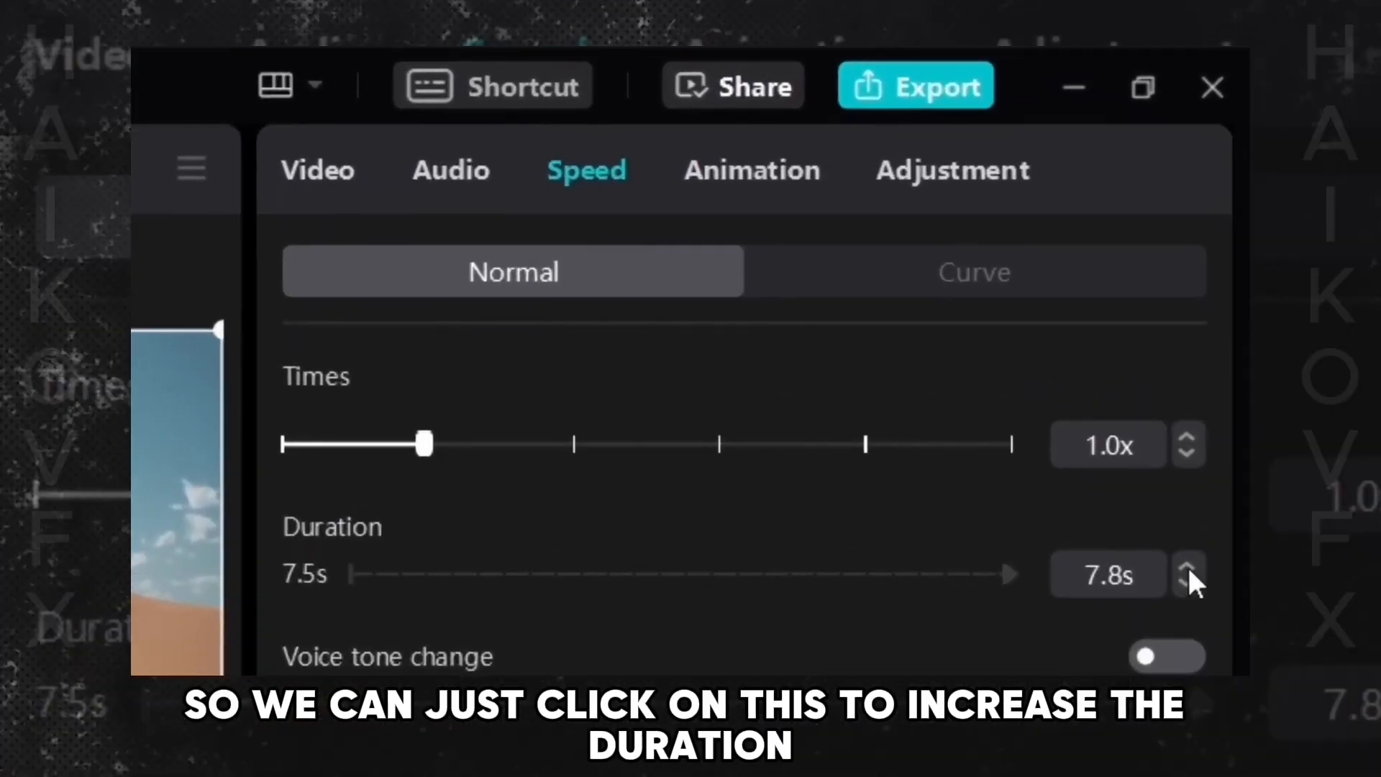
{"action": "left_click", "coordinate": [1187, 567]}
{"action": "left_click", "coordinate": [1187, 567]}
{"action": "left_click", "coordinate": [1187, 567]}
{"action": "left_click", "coordinate": [1188, 569]}
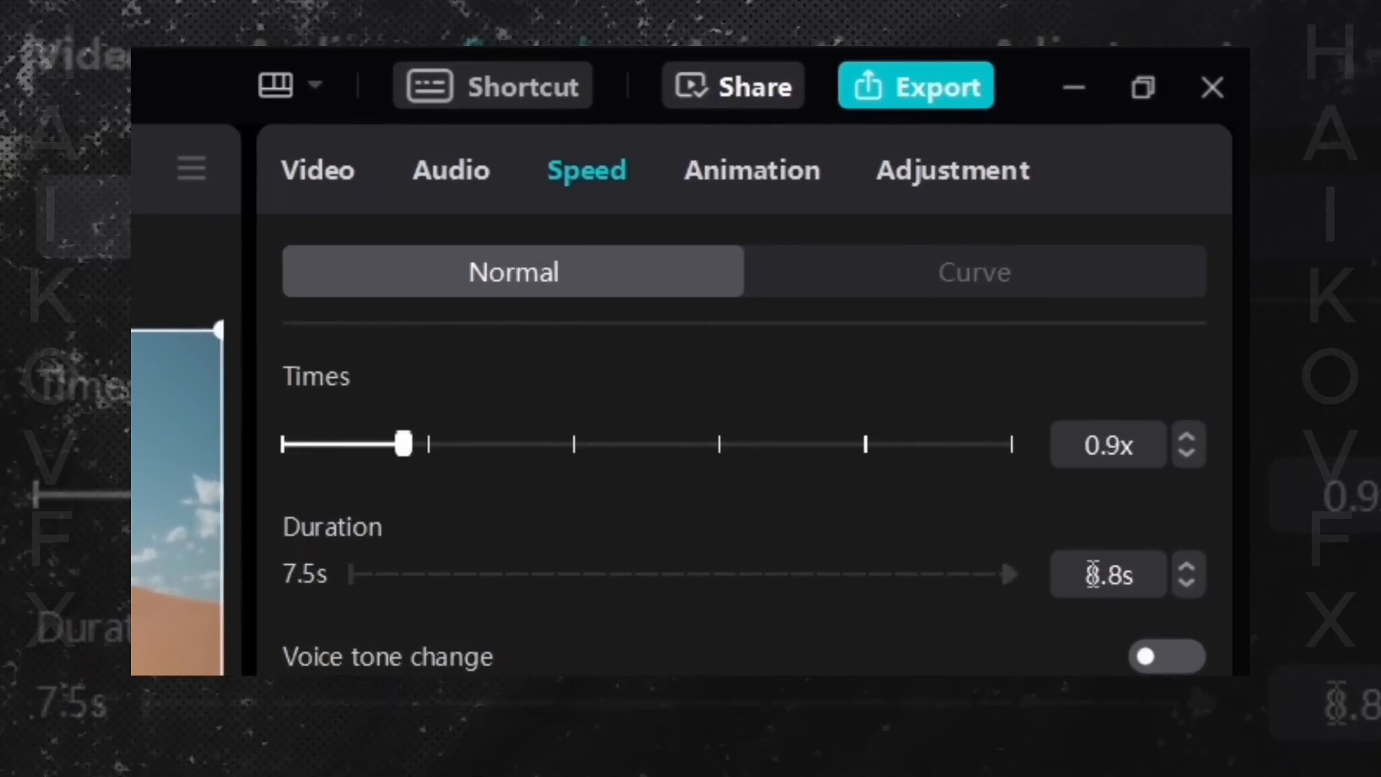
- Set the clip's duration to 20 s
{"action": "left_click", "coordinate": [1095, 575]}
{"action": "left_click", "coordinate": [1127, 591]}
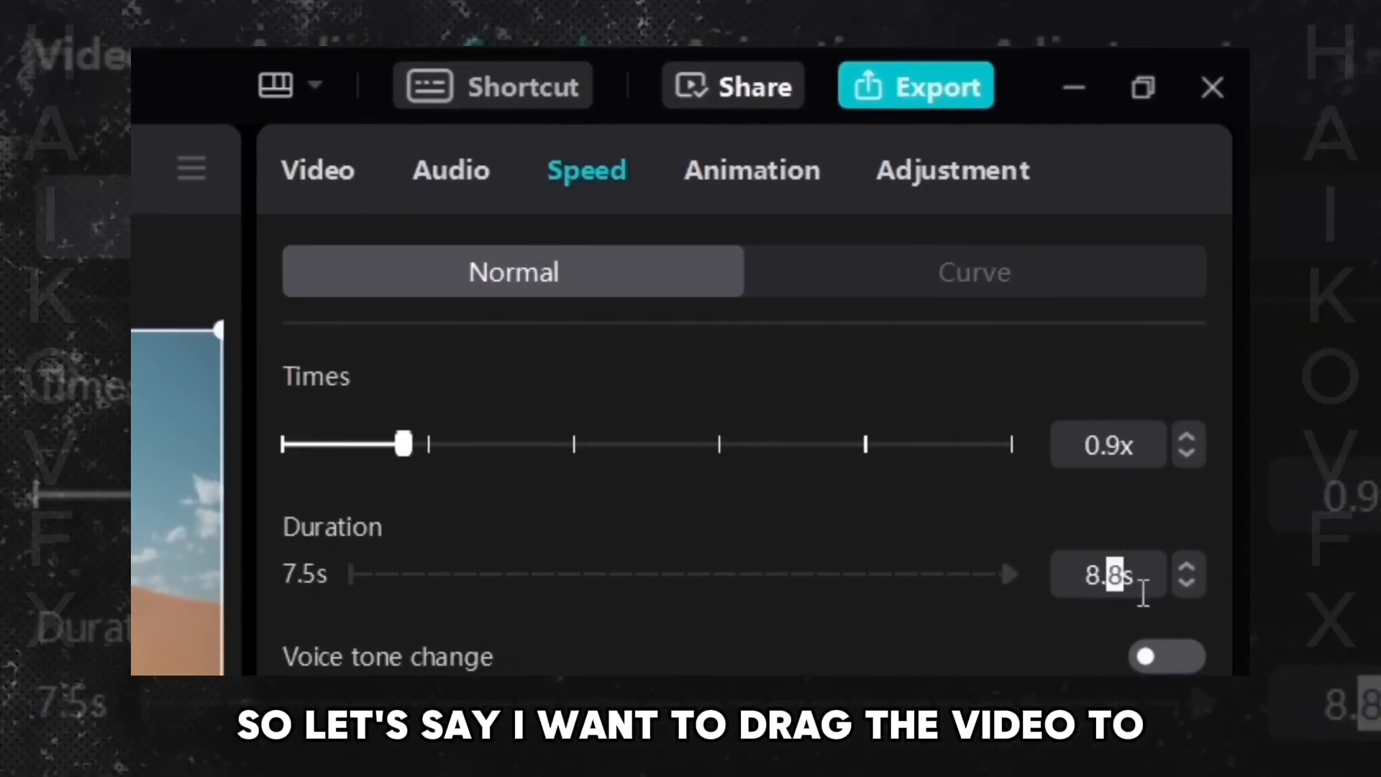
{"action": "double_click", "coordinate": [1113, 594]}
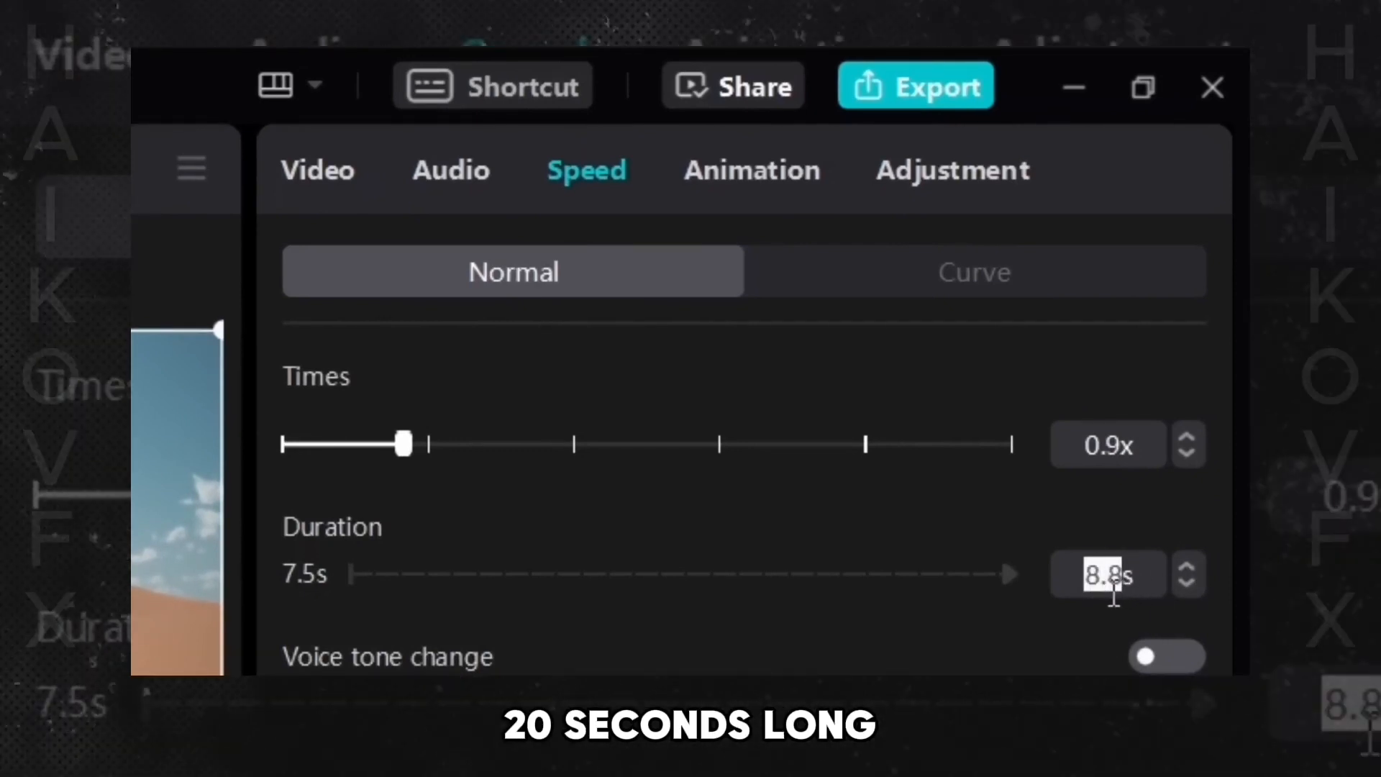
{"action": "type", "text": "20s"}
{"action": "key", "text": "Return"}
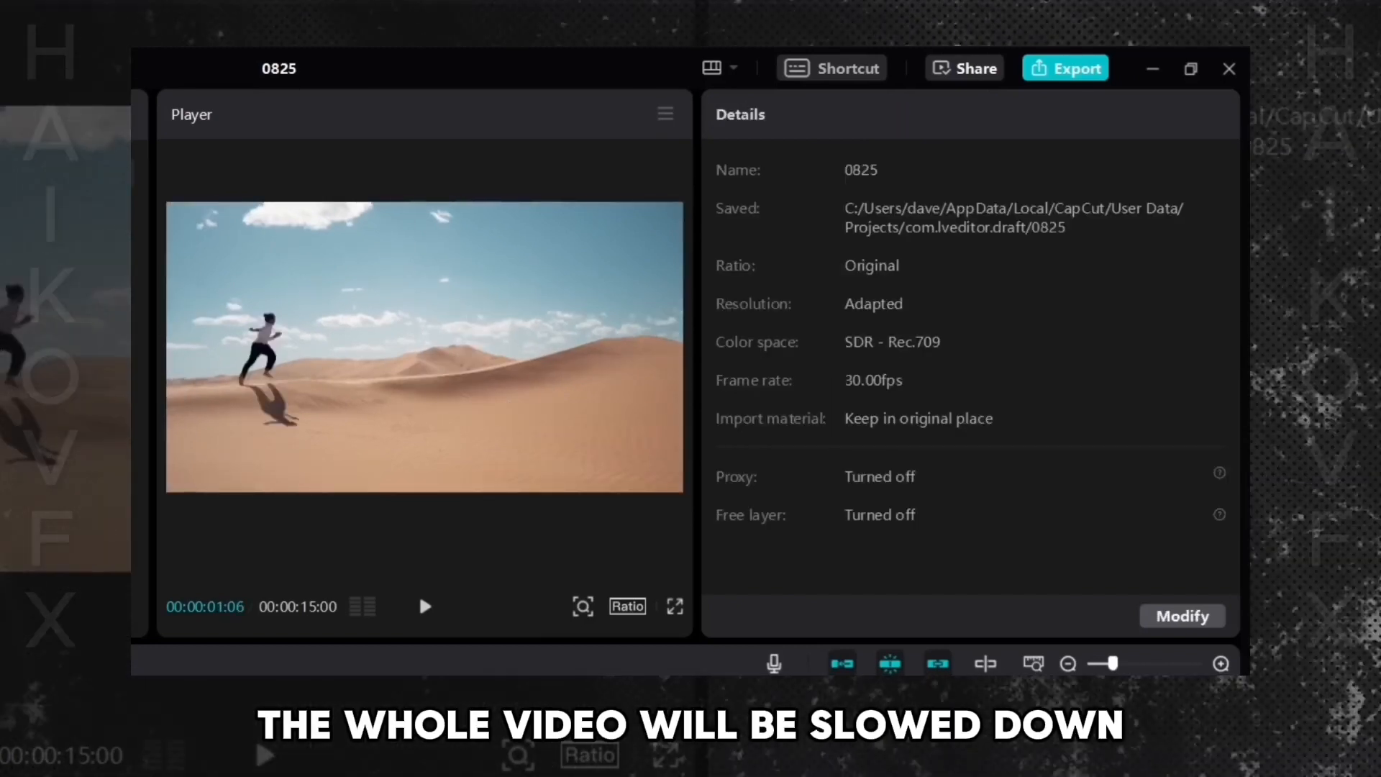
- Play the slowed clip from the beginning to watch the jump
{"action": "key", "text": "Home"}
{"action": "key", "text": "space"}
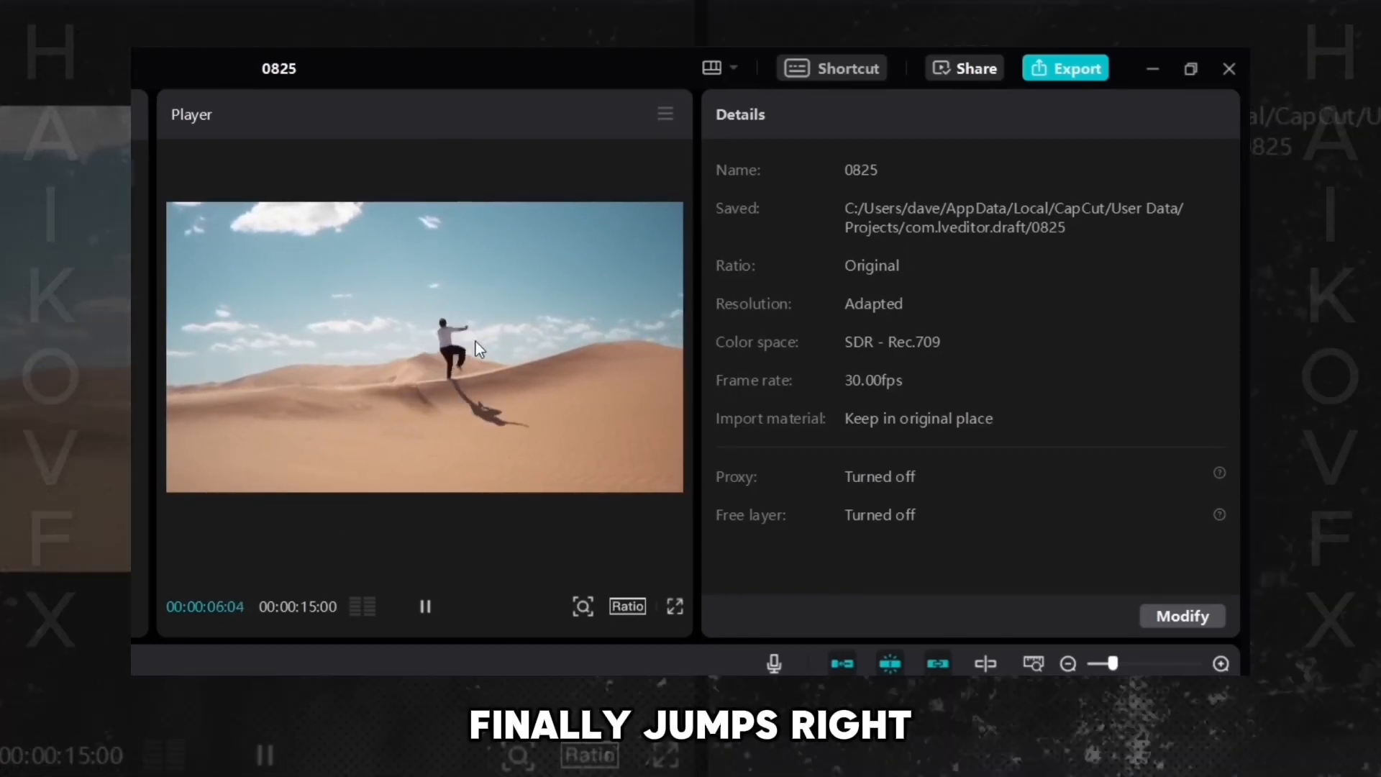
{"action": "left_click", "coordinate": [483, 755]}
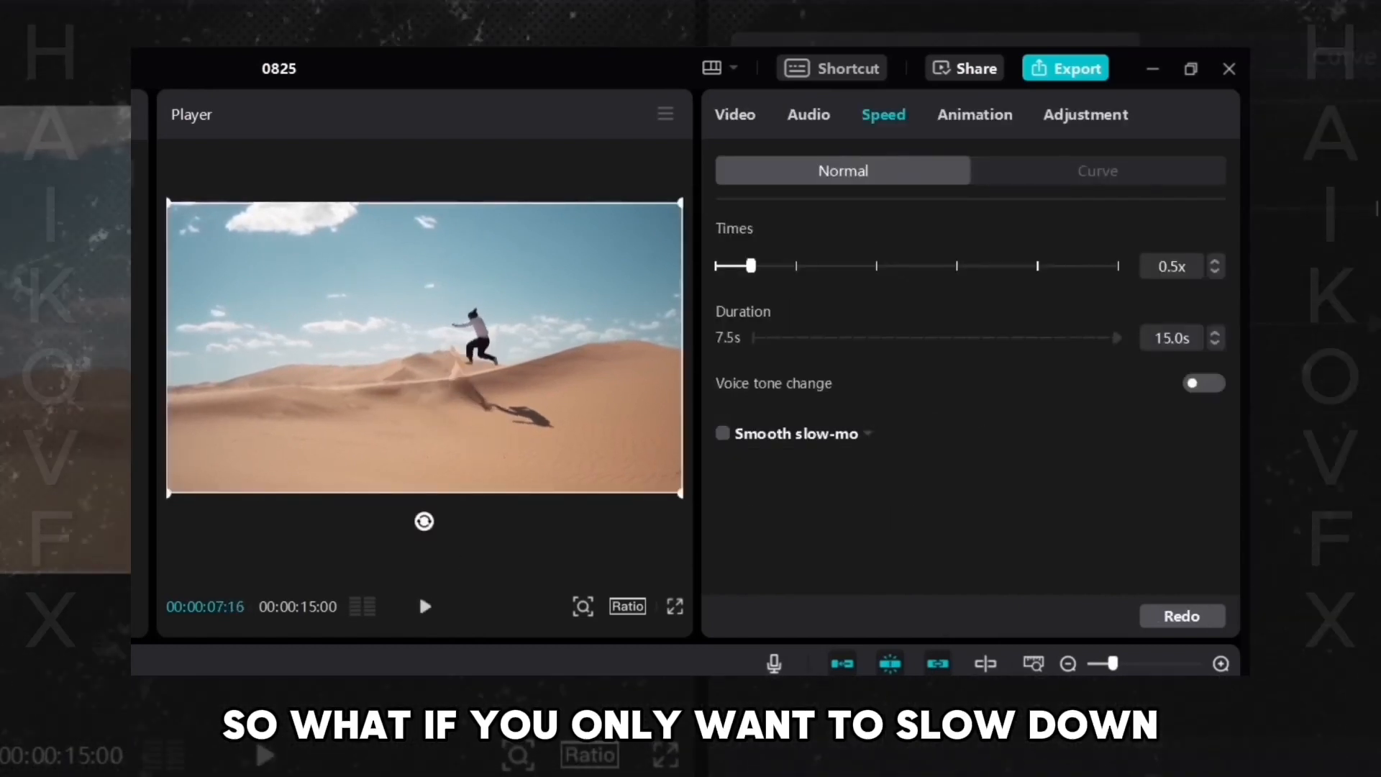
{"action": "key", "text": "space"}
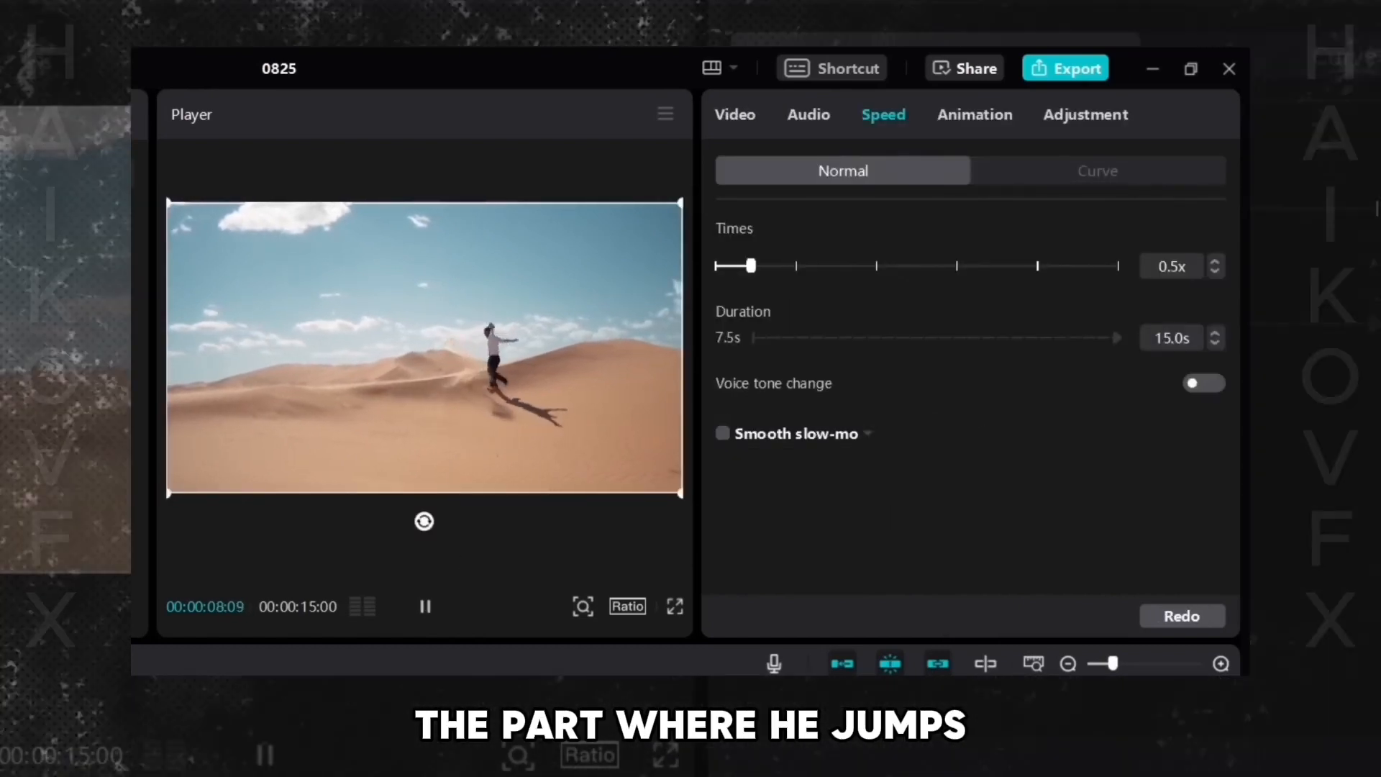
{"action": "key", "text": "space"}
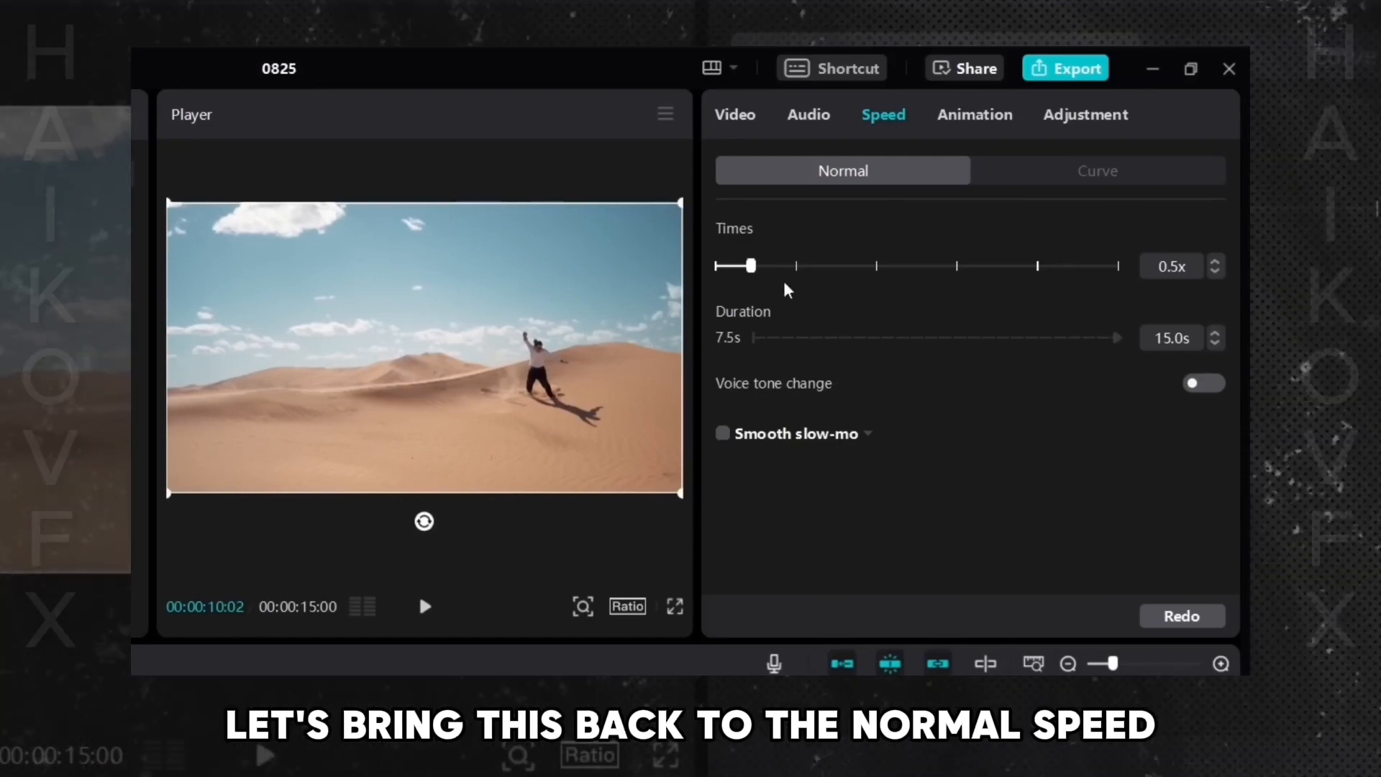
- Reset the speed to 1.0x and apply the Customized speed curve to the clip
{"action": "left_click_drag", "start_coordinate": [773, 269], "coordinate": [797, 269]}
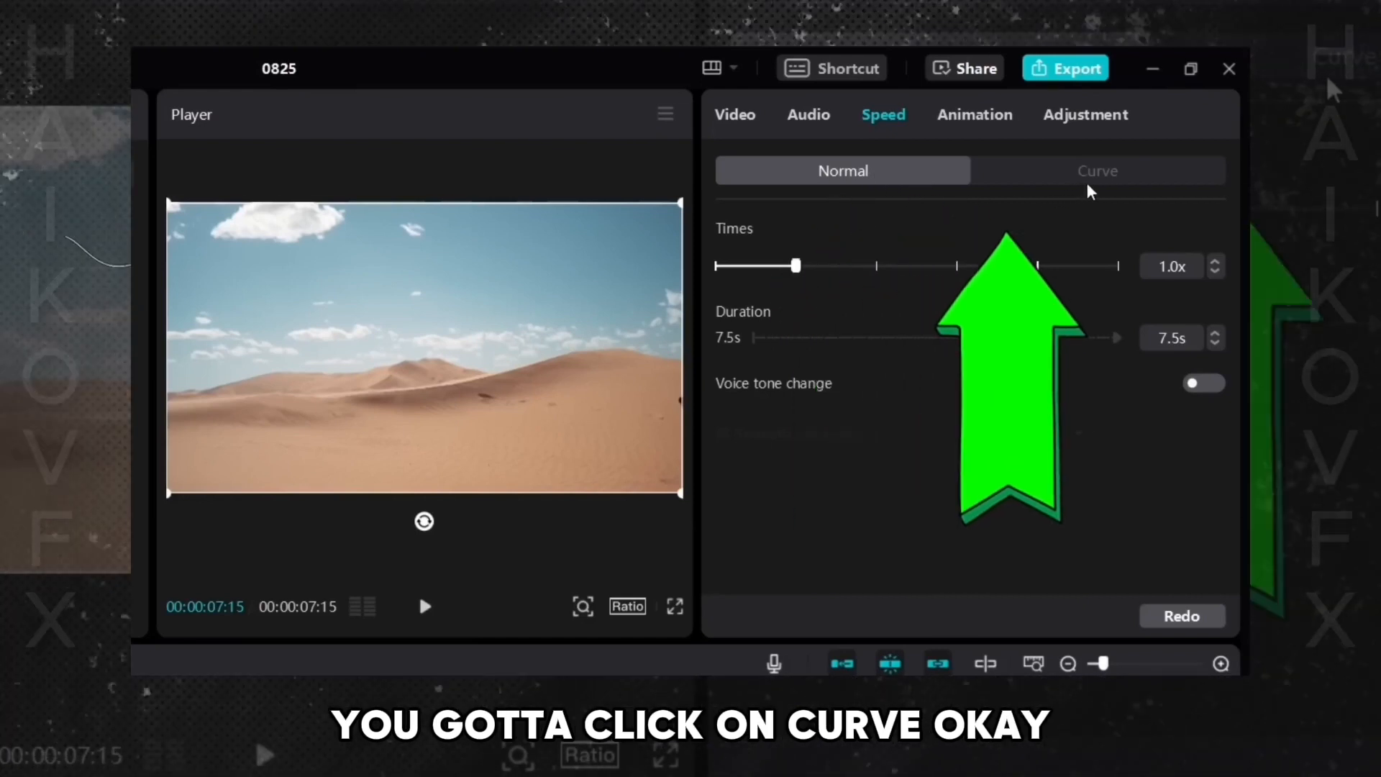
{"action": "left_click", "coordinate": [1102, 176]}
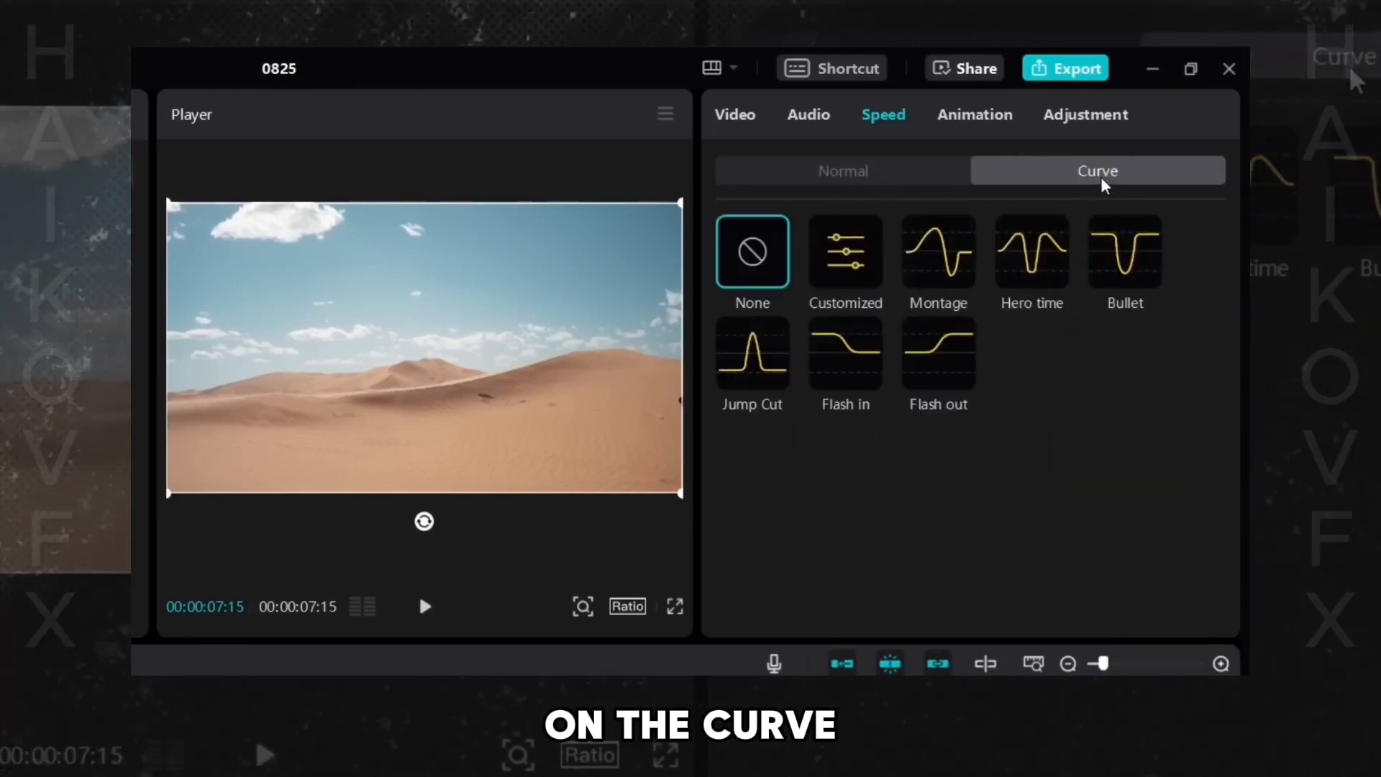
{"action": "left_click", "coordinate": [847, 270]}
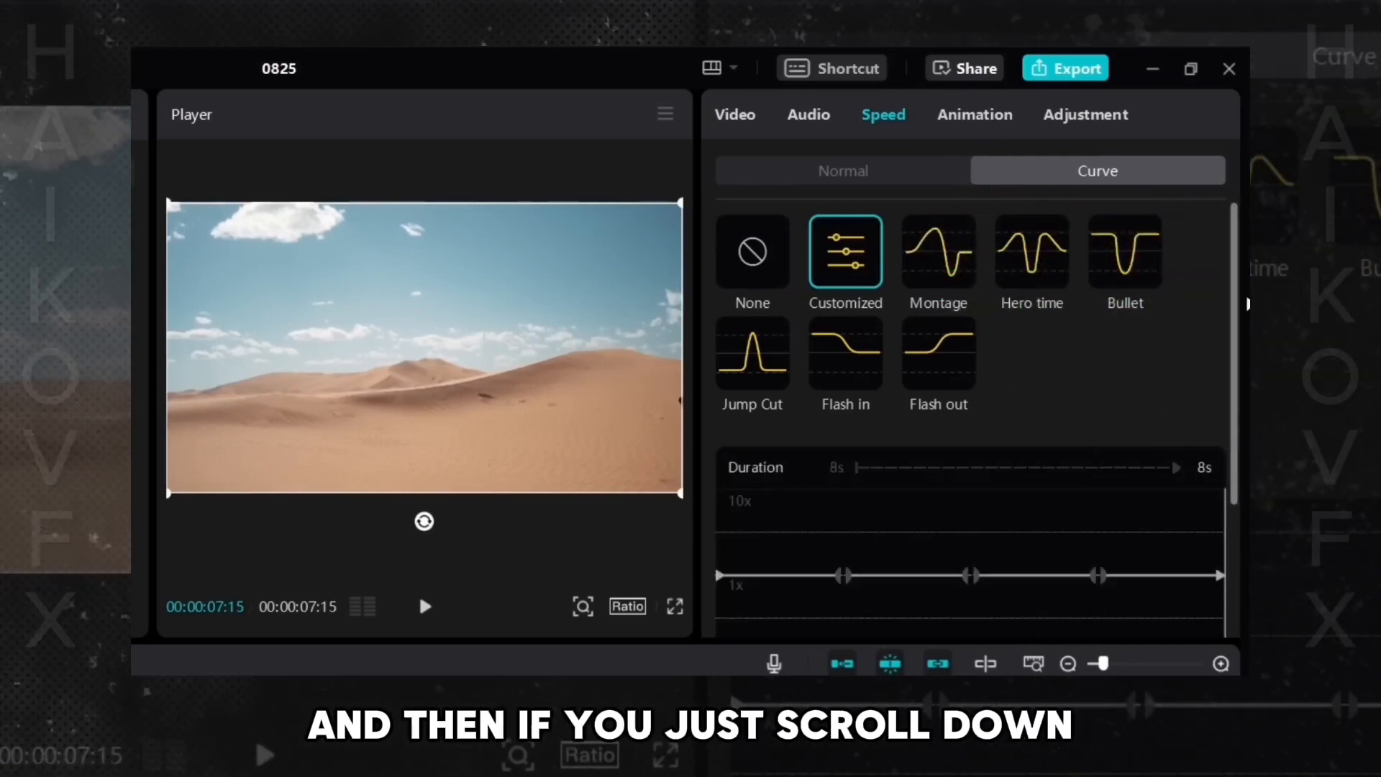
{"action": "left_click_drag", "start_coordinate": [1235, 283], "coordinate": [1230, 372]}
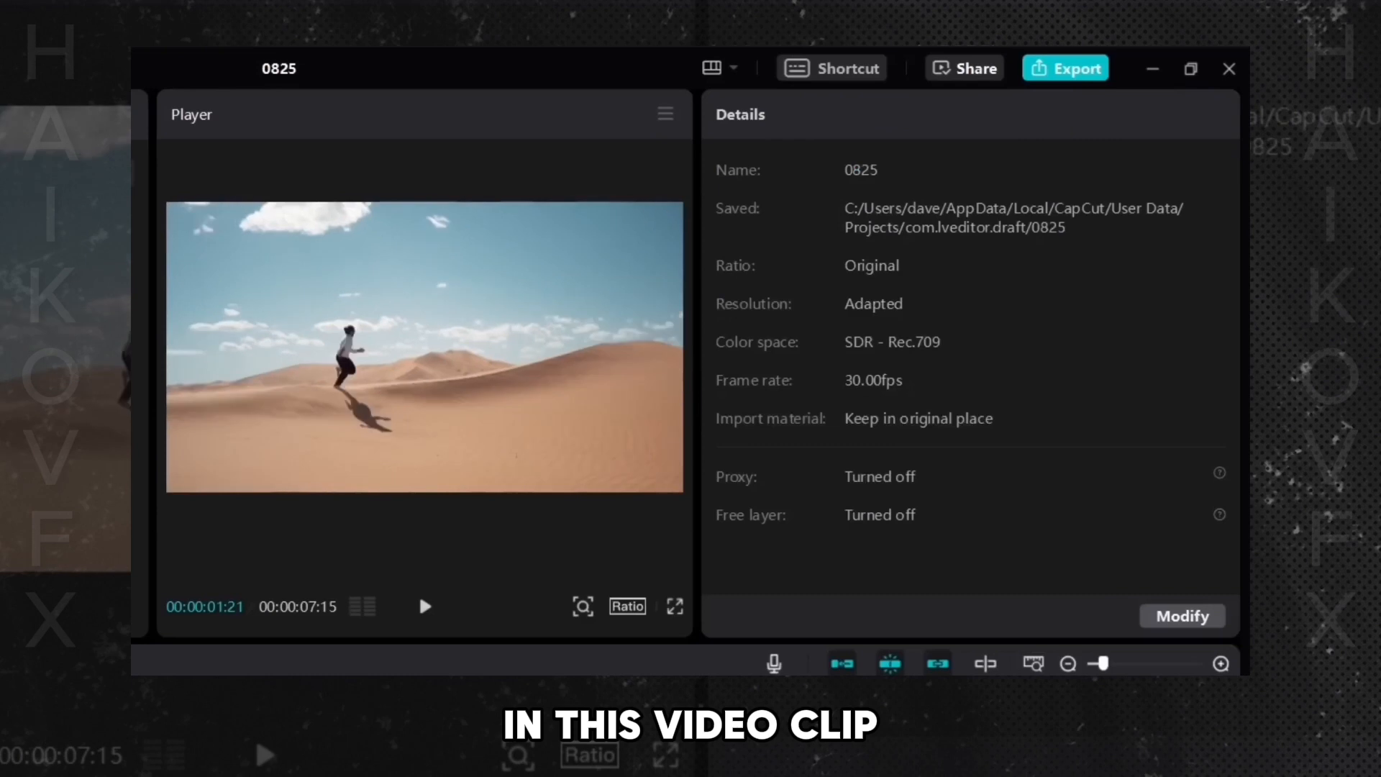
- Add a point on the speed curve where the jump begins
{"action": "left_click", "coordinate": [425, 606]}
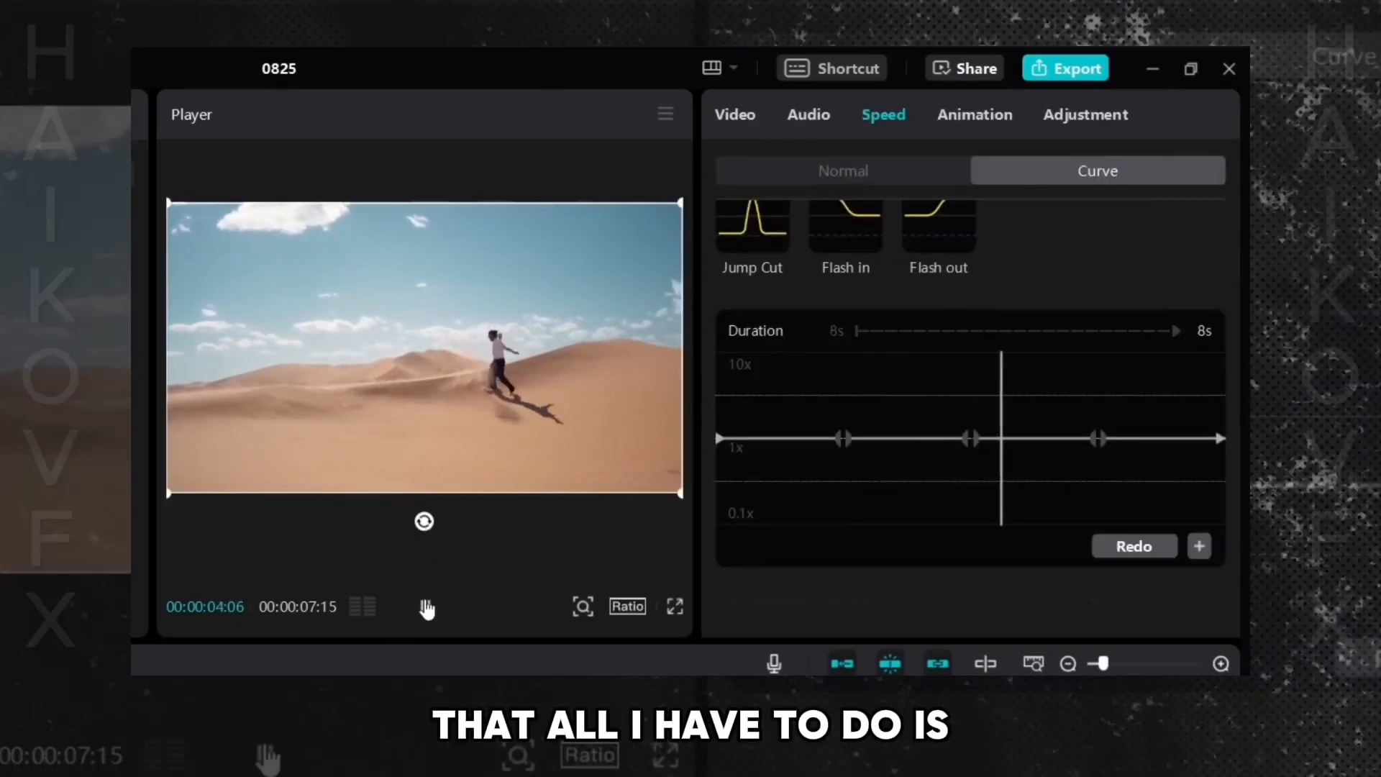
{"action": "left_click", "coordinate": [425, 606]}
{"action": "left_click_drag", "start_coordinate": [918, 386], "coordinate": [919, 462]}
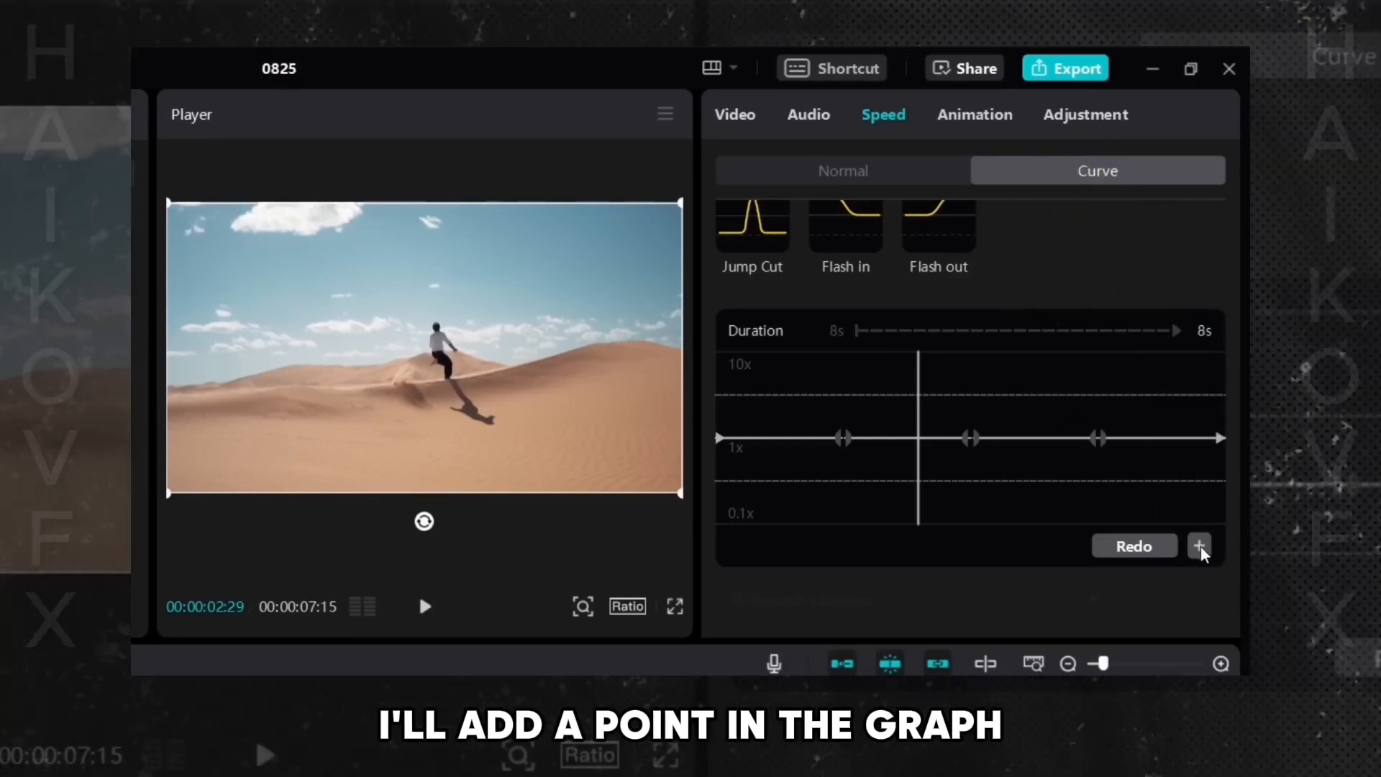
{"action": "left_click", "coordinate": [1200, 546]}
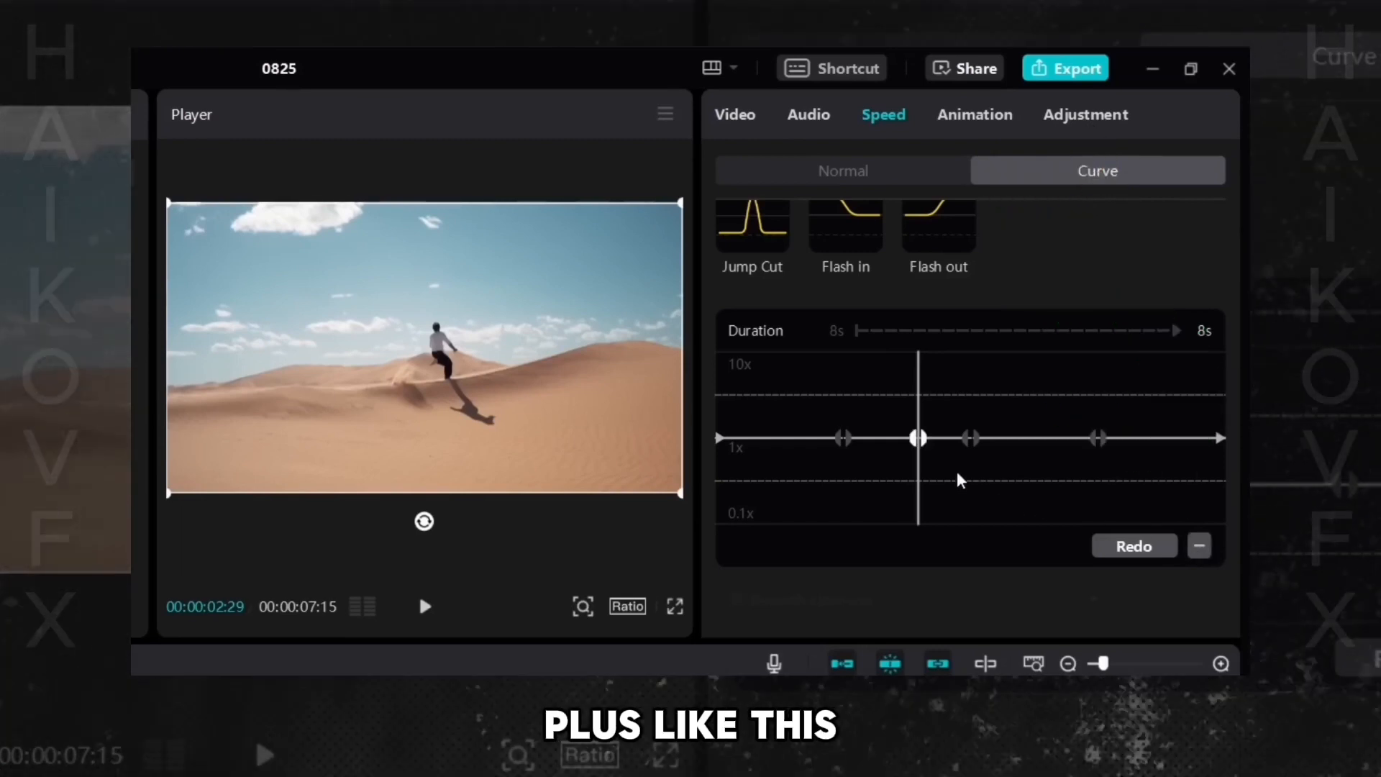
- Add a second curve point just after it and pull it down to 0.1x
{"action": "left_click_drag", "start_coordinate": [926, 405], "coordinate": [942, 407]}
{"action": "left_click", "coordinate": [1202, 546]}
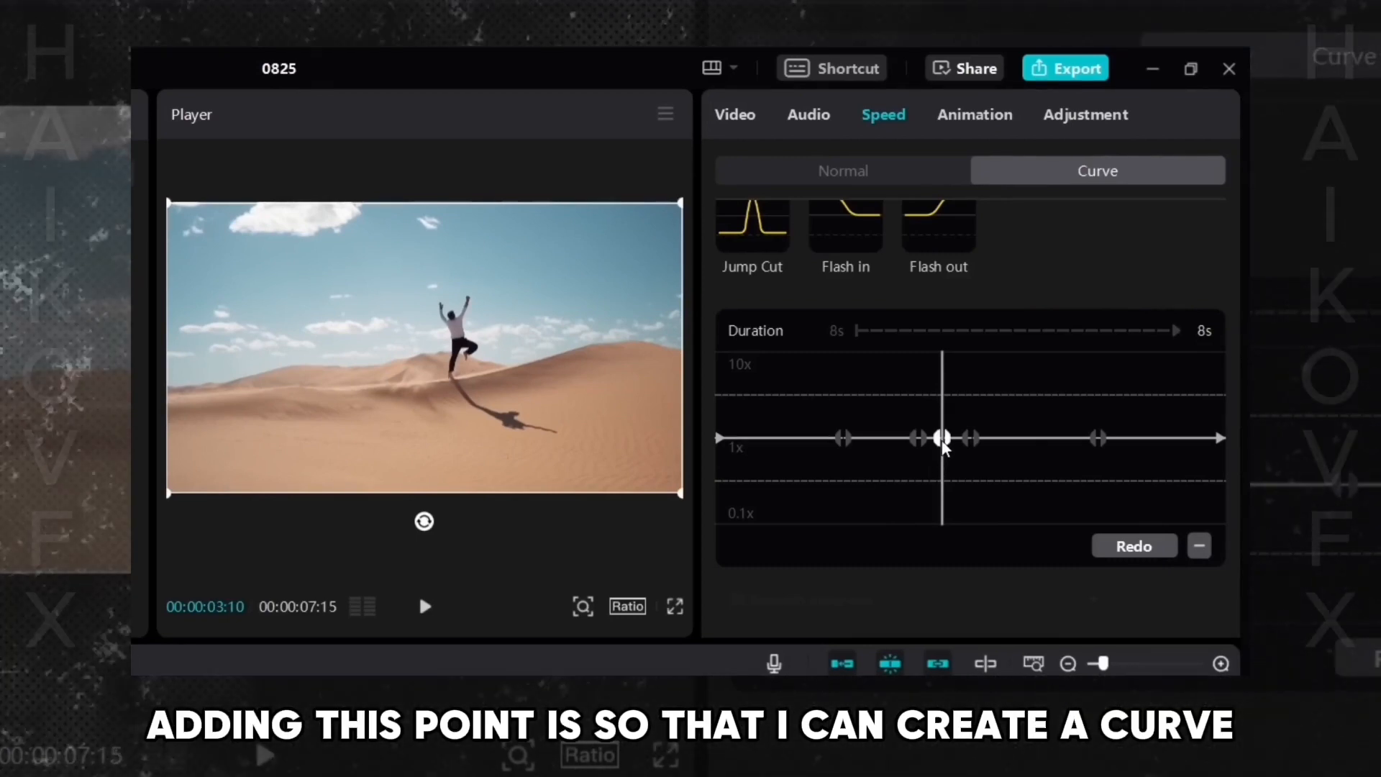
{"action": "left_click_drag", "start_coordinate": [942, 462], "coordinate": [945, 530]}
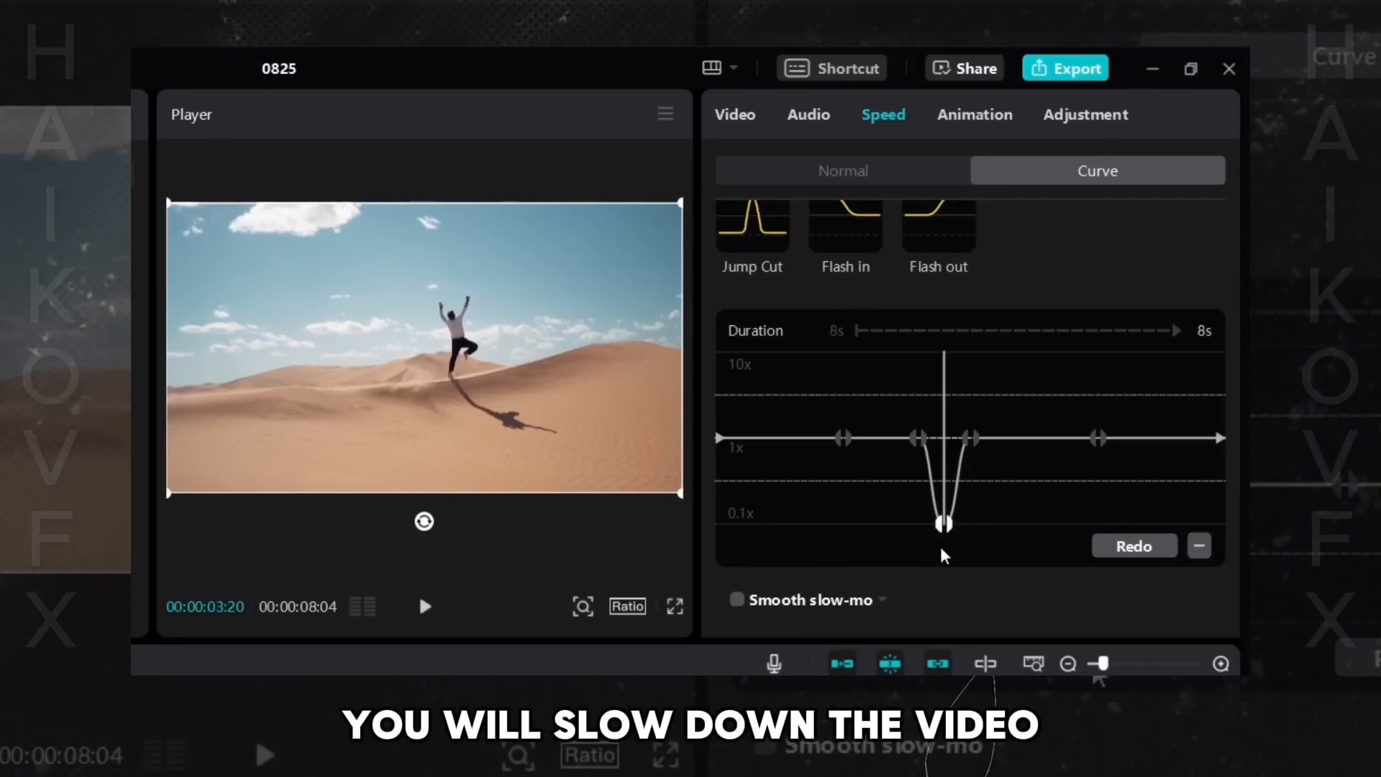
- Play the clip to preview the slowed-down jump
{"action": "left_click_drag", "start_coordinate": [899, 434], "coordinate": [1017, 446]}
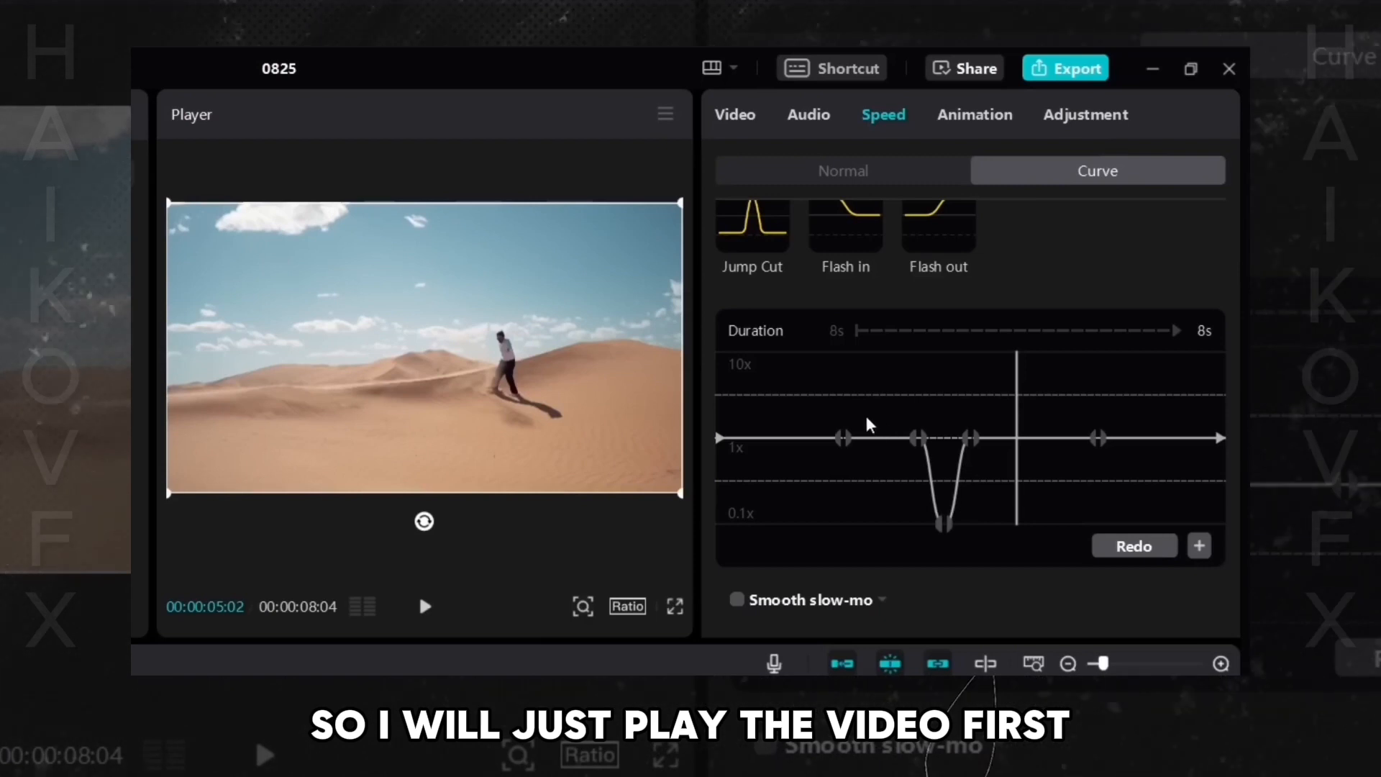
{"action": "left_click", "coordinate": [858, 411]}
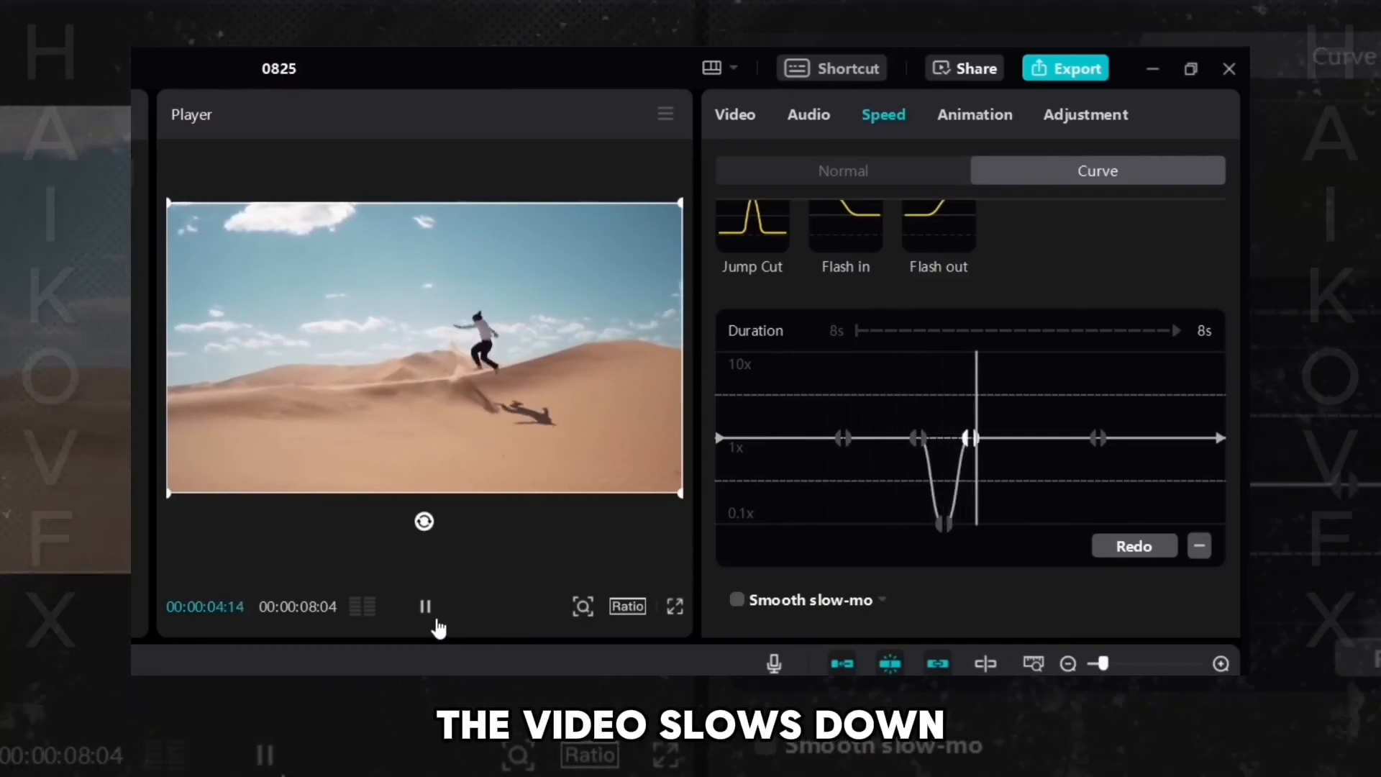
{"action": "left_click", "coordinate": [435, 623]}
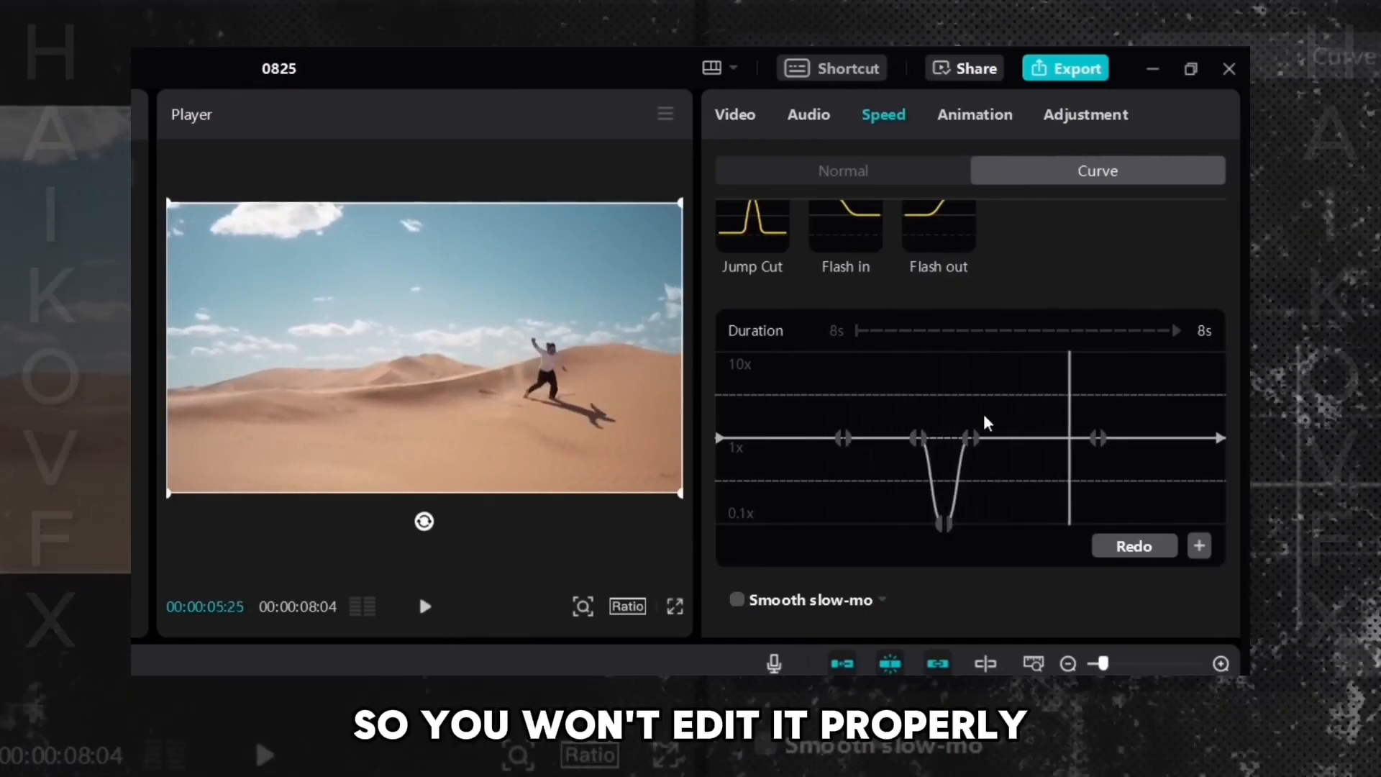
- Move the curve point after the dip to the frame where the jump ends
{"action": "left_click_drag", "start_coordinate": [968, 406], "coordinate": [1001, 425]}
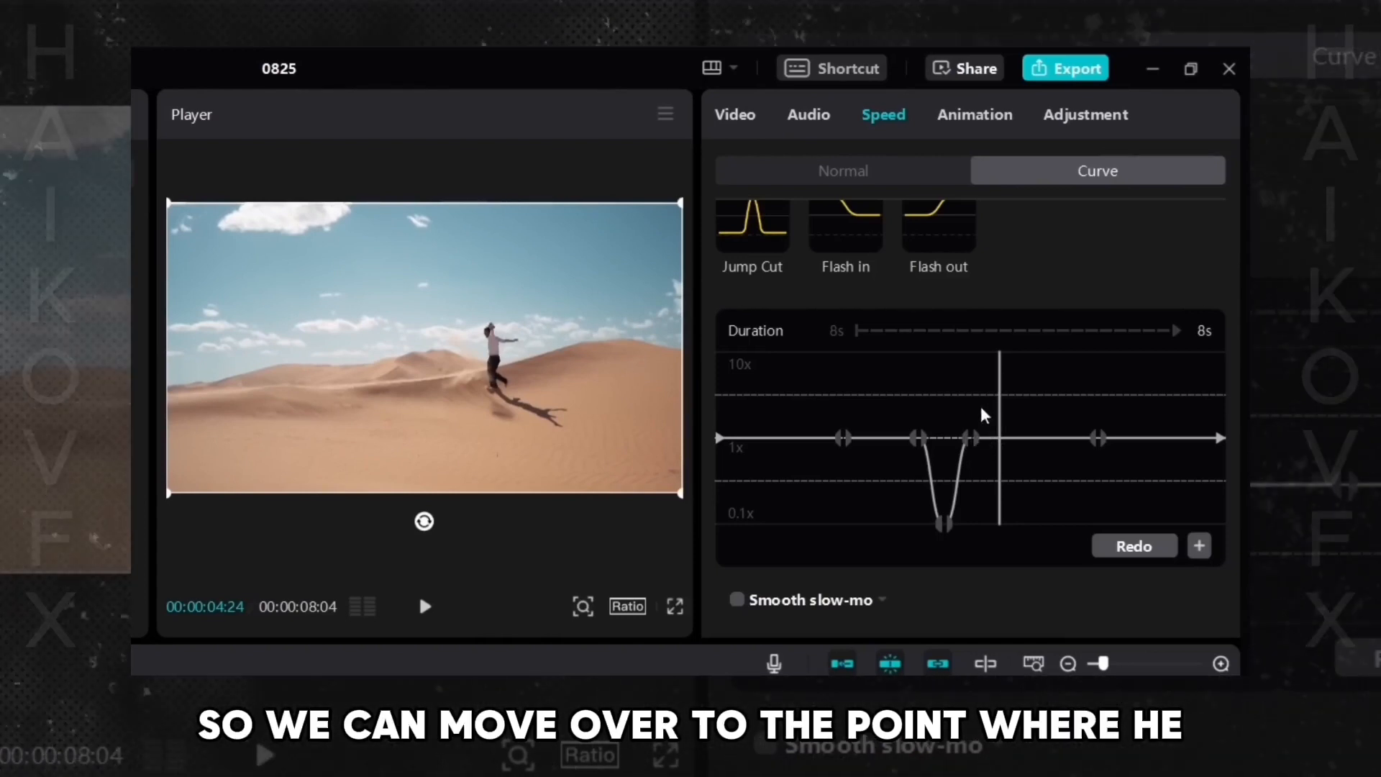
{"action": "key", "text": "Left"}
{"action": "key", "text": "Left"}
{"action": "mouse_move", "coordinate": [981, 418]}
{"action": "left_mouse_down"}
{"action": "mouse_move", "coordinate": [955, 416]}
{"action": "mouse_move", "coordinate": [1003, 421]}
{"action": "left_mouse_up"}
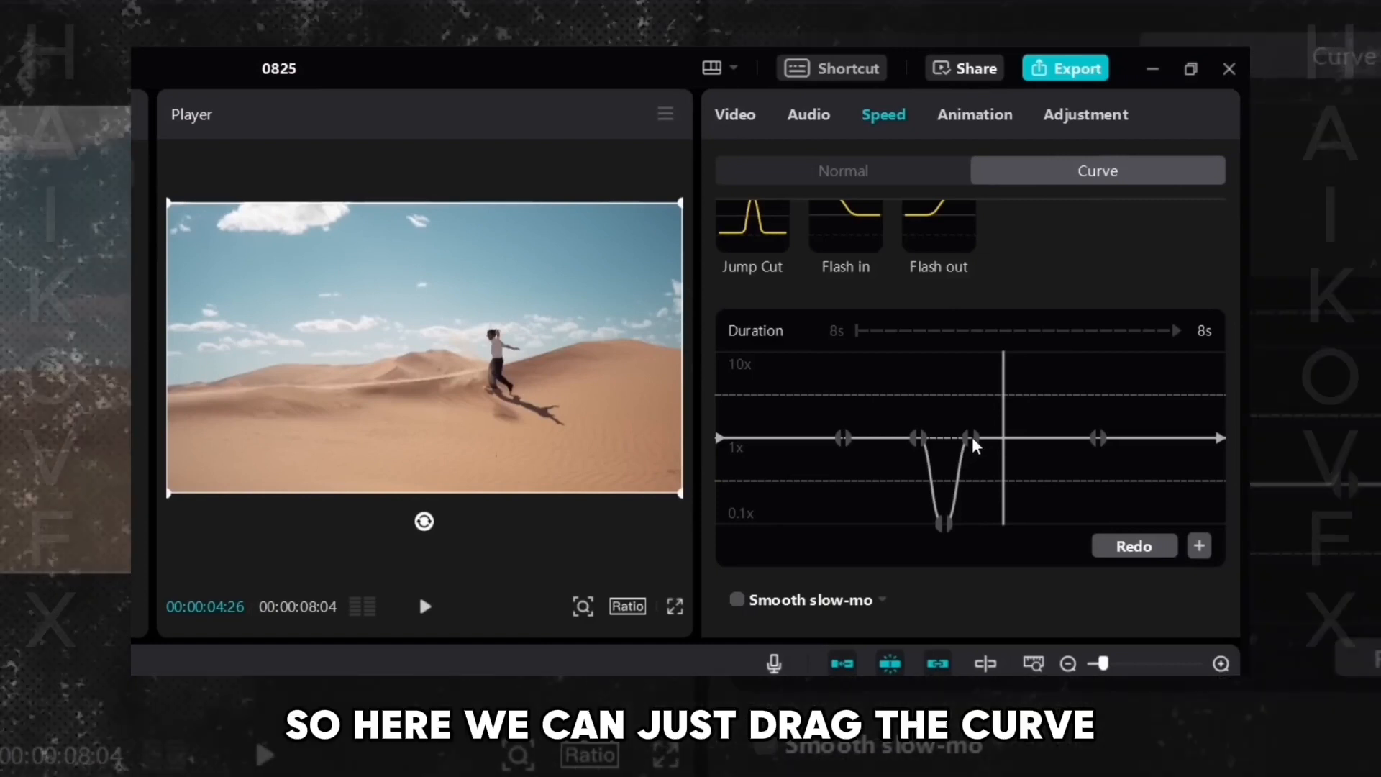
{"action": "mouse_move", "coordinate": [967, 437]}
{"action": "left_mouse_down"}
{"action": "mouse_move", "coordinate": [1018, 443]}
{"action": "mouse_move", "coordinate": [991, 440]}
{"action": "left_mouse_up"}
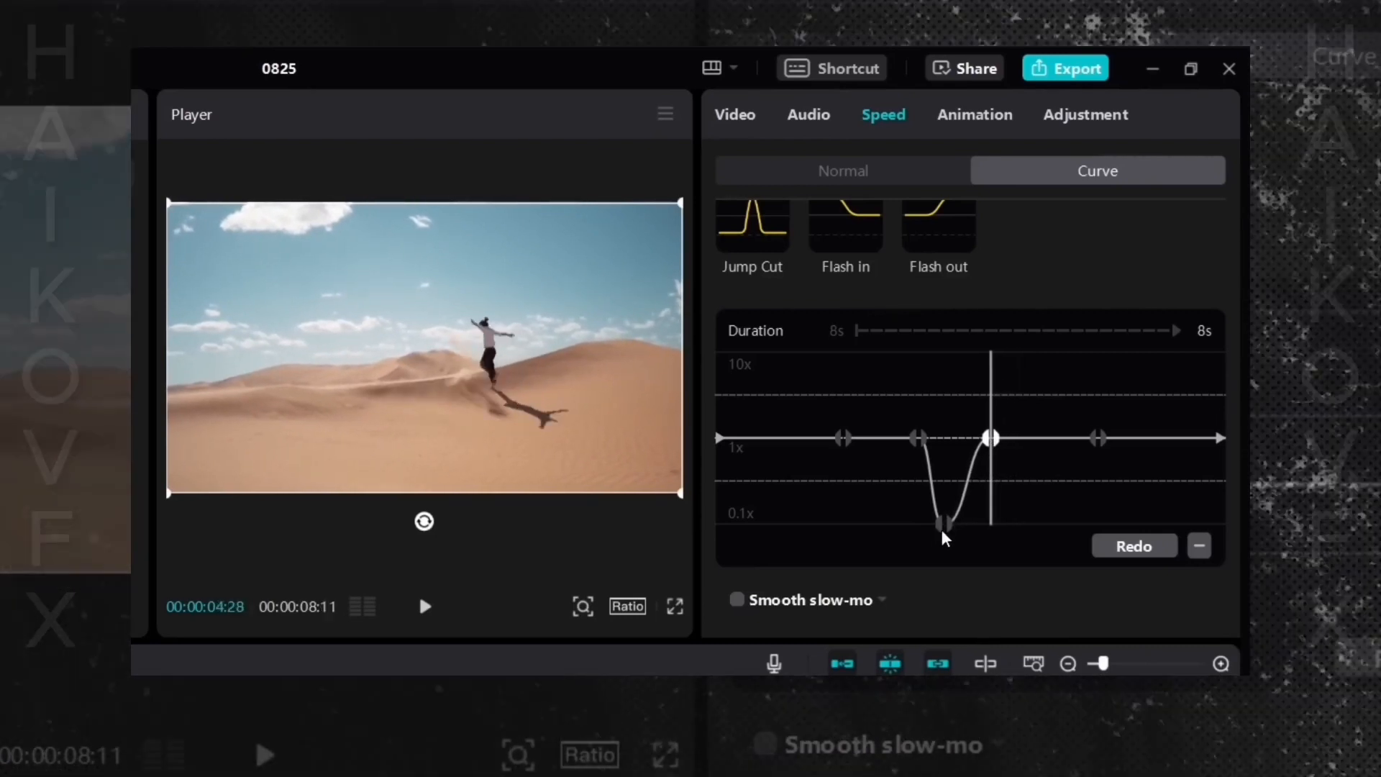
- Shift the lowest curve point slightly to the right within the slow-motion dip
{"action": "left_click", "coordinate": [944, 522]}
{"action": "mouse_move", "coordinate": [948, 519]}
{"action": "left_mouse_down"}
{"action": "mouse_move", "coordinate": [959, 520]}
{"action": "mouse_move", "coordinate": [951, 533]}
{"action": "left_mouse_up"}
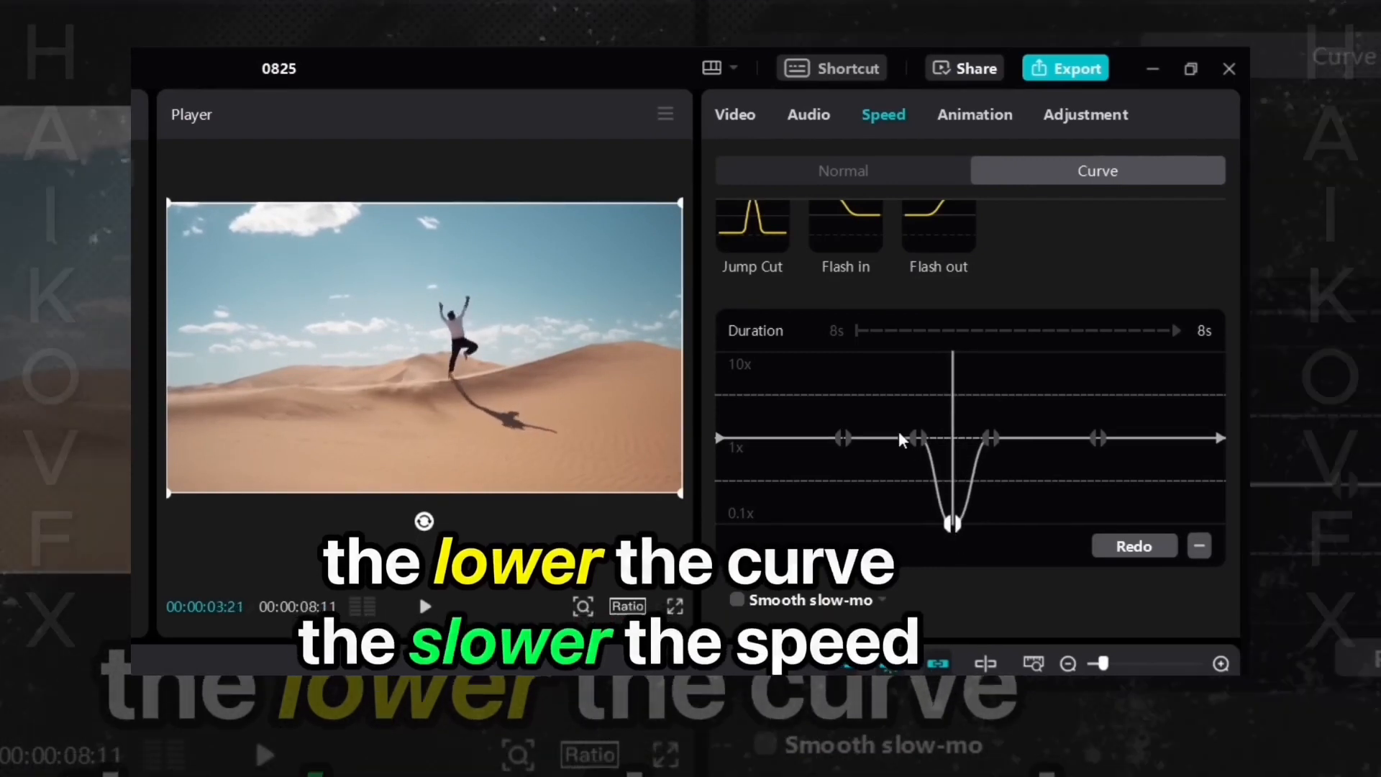
{"action": "left_click_drag", "start_coordinate": [899, 430], "coordinate": [1011, 436]}
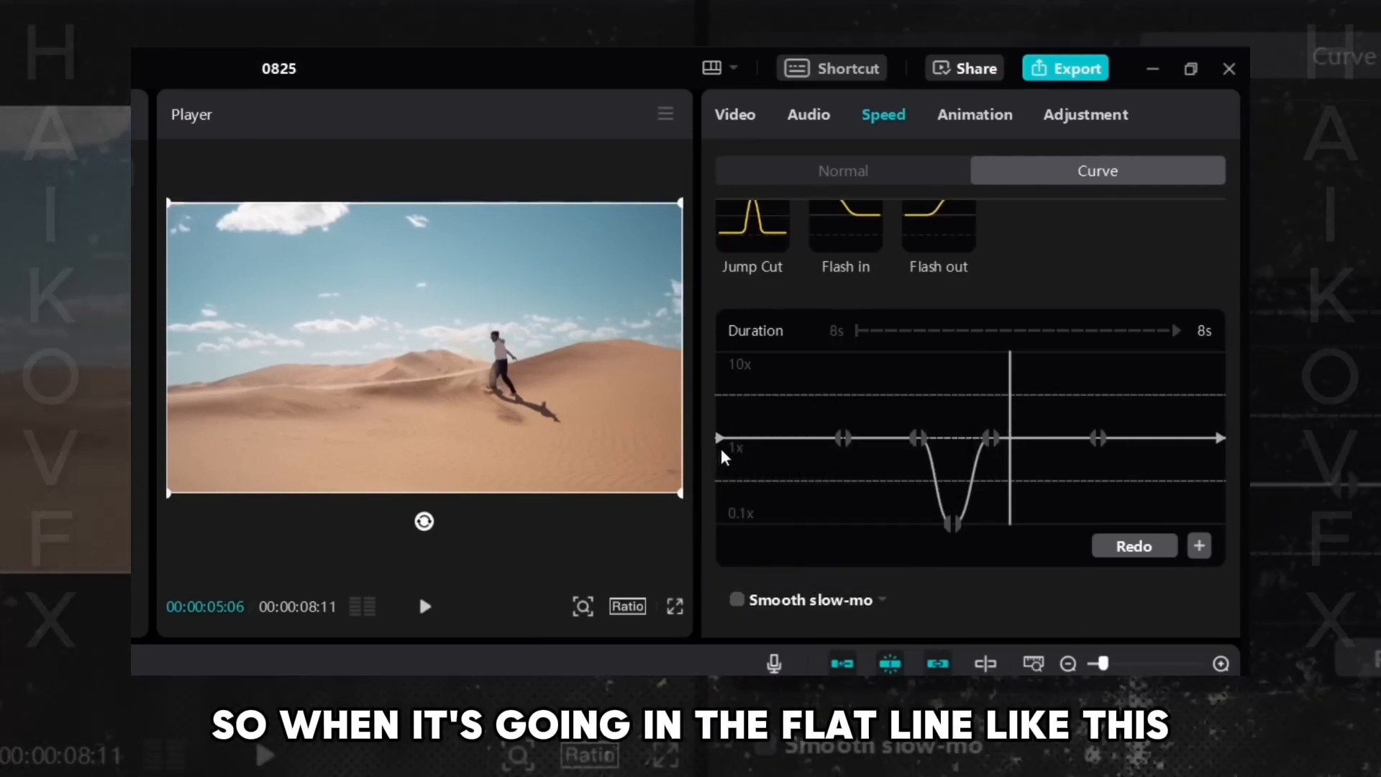
{"action": "left_click", "coordinate": [768, 460]}
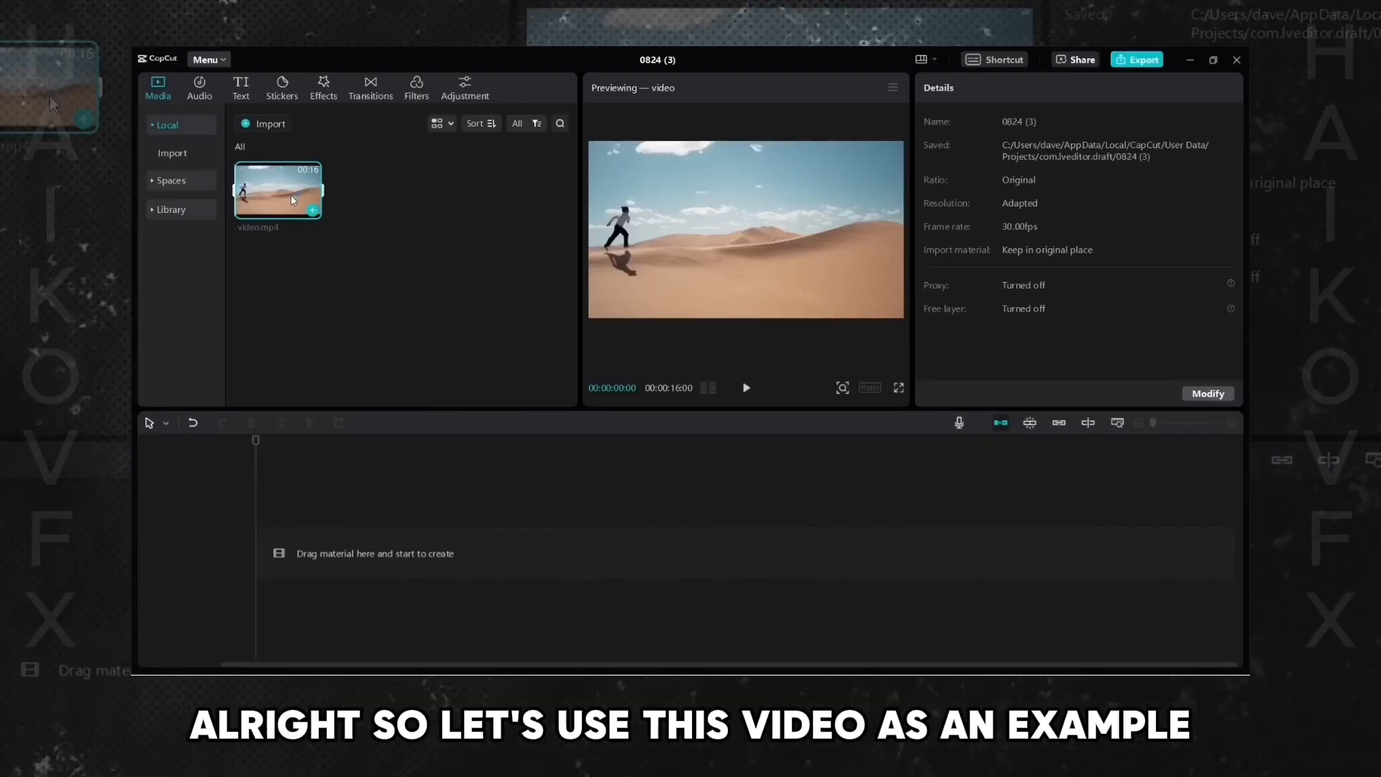
- Add video.mp4 from the media library to the timeline and play it
{"action": "left_click_drag", "start_coordinate": [291, 195], "coordinate": [269, 545]}
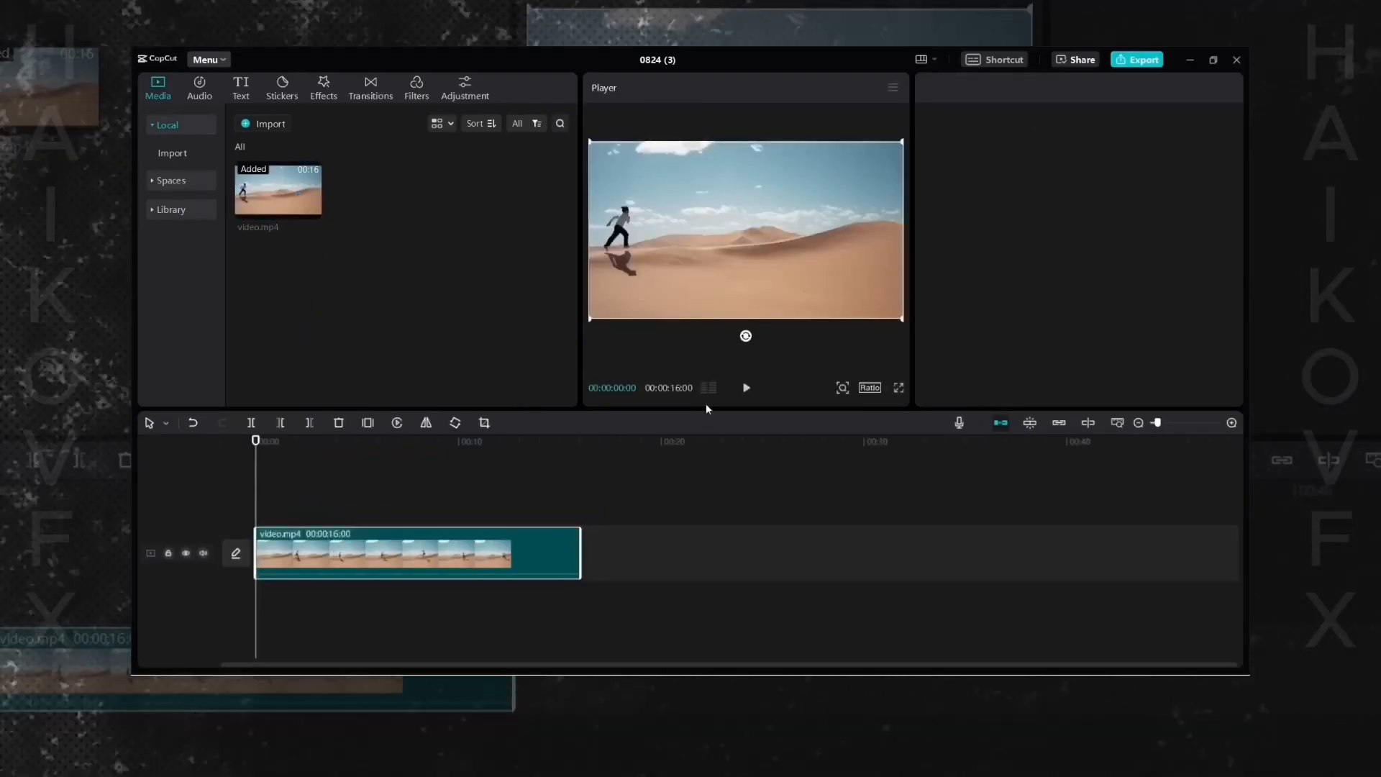
{"action": "left_click", "coordinate": [743, 390]}
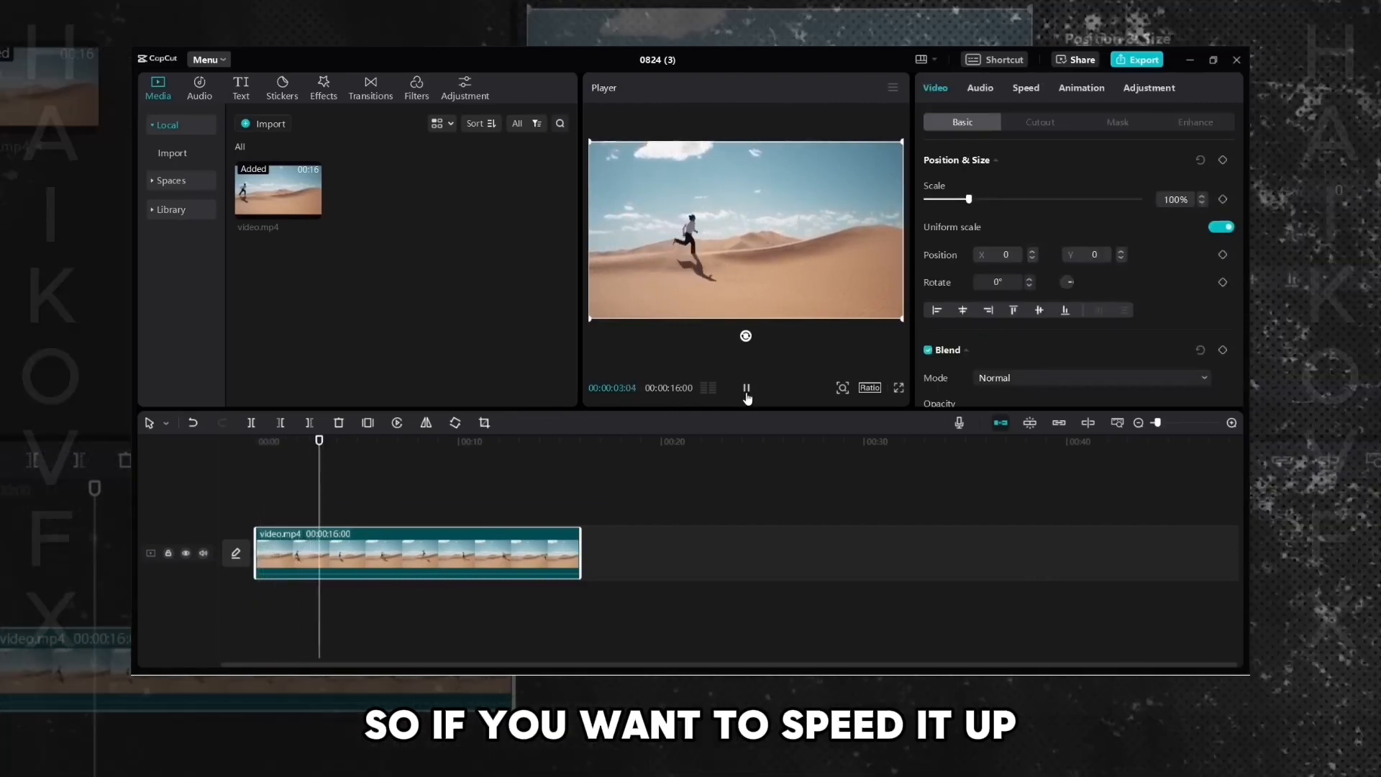
- Select the clip on the timeline and set its Normal speed to 2.0x
{"action": "left_click", "coordinate": [416, 510]}
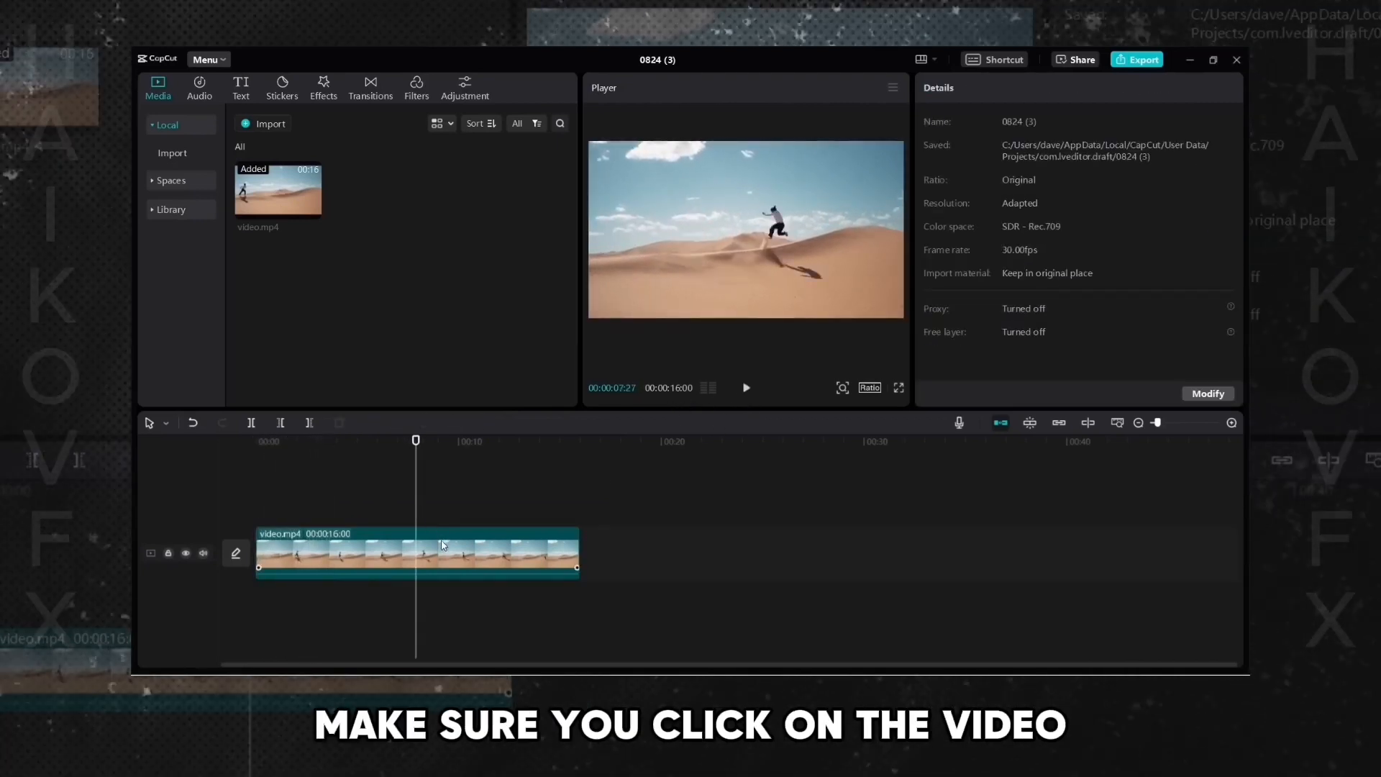
{"action": "left_click", "coordinate": [443, 551]}
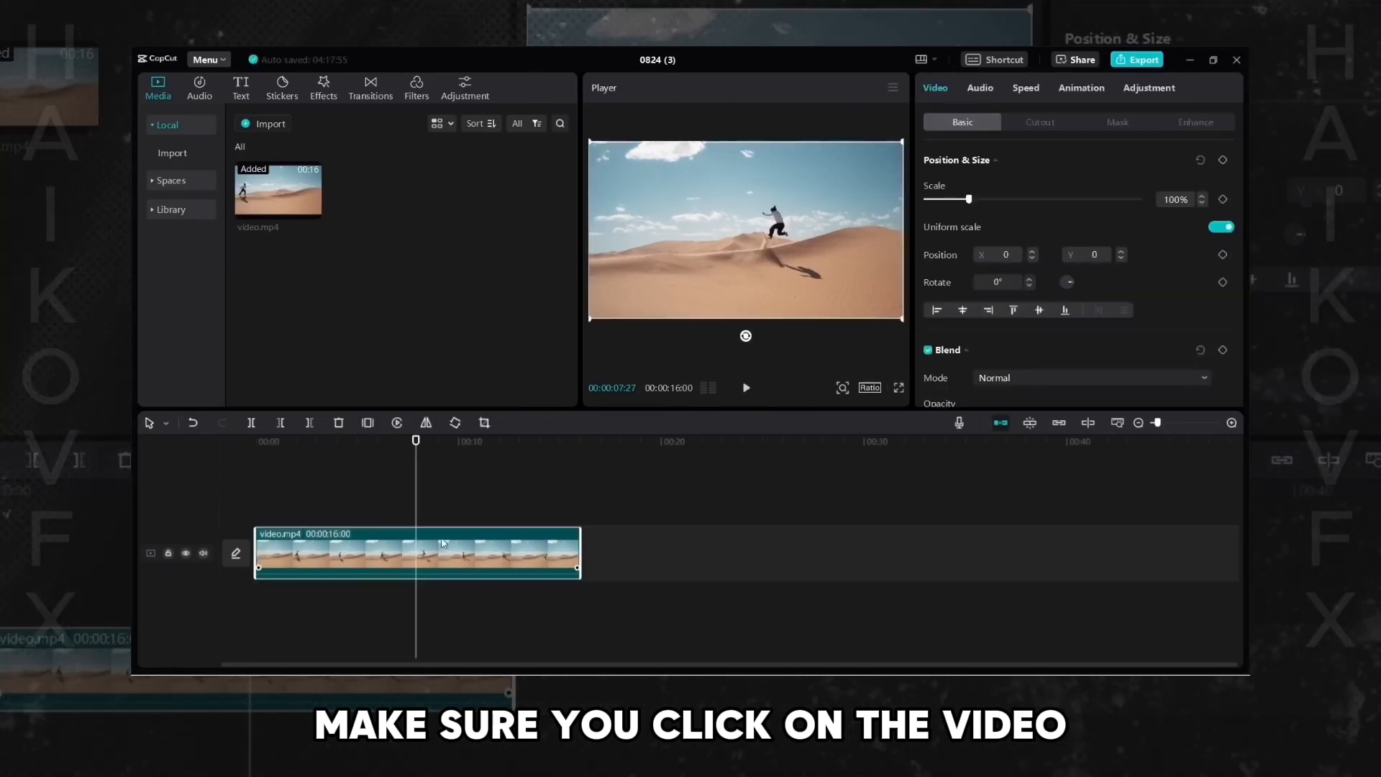
{"action": "left_click", "coordinate": [448, 508]}
{"action": "left_click", "coordinate": [451, 553]}
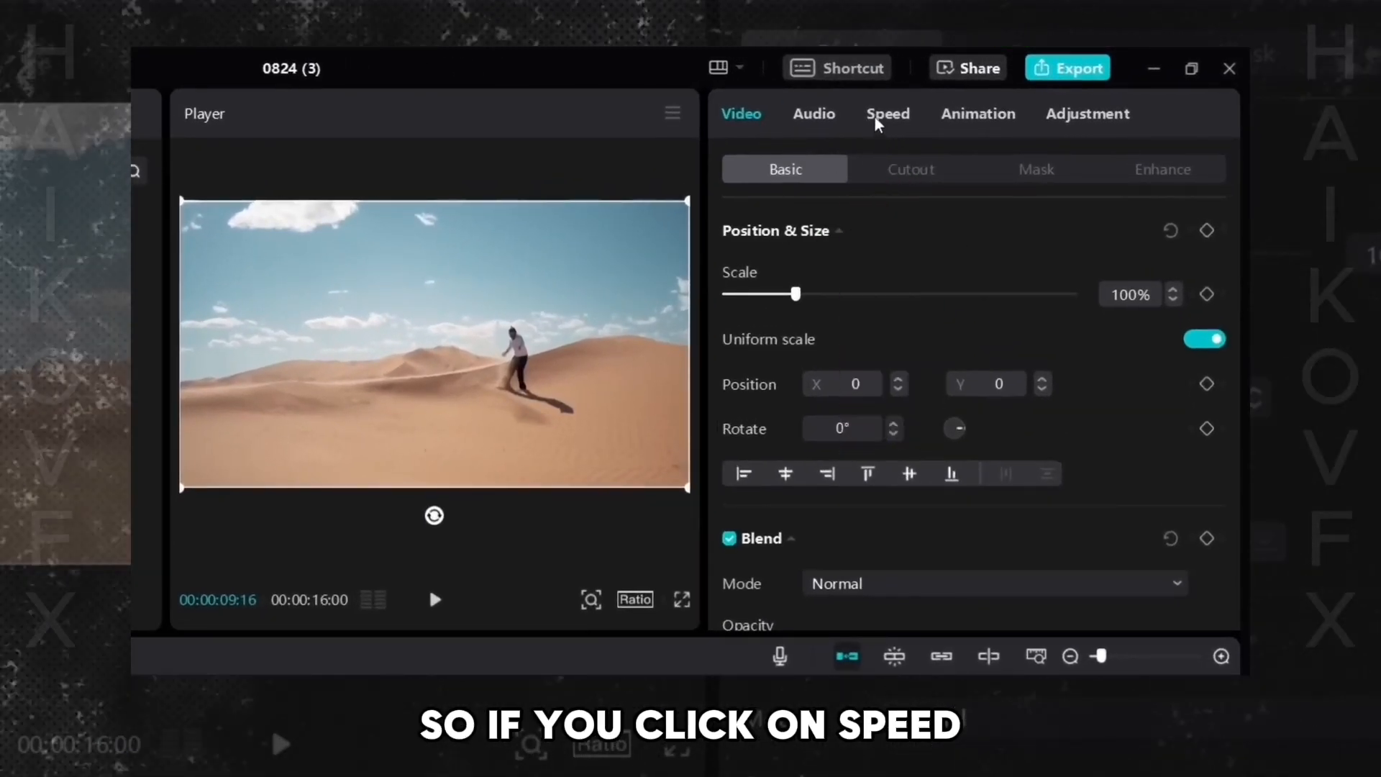
{"action": "left_click", "coordinate": [876, 122]}
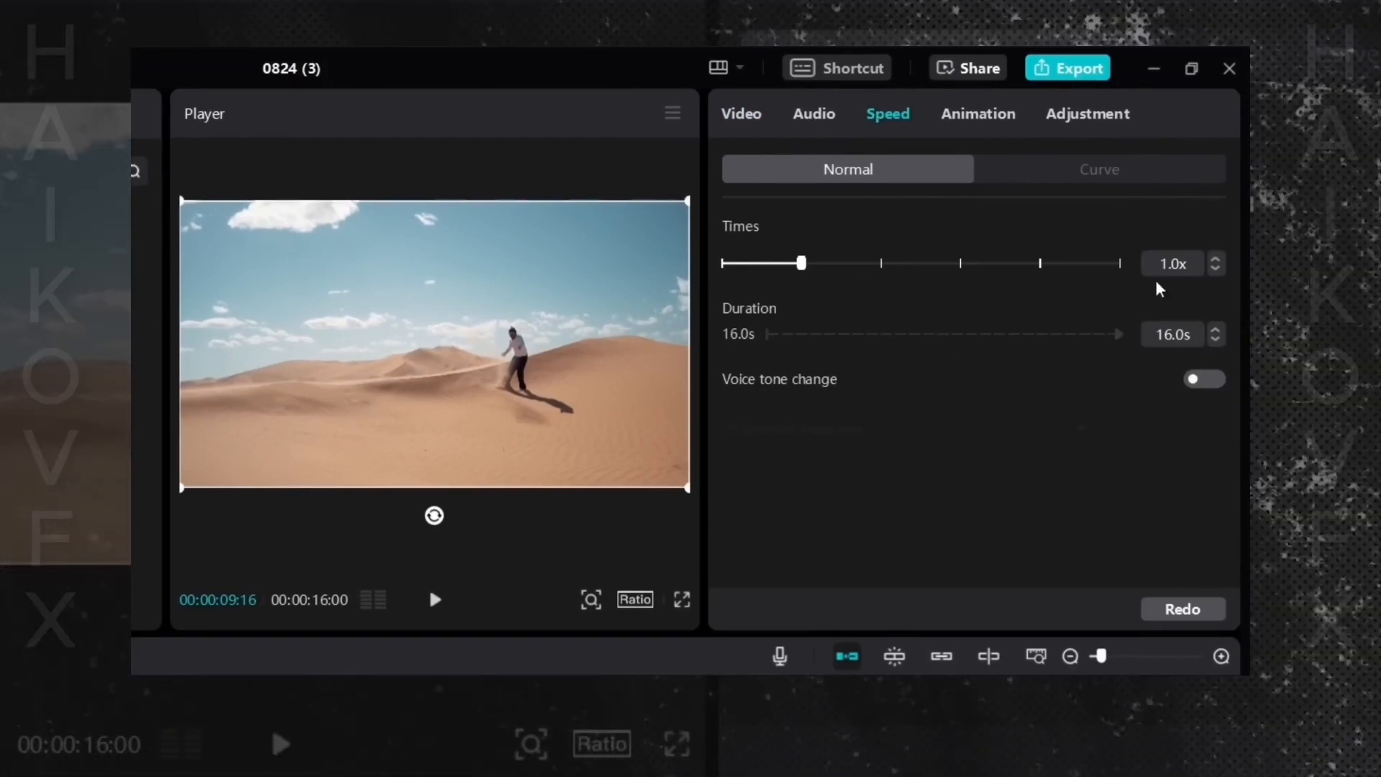
{"action": "left_click_drag", "start_coordinate": [801, 263], "coordinate": [883, 279]}
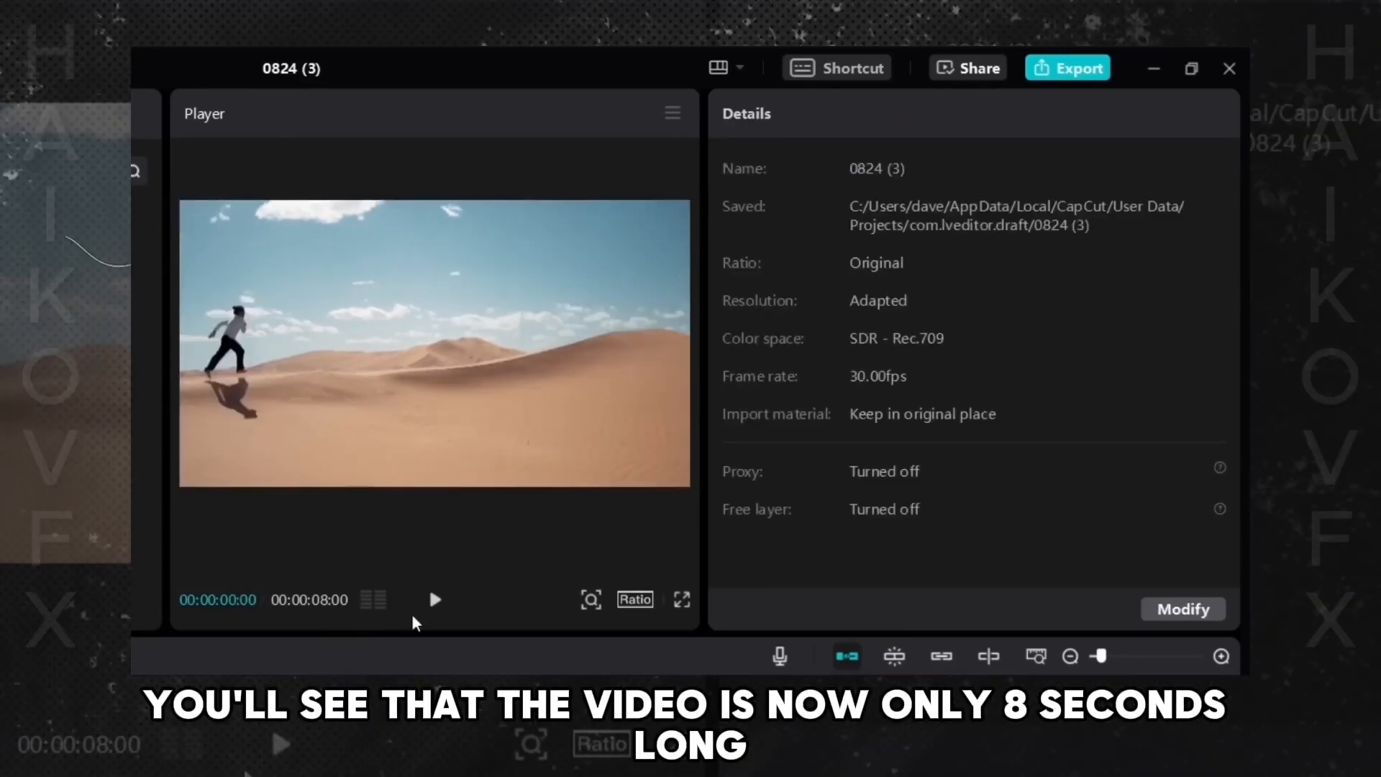
- Play the sped-up clip and lower the speed slider to 1.7x
{"action": "left_click", "coordinate": [435, 600]}
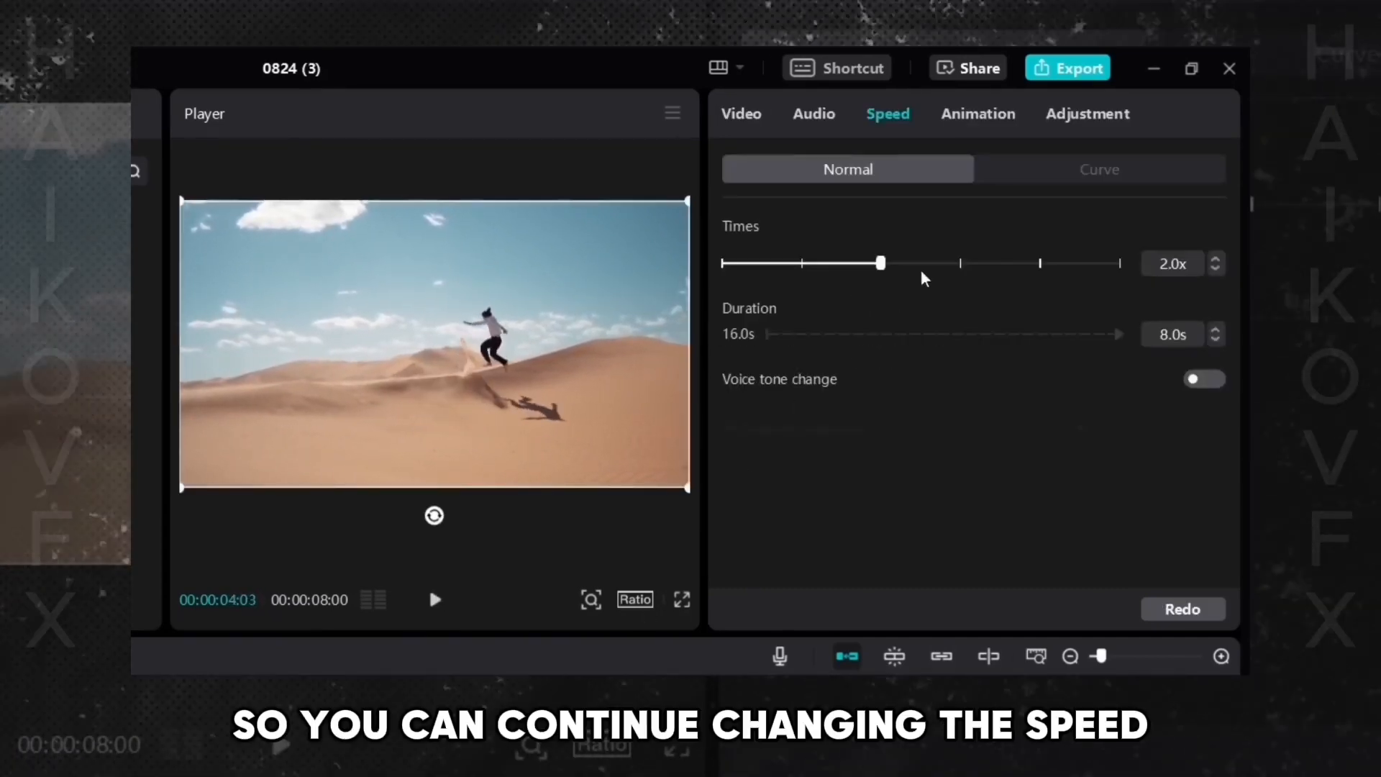
{"action": "left_click_drag", "start_coordinate": [883, 267], "coordinate": [925, 285]}
{"action": "left_click_drag", "start_coordinate": [1021, 299], "coordinate": [903, 277]}
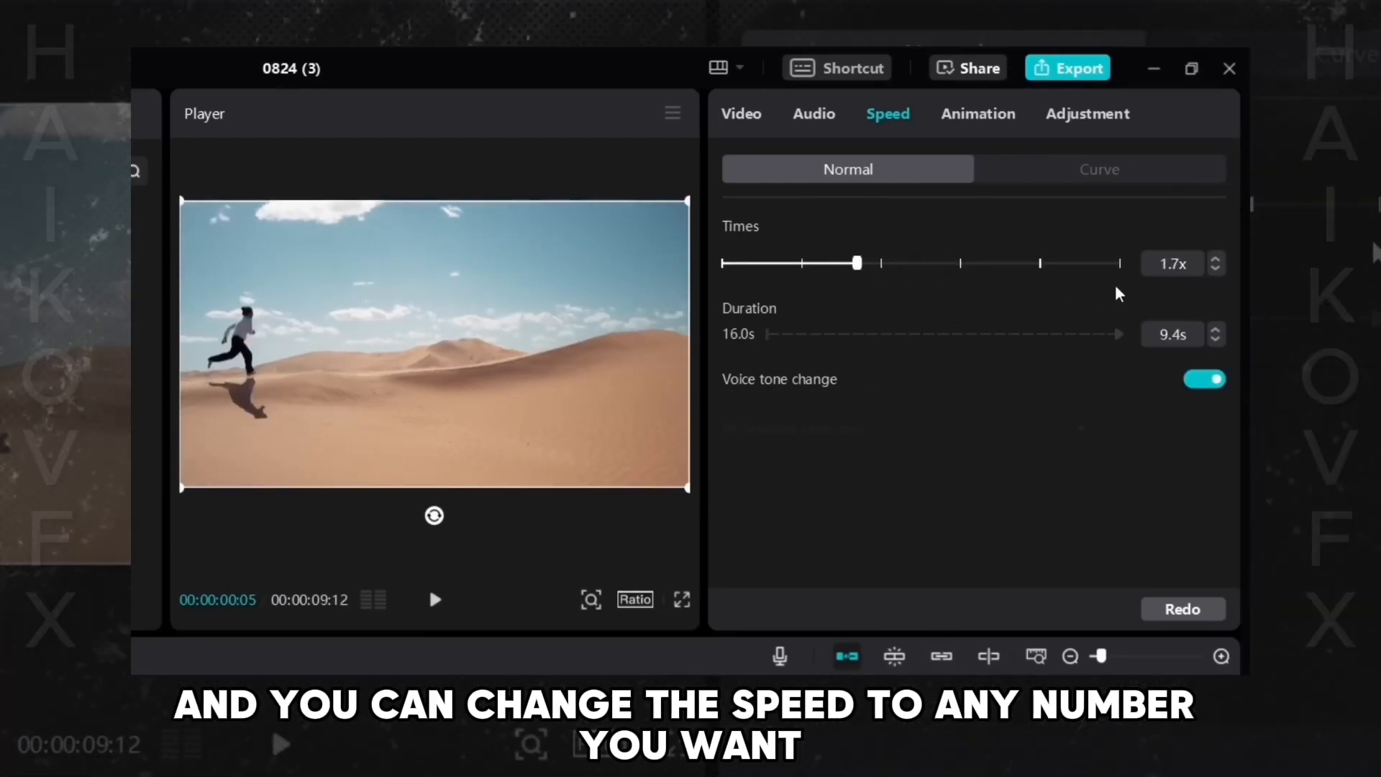
- Enter 2.5 as the clip's speed multiplier
{"action": "key", "text": "shift+Right"}
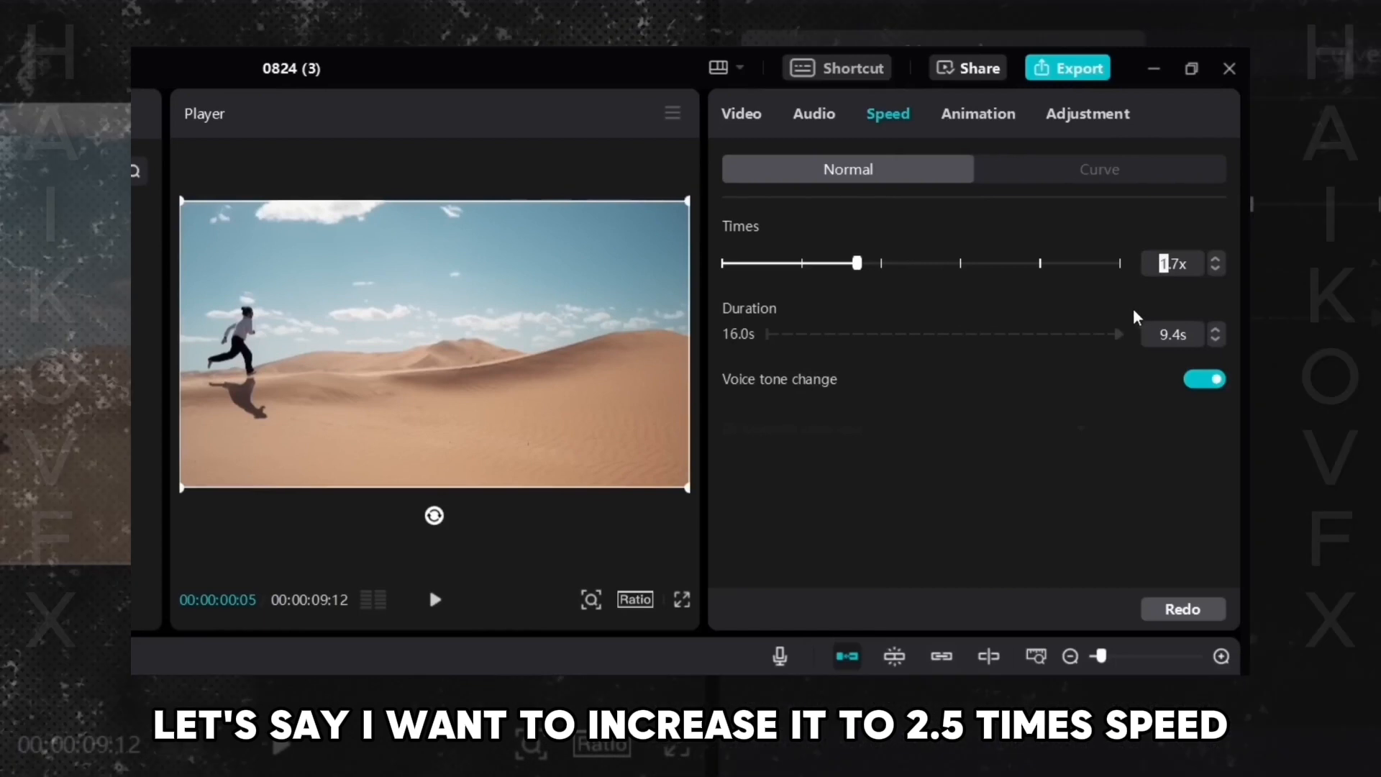
{"action": "key", "text": "shift+Right"}
{"action": "key", "text": "shift+Right"}
{"action": "type", "text": "2.5"}
{"action": "key", "text": "Return"}
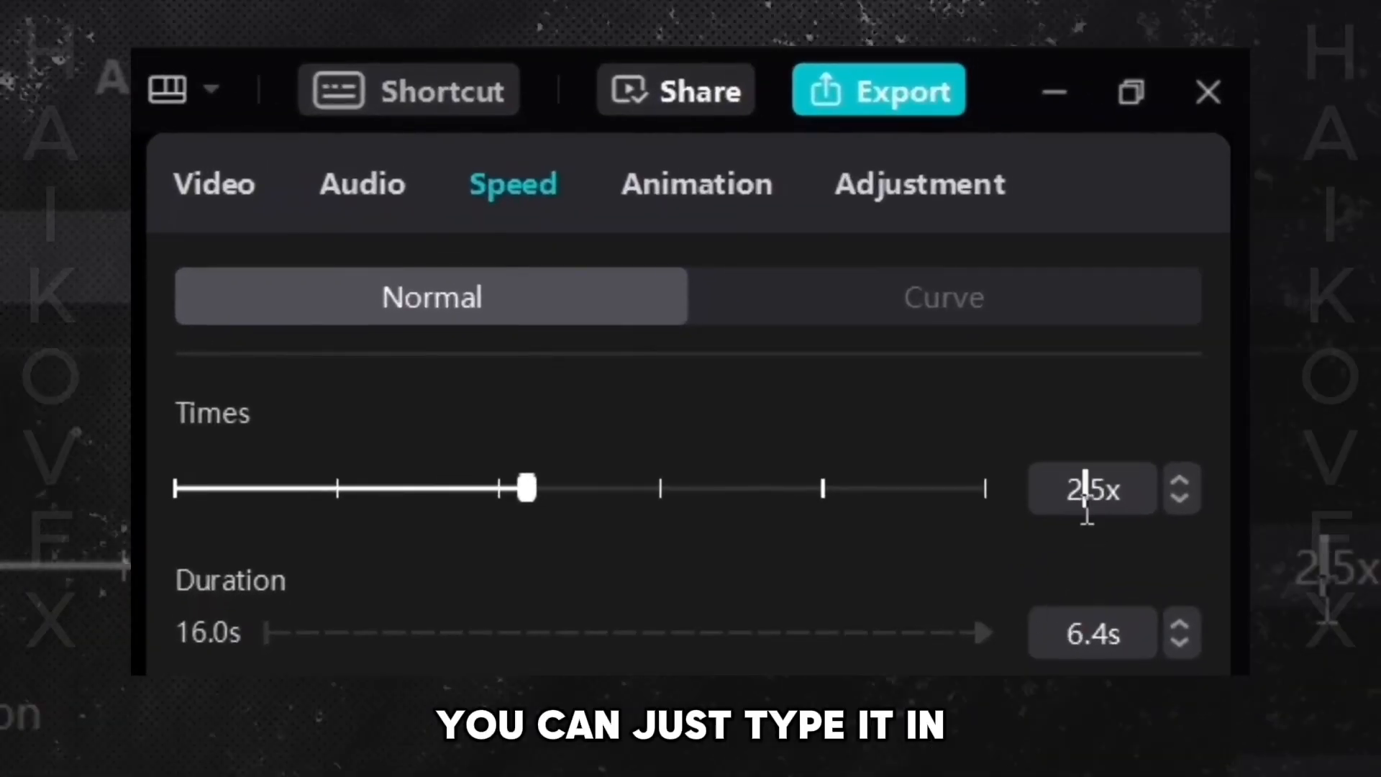
- Step the speed value down and up with the field's arrows to 2.0x
{"action": "double_click", "coordinate": [1089, 491]}
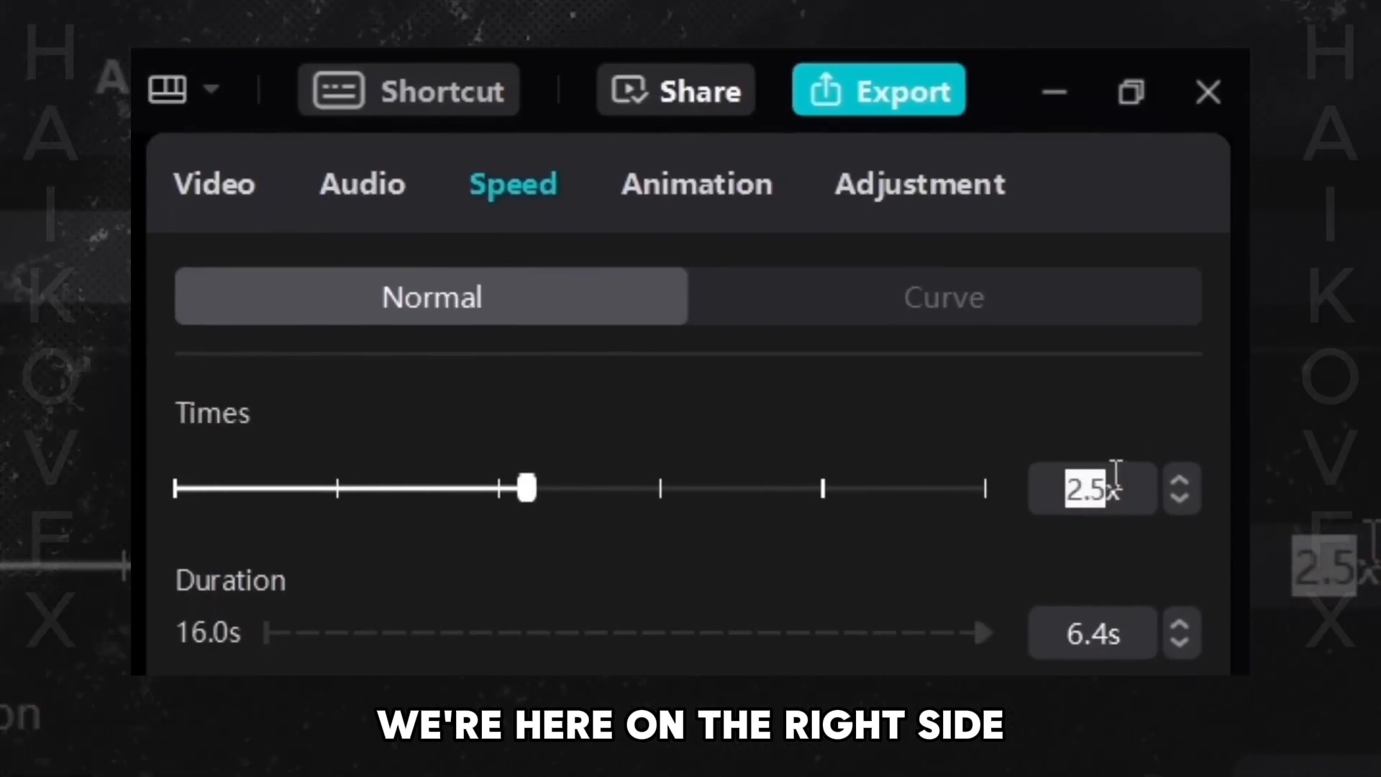
{"action": "left_click", "coordinate": [1064, 431]}
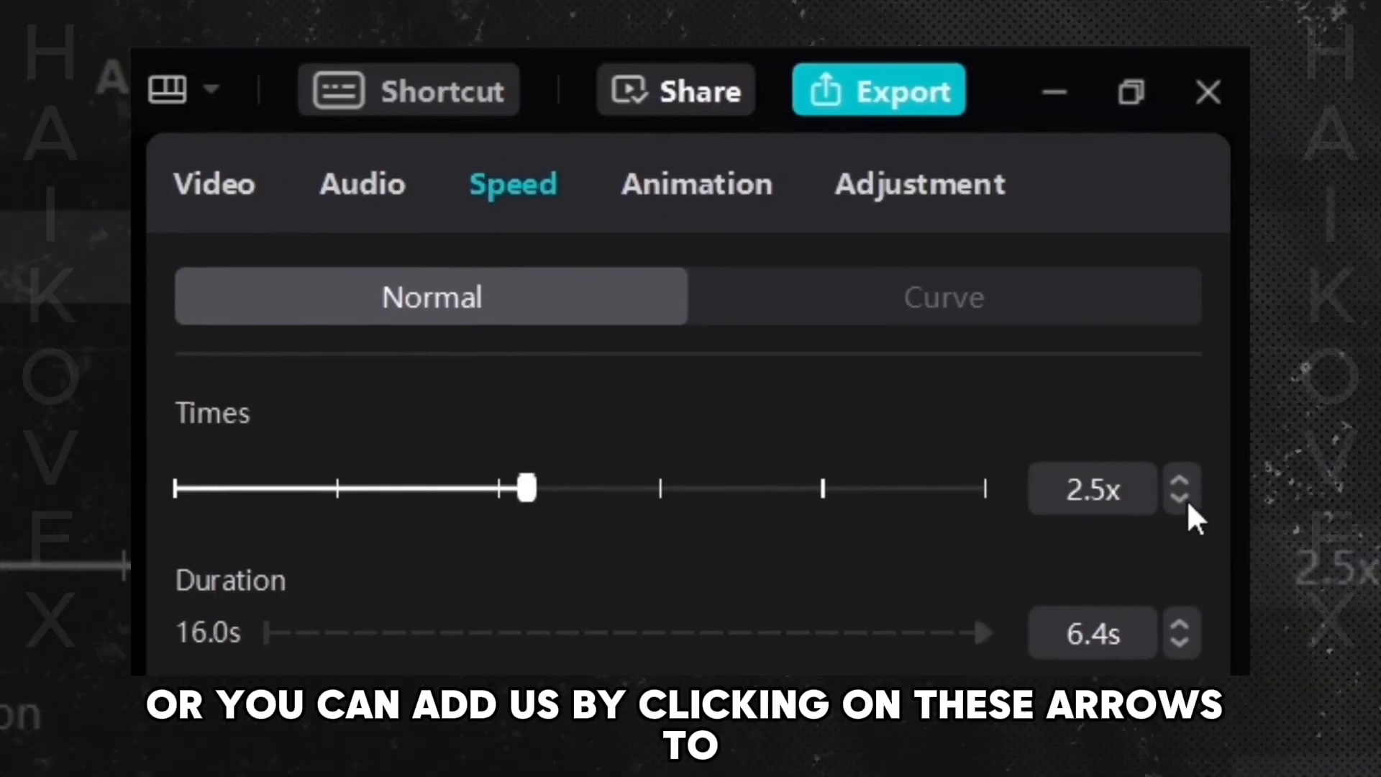
{"action": "left_click", "coordinate": [1181, 498]}
{"action": "left_click", "coordinate": [1181, 498]}
{"action": "left_click", "coordinate": [1181, 497]}
{"action": "left_click", "coordinate": [1181, 498]}
{"action": "left_click", "coordinate": [1181, 498]}
{"action": "left_click", "coordinate": [1181, 498]}
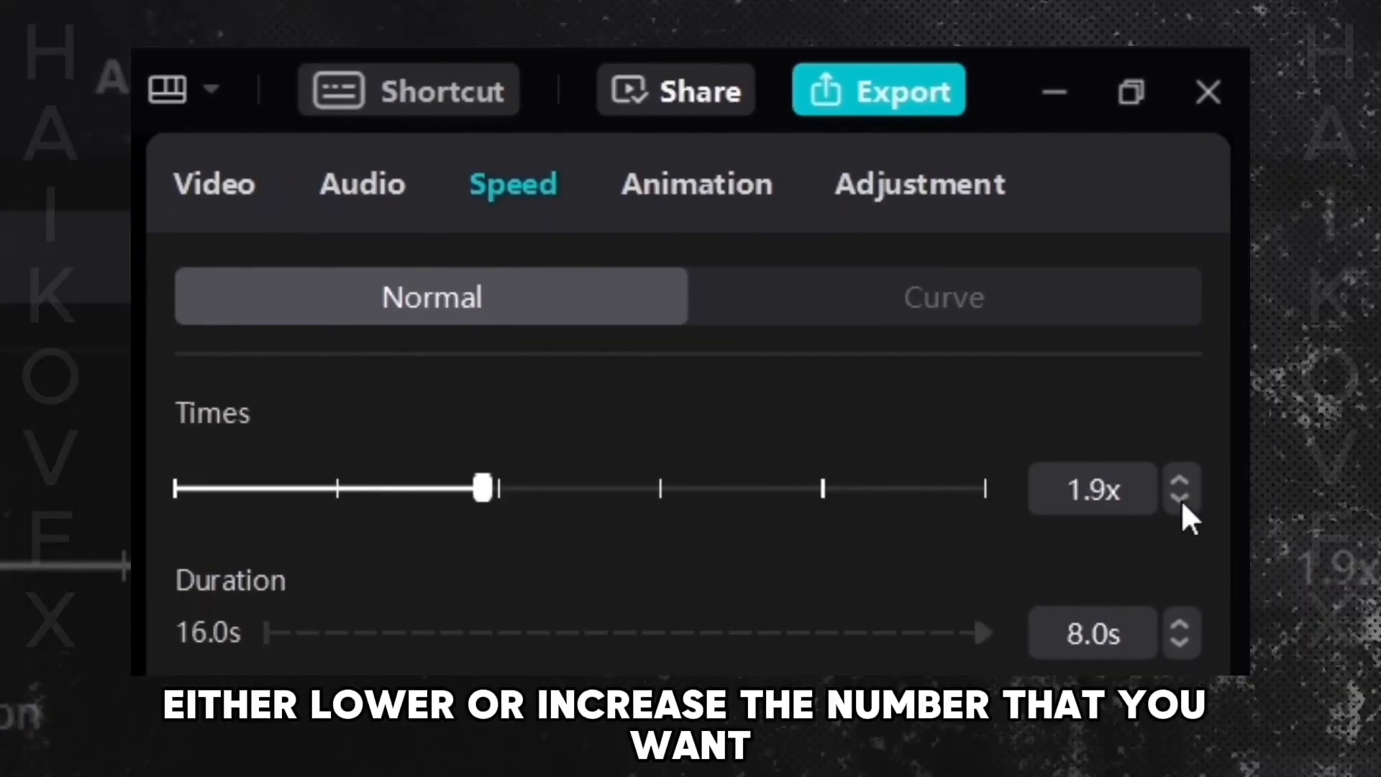
{"action": "left_click", "coordinate": [1181, 499]}
{"action": "left_click", "coordinate": [1181, 499]}
{"action": "left_click", "coordinate": [1181, 499]}
{"action": "left_click", "coordinate": [1181, 488]}
{"action": "left_click", "coordinate": [1181, 486]}
{"action": "left_click", "coordinate": [1181, 486]}
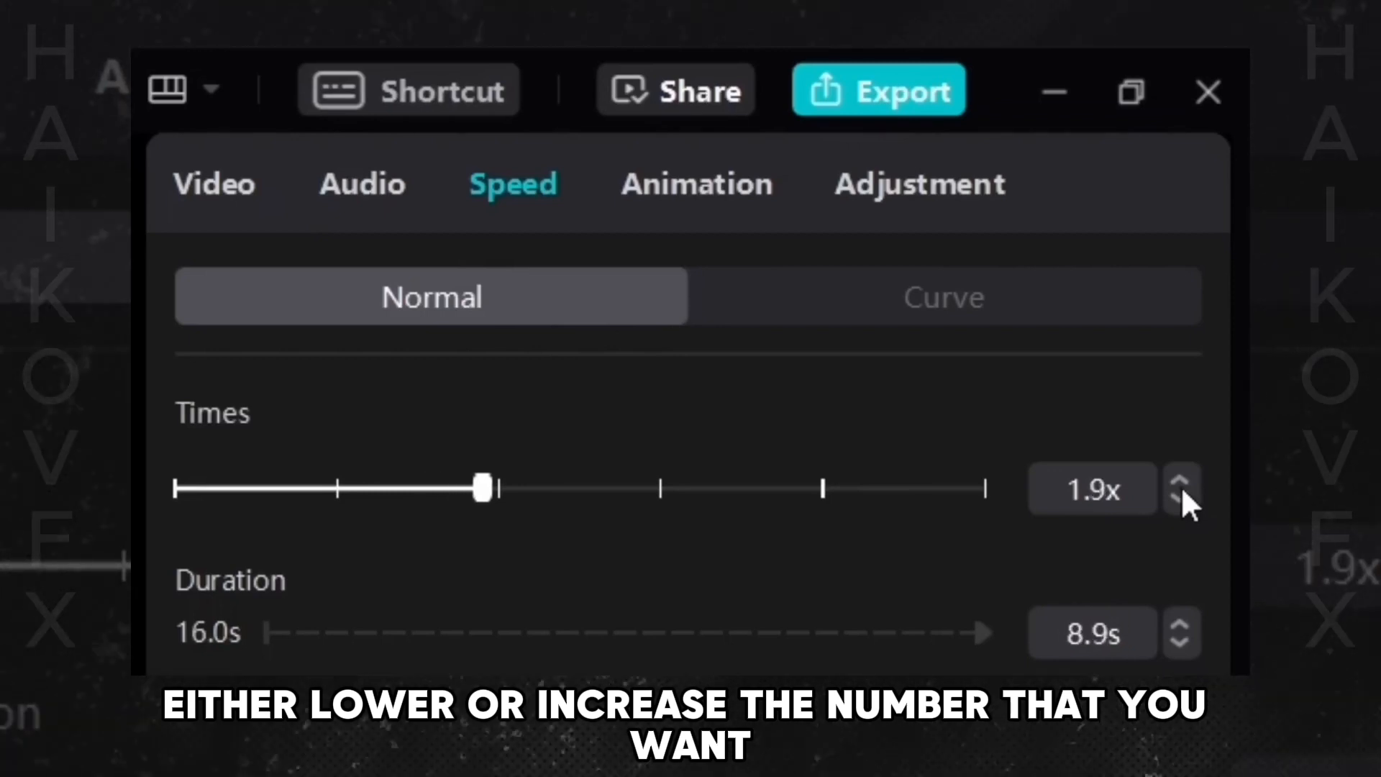
{"action": "left_click", "coordinate": [1181, 487]}
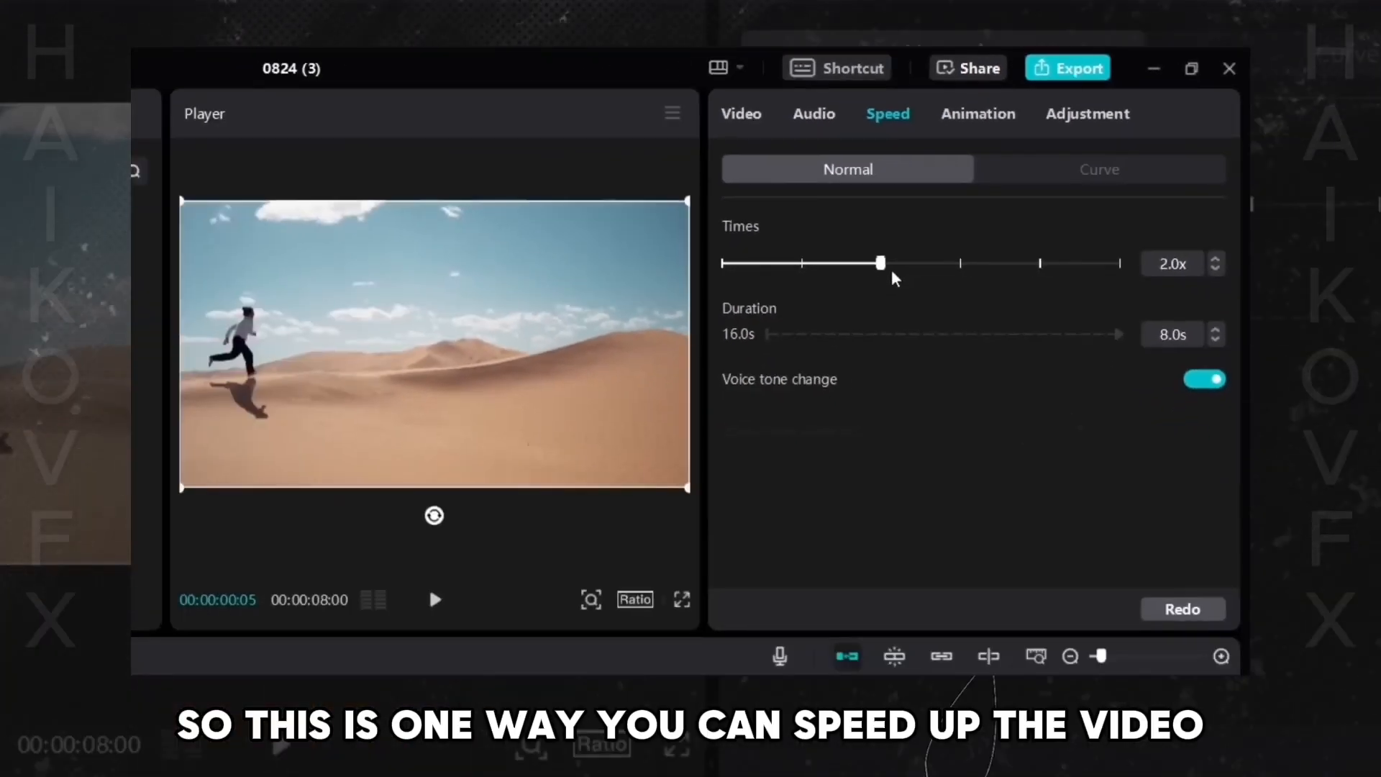
- Reset the speed slider to 1.0x and set the clip duration to 5 s
{"action": "left_click_drag", "start_coordinate": [899, 263], "coordinate": [801, 263]}
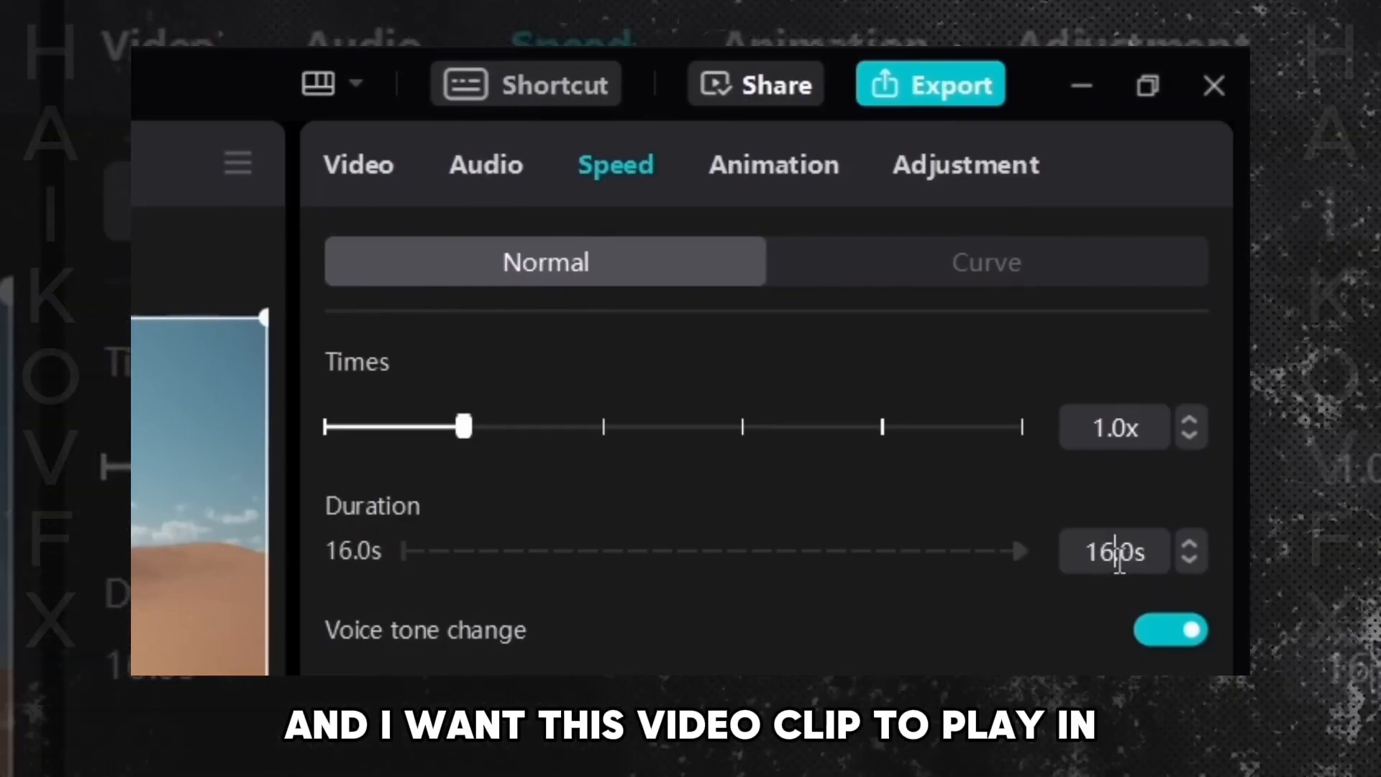
{"action": "left_click", "coordinate": [1118, 553]}
{"action": "type", "text": "5s"}
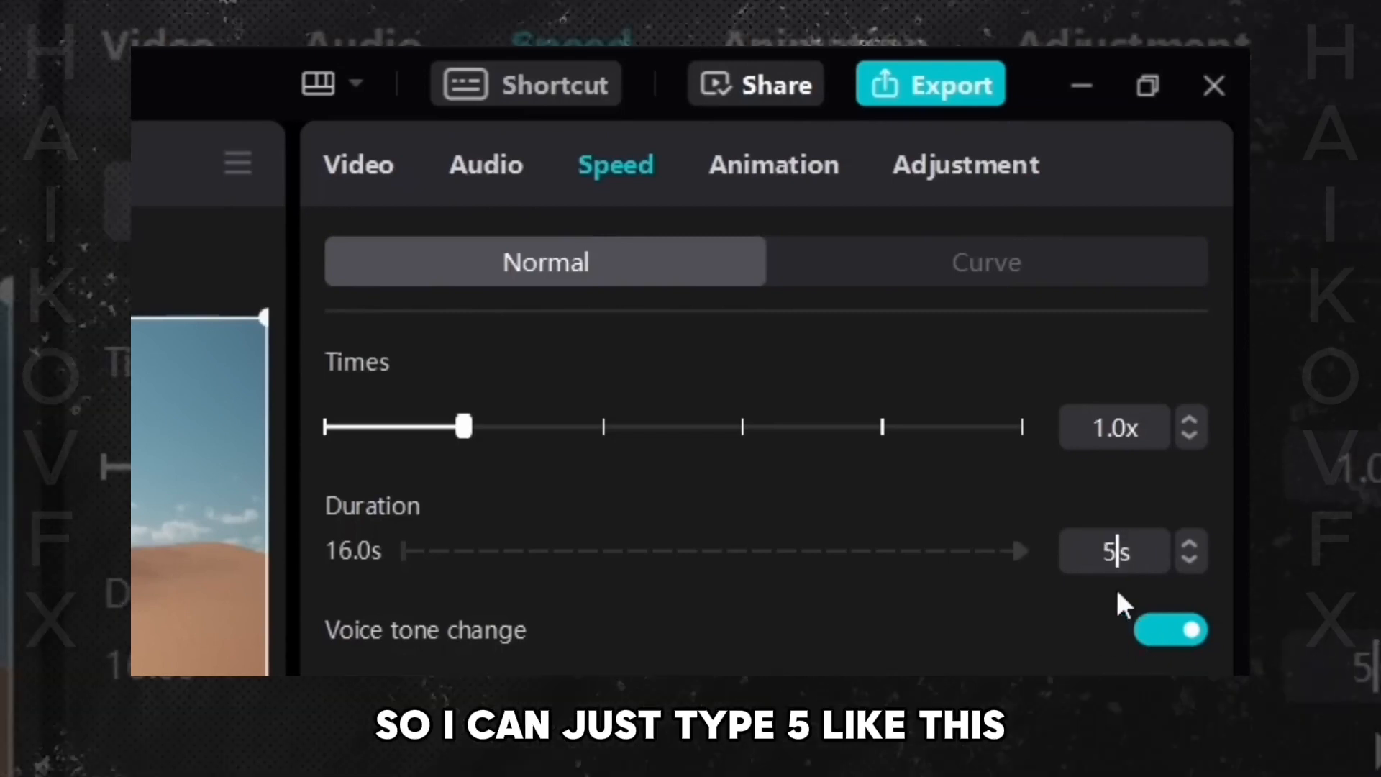
{"action": "key", "text": "Return"}
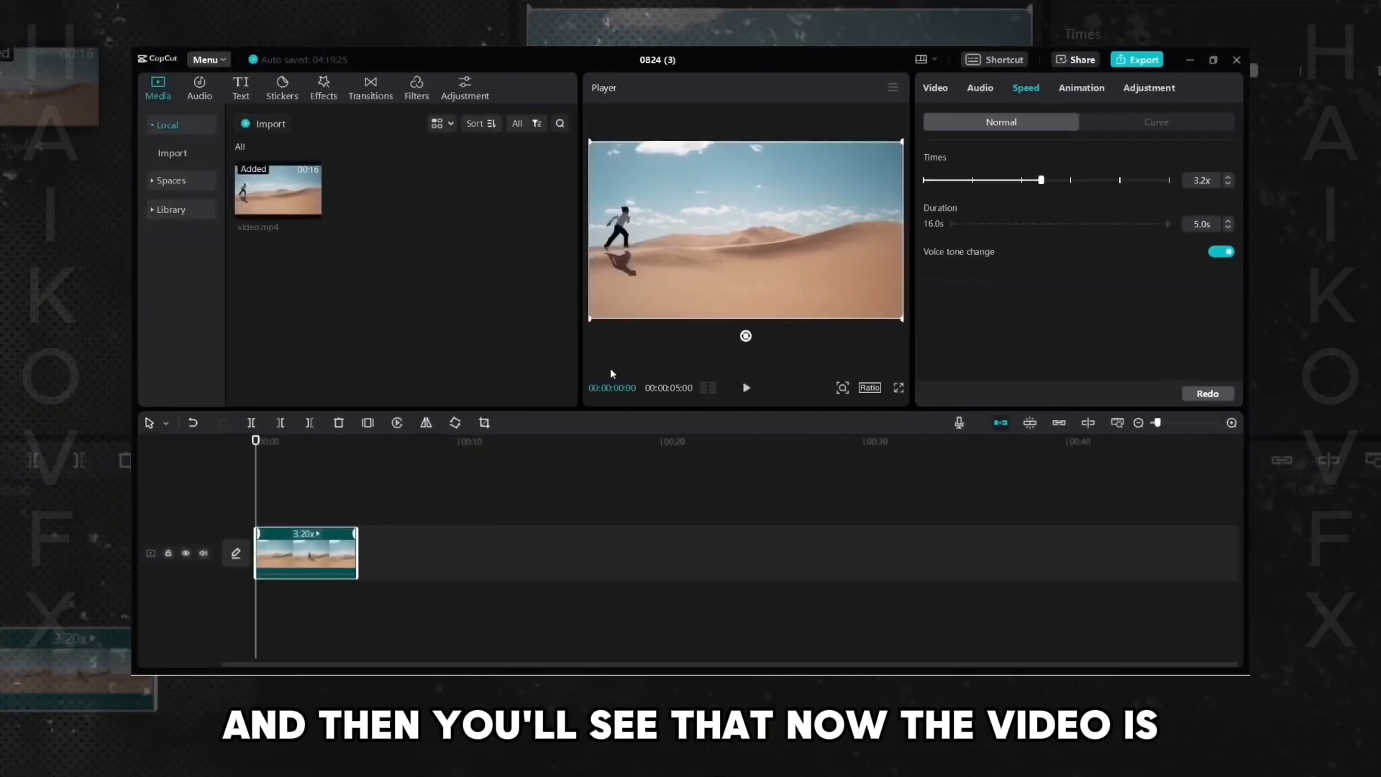
- Set the speed to 5.0x, preview it from the start, and undo the change
{"action": "left_click", "coordinate": [746, 388]}
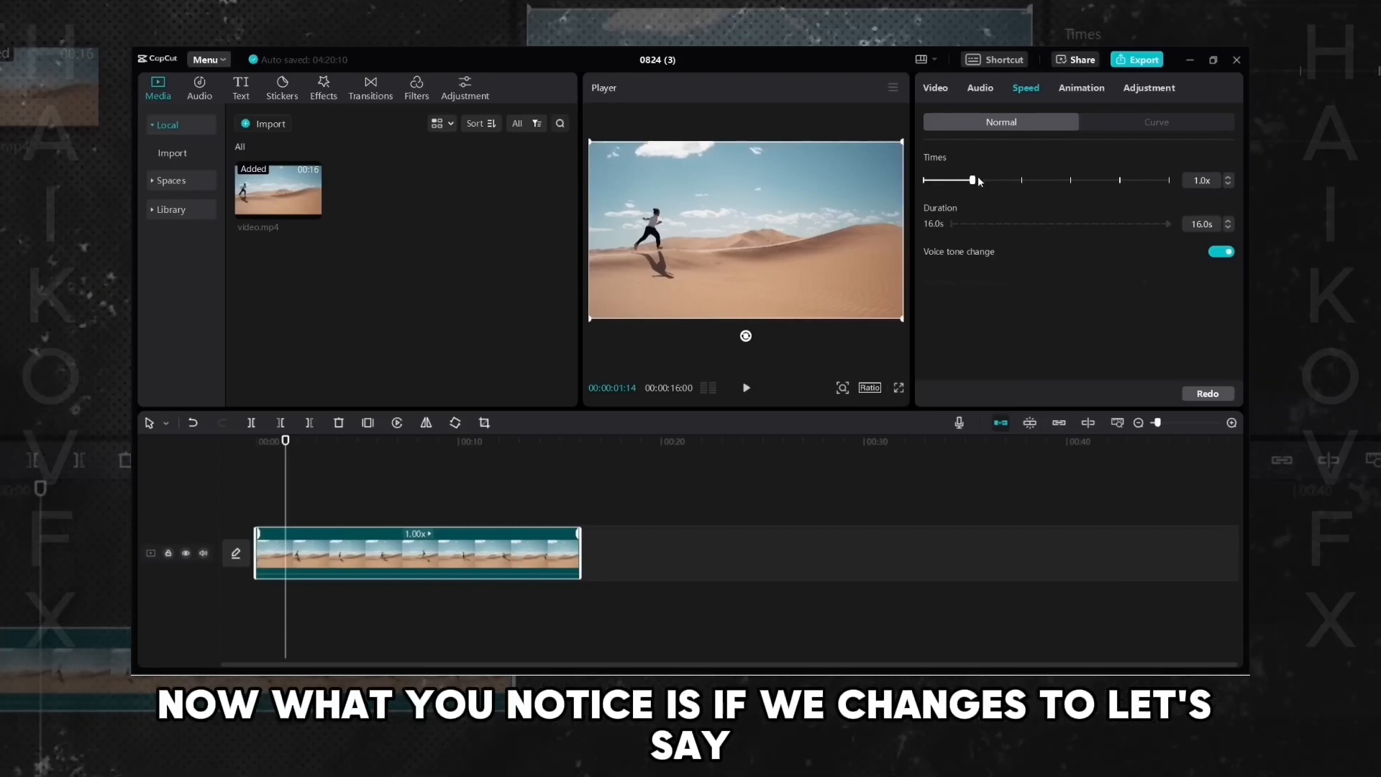
{"action": "left_click_drag", "start_coordinate": [1024, 196], "coordinate": [1067, 215]}
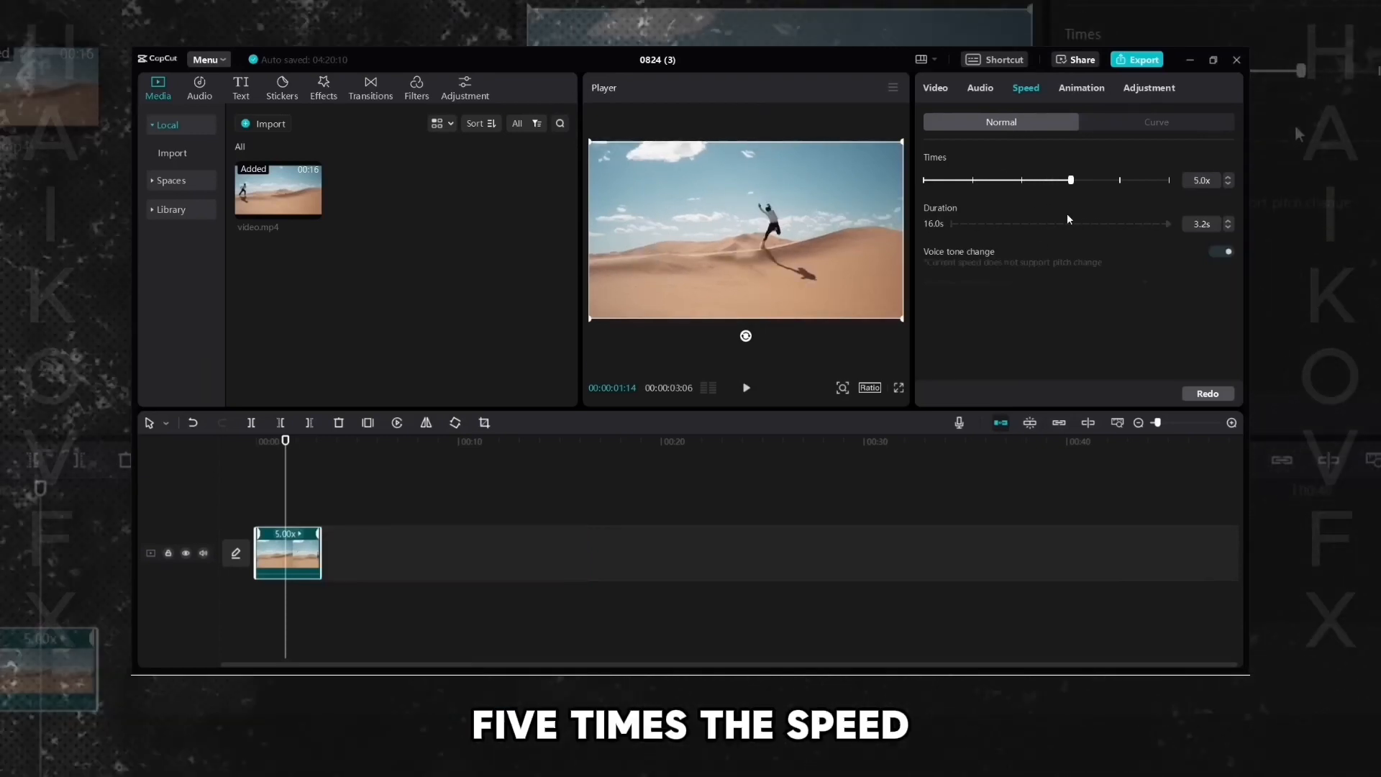
{"action": "left_click_drag", "start_coordinate": [285, 441], "coordinate": [208, 449]}
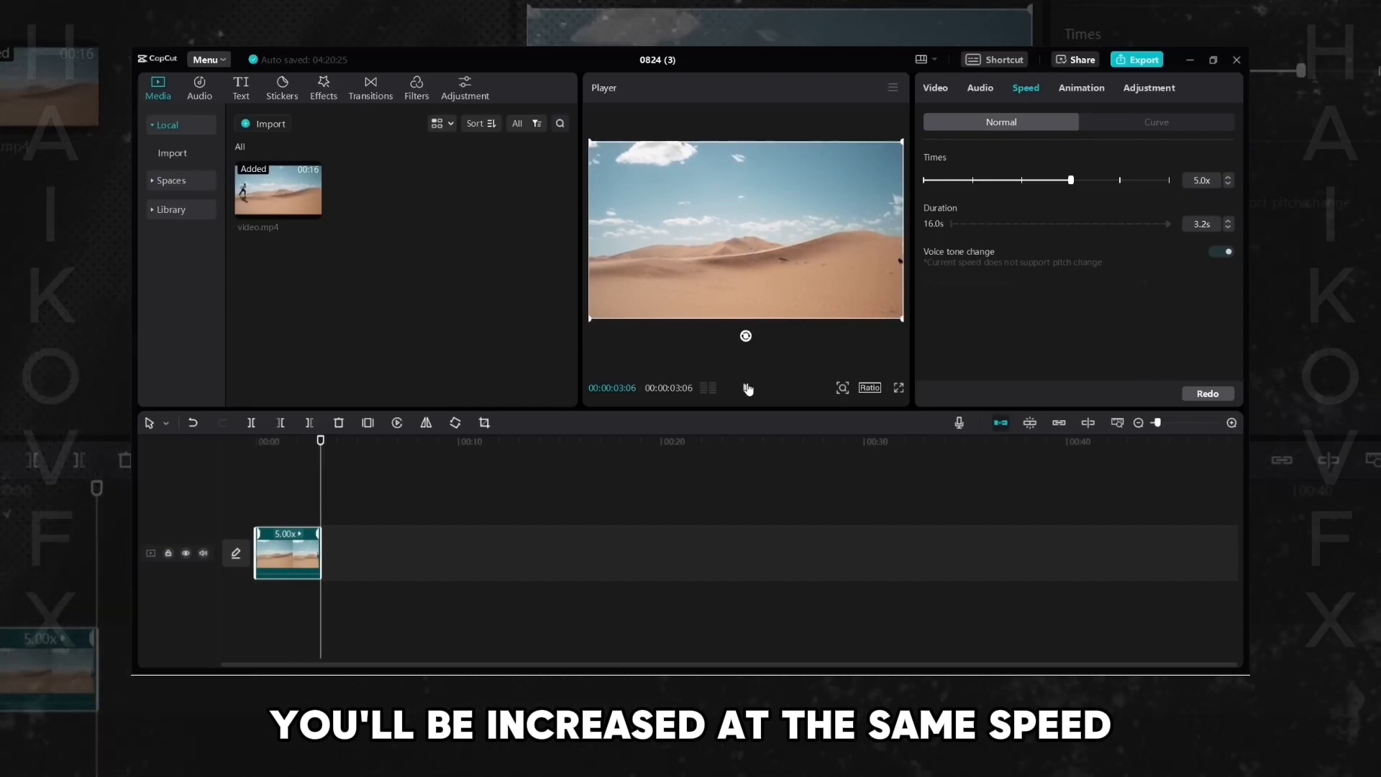
{"action": "left_click", "coordinate": [748, 389]}
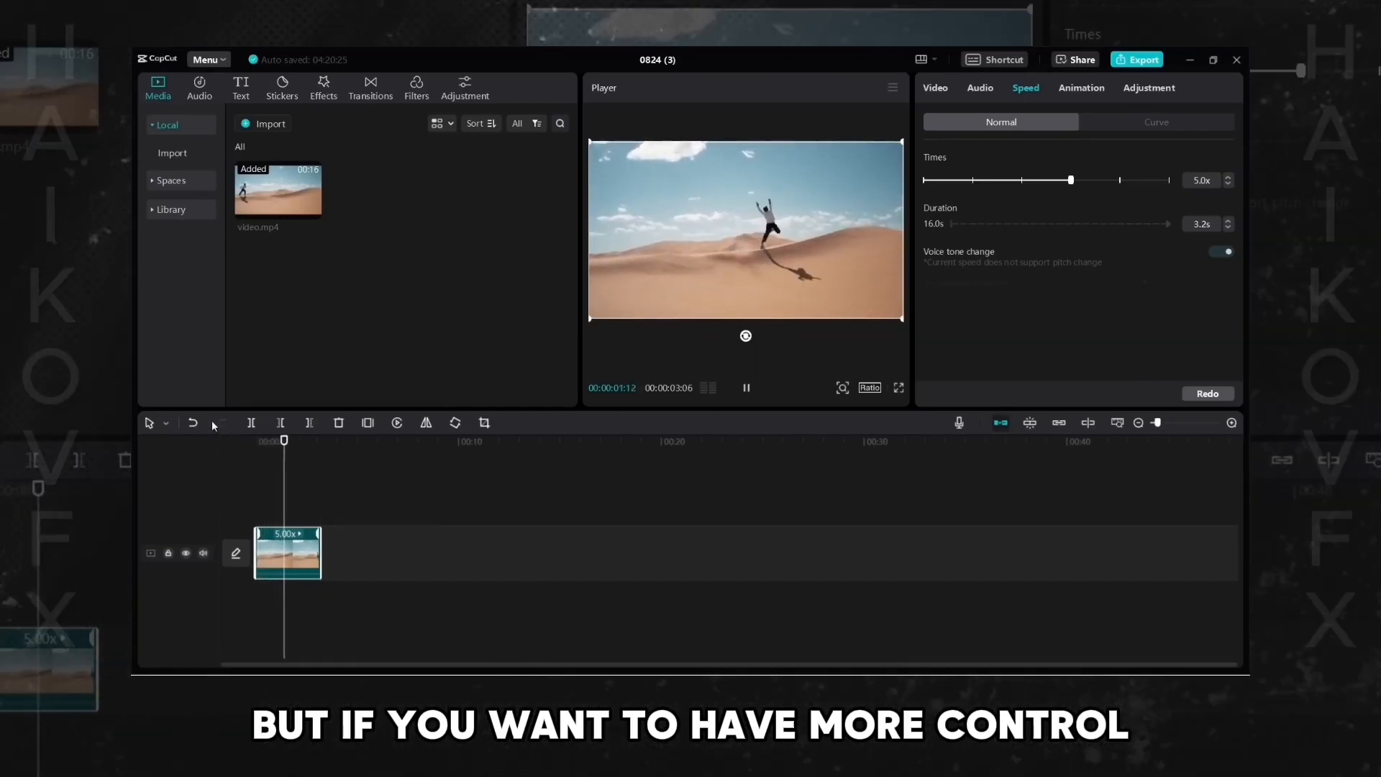
{"action": "left_click", "coordinate": [193, 423]}
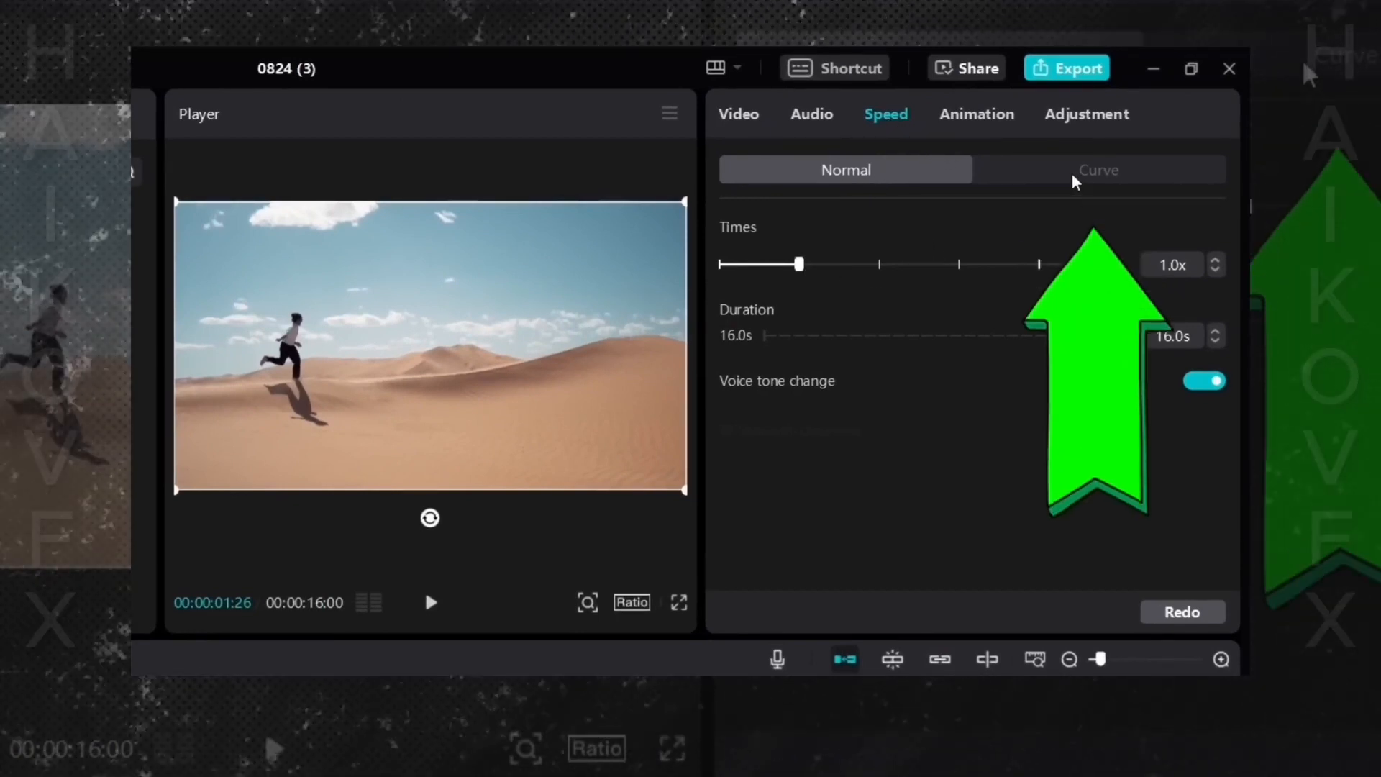
- Switch the speed mode to Curve and choose the Customized curve preset
{"action": "left_click", "coordinate": [1067, 177]}
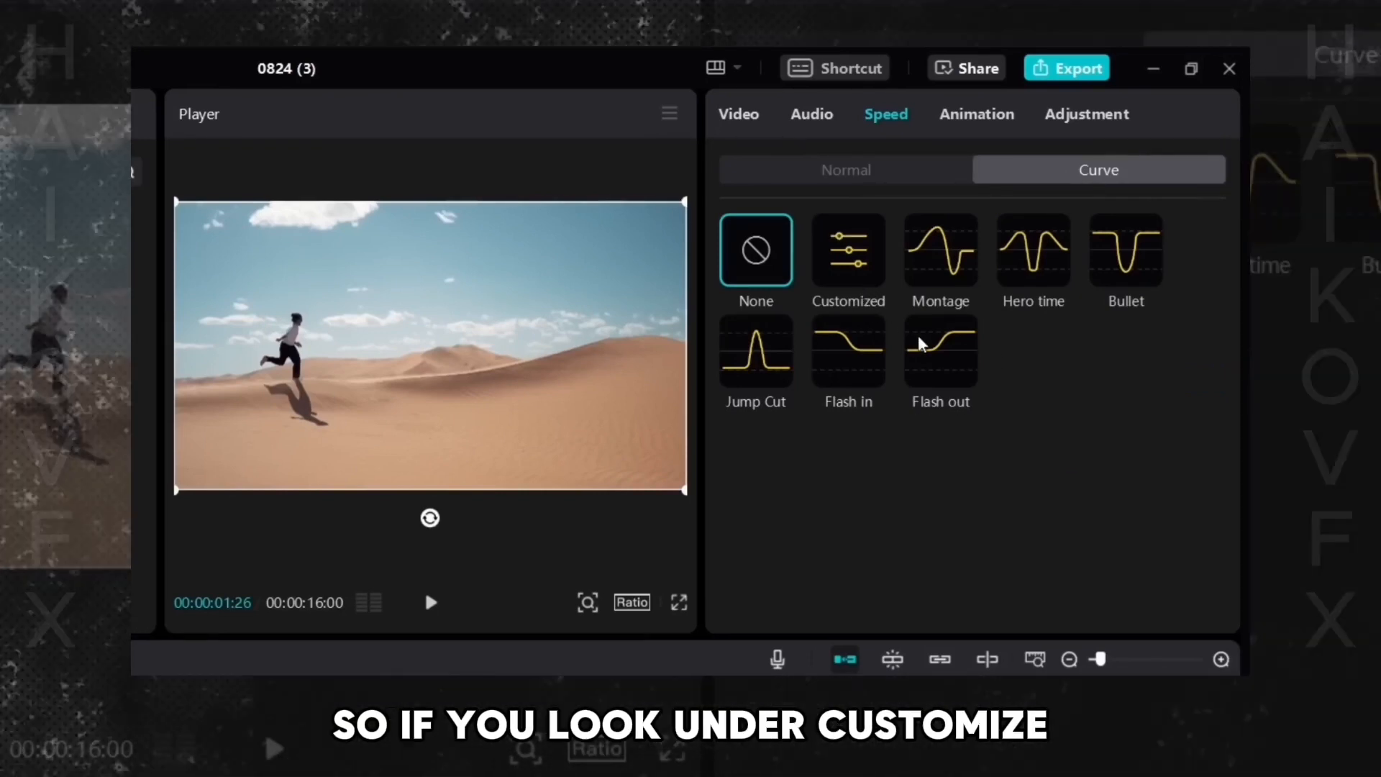
{"action": "left_click", "coordinate": [863, 275]}
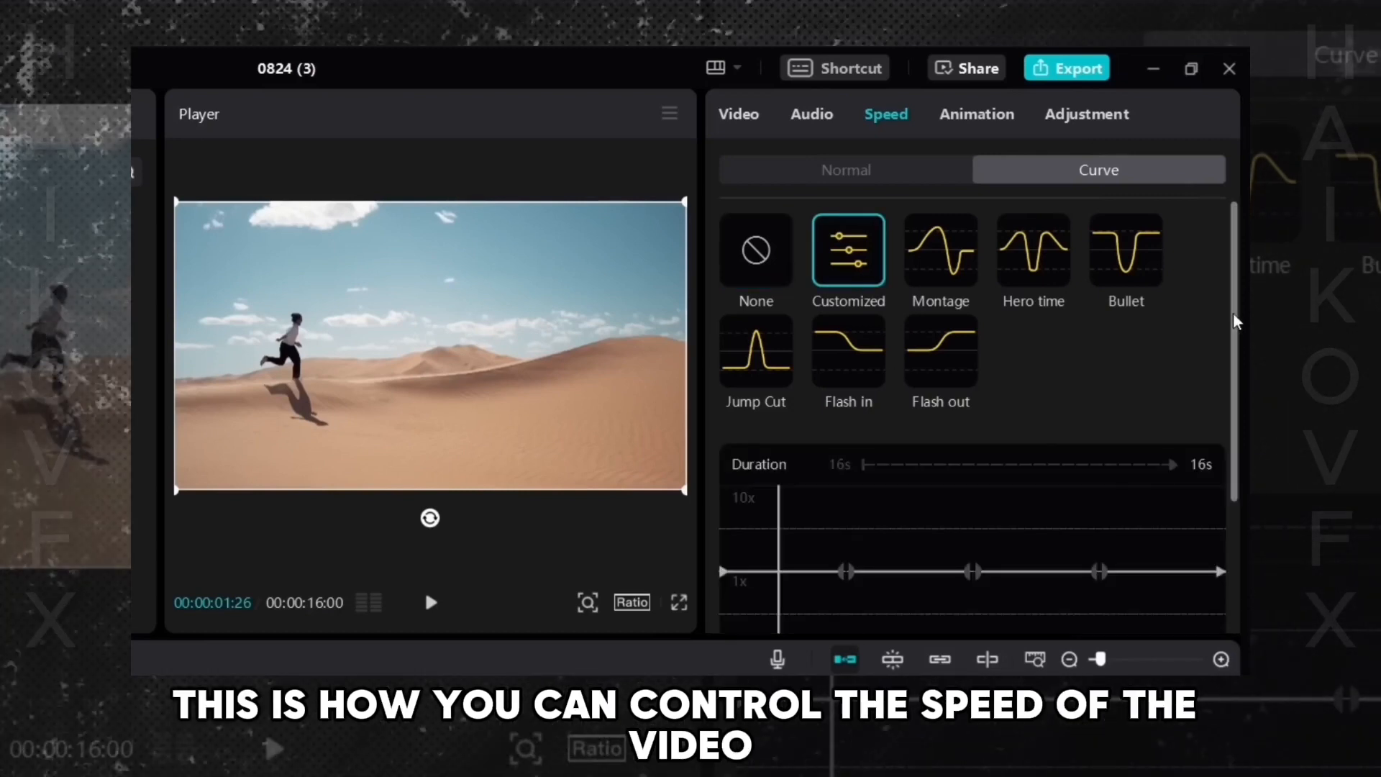
{"action": "left_click_drag", "start_coordinate": [1233, 312], "coordinate": [1237, 429]}
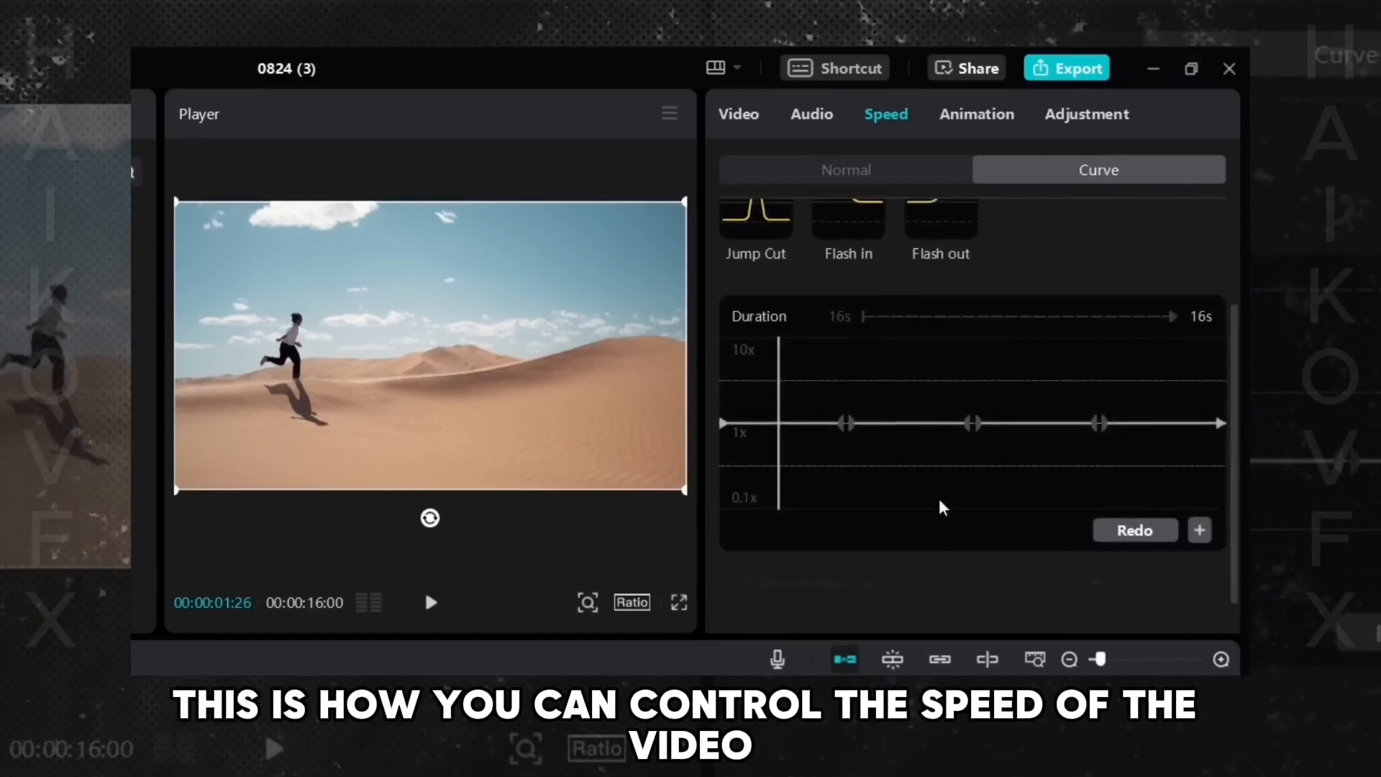
- Preview the clip up to the running stretch and raise the first curve point to about 10x
{"action": "left_click_drag", "start_coordinate": [797, 467], "coordinate": [668, 460]}
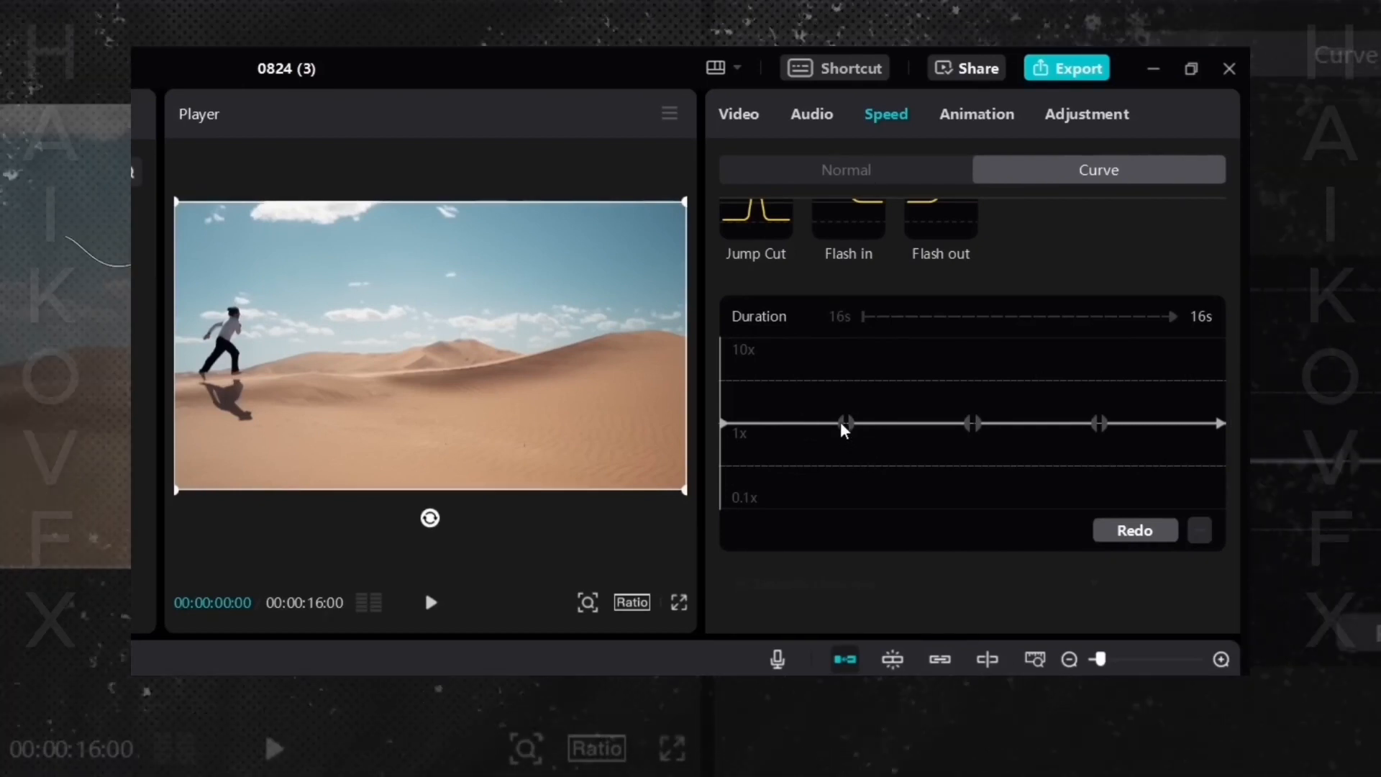
{"action": "left_click", "coordinate": [740, 388]}
{"action": "left_click_drag", "start_coordinate": [740, 386], "coordinate": [840, 408]}
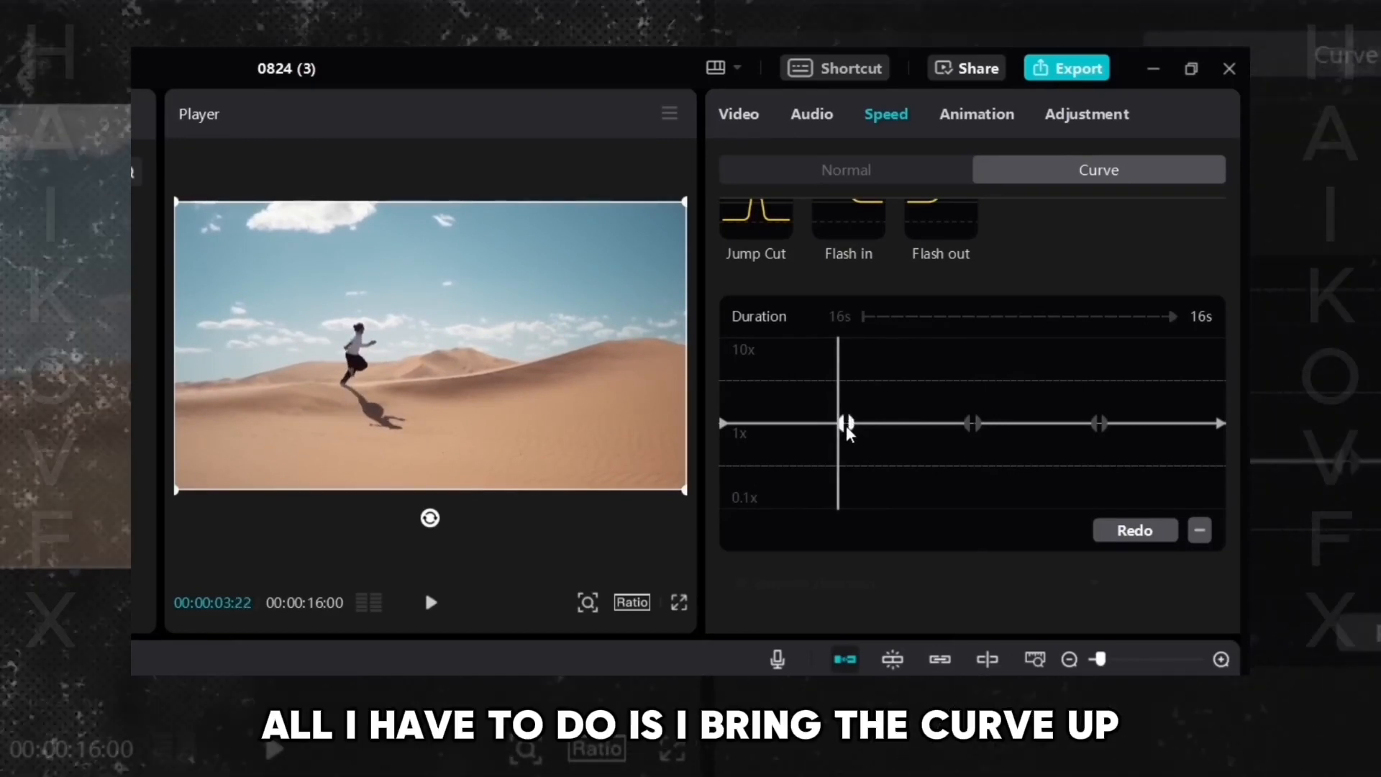
{"action": "left_click_drag", "start_coordinate": [844, 422], "coordinate": [837, 358]}
- Play the clip from the start to preview the custom speed ramp
{"action": "left_click_drag", "start_coordinate": [845, 422], "coordinate": [715, 429]}
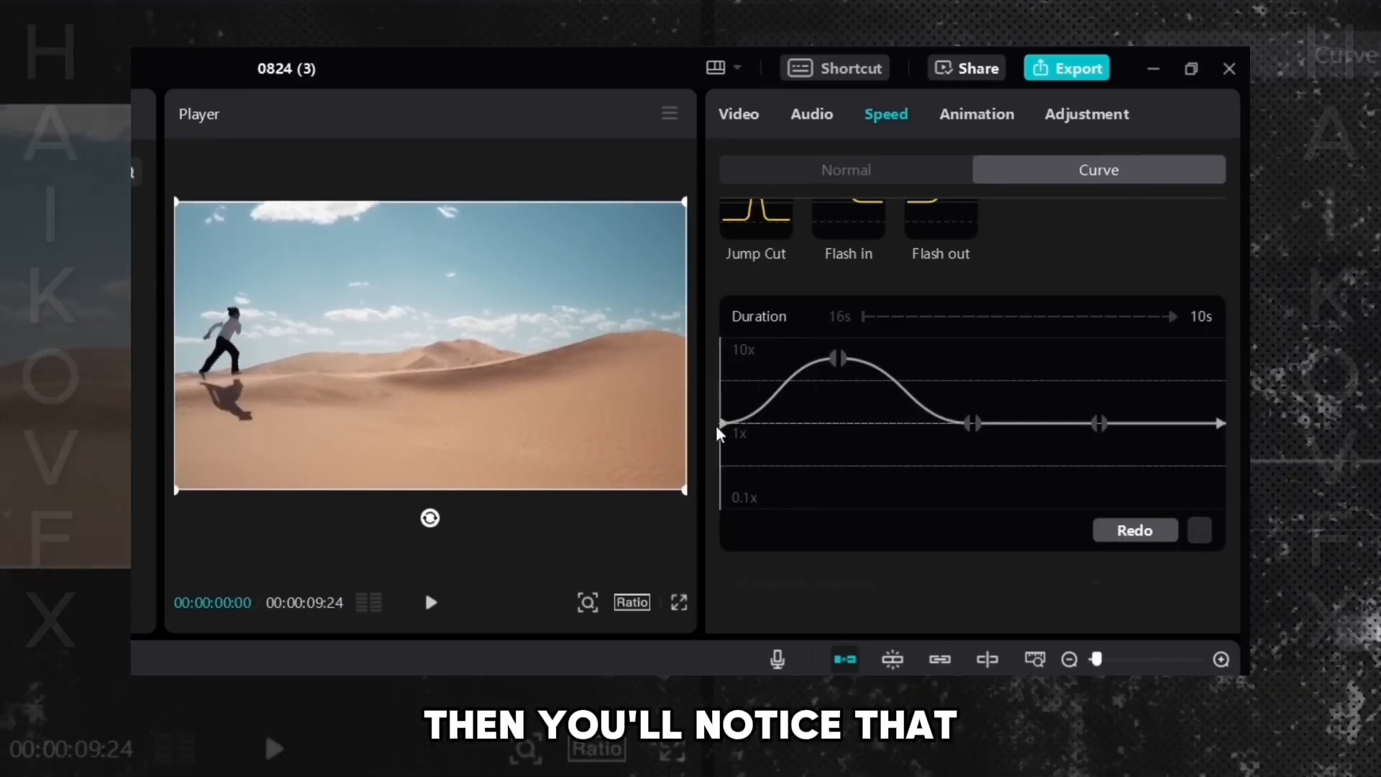
{"action": "left_click", "coordinate": [826, 427]}
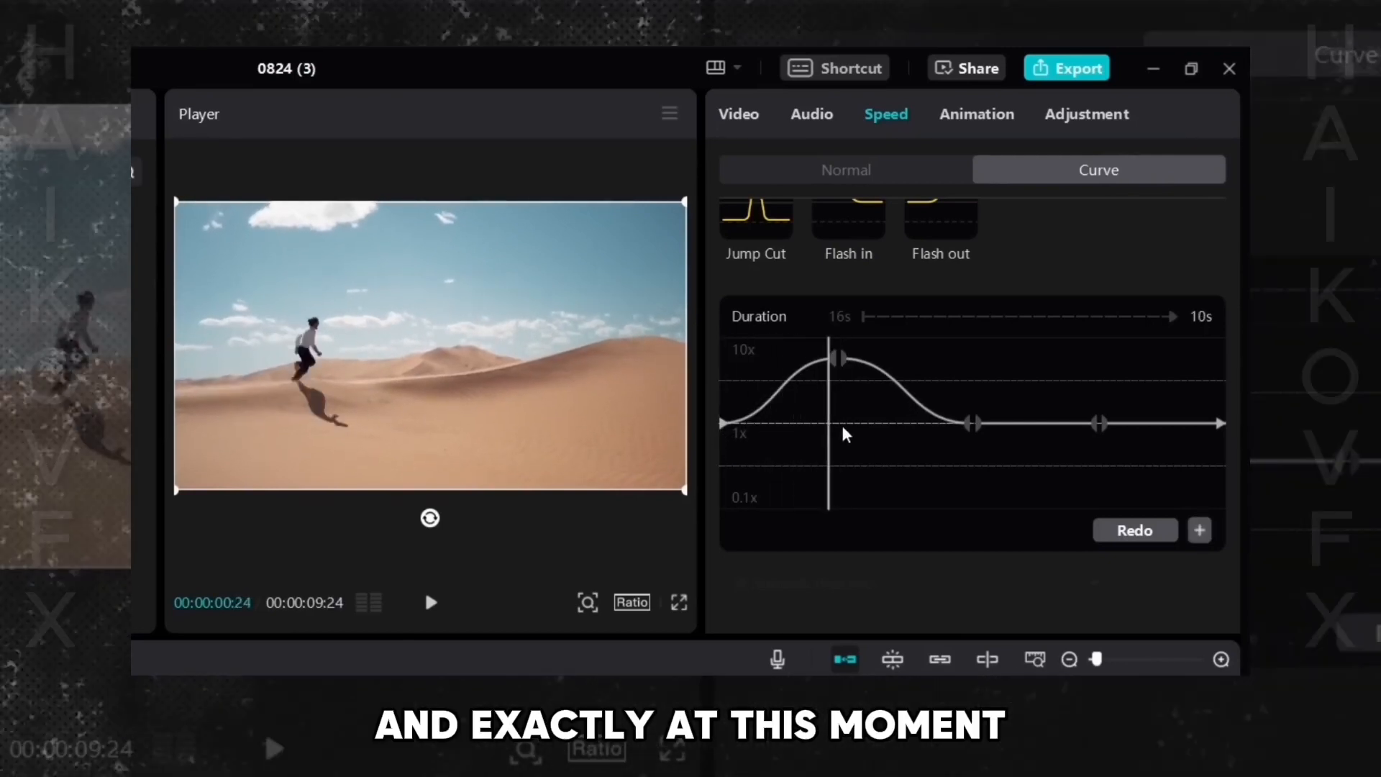
{"action": "left_click_drag", "start_coordinate": [784, 438], "coordinate": [722, 467]}
{"action": "left_click", "coordinate": [434, 603]}
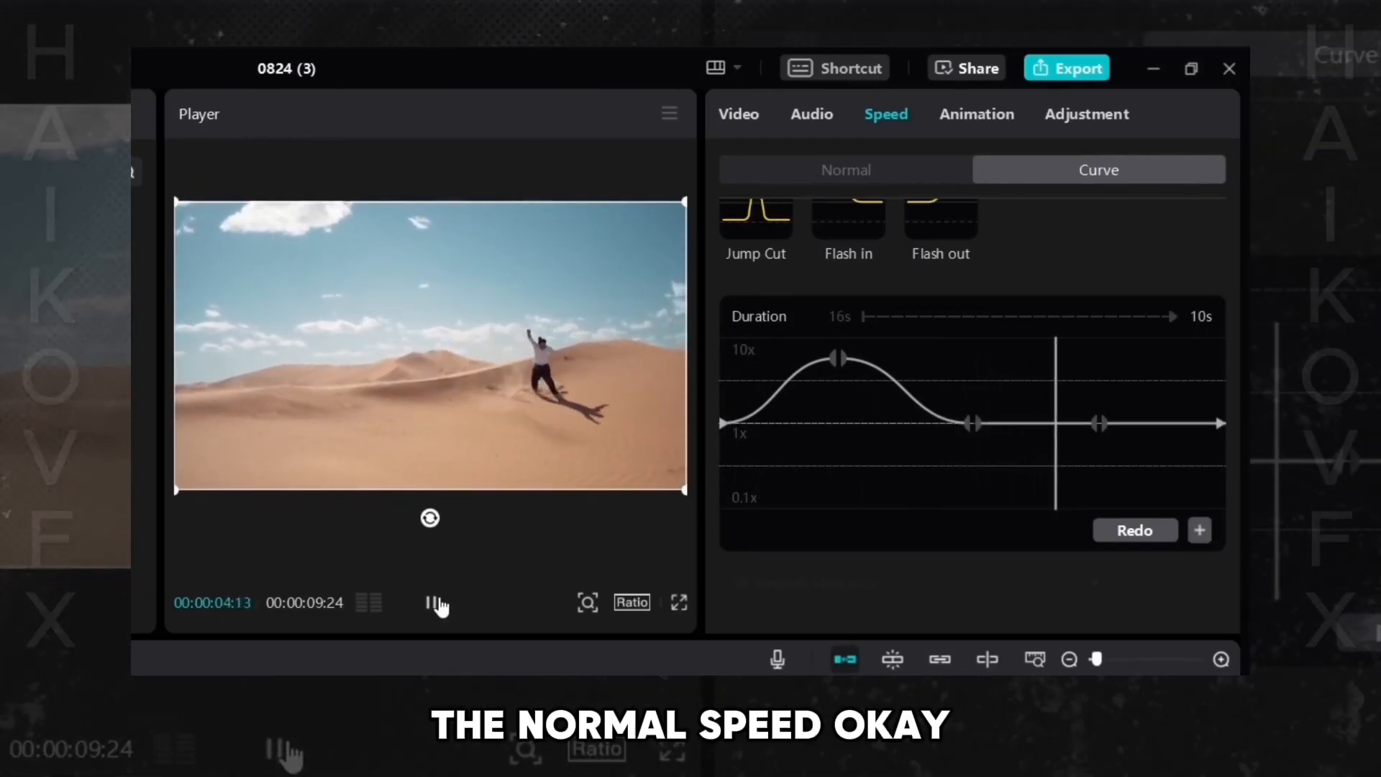
{"action": "left_click", "coordinate": [434, 604]}
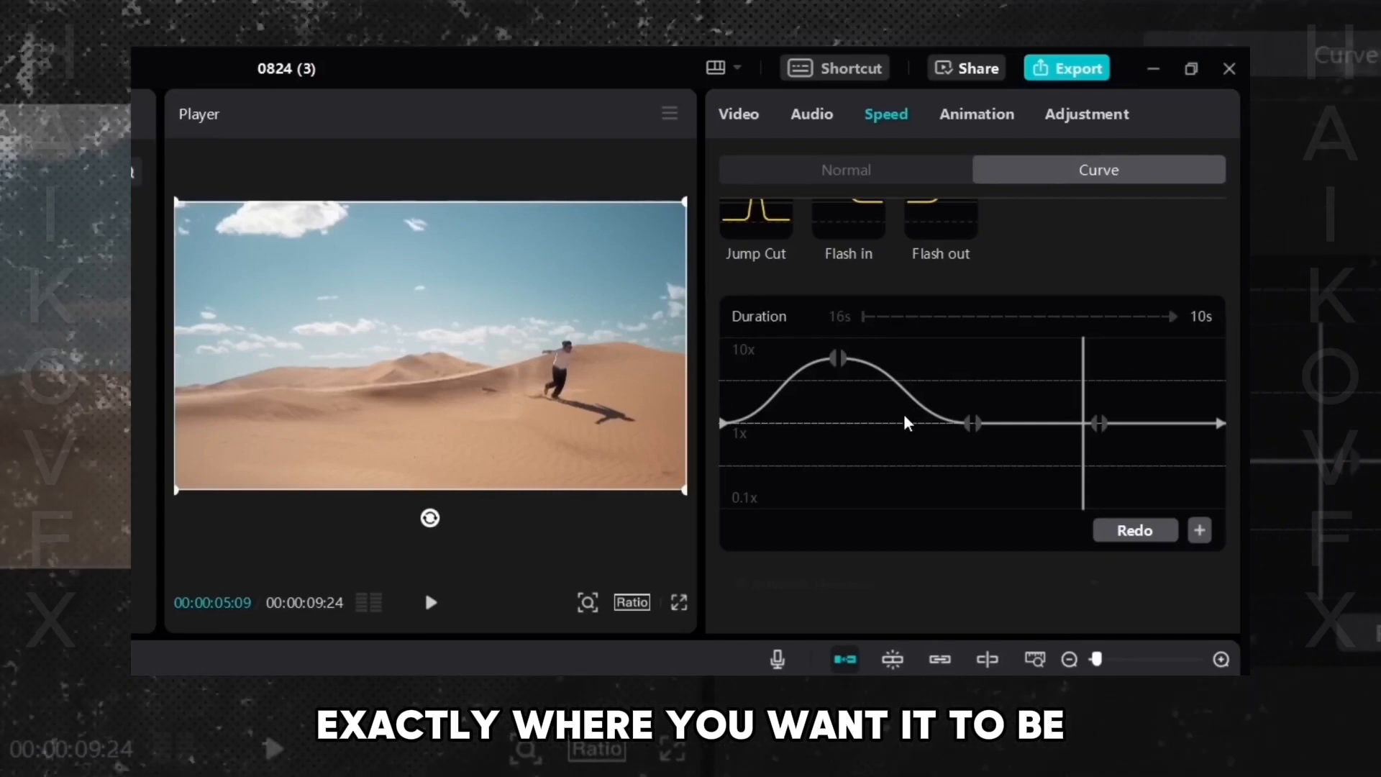
{"action": "scroll", "coordinate": [900, 411], "scroll_direction": "down", "scroll_amount": 1}
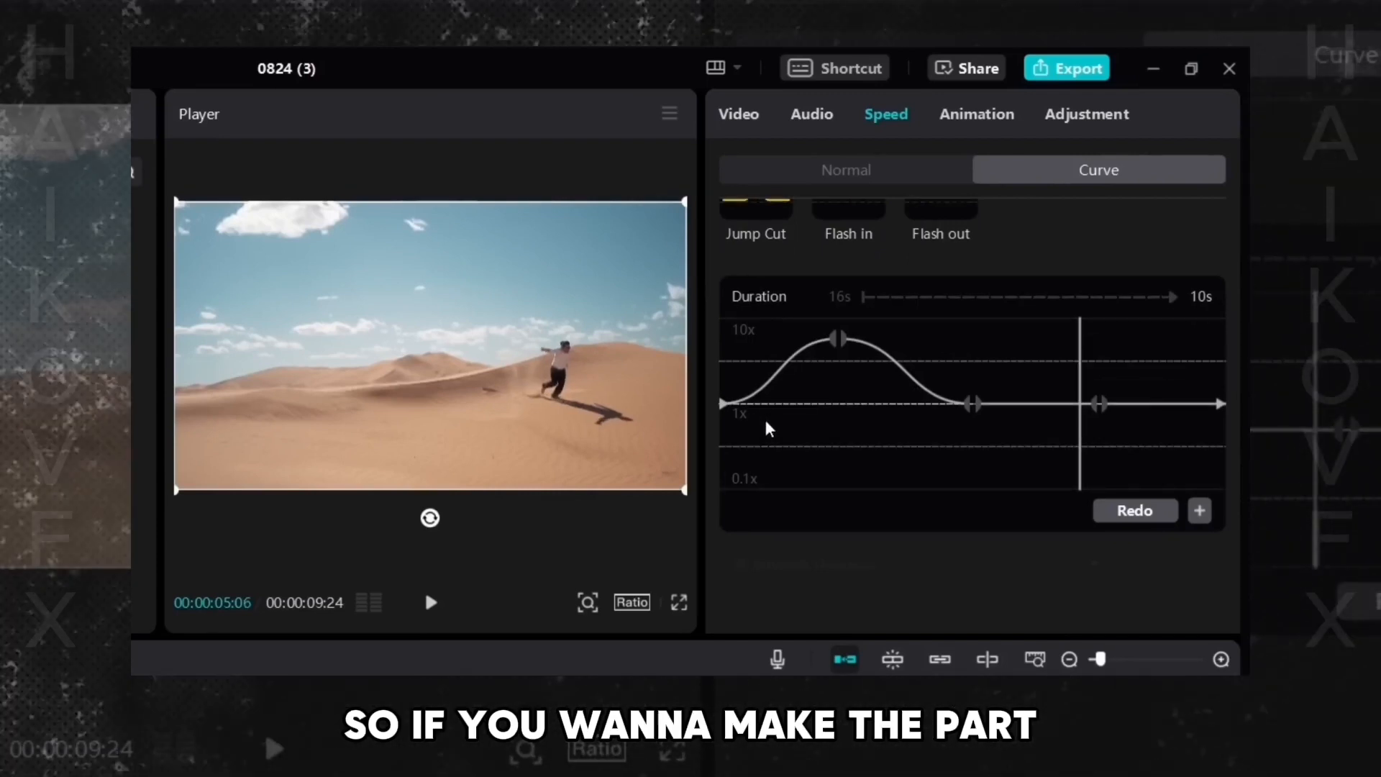
- Move the speed ramp's ending point closer to the peak to shorten the sped-up section
{"action": "left_click", "coordinate": [793, 410]}
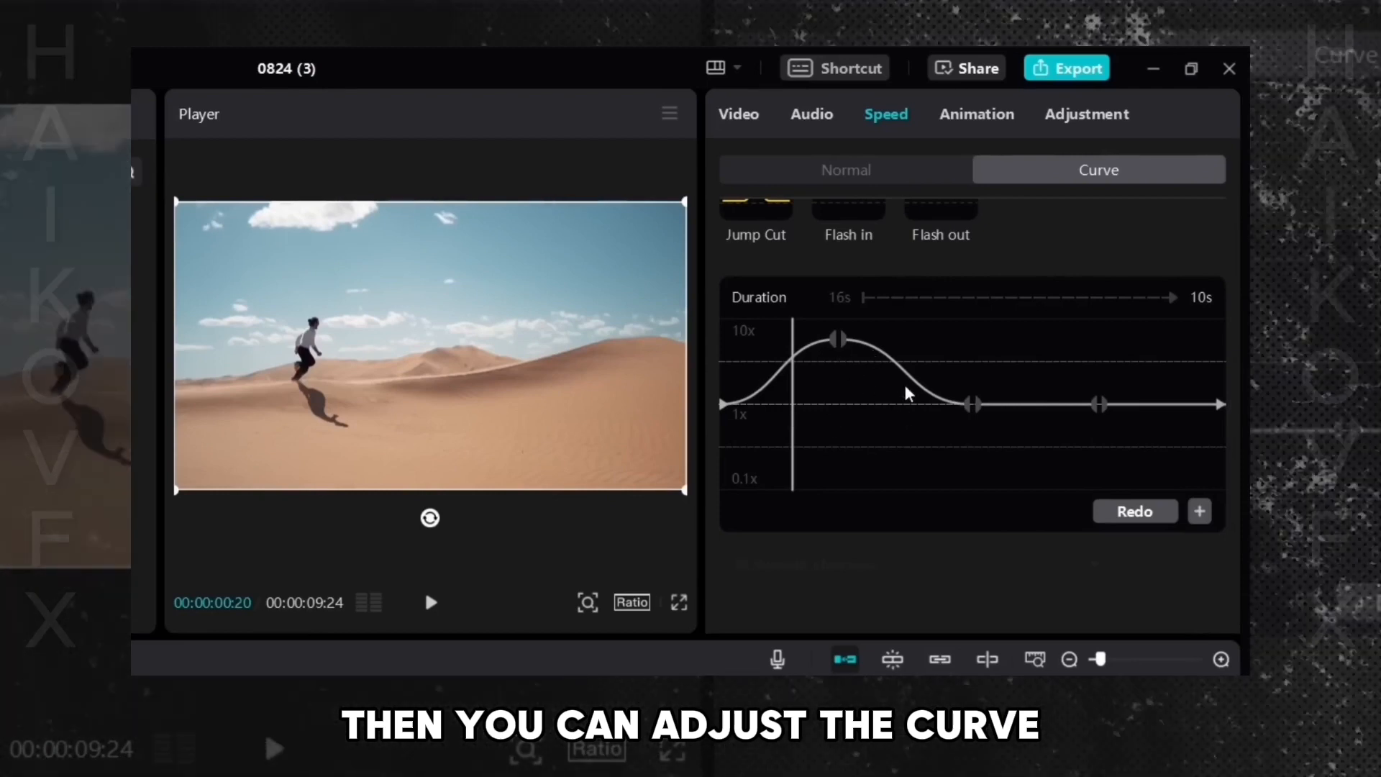
{"action": "left_click", "coordinate": [967, 404]}
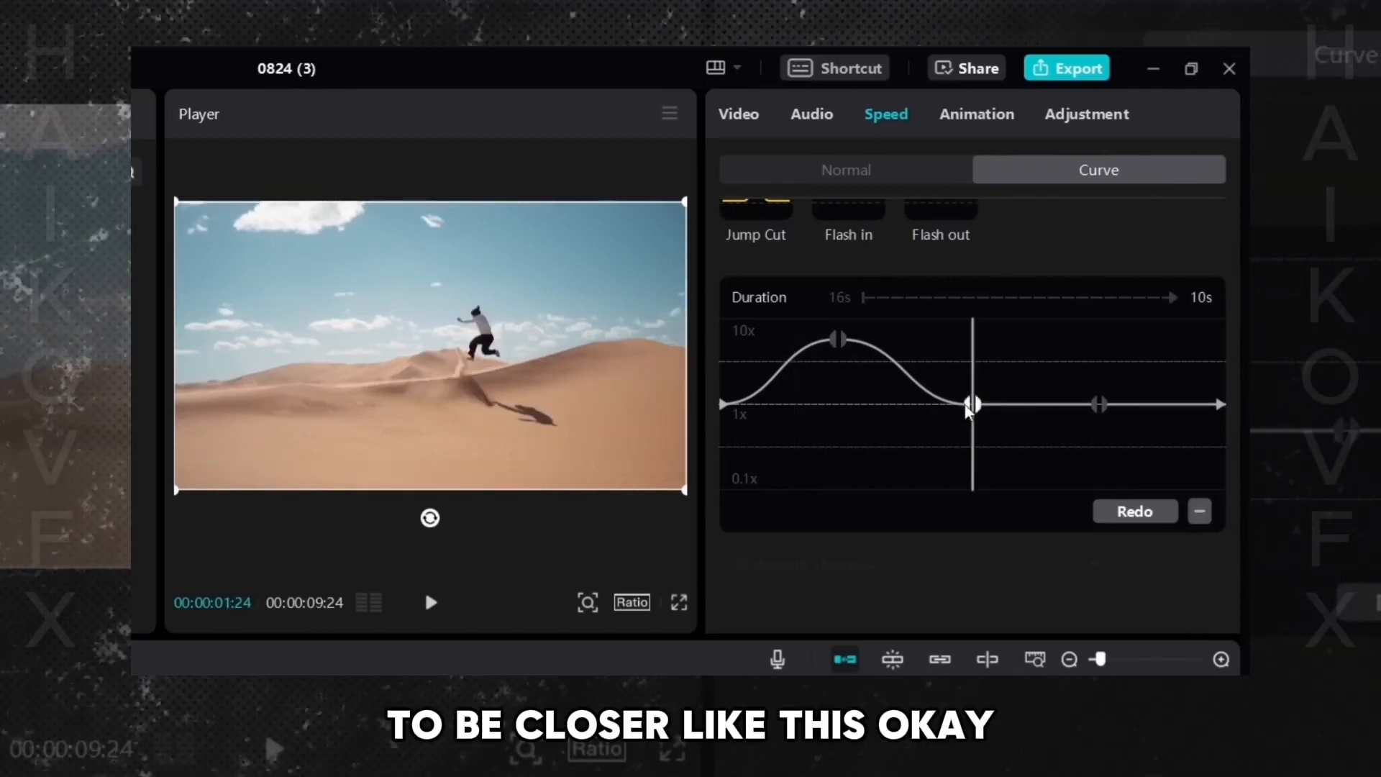
{"action": "left_click_drag", "start_coordinate": [967, 406], "coordinate": [904, 403]}
{"action": "left_click", "coordinate": [731, 402]}
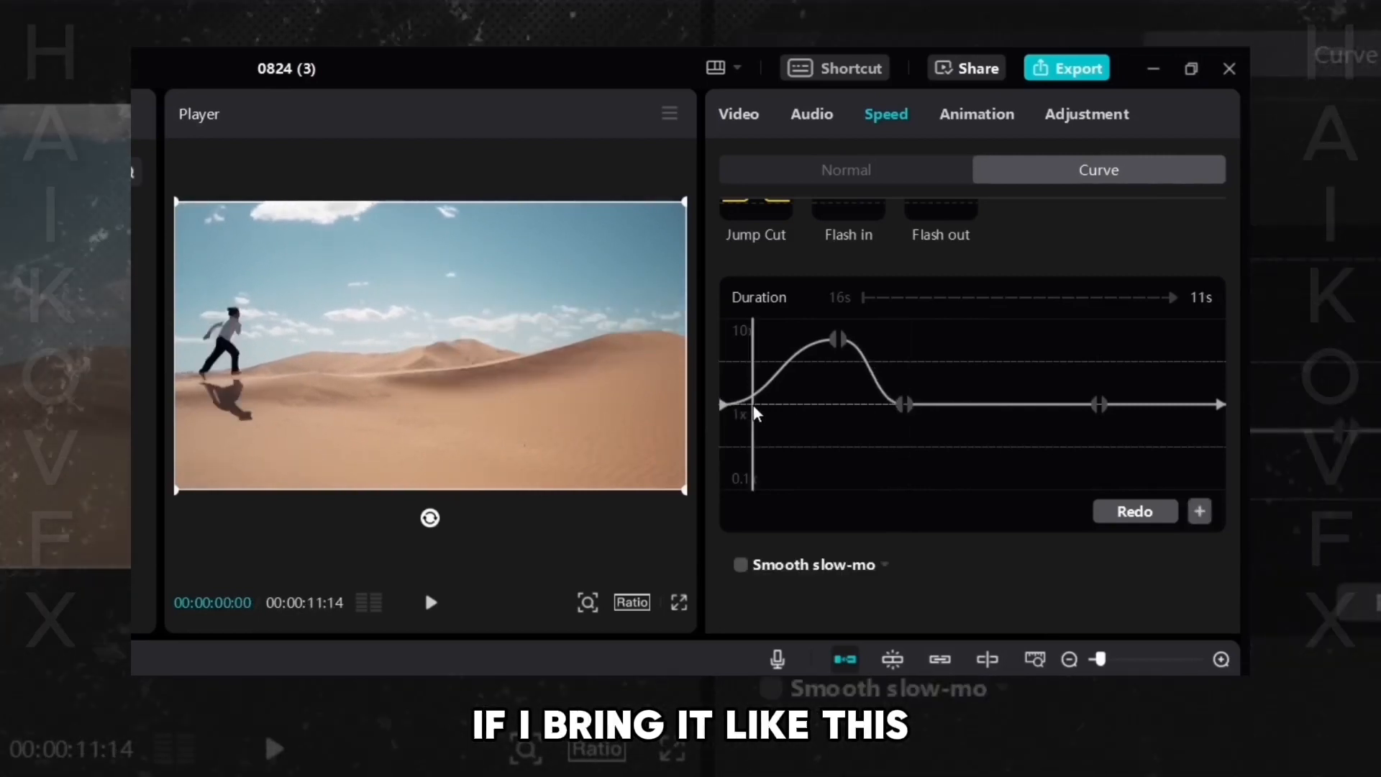
- Add a 1x point just before the peak, pull the ending point inward to narrow the ramp, and preview it
{"action": "left_click", "coordinate": [805, 367]}
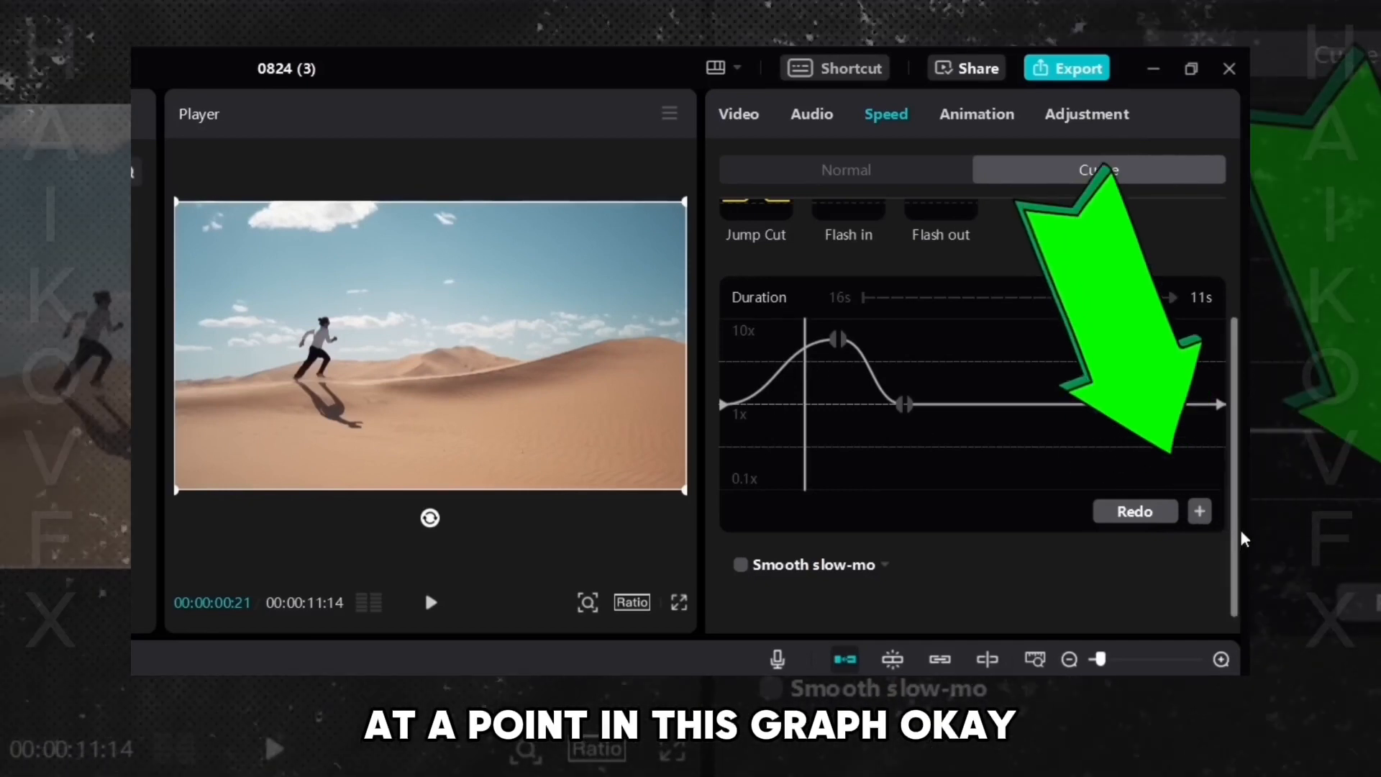
{"action": "left_click", "coordinate": [1199, 511]}
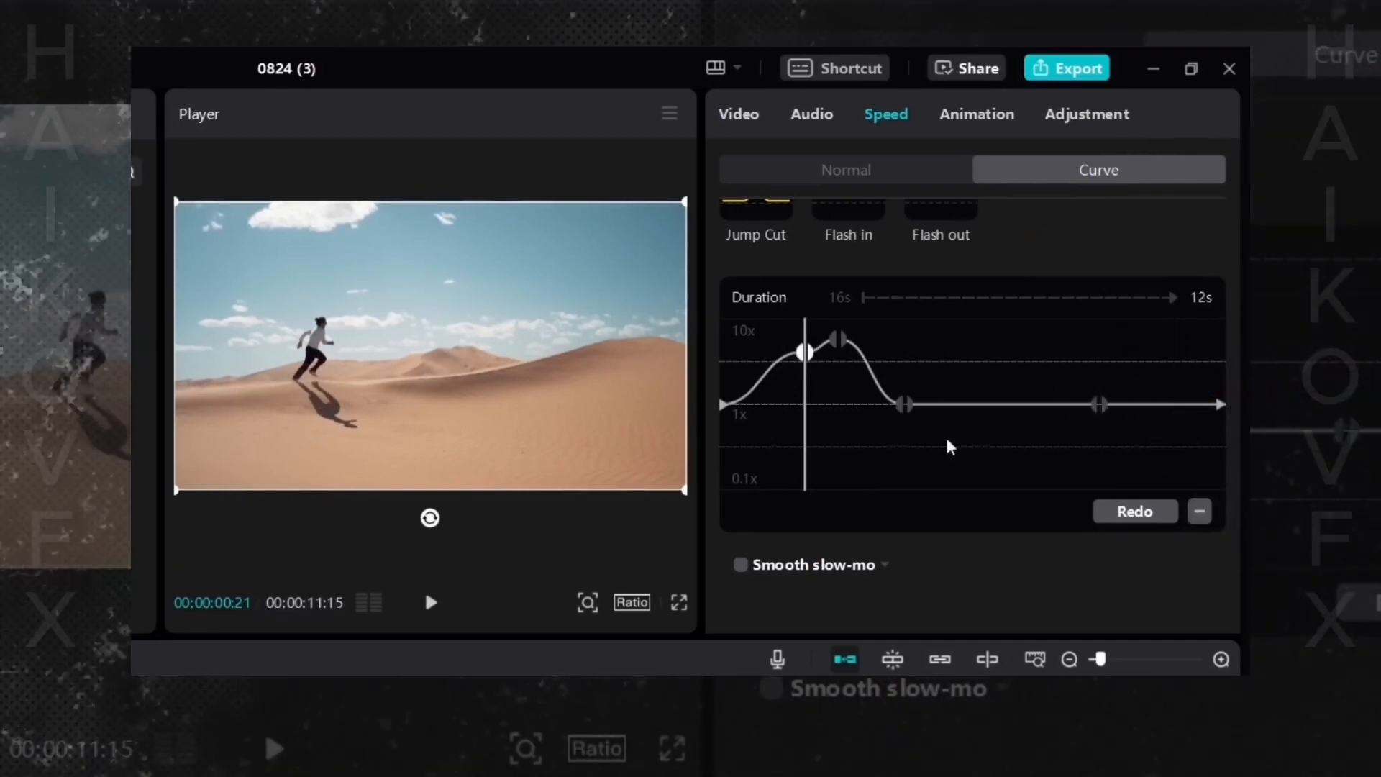
{"action": "left_click_drag", "start_coordinate": [810, 356], "coordinate": [789, 403]}
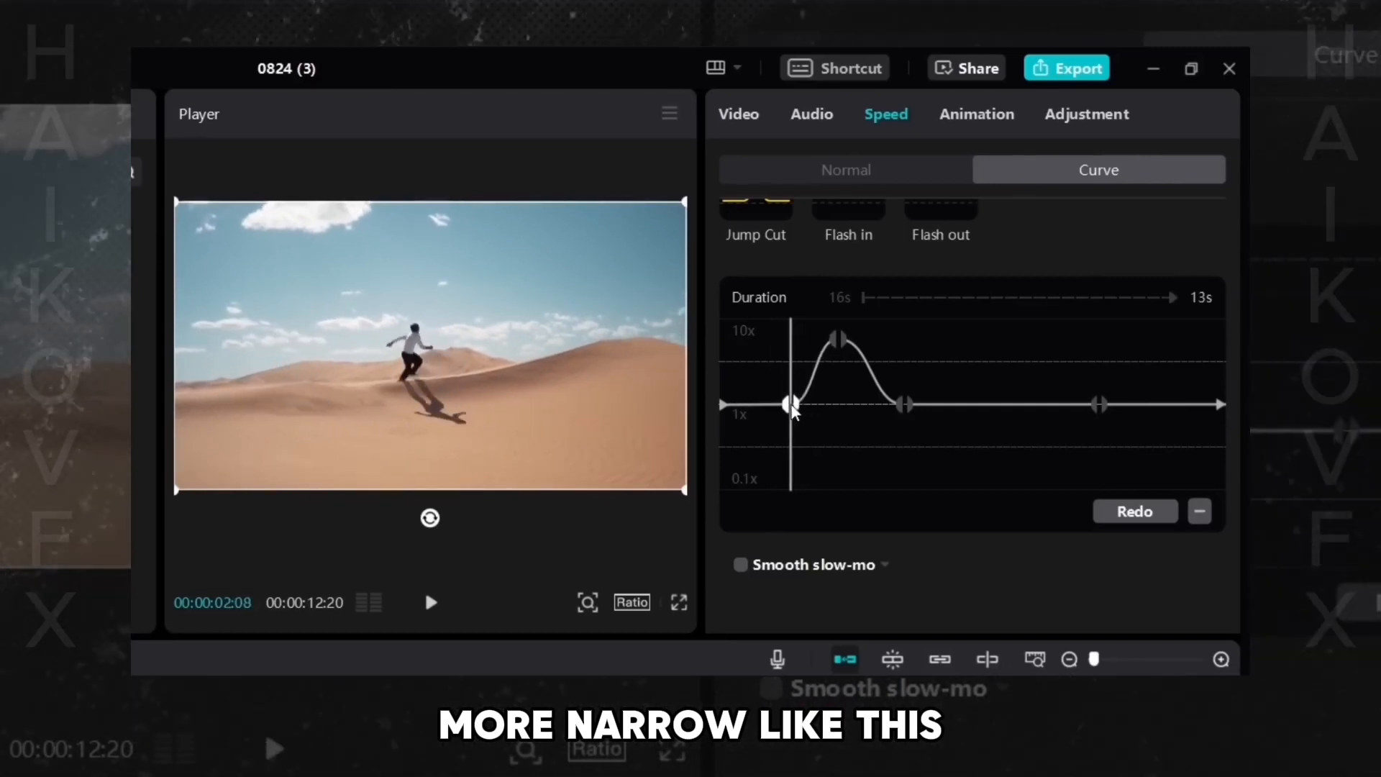
{"action": "left_click_drag", "start_coordinate": [906, 413], "coordinate": [873, 407]}
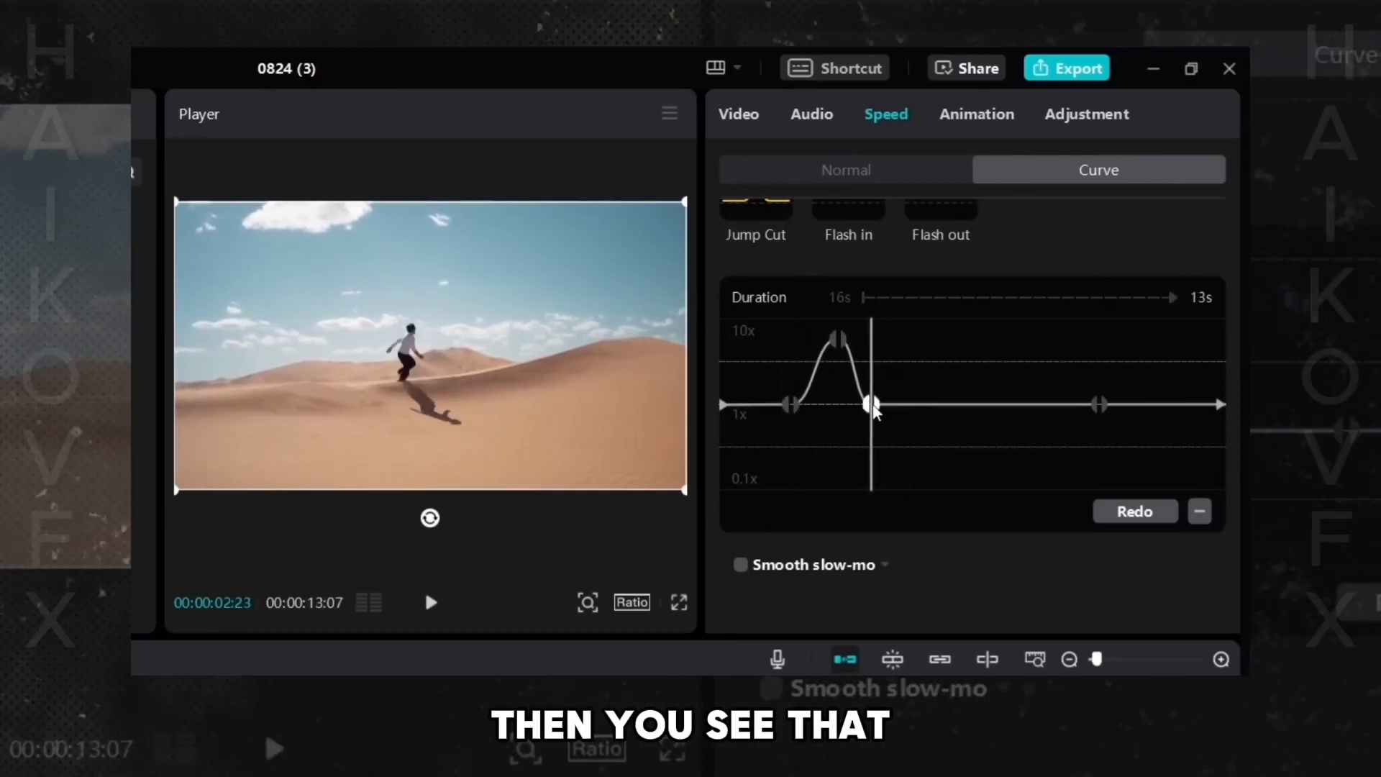
{"action": "left_click_drag", "start_coordinate": [739, 392], "coordinate": [707, 439]}
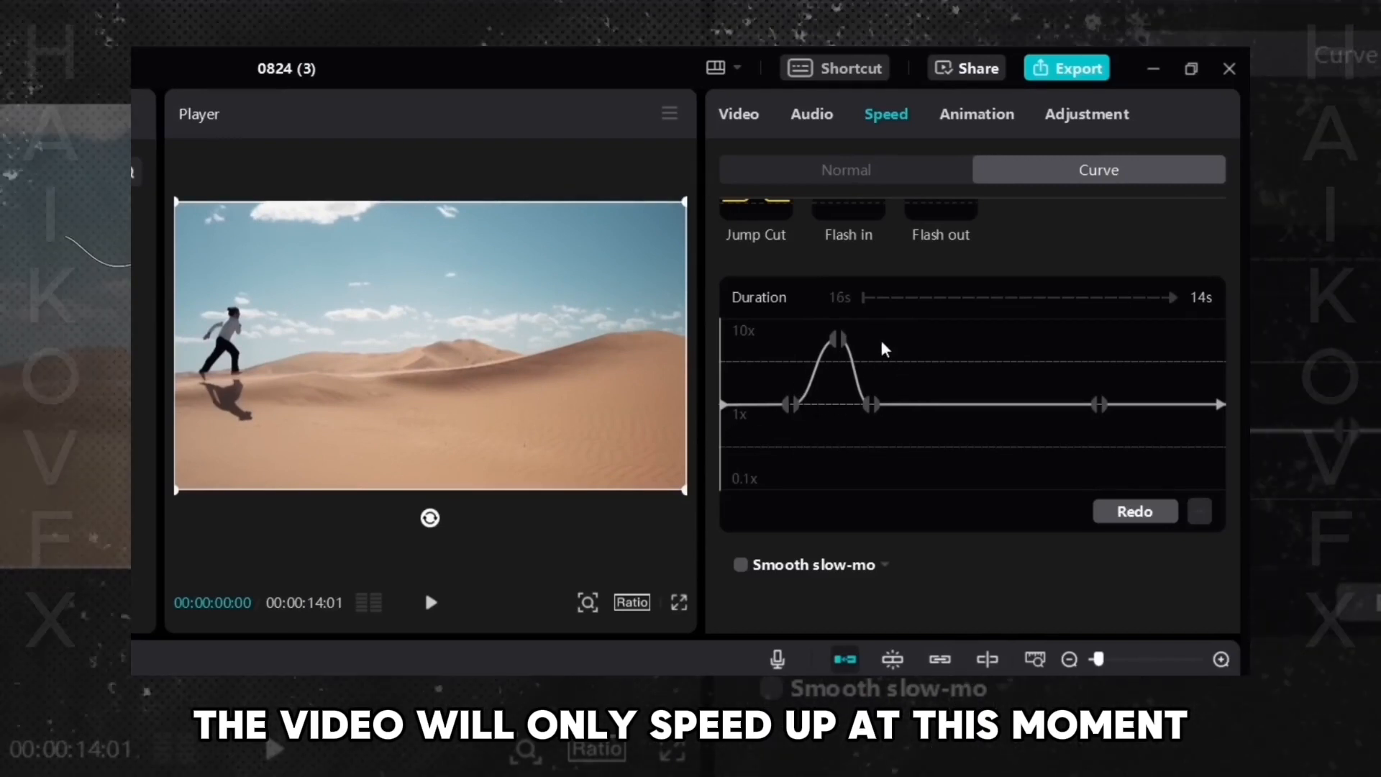
{"action": "left_click", "coordinate": [432, 604]}
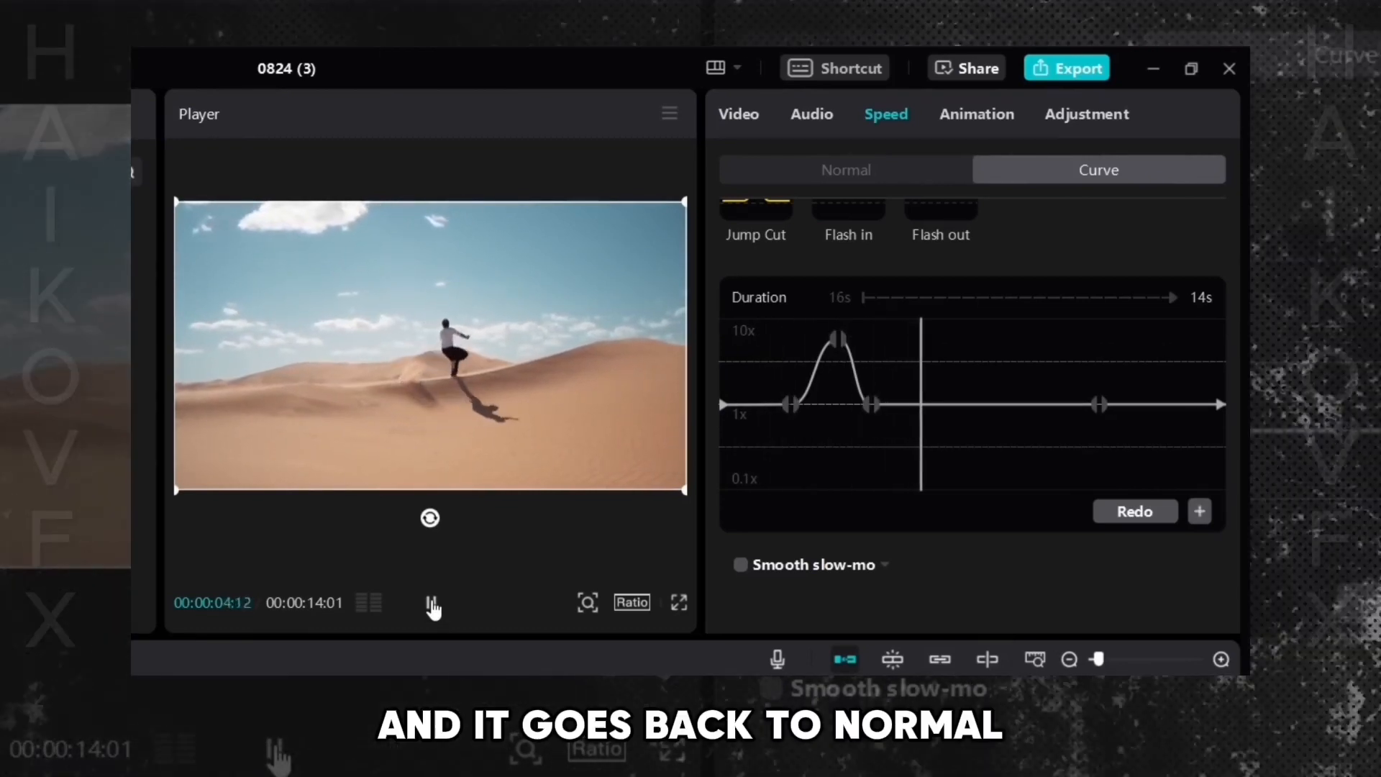
- Shift the ramp's ending point later, reshape the peak, preview, and raise the peak back to about 10x
{"action": "left_click_drag", "start_coordinate": [871, 405], "coordinate": [926, 405]}
{"action": "left_click_drag", "start_coordinate": [838, 339], "coordinate": [863, 372]}
{"action": "left_click", "coordinate": [862, 337]}
{"action": "left_click_drag", "start_coordinate": [781, 387], "coordinate": [622, 517]}
{"action": "left_click", "coordinate": [431, 602]}
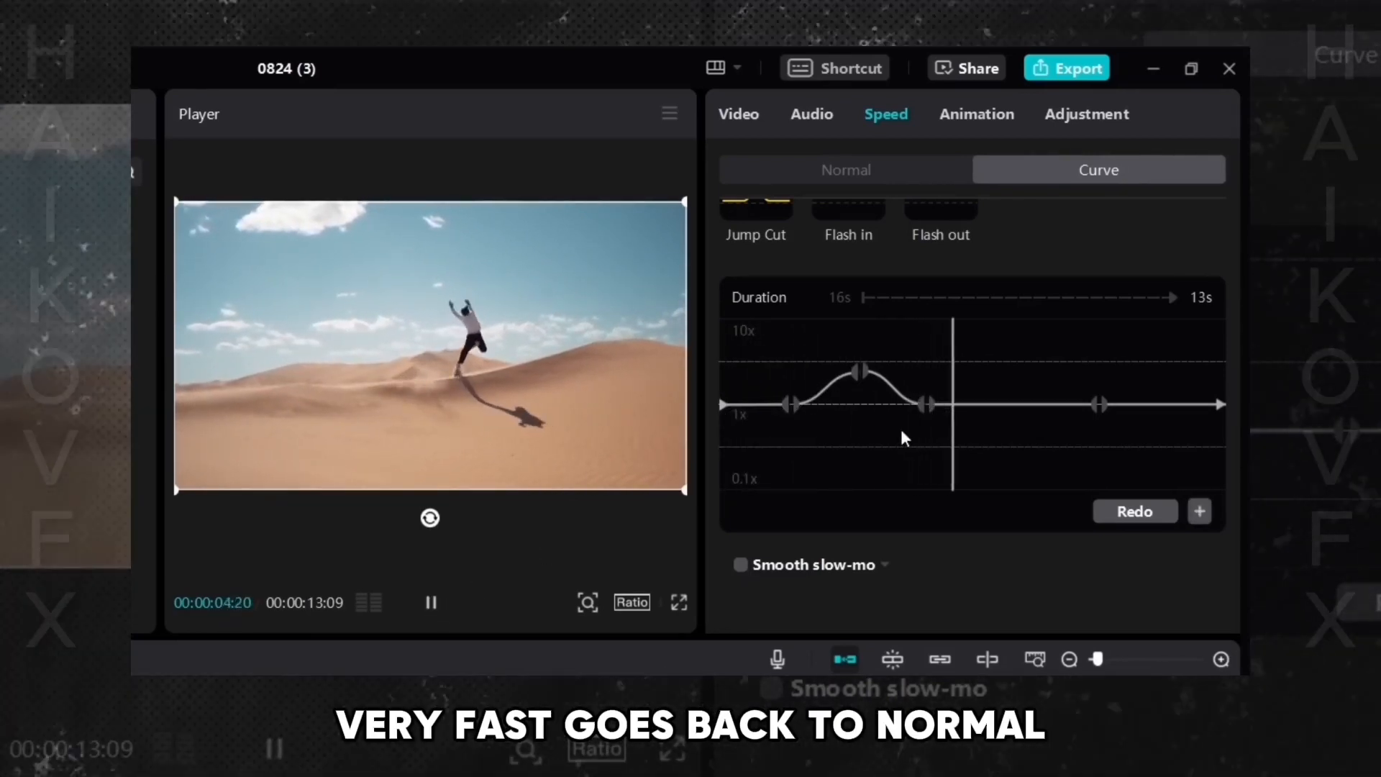
{"action": "left_click", "coordinate": [431, 603]}
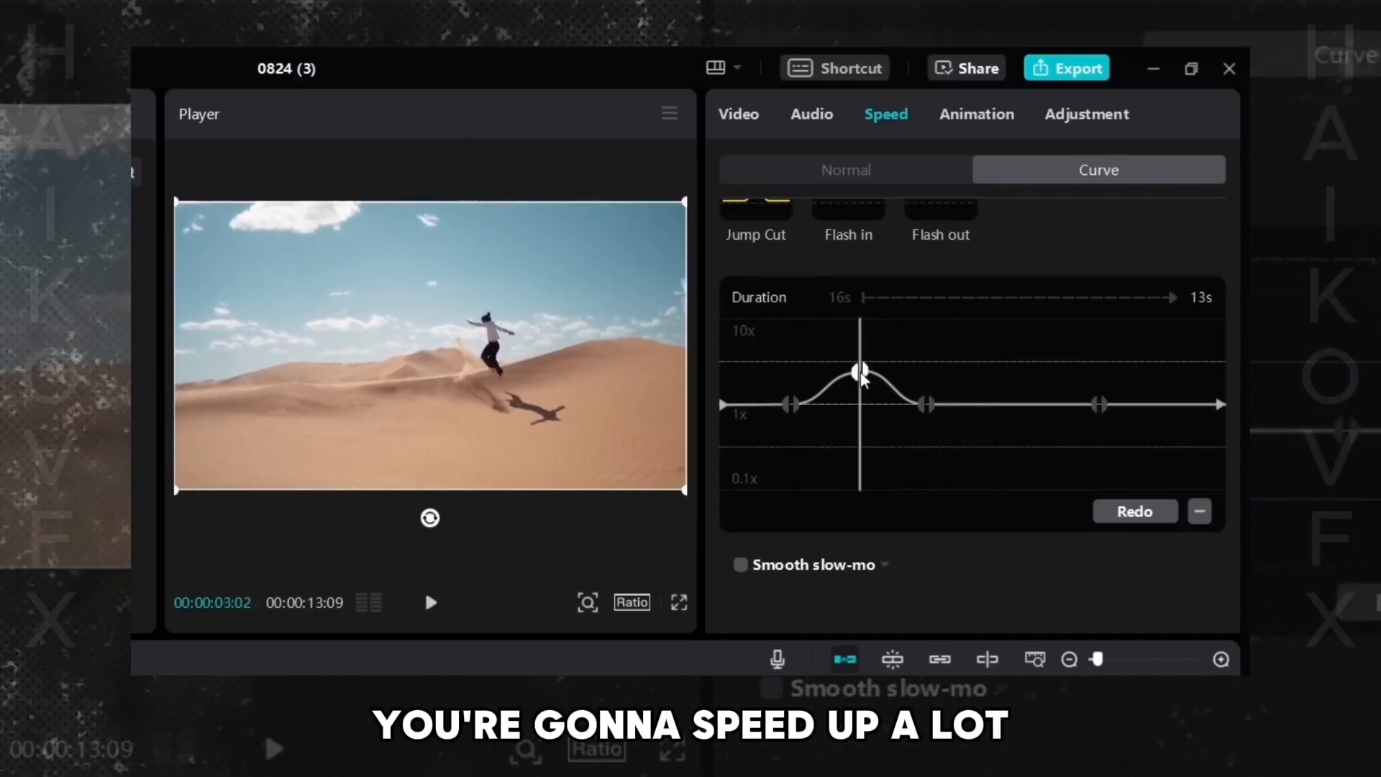
{"action": "left_click_drag", "start_coordinate": [862, 379], "coordinate": [859, 345]}
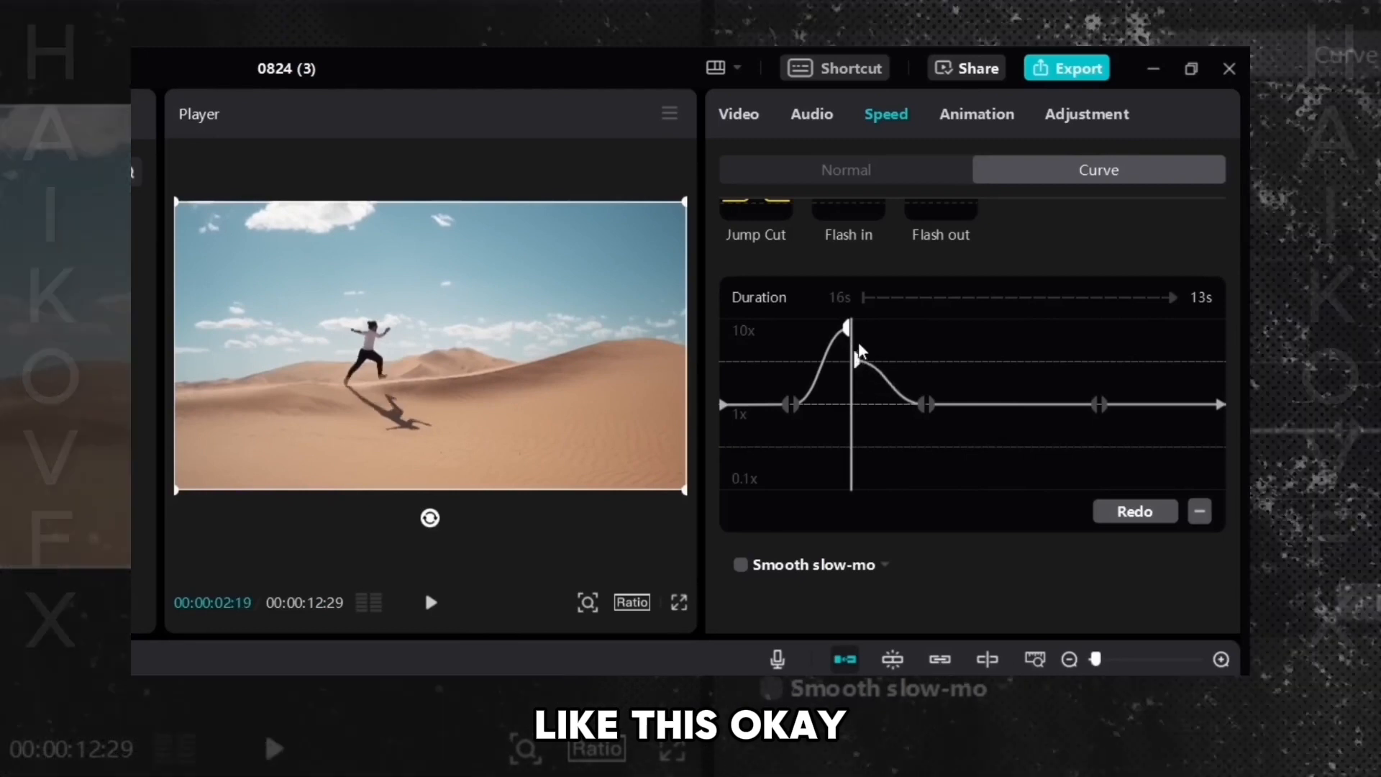
- Add a new curve point after the first ramp and raise it to about 10x to create a second speed-up
{"action": "left_click", "coordinate": [1033, 382]}
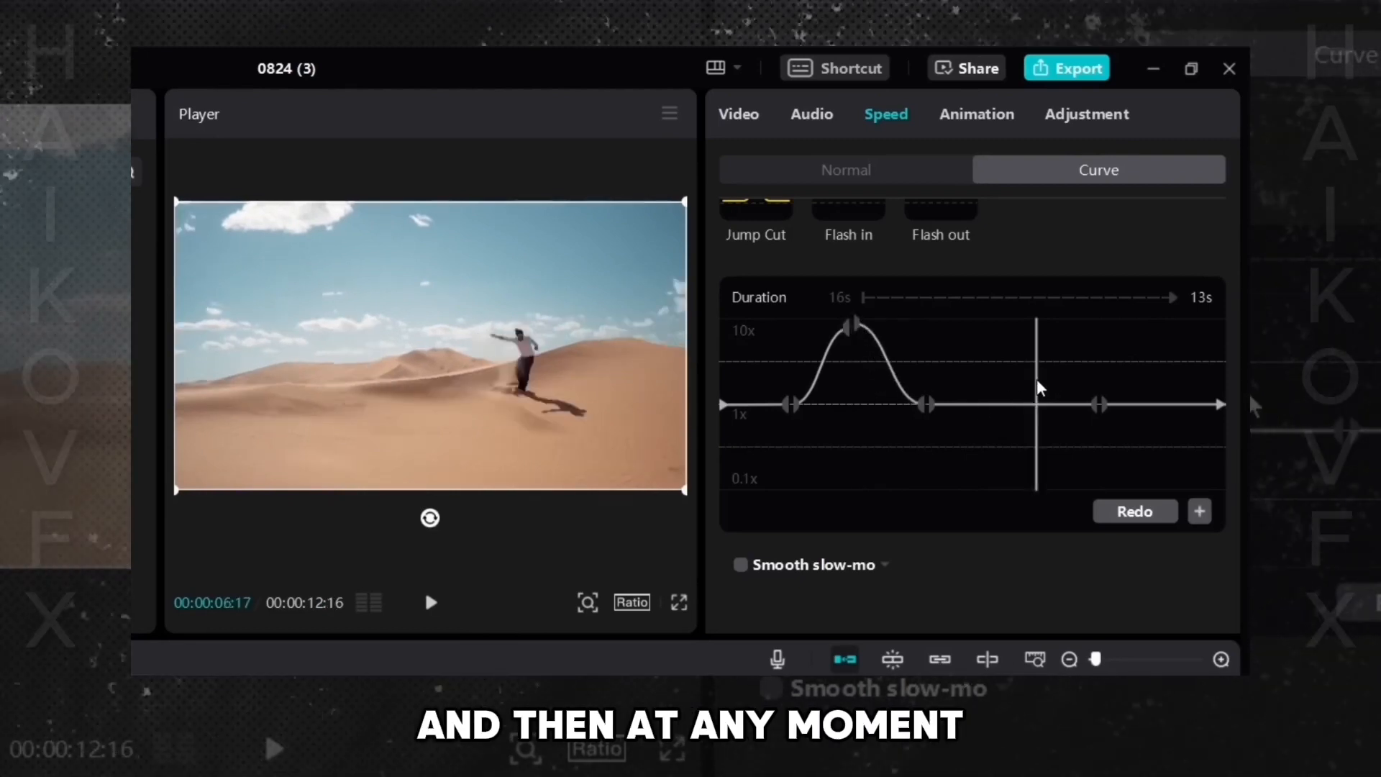
{"action": "left_click", "coordinate": [999, 381]}
{"action": "mouse_move", "coordinate": [997, 379]}
{"action": "left_mouse_down"}
{"action": "mouse_move", "coordinate": [1057, 377]}
{"action": "mouse_move", "coordinate": [1003, 377]}
{"action": "left_mouse_up"}
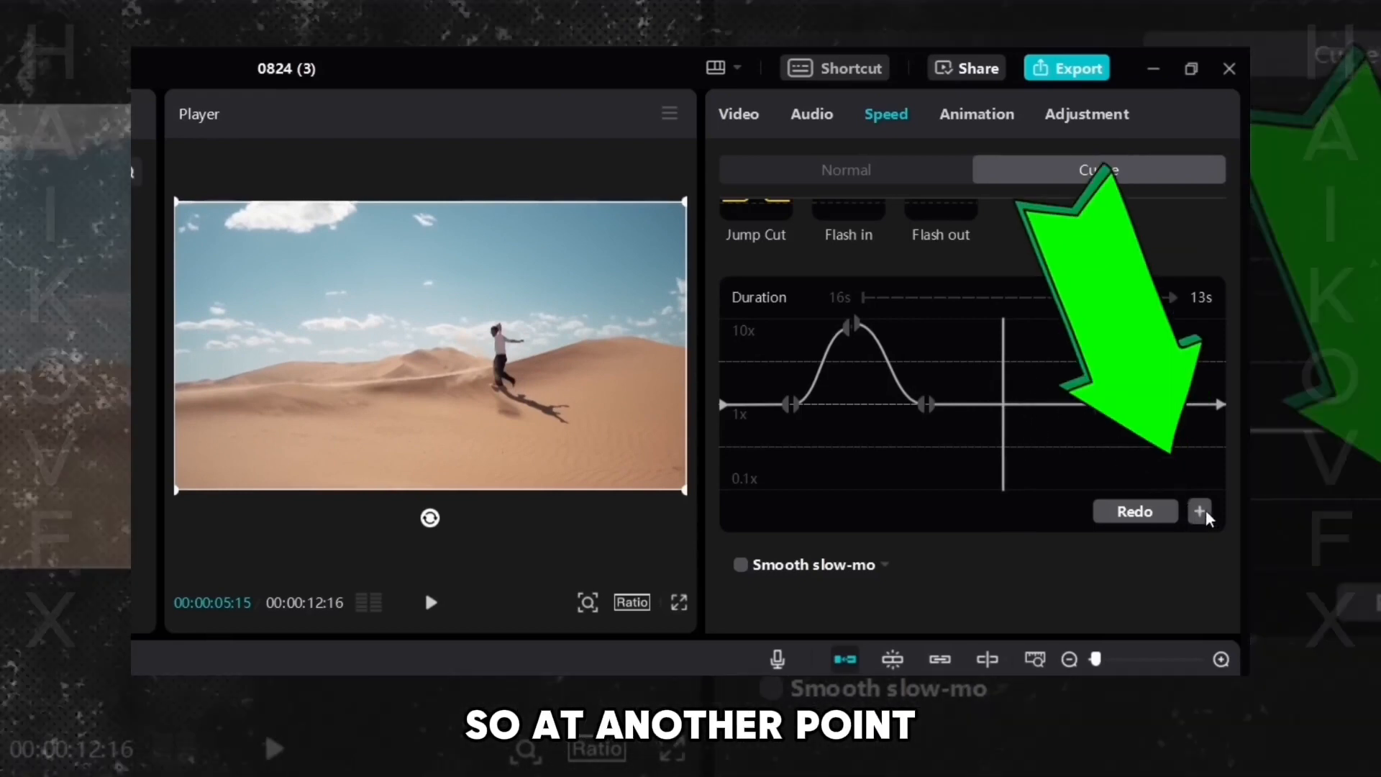
{"action": "left_click", "coordinate": [1201, 509]}
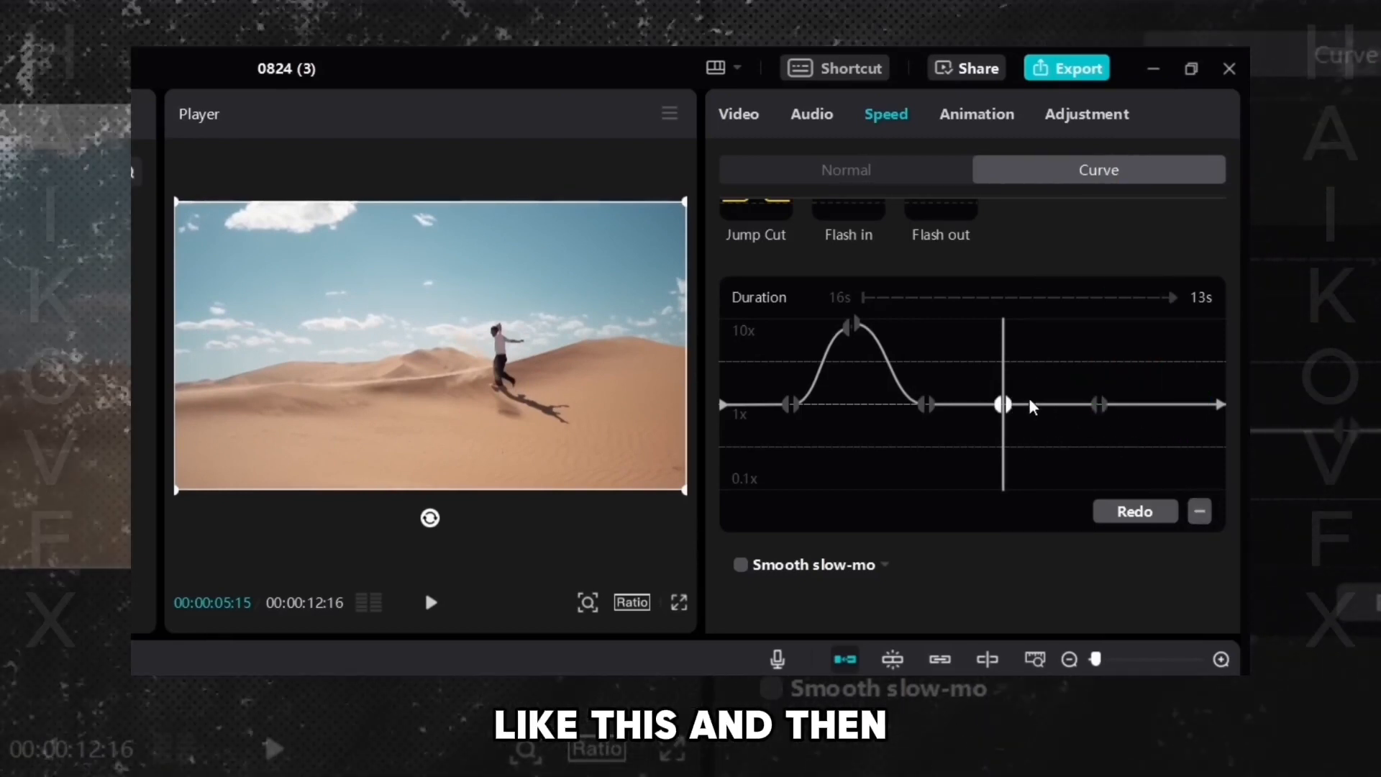
{"action": "left_click", "coordinate": [1040, 394]}
{"action": "left_click_drag", "start_coordinate": [1048, 385], "coordinate": [1046, 334]}
{"action": "left_click", "coordinate": [1200, 515]}
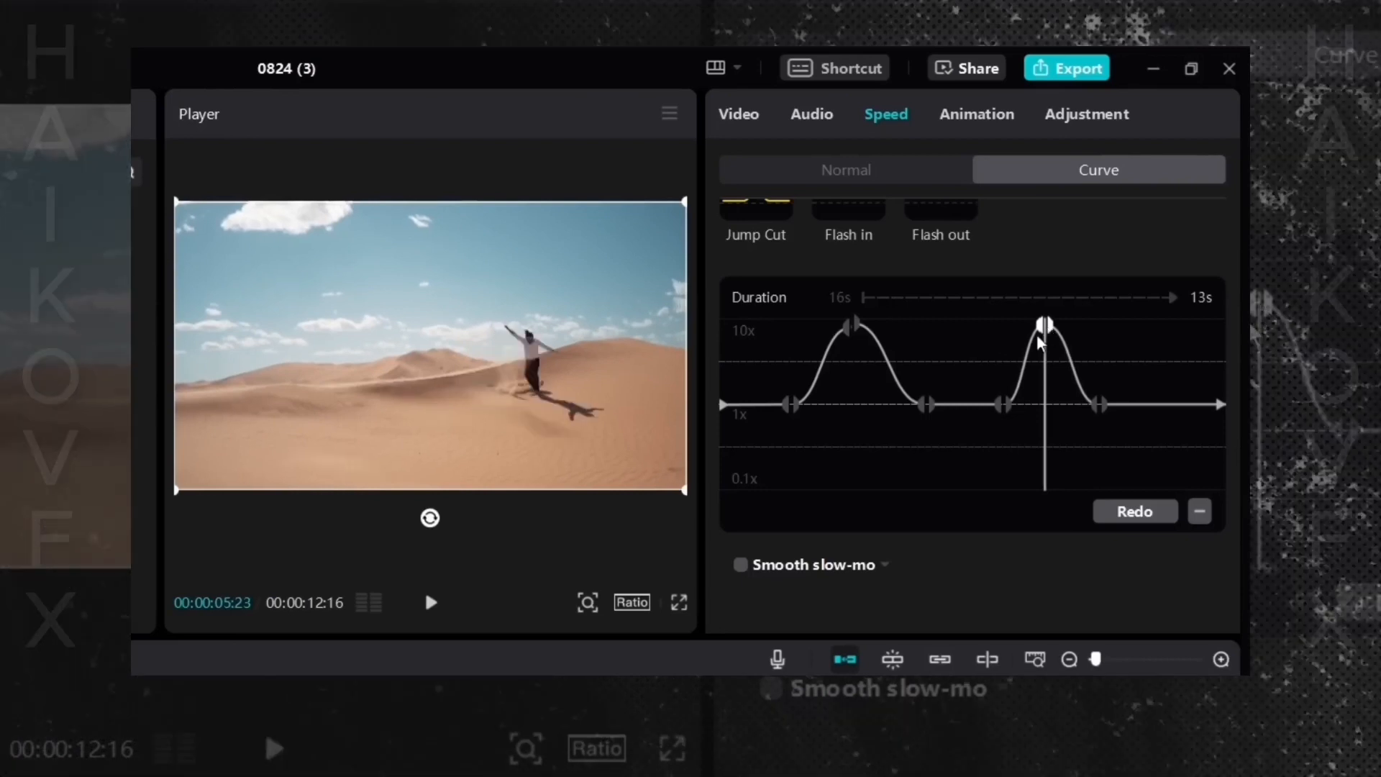
- Preview the clip through the second speed ramp
{"action": "left_click", "coordinate": [959, 361]}
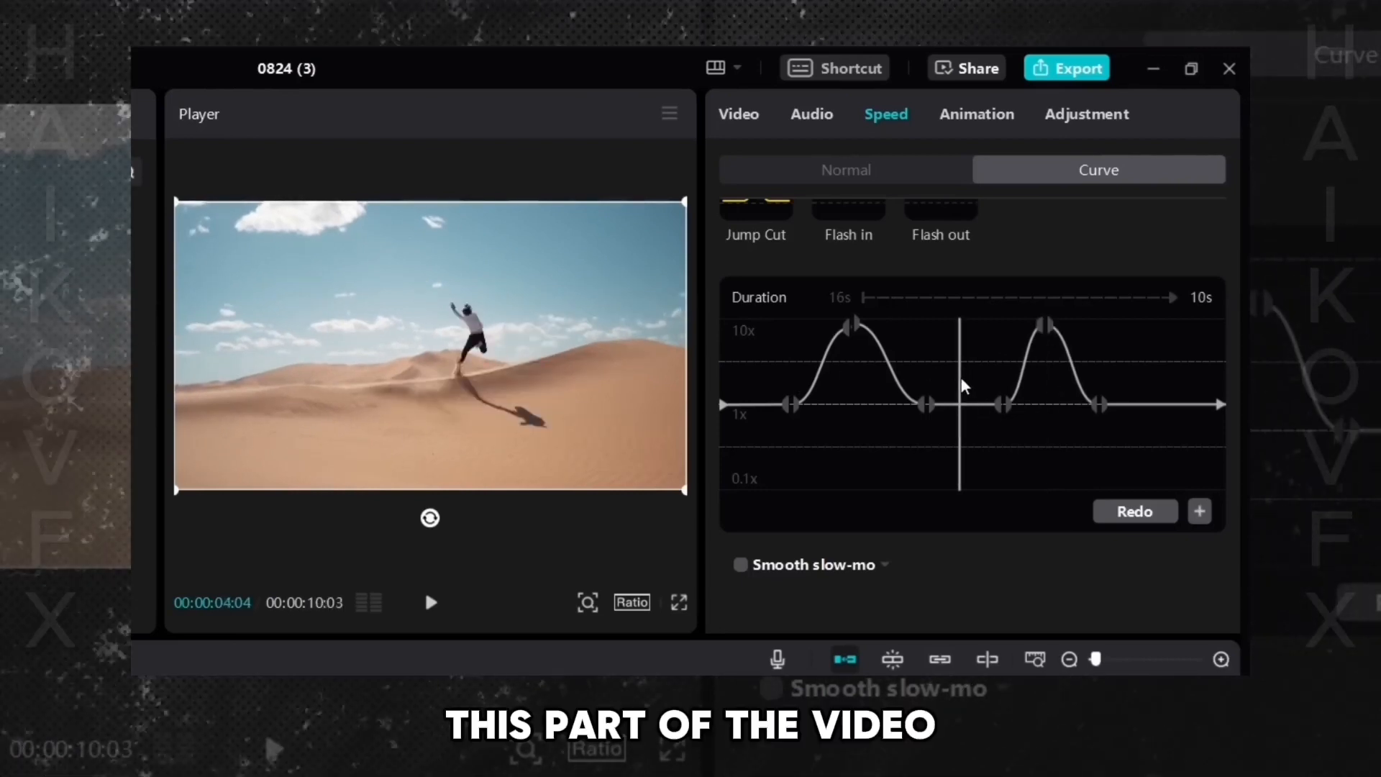
{"action": "left_click_drag", "start_coordinate": [961, 378], "coordinate": [999, 404]}
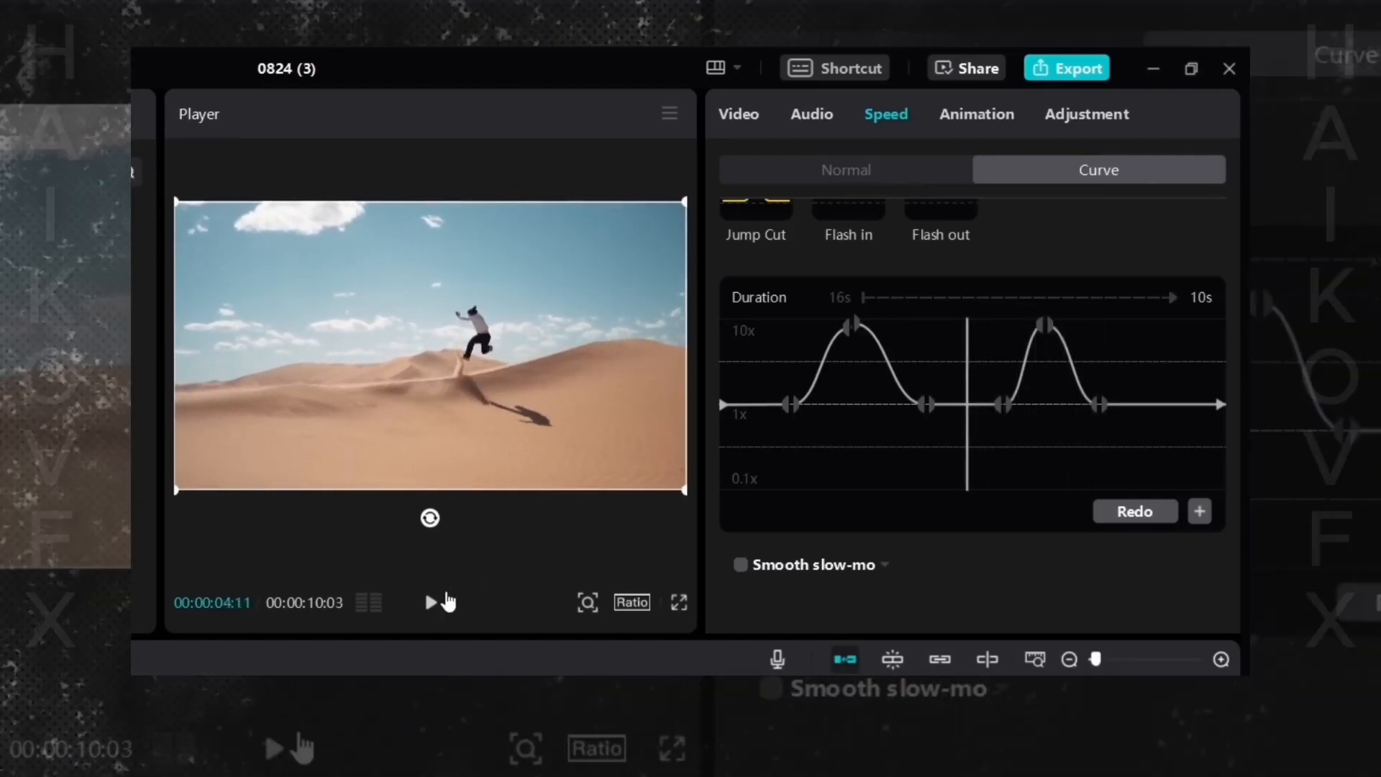
{"action": "left_click", "coordinate": [432, 603]}
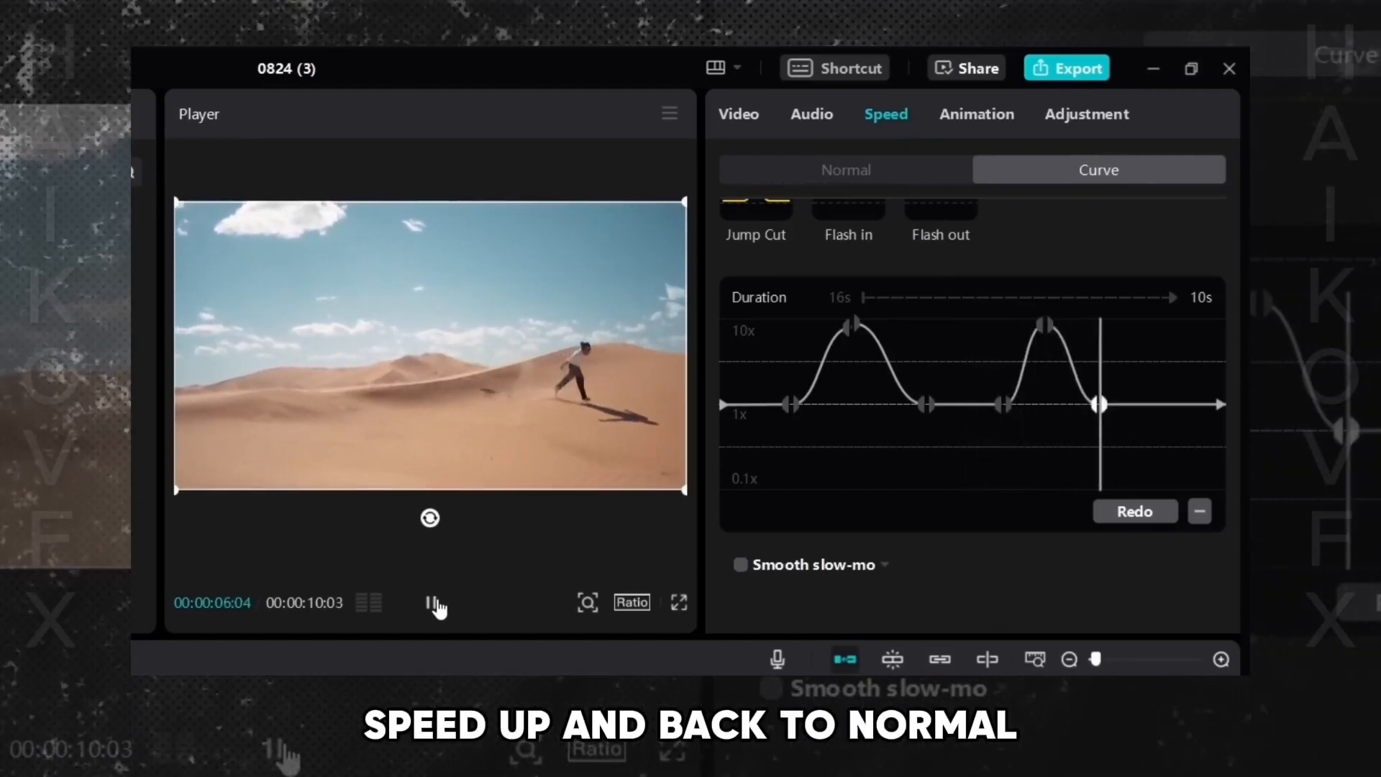
{"action": "left_click", "coordinate": [433, 603]}
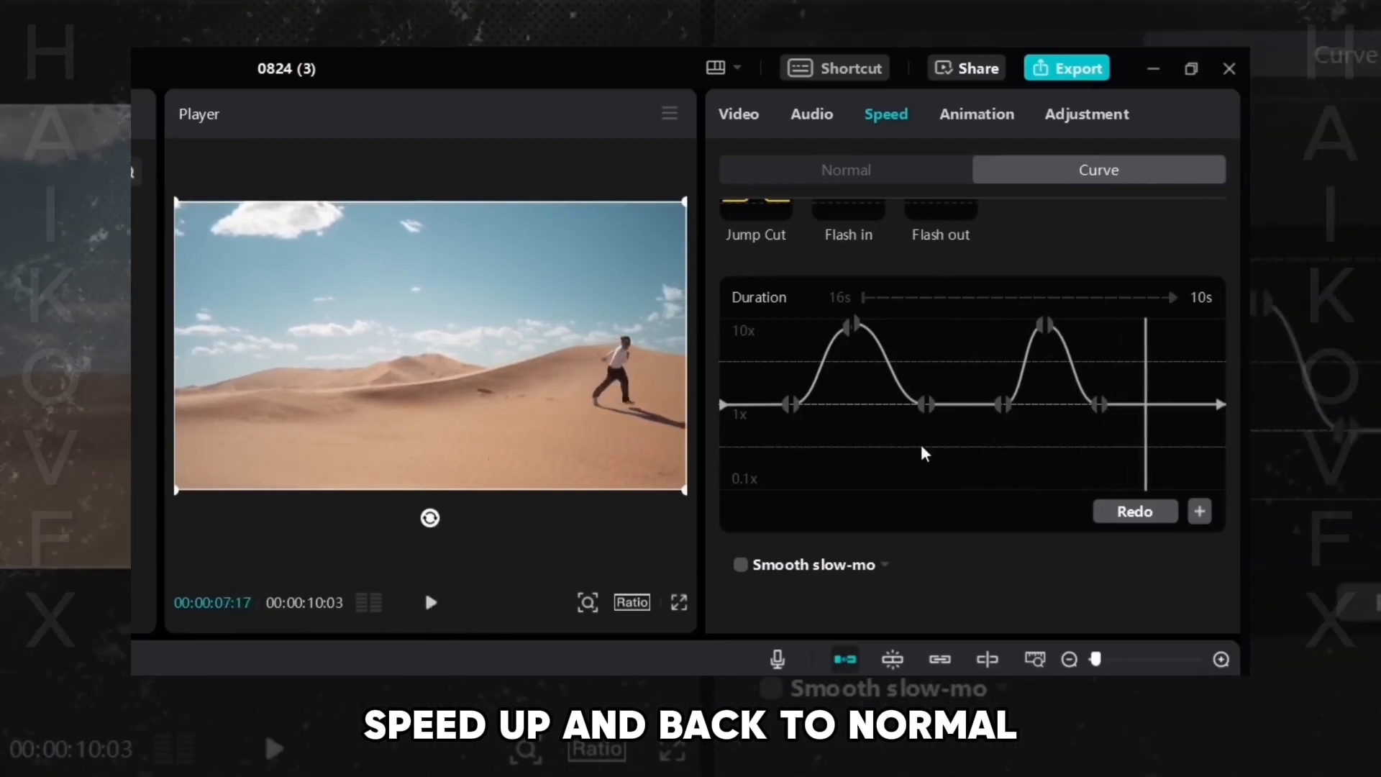
- Move the second ramp's ending point and peak later to stretch its slowdown
{"action": "left_click", "coordinate": [1100, 404]}
{"action": "left_click_drag", "start_coordinate": [1109, 404], "coordinate": [1165, 403]}
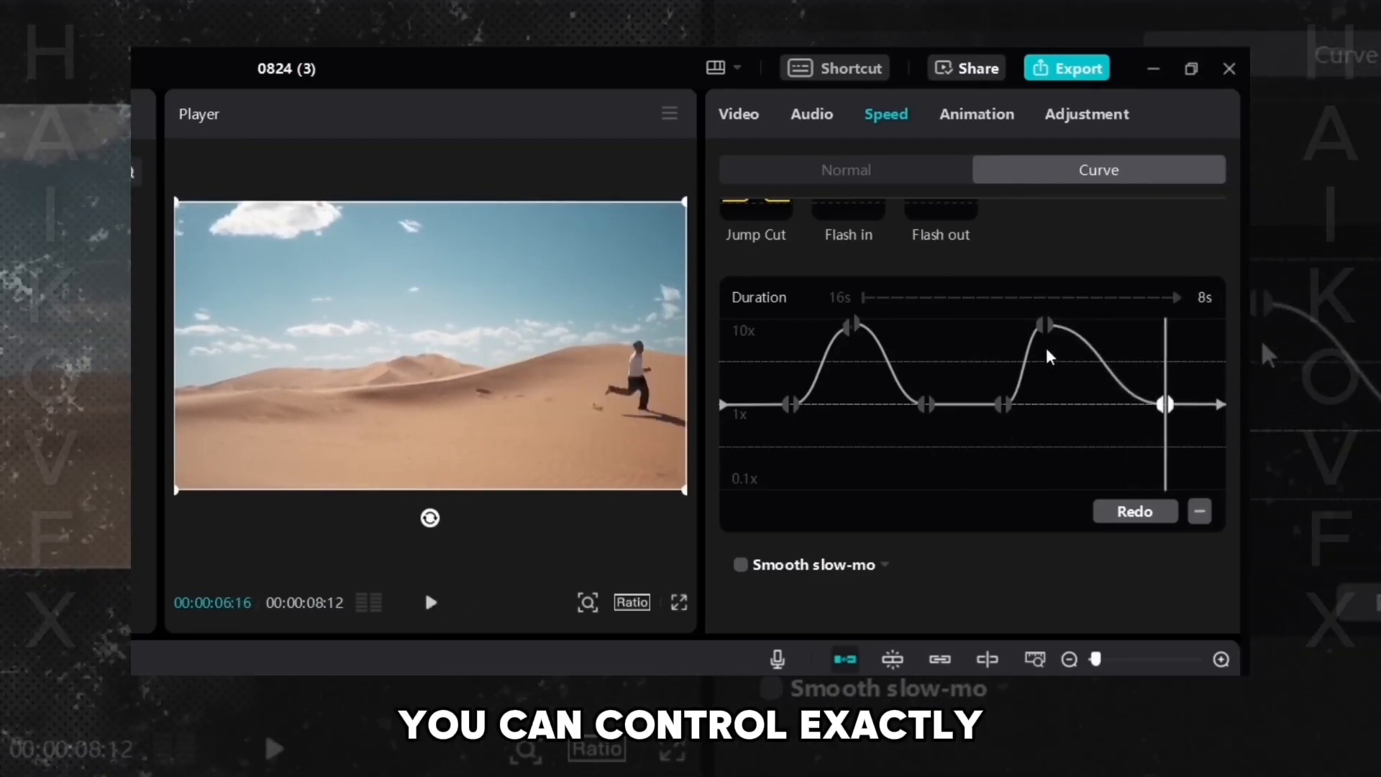
{"action": "left_click_drag", "start_coordinate": [1055, 328], "coordinate": [1090, 328]}
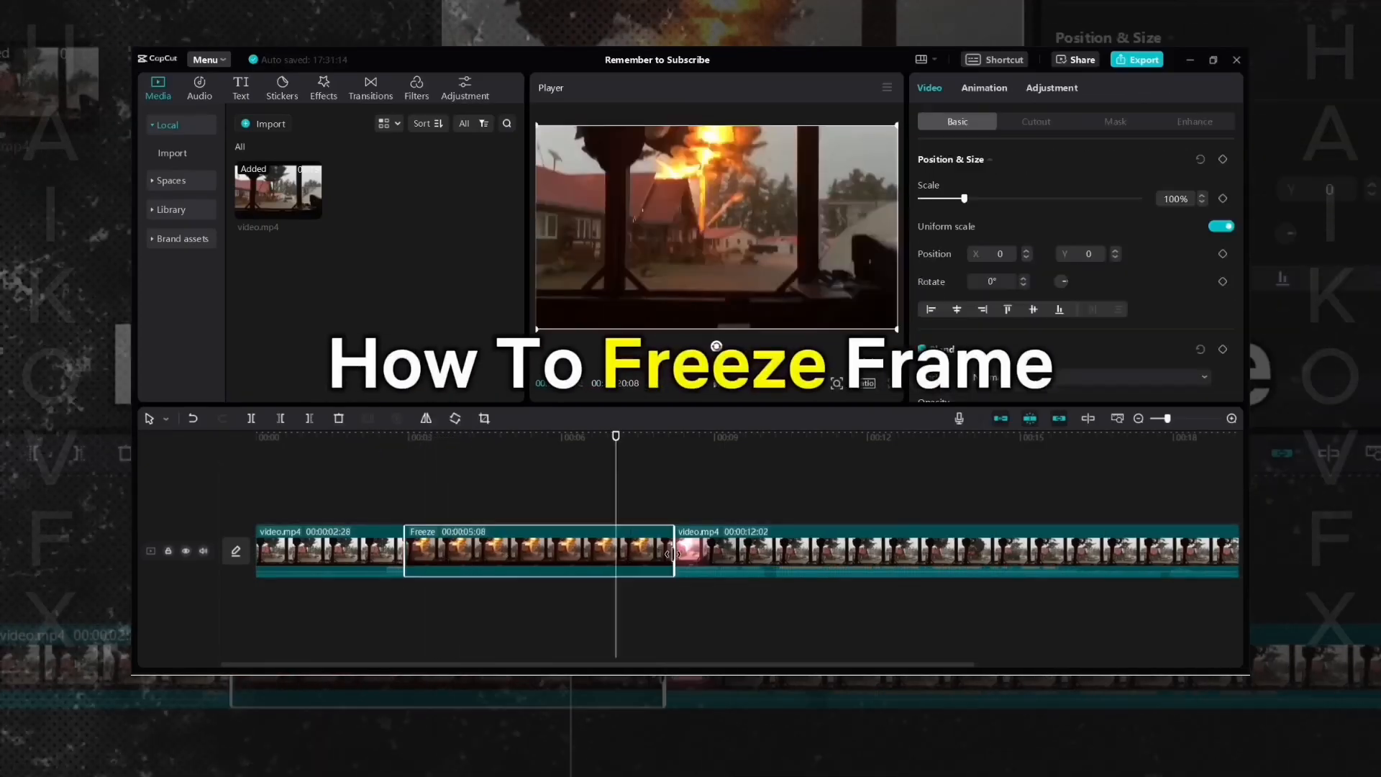
- Lengthen the freeze frame segment on the timeline to about 6 seconds
{"action": "left_click_drag", "start_coordinate": [678, 554], "coordinate": [892, 558]}
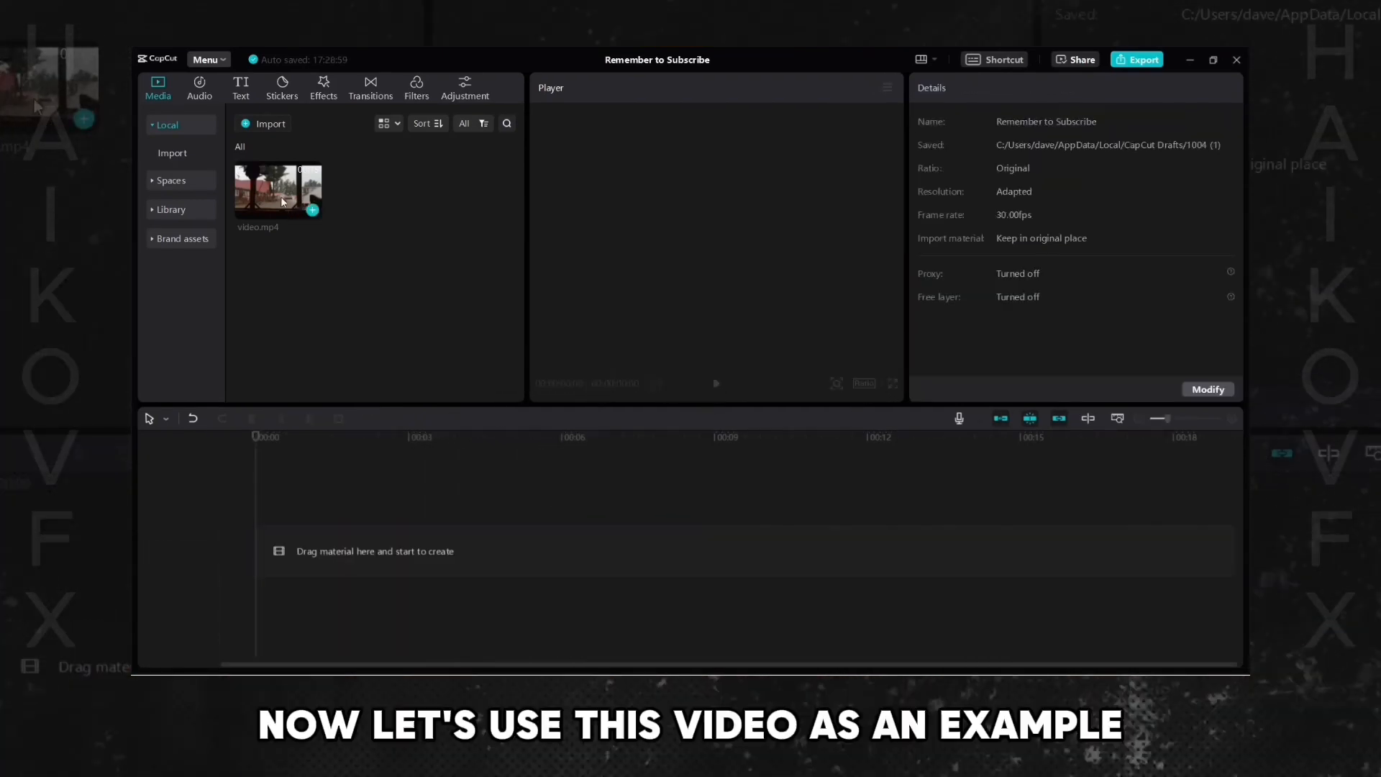
{"action": "left_click_drag", "start_coordinate": [277, 191], "coordinate": [381, 569]}
{"action": "left_click", "coordinate": [1117, 418]}
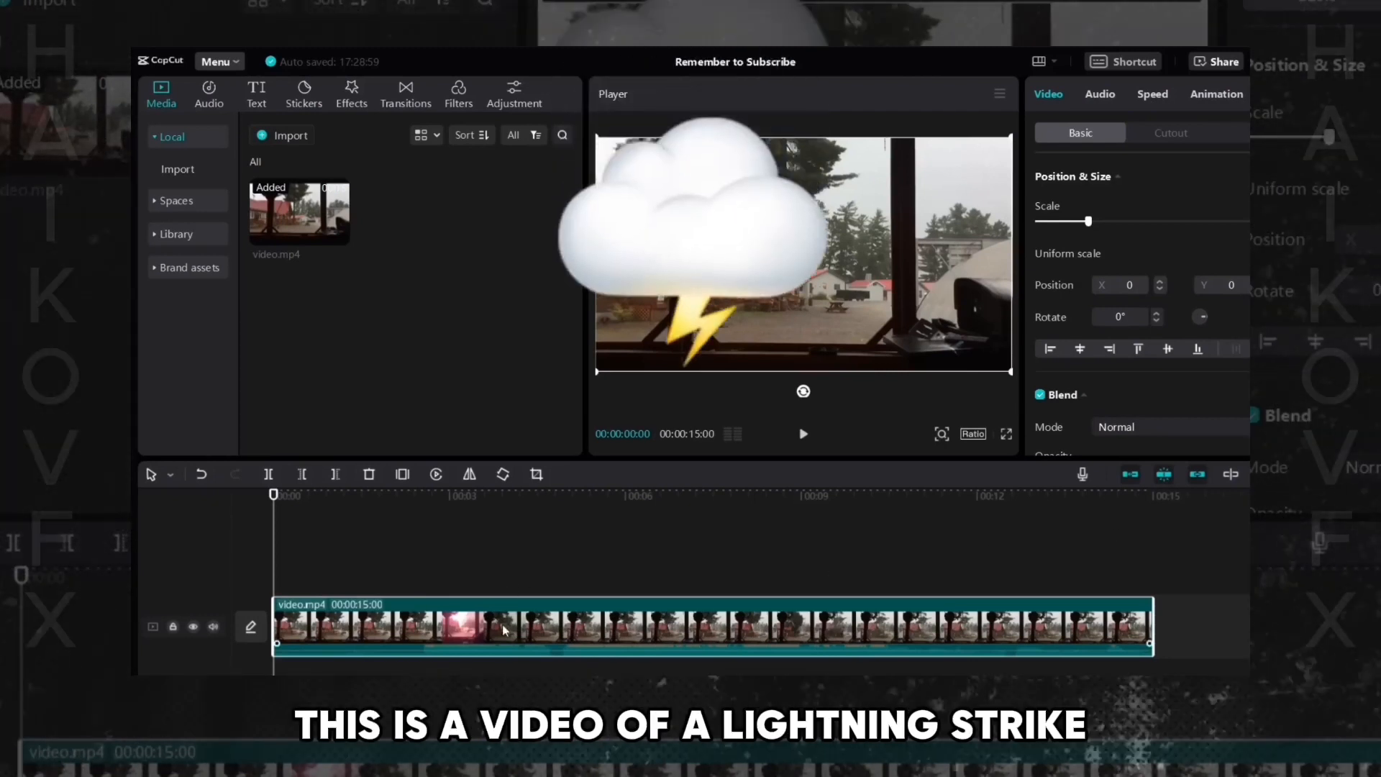
- Play the lightning strike clip from the start and place the playhead near the strike
{"action": "left_click", "coordinate": [252, 552]}
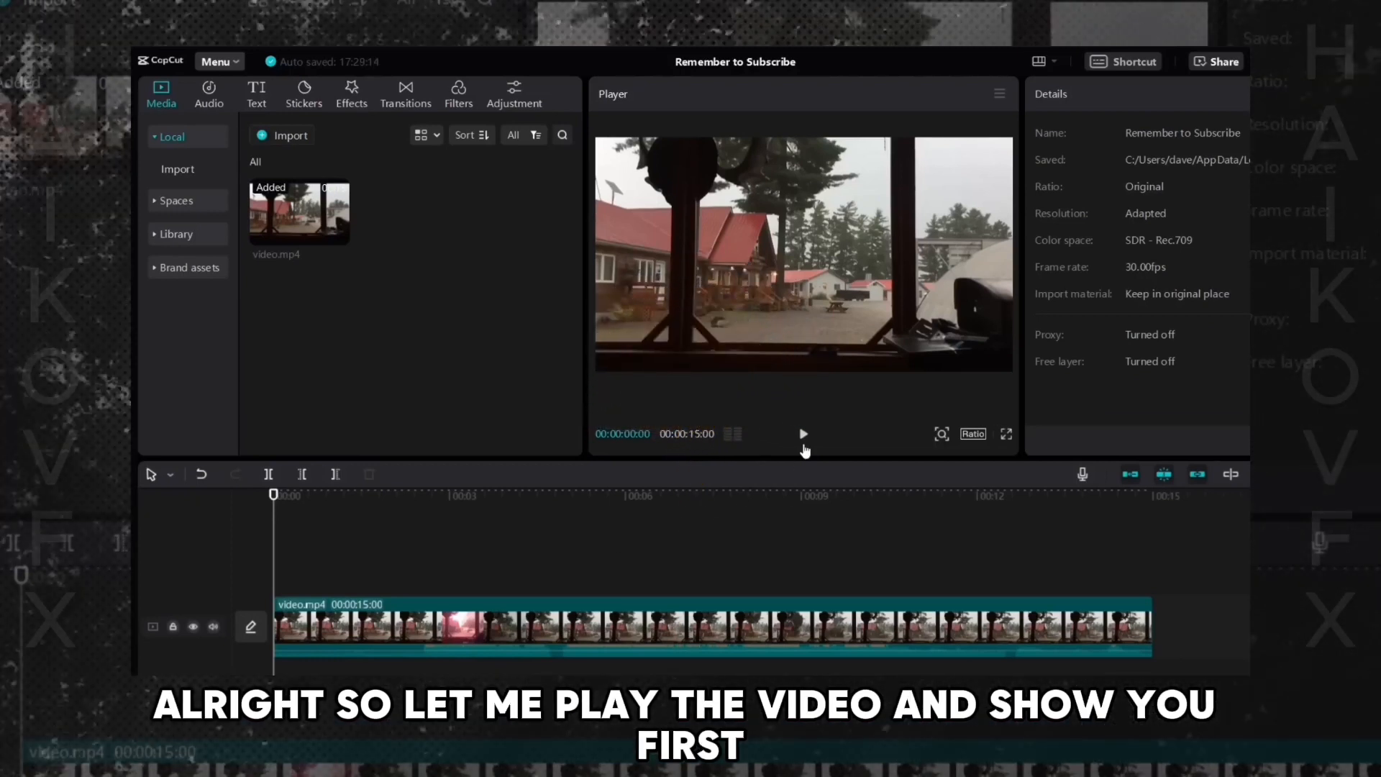
{"action": "left_click", "coordinate": [804, 444]}
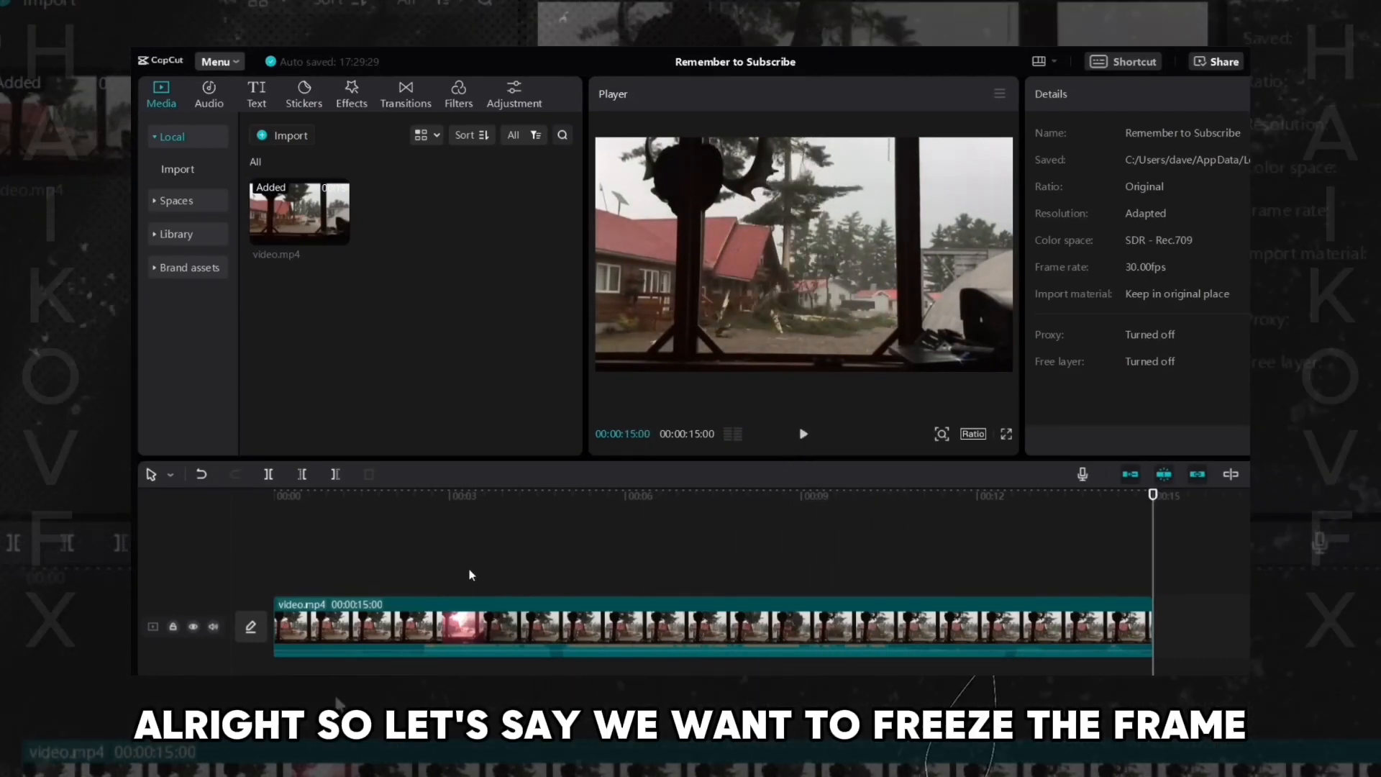
{"action": "left_click", "coordinate": [469, 574]}
{"action": "mouse_move", "coordinate": [468, 577]}
{"action": "left_mouse_down"}
{"action": "mouse_move", "coordinate": [545, 589]}
{"action": "mouse_move", "coordinate": [425, 589]}
{"action": "mouse_move", "coordinate": [482, 589]}
{"action": "mouse_move", "coordinate": [451, 590]}
{"action": "left_mouse_up"}
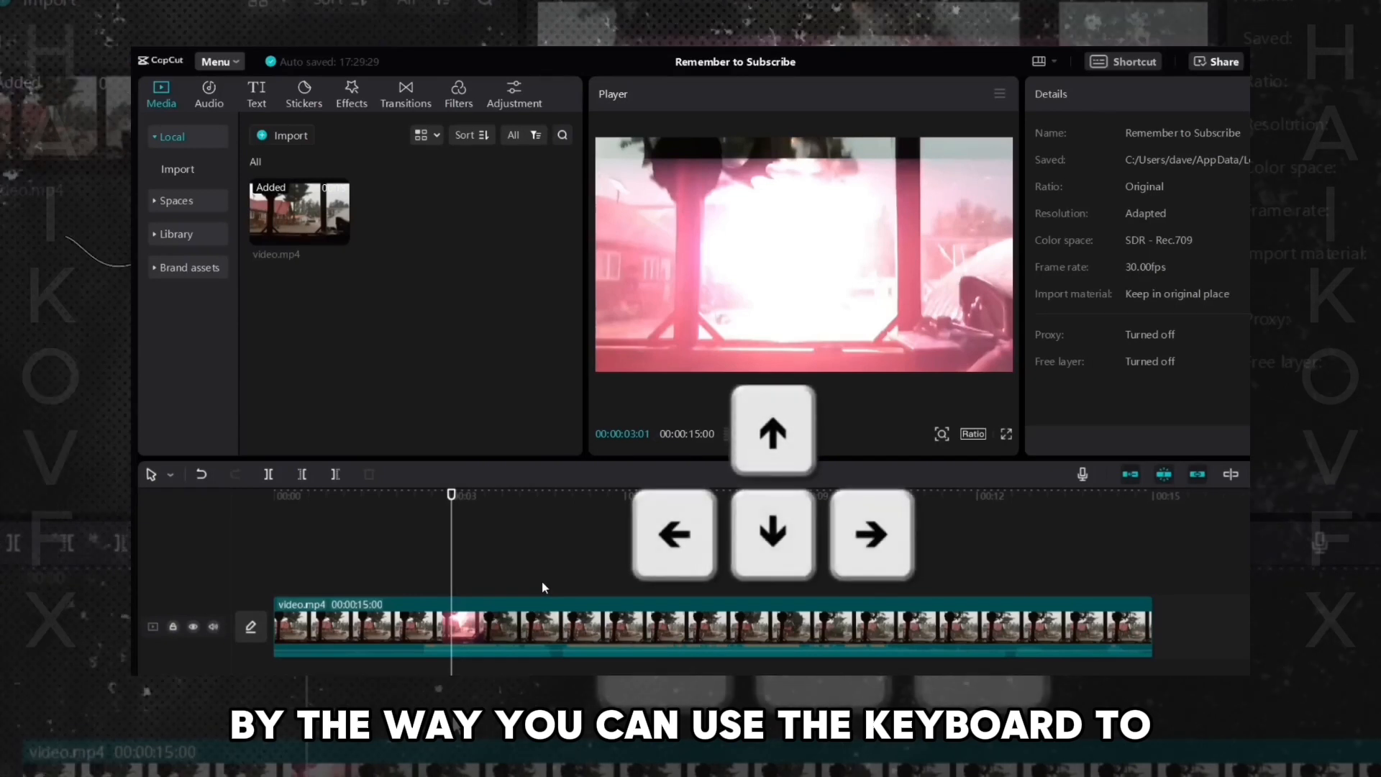
- Step through the clip frame by frame to locate the exact lightning strike frame to freeze
{"action": "key", "text": "Right"}
{"action": "key", "text": "Right"}
{"action": "key", "text": "Right"}
{"action": "key", "text": "Right"}
{"action": "key", "text": "Right"}
{"action": "key", "text": "Right"}
{"action": "key", "text": "Right"}
{"action": "key", "text": "Right"}
{"action": "key", "text": "Right"}
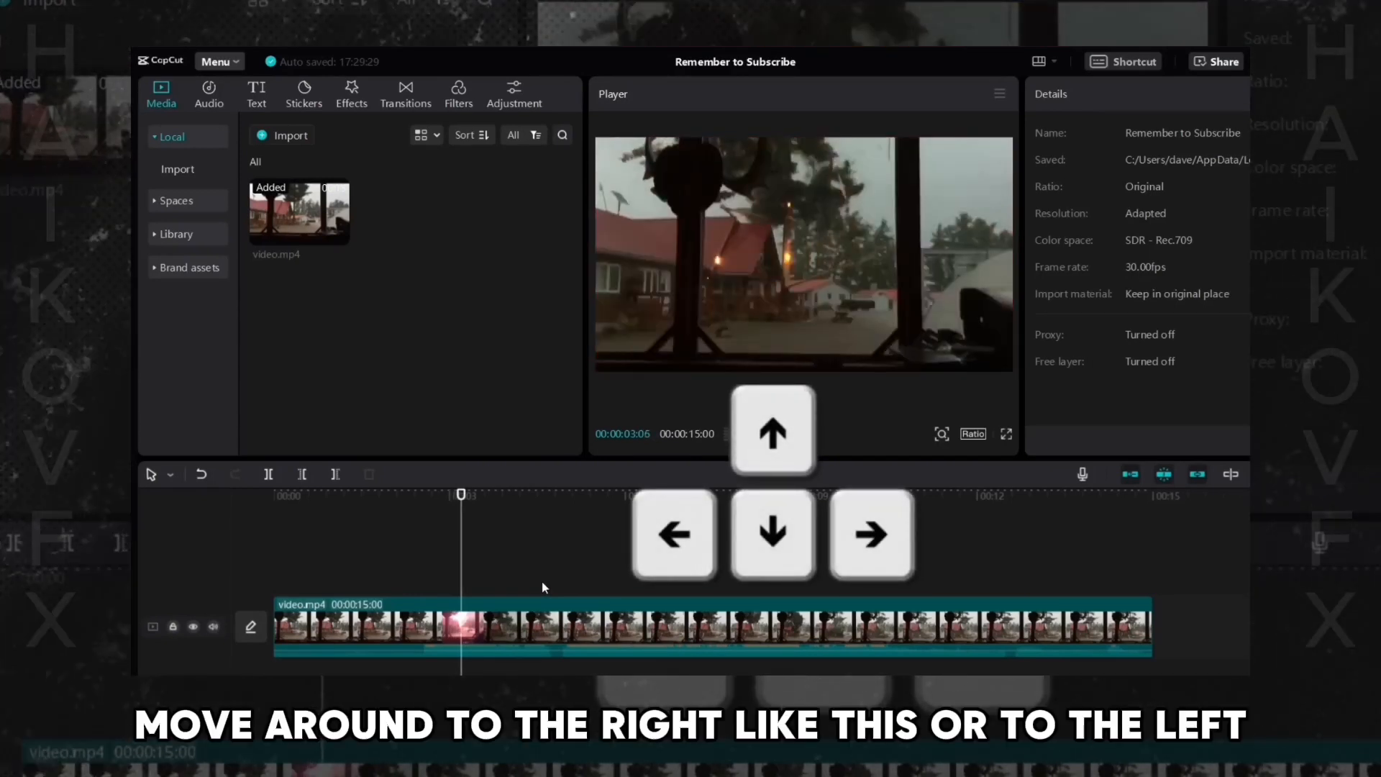
{"action": "key", "text": "Right"}
{"action": "key", "text": "Right"}
{"action": "key", "text": "Right"}
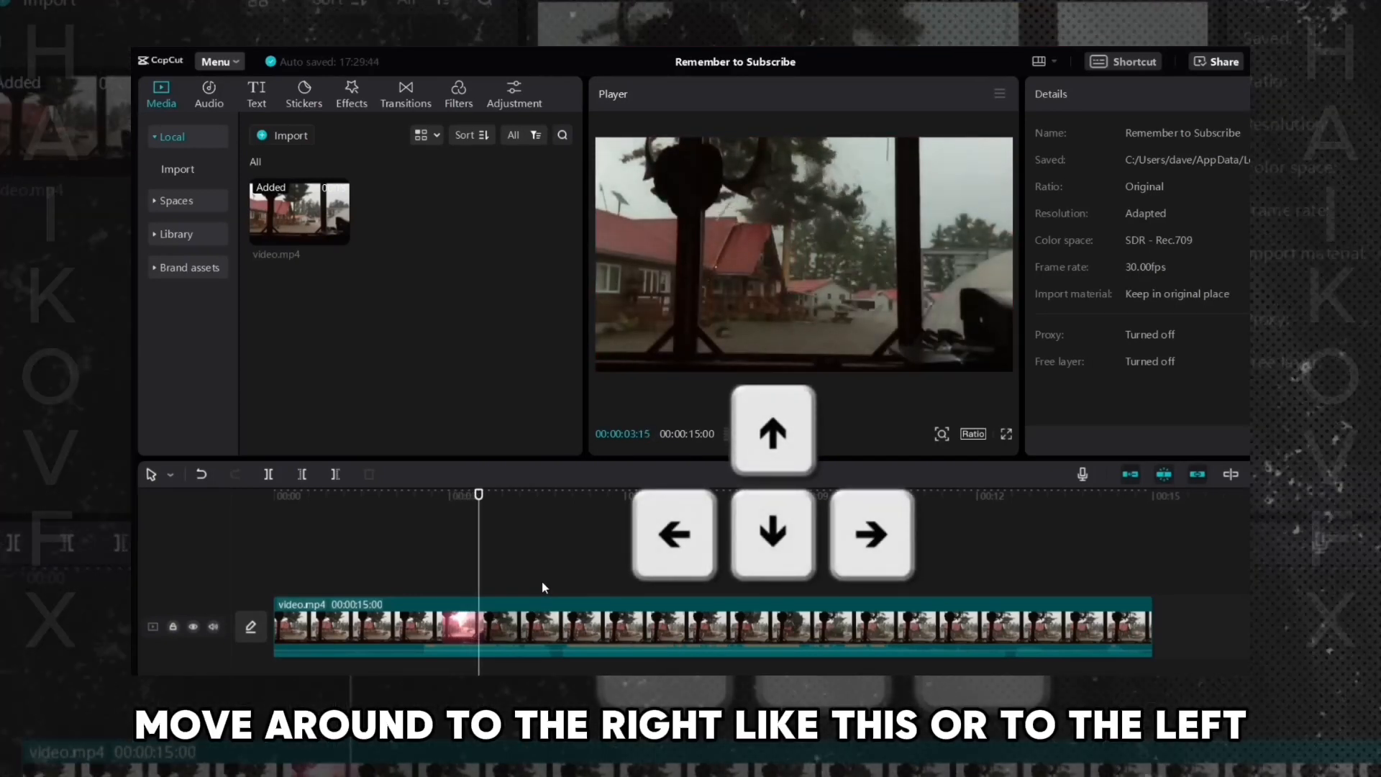
{"action": "key", "text": "Left"}
{"action": "key", "text": "Left"}
{"action": "key", "text": "Left"}
{"action": "key", "text": "Left"}
{"action": "key", "text": "Left"}
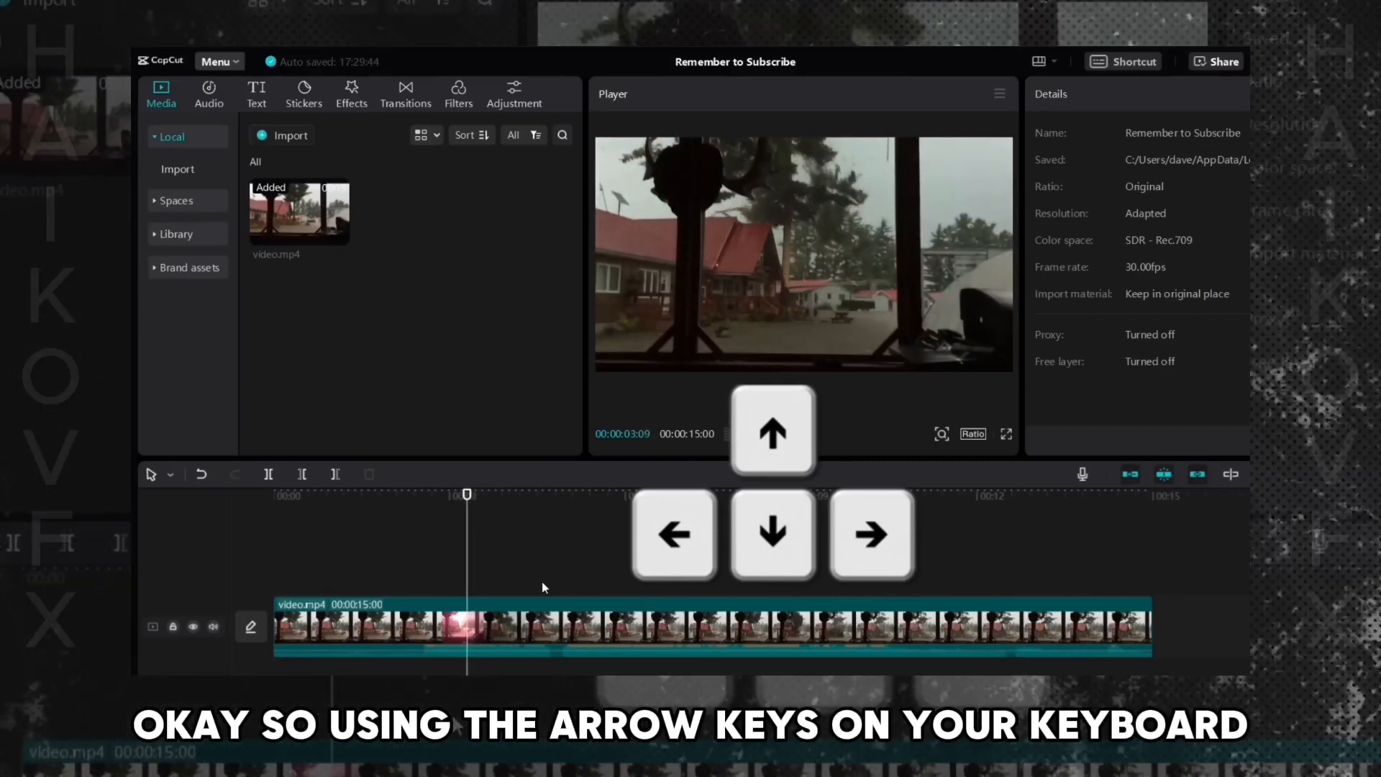
{"action": "key", "text": "Left"}
{"action": "key", "text": "Left"}
{"action": "key", "text": "Left"}
{"action": "key", "text": "Left"}
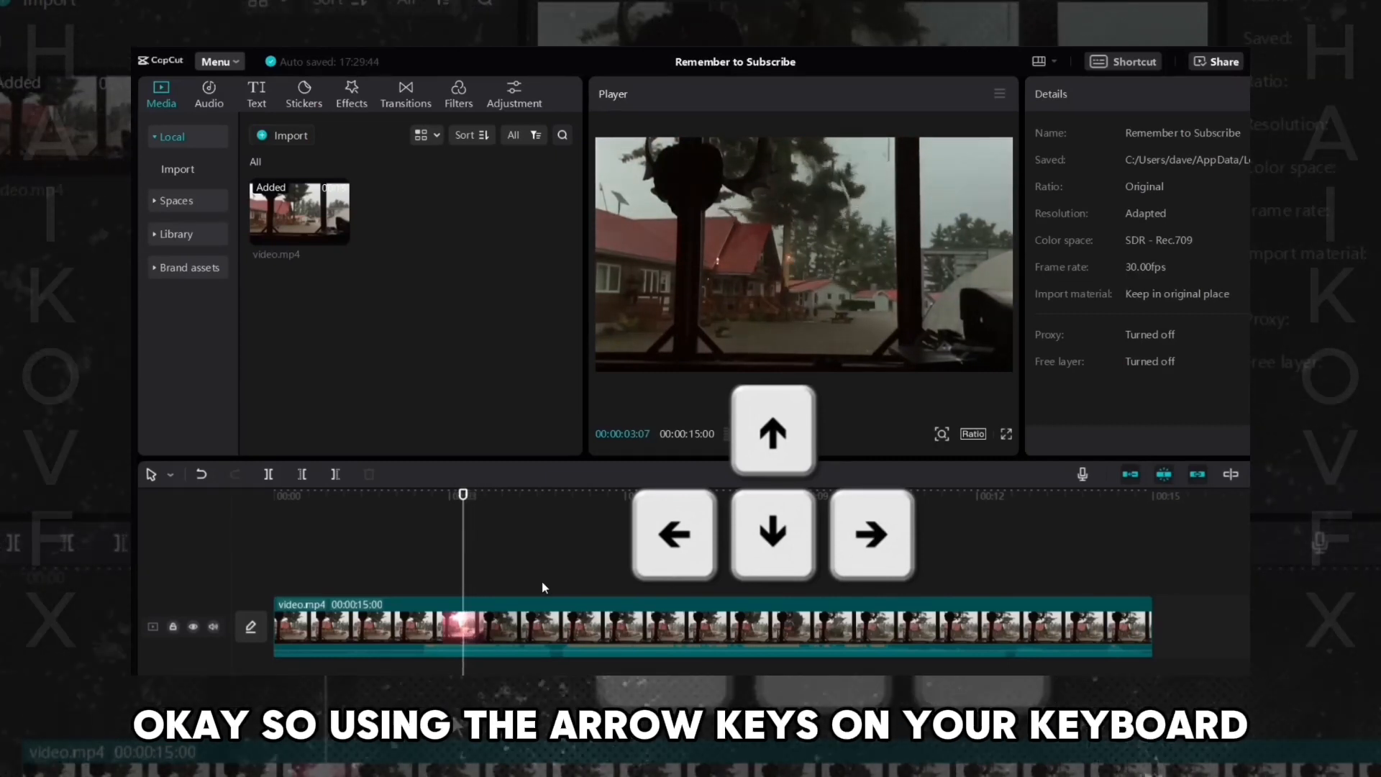
{"action": "key", "text": "Left"}
{"action": "key", "text": "Right"}
{"action": "key", "text": "Right"}
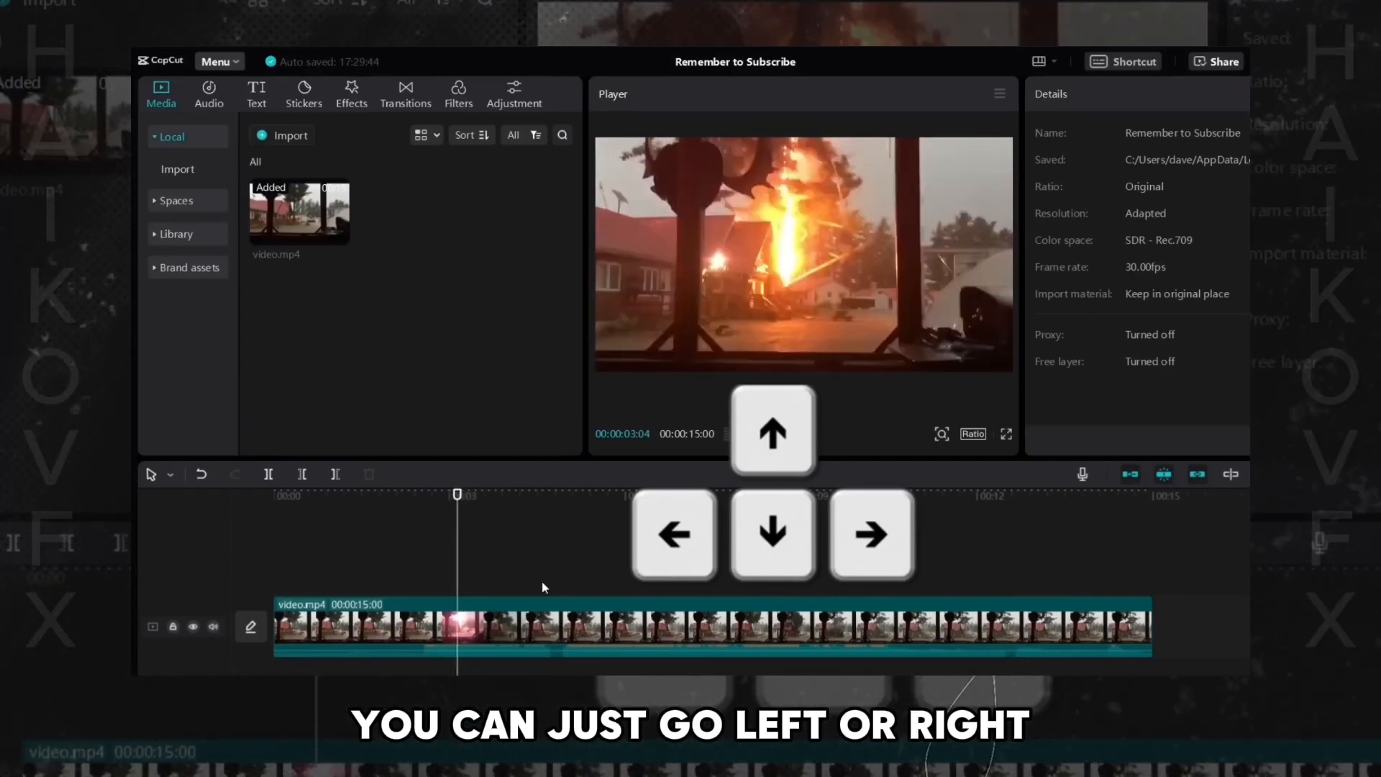
{"action": "key", "text": "Left"}
{"action": "key", "text": "Left"}
{"action": "key", "text": "Left"}
{"action": "key", "text": "Left"}
{"action": "key", "text": "Left"}
{"action": "key", "text": "Left"}
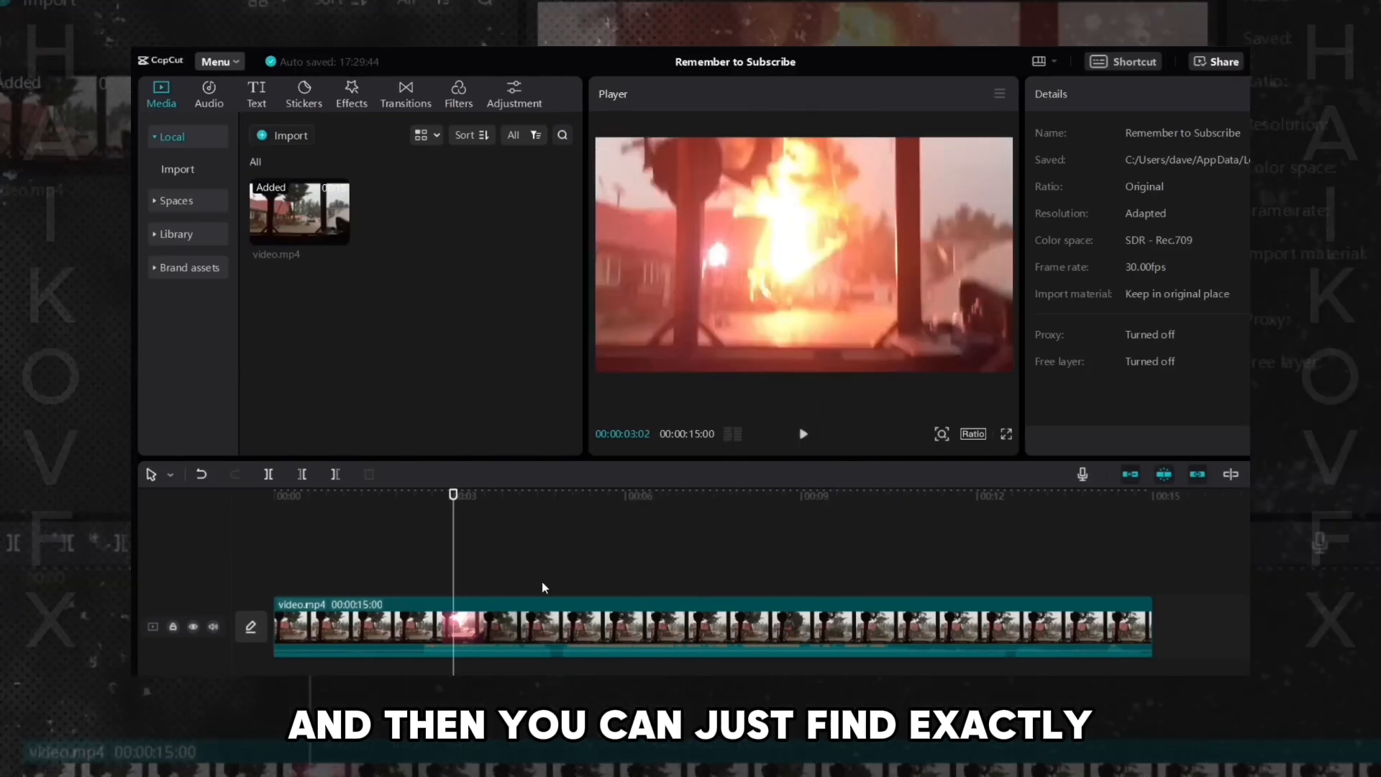
{"action": "key", "text": "Left"}
{"action": "key", "text": "Left"}
{"action": "key", "text": "Left"}
{"action": "key", "text": "Left"}
{"action": "key", "text": "Left"}
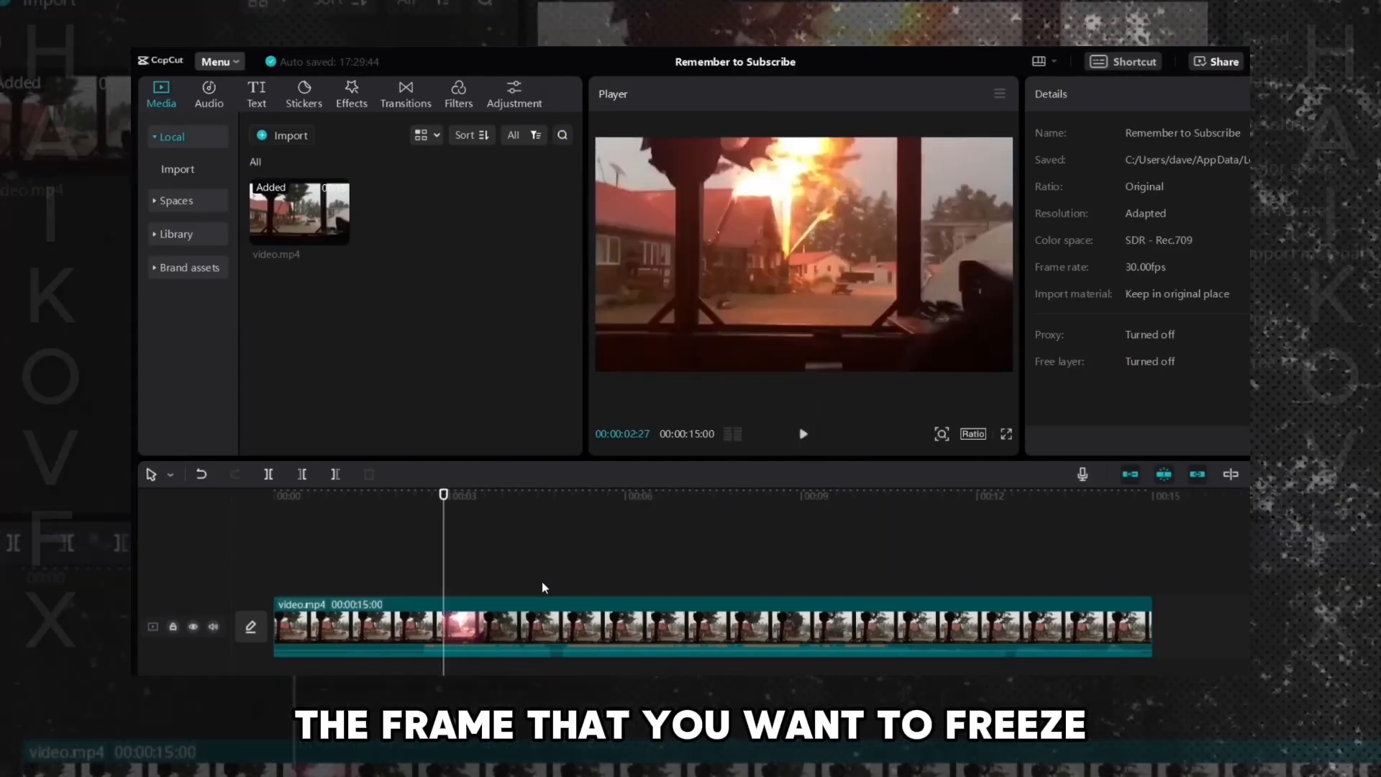
{"action": "key", "text": "Right"}
{"action": "key", "text": "Right"}
{"action": "key", "text": "Right"}
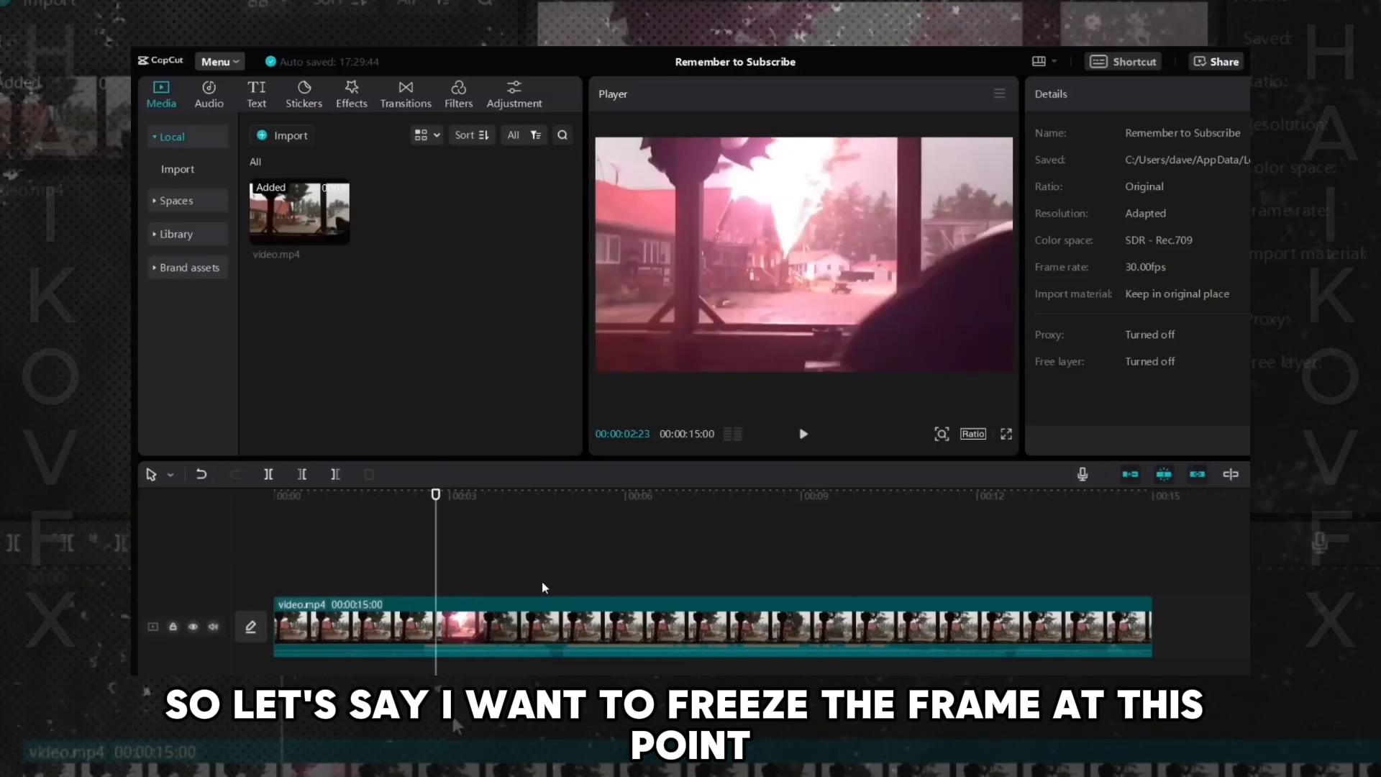
- Step to the lightning strike frame, select the clip, and insert a freeze frame at the playhead
{"action": "key", "text": "Right"}
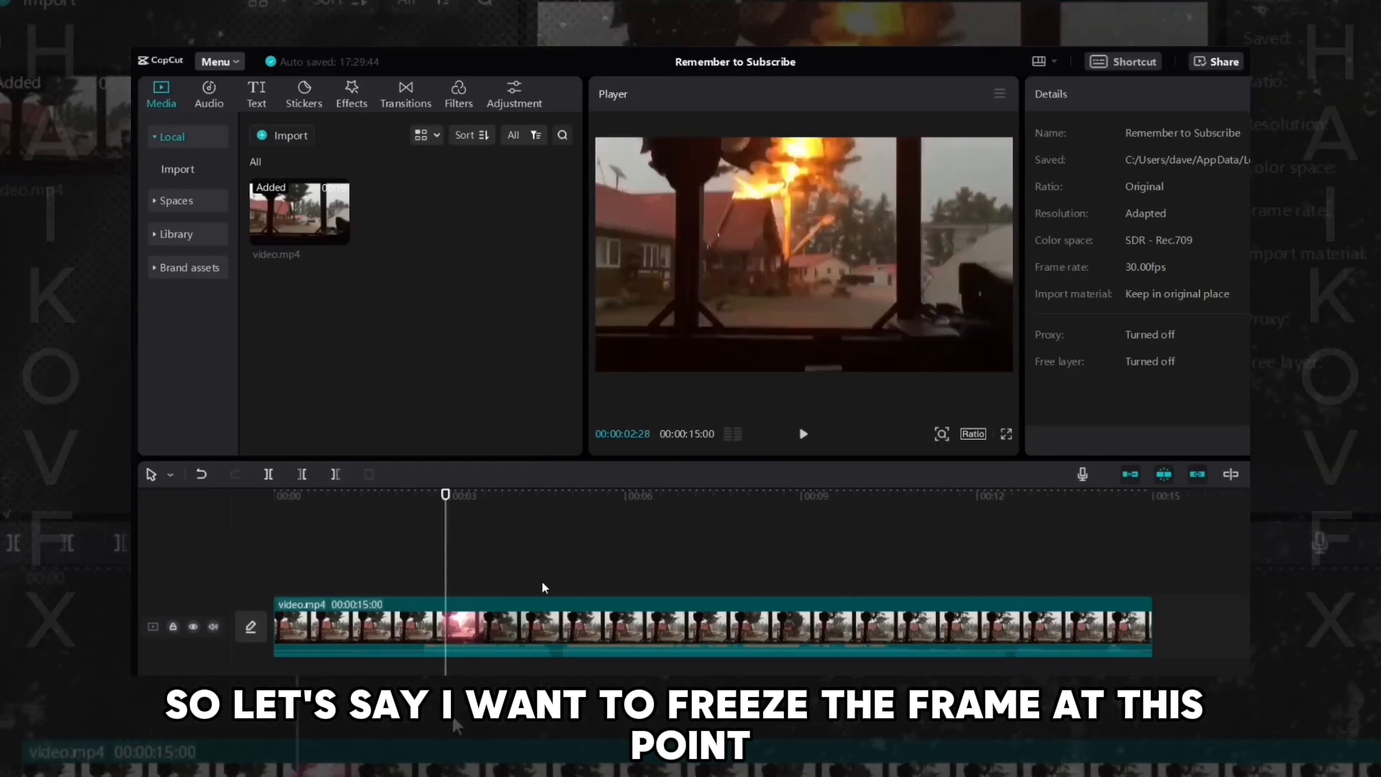
{"action": "left_click", "coordinate": [457, 628]}
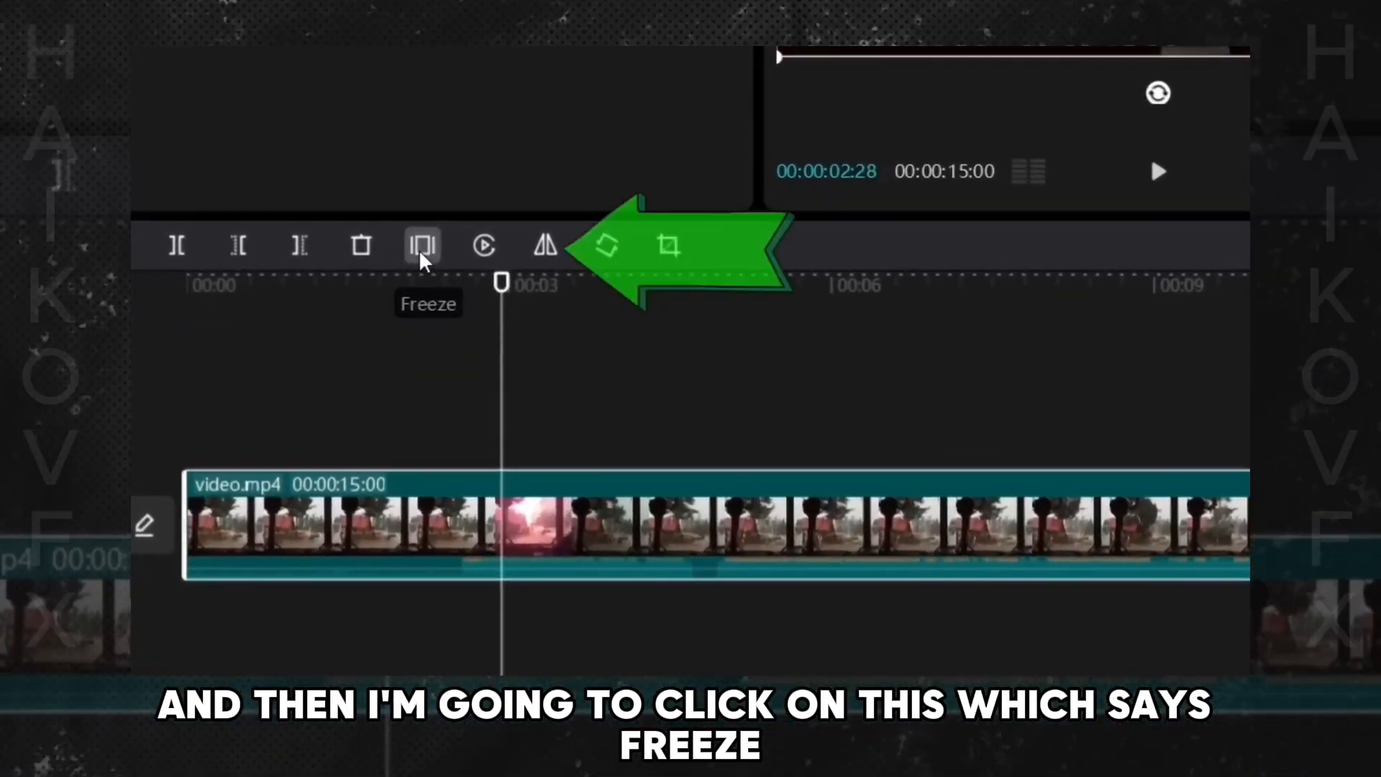
{"action": "left_click", "coordinate": [422, 248]}
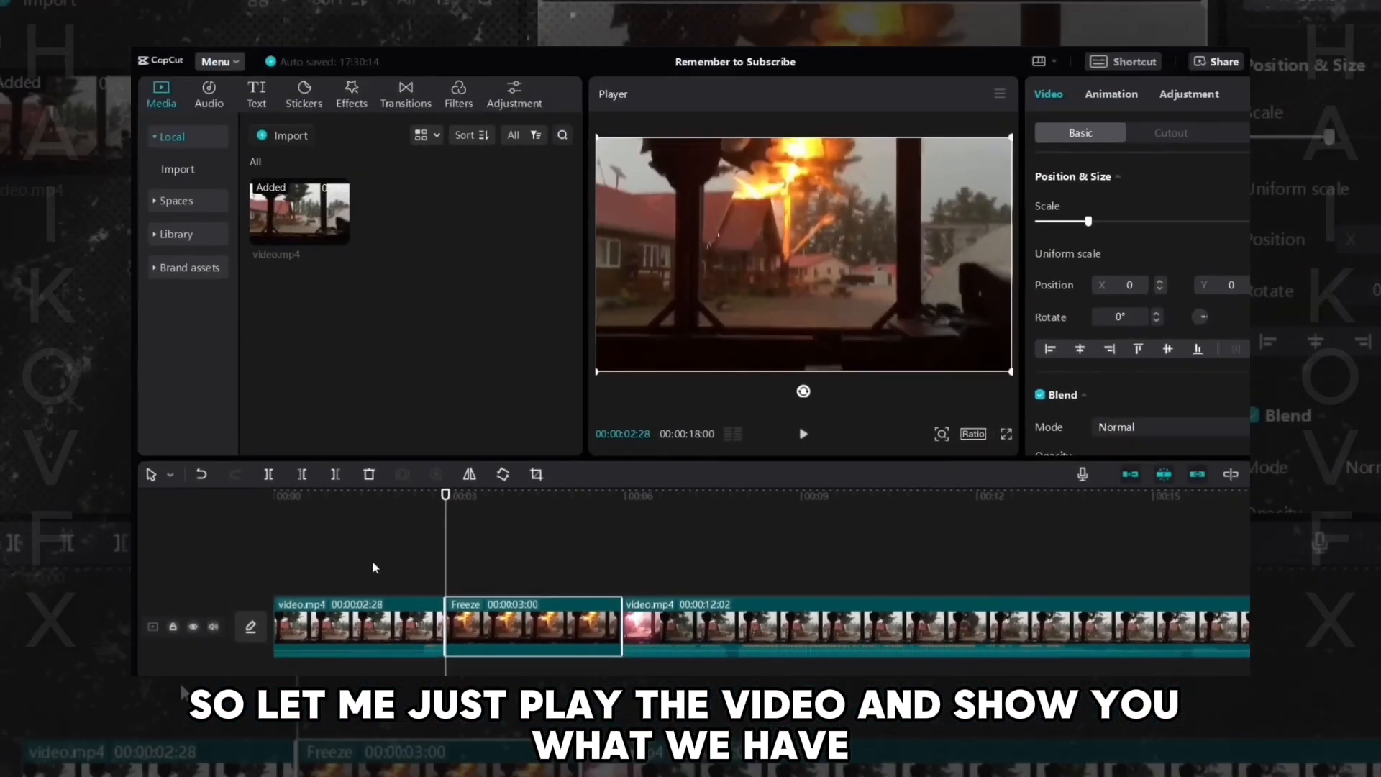
- Play back the freeze, then shorten the freeze frame segment to under one second
{"action": "left_click", "coordinate": [378, 563]}
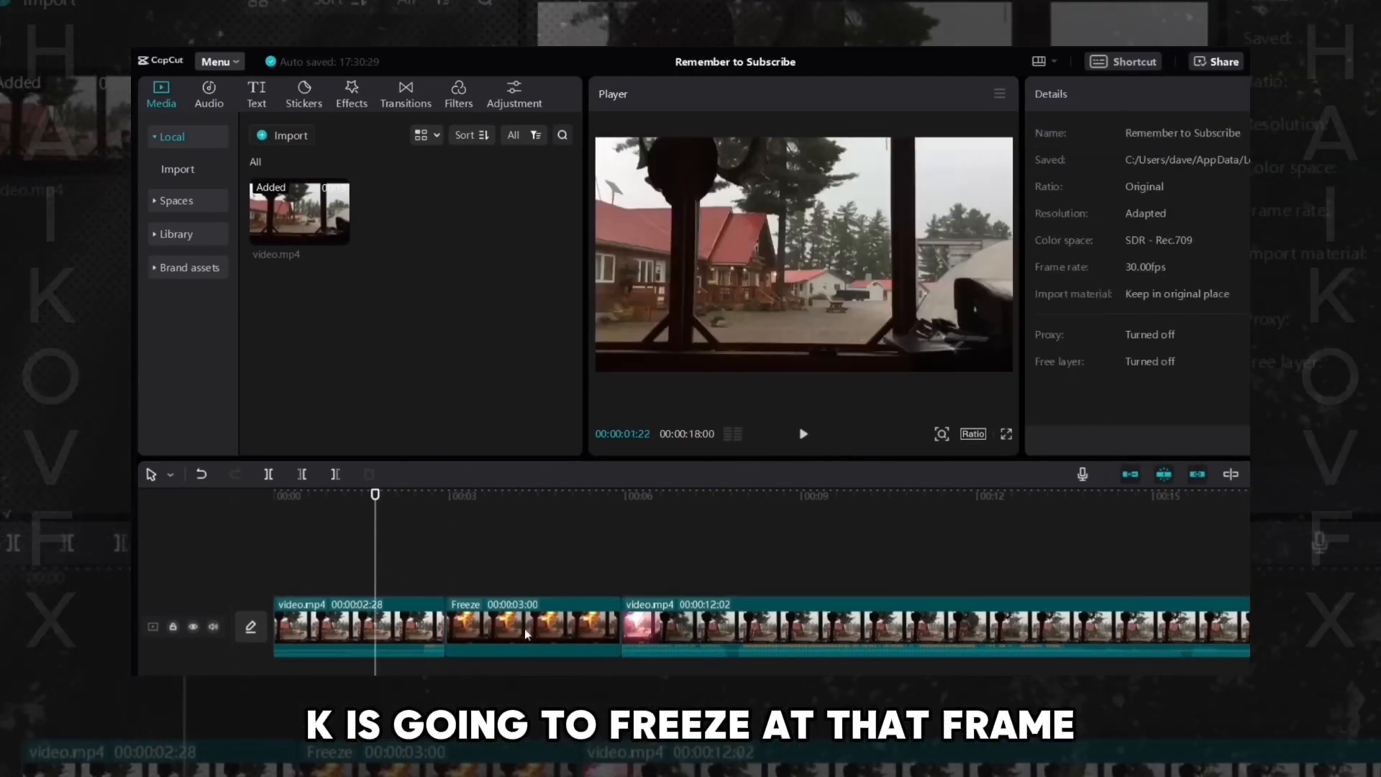
{"action": "key", "text": "space"}
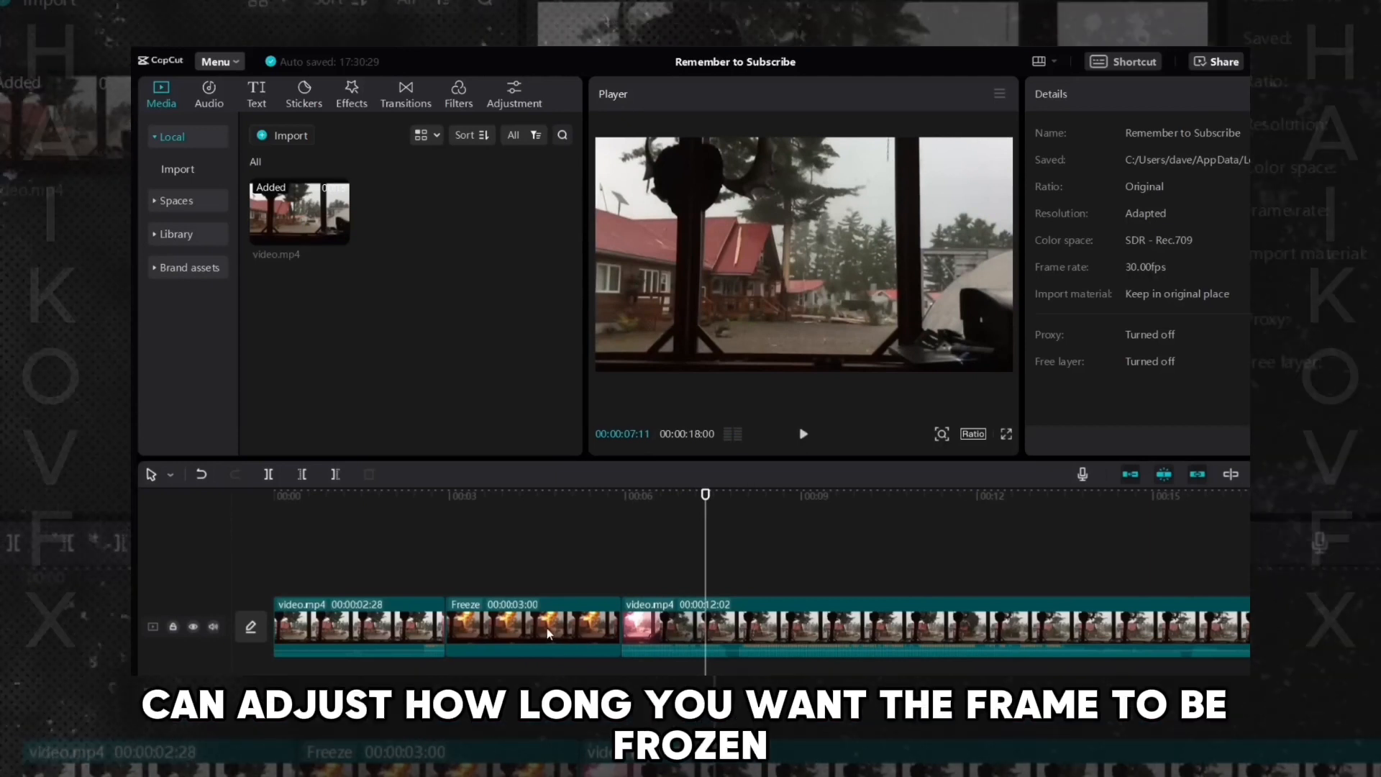
{"action": "left_click", "coordinate": [495, 620]}
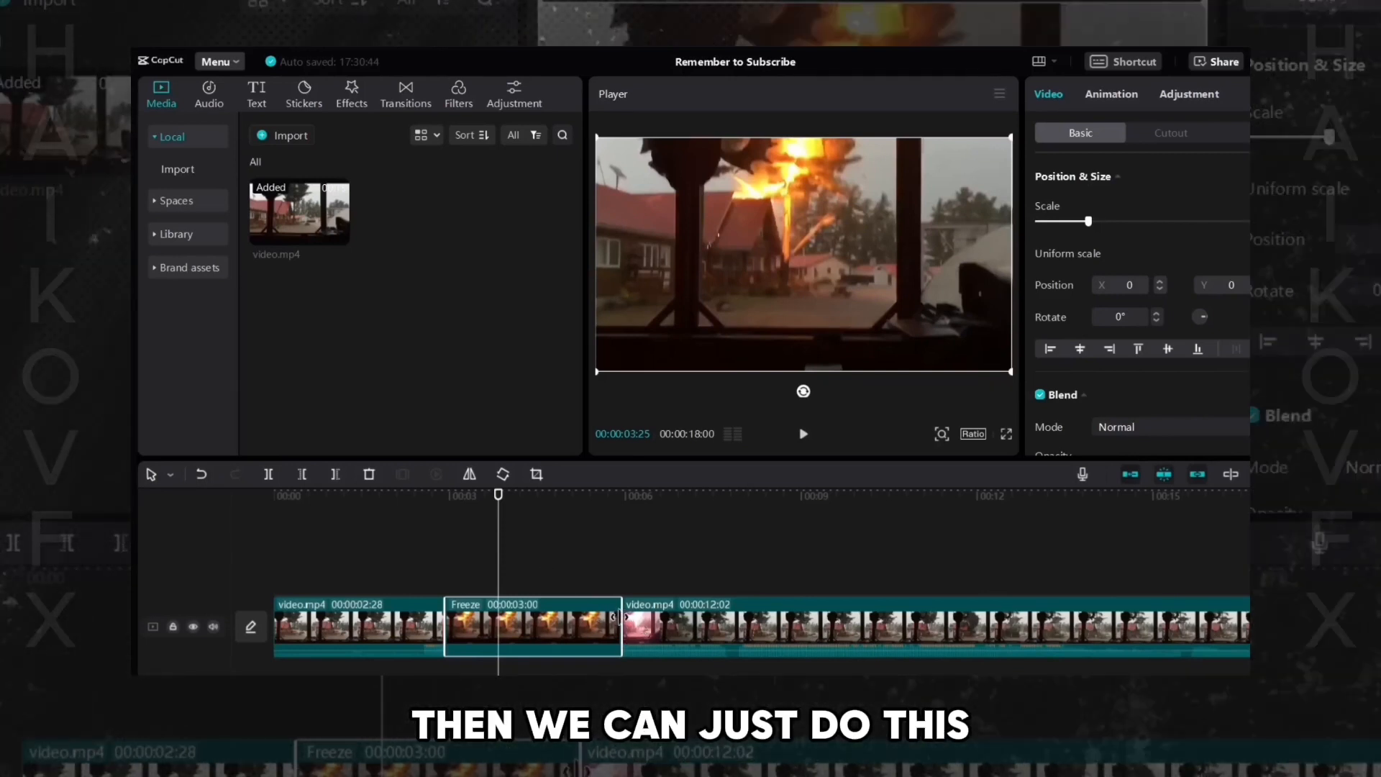
{"action": "left_click_drag", "start_coordinate": [623, 624], "coordinate": [483, 631]}
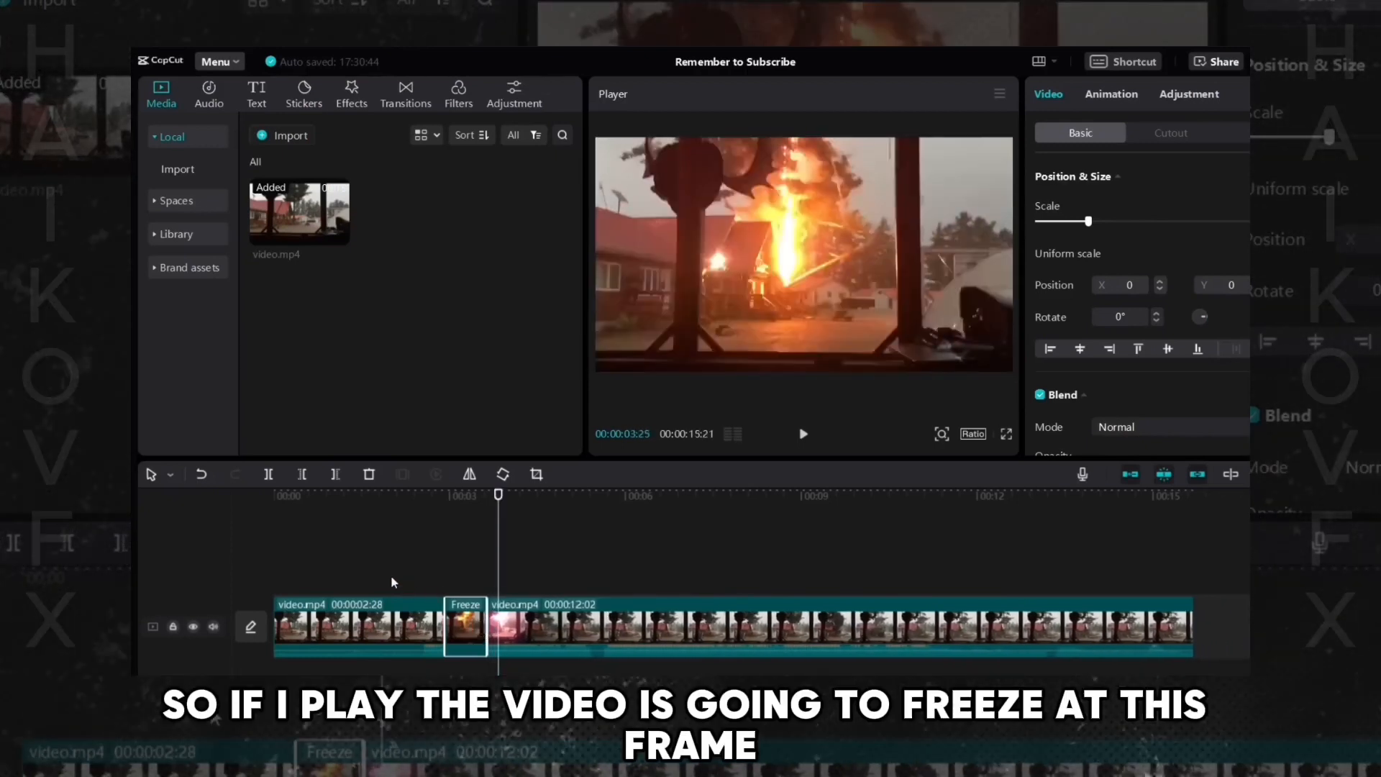
- Play the clip again, then lengthen the freeze frame segment to about 5 seconds
{"action": "left_click", "coordinate": [445, 584]}
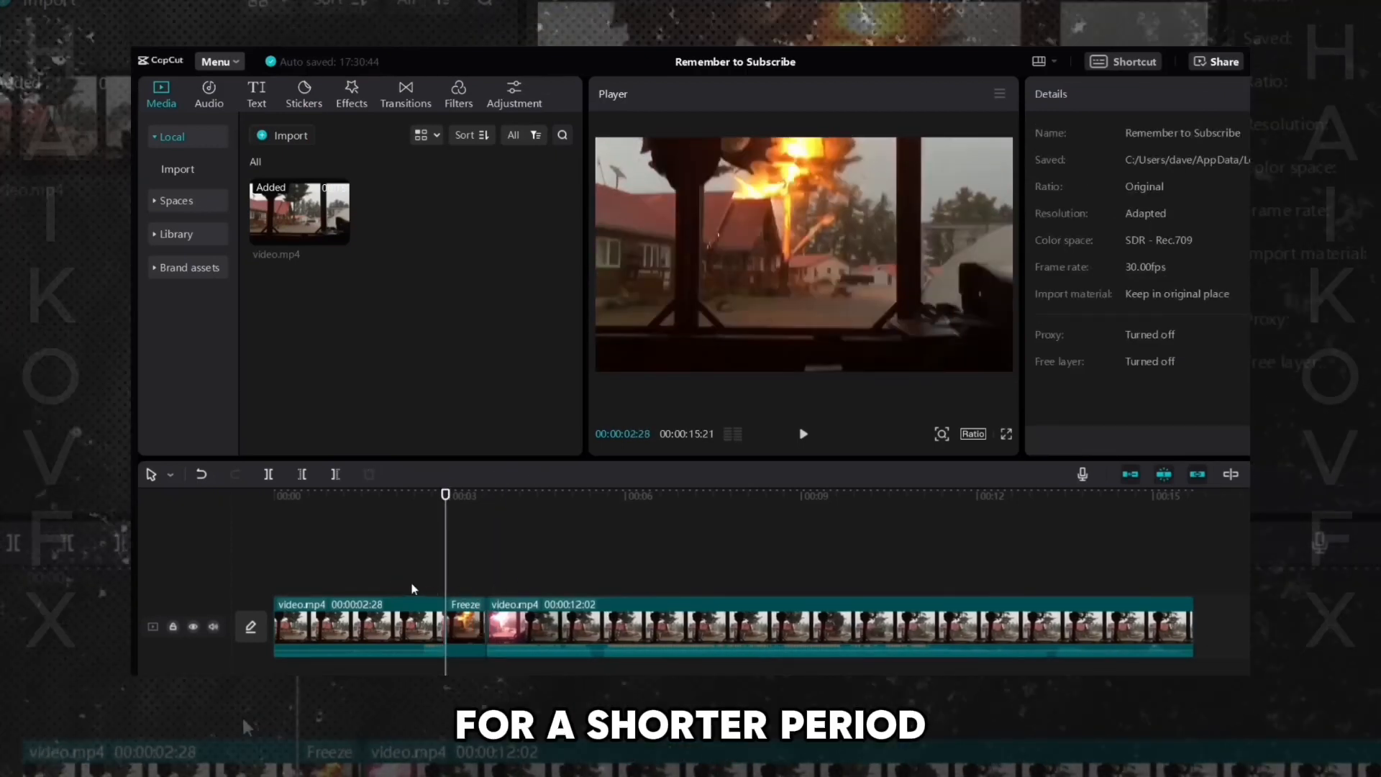
{"action": "left_click", "coordinate": [414, 588]}
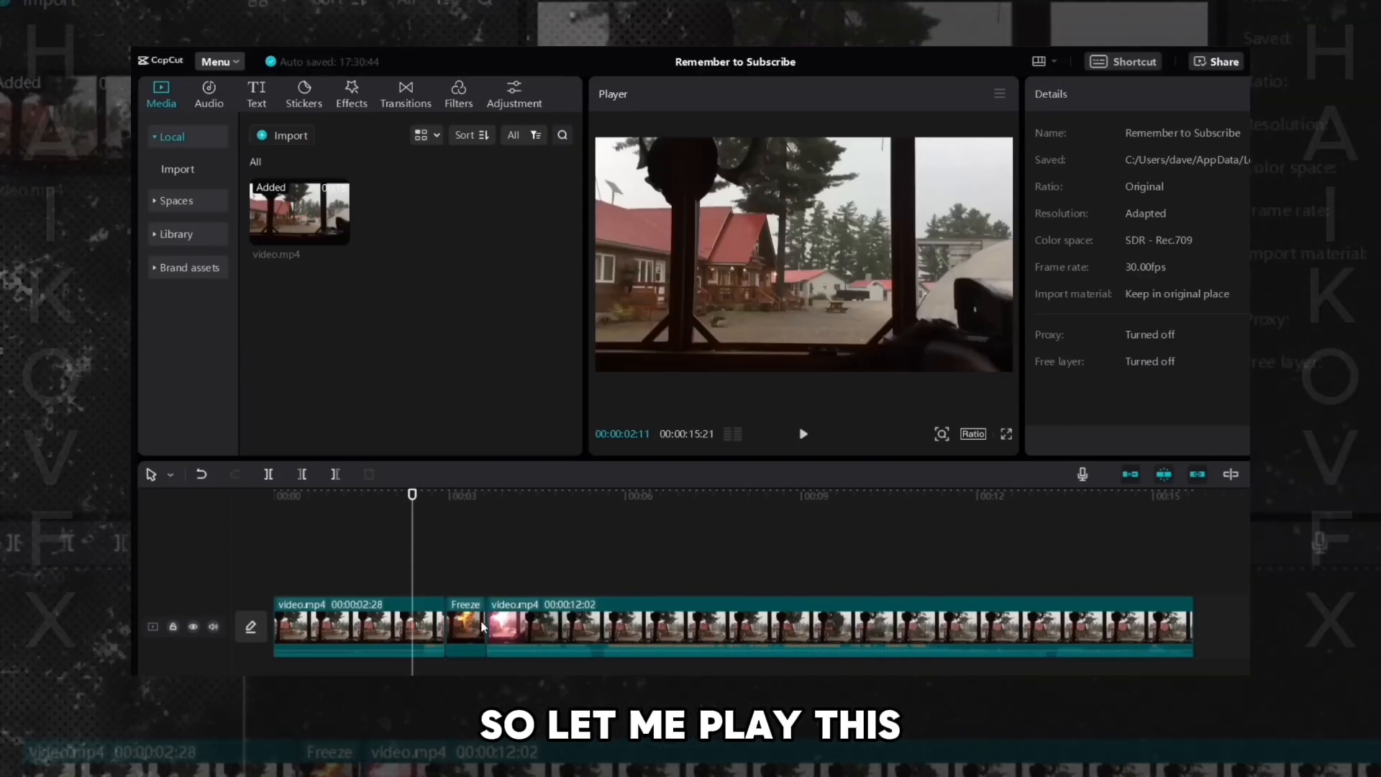
{"action": "key", "text": "space"}
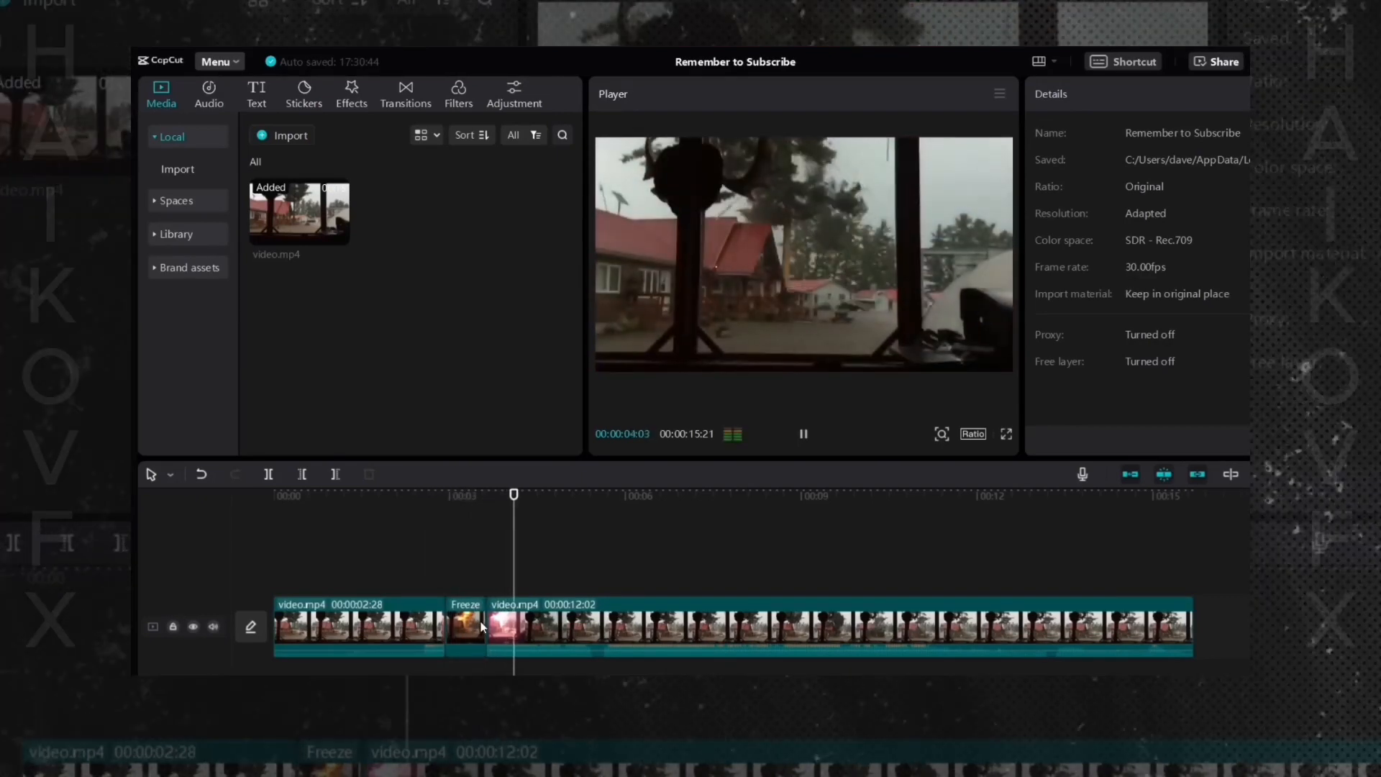
{"action": "key", "text": "space"}
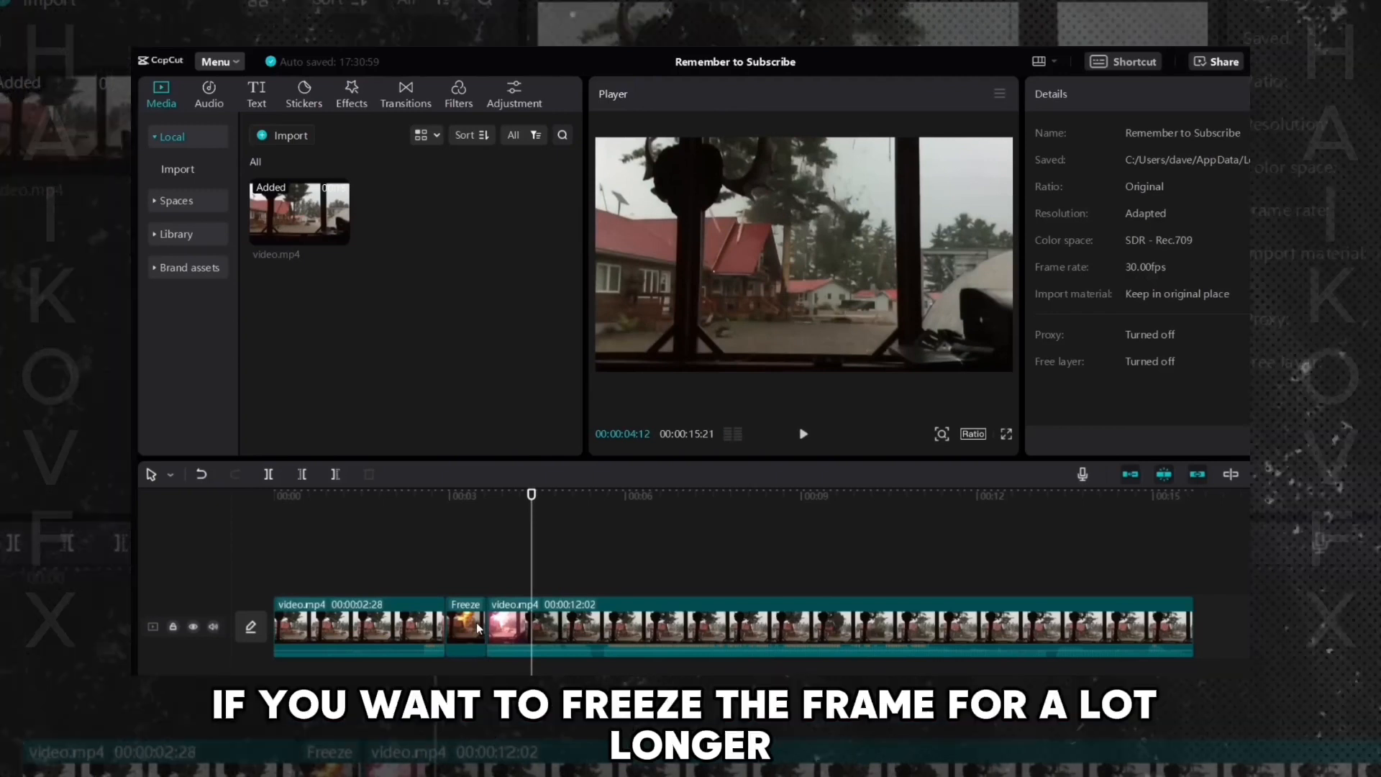
{"action": "left_click", "coordinate": [481, 631]}
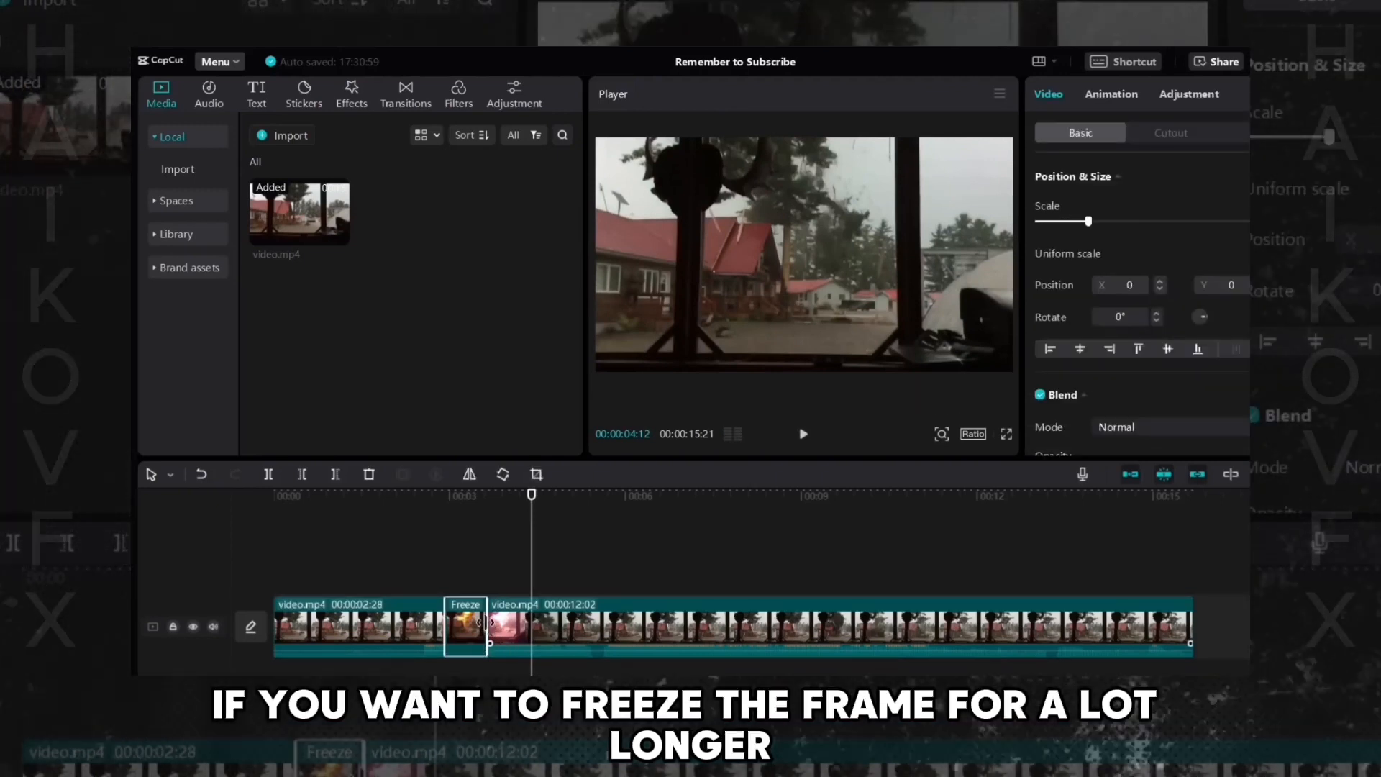
{"action": "left_click_drag", "start_coordinate": [488, 630], "coordinate": [776, 629]}
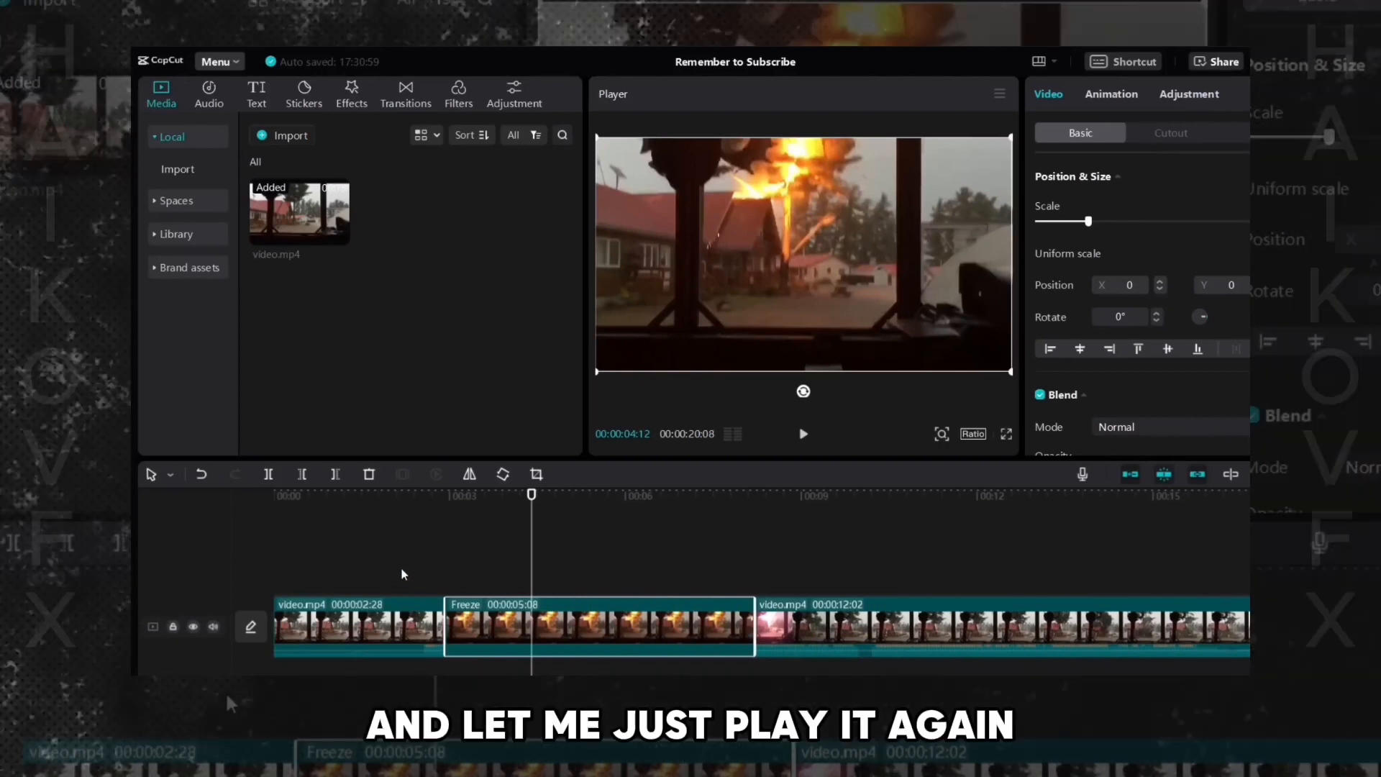
- Play back the freeze, extend the freeze frame segment a little further, and replay from the start
{"action": "left_click", "coordinate": [400, 567]}
{"action": "key", "text": "space"}
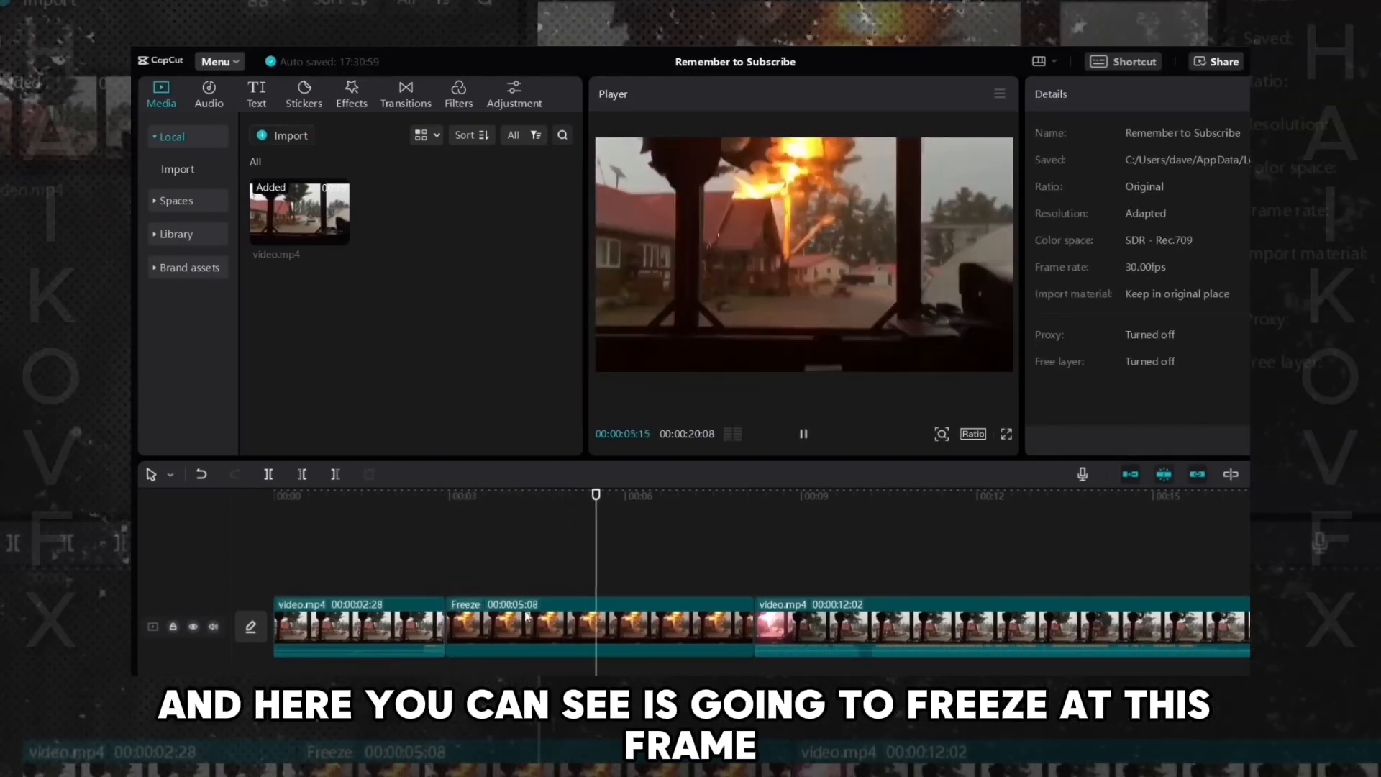
{"action": "key", "text": "space"}
{"action": "left_click", "coordinate": [734, 635]}
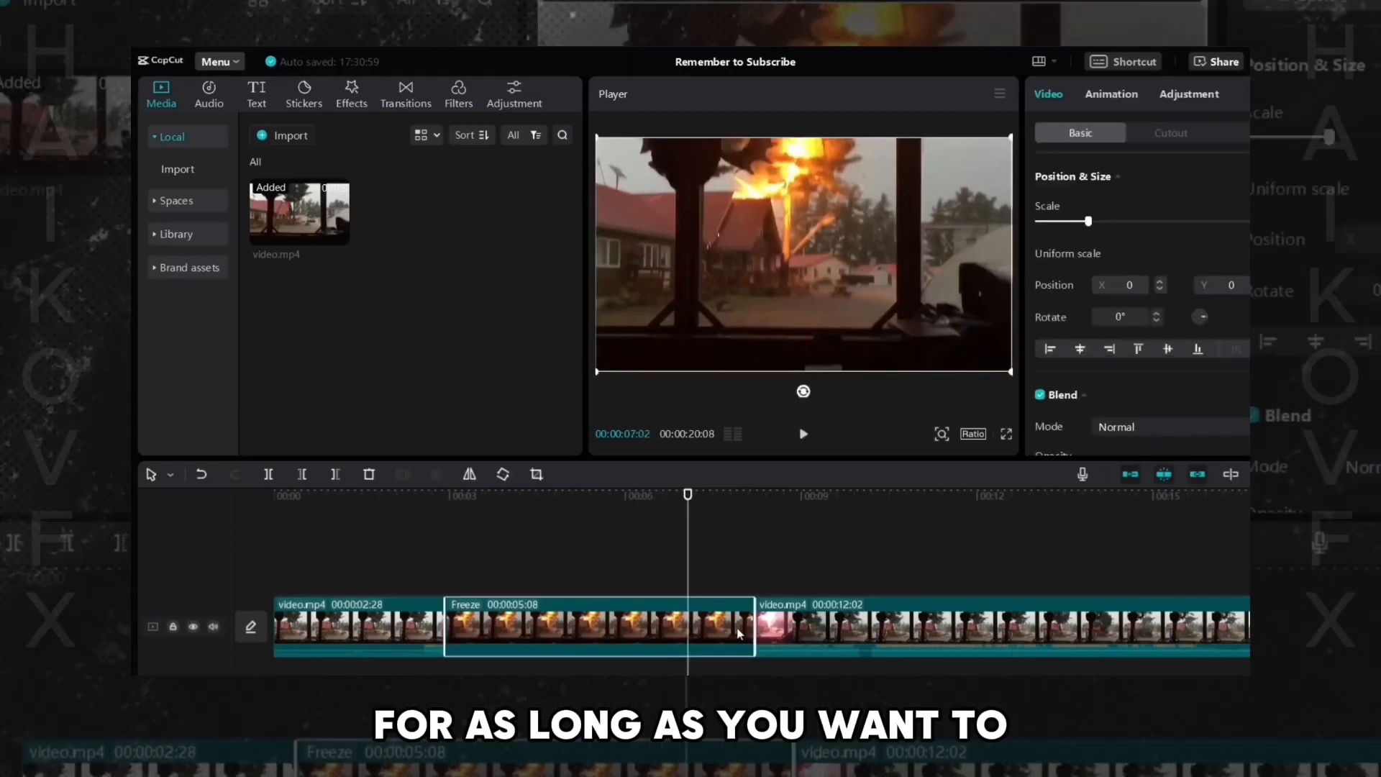
{"action": "left_click_drag", "start_coordinate": [755, 634], "coordinate": [835, 634]}
{"action": "left_click", "coordinate": [453, 617]}
{"action": "key", "text": "space"}
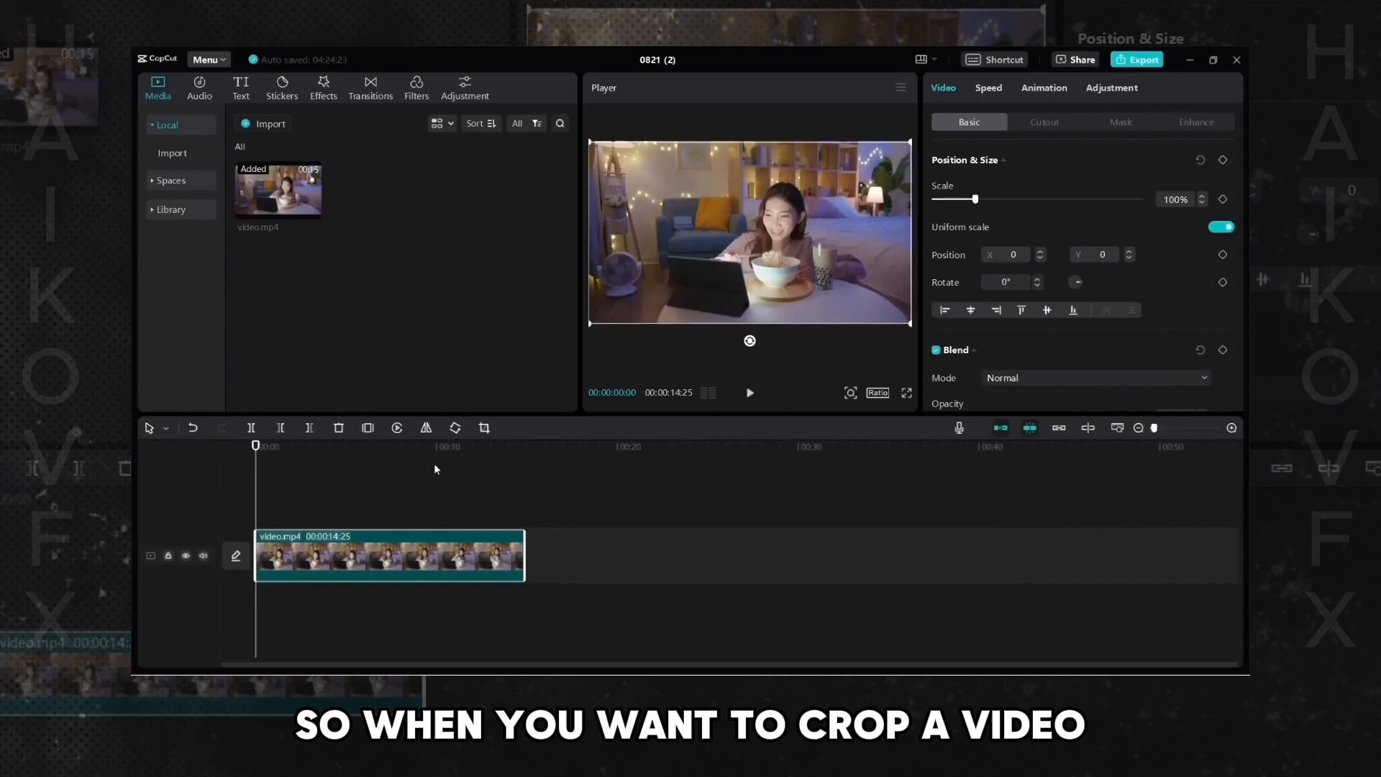
- Select the video clip on the timeline and open the Crop tool
{"action": "left_click", "coordinate": [424, 478]}
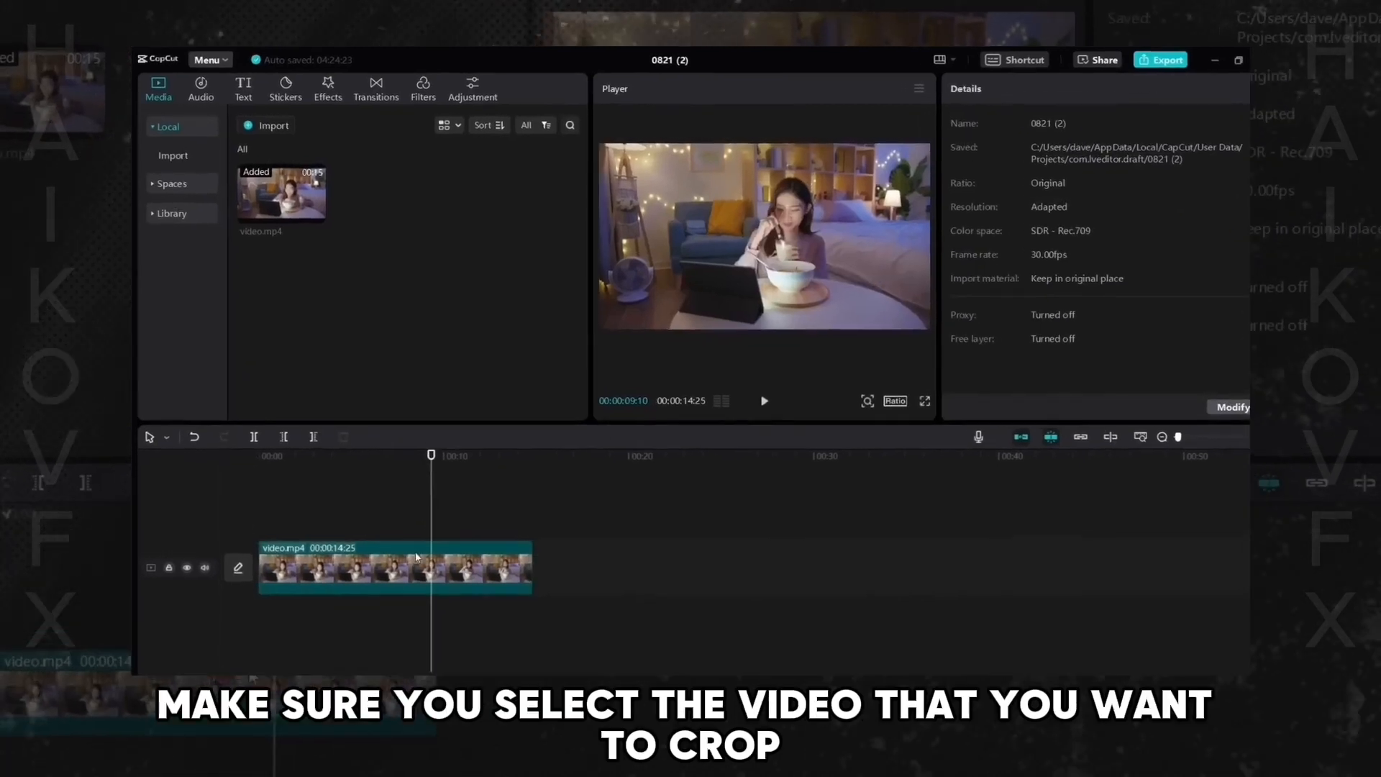
{"action": "left_click", "coordinate": [446, 555]}
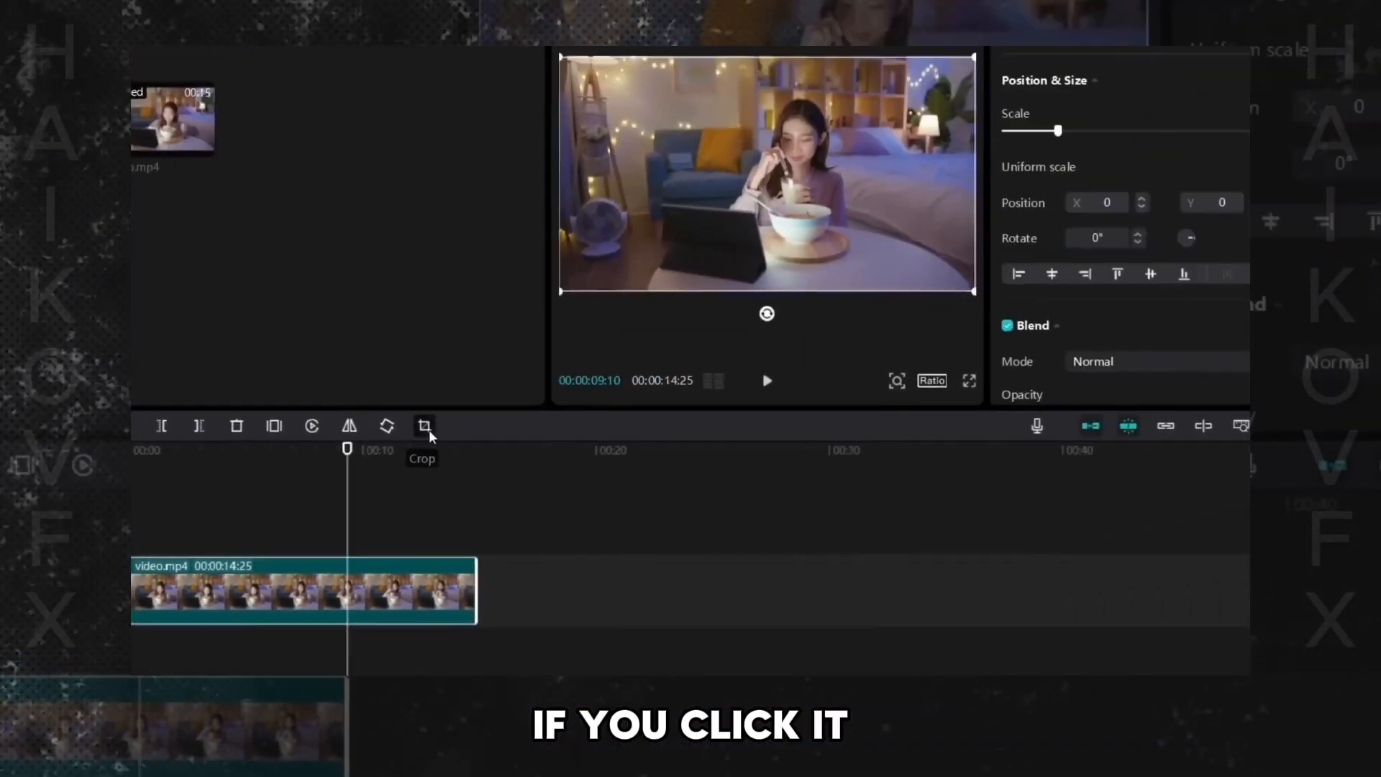
{"action": "left_click", "coordinate": [929, 261]}
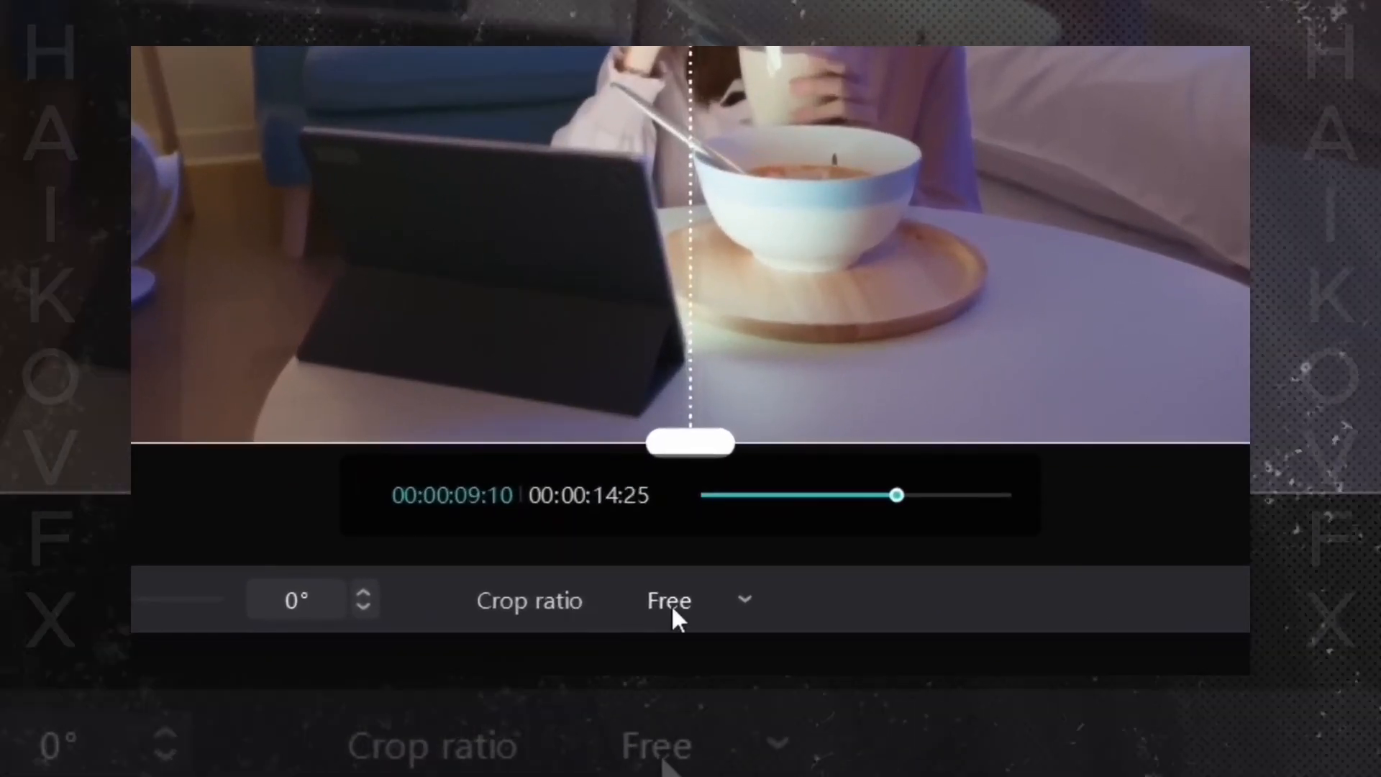
- Try the 16:9 and 9:16 crop ratios and shift the vertical crop frame
{"action": "left_click", "coordinate": [673, 608]}
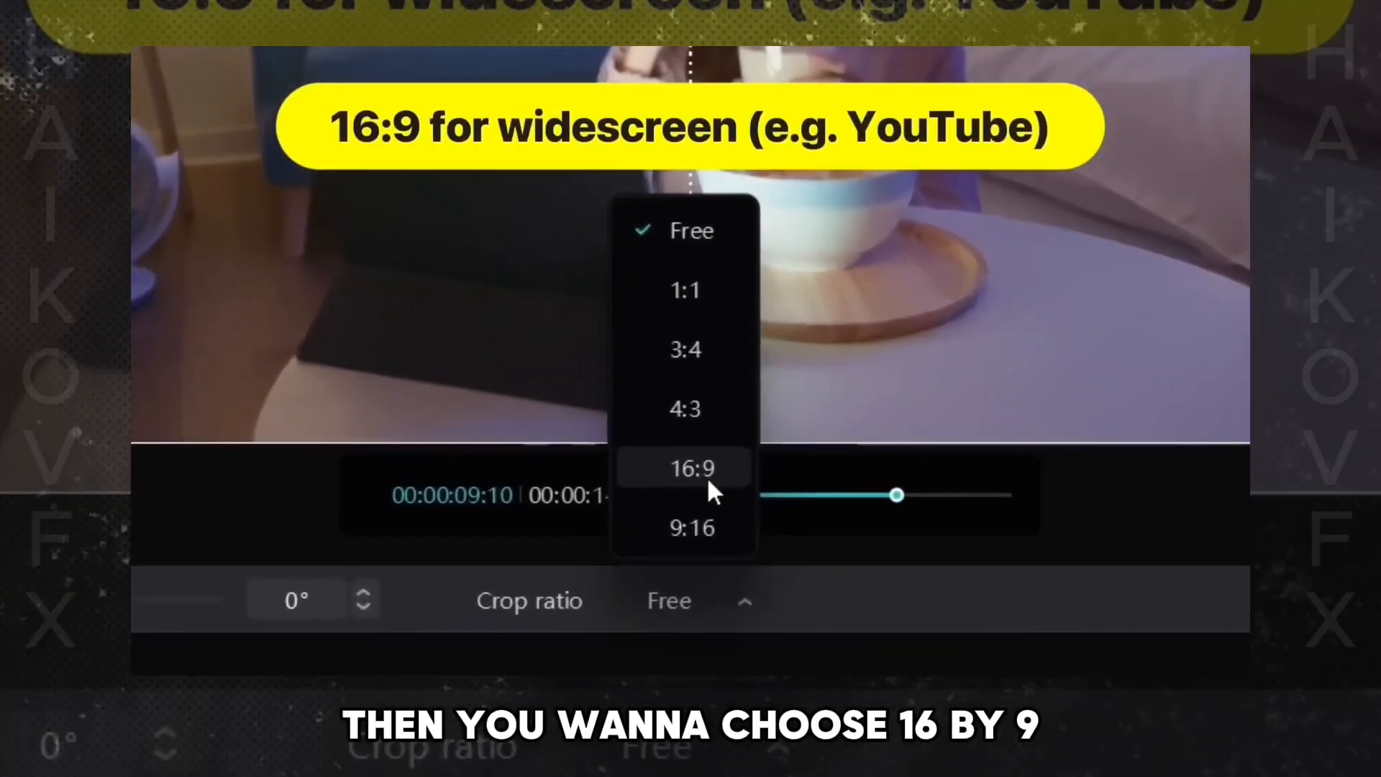
{"action": "left_click", "coordinate": [707, 479]}
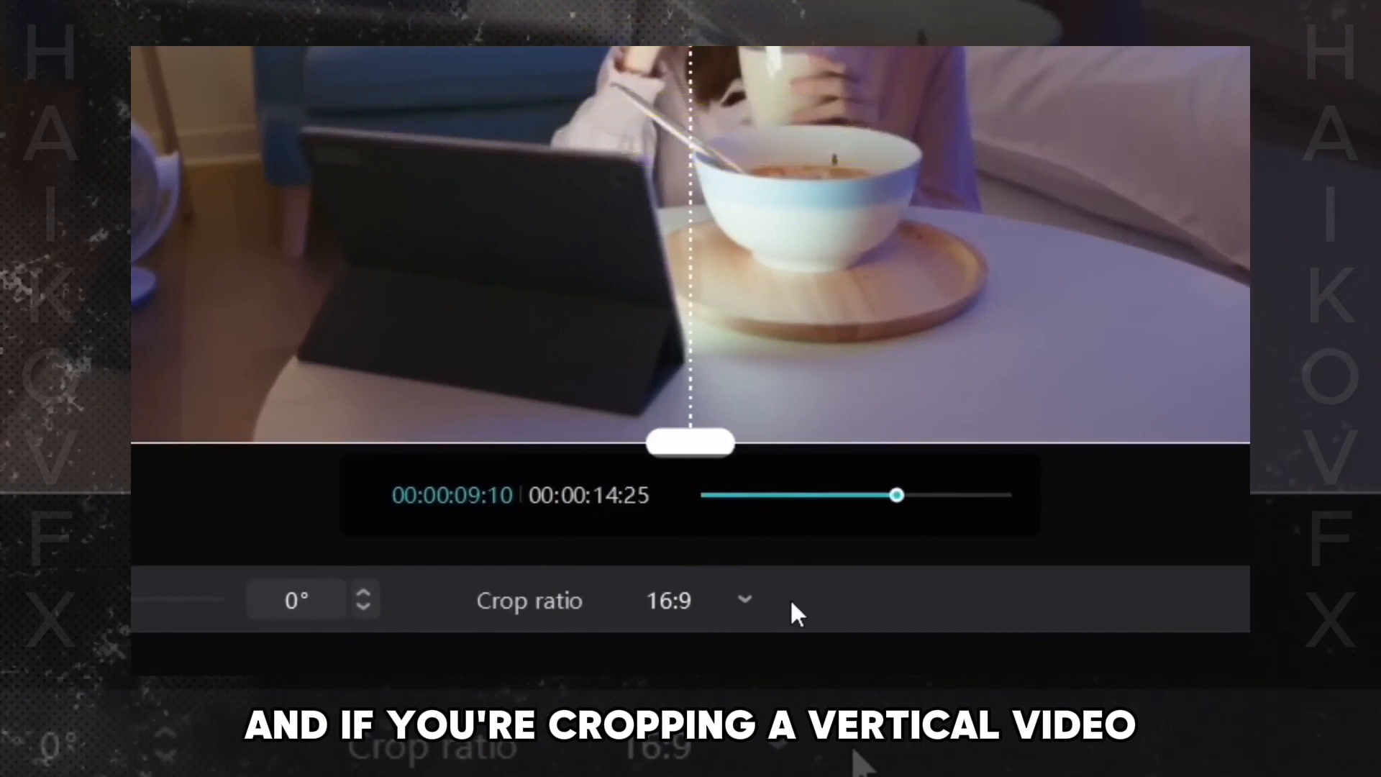
{"action": "left_click", "coordinate": [745, 602]}
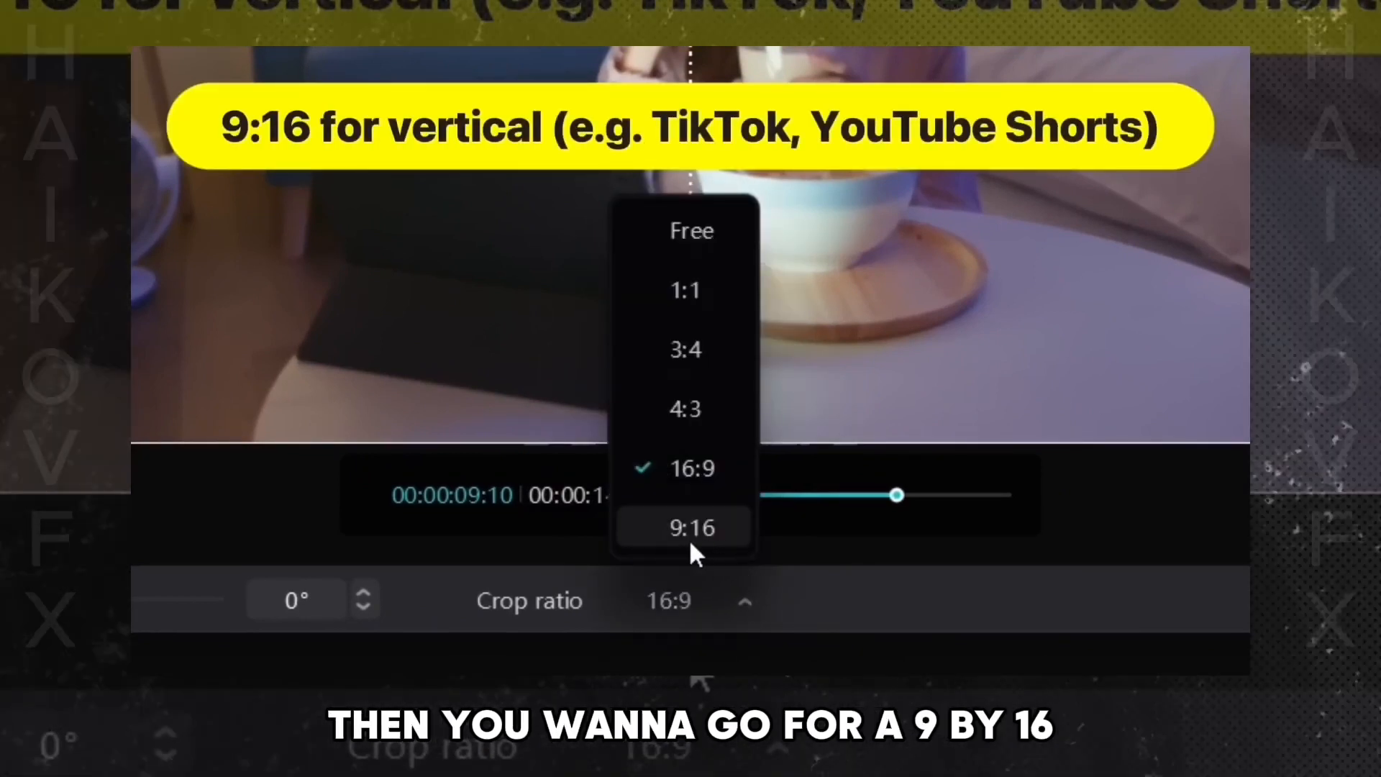
{"action": "left_click", "coordinate": [689, 538]}
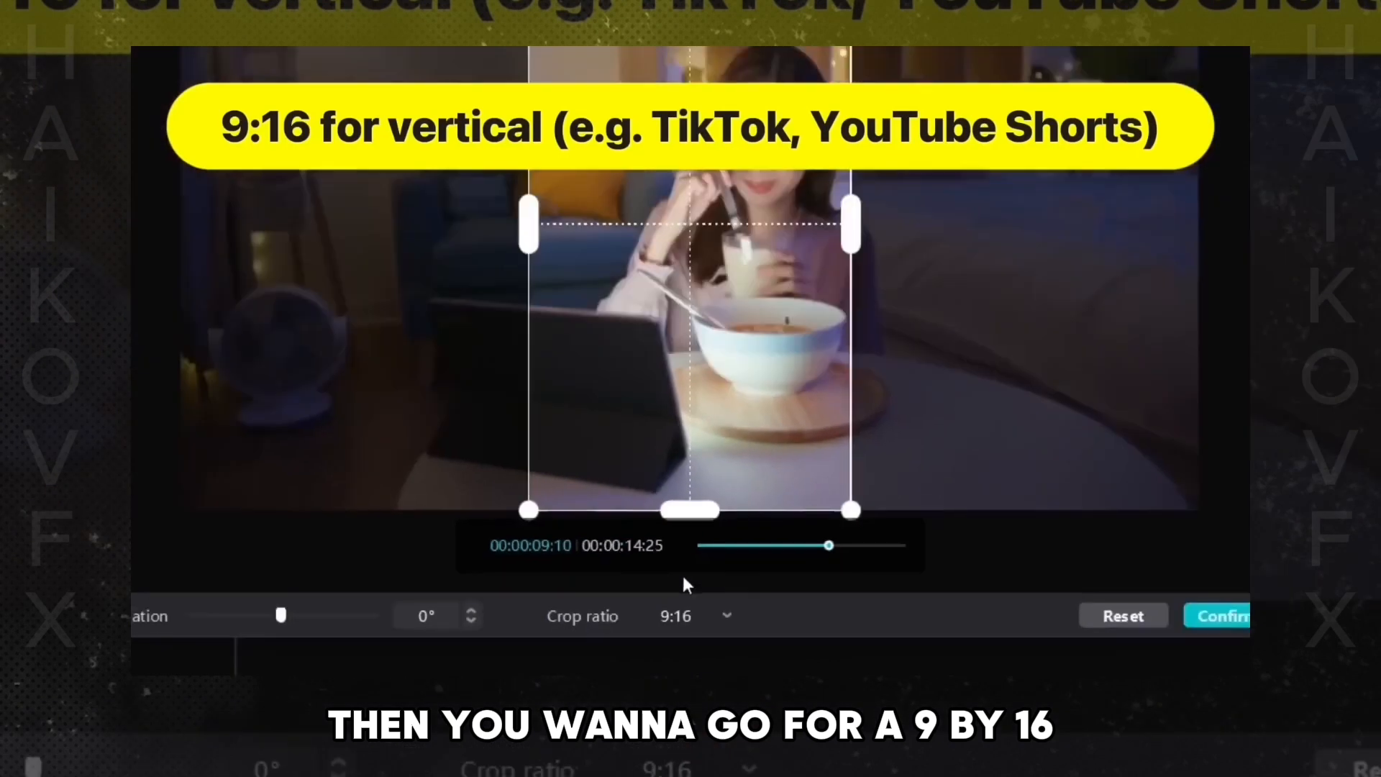
{"action": "left_click_drag", "start_coordinate": [730, 365], "coordinate": [789, 371]}
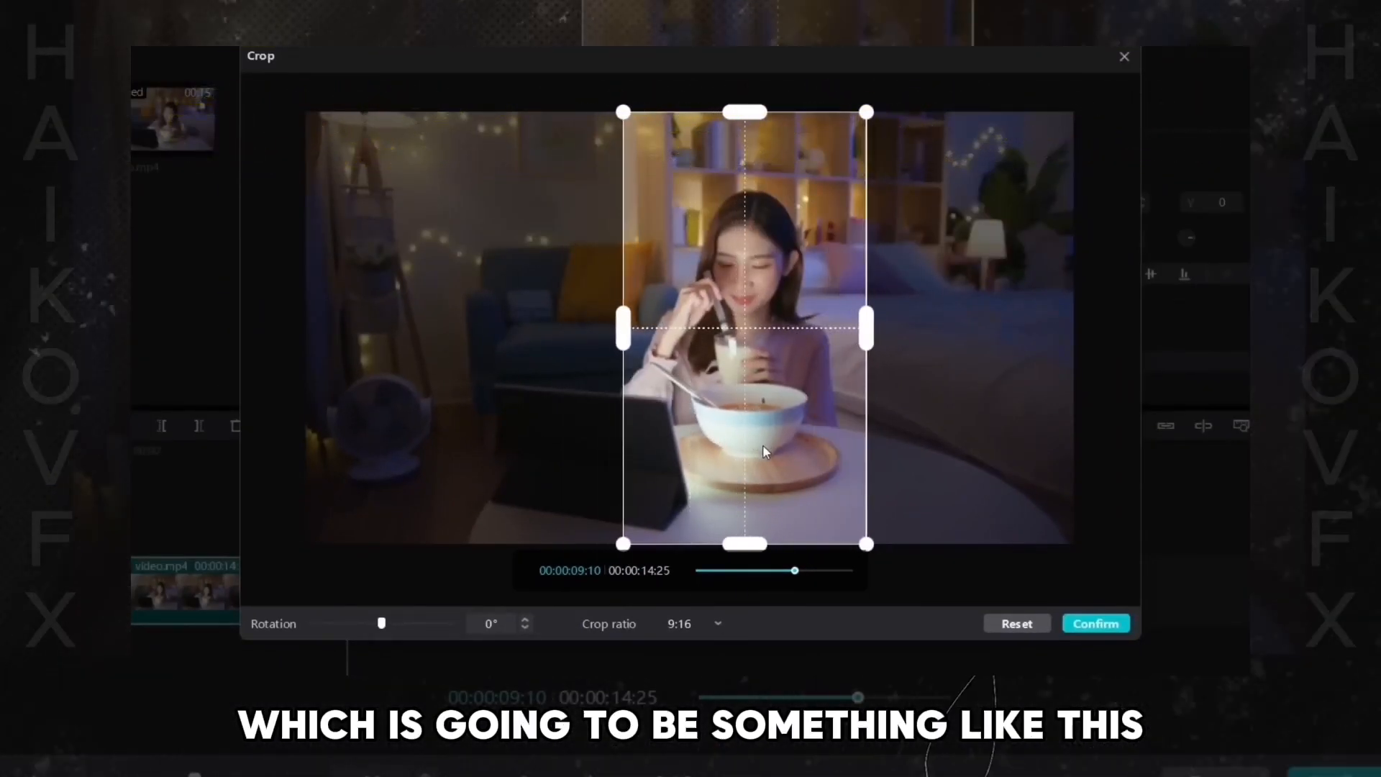
- Set the crop ratio to 16:9 and shrink the crop frame from its top-right corner
{"action": "left_click", "coordinate": [694, 623]}
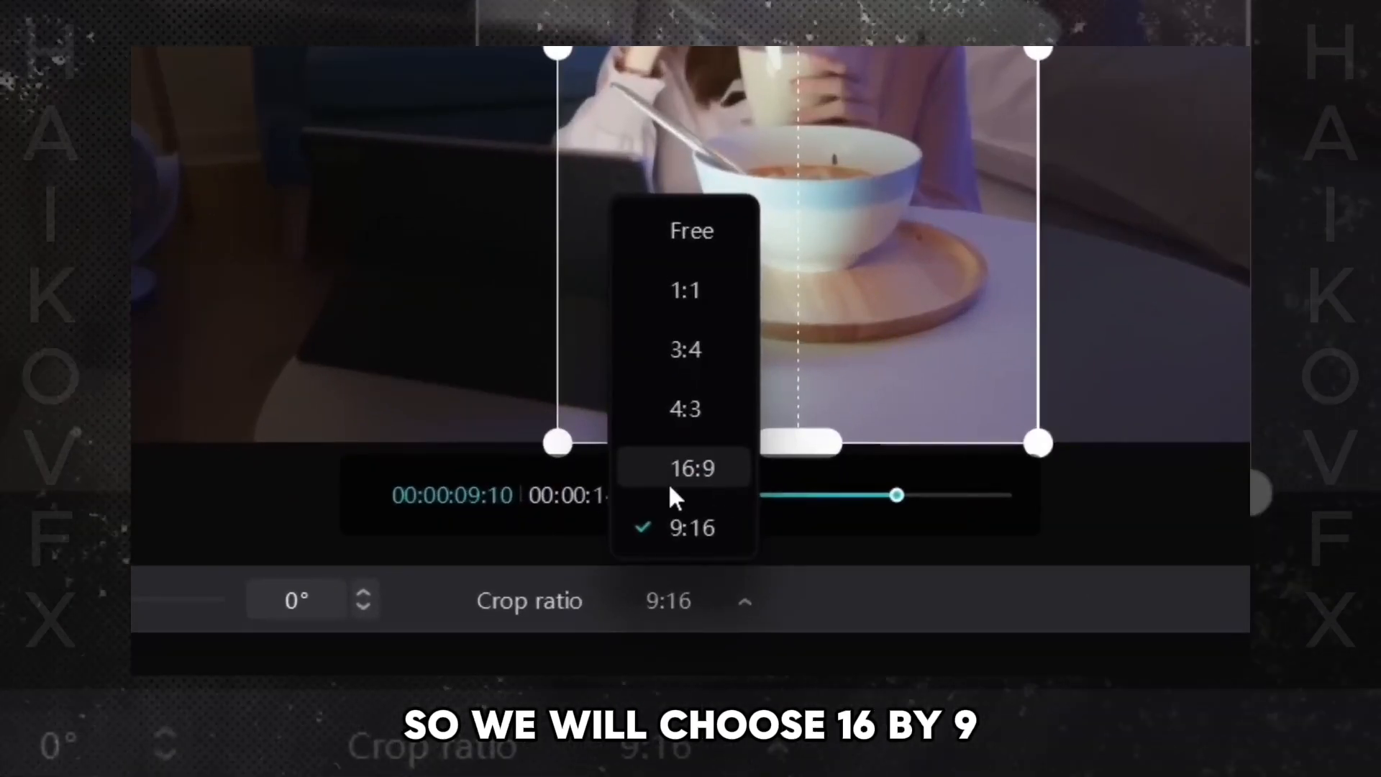
{"action": "left_click", "coordinate": [683, 478]}
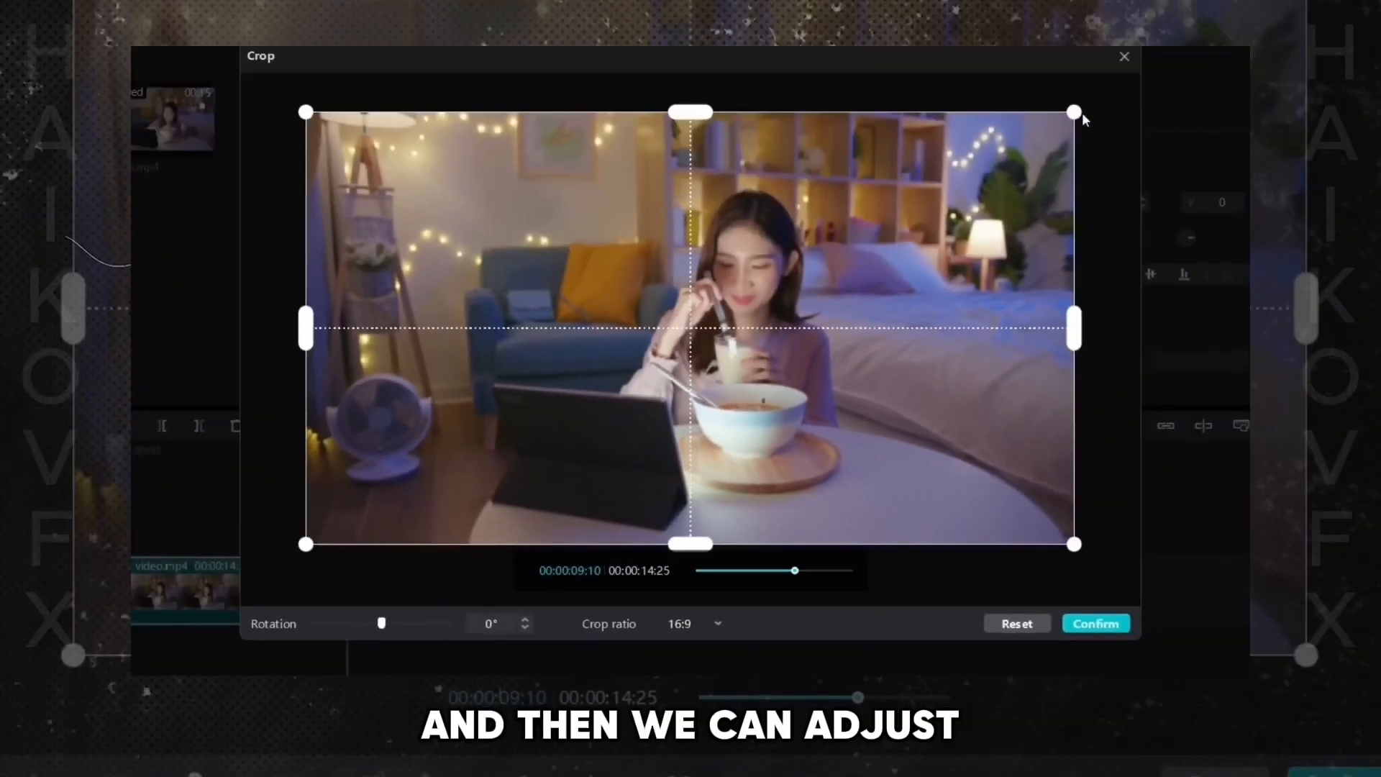
{"action": "left_click_drag", "start_coordinate": [1076, 115], "coordinate": [895, 278]}
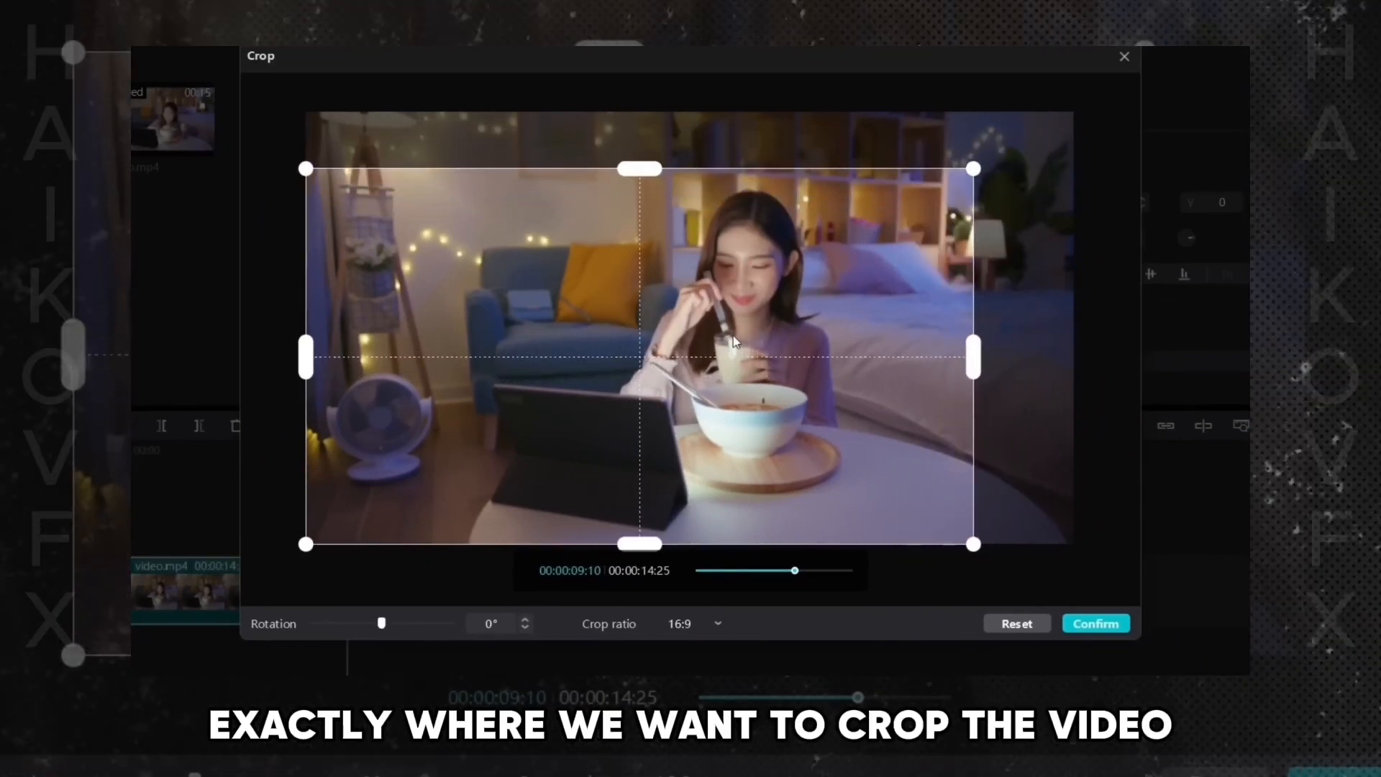
- Reposition and fine-tune the crop frame to exclude the fan at the left edge, and confirm the crop
{"action": "left_click_drag", "start_coordinate": [732, 335], "coordinate": [875, 297]}
{"action": "left_click_drag", "start_coordinate": [407, 130], "coordinate": [478, 170]}
{"action": "left_click_drag", "start_coordinate": [685, 271], "coordinate": [665, 266]}
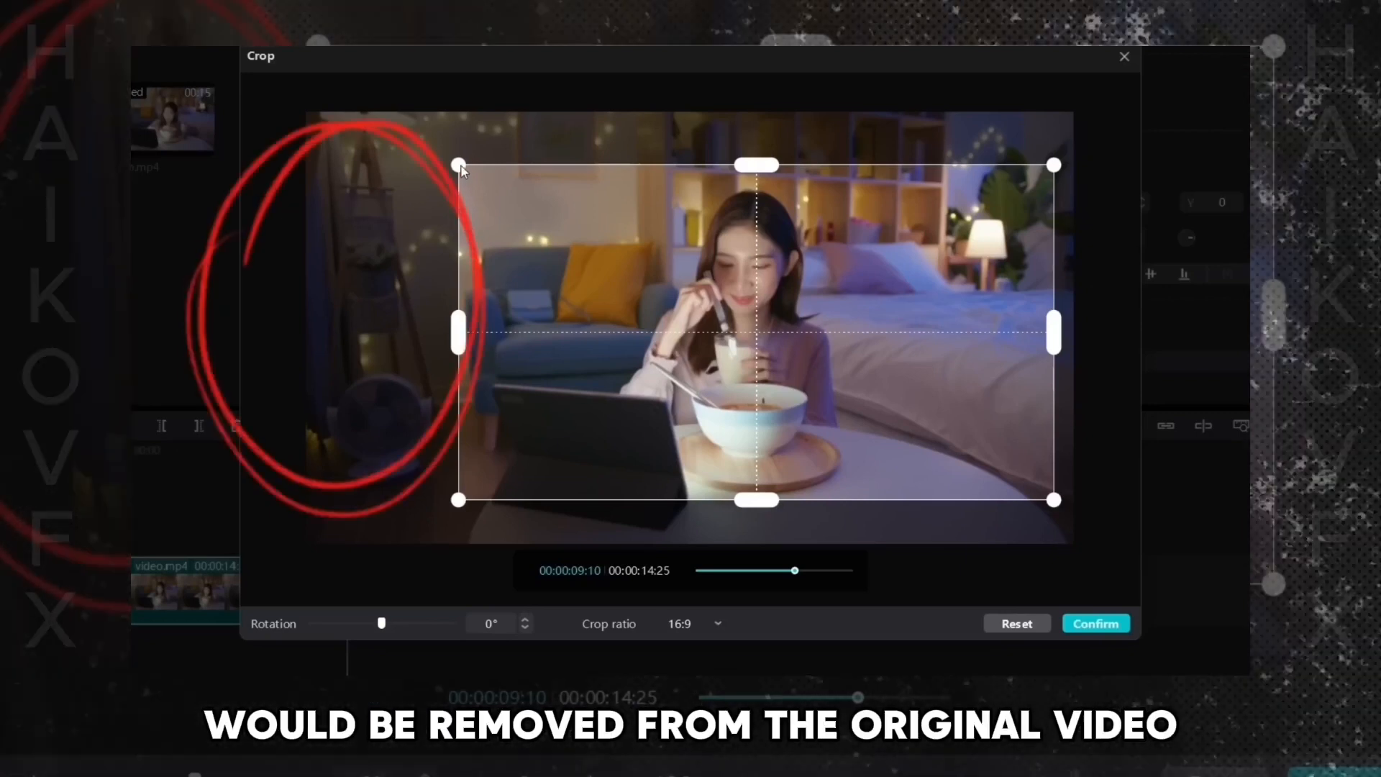
{"action": "left_click_drag", "start_coordinate": [899, 343], "coordinate": [886, 354]}
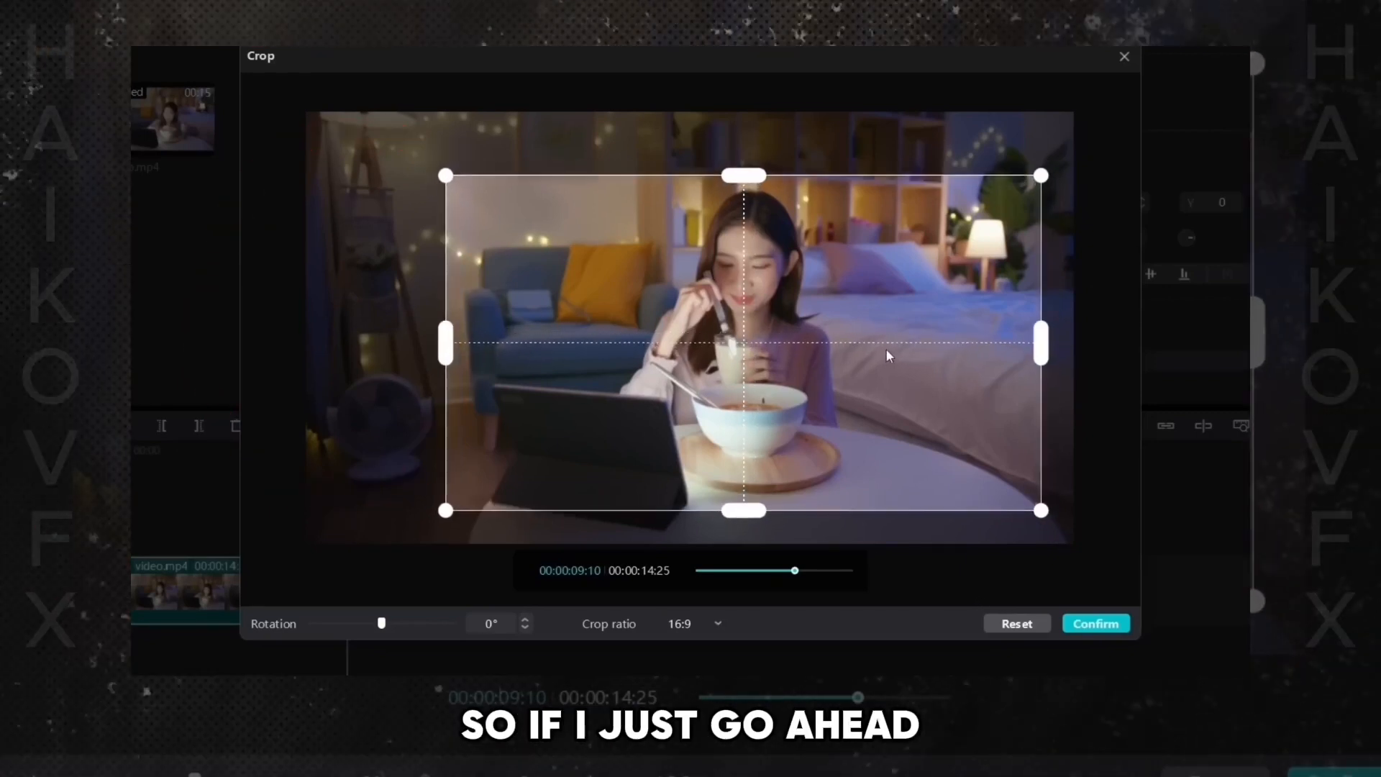
{"action": "mouse_move", "coordinate": [903, 420]}
{"action": "left_mouse_down"}
{"action": "mouse_move", "coordinate": [903, 403]}
{"action": "mouse_move", "coordinate": [908, 418]}
{"action": "left_mouse_up"}
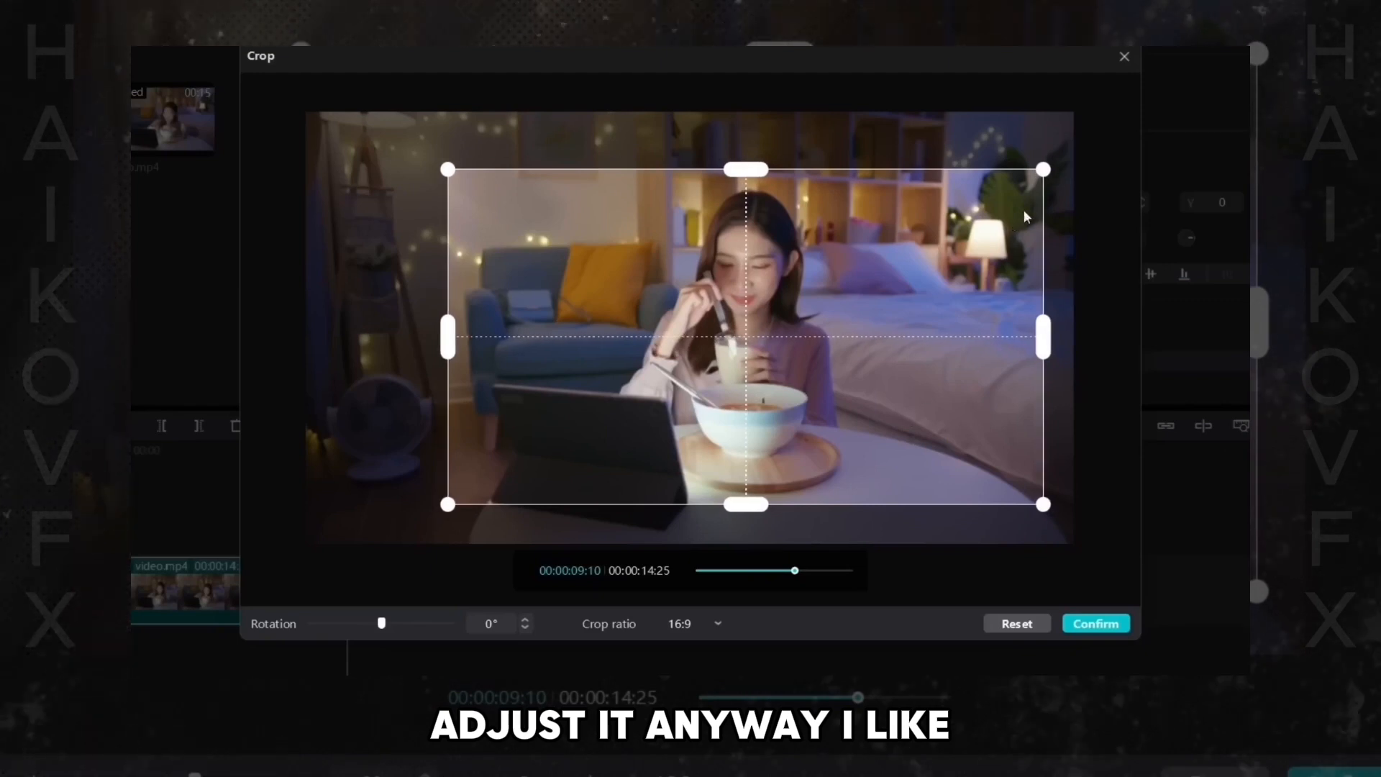
{"action": "mouse_move", "coordinate": [1043, 169]}
{"action": "left_mouse_down"}
{"action": "mouse_move", "coordinate": [1015, 208]}
{"action": "mouse_move", "coordinate": [875, 308]}
{"action": "mouse_move", "coordinate": [1046, 189]}
{"action": "left_mouse_up"}
{"action": "left_click_drag", "start_coordinate": [883, 281], "coordinate": [888, 281]}
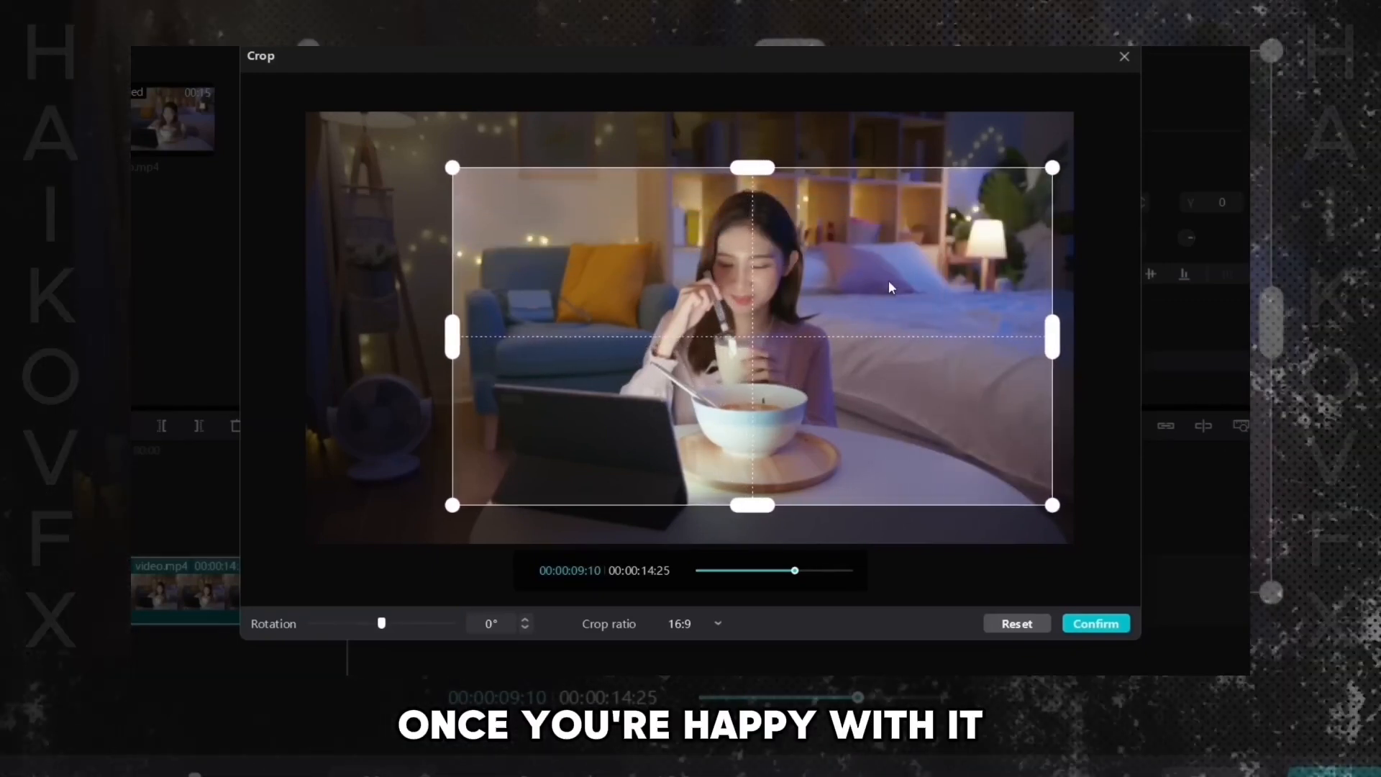
{"action": "left_click", "coordinate": [1096, 623]}
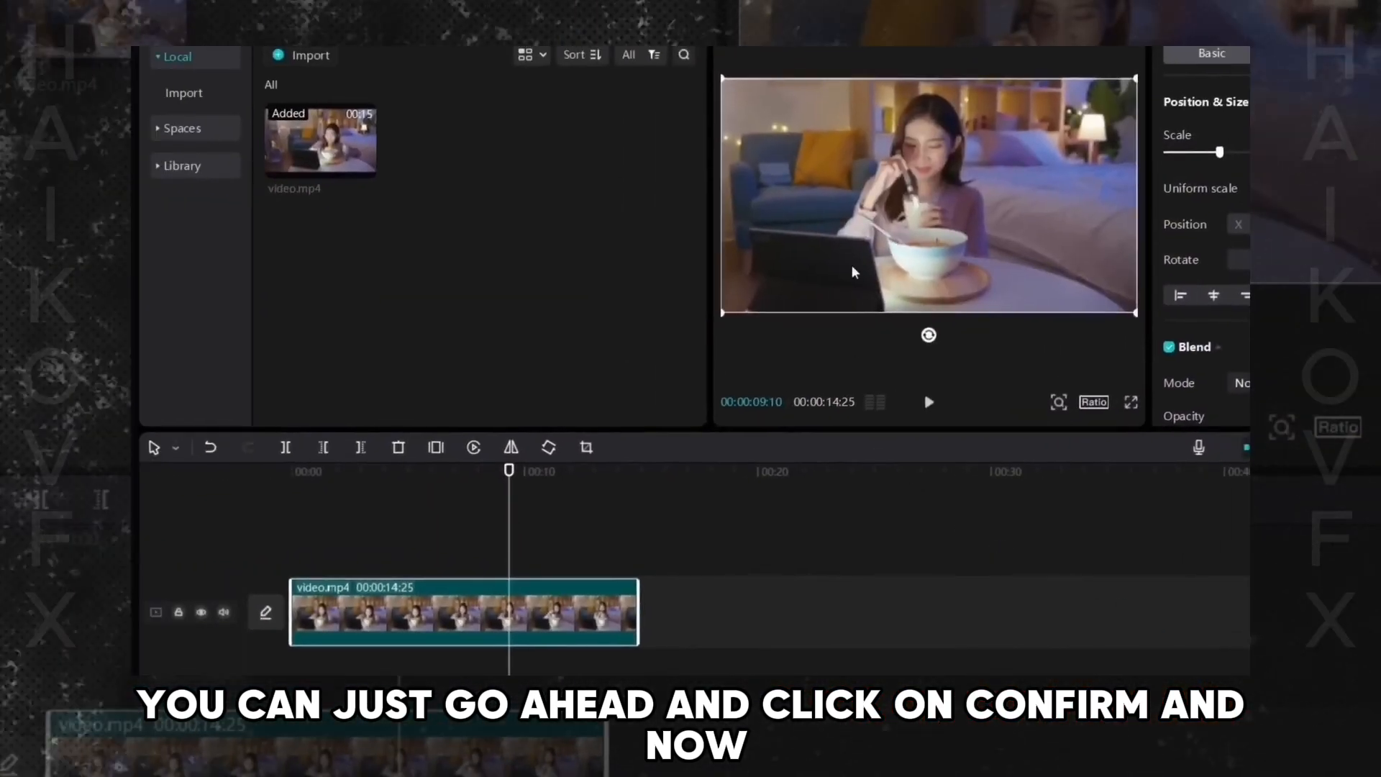
- Compare the cropped clip with the original by playing it from the start, undoing the crop, and redoing it
{"action": "left_click", "coordinate": [402, 490]}
{"action": "left_click_drag", "start_coordinate": [402, 473], "coordinate": [132, 476]}
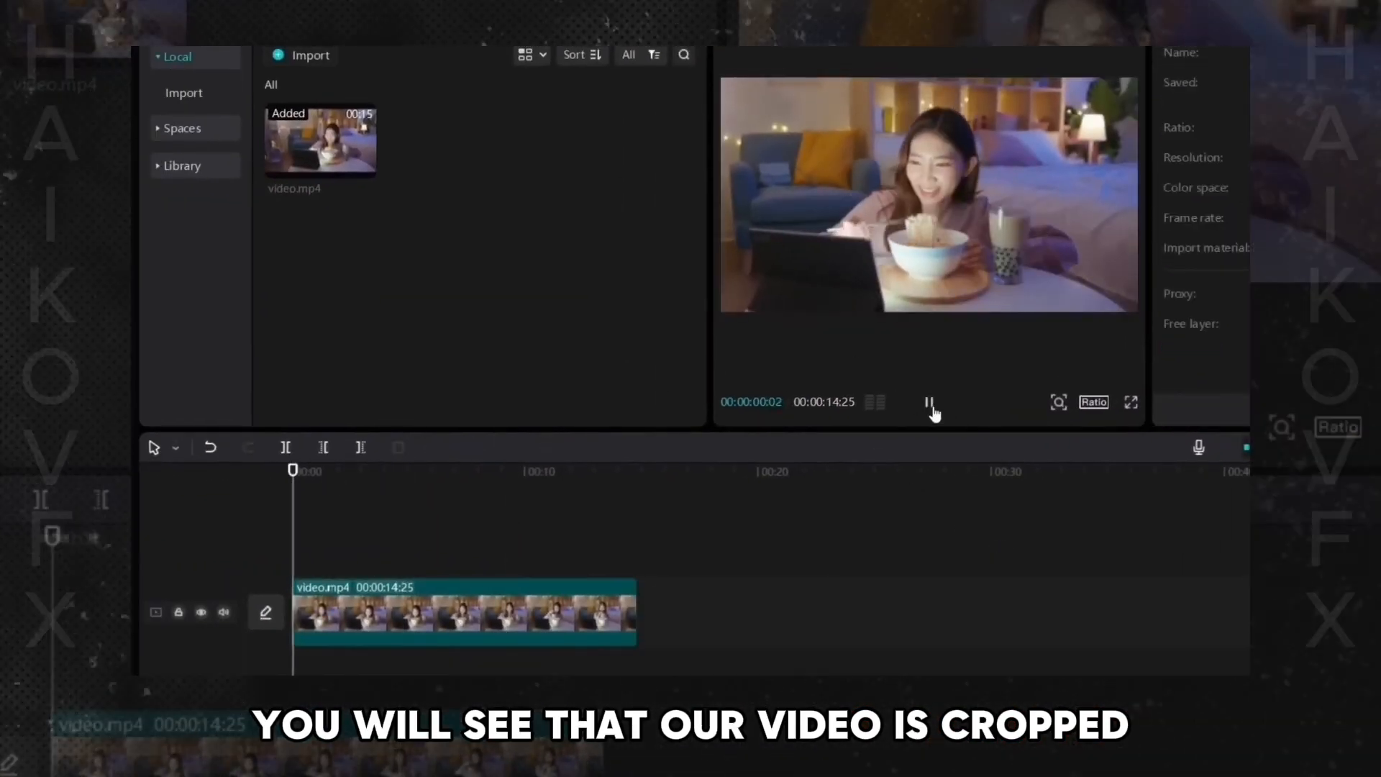
{"action": "left_click", "coordinate": [928, 404]}
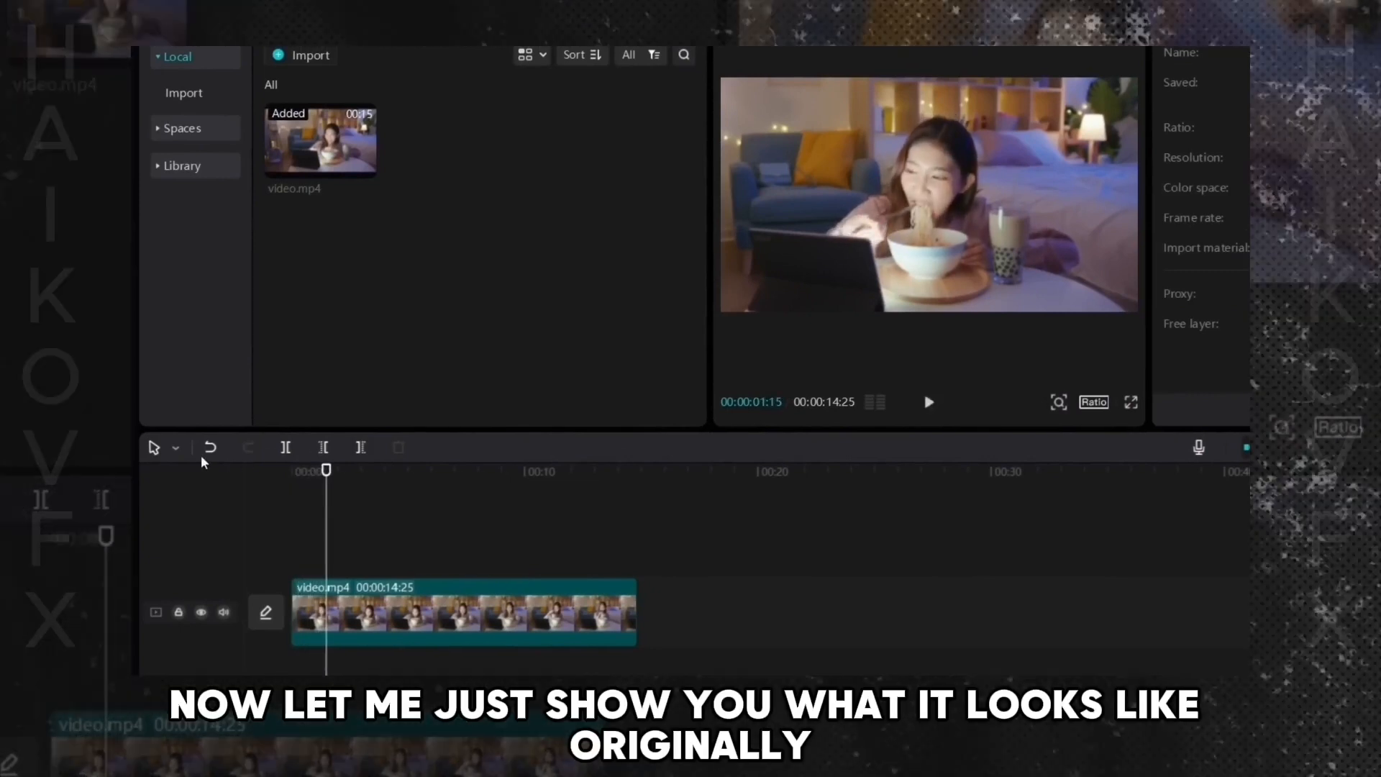
{"action": "left_click", "coordinate": [208, 449]}
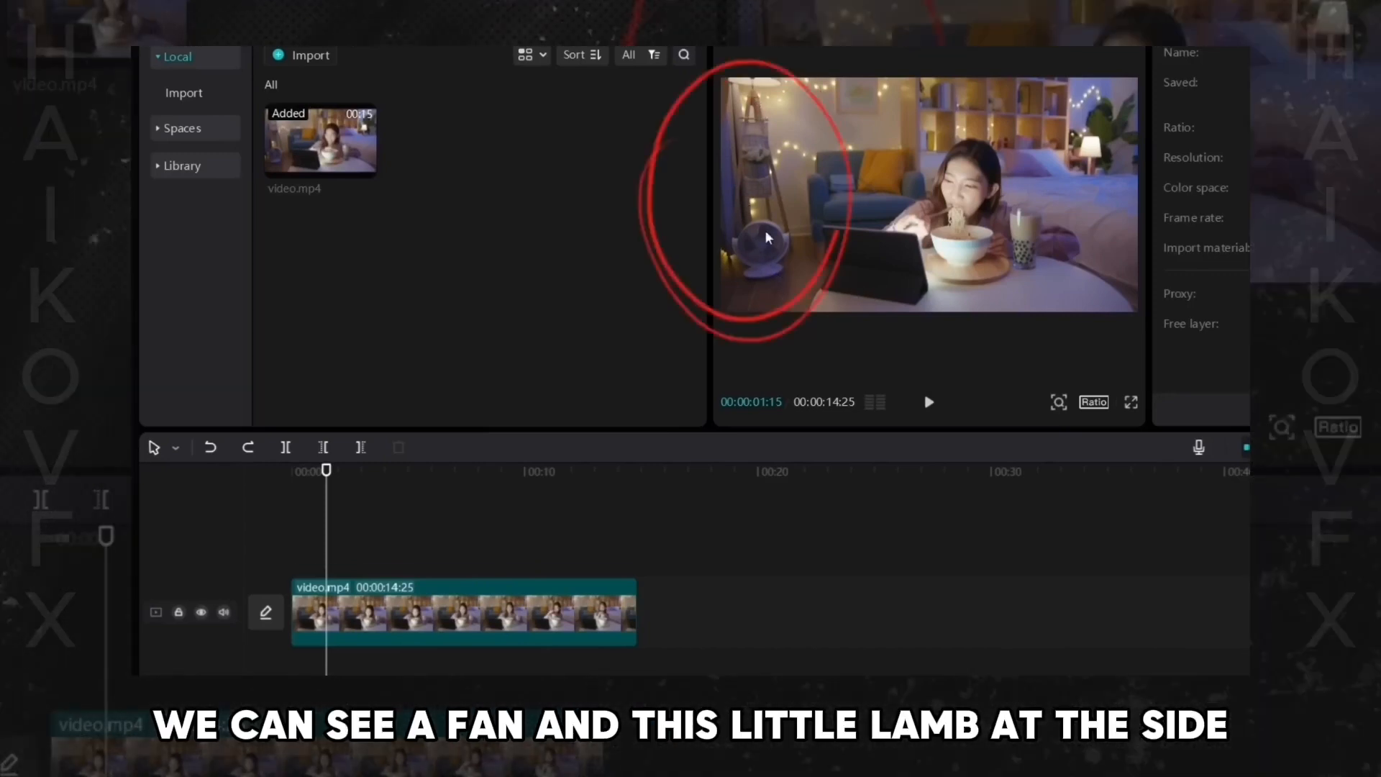
{"action": "left_click", "coordinate": [251, 448]}
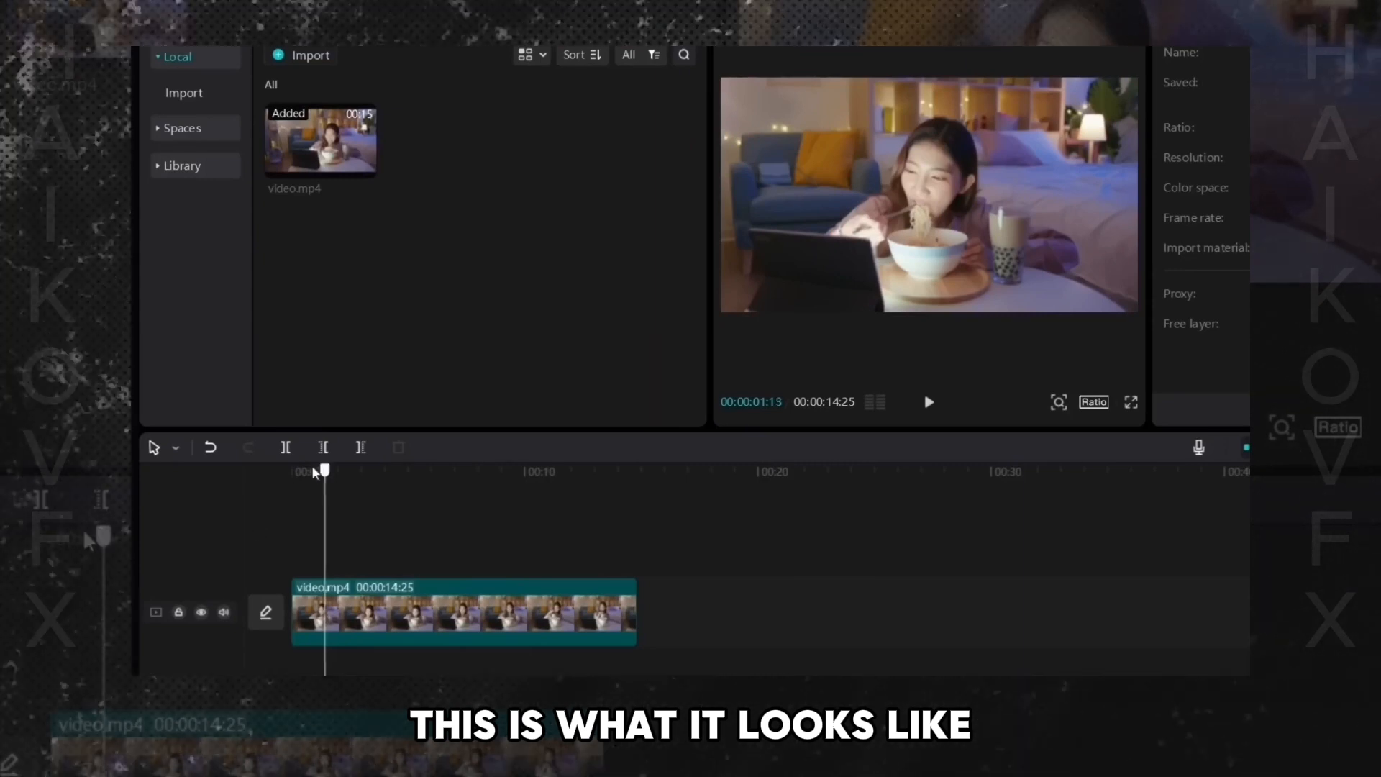
- Play the cropped clip from the start to review the result
{"action": "left_click", "coordinate": [297, 471]}
{"action": "key", "text": "space"}
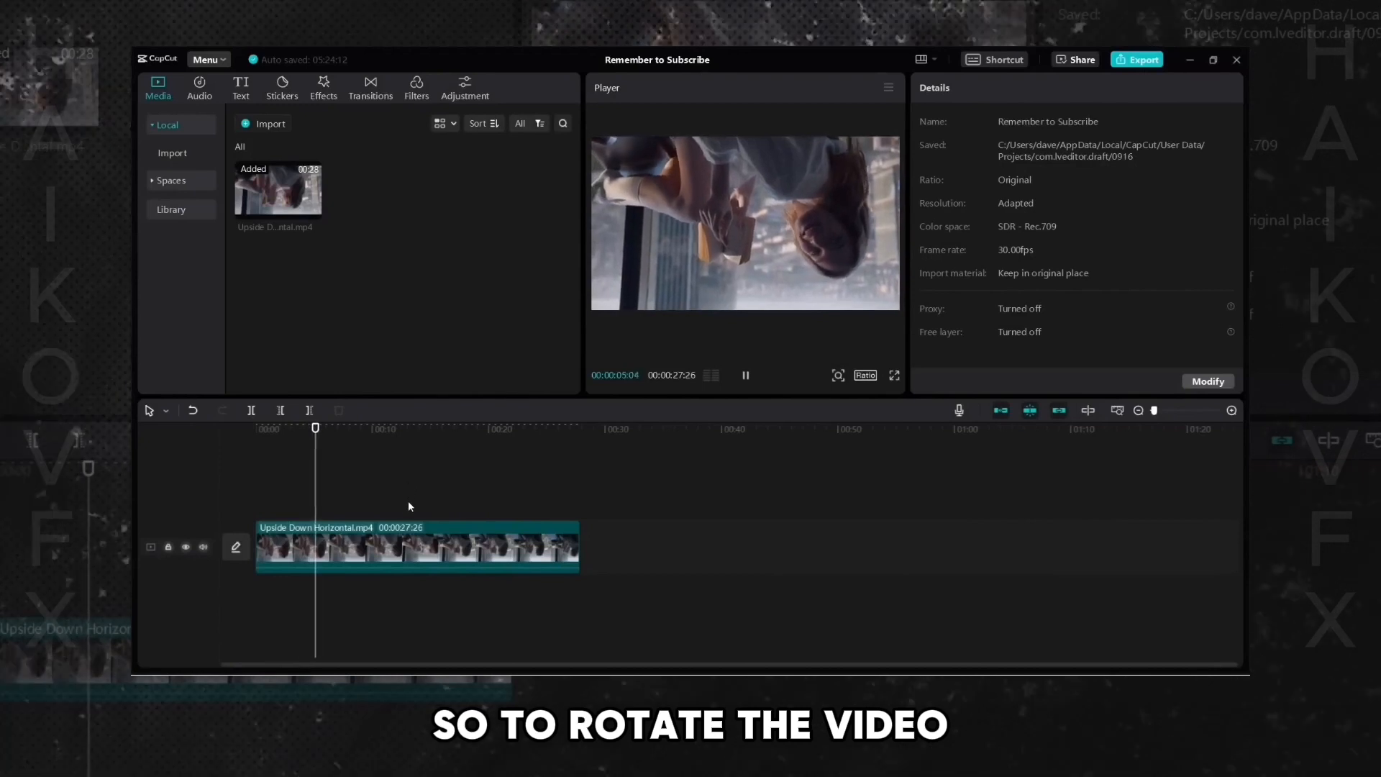
- Rotate the upside-down horizontal clip to 180°
{"action": "left_click", "coordinate": [389, 546]}
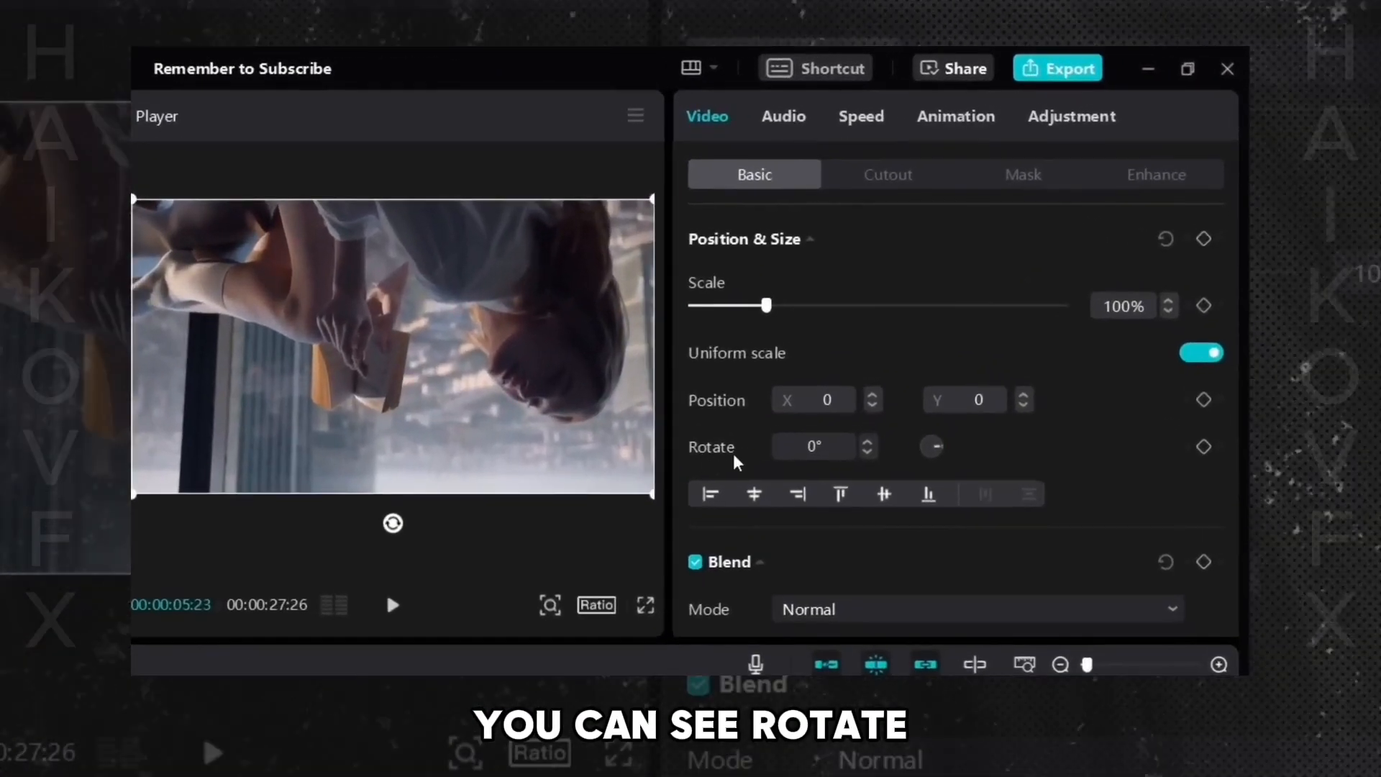
{"action": "left_click", "coordinate": [812, 449]}
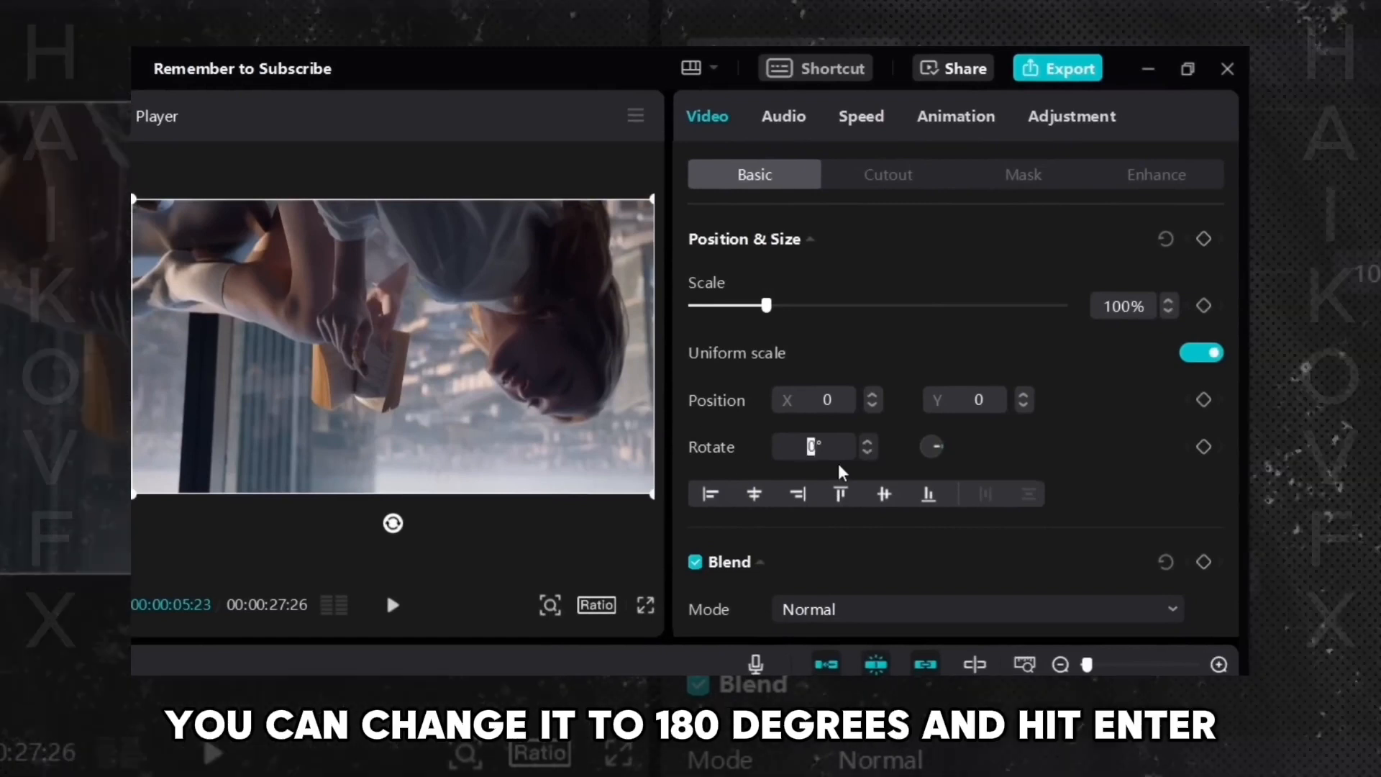
{"action": "type", "text": "180"}
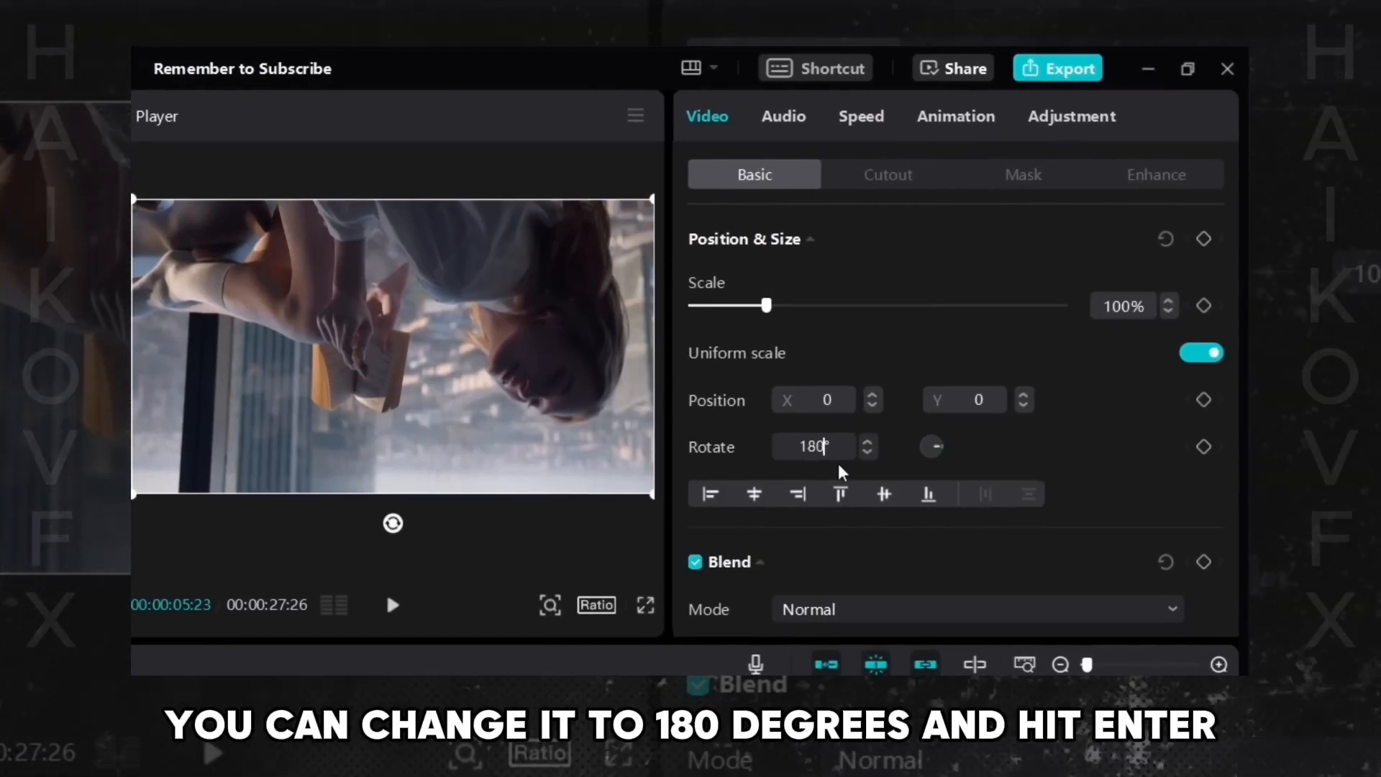
{"action": "key", "text": "Return"}
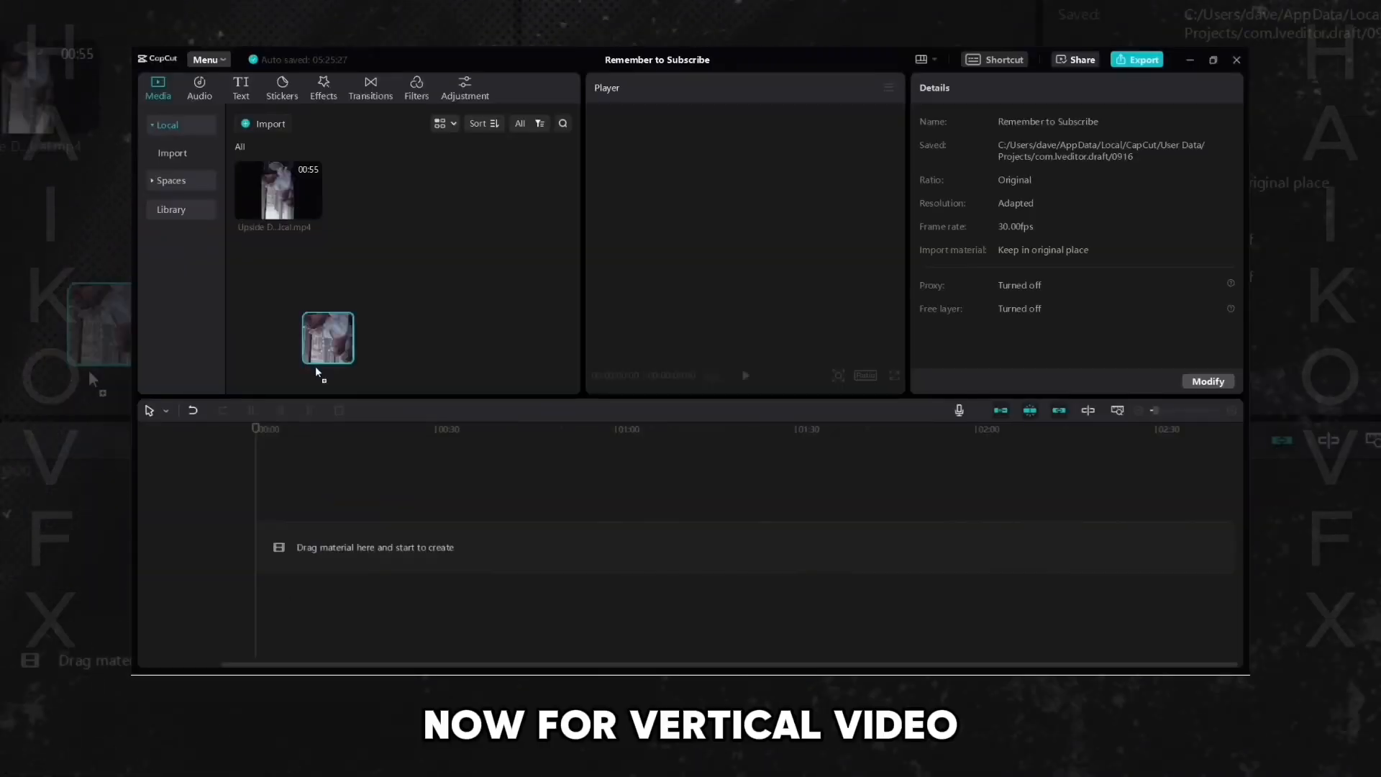
- Rotate the upside-down vertical clip to 180° and play it back
{"action": "left_click_drag", "start_coordinate": [315, 365], "coordinate": [285, 495]}
{"action": "left_click", "coordinate": [243, 466]}
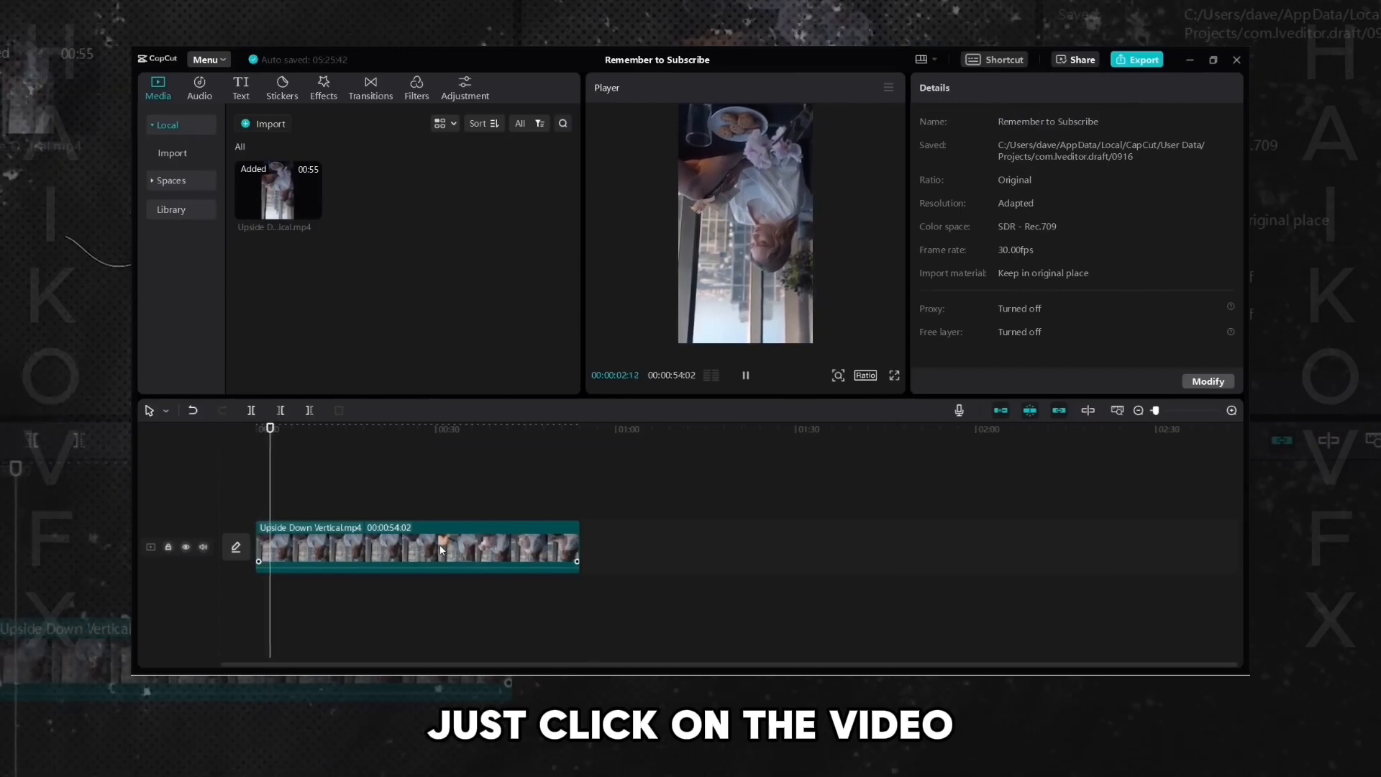
{"action": "left_click", "coordinate": [442, 550]}
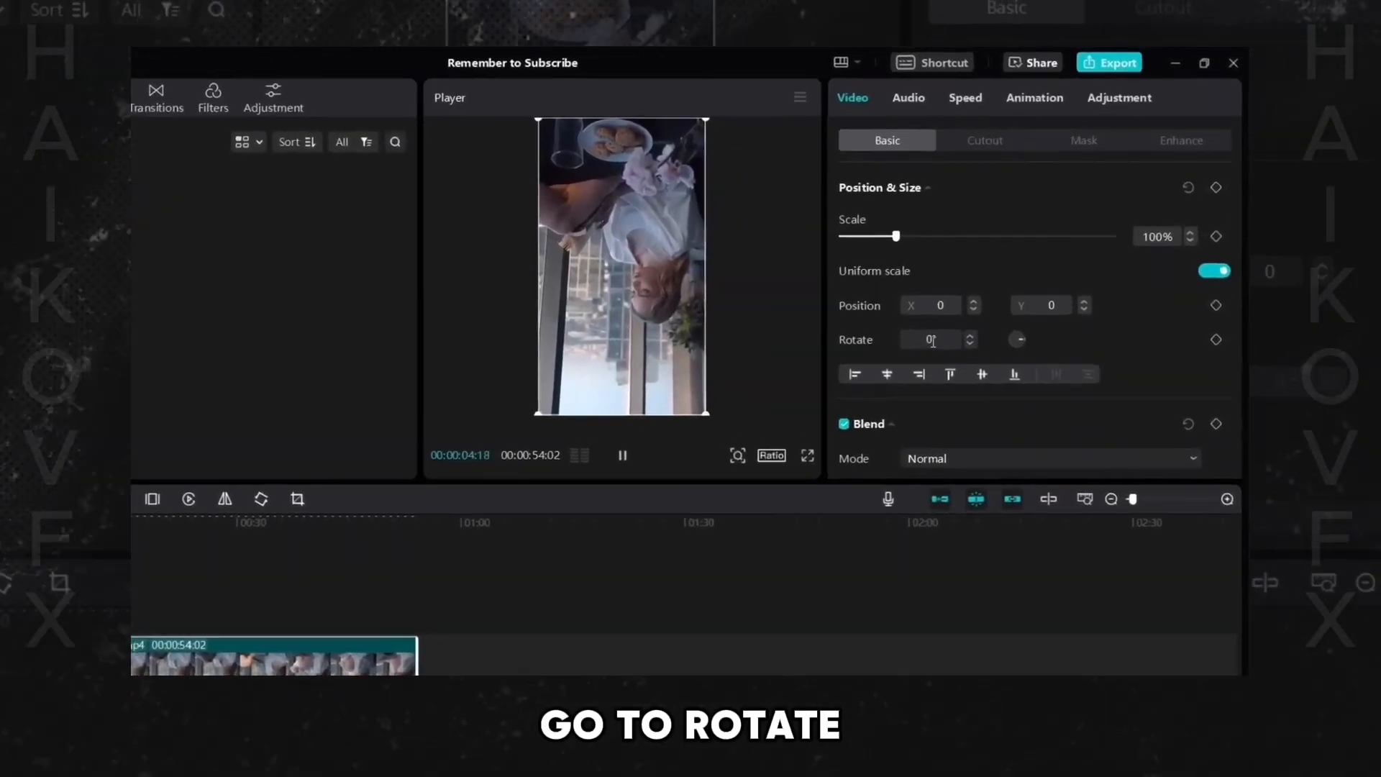
{"action": "double_click", "coordinate": [932, 339]}
{"action": "type", "text": "18"}
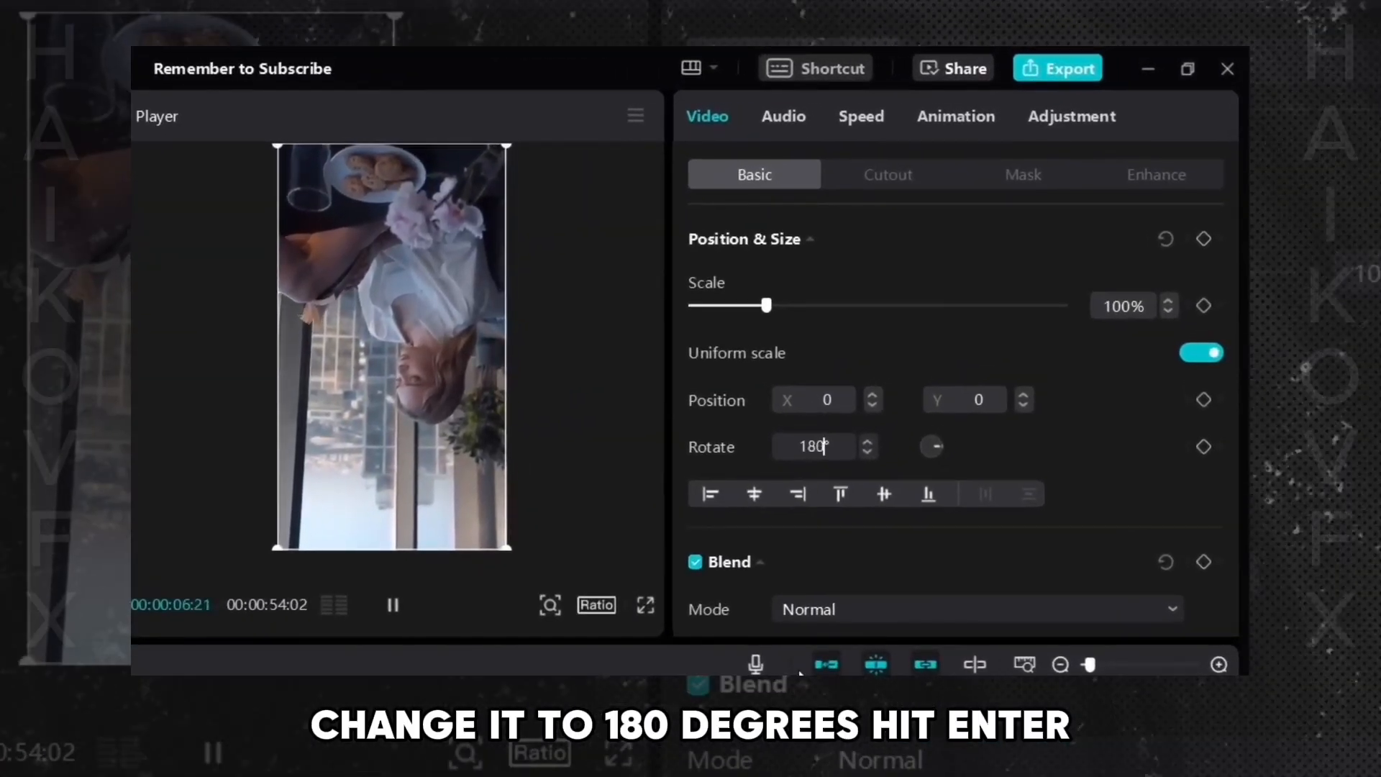
{"action": "type", "text": "0"}
{"action": "key", "text": "Return"}
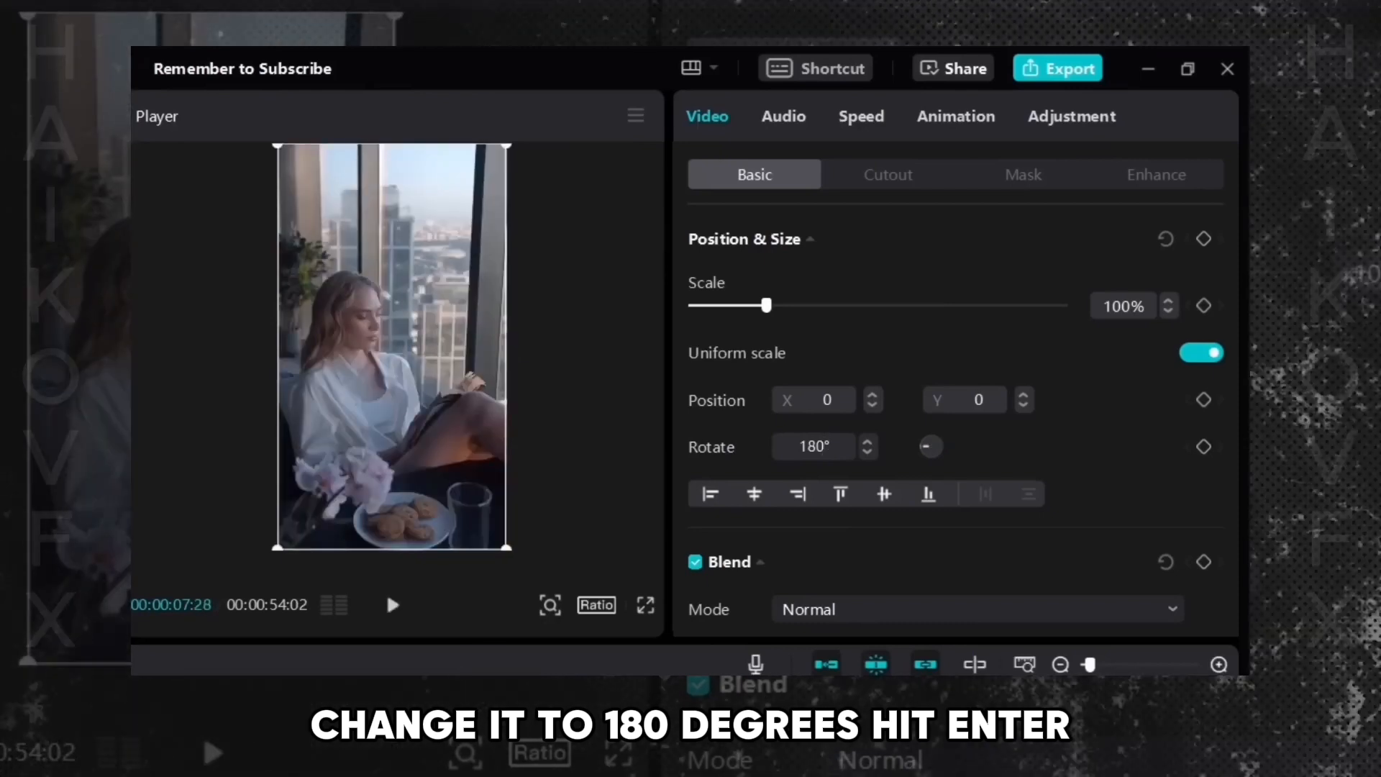
{"action": "left_click", "coordinate": [393, 605]}
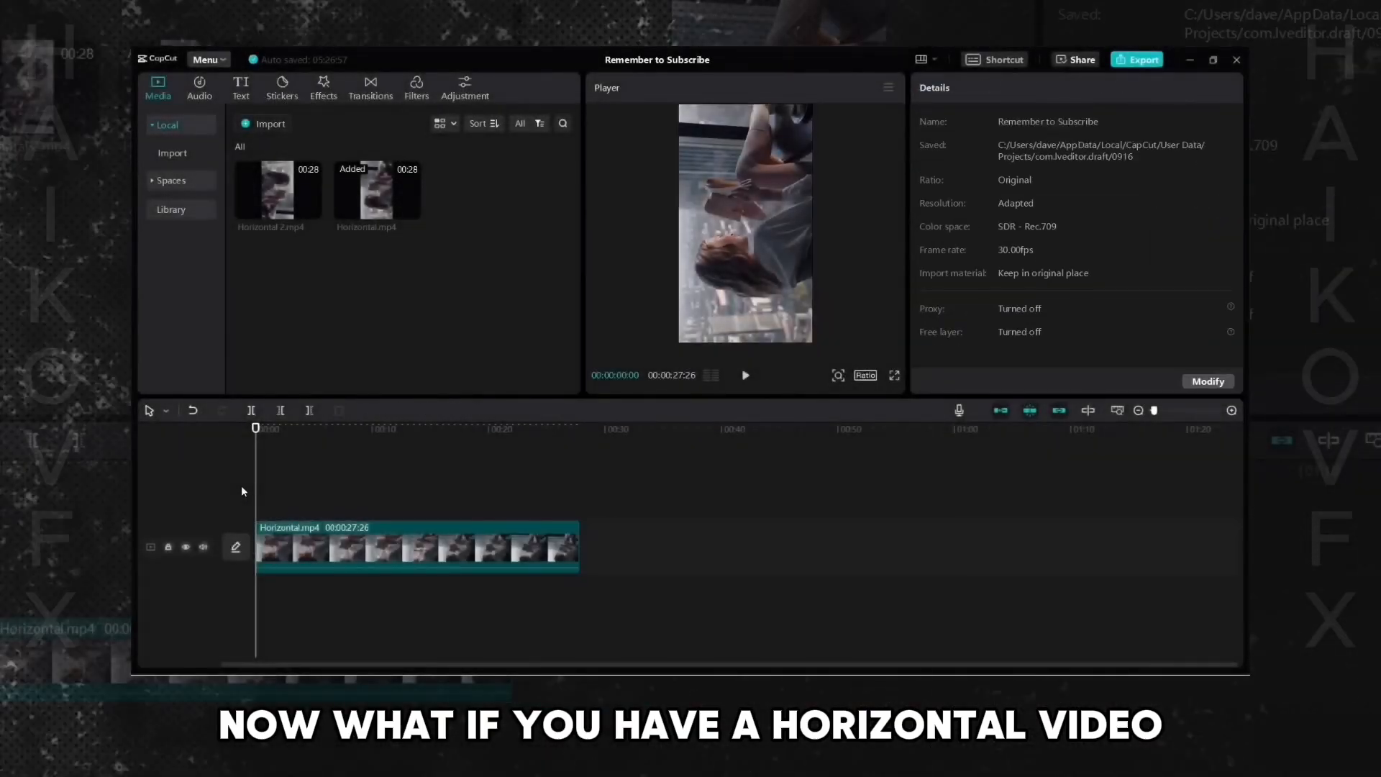
- Set the project aspect ratio to 16:9 for the sideways horizontal clip
{"action": "key", "text": "space"}
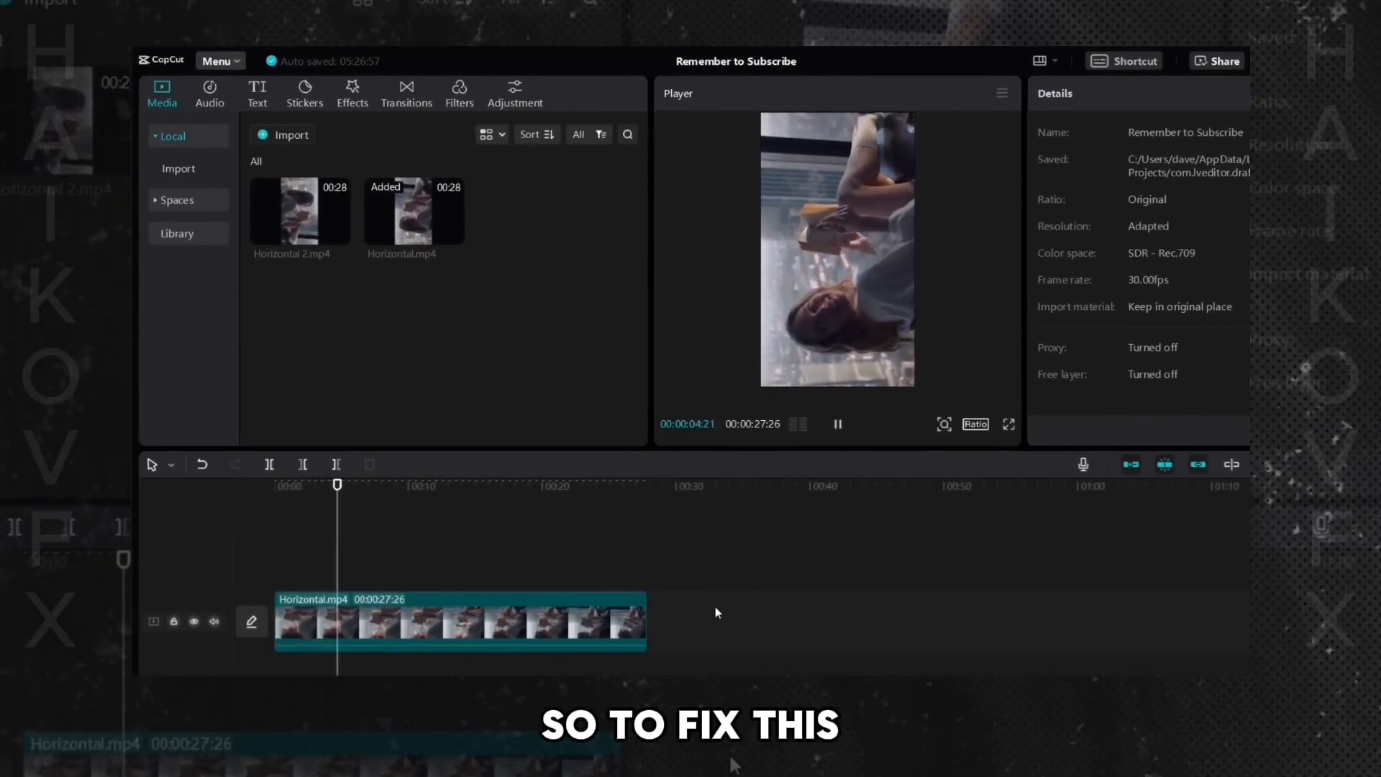
{"action": "key", "text": "space"}
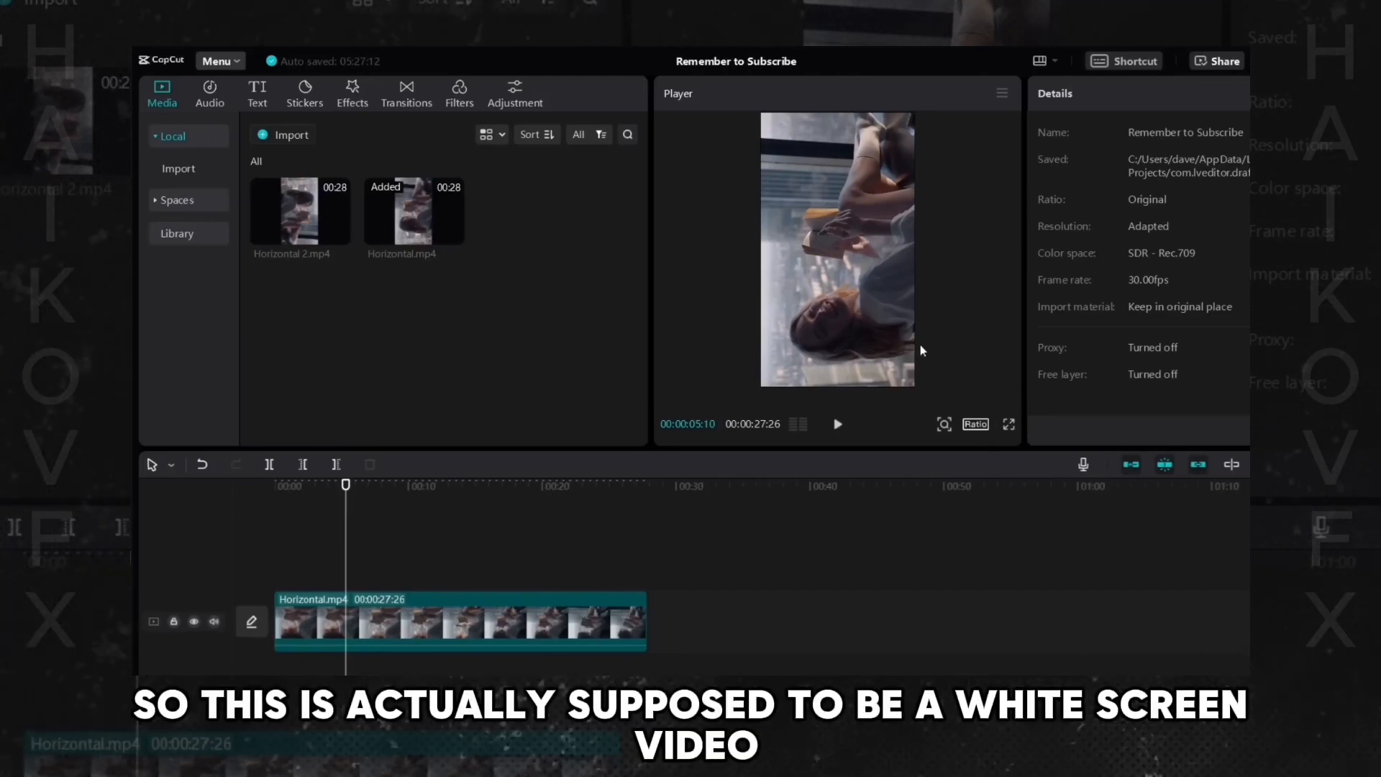
{"action": "left_click", "coordinate": [976, 426]}
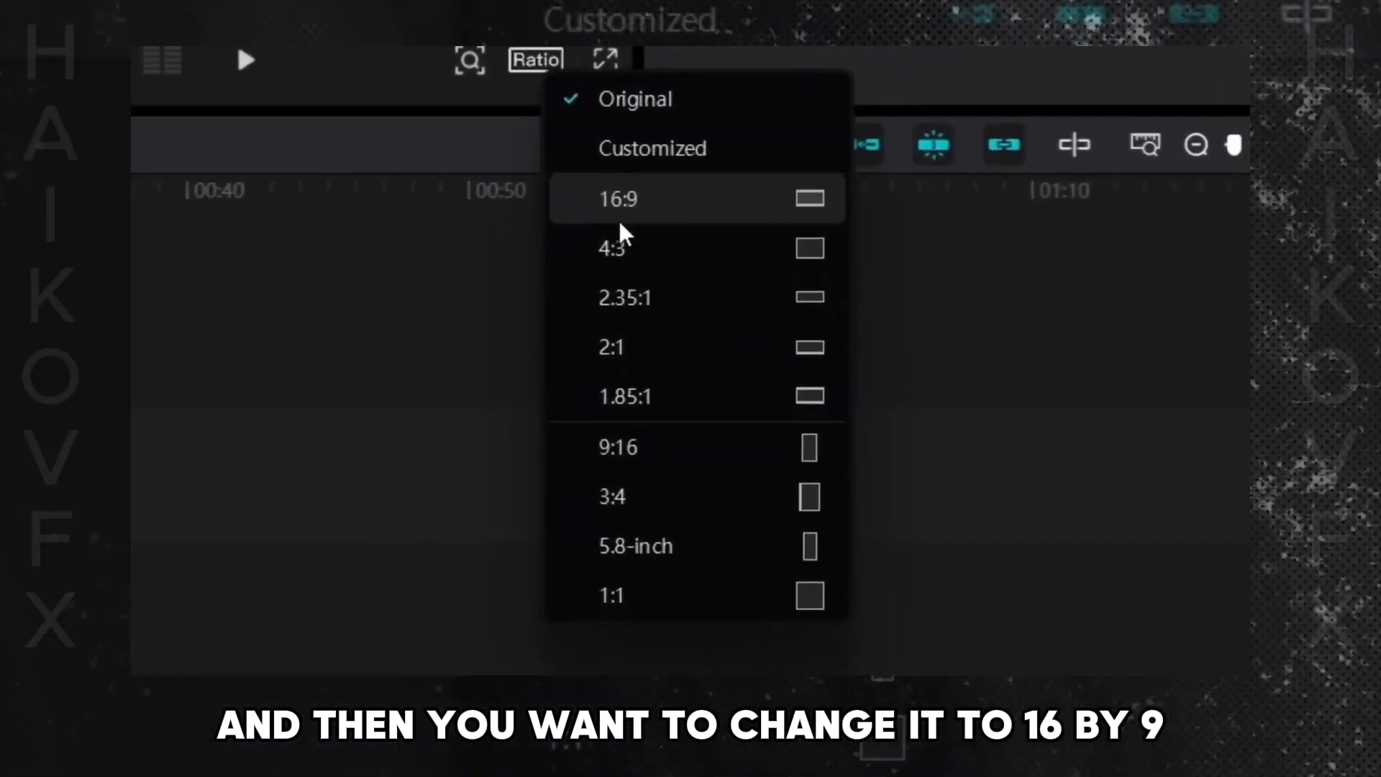
{"action": "left_click", "coordinate": [850, 376]}
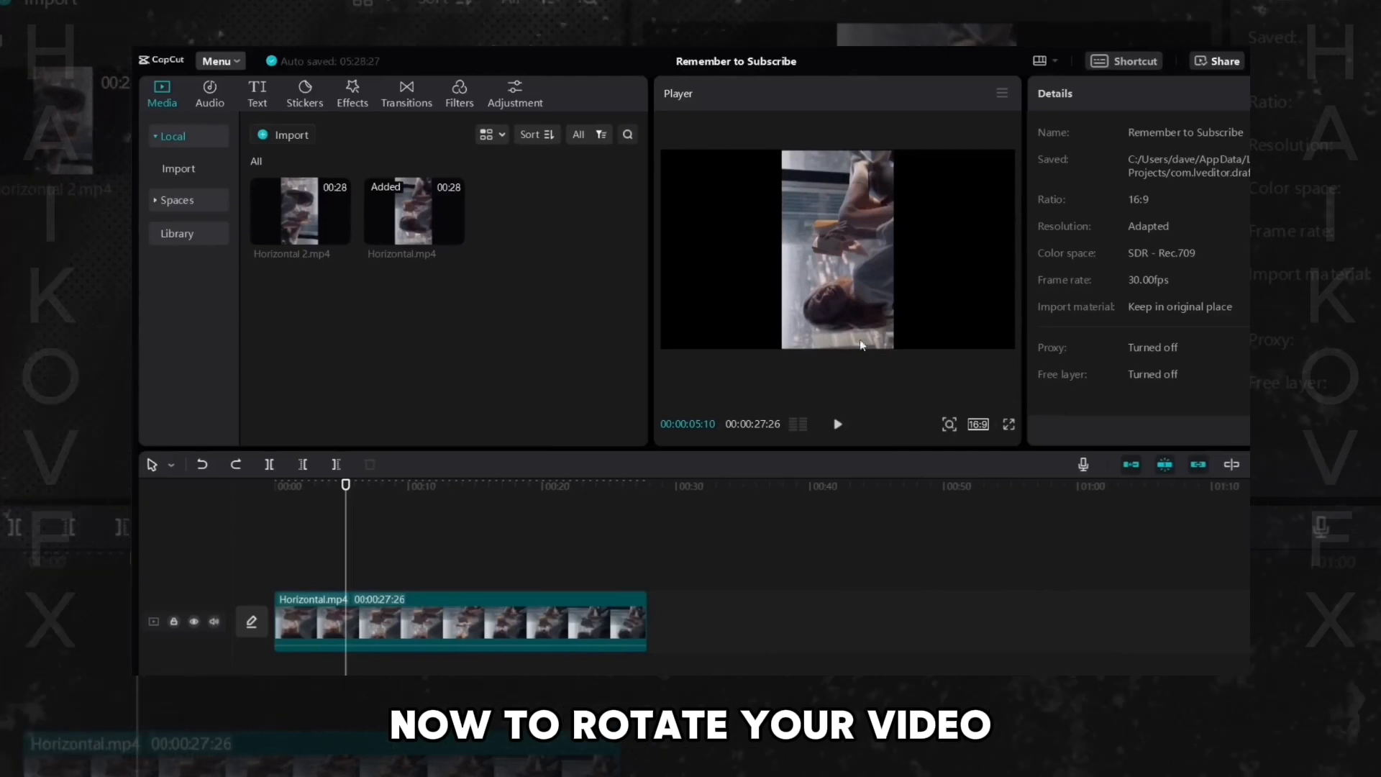
- Rotate the clip to 90° with its rotate handle and enlarge it from a corner to fill the frame
{"action": "left_click", "coordinate": [834, 228]}
{"action": "left_click_drag", "start_coordinate": [837, 365], "coordinate": [874, 389]}
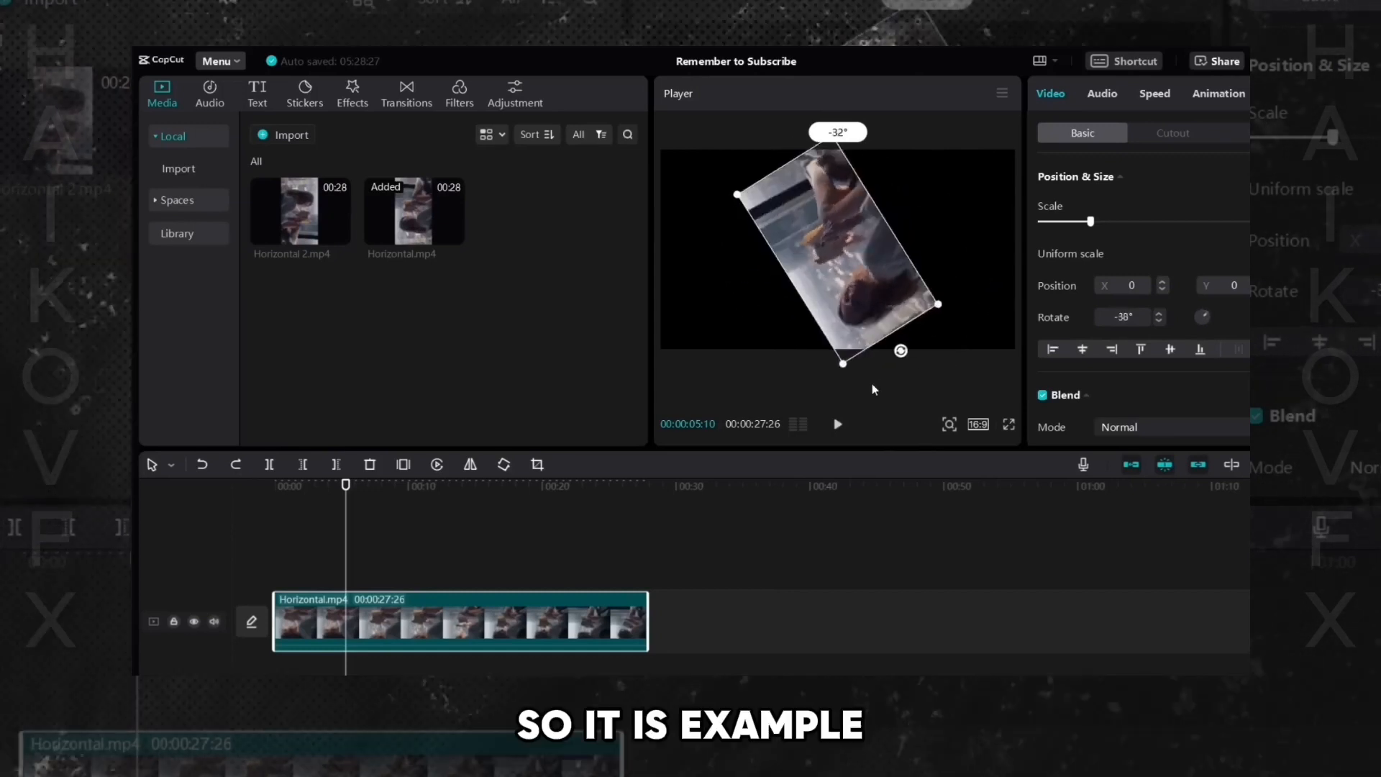
{"action": "left_click_drag", "start_coordinate": [746, 375], "coordinate": [706, 274]}
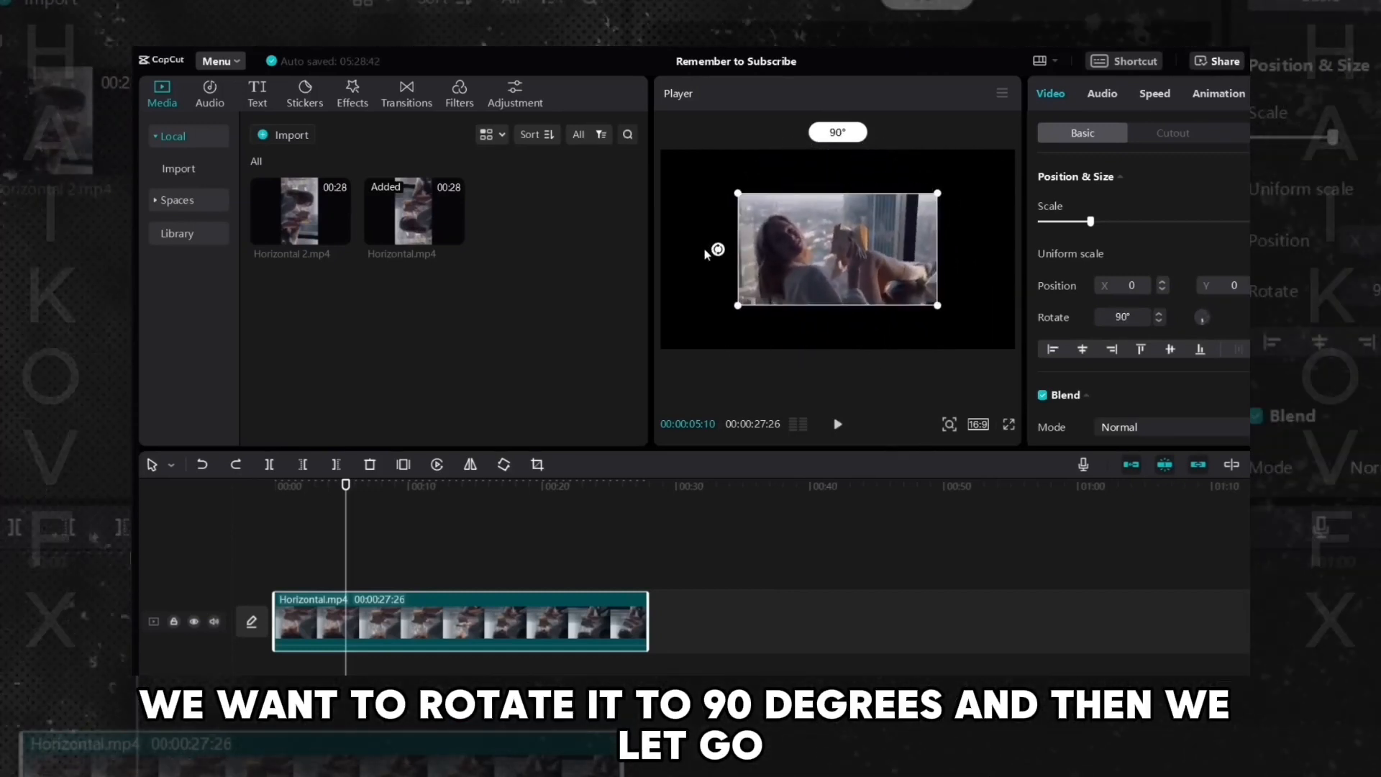
{"action": "left_click_drag", "start_coordinate": [736, 307], "coordinate": [628, 370]}
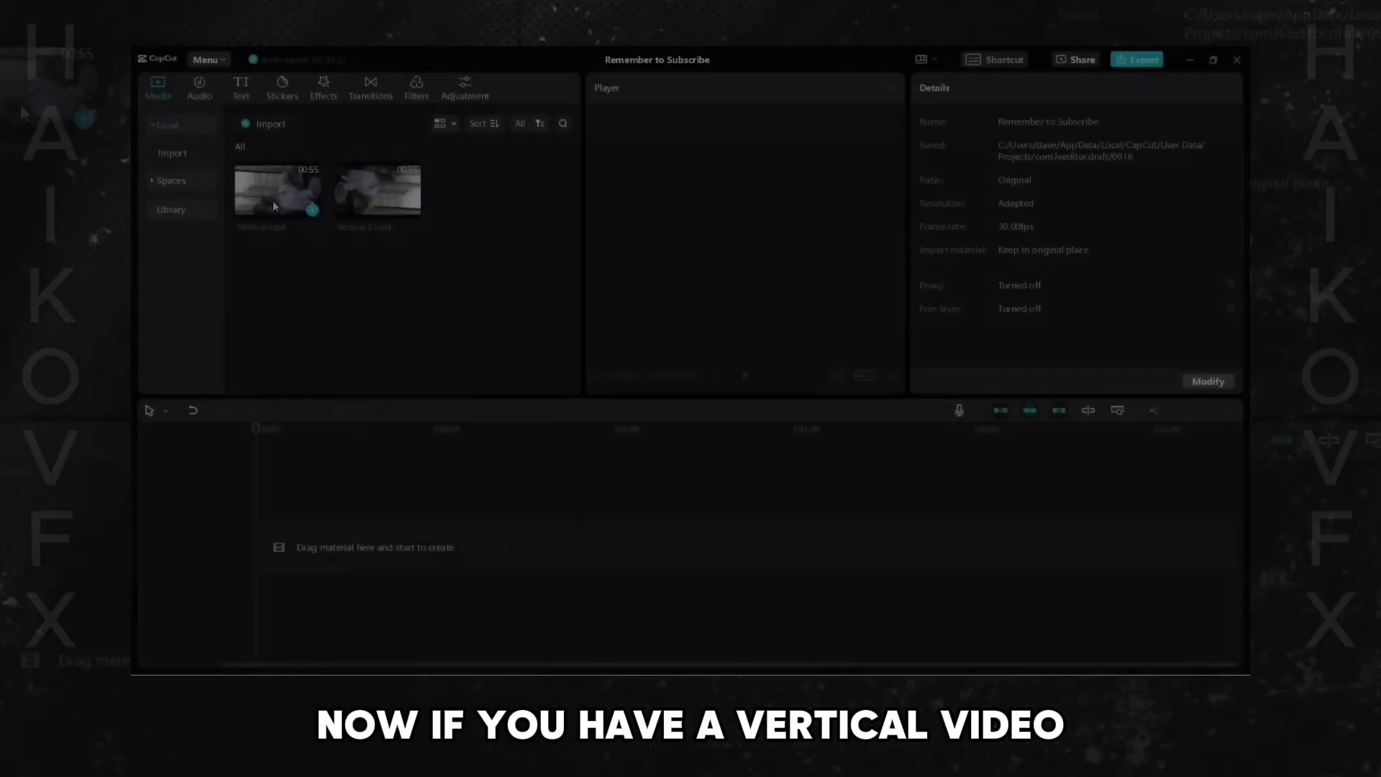
- Set the project aspect ratio to 9:16 for the sideways vertical clip
{"action": "left_click_drag", "start_coordinate": [273, 207], "coordinate": [288, 549]}
{"action": "left_click", "coordinate": [248, 491]}
{"action": "key", "text": "space"}
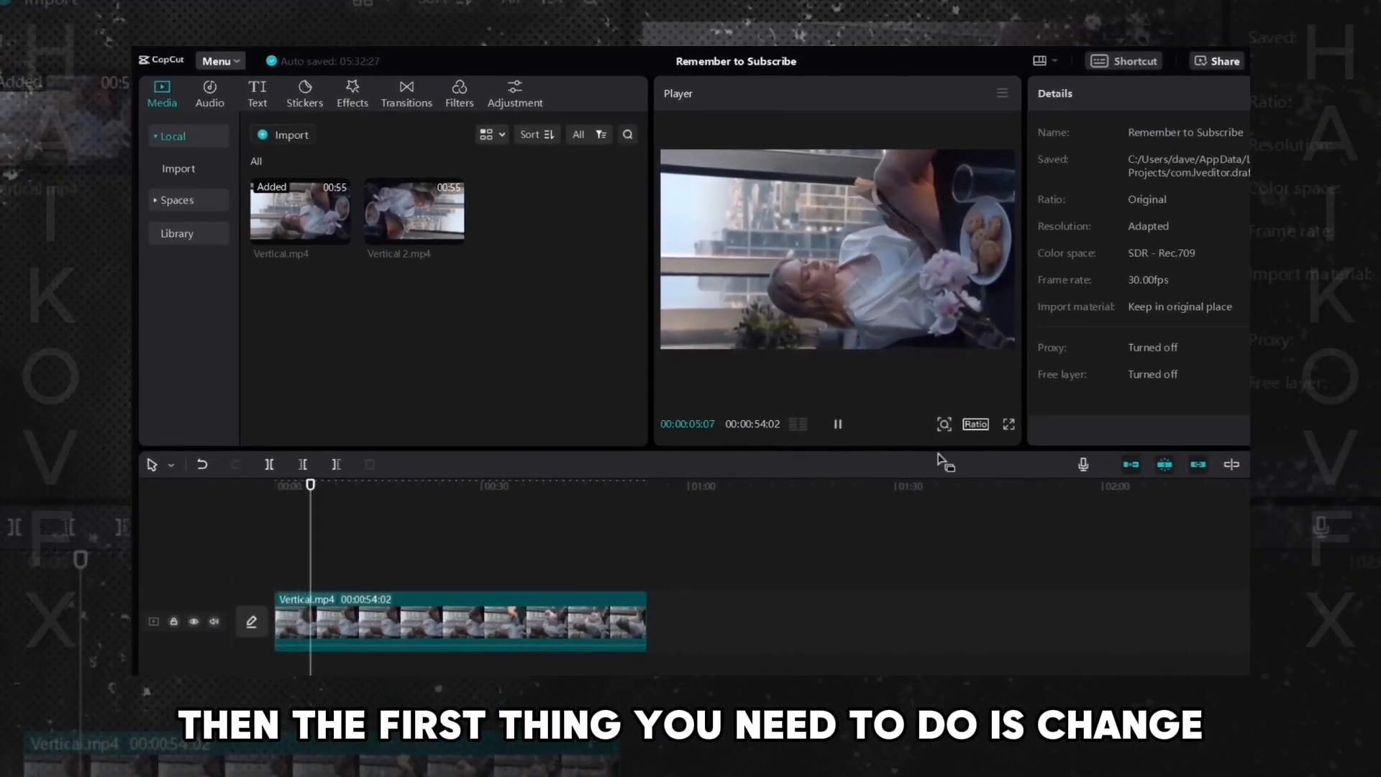
{"action": "key", "text": "space"}
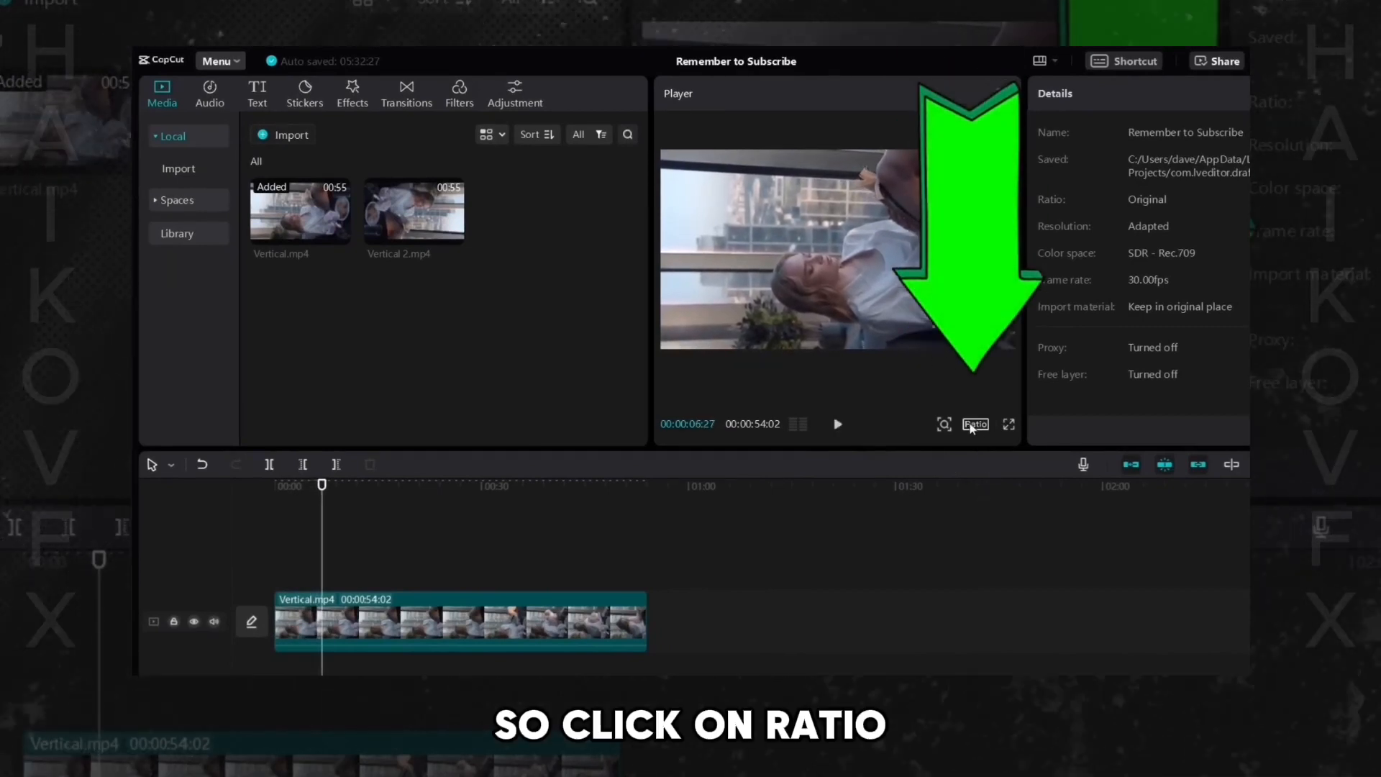
{"action": "left_click", "coordinate": [975, 425]}
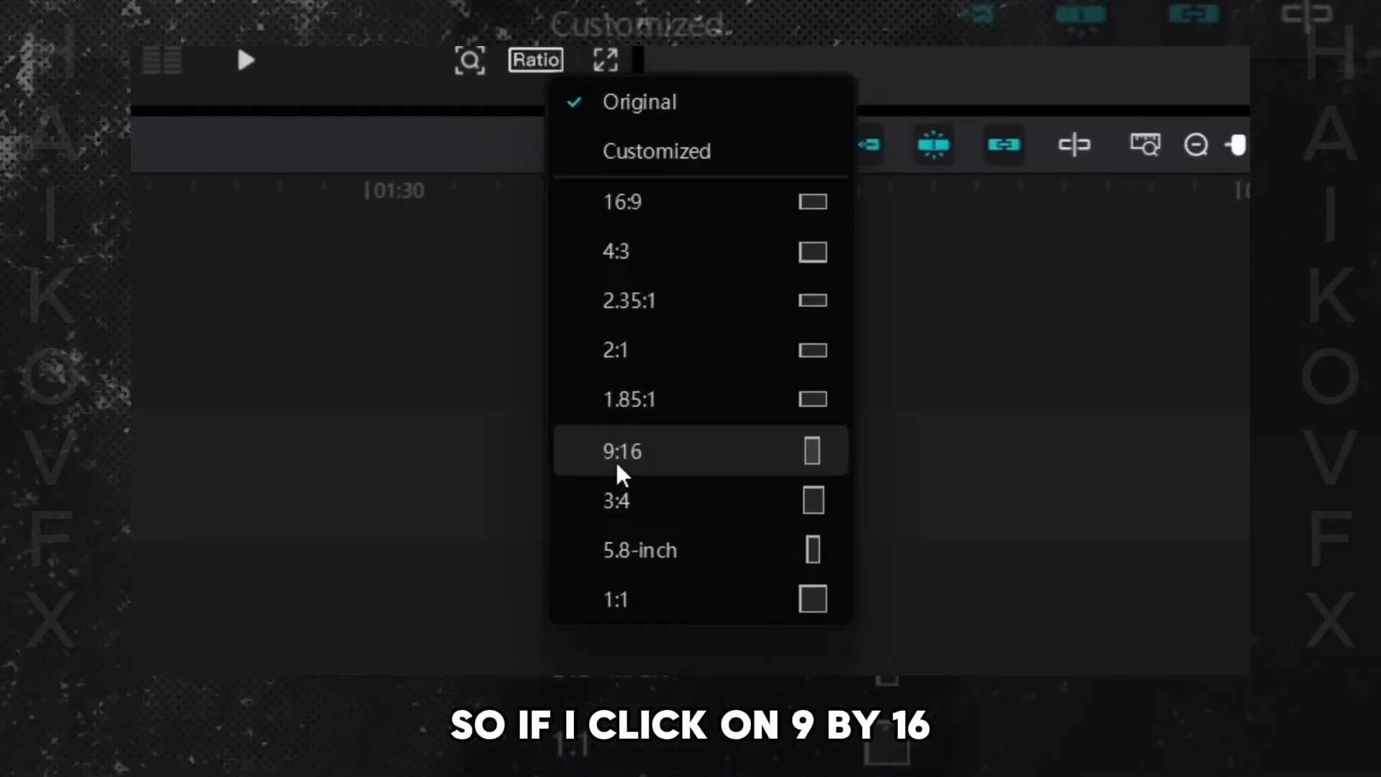
{"action": "left_click", "coordinate": [617, 460]}
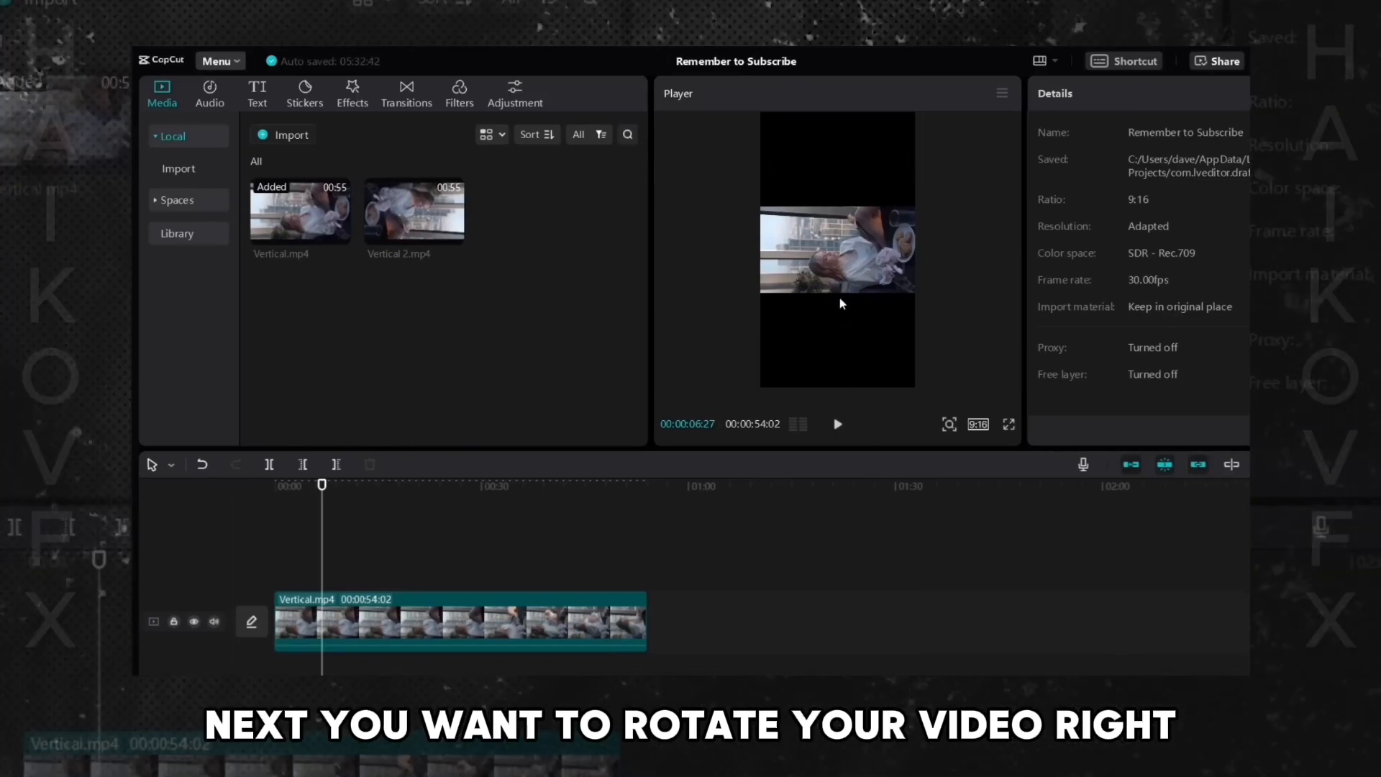
- Rotate the vertical clip upright inside the 9:16 frame
{"action": "left_click", "coordinate": [825, 257]}
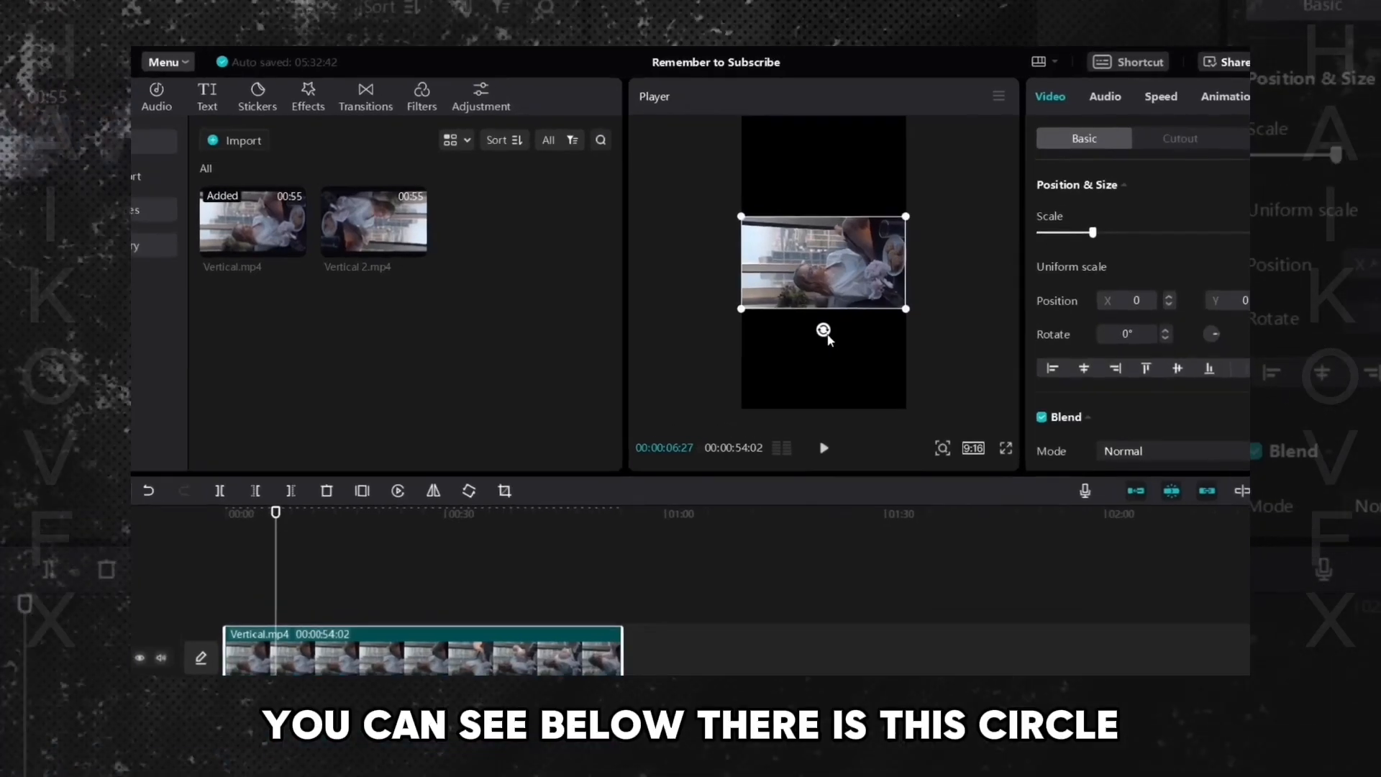
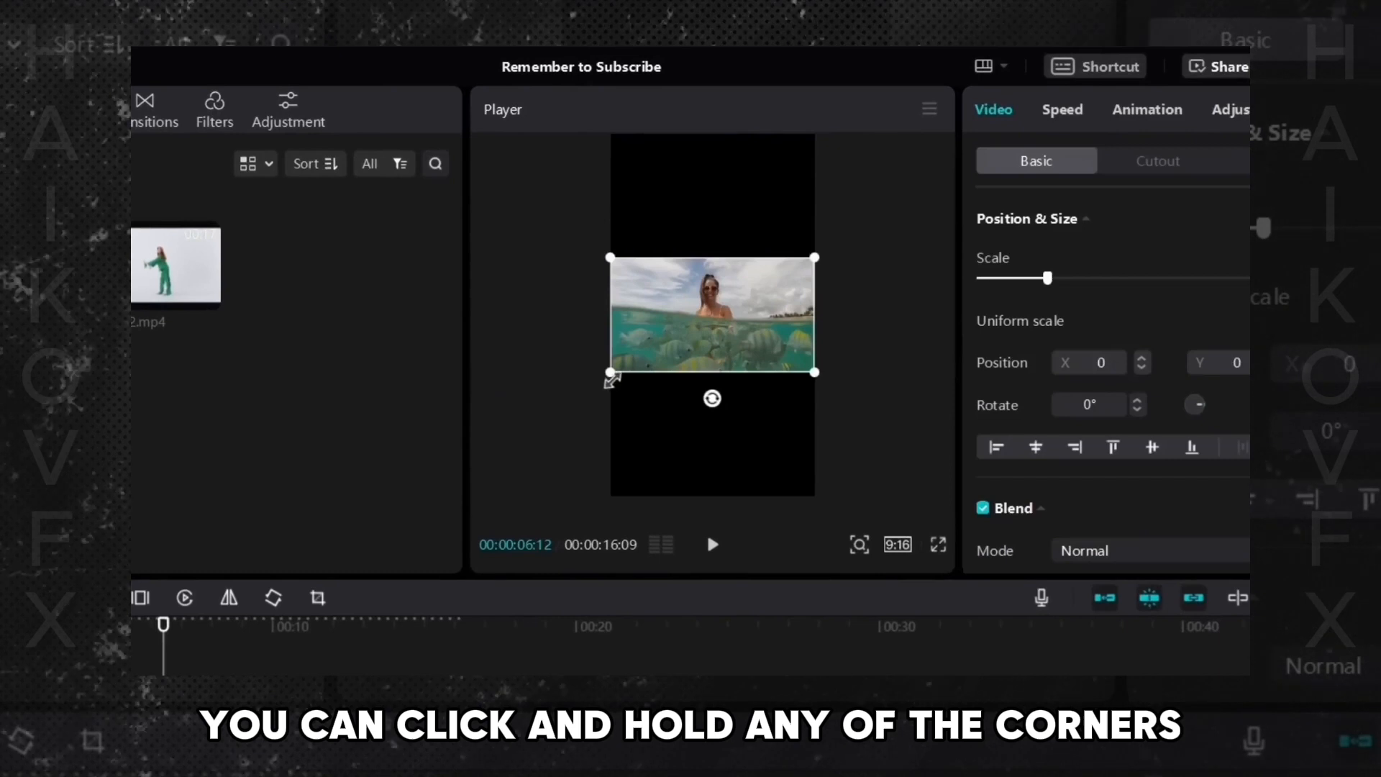
- Enlarge the underwater clip by its corner so it fills the vertical 9:16 frame
{"action": "left_click_drag", "start_coordinate": [611, 372], "coordinate": [321, 604]}
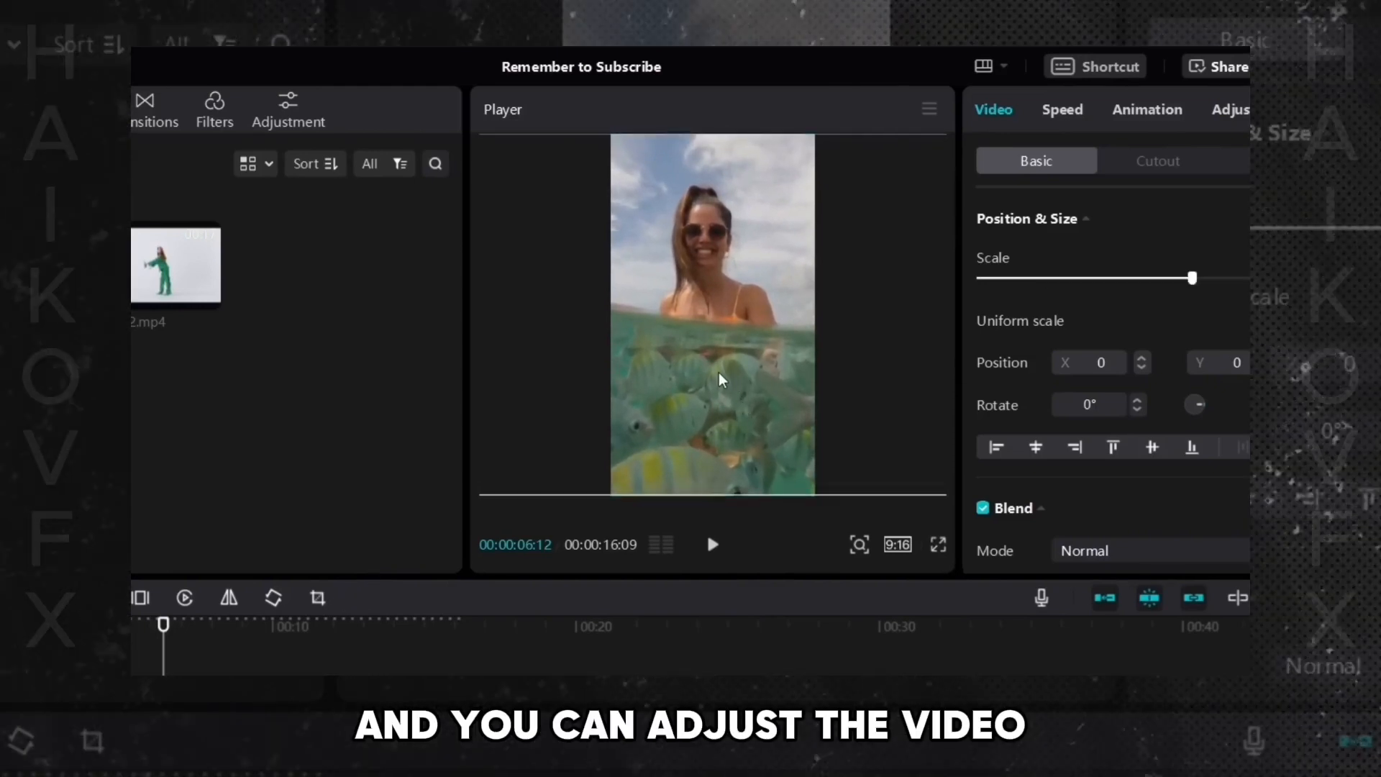
{"action": "mouse_move", "coordinate": [721, 379]}
{"action": "left_mouse_down"}
{"action": "mouse_move", "coordinate": [851, 376]}
{"action": "mouse_move", "coordinate": [571, 386]}
{"action": "mouse_move", "coordinate": [723, 382]}
{"action": "left_mouse_up"}
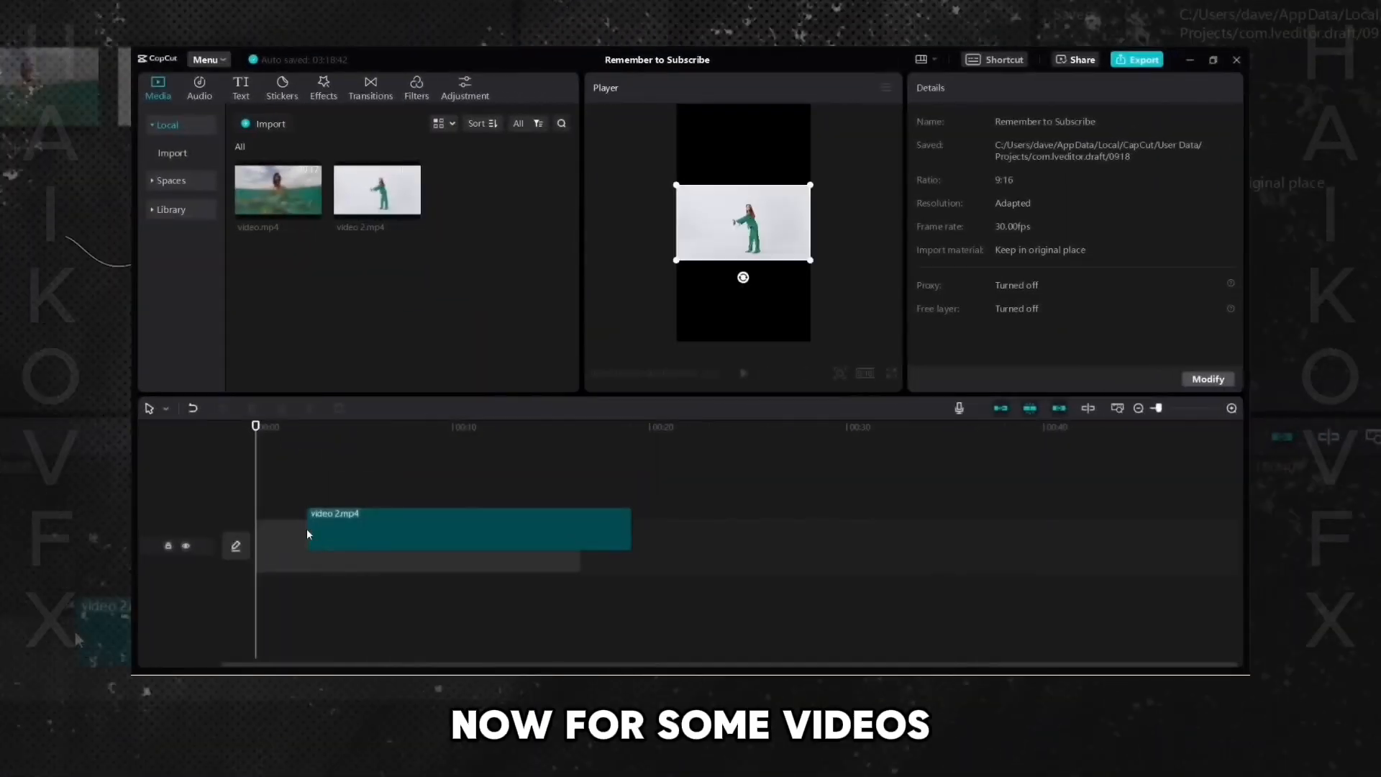
- Scale up the dancer clip to about 315% so it fills the vertical frame
{"action": "left_click_drag", "start_coordinate": [306, 528], "coordinate": [309, 532]}
{"action": "left_click_drag", "start_coordinate": [653, 296], "coordinate": [518, 425]}
{"action": "mouse_move", "coordinate": [782, 287]}
{"action": "left_mouse_down"}
{"action": "mouse_move", "coordinate": [766, 287]}
{"action": "mouse_move", "coordinate": [777, 284]}
{"action": "left_mouse_up"}
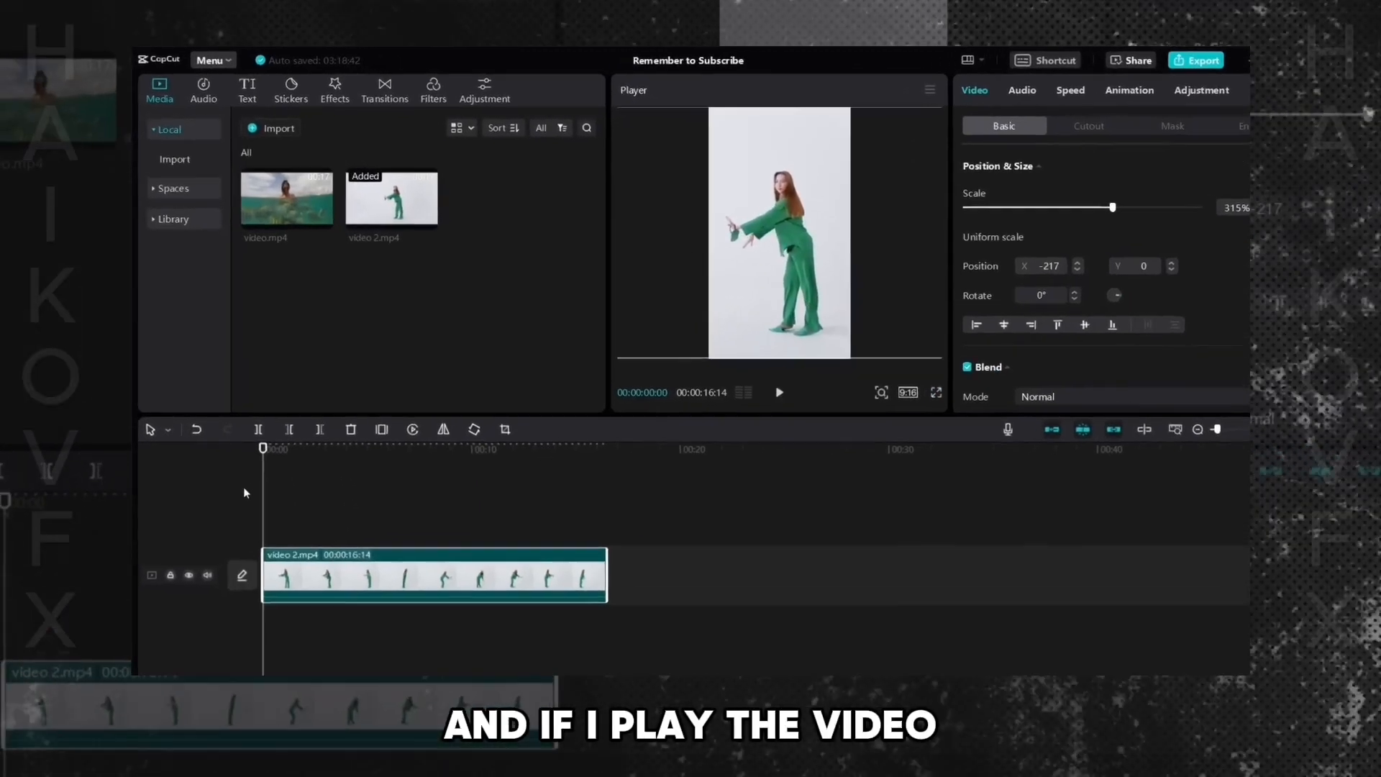
- Play back the dancer clip to check where she leaves the frame
{"action": "left_click", "coordinate": [244, 468]}
{"action": "key", "text": "space"}
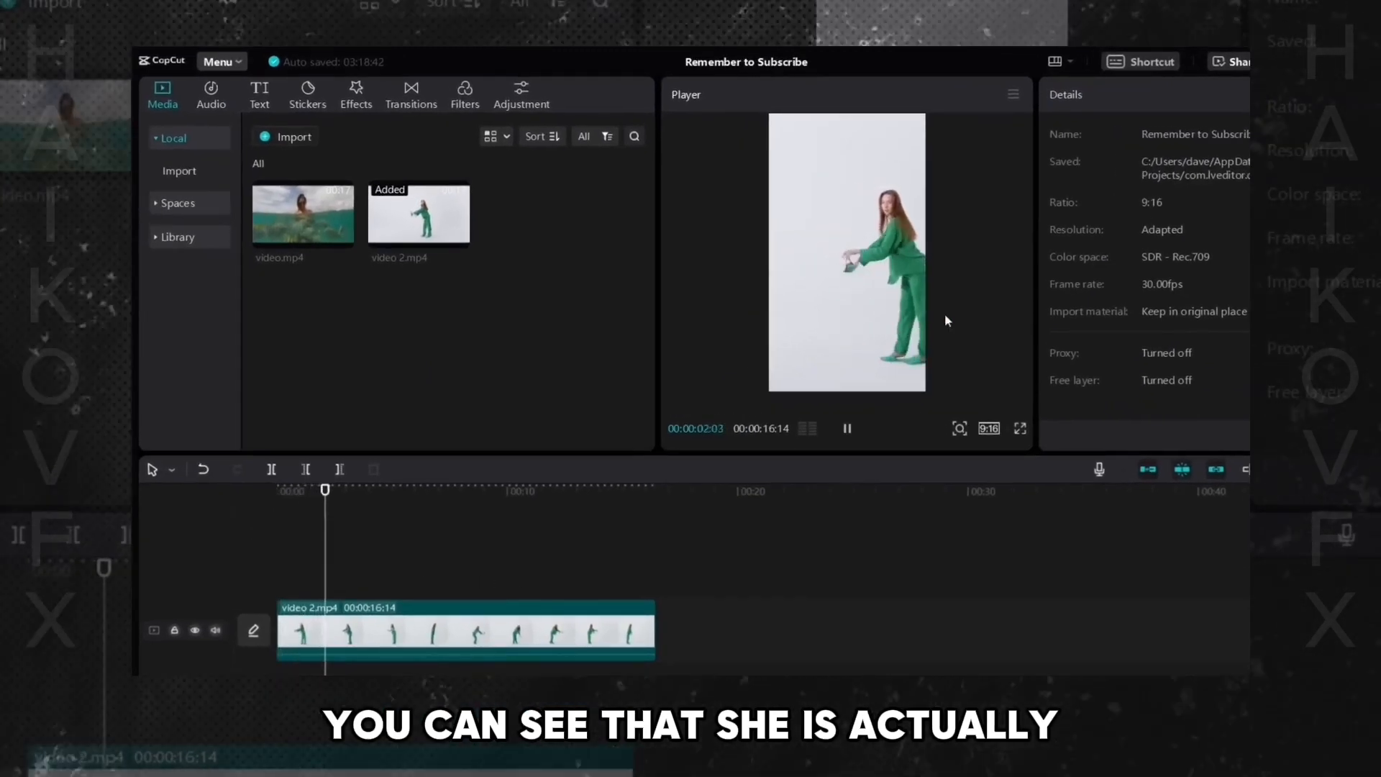
{"action": "left_click", "coordinate": [532, 523]}
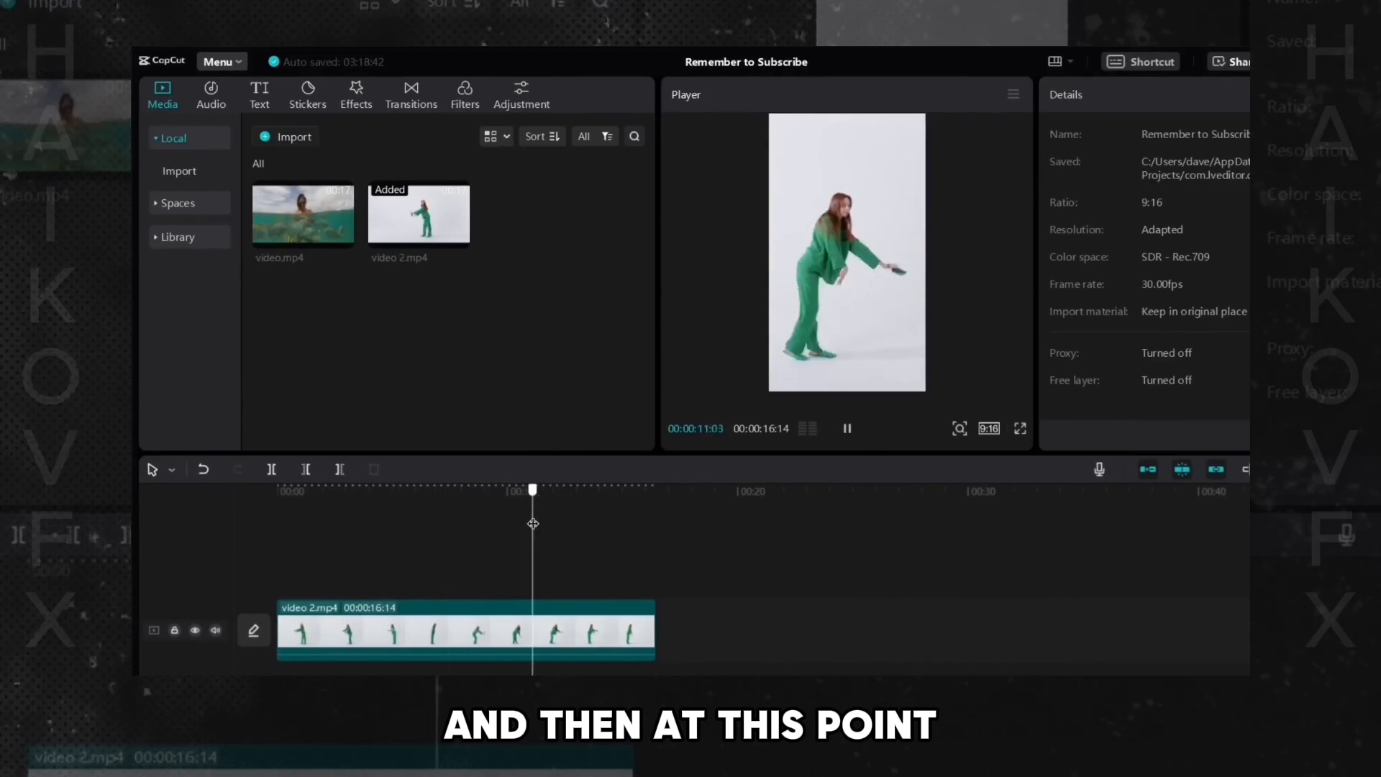
{"action": "key", "text": "space"}
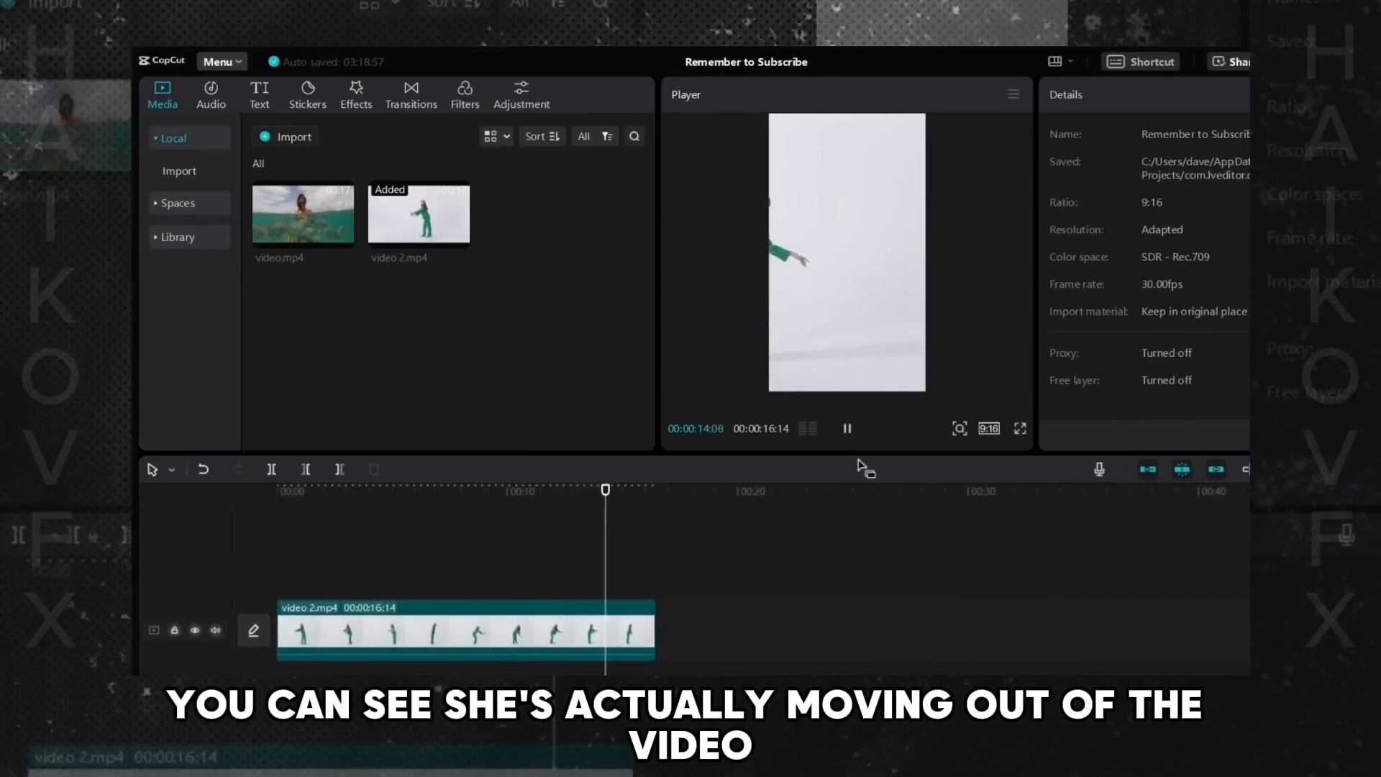
{"action": "left_click", "coordinate": [845, 429]}
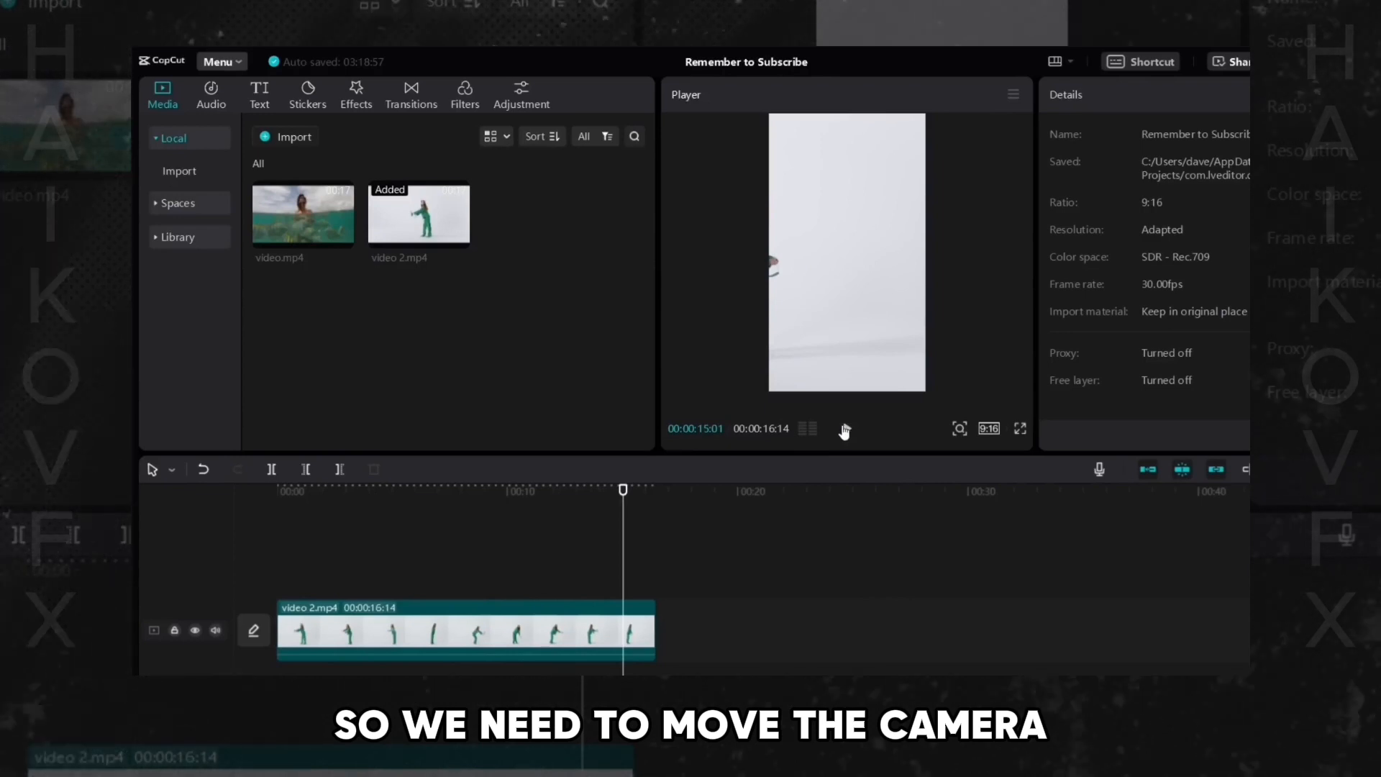
{"action": "left_click_drag", "start_coordinate": [591, 524], "coordinate": [548, 531]}
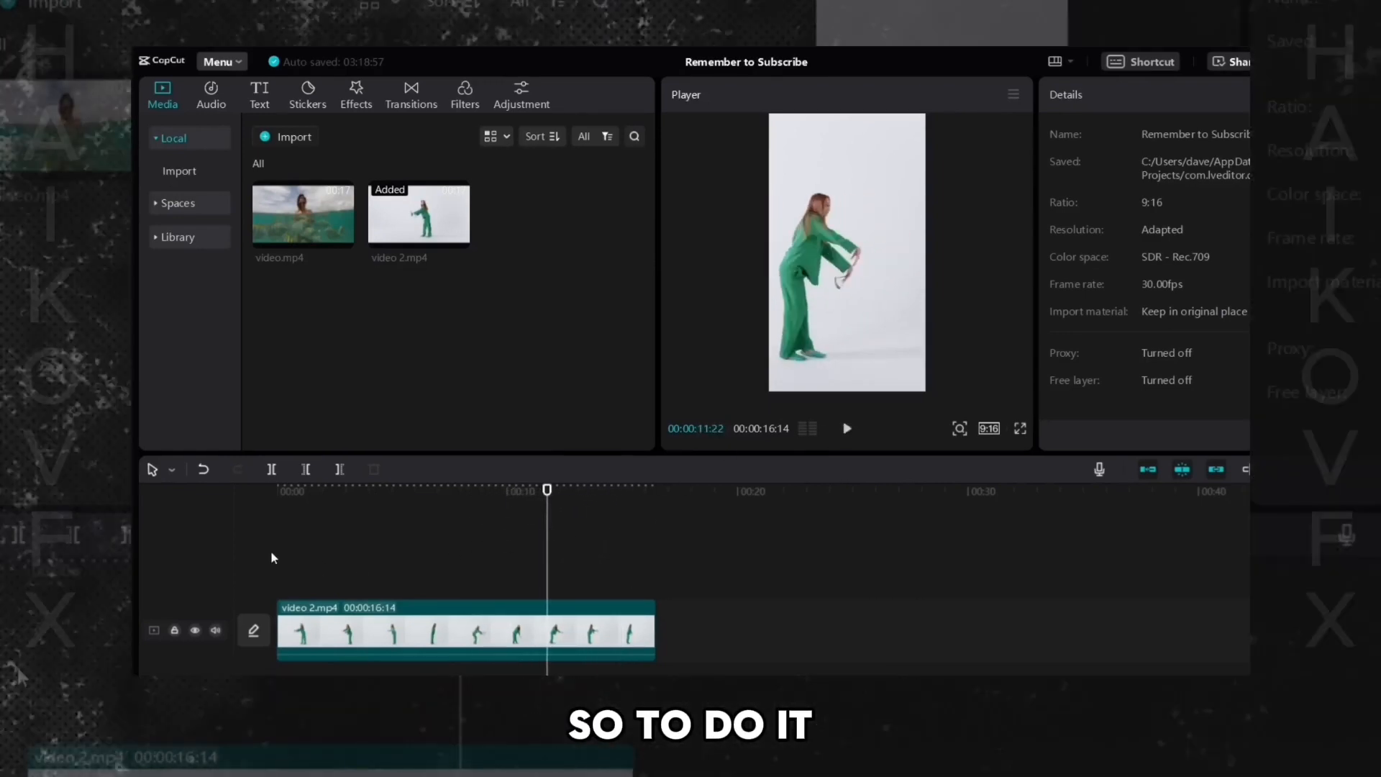
- Return to the clip's start, select it, and add a Position & Size keyframe there
{"action": "left_click_drag", "start_coordinate": [548, 493], "coordinate": [276, 493]}
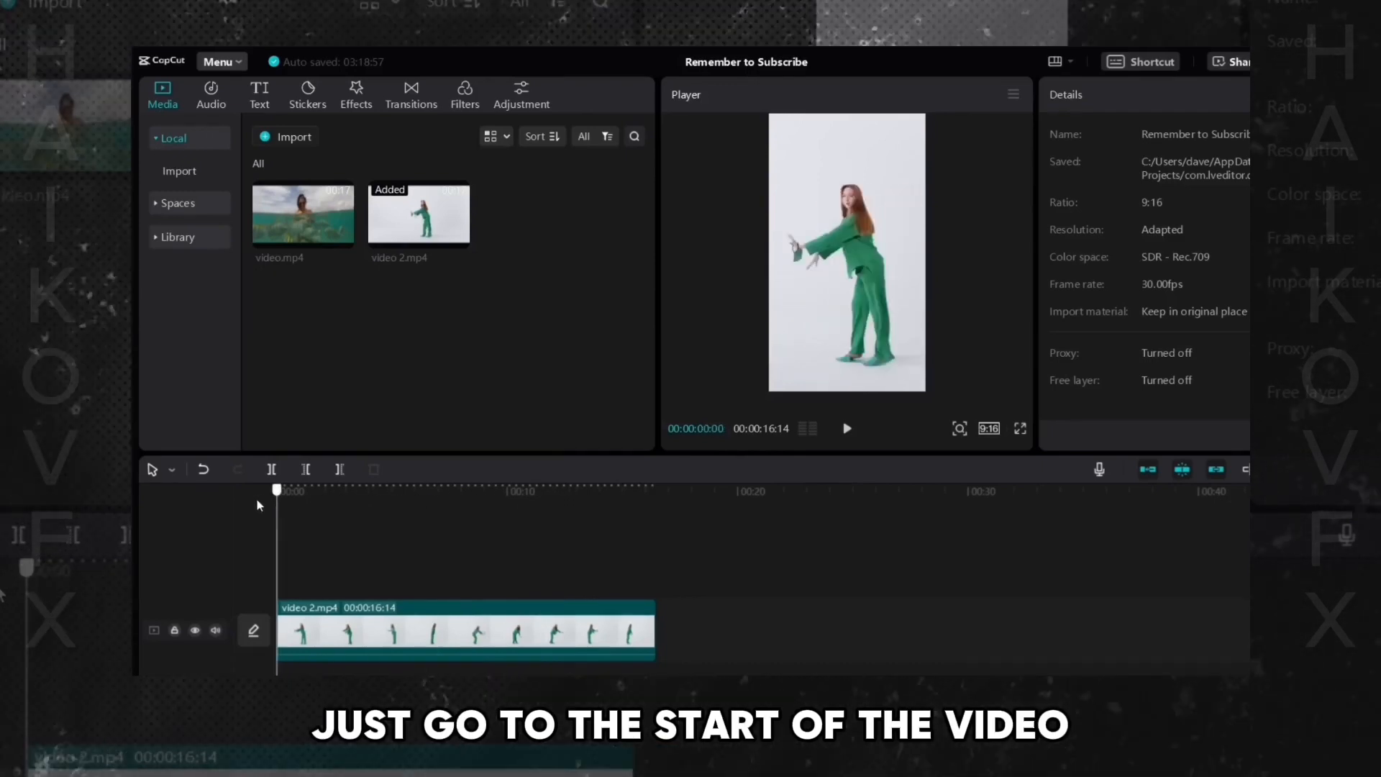
{"action": "left_click", "coordinate": [322, 638]}
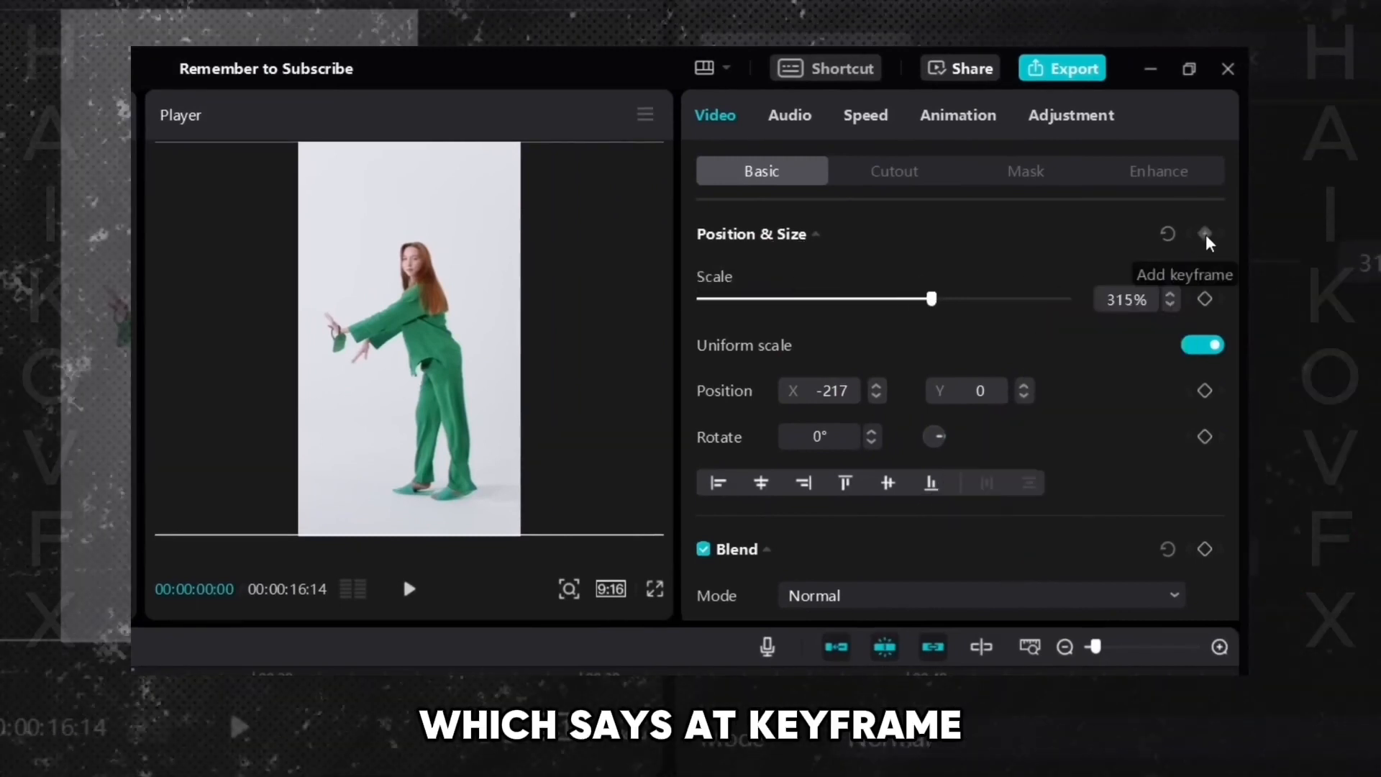
{"action": "left_click", "coordinate": [1206, 234]}
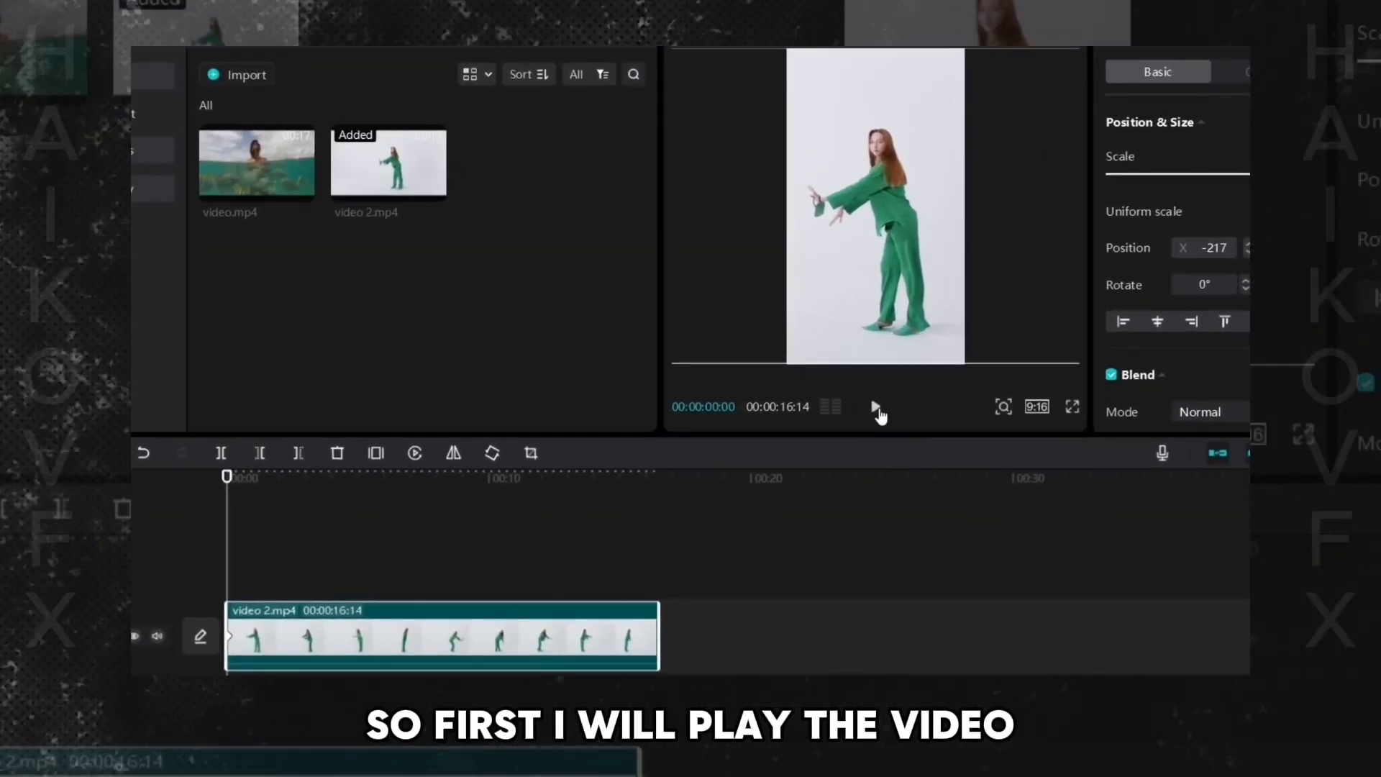
- Play to about 00:00:01:18 and drag the dancer toward the centre, setting X to about -646
{"action": "left_click", "coordinate": [875, 409]}
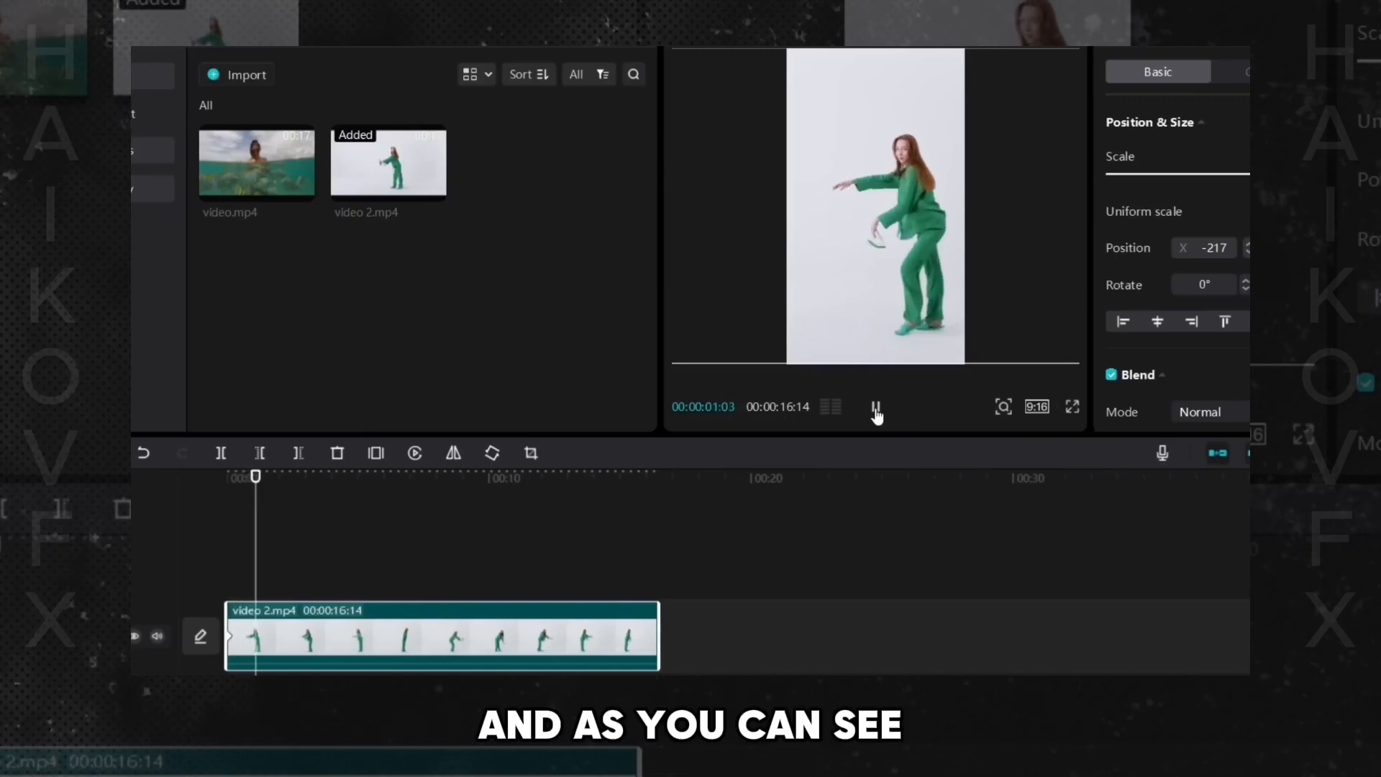
{"action": "left_click", "coordinate": [876, 409]}
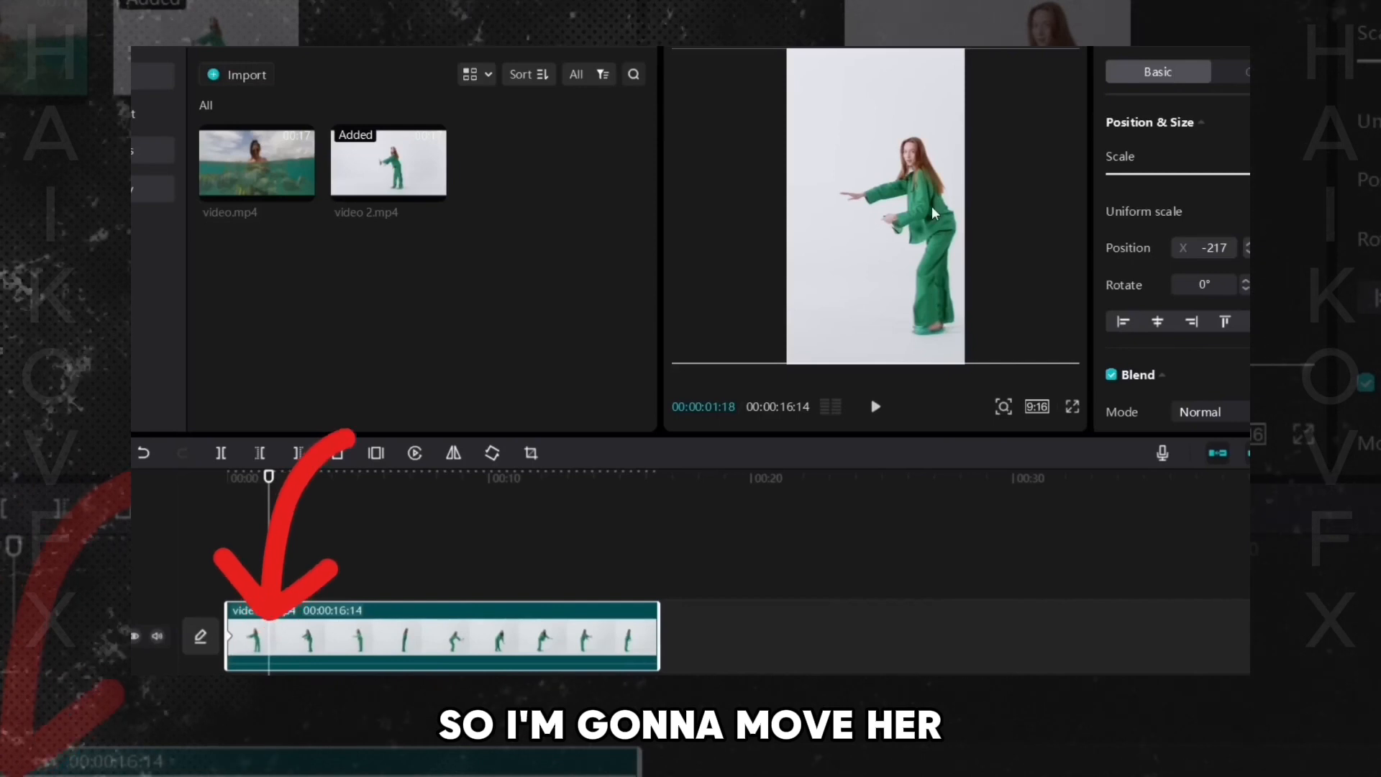
{"action": "left_click_drag", "start_coordinate": [915, 212], "coordinate": [902, 212]}
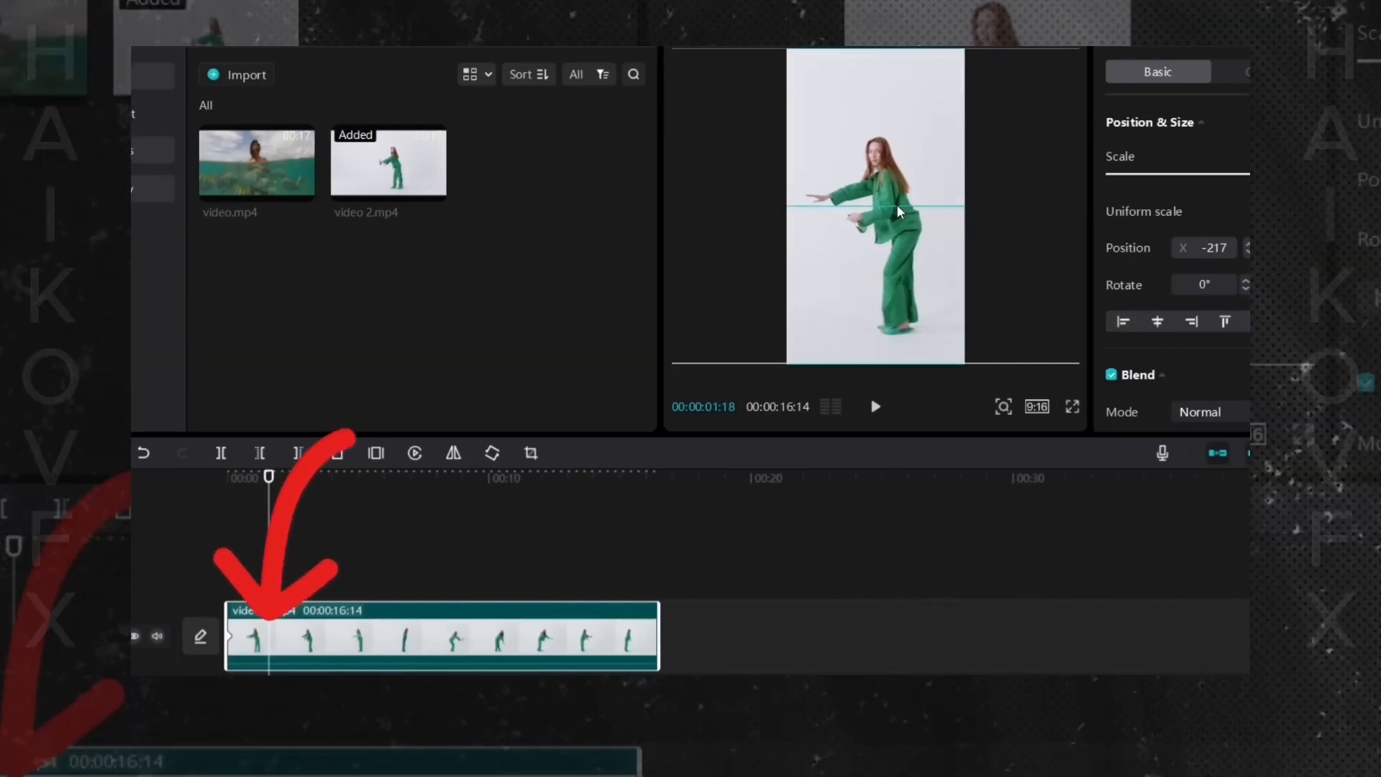
{"action": "left_click_drag", "start_coordinate": [897, 207], "coordinate": [898, 207]}
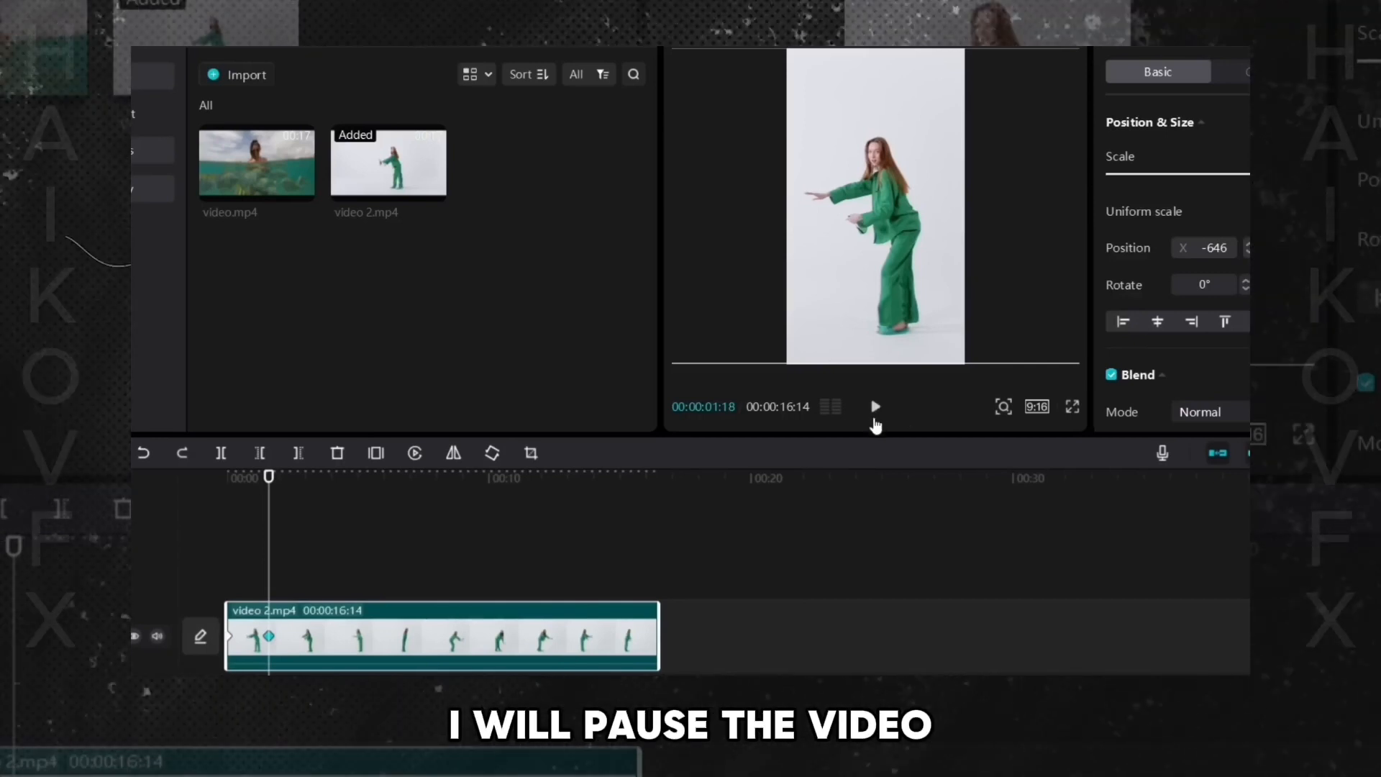
- Keyframe the dancer back to centre at 00:00:02:20 (X about -886) and 00:00:05:05 (X about -763)
{"action": "left_click", "coordinate": [875, 408]}
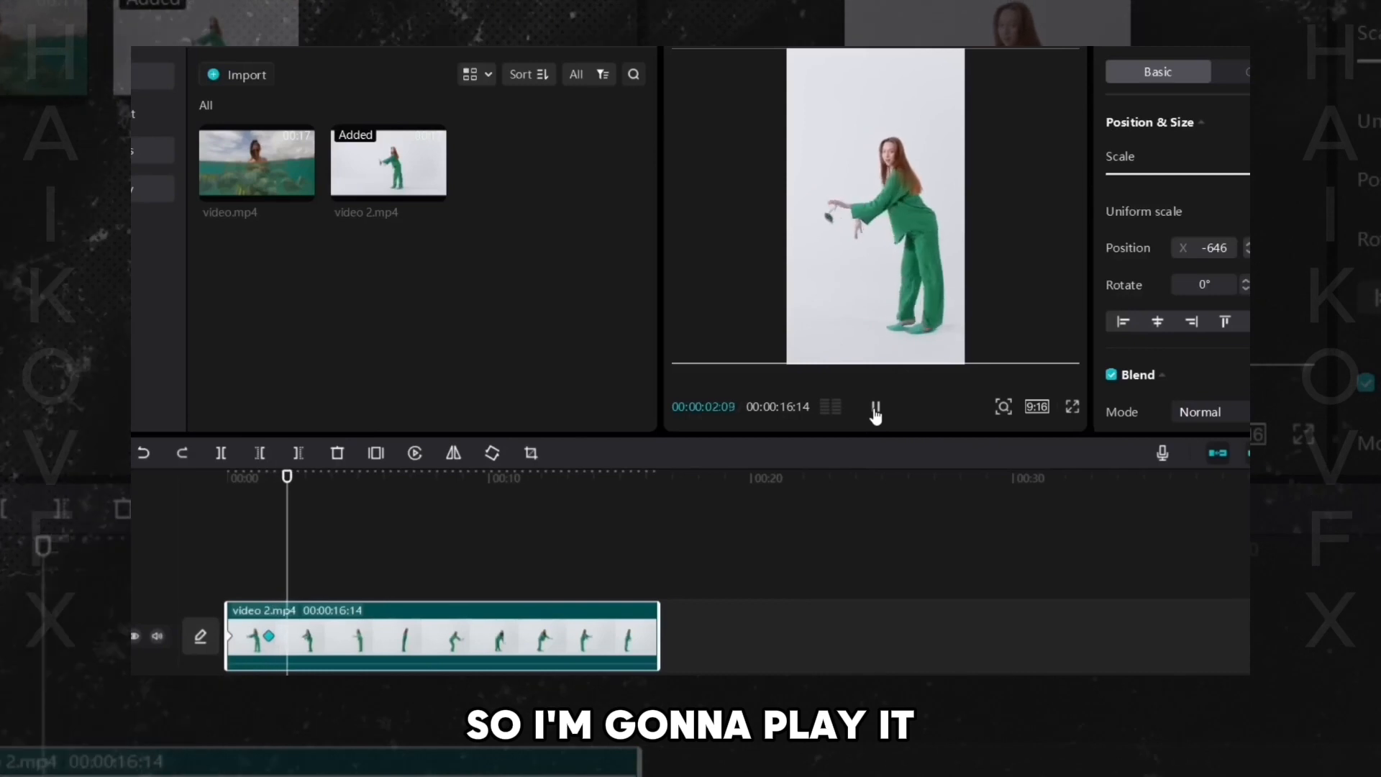
{"action": "left_click", "coordinate": [876, 408]}
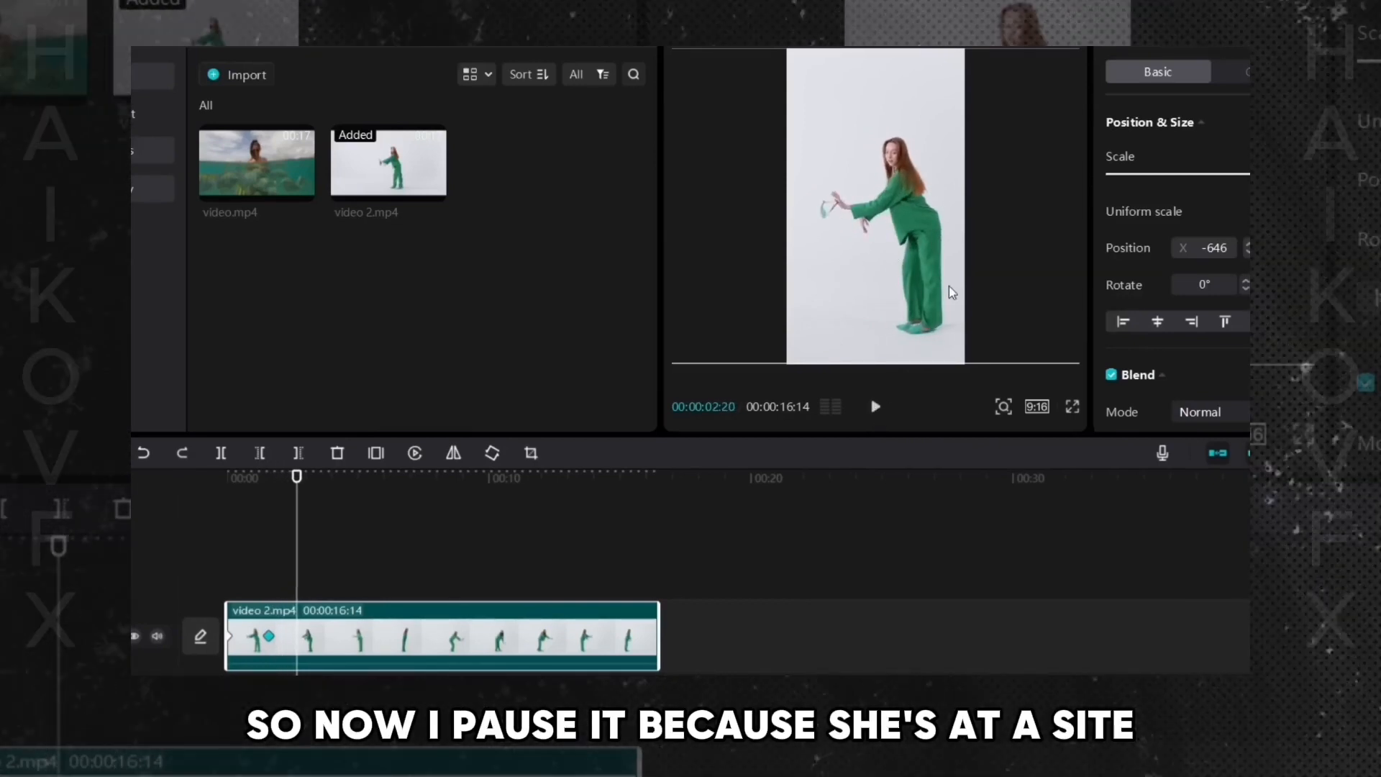
{"action": "left_click_drag", "start_coordinate": [916, 240], "coordinate": [897, 238]}
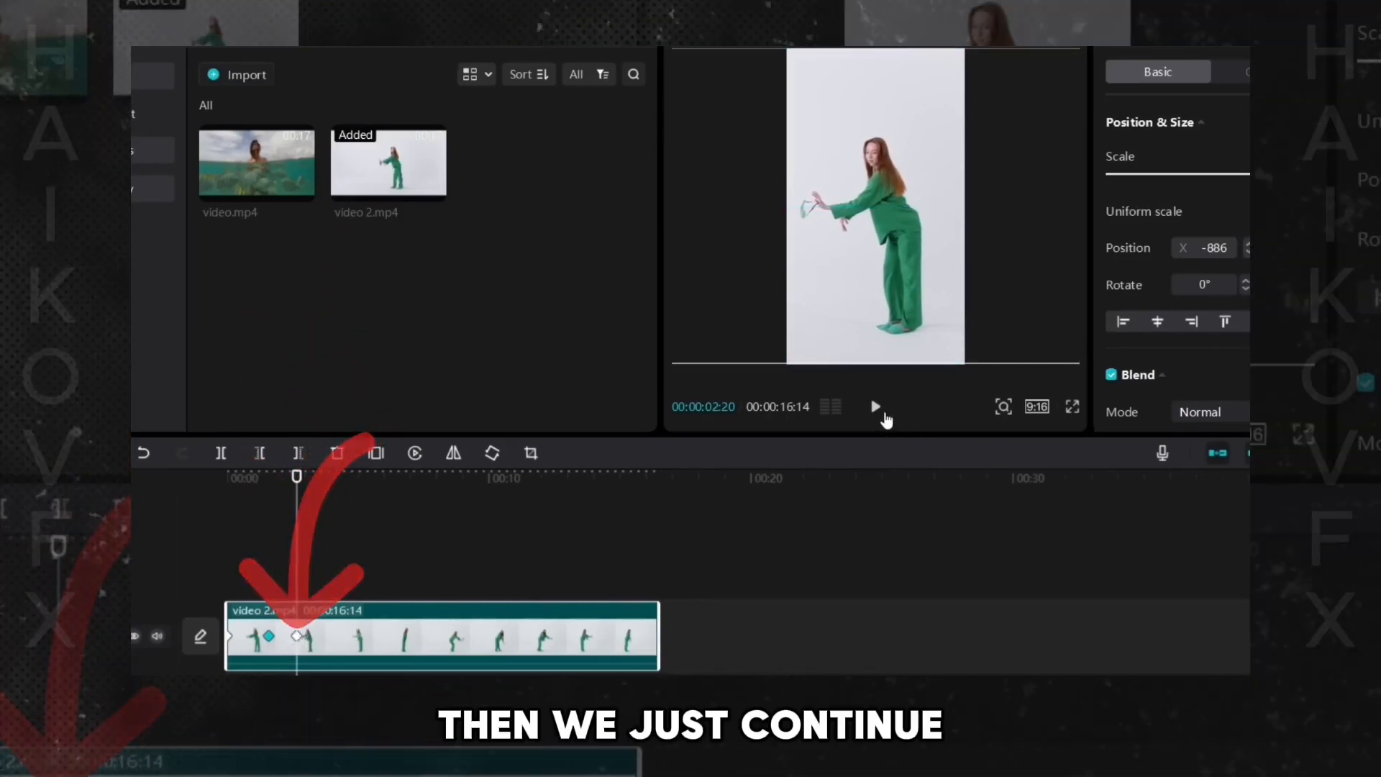
{"action": "left_click", "coordinate": [876, 408]}
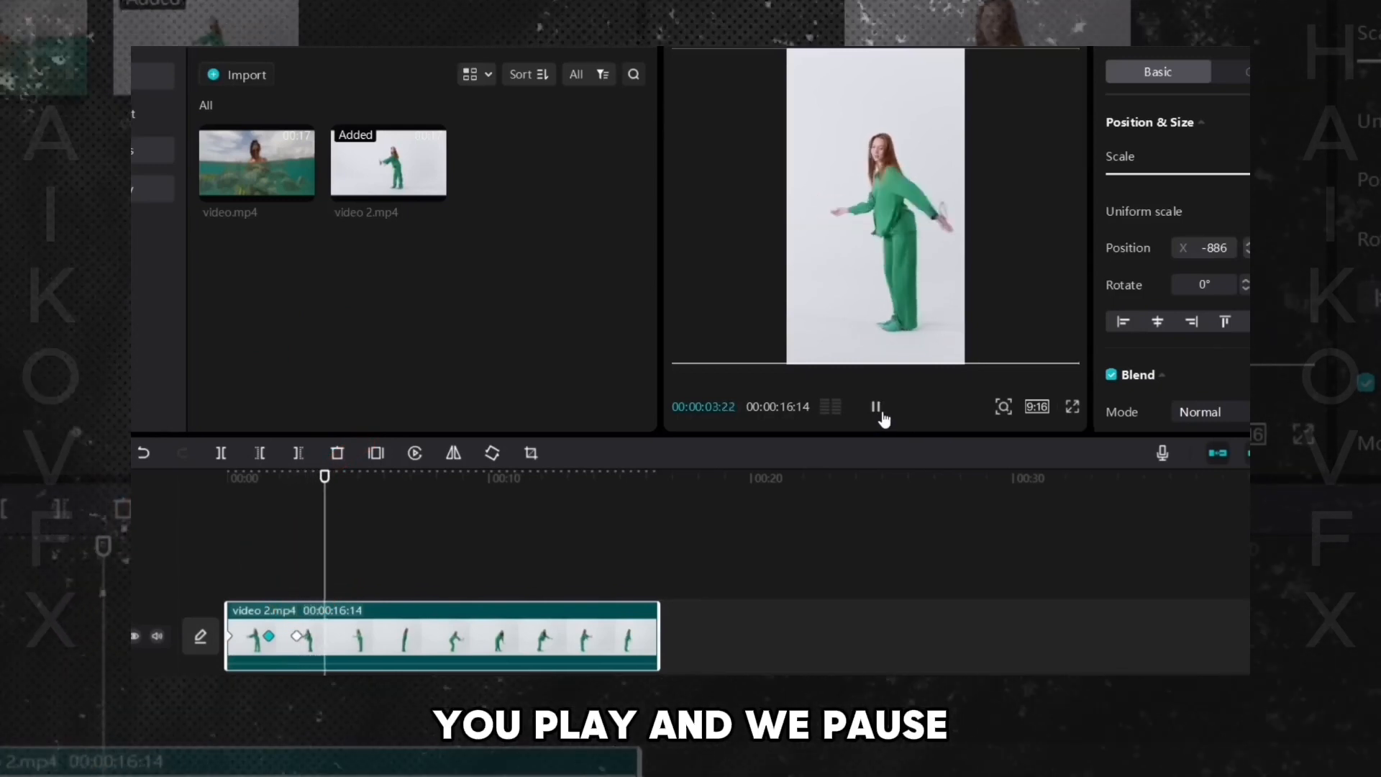
{"action": "left_click", "coordinate": [882, 414]}
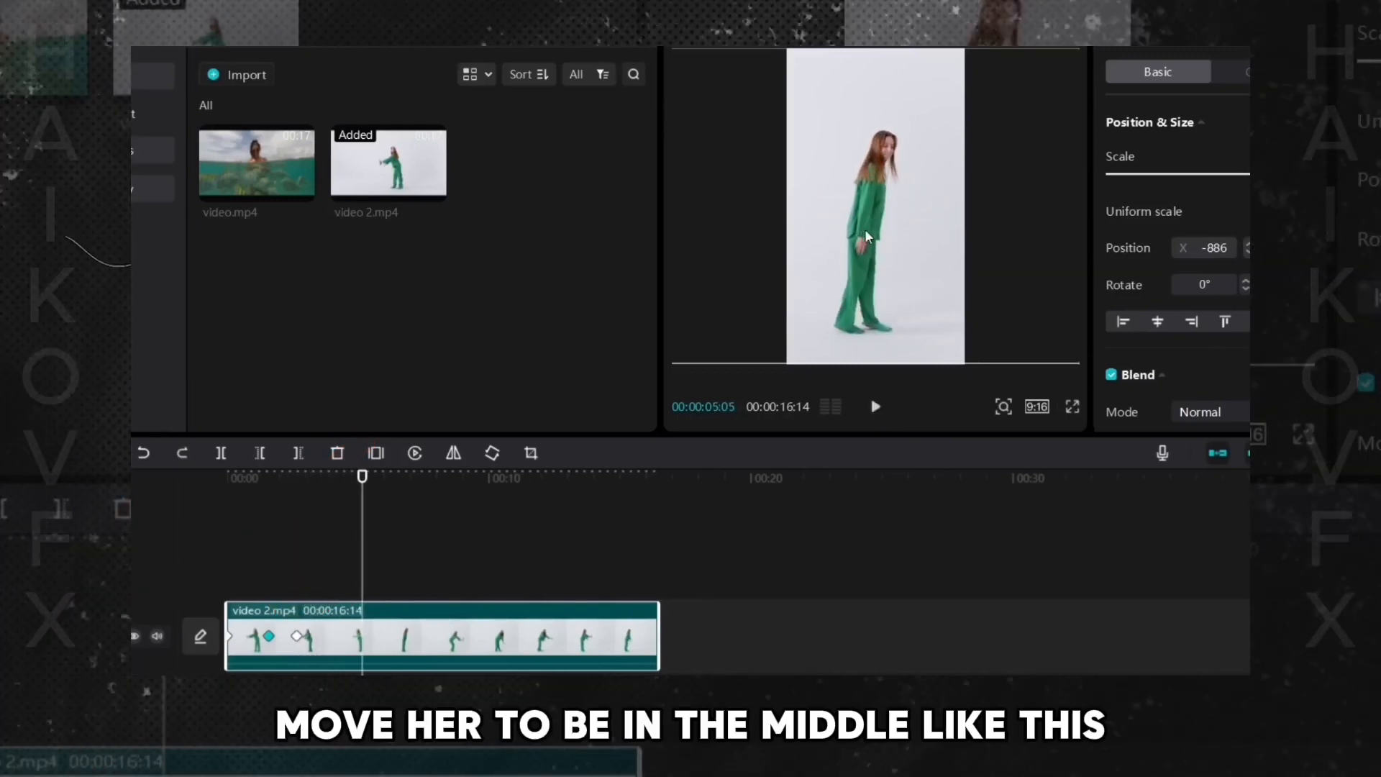
{"action": "left_click_drag", "start_coordinate": [862, 239], "coordinate": [874, 240]}
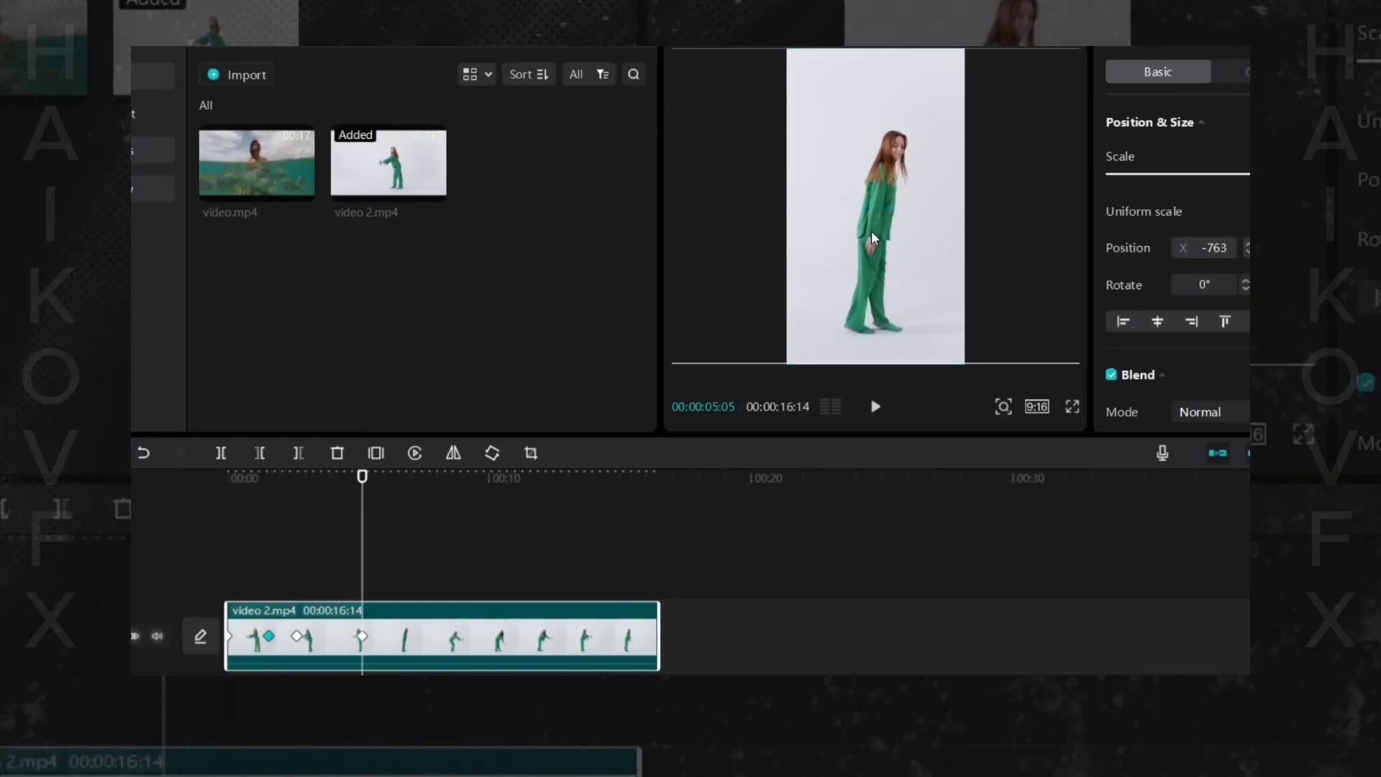
- Recentre the dancer at 00:00:10:24 (X about -129) and 00:00:12:13 (X about 452)
{"action": "left_click", "coordinate": [875, 407]}
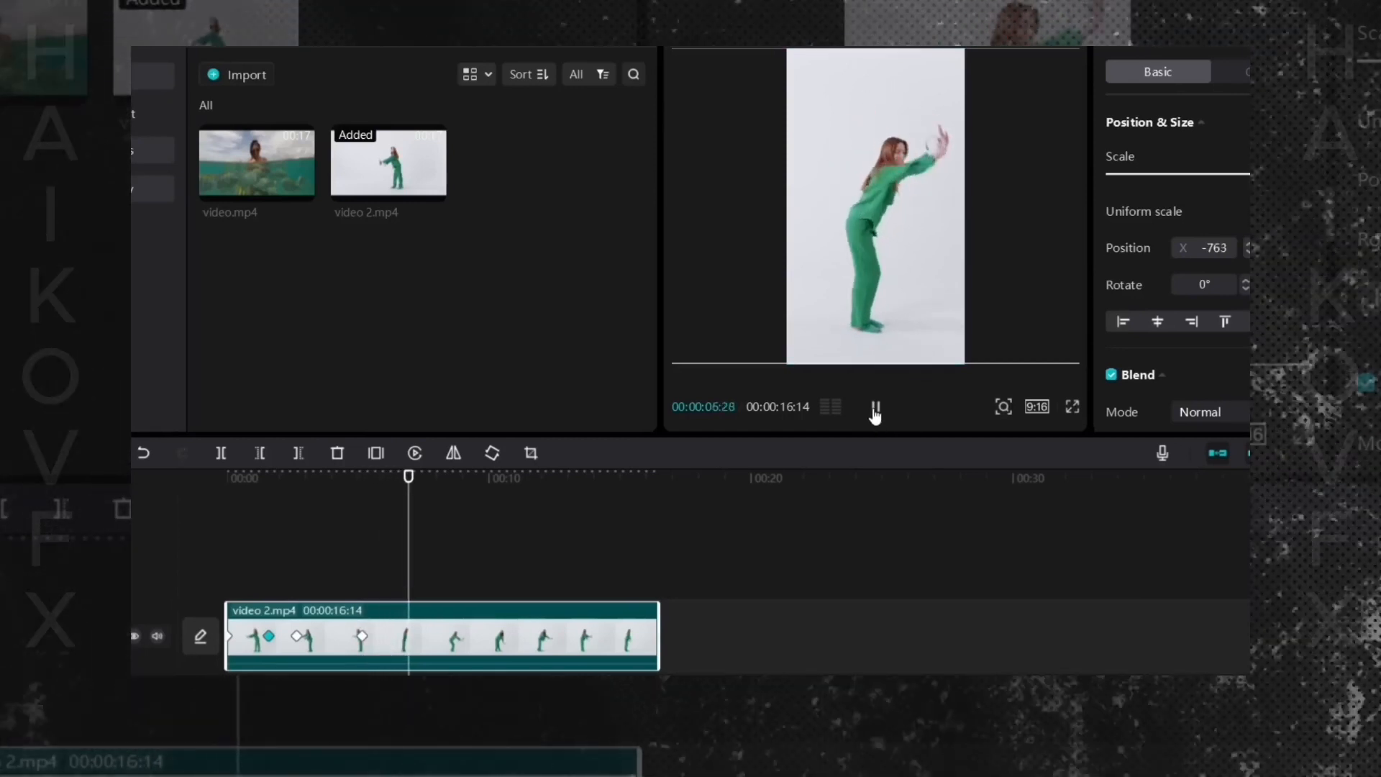
{"action": "left_click", "coordinate": [875, 407]}
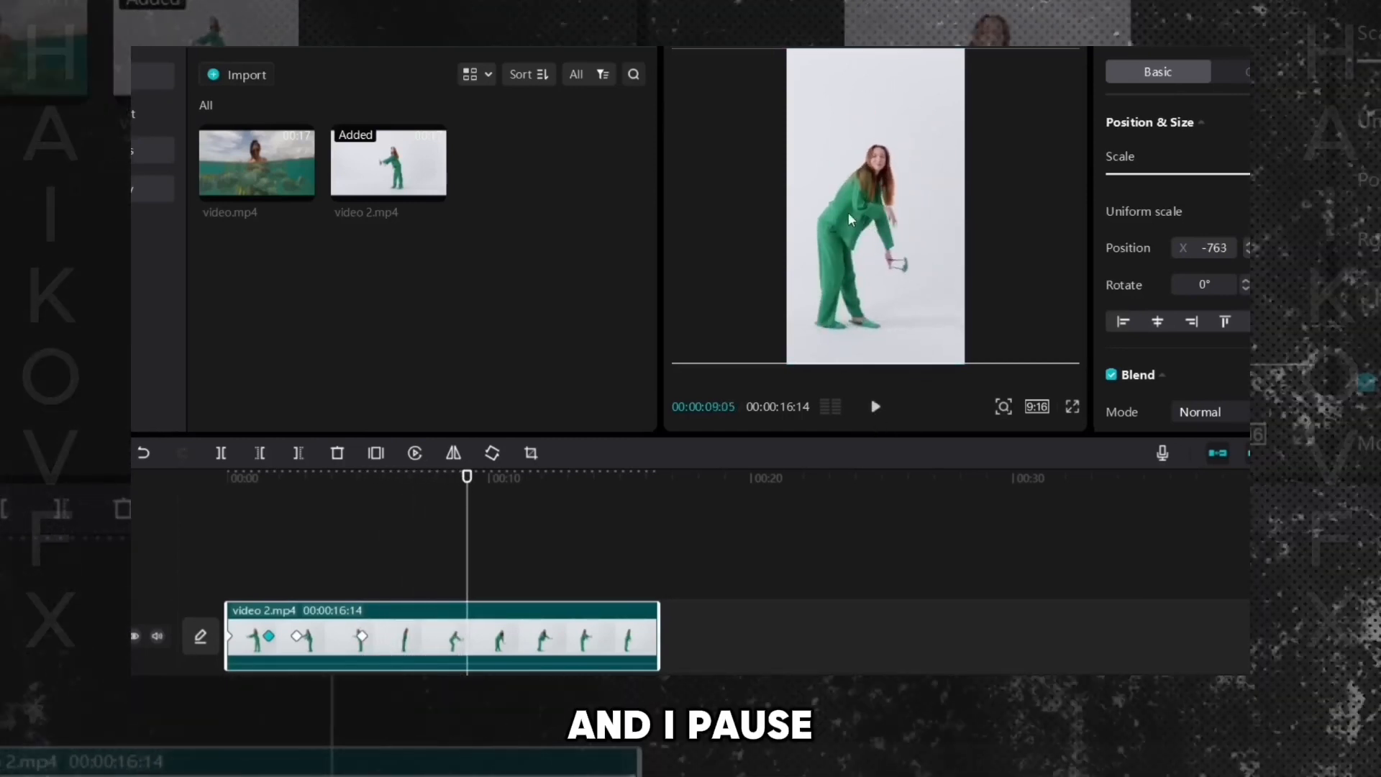
{"action": "left_click_drag", "start_coordinate": [859, 223], "coordinate": [856, 214]}
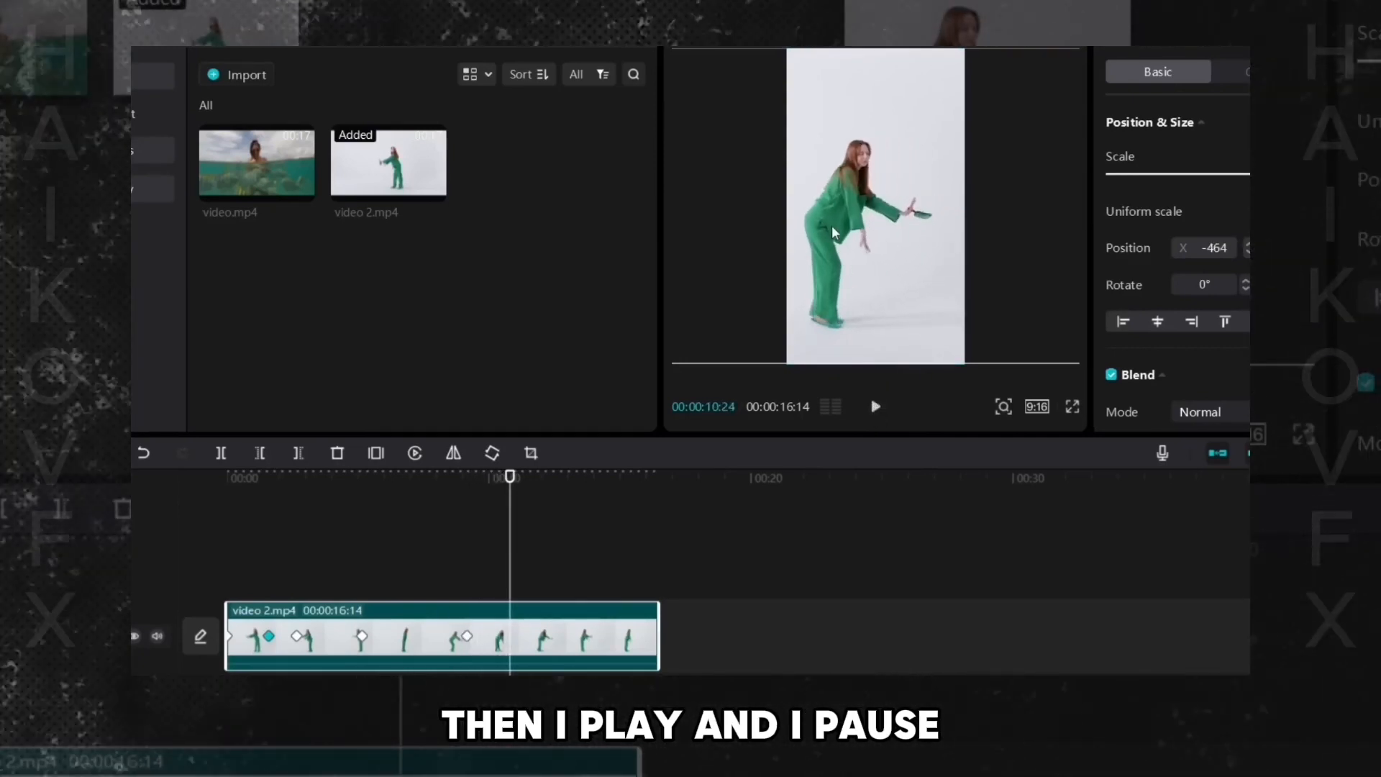
{"action": "left_click_drag", "start_coordinate": [833, 231], "coordinate": [857, 233]}
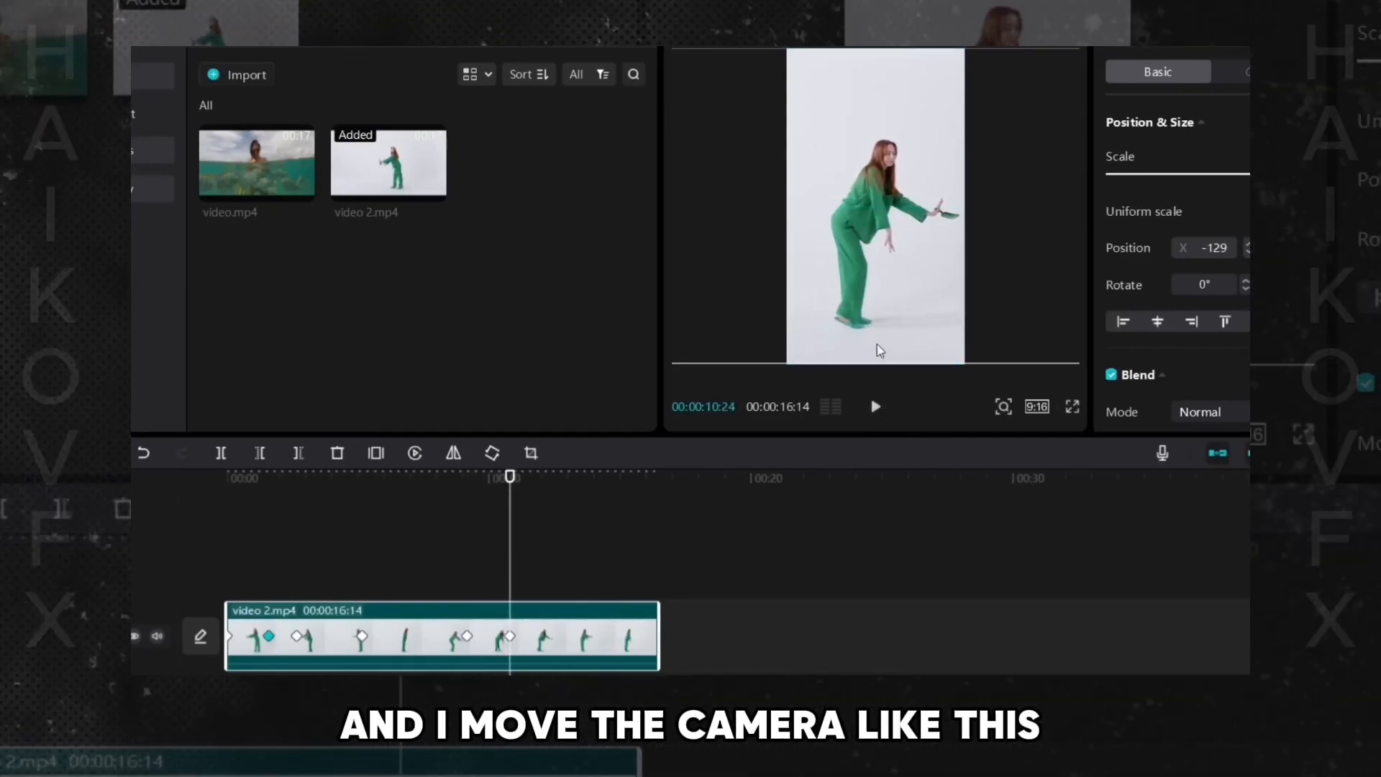
{"action": "left_click", "coordinate": [875, 407]}
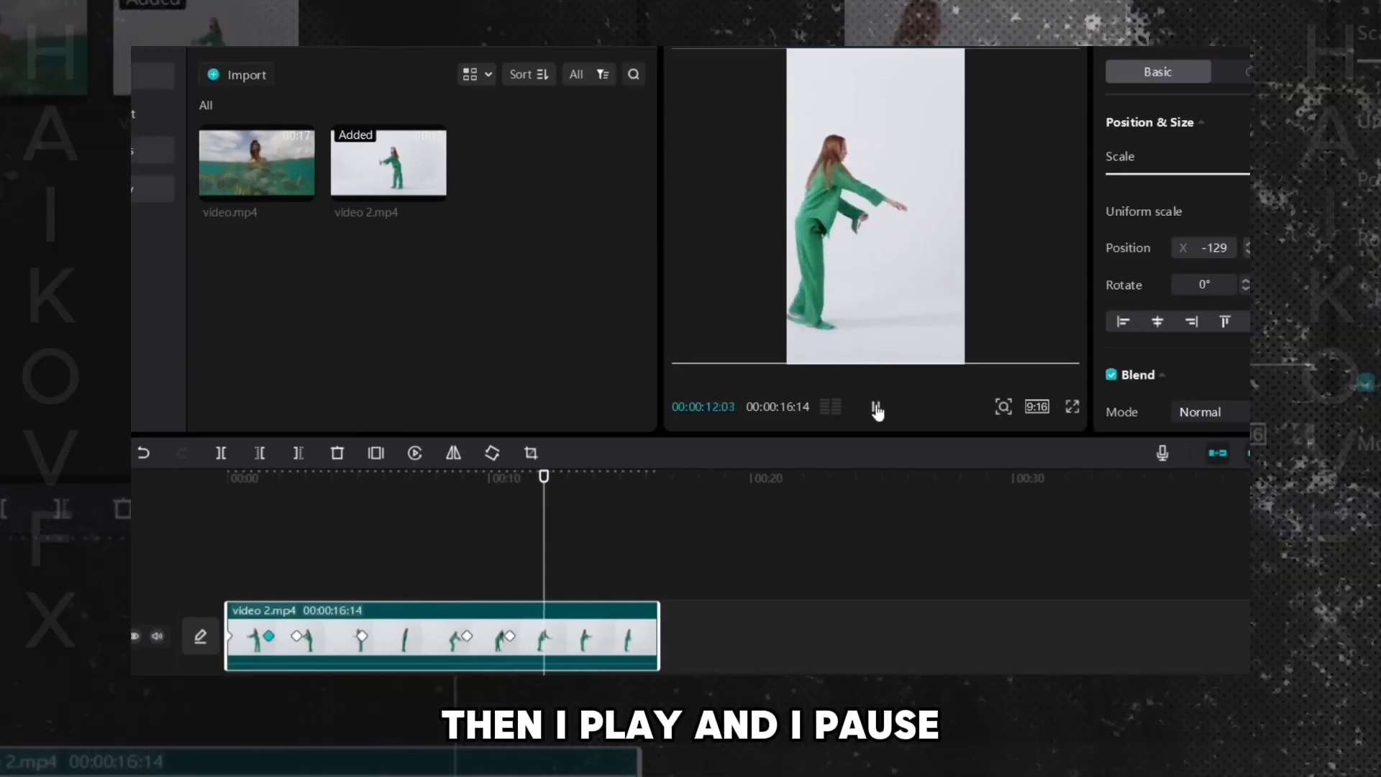
{"action": "left_click_drag", "start_coordinate": [830, 243], "coordinate": [864, 232]}
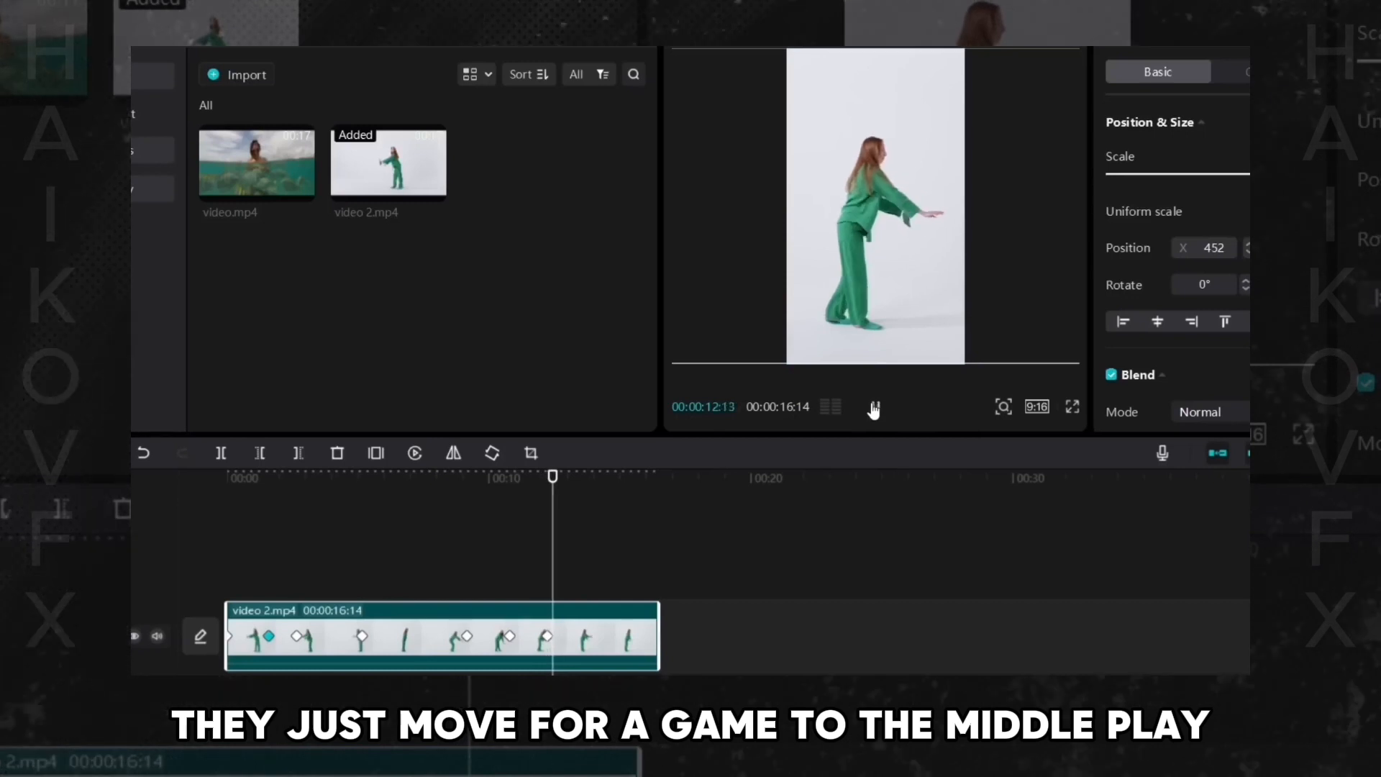
- Recentre the dancer at 00:00:14:18, 00:00:16:01 and the final frame, ending near X 1526
{"action": "left_click", "coordinate": [873, 408]}
{"action": "left_click_drag", "start_coordinate": [841, 237], "coordinate": [866, 234]}
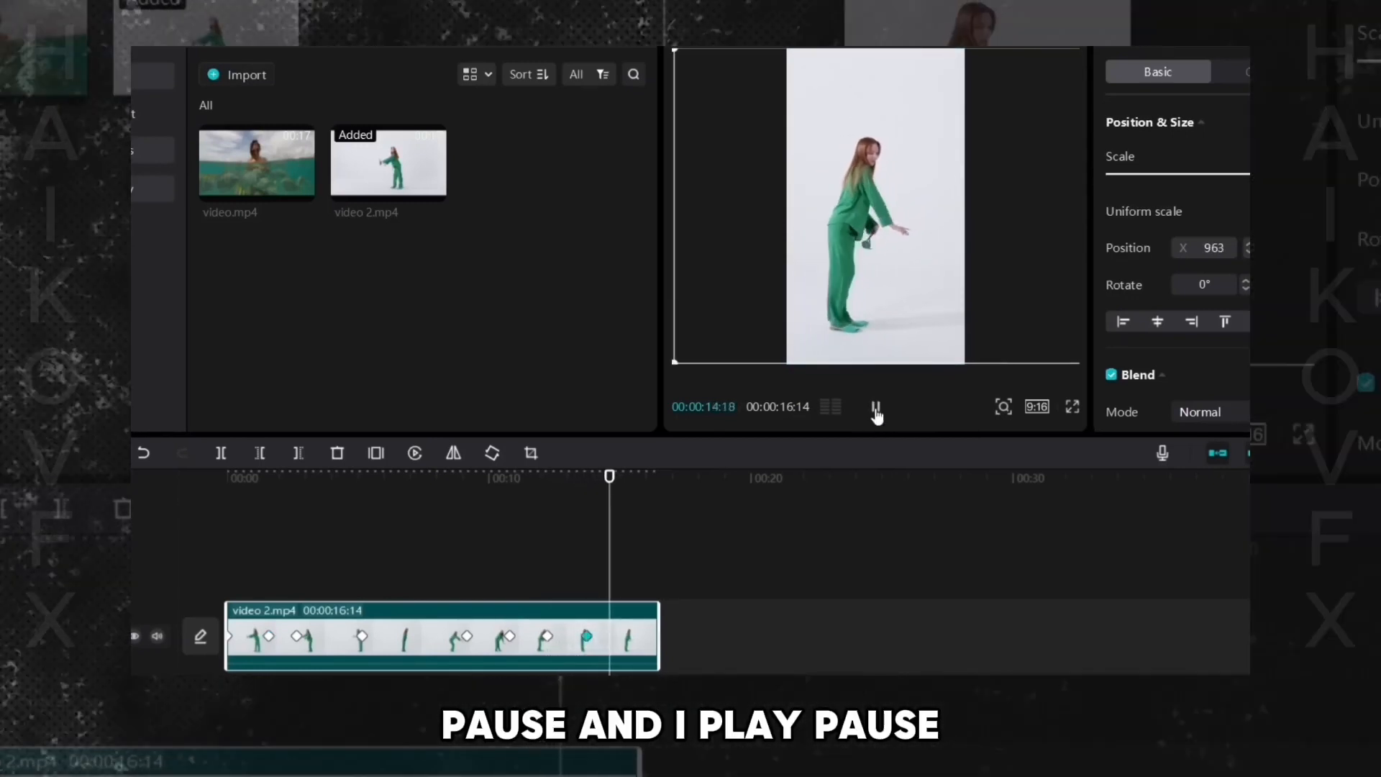
{"action": "left_click_drag", "start_coordinate": [863, 265], "coordinate": [881, 265]}
{"action": "left_click", "coordinate": [876, 408]}
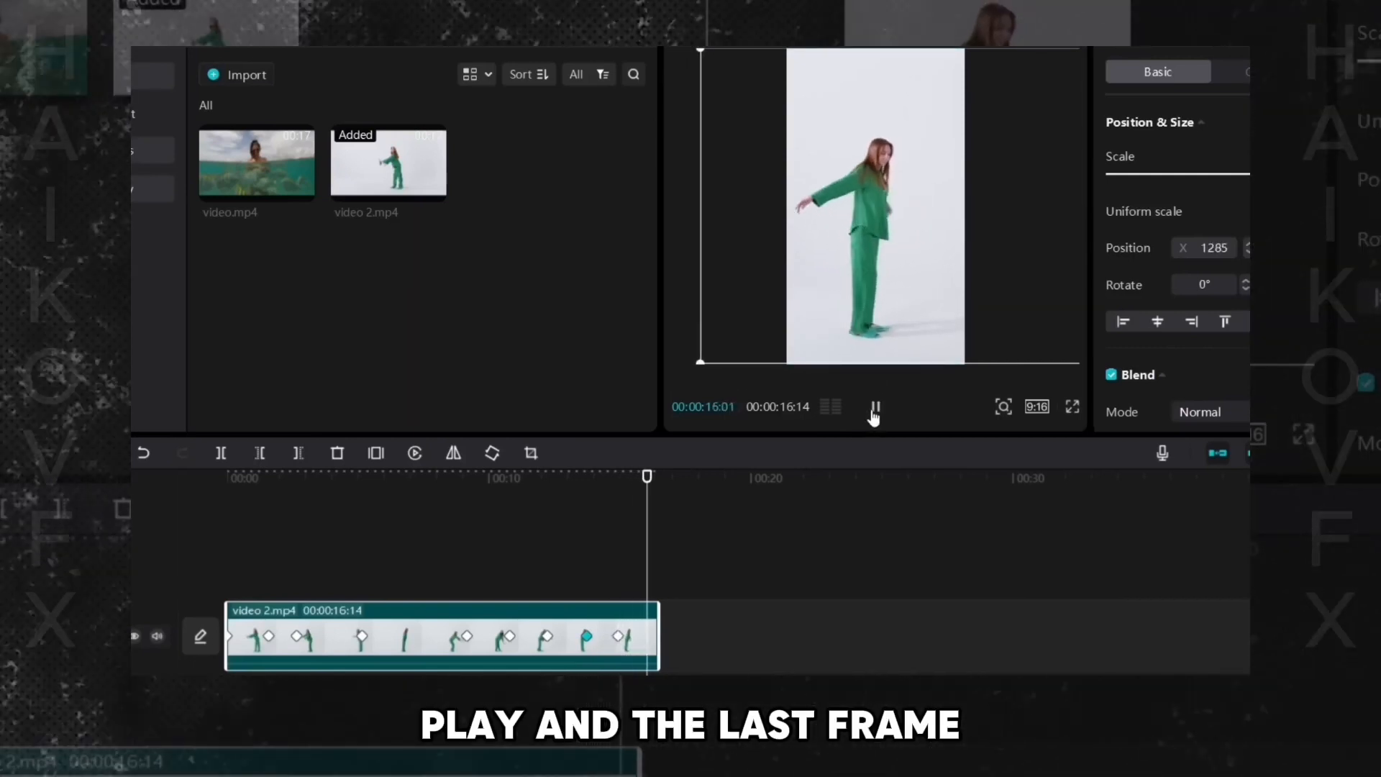
{"action": "left_click_drag", "start_coordinate": [880, 237], "coordinate": [899, 237]}
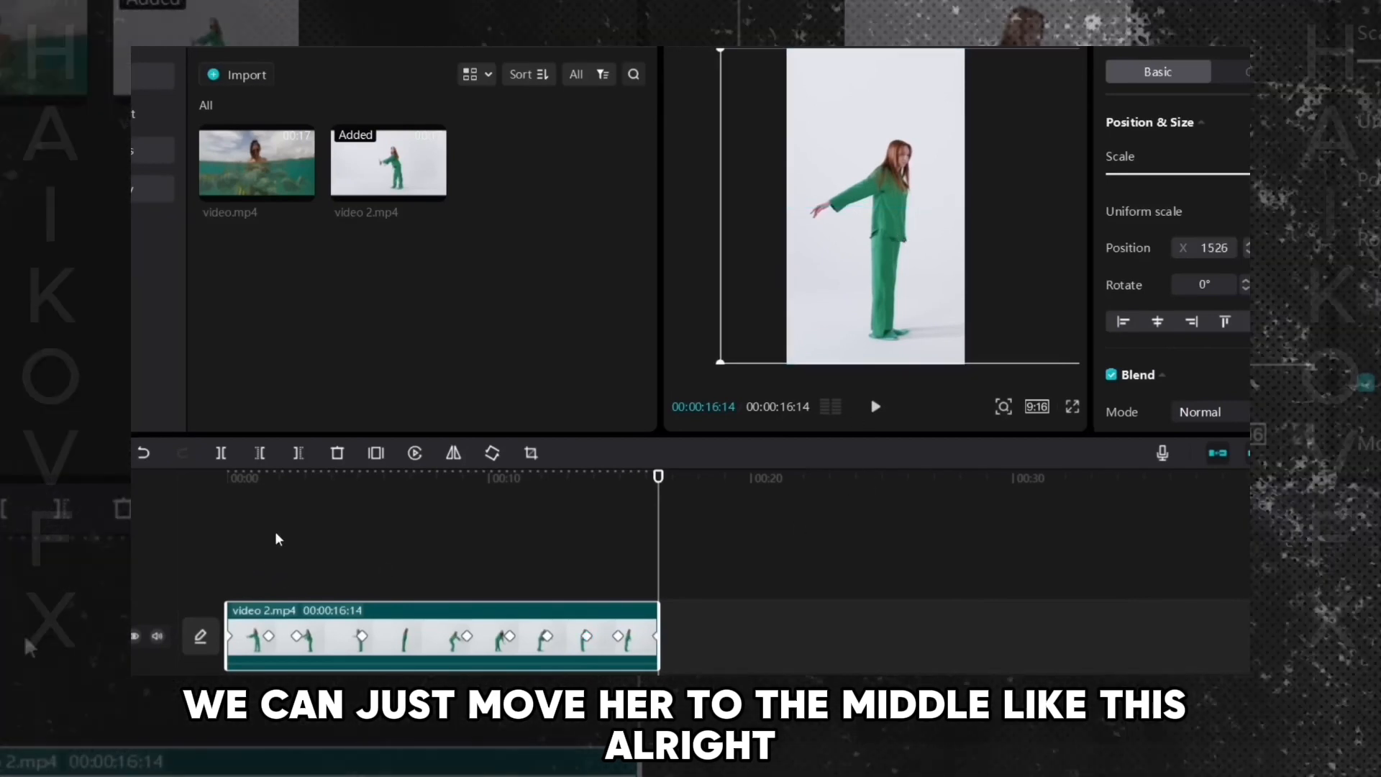
- Play back the keyframed clip to review the camera movement
{"action": "left_click", "coordinate": [208, 531]}
{"action": "key", "text": "space"}
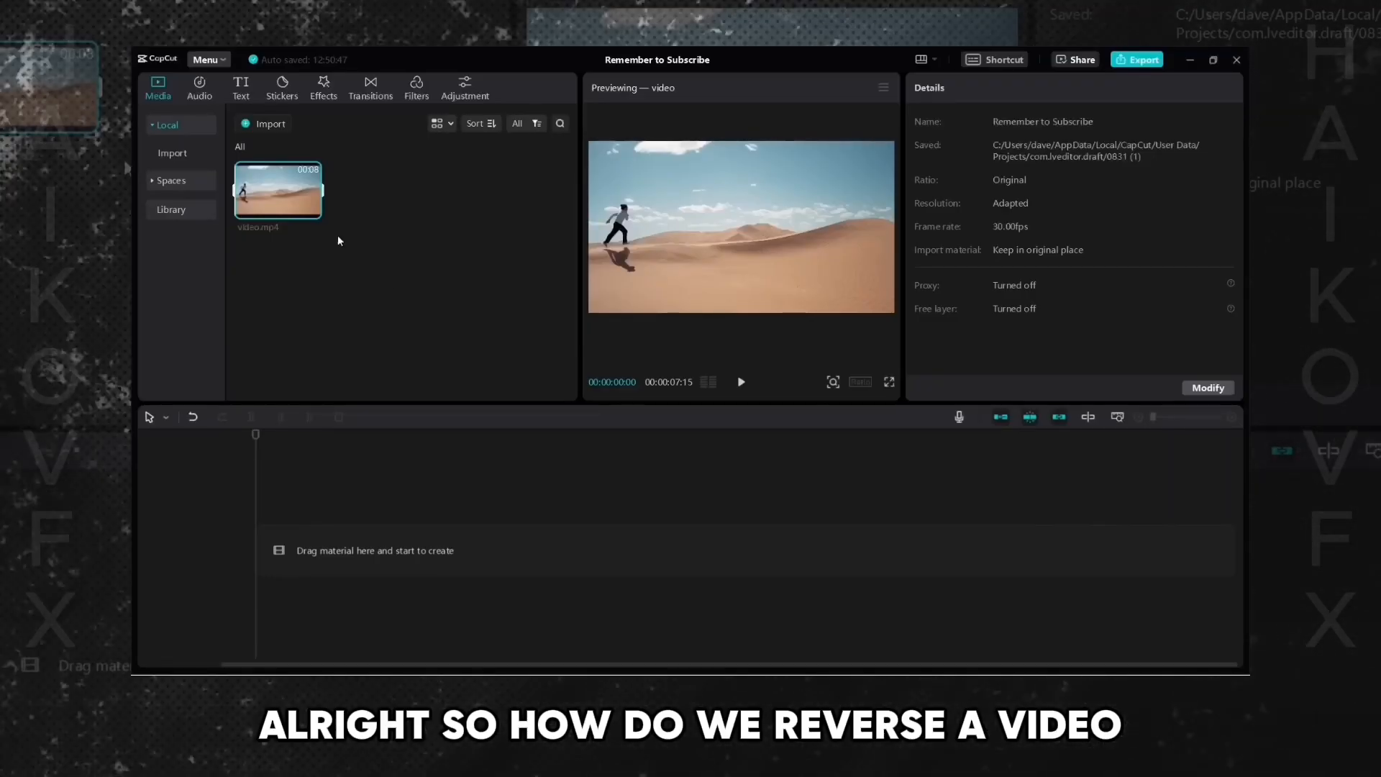
- Add video.mp4 from the media bin to the timeline of a new project and preview it
{"action": "left_click_drag", "start_coordinate": [277, 190], "coordinate": [374, 550]}
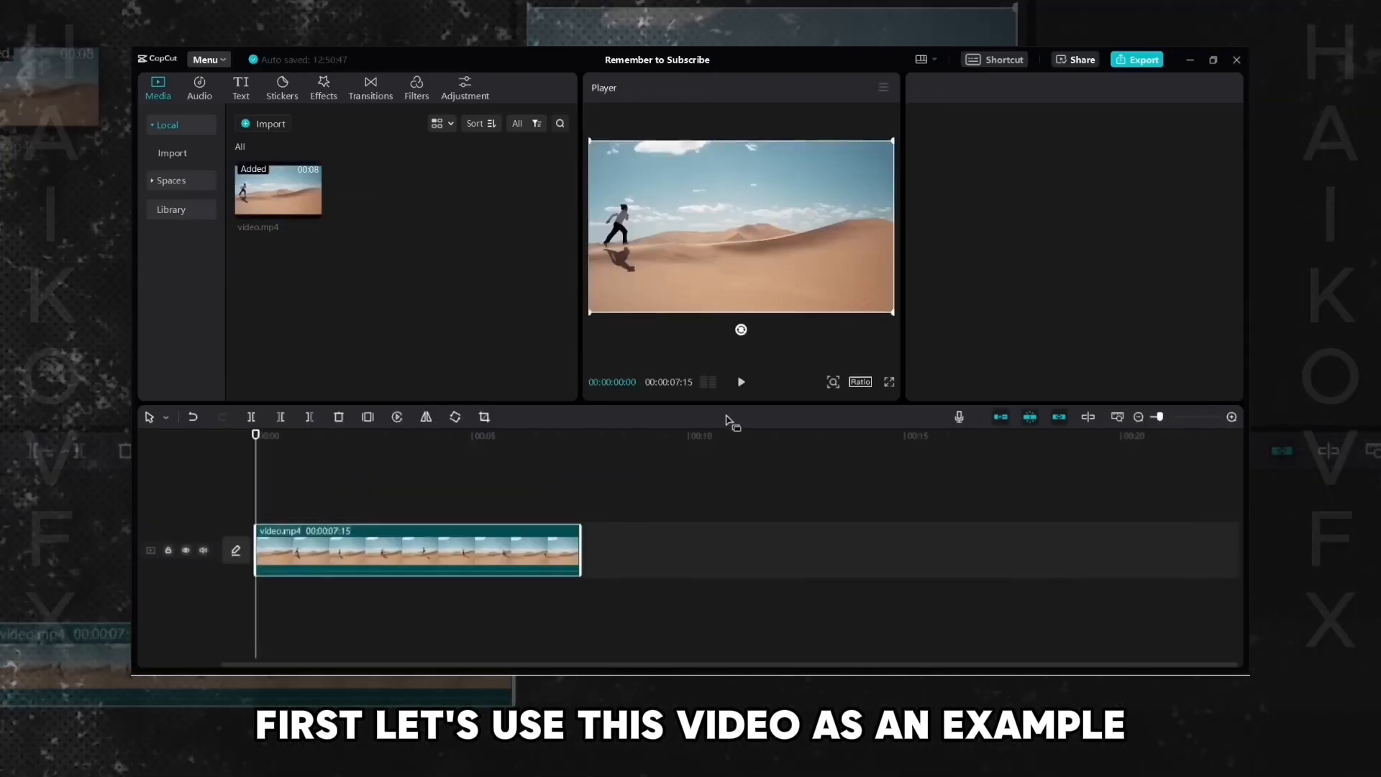
{"action": "key", "text": "space"}
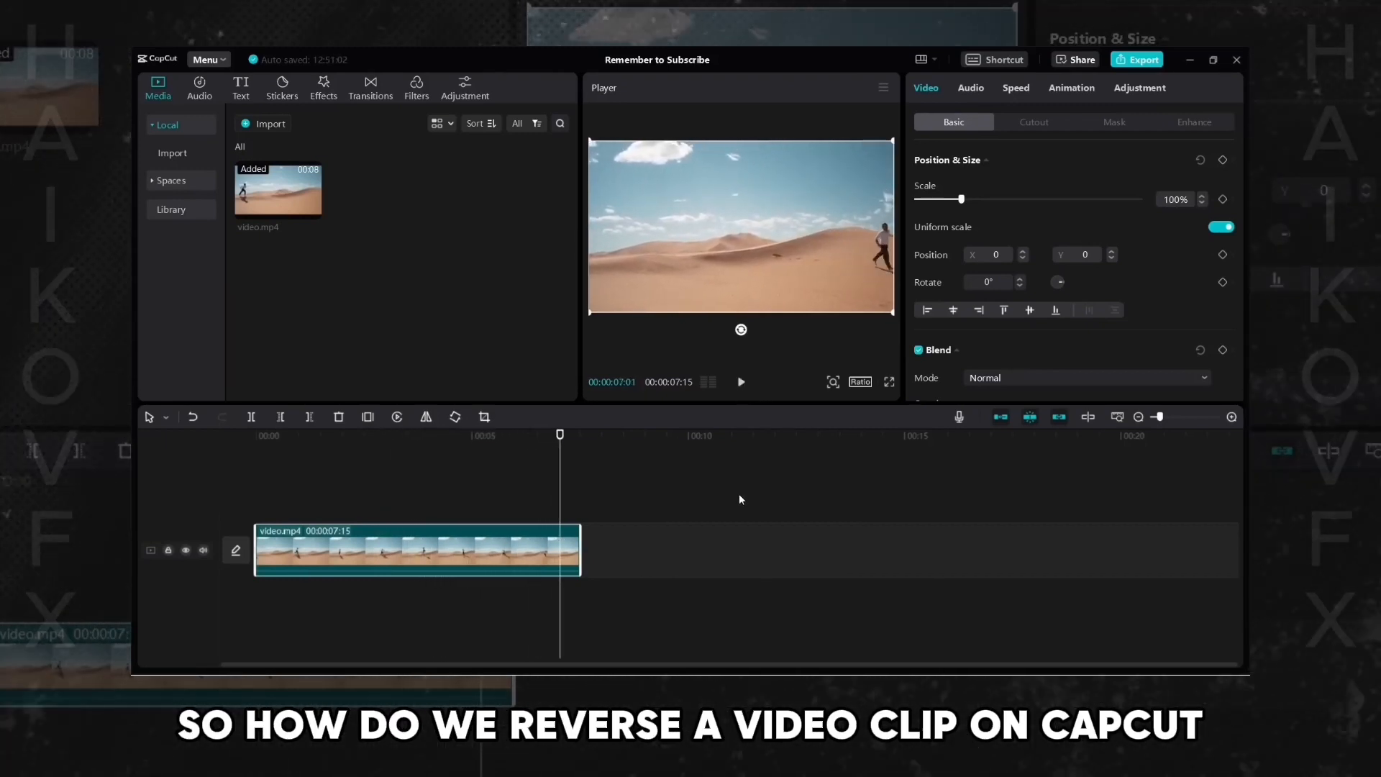
- Reverse the video.mp4 clip on the timeline and play it back from the start
{"action": "left_click", "coordinate": [521, 485]}
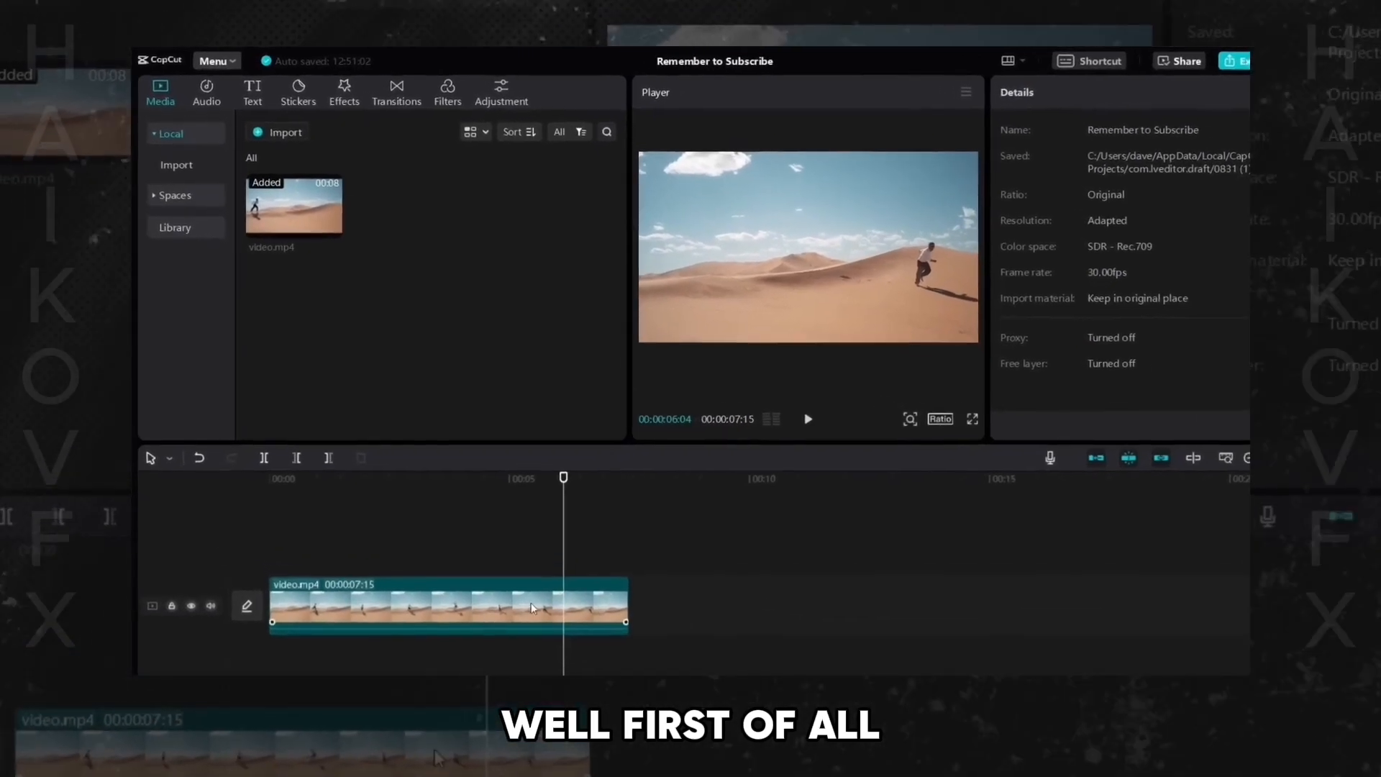
{"action": "left_click", "coordinate": [452, 546]}
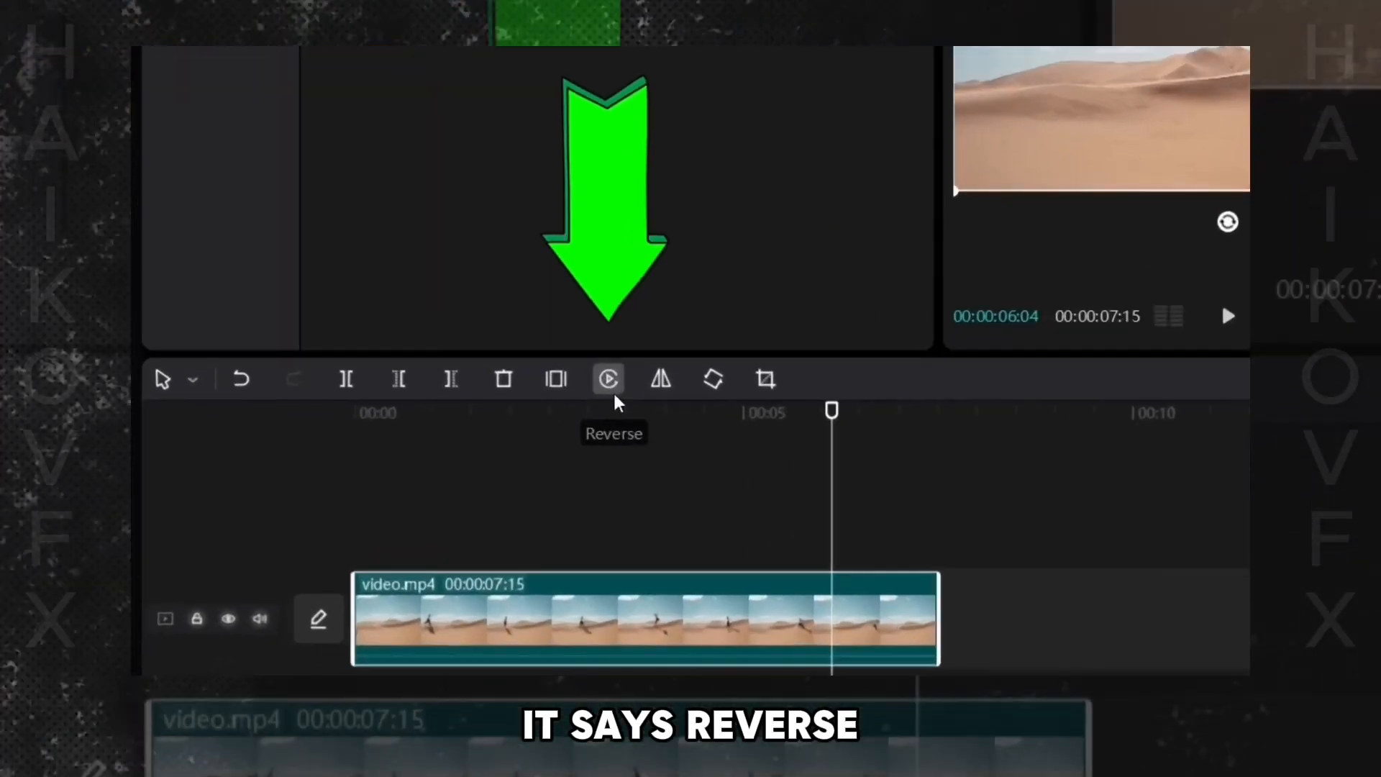
{"action": "left_click", "coordinate": [440, 481]}
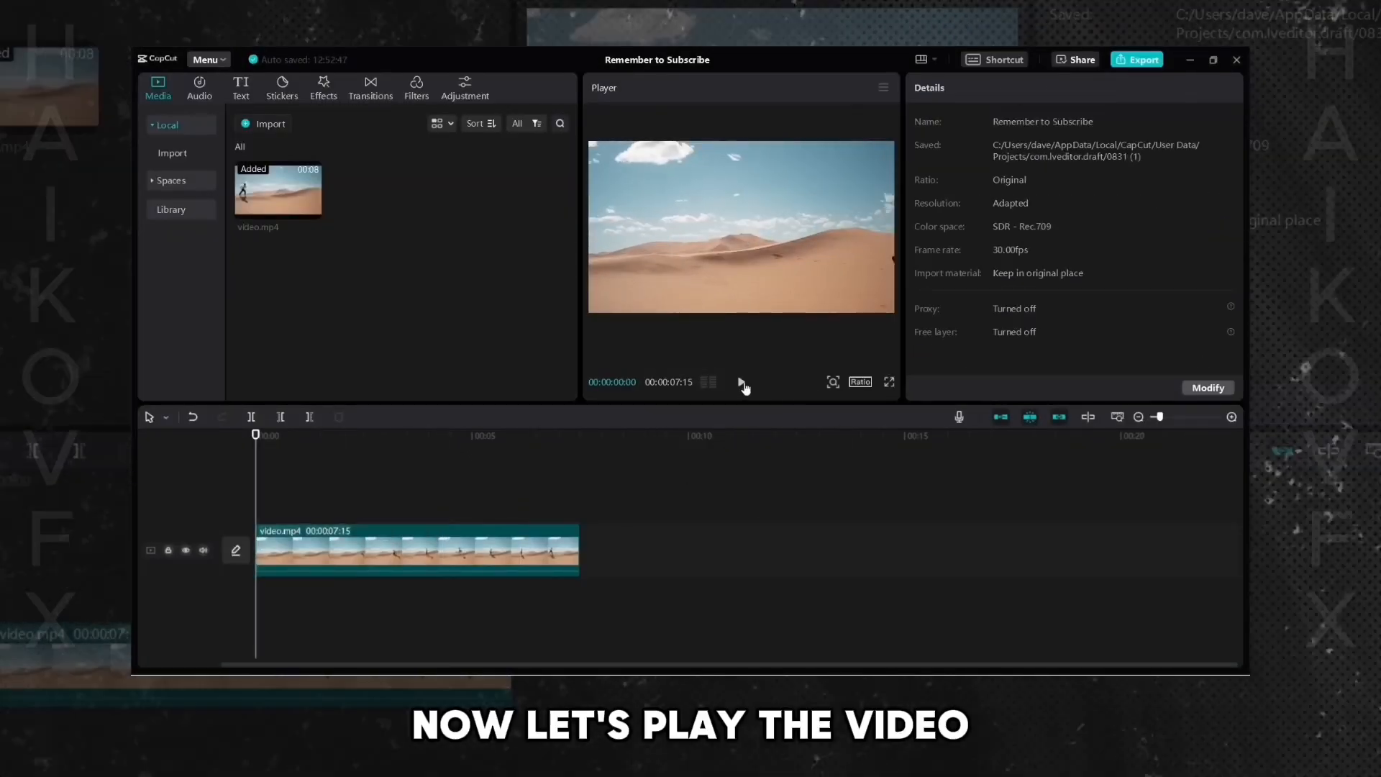
{"action": "left_click", "coordinate": [742, 384]}
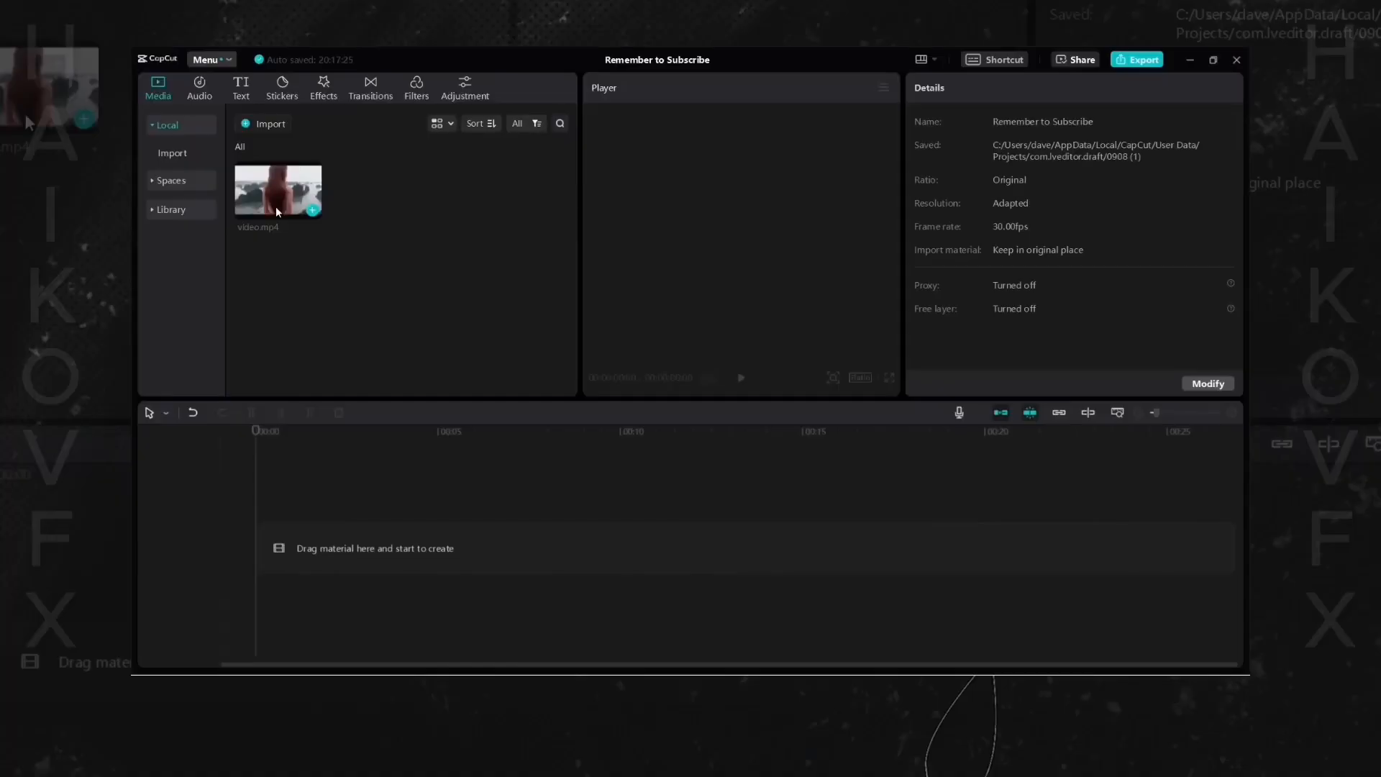
- Preview the lakeside video.mp4 in the media bin and add it to a new project's timeline
{"action": "left_click", "coordinate": [277, 210]}
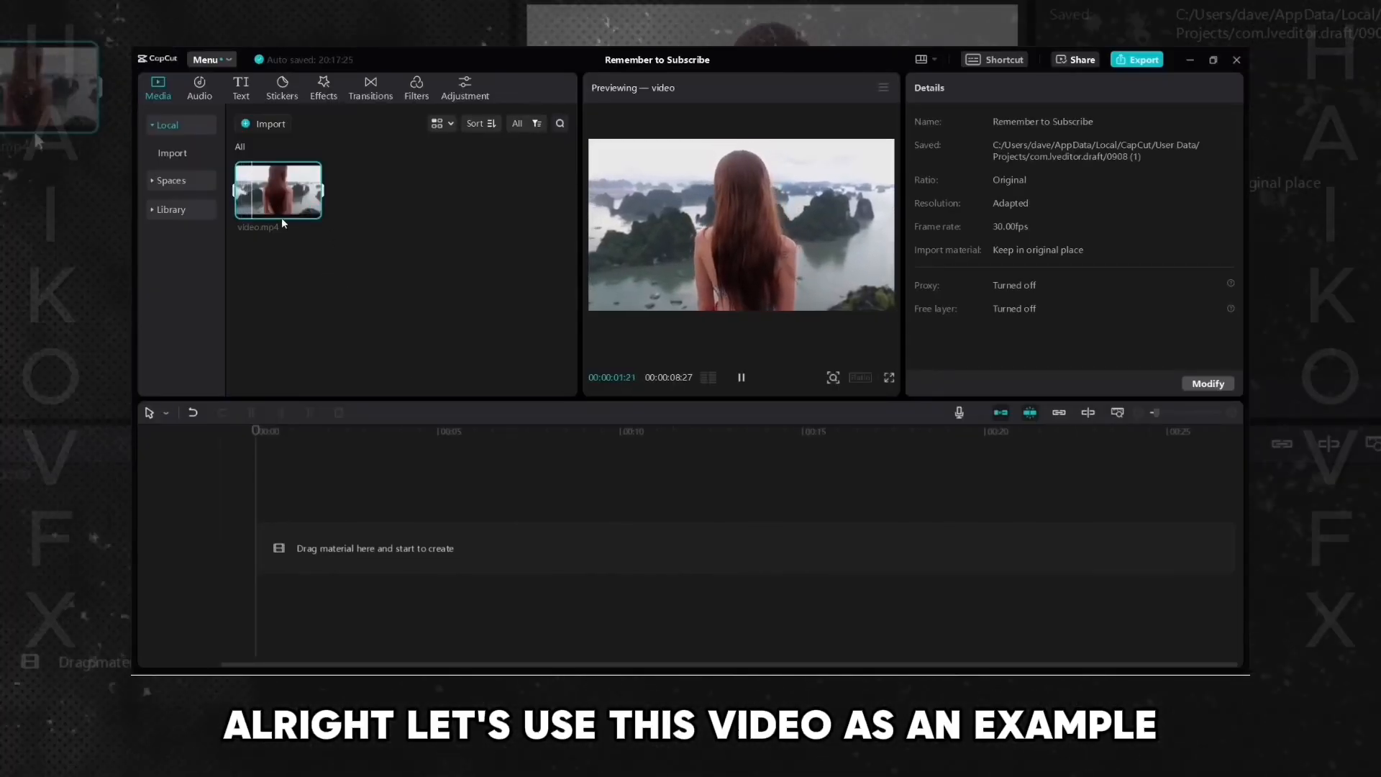
{"action": "left_click_drag", "start_coordinate": [272, 203], "coordinate": [303, 217]}
{"action": "left_click_drag", "start_coordinate": [445, 394], "coordinate": [305, 545]}
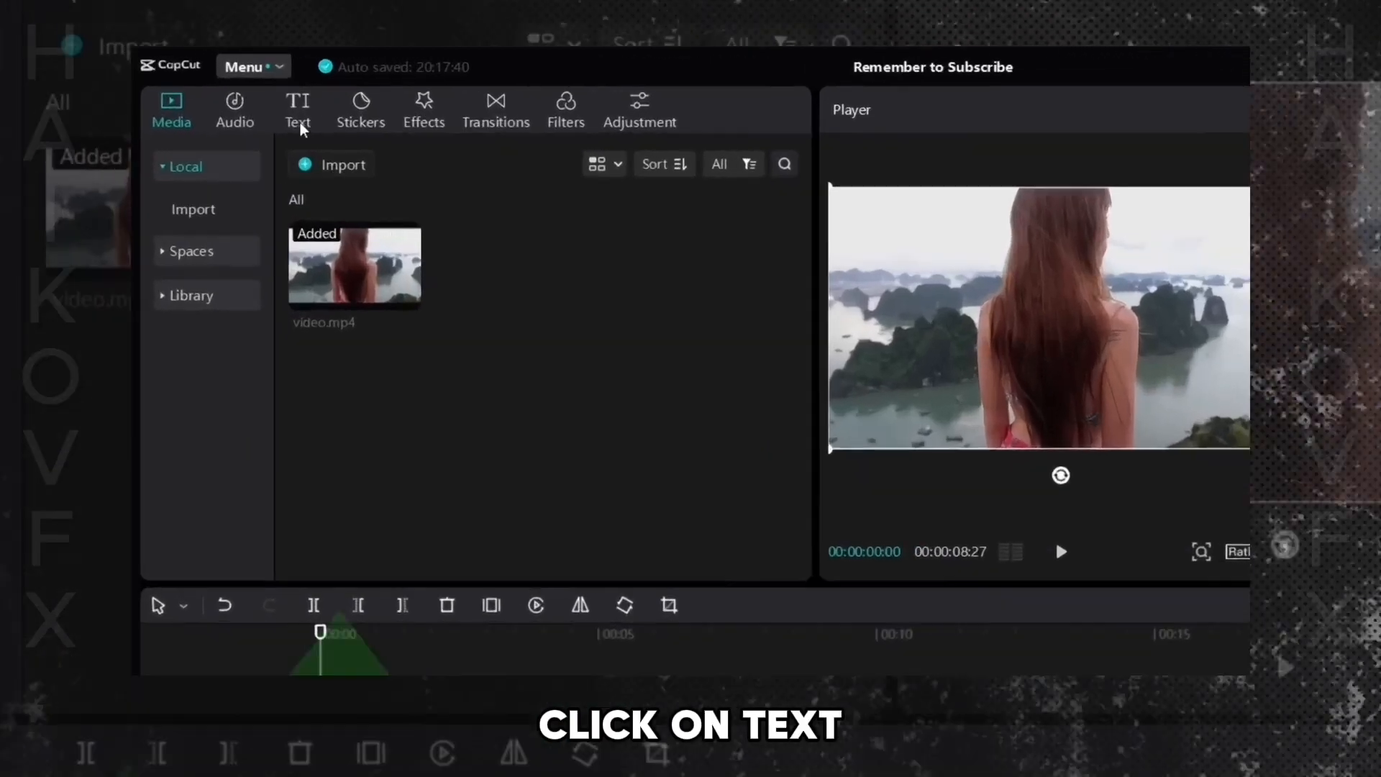
- Add a Default text clip above the video and extend it to match the video's full length
{"action": "left_click", "coordinate": [241, 89]}
{"action": "mouse_move", "coordinate": [389, 265]}
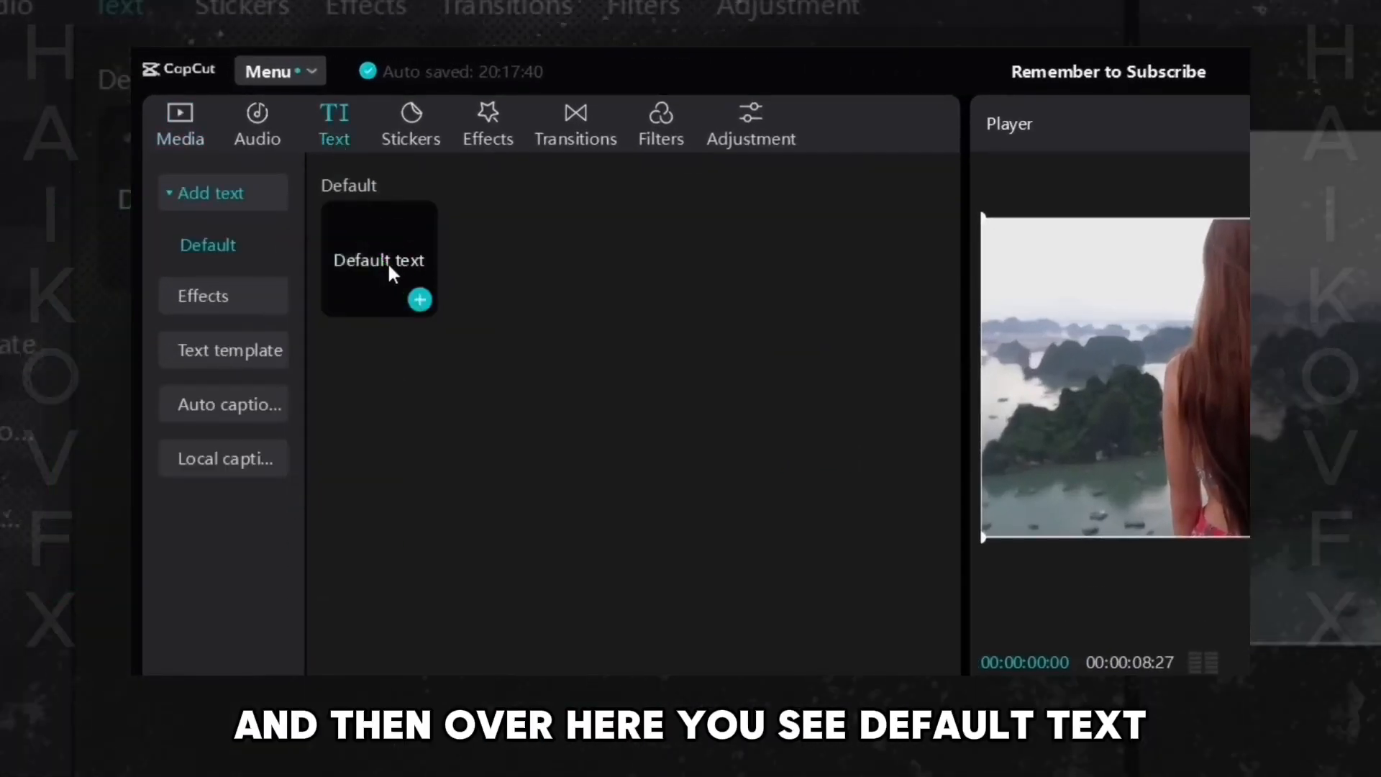
{"action": "left_click_drag", "start_coordinate": [365, 272], "coordinate": [753, 704]}
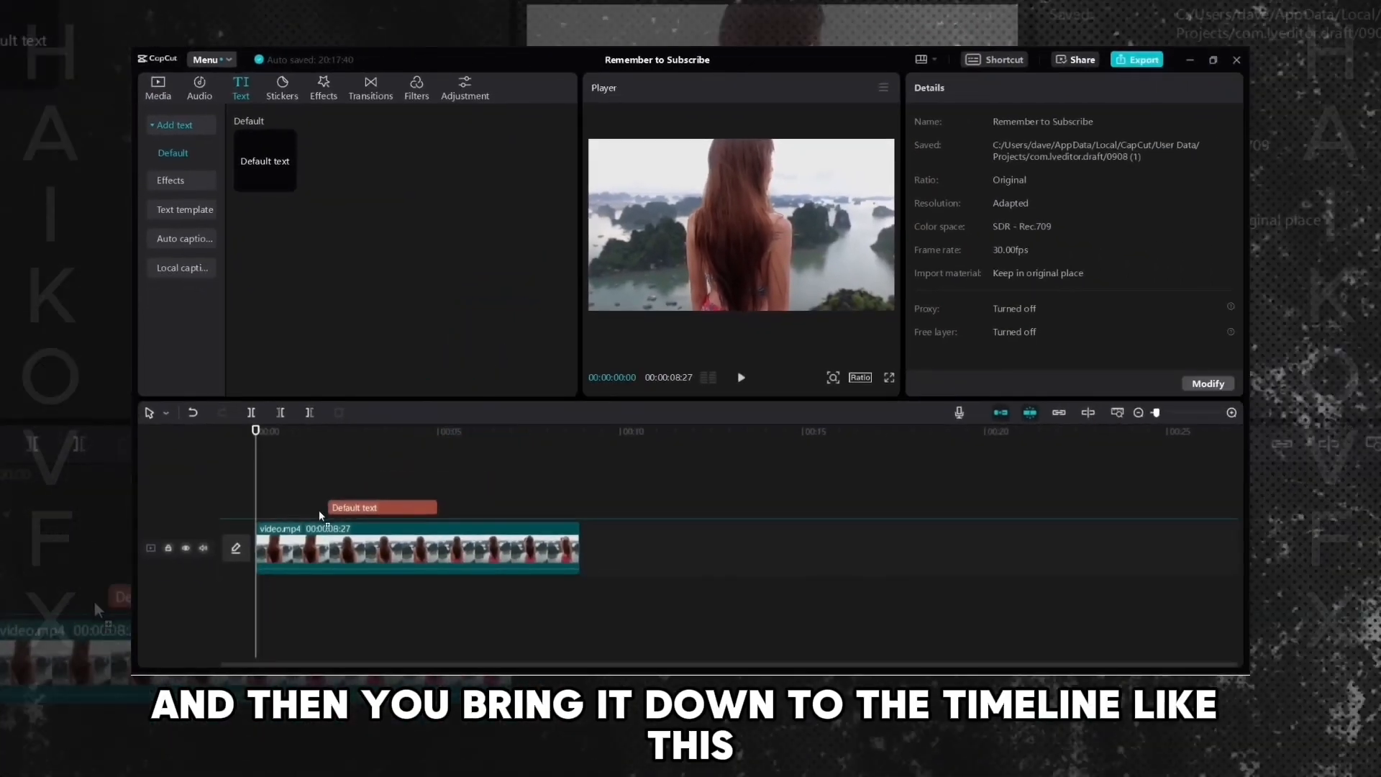
{"action": "left_click_drag", "start_coordinate": [281, 517], "coordinate": [281, 512]}
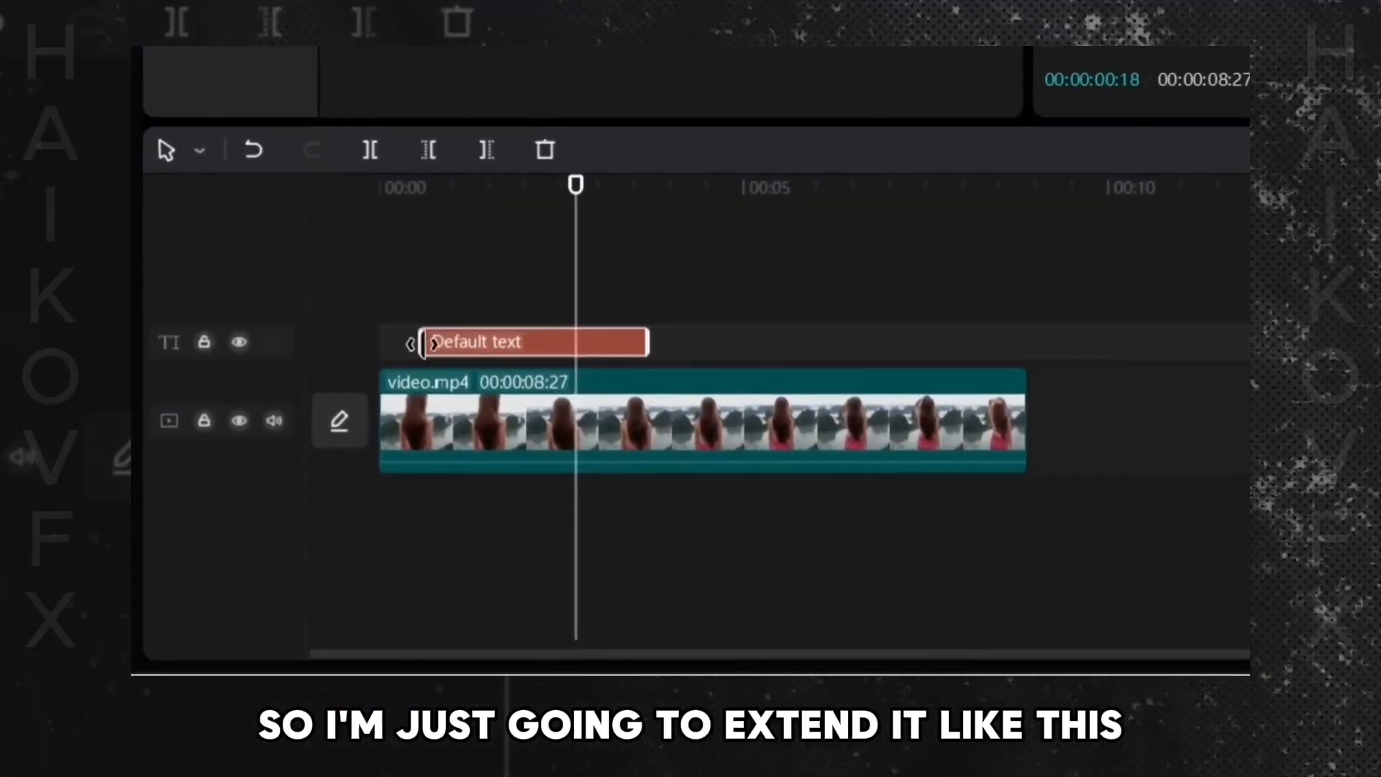
{"action": "left_click_drag", "start_coordinate": [634, 348], "coordinate": [807, 339]}
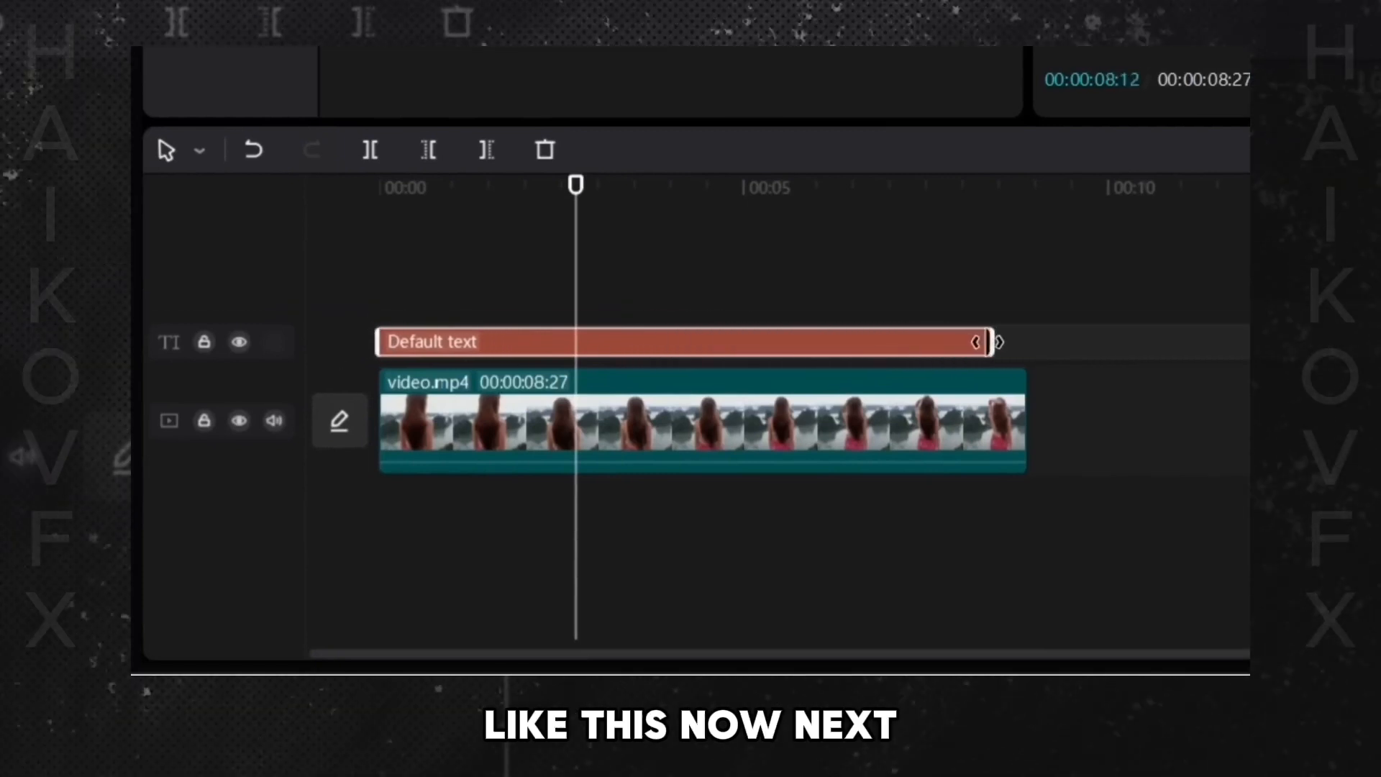
{"action": "left_click_drag", "start_coordinate": [999, 342], "coordinate": [1025, 342]}
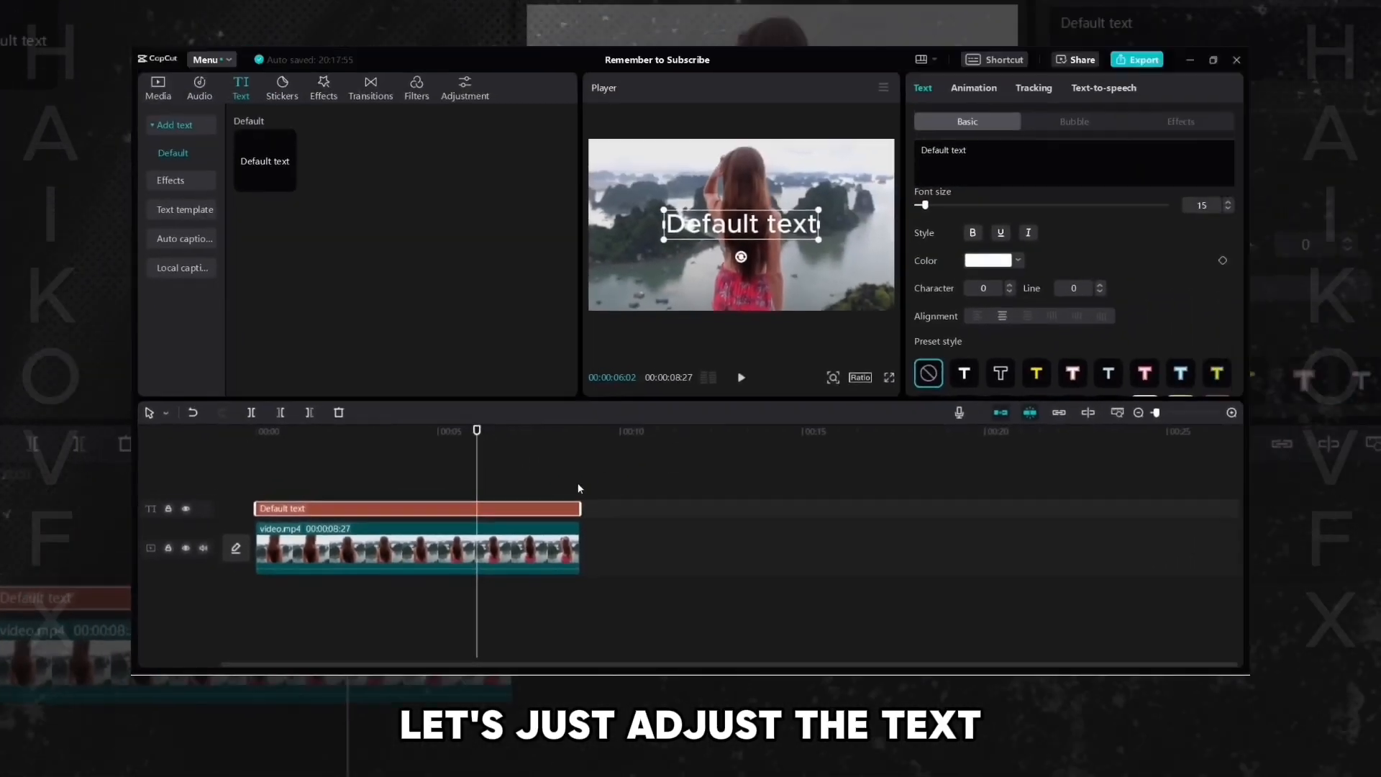
- Change the text to SUBSCRIBE and set its font size to 25
{"action": "type", "text": "SUBSCRIBE"}
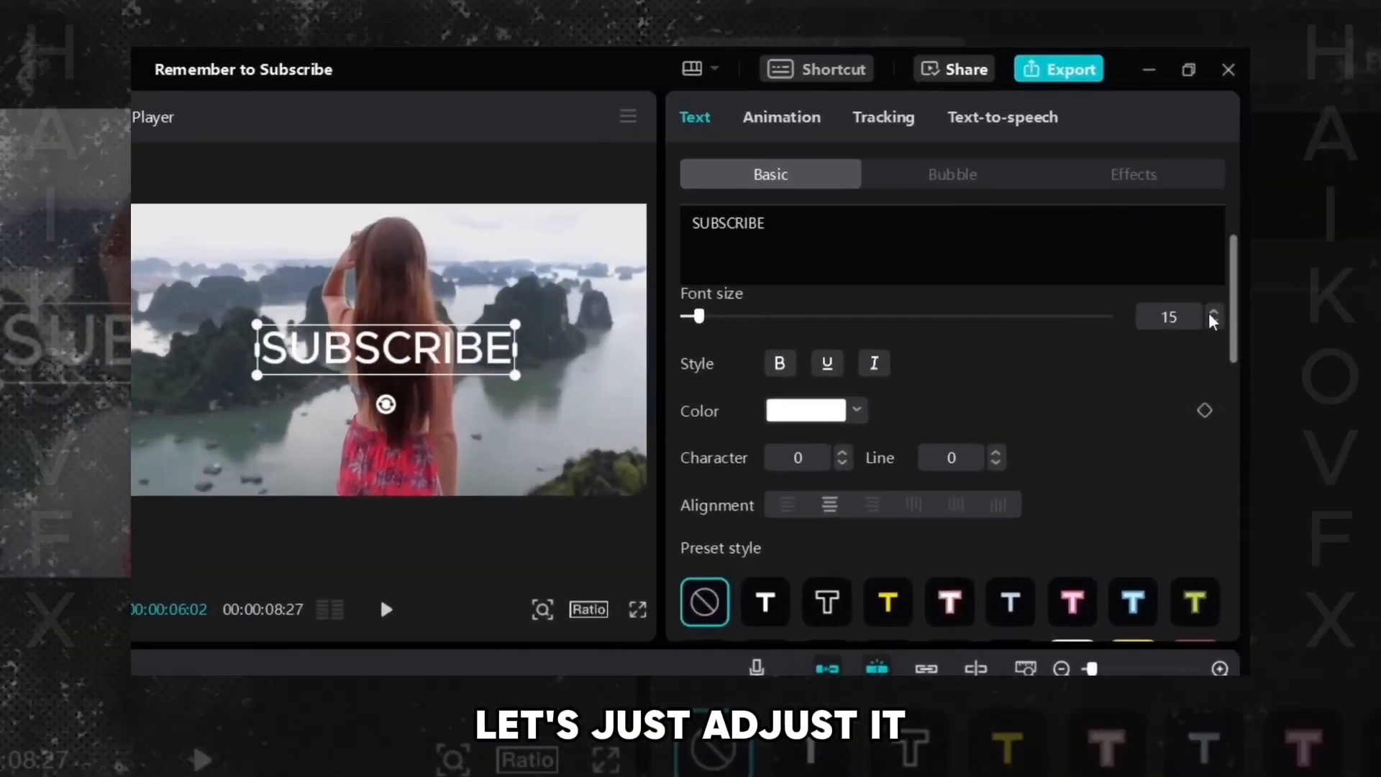
{"action": "left_click", "coordinate": [1213, 312]}
{"action": "left_click", "coordinate": [1213, 311]}
{"action": "left_click", "coordinate": [1213, 312]}
{"action": "left_click", "coordinate": [1213, 311]}
{"action": "left_click", "coordinate": [1213, 311]}
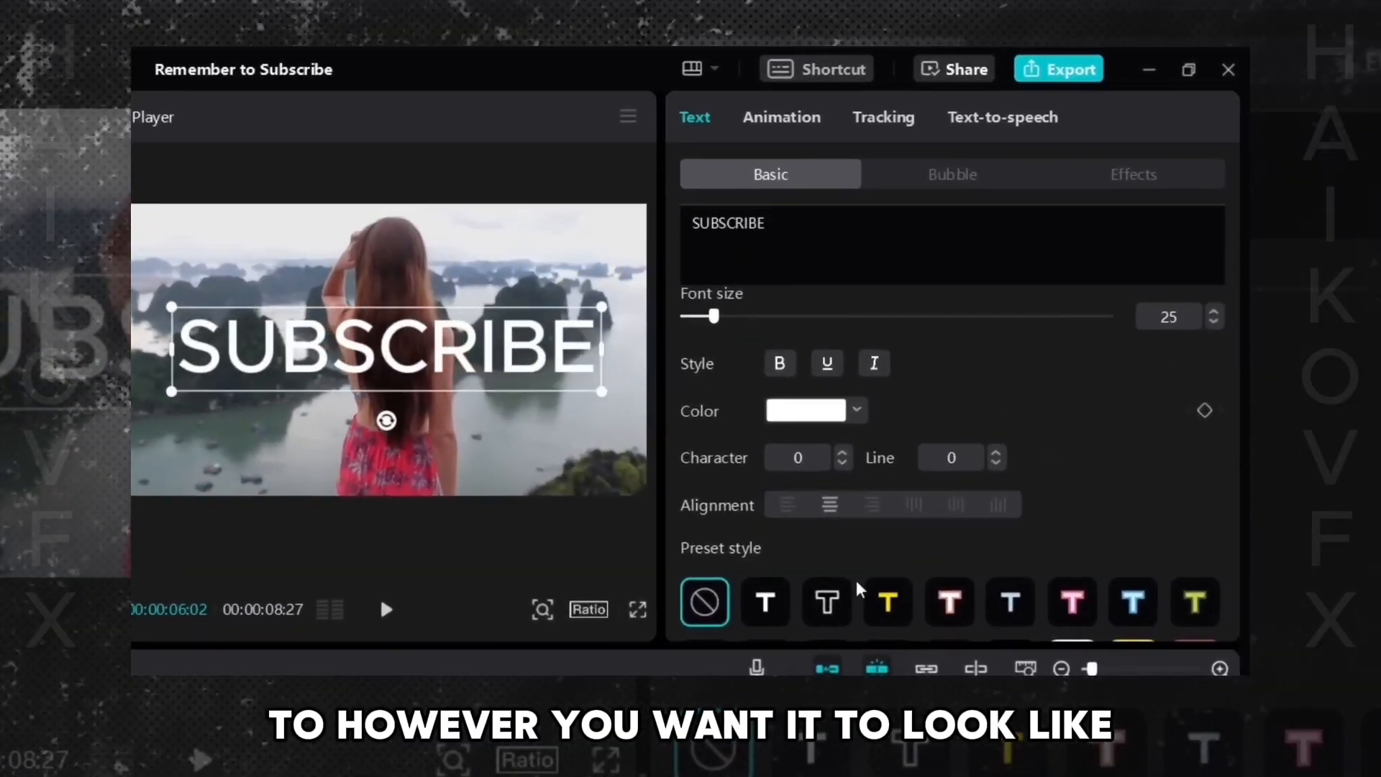
- Apply the plain white preset style, nudge the text slightly lower in the frame and play the result
{"action": "left_click", "coordinate": [765, 602]}
{"action": "left_click_drag", "start_coordinate": [411, 353], "coordinate": [411, 380]}
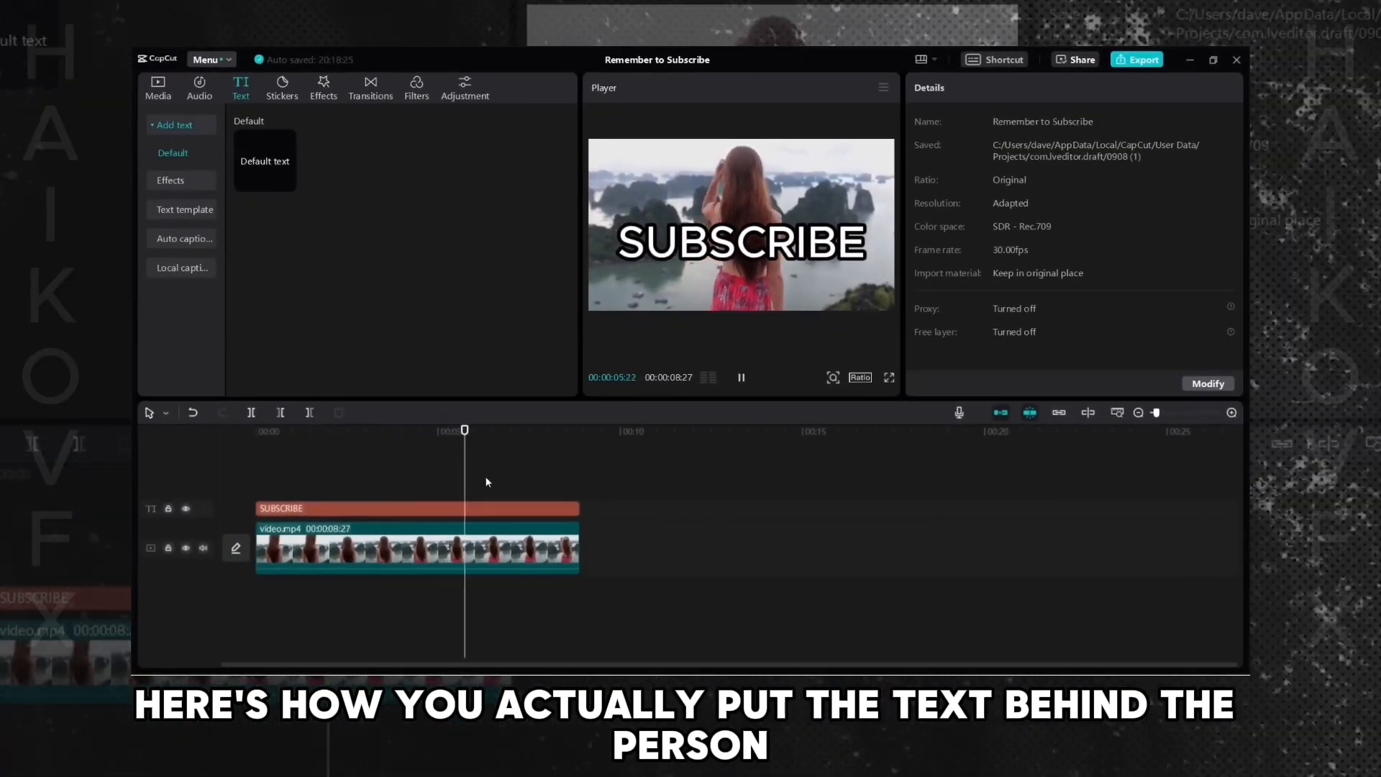
{"action": "key", "text": "space"}
- Select both the text and video clips, combine them into a compound clip, and play it
{"action": "left_click_drag", "start_coordinate": [621, 471], "coordinate": [522, 554]}
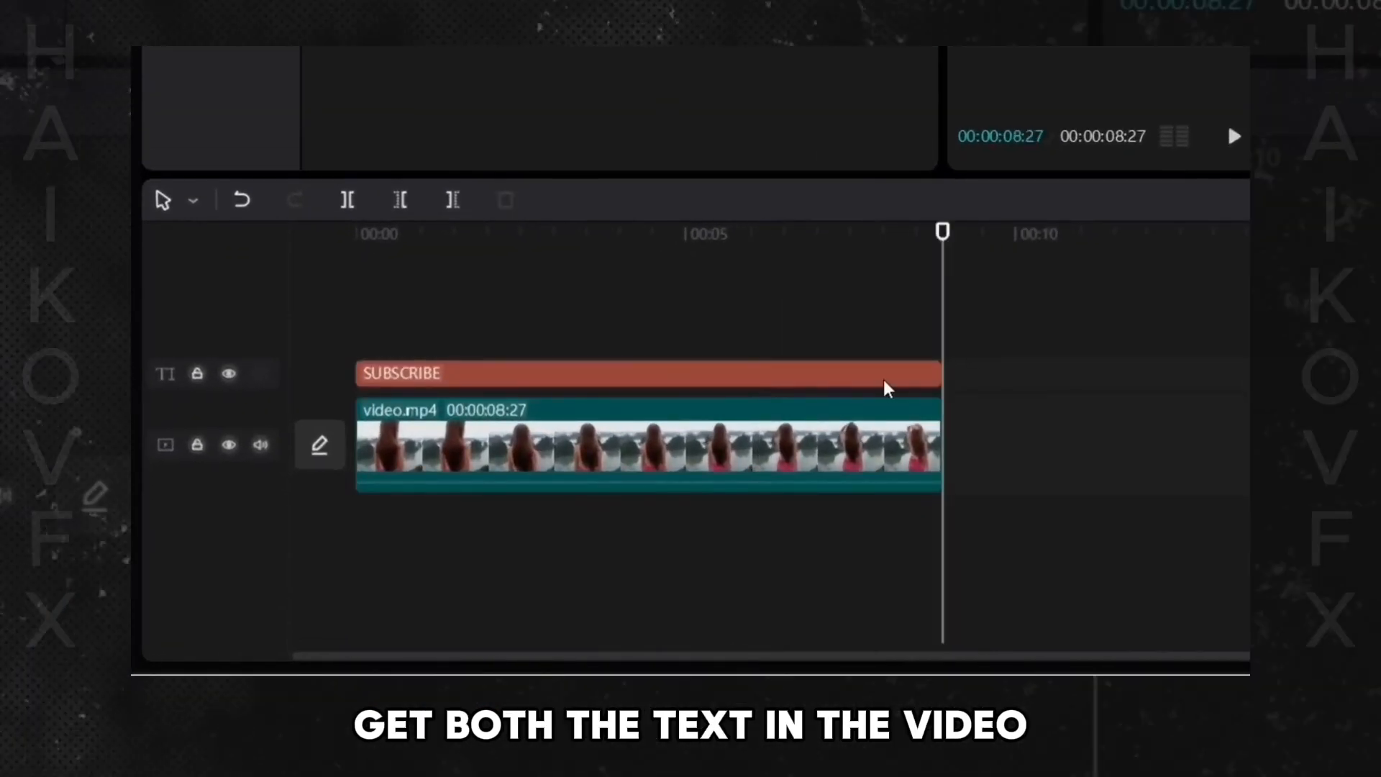
{"action": "left_click", "coordinate": [886, 379]}
{"action": "left_click", "coordinate": [866, 443]}
{"action": "left_click", "coordinate": [998, 326]}
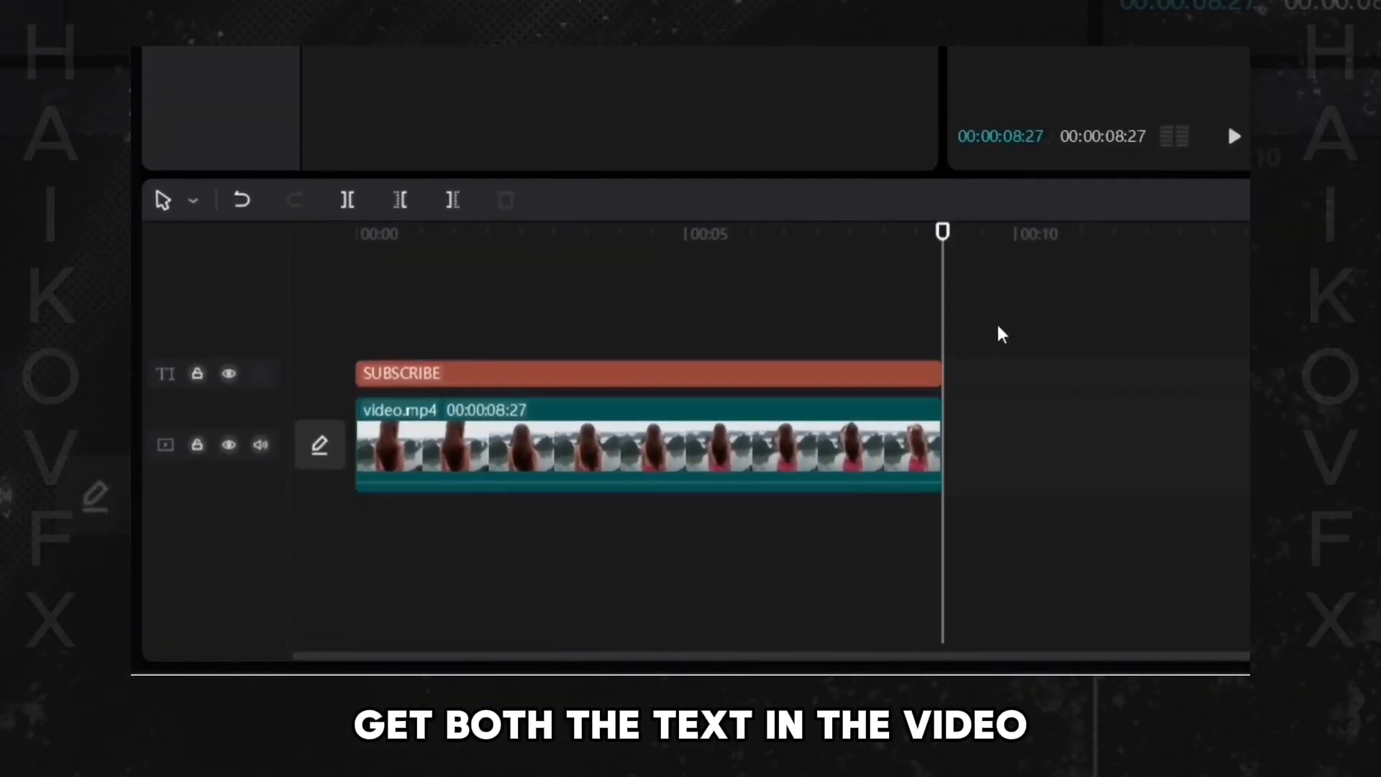
{"action": "left_click_drag", "start_coordinate": [1007, 289], "coordinate": [748, 496]}
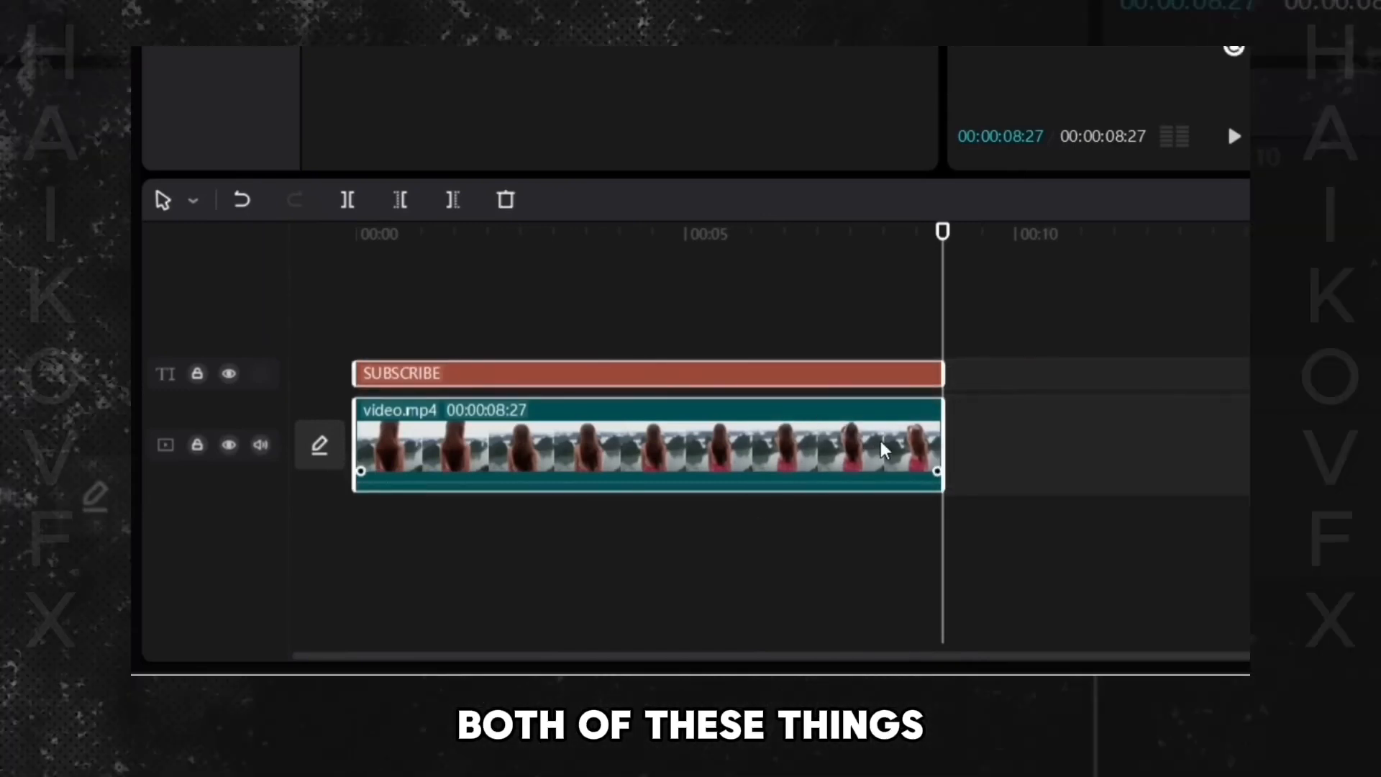
{"action": "right_click", "coordinate": [919, 379]}
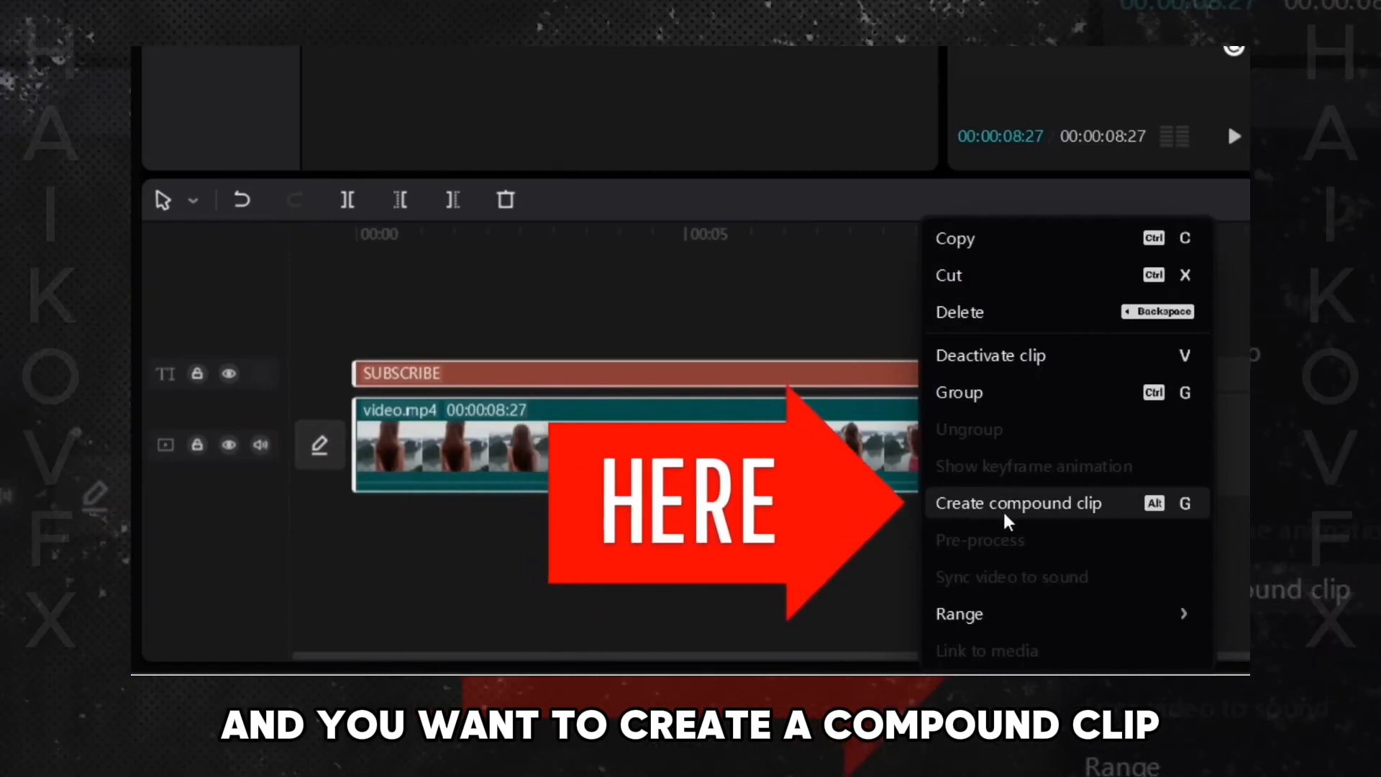
{"action": "left_click", "coordinate": [1007, 504]}
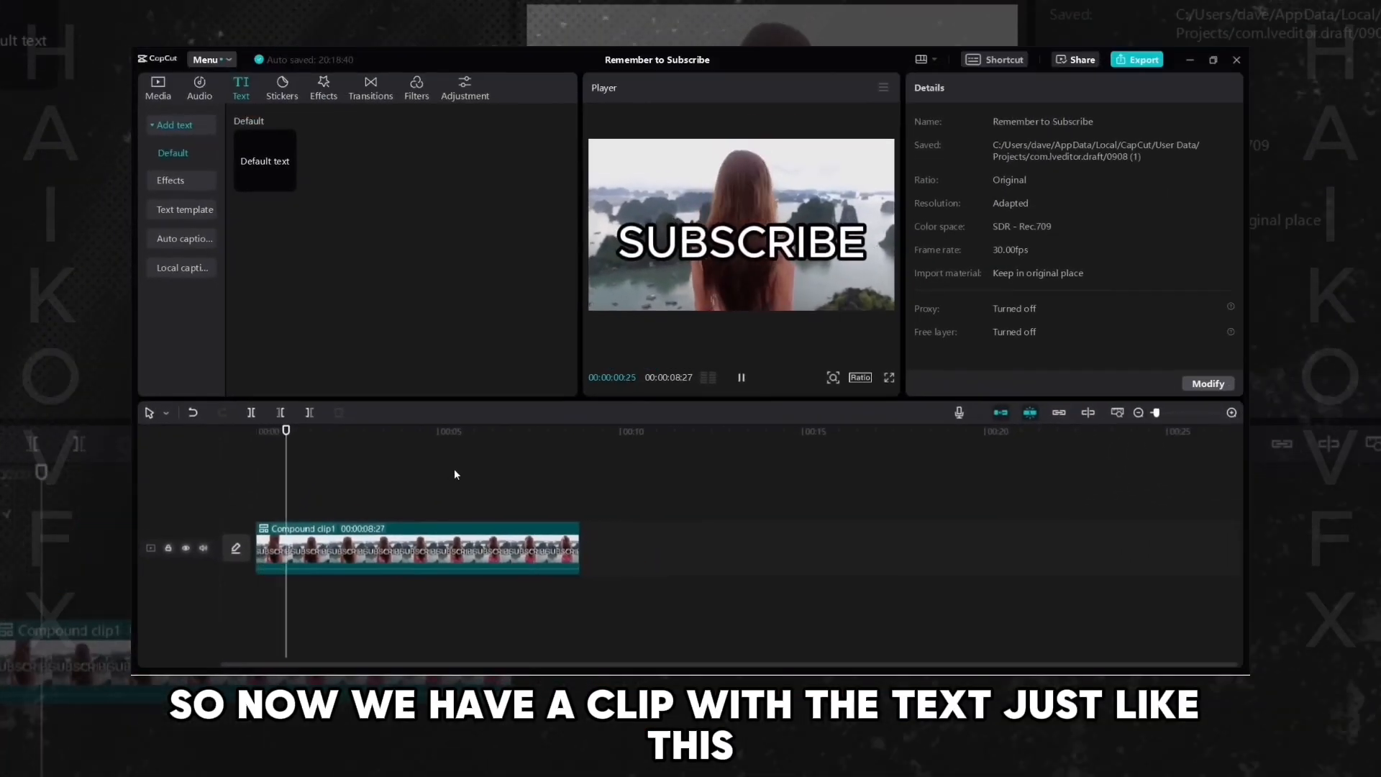
{"action": "key", "text": "space"}
{"action": "key", "text": "space"}
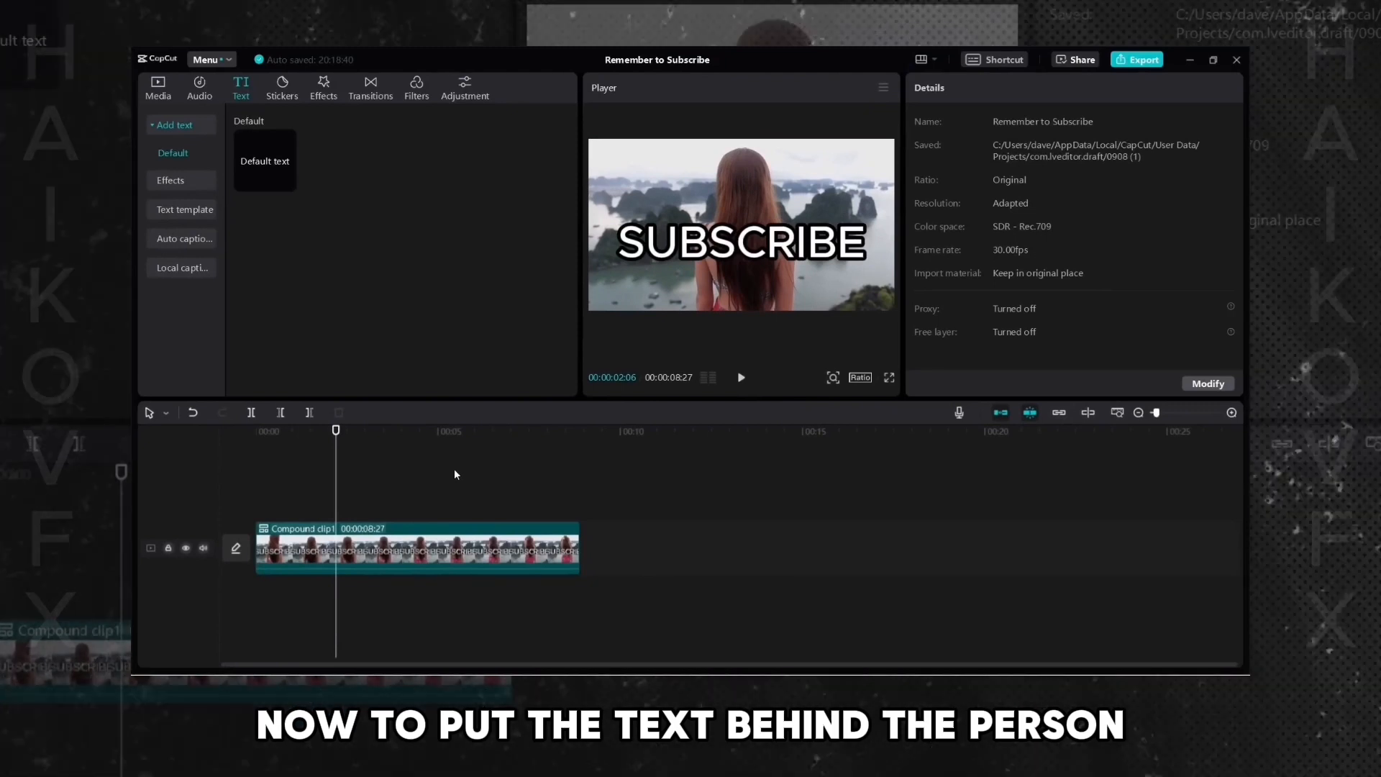
- Add video.mp4 again on a track above the compound clip and enable Auto cutout, then play it
{"action": "left_click_drag", "start_coordinate": [267, 204], "coordinate": [283, 200]}
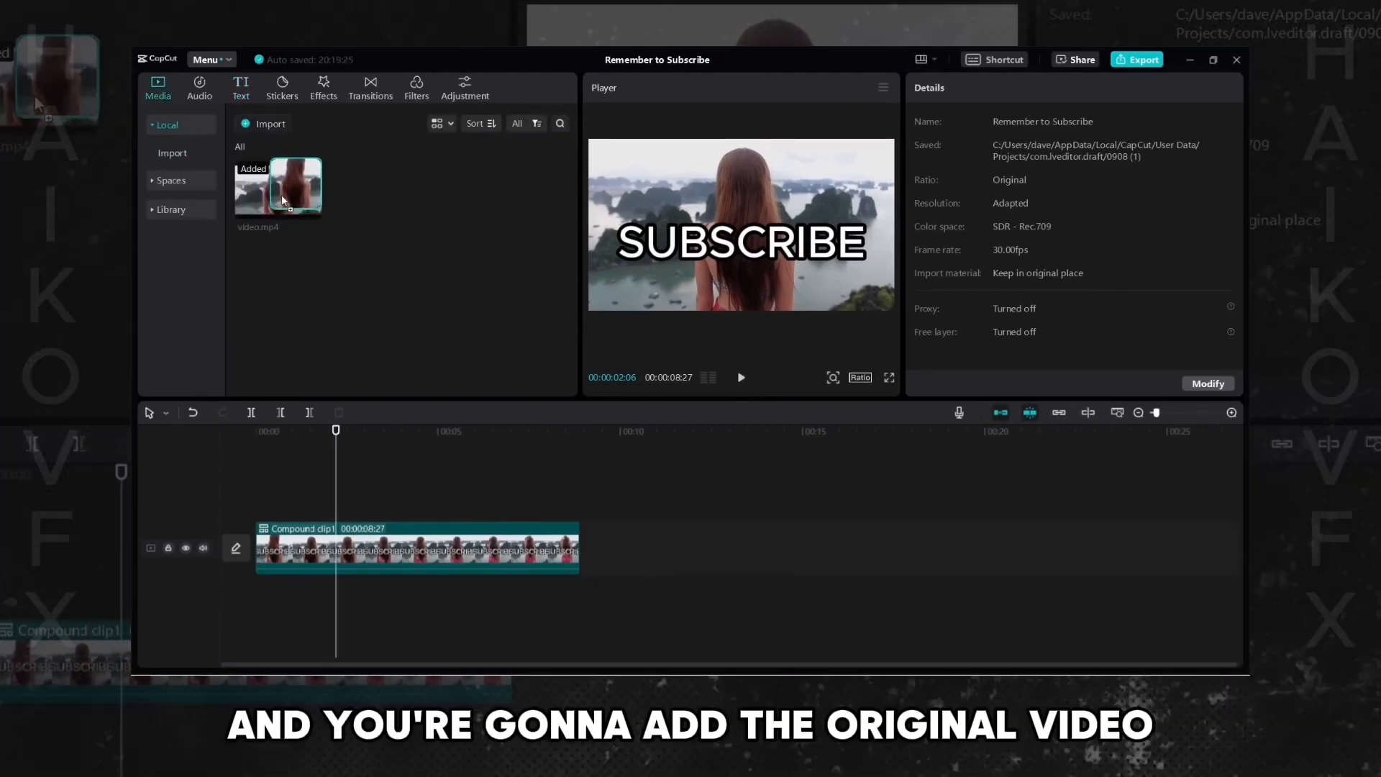
{"action": "left_click_drag", "start_coordinate": [441, 279], "coordinate": [268, 501]}
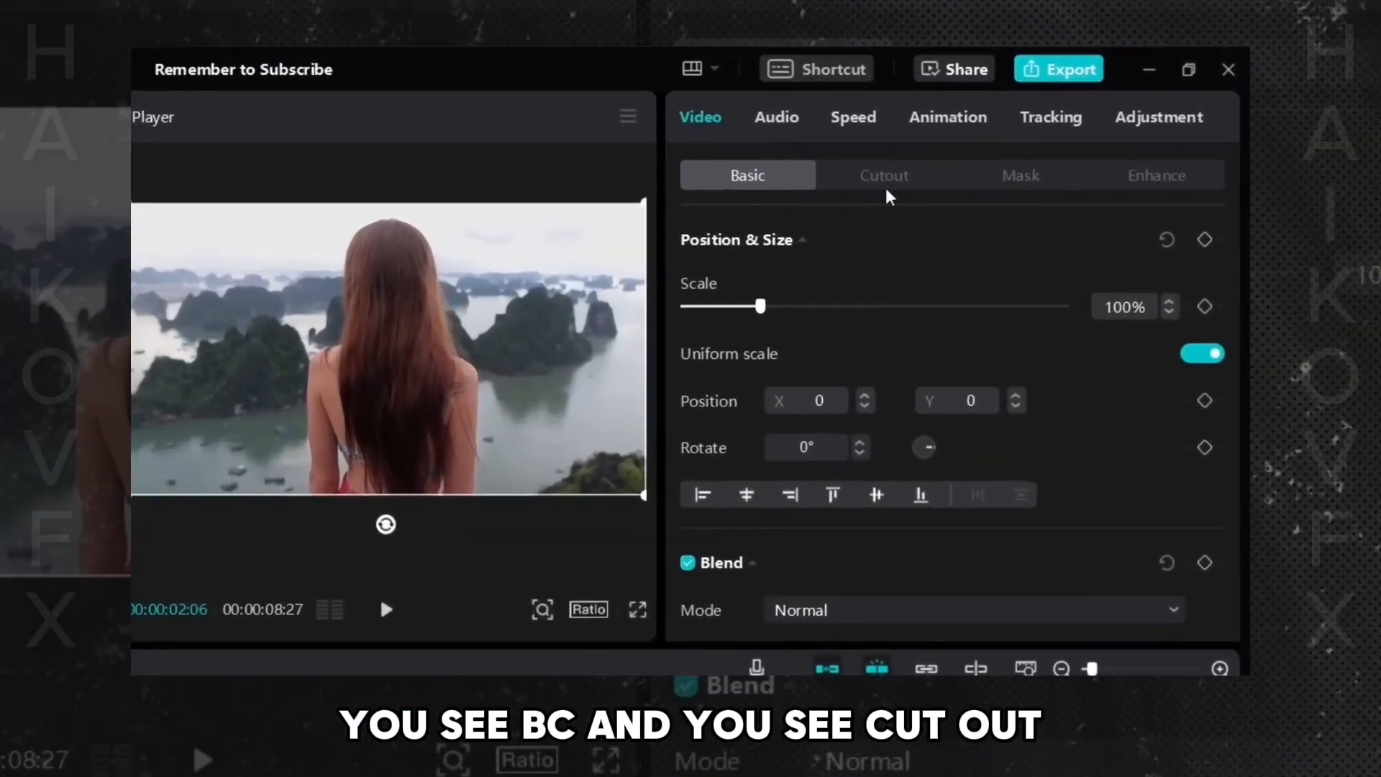
{"action": "left_click", "coordinate": [894, 186]}
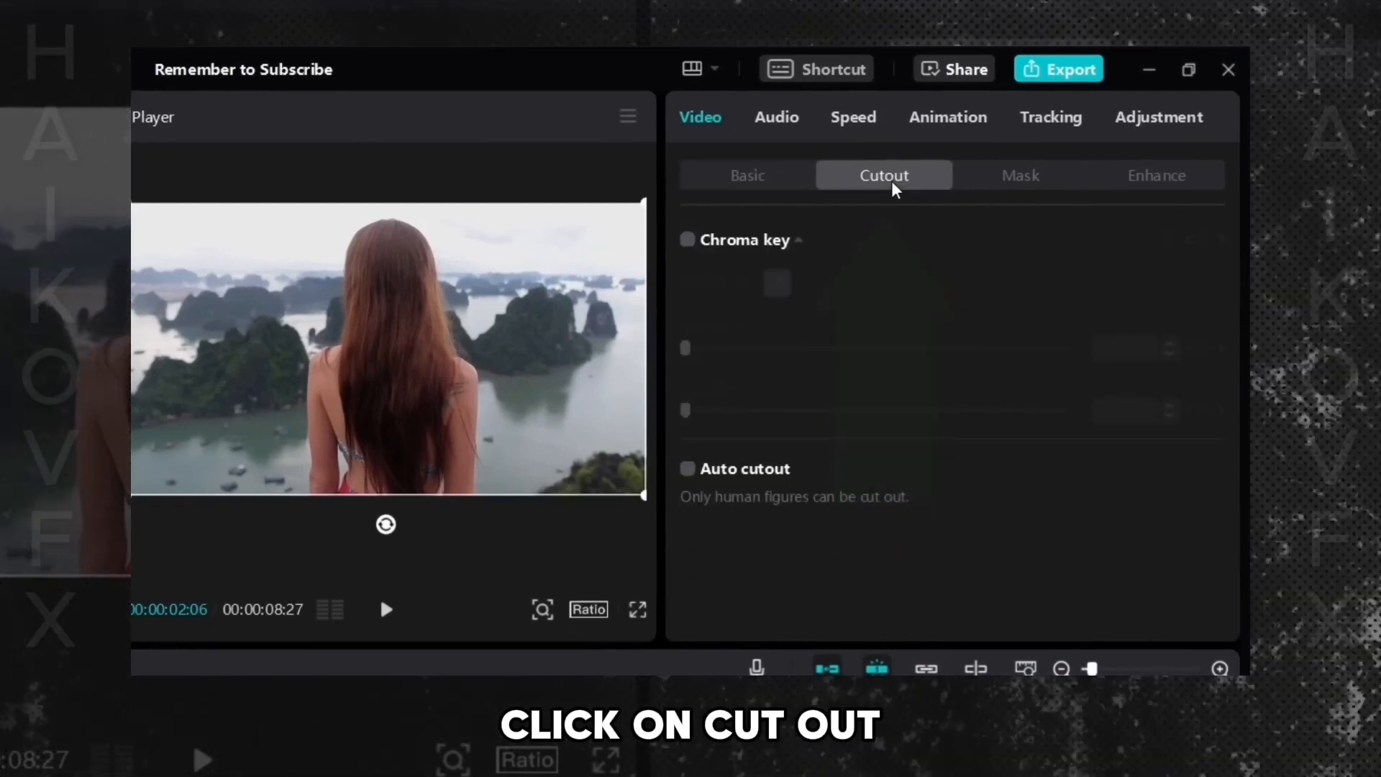
{"action": "left_click", "coordinate": [687, 469]}
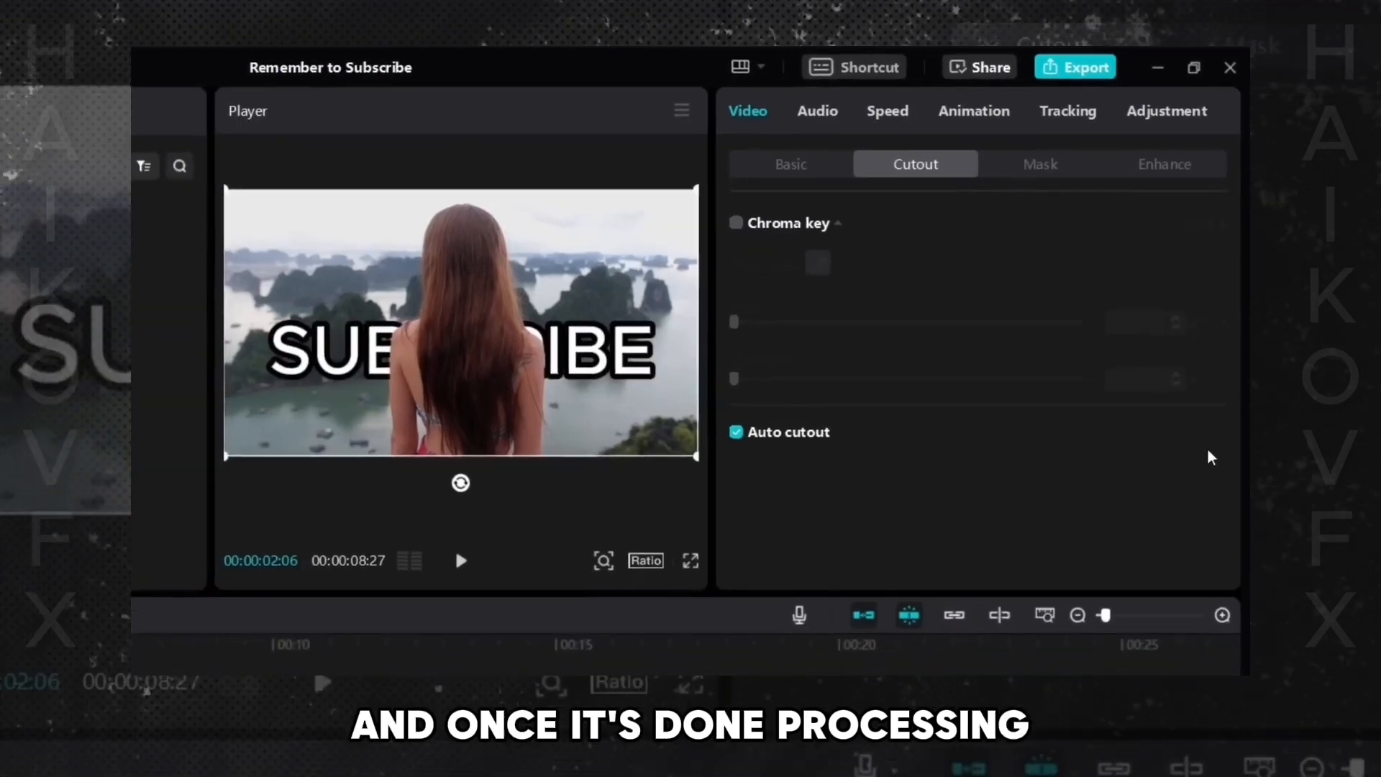
{"action": "left_click", "coordinate": [671, 518]}
{"action": "key", "text": "space"}
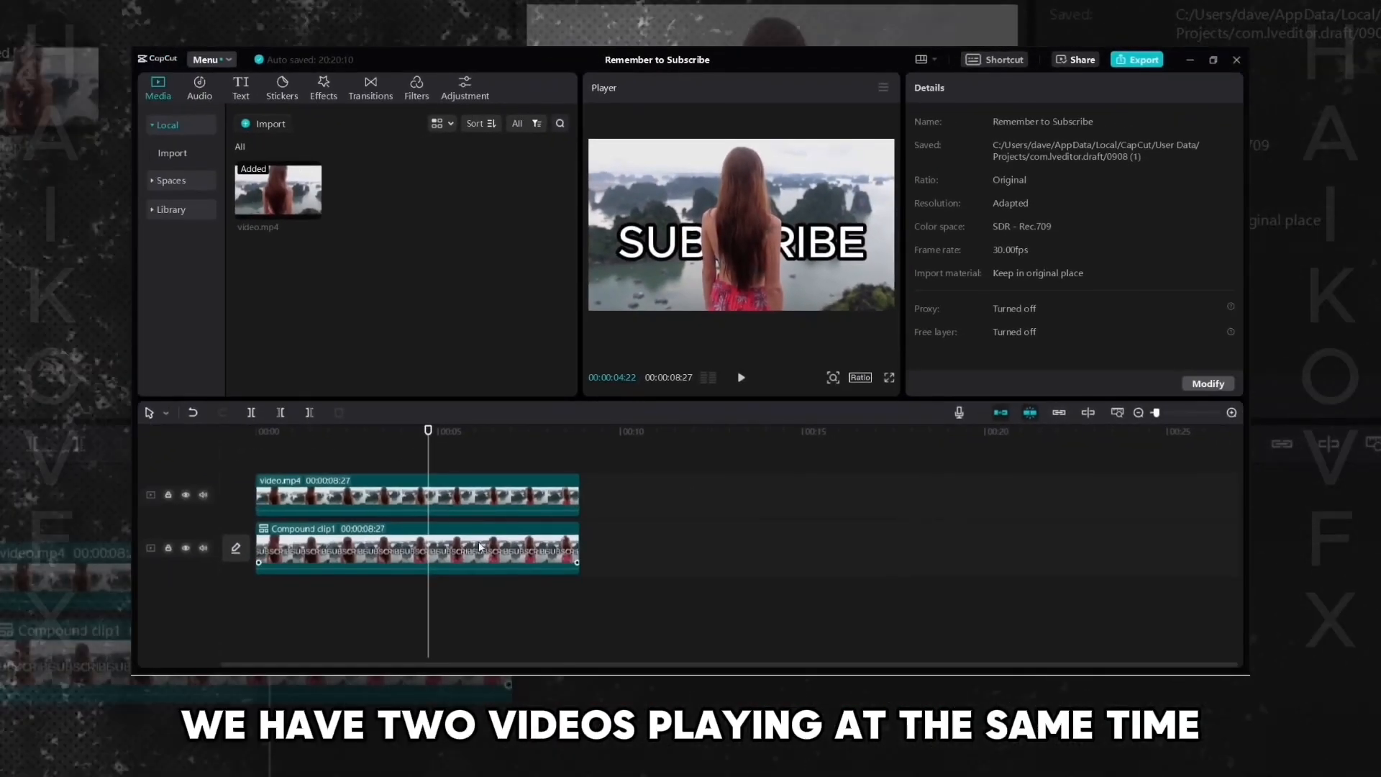
- Move the cutout video.mp4 clip to the right, past the compound clip, and play it alone
{"action": "left_click", "coordinate": [480, 547]}
{"action": "left_click_drag", "start_coordinate": [475, 502], "coordinate": [847, 502]}
{"action": "left_click", "coordinate": [662, 432]}
{"action": "key", "text": "space"}
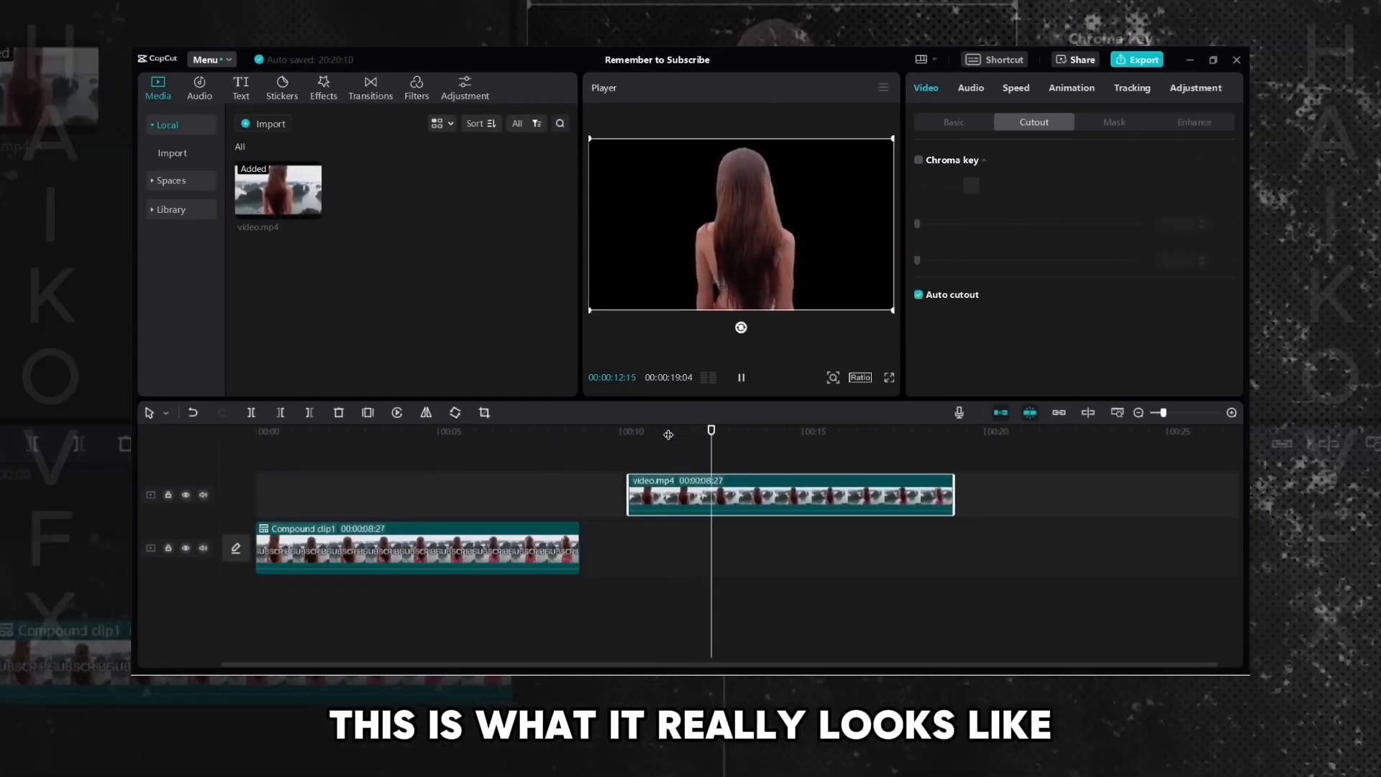
- Play the compound clip from near its start to review the original text over the video
{"action": "left_click", "coordinate": [629, 430]}
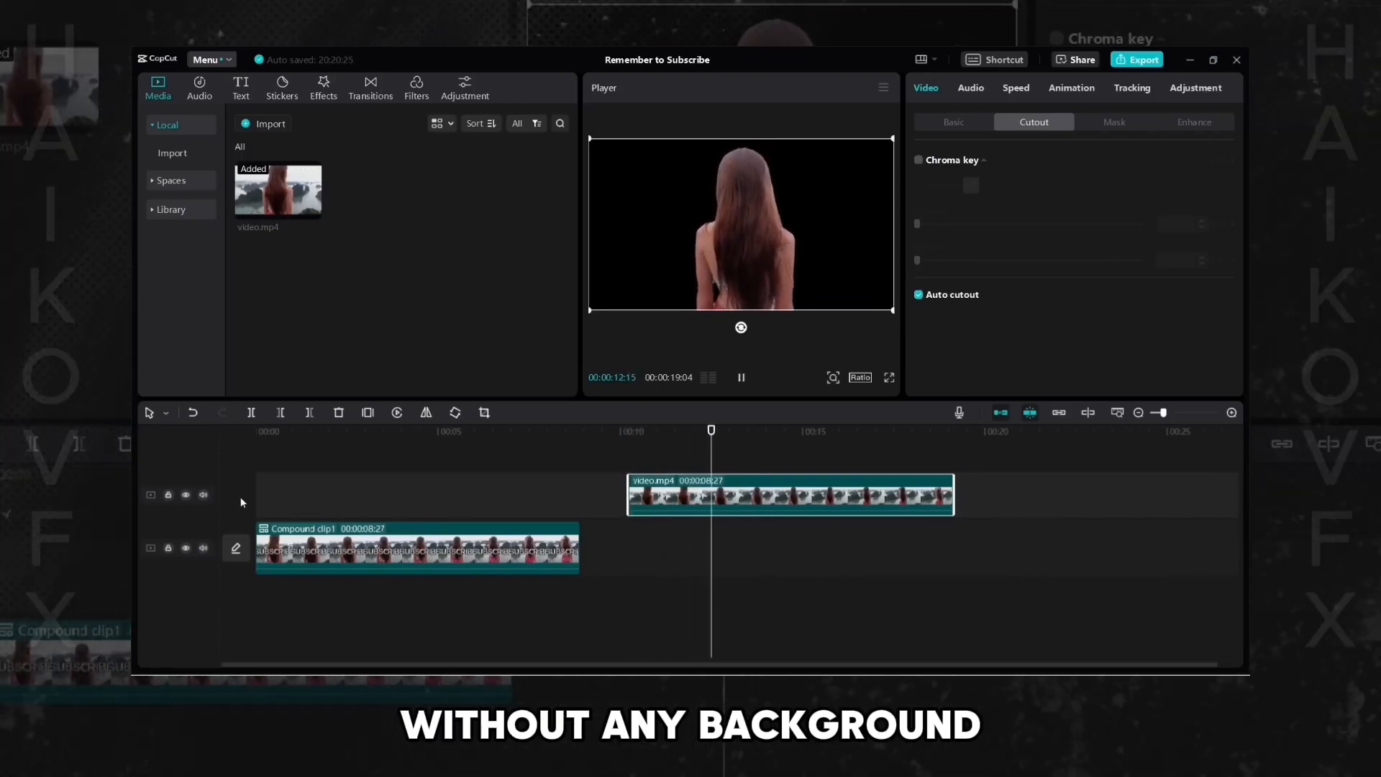
{"action": "left_click", "coordinate": [279, 485]}
{"action": "key", "text": "space"}
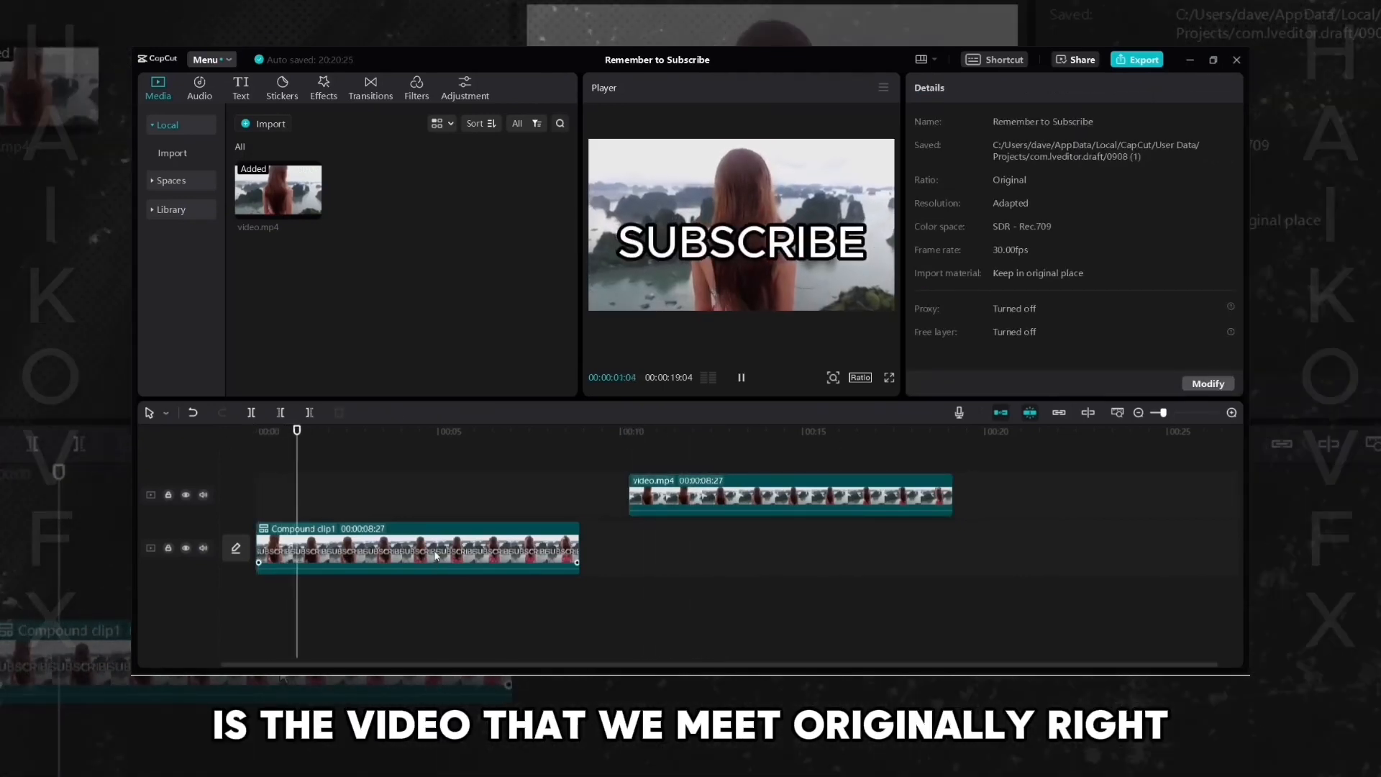
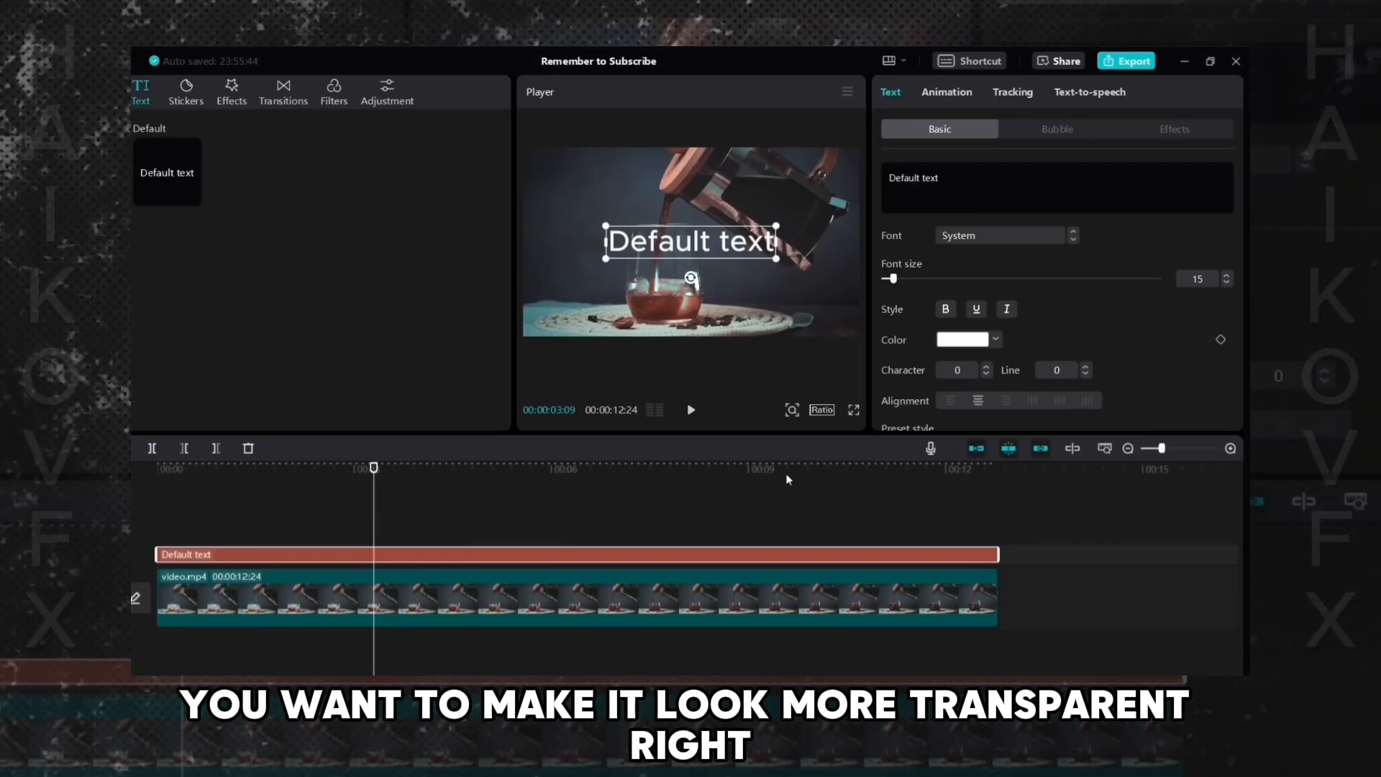
- Replace the selected text's content with the word watermark
{"action": "triple_click", "coordinate": [945, 171]}
{"action": "type", "text": "water"}
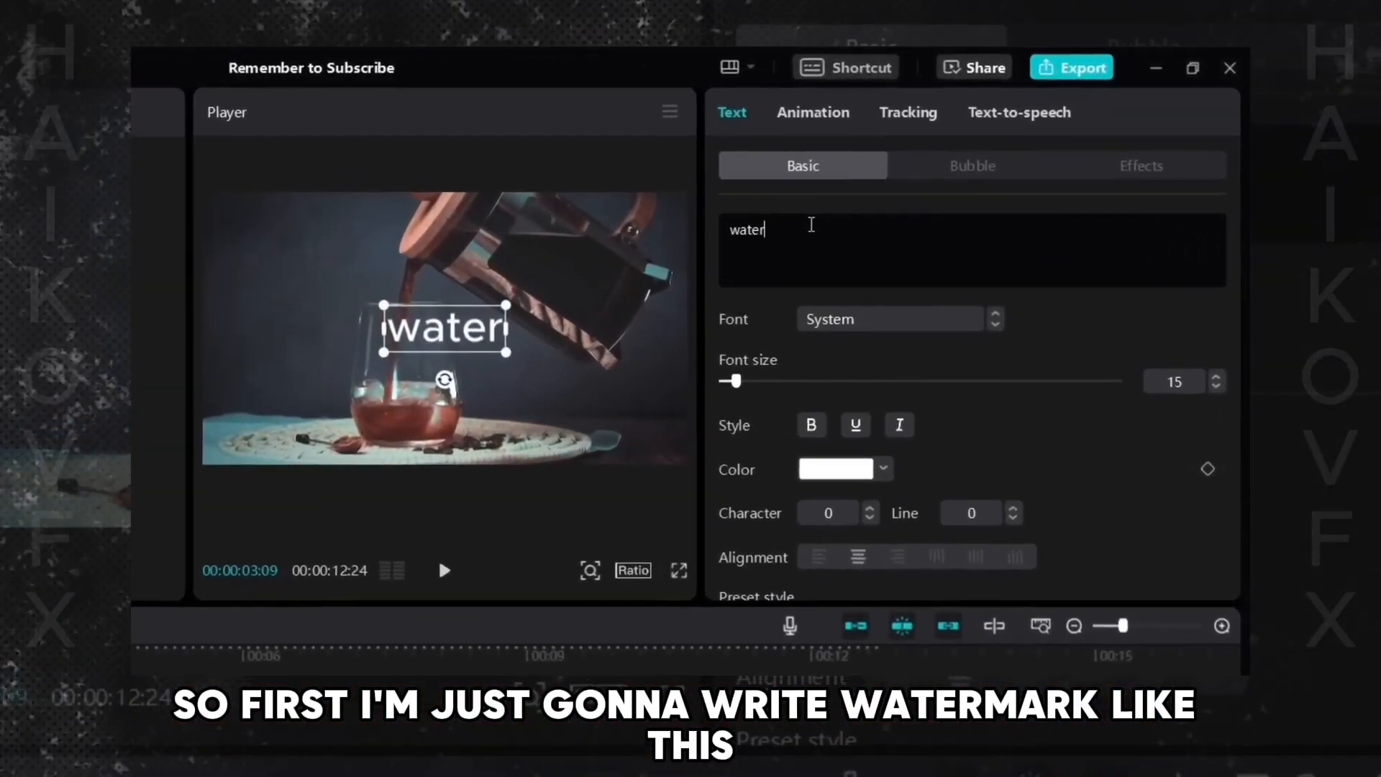
{"action": "type", "text": "mark"}
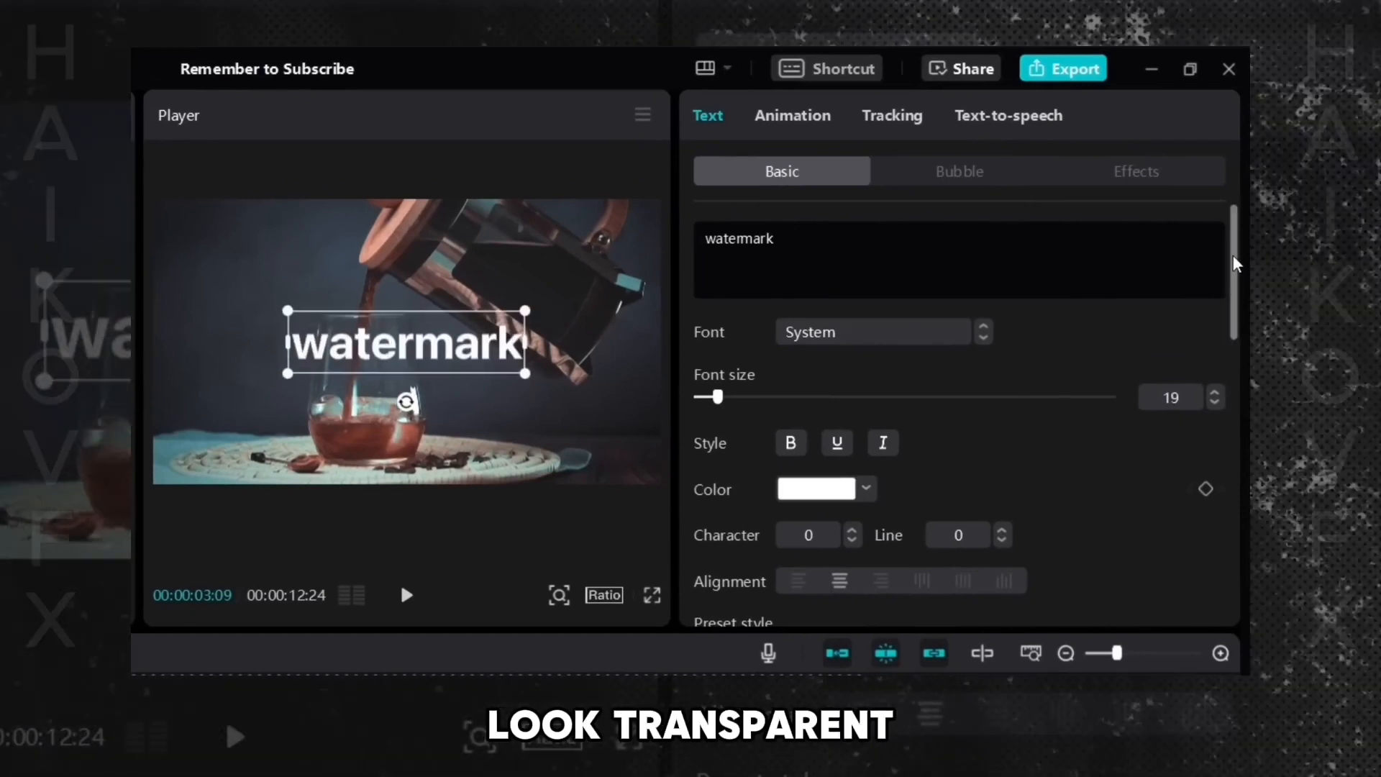
- Lower the watermark text's Blend opacity to 20% so it looks transparent
{"action": "left_click_drag", "start_coordinate": [1234, 253], "coordinate": [1210, 501]}
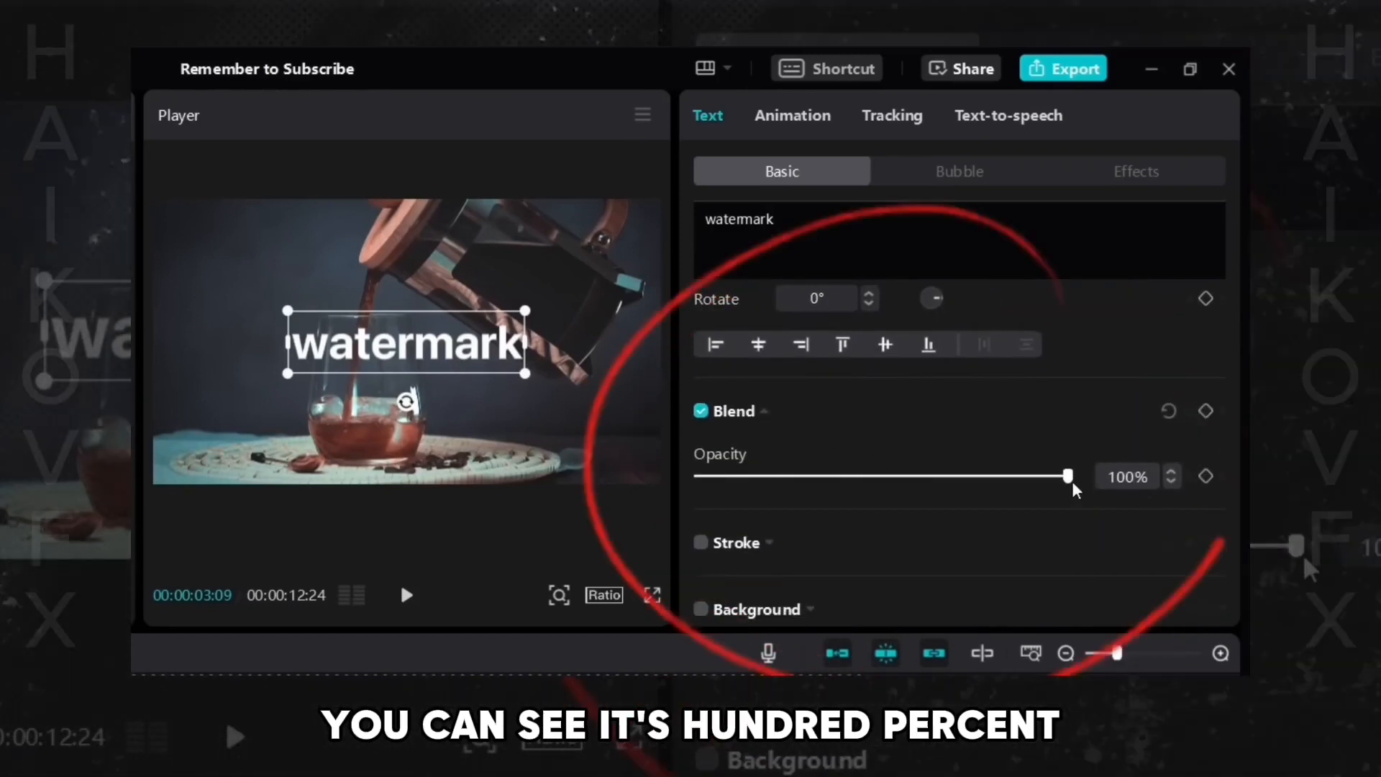
{"action": "left_click_drag", "start_coordinate": [1068, 480], "coordinate": [716, 484]}
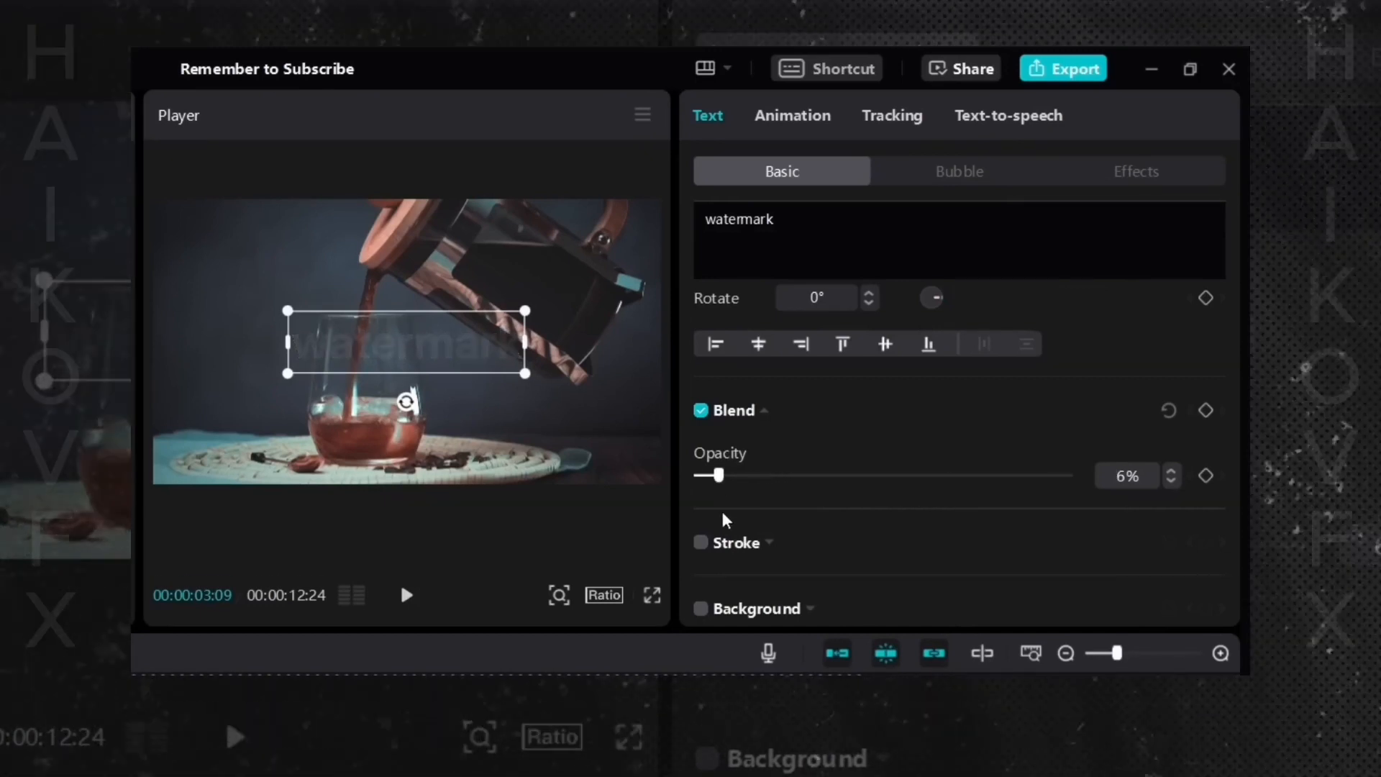
{"action": "left_click_drag", "start_coordinate": [720, 476], "coordinate": [780, 497]}
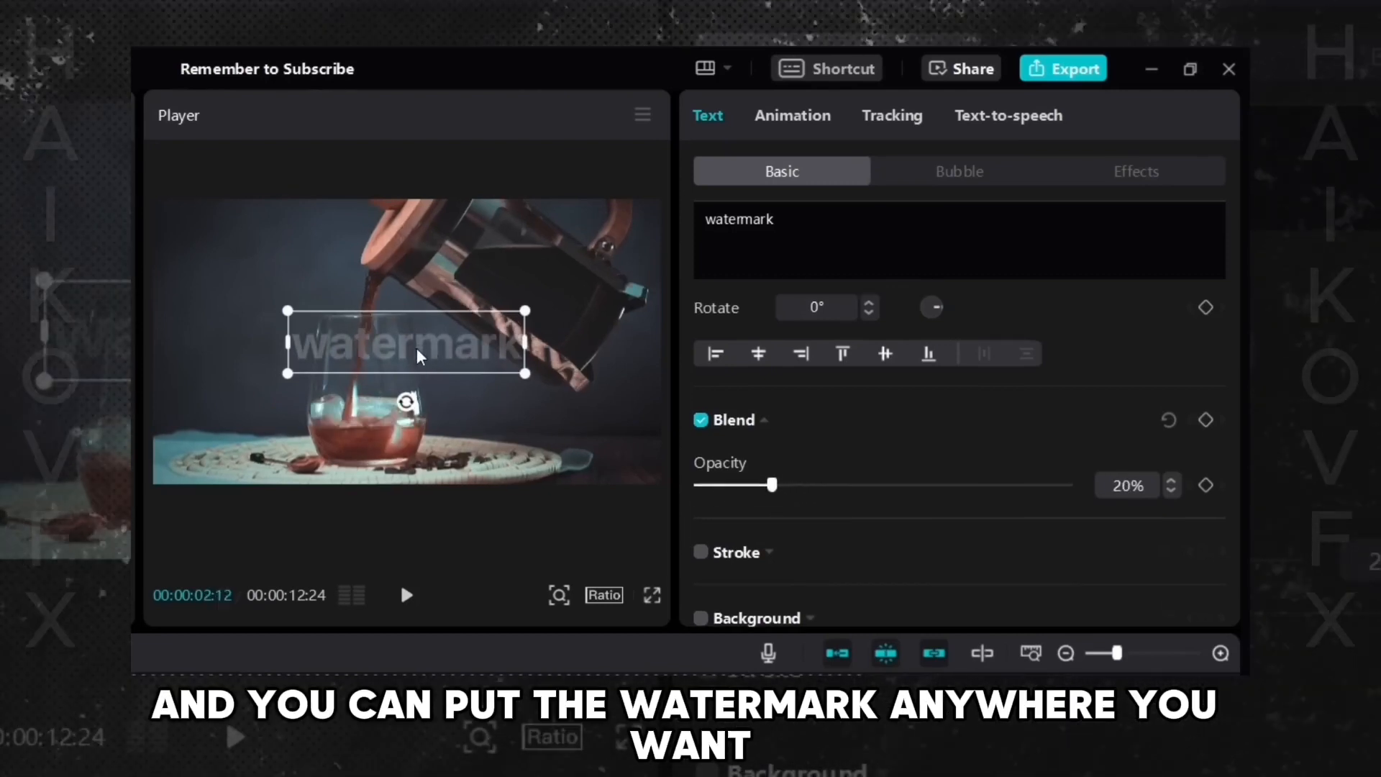
- Reposition and resize the watermark text box over the video in the player
{"action": "left_click_drag", "start_coordinate": [441, 358], "coordinate": [399, 345]}
{"action": "mouse_move", "coordinate": [517, 311]}
{"action": "left_mouse_down"}
{"action": "mouse_move", "coordinate": [472, 337]}
{"action": "mouse_move", "coordinate": [564, 240]}
{"action": "mouse_move", "coordinate": [496, 312]}
{"action": "left_mouse_up"}
{"action": "left_click_drag", "start_coordinate": [395, 391], "coordinate": [365, 382]}
{"action": "left_click_drag", "start_coordinate": [361, 315], "coordinate": [496, 271]}
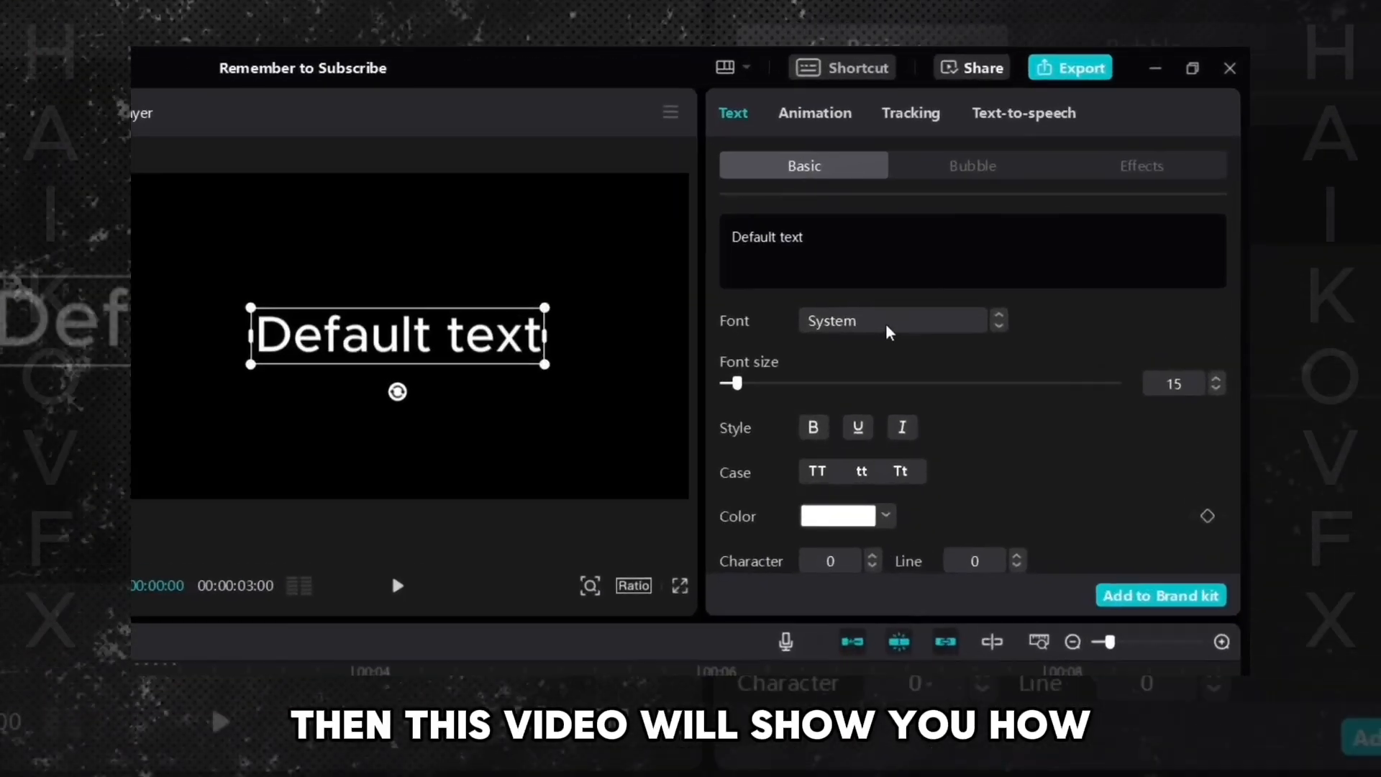
- In a web browser, search Google for free fonts download
{"action": "left_click", "coordinate": [1022, 219]}
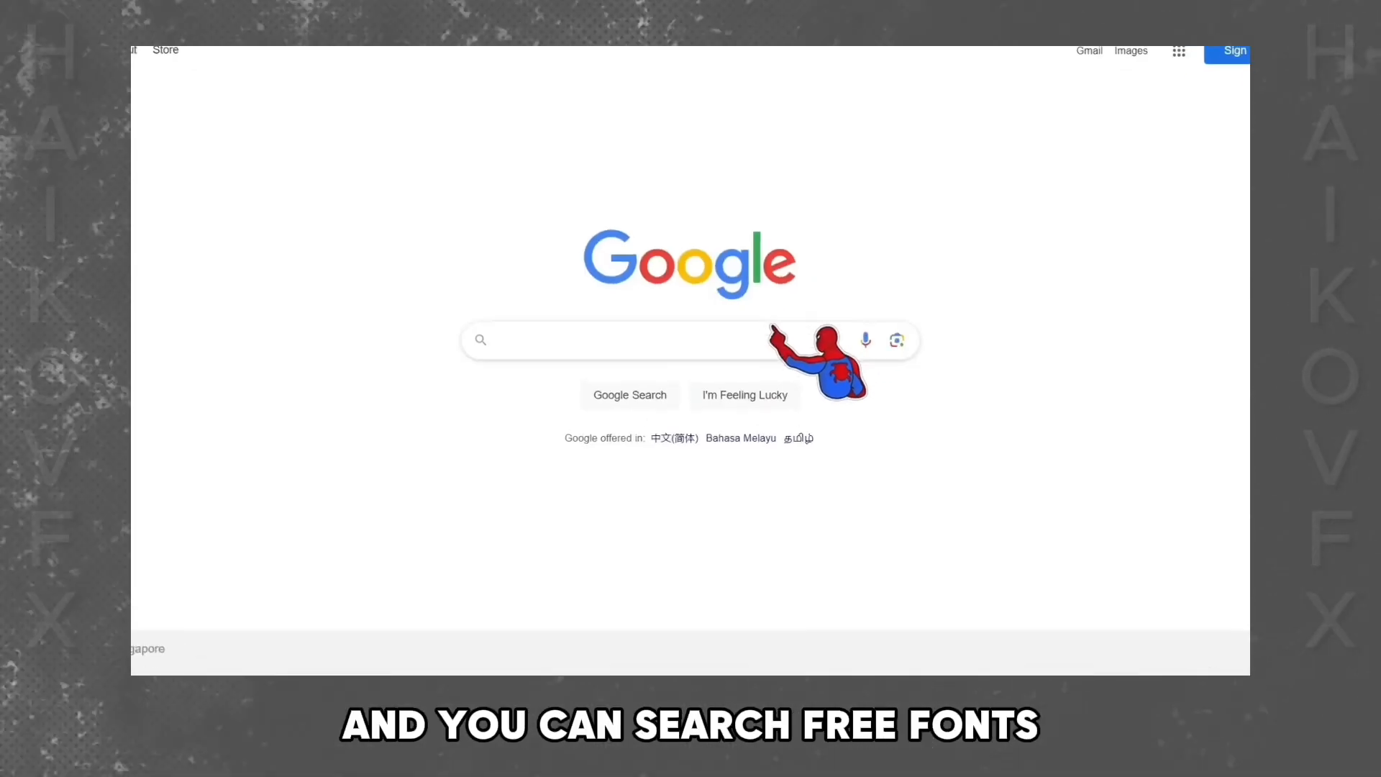
{"action": "type", "text": "free fonts download"}
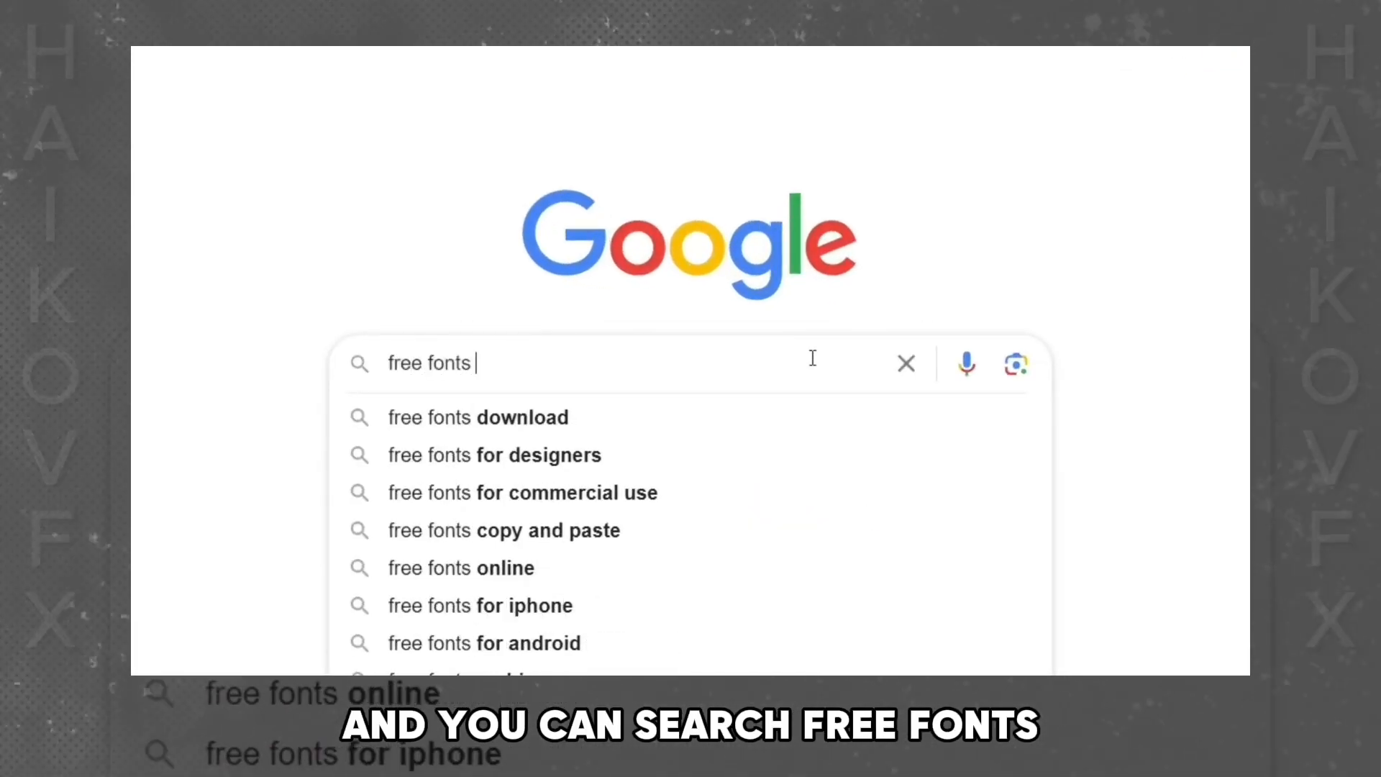
{"action": "key", "text": "Return"}
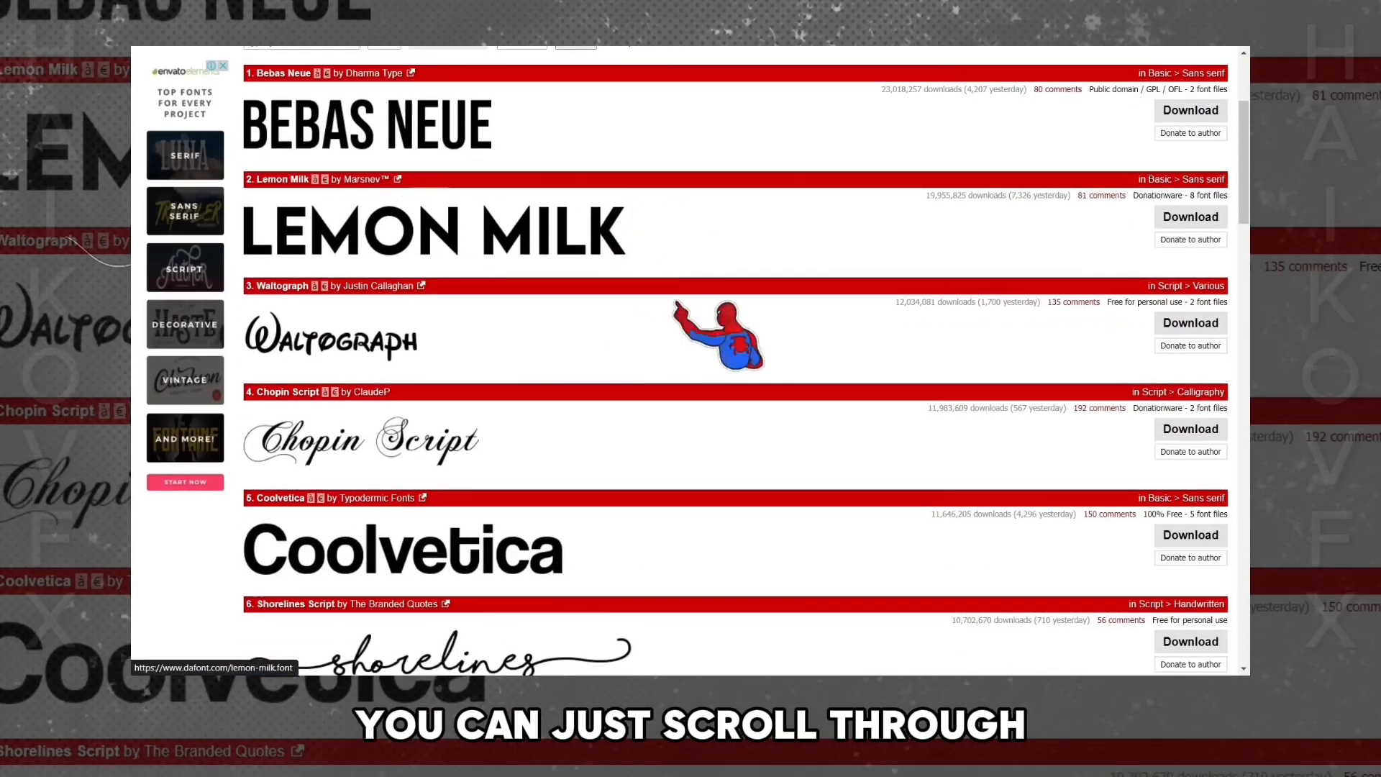
- Browse the dafont.com top fonts list and download Lemon Milk, saving lemon_milk.zip to the Desktop
{"action": "scroll", "coordinate": [691, 359], "scroll_direction": "down", "scroll_amount": 10}
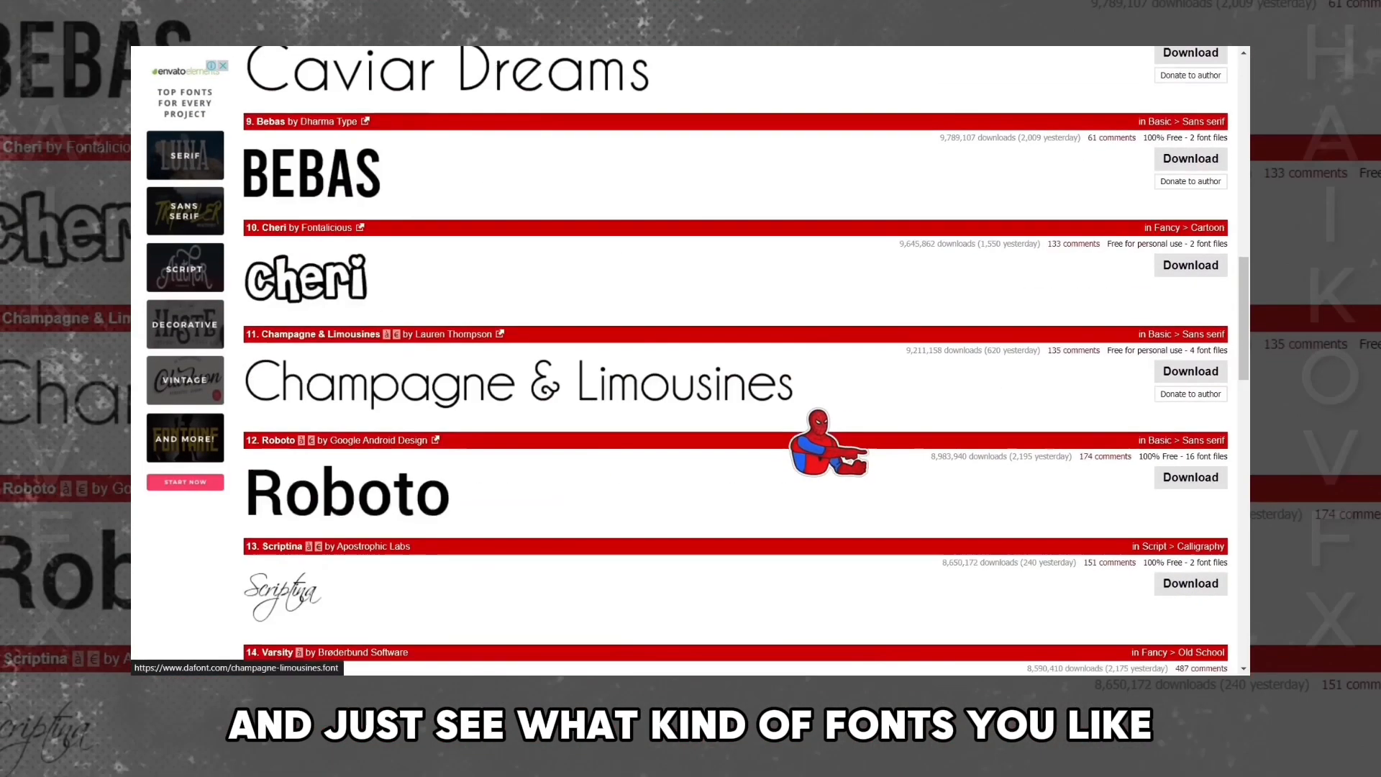
{"action": "scroll", "coordinate": [735, 359], "scroll_direction": "down", "scroll_amount": 10}
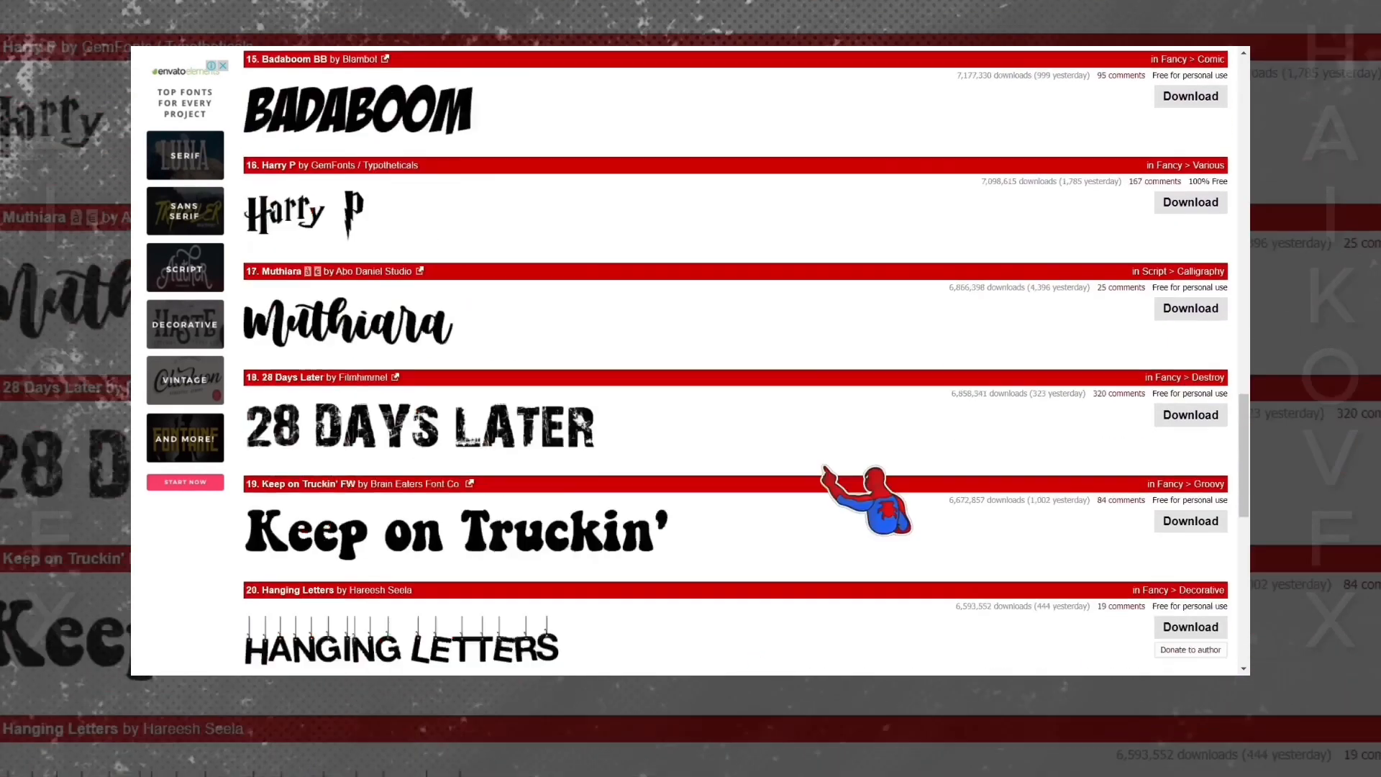
{"action": "scroll", "coordinate": [735, 359], "scroll_direction": "up", "scroll_amount": 20}
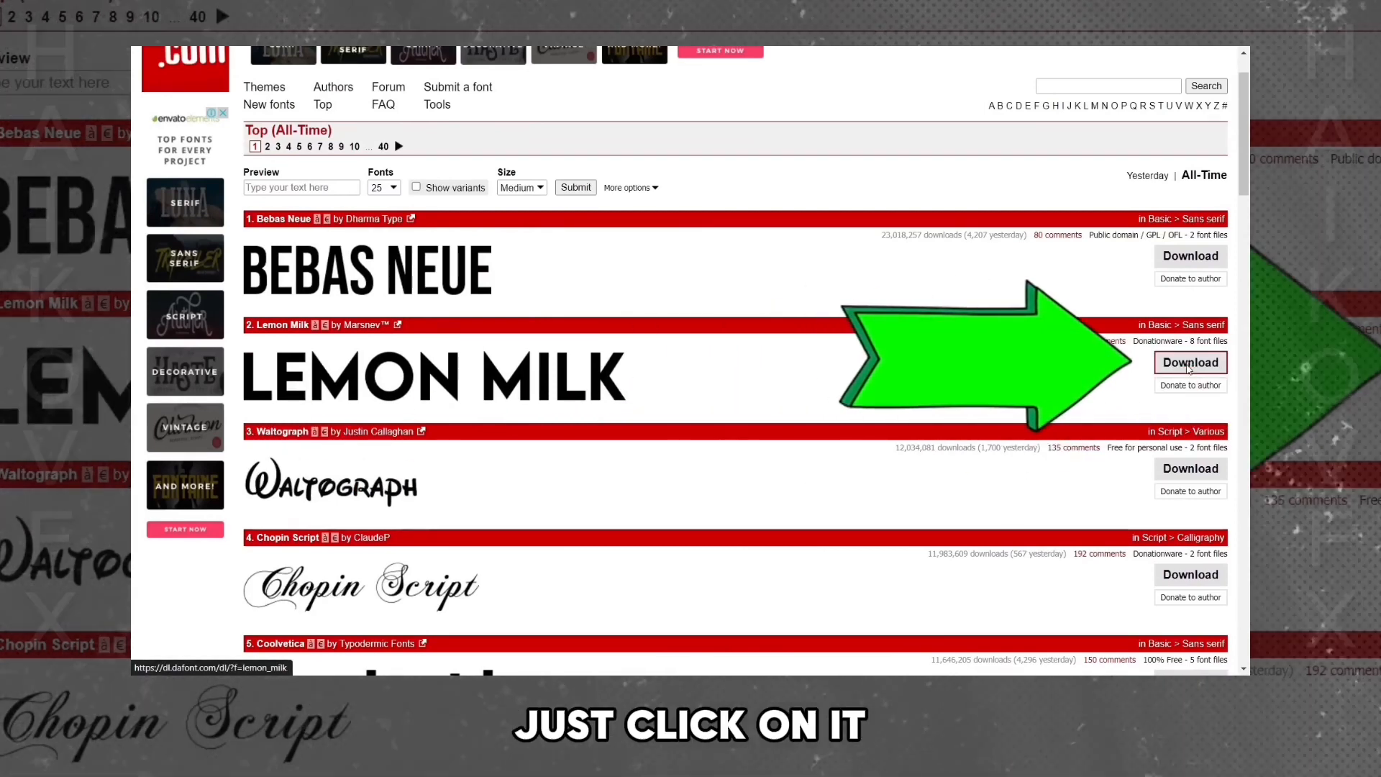
{"action": "left_click", "coordinate": [1188, 364]}
{"action": "left_click", "coordinate": [188, 187]}
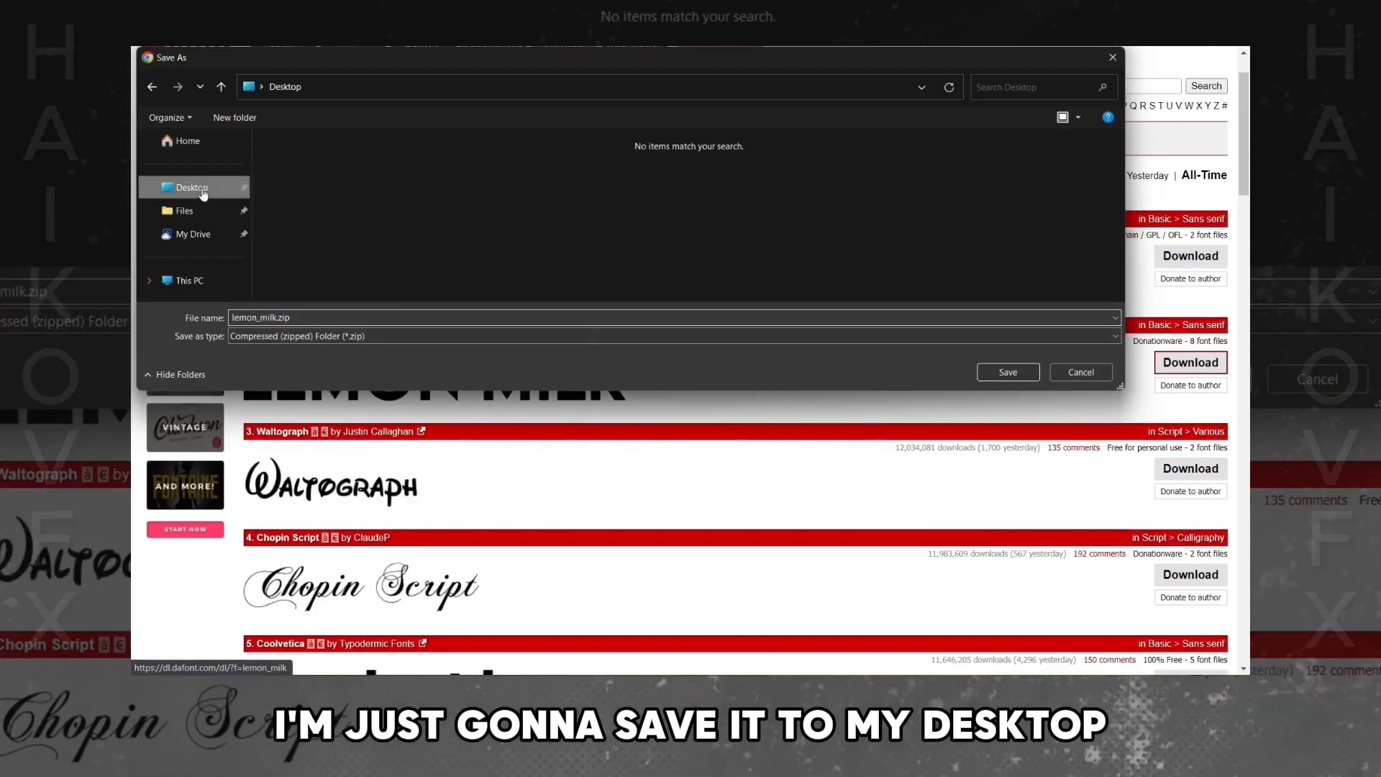
{"action": "left_click", "coordinate": [999, 374]}
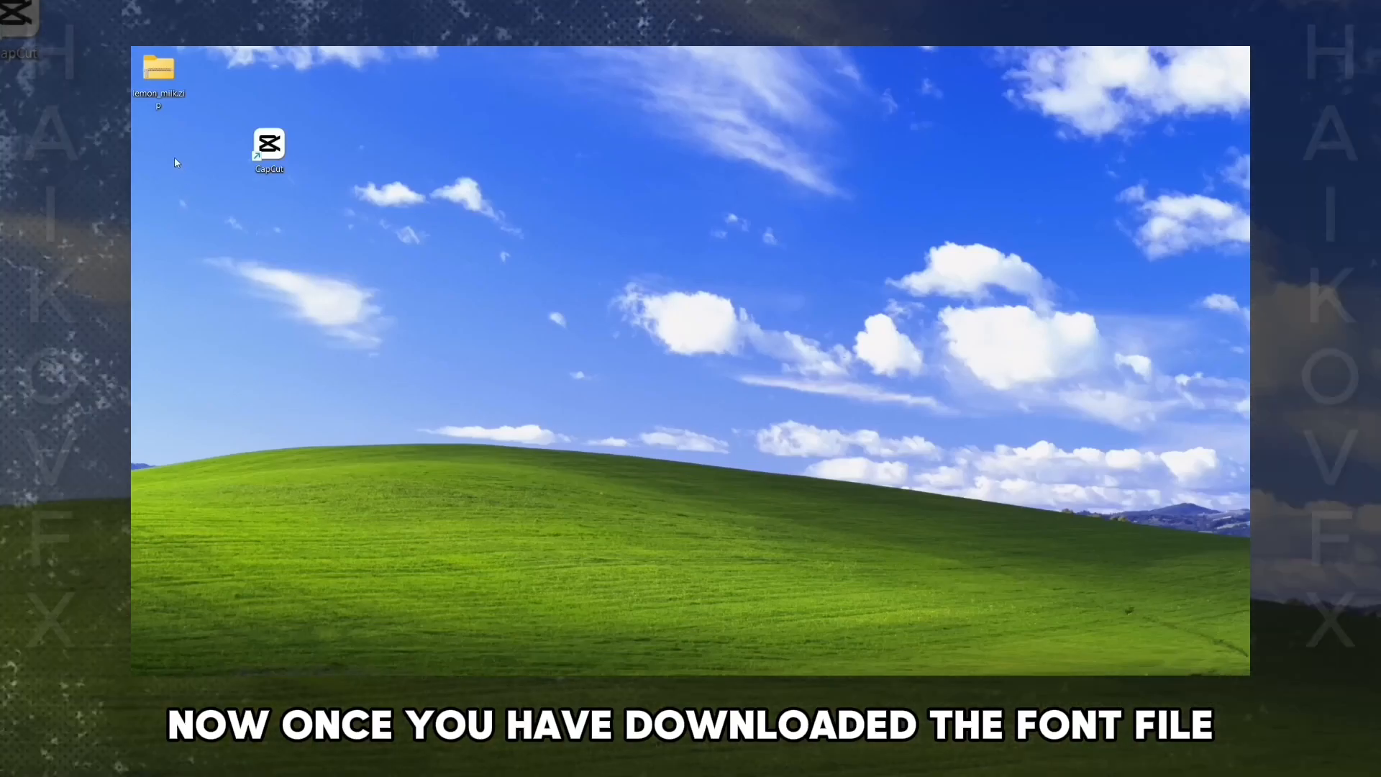
- Open lemon_milk.zip and preview the Bold, Regular and Light Lemon Milk font files
{"action": "double_click", "coordinate": [169, 95]}
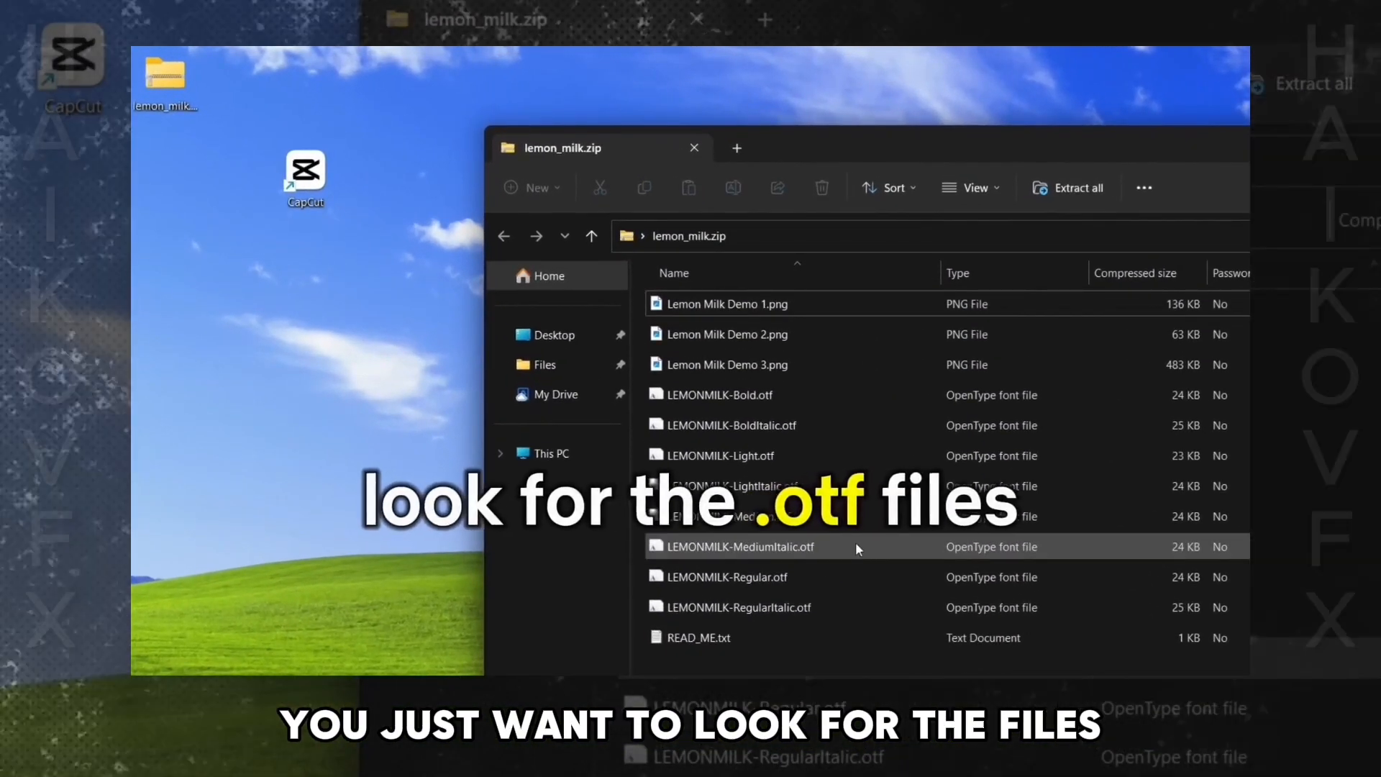
{"action": "left_click", "coordinate": [768, 403]}
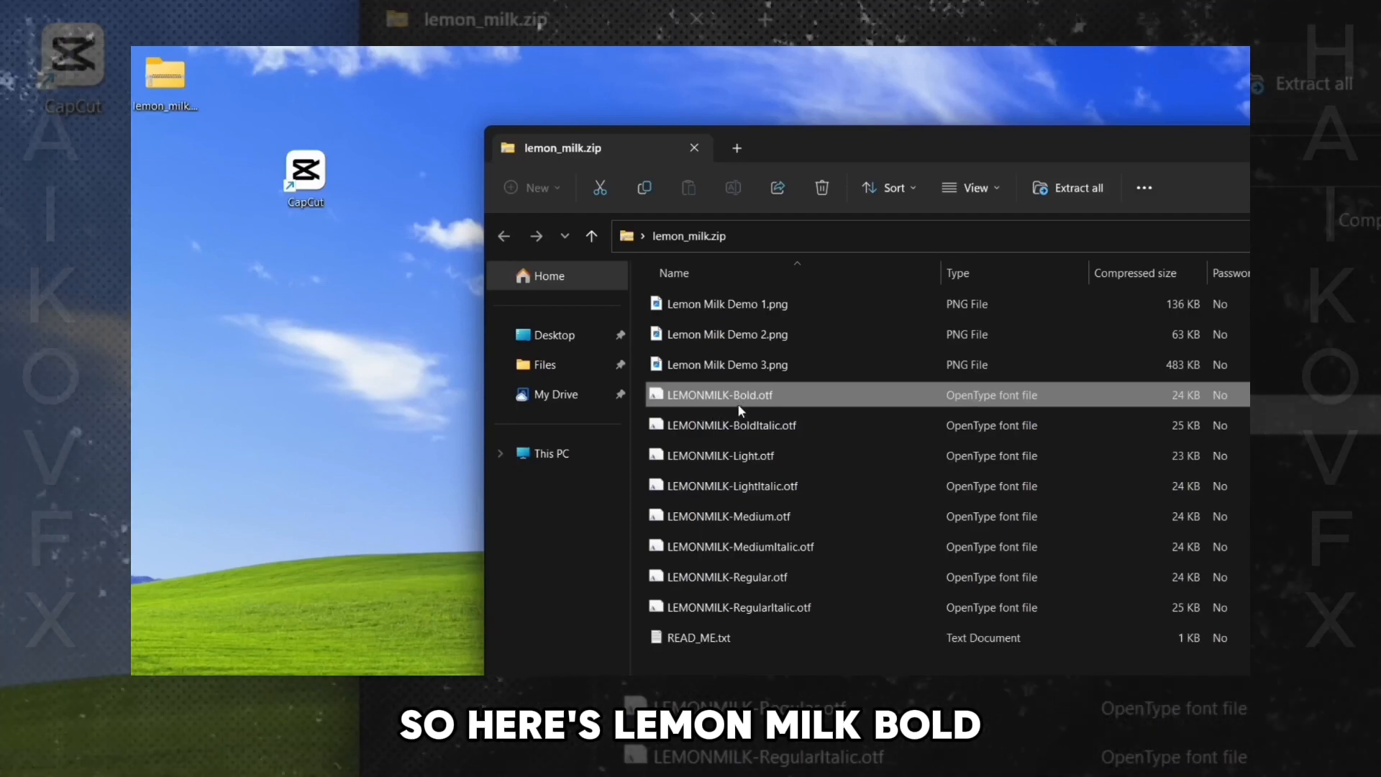
{"action": "double_click", "coordinate": [736, 404]}
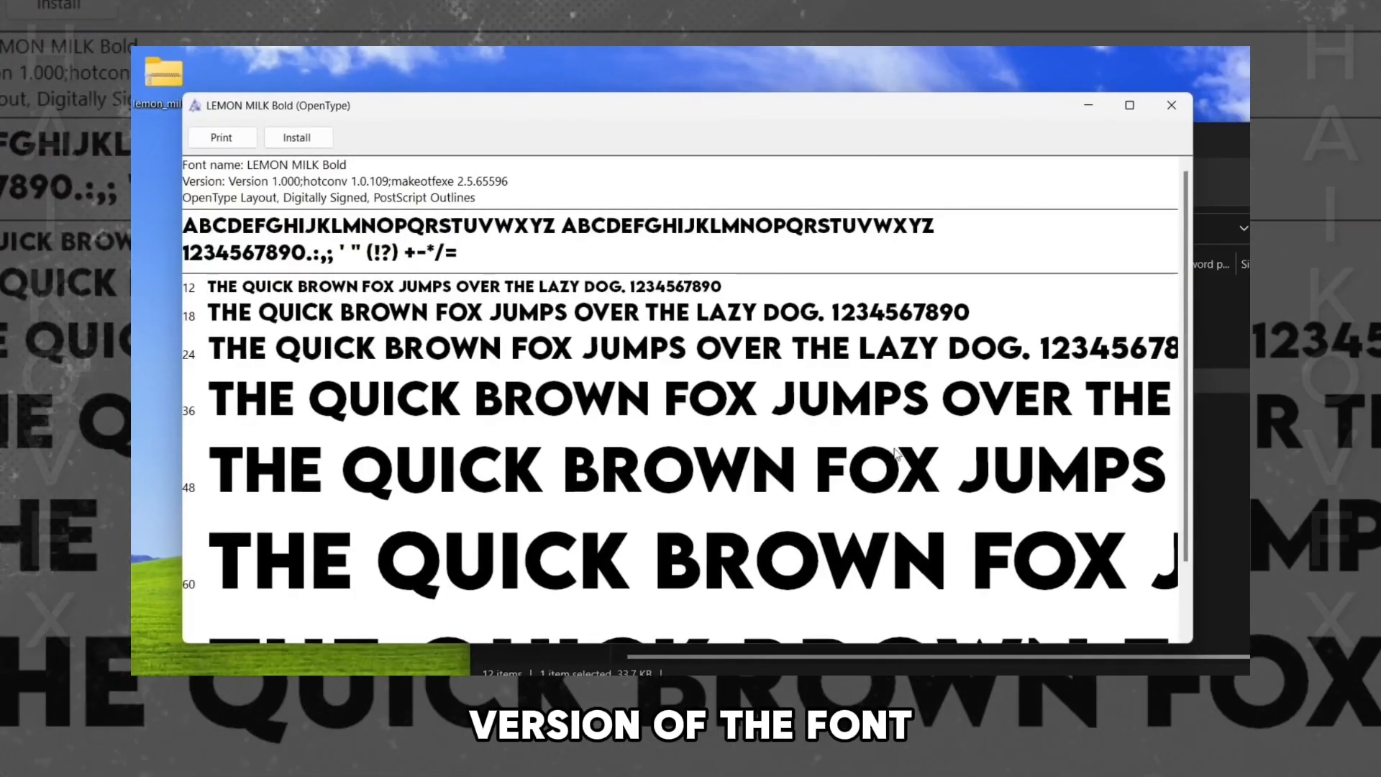
{"action": "left_click", "coordinate": [1171, 105]}
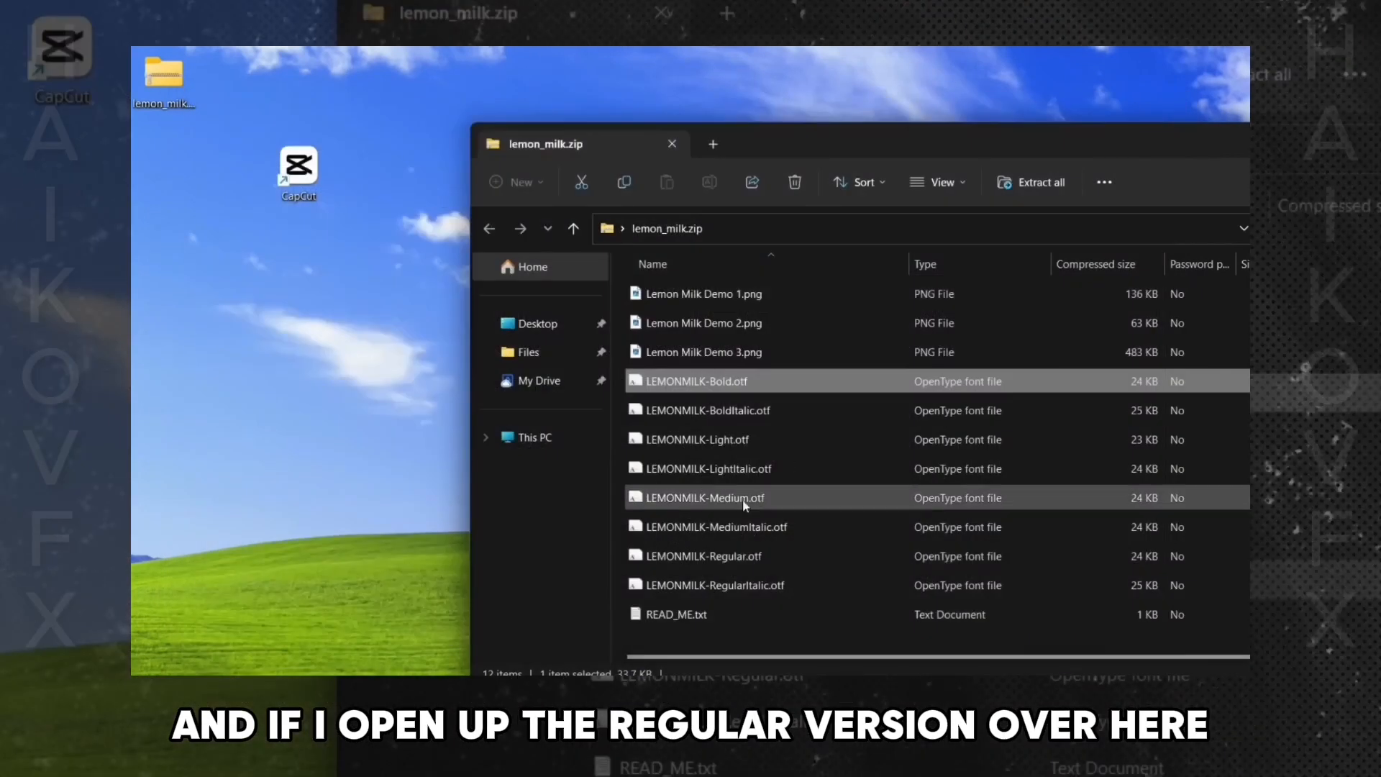
{"action": "double_click", "coordinate": [653, 563]}
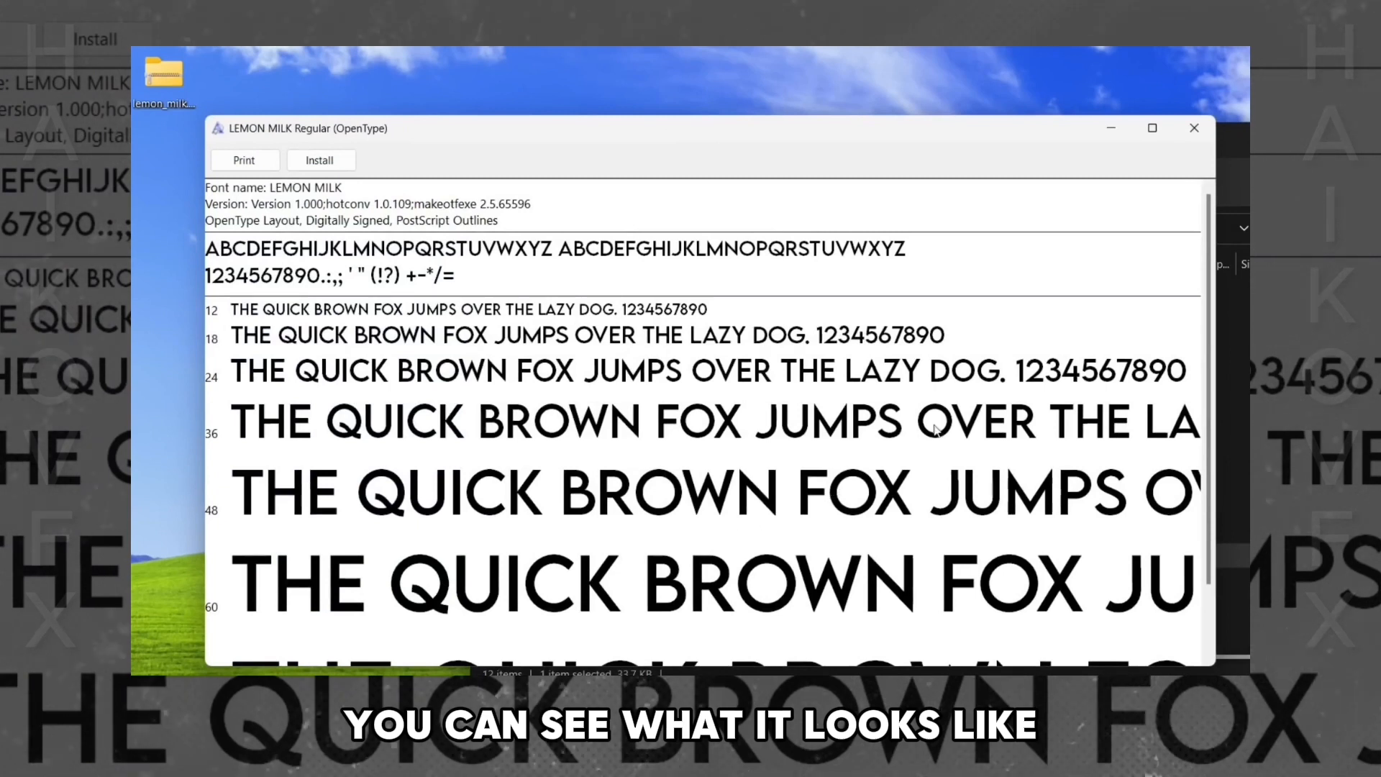
{"action": "left_click", "coordinate": [1194, 128]}
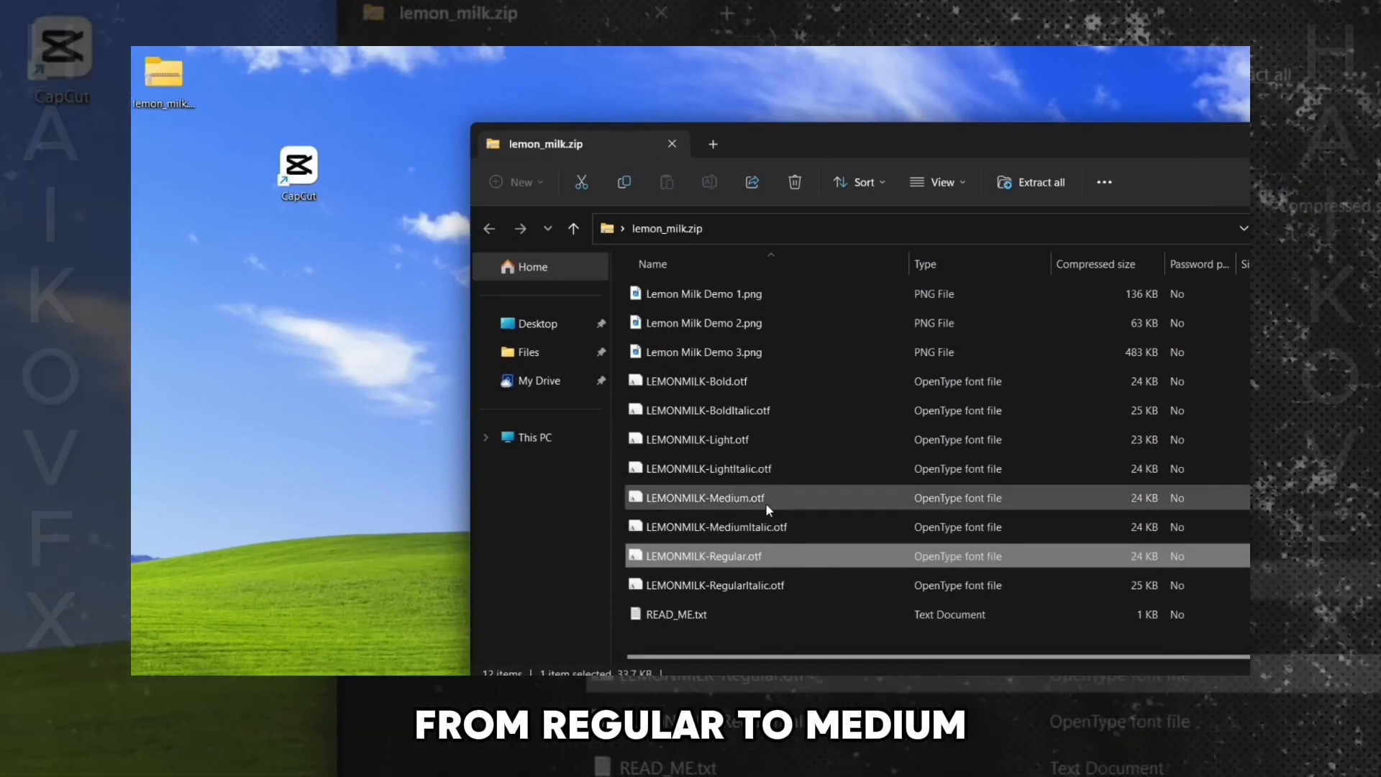
{"action": "double_click", "coordinate": [757, 447]}
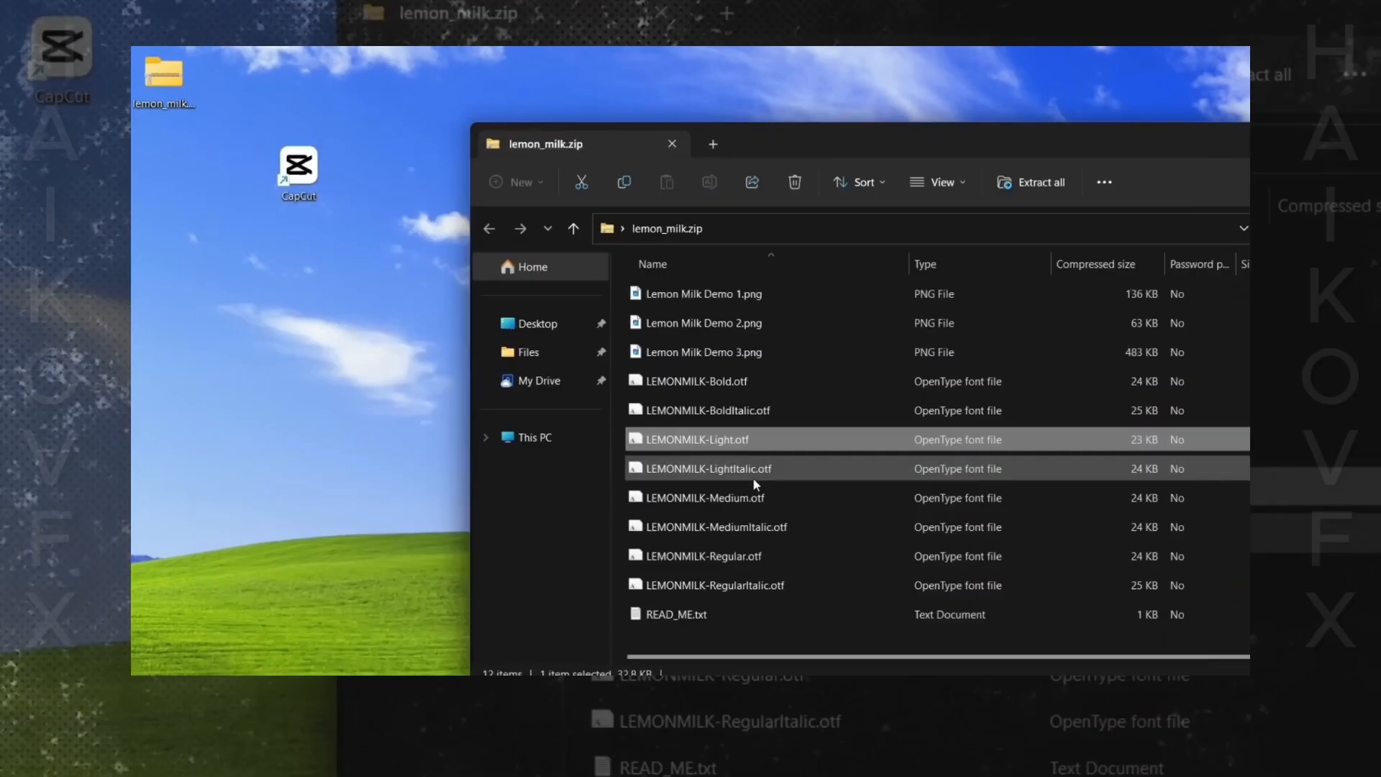
{"action": "left_click", "coordinate": [766, 386]}
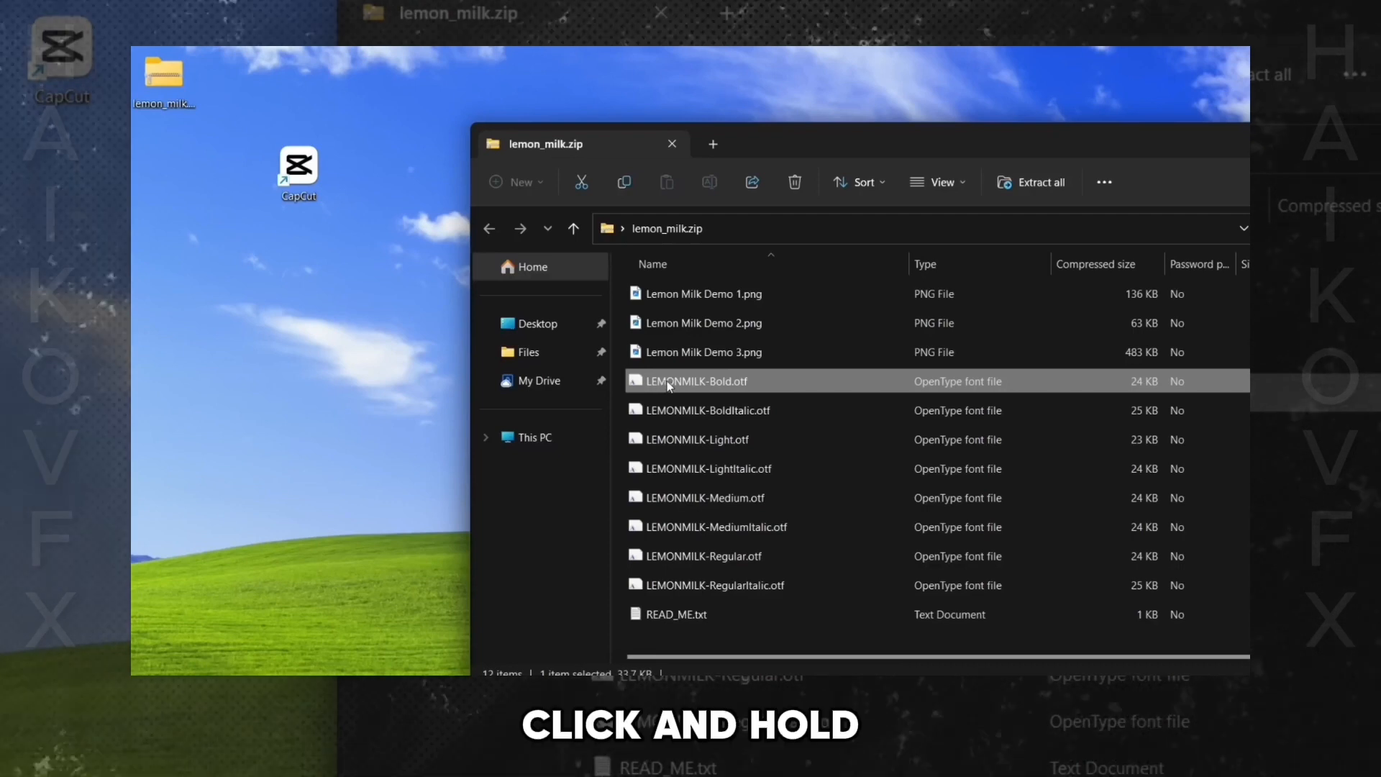
- Copy LEMONMILK-Bold.otf and LEMONMILK-Medium.otf out of the zip onto the Desktop, then close the folder window
{"action": "left_click_drag", "start_coordinate": [666, 386], "coordinate": [162, 172]}
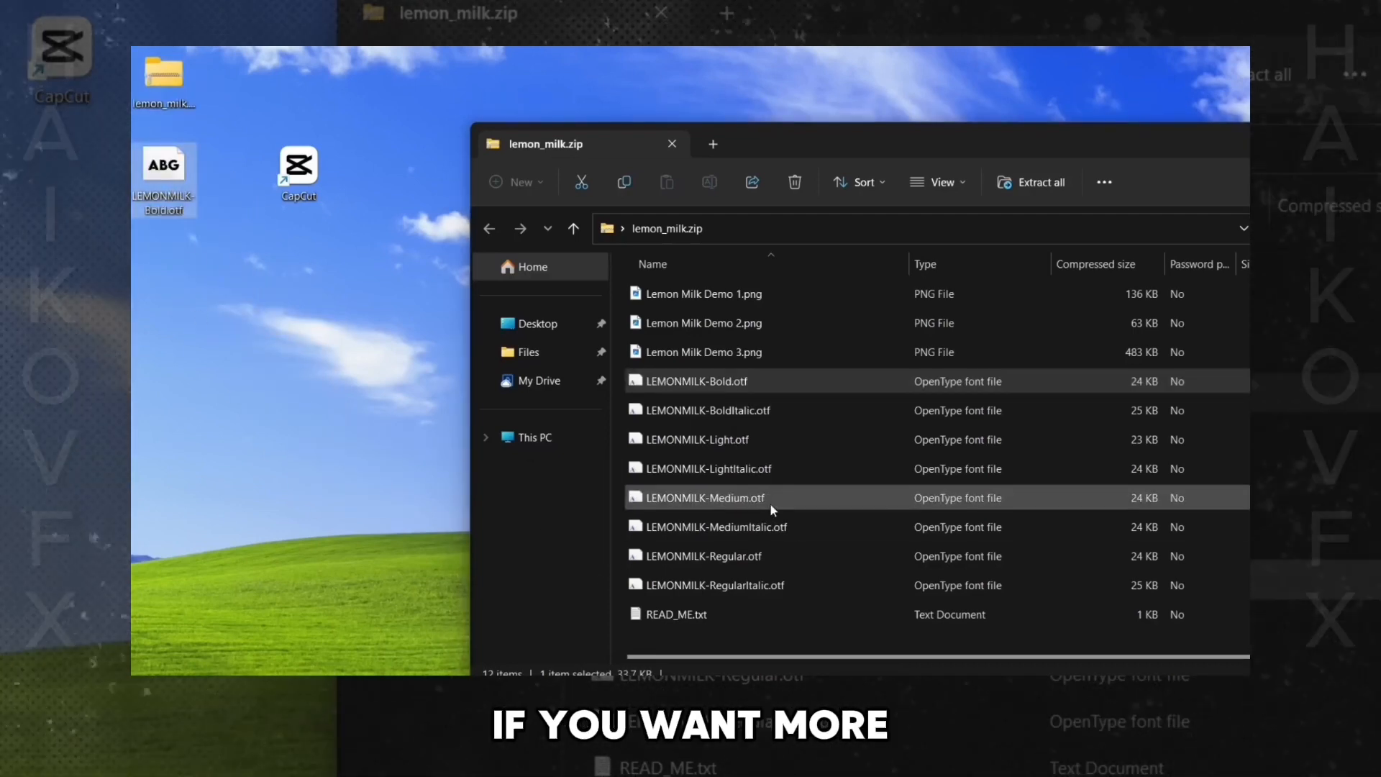
{"action": "left_click_drag", "start_coordinate": [704, 496], "coordinate": [231, 331]}
{"action": "left_click_drag", "start_coordinate": [162, 273], "coordinate": [163, 275]}
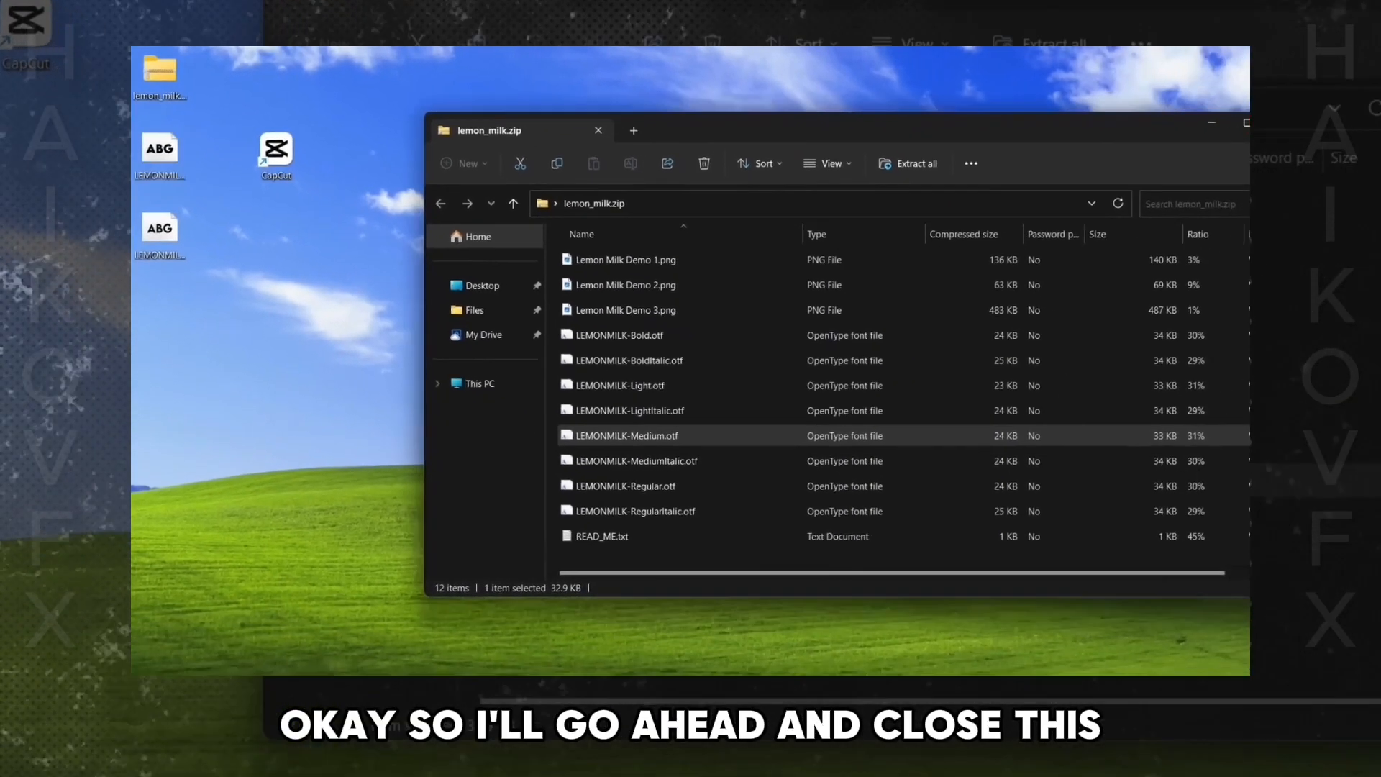
{"action": "left_click", "coordinate": [1231, 128]}
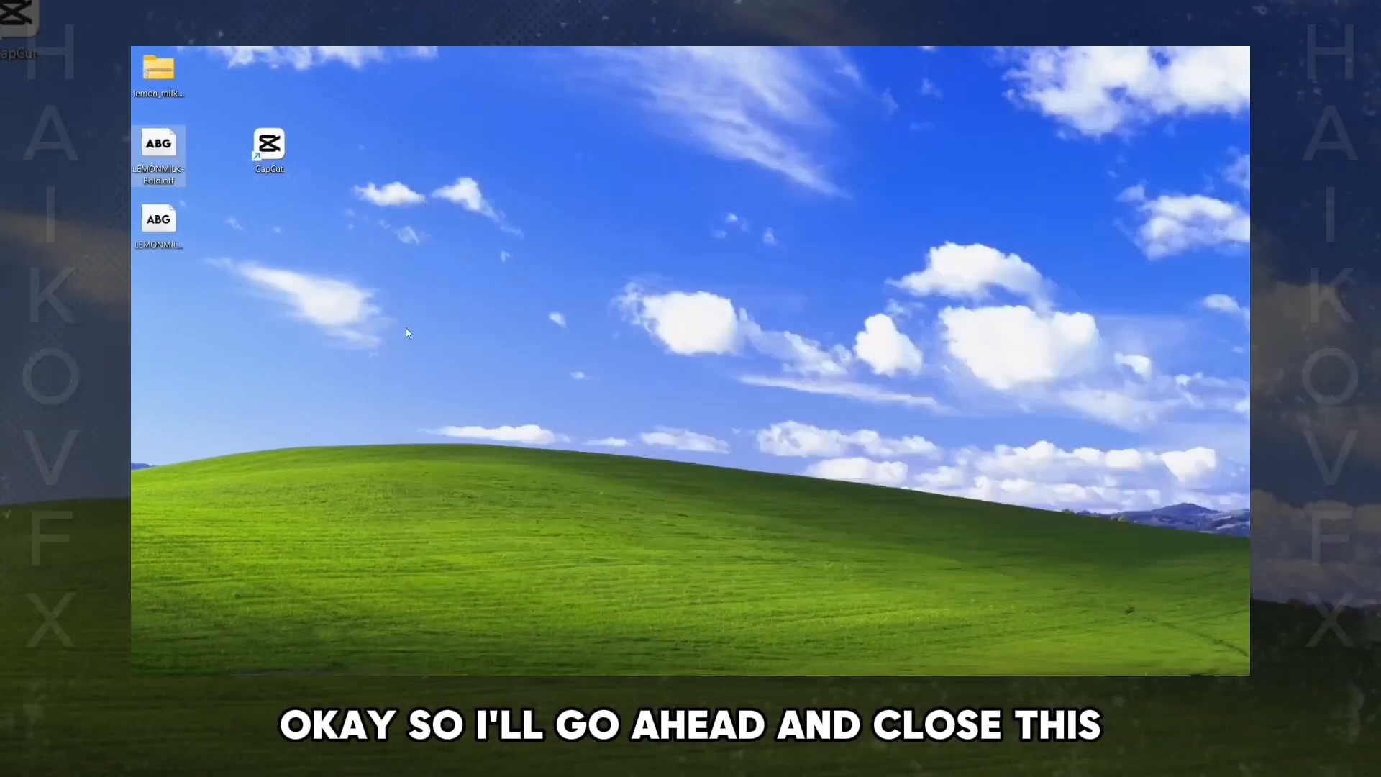
- Launch CapCut from the Desktop and sign in with a Google account
{"action": "left_click", "coordinate": [404, 329]}
{"action": "double_click", "coordinate": [272, 155]}
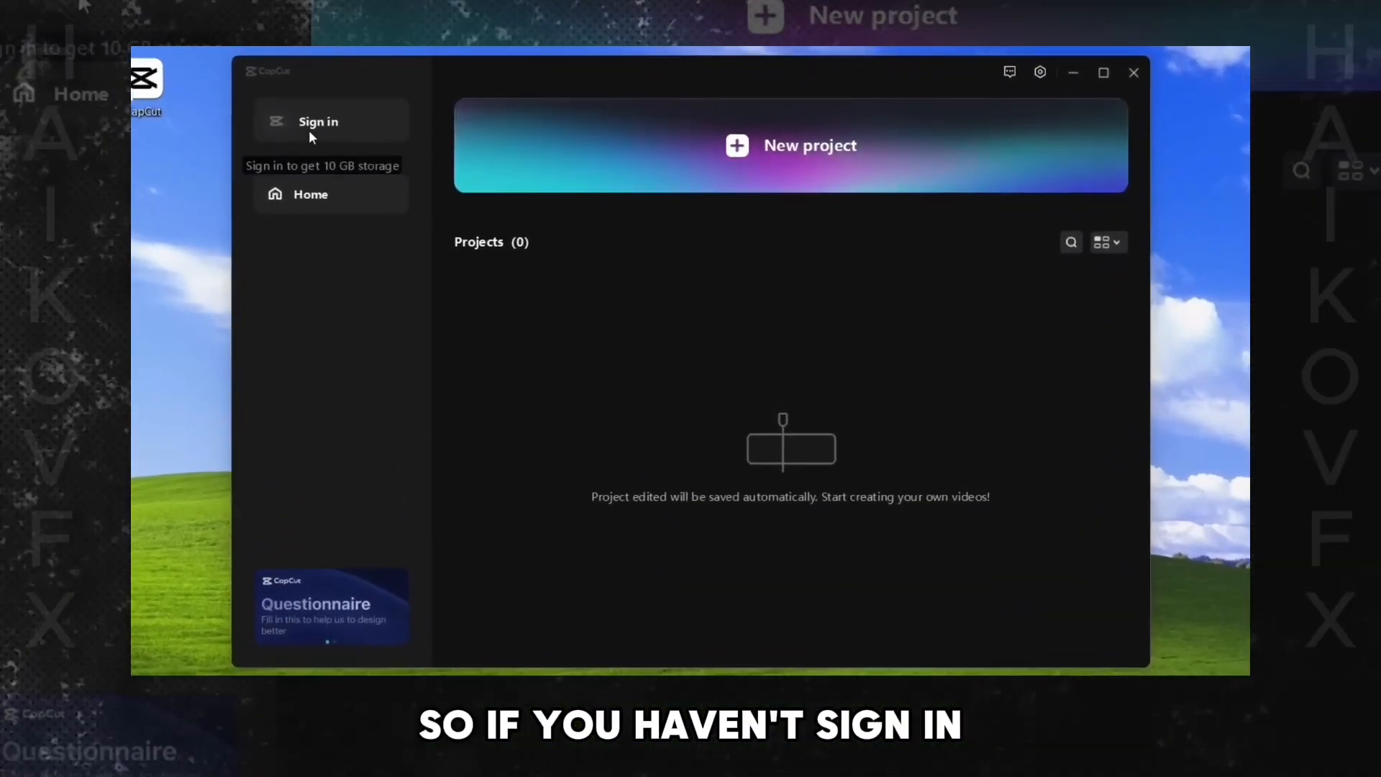
{"action": "left_click", "coordinate": [306, 123]}
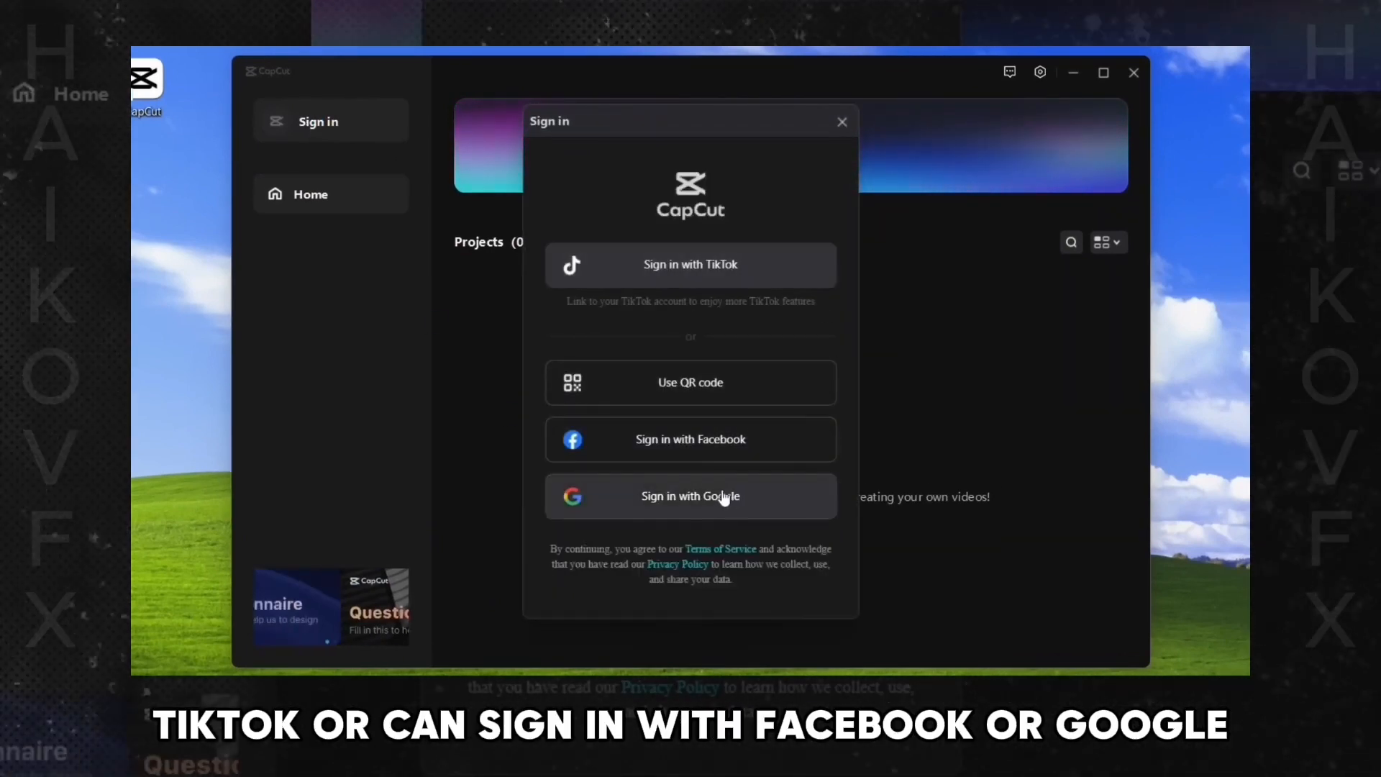
{"action": "left_click", "coordinate": [741, 496]}
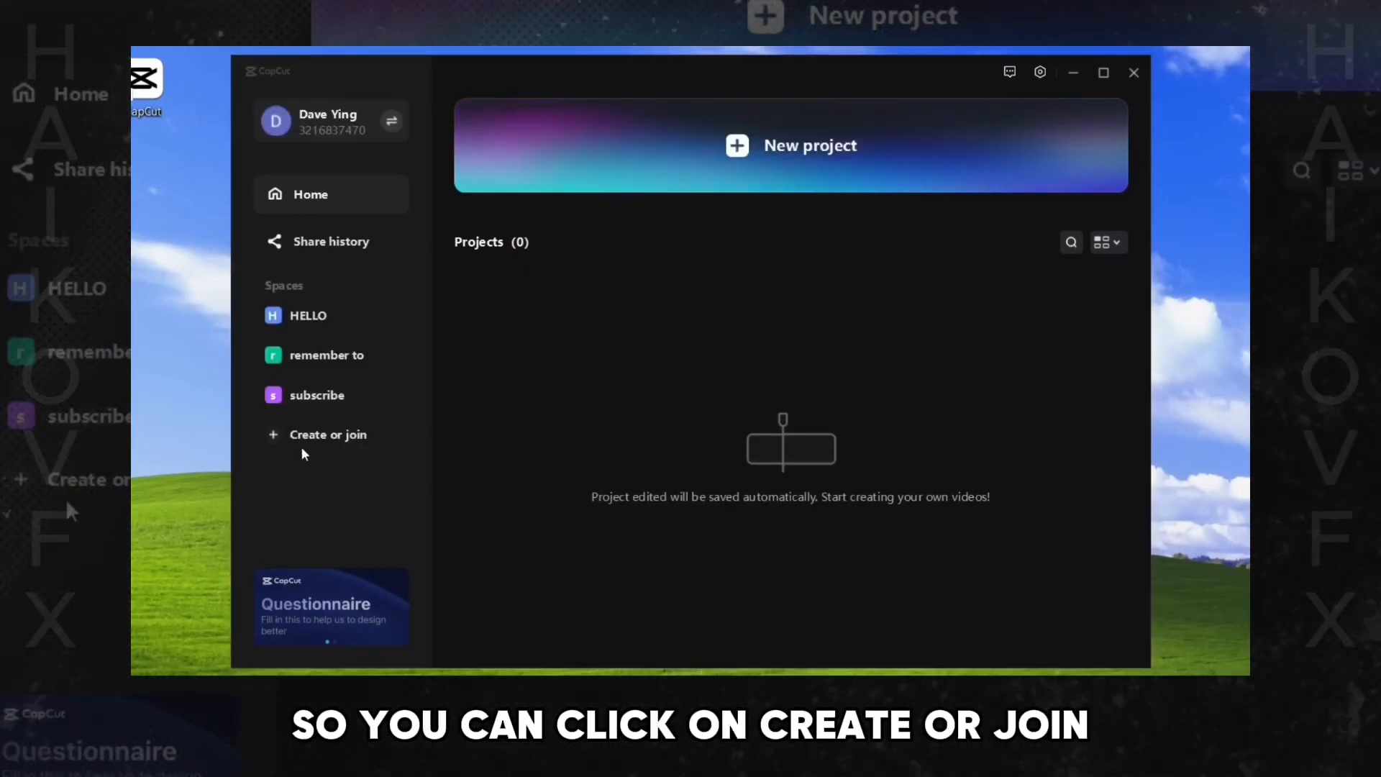
- Open the subscribe space and switch to its Brand kit
{"action": "left_click", "coordinate": [304, 439]}
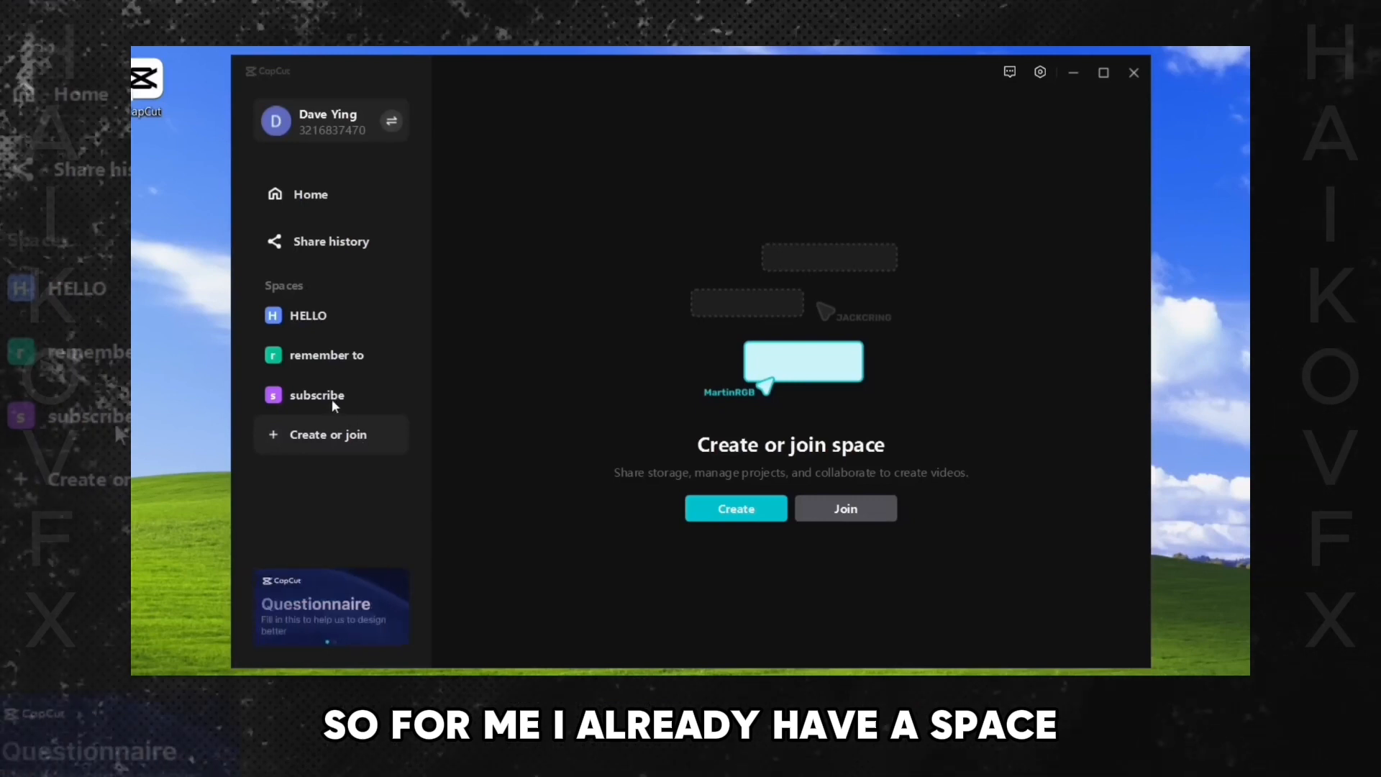
{"action": "left_click", "coordinate": [312, 396]}
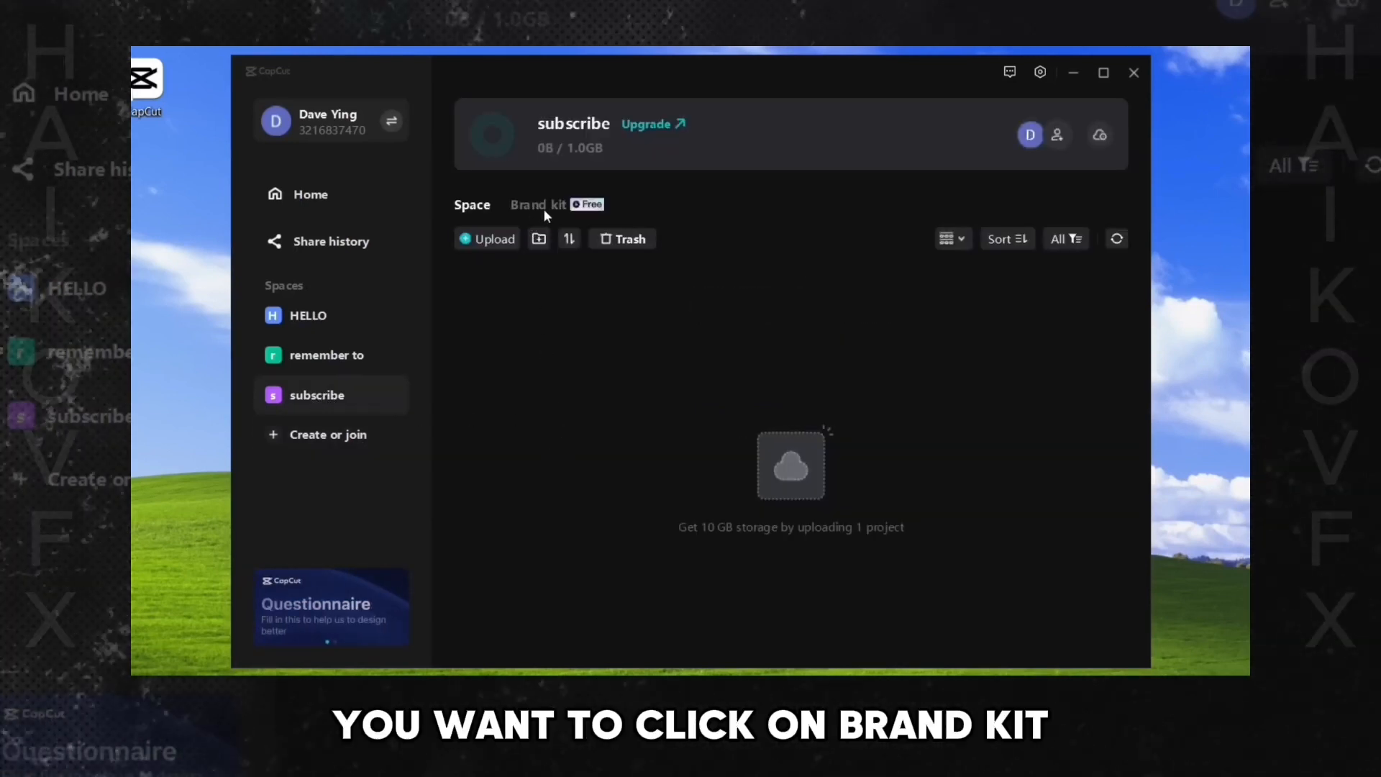
{"action": "left_click", "coordinate": [533, 210]}
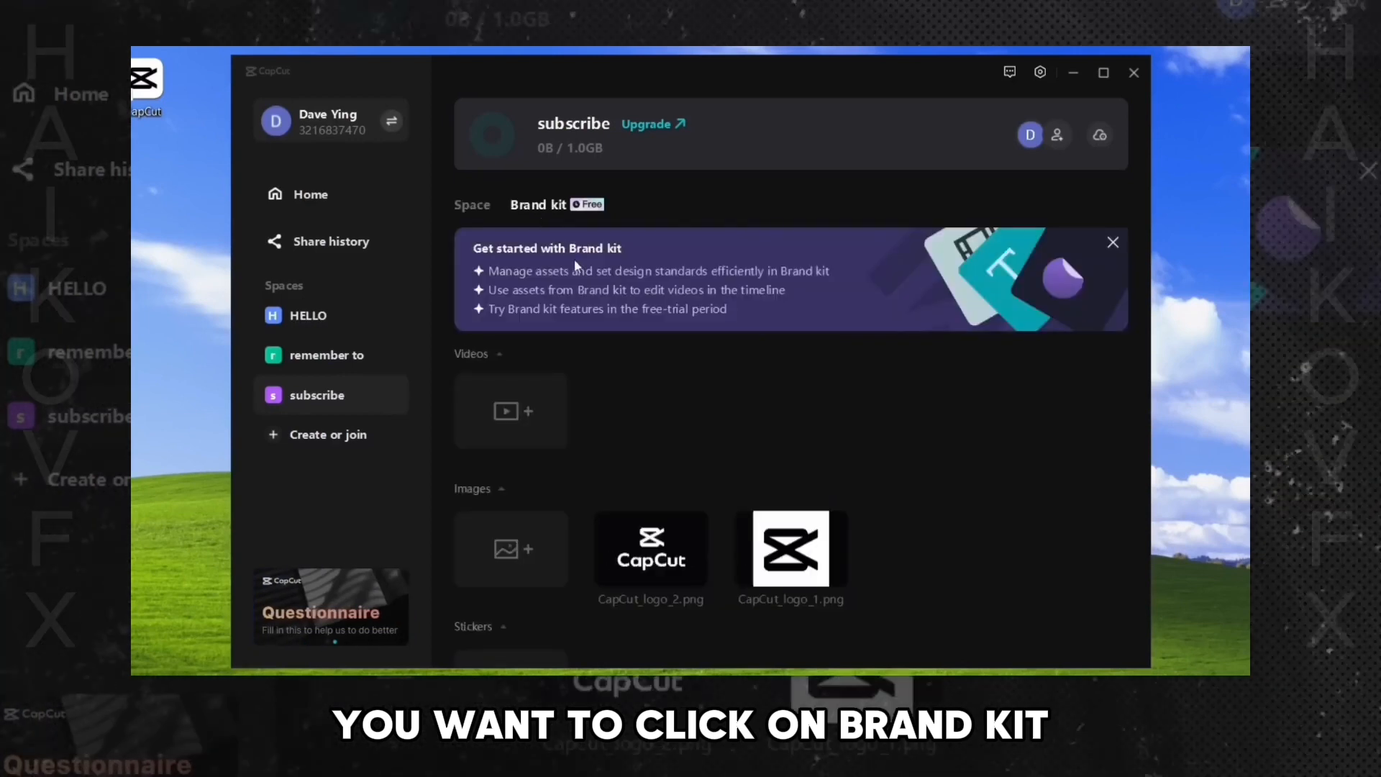
- Upload LEMONMILK-Bold.otf from the Desktop as a brand font
{"action": "scroll", "coordinate": [663, 450], "scroll_direction": "down", "scroll_amount": 5}
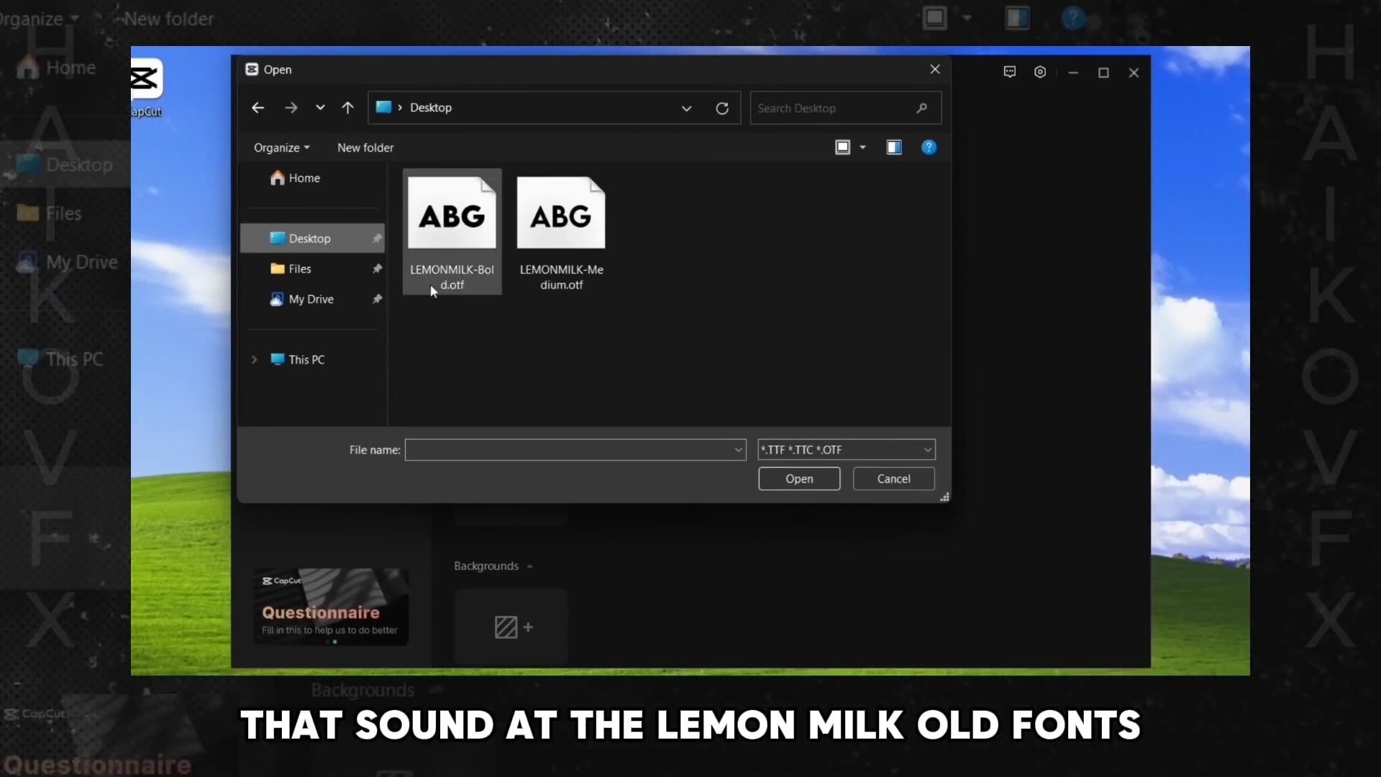
{"action": "left_click", "coordinate": [451, 253]}
{"action": "double_click", "coordinate": [454, 246]}
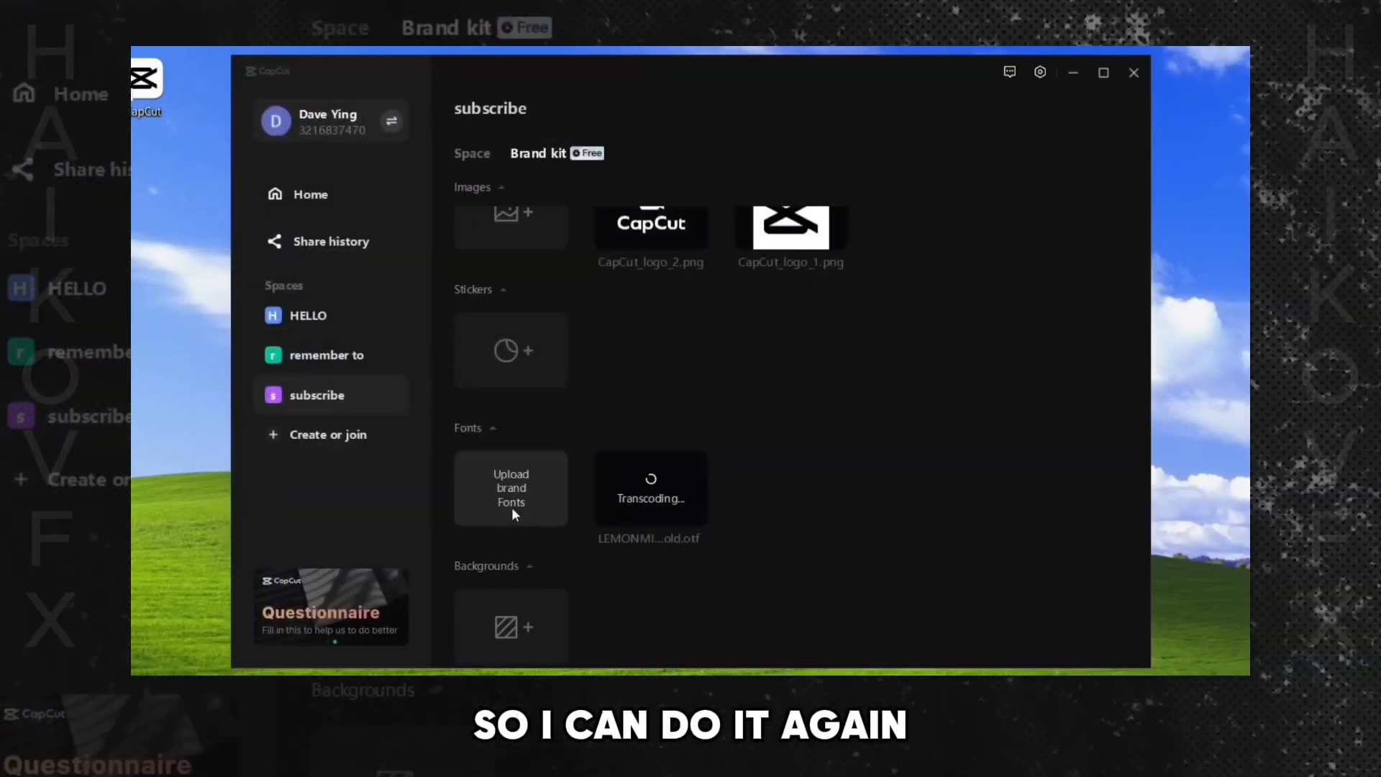
- Upload LEMONMILK-Medium.otf from the Desktop as a second brand font
{"action": "left_click", "coordinate": [516, 489]}
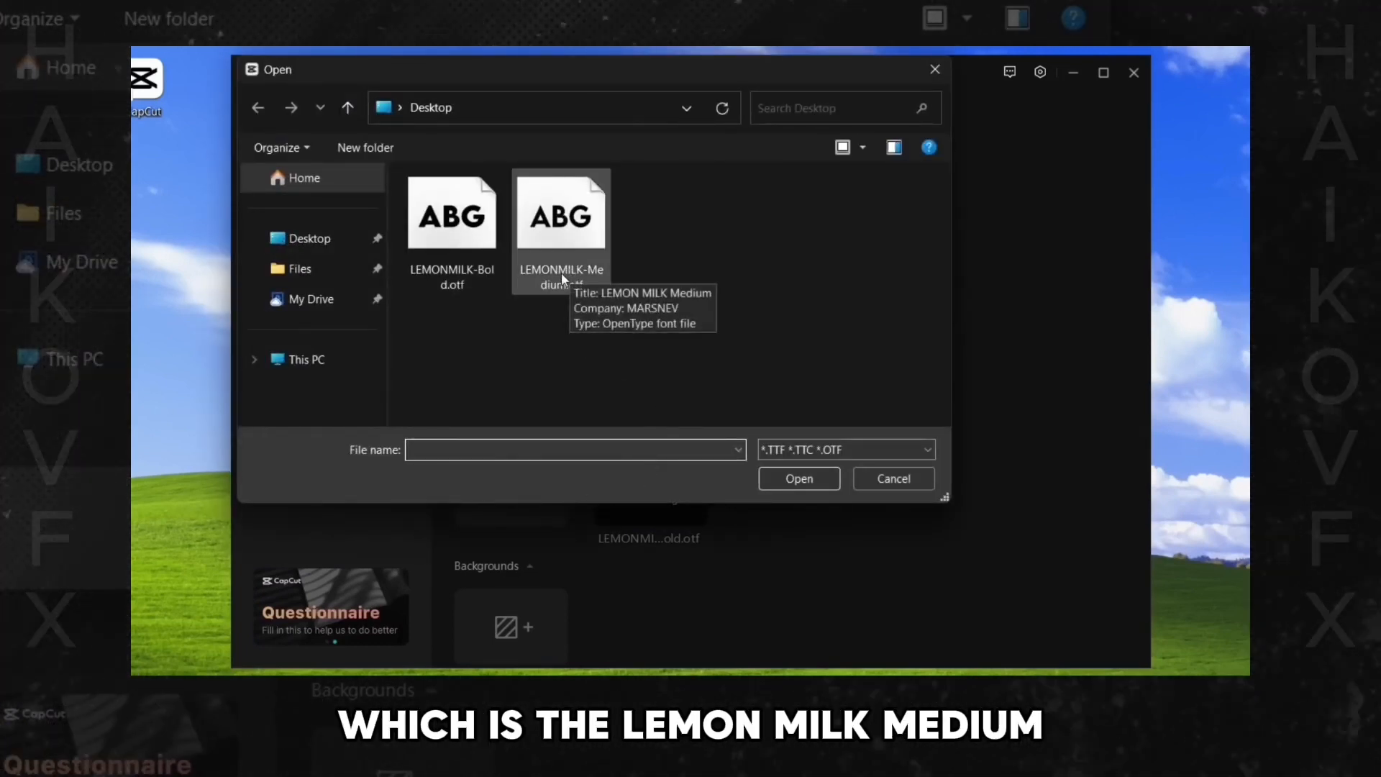
{"action": "left_click", "coordinate": [556, 273]}
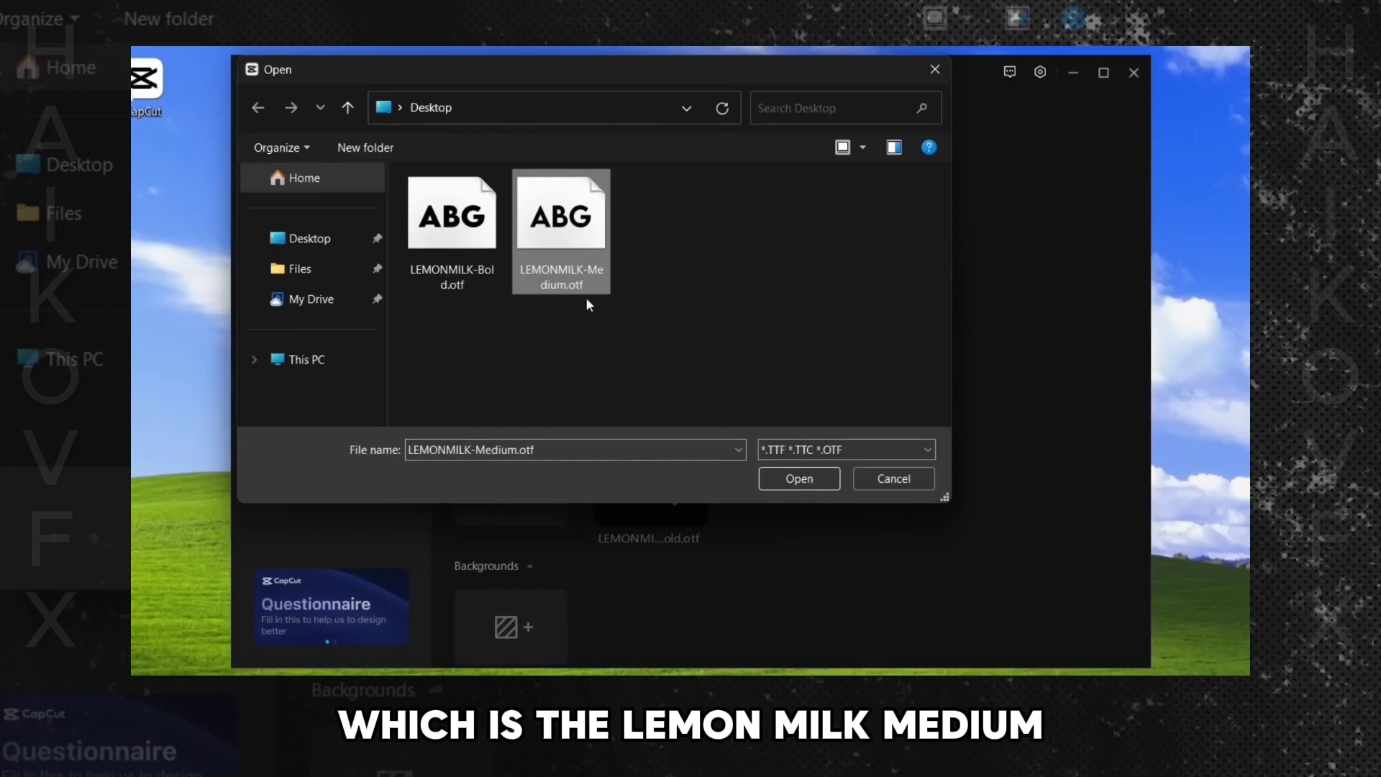
{"action": "double_click", "coordinate": [580, 248]}
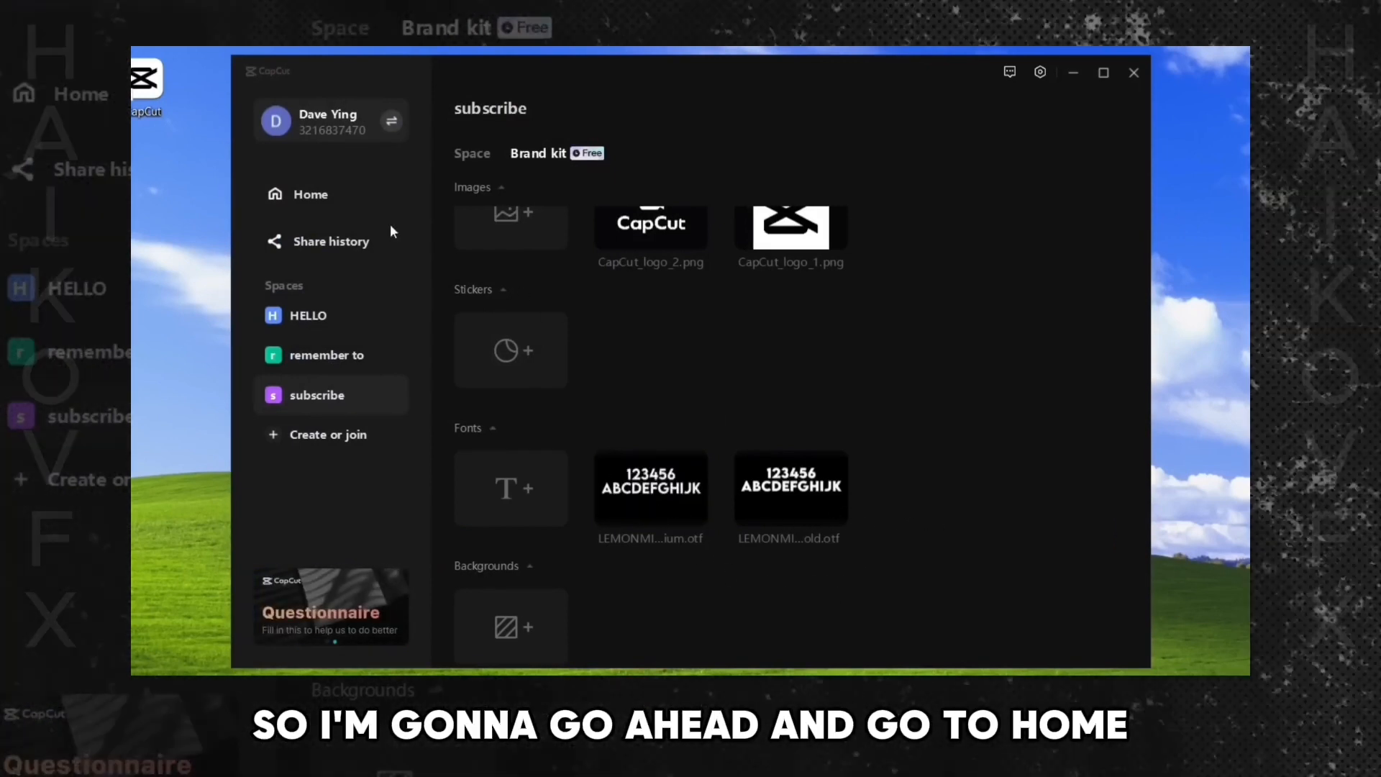
- Go back Home into the Remember to Subscribe project and add a Default text clip to the timeline
{"action": "left_click", "coordinate": [304, 194]}
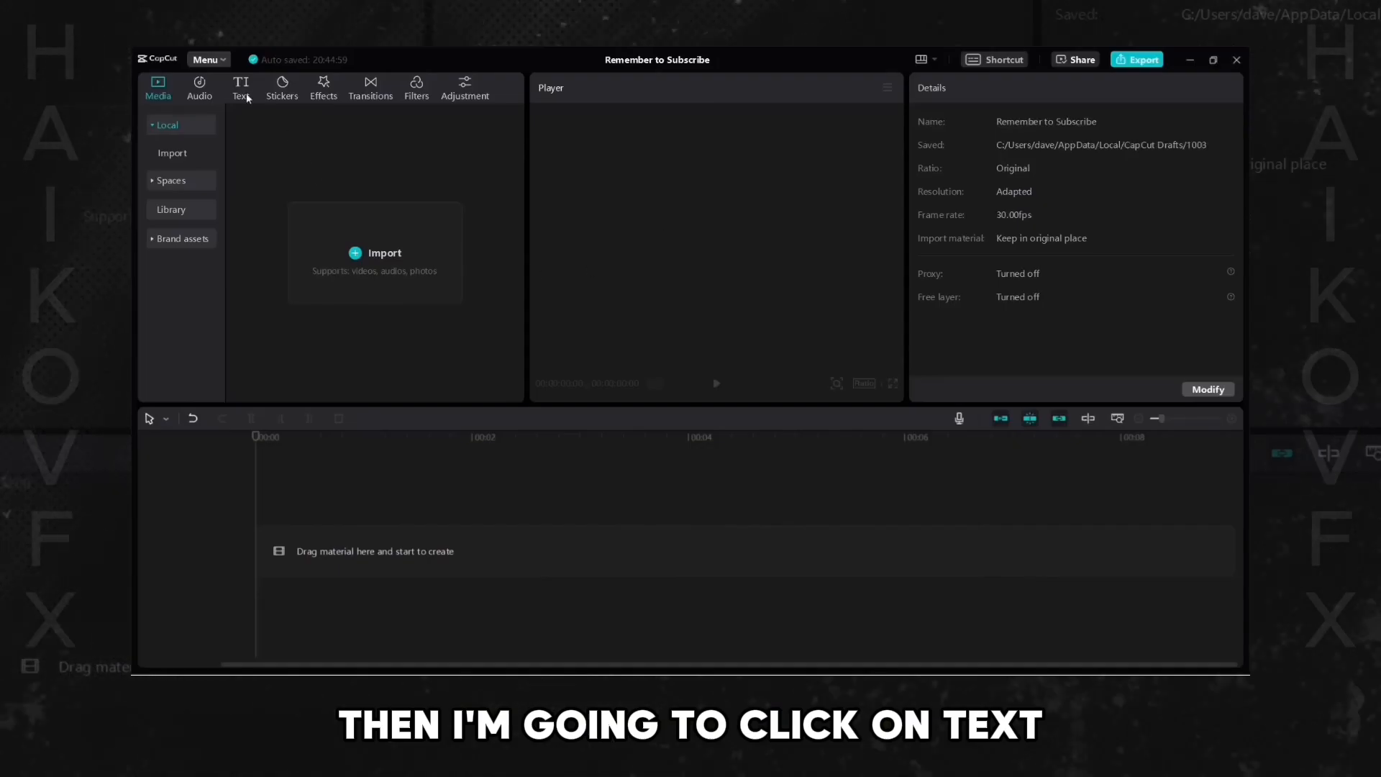
{"action": "left_click", "coordinate": [241, 91]}
{"action": "left_click_drag", "start_coordinate": [282, 187], "coordinate": [272, 529]}
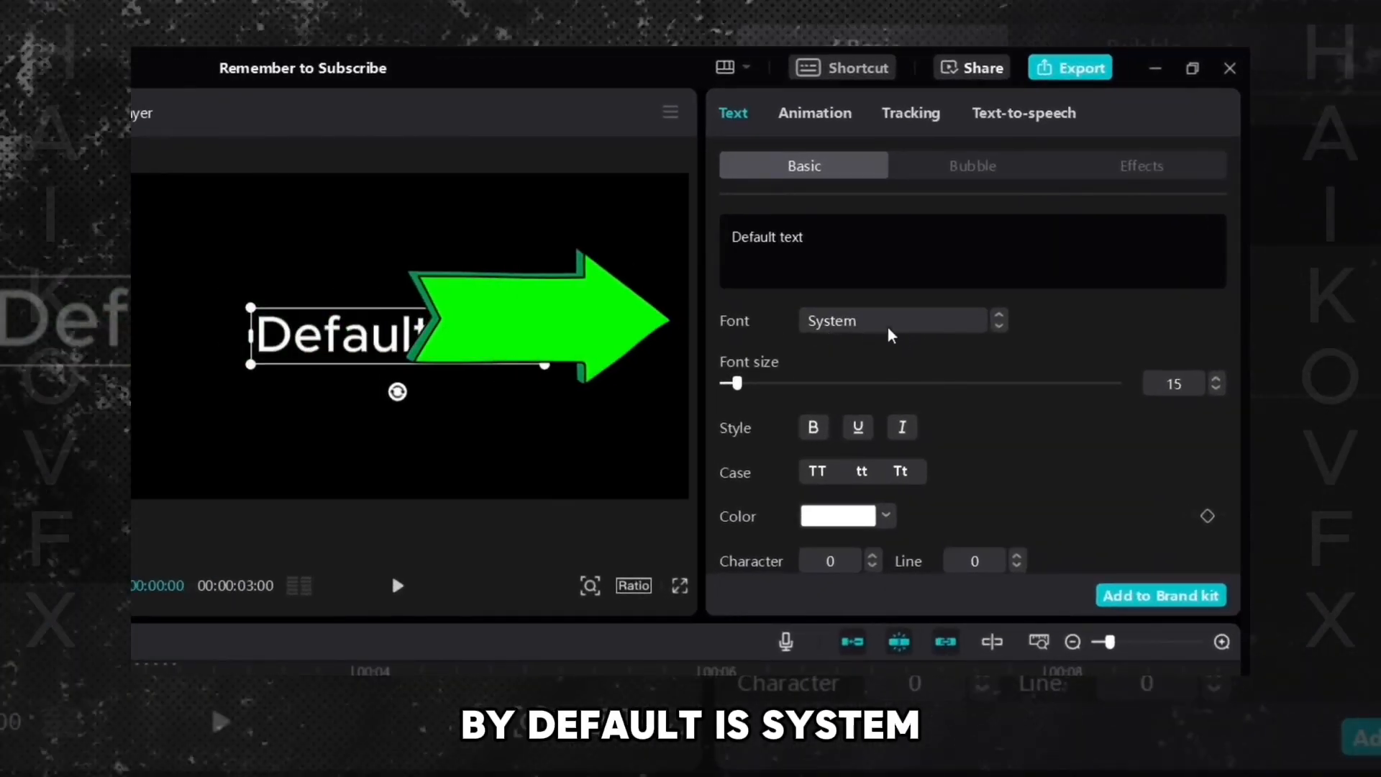
- Apply the brand font LEMONMILK-Bold.otf to the text, then switch it to LEMONMILK-Medium
{"action": "left_click", "coordinate": [892, 324]}
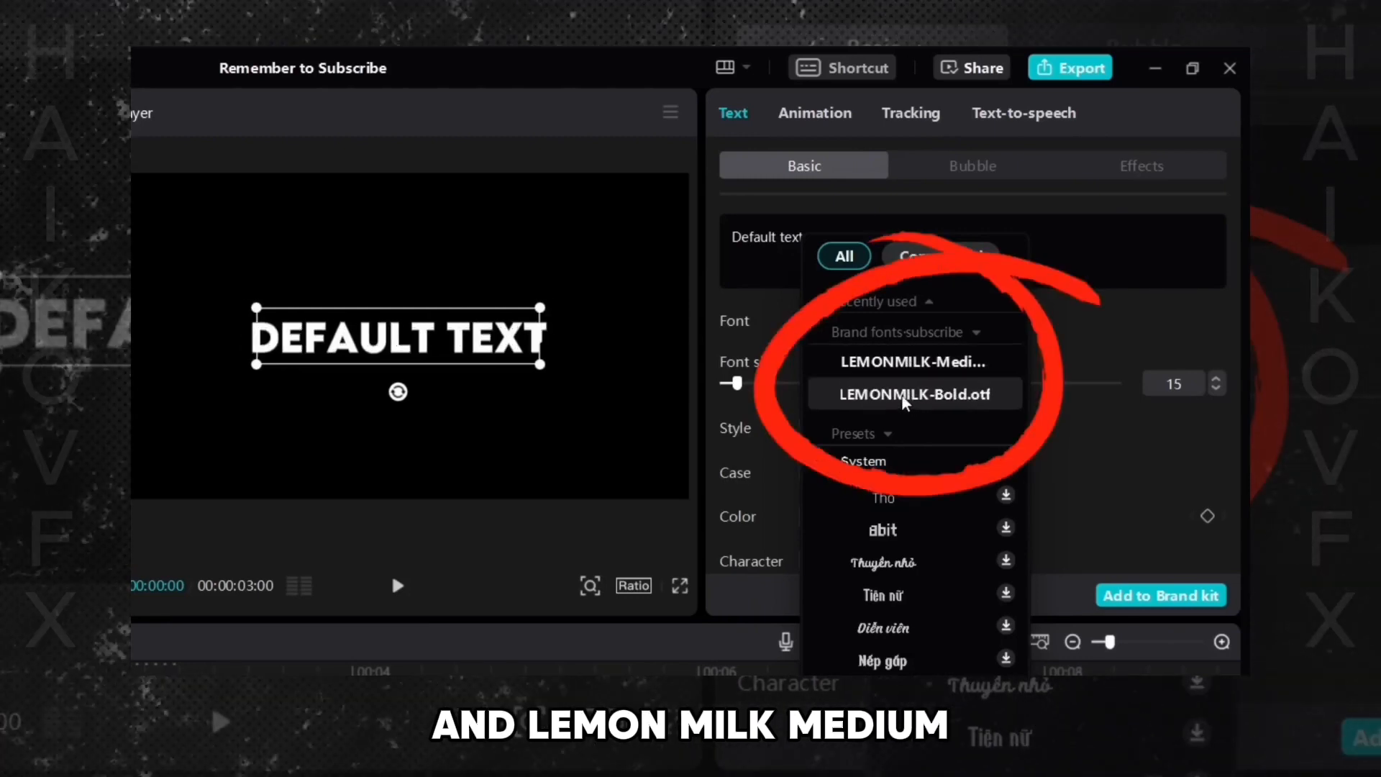
{"action": "left_click", "coordinate": [910, 399]}
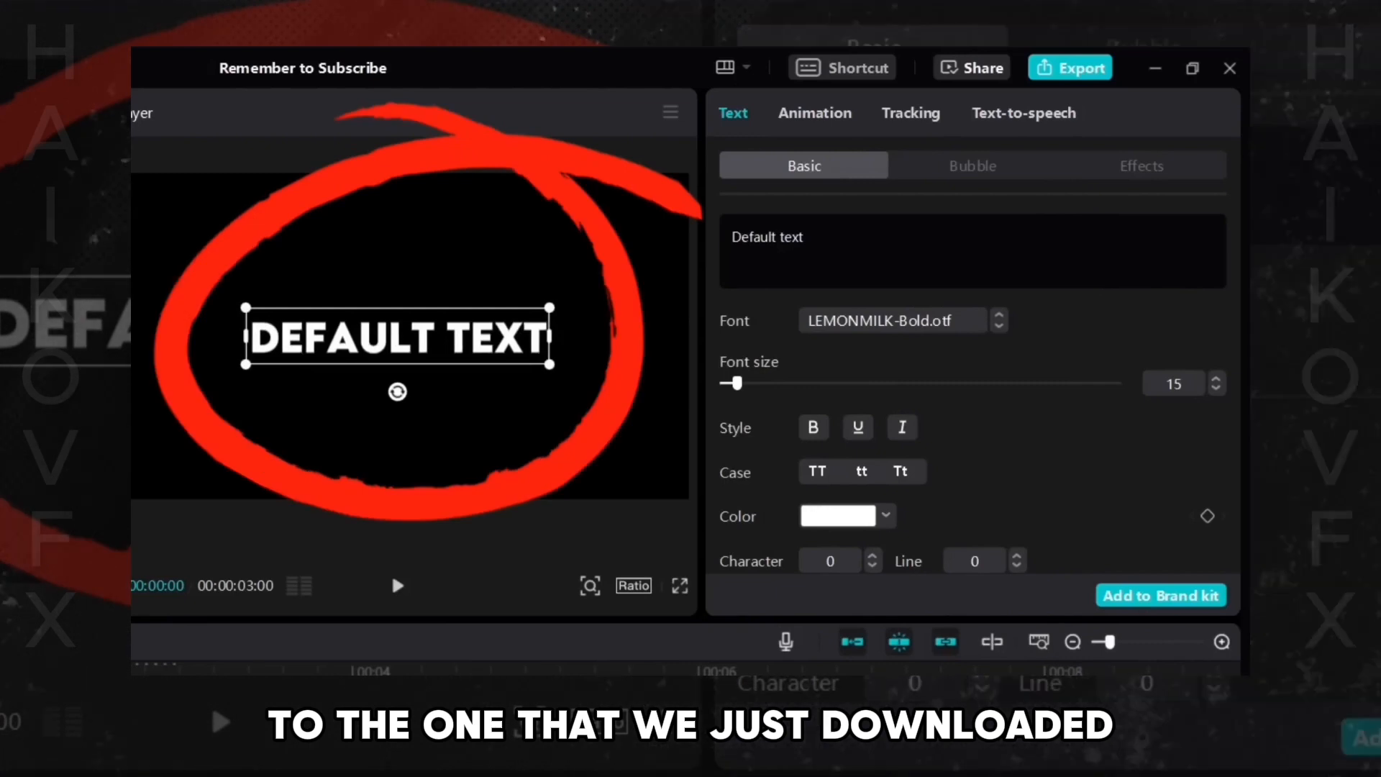
{"action": "left_click", "coordinate": [908, 325]}
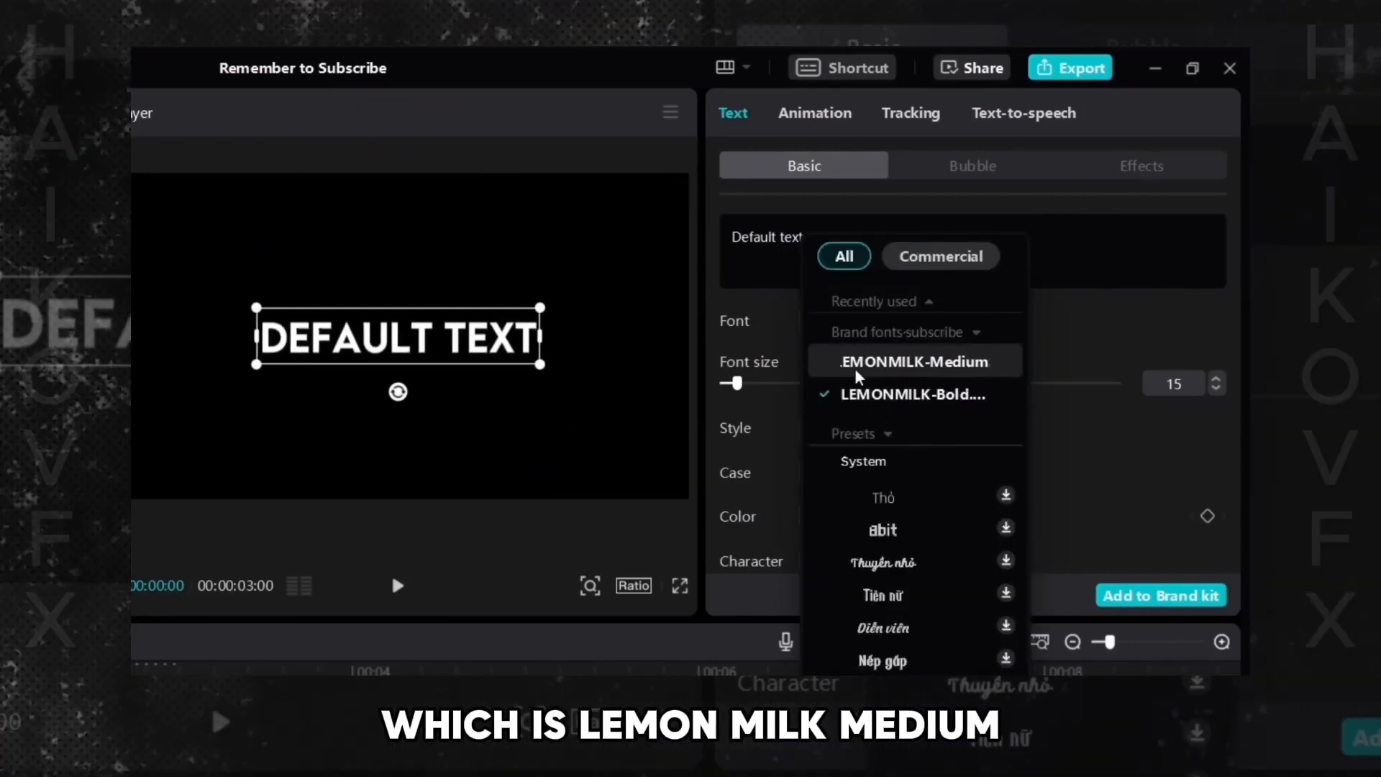
{"action": "left_click", "coordinate": [915, 374]}
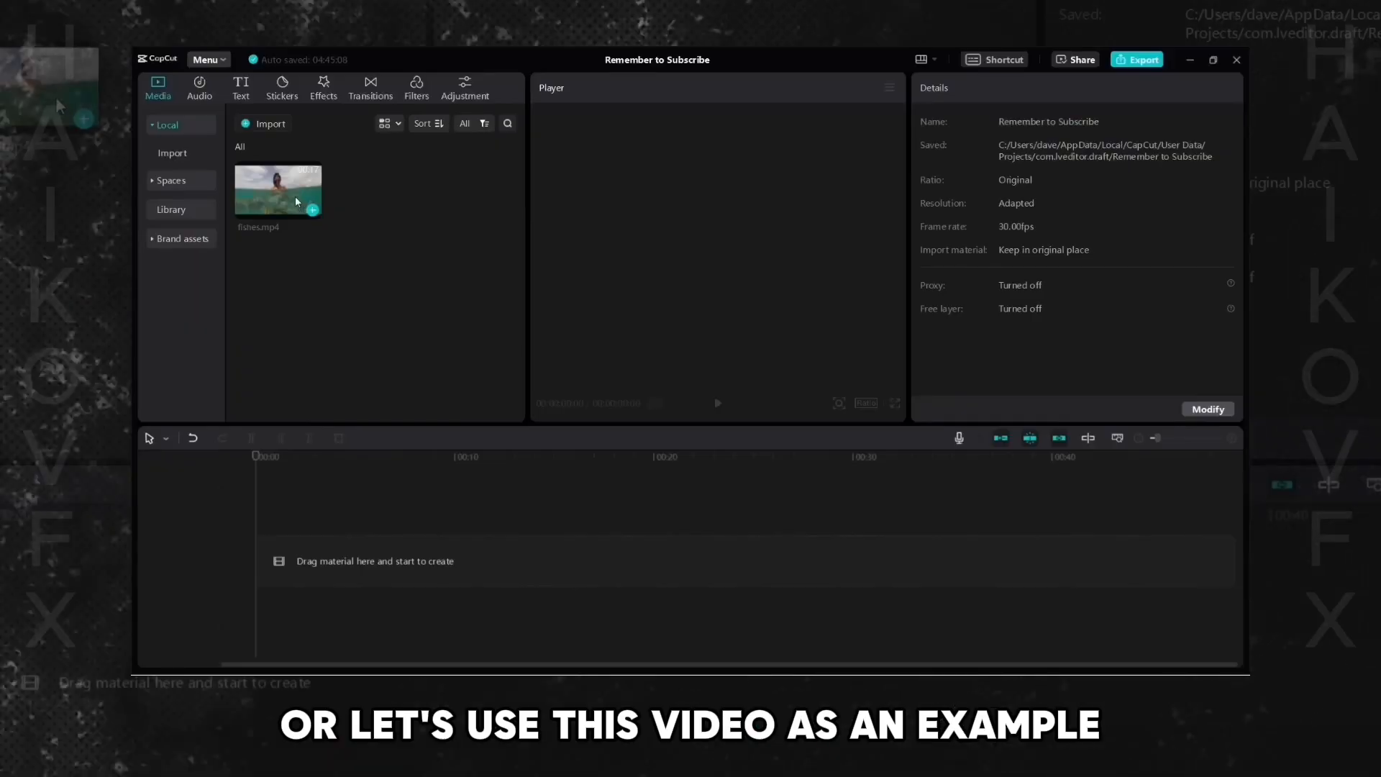
- Add fishes.mp4 to the timeline, select the clip and open its Adjustment settings
{"action": "left_click_drag", "start_coordinate": [296, 201], "coordinate": [317, 554]}
{"action": "left_click", "coordinate": [1120, 442]}
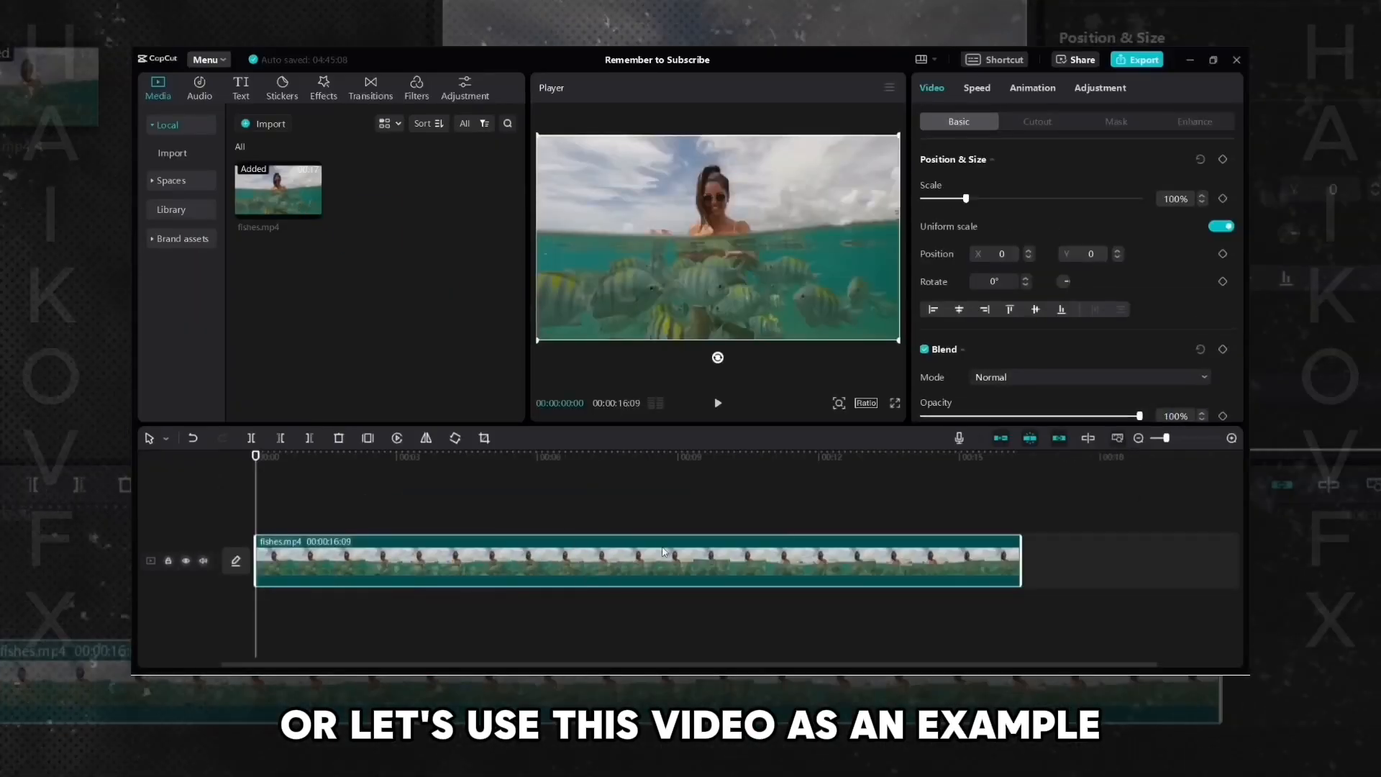
{"action": "left_click", "coordinate": [586, 513]}
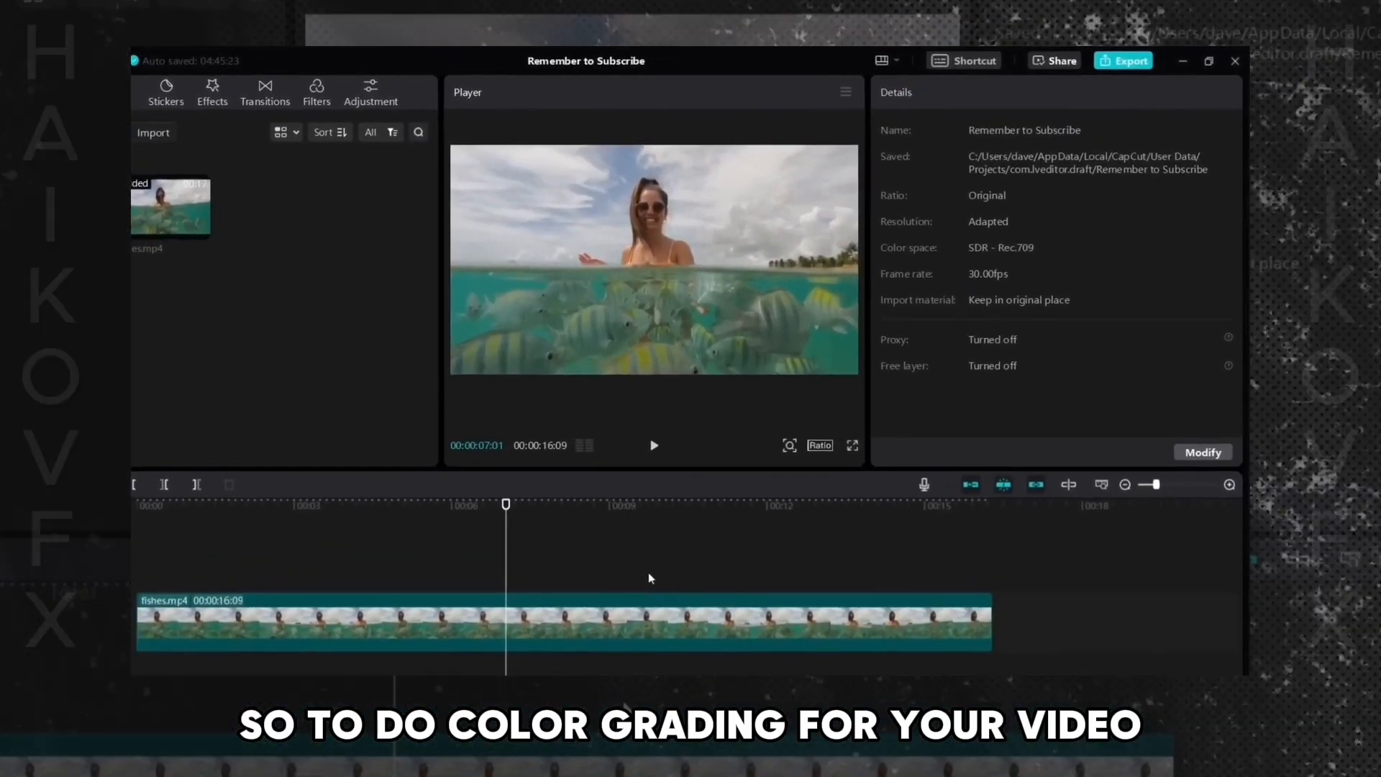
{"action": "left_click", "coordinate": [664, 634]}
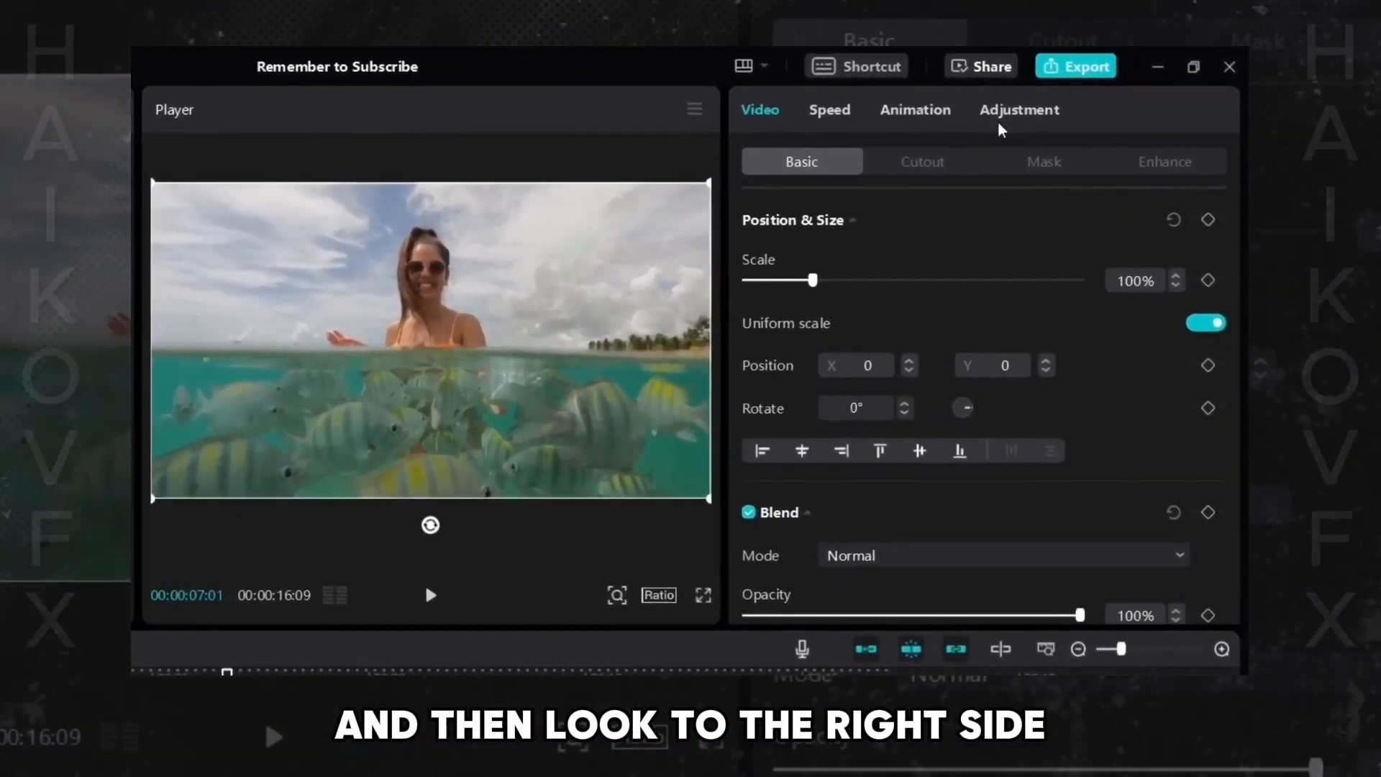
{"action": "left_click", "coordinate": [1000, 121]}
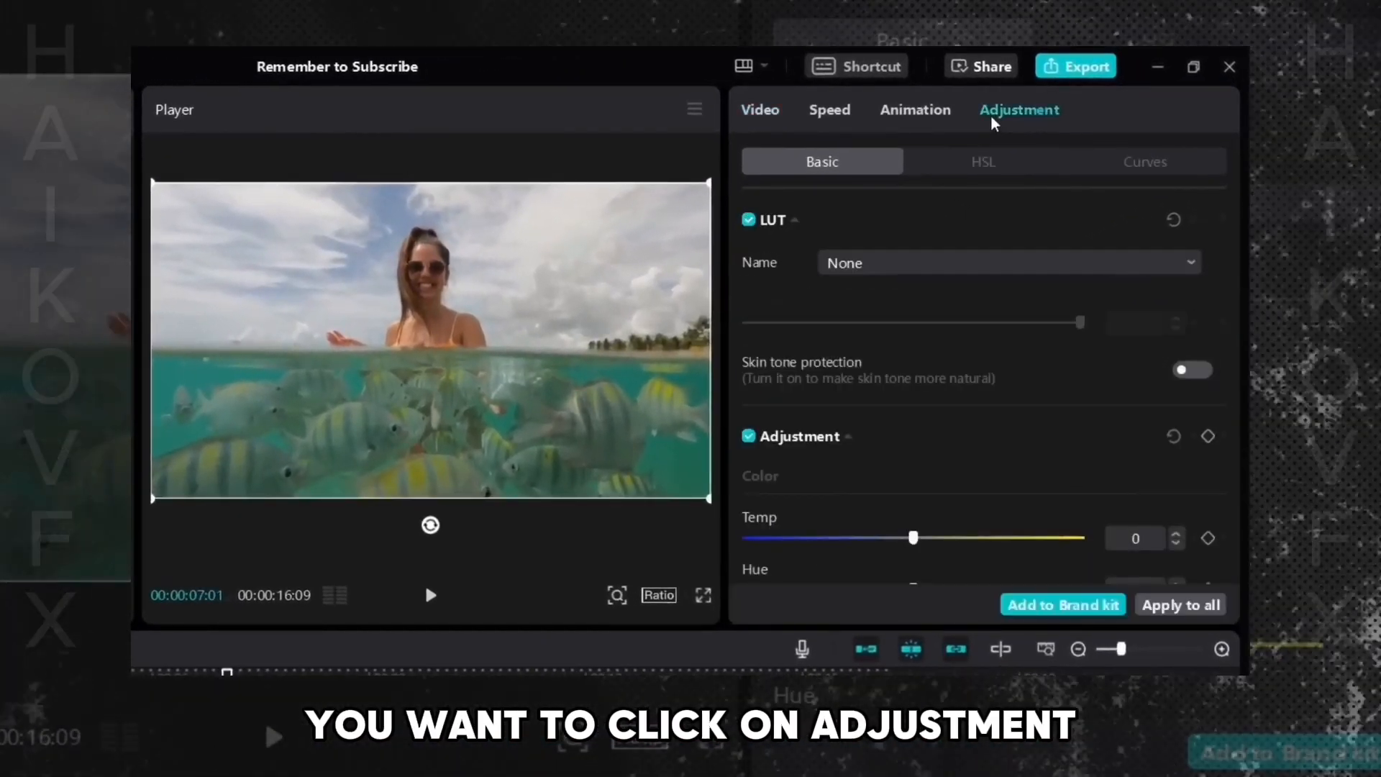
- Raise the Temp slider, then reset the Adjustment section
{"action": "scroll", "coordinate": [1129, 345], "scroll_direction": "down", "scroll_amount": 3}
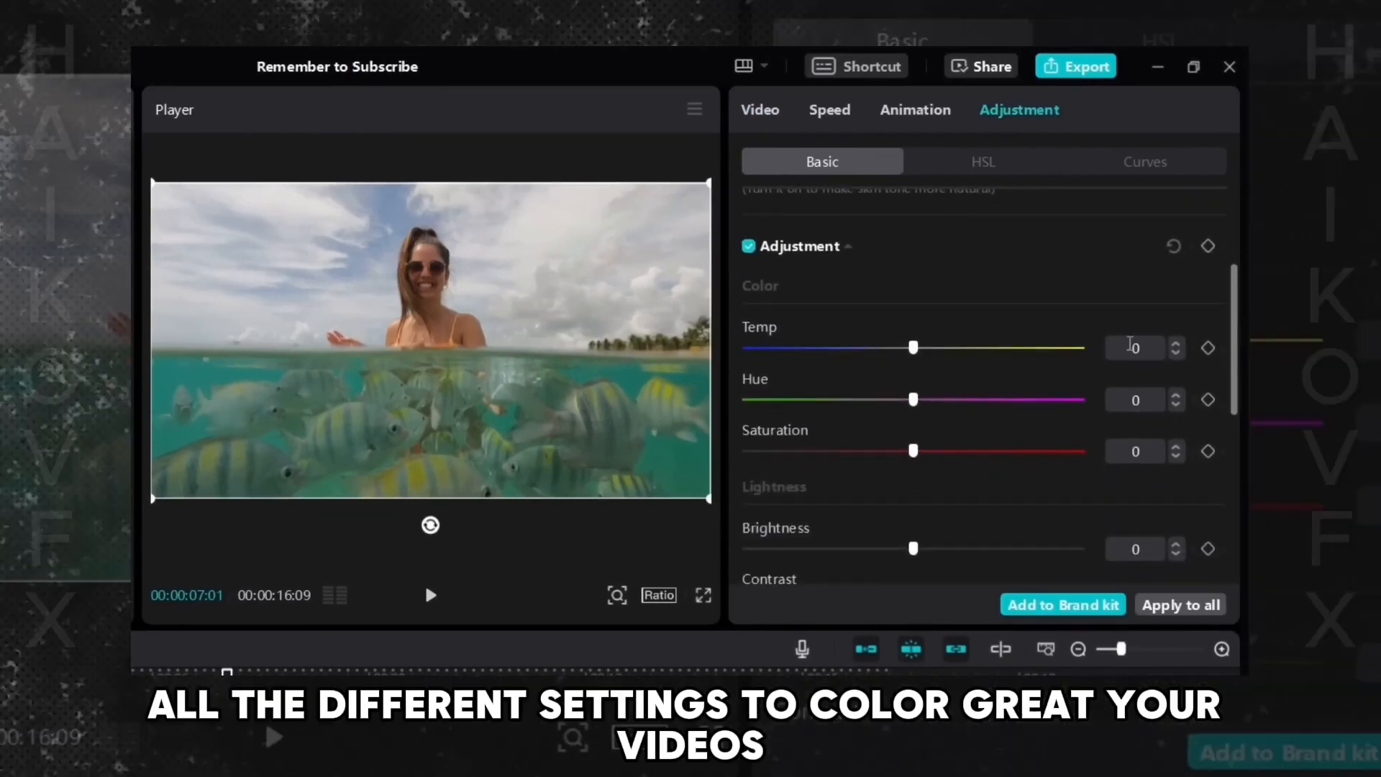
{"action": "left_click_drag", "start_coordinate": [913, 348], "coordinate": [974, 350]}
{"action": "left_click", "coordinate": [1172, 248]}
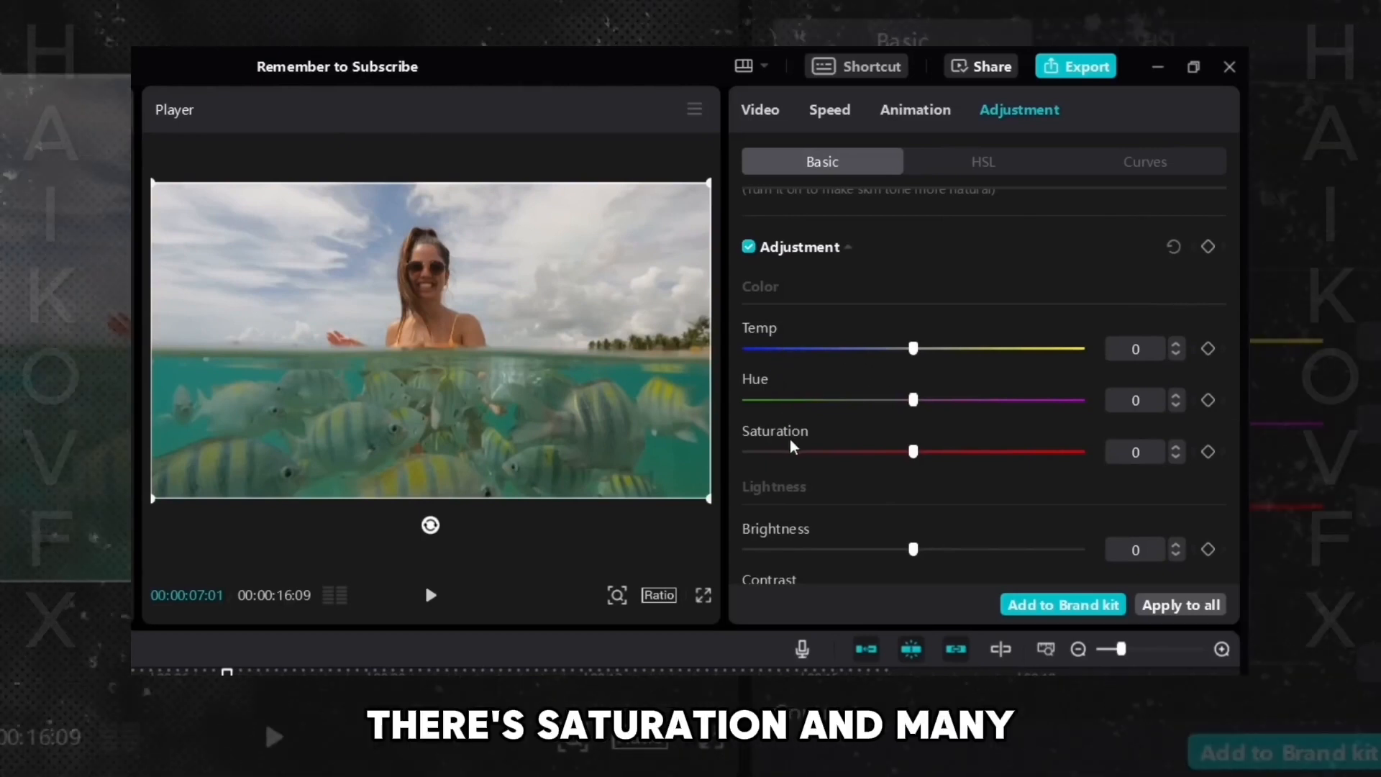
- Browse the Basic adjustment sliders and the HSL colour swatches from red through pink
{"action": "scroll", "coordinate": [1174, 391], "scroll_direction": "down", "scroll_amount": 3}
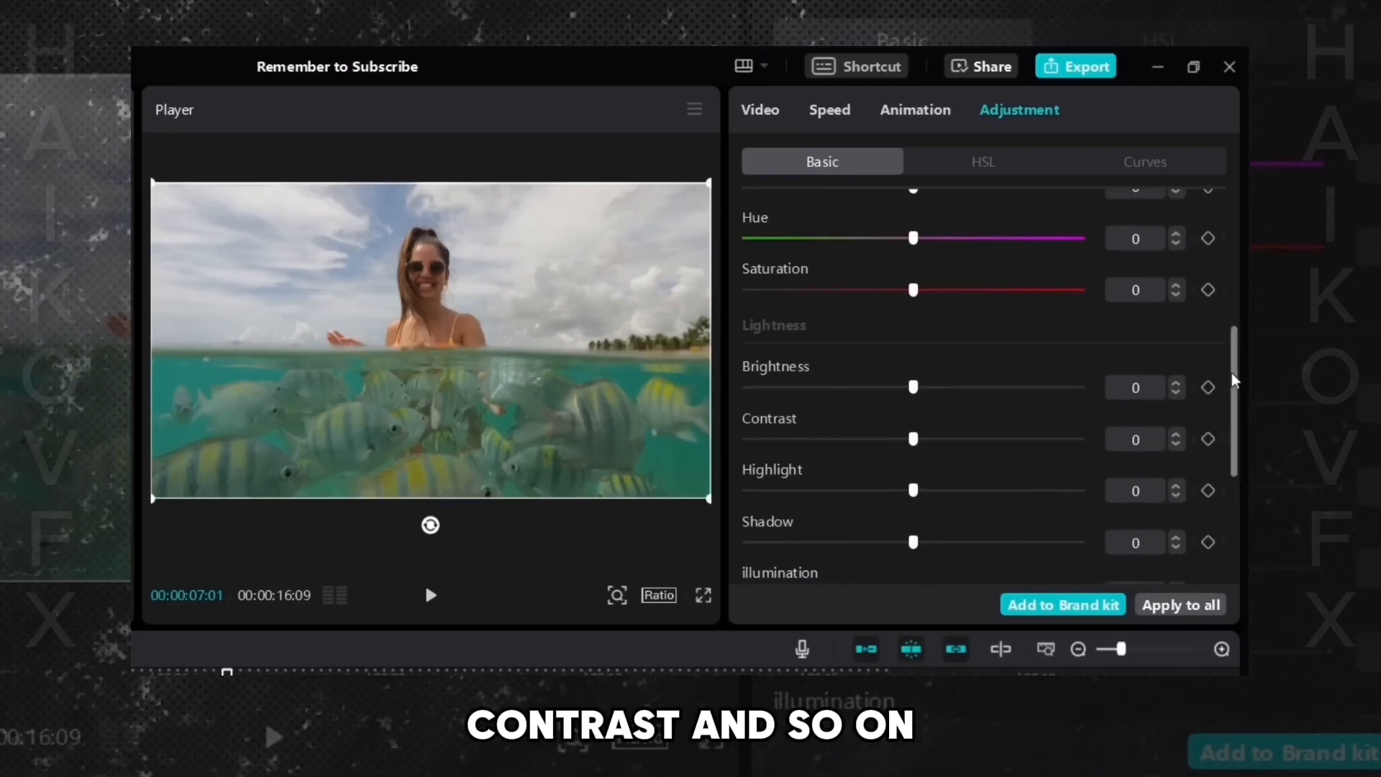
{"action": "left_click_drag", "start_coordinate": [1234, 381], "coordinate": [1218, 302]}
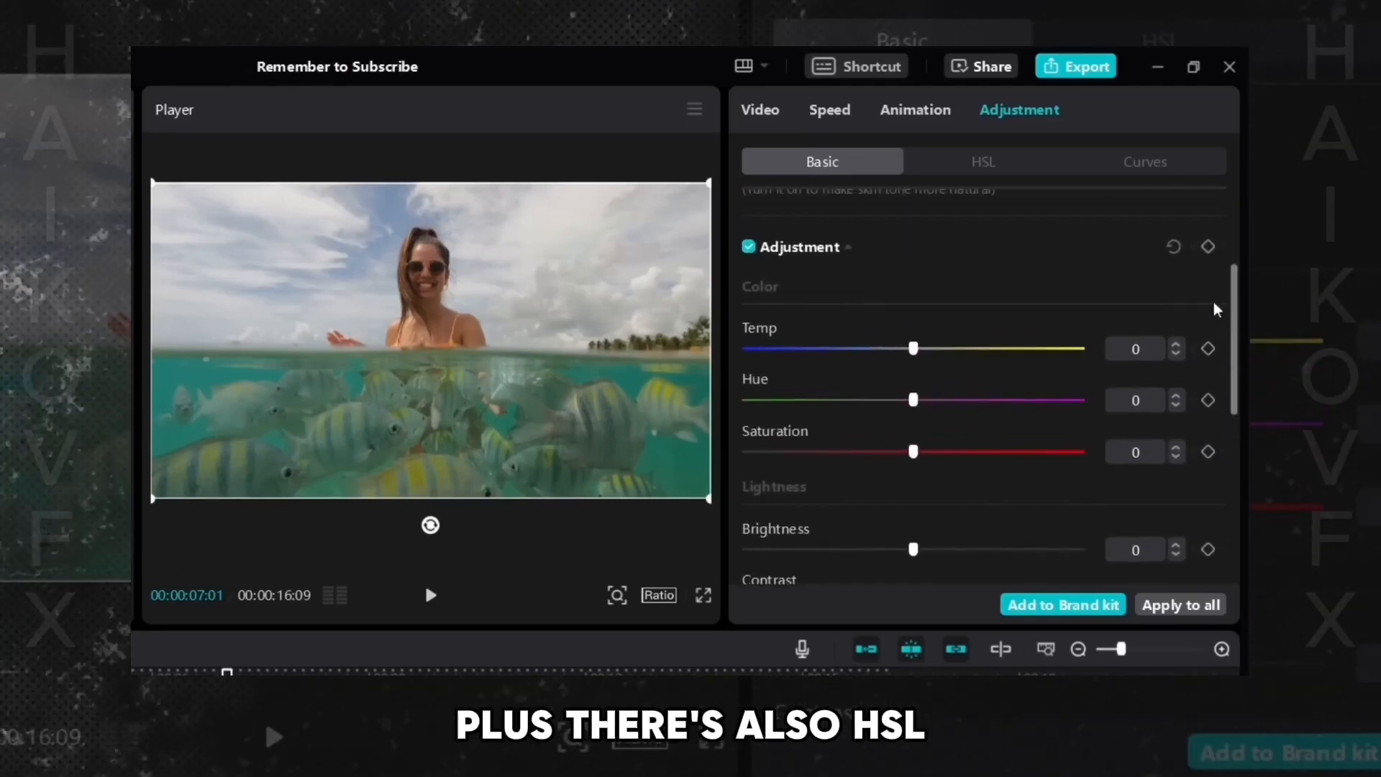
{"action": "left_click", "coordinate": [975, 174]}
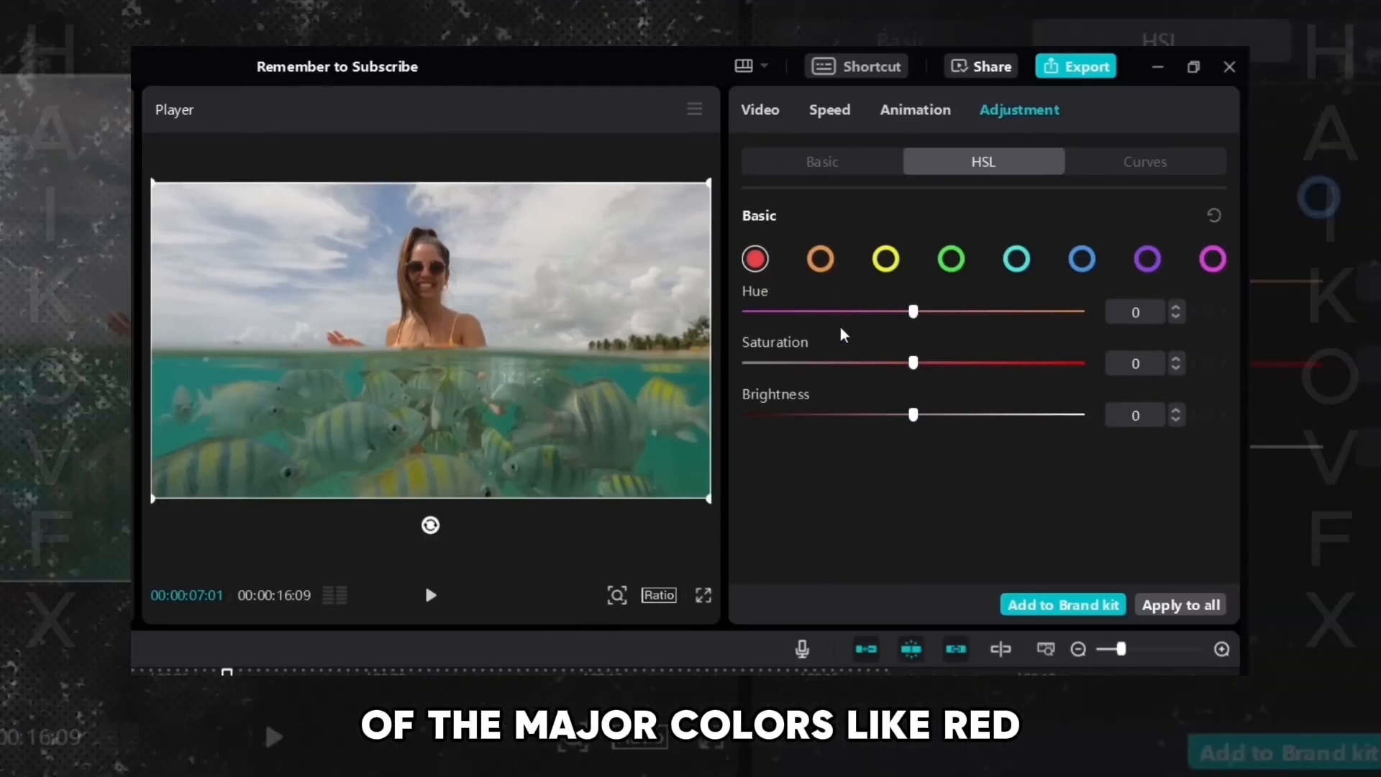
{"action": "left_click", "coordinate": [820, 260]}
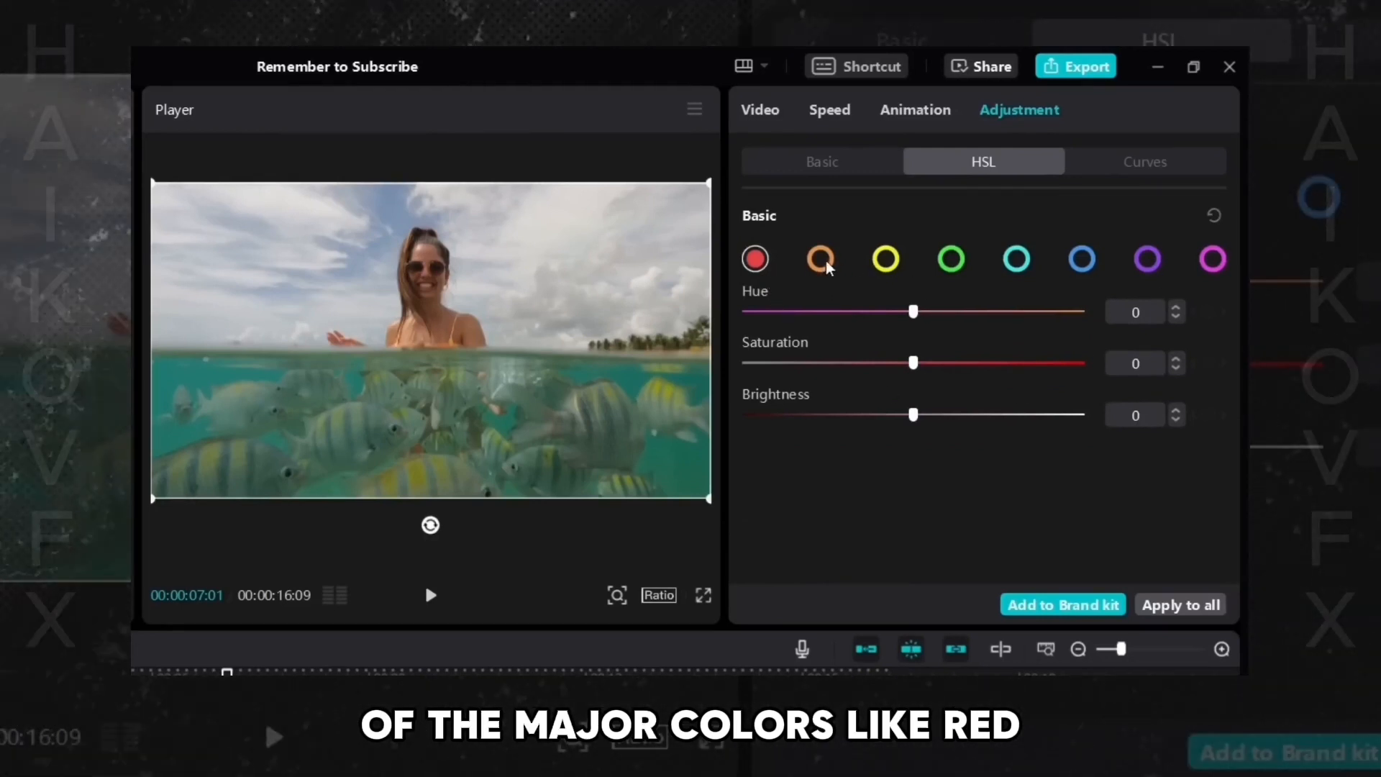
{"action": "left_click", "coordinate": [888, 262]}
{"action": "left_click", "coordinate": [1016, 266]}
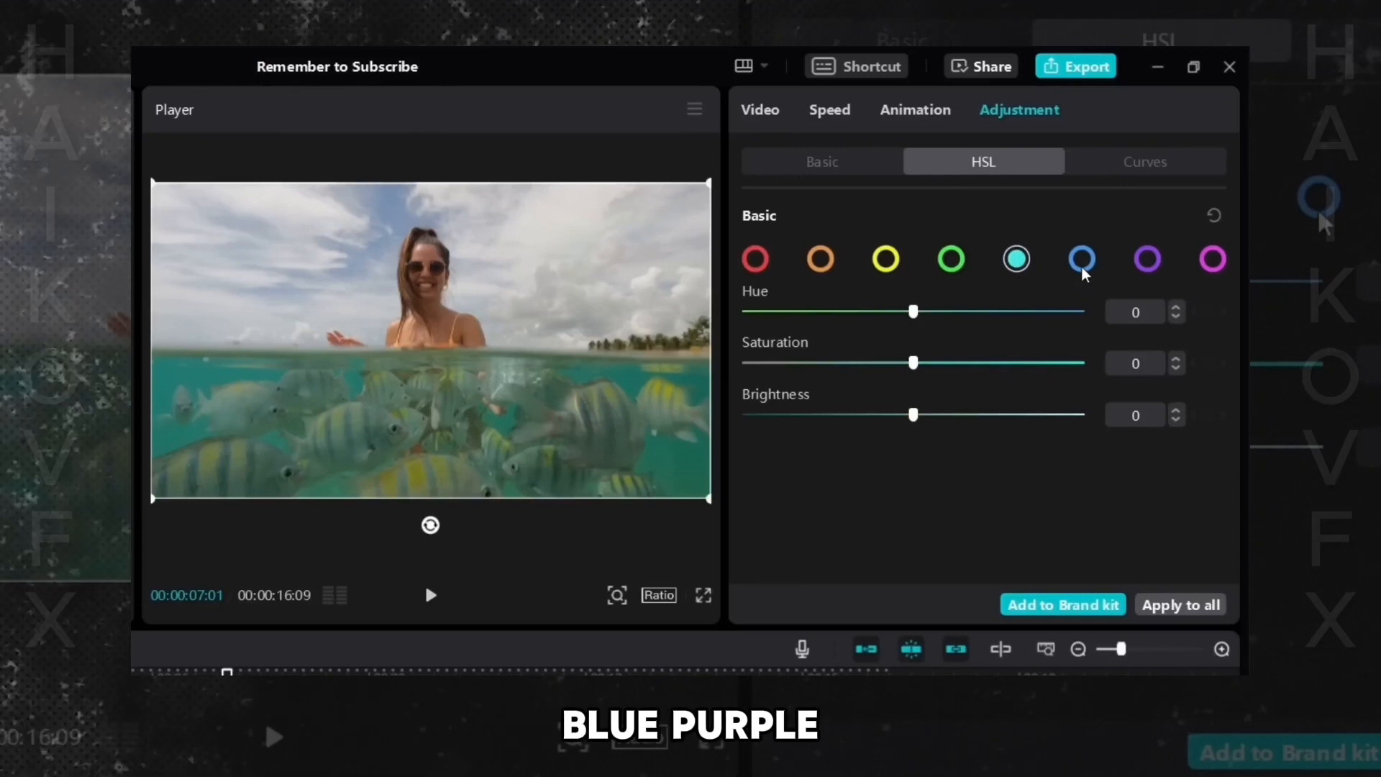
{"action": "left_click", "coordinate": [1082, 268]}
{"action": "left_click", "coordinate": [1149, 268]}
{"action": "left_click", "coordinate": [1211, 260]}
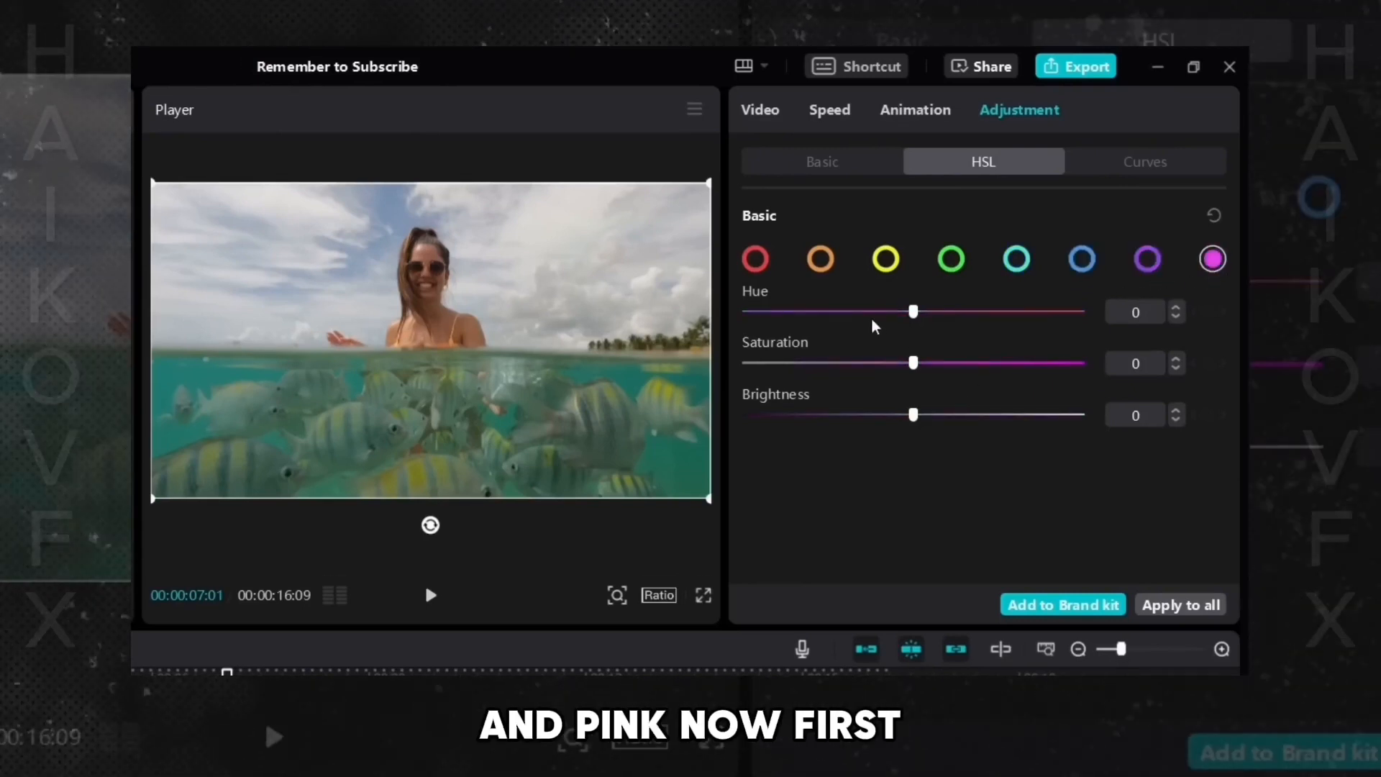
- Try sliding Temp and Hue toward their maximum in the Basic adjustments
{"action": "left_click", "coordinate": [822, 161]}
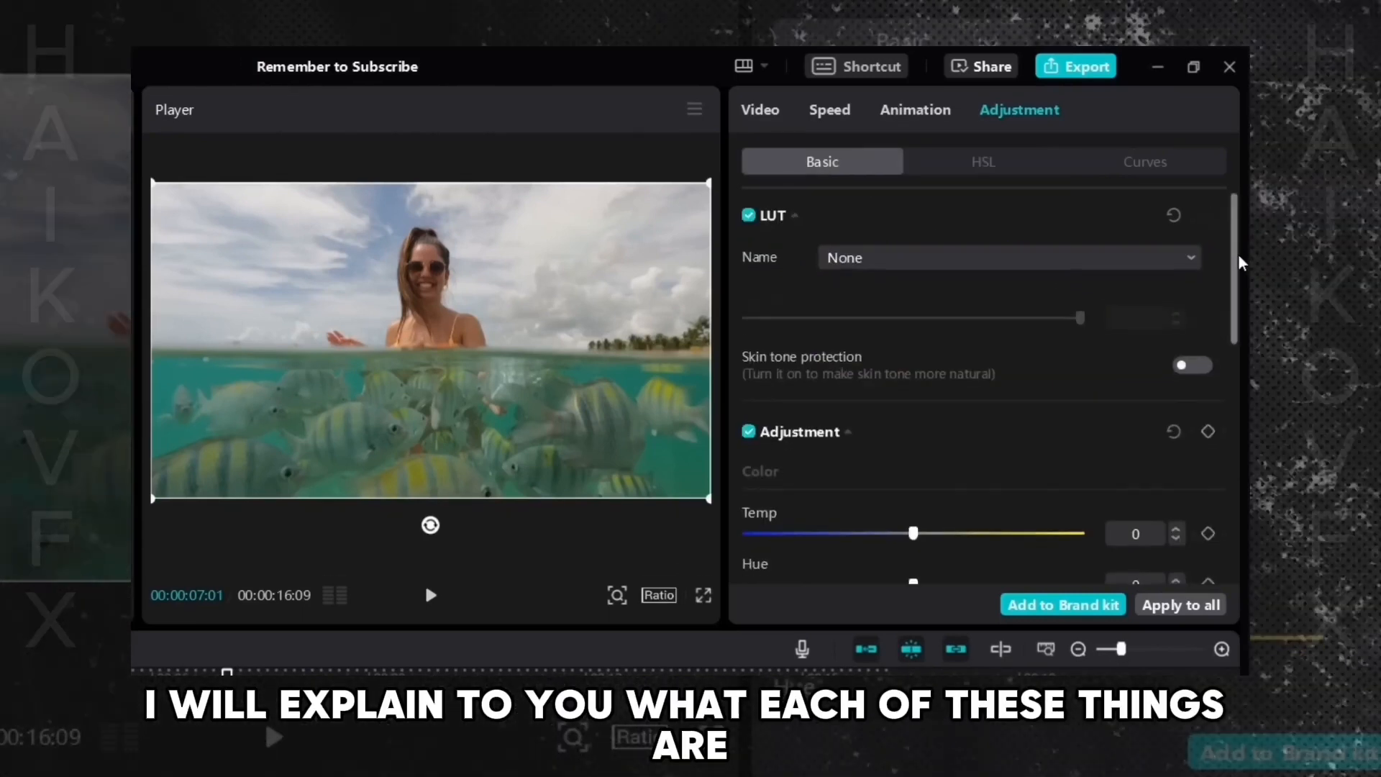
{"action": "scroll", "coordinate": [1007, 360], "scroll_direction": "down", "scroll_amount": 4}
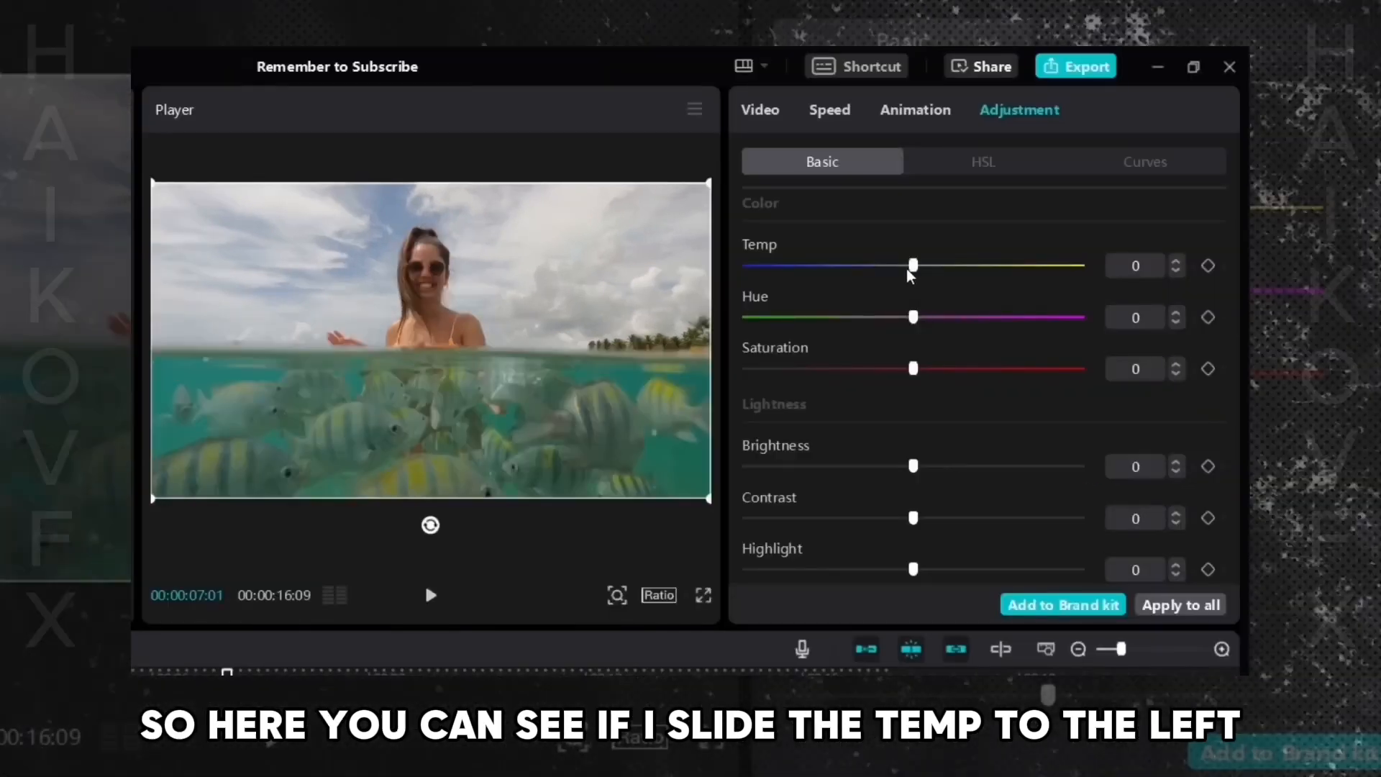
{"action": "left_click_drag", "start_coordinate": [897, 272], "coordinate": [1084, 289]}
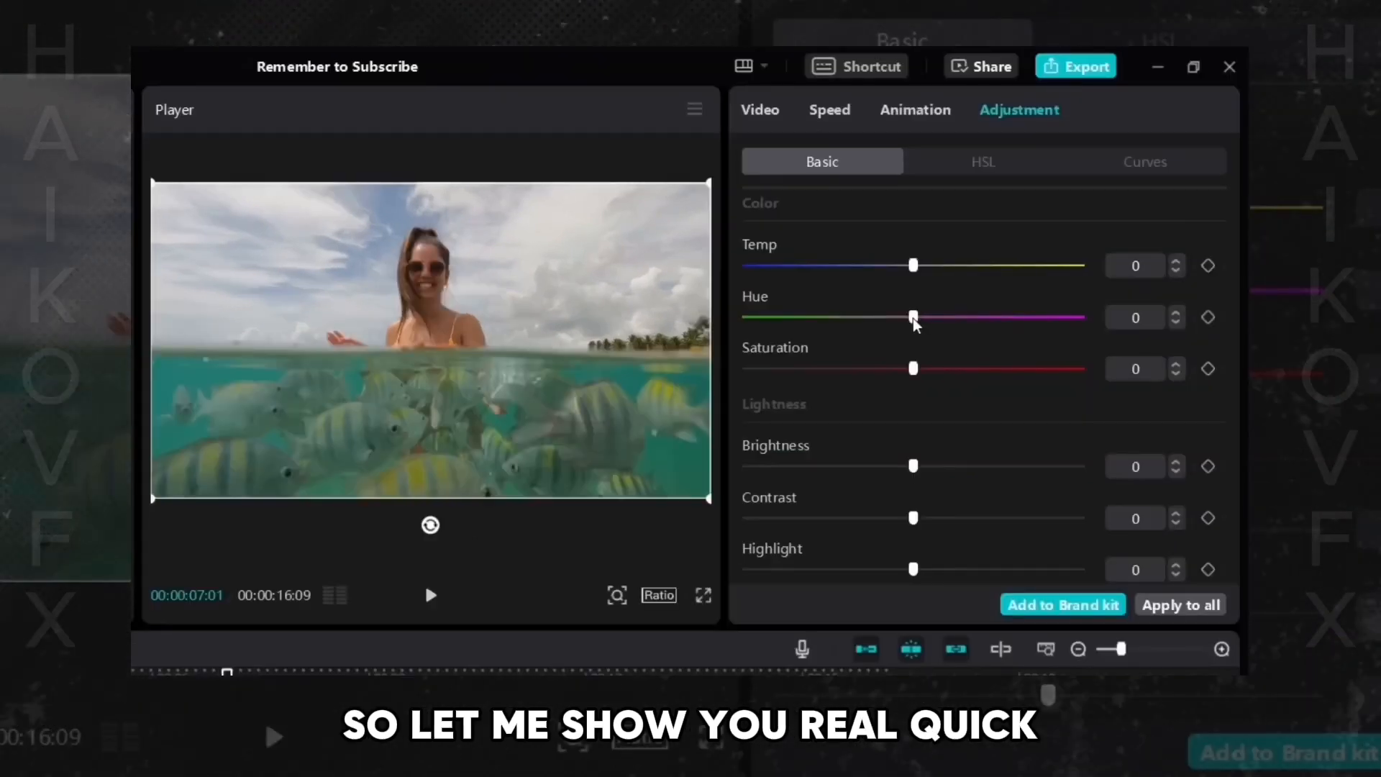
{"action": "left_click_drag", "start_coordinate": [914, 319], "coordinate": [1082, 322]}
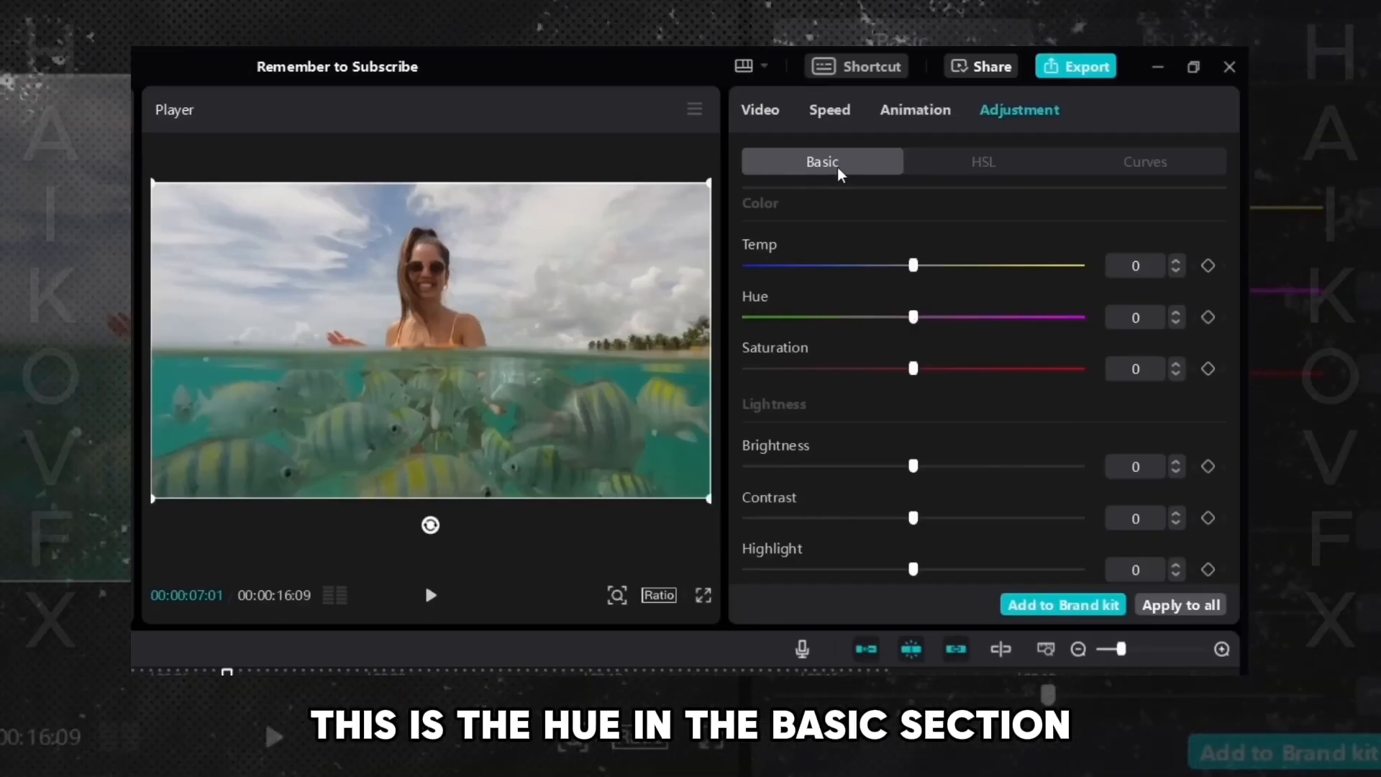
- Step through each of the eight HSL colour swatches, red to pink
{"action": "left_click", "coordinate": [991, 176]}
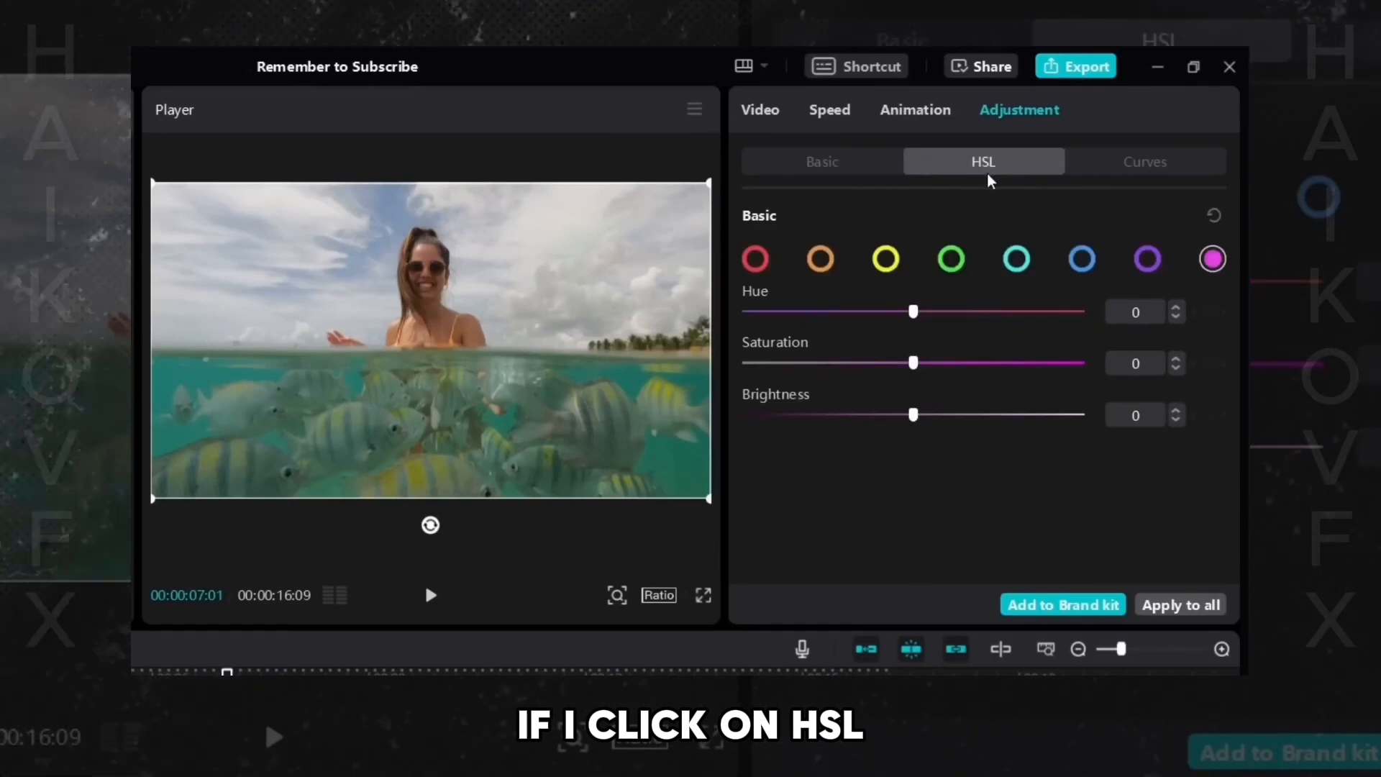
{"action": "left_click", "coordinate": [755, 258]}
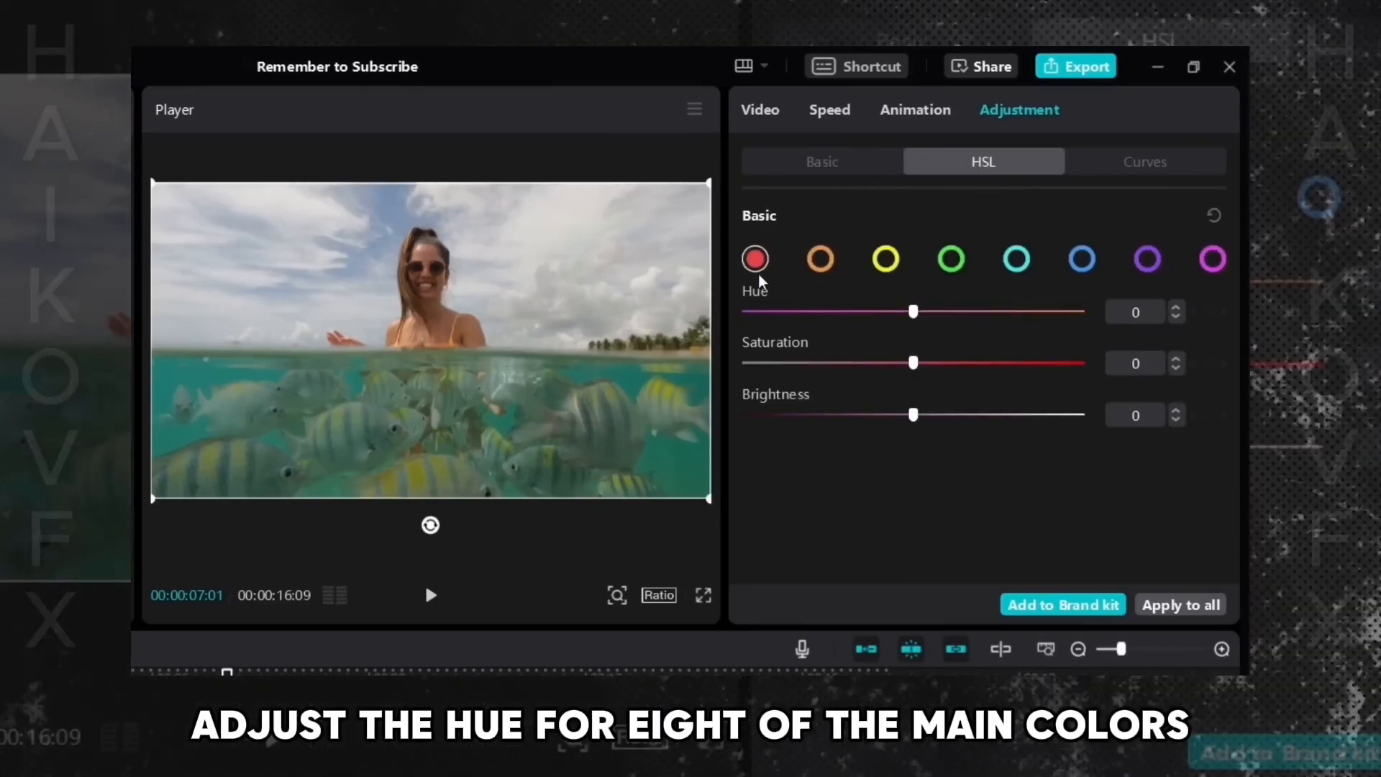
{"action": "left_click", "coordinate": [819, 263]}
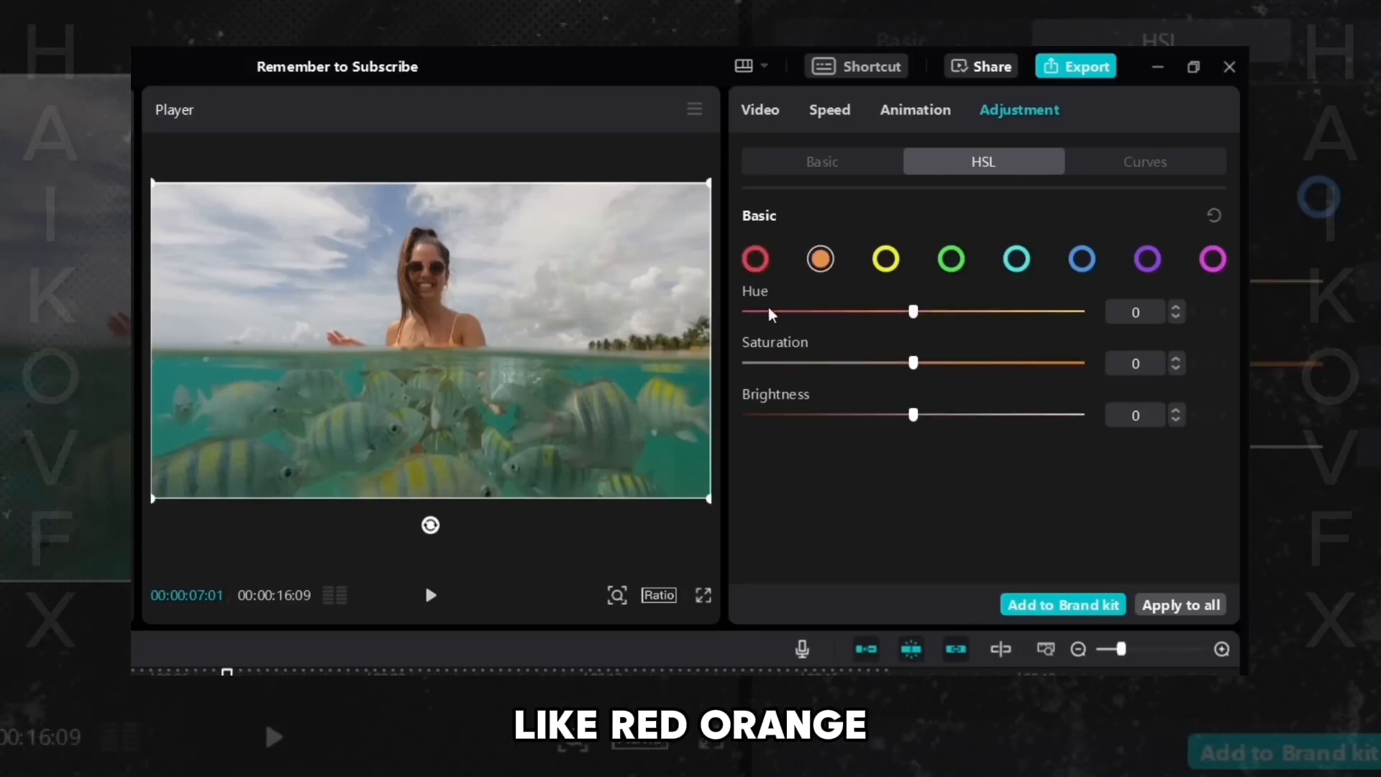
{"action": "left_click", "coordinate": [890, 263]}
{"action": "left_click", "coordinate": [954, 263]}
{"action": "left_click", "coordinate": [1020, 262]}
{"action": "left_click", "coordinate": [1082, 260]}
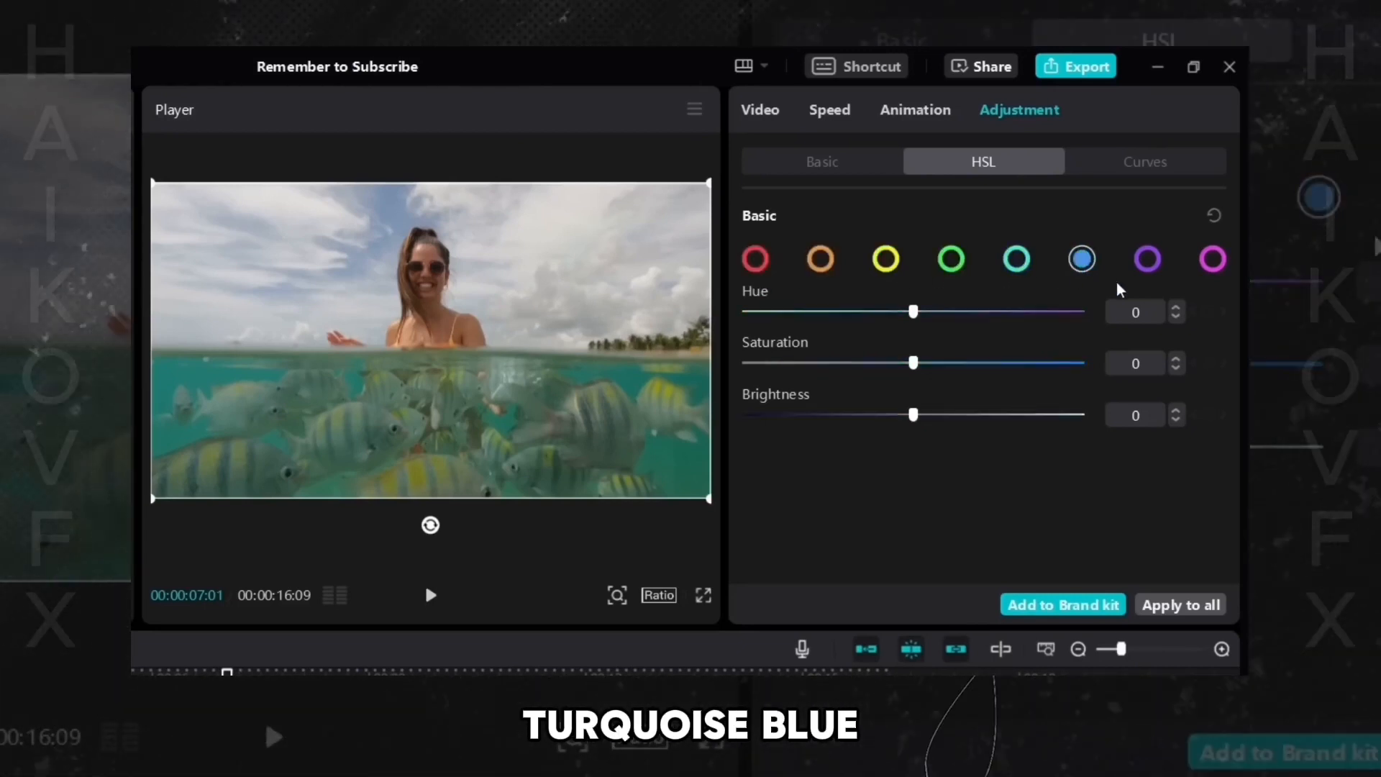
{"action": "left_click", "coordinate": [1147, 259]}
{"action": "left_click", "coordinate": [1213, 259]}
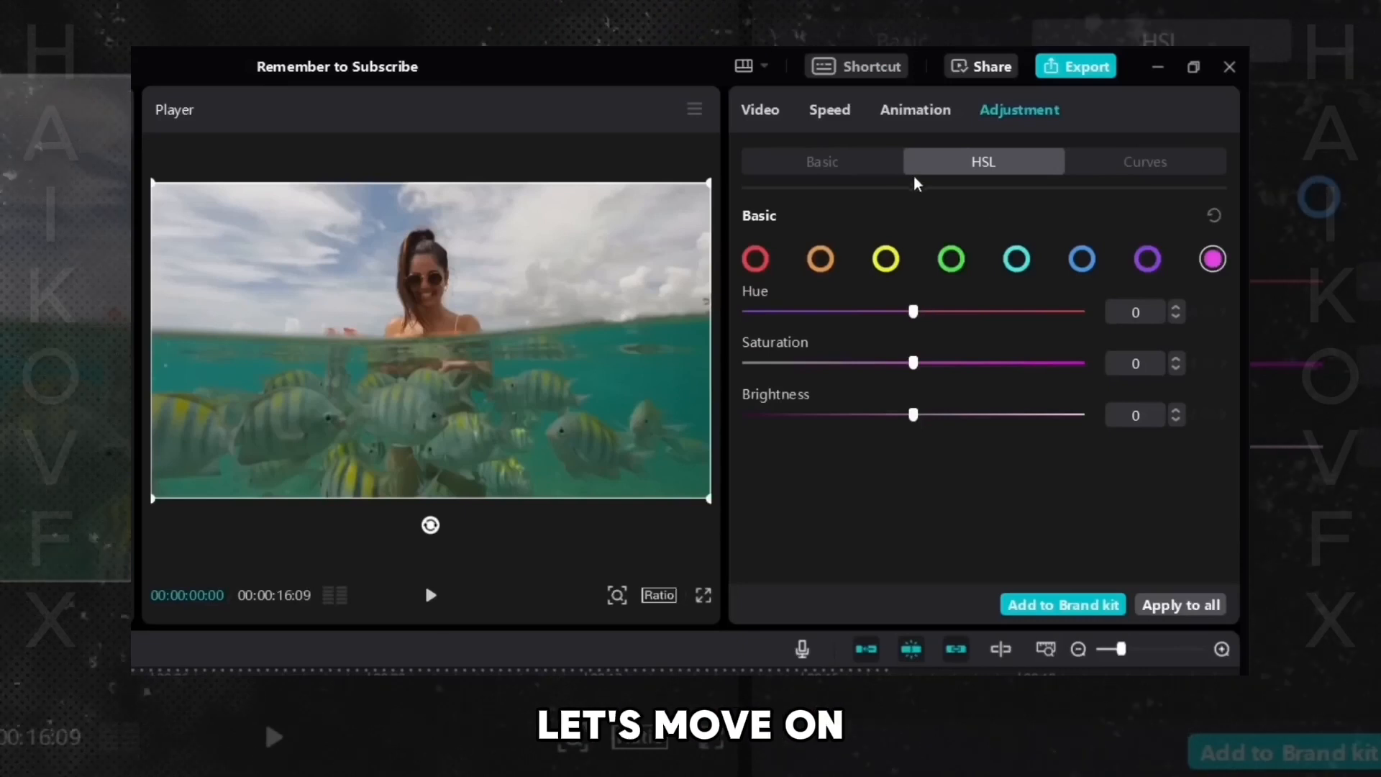
- Drag Saturation down to -50 and then back up toward its maximum
{"action": "left_click", "coordinate": [831, 171]}
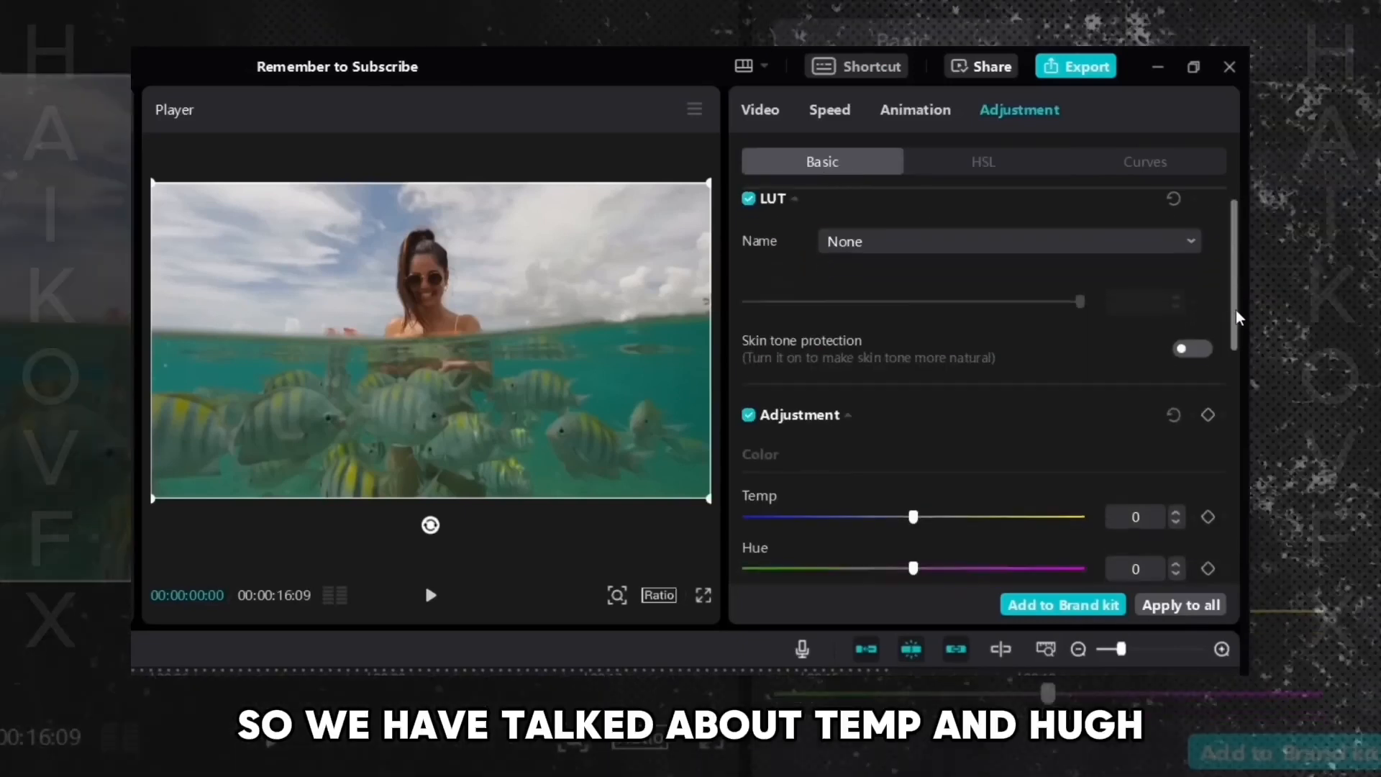
{"action": "scroll", "coordinate": [773, 356], "scroll_direction": "down", "scroll_amount": 3}
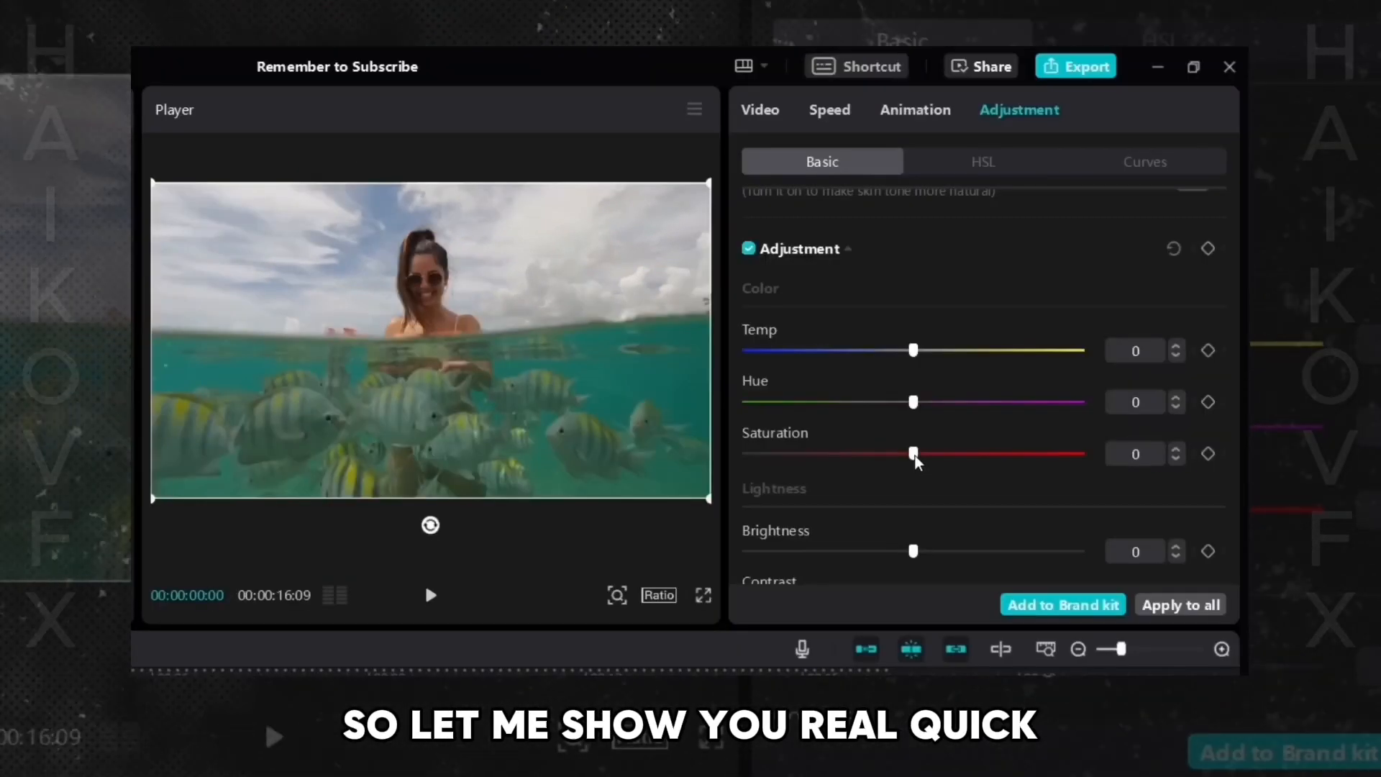
{"action": "left_click_drag", "start_coordinate": [914, 454], "coordinate": [851, 454]}
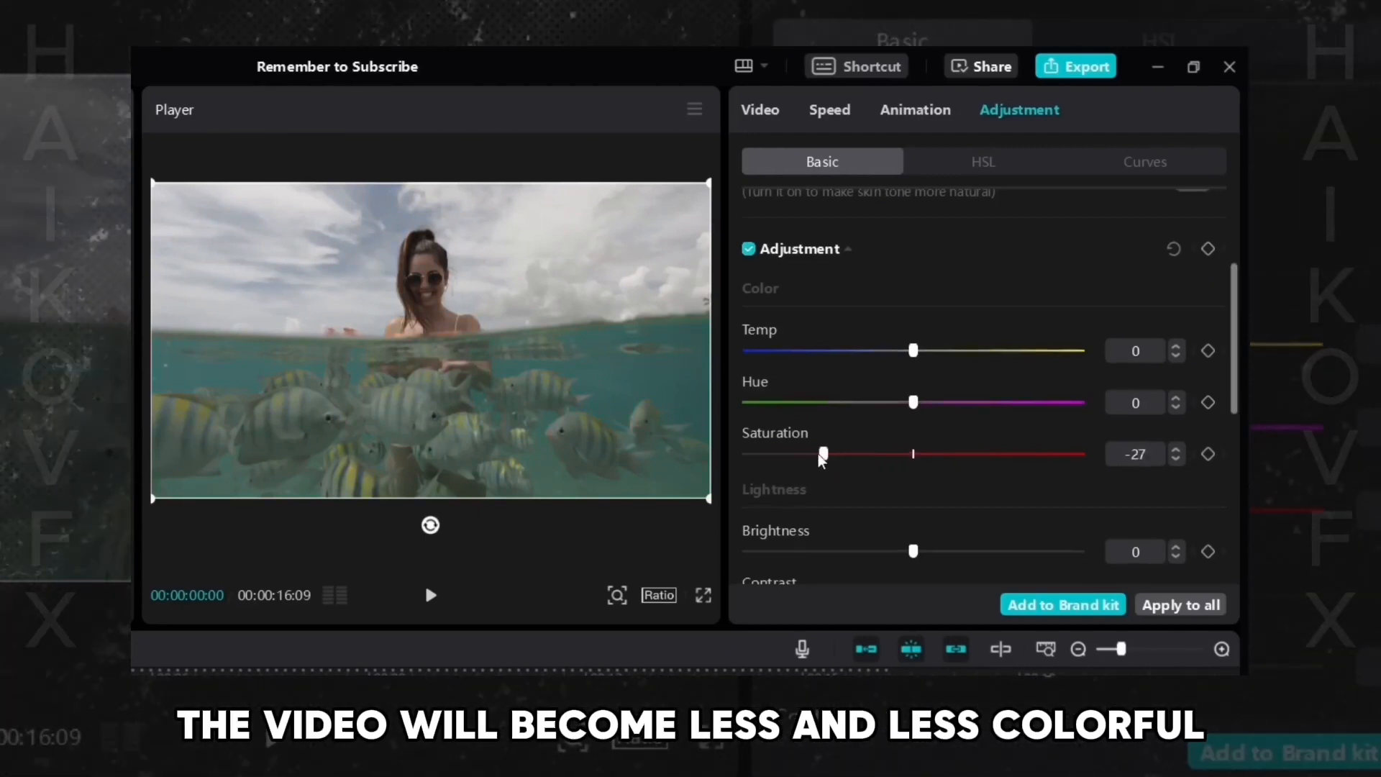
{"action": "left_click_drag", "start_coordinate": [820, 460], "coordinate": [745, 454]}
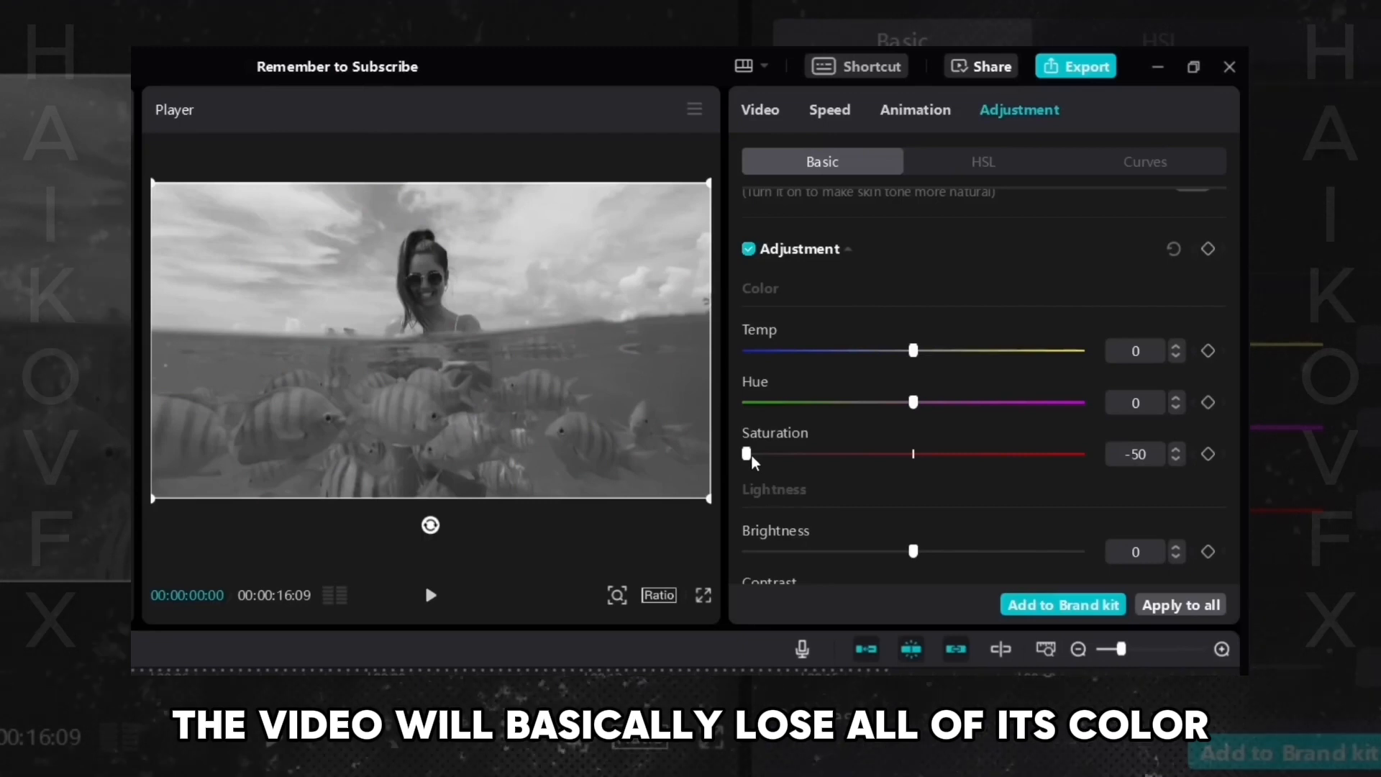
{"action": "left_click_drag", "start_coordinate": [748, 454], "coordinate": [913, 455]}
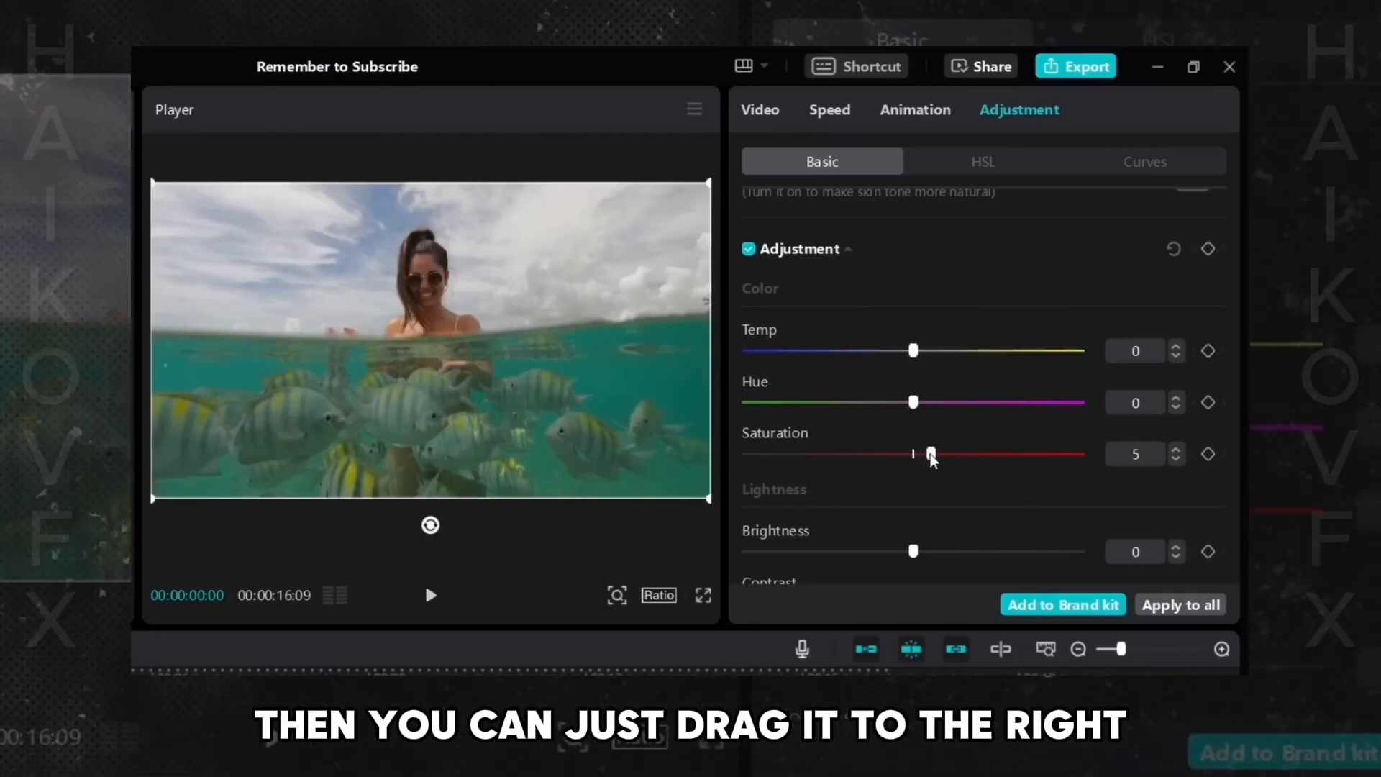
{"action": "left_click_drag", "start_coordinate": [931, 456], "coordinate": [1093, 473]}
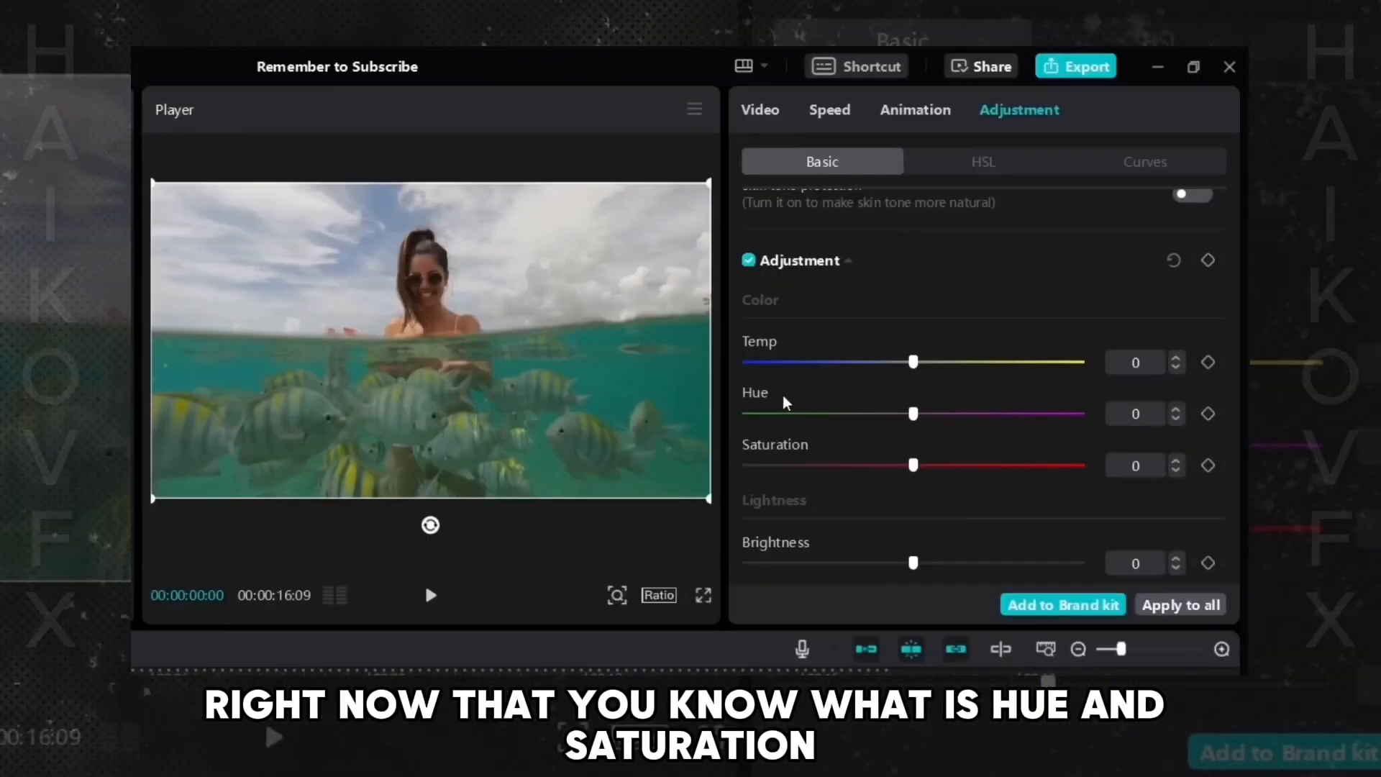
- Open HSL again and click the orange, yellow, green and turquoise swatches, ending on red
{"action": "left_click", "coordinate": [976, 173]}
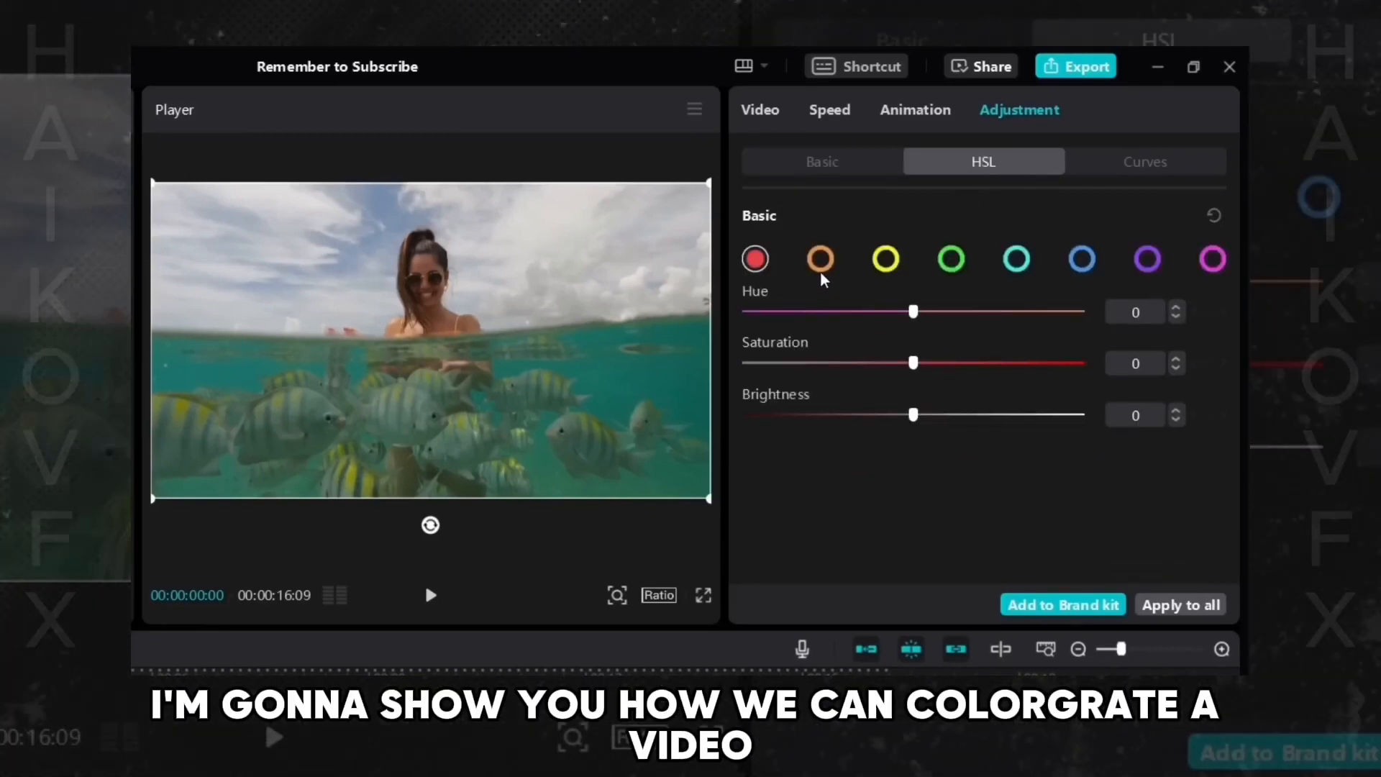
{"action": "left_click", "coordinate": [821, 267]}
{"action": "left_click", "coordinate": [891, 263]}
{"action": "left_click", "coordinate": [951, 260]}
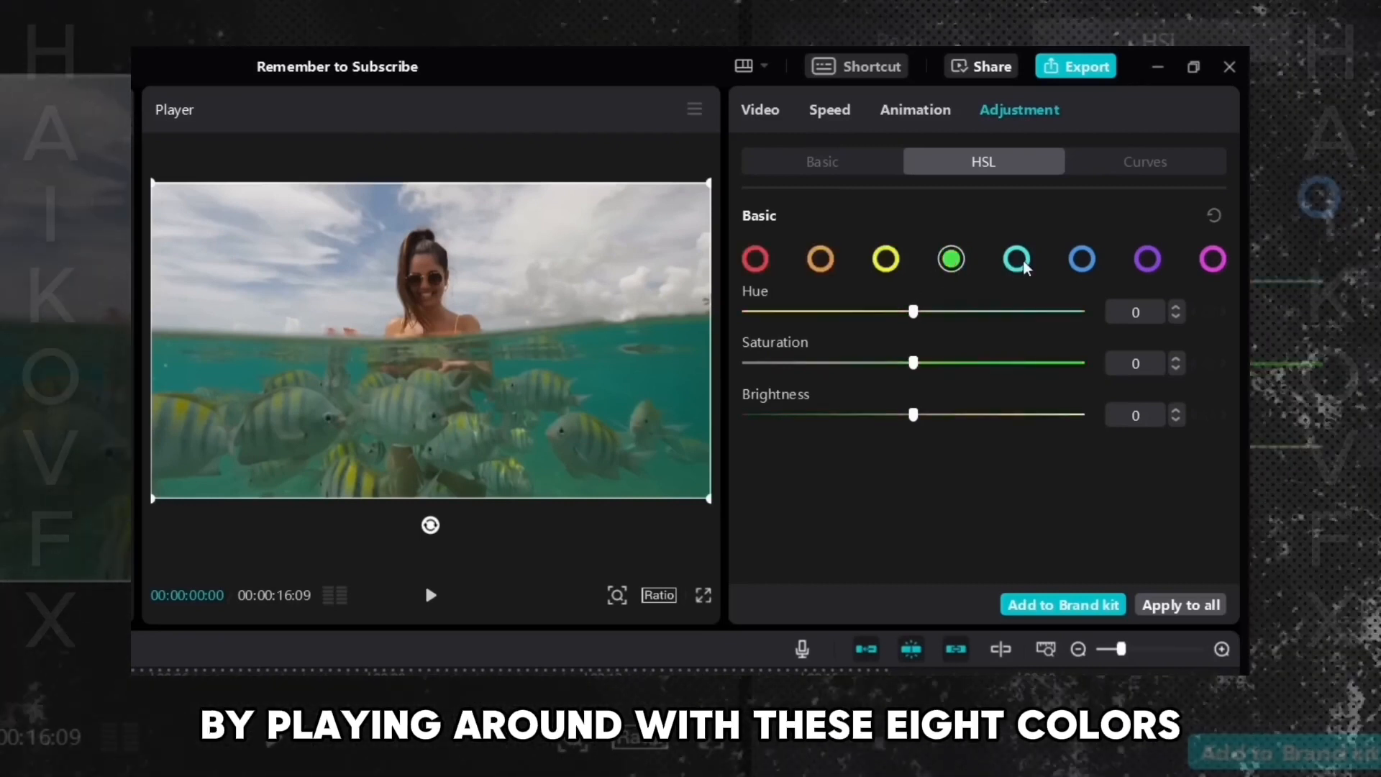
{"action": "left_click", "coordinate": [1016, 260]}
{"action": "left_click", "coordinate": [755, 260]}
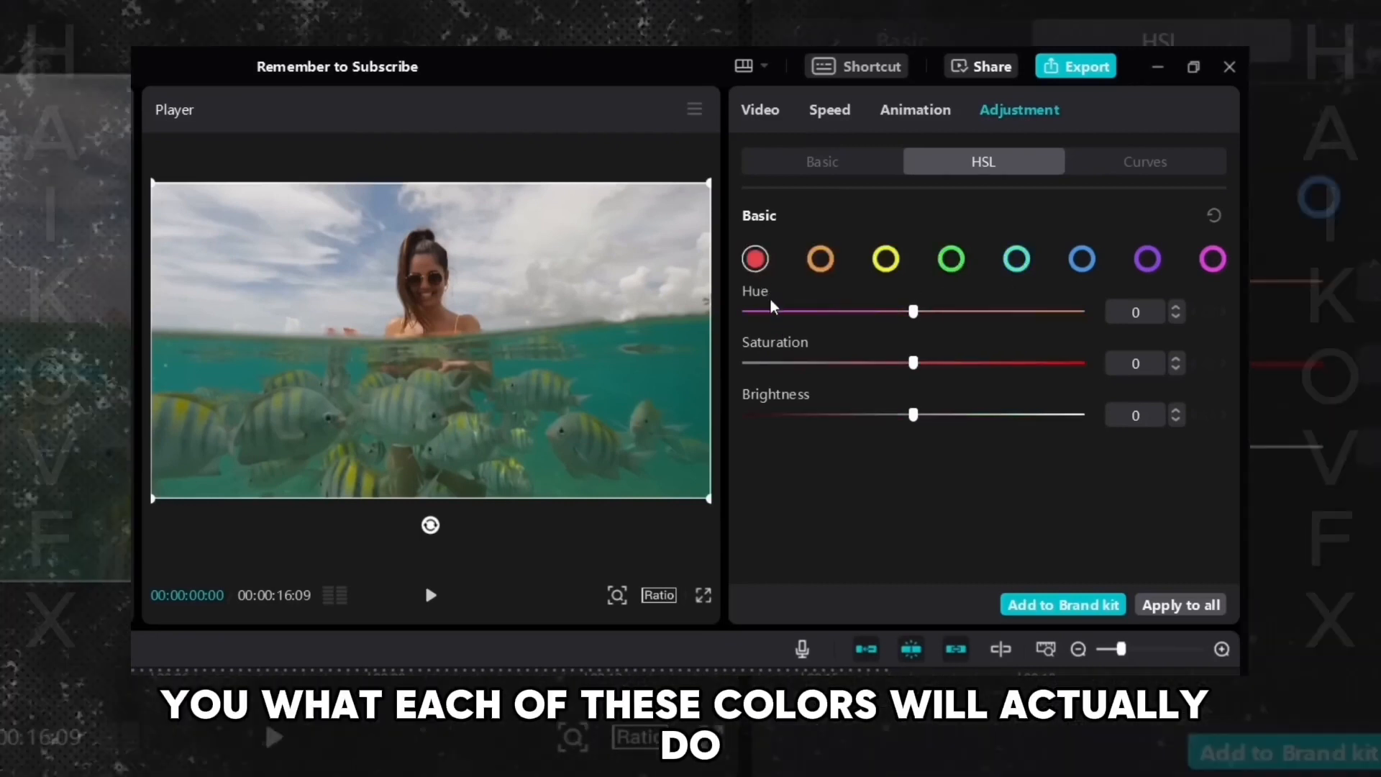
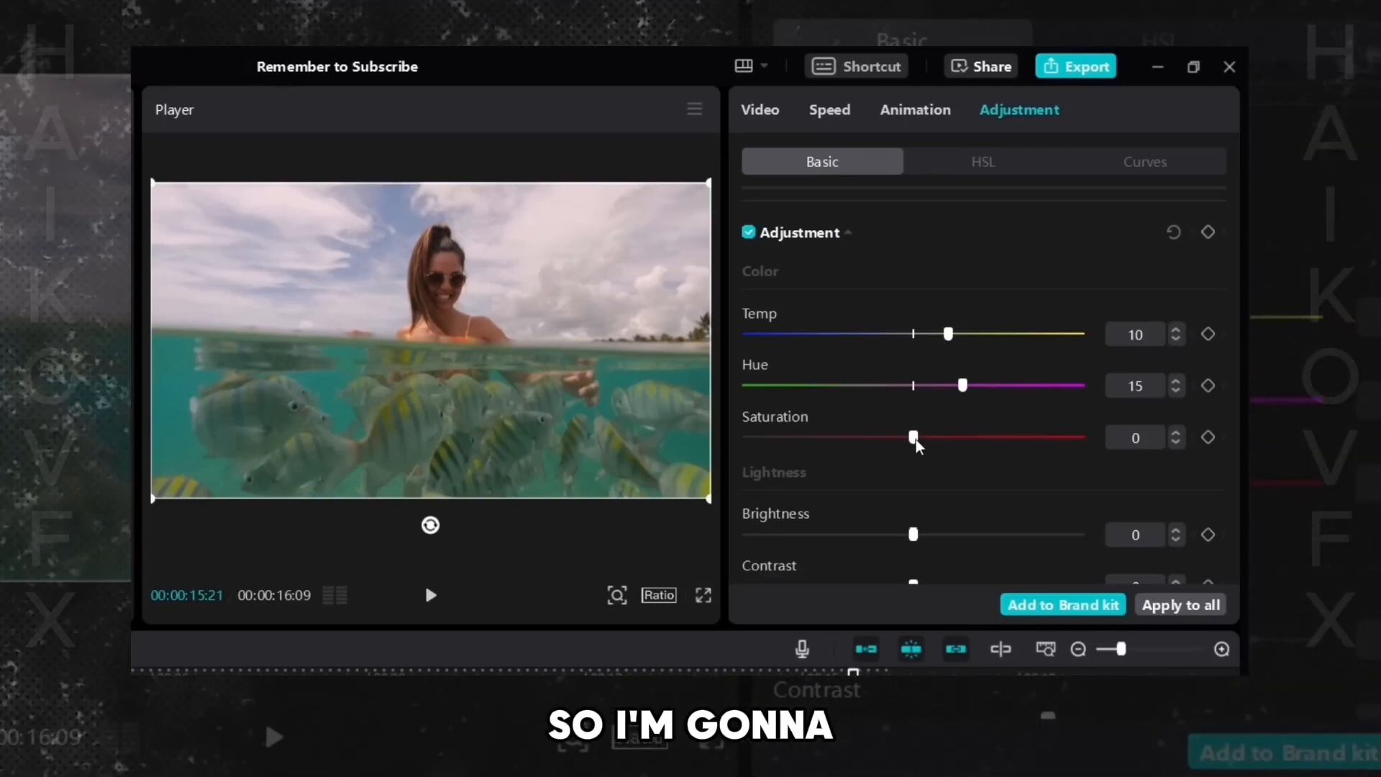
- Set the Basic Saturation to 30
{"action": "left_click_drag", "start_coordinate": [916, 439], "coordinate": [1083, 441]}
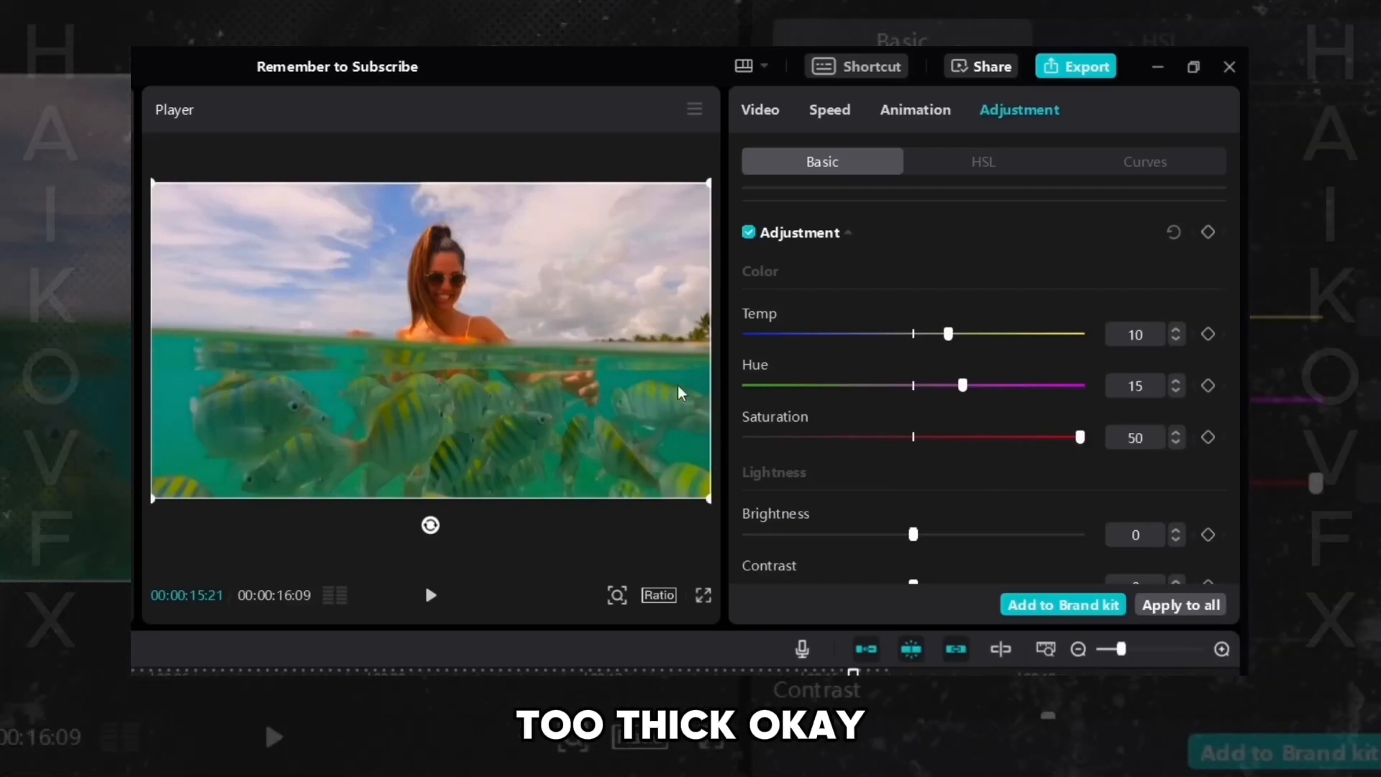
{"action": "left_click_drag", "start_coordinate": [999, 438], "coordinate": [1008, 439]}
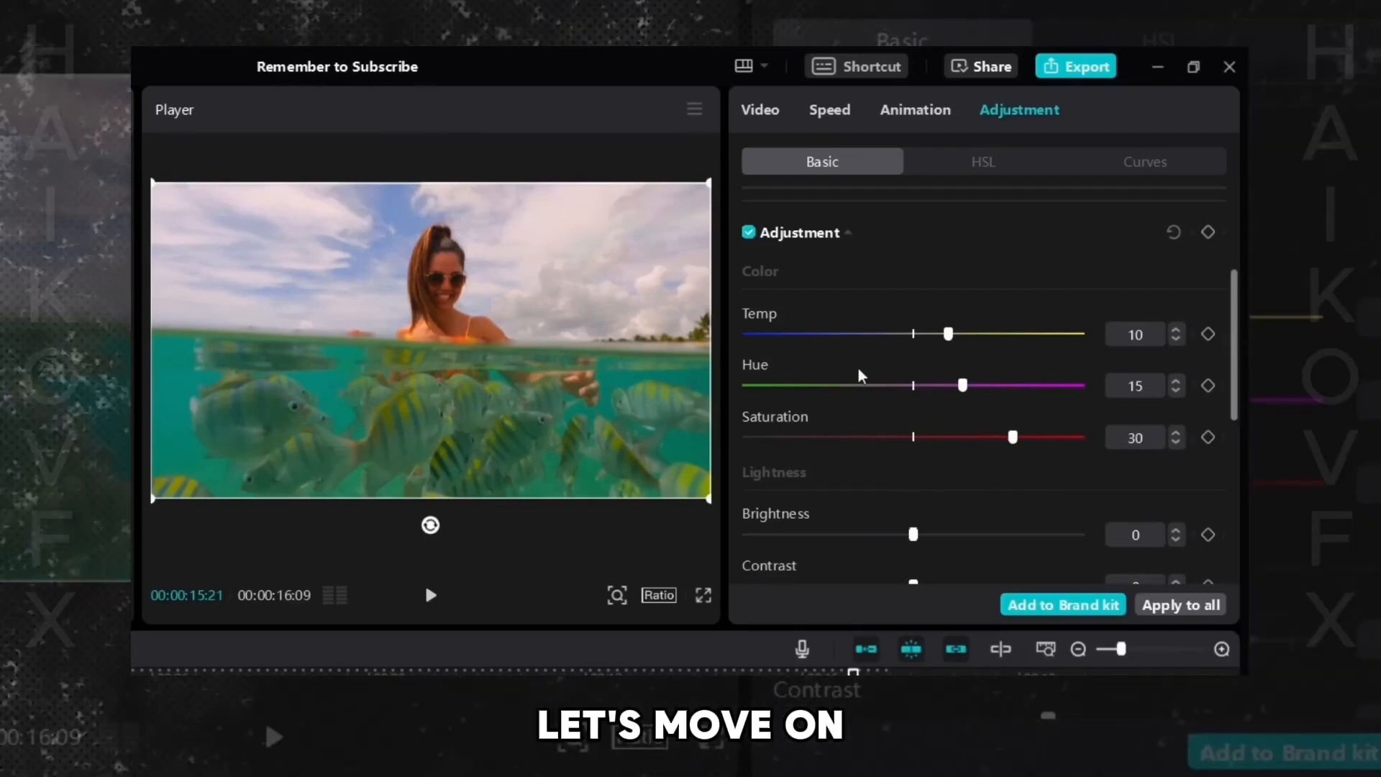
- Set Lightness values: Brightness 5, Contrast -10, Highlight 10, Shadow -20 and Illumination 10
{"action": "scroll", "coordinate": [1237, 381], "scroll_direction": "down", "scroll_amount": 1}
{"action": "left_click_drag", "start_coordinate": [1235, 383], "coordinate": [1236, 460]}
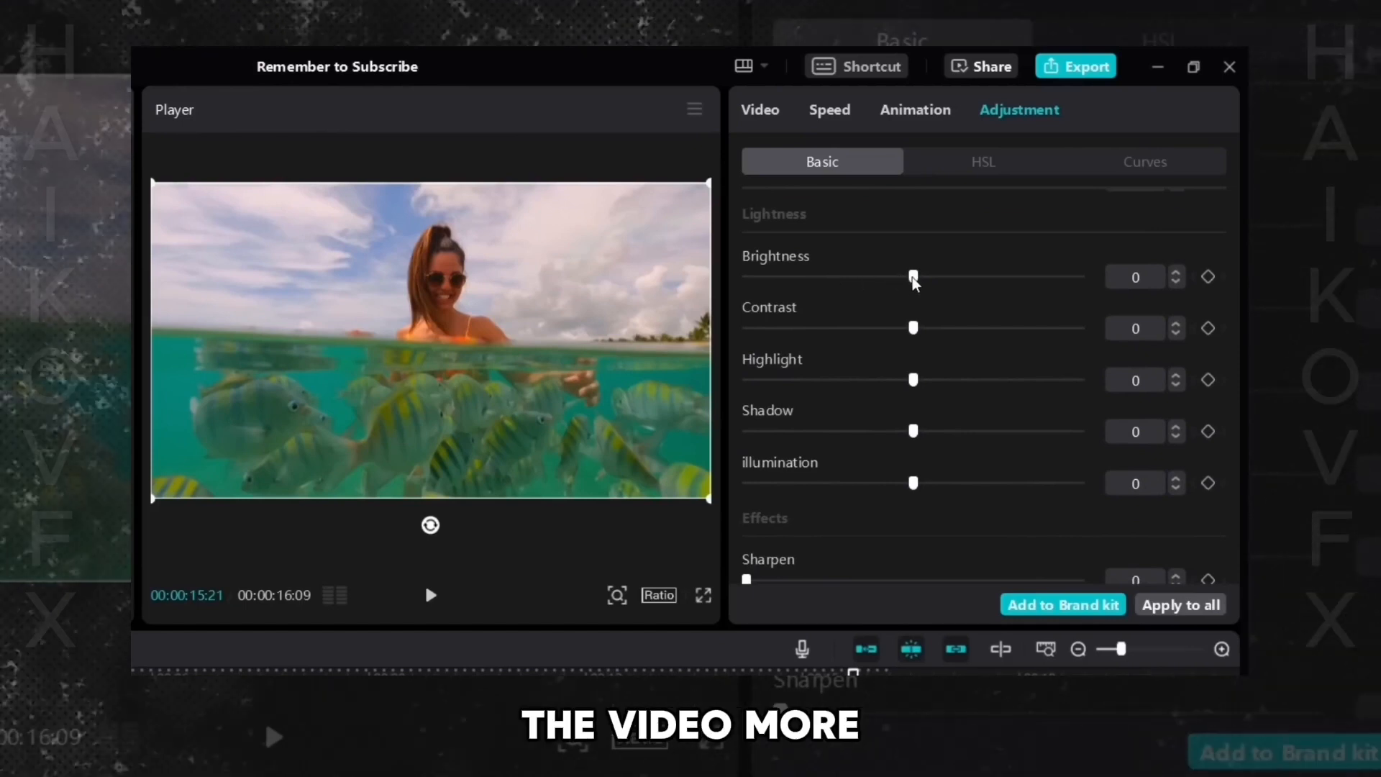
{"action": "mouse_move", "coordinate": [912, 278]}
{"action": "left_mouse_down"}
{"action": "mouse_move", "coordinate": [1039, 280]}
{"action": "mouse_move", "coordinate": [801, 280]}
{"action": "mouse_move", "coordinate": [951, 282]}
{"action": "mouse_move", "coordinate": [926, 278]}
{"action": "left_mouse_up"}
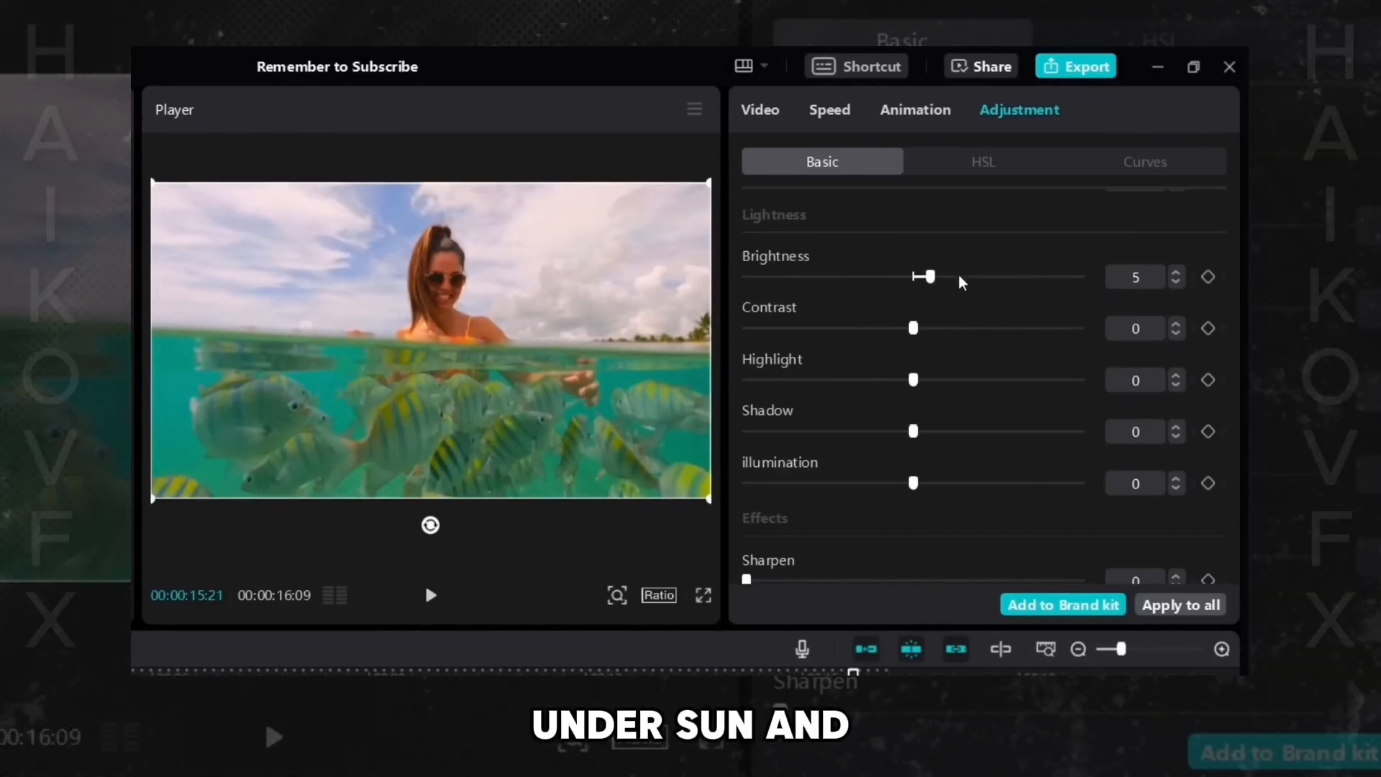
{"action": "left_click_drag", "start_coordinate": [915, 328], "coordinate": [878, 351]}
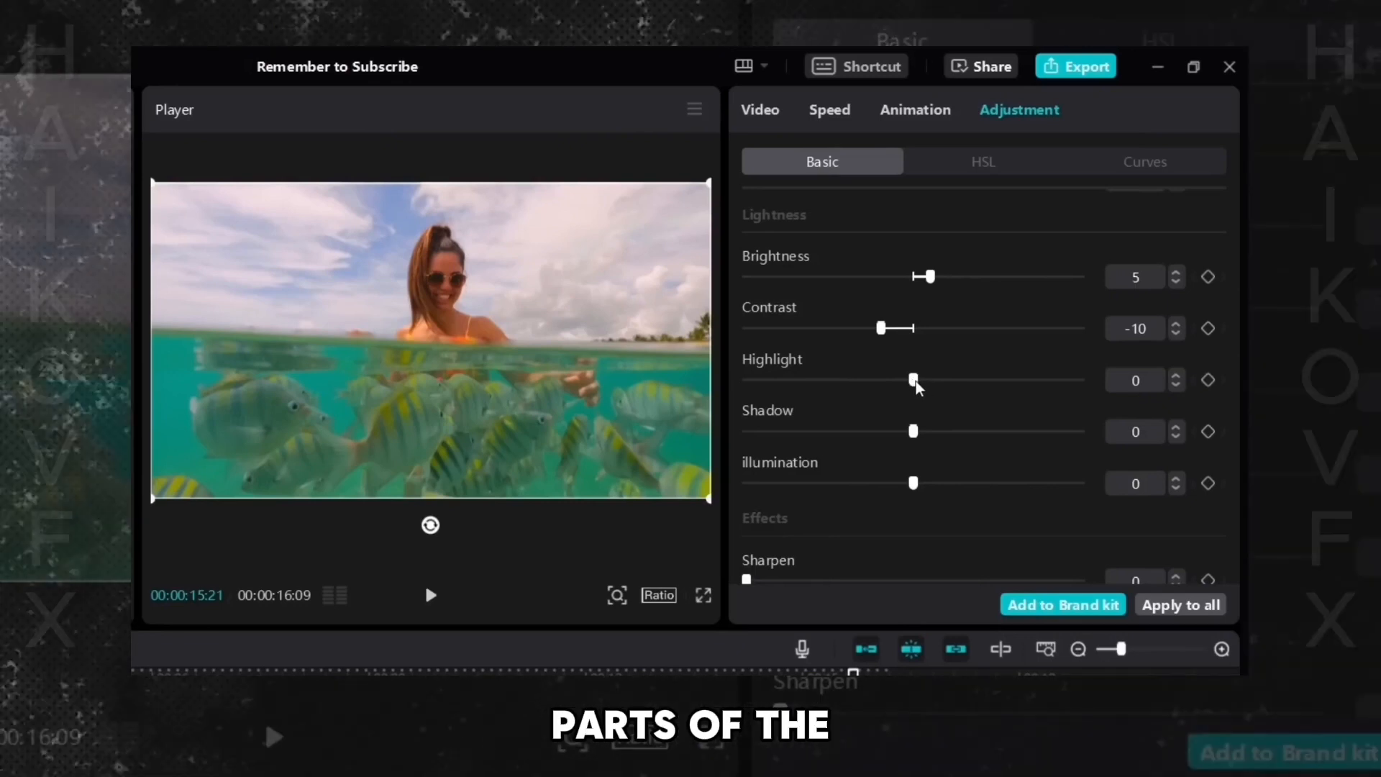
{"action": "left_click_drag", "start_coordinate": [913, 381], "coordinate": [945, 388]}
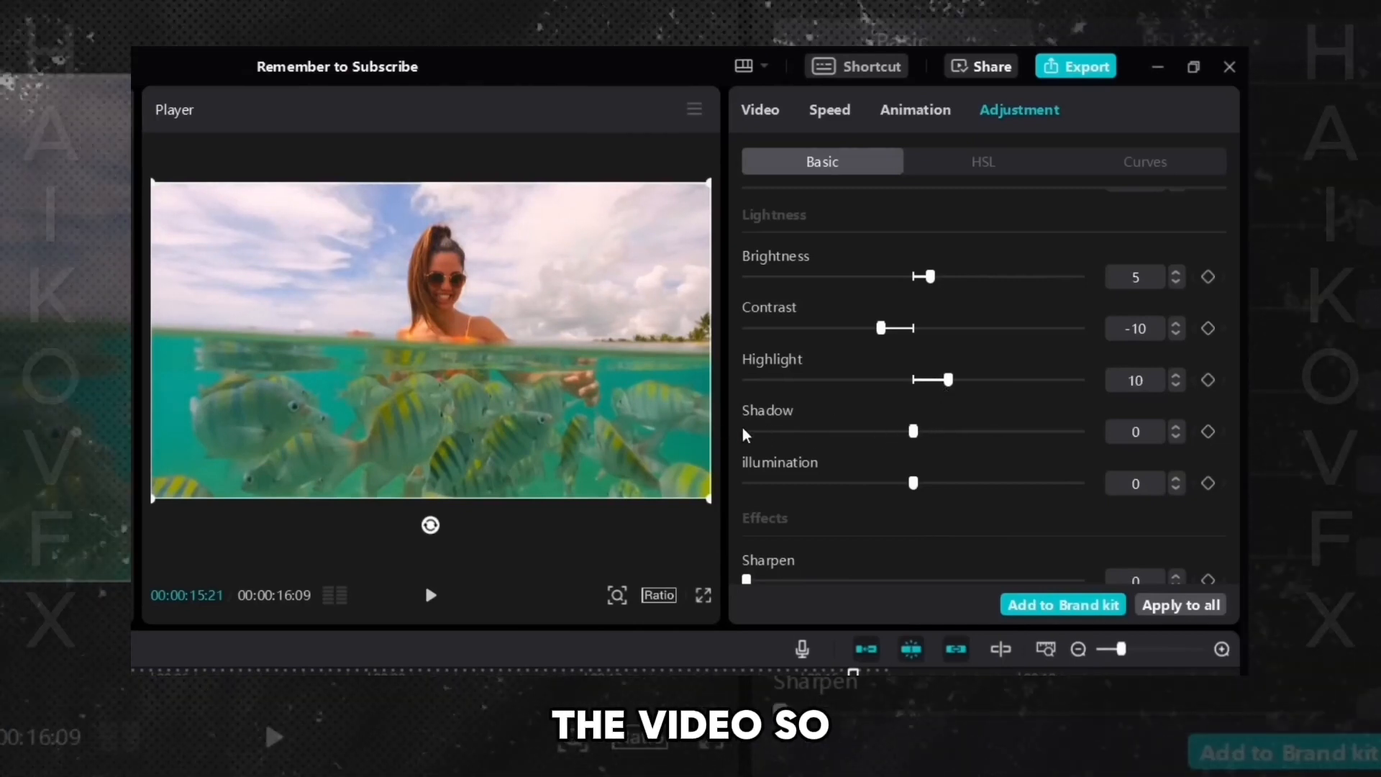
{"action": "left_click_drag", "start_coordinate": [913, 432], "coordinate": [846, 438]}
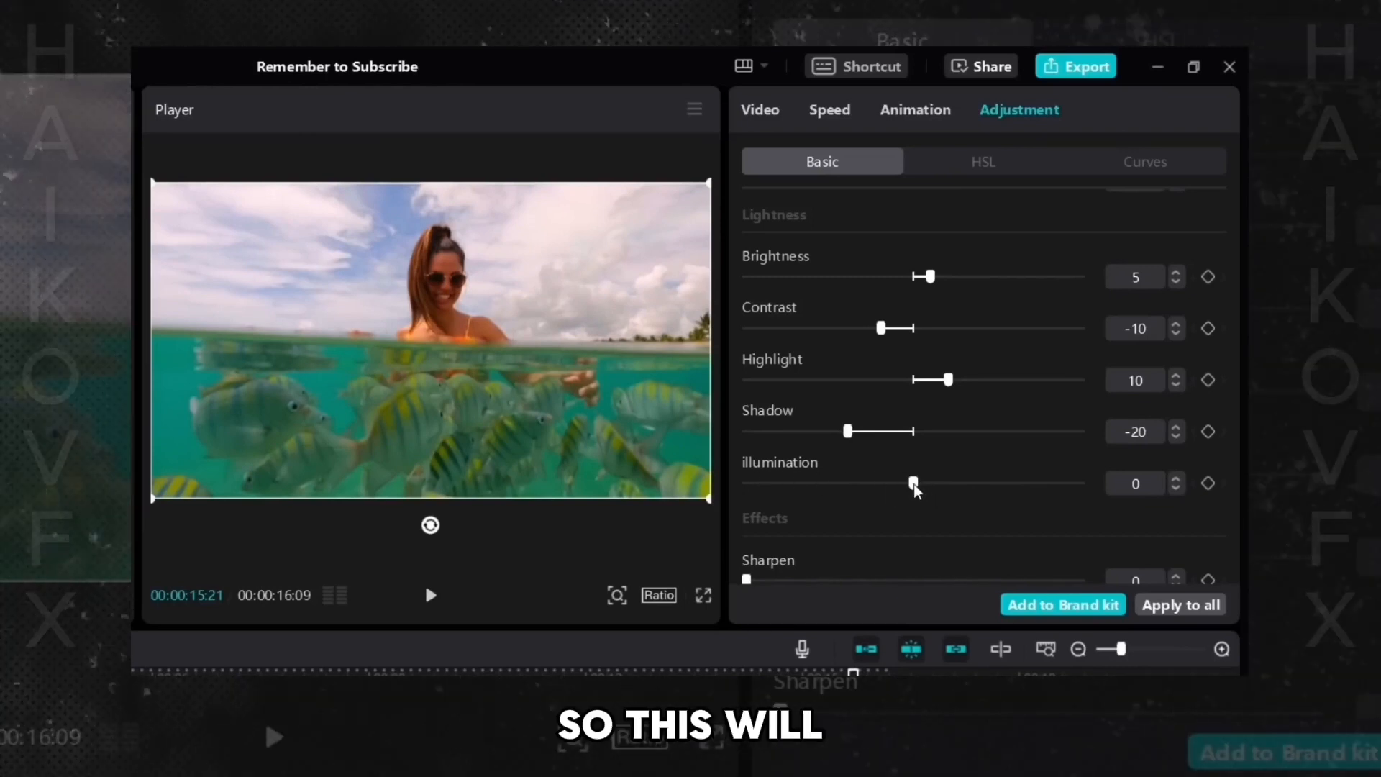
{"action": "left_click_drag", "start_coordinate": [911, 484], "coordinate": [943, 492]}
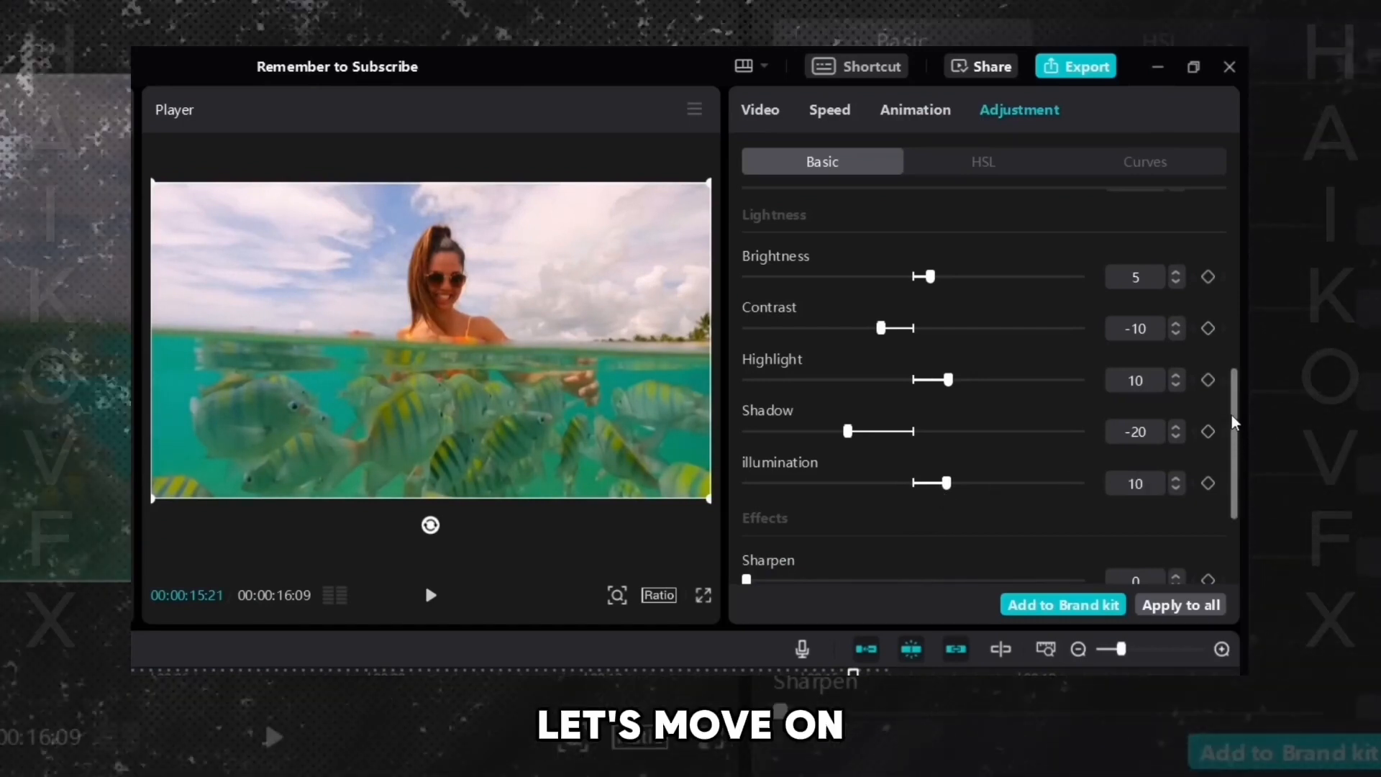
- Set the Sharpen effect to 20 and Fade to 20
{"action": "left_click_drag", "start_coordinate": [1232, 392], "coordinate": [1228, 474]}
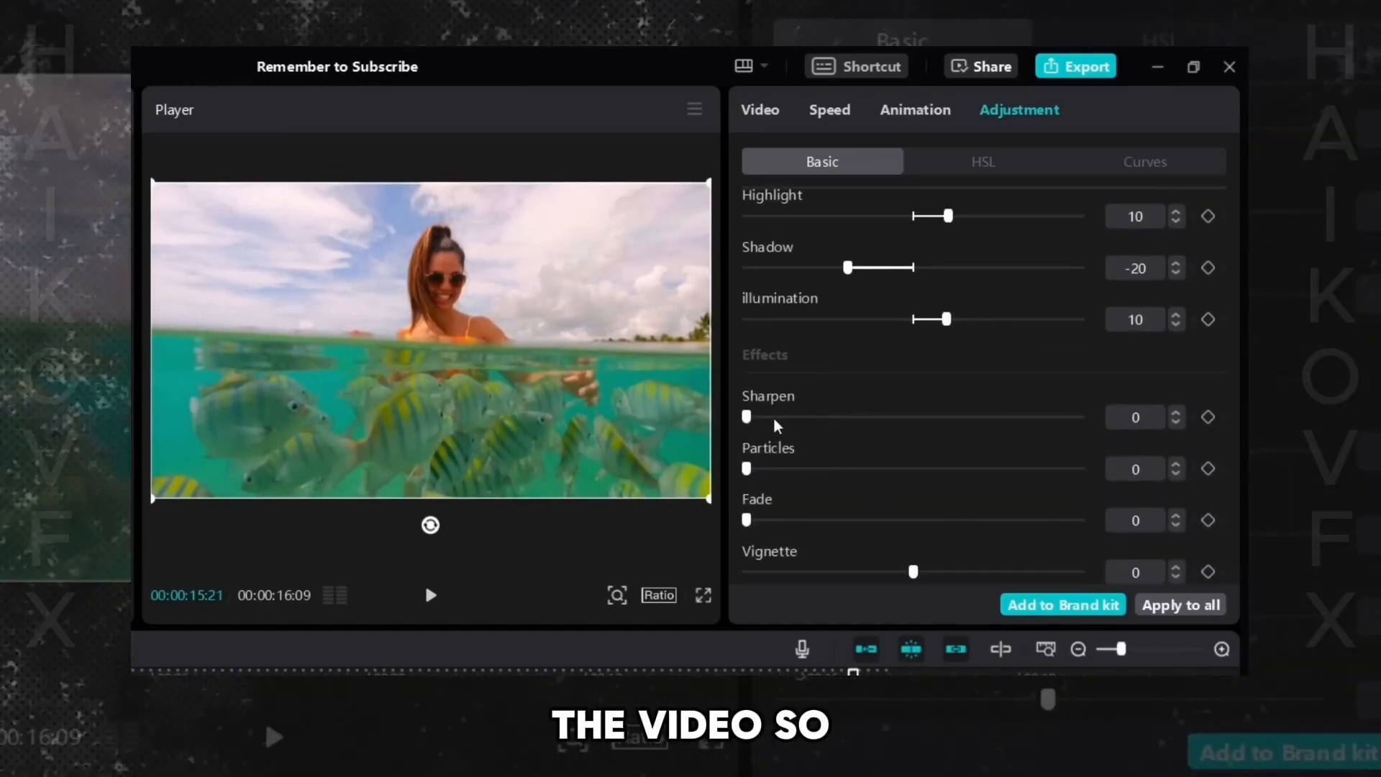
{"action": "left_click_drag", "start_coordinate": [748, 417], "coordinate": [1190, 420]}
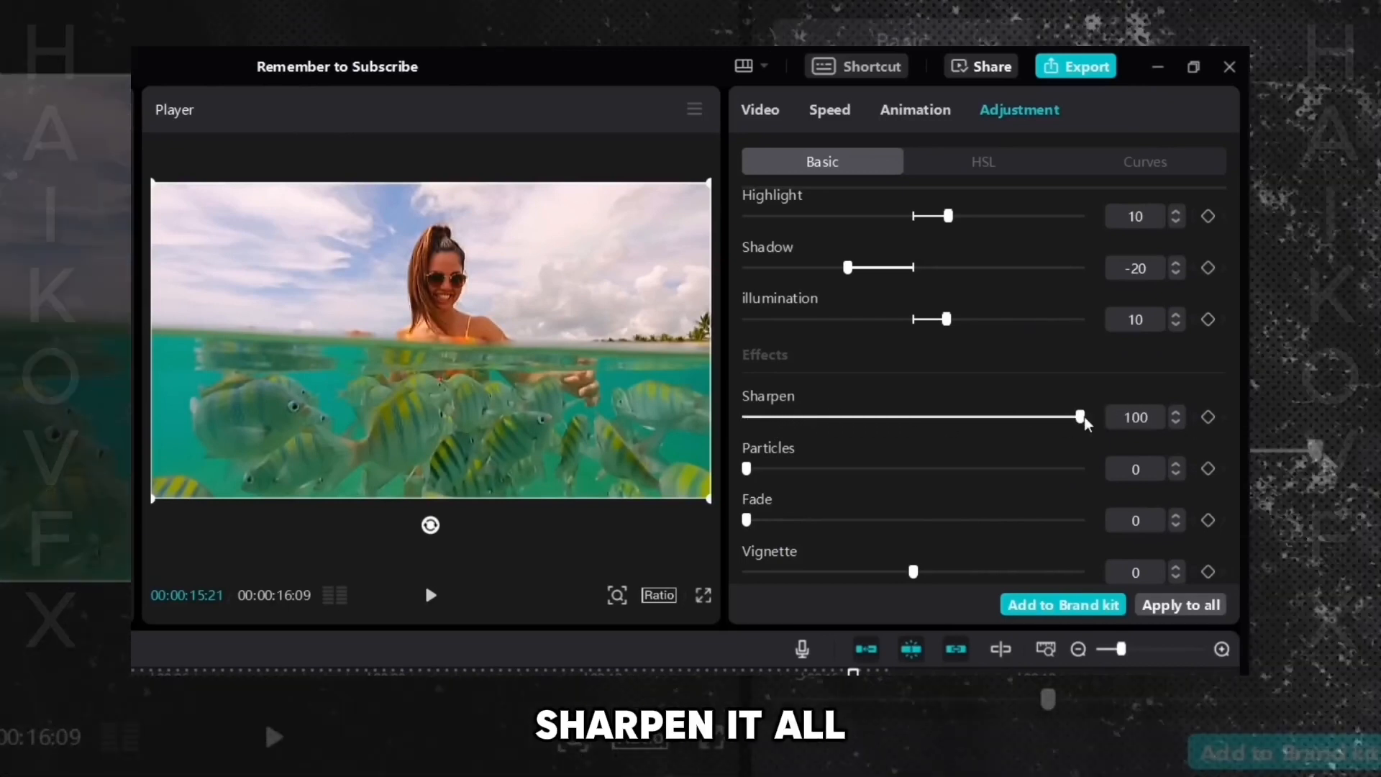
{"action": "left_click_drag", "start_coordinate": [875, 417], "coordinate": [813, 424]}
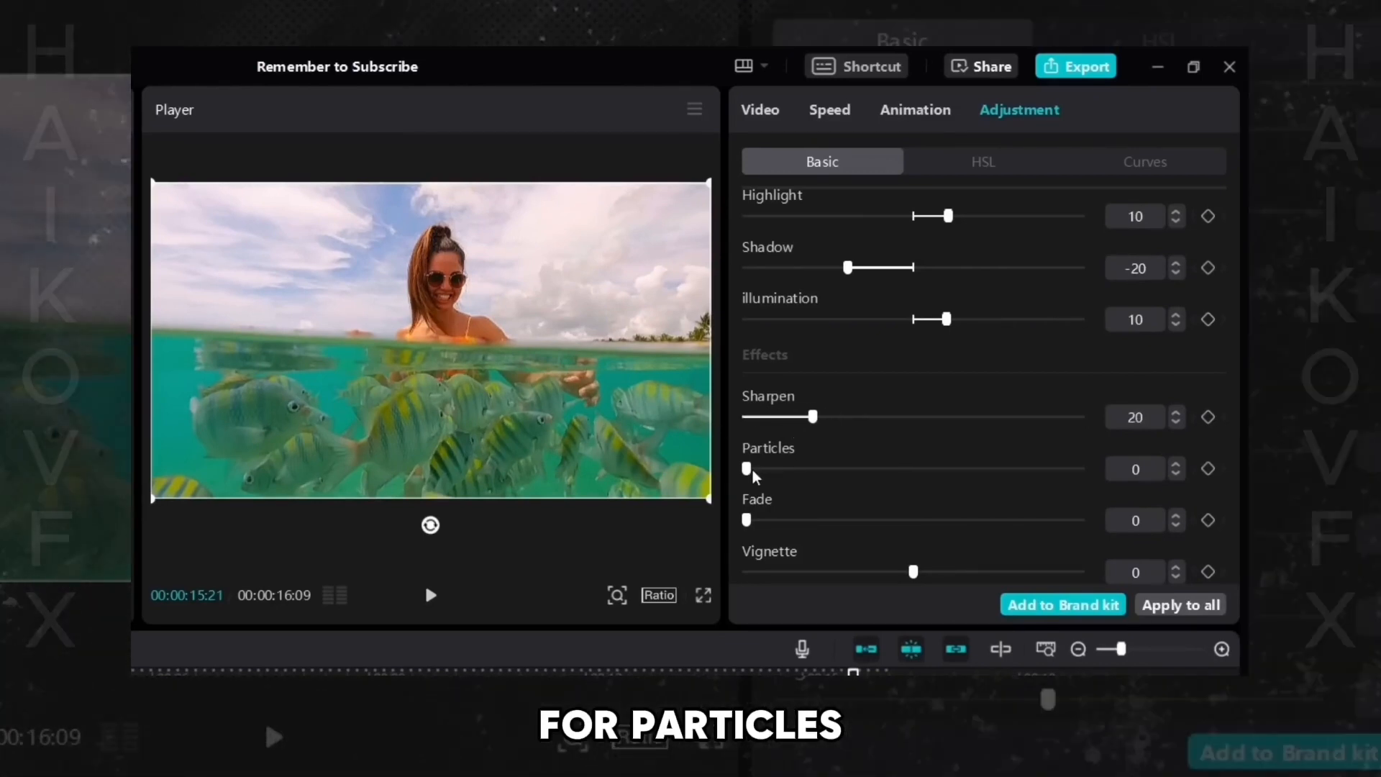
{"action": "left_click_drag", "start_coordinate": [748, 469], "coordinate": [589, 477]}
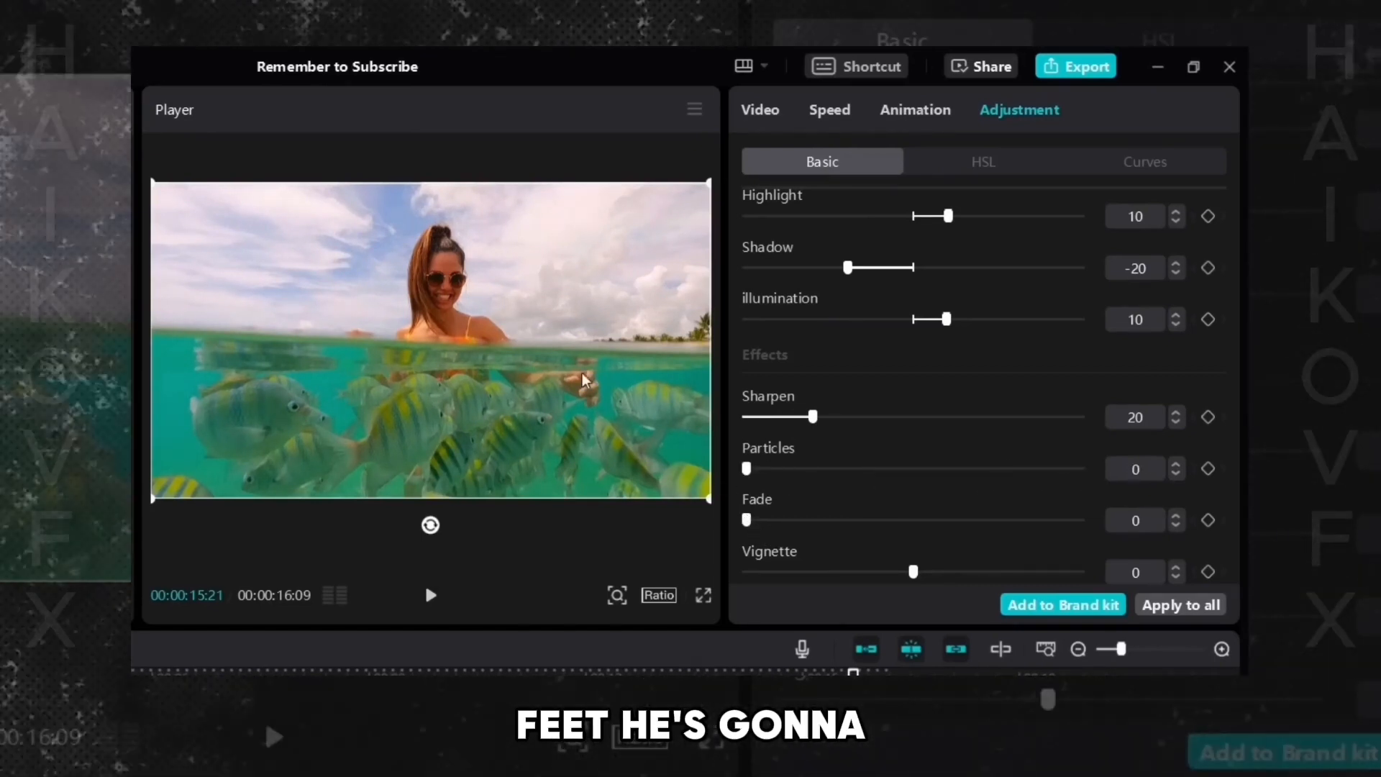
{"action": "left_click_drag", "start_coordinate": [749, 522], "coordinate": [816, 536]}
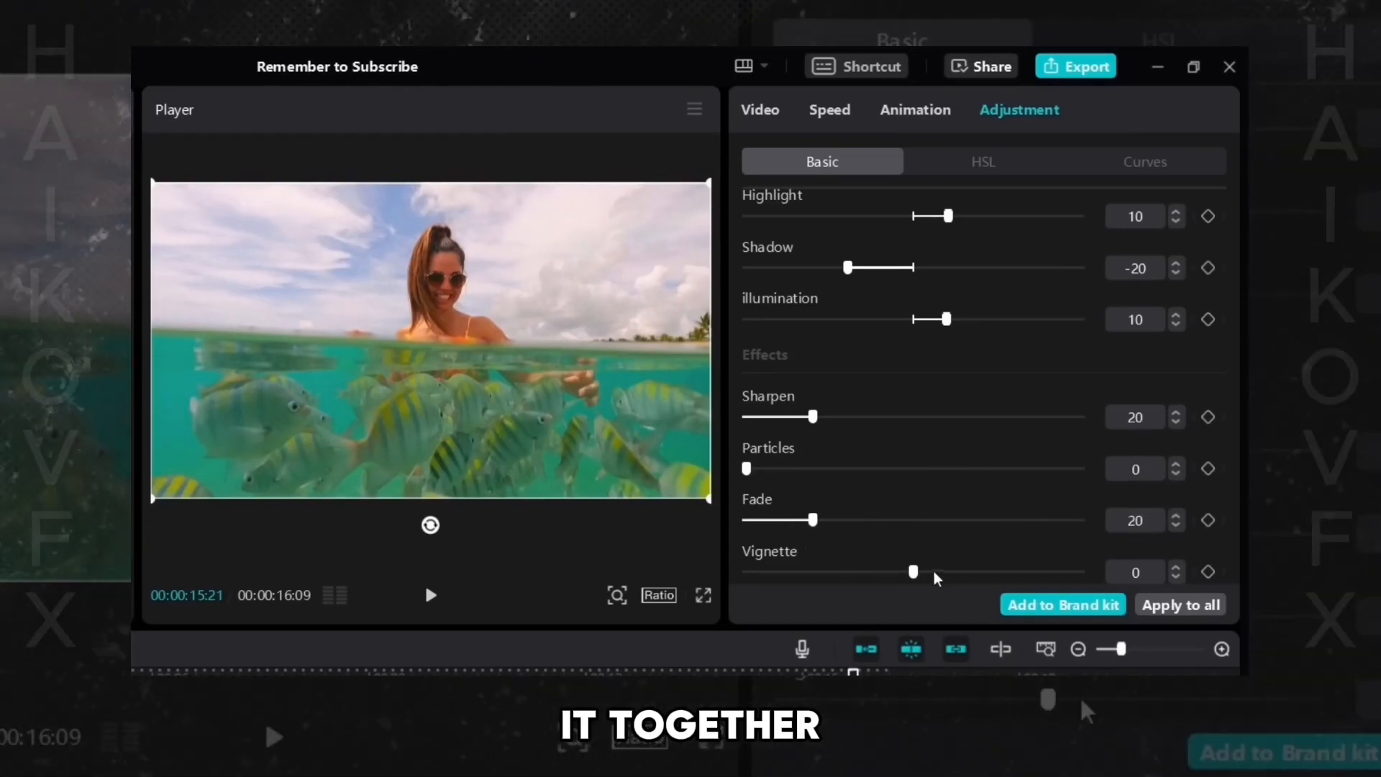
{"action": "mouse_move", "coordinate": [913, 572]}
{"action": "left_mouse_down"}
{"action": "mouse_move", "coordinate": [857, 572]}
{"action": "mouse_move", "coordinate": [983, 572]}
{"action": "mouse_move", "coordinate": [914, 572]}
{"action": "left_mouse_up"}
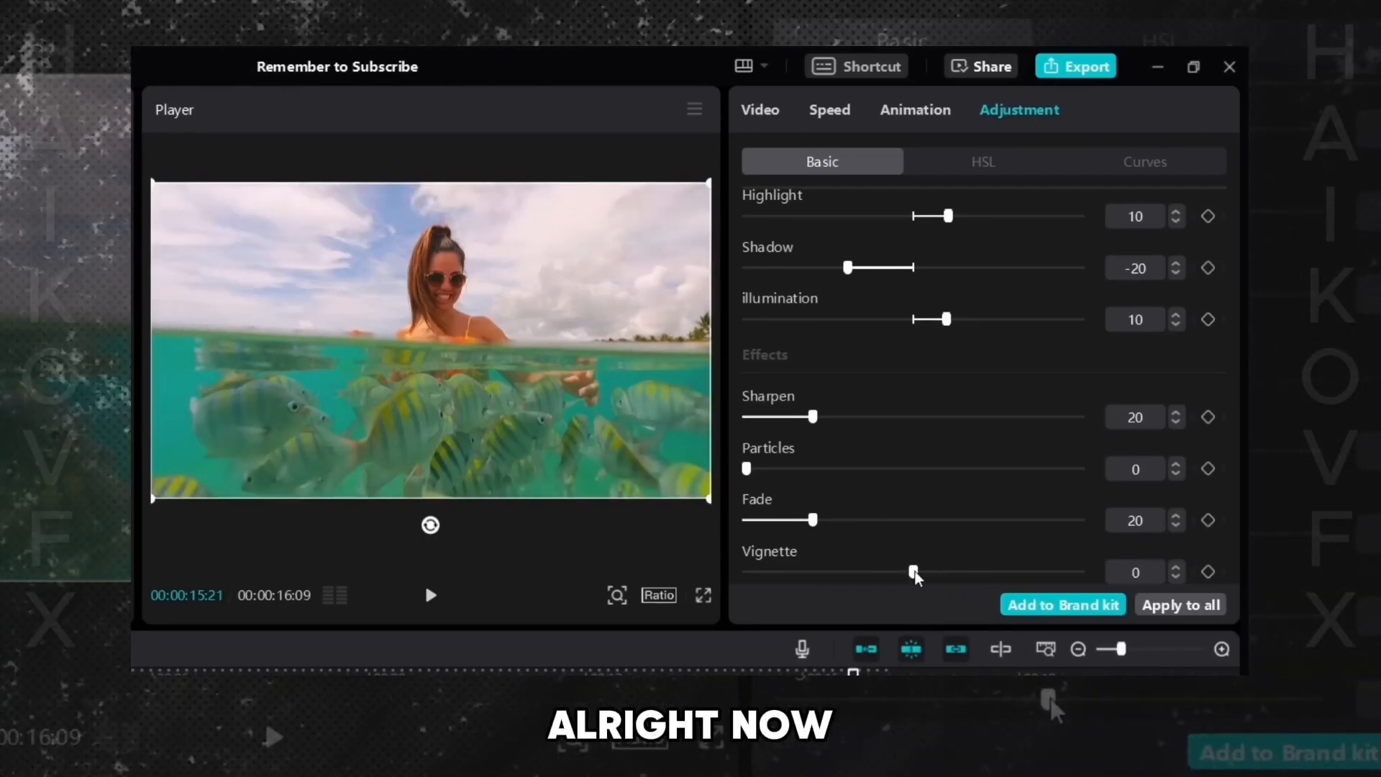
- Open HSL and click through all eight colour swatches from orange to pink, ending on red
{"action": "left_click", "coordinate": [979, 164]}
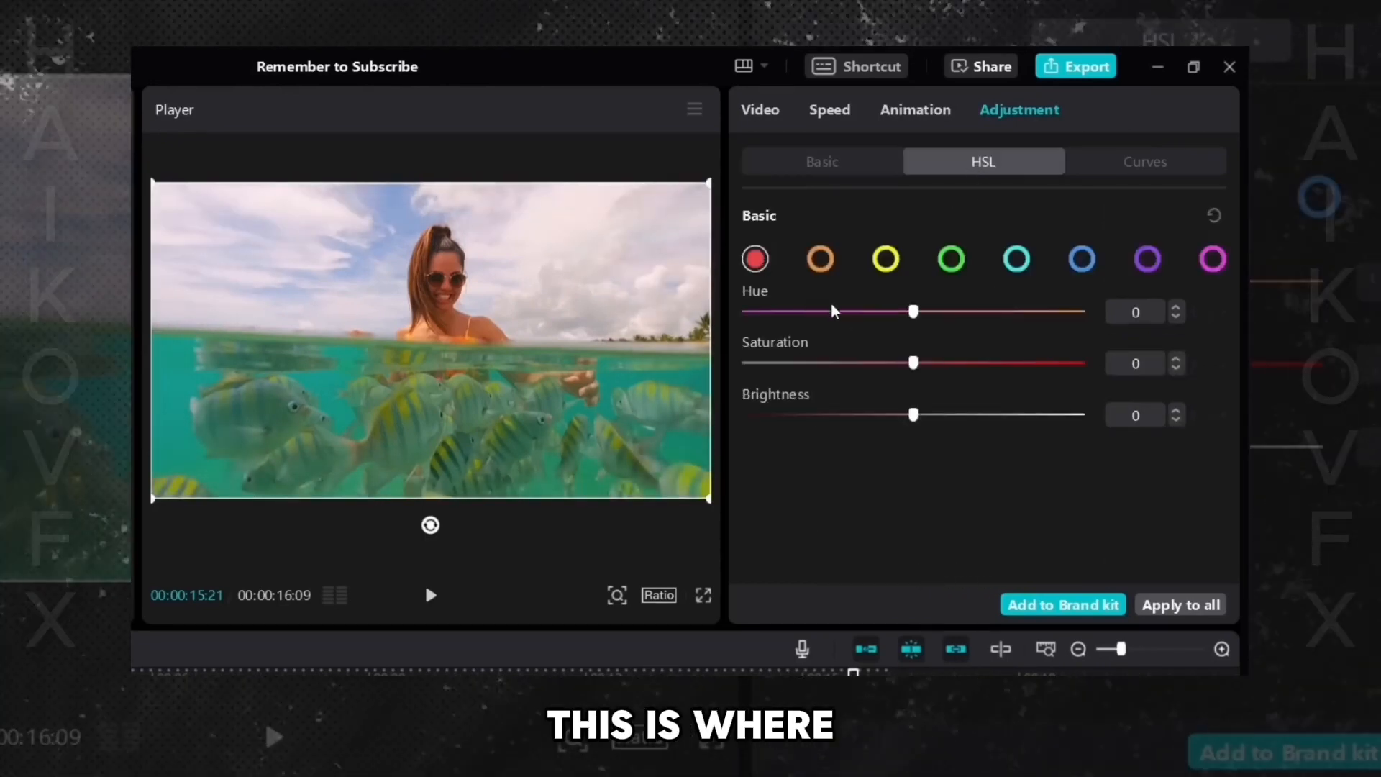
{"action": "left_click", "coordinate": [822, 261]}
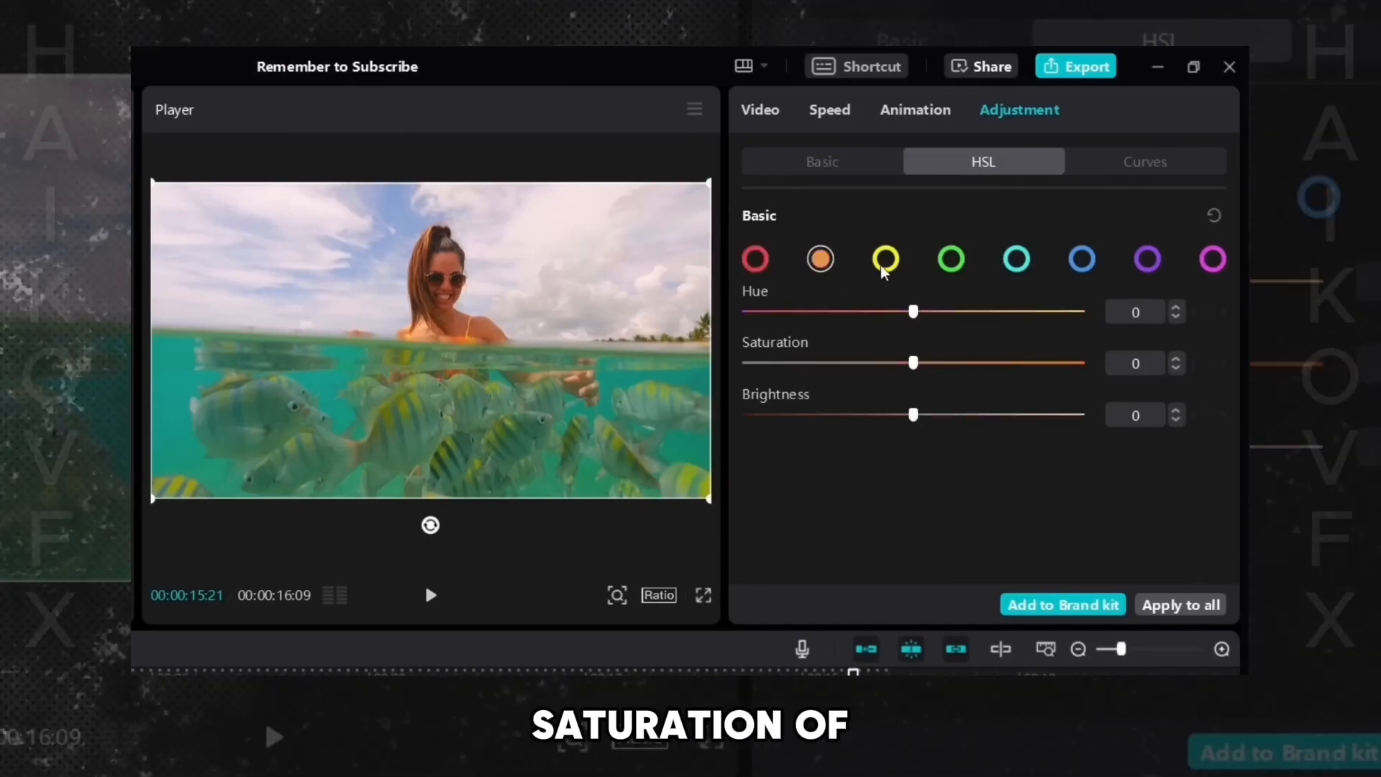
{"action": "left_click", "coordinate": [884, 261]}
{"action": "left_click", "coordinate": [950, 260]}
{"action": "left_click", "coordinate": [1016, 260]}
{"action": "left_click", "coordinate": [1080, 262]}
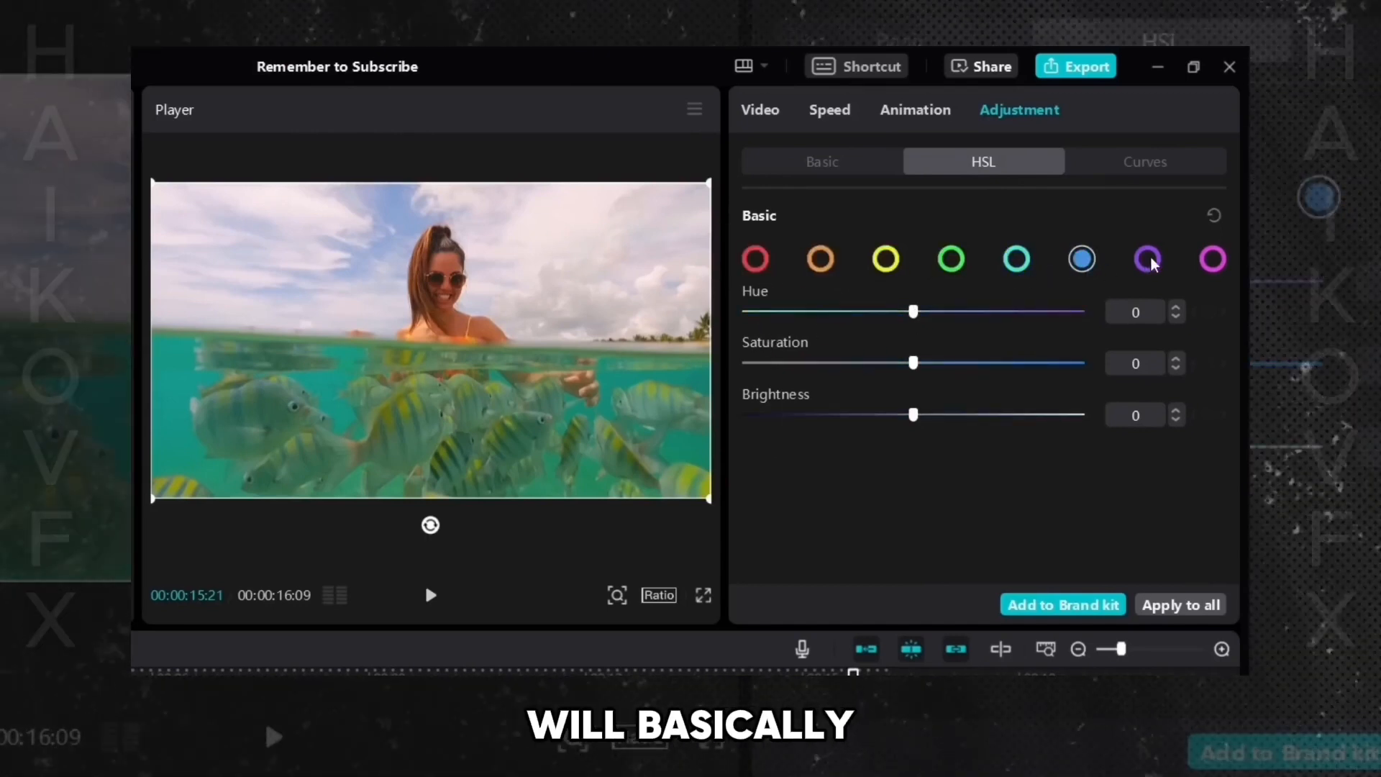
{"action": "left_click", "coordinate": [1149, 257]}
{"action": "left_click", "coordinate": [1211, 262]}
{"action": "left_click", "coordinate": [755, 261]}
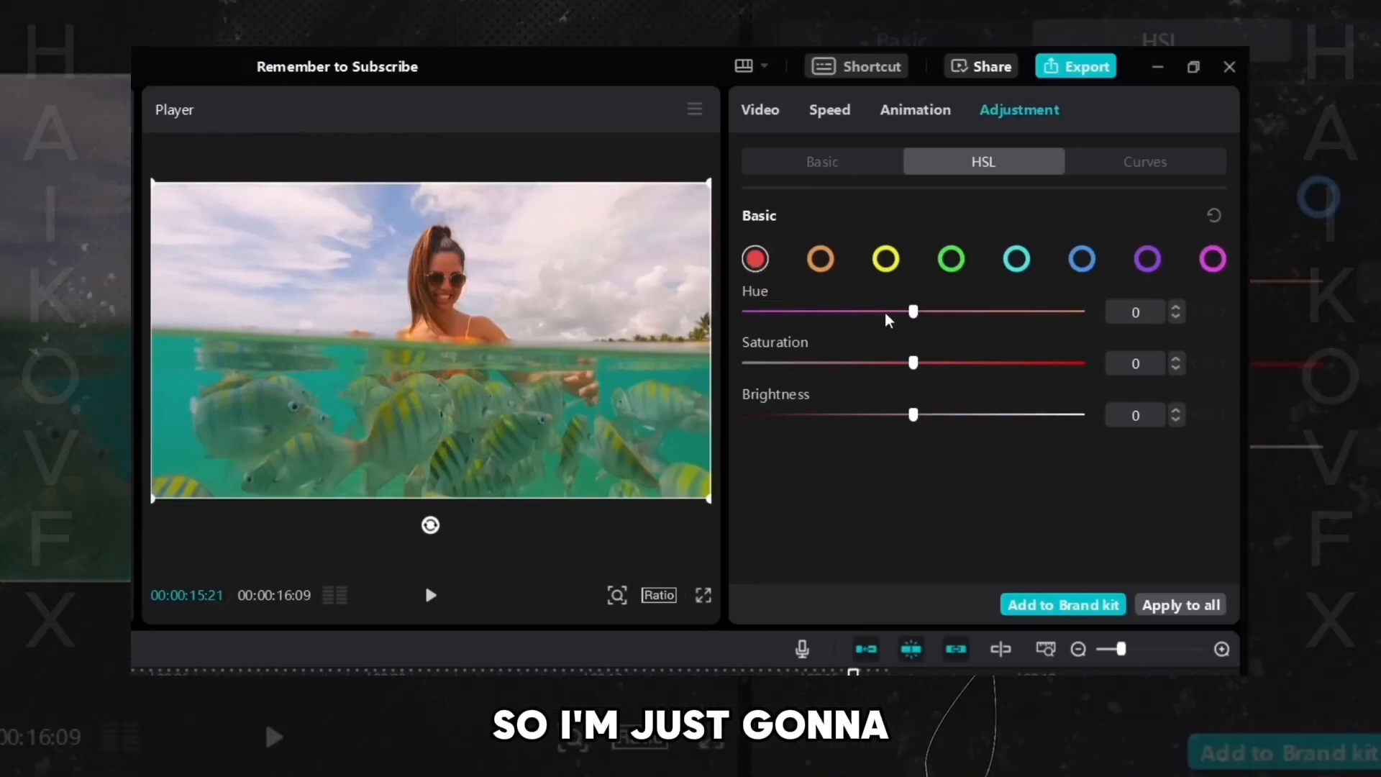
- Set the red Hue to 60
{"action": "left_click_drag", "start_coordinate": [902, 311], "coordinate": [532, 332]}
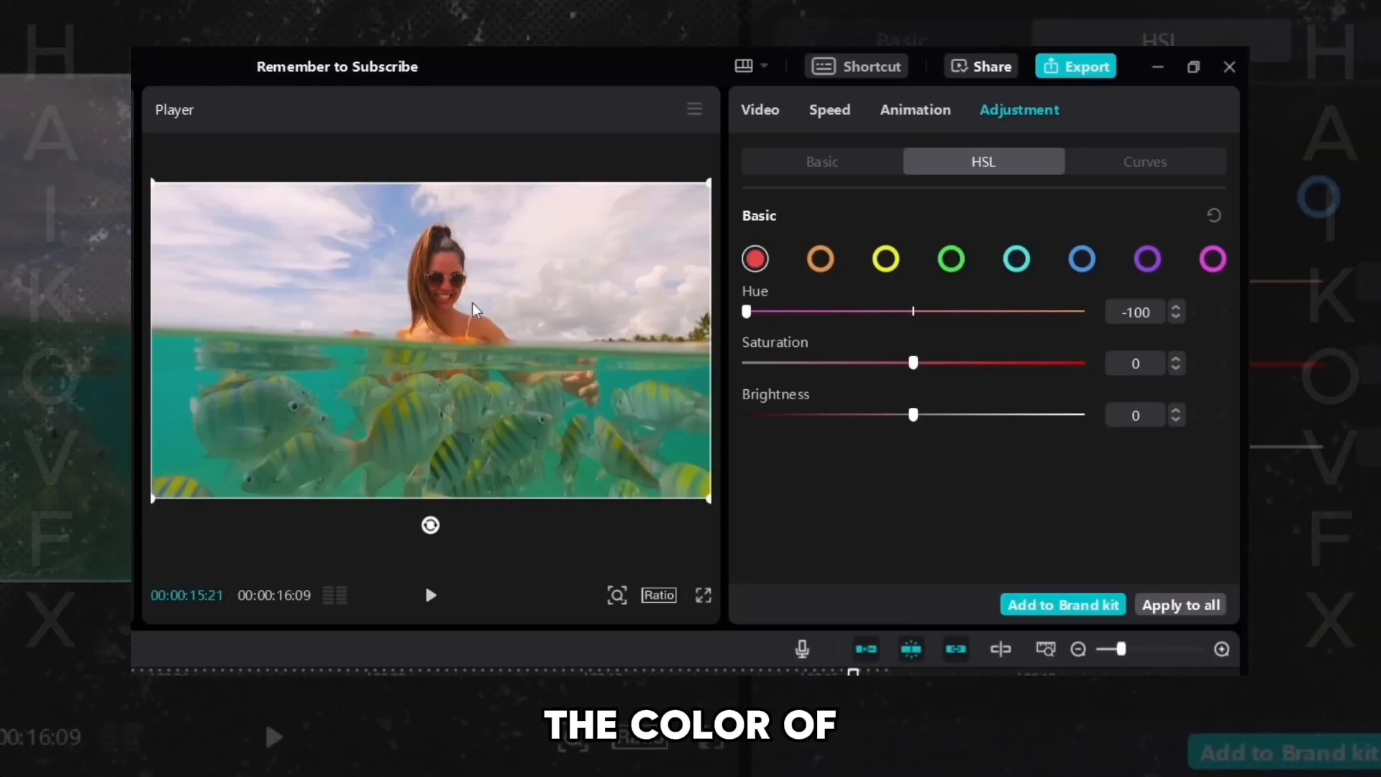
{"action": "left_click_drag", "start_coordinate": [748, 314], "coordinate": [1042, 312]}
{"action": "left_click_drag", "start_coordinate": [885, 323], "coordinate": [913, 330]}
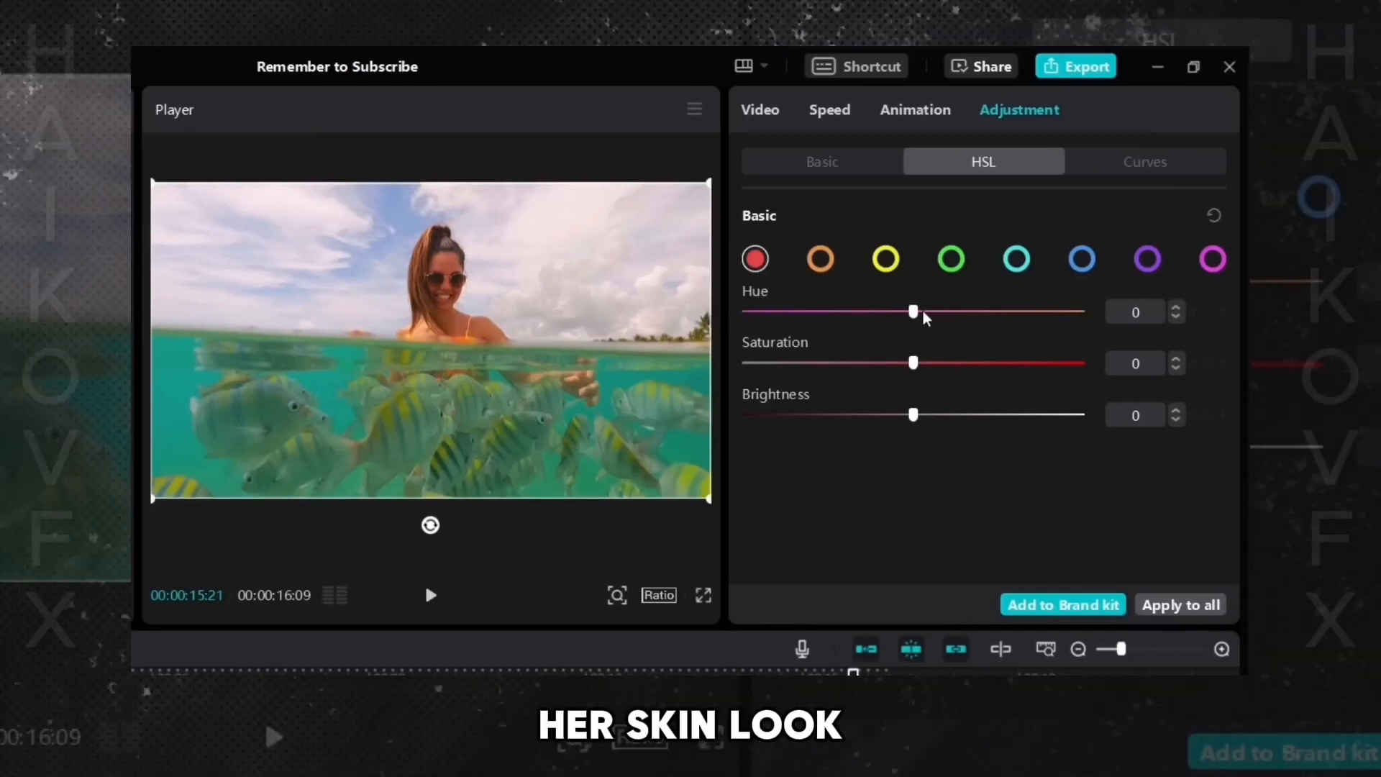
{"action": "left_click_drag", "start_coordinate": [914, 311], "coordinate": [1014, 318]}
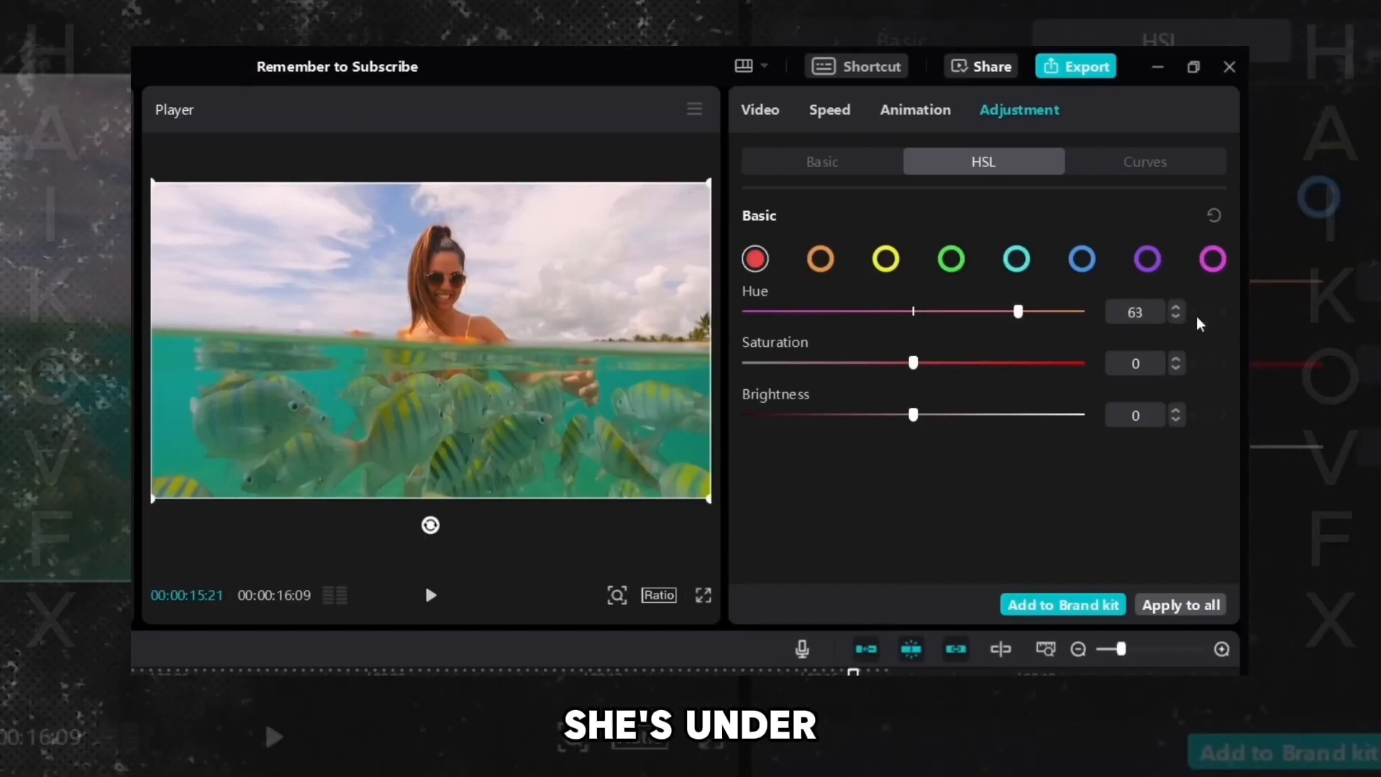
{"action": "left_click", "coordinate": [1181, 315]}
{"action": "left_click", "coordinate": [1180, 315]}
{"action": "left_click", "coordinate": [1179, 315]}
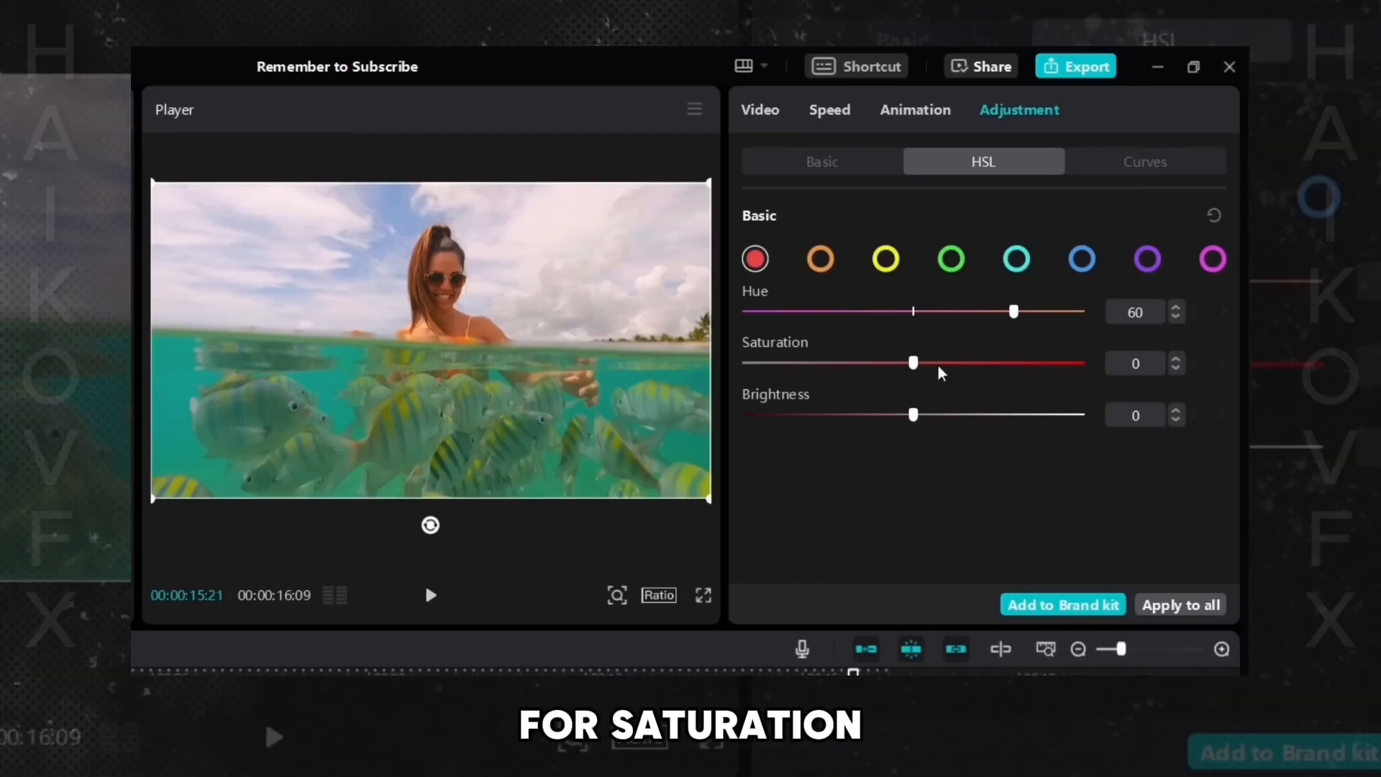
- Set the red Saturation to 20 and red Brightness to 30
{"action": "left_click_drag", "start_coordinate": [914, 364], "coordinate": [946, 362]}
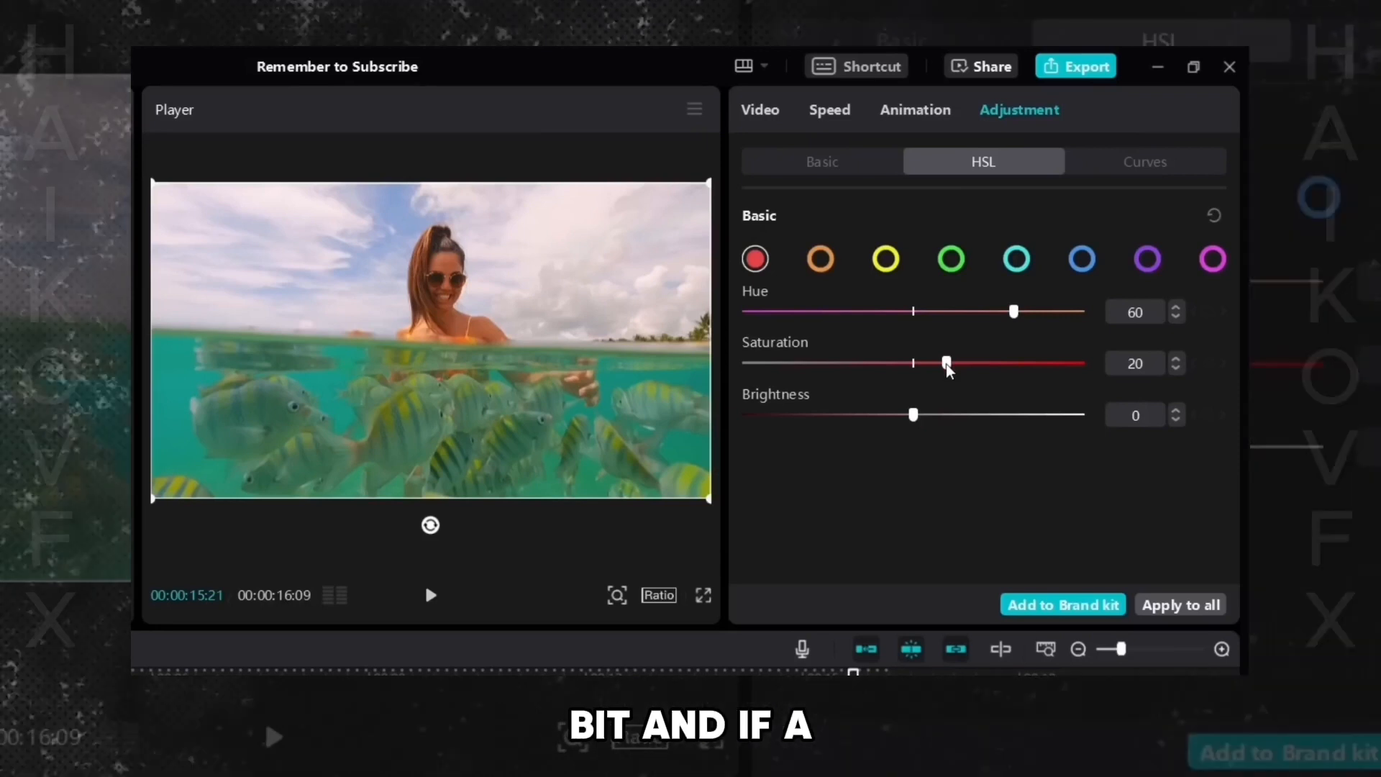
{"action": "left_click_drag", "start_coordinate": [913, 414], "coordinate": [632, 430]}
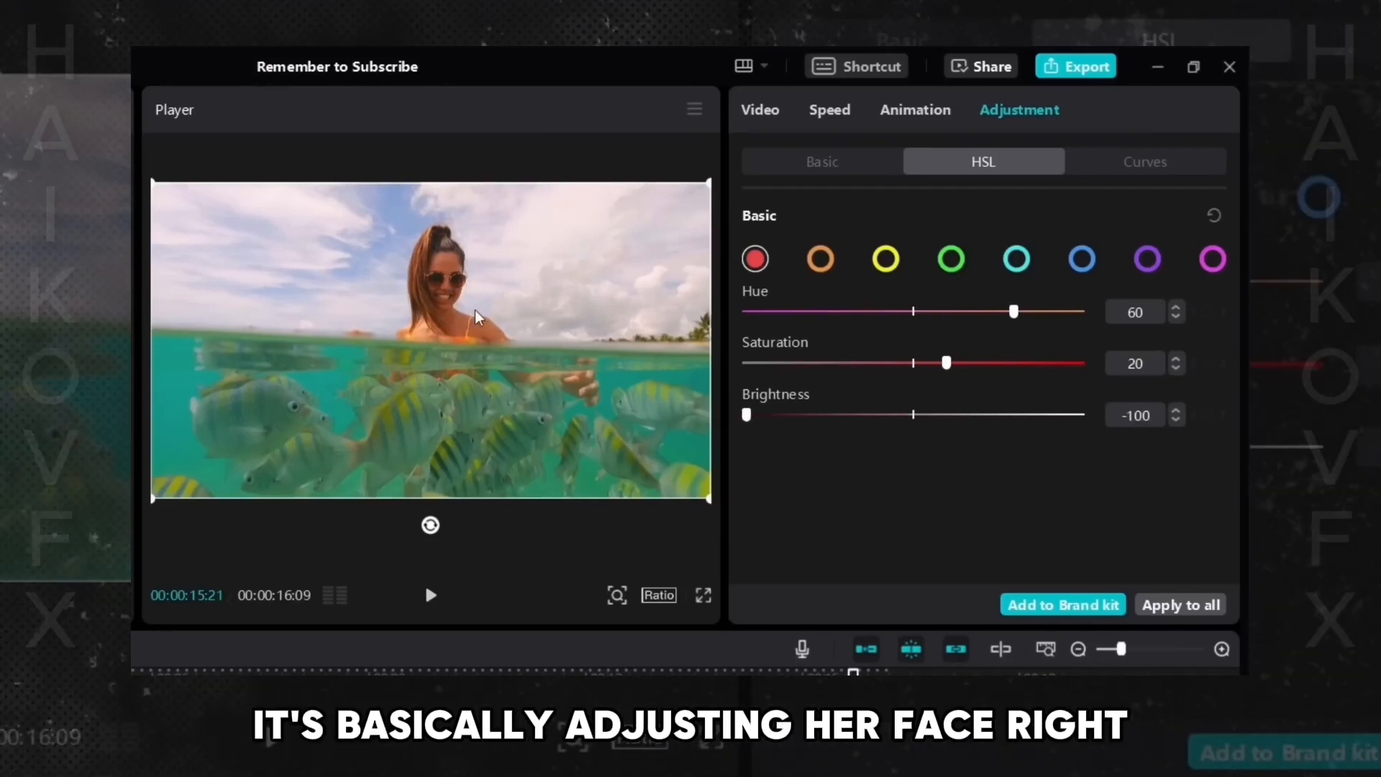
{"action": "left_click_drag", "start_coordinate": [748, 415], "coordinate": [961, 442]}
{"action": "left_click", "coordinate": [1176, 420]}
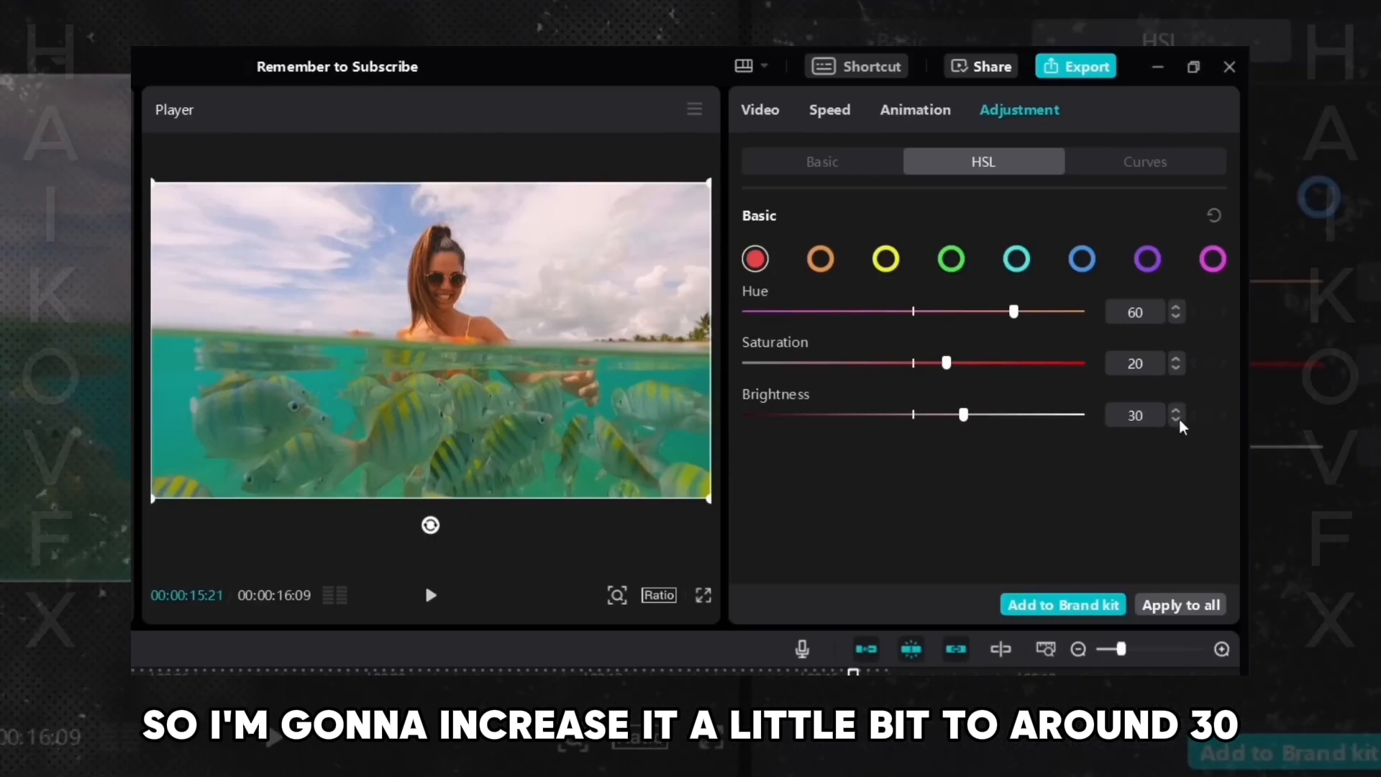
- Select orange and set its Hue to 20, Saturation to -20 and Brightness to 30
{"action": "left_click", "coordinate": [819, 260]}
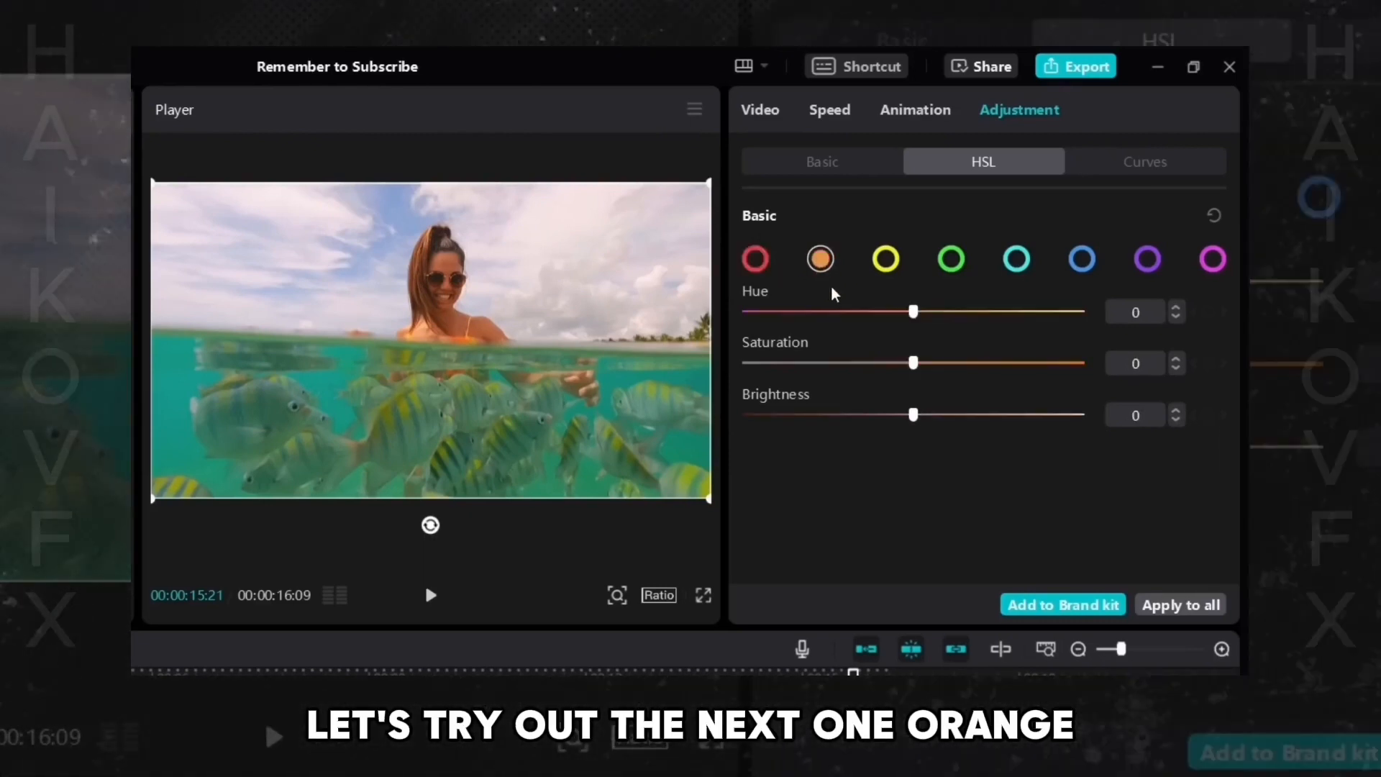
{"action": "mouse_move", "coordinate": [913, 312]}
{"action": "left_mouse_down"}
{"action": "mouse_move", "coordinate": [791, 312]}
{"action": "mouse_move", "coordinate": [888, 312]}
{"action": "left_mouse_up"}
{"action": "left_click_drag", "start_coordinate": [1004, 310], "coordinate": [761, 312]}
{"action": "left_click_drag", "start_coordinate": [671, 315], "coordinate": [924, 323]}
{"action": "left_click_drag", "start_coordinate": [938, 318], "coordinate": [941, 318]}
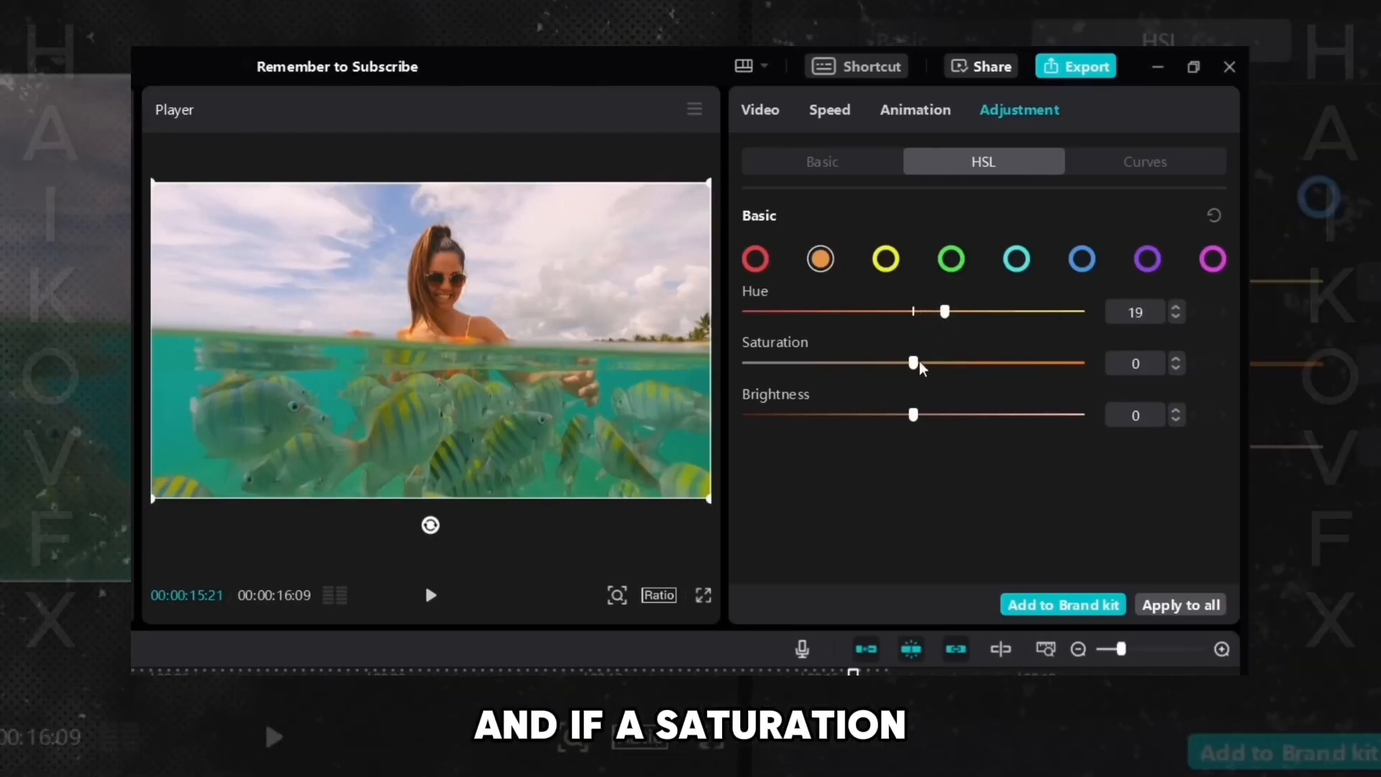
{"action": "left_click_drag", "start_coordinate": [915, 362], "coordinate": [873, 366]}
{"action": "left_click", "coordinate": [1176, 308]}
{"action": "left_click", "coordinate": [1179, 360]}
{"action": "left_click", "coordinate": [1178, 360]}
{"action": "left_click", "coordinate": [1179, 369]}
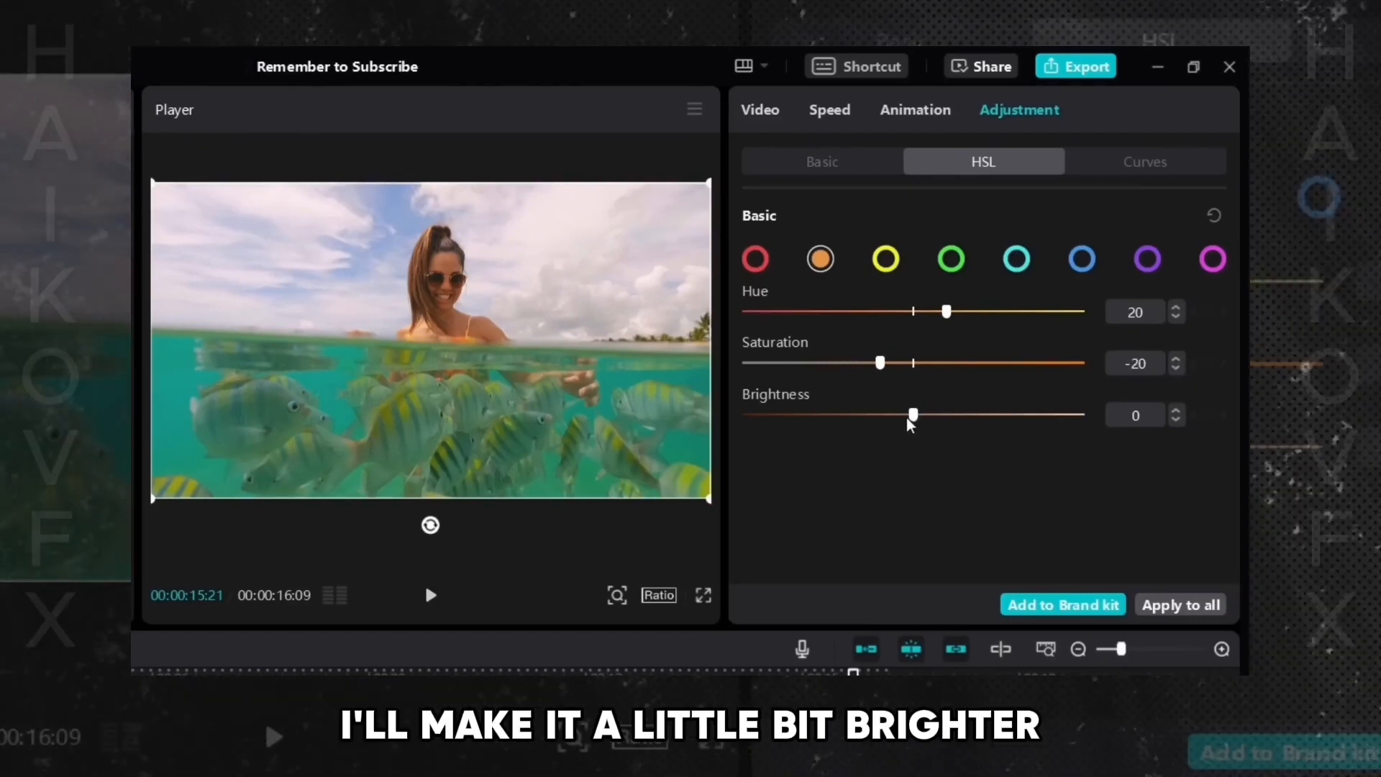
{"action": "left_click_drag", "start_coordinate": [908, 419], "coordinate": [1175, 415]}
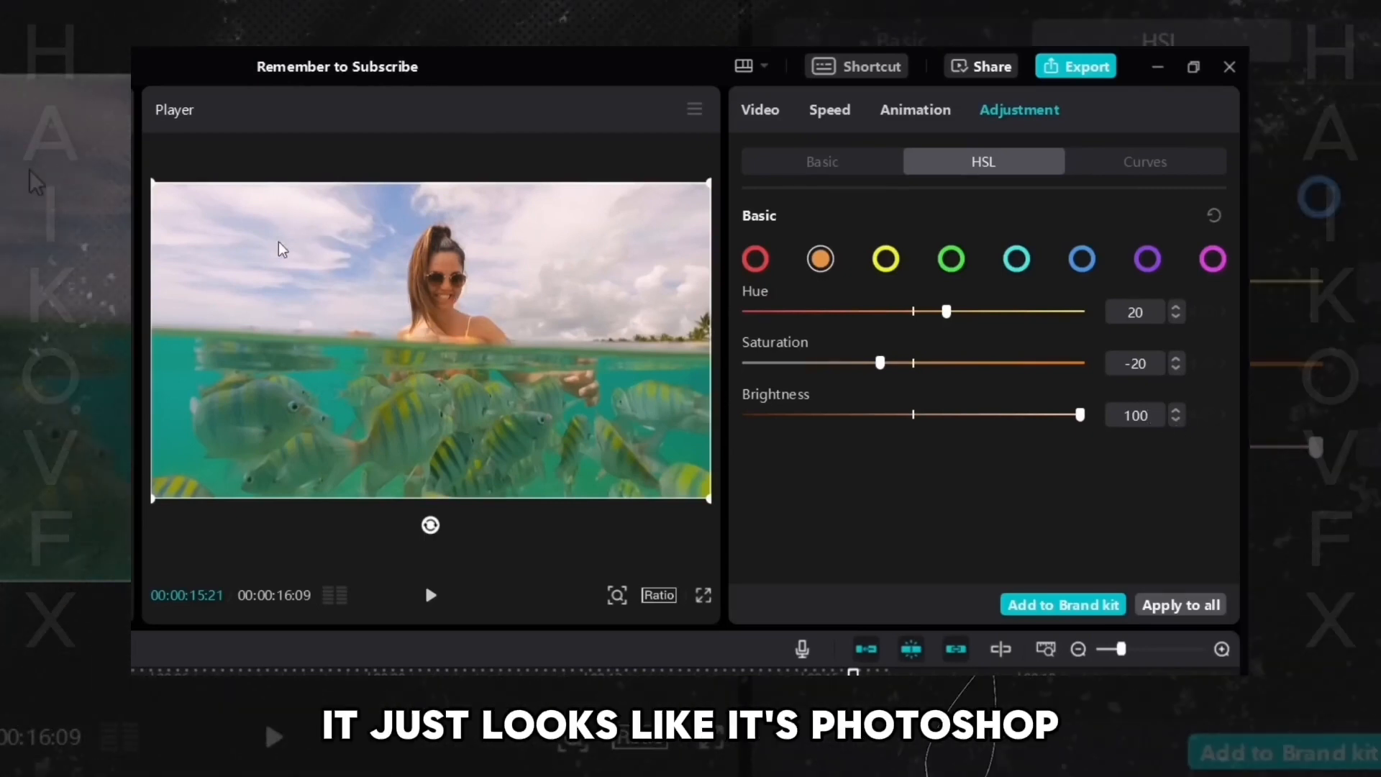
{"action": "left_click_drag", "start_coordinate": [932, 416], "coordinate": [960, 426]}
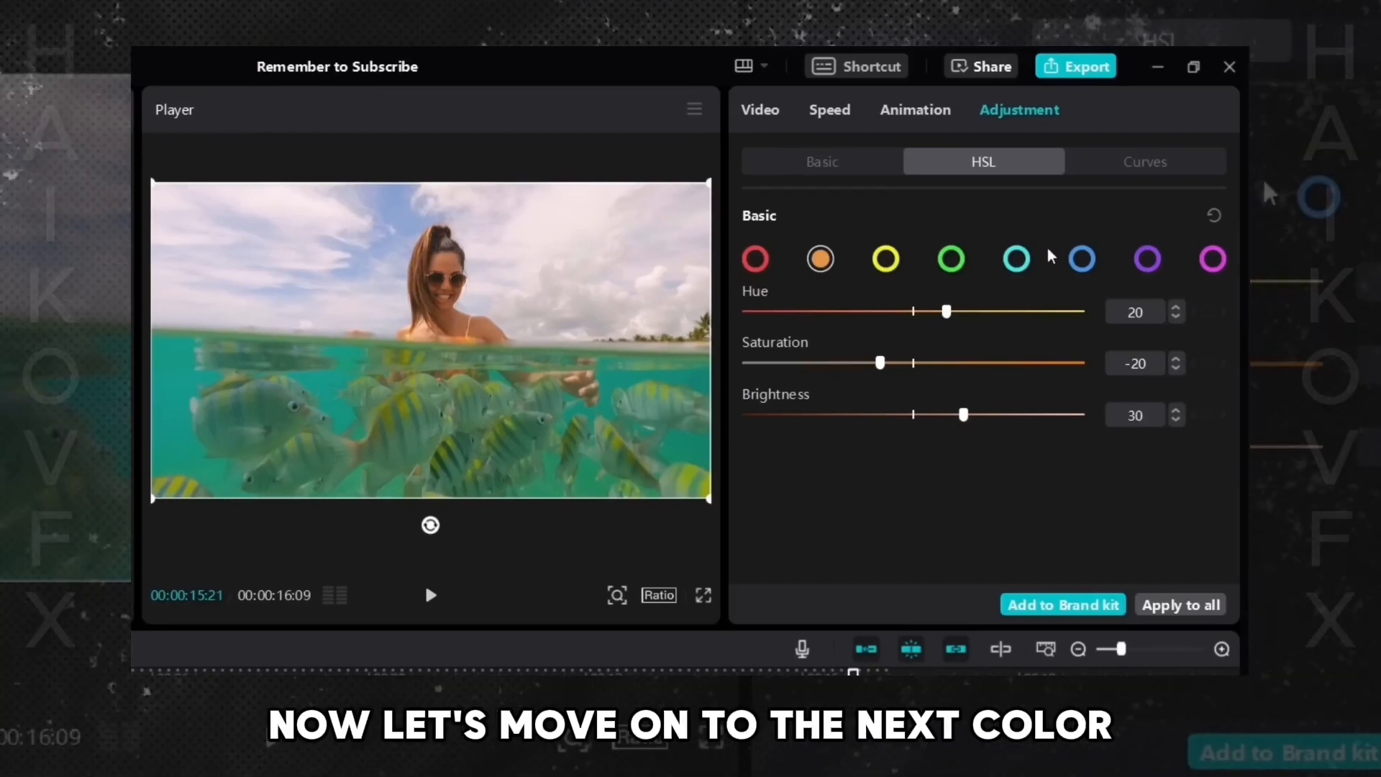
- Select yellow and set its Hue to 29 and Saturation to 32
{"action": "left_click", "coordinate": [889, 258]}
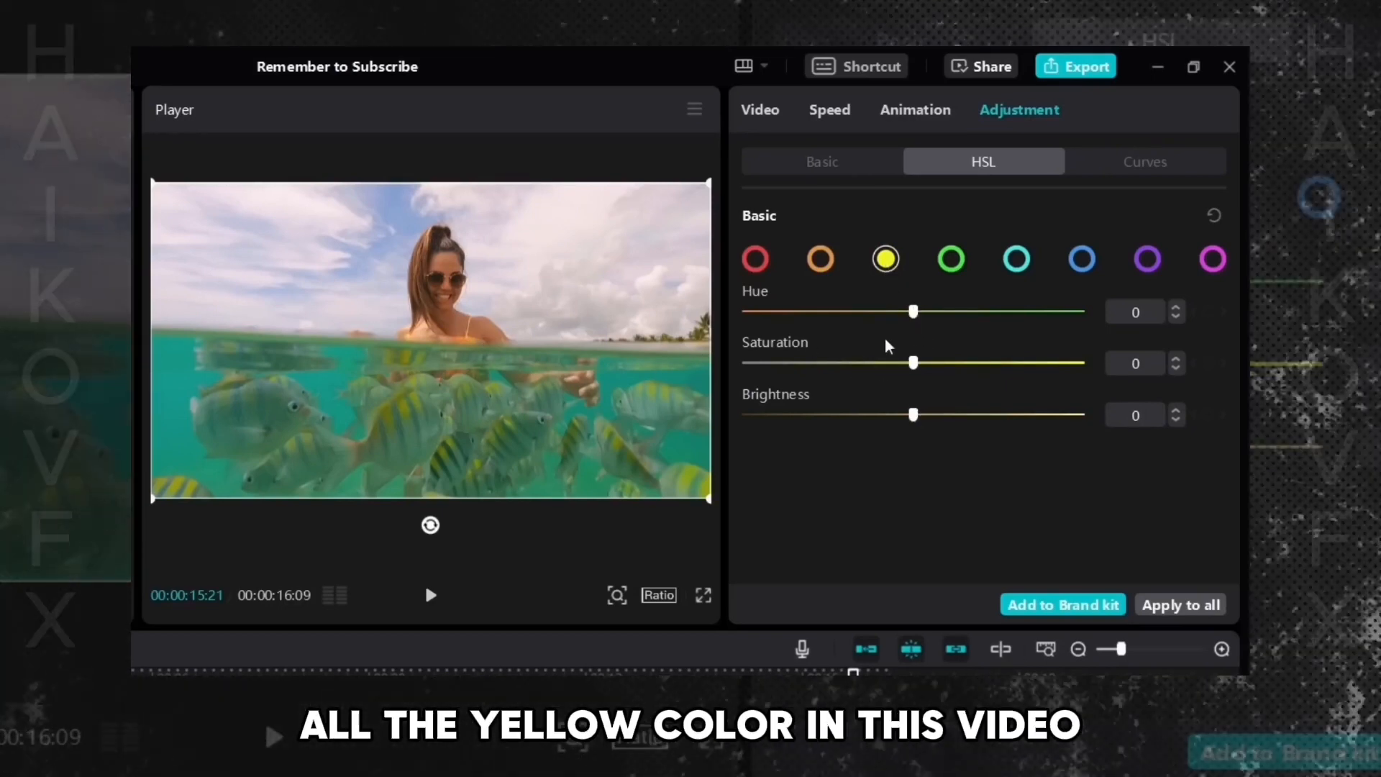
{"action": "left_click_drag", "start_coordinate": [913, 311], "coordinate": [983, 311]}
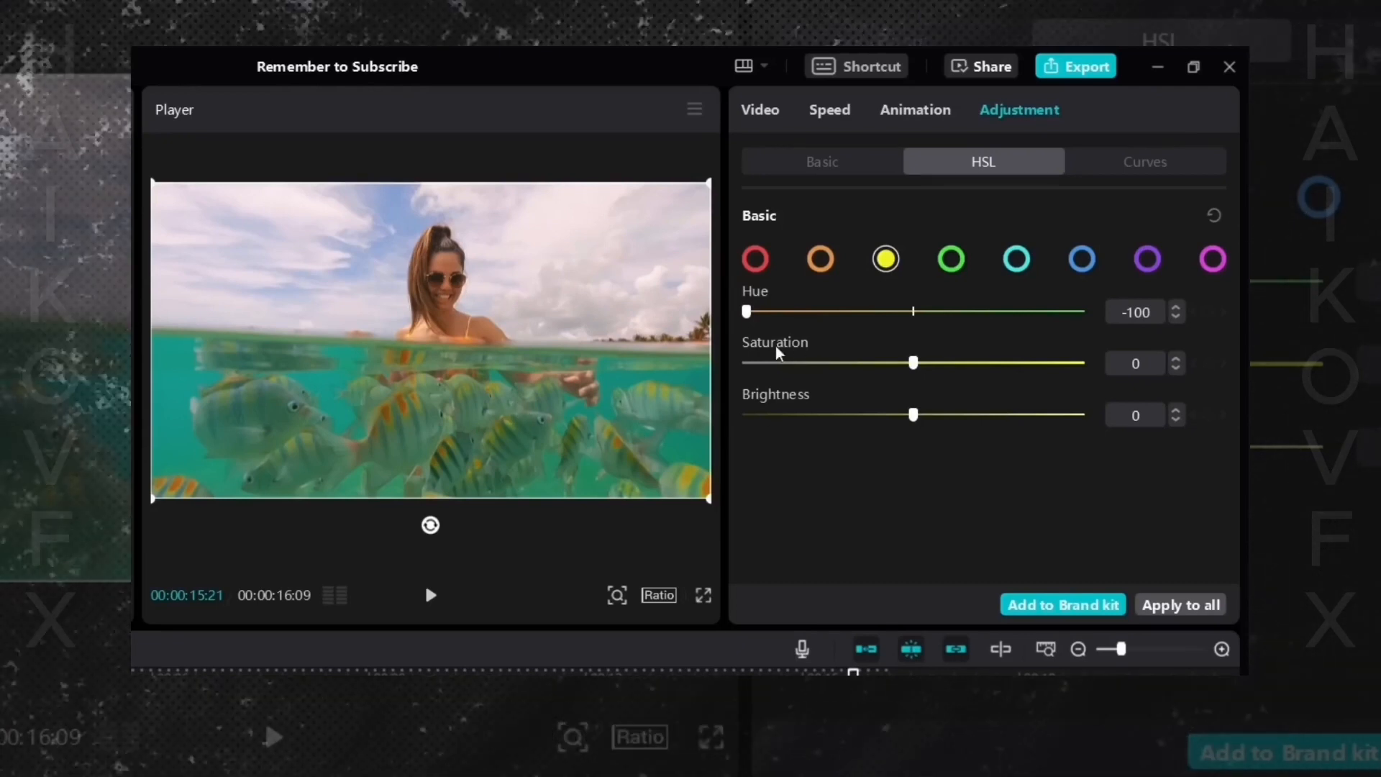
{"action": "left_click_drag", "start_coordinate": [746, 312], "coordinate": [846, 316]}
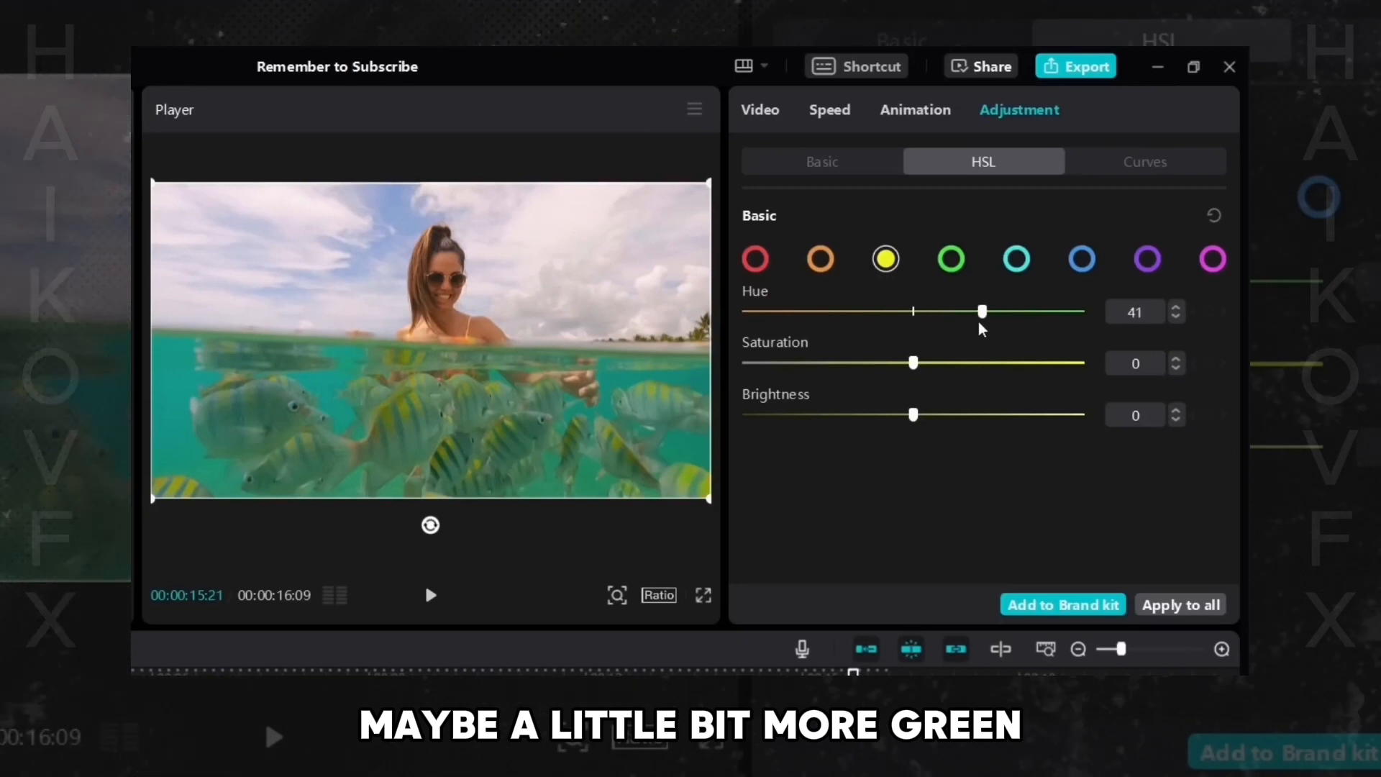
{"action": "left_click_drag", "start_coordinate": [979, 322], "coordinate": [956, 321]}
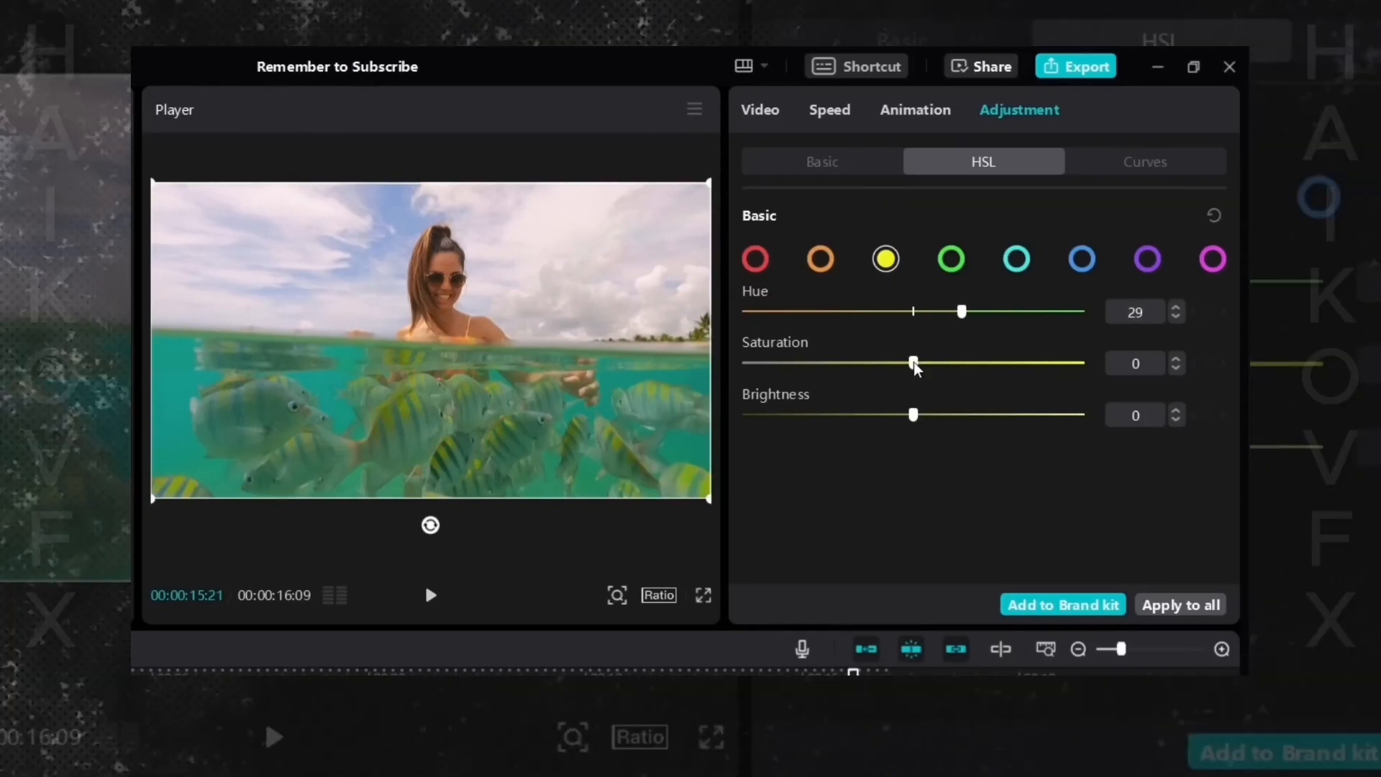
{"action": "left_click_drag", "start_coordinate": [913, 361], "coordinate": [966, 372]}
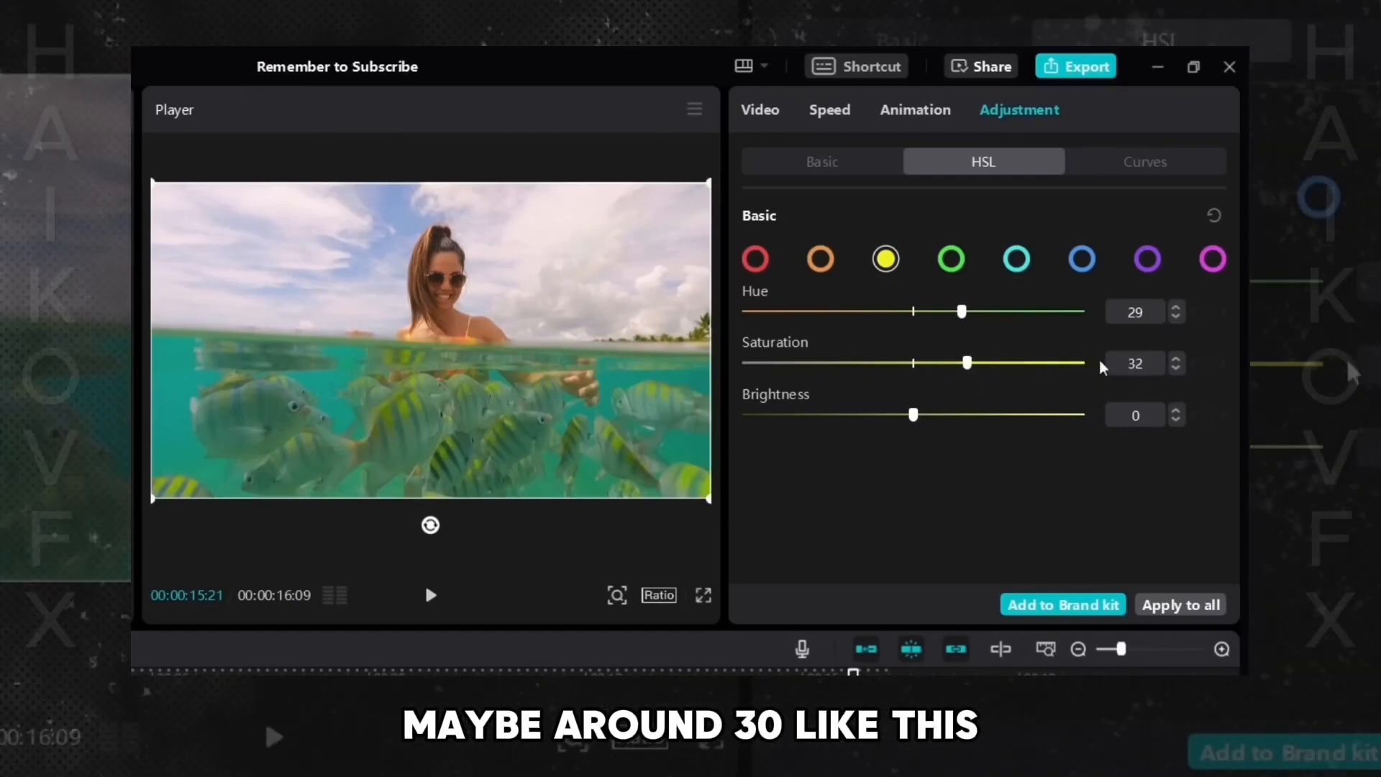
- Set the yellow Hue and Saturation to 30 and its Brightness to about 59
{"action": "left_click", "coordinate": [1175, 368]}
{"action": "left_click", "coordinate": [1175, 368]}
{"action": "left_click", "coordinate": [1175, 307]}
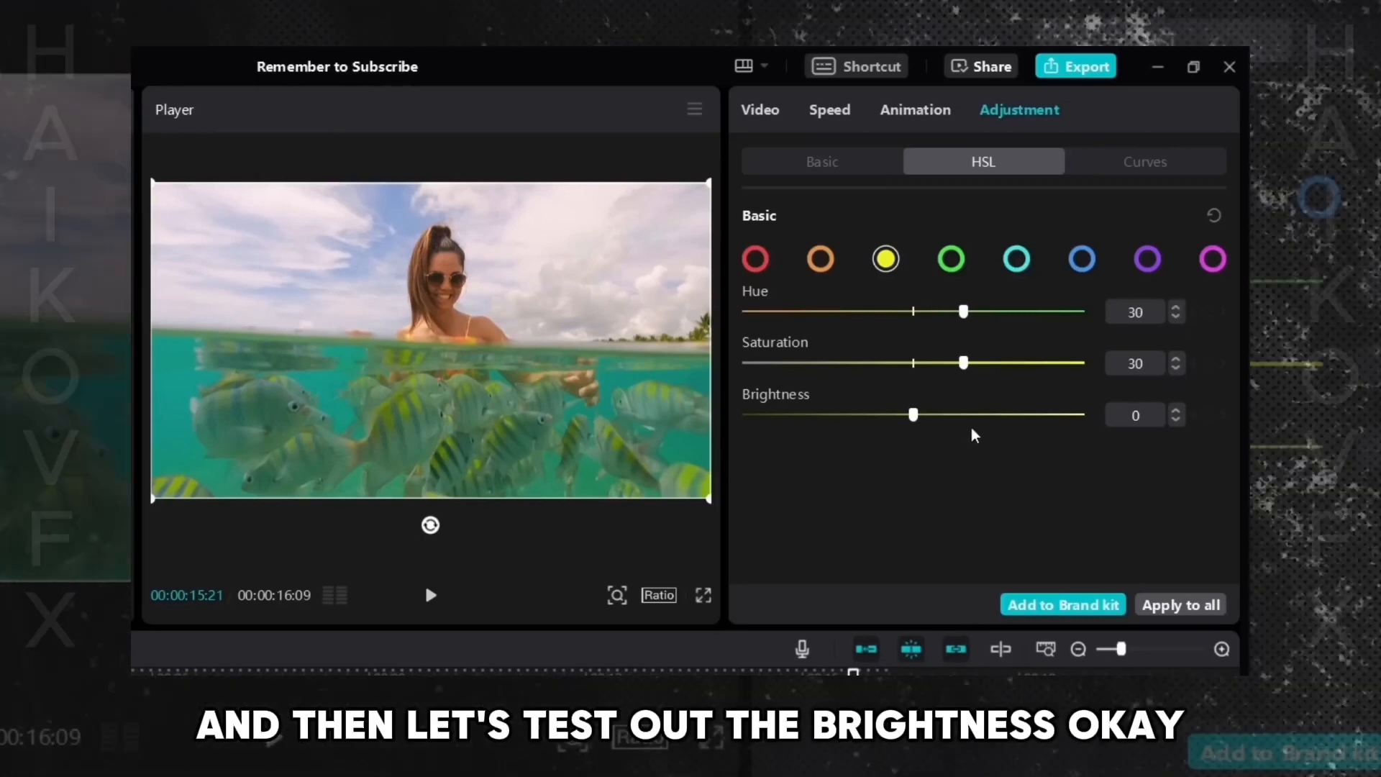
{"action": "left_click_drag", "start_coordinate": [912, 415], "coordinate": [745, 416]}
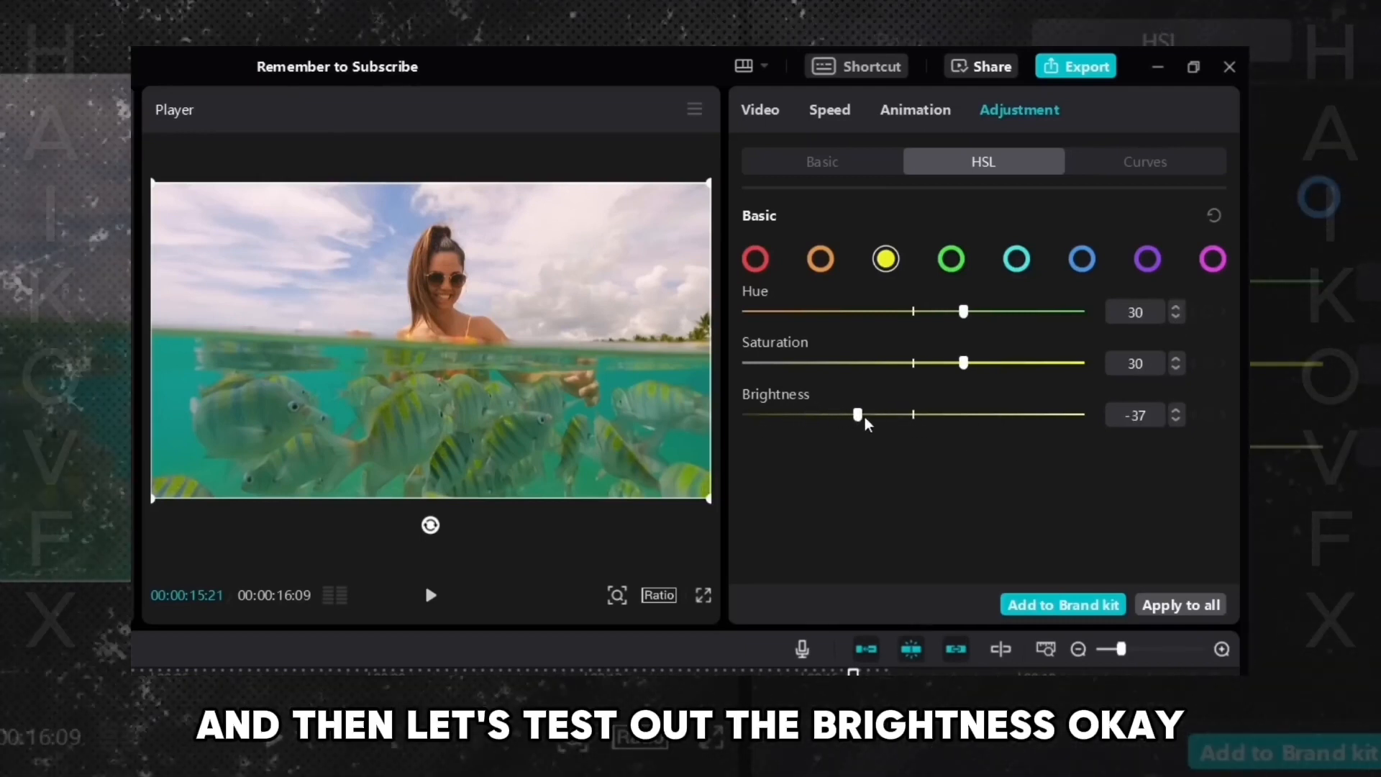
{"action": "left_click_drag", "start_coordinate": [864, 417], "coordinate": [1008, 419]}
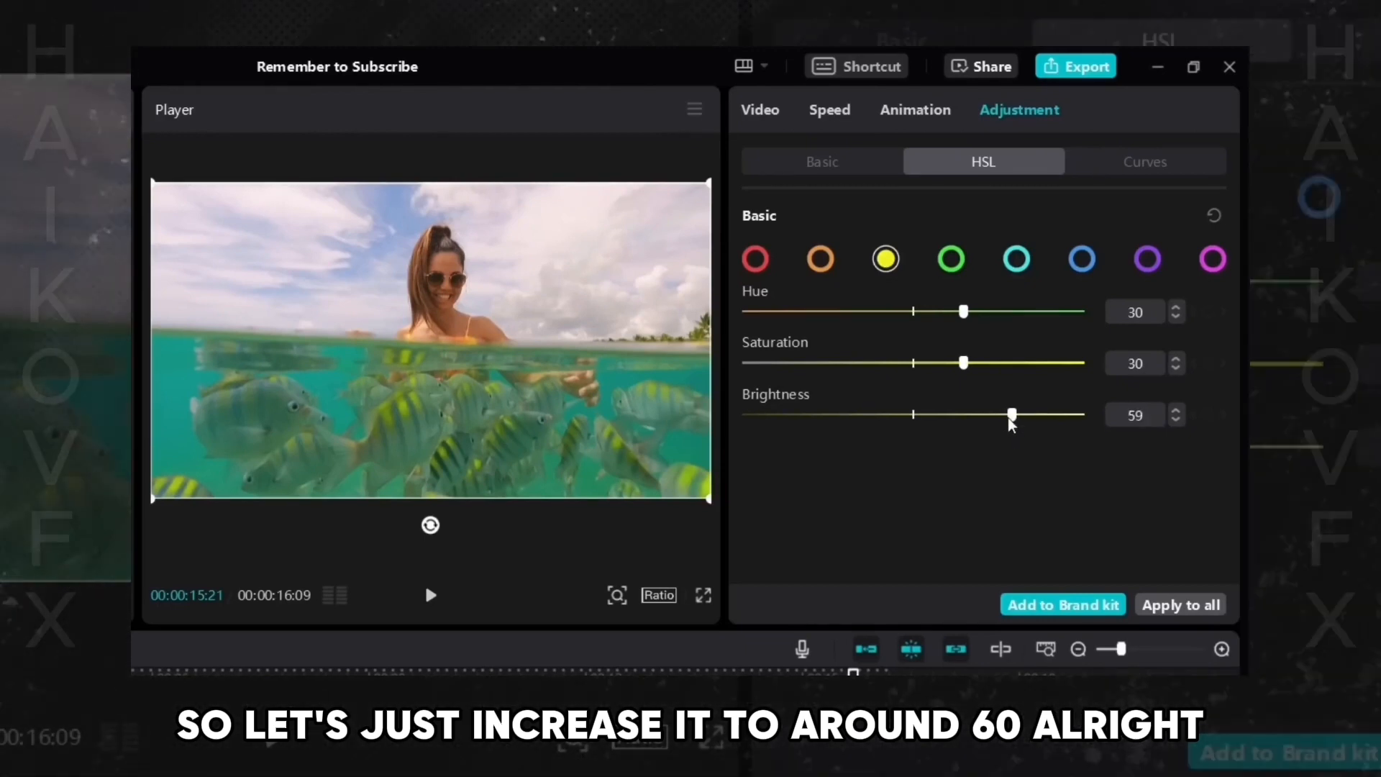
- Select green and set its Hue to -50, Saturation to 10 and Brightness to -30
{"action": "left_click", "coordinate": [950, 262]}
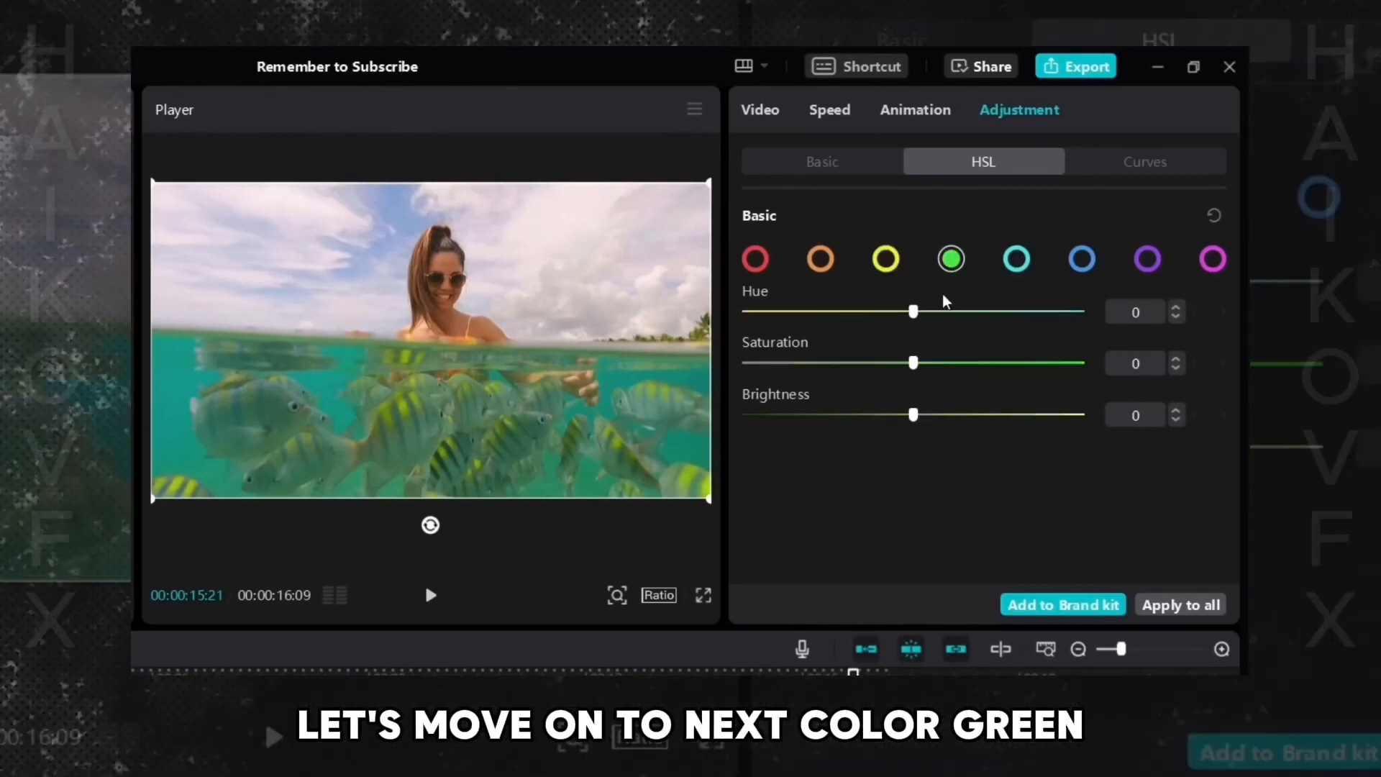
{"action": "left_click_drag", "start_coordinate": [913, 312], "coordinate": [817, 332]}
{"action": "left_click_drag", "start_coordinate": [697, 339], "coordinate": [826, 339]}
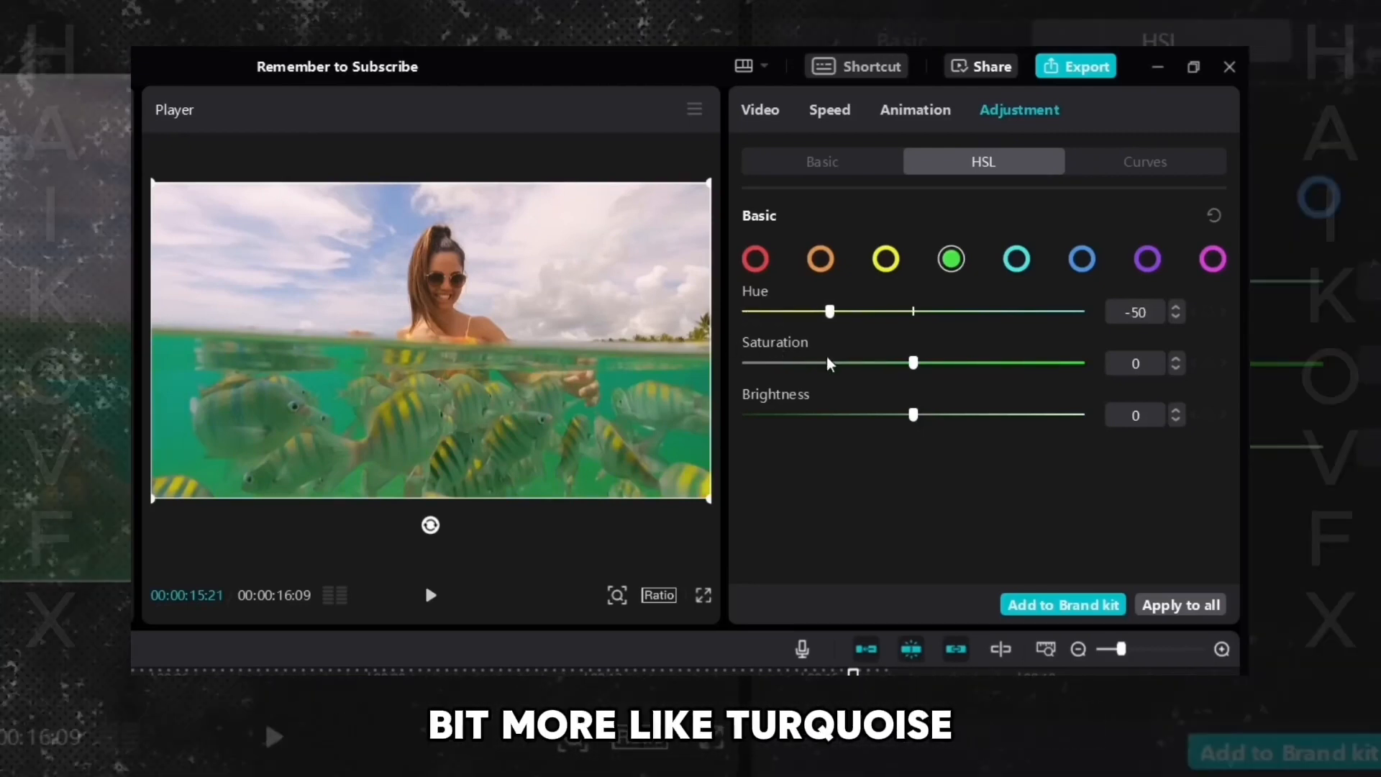
{"action": "mouse_move", "coordinate": [912, 365]}
{"action": "left_mouse_down"}
{"action": "mouse_move", "coordinate": [960, 369]}
{"action": "mouse_move", "coordinate": [959, 384]}
{"action": "mouse_move", "coordinate": [932, 368]}
{"action": "left_mouse_up"}
{"action": "left_click", "coordinate": [1177, 369]}
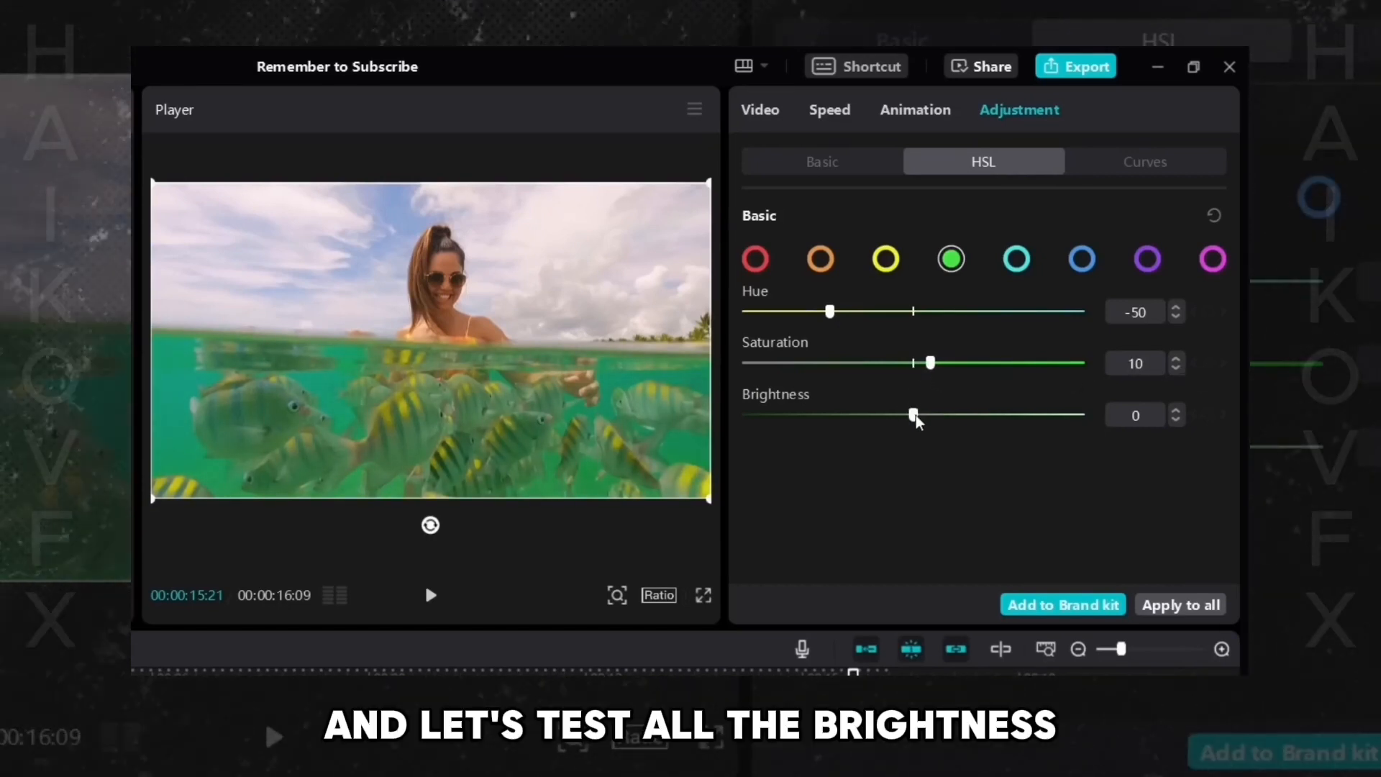
{"action": "left_click_drag", "start_coordinate": [915, 417], "coordinate": [877, 422]}
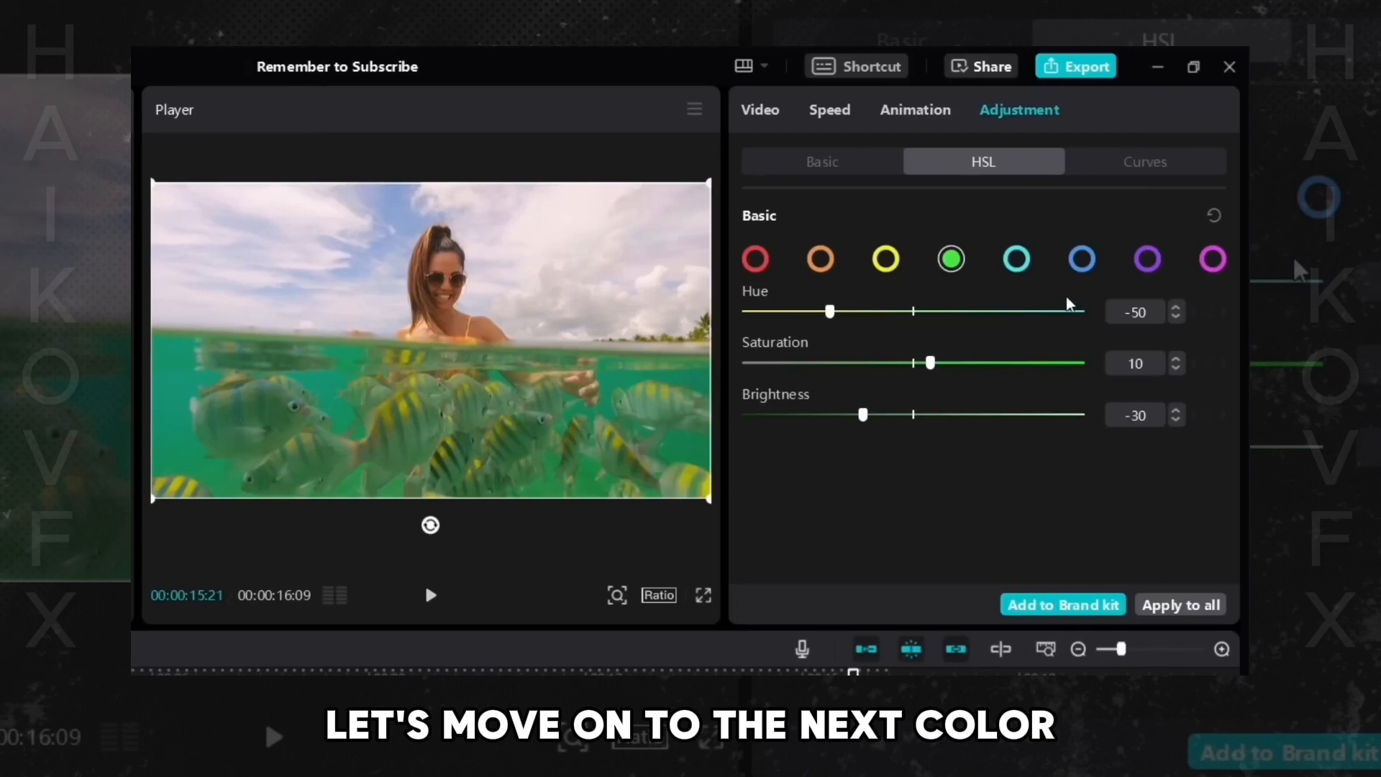
- Select turquoise and set its Hue to 20, Saturation to 20 and Brightness to 9
{"action": "left_click", "coordinate": [1016, 259]}
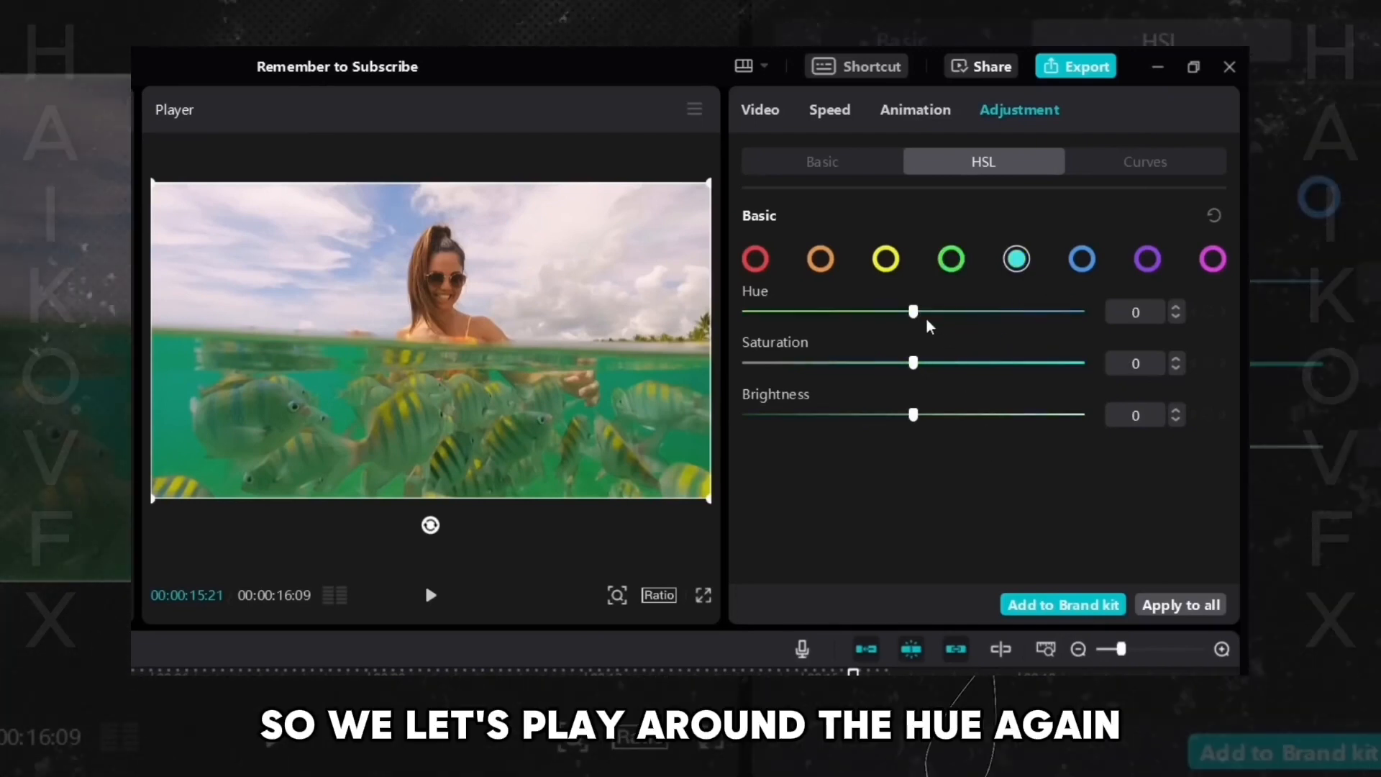
{"action": "mouse_move", "coordinate": [913, 312]}
{"action": "left_mouse_down"}
{"action": "mouse_move", "coordinate": [855, 316]}
{"action": "mouse_move", "coordinate": [1125, 326]}
{"action": "mouse_move", "coordinate": [698, 330]}
{"action": "mouse_move", "coordinate": [1062, 332]}
{"action": "mouse_move", "coordinate": [909, 335]}
{"action": "mouse_move", "coordinate": [1065, 320]}
{"action": "mouse_move", "coordinate": [945, 332]}
{"action": "mouse_move", "coordinate": [913, 322]}
{"action": "mouse_move", "coordinate": [940, 321]}
{"action": "left_mouse_up"}
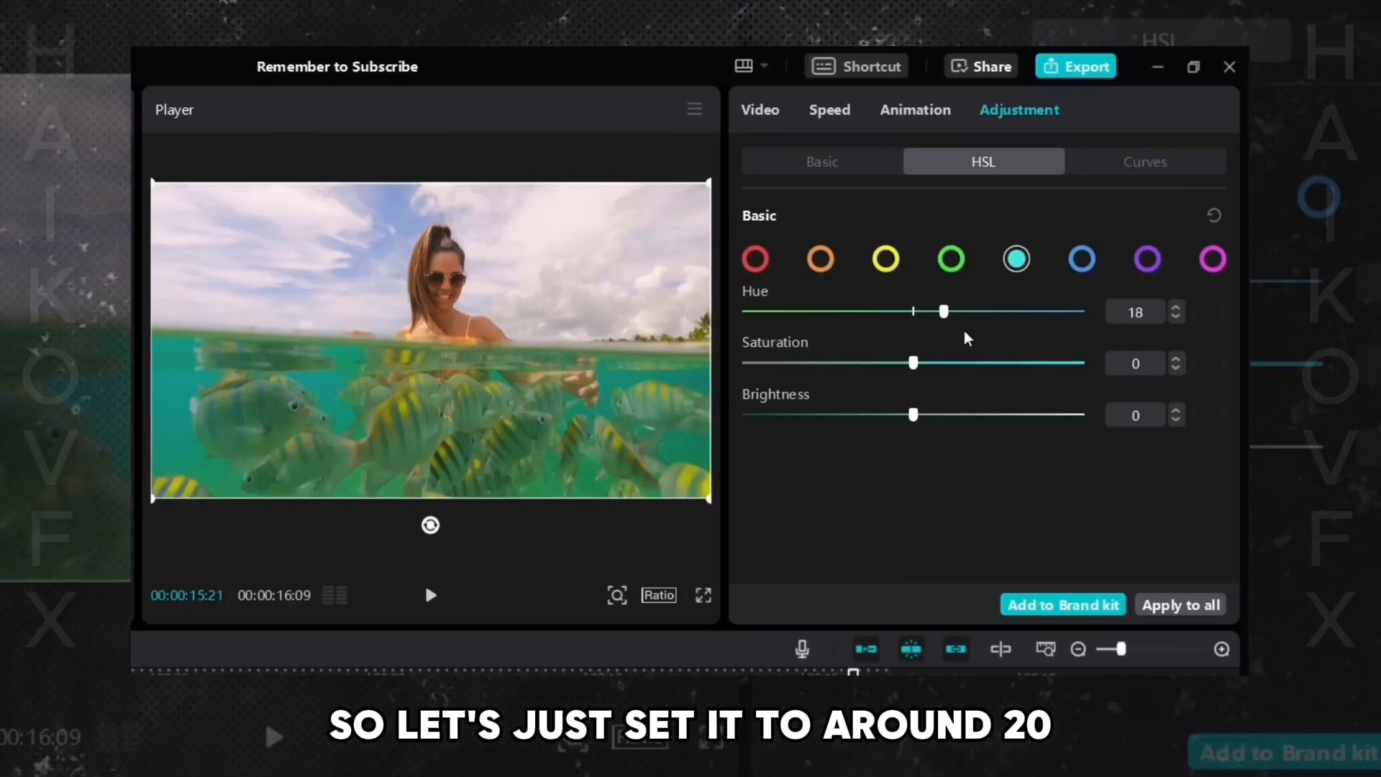
{"action": "left_click_drag", "start_coordinate": [944, 311], "coordinate": [956, 313]}
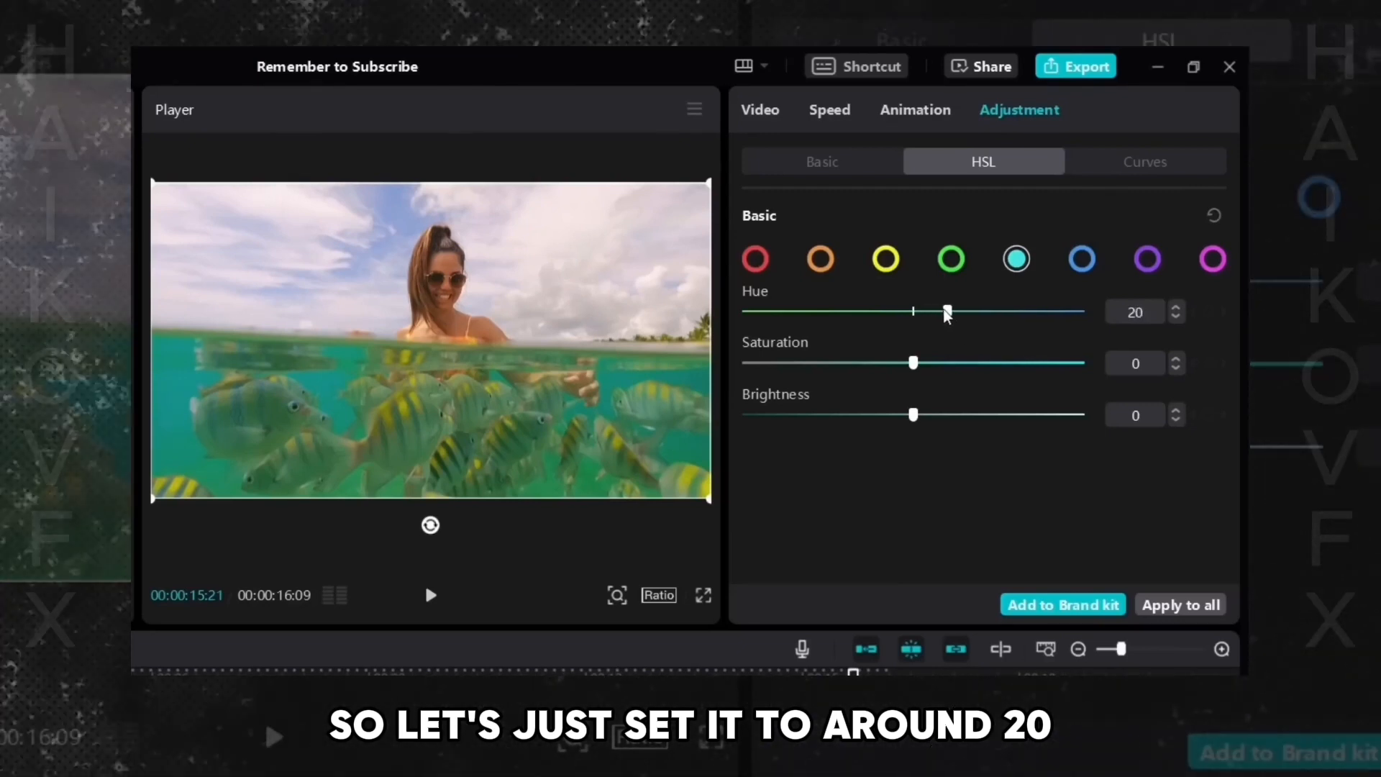
{"action": "left_click_drag", "start_coordinate": [912, 364], "coordinate": [946, 364]}
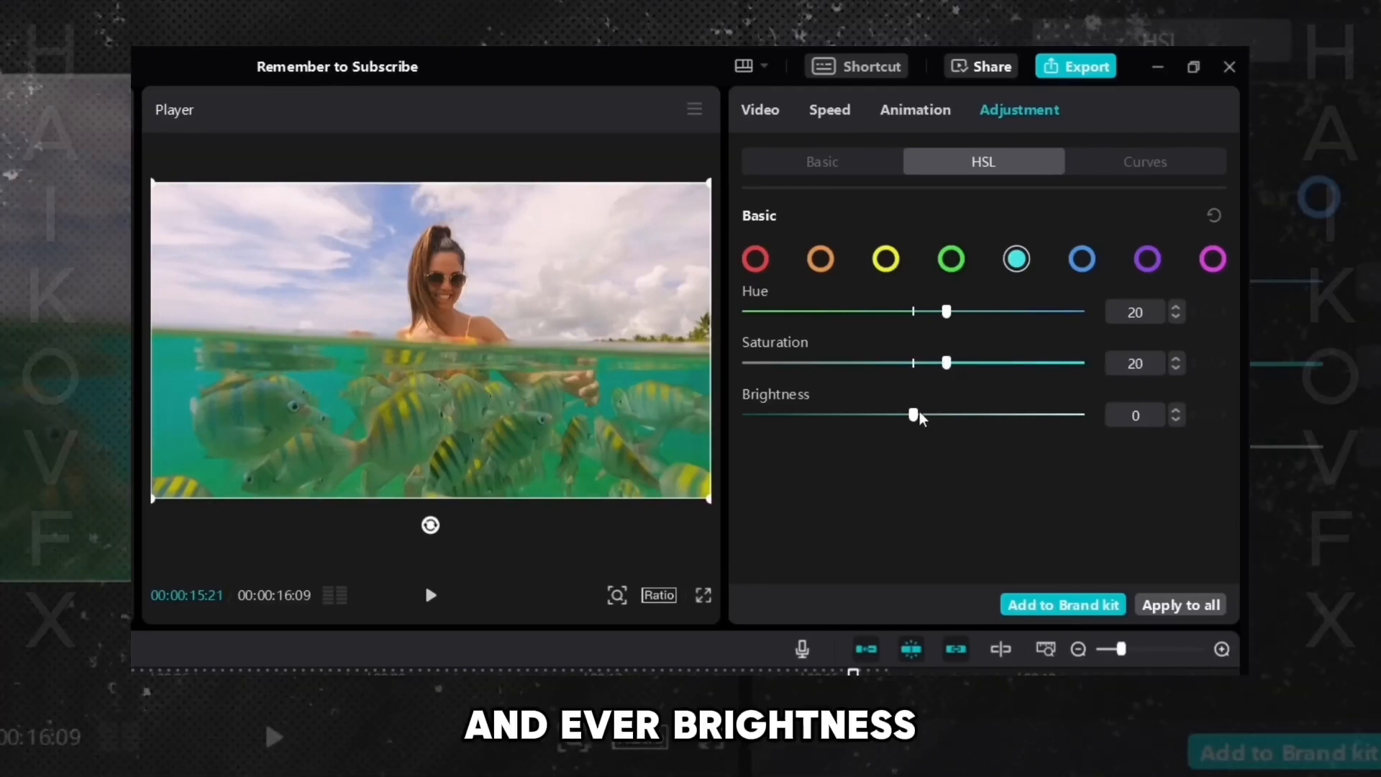
{"action": "mouse_move", "coordinate": [913, 413]}
{"action": "left_mouse_down"}
{"action": "mouse_move", "coordinate": [715, 431]}
{"action": "mouse_move", "coordinate": [924, 429]}
{"action": "left_mouse_up"}
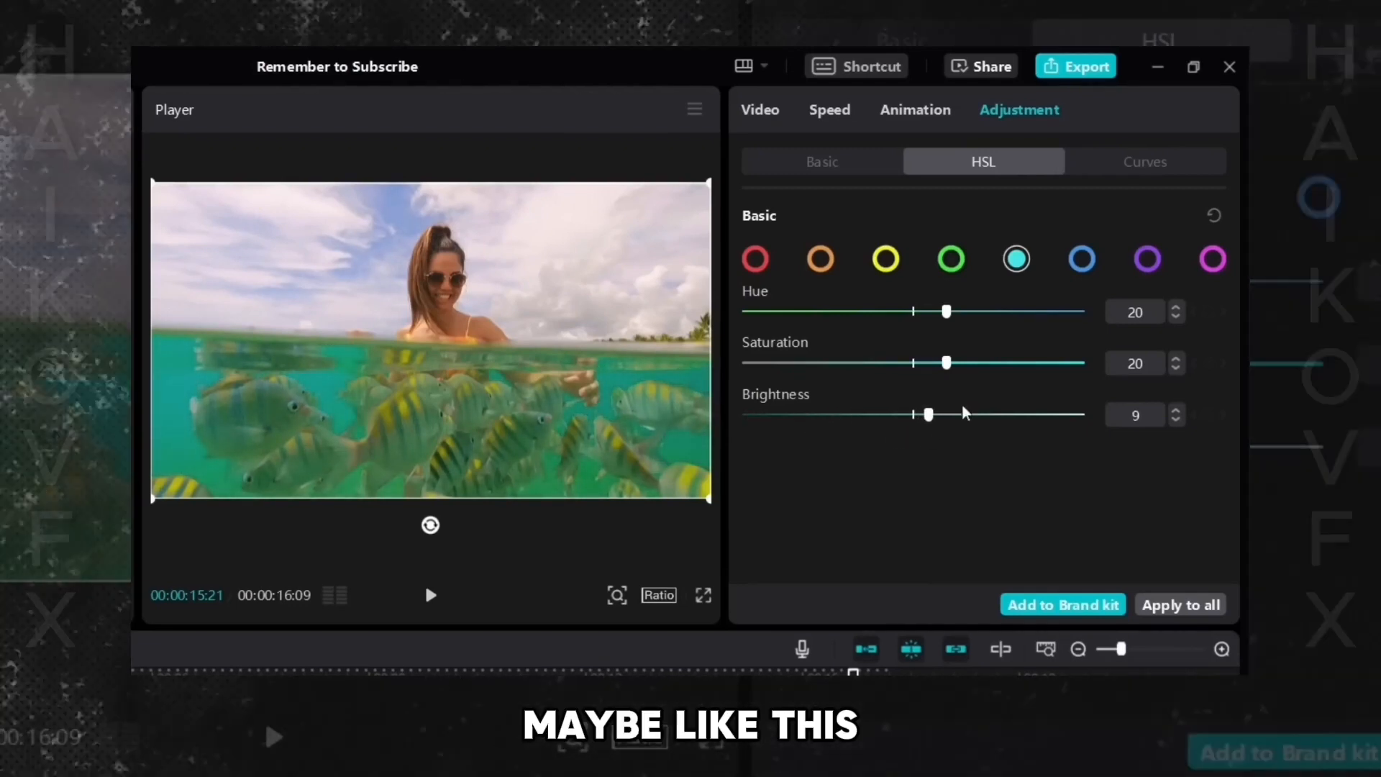
- Select blue and set its Hue to -20, Saturation to 80 and Brightness to 30
{"action": "left_click", "coordinate": [1082, 261]}
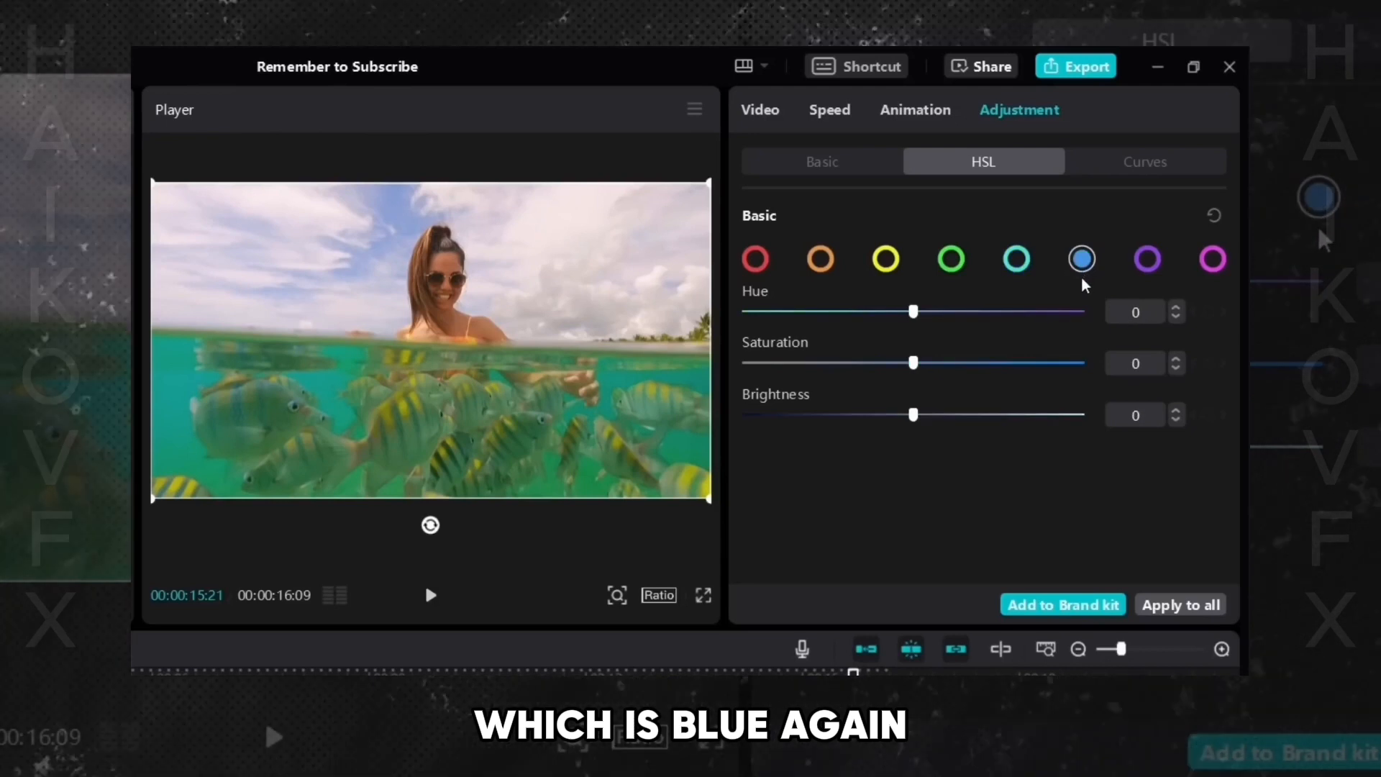
{"action": "left_click_drag", "start_coordinate": [913, 313], "coordinate": [882, 333]}
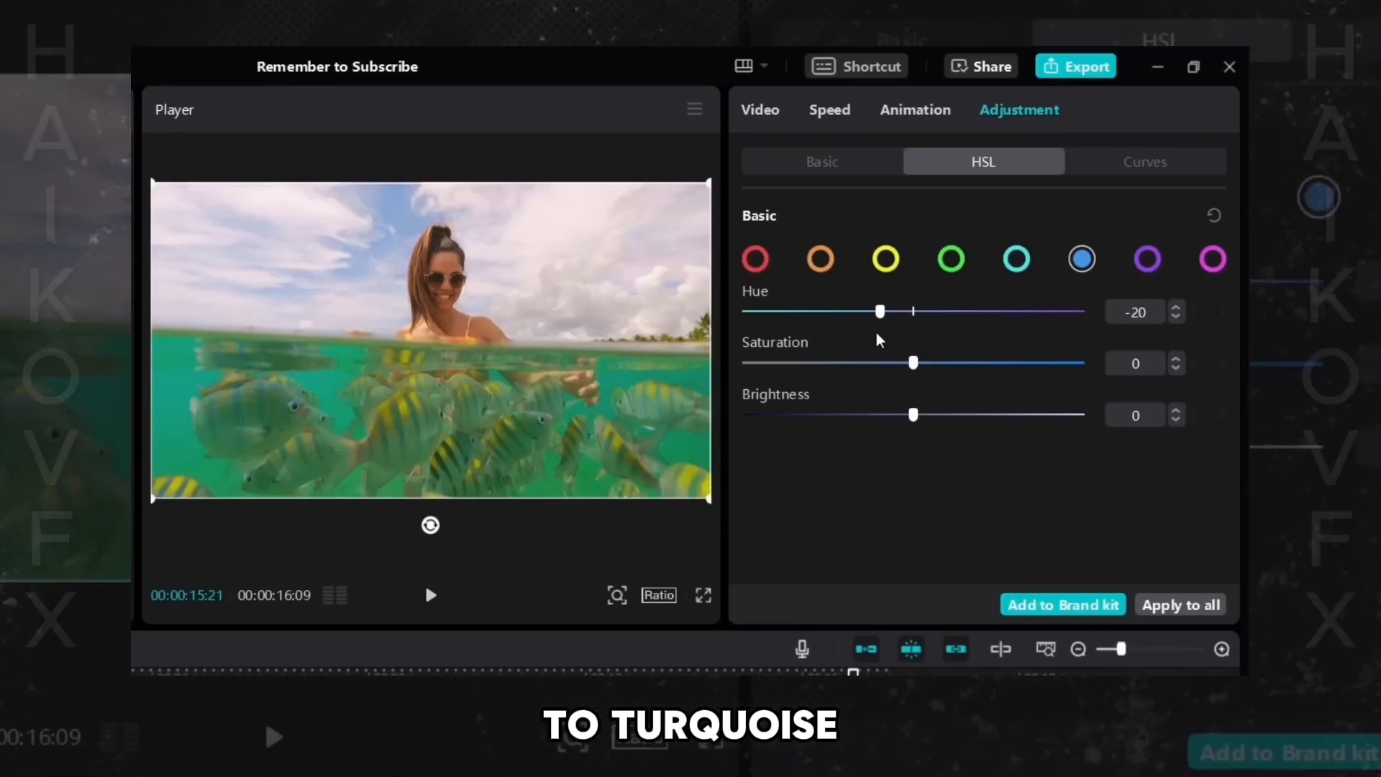
{"action": "left_click_drag", "start_coordinate": [915, 363], "coordinate": [1043, 373]}
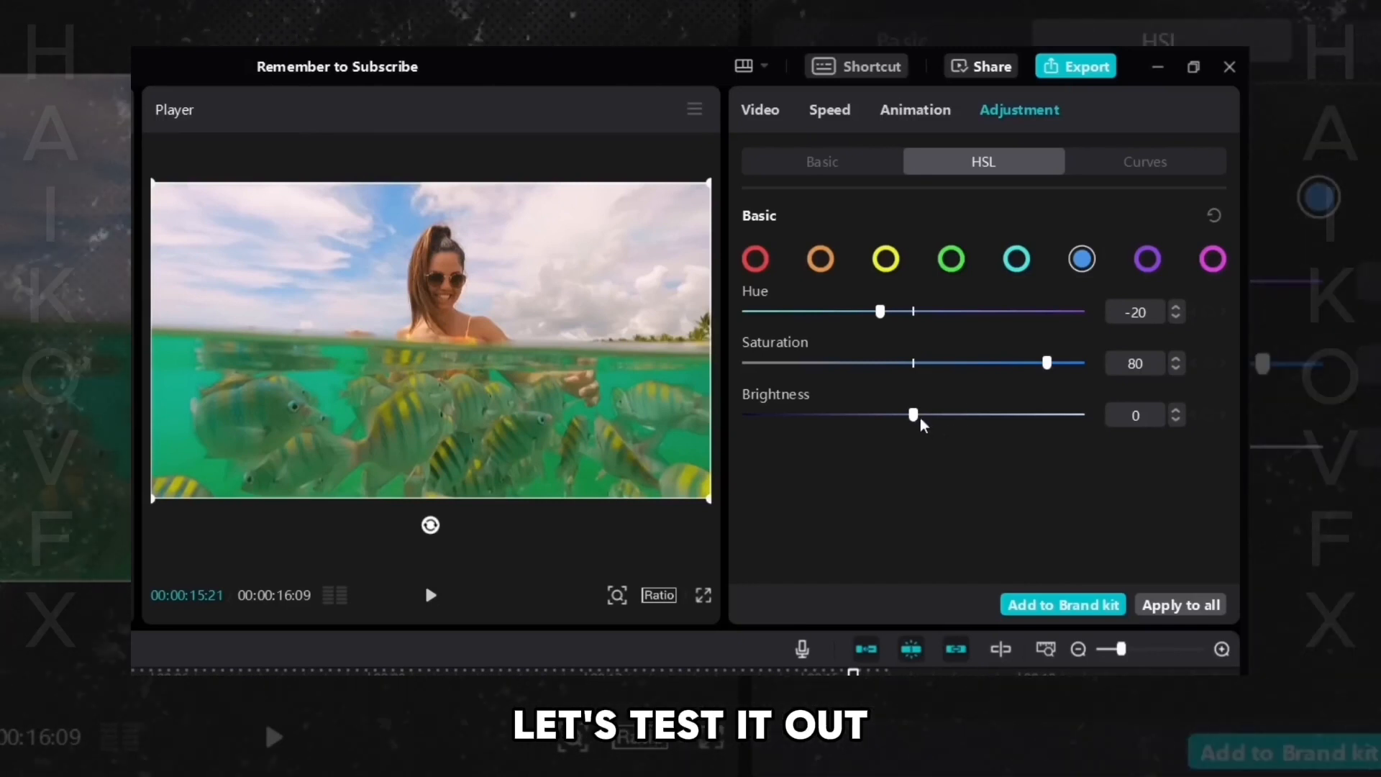
{"action": "mouse_move", "coordinate": [943, 418]}
{"action": "left_mouse_down"}
{"action": "mouse_move", "coordinate": [972, 415]}
{"action": "mouse_move", "coordinate": [817, 419]}
{"action": "mouse_move", "coordinate": [959, 424]}
{"action": "left_mouse_up"}
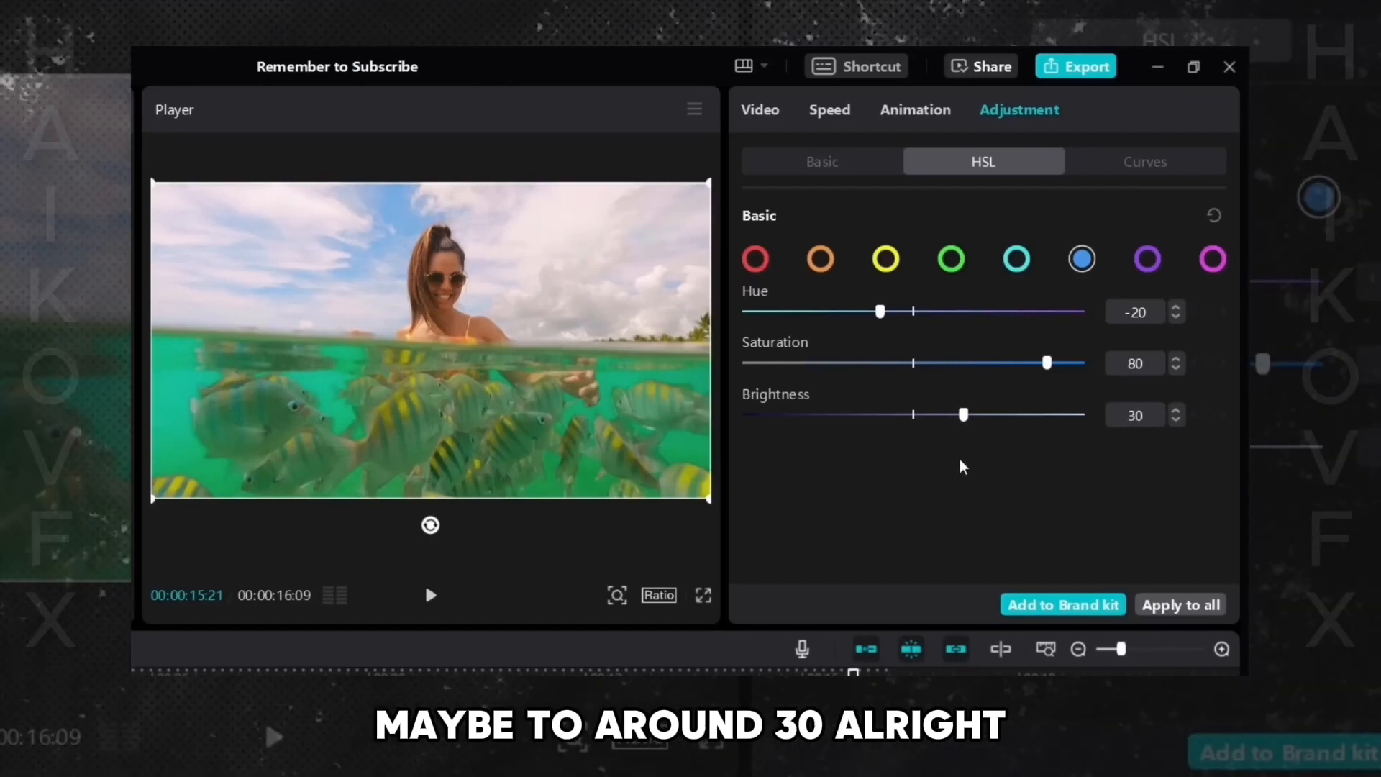
- Select purple and set its Hue to 100, Saturation to 100 and Brightness to about 98
{"action": "left_click", "coordinate": [1147, 260]}
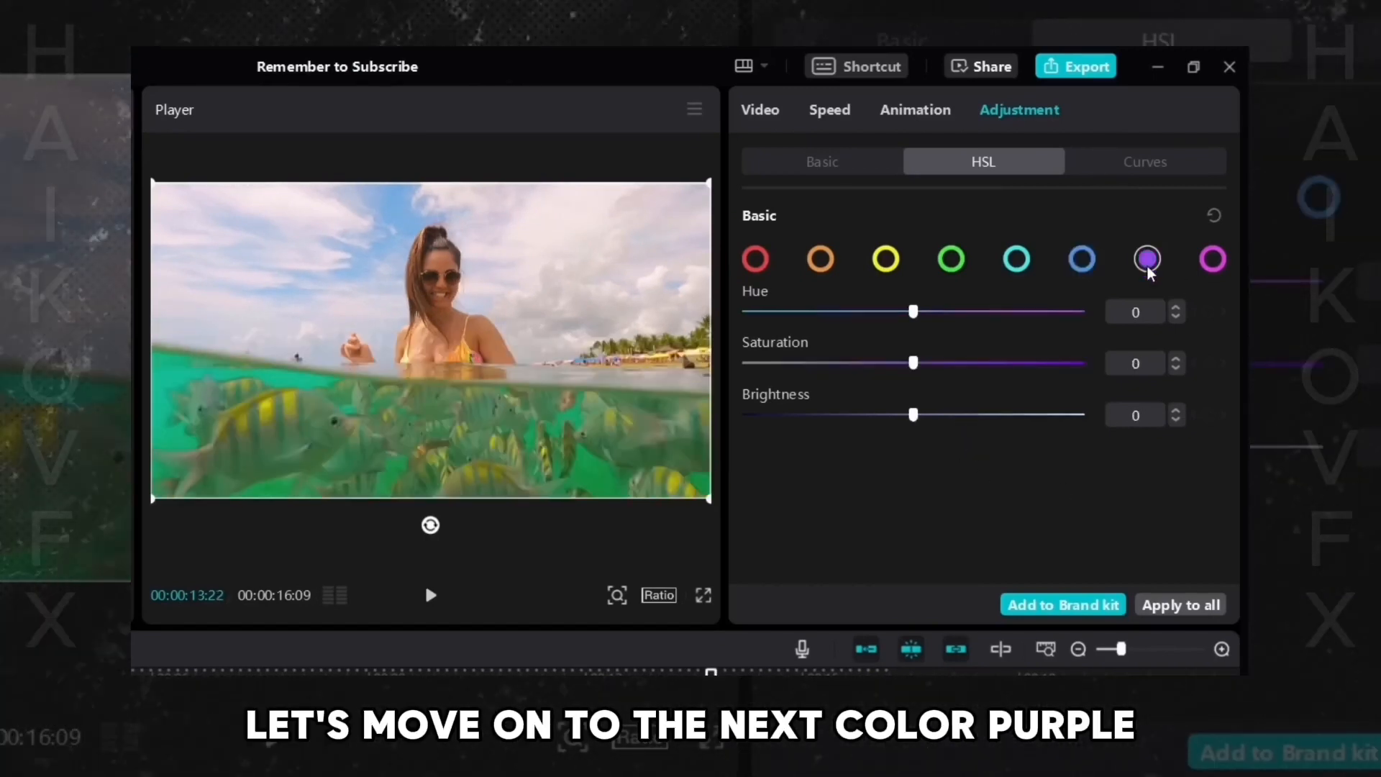
{"action": "left_click_drag", "start_coordinate": [931, 312], "coordinate": [746, 348]}
{"action": "mouse_move", "coordinate": [1121, 345]}
{"action": "left_mouse_down"}
{"action": "mouse_move", "coordinate": [732, 326]}
{"action": "mouse_move", "coordinate": [1072, 329]}
{"action": "mouse_move", "coordinate": [653, 328]}
{"action": "mouse_move", "coordinate": [1045, 343]}
{"action": "mouse_move", "coordinate": [1035, 333]}
{"action": "mouse_move", "coordinate": [1108, 330]}
{"action": "left_mouse_up"}
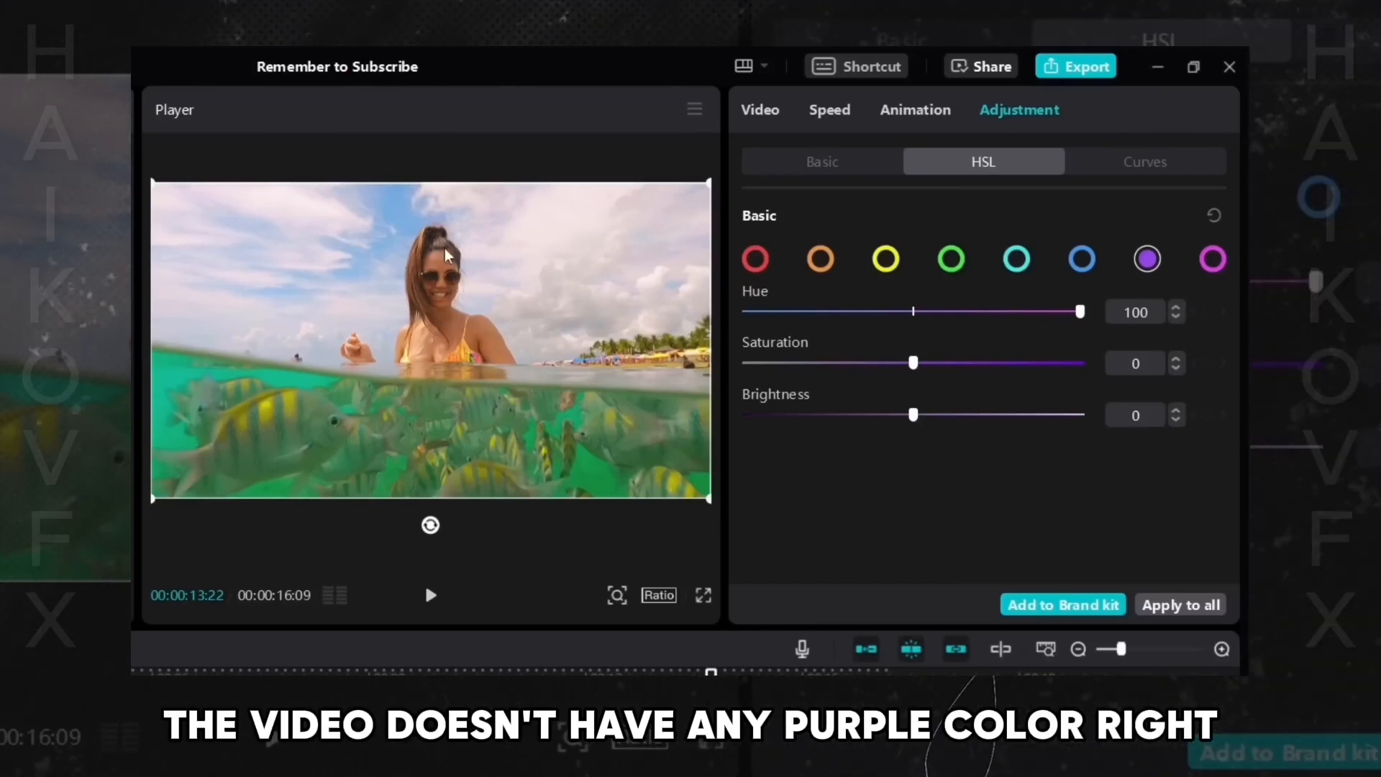
{"action": "left_click_drag", "start_coordinate": [871, 312], "coordinate": [752, 311]}
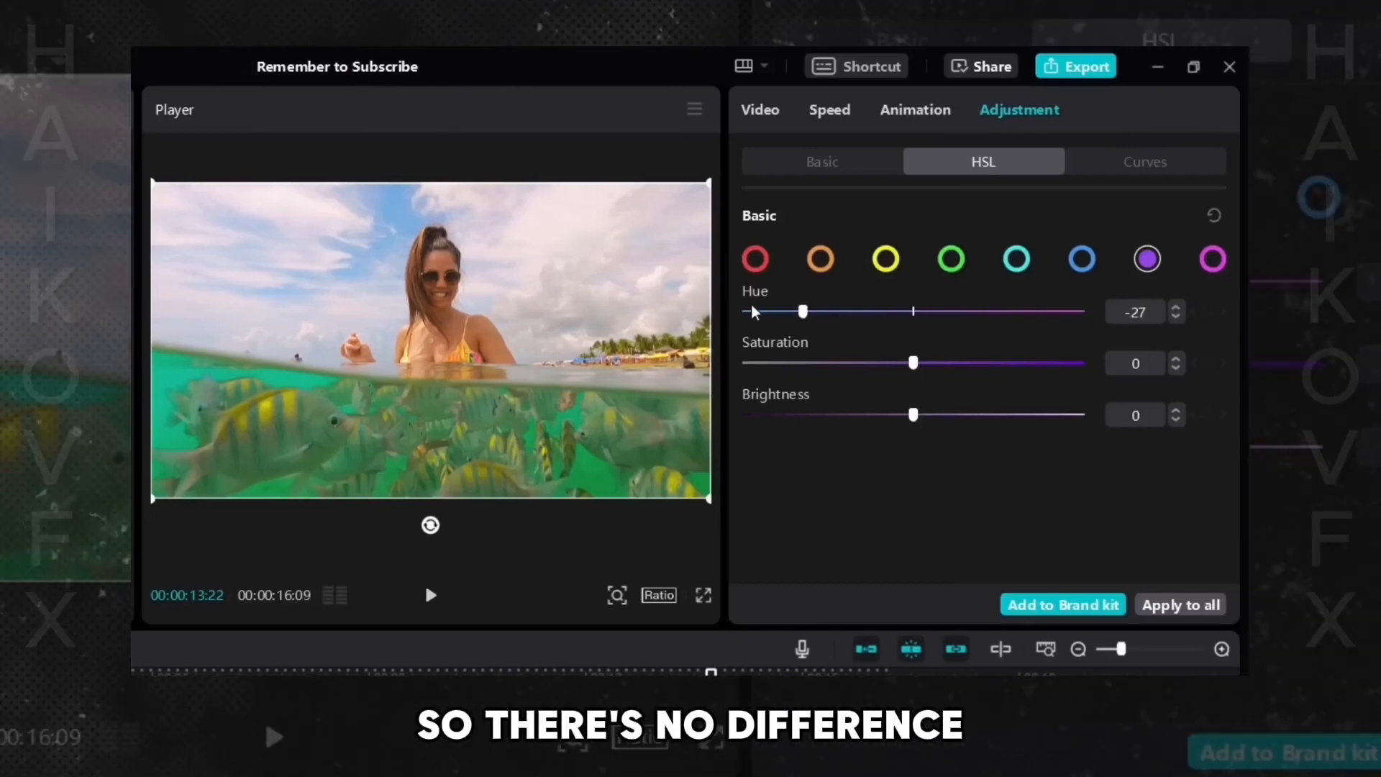
{"action": "left_click", "coordinate": [946, 363]}
{"action": "left_click", "coordinate": [1083, 363]}
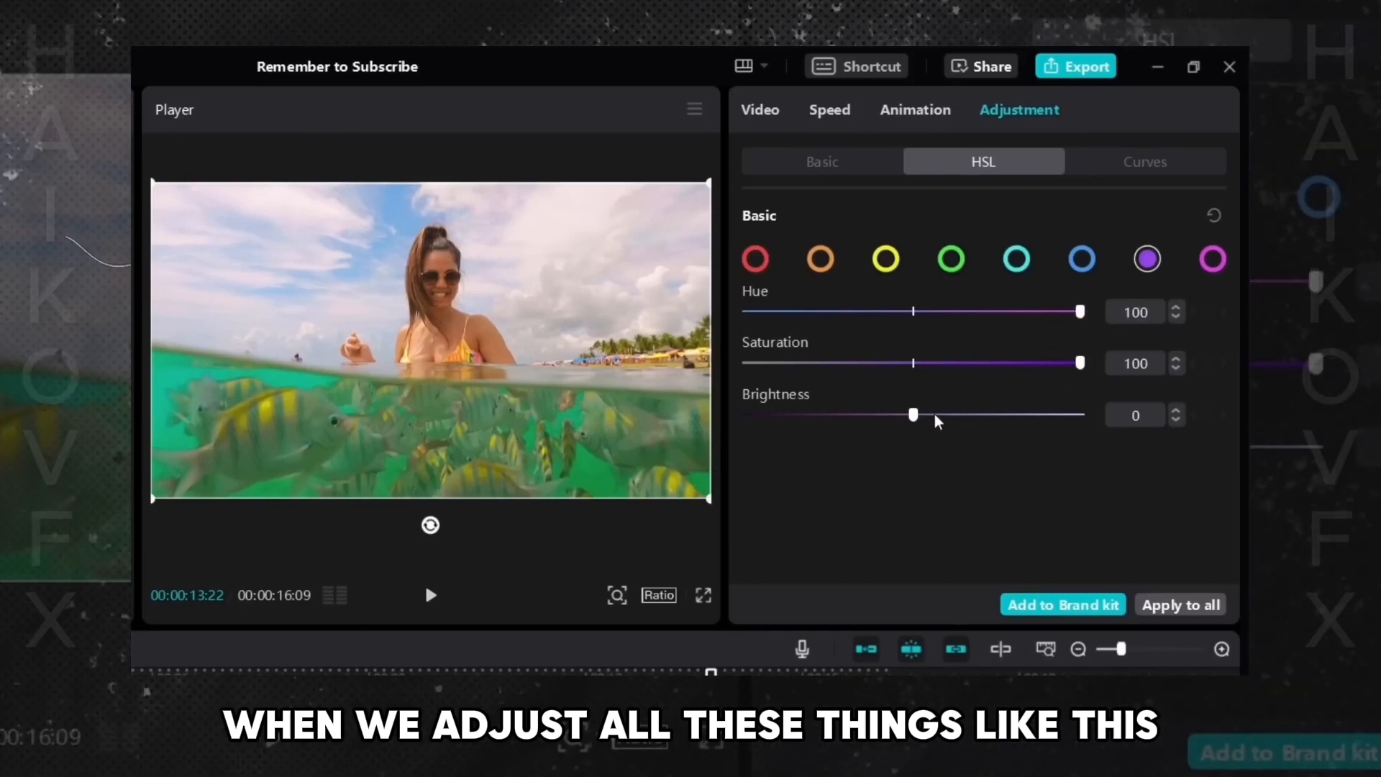
{"action": "left_click_drag", "start_coordinate": [933, 415], "coordinate": [1077, 415]}
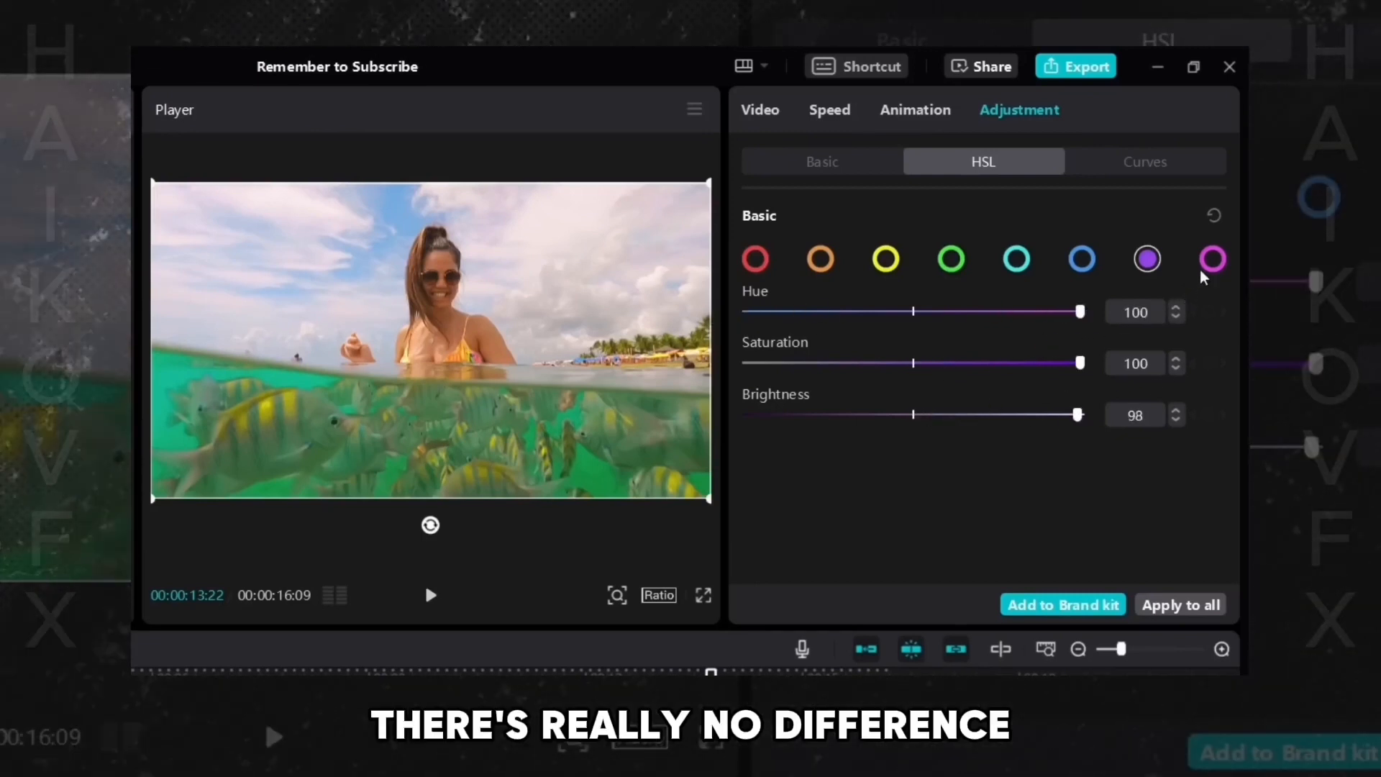
{"action": "left_click", "coordinate": [1211, 260]}
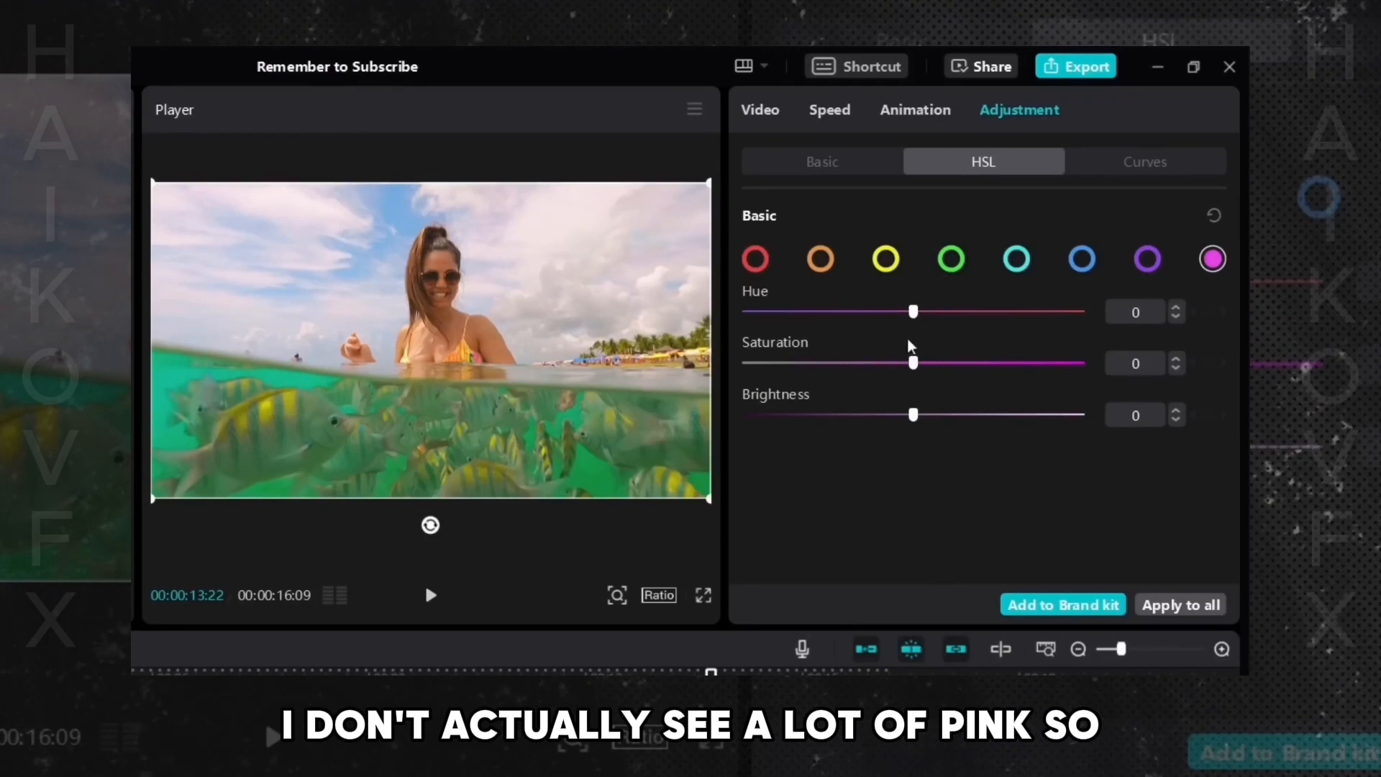
{"action": "left_click_drag", "start_coordinate": [913, 311], "coordinate": [846, 331]}
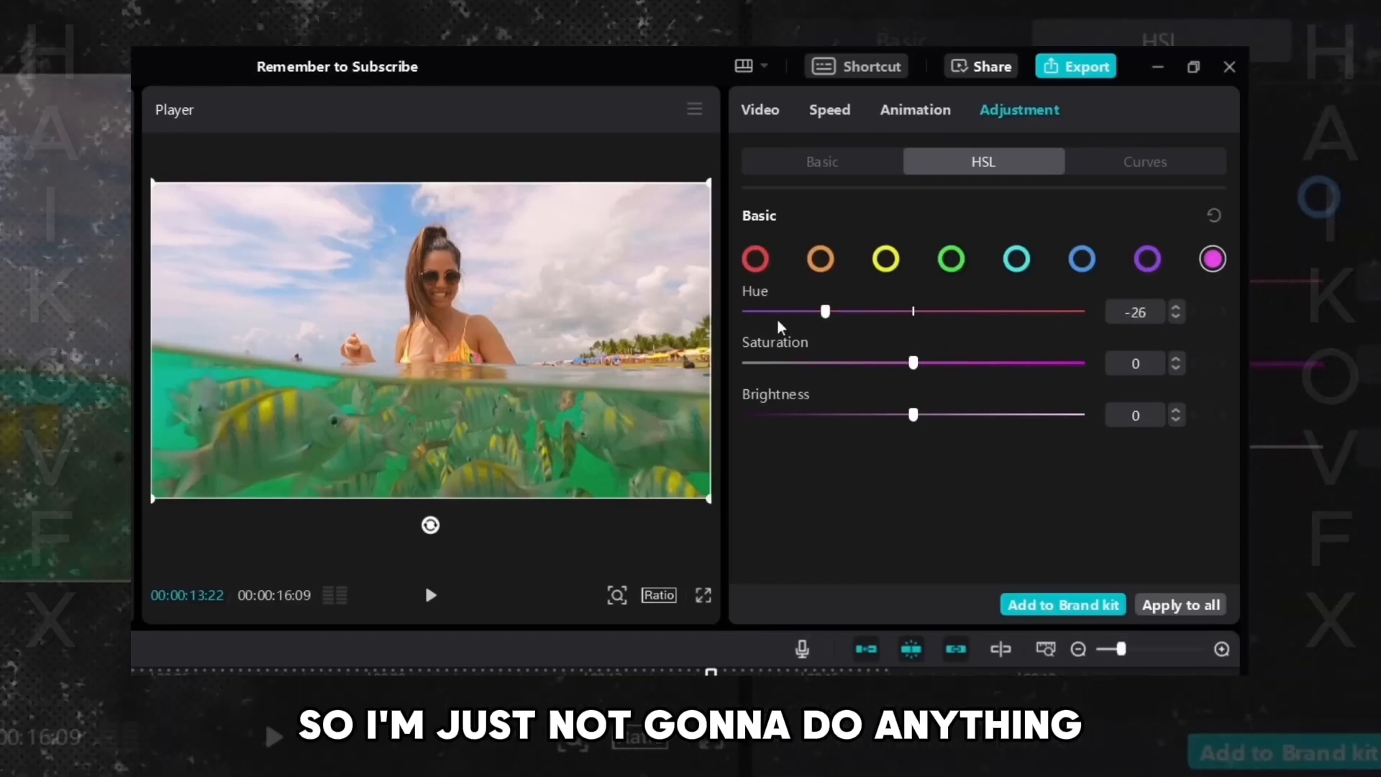
{"action": "left_click_drag", "start_coordinate": [825, 312], "coordinate": [913, 318]}
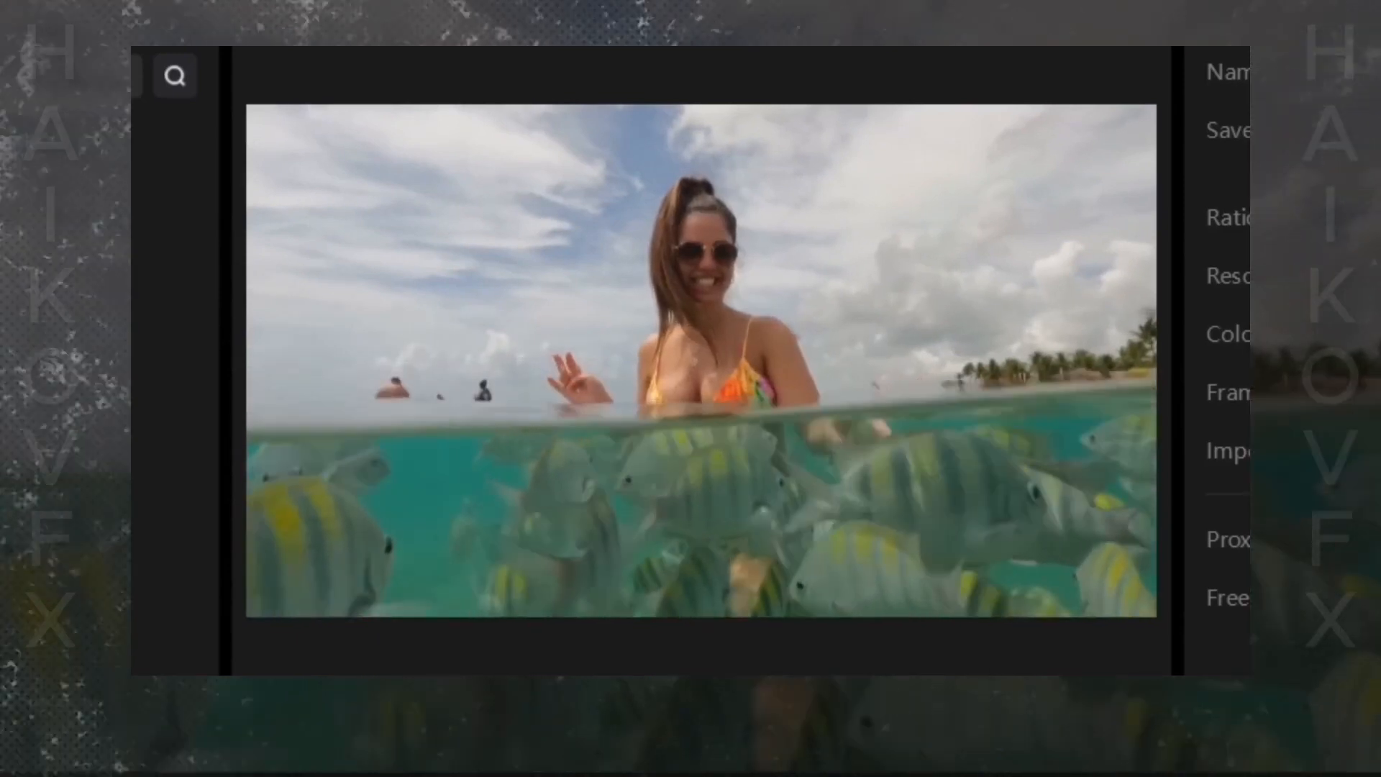
- Play the video to preview the colour grade
{"action": "key", "text": "Delete"}
{"action": "key", "text": "space"}
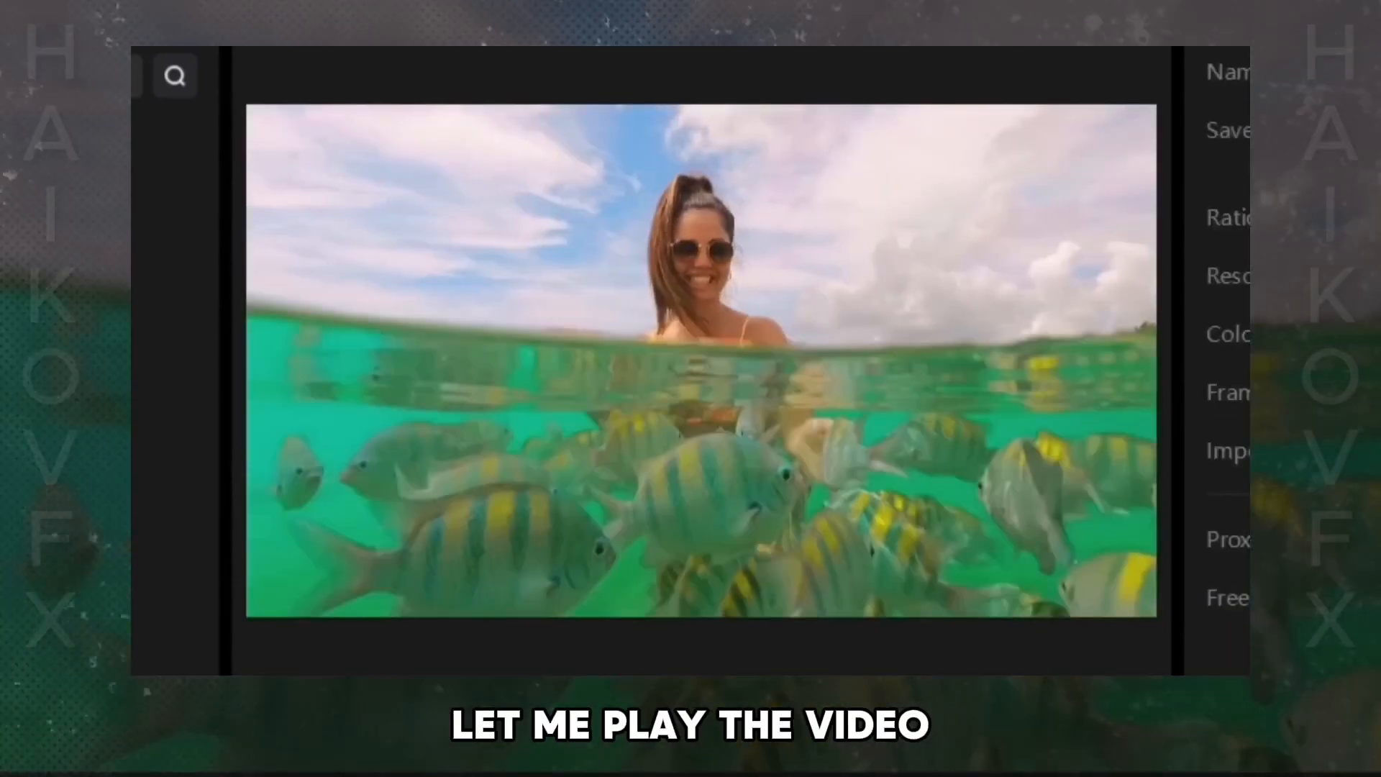